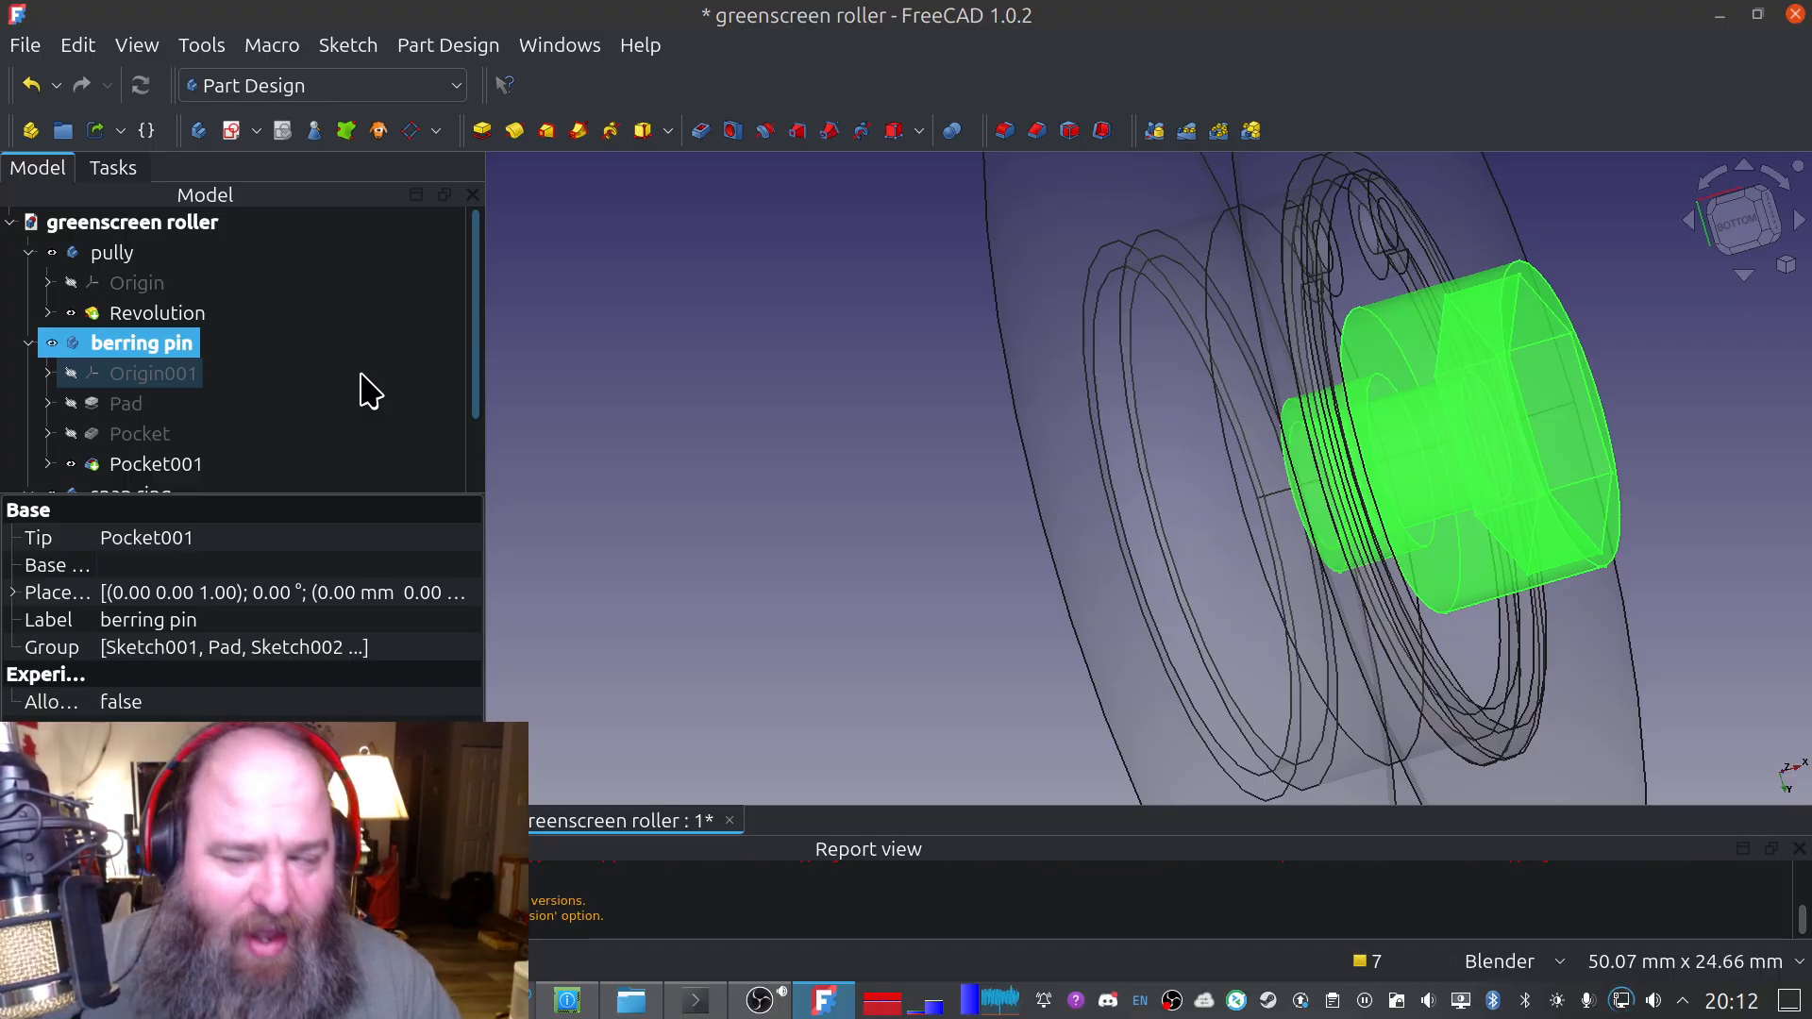
Create a sketch on the outer end face of the berring pin, around the hexagonal pocket
{"action": "scroll", "coordinate": [927, 549], "scroll_direction": "down", "scroll_amount": 1}
{"action": "middle_click_drag", "start_coordinate": [927, 550], "coordinate": [709, 462], "text": "shift"}
{"action": "left_click", "coordinate": [1753, 228]}
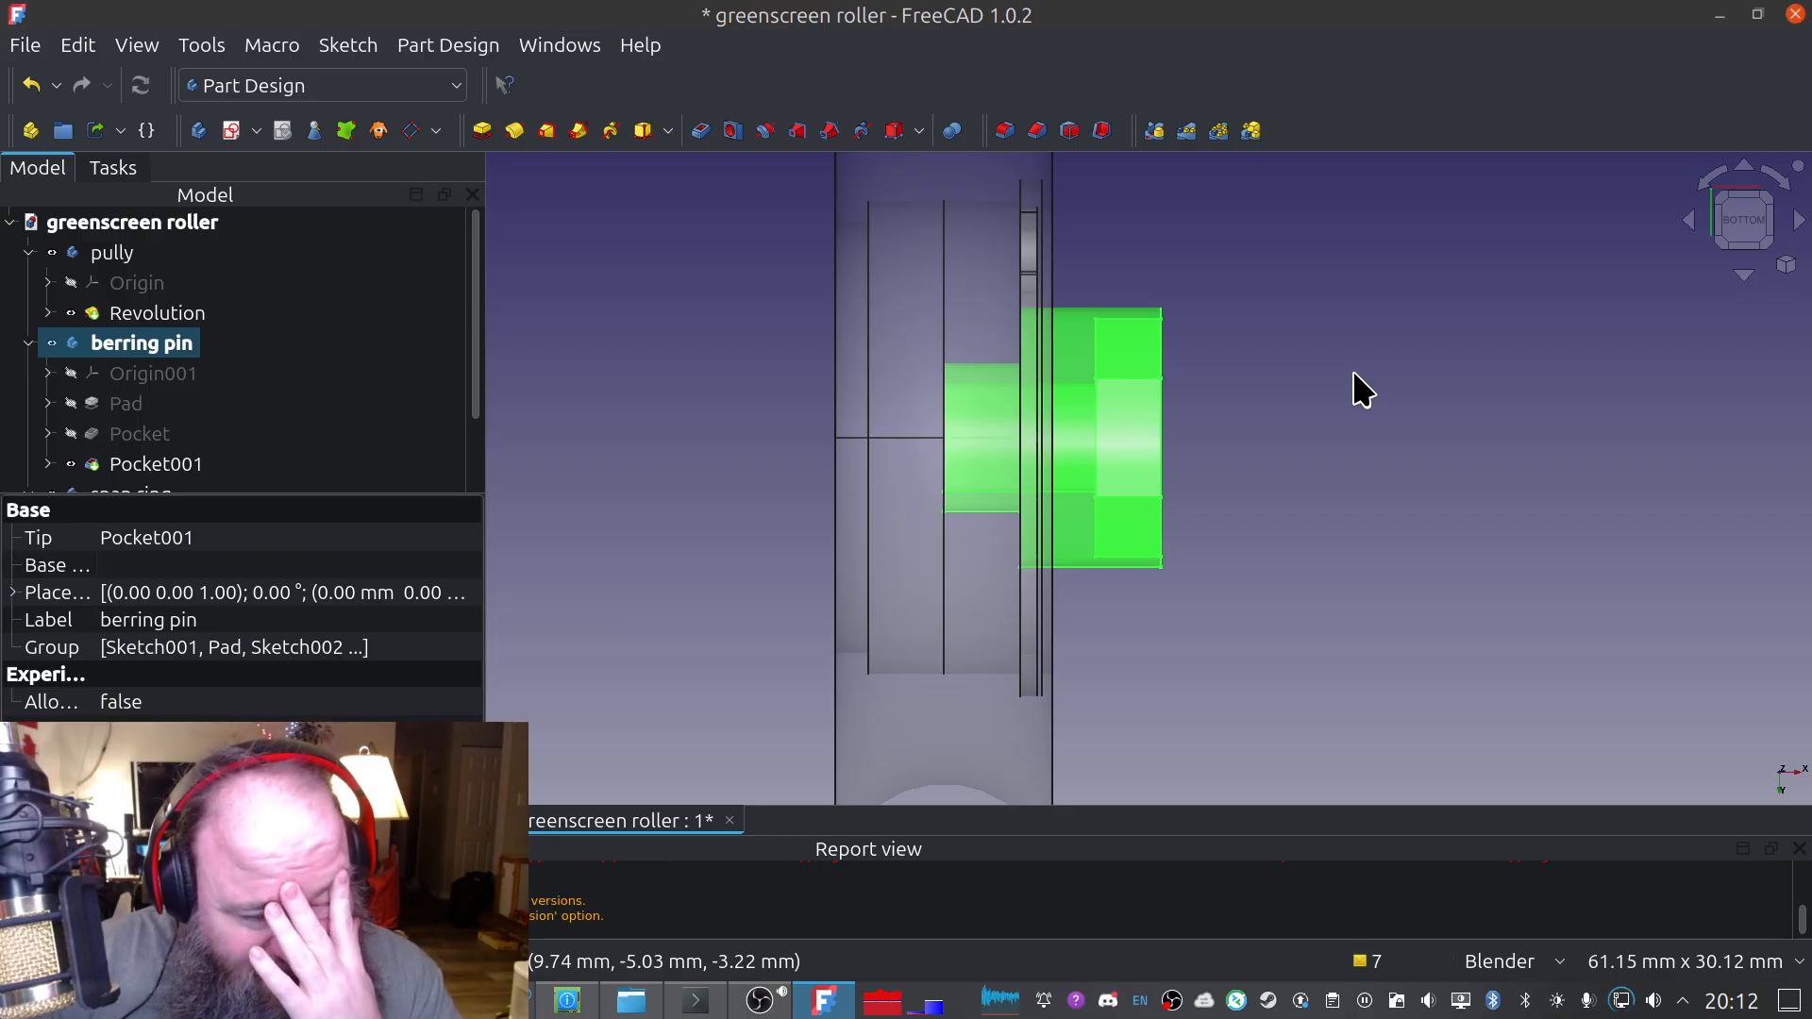
{"action": "middle_click_drag", "start_coordinate": [1304, 404], "coordinate": [956, 444]}
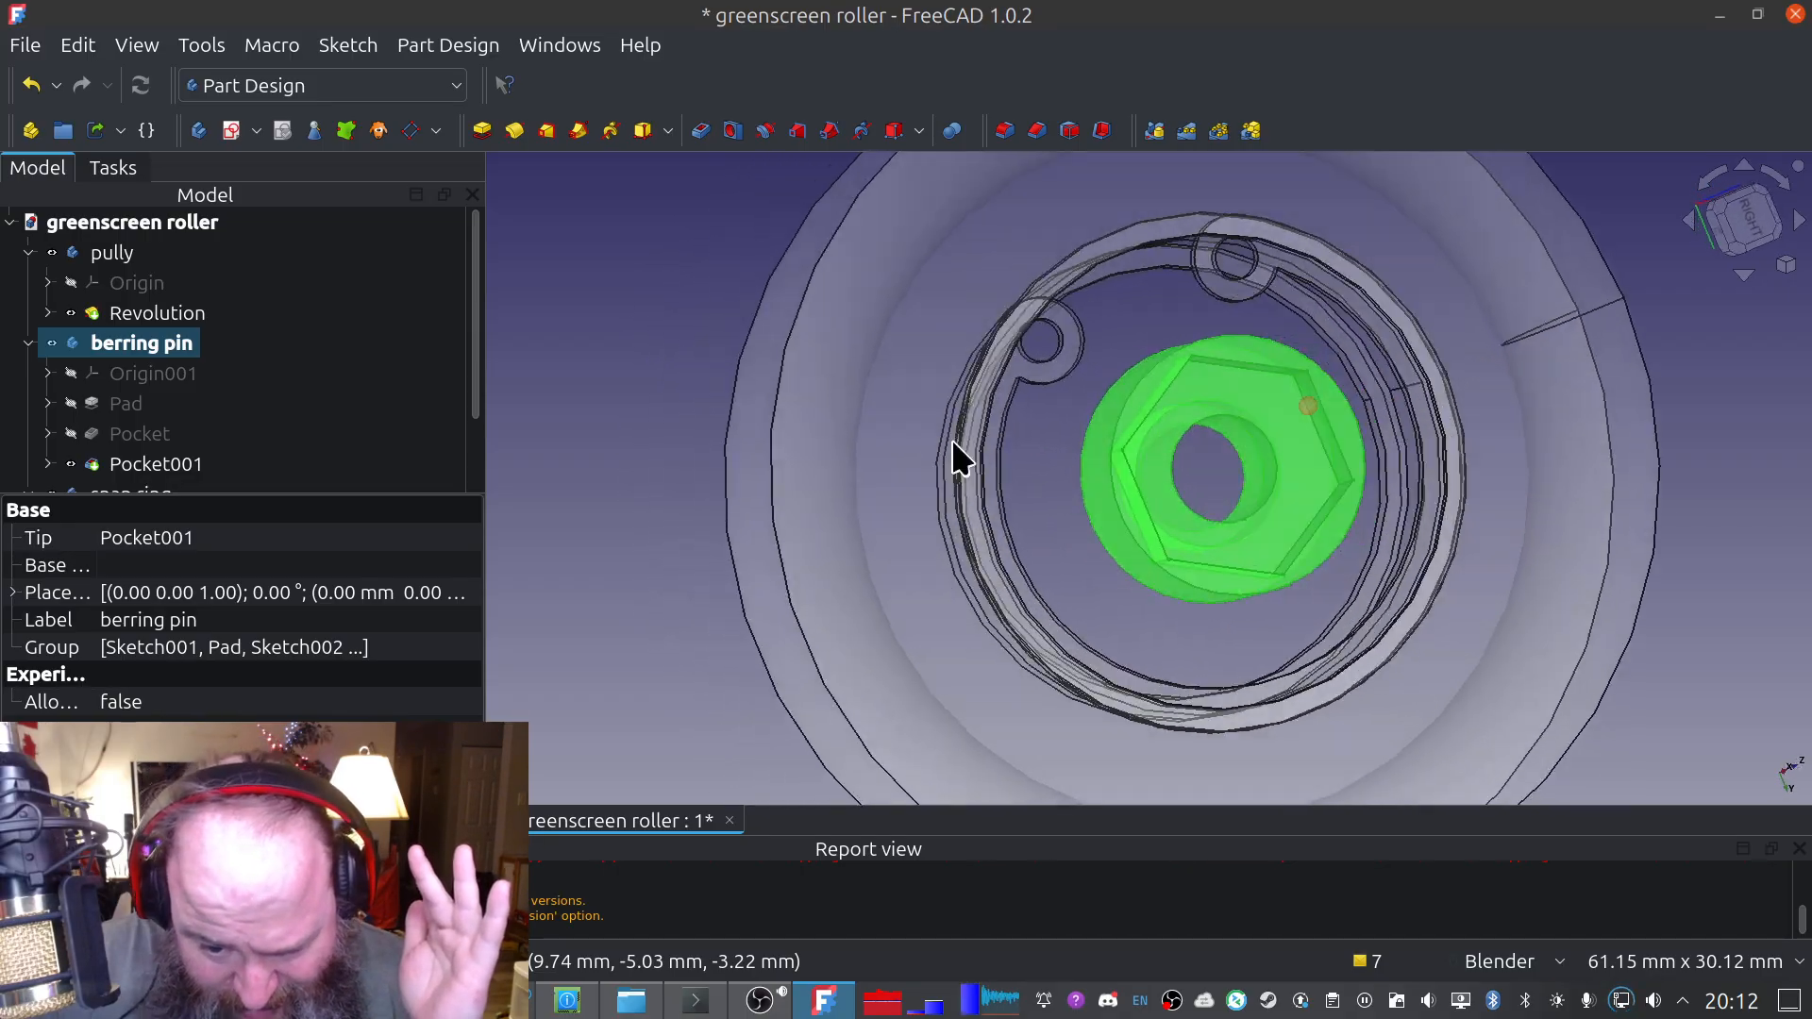
{"action": "left_click", "coordinate": [1244, 351]}
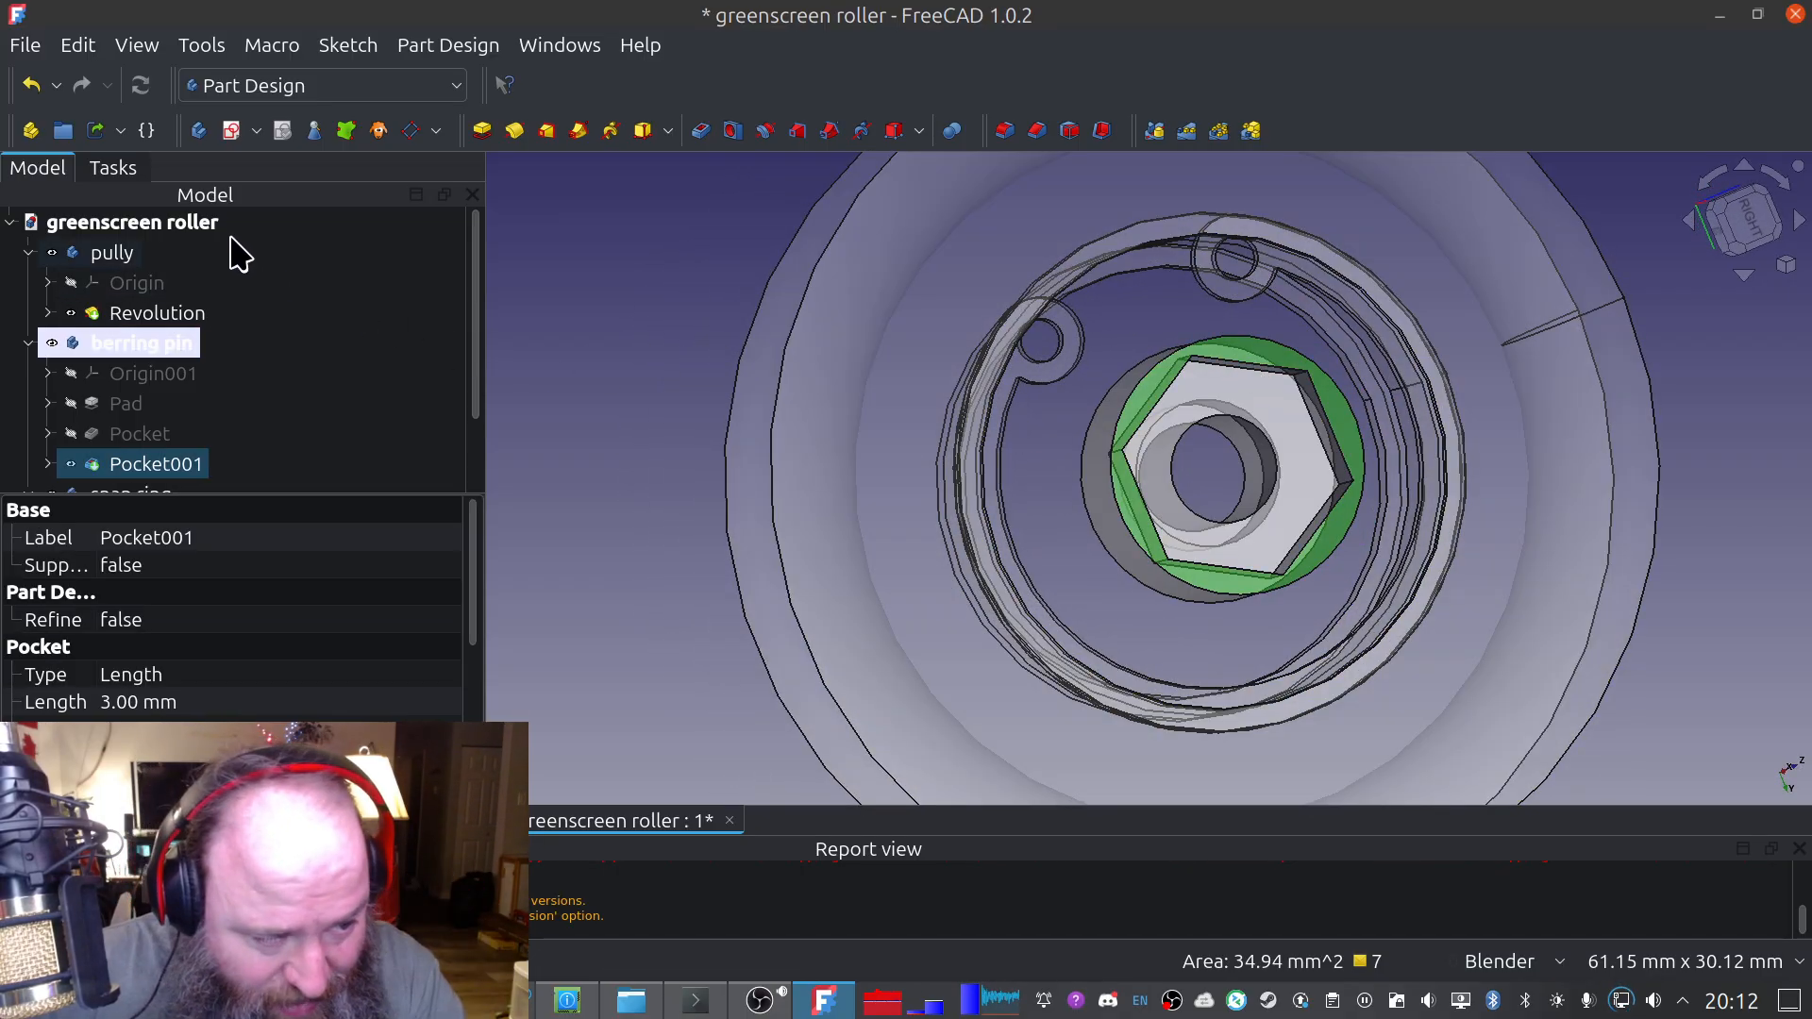
{"action": "left_click", "coordinate": [115, 172]}
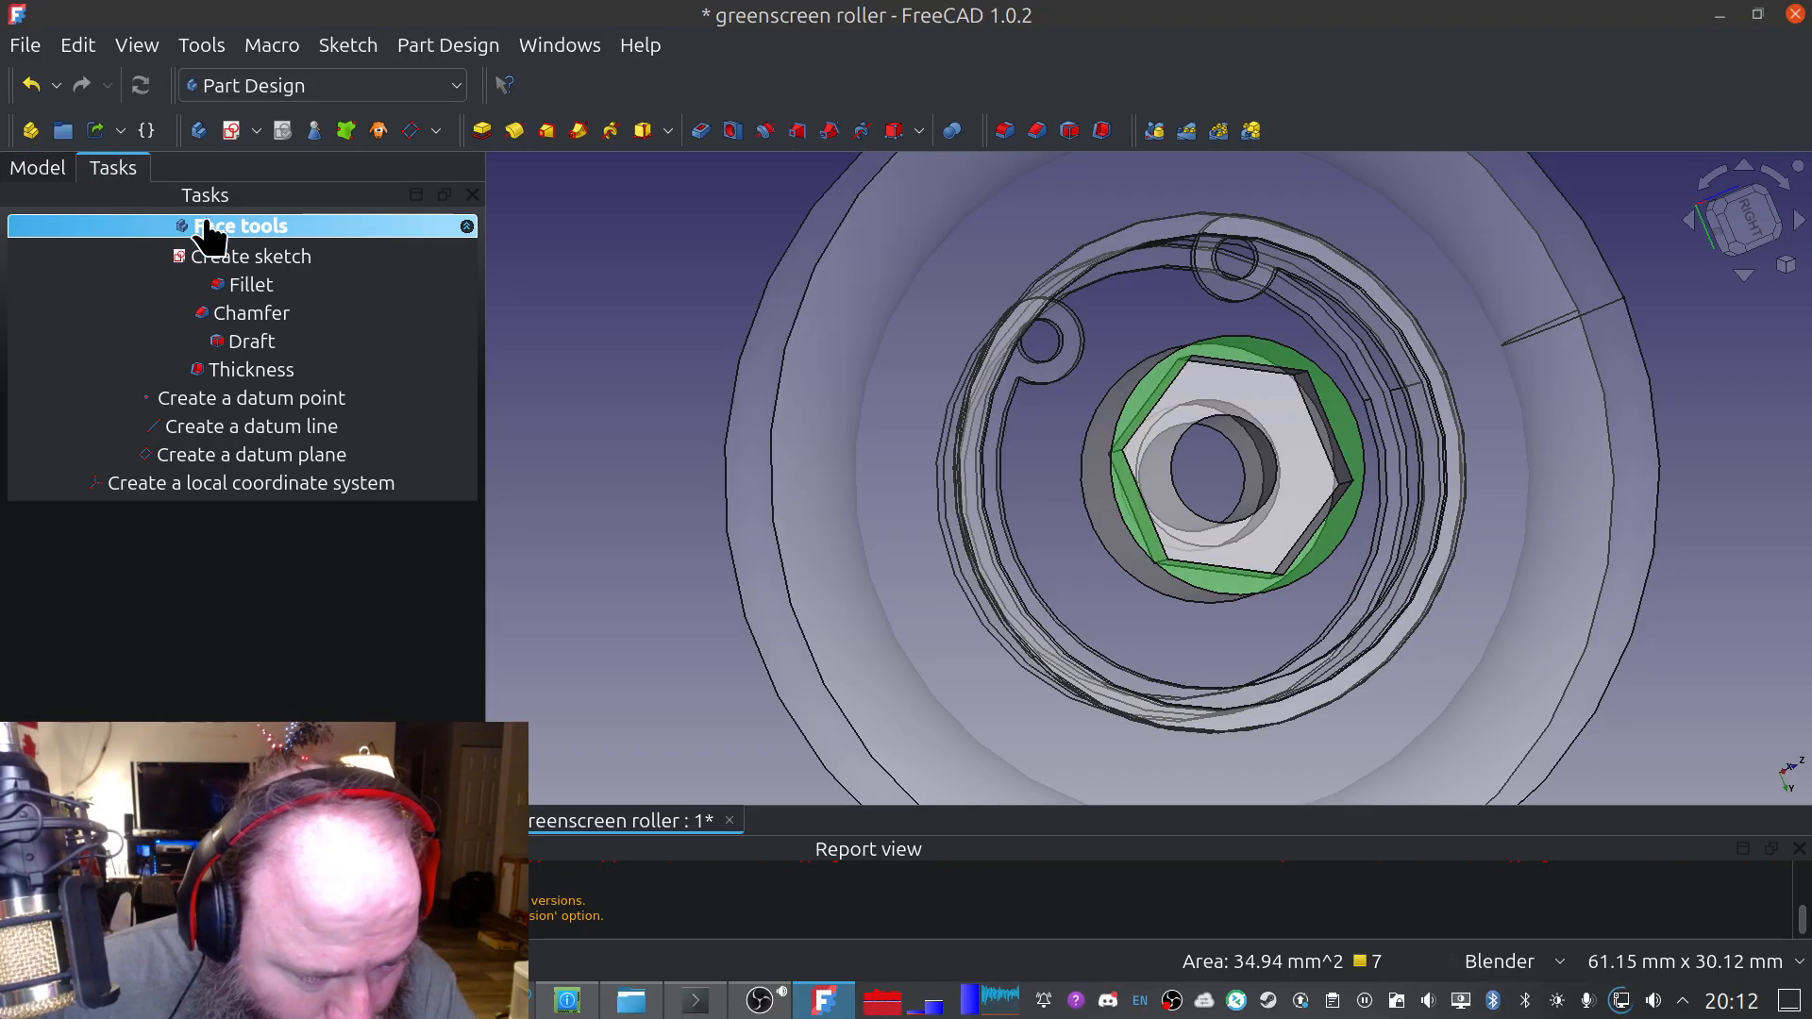
{"action": "left_click", "coordinate": [269, 262]}
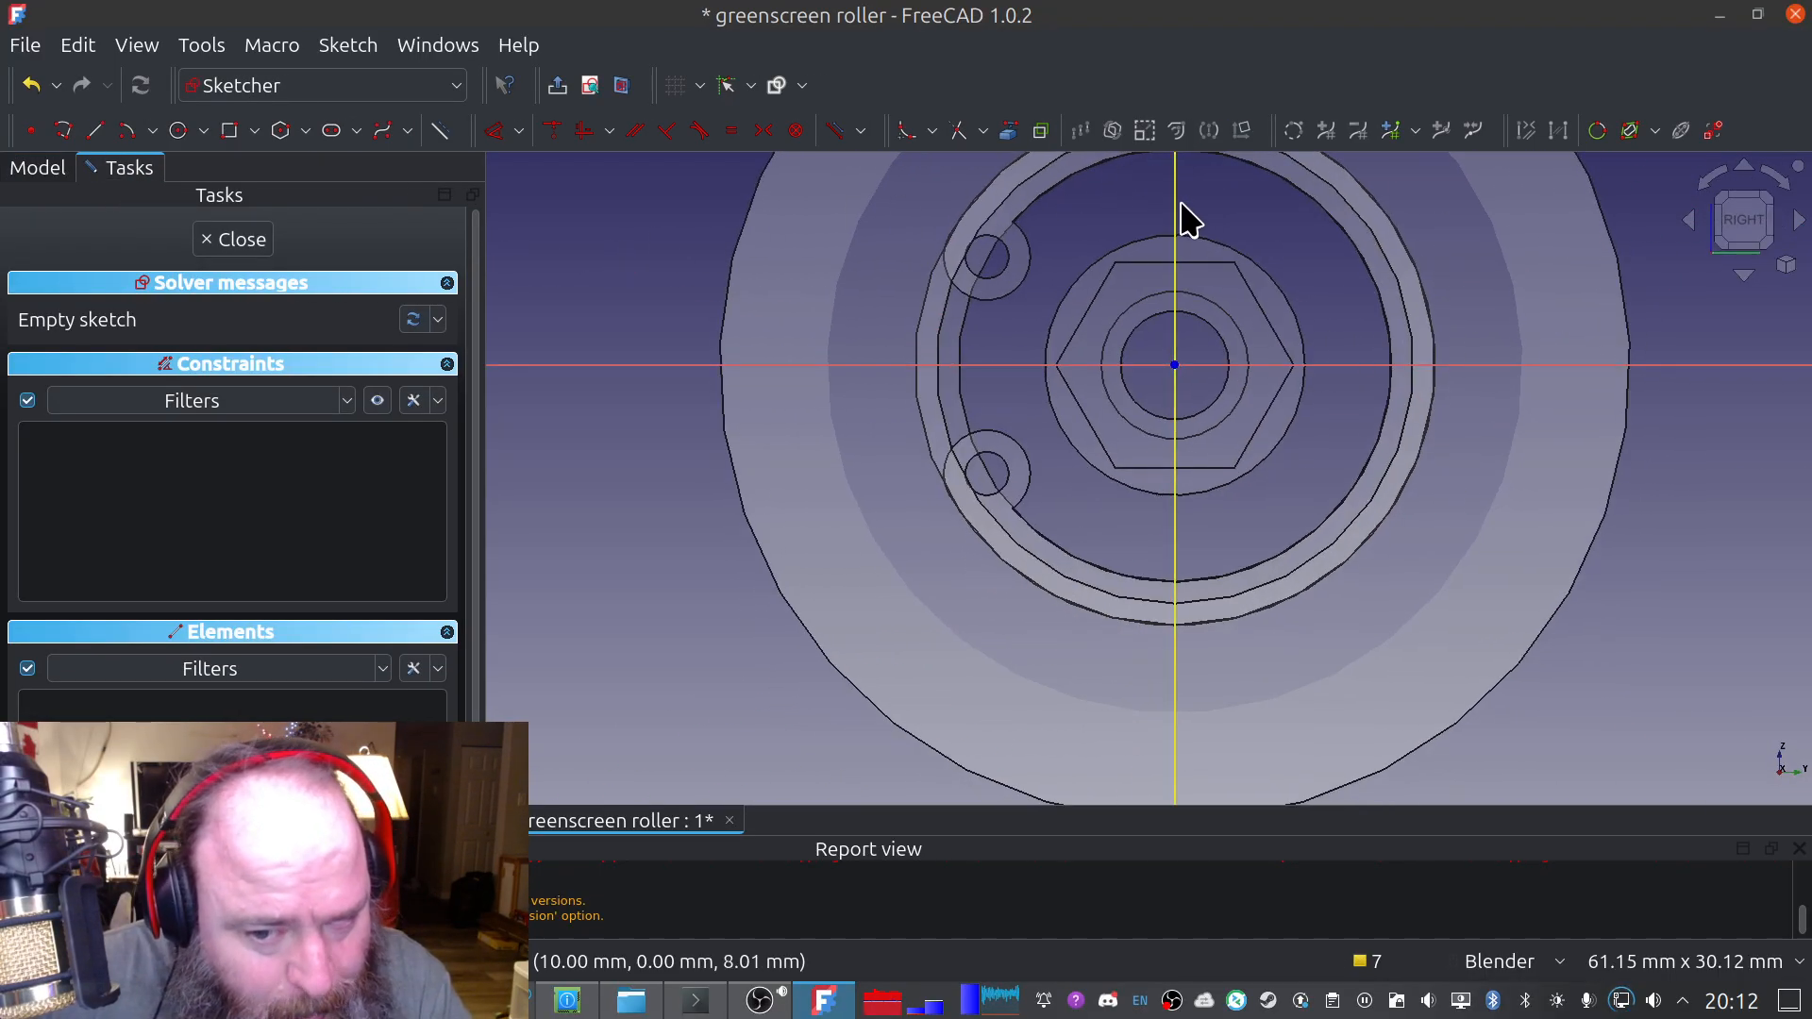
Project the pin's outer circular edge into the sketch as external geometry
{"action": "middle_click_drag", "start_coordinate": [1333, 263], "coordinate": [1263, 368], "text": "shift"}
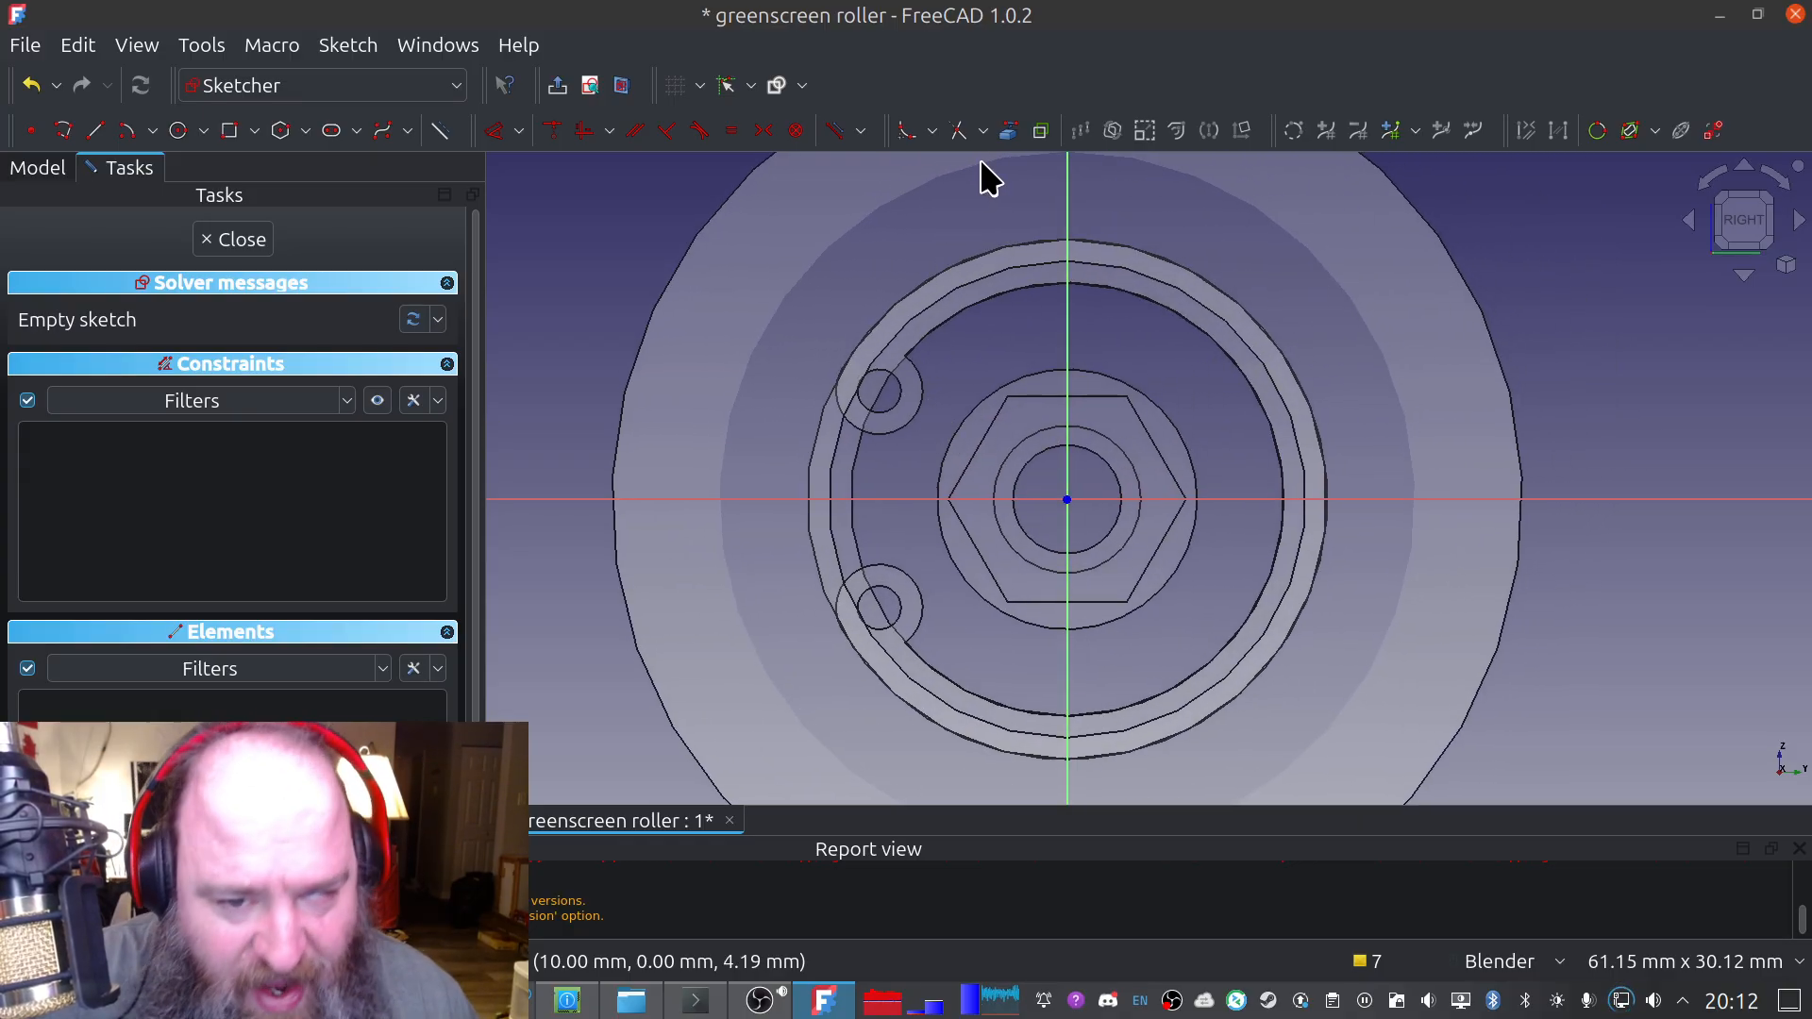
{"action": "left_click", "coordinate": [1006, 132]}
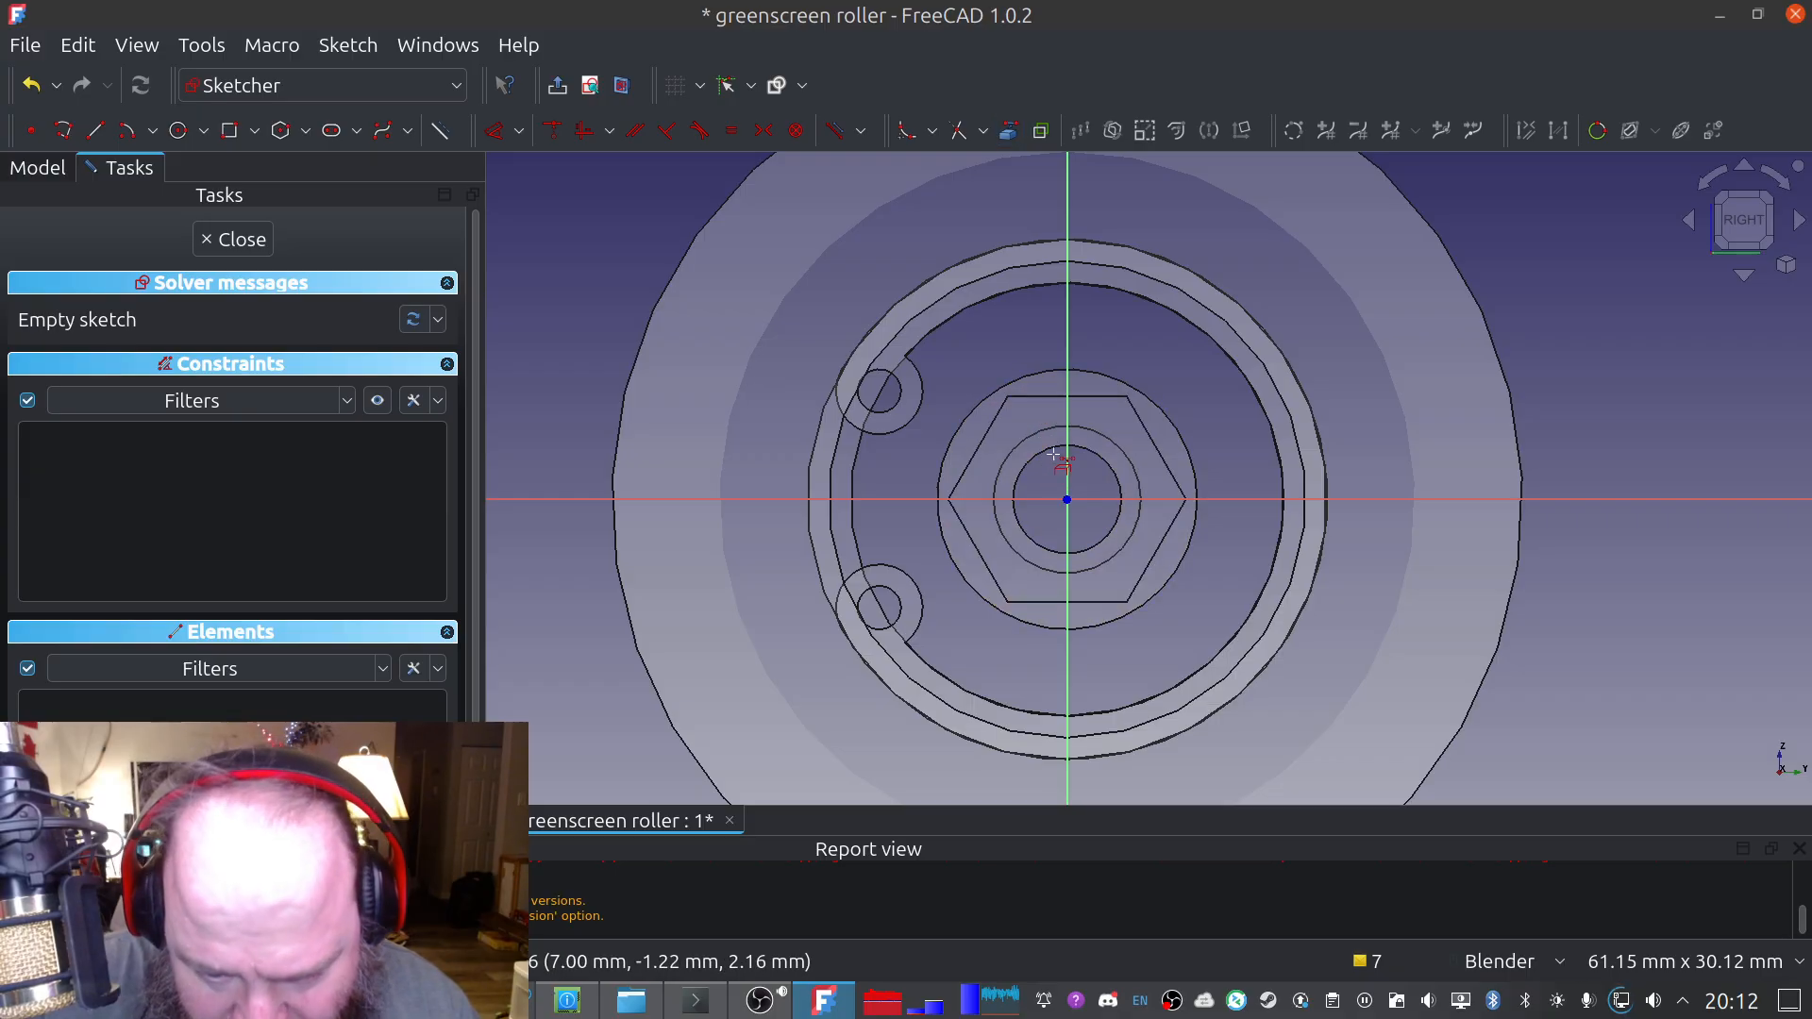
{"action": "left_click", "coordinate": [1042, 384]}
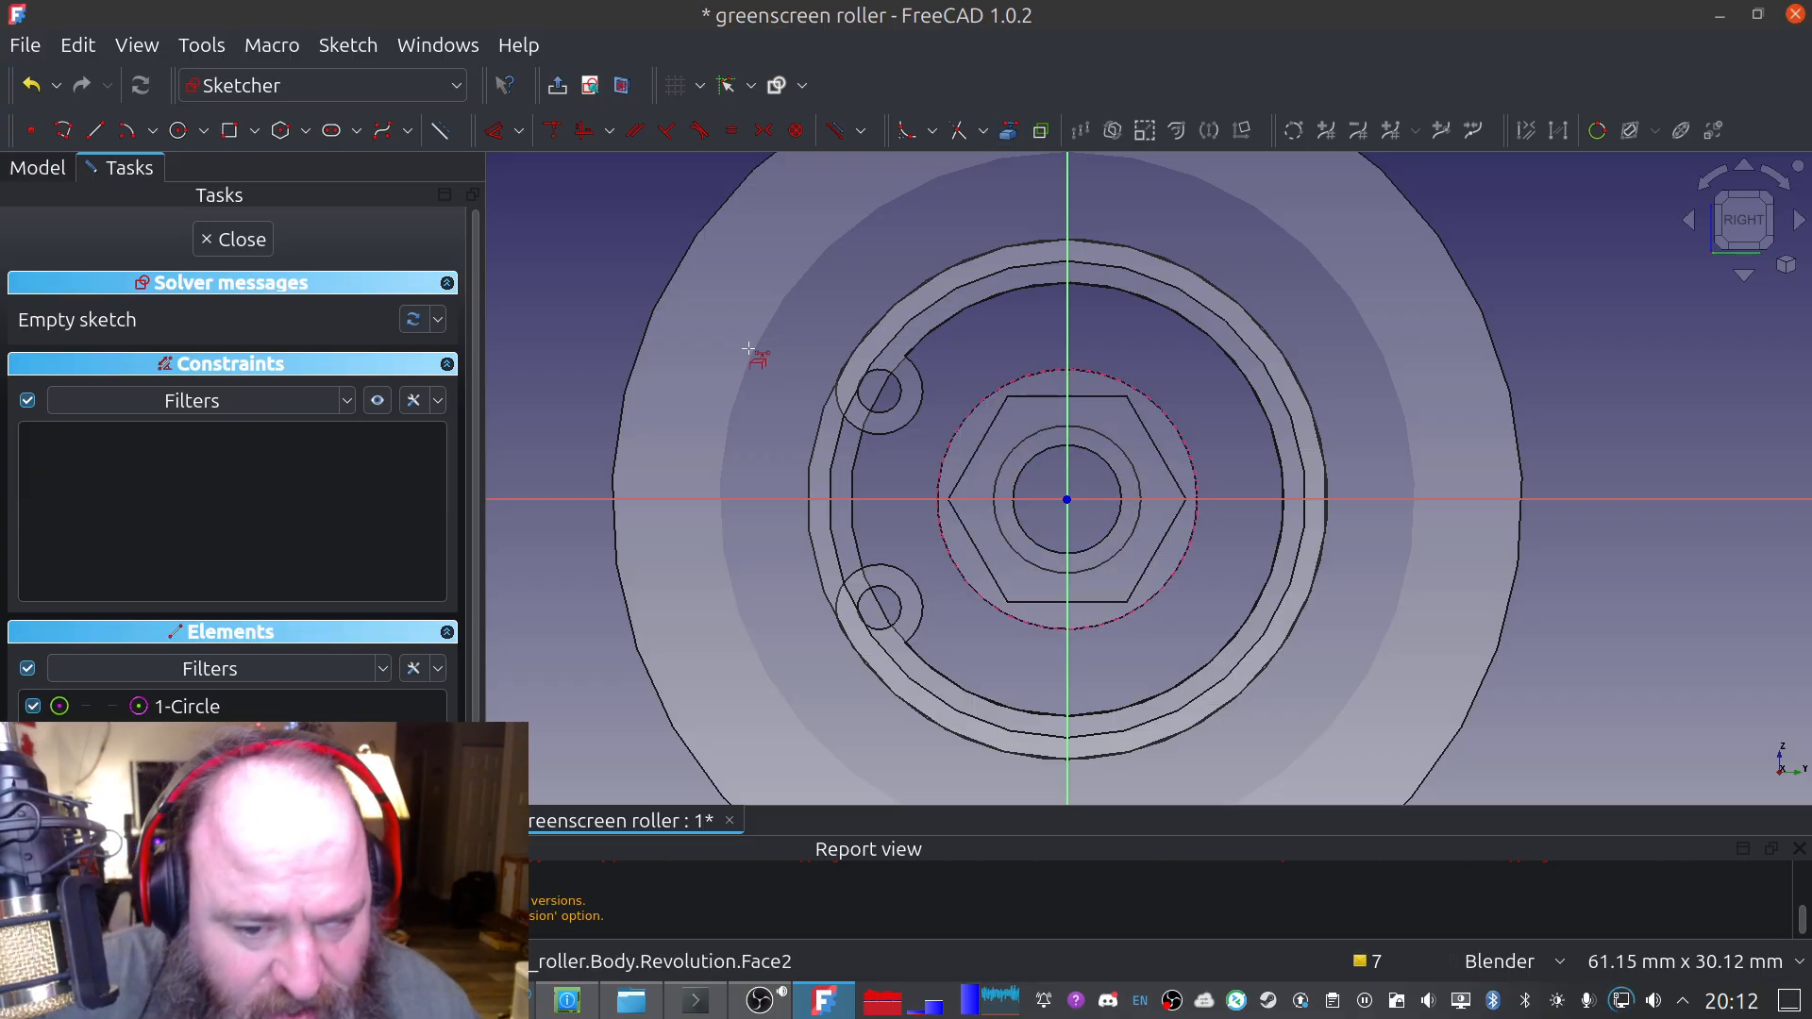
{"action": "key", "text": "Escape"}
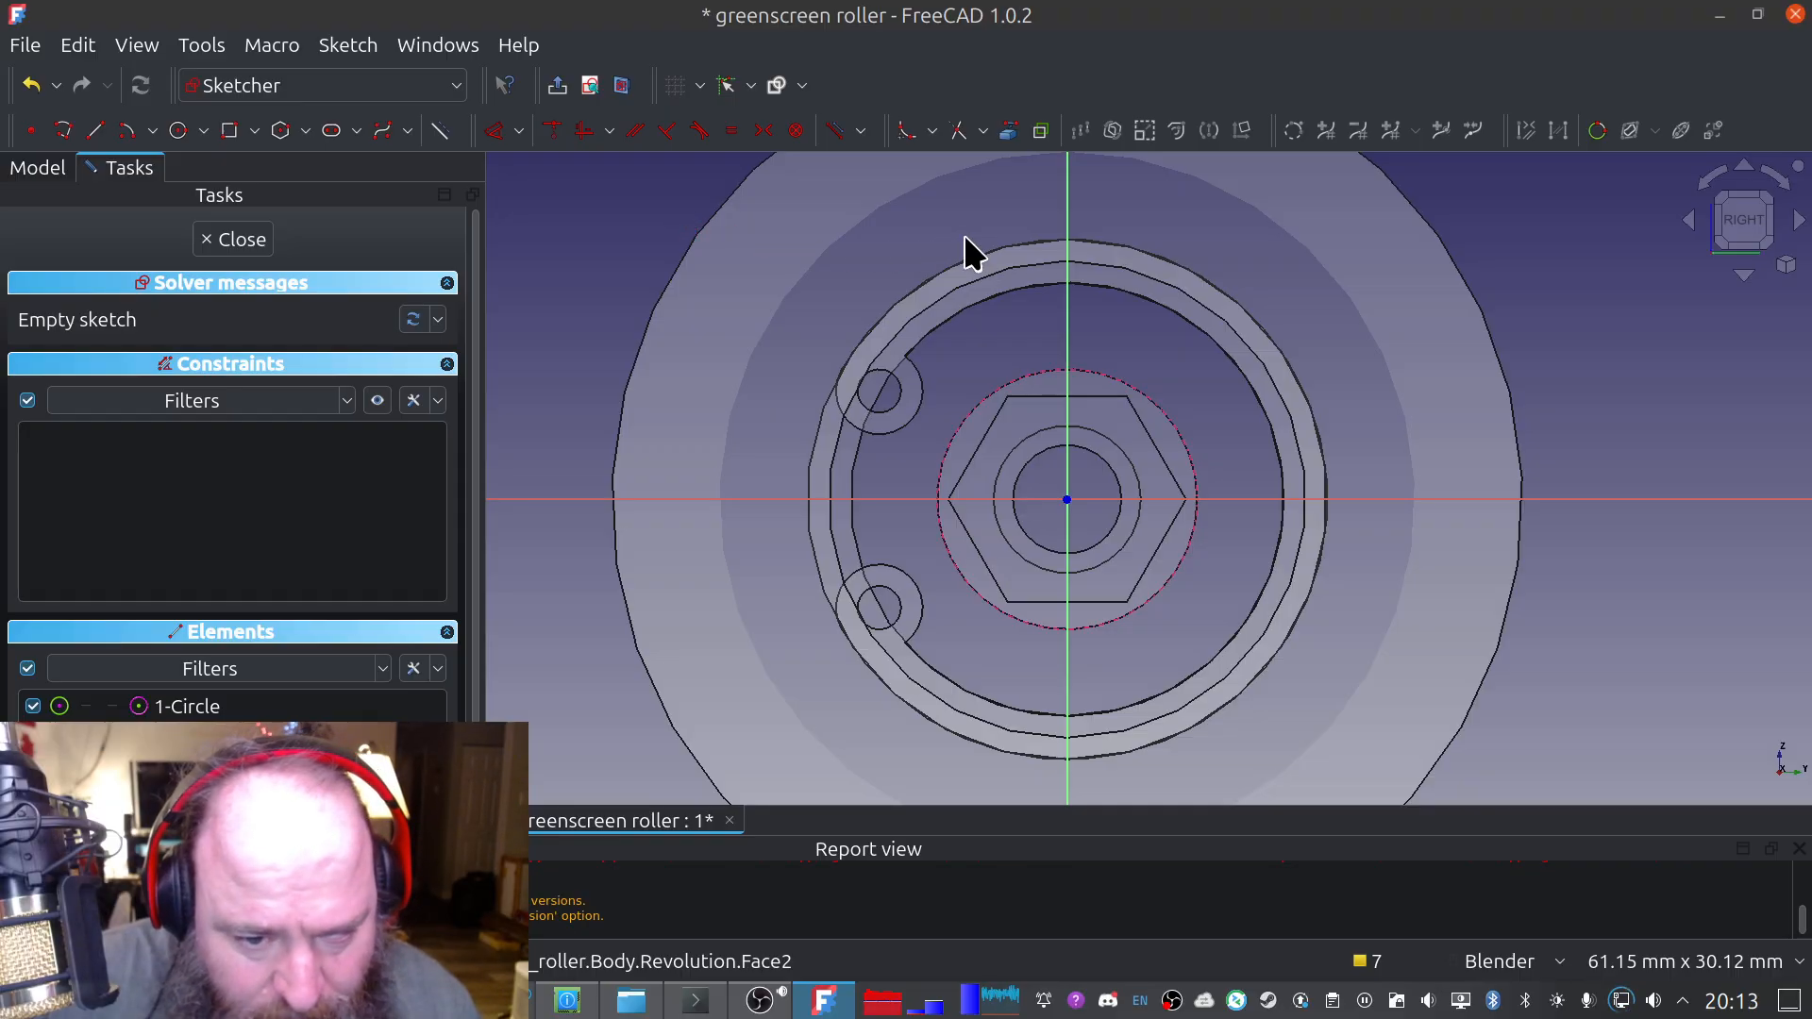
{"action": "left_click", "coordinate": [283, 131]}
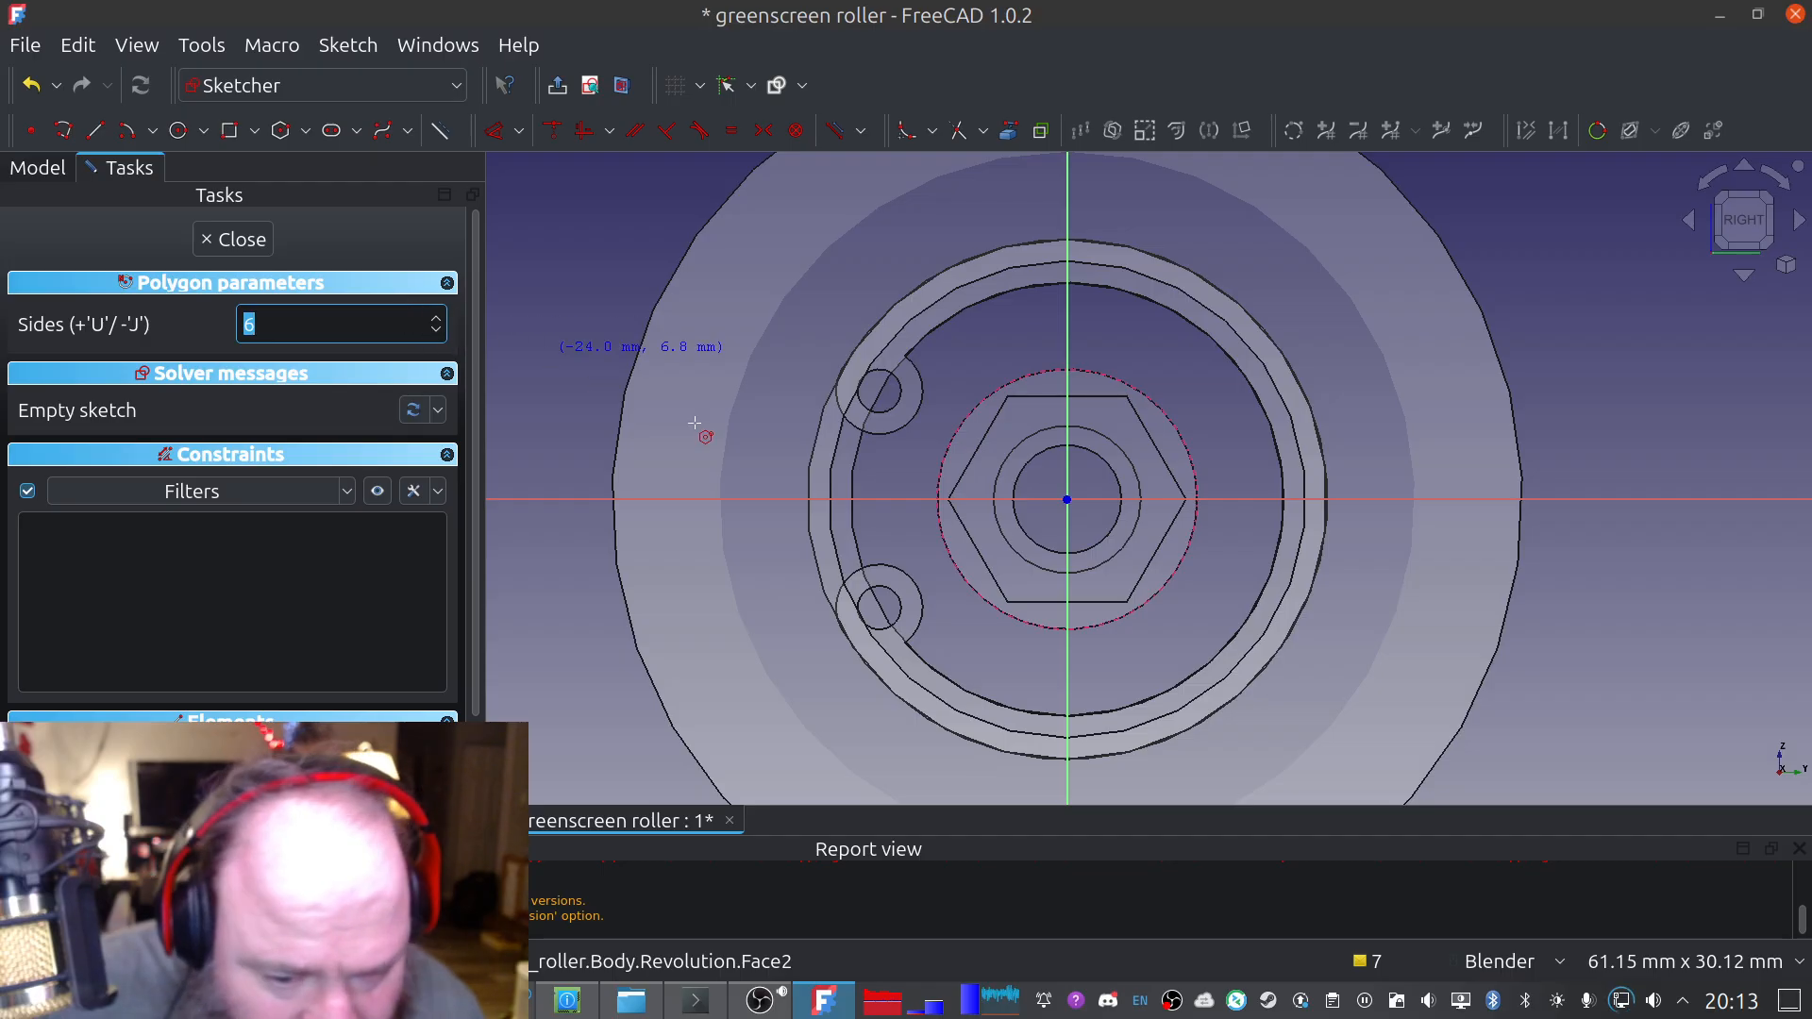
{"action": "left_click", "coordinate": [1067, 499]}
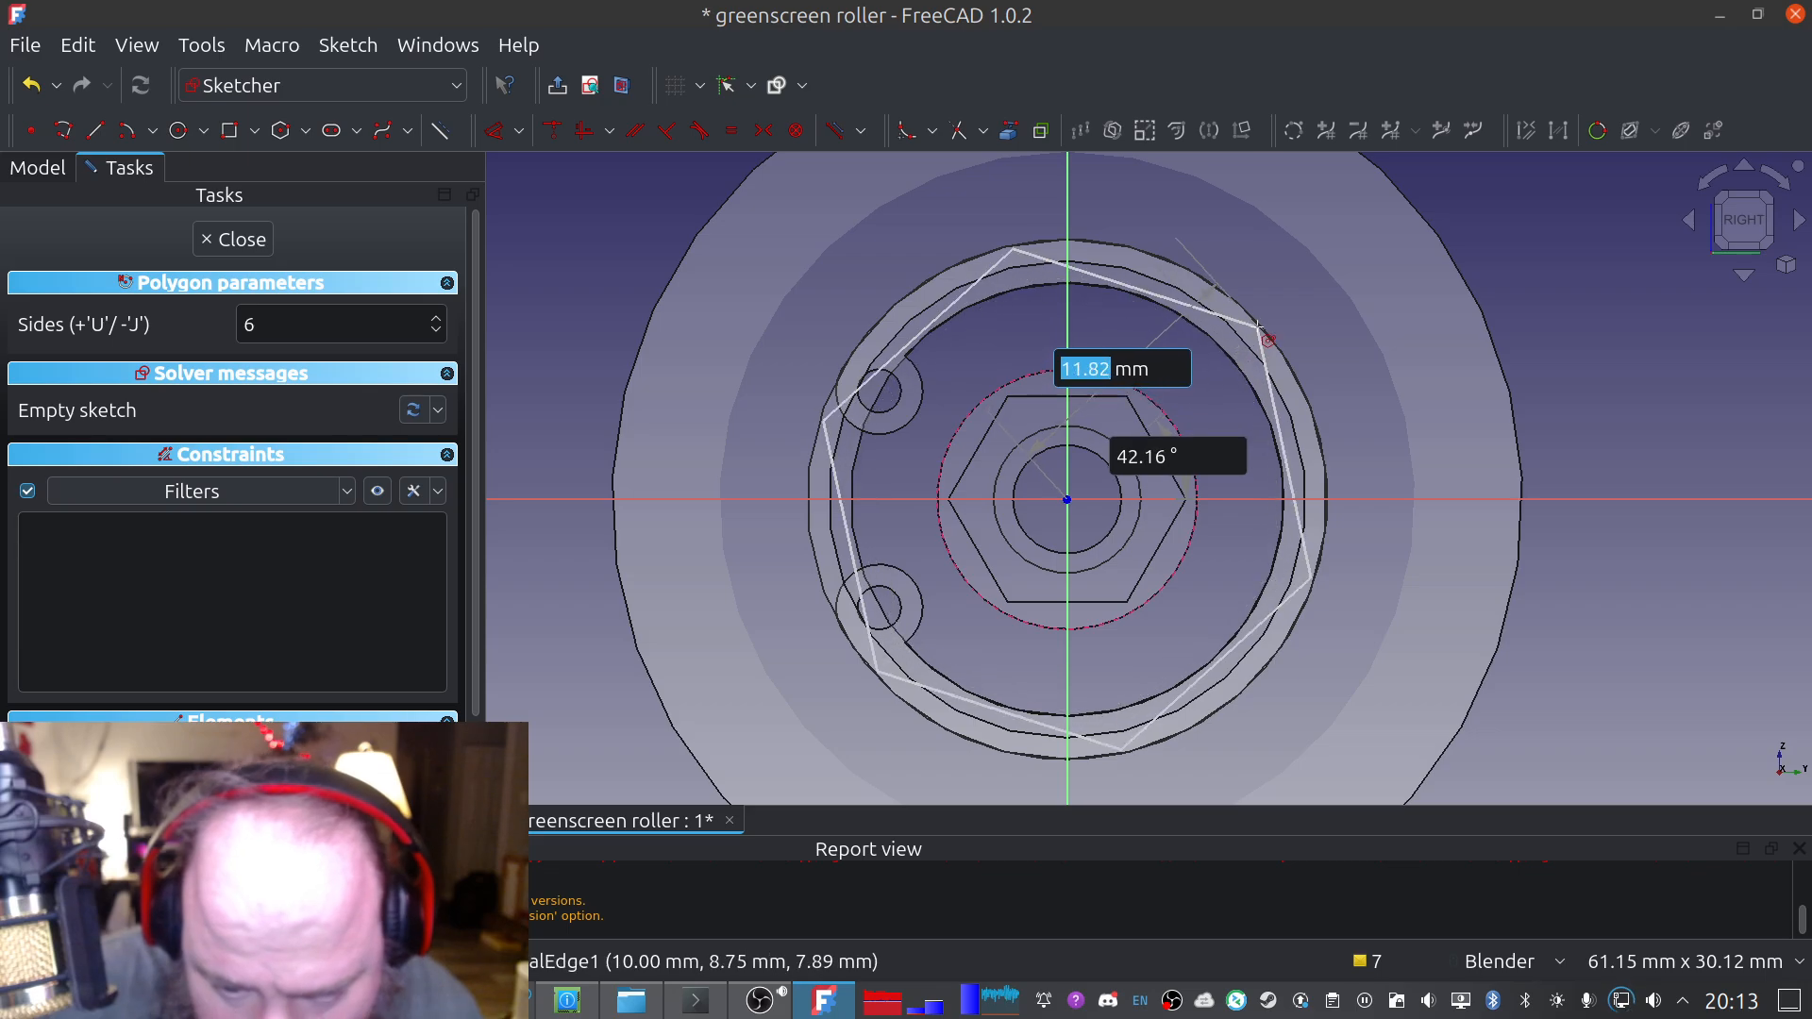
{"action": "key", "text": "Escape"}
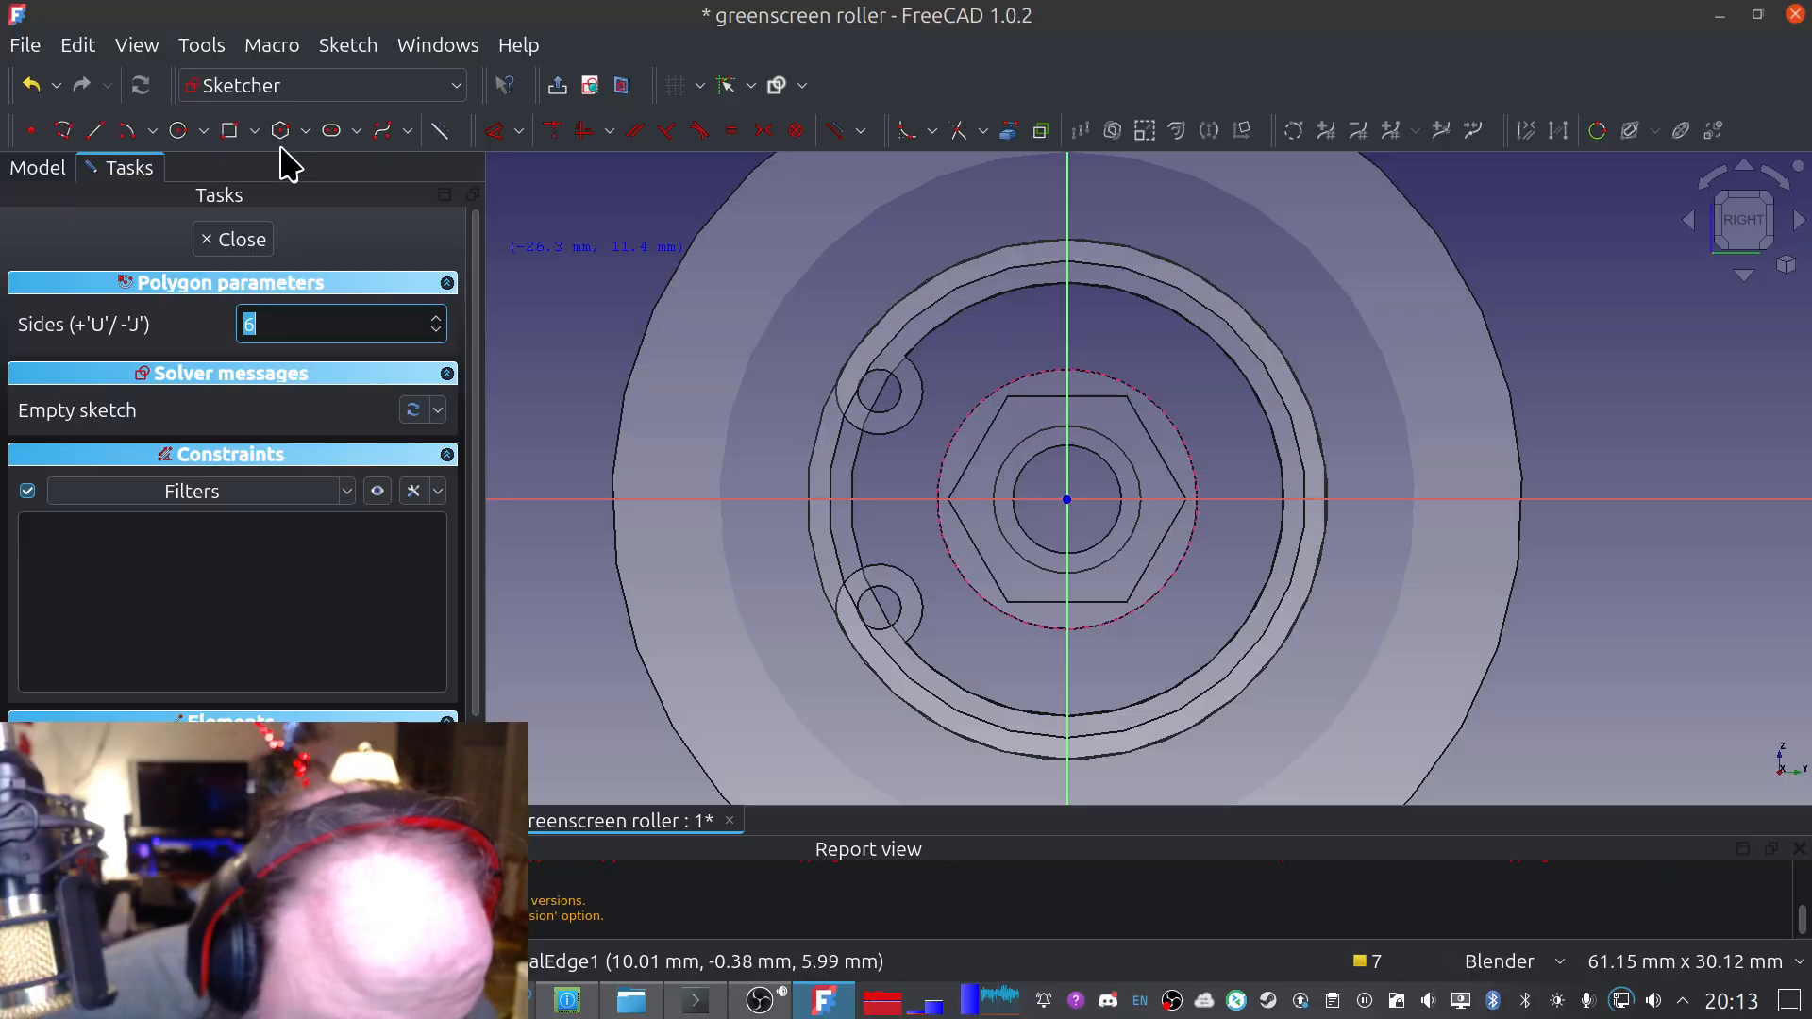
Draw a circle about 16.3 mm in diameter centred on the sketch origin, around the pin's outer edge
{"action": "left_click", "coordinate": [175, 132]}
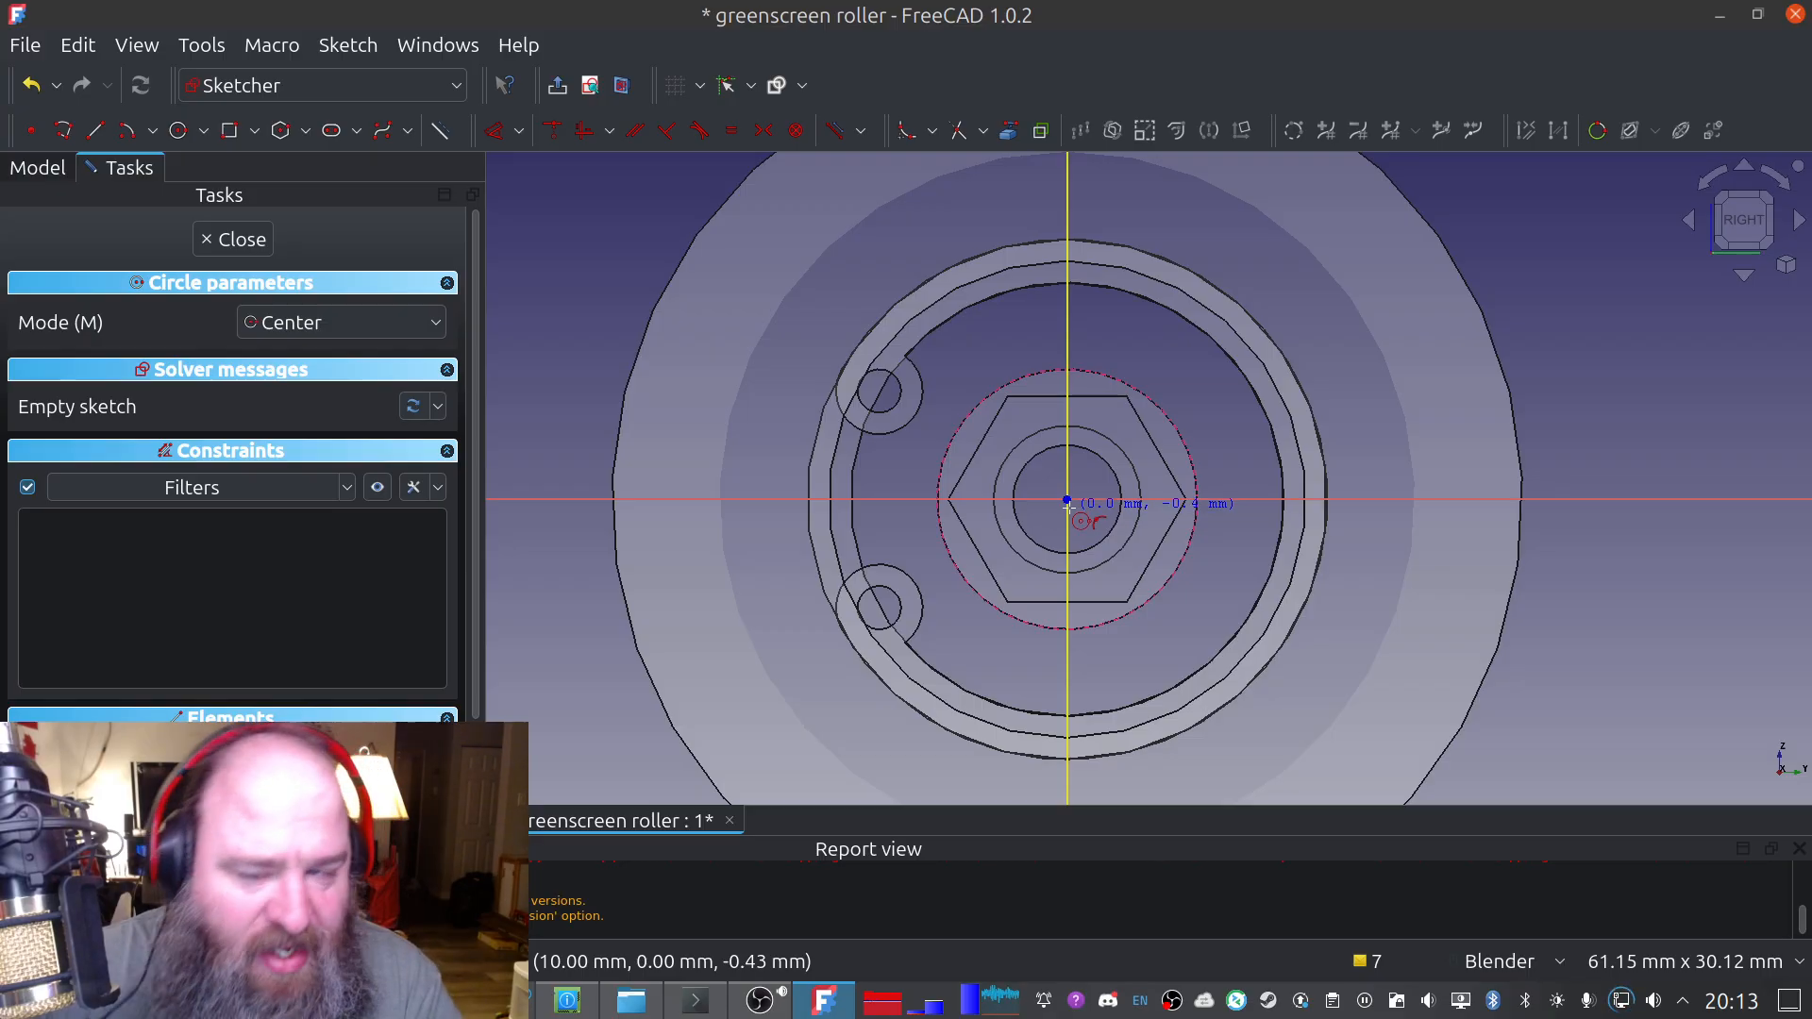
{"action": "left_click", "coordinate": [1066, 498]}
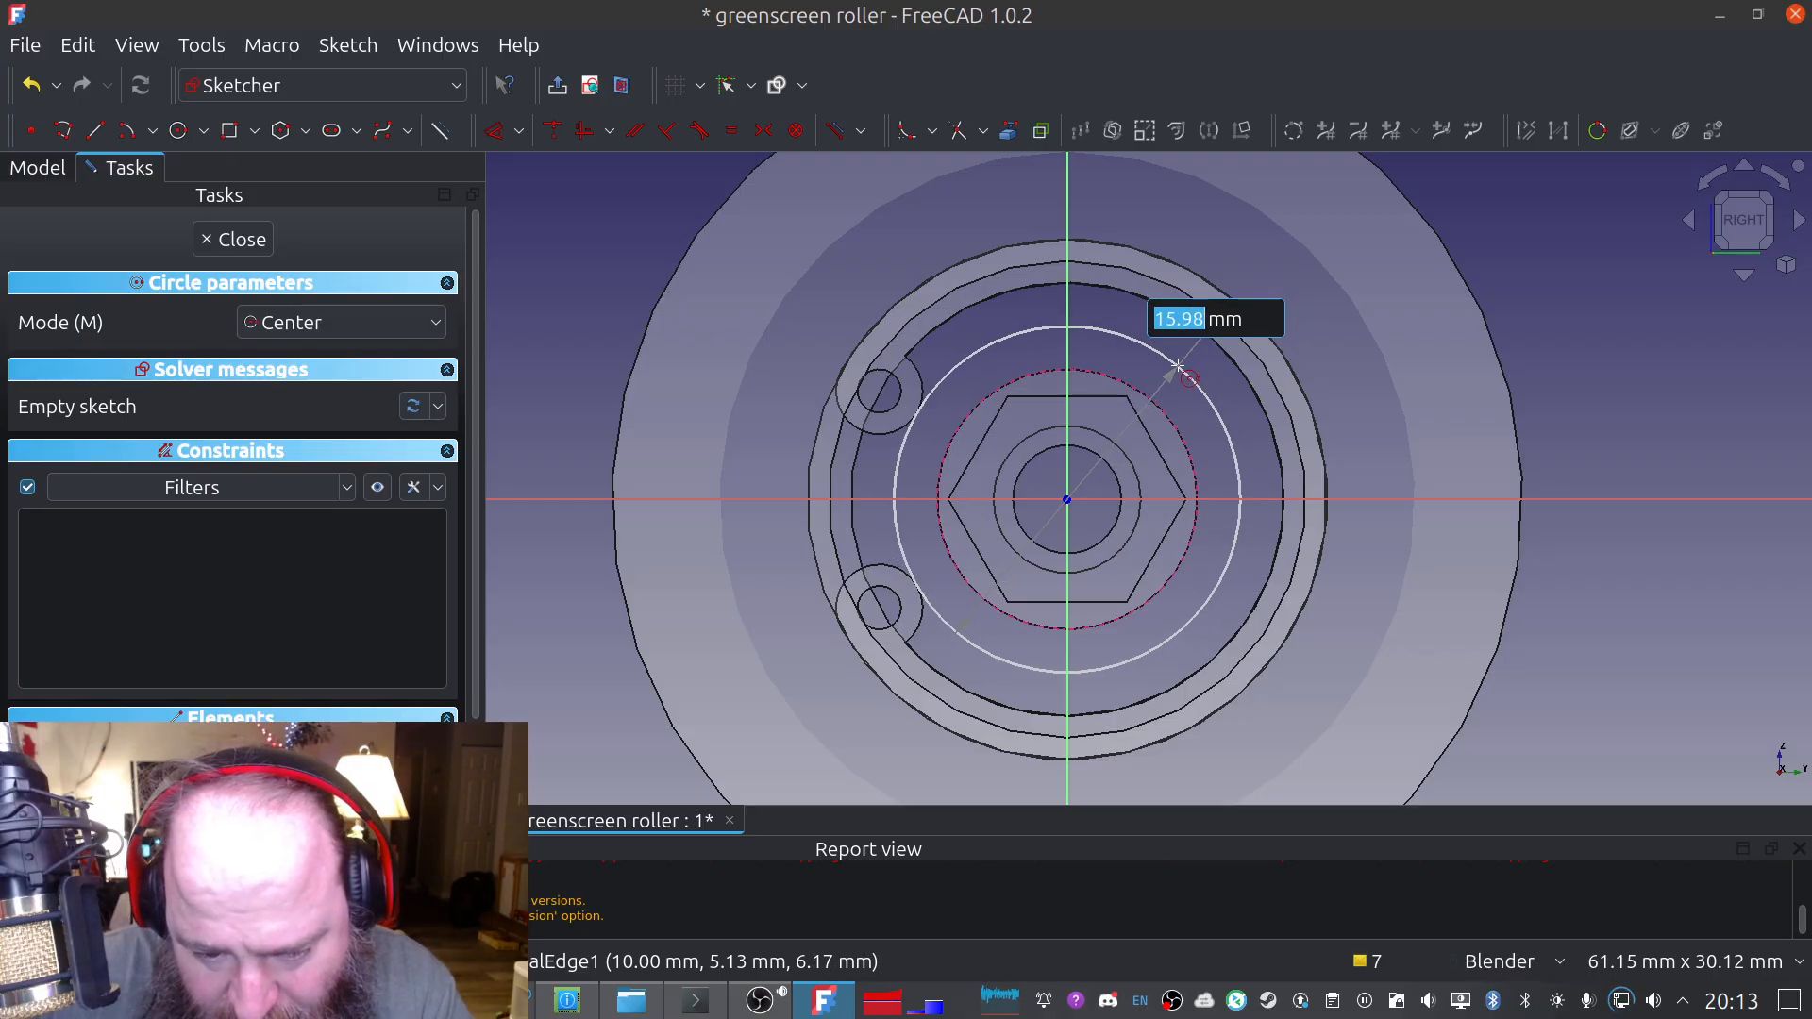
{"action": "left_click", "coordinate": [1185, 372]}
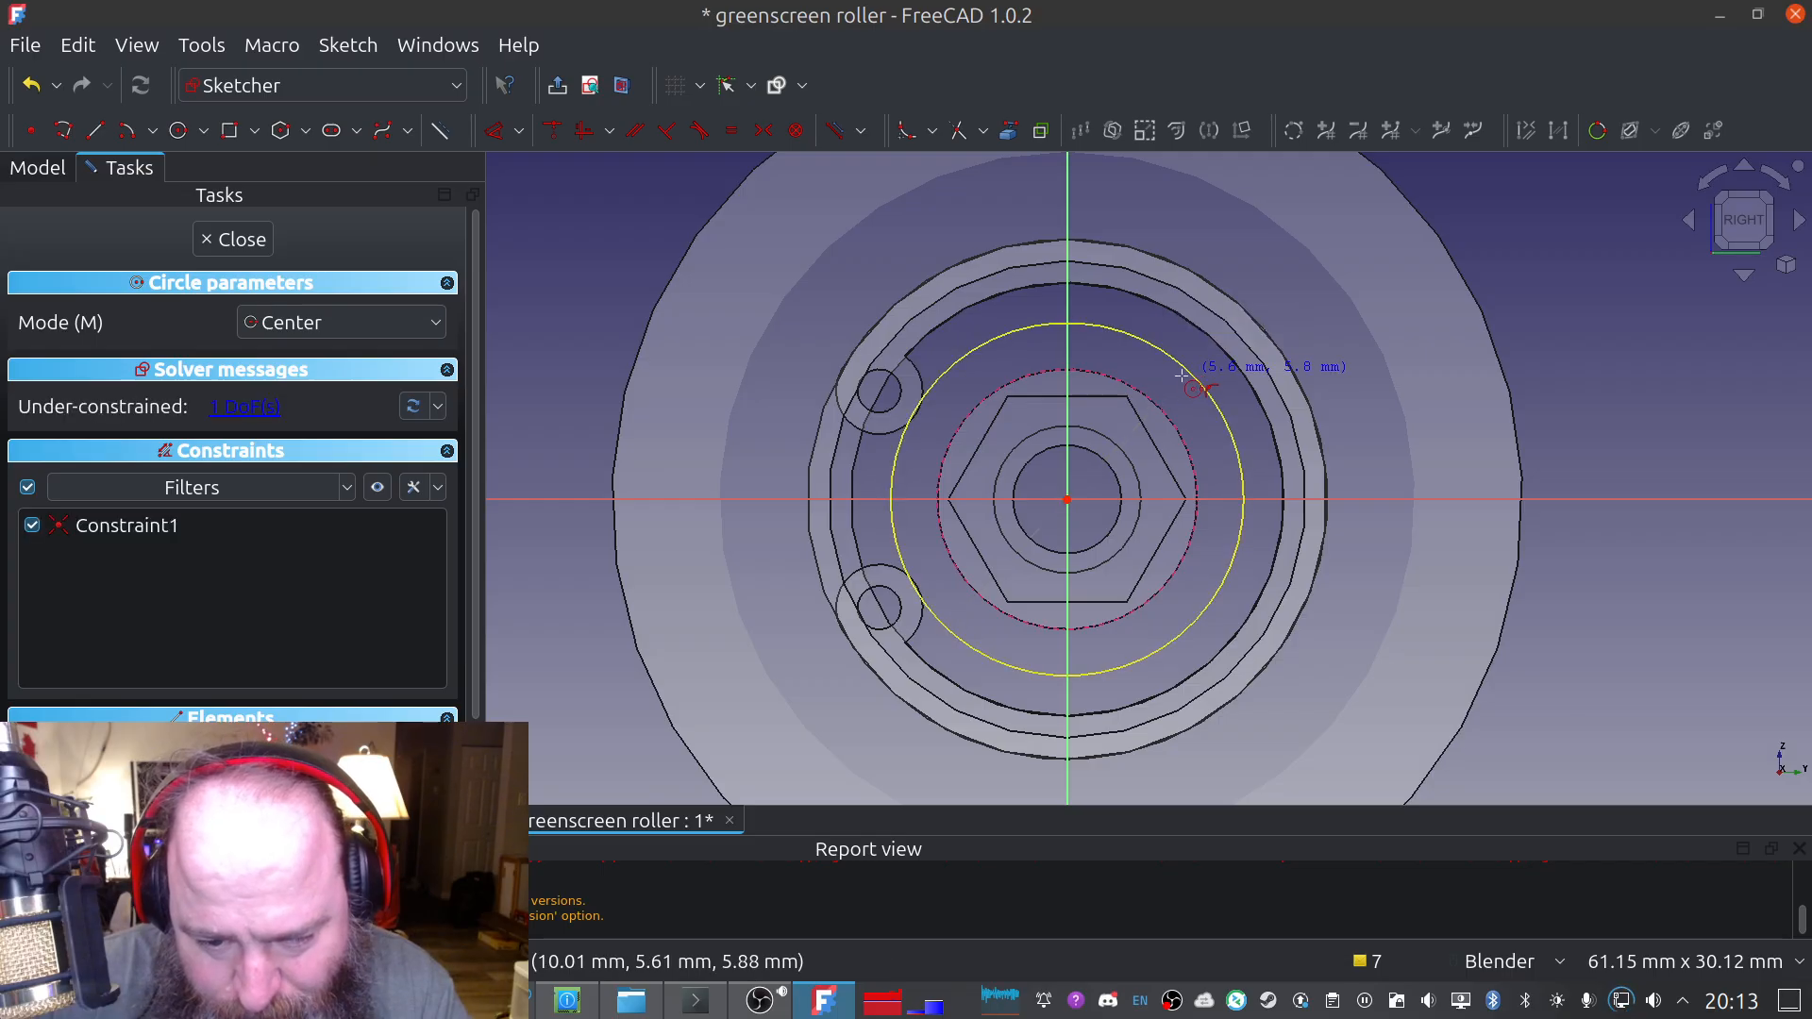
{"action": "key", "text": "Escape"}
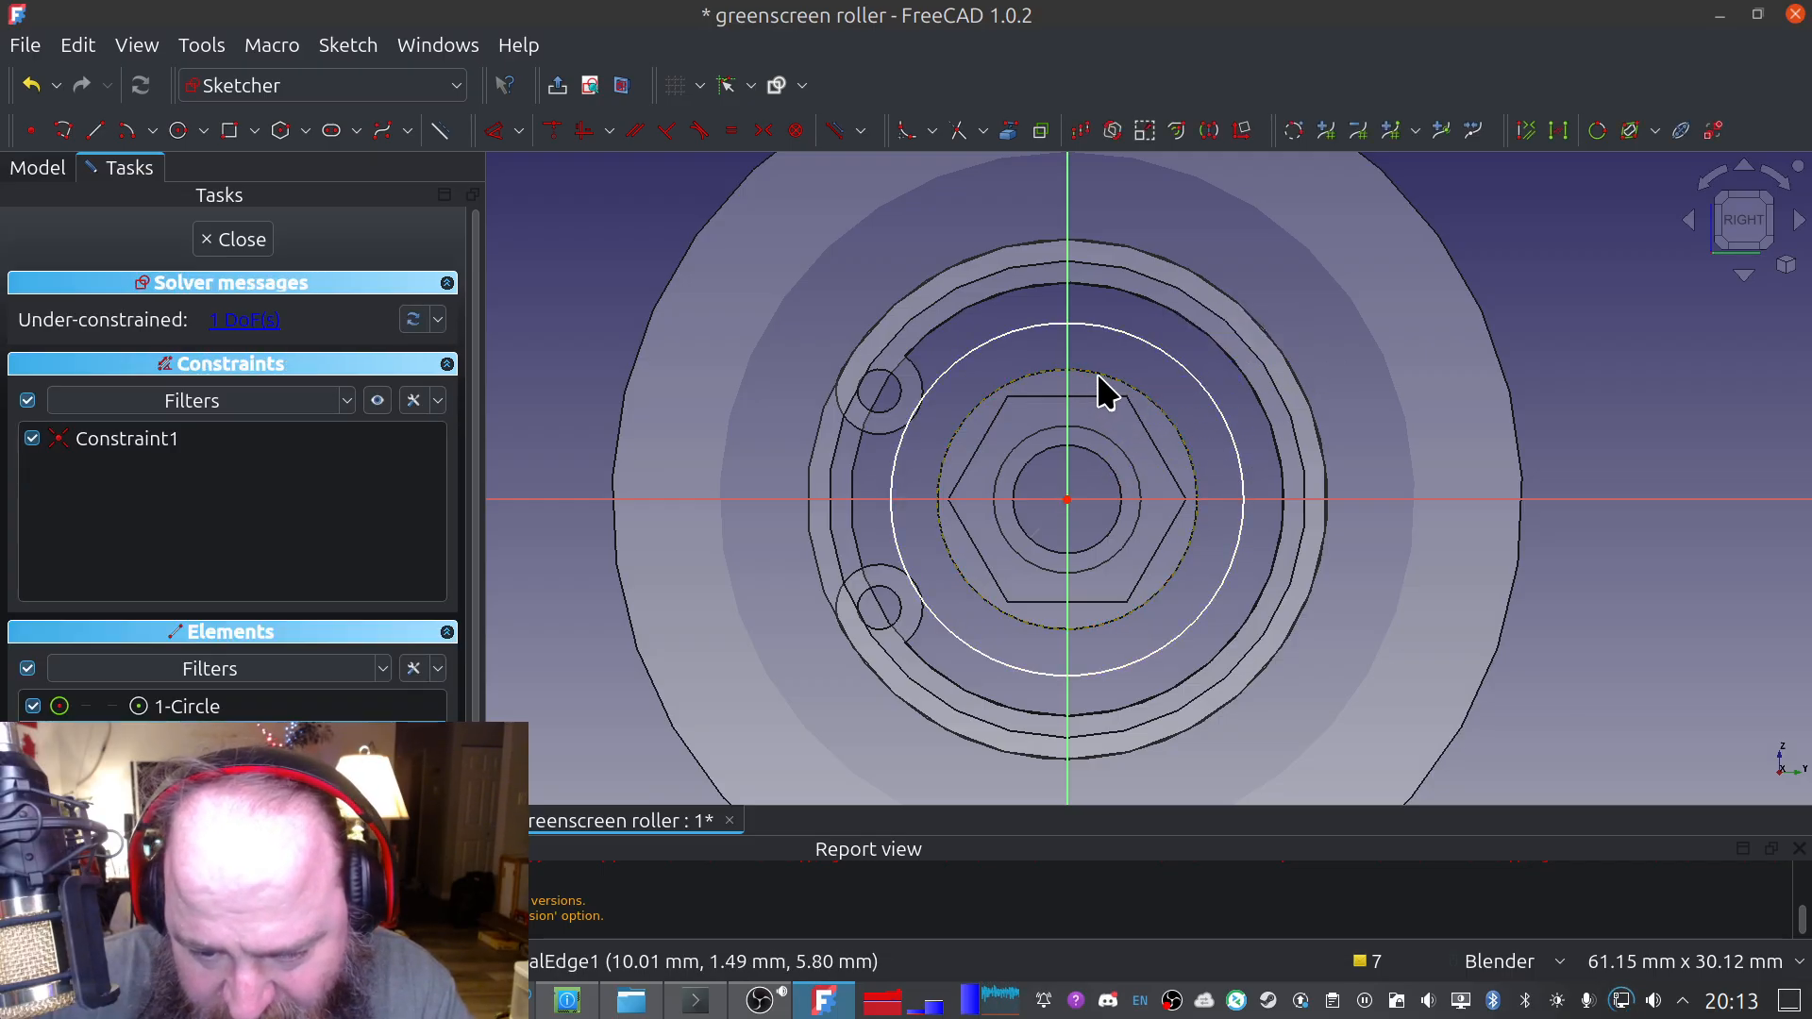
{"action": "left_click_drag", "start_coordinate": [1097, 376], "coordinate": [709, 566]}
{"action": "key", "text": "Escape"}
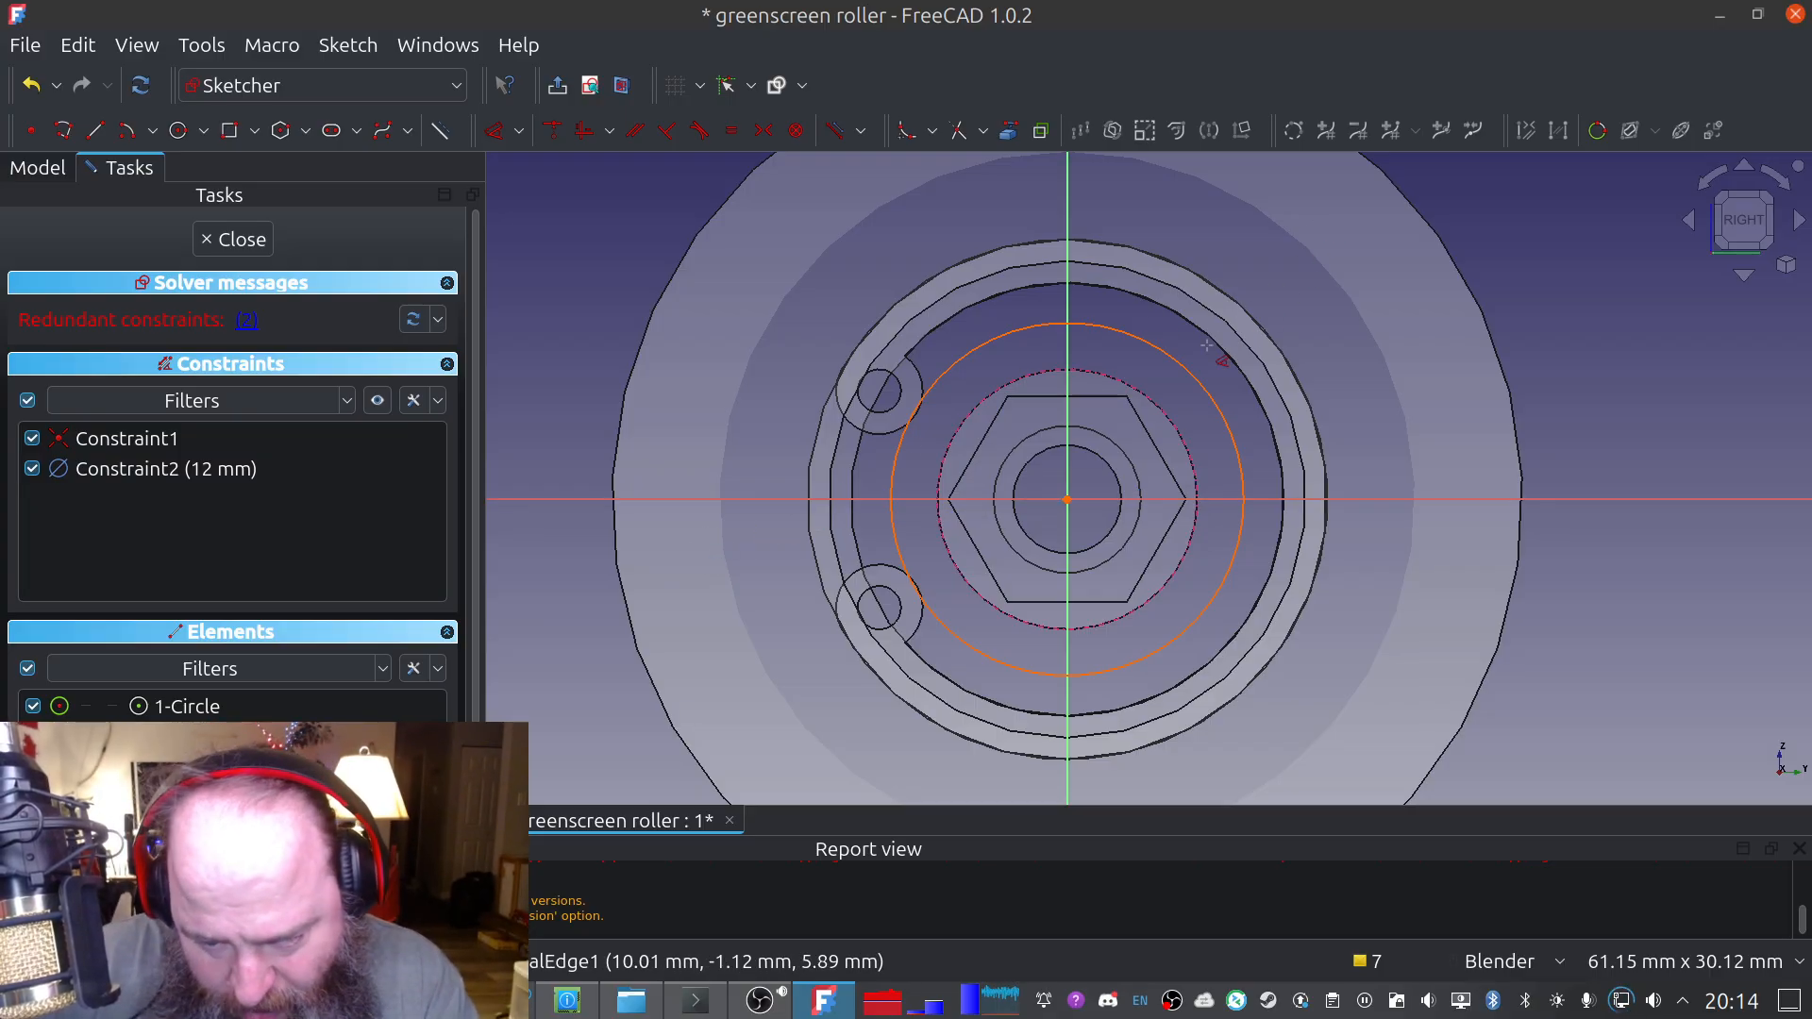
{"action": "key", "text": "Escape"}
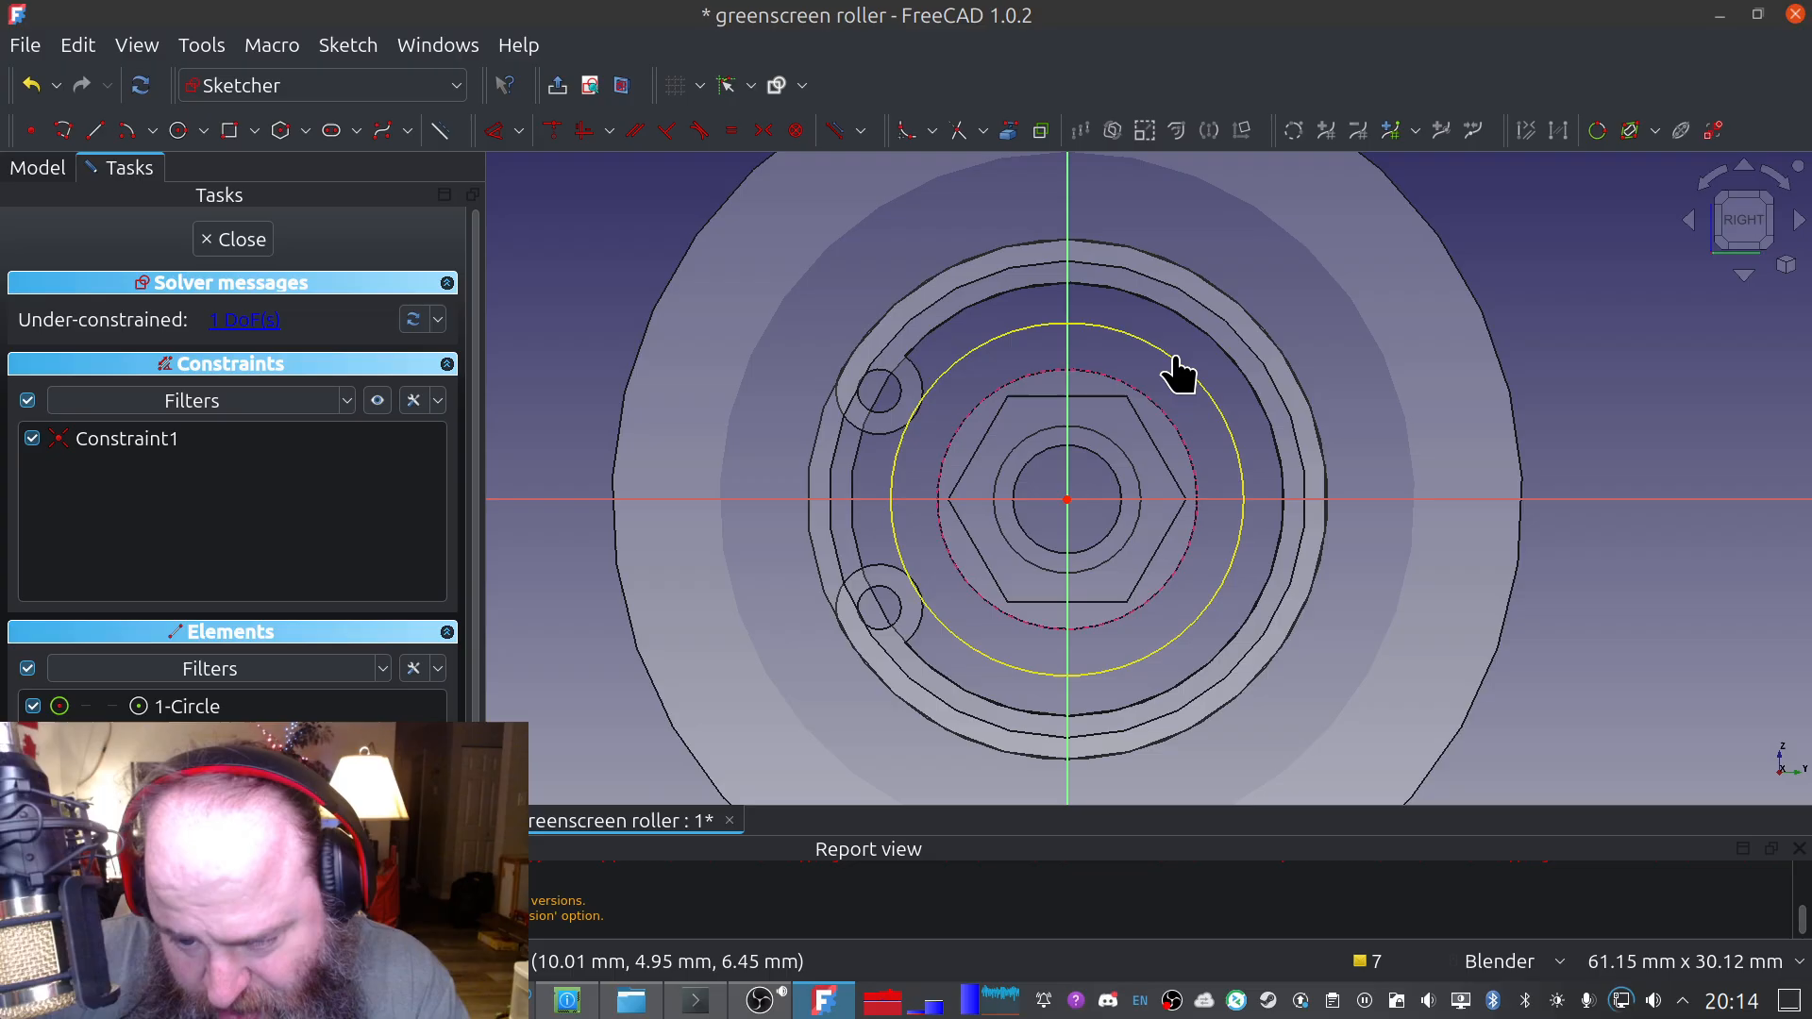
Constrain the drawn circle's diameter to 16 mm
{"action": "left_click", "coordinate": [1175, 358]}
{"action": "key", "text": "d"}
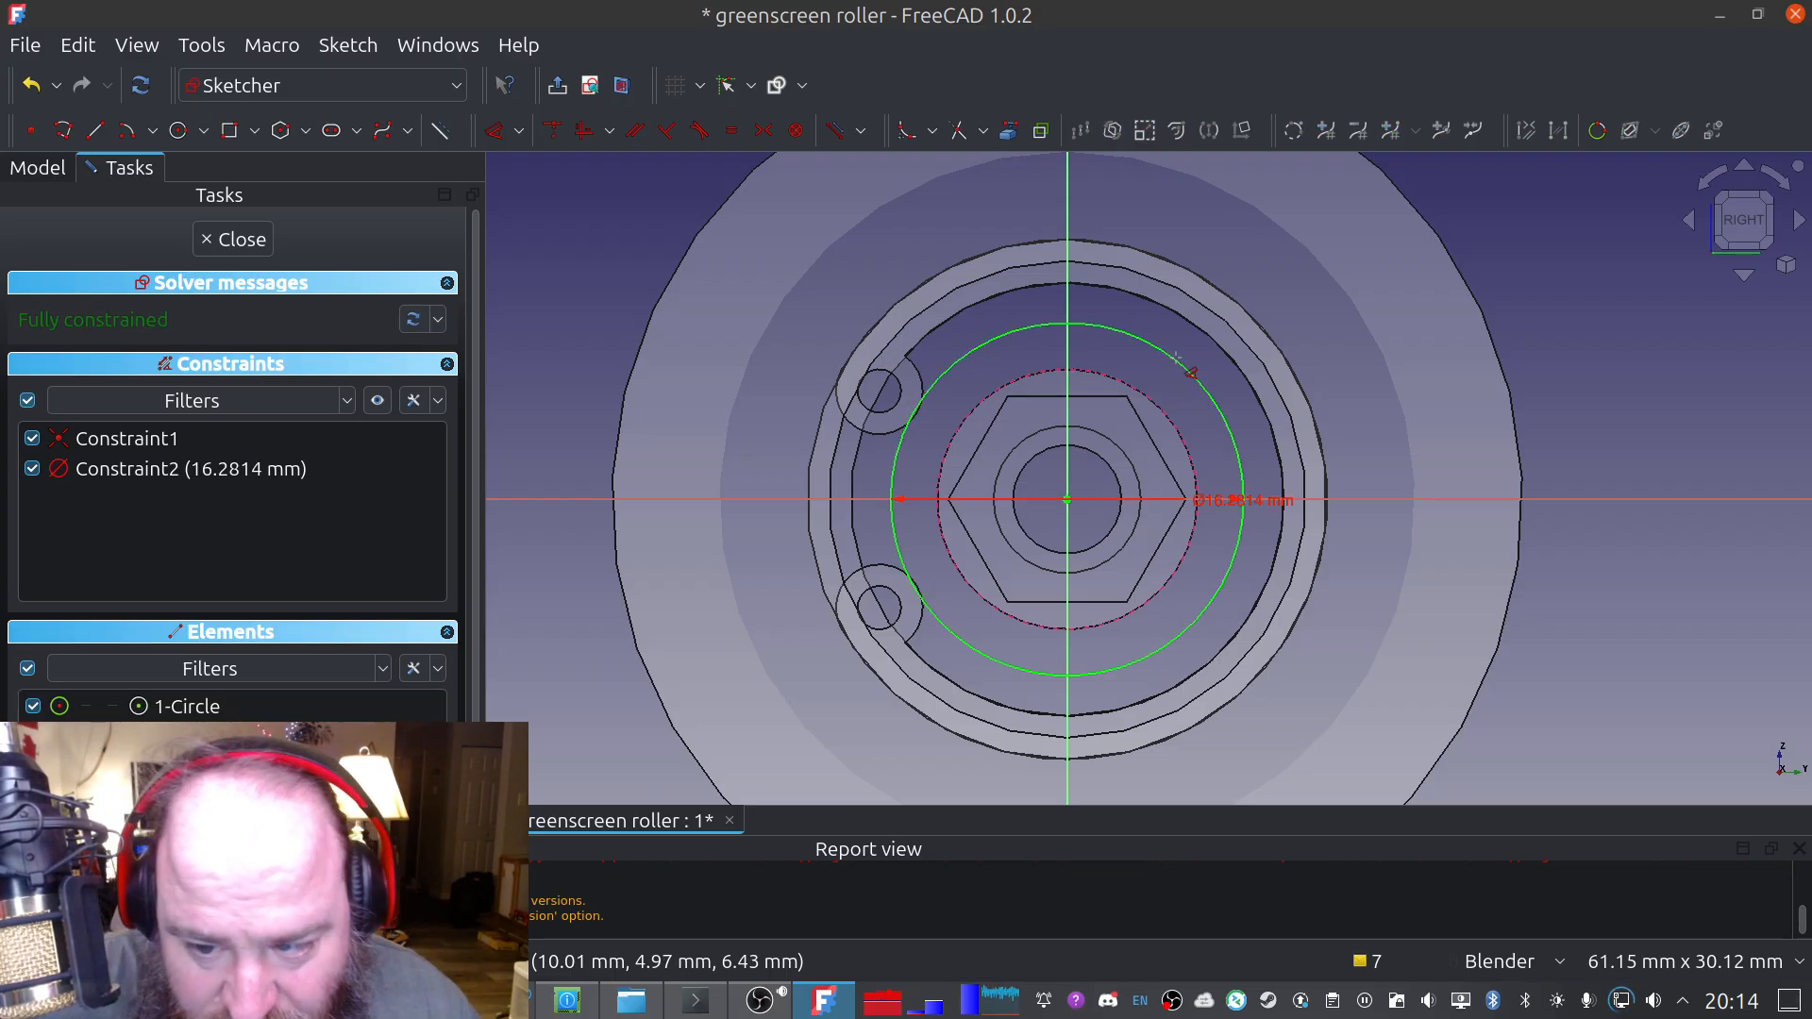
{"action": "left_click", "coordinate": [1397, 432]}
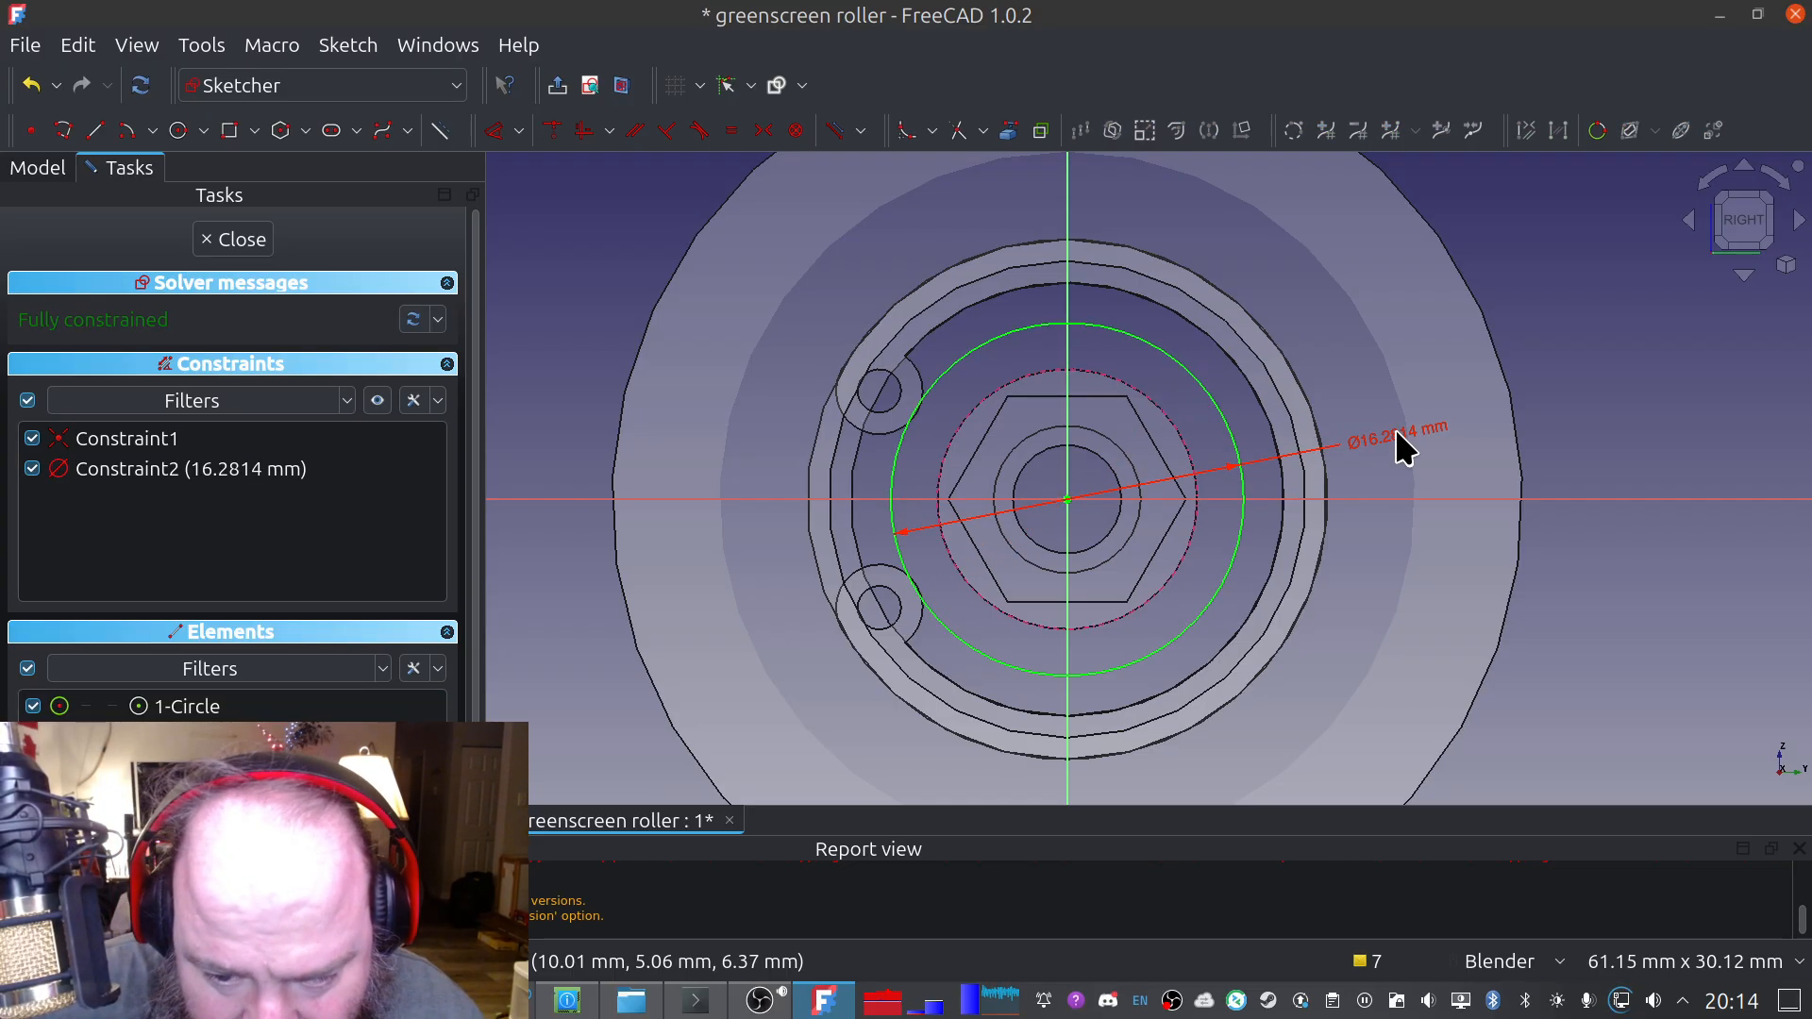
{"action": "left_click_drag", "start_coordinate": [1504, 434], "coordinate": [703, 415]}
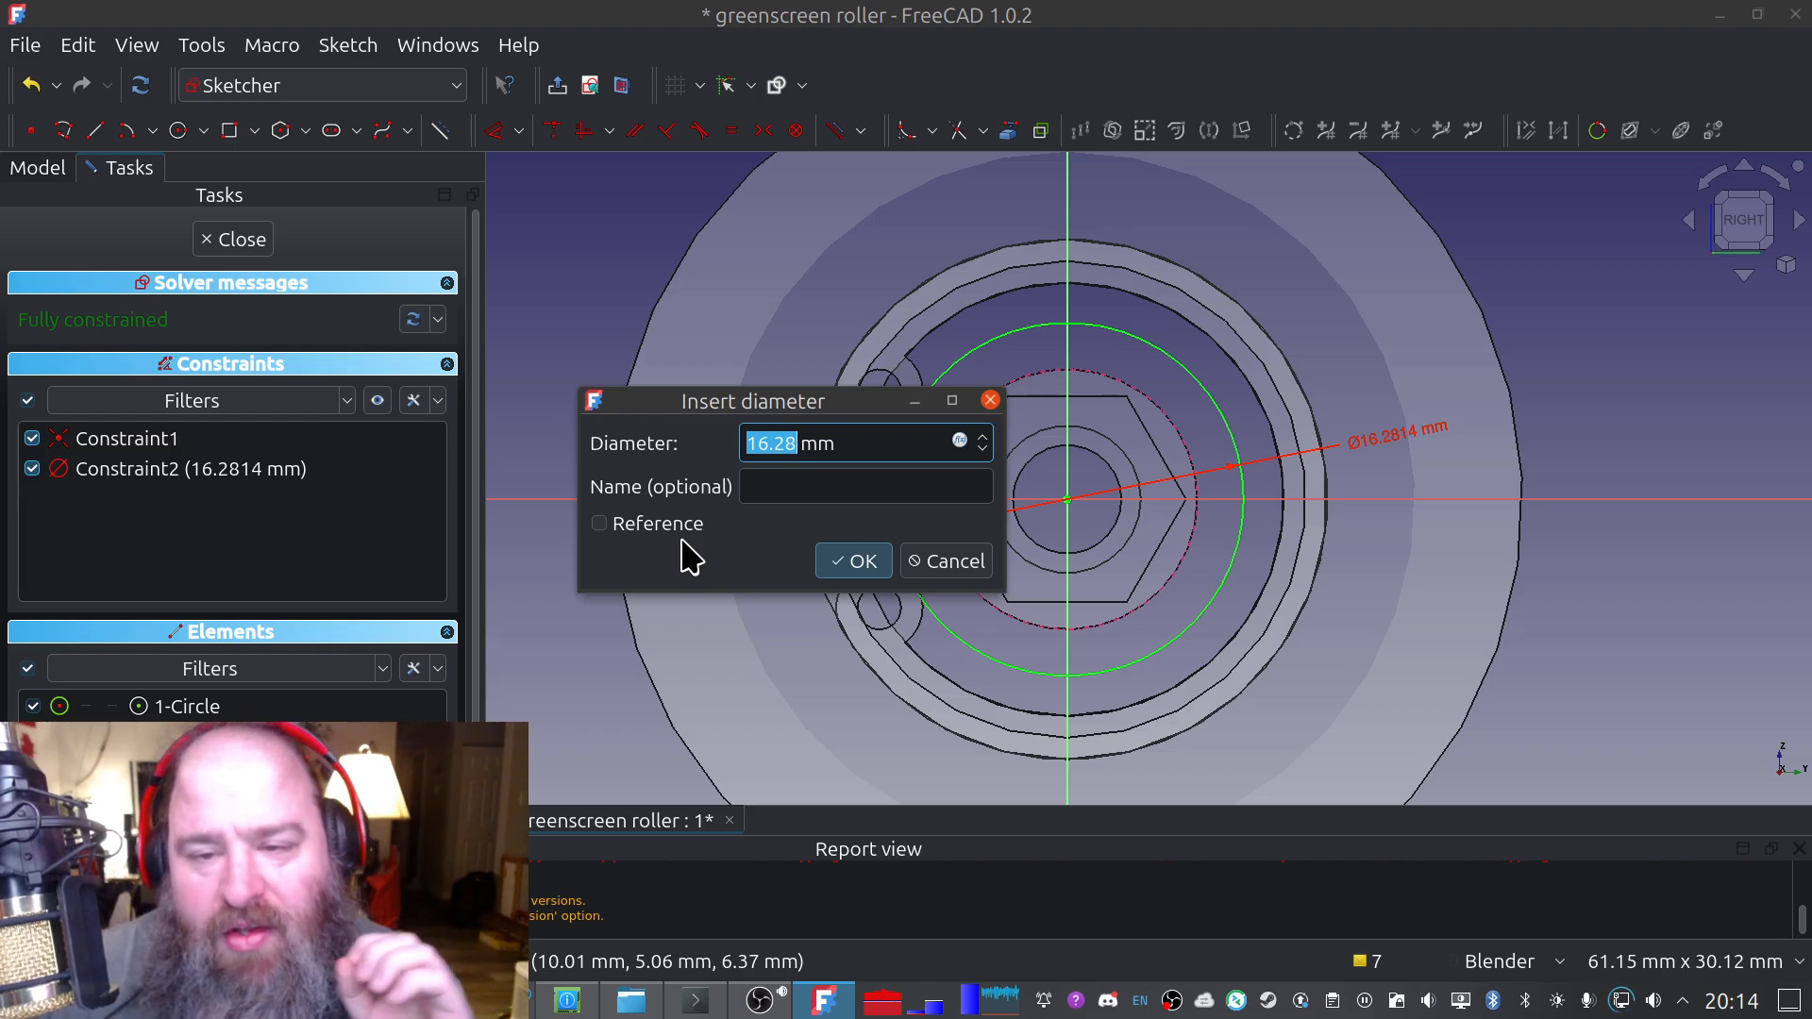
{"action": "type", "text": "1"}
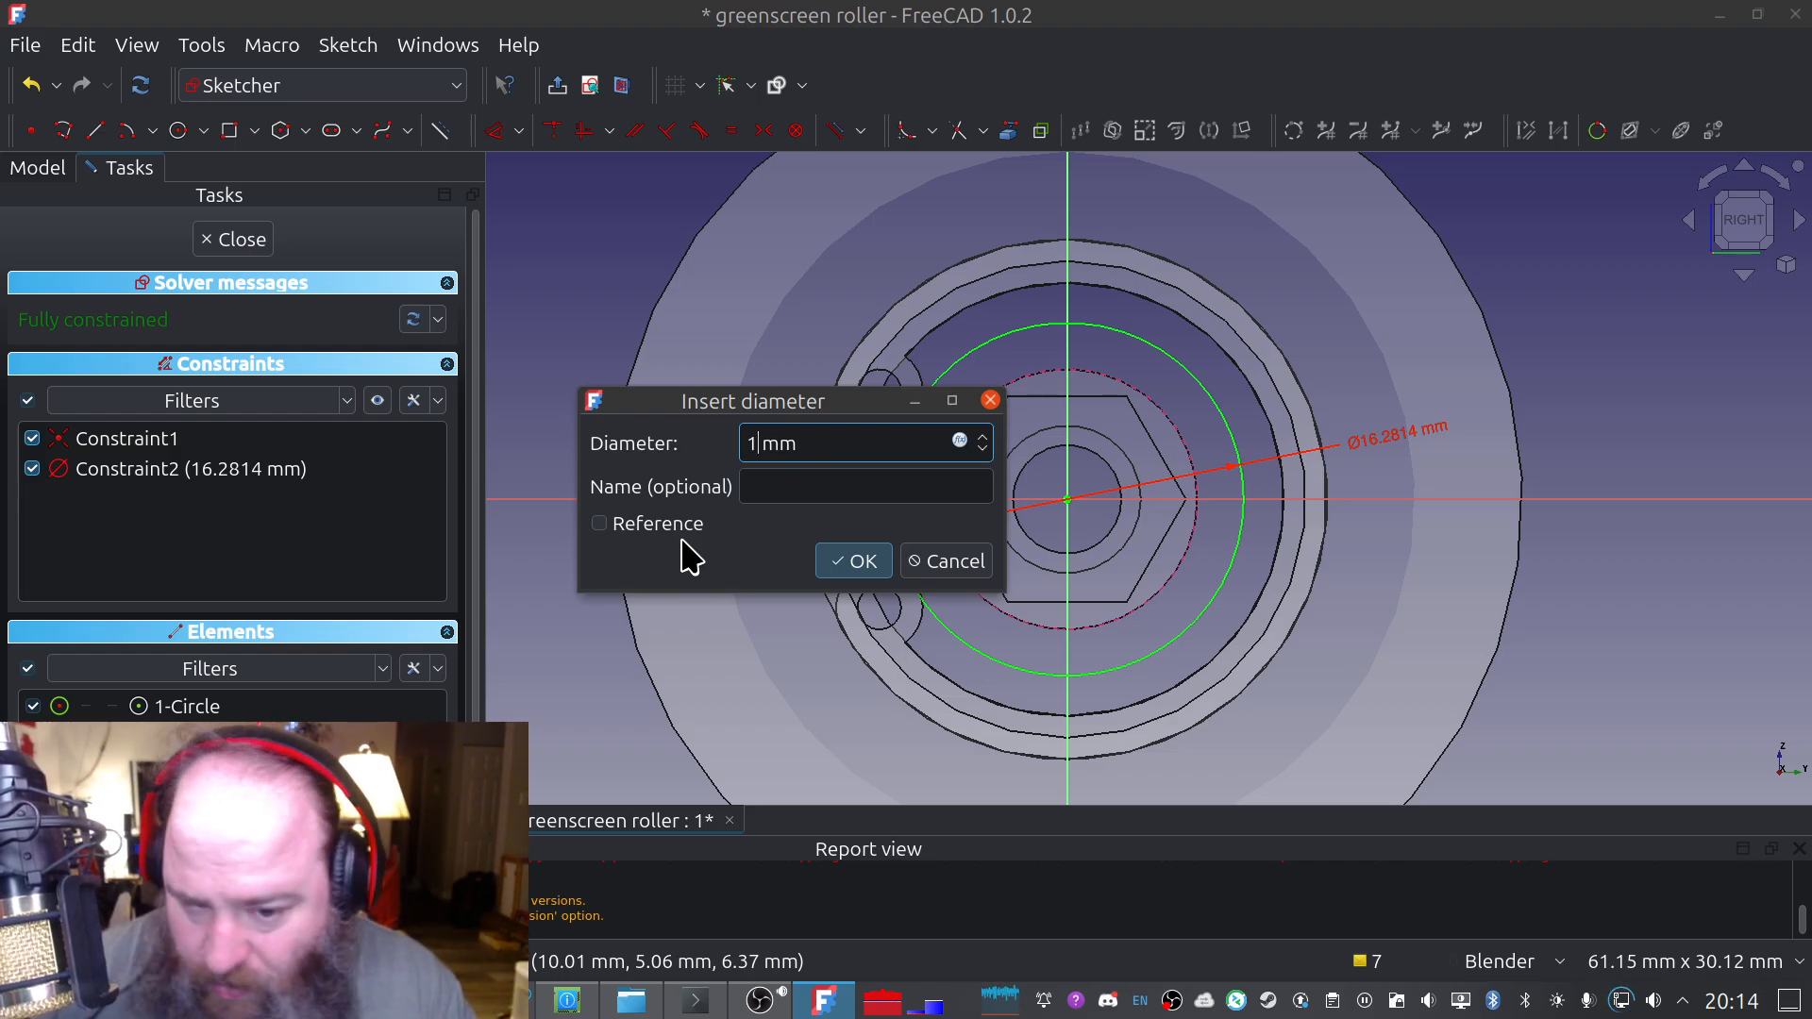
{"action": "left_click", "coordinate": [848, 566]}
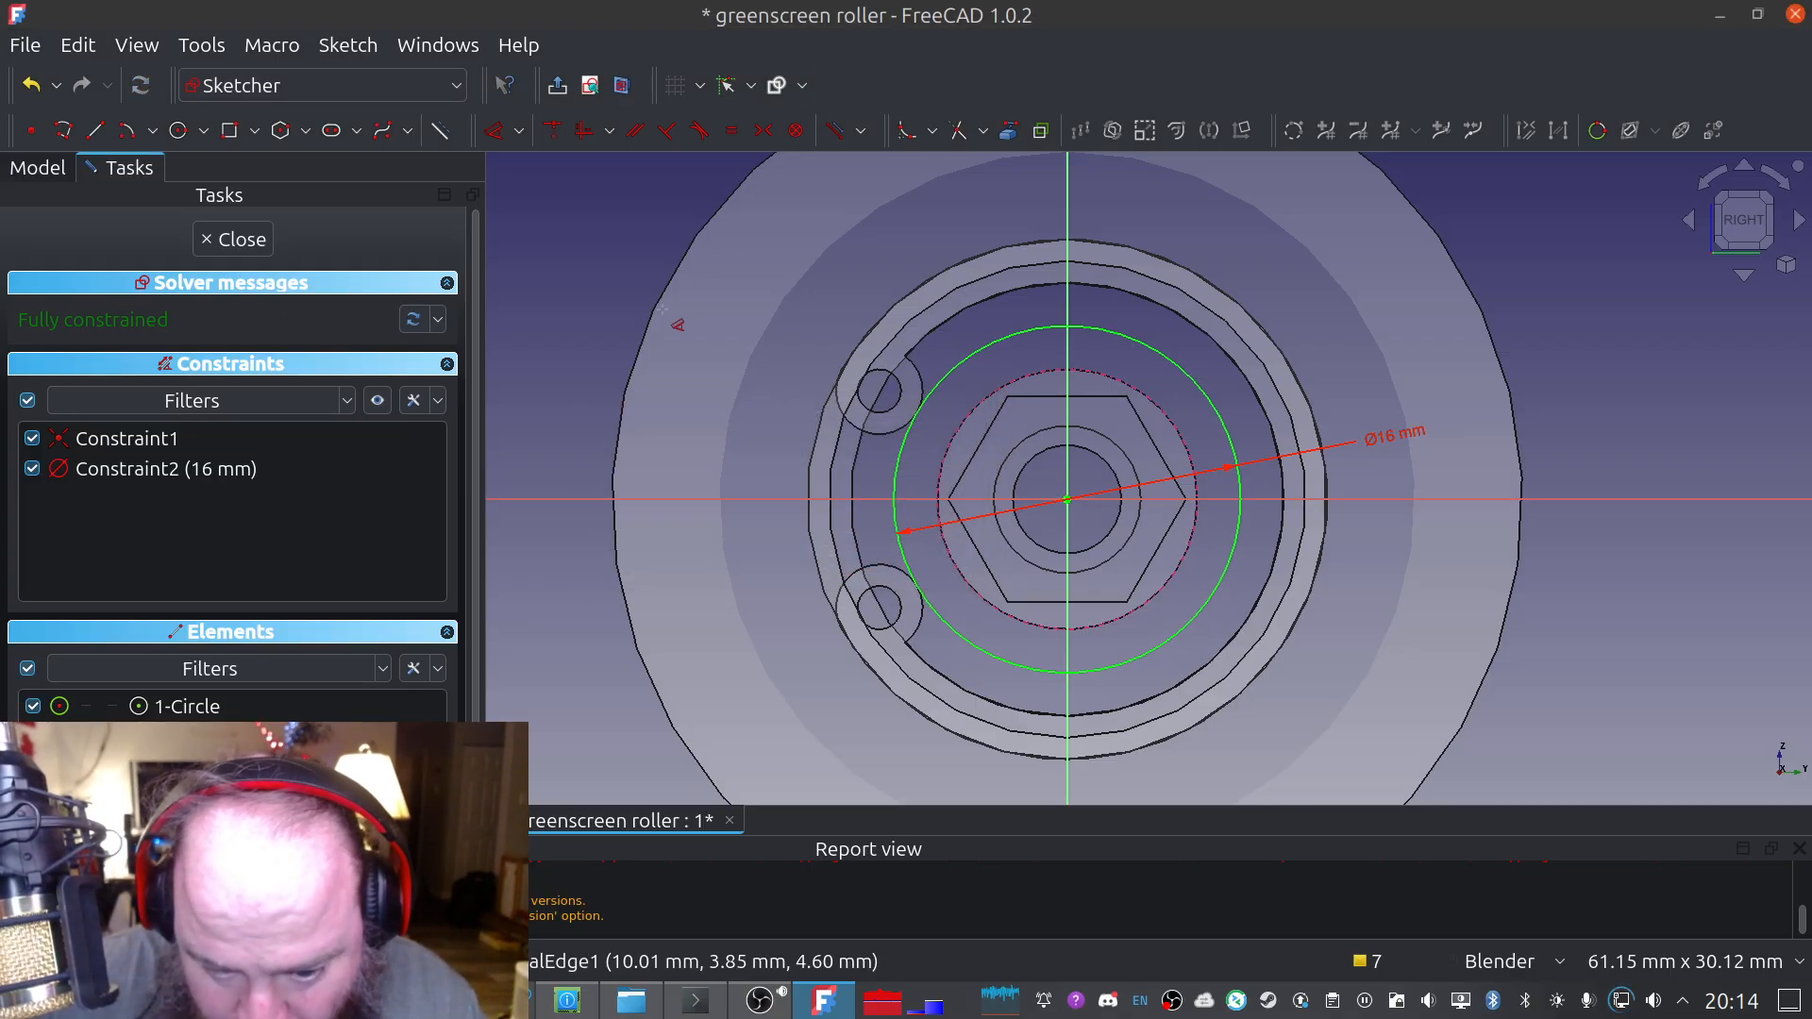
Close the circle sketch and save the document
{"action": "left_click", "coordinate": [238, 244]}
{"action": "left_click", "coordinate": [21, 48]}
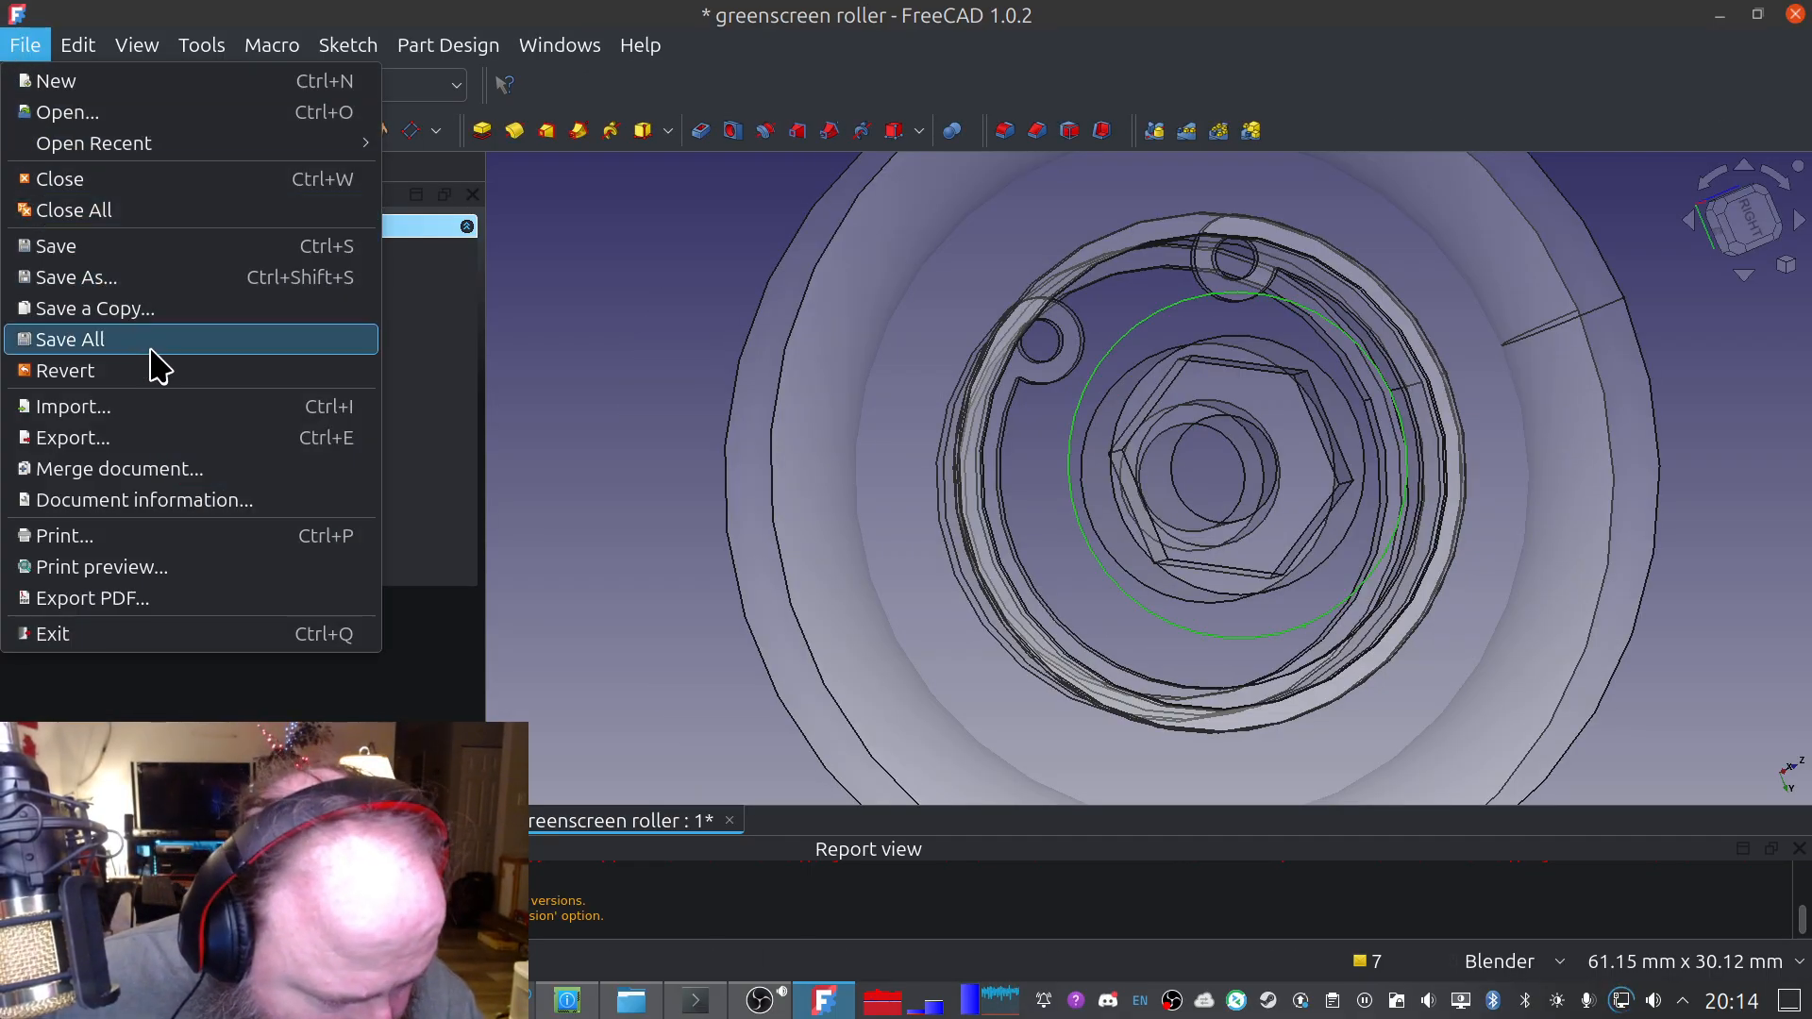
{"action": "left_click", "coordinate": [119, 248]}
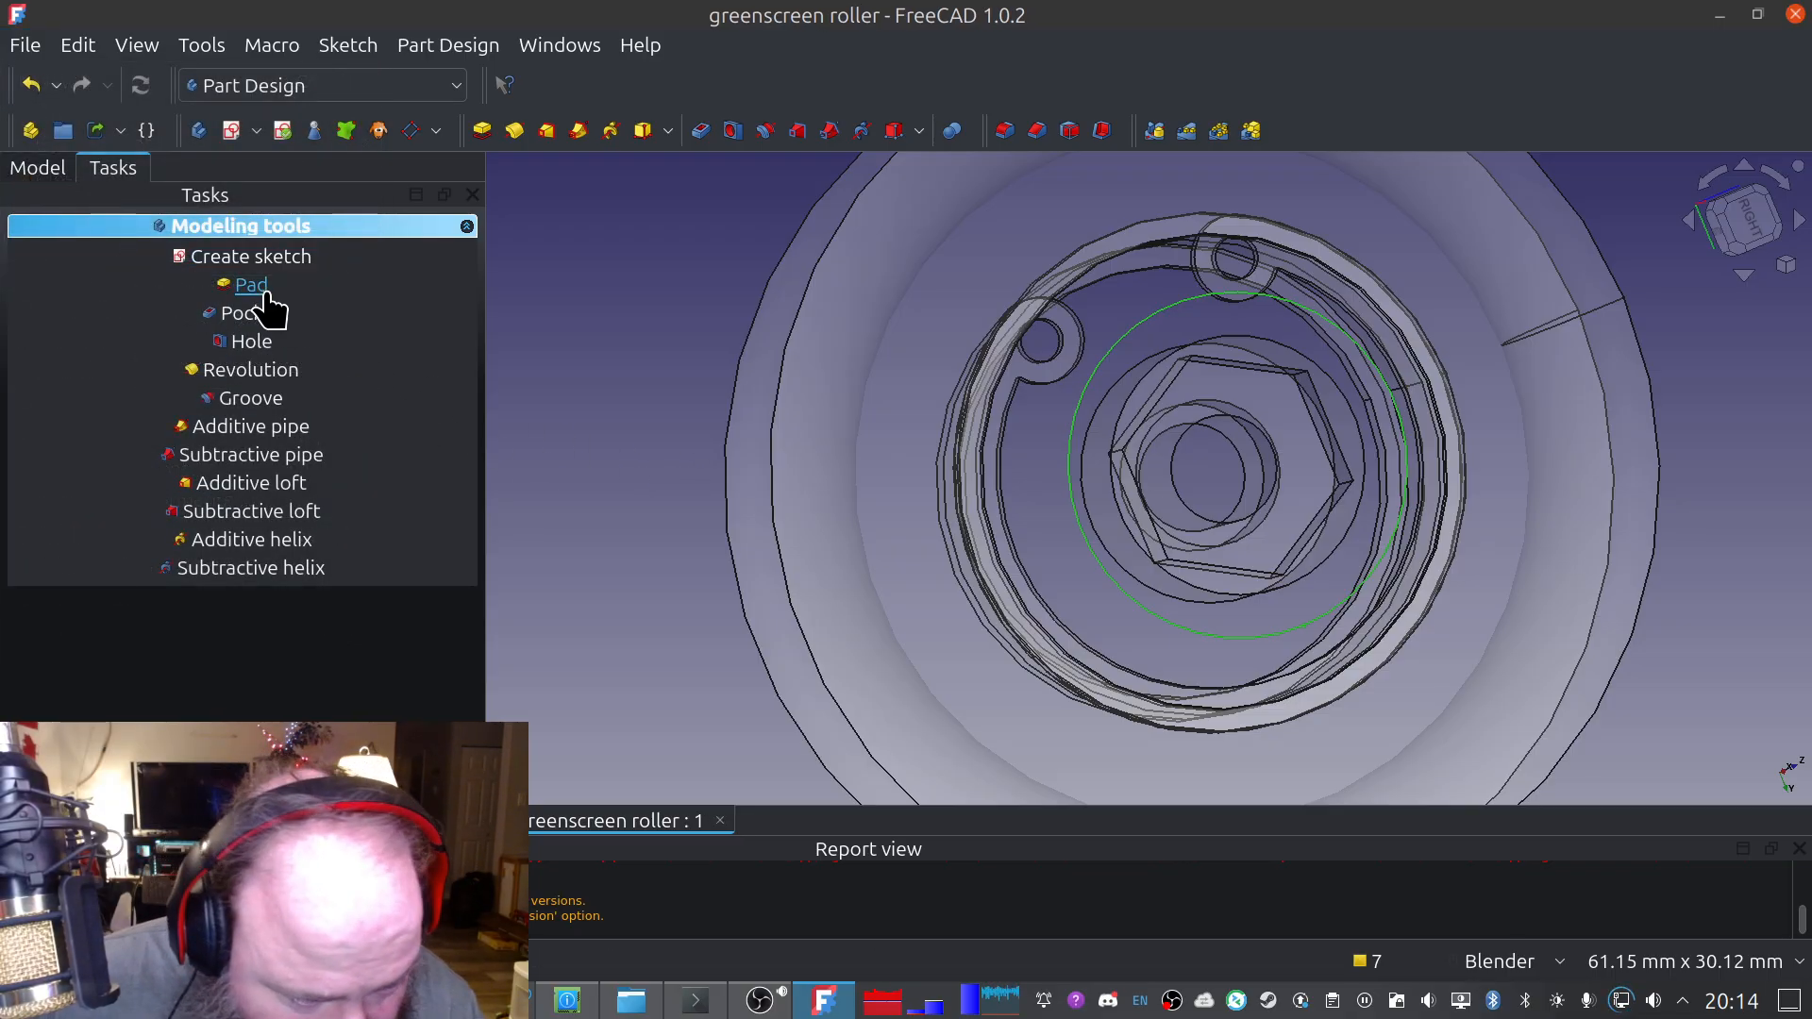
Try to pad the 16 mm circle in the reversed direction, trying lengths of 3 mm and 2 mm
{"action": "left_click", "coordinate": [251, 285]}
{"action": "middle_click_drag", "start_coordinate": [577, 386], "coordinate": [1321, 459]}
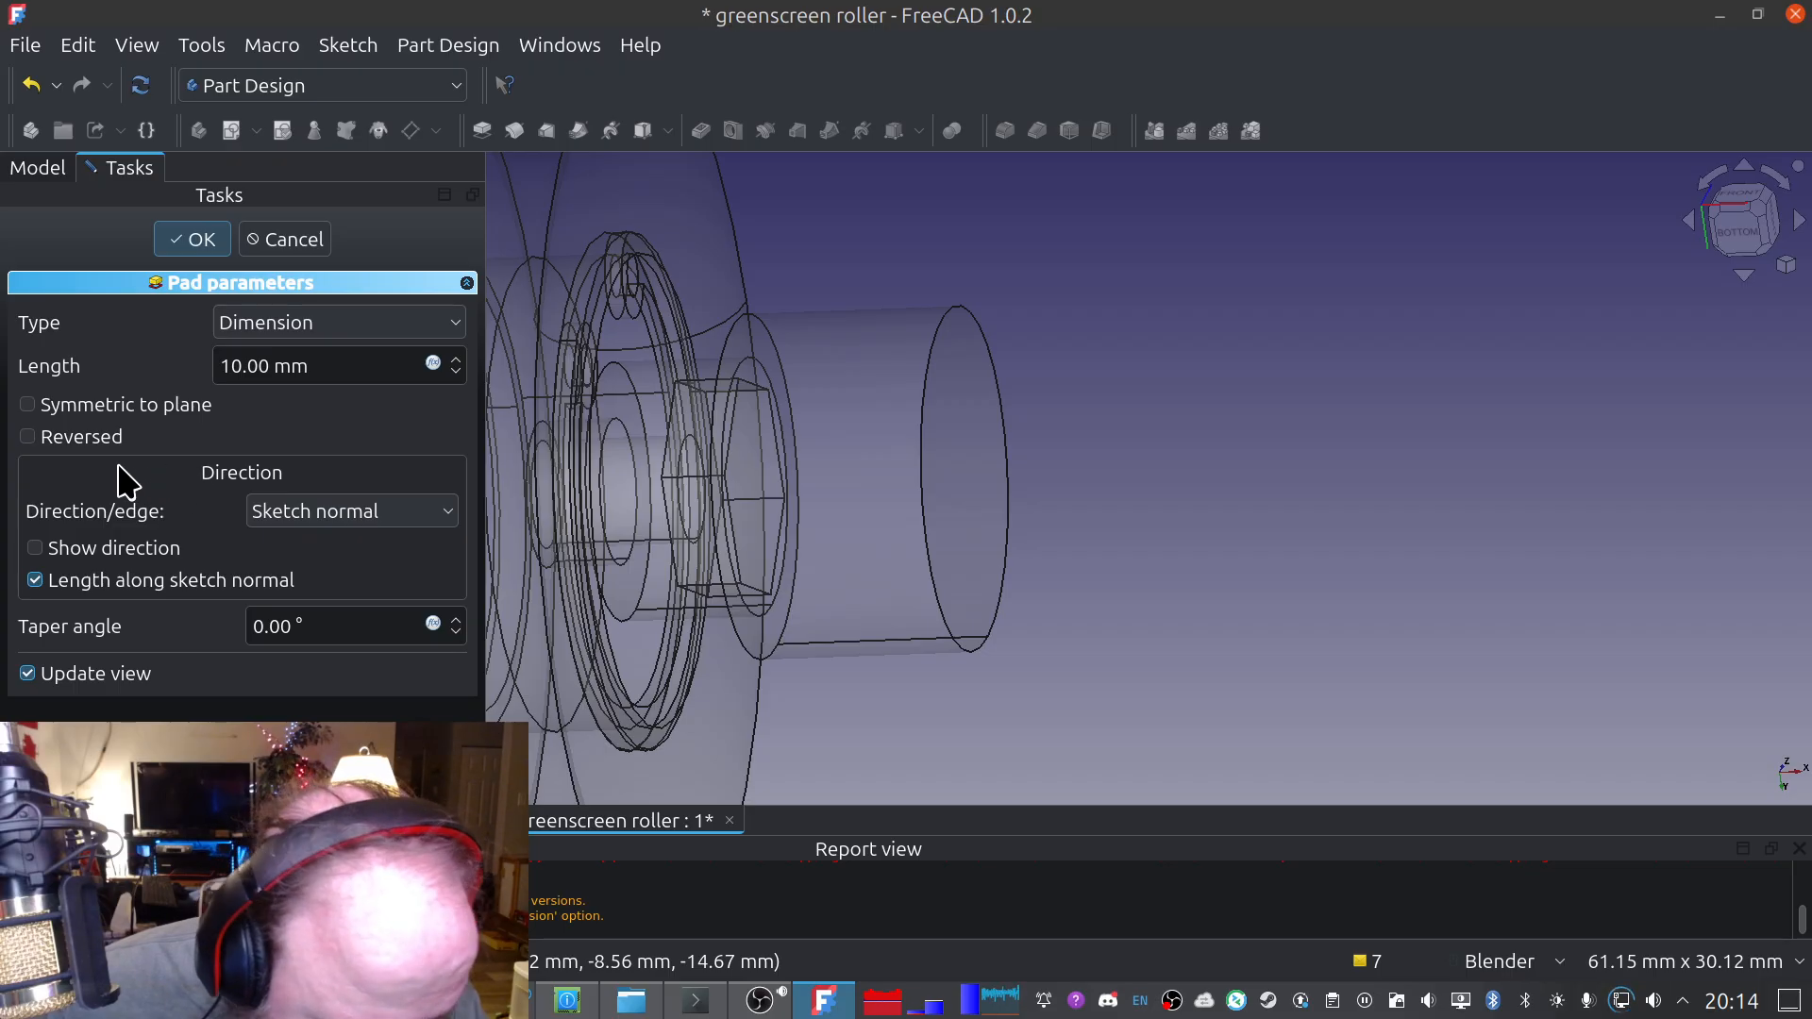
{"action": "left_click", "coordinate": [34, 438]}
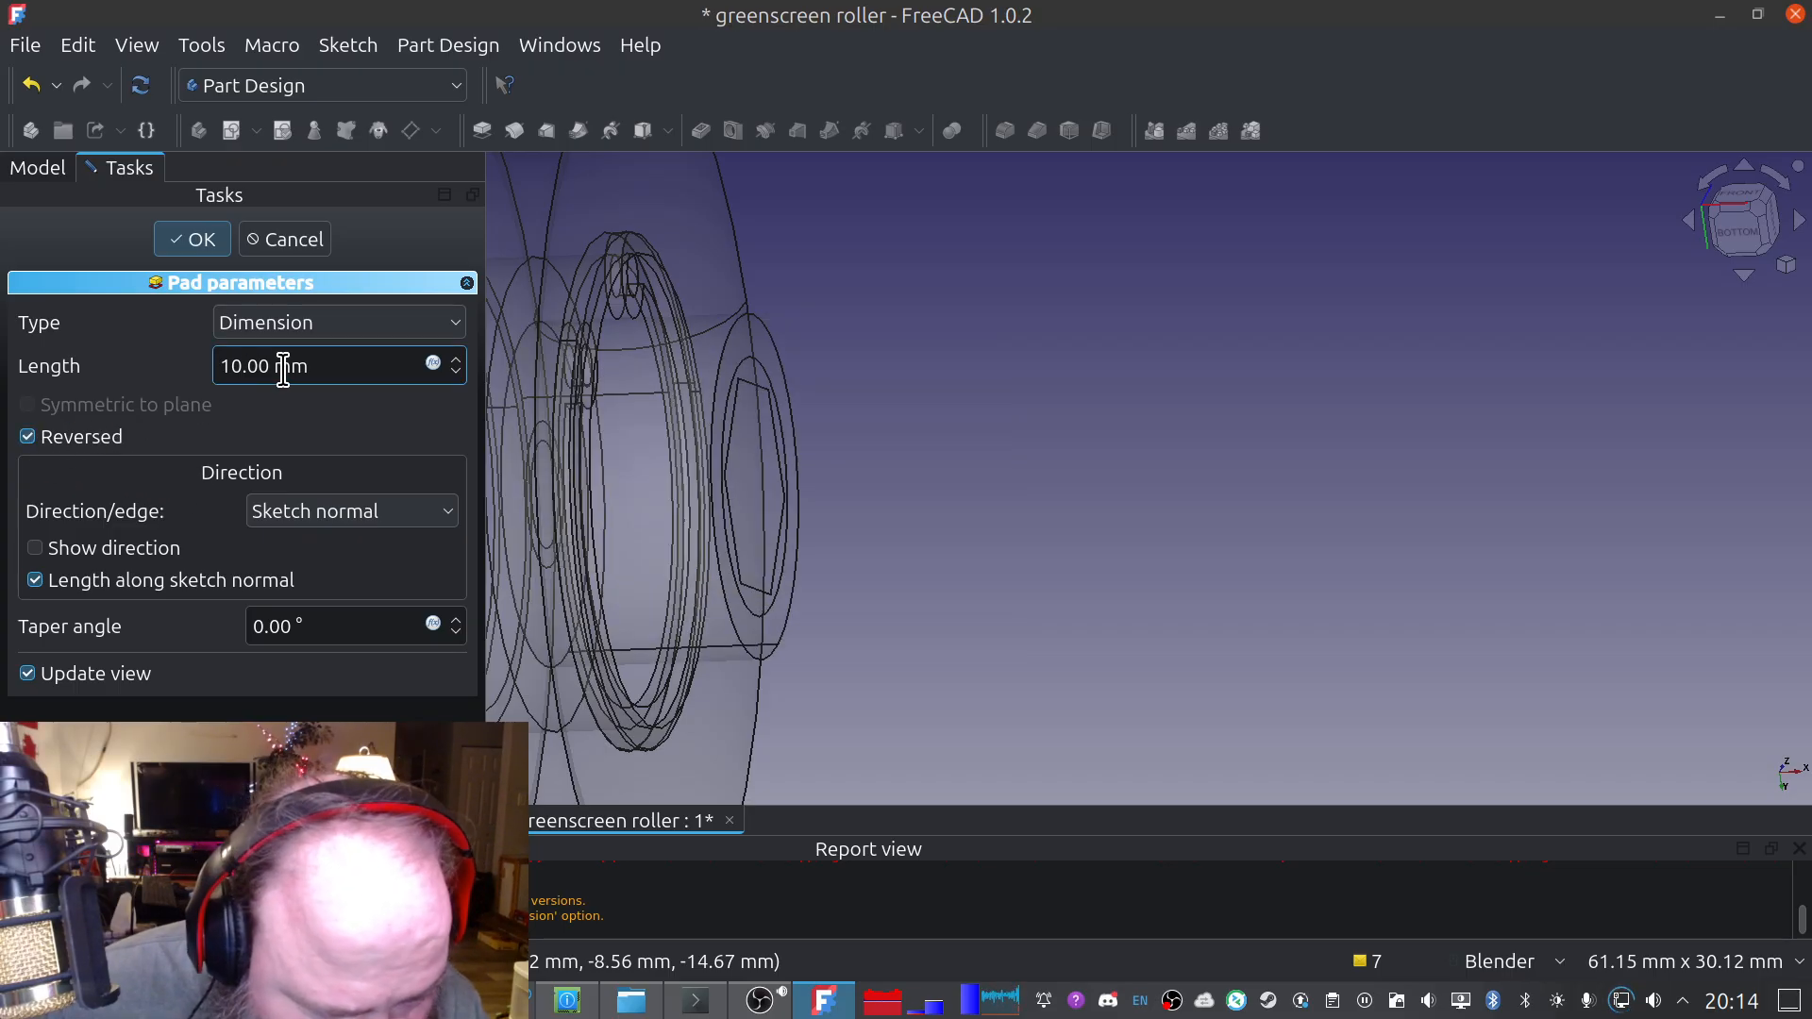
{"action": "middle_click_drag", "start_coordinate": [510, 430], "coordinate": [1169, 384]}
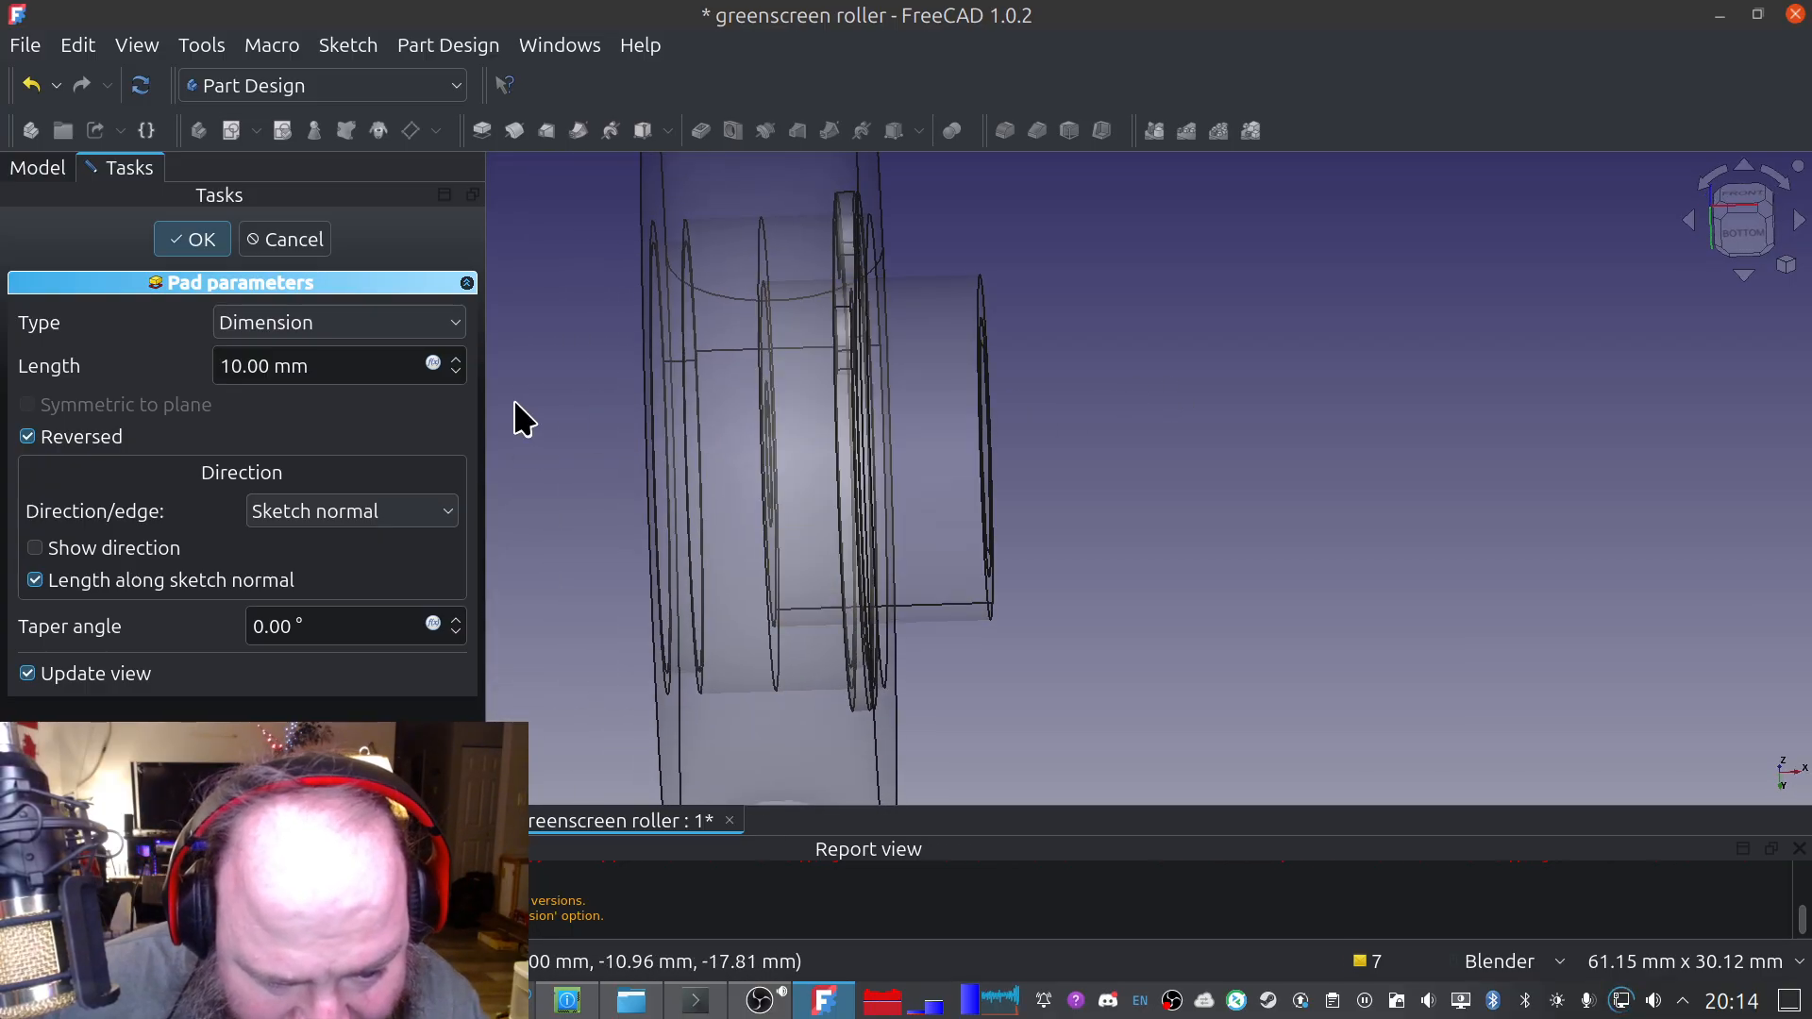
{"action": "scroll", "coordinate": [234, 366], "scroll_direction": "down", "scroll_amount": 7}
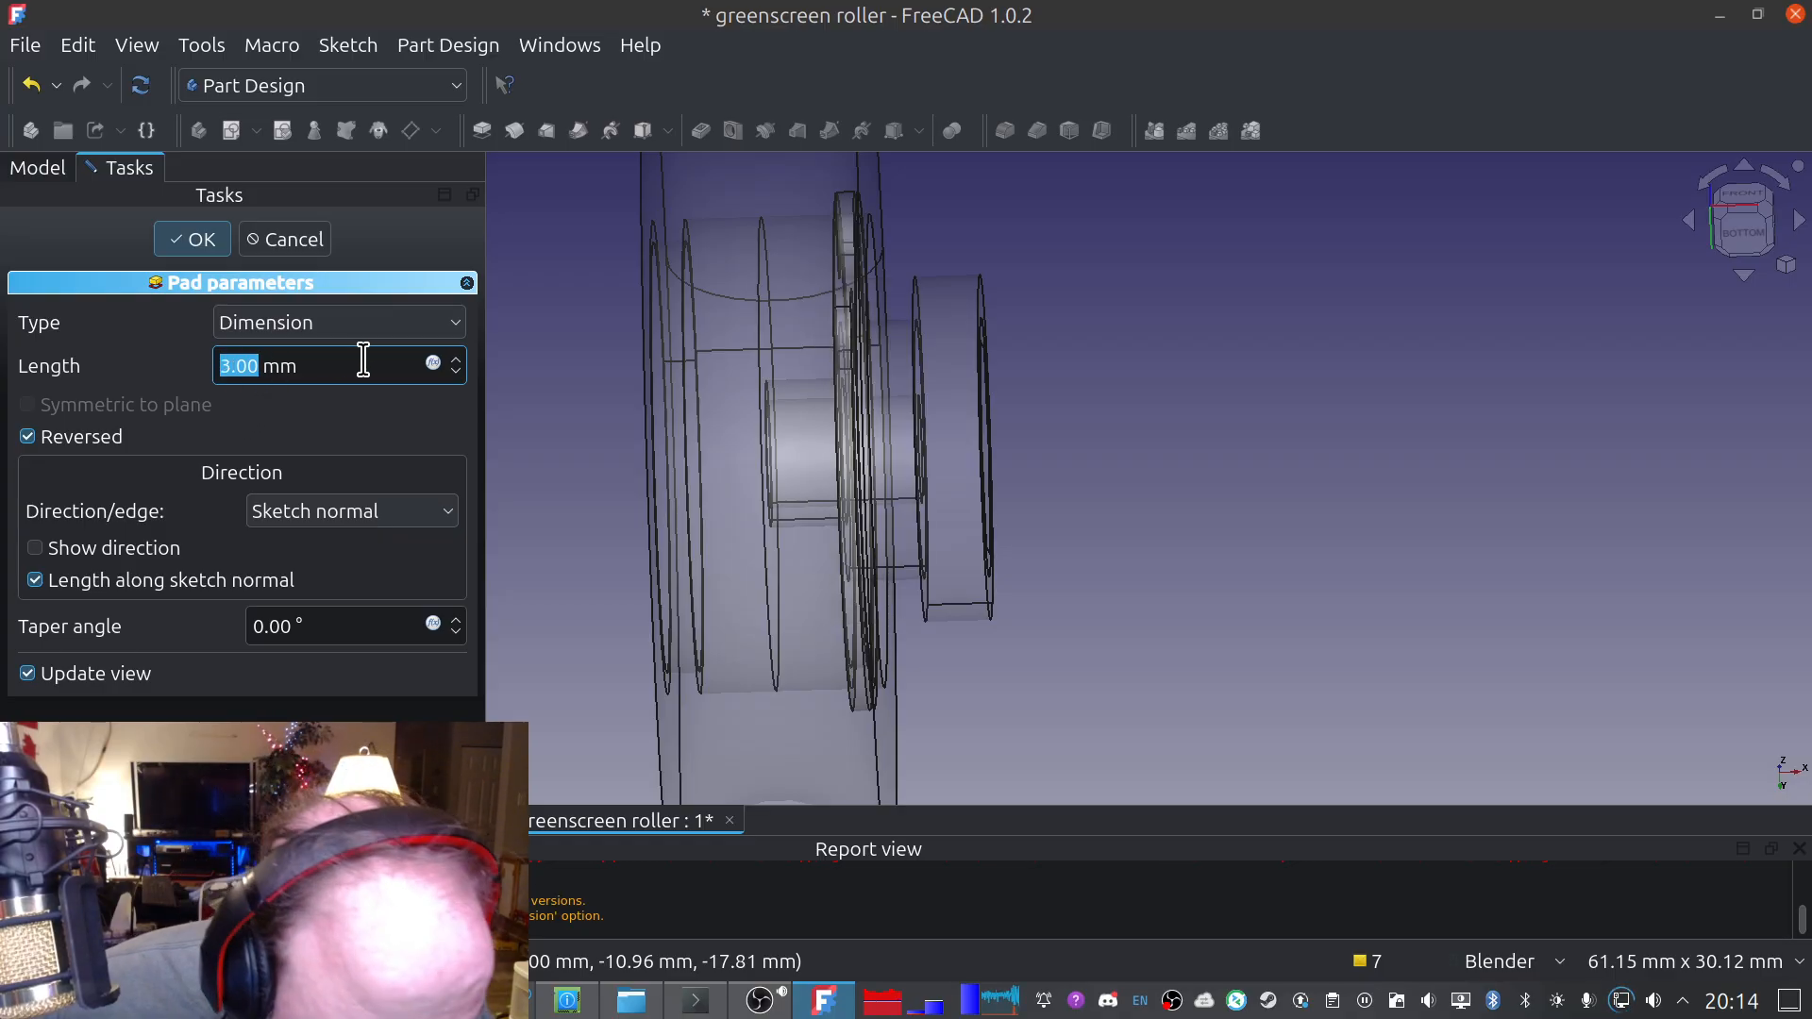
{"action": "scroll", "coordinate": [364, 360], "scroll_direction": "down", "scroll_amount": 1}
{"action": "middle_click_drag", "start_coordinate": [1186, 518], "coordinate": [1131, 521]}
{"action": "middle_click_drag", "start_coordinate": [660, 480], "coordinate": [729, 486]}
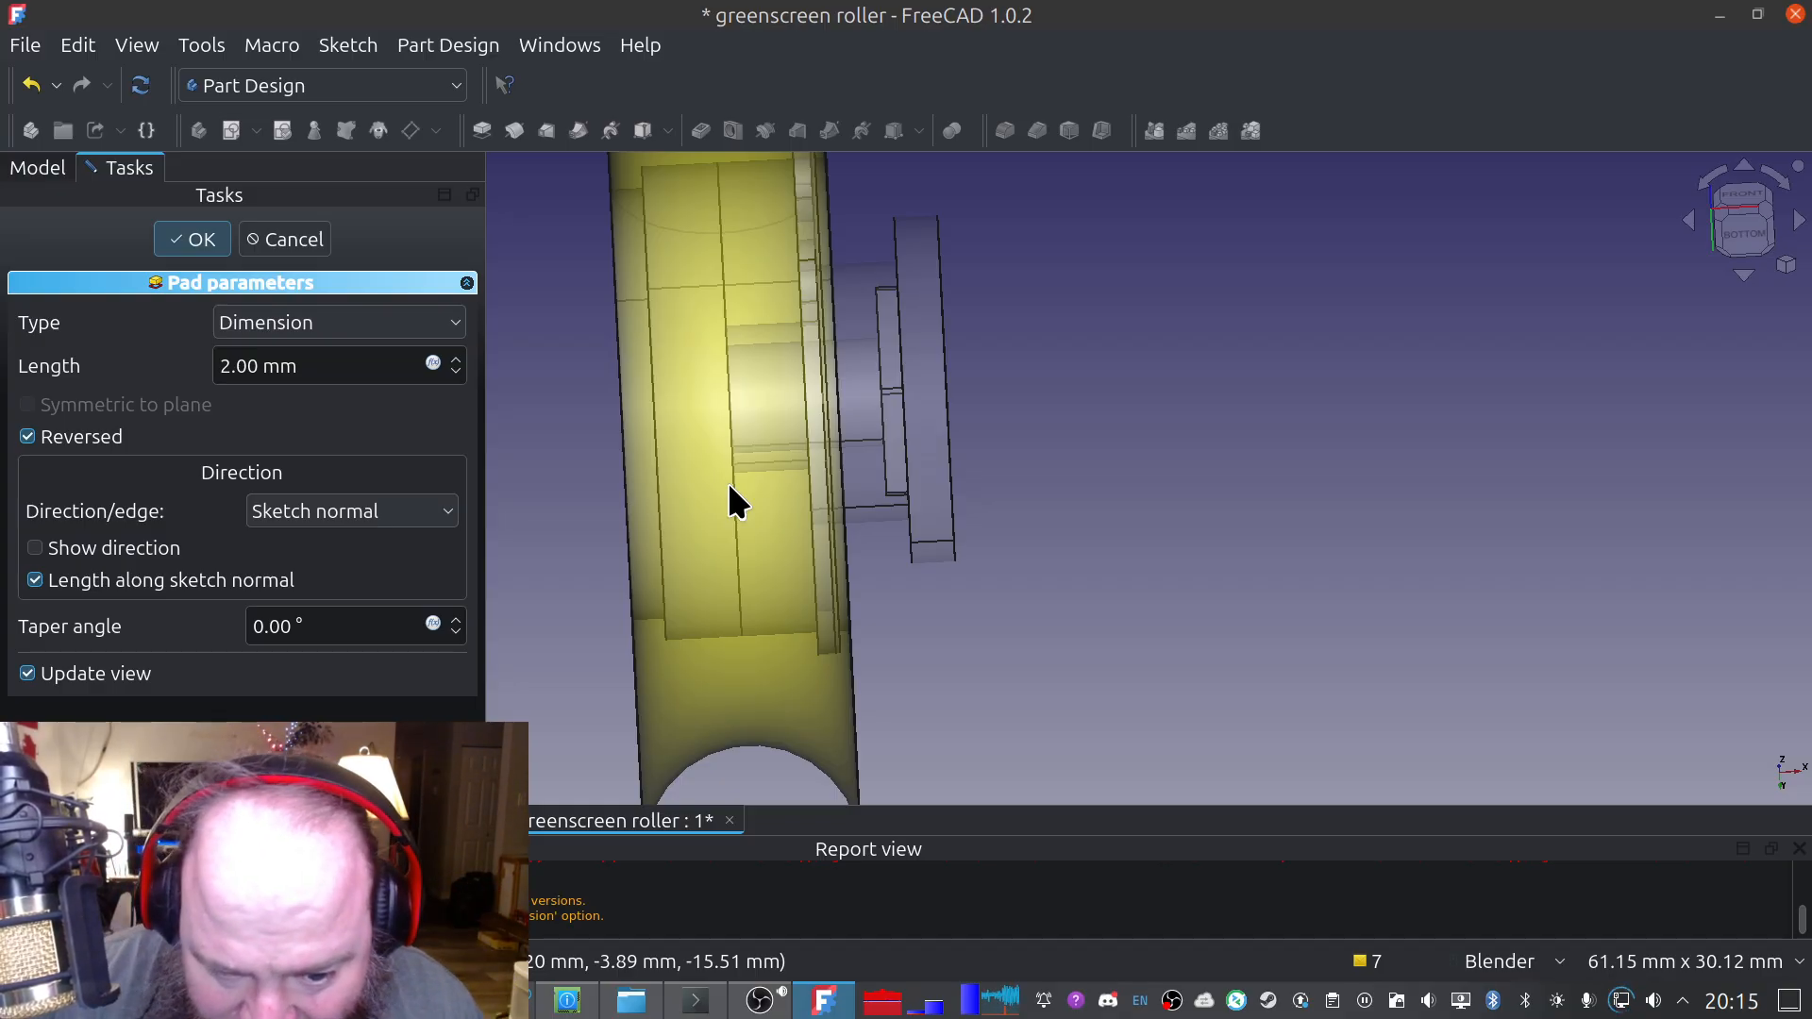
{"action": "middle_click_drag", "start_coordinate": [1070, 493], "coordinate": [937, 361]}
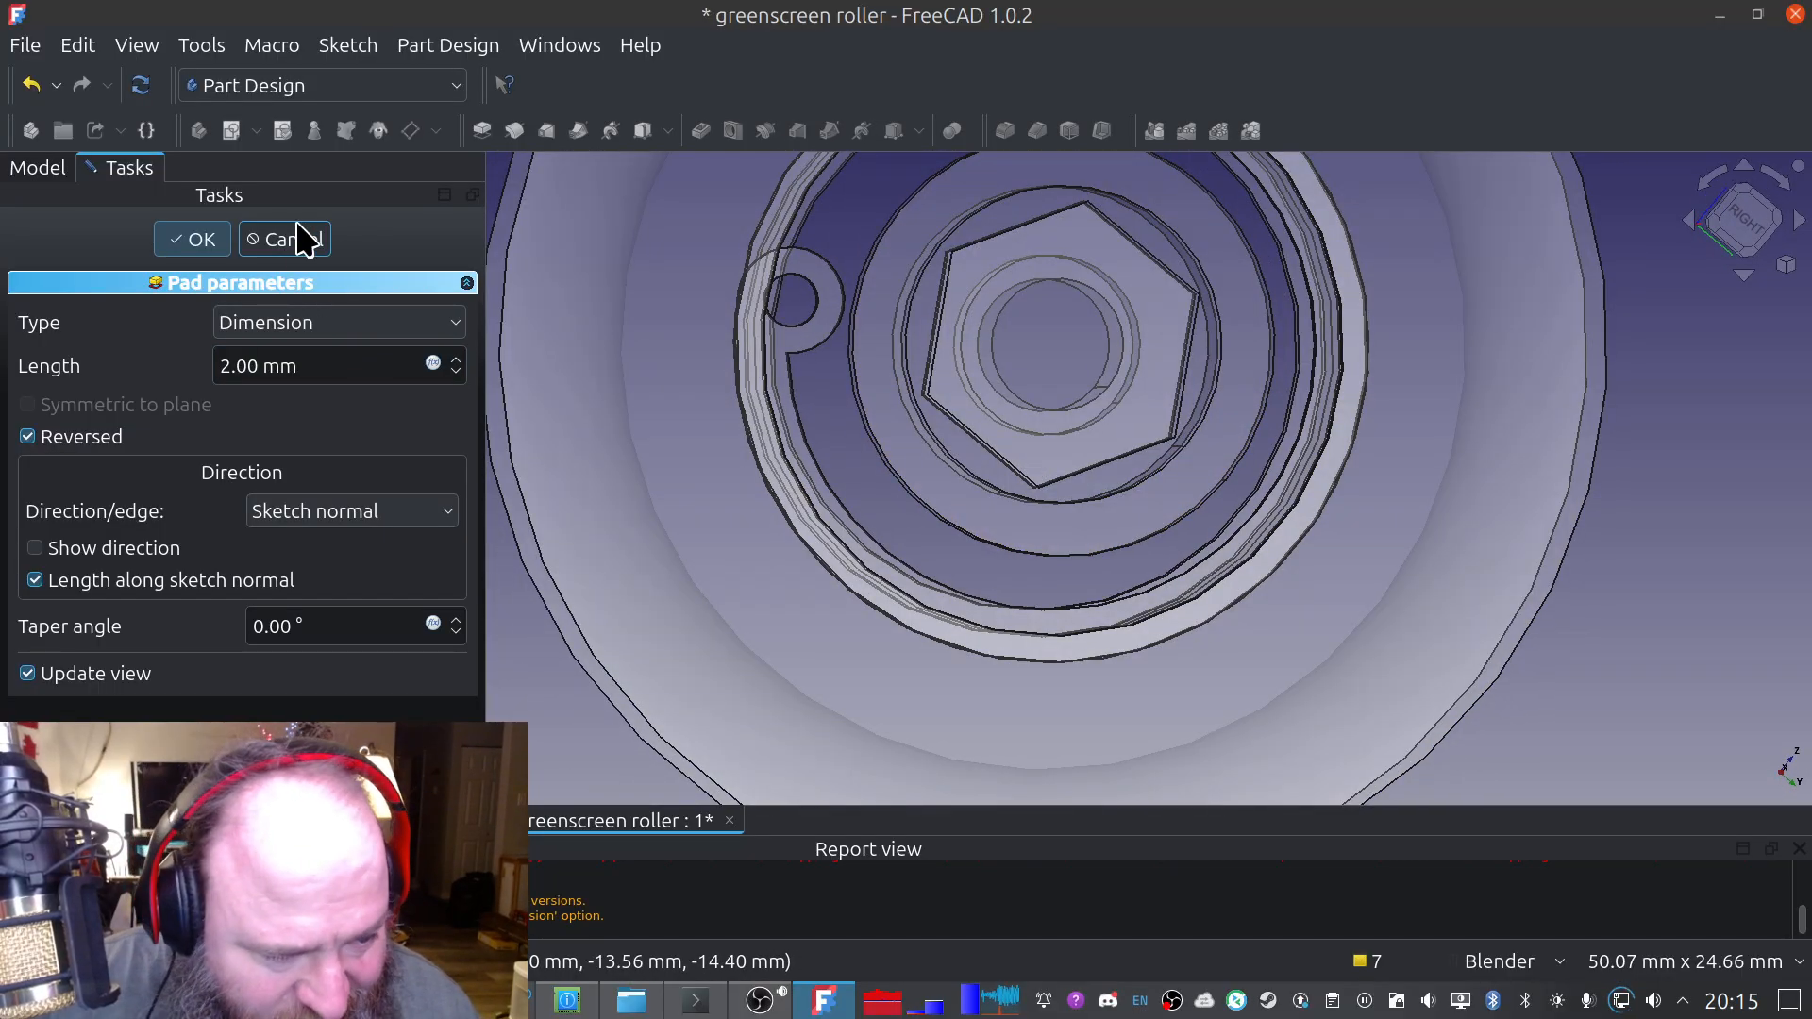
{"action": "left_click", "coordinate": [302, 242]}
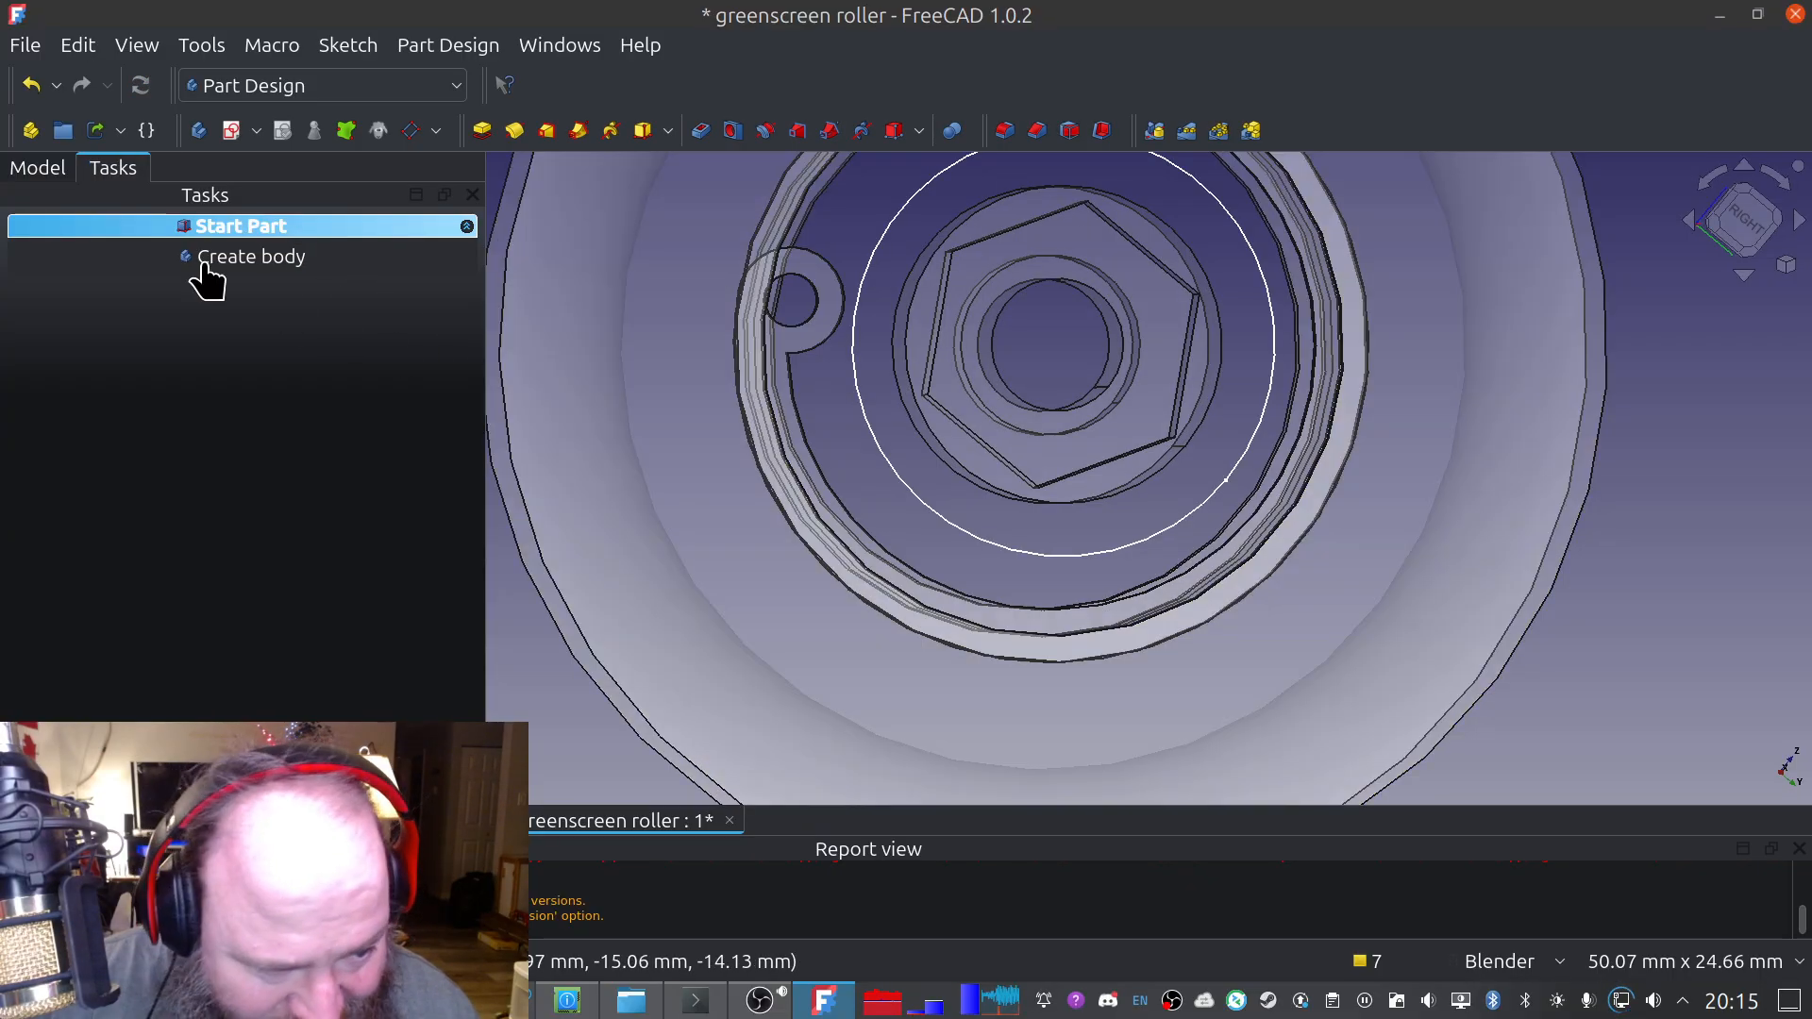
Add a second circle centred on the origin and matching the pin's outer edge to the 16 mm circle sketch, and close the sketch
{"action": "left_click", "coordinate": [23, 168]}
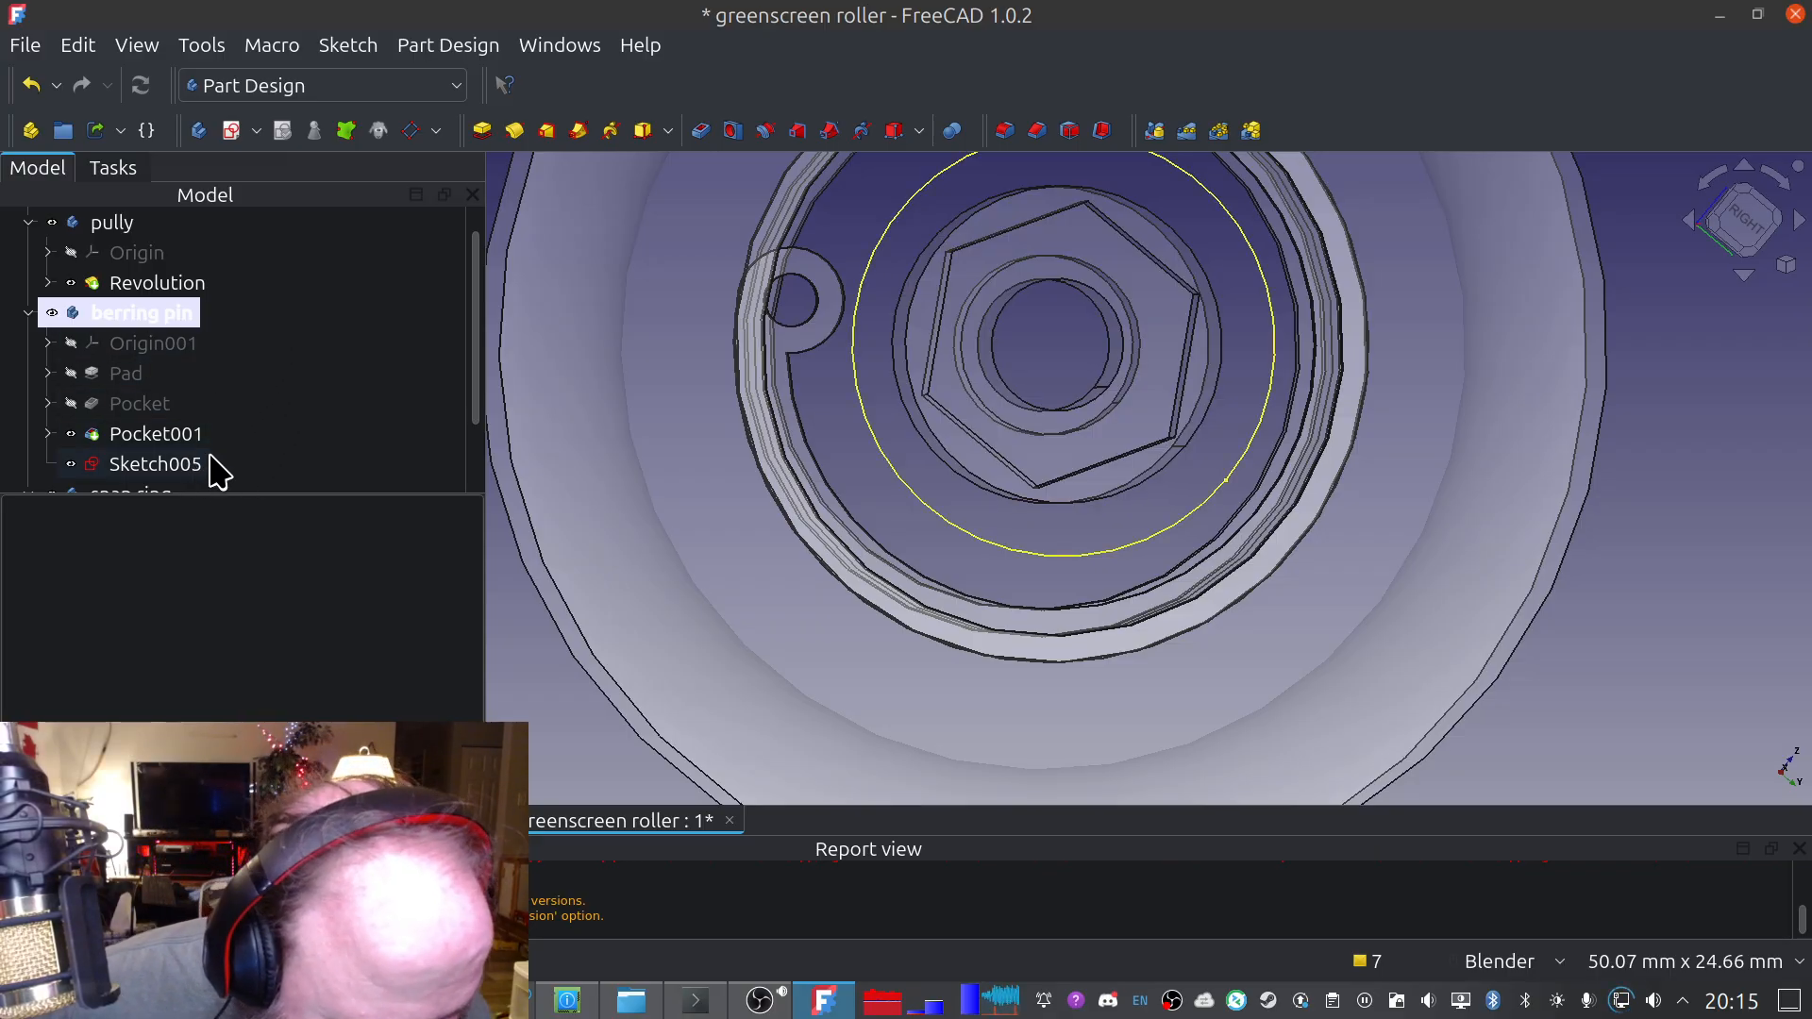
{"action": "scroll", "coordinate": [202, 393], "scroll_direction": "down", "scroll_amount": 1}
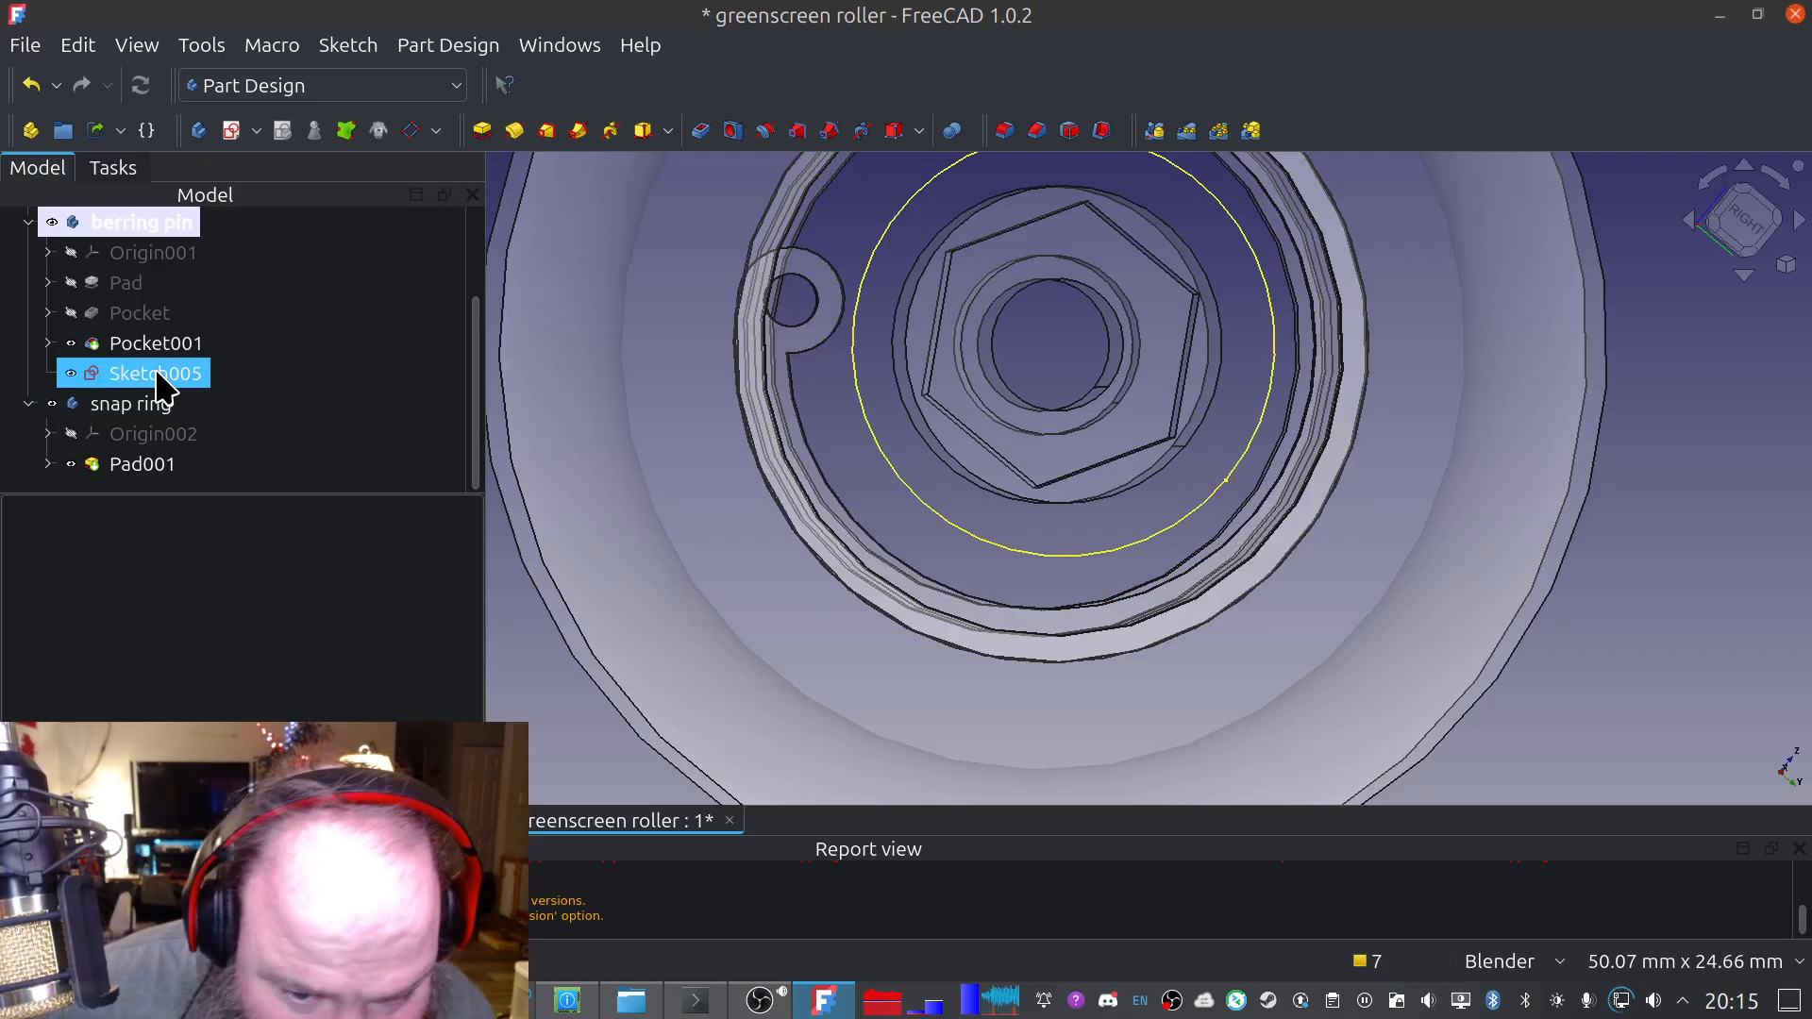
{"action": "double_click", "coordinate": [156, 375]}
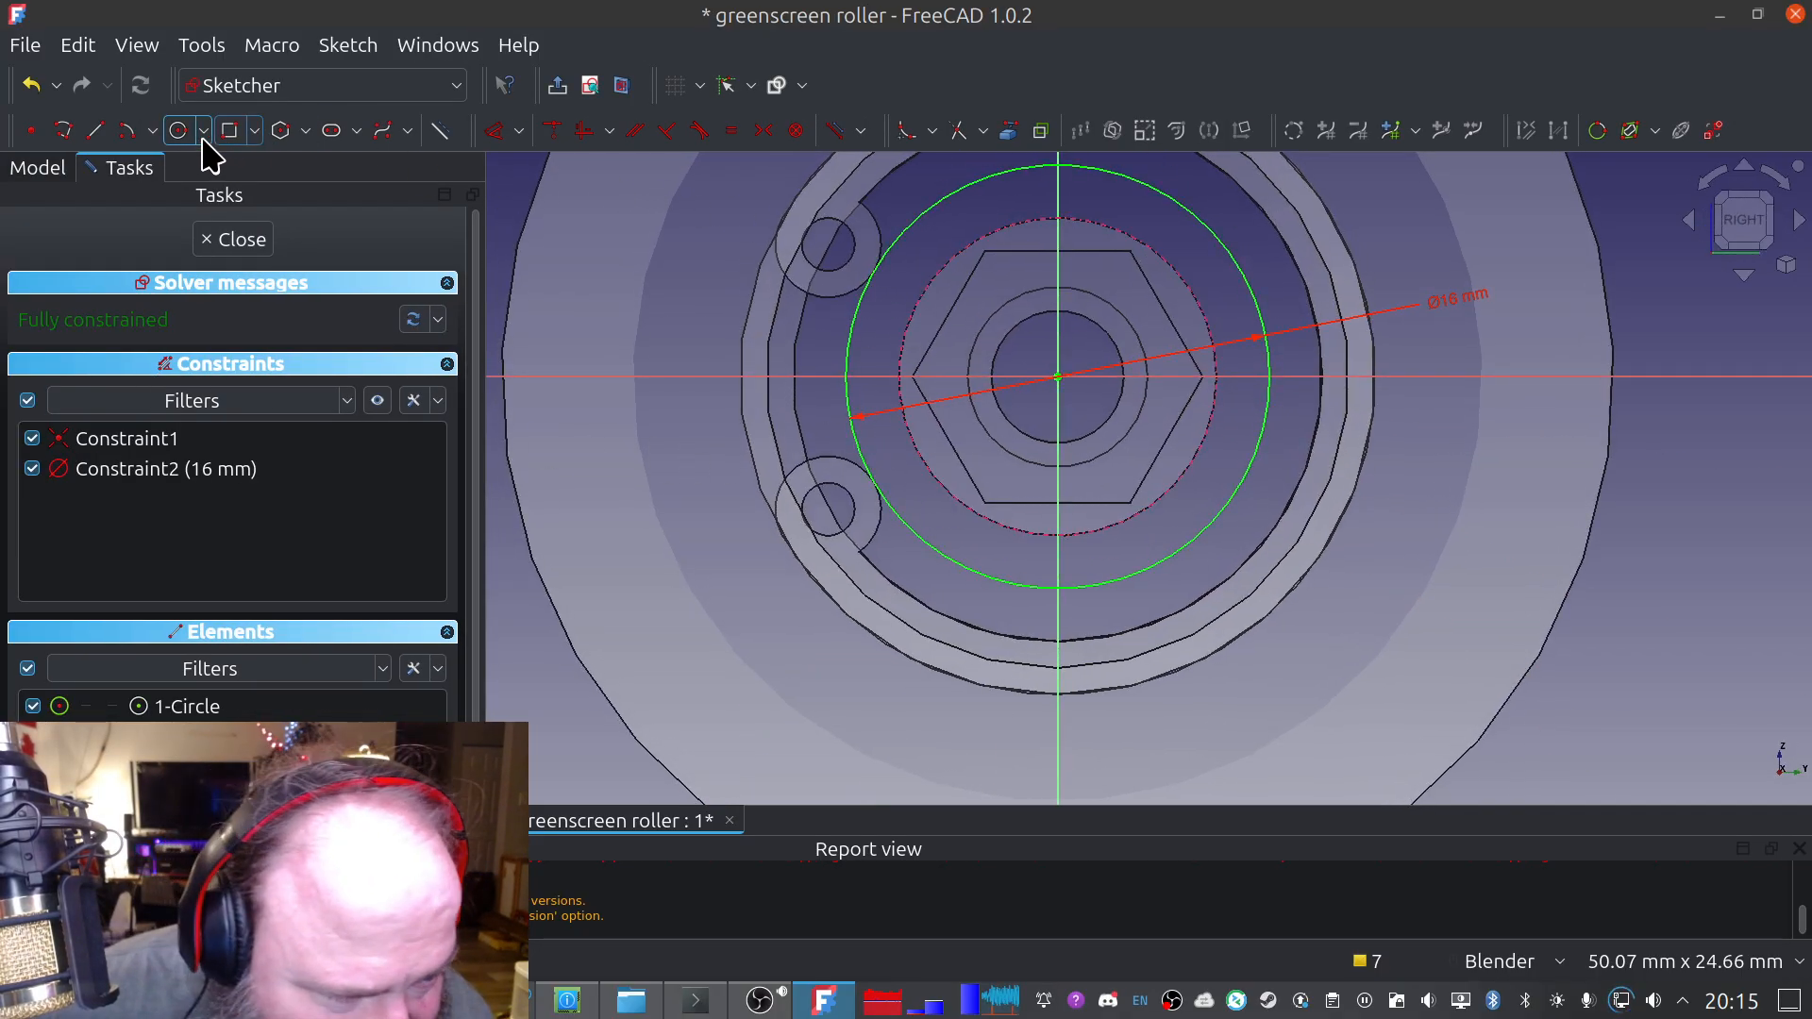
{"action": "left_click", "coordinate": [180, 132]}
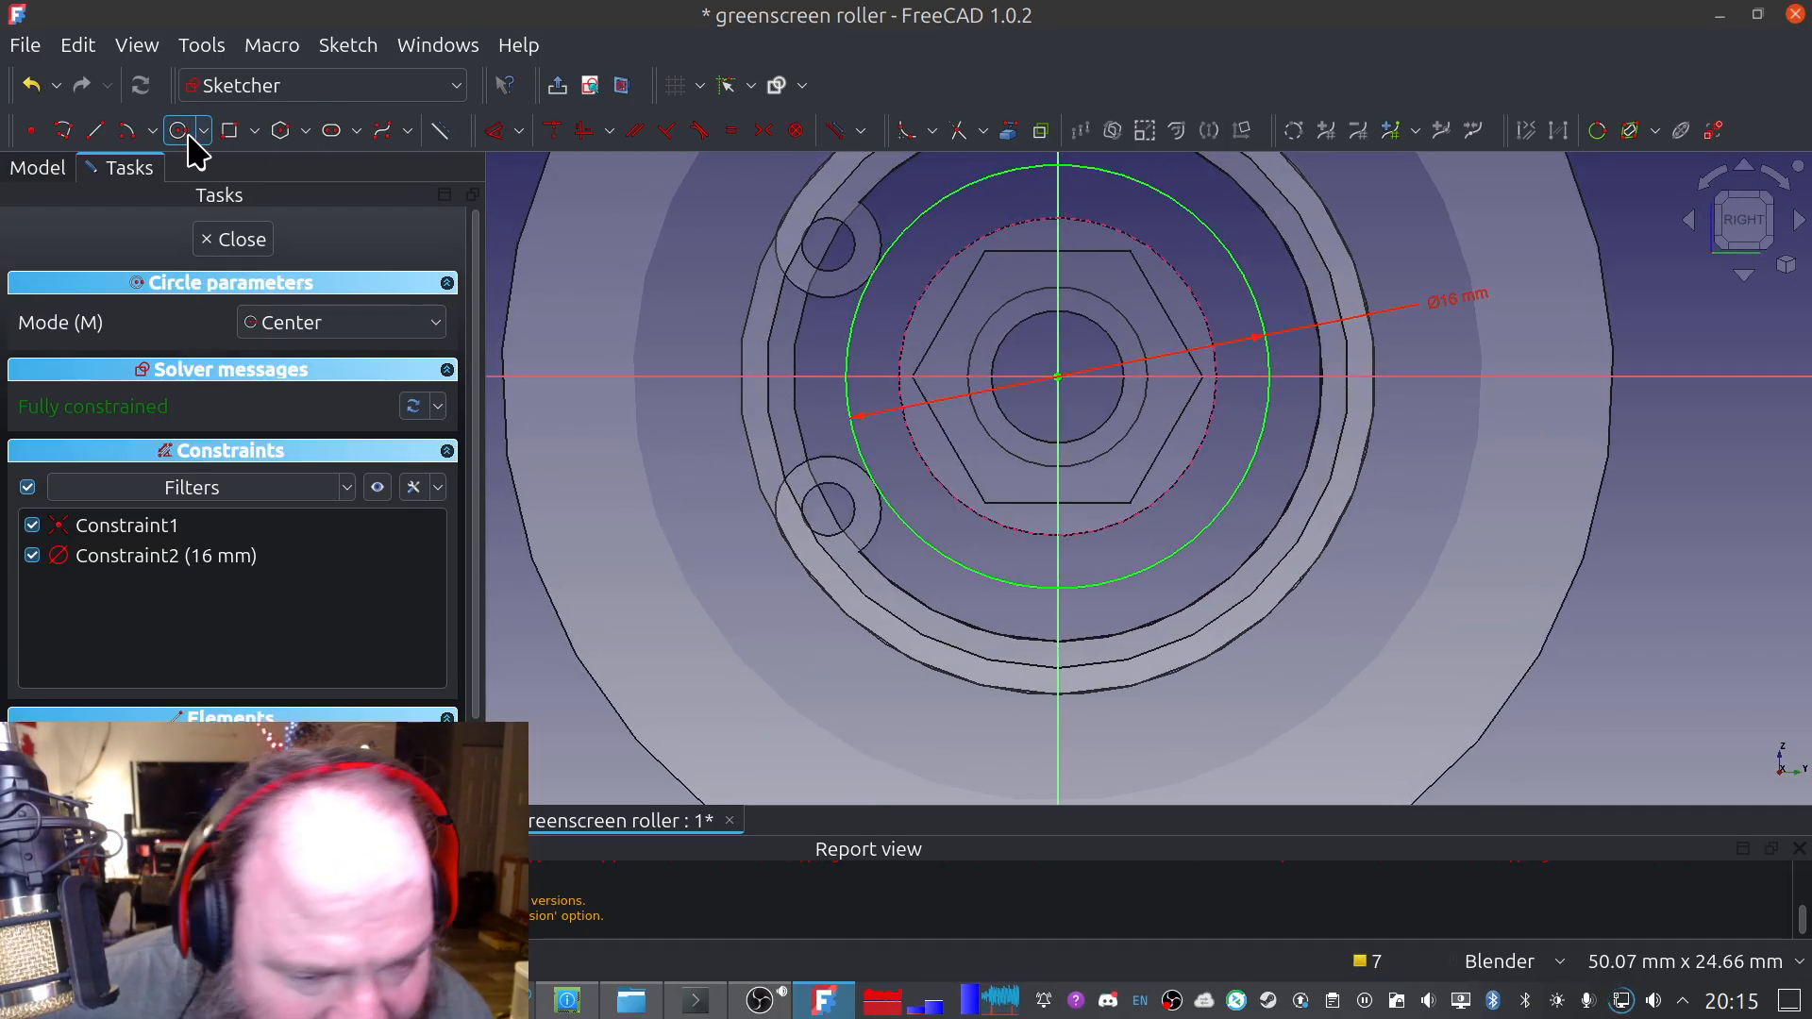
{"action": "left_click", "coordinate": [1059, 377]}
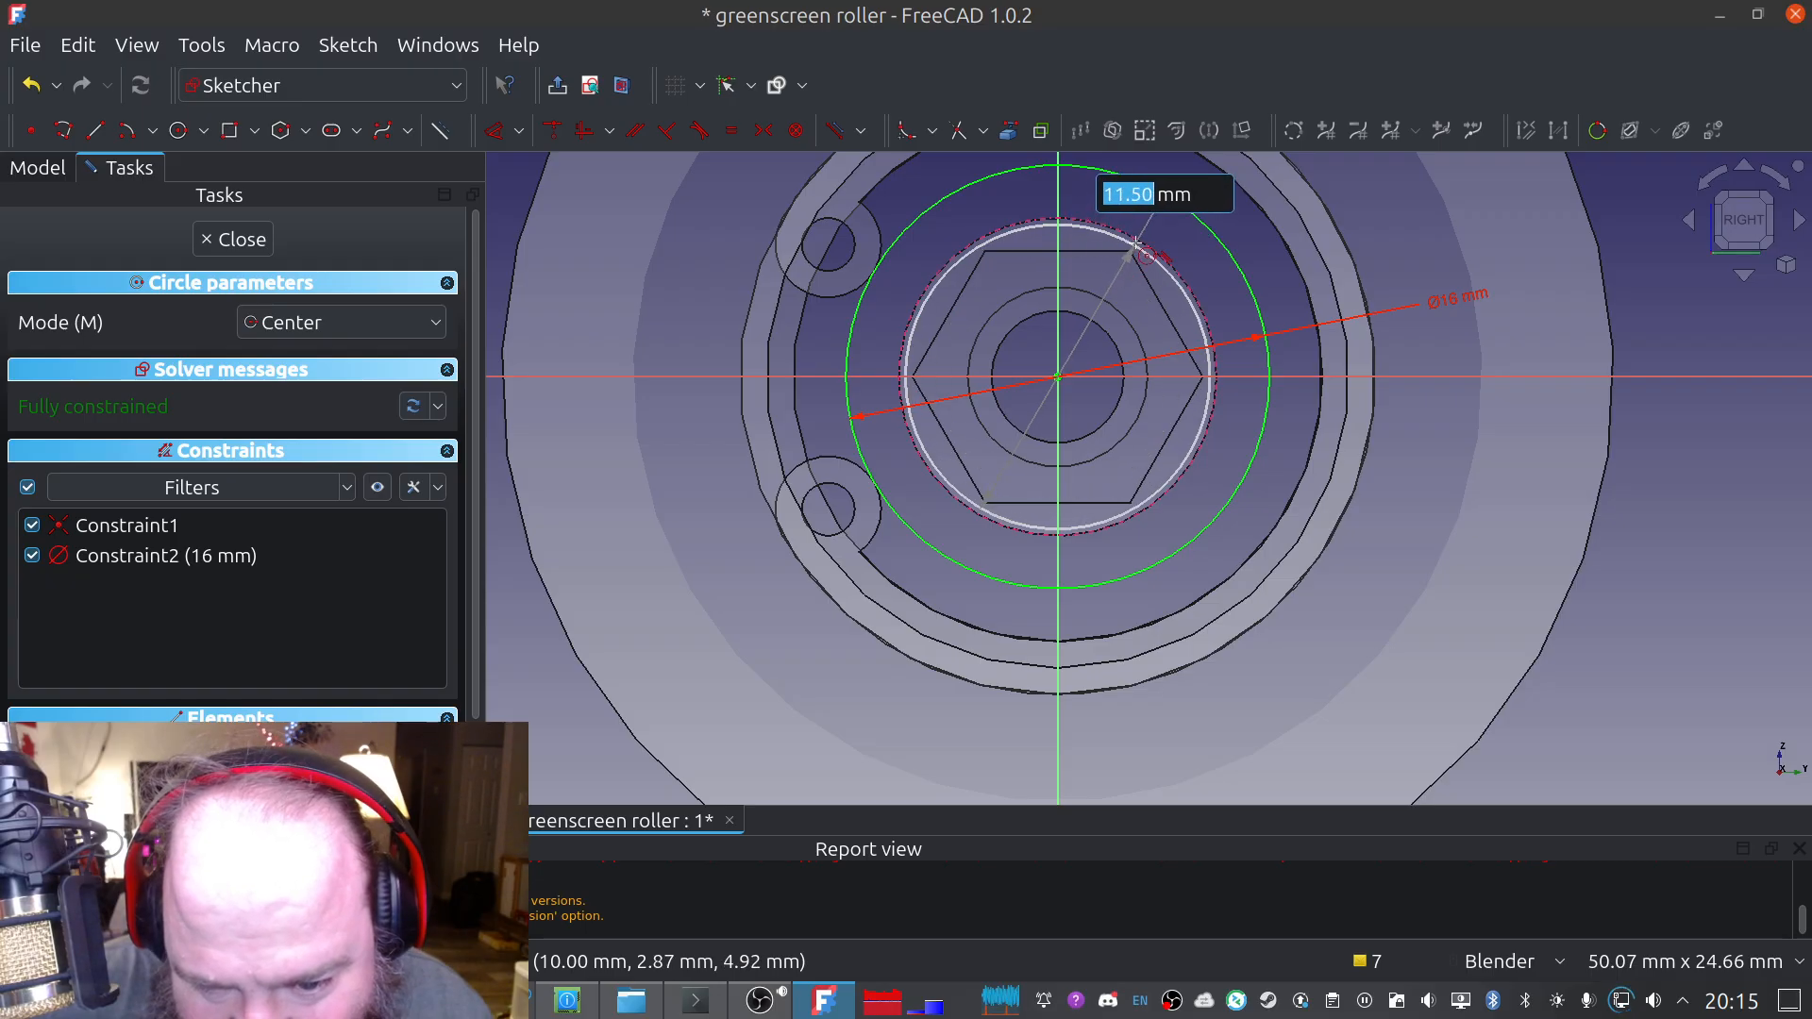
{"action": "left_click", "coordinate": [1134, 238]}
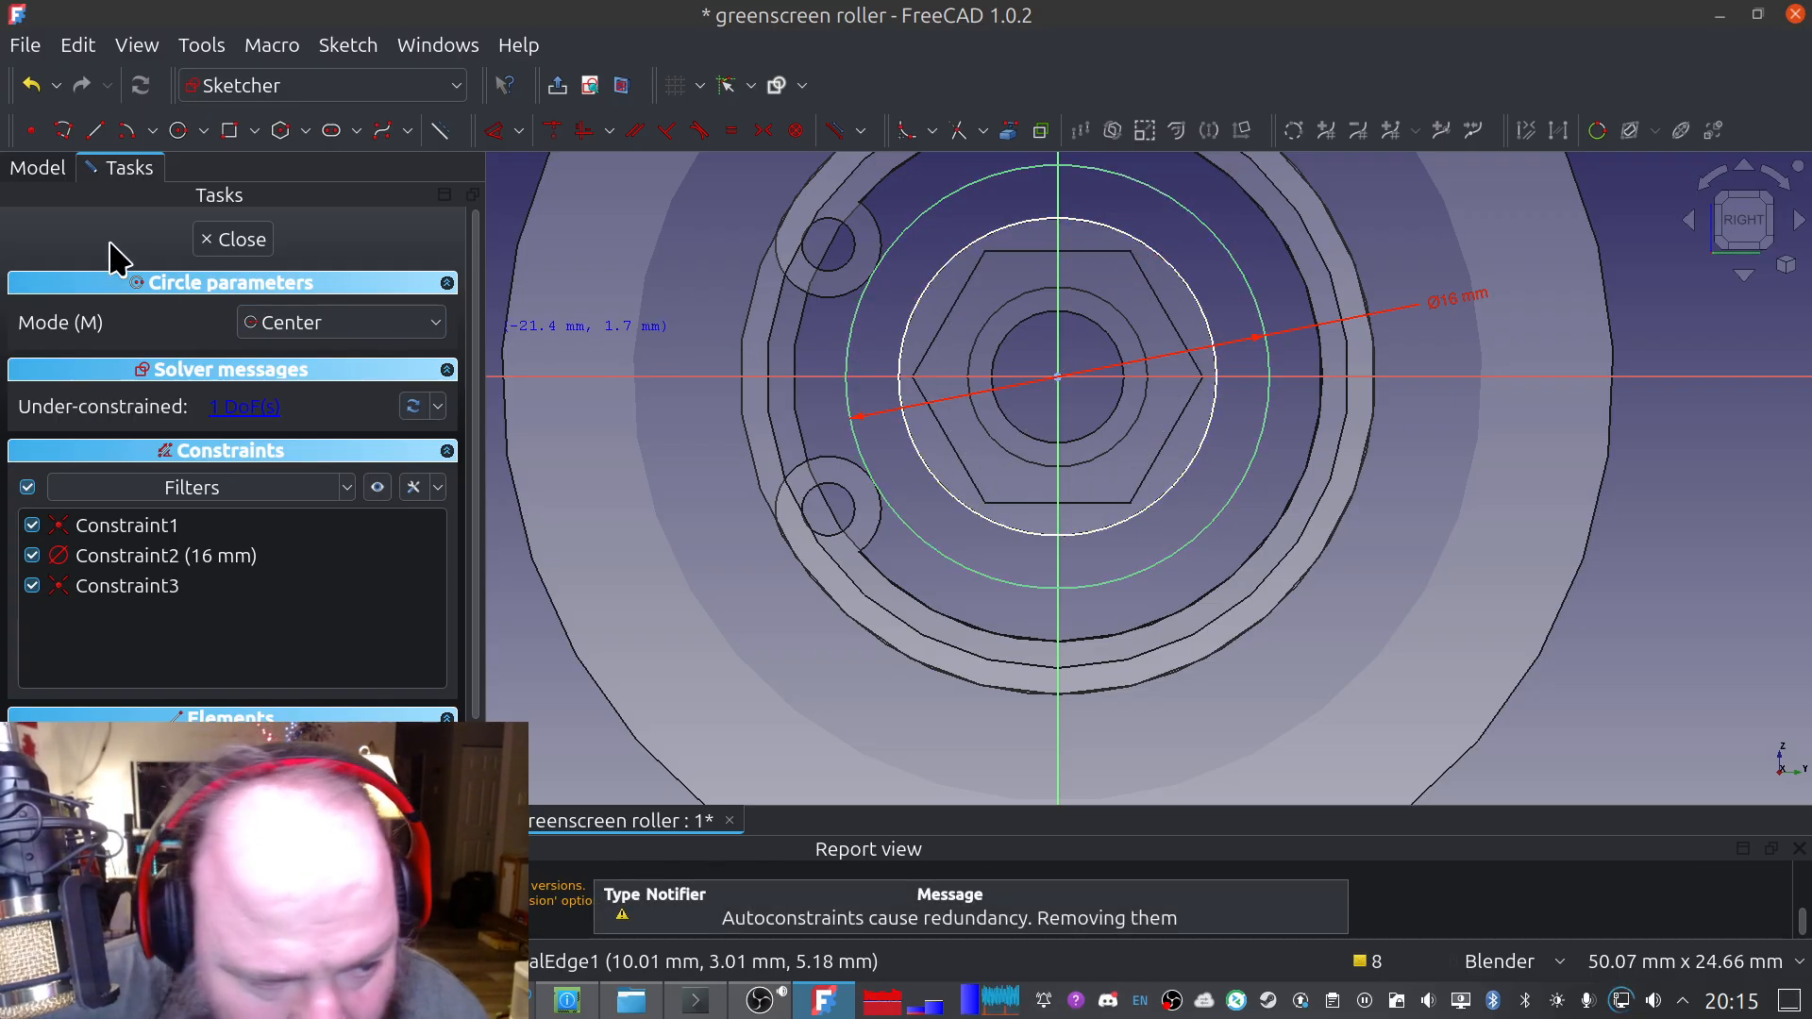
{"action": "left_click", "coordinate": [253, 243]}
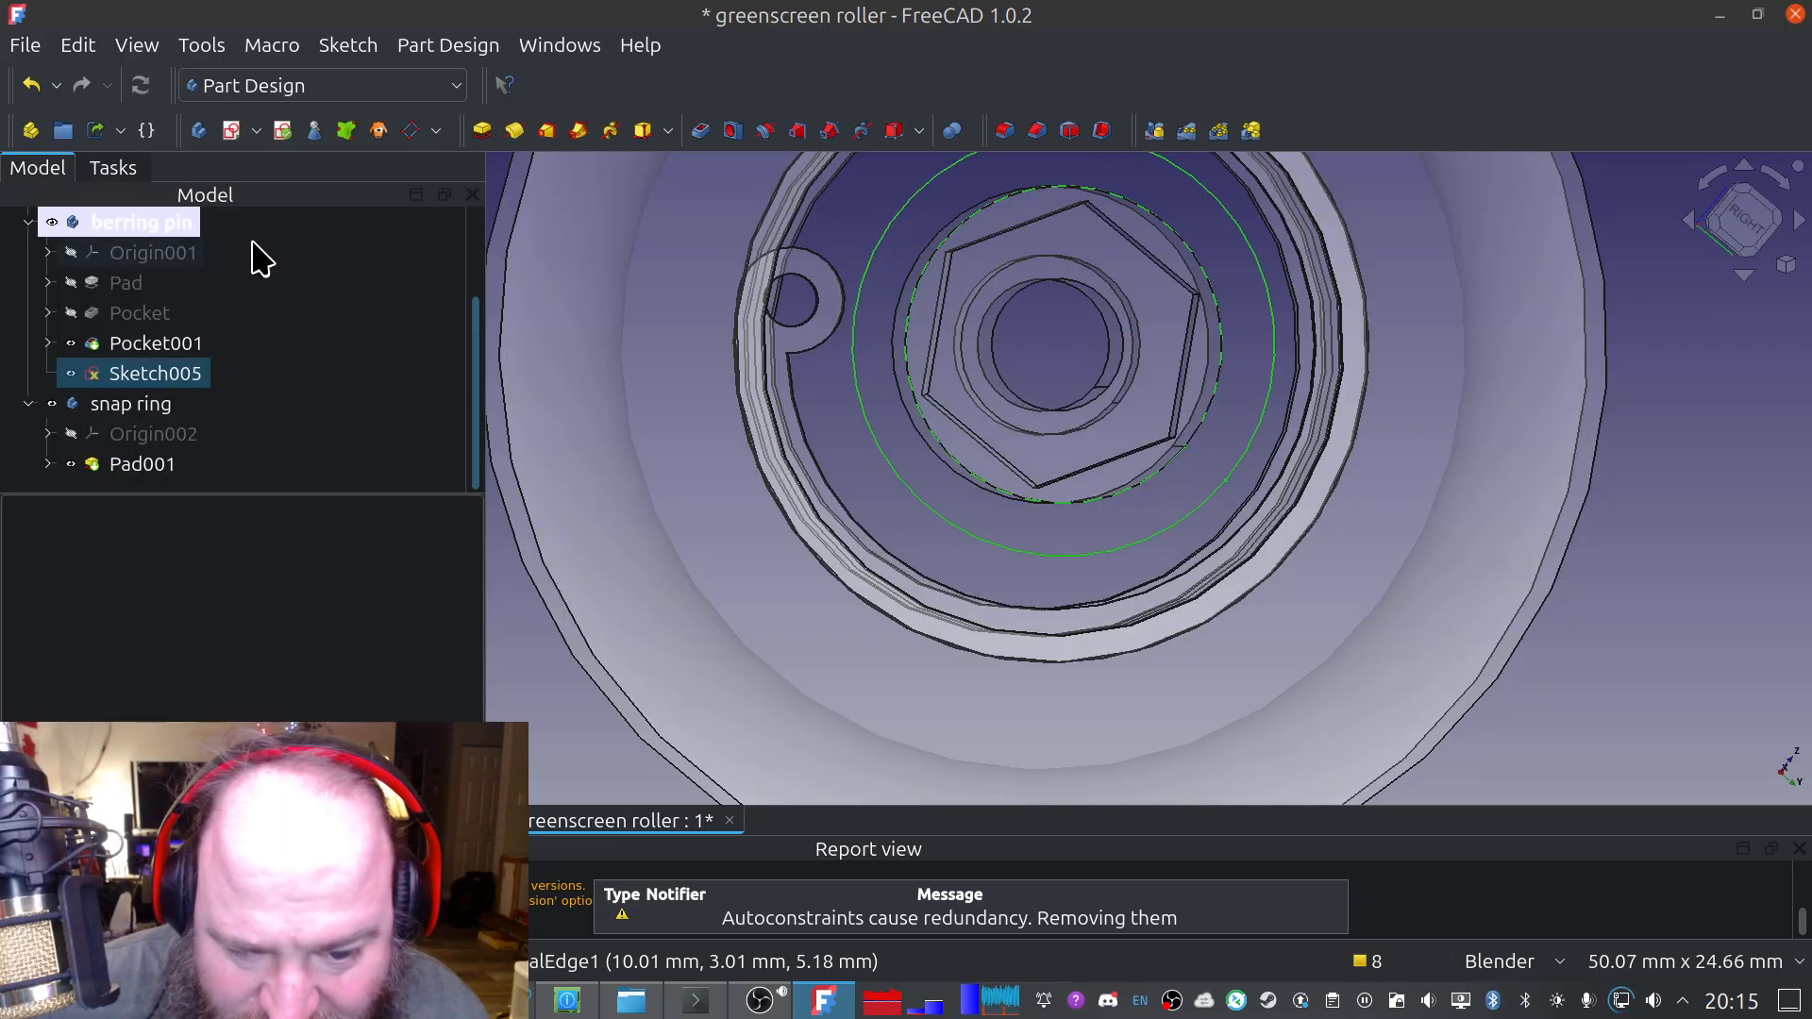
Pad the ring sketch 2 mm in the reversed direction and save the document
{"action": "left_click", "coordinate": [115, 170]}
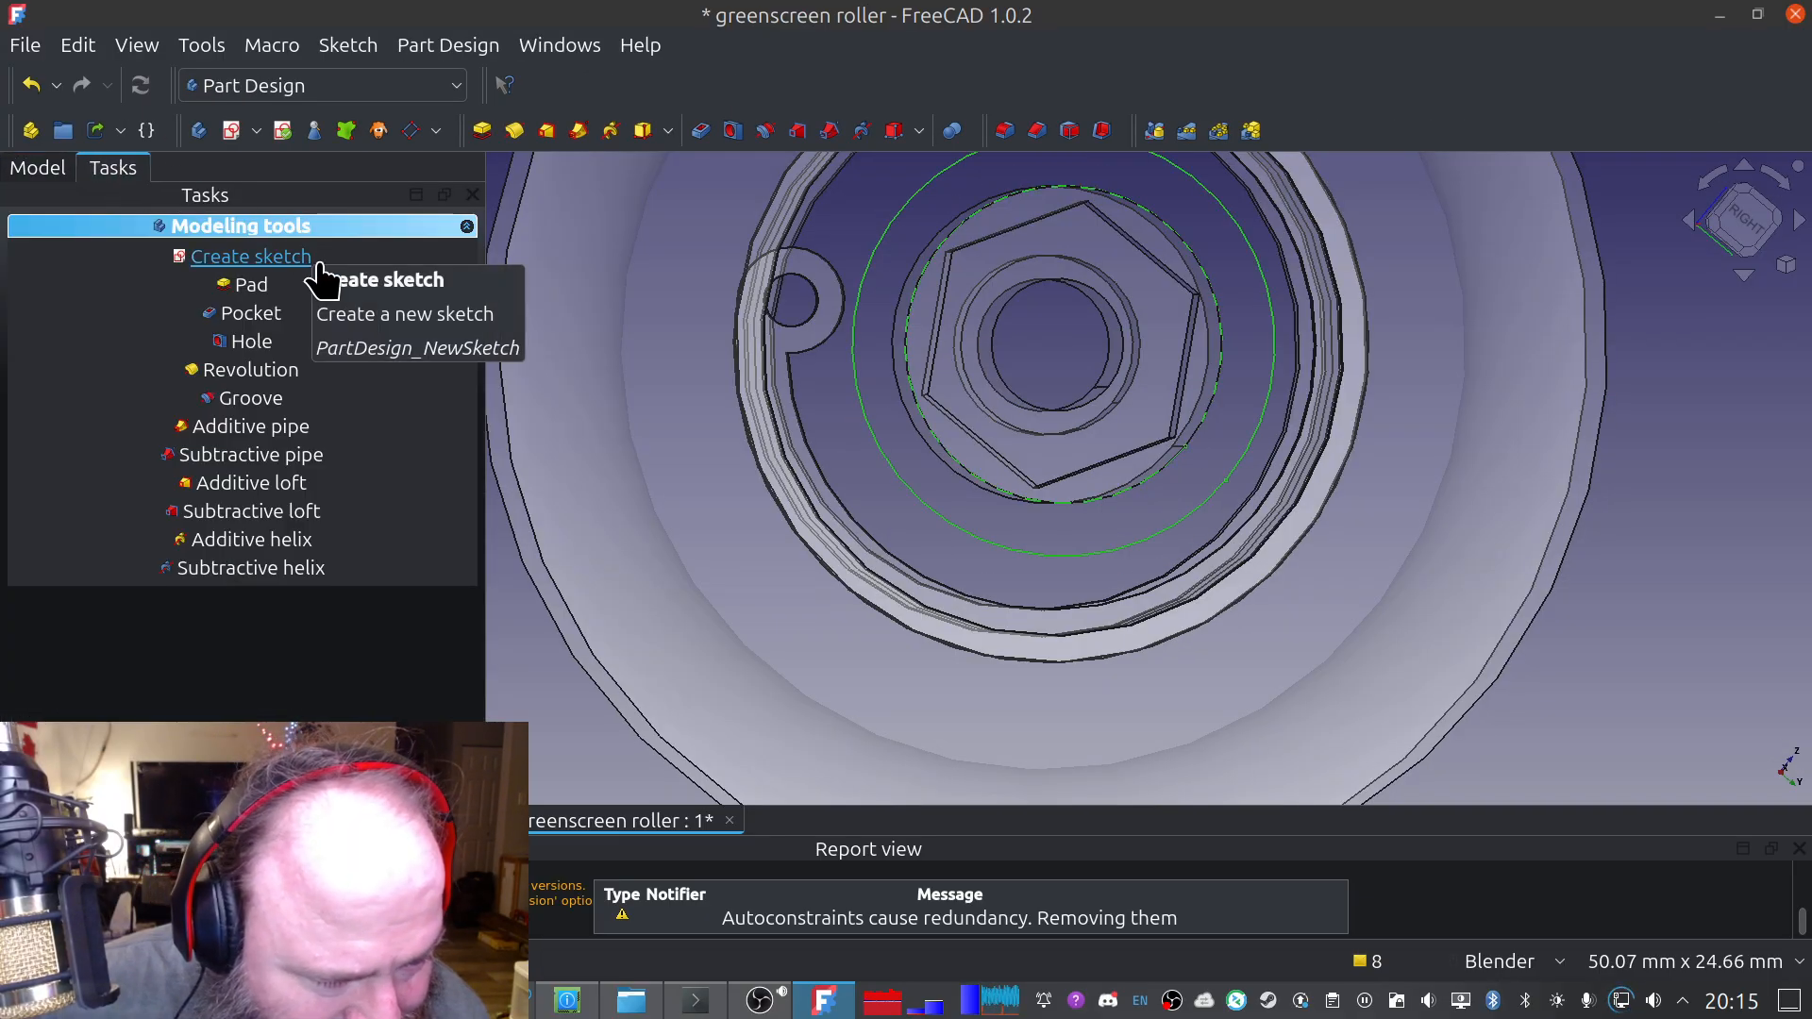
{"action": "left_click", "coordinate": [274, 286]}
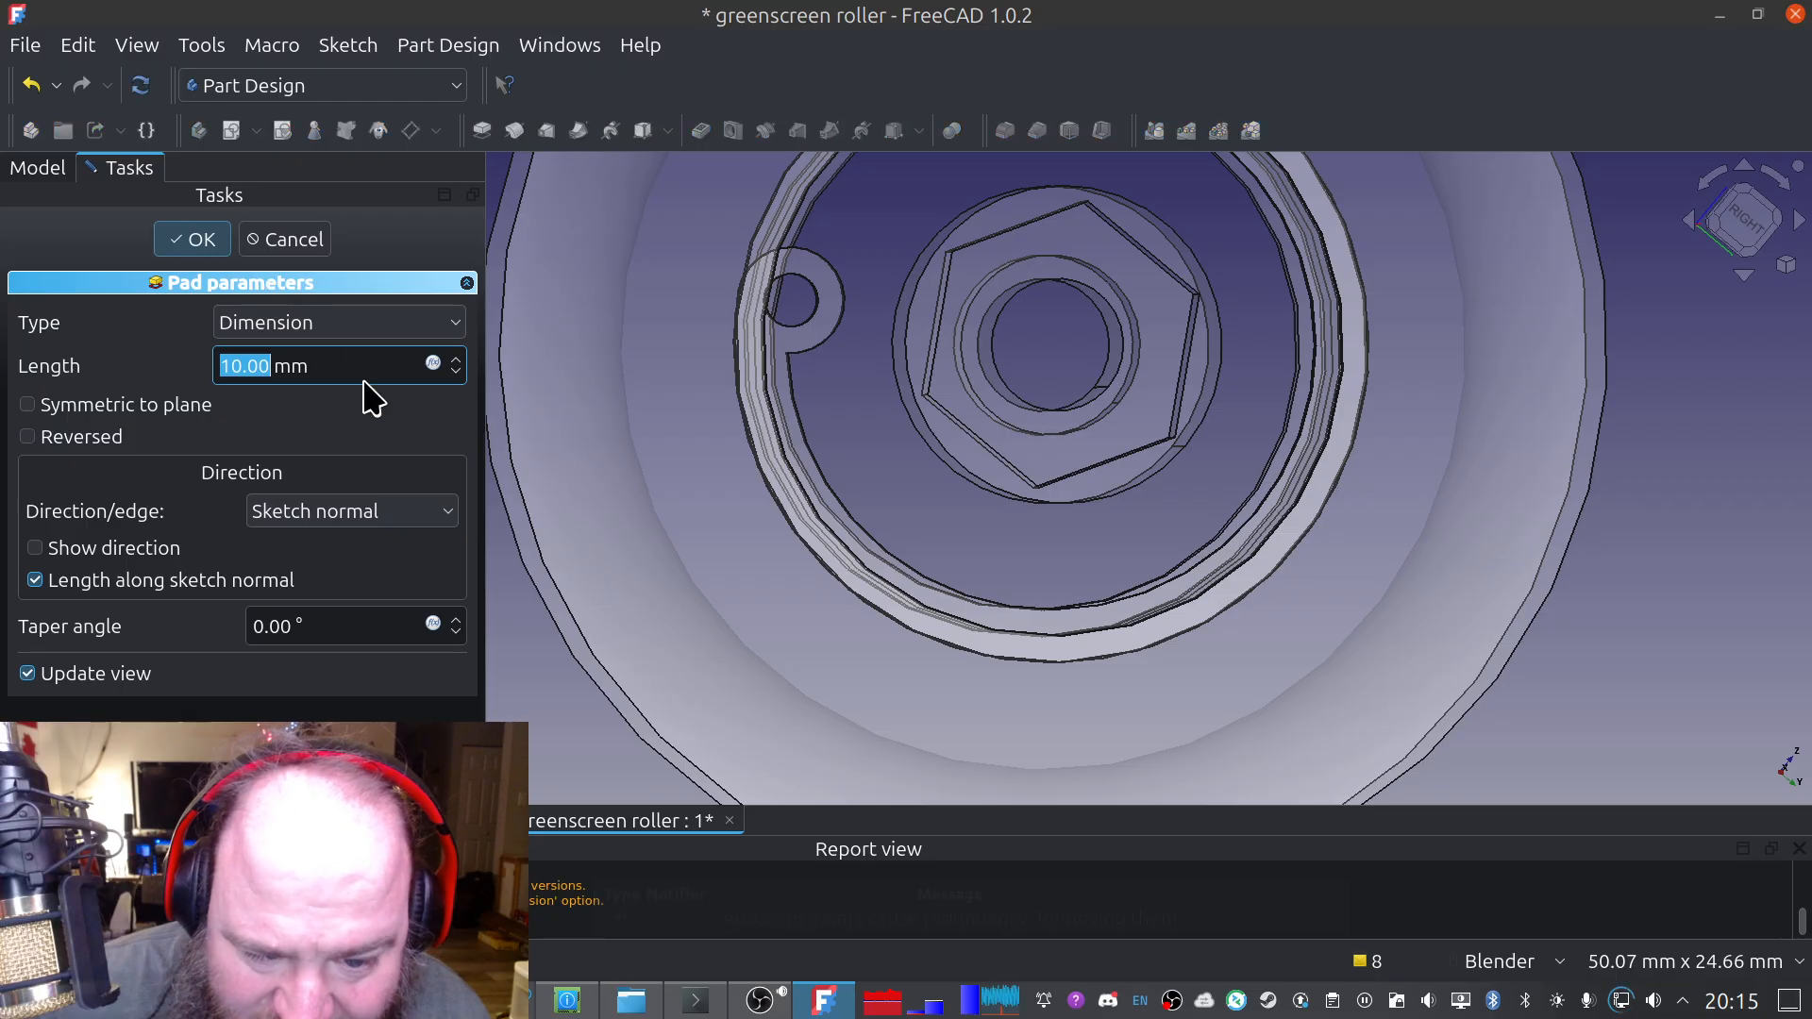
{"action": "left_click", "coordinate": [65, 437]}
{"action": "middle_click_drag", "start_coordinate": [554, 457], "coordinate": [1147, 438]}
{"action": "left_click", "coordinate": [245, 366]}
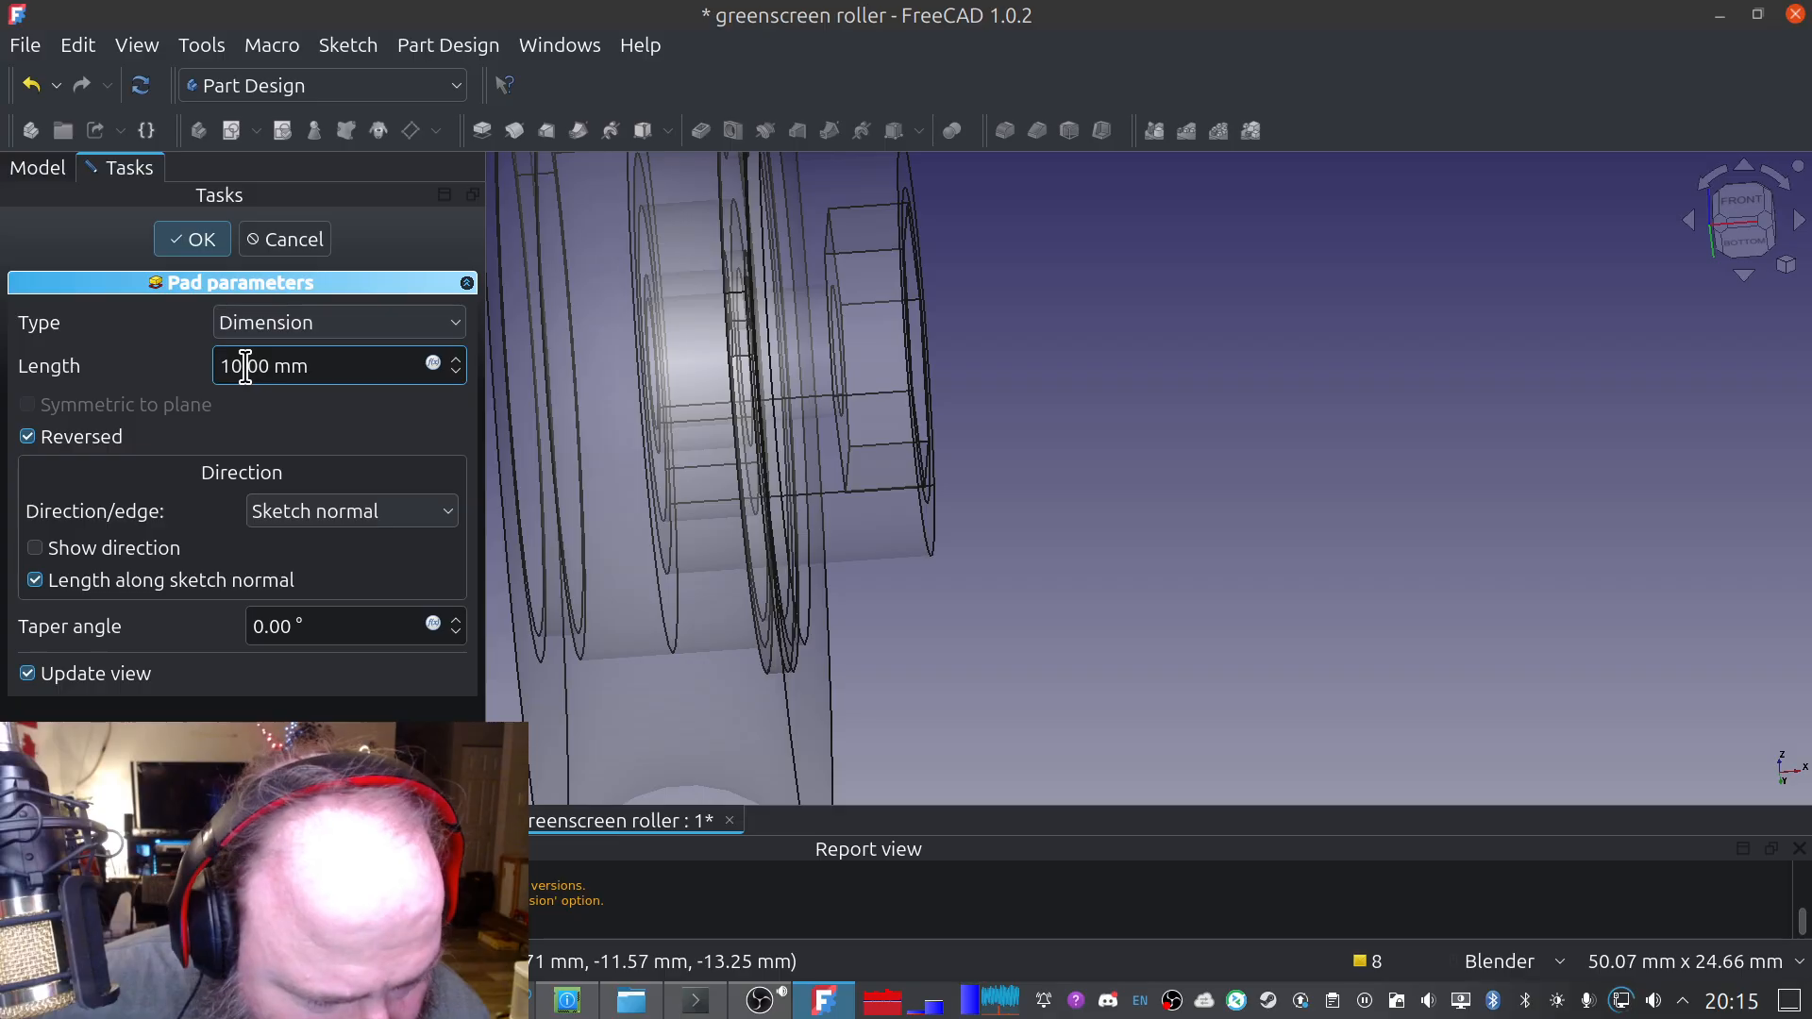
{"action": "triple_click", "coordinate": [245, 366]}
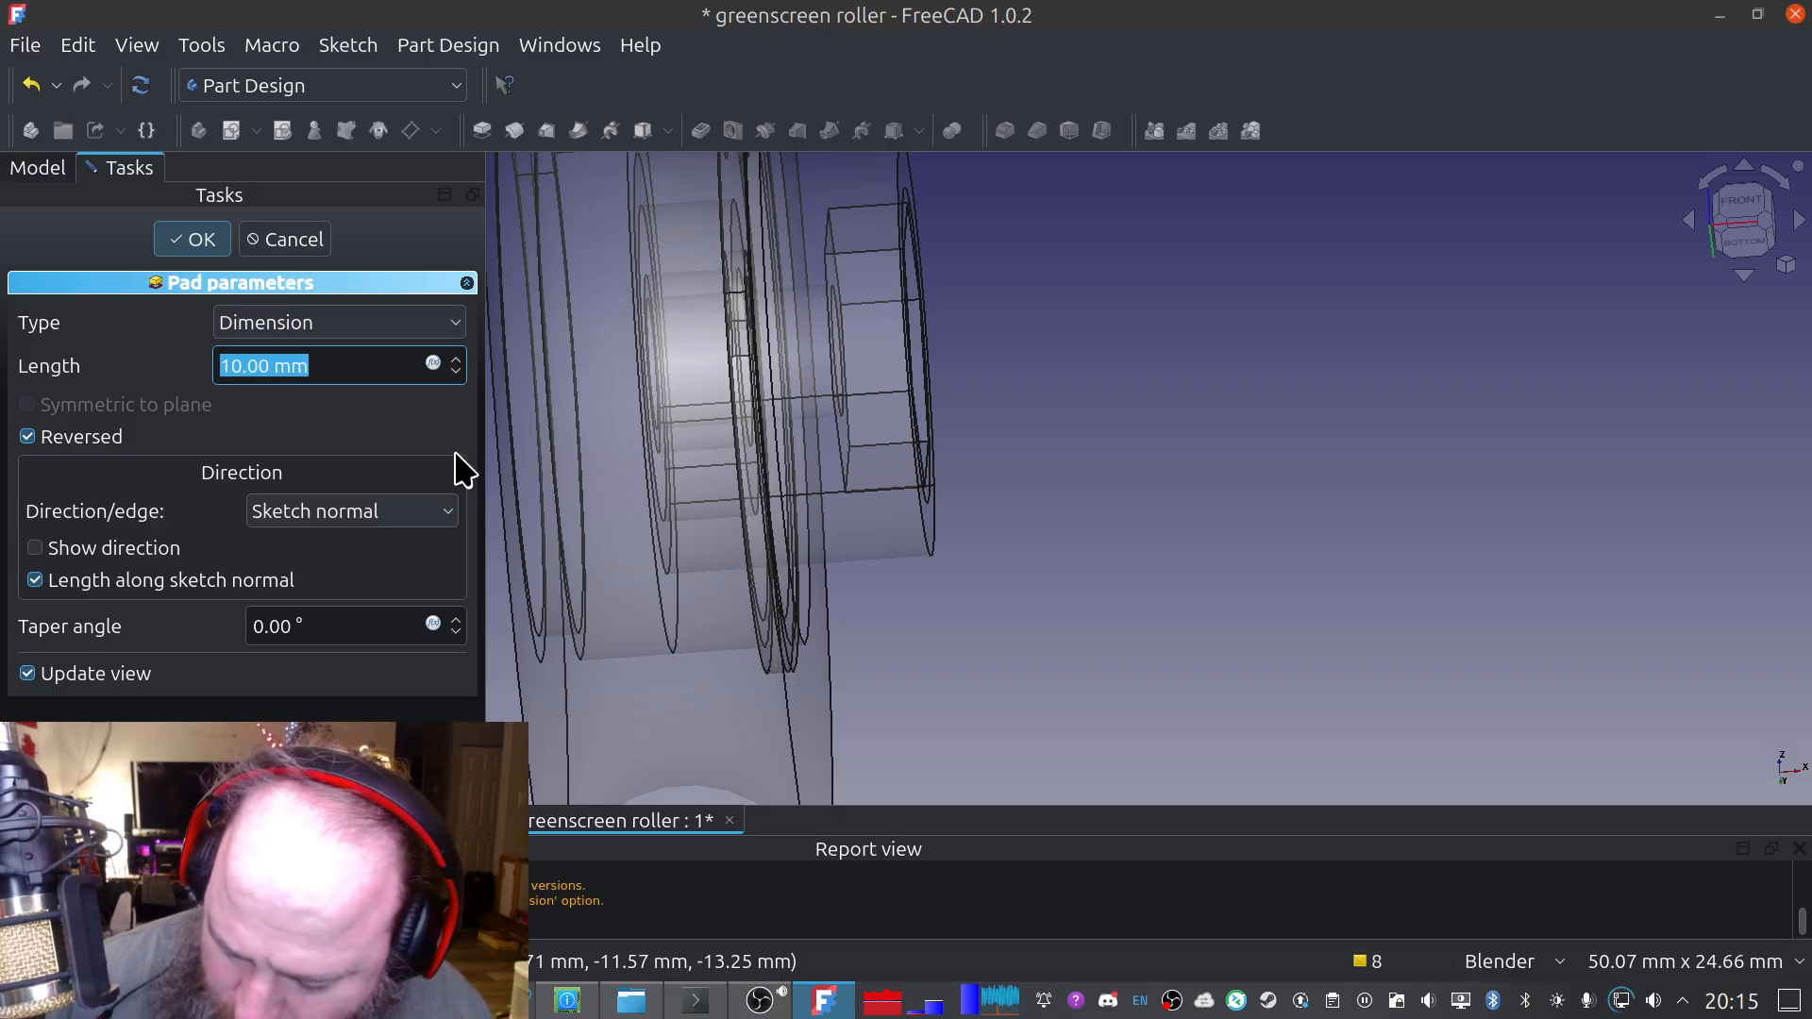
{"action": "type", "text": "2"}
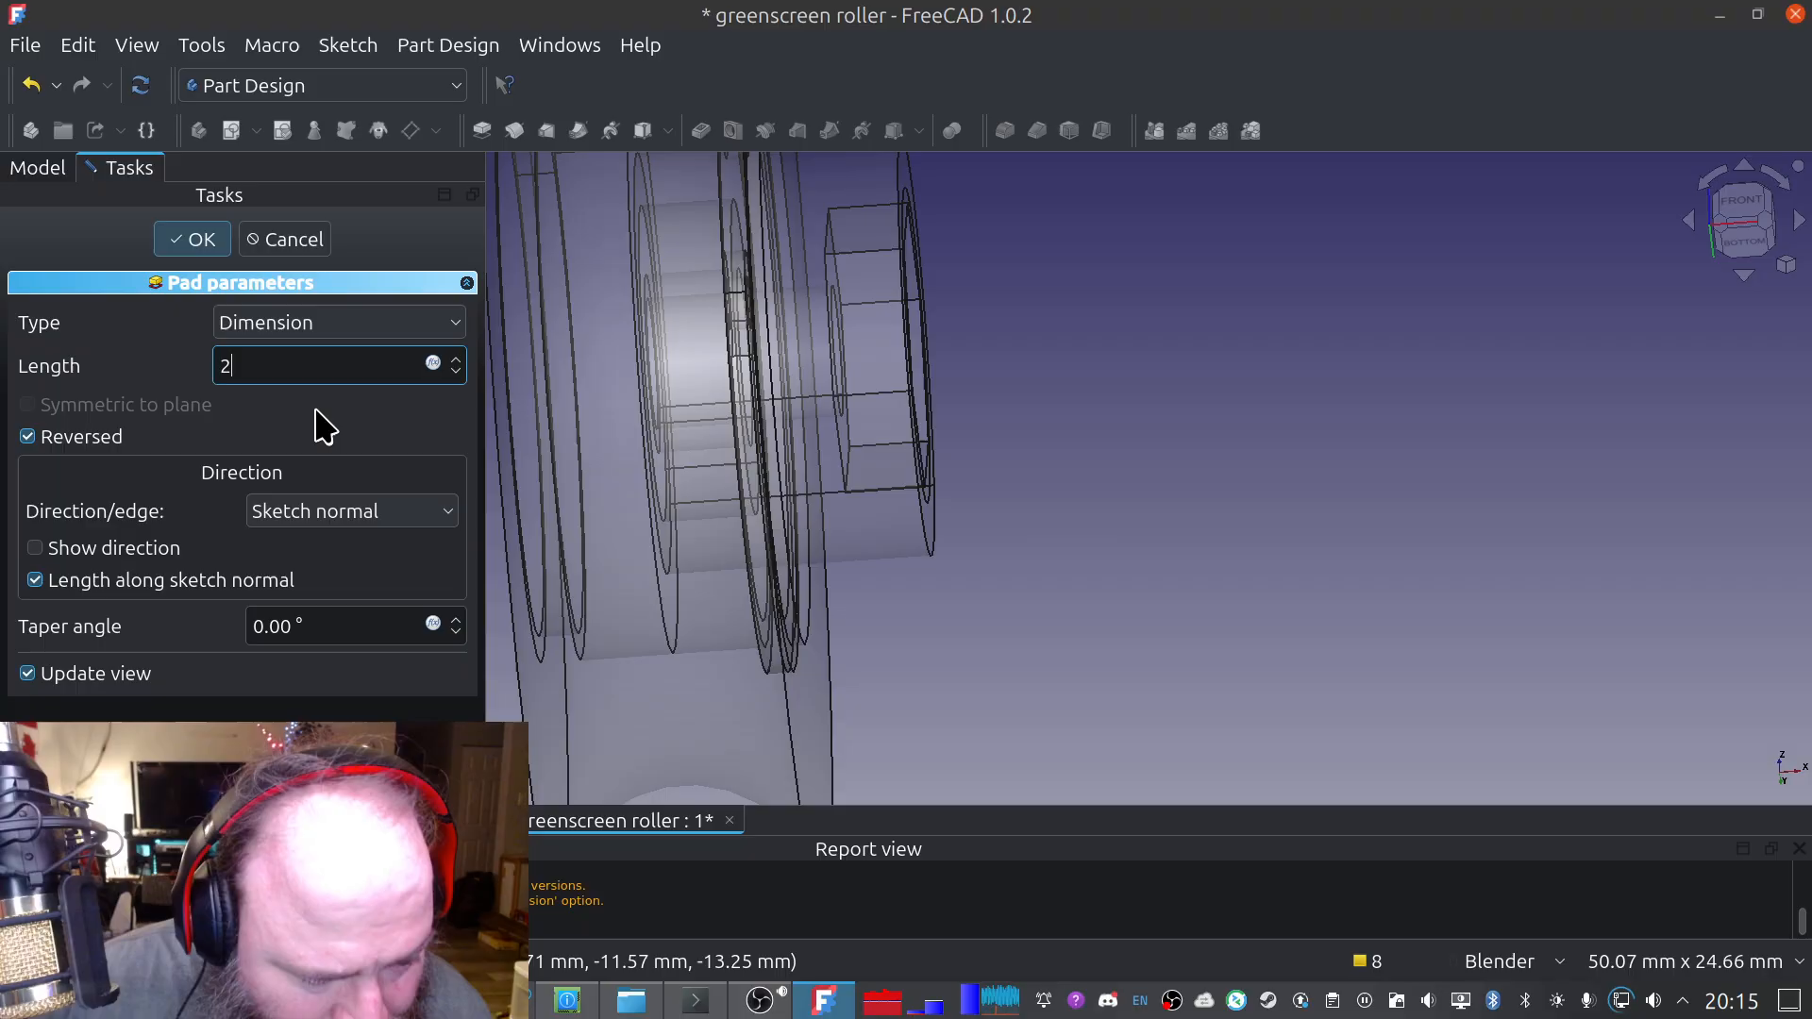
{"action": "mouse_move", "coordinate": [1271, 257]}
{"action": "middle_mouse_down"}
{"action": "mouse_move", "coordinate": [1315, 251]}
{"action": "mouse_move", "coordinate": [1265, 266]}
{"action": "mouse_move", "coordinate": [1153, 451]}
{"action": "mouse_move", "coordinate": [1186, 445]}
{"action": "mouse_move", "coordinate": [994, 496]}
{"action": "mouse_move", "coordinate": [853, 502]}
{"action": "mouse_move", "coordinate": [830, 534]}
{"action": "mouse_move", "coordinate": [1109, 457]}
{"action": "mouse_move", "coordinate": [1093, 412]}
{"action": "mouse_move", "coordinate": [1206, 406]}
{"action": "mouse_move", "coordinate": [1159, 416]}
{"action": "middle_mouse_up"}
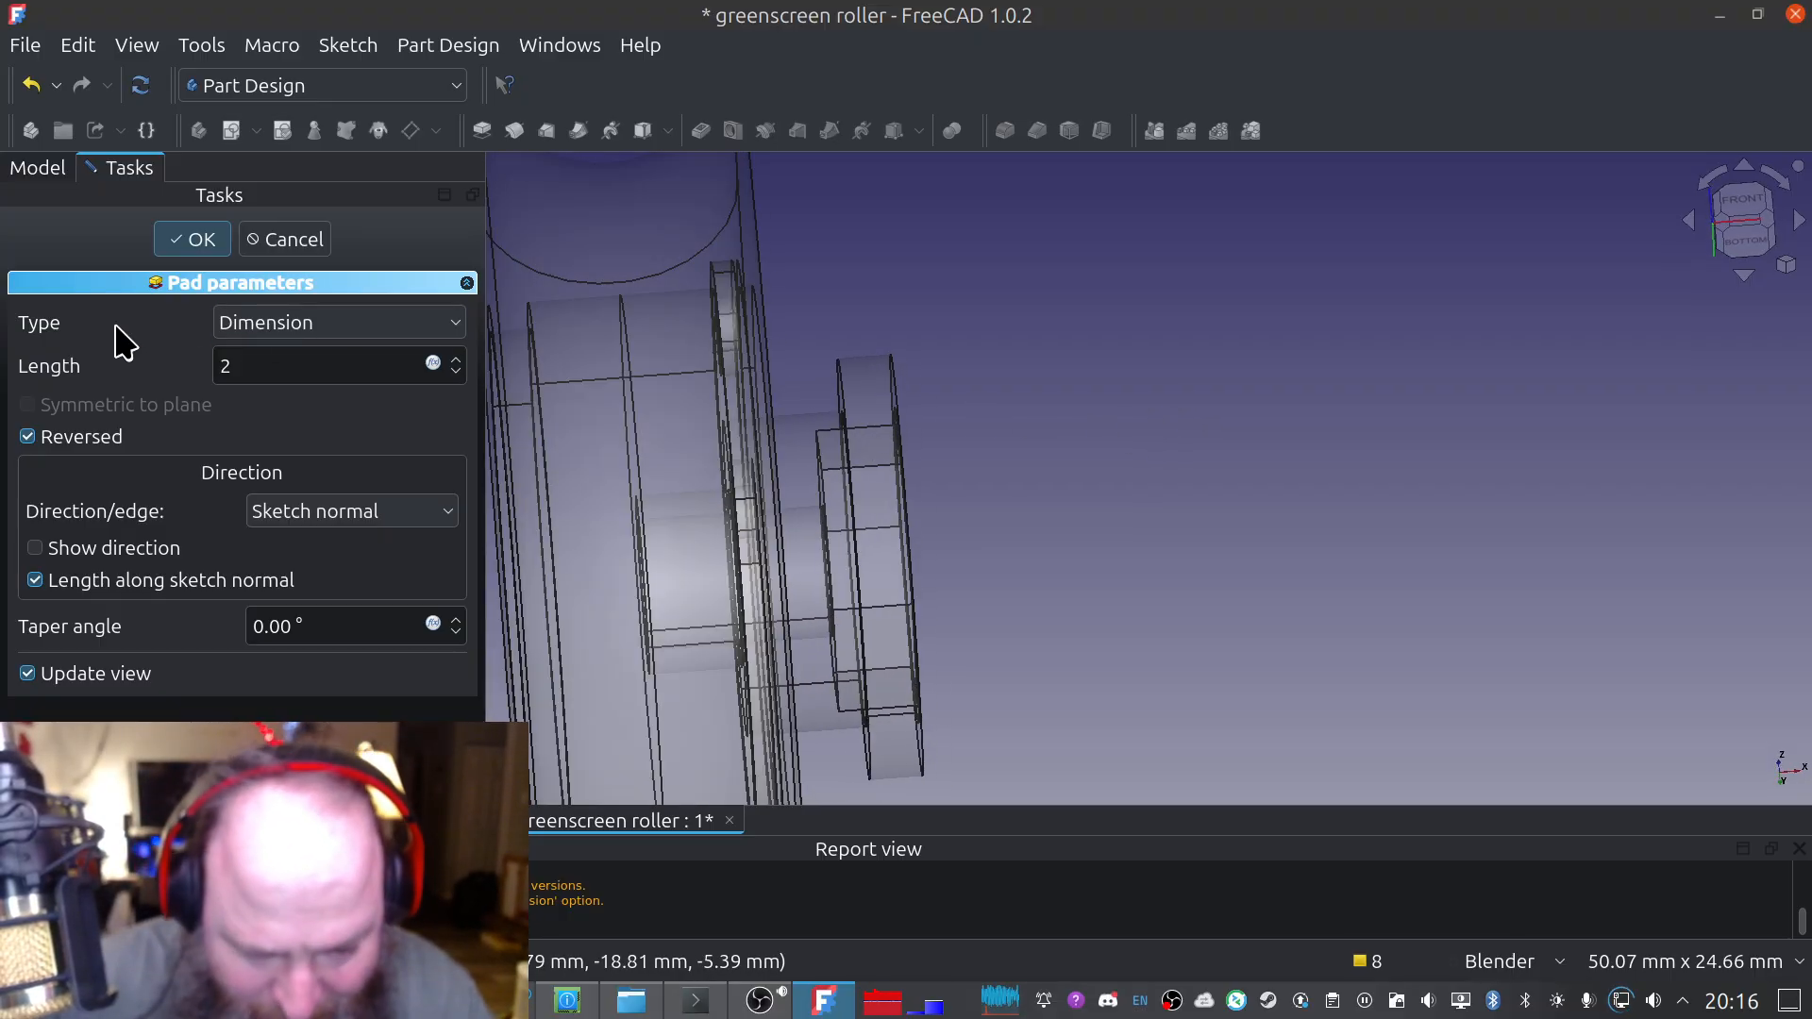
{"action": "left_click", "coordinate": [189, 241]}
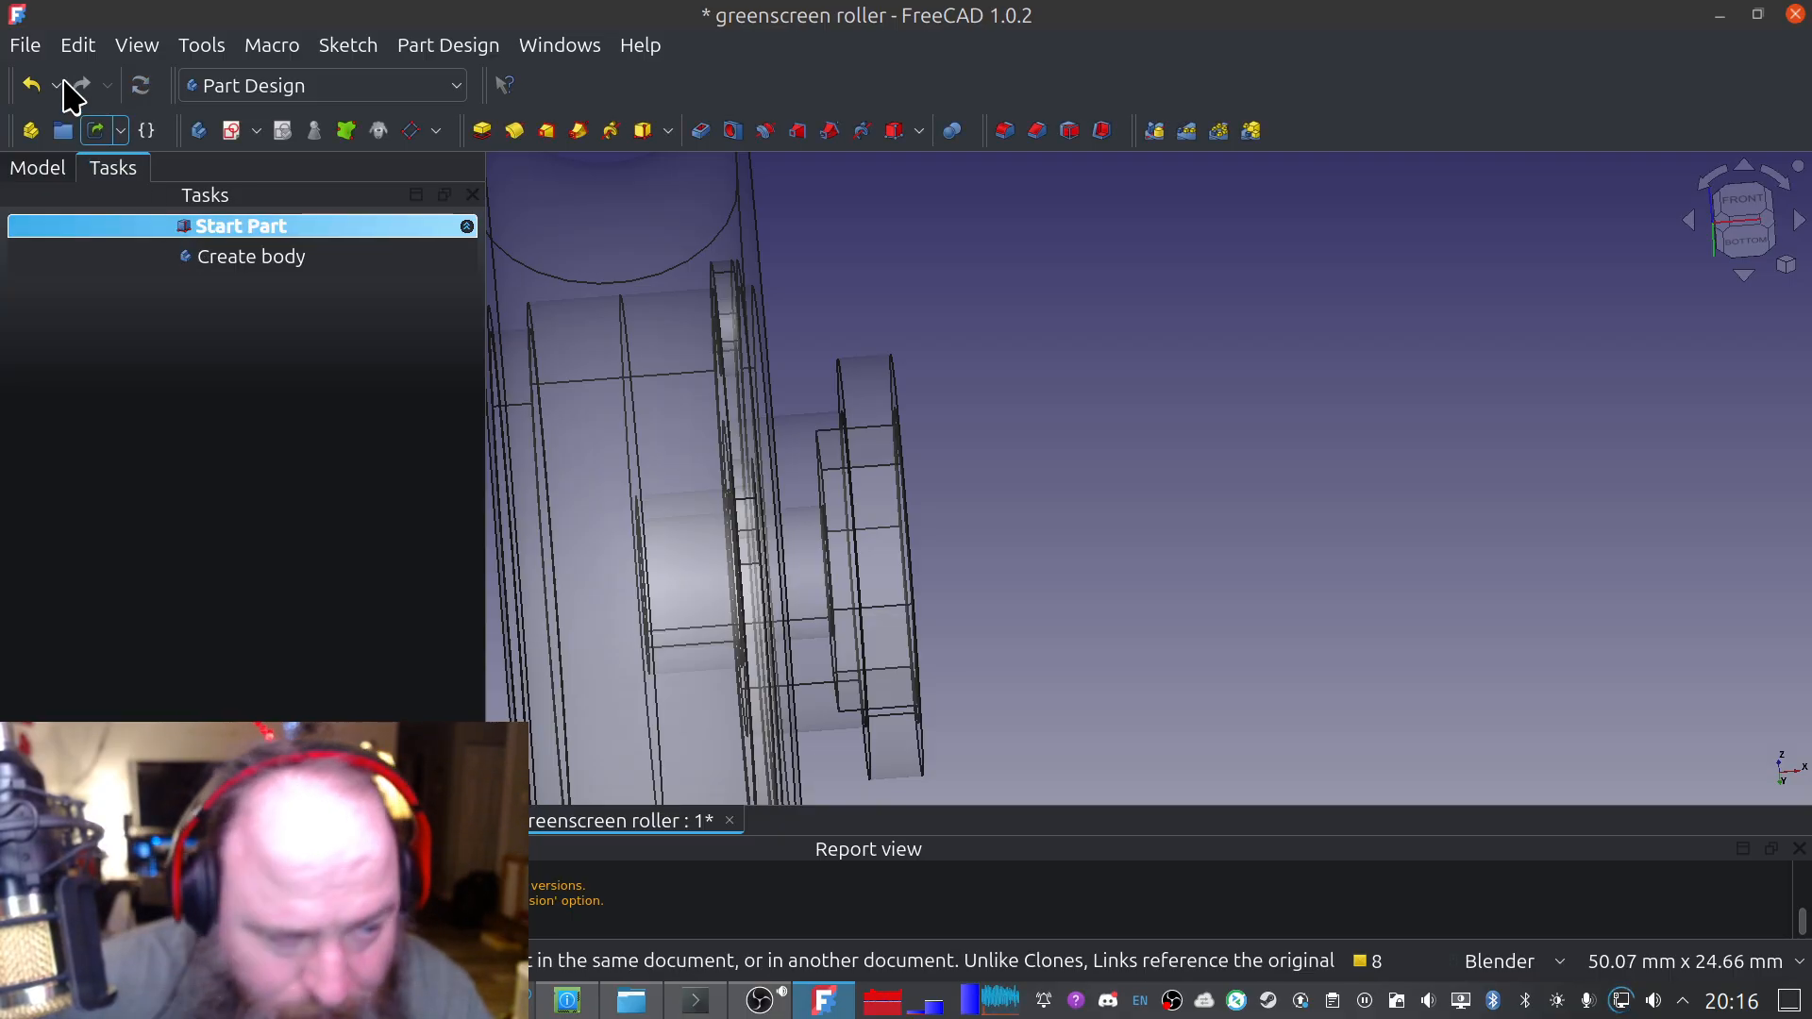
{"action": "left_click", "coordinate": [25, 45]}
{"action": "left_click", "coordinate": [121, 247]}
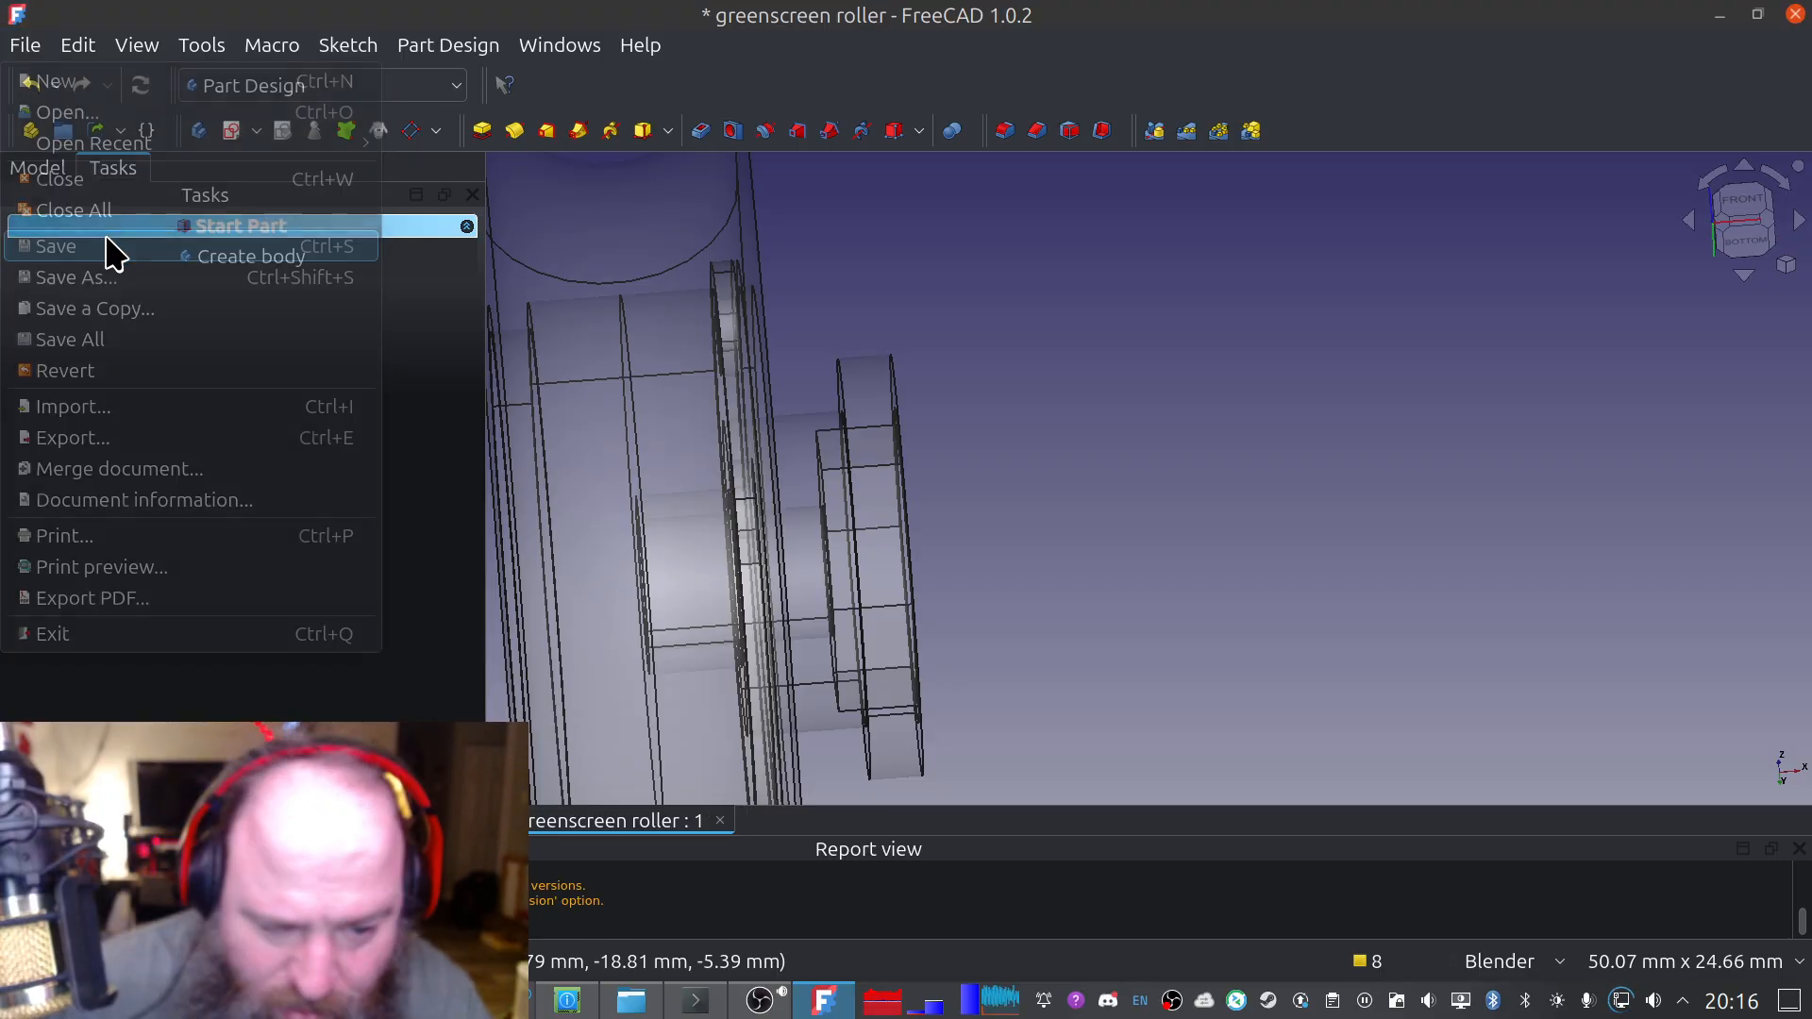
Examine the padded pin flange beside the pulley from the bottom and front views
{"action": "scroll", "coordinate": [1048, 406], "scroll_direction": "down", "scroll_amount": 1}
{"action": "middle_click_drag", "start_coordinate": [1012, 501], "coordinate": [1294, 368]}
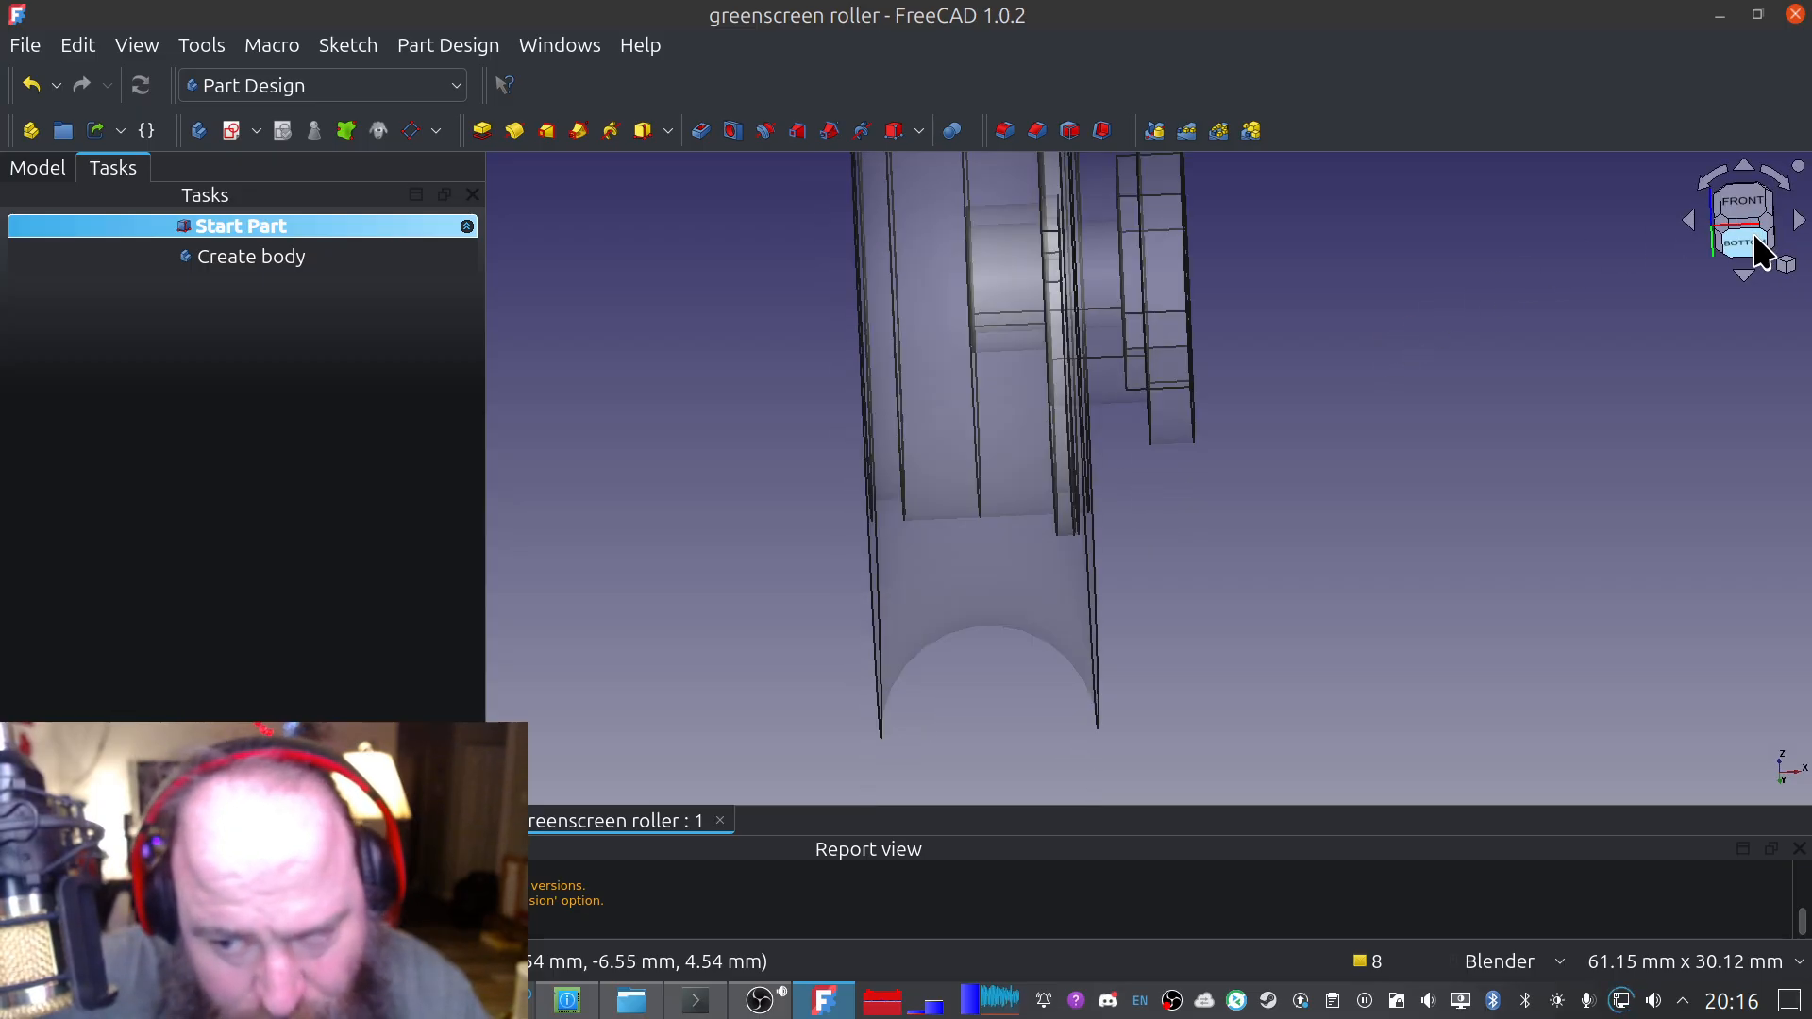
{"action": "left_click", "coordinate": [1753, 234]}
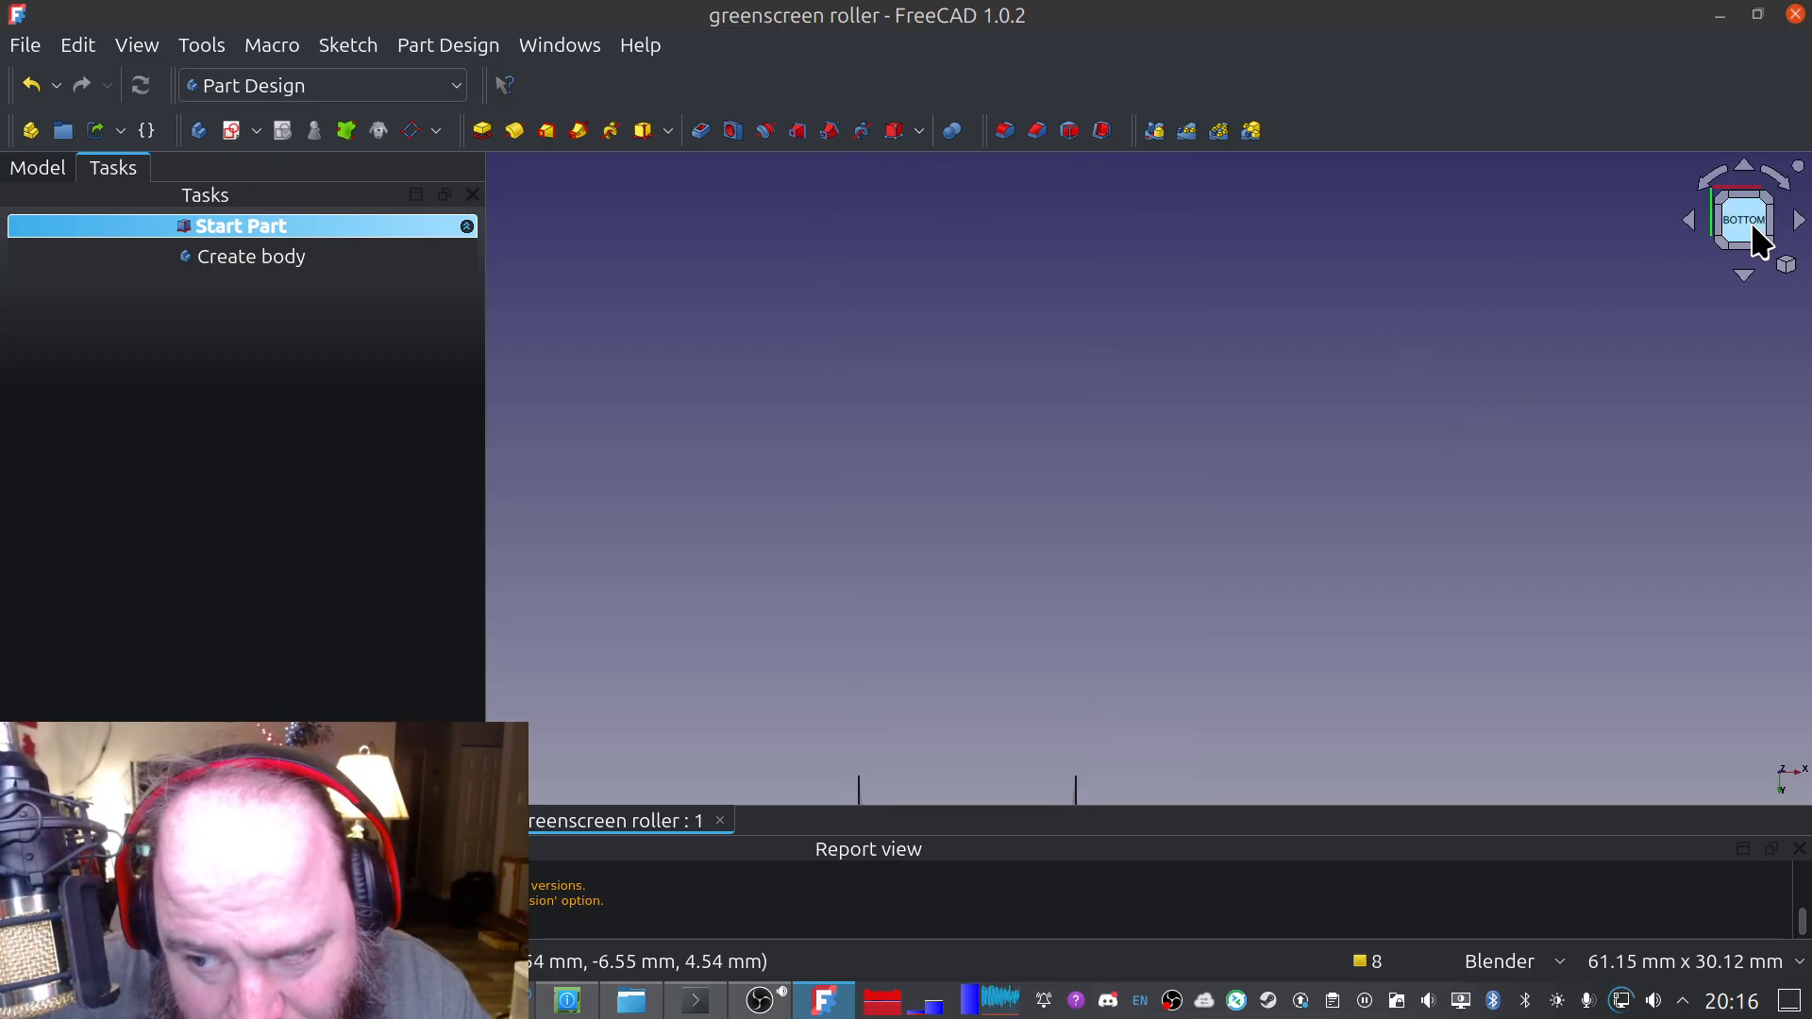
{"action": "scroll", "coordinate": [1162, 540], "scroll_direction": "down", "scroll_amount": 2}
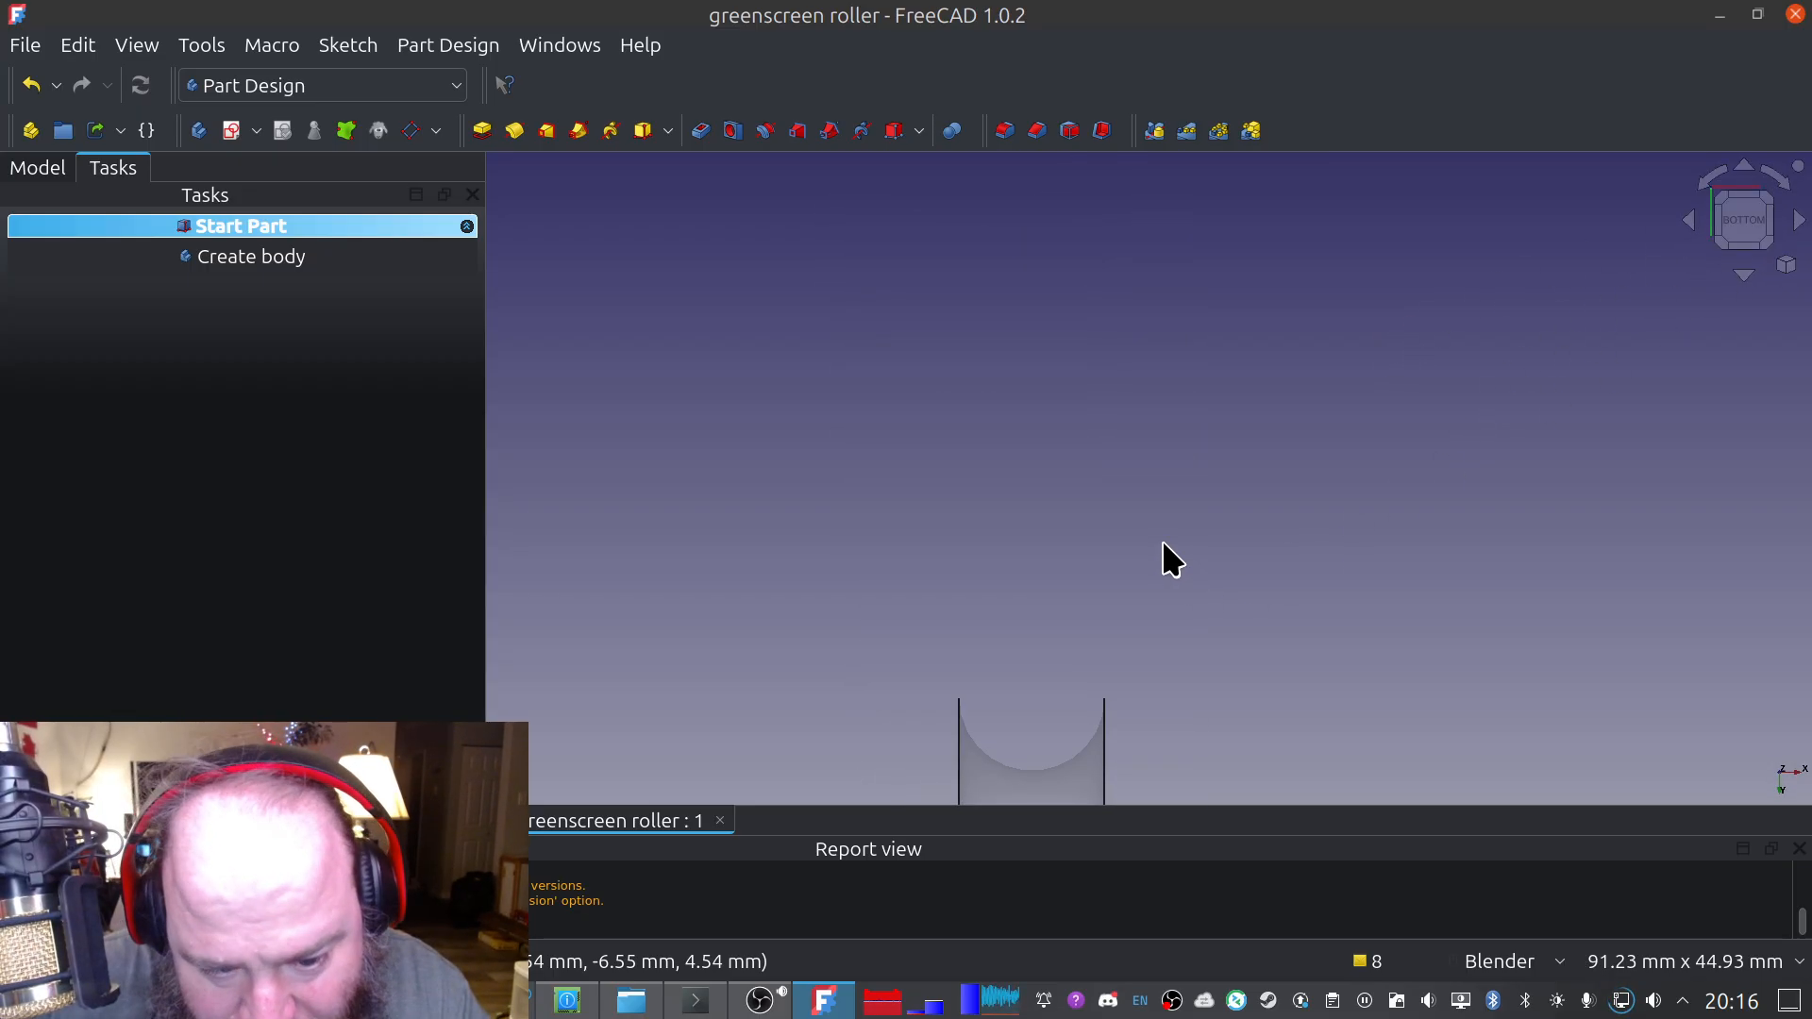
{"action": "left_click", "coordinate": [1744, 274]}
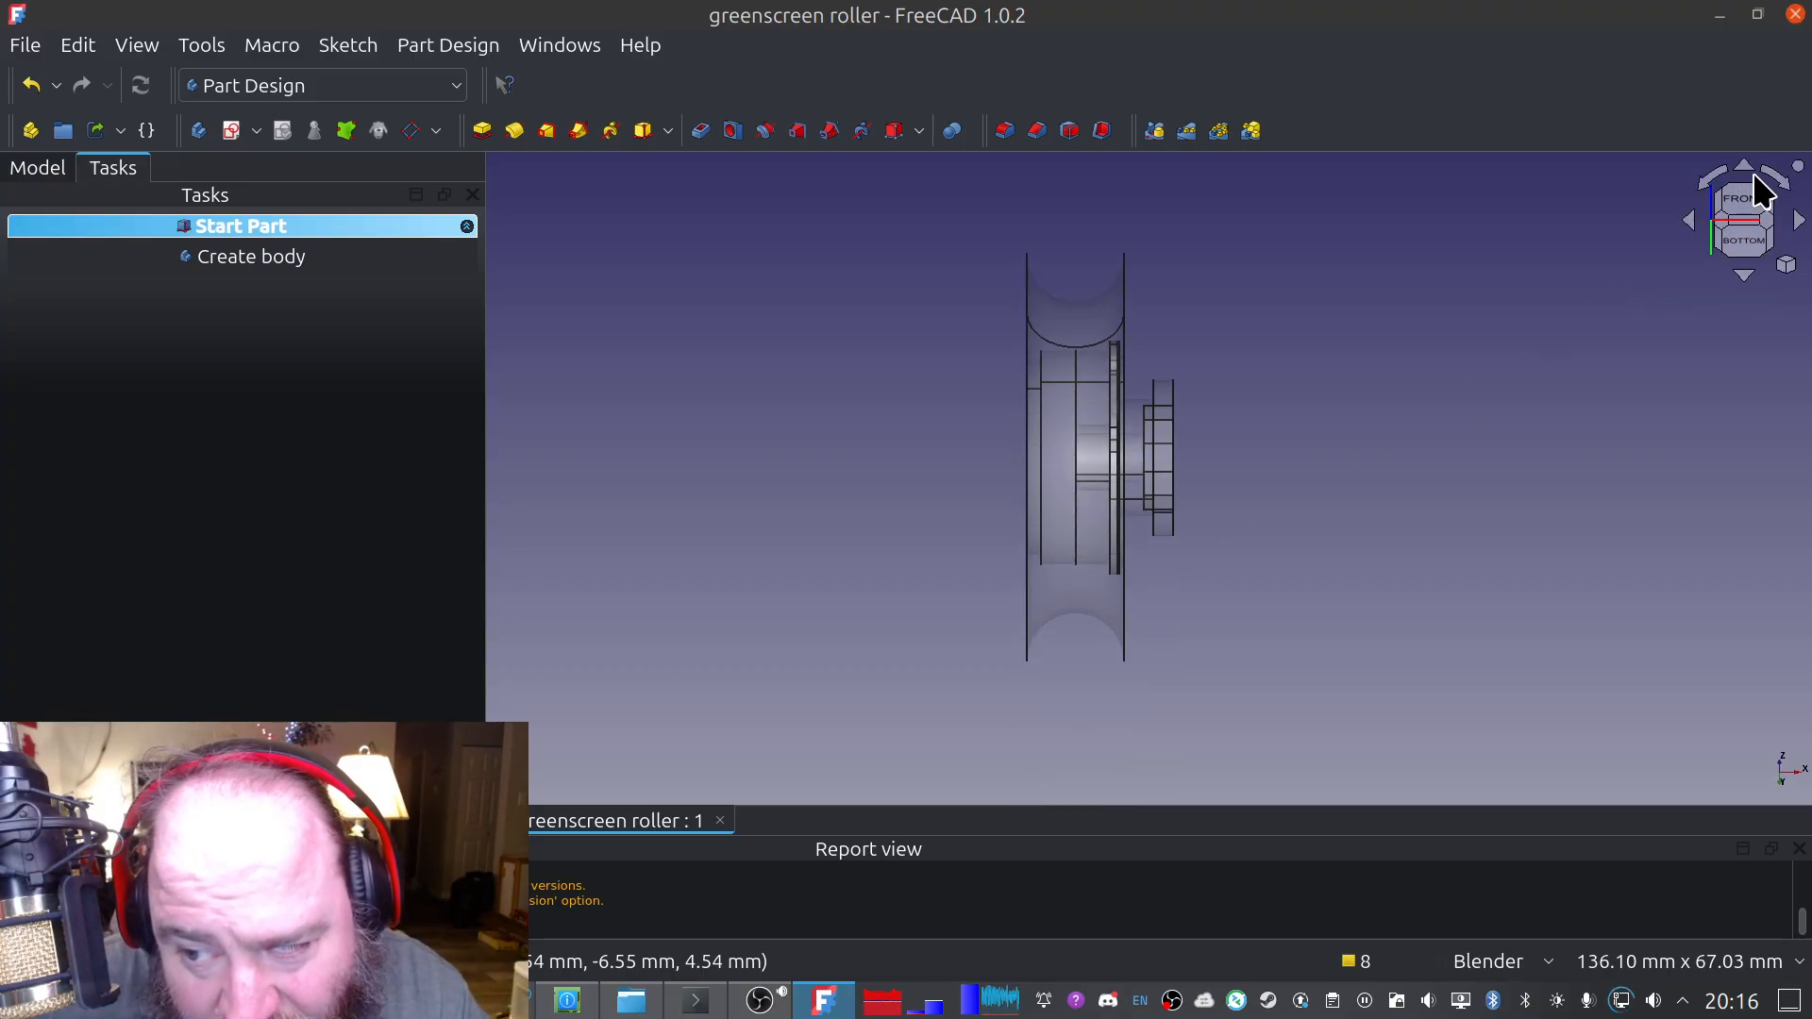
{"action": "left_click", "coordinate": [1740, 204]}
{"action": "middle_click_drag", "start_coordinate": [1186, 275], "coordinate": [1173, 538], "text": "shift"}
{"action": "scroll", "coordinate": [1038, 404], "scroll_direction": "up", "scroll_amount": 3}
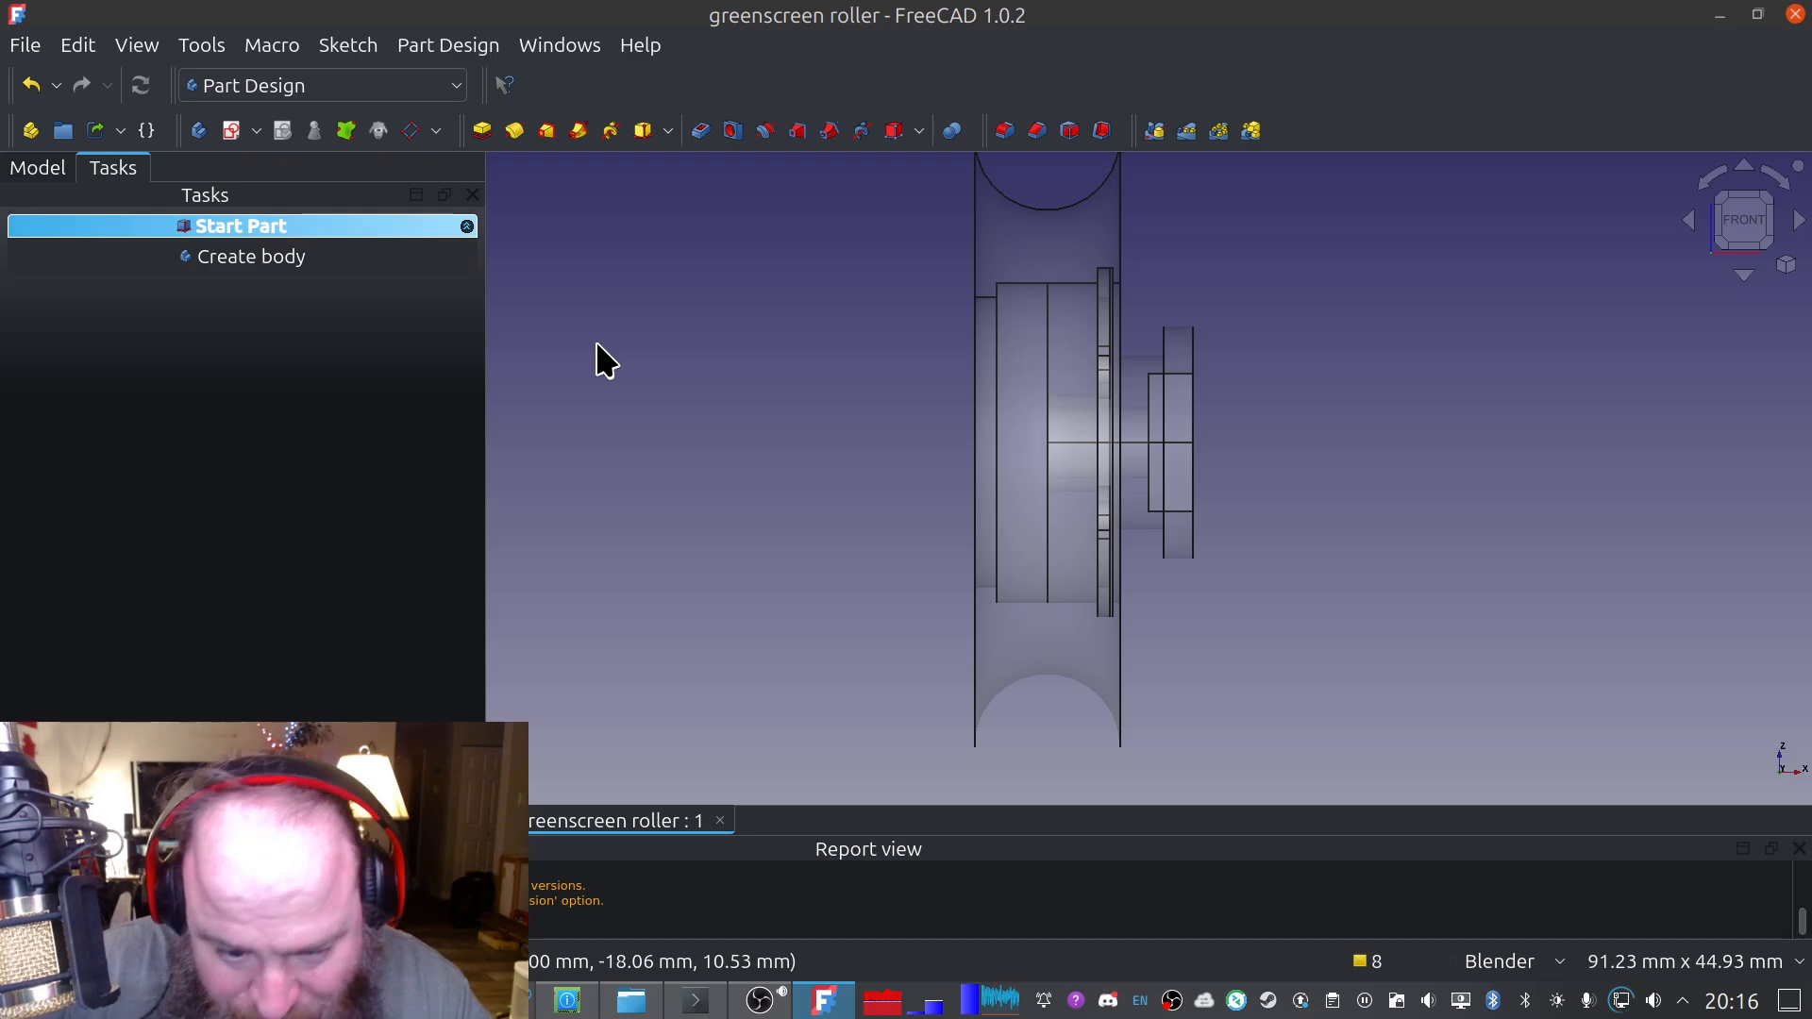
Create a new body in the document and rename it hanger
{"action": "left_click", "coordinate": [42, 170]}
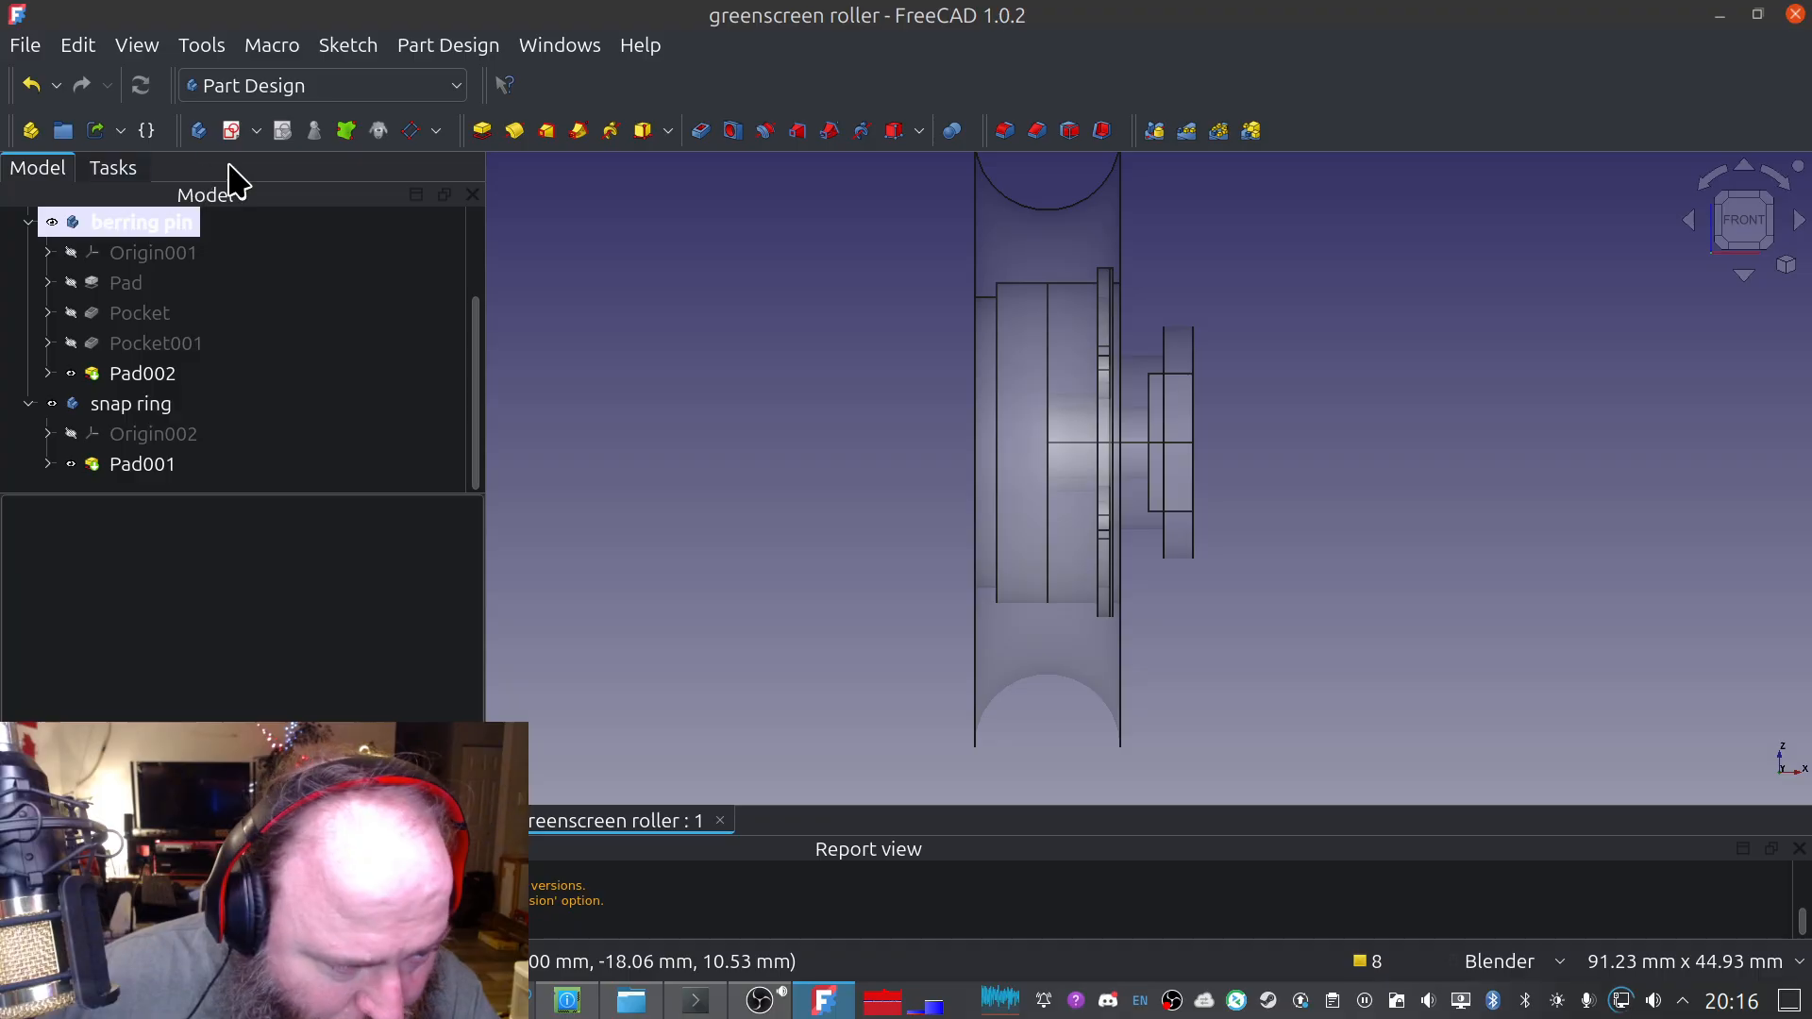
{"action": "scroll", "coordinate": [808, 356], "scroll_direction": "down", "scroll_amount": 3}
{"action": "middle_click_drag", "start_coordinate": [801, 355], "coordinate": [1085, 601], "text": "shift"}
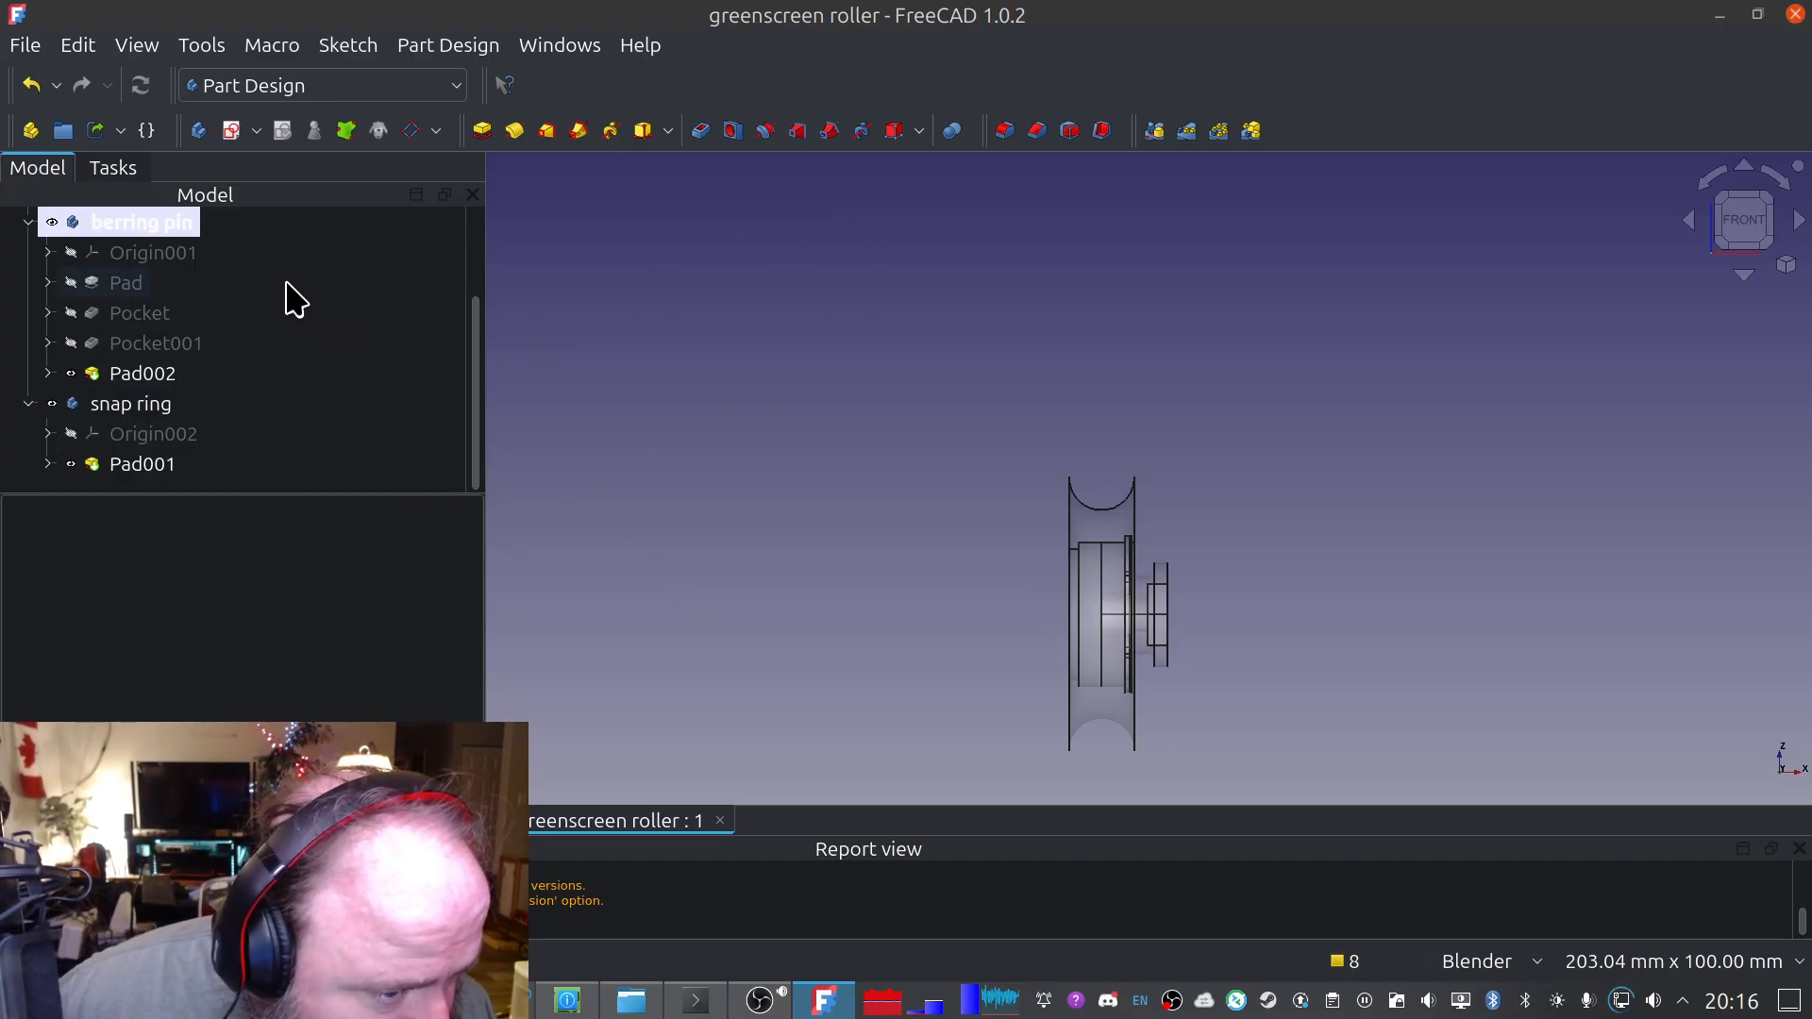
{"action": "left_click", "coordinate": [201, 133]}
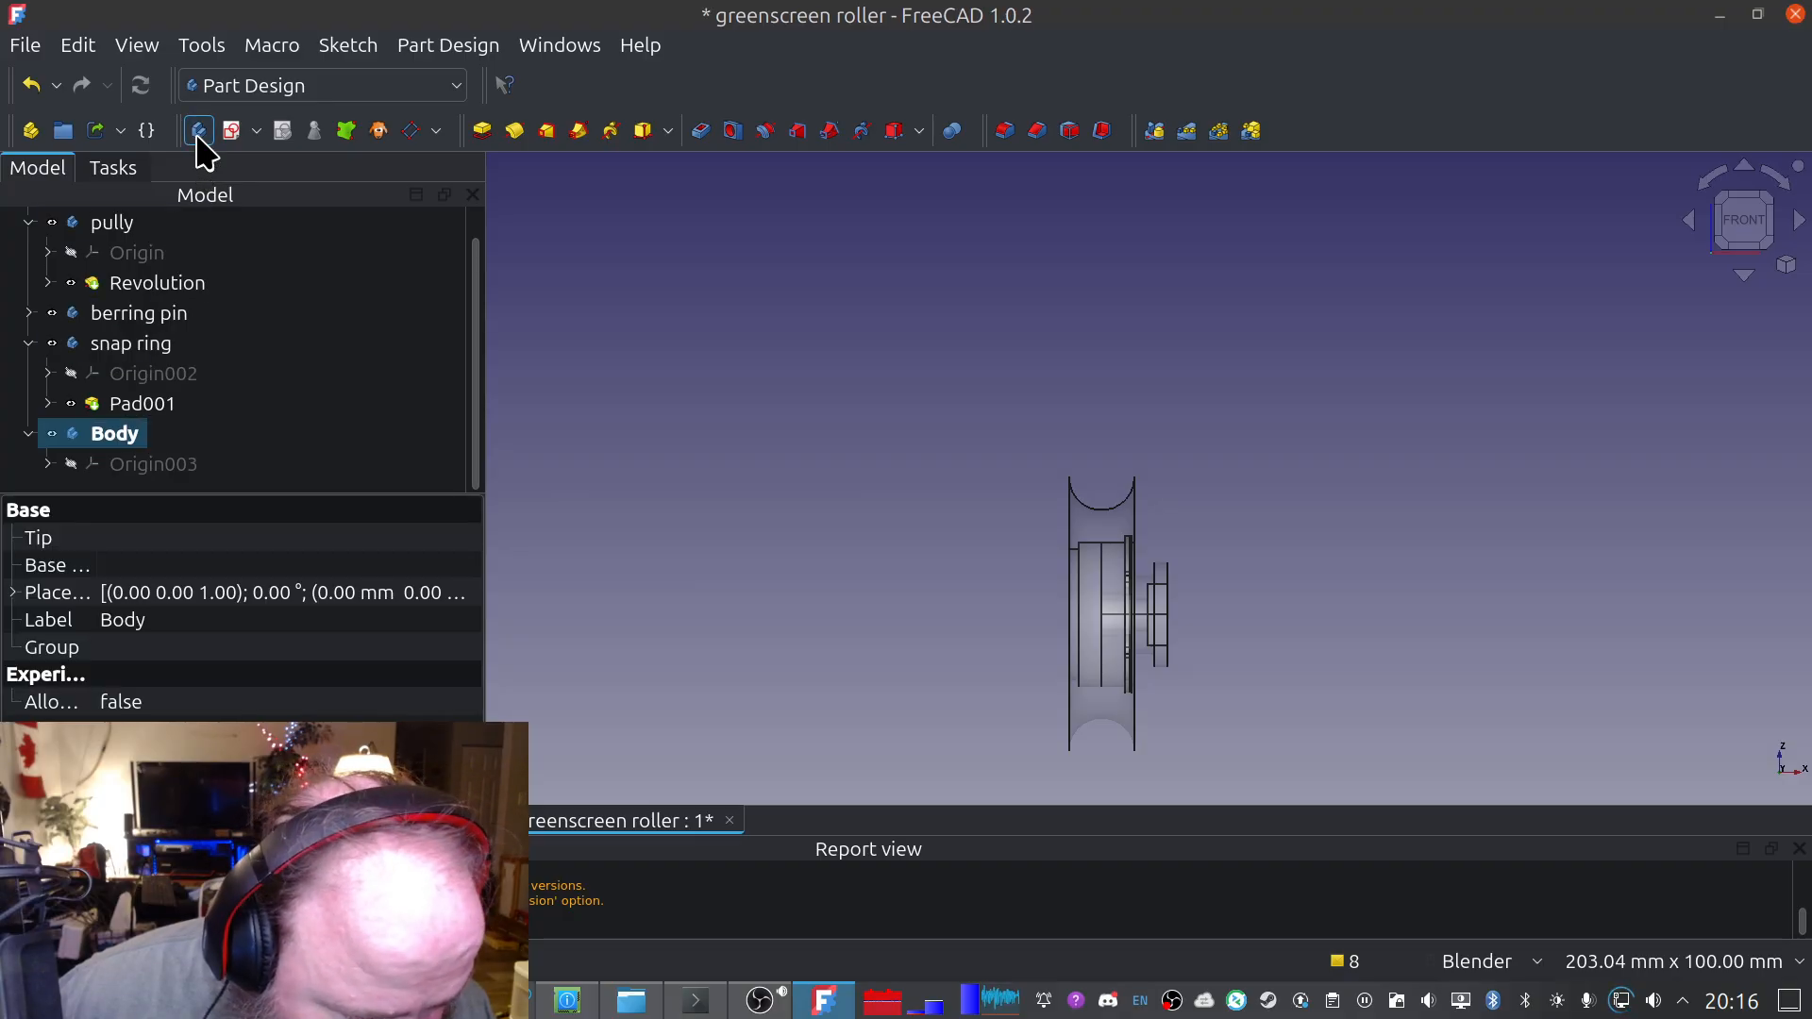
{"action": "right_click", "coordinate": [112, 444]}
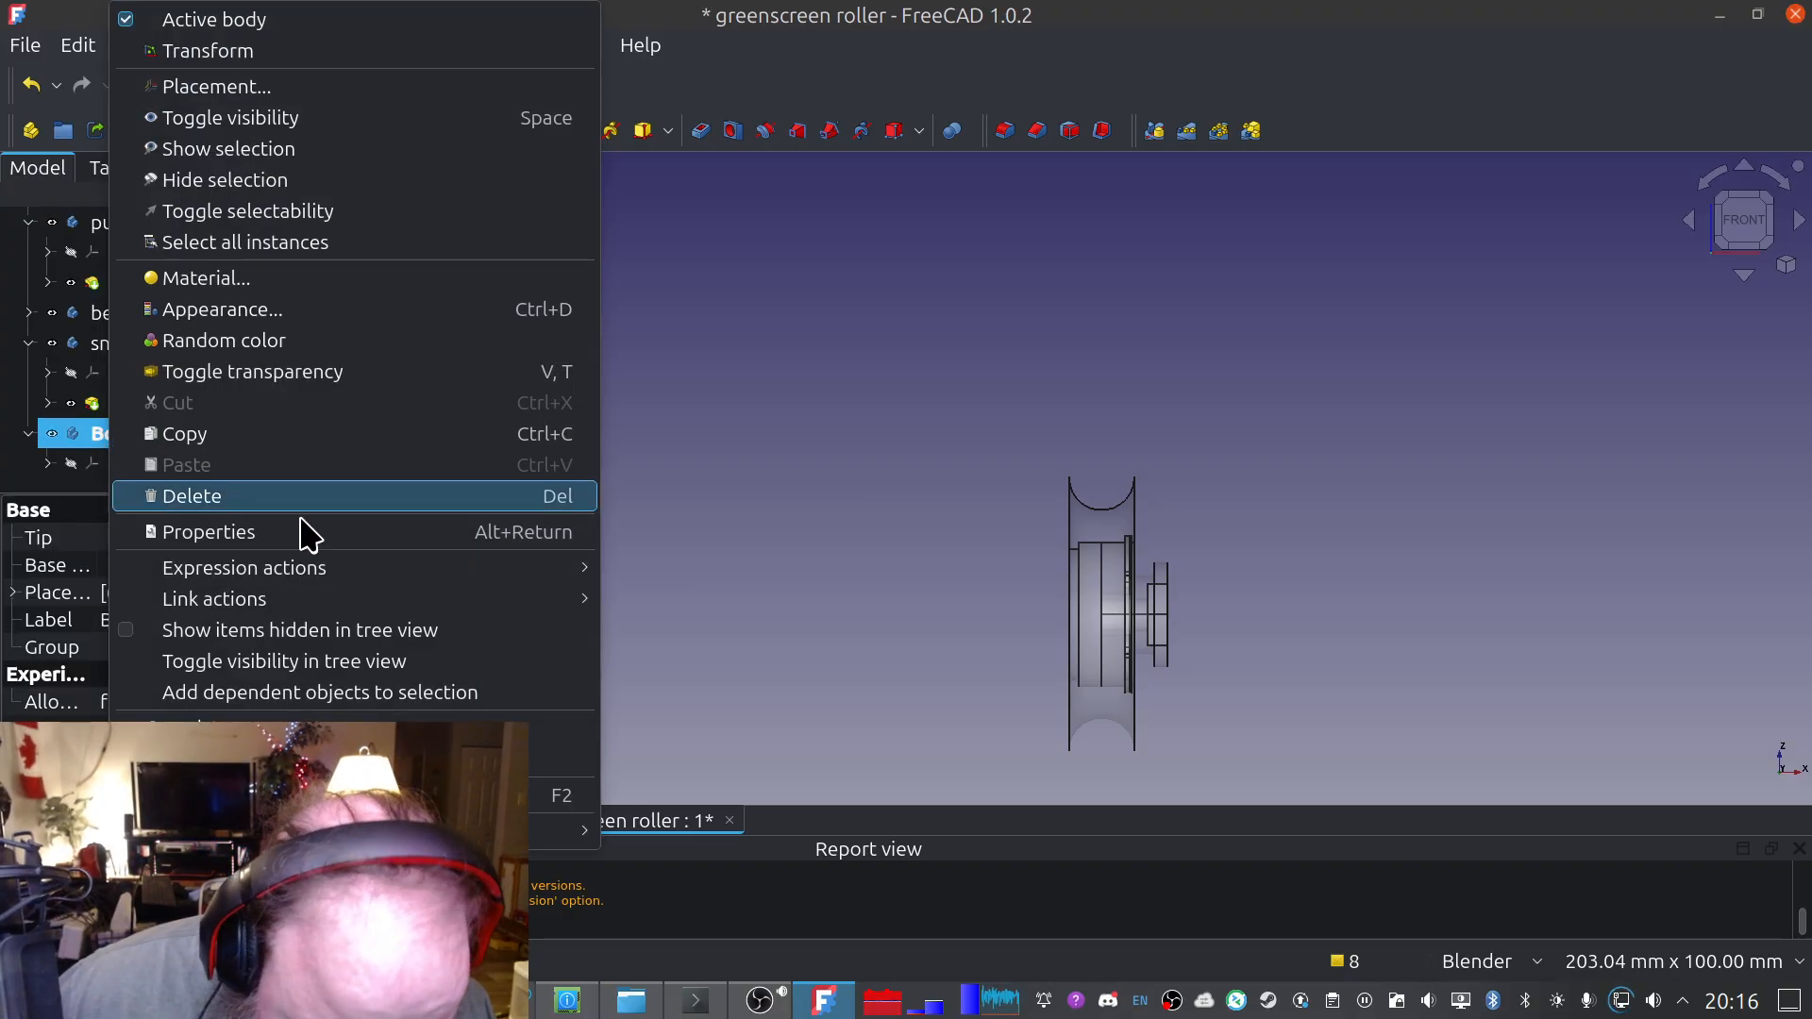
{"action": "left_click", "coordinate": [562, 795]}
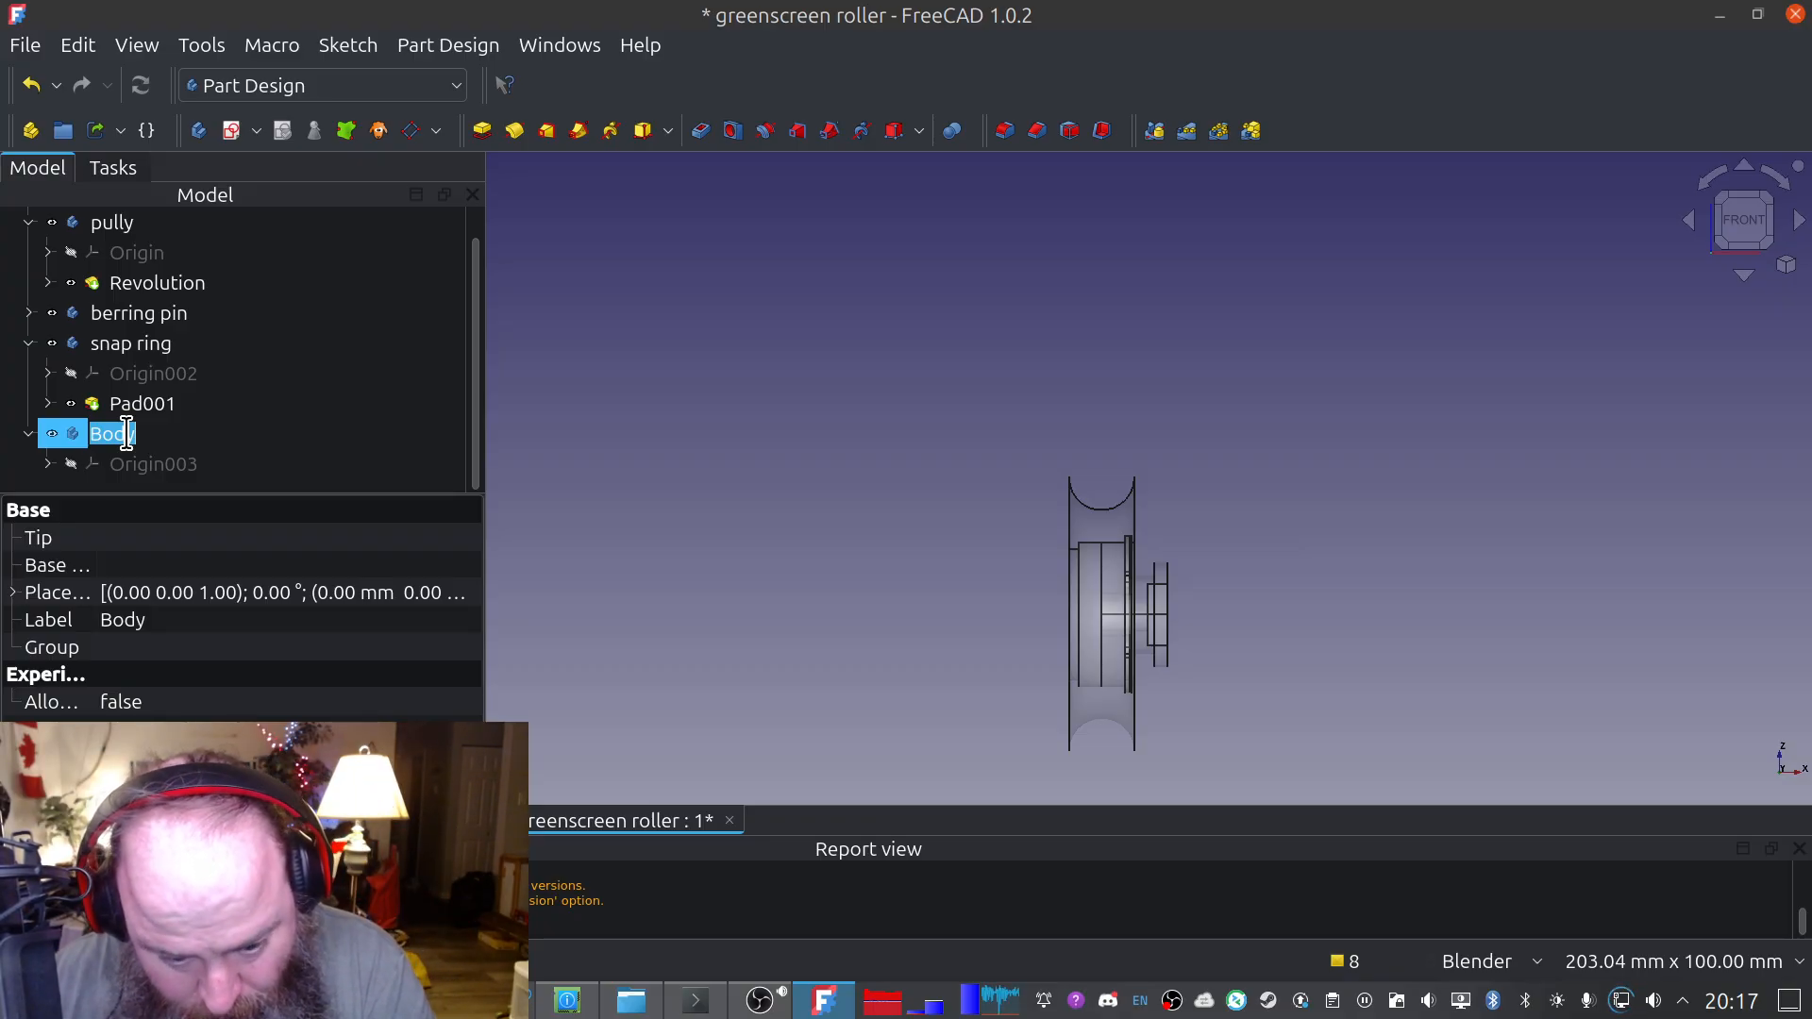
{"action": "type", "text": "hanger"}
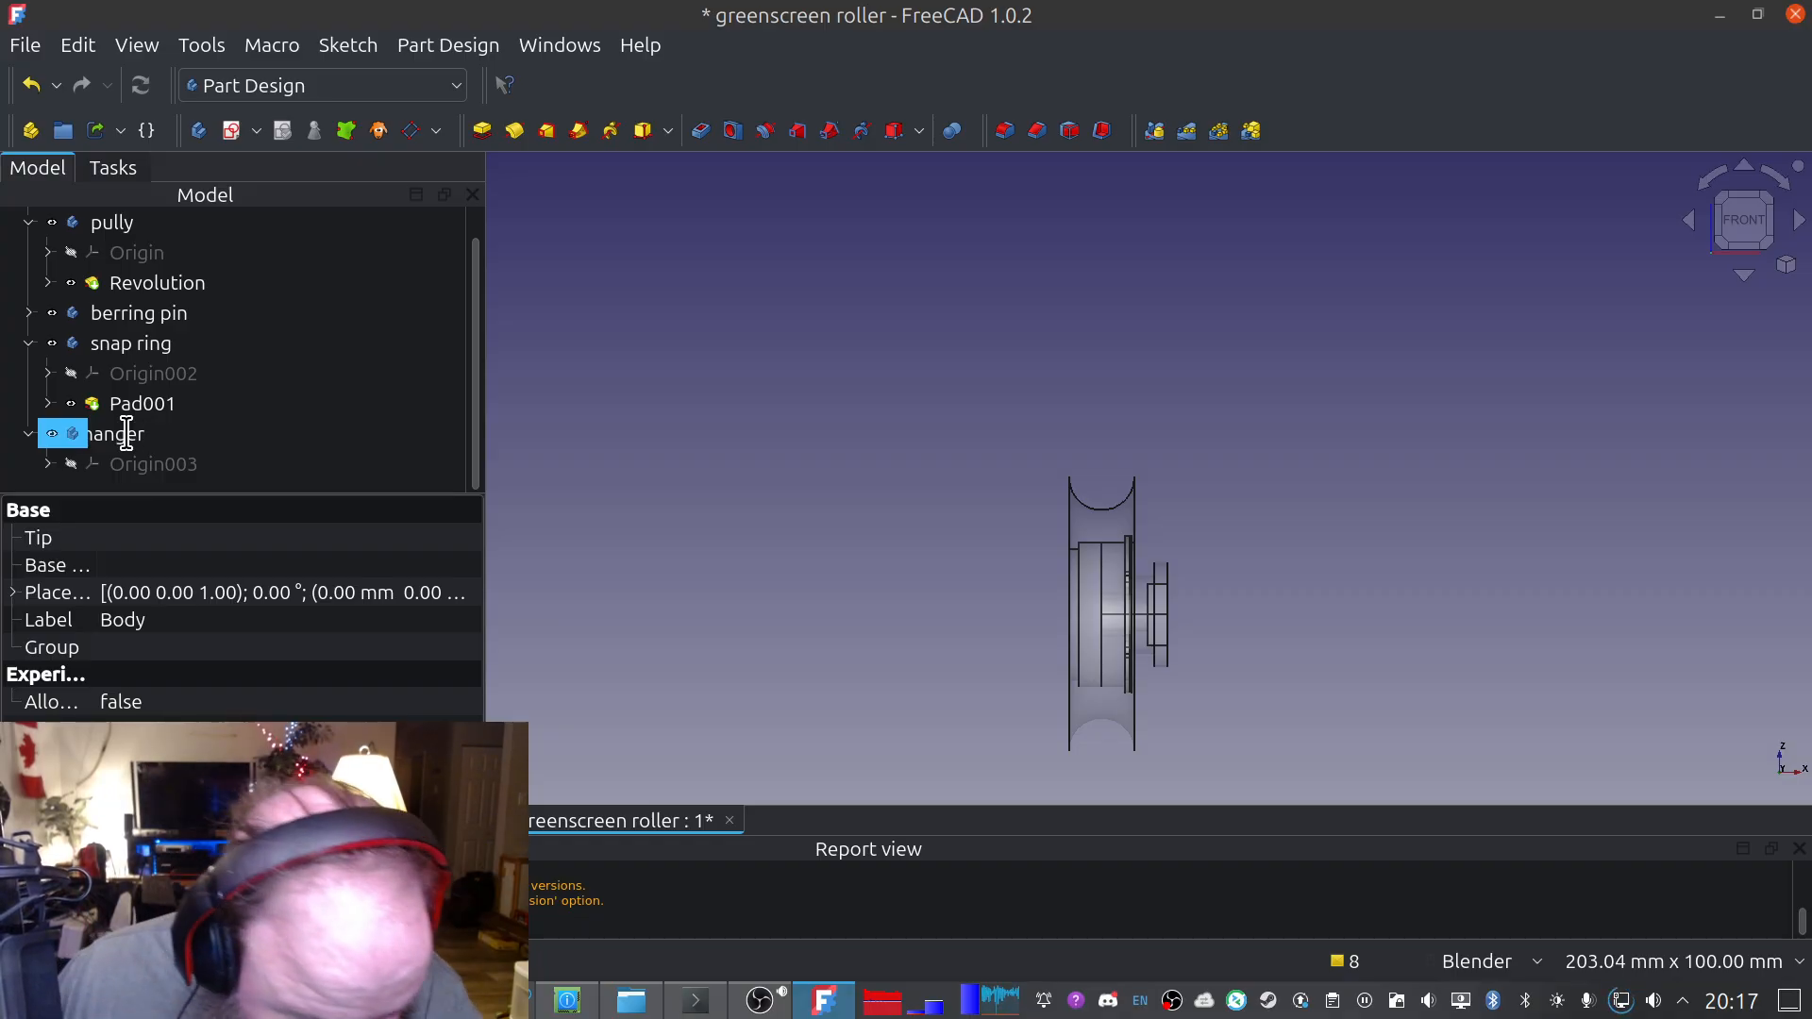
{"action": "key", "text": "Return"}
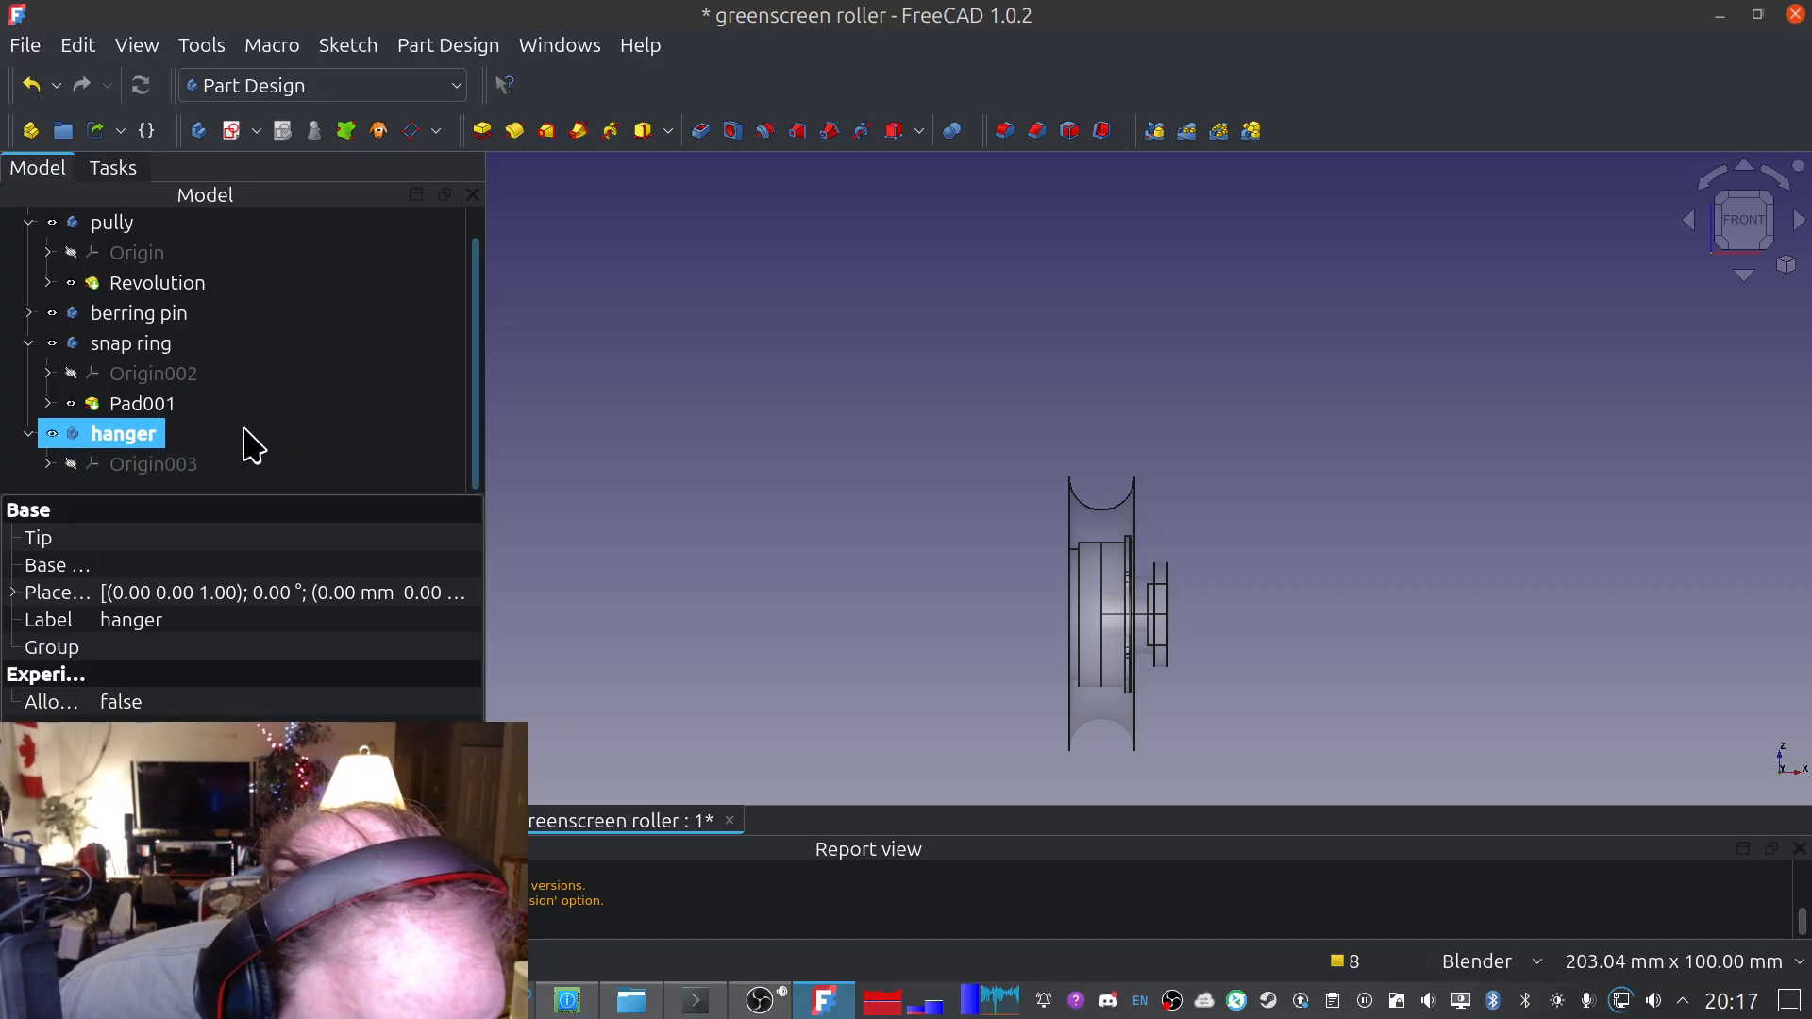
Start a new sketch on the XZ plane of the hanger body
{"action": "left_click", "coordinate": [226, 131]}
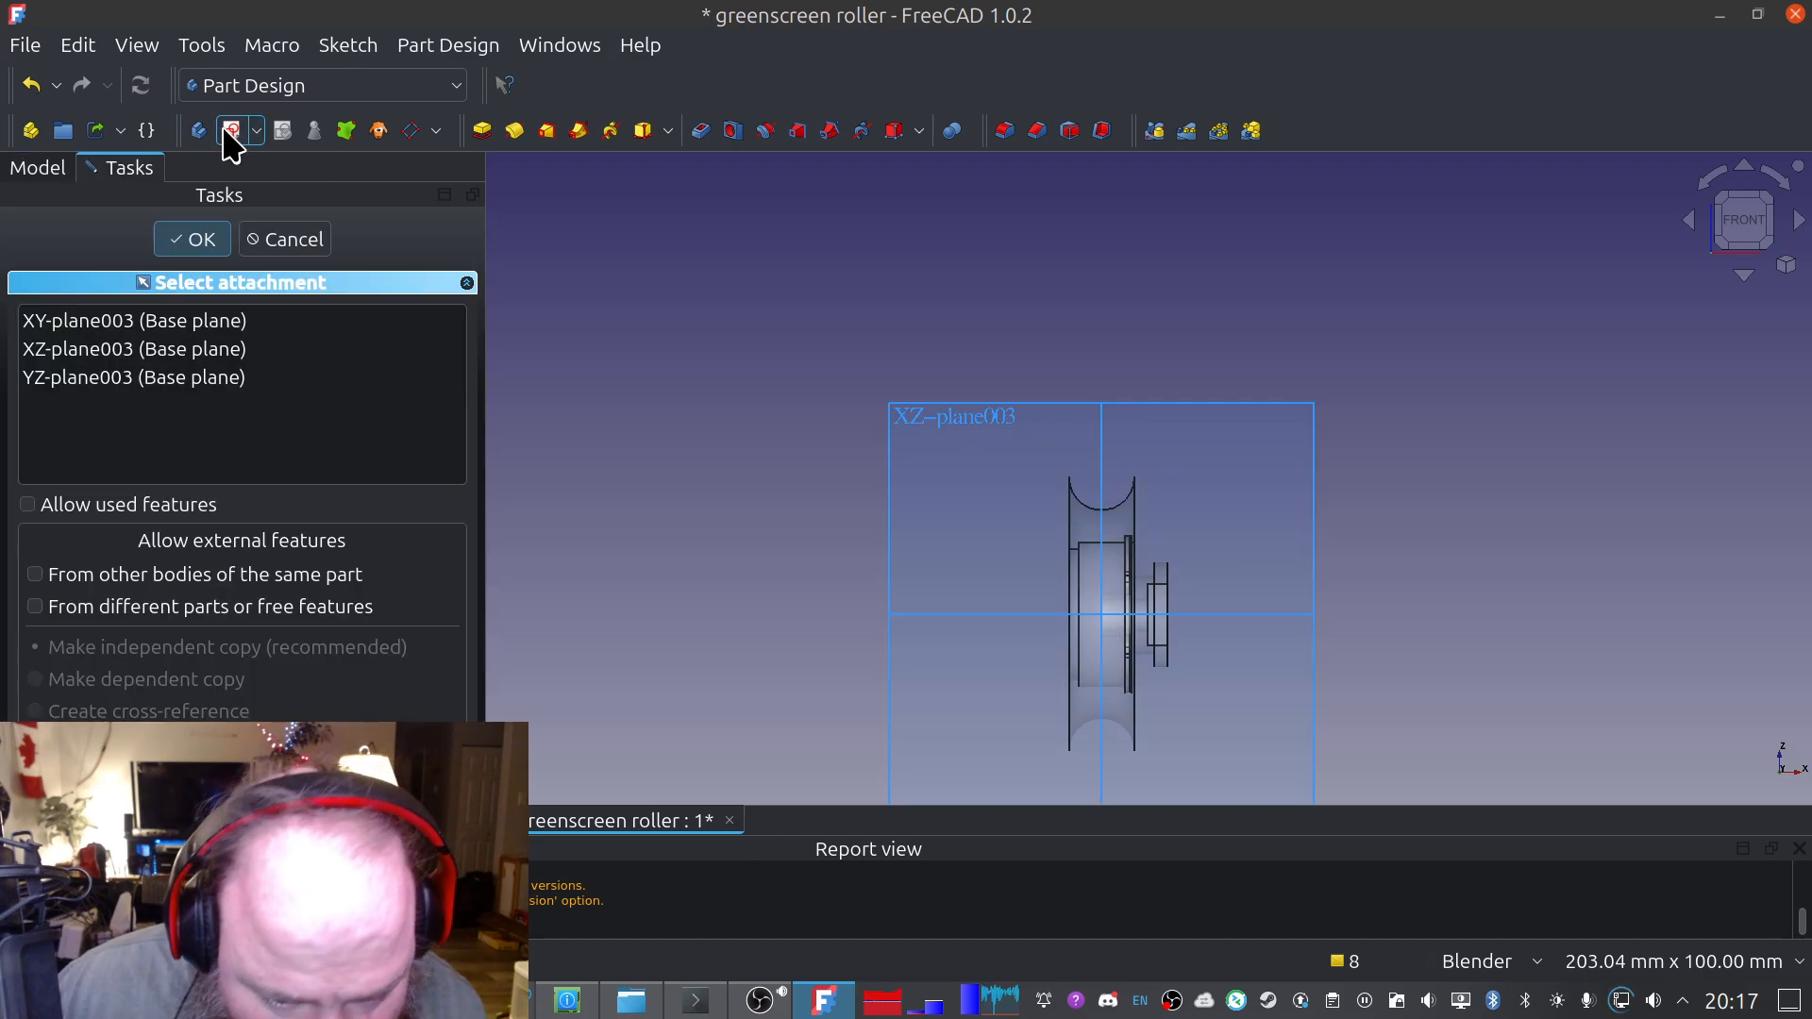
{"action": "left_click", "coordinate": [1046, 408]}
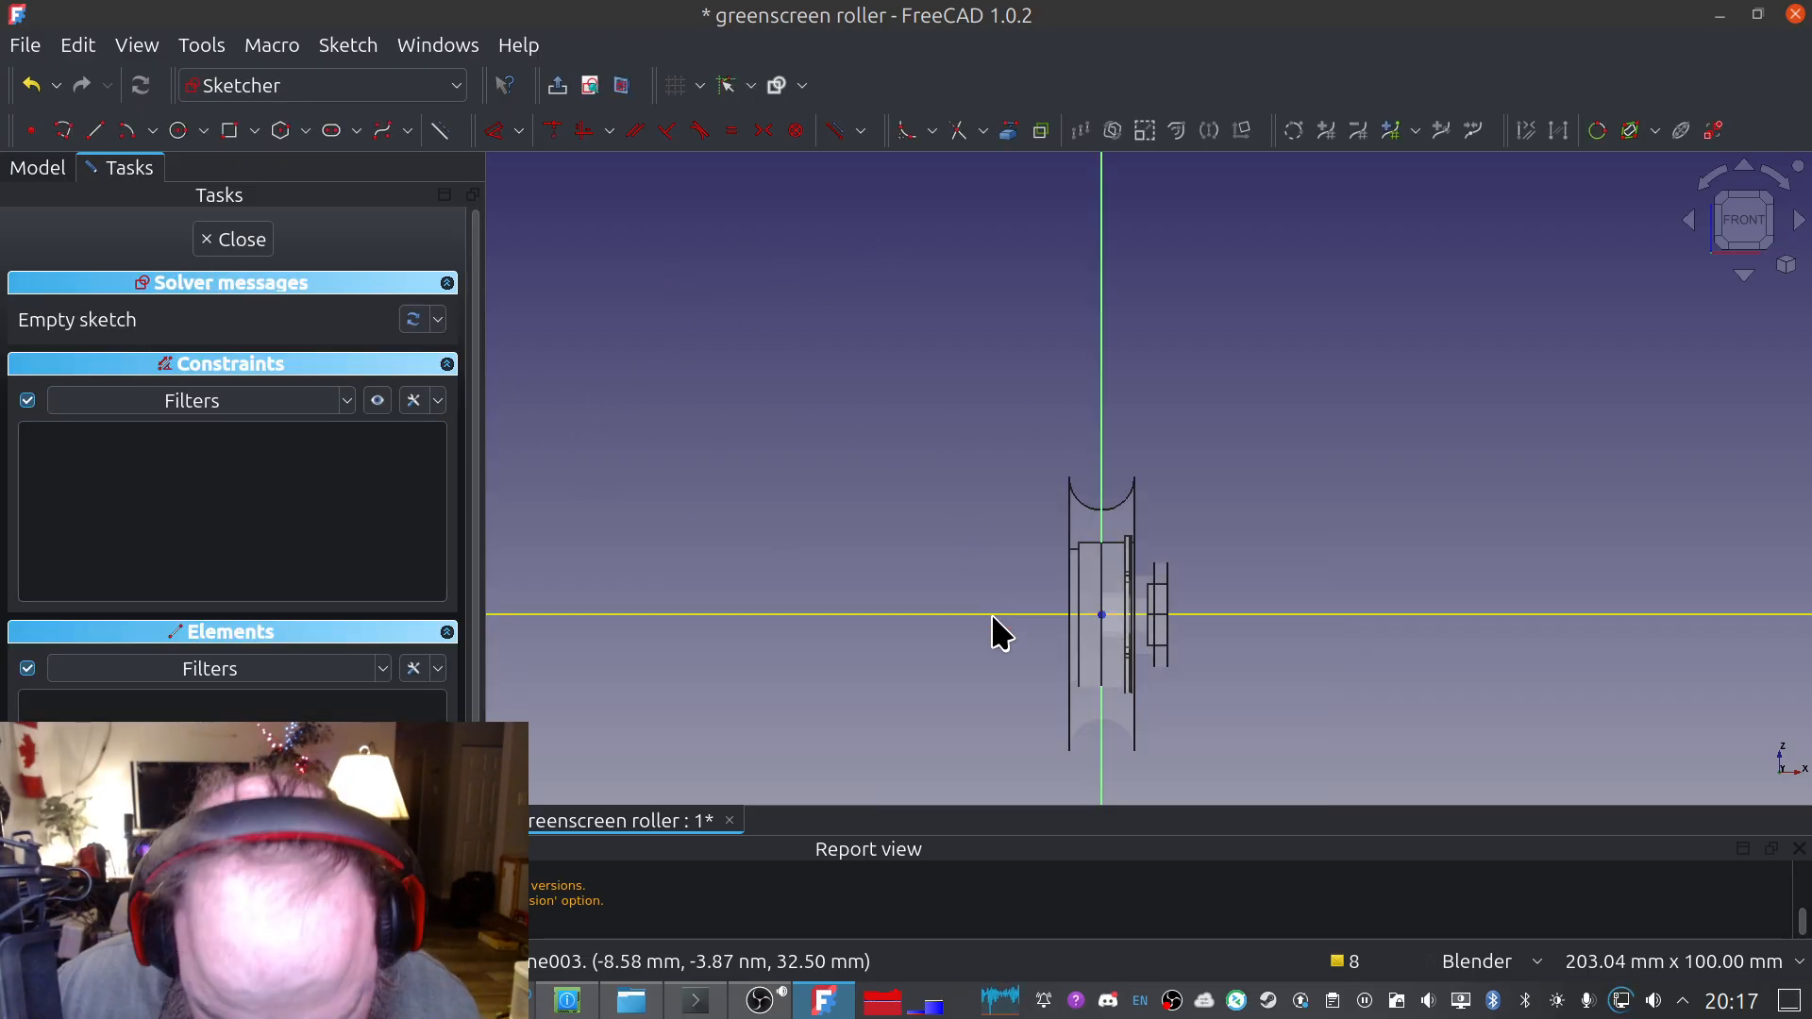
{"action": "scroll", "coordinate": [969, 648], "scroll_direction": "up", "scroll_amount": 1}
{"action": "middle_click_drag", "start_coordinate": [968, 648], "coordinate": [974, 454], "text": "shift"}
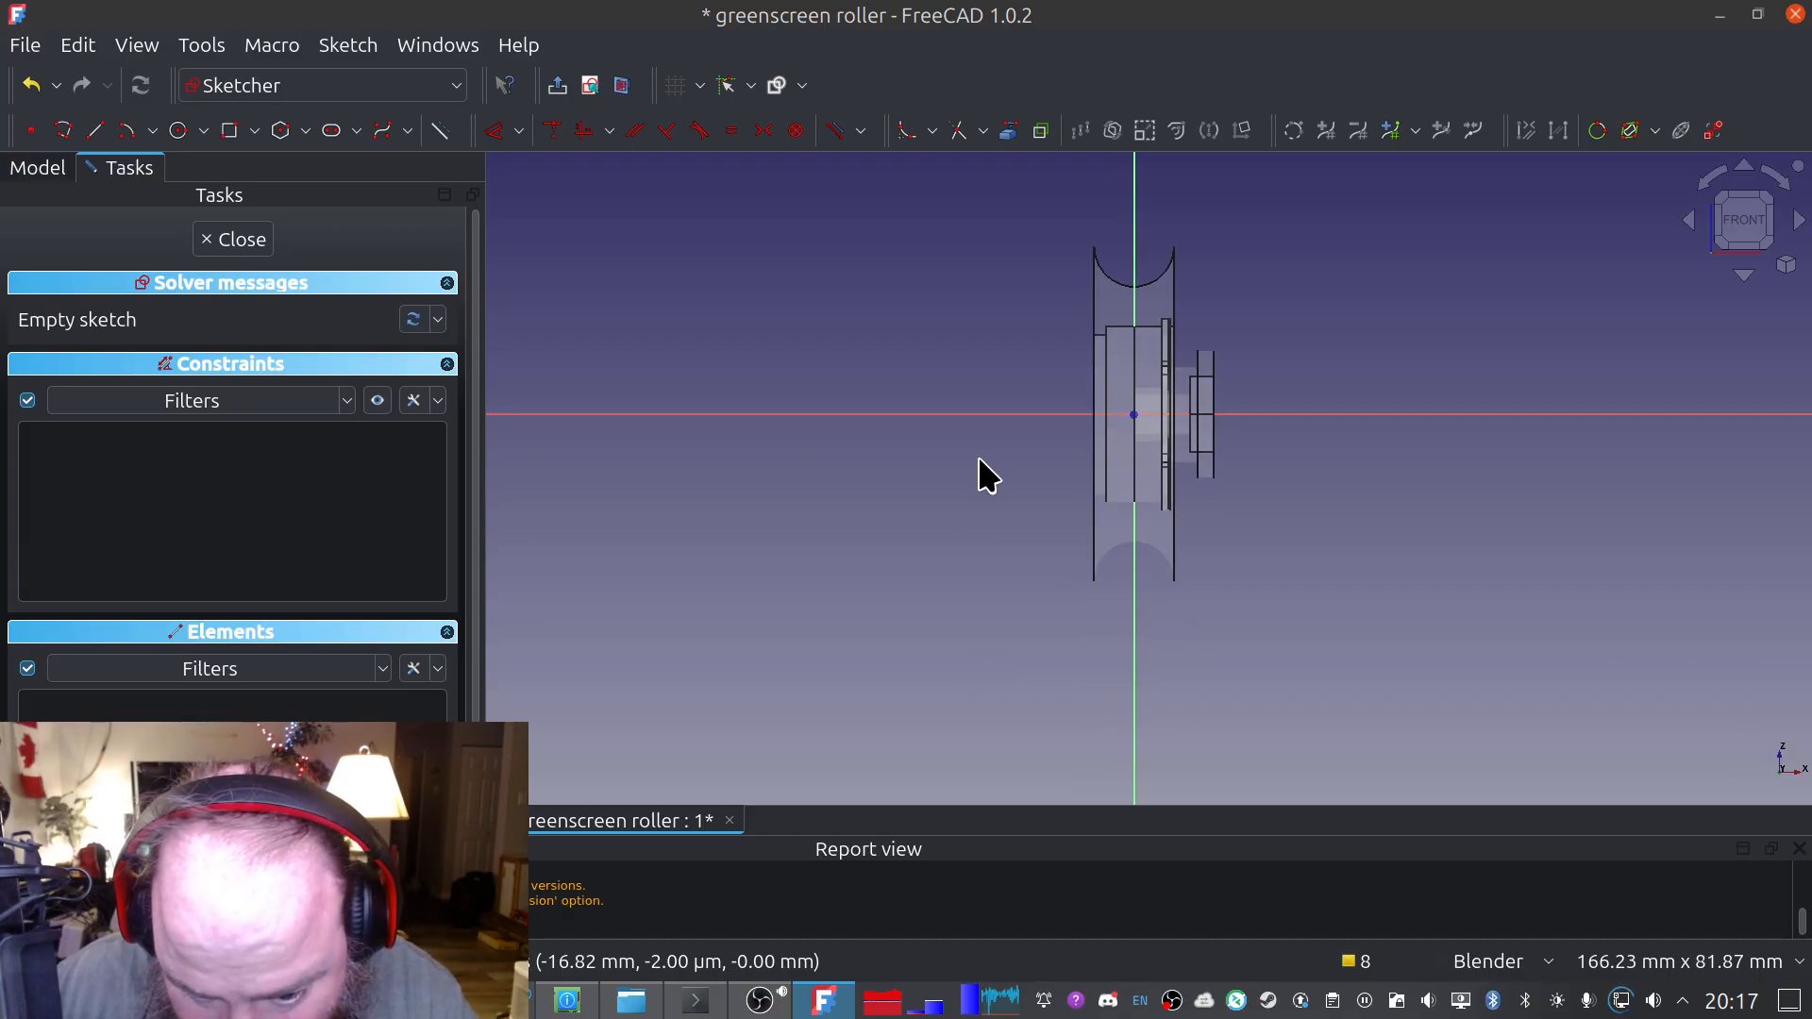
Examine the pulley and berring pin profile from the front as reference for the hanger sketch
{"action": "scroll", "coordinate": [1099, 489], "scroll_direction": "up", "scroll_amount": 5}
{"action": "scroll", "coordinate": [1153, 536], "scroll_direction": "down", "scroll_amount": 4}
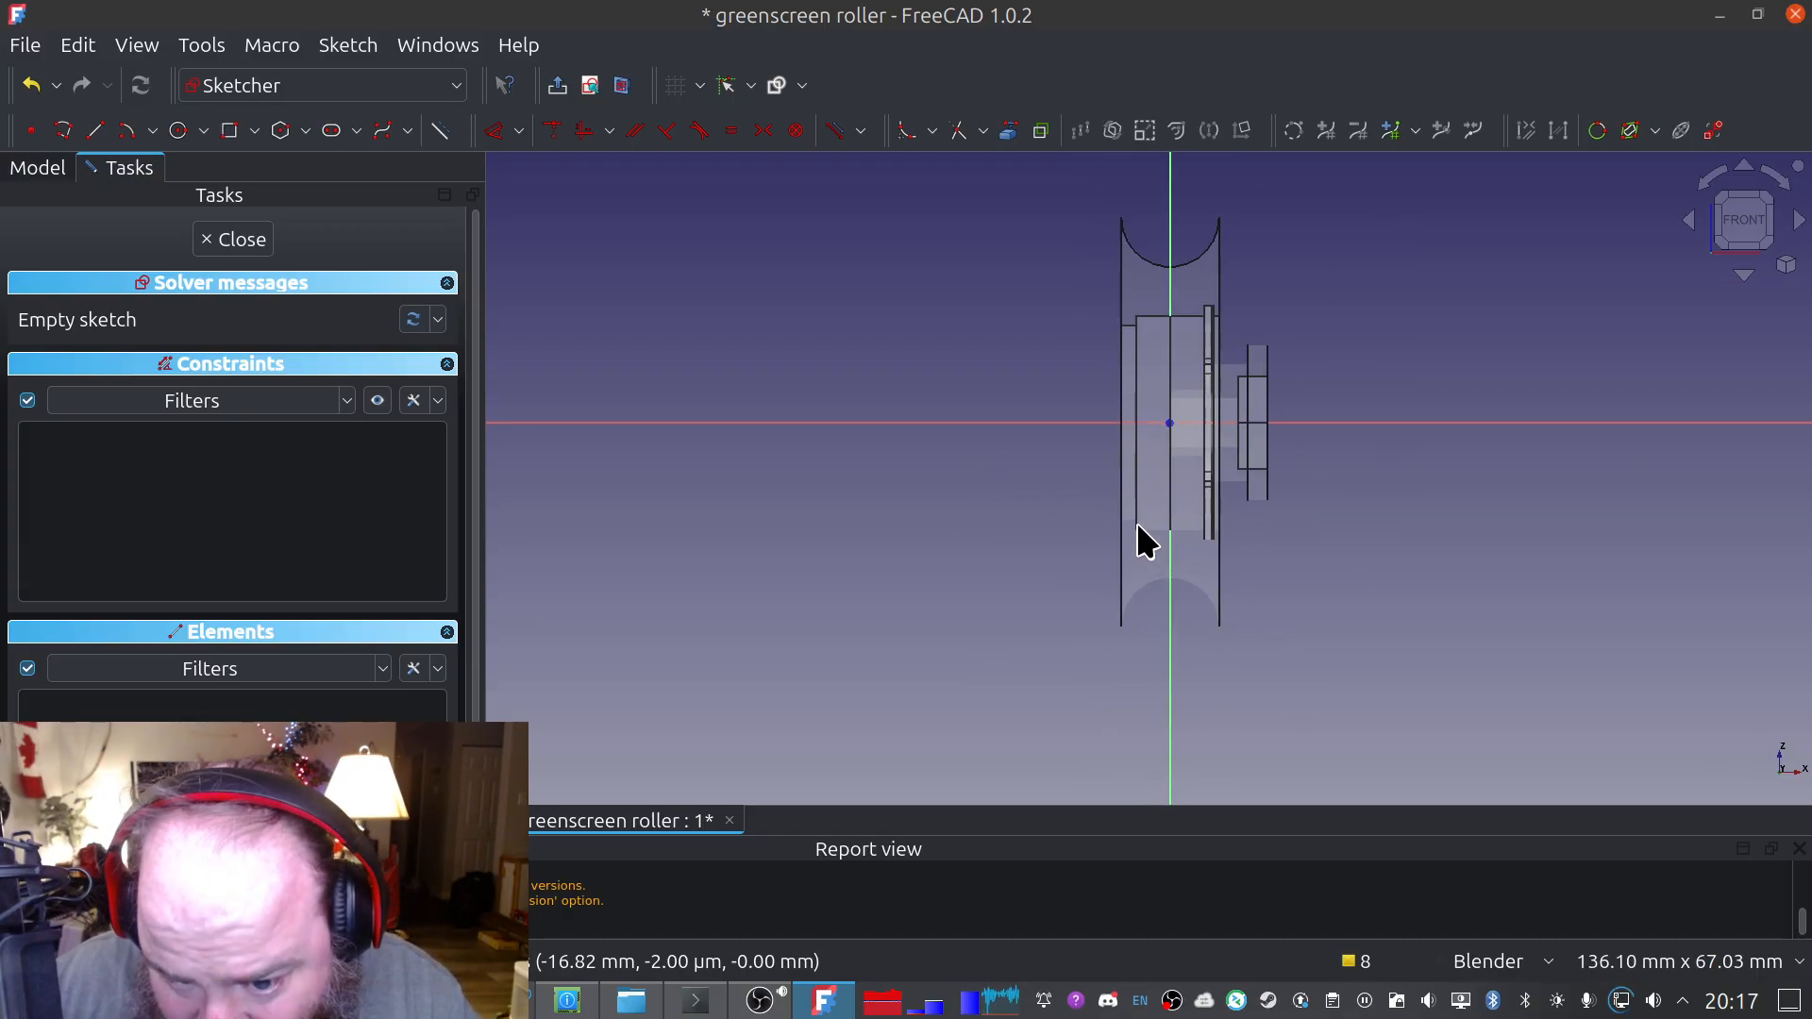
{"action": "scroll", "coordinate": [1021, 407], "scroll_direction": "up", "scroll_amount": 1}
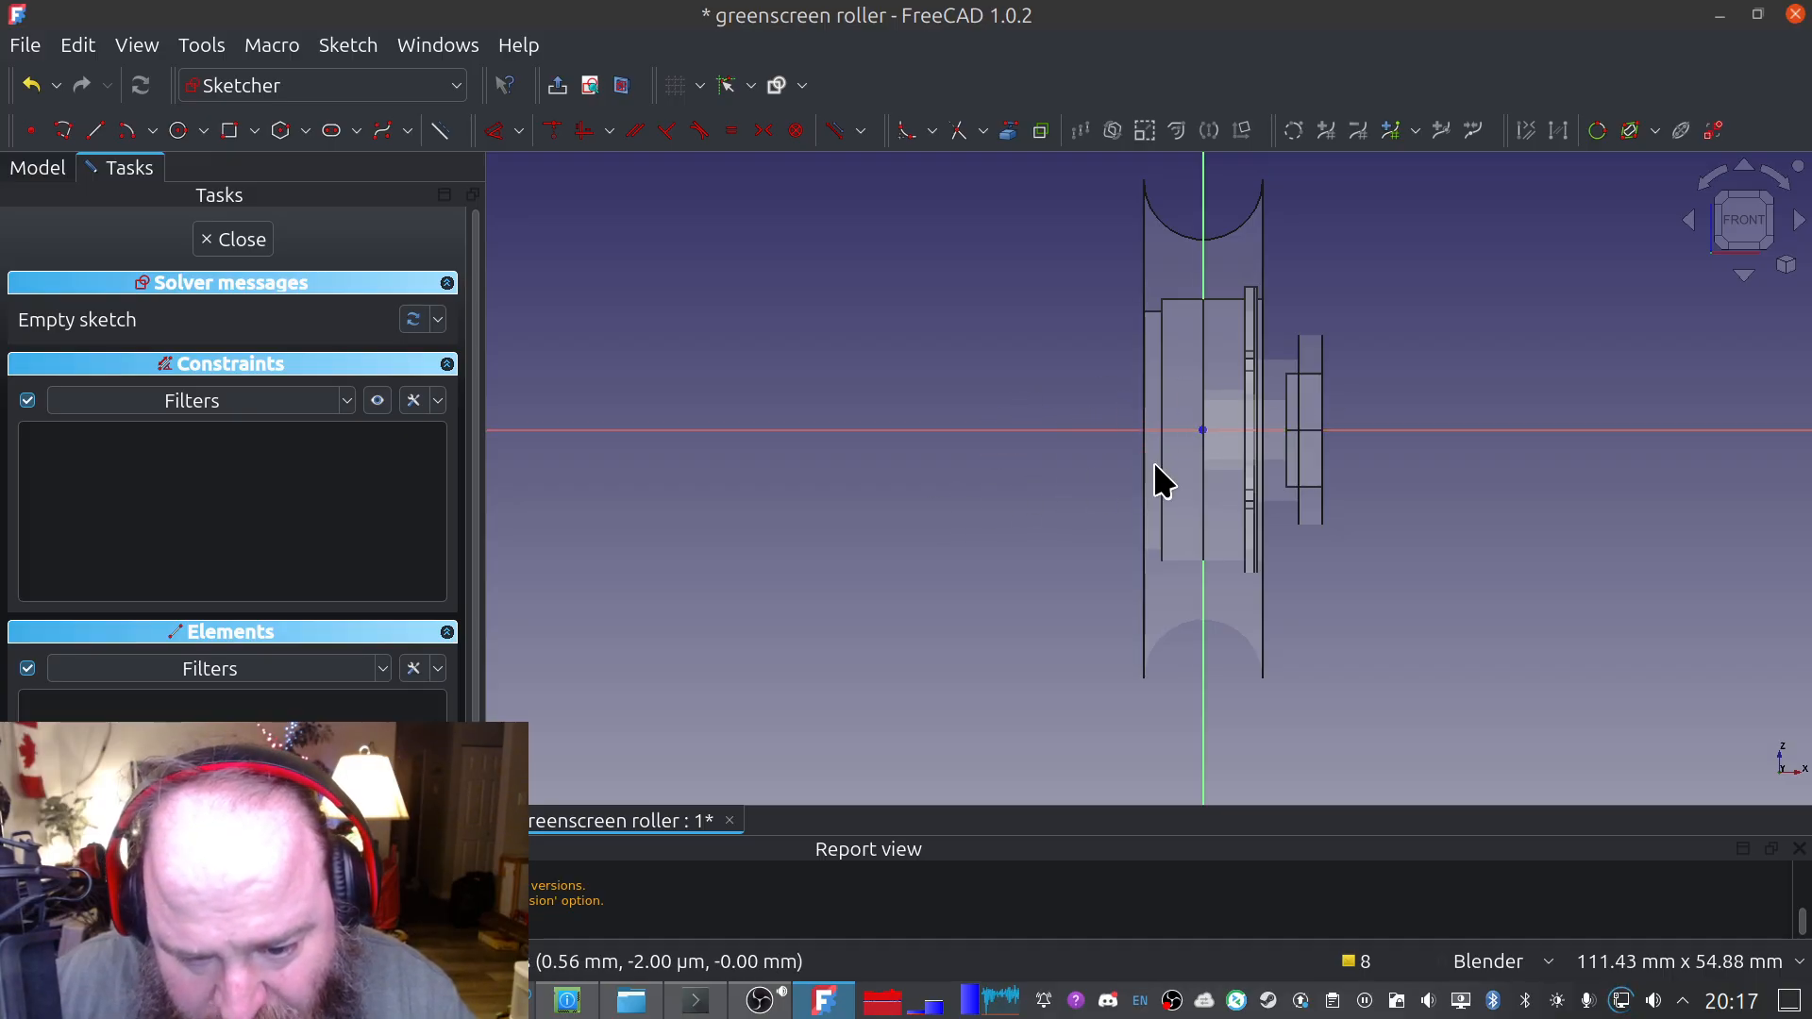
{"action": "scroll", "coordinate": [1283, 607], "scroll_direction": "down", "scroll_amount": 1}
{"action": "scroll", "coordinate": [1167, 560], "scroll_direction": "up", "scroll_amount": 3}
{"action": "mouse_move", "coordinate": [1166, 561]}
{"action": "middle_mouse_down"}
{"action": "mouse_move", "coordinate": [948, 569]}
{"action": "mouse_move", "coordinate": [1167, 562]}
{"action": "middle_mouse_up"}
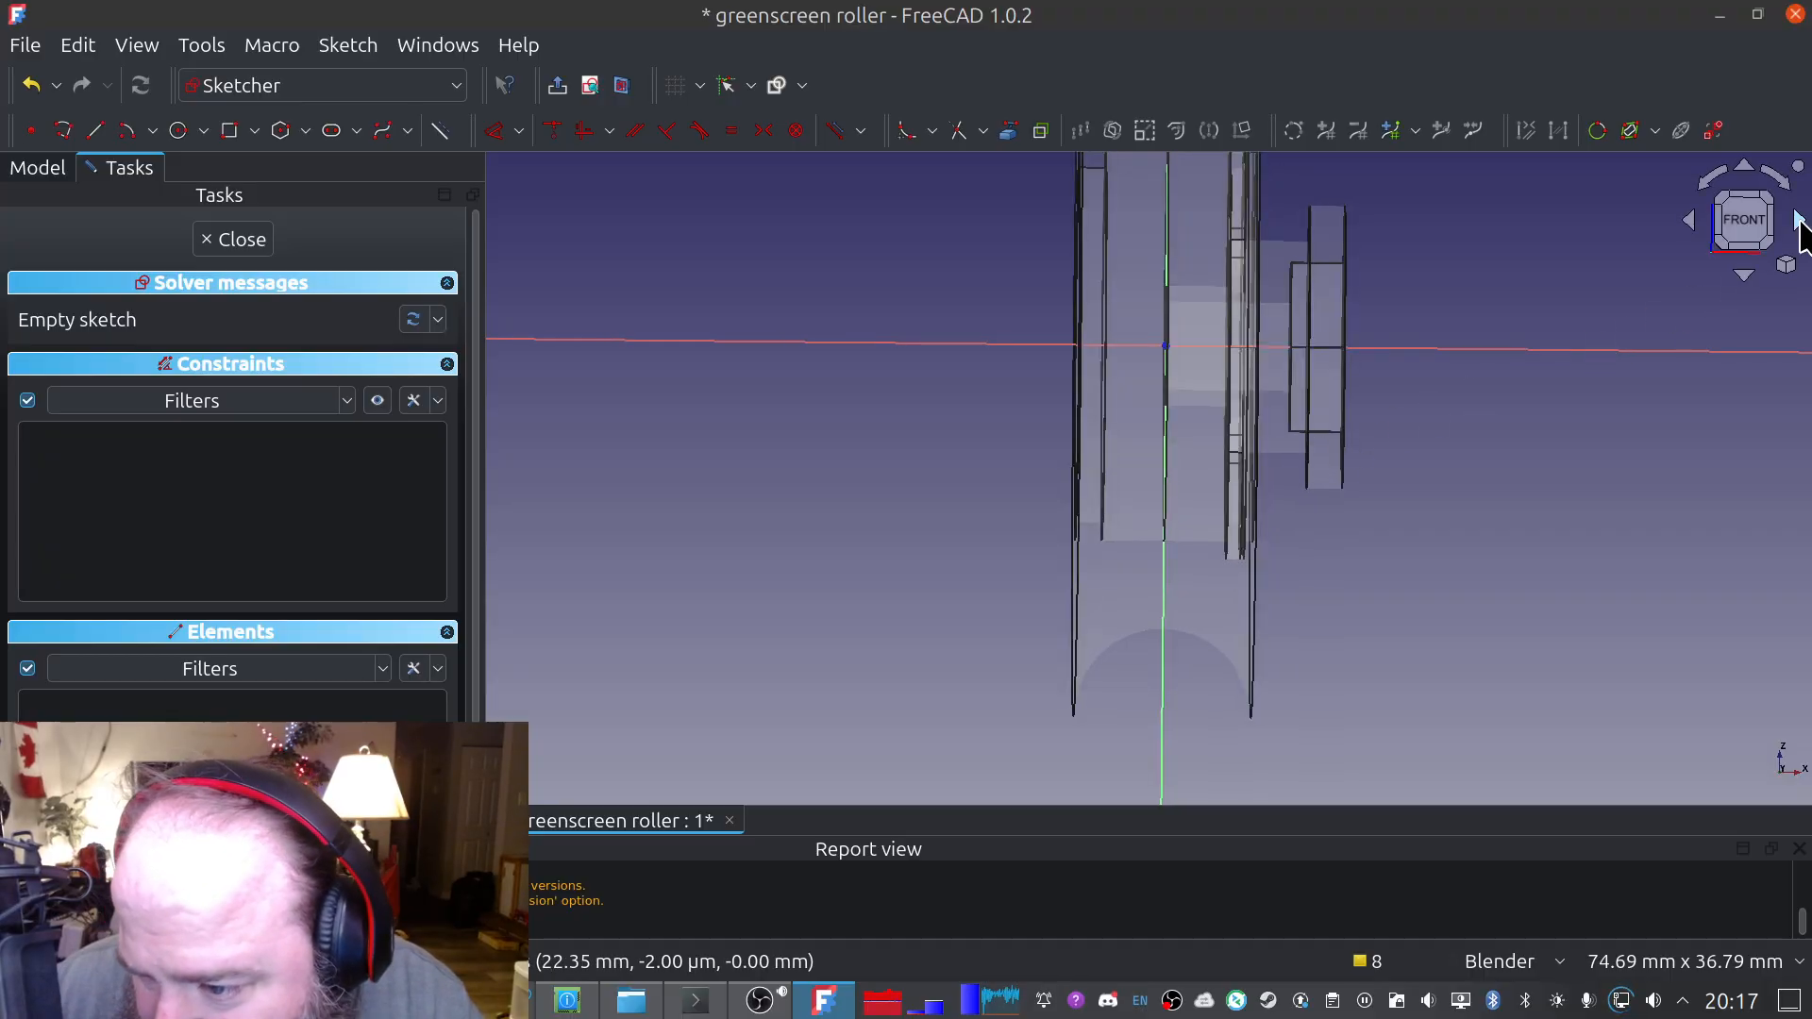
{"action": "left_click", "coordinate": [1745, 220]}
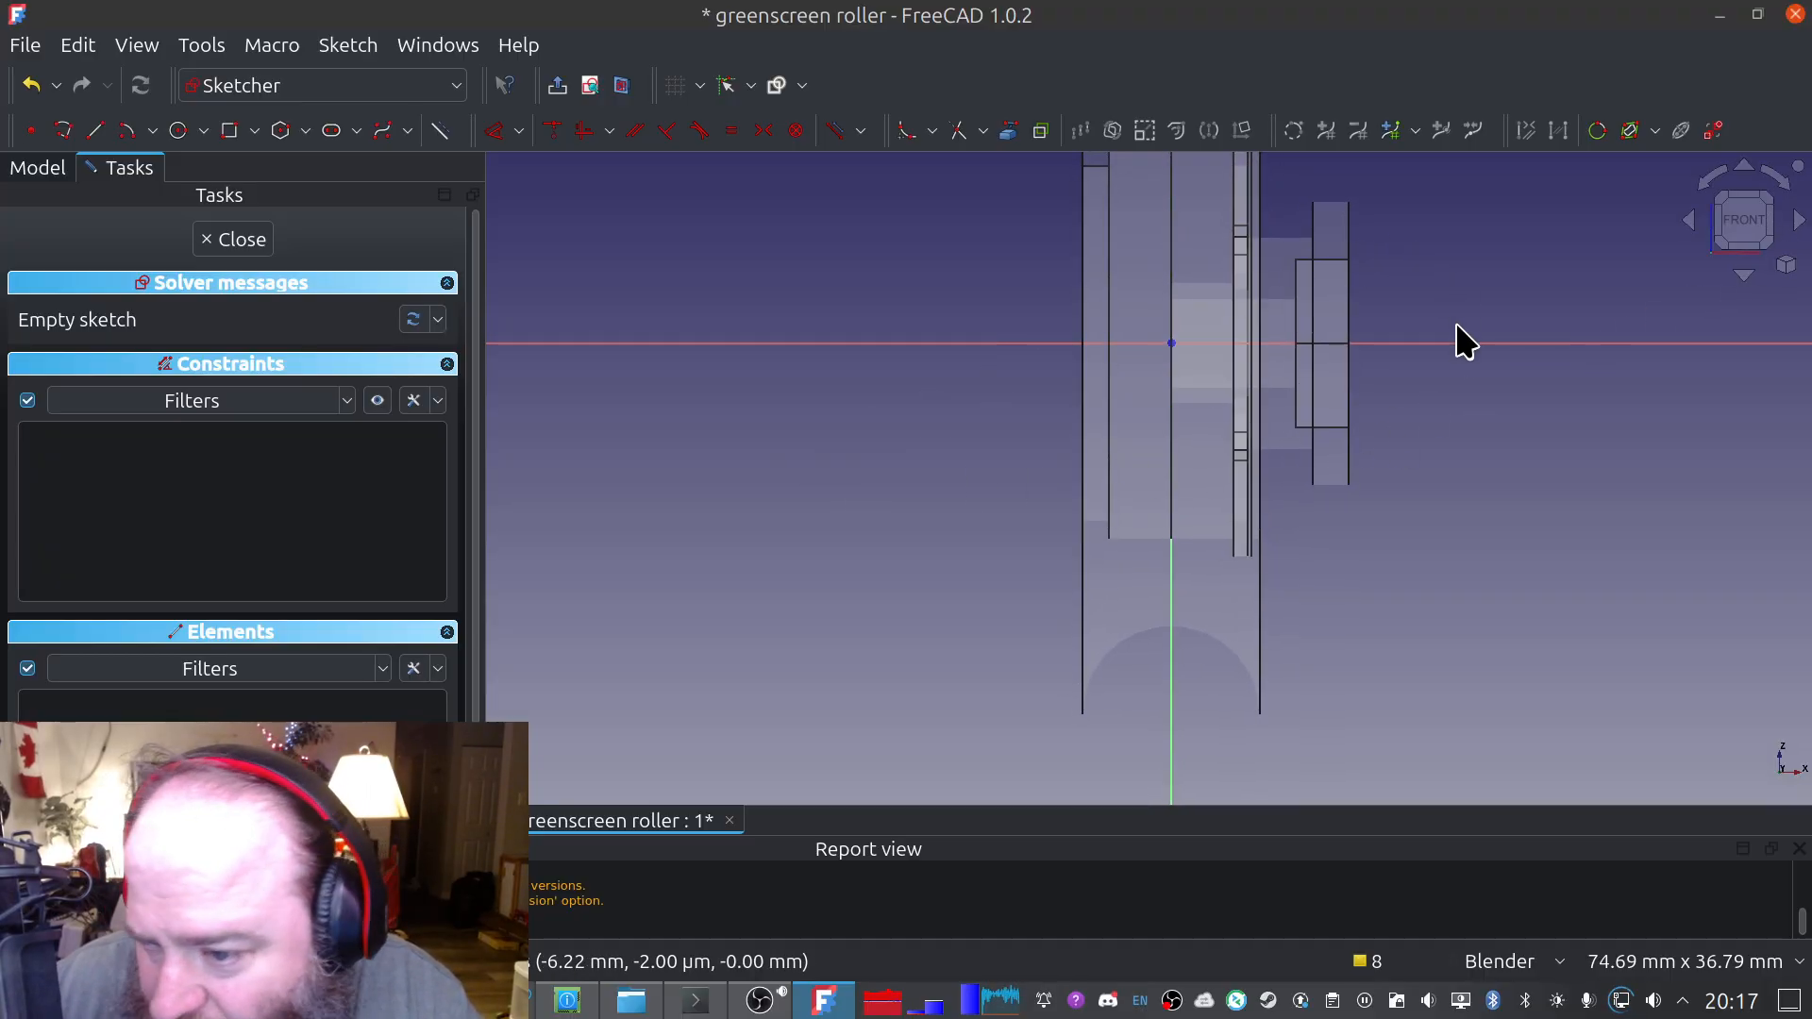
{"action": "scroll", "coordinate": [1460, 340], "scroll_direction": "down", "scroll_amount": 1}
{"action": "middle_click_drag", "start_coordinate": [938, 327], "coordinate": [973, 448], "text": "shift"}
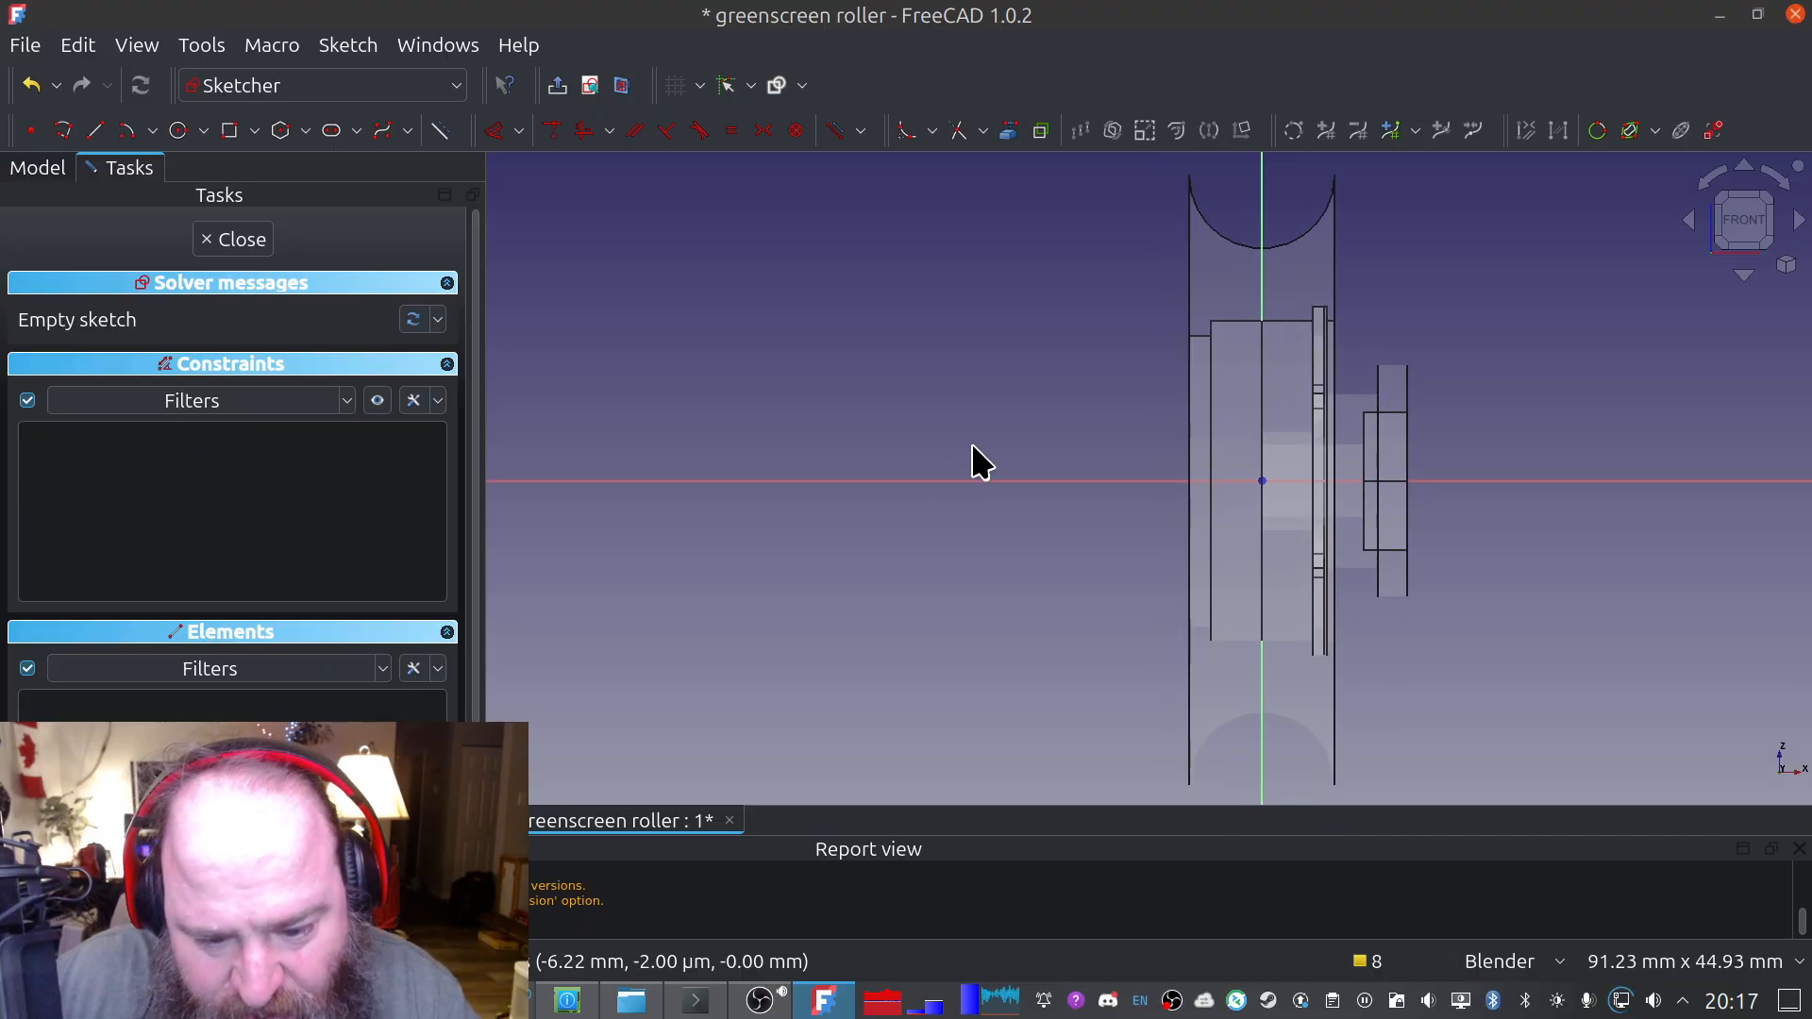
Sketch an upward-bulging semicircular arc by center beside the pulley and above the horizontal axis, with a radius of about 20 mm
{"action": "scroll", "coordinate": [973, 448], "scroll_direction": "down", "scroll_amount": 1}
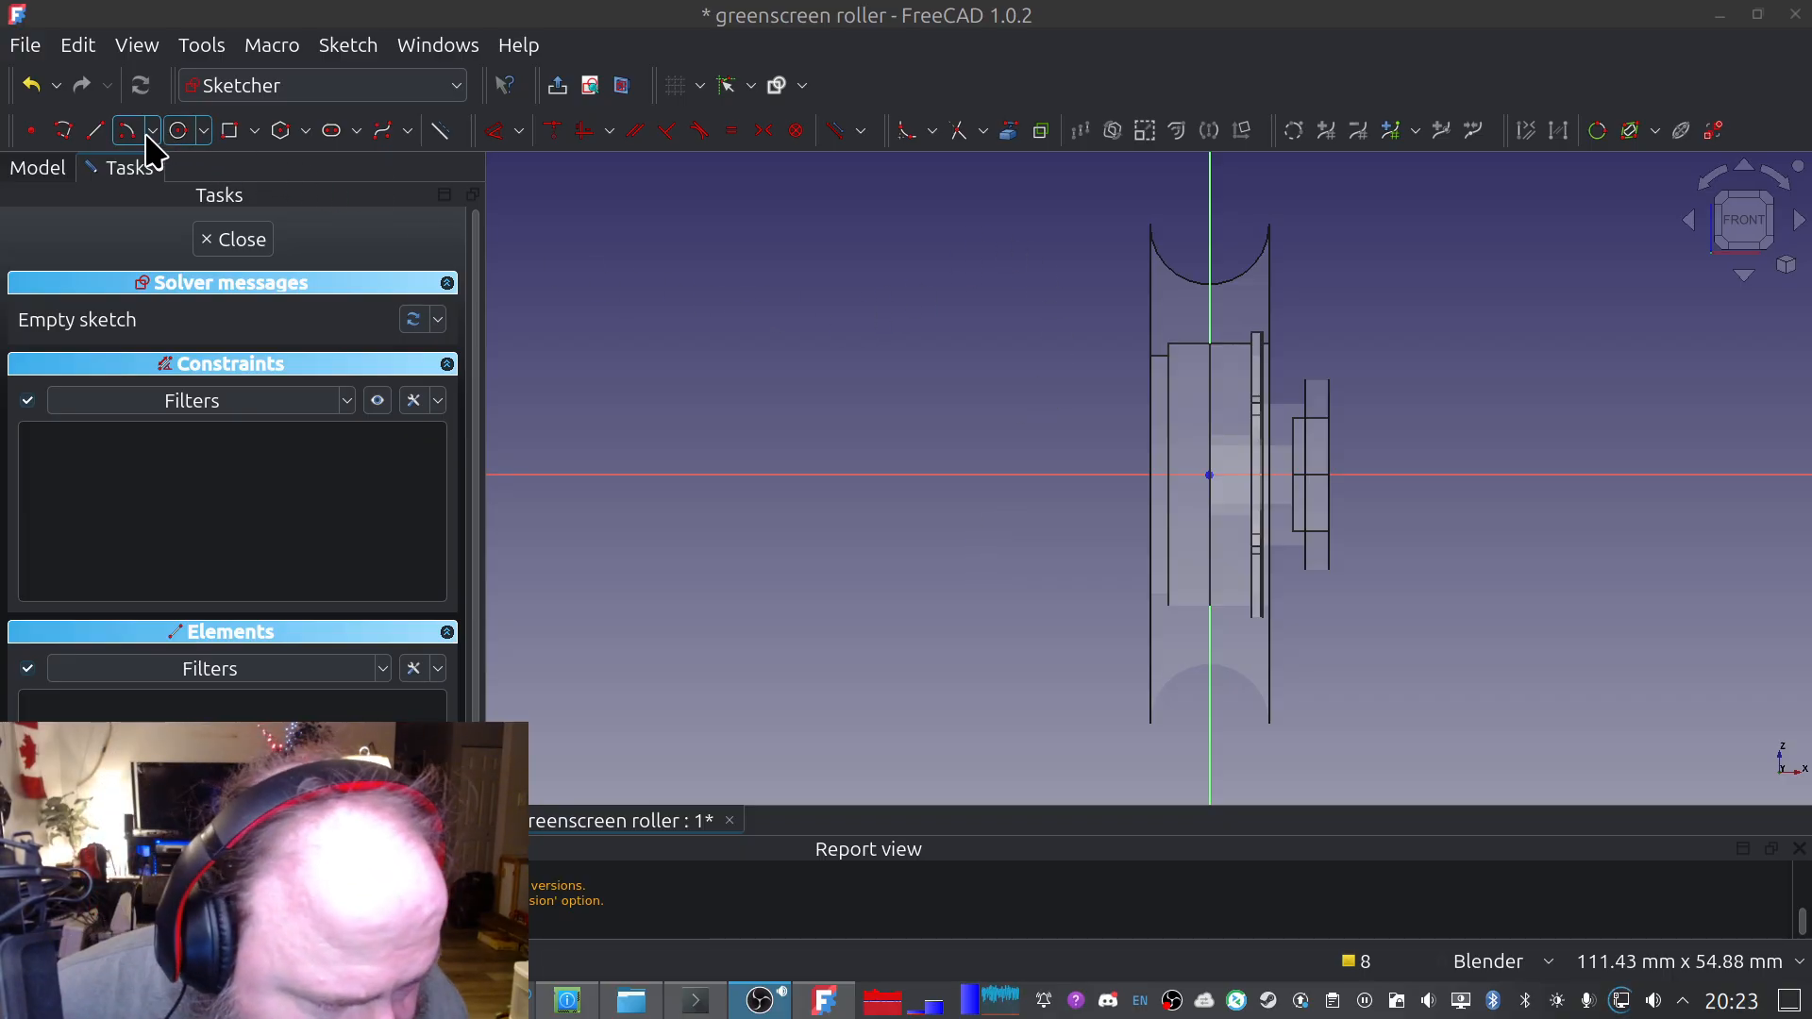
{"action": "left_click", "coordinate": [126, 130]}
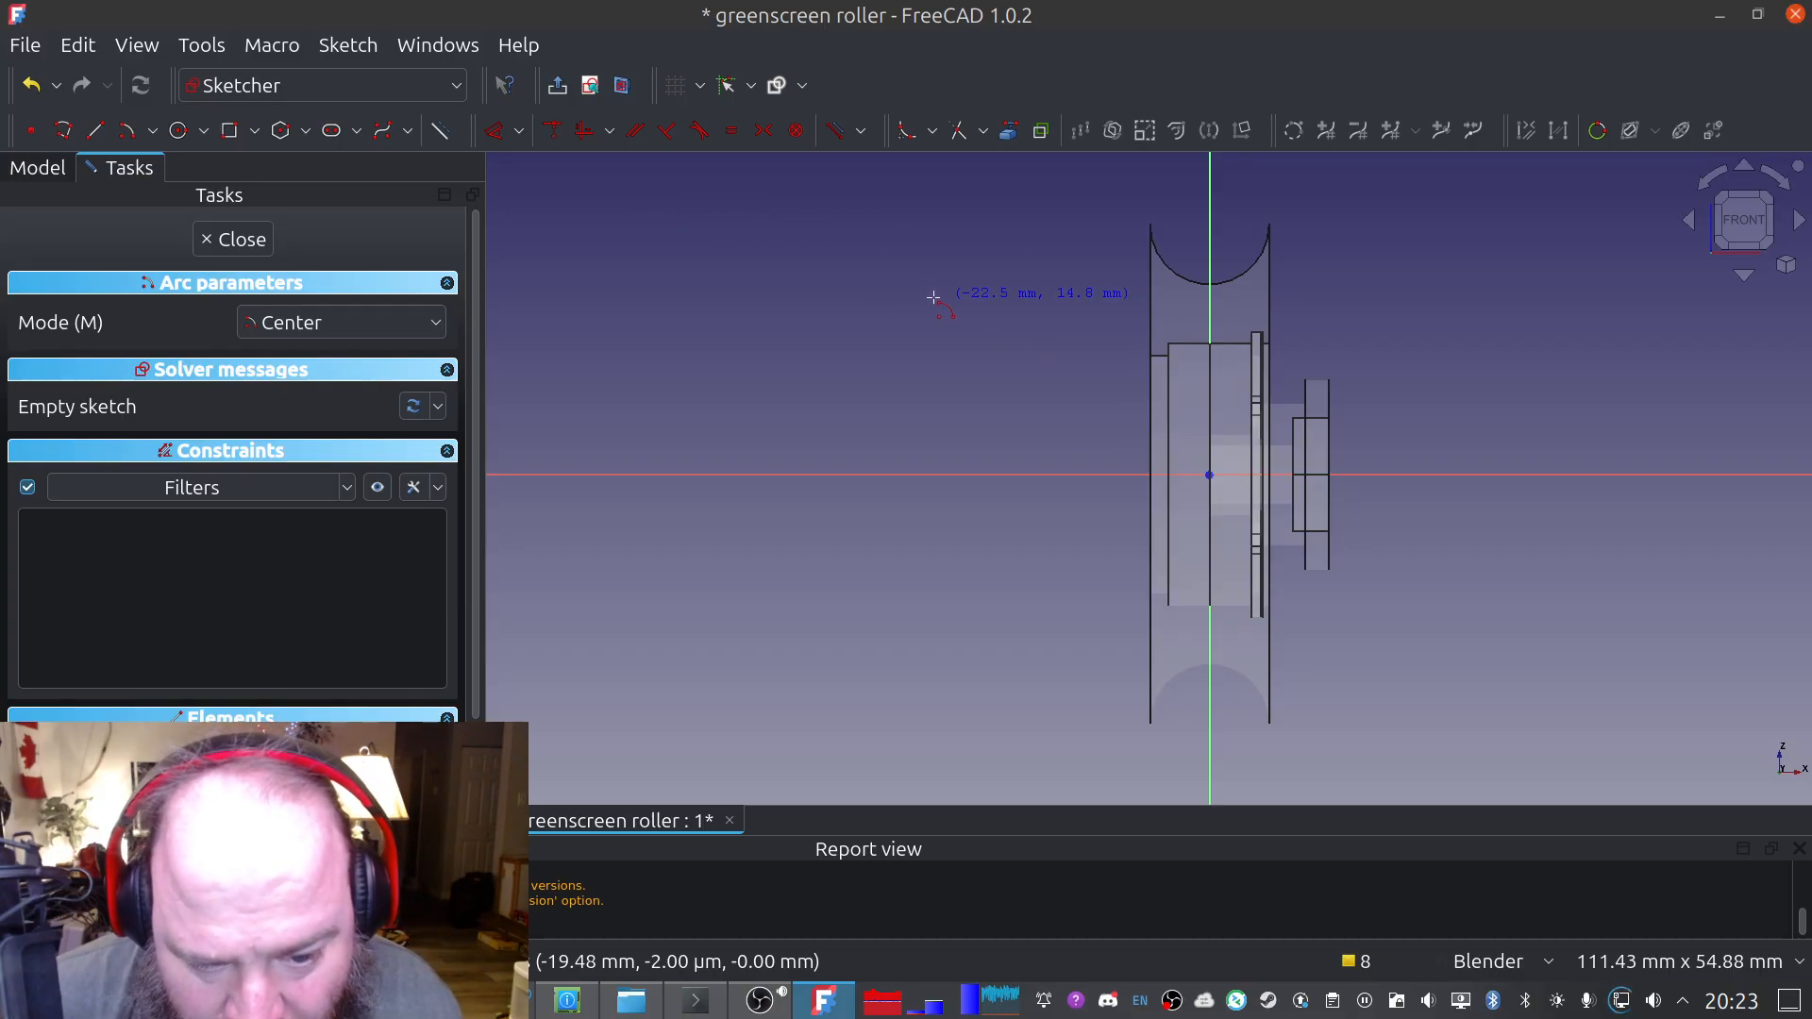
{"action": "left_click", "coordinate": [852, 300]}
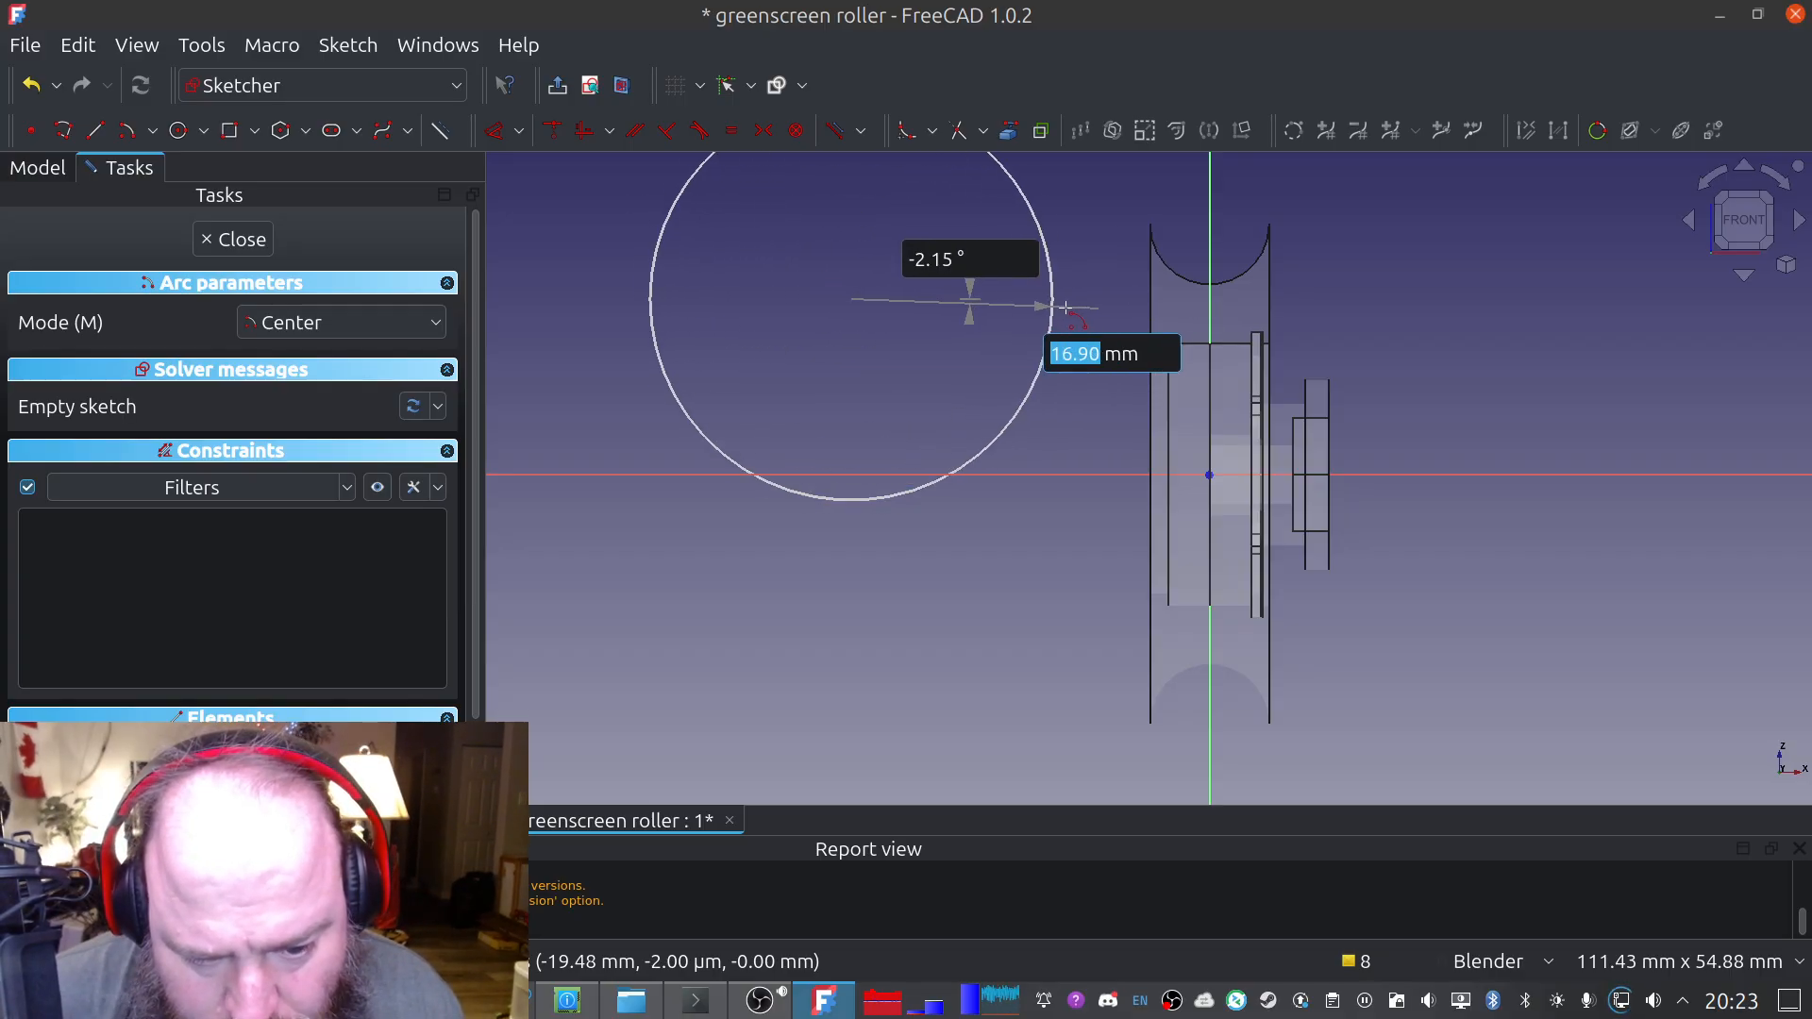
{"action": "left_click", "coordinate": [1085, 300]}
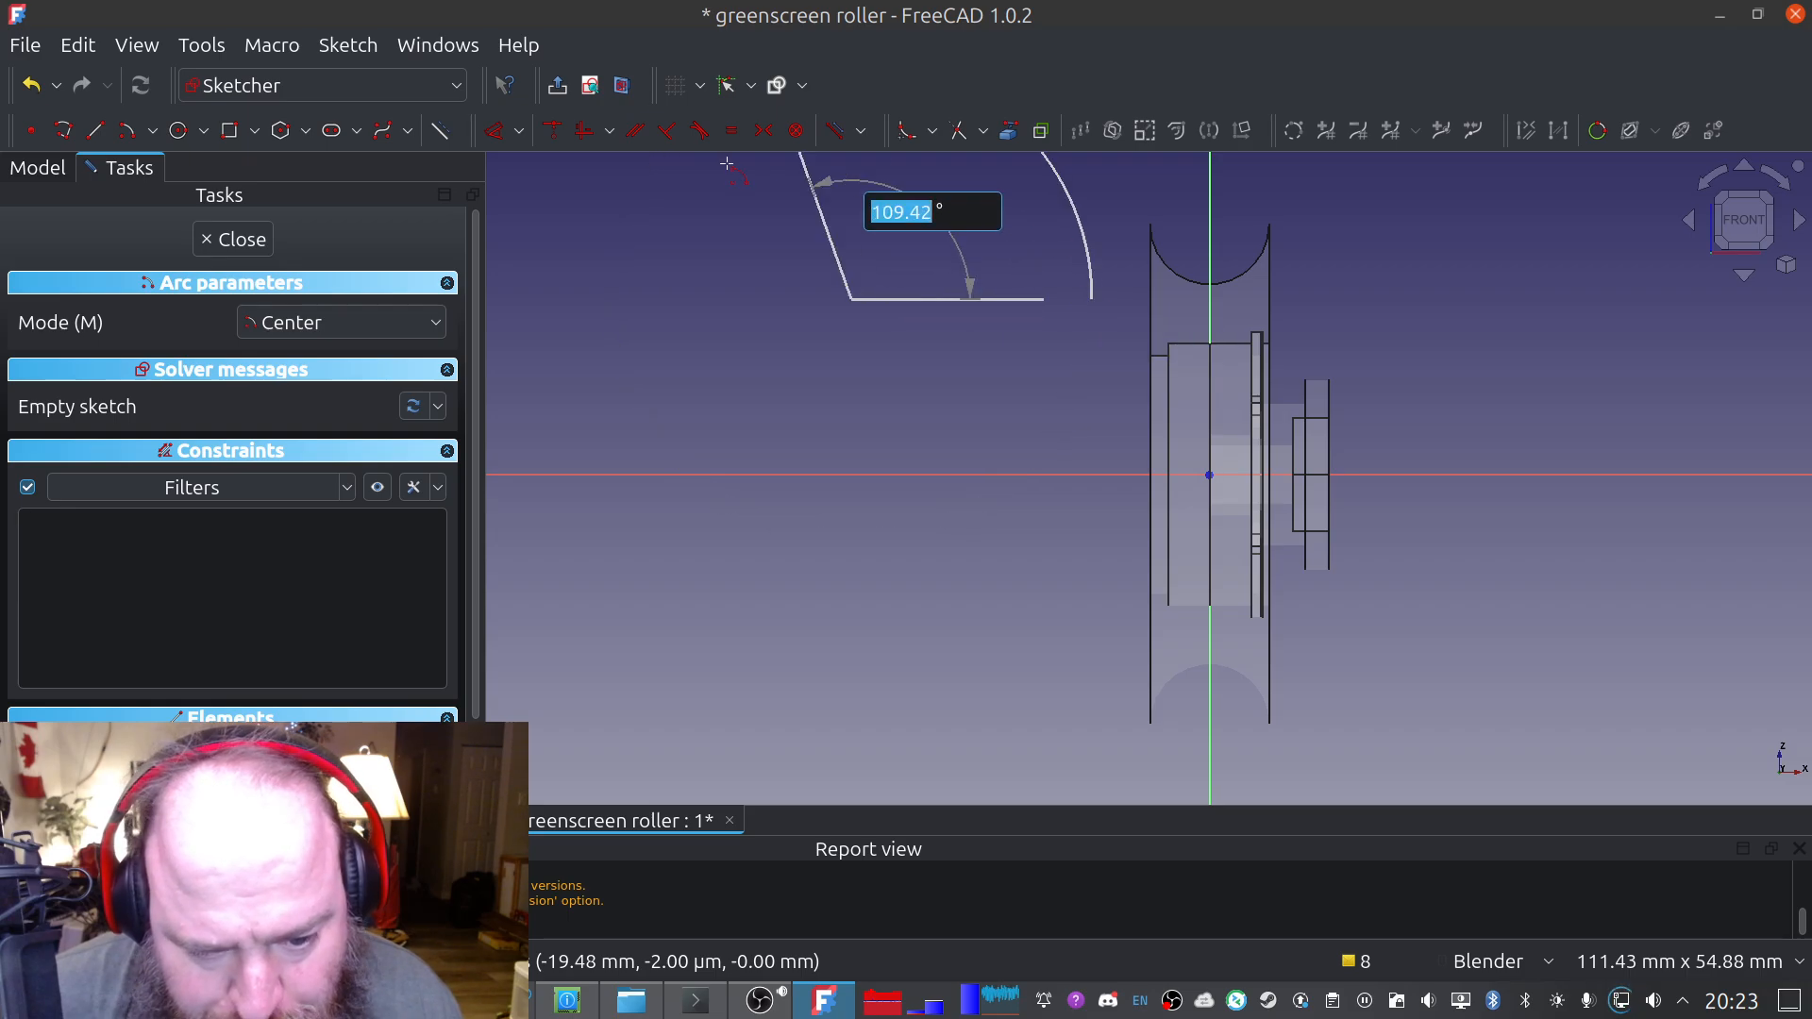
{"action": "left_click", "coordinate": [578, 295]}
{"action": "key", "text": "Escape"}
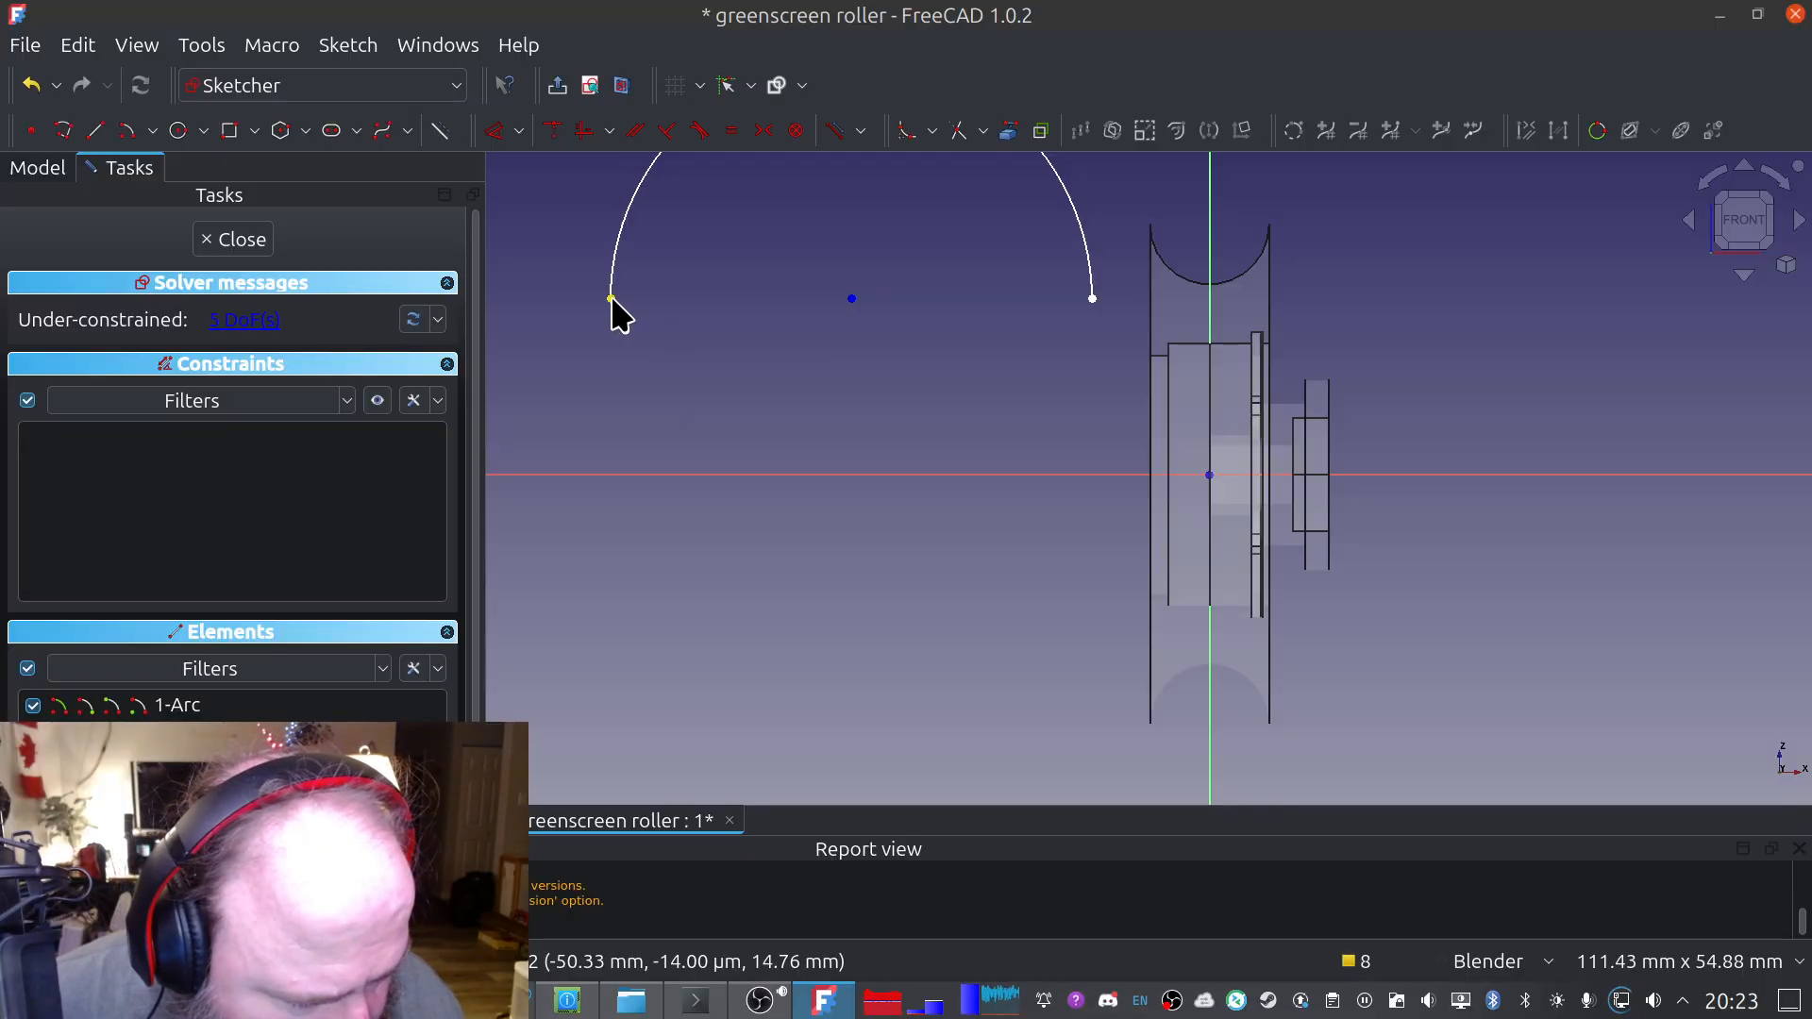
Constrain the arc's two endpoints and its center point to be horizontally aligned
{"action": "left_click", "coordinate": [611, 300]}
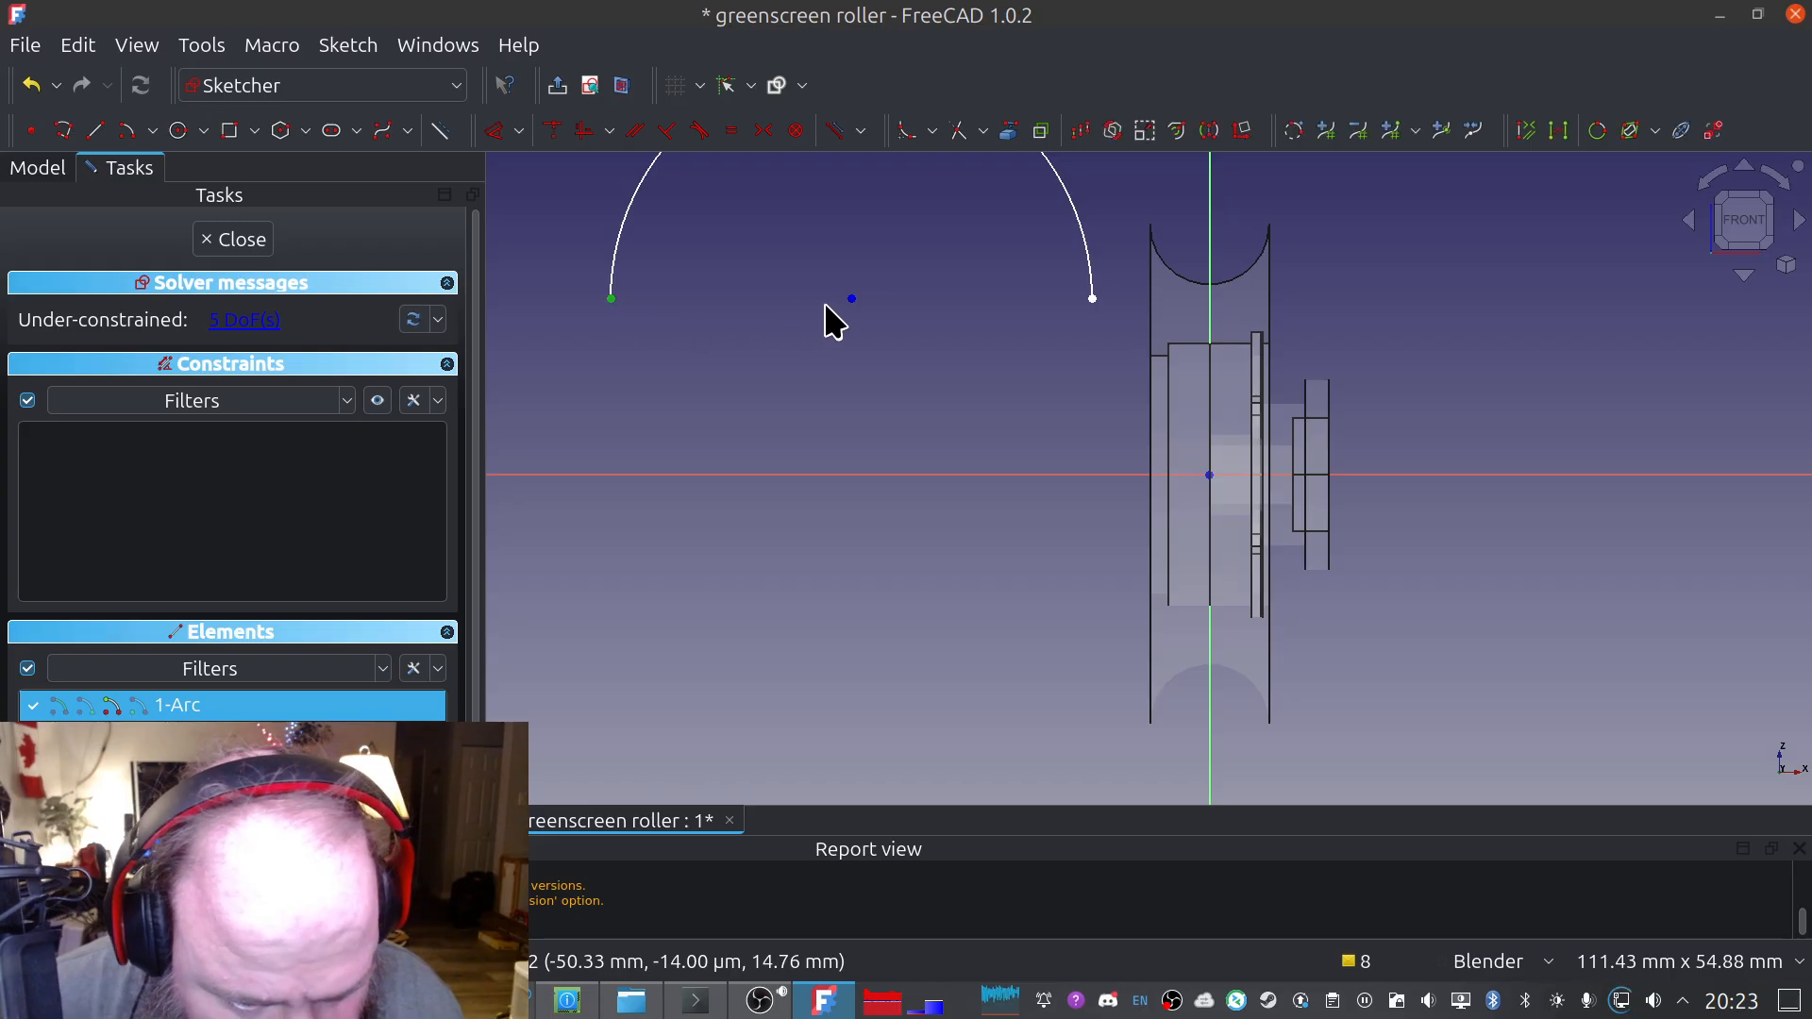
{"action": "left_click", "coordinate": [853, 301]}
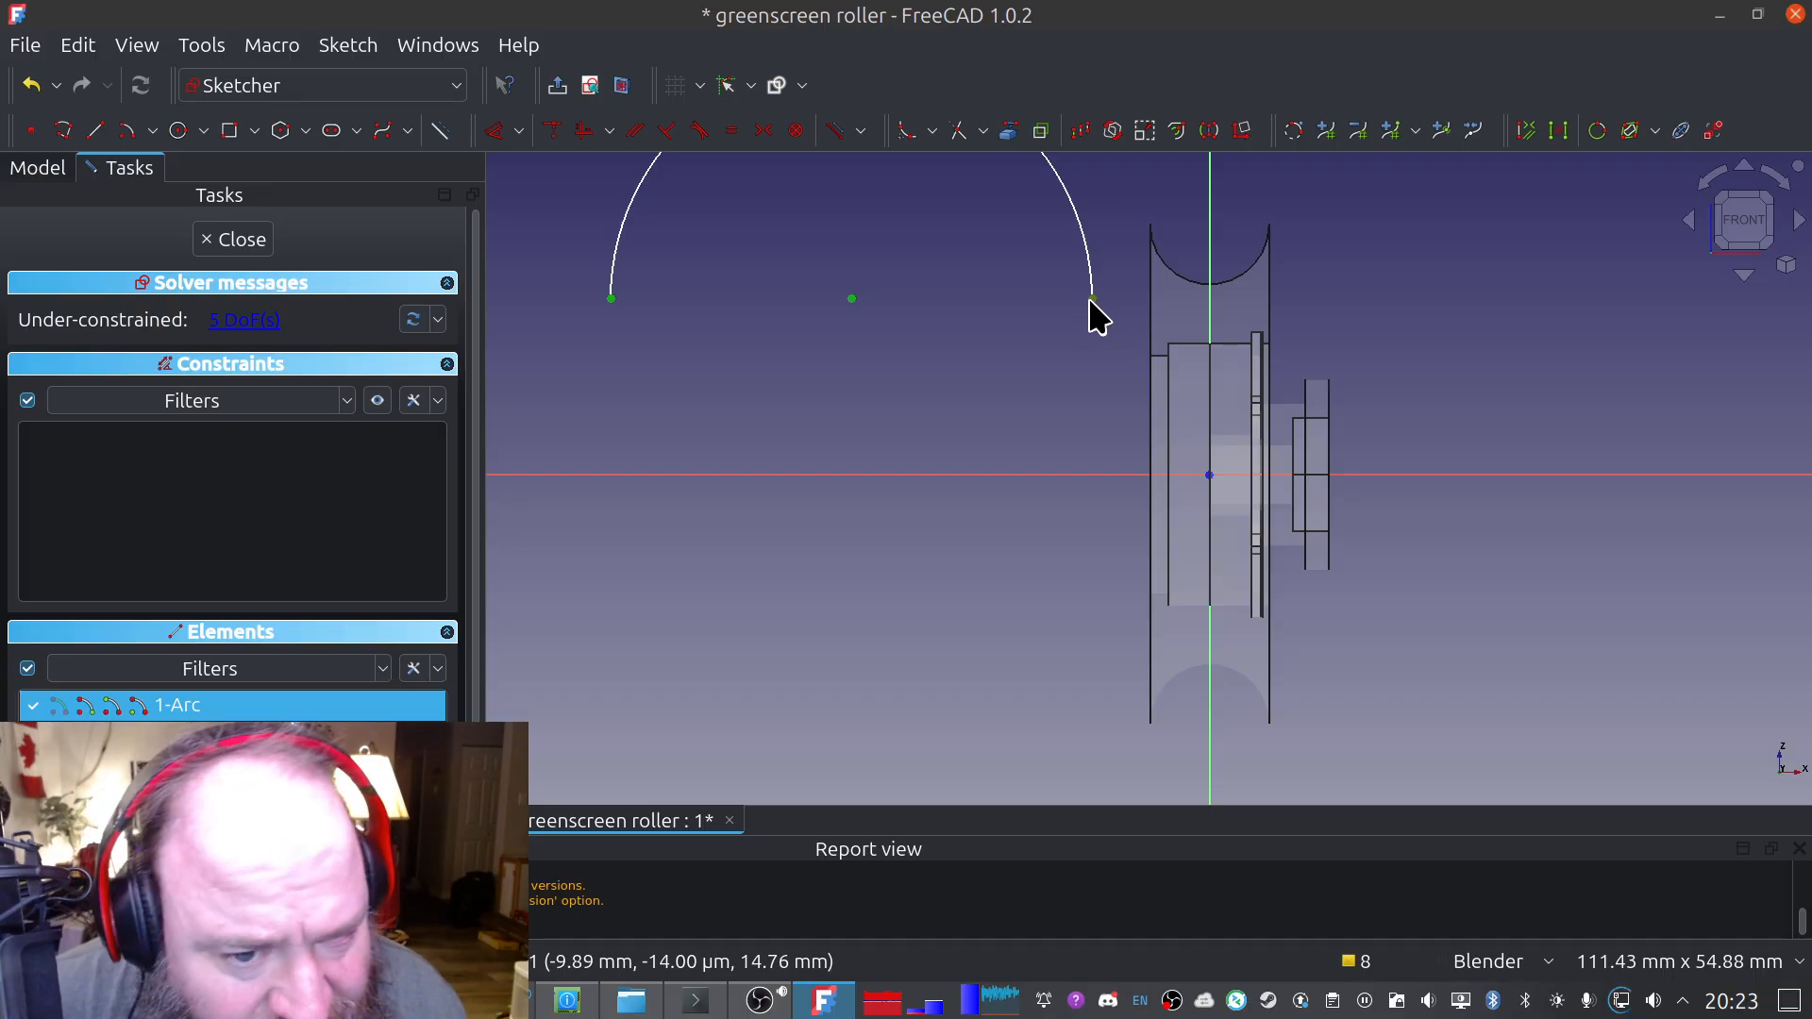
{"action": "left_click", "coordinate": [584, 132]}
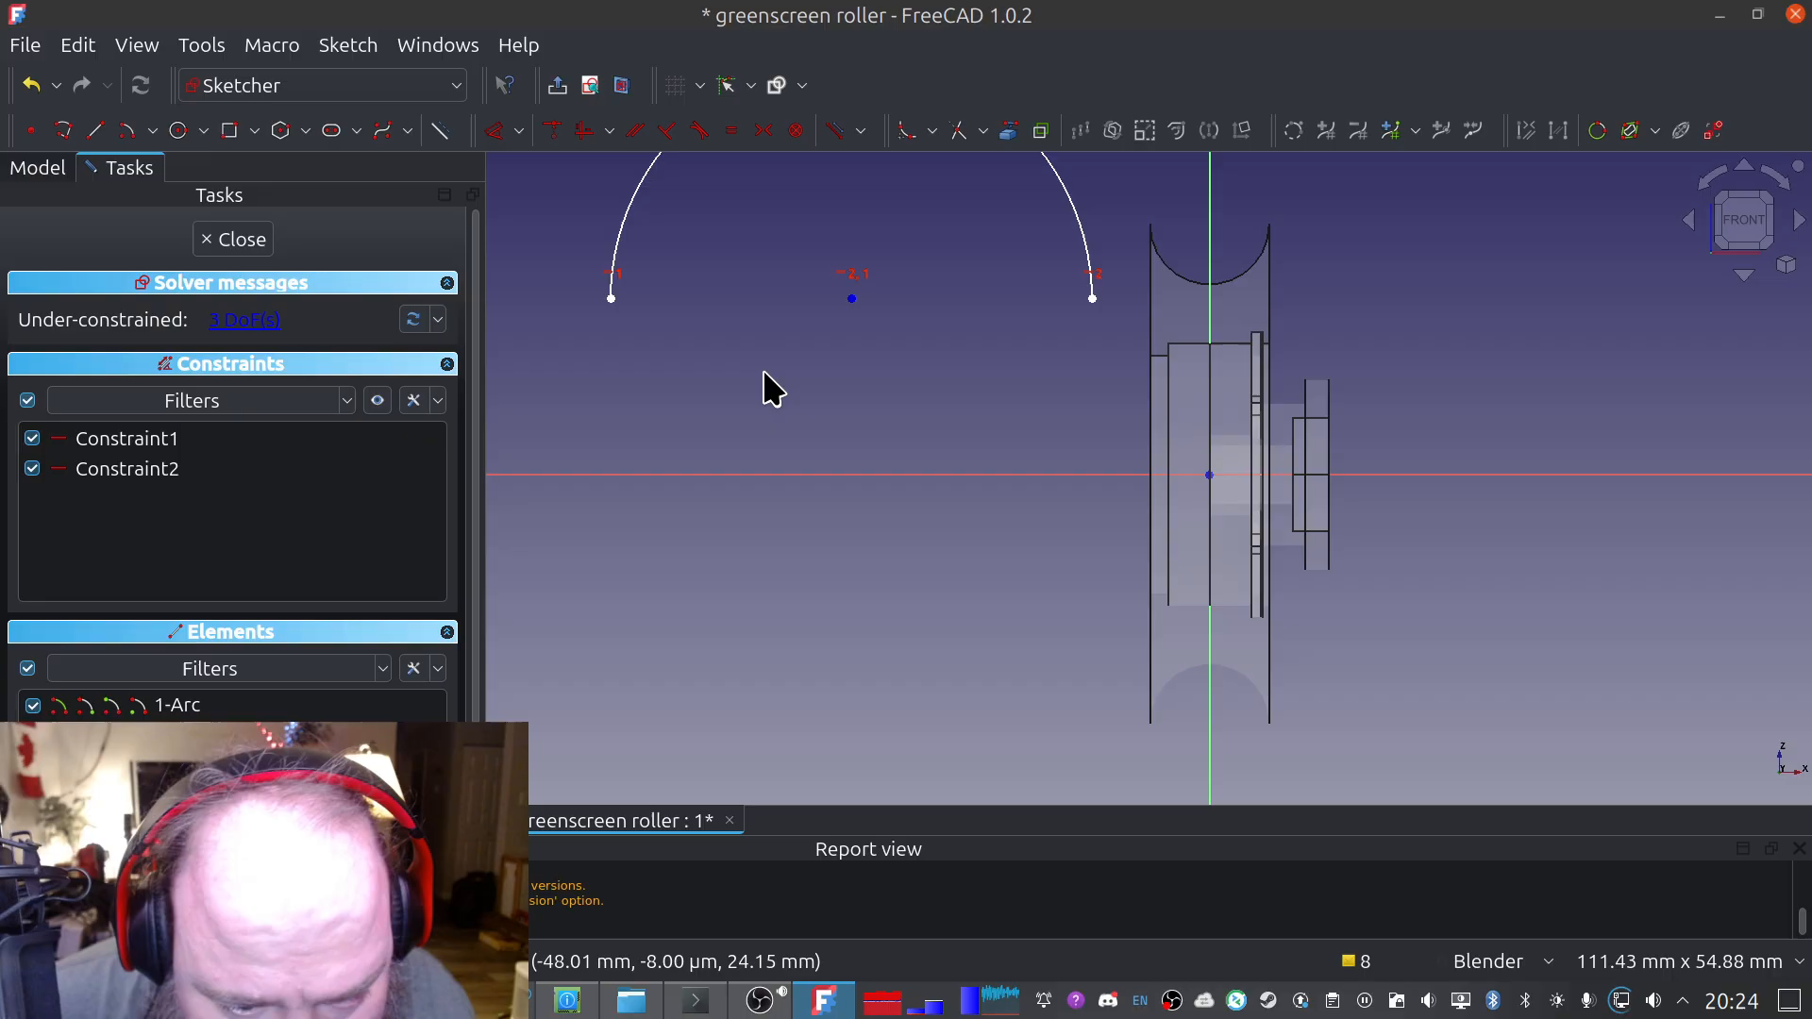
Dimension the arc's radius and set it to 25 mm
{"action": "left_click", "coordinate": [627, 203]}
{"action": "key", "text": "d"}
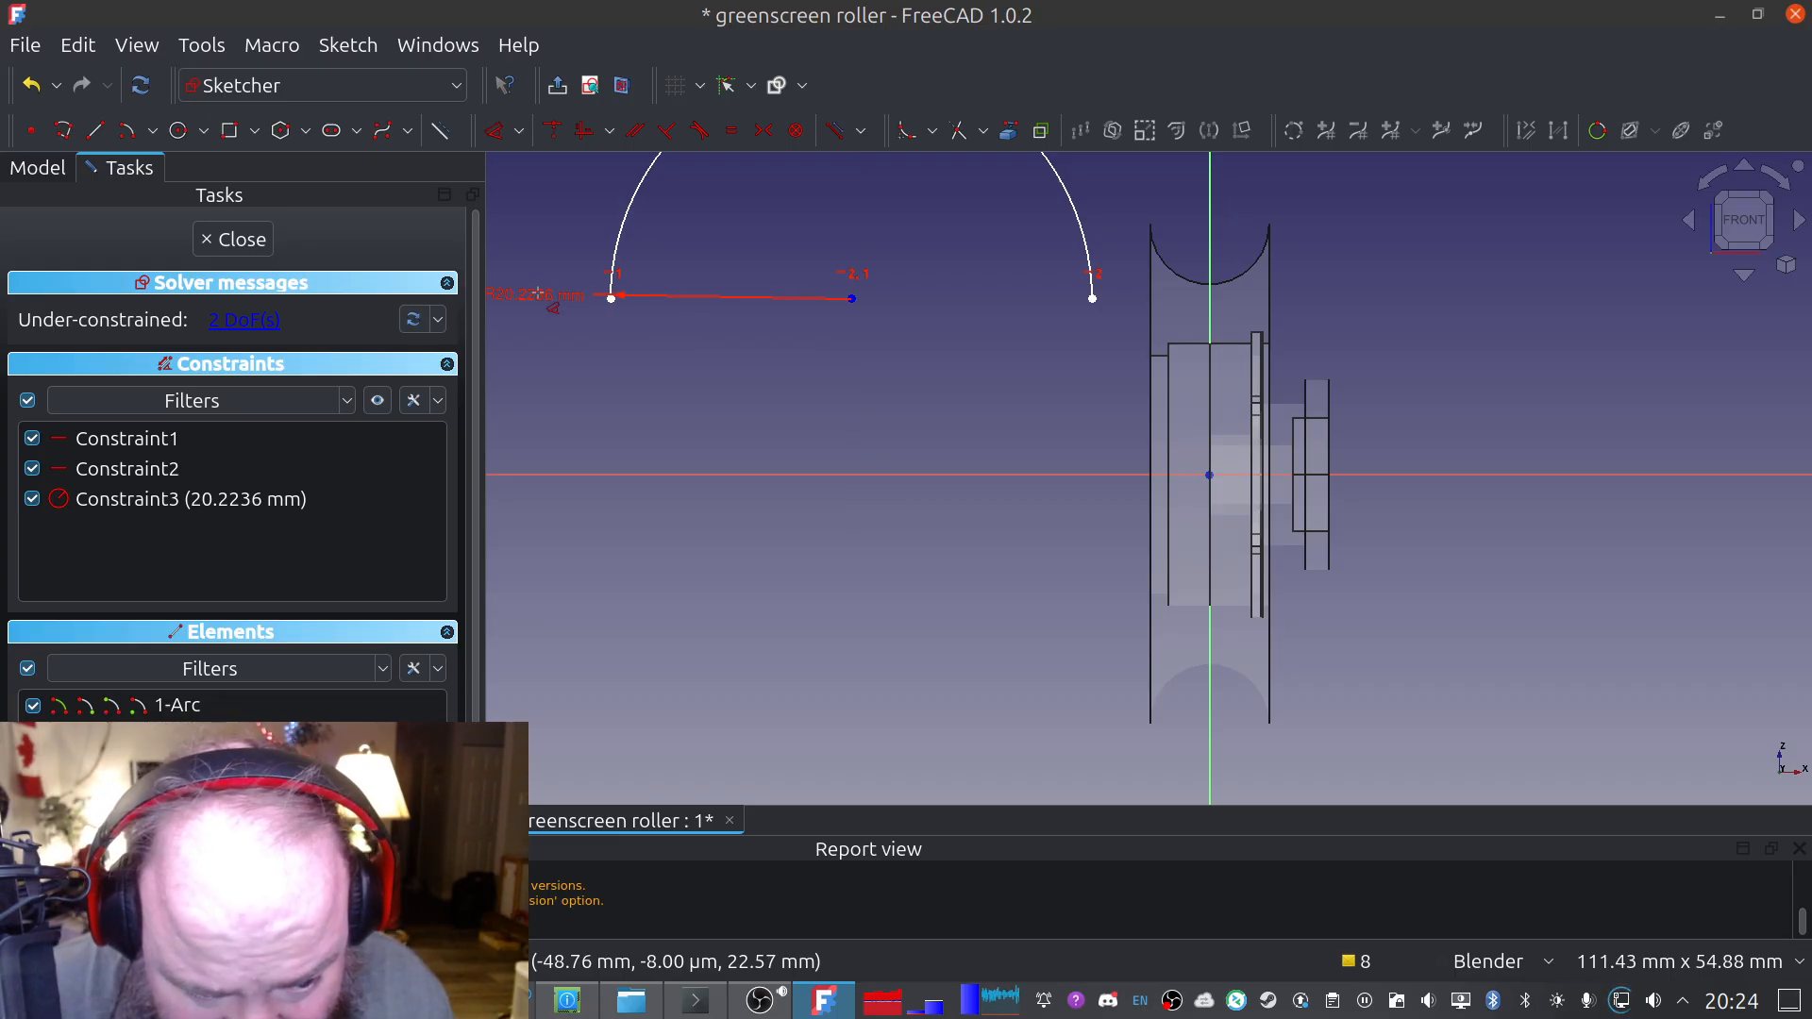
{"action": "left_click", "coordinate": [740, 260]}
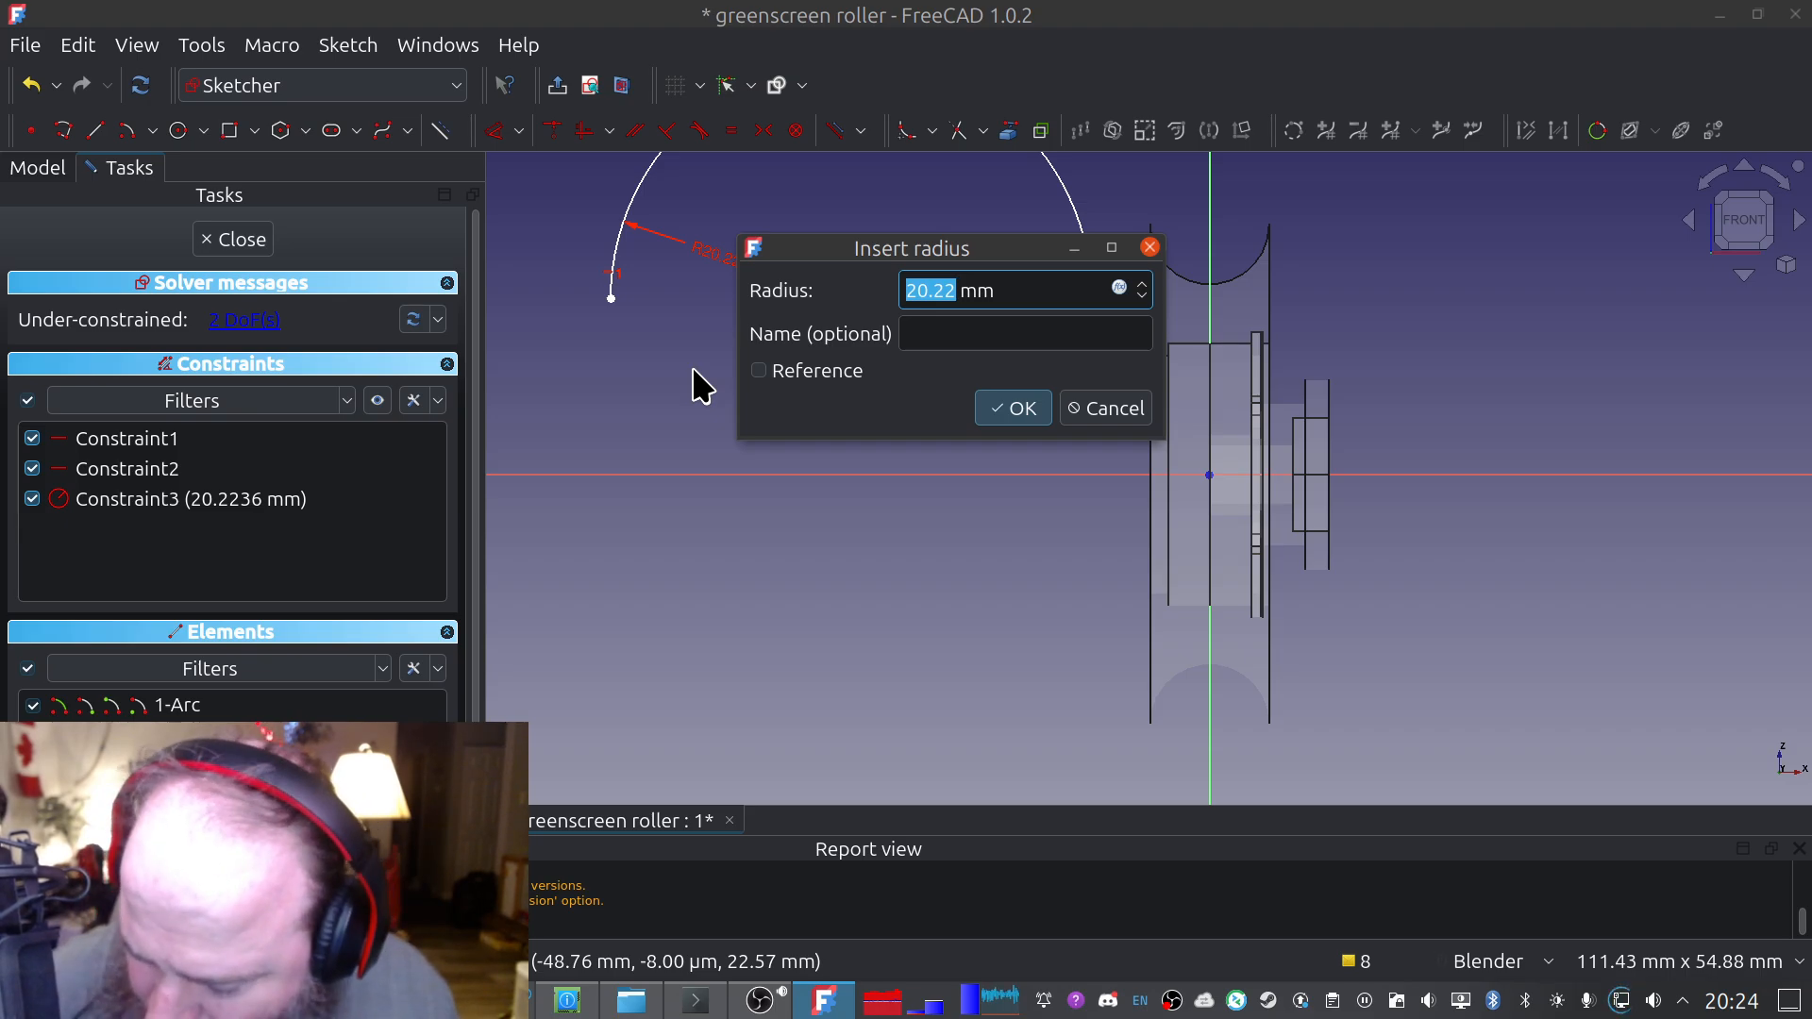
{"action": "type", "text": "25"}
{"action": "key", "text": "Return"}
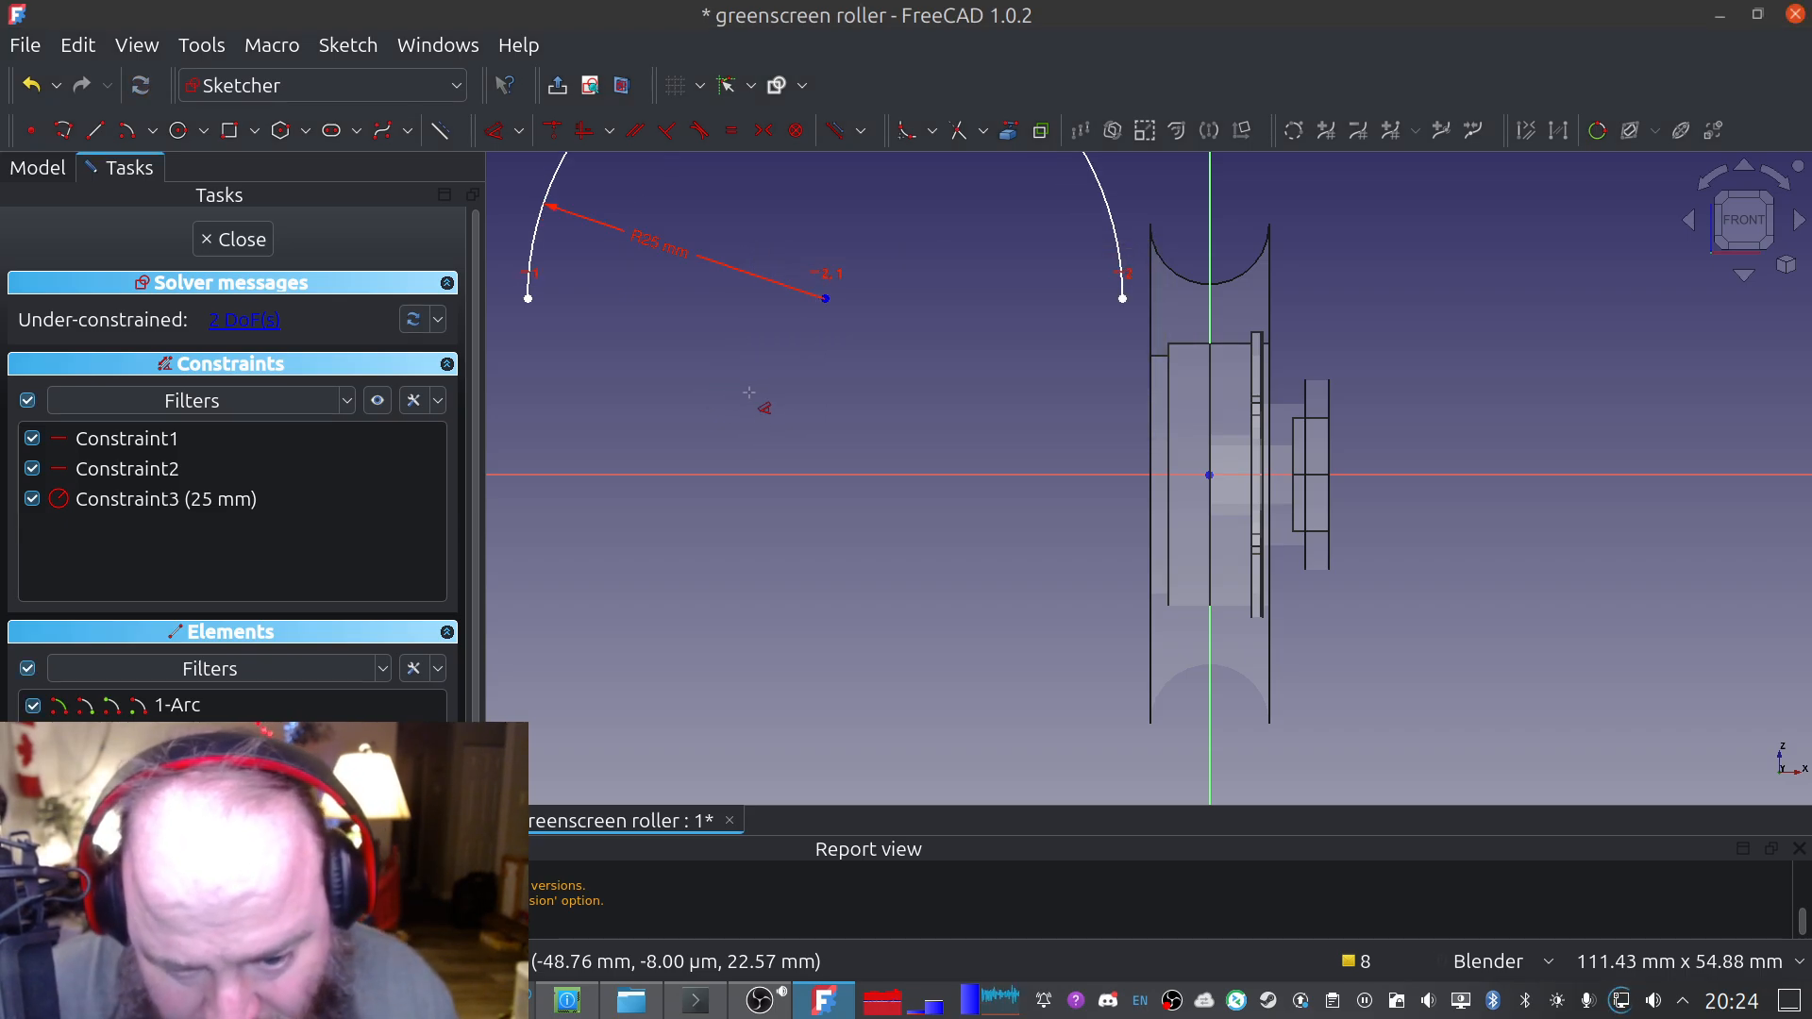
Move the arc farther from the pulley, with its center about 22 mm above the horizontal axis
{"action": "scroll", "coordinate": [751, 401], "scroll_direction": "down", "scroll_amount": 1}
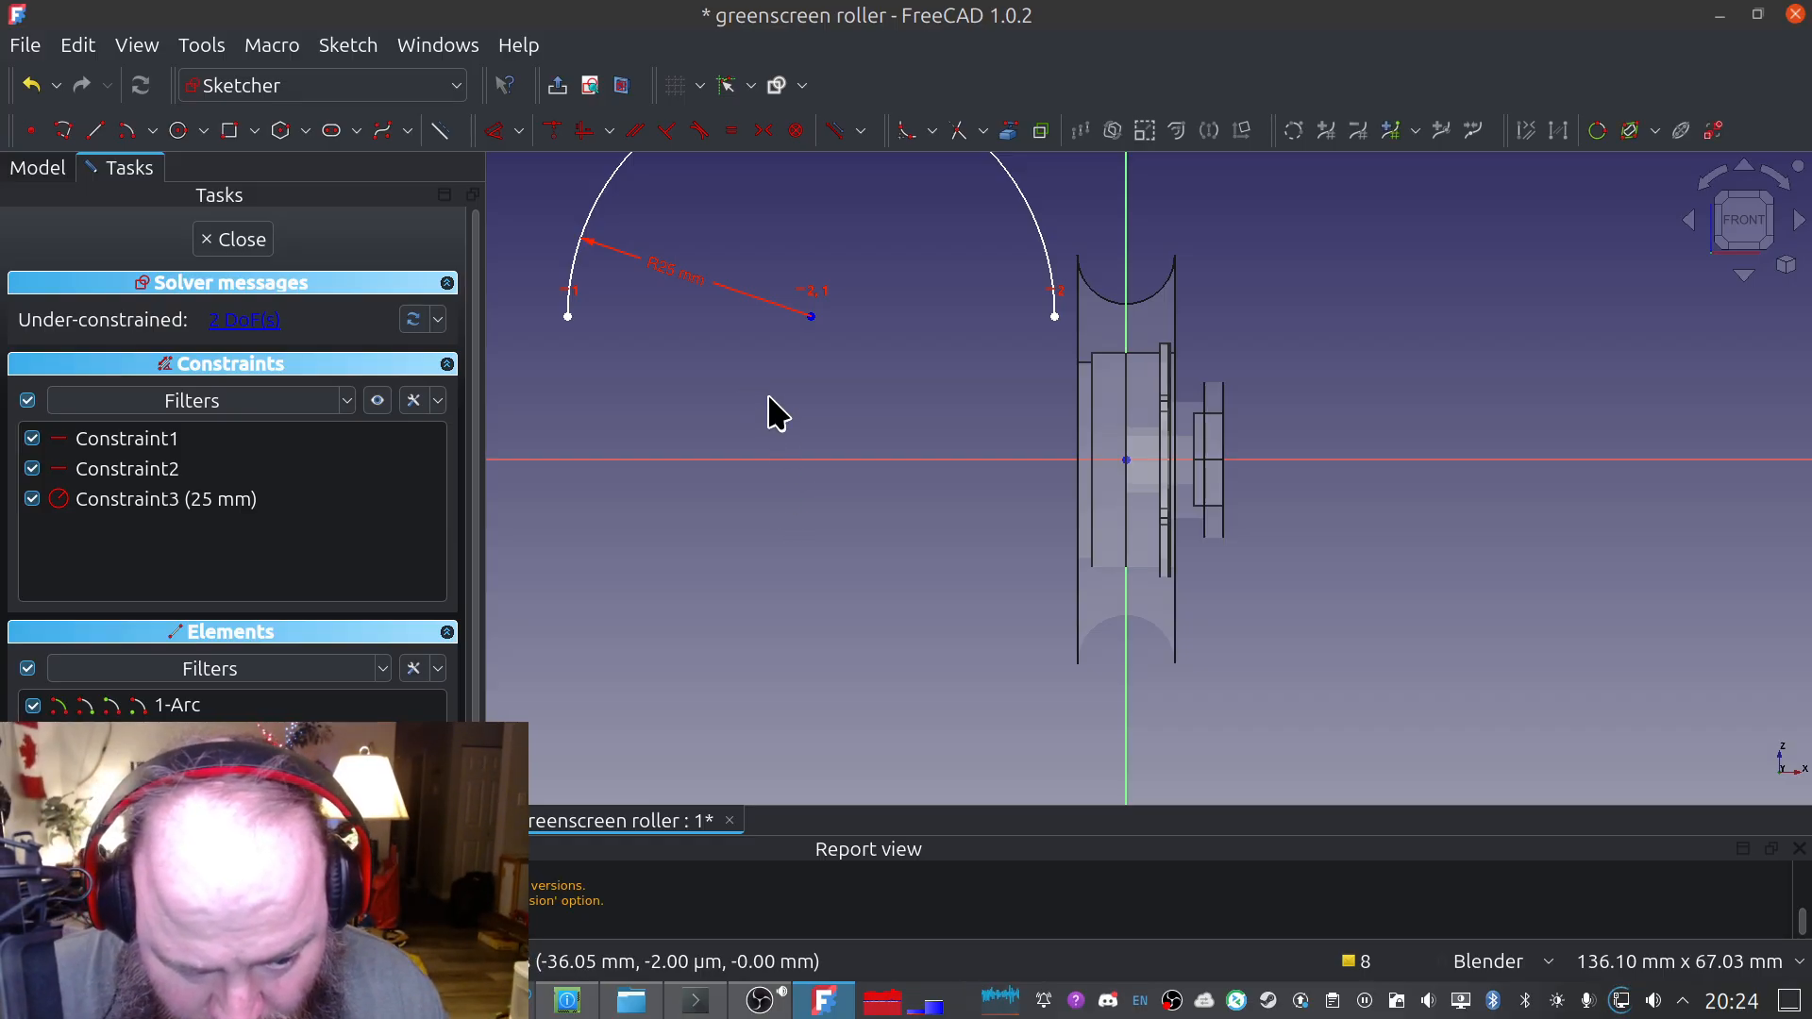
{"action": "middle_click_drag", "start_coordinate": [846, 388], "coordinate": [897, 526], "text": "shift"}
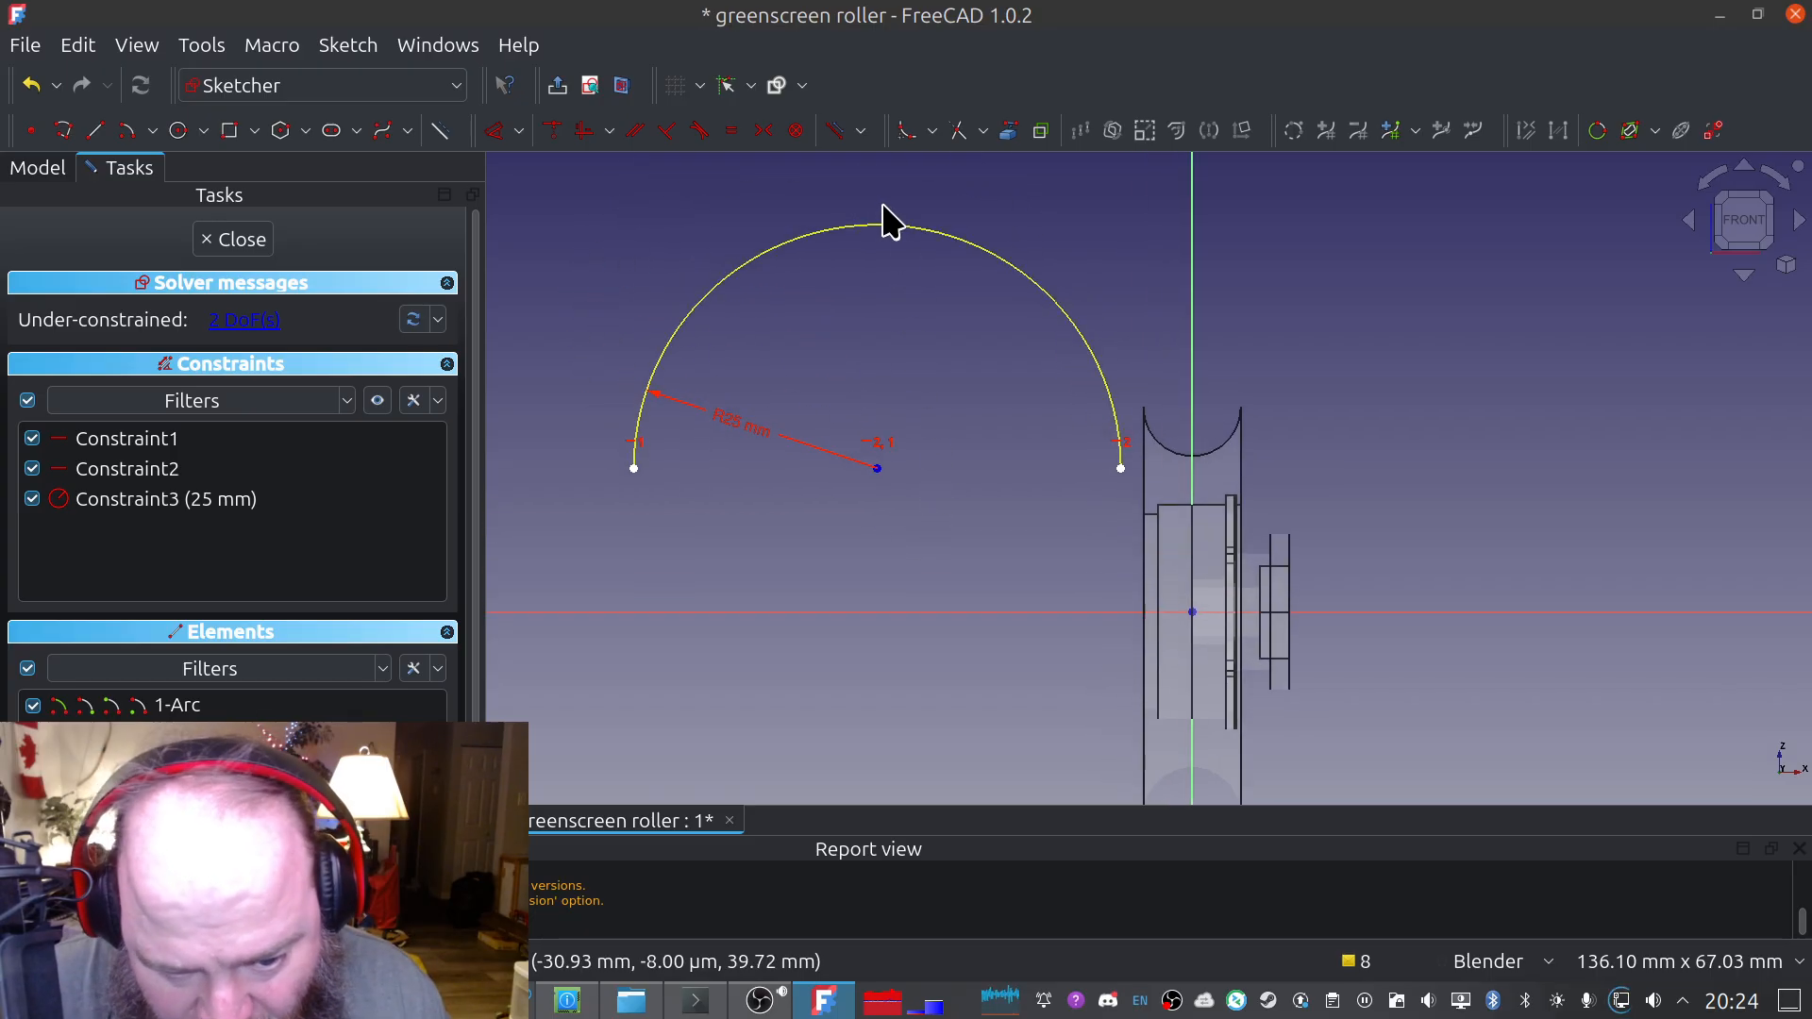
{"action": "left_click_drag", "start_coordinate": [862, 235], "coordinate": [543, 413]}
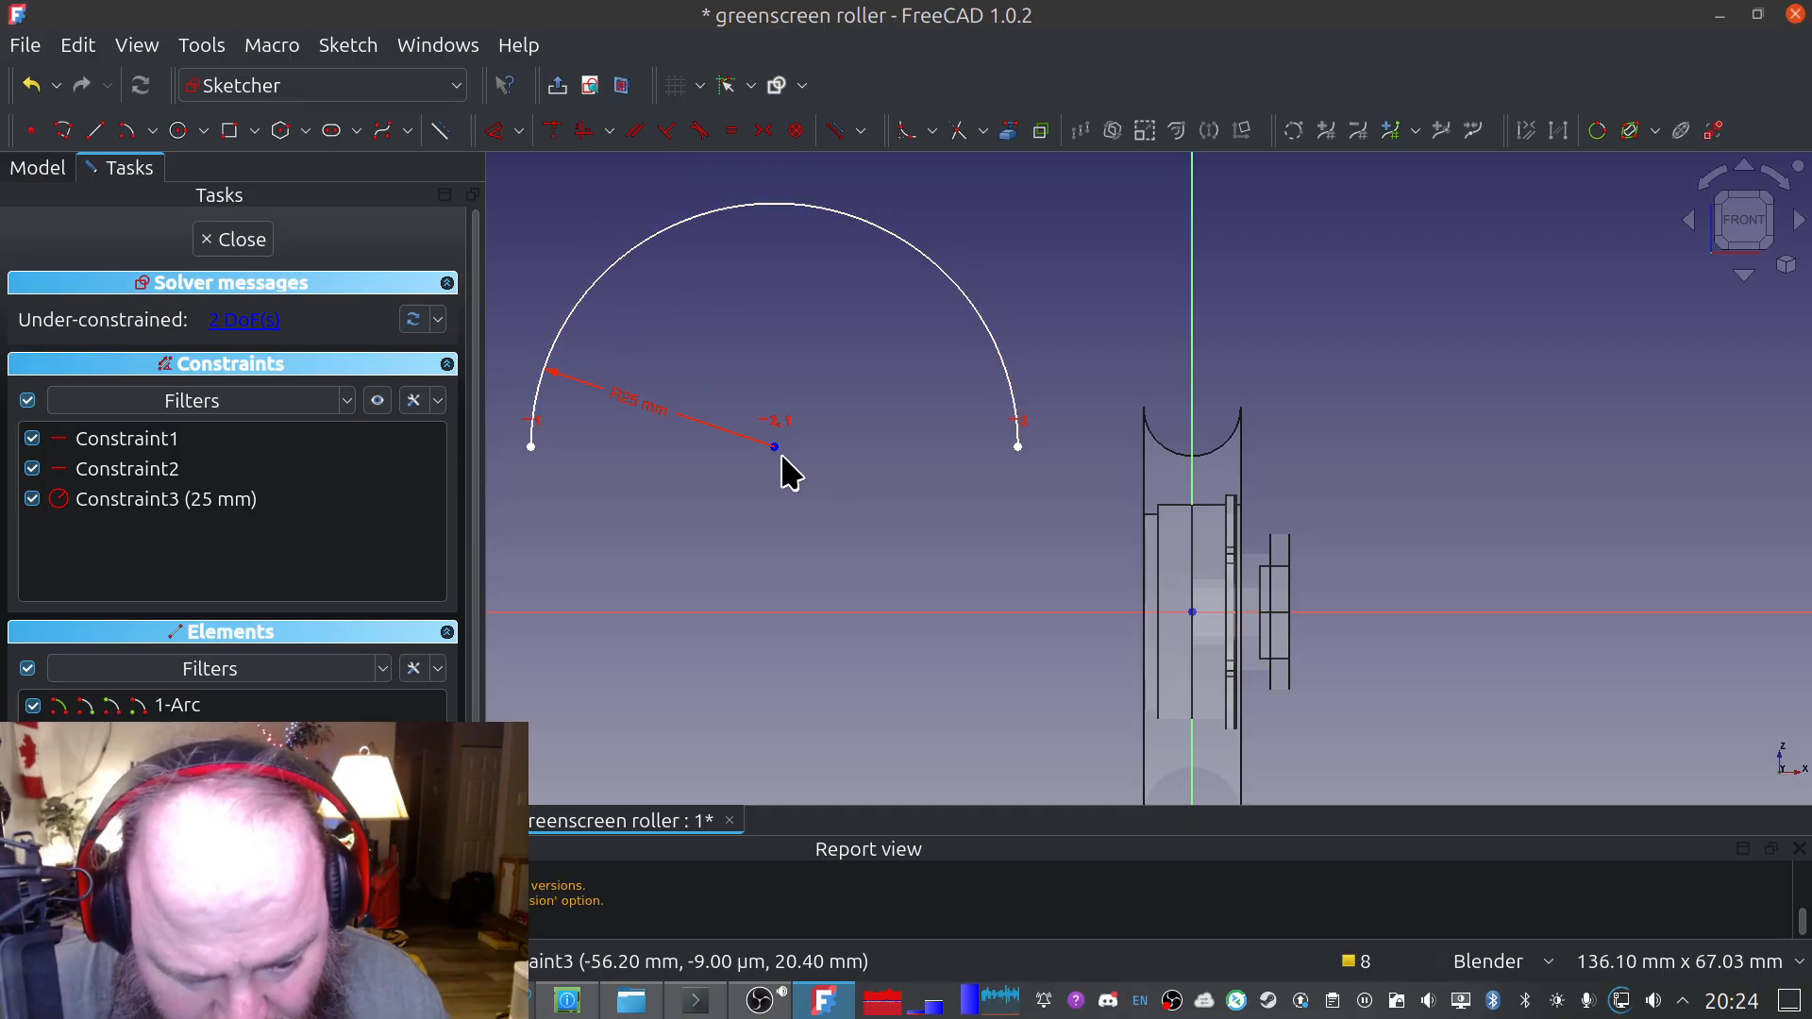
{"action": "left_click_drag", "start_coordinate": [775, 447], "coordinate": [767, 397]}
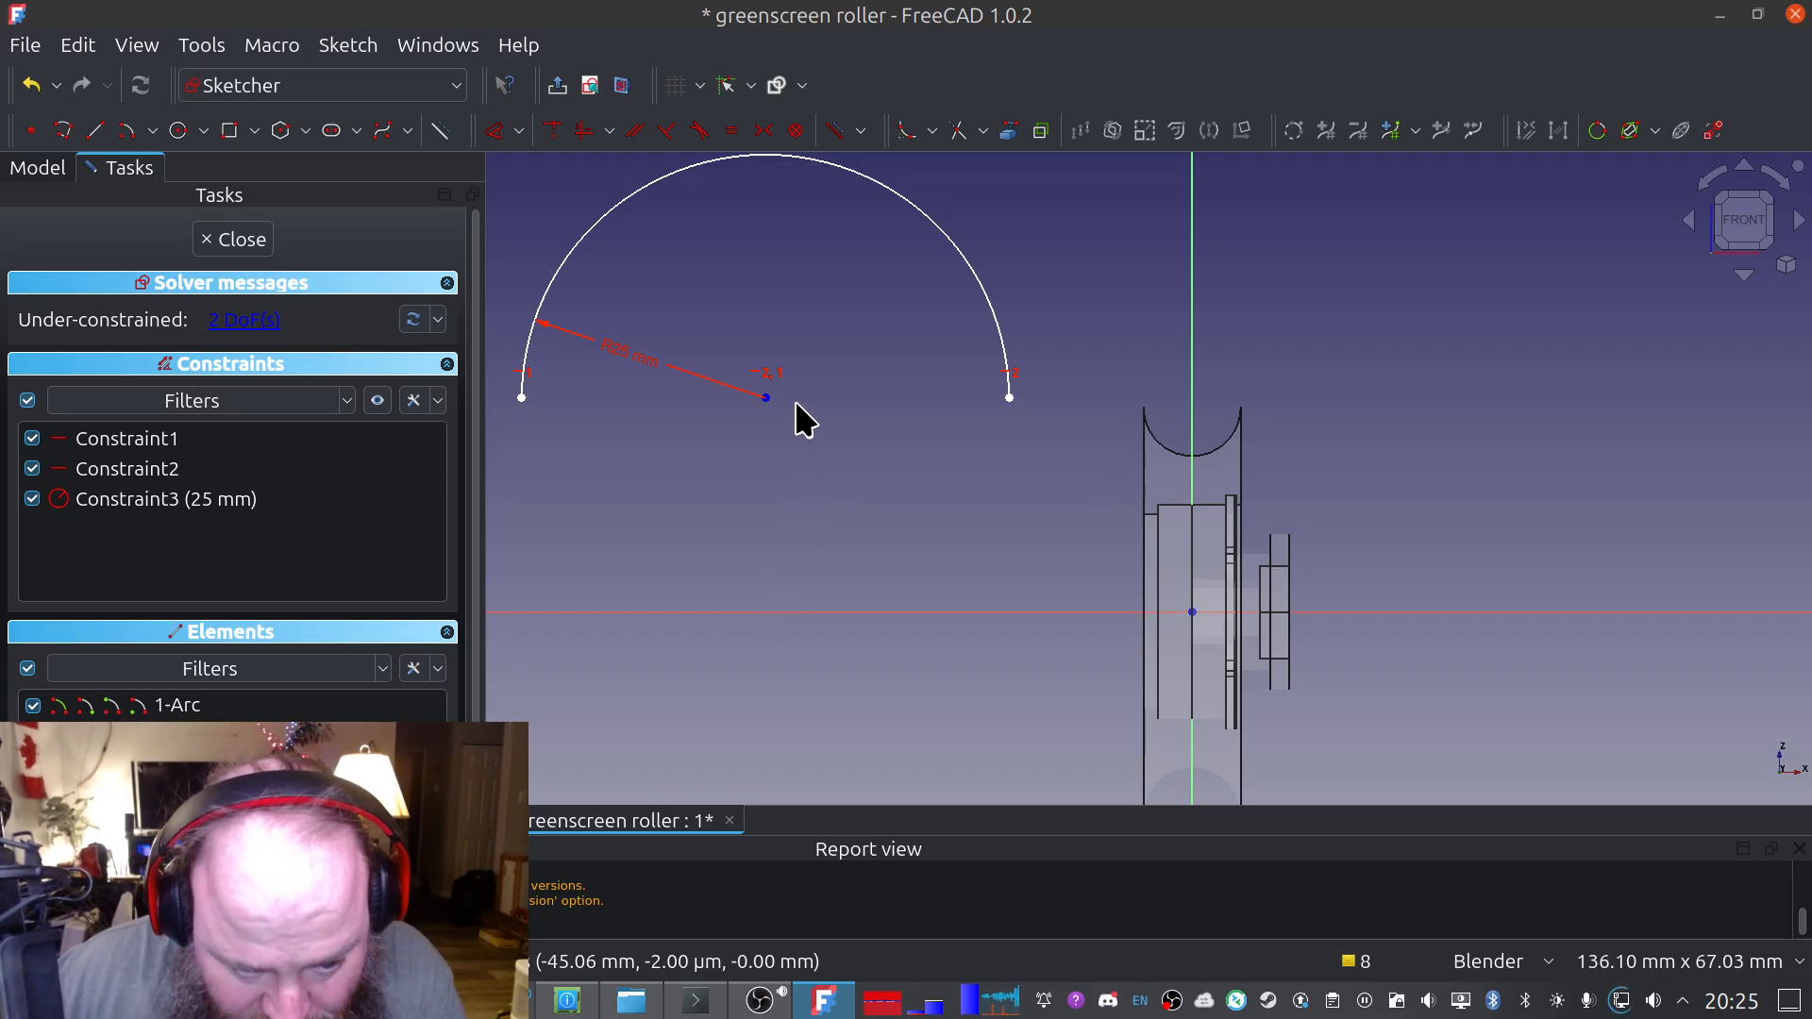
{"action": "left_click", "coordinate": [769, 398]}
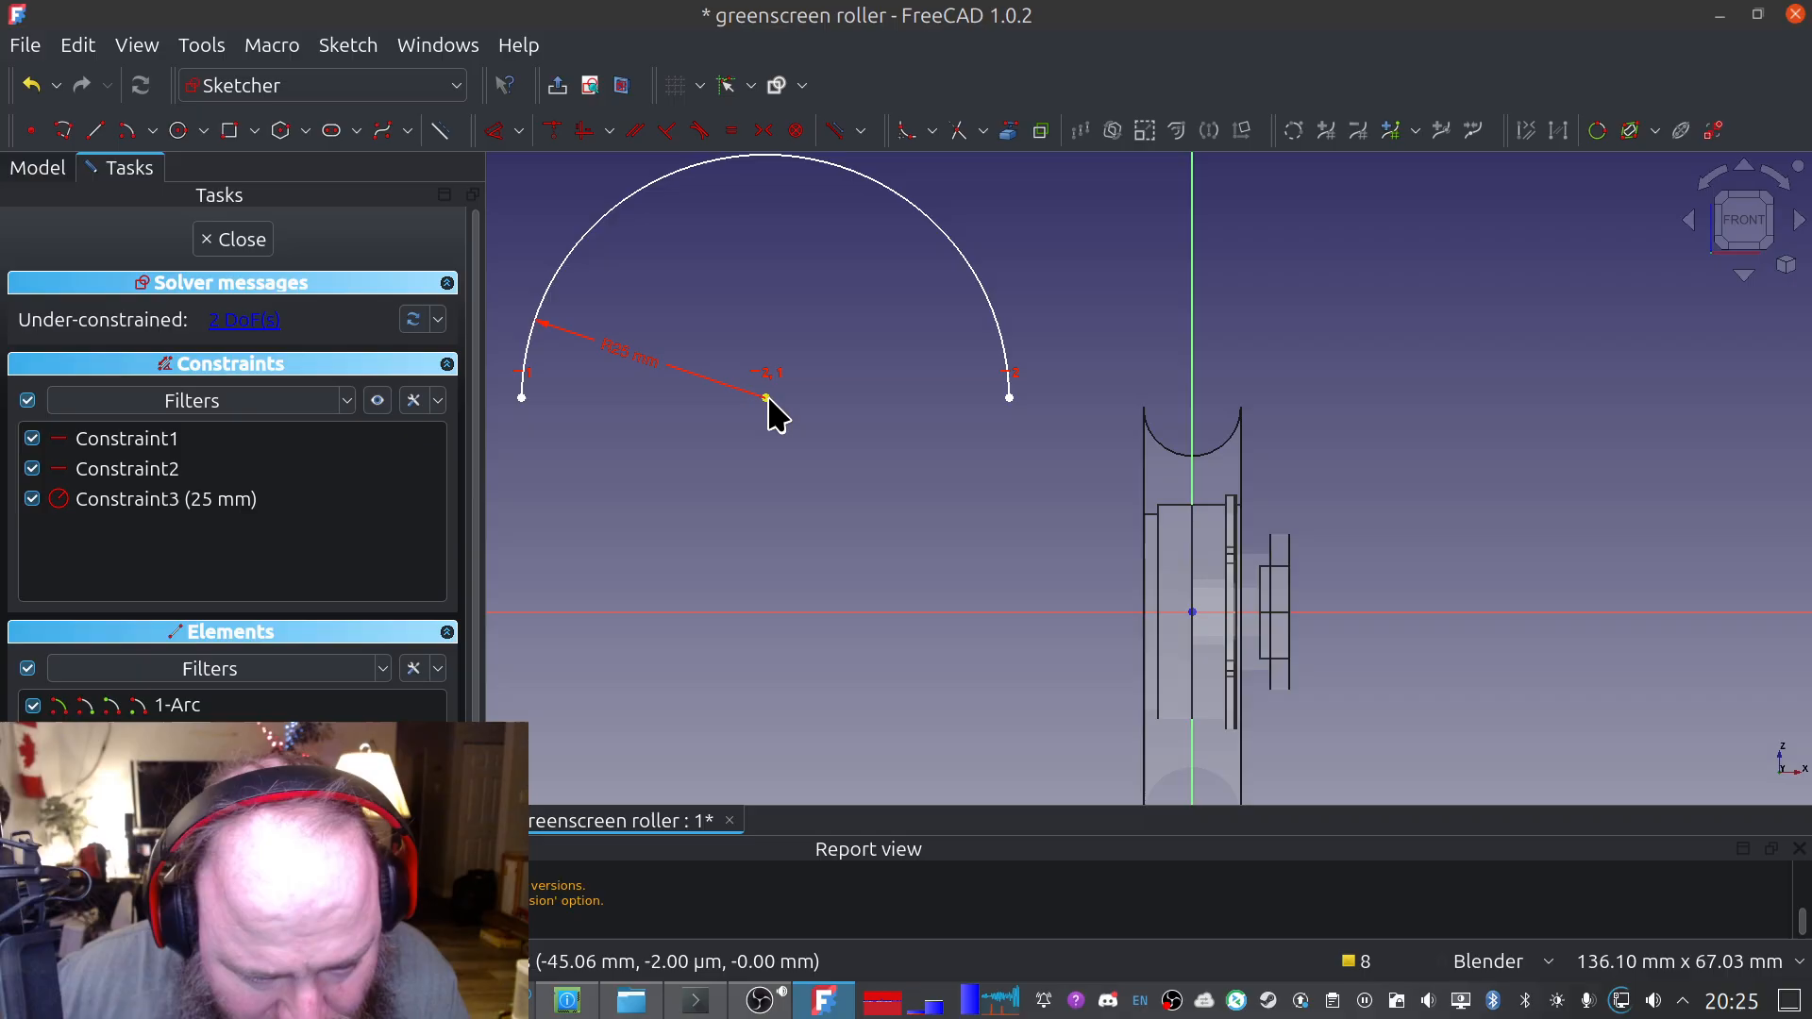
{"action": "left_click", "coordinate": [761, 612]}
{"action": "key", "text": "i"}
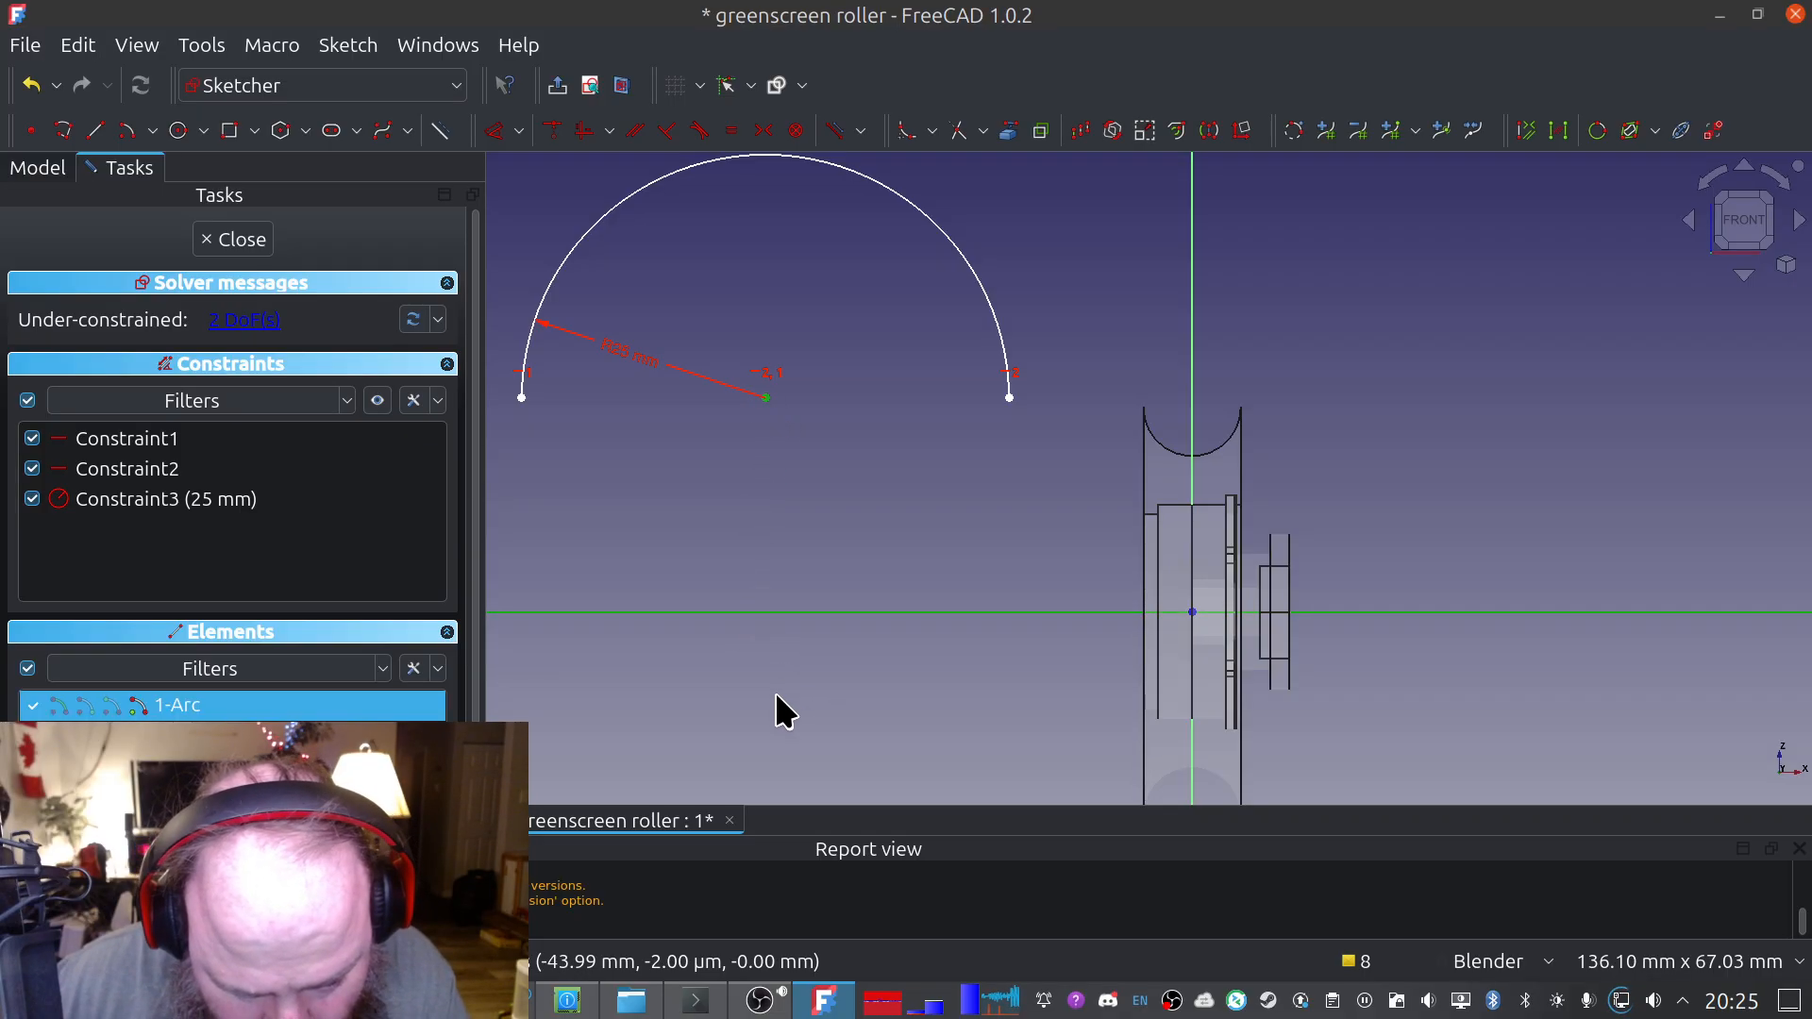
{"action": "left_click_drag", "start_coordinate": [1192, 611], "coordinate": [737, 524]}
{"action": "double_click", "coordinate": [722, 518]}
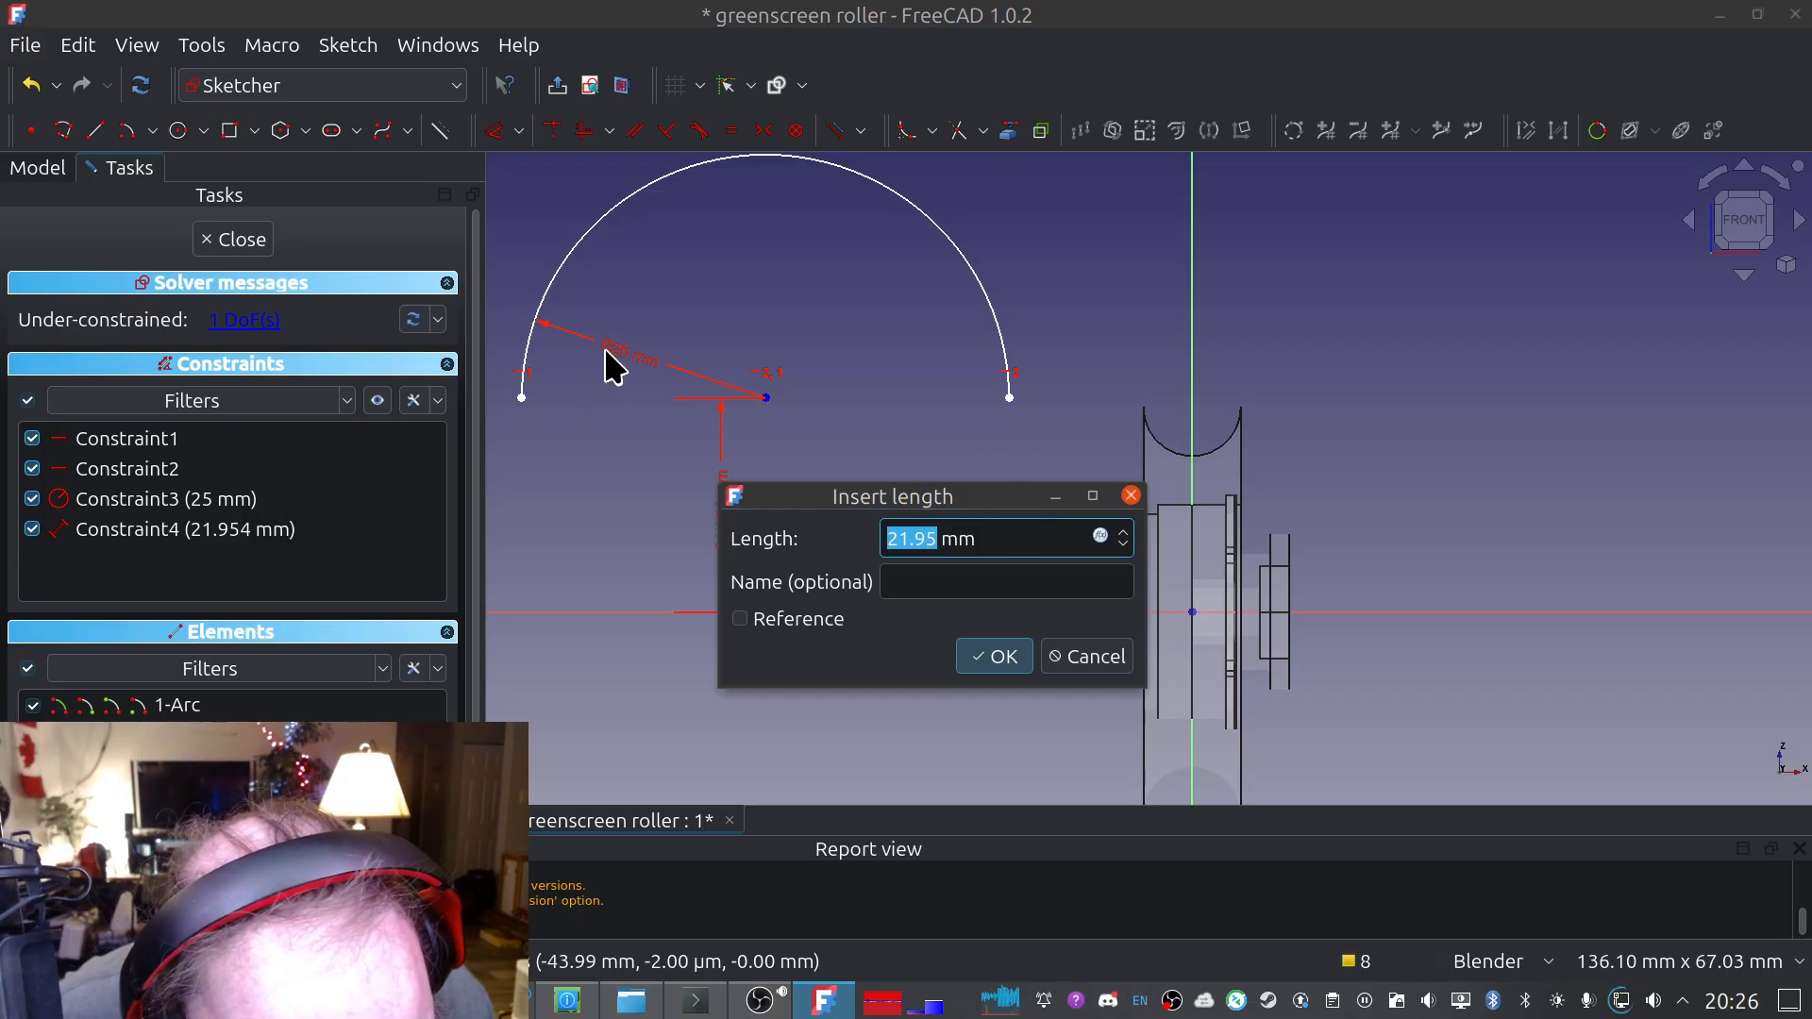
{"action": "left_click", "coordinate": [1112, 664]}
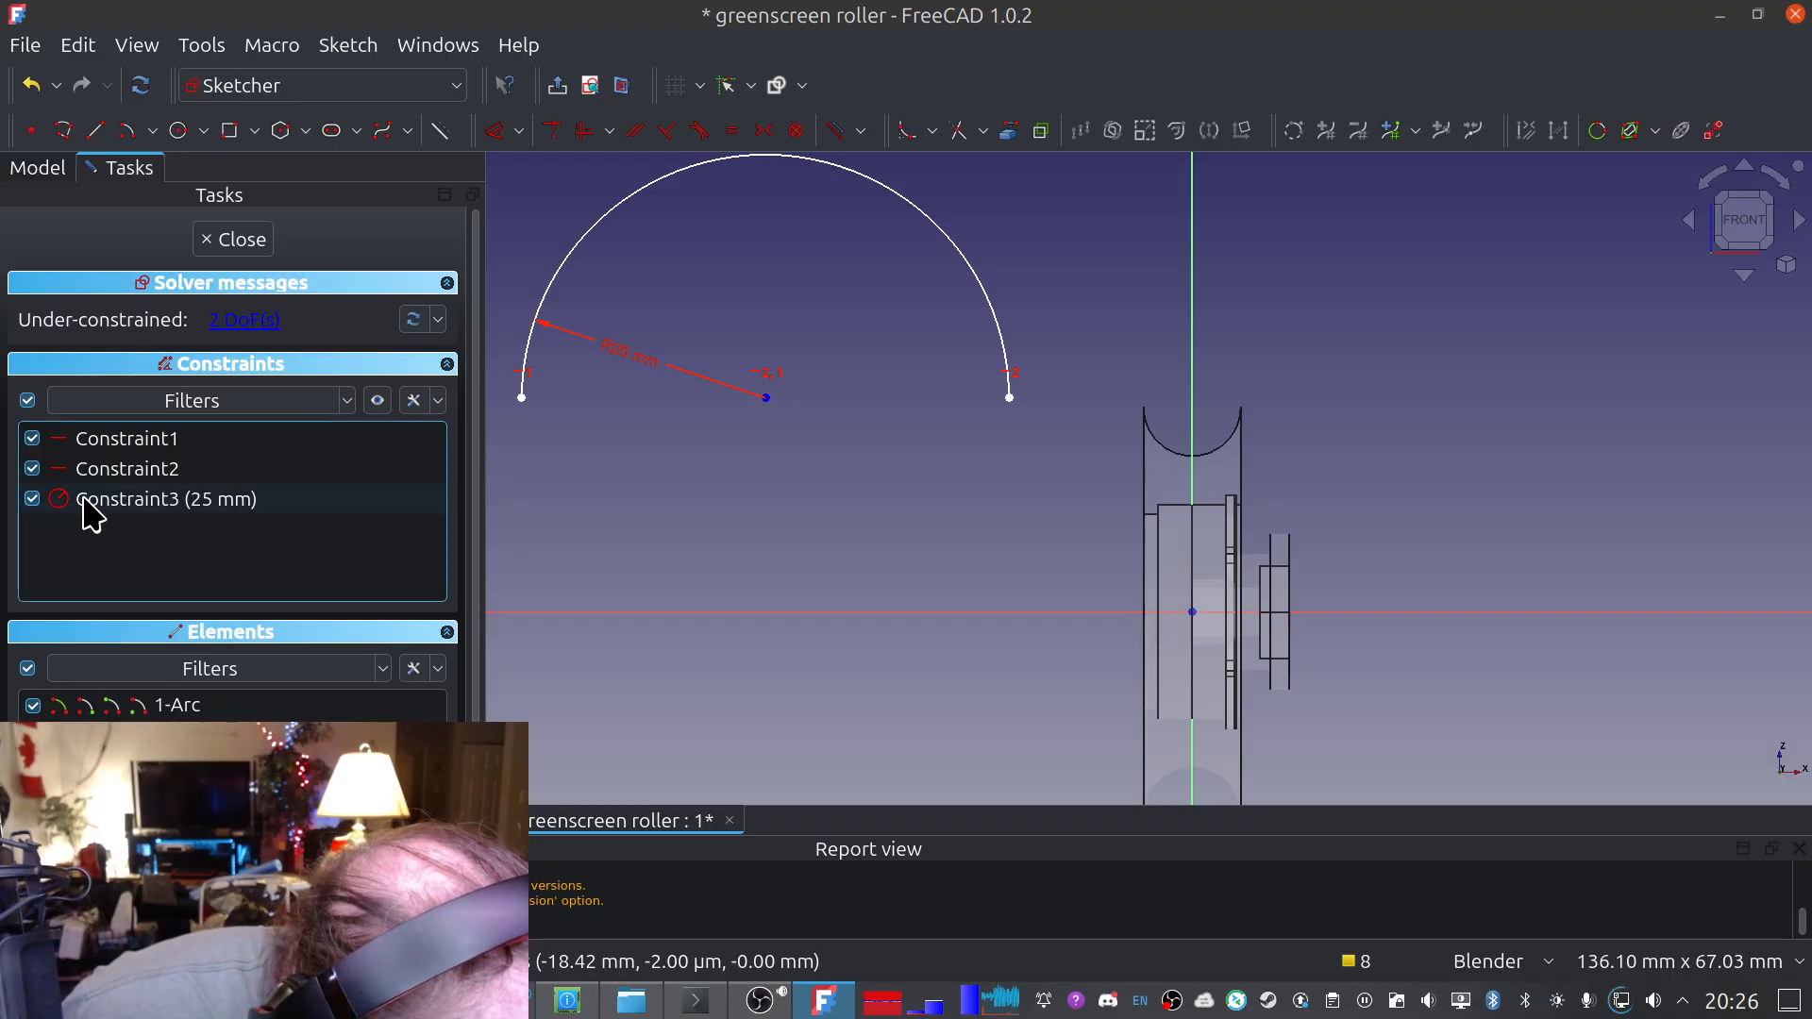
Set the arc's radius to 25/2 mm and move its center closer to the pulley, at about (-25.3 mm, 19.1 mm)
{"action": "double_click", "coordinate": [615, 354]}
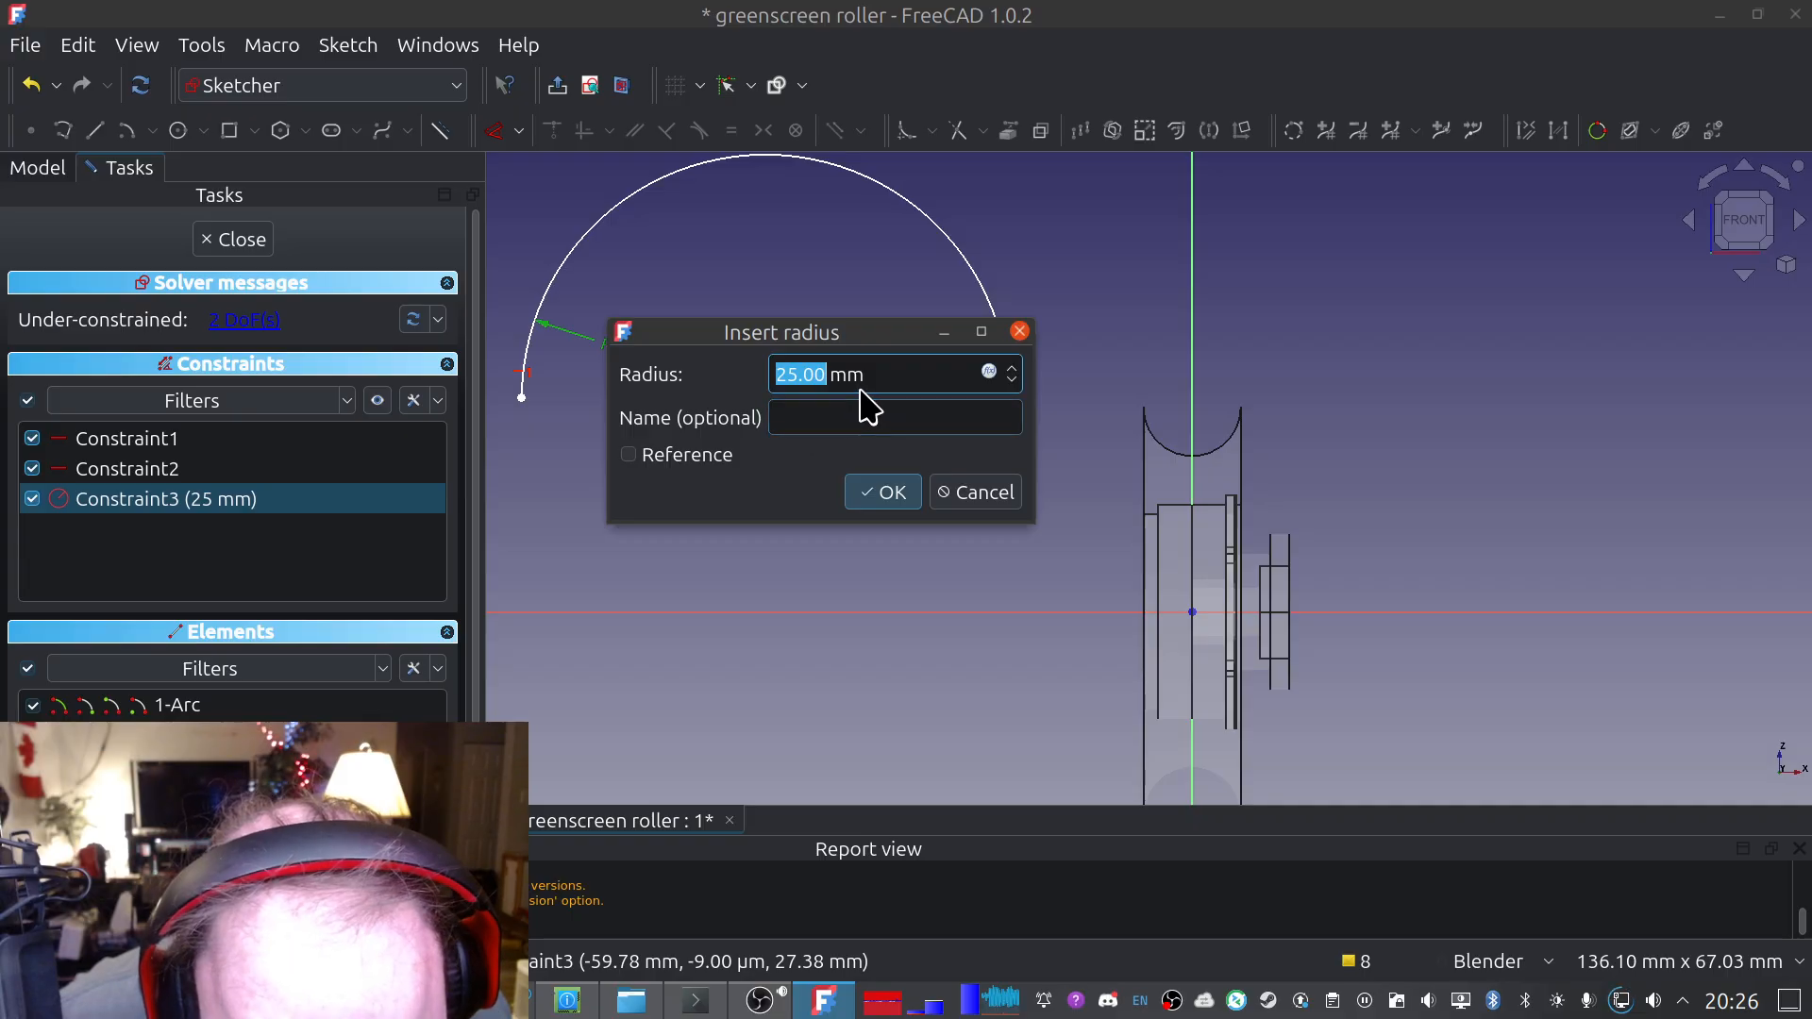
{"action": "left_click", "coordinate": [835, 374]}
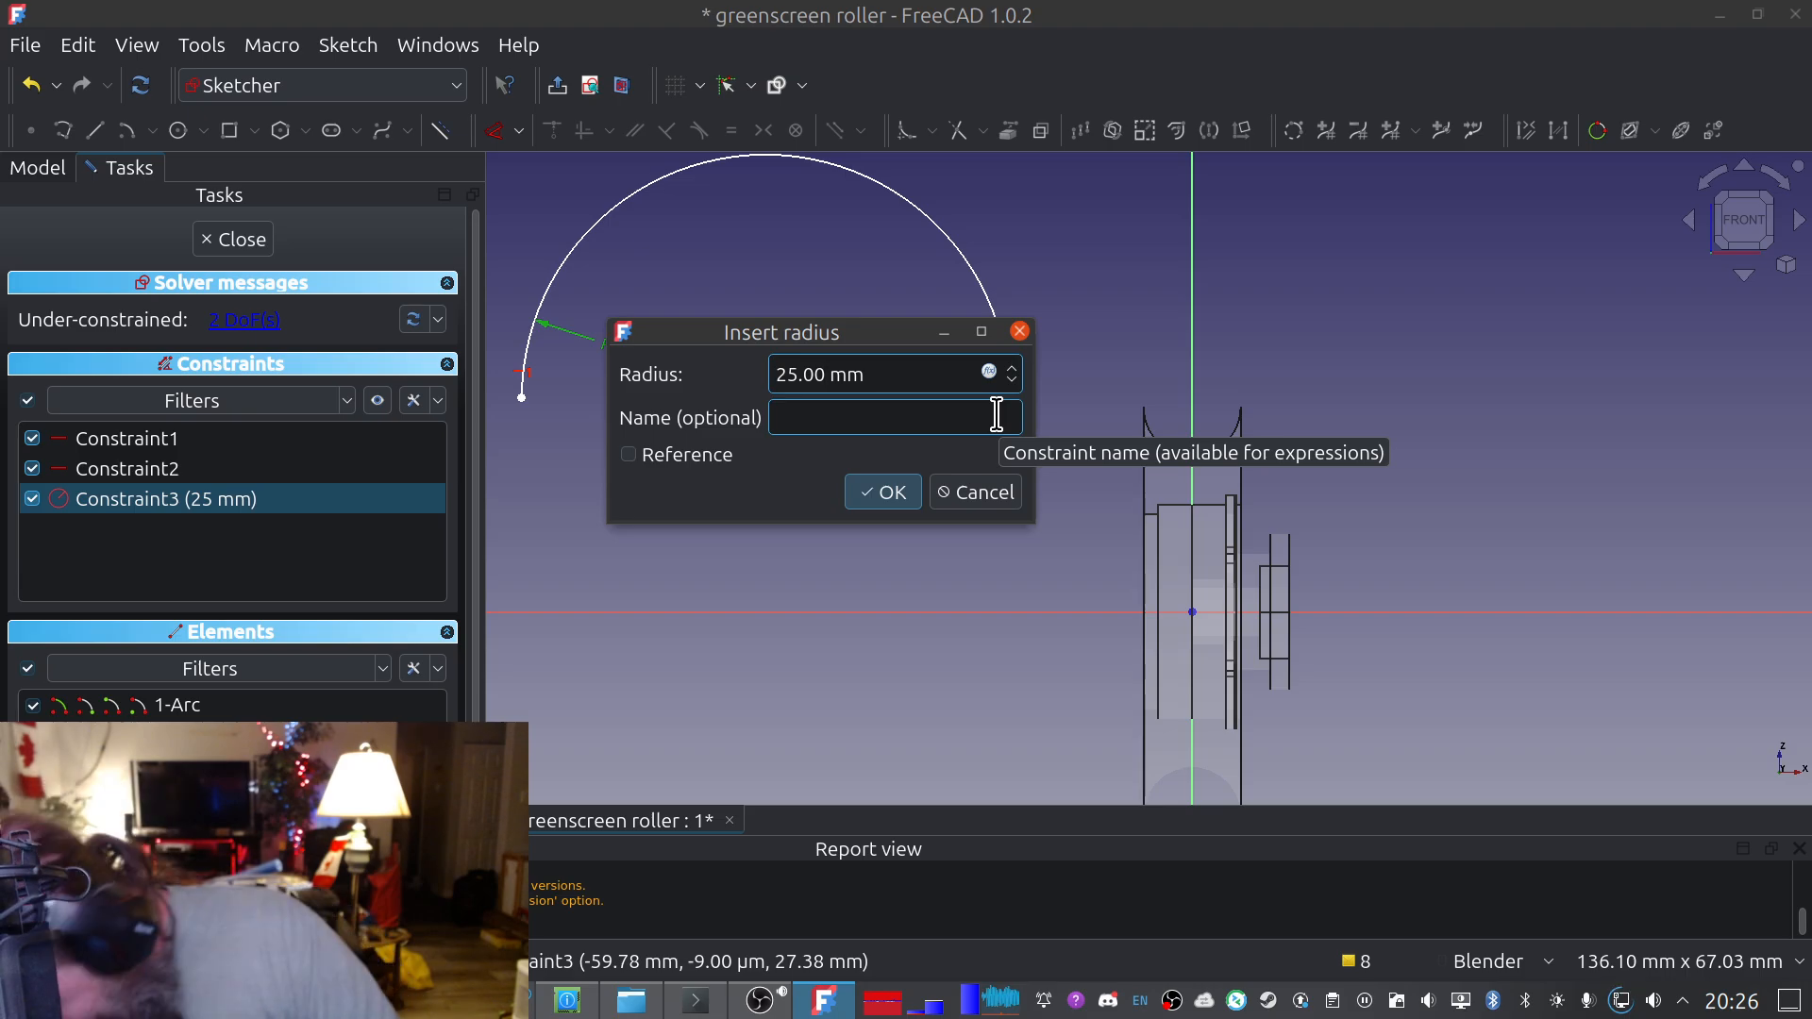
{"action": "type", "text": "/2"}
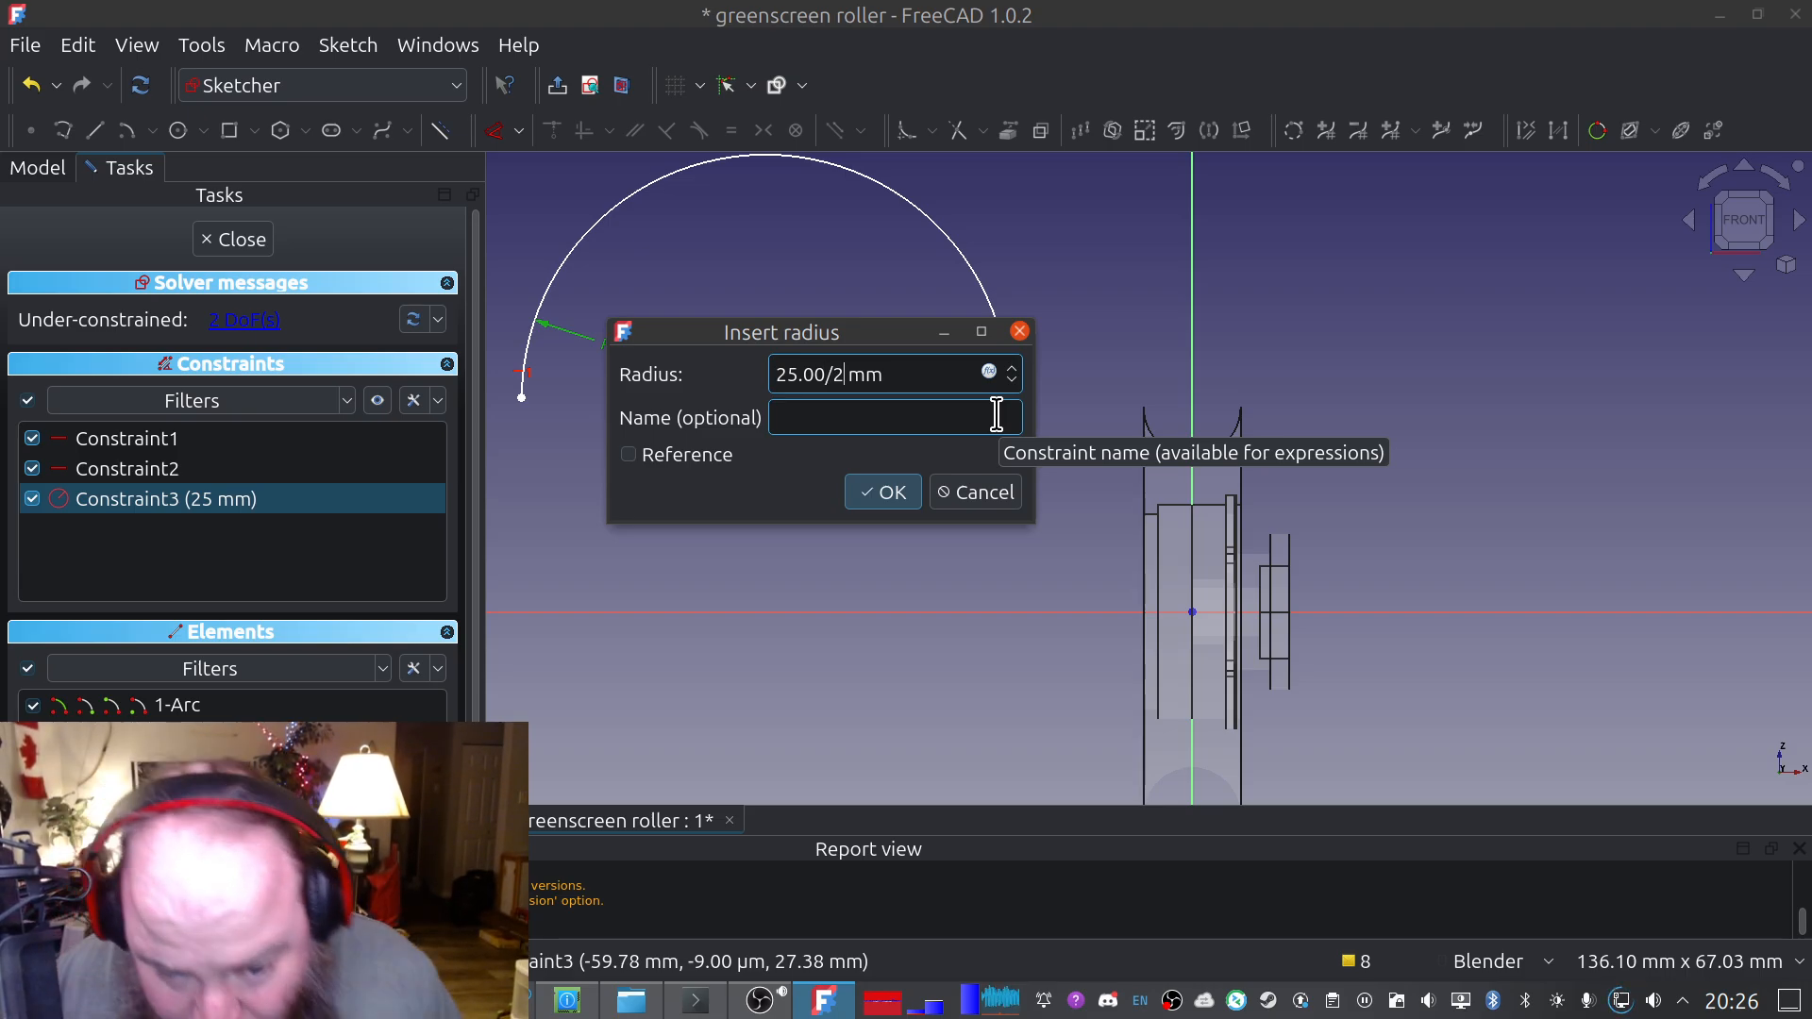
{"action": "key", "text": "Return"}
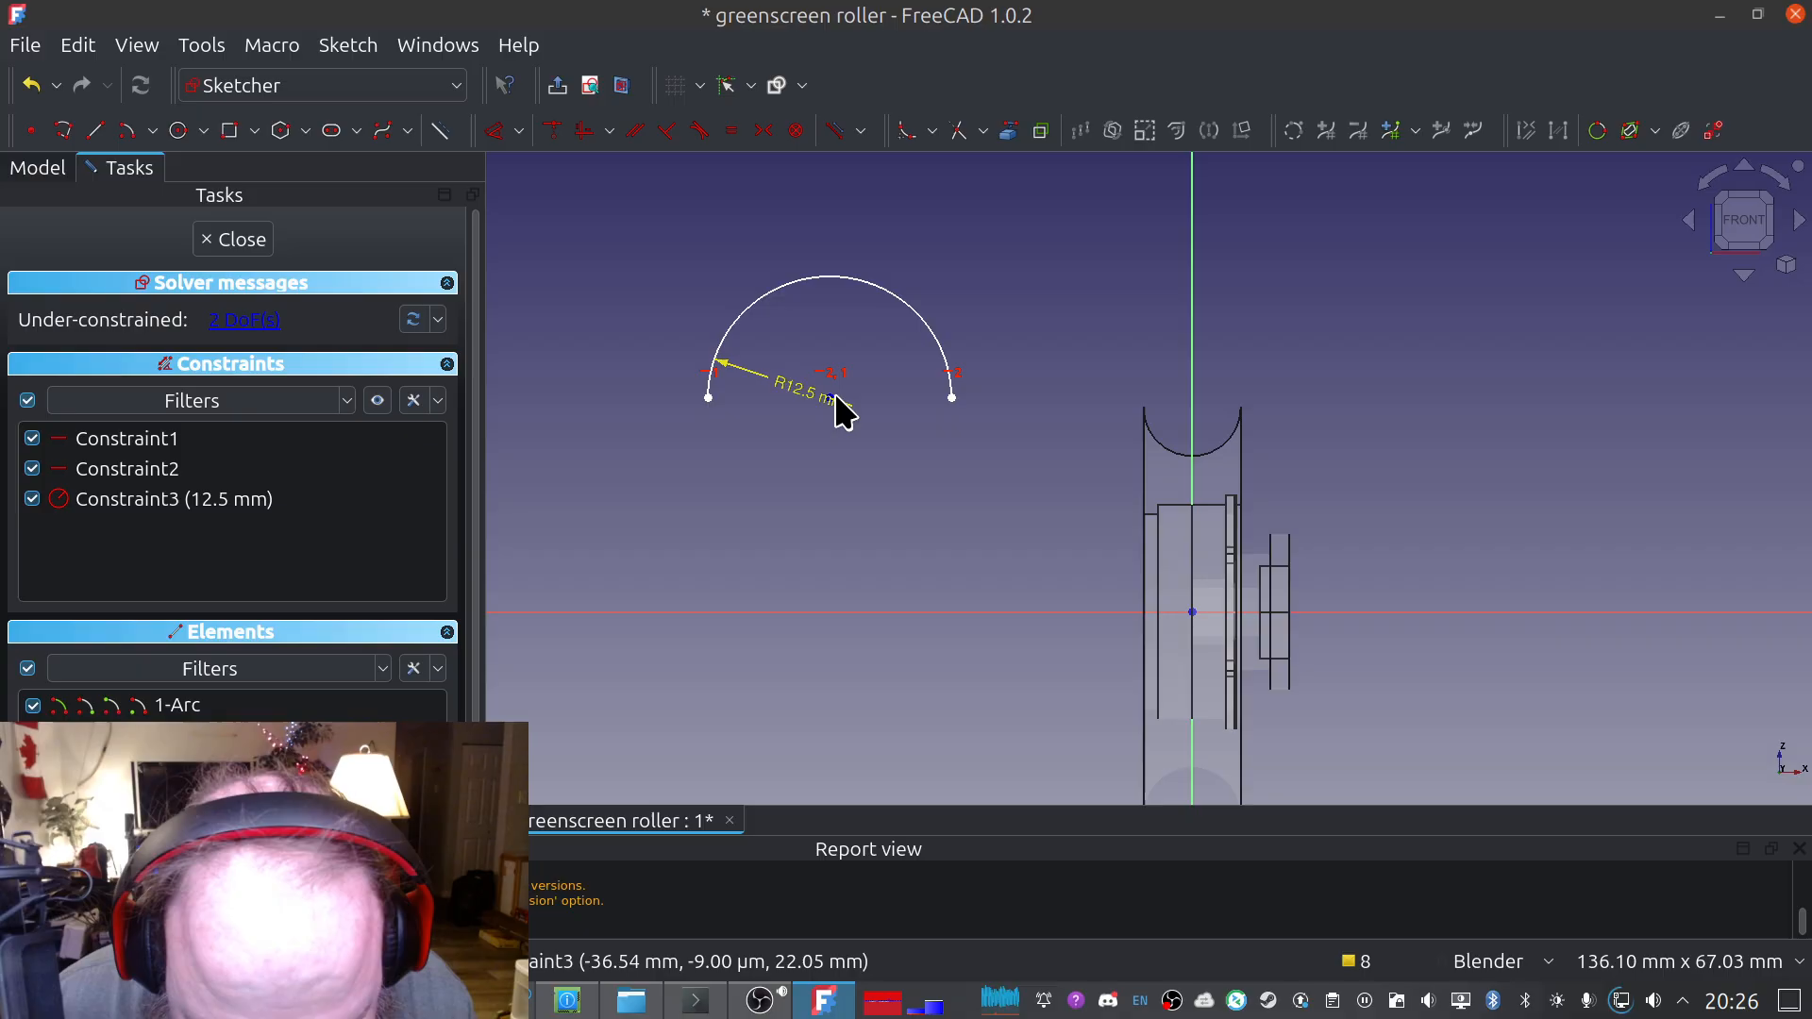
{"action": "left_click_drag", "start_coordinate": [831, 399], "coordinate": [934, 430]}
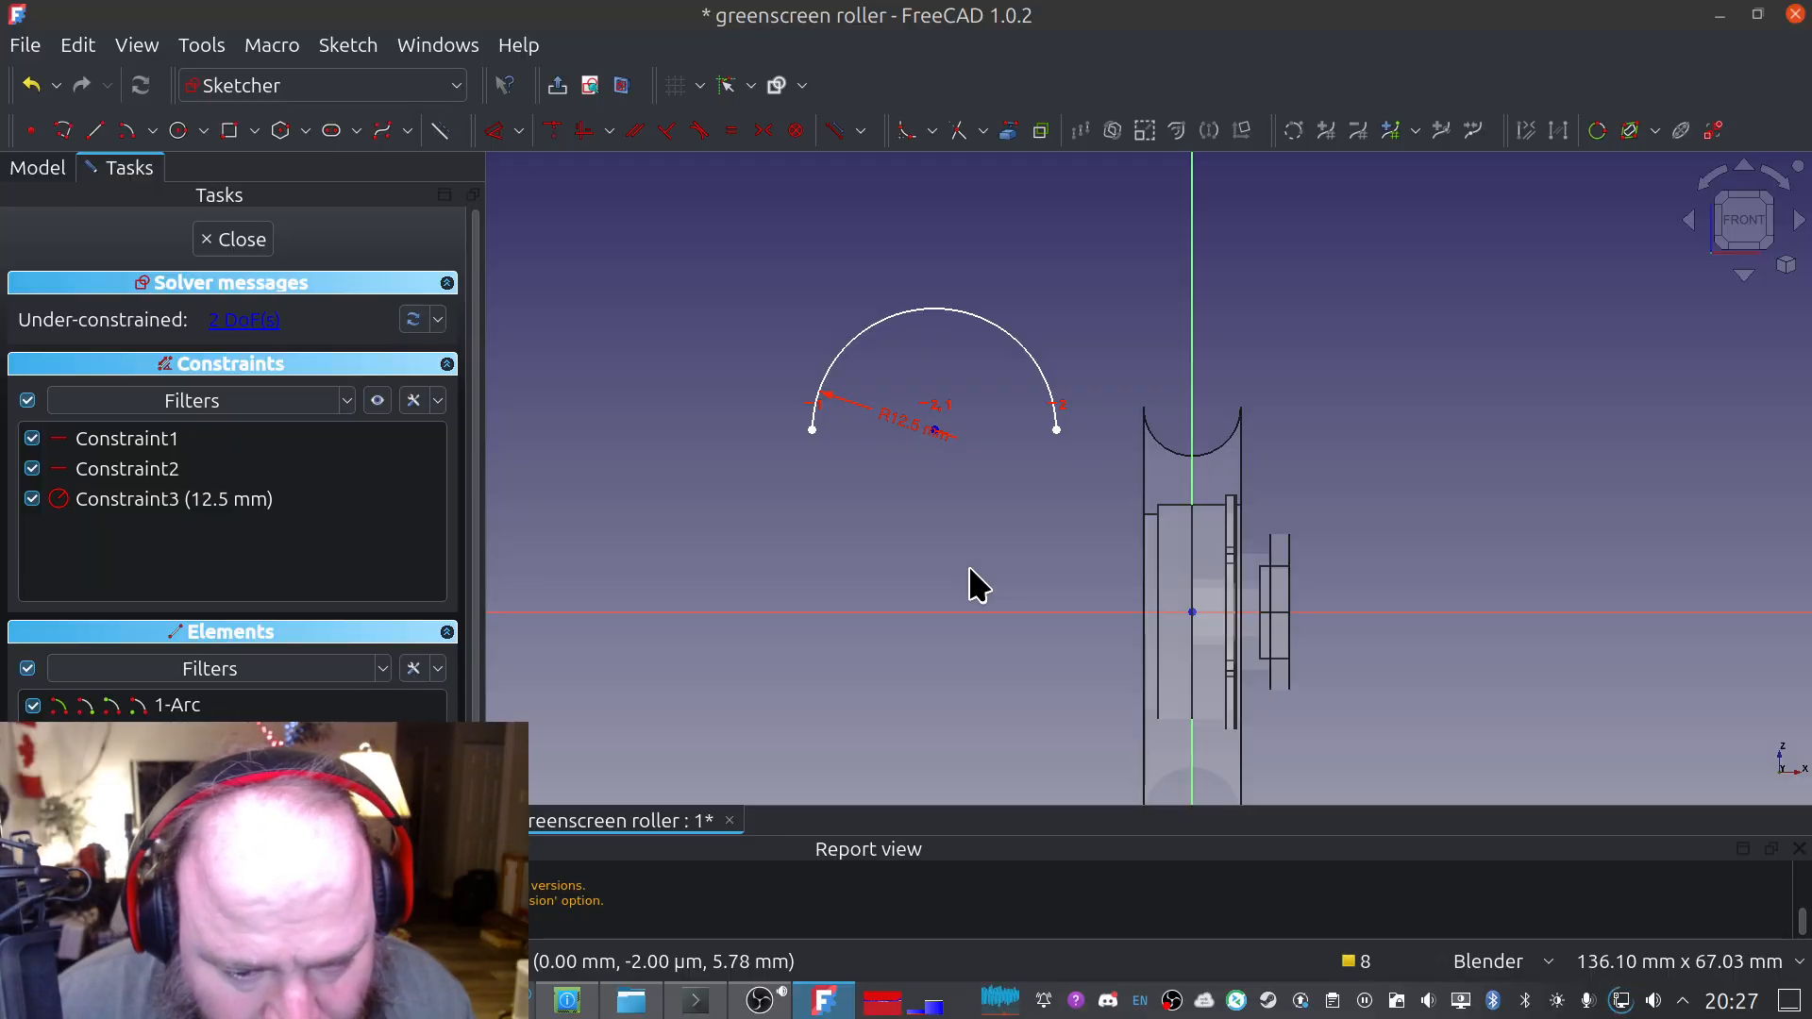
{"action": "mouse_move", "coordinate": [935, 432]}
{"action": "left_mouse_down"}
{"action": "mouse_move", "coordinate": [1117, 403]}
{"action": "mouse_move", "coordinate": [945, 427]}
{"action": "left_mouse_up"}
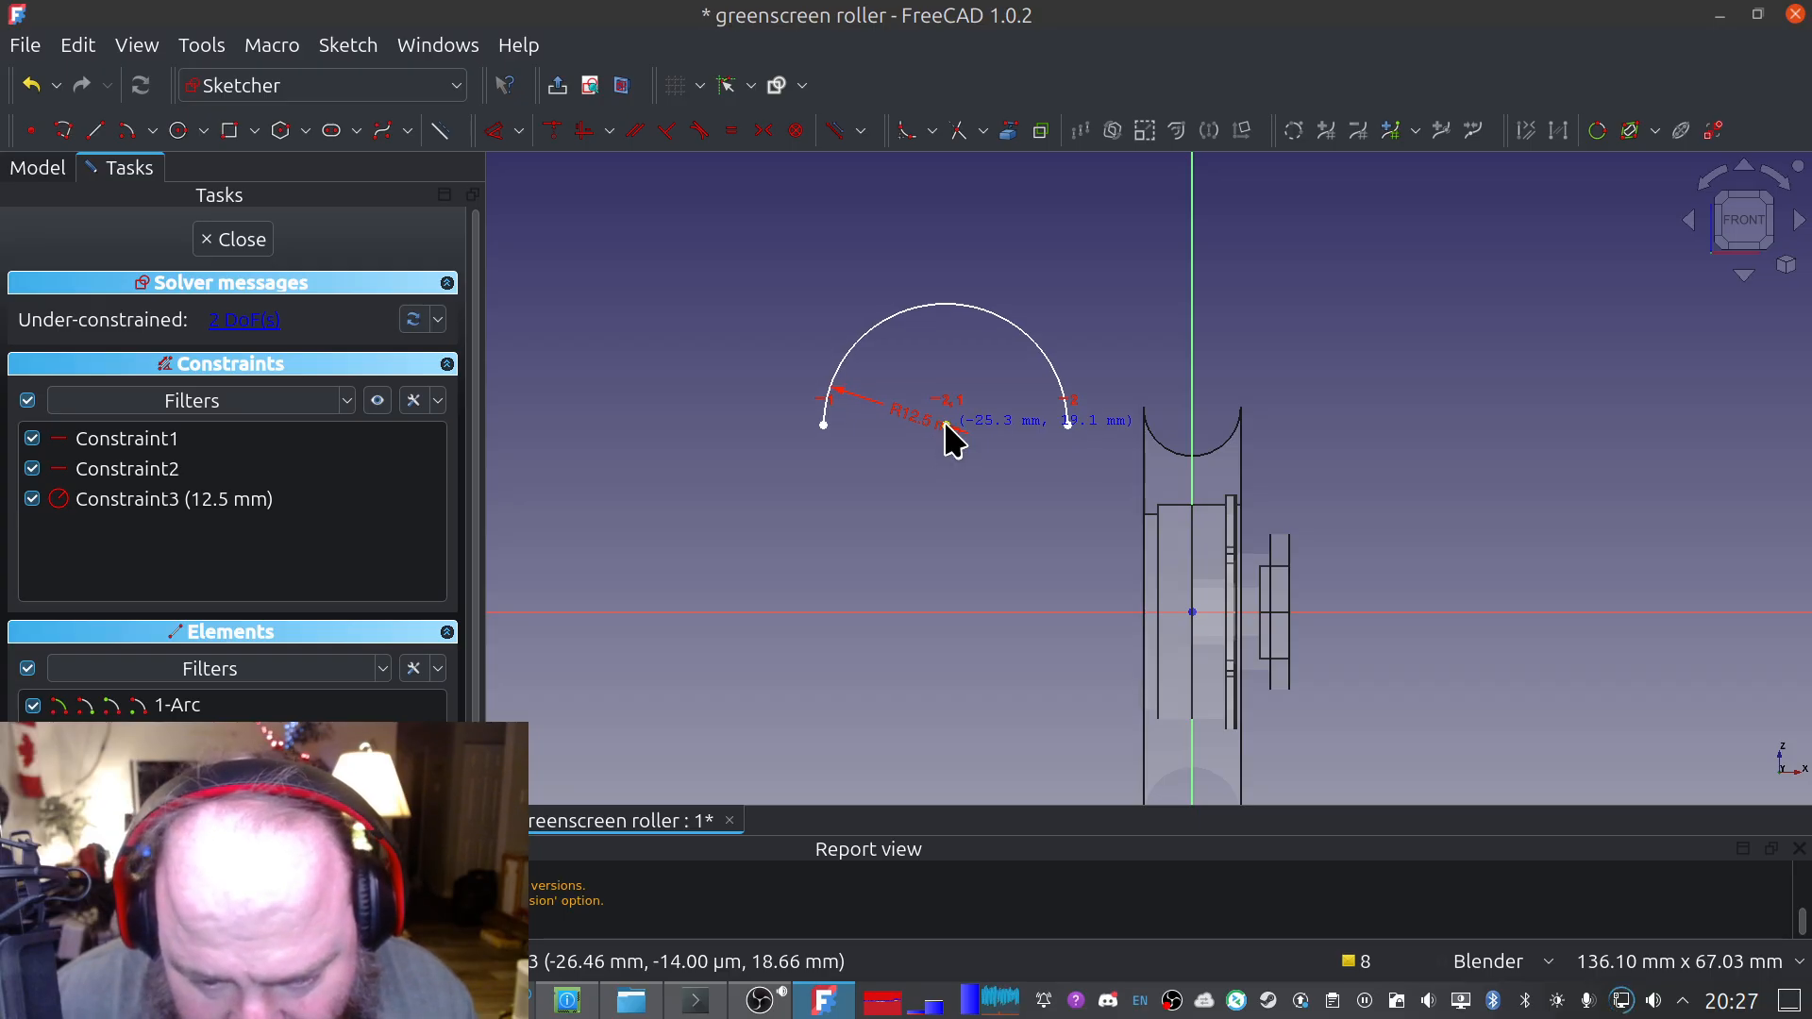
Add a horizontal distance constraint of 10 mm between the arc endpoint nearest the pulley and the vertical axis
{"action": "left_click", "coordinate": [1067, 425]}
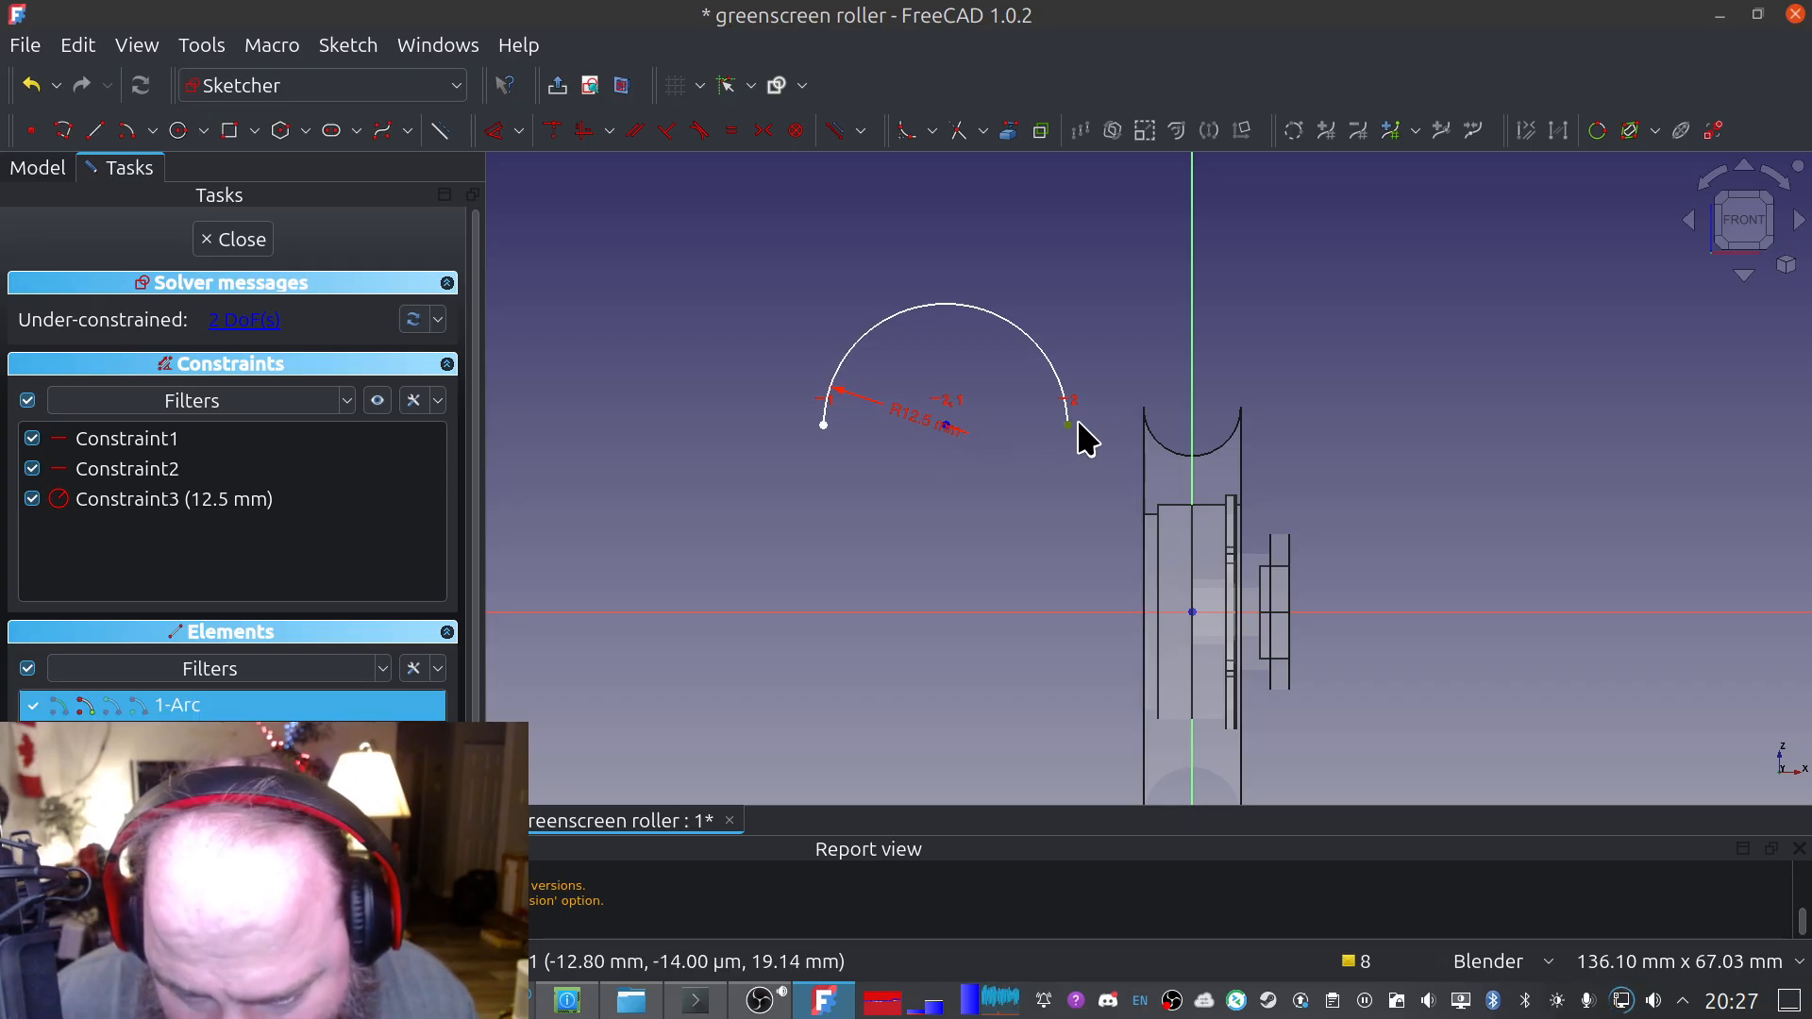
{"action": "left_click", "coordinate": [1194, 436]}
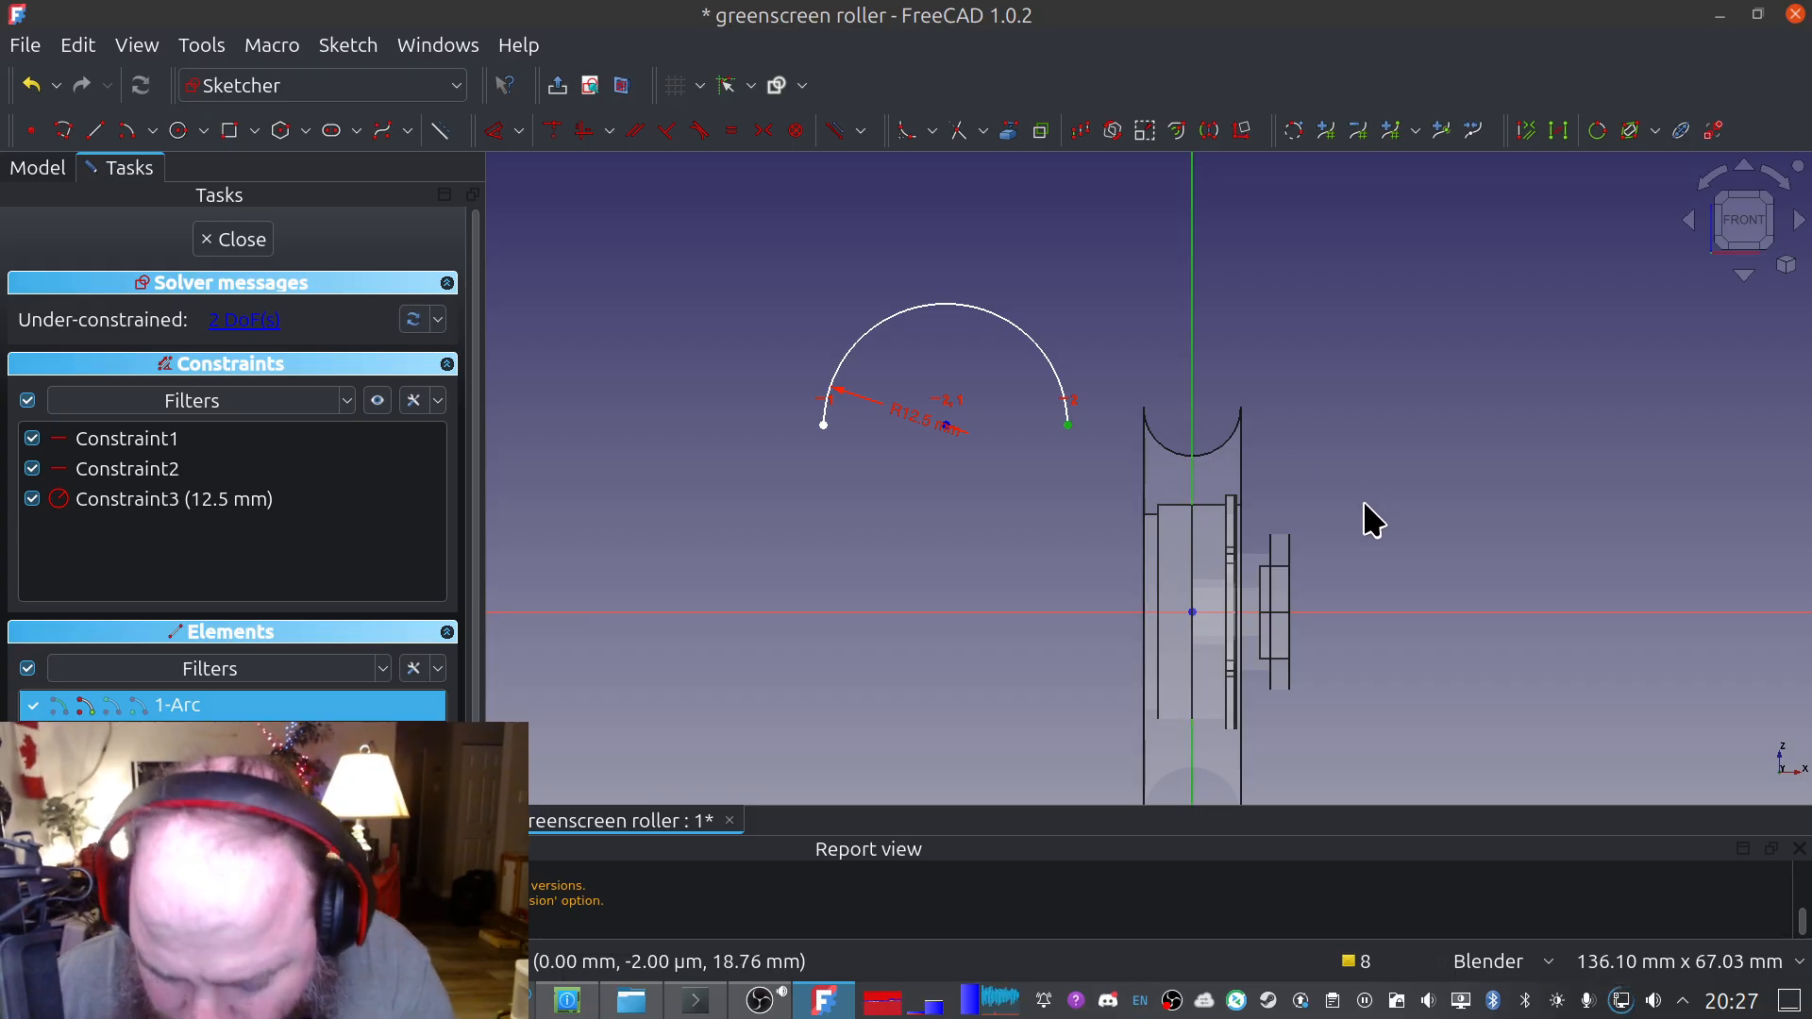
{"action": "key", "text": "l"}
{"action": "left_click_drag", "start_coordinate": [1184, 521], "coordinate": [1154, 371]}
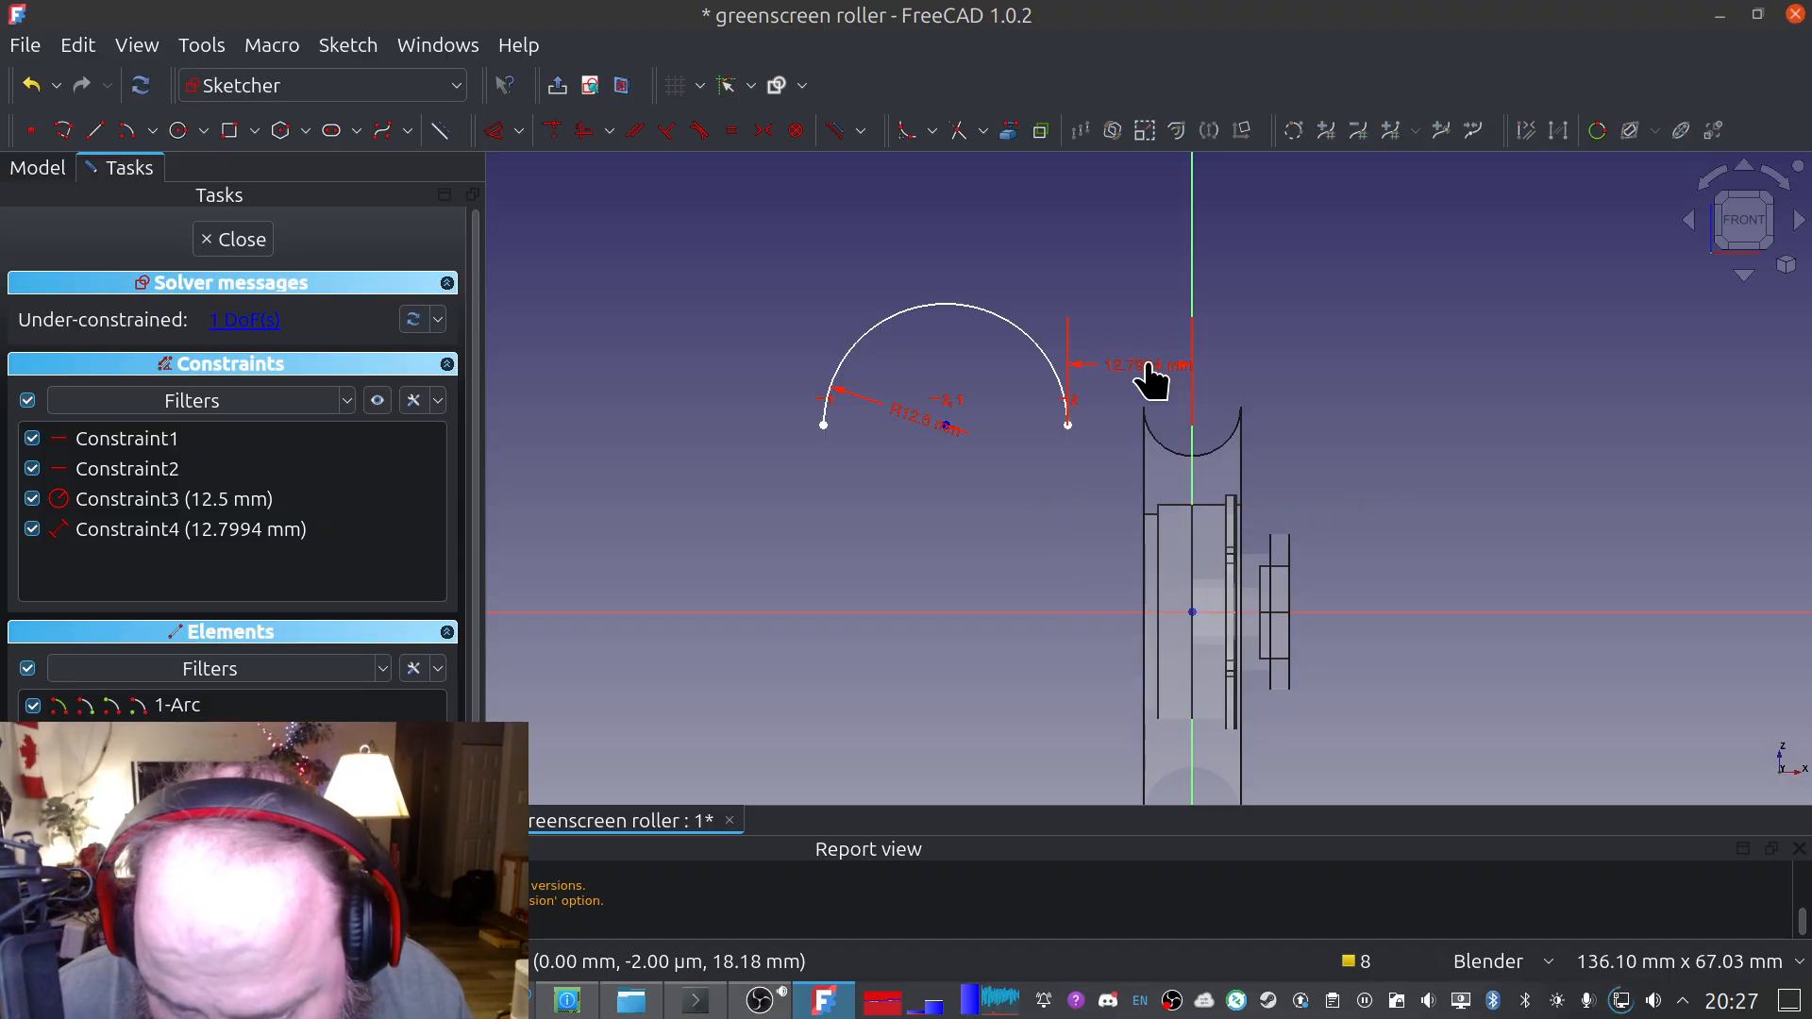
{"action": "double_click", "coordinate": [1152, 372]}
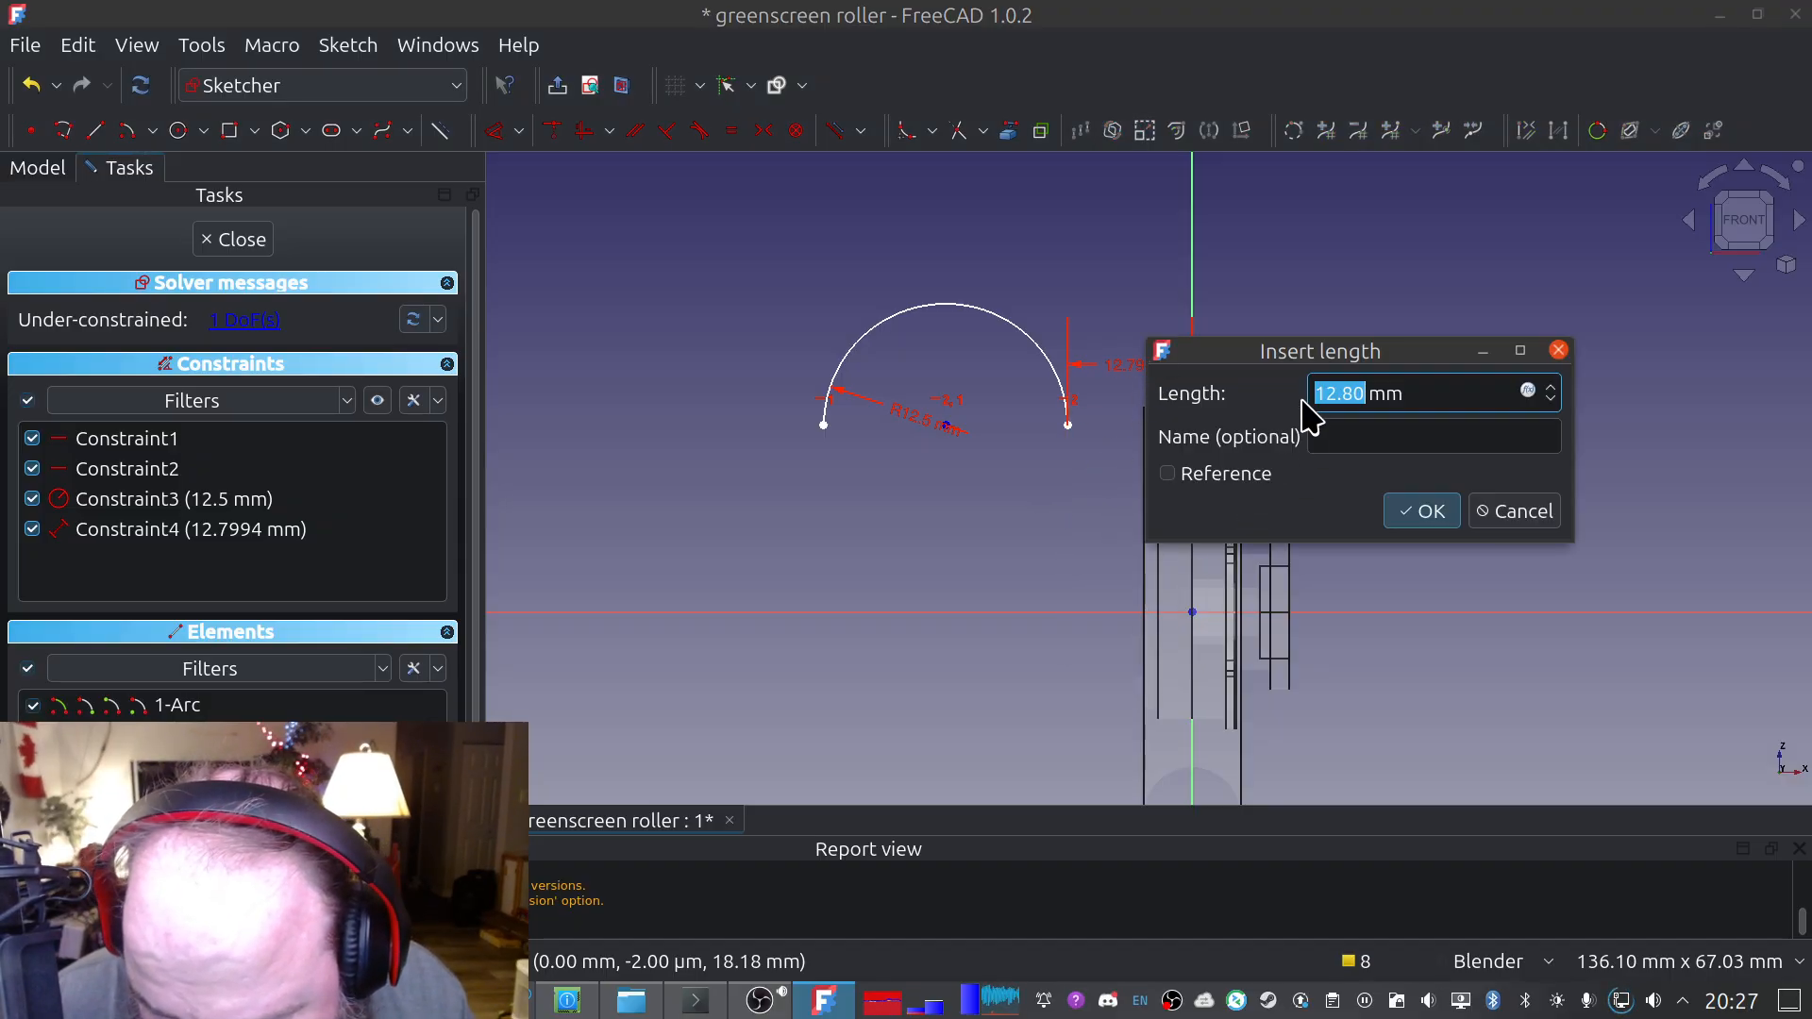
{"action": "left_click_drag", "start_coordinate": [1279, 359], "coordinate": [804, 522]}
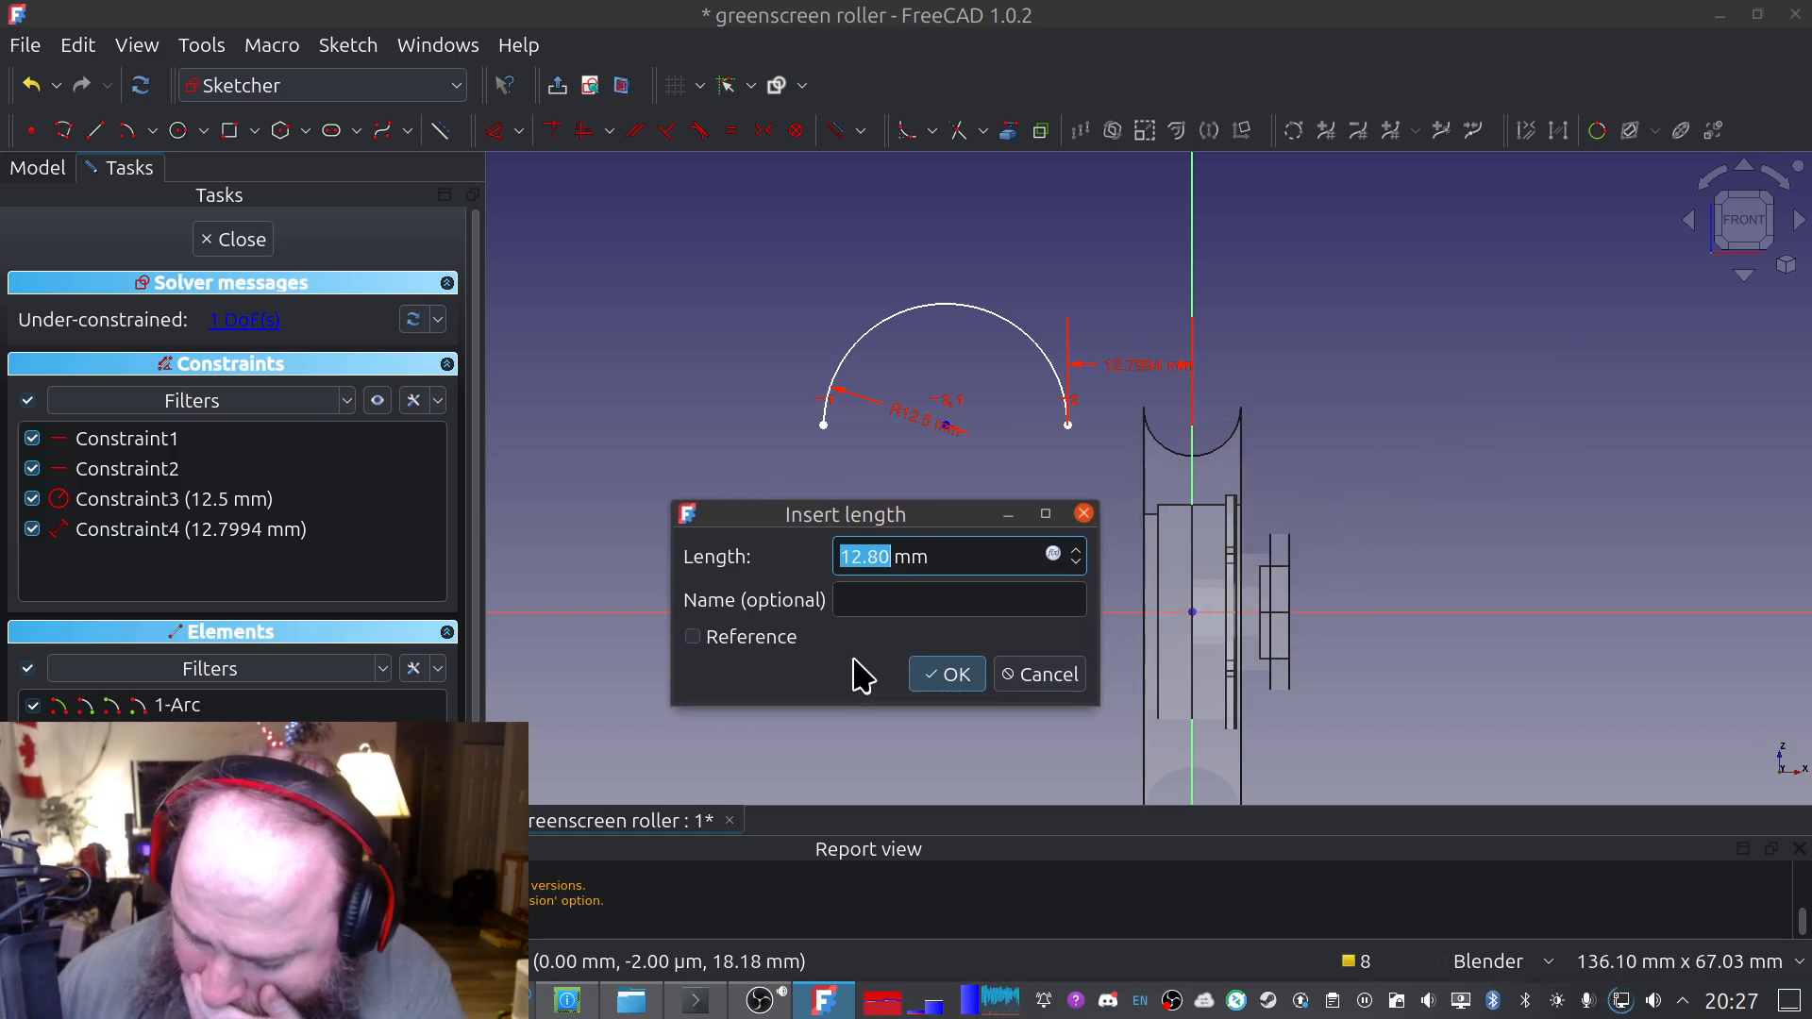
{"action": "type", "text": "10"}
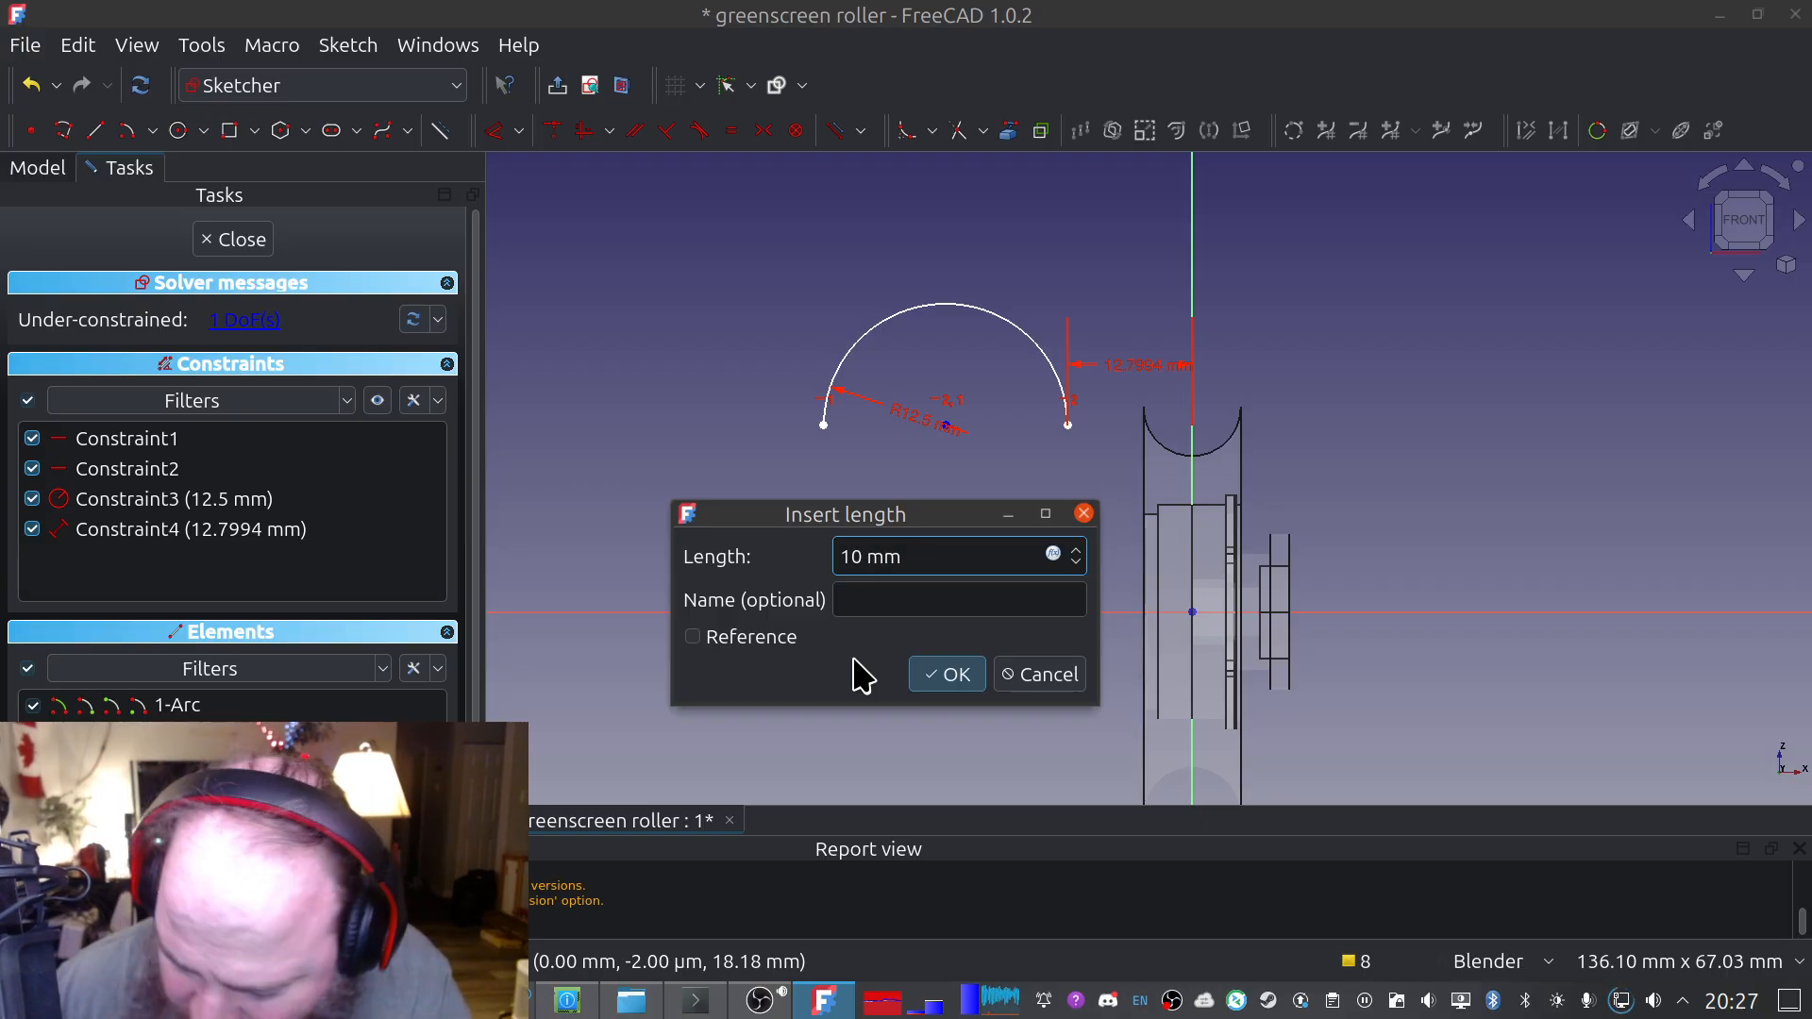
{"action": "key", "text": "Return"}
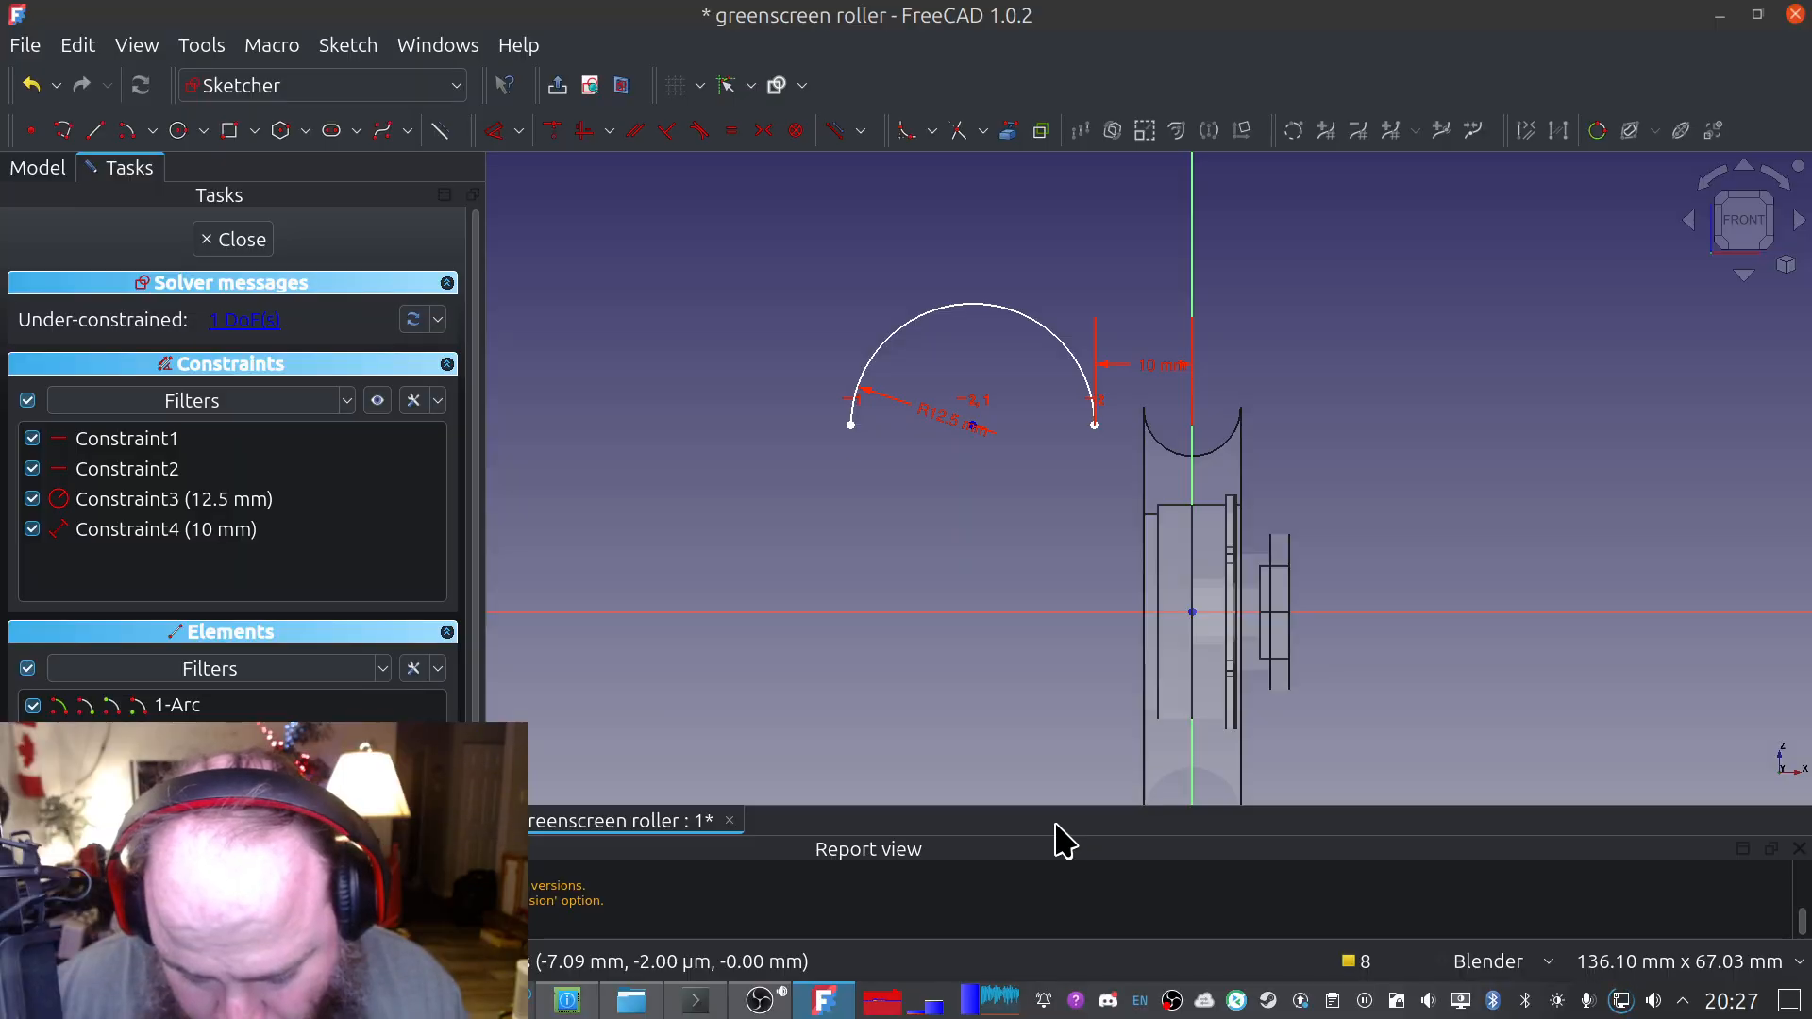
Set the horizontal distance between the arc's endpoint and the vertical axis to 10.5 mm
{"action": "left_click", "coordinate": [1137, 365]}
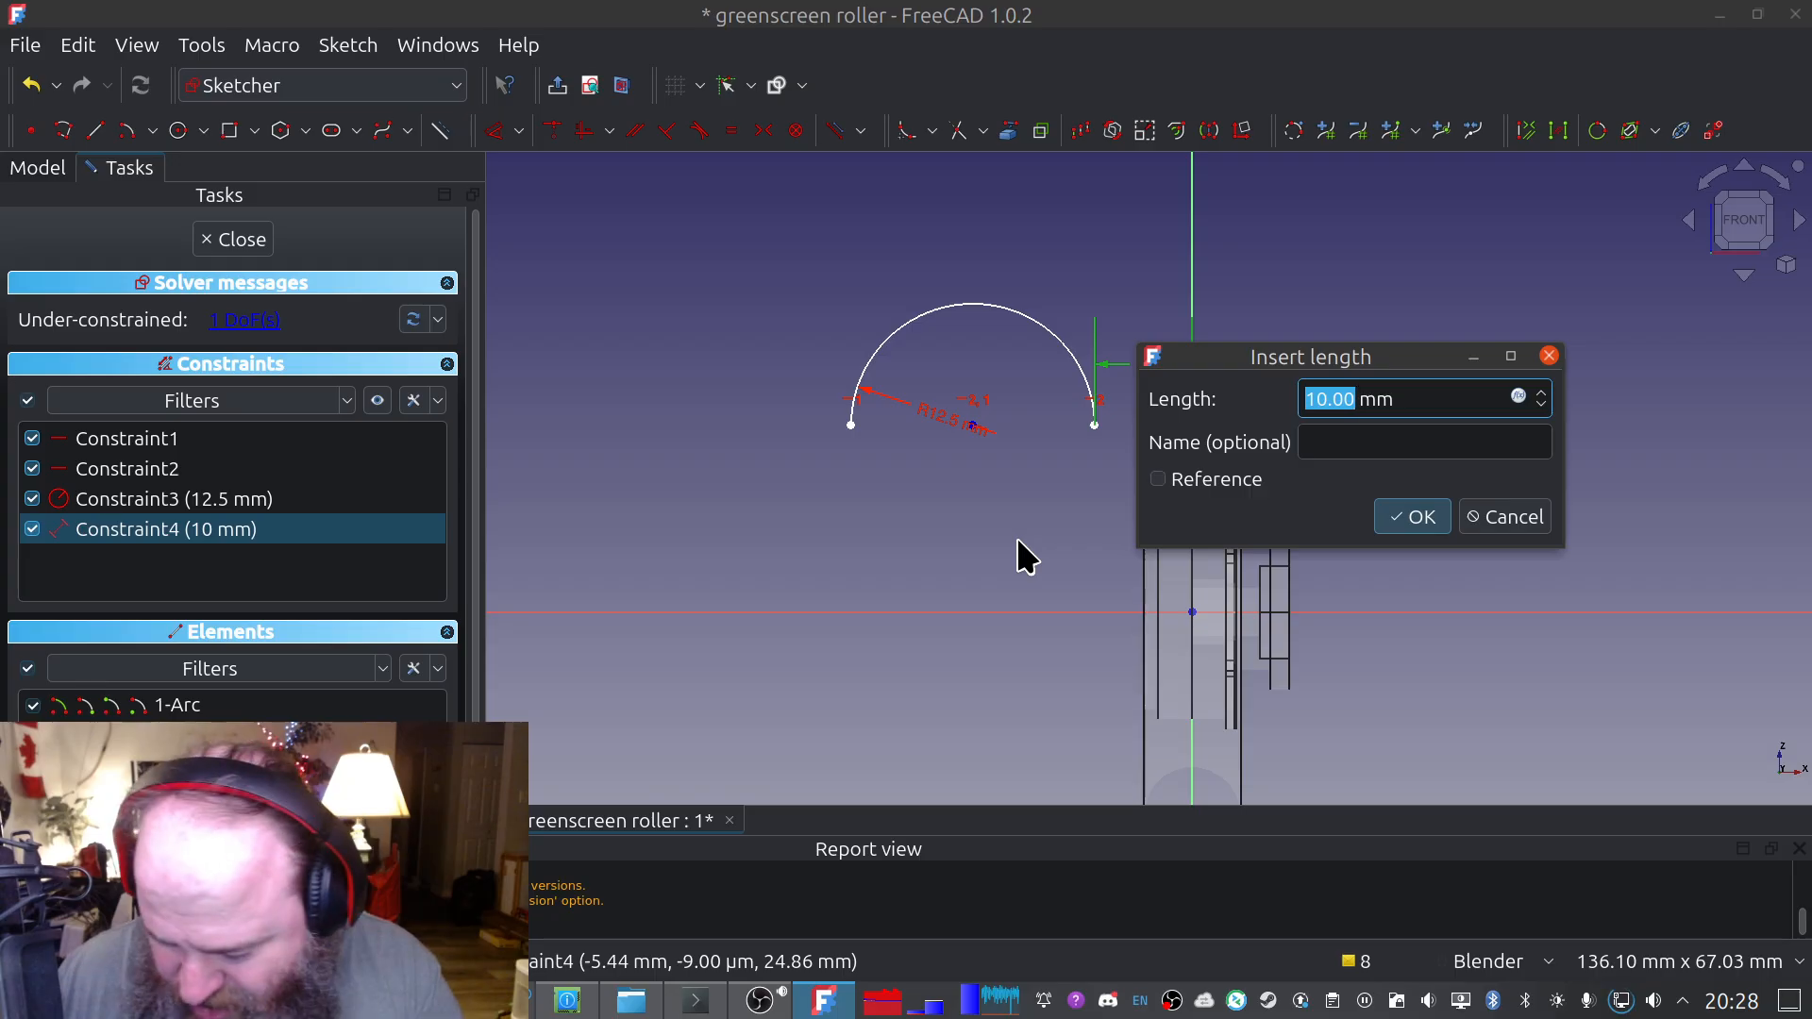
{"action": "type", "text": "10.5"}
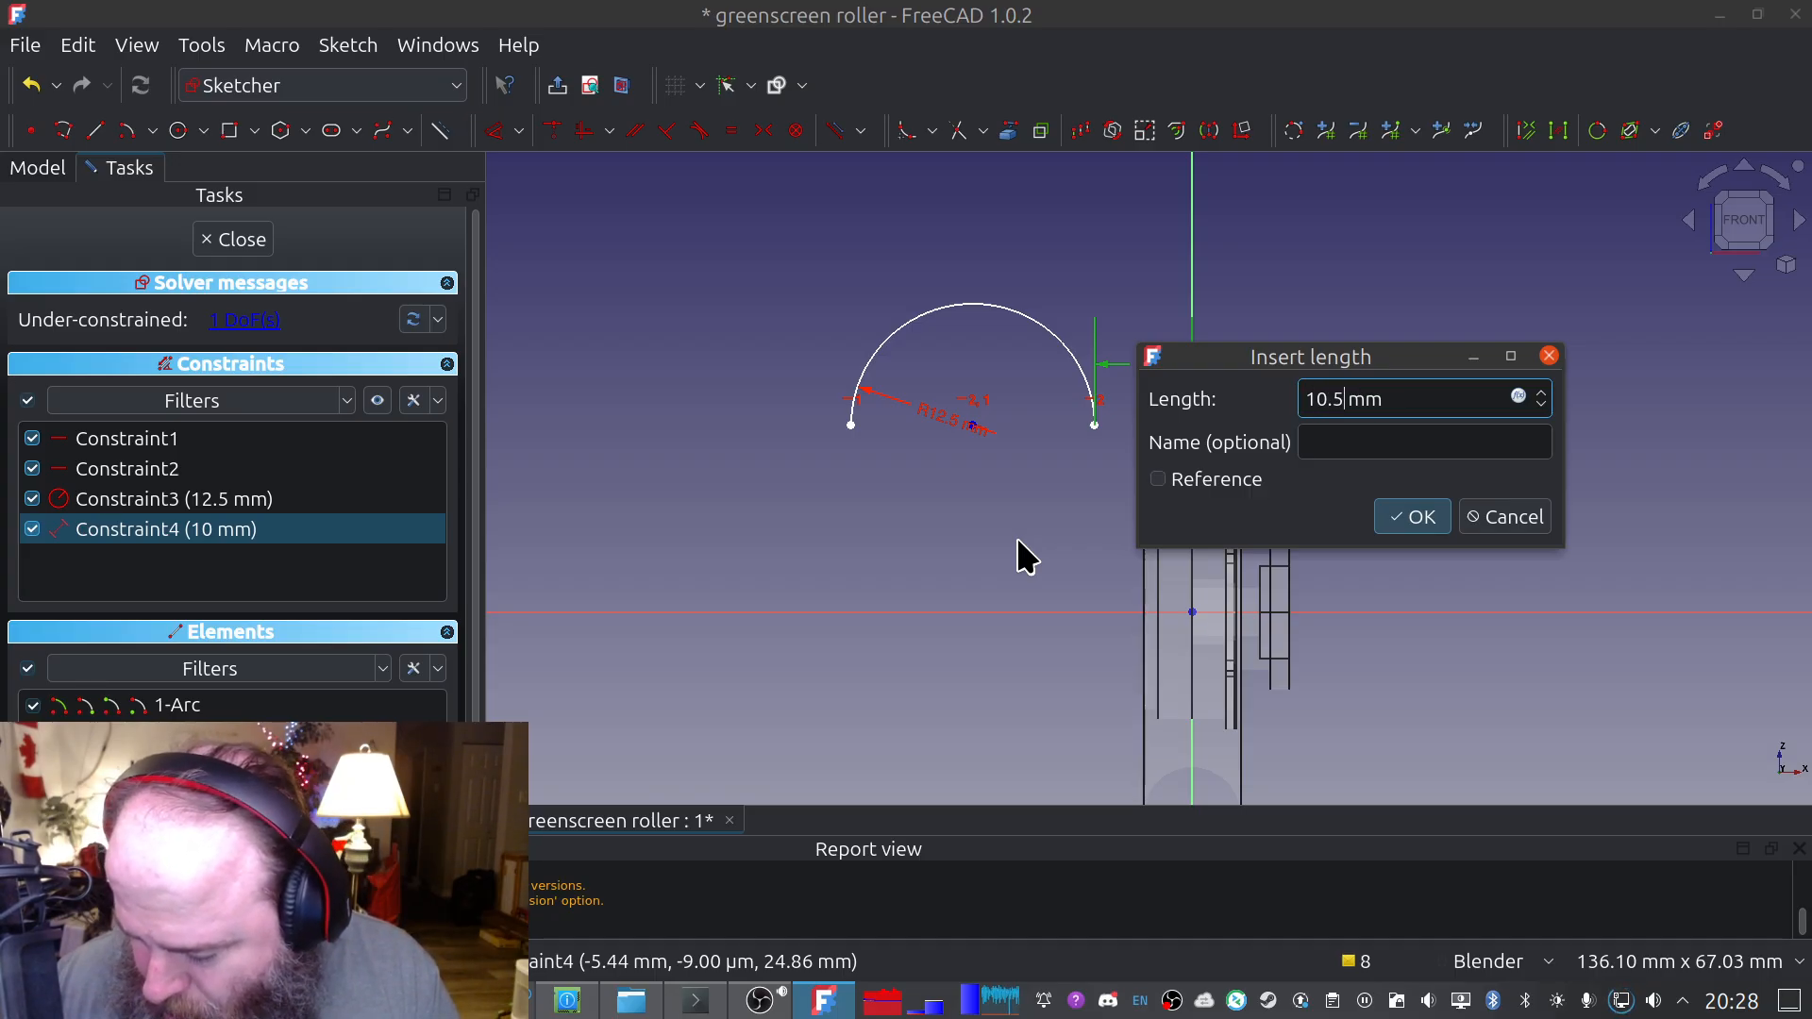
{"action": "key", "text": "Return"}
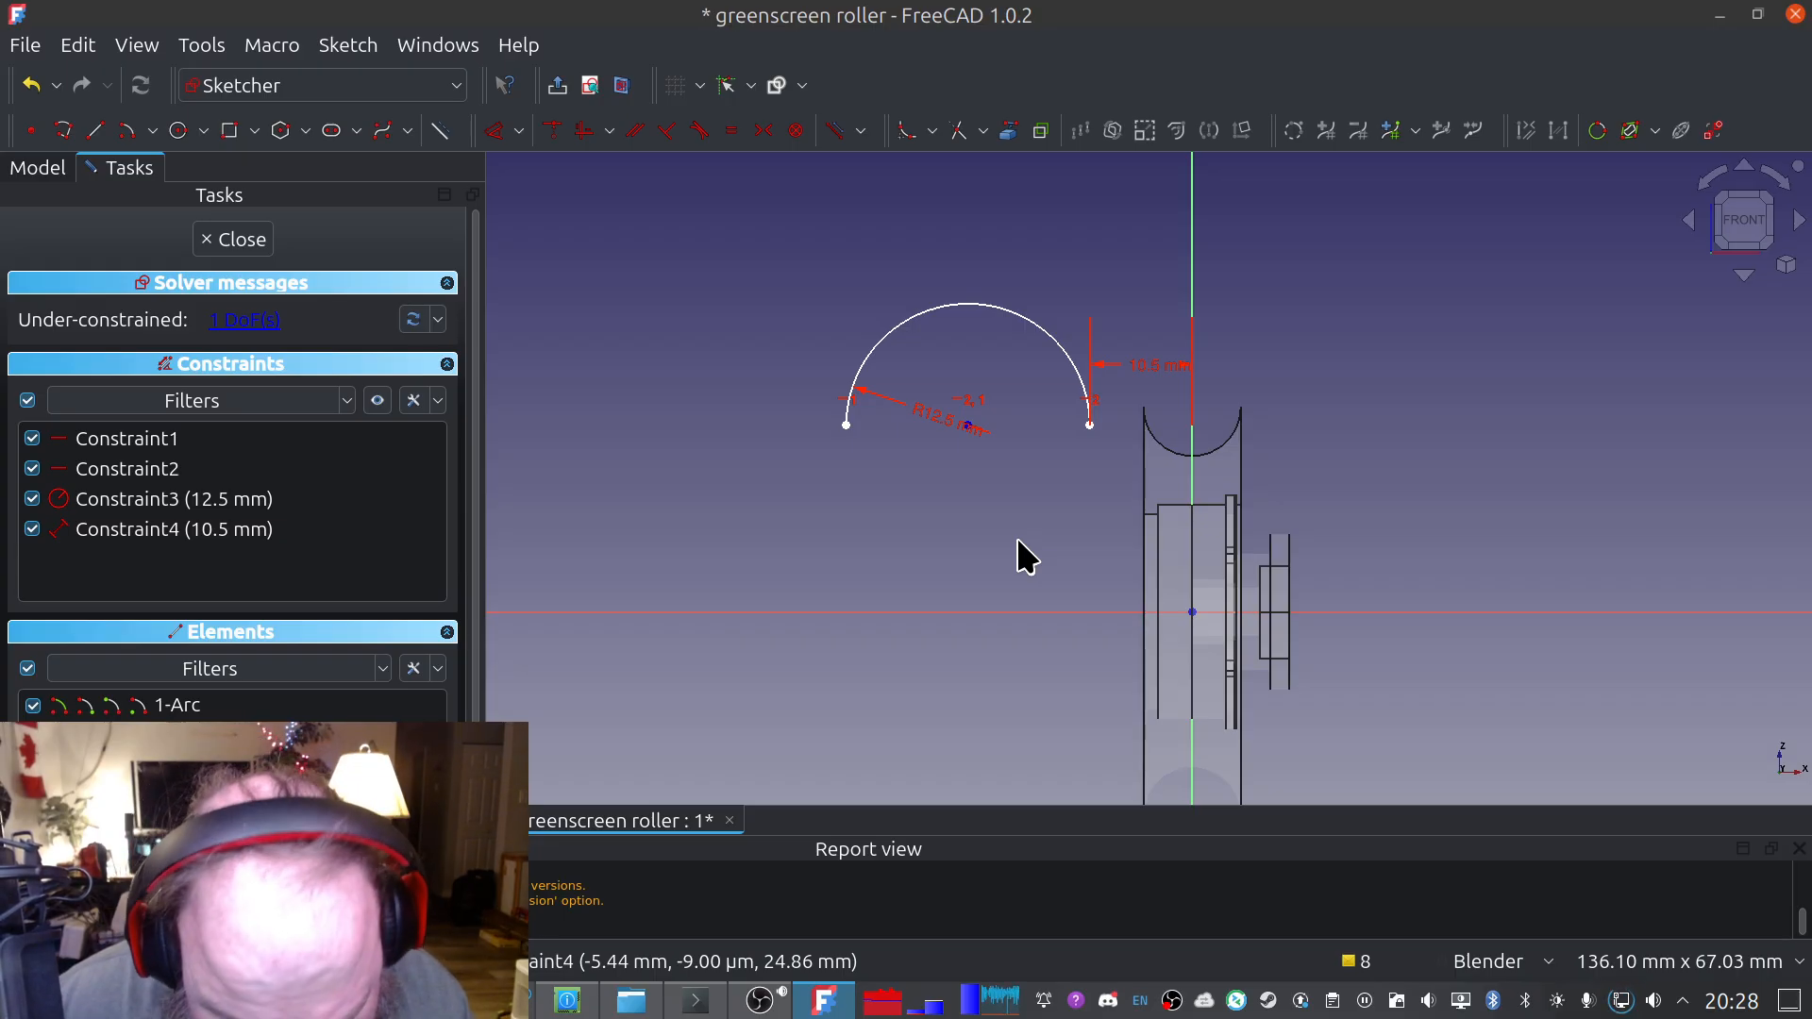
Add a 20 mm vertical distance constraint between the arc endpoint nearest the pulley and the horizontal axis
{"action": "left_click", "coordinate": [1090, 427]}
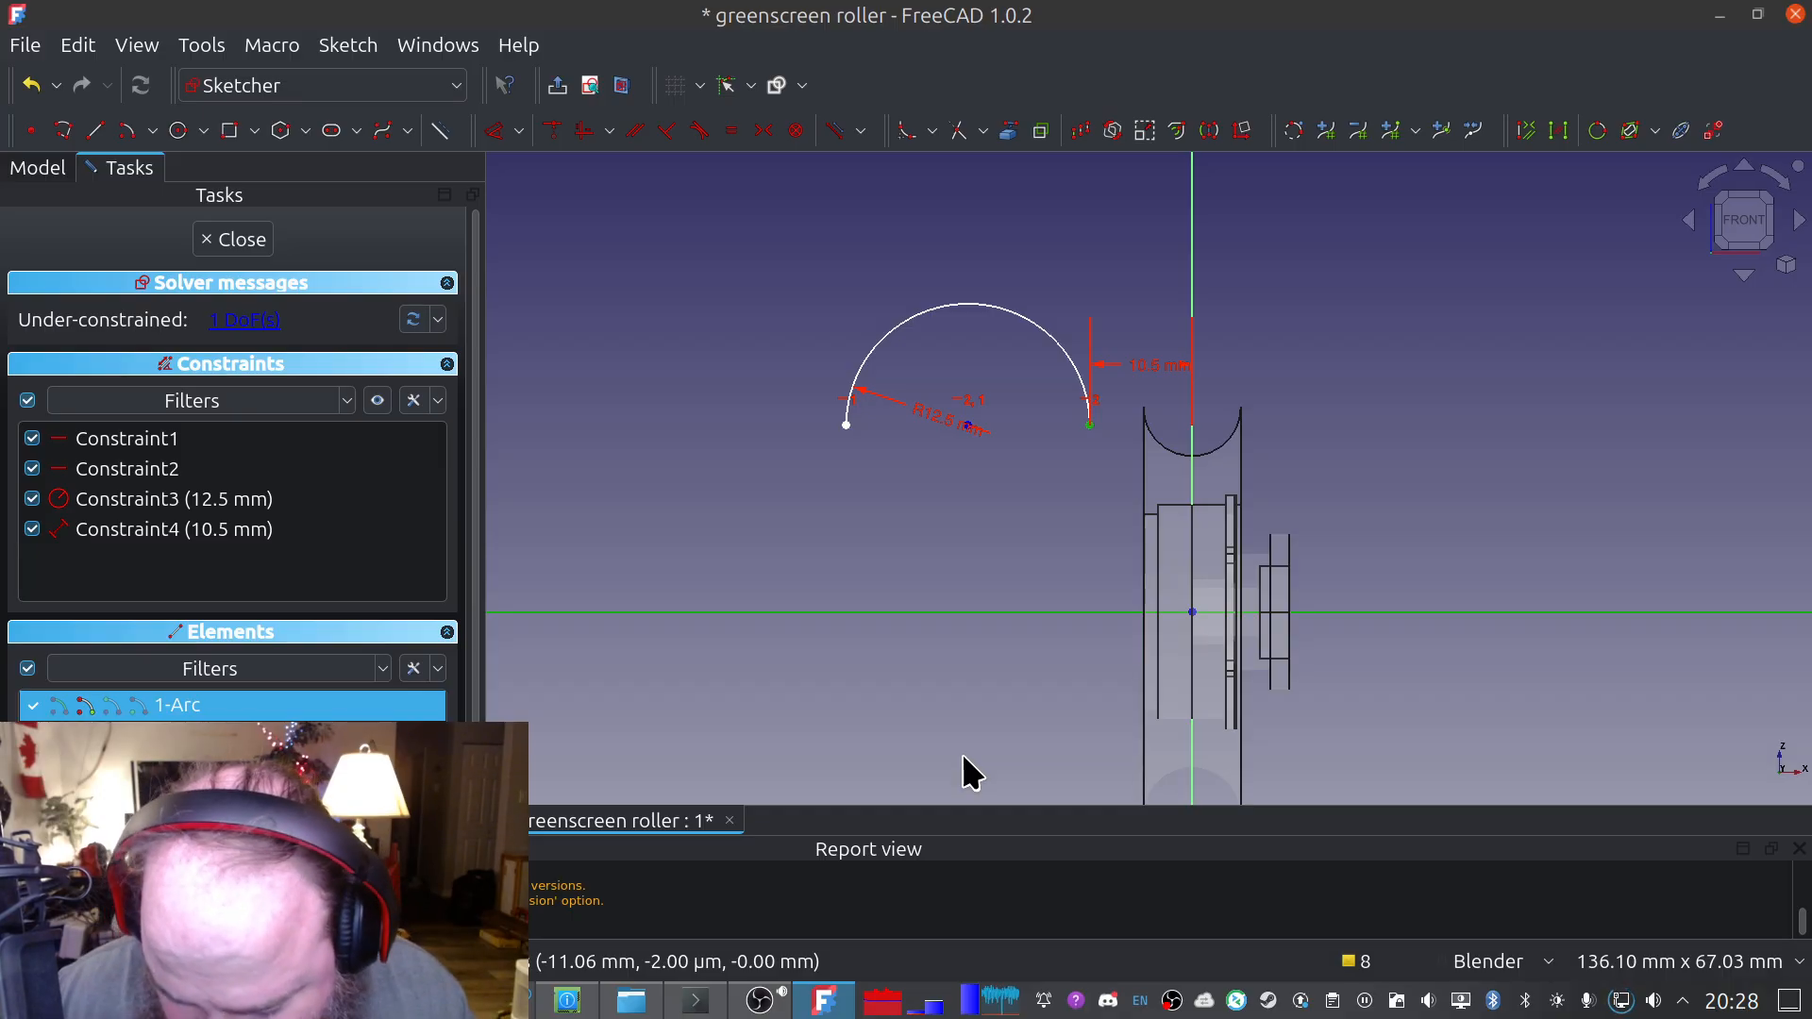
{"action": "key", "text": "i"}
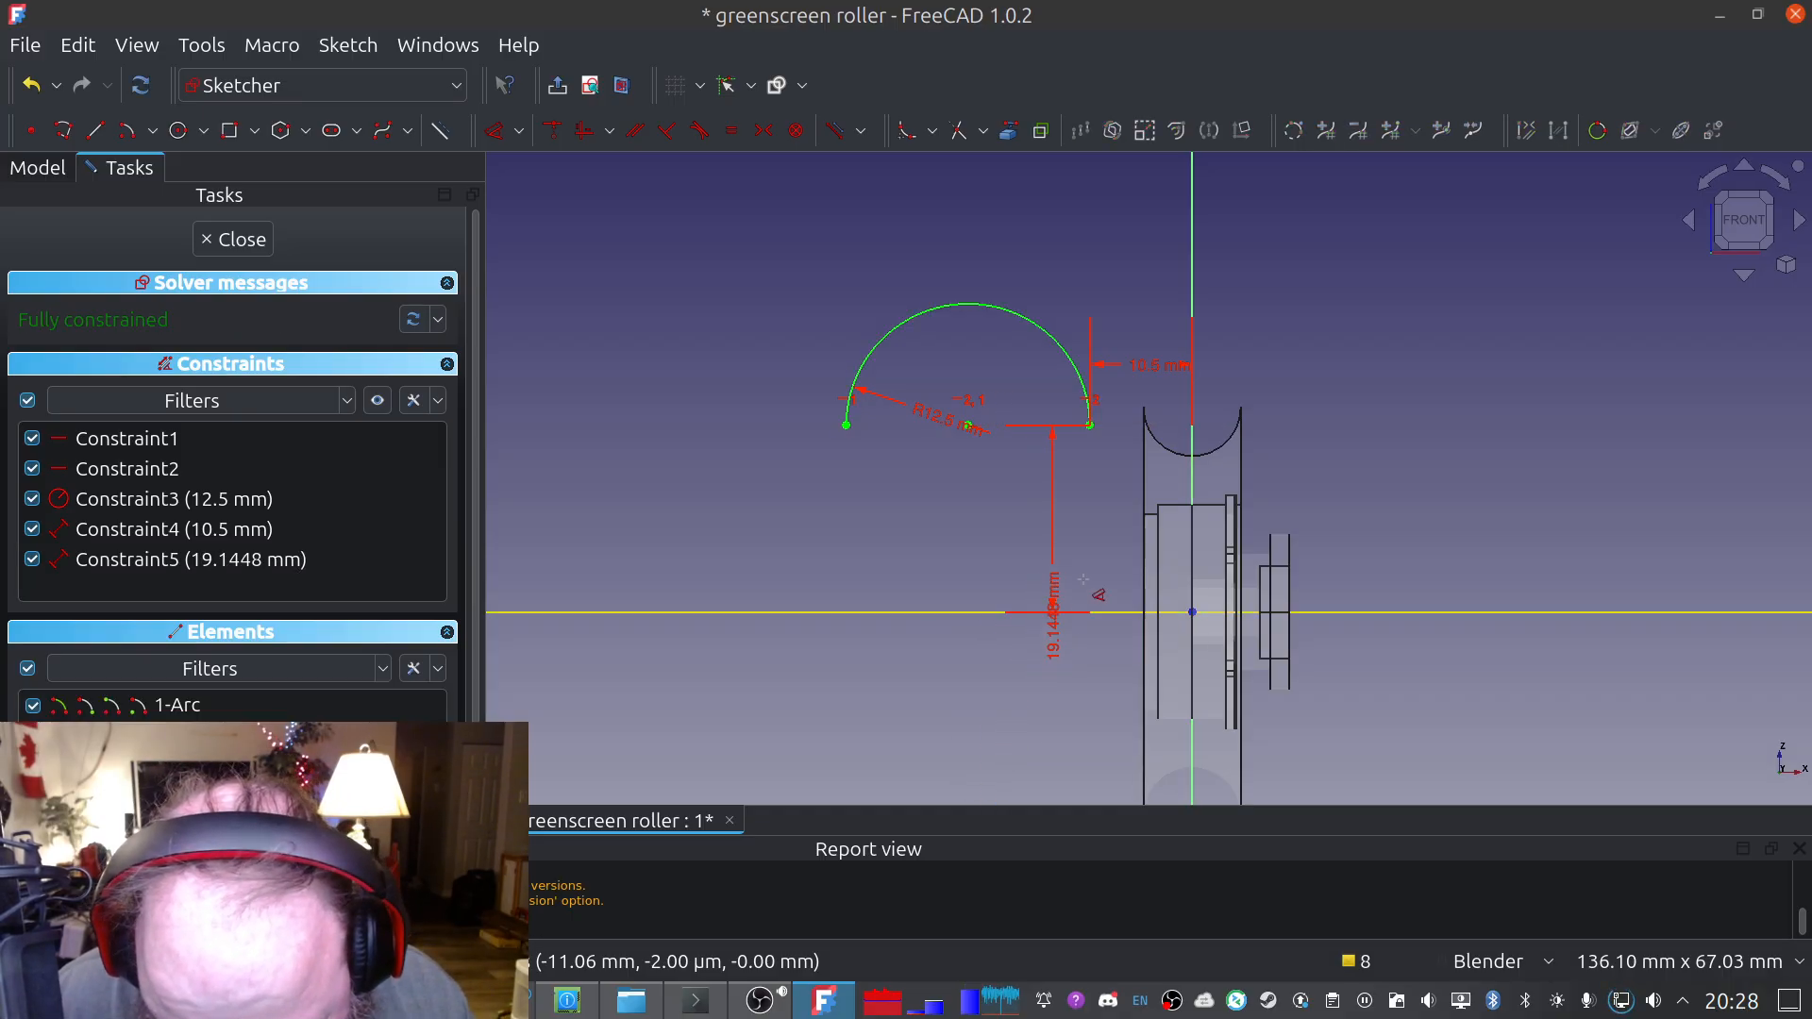
{"action": "left_click", "coordinate": [1055, 514]}
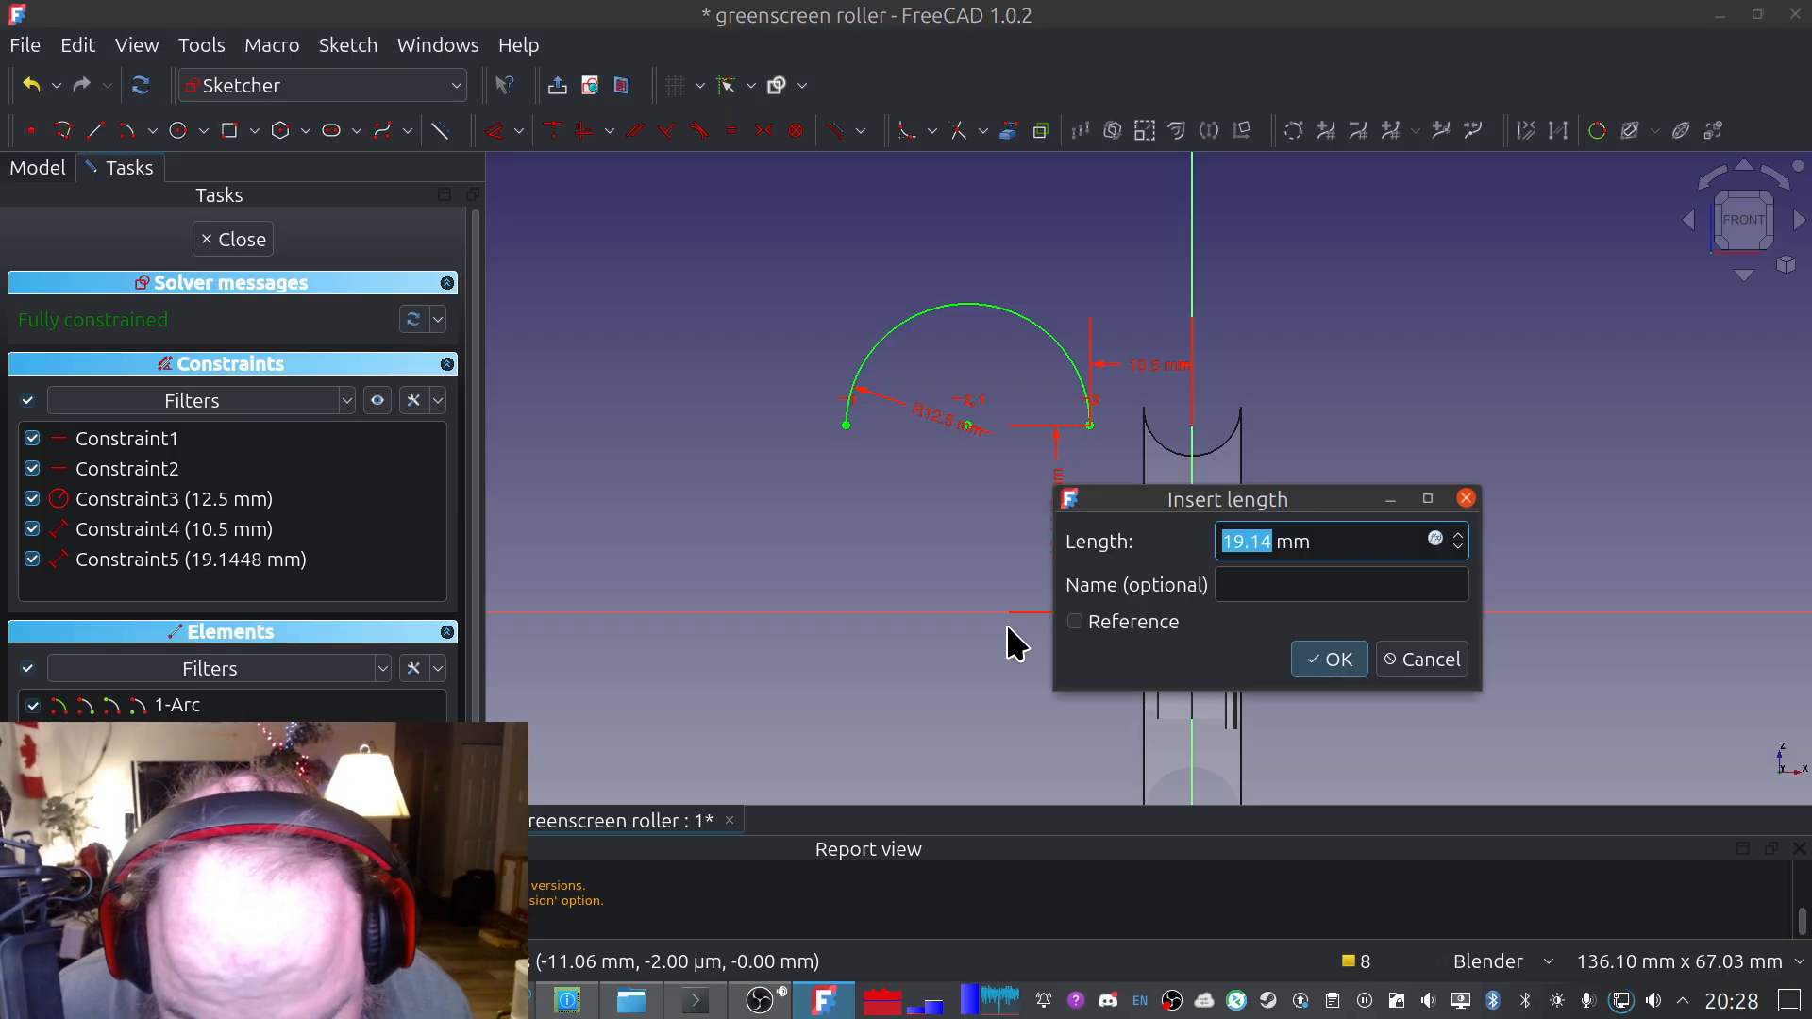
{"action": "left_click_drag", "start_coordinate": [1290, 497], "coordinate": [899, 535]}
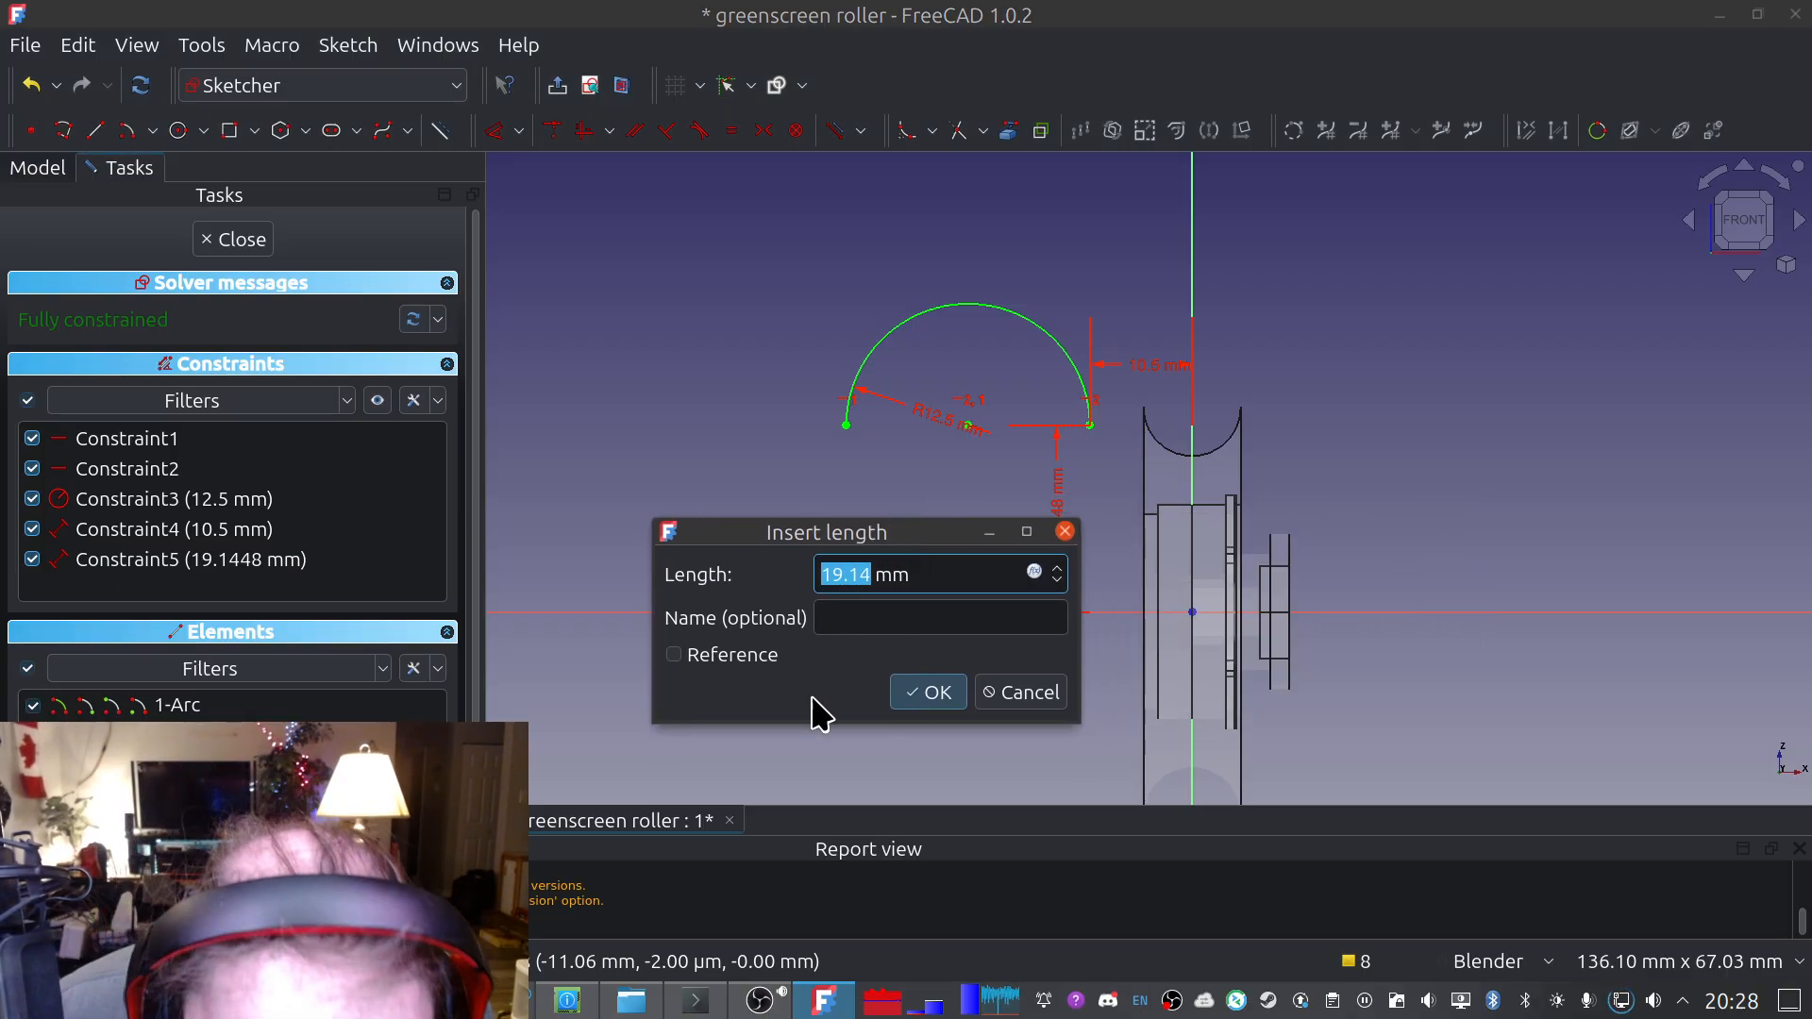
{"action": "type", "text": "20"}
{"action": "key", "text": "Return"}
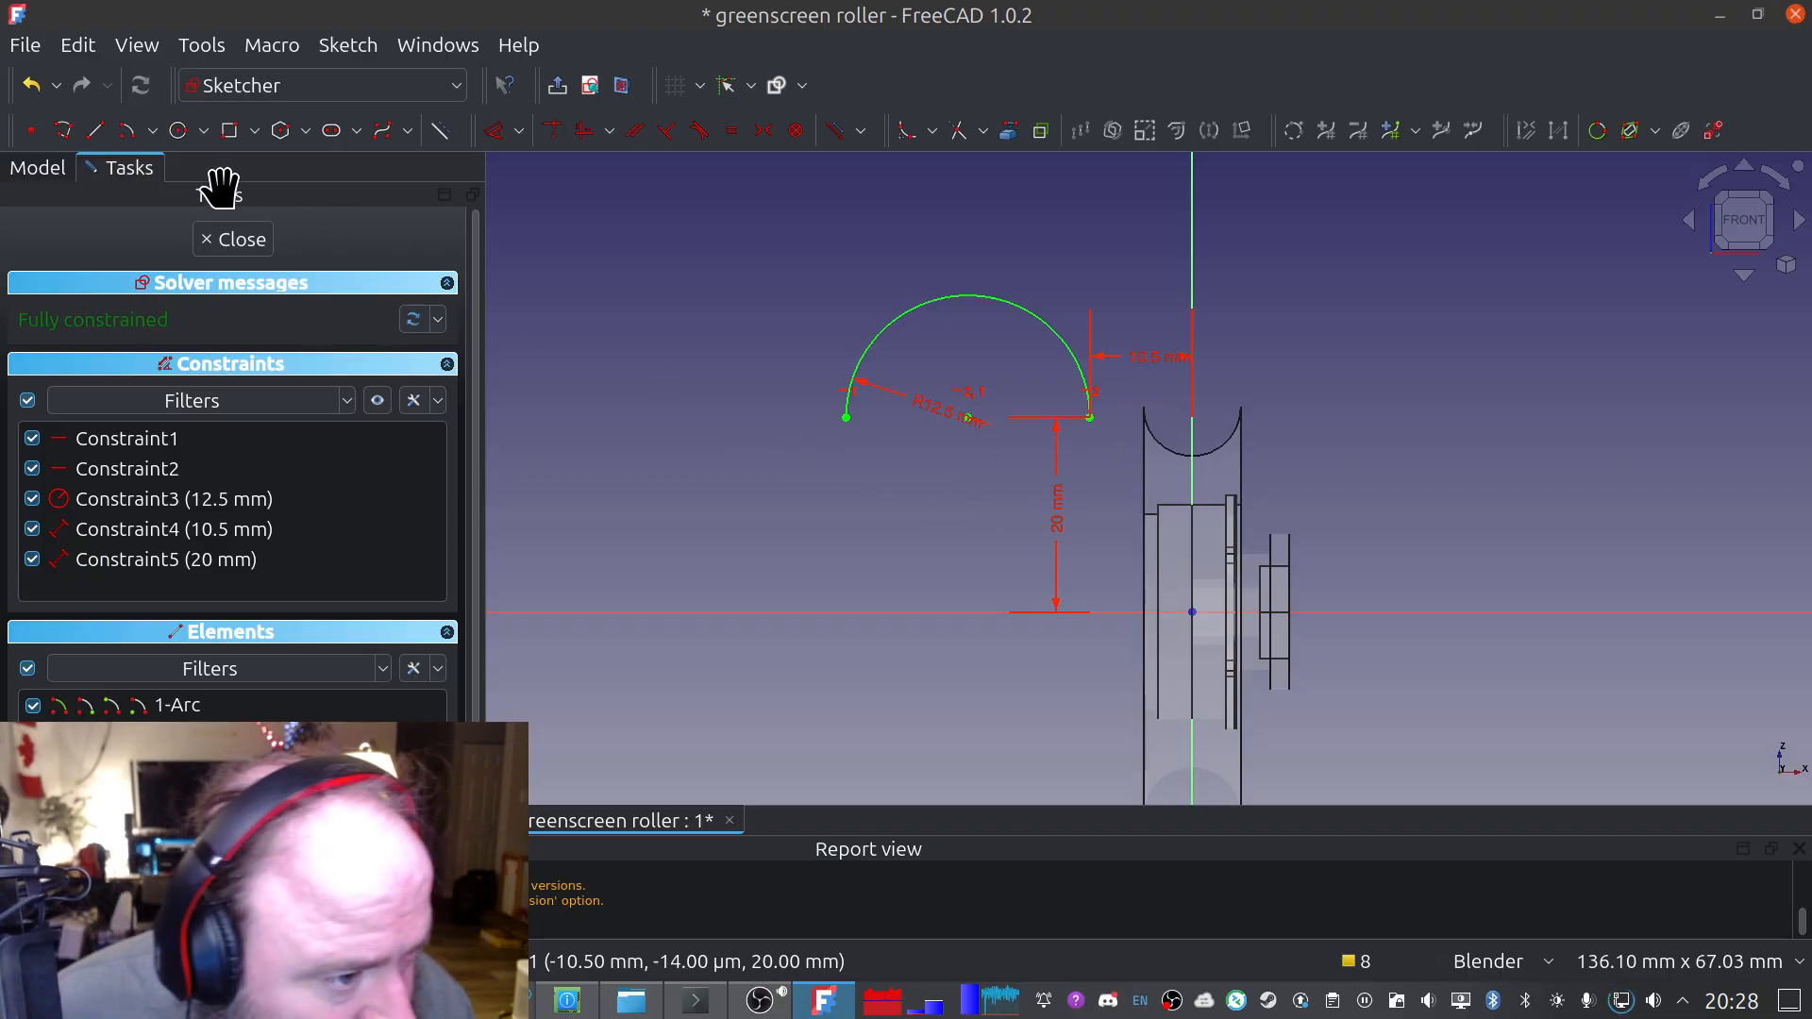
Draw a polyline from the arc endpoint nearest the pulley: about 51 mm straight down, and about 21 mm horizontally beneath the pulley
{"action": "left_click", "coordinate": [63, 131]}
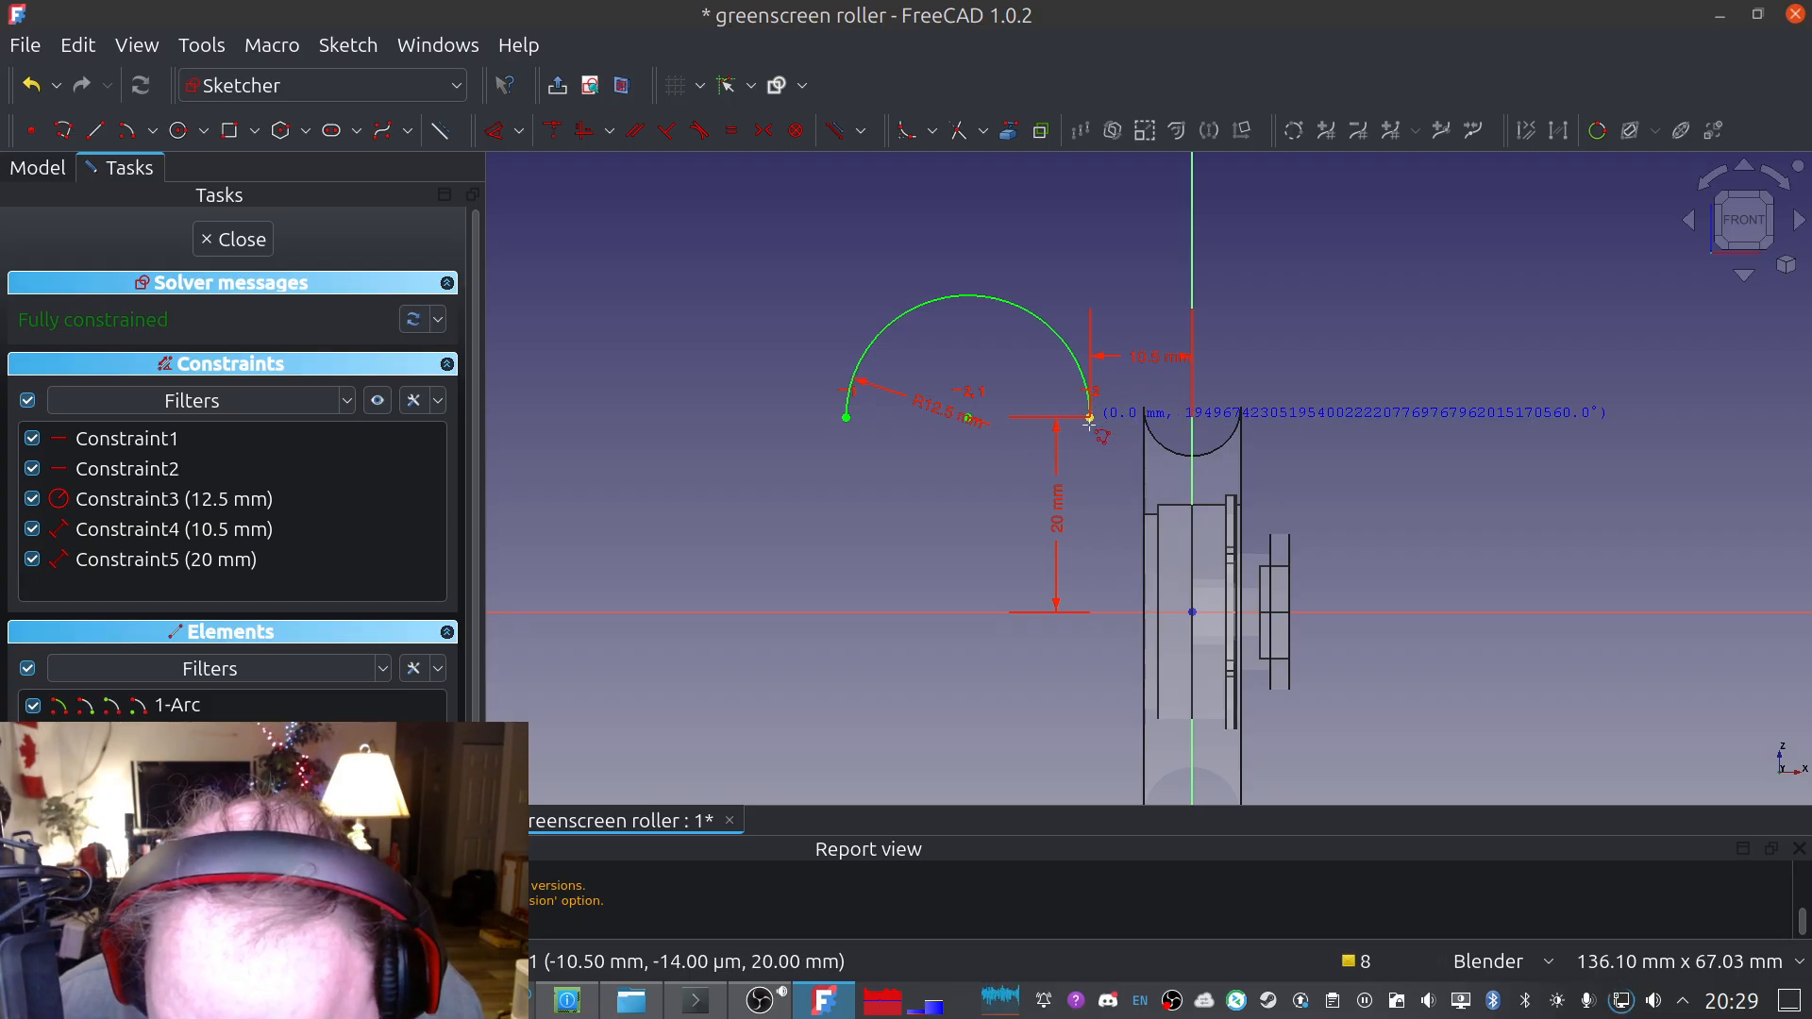
{"action": "left_click", "coordinate": [1092, 417]}
{"action": "scroll", "coordinate": [1085, 757], "scroll_direction": "down", "scroll_amount": 1}
{"action": "scroll", "coordinate": [1086, 757], "scroll_direction": "up", "scroll_amount": 1}
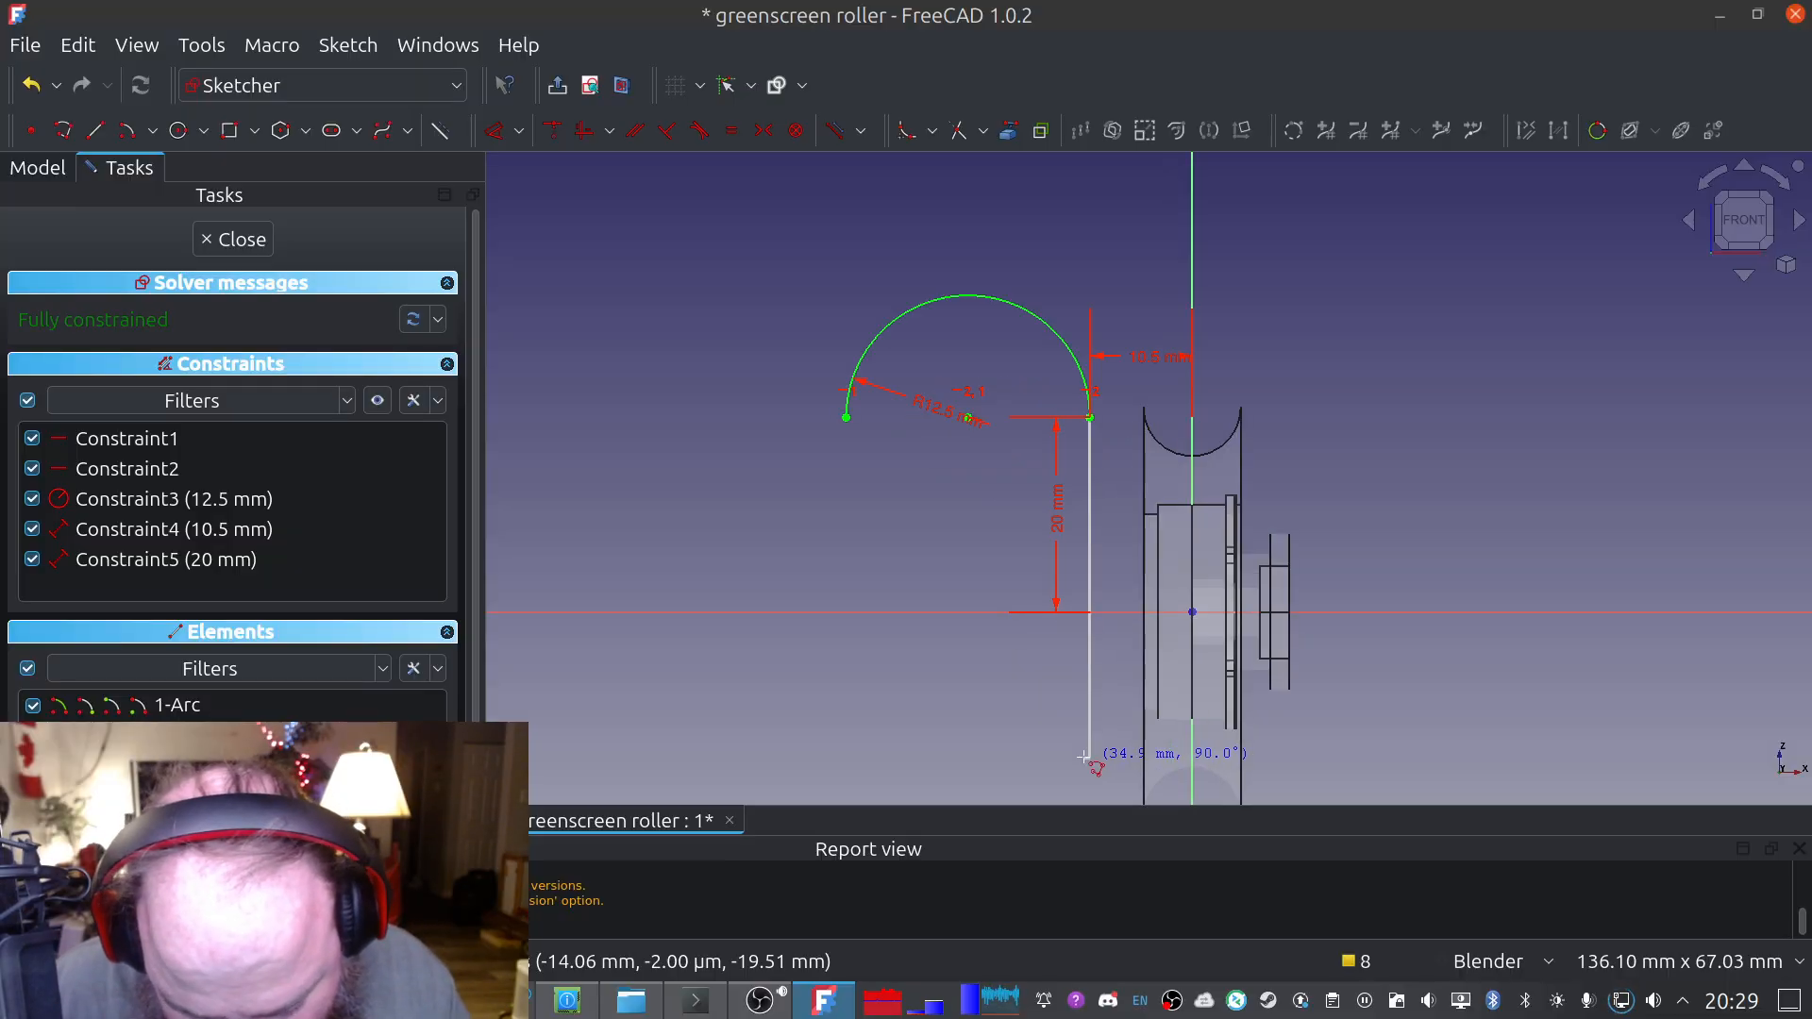
{"action": "mouse_move", "coordinate": [1086, 757]}
{"action": "middle_mouse_down", "text": "shift"}
{"action": "mouse_move", "coordinate": [944, 470]}
{"action": "mouse_move", "coordinate": [982, 528]}
{"action": "middle_mouse_up", "text": "shift"}
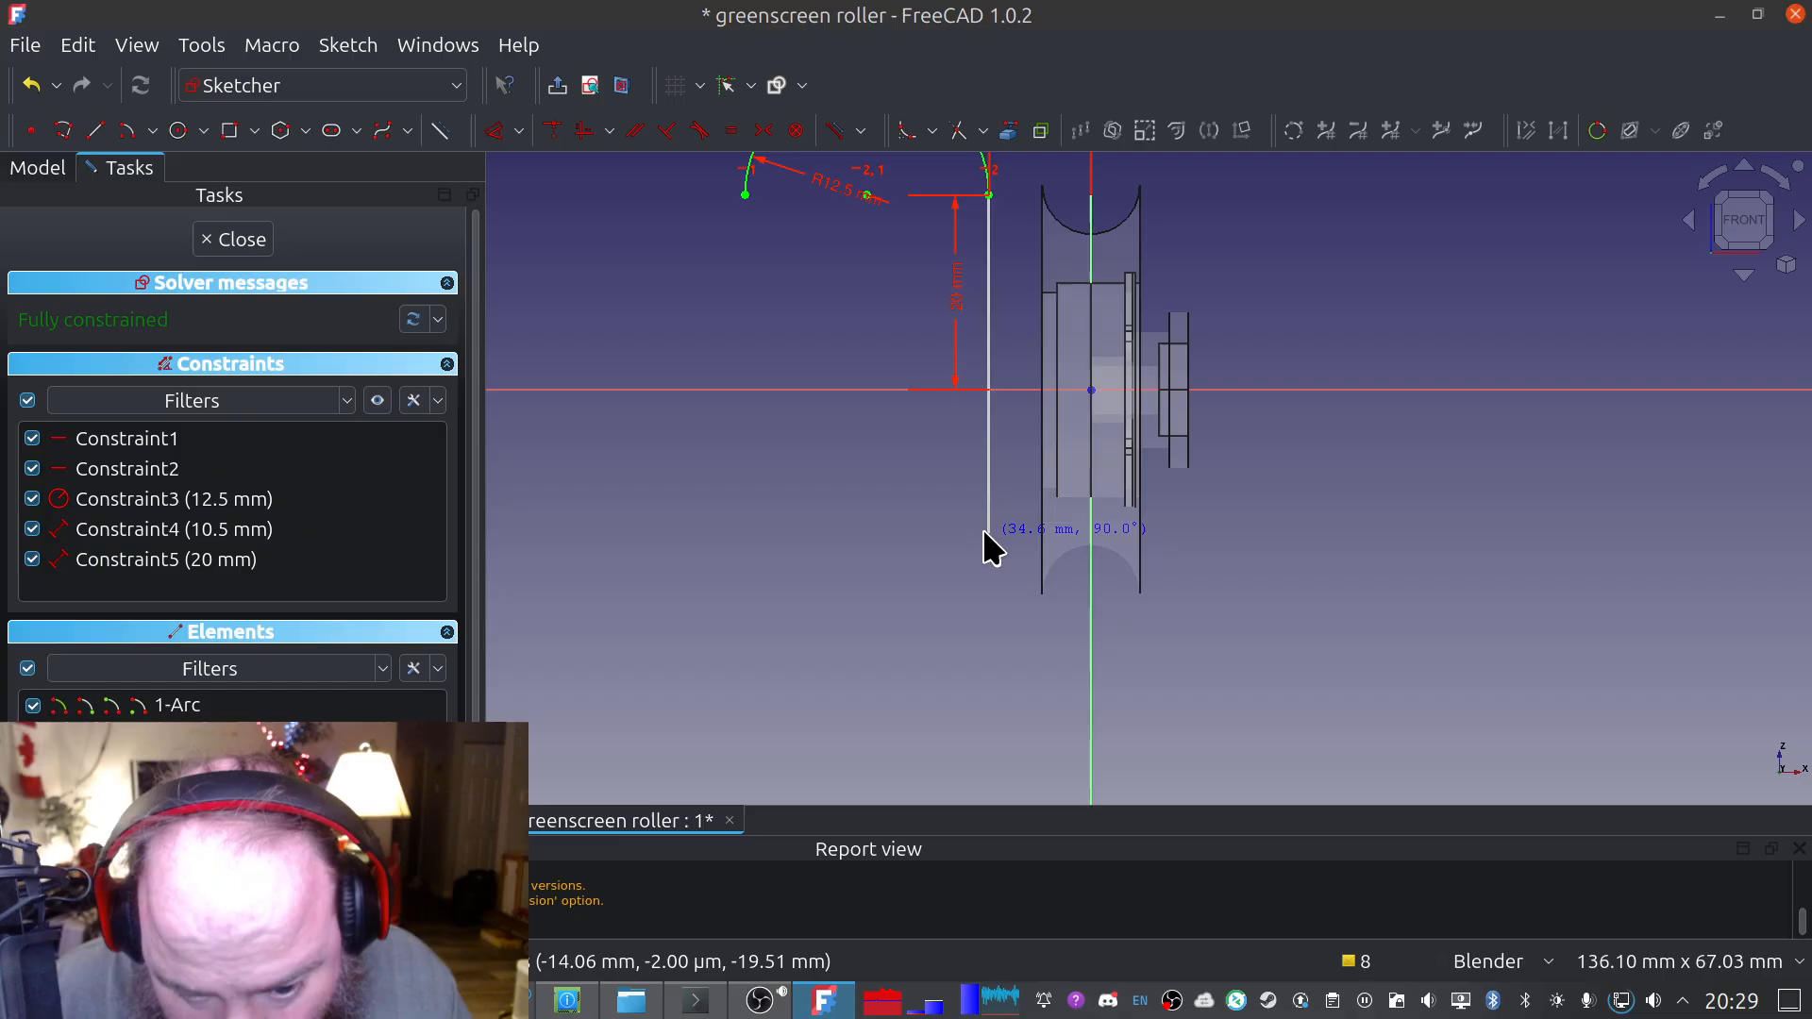
{"action": "left_click", "coordinate": [991, 690]}
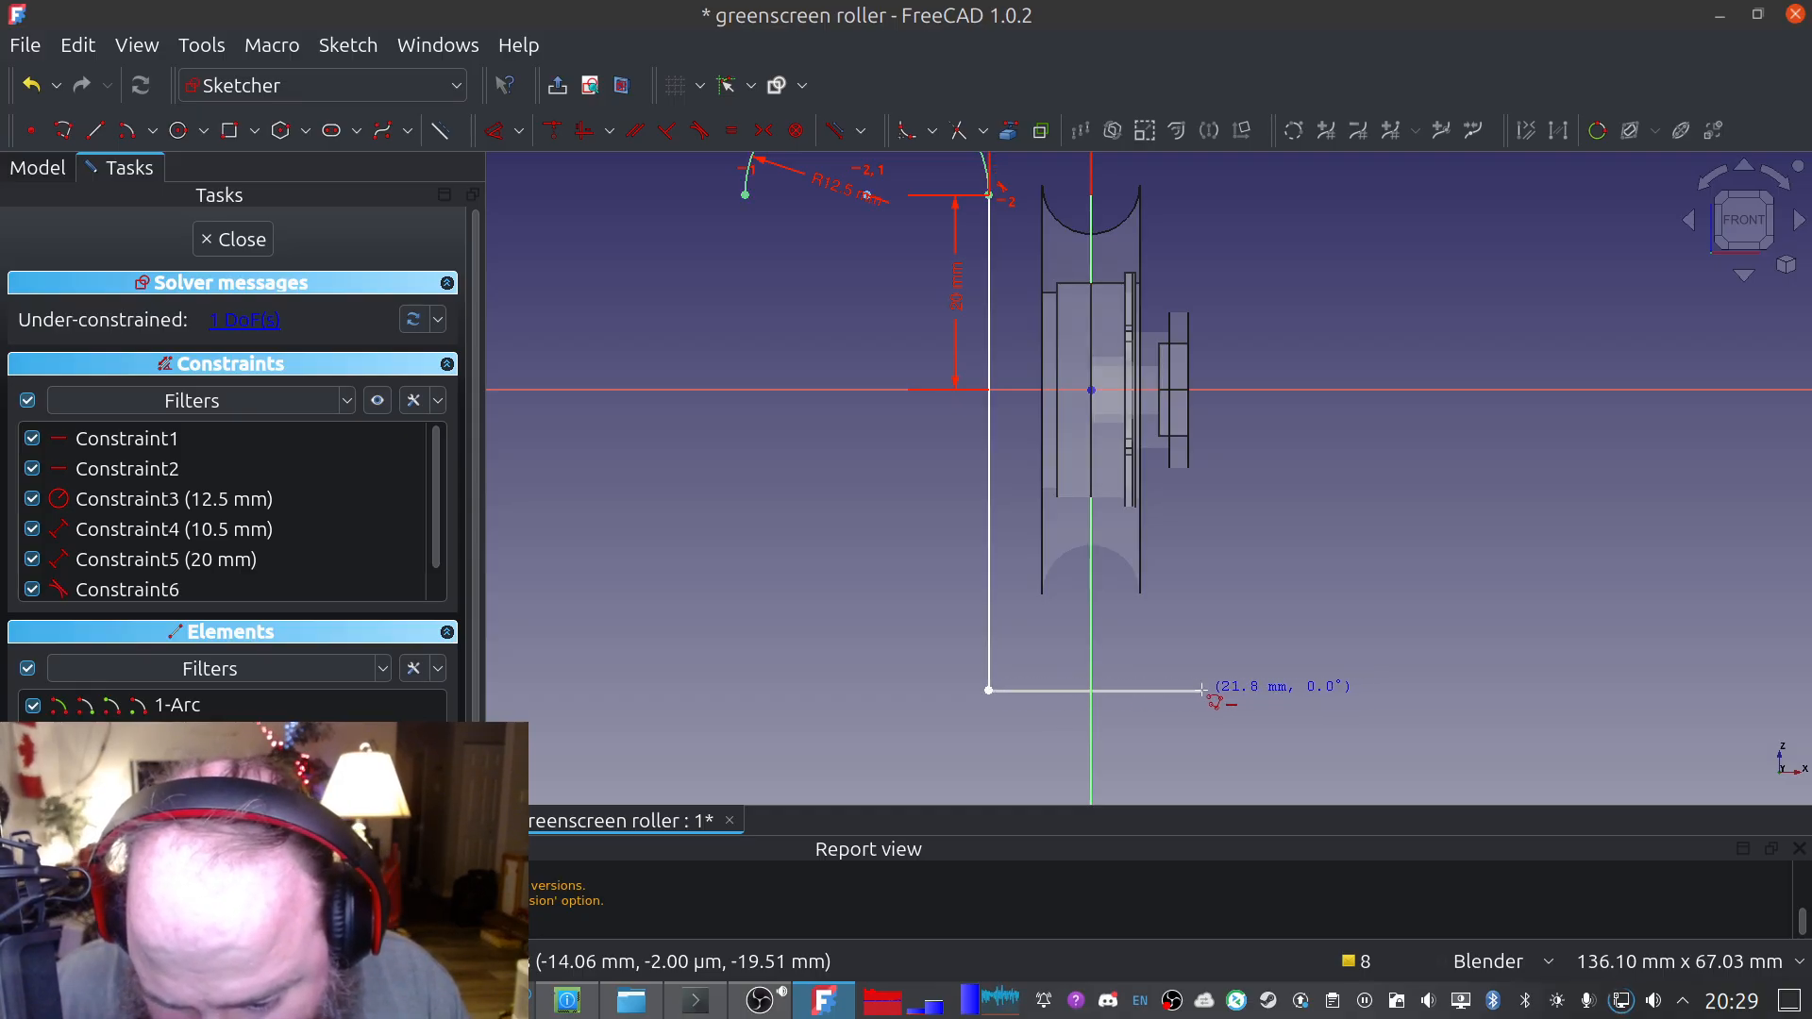
{"action": "left_click", "coordinate": [1197, 690]}
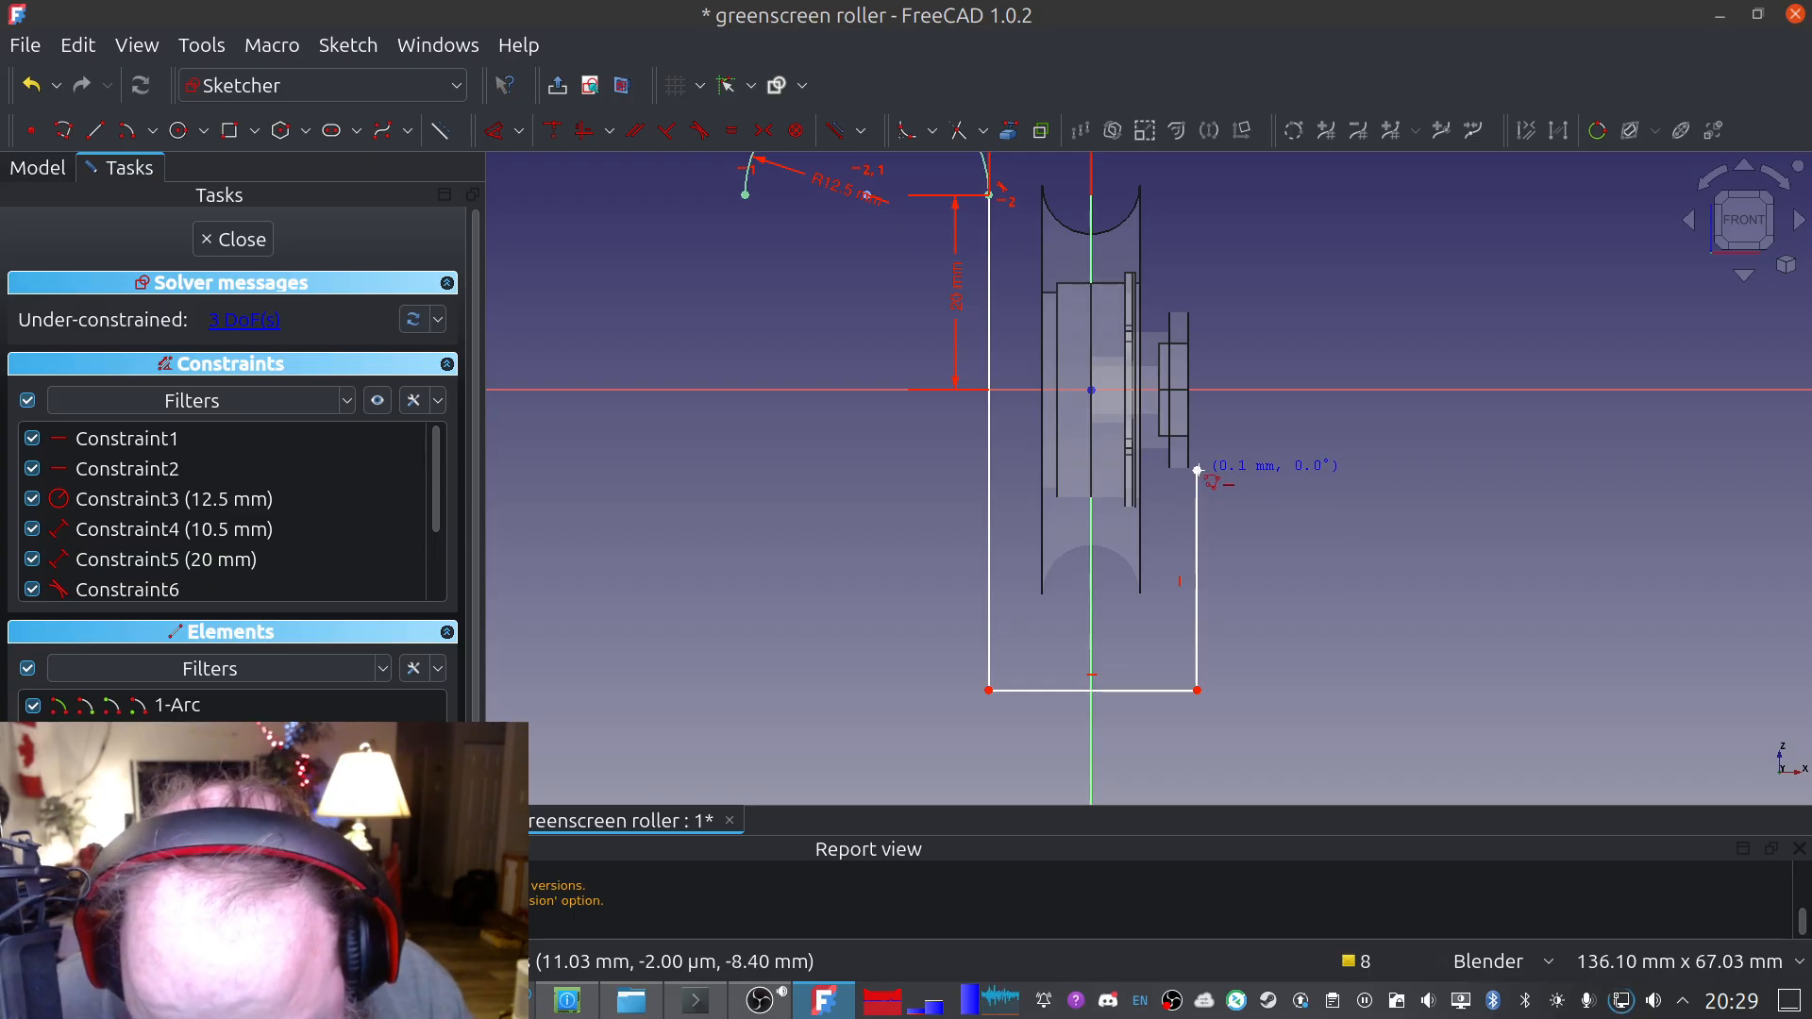
{"action": "left_click", "coordinate": [1197, 467]}
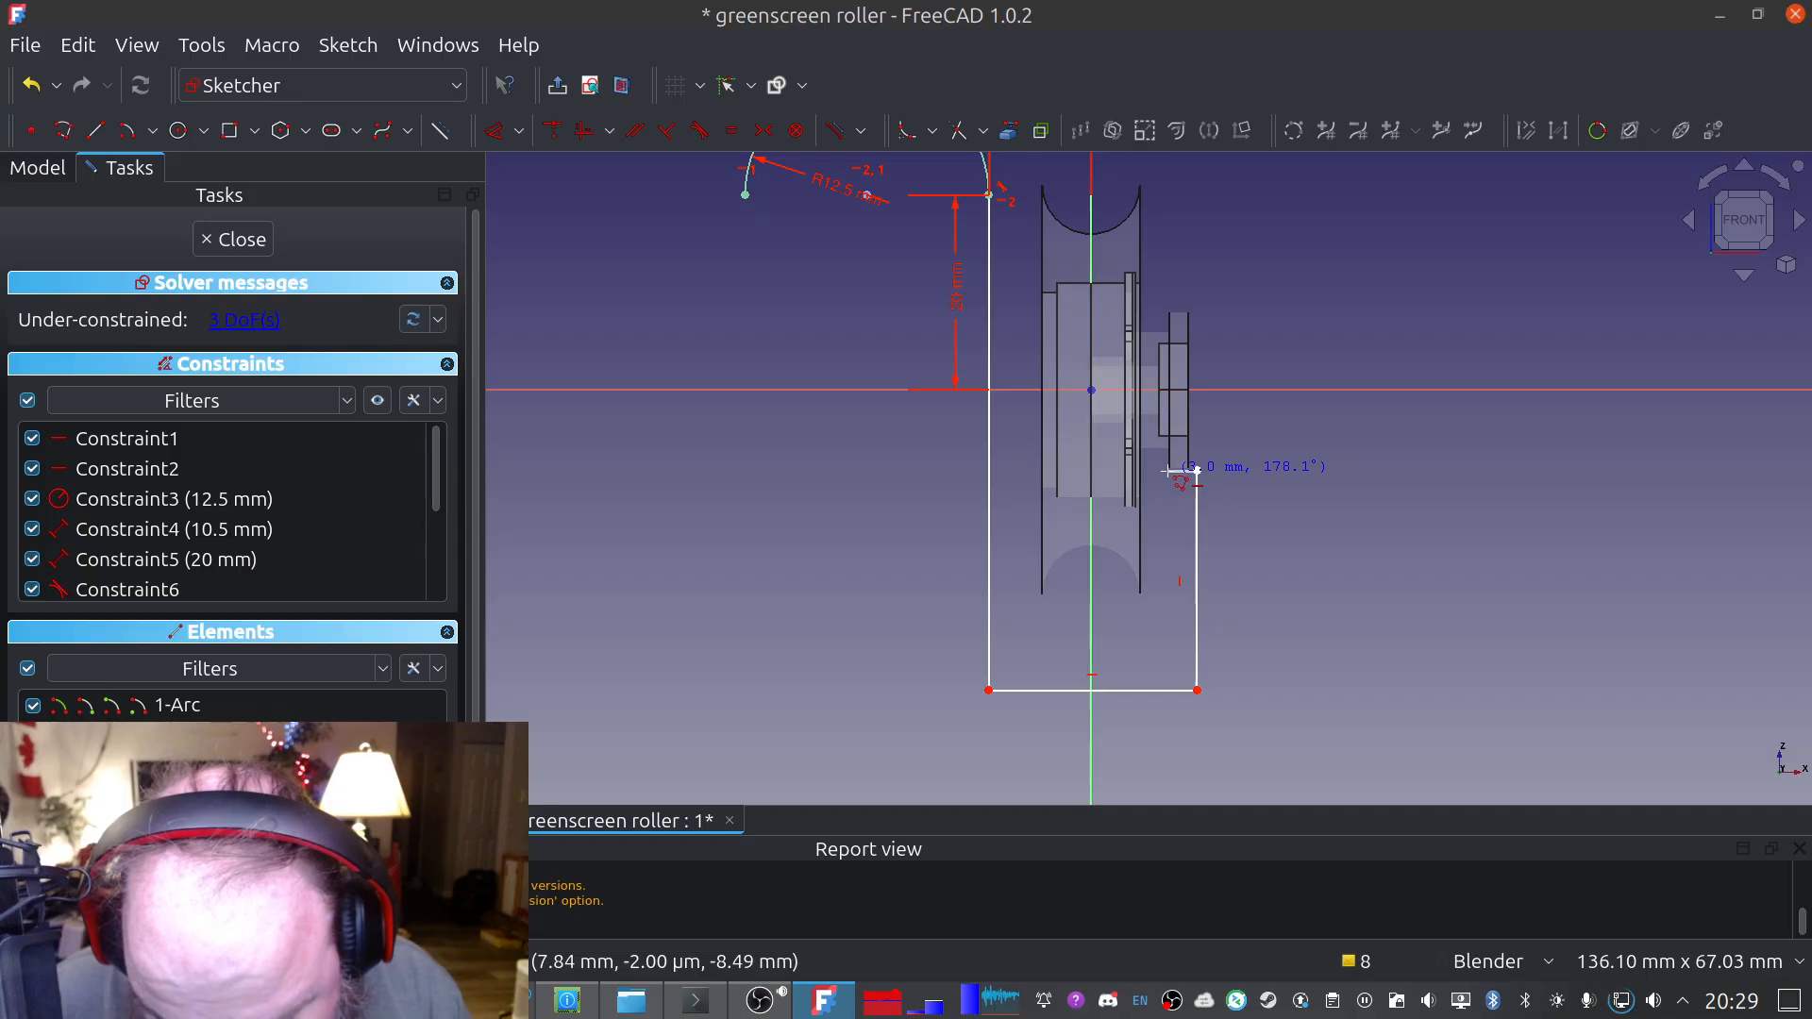
{"action": "key", "text": "Escape"}
{"action": "key", "text": "Escape"}
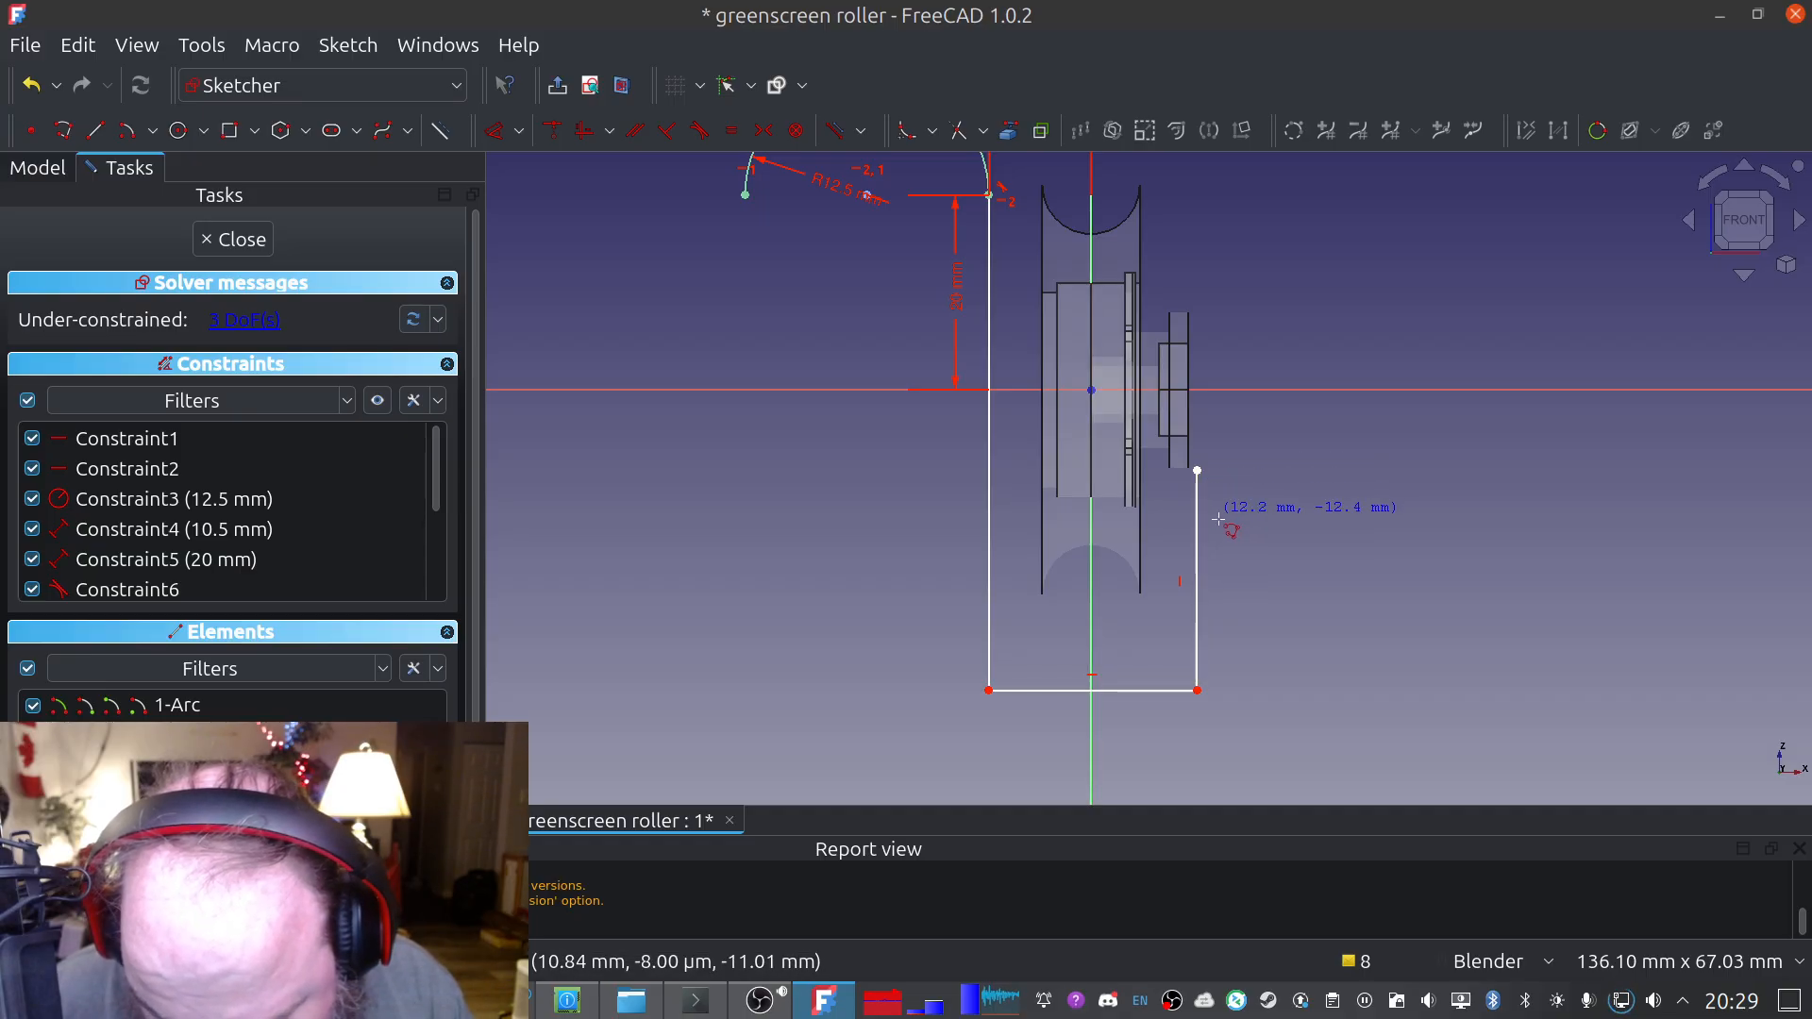
{"action": "left_click", "coordinate": [1201, 522]}
{"action": "key", "text": "Delete"}
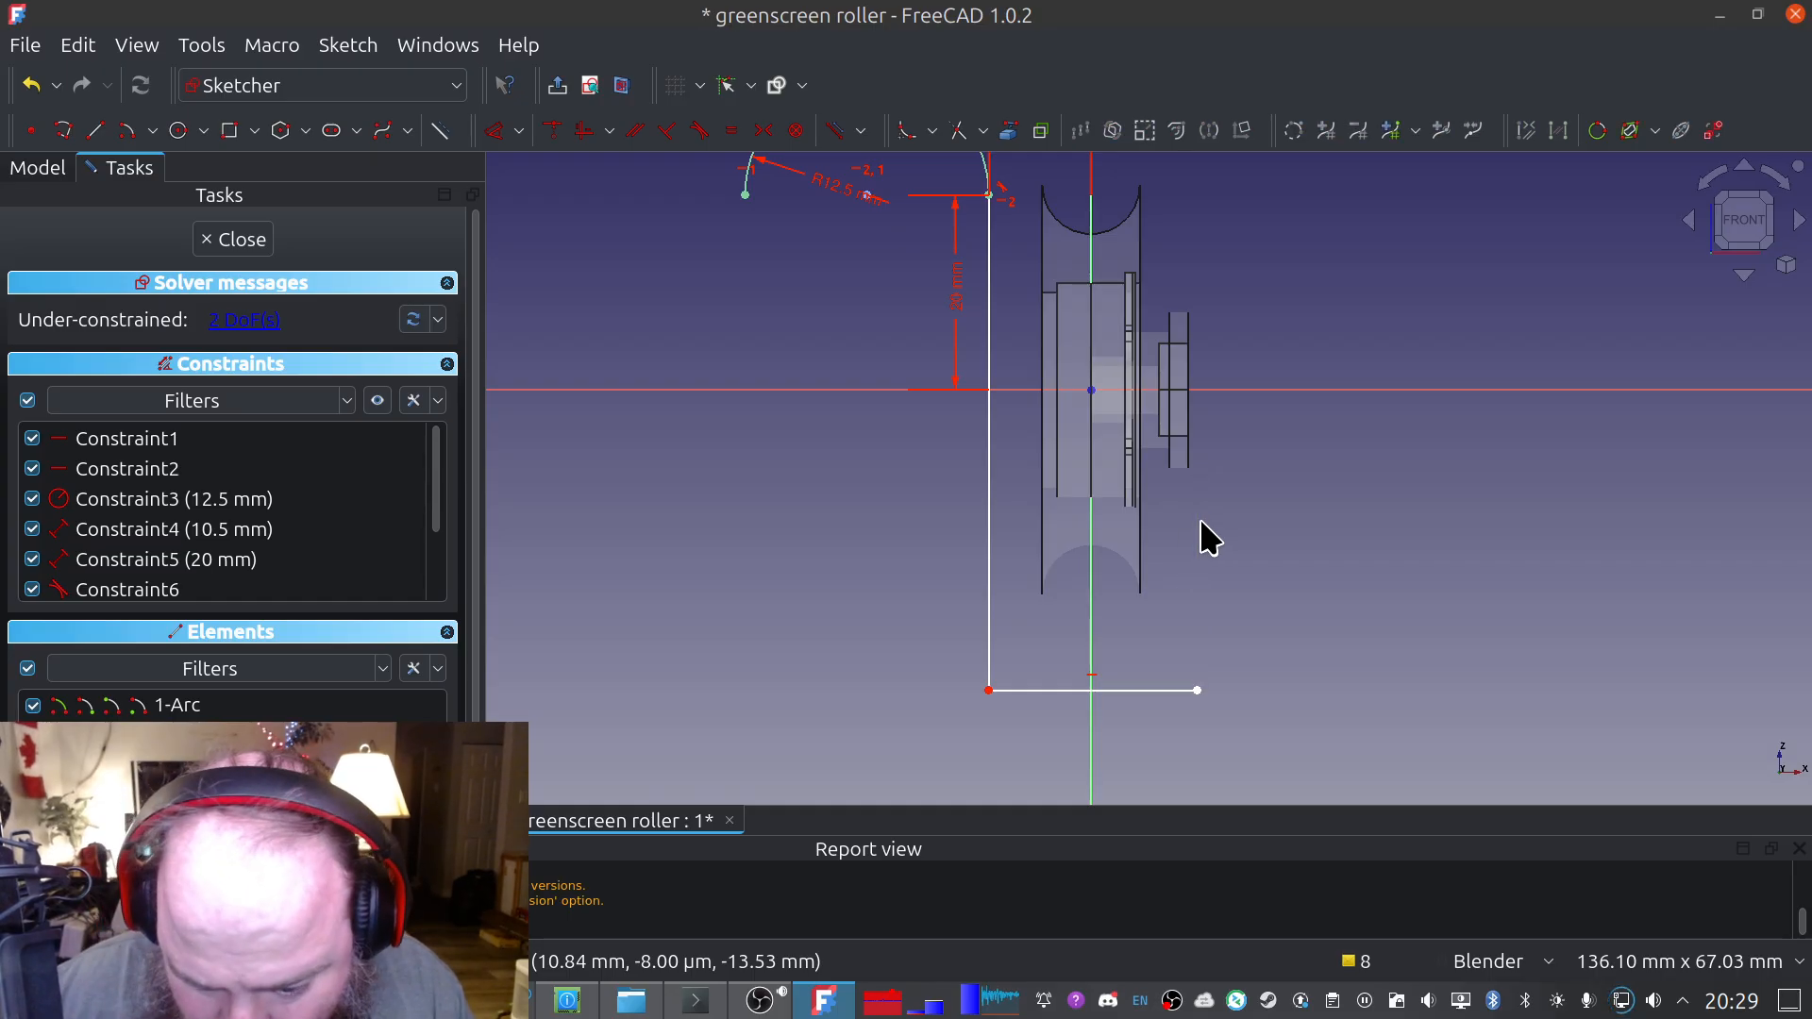
Draw a vertical line about 51 mm long upward from the free end of the base line, past the pulley's far side
{"action": "left_click", "coordinate": [63, 132]}
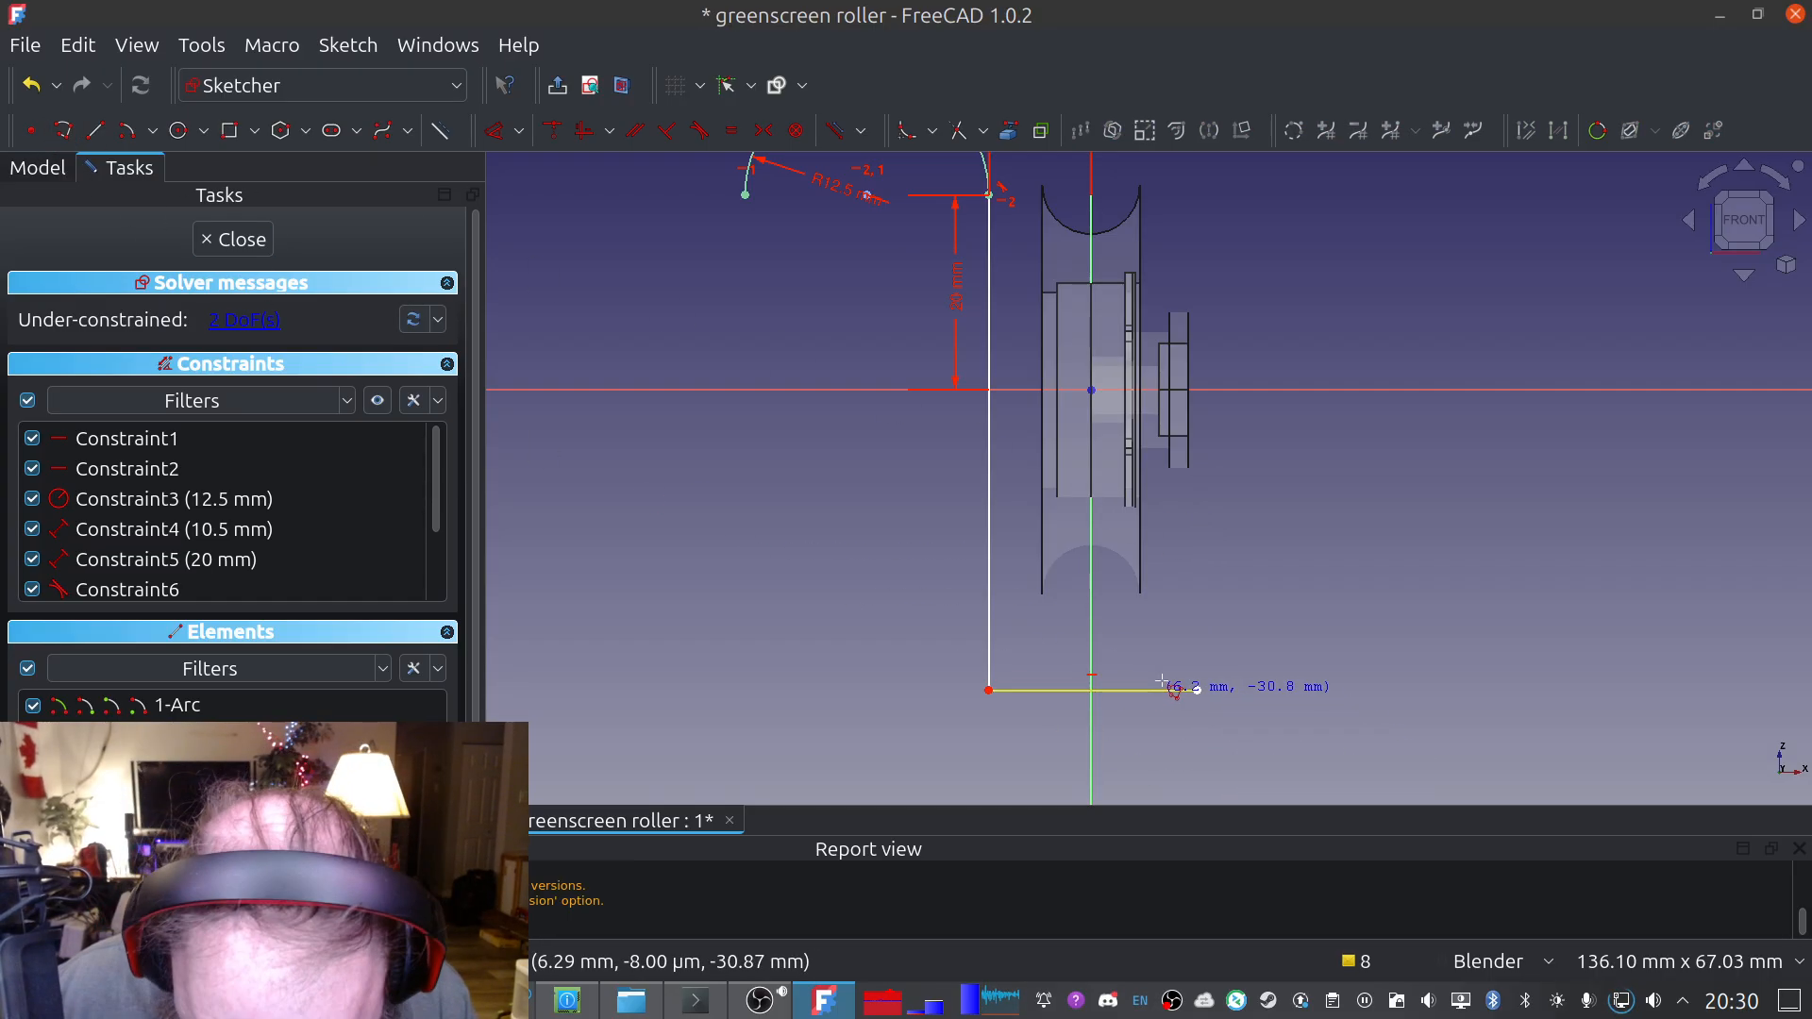
{"action": "left_click", "coordinate": [1197, 690]}
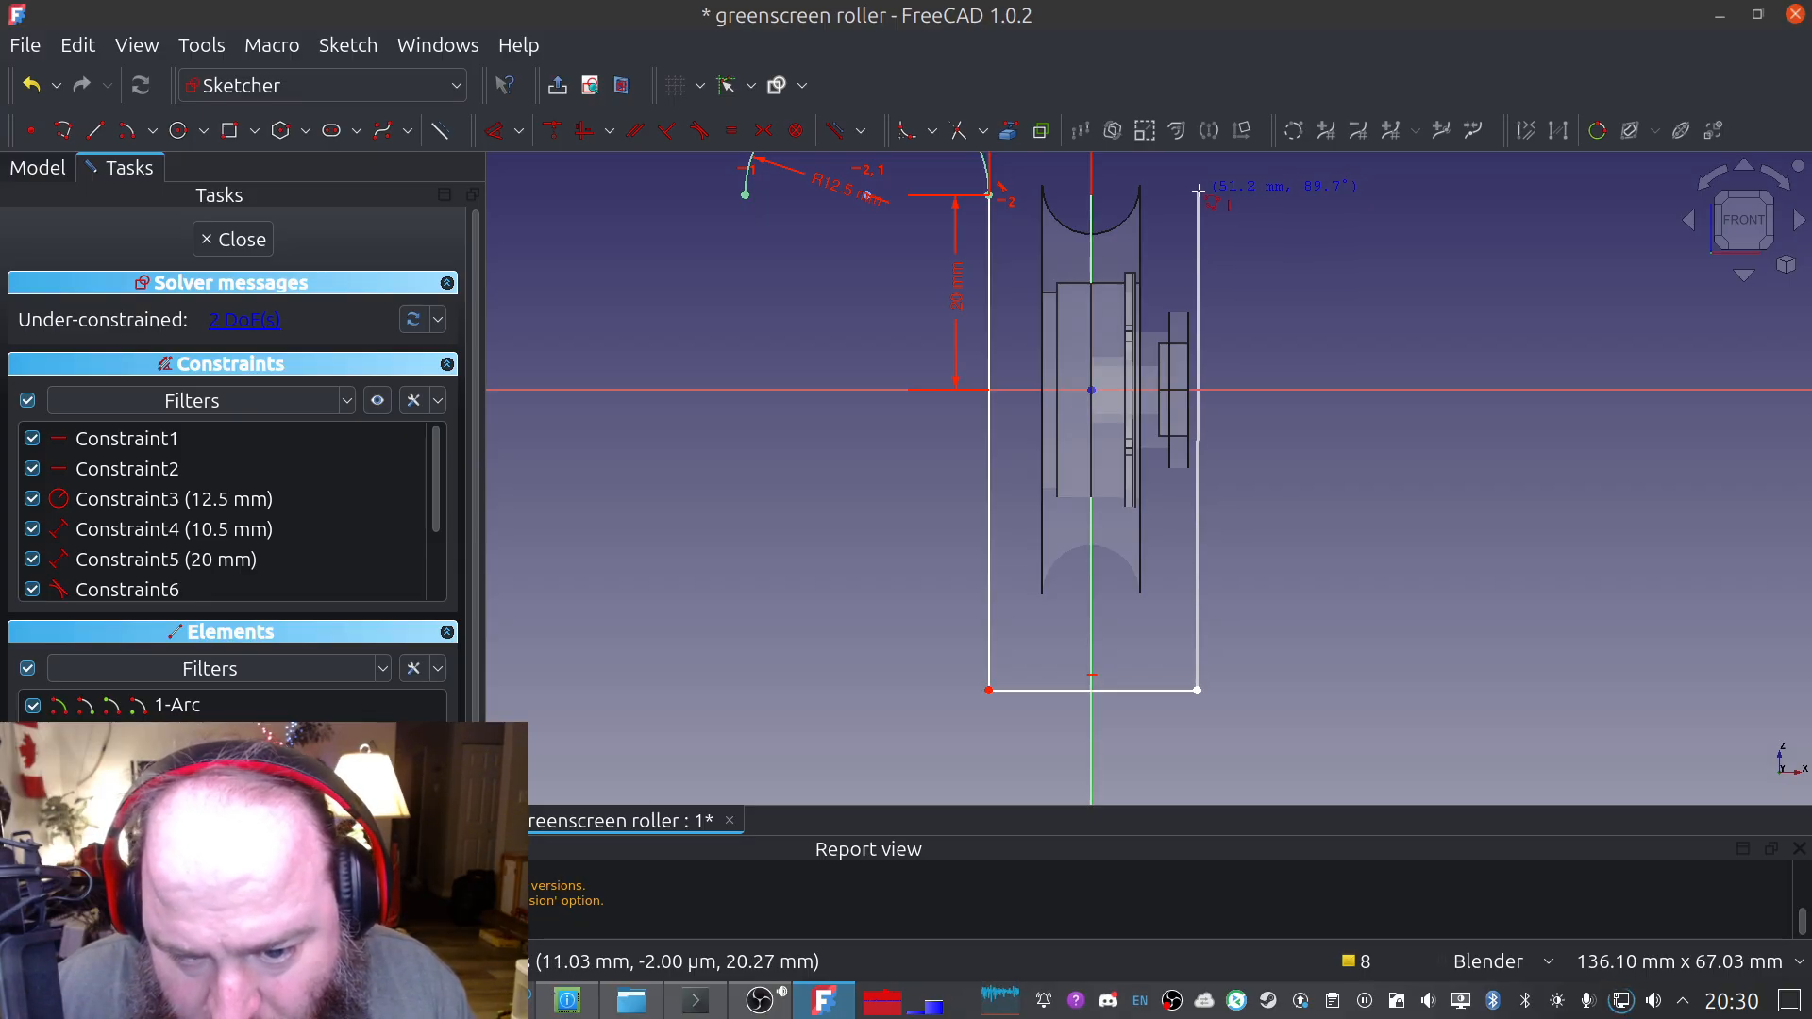
{"action": "left_click", "coordinate": [1197, 188]}
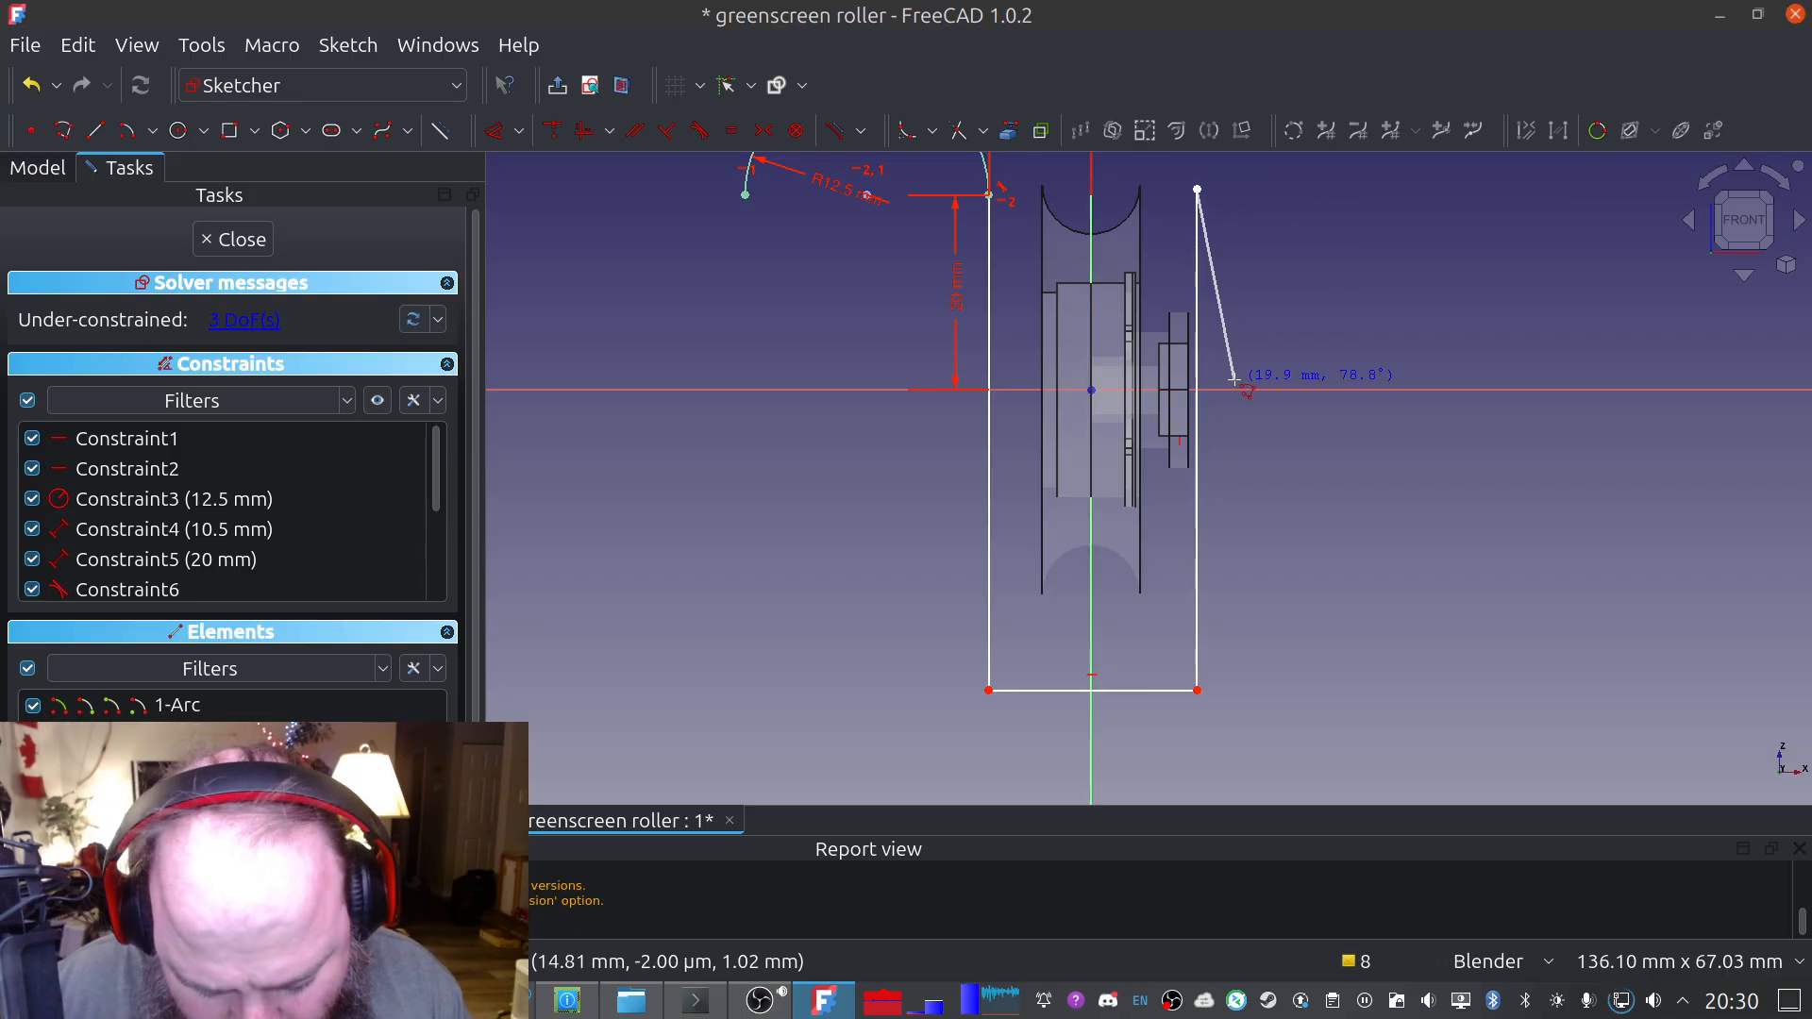
{"action": "middle_click_drag", "start_coordinate": [1246, 384], "coordinate": [1248, 690], "text": "shift"}
{"action": "right_click", "coordinate": [1248, 690]}
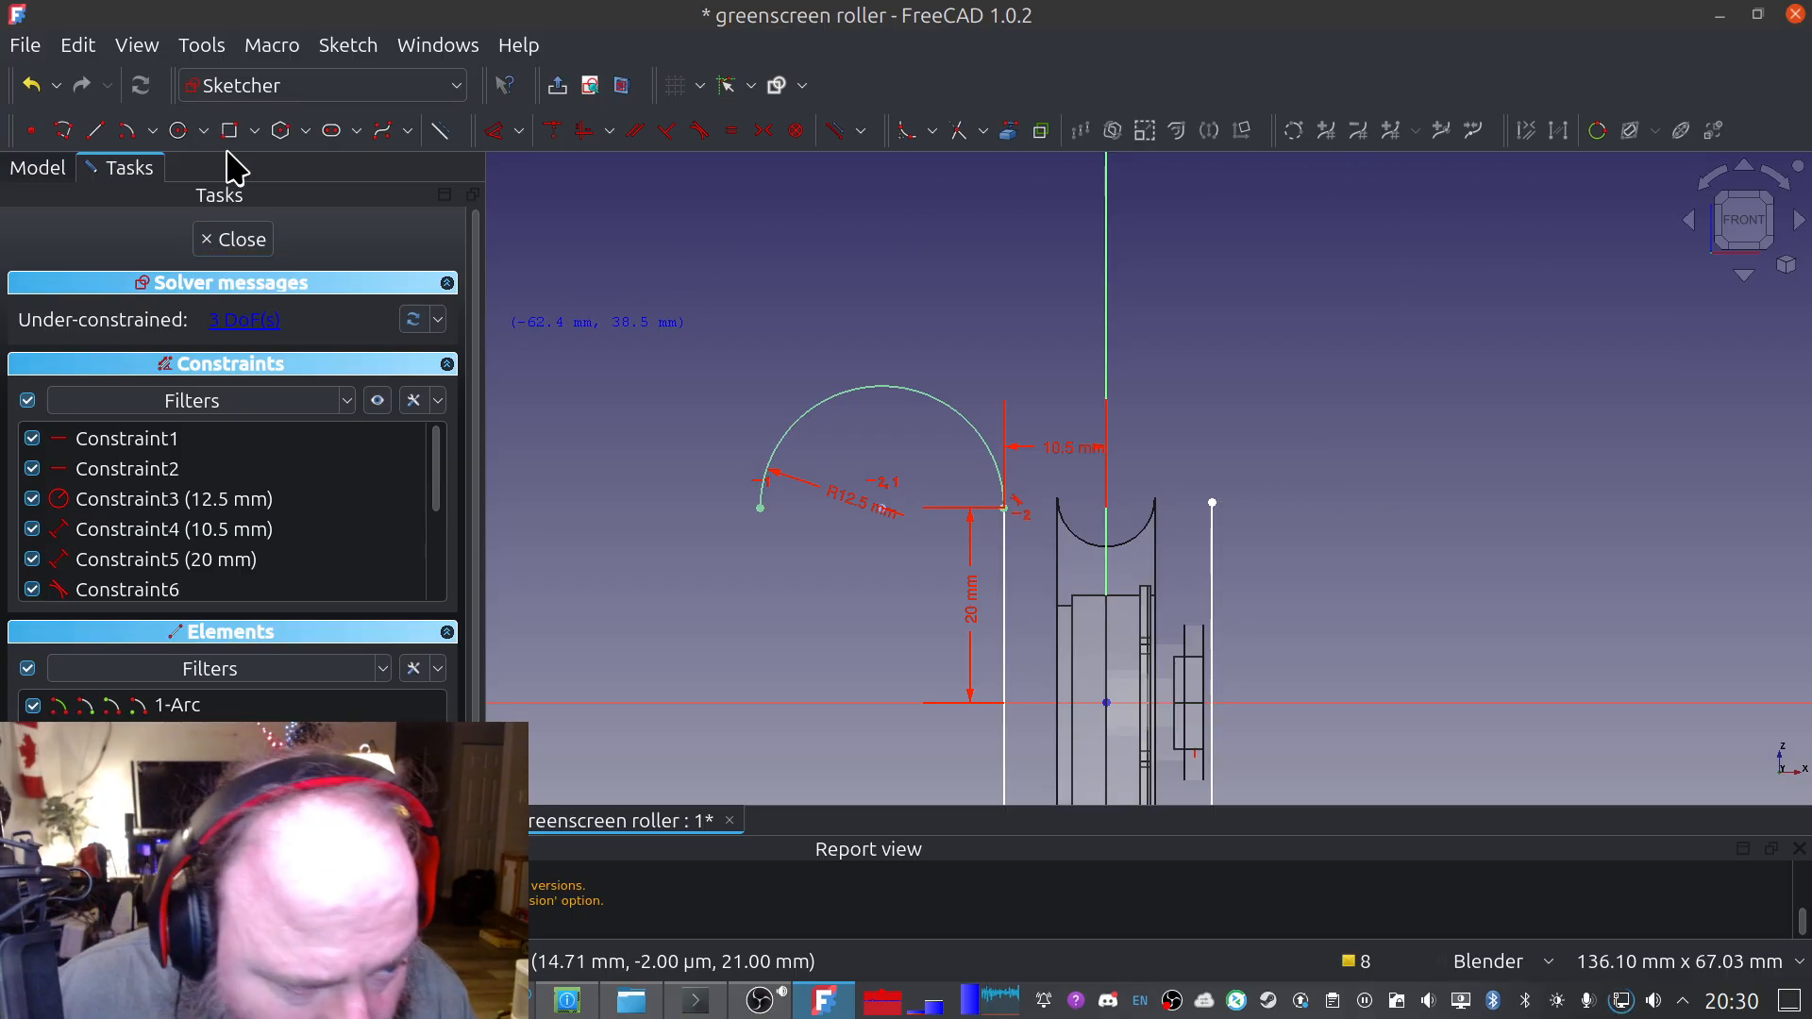
Draw an outer arc of about 33.8 mm radius, concentric with the hook arc, starting at the new line's upper end, and align its endpoints horizontally
{"action": "left_click", "coordinate": [124, 132]}
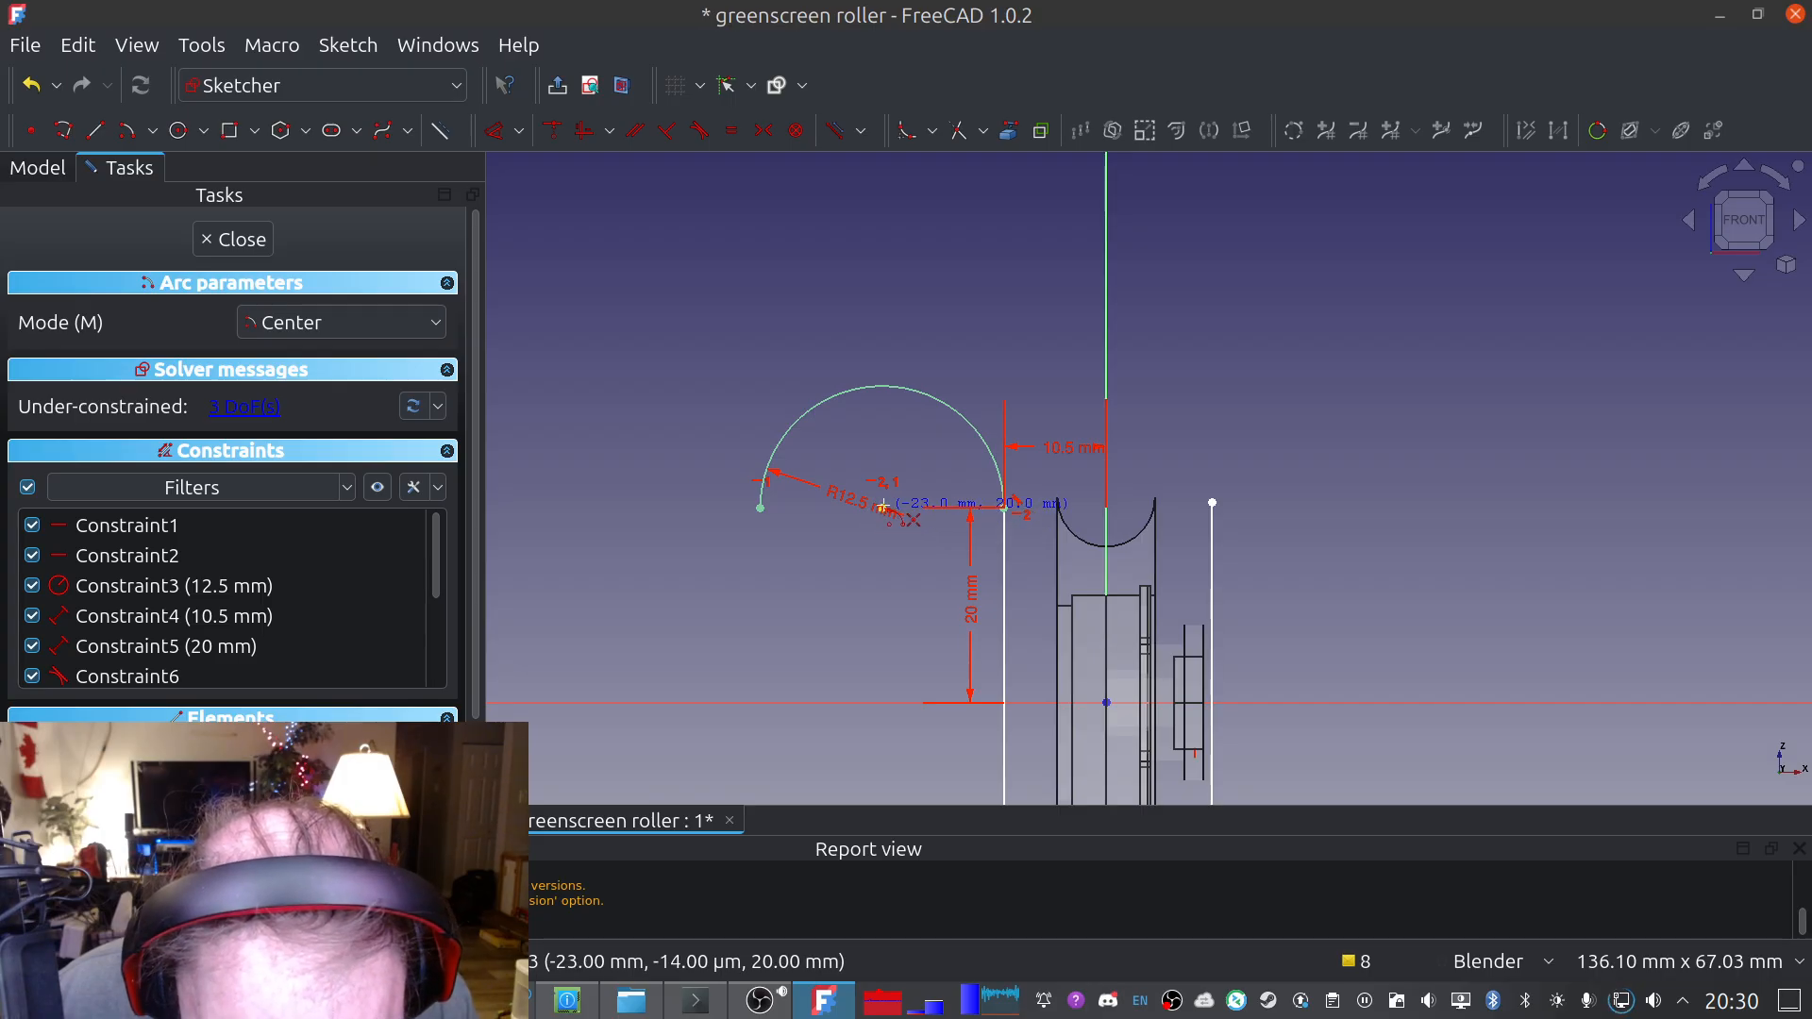
{"action": "left_click", "coordinate": [881, 510]}
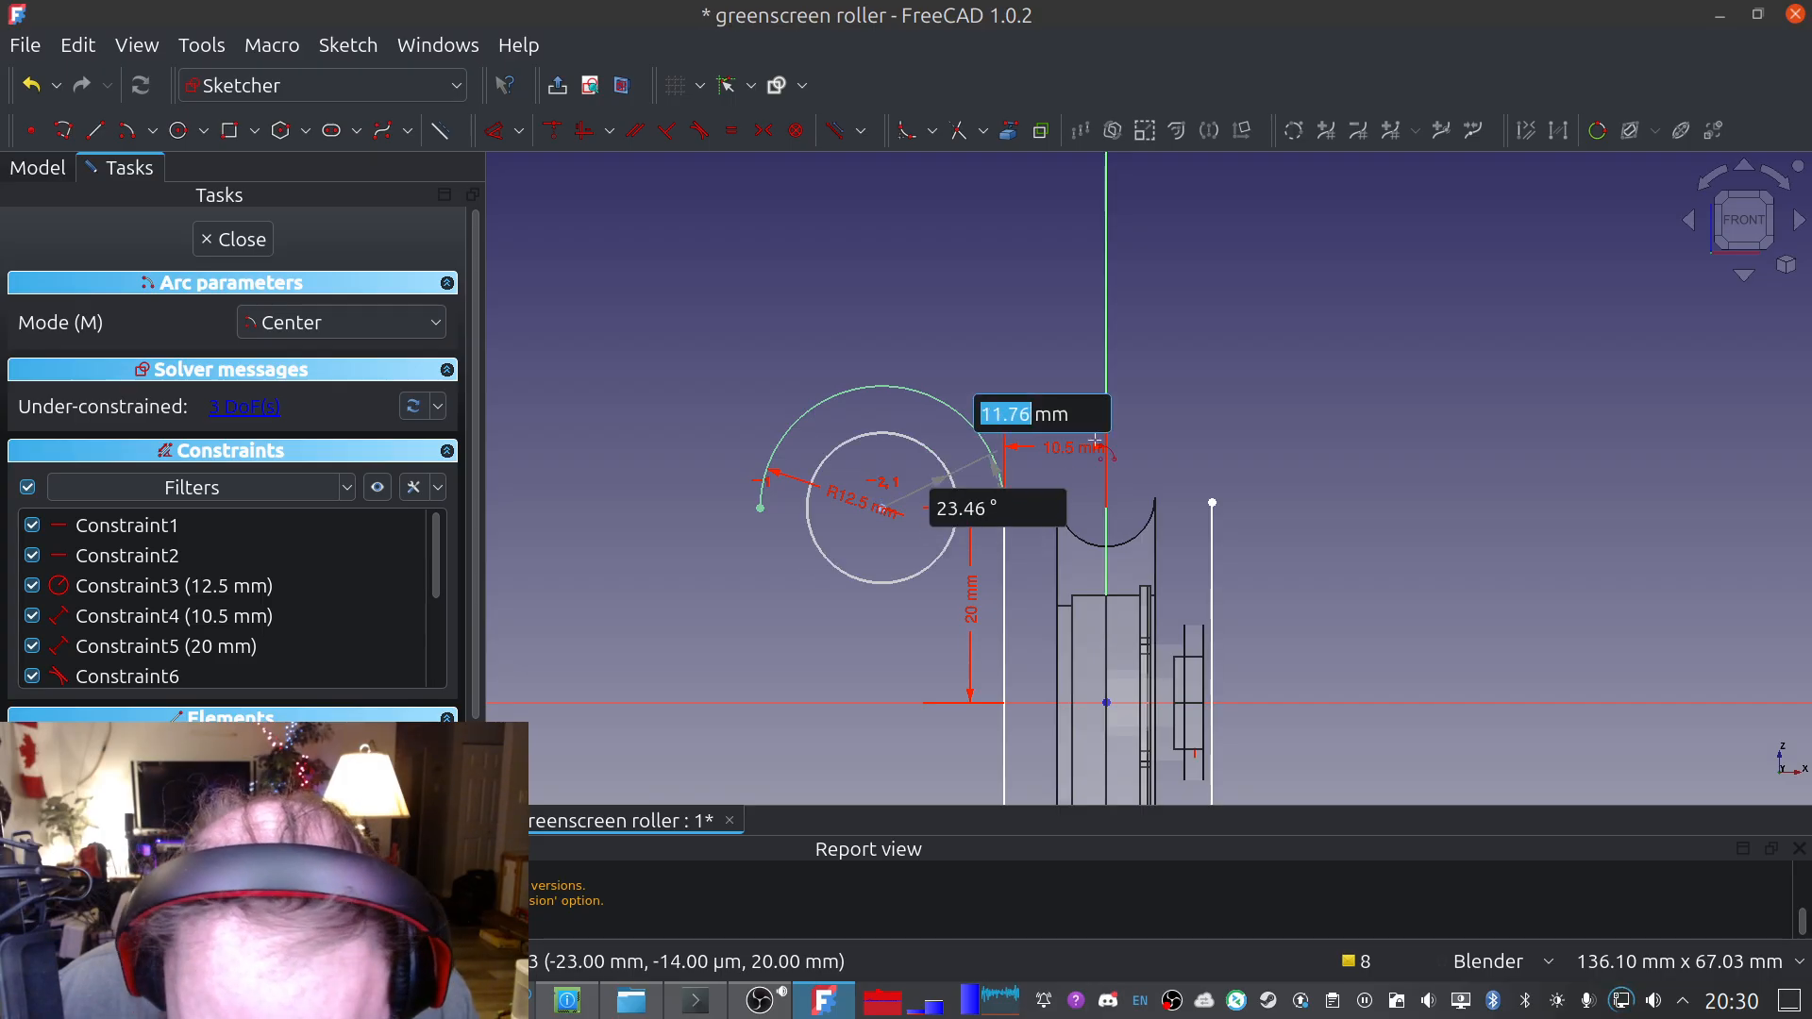
{"action": "left_click", "coordinate": [1213, 502]}
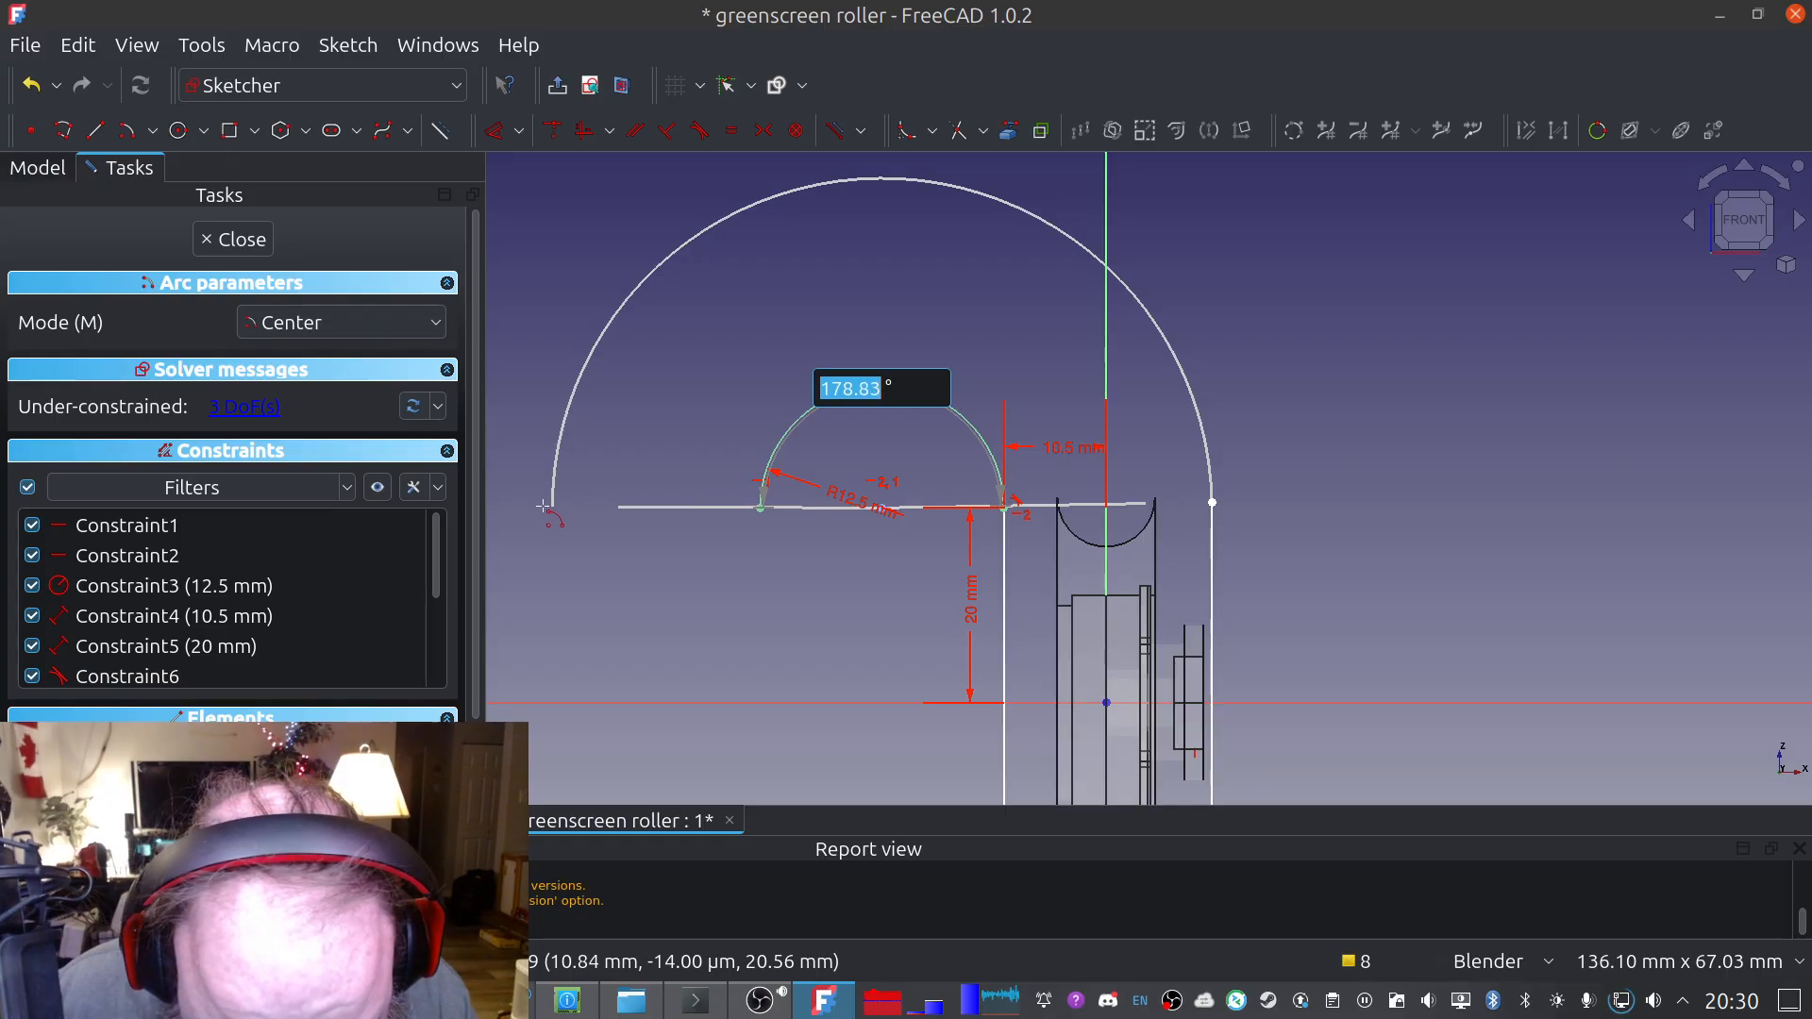
{"action": "left_click", "coordinate": [544, 504]}
{"action": "key", "text": "Escape"}
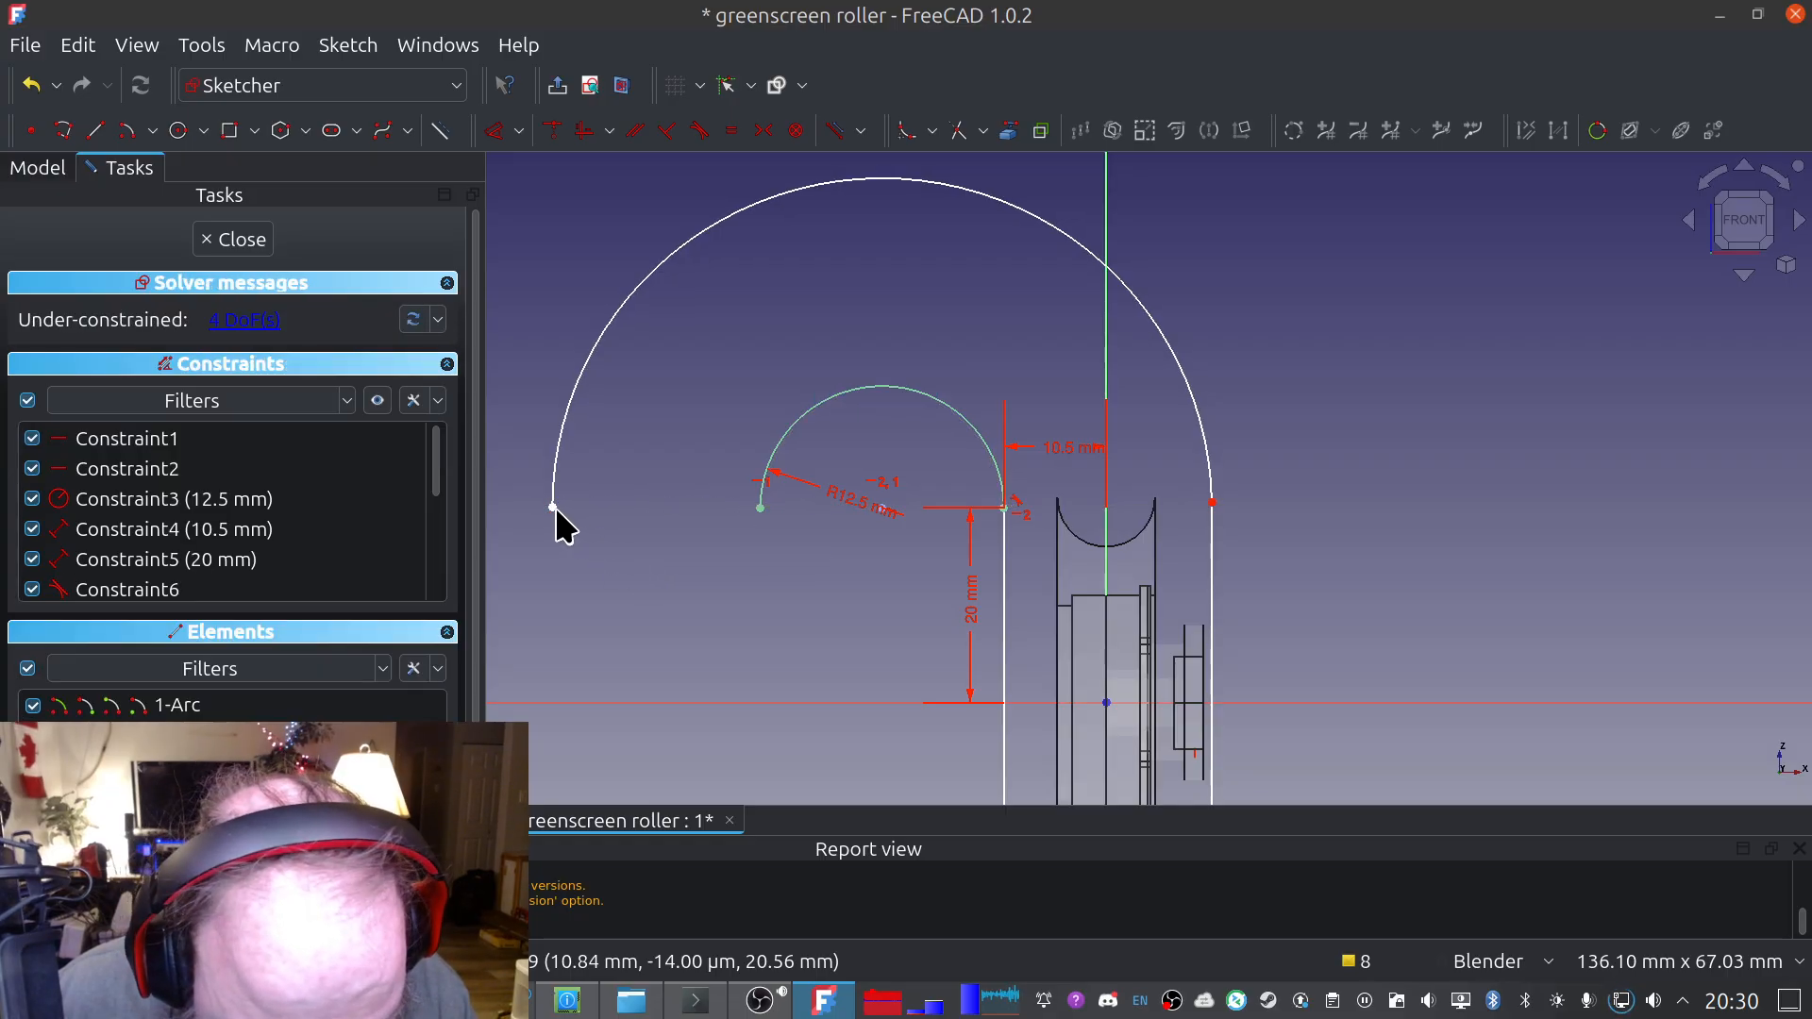
{"action": "left_click", "coordinate": [894, 515]}
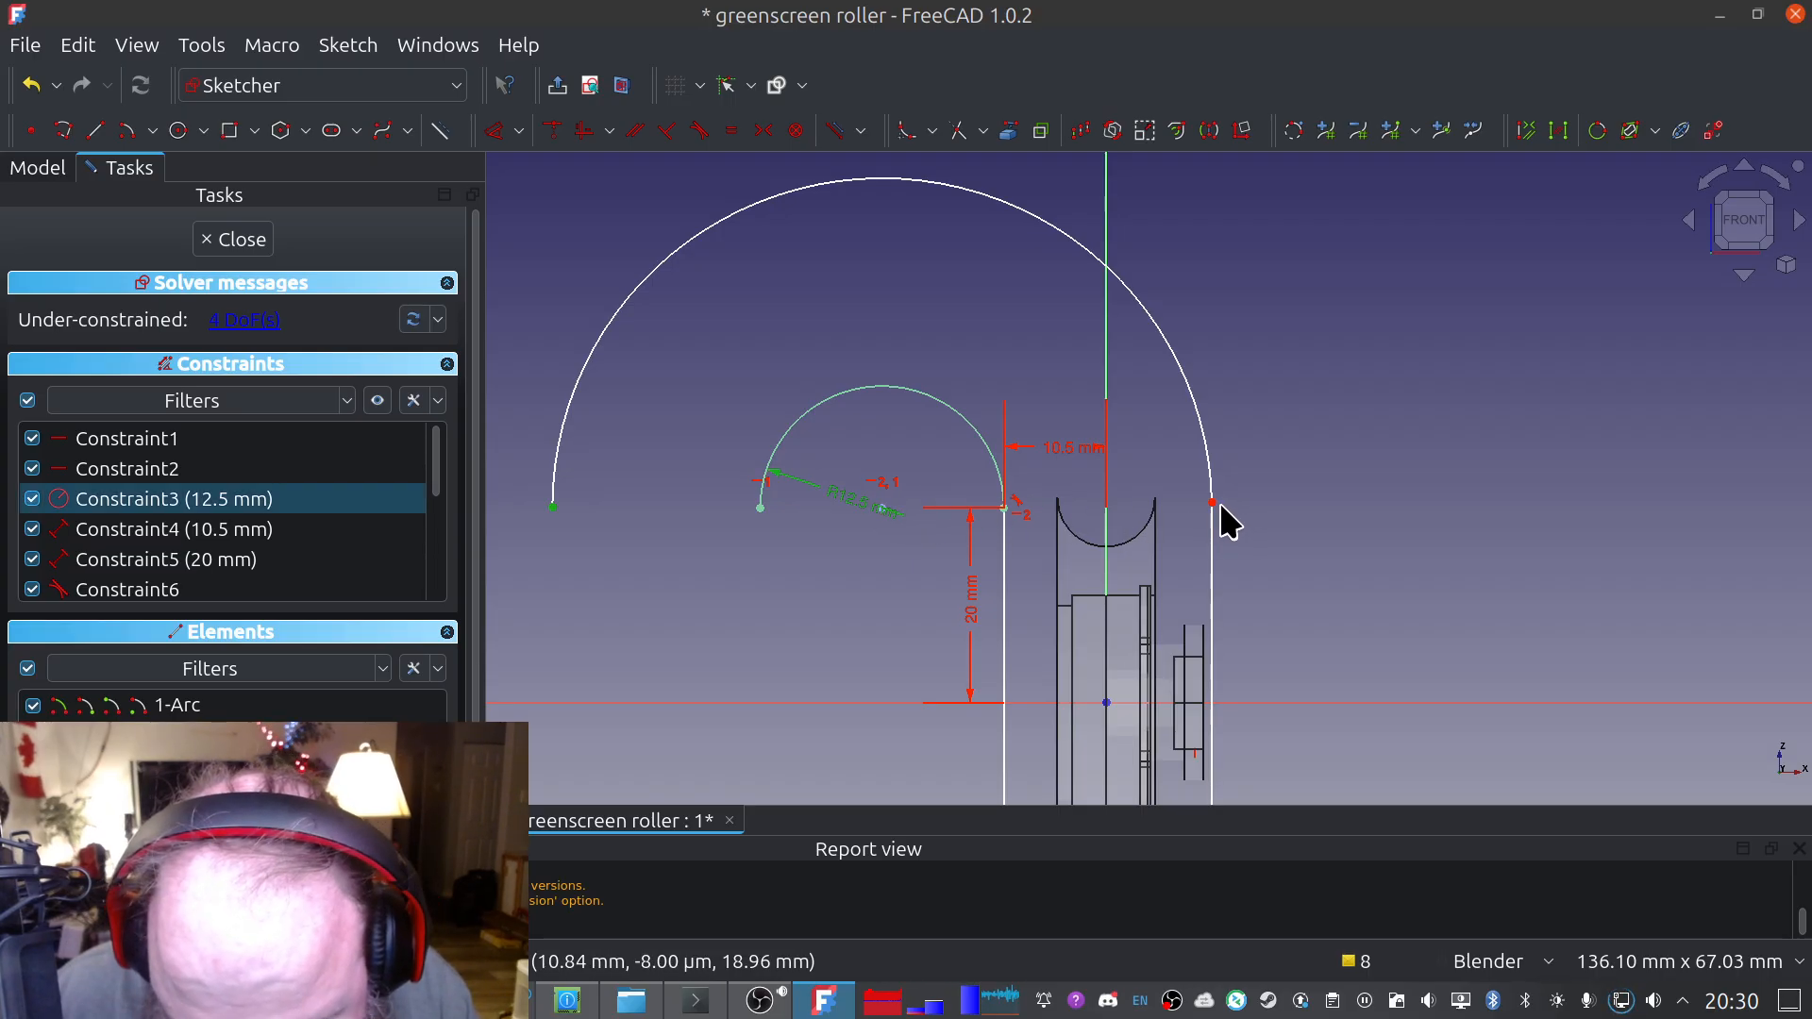
{"action": "left_click", "coordinate": [584, 138]}
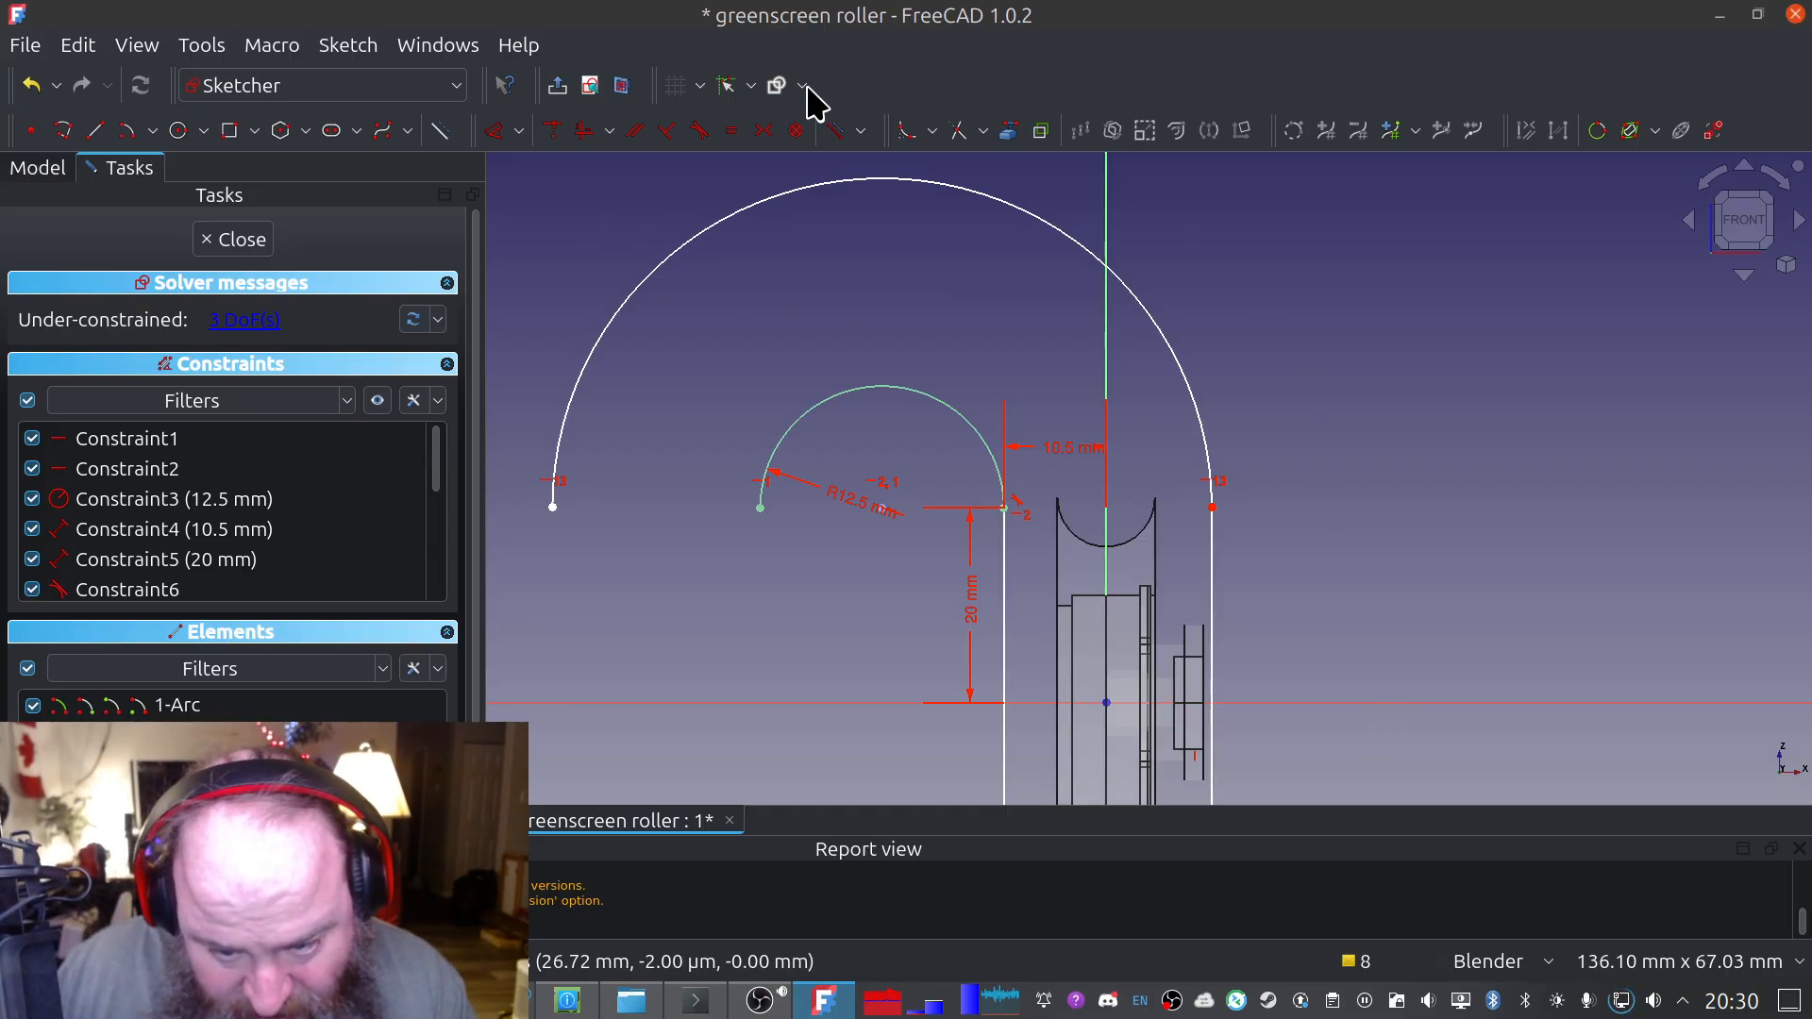
{"action": "left_click", "coordinate": [817, 188]}
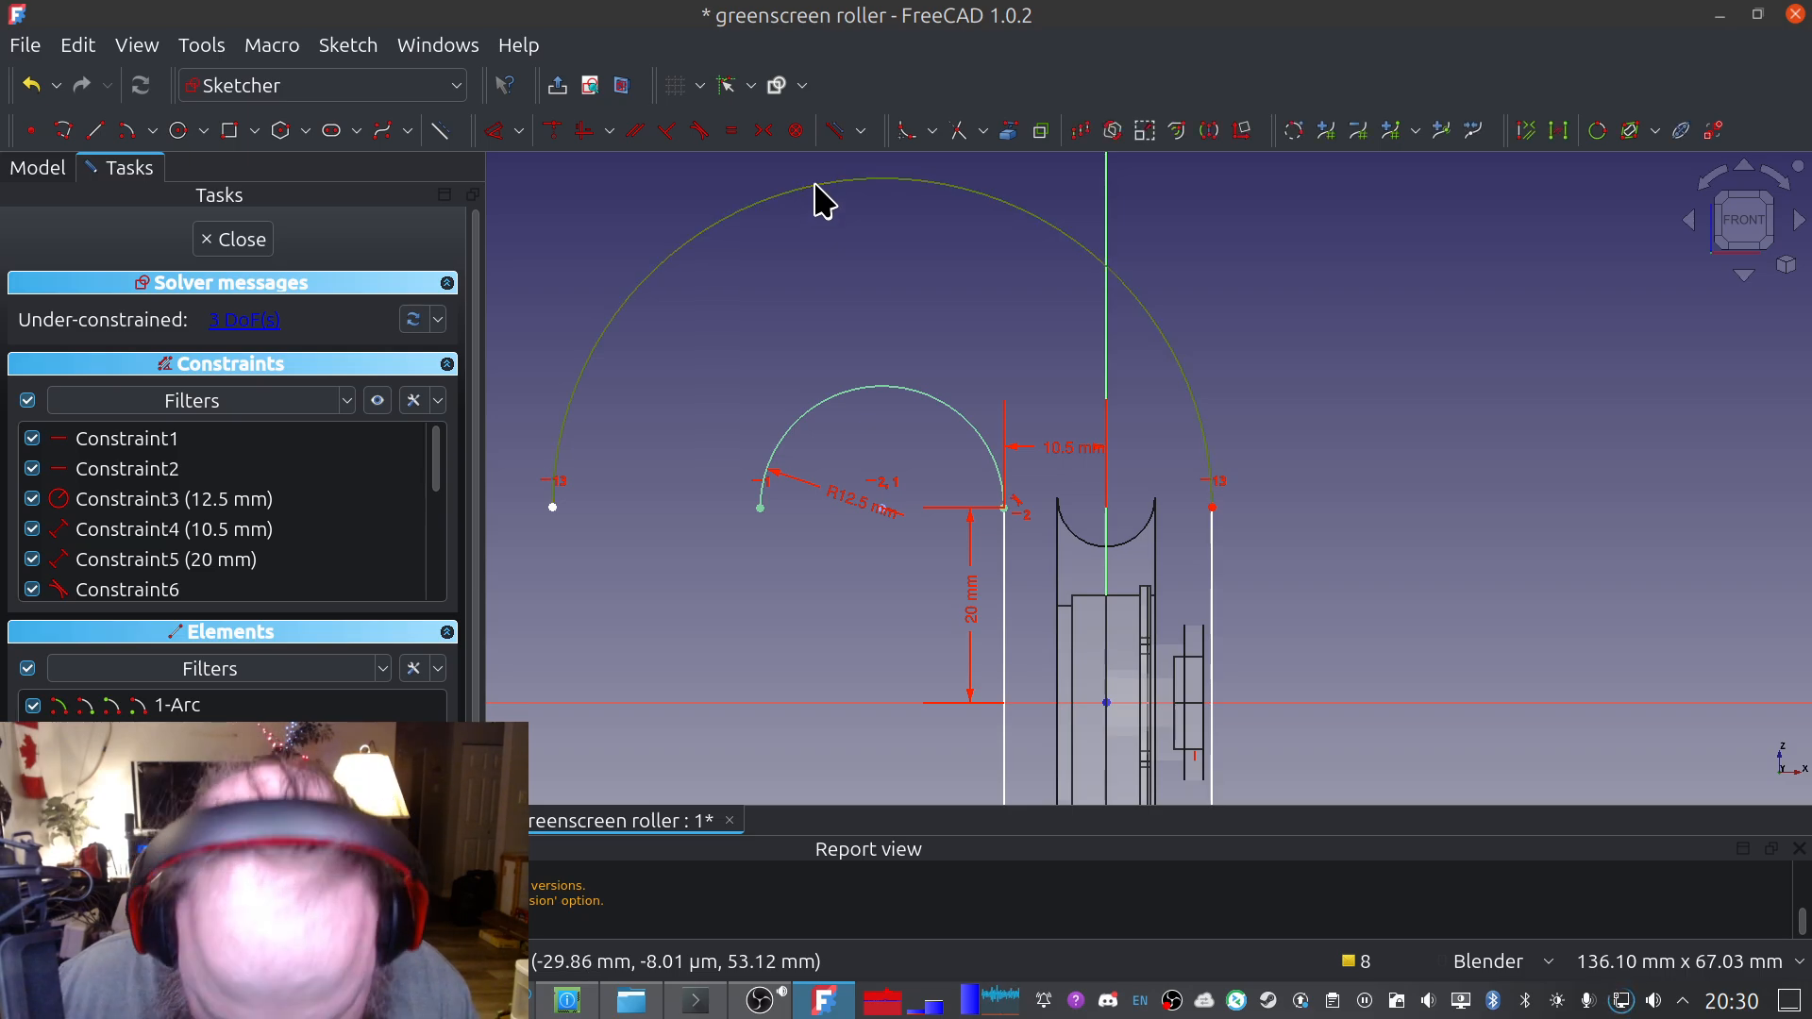
{"action": "key", "text": "d"}
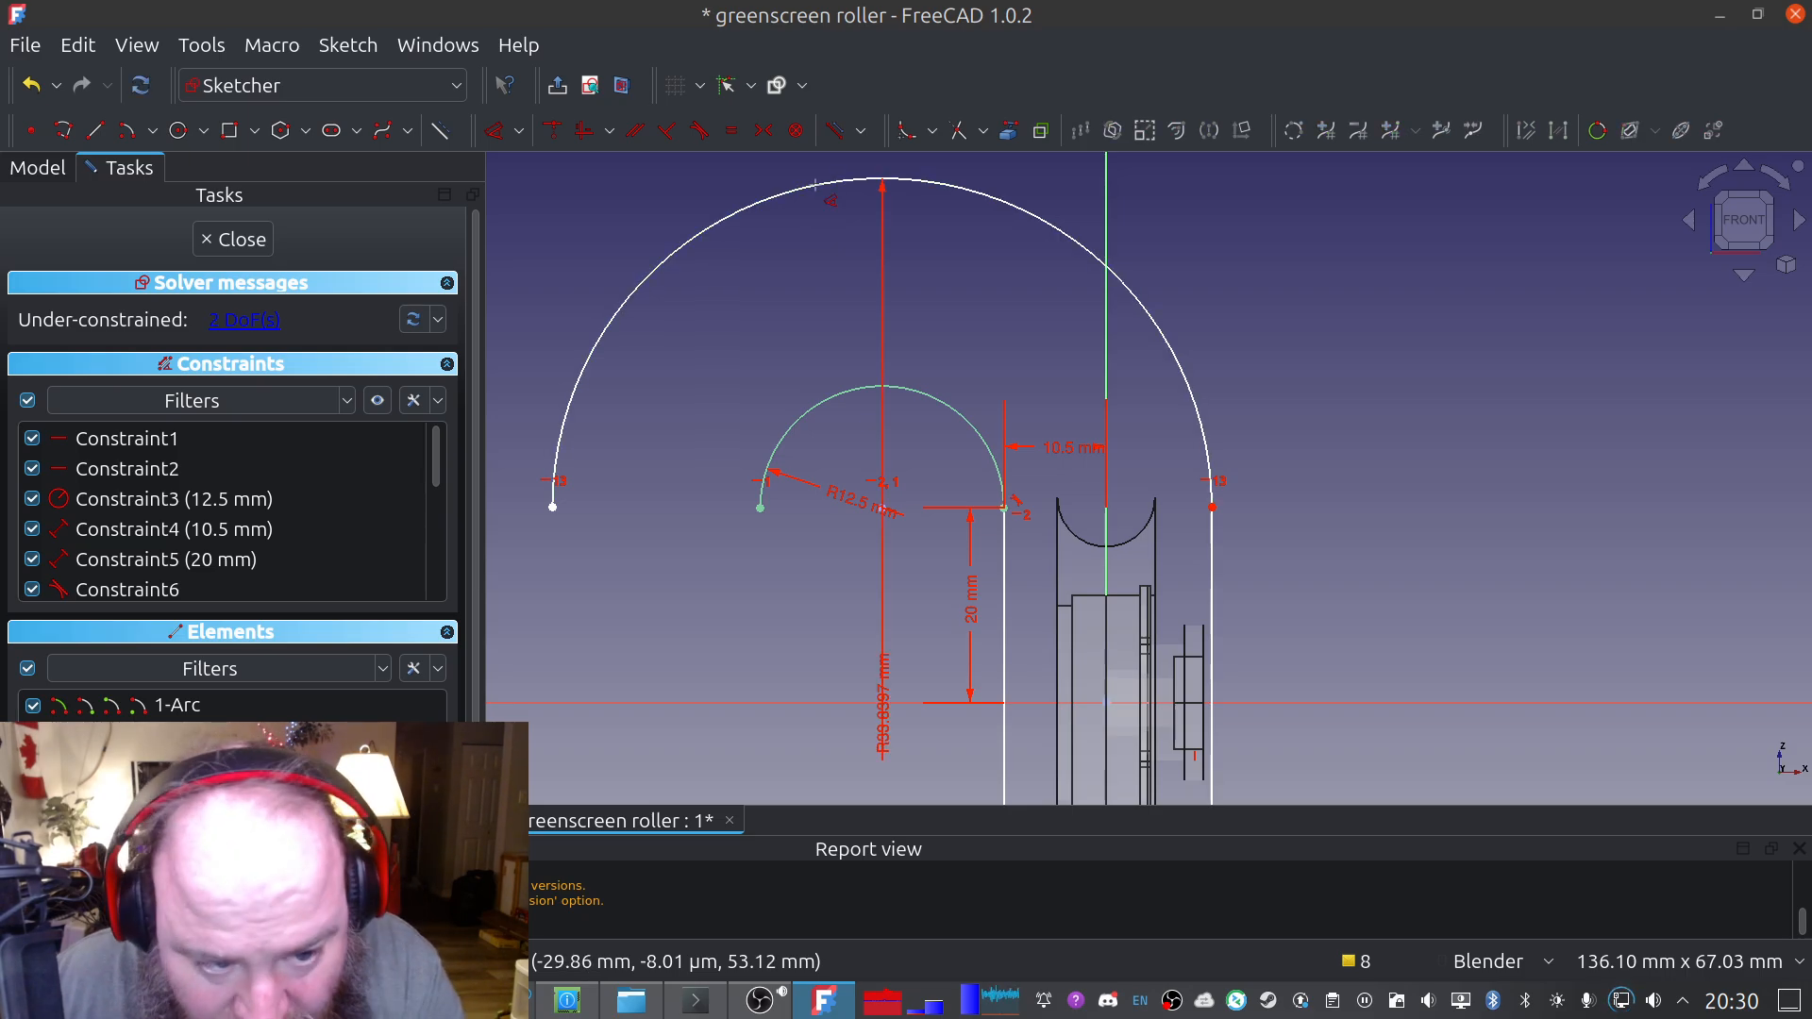
{"action": "left_click", "coordinate": [646, 455]}
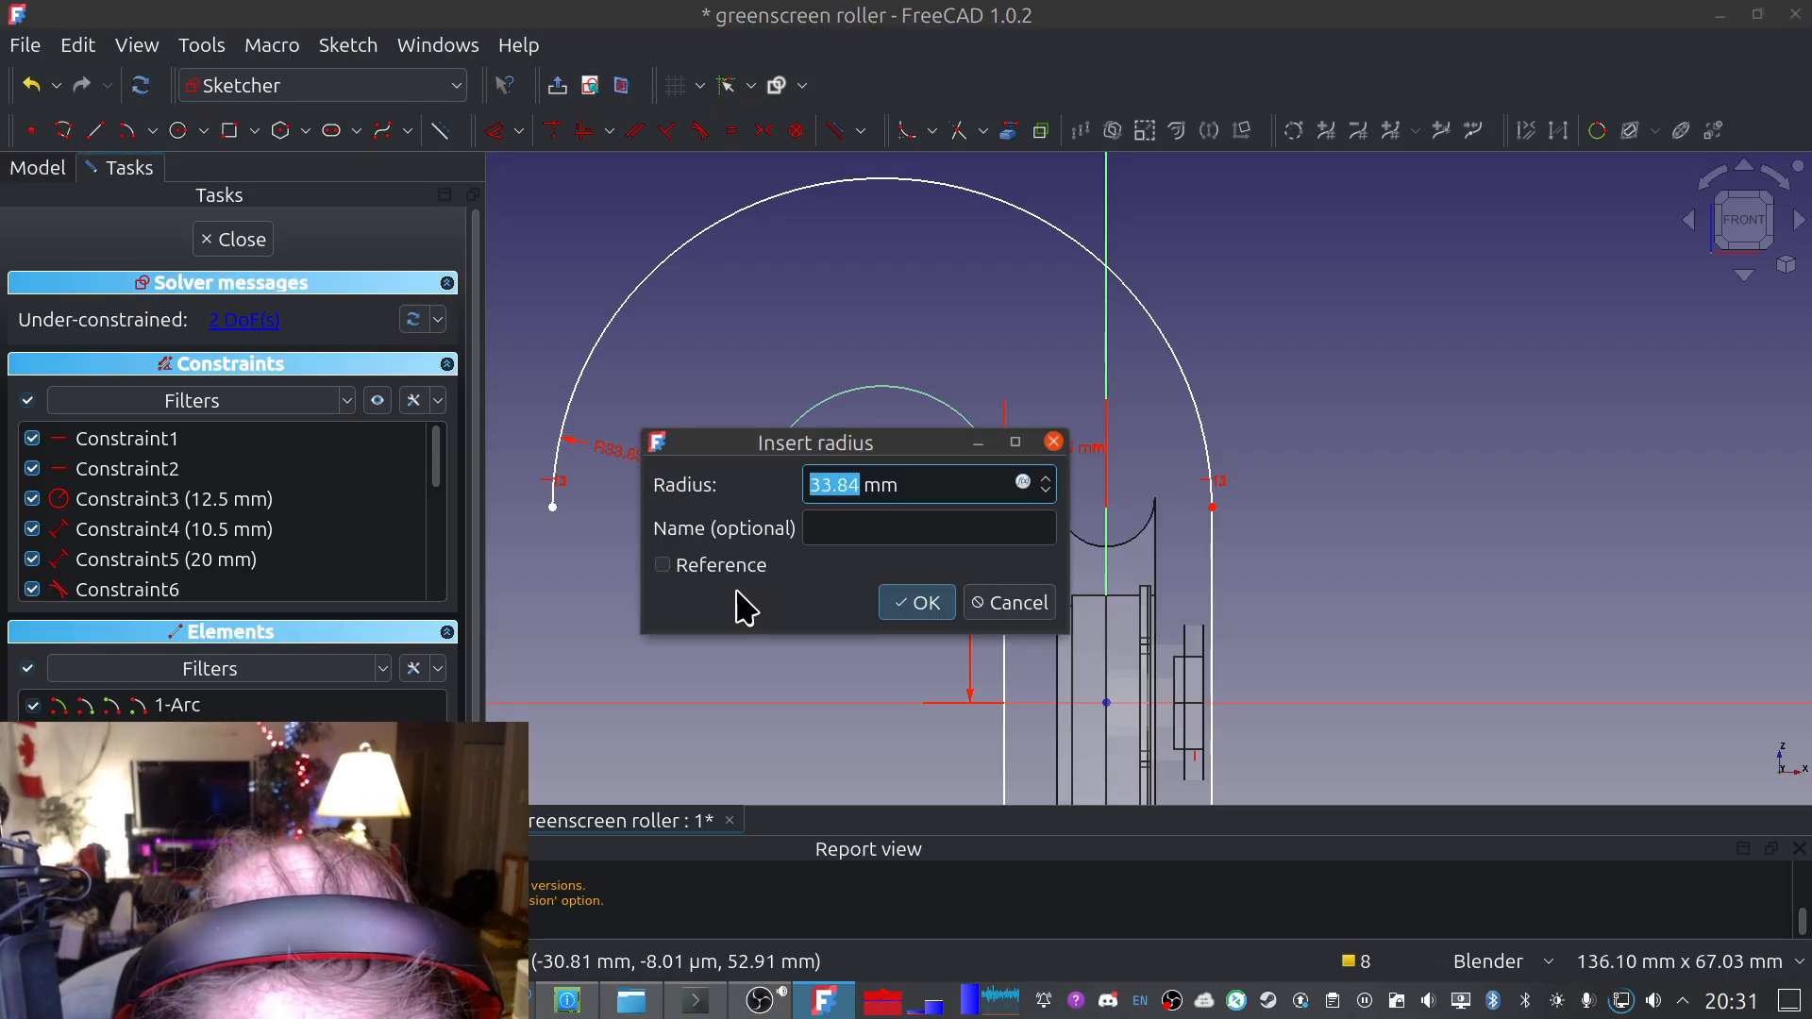
{"action": "left_click", "coordinate": [1027, 612]}
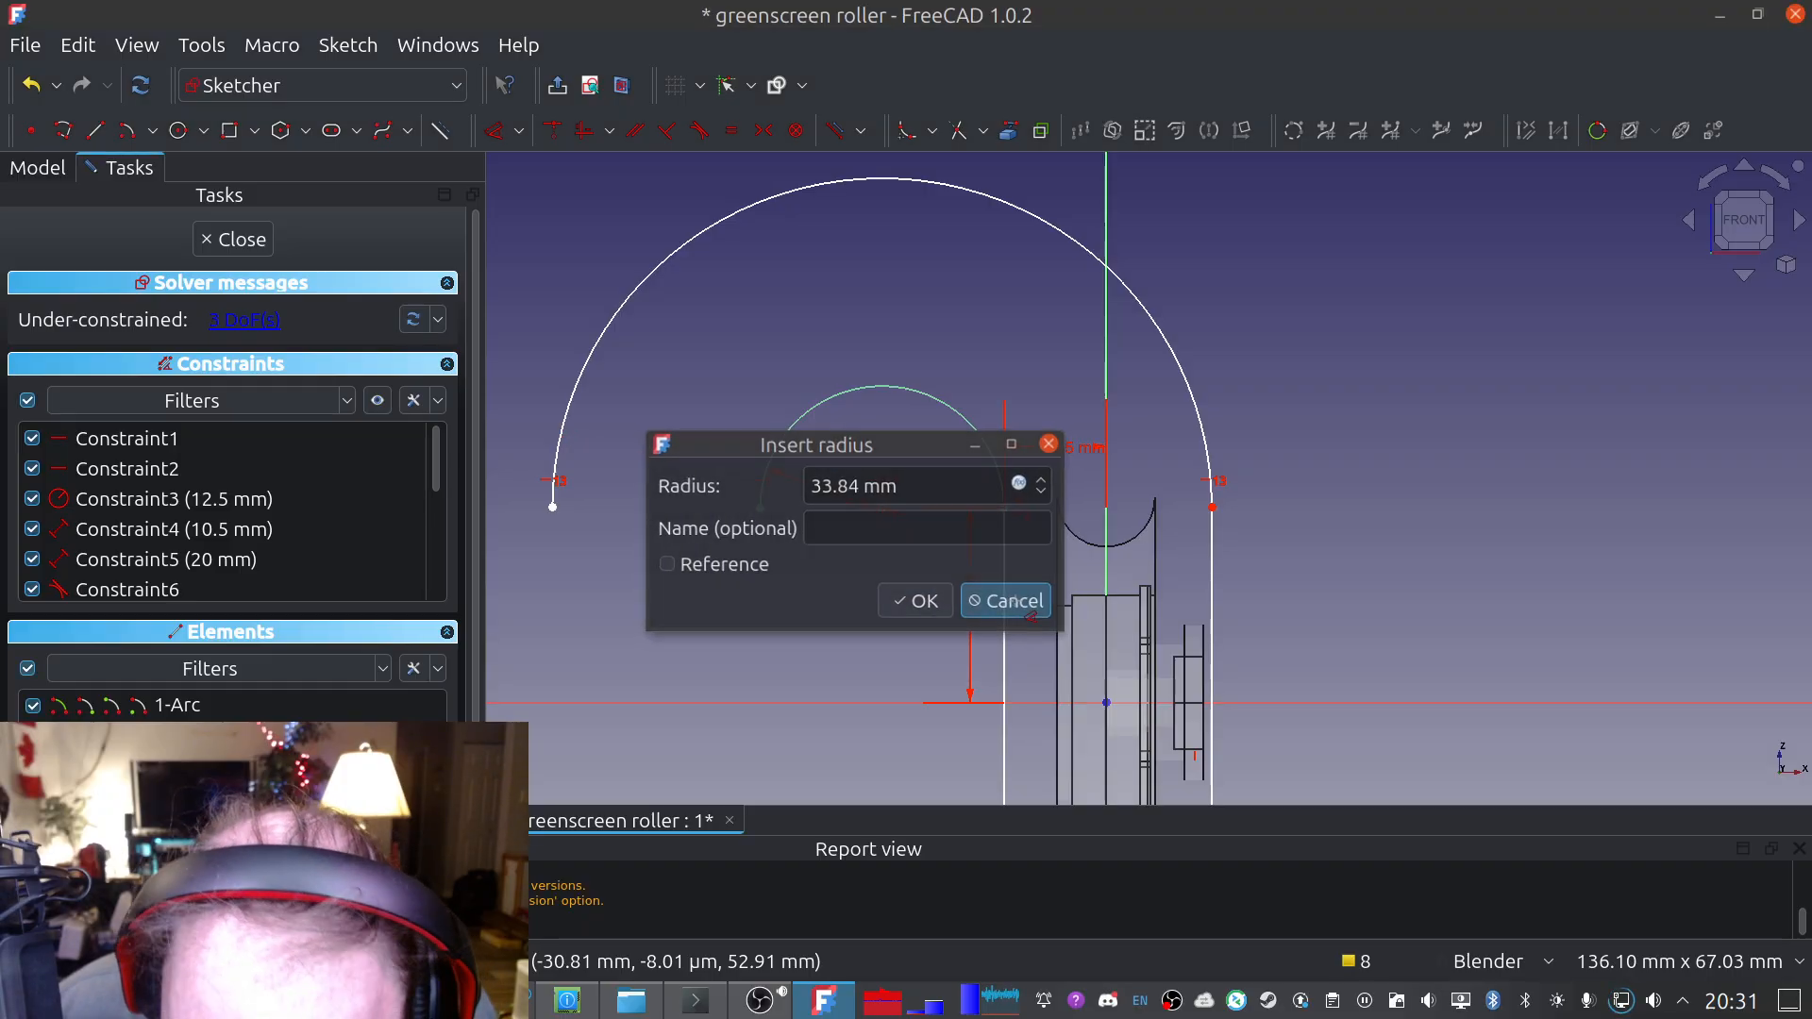
Dimension the horizontal base line beneath the pulley to a length of 21 mm
{"action": "scroll", "coordinate": [1331, 553], "scroll_direction": "down", "scroll_amount": 1}
{"action": "scroll", "coordinate": [1321, 539], "scroll_direction": "up", "scroll_amount": 2}
{"action": "scroll", "coordinate": [1322, 539], "scroll_direction": "down", "scroll_amount": 1}
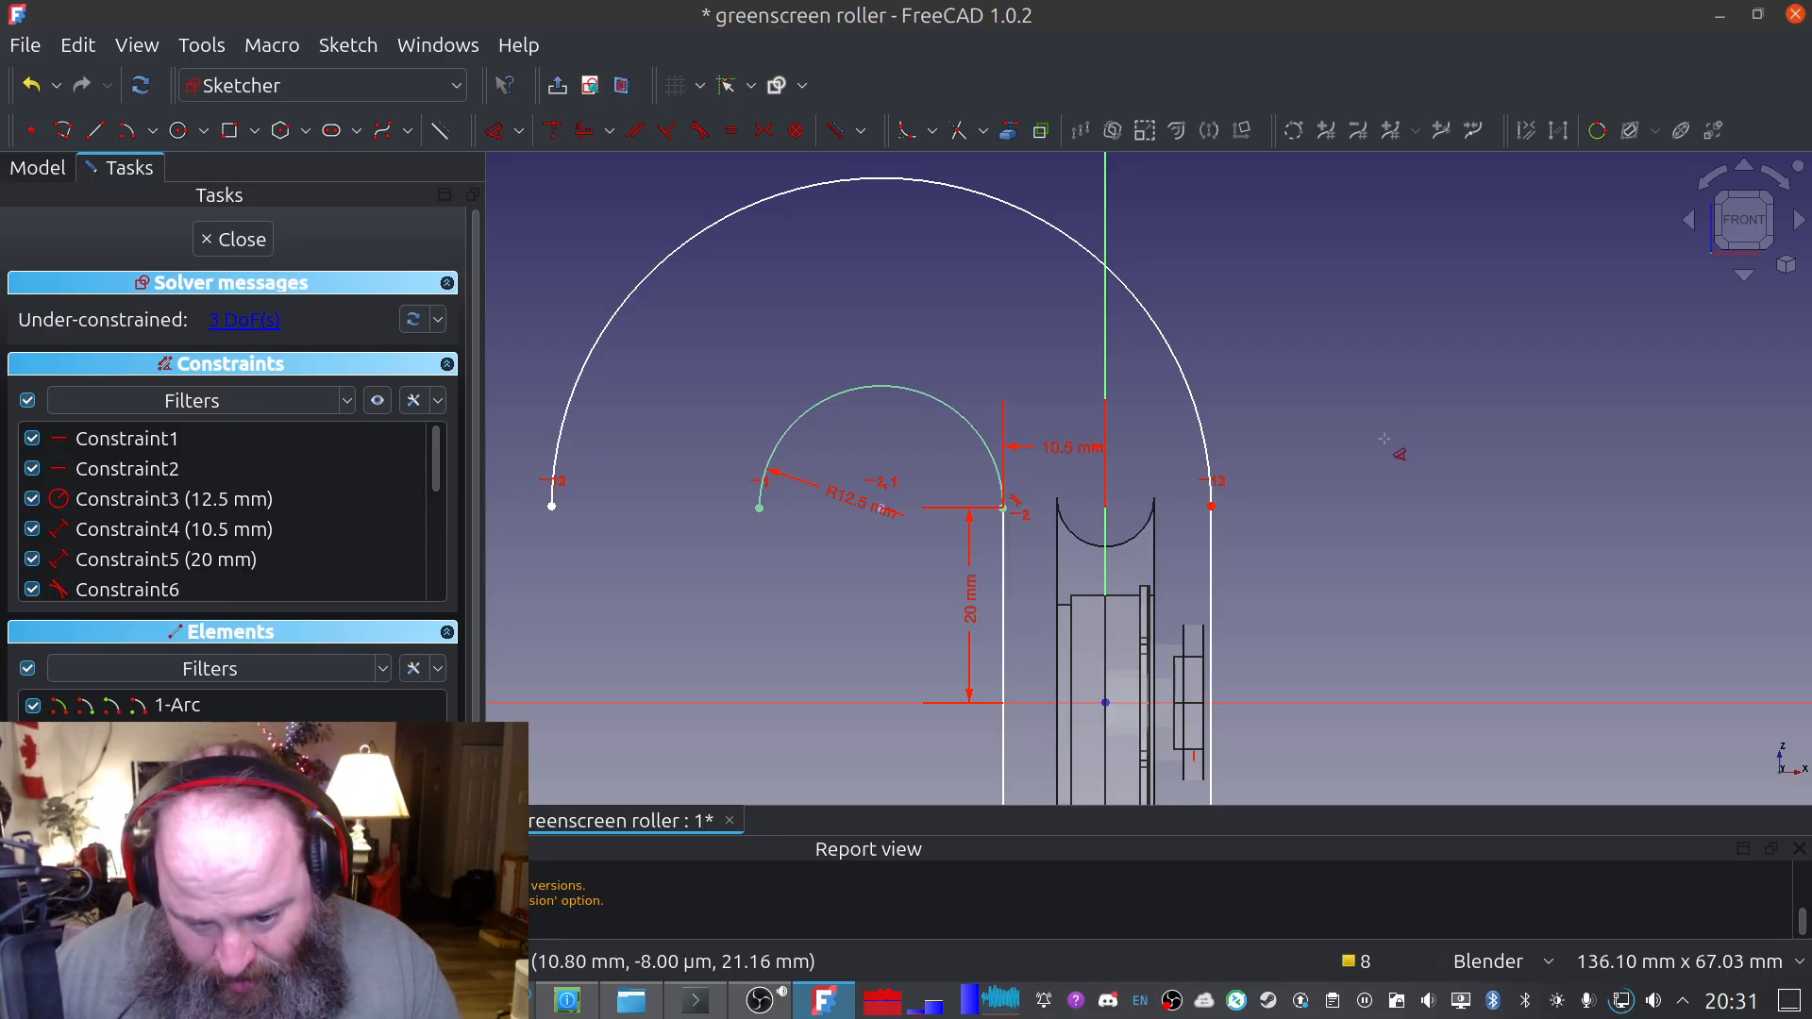
{"action": "scroll", "coordinate": [1383, 441], "scroll_direction": "down", "scroll_amount": 1}
{"action": "scroll", "coordinate": [1384, 443], "scroll_direction": "up", "scroll_amount": 1}
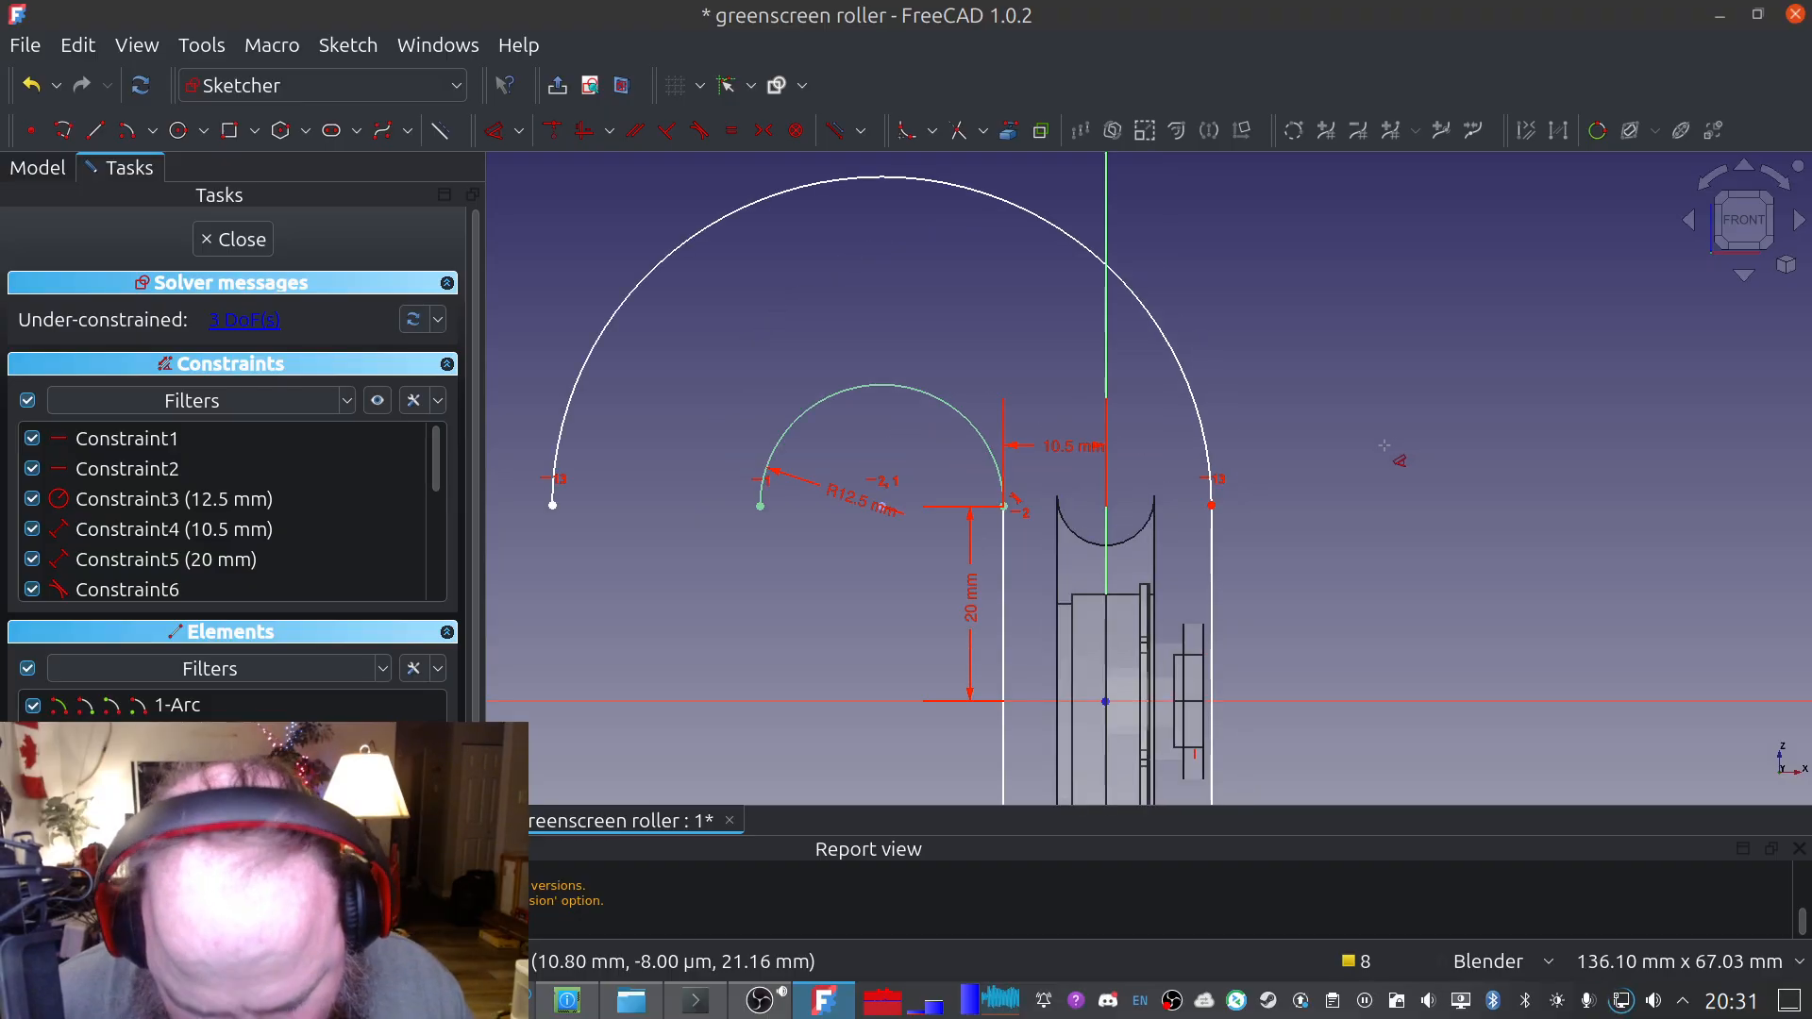
{"action": "middle_click_drag", "start_coordinate": [1326, 507], "coordinate": [1317, 179], "text": "shift"}
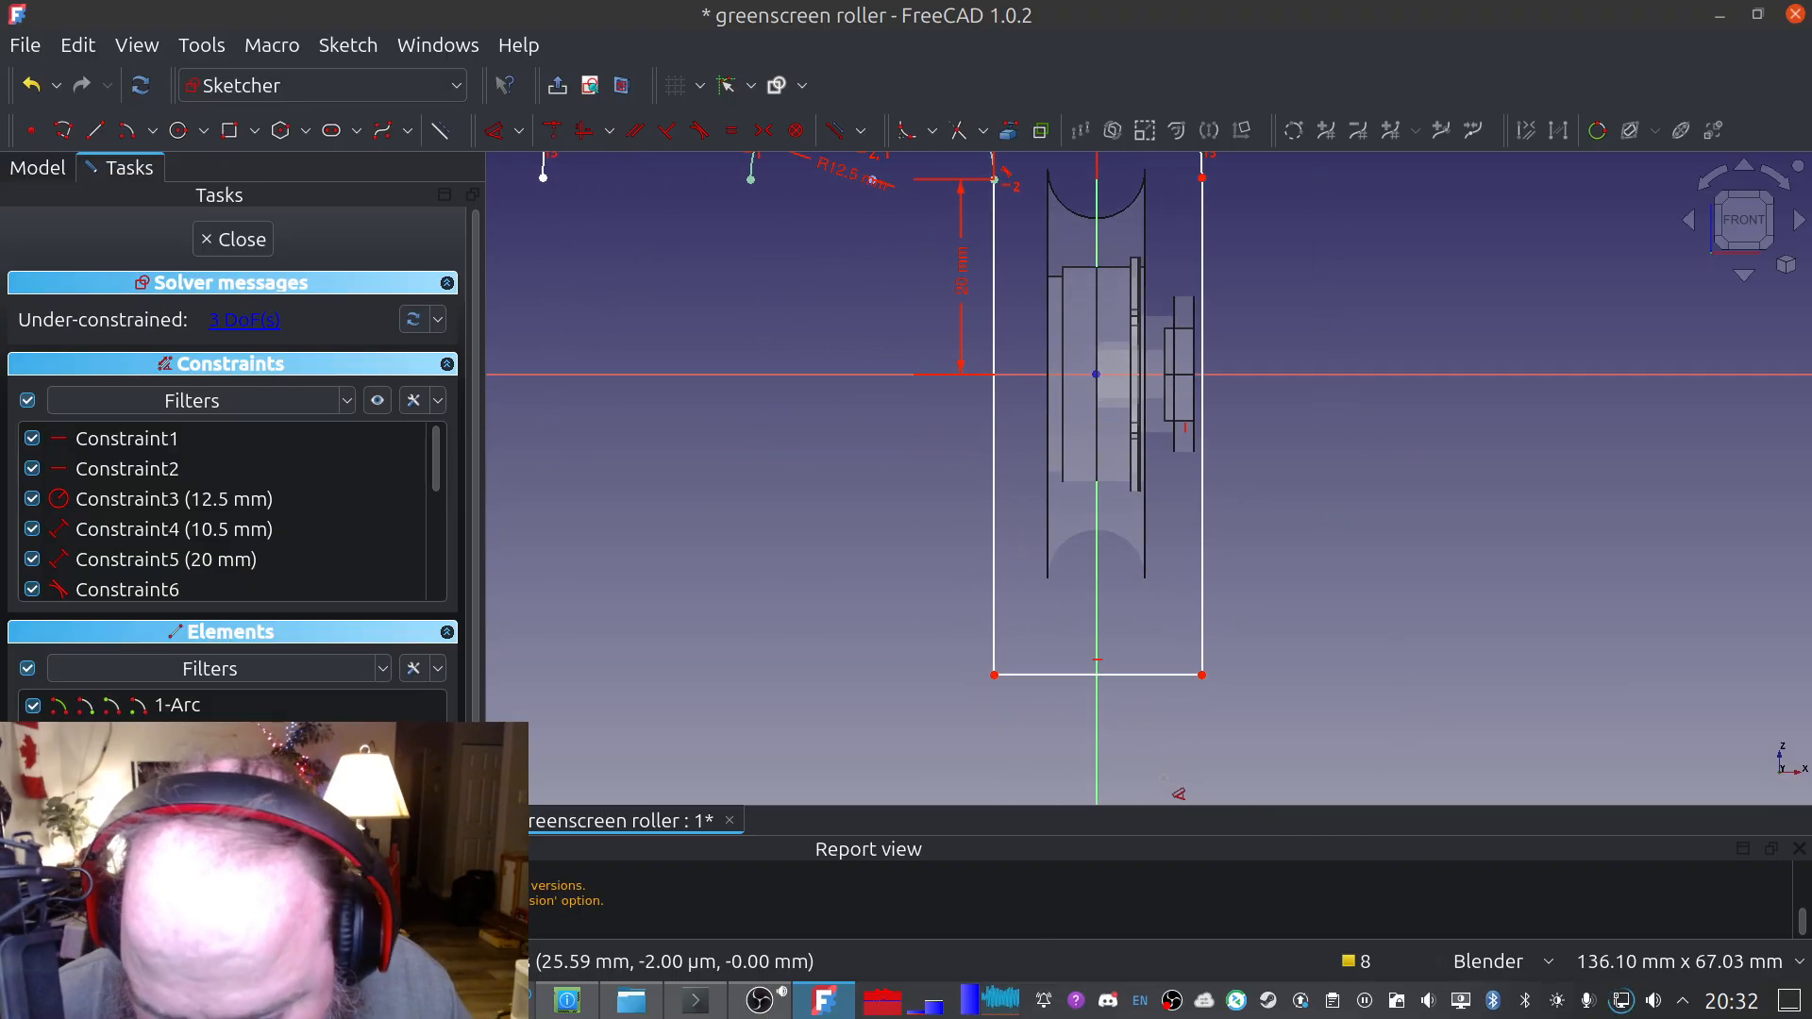
{"action": "right_click", "coordinate": [1076, 723]}
{"action": "left_click", "coordinate": [1040, 674]}
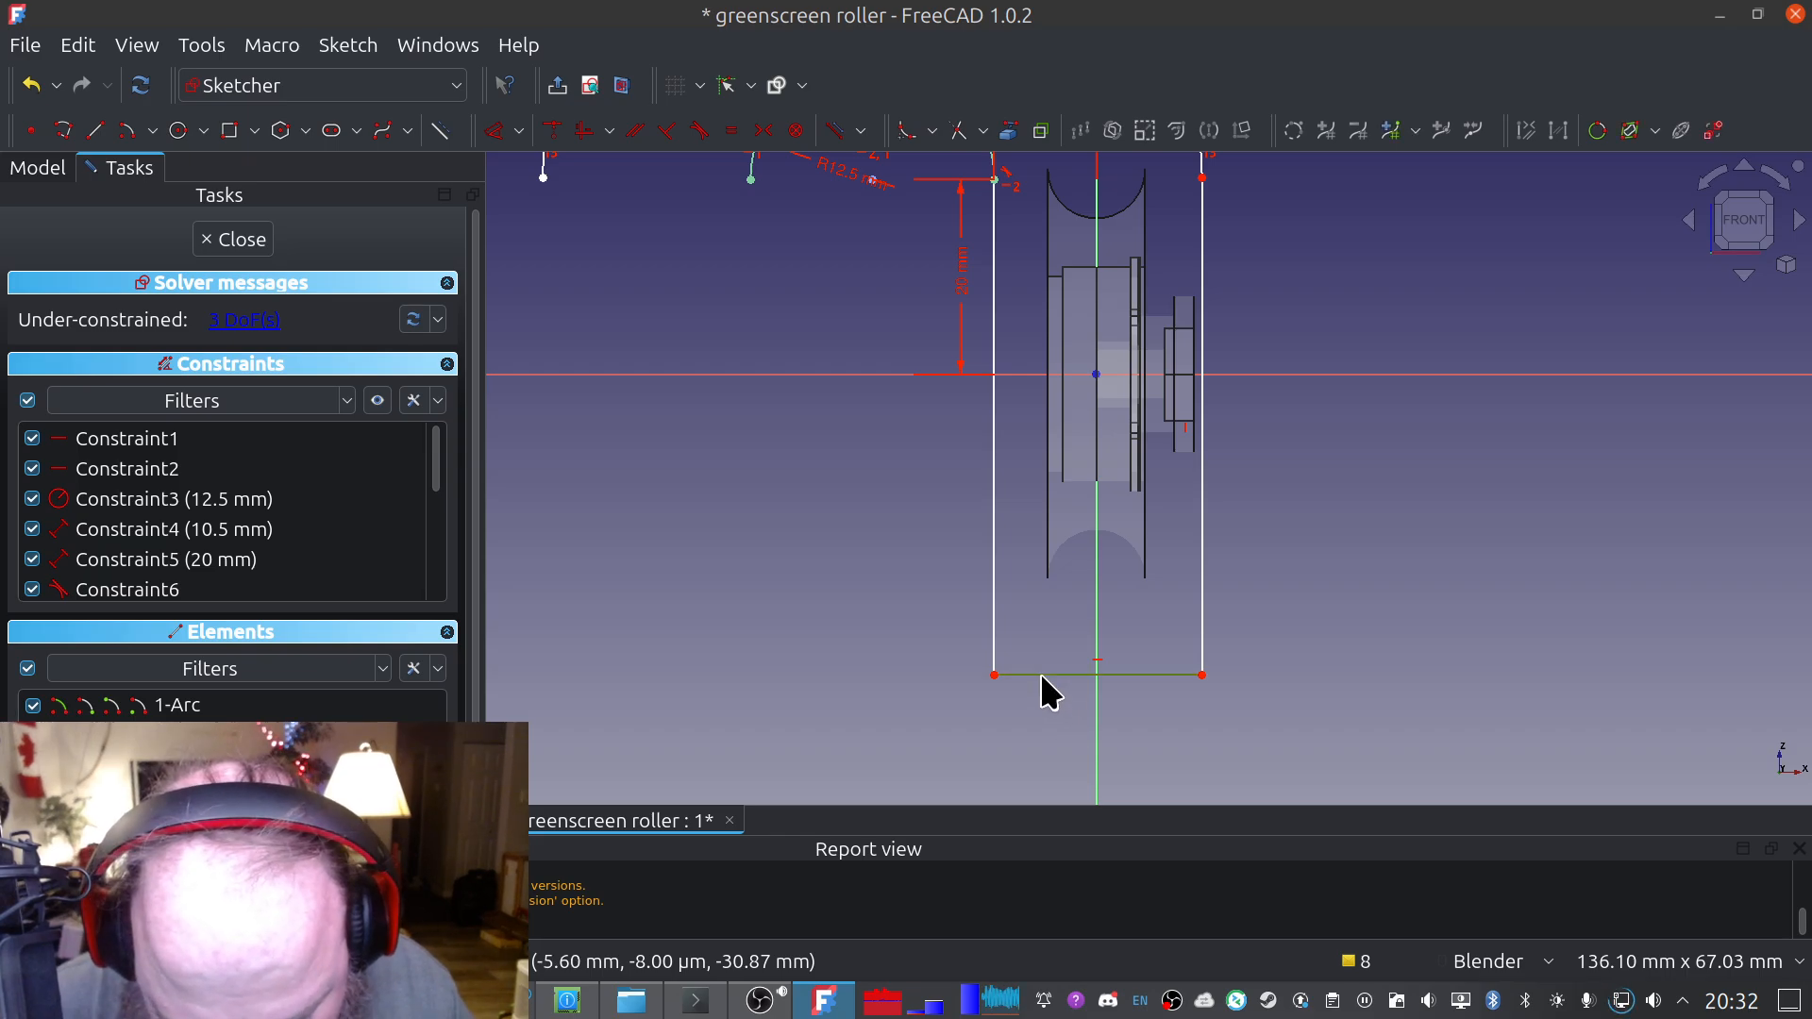
{"action": "key", "text": "d"}
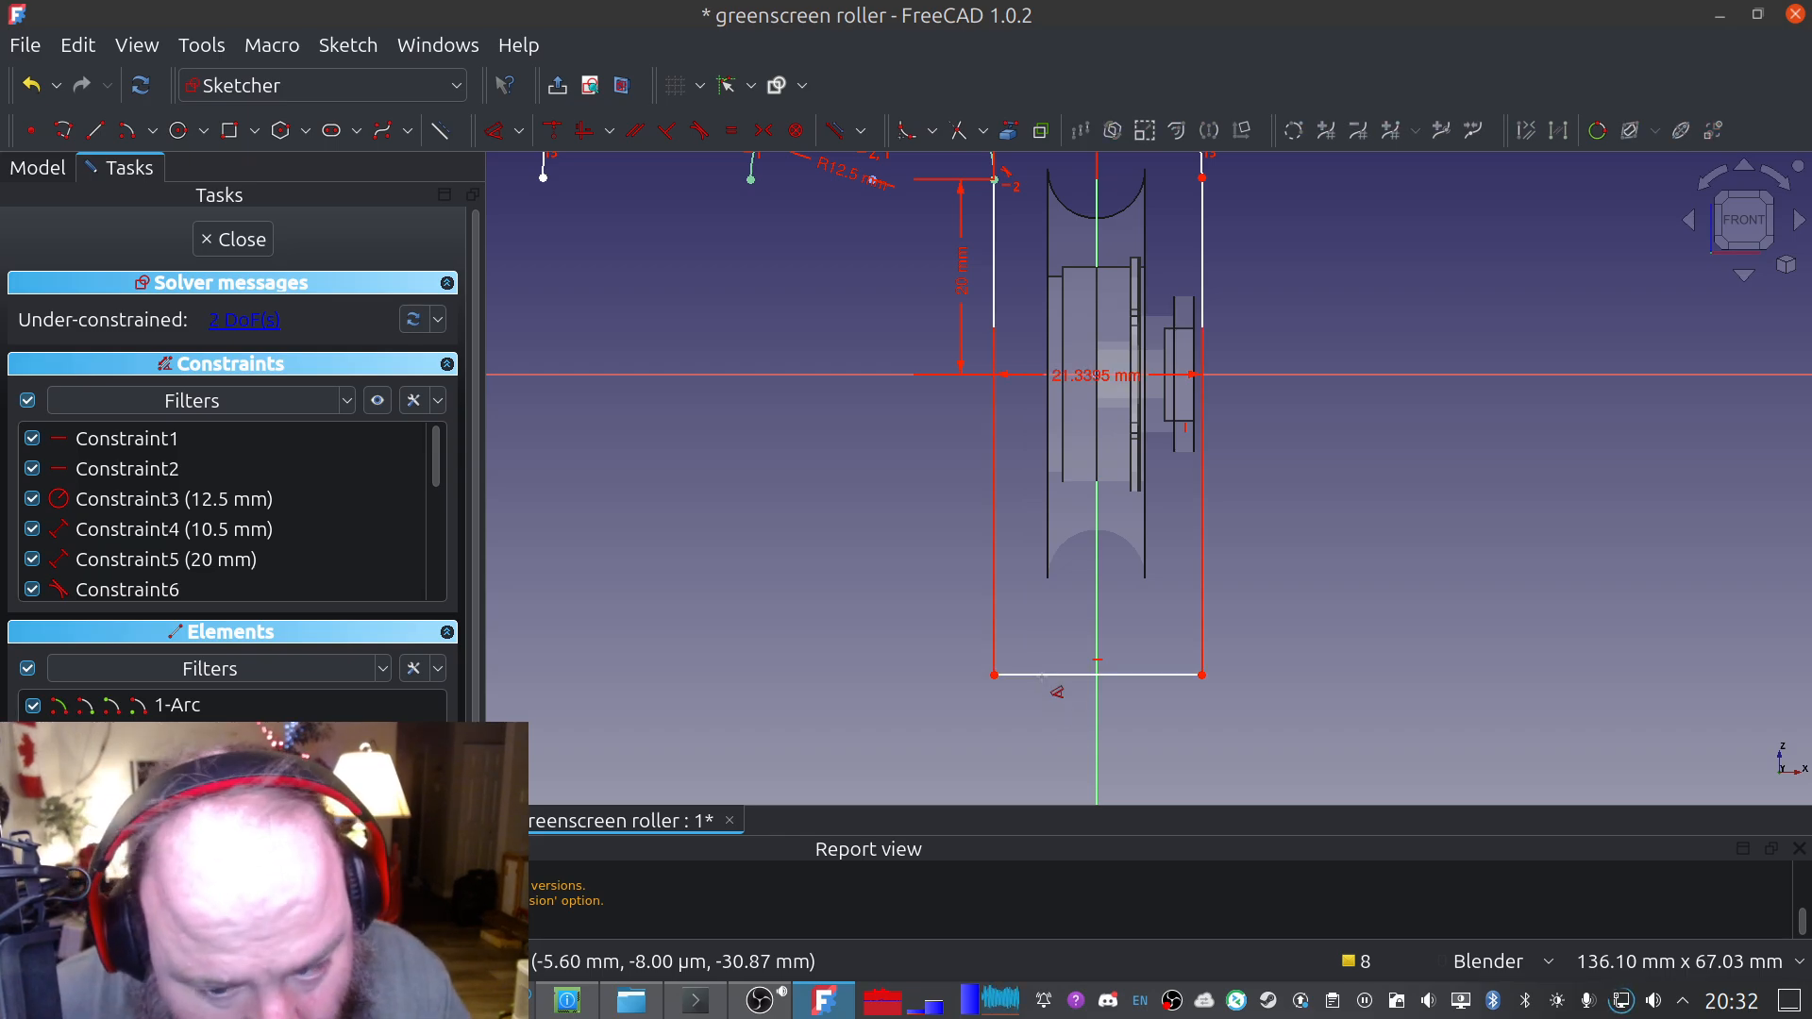
{"action": "left_click", "coordinate": [1097, 640]}
{"action": "left_click_drag", "start_coordinate": [1253, 610], "coordinate": [715, 459]}
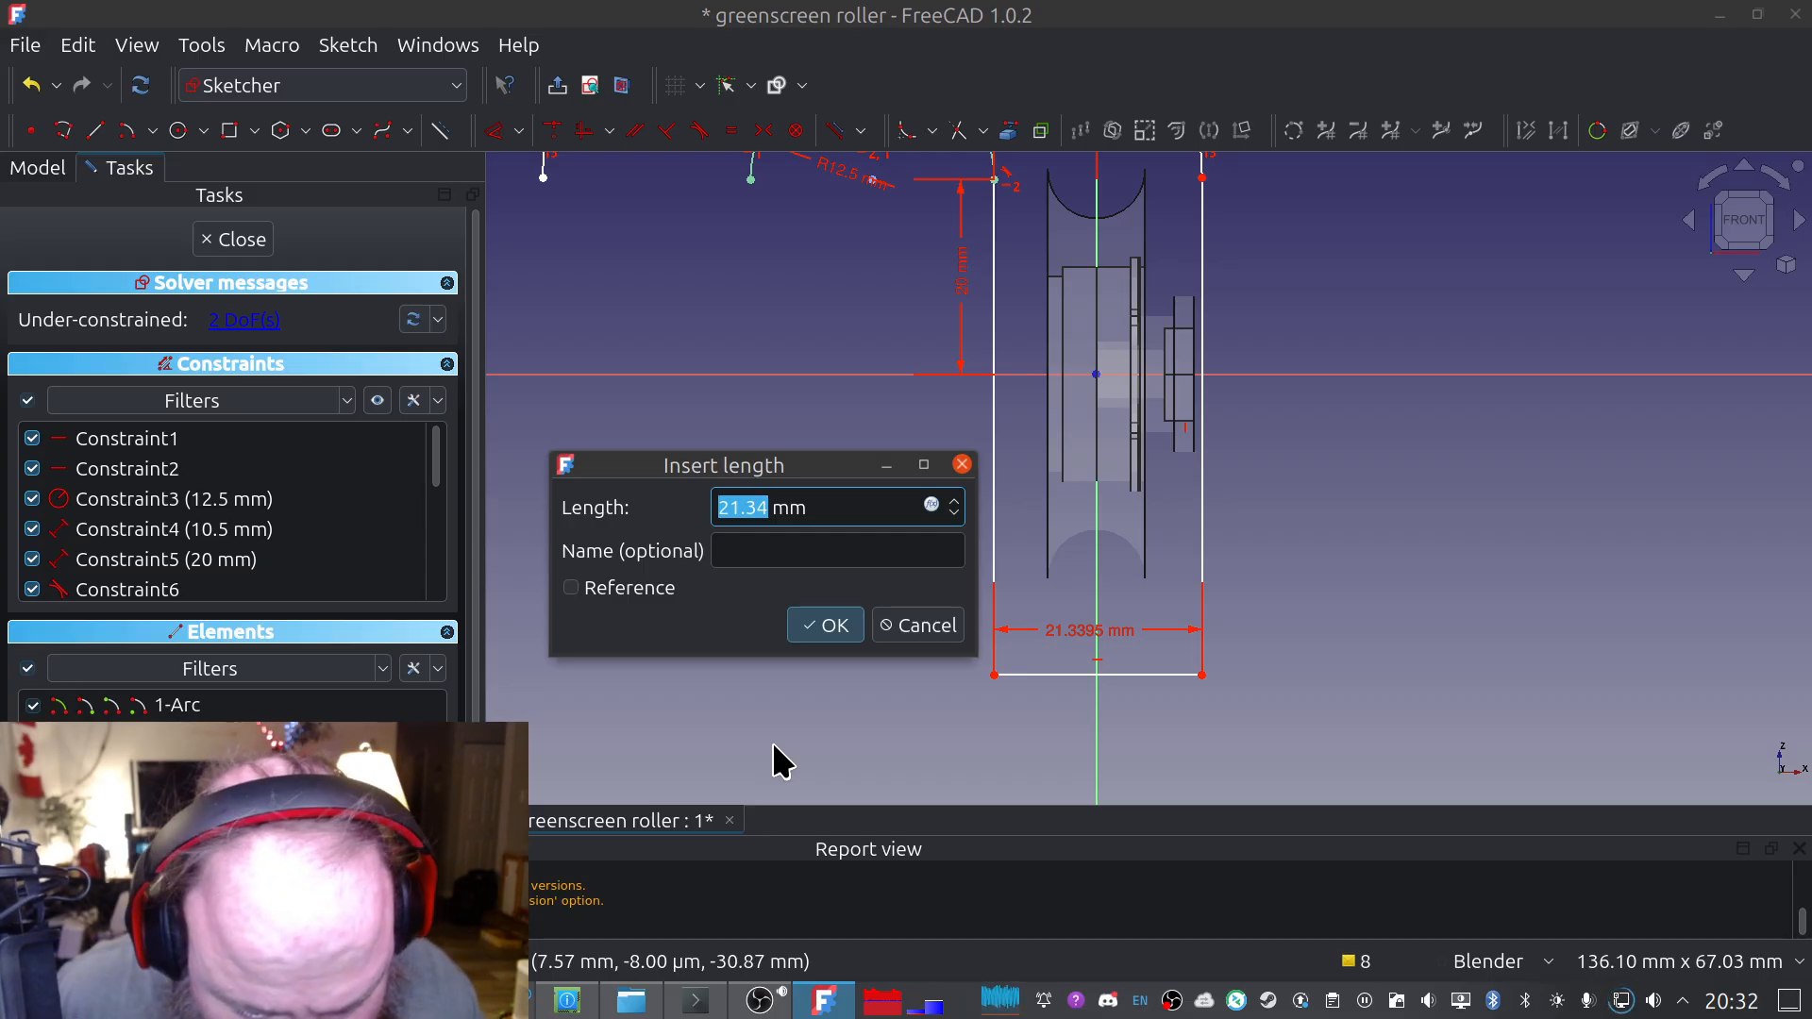
{"action": "type", "text": "21"}
{"action": "key", "text": "Return"}
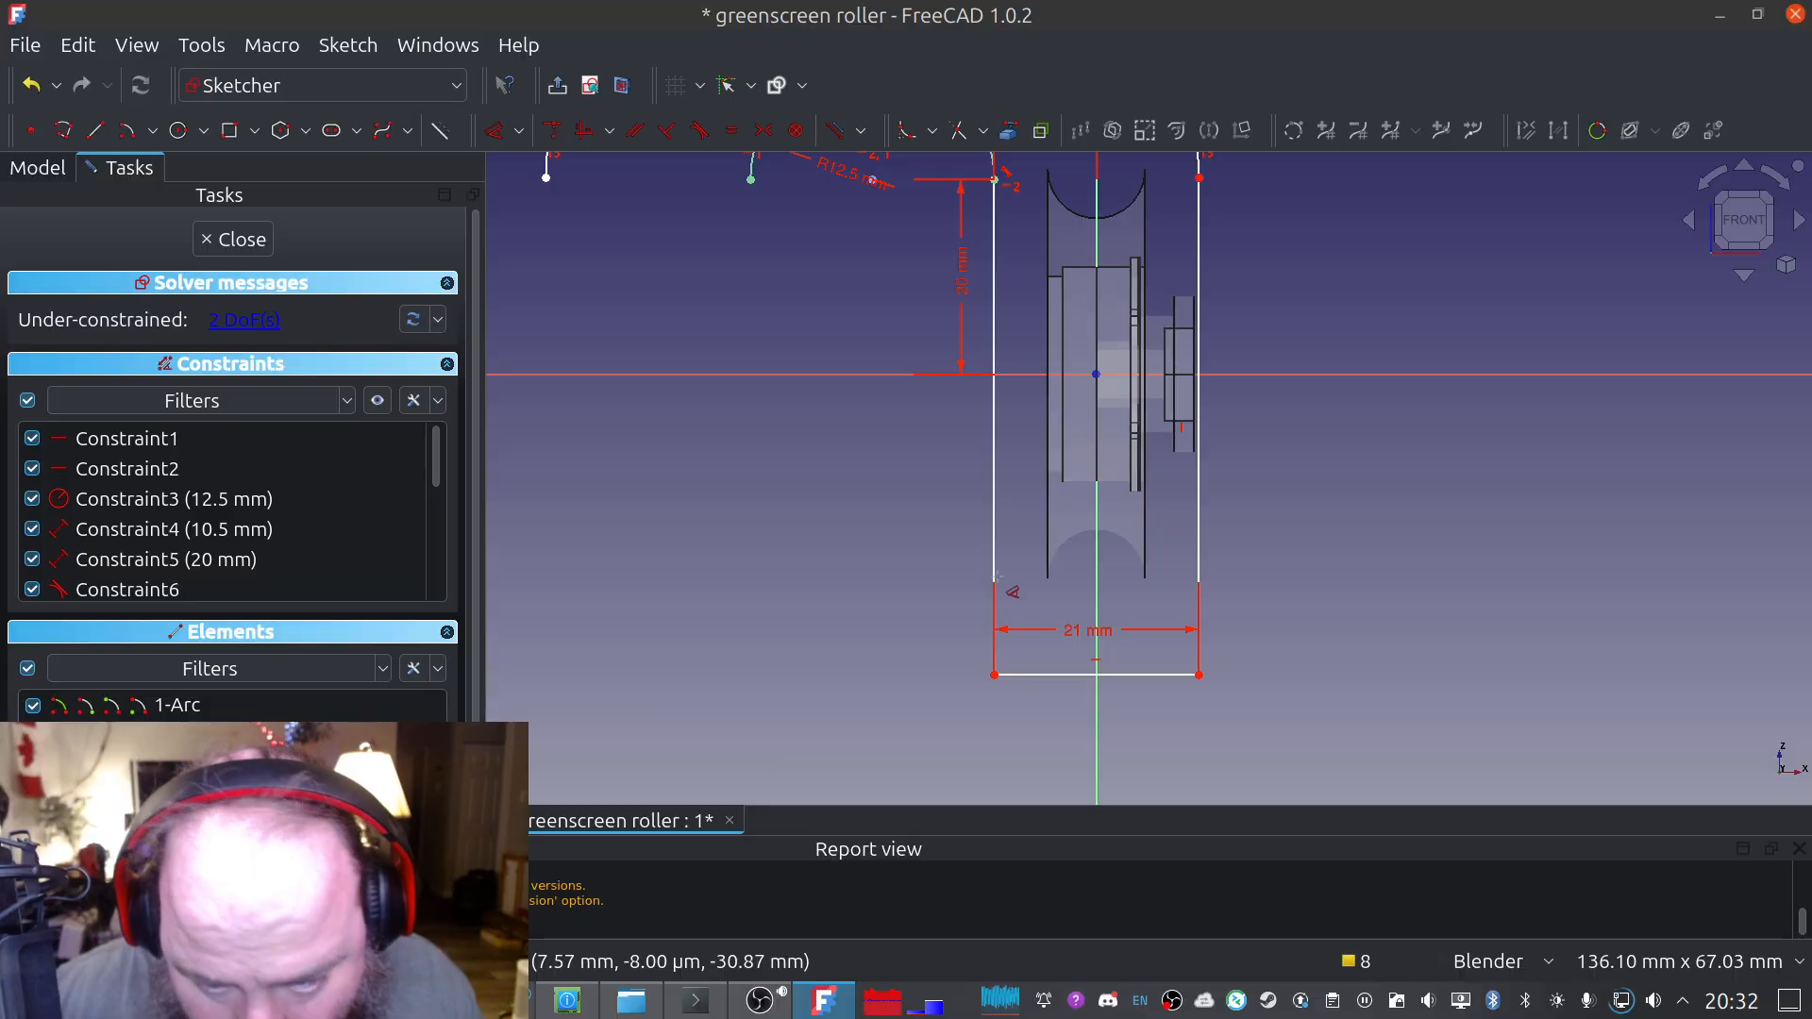
{"action": "middle_click_drag", "start_coordinate": [809, 462], "coordinate": [841, 696], "text": "shift"}
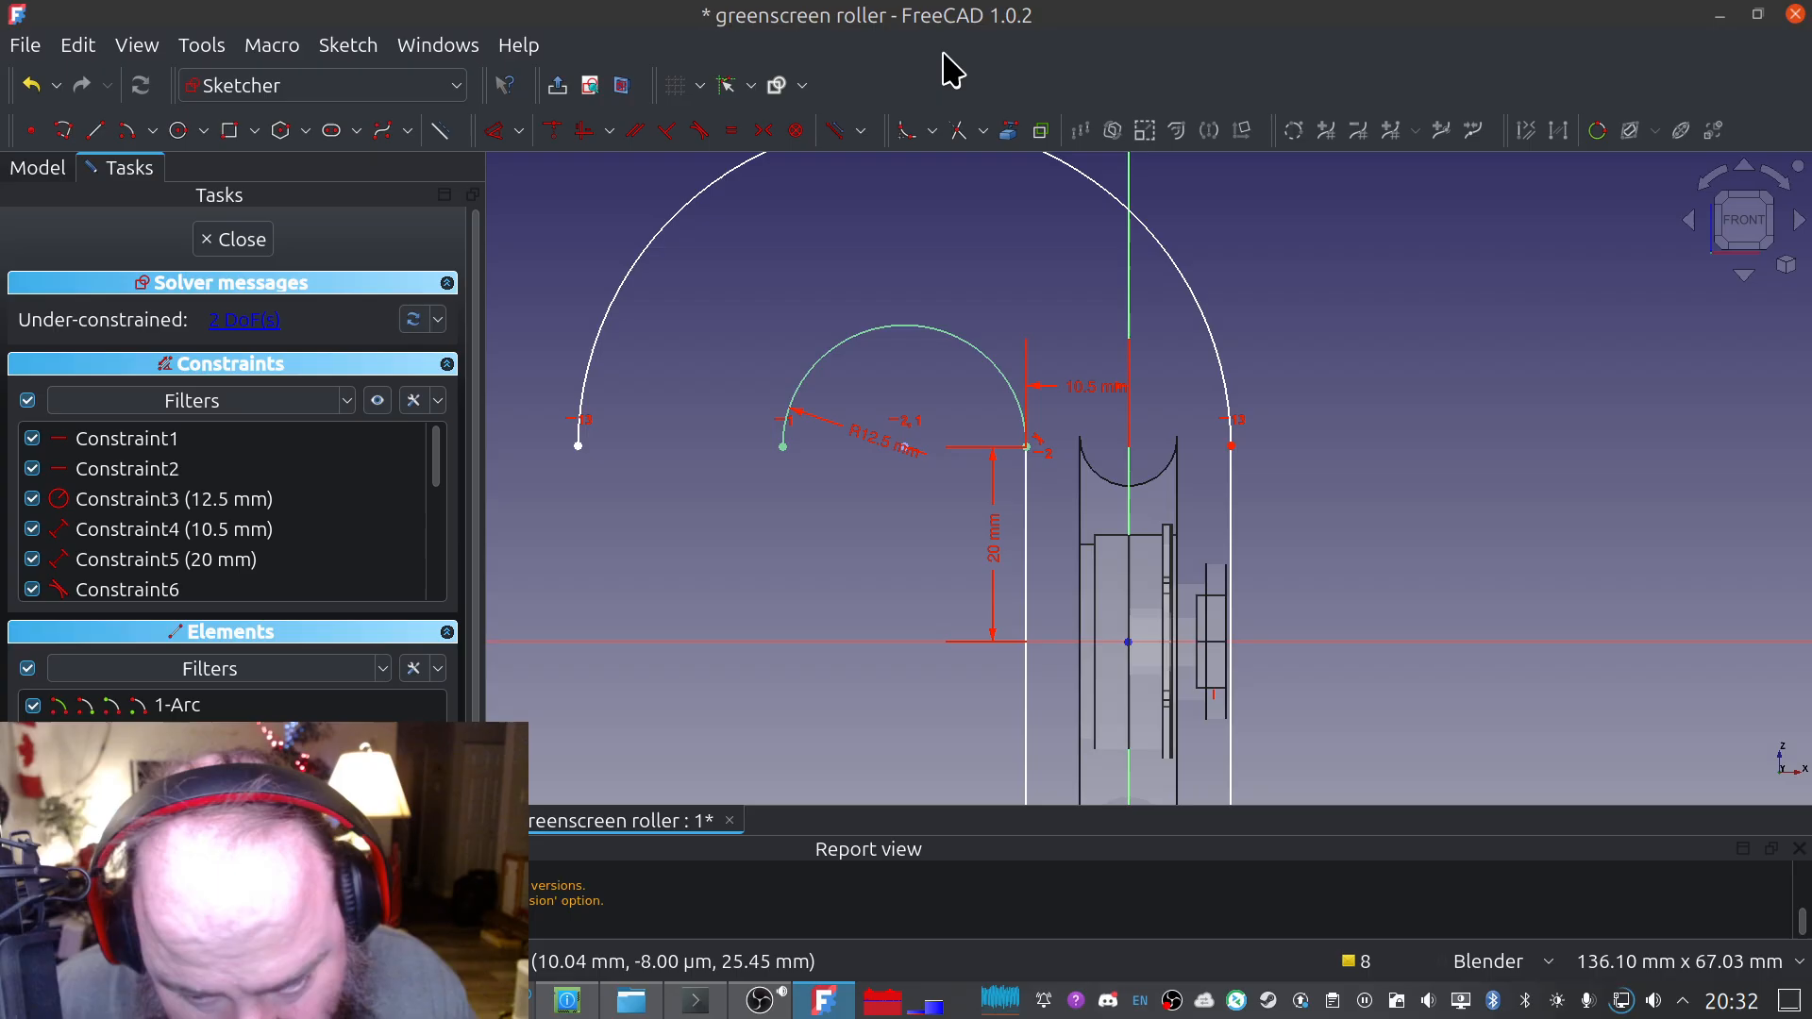
{"action": "key", "text": "Escape"}
{"action": "left_click", "coordinate": [596, 331]}
{"action": "key", "text": "d"}
{"action": "left_click", "coordinate": [671, 324]}
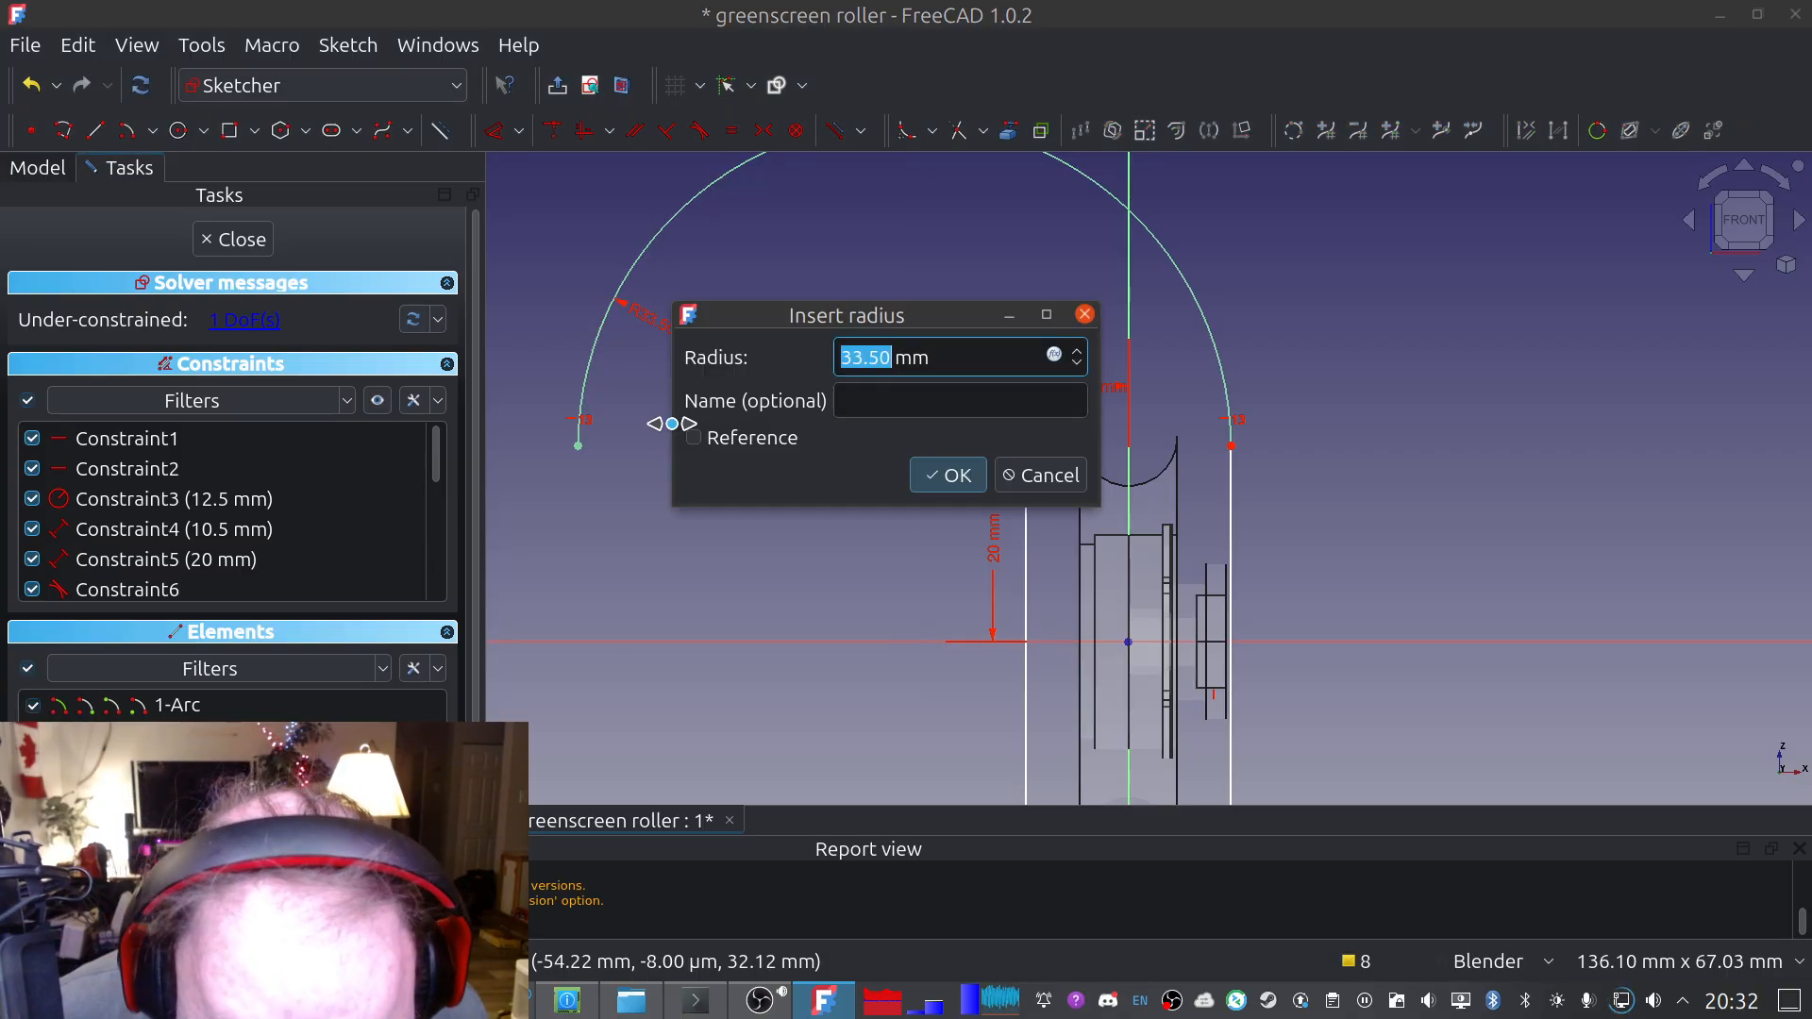
{"action": "left_click", "coordinate": [1041, 476]}
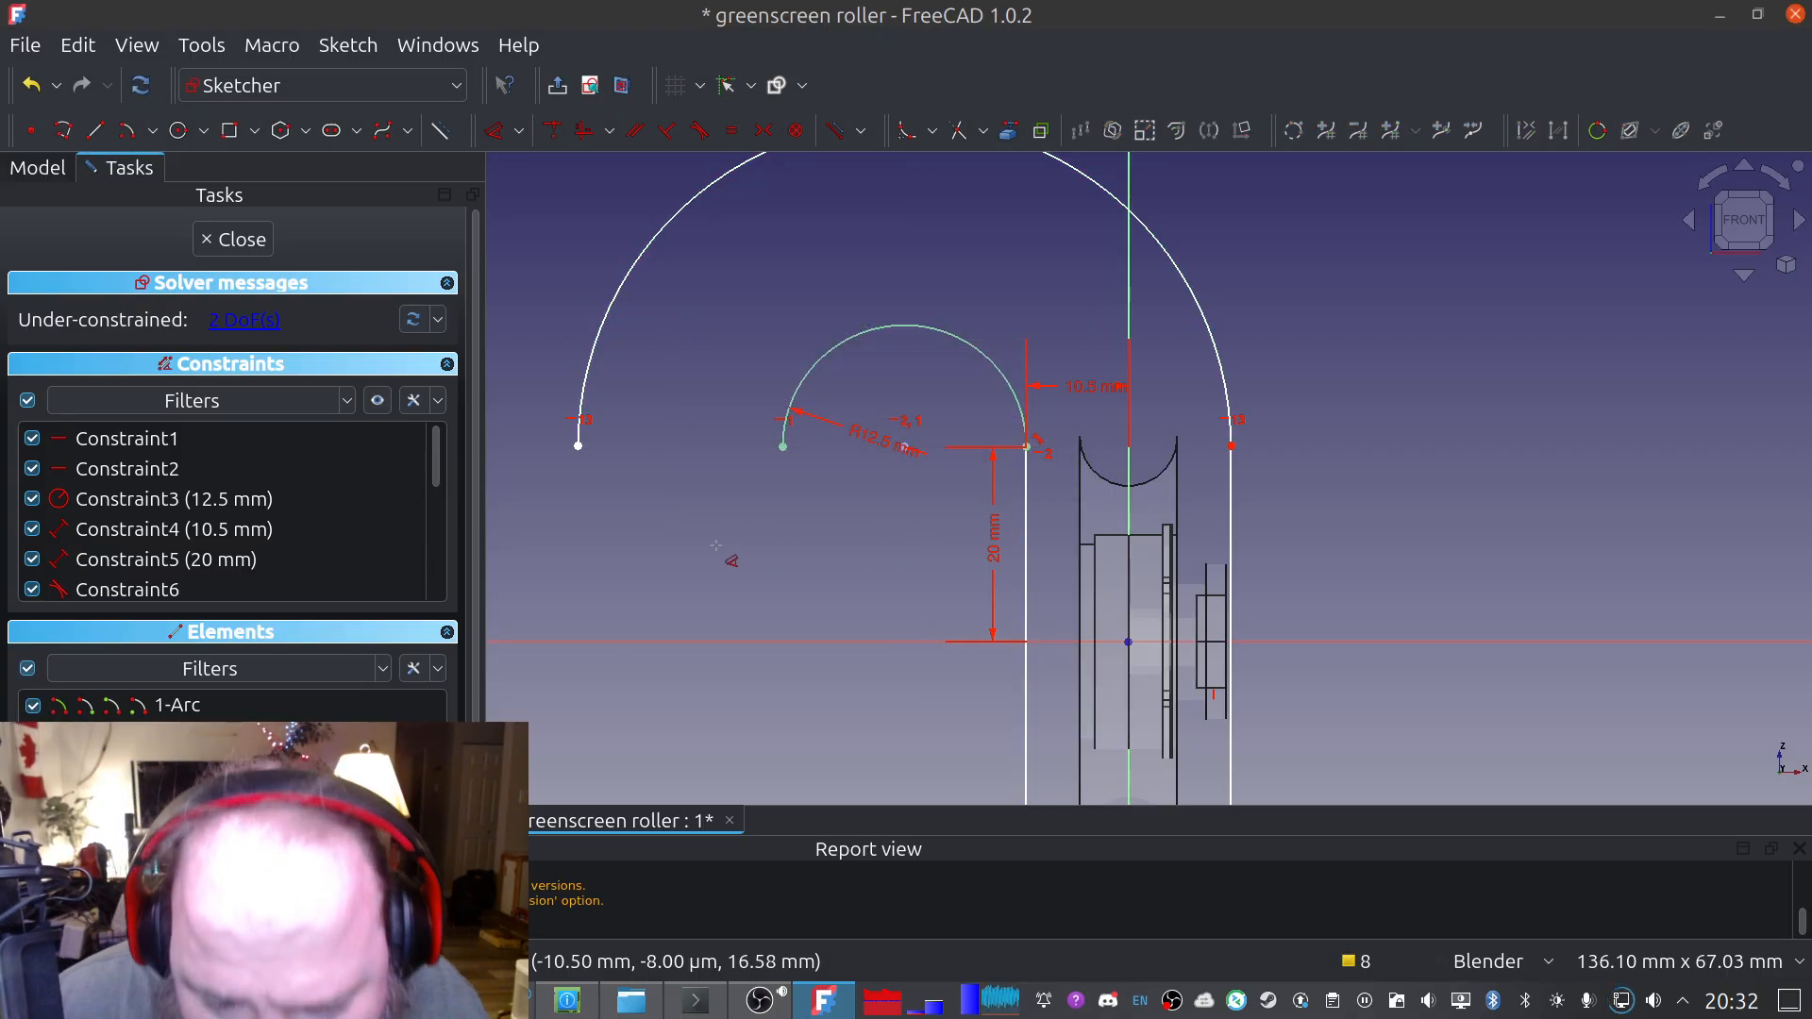
{"action": "scroll", "coordinate": [590, 519], "scroll_direction": "down", "scroll_amount": 1}
{"action": "scroll", "coordinate": [599, 526], "scroll_direction": "up", "scroll_amount": 1}
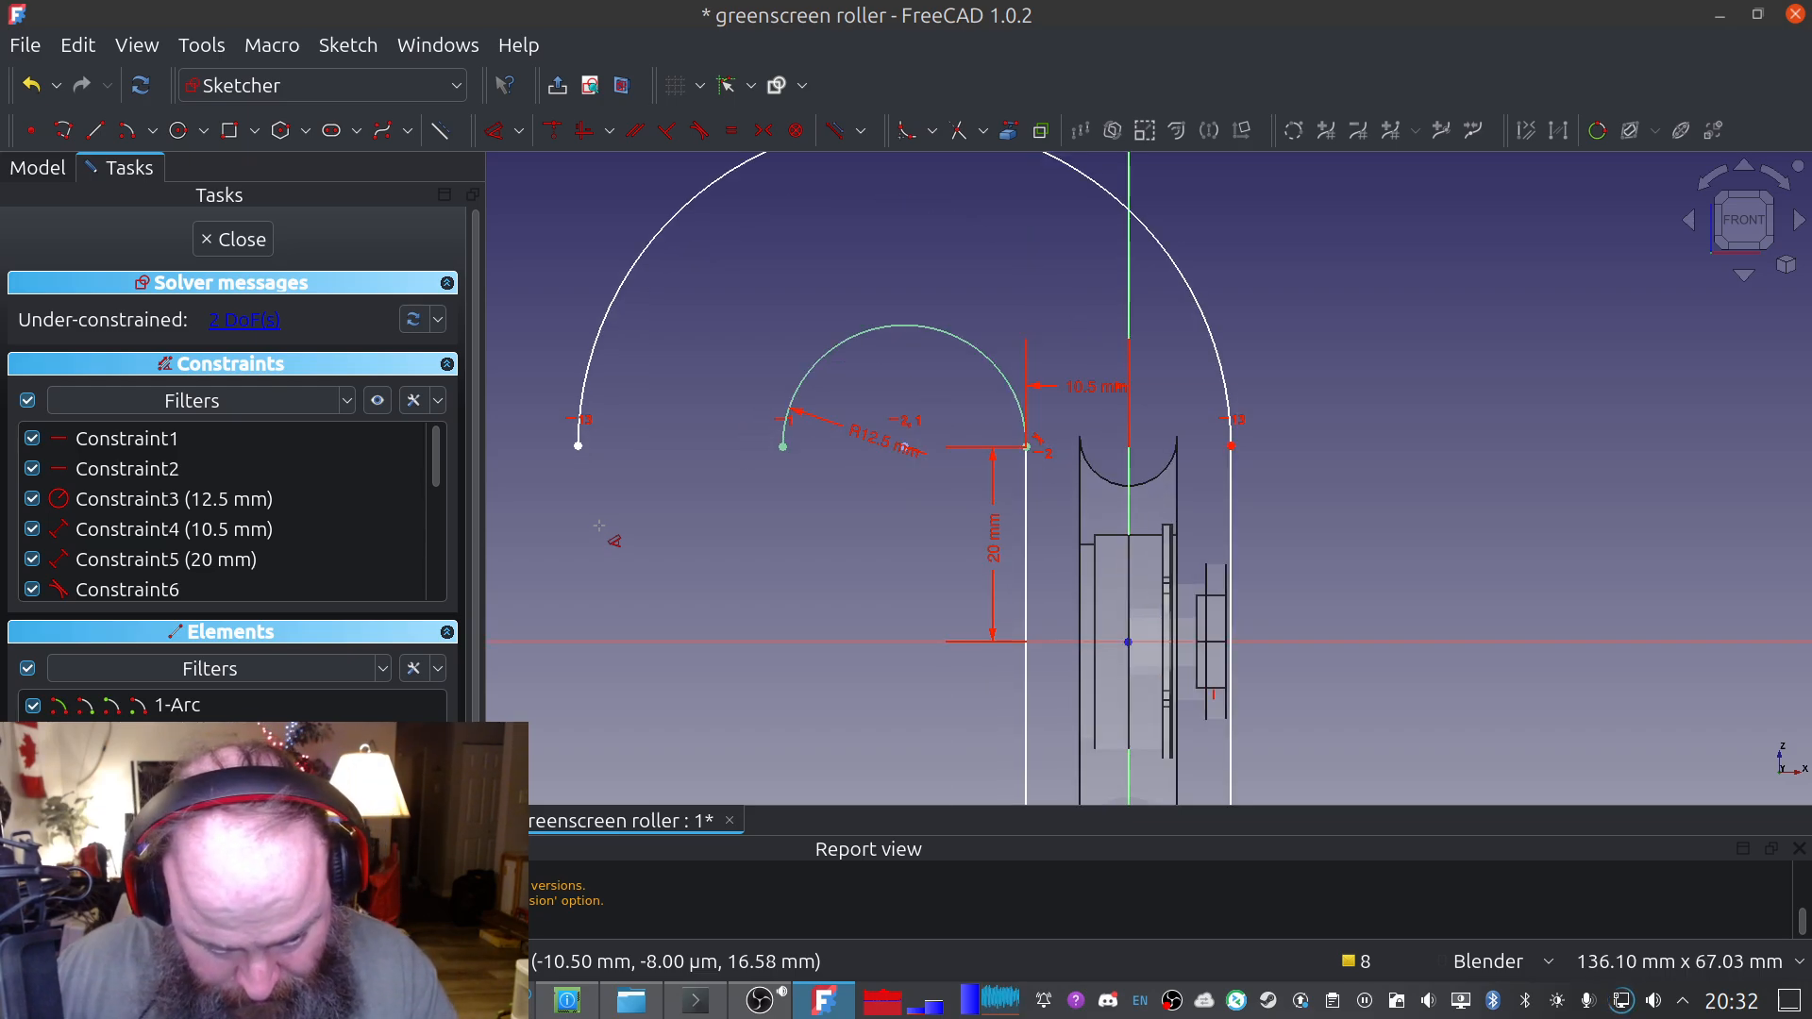
{"action": "mouse_move", "coordinate": [696, 562]}
{"action": "middle_mouse_down", "text": "shift"}
{"action": "mouse_move", "coordinate": [623, 316]}
{"action": "mouse_move", "coordinate": [744, 362]}
{"action": "mouse_move", "coordinate": [825, 514]}
{"action": "mouse_move", "coordinate": [799, 440]}
{"action": "middle_mouse_up", "text": "shift"}
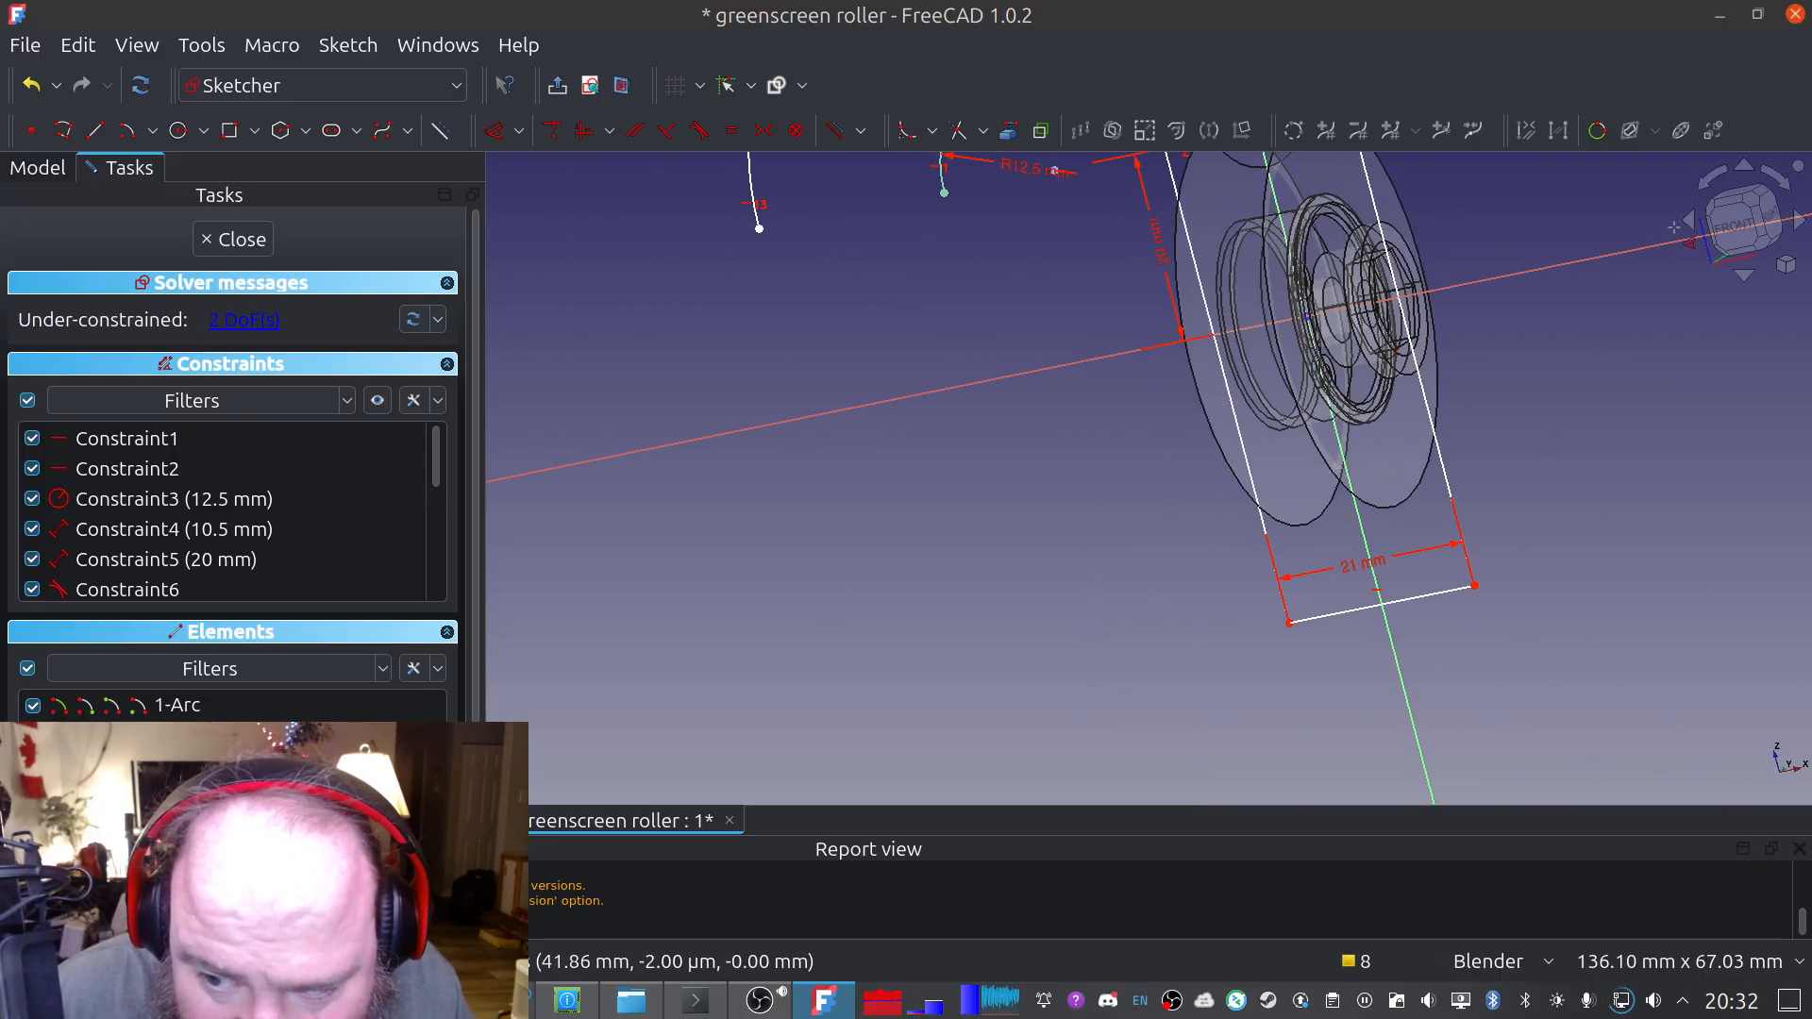
{"action": "left_click", "coordinate": [1756, 236]}
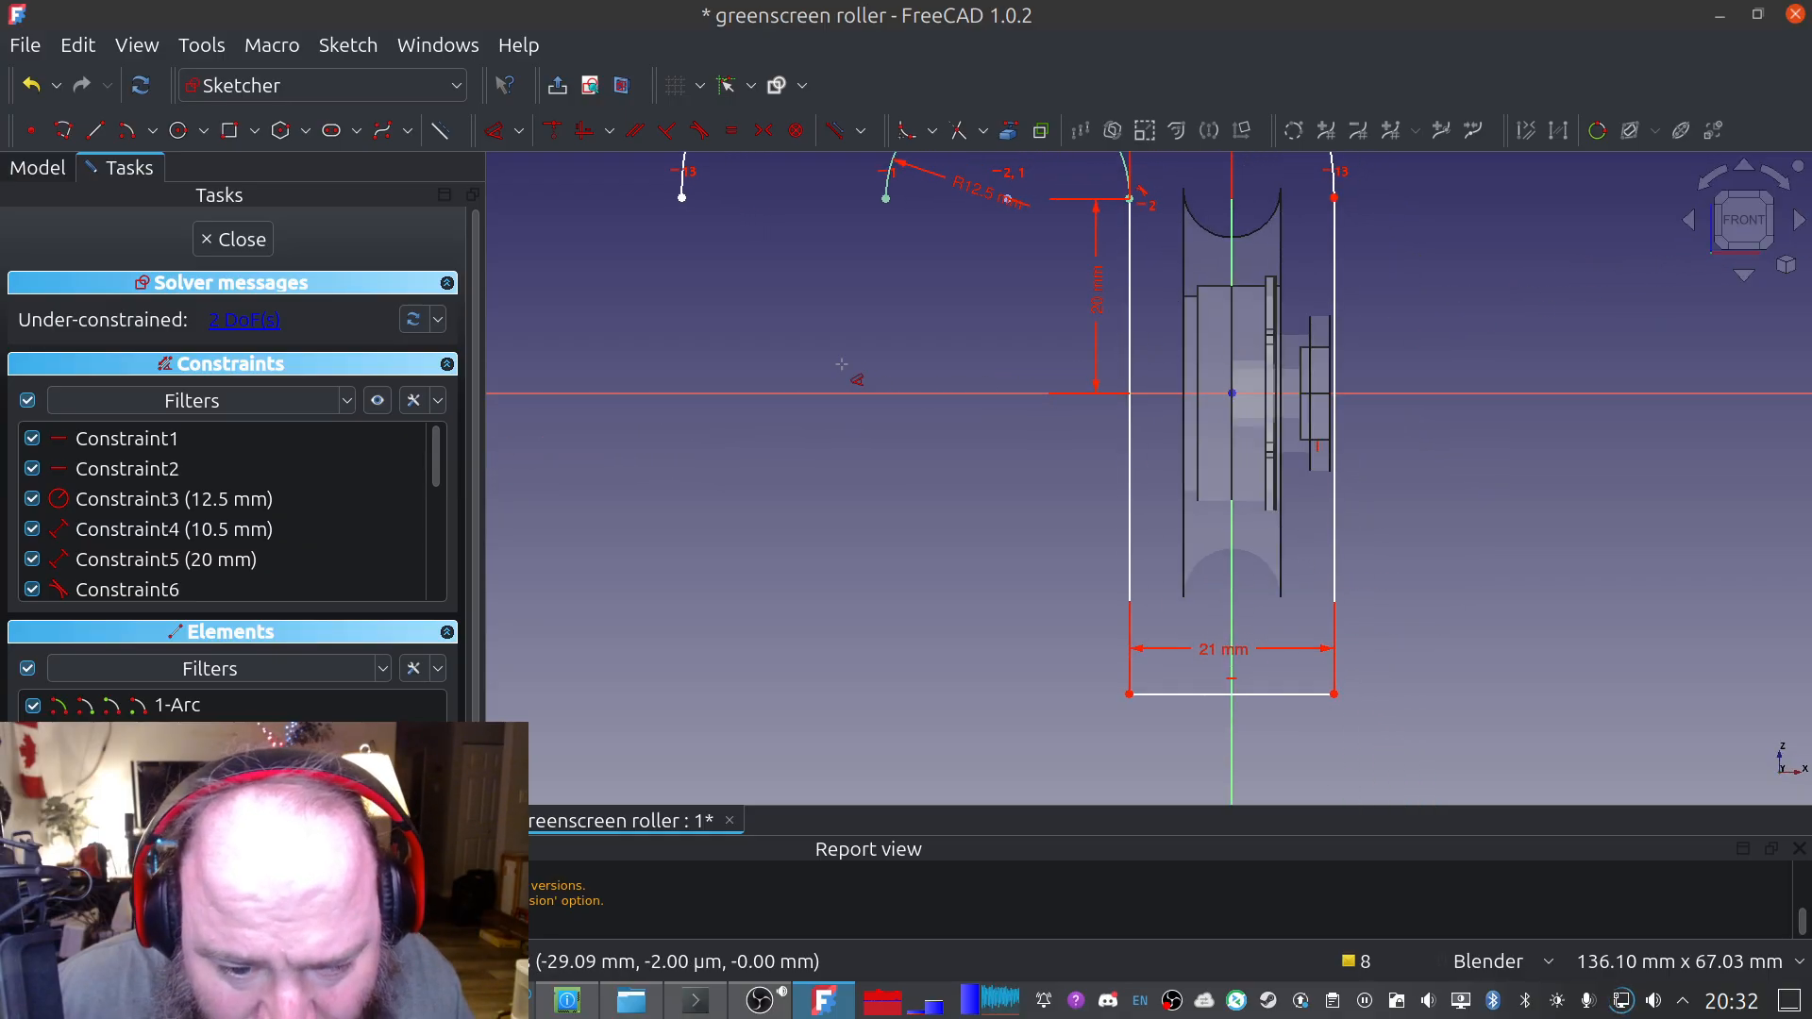
{"action": "mouse_move", "coordinate": [838, 350]}
{"action": "middle_mouse_down", "text": "shift"}
{"action": "mouse_move", "coordinate": [830, 639]}
{"action": "mouse_move", "coordinate": [811, 593]}
{"action": "middle_mouse_up", "text": "shift"}
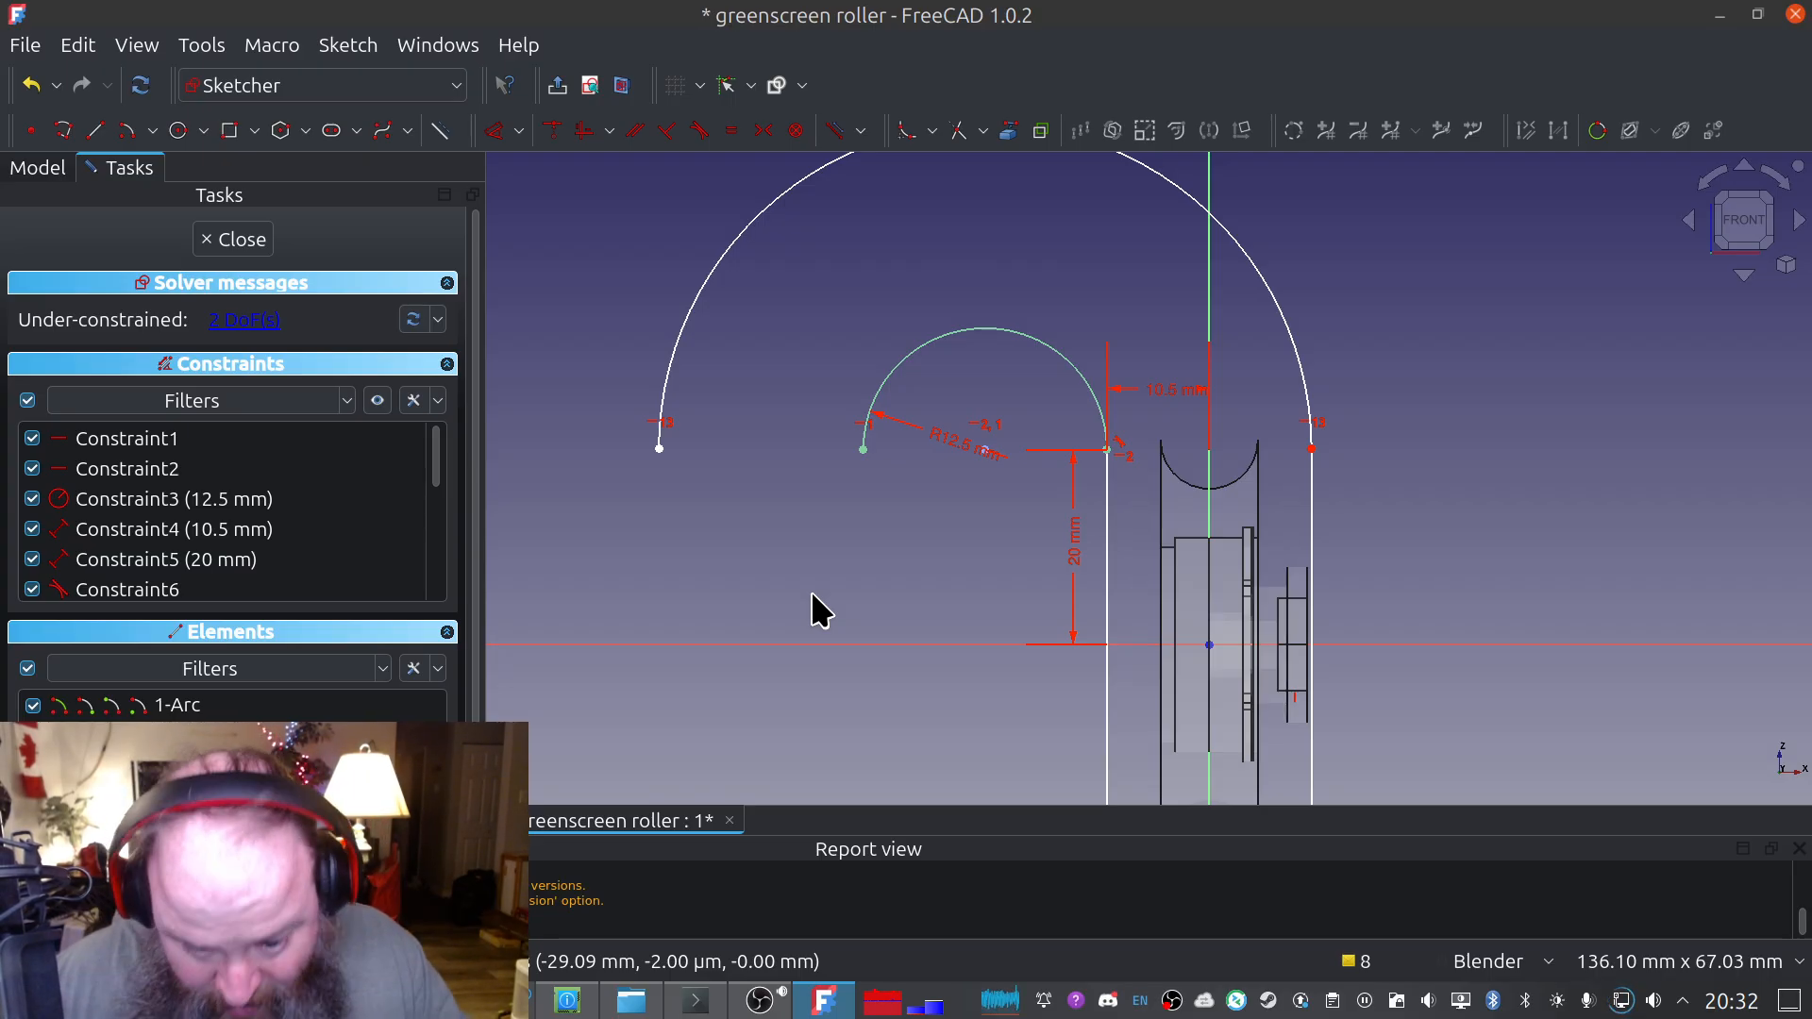
{"action": "key", "text": "d"}
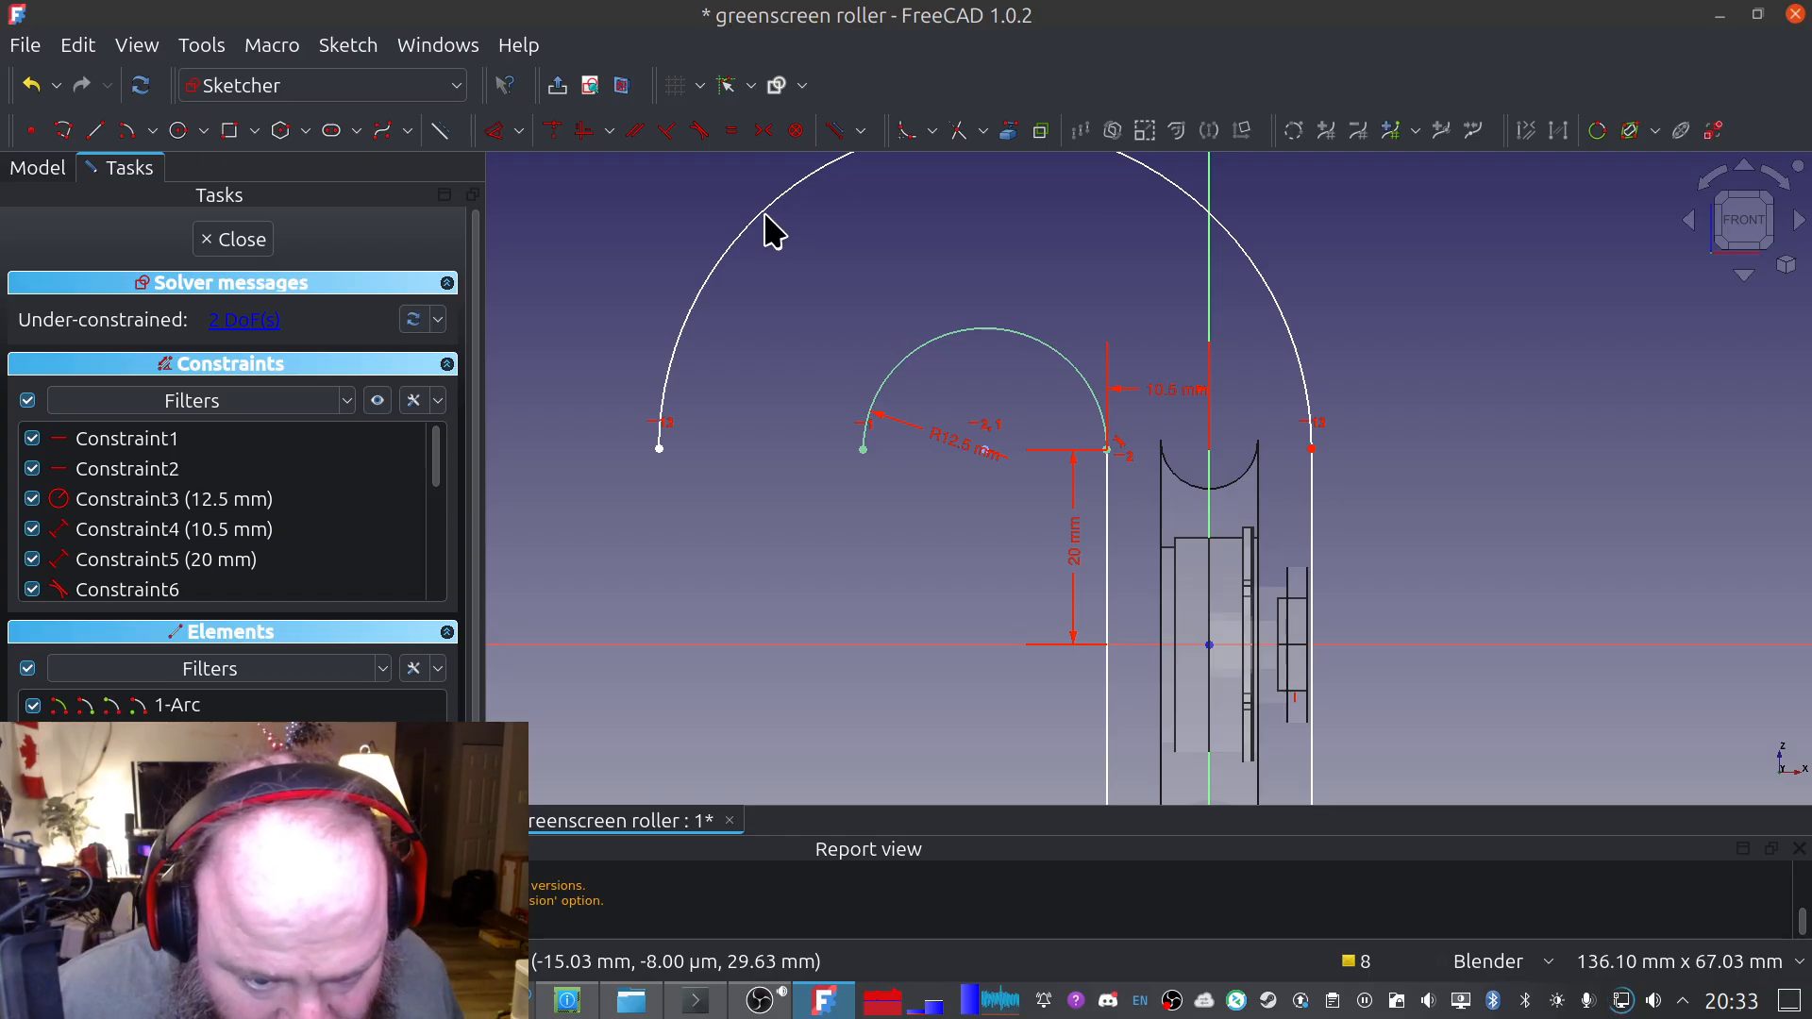
Examine the sketch's constraints one by one to identify which geometry each holds around the outer arc and the shared arc center
{"action": "left_click", "coordinate": [756, 223]}
{"action": "scroll", "coordinate": [291, 514], "scroll_direction": "down", "scroll_amount": 5}
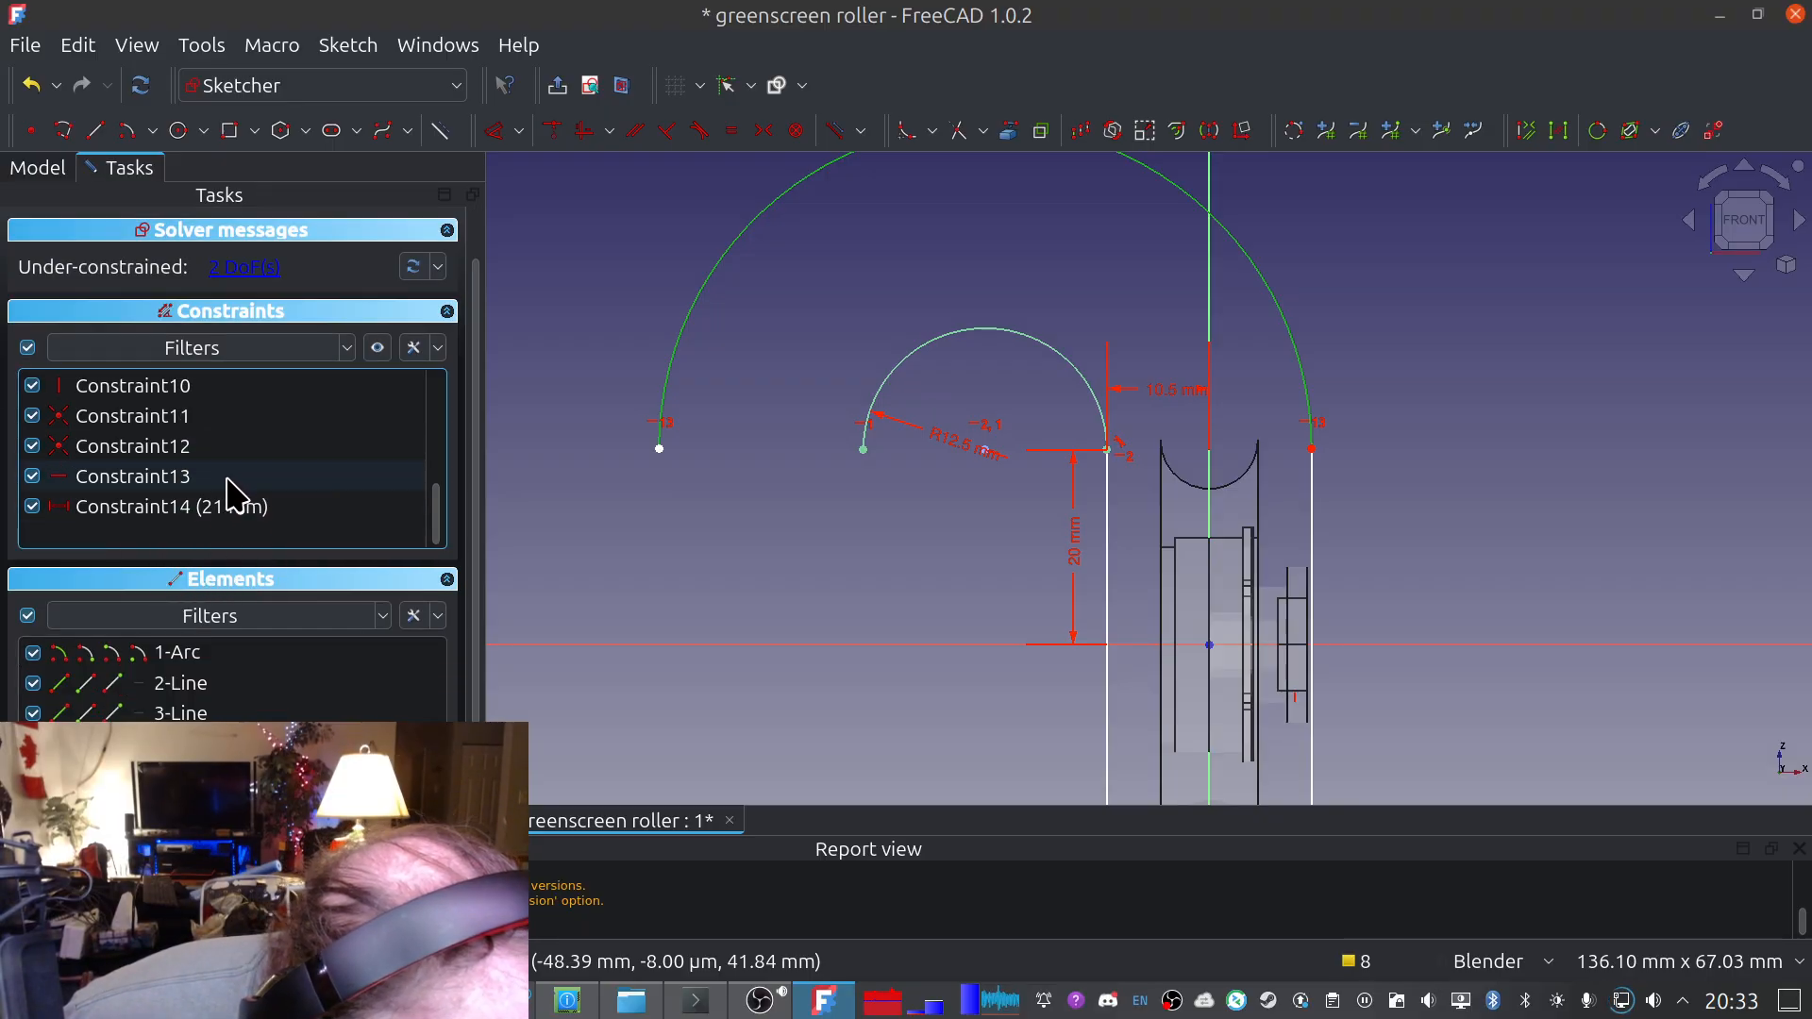
{"action": "left_click", "coordinate": [119, 447]}
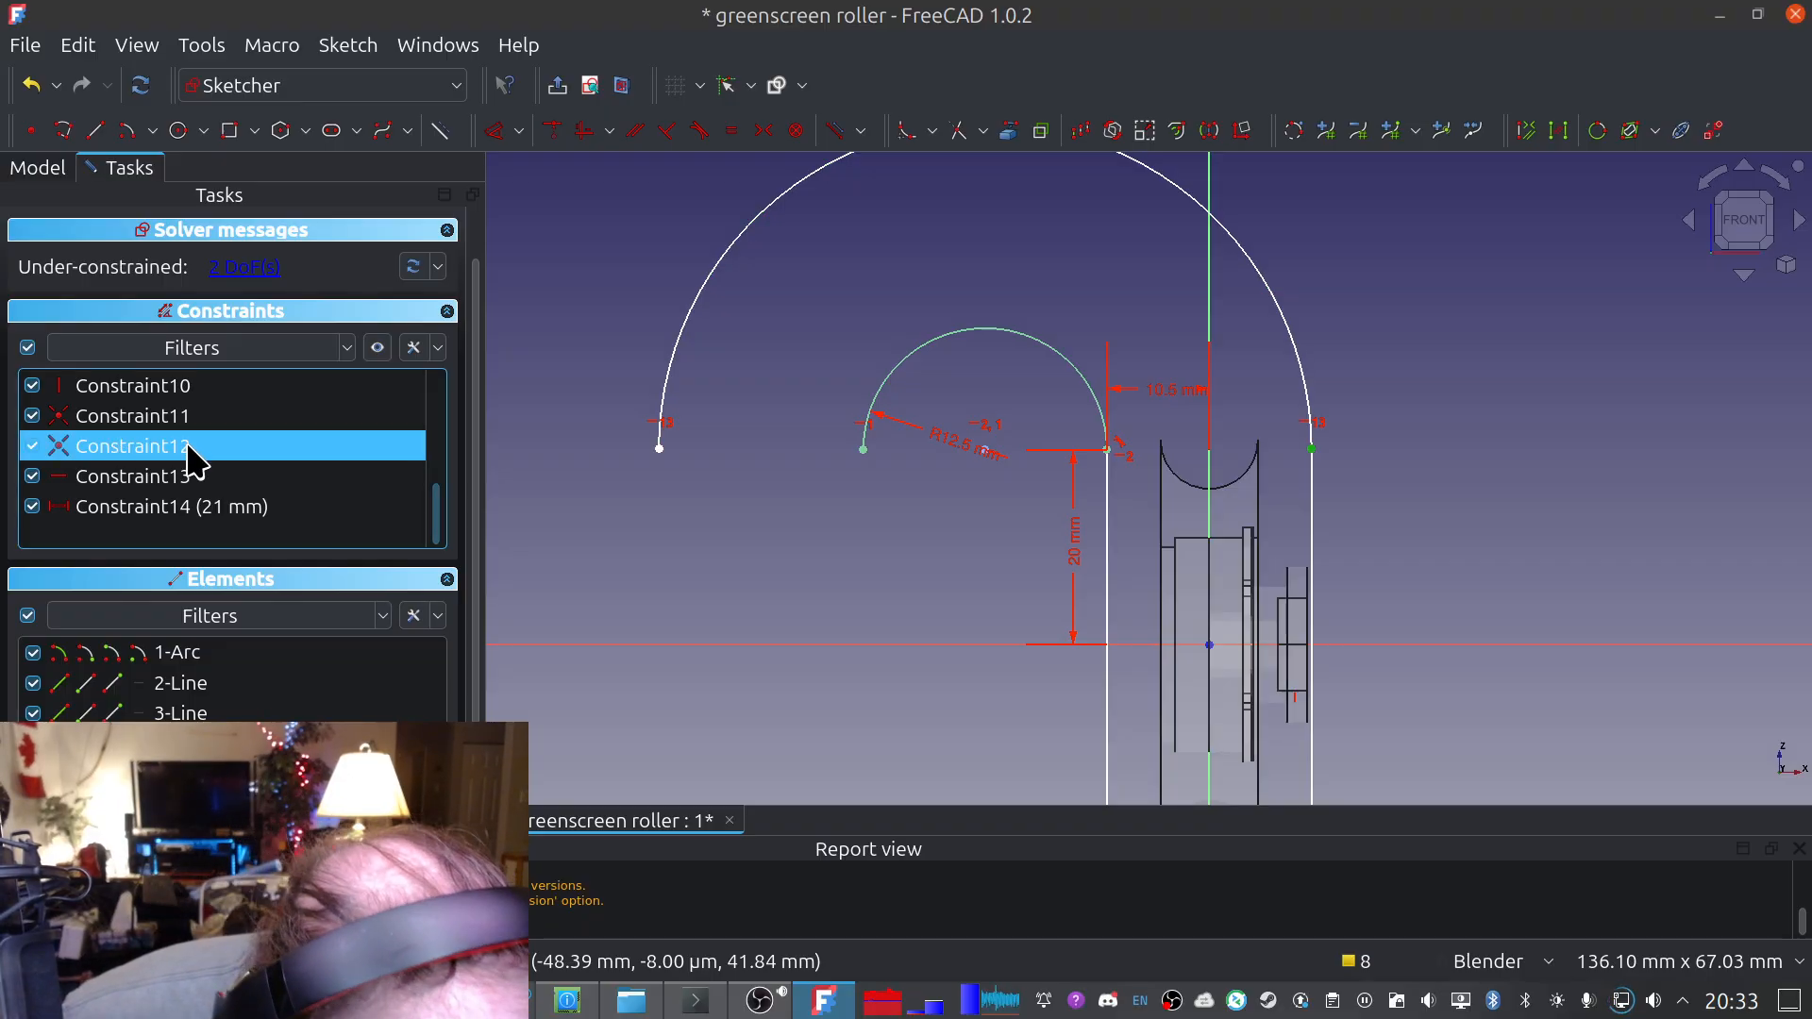
{"action": "left_click", "coordinate": [71, 422]}
{"action": "left_click", "coordinate": [93, 449]}
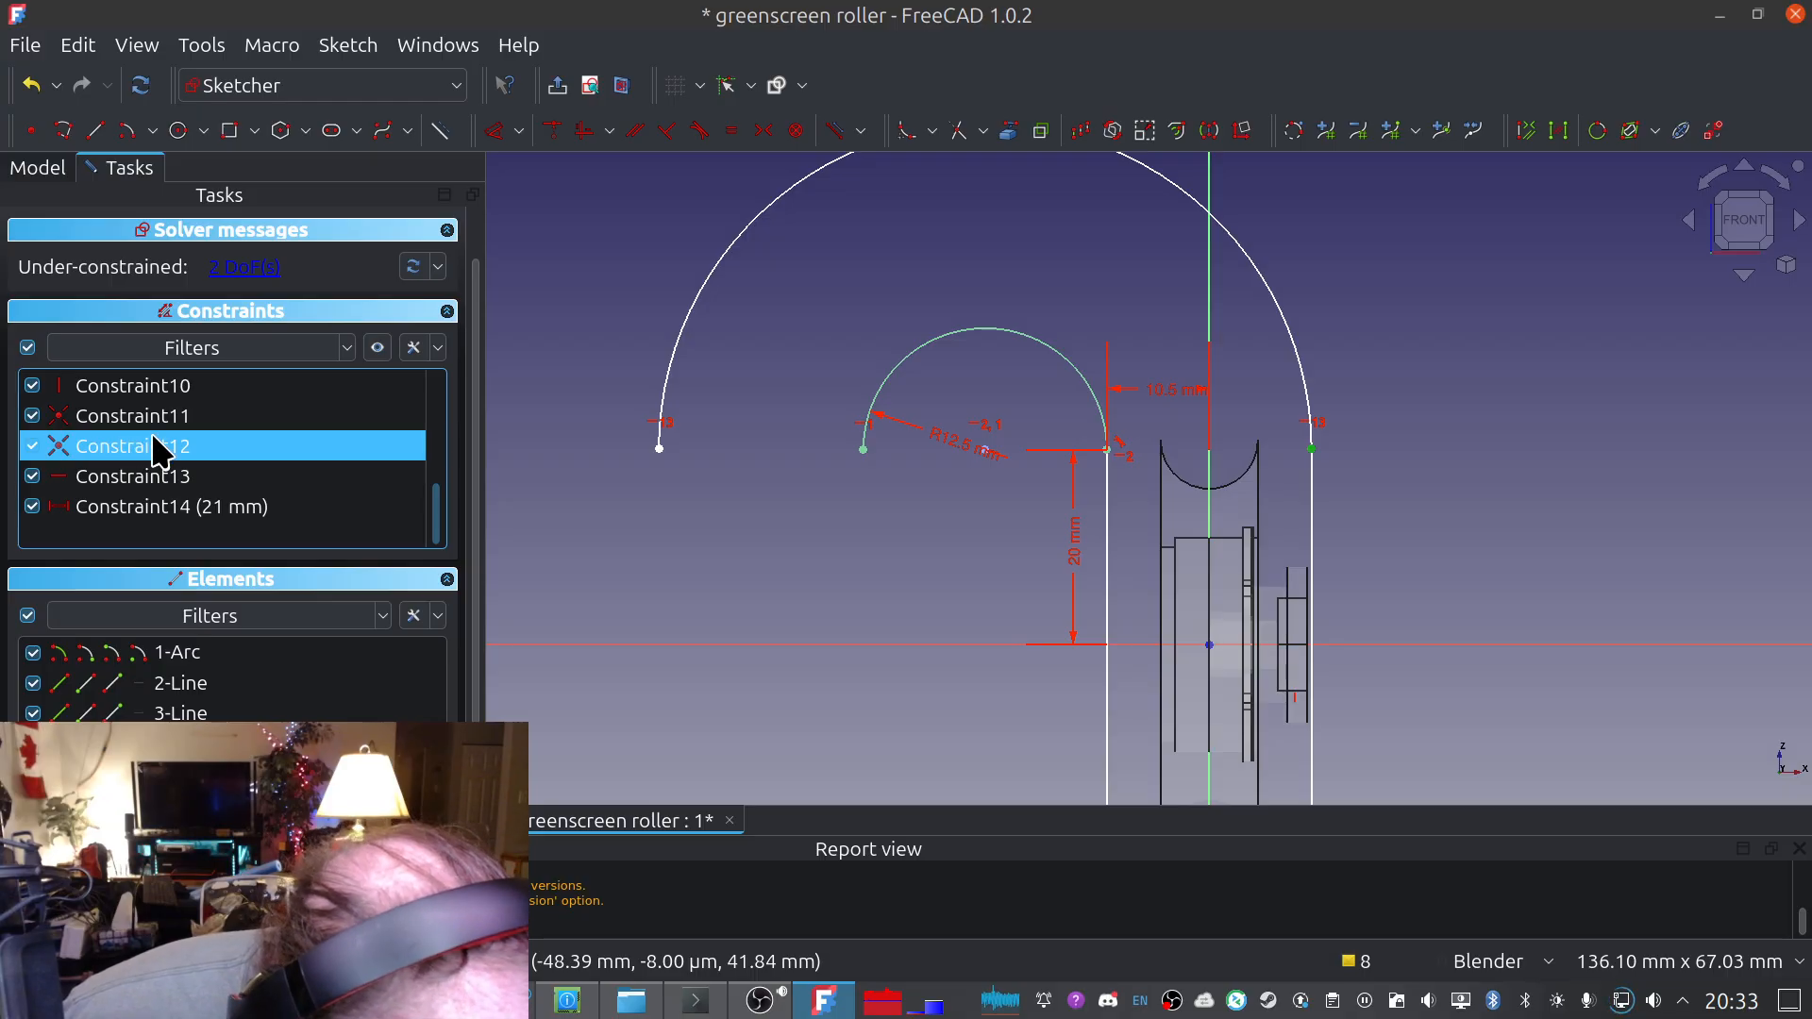
{"action": "left_click", "coordinate": [93, 415]}
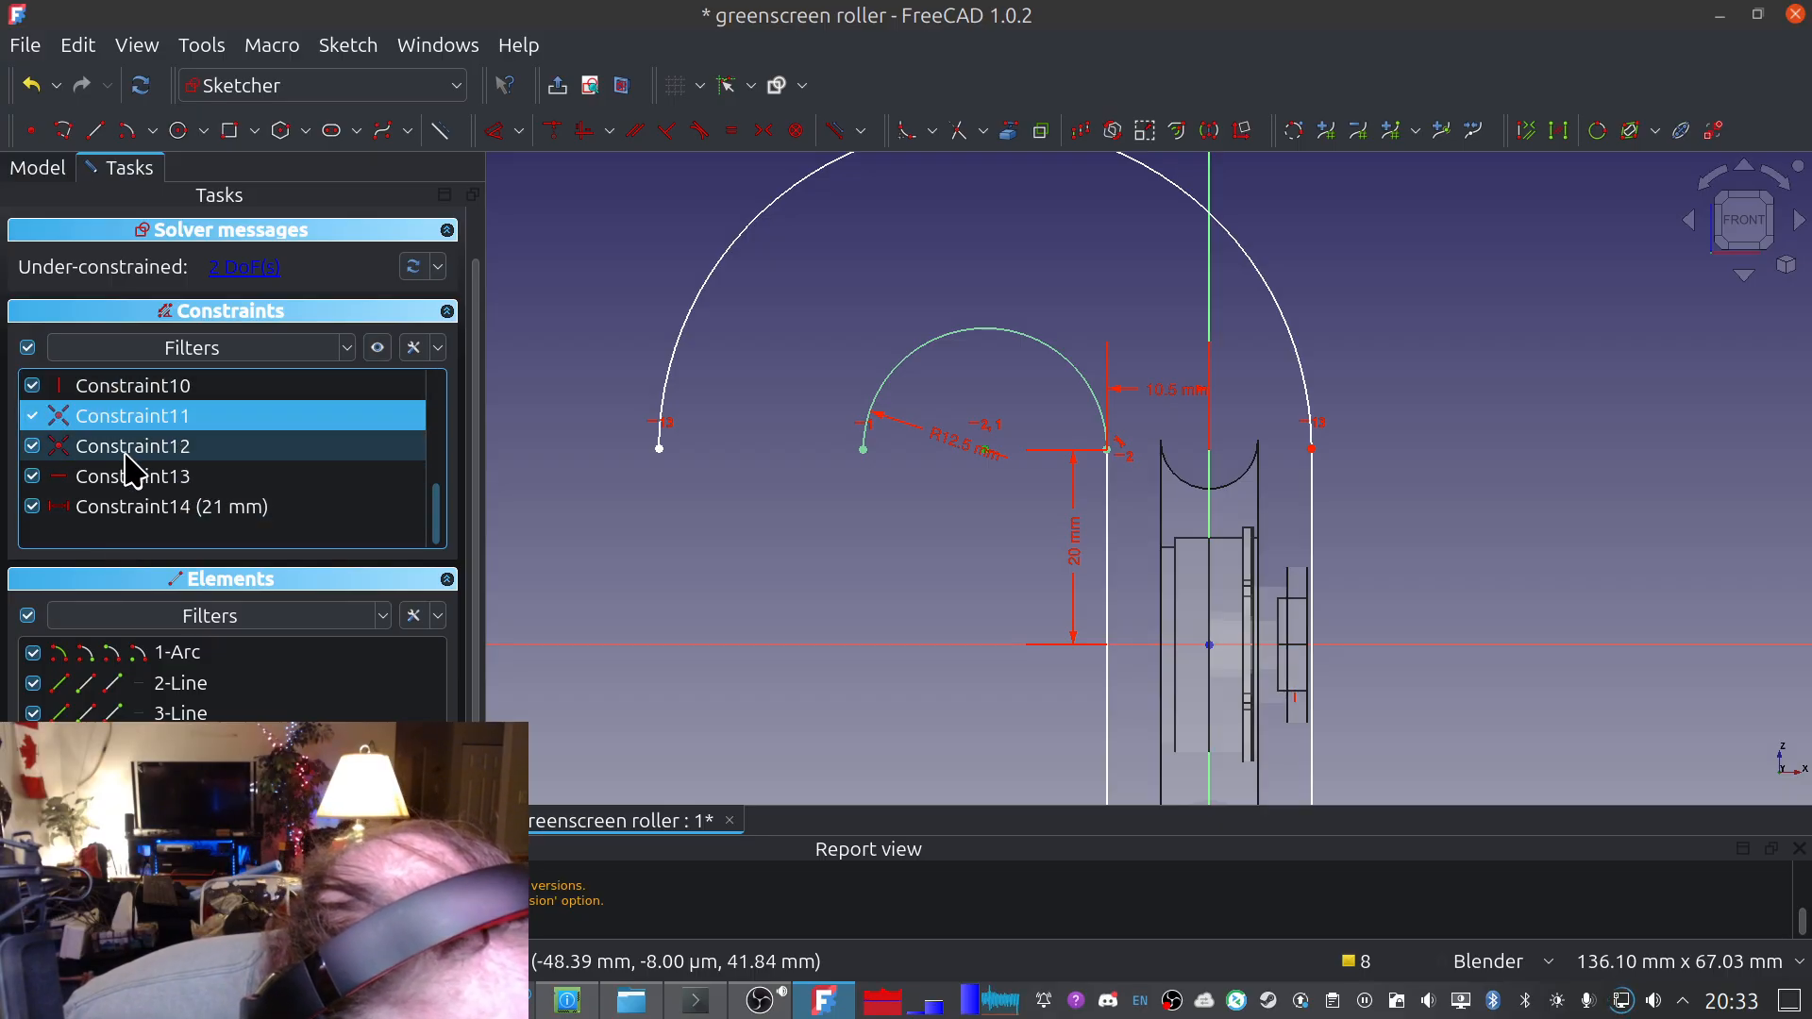
{"action": "scroll", "coordinate": [137, 501], "scroll_direction": "up", "scroll_amount": 1}
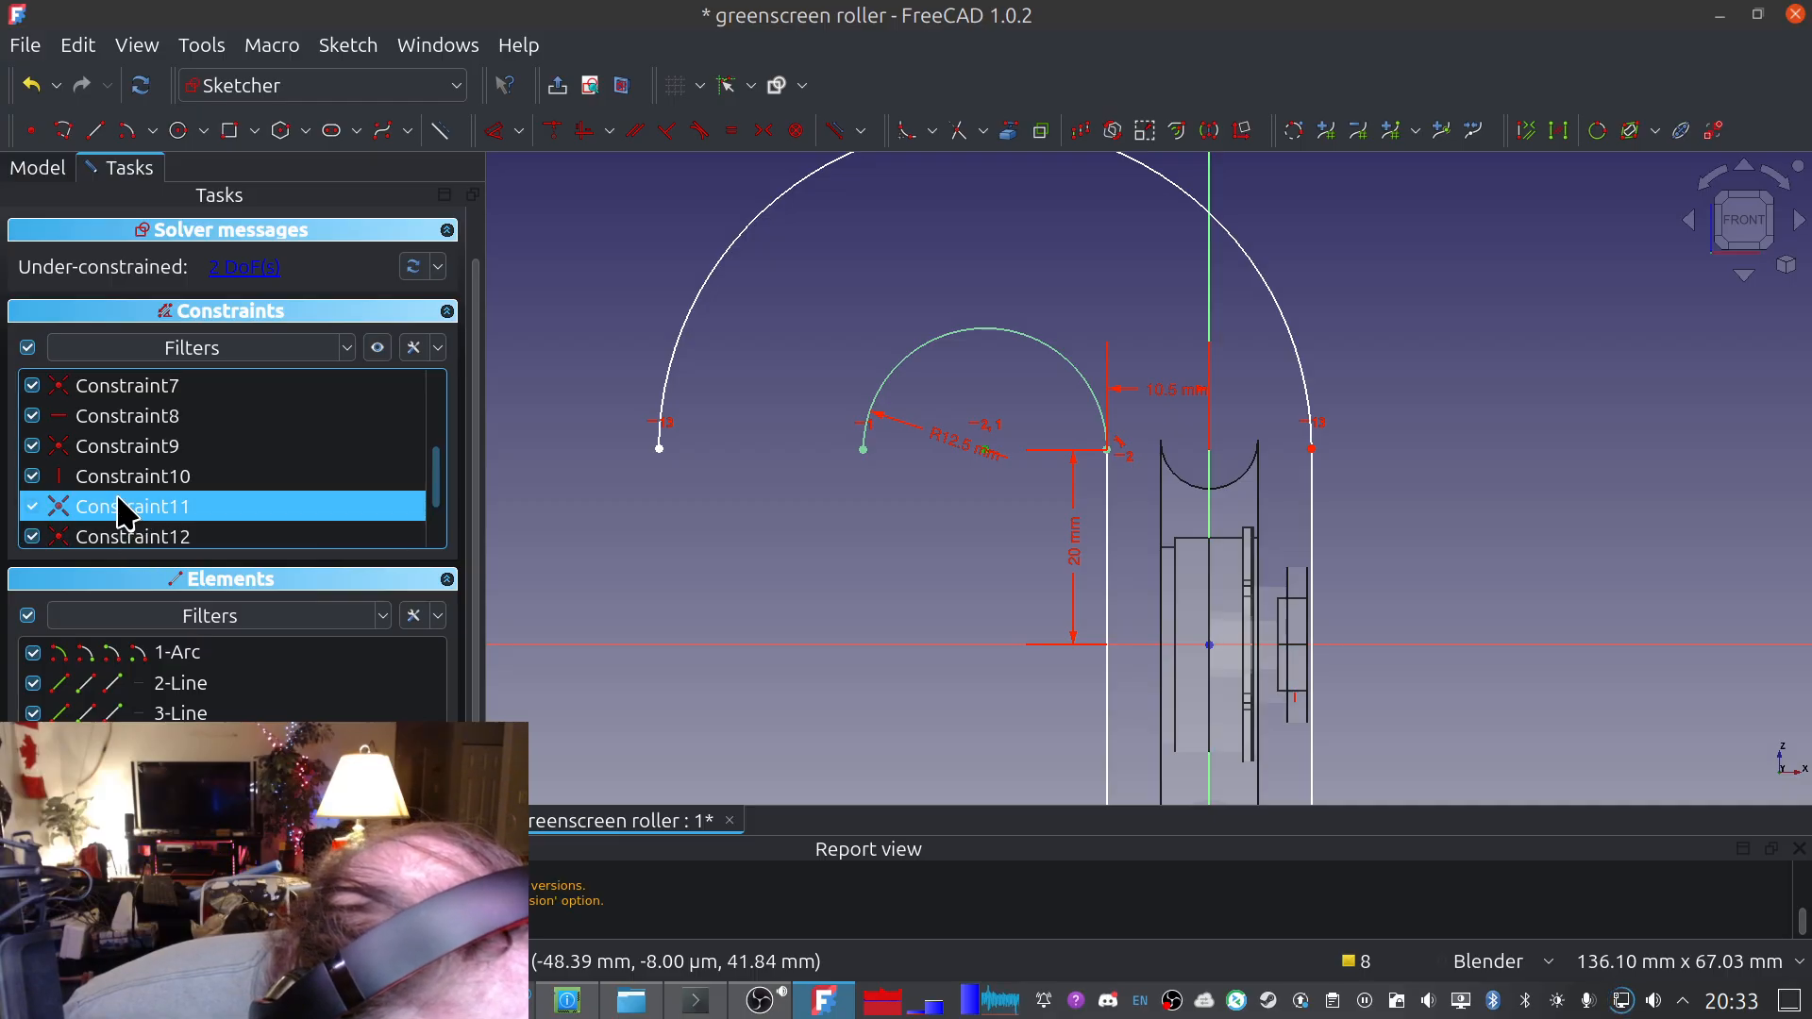
{"action": "left_click", "coordinate": [80, 451]}
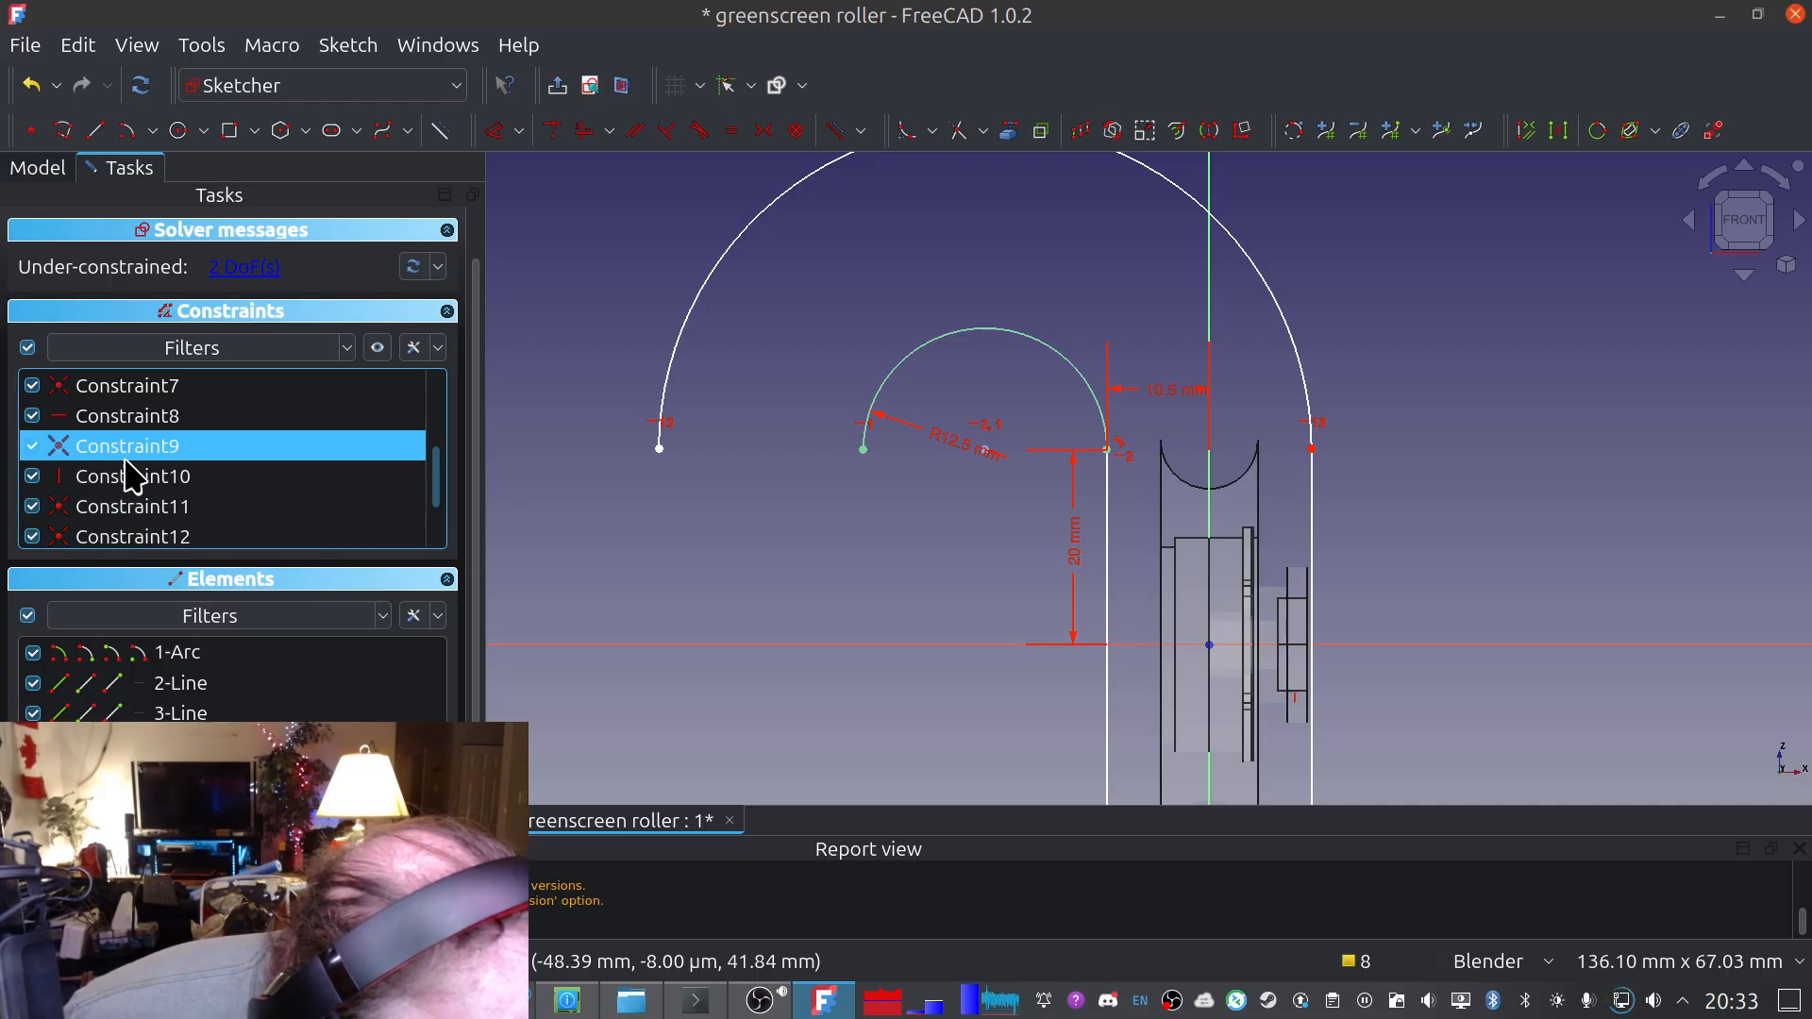
{"action": "scroll", "coordinate": [217, 489], "scroll_direction": "up", "scroll_amount": 1}
{"action": "scroll", "coordinate": [226, 491], "scroll_direction": "up", "scroll_amount": 1}
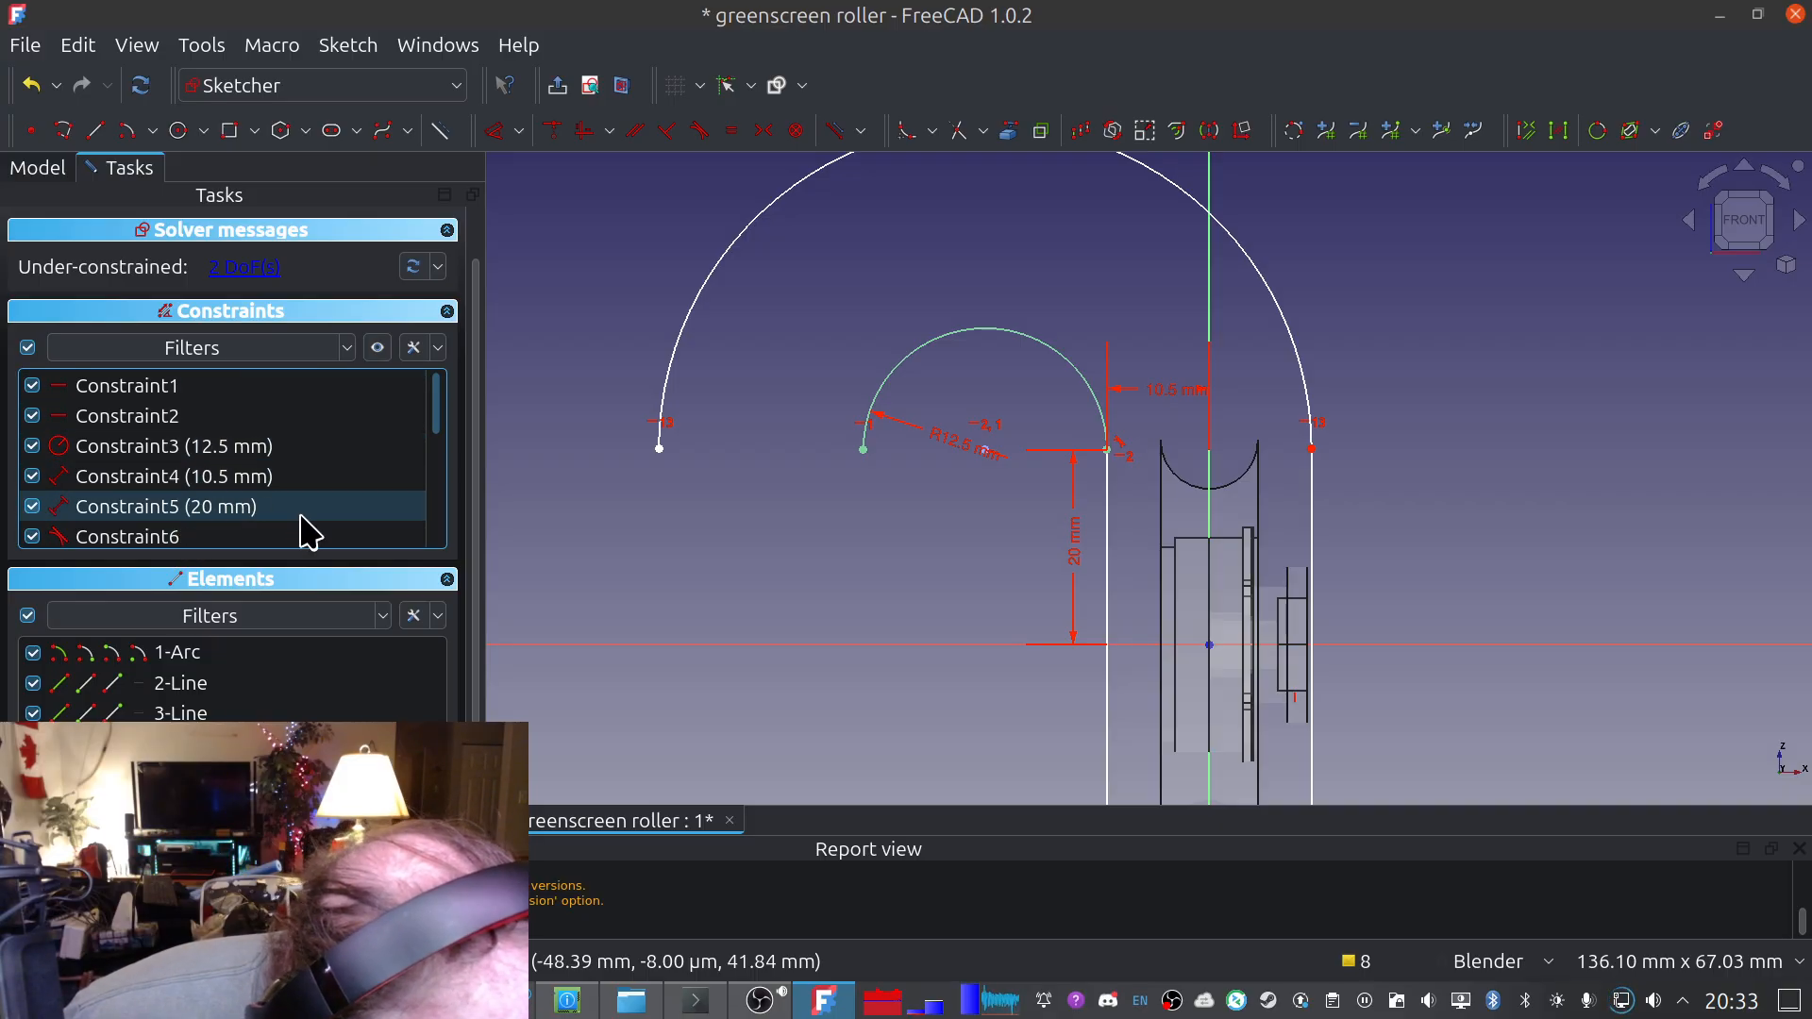
{"action": "scroll", "coordinate": [302, 526], "scroll_direction": "down", "scroll_amount": 1}
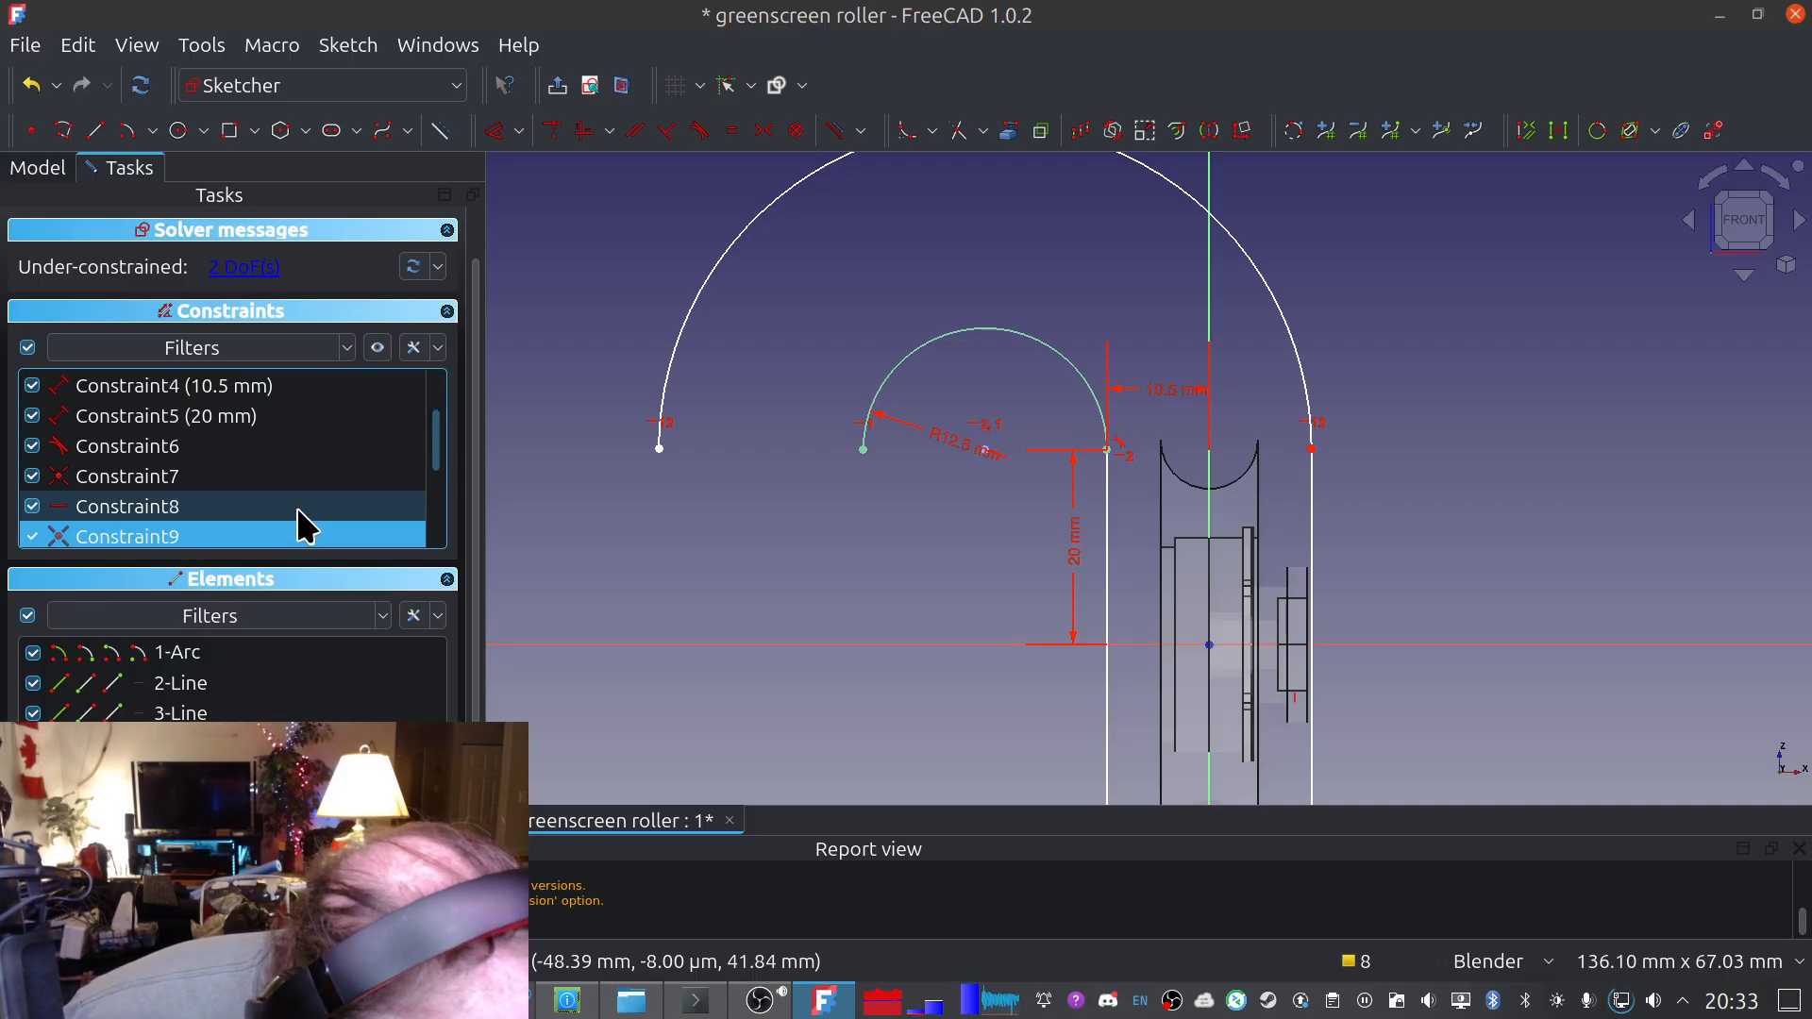
{"action": "left_click", "coordinate": [676, 363]}
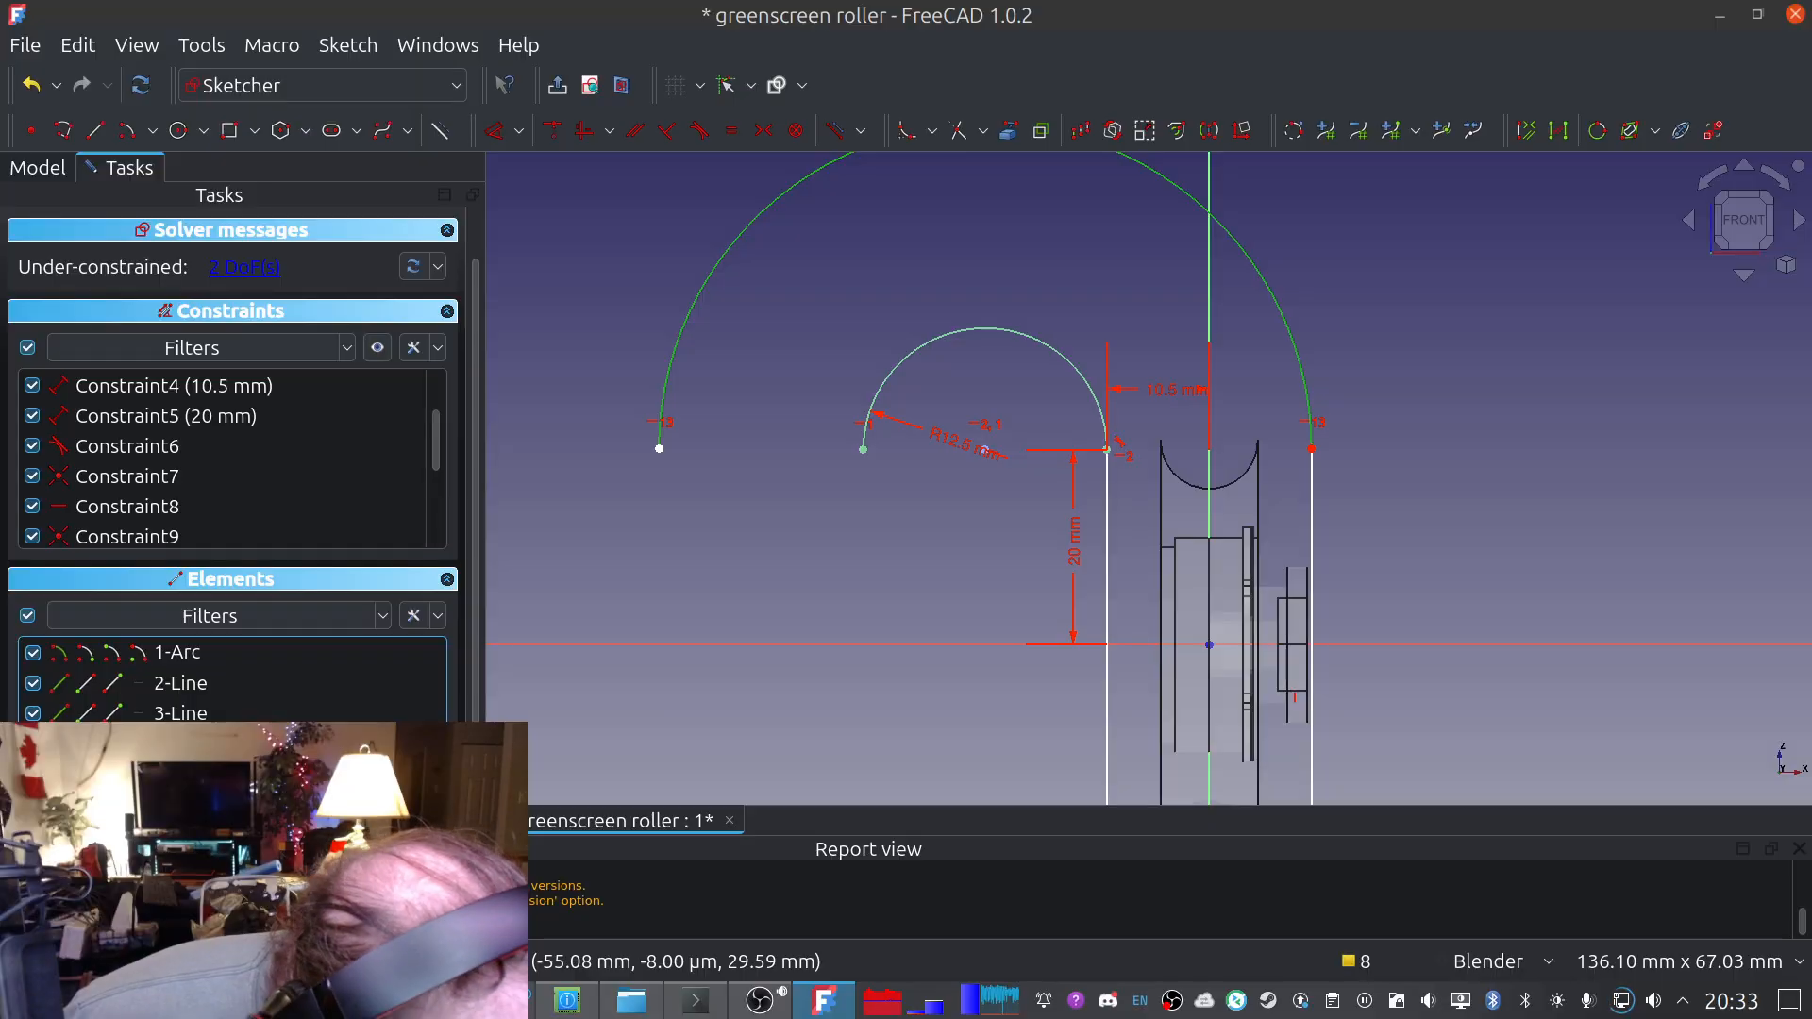
{"action": "scroll", "coordinate": [283, 492], "scroll_direction": "down", "scroll_amount": 2}
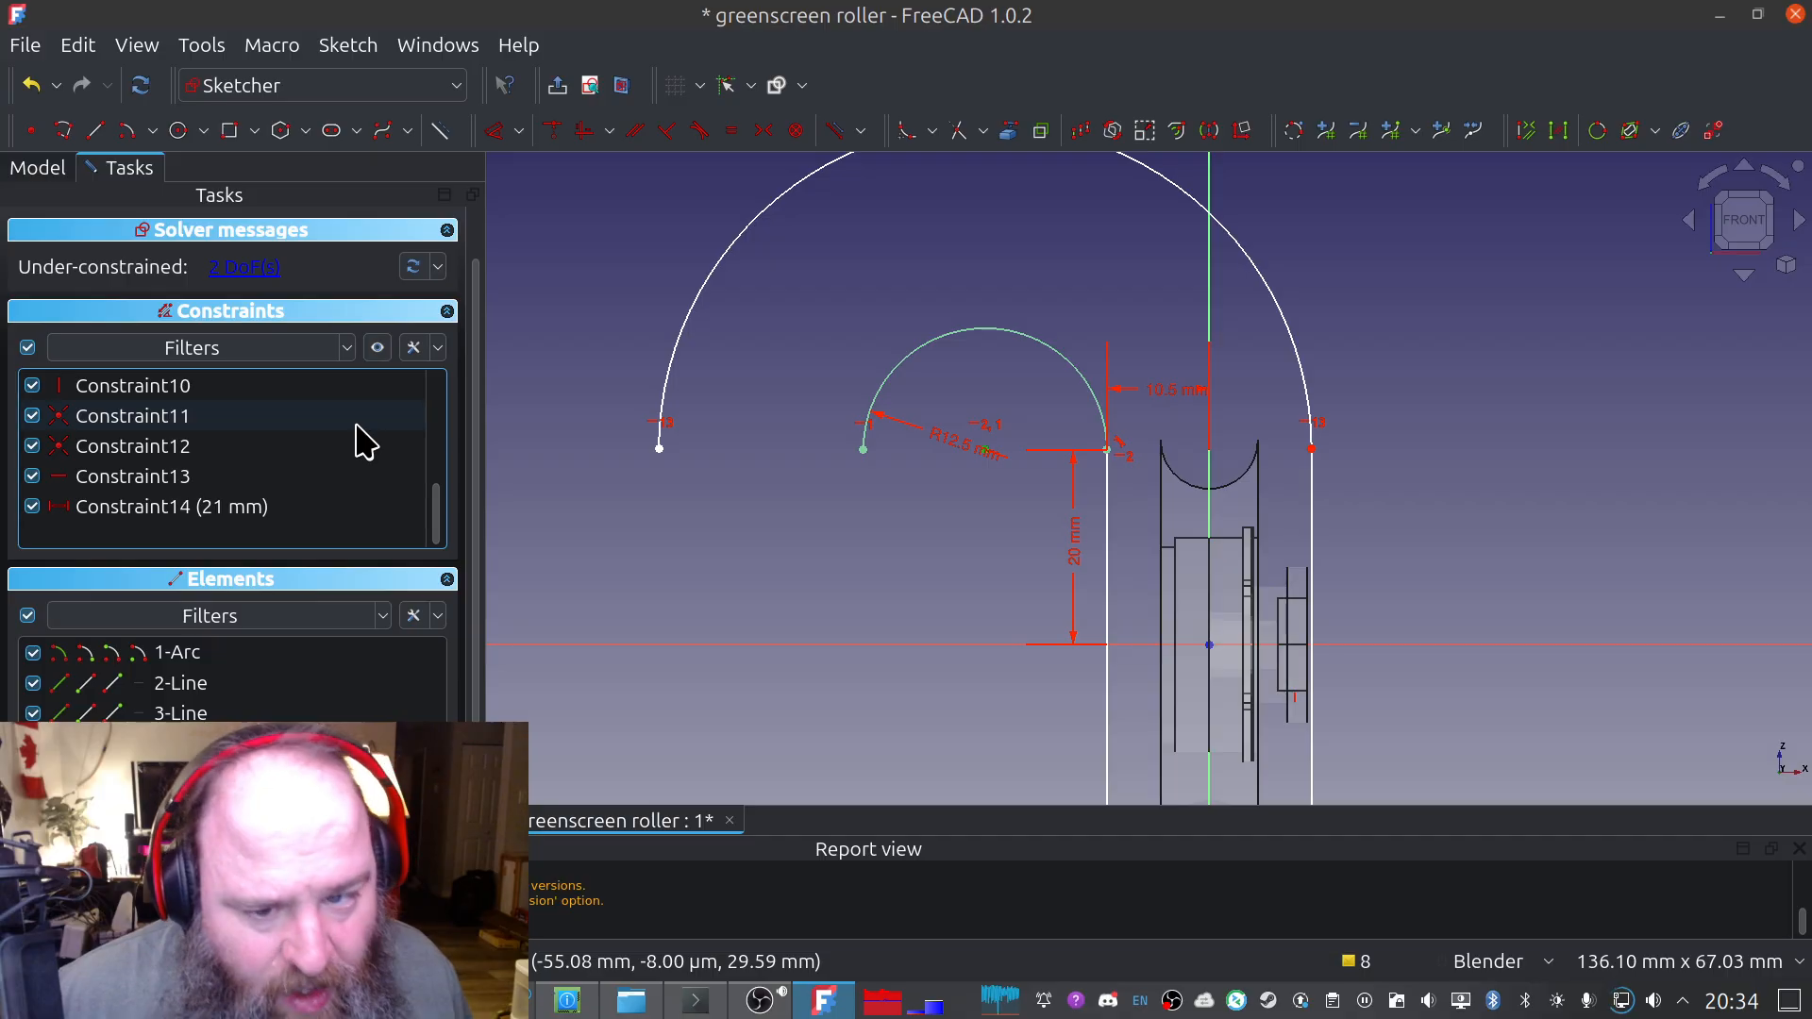
{"action": "scroll", "coordinate": [987, 501], "scroll_direction": "up", "scroll_amount": 10}
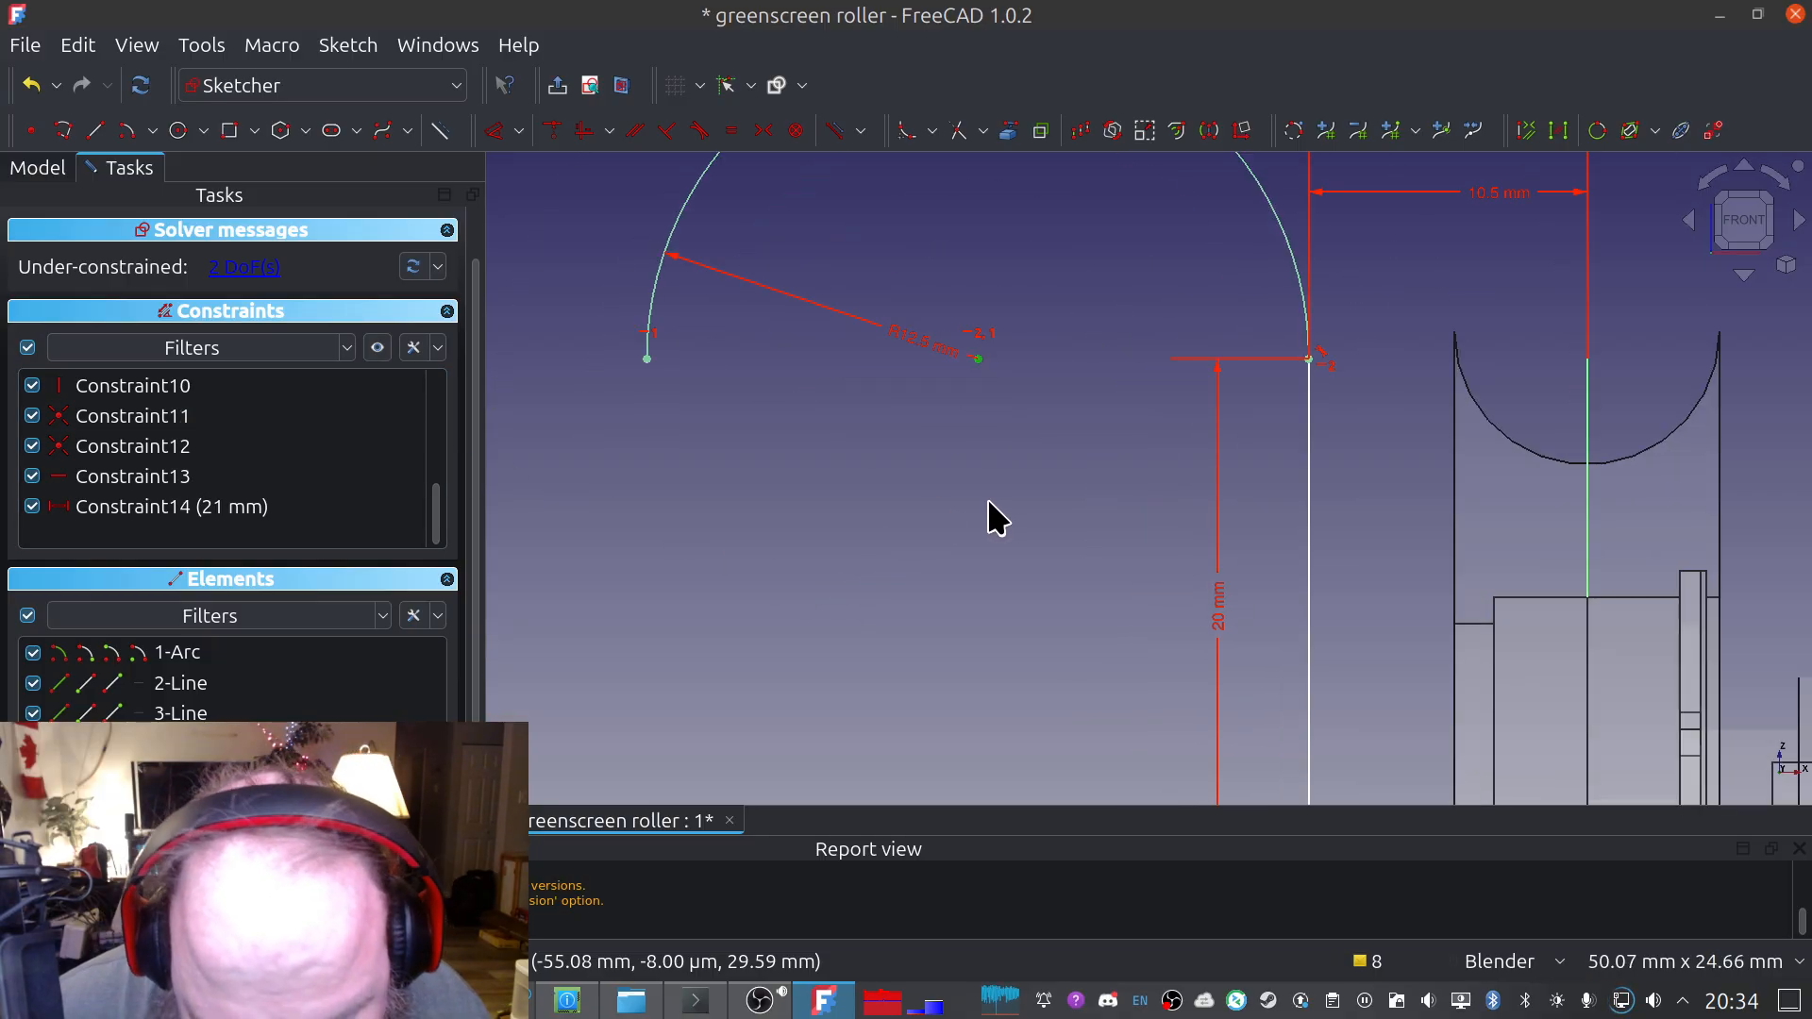
Delete the coincident constraint that joins the outer arc's center to the hook arc's center
{"action": "middle_click_drag", "start_coordinate": [1004, 455], "coordinate": [990, 691], "text": "shift"}
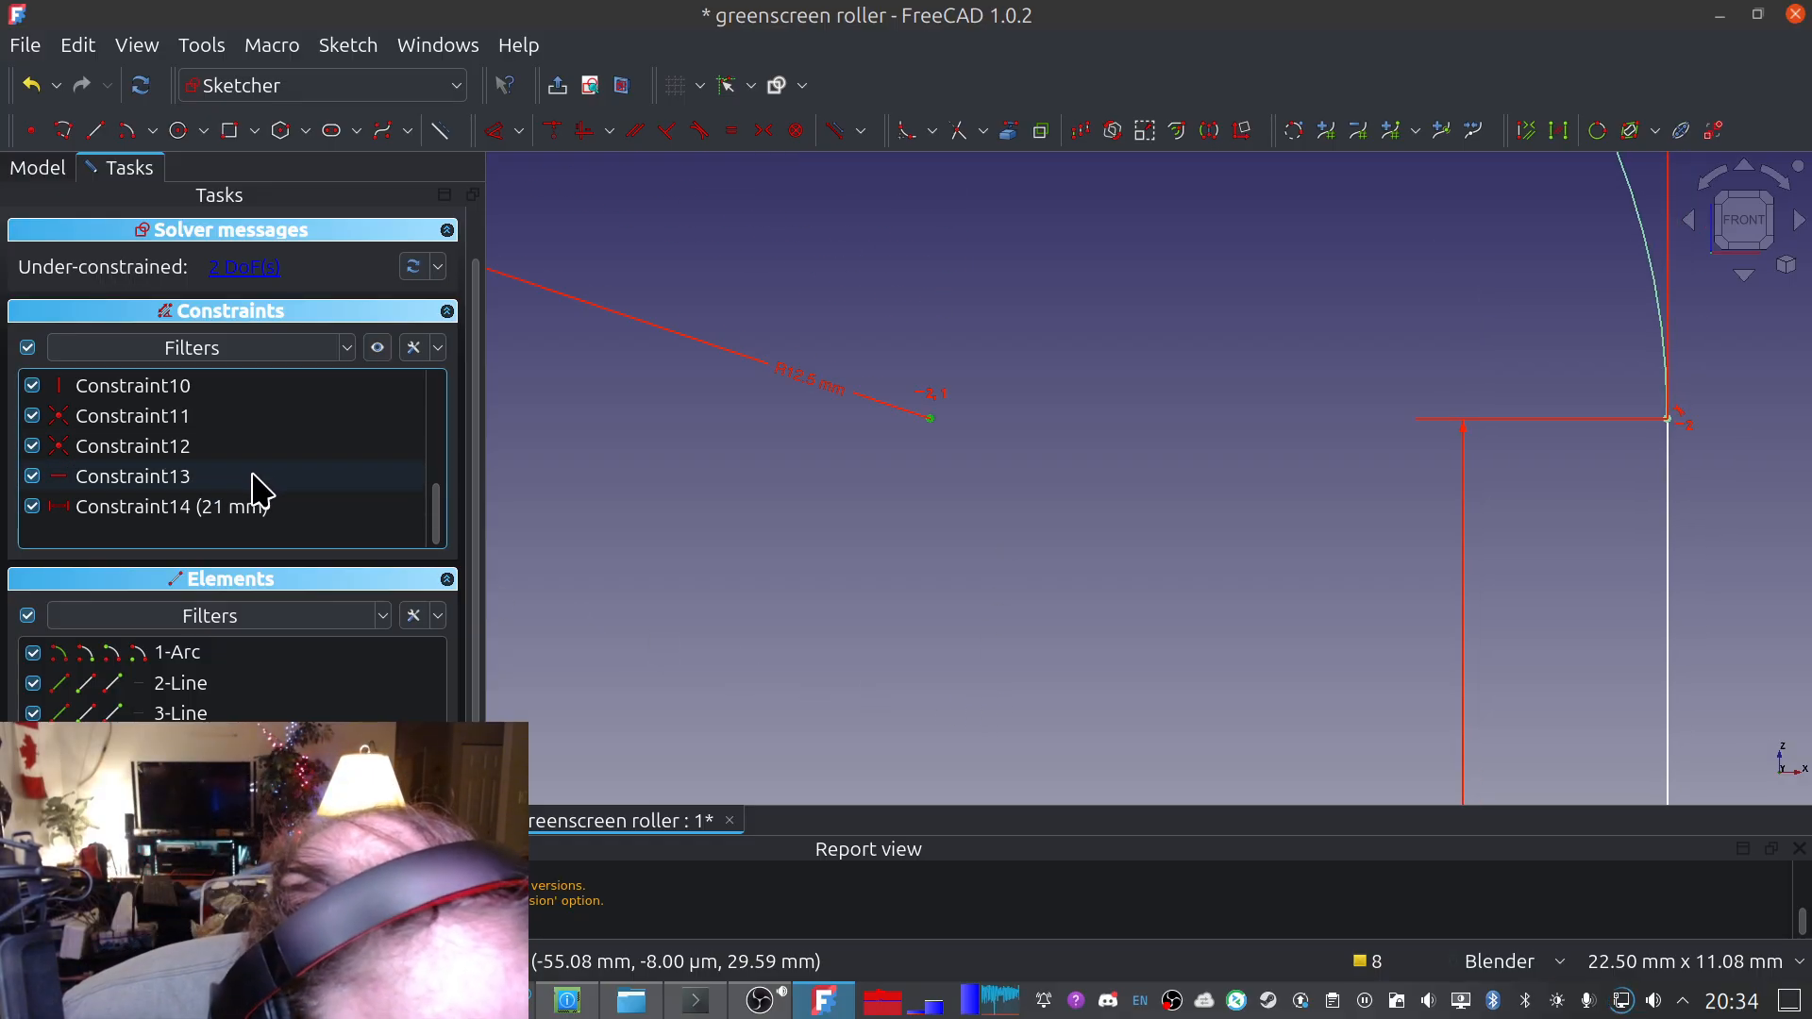
{"action": "left_click", "coordinate": [142, 478]}
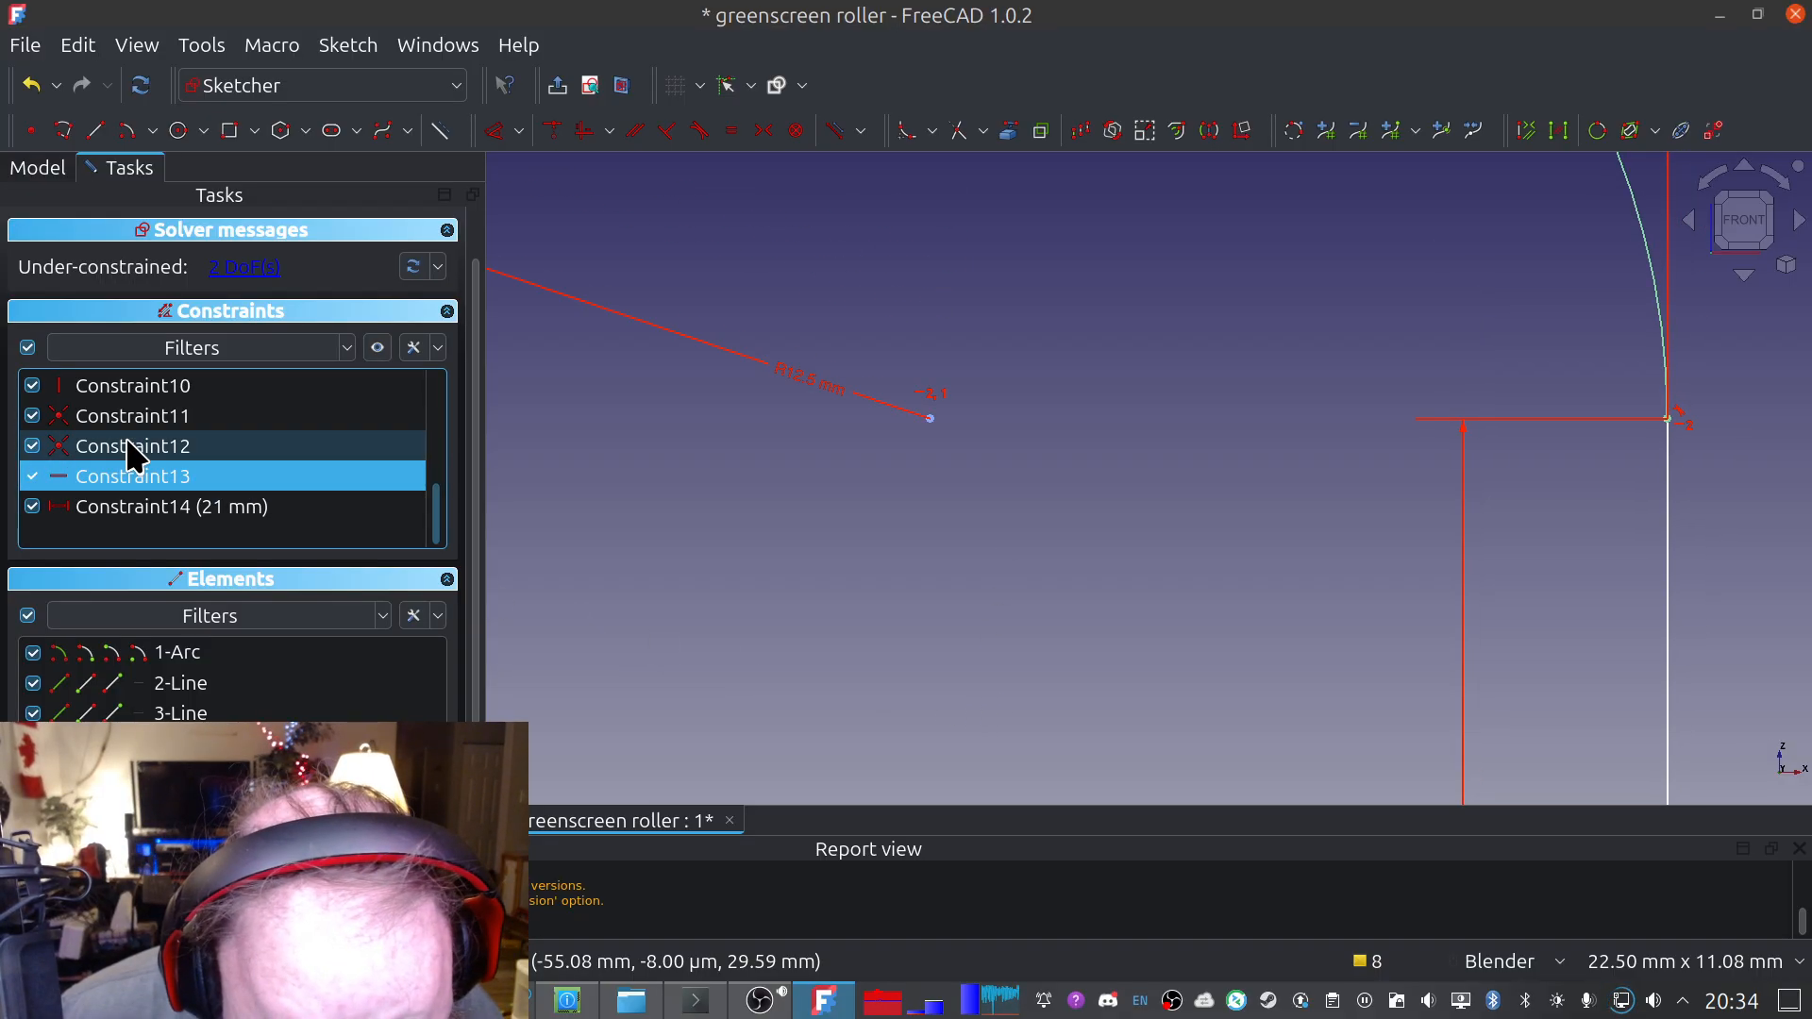
{"action": "left_click", "coordinate": [127, 443]}
{"action": "left_click", "coordinate": [122, 414]}
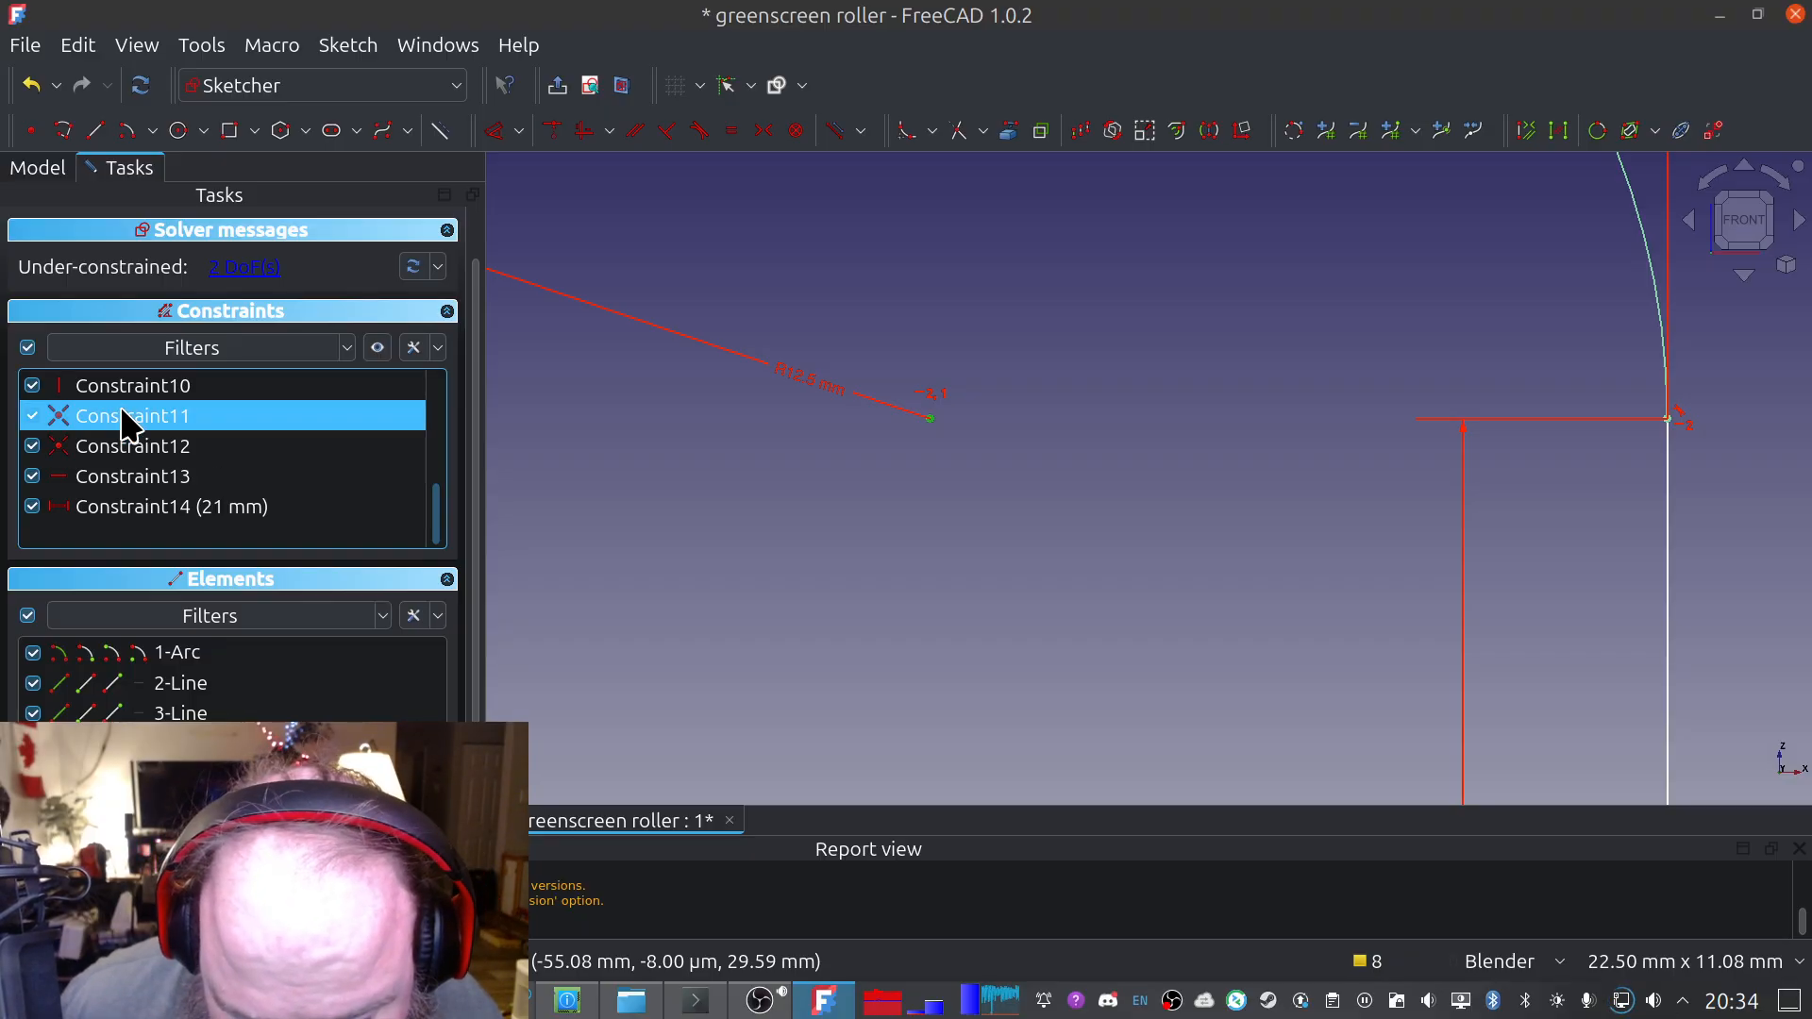
{"action": "key", "text": "Up"}
{"action": "key", "text": "Down"}
{"action": "key", "text": "Delete"}
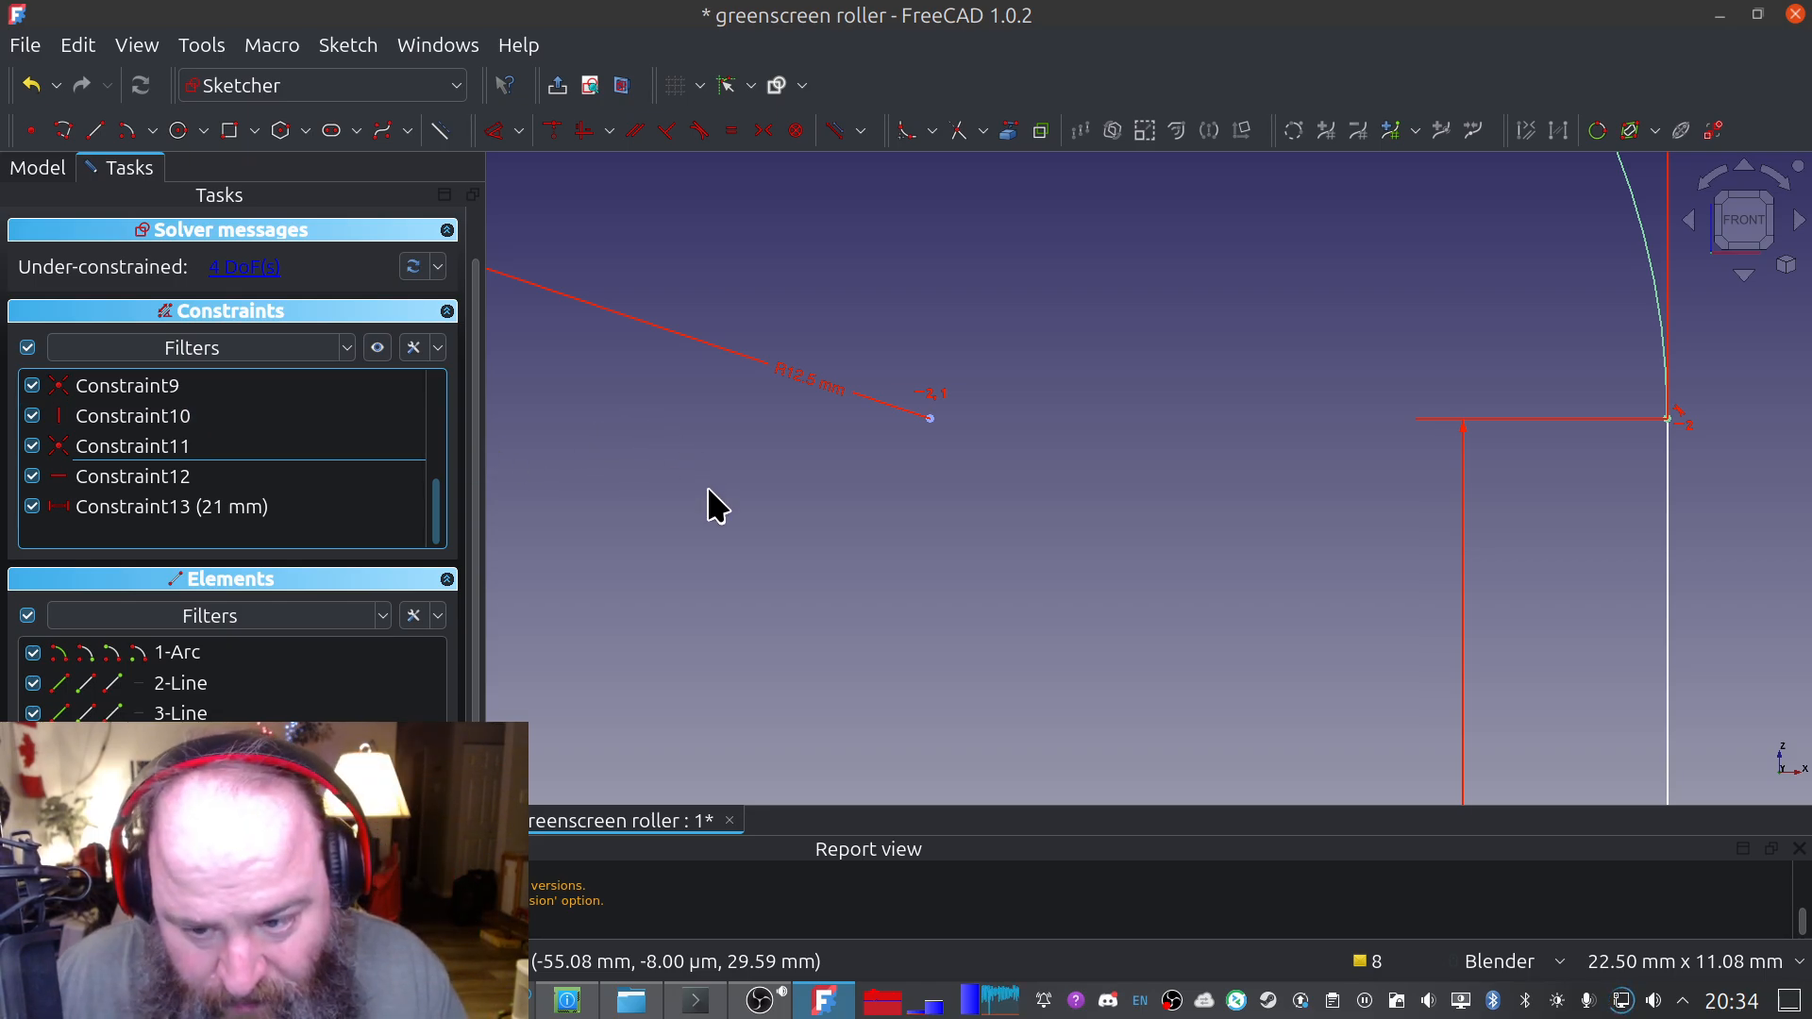
Pull the outer arc's free endpoint toward the hook arc, and horizontally align that endpoint and the outer arc's center with the hook arc's center
{"action": "scroll", "coordinate": [882, 529], "scroll_direction": "down", "scroll_amount": 5}
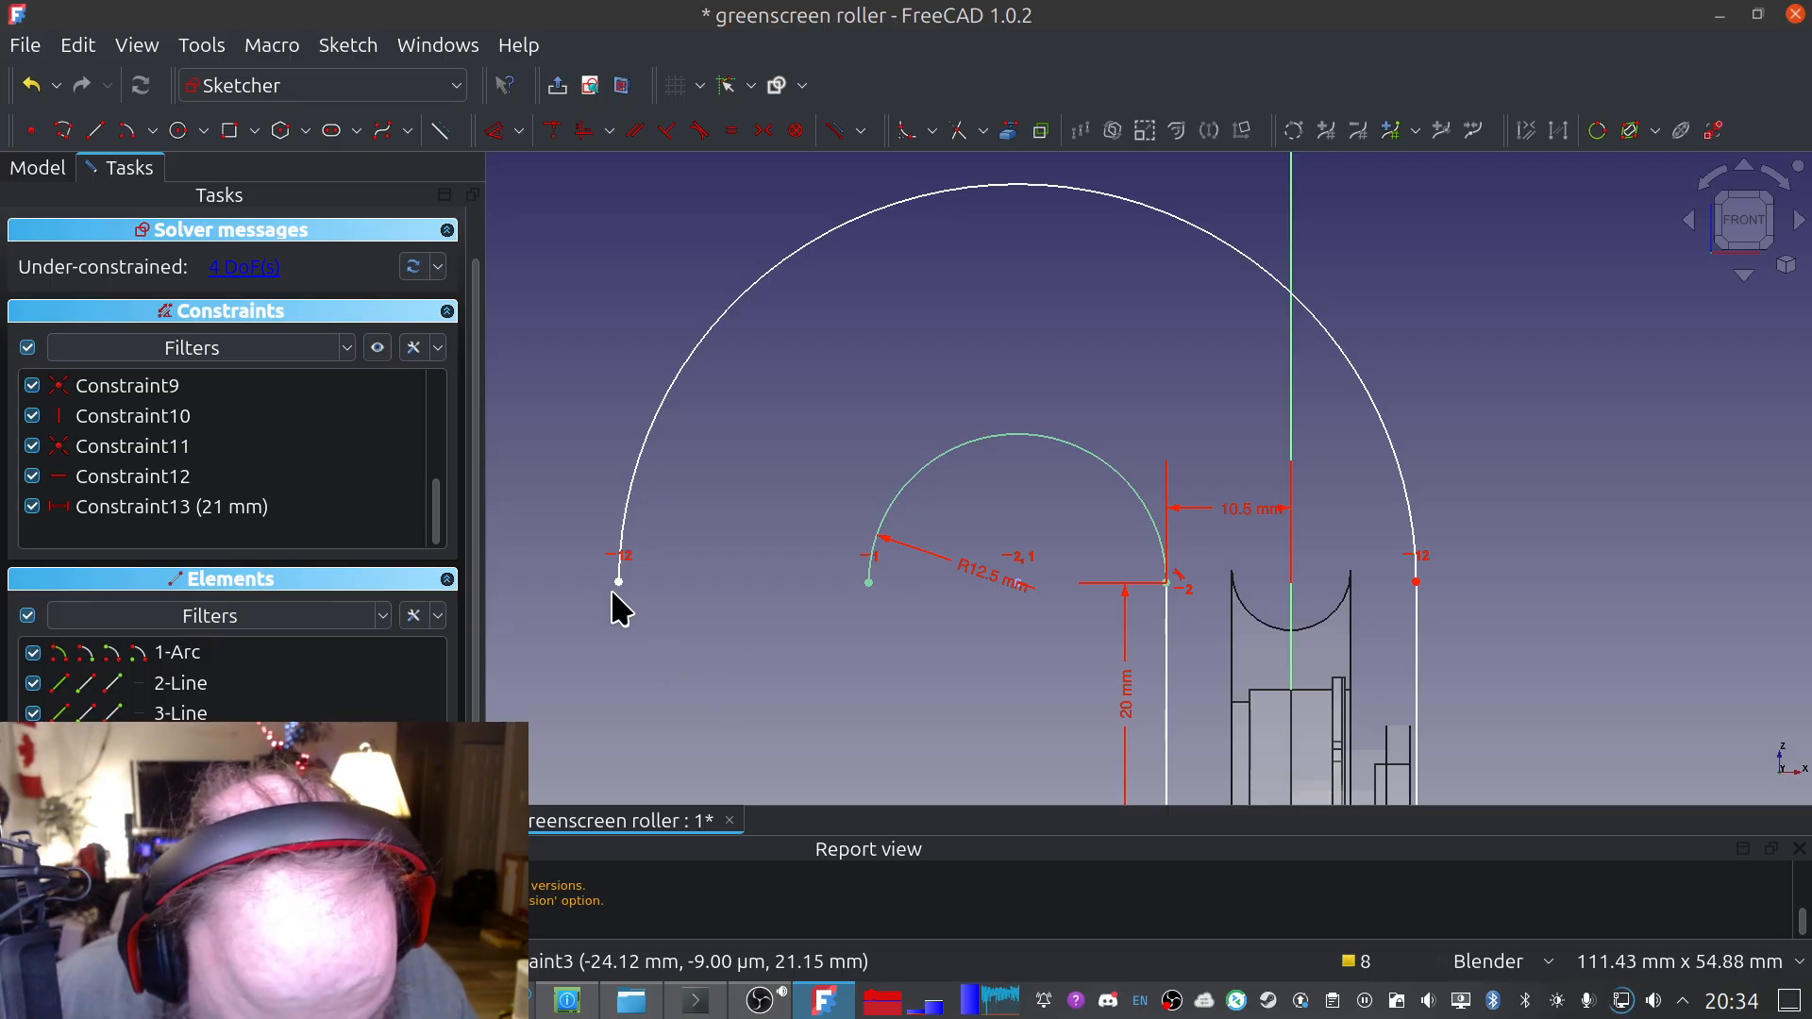
{"action": "left_click_drag", "start_coordinate": [619, 584], "coordinate": [752, 586]}
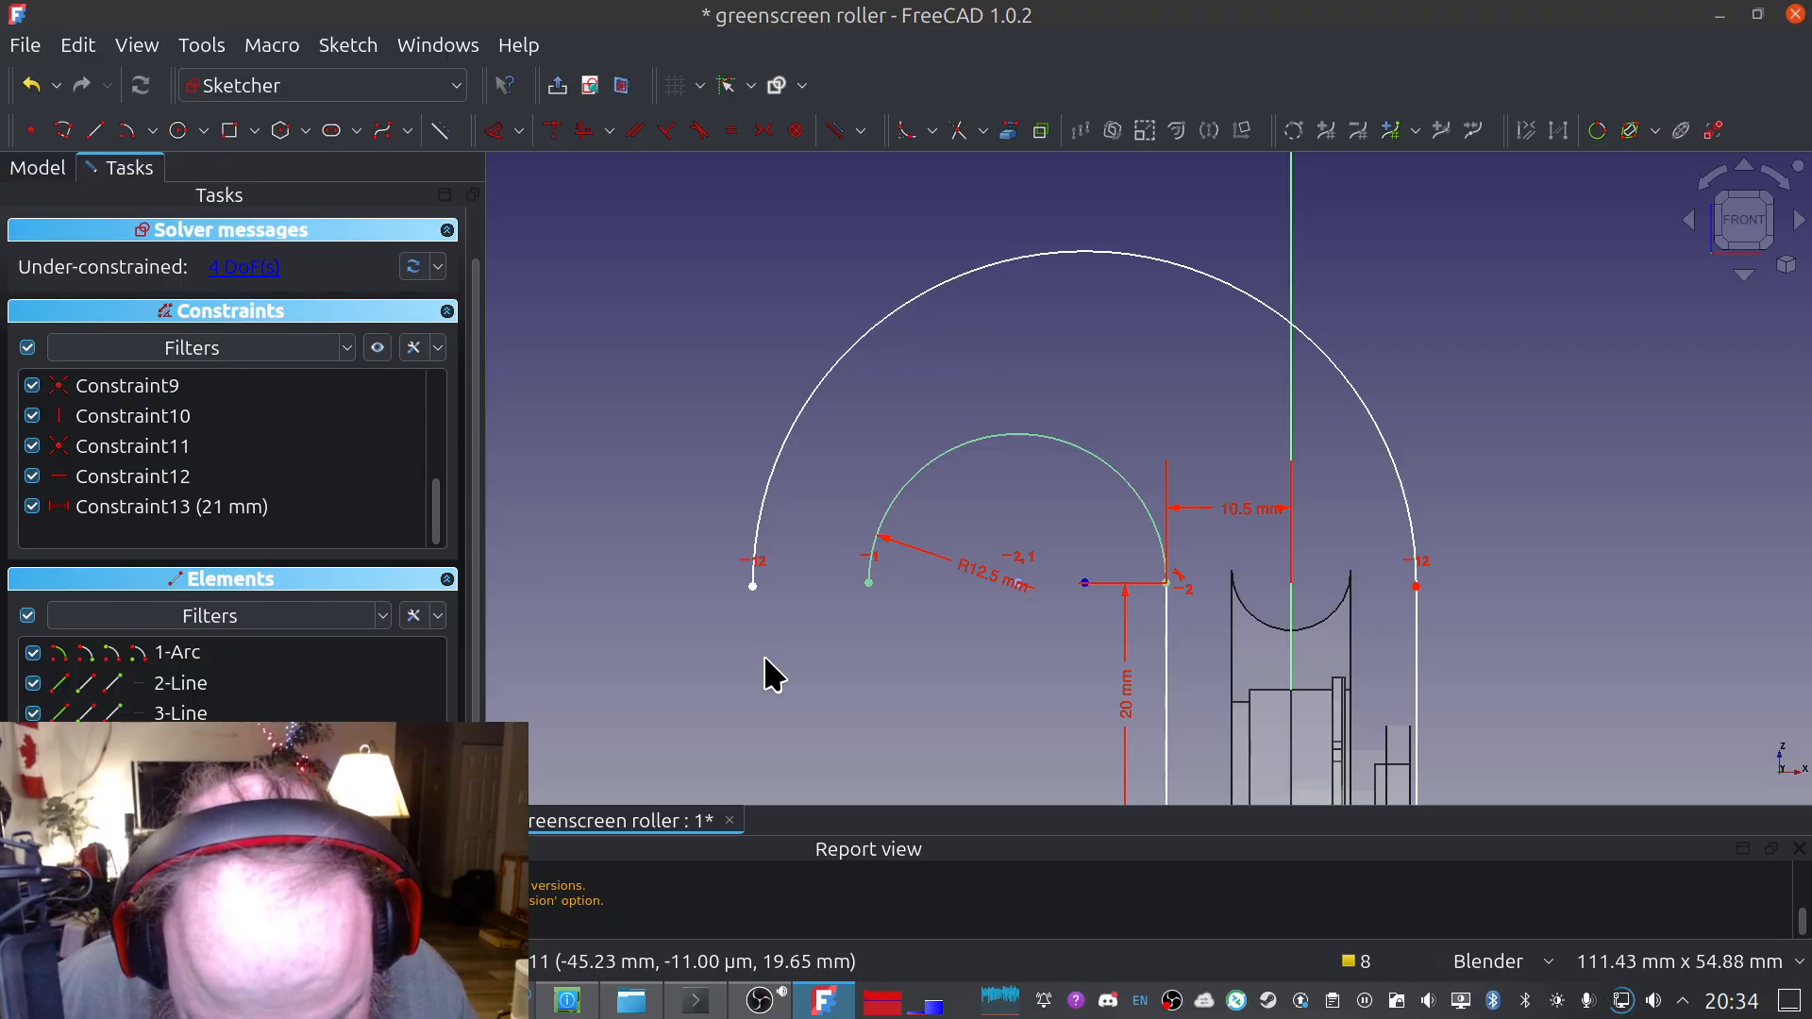
{"action": "left_click", "coordinate": [753, 587]}
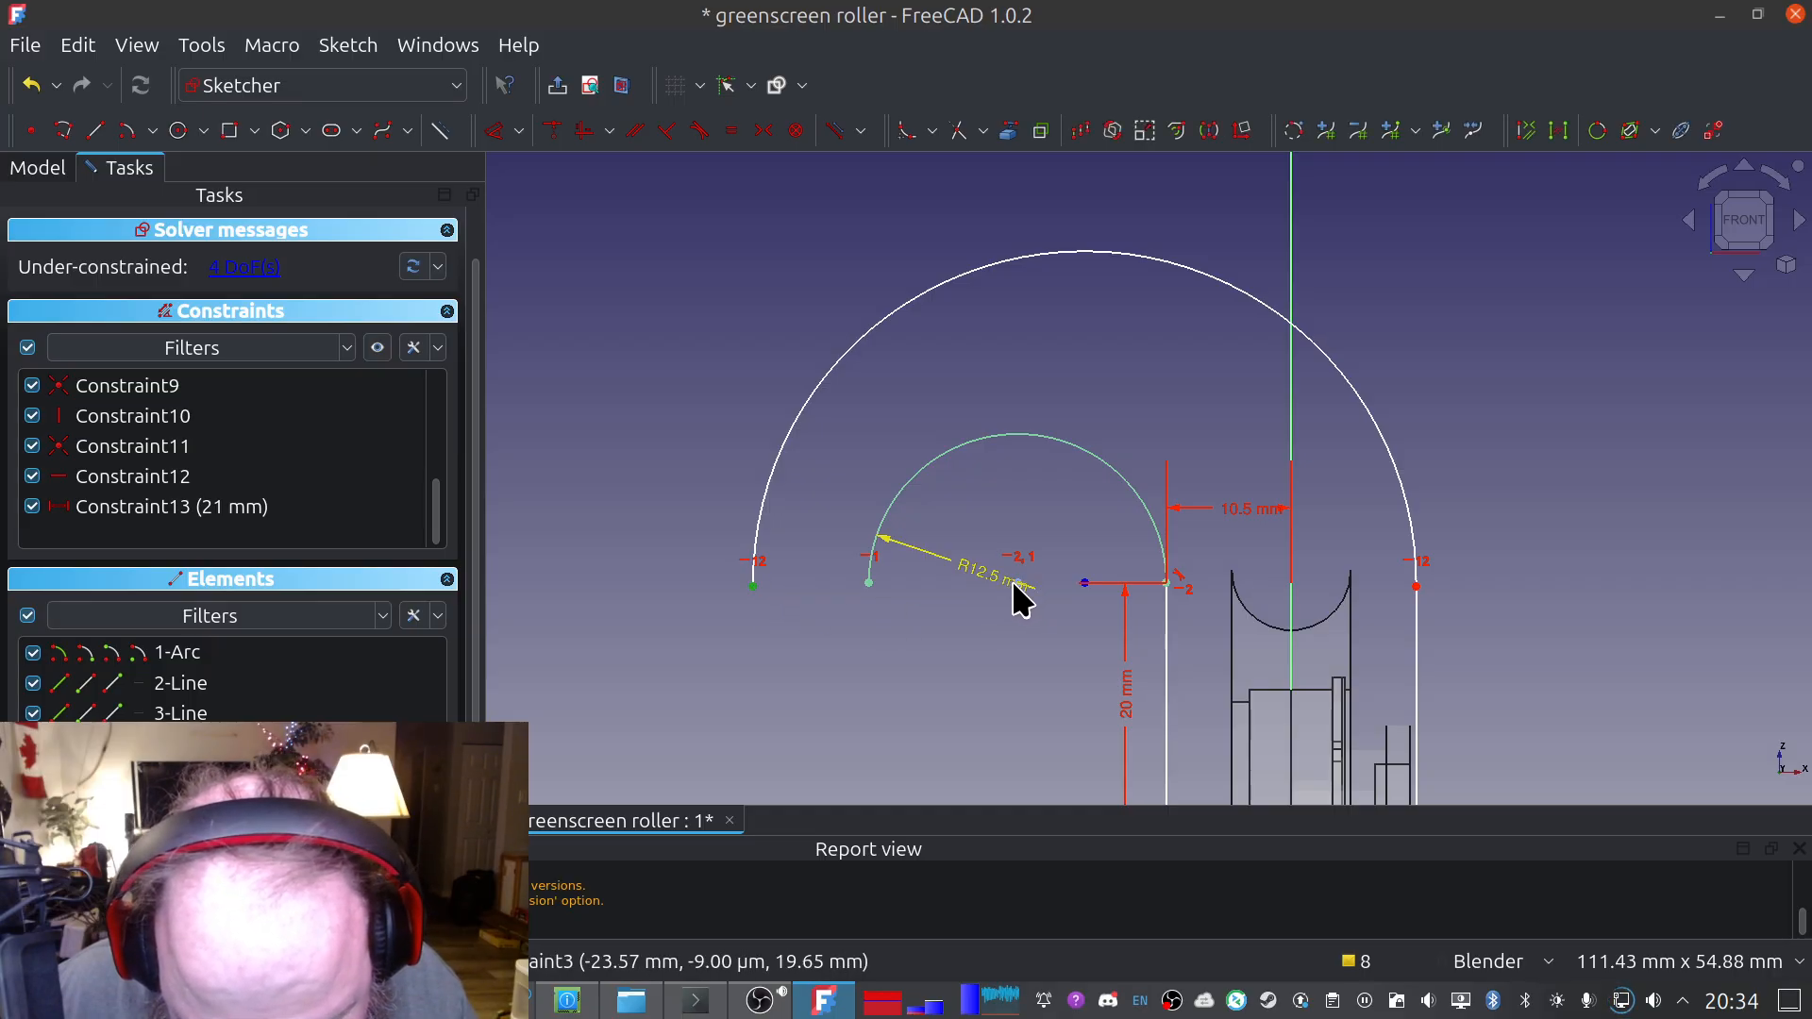
{"action": "left_click", "coordinate": [1017, 583]}
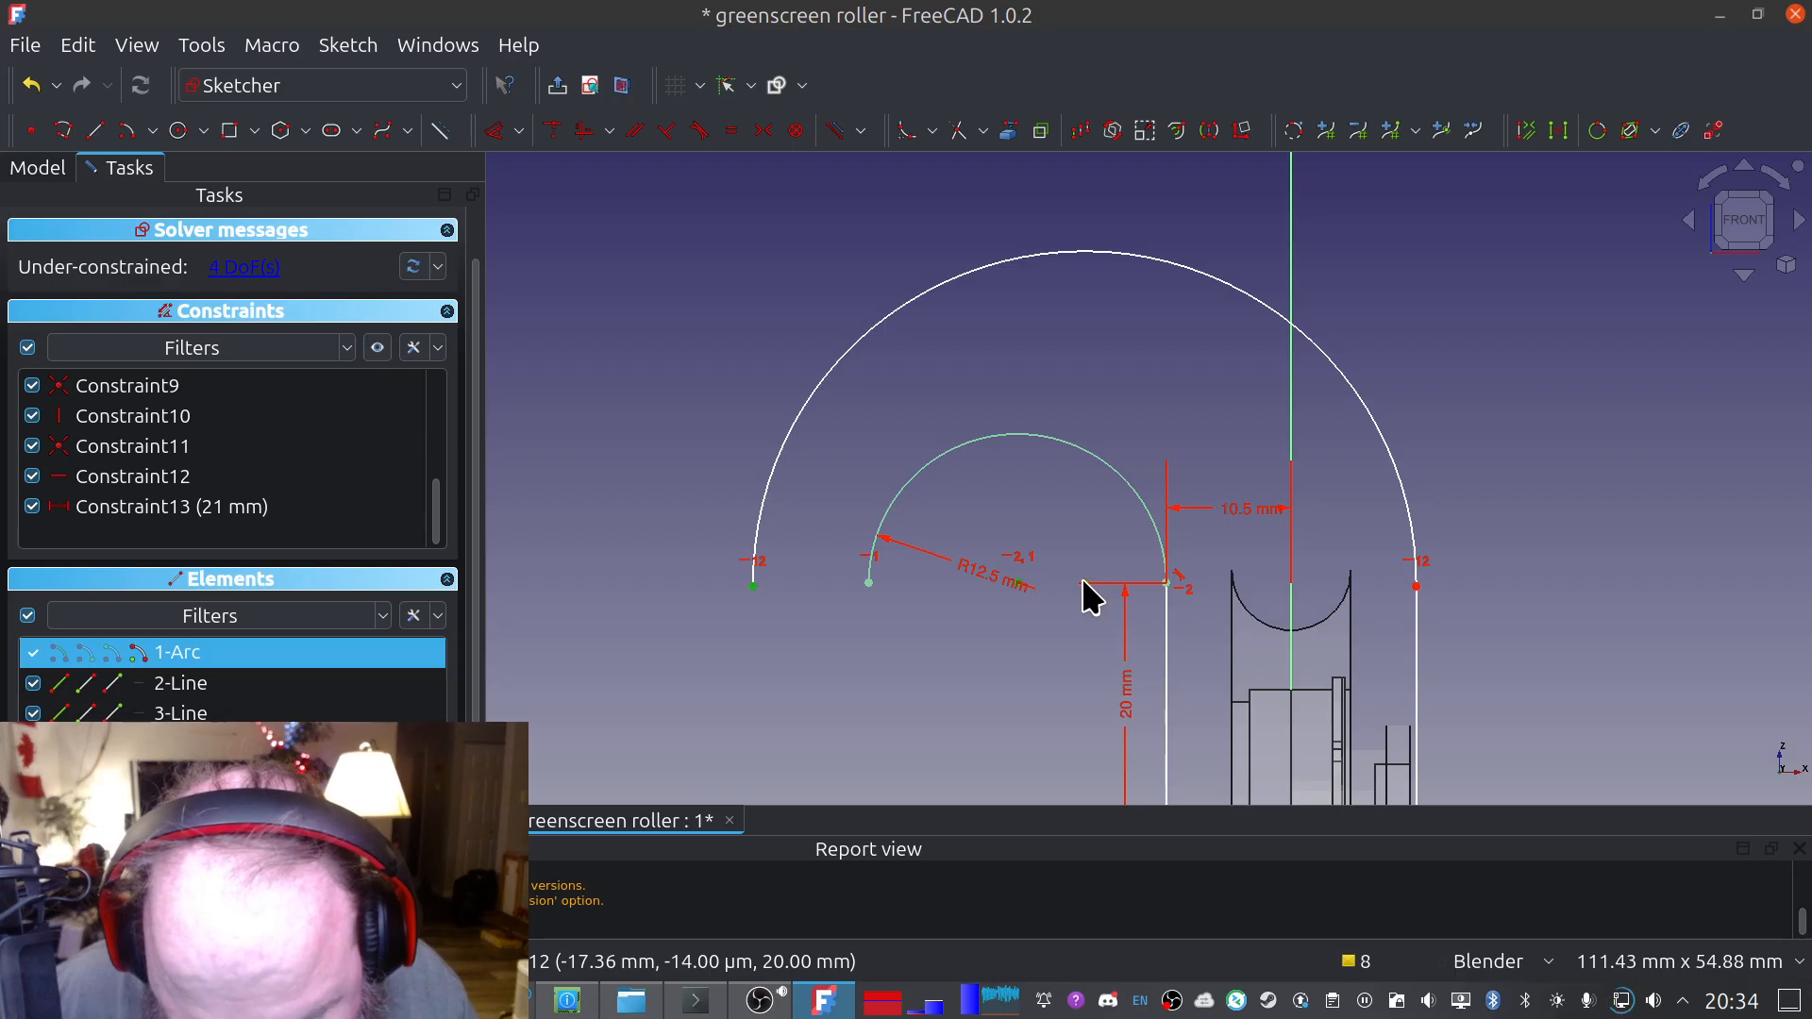
{"action": "left_click", "coordinate": [1415, 586]}
{"action": "left_click", "coordinate": [585, 135]}
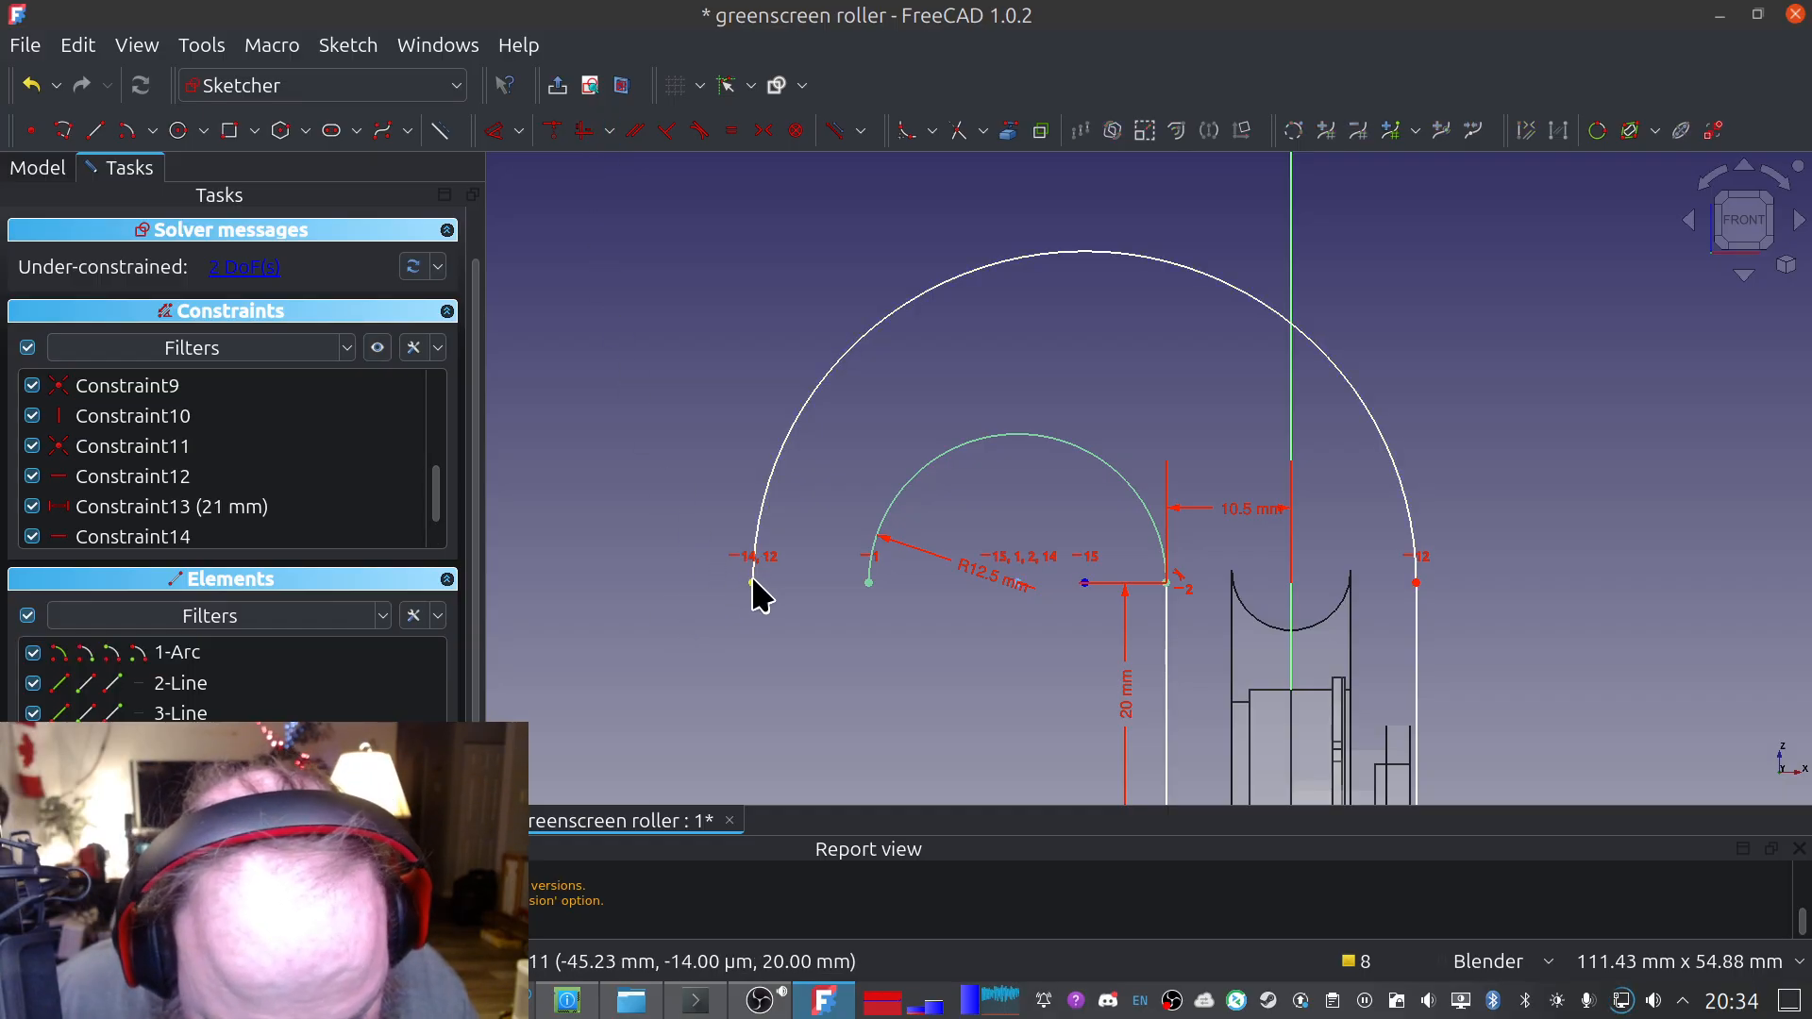
{"action": "mouse_move", "coordinate": [753, 585]}
{"action": "left_mouse_down"}
{"action": "mouse_move", "coordinate": [710, 587]}
{"action": "mouse_move", "coordinate": [783, 589]}
{"action": "mouse_move", "coordinate": [691, 583]}
{"action": "mouse_move", "coordinate": [790, 590]}
{"action": "mouse_move", "coordinate": [774, 588]}
{"action": "left_mouse_up"}
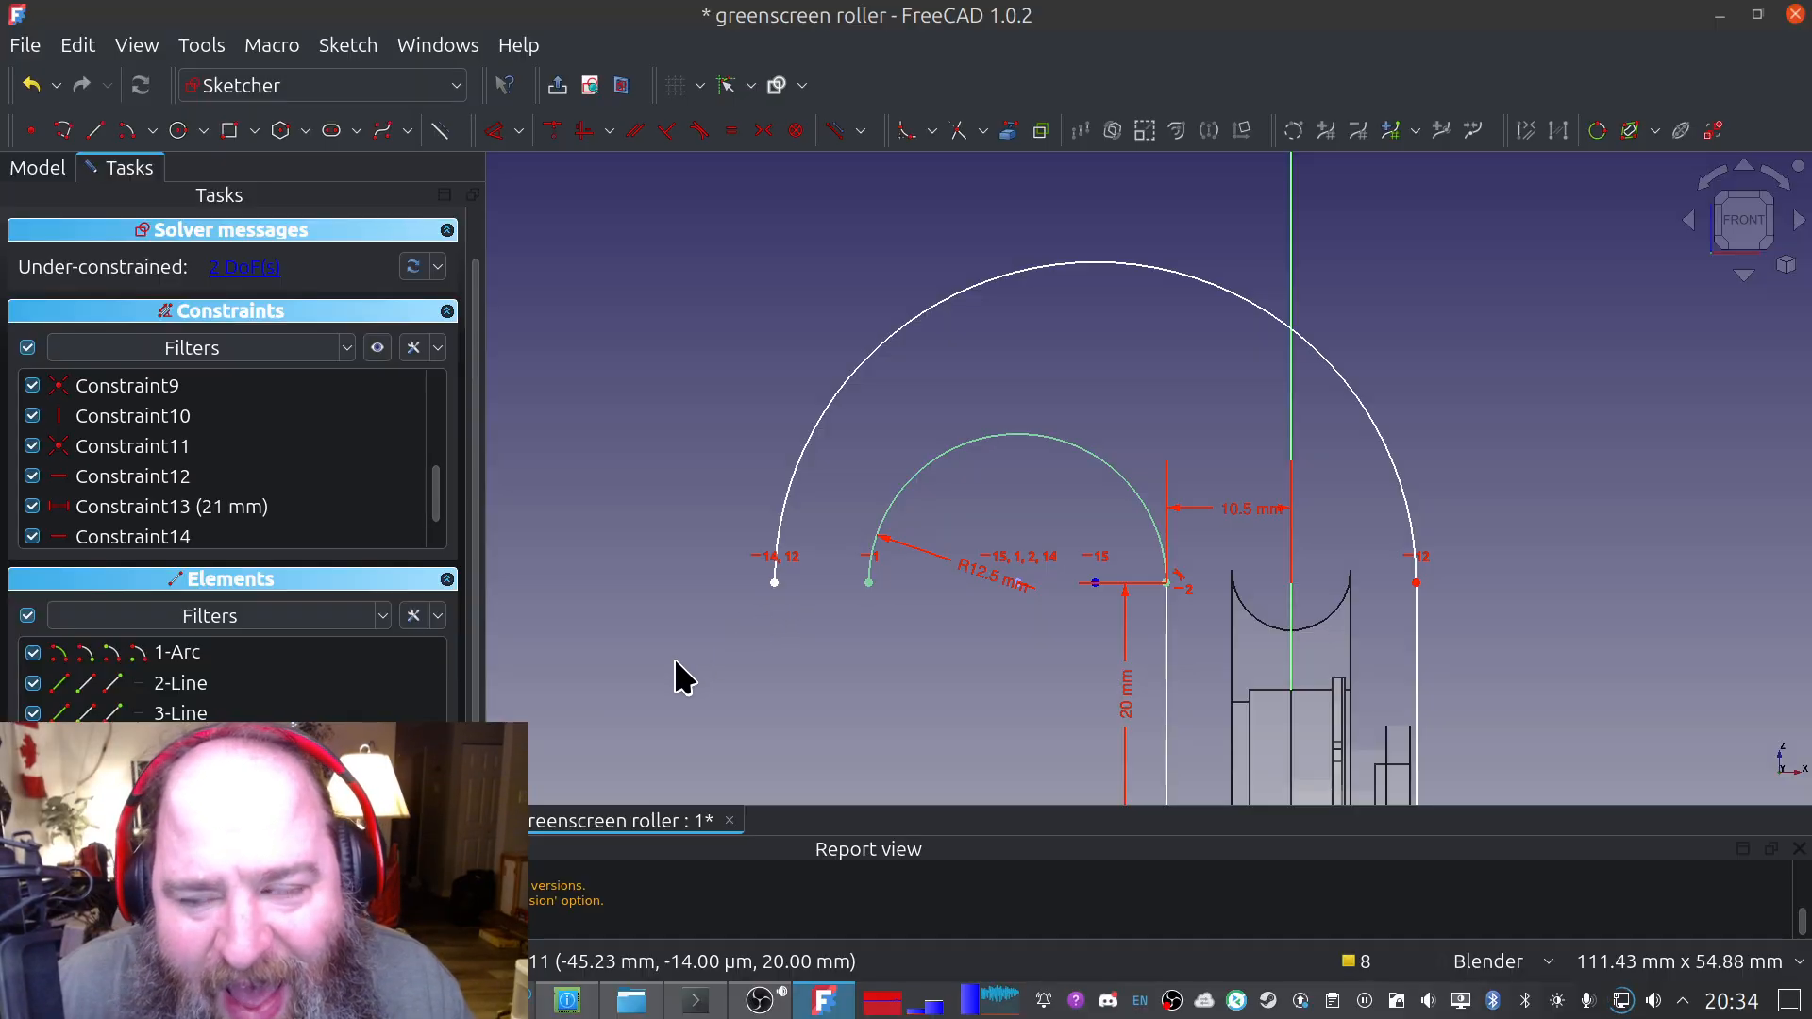
Dimension the horizontal gap between the free endpoints of the outer arc and the inner hook arc to 10 mm
{"action": "left_click", "coordinate": [774, 583]}
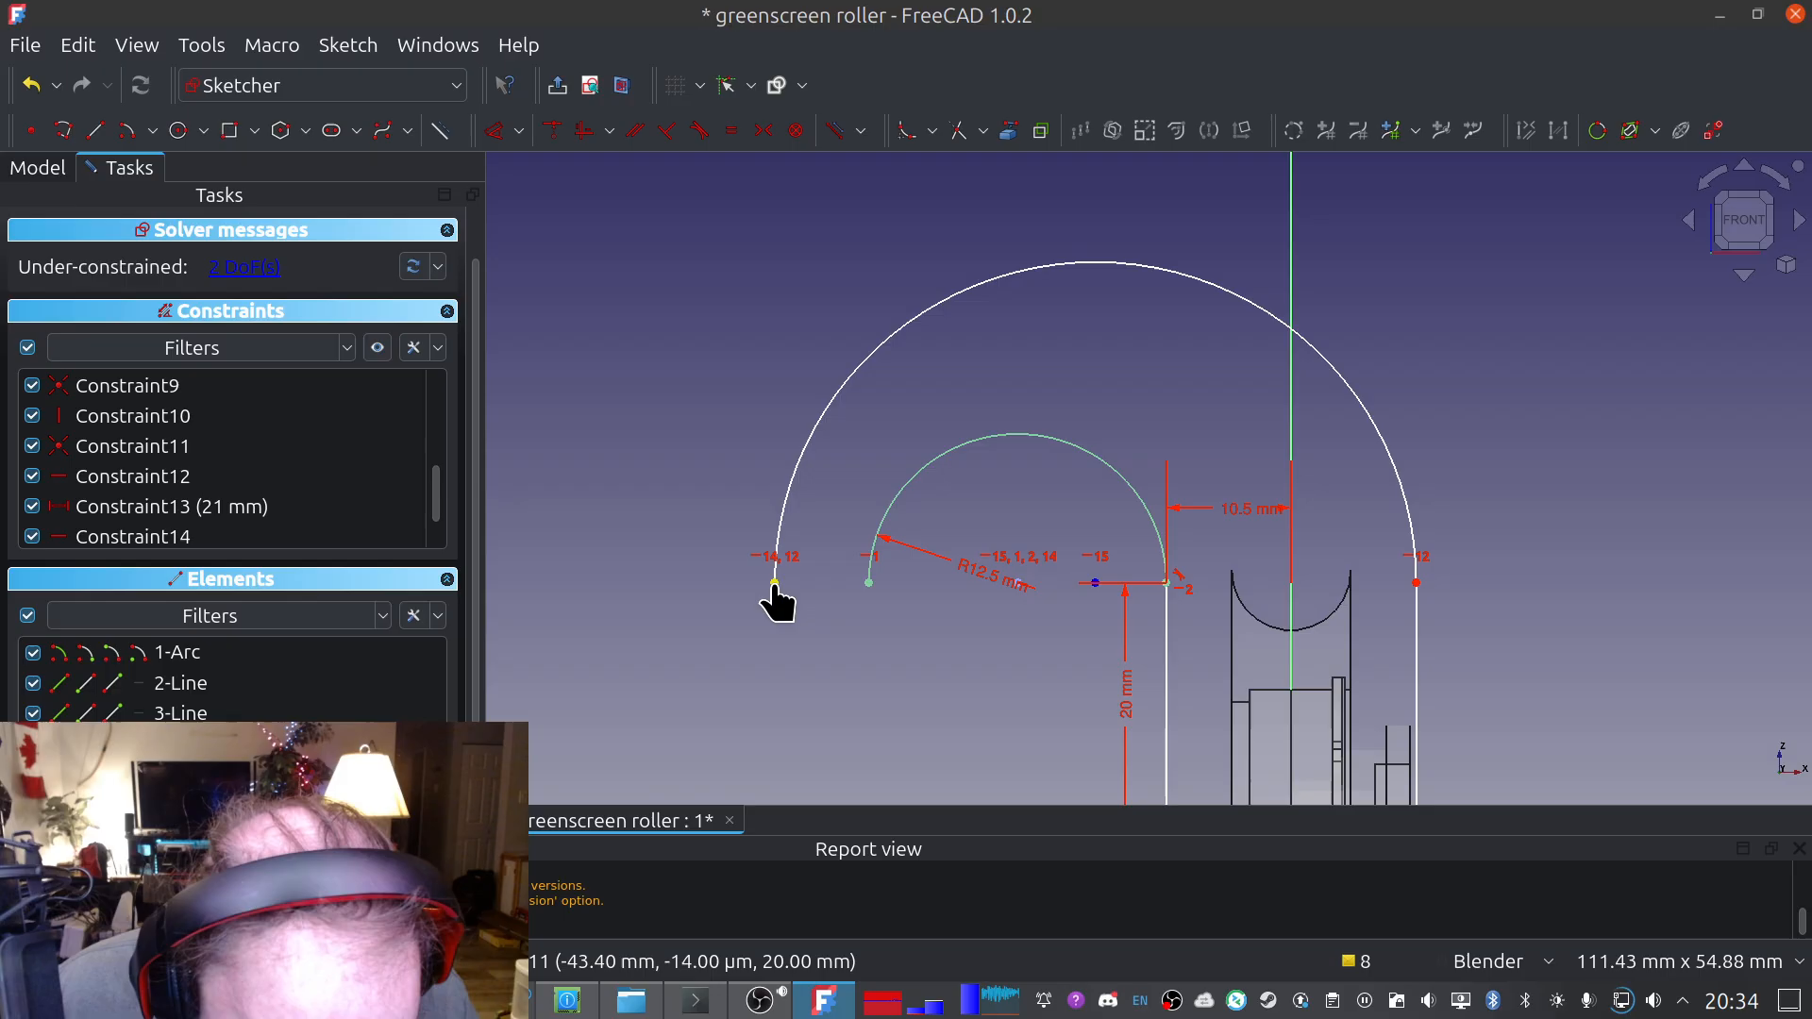
{"action": "left_click", "coordinate": [870, 584]}
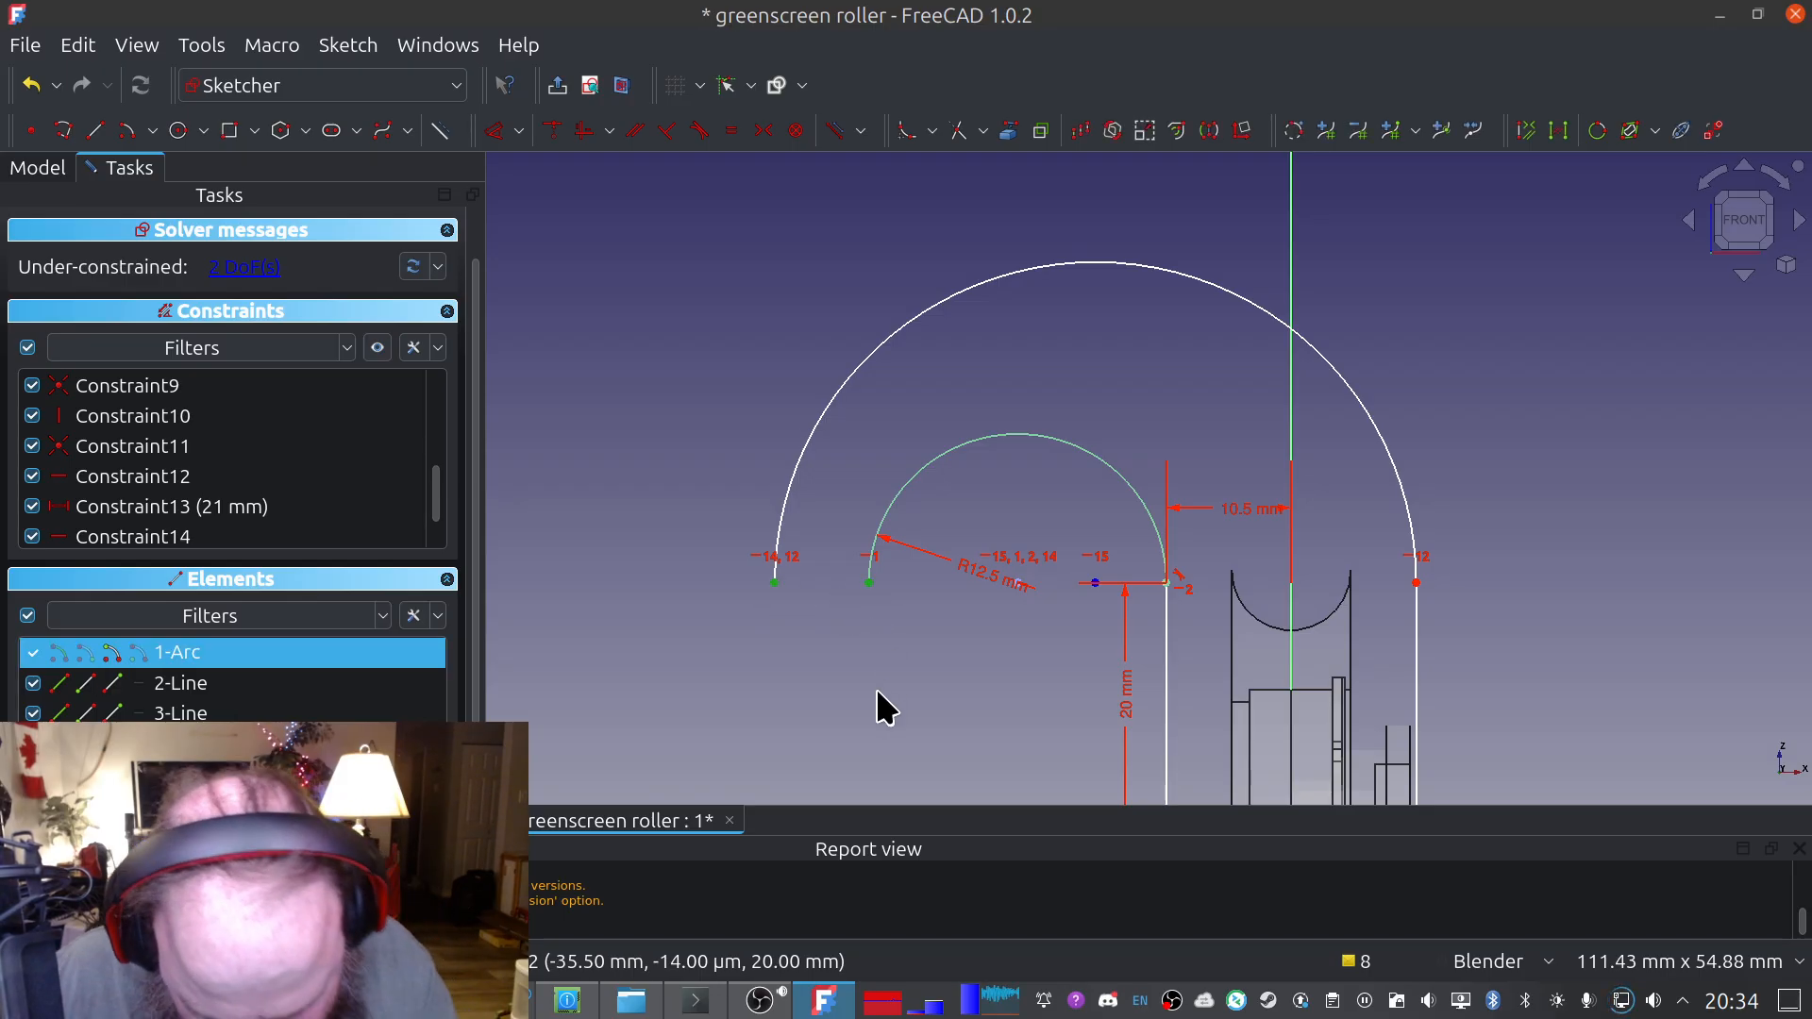
{"action": "key", "text": "d"}
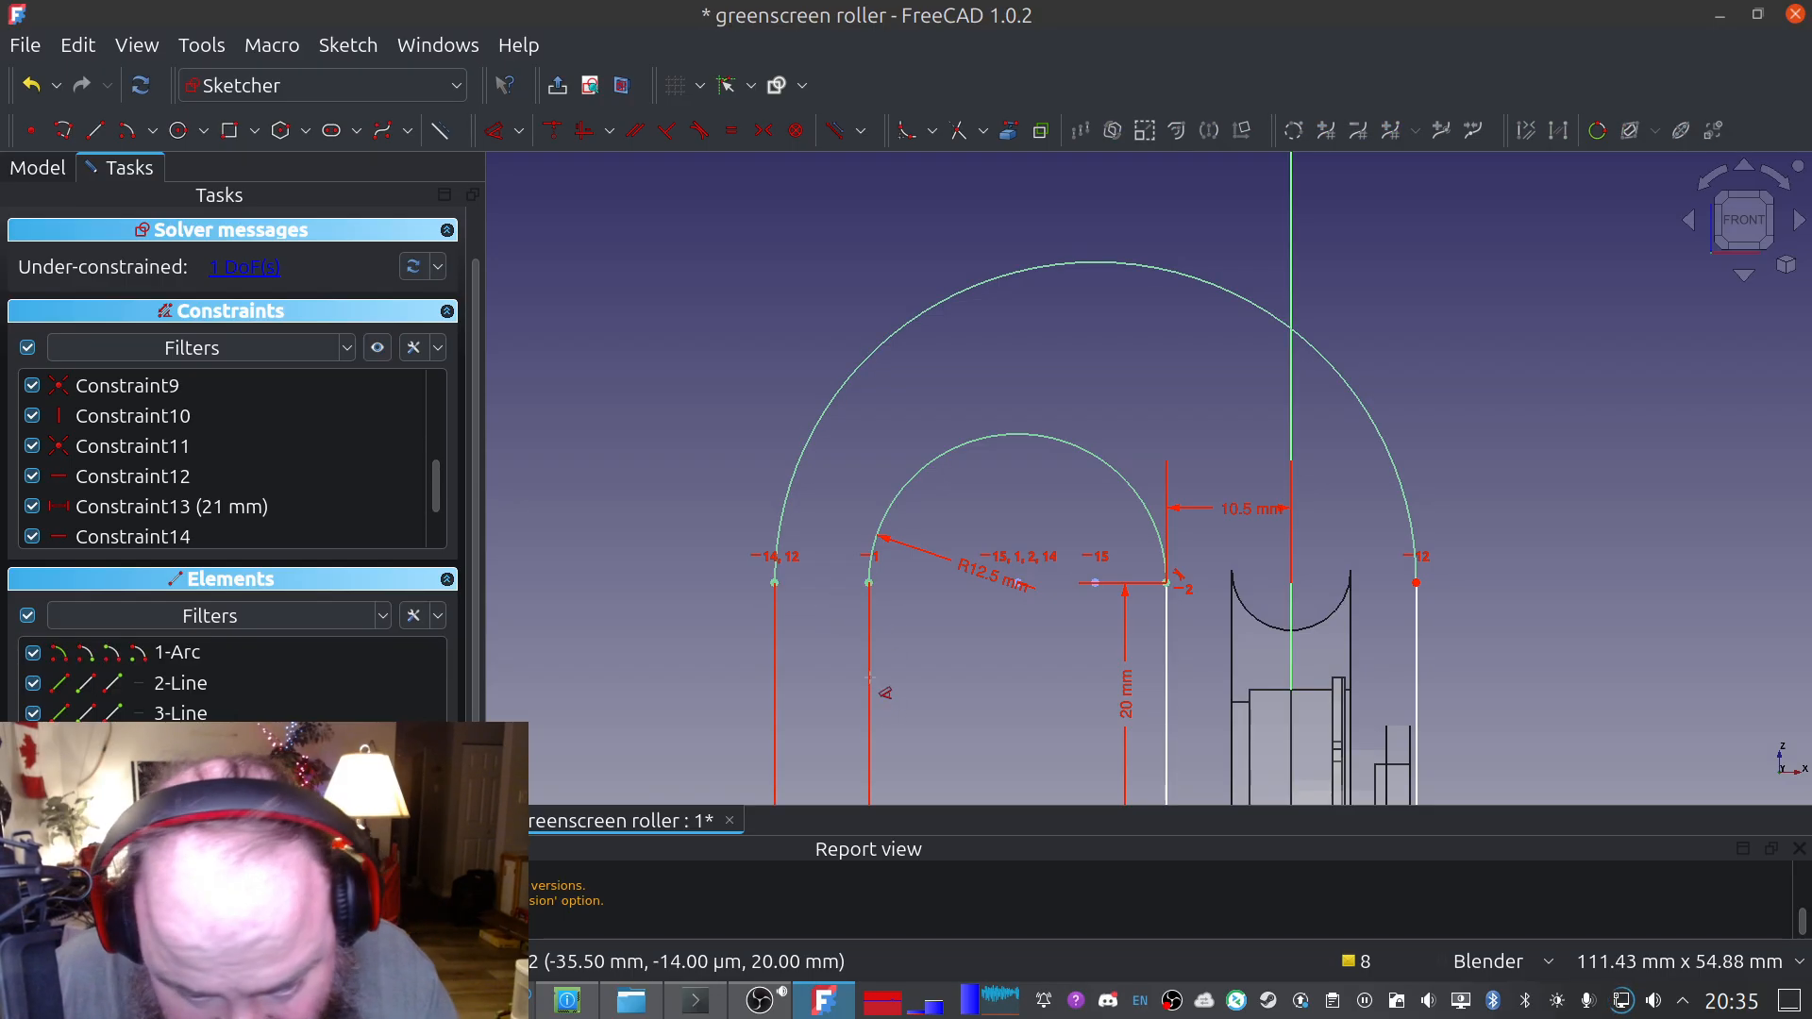
{"action": "left_click", "coordinate": [819, 643]}
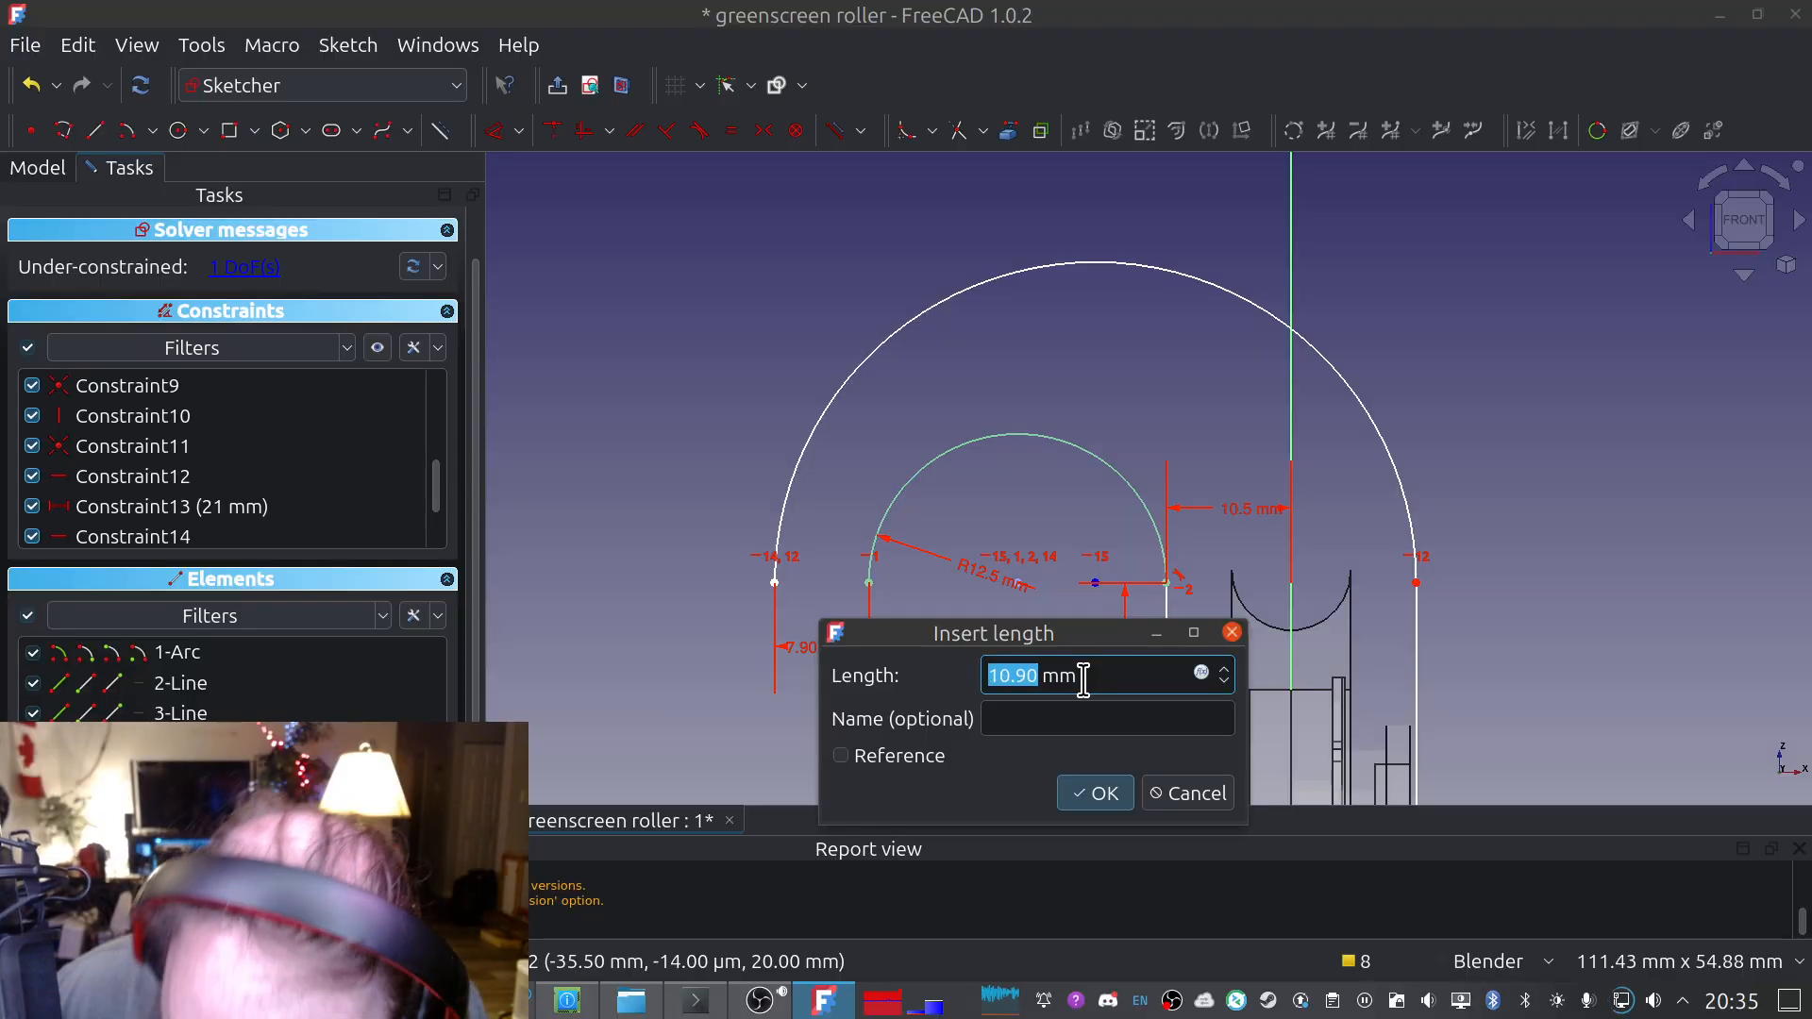
{"action": "type", "text": "1"}
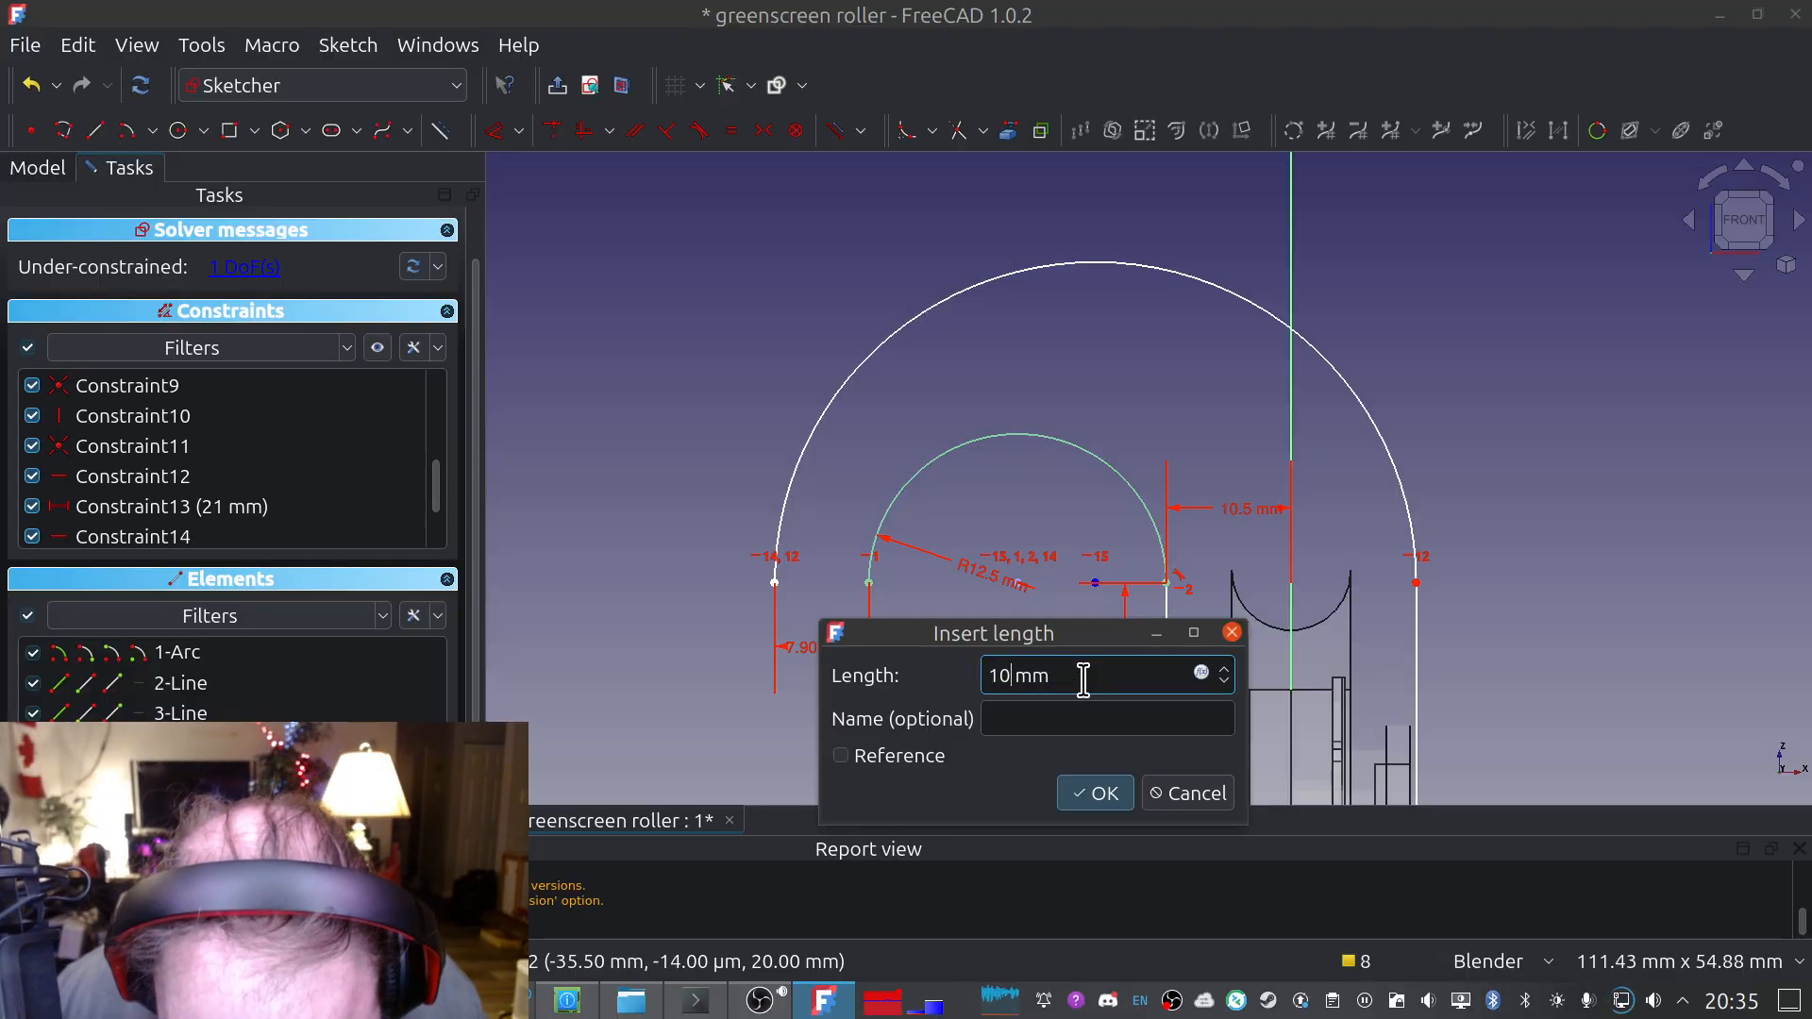
{"action": "type", "text": "0"}
{"action": "left_click", "coordinate": [1087, 795]}
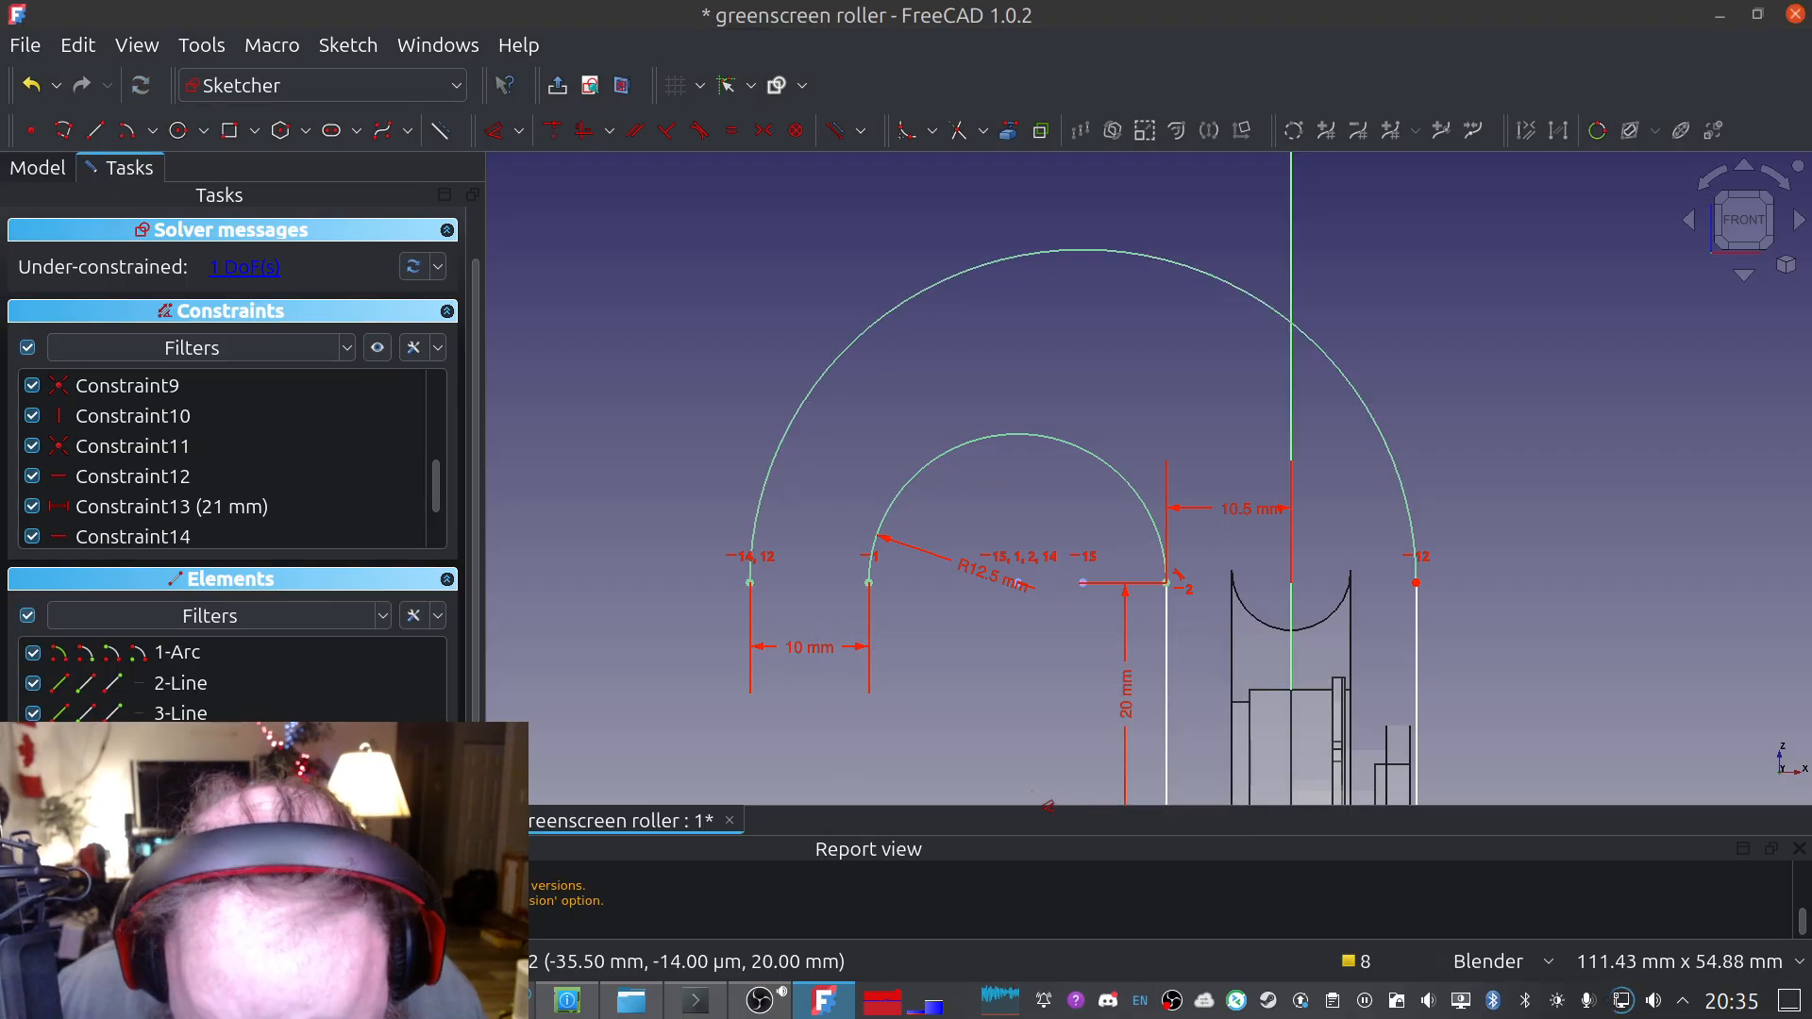
{"action": "scroll", "coordinate": [795, 677], "scroll_direction": "down", "scroll_amount": 2}
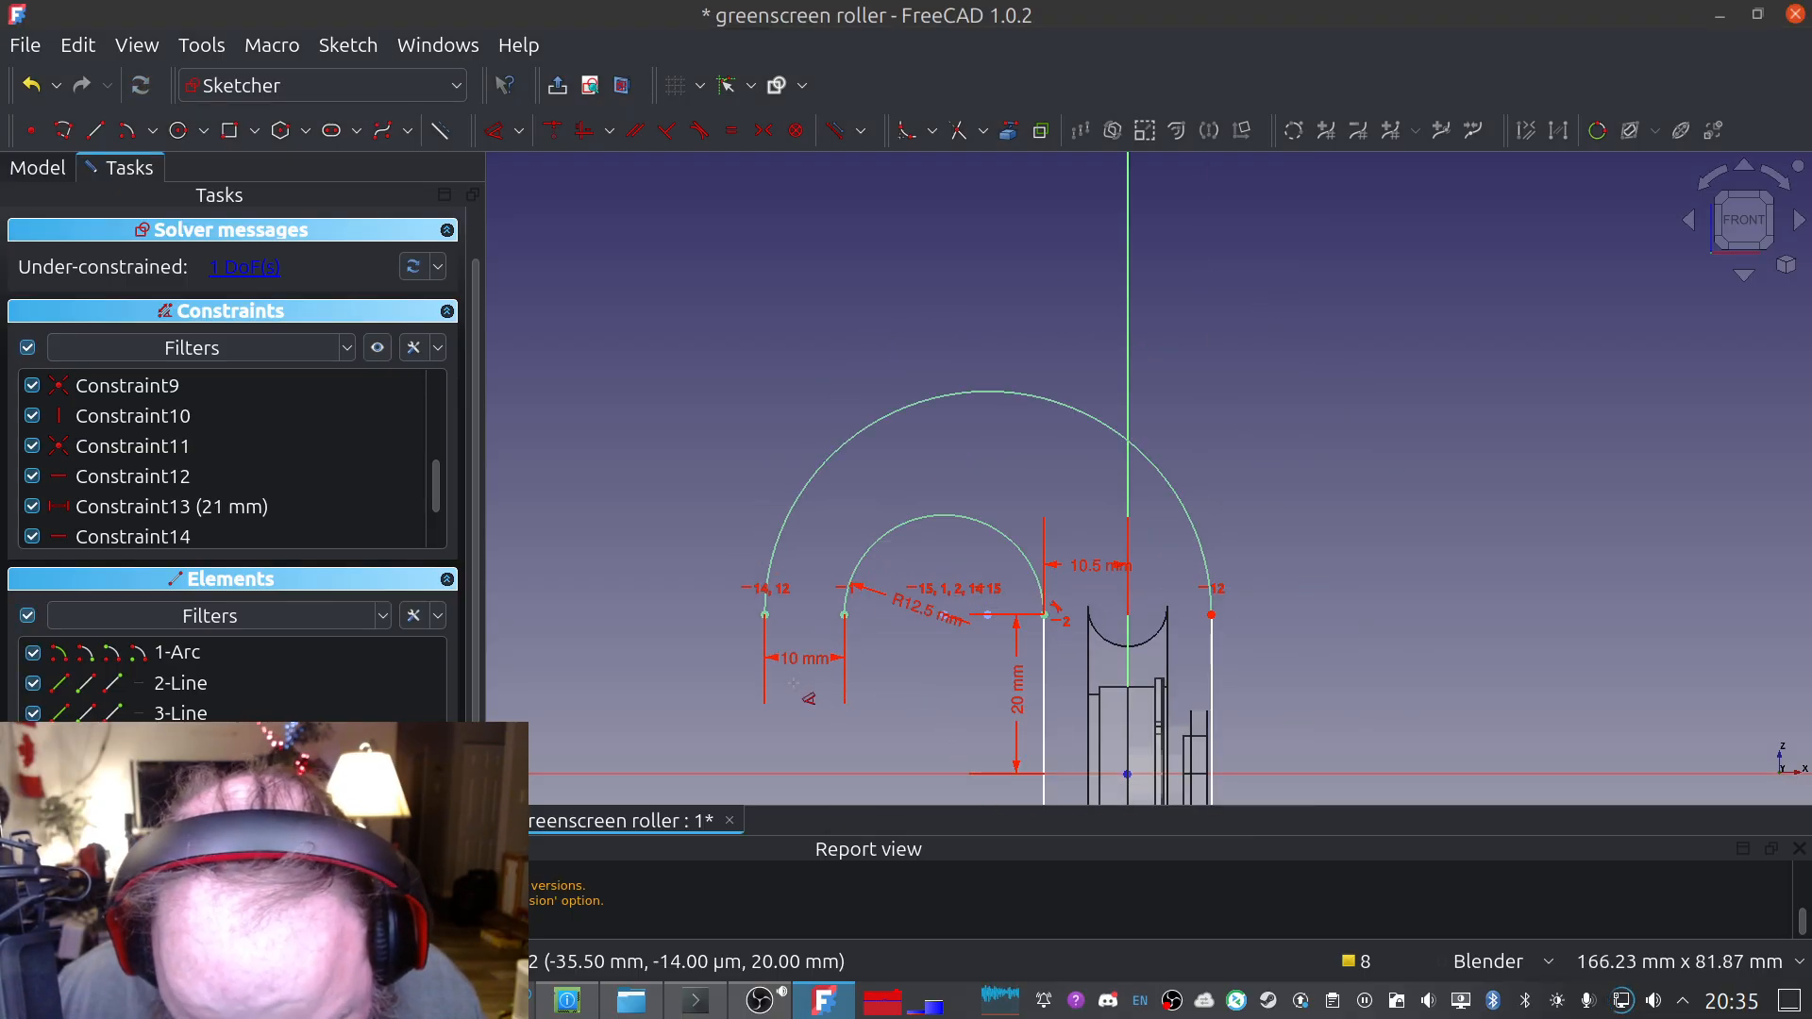
Set the horizontal gap between the free endpoints of the outer arc and the inner hook arc to 5 mm
{"action": "scroll", "coordinate": [793, 682], "scroll_direction": "up", "scroll_amount": 1}
{"action": "mouse_move", "coordinate": [806, 679]}
{"action": "middle_mouse_down", "text": "shift"}
{"action": "mouse_move", "coordinate": [781, 454]}
{"action": "mouse_move", "coordinate": [862, 437]}
{"action": "mouse_move", "coordinate": [834, 458]}
{"action": "middle_mouse_up", "text": "shift"}
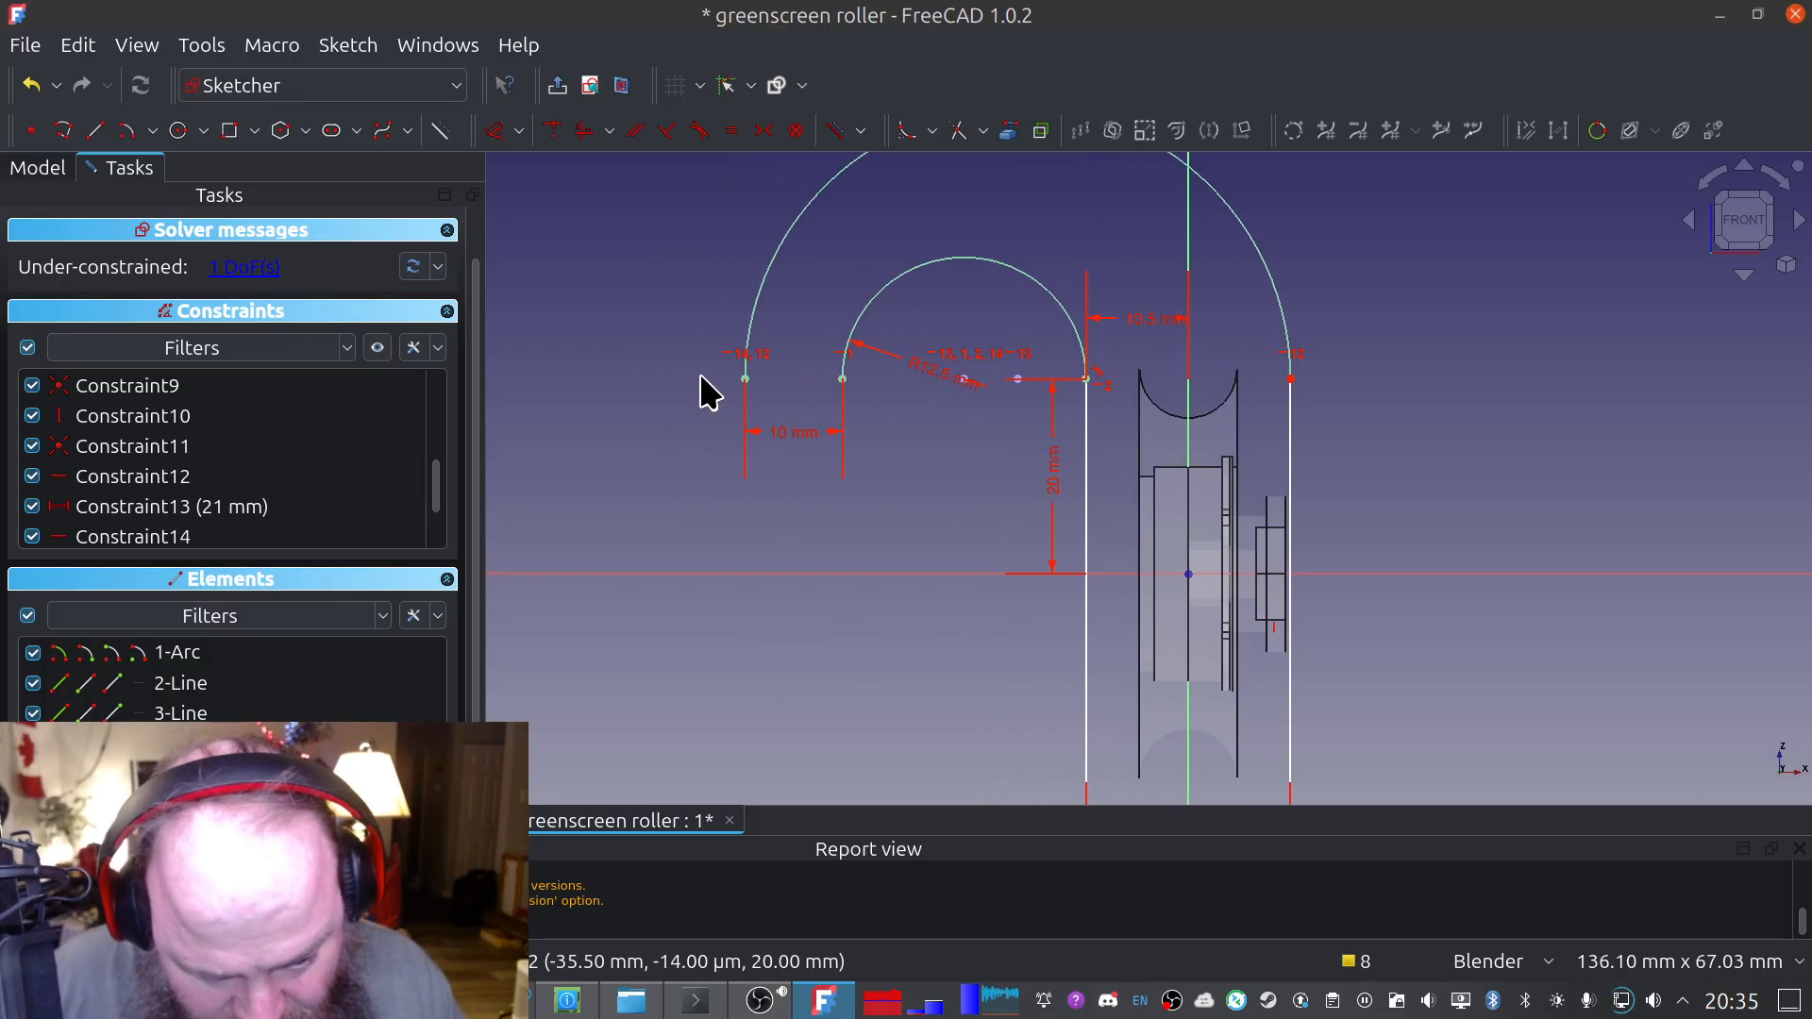
{"action": "key", "text": "d"}
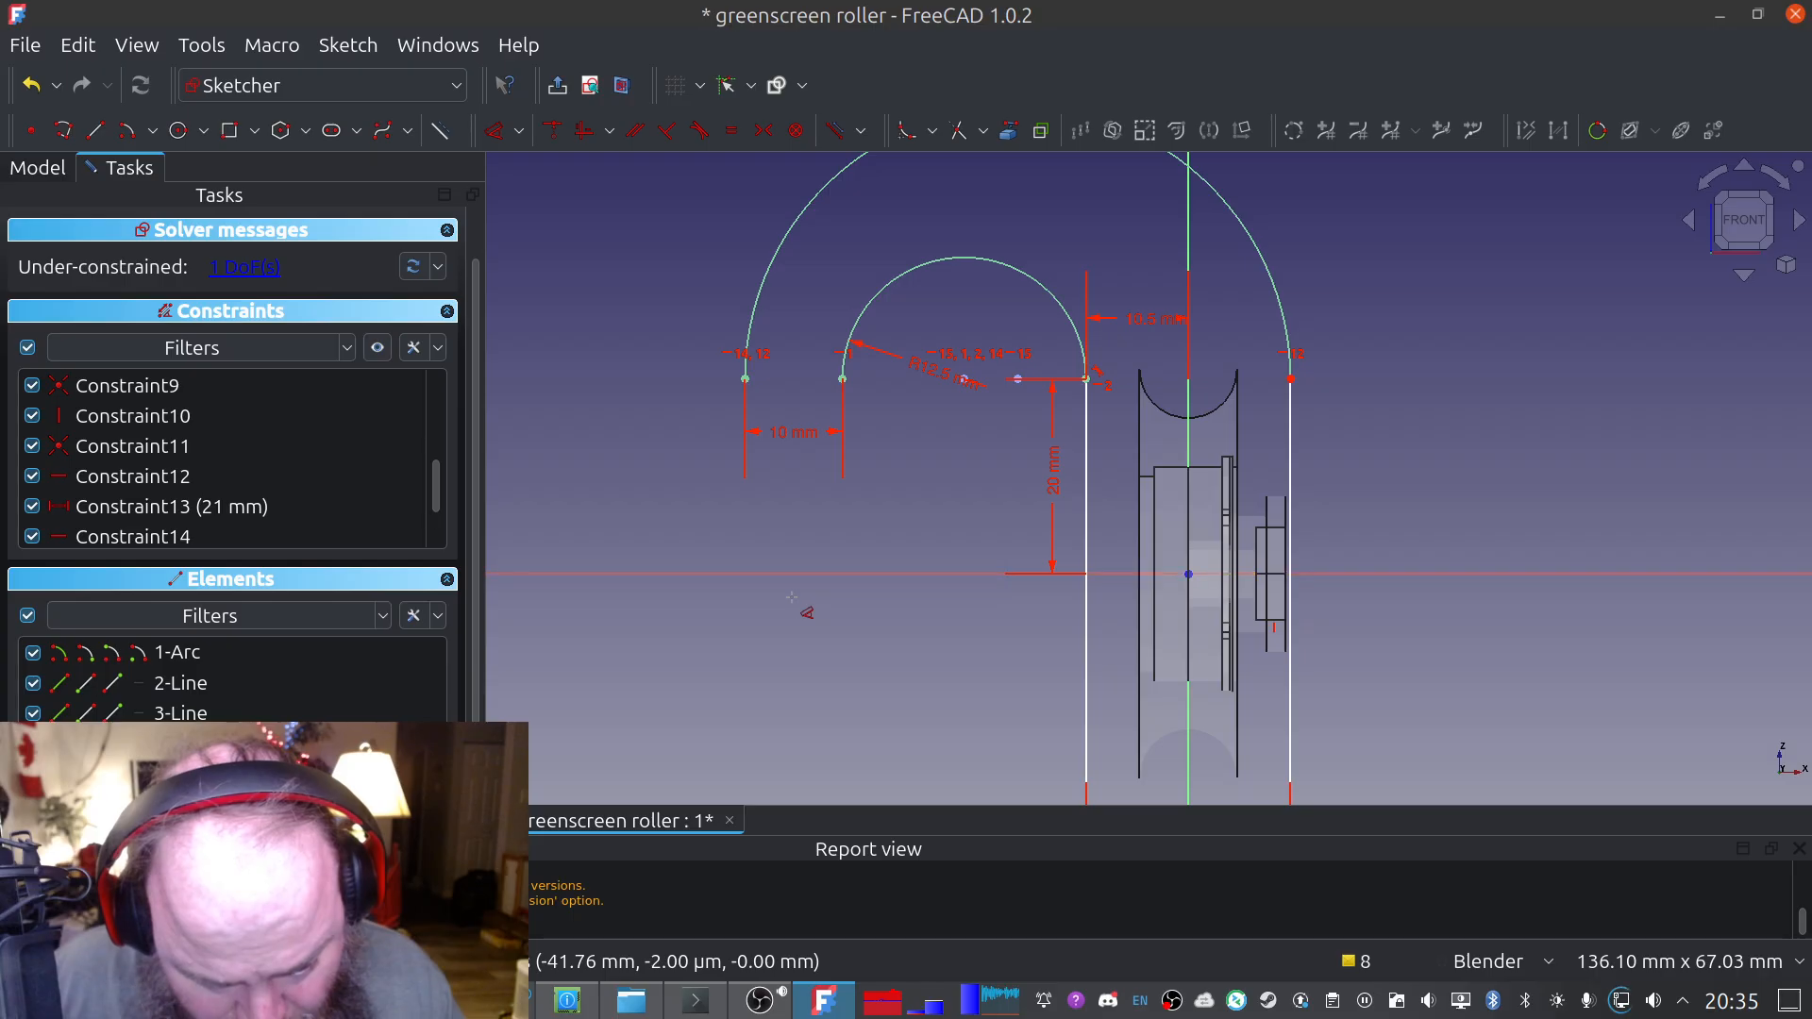
{"action": "left_click", "coordinate": [793, 430]}
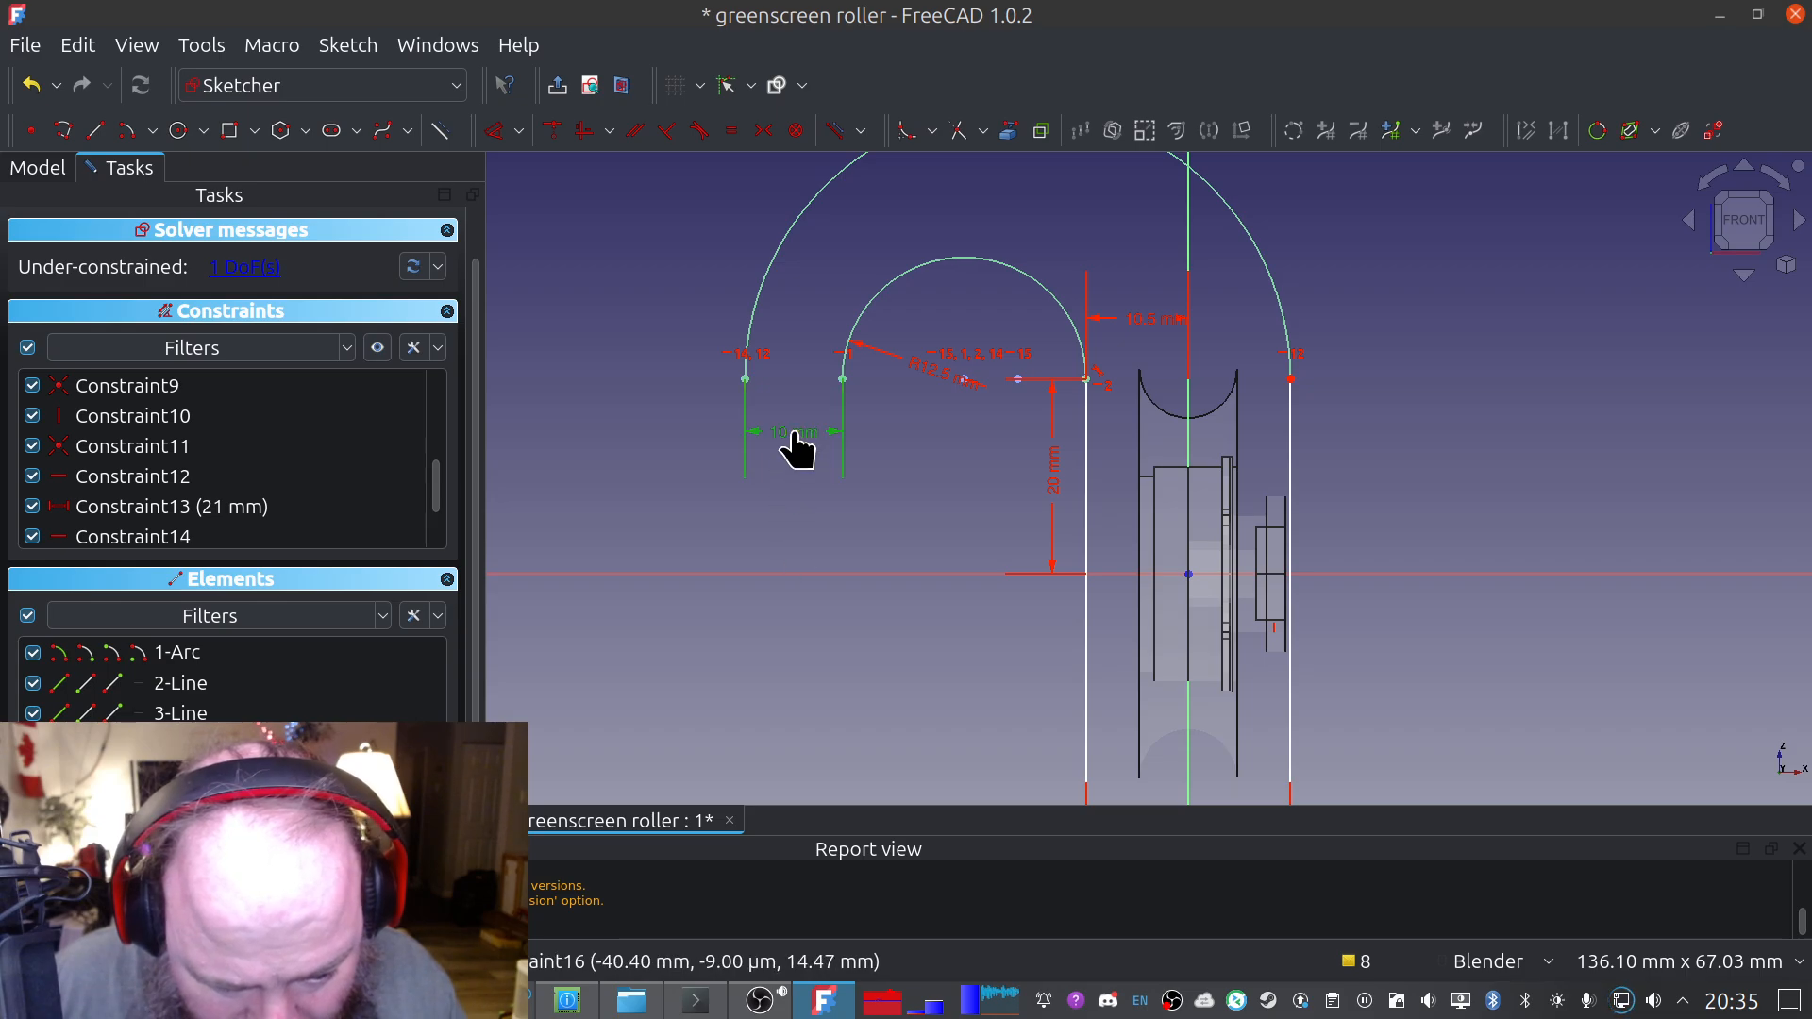
{"action": "double_click", "coordinate": [794, 434]}
{"action": "type", "text": "5"}
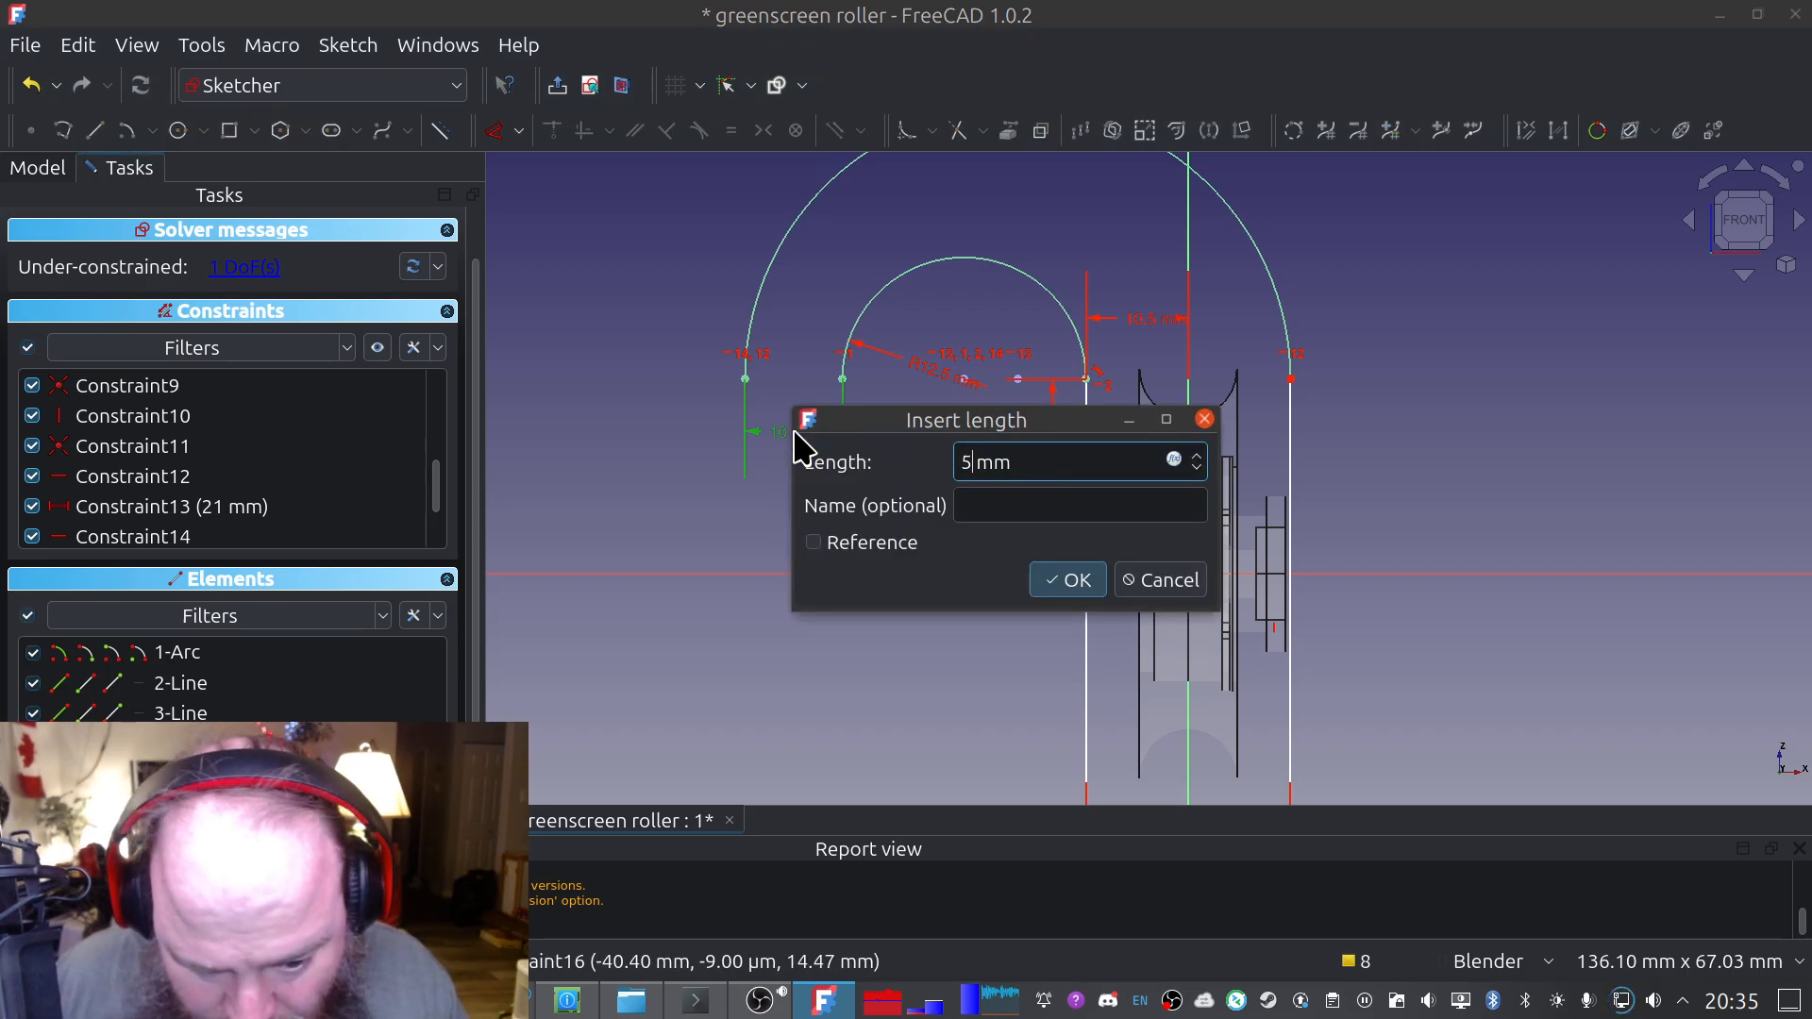
{"action": "key", "text": "Return"}
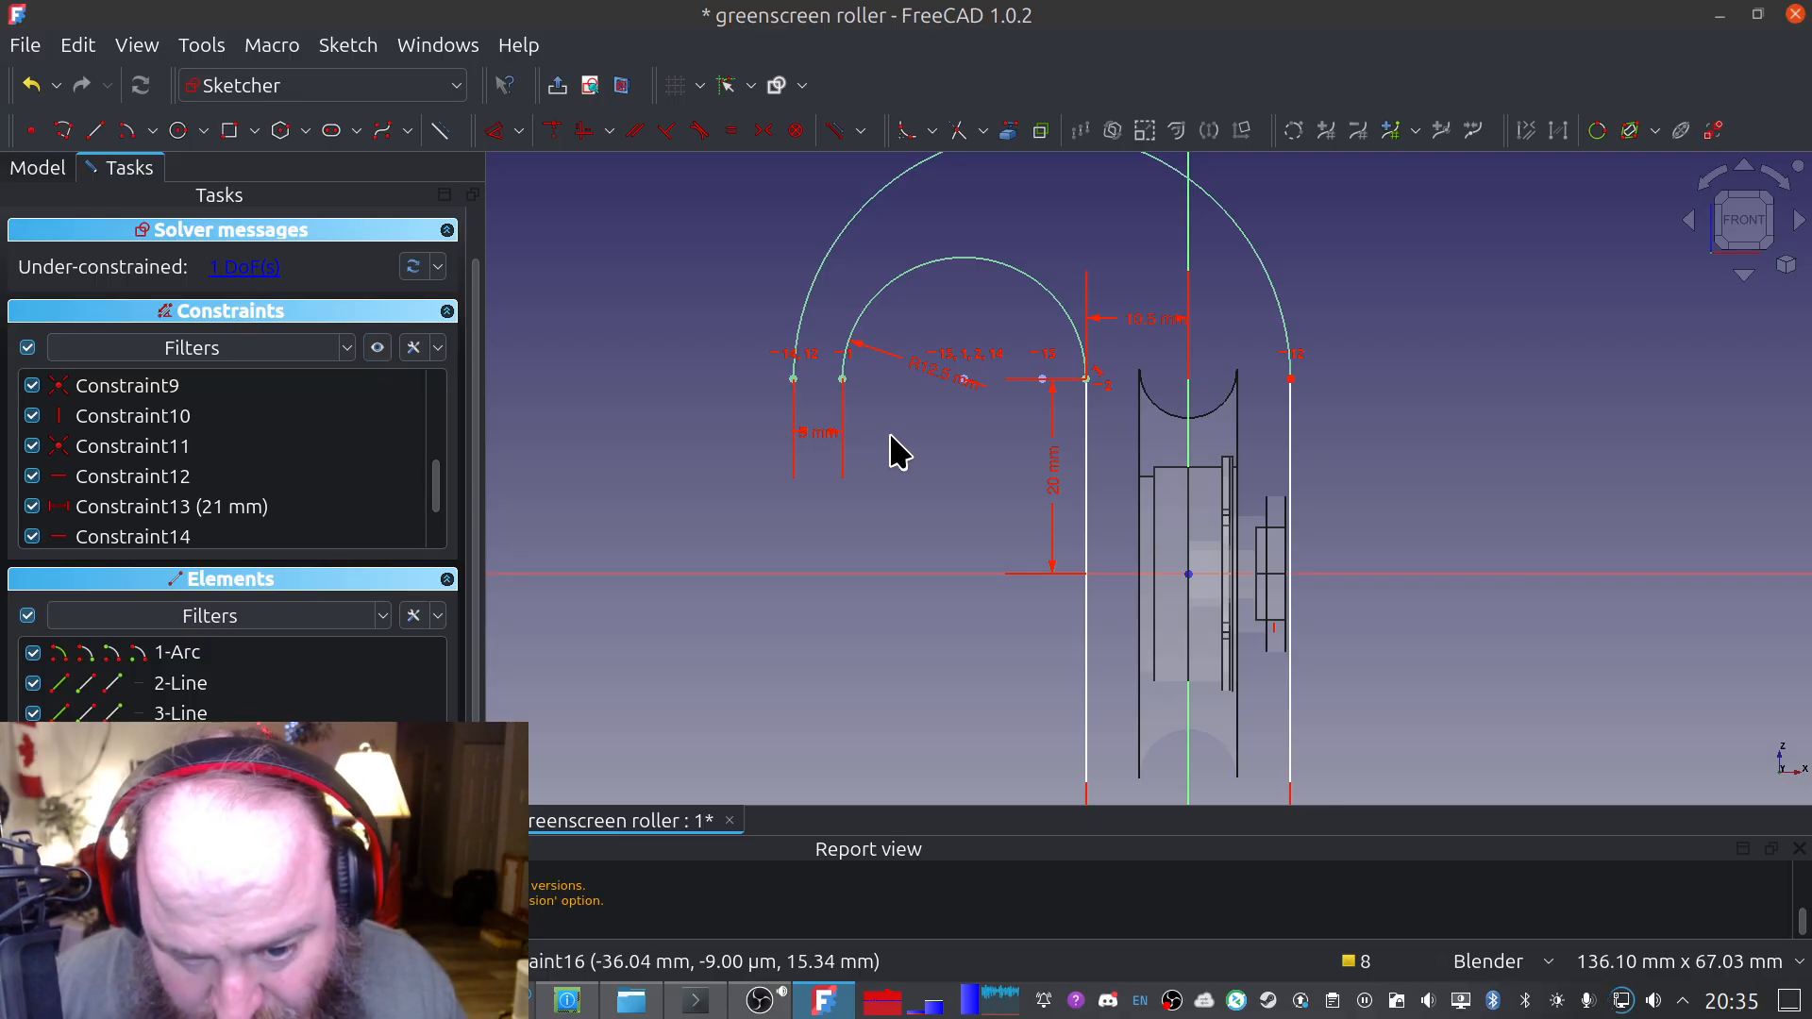
Delete the outer arc above the inner hook arc
{"action": "scroll", "coordinate": [935, 461], "scroll_direction": "up", "scroll_amount": 1}
{"action": "scroll", "coordinate": [929, 442], "scroll_direction": "down", "scroll_amount": 2}
{"action": "middle_click_drag", "start_coordinate": [926, 438], "coordinate": [800, 504], "text": "shift"}
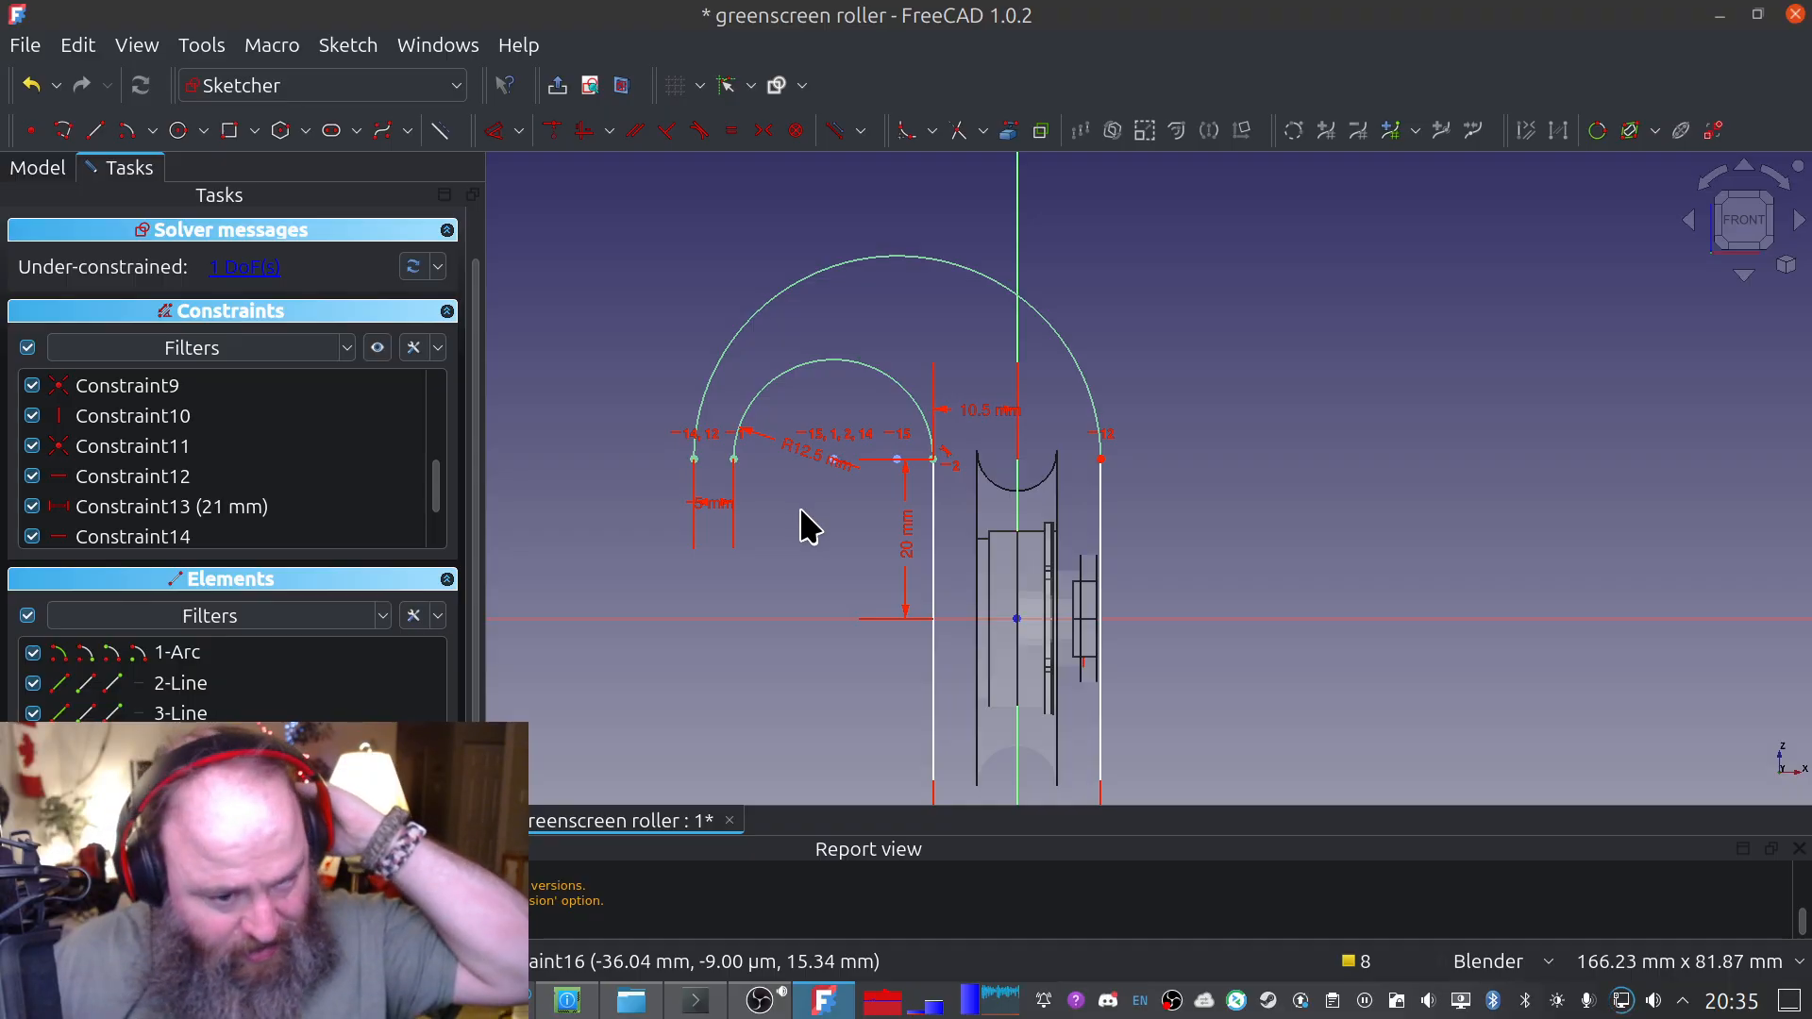
{"action": "left_click", "coordinate": [828, 270]}
{"action": "key", "text": "Delete"}
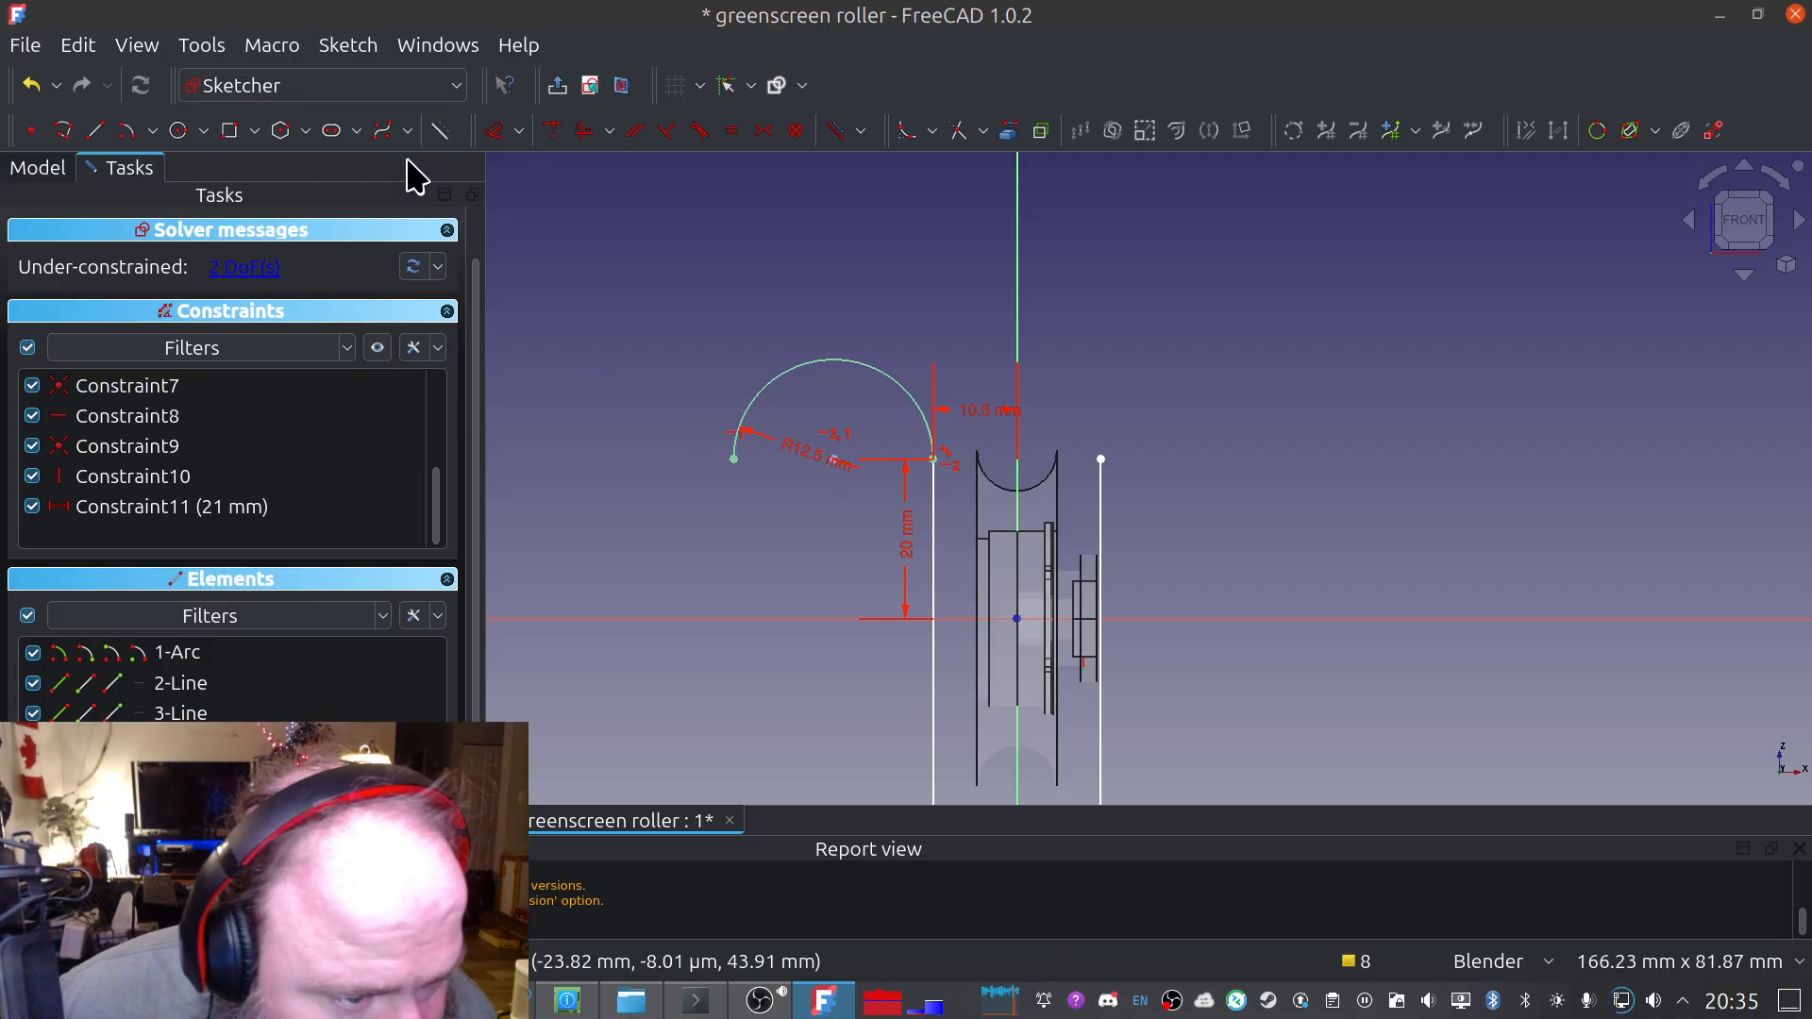
Sketch a horizontal line about 39 mm long above the inner hook arc, extending past the vertical axis
{"action": "left_click", "coordinate": [94, 130]}
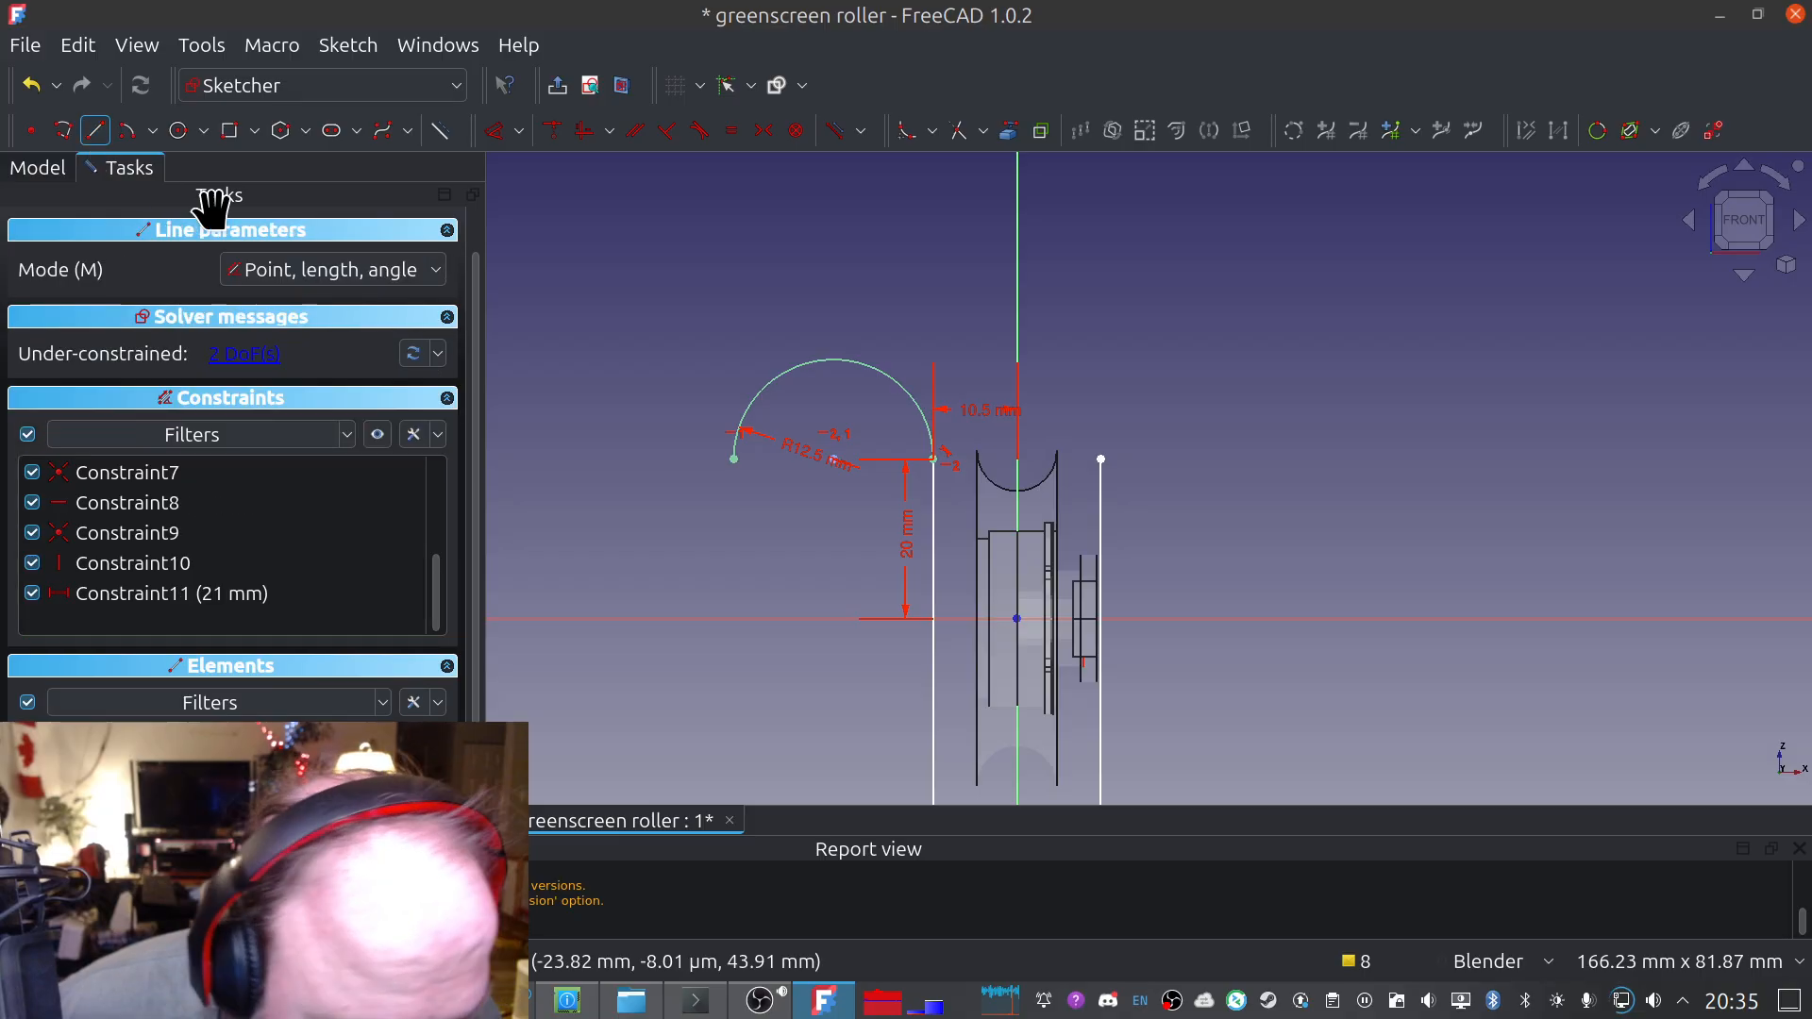
{"action": "left_click", "coordinate": [732, 314]}
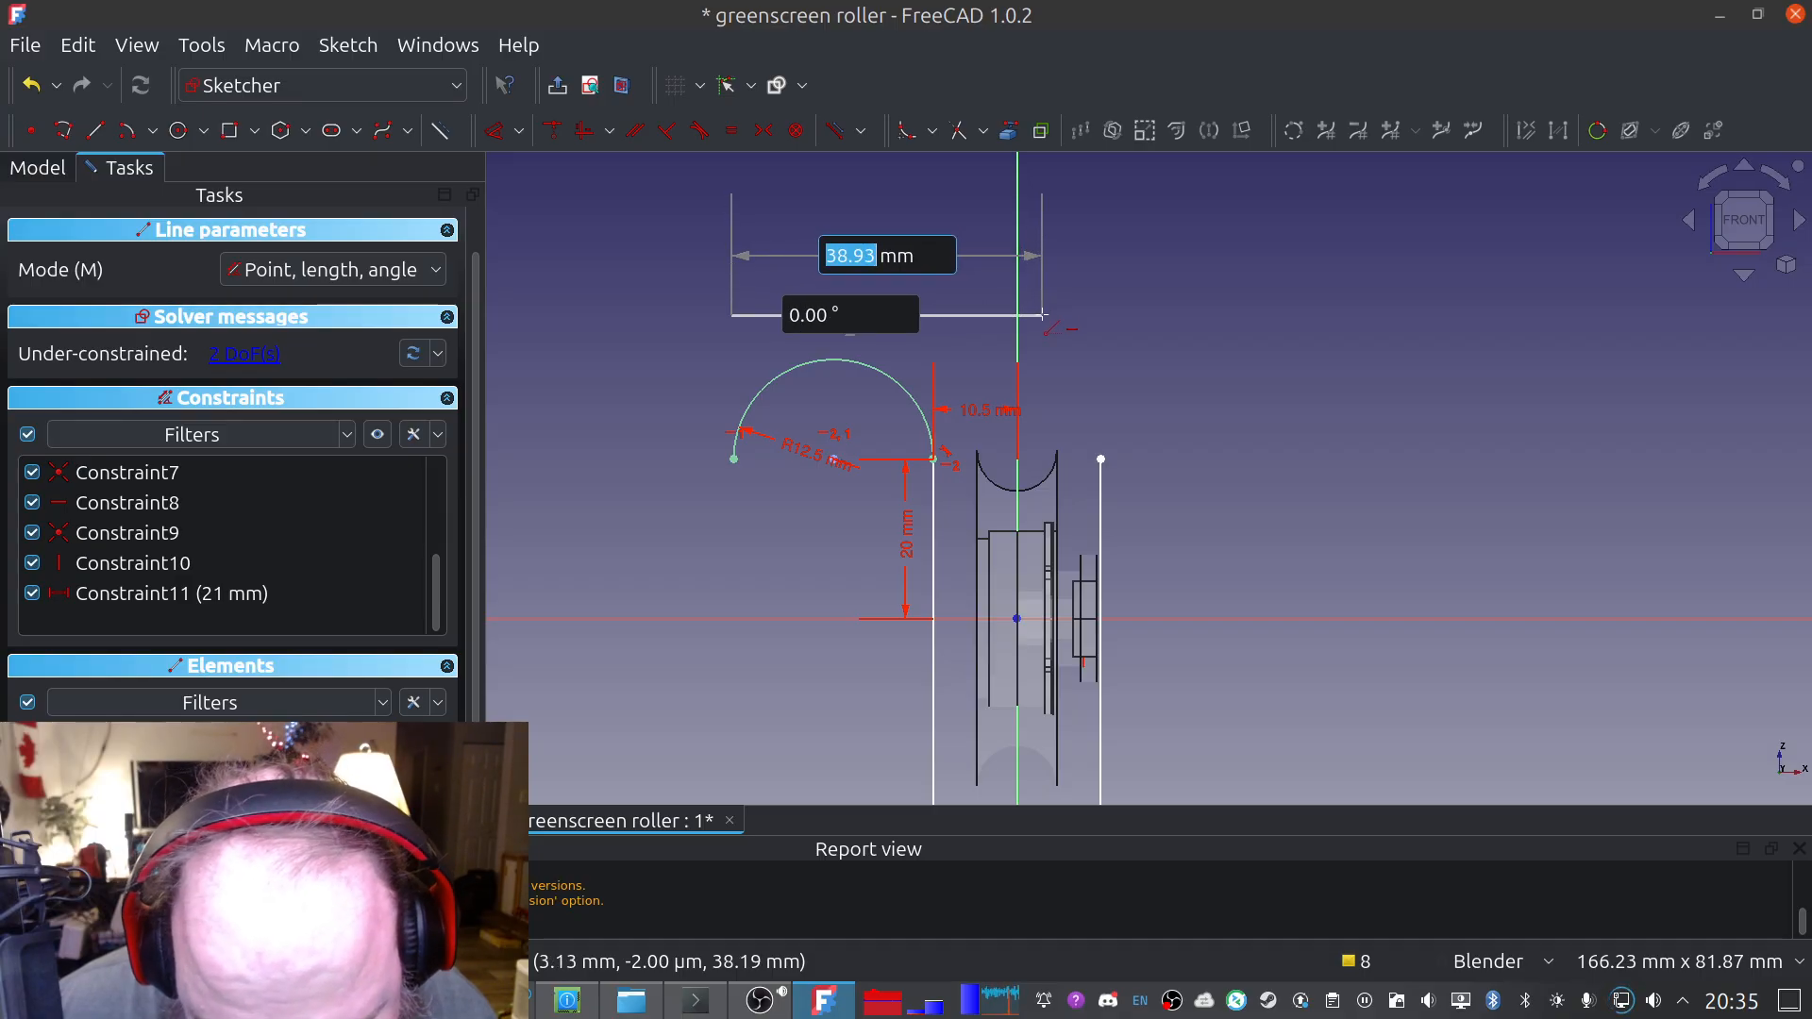
{"action": "left_click", "coordinate": [1043, 313]}
{"action": "right_click", "coordinate": [748, 271]}
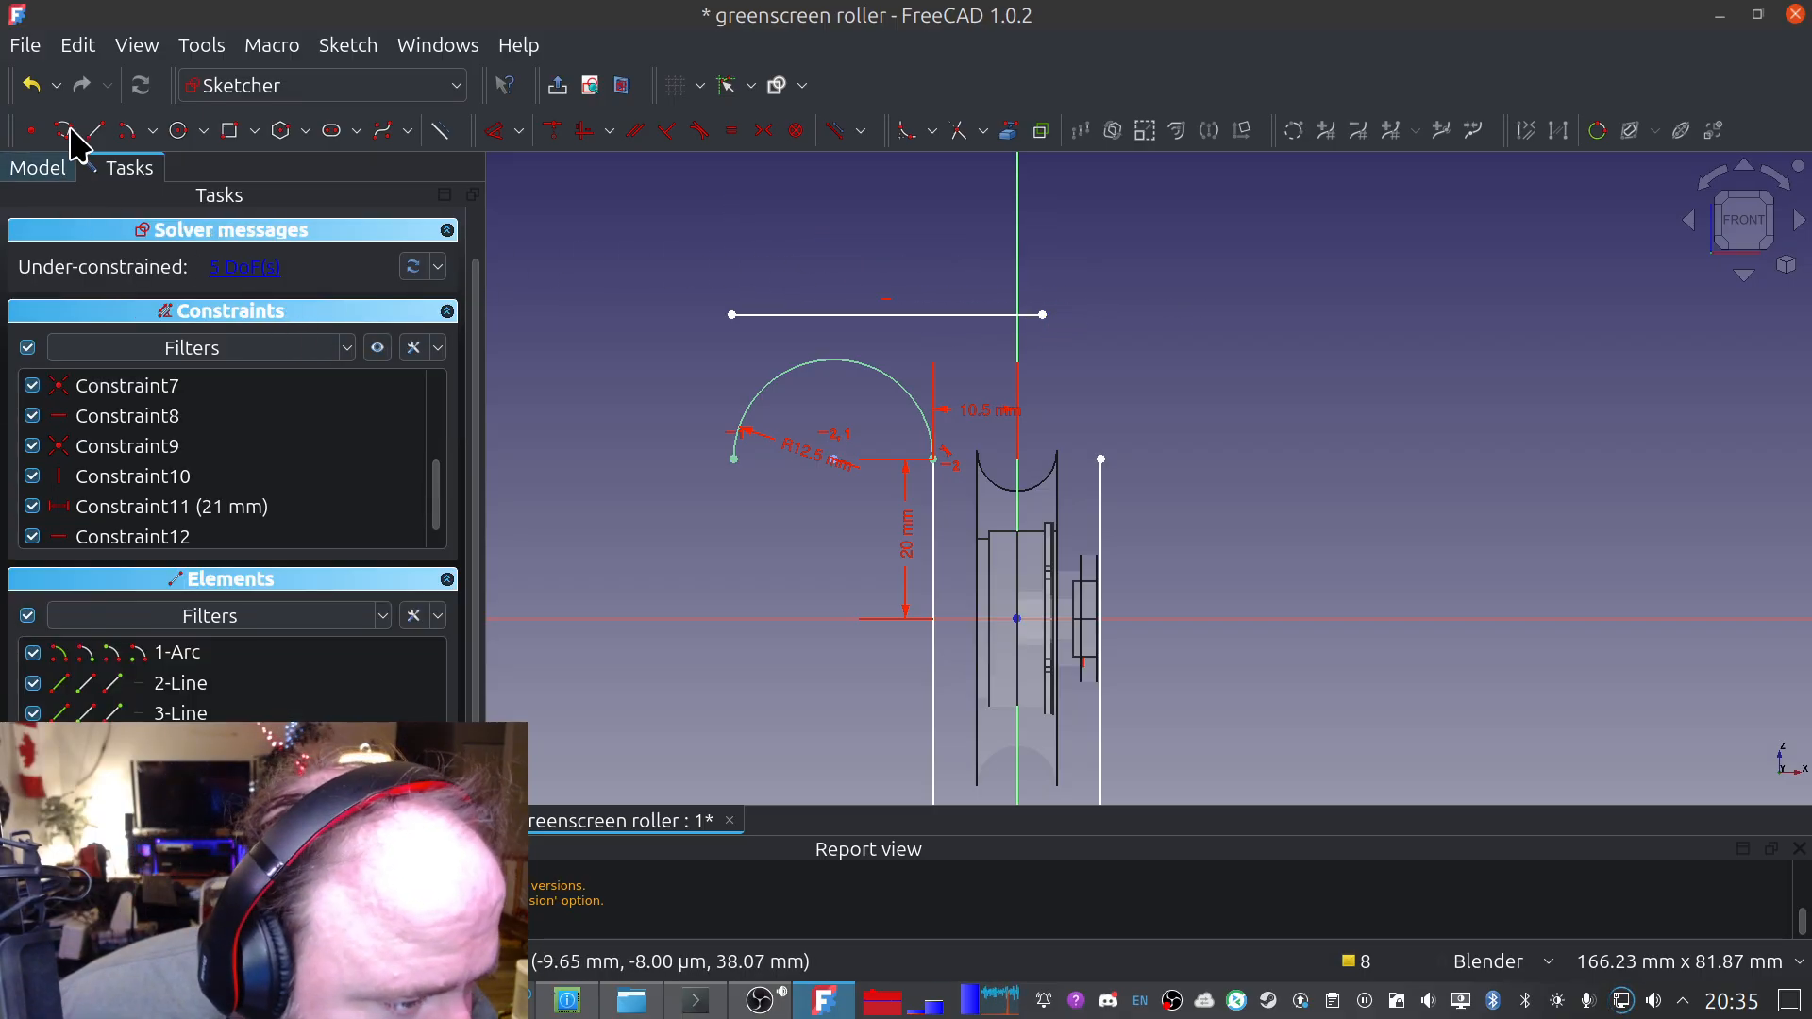
Draw a center arc about the hook arc's center, from the outer vertical line's upper endpoint to the nearer end of the new horizontal line
{"action": "left_click", "coordinate": [130, 132]}
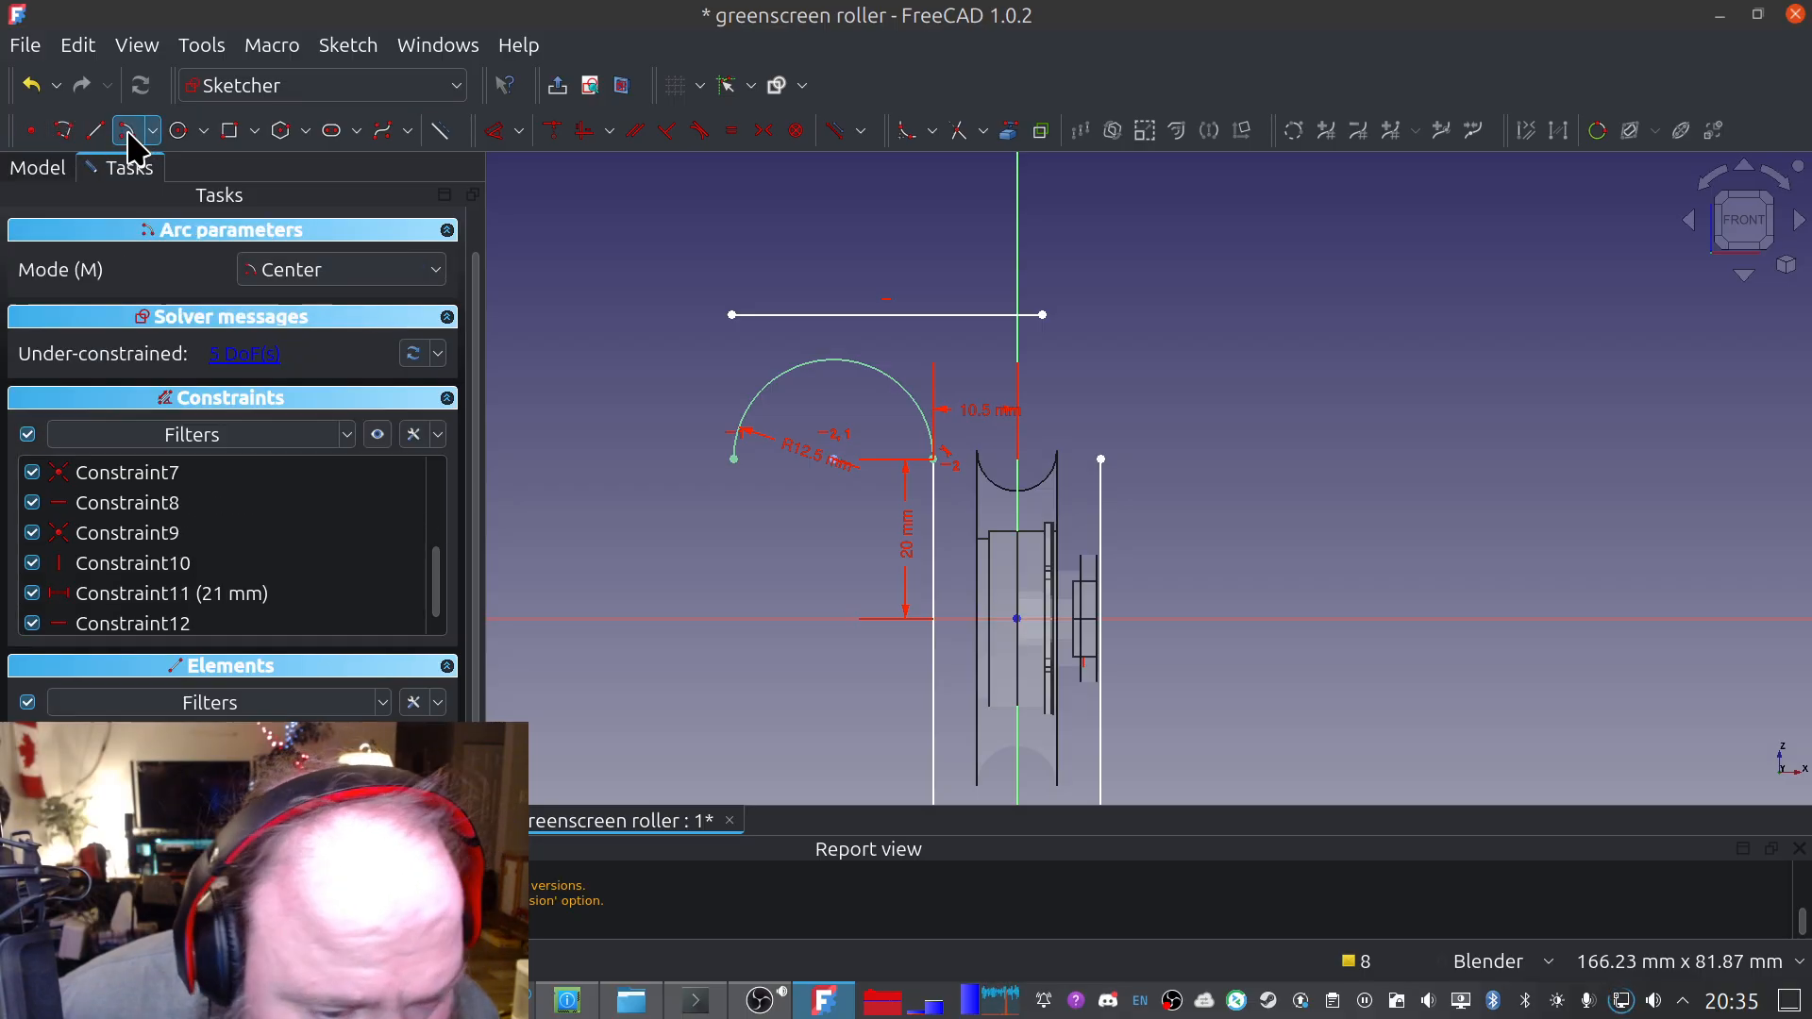
{"action": "left_click", "coordinate": [834, 458]}
{"action": "left_click", "coordinate": [1101, 459]}
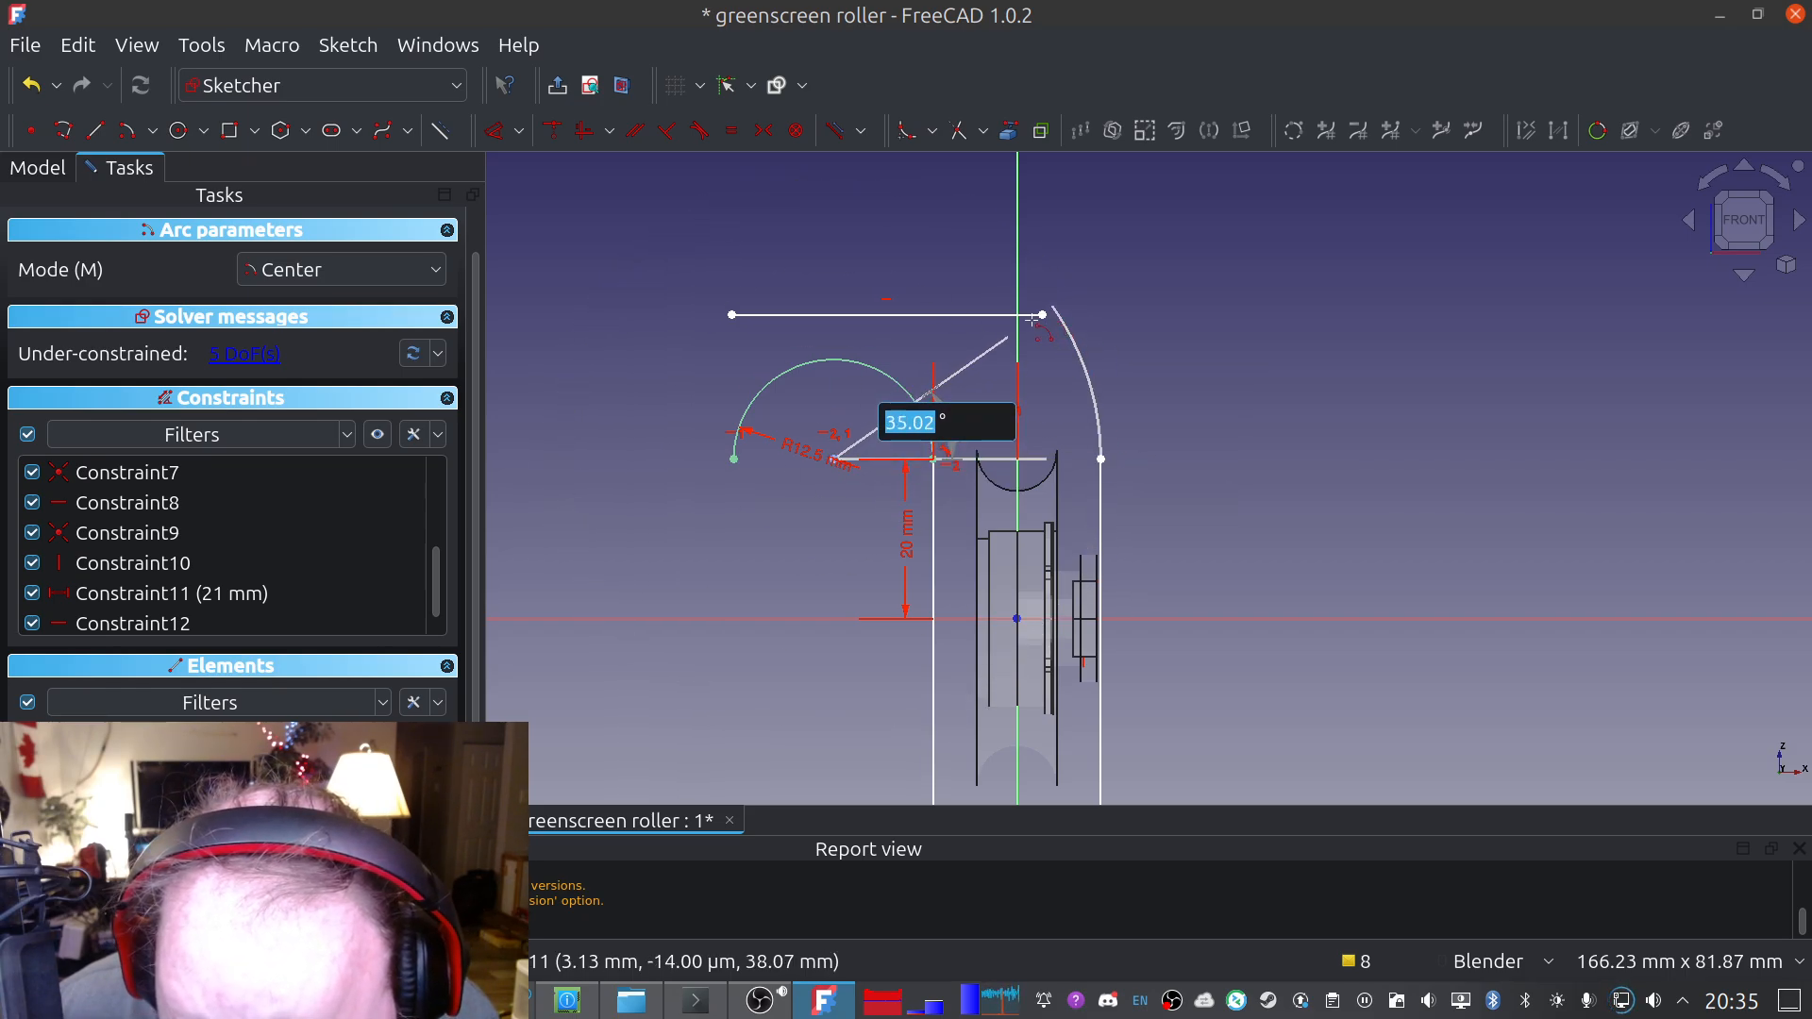
{"action": "left_click", "coordinate": [1042, 316]}
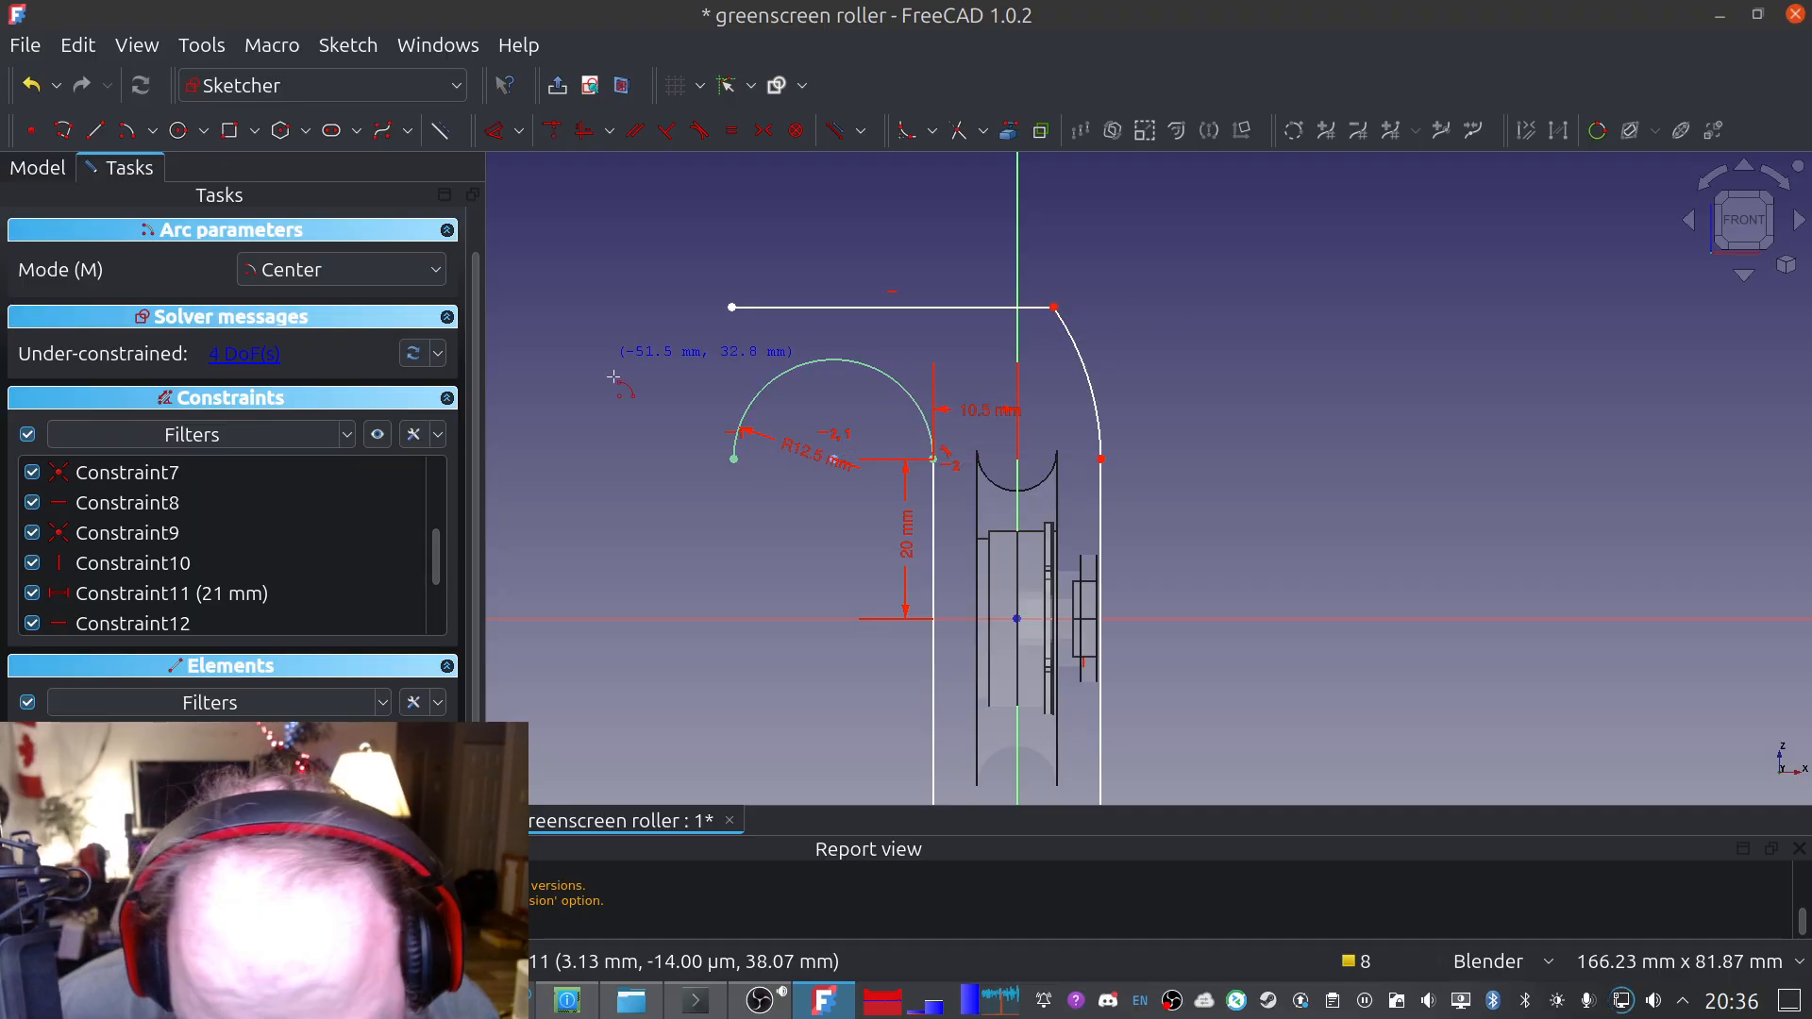
{"action": "key", "text": "Escape"}
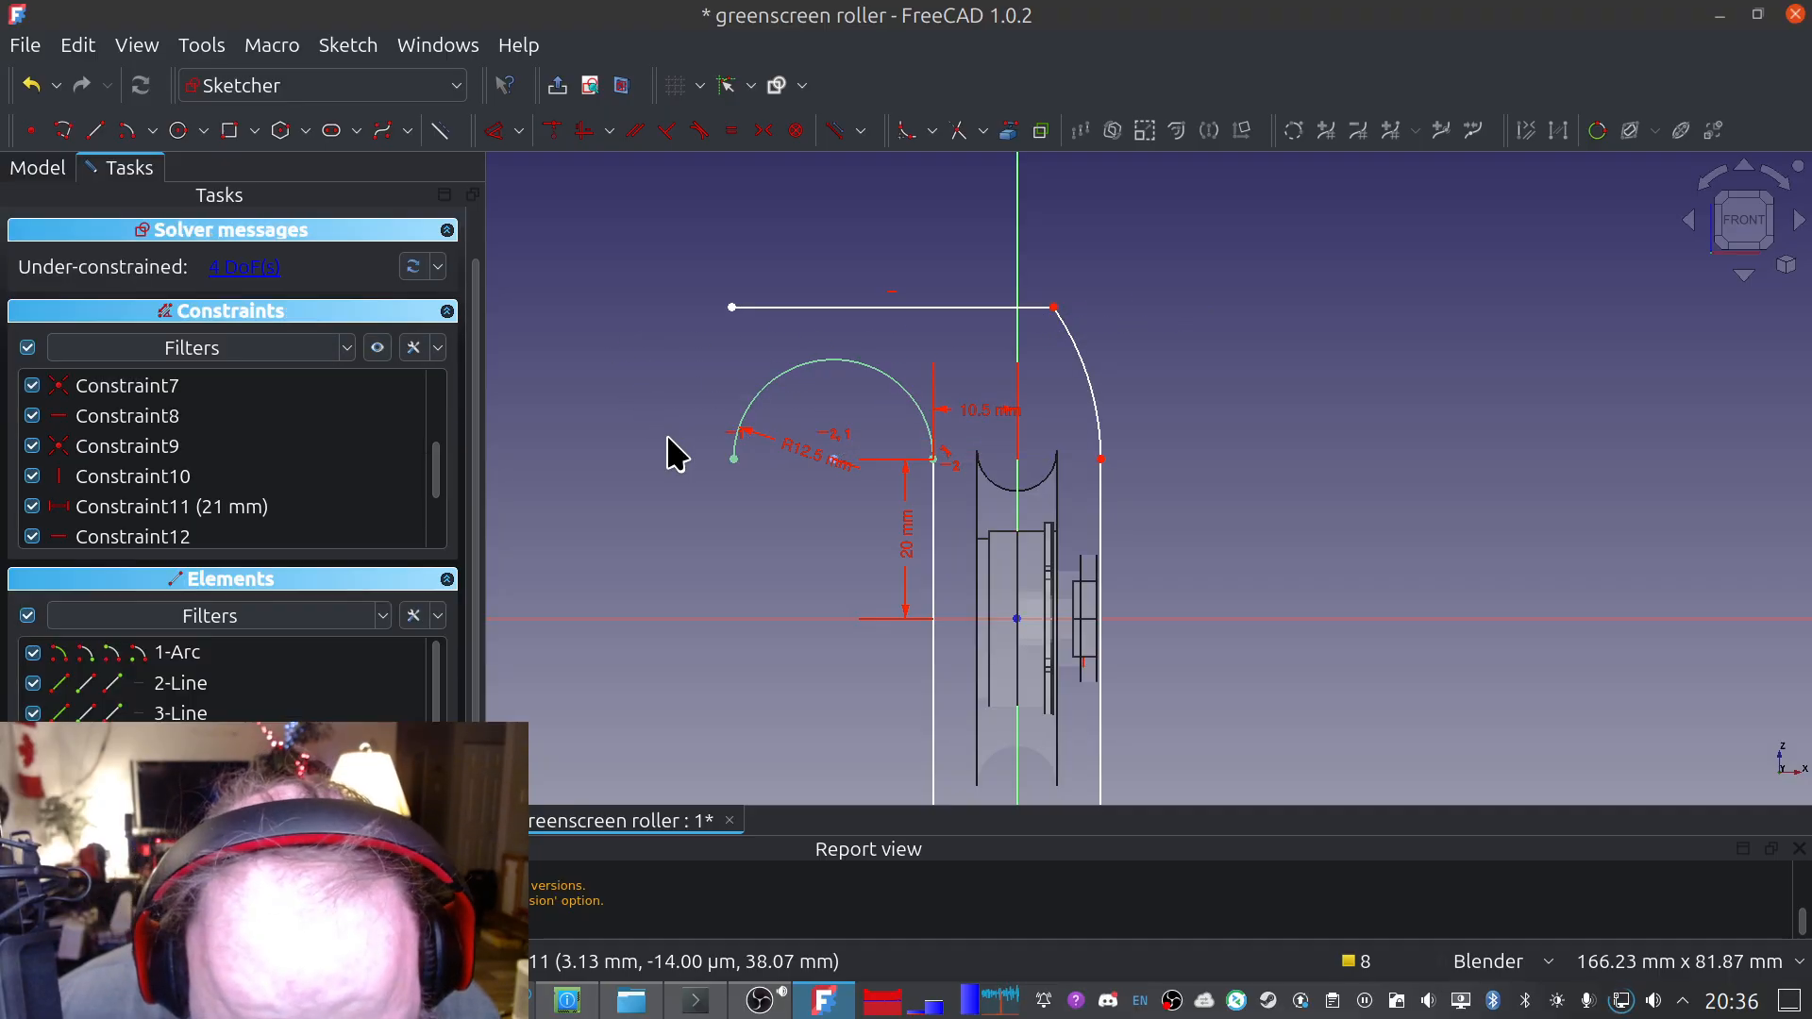
{"action": "left_click", "coordinate": [839, 461]}
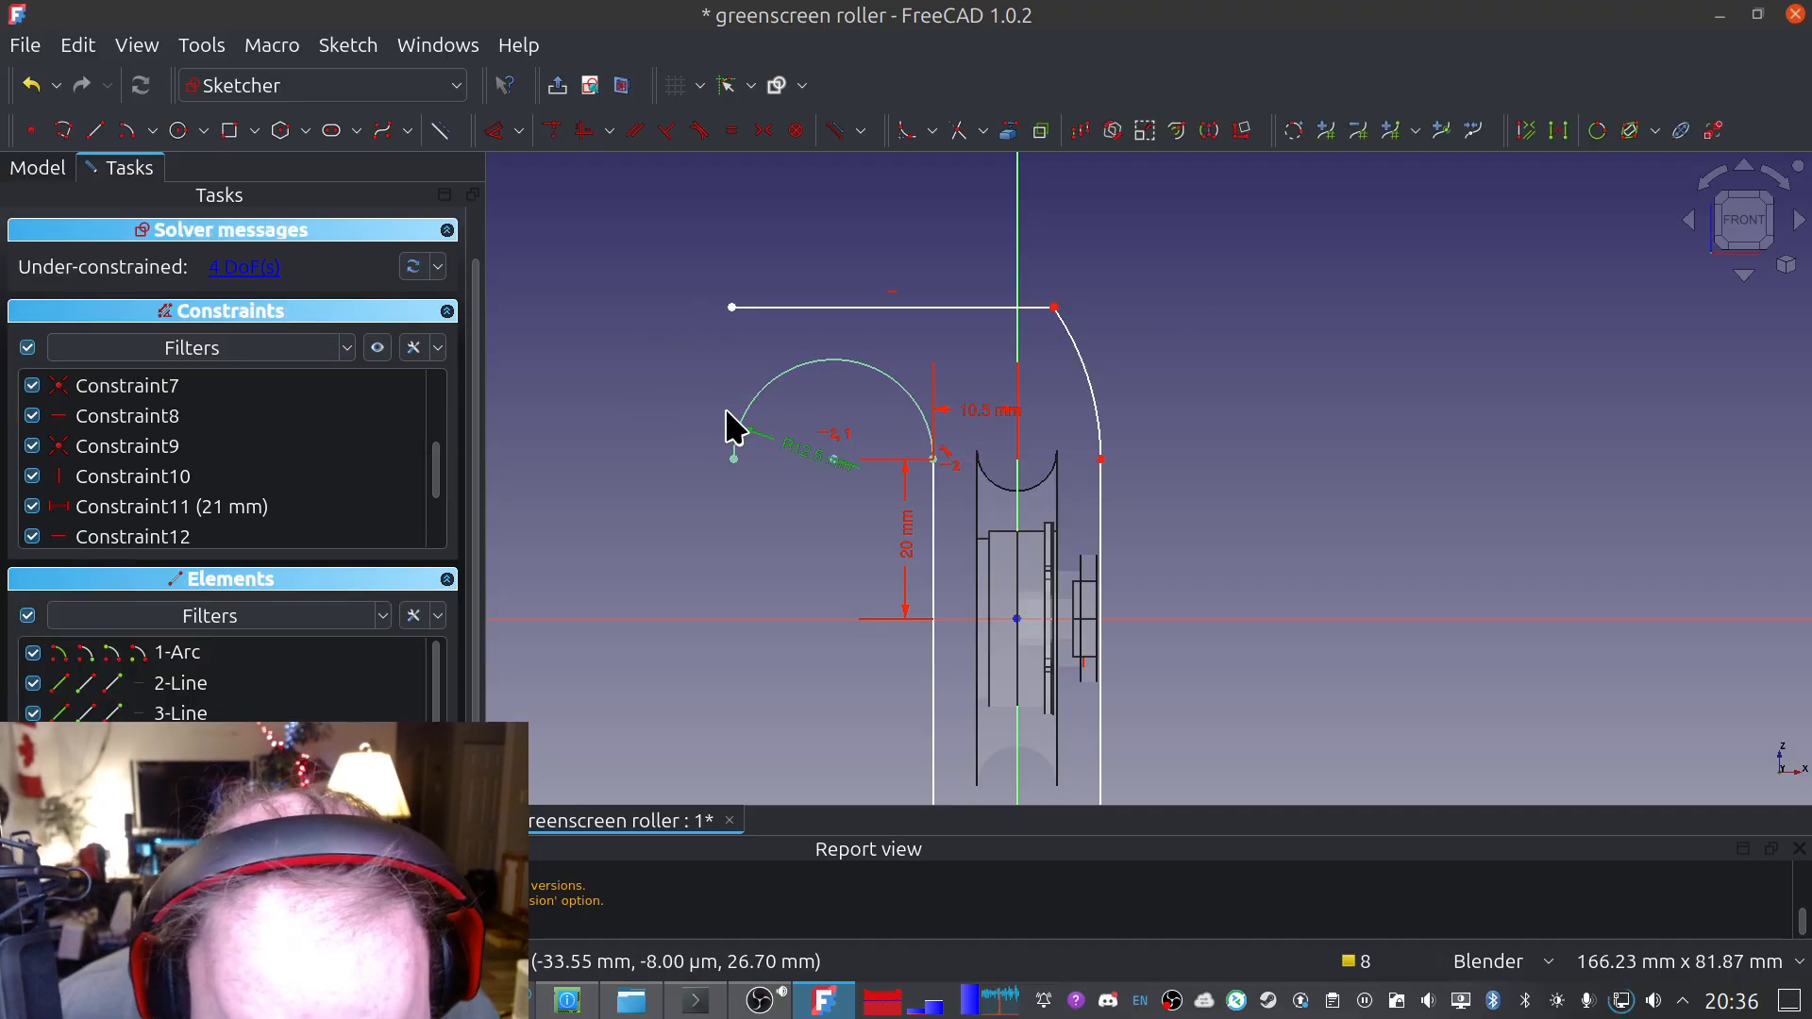
{"action": "right_click", "coordinate": [634, 319]}
{"action": "left_click", "coordinate": [630, 618]}
{"action": "right_click", "coordinate": [607, 506]}
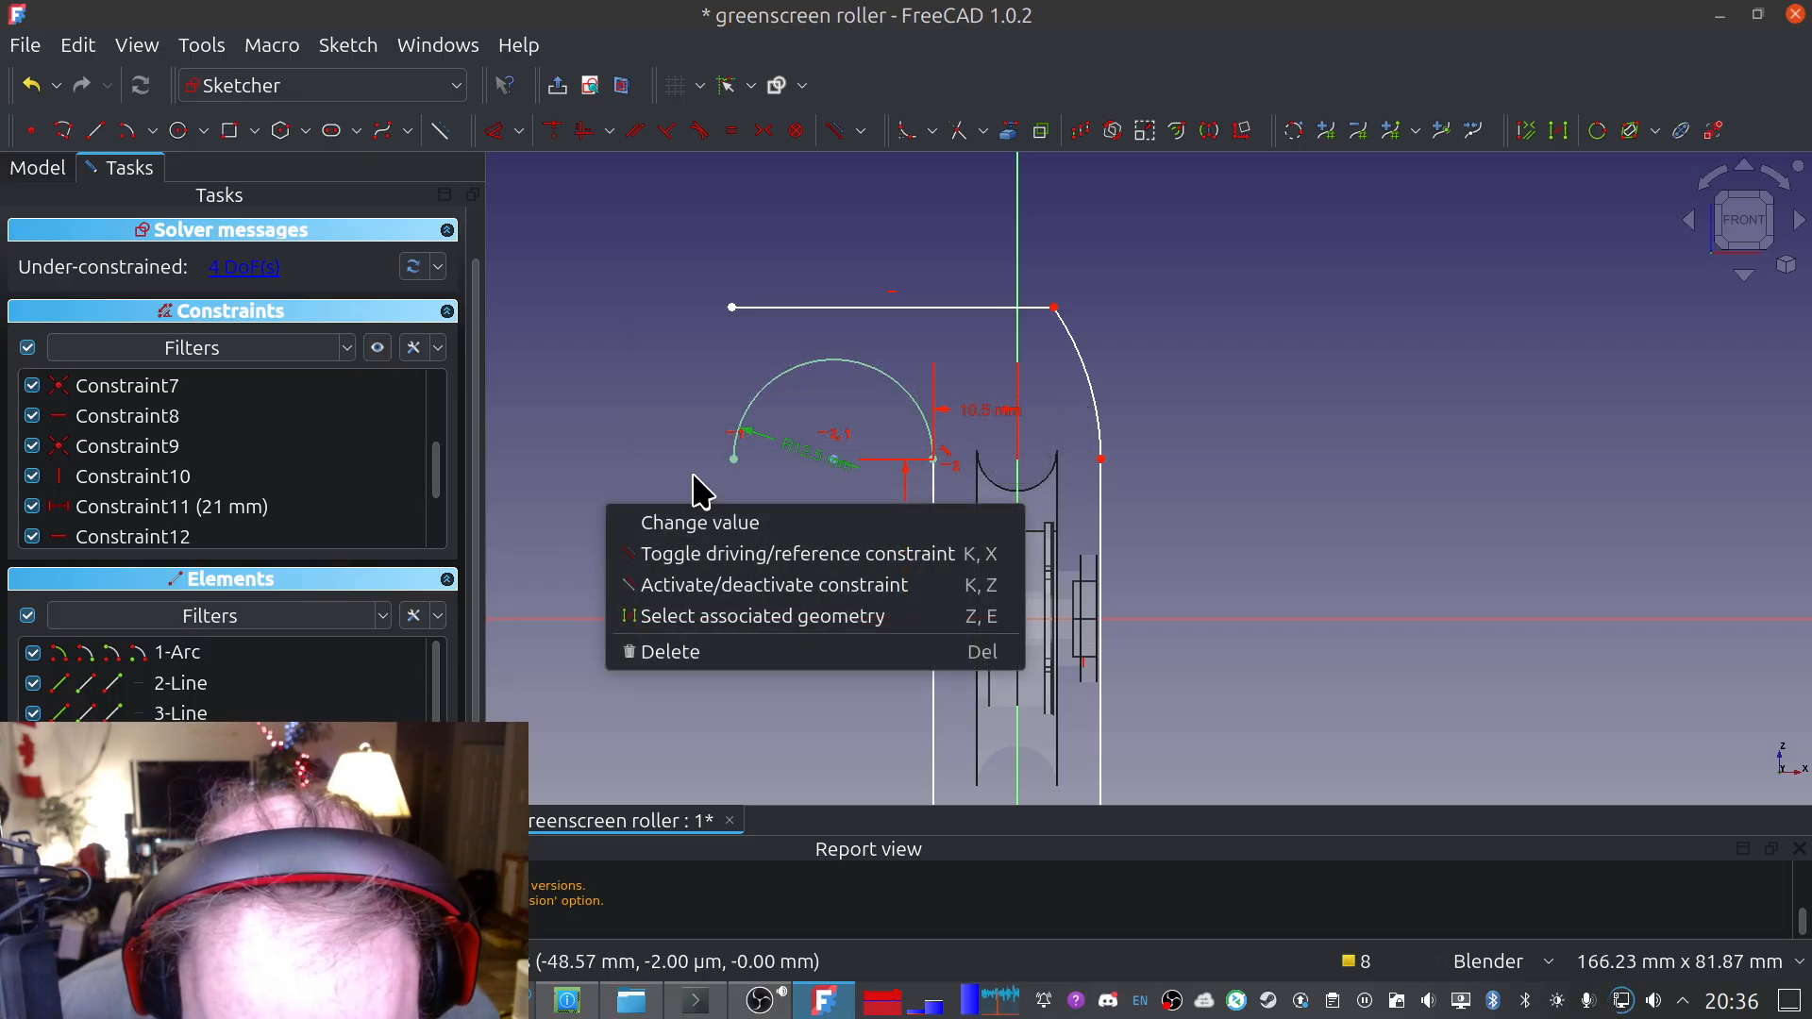
{"action": "left_click", "coordinate": [606, 438]}
{"action": "left_click", "coordinate": [619, 444]}
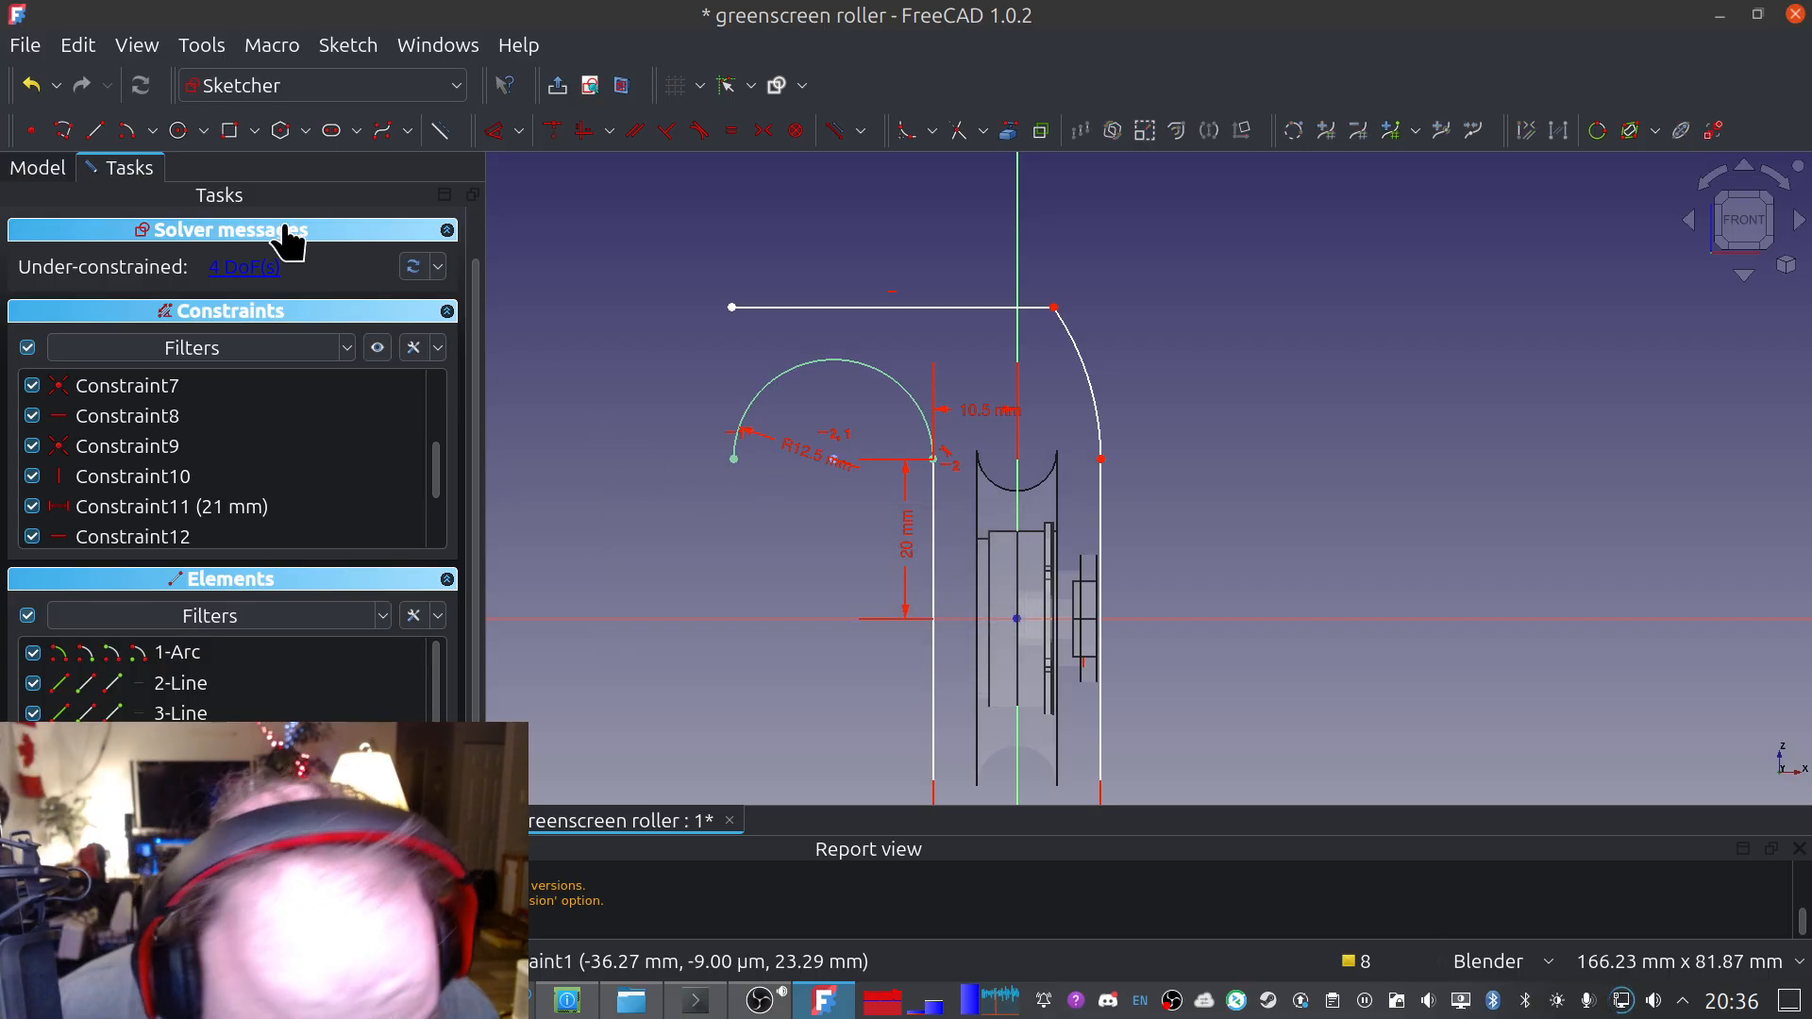
Draw a center arc of about 19 mm radius around the hook arc's center, ending on the horizontal line's free endpoint
{"action": "left_click", "coordinate": [127, 133]}
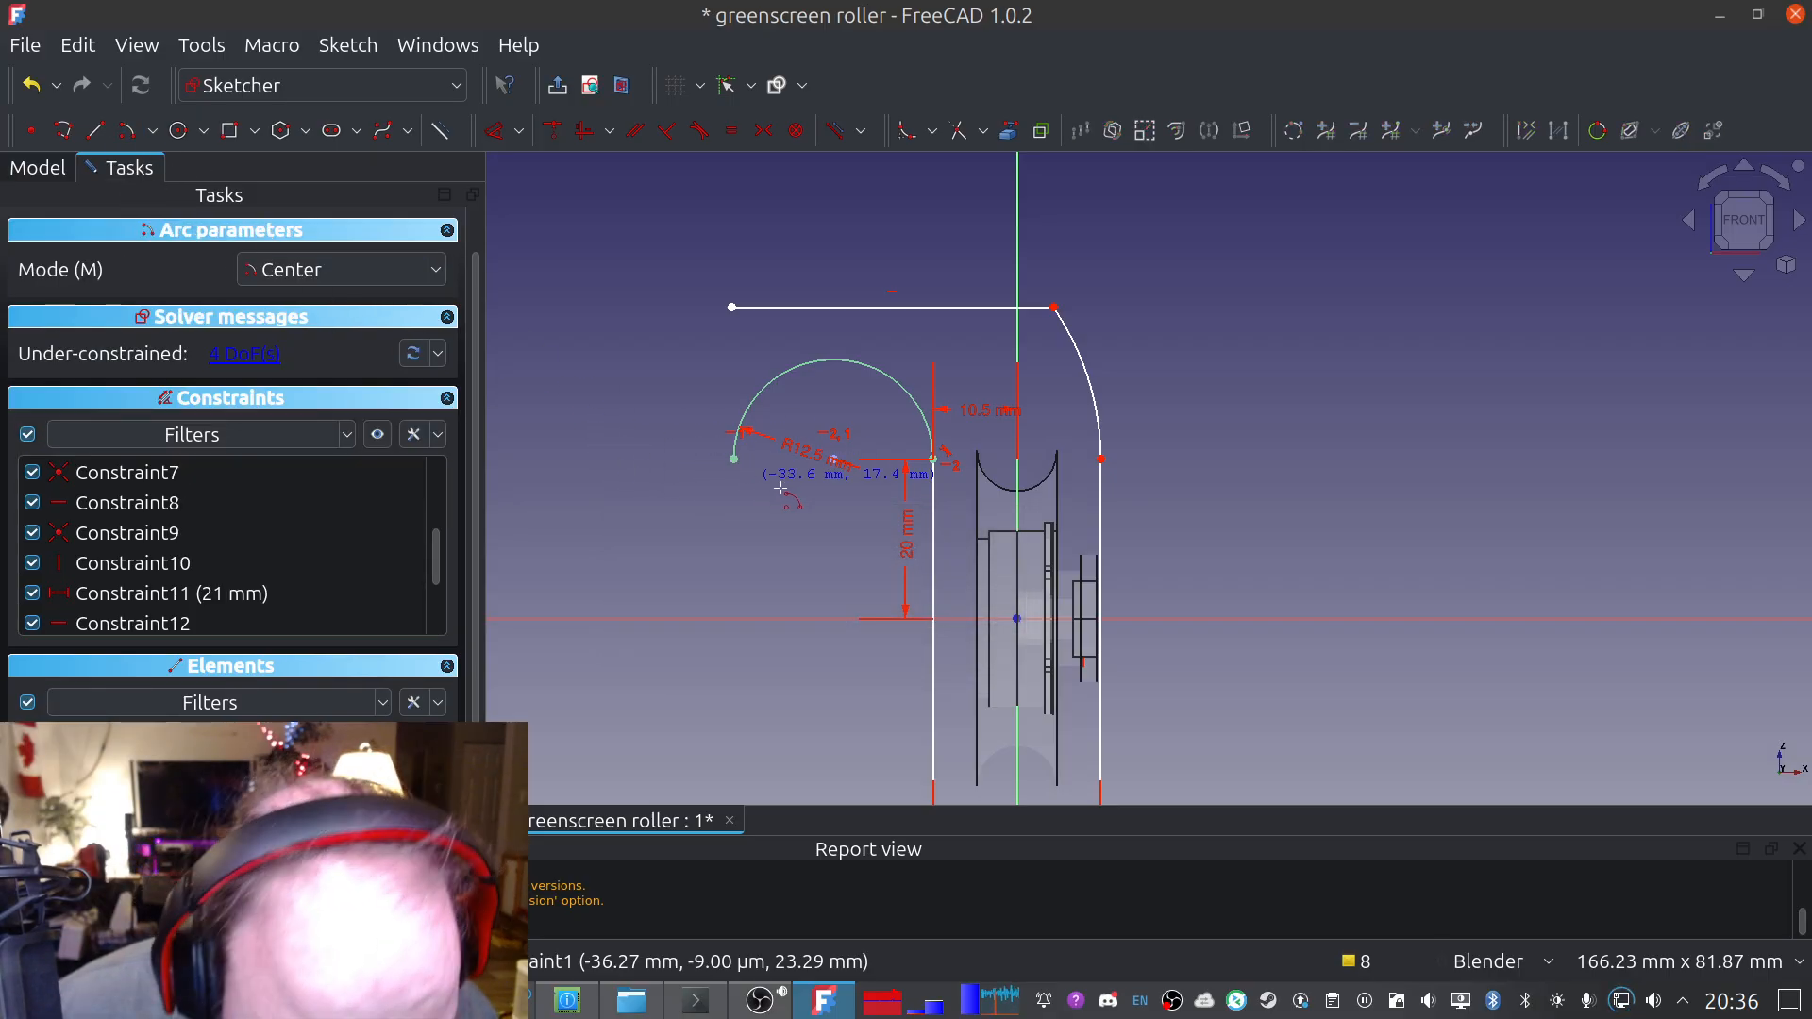
{"action": "left_click", "coordinate": [831, 459]}
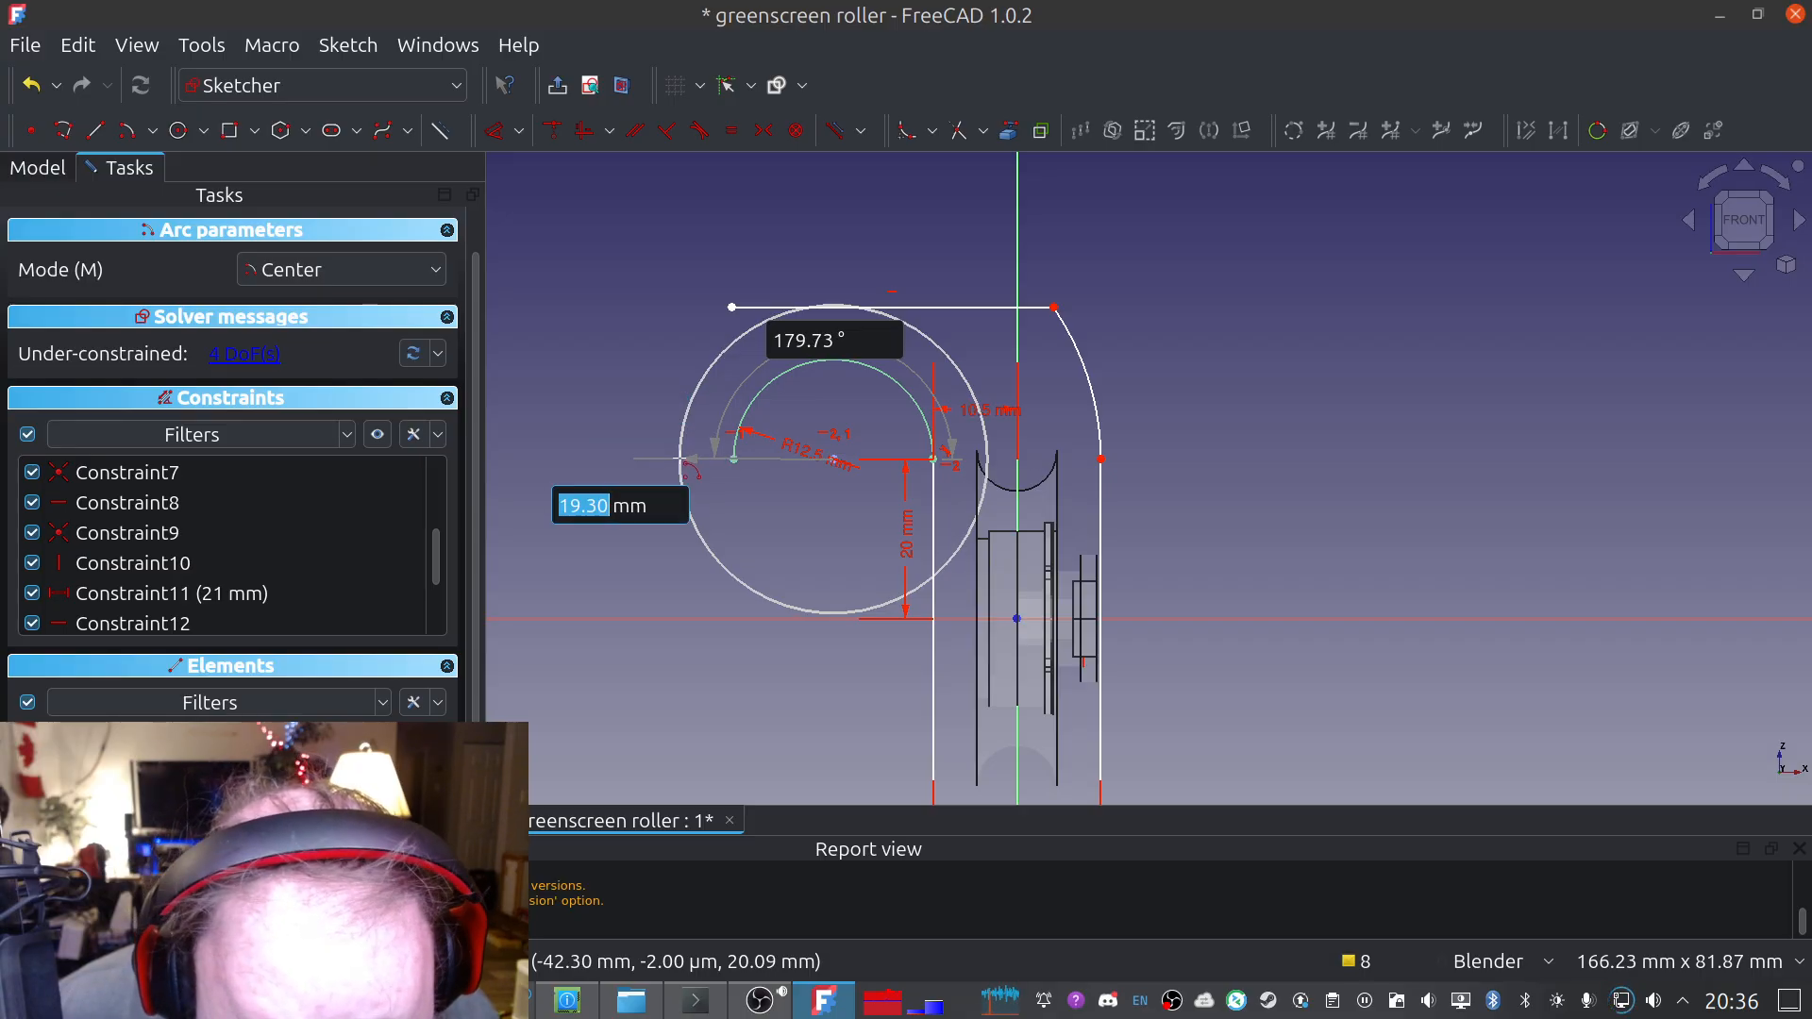
{"action": "left_click", "coordinate": [677, 459]}
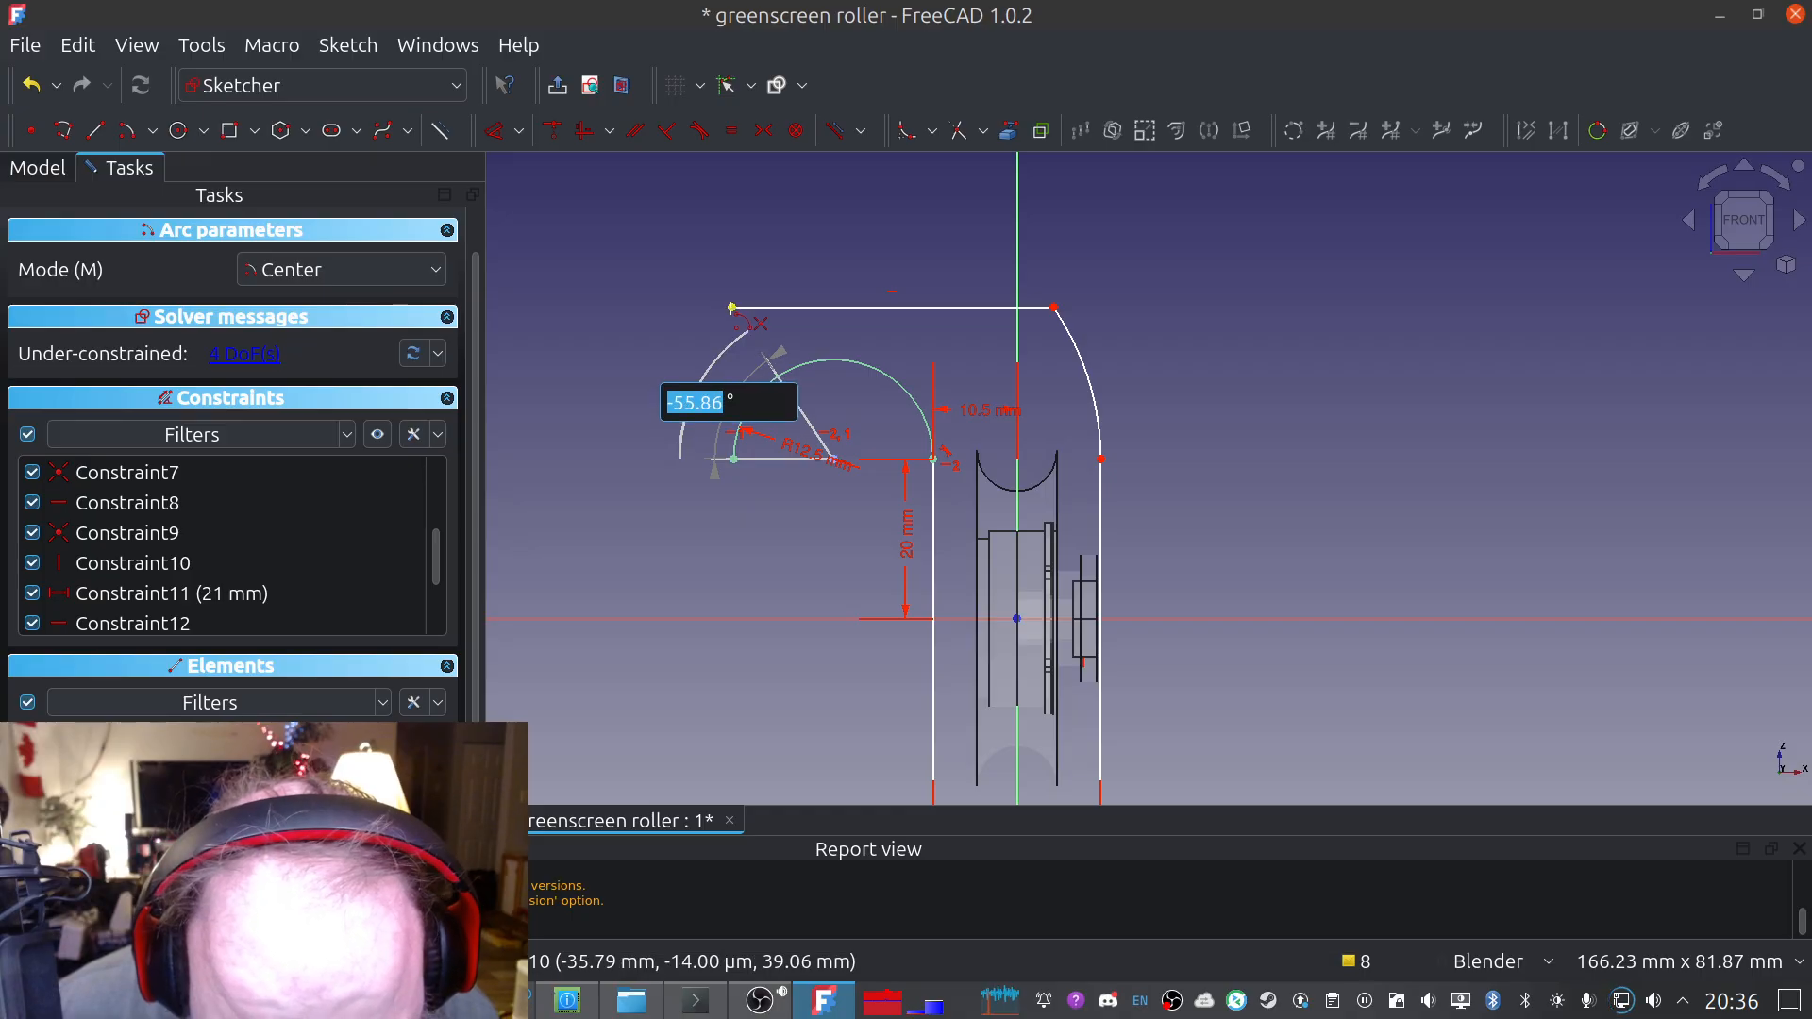
{"action": "left_click", "coordinate": [731, 308]}
{"action": "key", "text": "Escape"}
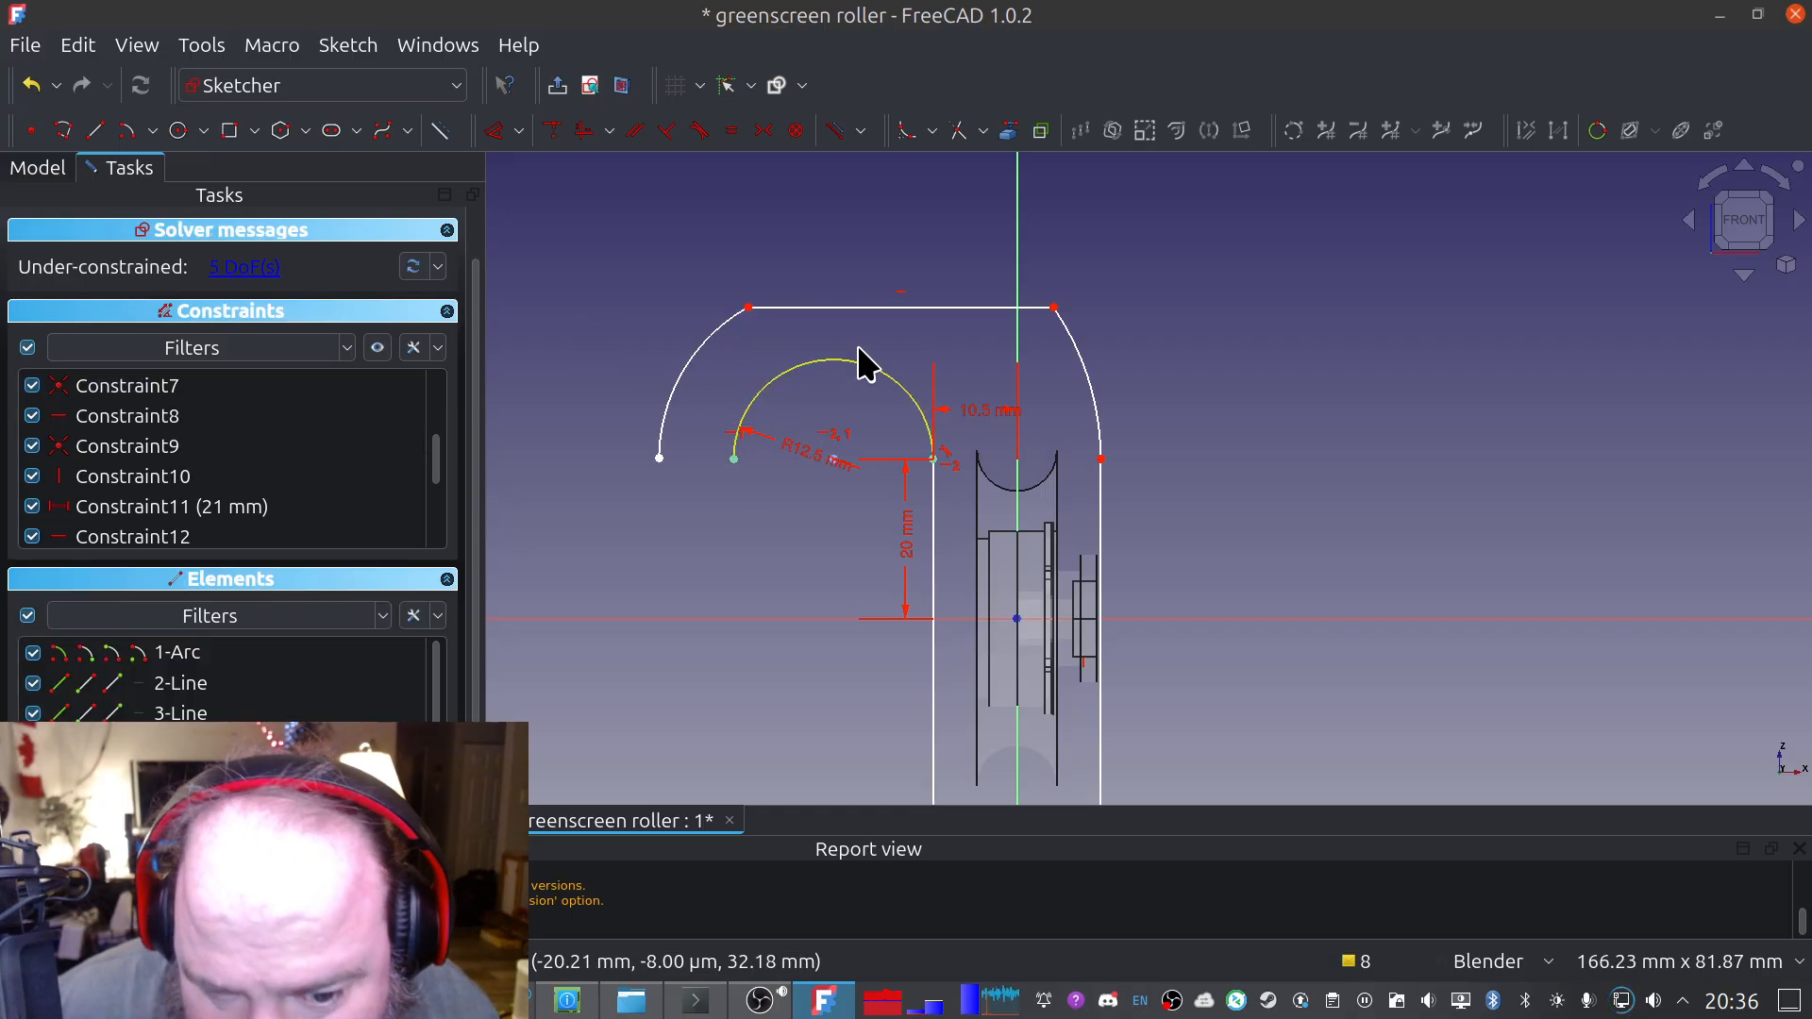
{"action": "right_click", "coordinate": [615, 489]}
{"action": "left_click", "coordinate": [565, 453]}
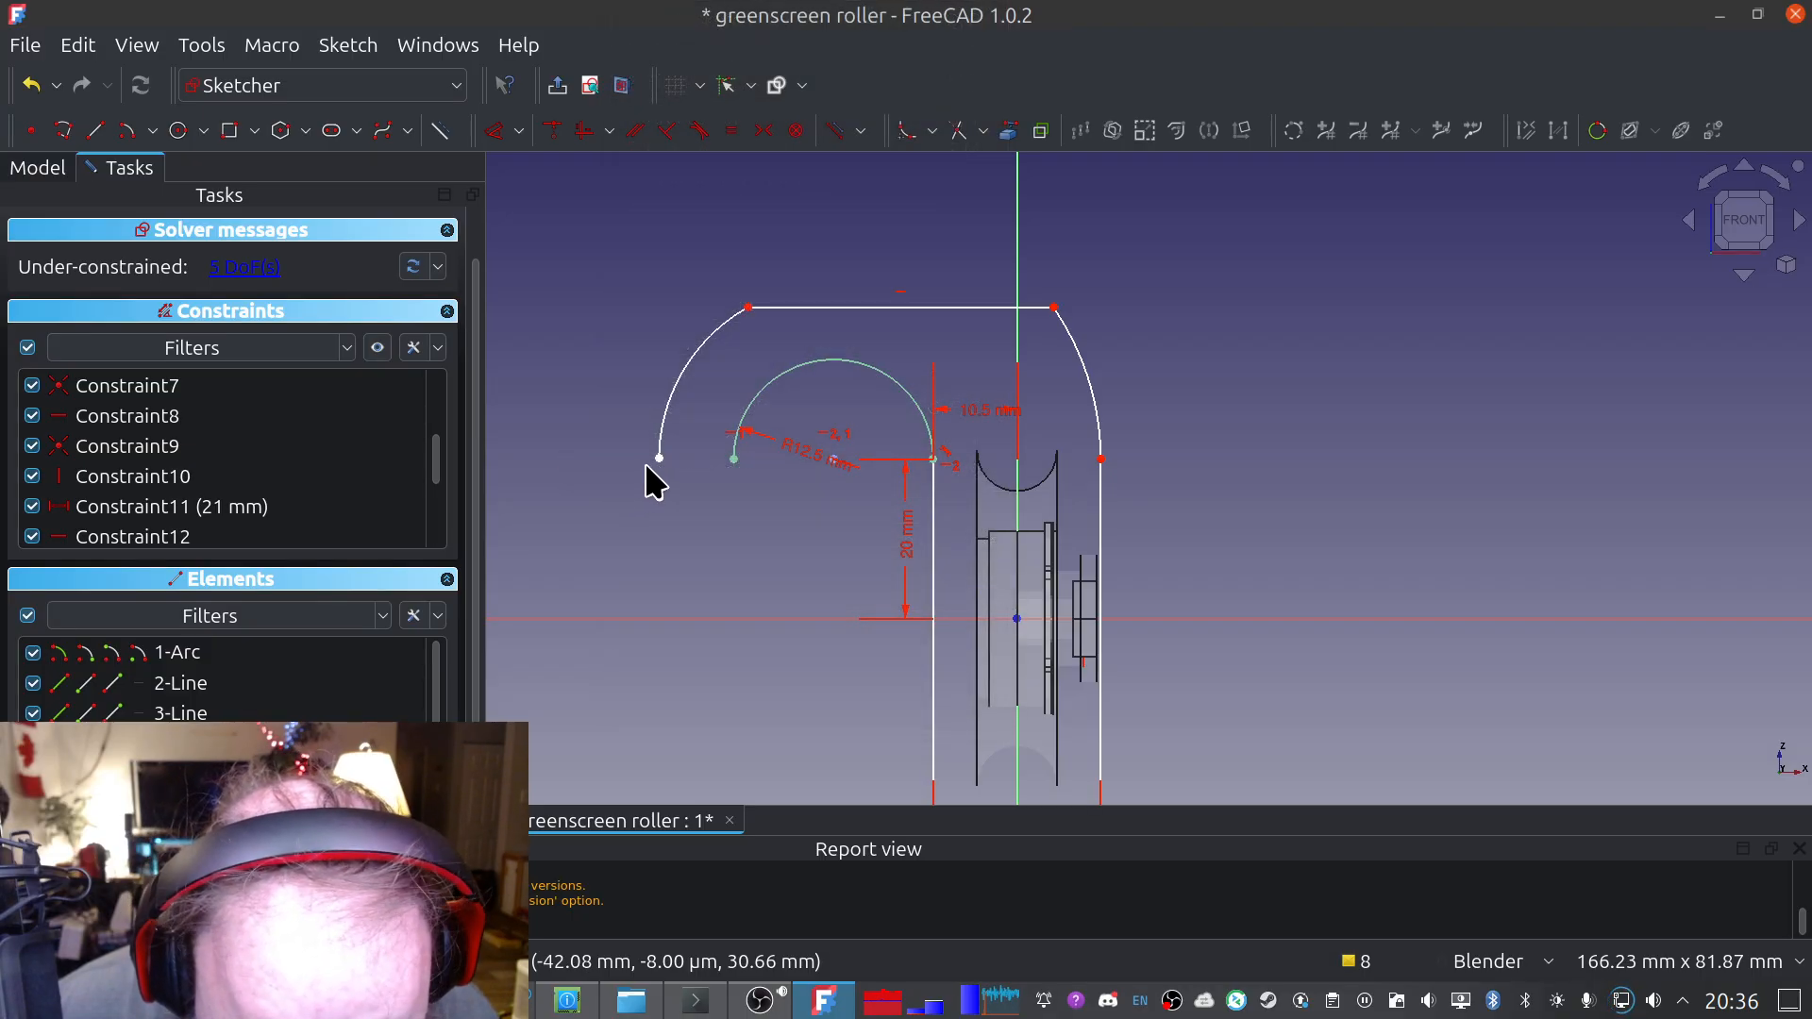
Horizontally align the new arc's free endpoint with the hook arc's free endpoint, and the outer vertical line's upper endpoint with the hook arc's other endpoint
{"action": "left_click", "coordinate": [659, 460]}
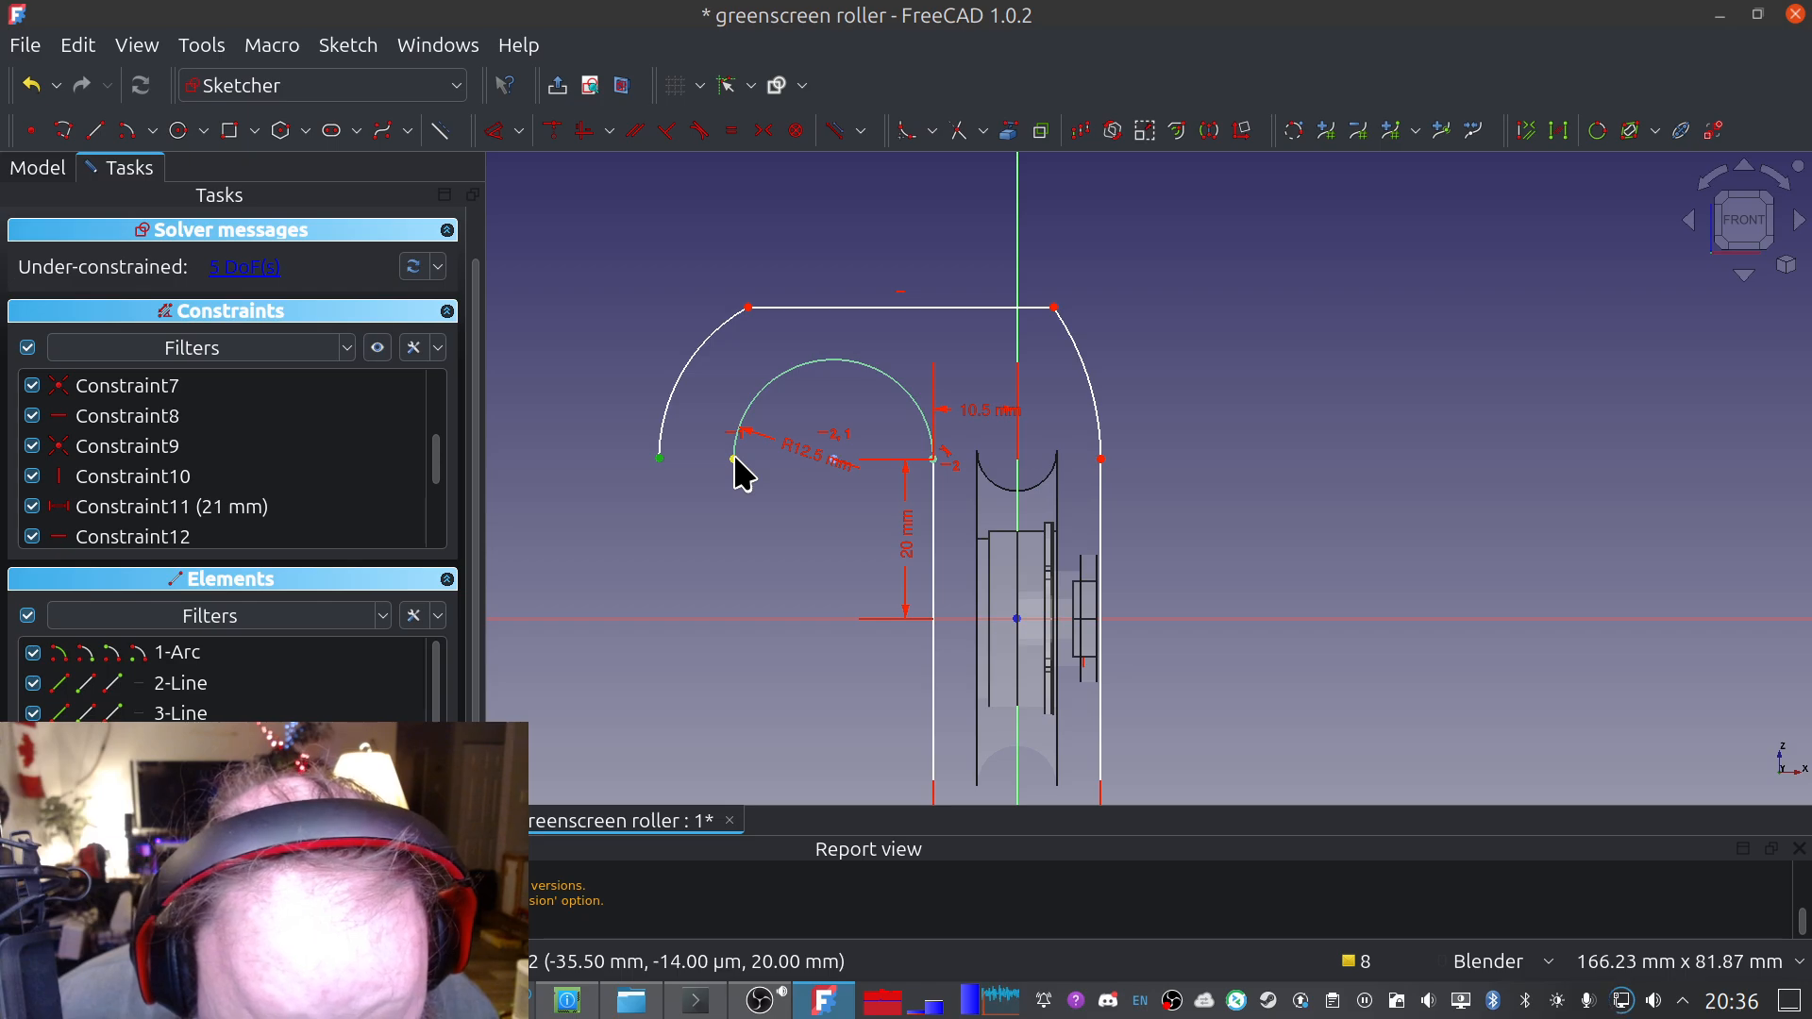
{"action": "left_click", "coordinate": [736, 459]}
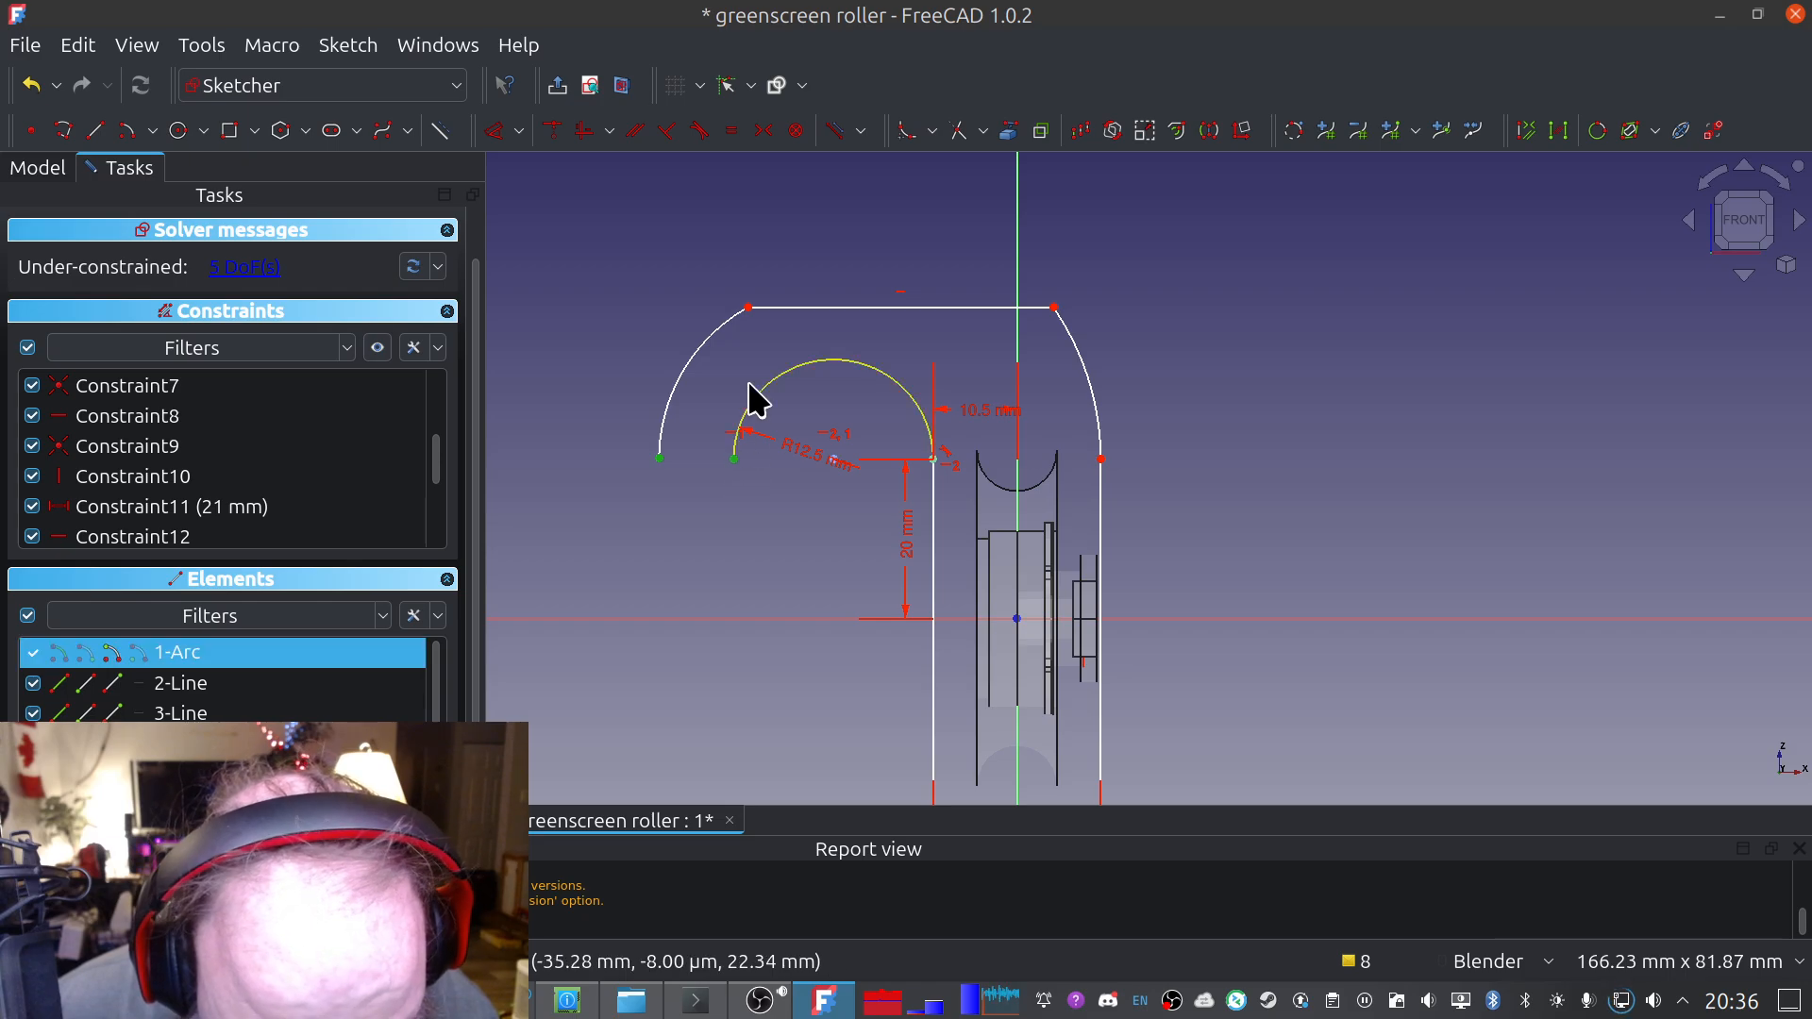
{"action": "left_click", "coordinate": [585, 132]}
{"action": "left_click", "coordinate": [1101, 459]}
{"action": "left_click", "coordinate": [934, 459]}
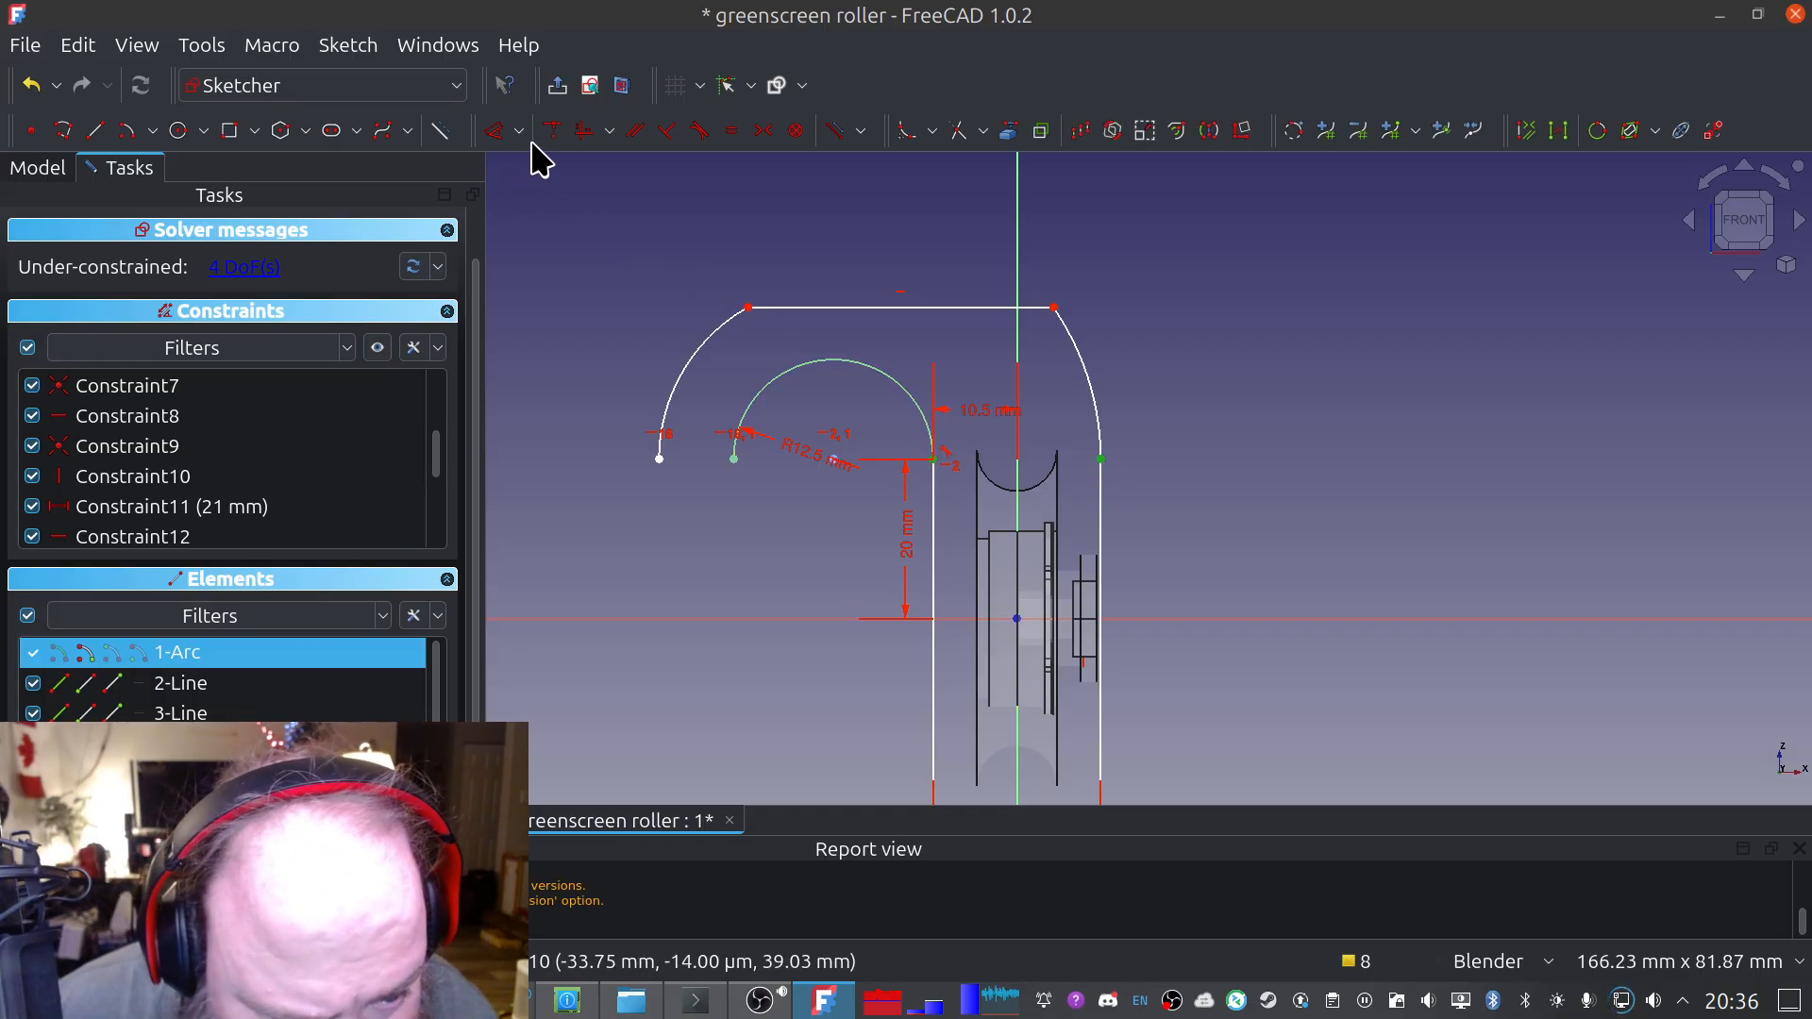
{"action": "left_click", "coordinate": [585, 132]}
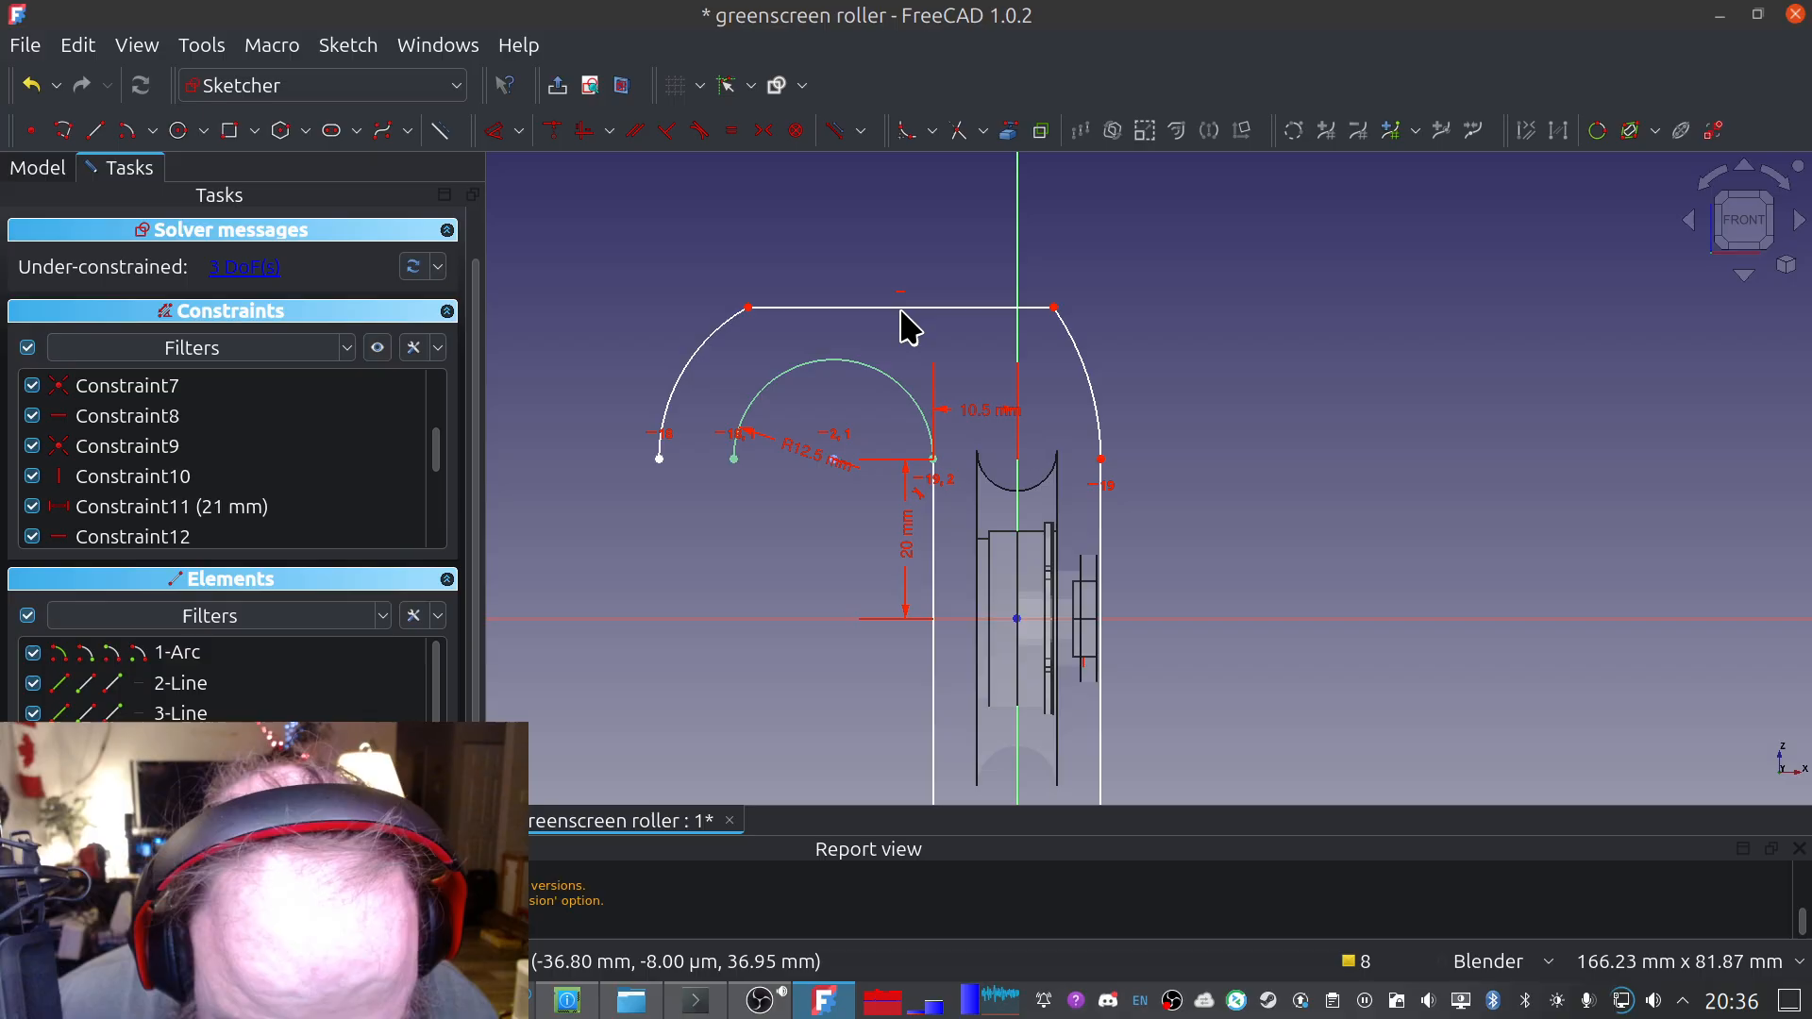
Lower the top horizontal line slightly and dimension the horizontal gap between the free endpoints of the outer and inner hook arcs to 5 mm
{"action": "mouse_move", "coordinate": [896, 302]}
{"action": "left_mouse_down"}
{"action": "mouse_move", "coordinate": [891, 336]}
{"action": "mouse_move", "coordinate": [881, 300]}
{"action": "mouse_move", "coordinate": [887, 340]}
{"action": "mouse_move", "coordinate": [861, 257]}
{"action": "mouse_move", "coordinate": [882, 340]}
{"action": "mouse_move", "coordinate": [881, 322]}
{"action": "mouse_move", "coordinate": [777, 296]}
{"action": "mouse_move", "coordinate": [692, 243]}
{"action": "mouse_move", "coordinate": [862, 364]}
{"action": "mouse_move", "coordinate": [850, 341]}
{"action": "left_mouse_up"}
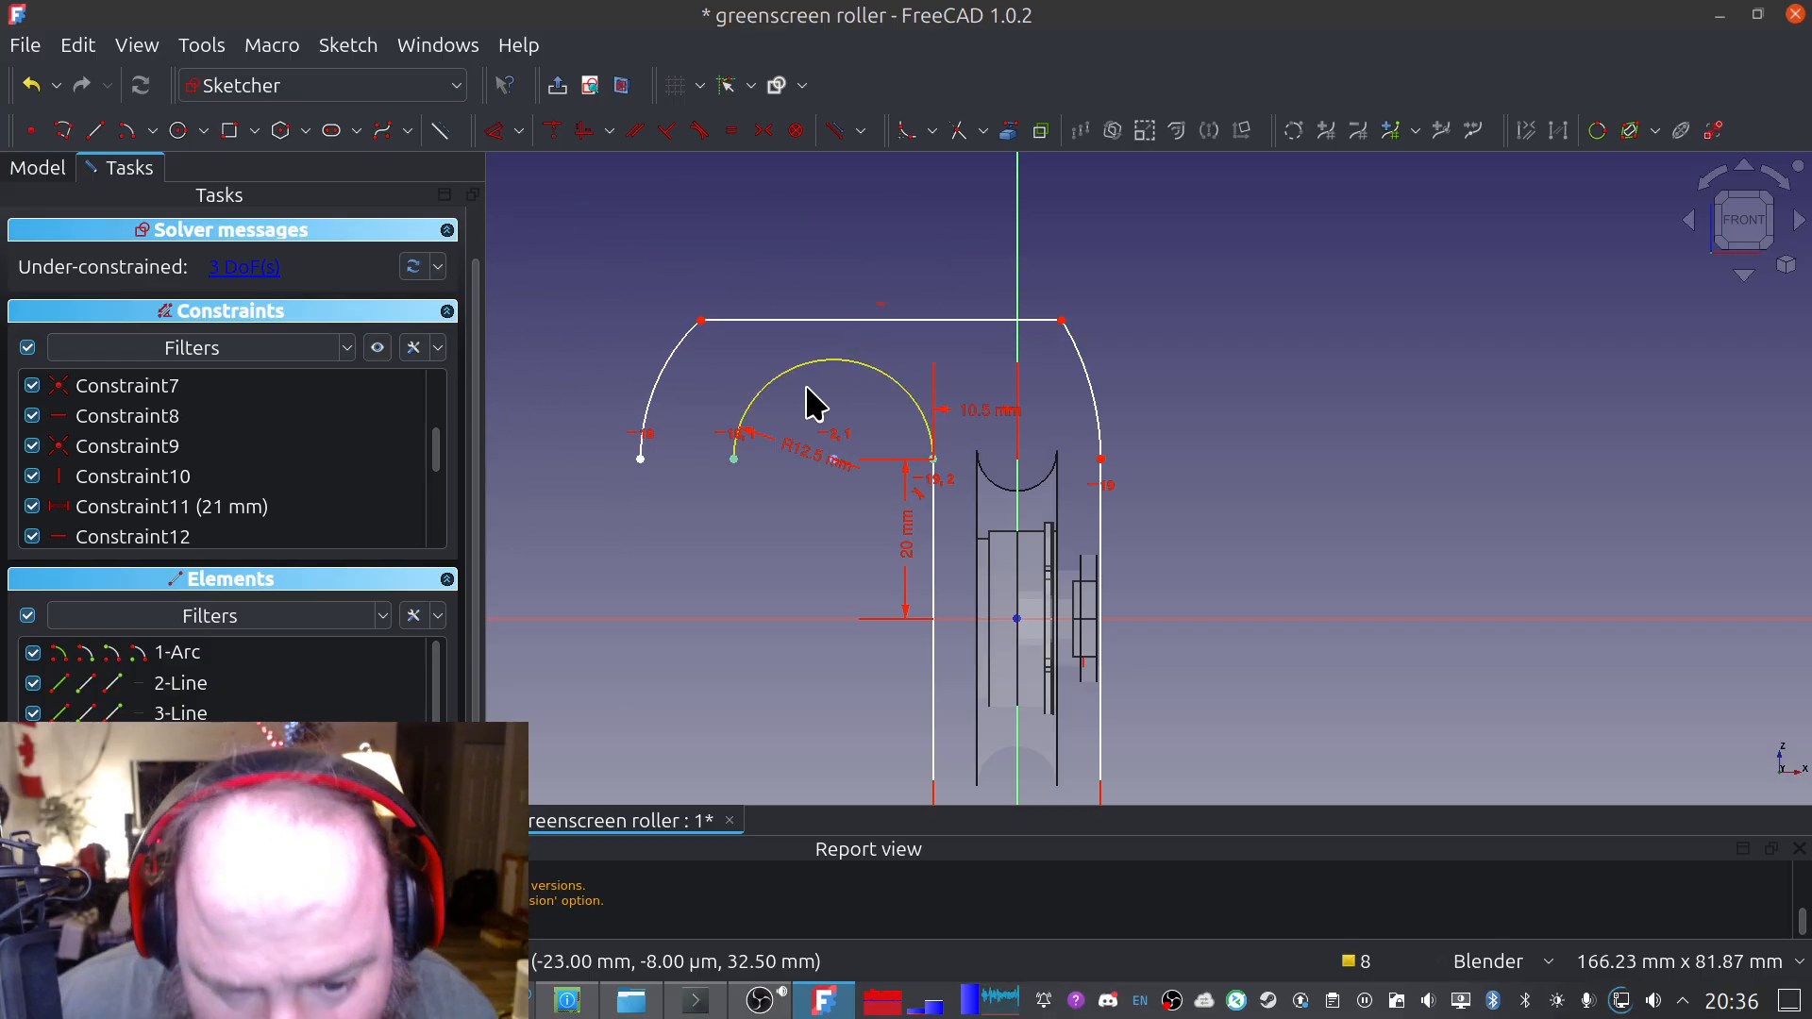
{"action": "left_click", "coordinate": [648, 459]}
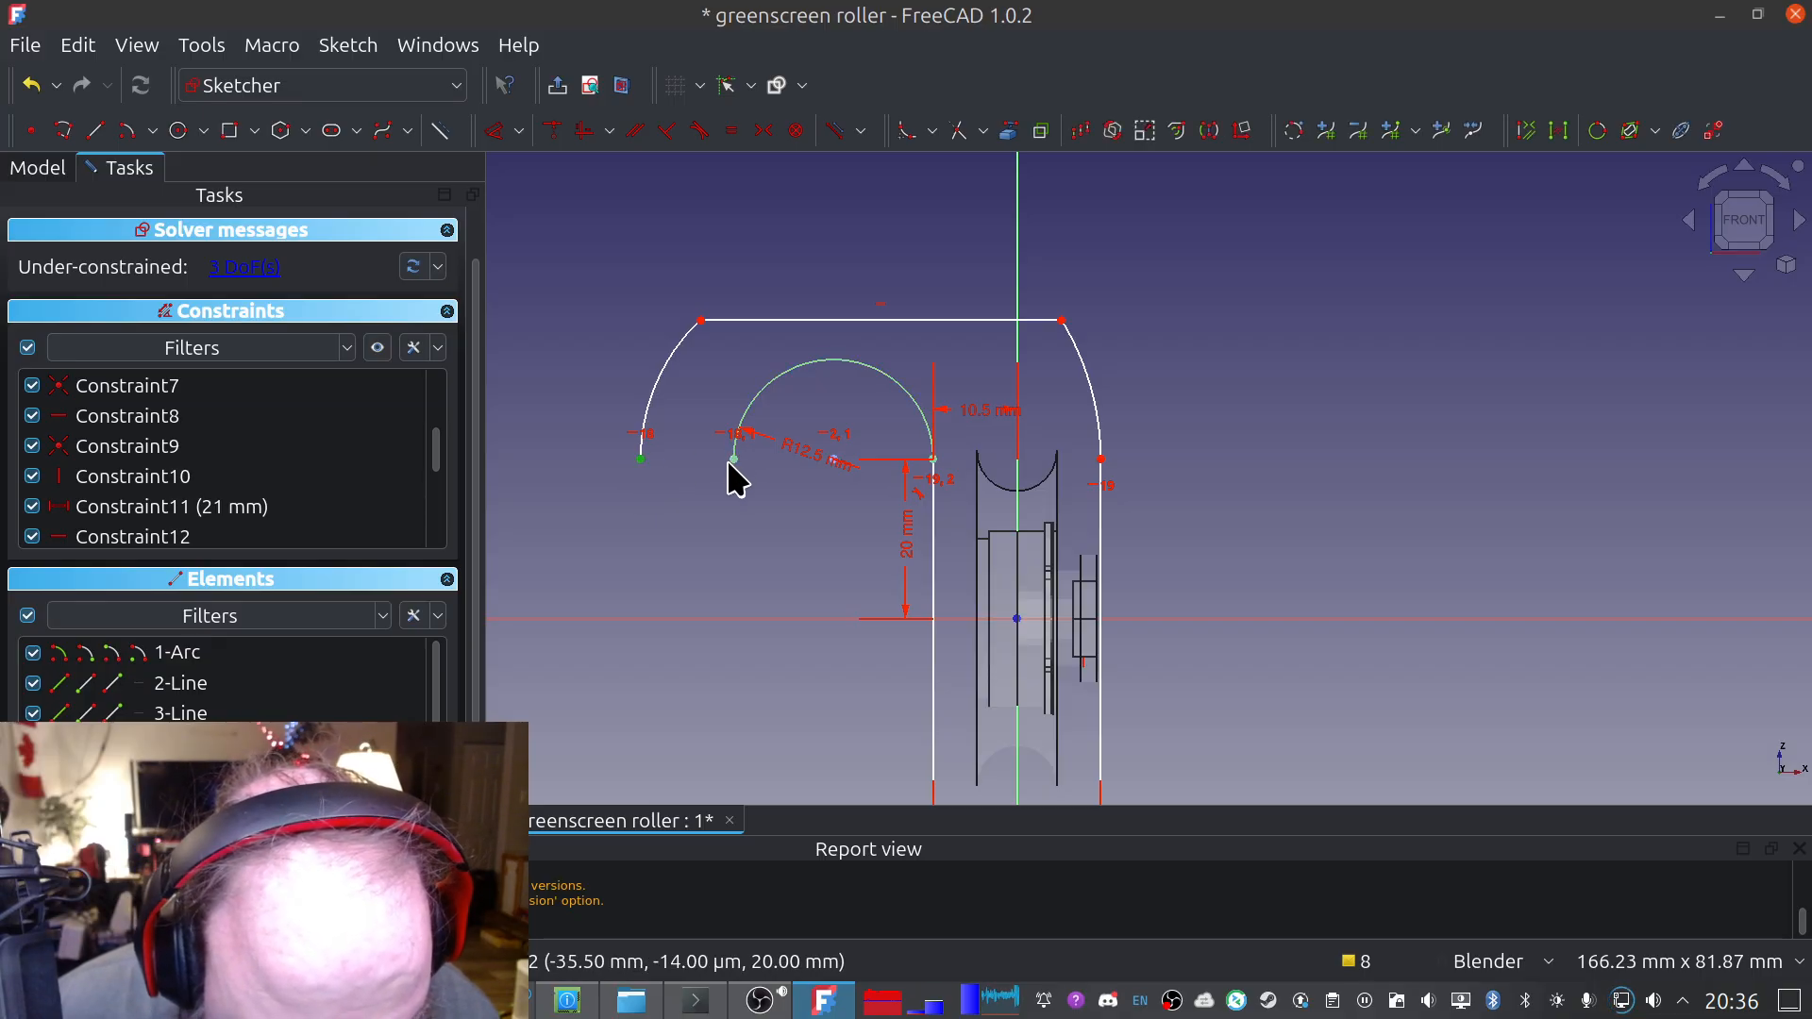
{"action": "left_click", "coordinate": [735, 459]}
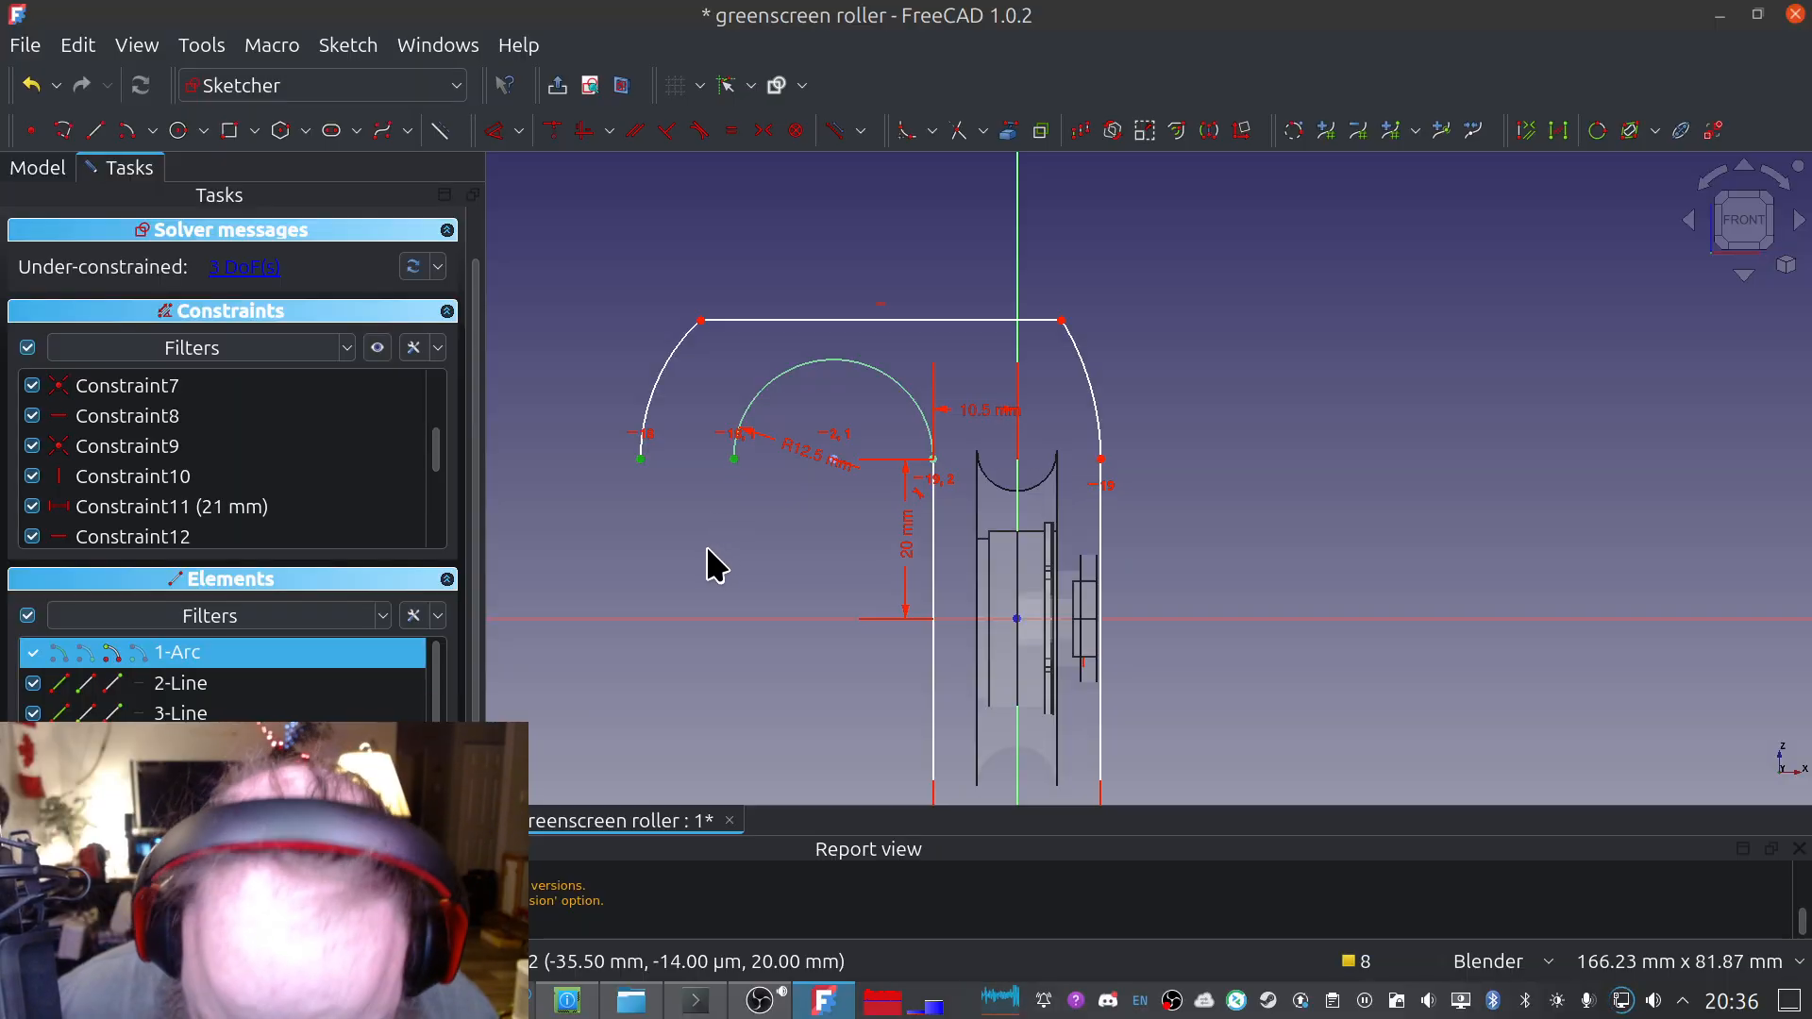
{"action": "key", "text": "l"}
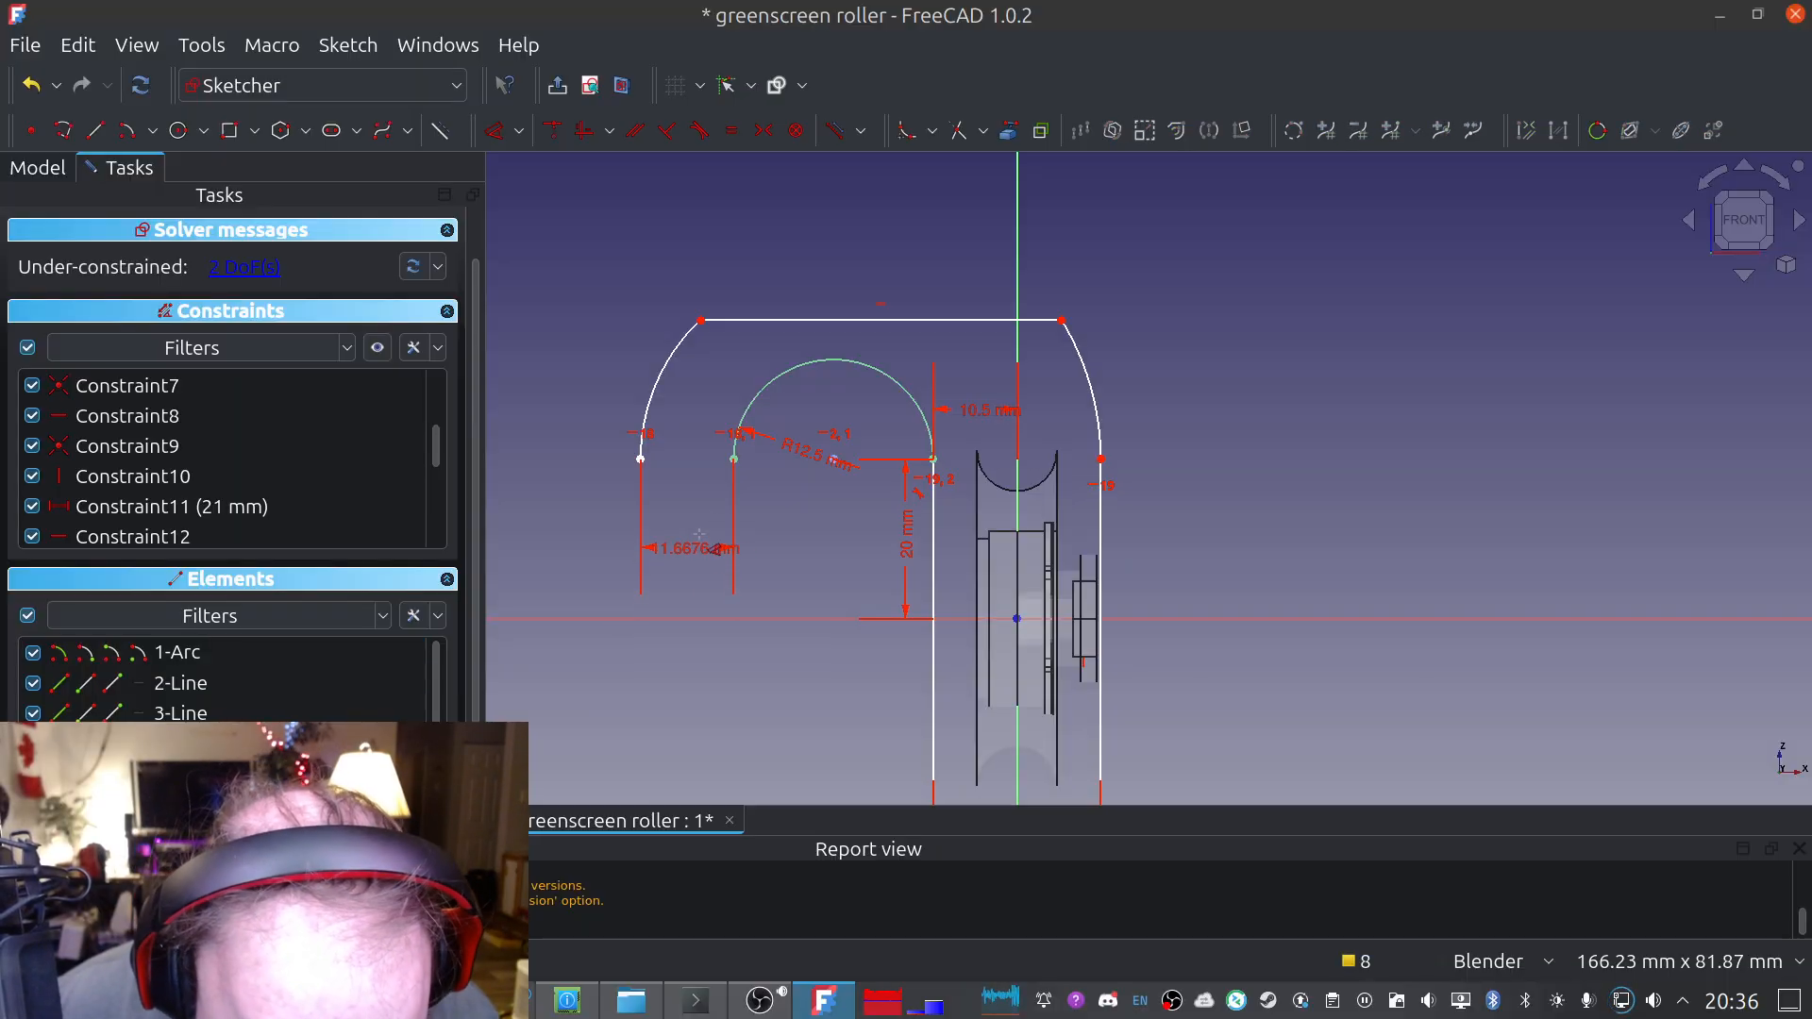
{"action": "left_click", "coordinate": [705, 517]}
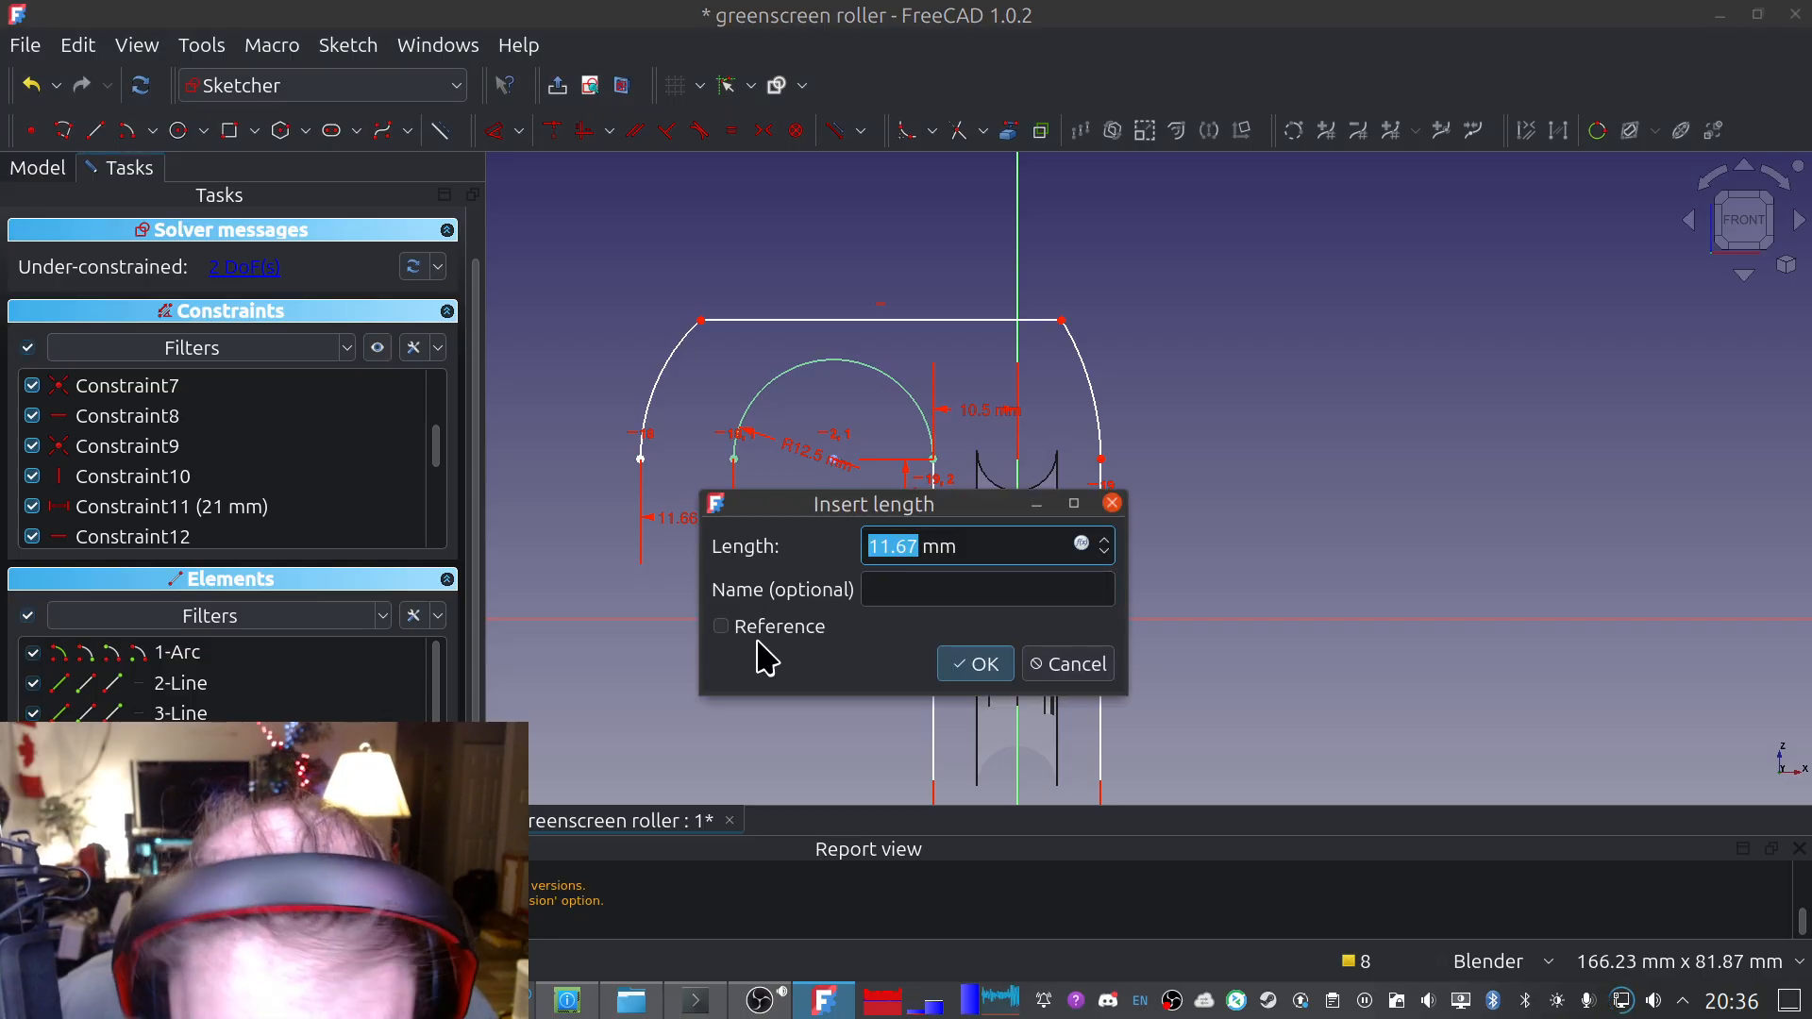
{"action": "type", "text": "5"}
{"action": "key", "text": "Return"}
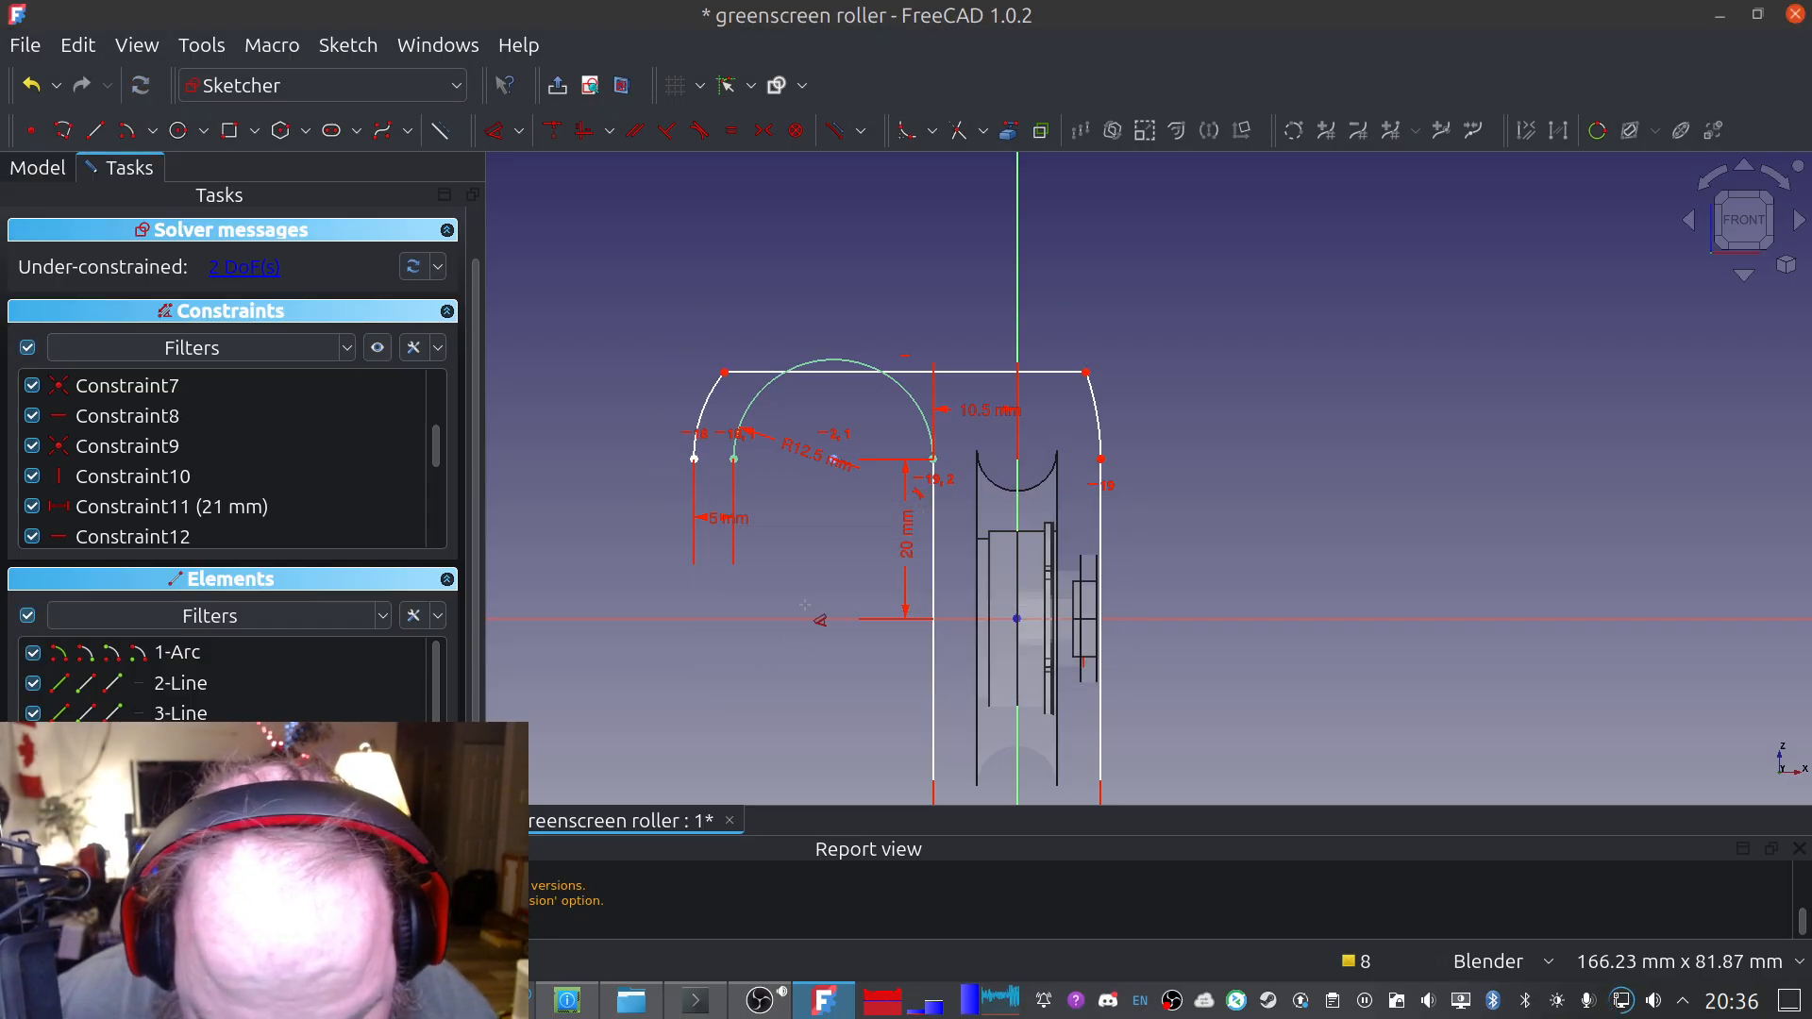
{"action": "key", "text": "Escape"}
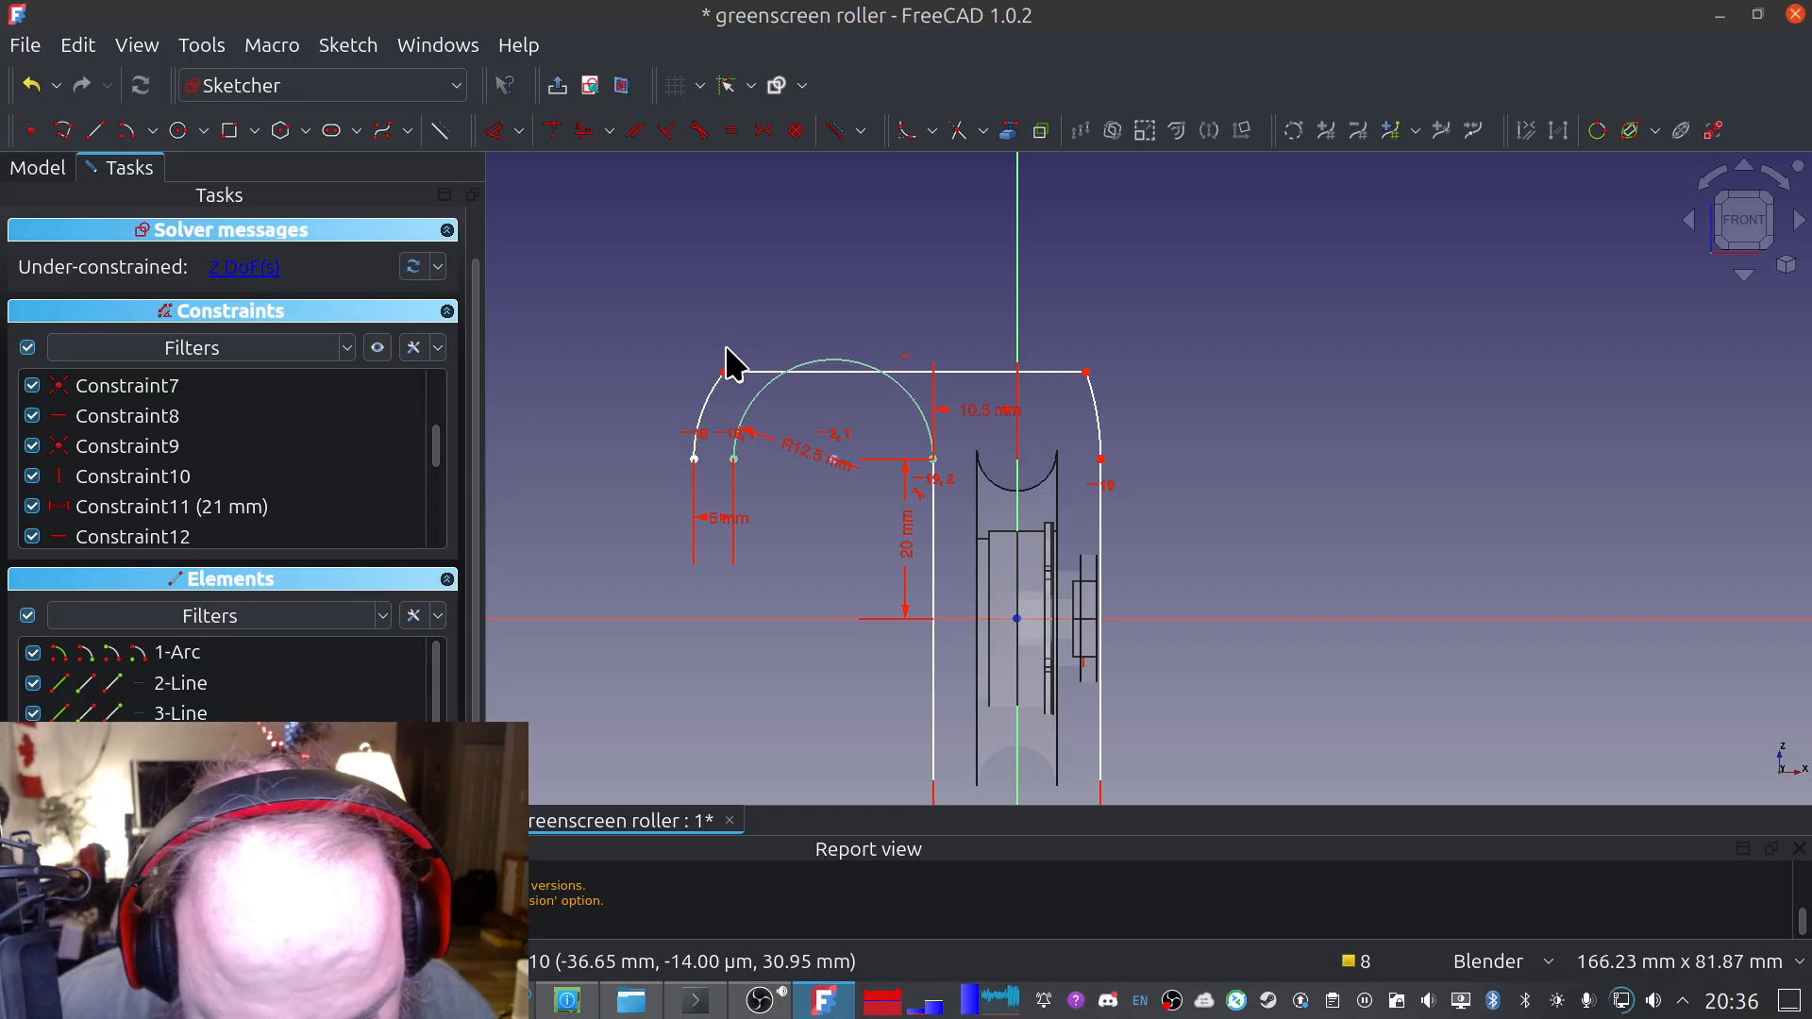
Raise the top horizontal line above the inner hook arc and pull its junction with the hook-side outer arc over to just above the arc center
{"action": "left_click_drag", "start_coordinate": [963, 372], "coordinate": [915, 275]}
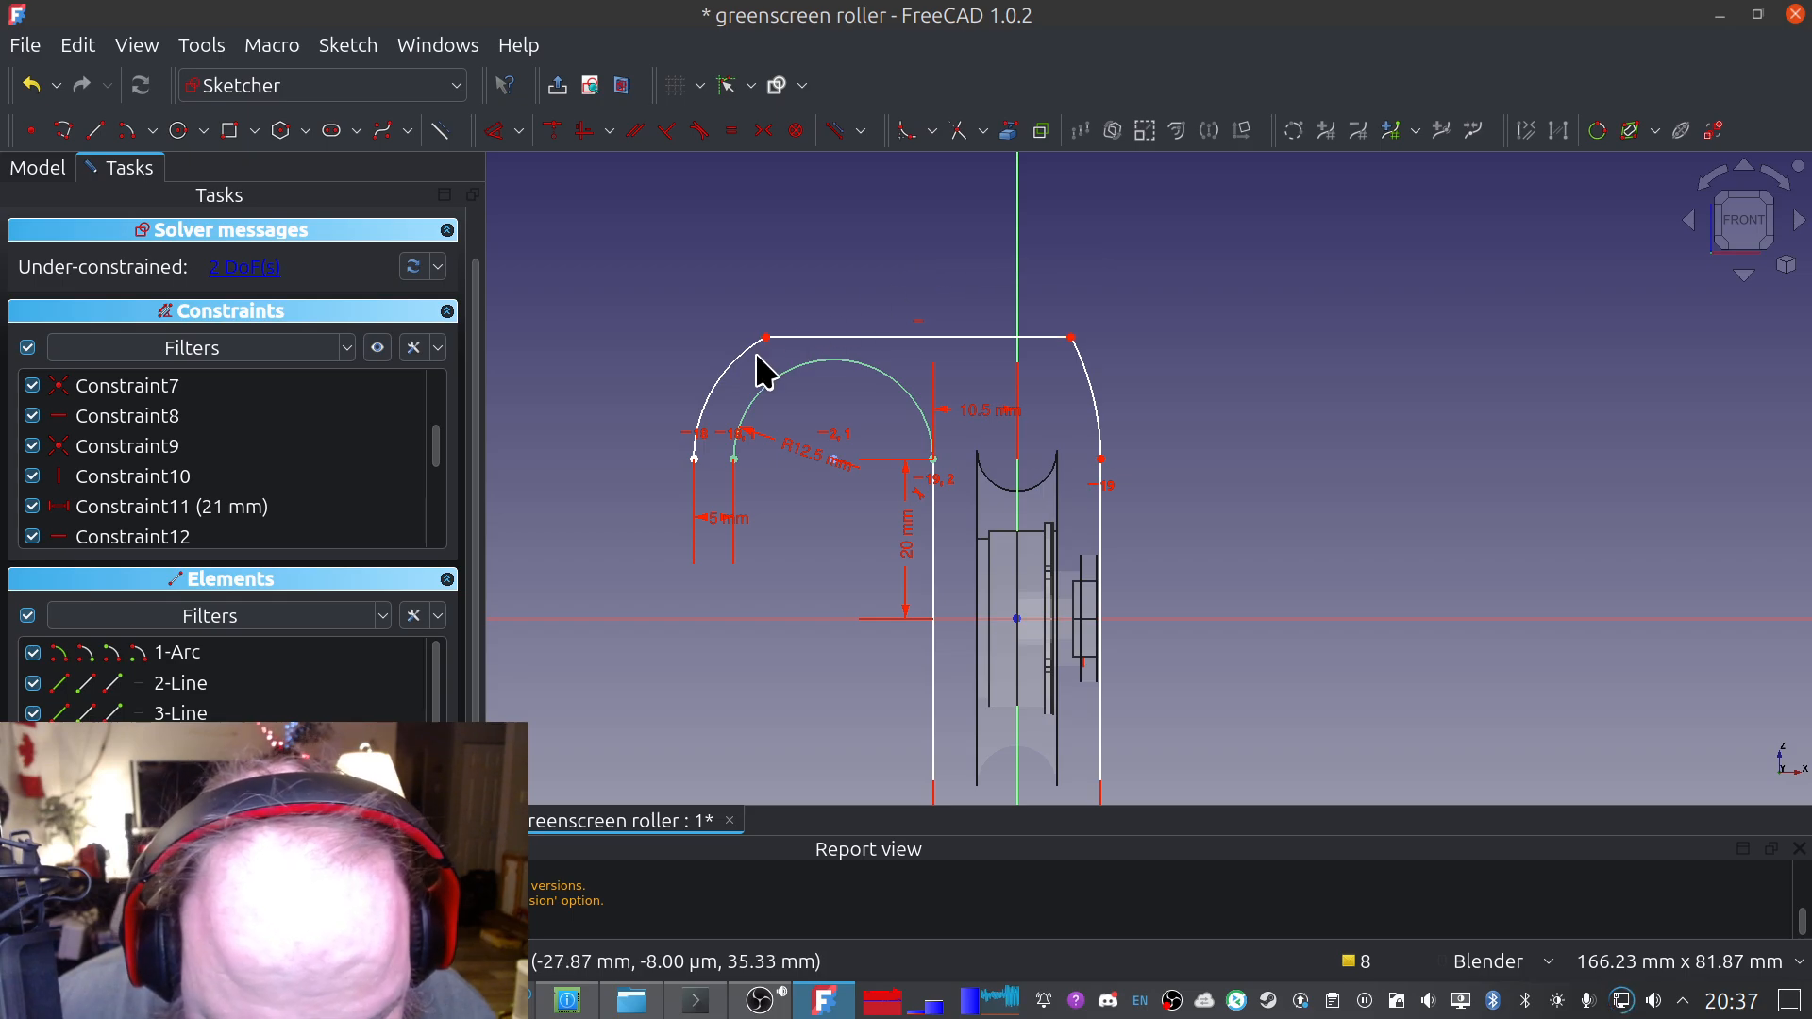
{"action": "left_click_drag", "start_coordinate": [768, 337], "coordinate": [830, 320]}
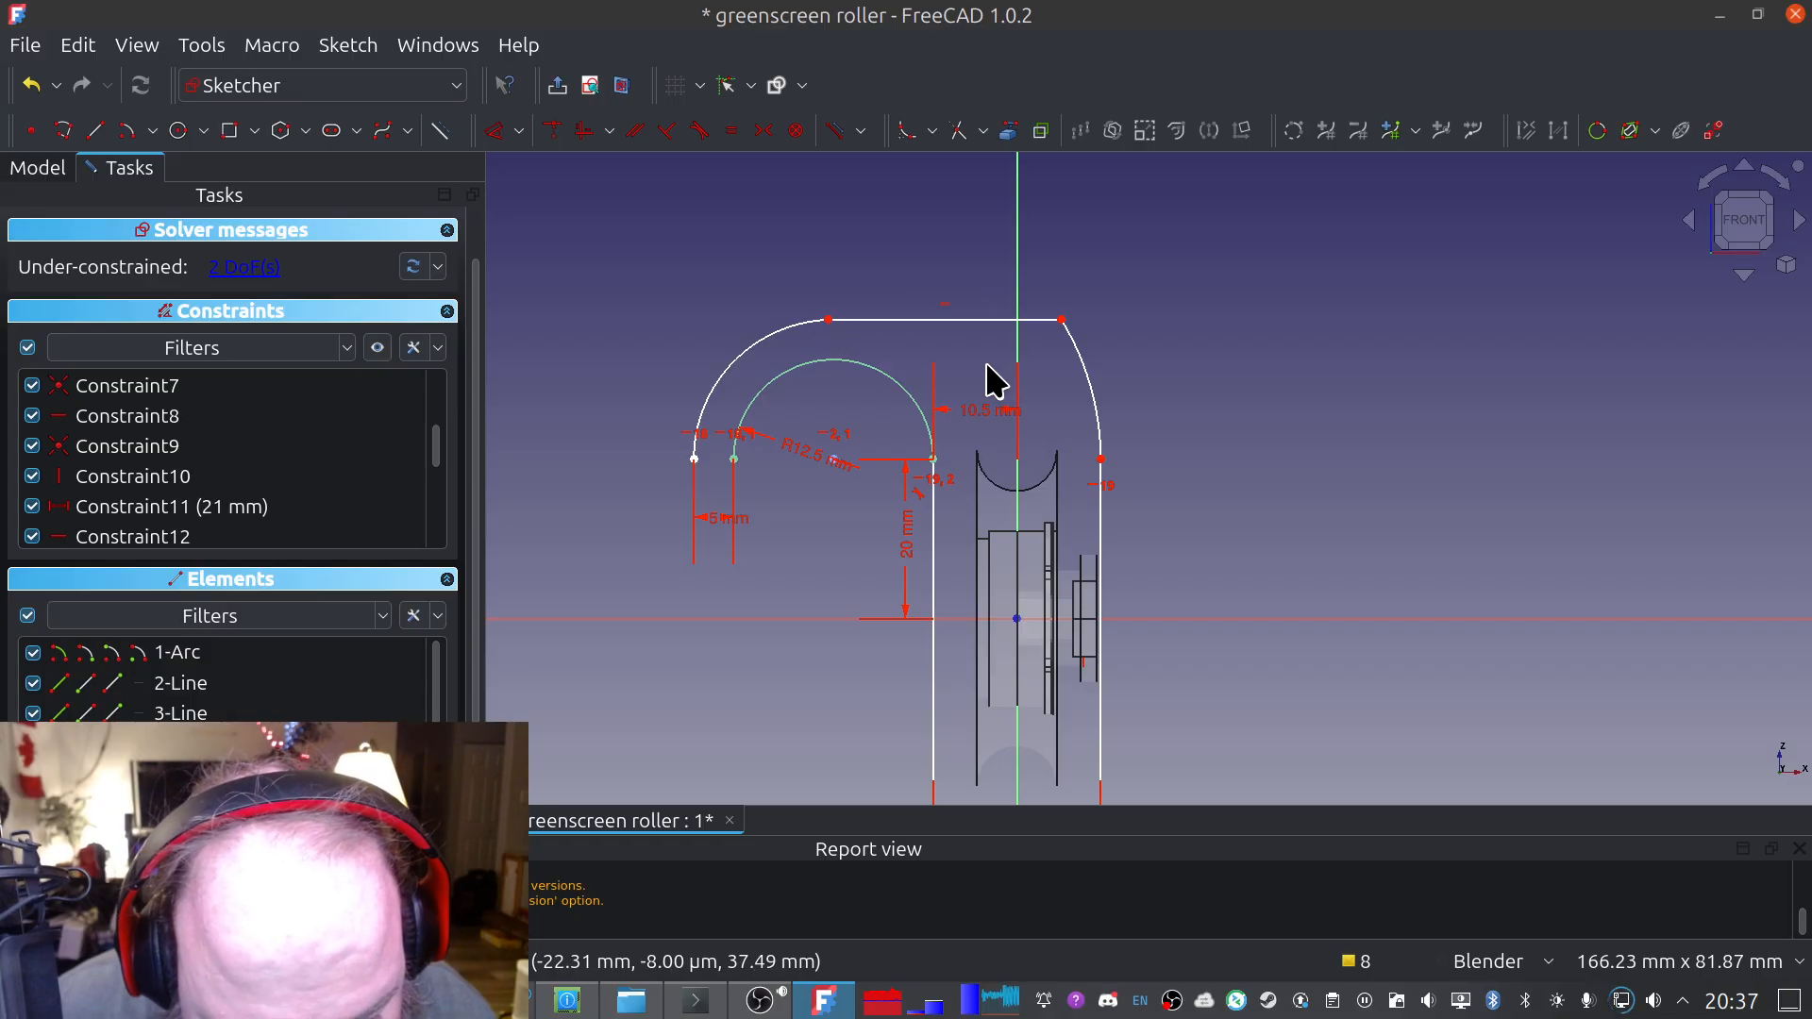
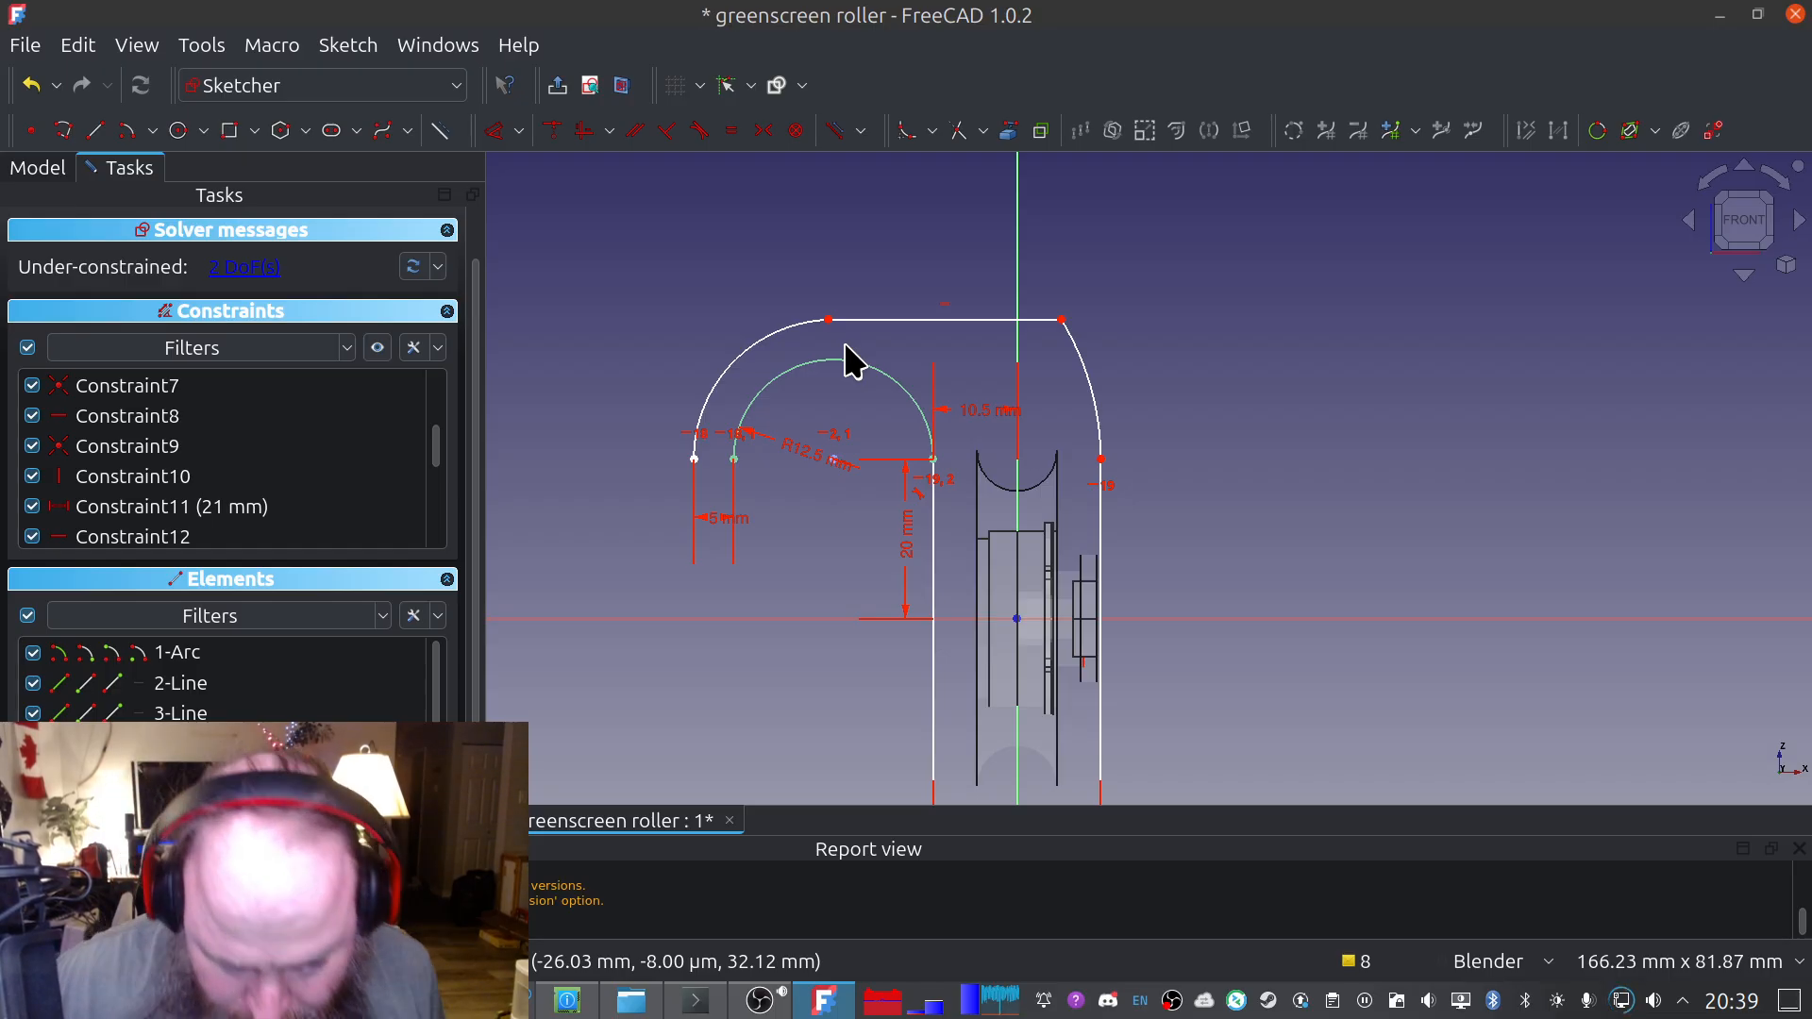
Set the horizontal gap between the free endpoints of the outer and inner hook arcs to 10 mm, and save the document
{"action": "left_click", "coordinate": [715, 522]}
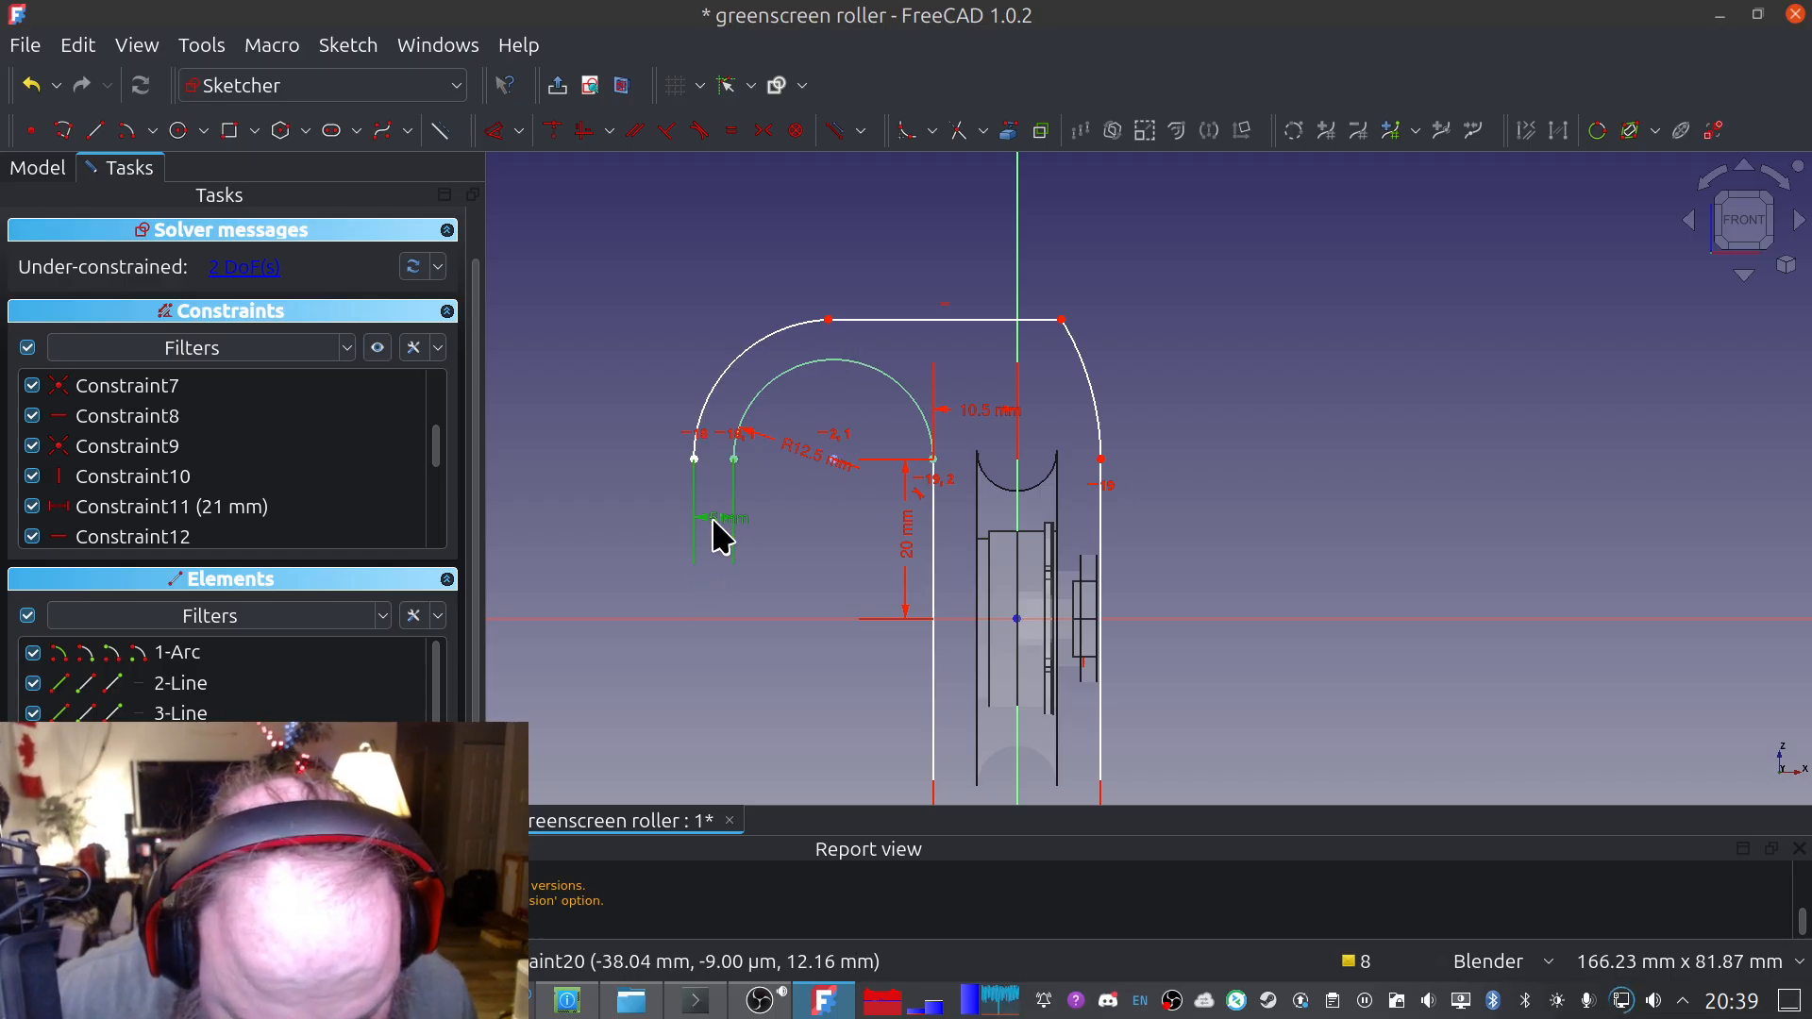
{"action": "double_click", "coordinate": [721, 527]}
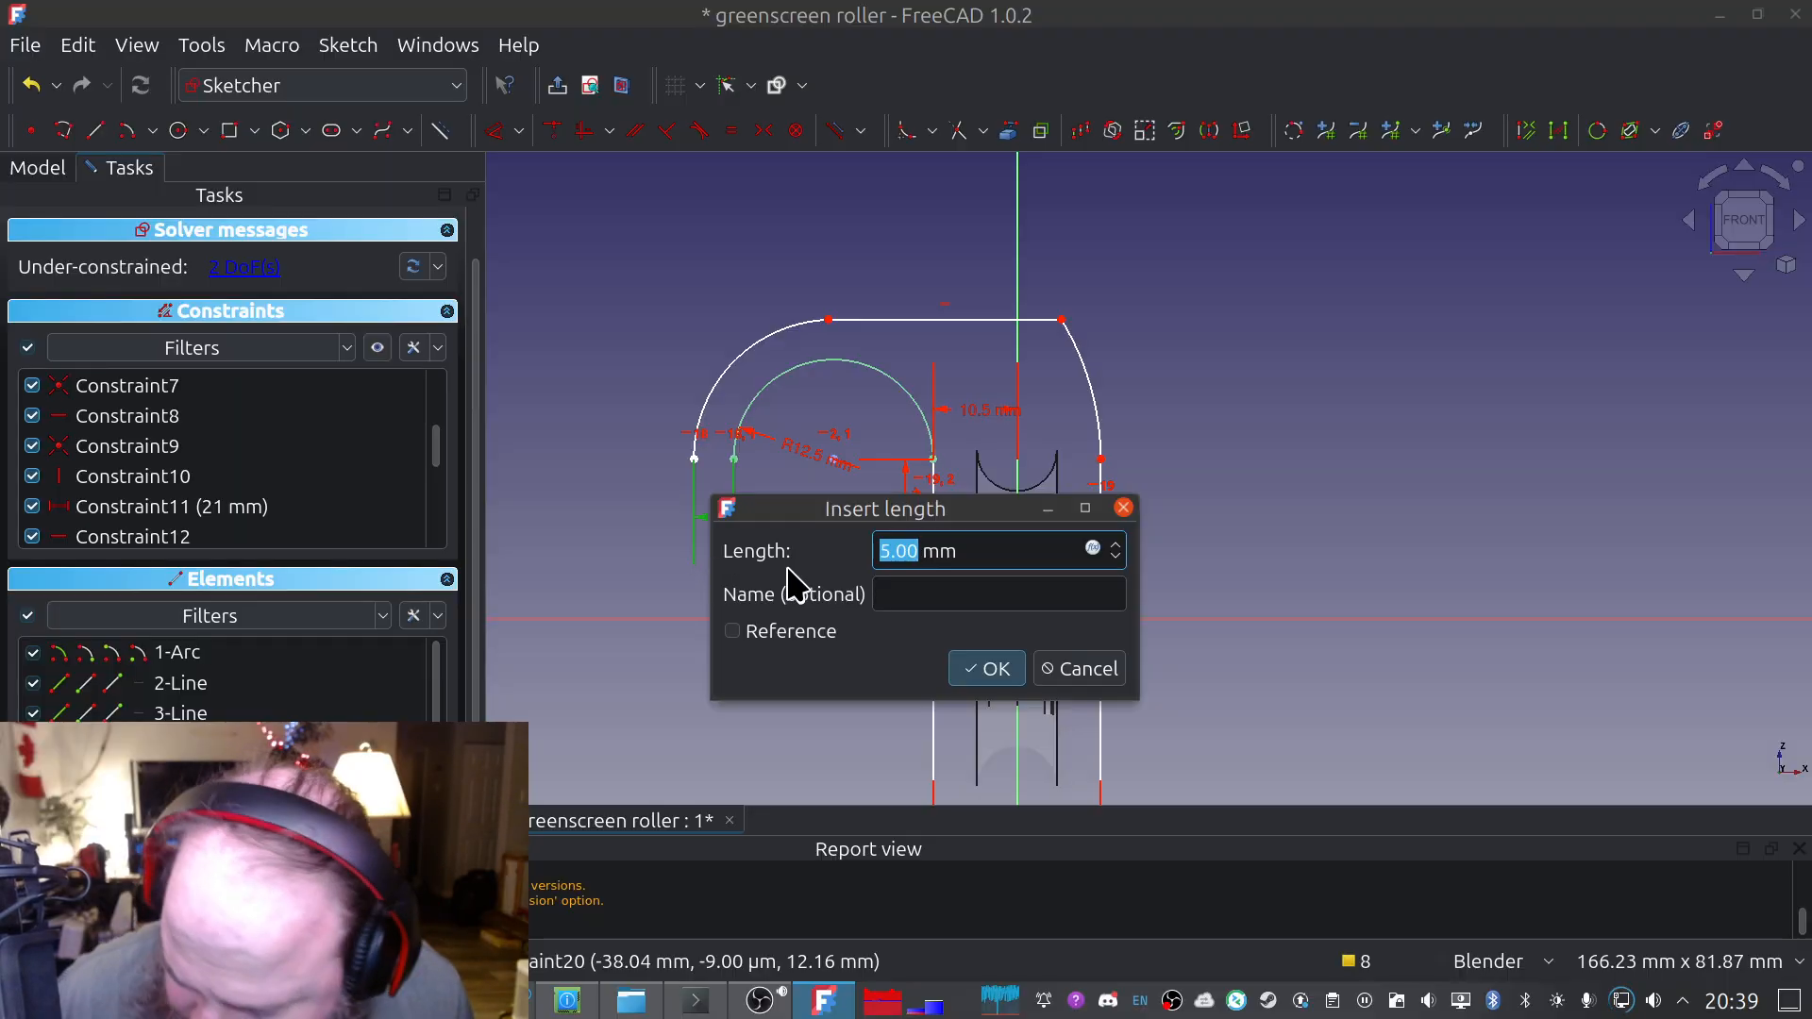
{"action": "type", "text": "10"}
{"action": "key", "text": "Return"}
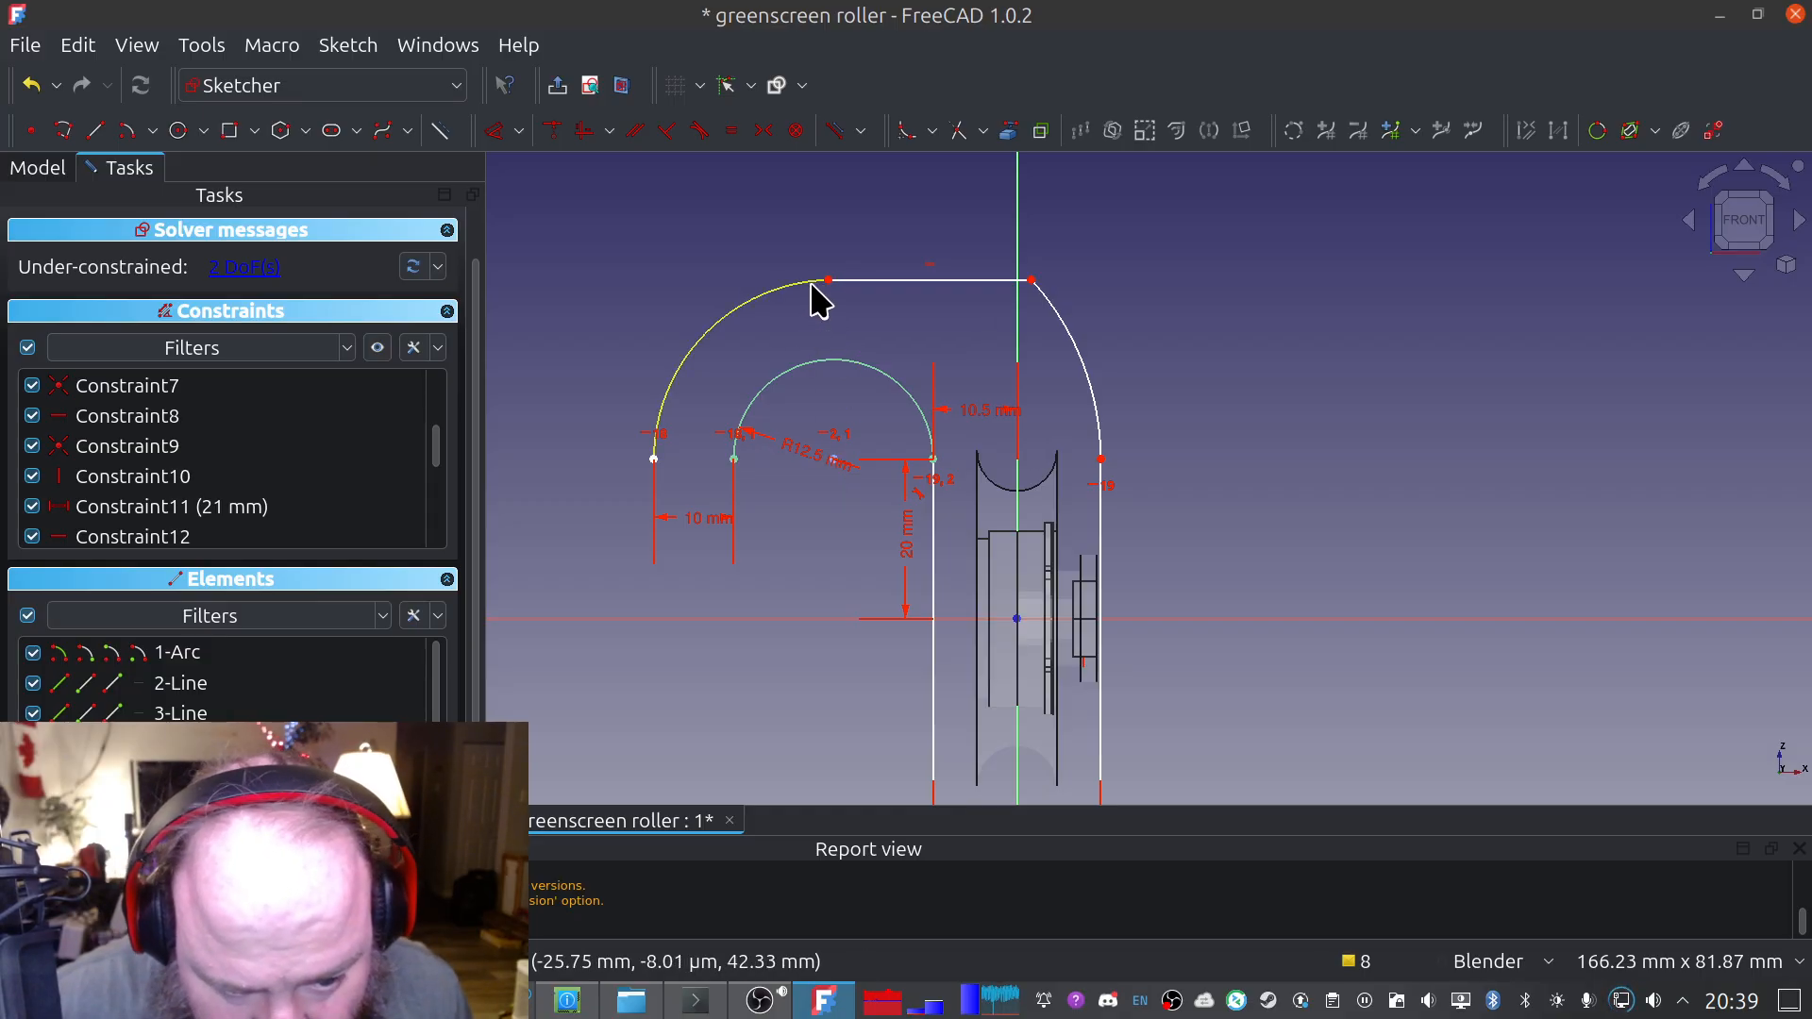
{"action": "left_click_drag", "start_coordinate": [828, 282], "coordinate": [833, 342]}
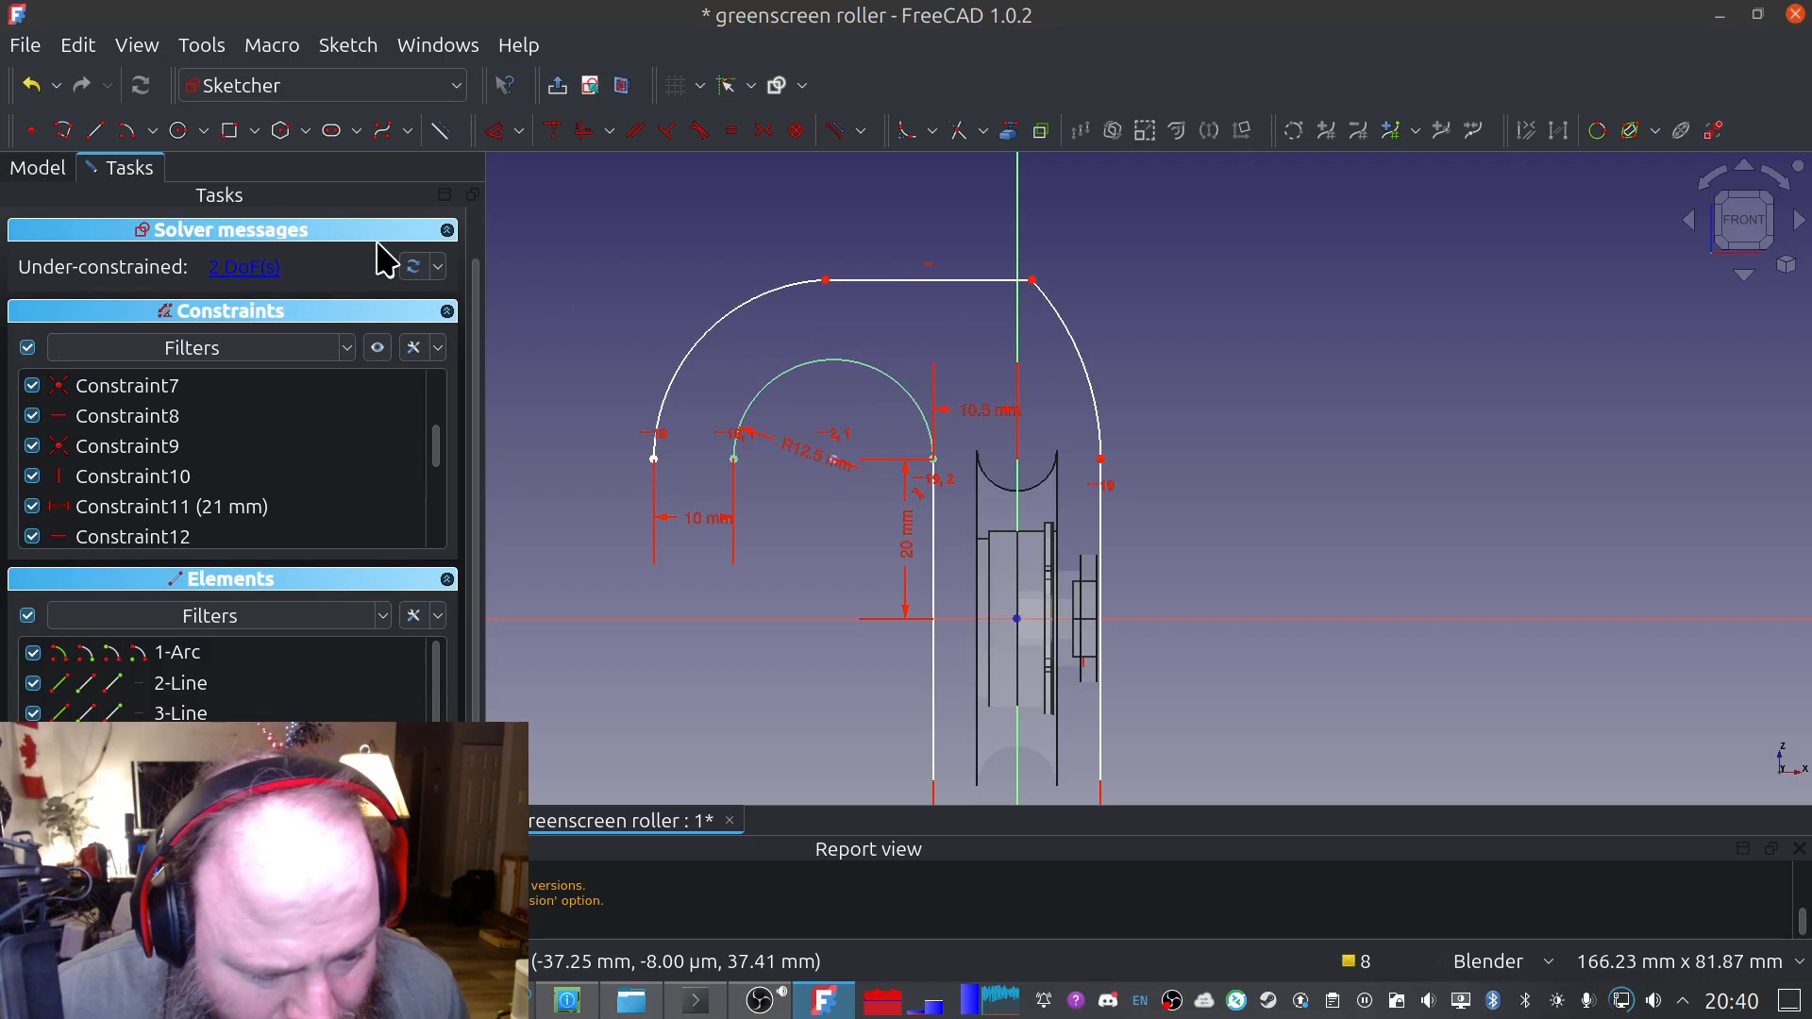
{"action": "left_click", "coordinate": [27, 49]}
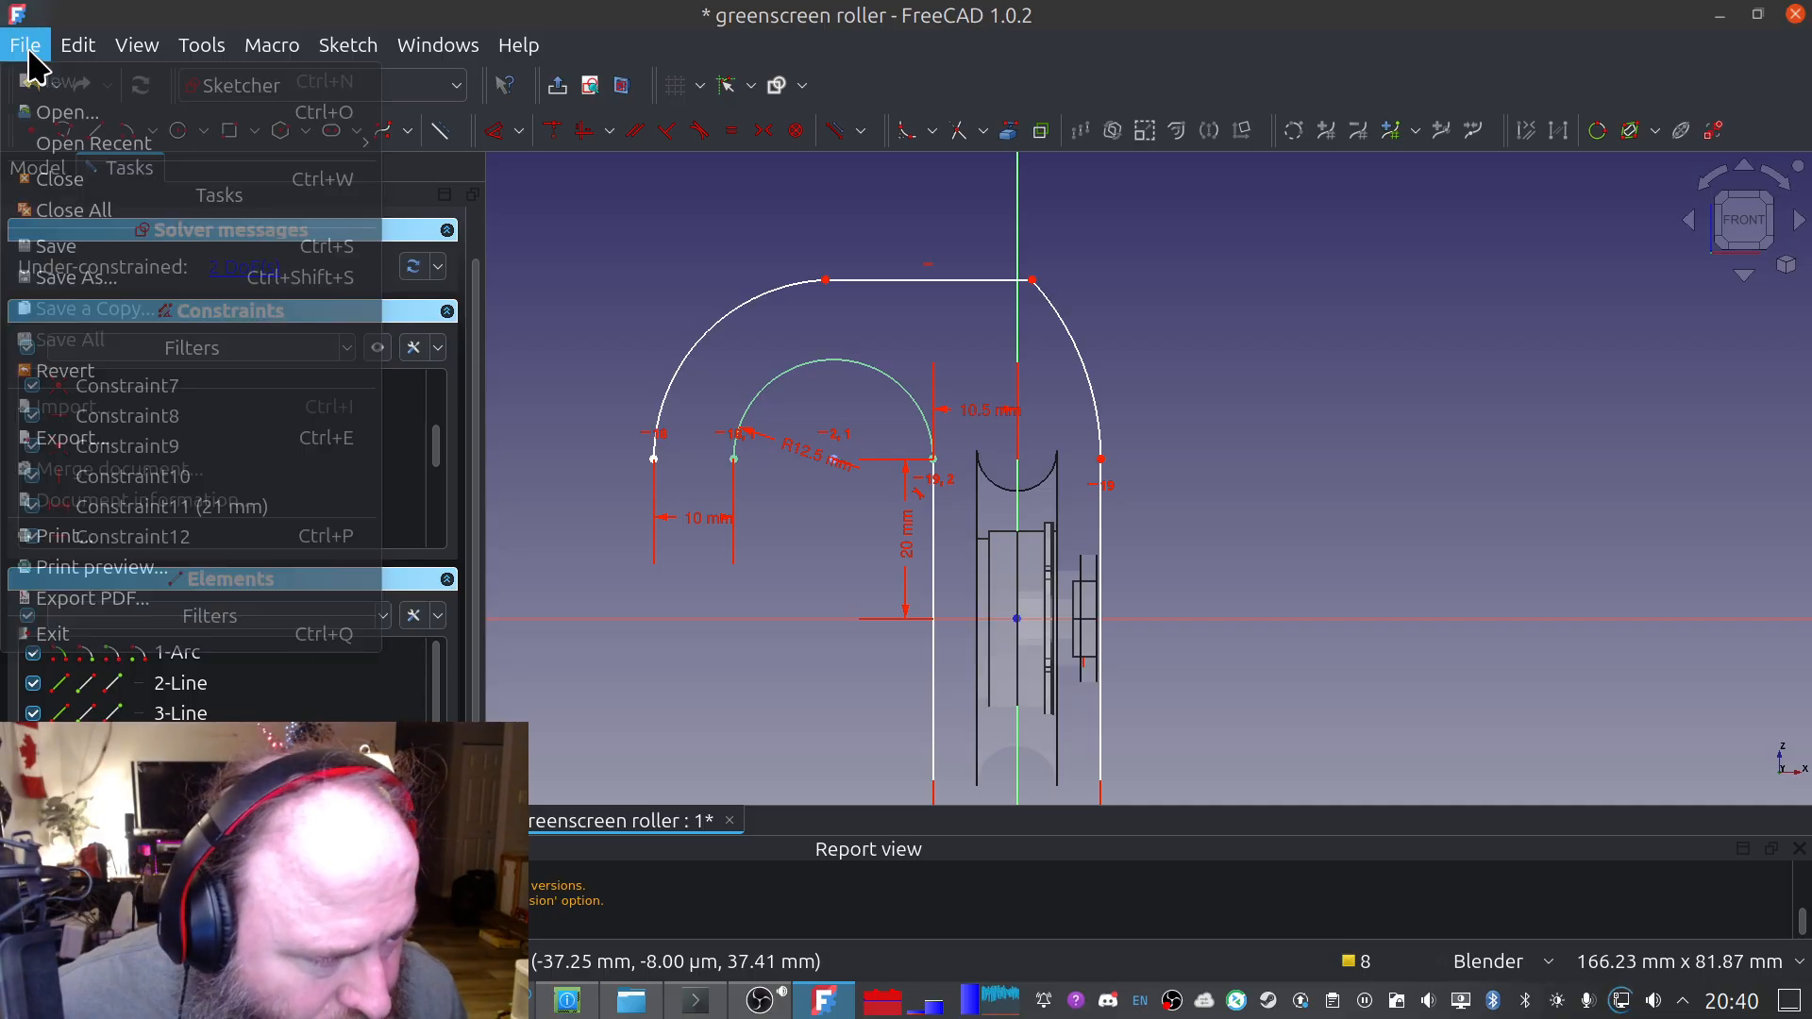
{"action": "left_click", "coordinate": [75, 251]}
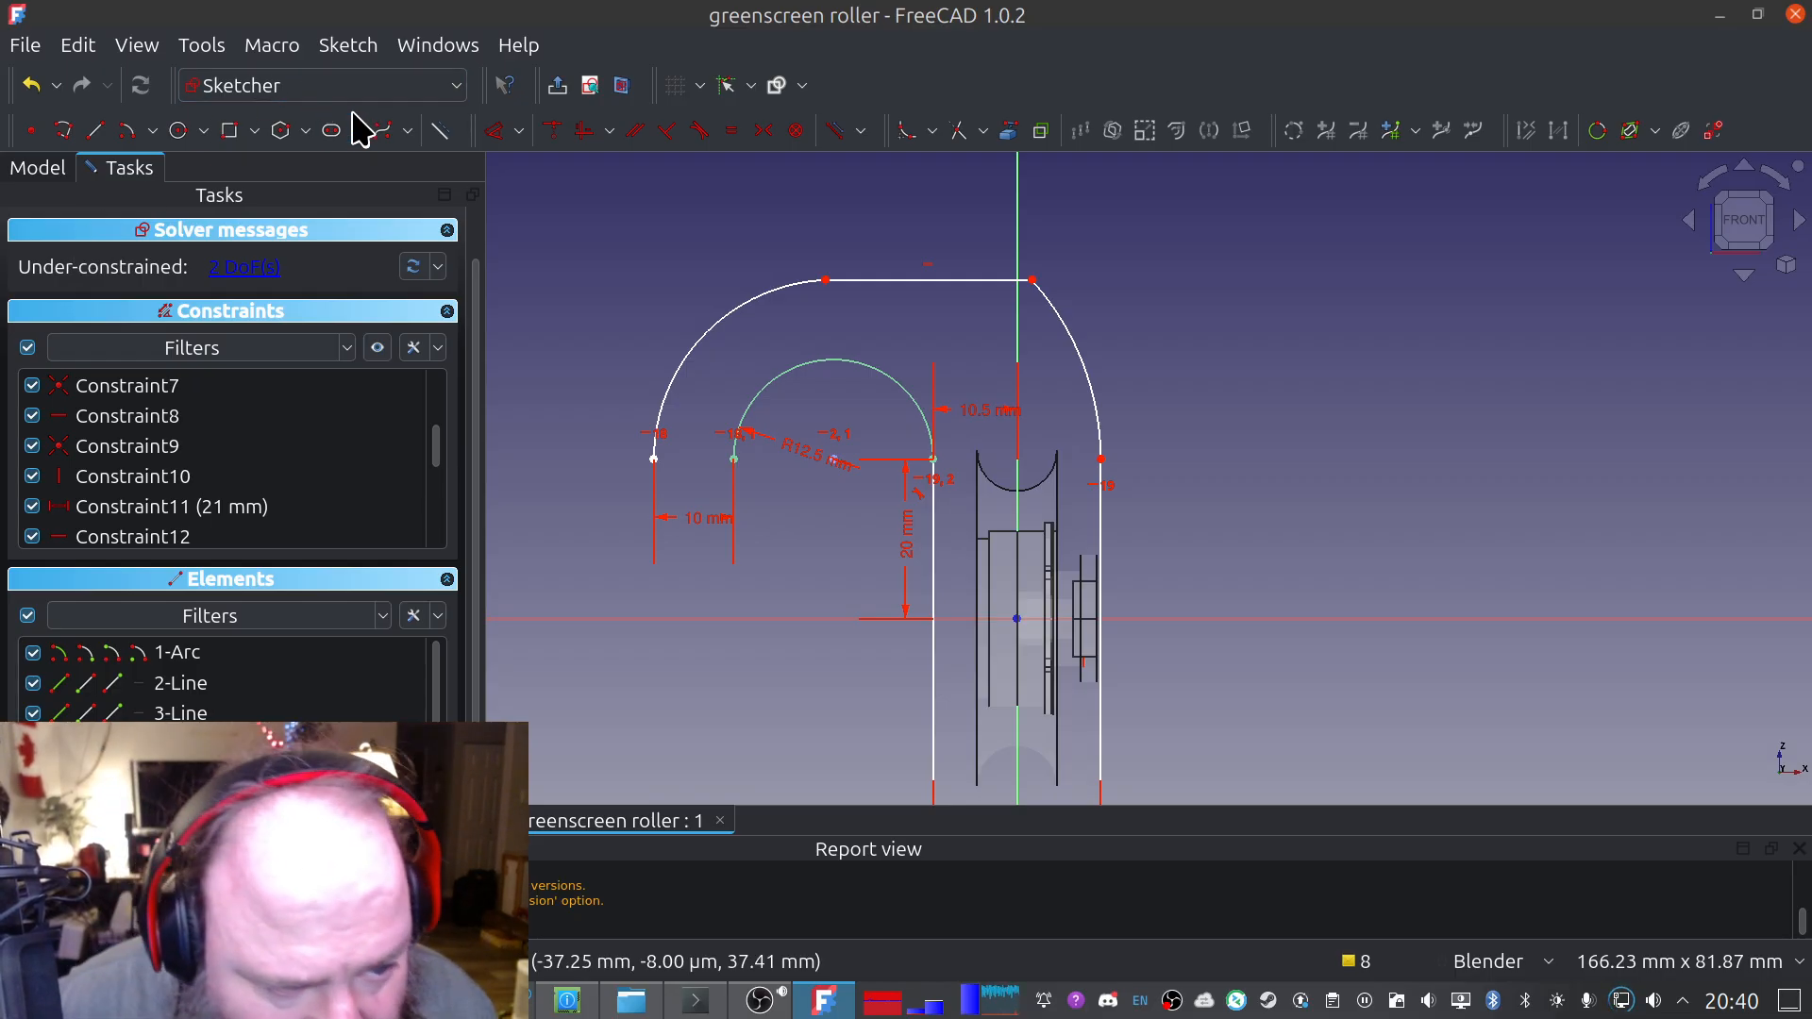
Draw a horizontal construction line about 27 mm long, tangent to the top of the inner hook arc
{"action": "left_click", "coordinate": [93, 131]}
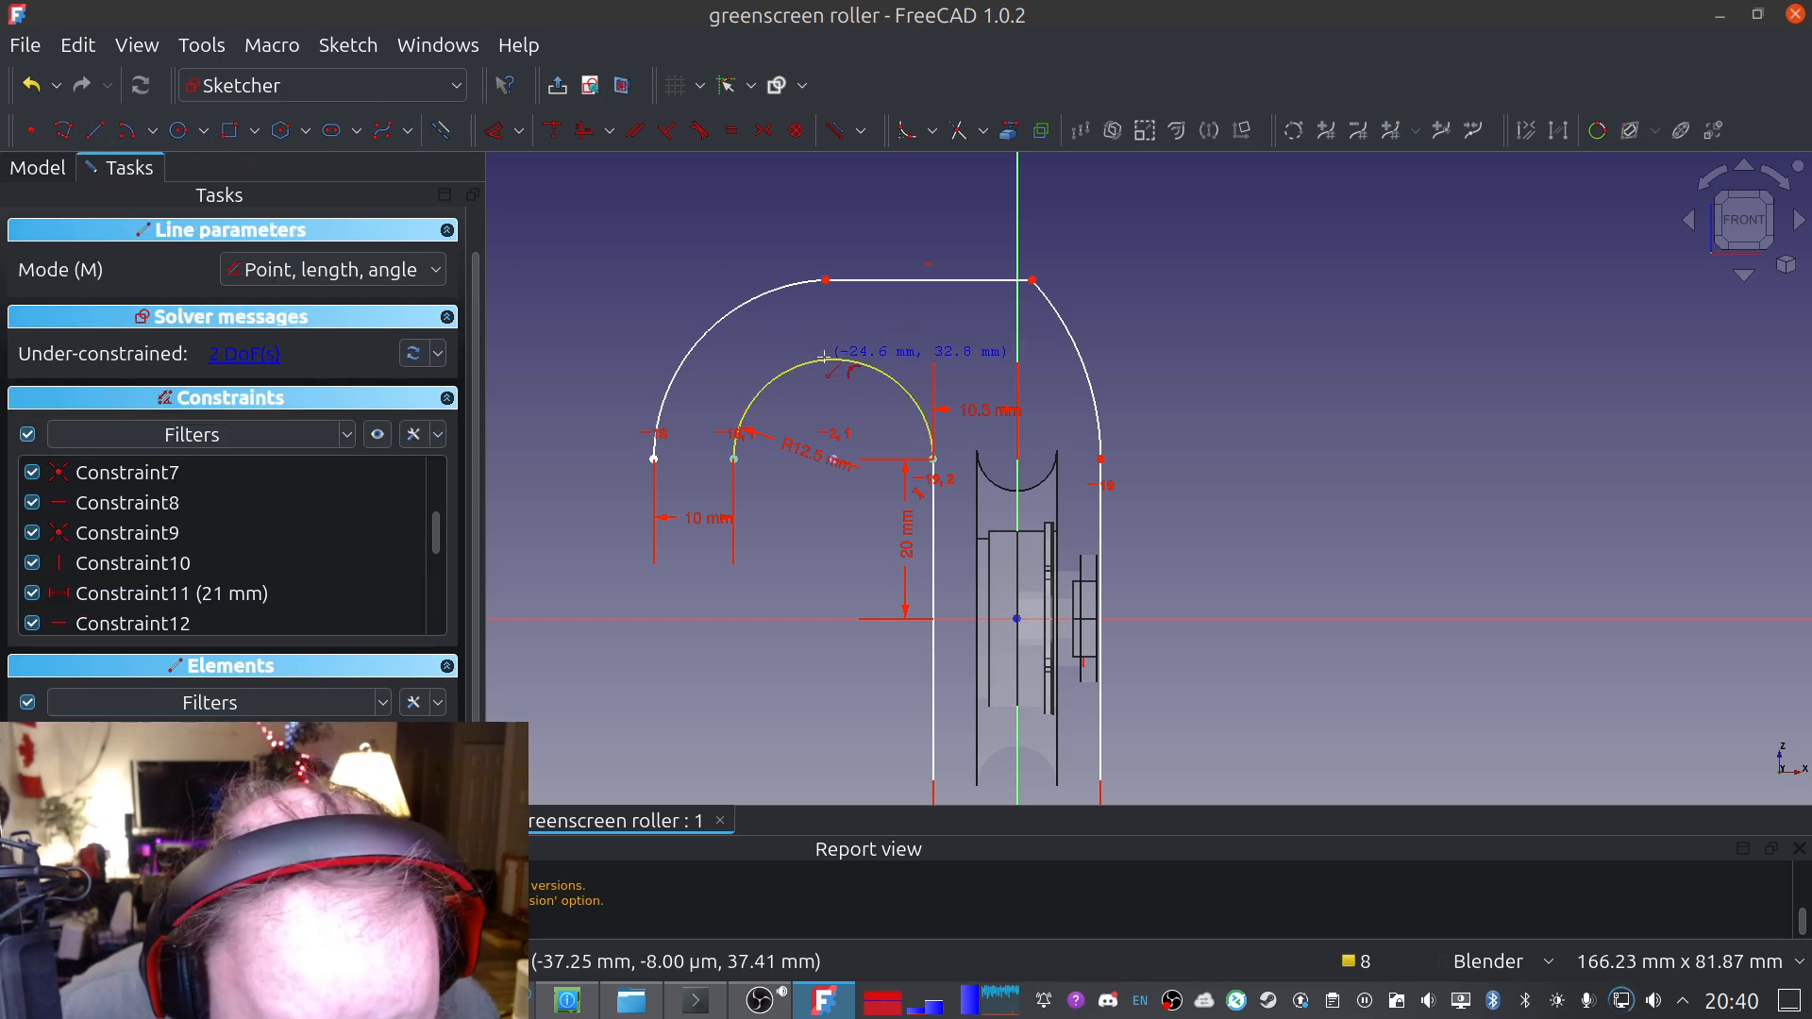
{"action": "left_click", "coordinate": [755, 359]}
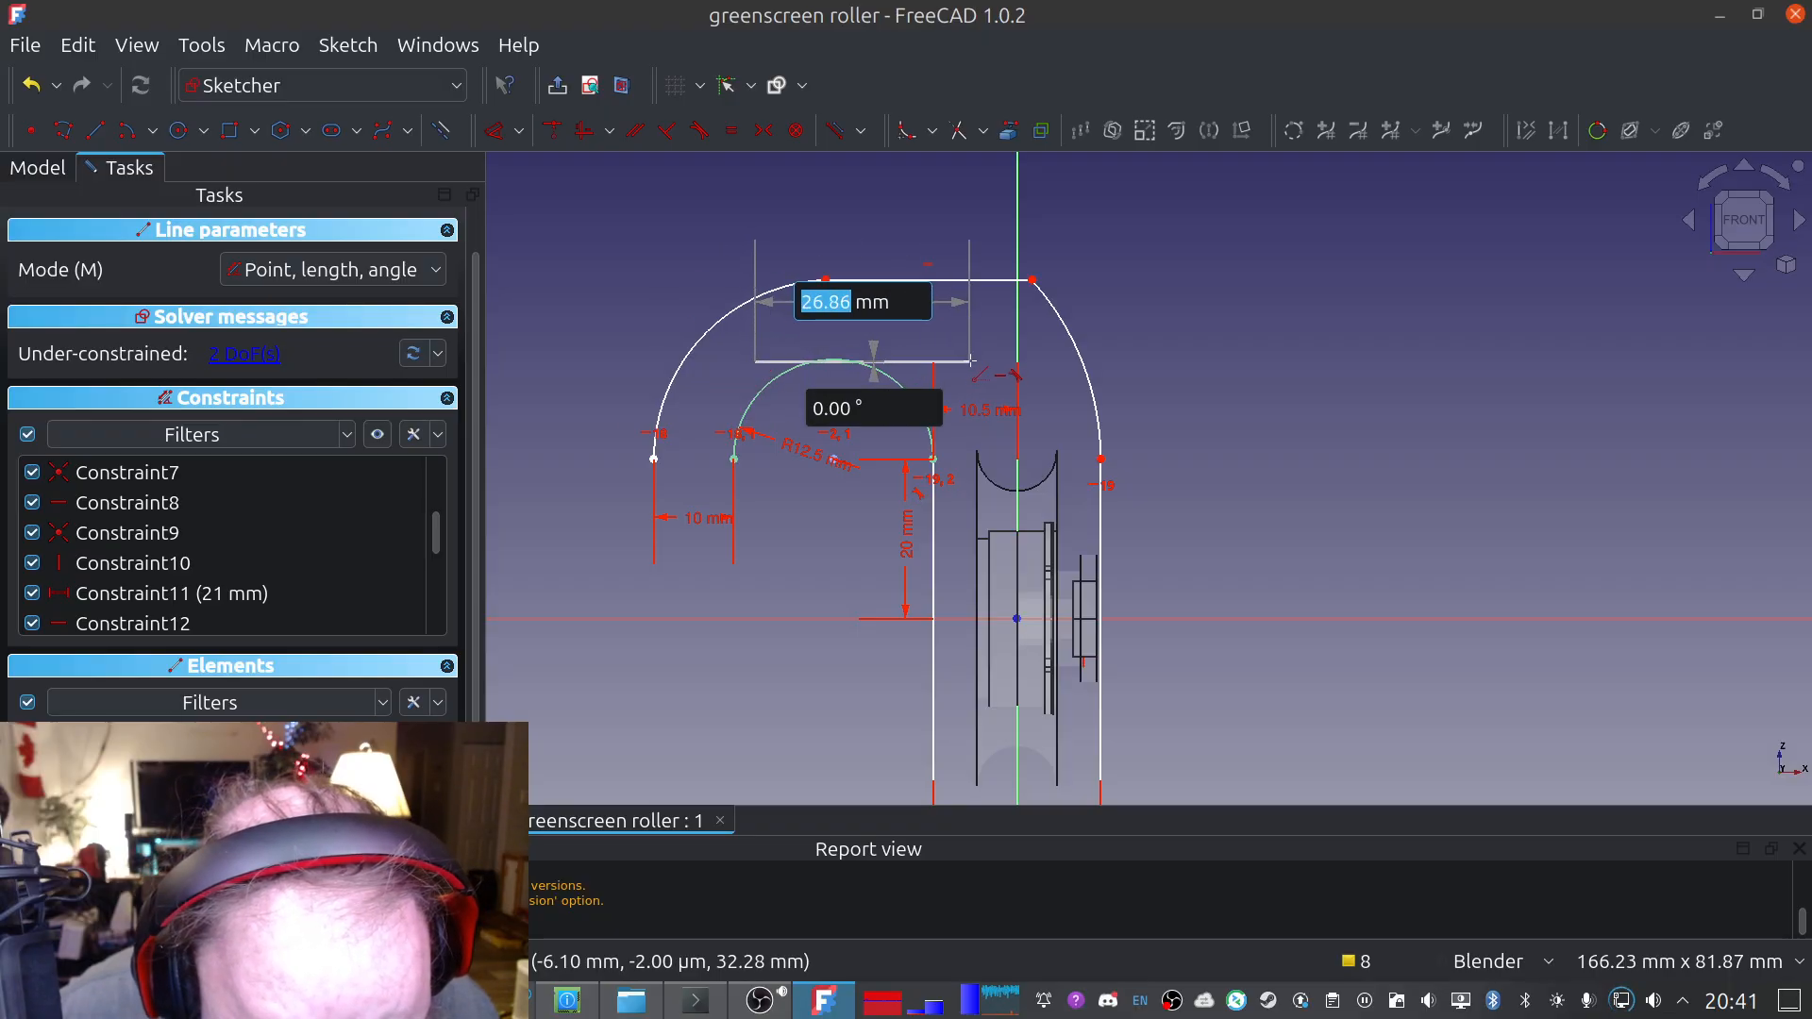
{"action": "left_click", "coordinate": [977, 360]}
{"action": "key", "text": "Escape"}
{"action": "scroll", "coordinate": [802, 377], "scroll_direction": "up", "scroll_amount": 6}
{"action": "scroll", "coordinate": [830, 364], "scroll_direction": "up", "scroll_amount": 3}
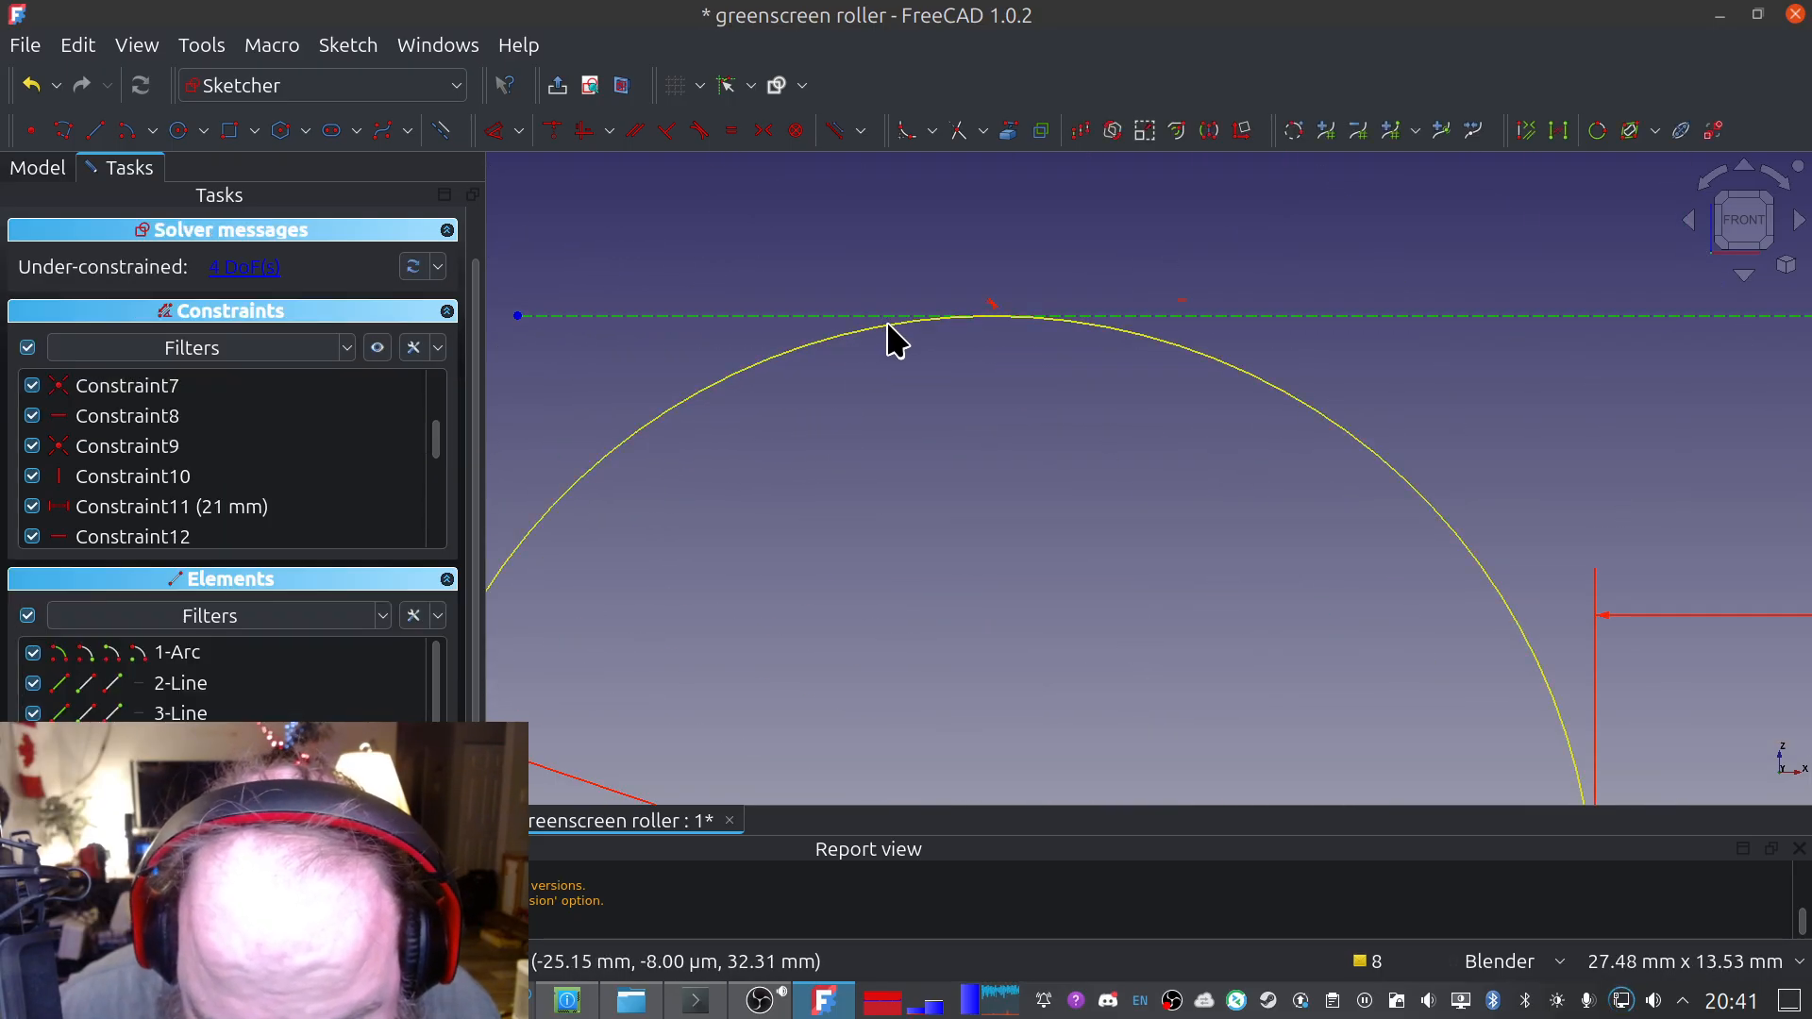
{"action": "left_click", "coordinate": [887, 323]}
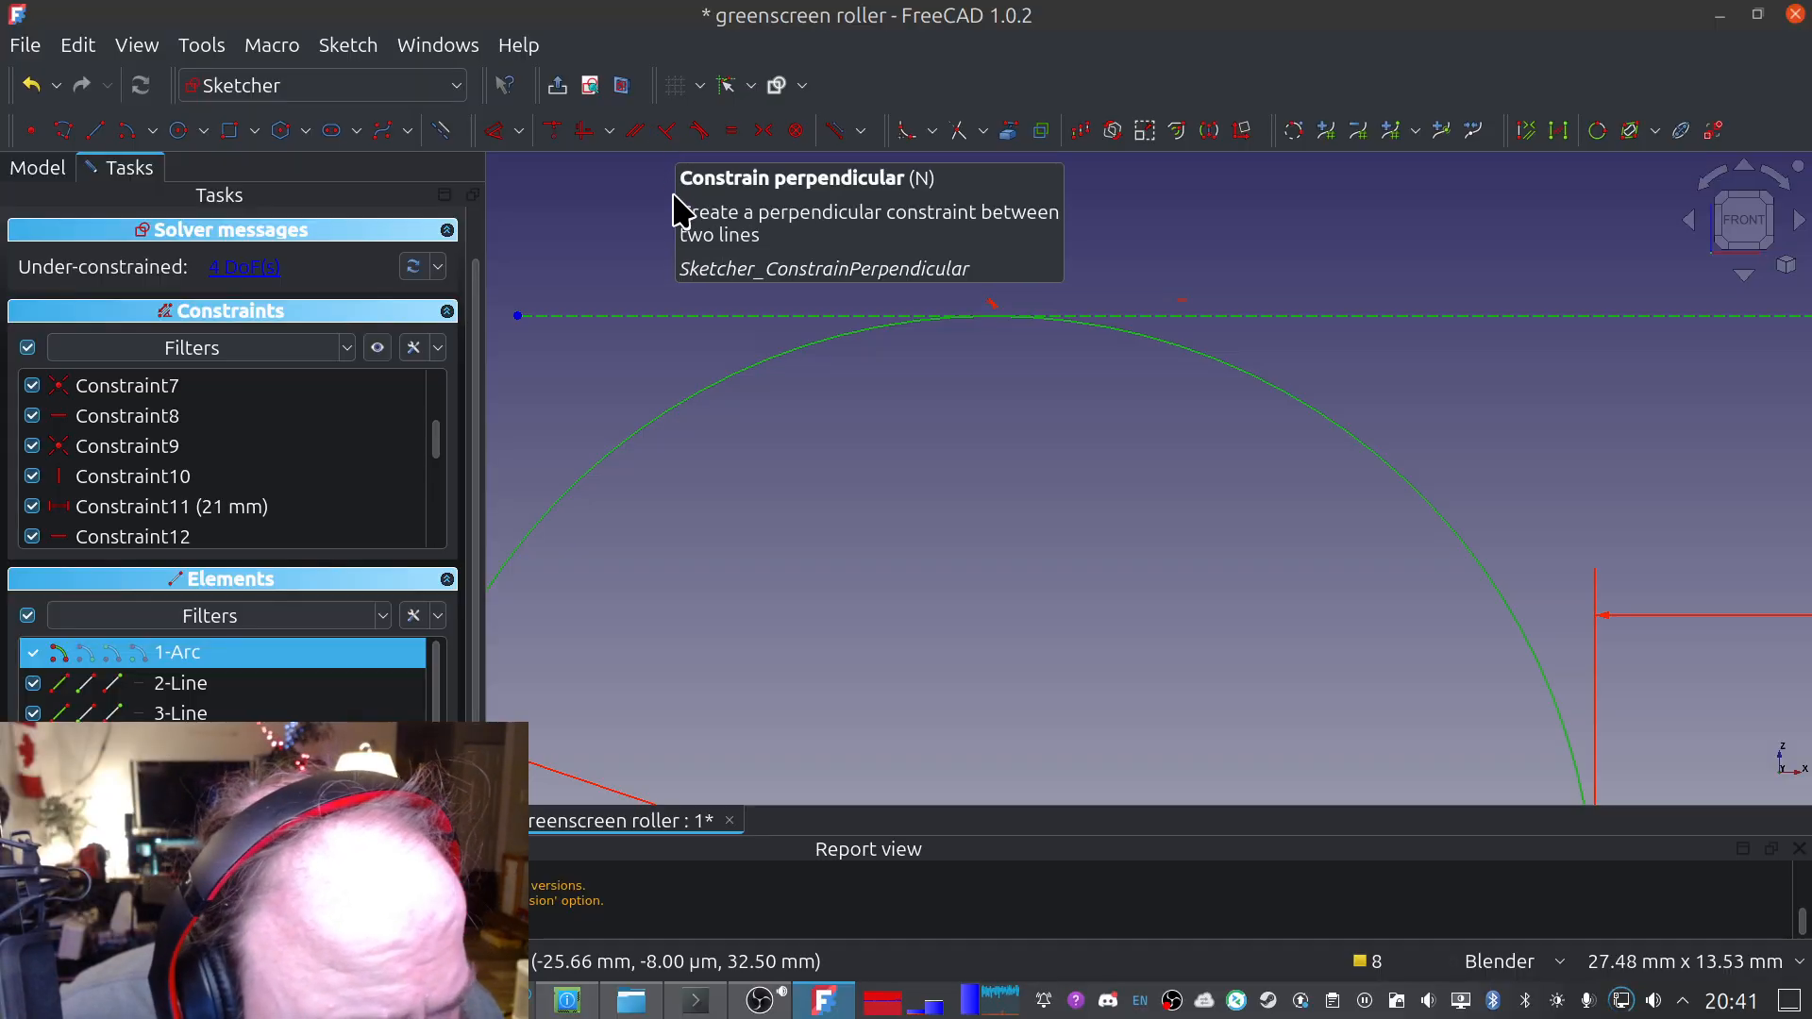
{"action": "left_click", "coordinate": [699, 132]}
Dimension the vertical distance from the construction line's endpoint to the outer arc's junction with the top line as 5 mm, and save the document
{"action": "scroll", "coordinate": [1039, 501], "scroll_direction": "down", "scroll_amount": 5}
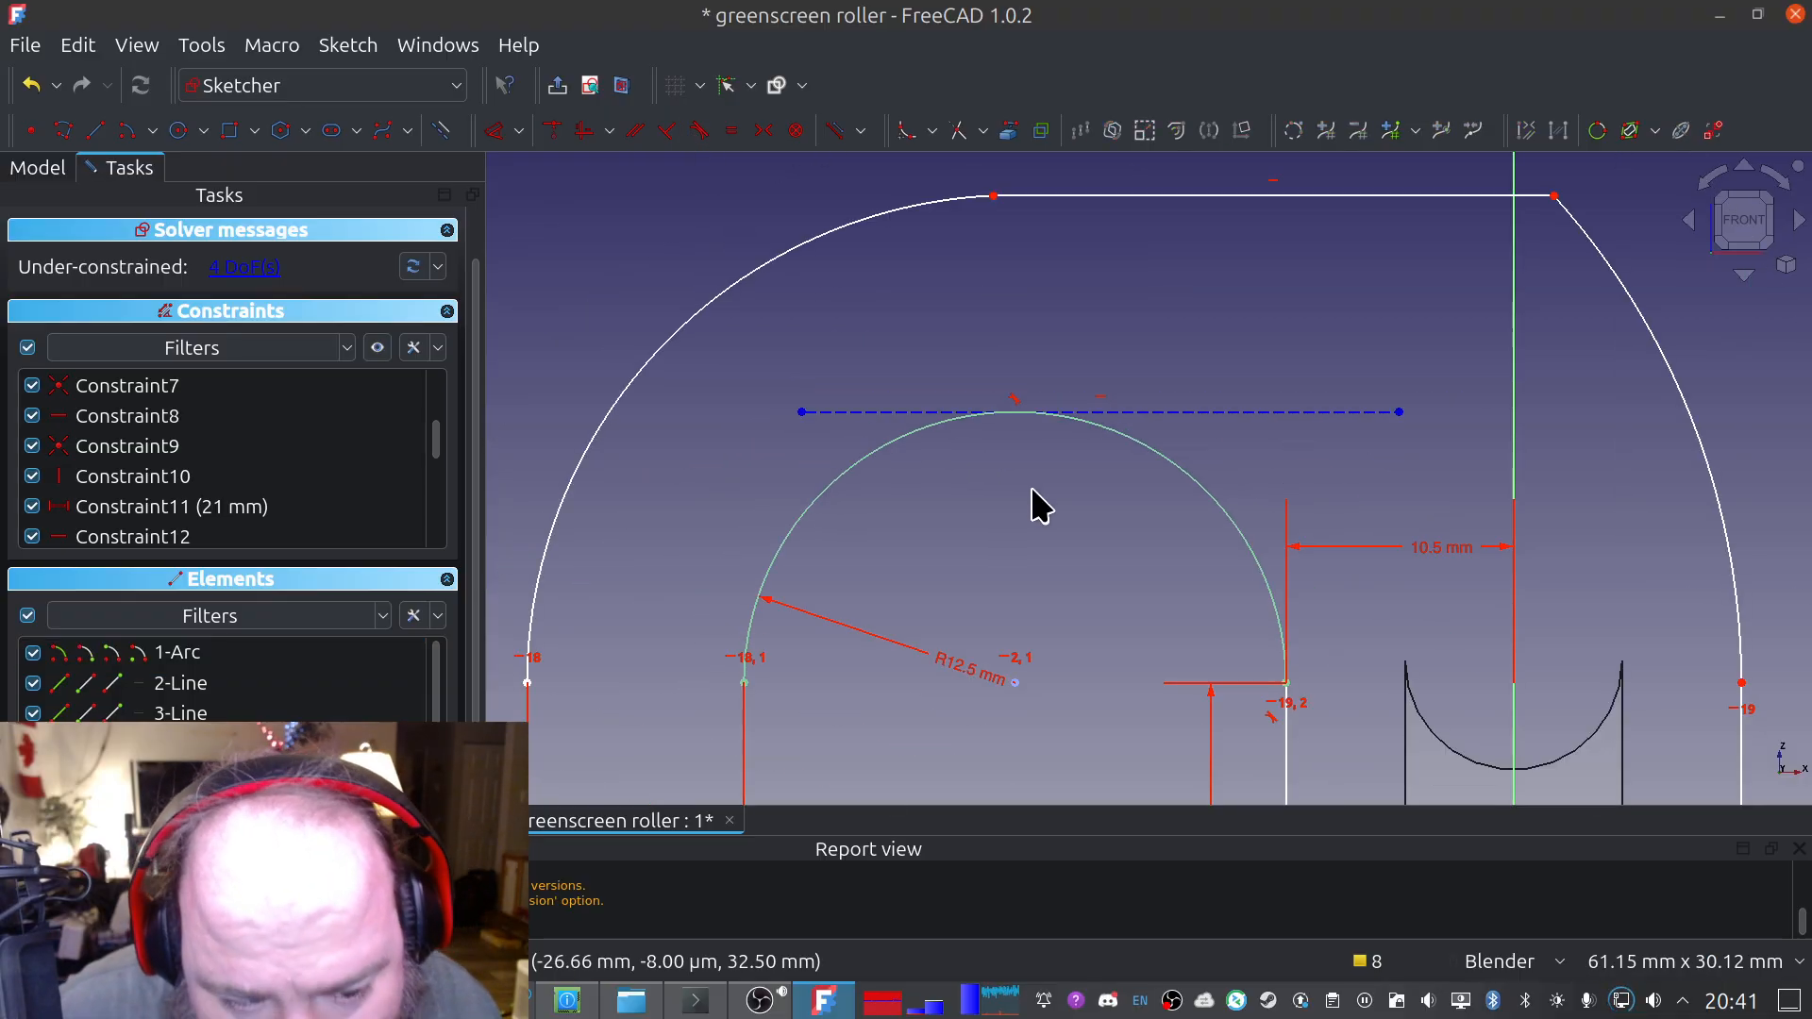
{"action": "left_click", "coordinate": [843, 427]}
{"action": "left_click", "coordinate": [1002, 251]}
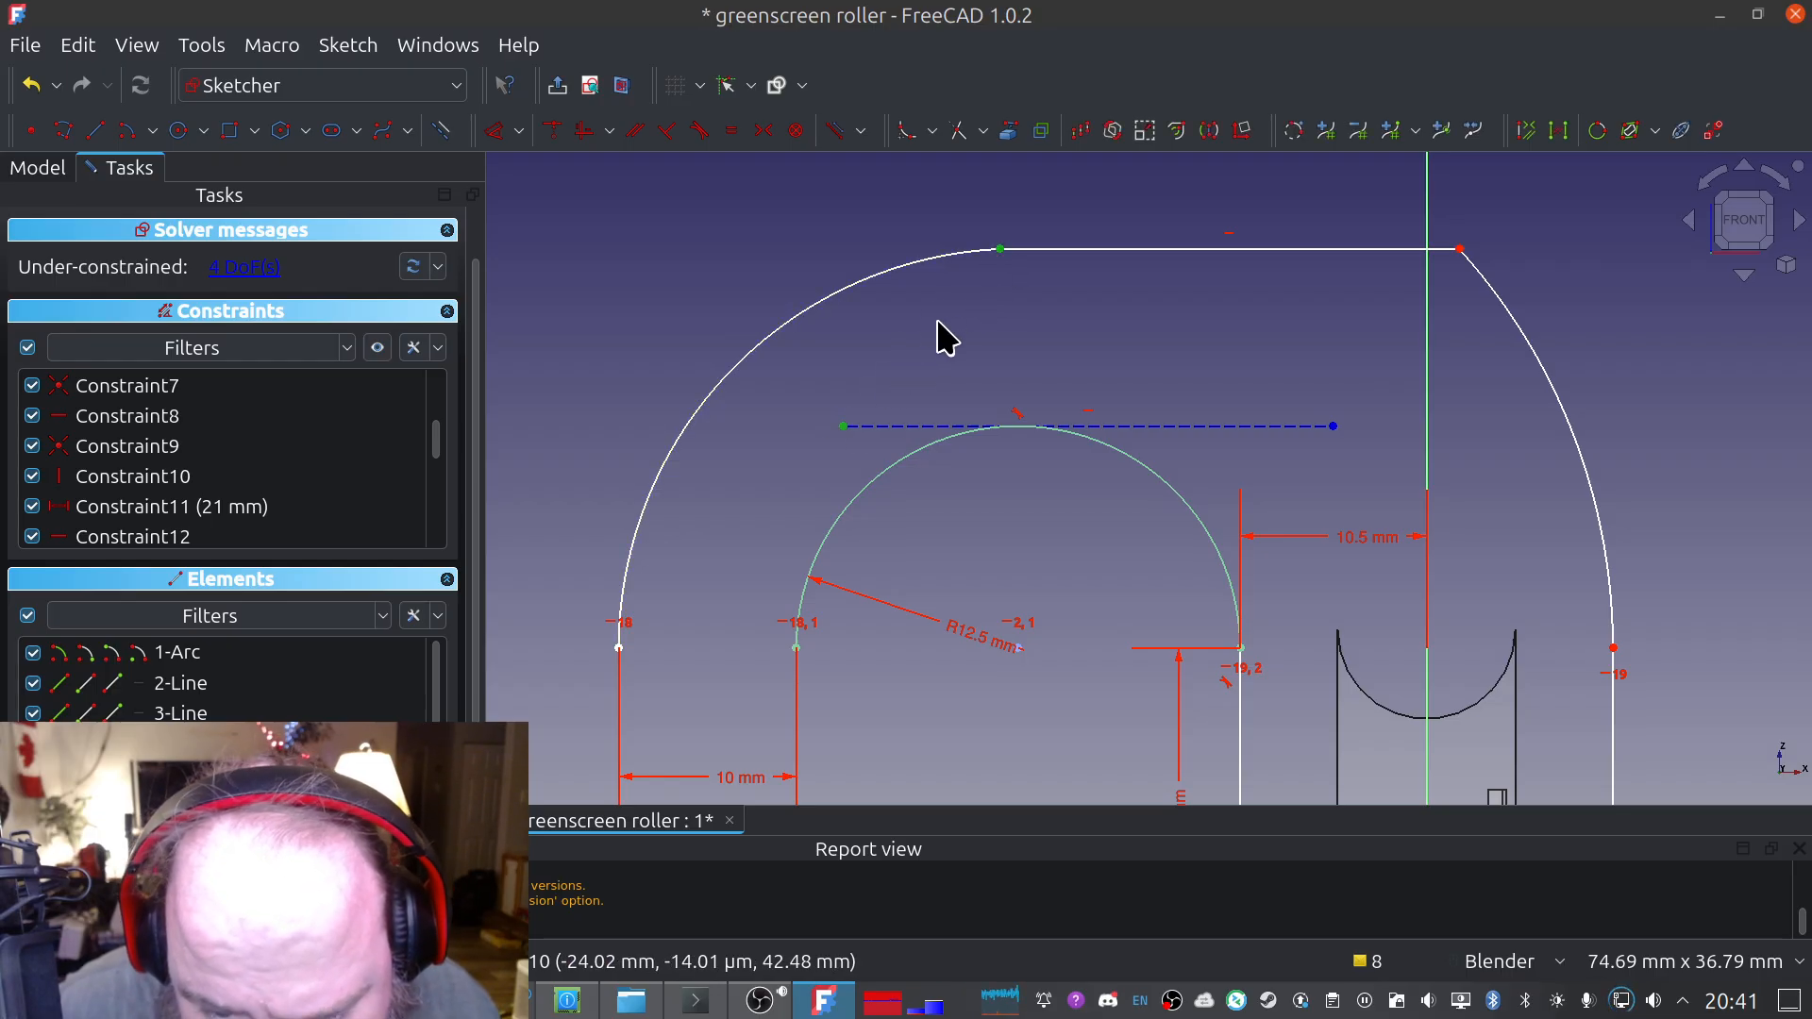
{"action": "key", "text": "d"}
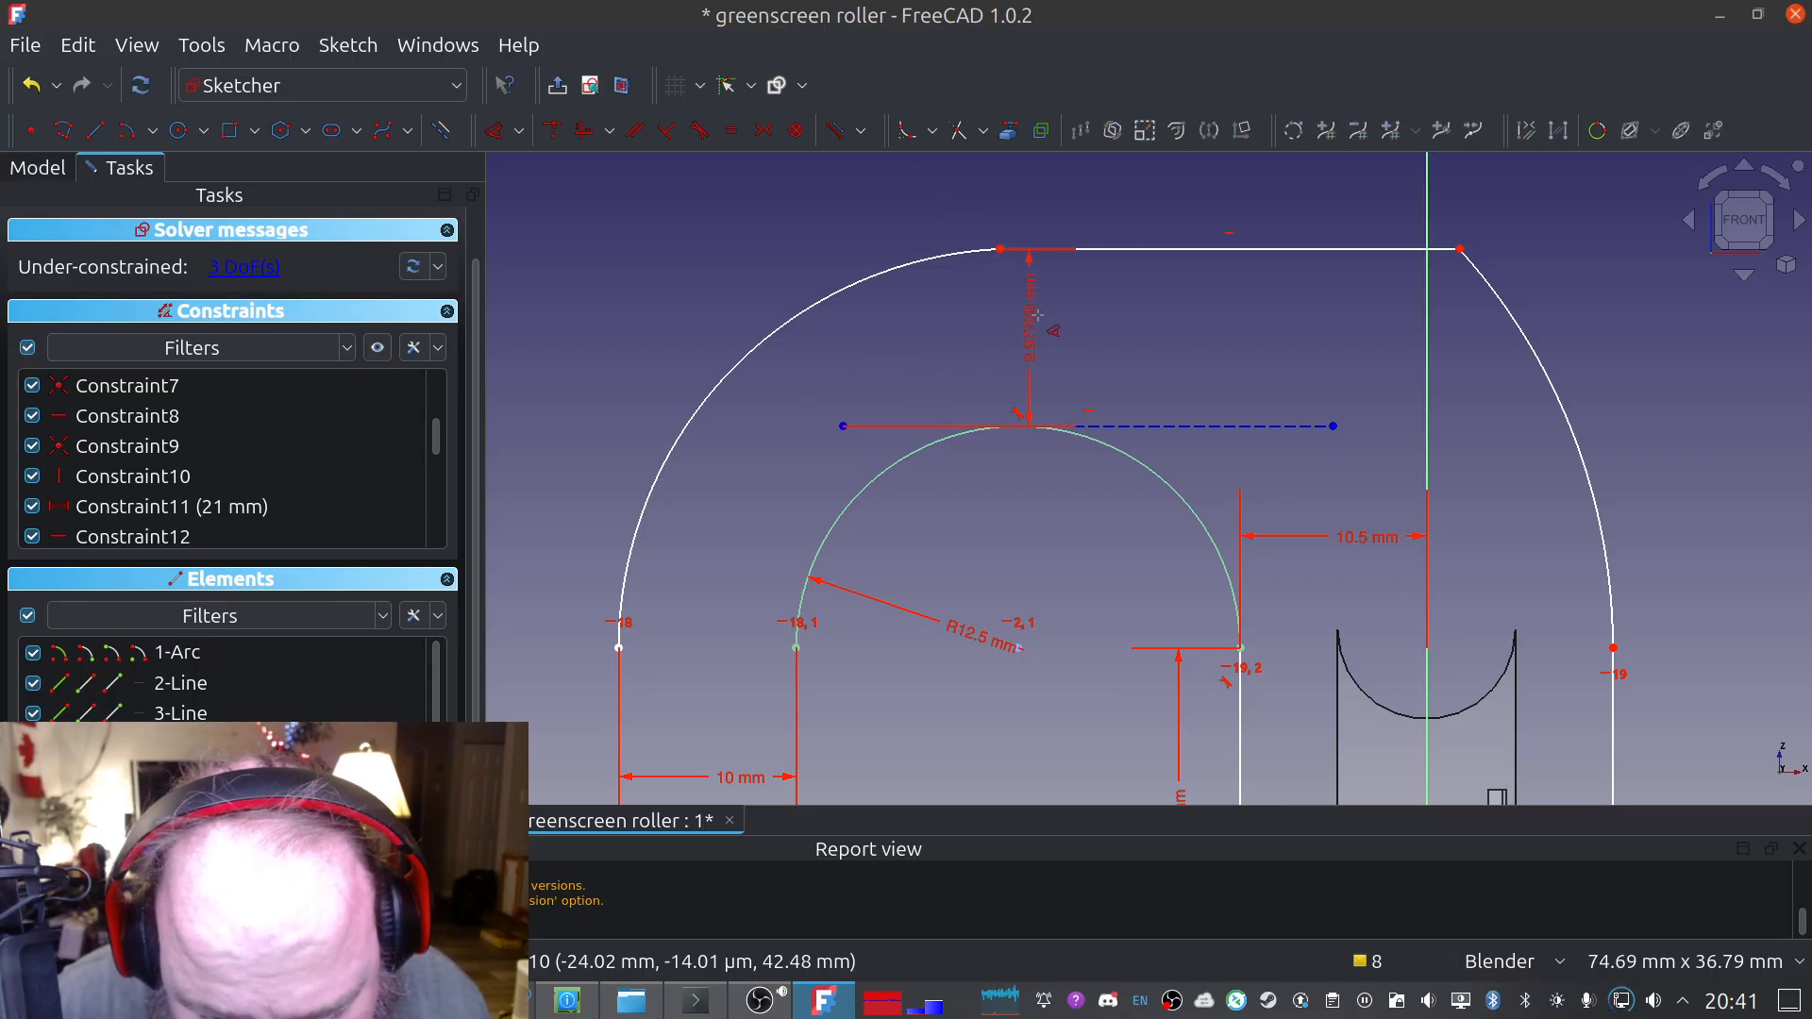
{"action": "left_click", "coordinate": [1088, 331]}
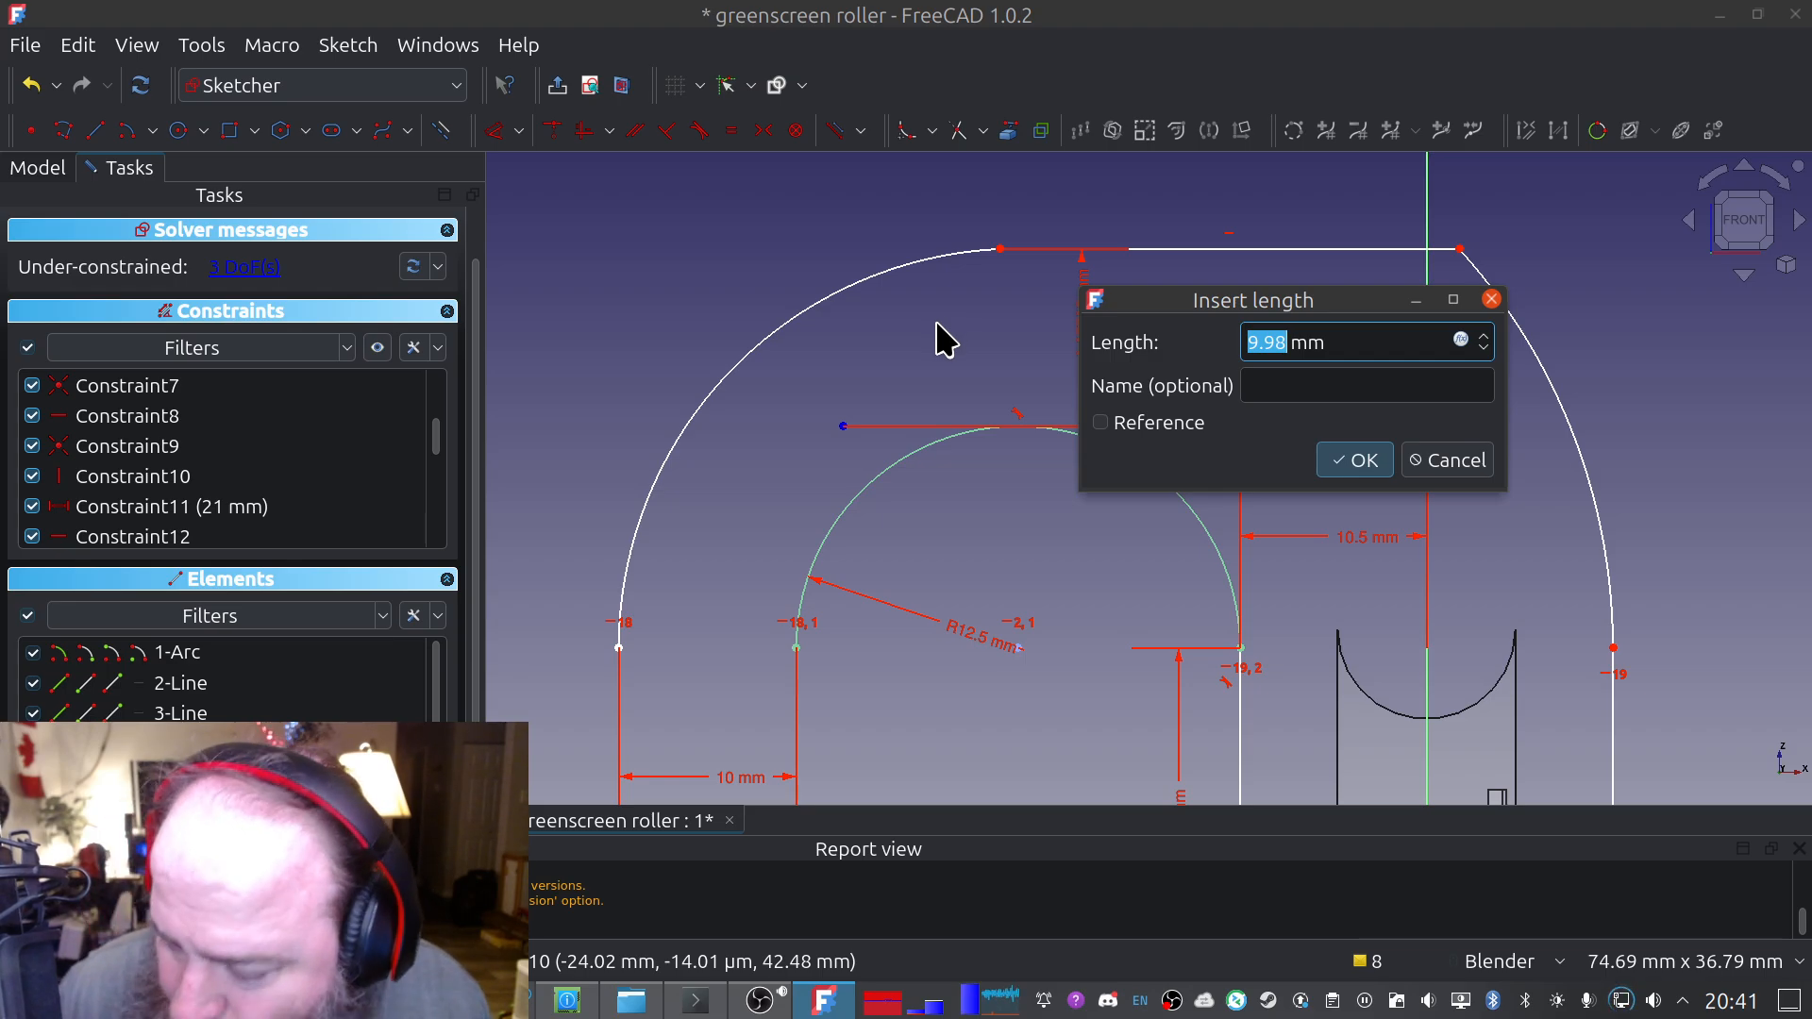
{"action": "type", "text": "5"}
{"action": "key", "text": "Return"}
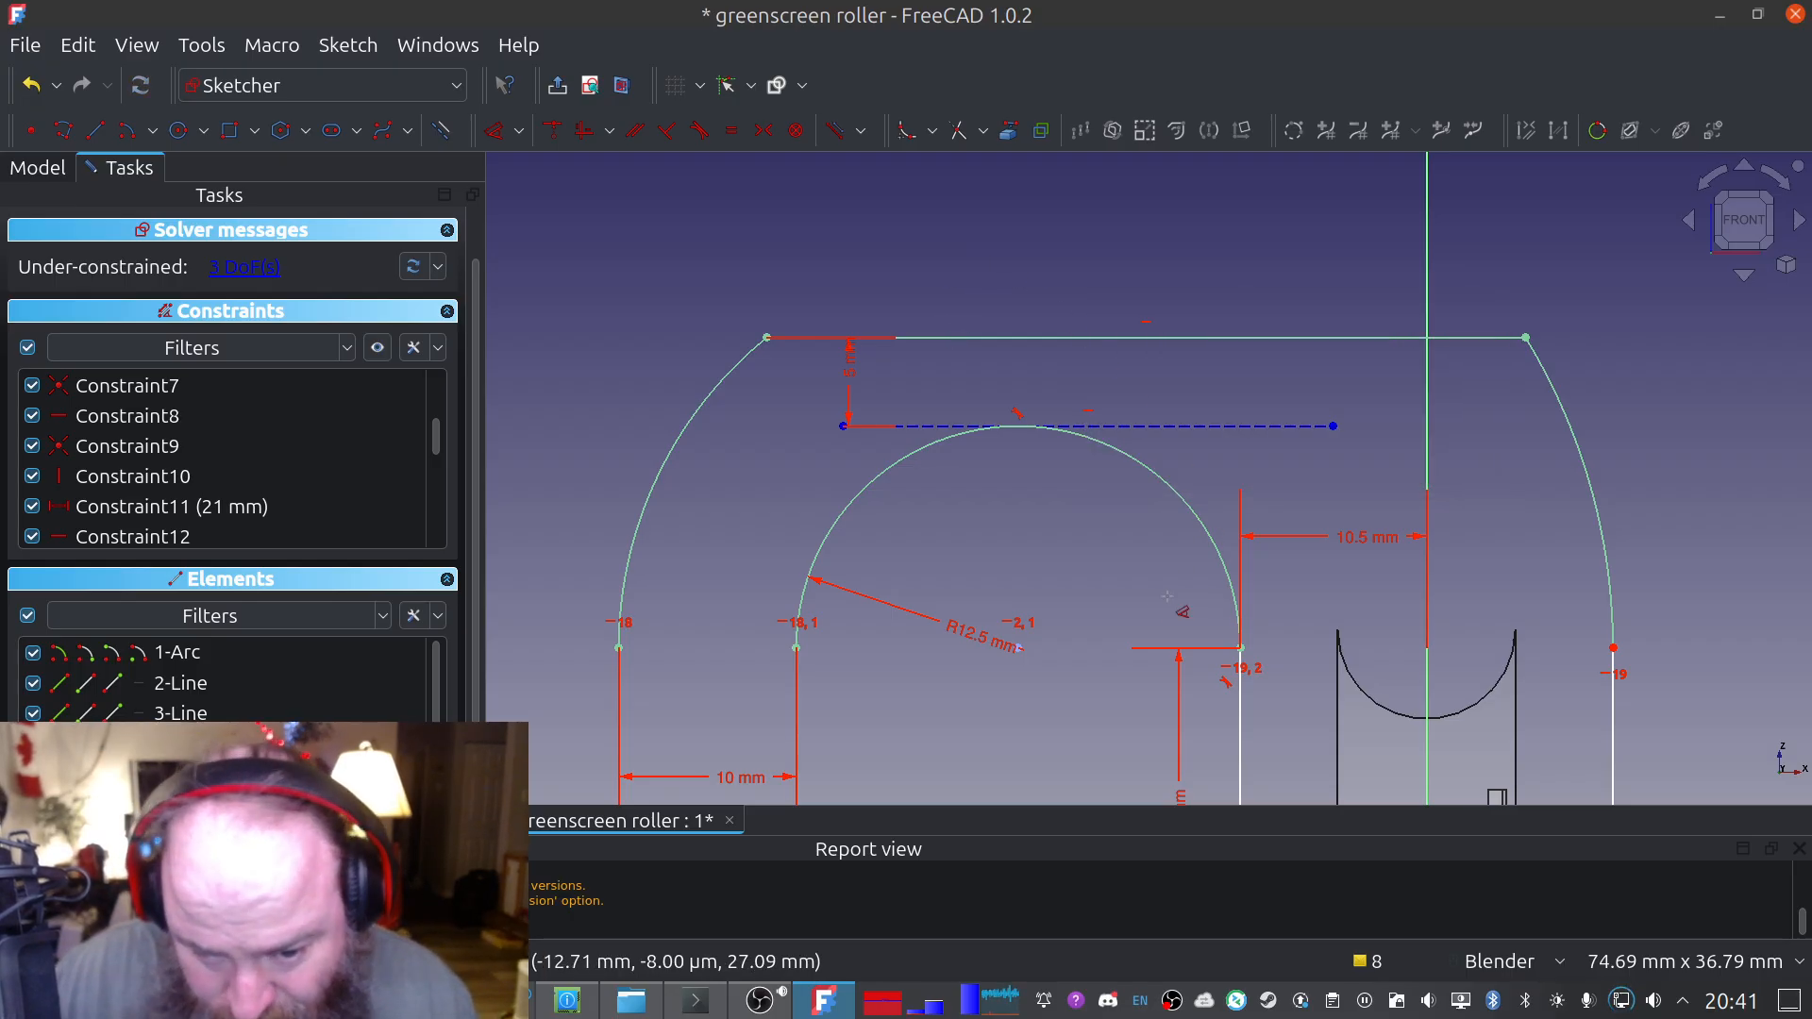
{"action": "scroll", "coordinate": [1150, 602], "scroll_direction": "up", "scroll_amount": 2}
{"action": "scroll", "coordinate": [1150, 601], "scroll_direction": "down", "scroll_amount": 2}
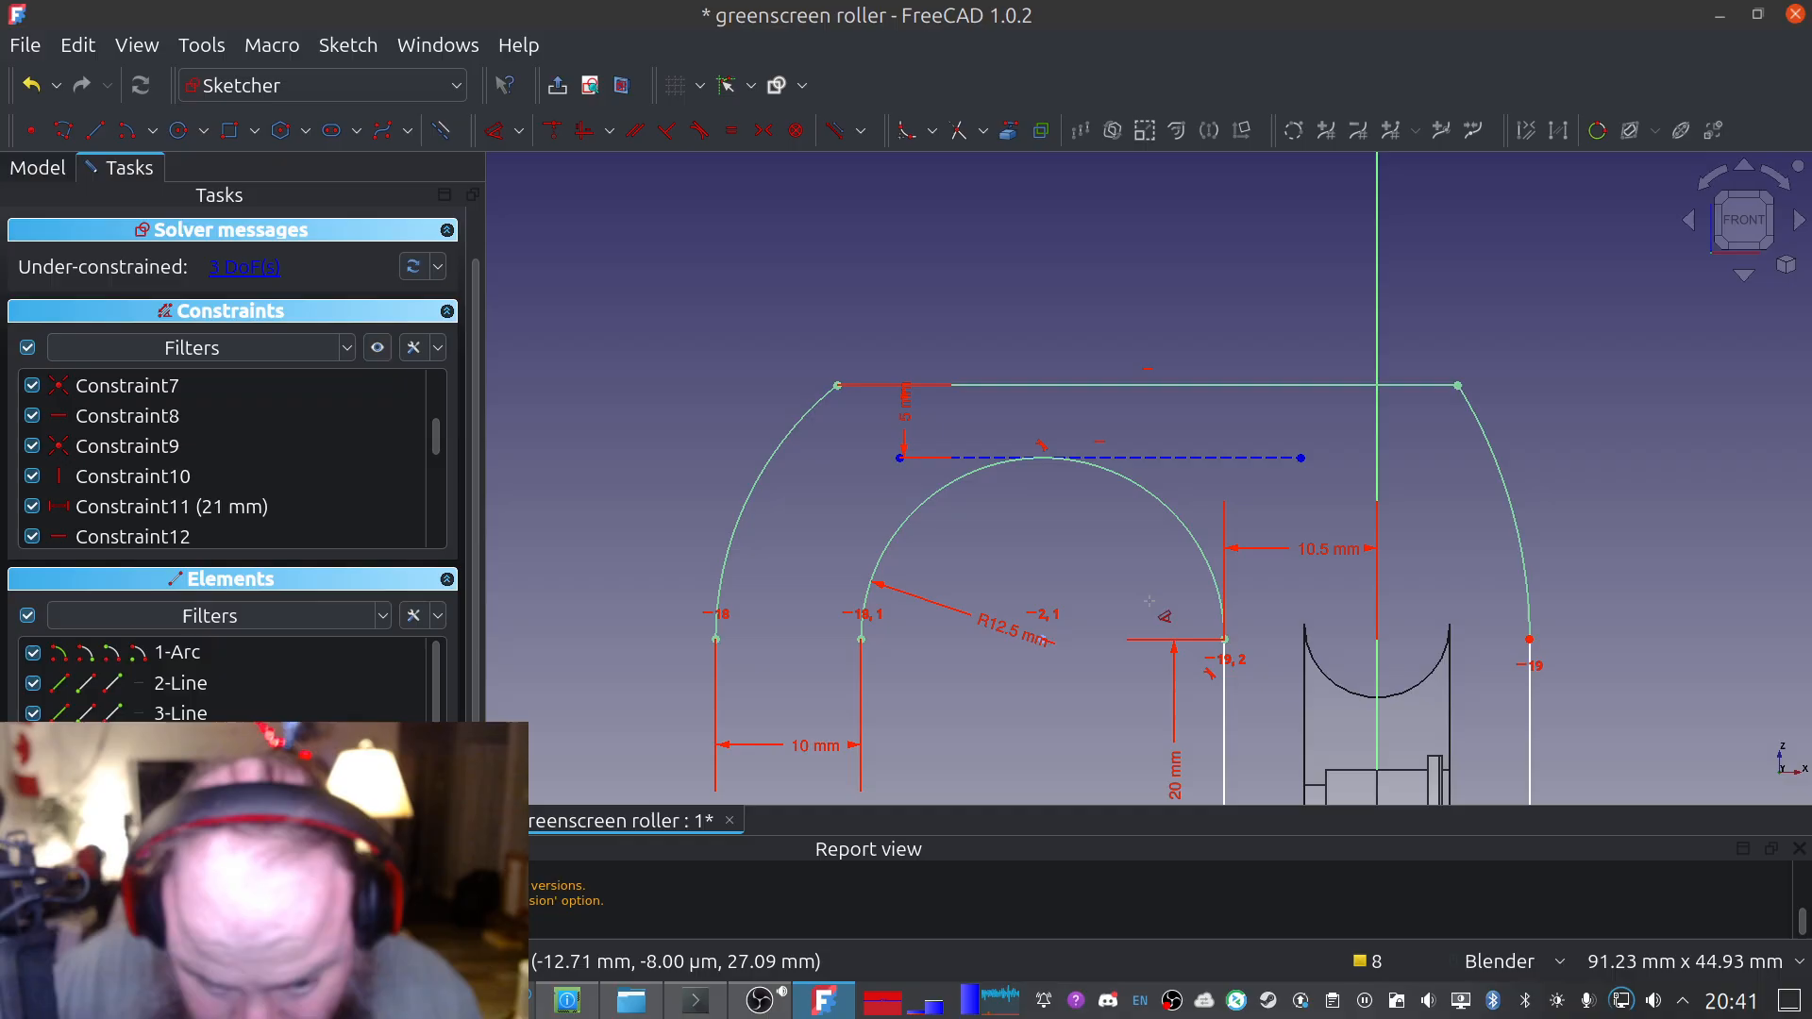
{"action": "mouse_move", "coordinate": [1146, 600]}
{"action": "middle_mouse_down", "text": "shift"}
{"action": "mouse_move", "coordinate": [1013, 413]}
{"action": "mouse_move", "coordinate": [983, 412]}
{"action": "middle_mouse_up", "text": "shift"}
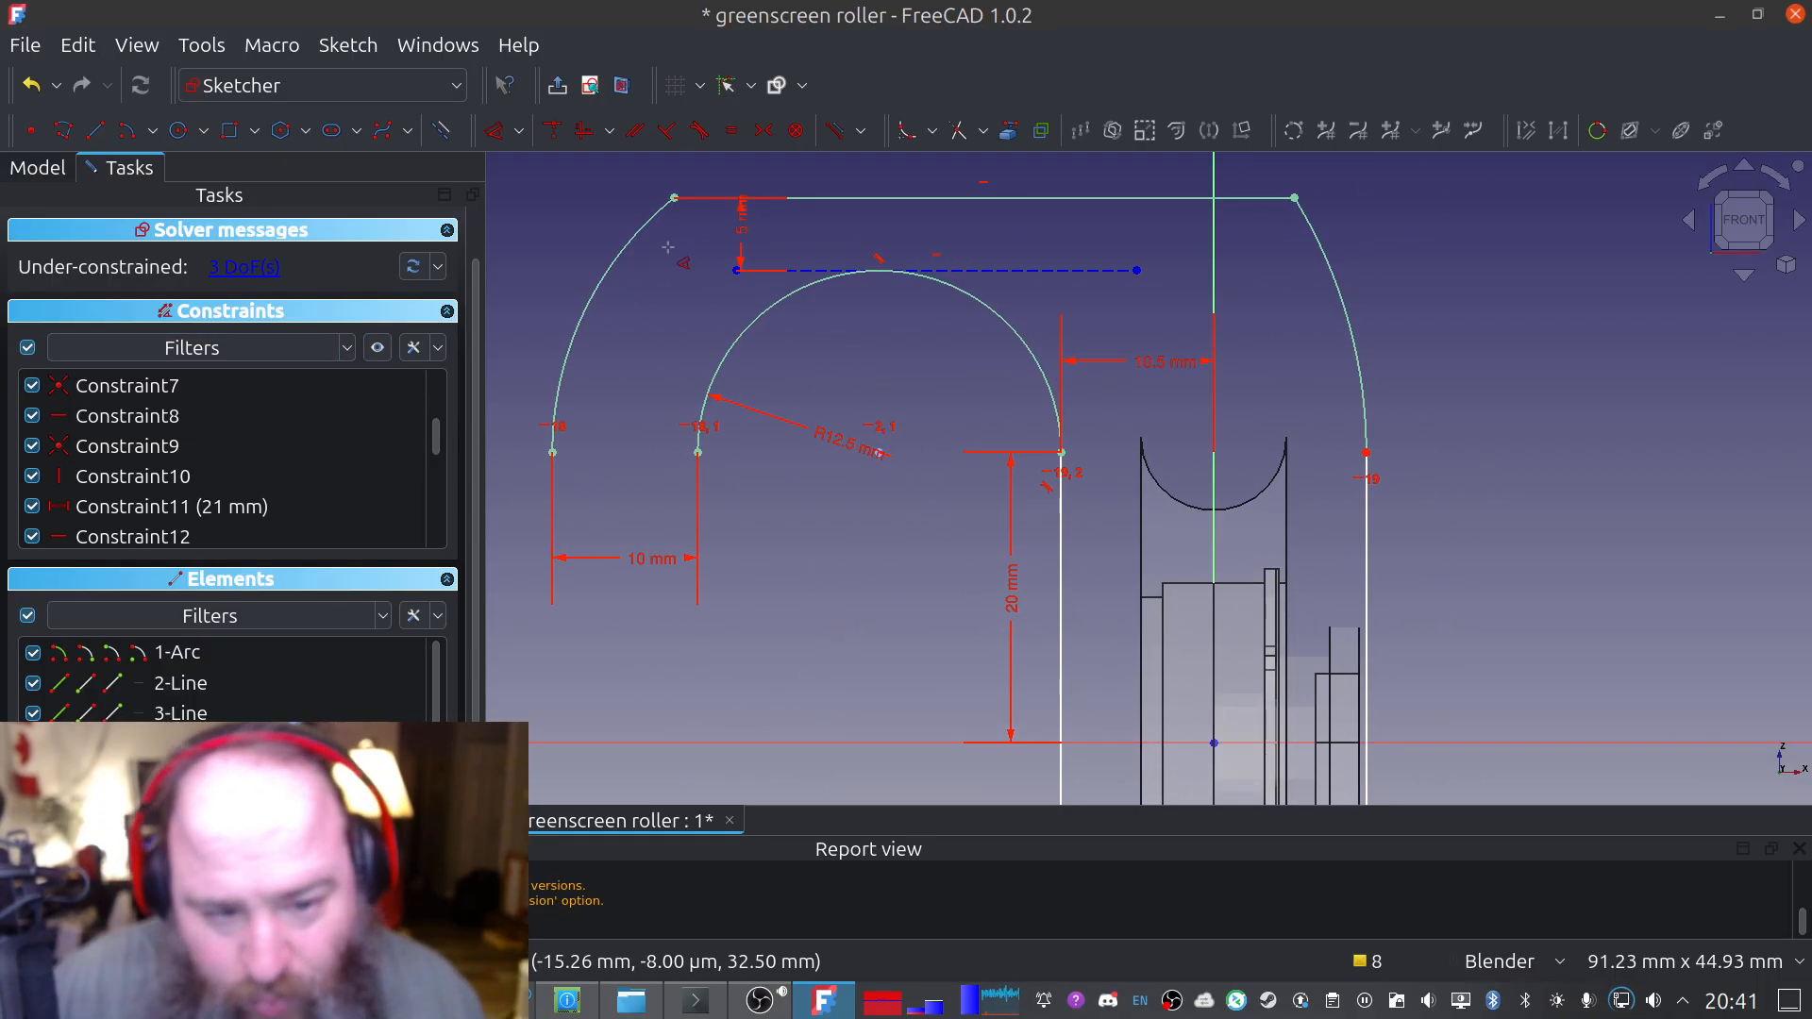
{"action": "left_click", "coordinate": [25, 47]}
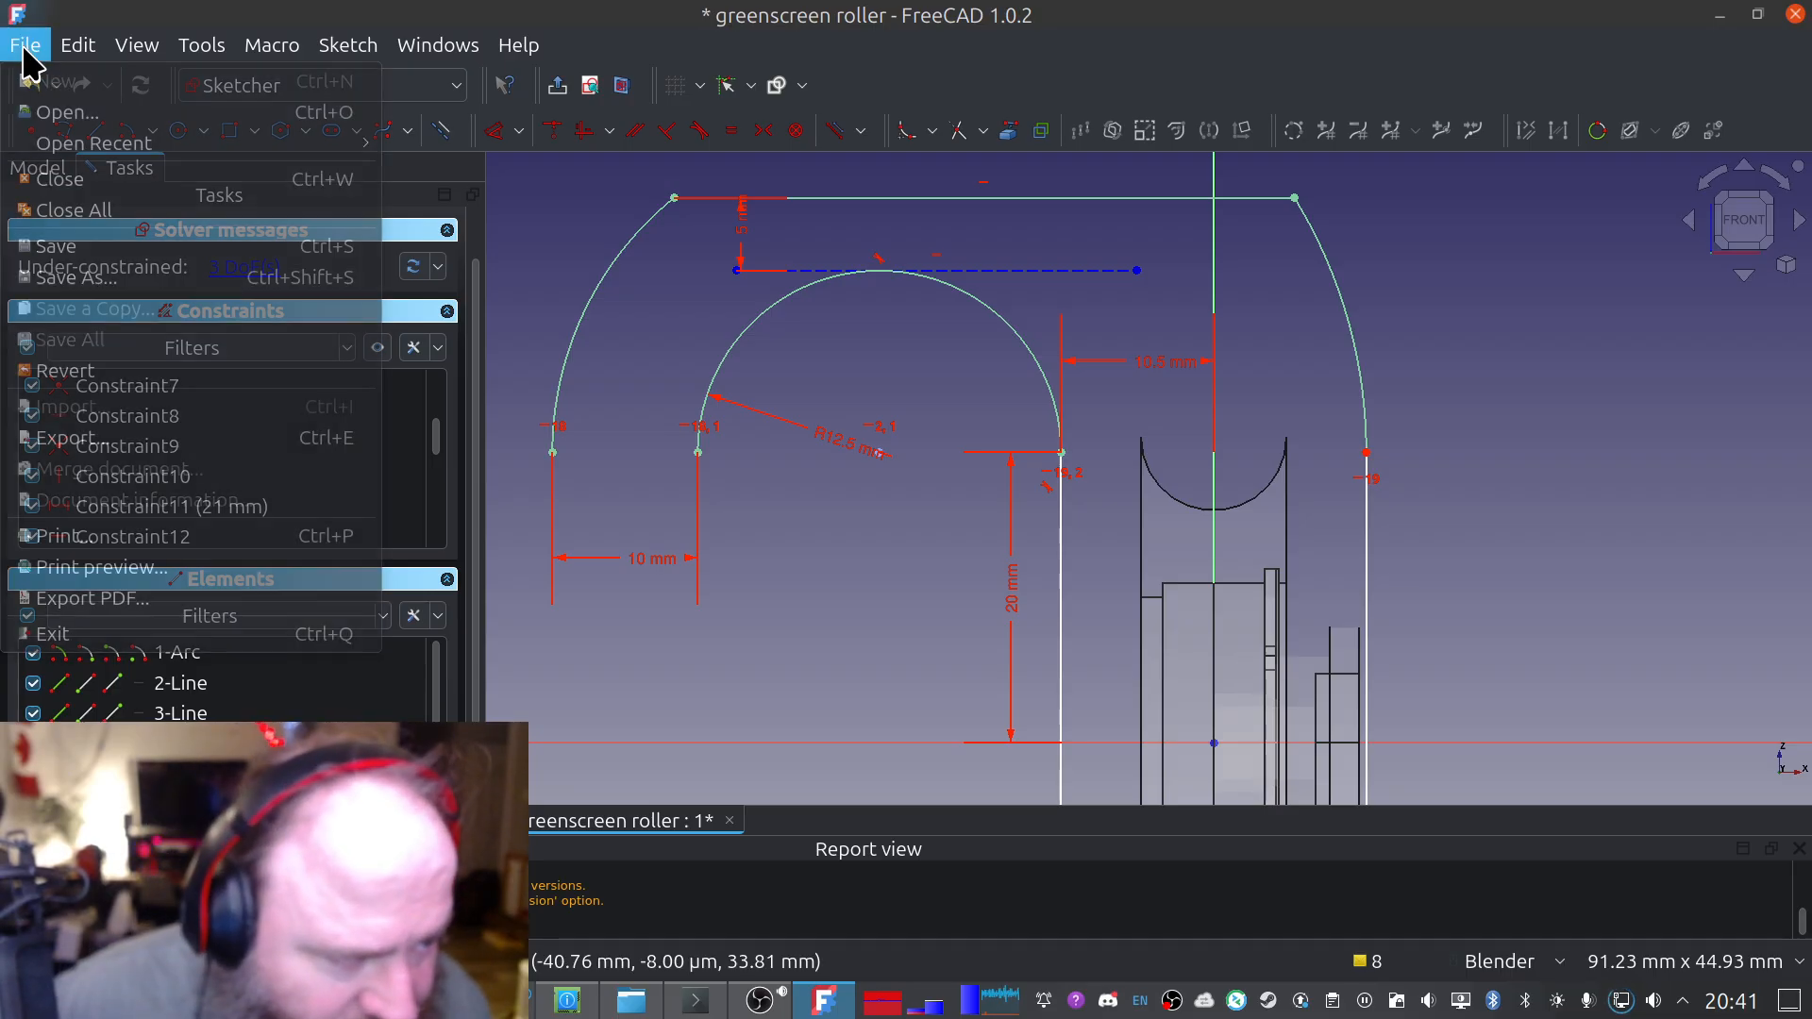
{"action": "left_click", "coordinate": [103, 248]}
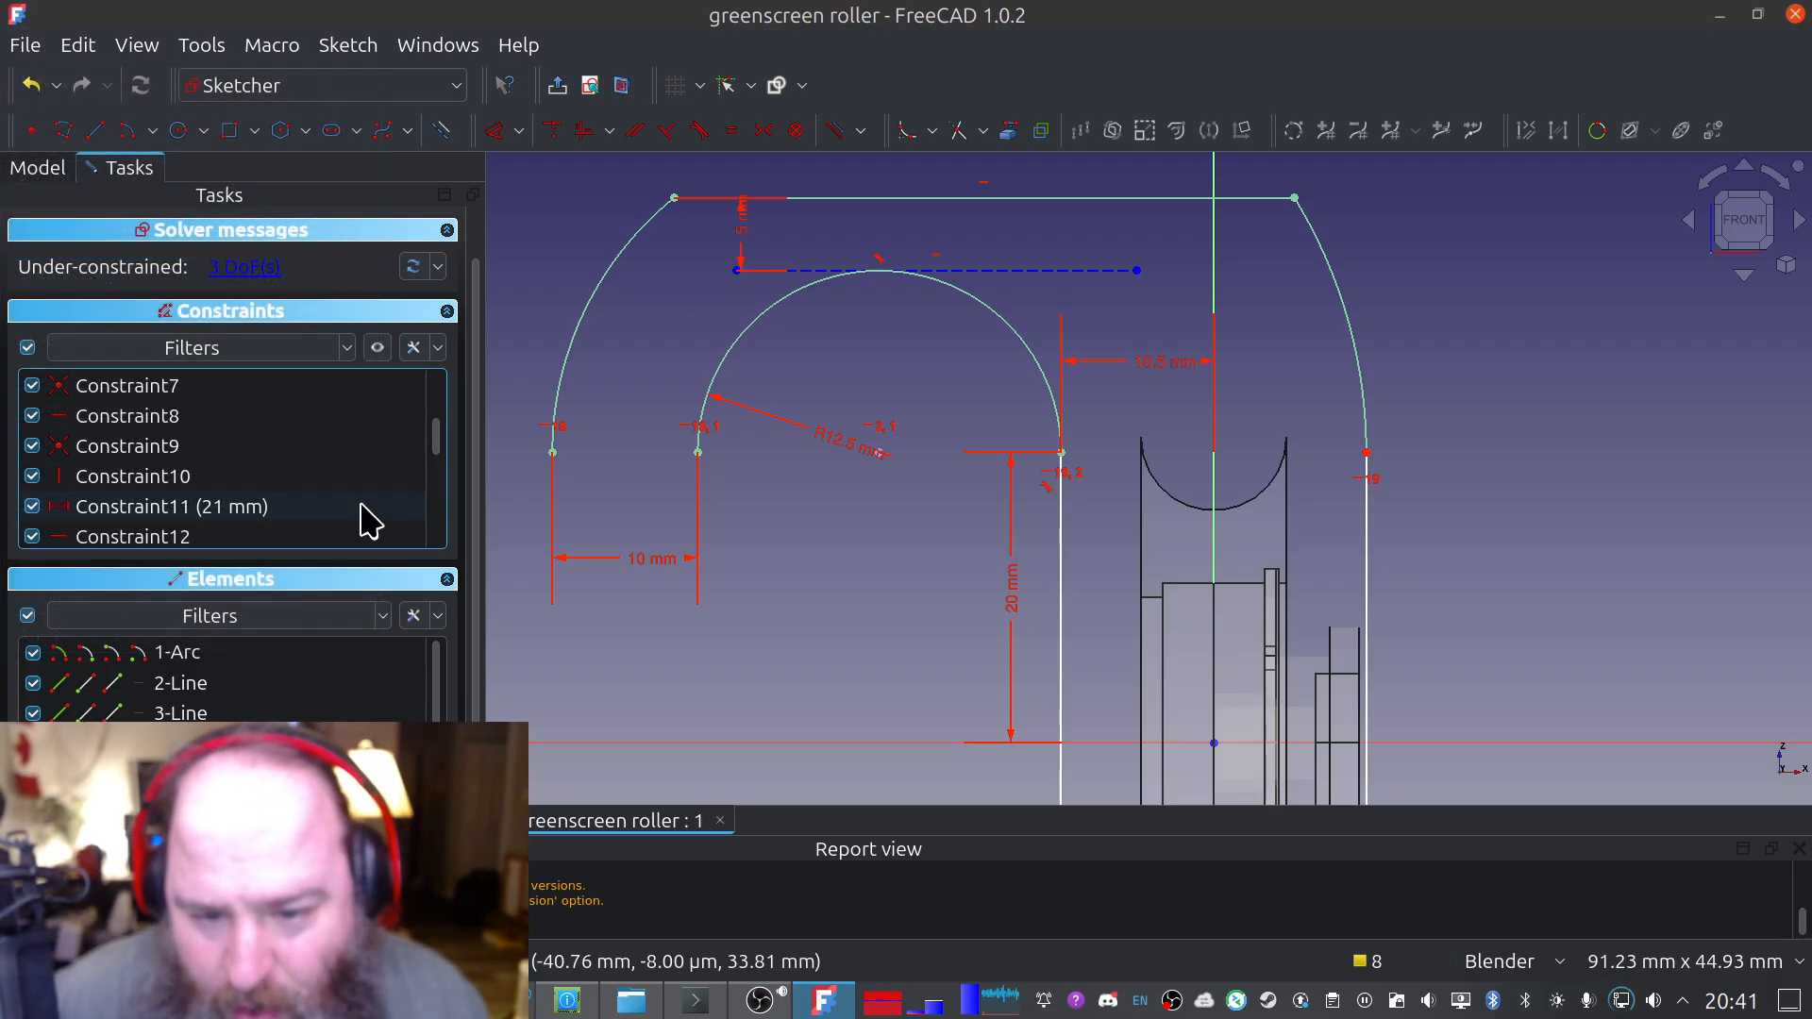
Dimension the length of the vertical line running down from the inner hook arc to 45 mm
{"action": "scroll", "coordinate": [827, 634], "scroll_direction": "down", "scroll_amount": 1}
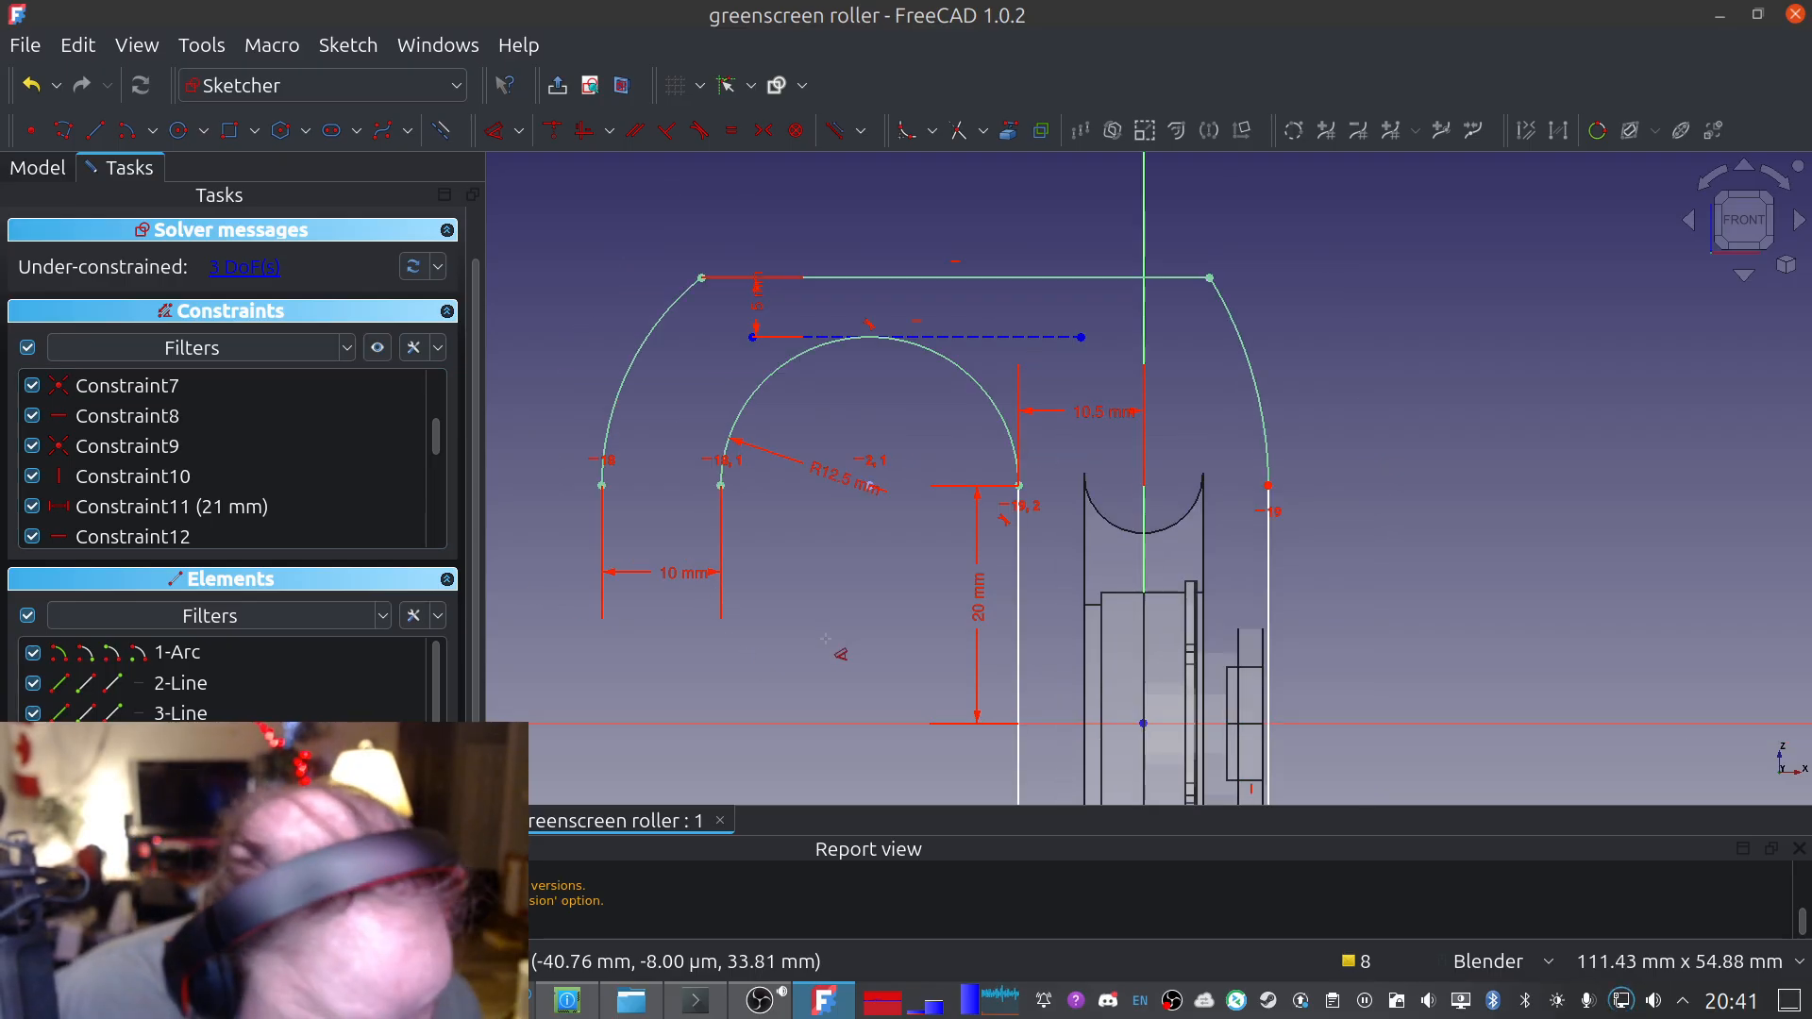
{"action": "mouse_move", "coordinate": [602, 591]}
{"action": "middle_mouse_down", "text": "shift"}
{"action": "mouse_move", "coordinate": [704, 445]}
{"action": "mouse_move", "coordinate": [785, 391]}
{"action": "middle_mouse_up", "text": "shift"}
{"action": "middle_click_drag", "start_coordinate": [908, 677], "coordinate": [1237, 501]}
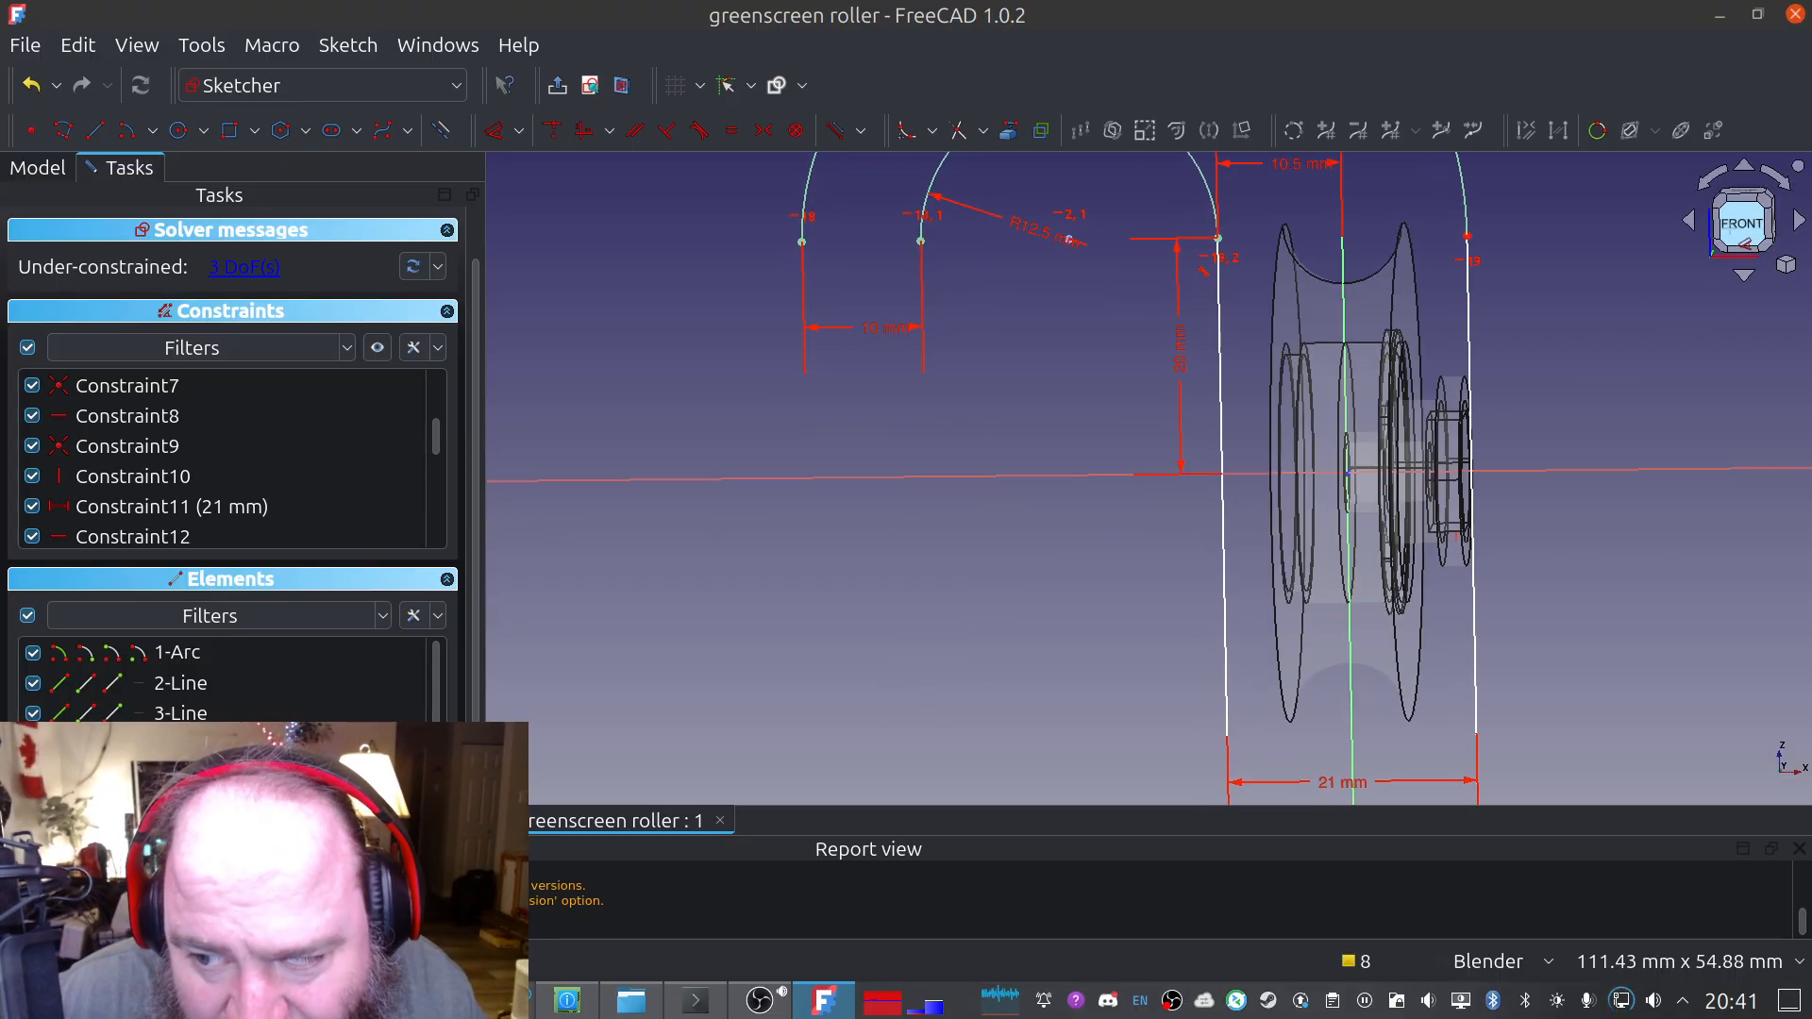
{"action": "right_click", "coordinate": [1612, 284]}
{"action": "left_click", "coordinate": [1761, 243]}
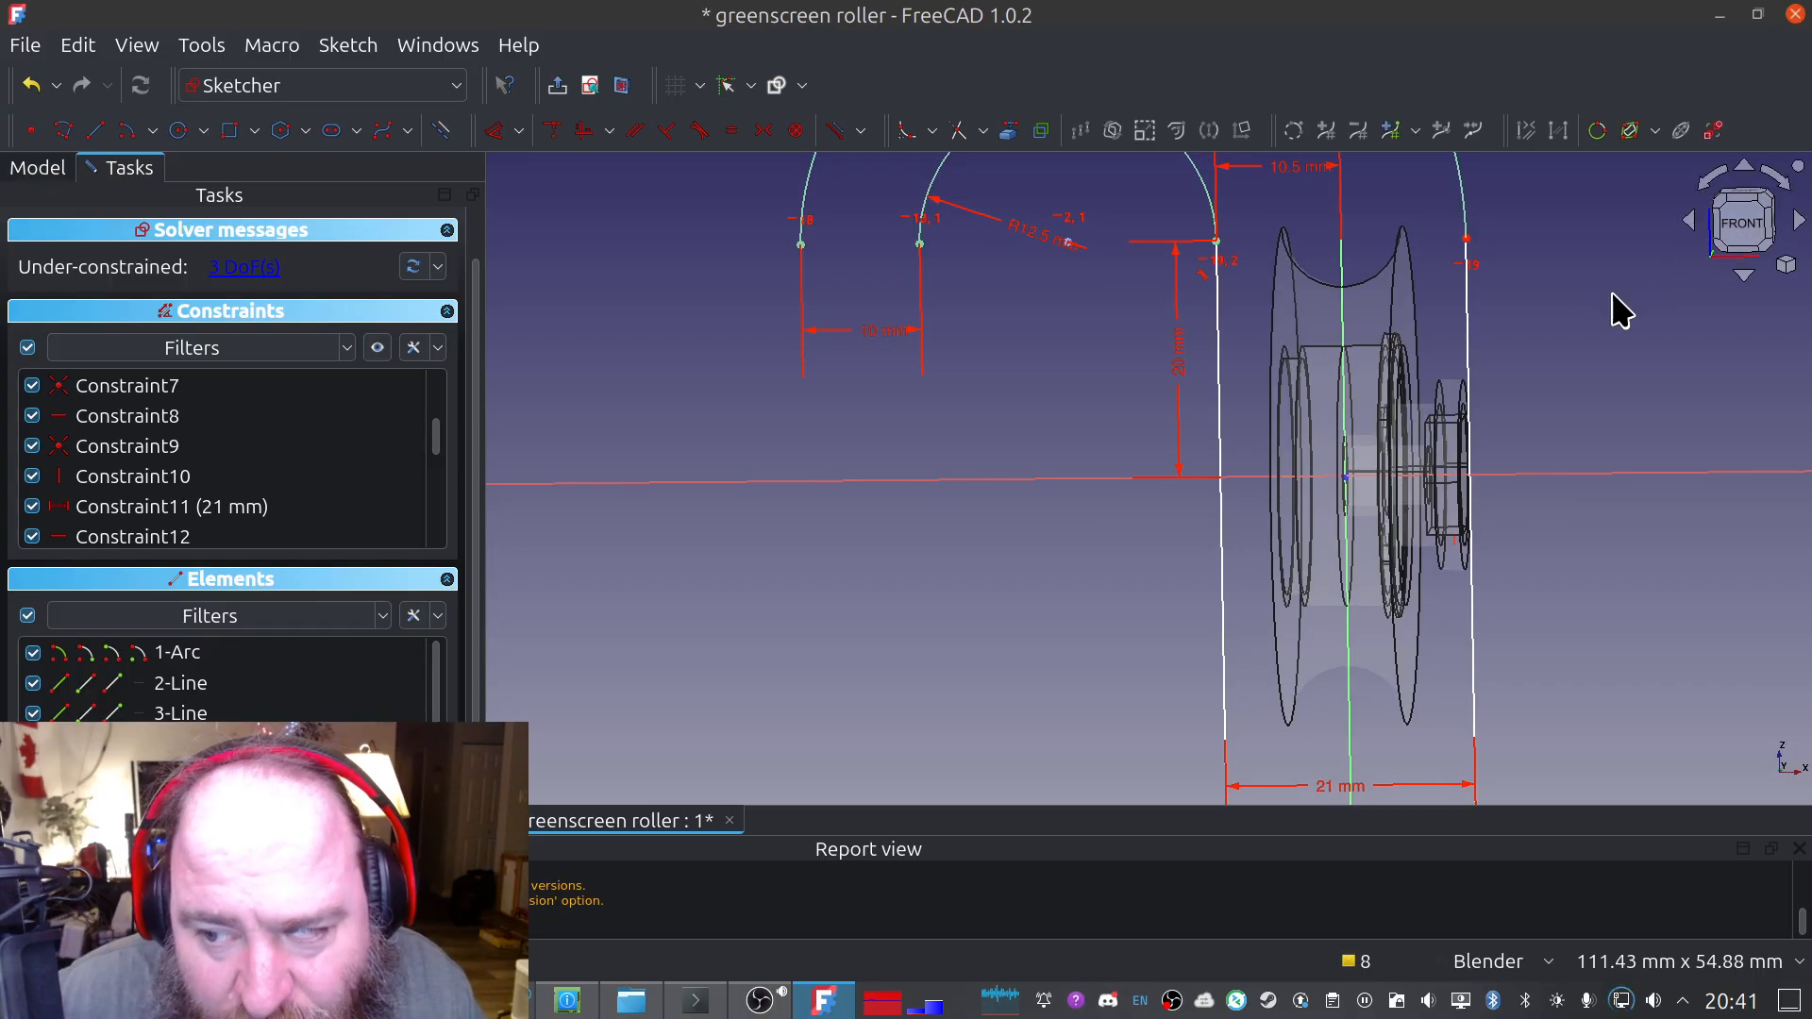
{"action": "mouse_move", "coordinate": [923, 579]}
{"action": "middle_mouse_down", "text": "shift"}
{"action": "mouse_move", "coordinate": [947, 422]}
{"action": "mouse_move", "coordinate": [939, 445]}
{"action": "middle_mouse_up", "text": "shift"}
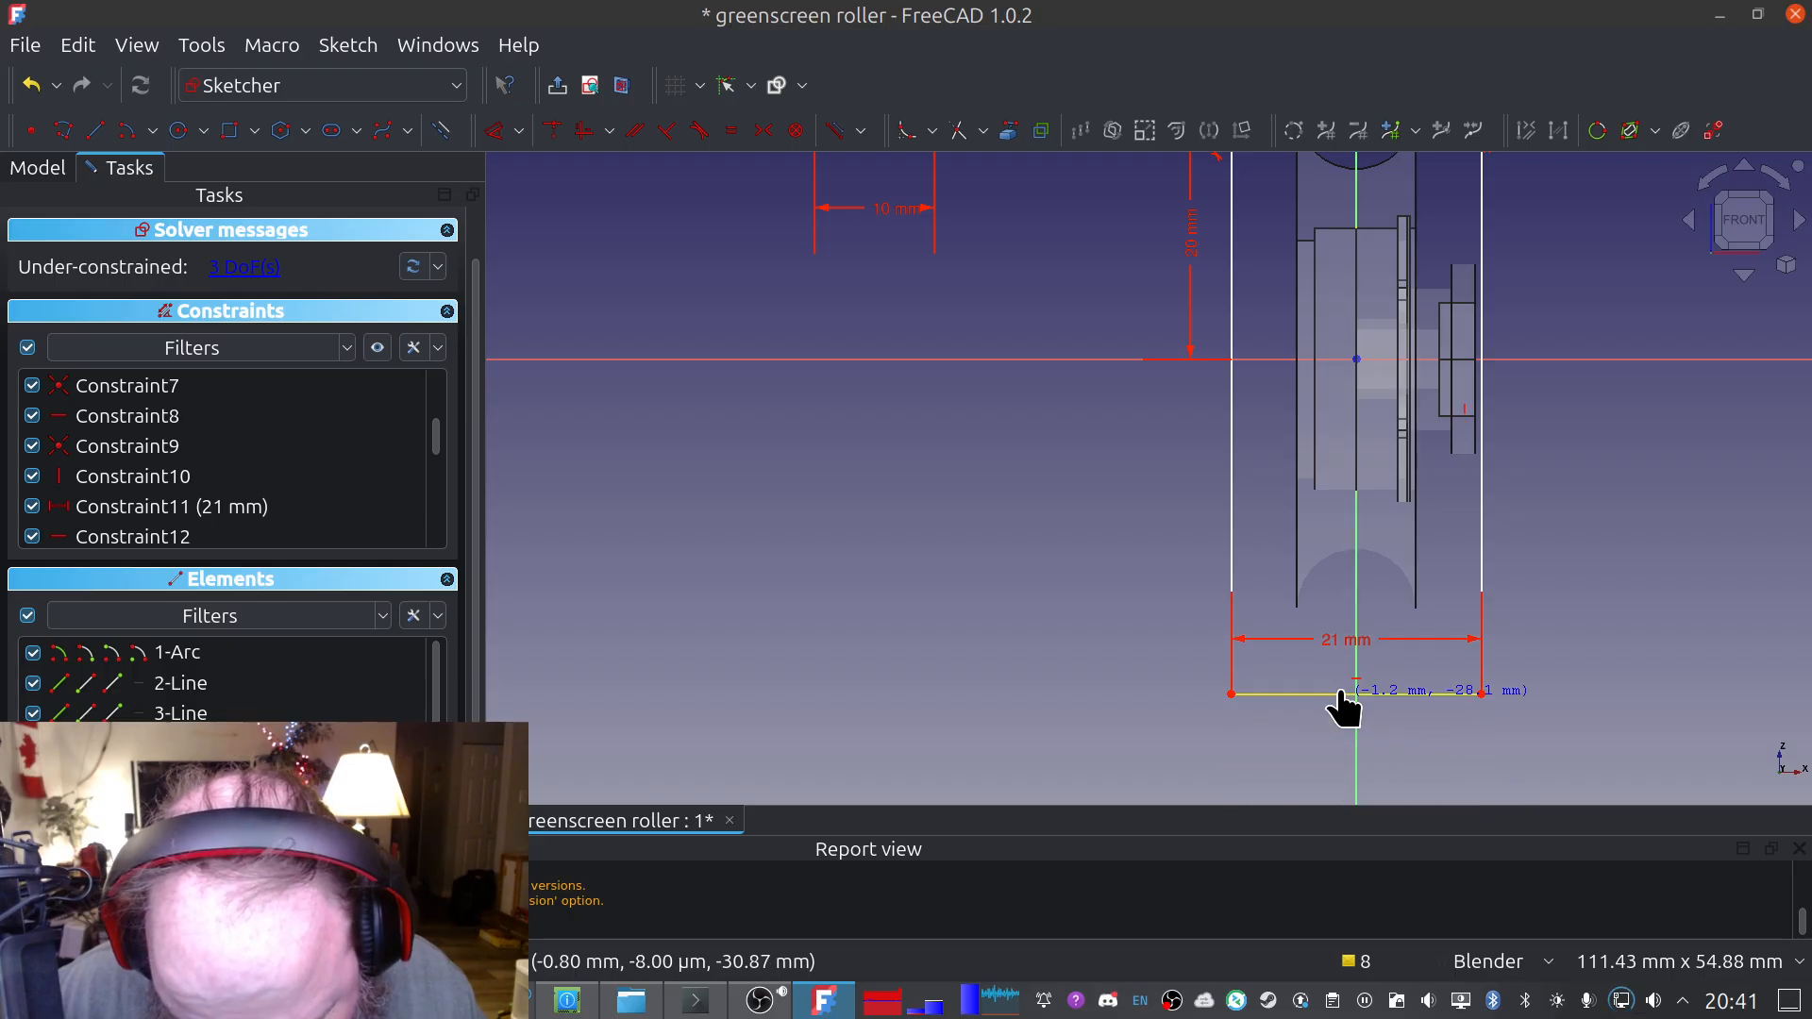
{"action": "scroll", "coordinate": [1128, 548], "scroll_direction": "up", "scroll_amount": 2}
{"action": "scroll", "coordinate": [1128, 547], "scroll_direction": "down", "scroll_amount": 3}
{"action": "mouse_move", "coordinate": [1072, 575]}
{"action": "middle_mouse_down", "text": "shift"}
{"action": "mouse_move", "coordinate": [935, 606]}
{"action": "mouse_move", "coordinate": [824, 599]}
{"action": "middle_mouse_up", "text": "shift"}
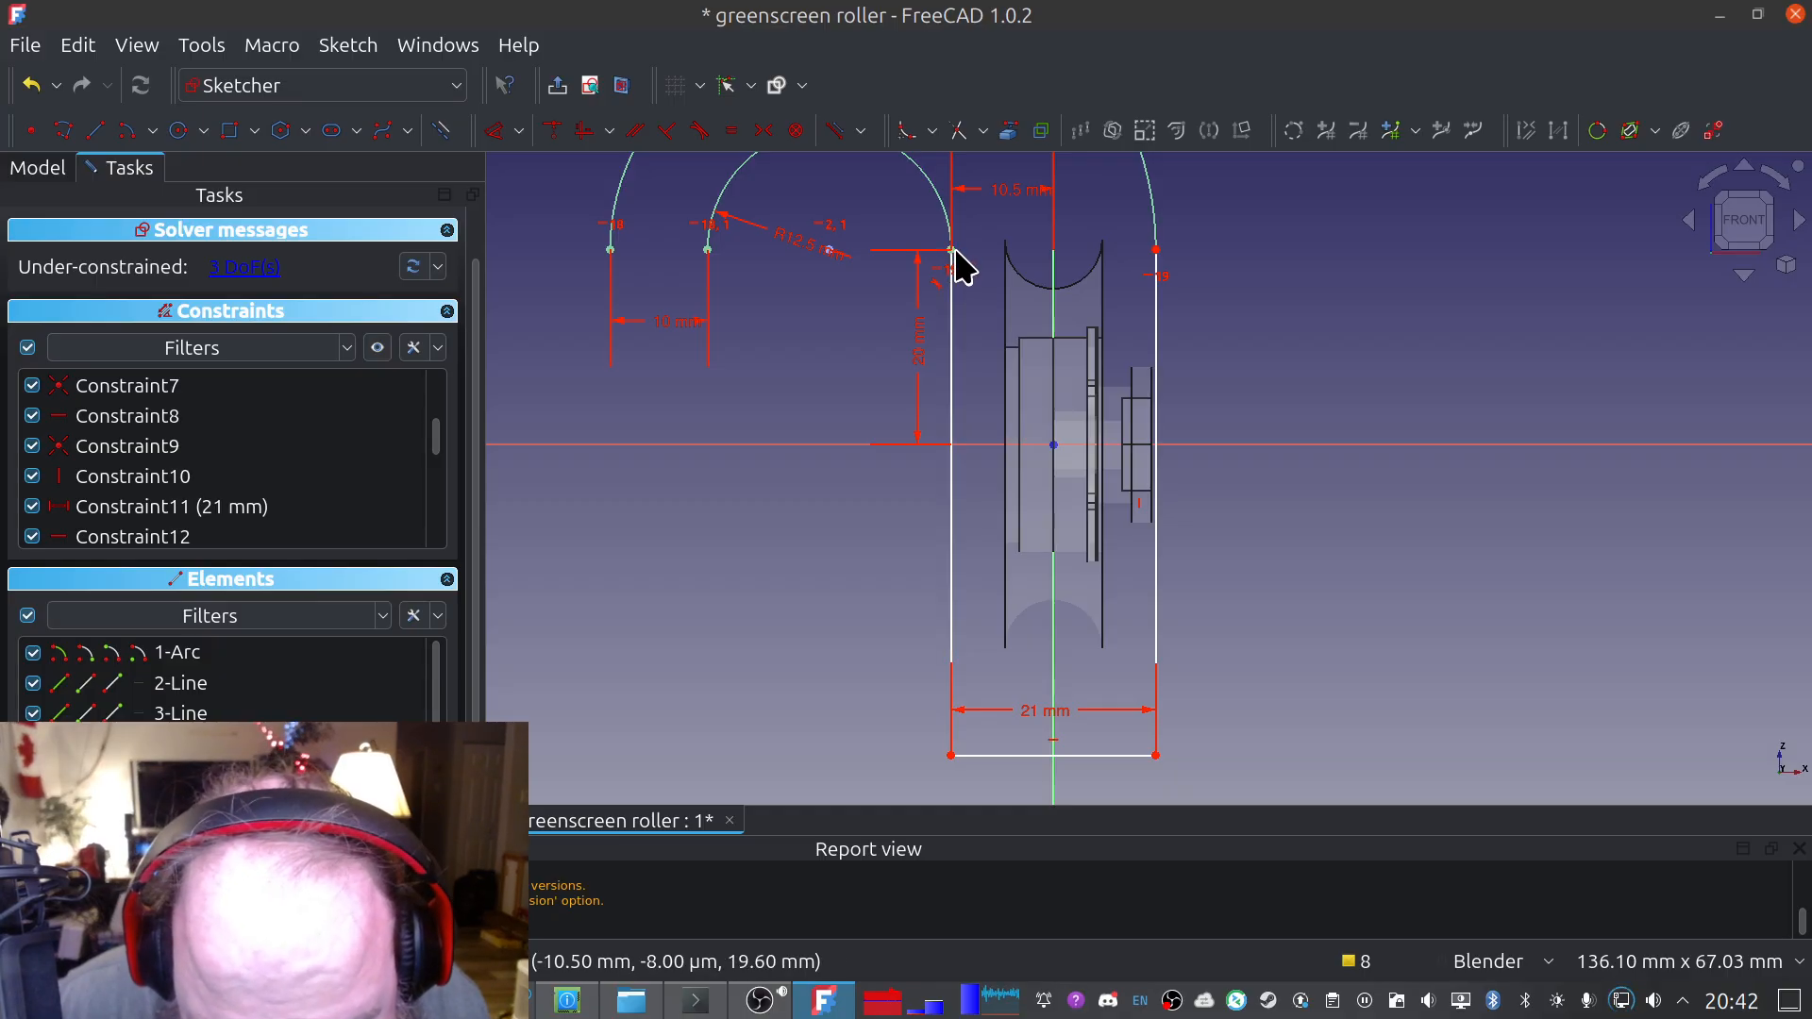
{"action": "left_click", "coordinate": [950, 527]}
{"action": "key", "text": "d"}
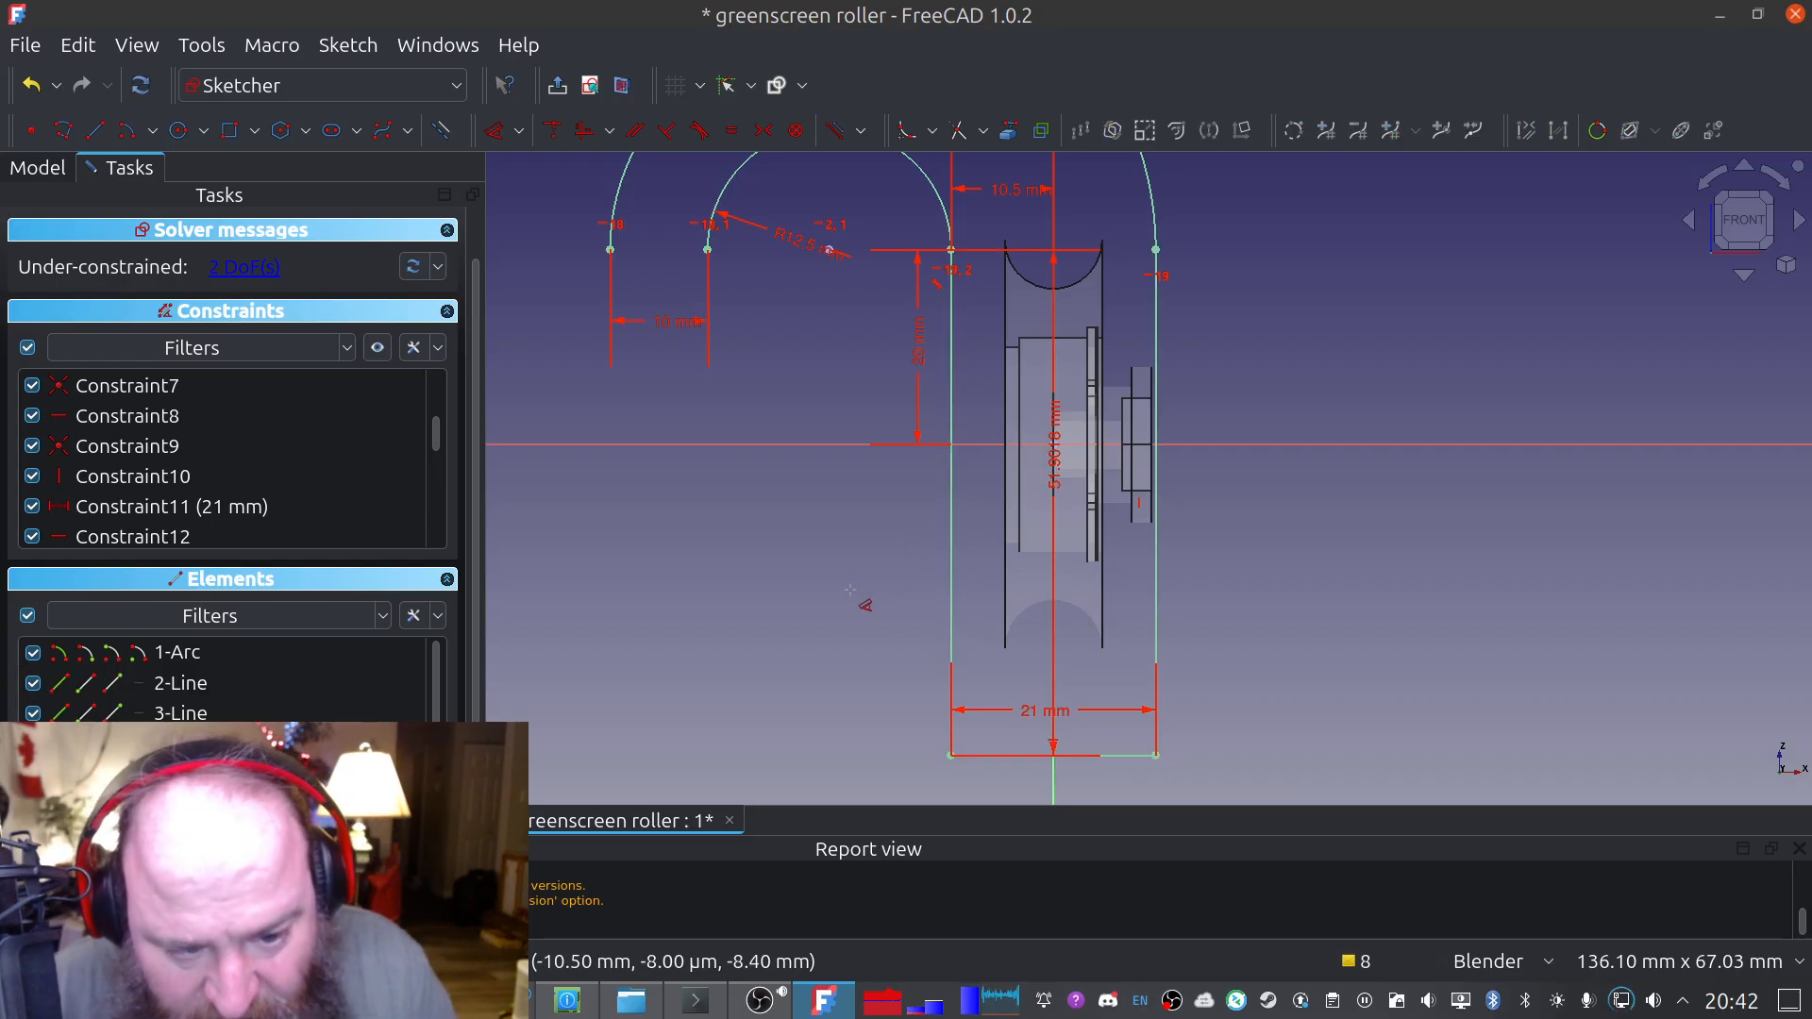
{"action": "left_click", "coordinate": [869, 607]}
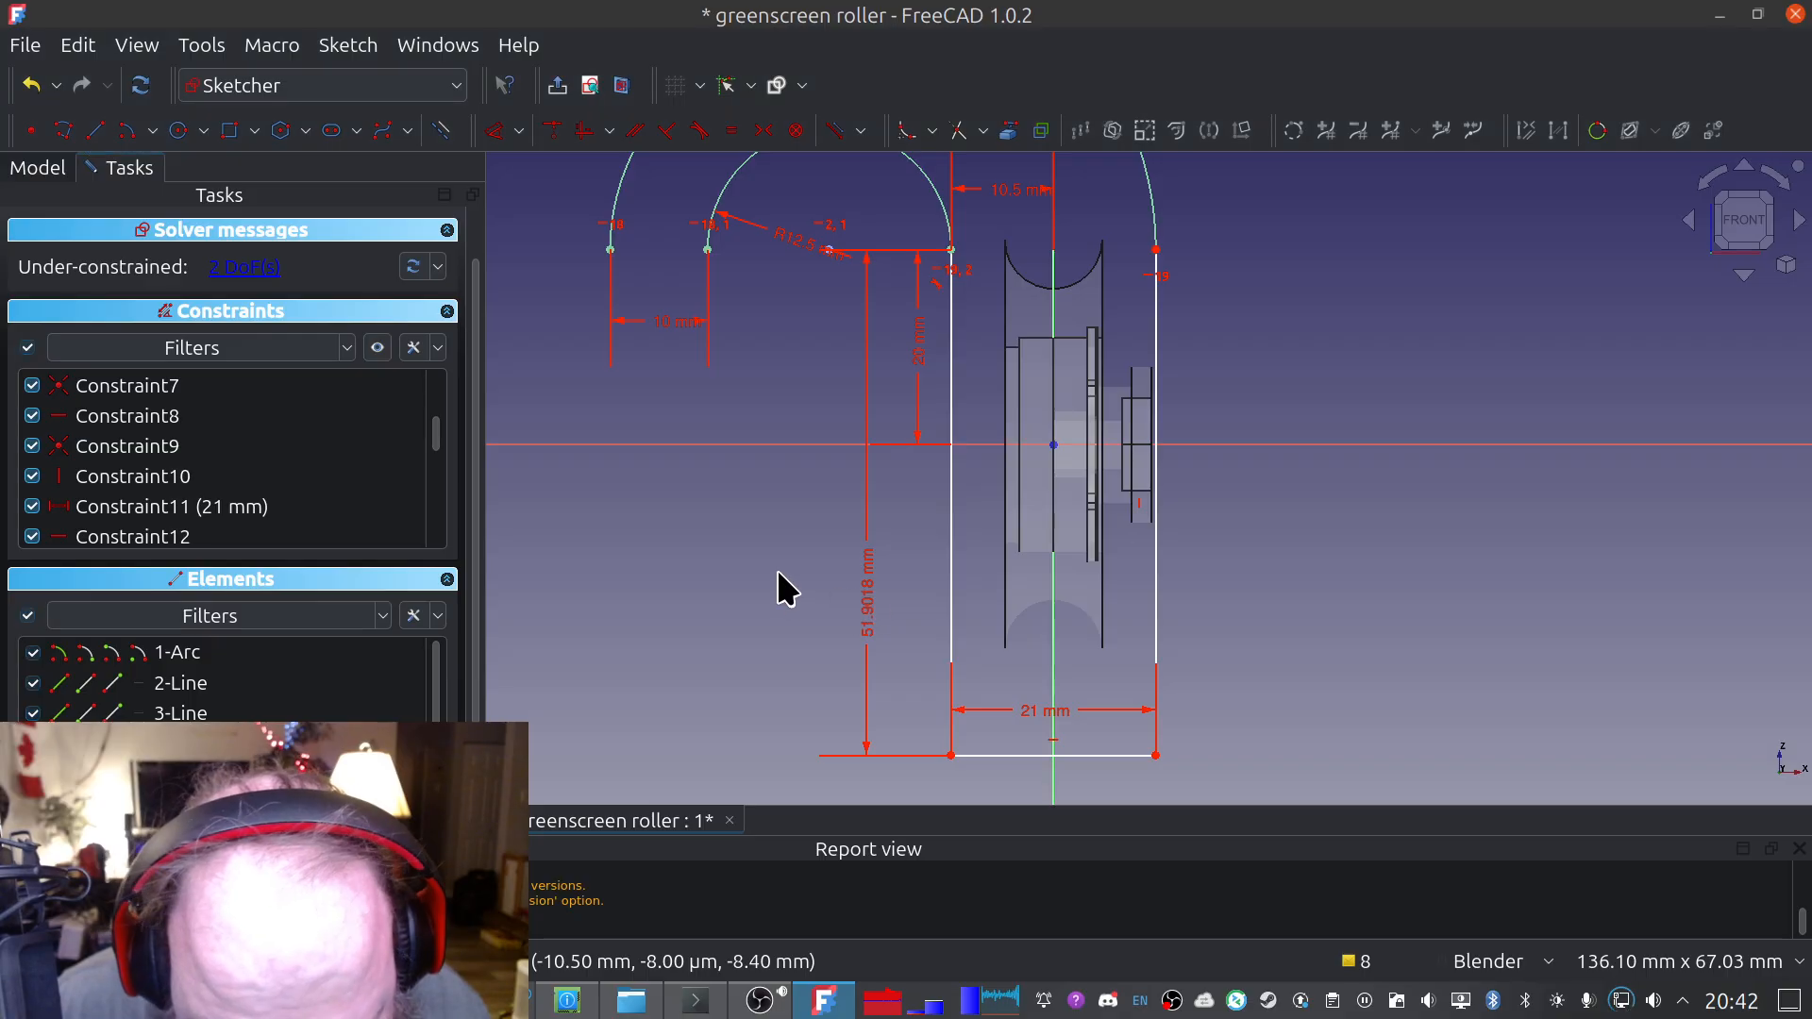
{"action": "left_click_drag", "start_coordinate": [1022, 576], "coordinate": [685, 376]}
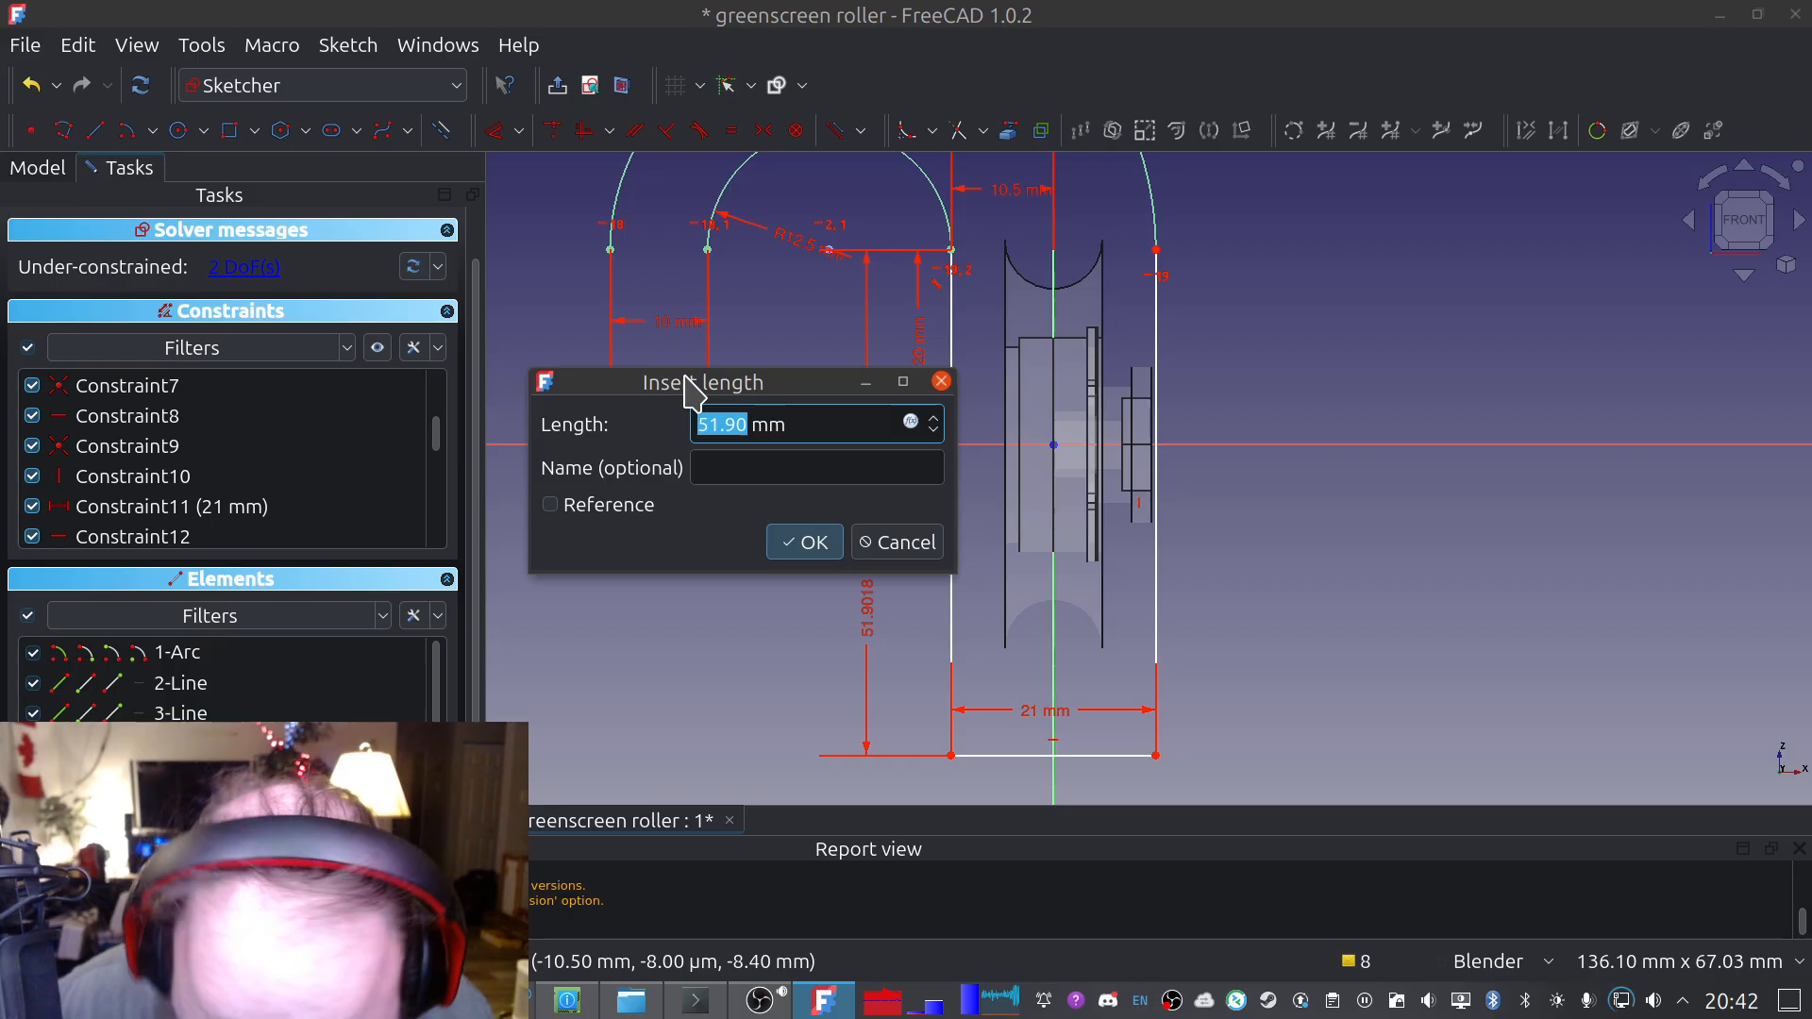
{"action": "type", "text": "45"}
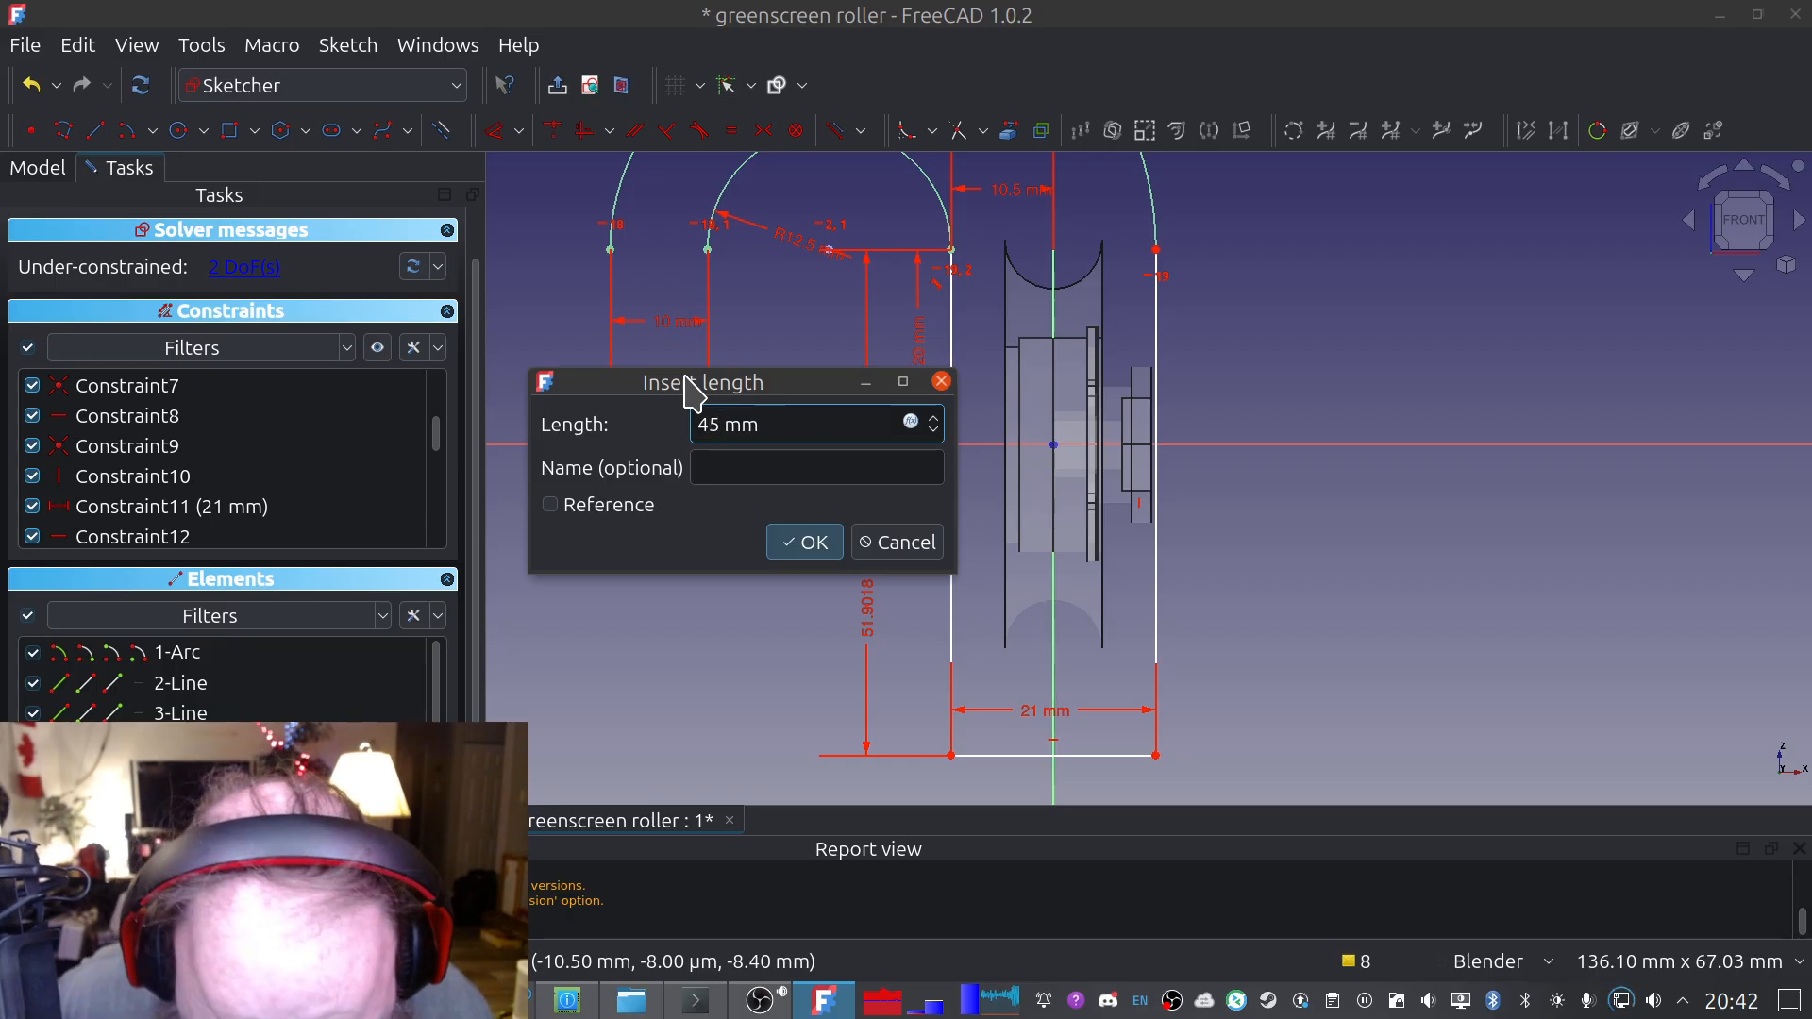
{"action": "left_click", "coordinate": [803, 545]}
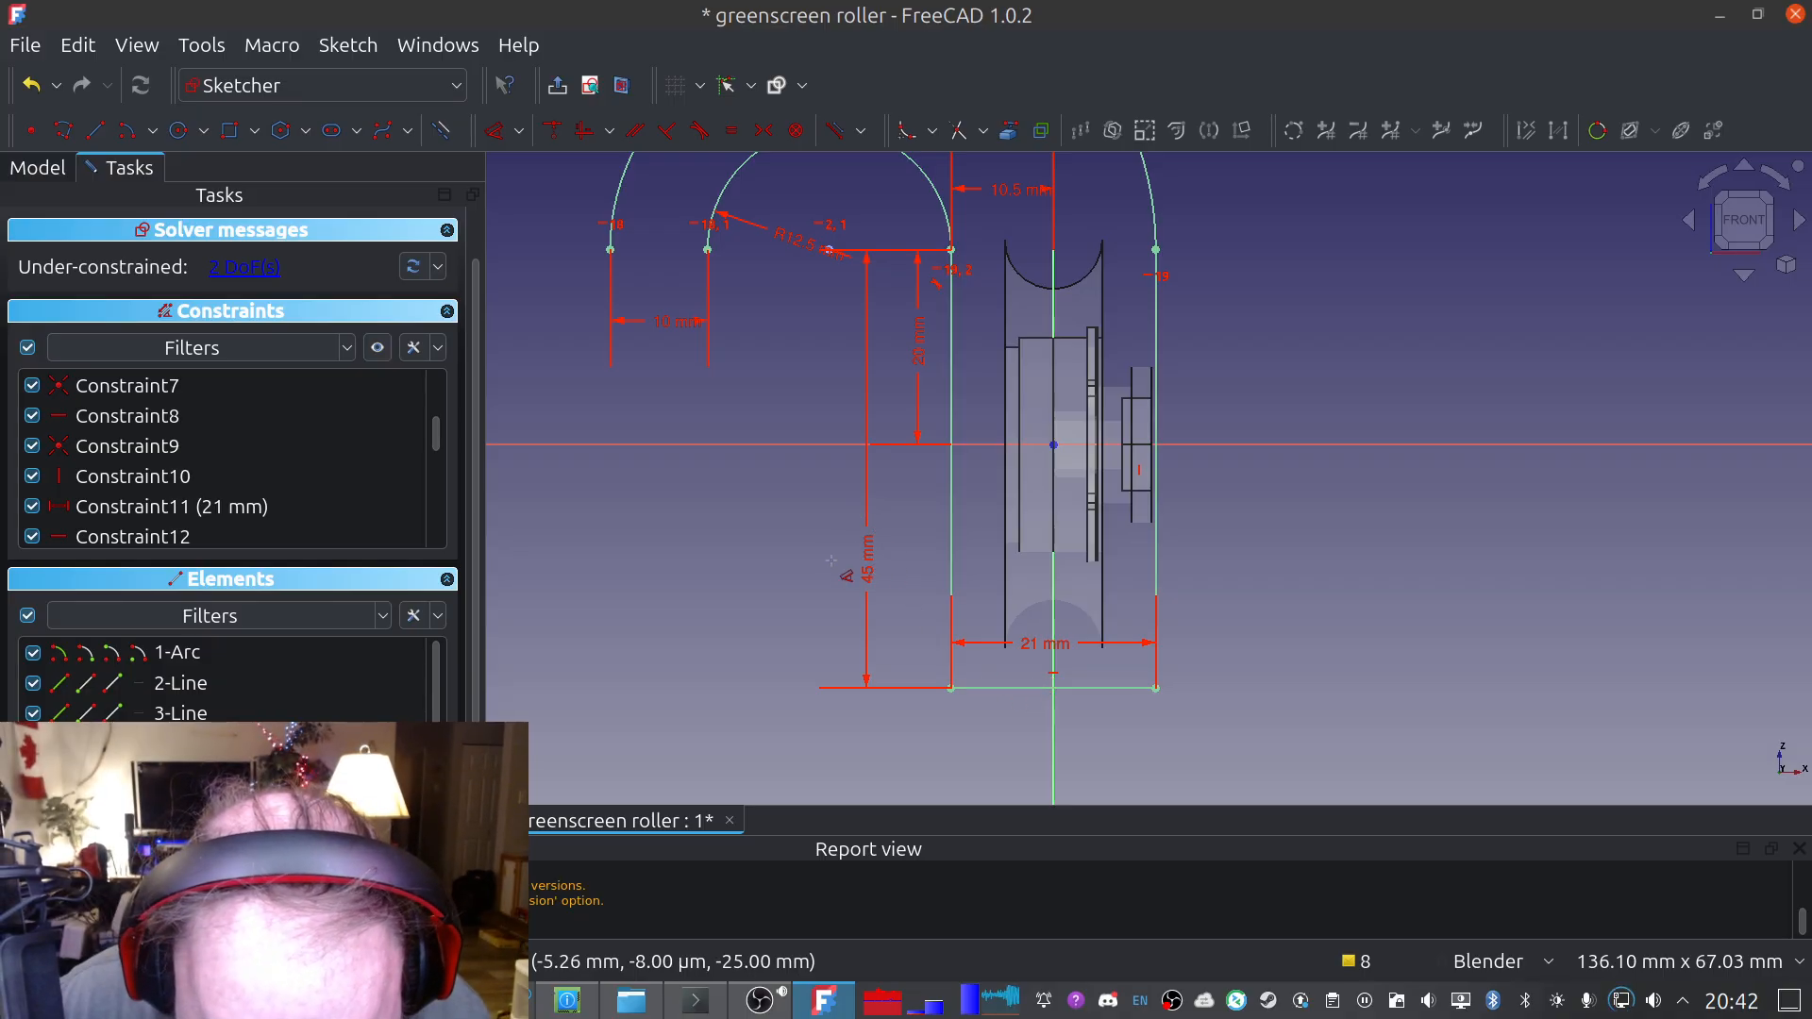
Set the length dimension of the vertical line below the inner hook arc to 50 mm
{"action": "left_click", "coordinate": [867, 562]}
{"action": "double_click", "coordinate": [868, 557]}
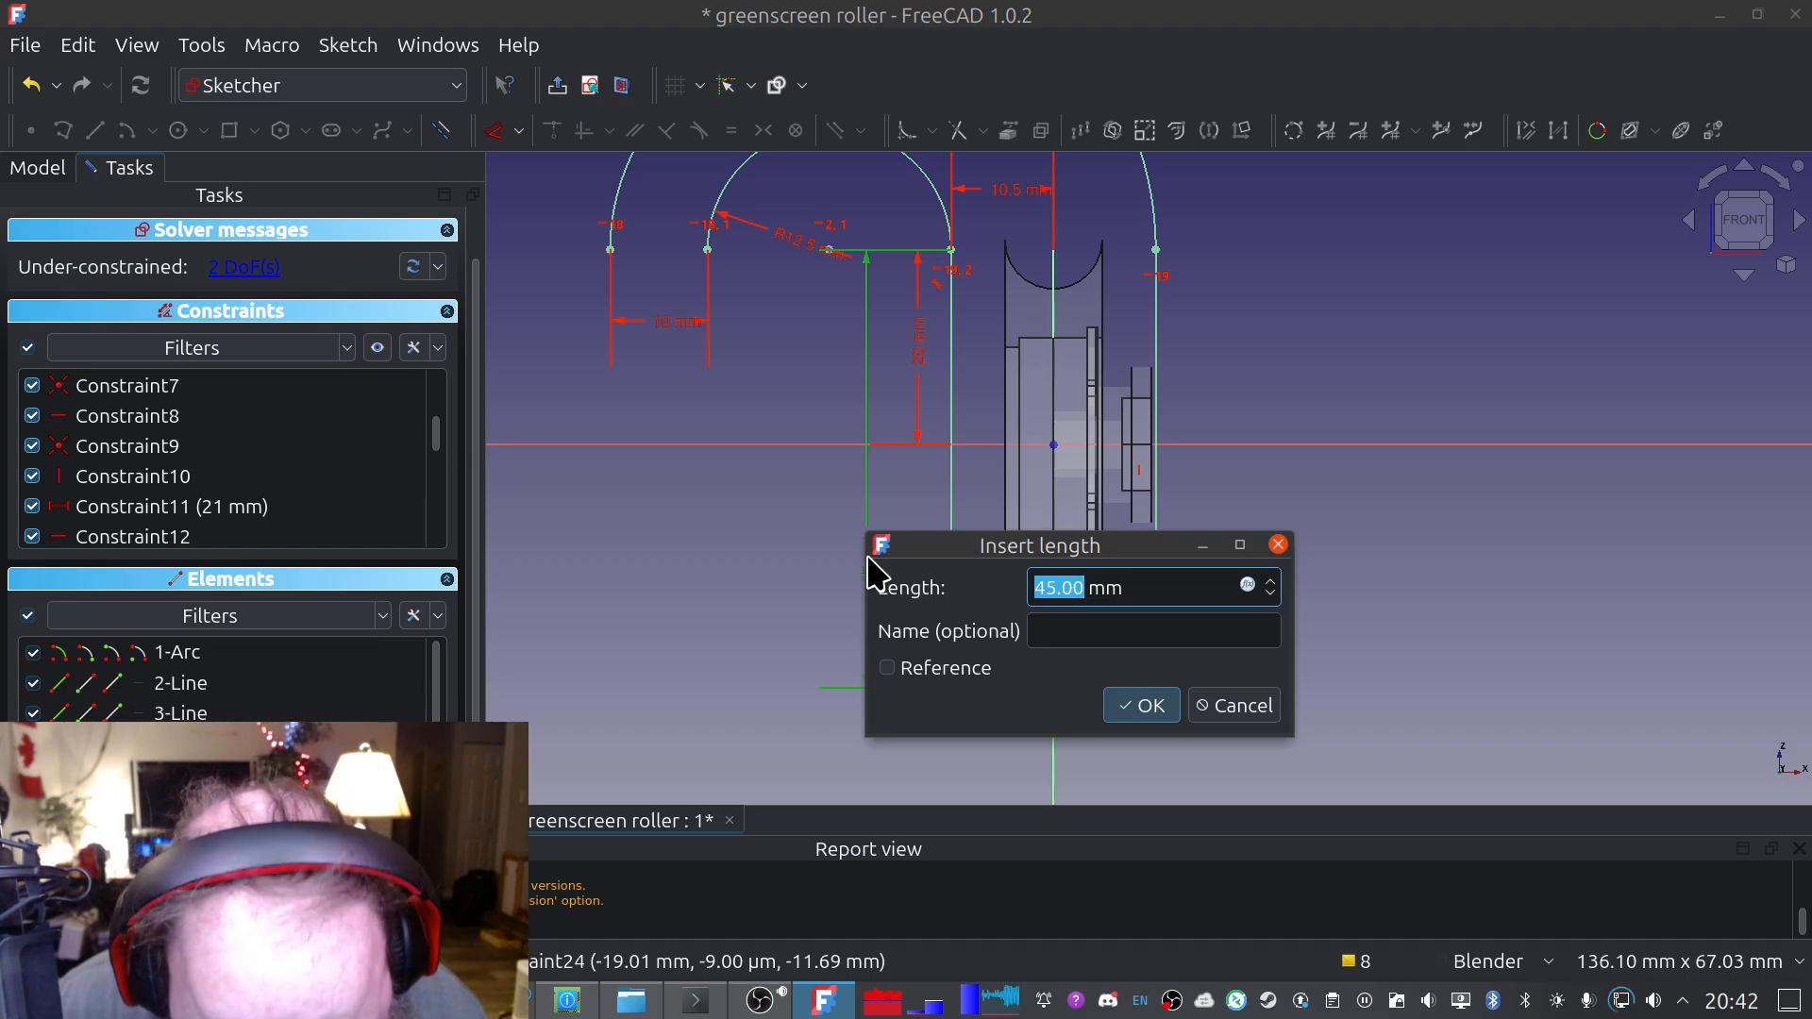
{"action": "type", "text": "50"}
{"action": "key", "text": "Return"}
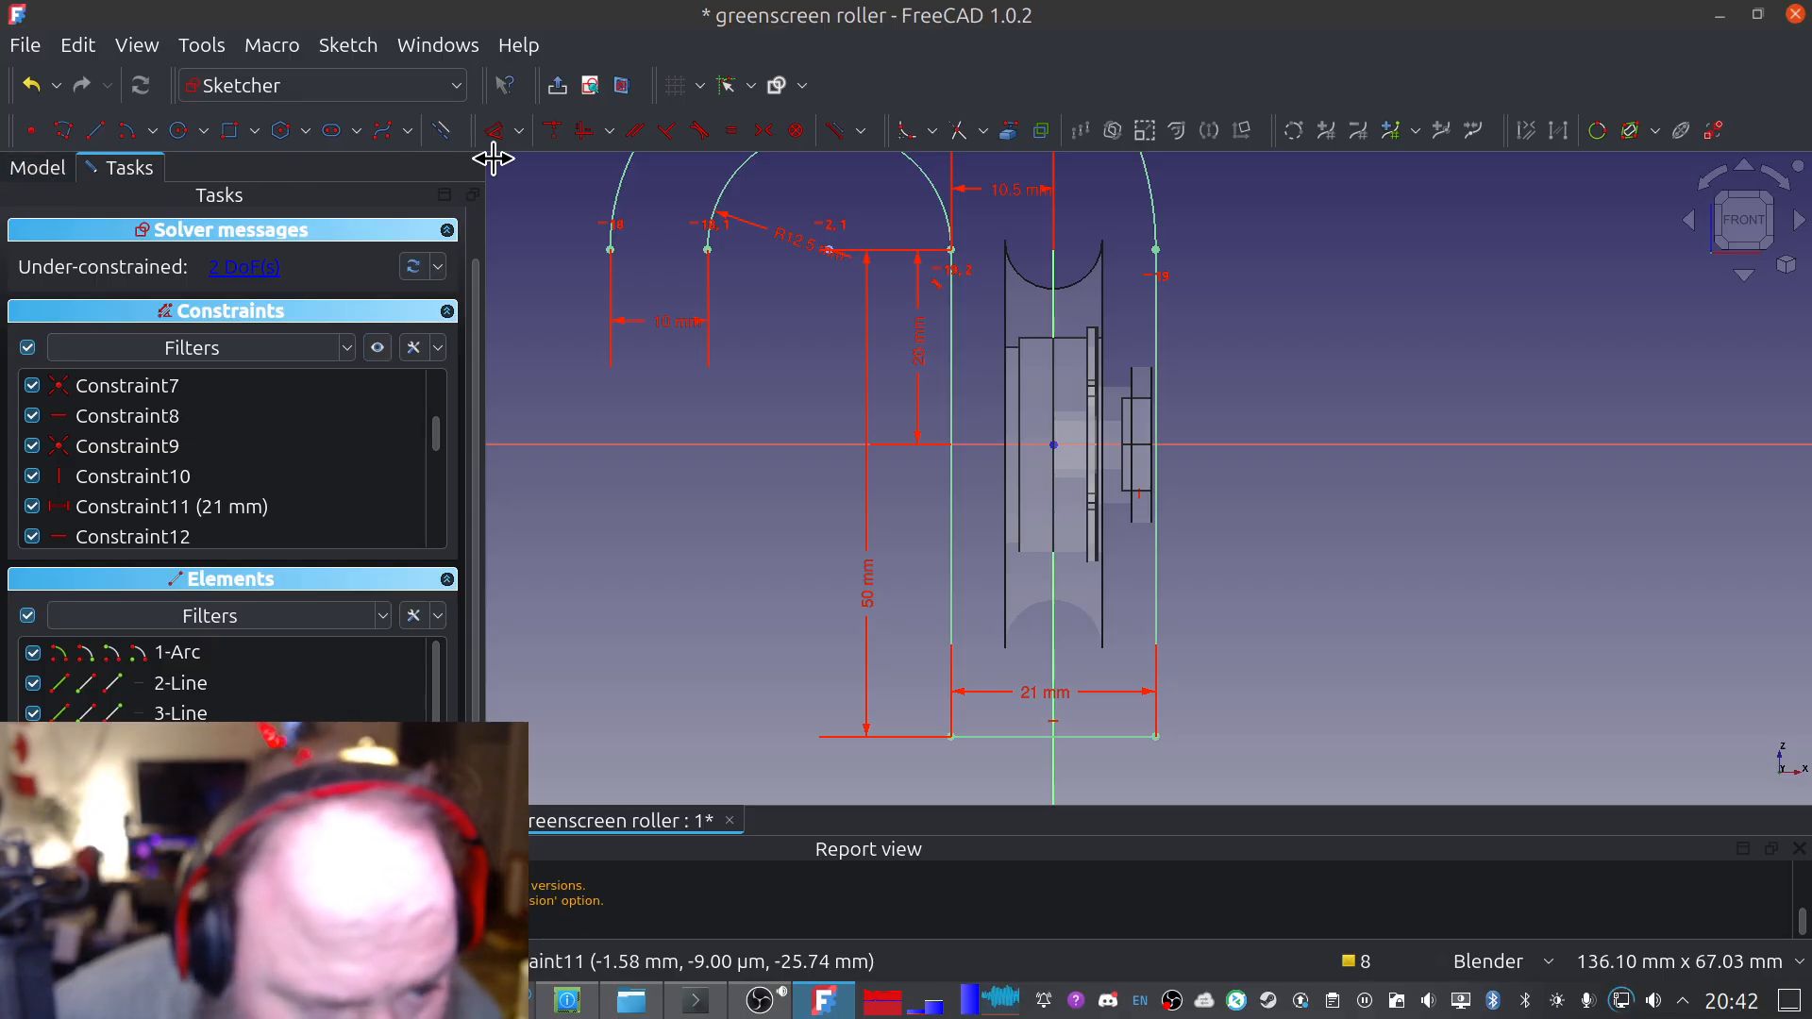
Draw a polyline down about 50 mm from the outer arc's open end, 10 mm across, and back up to the inner arc's open end
{"action": "left_click", "coordinate": [66, 140]}
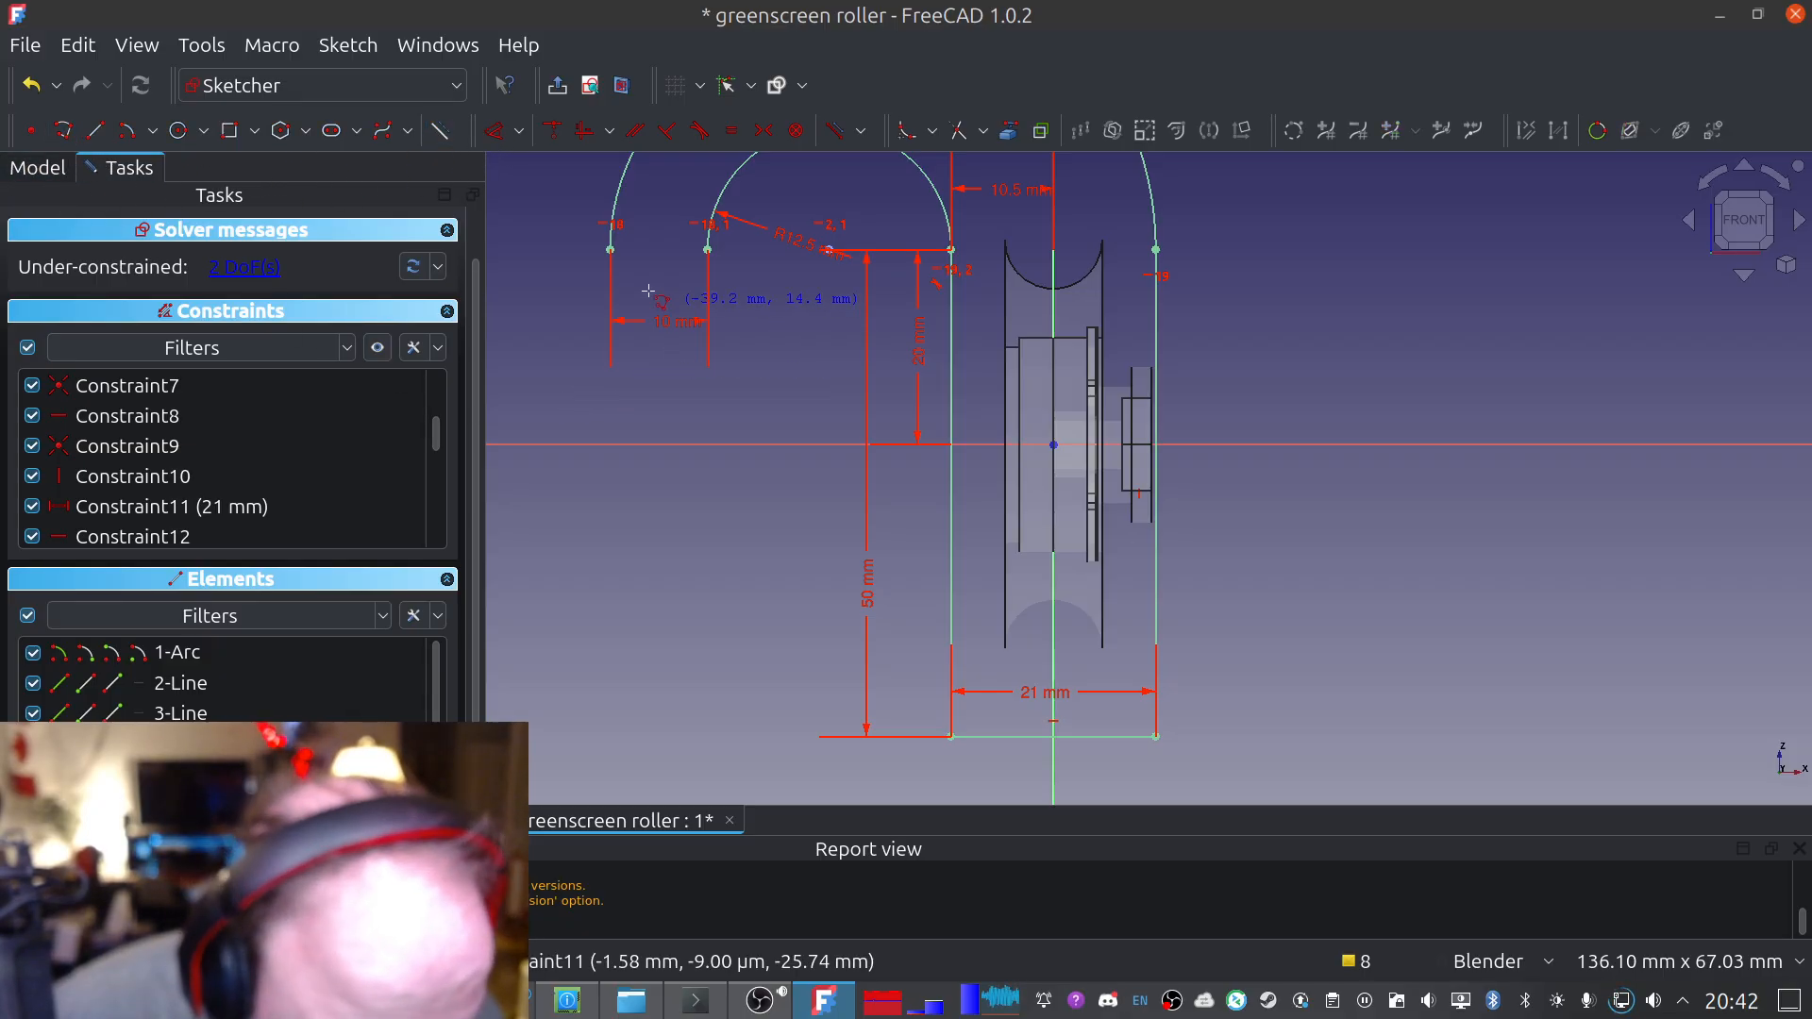
{"action": "left_click", "coordinate": [612, 249]}
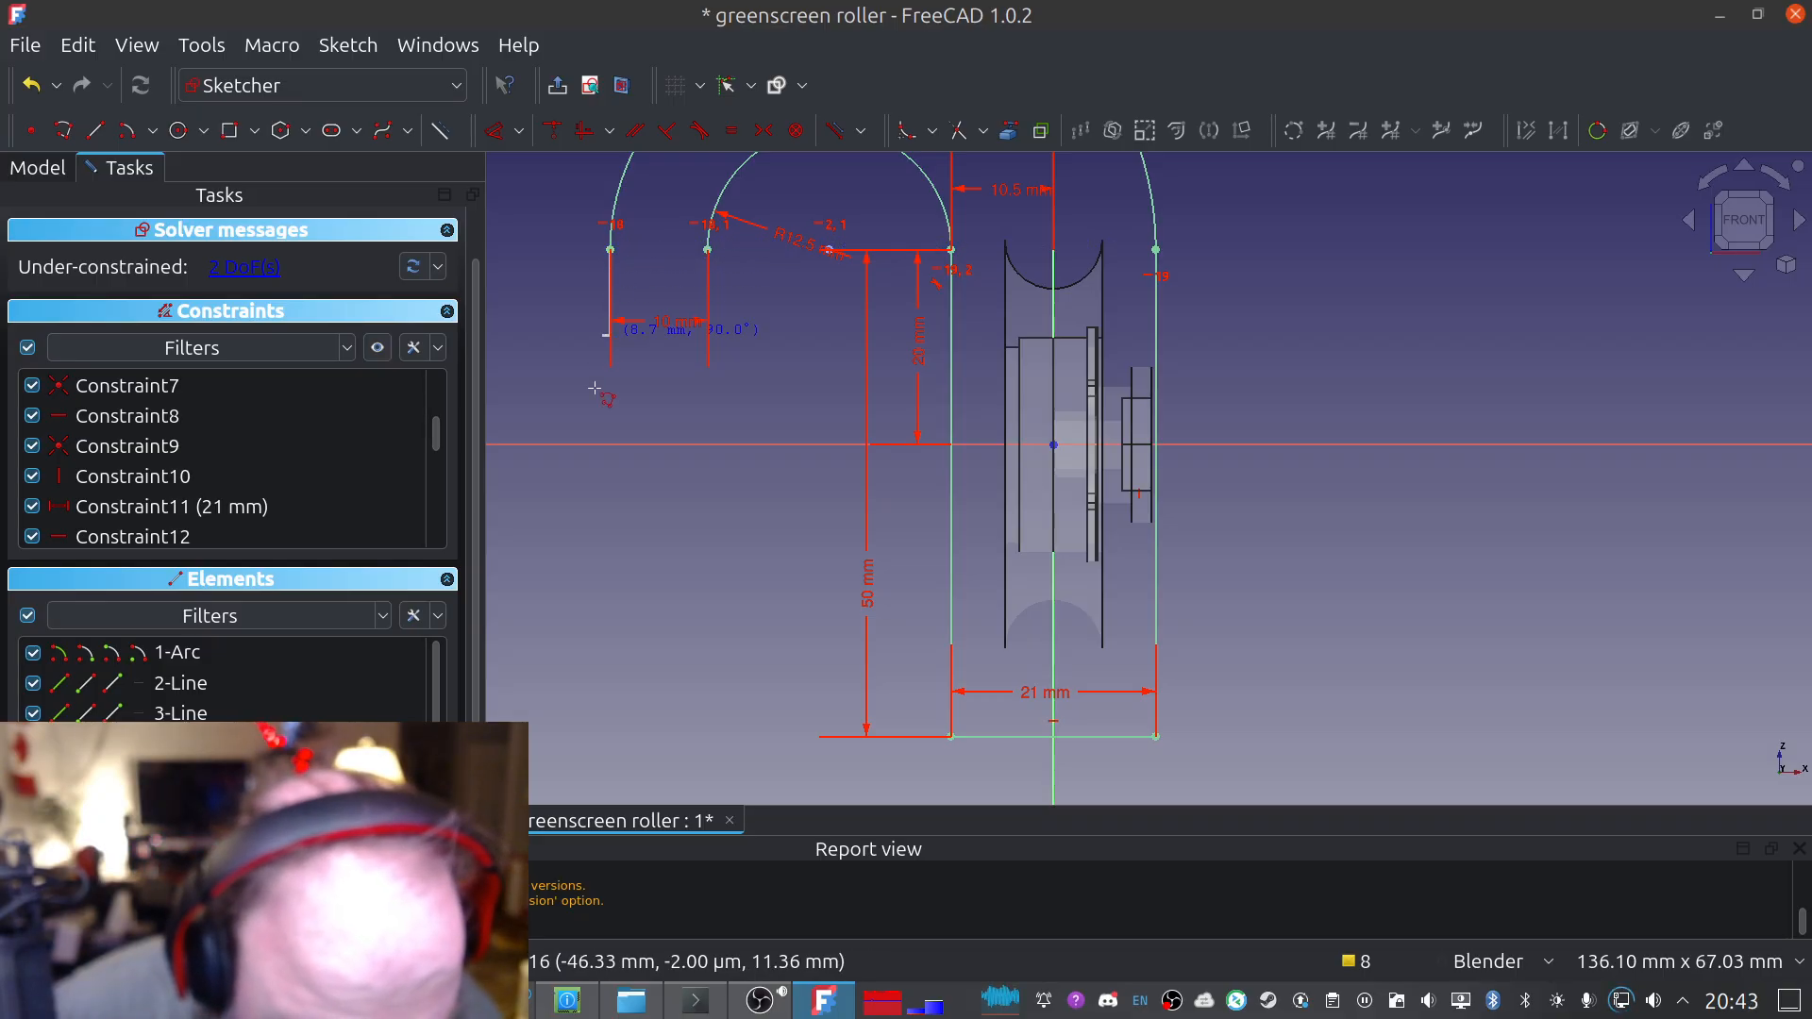
{"action": "left_click", "coordinate": [672, 737]}
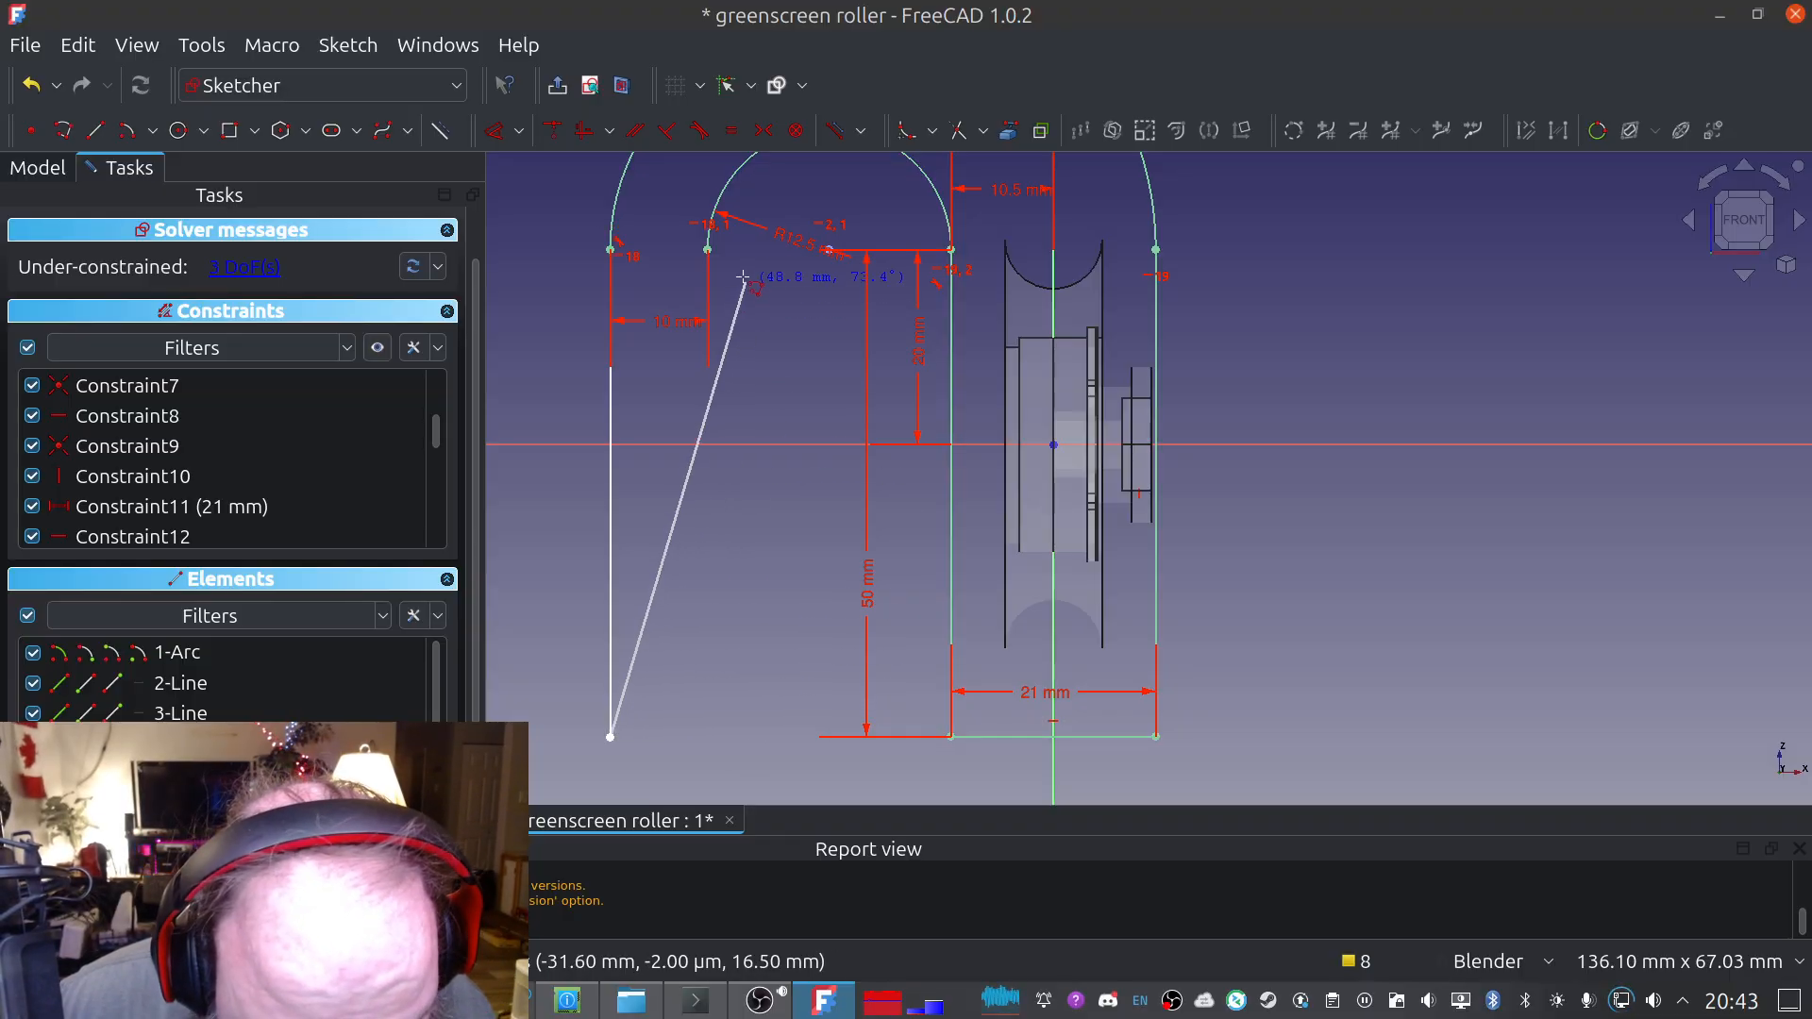
{"action": "left_click", "coordinate": [706, 736]}
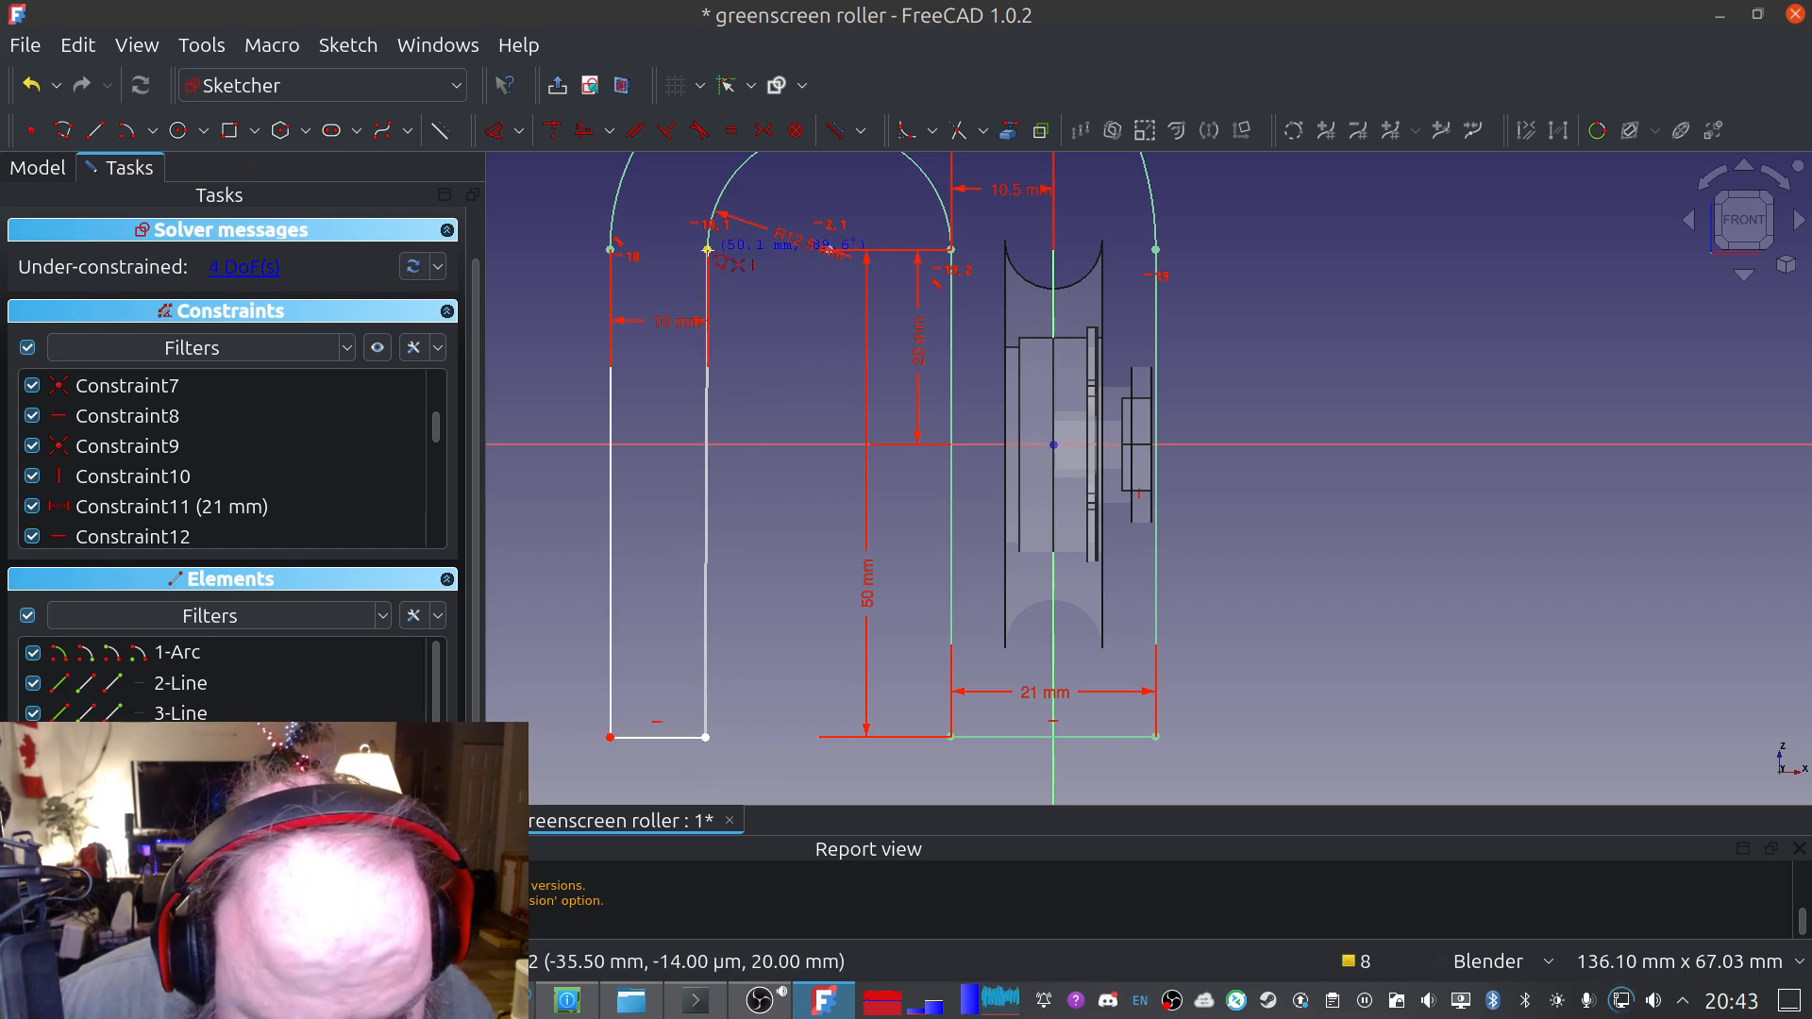
{"action": "left_click", "coordinate": [708, 249]}
{"action": "right_click", "coordinate": [661, 553]}
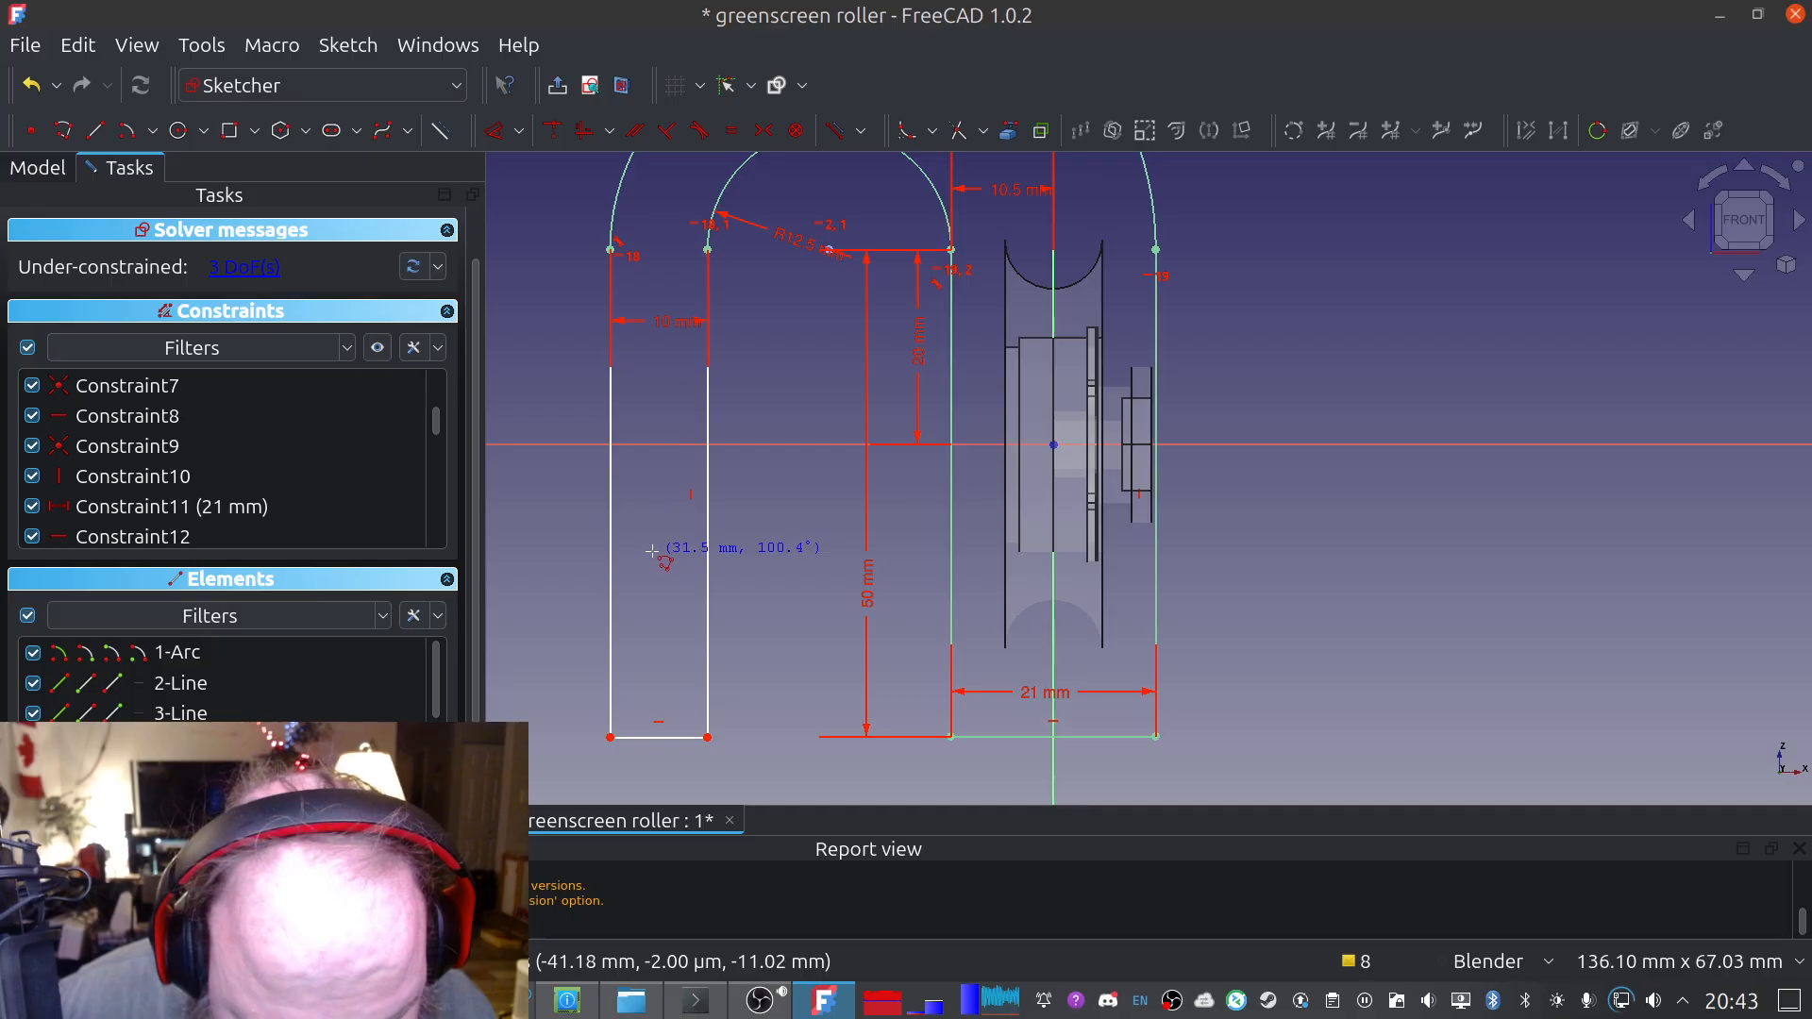
{"action": "right_click", "coordinate": [660, 751]}
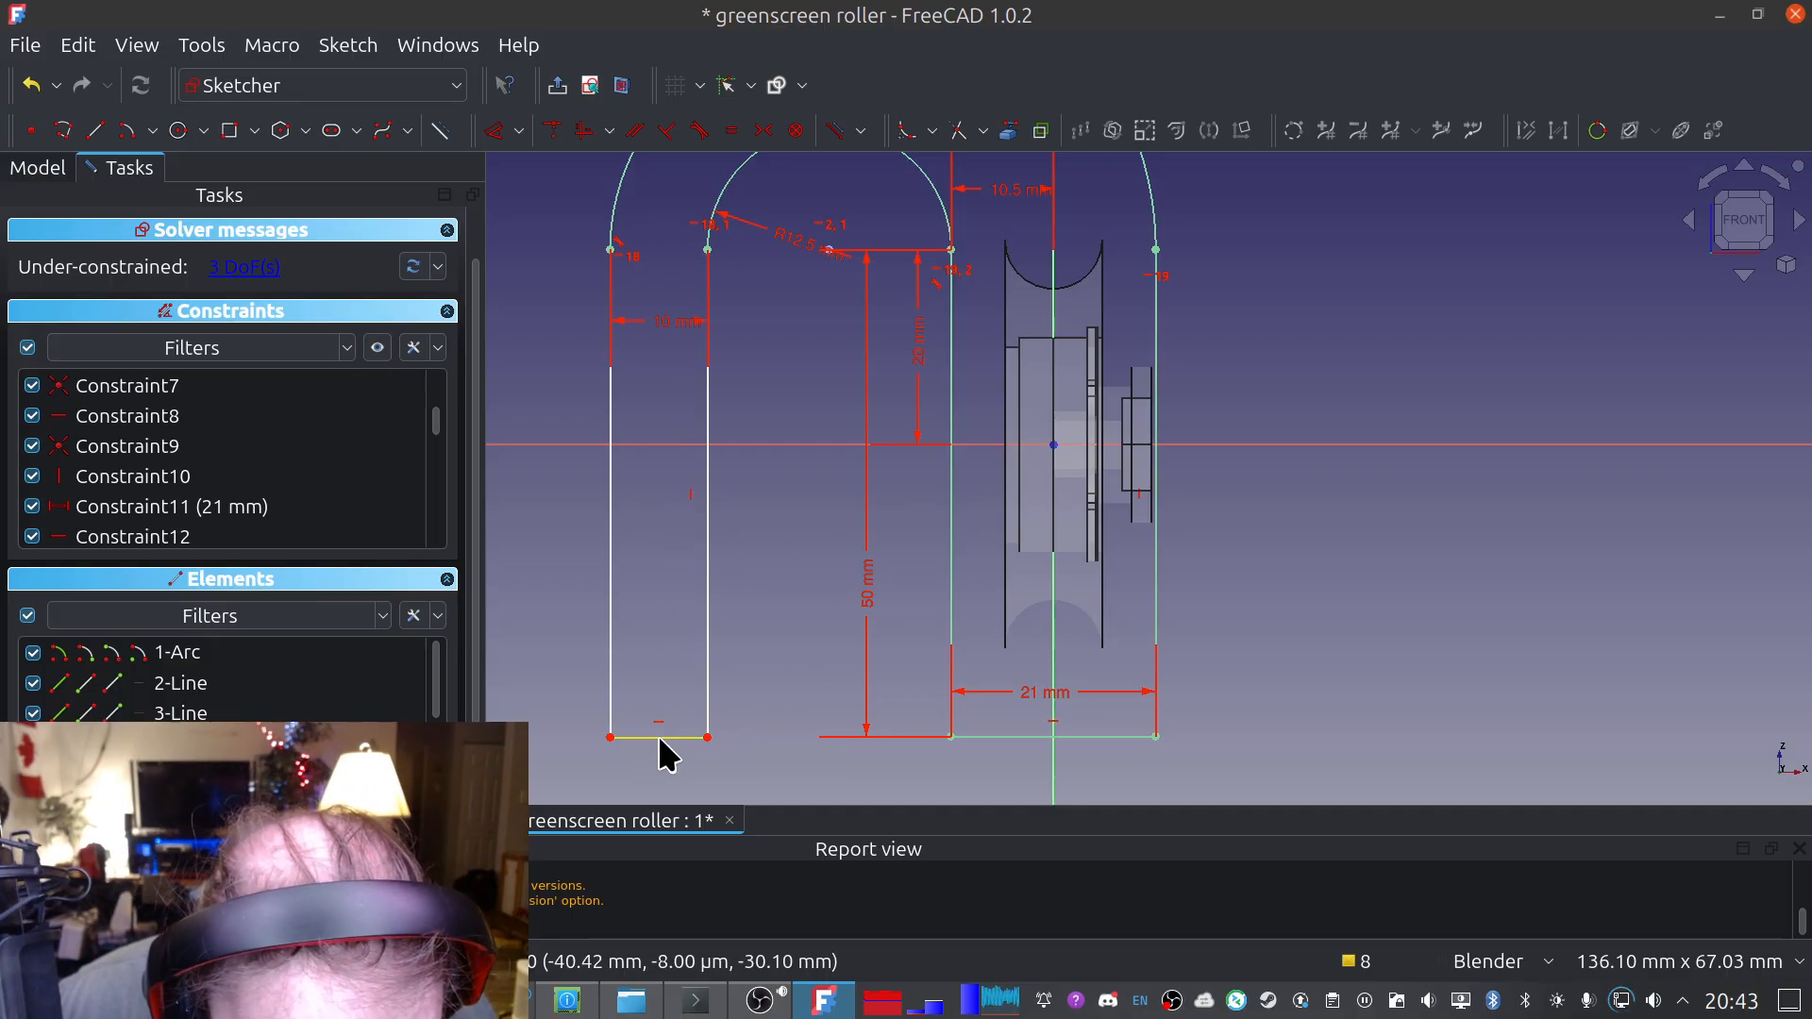
Constrain the inner bottom corners of the two hanger legs to be horizontally aligned
{"action": "left_click", "coordinate": [661, 740]}
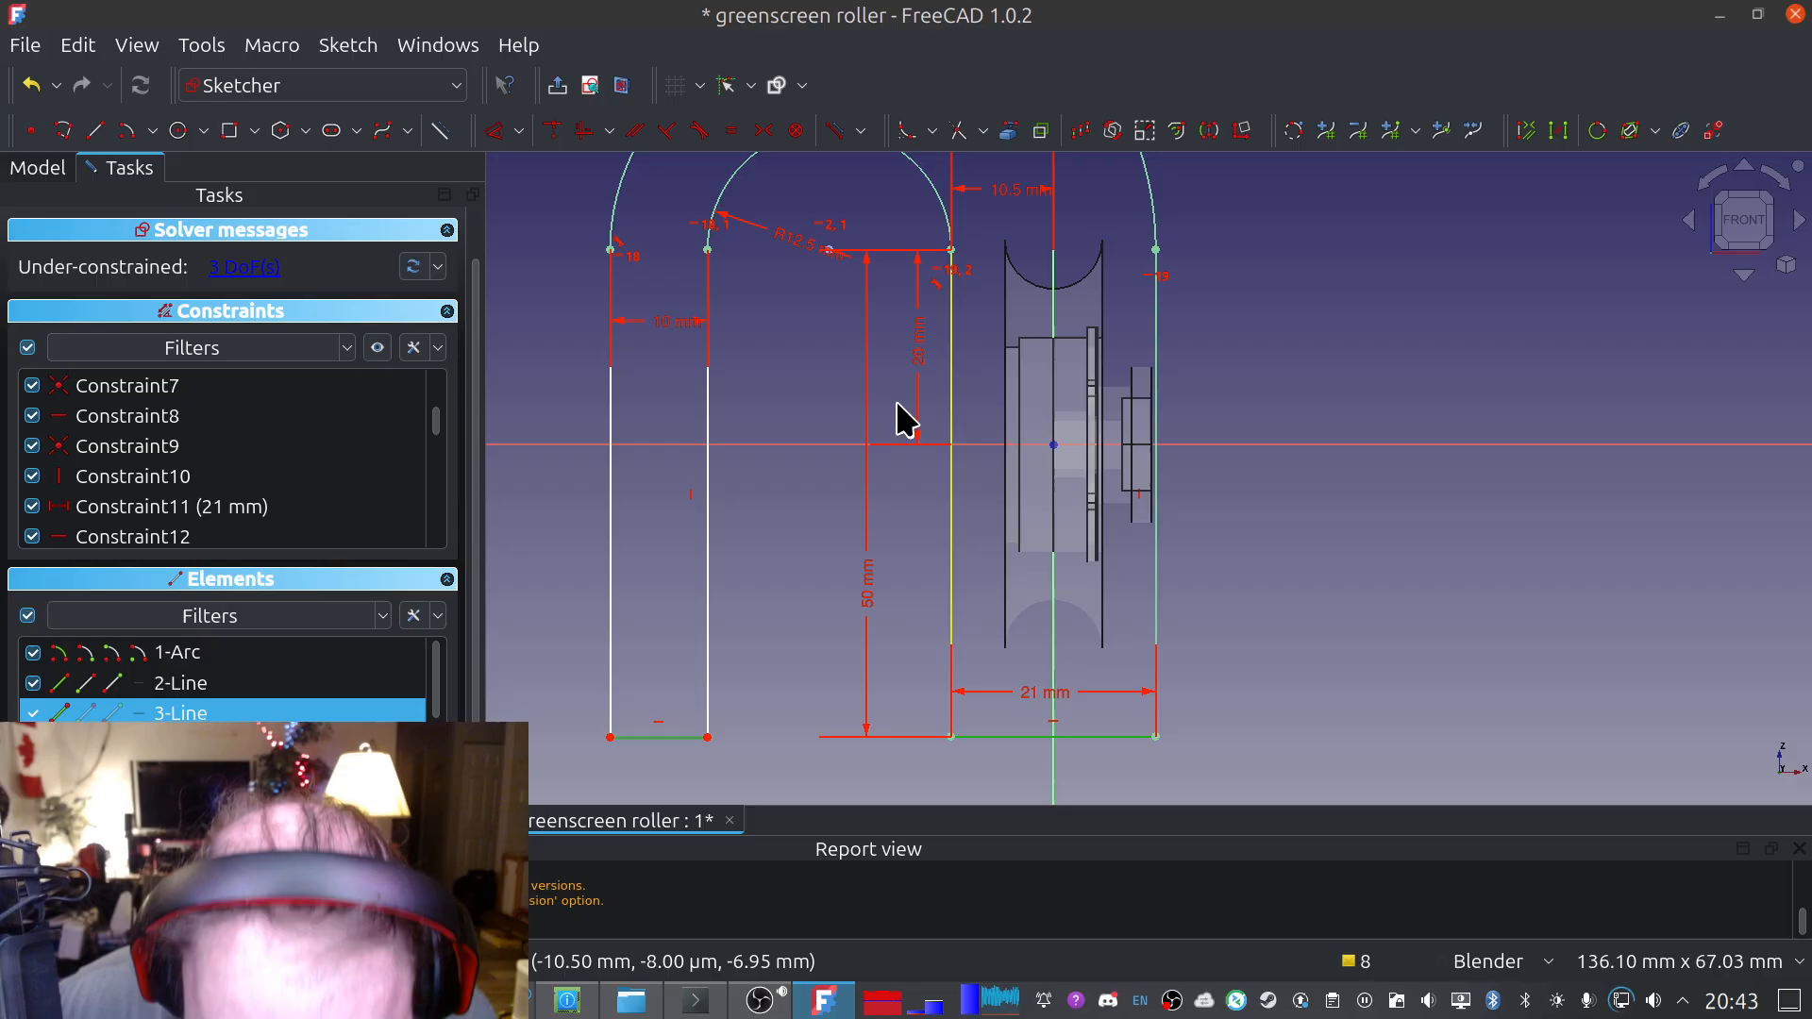
{"action": "left_click", "coordinate": [589, 139]}
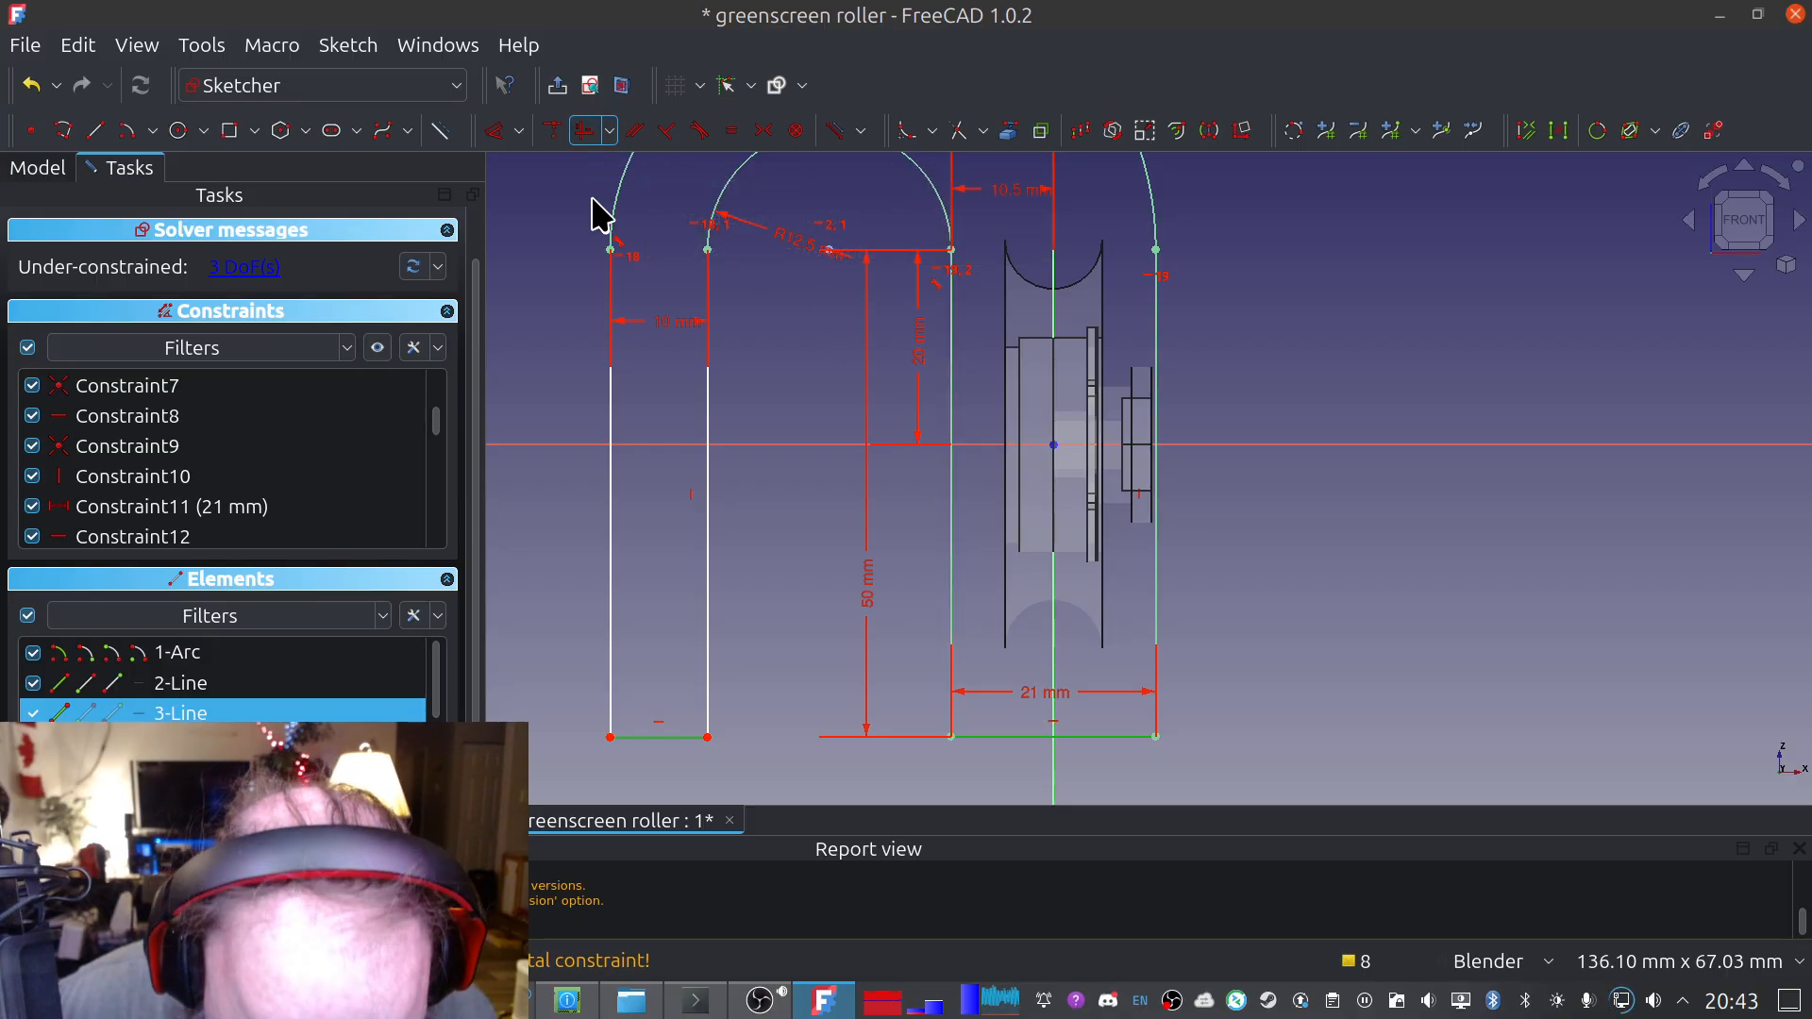
{"action": "left_click", "coordinate": [770, 656]}
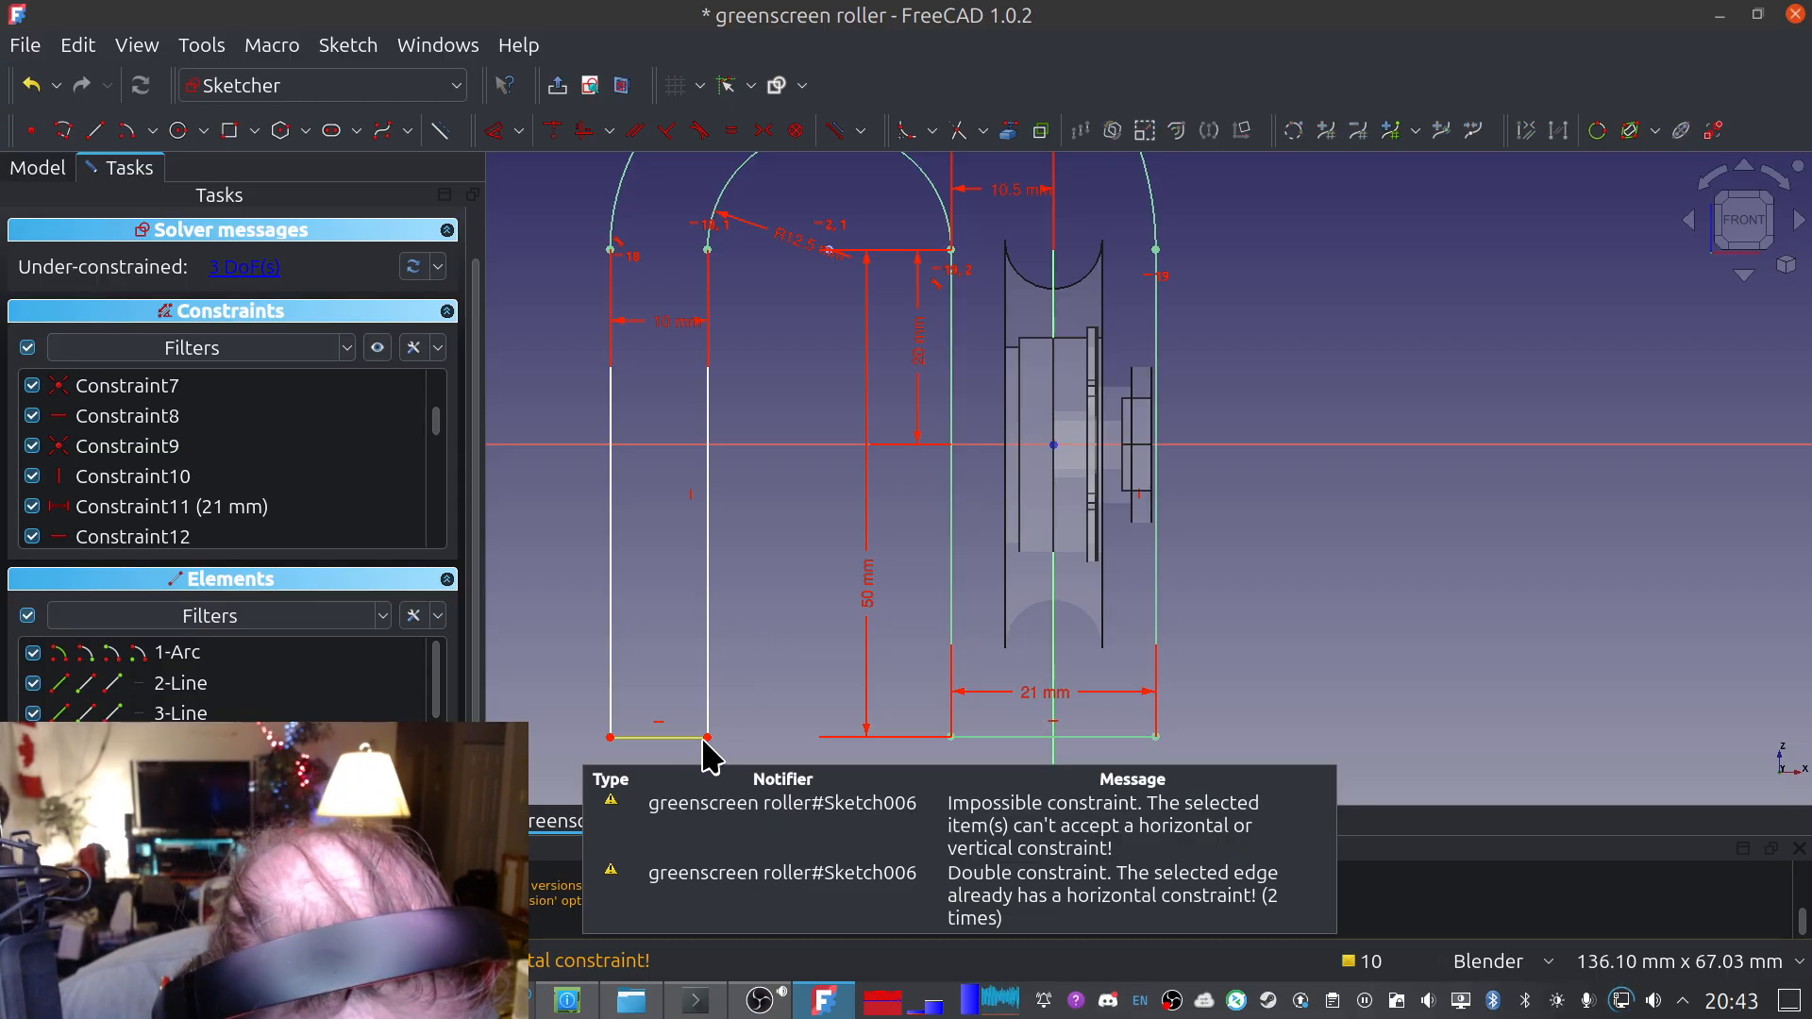
{"action": "left_click", "coordinate": [949, 744]}
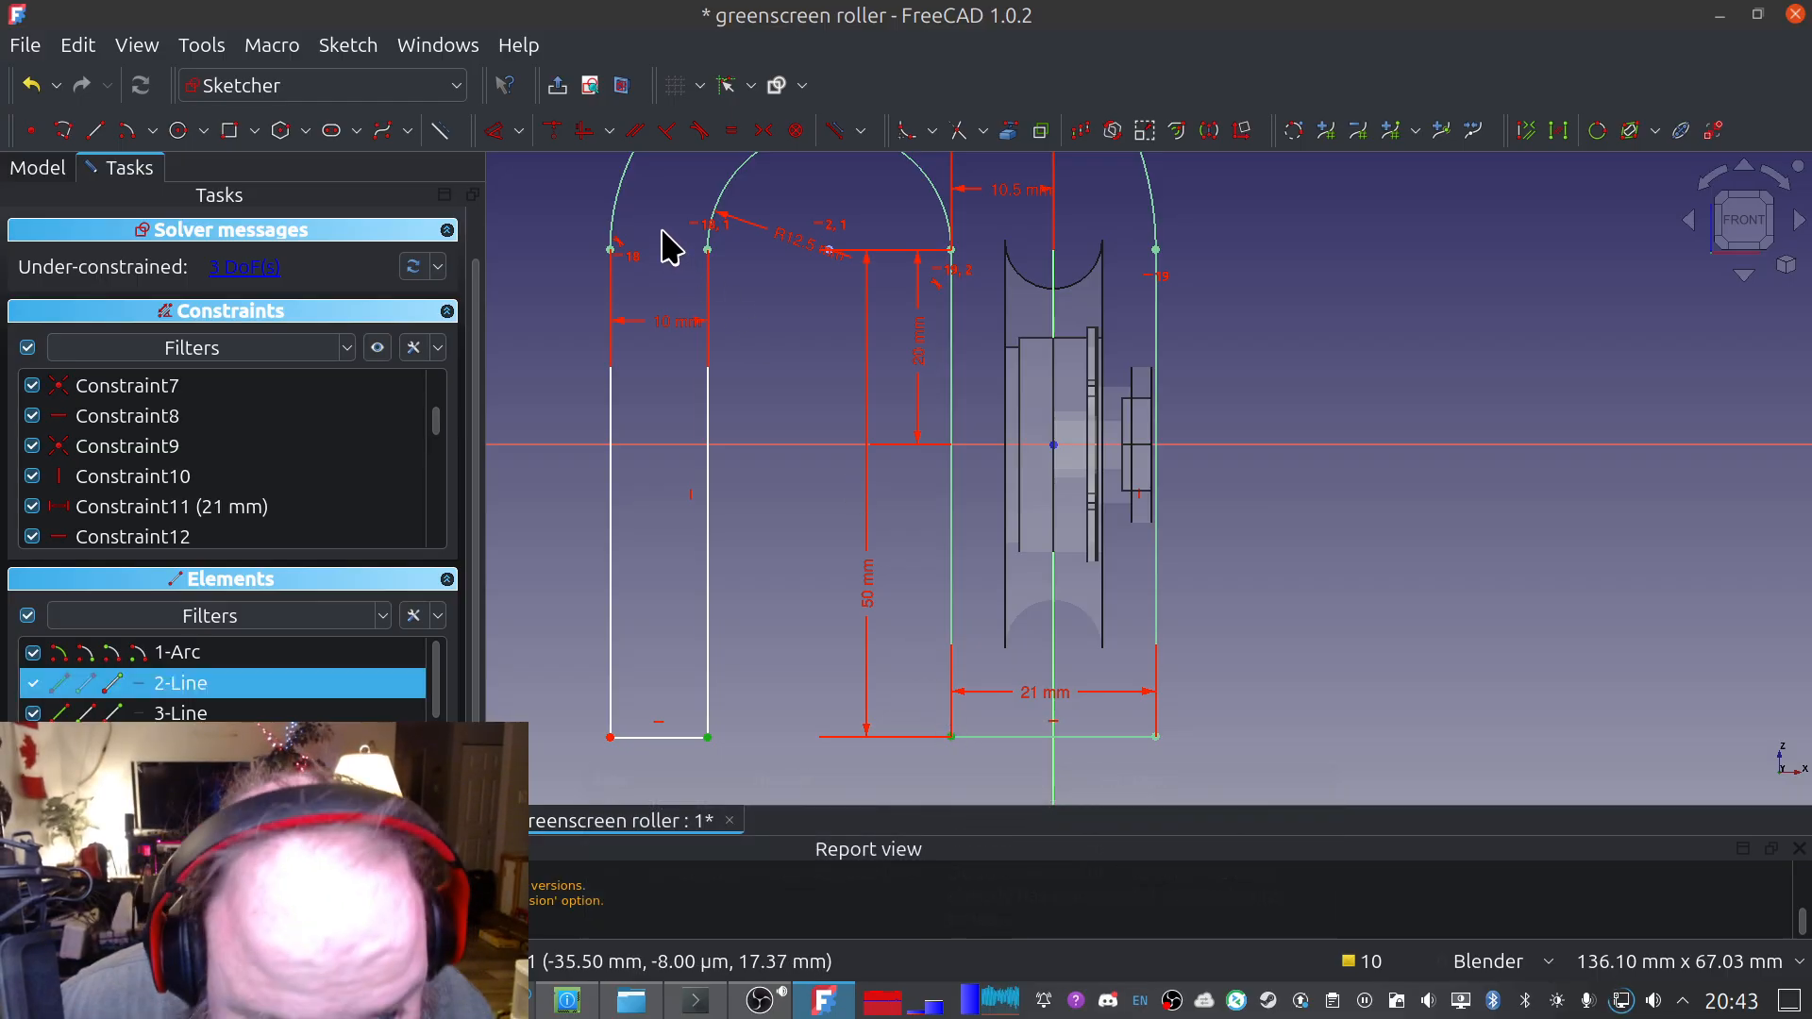
{"action": "left_click", "coordinate": [580, 134]}
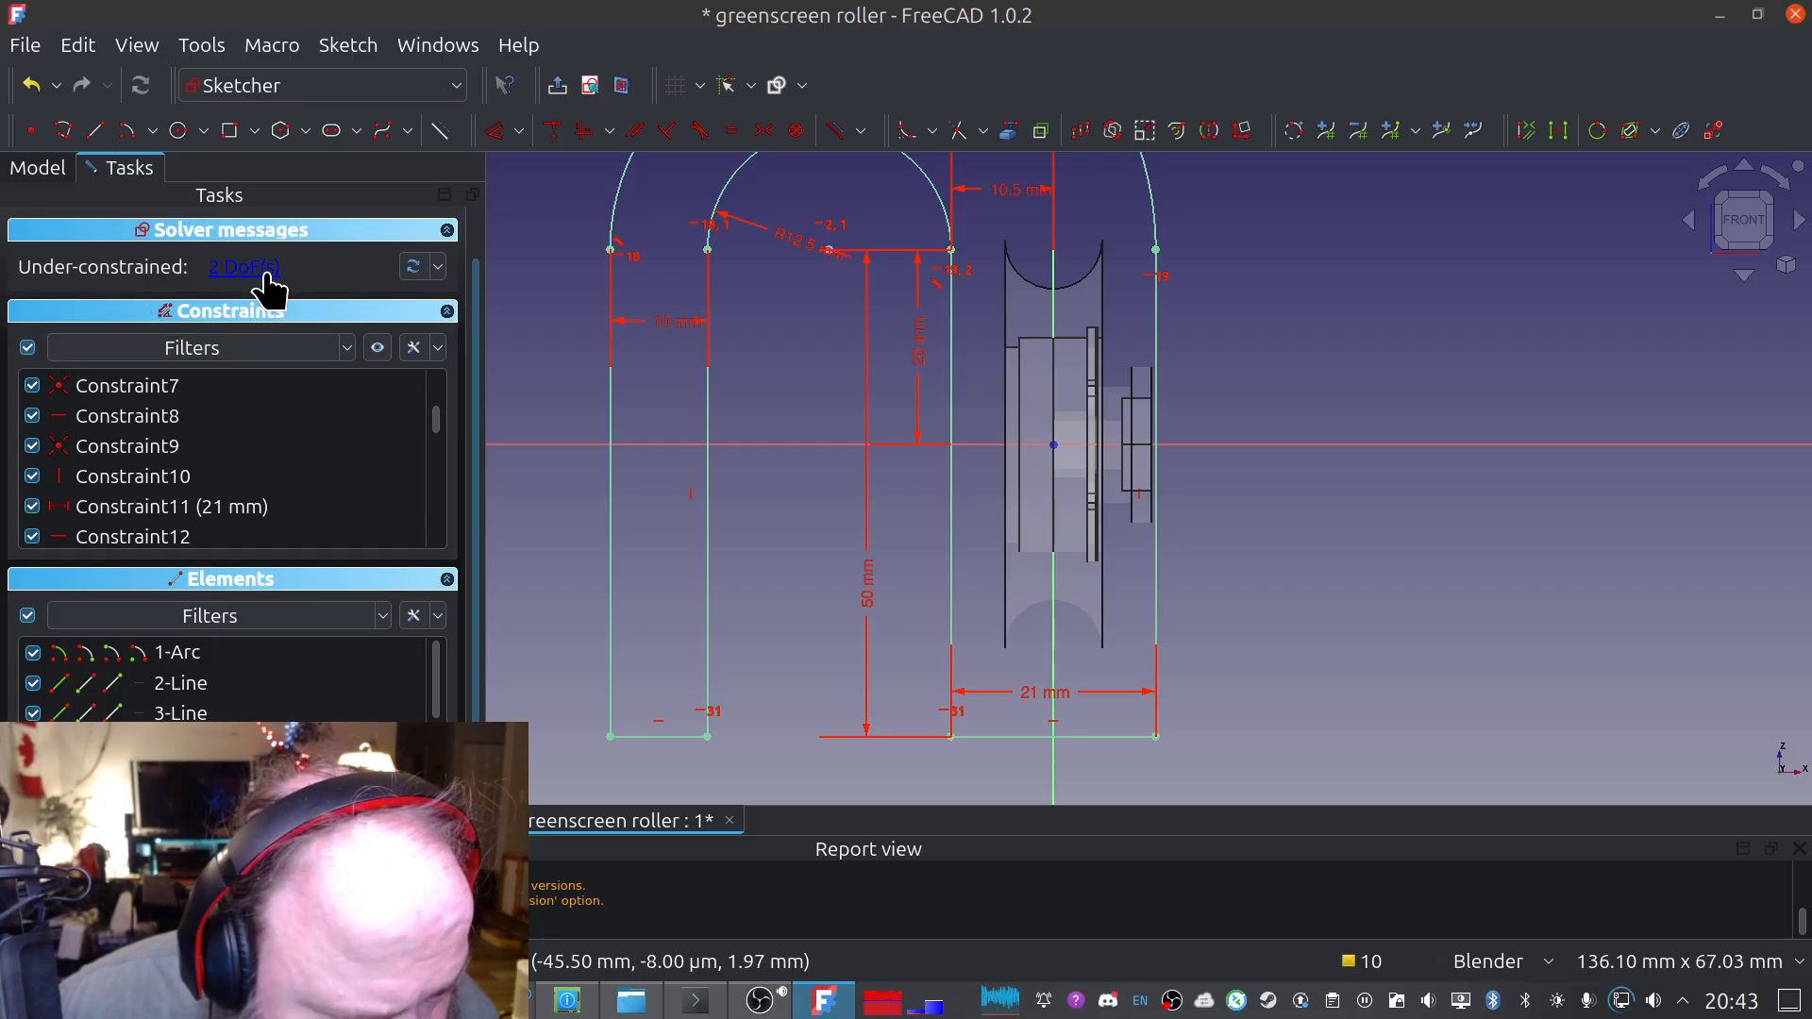
Inspect the closed hanger profile, close the sketch and save the document
{"action": "scroll", "coordinate": [808, 523], "scroll_direction": "down", "scroll_amount": 2}
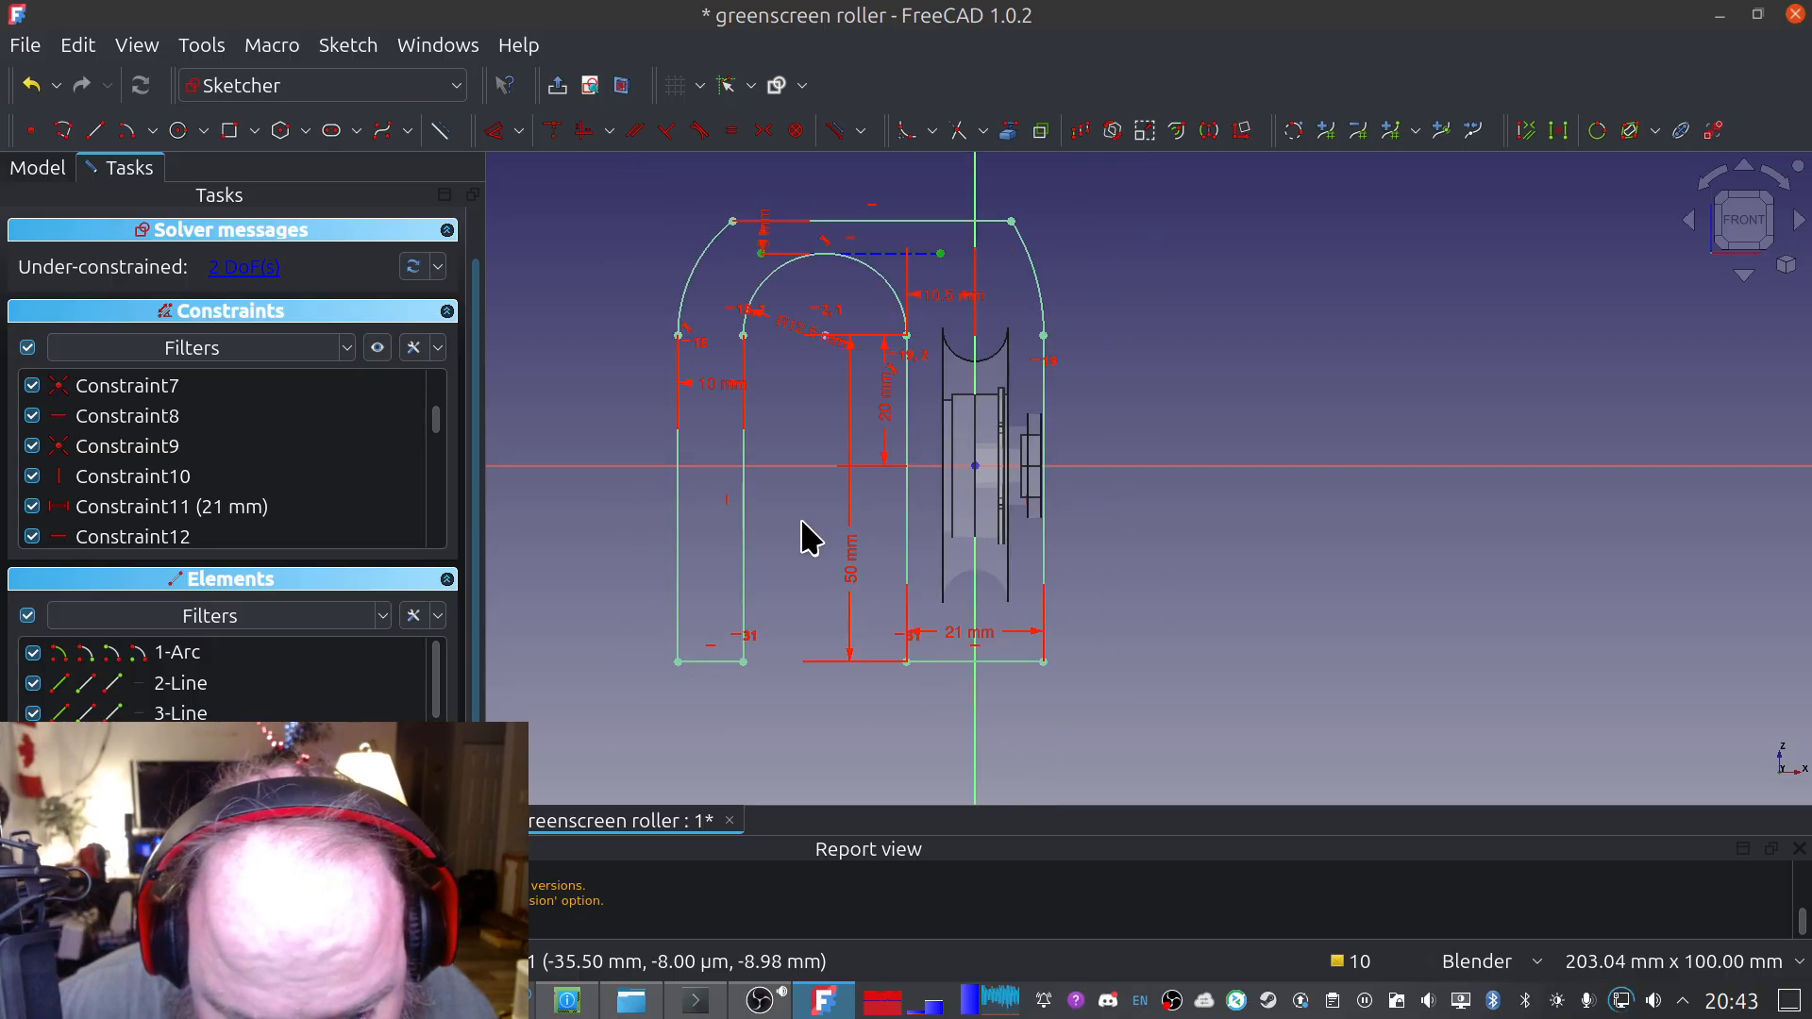
{"action": "scroll", "coordinate": [802, 523], "scroll_direction": "up", "scroll_amount": 1}
{"action": "mouse_move", "coordinate": [801, 518]}
{"action": "middle_mouse_down"}
{"action": "mouse_move", "coordinate": [1101, 494]}
{"action": "mouse_move", "coordinate": [709, 468]}
{"action": "mouse_move", "coordinate": [858, 478]}
{"action": "middle_mouse_up"}
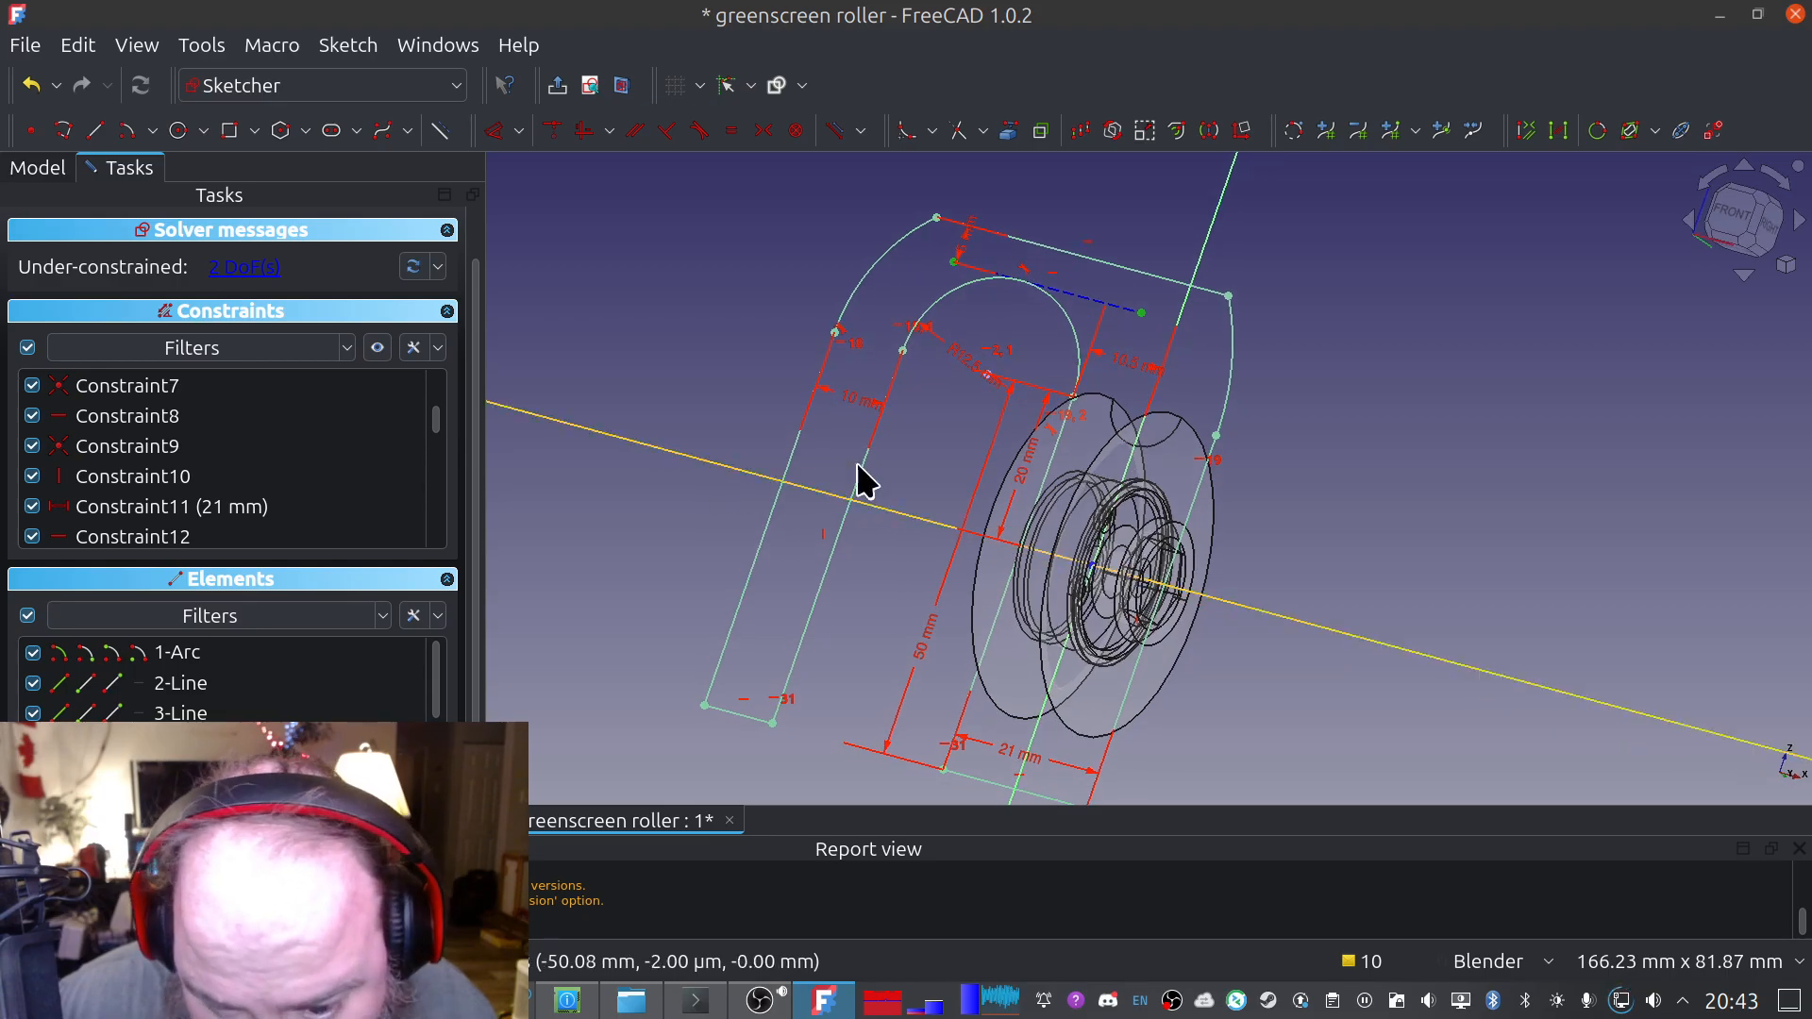
{"action": "left_click", "coordinate": [1749, 226]}
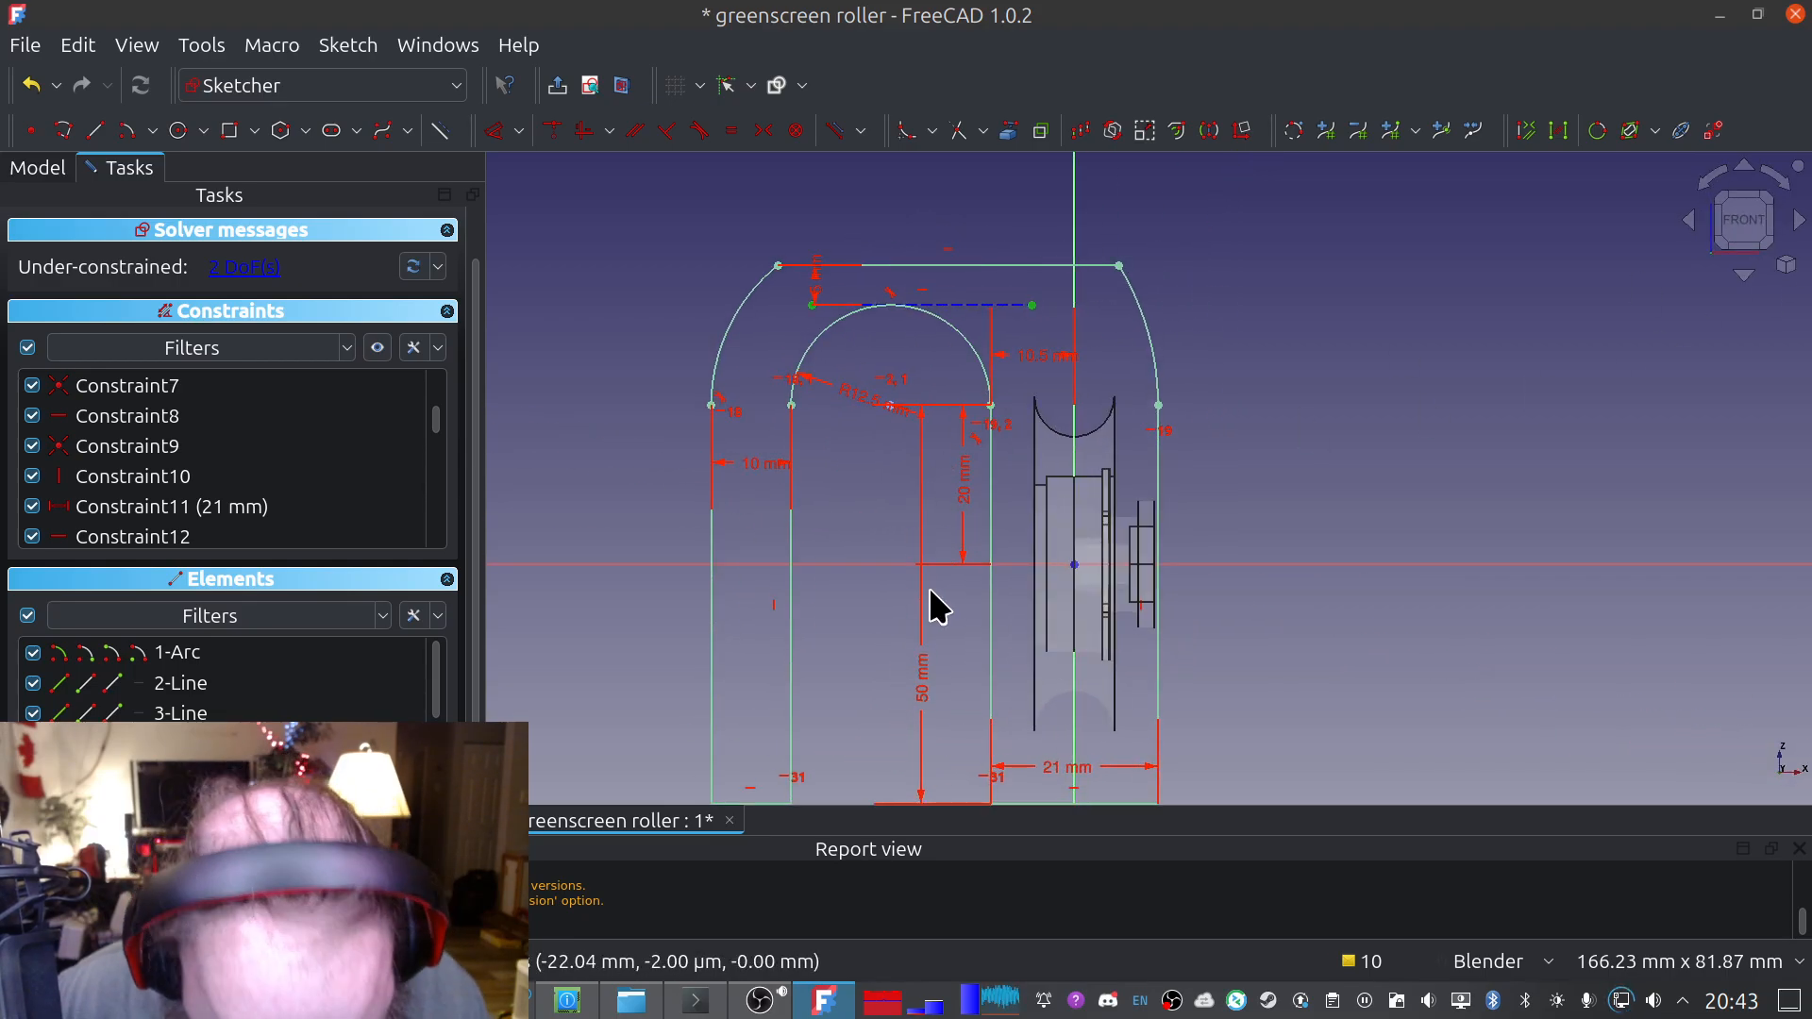
{"action": "middle_click_drag", "start_coordinate": [941, 605], "coordinate": [890, 456], "text": "shift"}
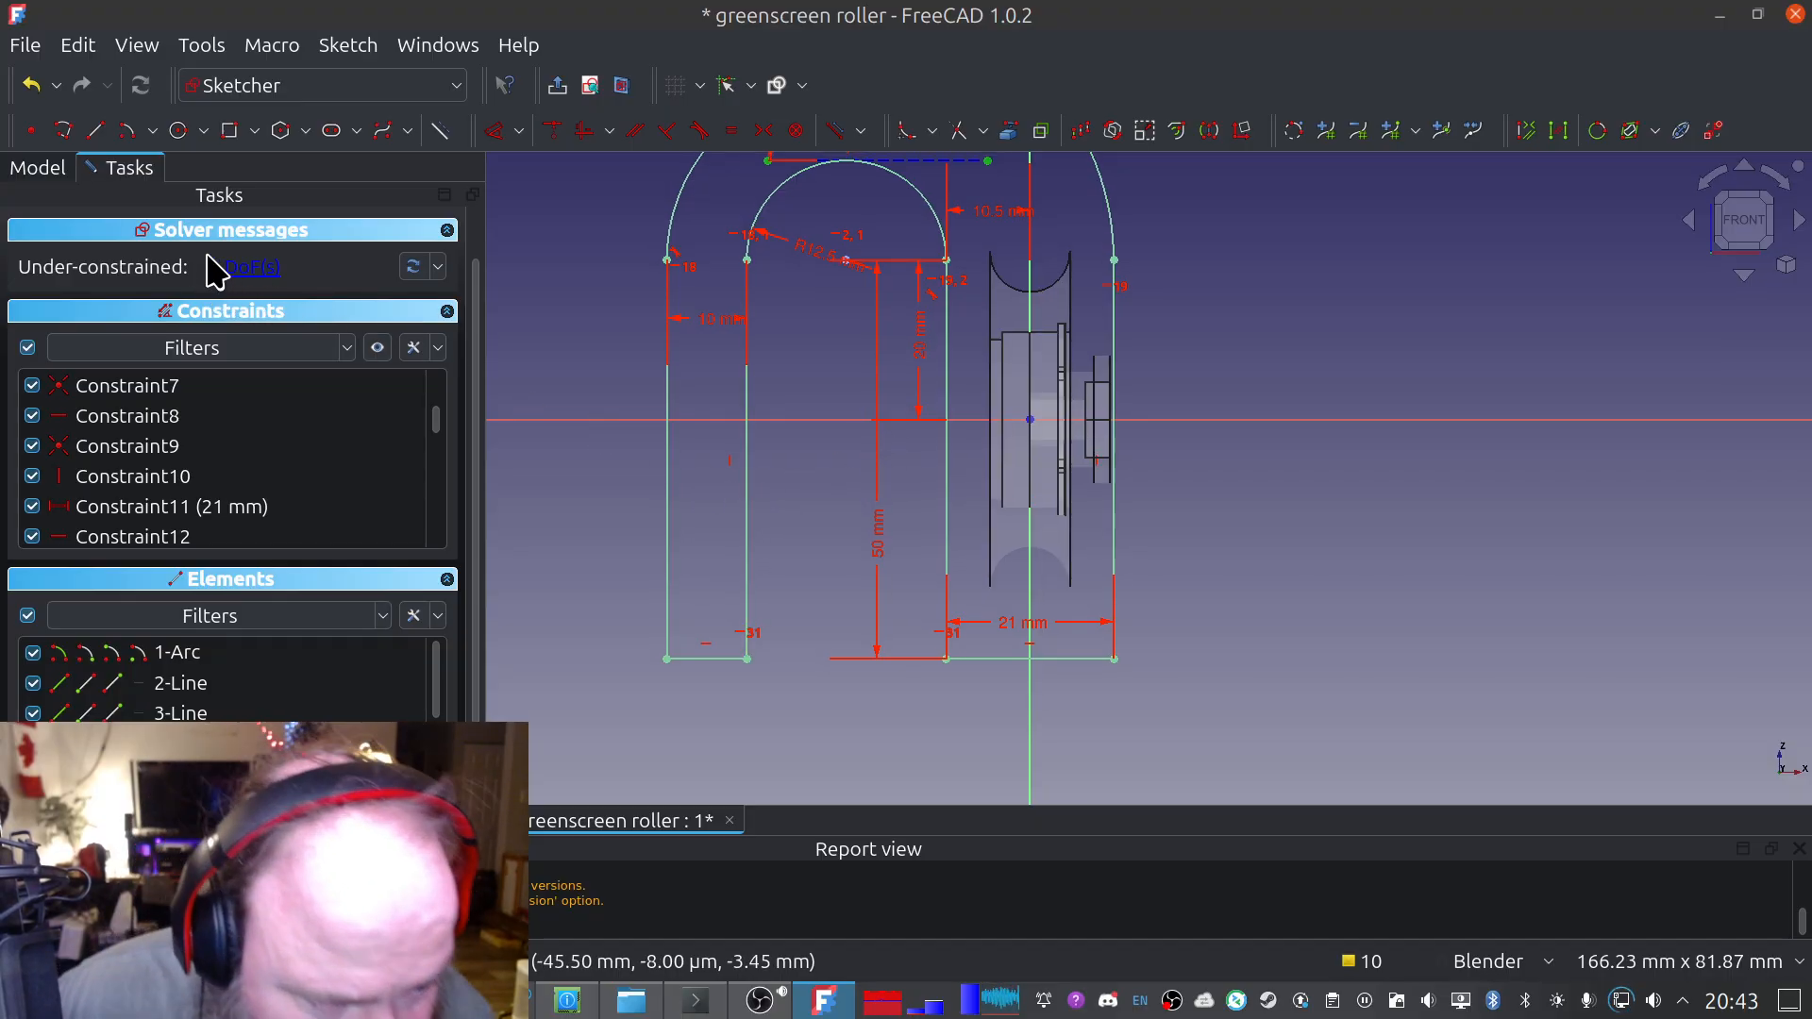
{"action": "scroll", "coordinate": [283, 273], "scroll_direction": "up", "scroll_amount": 2}
{"action": "left_click", "coordinate": [235, 242]}
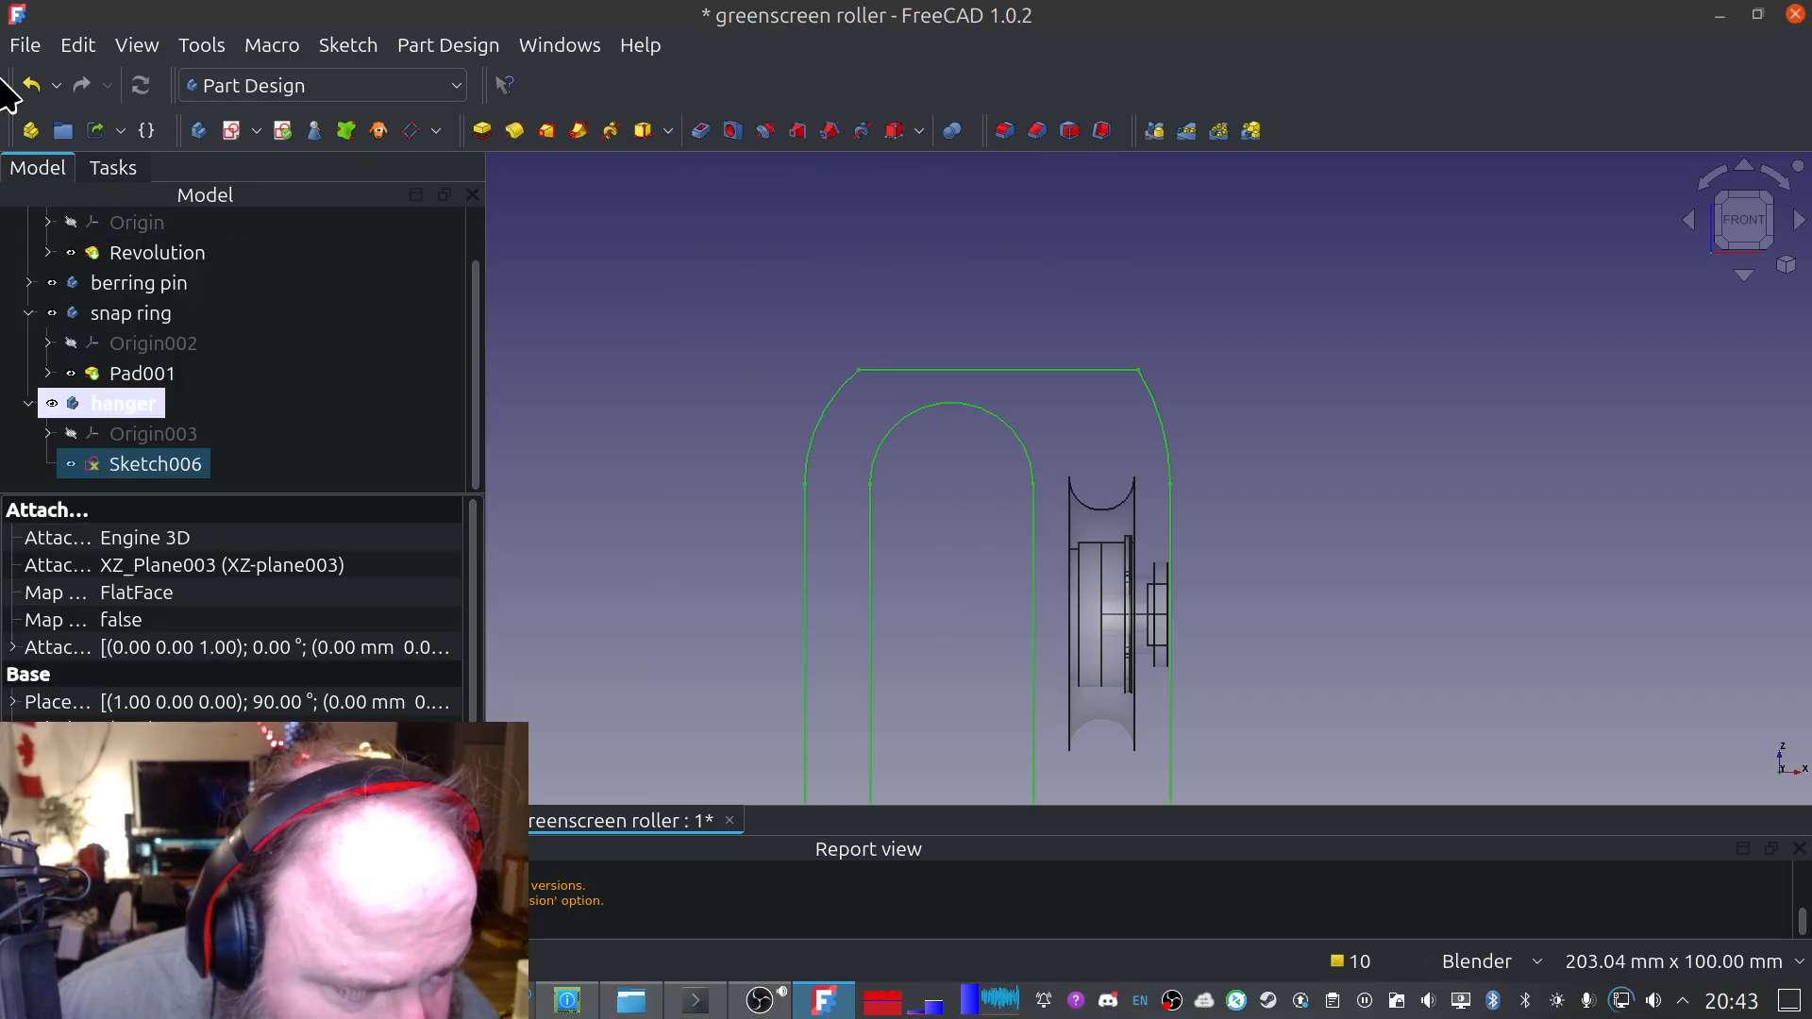
{"action": "left_click", "coordinate": [26, 53]}
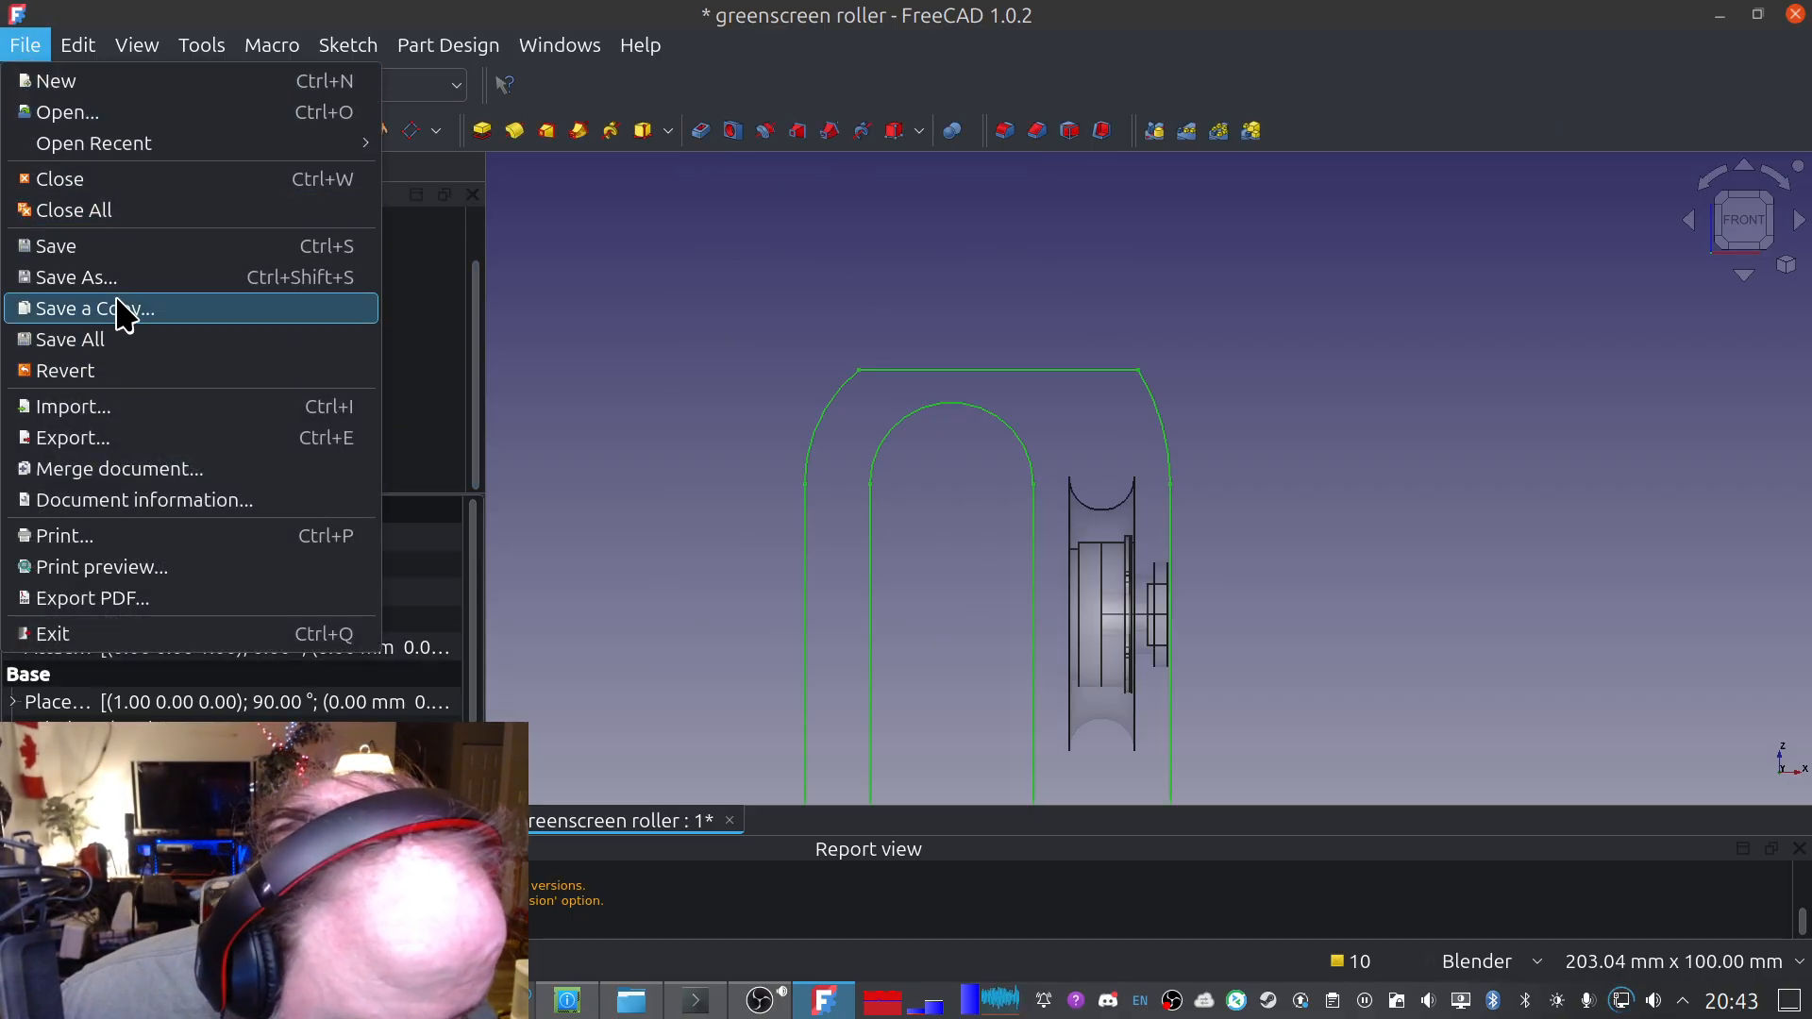
{"action": "left_click", "coordinate": [117, 247]}
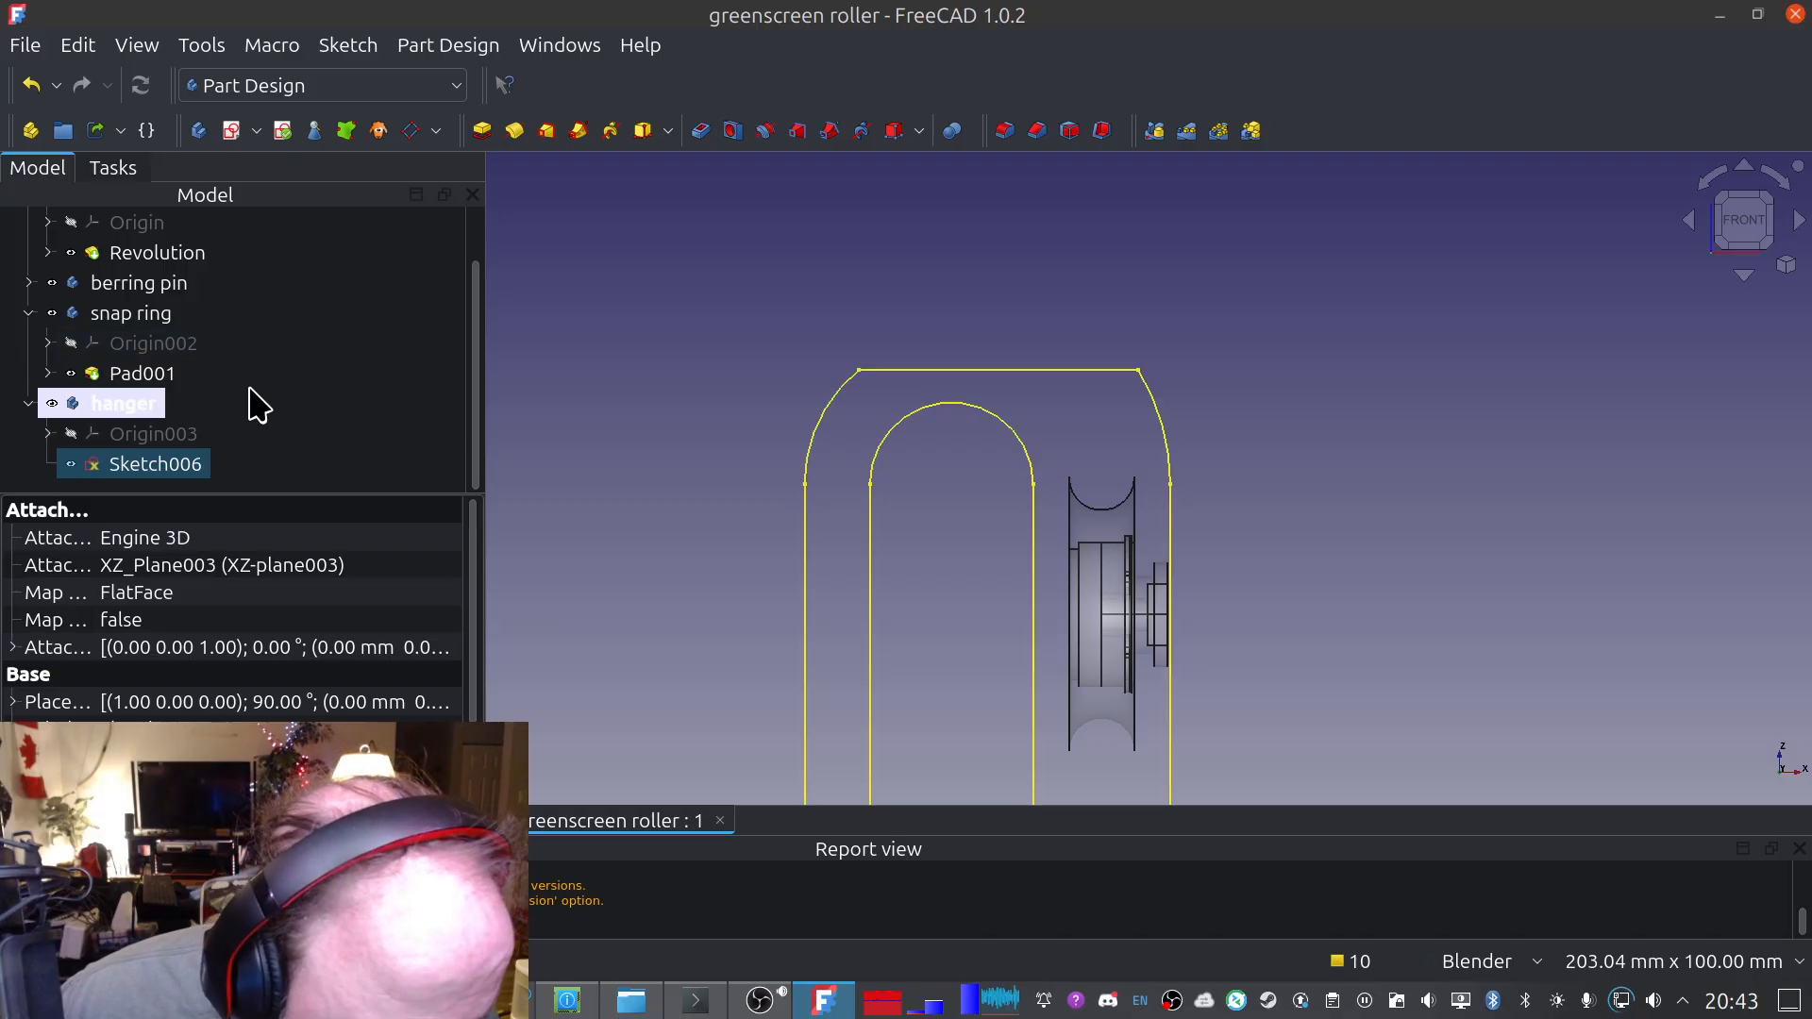
Start a Pad of the hanger sketch and make it symmetric to the sketch plane
{"action": "left_click", "coordinate": [118, 176]}
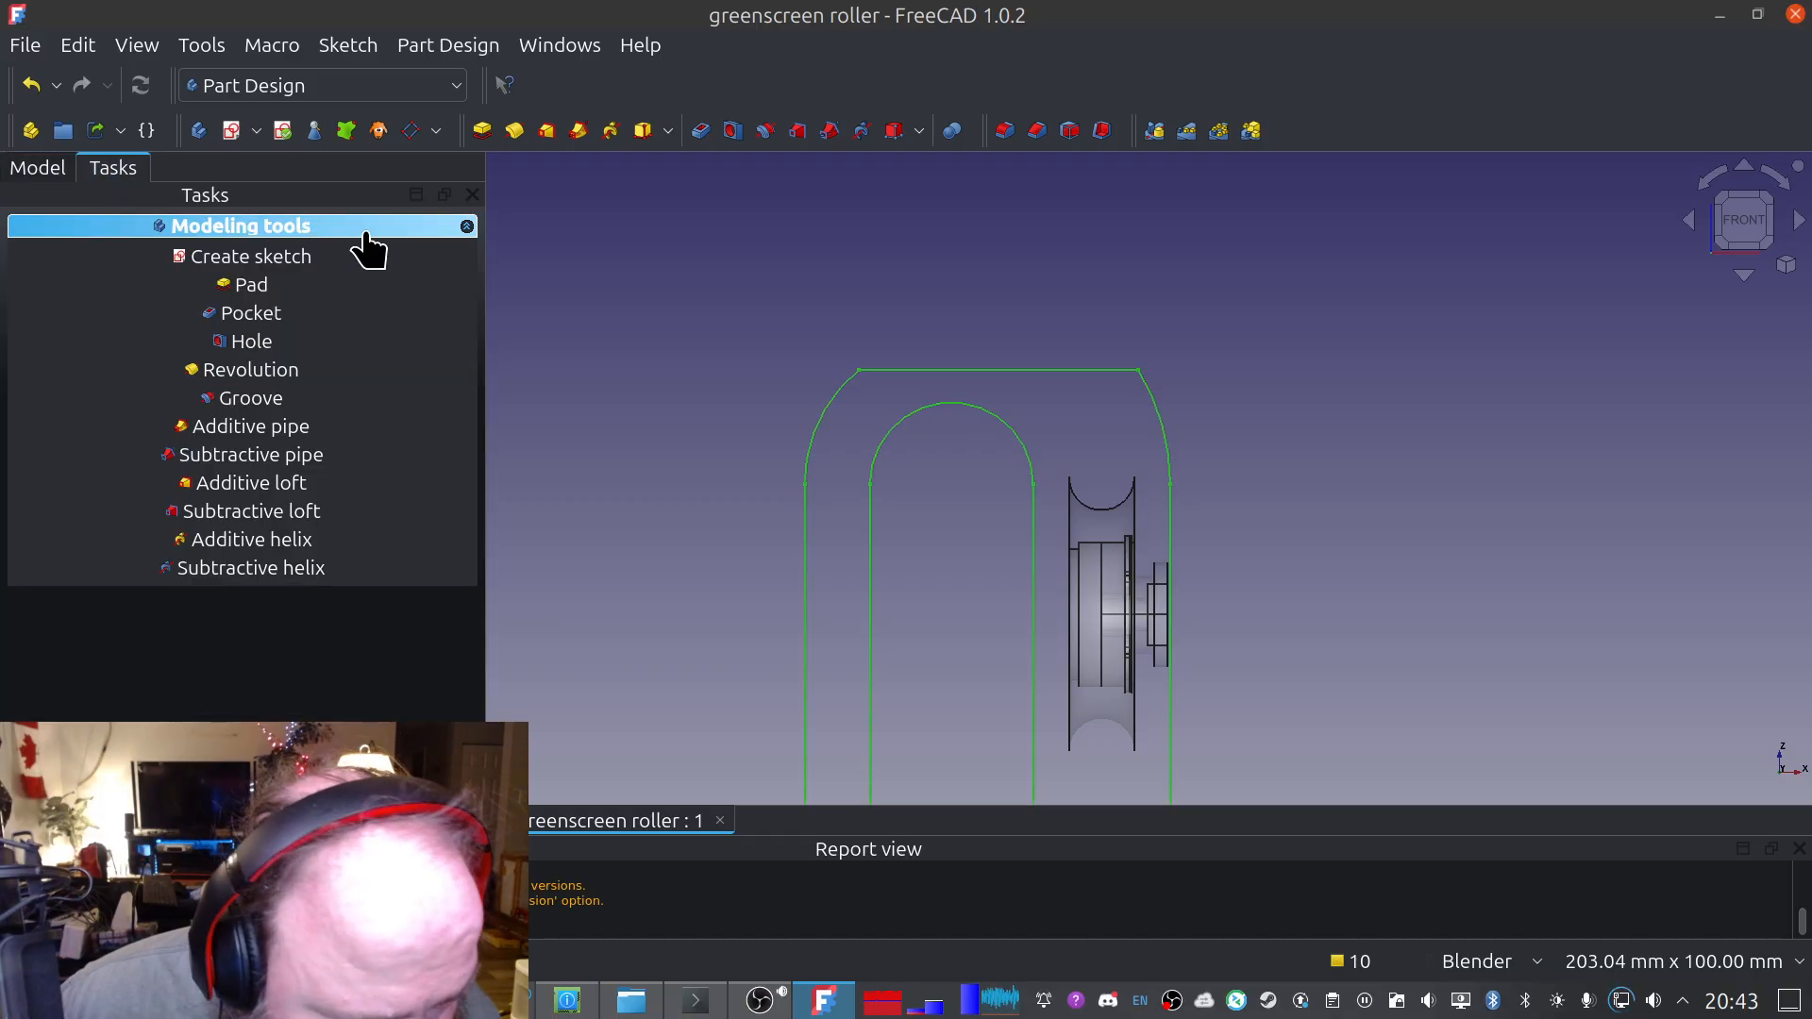
{"action": "left_click", "coordinate": [248, 285]}
{"action": "middle_click_drag", "start_coordinate": [1389, 553], "coordinate": [888, 370]}
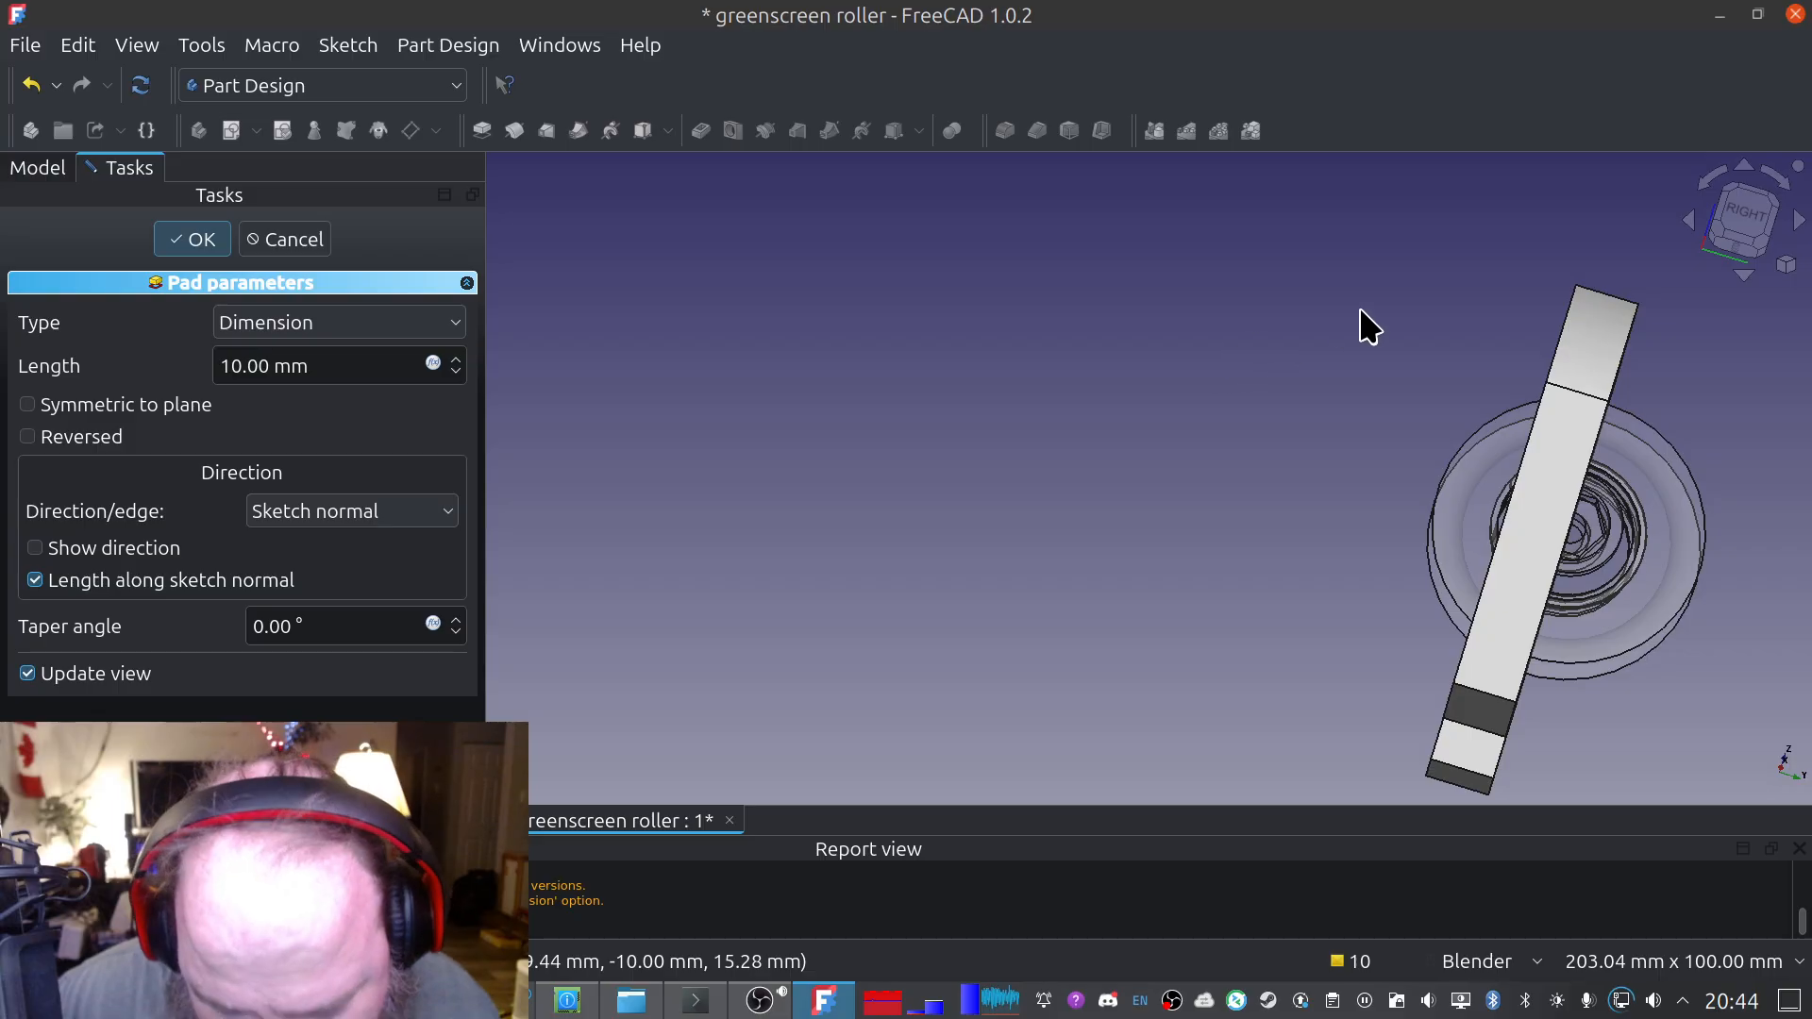
{"action": "left_click", "coordinate": [1747, 223]}
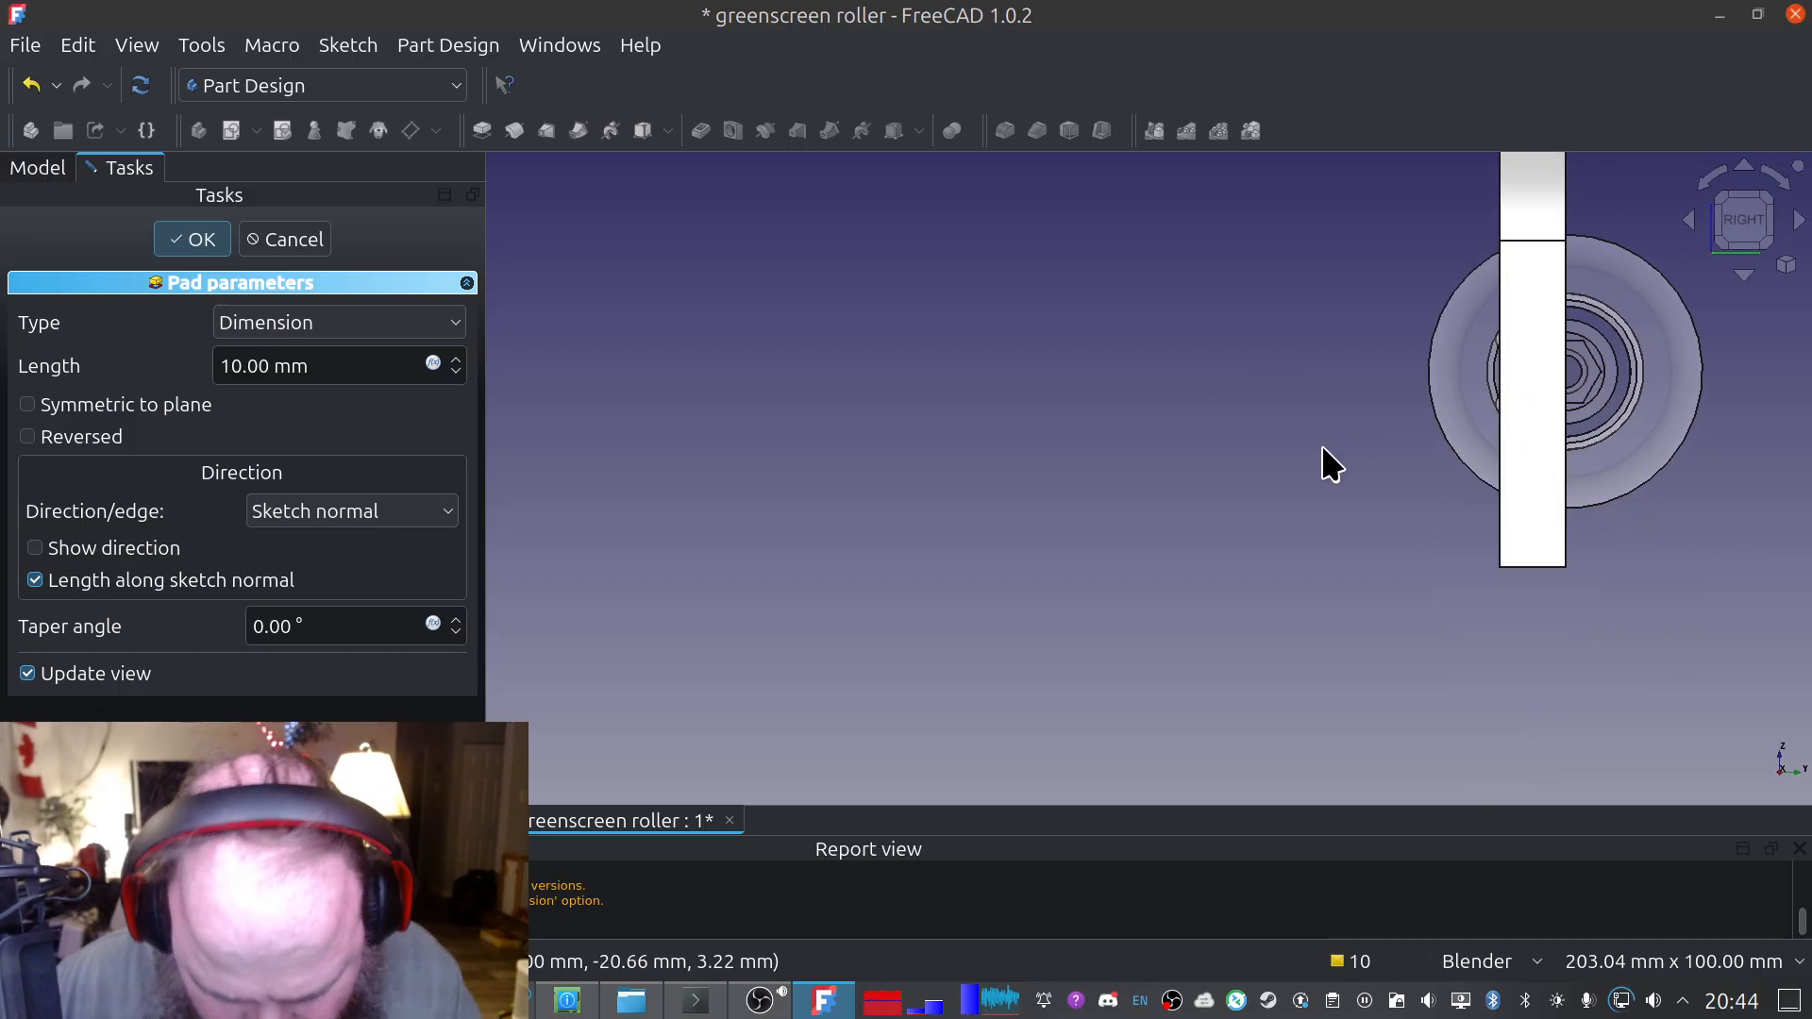
{"action": "middle_click_drag", "start_coordinate": [1307, 437], "coordinate": [754, 571], "text": "shift"}
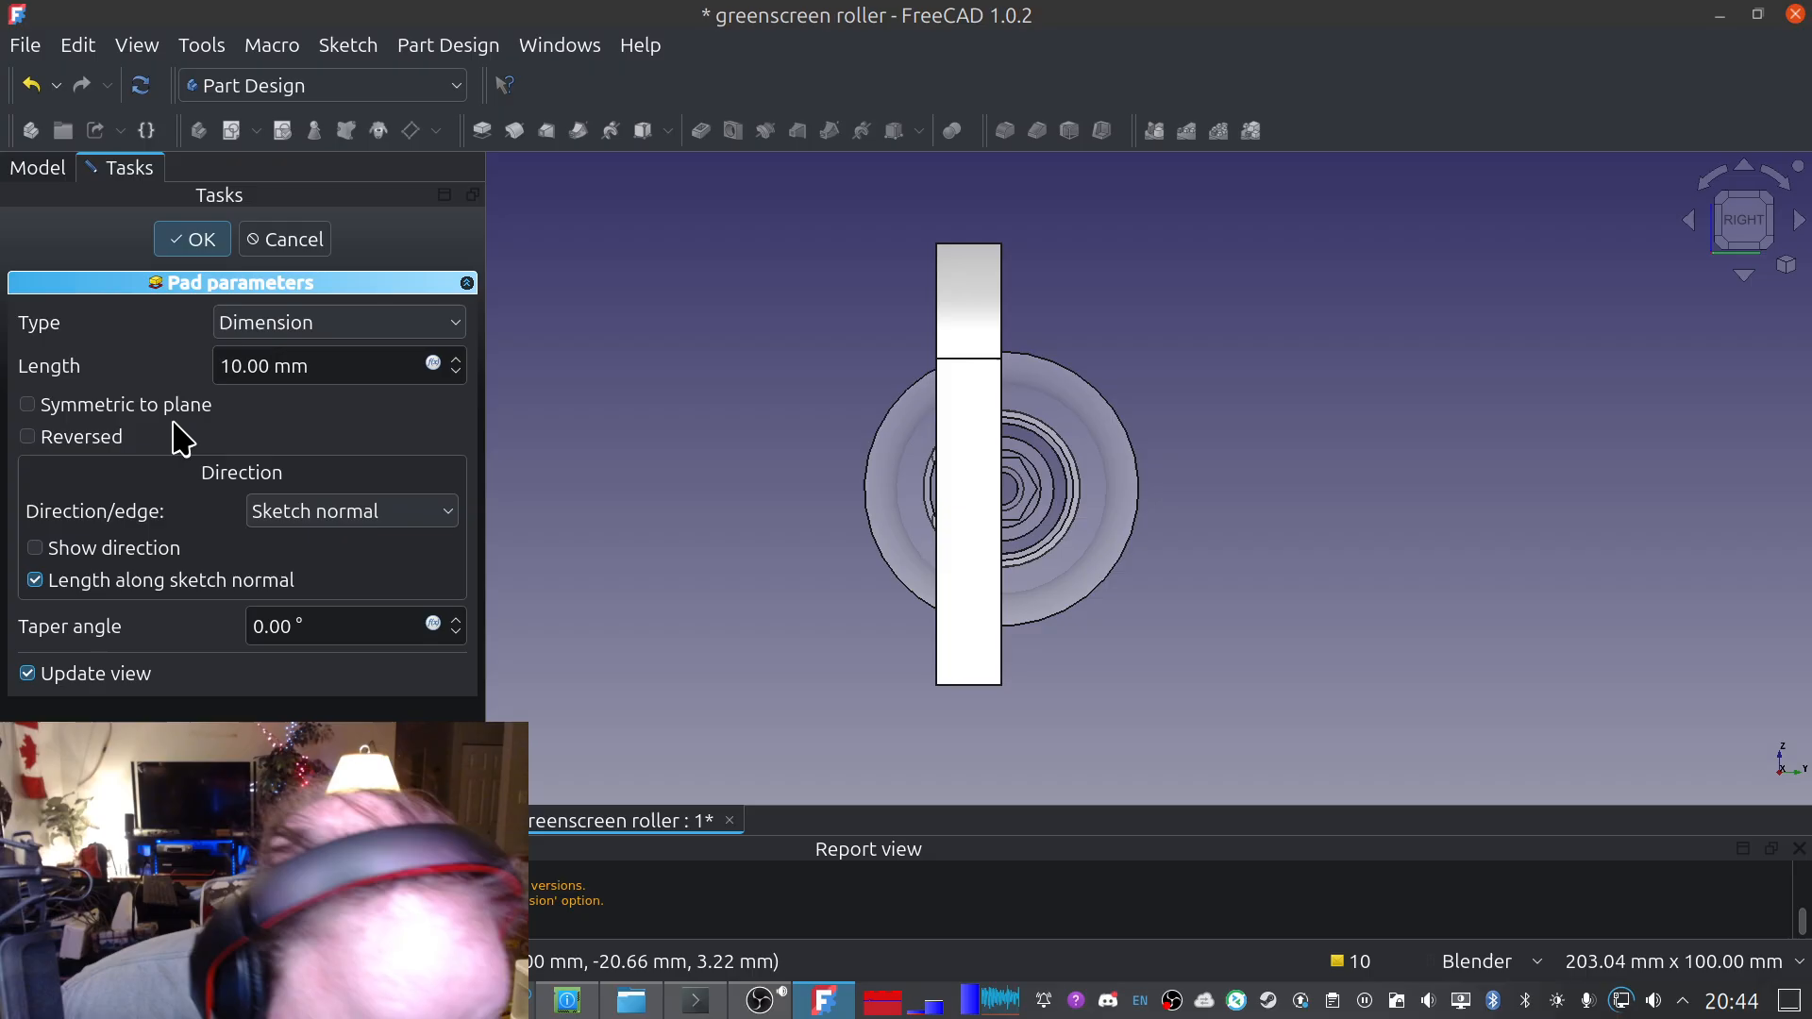
{"action": "left_click", "coordinate": [24, 405]}
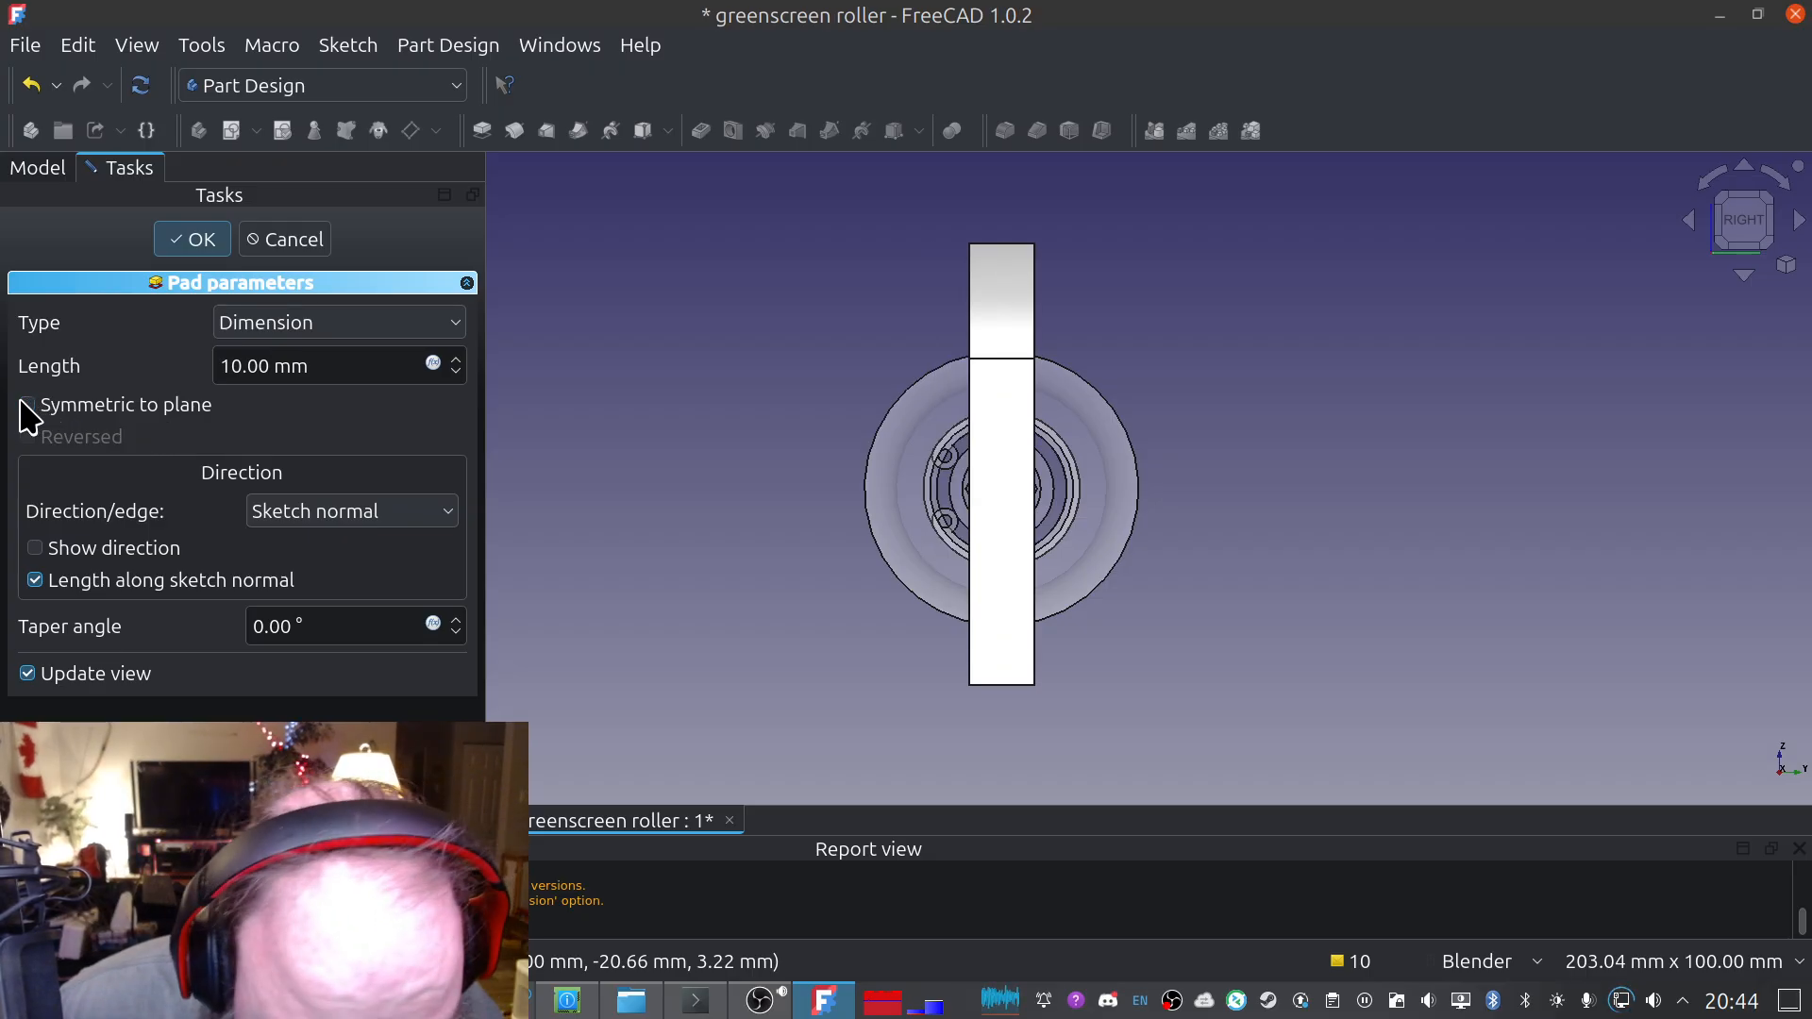
Set the hanger pad's length to 25 mm
{"action": "scroll", "coordinate": [343, 366], "scroll_direction": "up", "scroll_amount": 2}
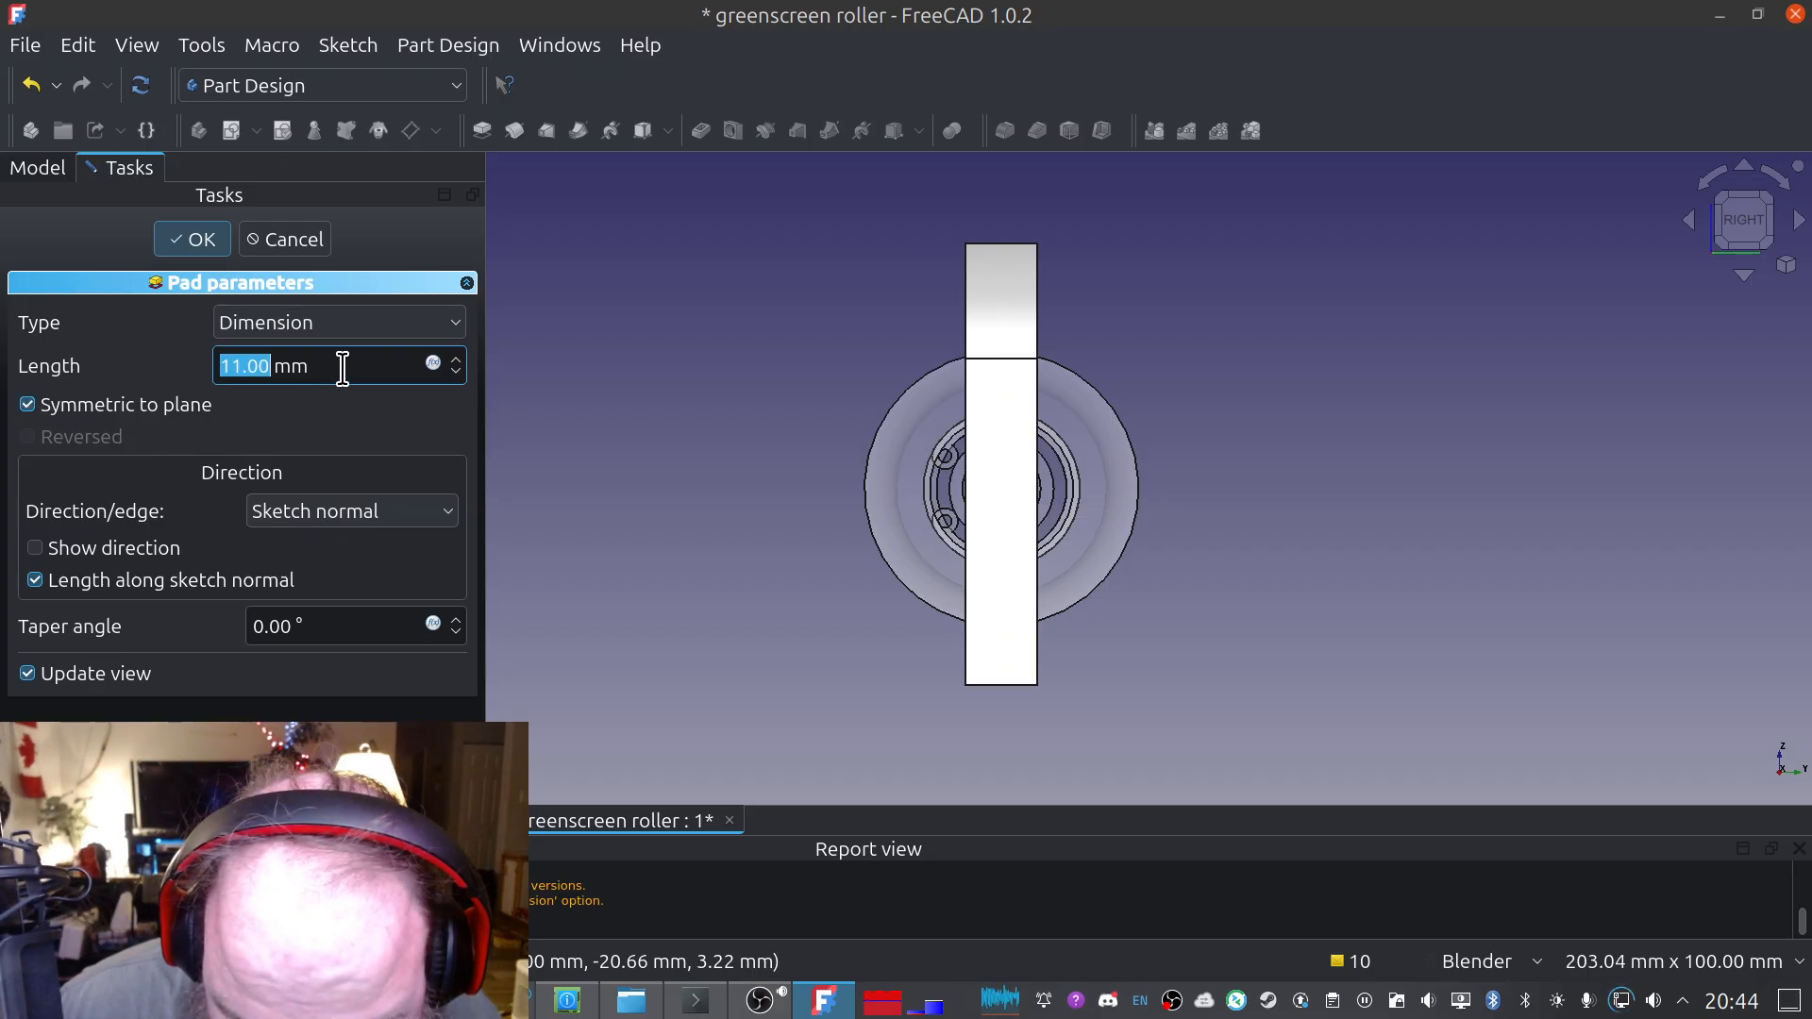
{"action": "scroll", "coordinate": [342, 366], "scroll_direction": "up", "scroll_amount": 7}
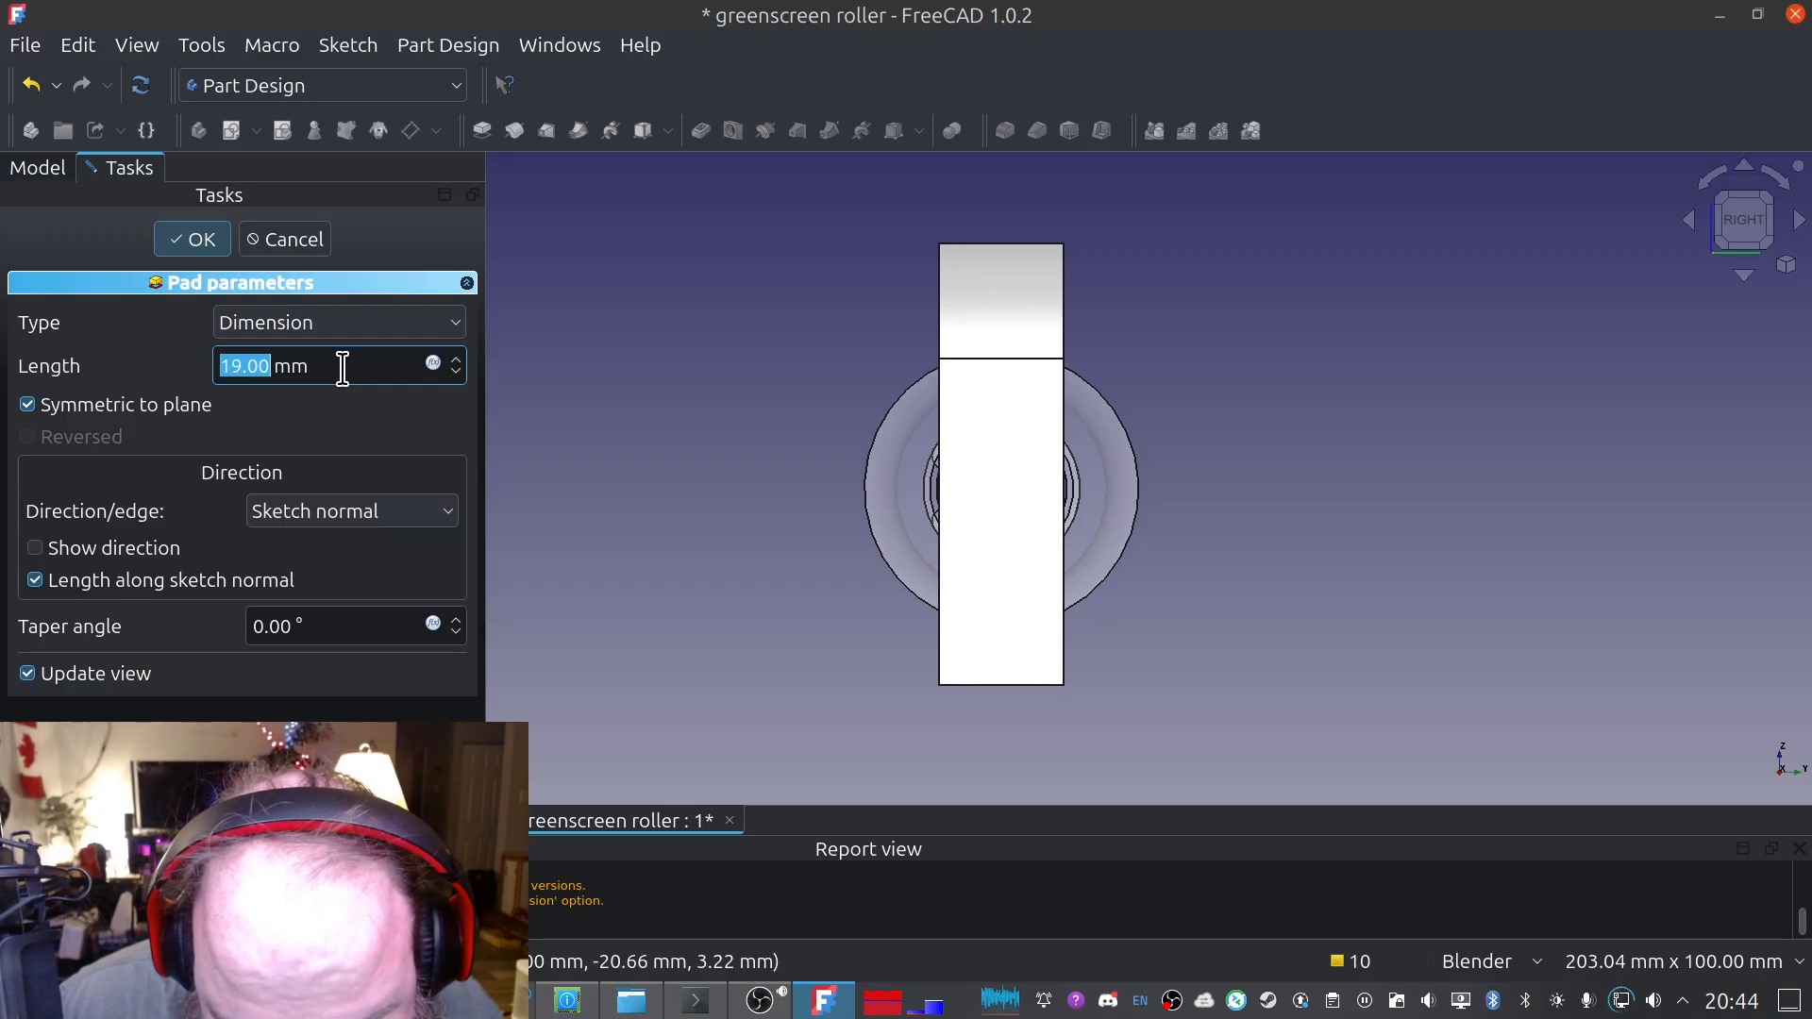
{"action": "scroll", "coordinate": [343, 366], "scroll_direction": "down", "scroll_amount": 16}
{"action": "scroll", "coordinate": [343, 366], "scroll_direction": "up", "scroll_amount": 16}
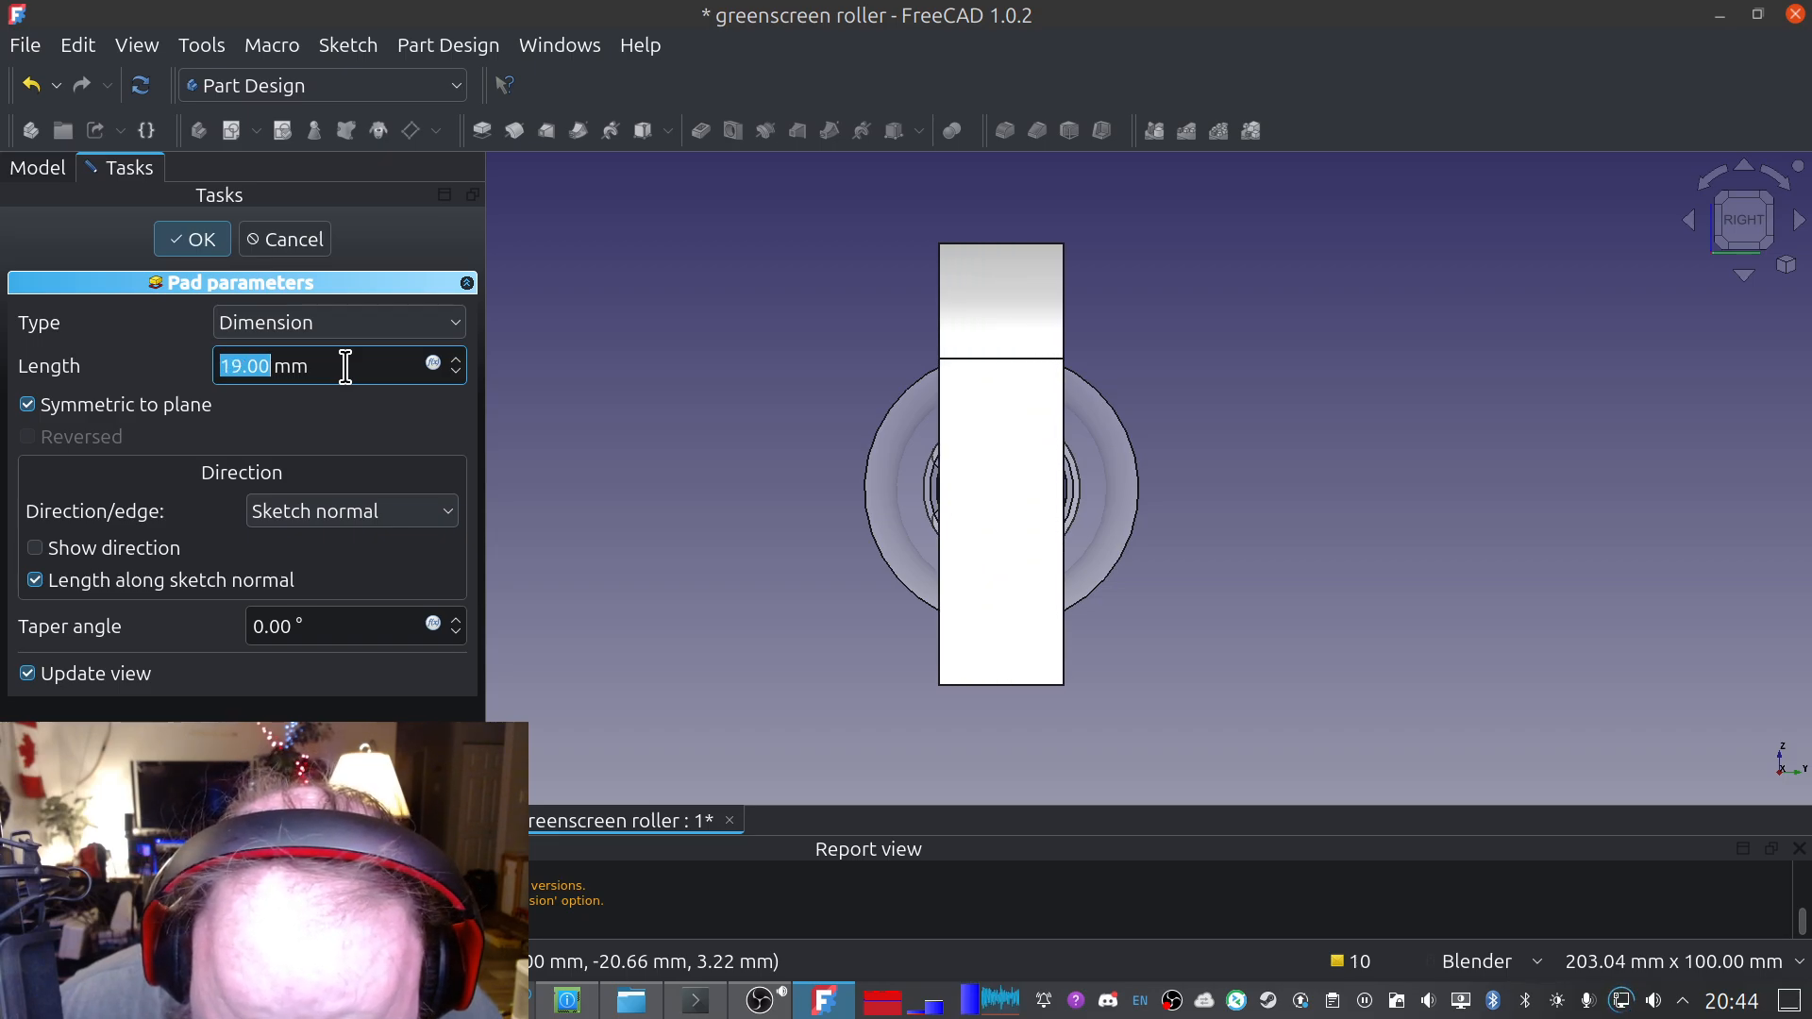
{"action": "scroll", "coordinate": [346, 366], "scroll_direction": "up", "scroll_amount": 1}
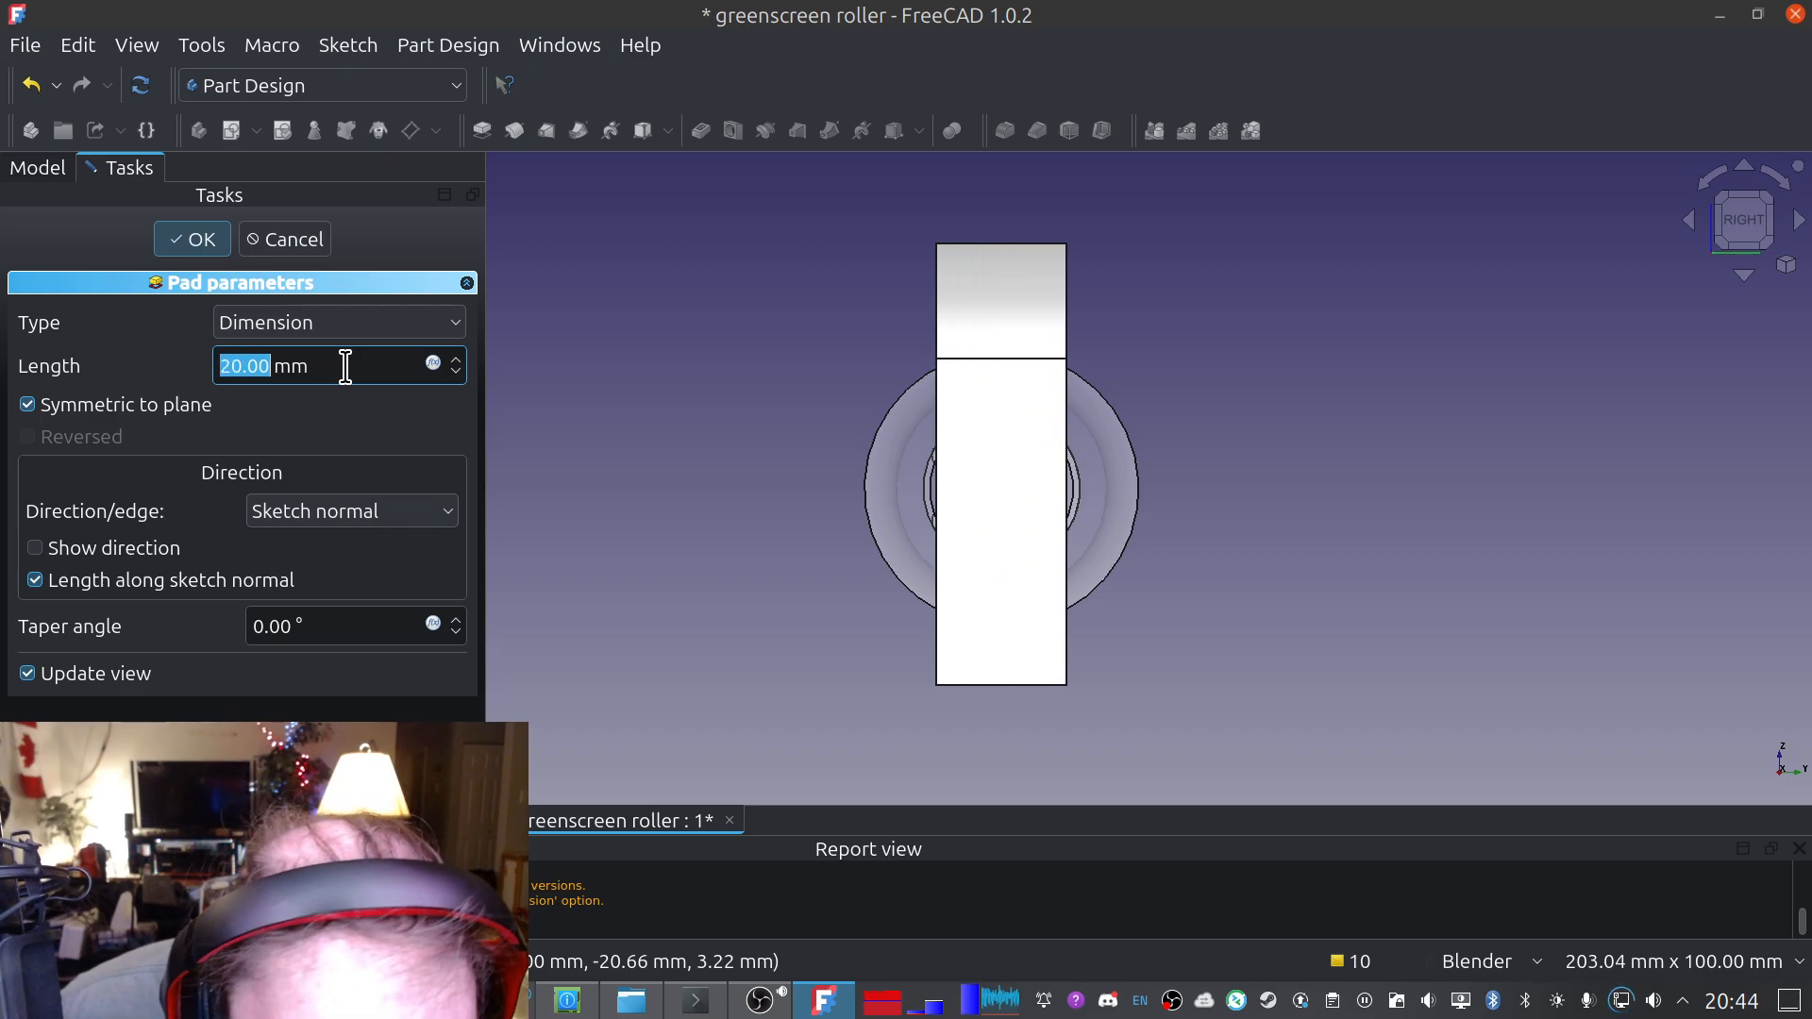
{"action": "scroll", "coordinate": [346, 366], "scroll_direction": "up", "scroll_amount": 4}
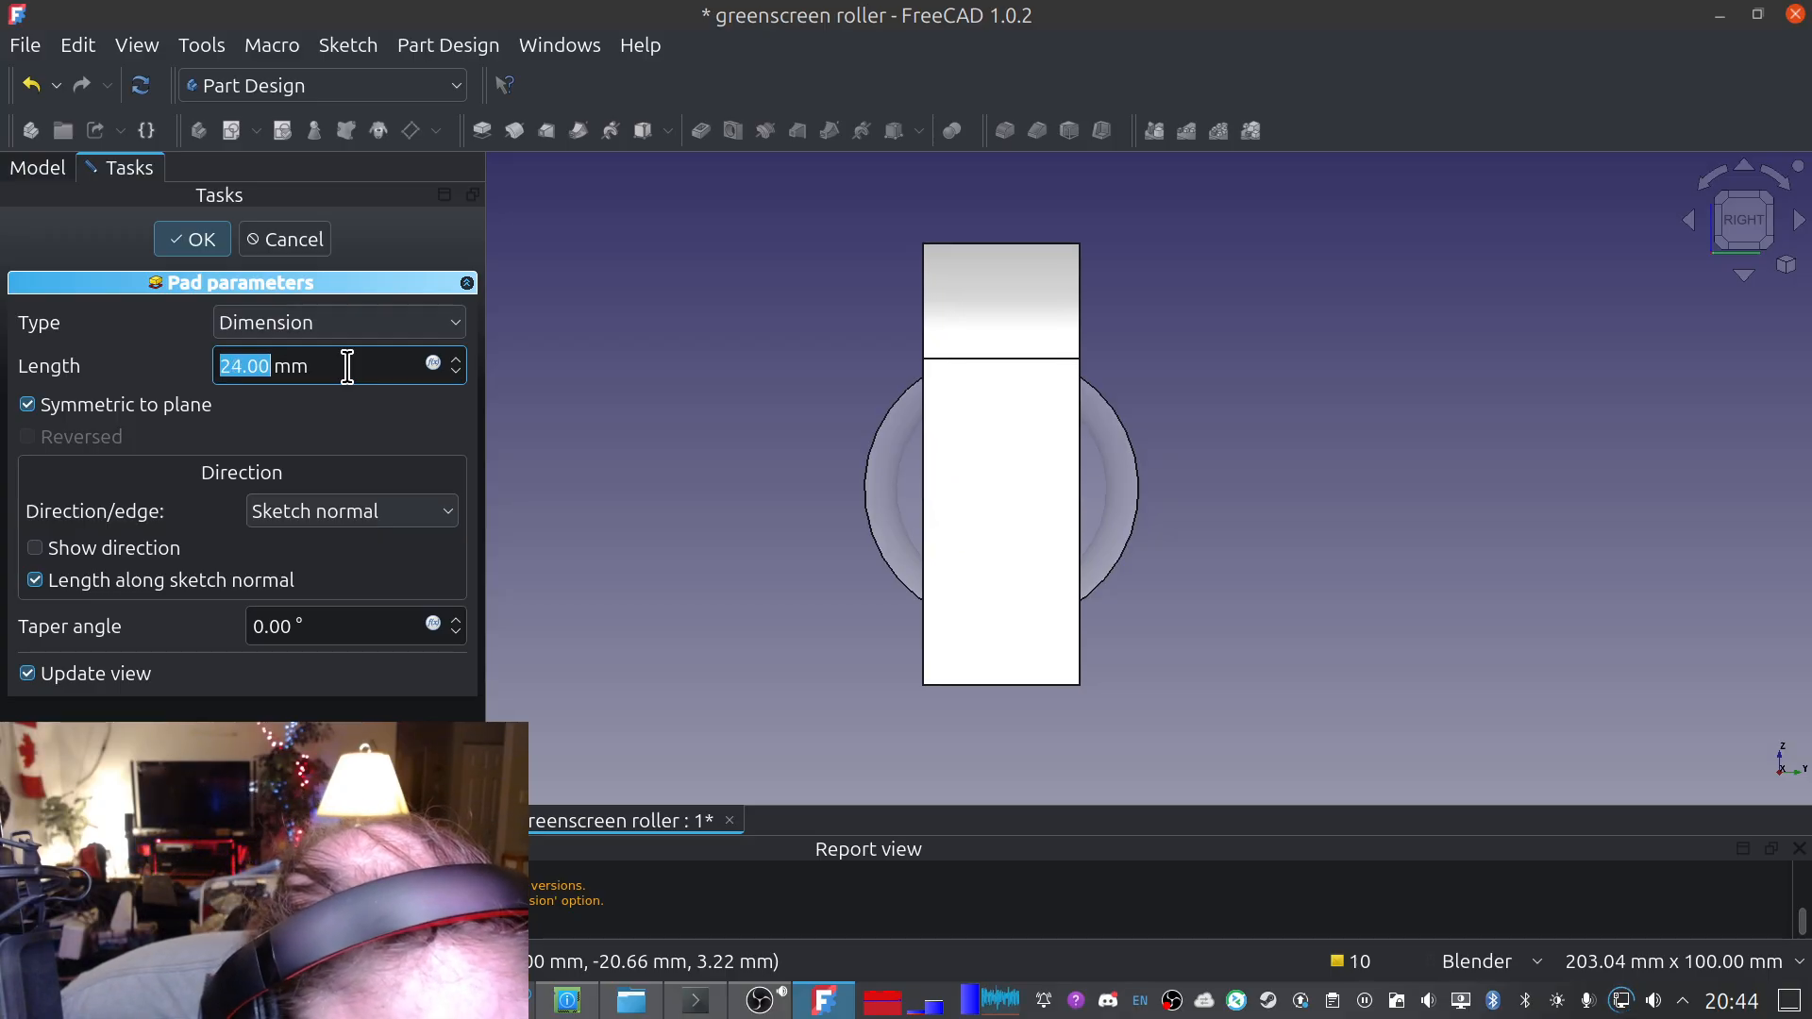
{"action": "key", "text": "Up"}
Set the hanger pad's length to 41 mm so it spans nearly the roller's full diameter
{"action": "middle_click_drag", "start_coordinate": [658, 453], "coordinate": [695, 469]}
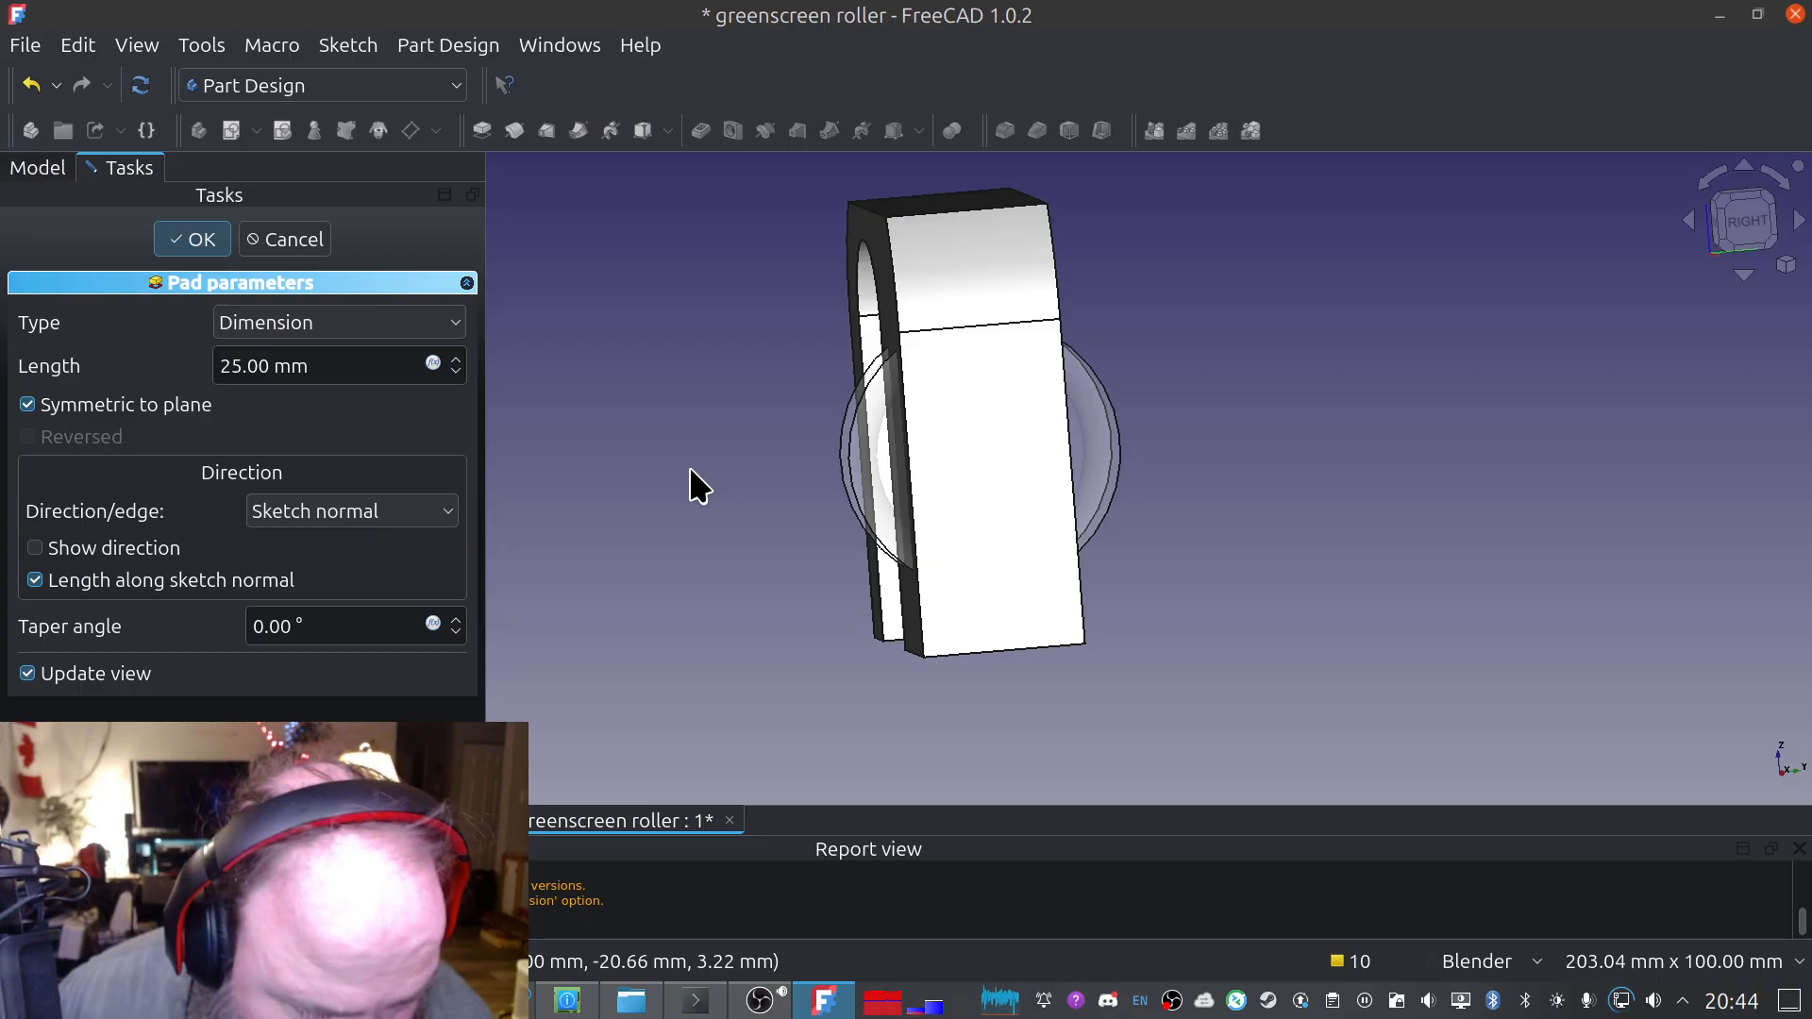
{"action": "scroll", "coordinate": [353, 366], "scroll_direction": "up", "scroll_amount": 11}
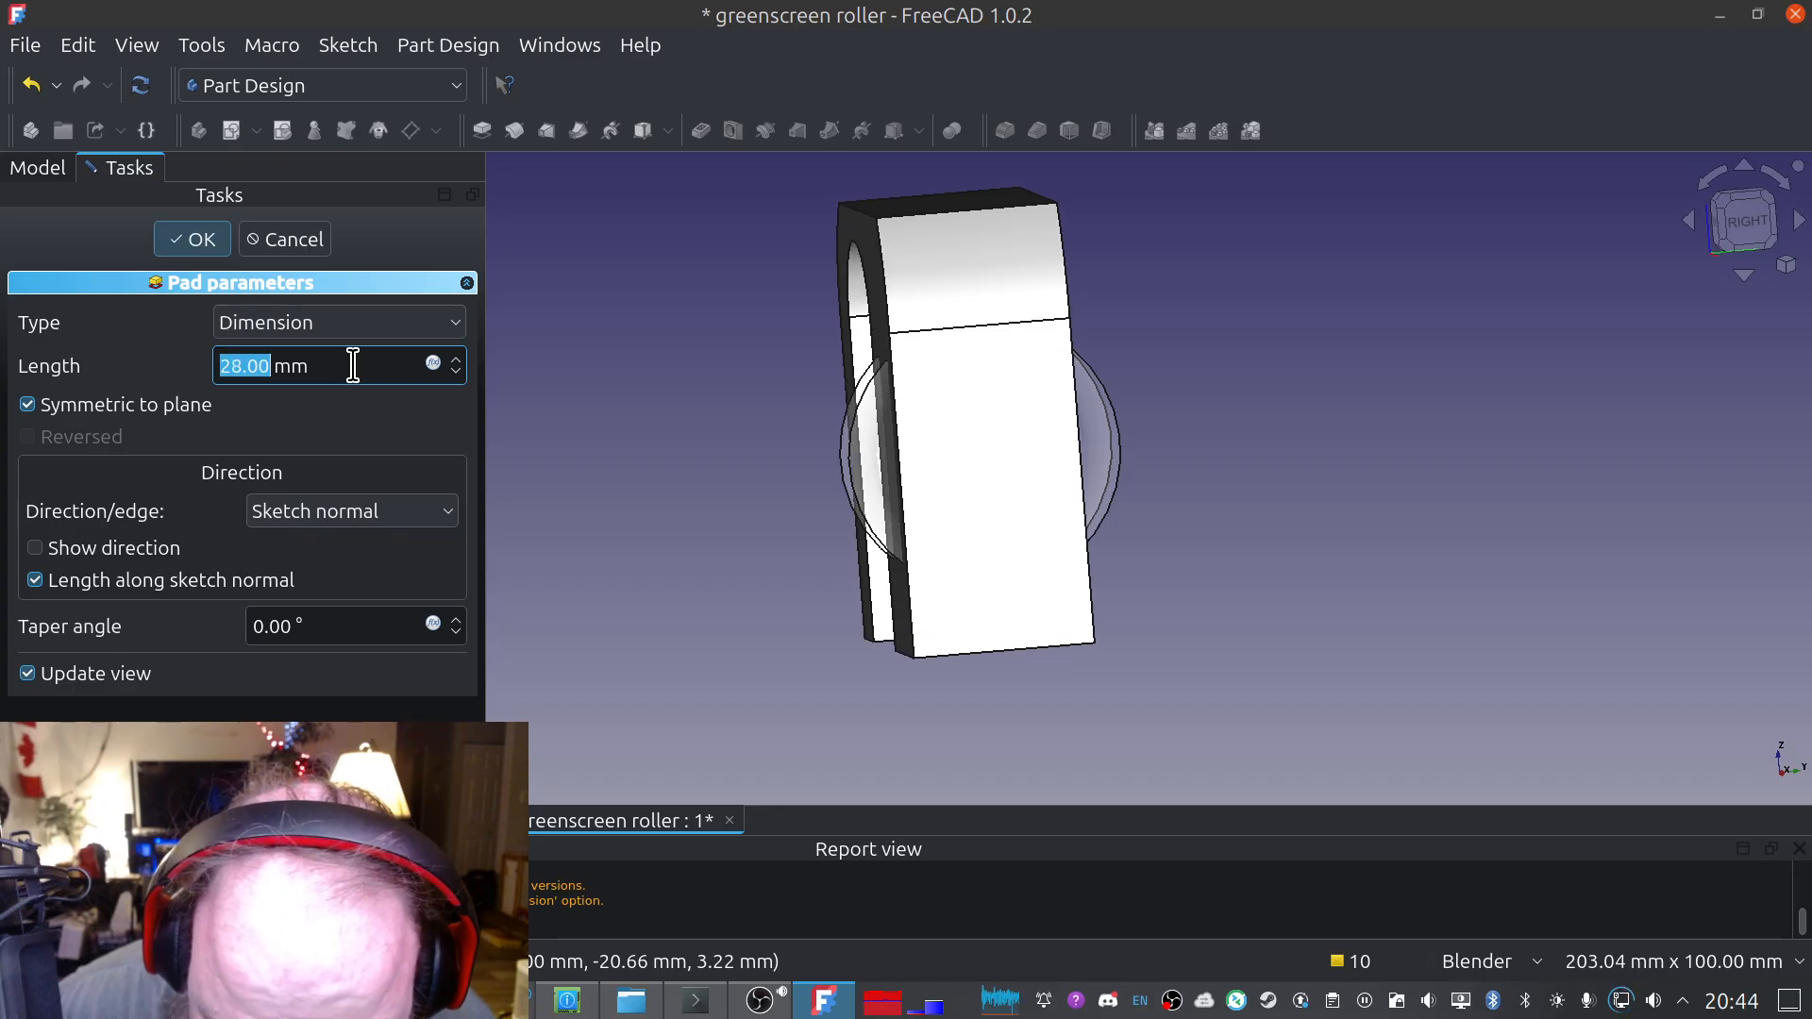
{"action": "scroll", "coordinate": [353, 365], "scroll_direction": "up", "scroll_amount": 4}
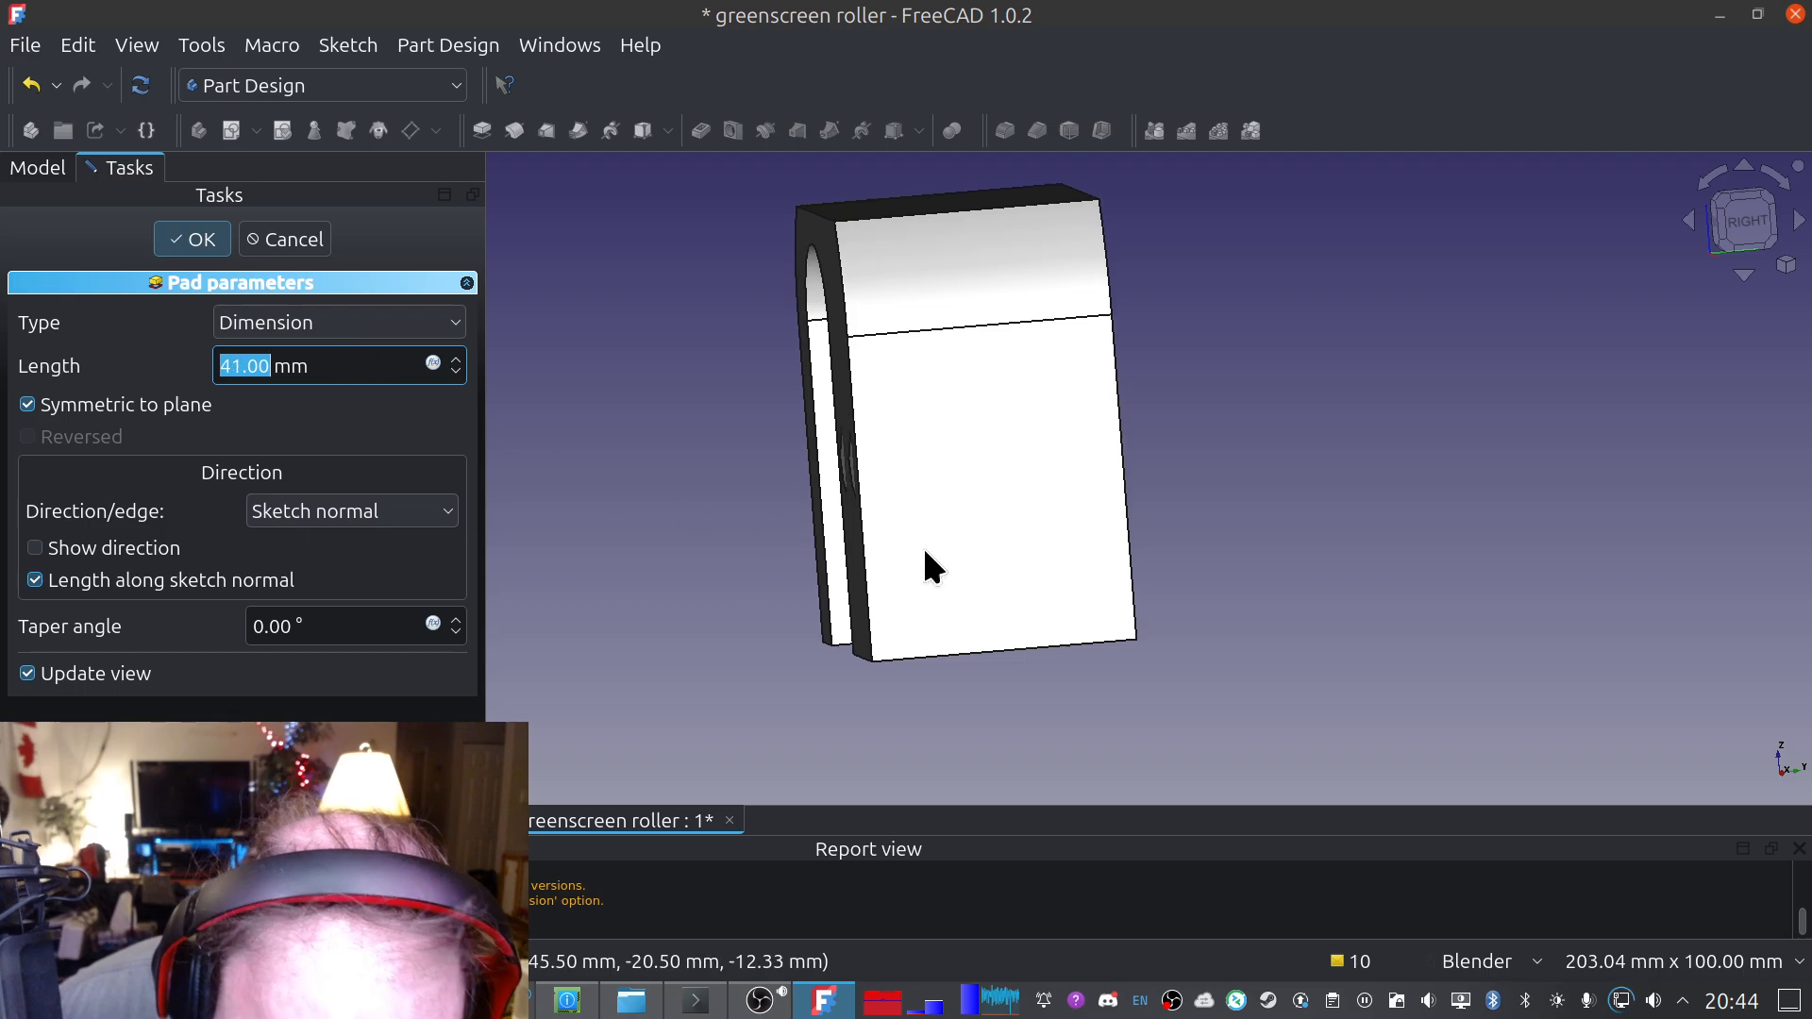
Compare the hanger pad's edges with the roller from the right side, trying pad lengths of 42 mm and 40 mm
{"action": "middle_click_drag", "start_coordinate": [1346, 609], "coordinate": [1304, 602]}
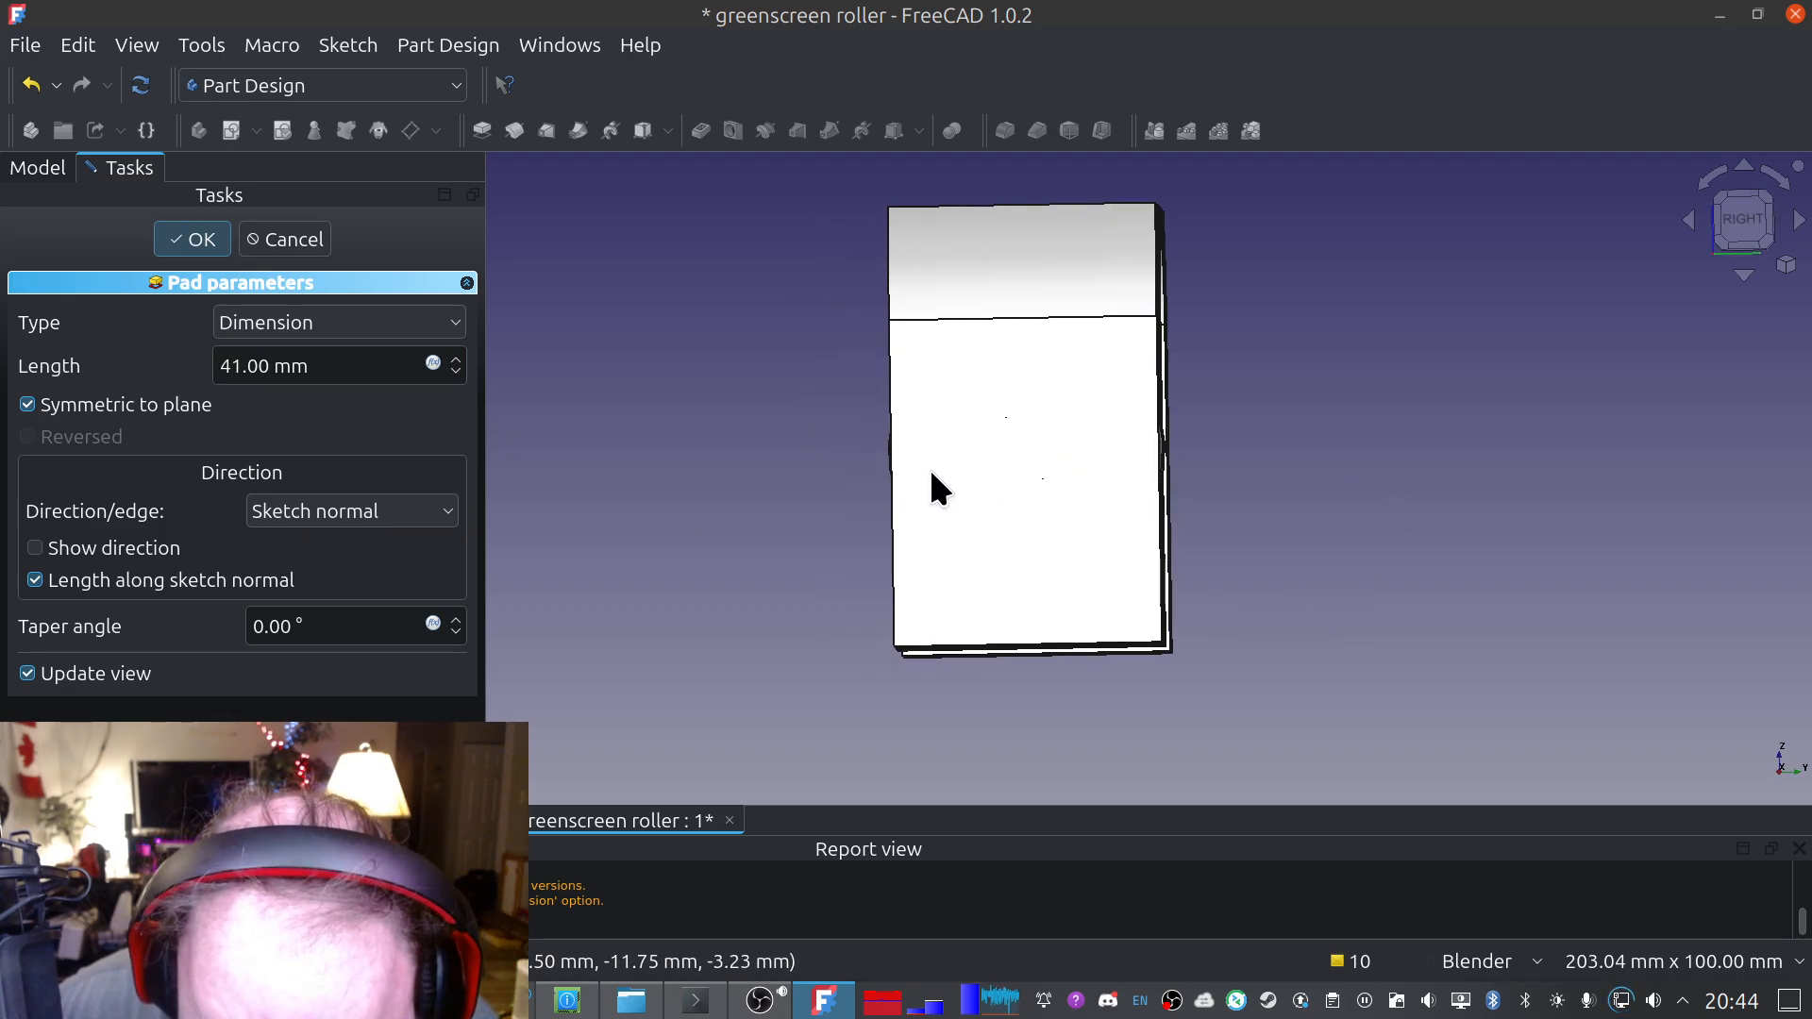
{"action": "scroll", "coordinate": [925, 480], "scroll_direction": "up", "scroll_amount": 5}
{"action": "left_click", "coordinate": [1744, 218]}
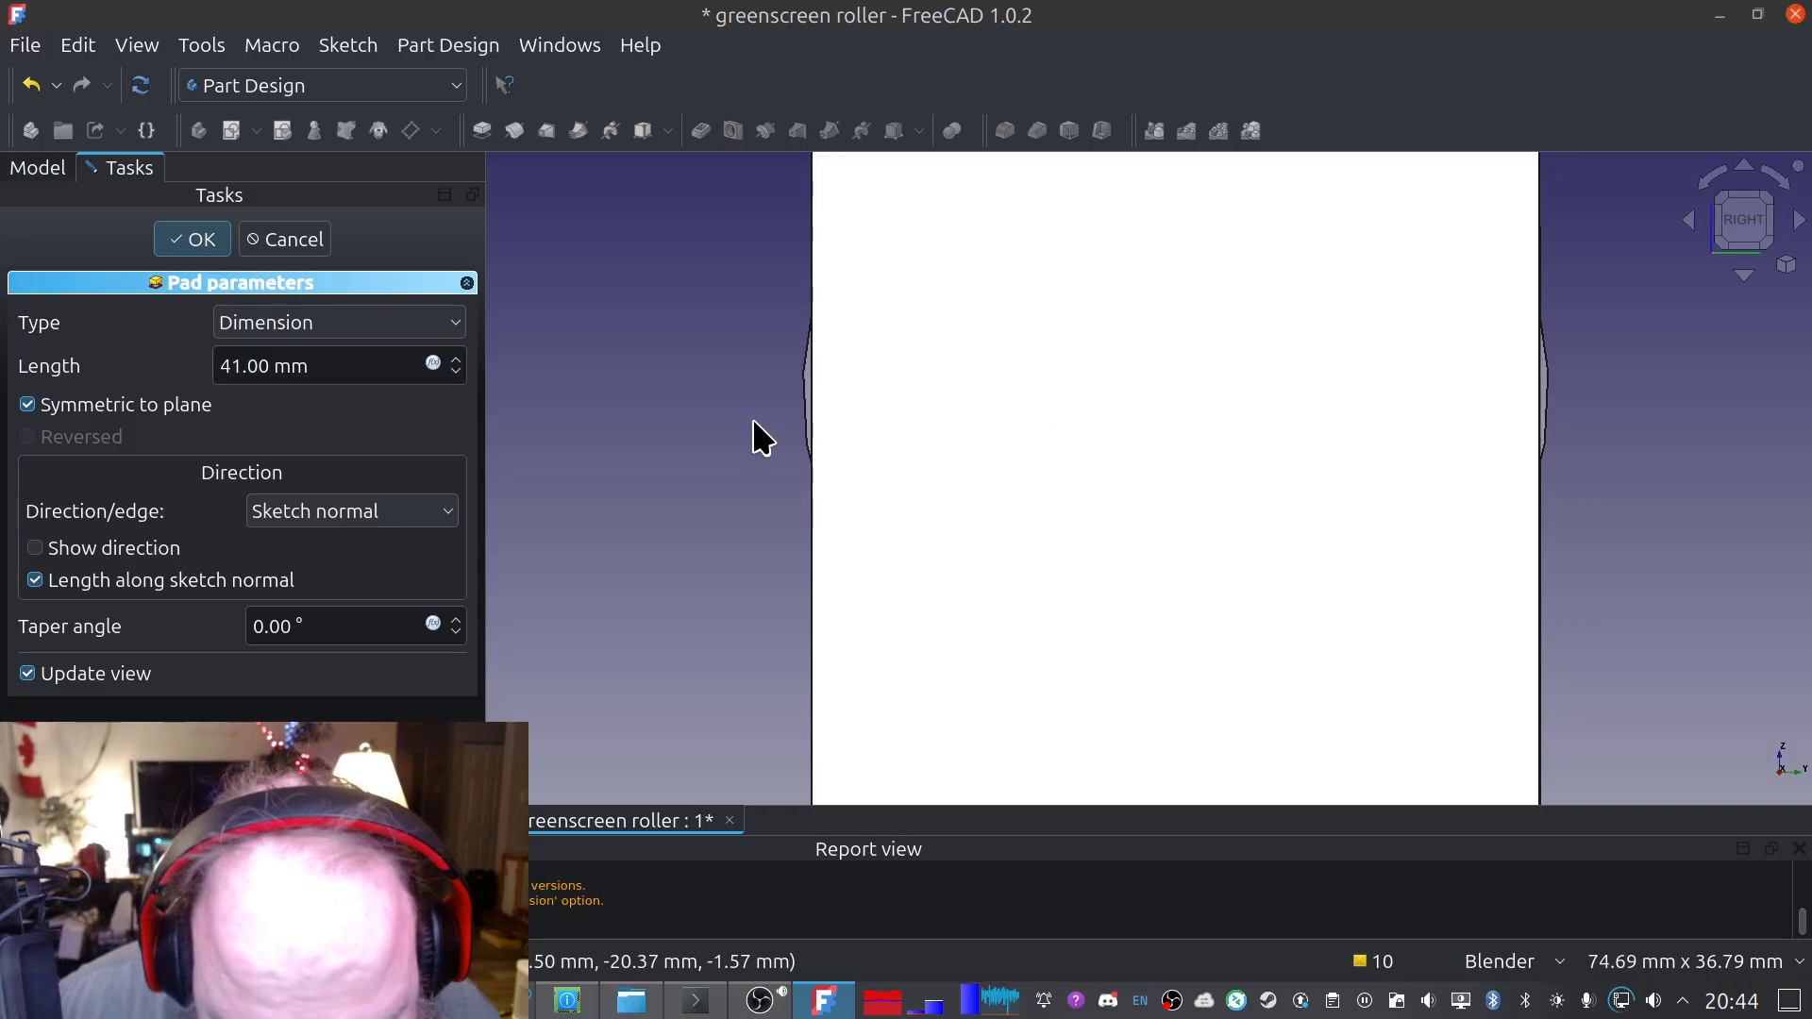
{"action": "middle_click_drag", "start_coordinate": [798, 436], "coordinate": [1145, 434], "text": "shift"}
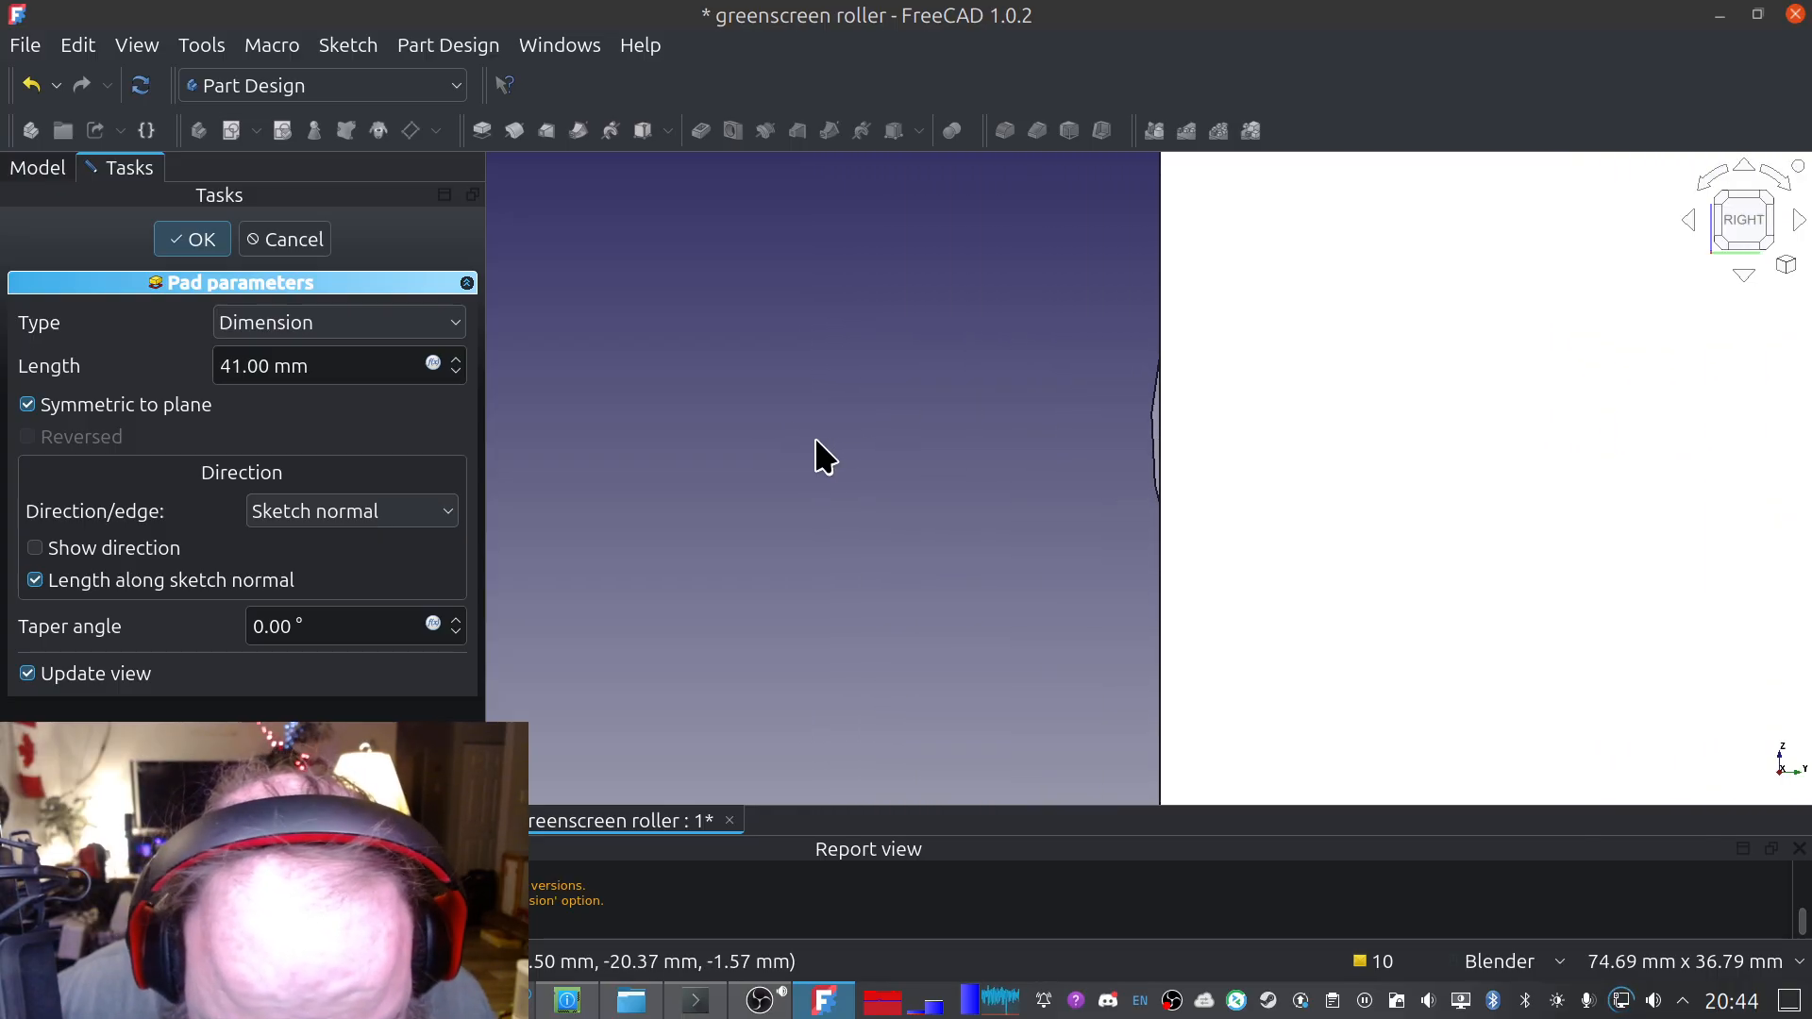
{"action": "scroll", "coordinate": [1217, 471], "scroll_direction": "up", "scroll_amount": 10}
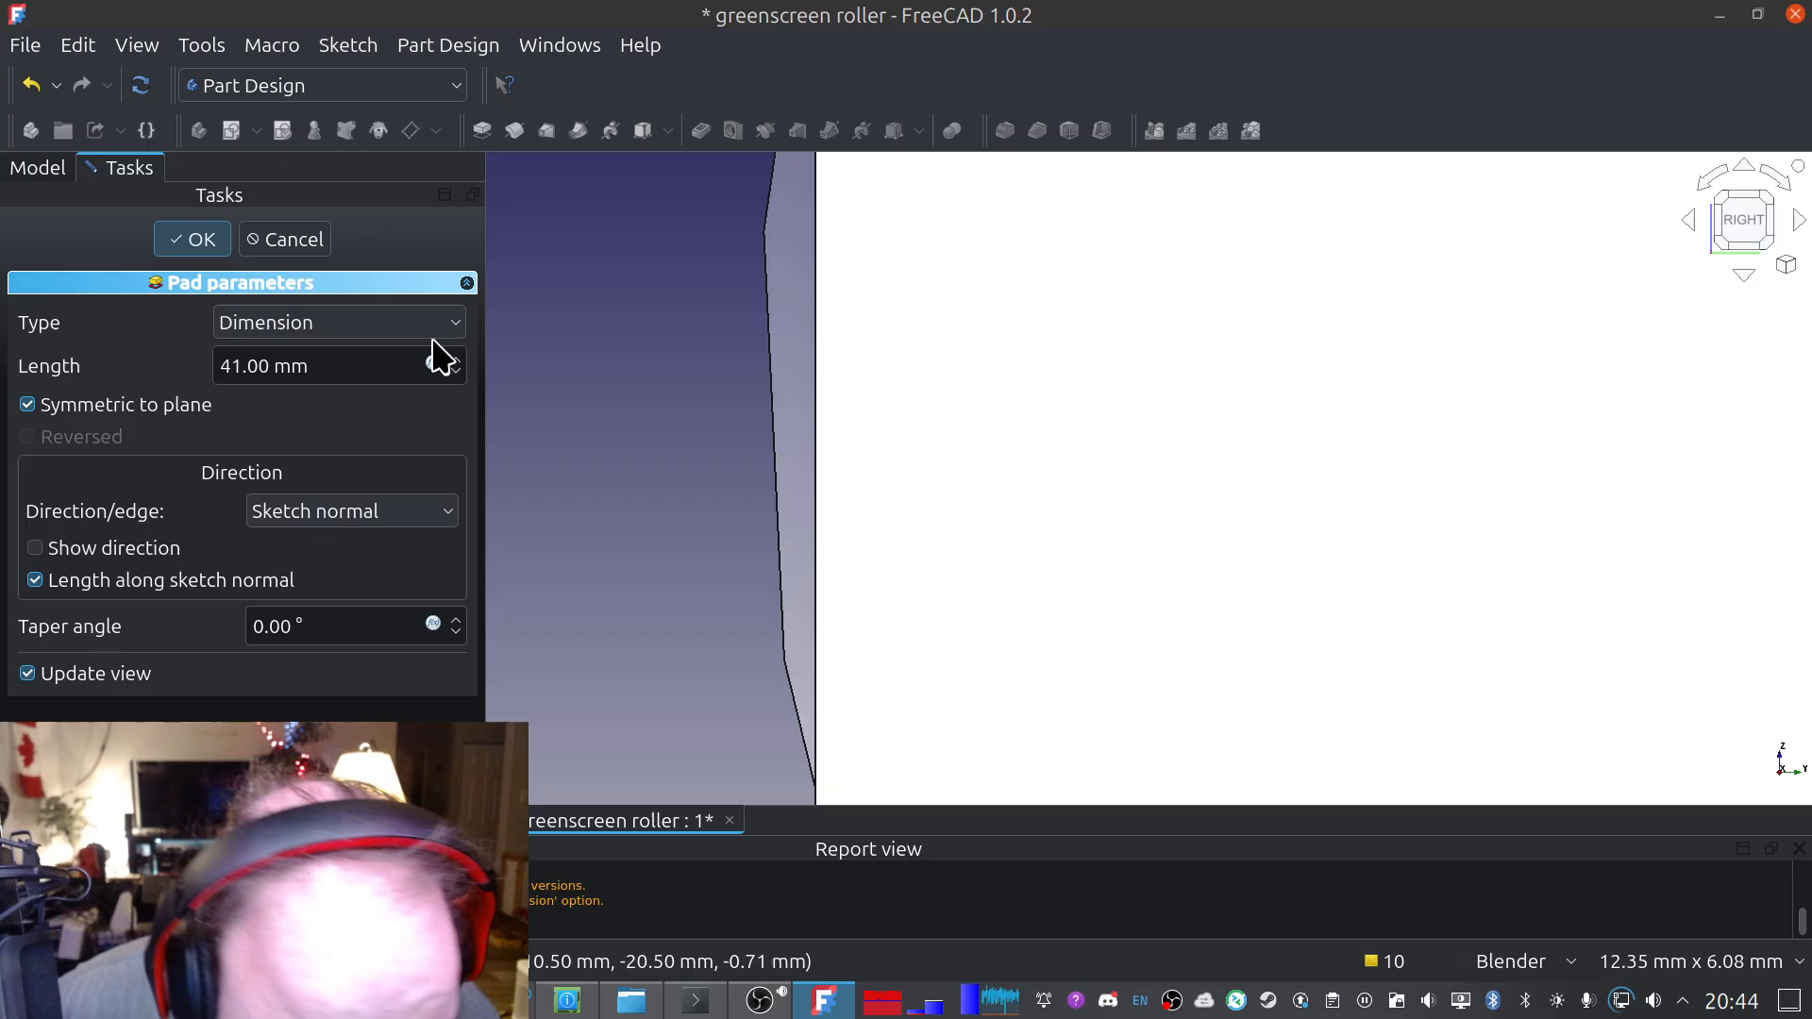
{"action": "scroll", "coordinate": [333, 366], "scroll_direction": "up", "scroll_amount": 1}
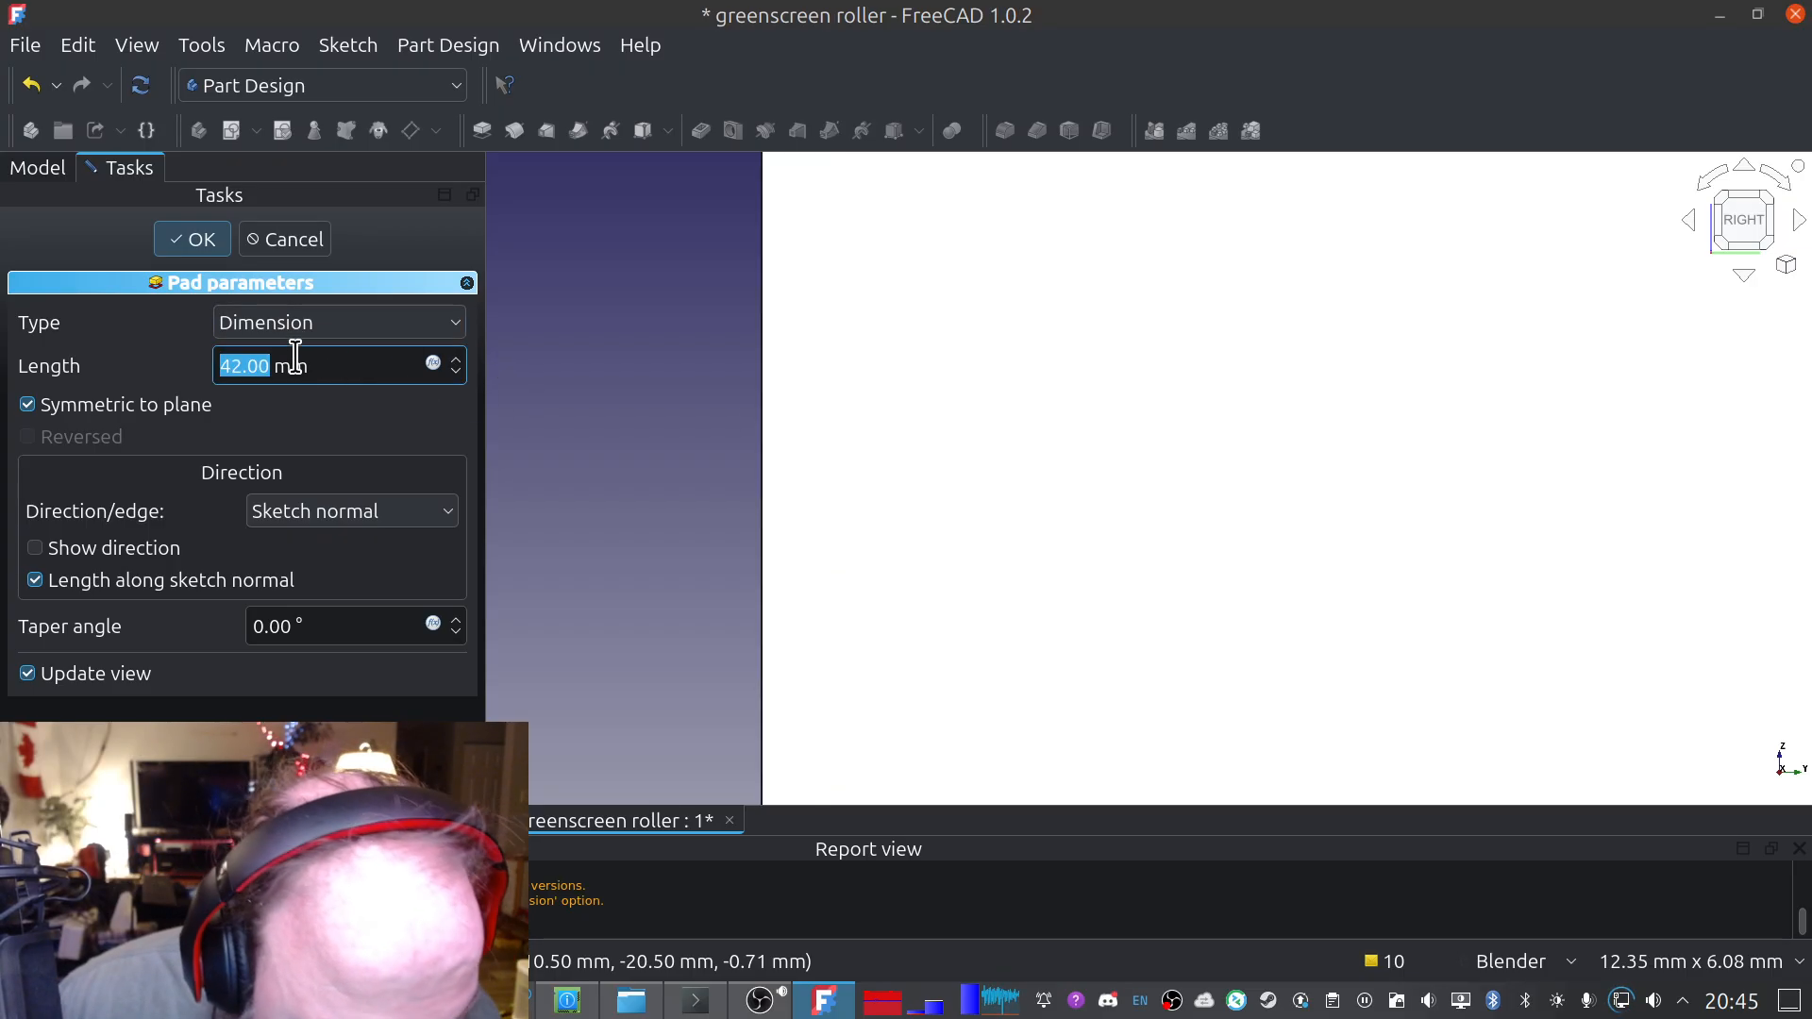
{"action": "scroll", "coordinate": [330, 359], "scroll_direction": "down", "scroll_amount": 1}
{"action": "scroll", "coordinate": [330, 360], "scroll_direction": "down", "scroll_amount": 1}
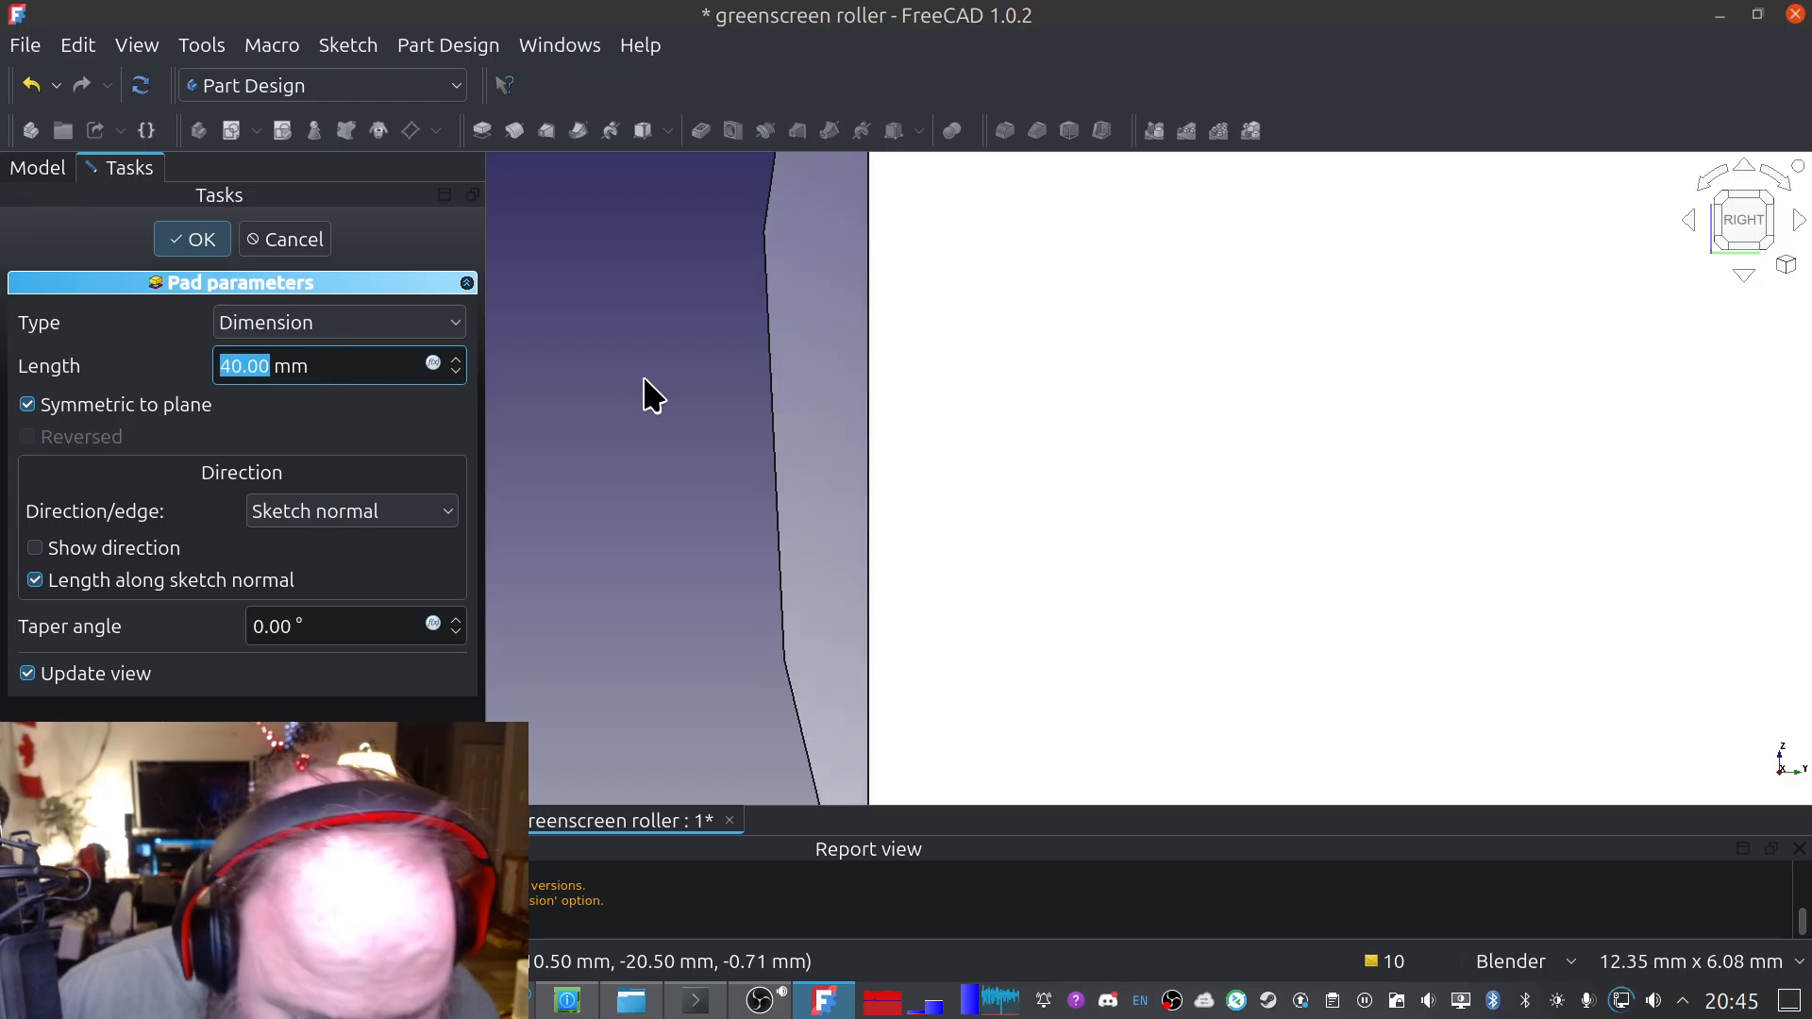
{"action": "scroll", "coordinate": [643, 376], "scroll_direction": "down", "scroll_amount": 3}
{"action": "scroll", "coordinate": [638, 406], "scroll_direction": "down", "scroll_amount": 6}
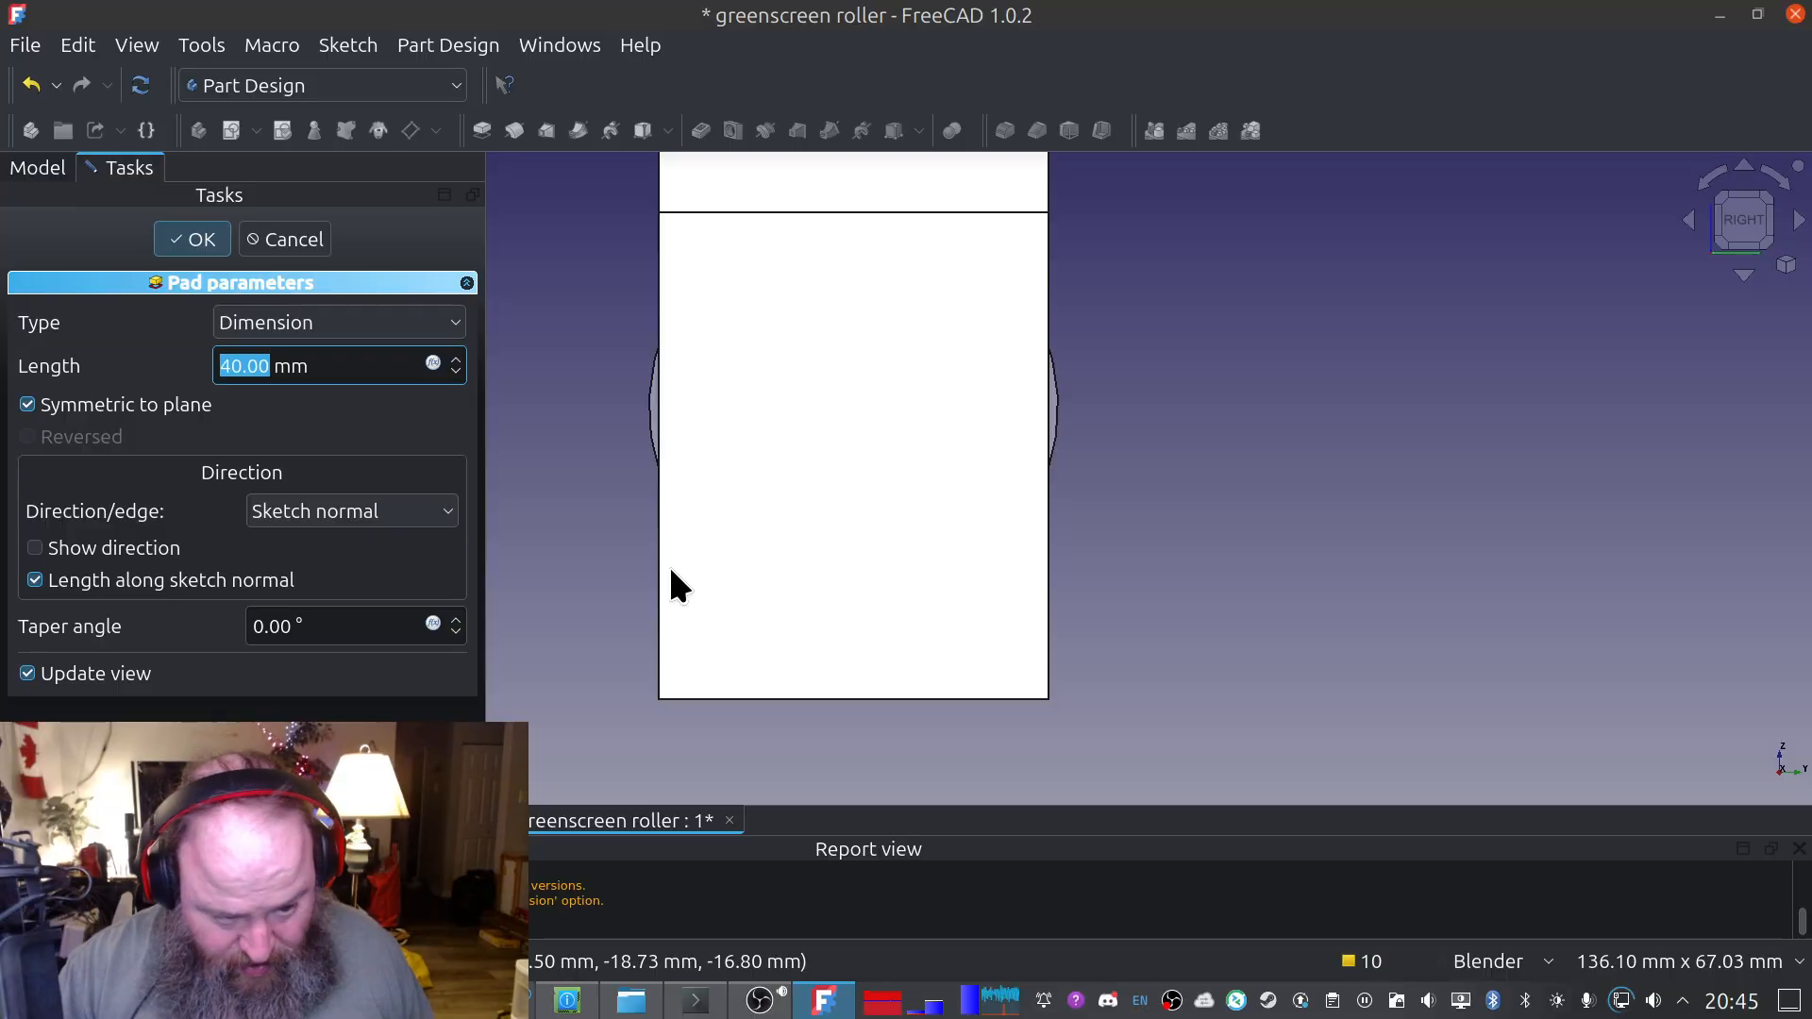
Set the hanger pad's length to 25 mm, check it against the roller, finish the pad and save the document
{"action": "type", "text": "25"}
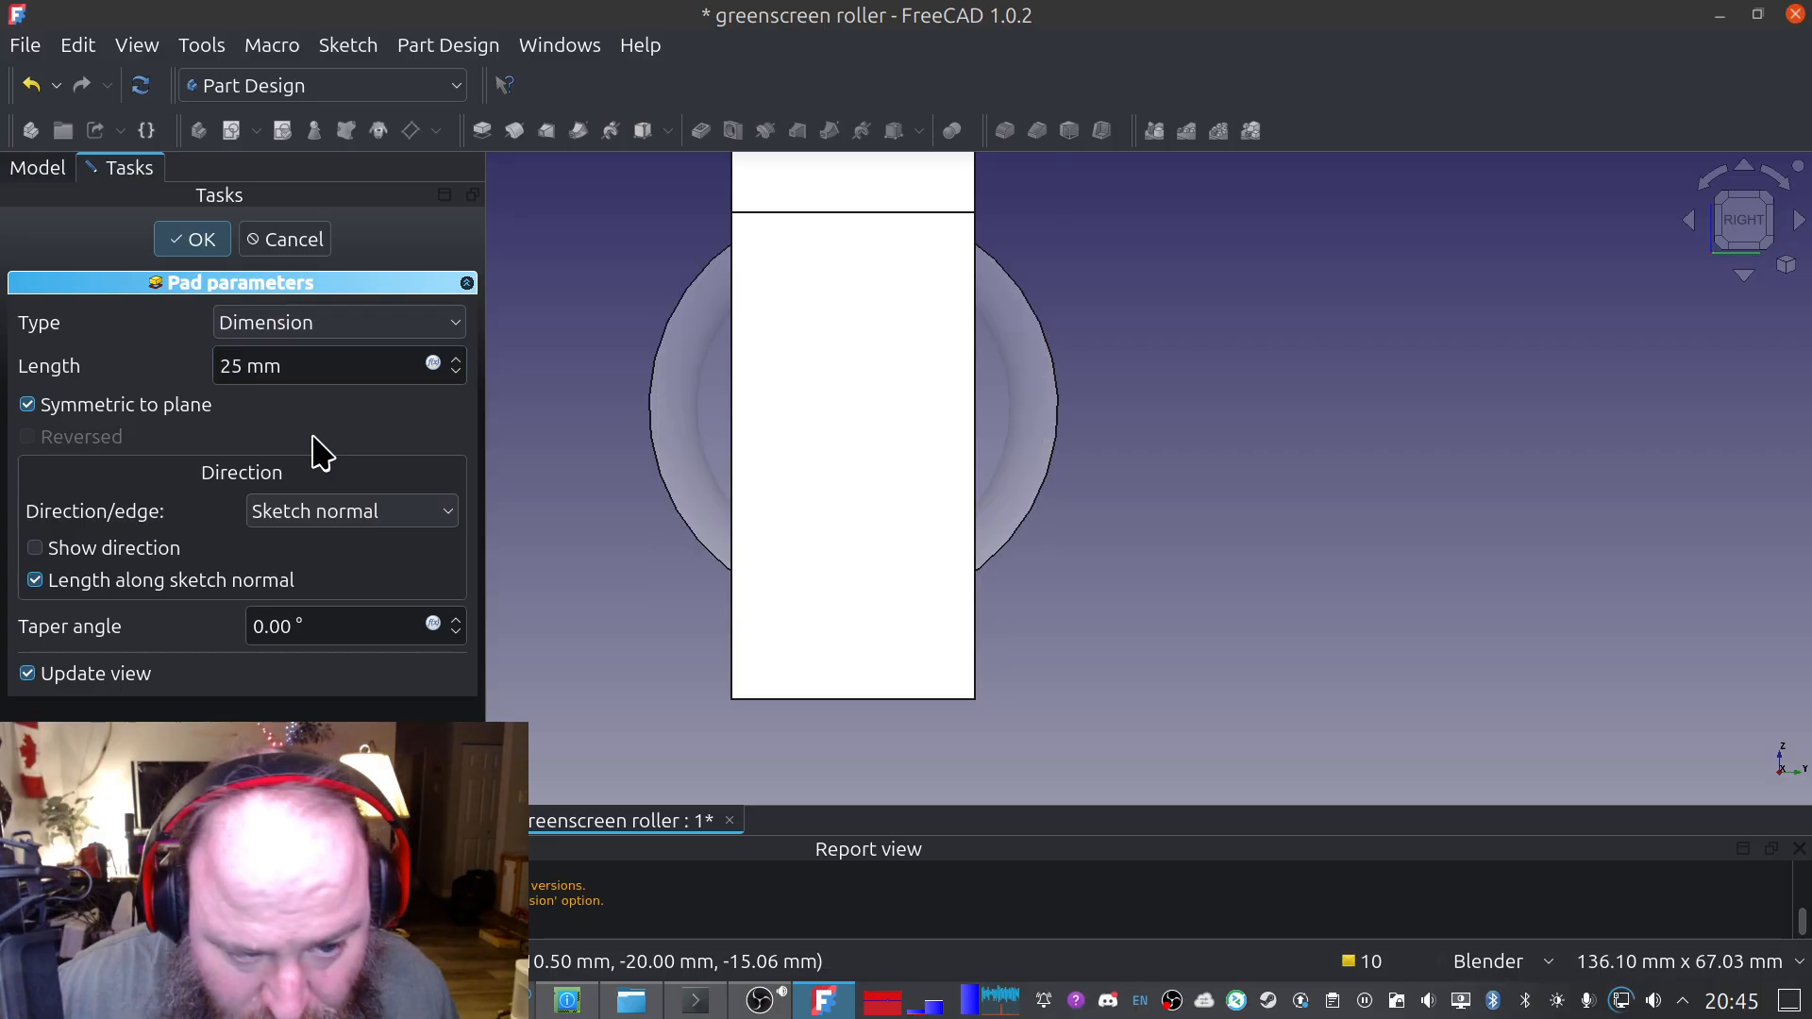
{"action": "scroll", "coordinate": [1200, 459], "scroll_direction": "down", "scroll_amount": 4}
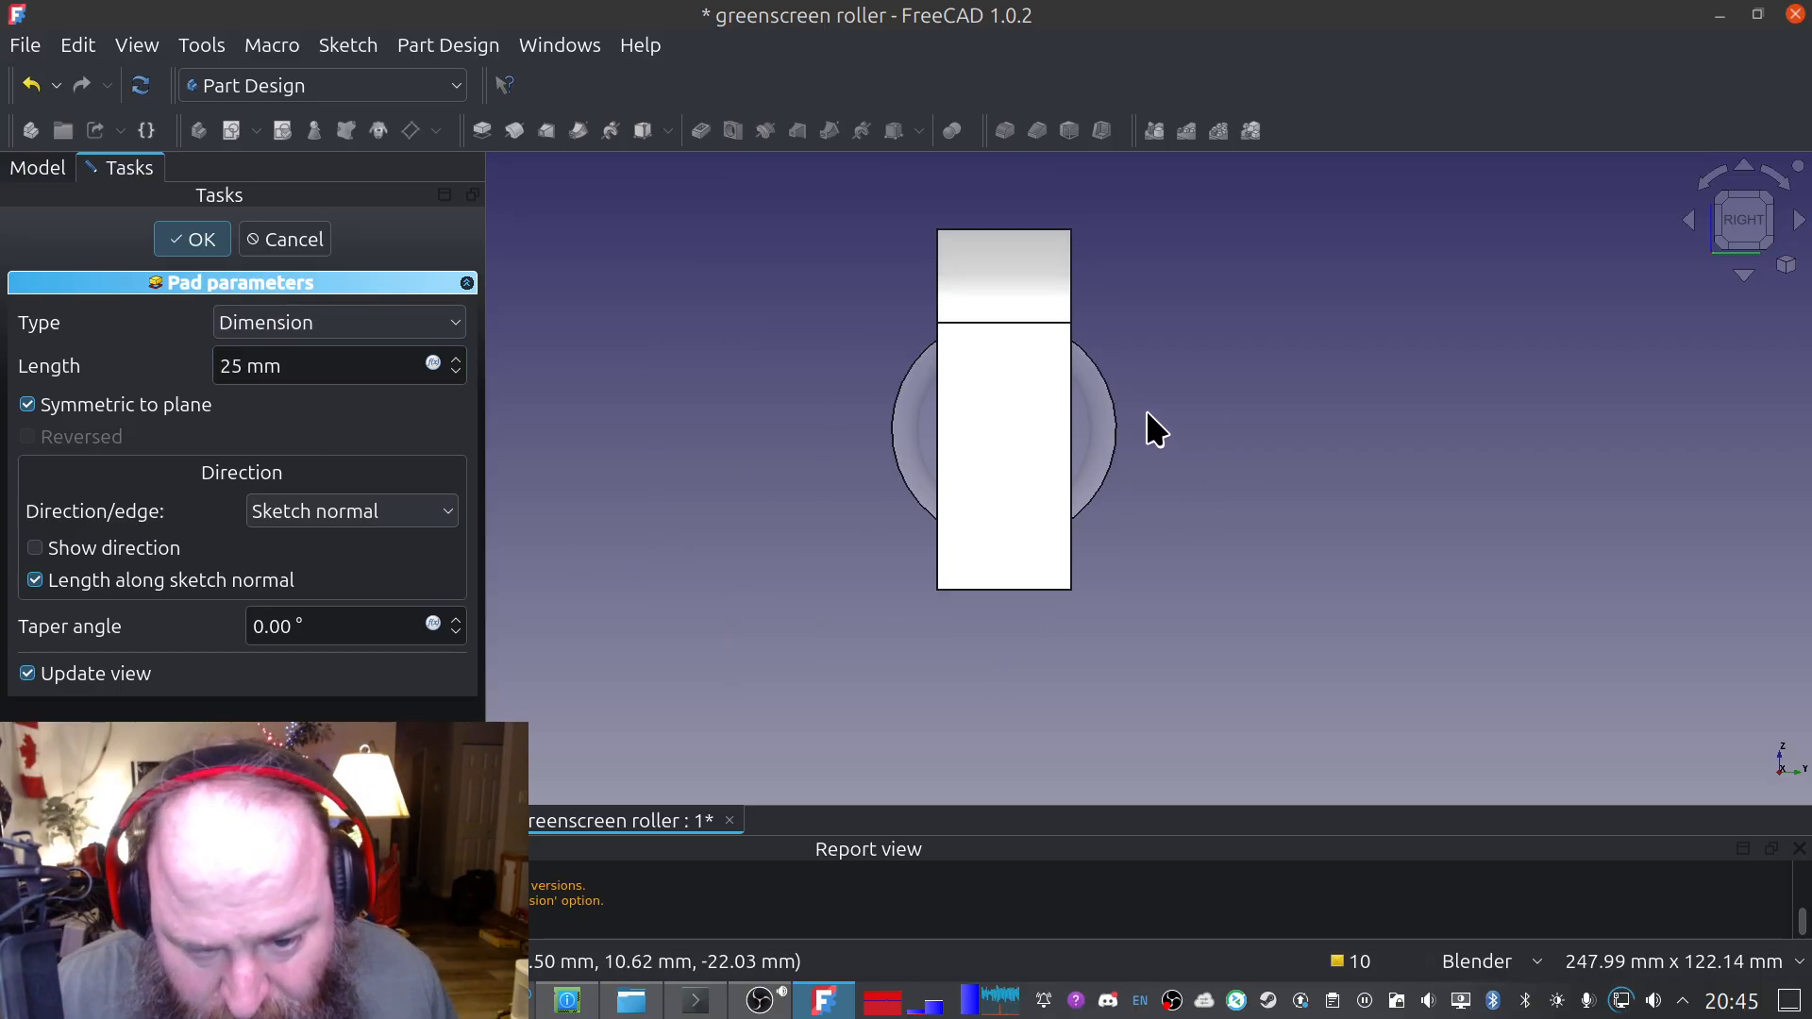
{"action": "middle_click_drag", "start_coordinate": [755, 402], "coordinate": [1018, 444]}
{"action": "scroll", "coordinate": [619, 376], "scroll_direction": "up", "scroll_amount": 3}
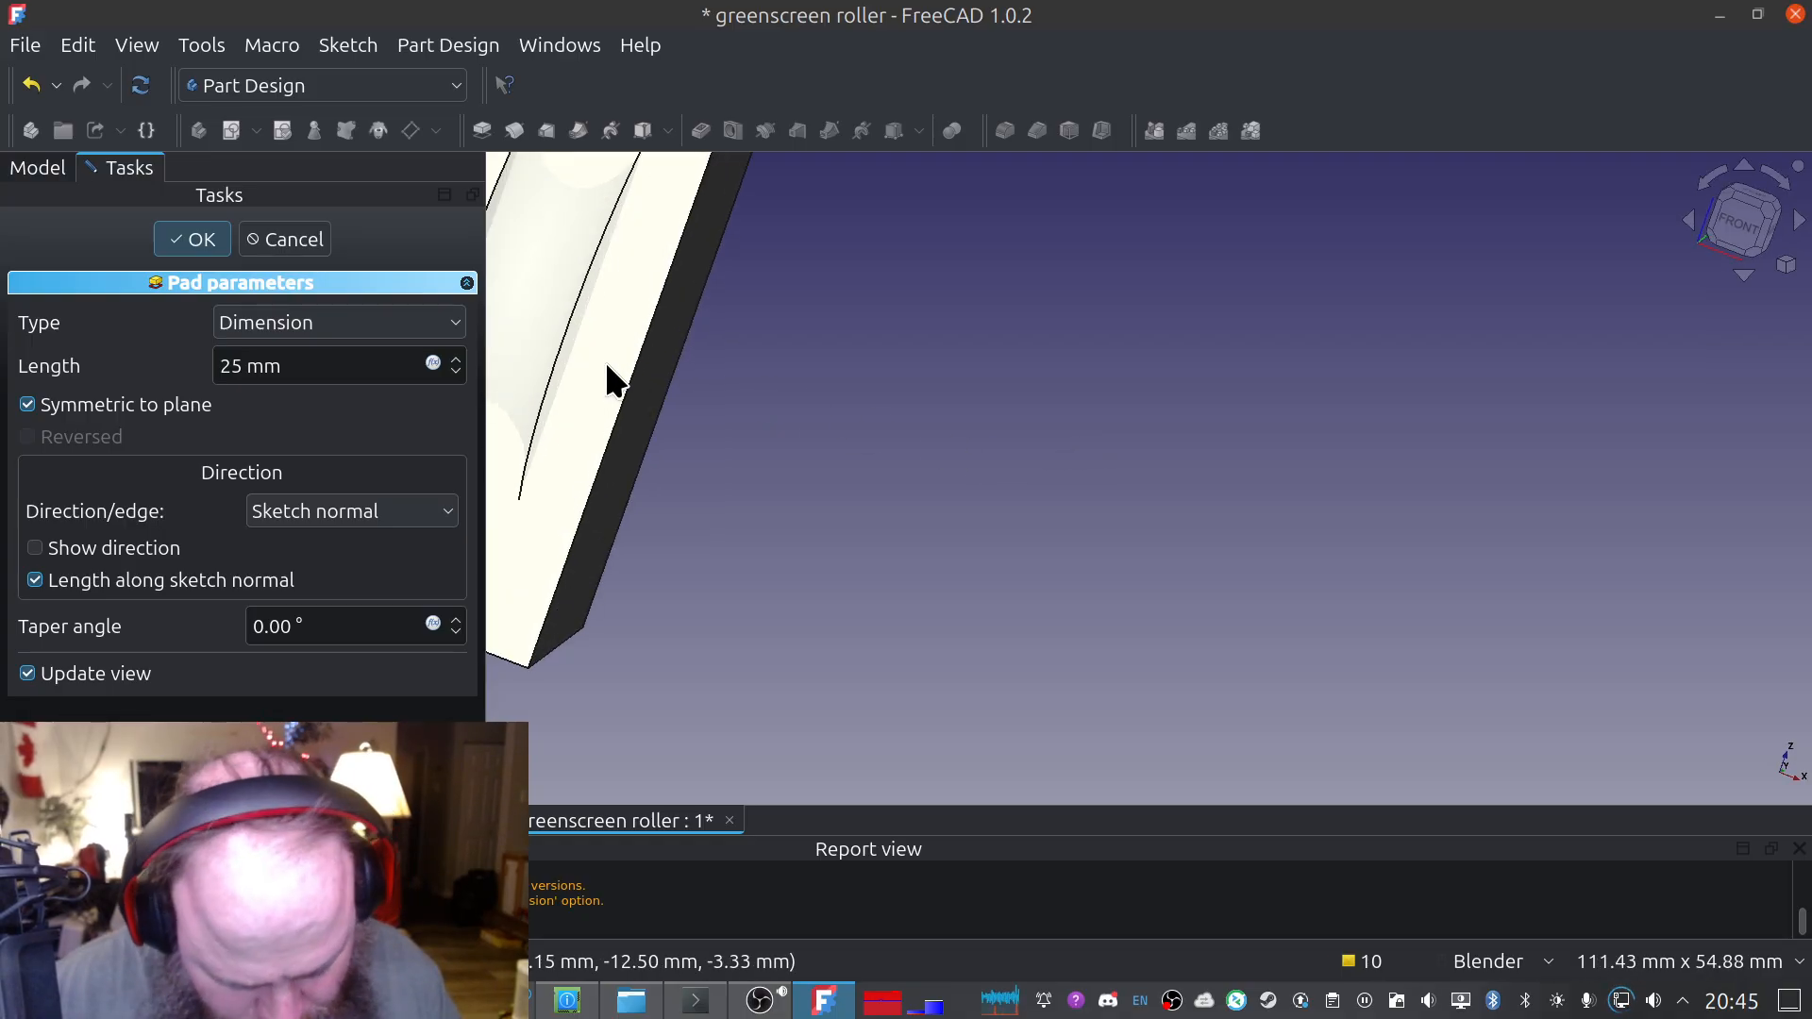
{"action": "middle_click_drag", "start_coordinate": [600, 364], "coordinate": [1384, 668], "text": "shift"}
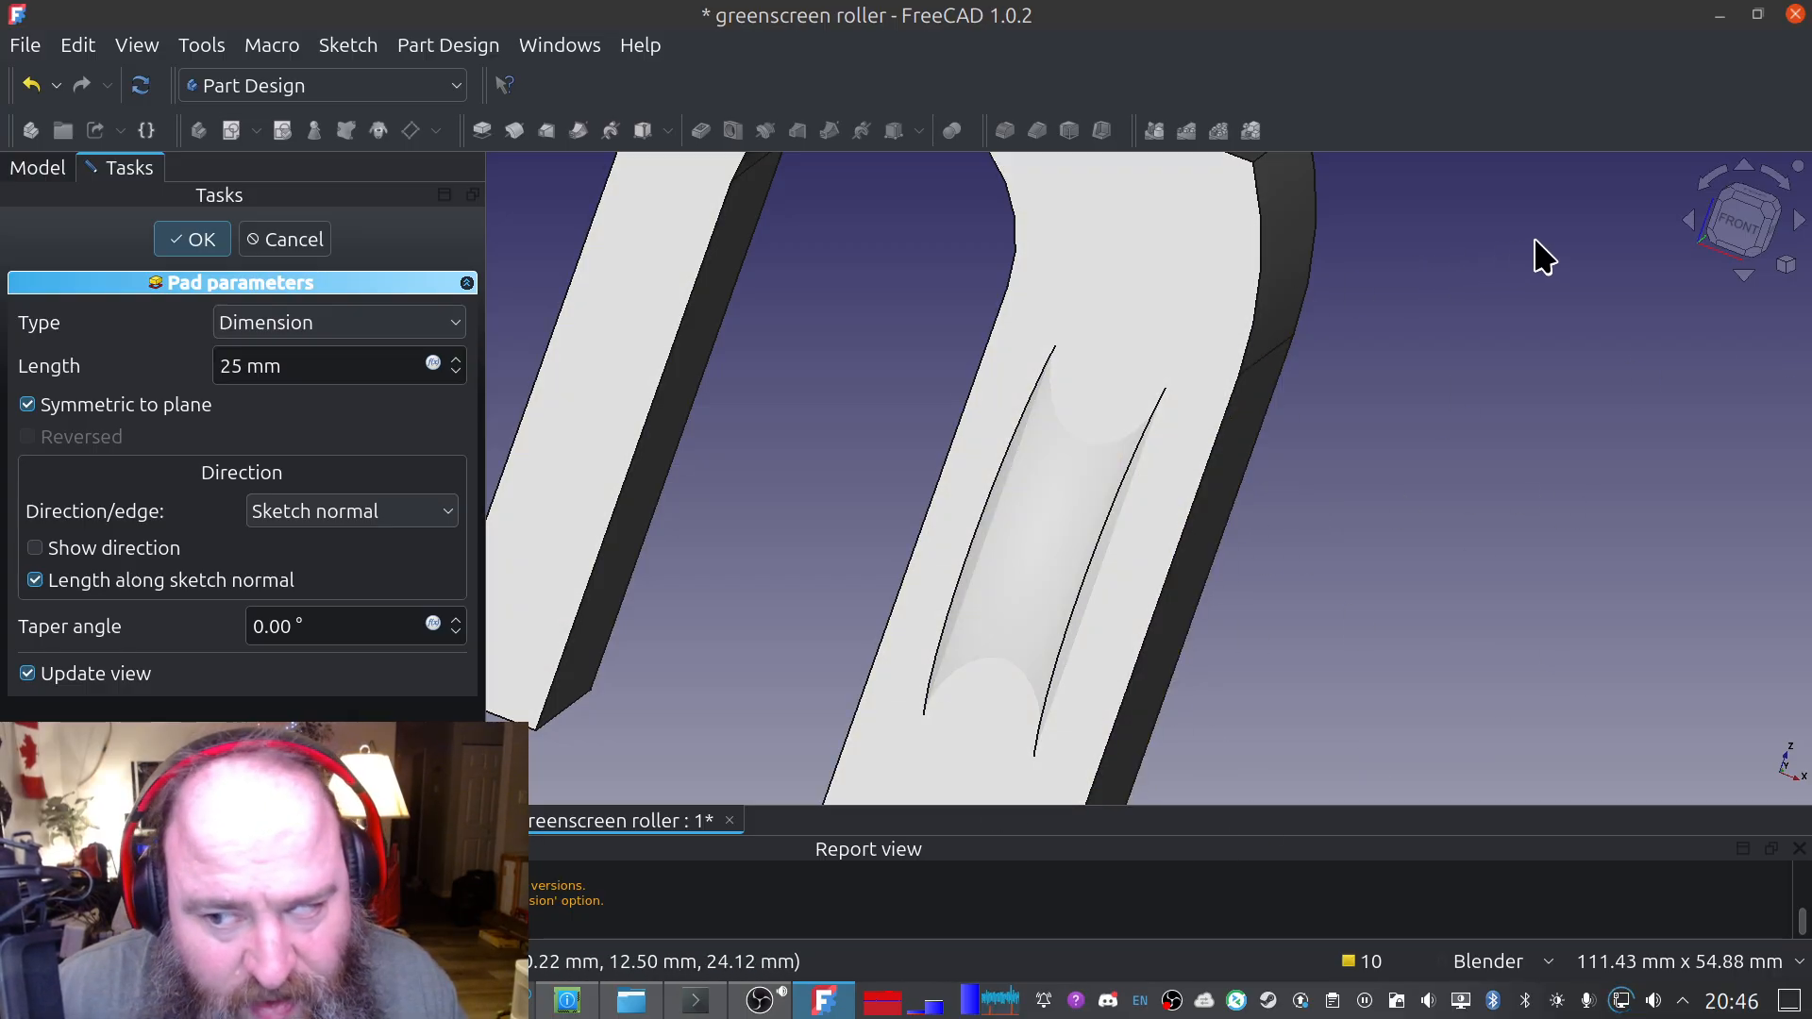
{"action": "left_click", "coordinate": [1735, 210]}
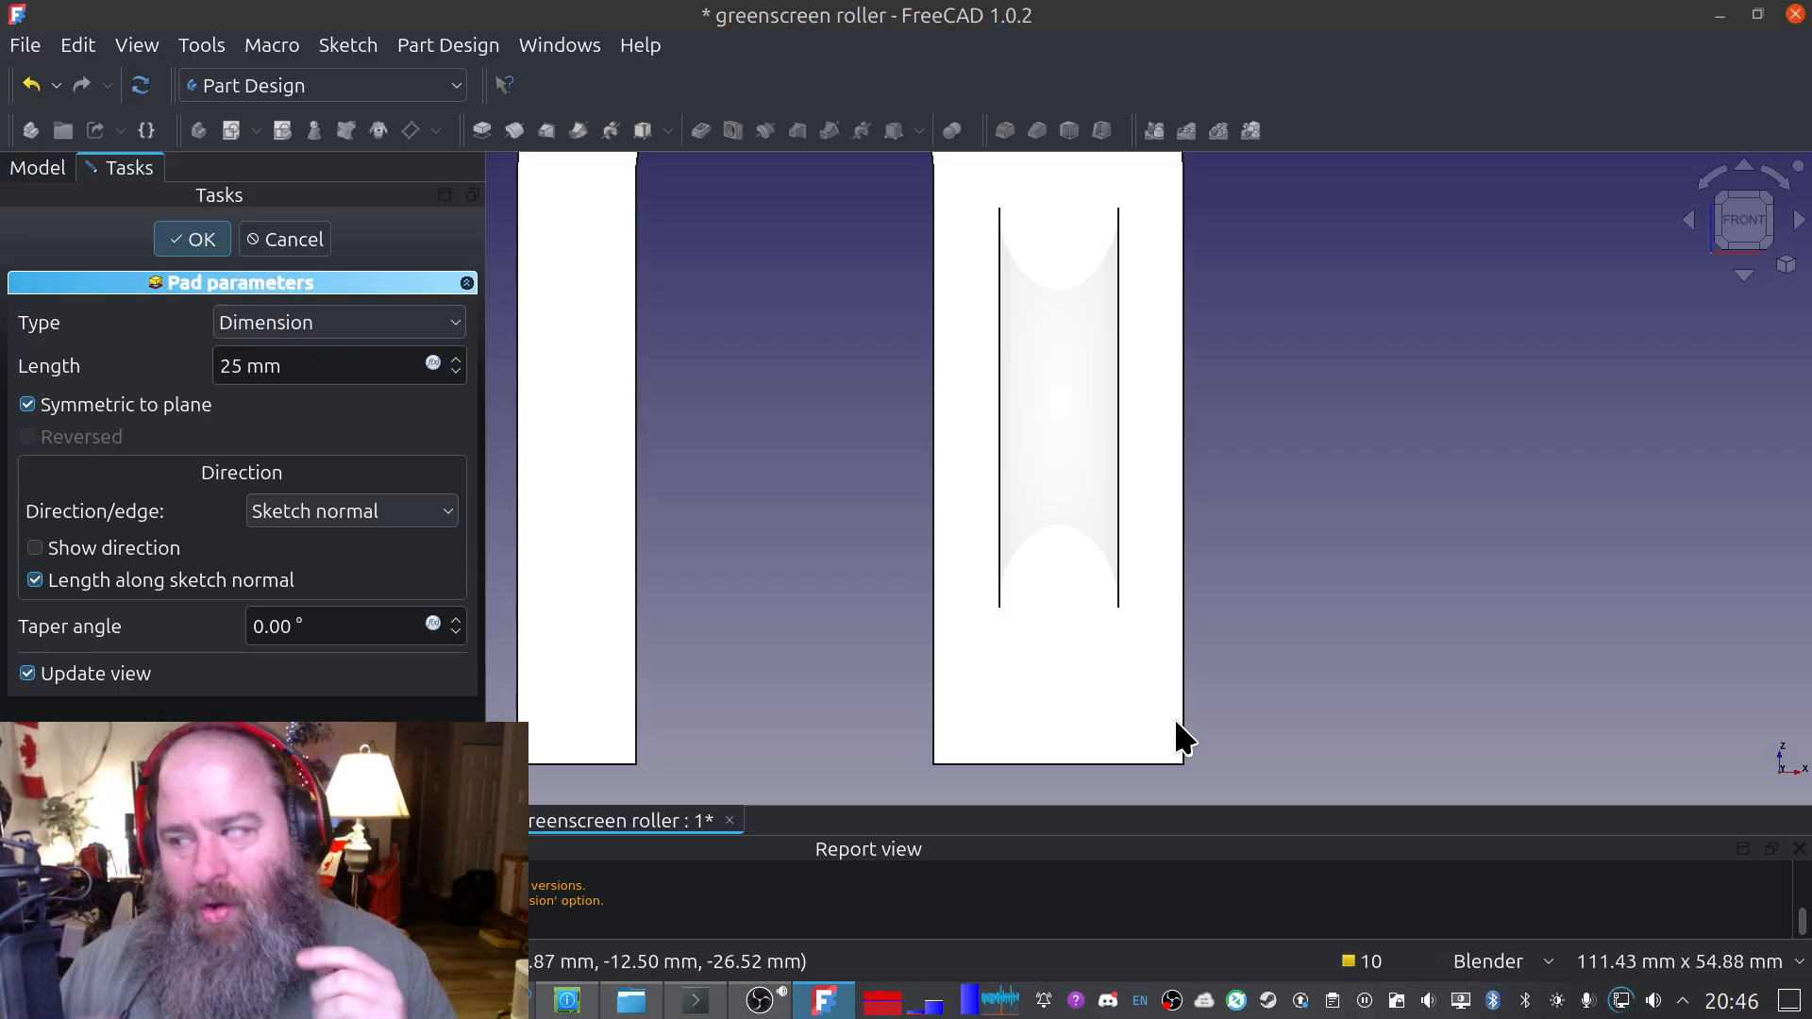
{"action": "left_click", "coordinate": [192, 246]}
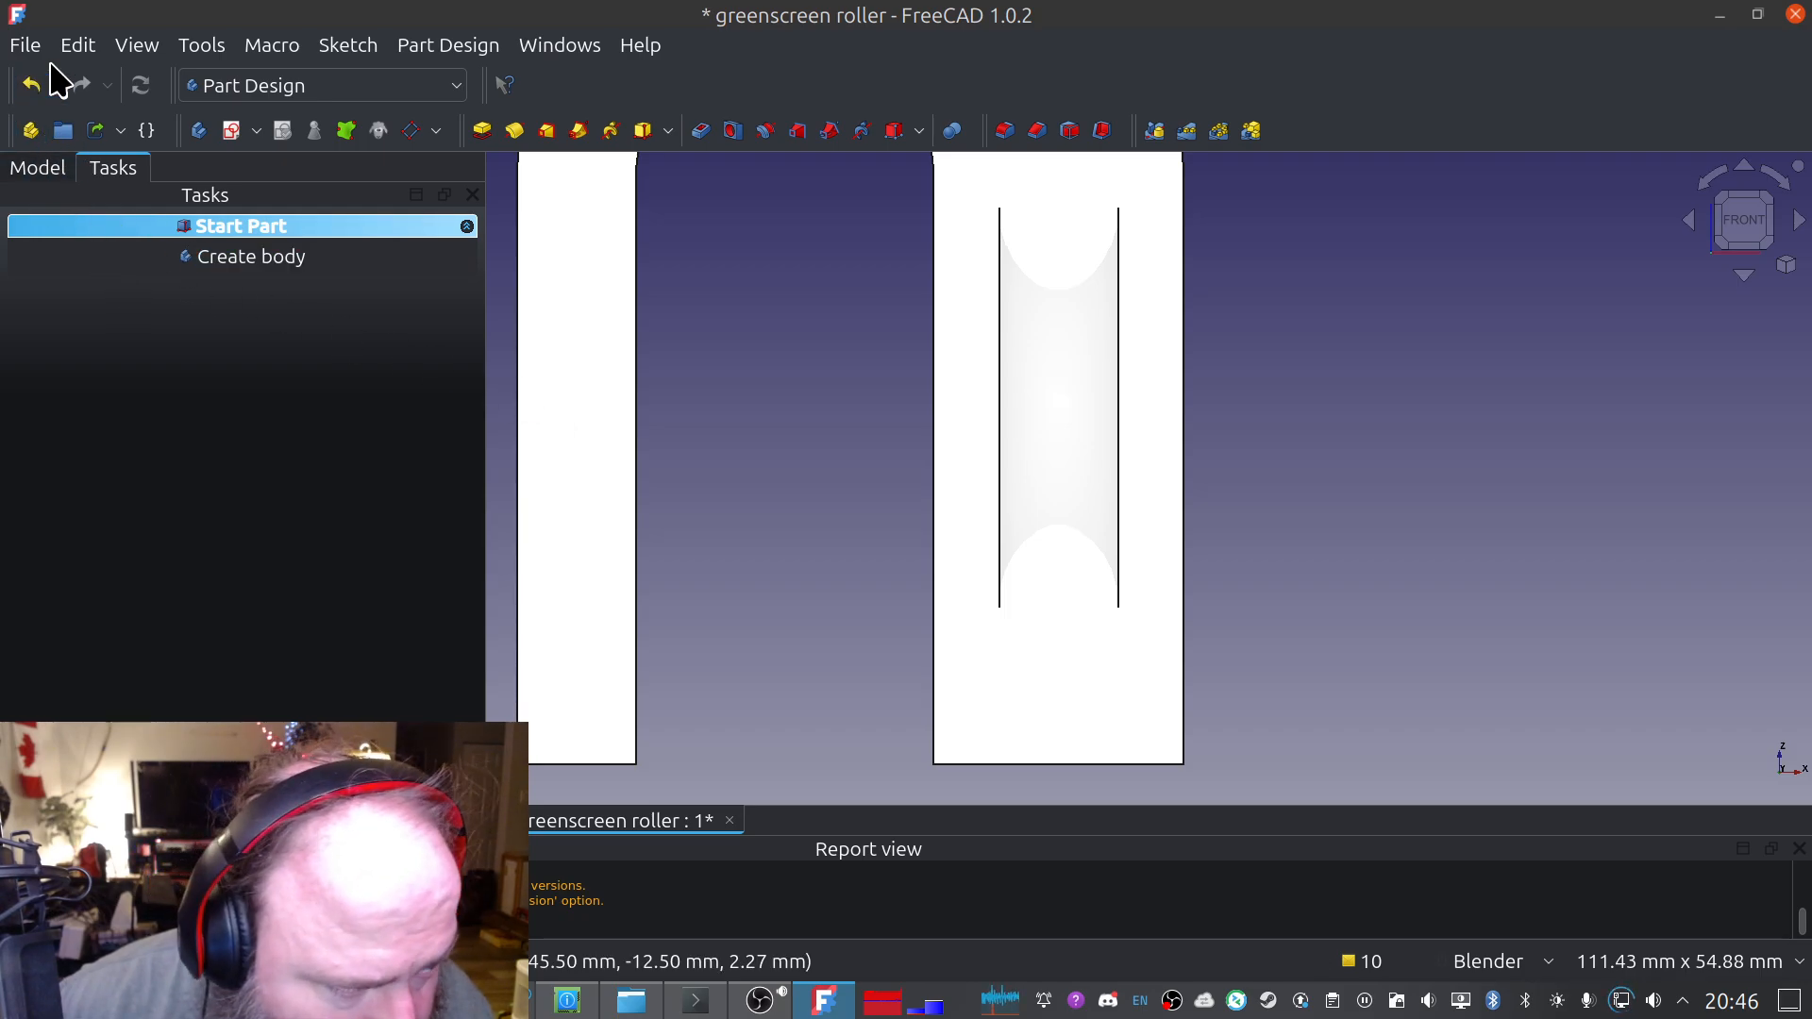
{"action": "left_click", "coordinate": [24, 45]}
{"action": "left_click", "coordinate": [122, 248]}
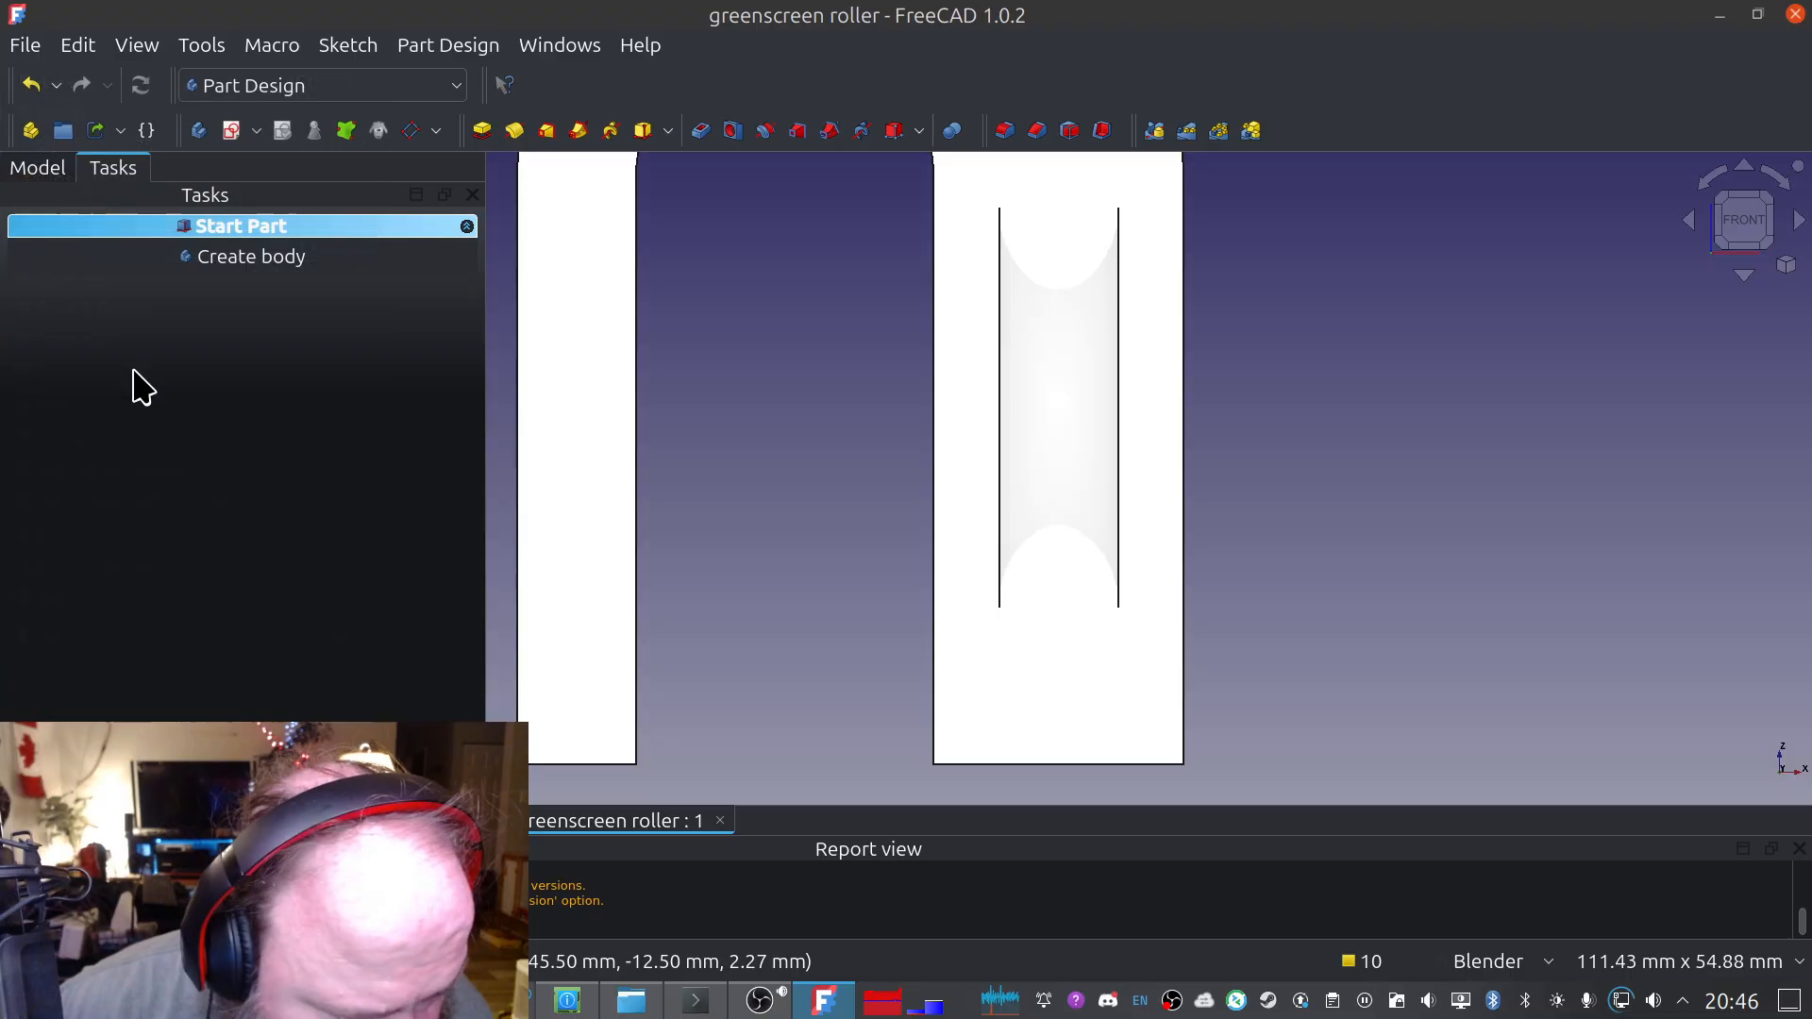
Set the hanger body's transparency to 90 in its appearance properties
{"action": "left_click", "coordinate": [37, 169]}
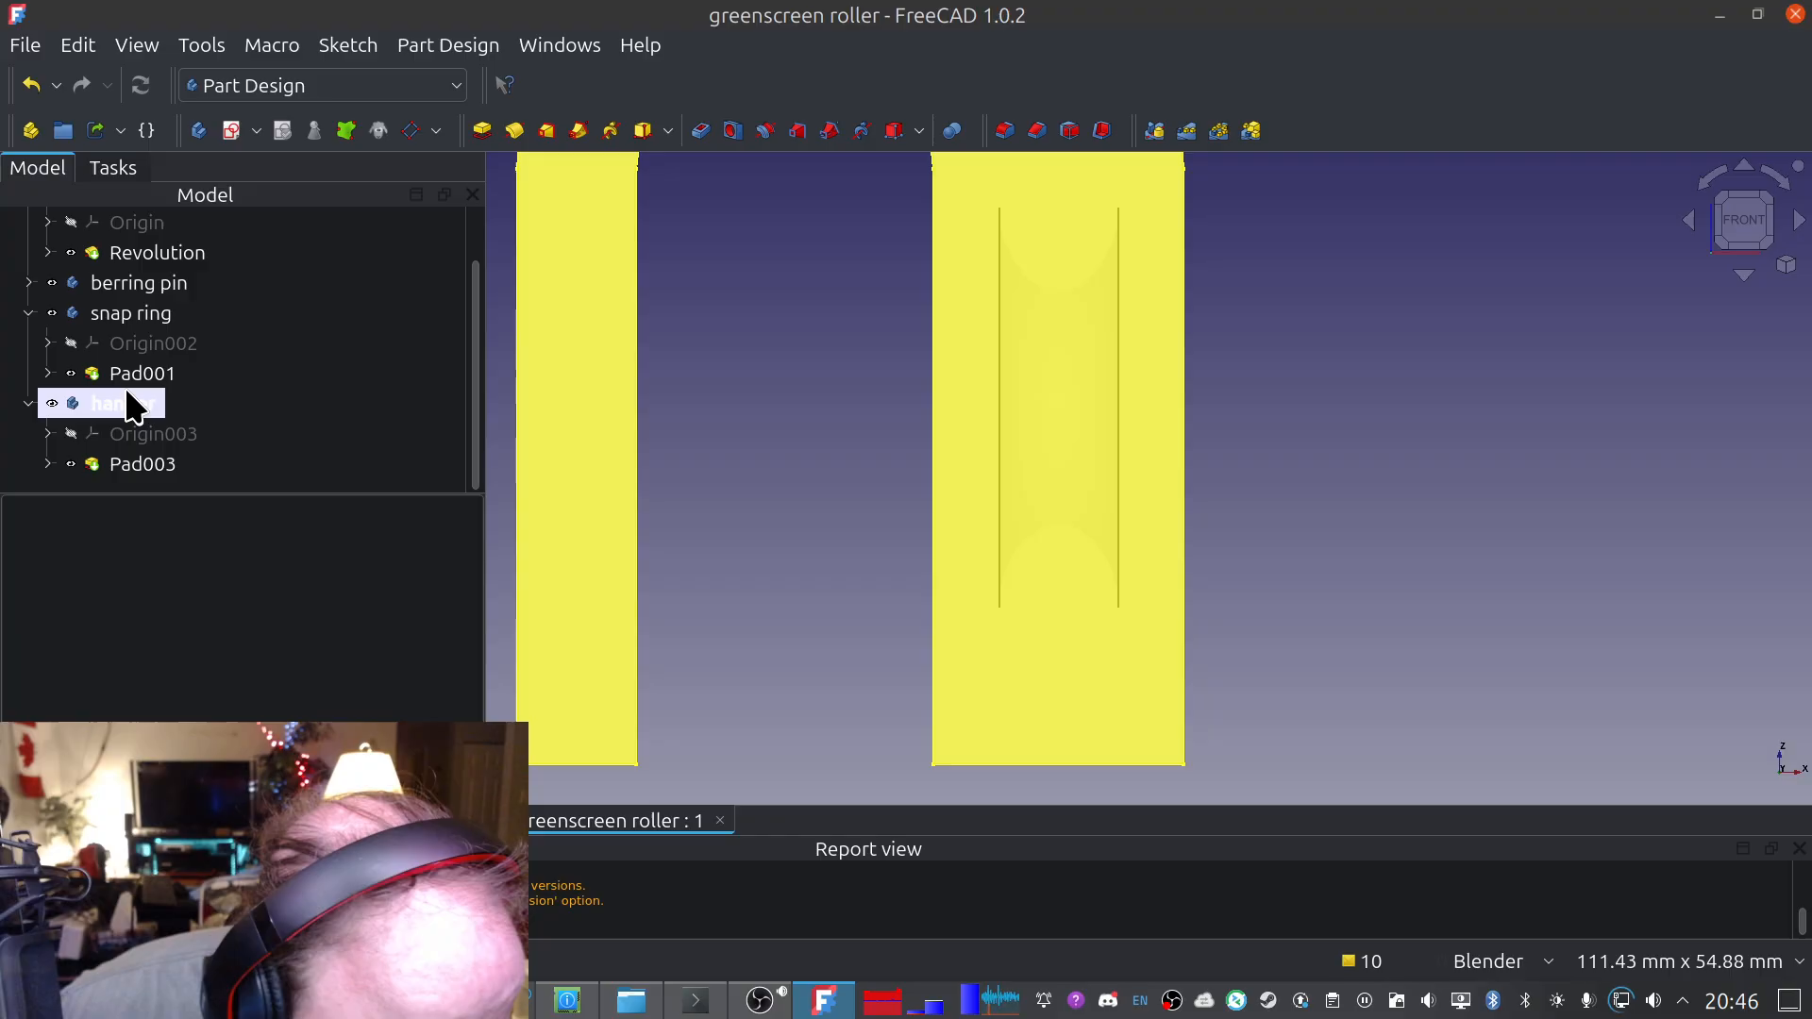
{"action": "left_click", "coordinate": [132, 403]}
{"action": "right_click", "coordinate": [128, 396]}
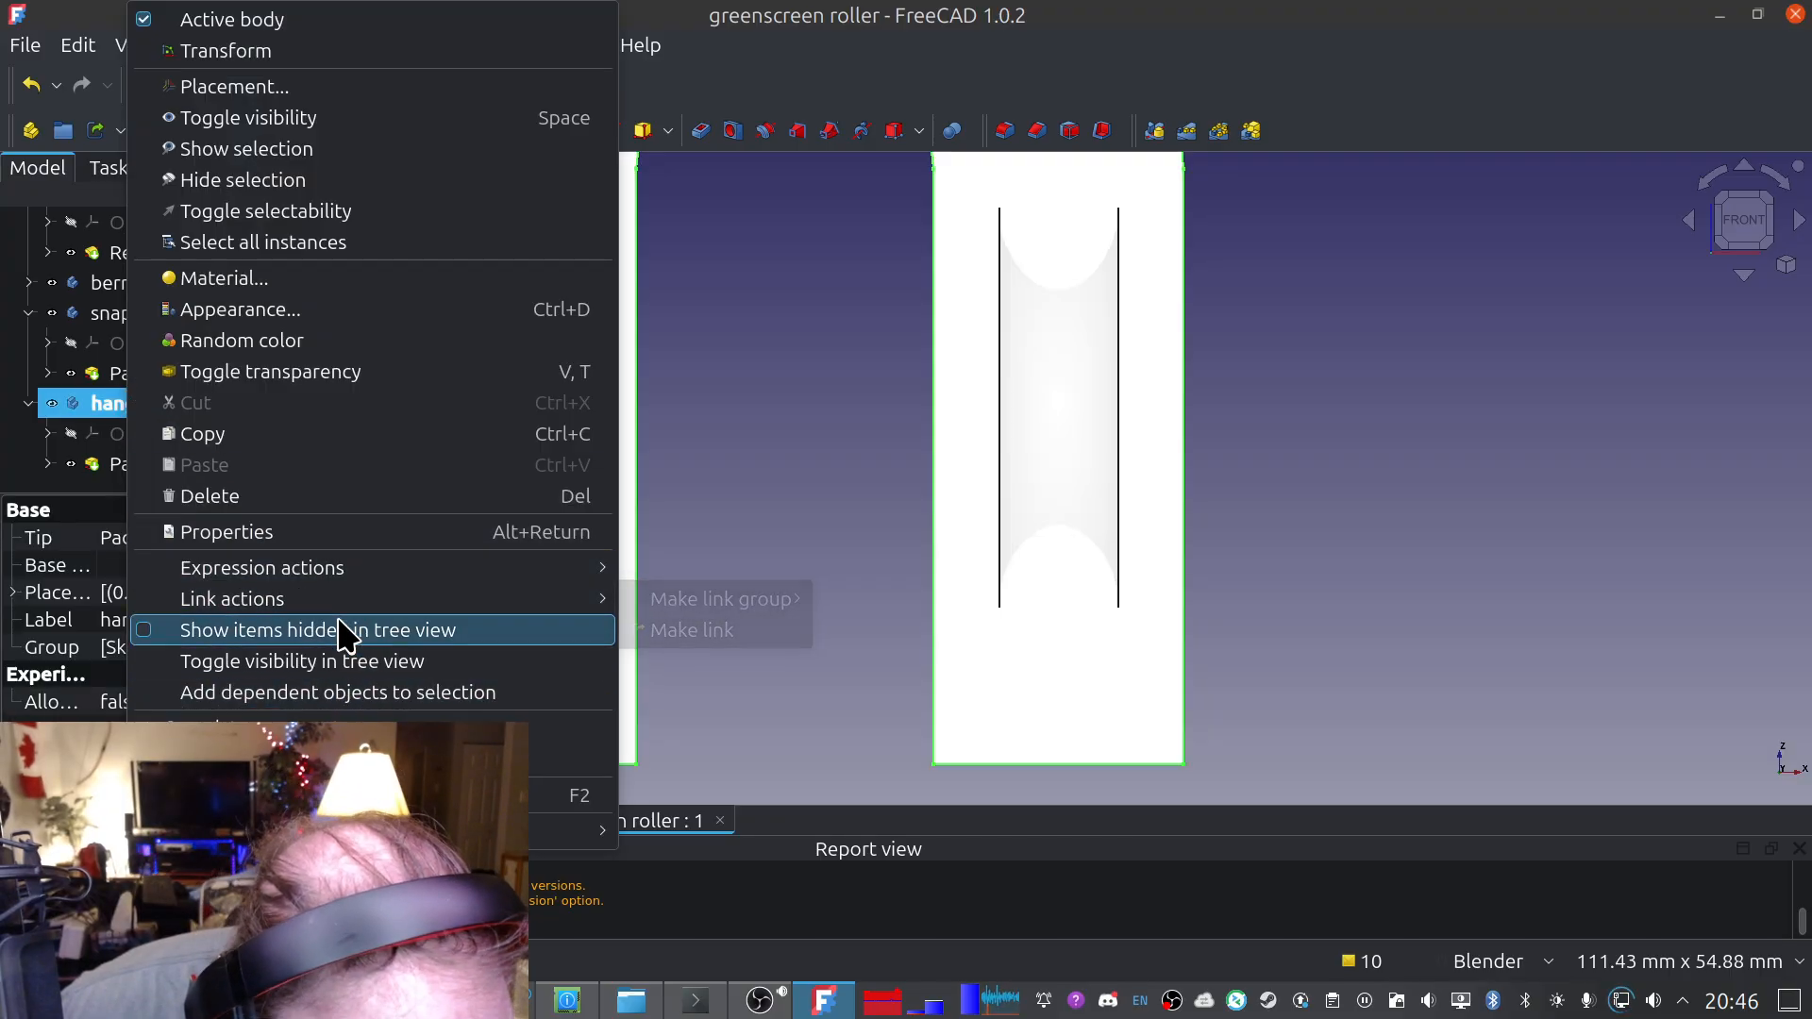
{"action": "left_click", "coordinate": [303, 308]}
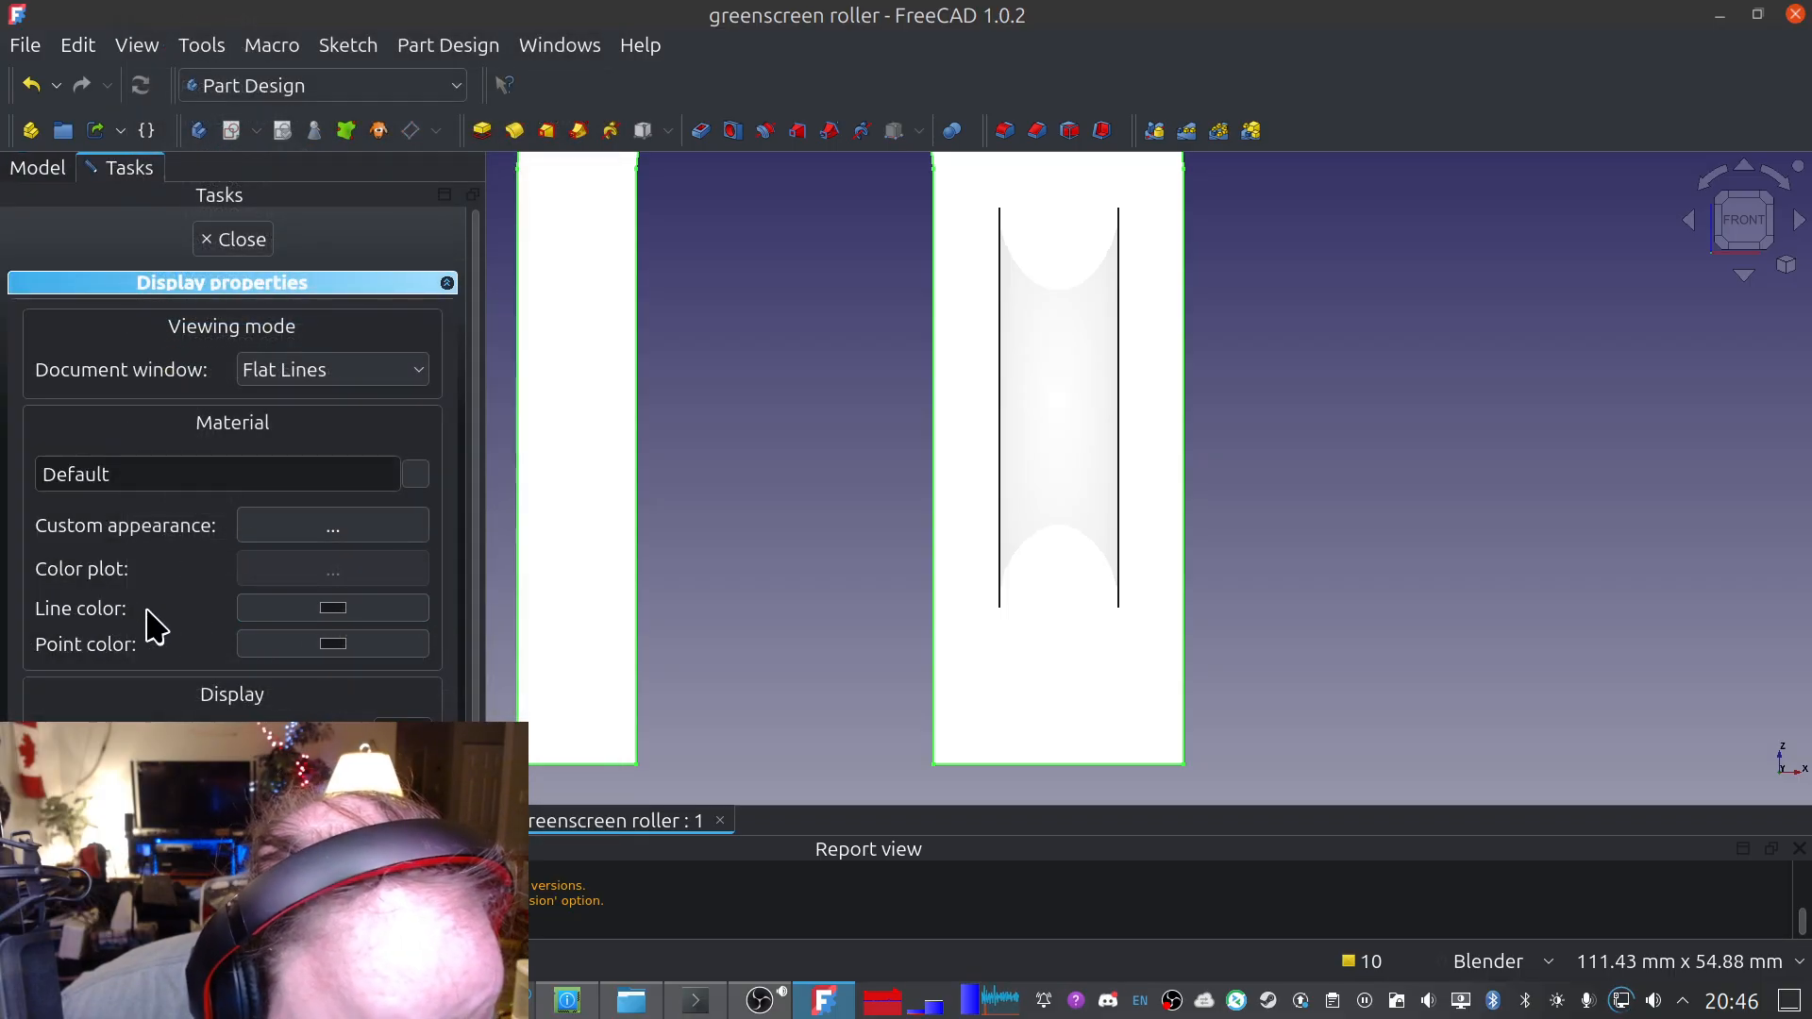
{"action": "scroll", "coordinate": [142, 623], "scroll_direction": "down", "scroll_amount": 3}
{"action": "left_click_drag", "start_coordinate": [42, 715], "coordinate": [302, 715]}
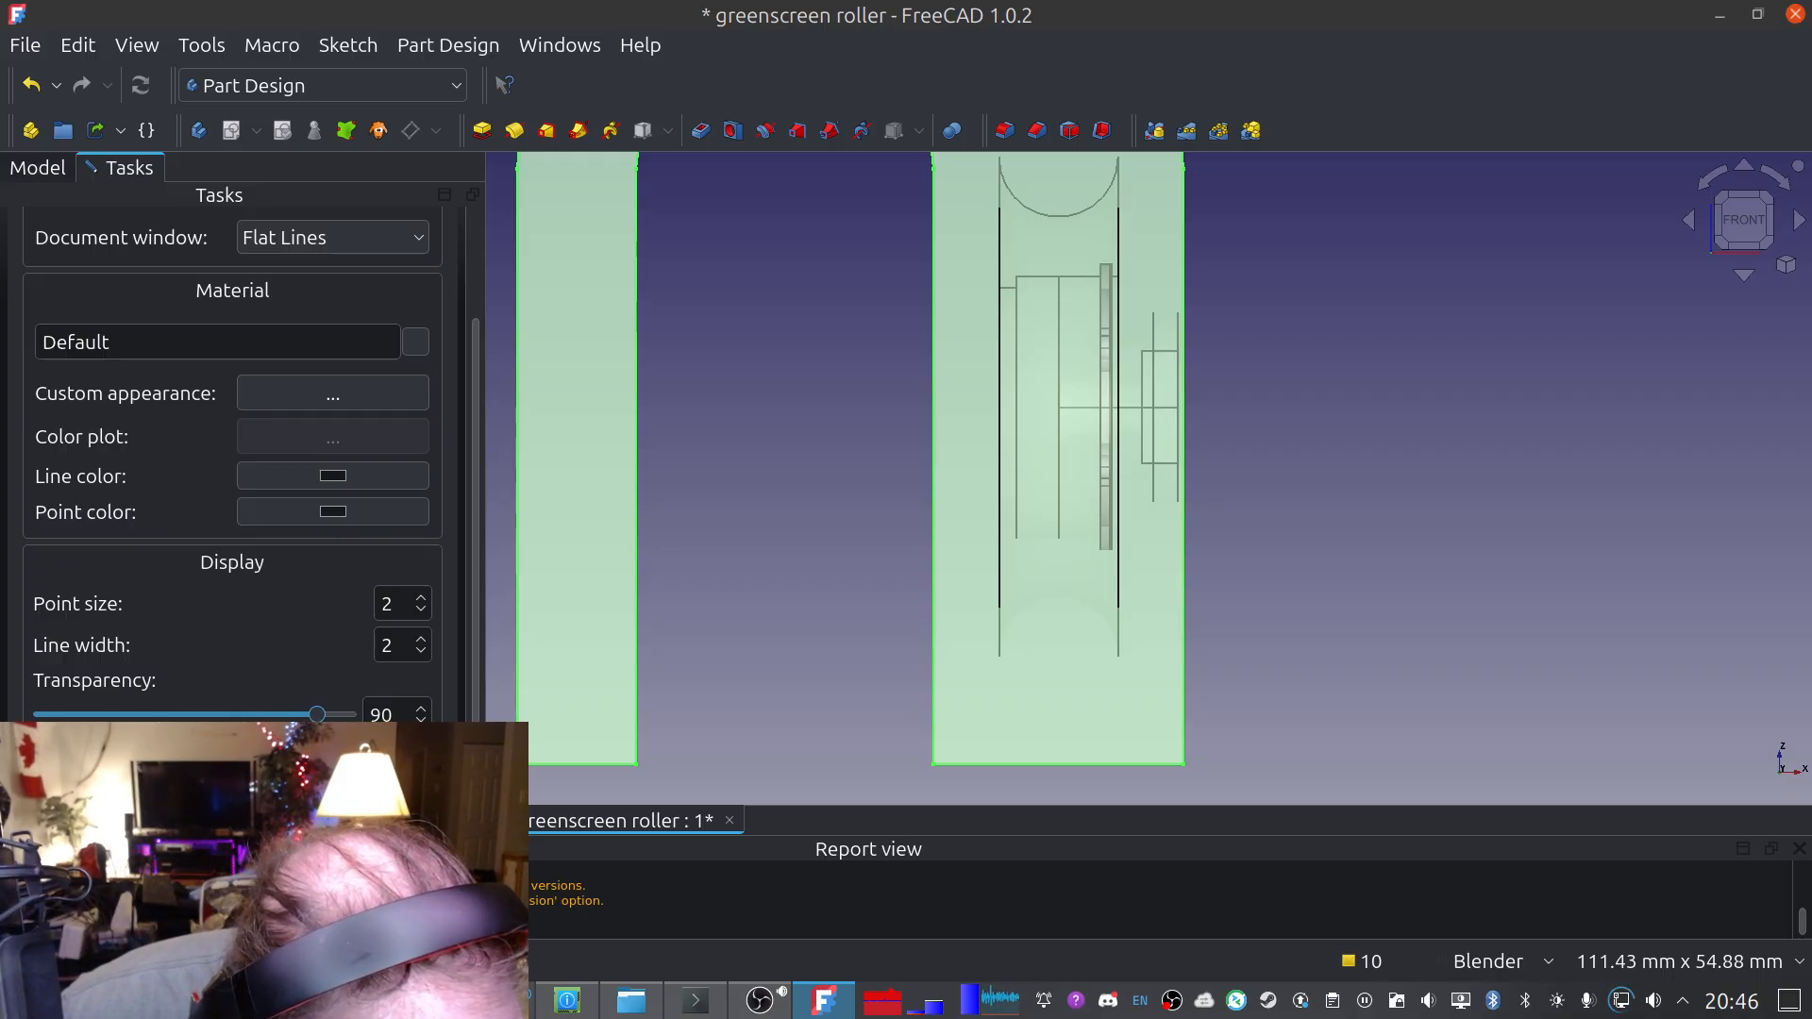
{"action": "scroll", "coordinate": [453, 308], "scroll_direction": "up", "scroll_amount": 3}
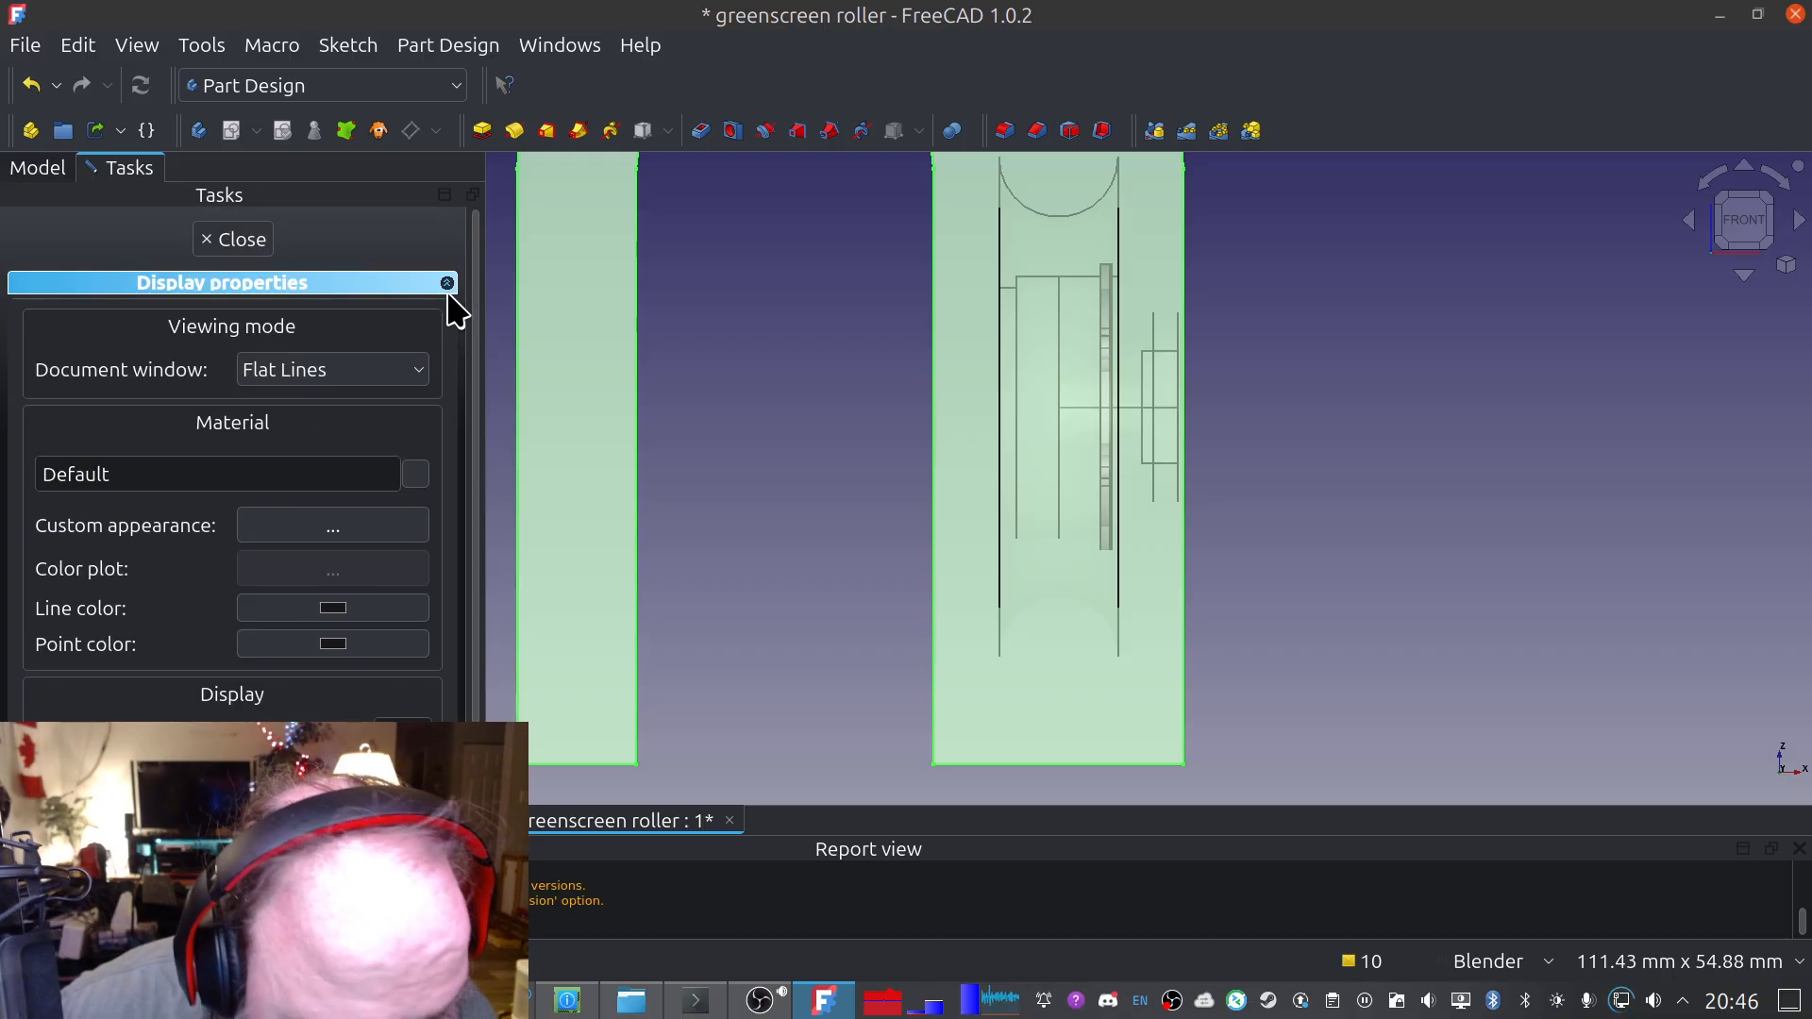
{"action": "left_click", "coordinate": [219, 238]}
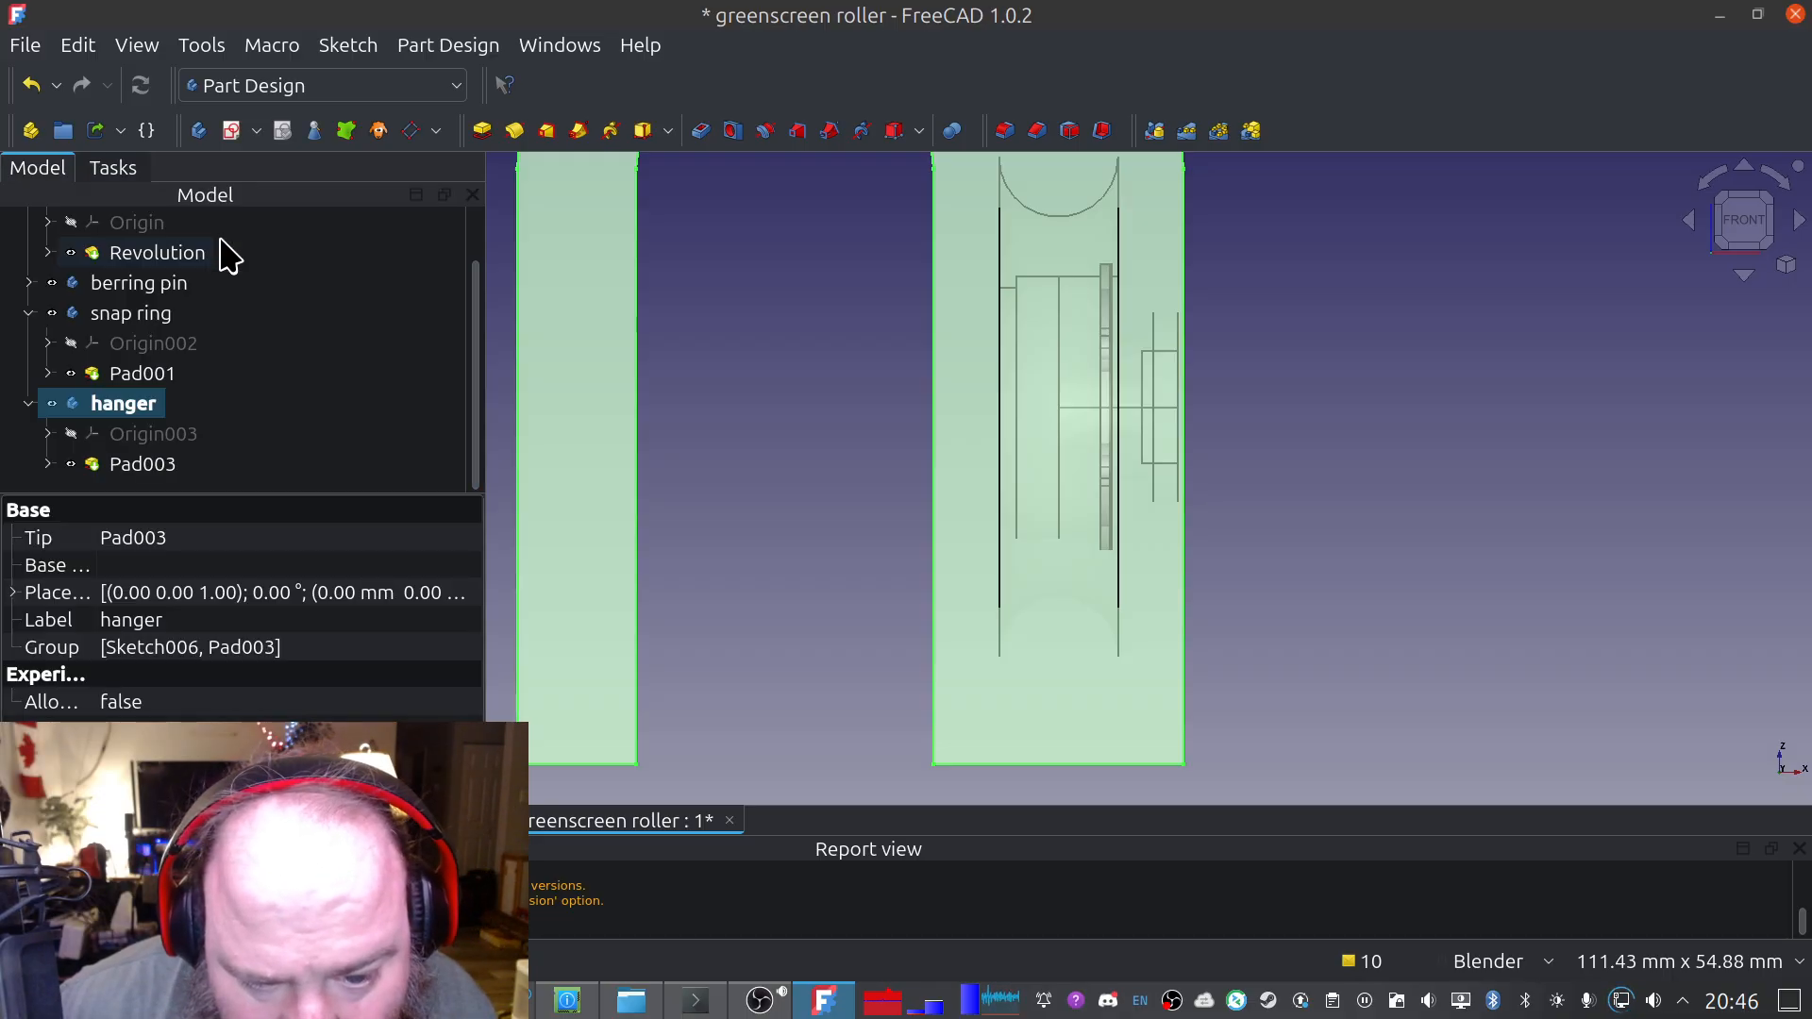
Examine the transparent hanger from the right side to see how its width relates to the roller, snap ring and bearing pin
{"action": "scroll", "coordinate": [762, 472], "scroll_direction": "down", "scroll_amount": 4}
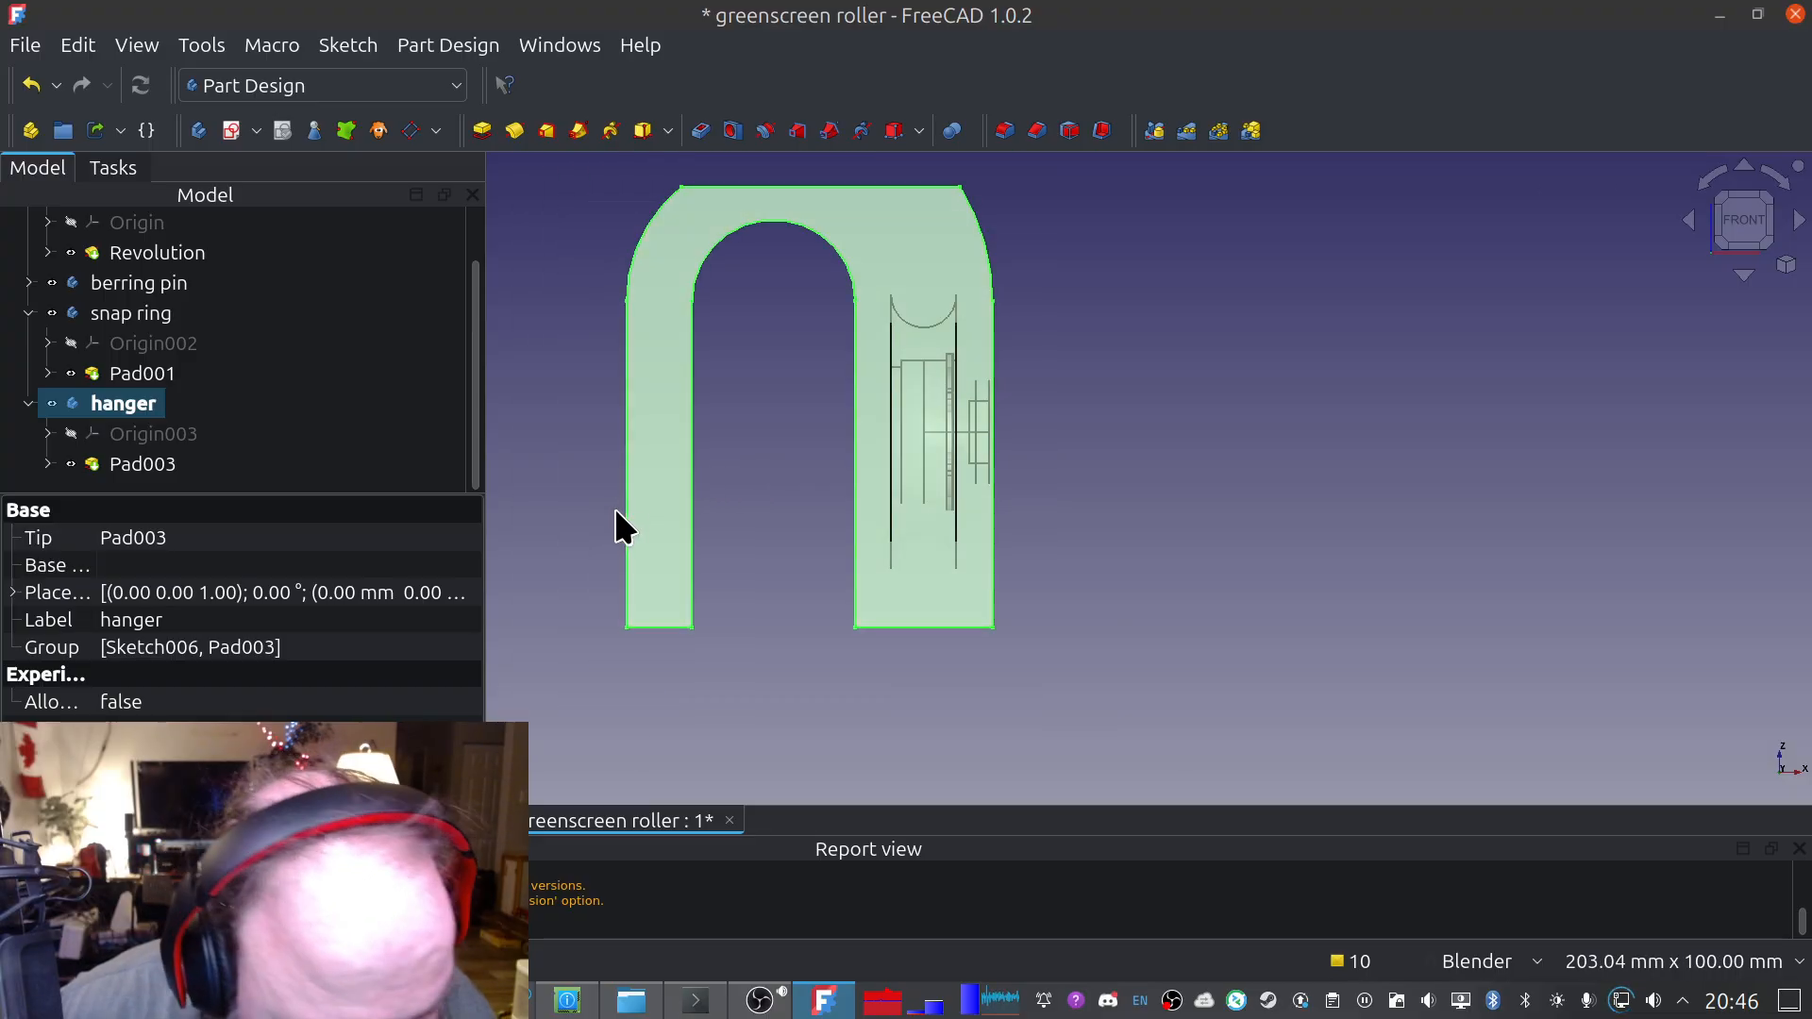
{"action": "left_click", "coordinate": [677, 237]}
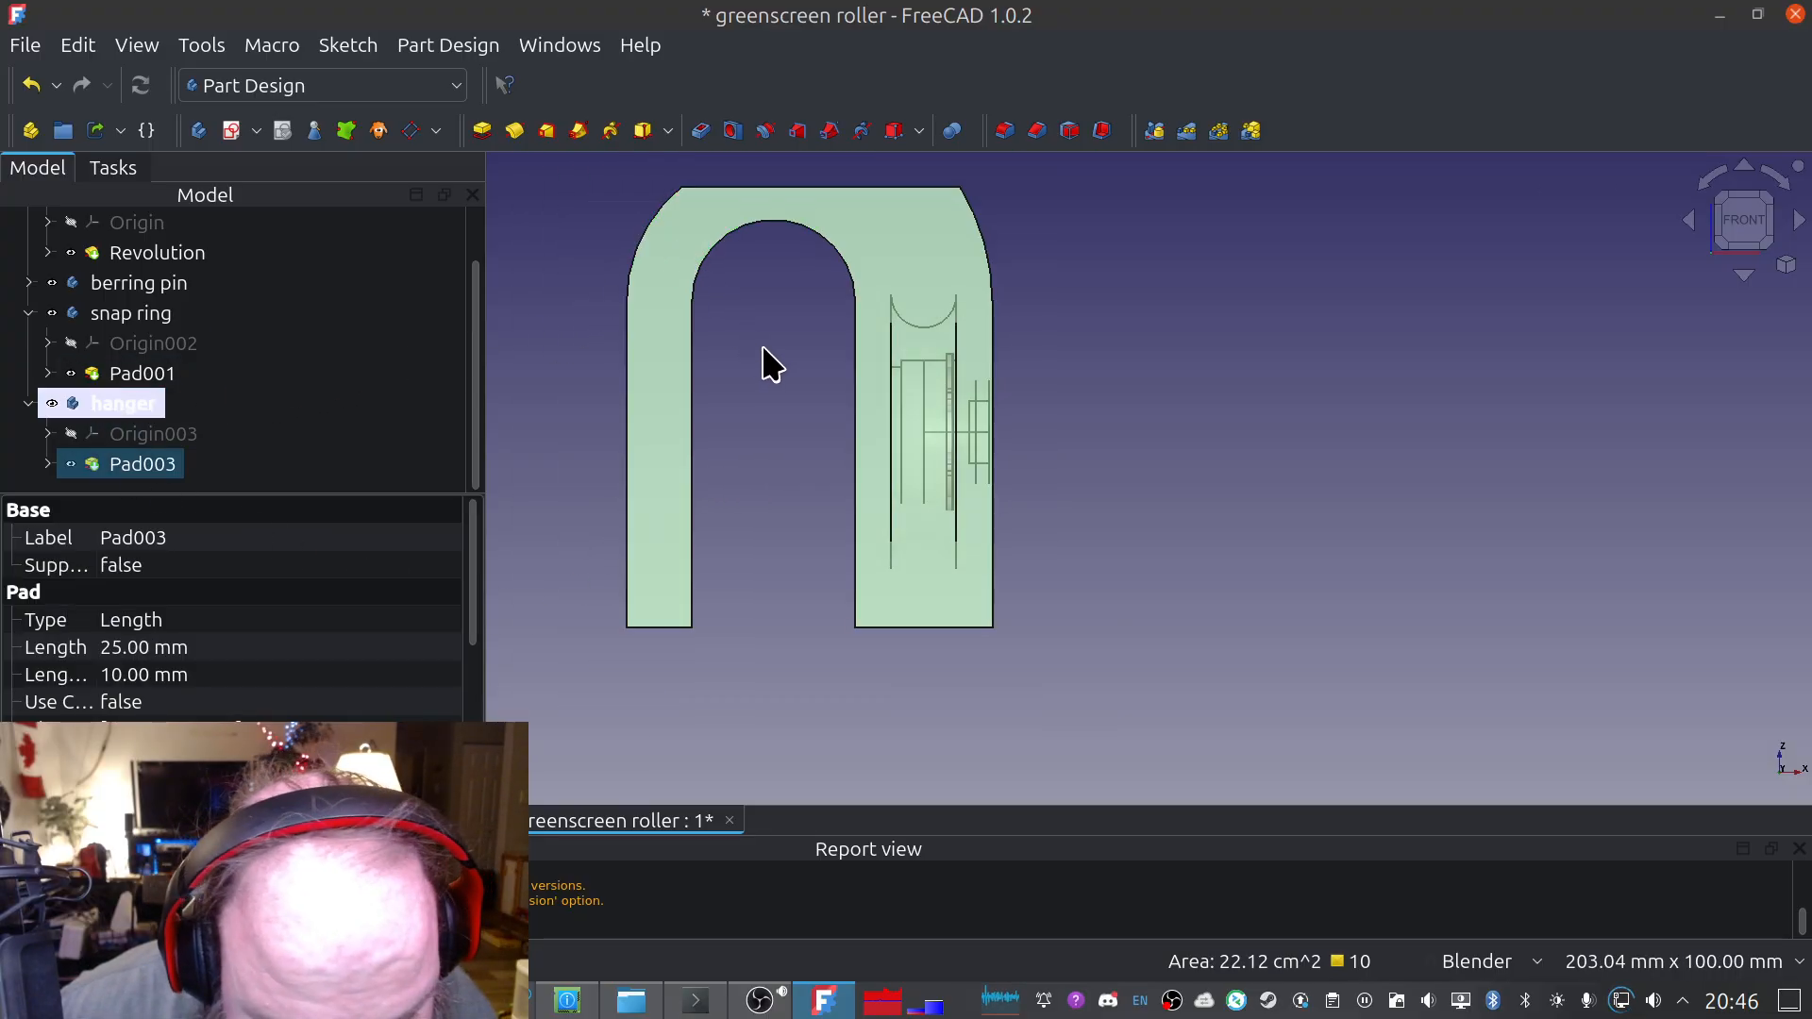
{"action": "left_click", "coordinate": [764, 347]}
{"action": "middle_click_drag", "start_coordinate": [1233, 423], "coordinate": [1072, 461]}
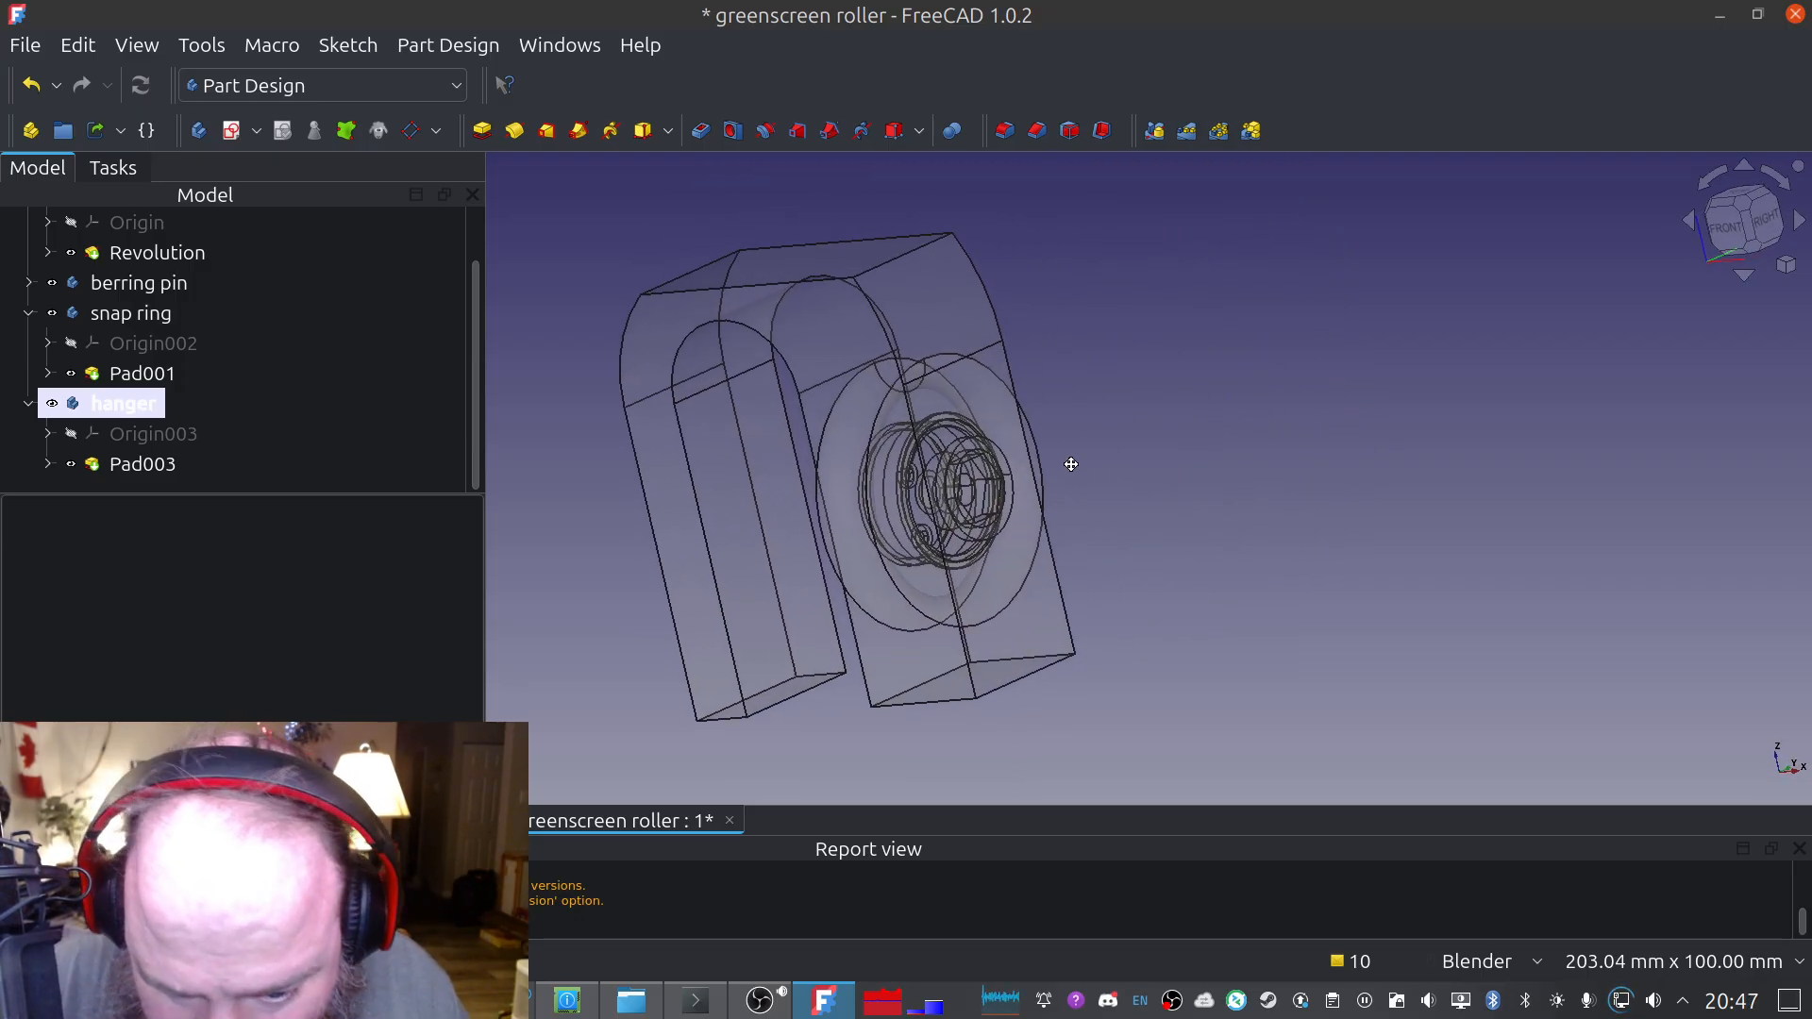
{"action": "scroll", "coordinate": [874, 477], "scroll_direction": "up", "scroll_amount": 5}
{"action": "middle_click_drag", "start_coordinate": [904, 480], "coordinate": [1787, 247]}
{"action": "left_click", "coordinate": [1774, 215]}
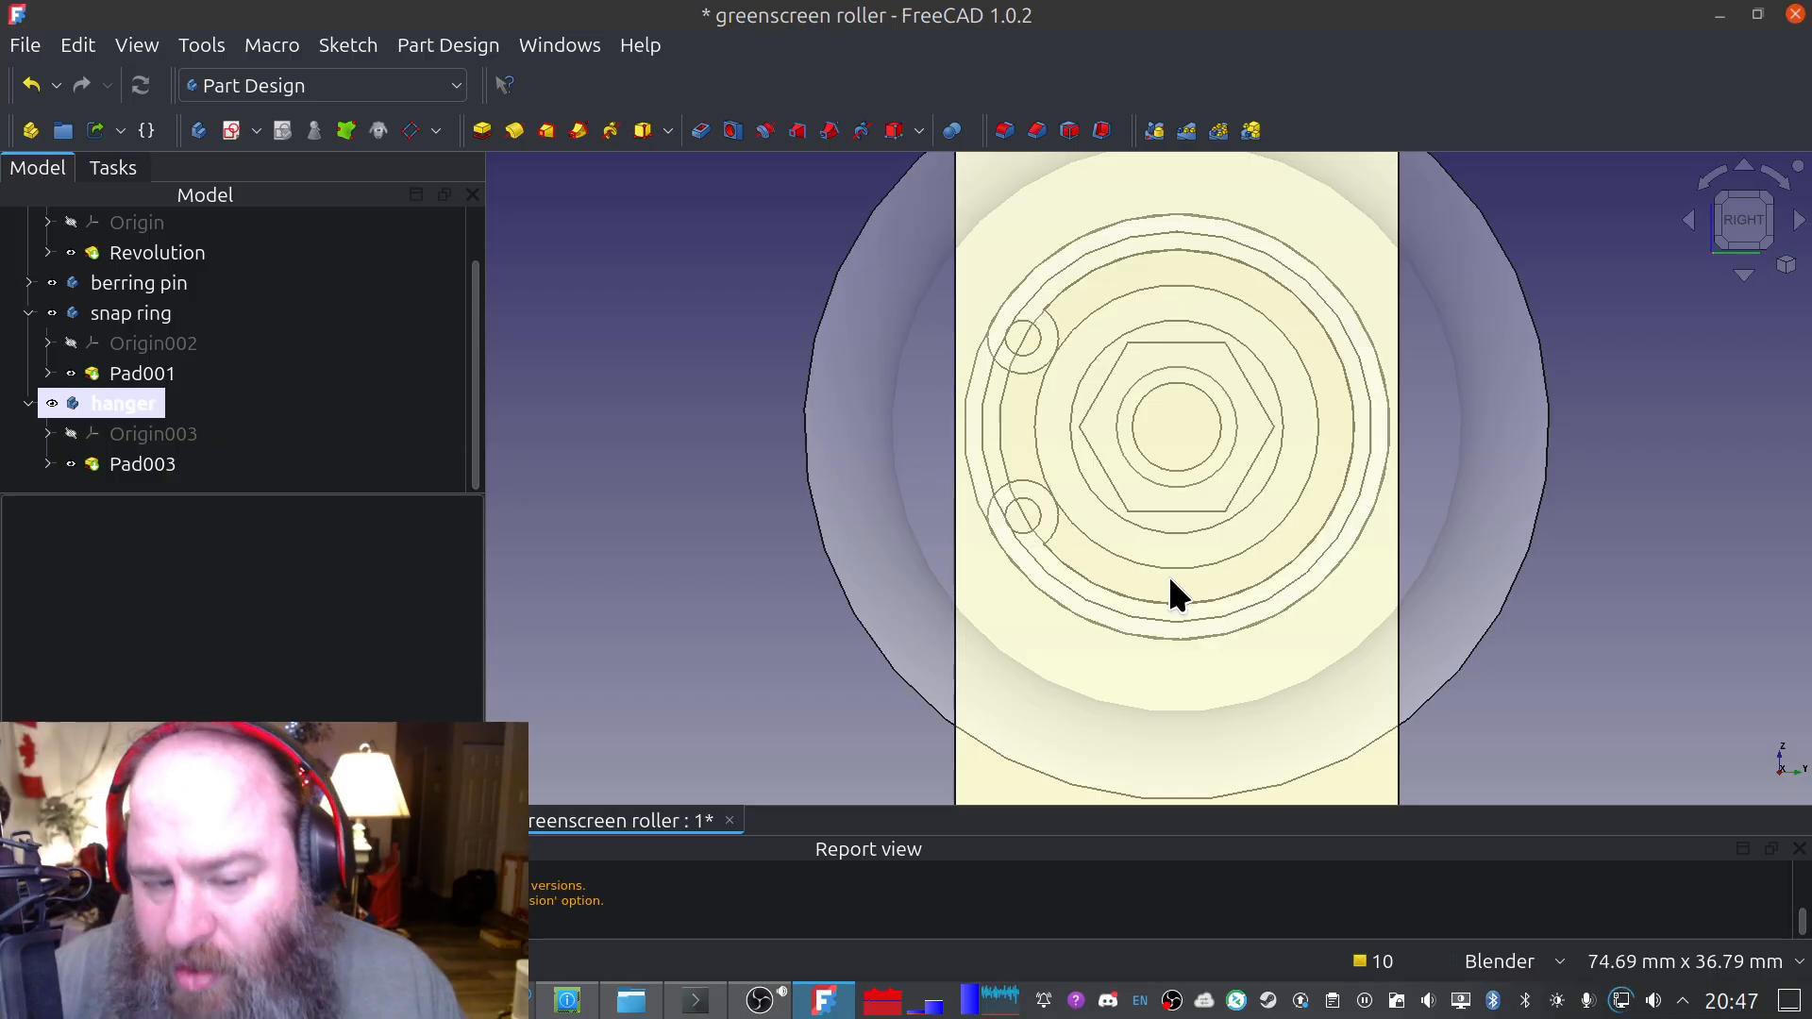
{"action": "scroll", "coordinate": [1169, 580], "scroll_direction": "down", "scroll_amount": 1}
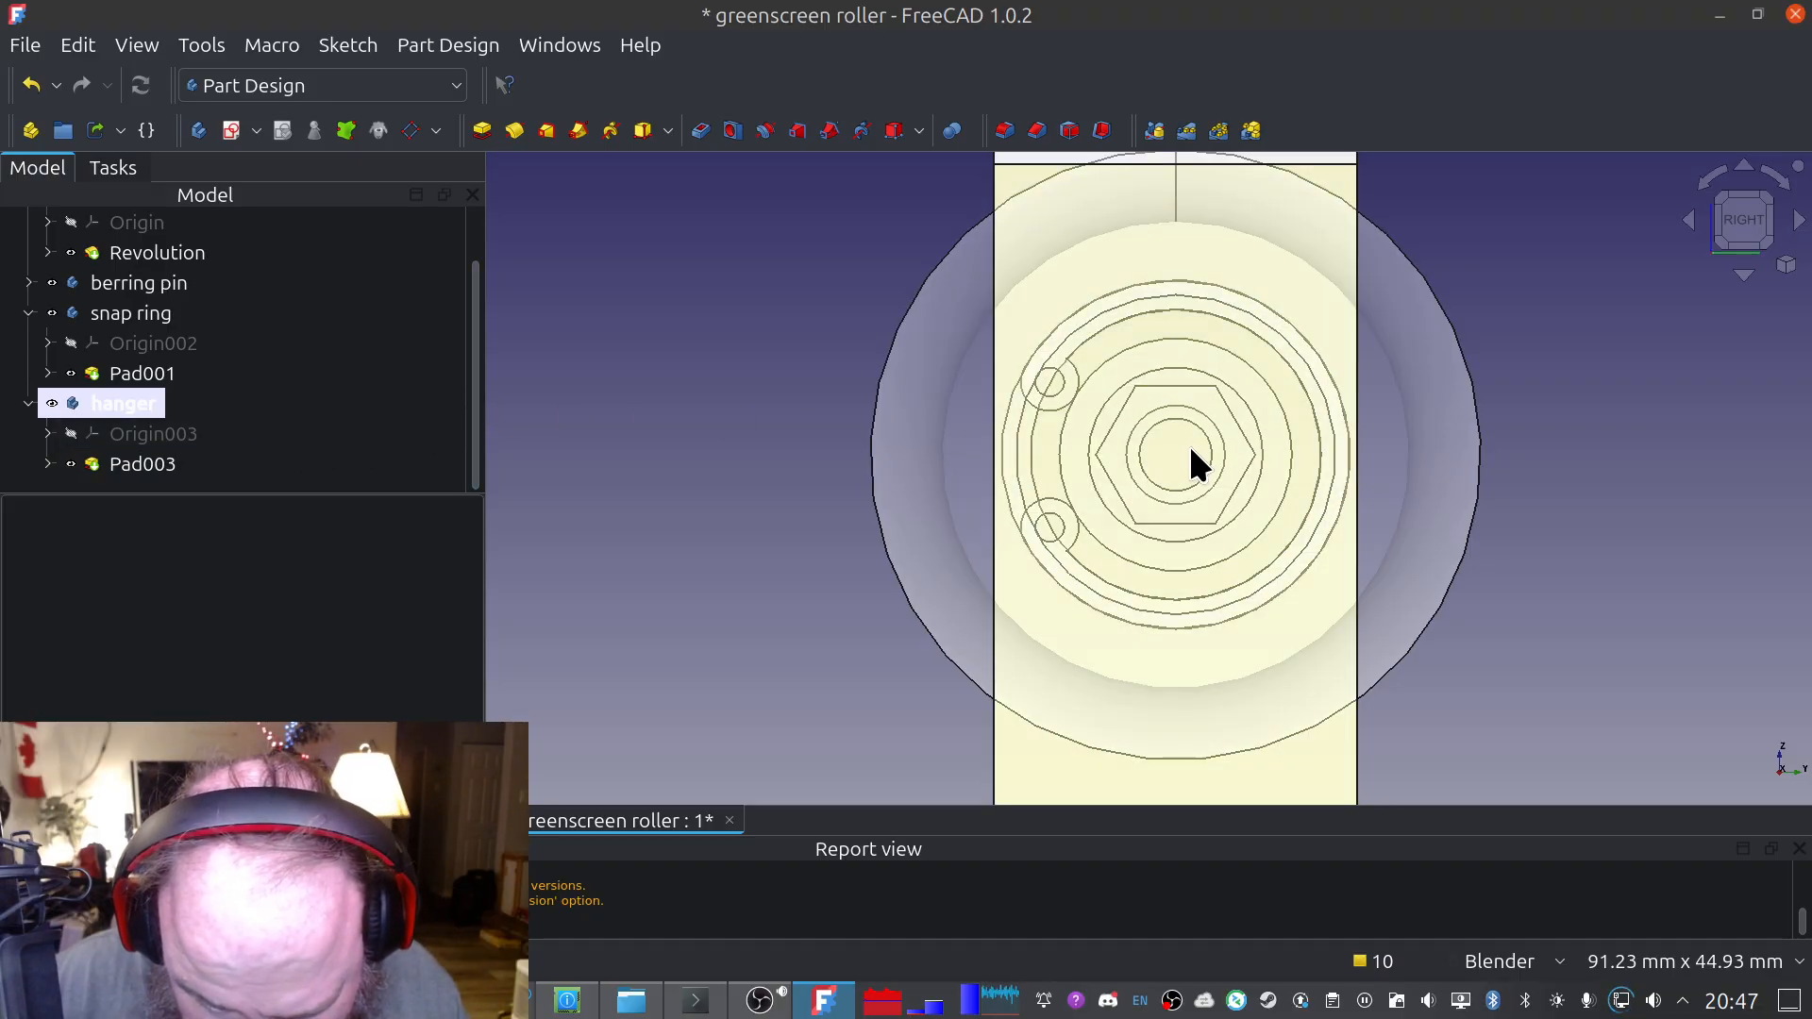
{"action": "scroll", "coordinate": [680, 502], "scroll_direction": "down", "scroll_amount": 4}
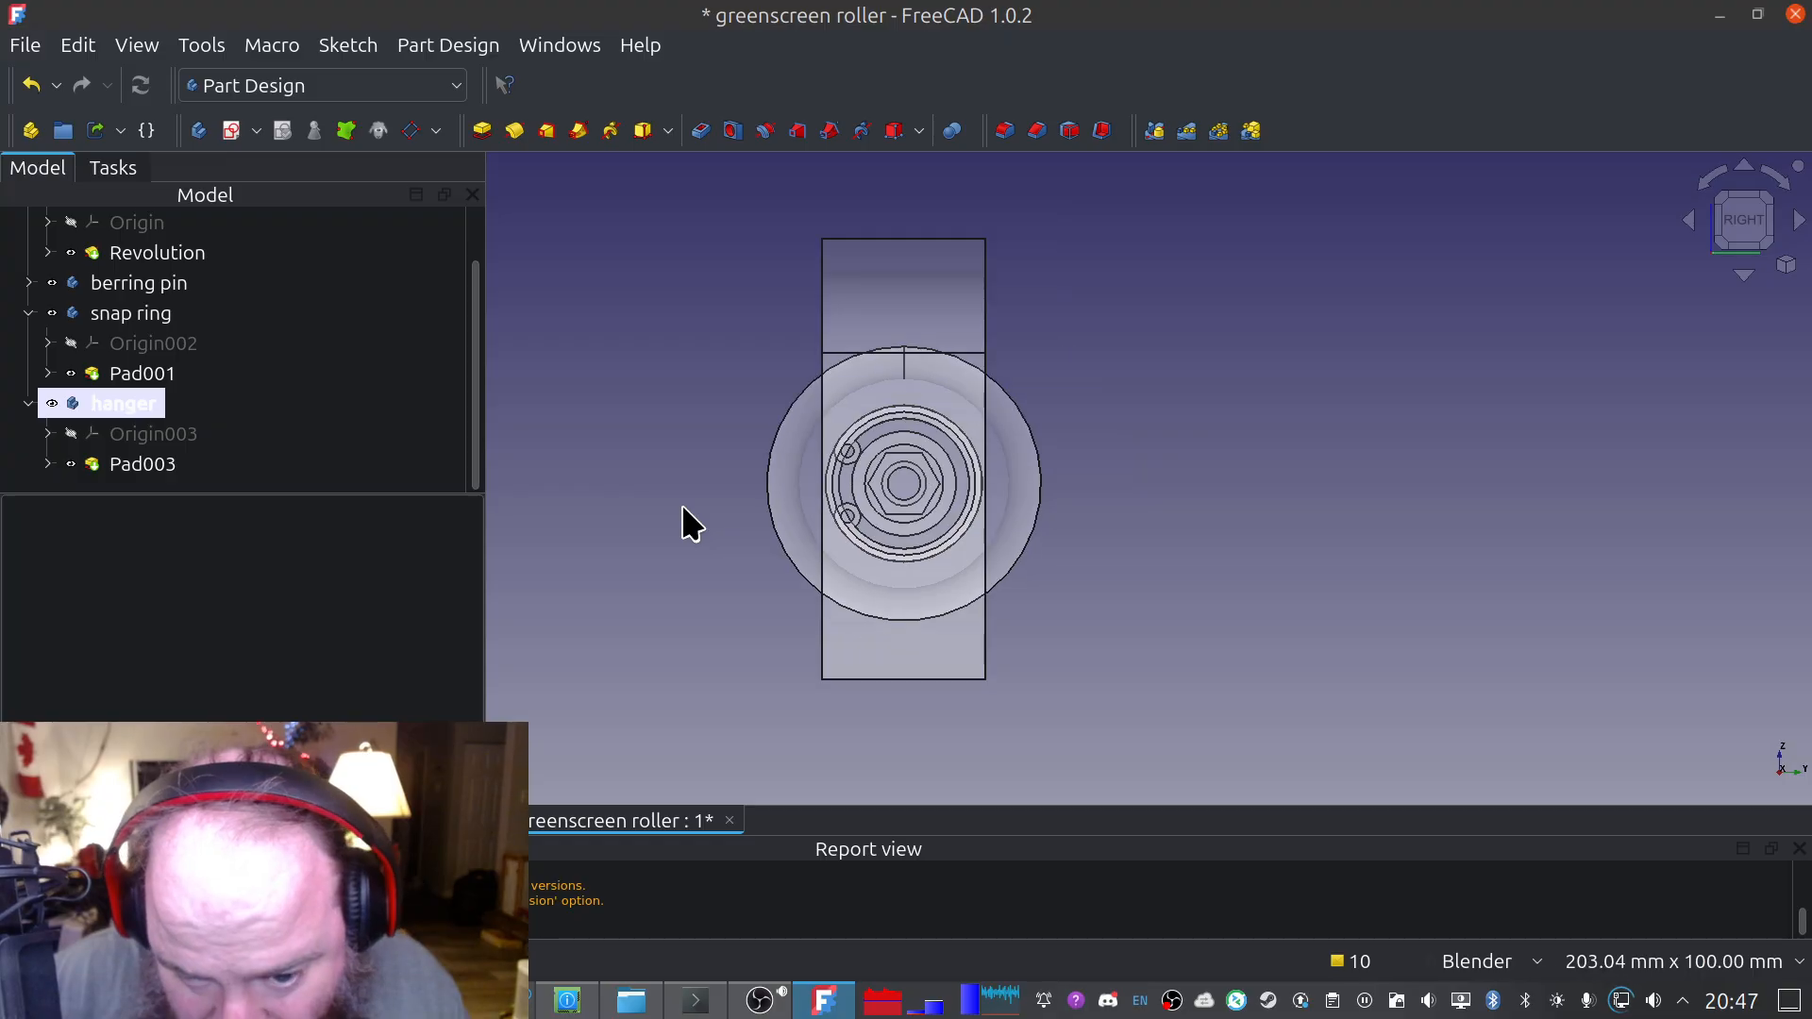
Examine from the front how the roller and the bearing pin's hexagonal end fit within the hanger's thicker leg
{"action": "scroll", "coordinate": [682, 507], "scroll_direction": "up", "scroll_amount": 1}
{"action": "middle_click_drag", "start_coordinate": [681, 506], "coordinate": [991, 457]}
{"action": "middle_click_drag", "start_coordinate": [752, 448], "coordinate": [1505, 477], "text": "shift"}
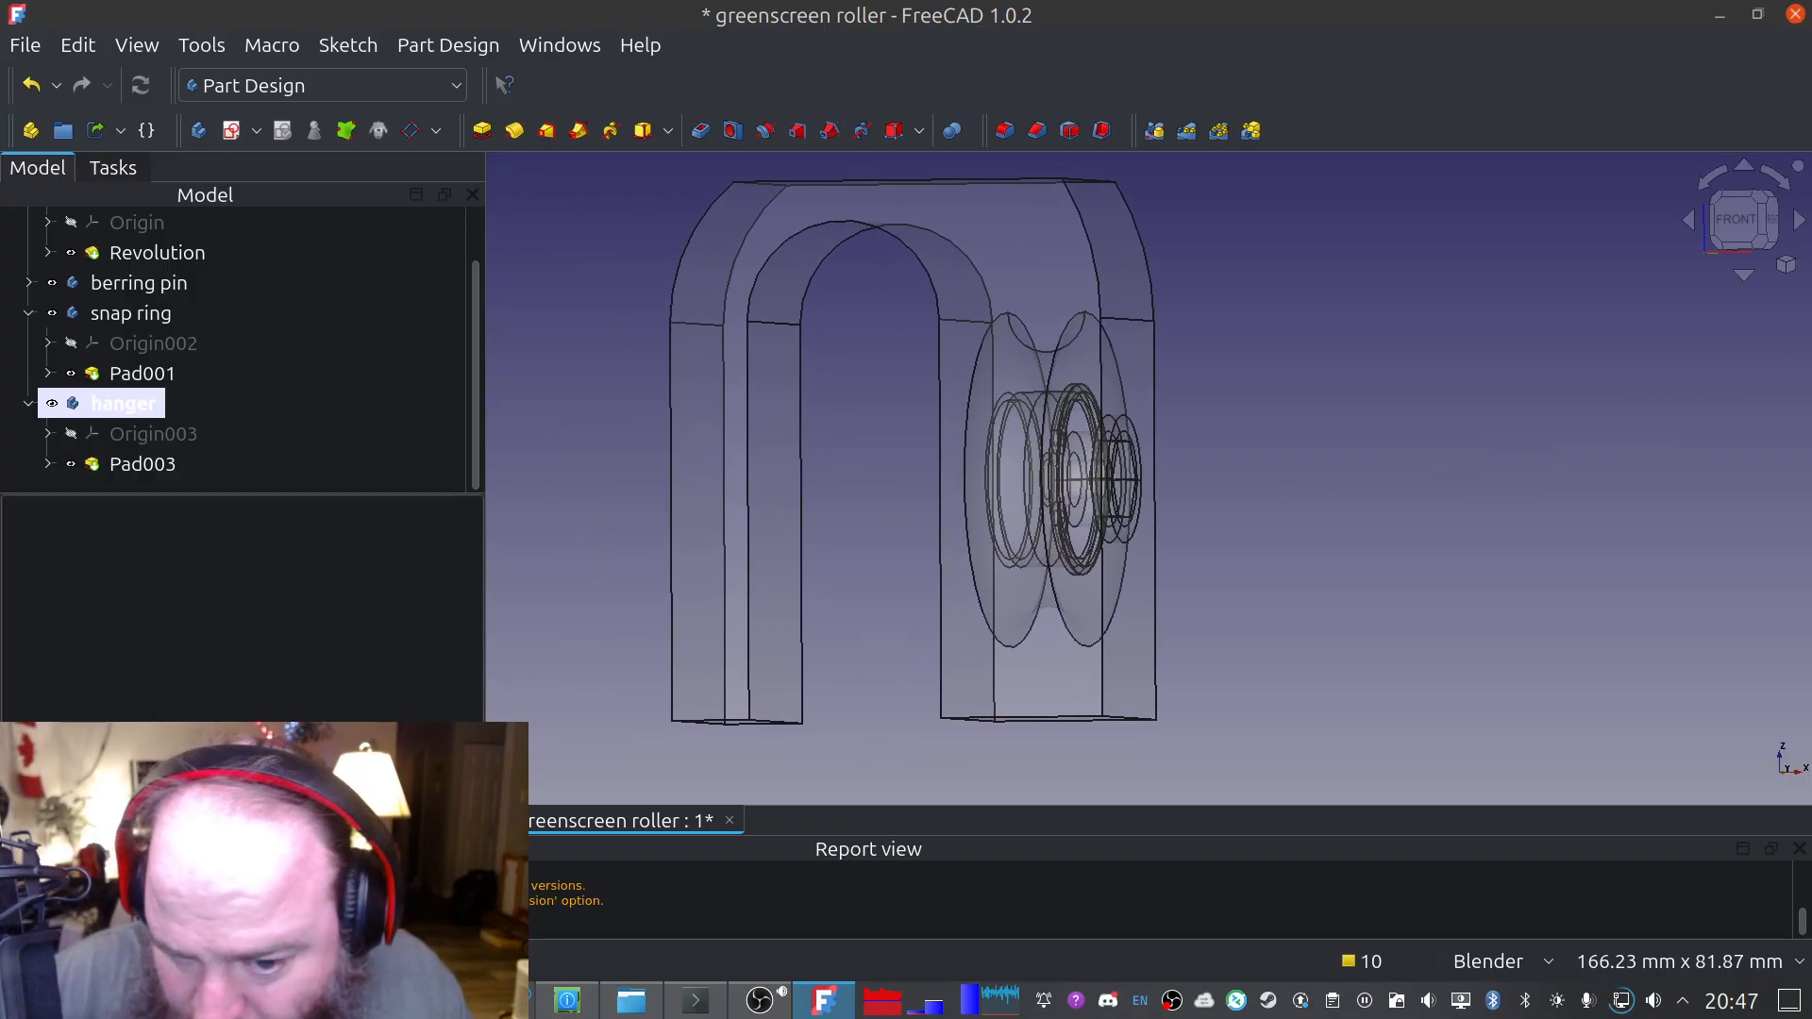
{"action": "left_click", "coordinate": [1738, 222]}
{"action": "middle_click_drag", "start_coordinate": [728, 396], "coordinate": [891, 365], "text": "shift"}
{"action": "middle_click_drag", "start_coordinate": [857, 440], "coordinate": [874, 388]}
{"action": "left_click", "coordinate": [1752, 225]}
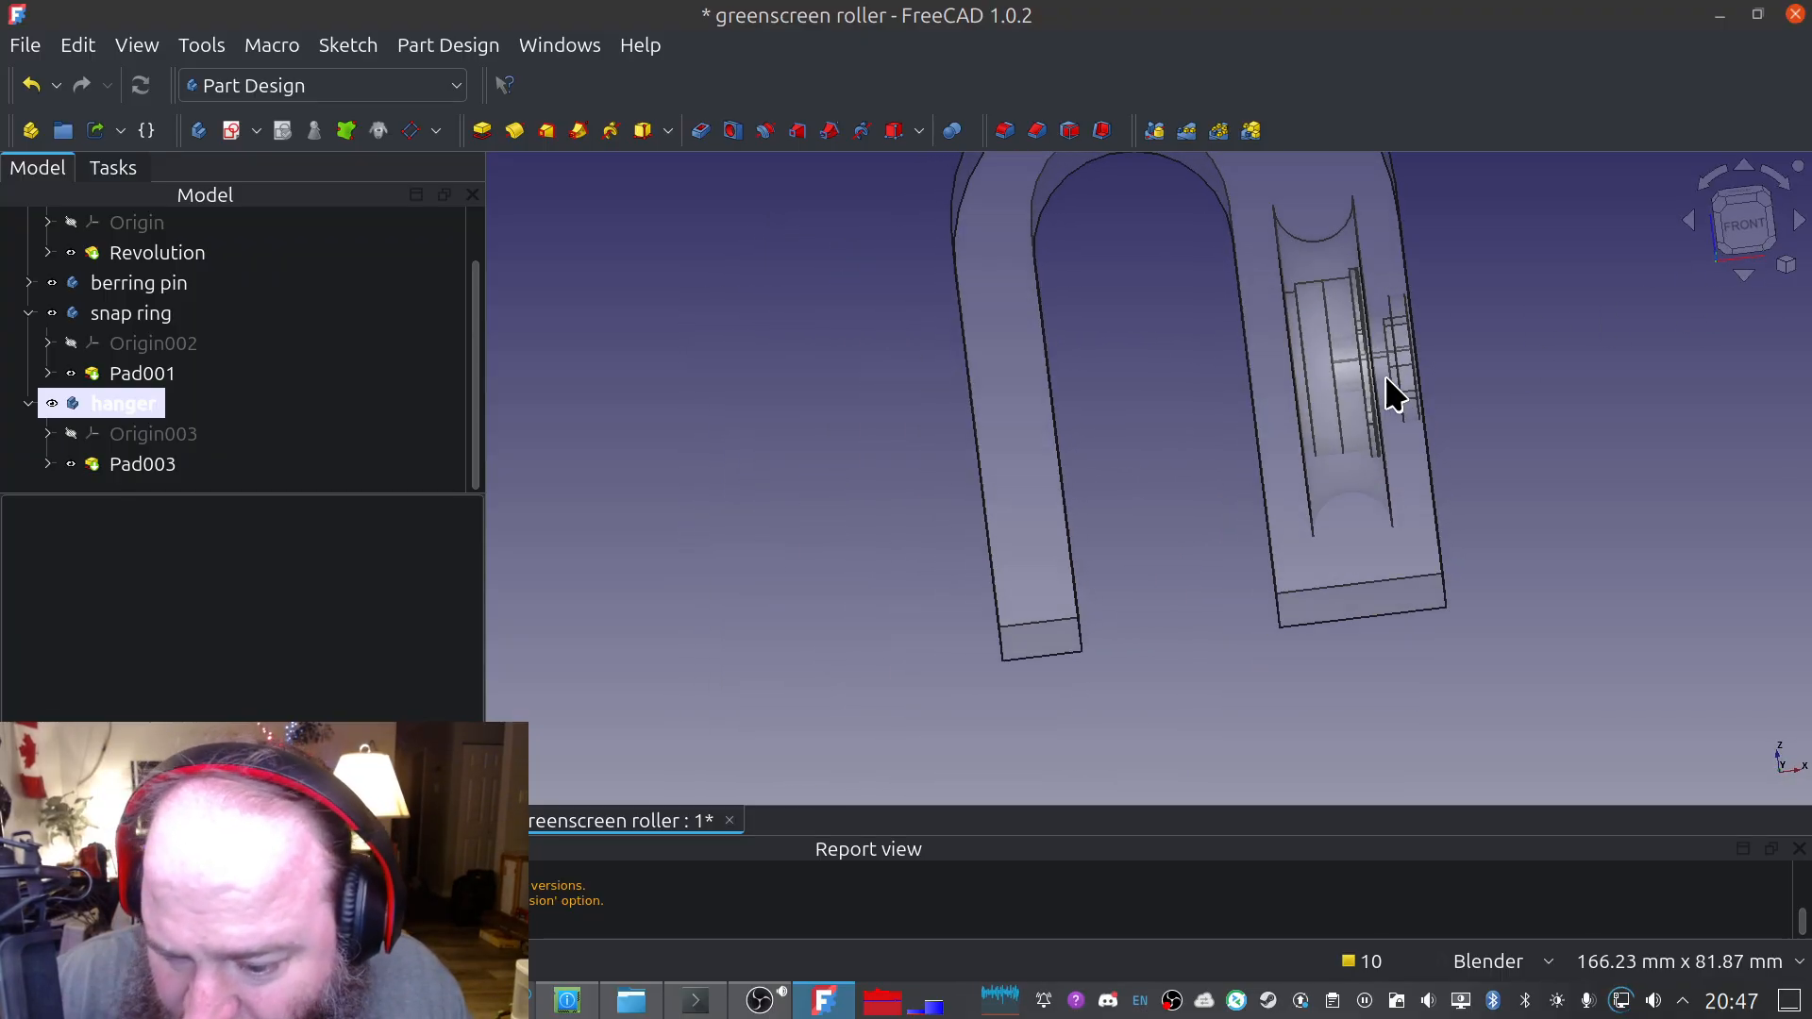
{"action": "middle_click_drag", "start_coordinate": [1096, 355], "coordinate": [903, 418], "text": "shift"}
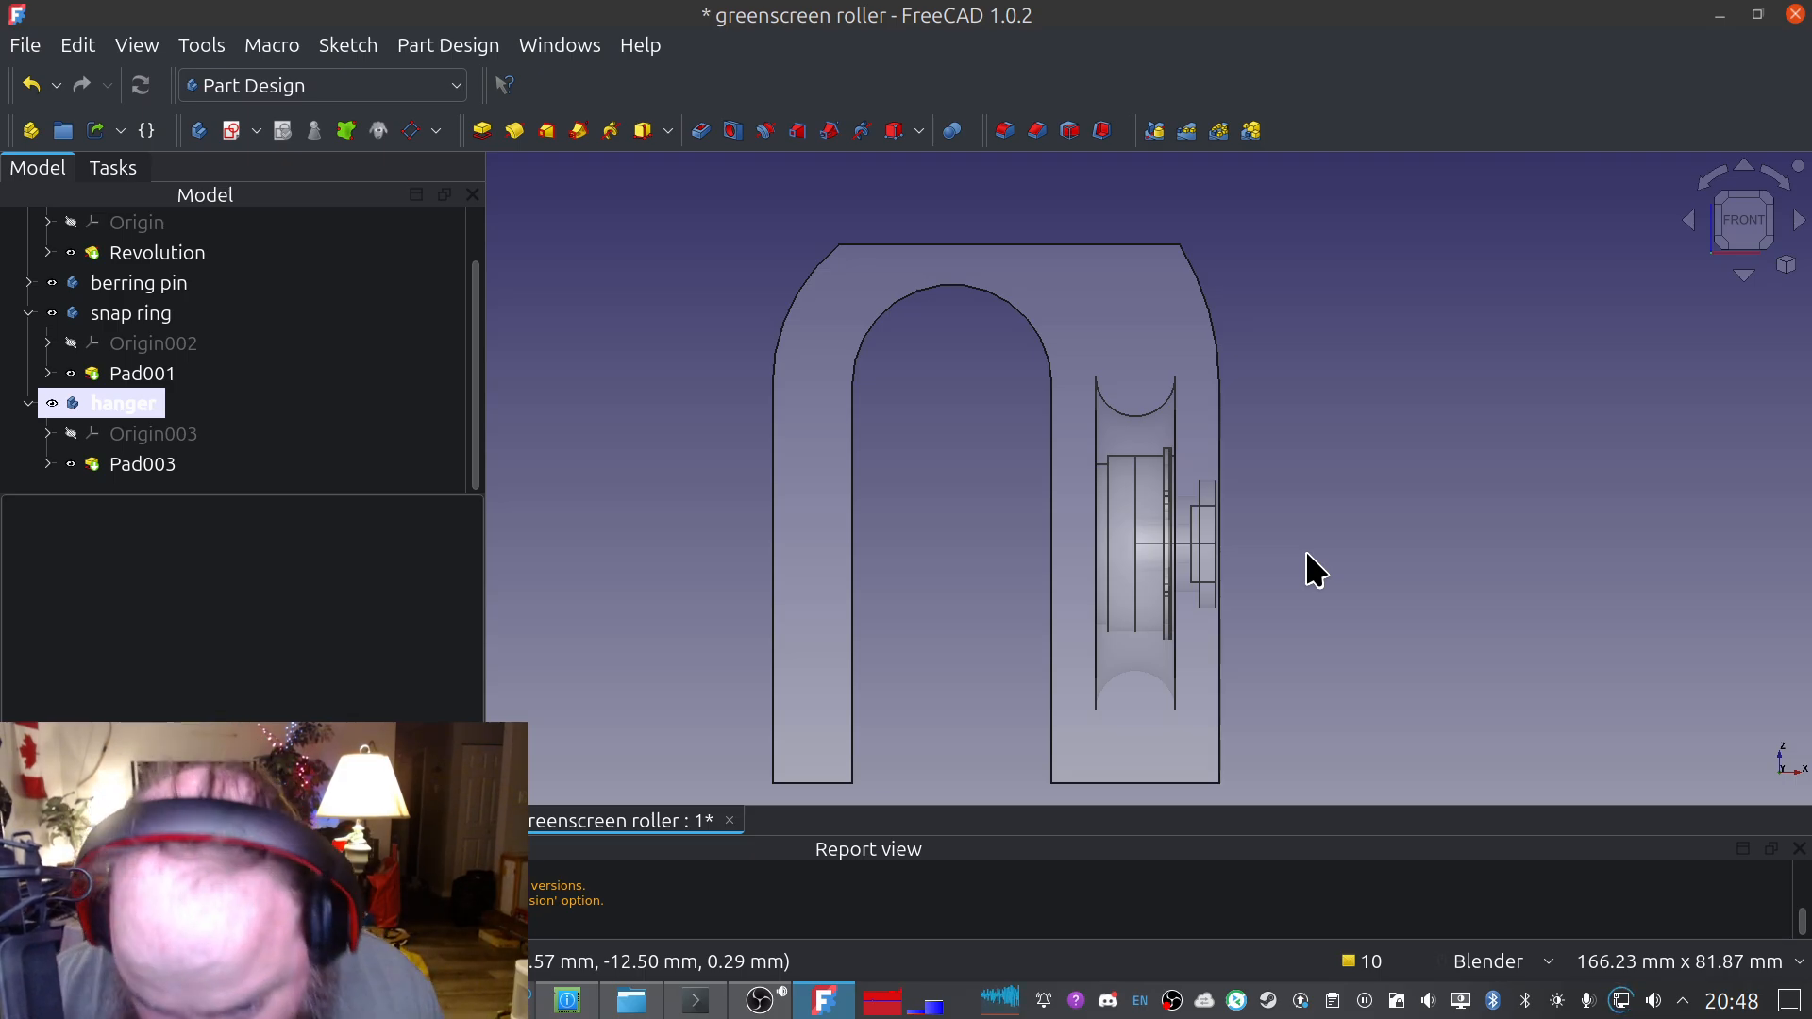
{"action": "scroll", "coordinate": [1239, 511], "scroll_direction": "up", "scroll_amount": 2}
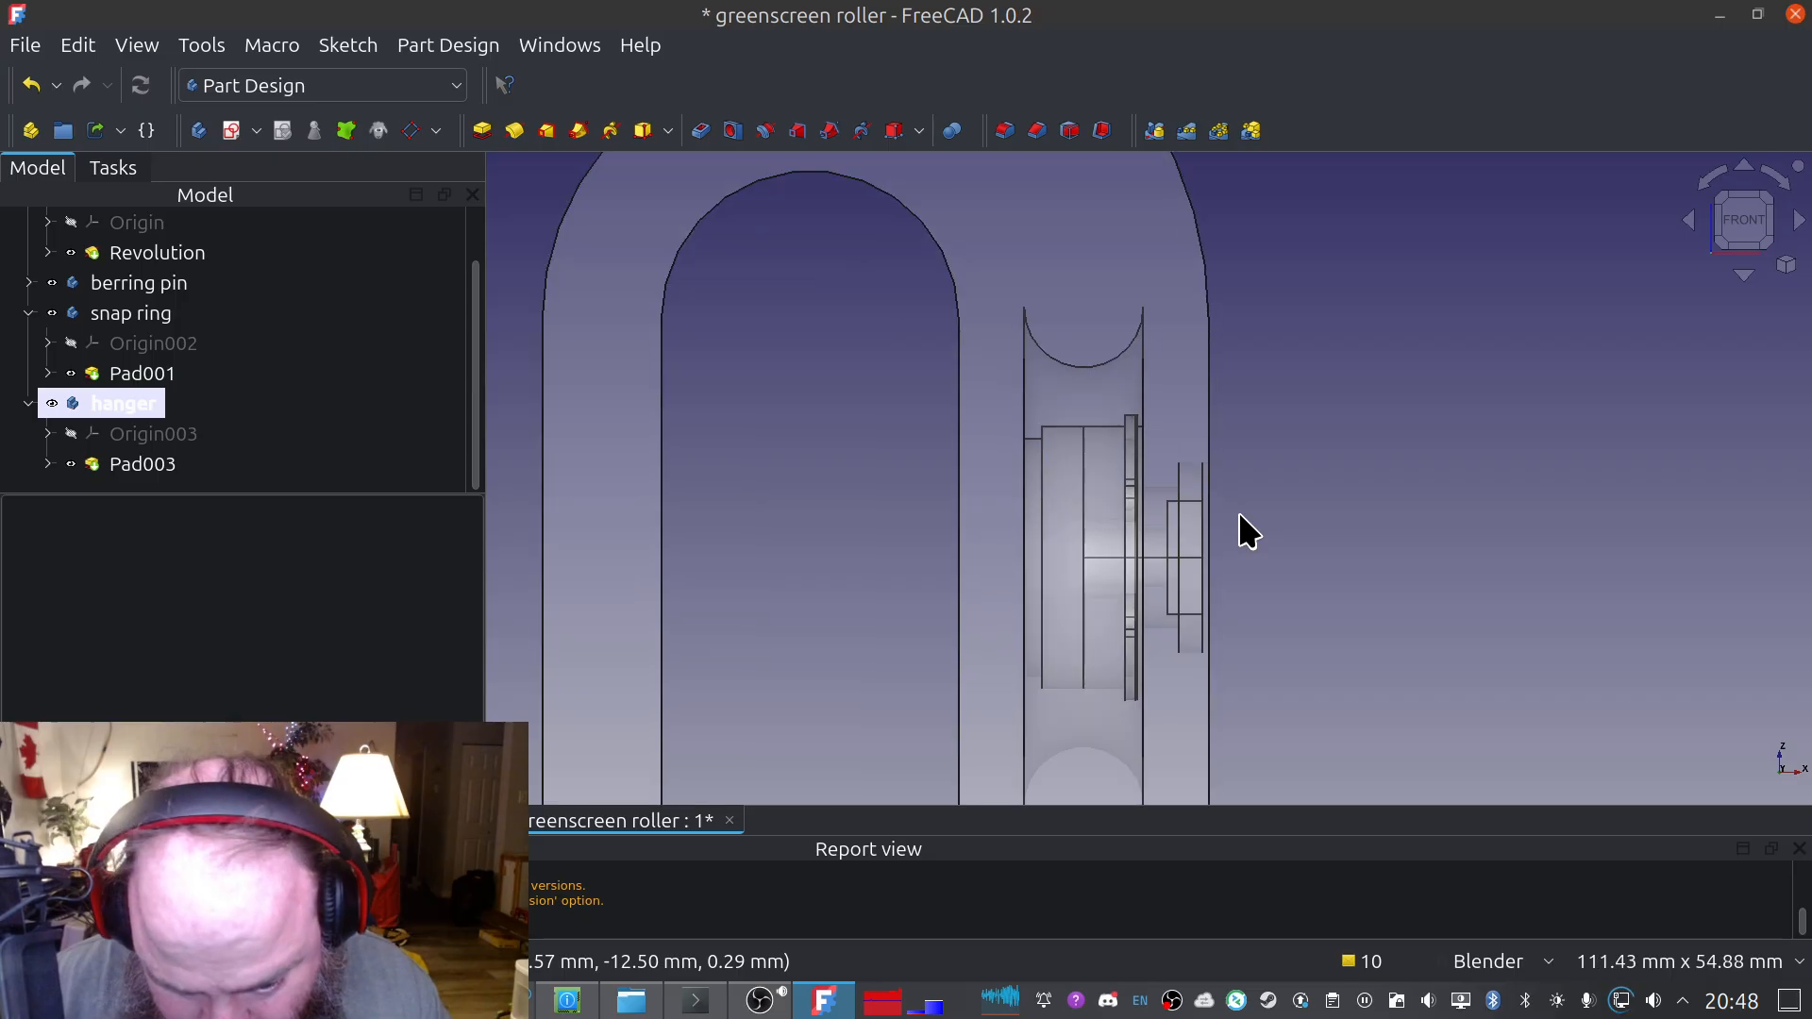
{"action": "scroll", "coordinate": [1238, 510], "scroll_direction": "up", "scroll_amount": 10}
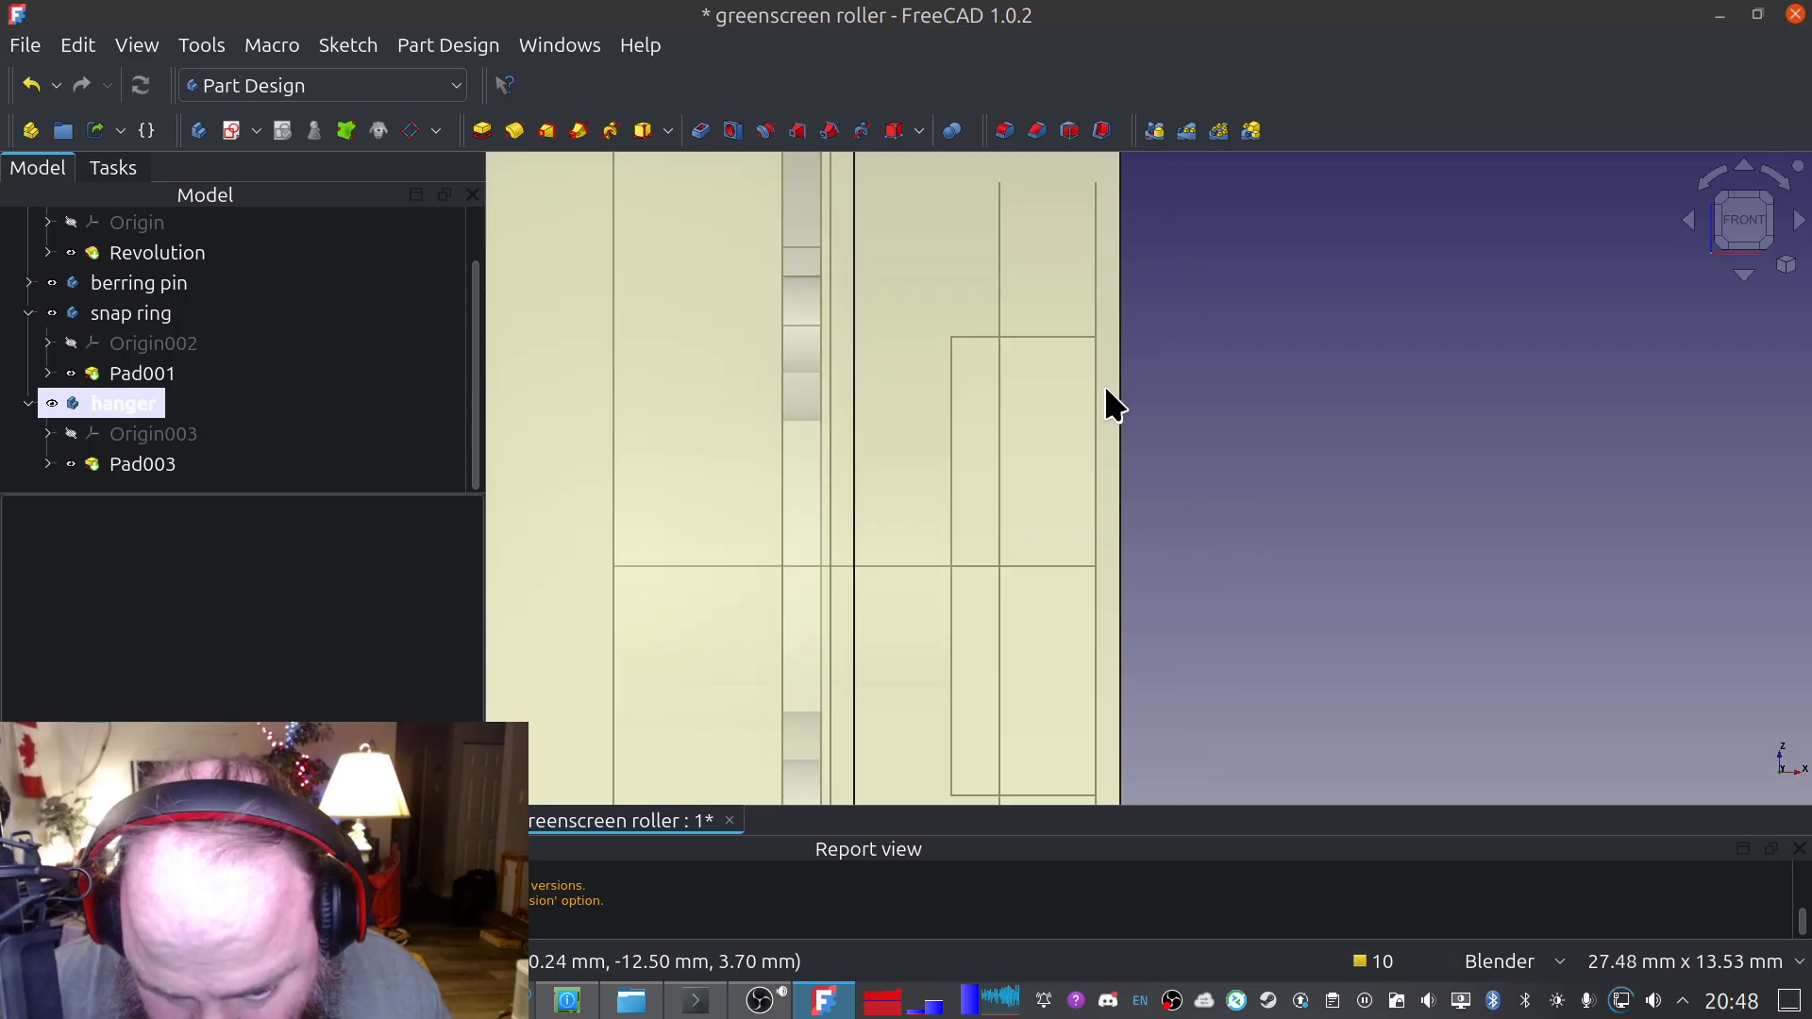
{"action": "scroll", "coordinate": [1191, 421], "scroll_direction": "down", "scroll_amount": 8}
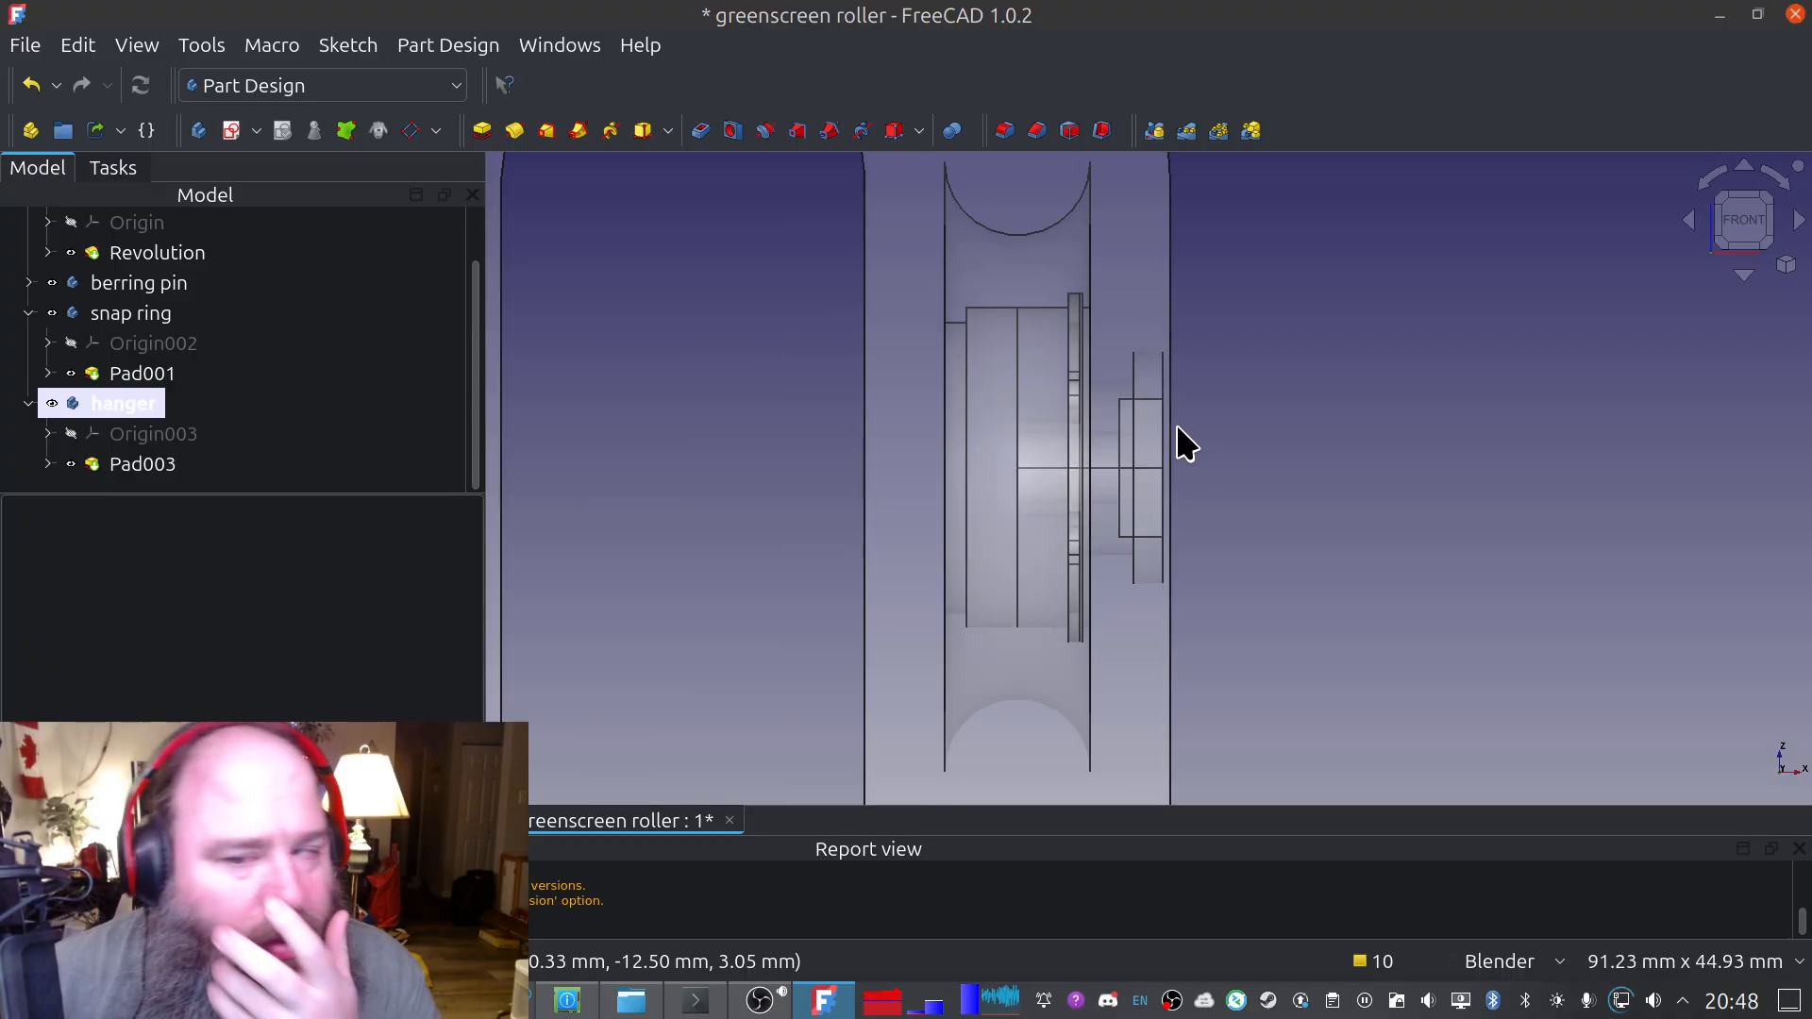
{"action": "scroll", "coordinate": [1178, 427], "scroll_direction": "down", "scroll_amount": 1}
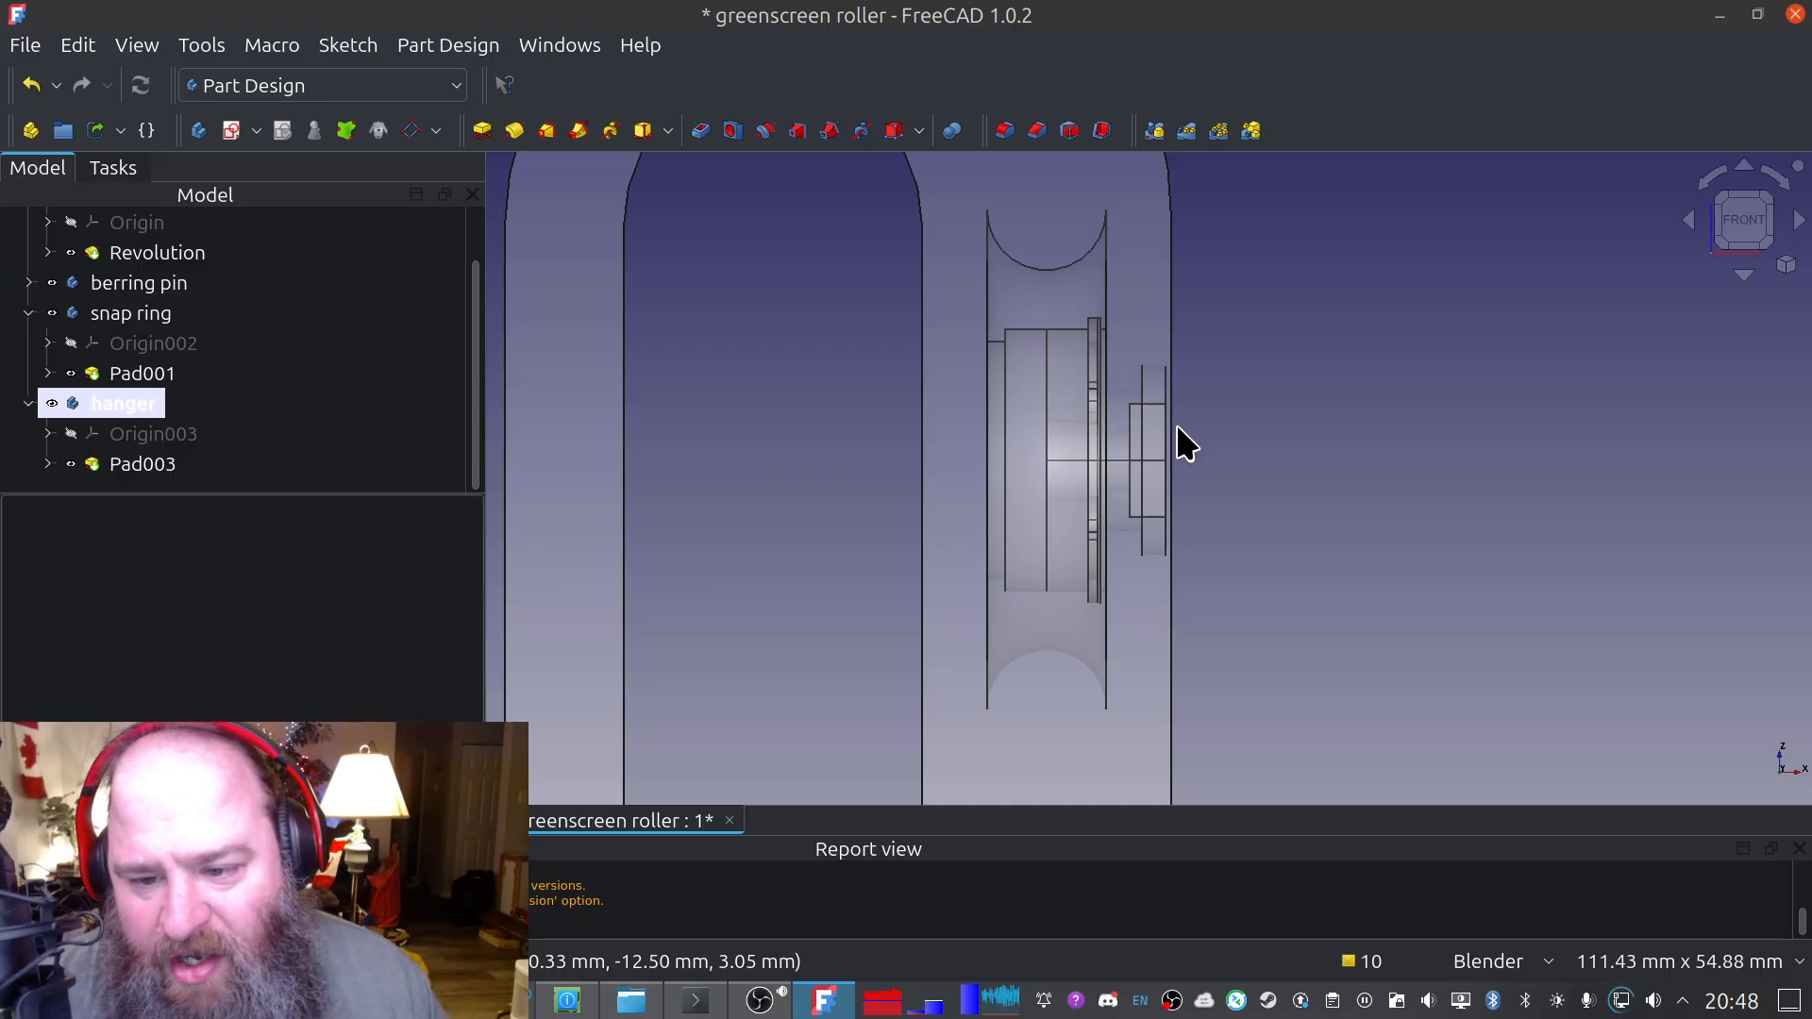
{"action": "scroll", "coordinate": [1201, 398], "scroll_direction": "down", "scroll_amount": 1}
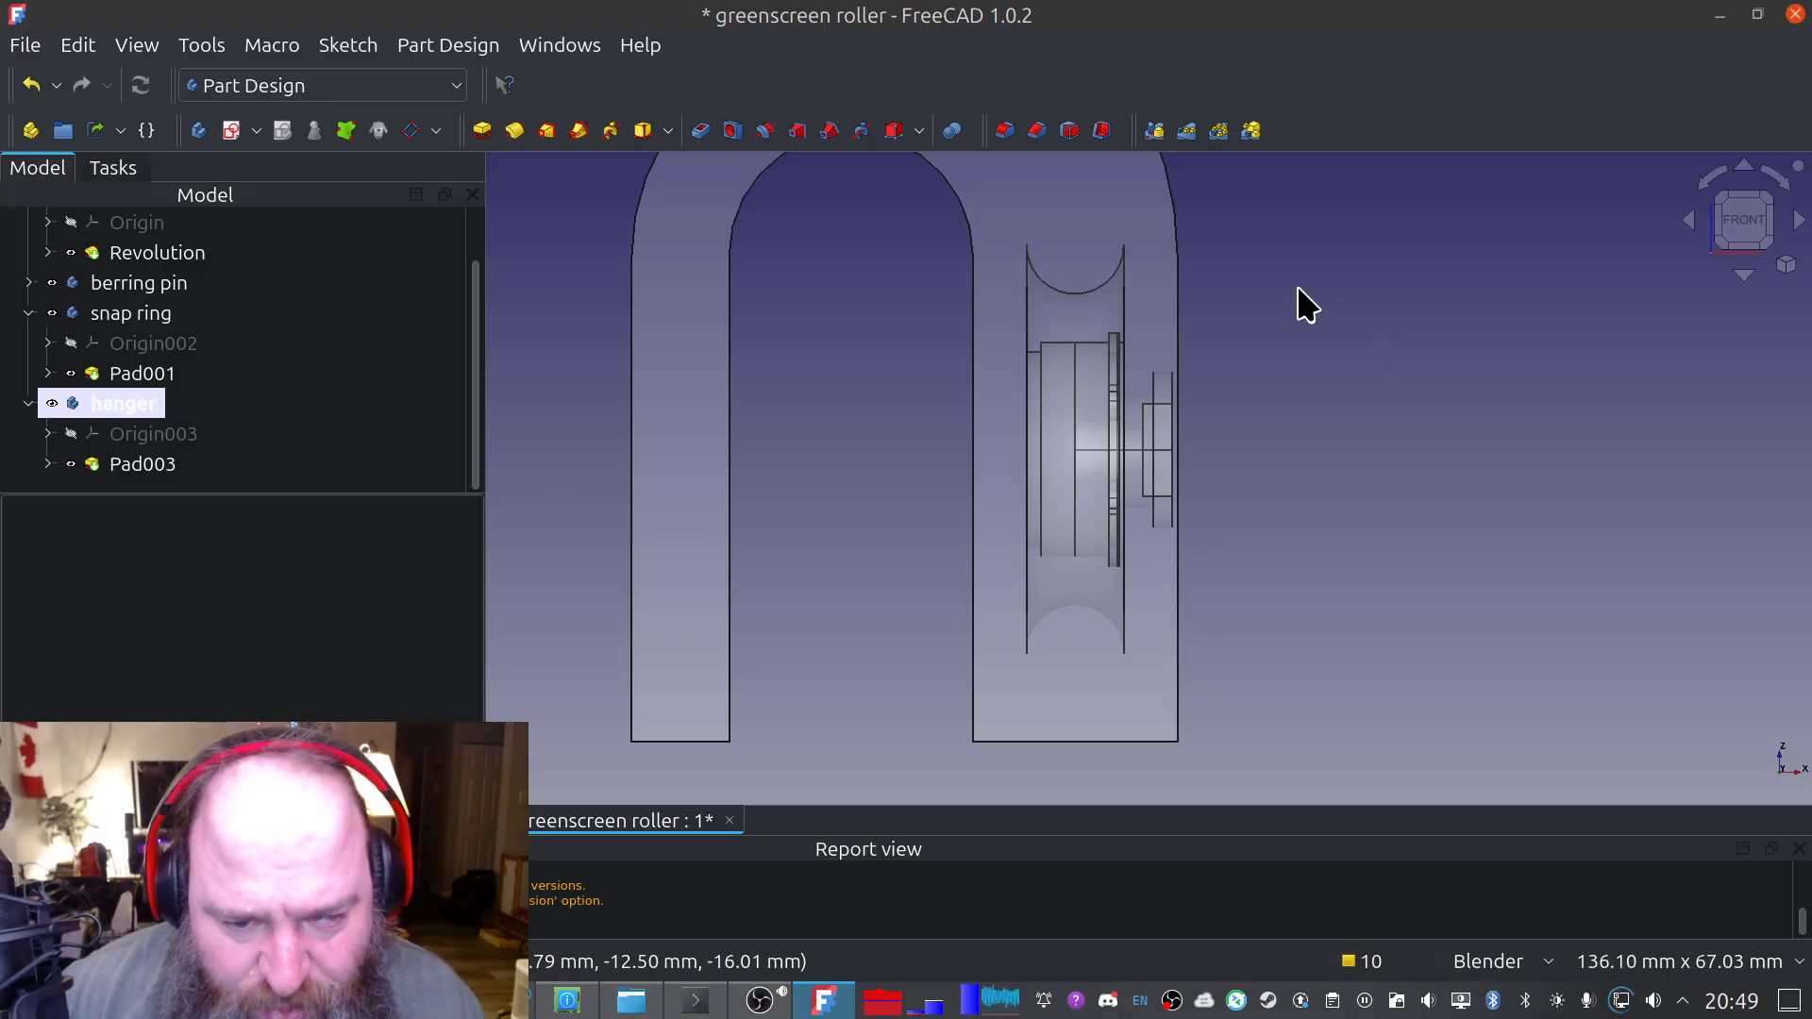
Create a new sketch on the front face of the hanger body
{"action": "left_click", "coordinate": [1051, 245]}
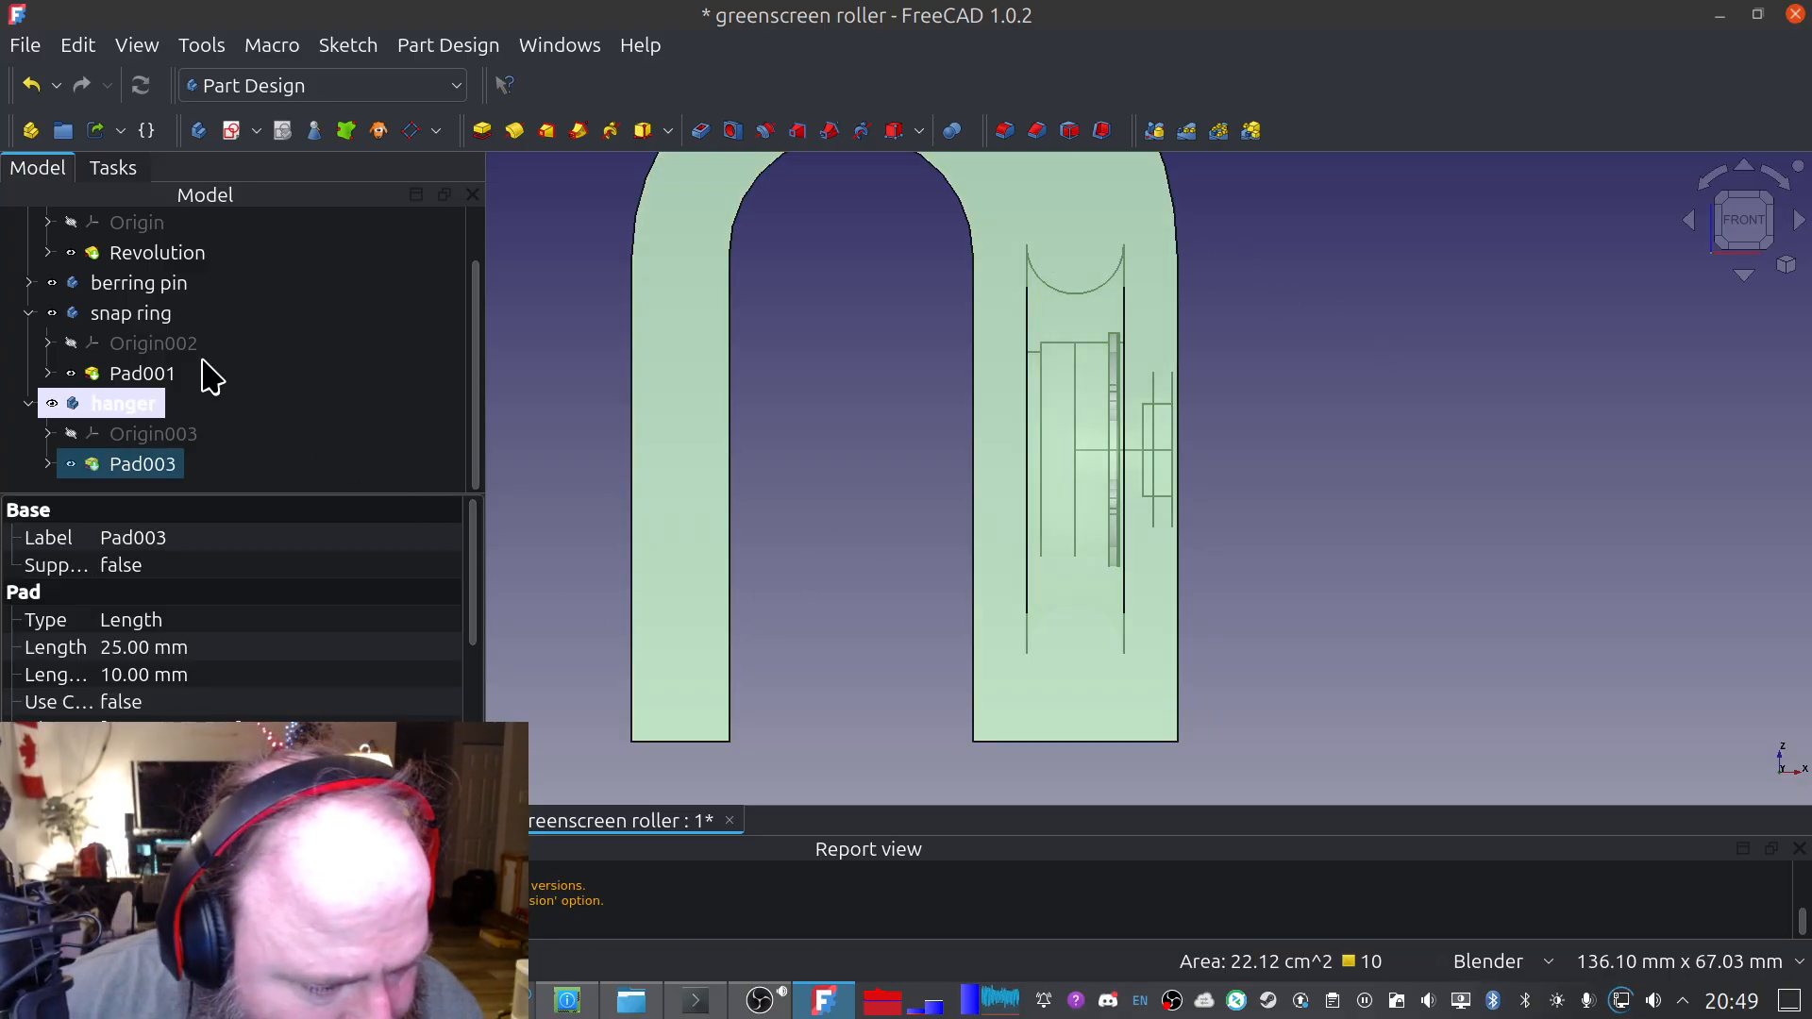
{"action": "left_click", "coordinate": [114, 172]}
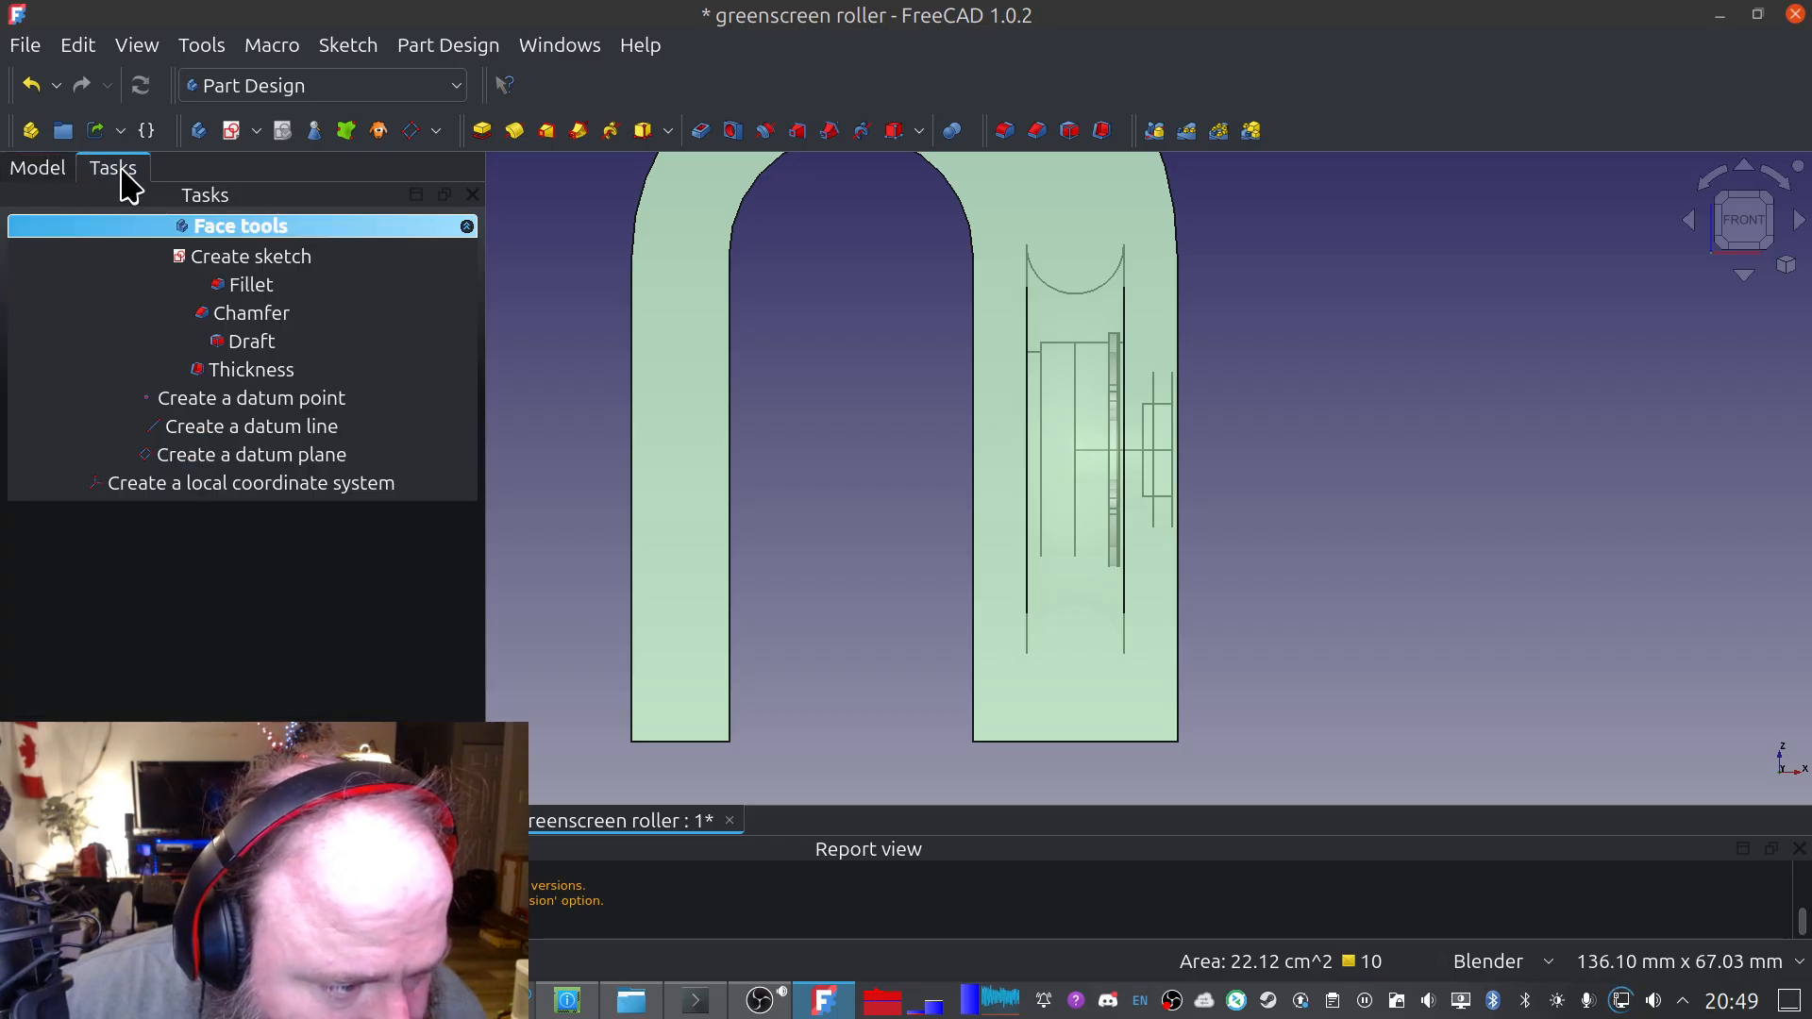
{"action": "left_click", "coordinate": [216, 257]}
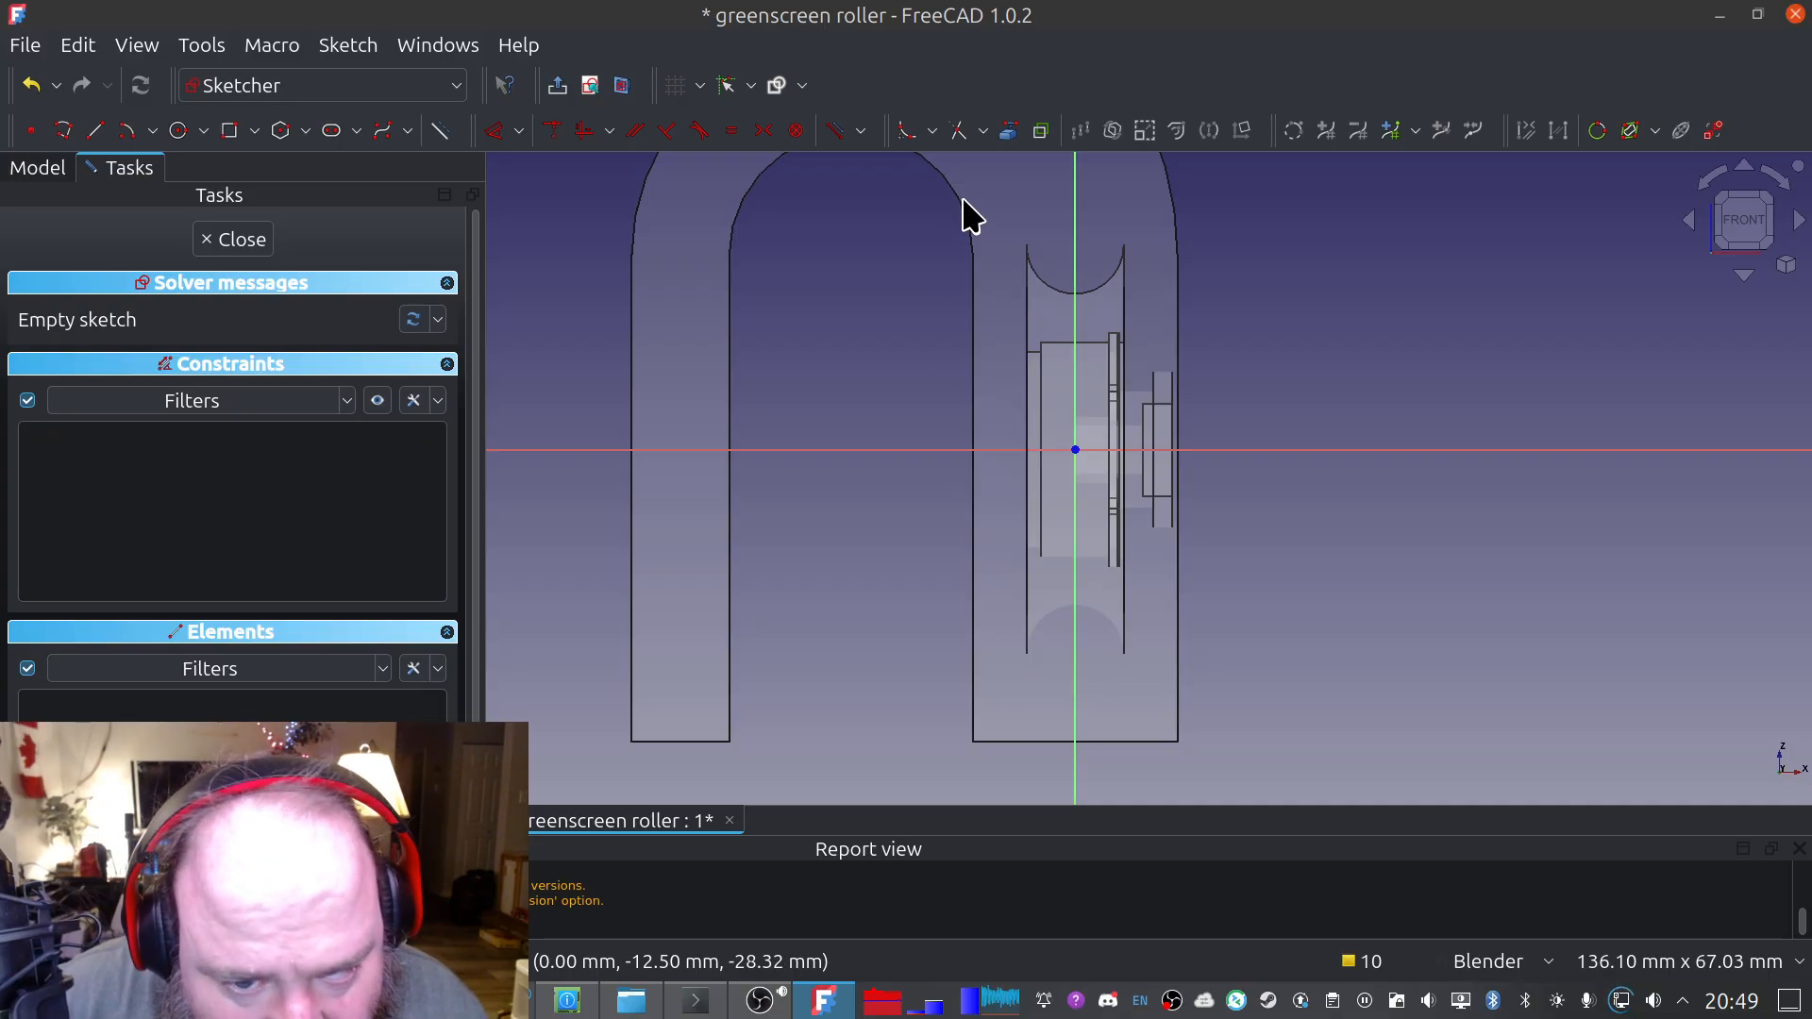
Project the thicker leg's two side edges and lower end edge, plus the inner arch and adjoining outer curve, as external geometry
{"action": "left_click", "coordinate": [1008, 132]}
{"action": "left_click", "coordinate": [972, 324]}
{"action": "left_click", "coordinate": [1178, 331]}
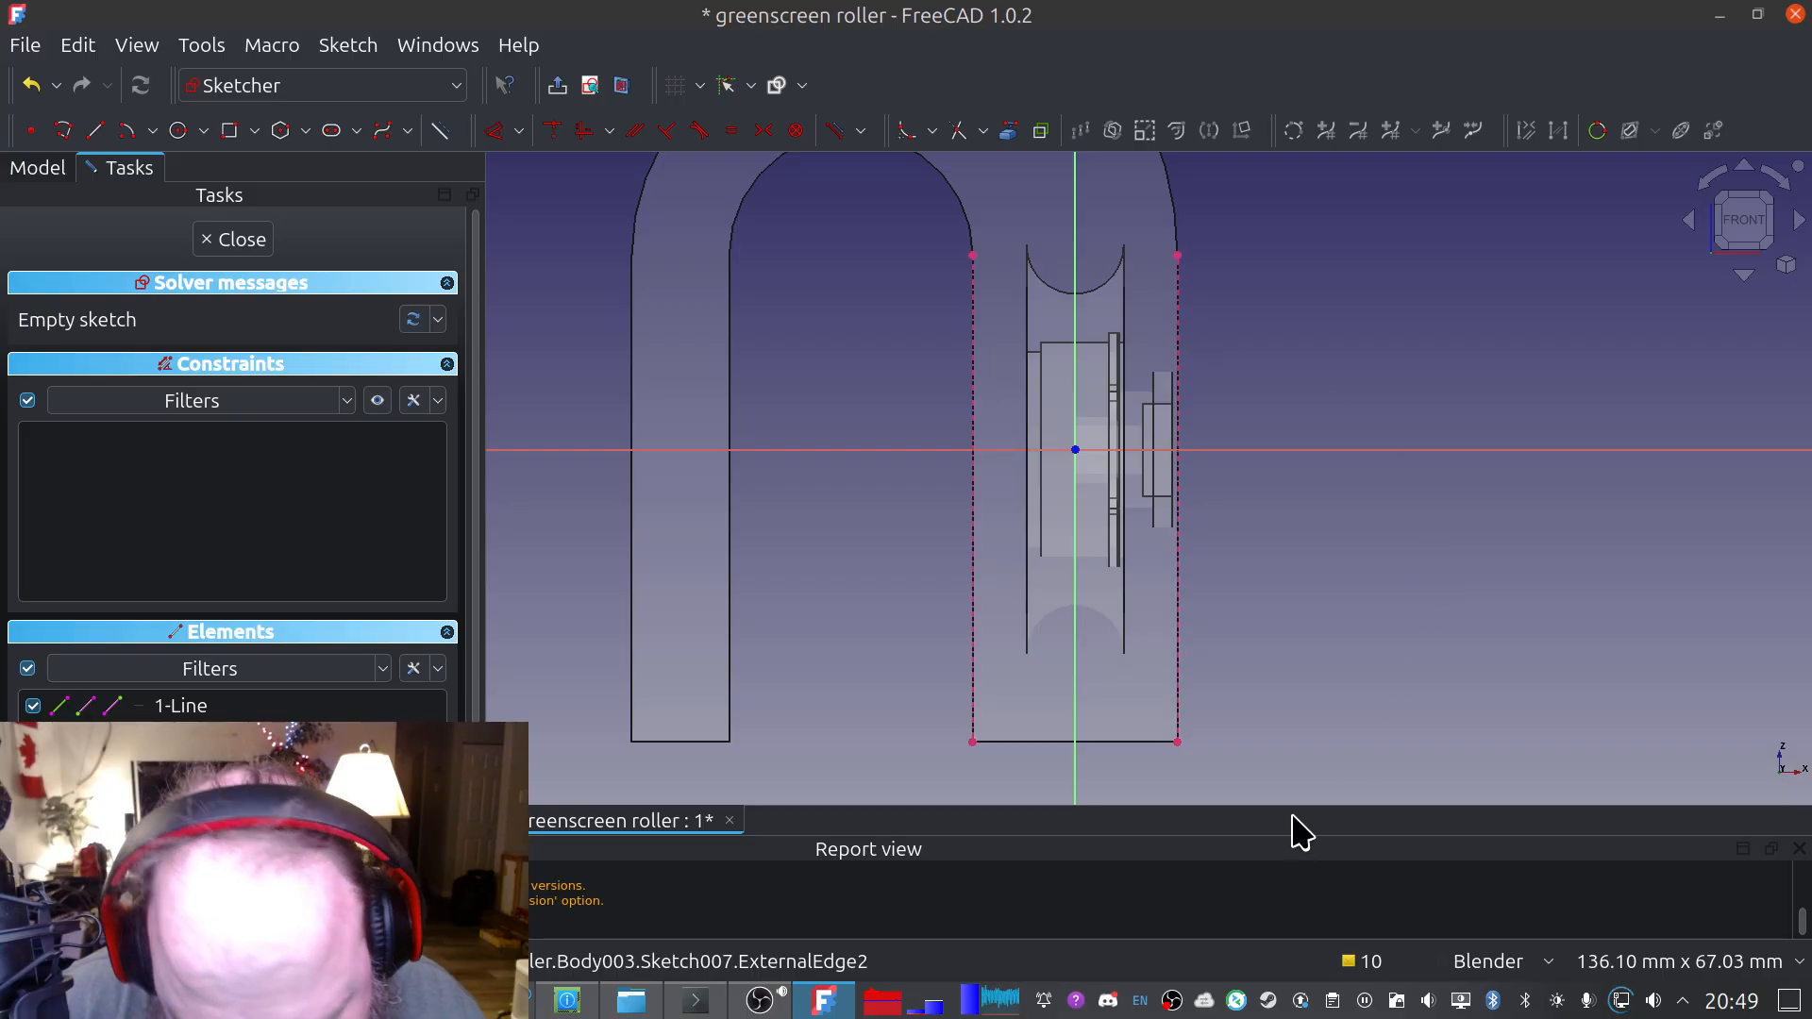
{"action": "left_click", "coordinate": [1034, 742]}
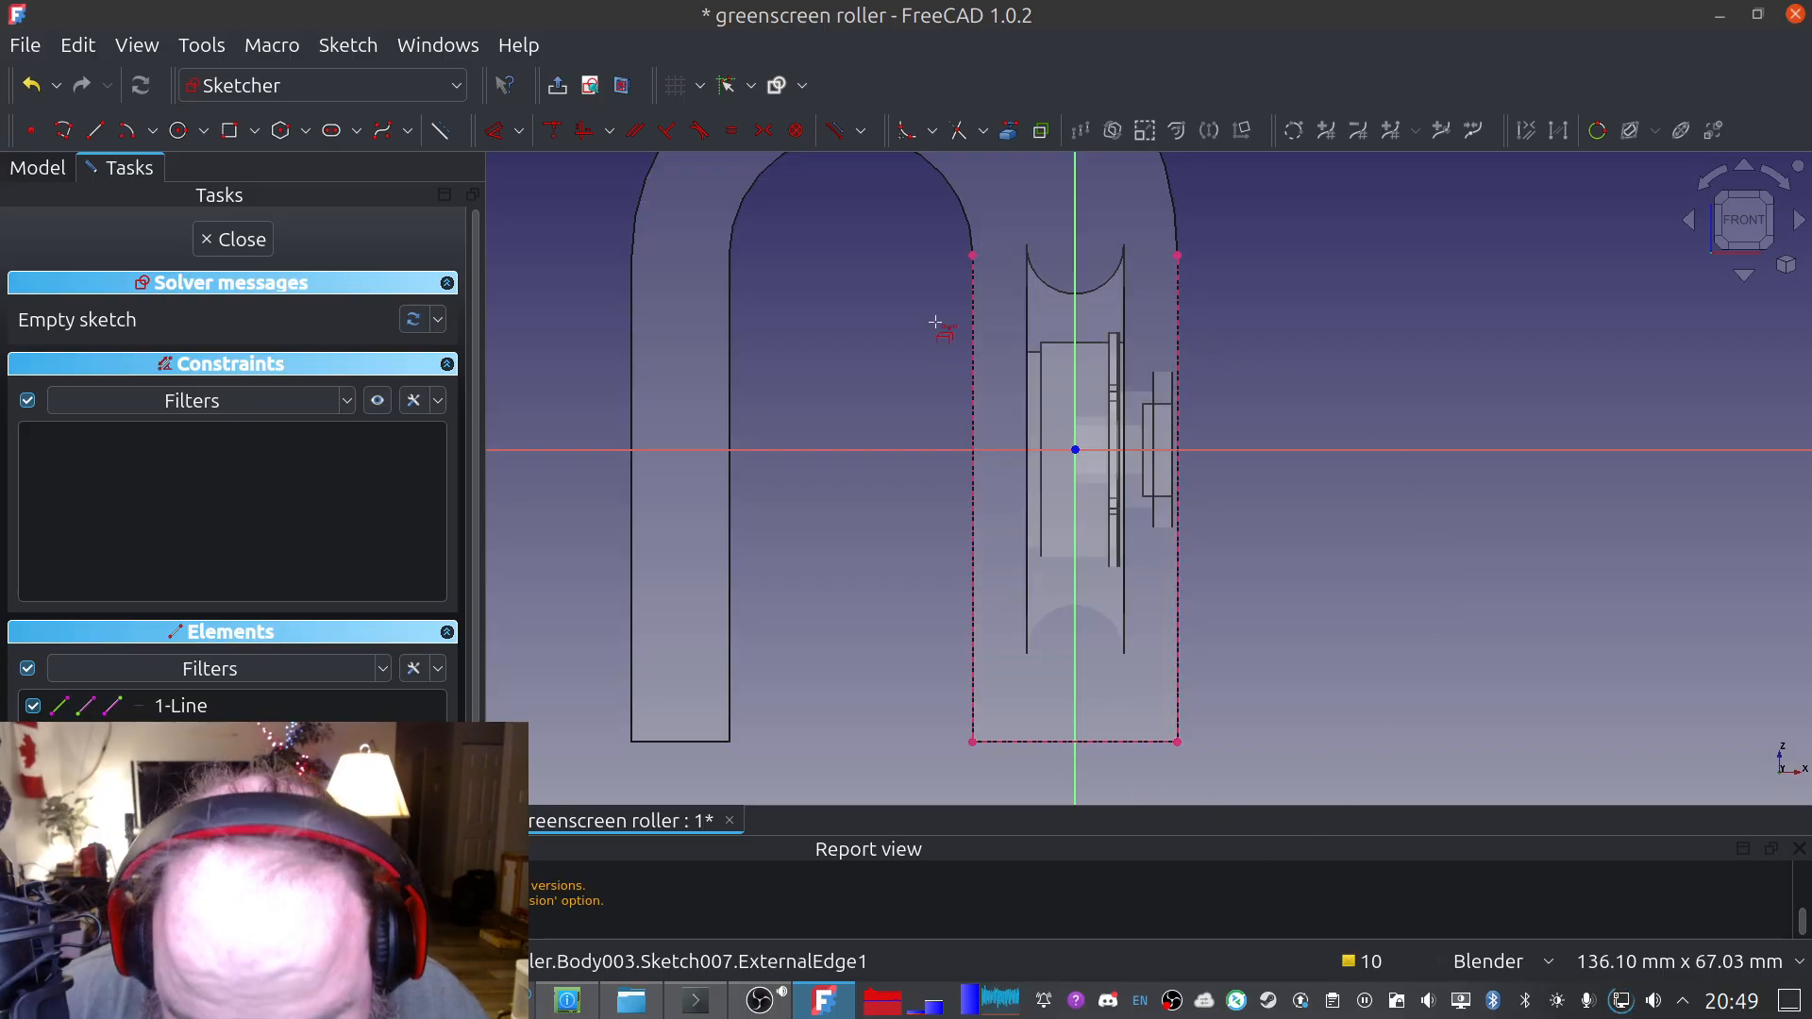
{"action": "left_click", "coordinate": [956, 206]}
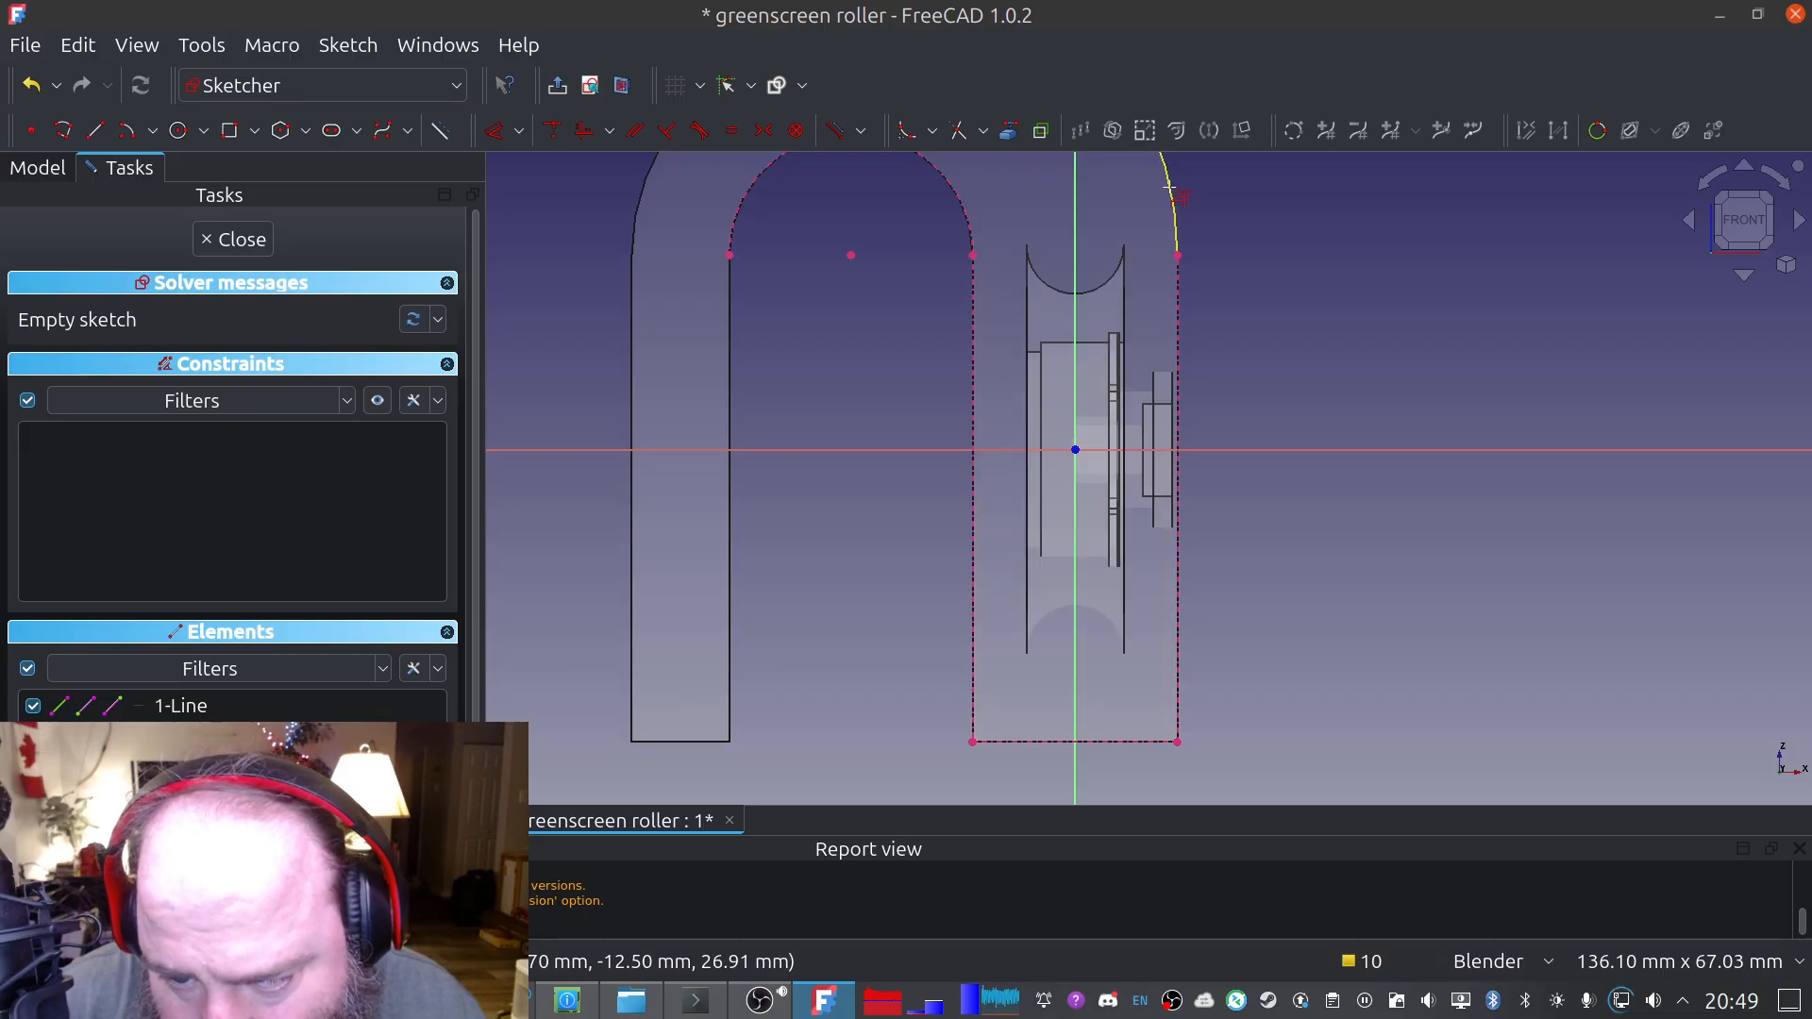
{"action": "left_click", "coordinate": [1173, 187]}
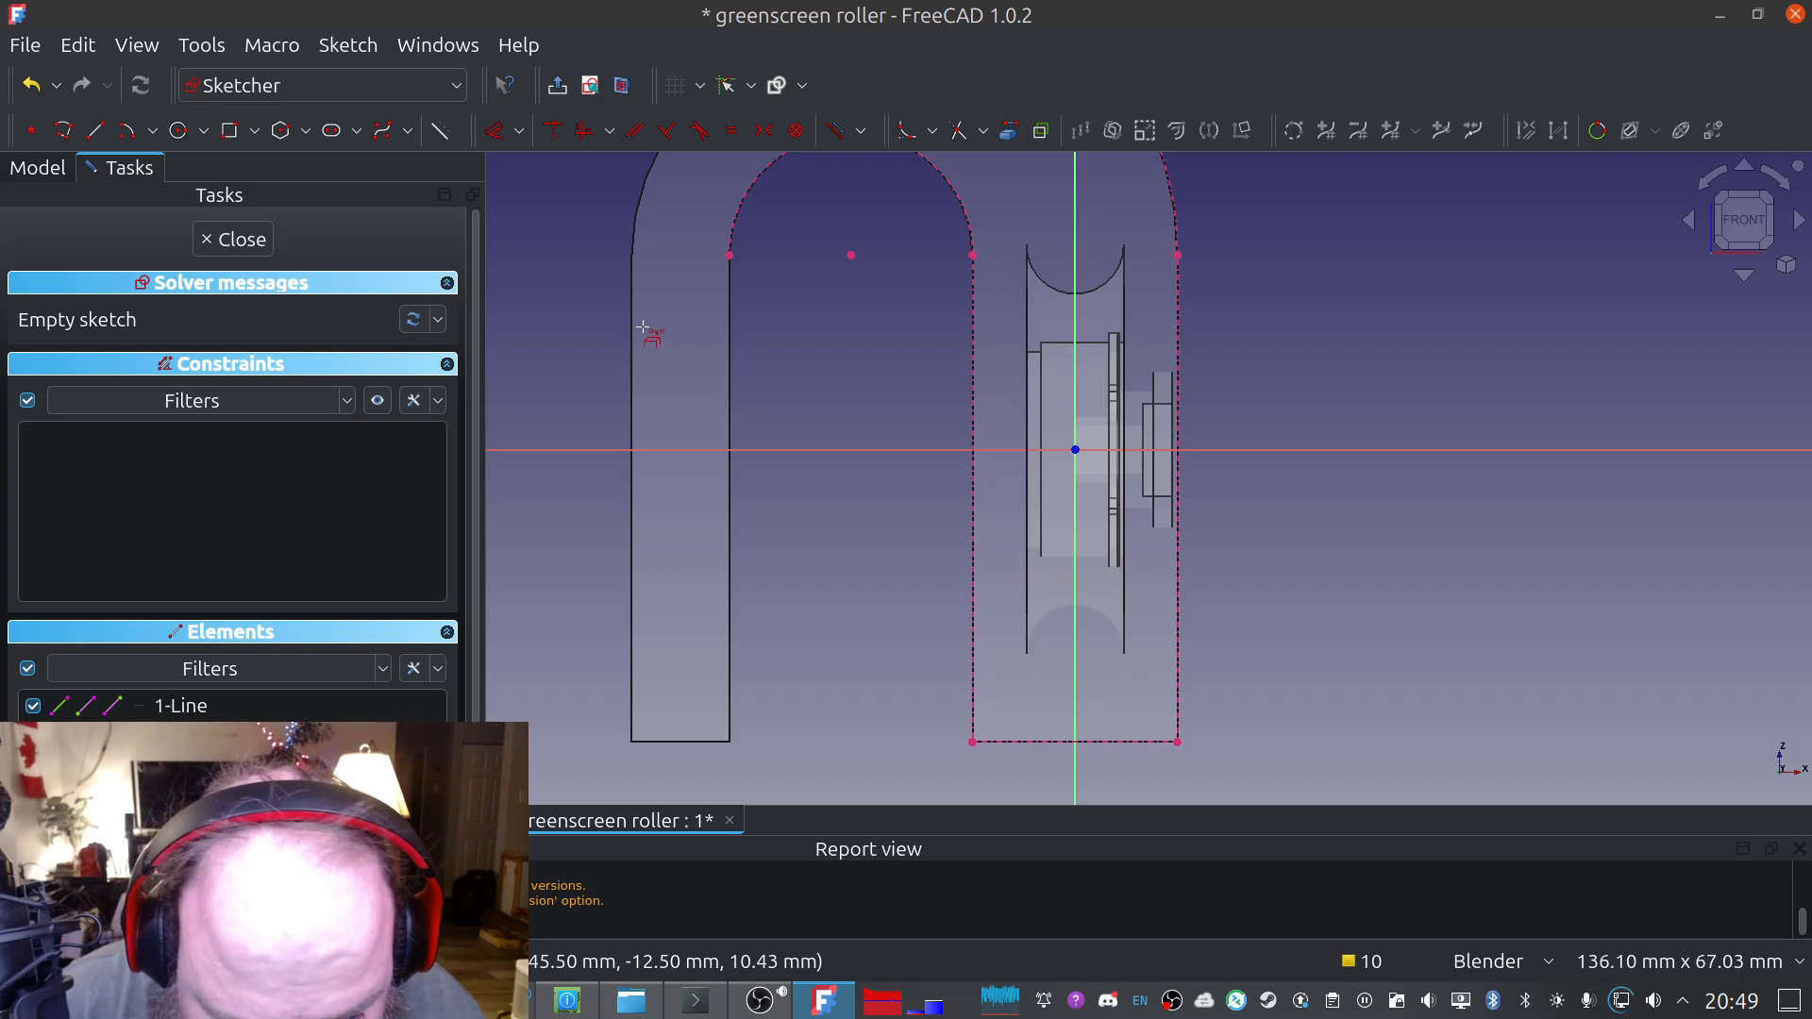
Sketch a three-sided polyline open at the top around the roller, about 43 mm tall and 11 mm wide, with vertical sides and horizontal base
{"action": "mouse_move", "coordinate": [854, 382]}
{"action": "middle_mouse_down", "text": "shift"}
{"action": "mouse_move", "coordinate": [777, 557]}
{"action": "mouse_move", "coordinate": [774, 472]}
{"action": "middle_mouse_up", "text": "shift"}
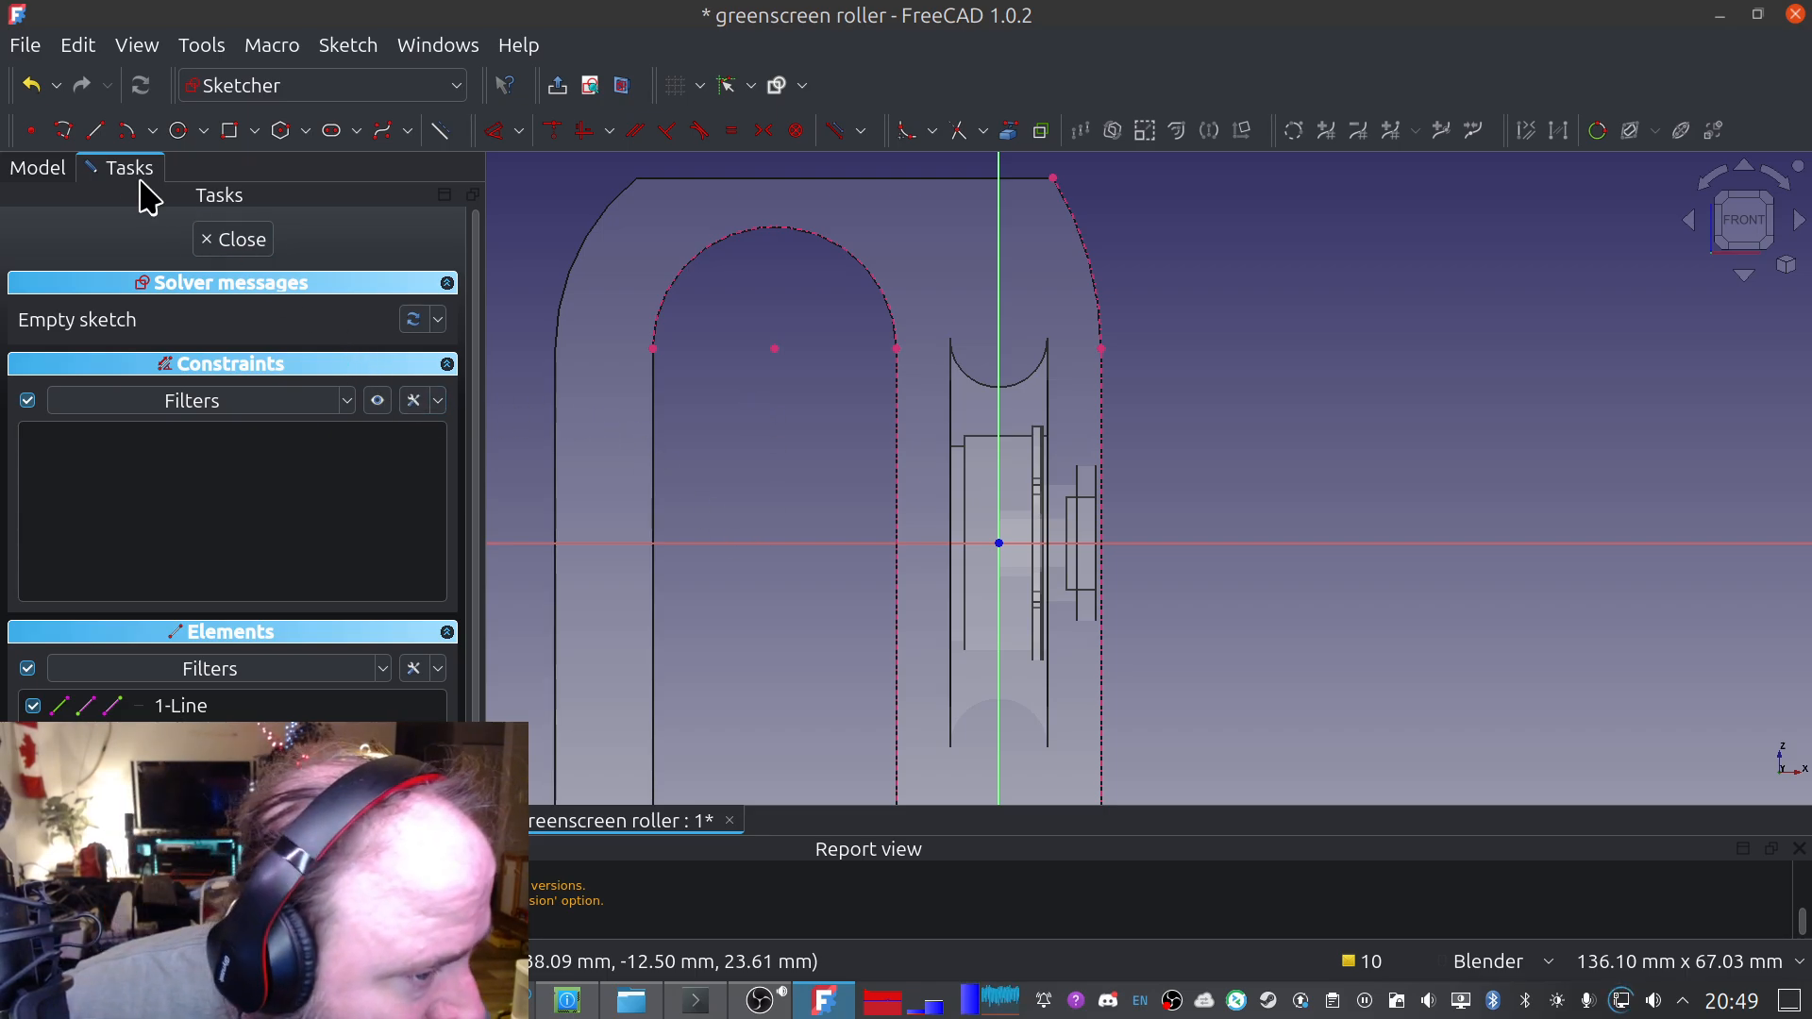
{"action": "left_click", "coordinate": [63, 132]}
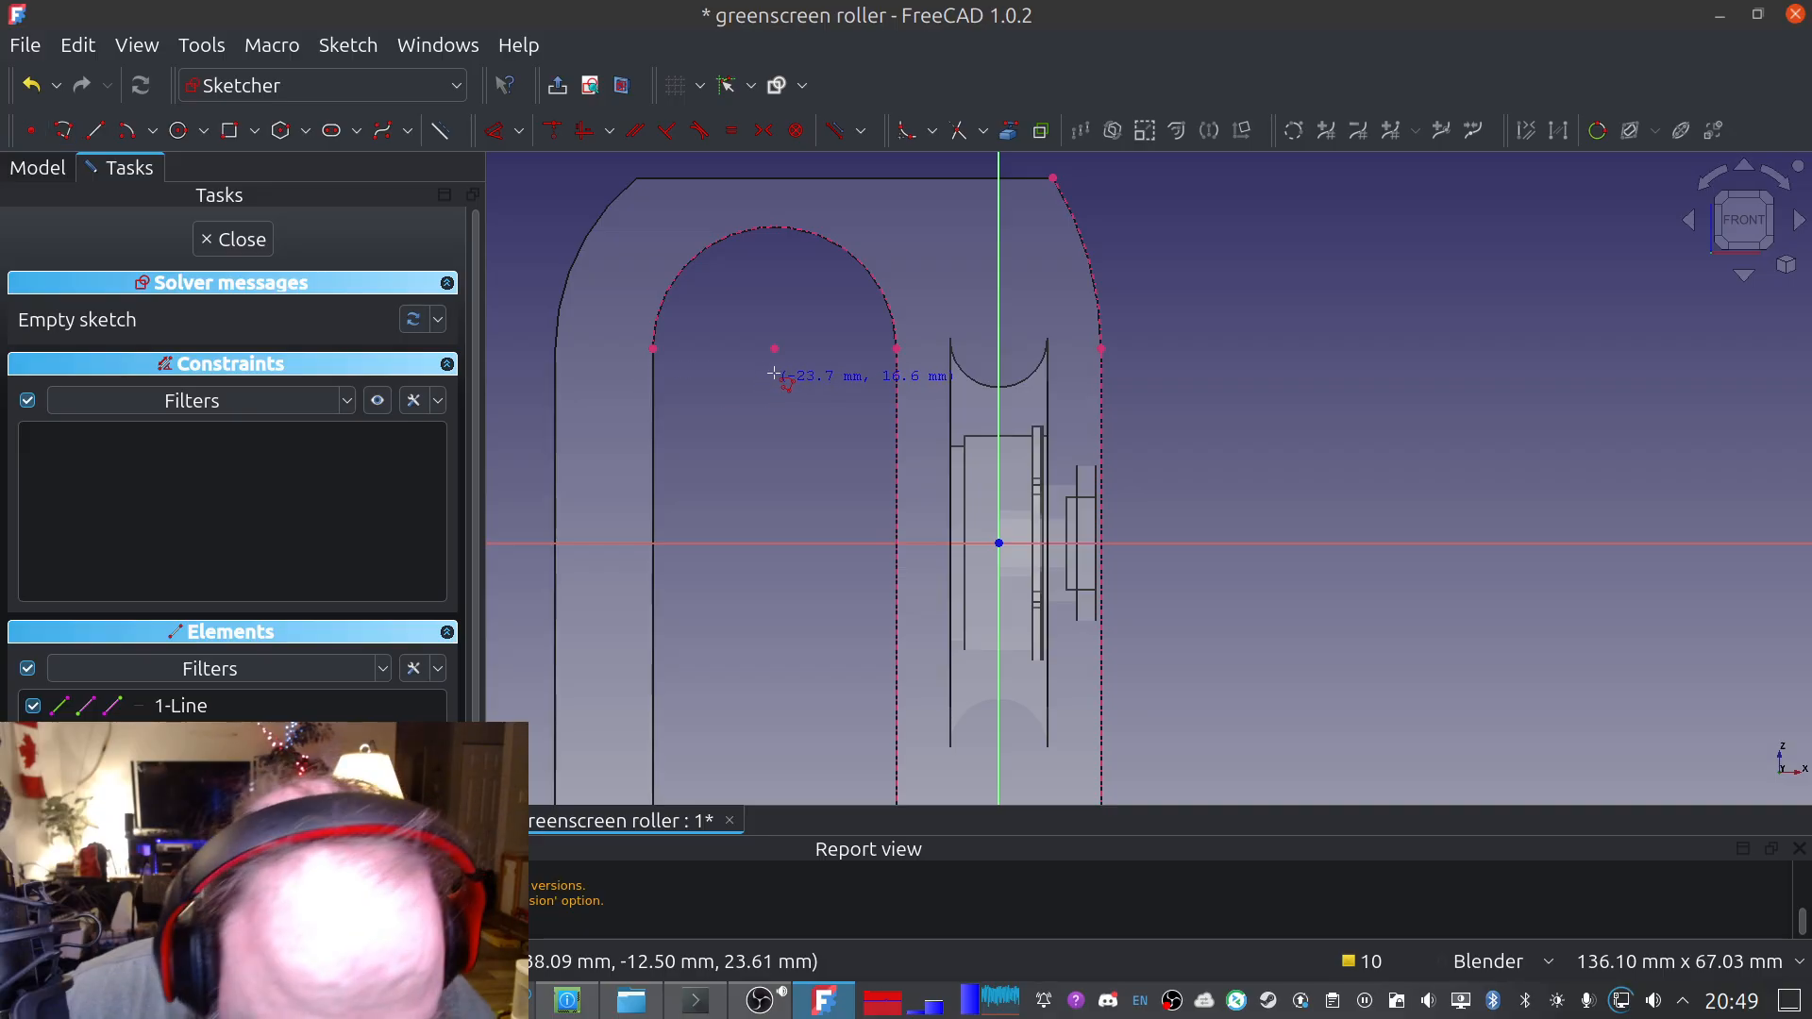
{"action": "left_click", "coordinate": [936, 334]}
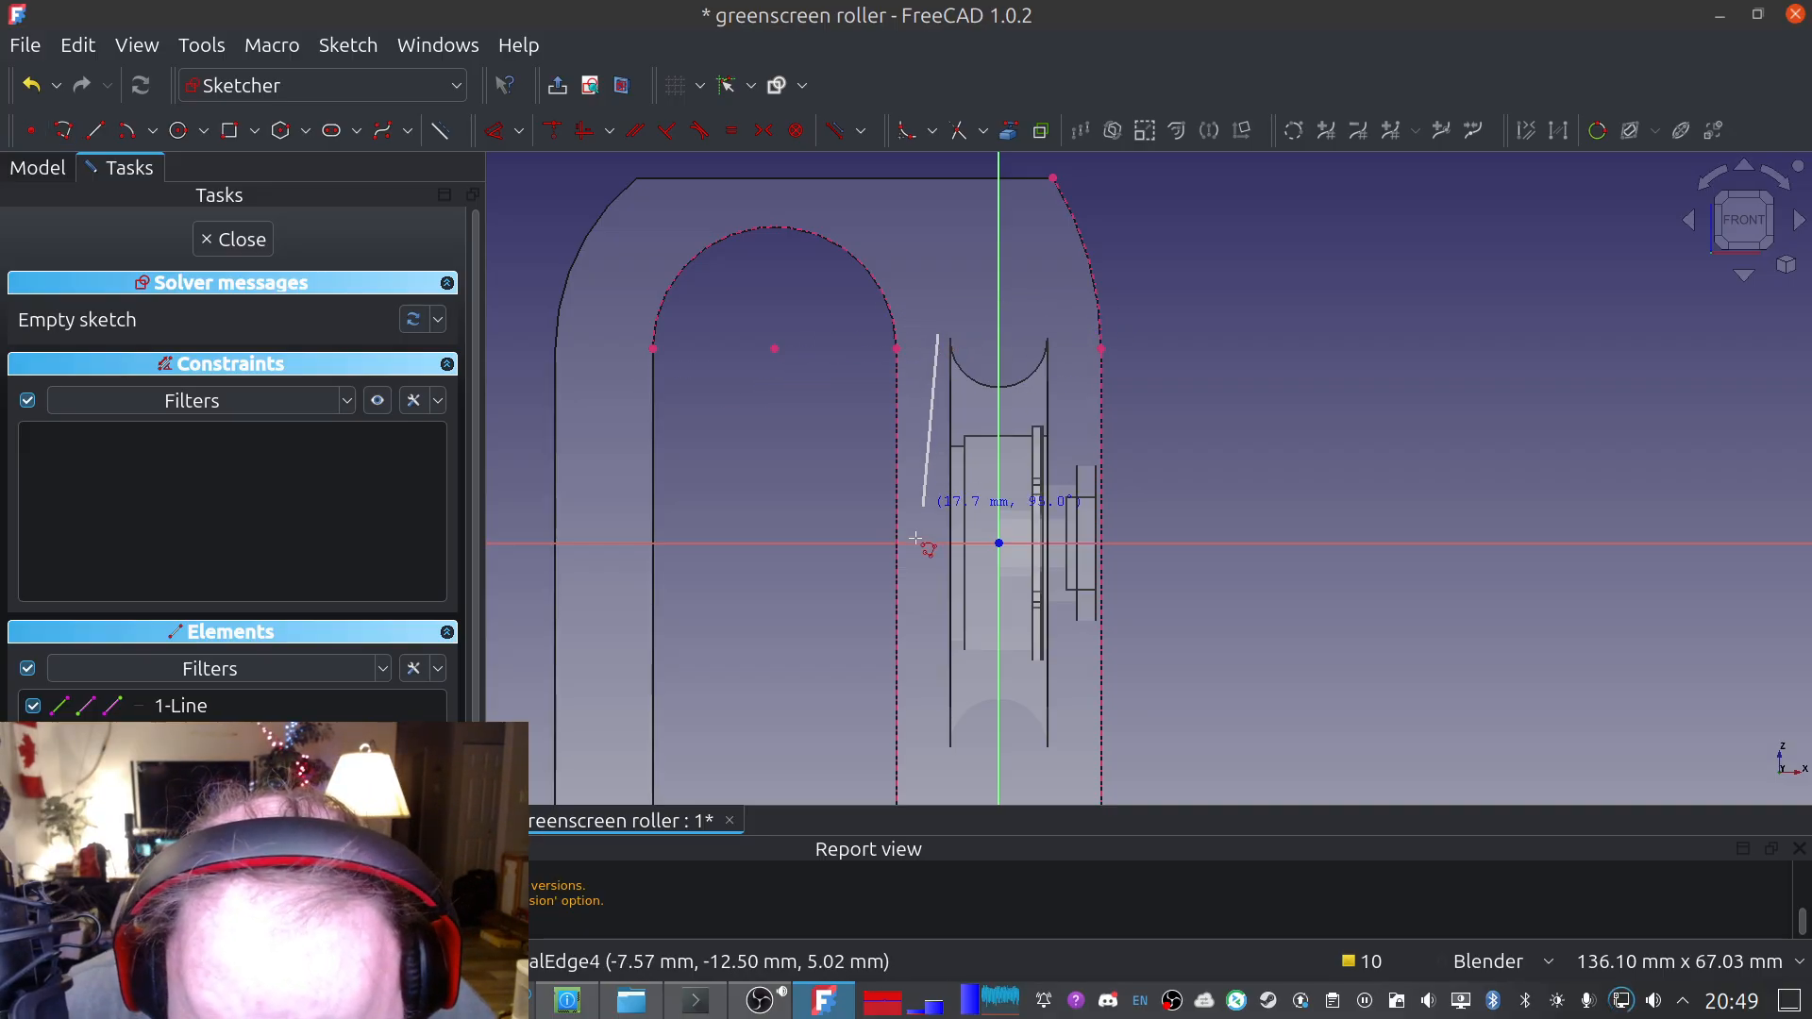
{"action": "left_click", "coordinate": [938, 755]}
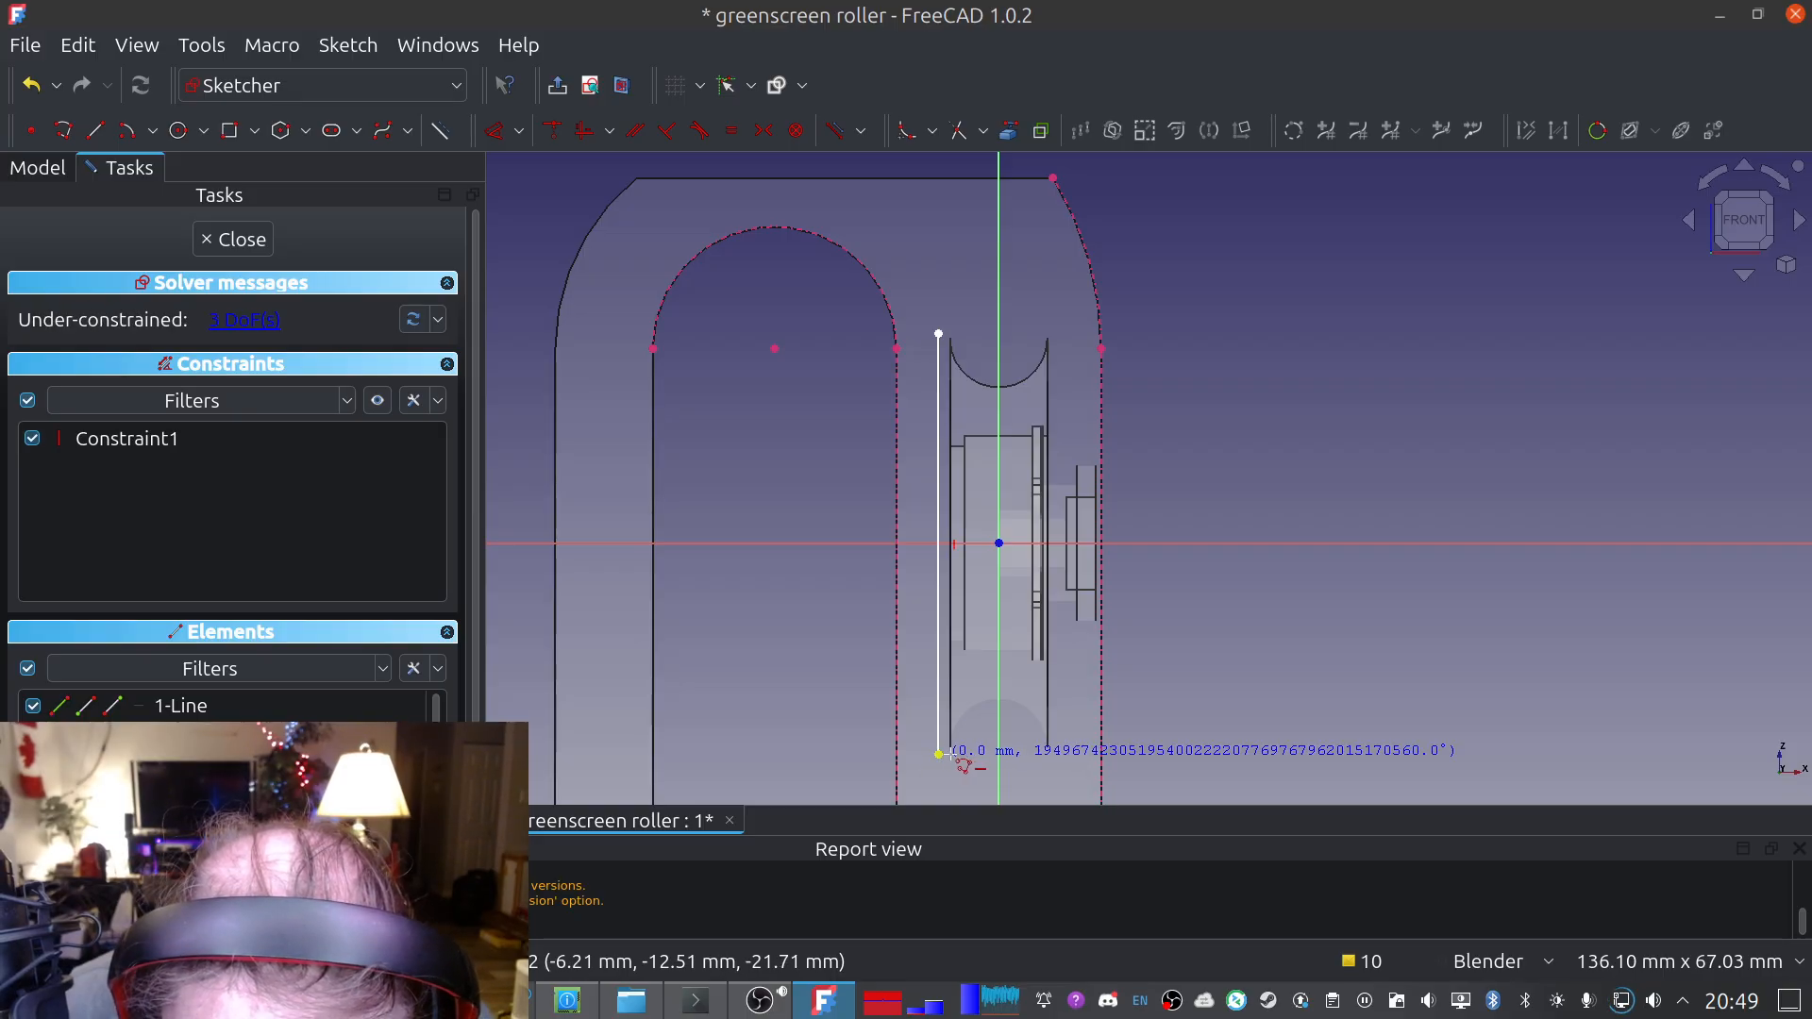
{"action": "left_click", "coordinate": [1048, 755]}
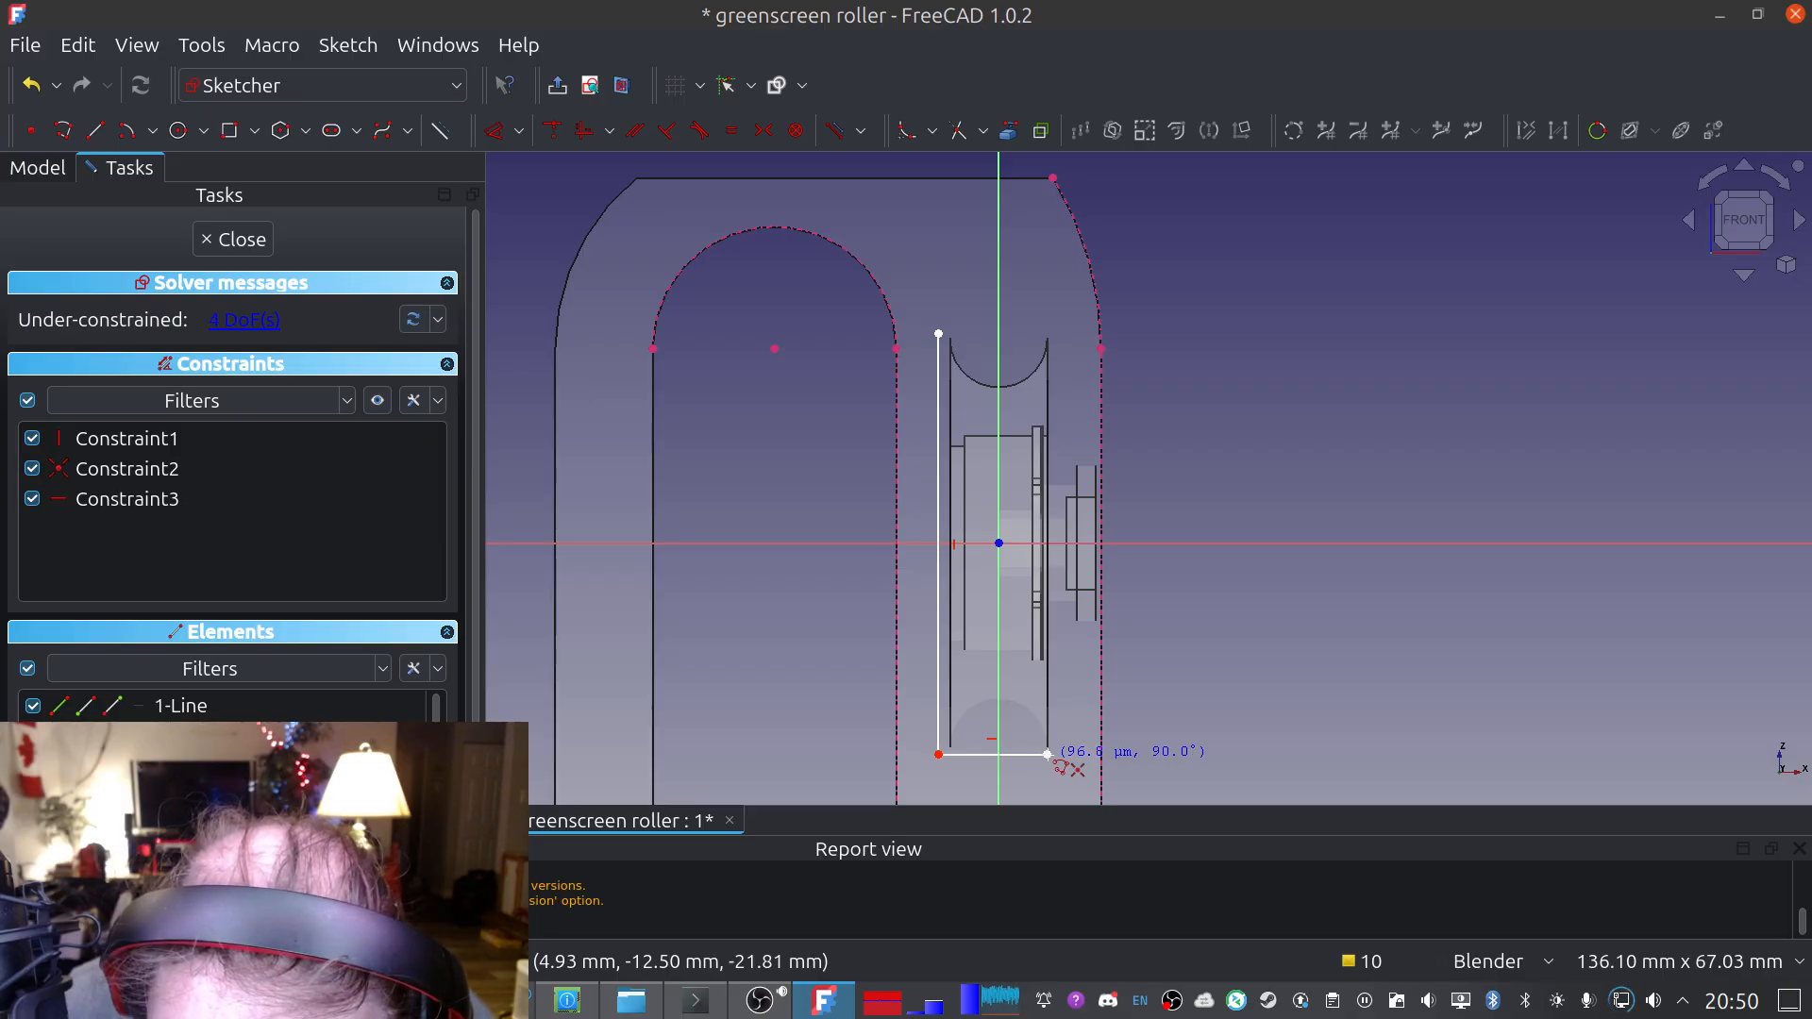
{"action": "left_click", "coordinate": [1049, 334]}
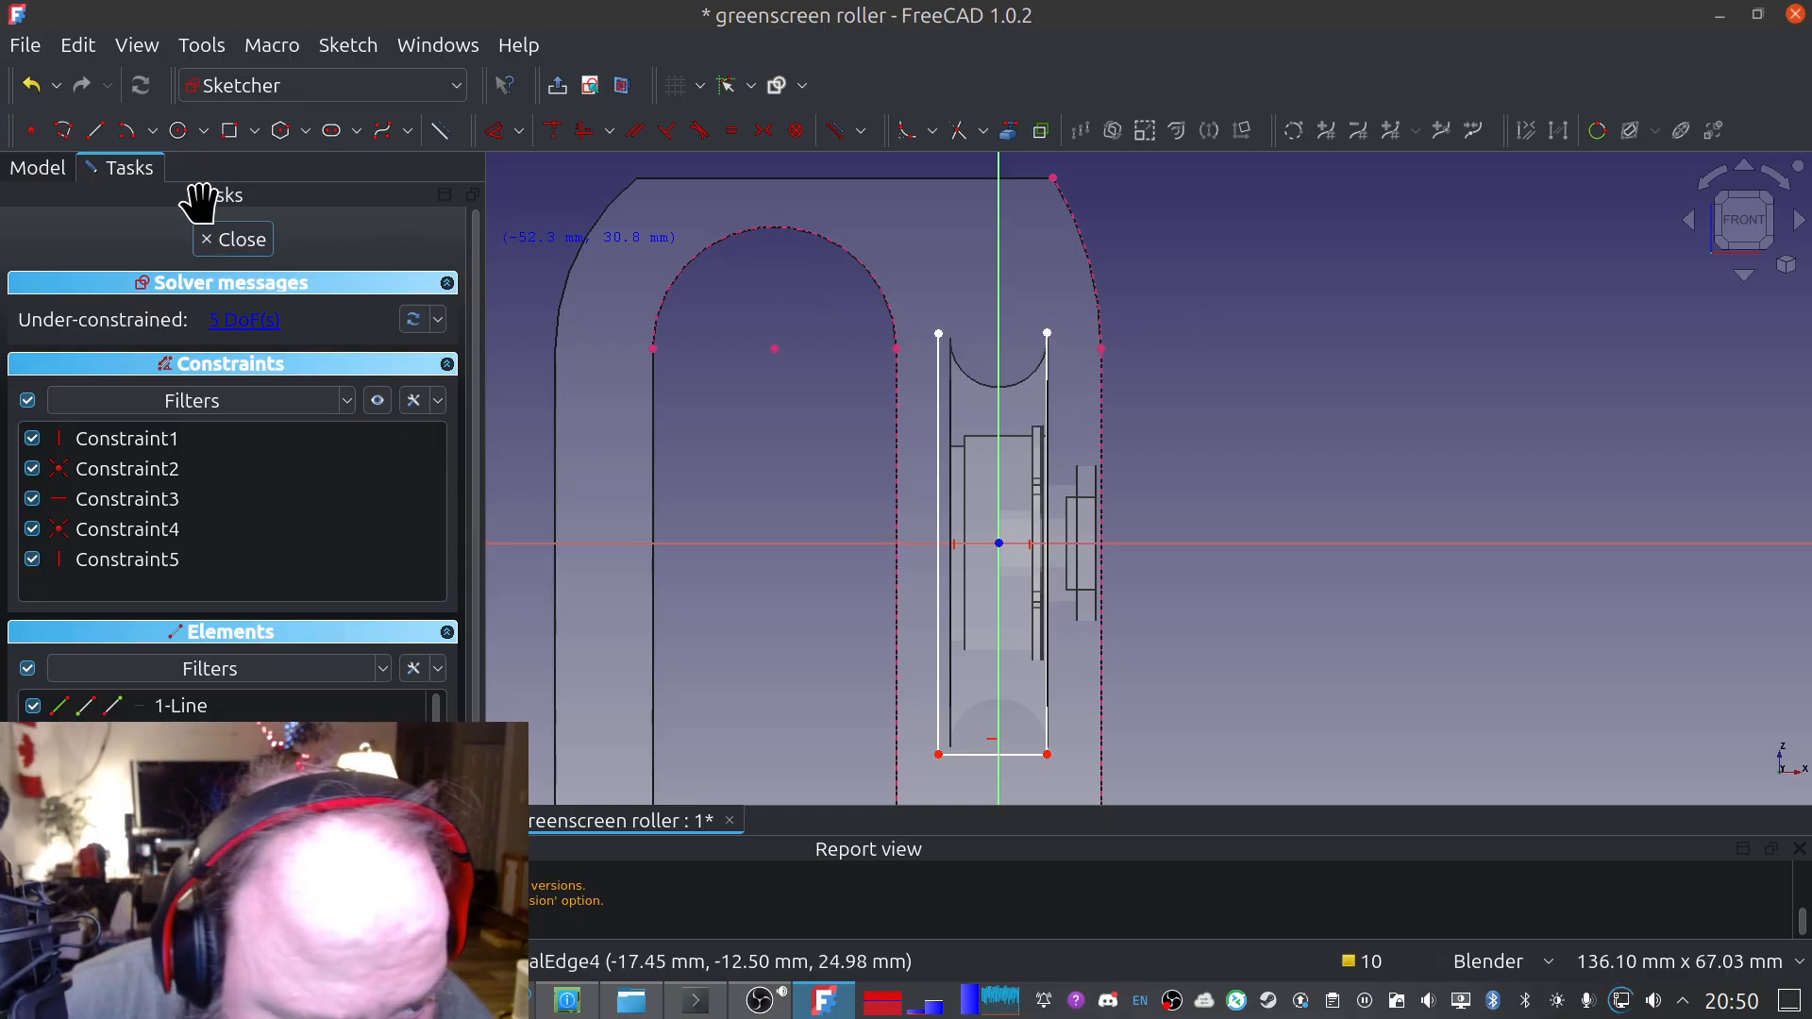
Close the outline's open upper end with a center arc of about 6.2 mm radius, centred on the vertical axis and joining both sides
{"action": "left_click", "coordinate": [128, 132]}
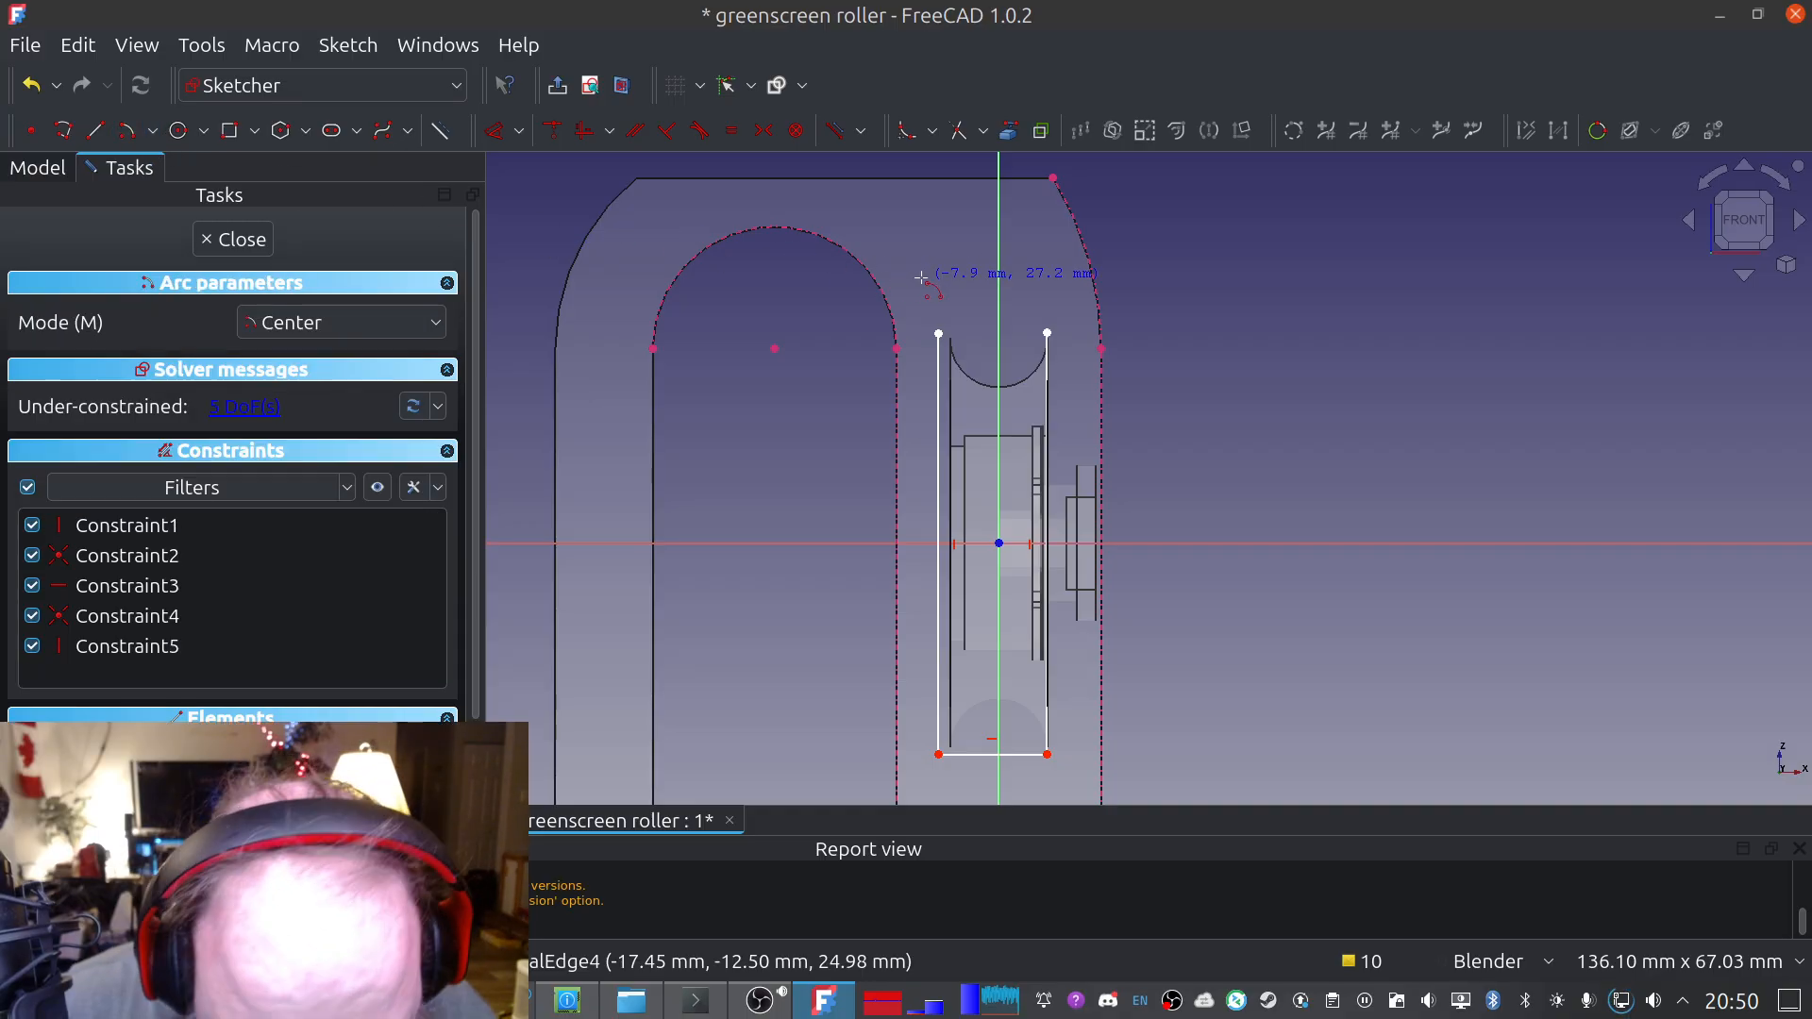
{"action": "left_click", "coordinate": [999, 334]}
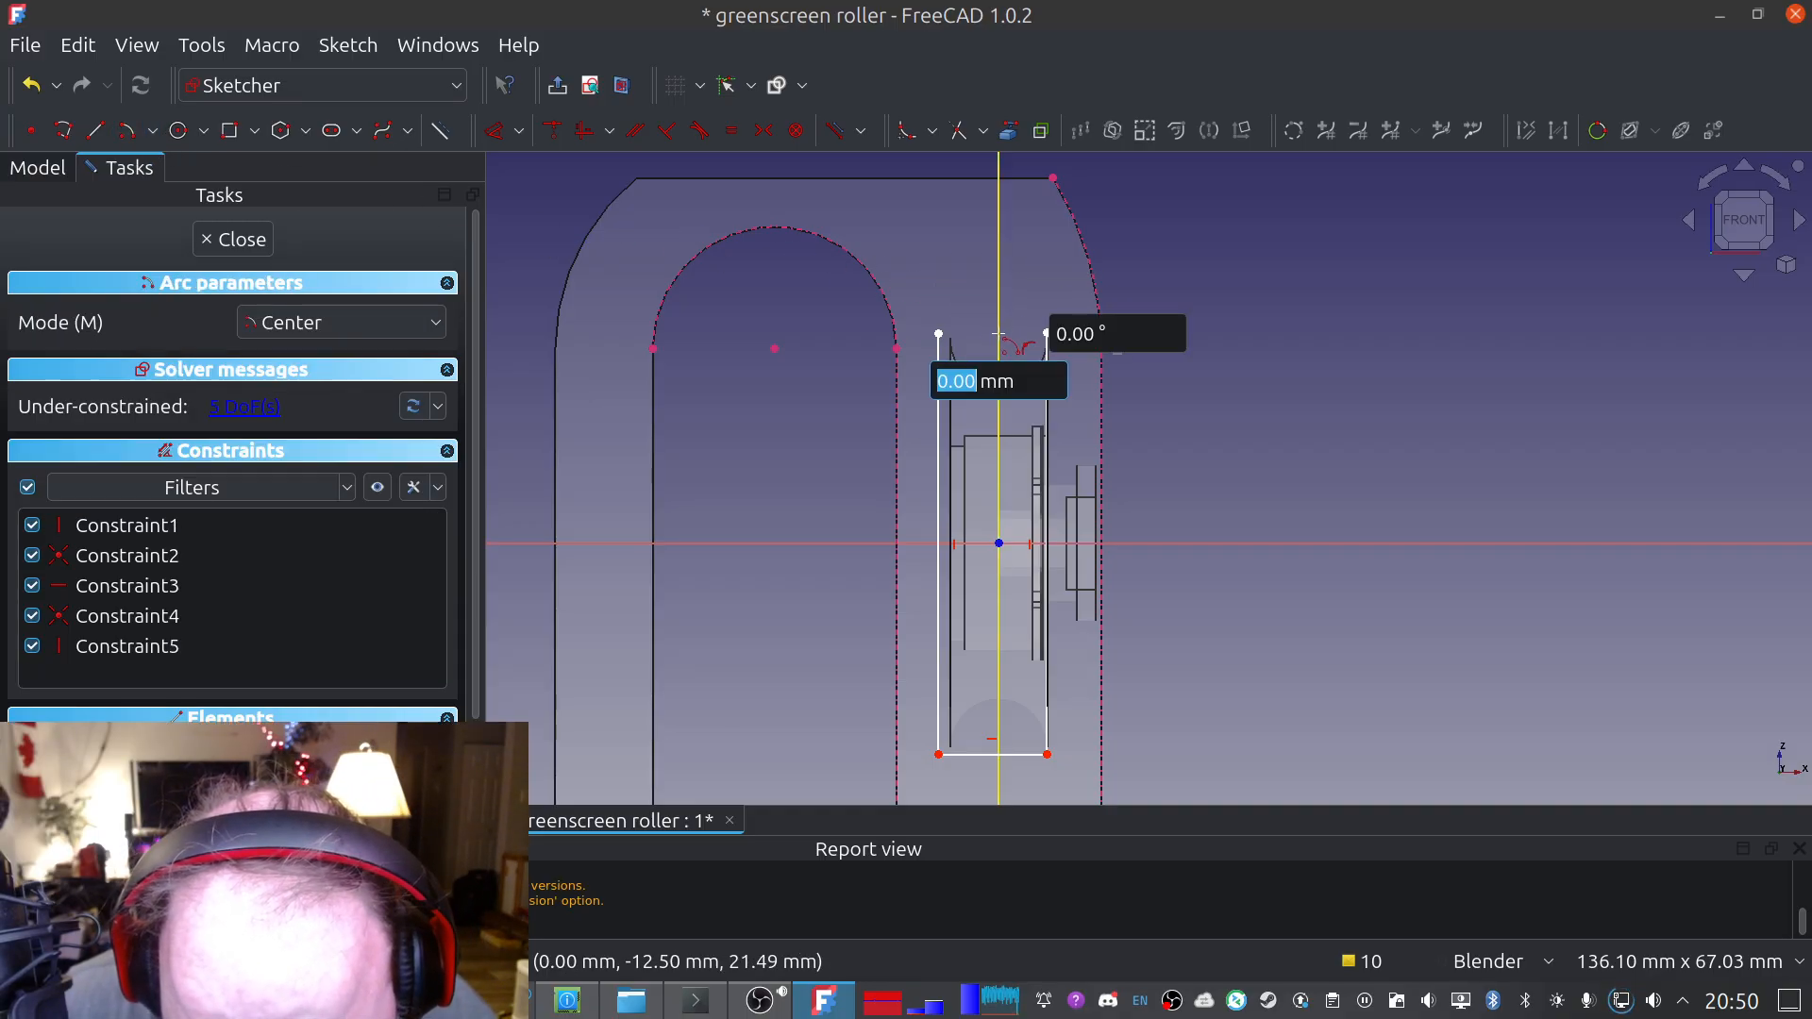
{"action": "left_click", "coordinate": [938, 334]}
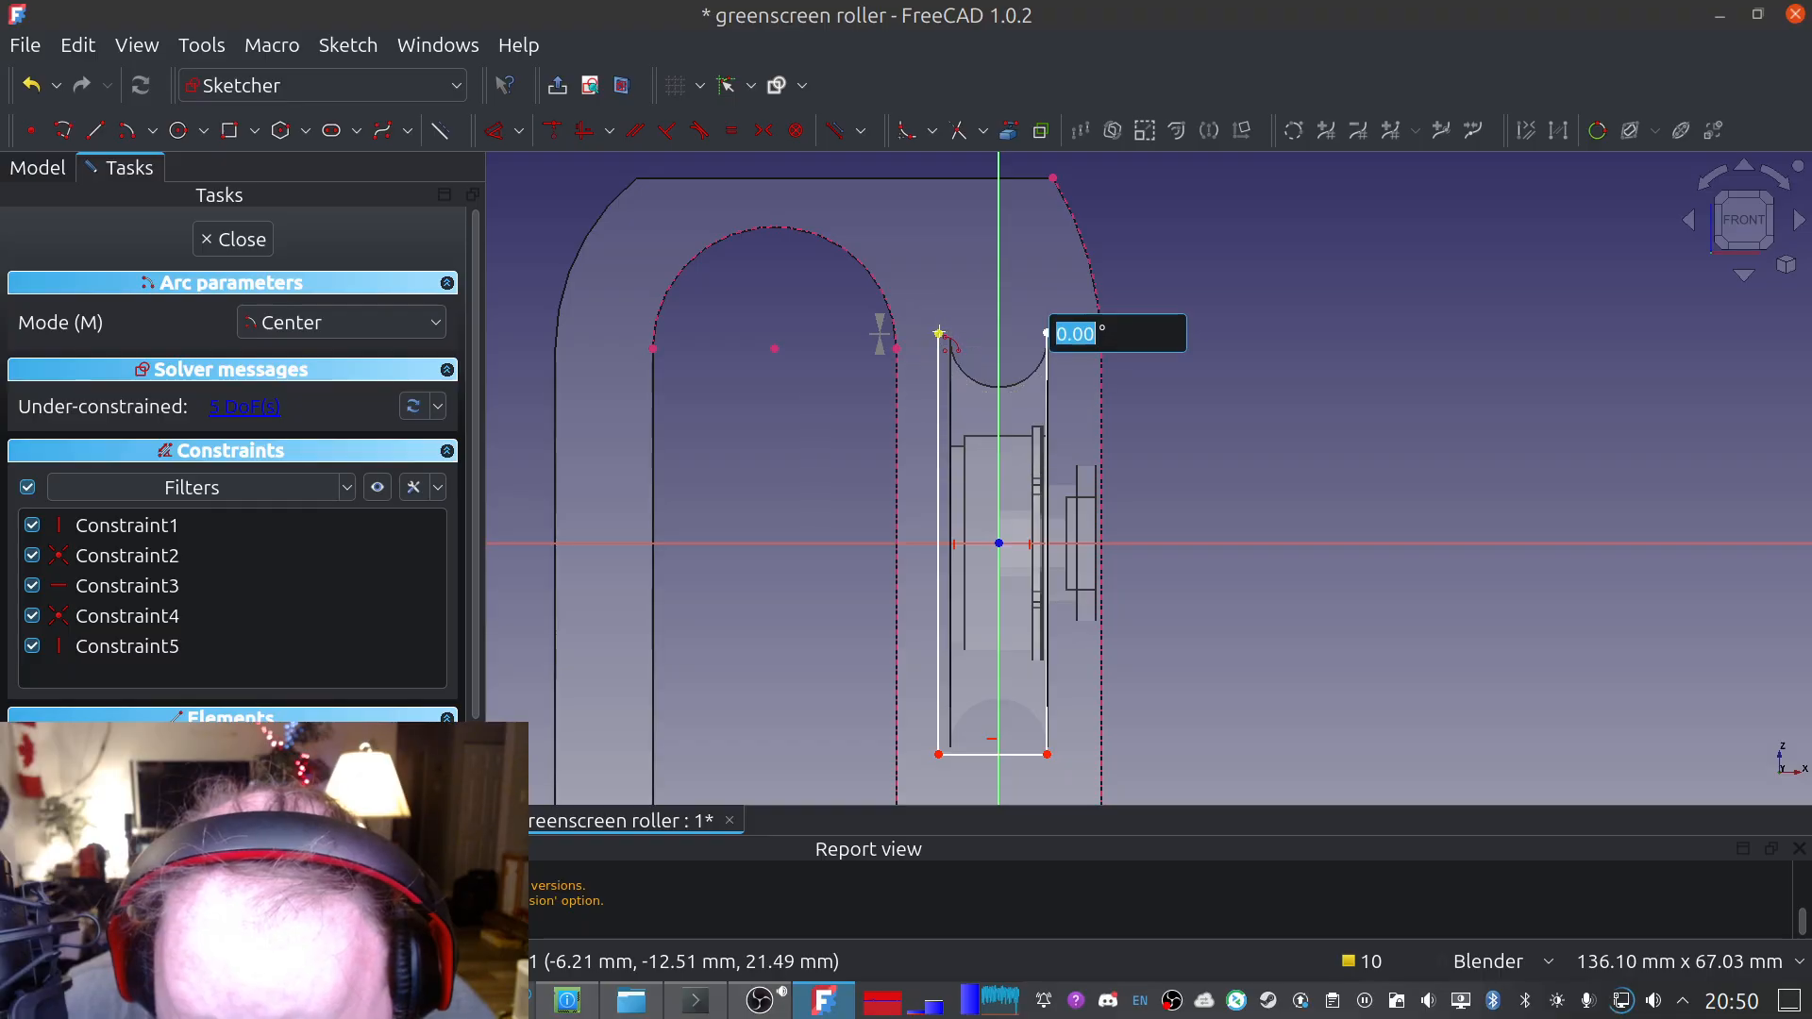
{"action": "left_click", "coordinate": [1050, 332]}
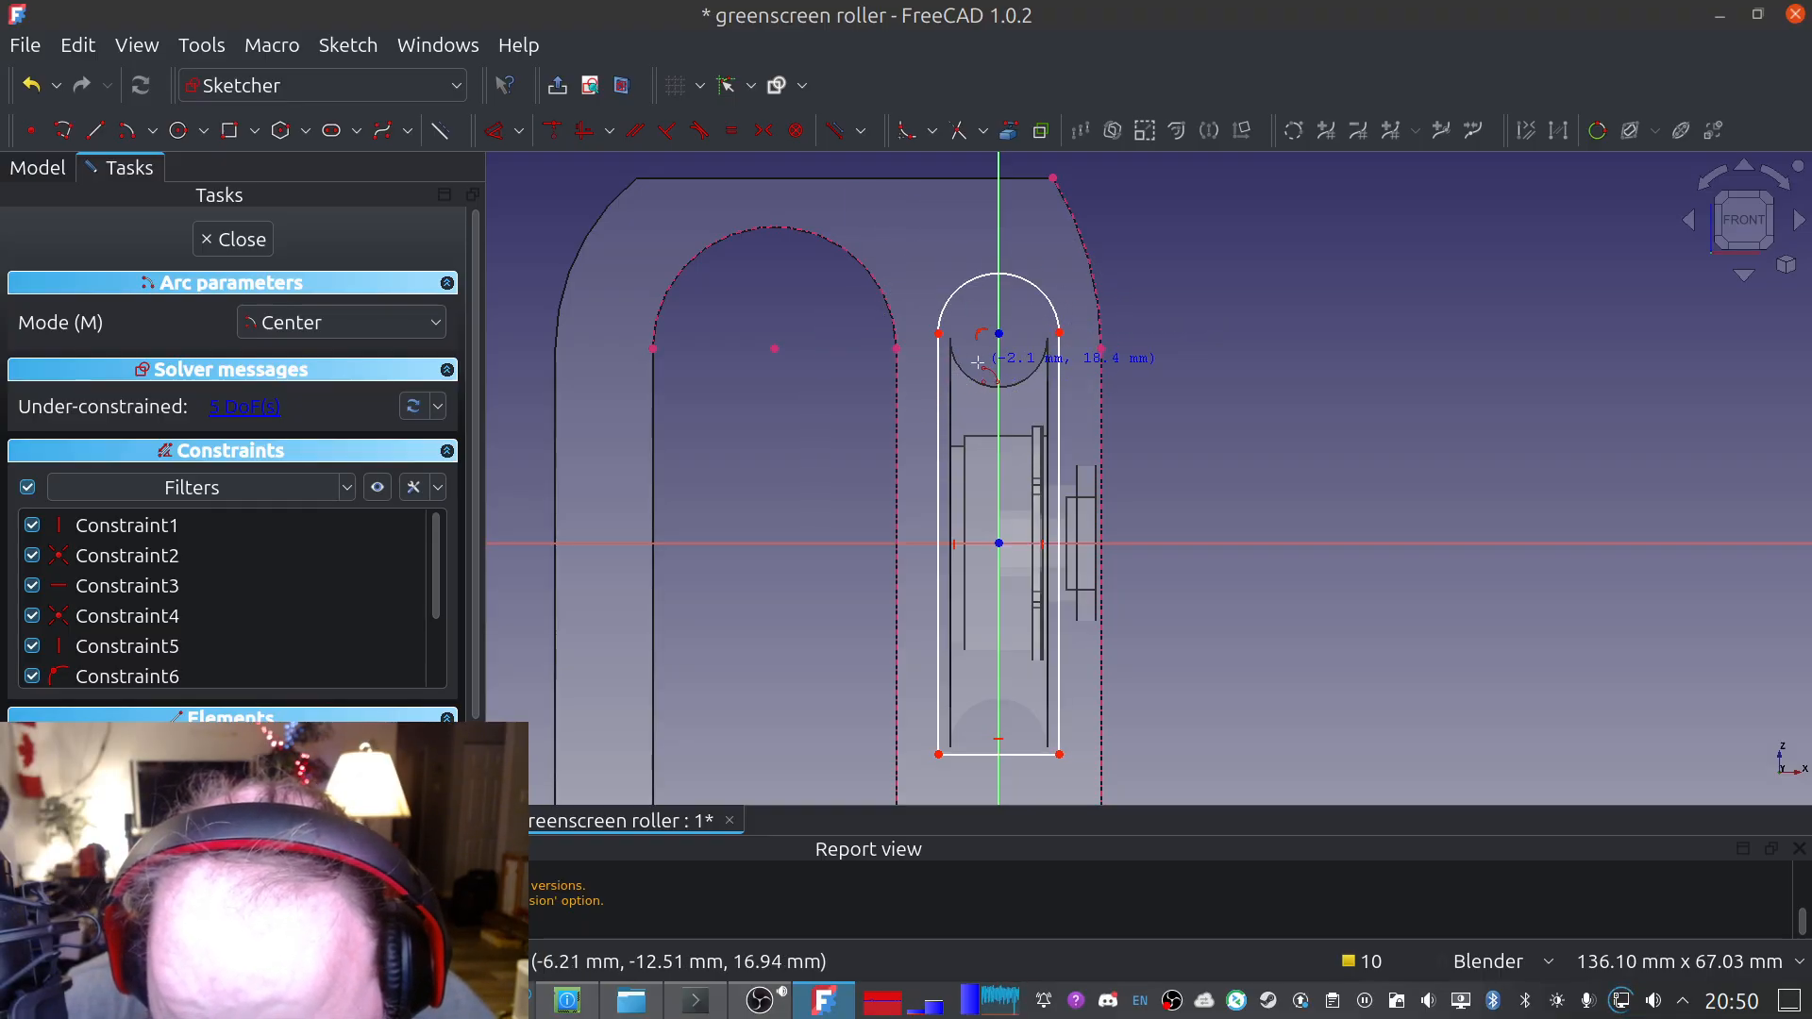
{"action": "key", "text": "Escape"}
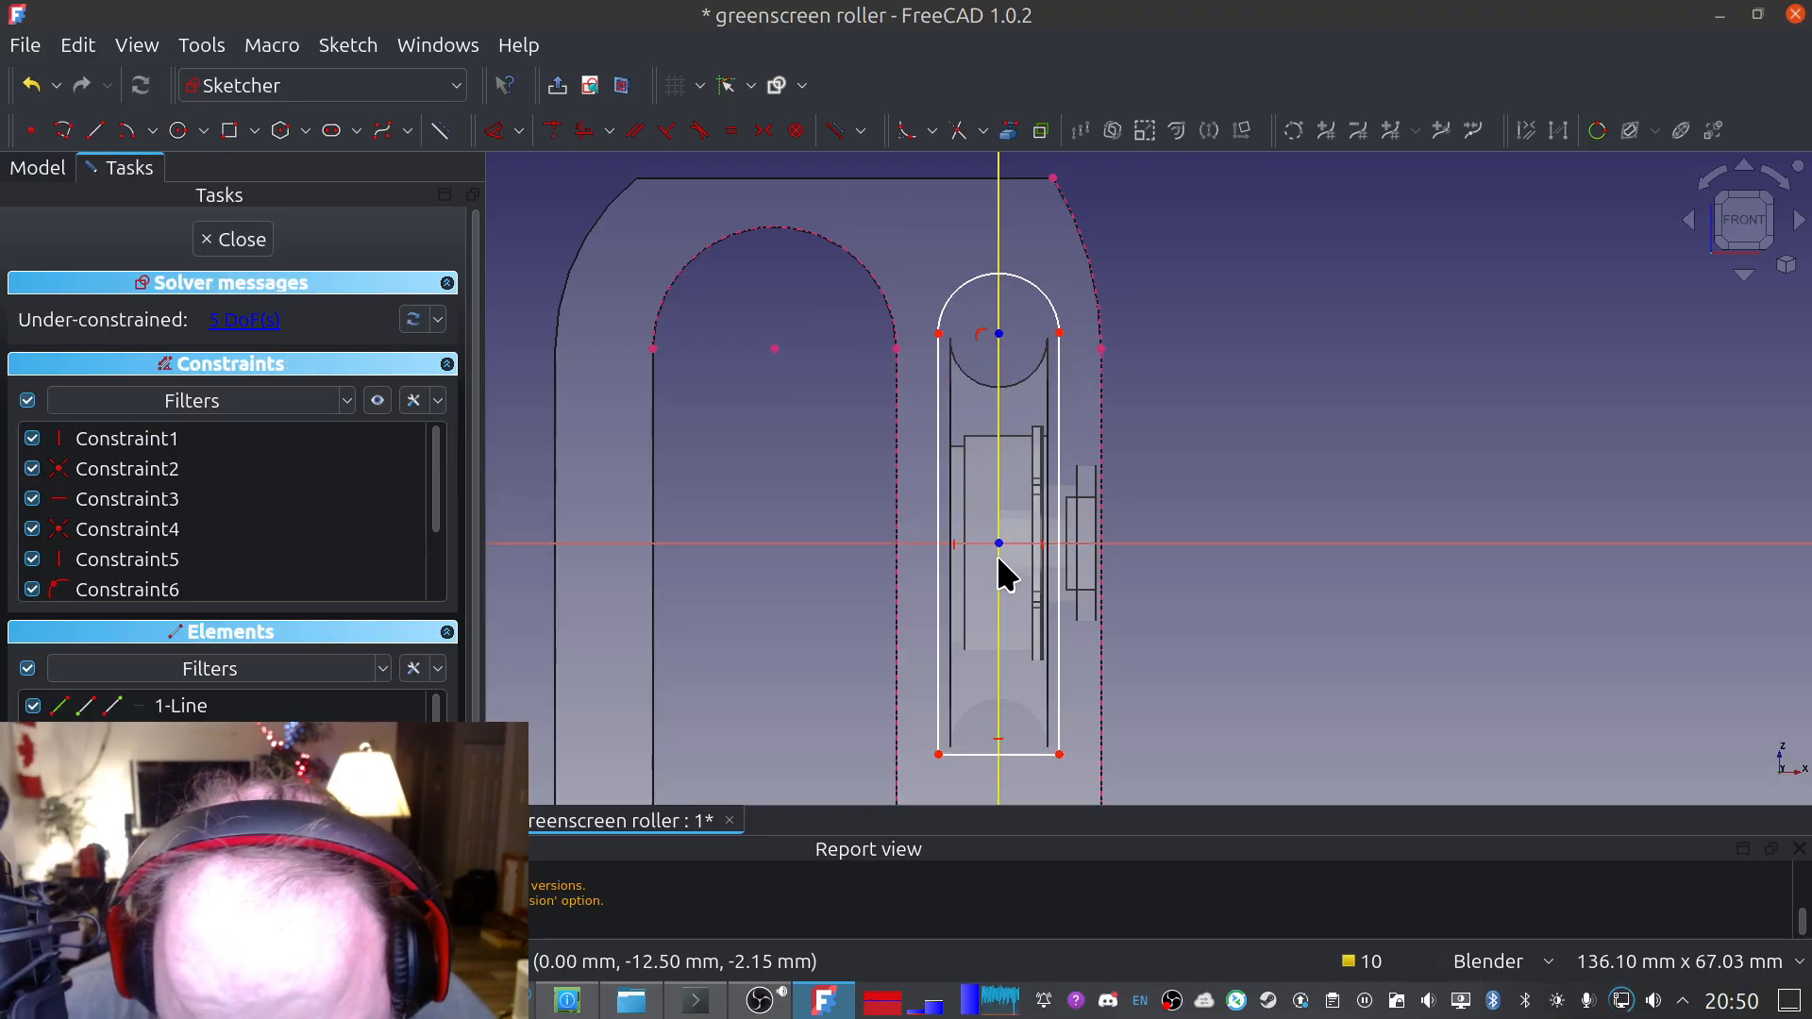
Constrain the arc's two endpoints and its centre to be horizontally aligned
{"action": "left_click", "coordinate": [939, 334]}
{"action": "left_click", "coordinate": [1001, 335]}
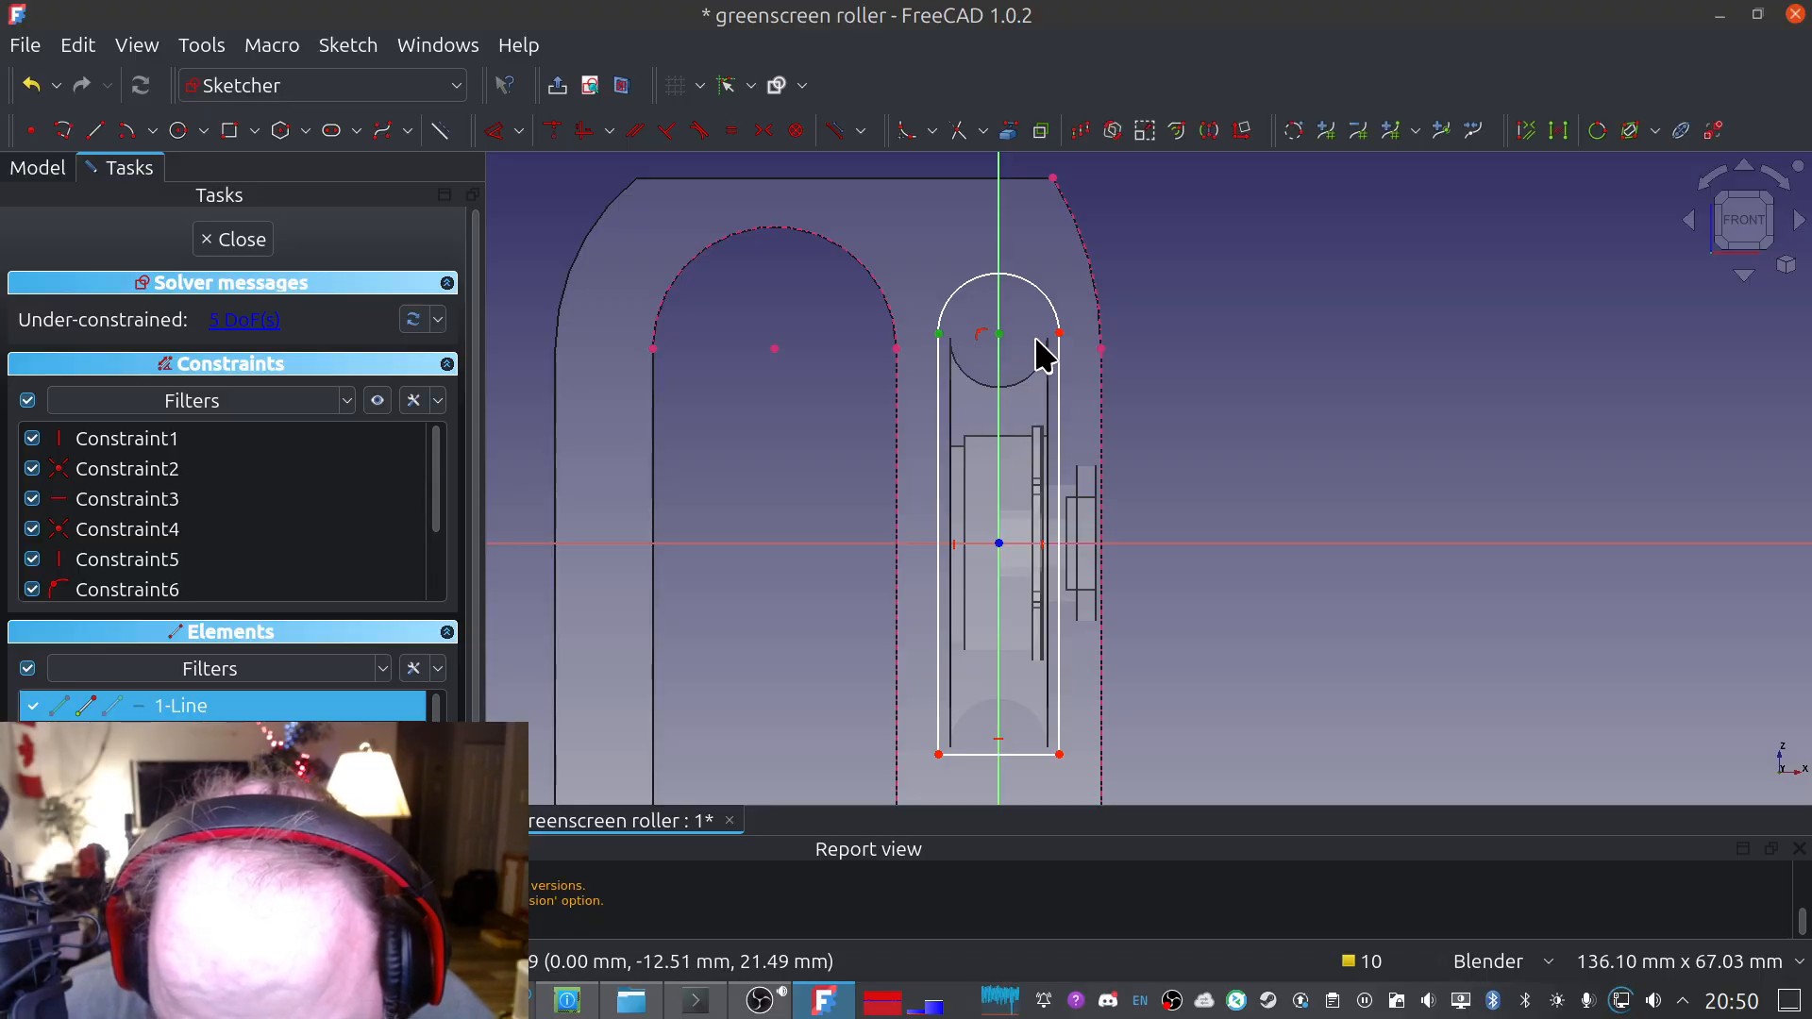
{"action": "left_click", "coordinate": [1060, 335]}
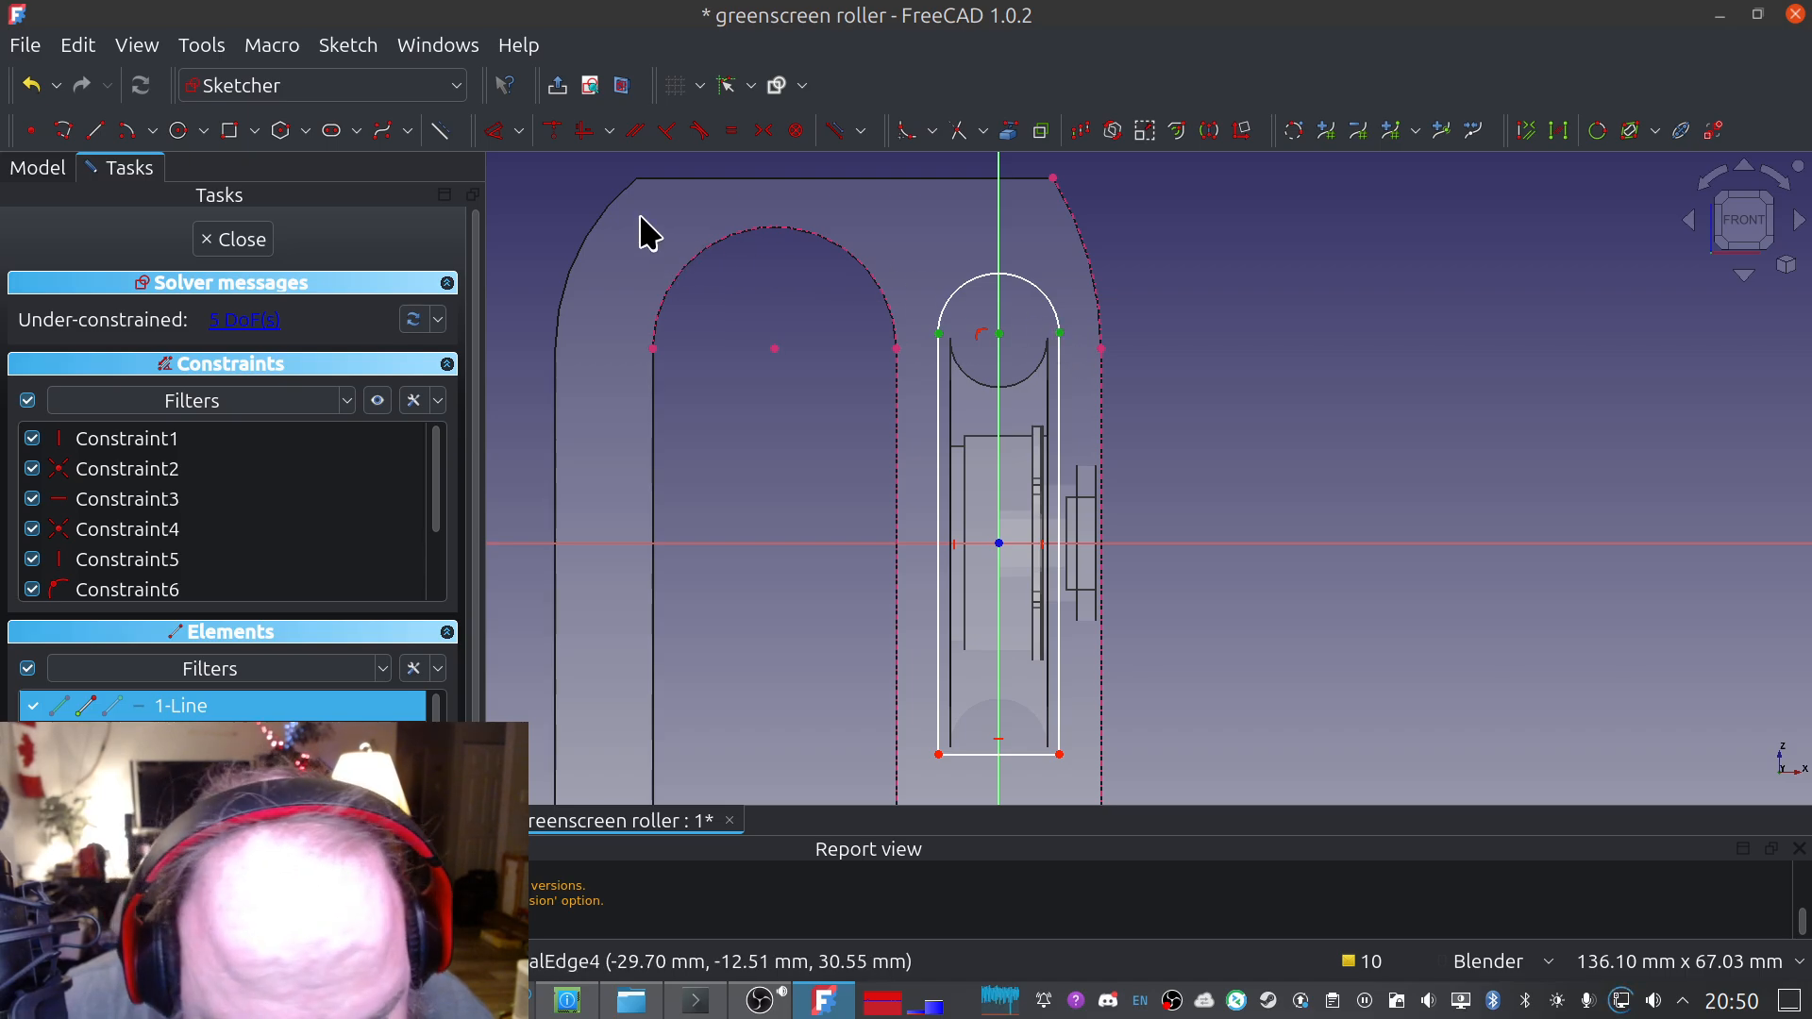
{"action": "left_click", "coordinate": [611, 134]}
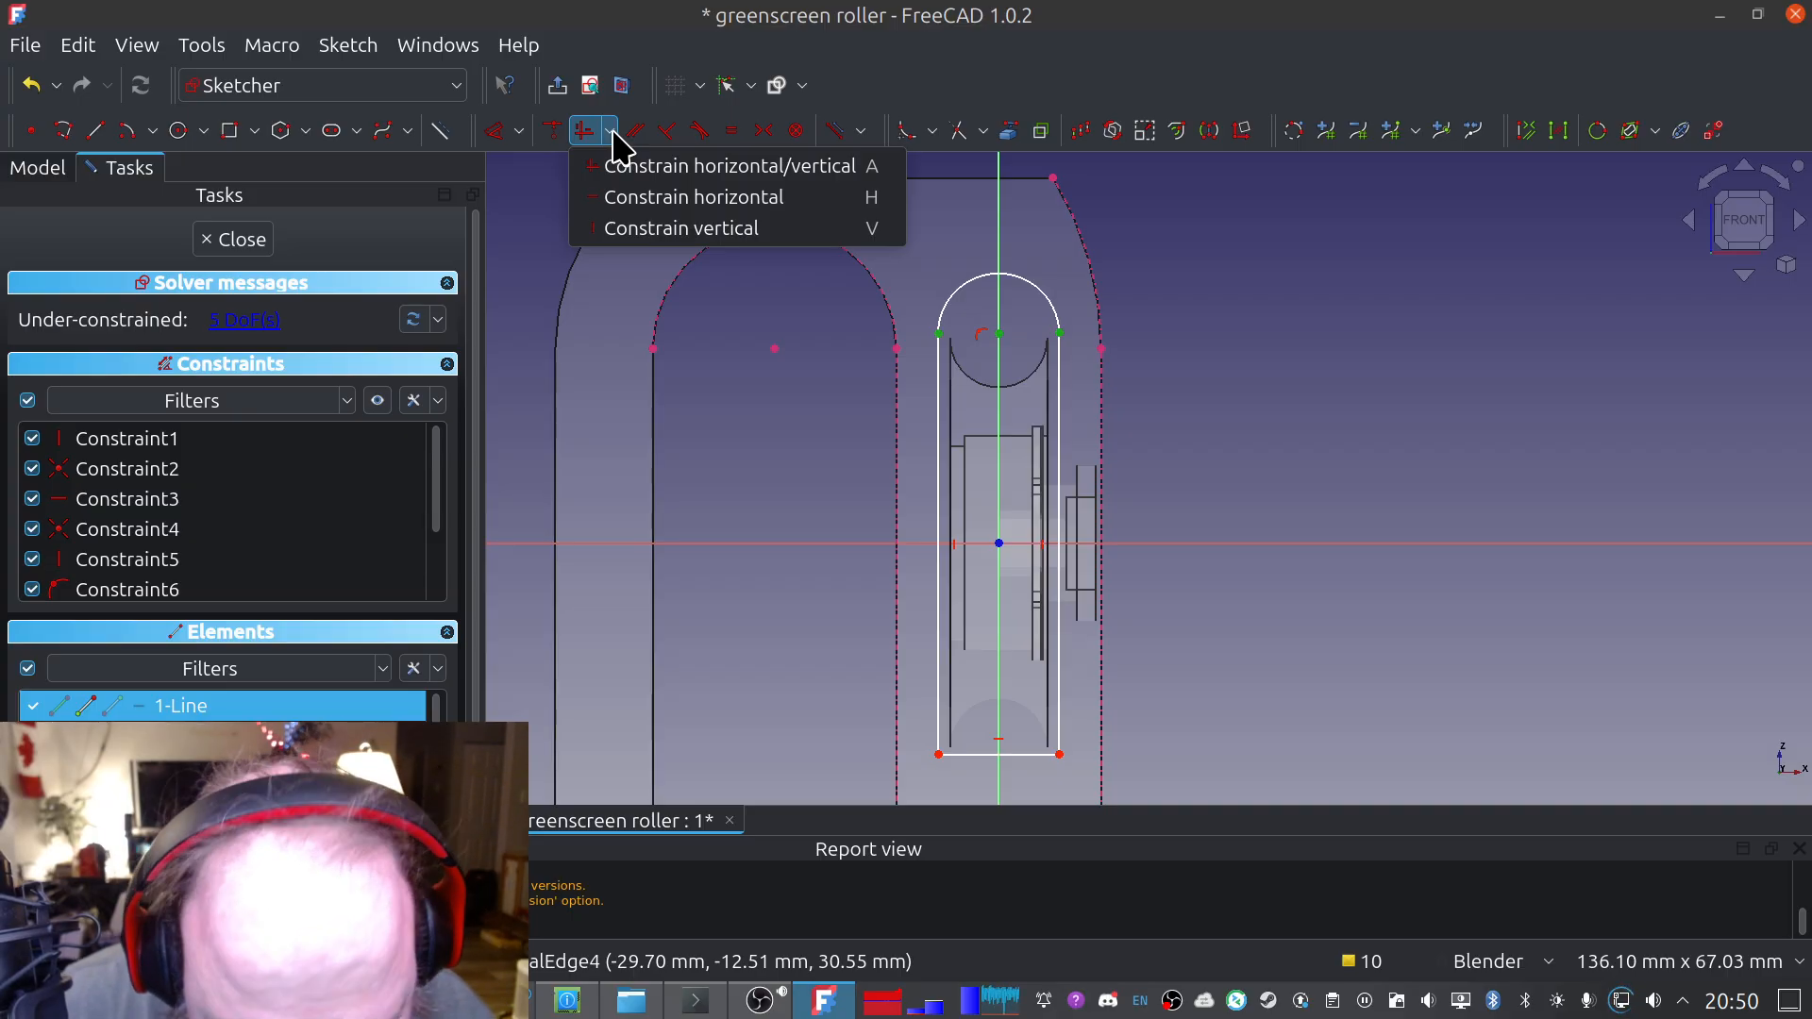
{"action": "left_click", "coordinate": [614, 134]}
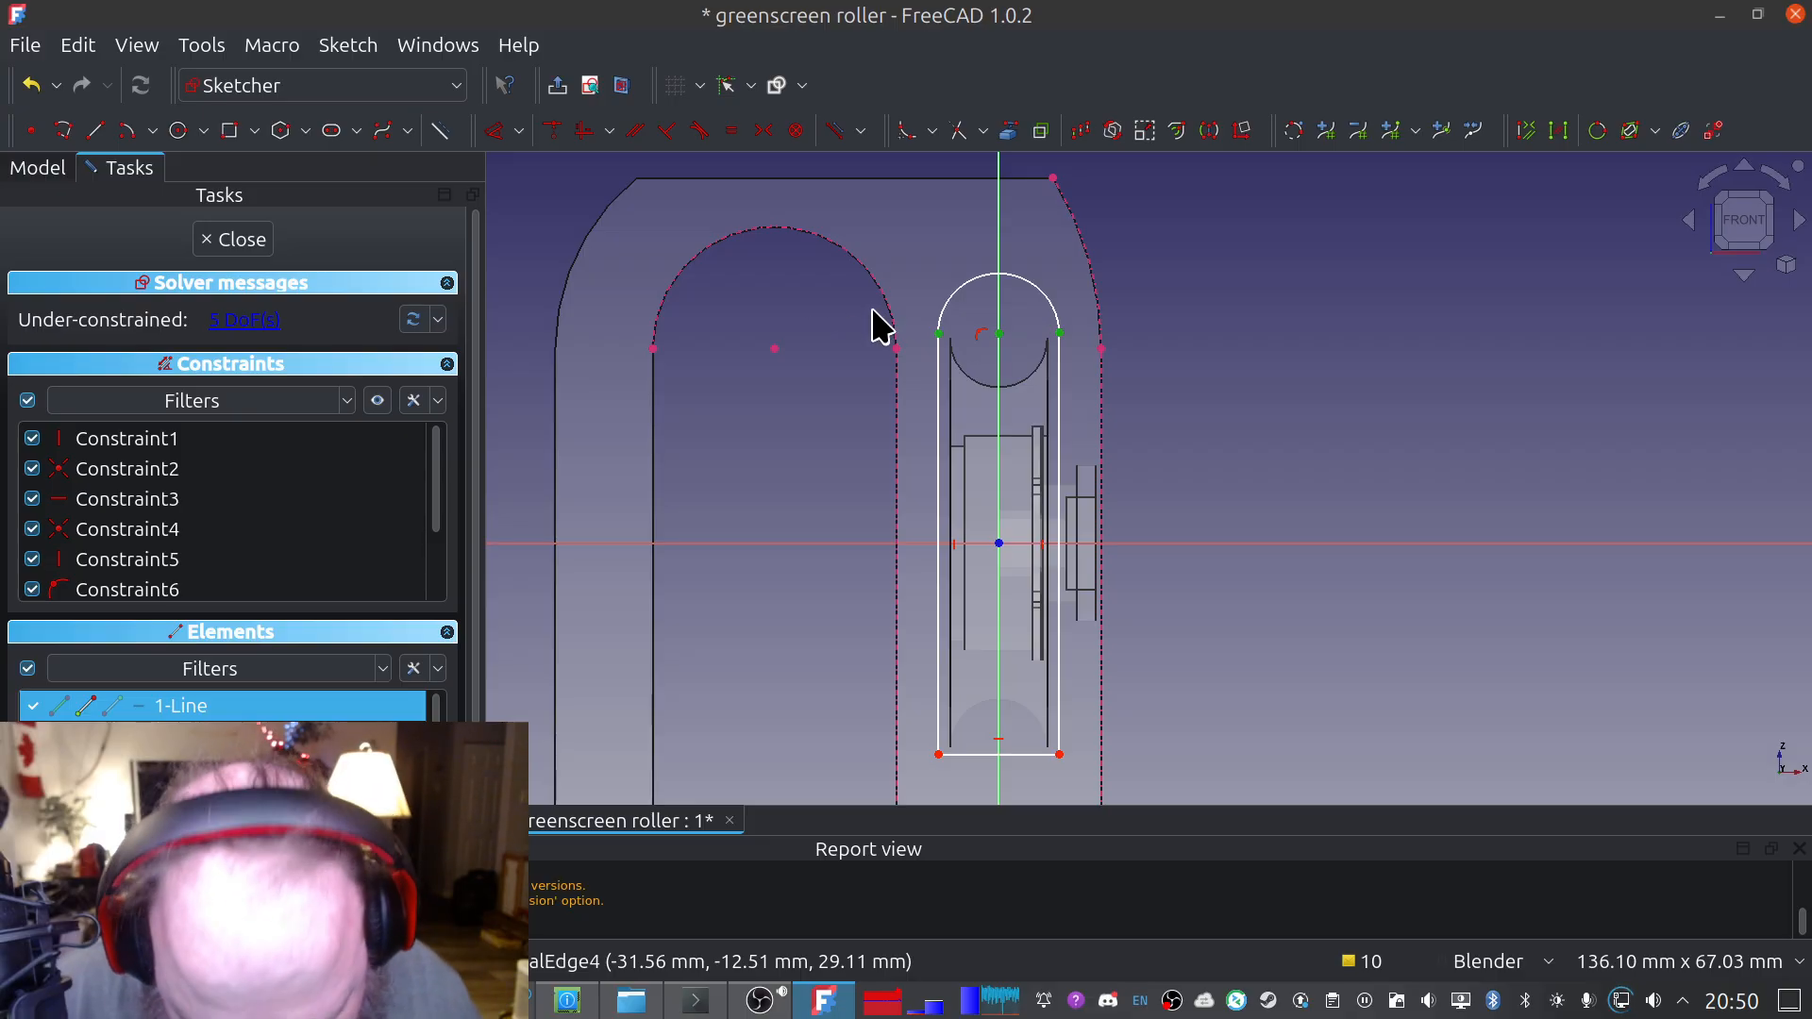
{"action": "key", "text": "s"}
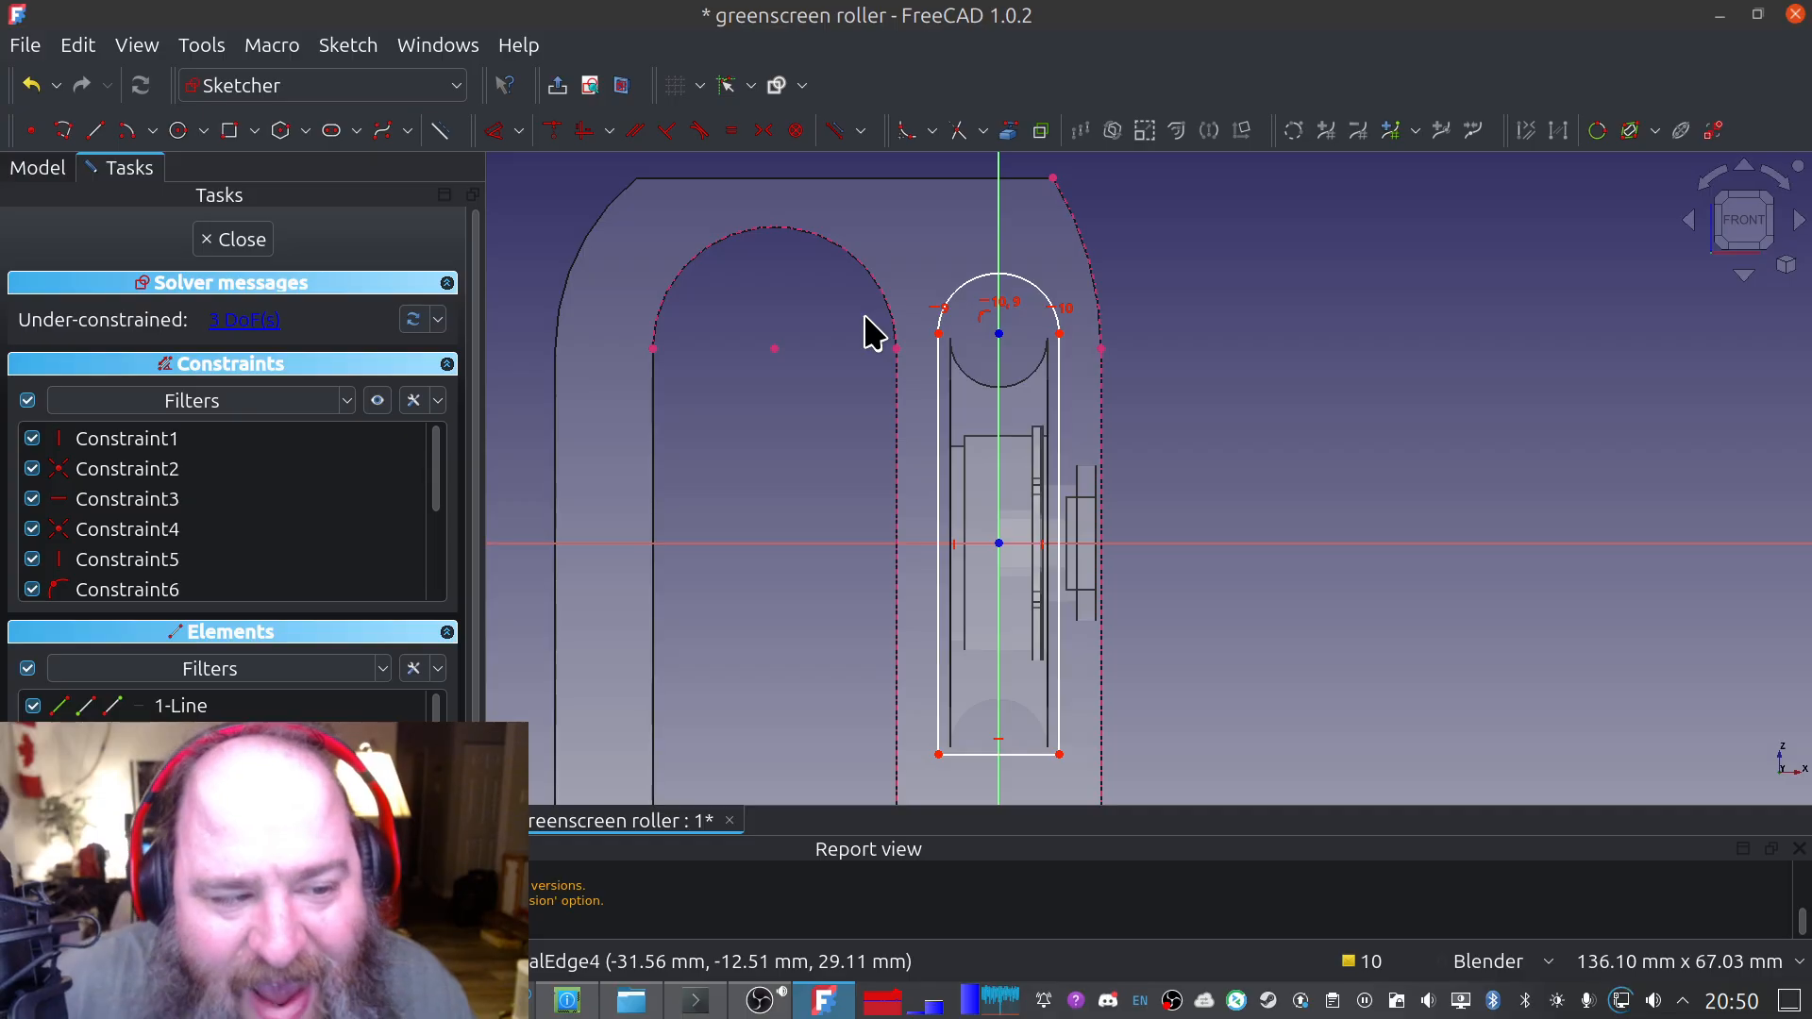
Add a 21.5 mm vertical distance constraint between the horizontal axis and the arc's left endpoint
{"action": "left_click", "coordinate": [518, 133]}
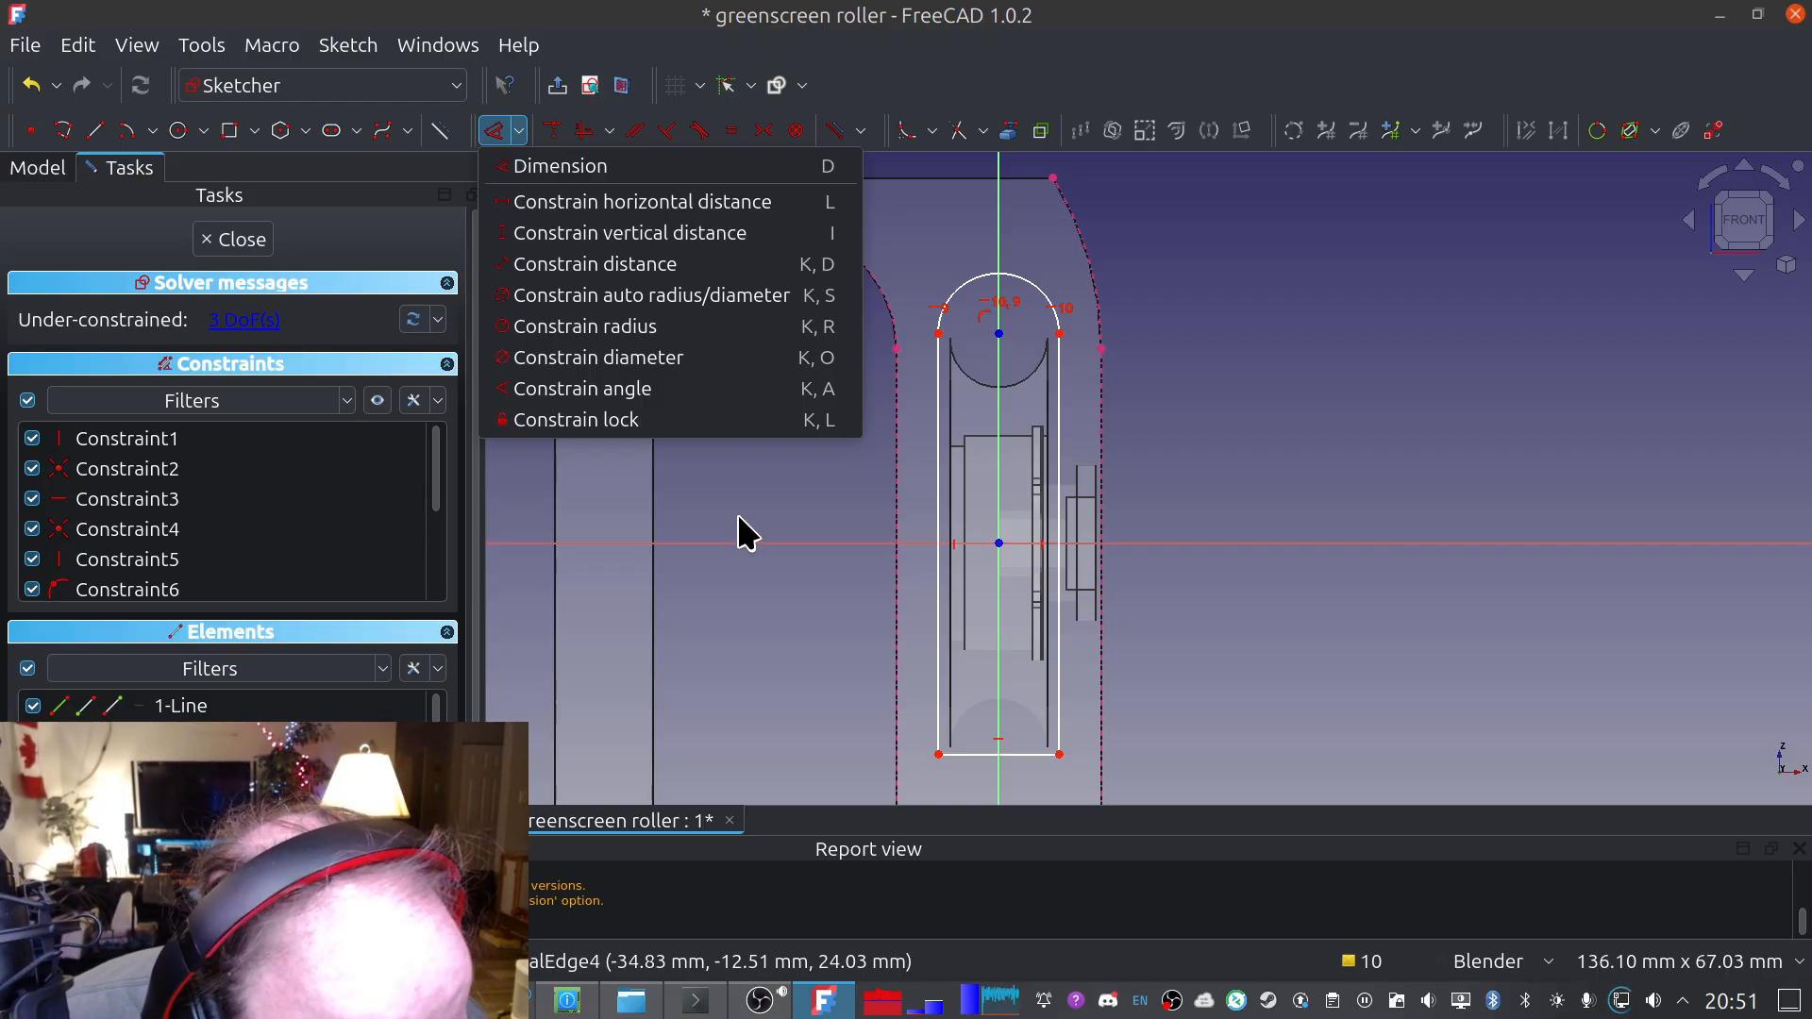
{"action": "left_click", "coordinate": [1271, 294]}
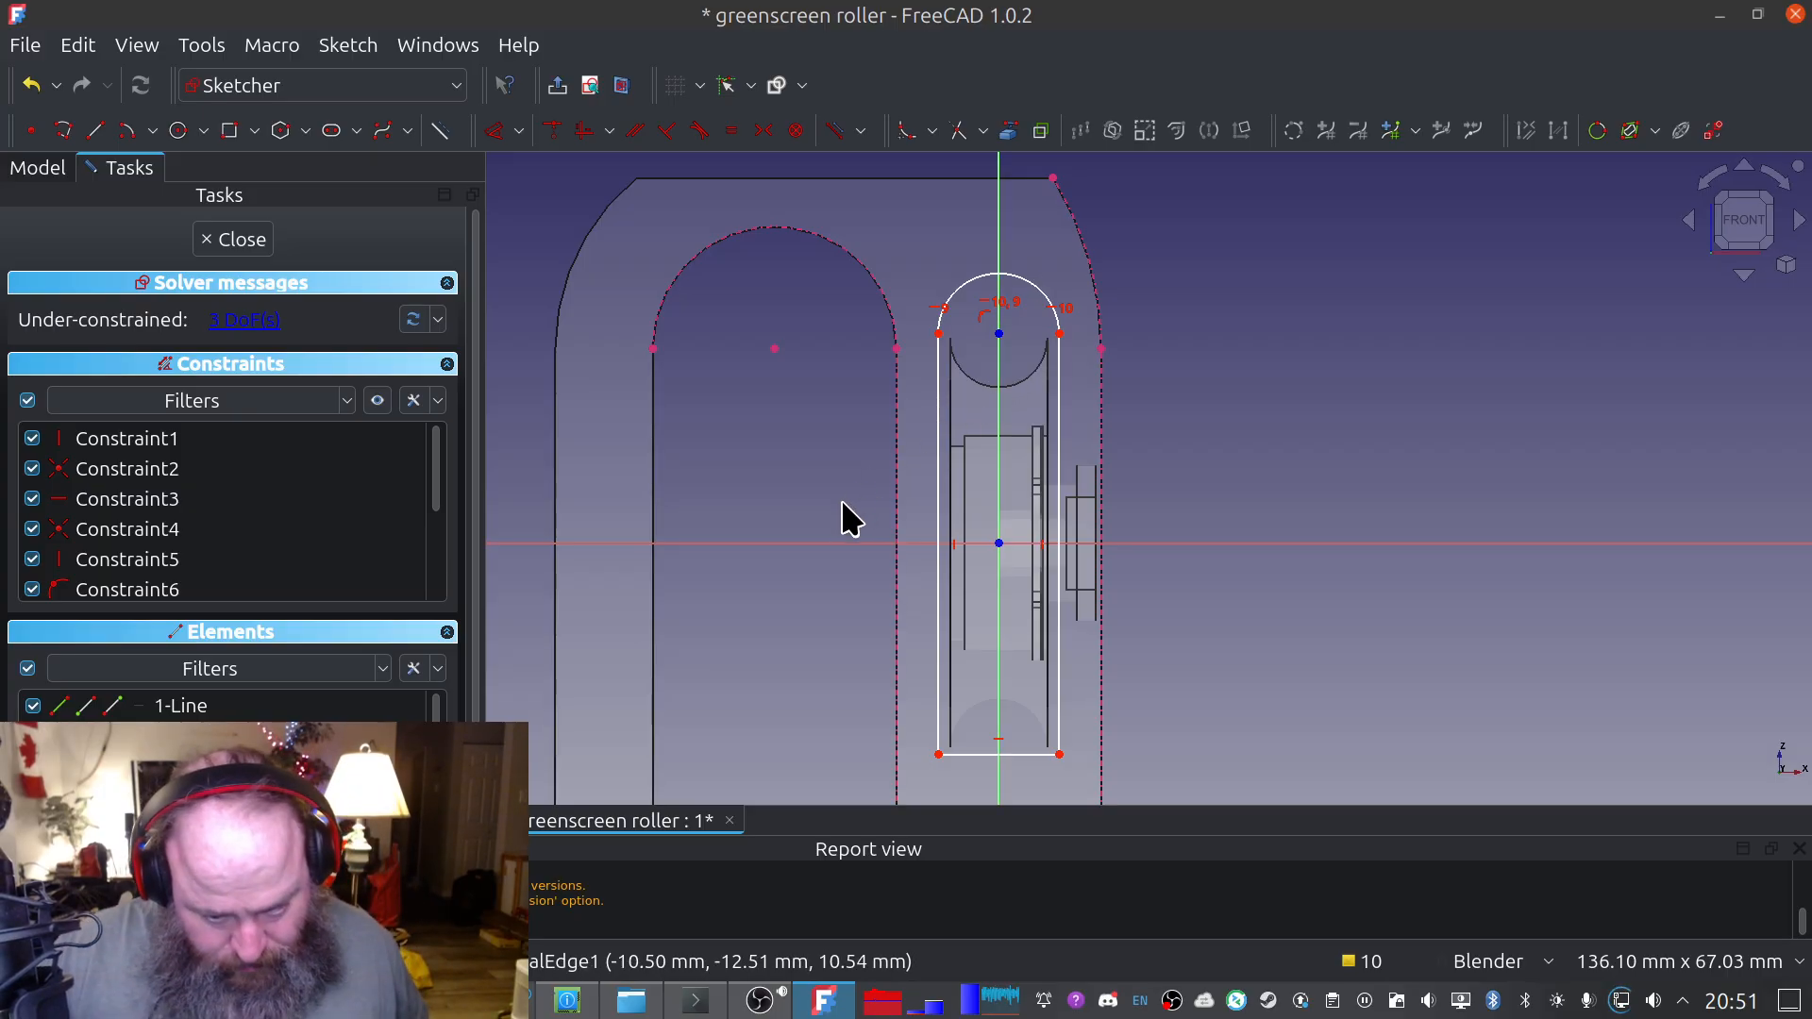
{"action": "left_click", "coordinate": [918, 544]}
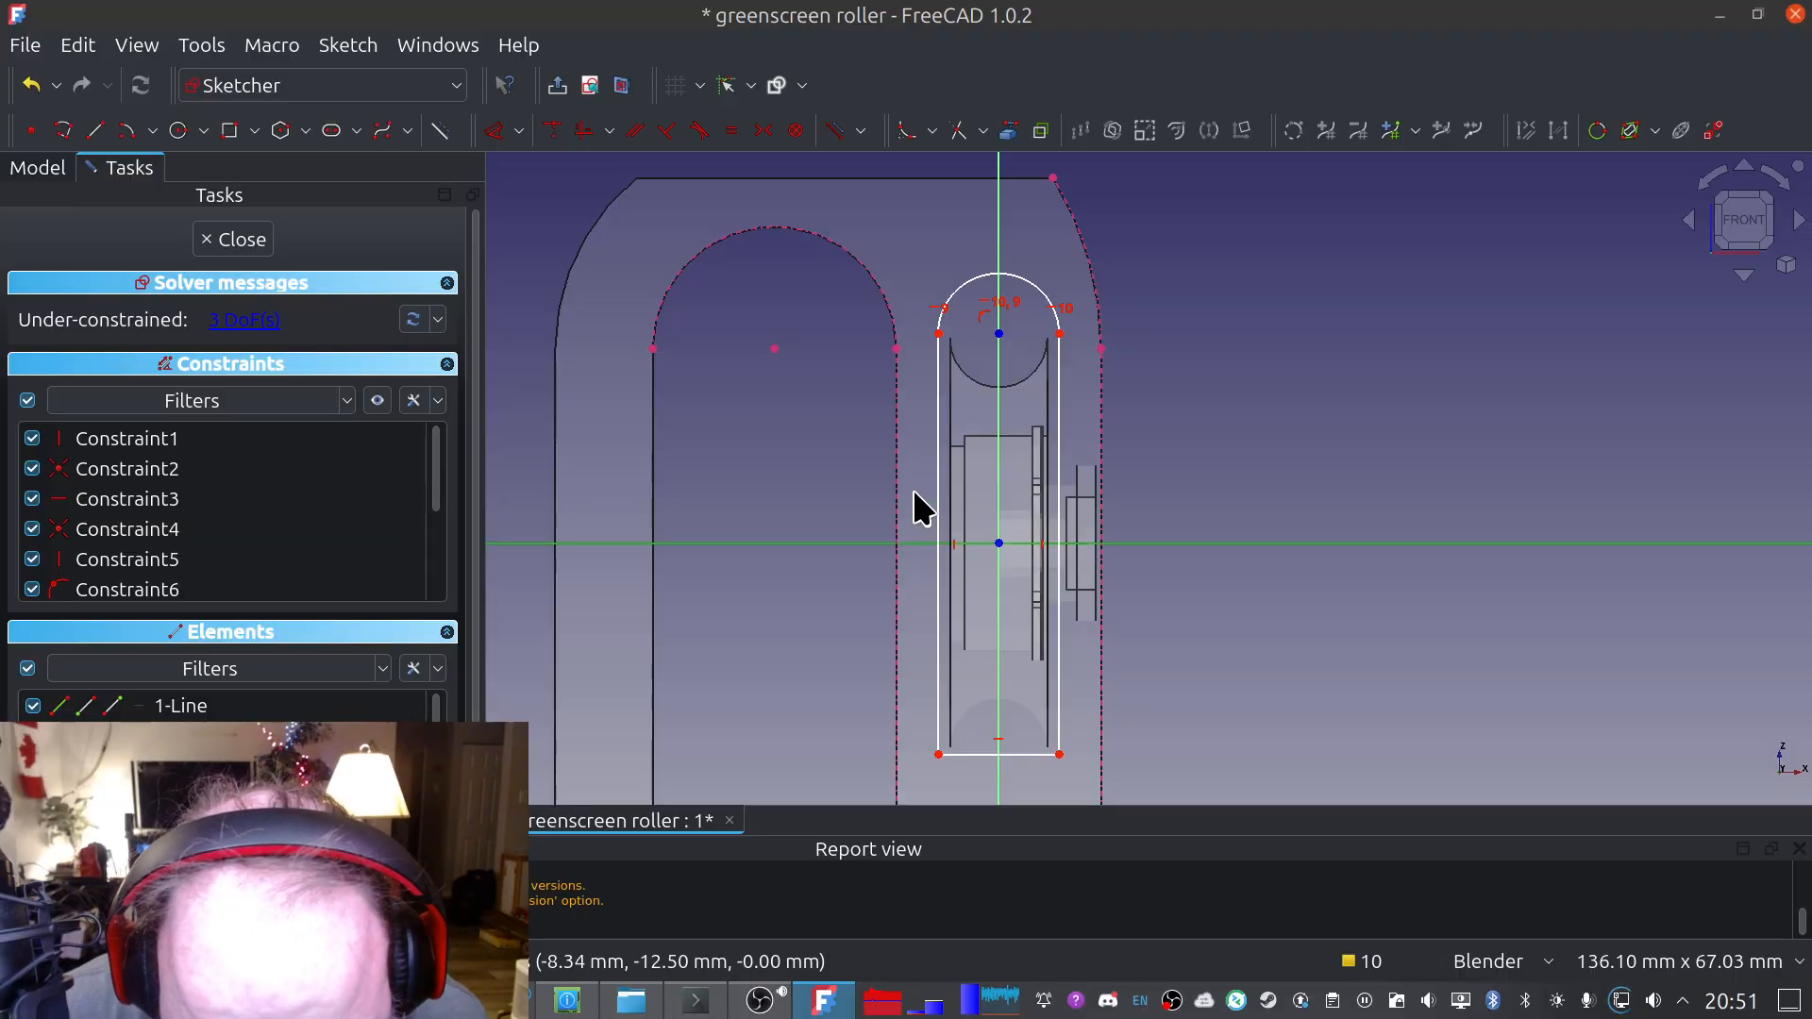
{"action": "left_click", "coordinate": [940, 334]}
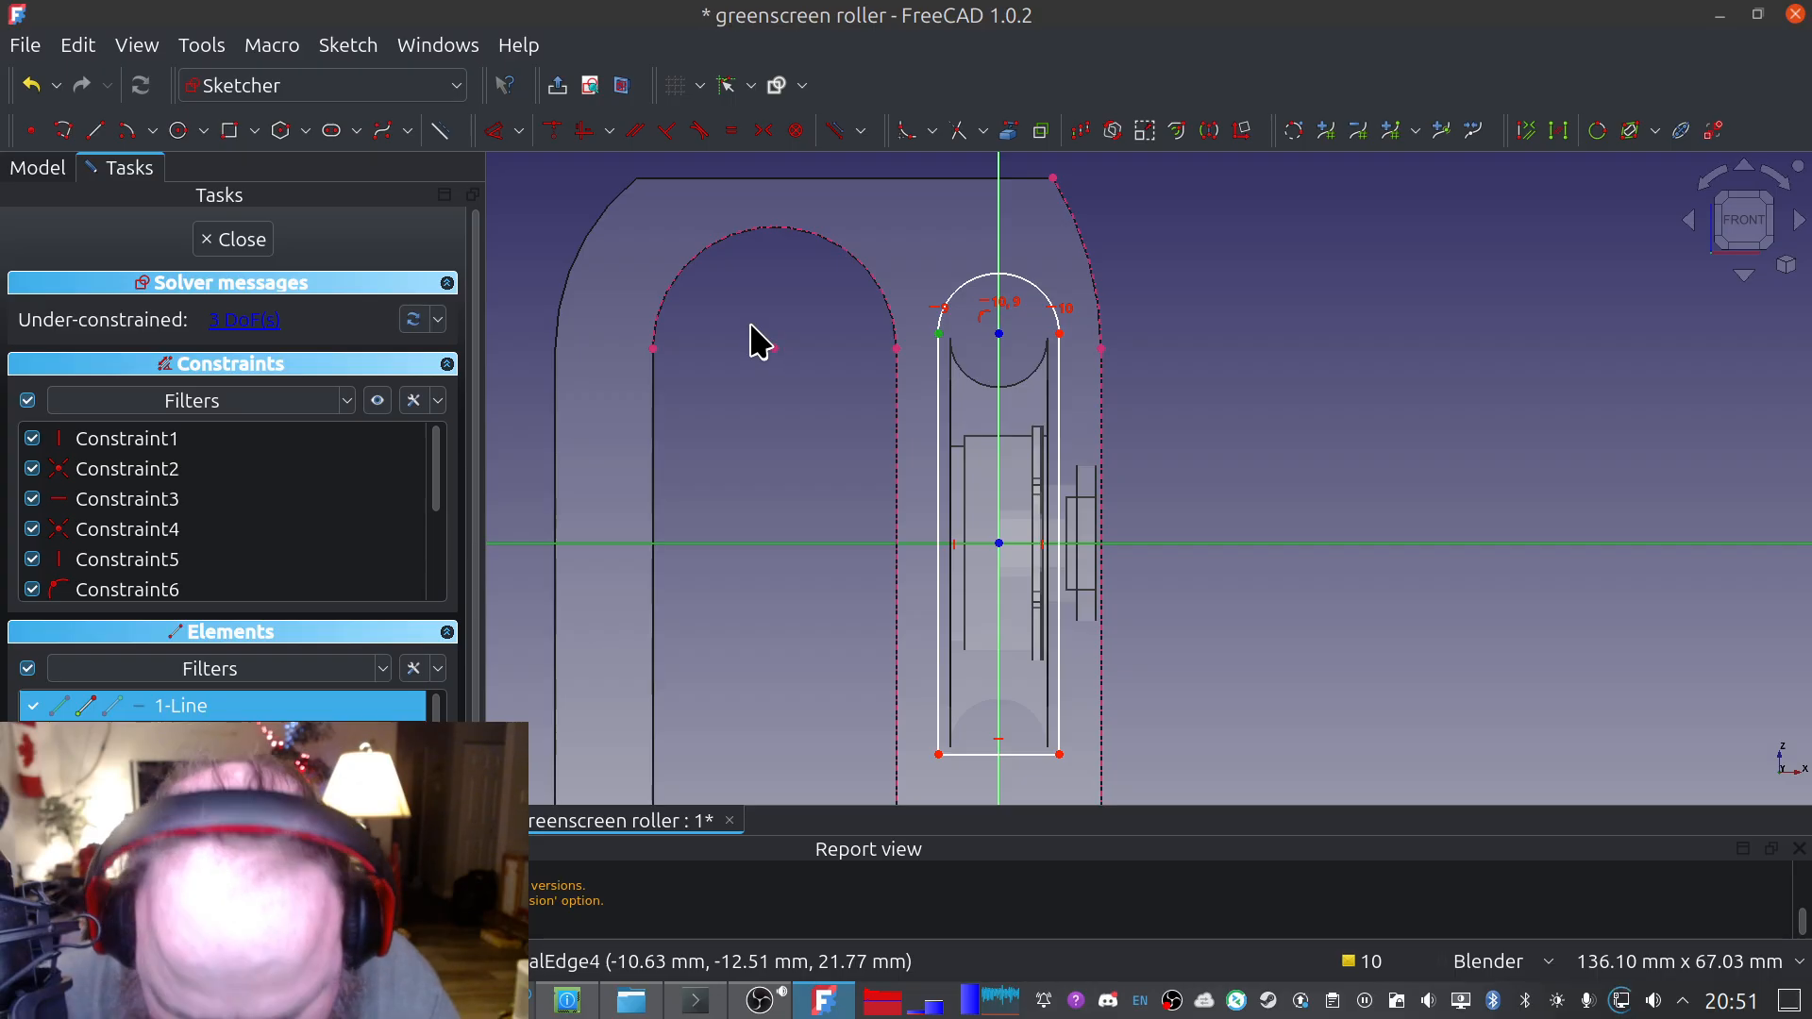
{"action": "key", "text": "i"}
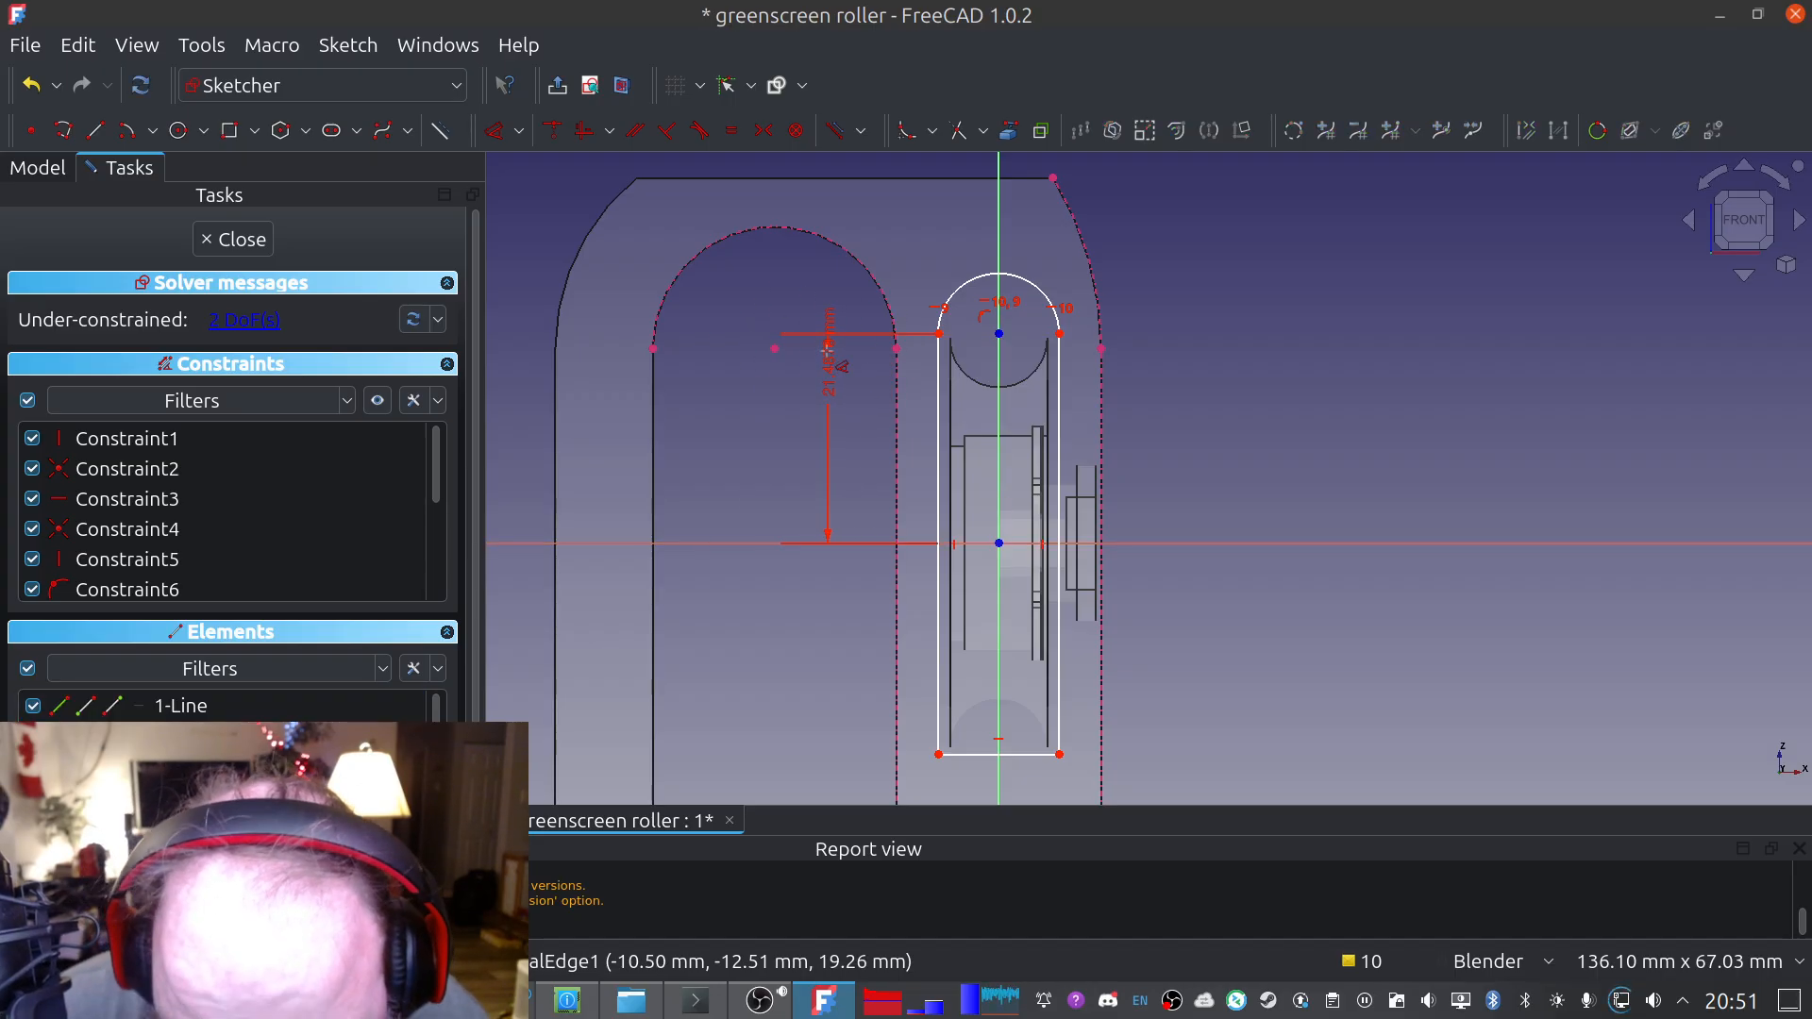
{"action": "left_click", "coordinate": [828, 370]}
{"action": "double_click", "coordinate": [817, 391]}
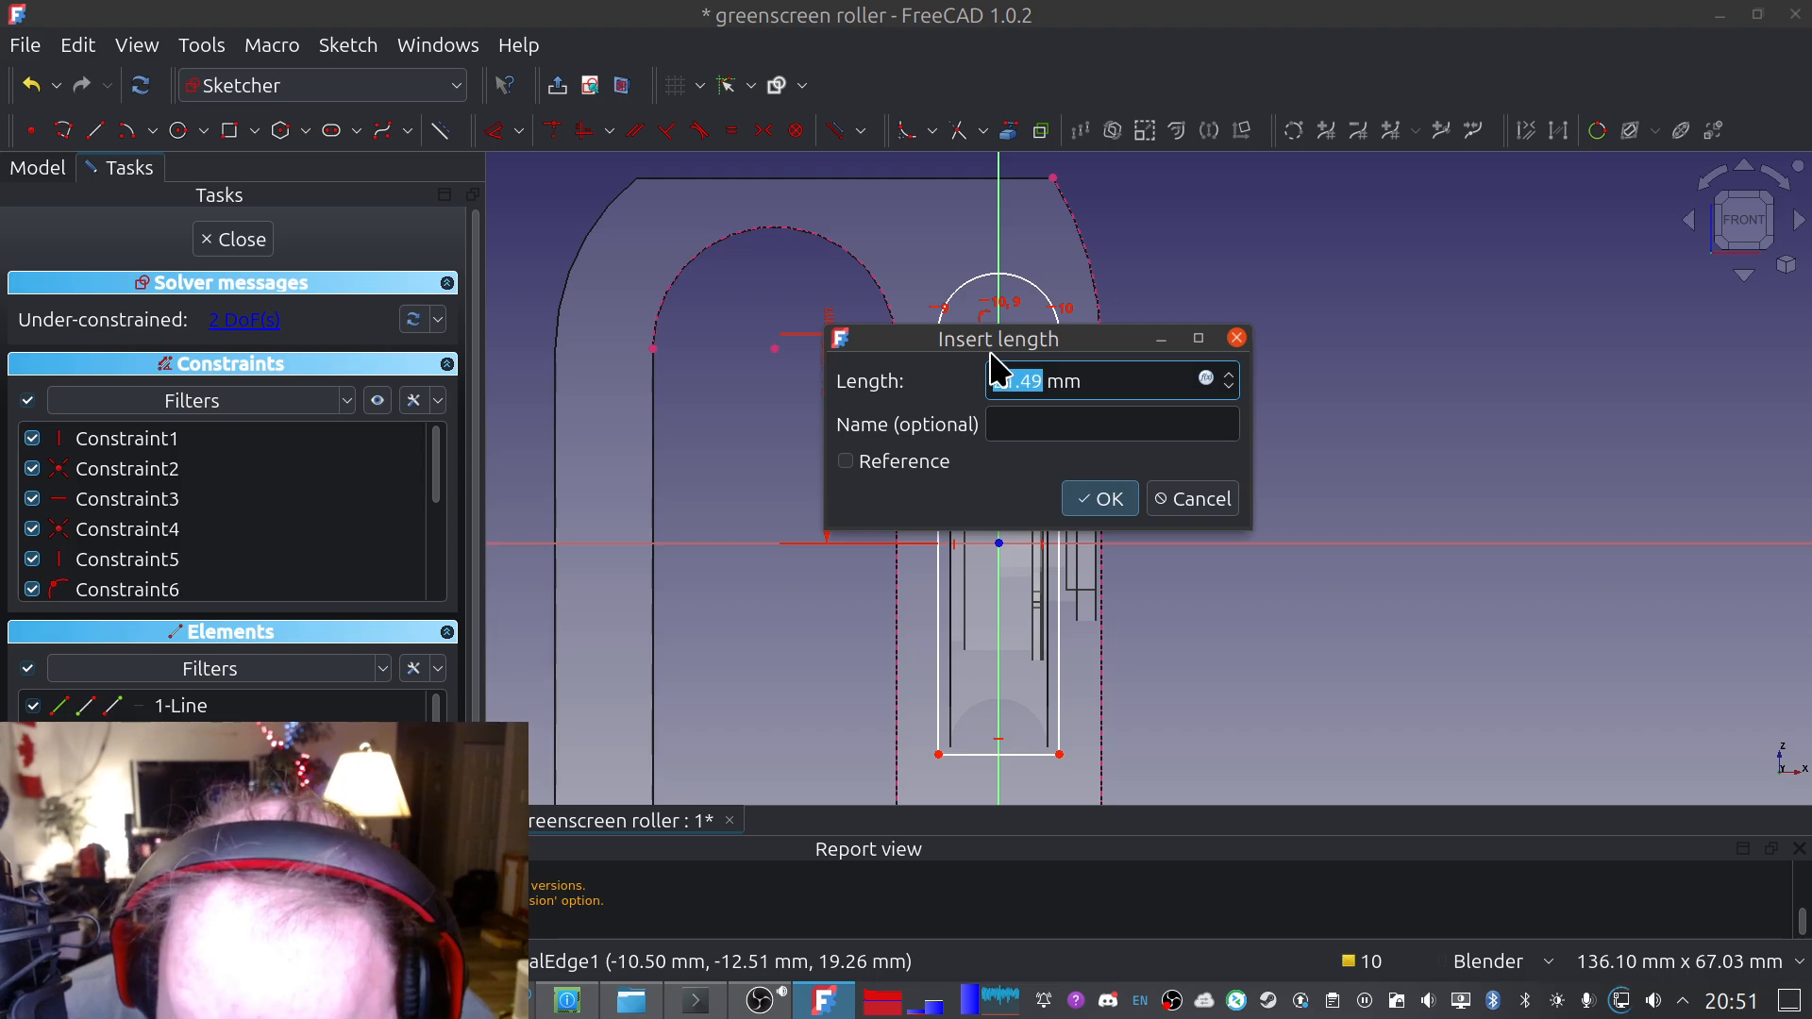
{"action": "left_click_drag", "start_coordinate": [972, 345], "coordinate": [847, 409]}
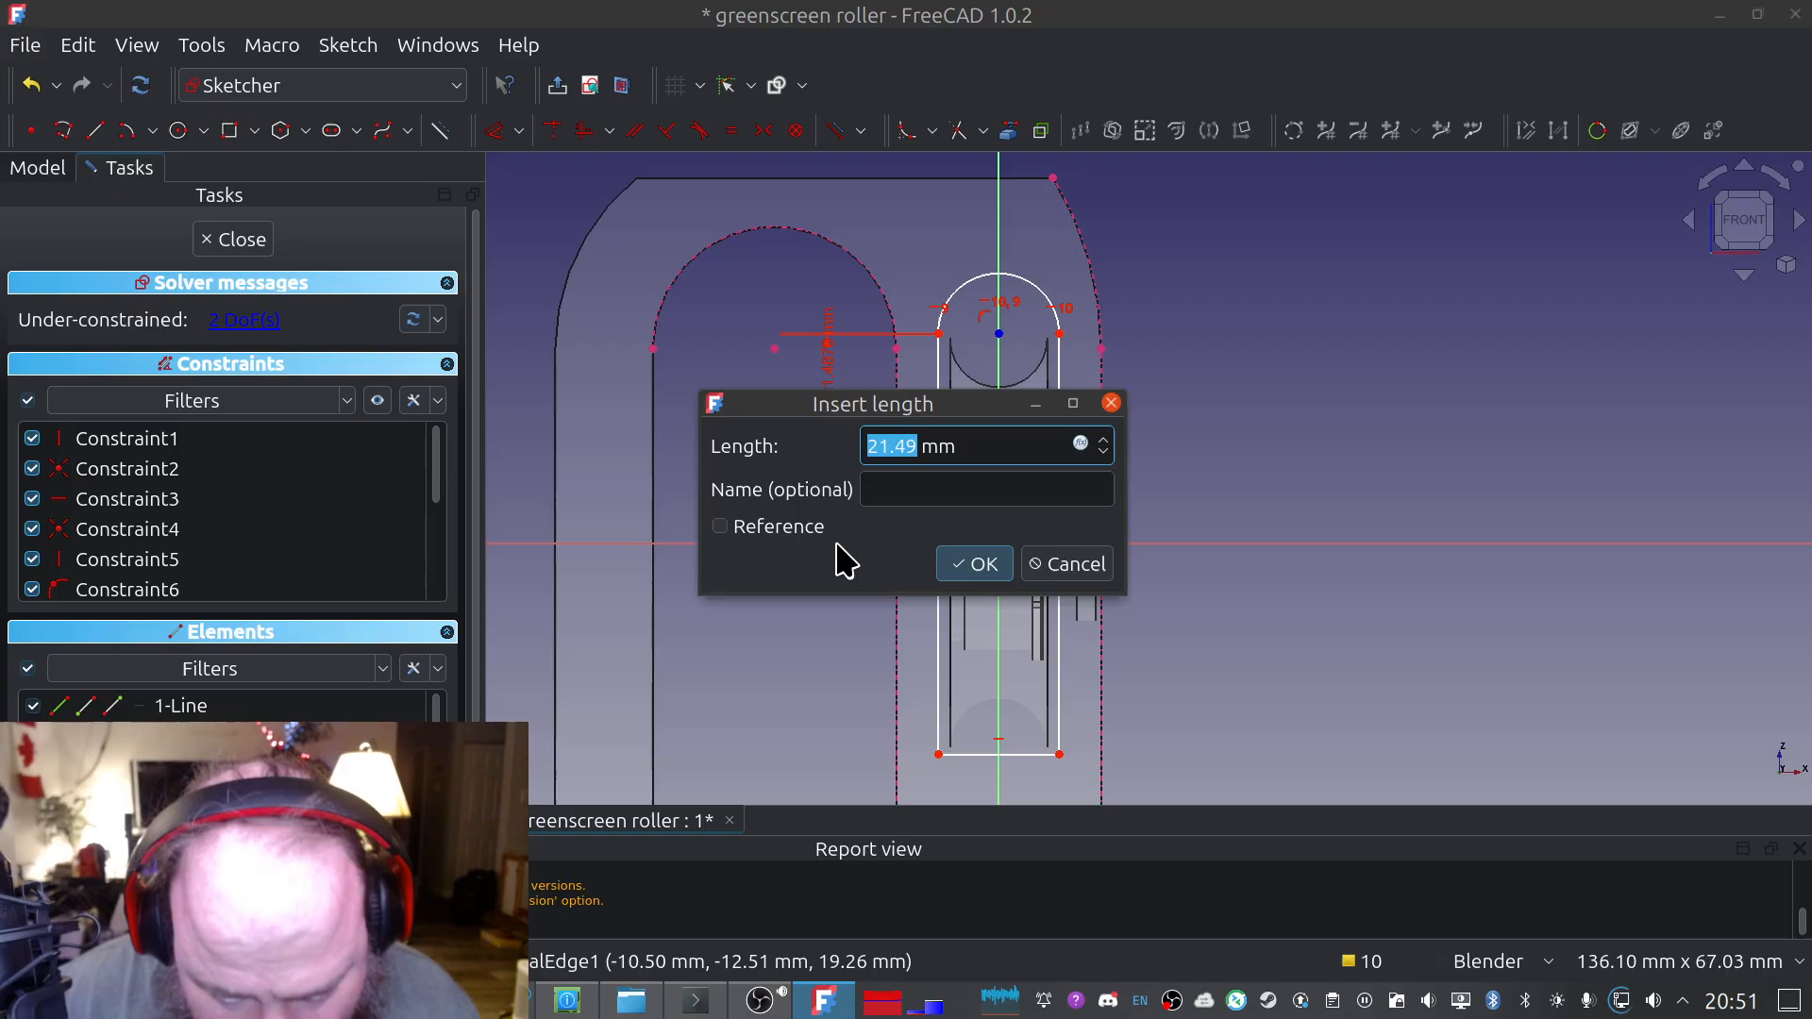
{"action": "type", "text": "21"}
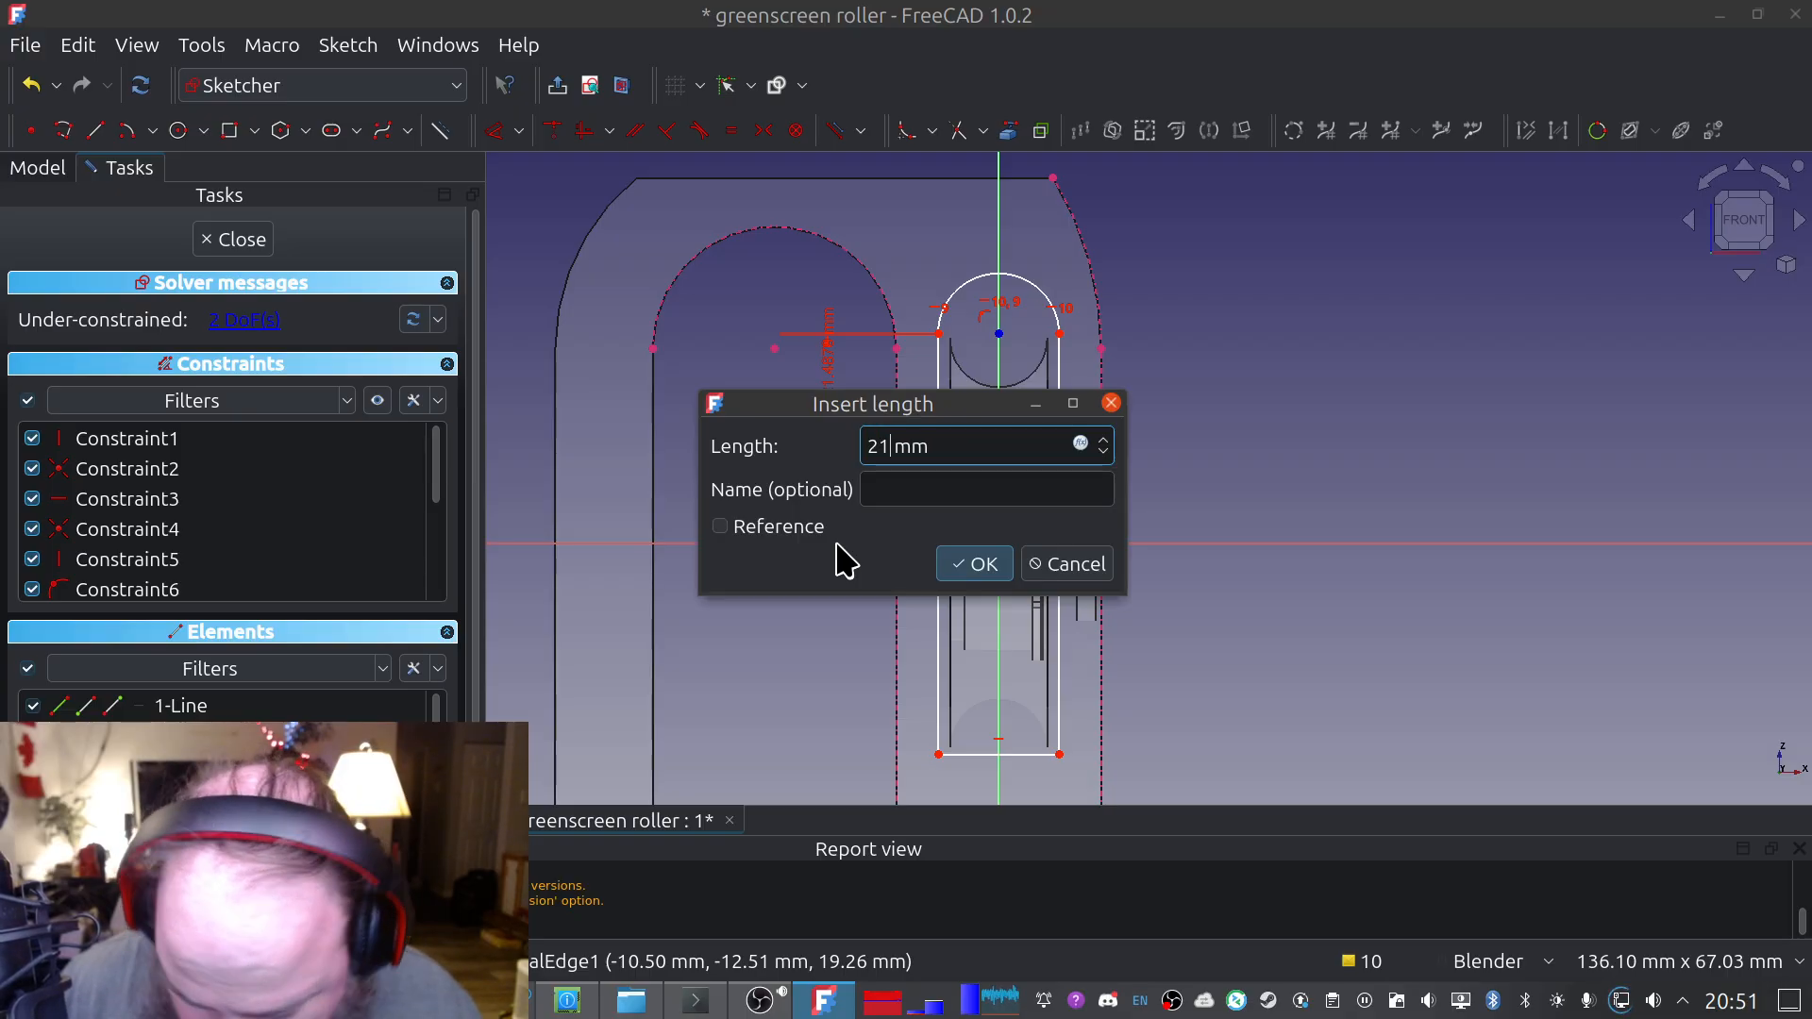
{"action": "type", "text": ".5"}
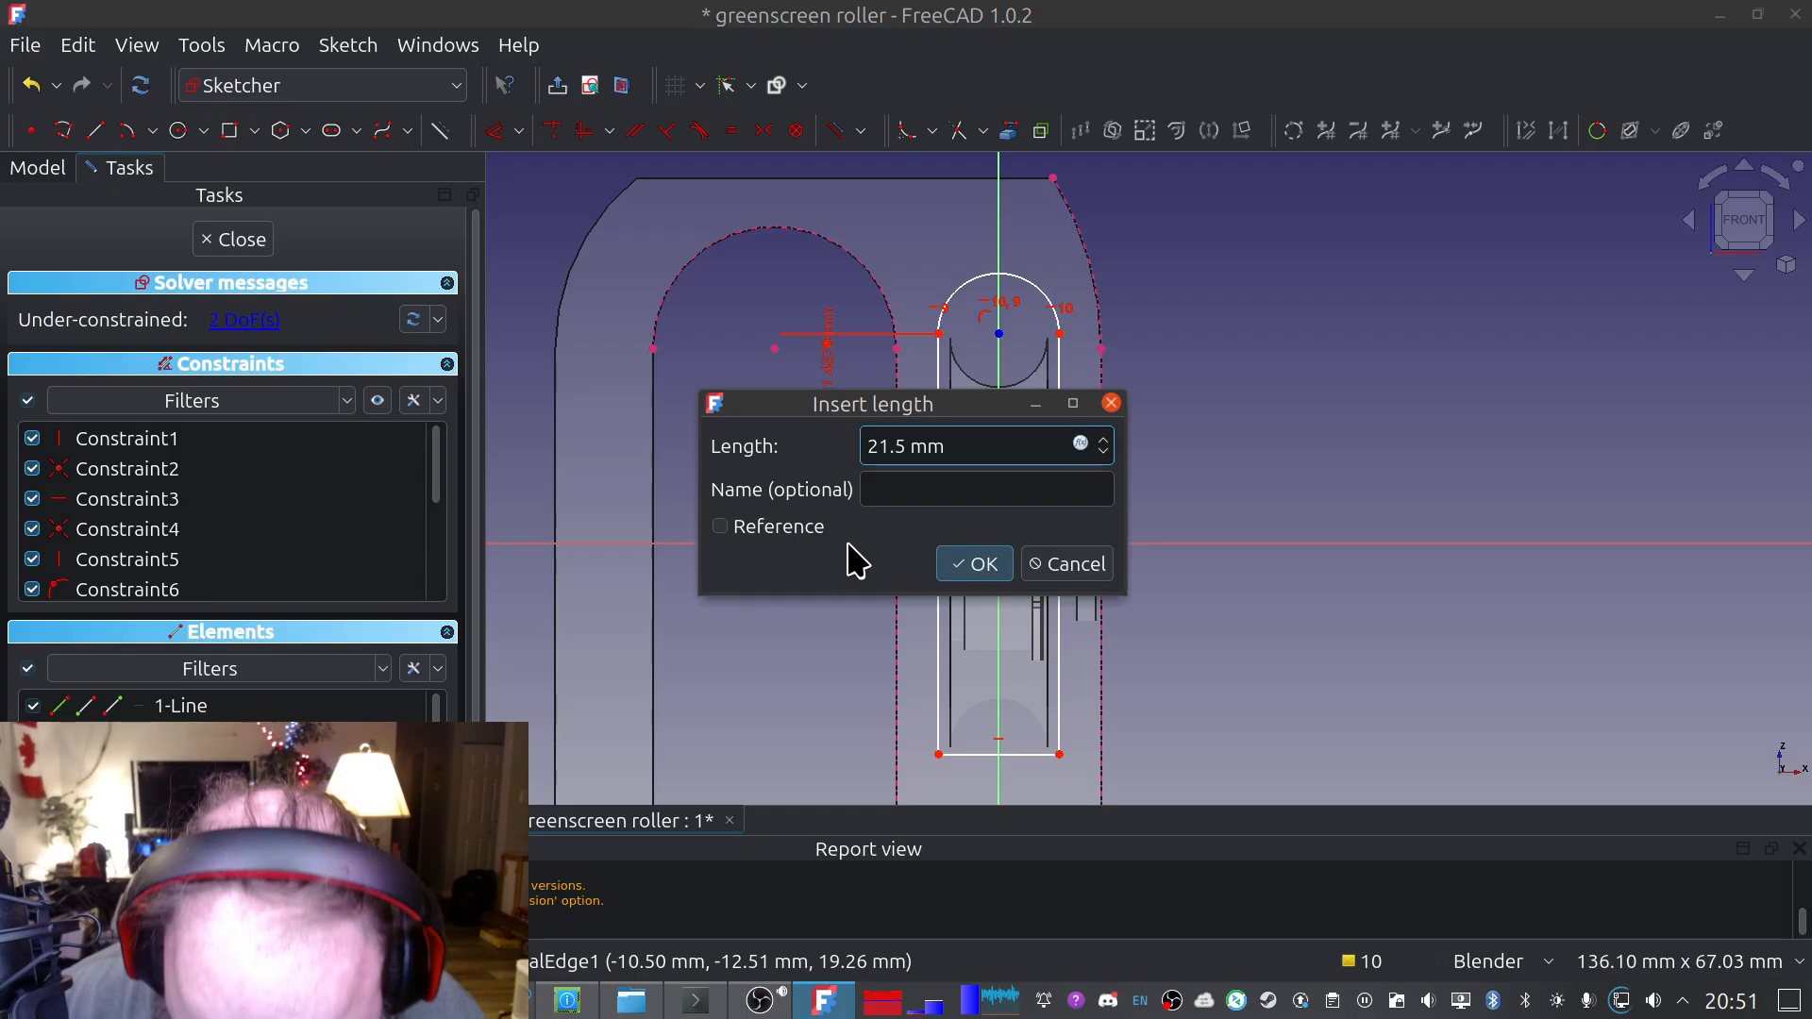
{"action": "left_click", "coordinate": [988, 578]}
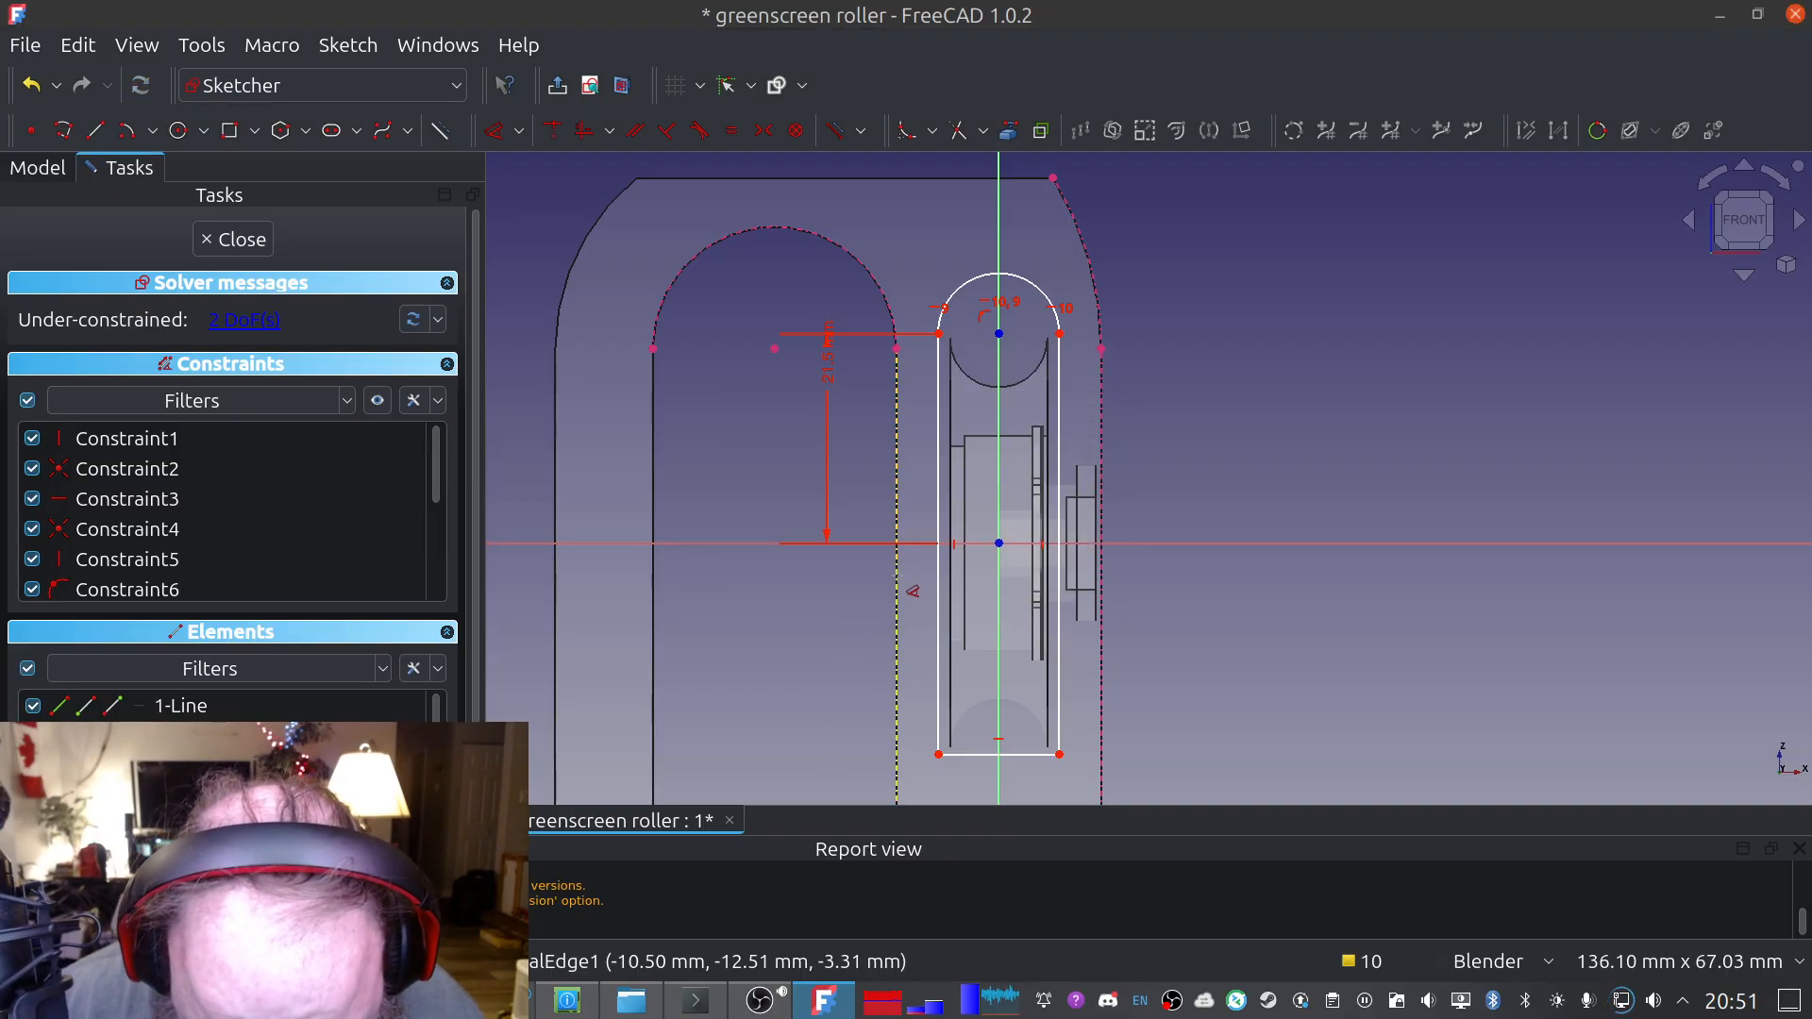
Constrain the length of the clearance profile's left vertical side to 43 mm
{"action": "left_click", "coordinate": [937, 576]}
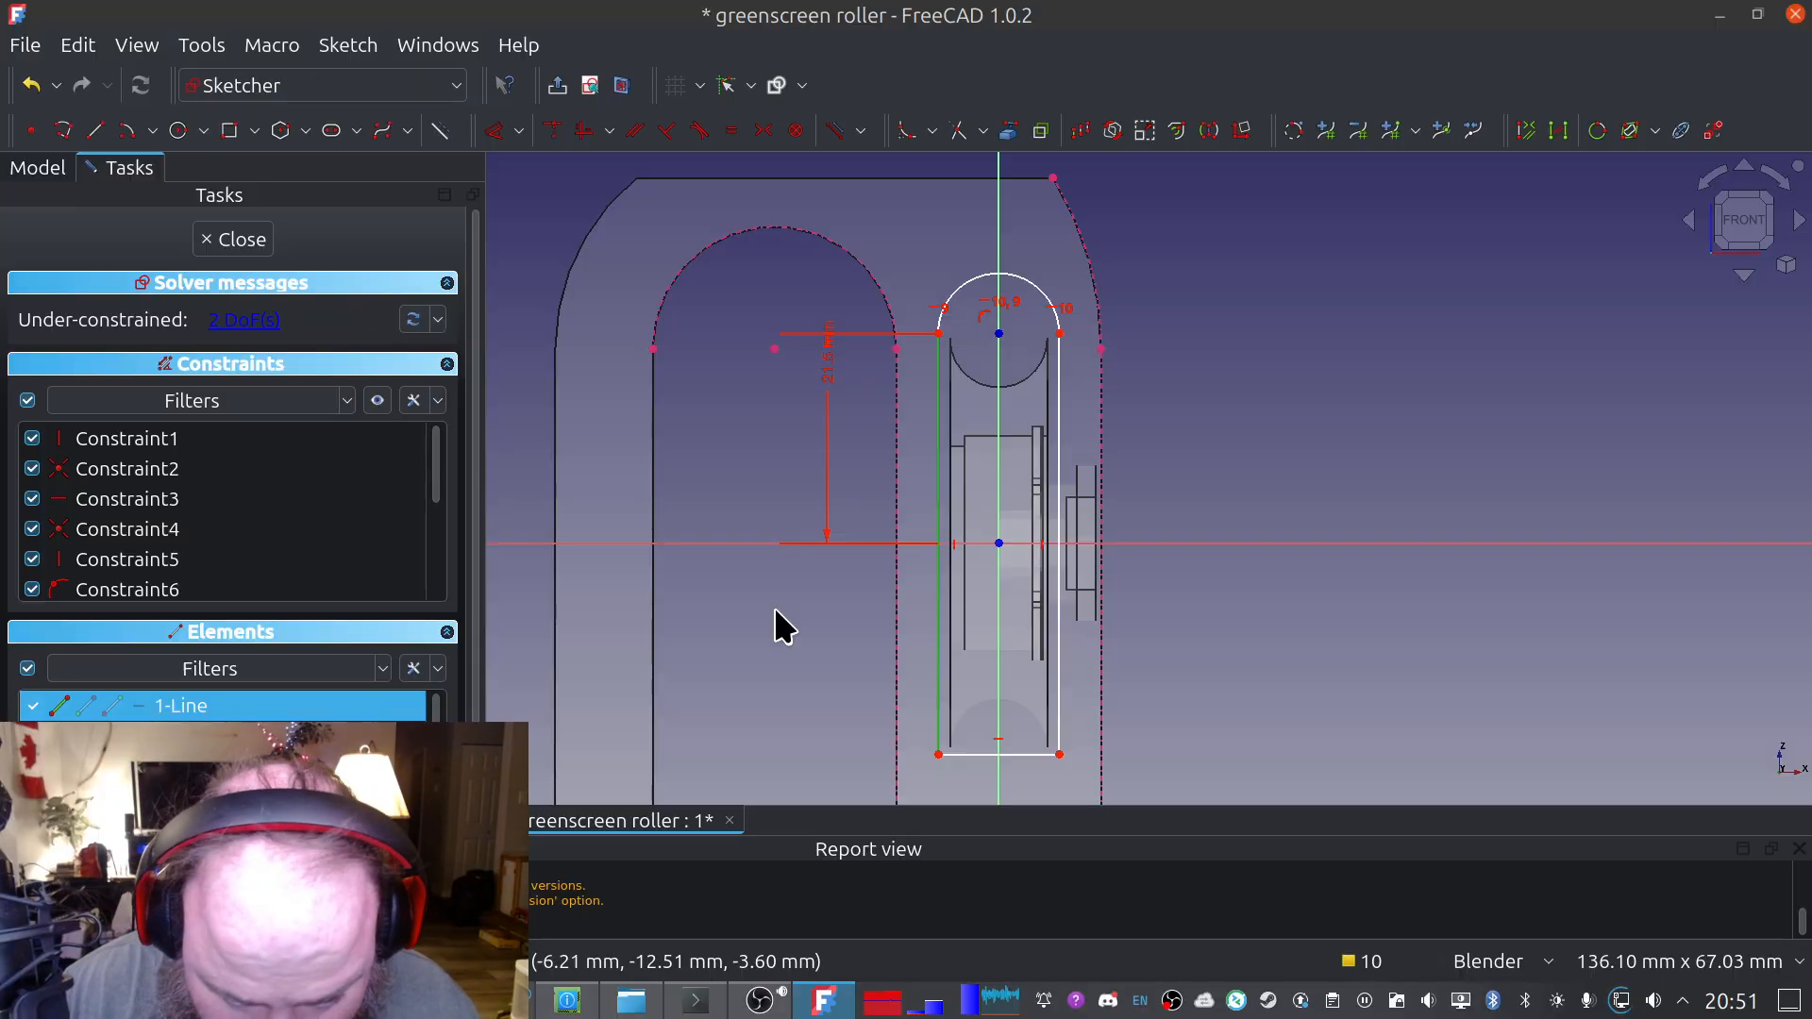
{"action": "key", "text": "d"}
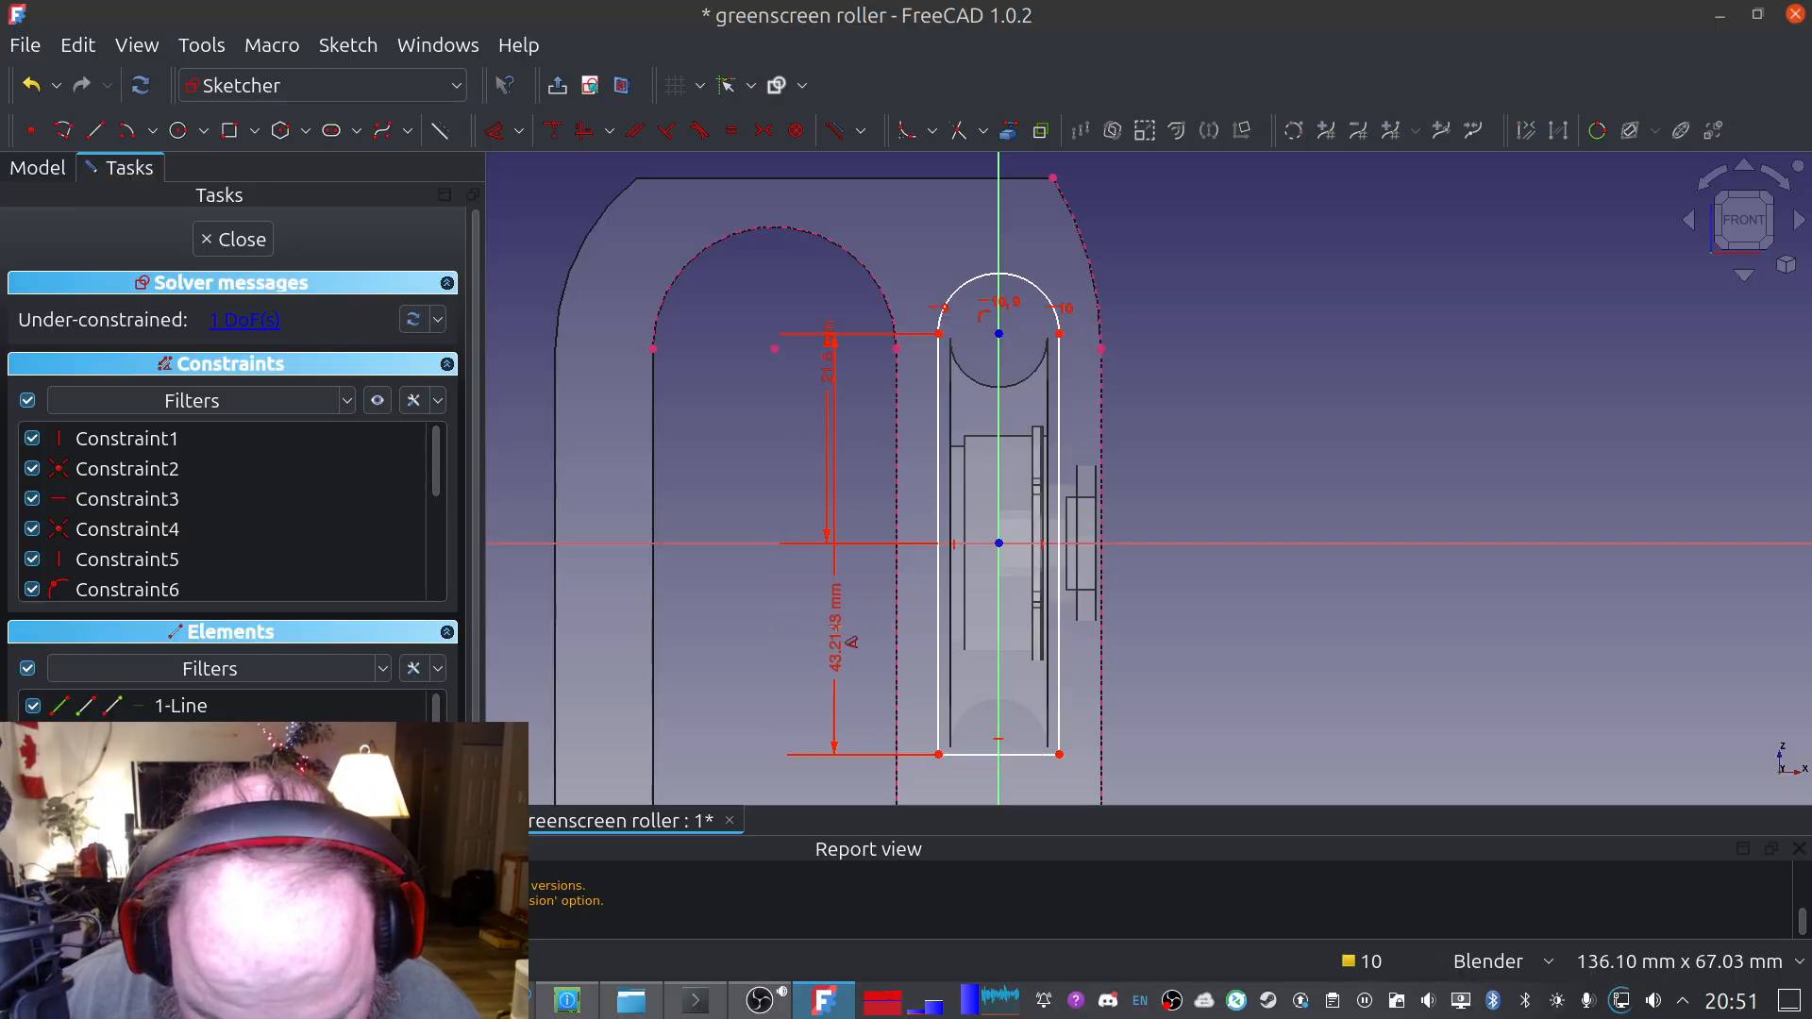
{"action": "left_click", "coordinate": [858, 634]}
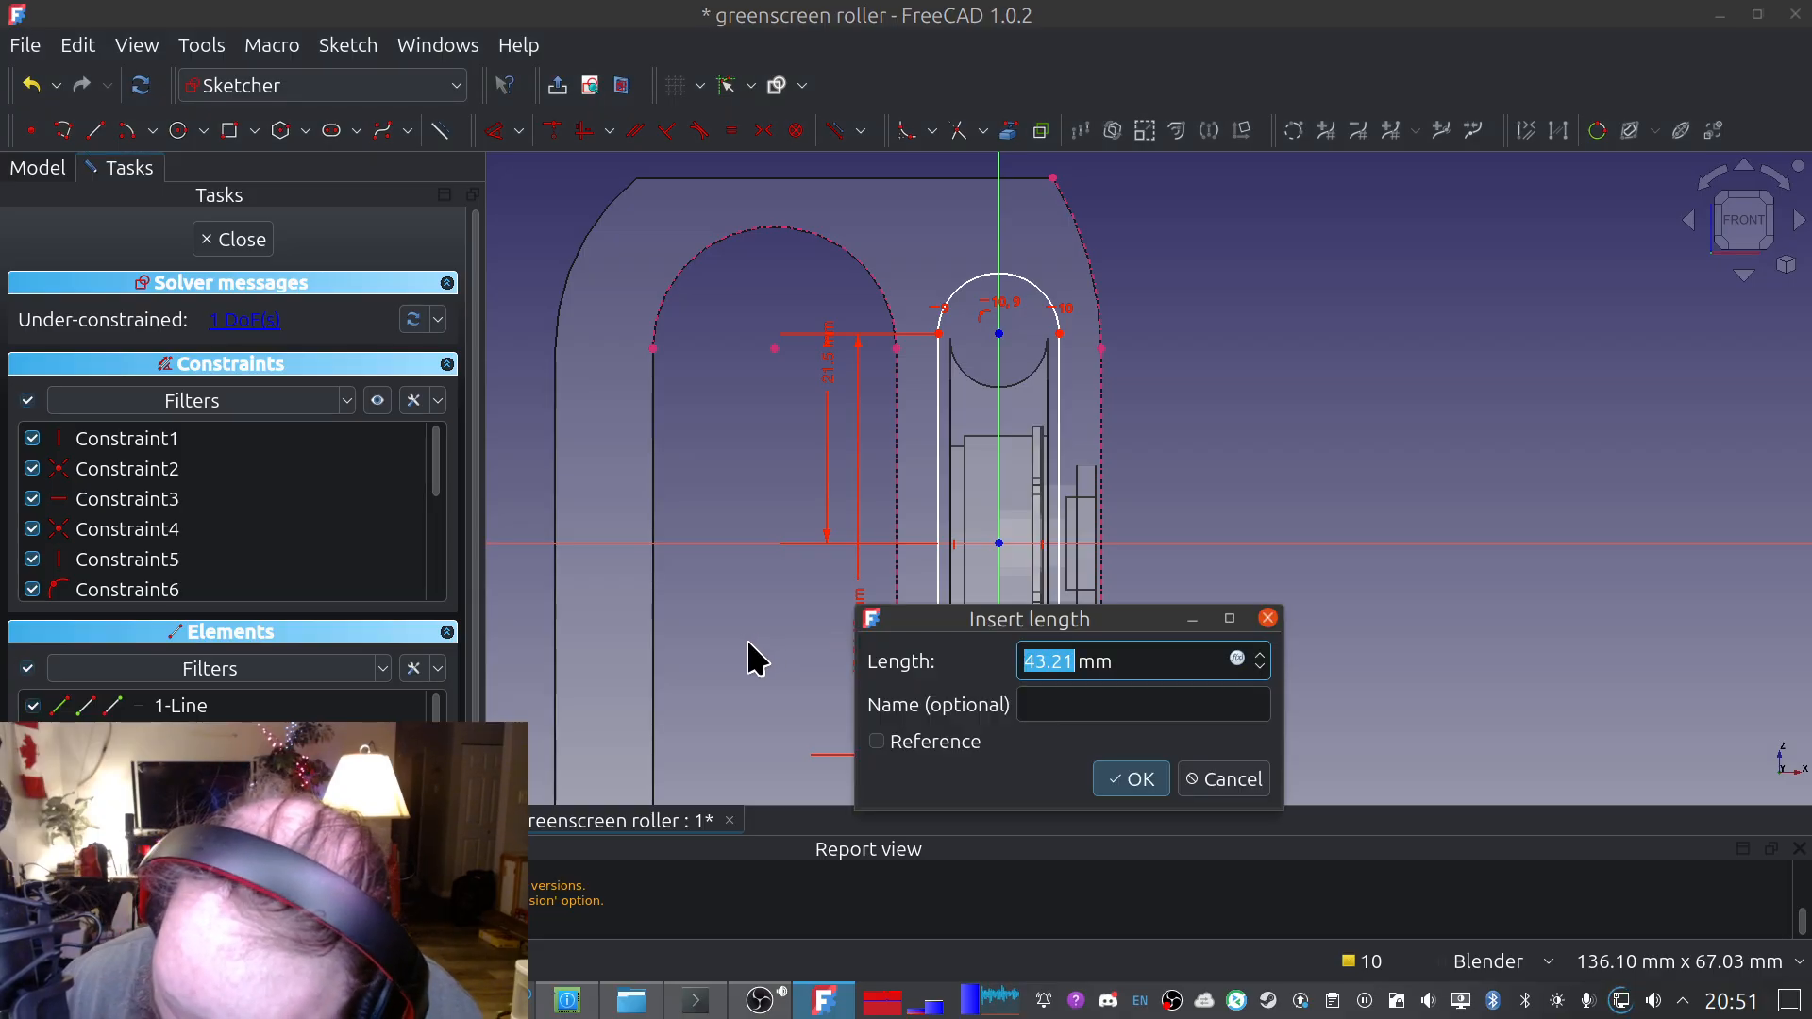
{"action": "type", "text": "53"}
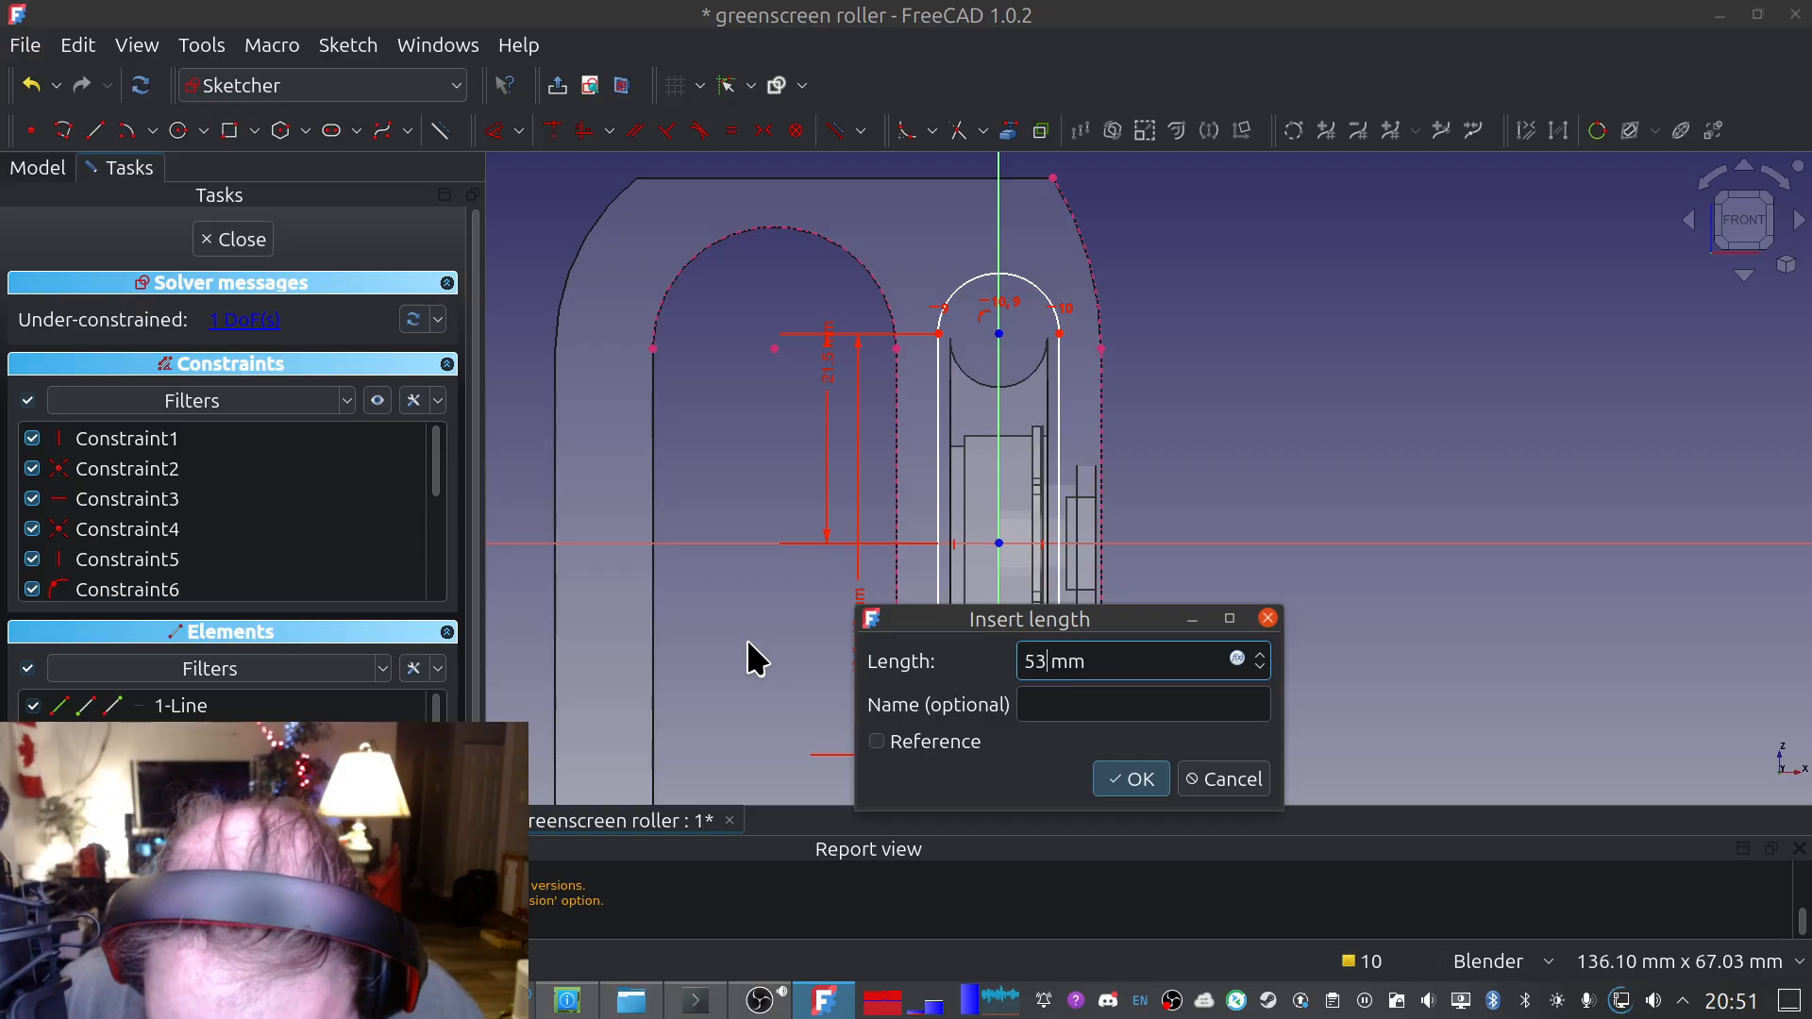
{"action": "key", "text": "BackSpace"}
{"action": "key", "text": "BackSpace"}
{"action": "type", "text": "423"}
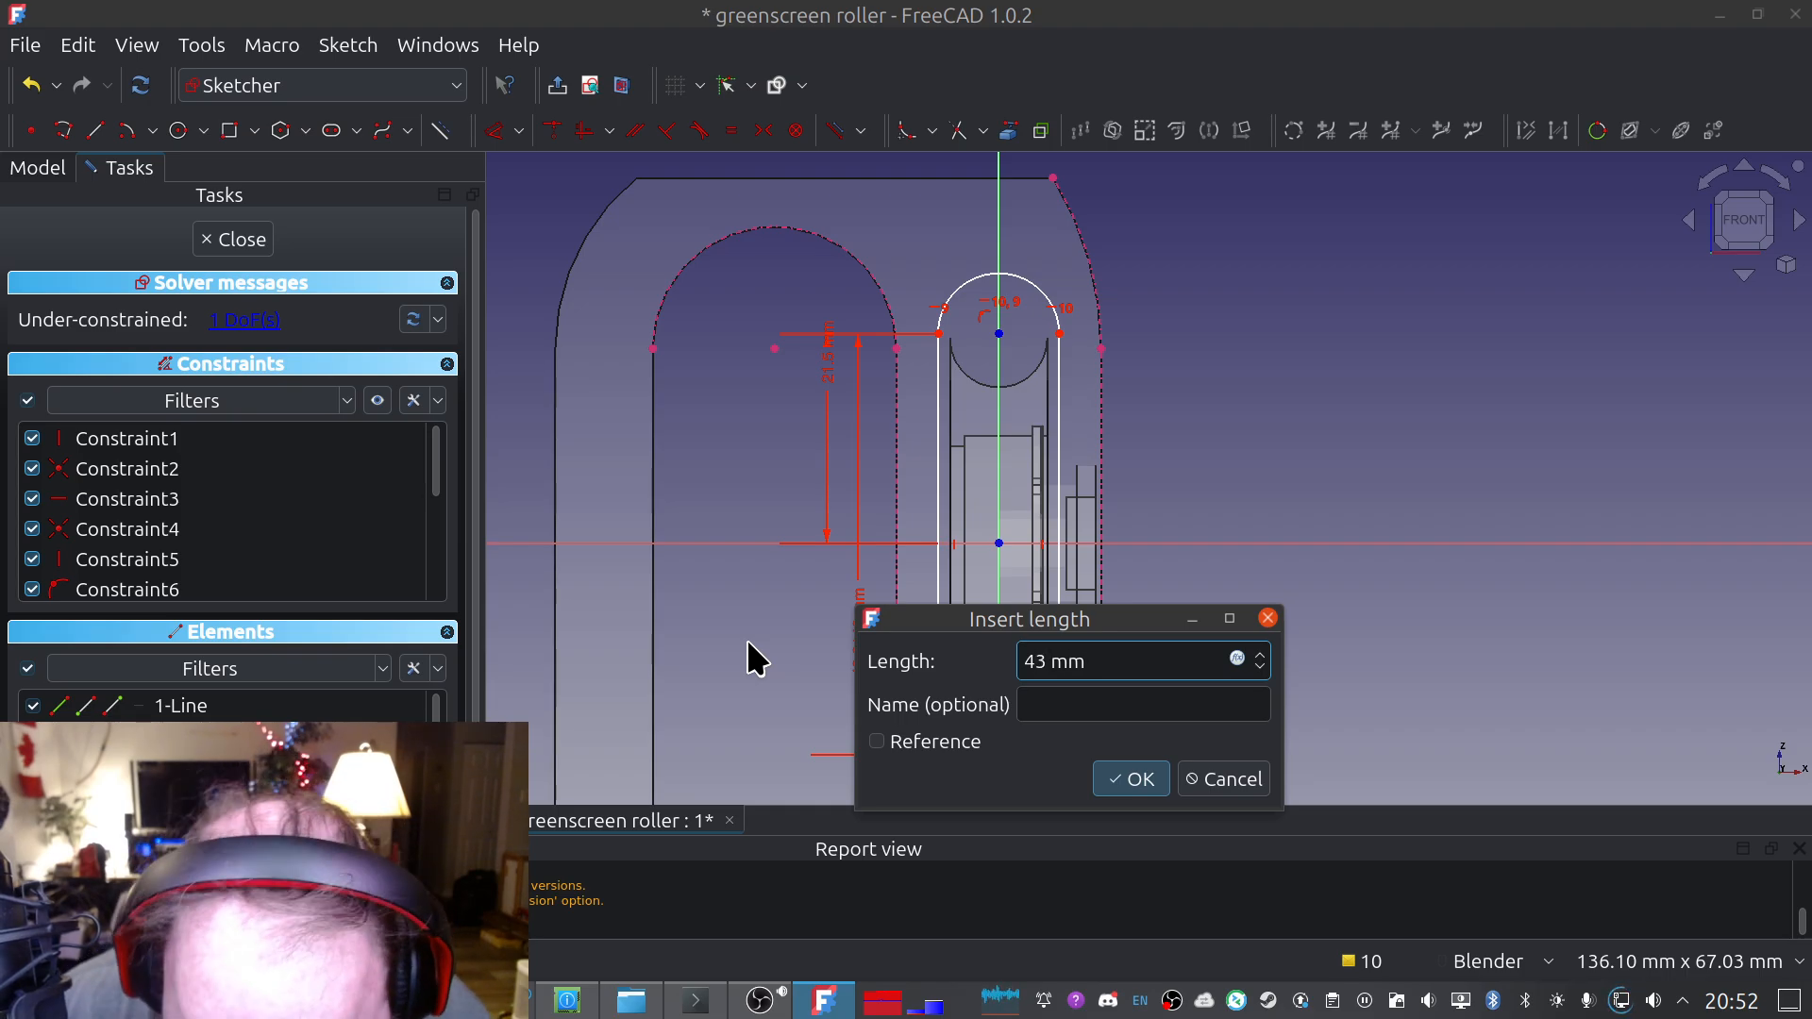
{"action": "left_click", "coordinate": [1142, 780]}
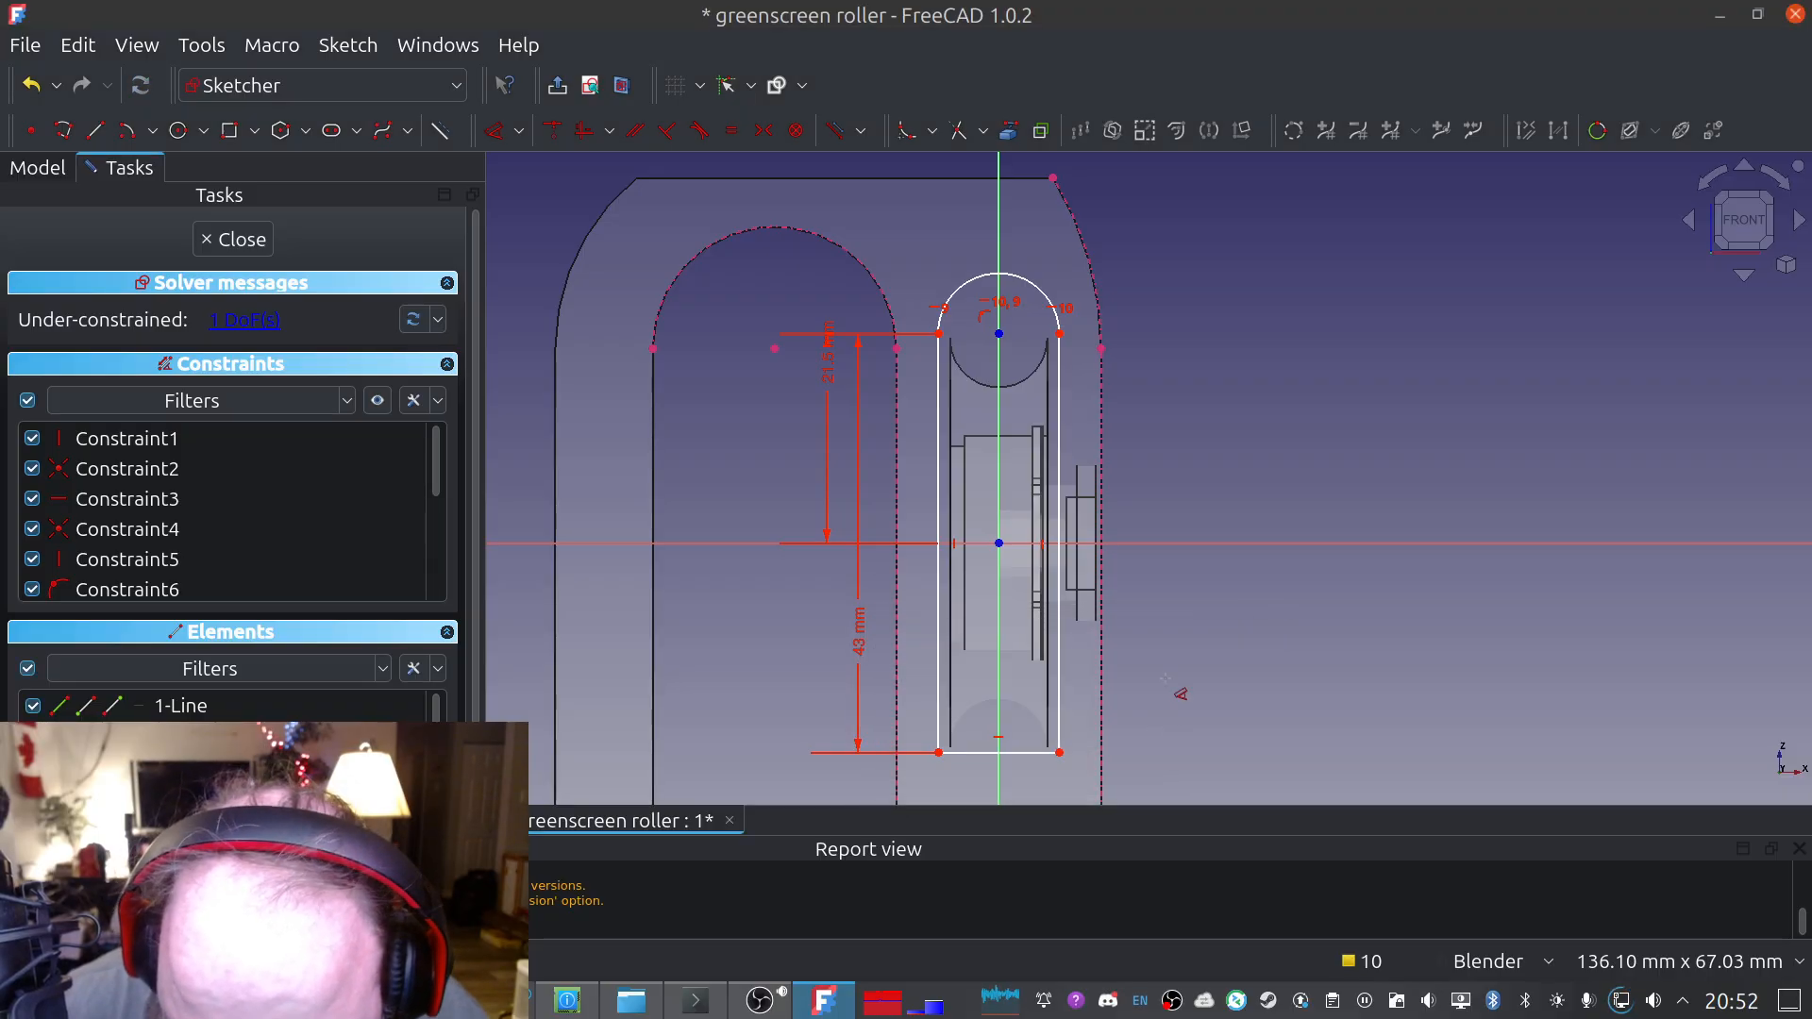
Constrain the width of the clearance profile's horizontal base to 11 mm
{"action": "scroll", "coordinate": [1175, 713], "scroll_direction": "up", "scroll_amount": 5}
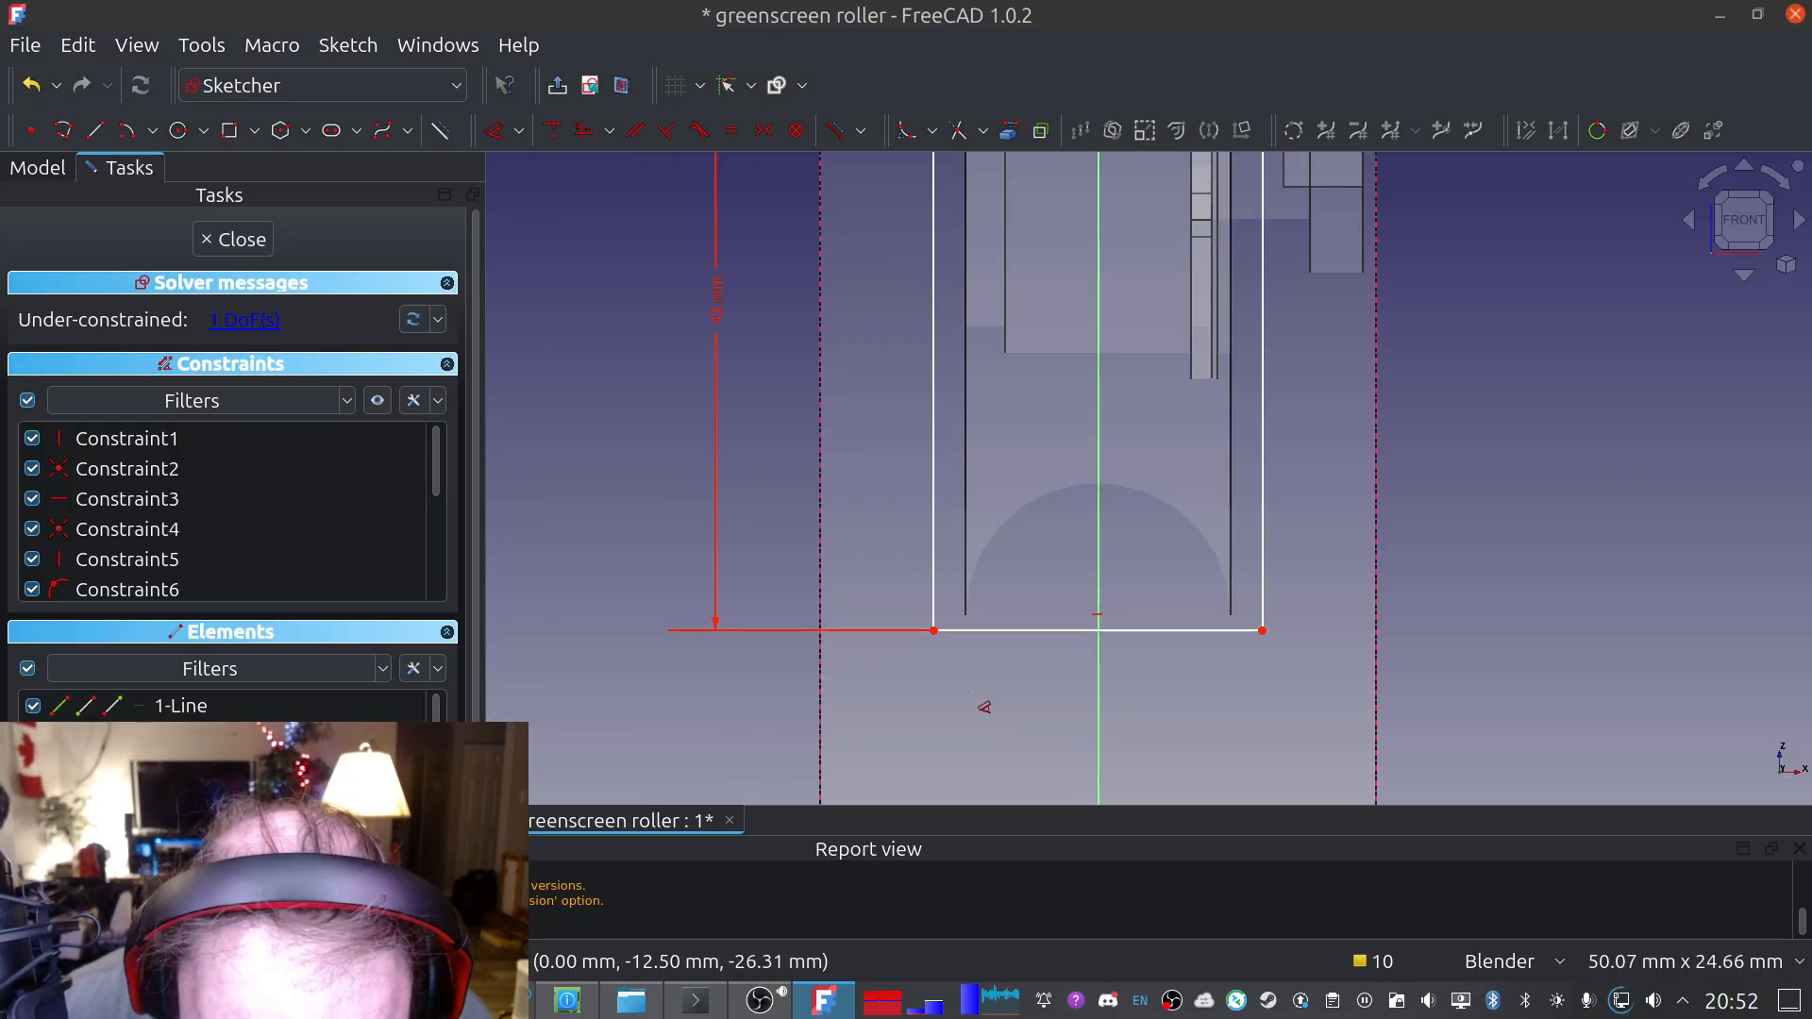
{"action": "scroll", "coordinate": [969, 623], "scroll_direction": "up", "scroll_amount": 3}
{"action": "key", "text": "Escape"}
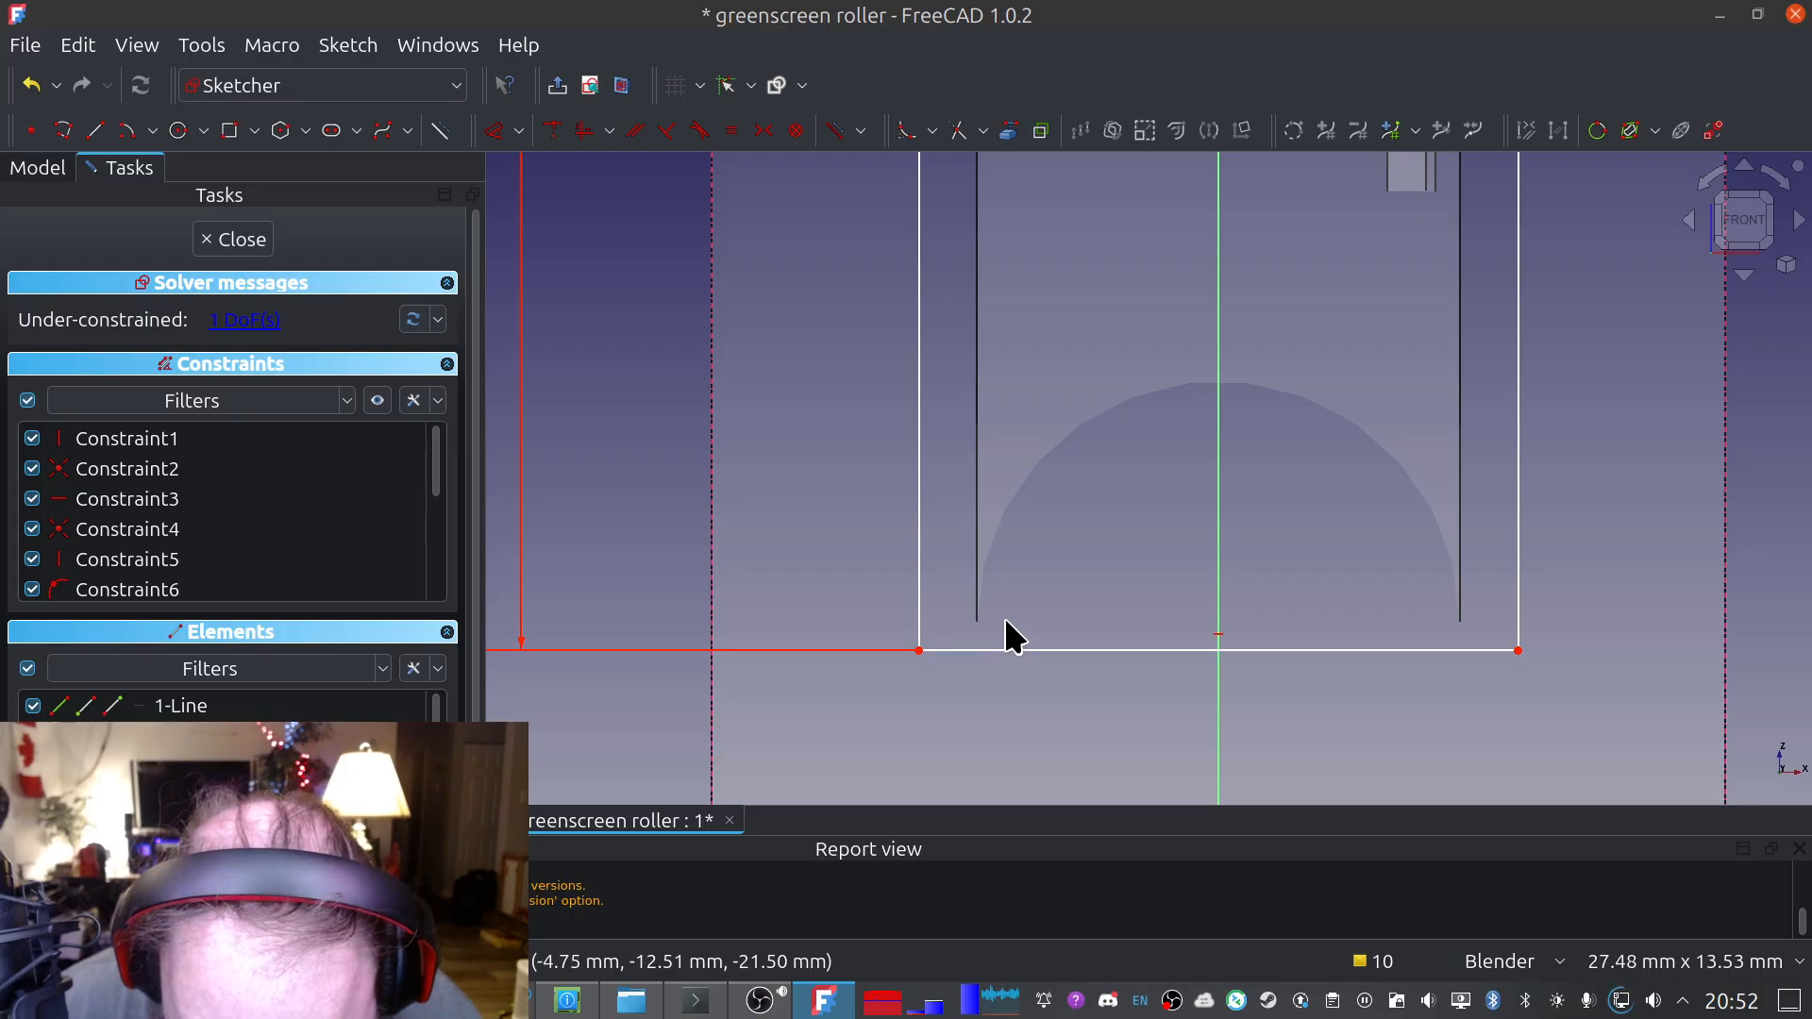
{"action": "scroll", "coordinate": [1080, 691], "scroll_direction": "up", "scroll_amount": 7}
{"action": "scroll", "coordinate": [1078, 681], "scroll_direction": "down", "scroll_amount": 7}
{"action": "left_click", "coordinate": [1073, 649]}
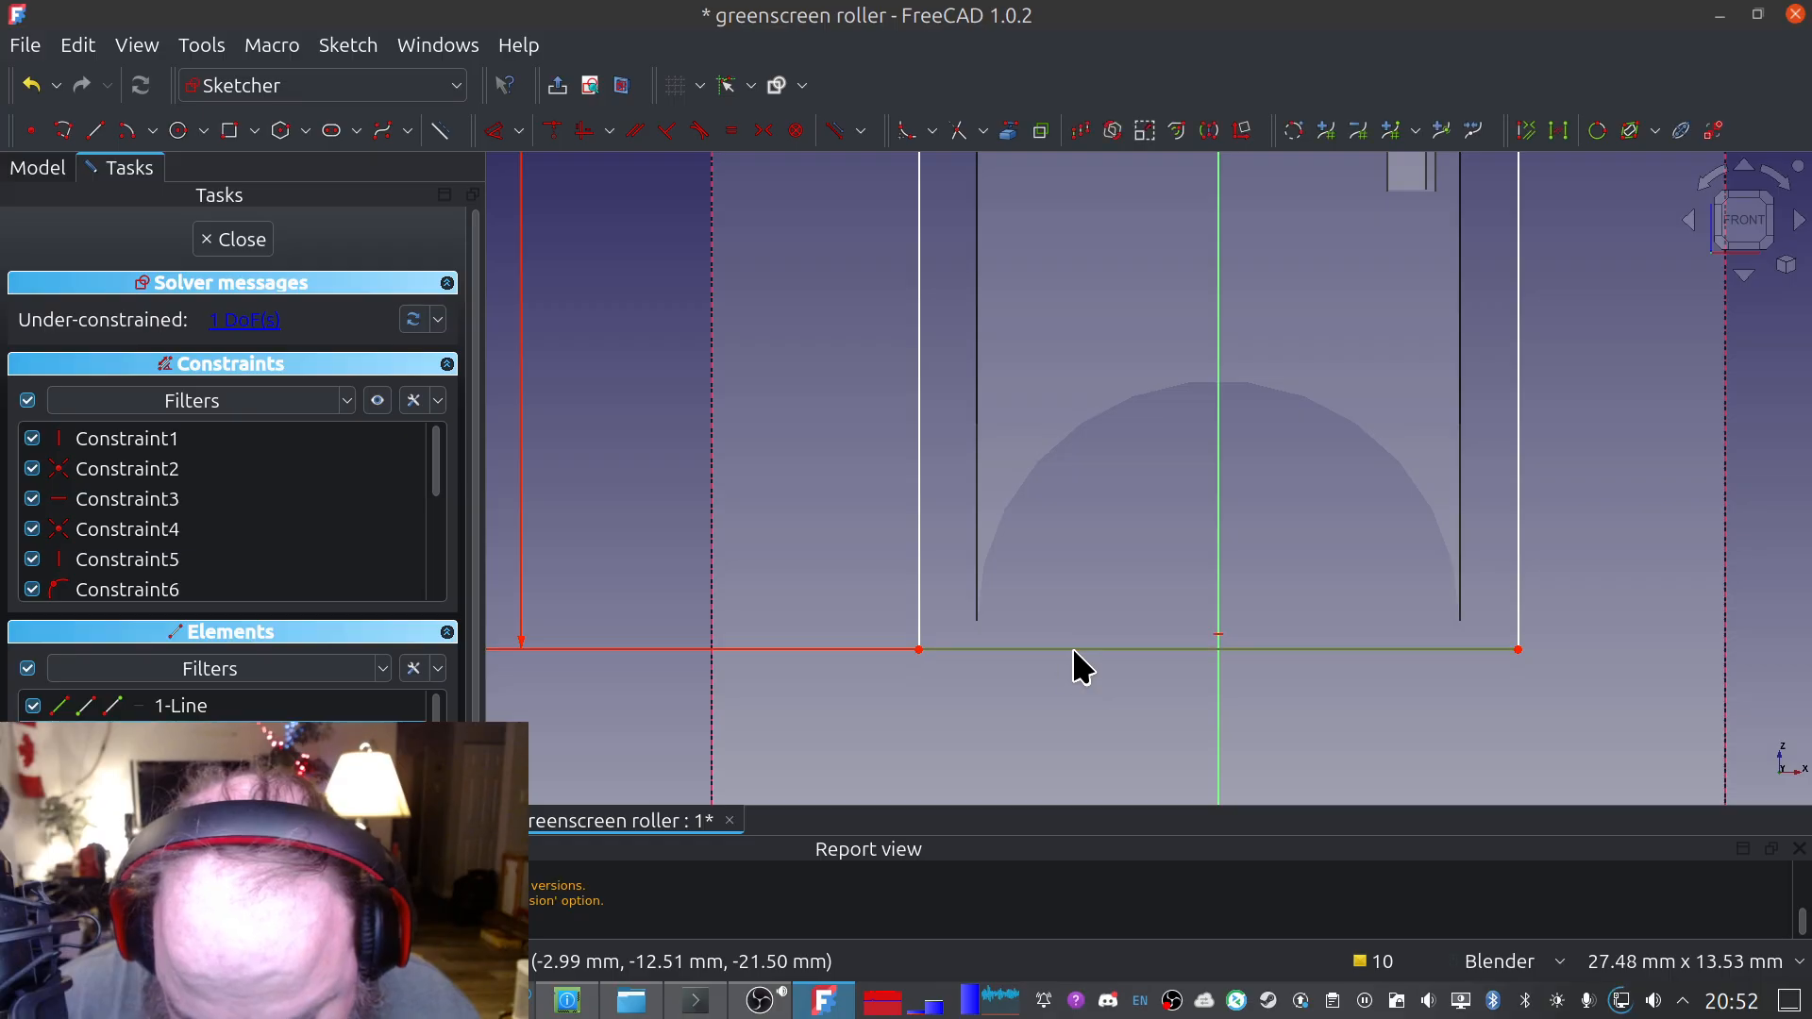
{"action": "key", "text": "d"}
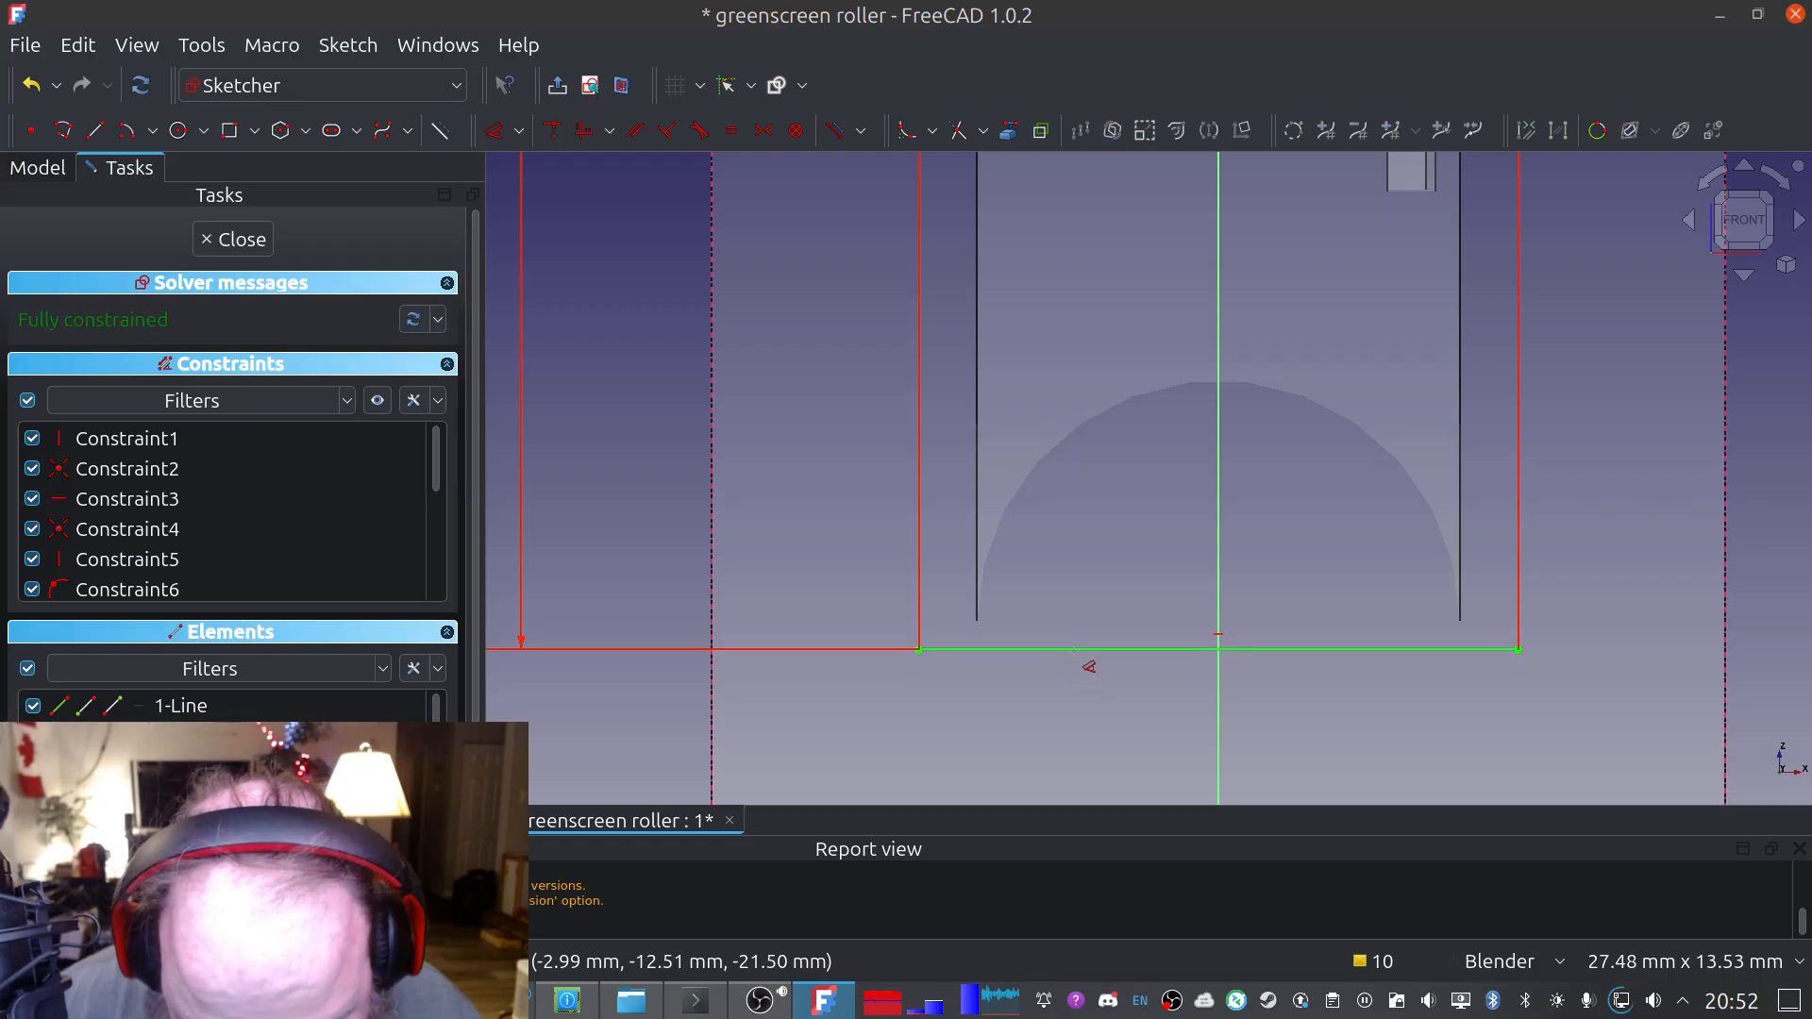
{"action": "left_click", "coordinate": [1074, 710]}
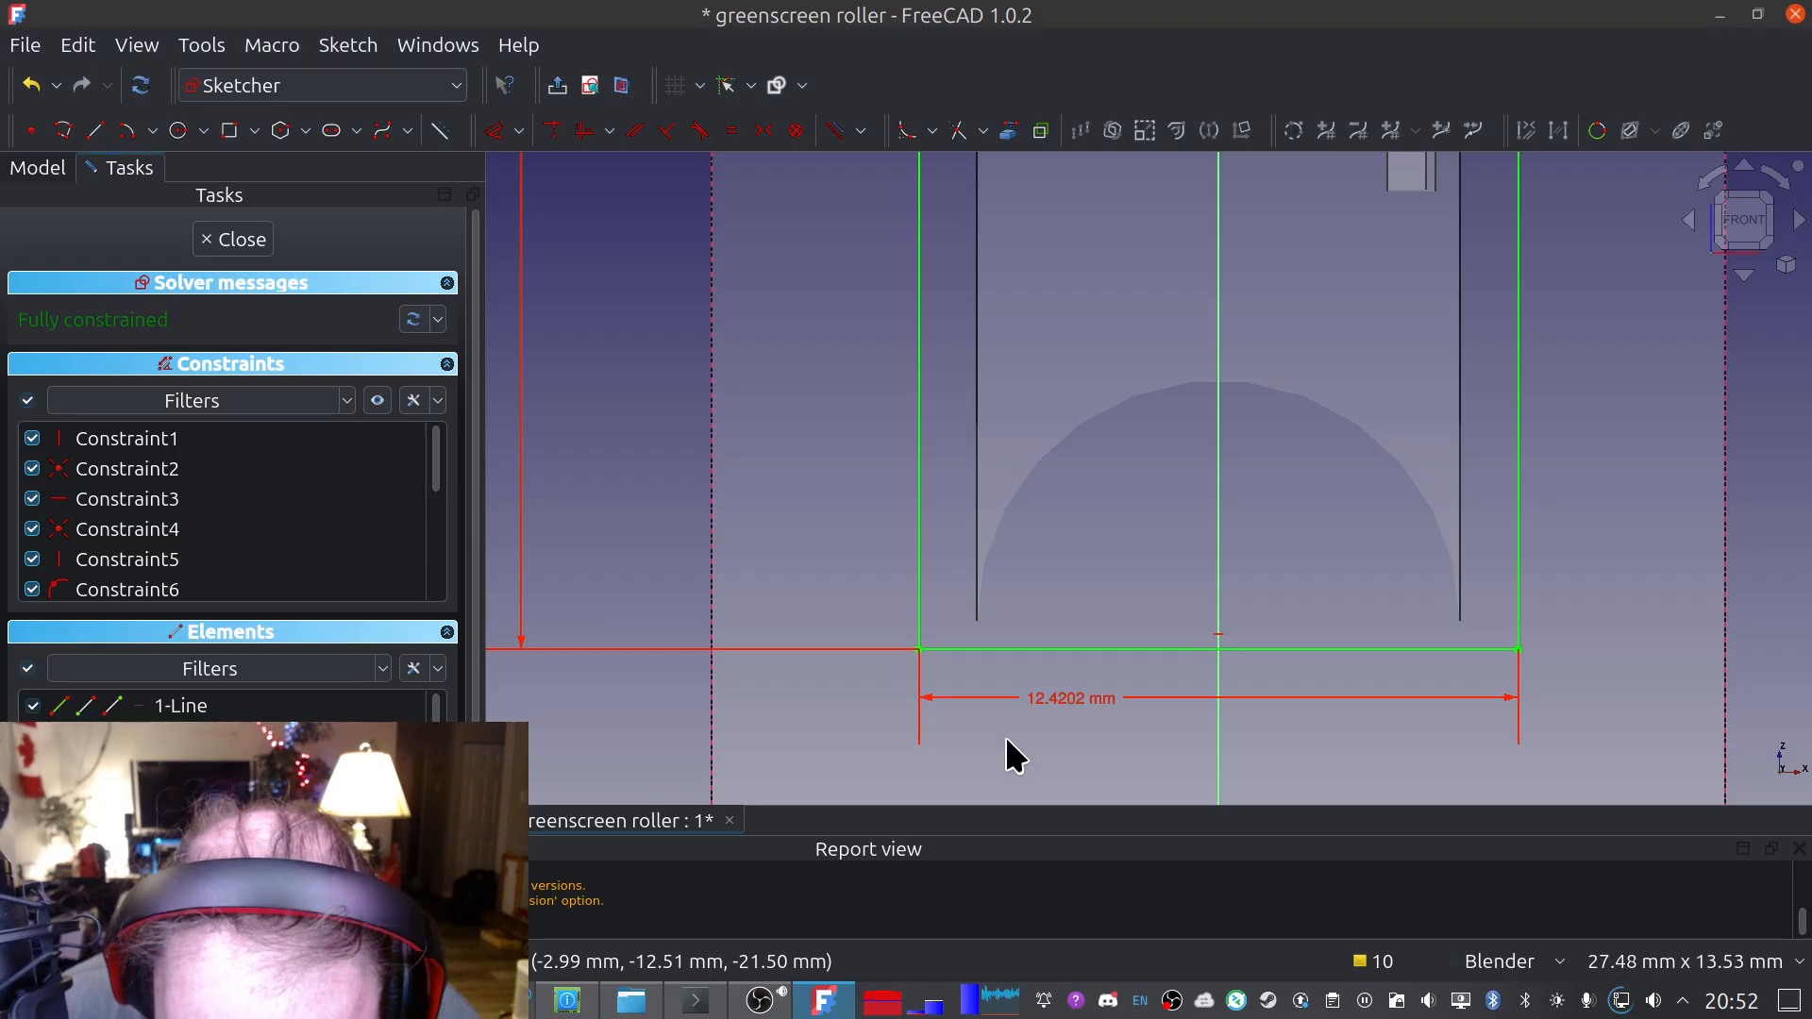
{"action": "mouse_move", "coordinate": [1234, 690]}
{"action": "left_mouse_down"}
{"action": "mouse_move", "coordinate": [777, 529]}
{"action": "mouse_move", "coordinate": [792, 540]}
{"action": "left_mouse_up"}
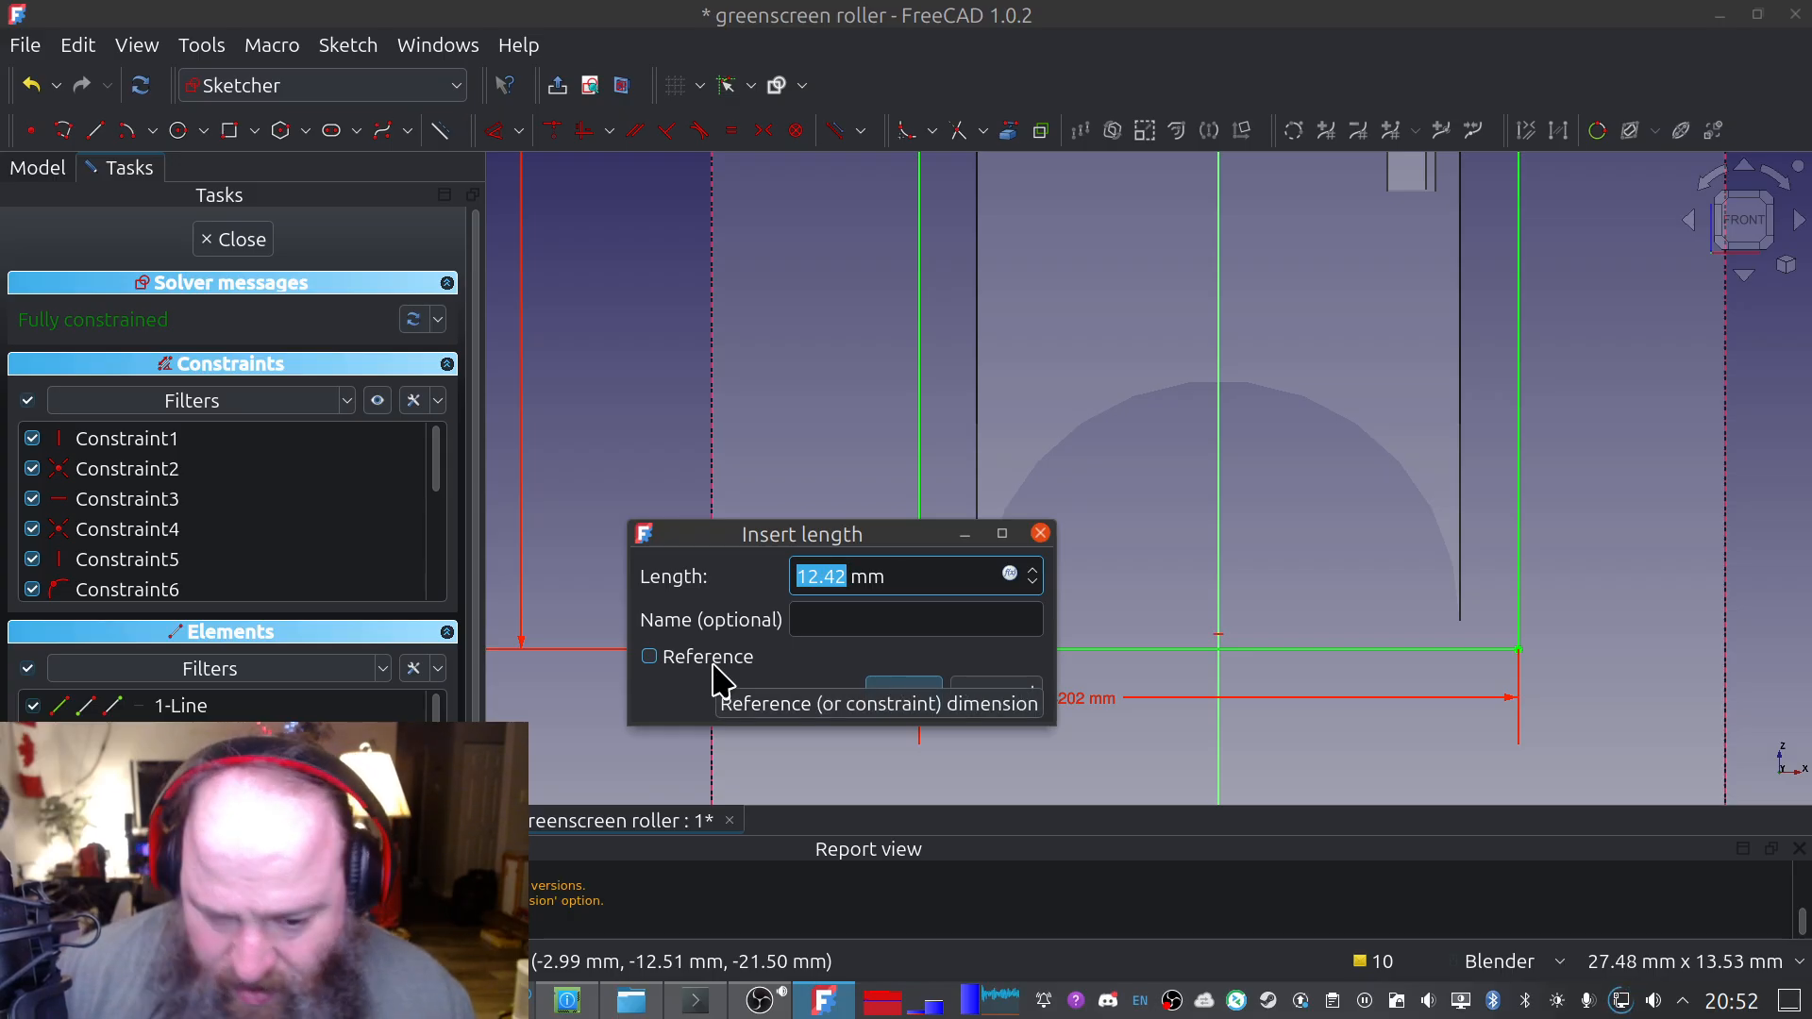
{"action": "type", "text": "11"}
{"action": "key", "text": "Return"}
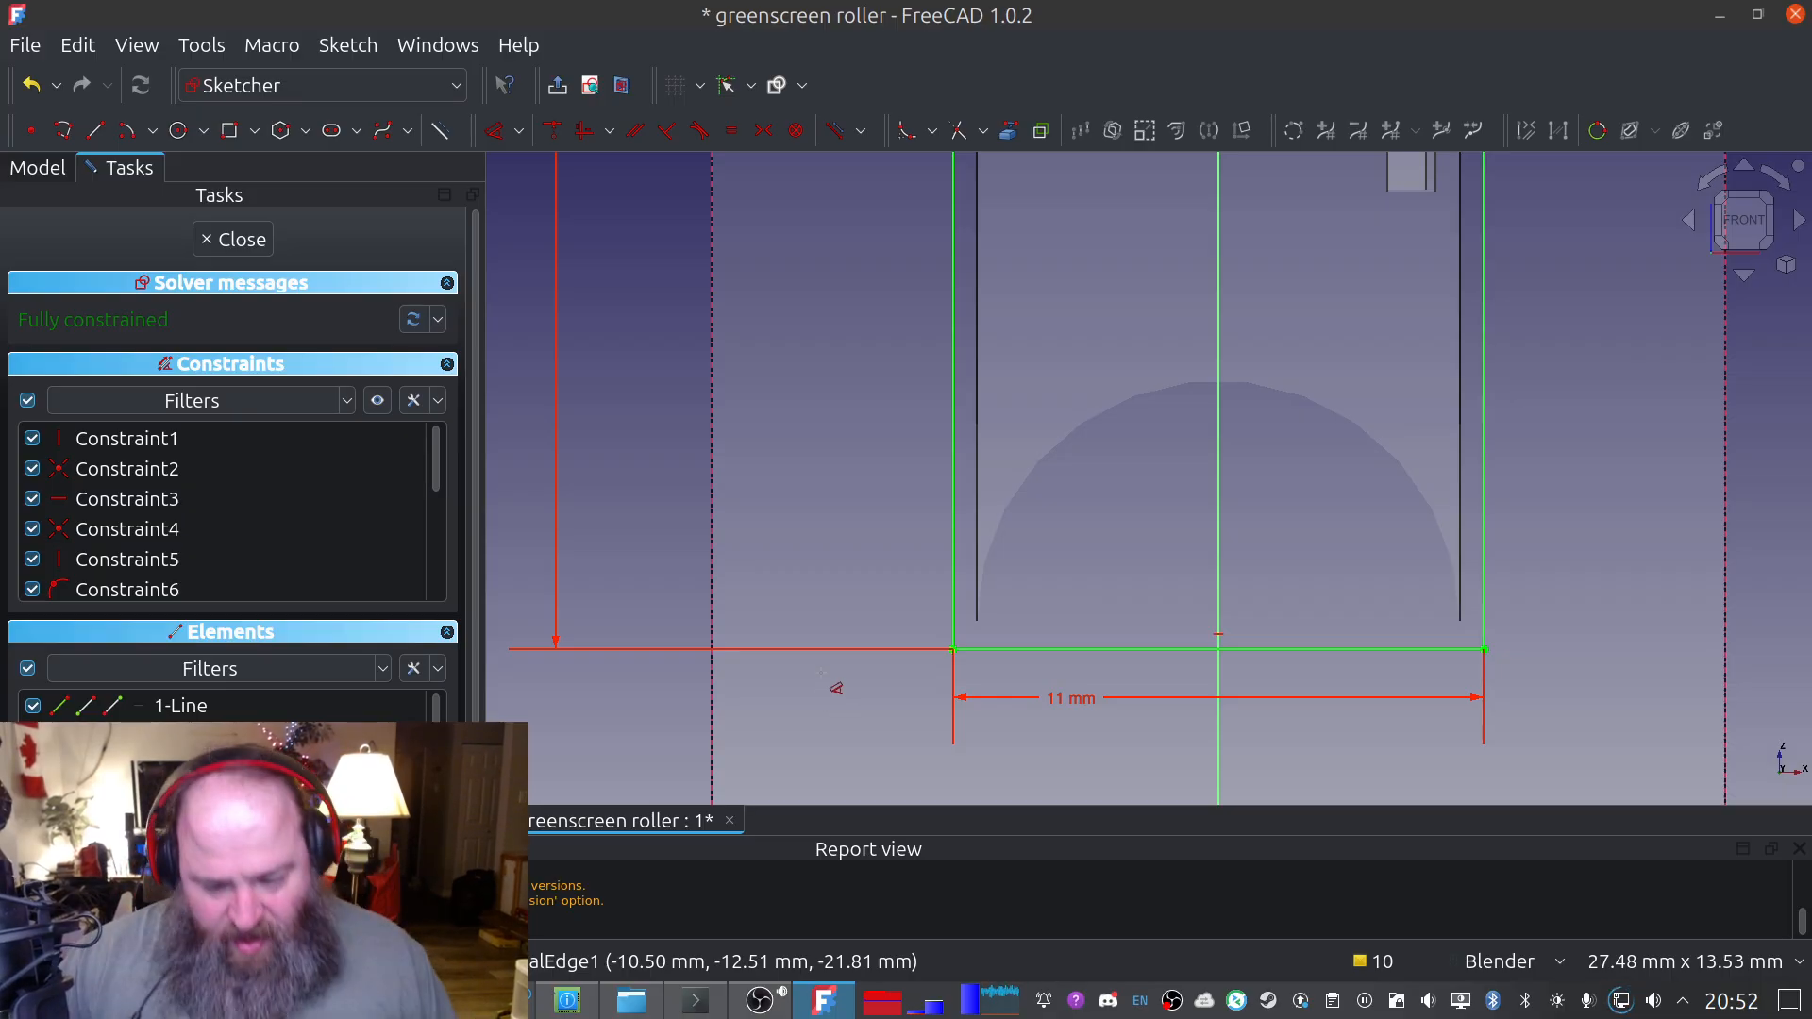
Examine the clearance between the profile and the roller from the base up to the rounded top
{"action": "scroll", "coordinate": [836, 683], "scroll_direction": "up", "scroll_amount": 3}
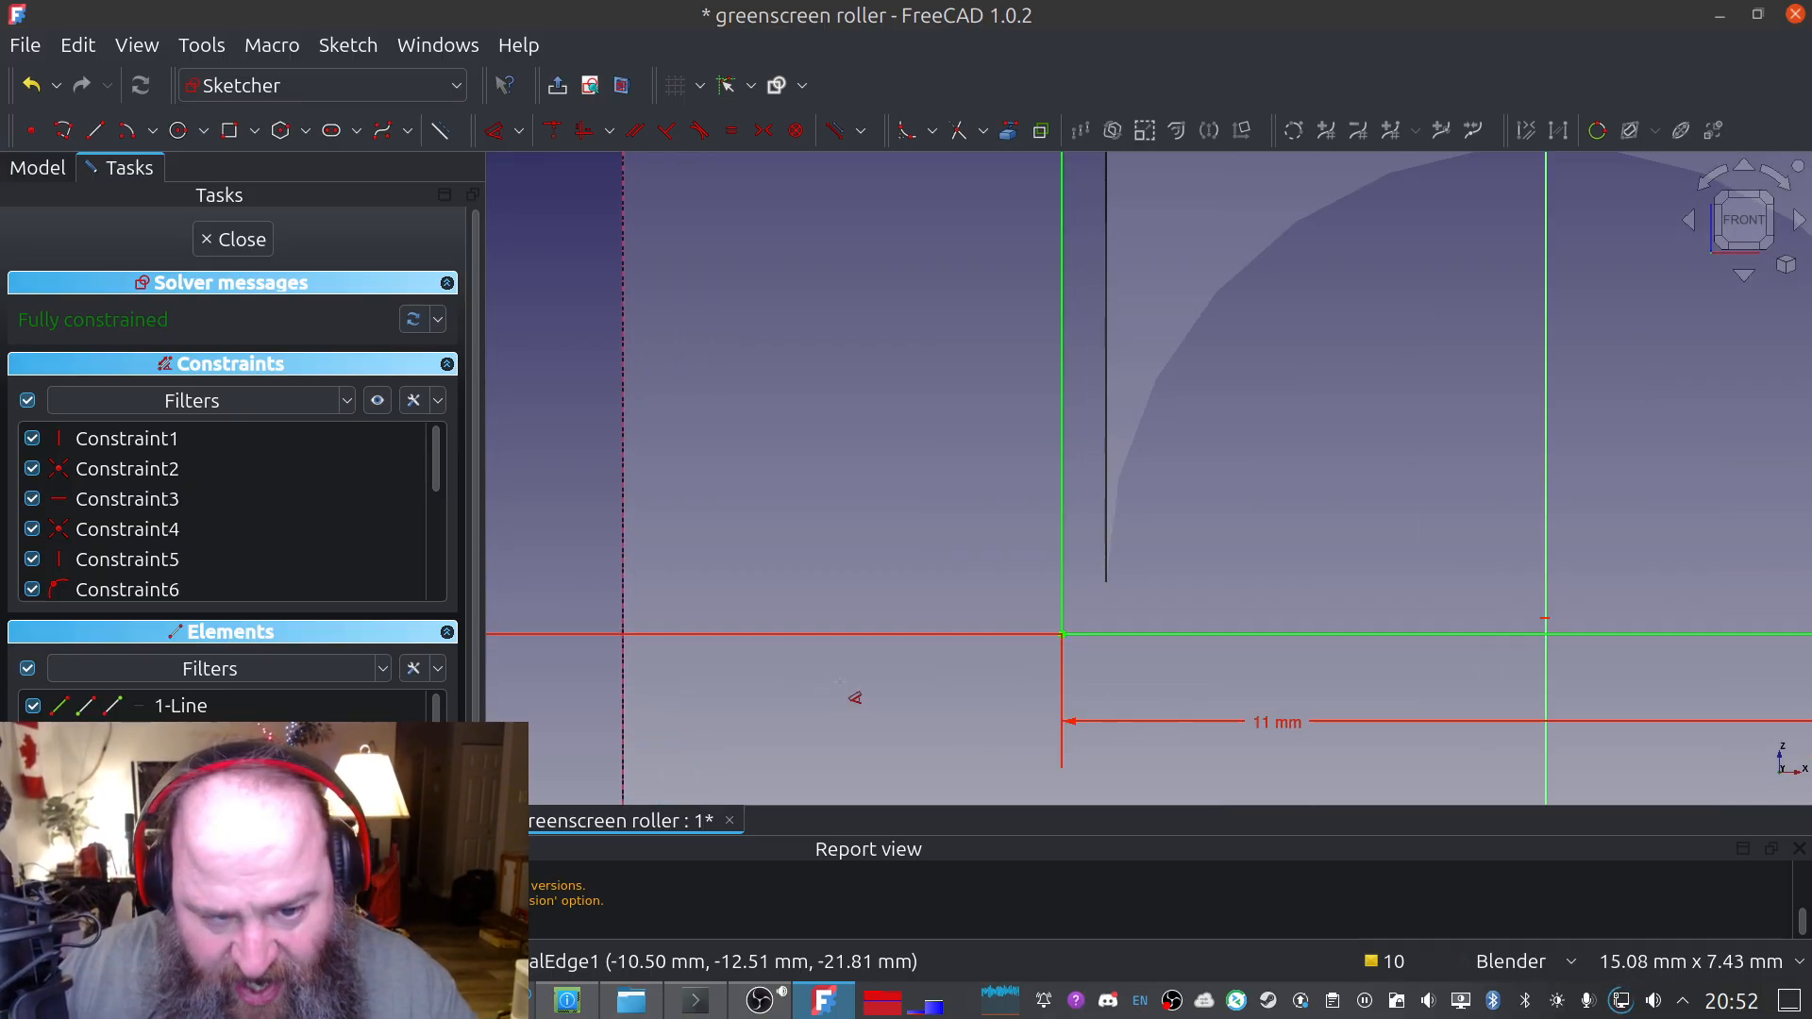
{"action": "scroll", "coordinate": [841, 692], "scroll_direction": "down", "scroll_amount": 4}
{"action": "mouse_move", "coordinate": [1002, 379]}
{"action": "middle_mouse_down", "text": "shift"}
{"action": "mouse_move", "coordinate": [1007, 433]}
{"action": "mouse_move", "coordinate": [868, 802]}
{"action": "middle_mouse_up", "text": "shift"}
{"action": "middle_click_drag", "start_coordinate": [1052, 314], "coordinate": [1026, 907], "text": "shift"}
{"action": "middle_click_drag", "start_coordinate": [1064, 380], "coordinate": [993, 769], "text": "shift"}
{"action": "mouse_move", "coordinate": [875, 374]}
{"action": "middle_mouse_down", "text": "shift"}
{"action": "mouse_move", "coordinate": [858, 473]}
{"action": "mouse_move", "coordinate": [882, 490]}
{"action": "mouse_move", "coordinate": [836, 203]}
{"action": "middle_mouse_up", "text": "shift"}
{"action": "middle_click_drag", "start_coordinate": [840, 639], "coordinate": [857, 226], "text": "shift"}
{"action": "middle_click_drag", "start_coordinate": [878, 466], "coordinate": [854, 134], "text": "shift"}
{"action": "middle_click_drag", "start_coordinate": [833, 492], "coordinate": [852, 27], "text": "shift"}
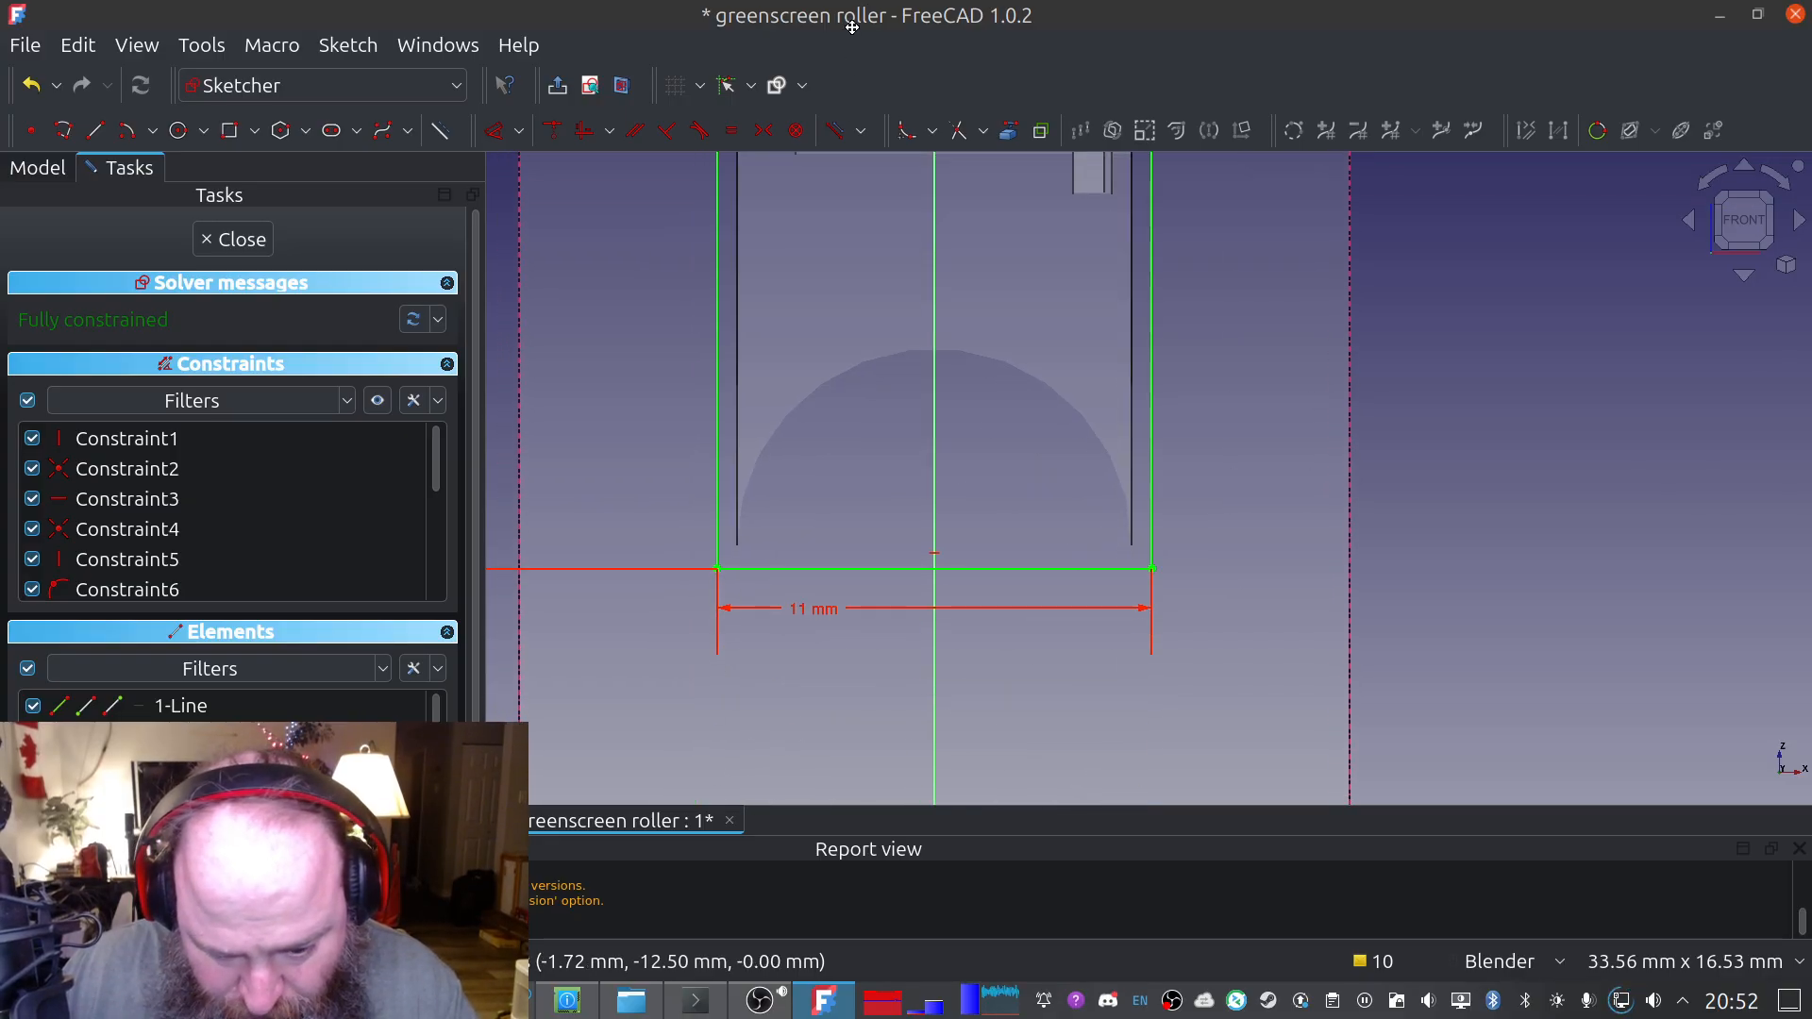
{"action": "middle_click_drag", "start_coordinate": [849, 162], "coordinate": [864, 378], "text": "shift"}
{"action": "scroll", "coordinate": [866, 359], "scroll_direction": "down", "scroll_amount": 1}
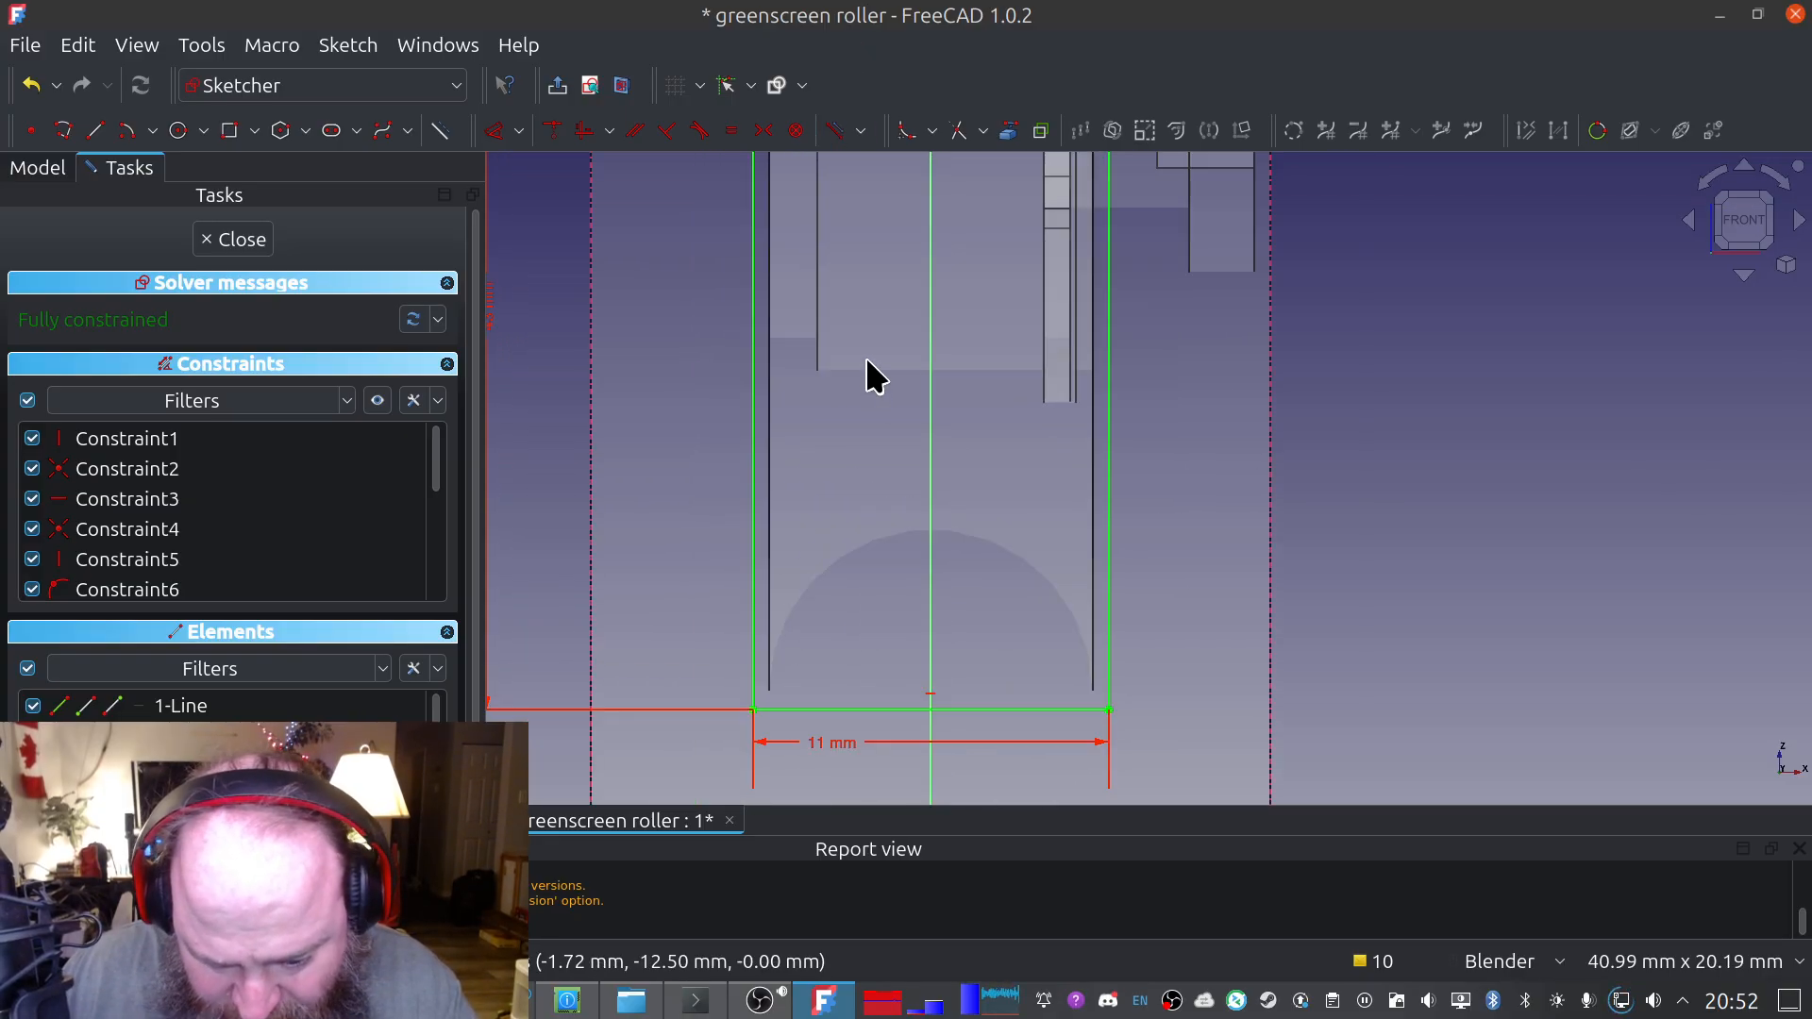
{"action": "scroll", "coordinate": [866, 368], "scroll_direction": "down", "scroll_amount": 4}
{"action": "middle_click_drag", "start_coordinate": [755, 241], "coordinate": [724, 593], "text": "shift"}
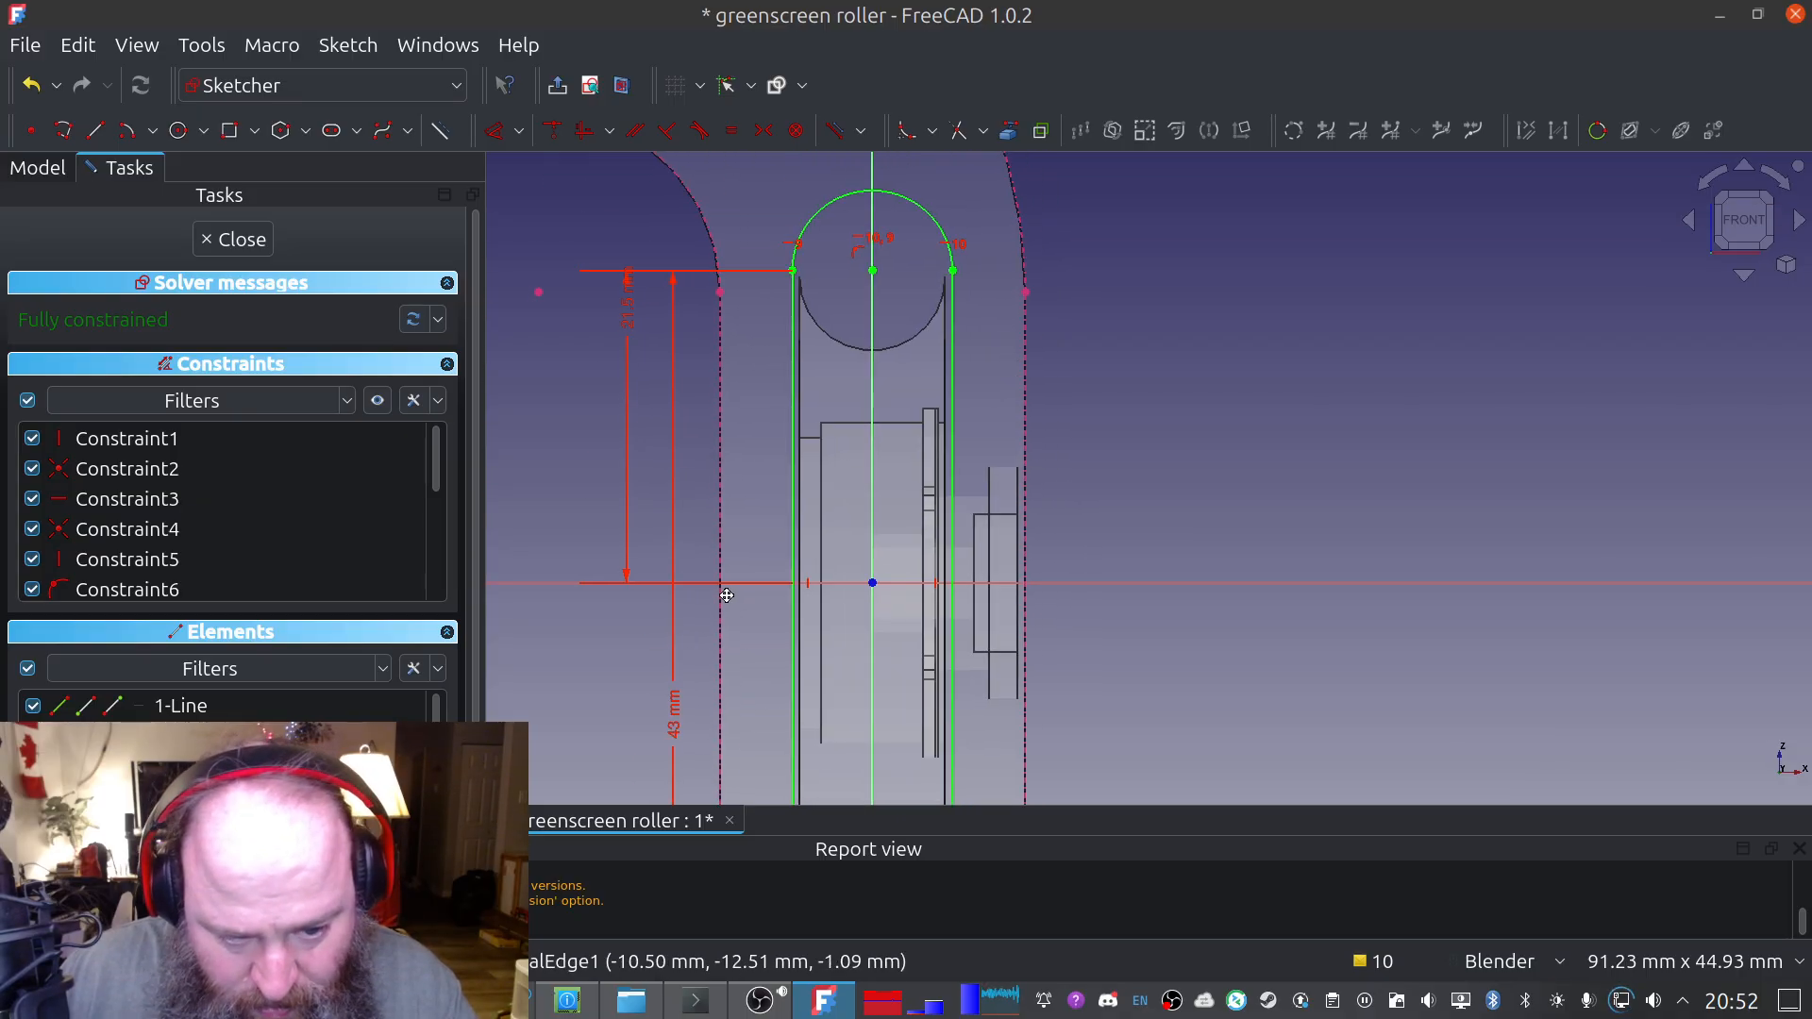
Finish editing the clearance profile sketch and save the document
{"action": "left_click", "coordinate": [226, 239]}
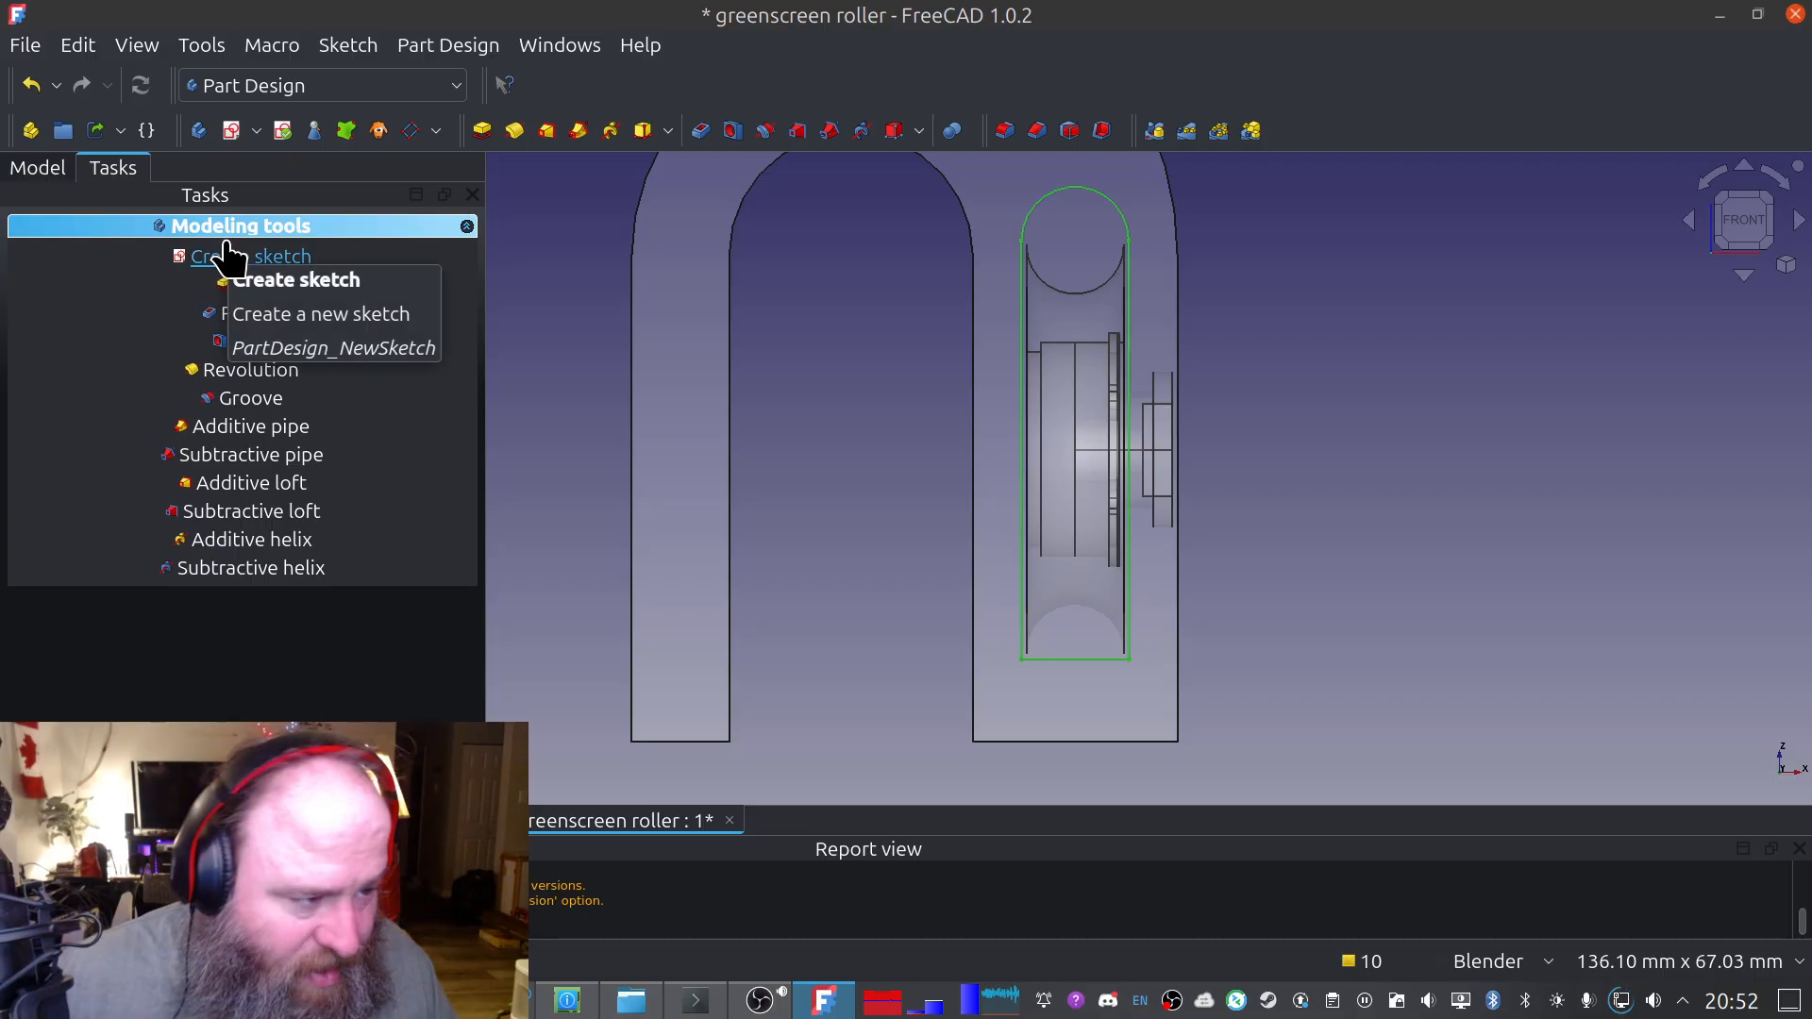
{"action": "left_click", "coordinate": [29, 45]}
{"action": "left_click", "coordinate": [57, 249]}
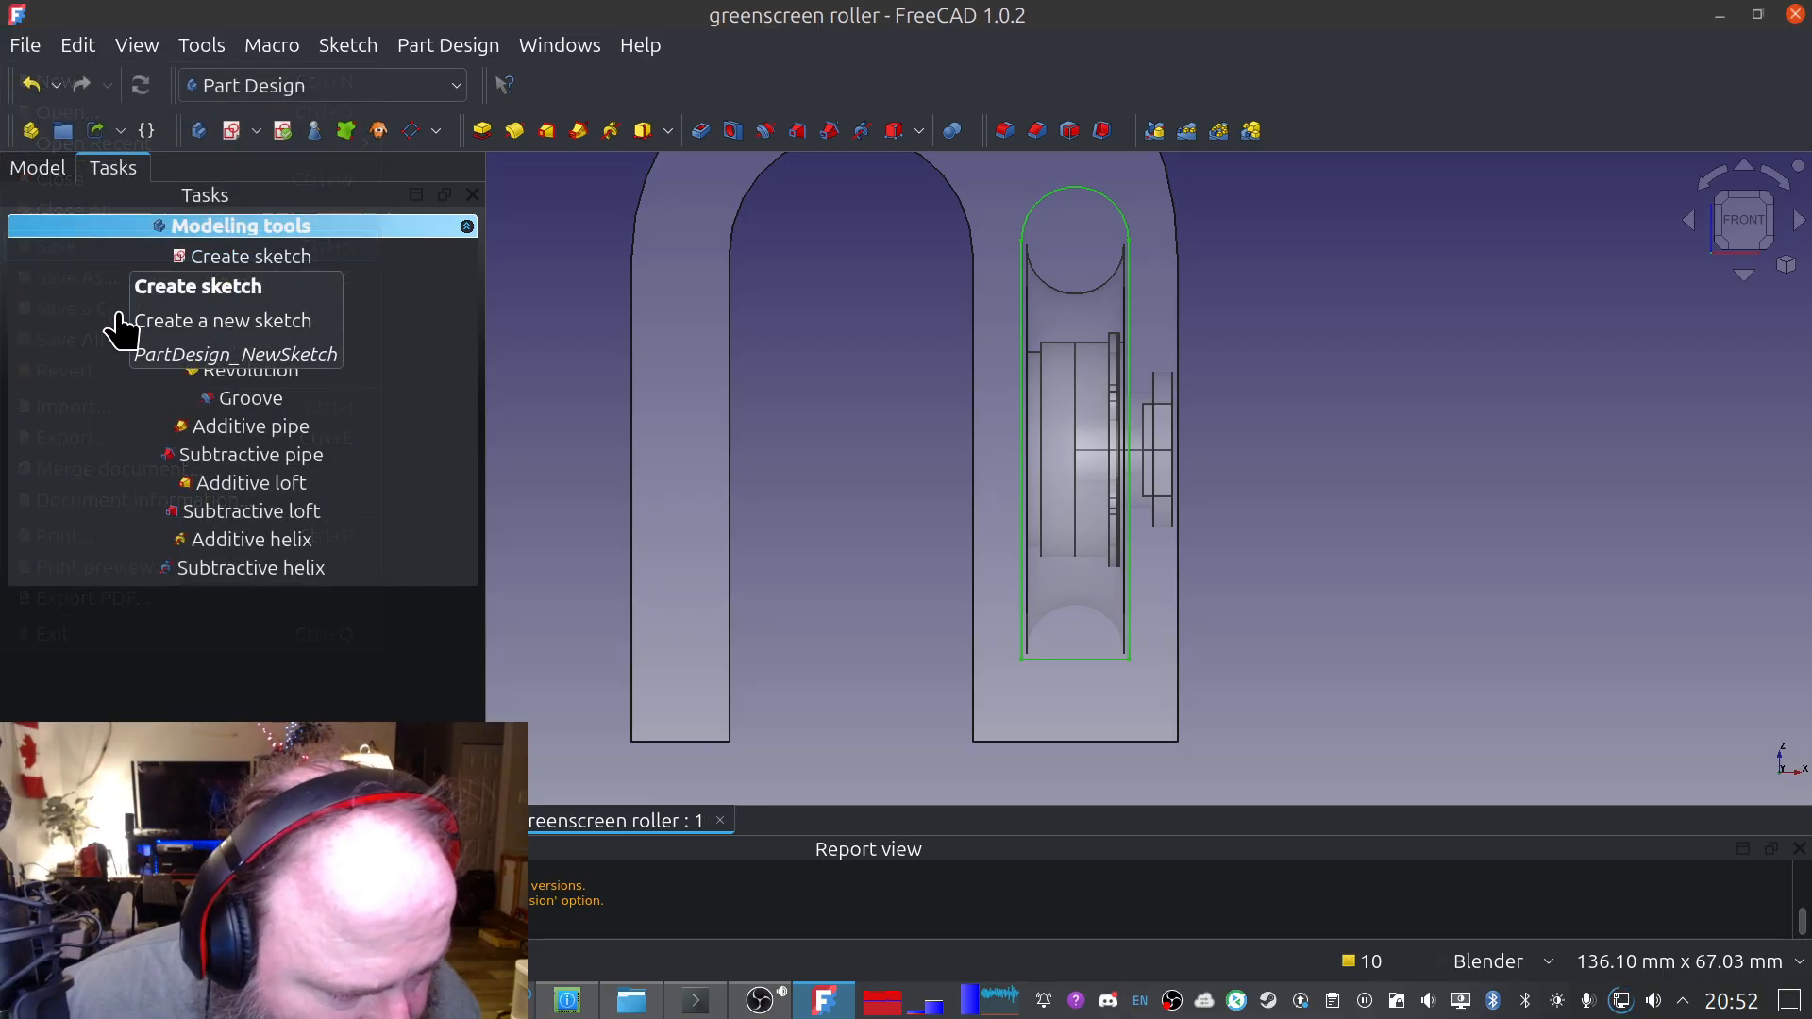
Pocket the selected slot profile into the bracket arm to a length of 25 mm and save the document
{"action": "left_click", "coordinate": [255, 321]}
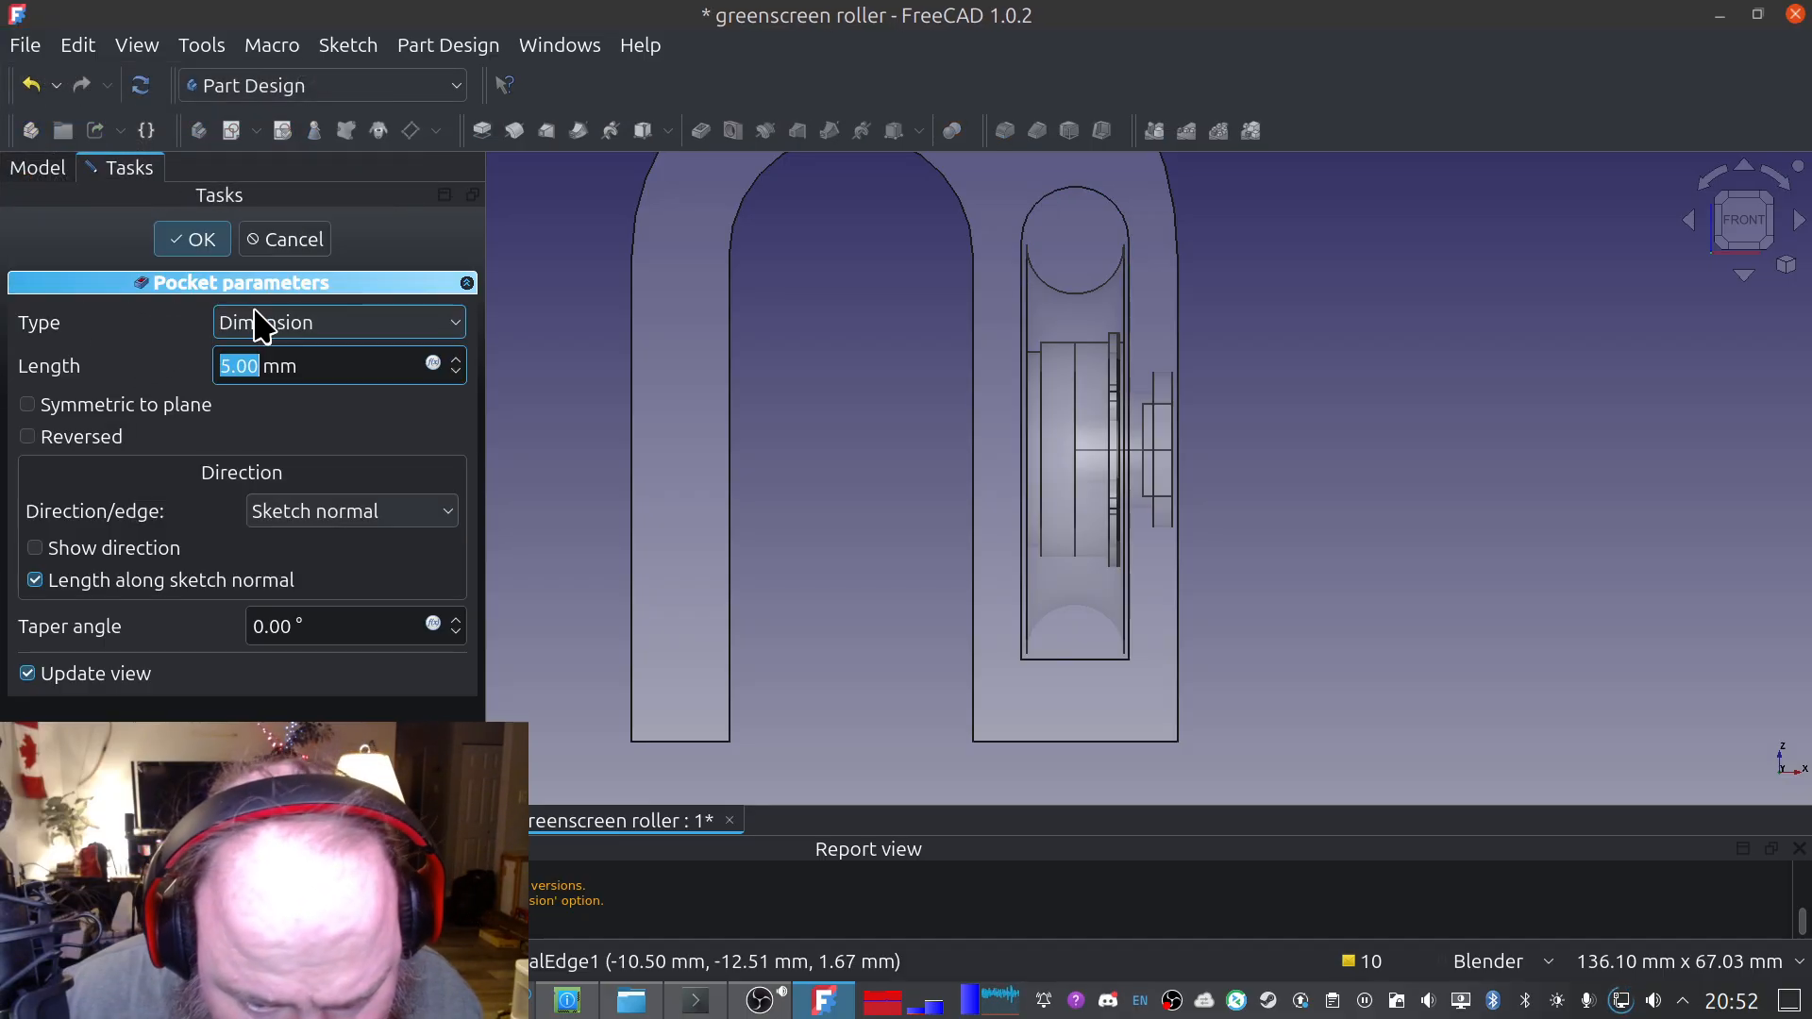
{"action": "middle_click_drag", "start_coordinate": [1018, 402], "coordinate": [784, 461]}
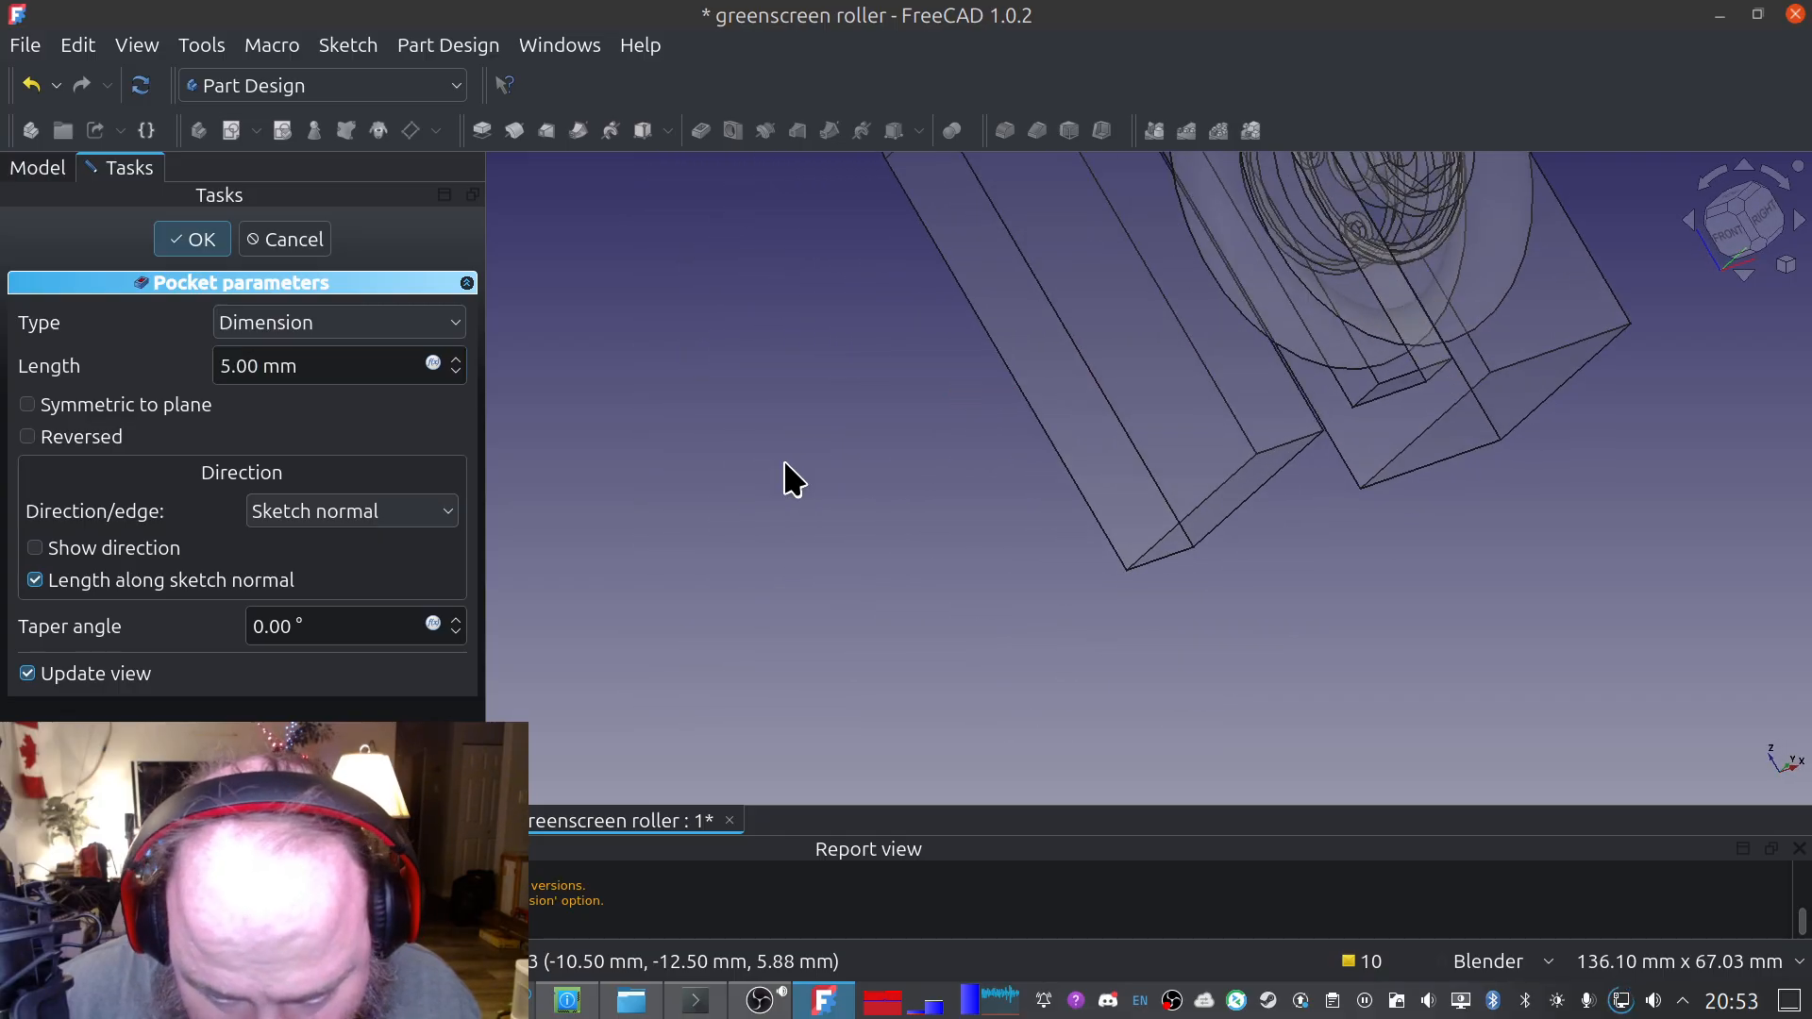
{"action": "middle_click_drag", "start_coordinate": [1310, 571], "coordinate": [1222, 512]}
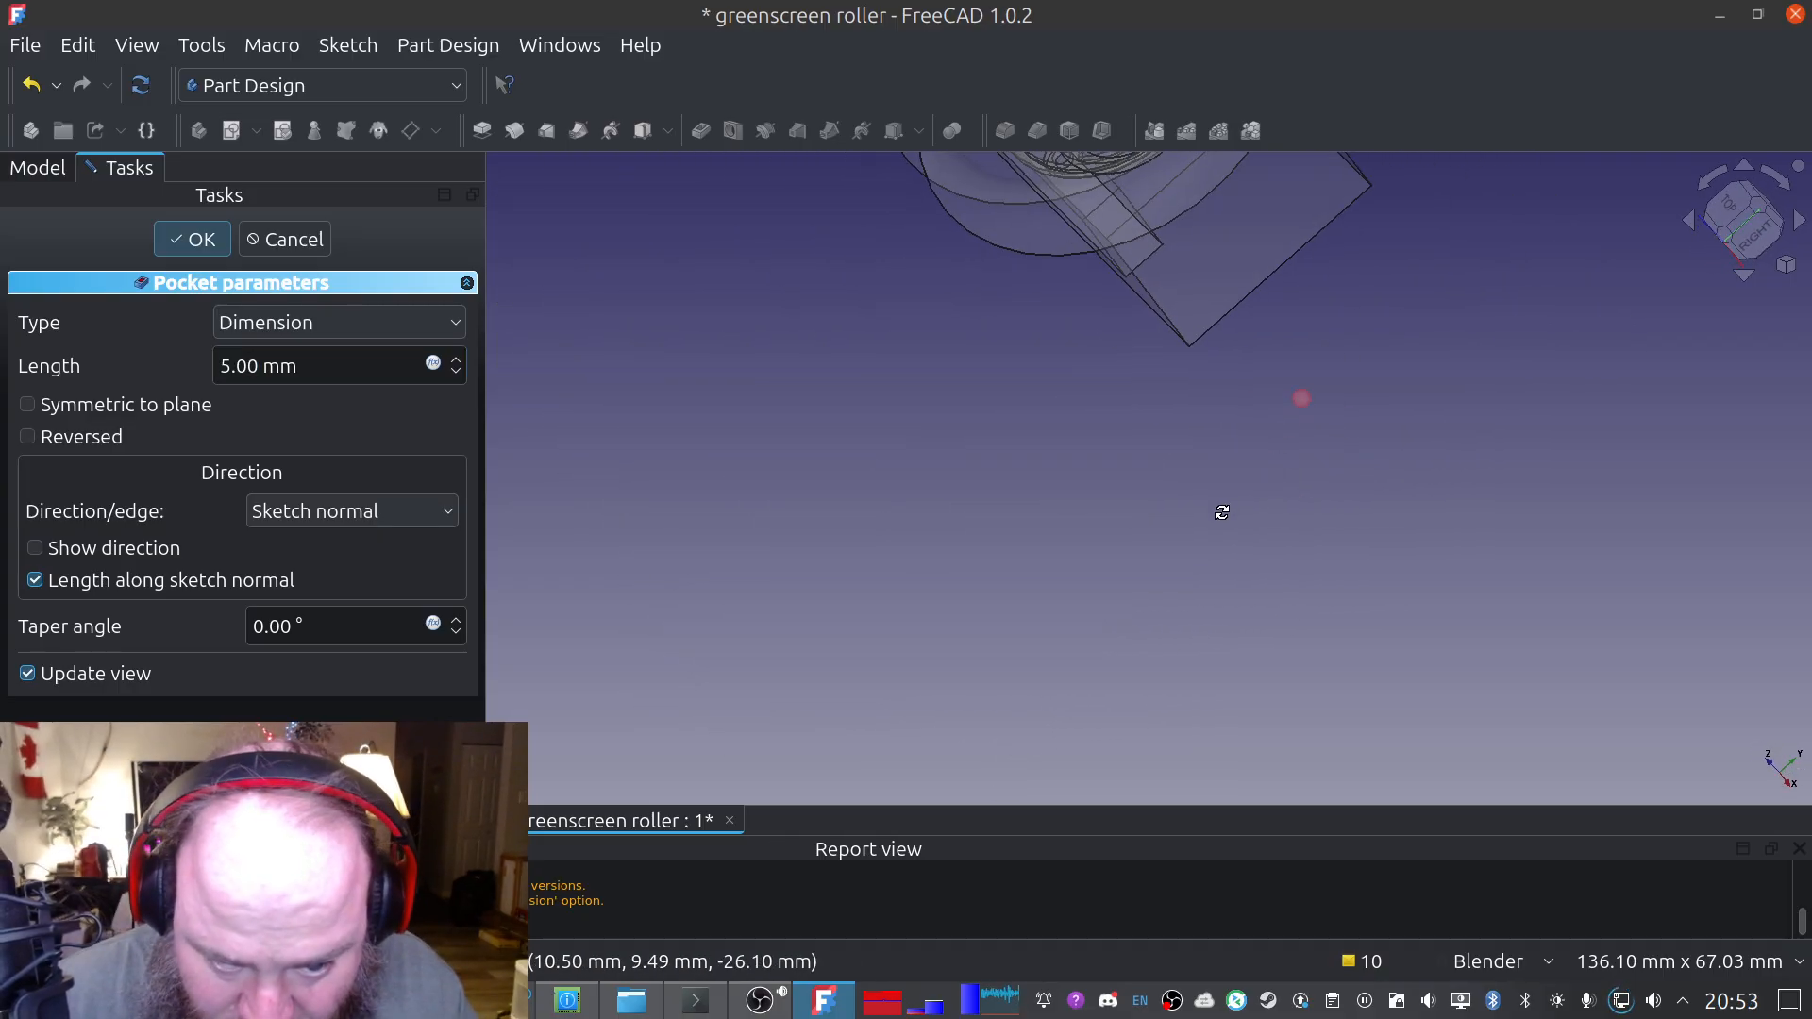
{"action": "left_click", "coordinate": [1758, 232]}
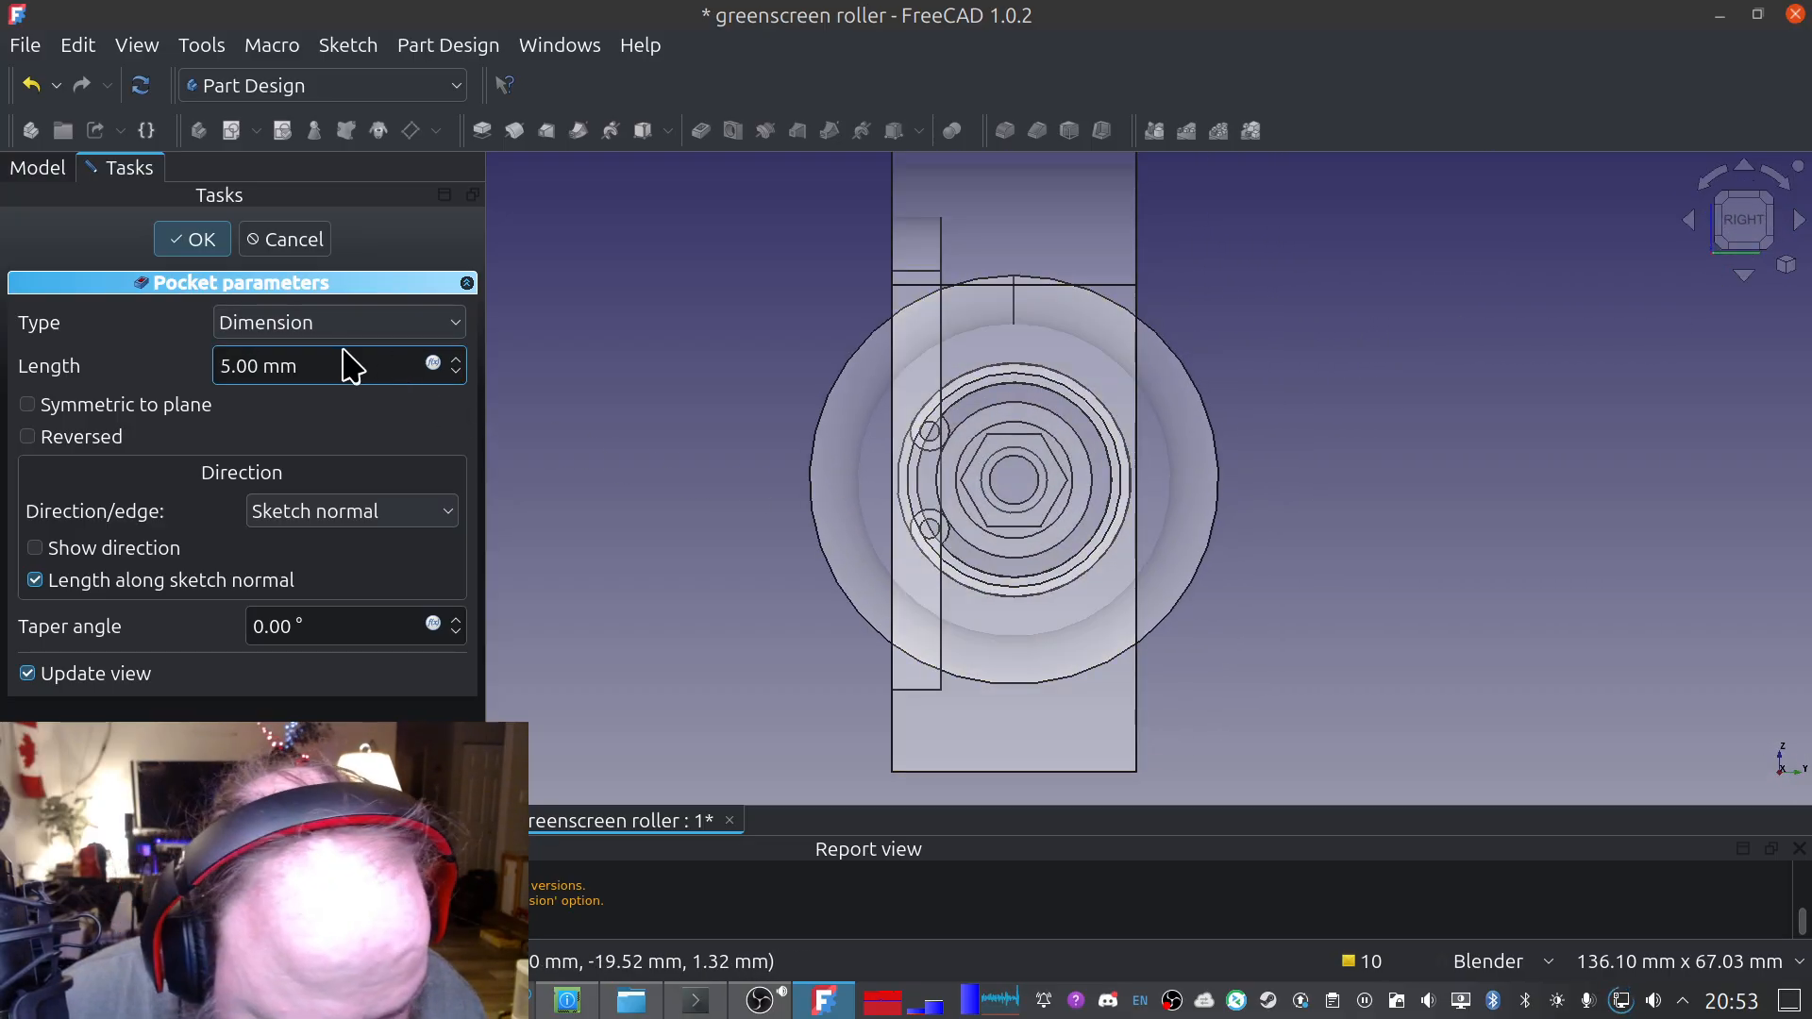
{"action": "scroll", "coordinate": [350, 363], "scroll_direction": "up", "scroll_amount": 10}
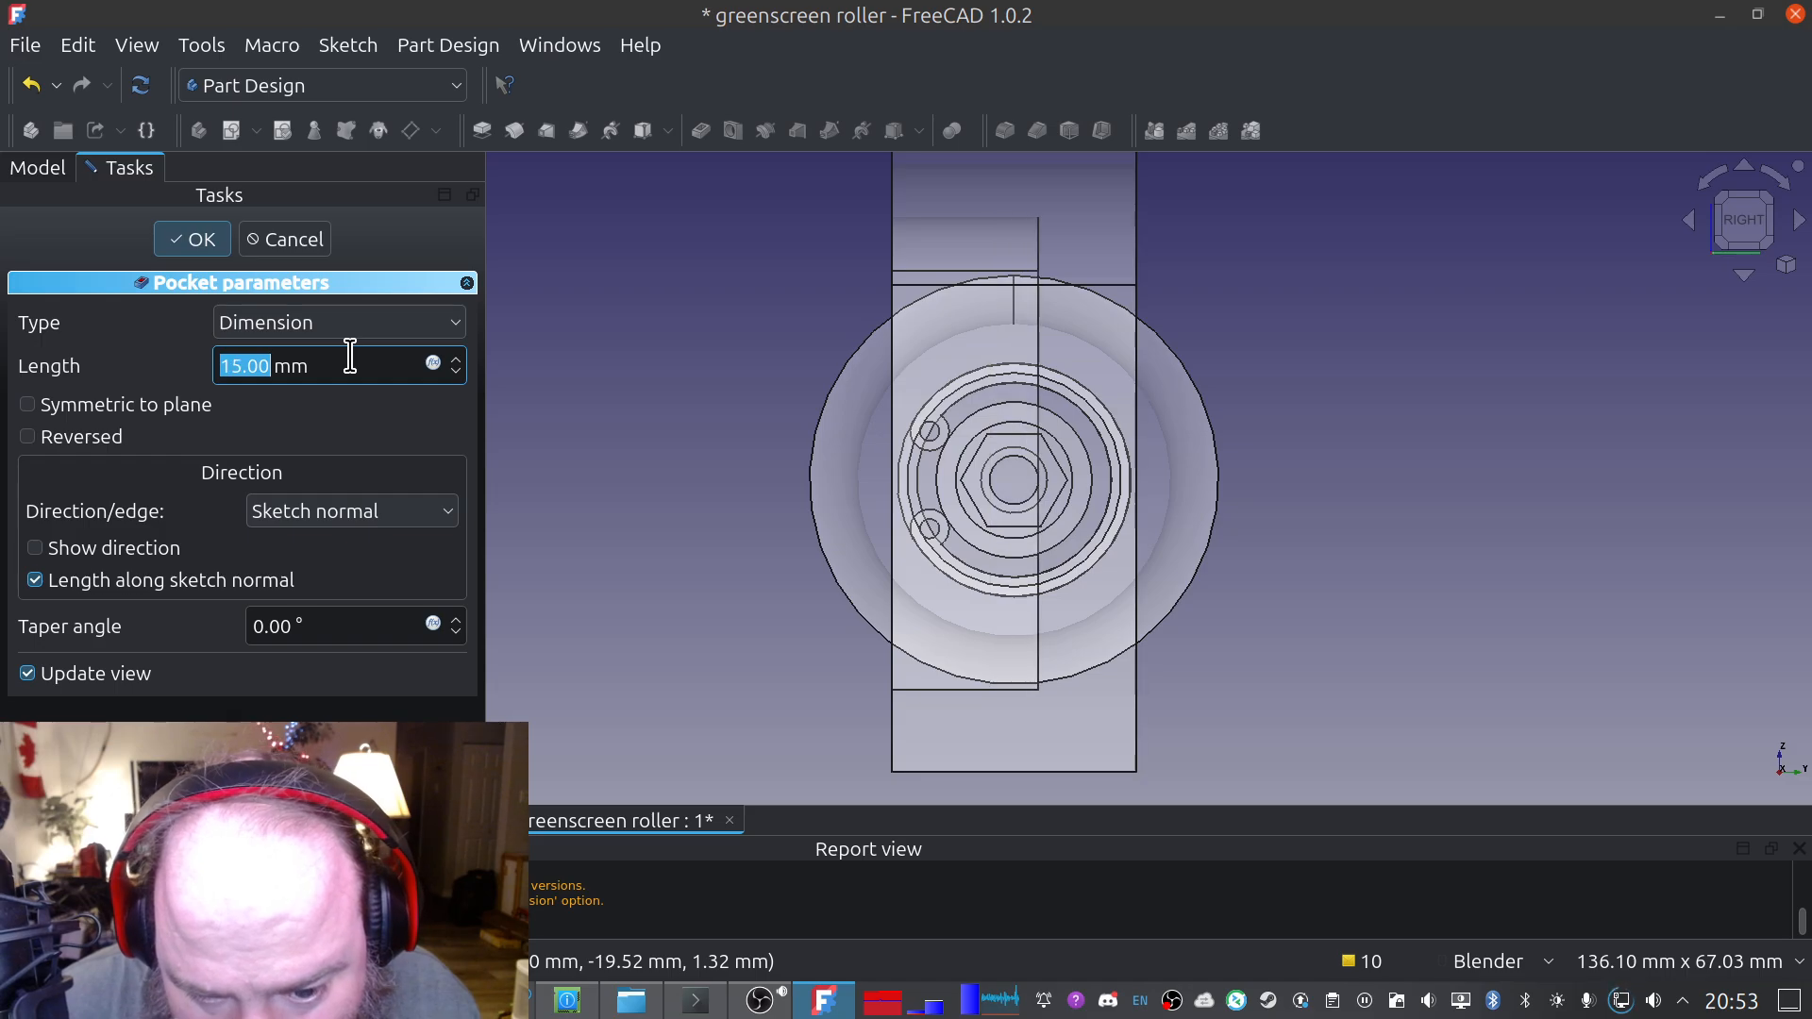
{"action": "scroll", "coordinate": [350, 356], "scroll_direction": "up", "scroll_amount": 8}
{"action": "scroll", "coordinate": [350, 356], "scroll_direction": "up", "scroll_amount": 2}
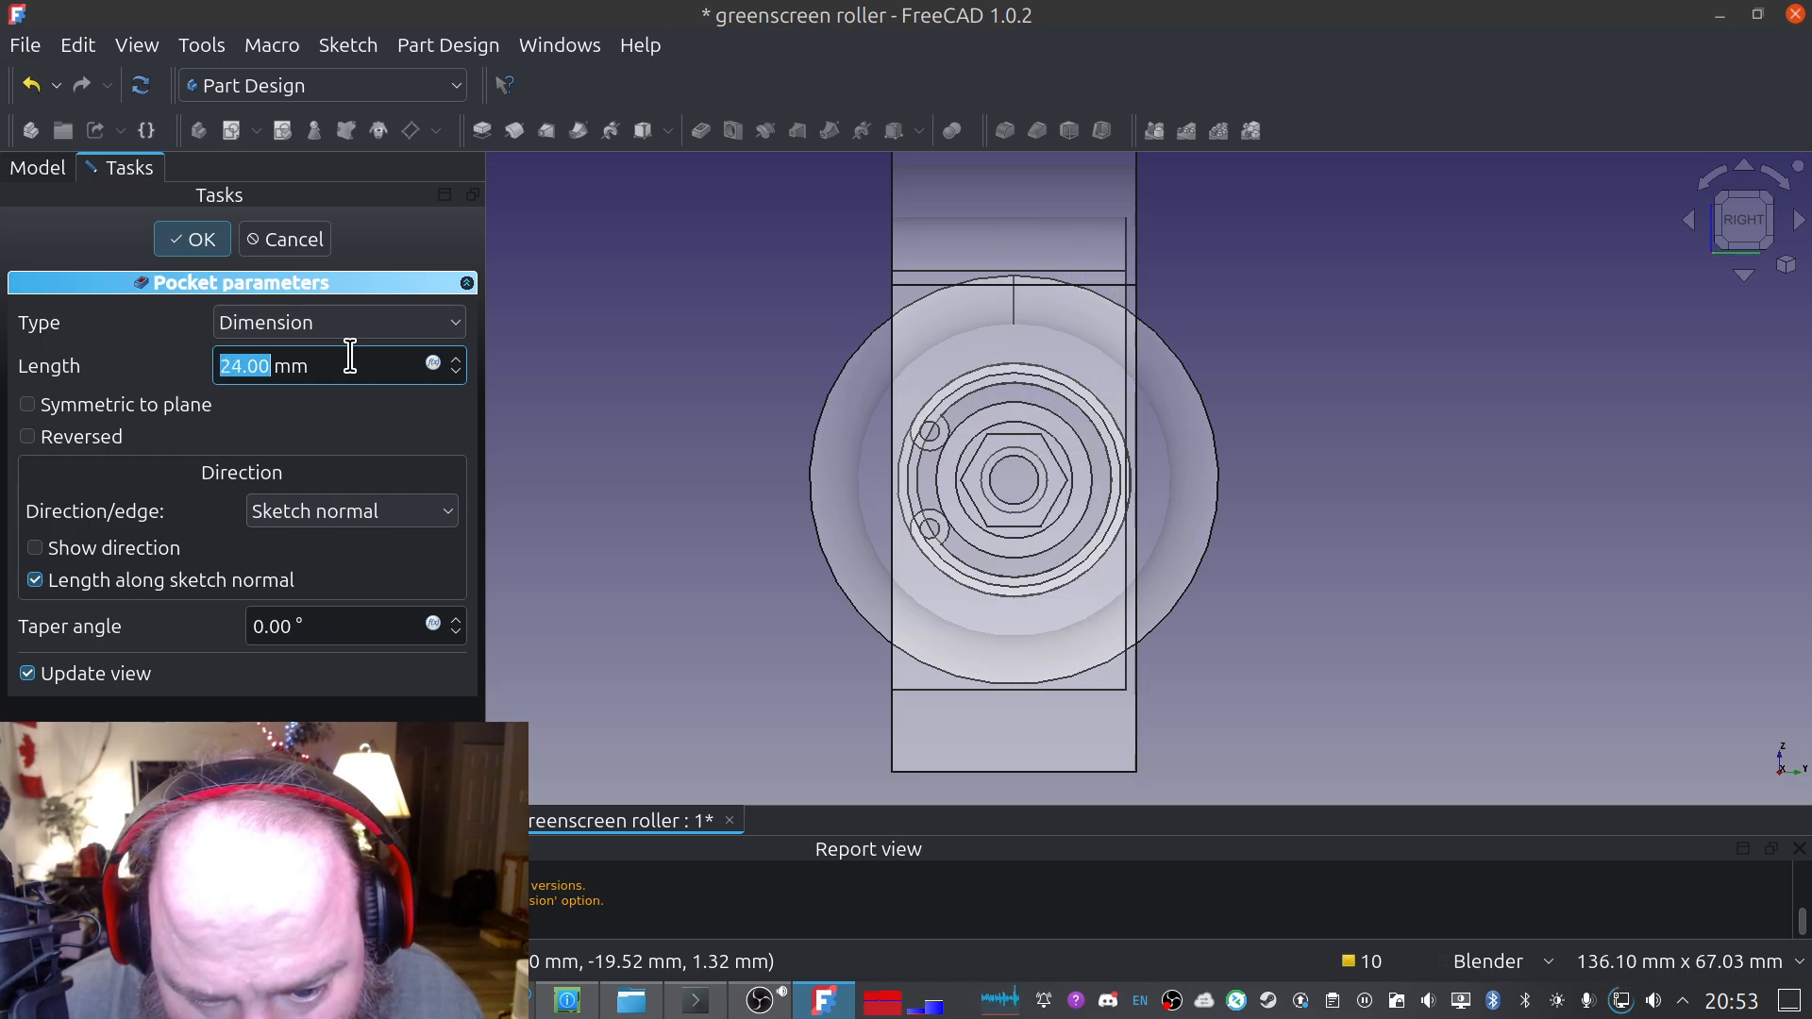
{"action": "middle_click_drag", "start_coordinate": [680, 349], "coordinate": [903, 389]}
{"action": "key", "text": "3"}
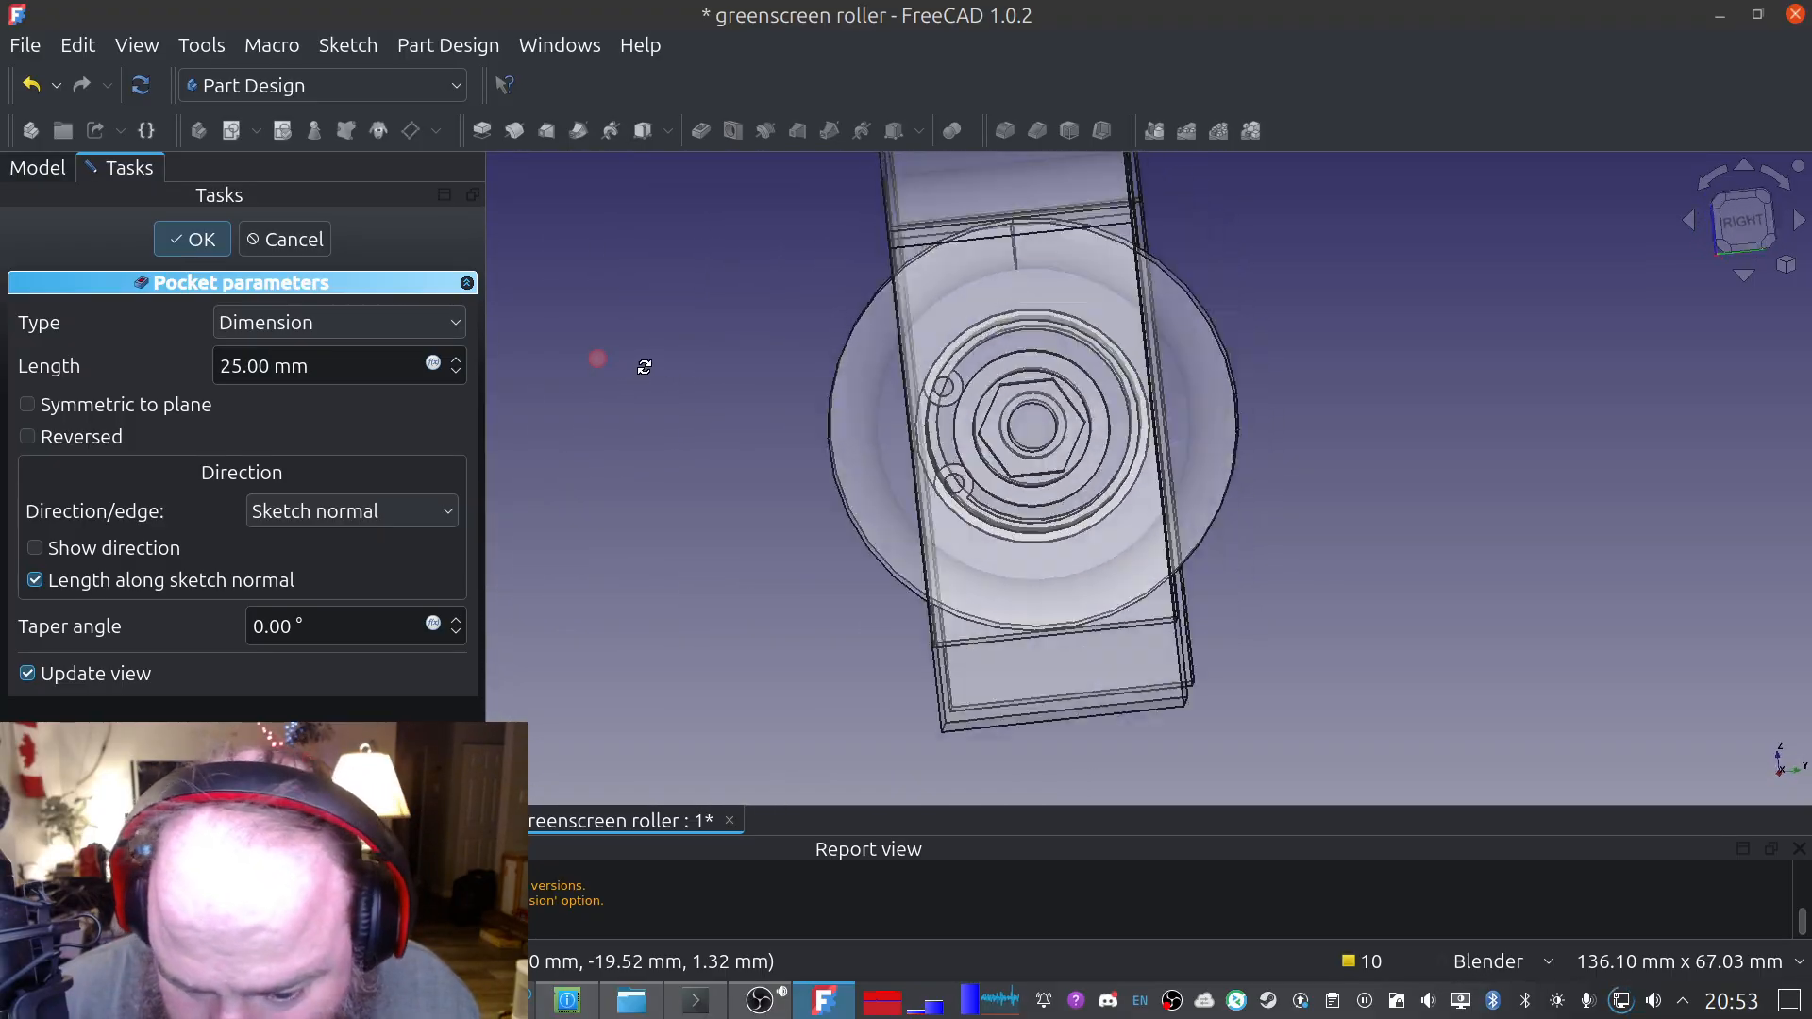
{"action": "left_click", "coordinate": [193, 241]}
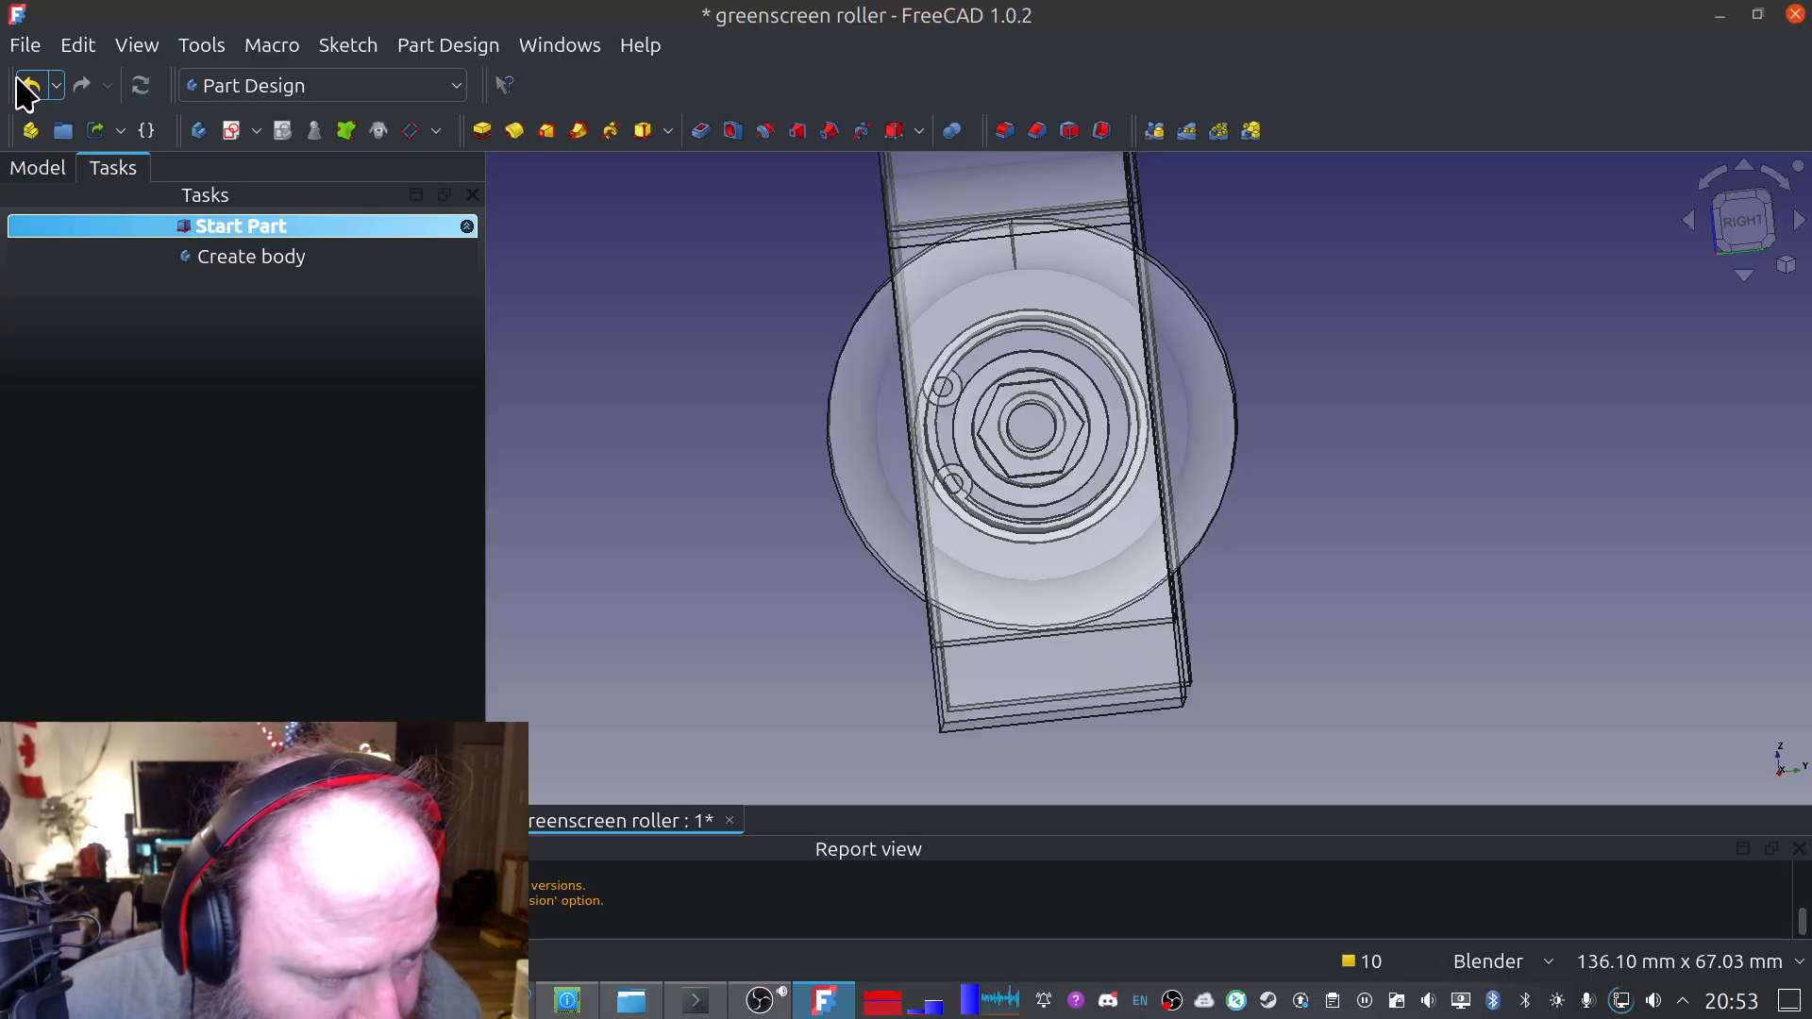
{"action": "left_click", "coordinate": [38, 47]}
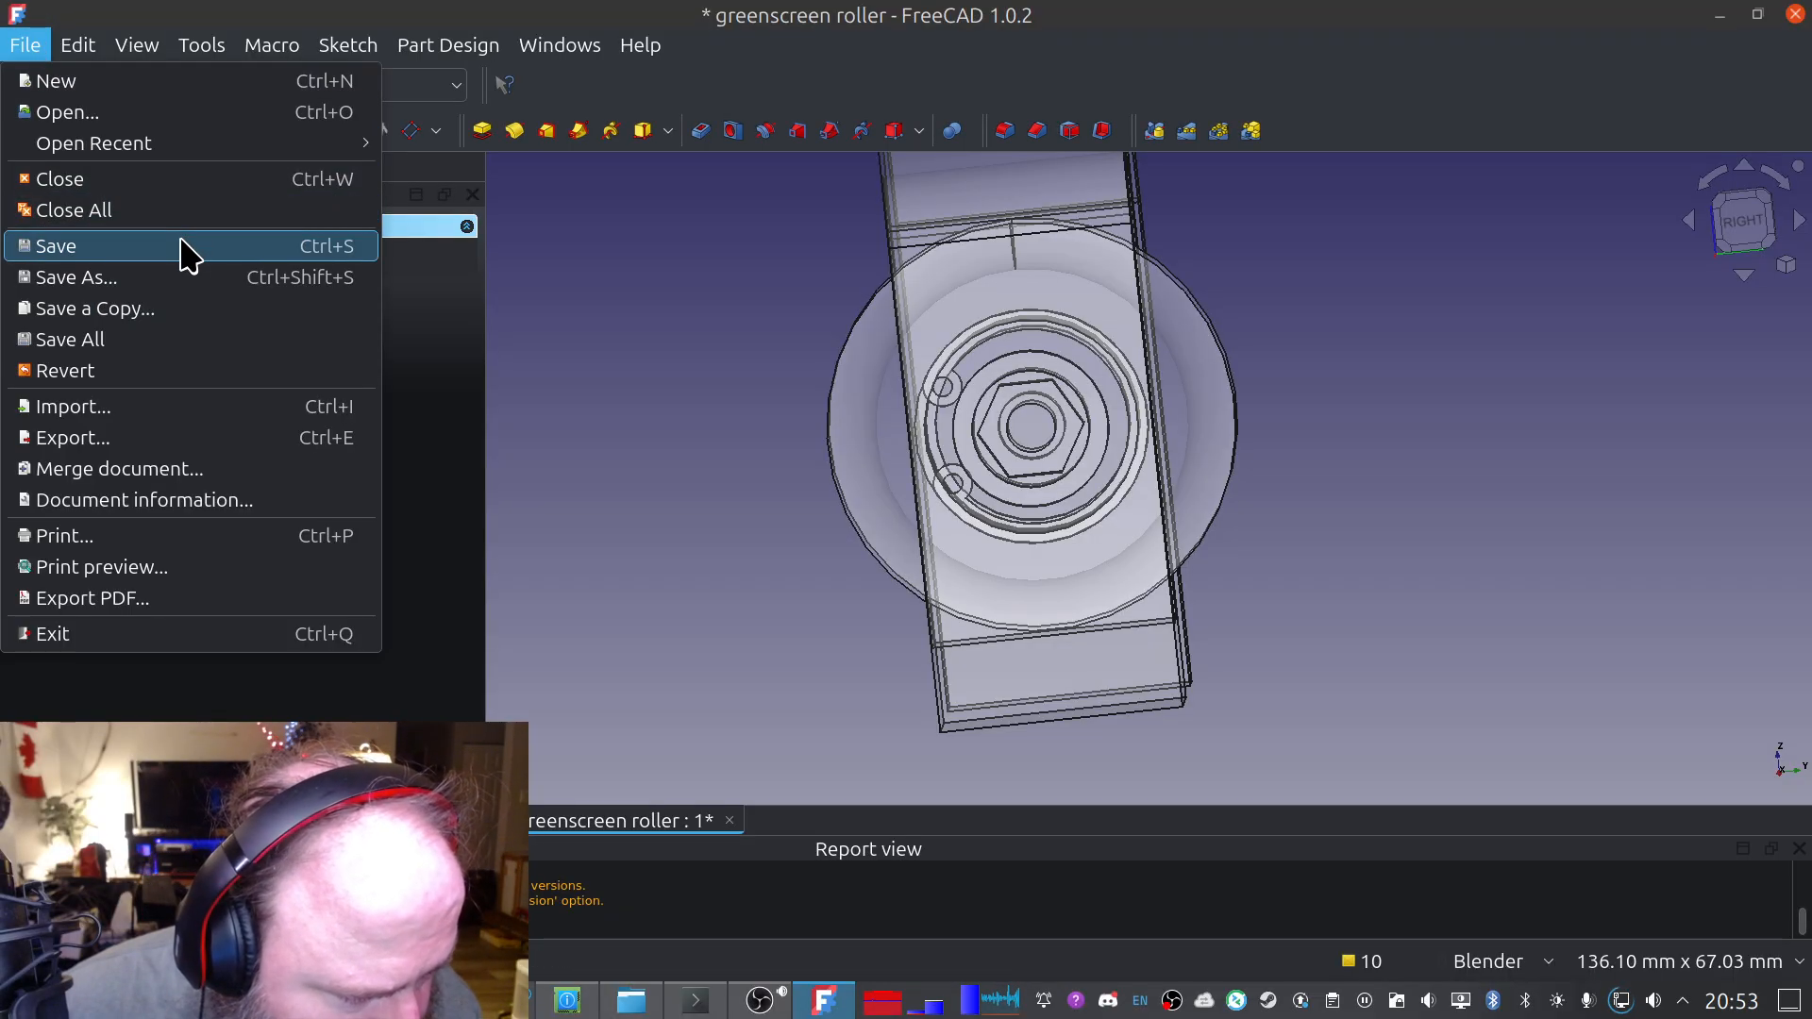
{"action": "left_click", "coordinate": [95, 242]}
Examine the pocketed slot and the roller inside it from the front and right sides
{"action": "middle_click_drag", "start_coordinate": [808, 372], "coordinate": [1251, 489]}
{"action": "middle_click_drag", "start_coordinate": [898, 454], "coordinate": [991, 429]}
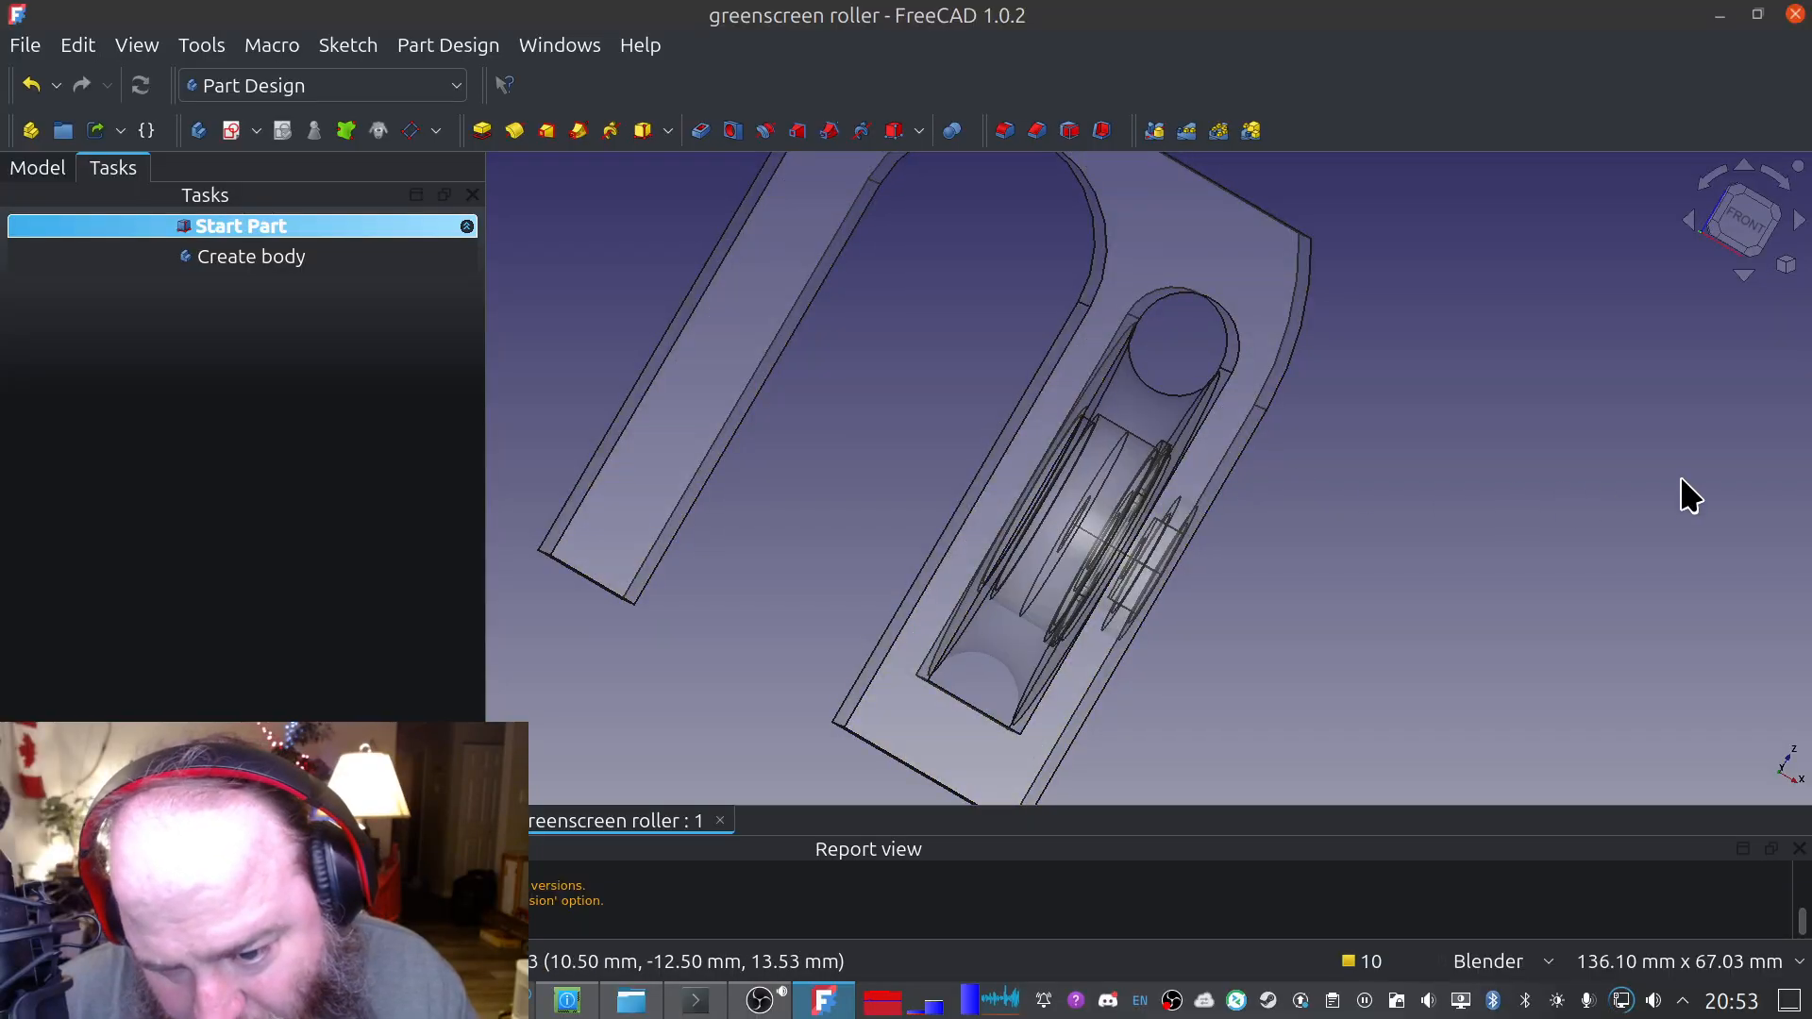
{"action": "left_click", "coordinate": [1744, 217]}
{"action": "middle_click_drag", "start_coordinate": [925, 449], "coordinate": [792, 327], "text": "shift"}
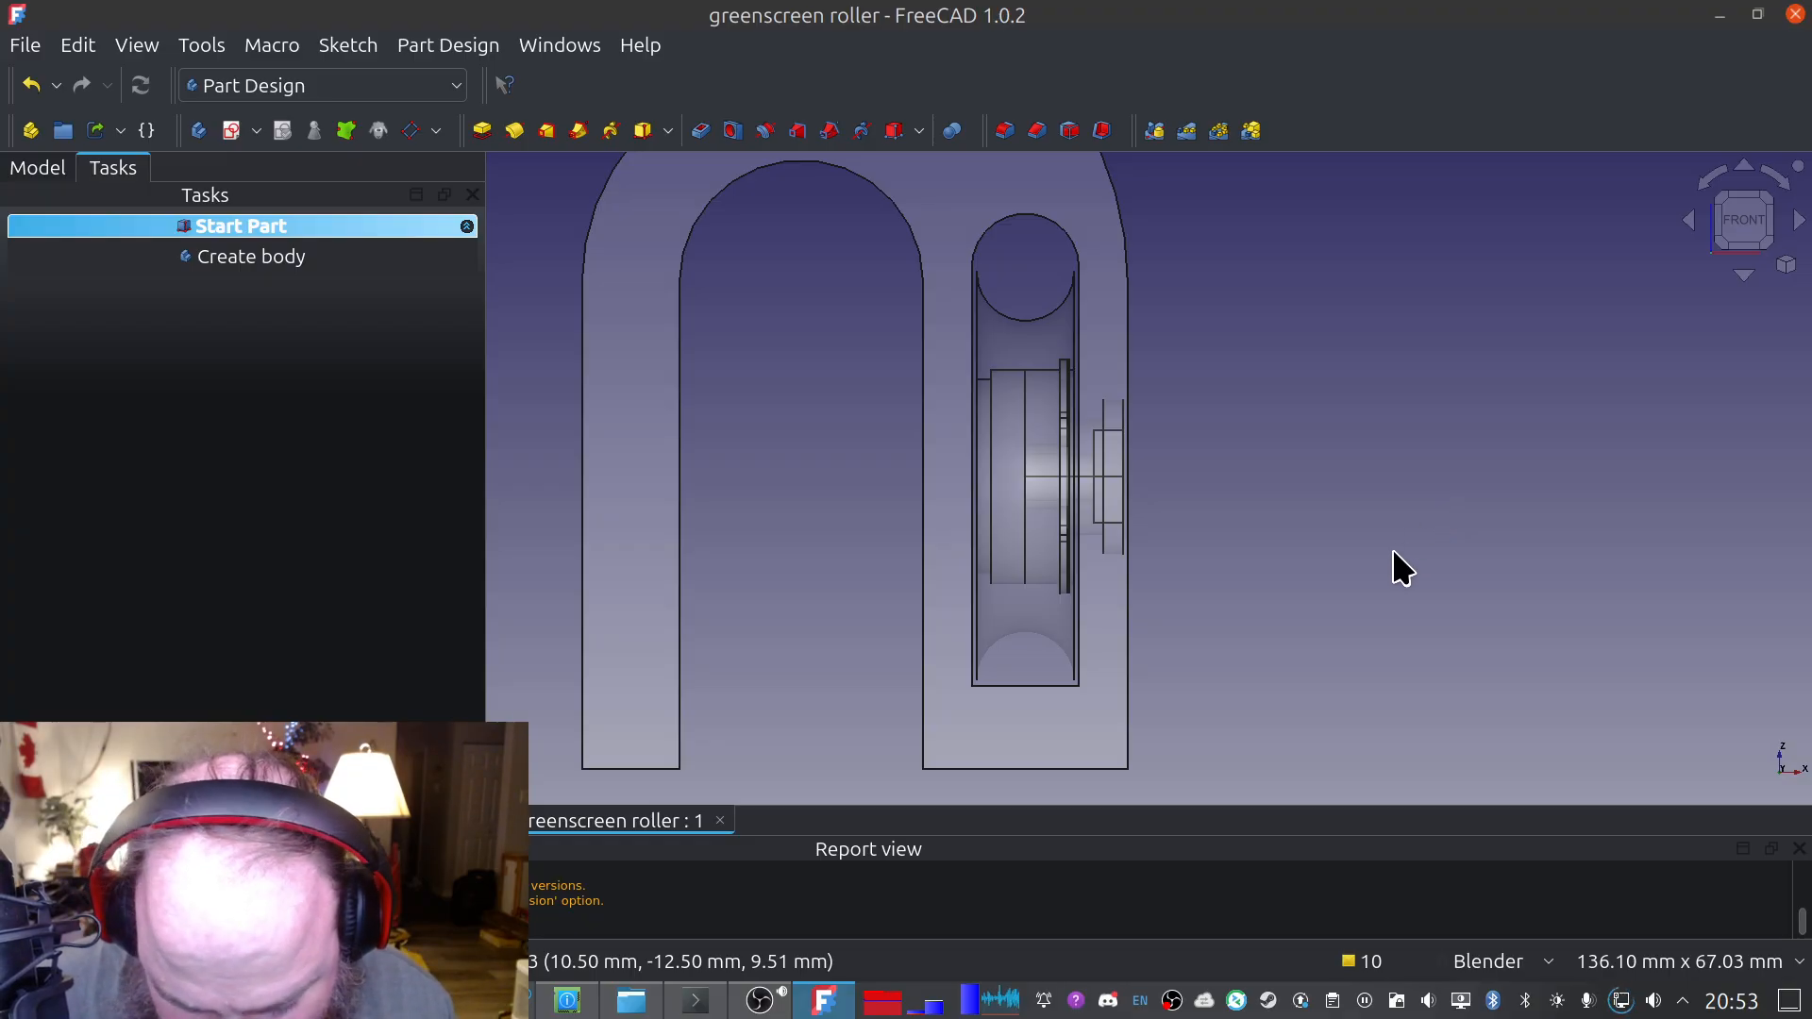
{"action": "middle_click_drag", "start_coordinate": [1393, 551], "coordinate": [1367, 488], "text": "shift"}
{"action": "middle_click_drag", "start_coordinate": [1328, 426], "coordinate": [1227, 444]}
{"action": "left_click", "coordinate": [1767, 220]}
{"action": "middle_click_drag", "start_coordinate": [1436, 373], "coordinate": [541, 372], "text": "shift"}
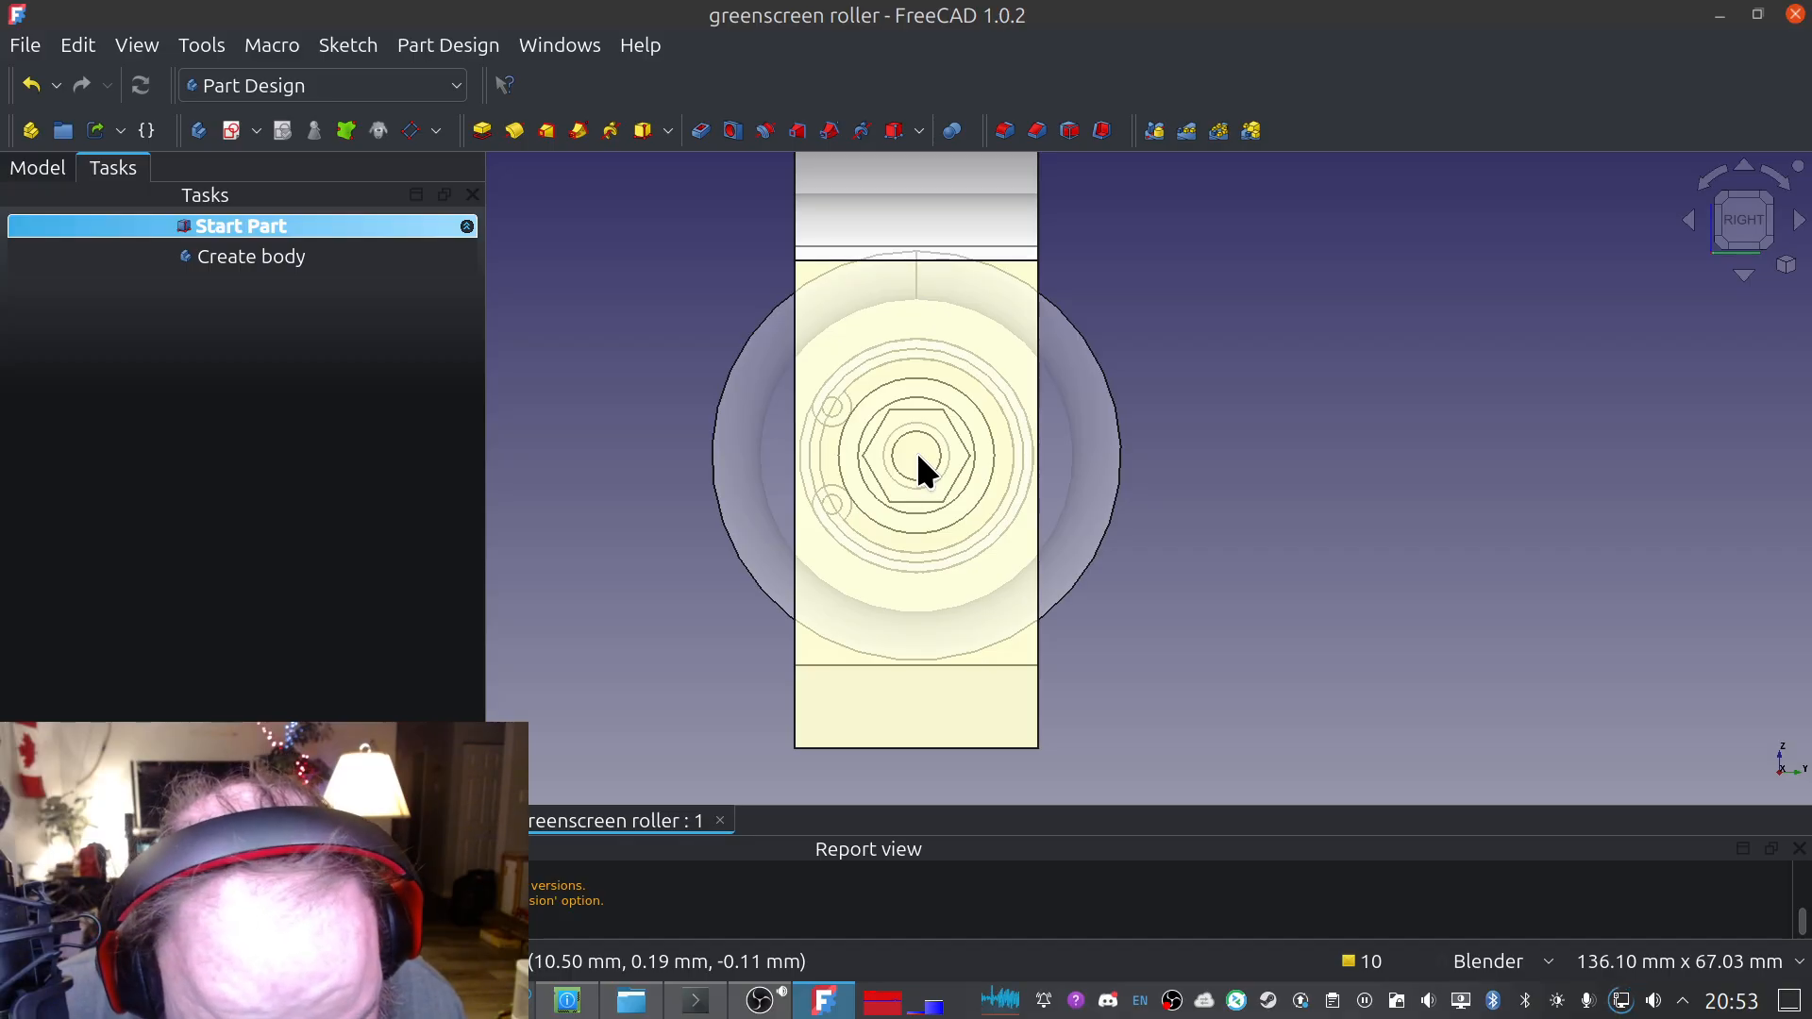
Create a sketch on the outer flat side face of the slotted bracket arm, with the view upright
{"action": "middle_click_drag", "start_coordinate": [634, 274], "coordinate": [788, 261]}
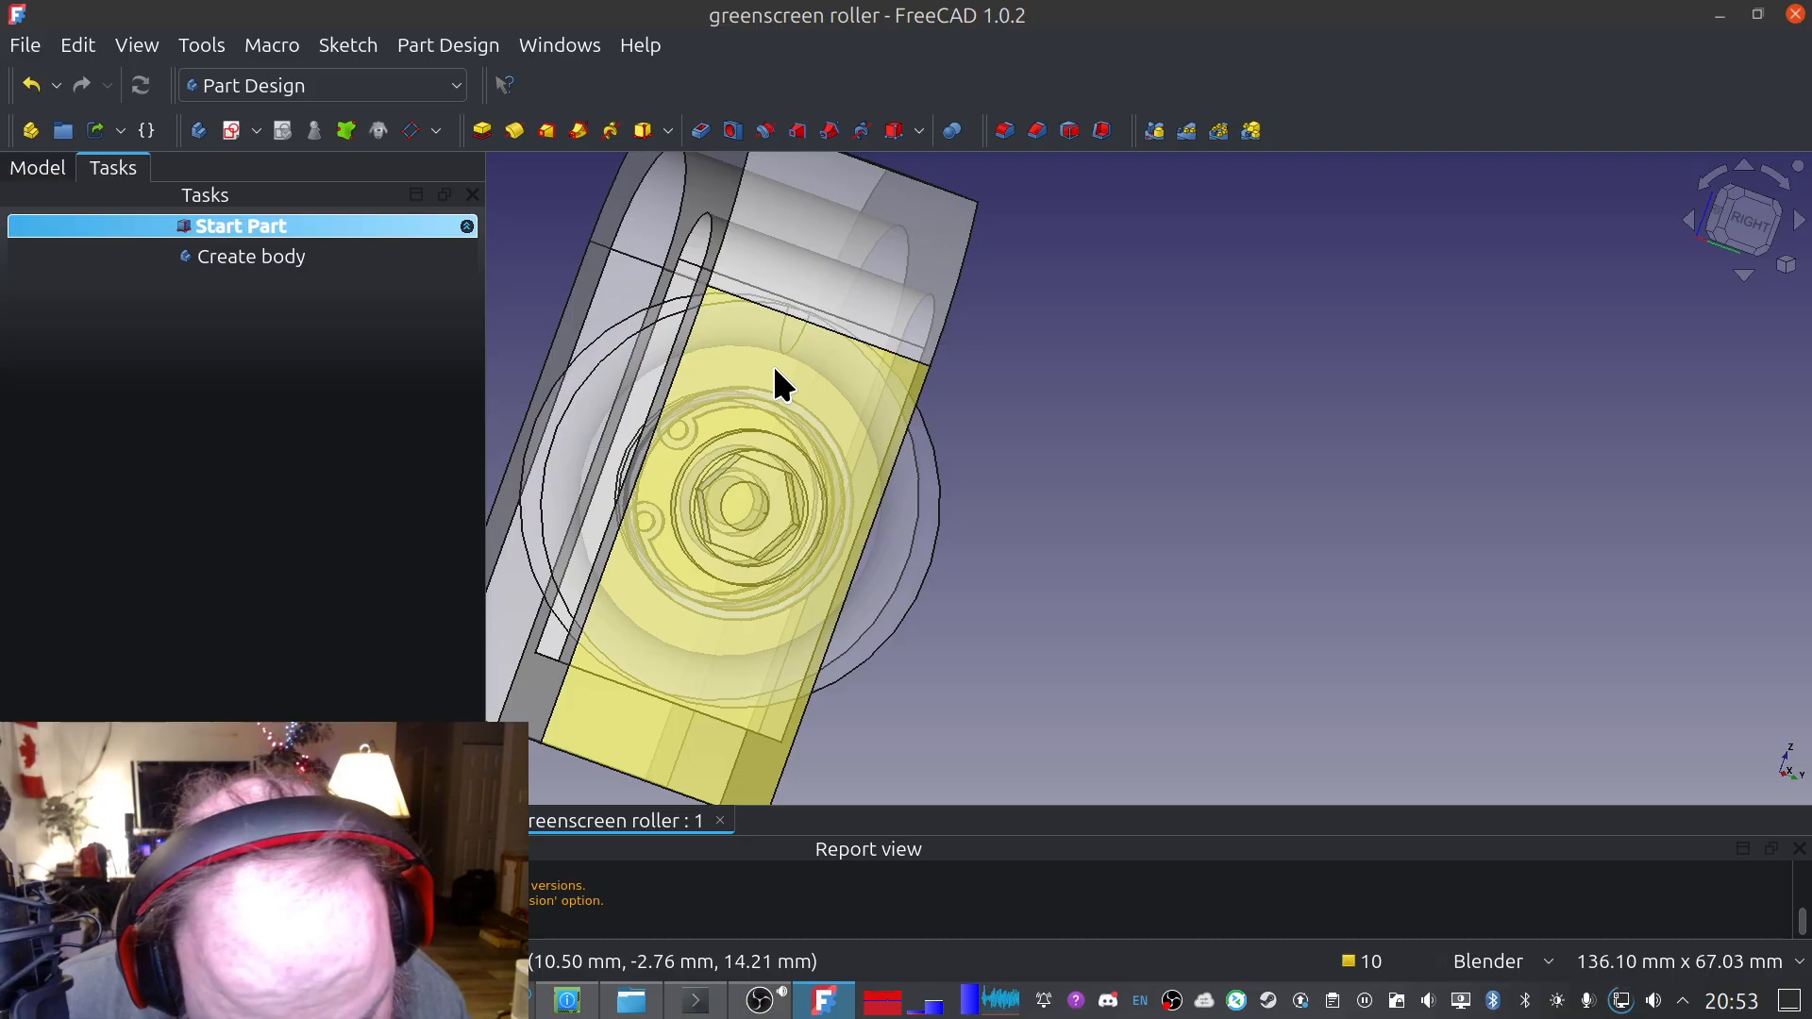
{"action": "left_click", "coordinate": [740, 349]}
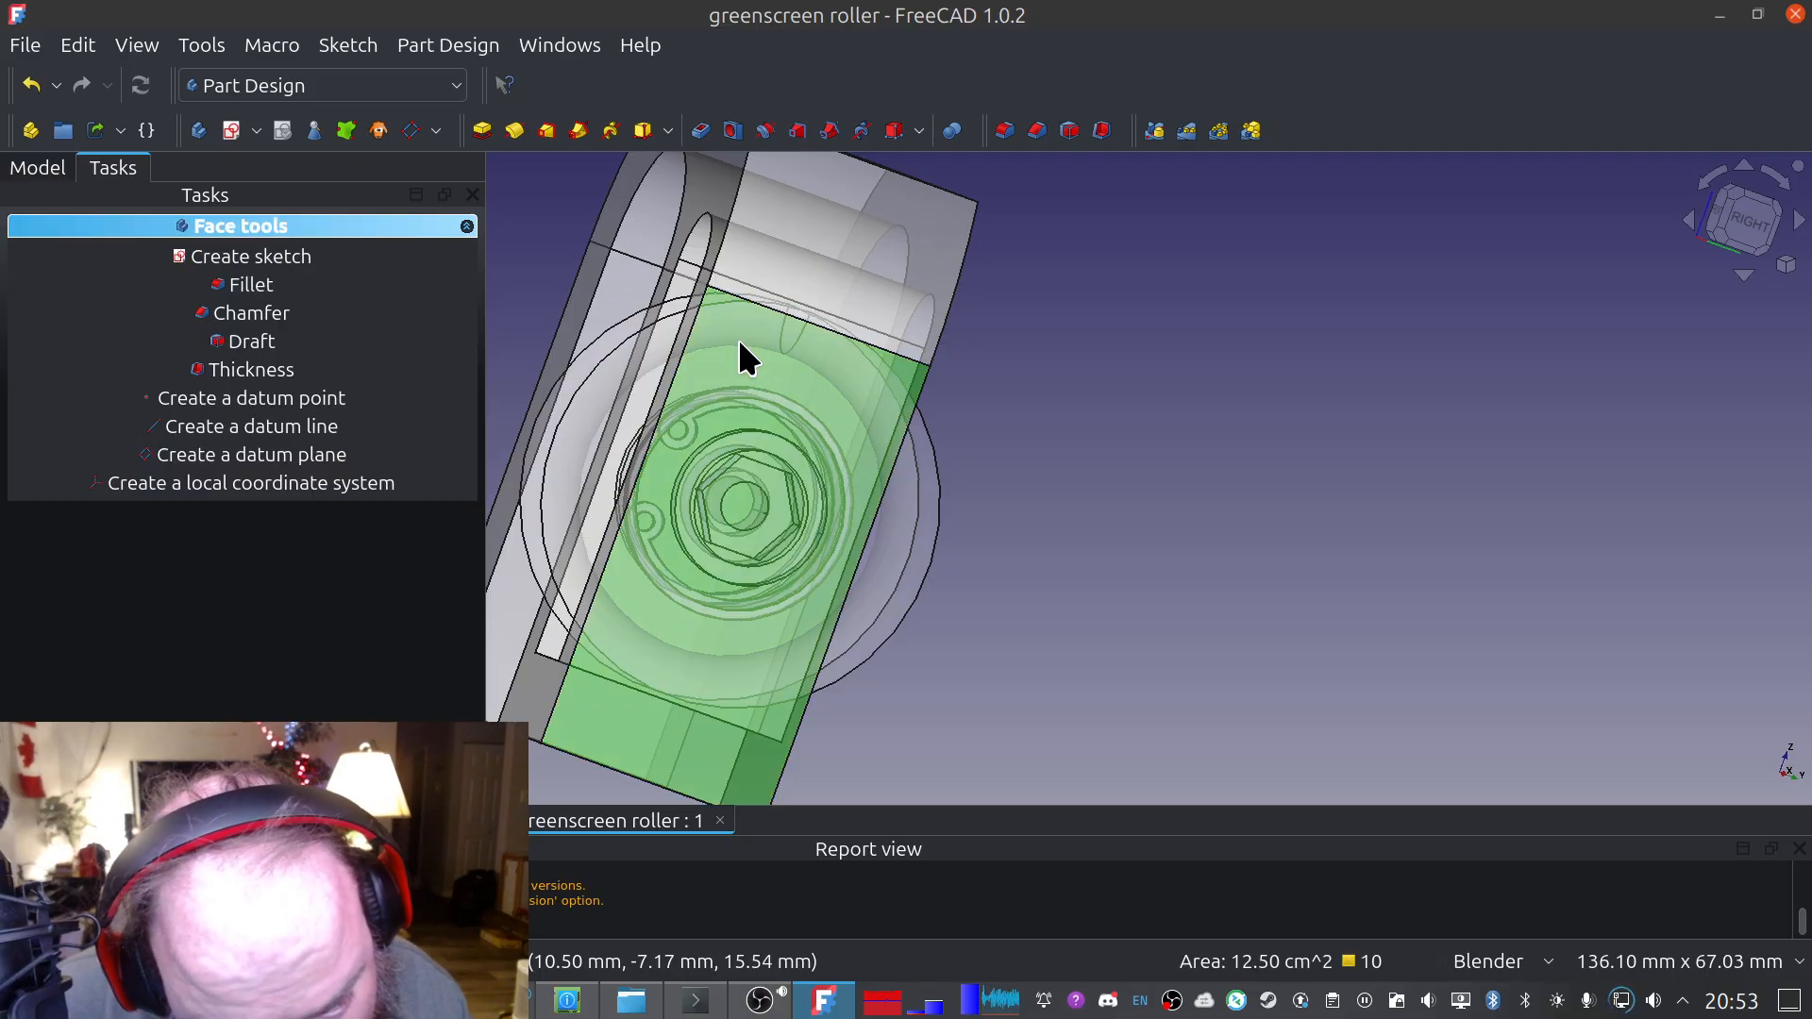
{"action": "left_click", "coordinate": [276, 249]}
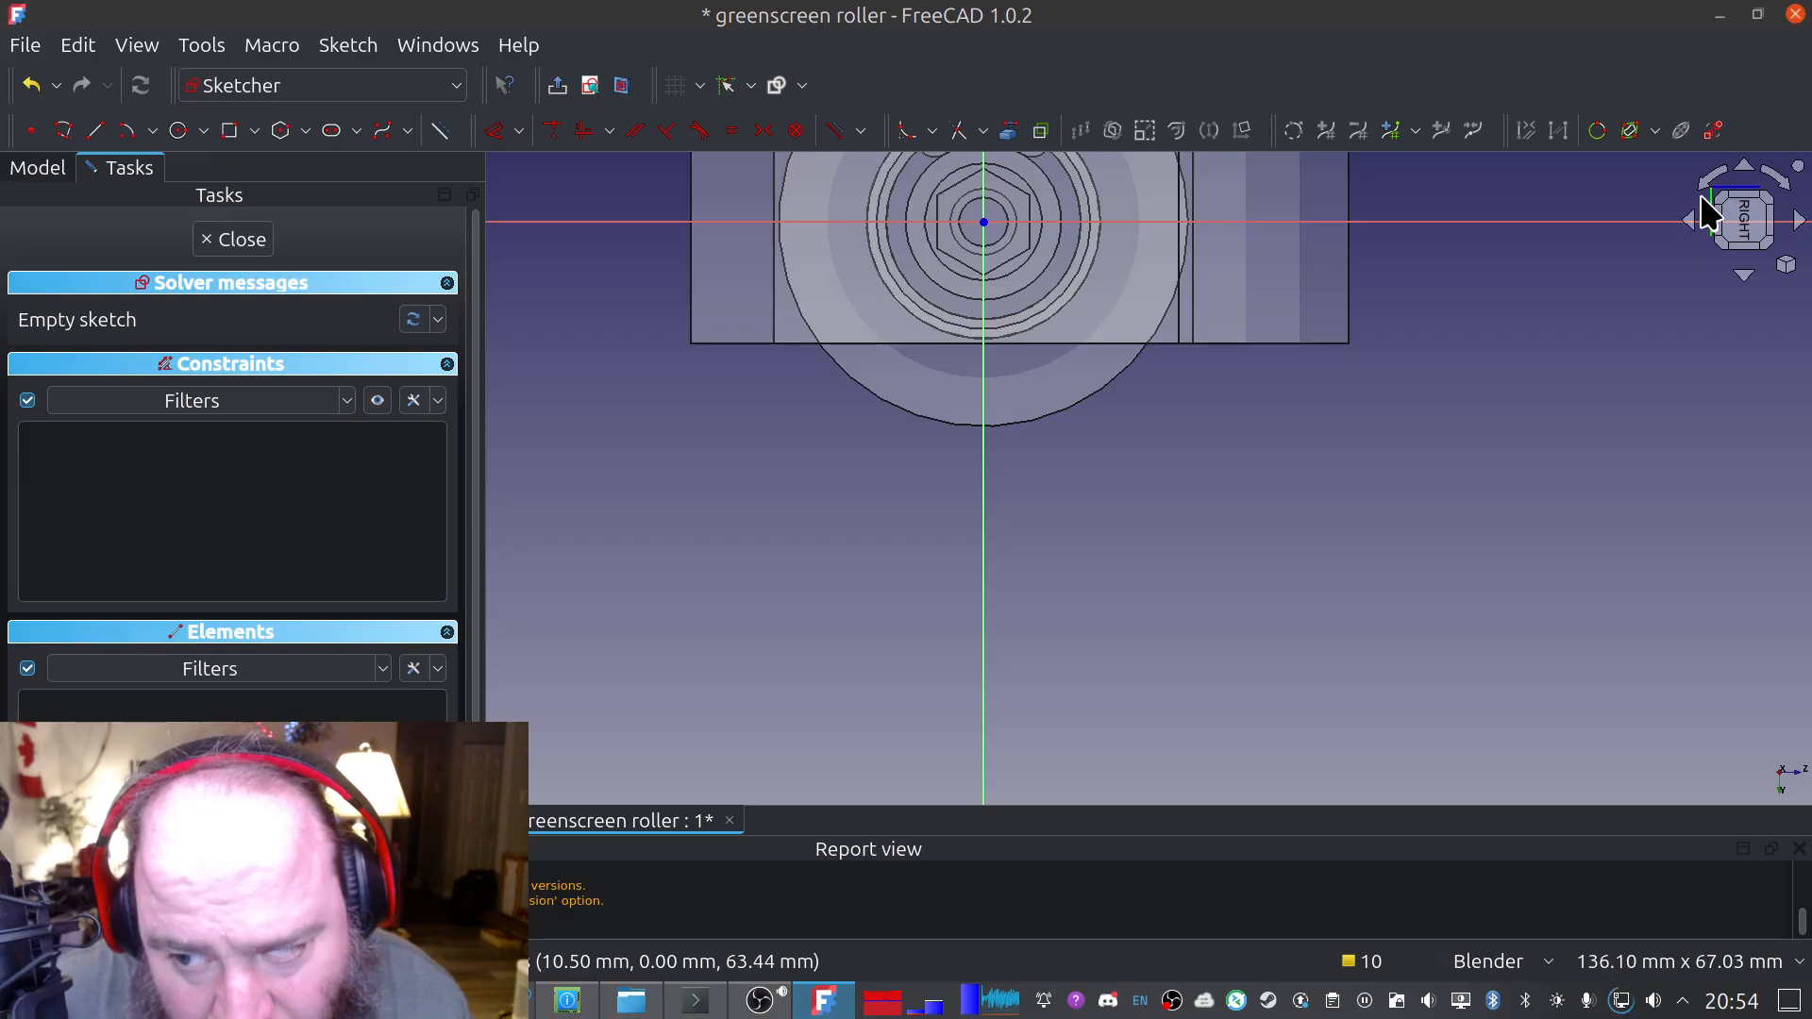
{"action": "left_click", "coordinate": [1708, 185]}
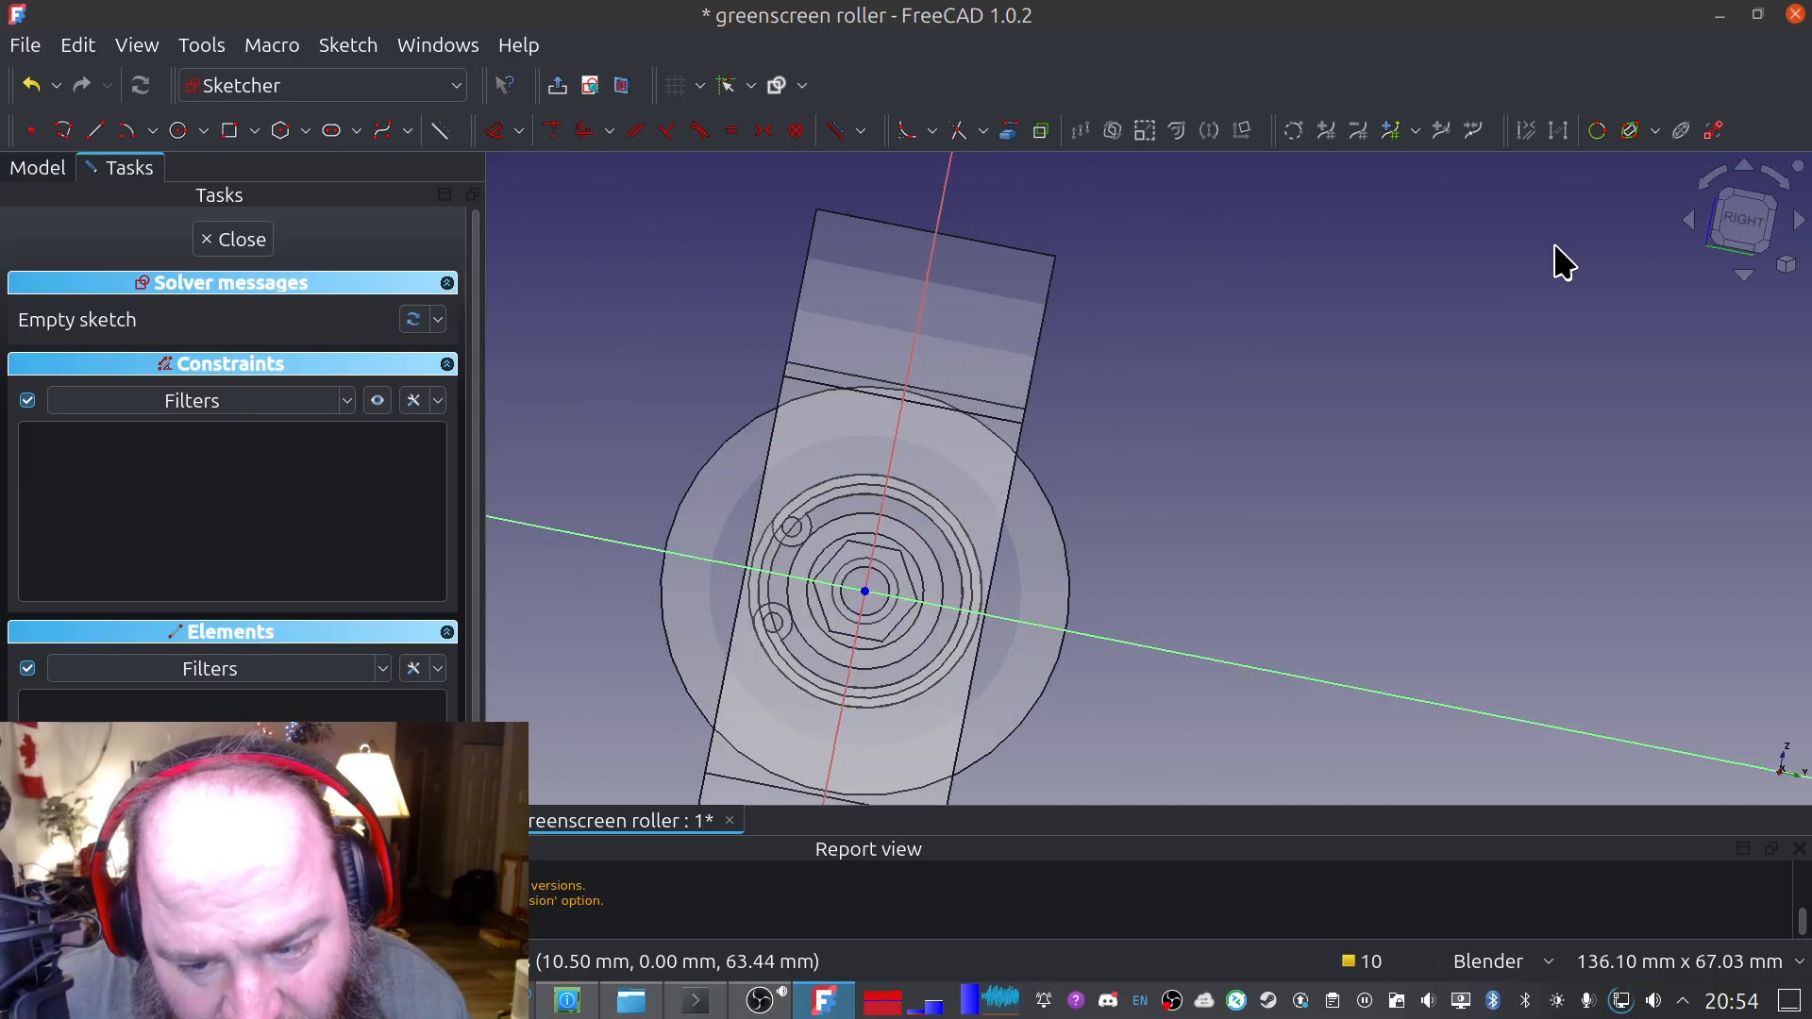
{"action": "mouse_move", "coordinate": [968, 491]}
{"action": "middle_mouse_down", "text": "shift"}
{"action": "mouse_move", "coordinate": [1072, 275]}
{"action": "mouse_move", "coordinate": [1091, 278]}
{"action": "middle_mouse_up", "text": "shift"}
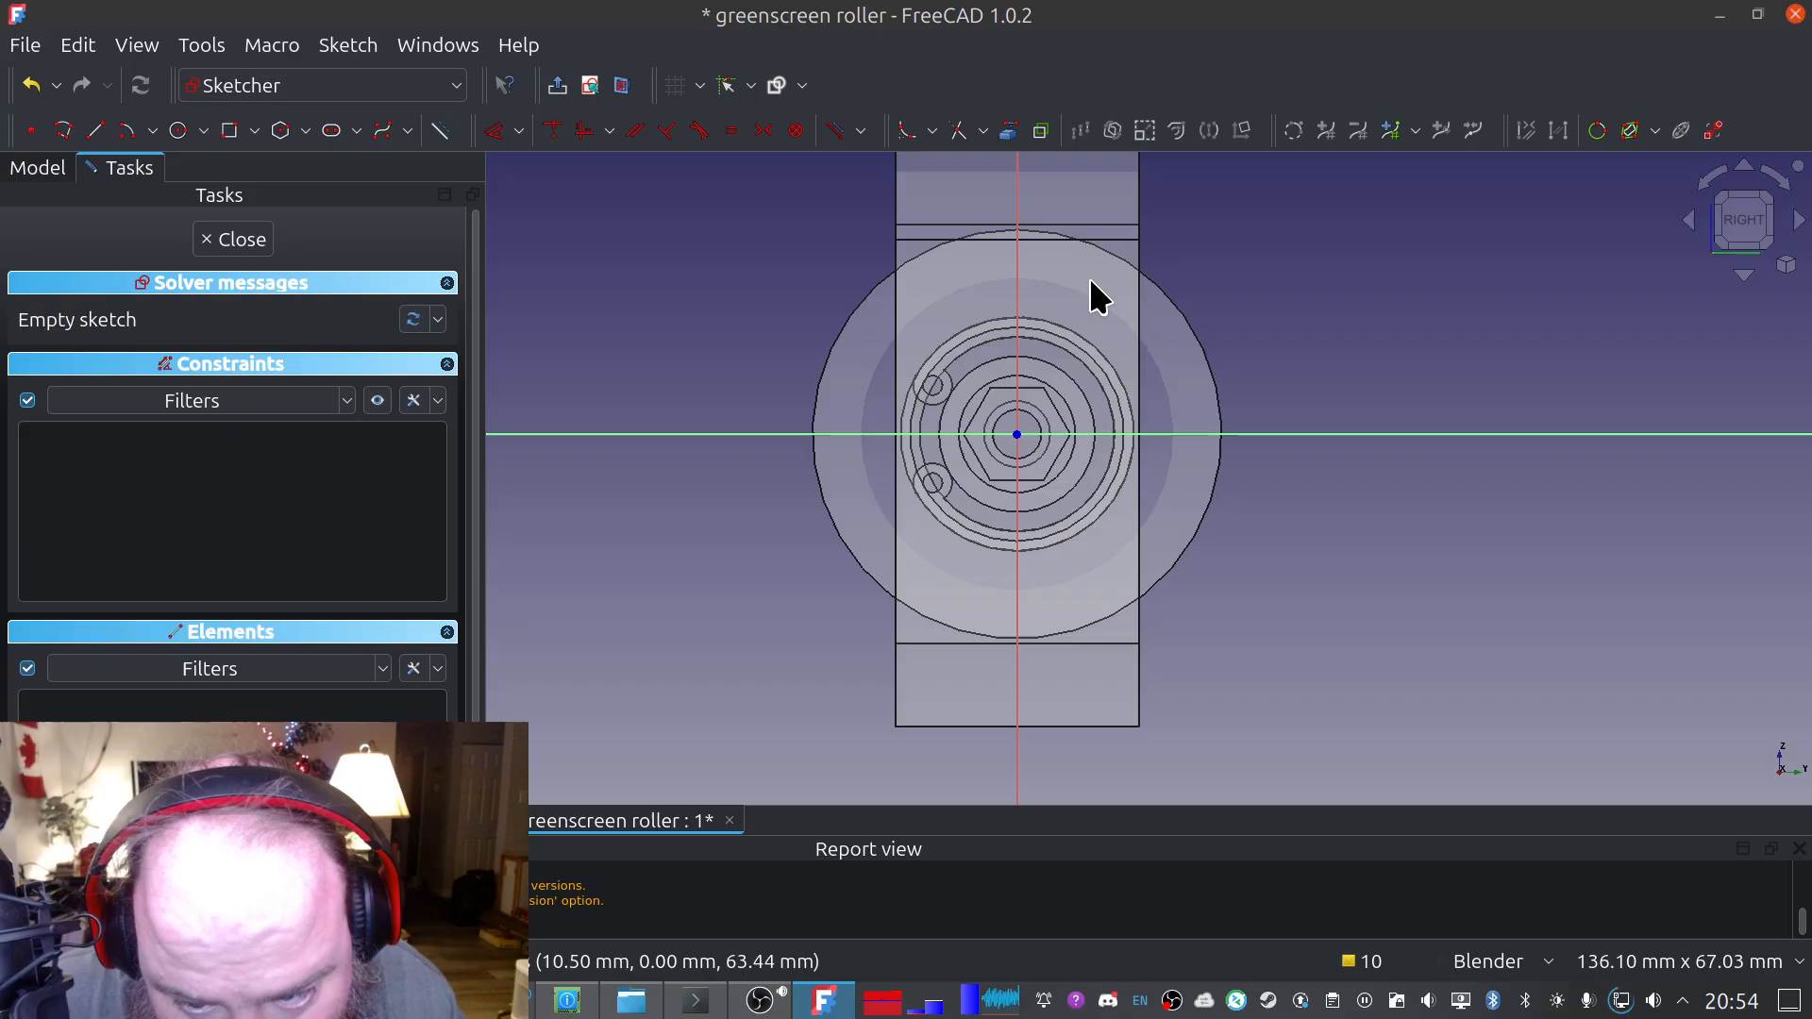
Project the four edges of the slot's inner side wall into the sketch as external geometry
{"action": "middle_click_drag", "start_coordinate": [772, 297], "coordinate": [954, 303]}
{"action": "mouse_move", "coordinate": [834, 283]}
{"action": "middle_mouse_down"}
{"action": "mouse_move", "coordinate": [1227, 491]}
{"action": "mouse_move", "coordinate": [1294, 554]}
{"action": "mouse_move", "coordinate": [1278, 538]}
{"action": "middle_mouse_up"}
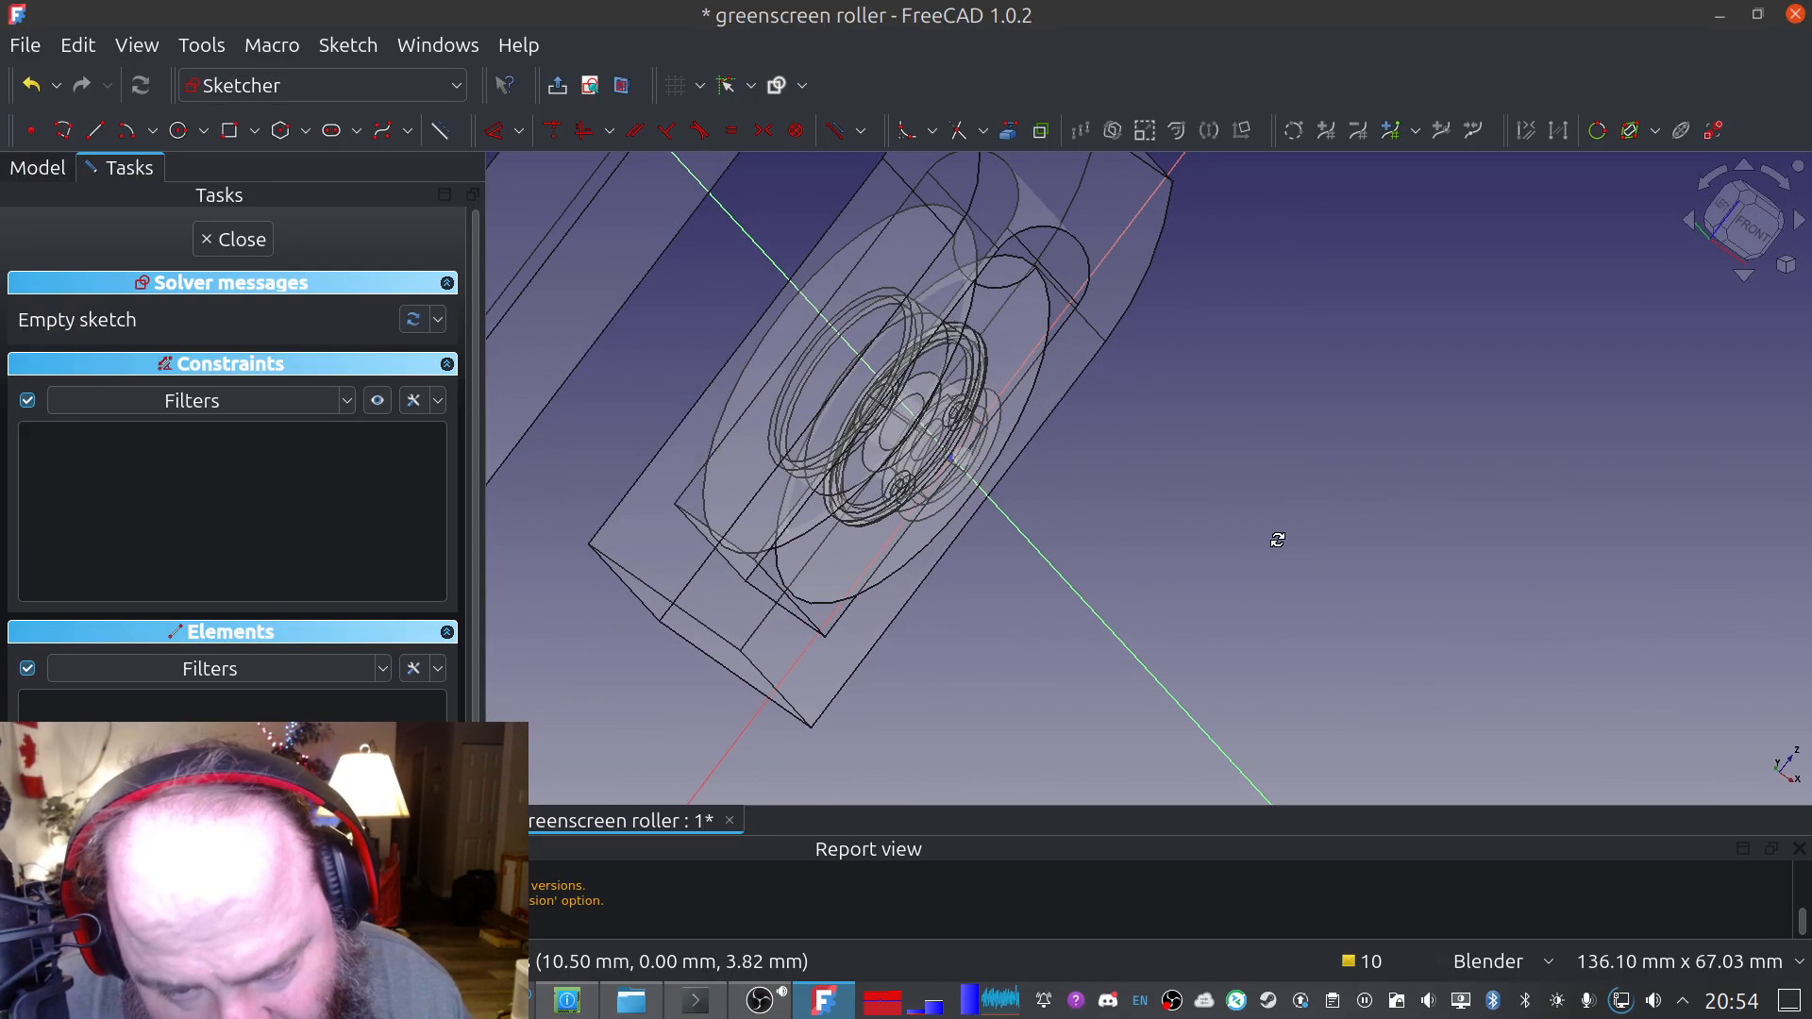
{"action": "left_click", "coordinate": [1010, 130]}
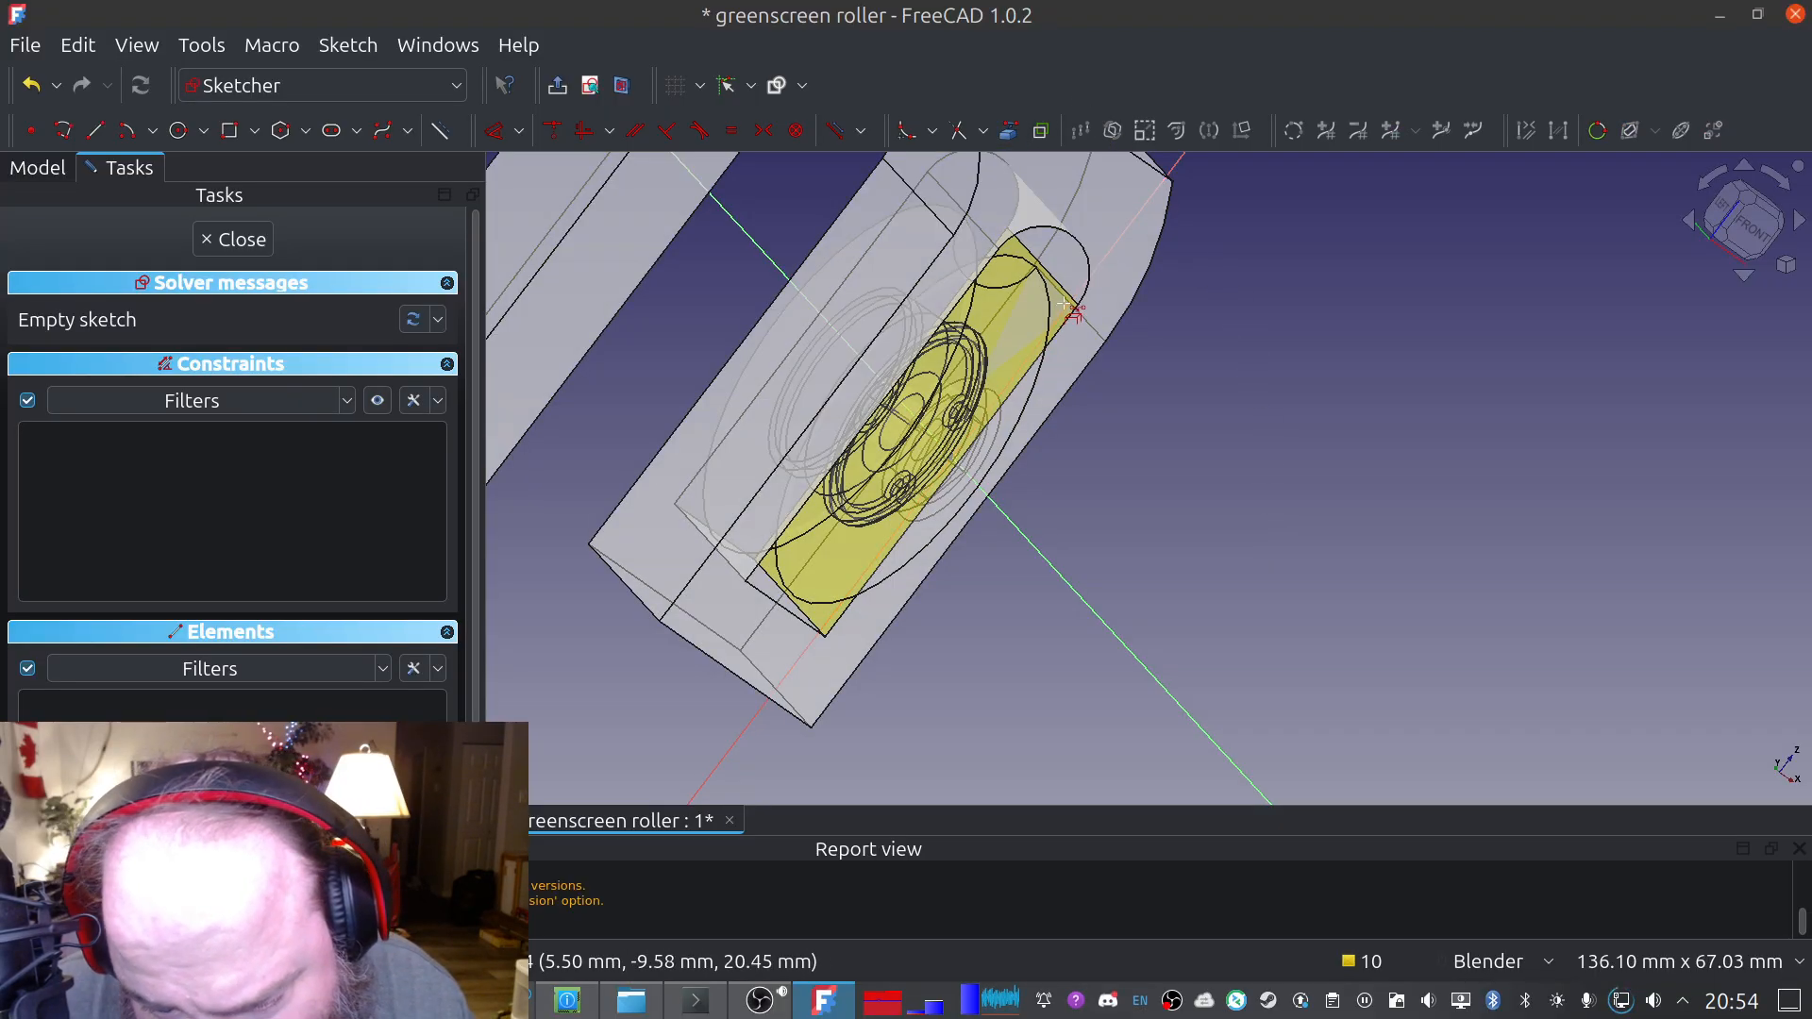
{"action": "left_click", "coordinate": [1076, 302]}
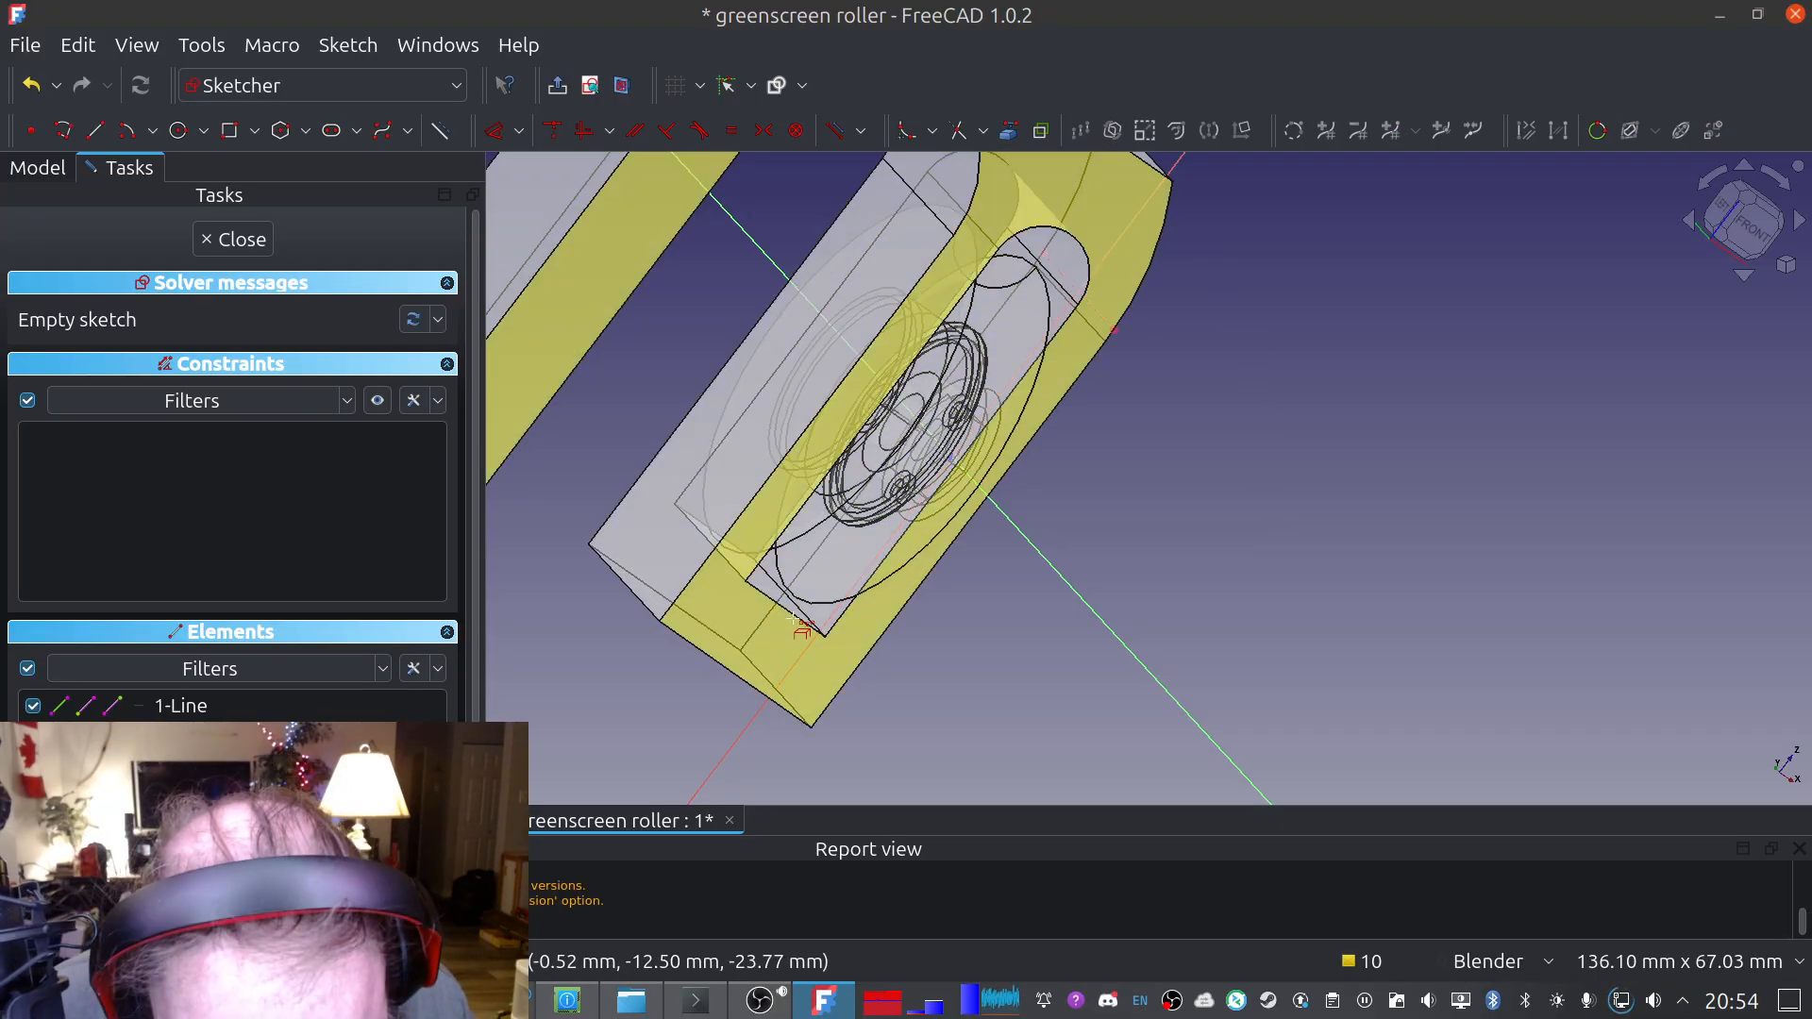
{"action": "left_click", "coordinate": [814, 623]}
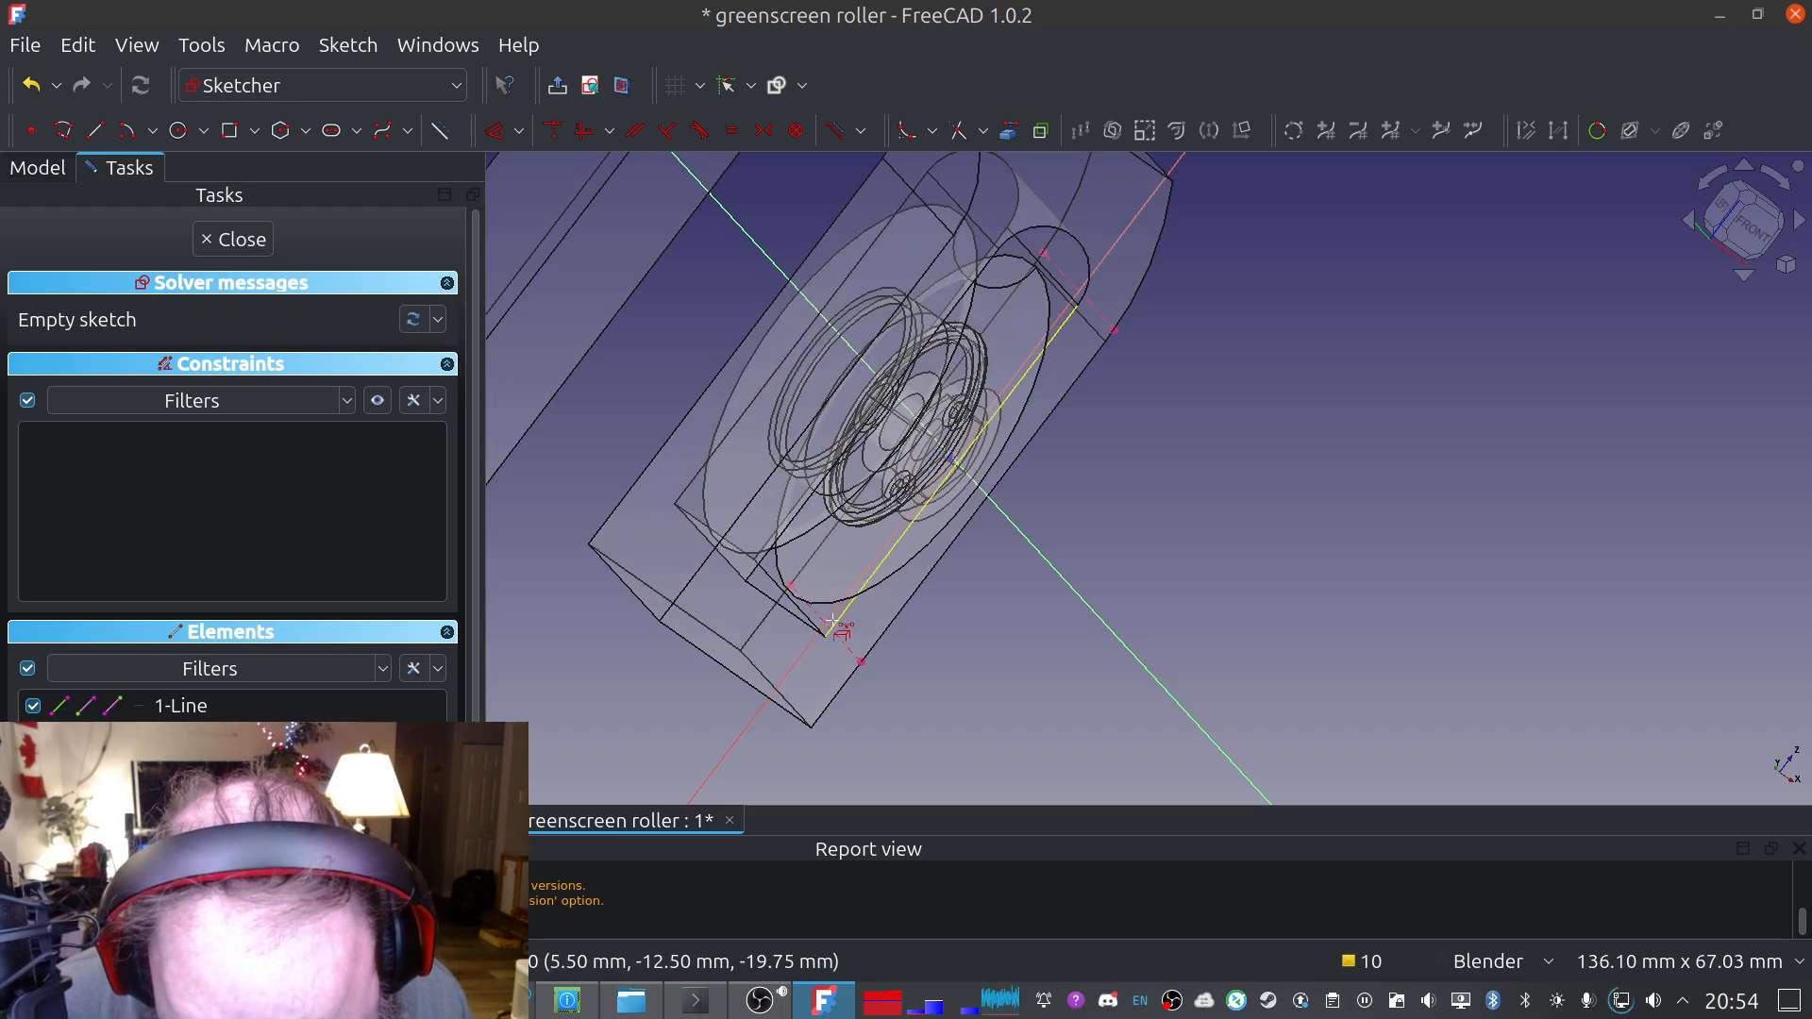
{"action": "left_click", "coordinate": [840, 631]}
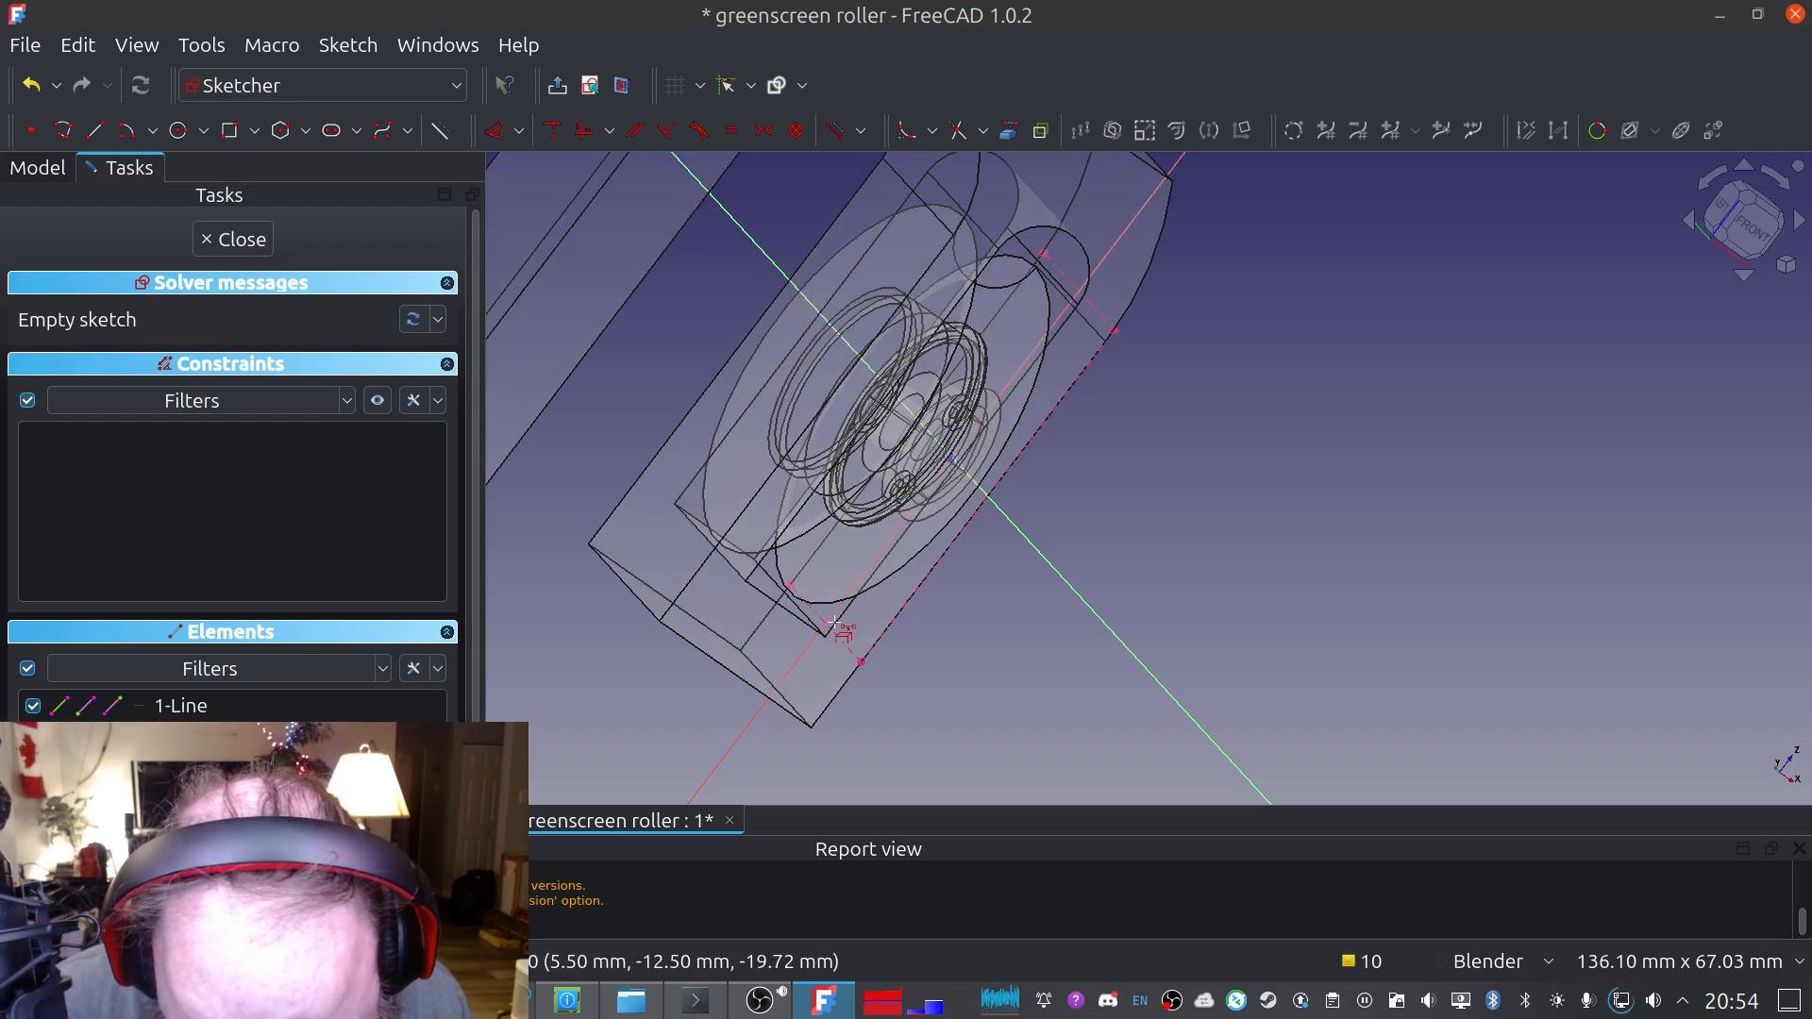
{"action": "middle_click_drag", "start_coordinate": [710, 475], "coordinate": [1129, 664]}
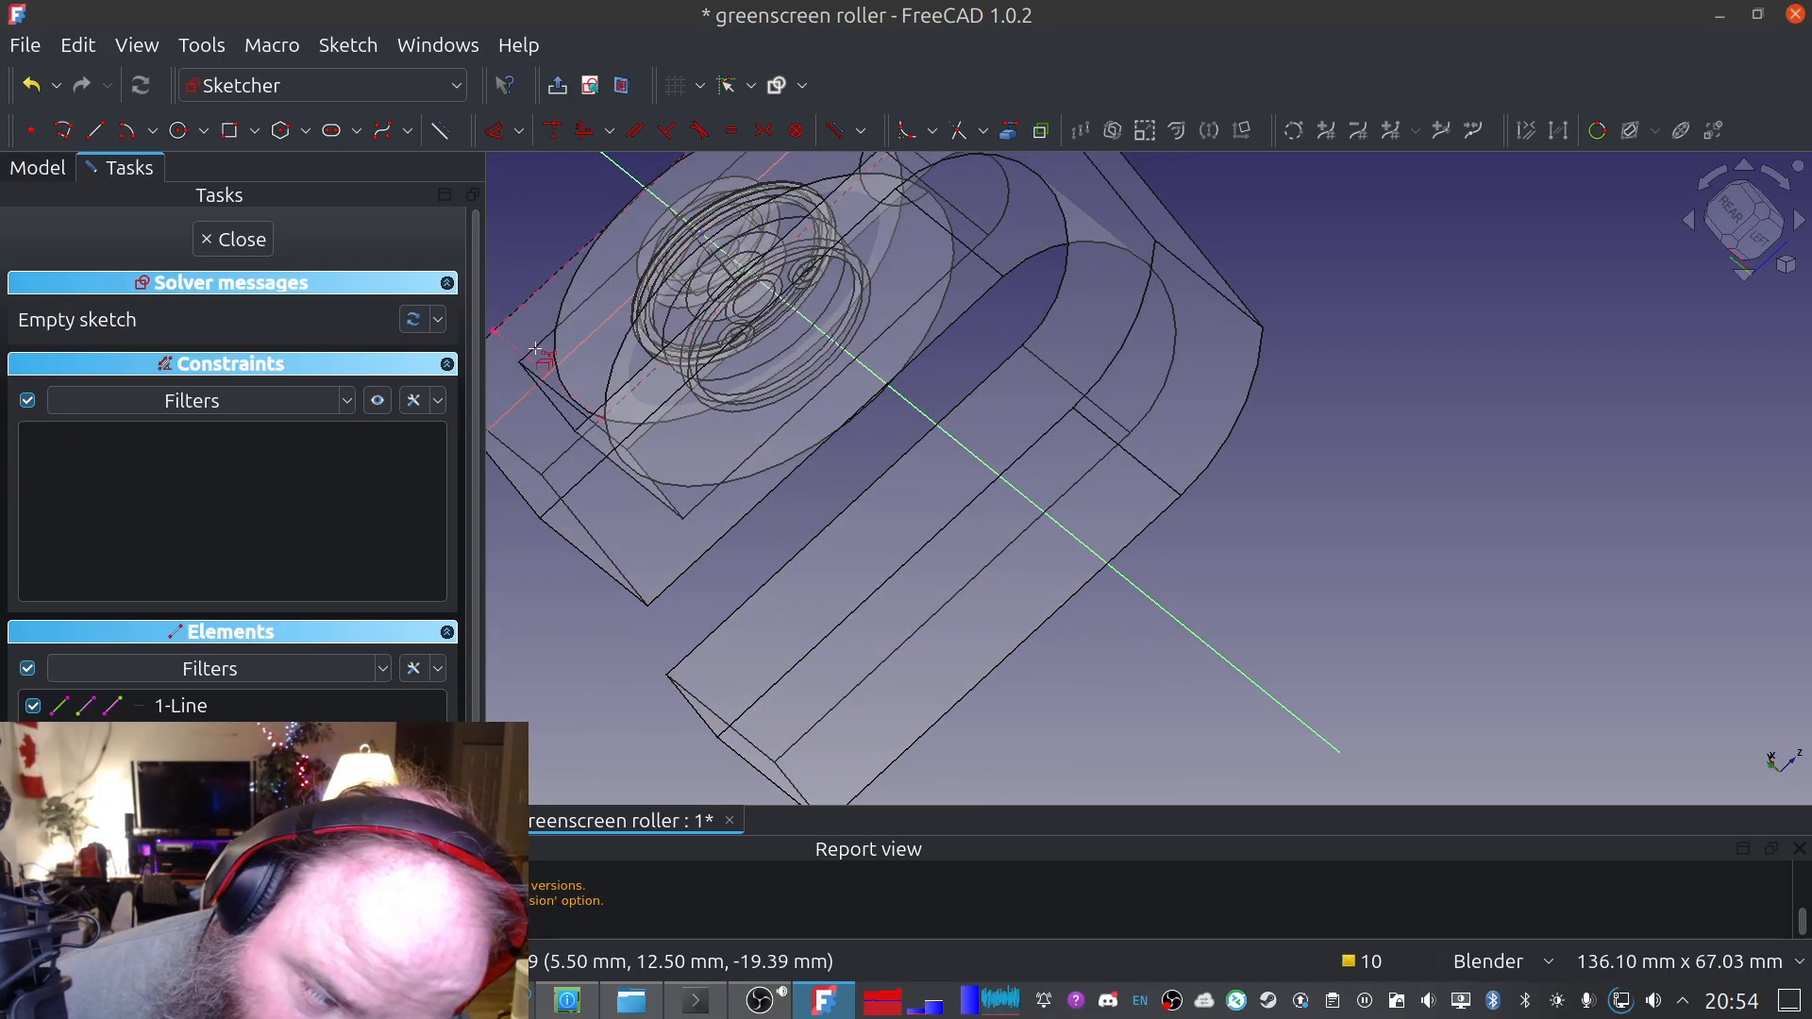
{"action": "middle_click_drag", "start_coordinate": [1095, 469], "coordinate": [1475, 600]}
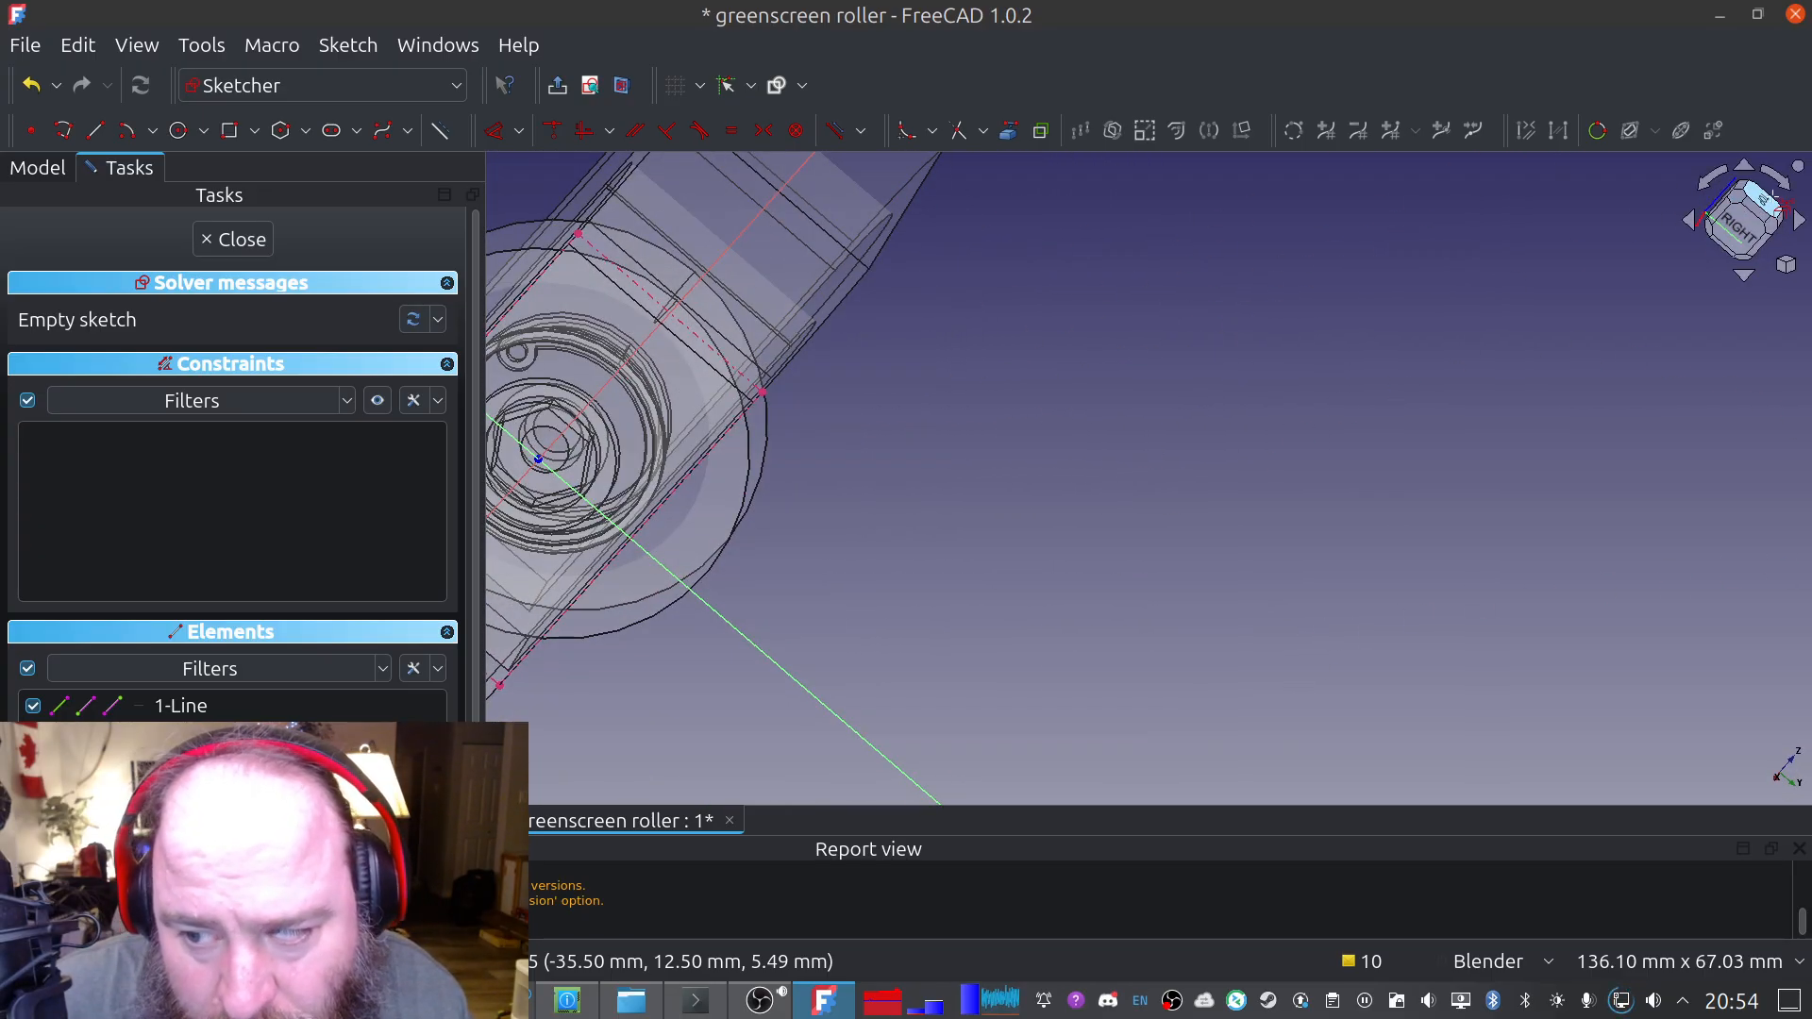
{"action": "left_click", "coordinate": [1739, 241]}
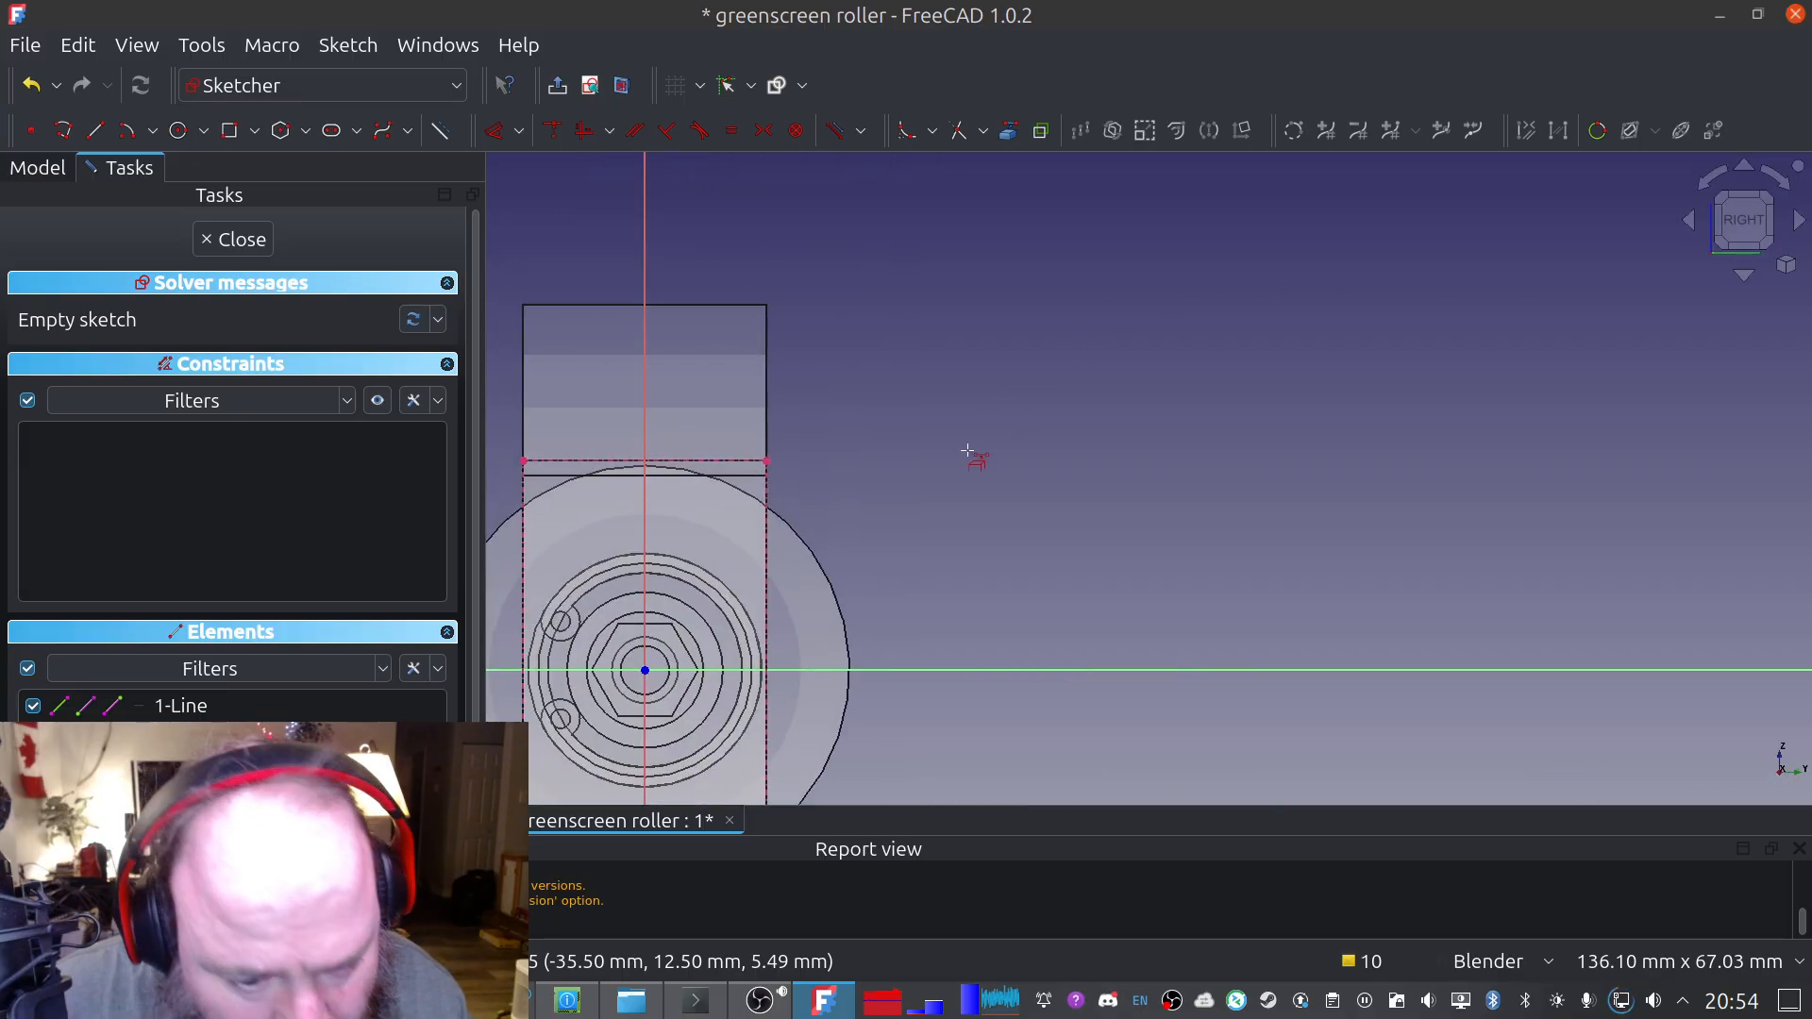
{"action": "mouse_move", "coordinate": [938, 494]}
{"action": "middle_mouse_down", "text": "shift"}
{"action": "mouse_move", "coordinate": [1114, 337]}
{"action": "mouse_move", "coordinate": [1296, 248]}
{"action": "middle_mouse_up", "text": "shift"}
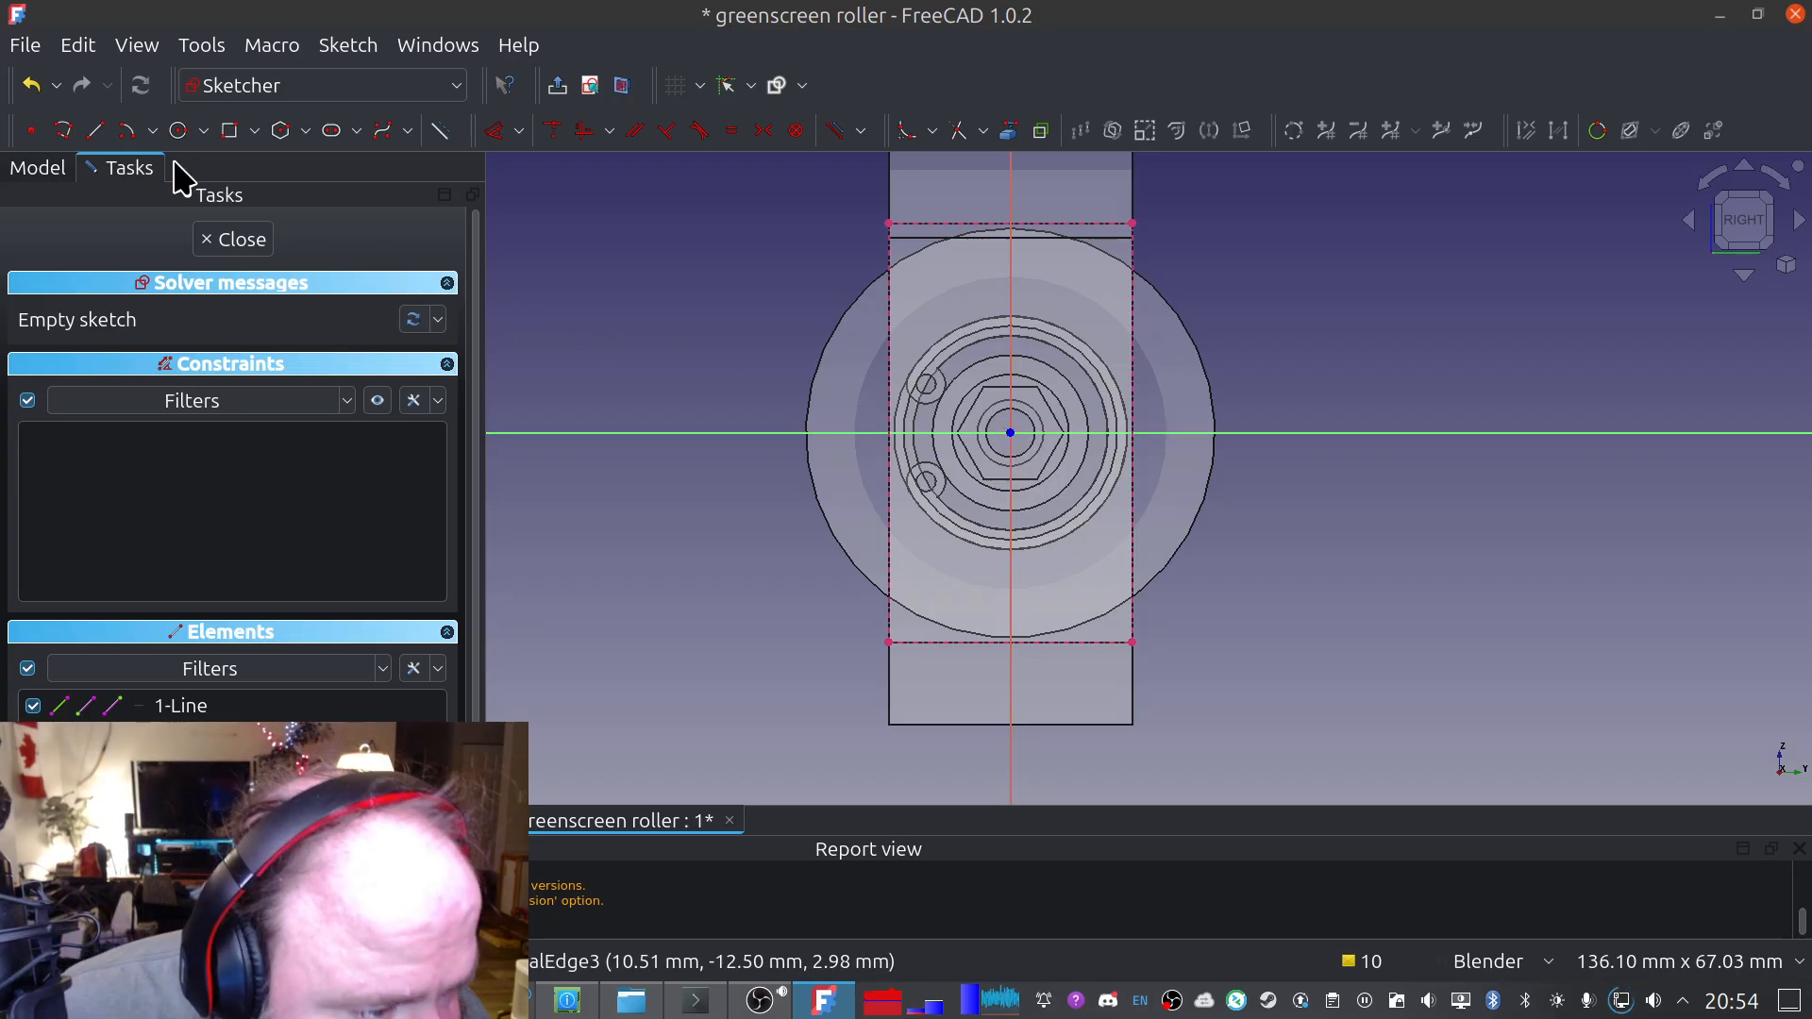
Sketch a circle about 12.7 mm in diameter centred on the origin, around the hex nut outline
{"action": "left_click", "coordinate": [178, 131]}
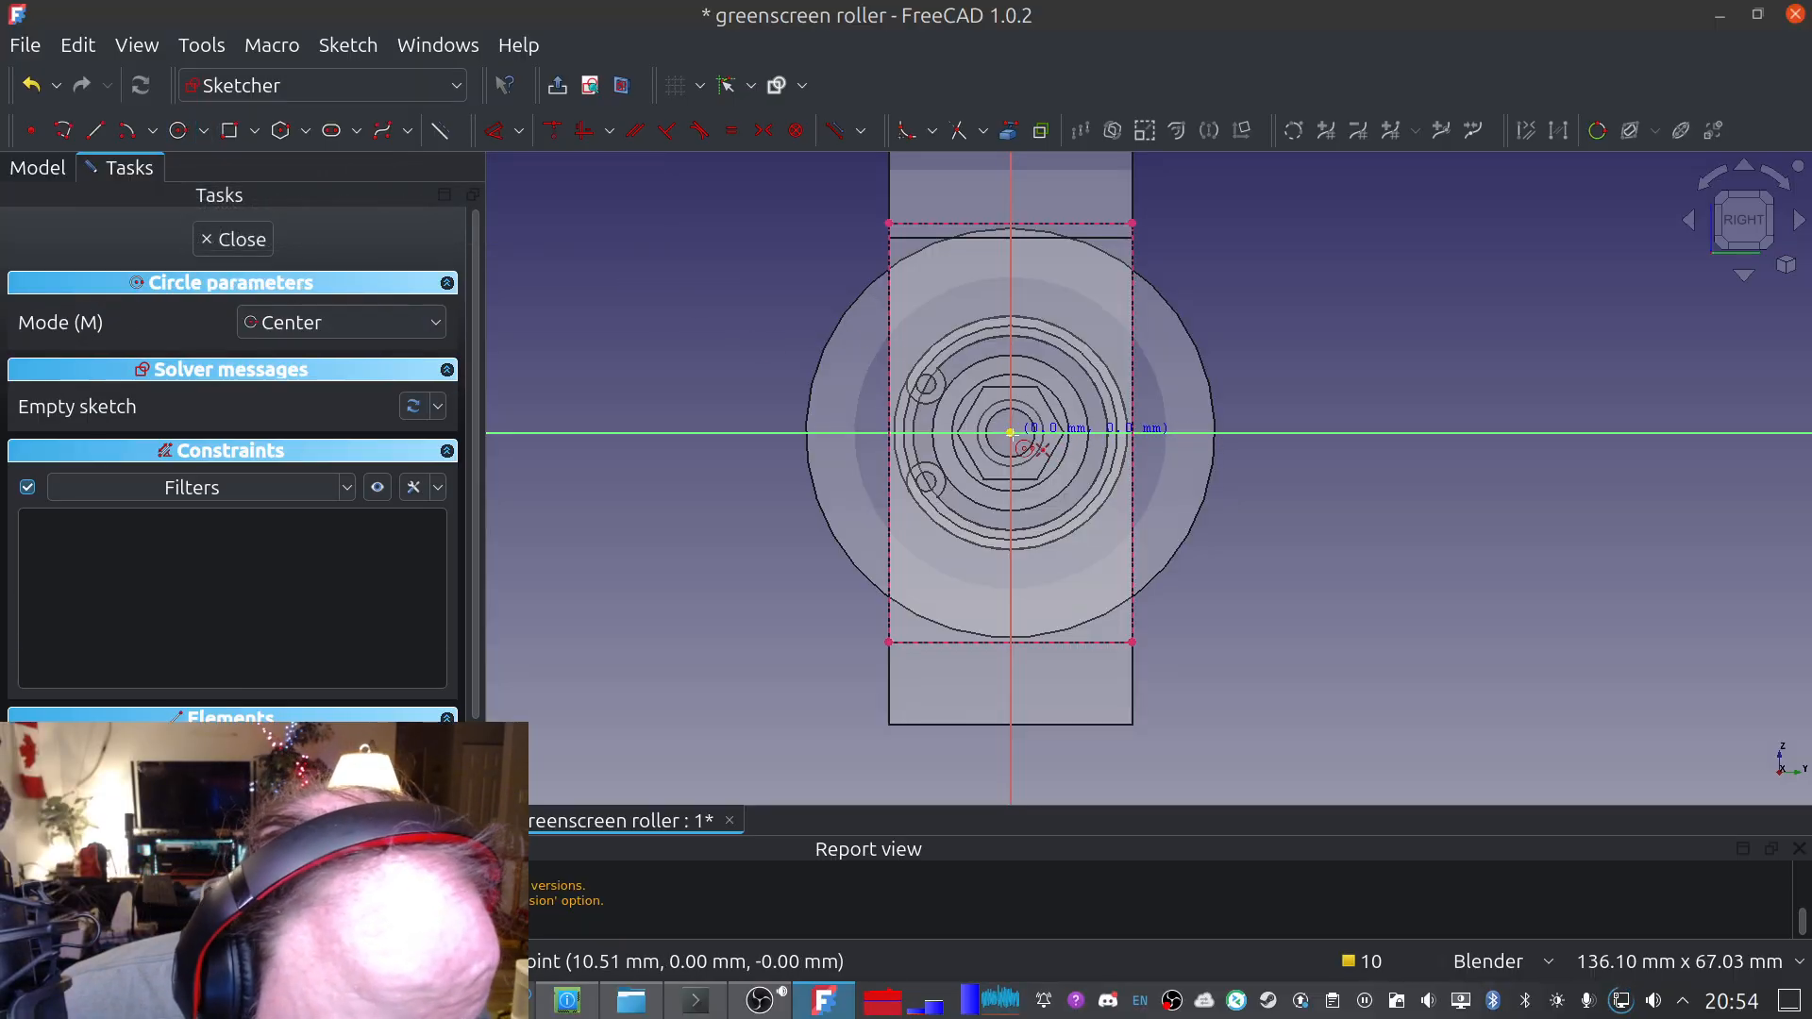
{"action": "left_click", "coordinate": [1010, 433]}
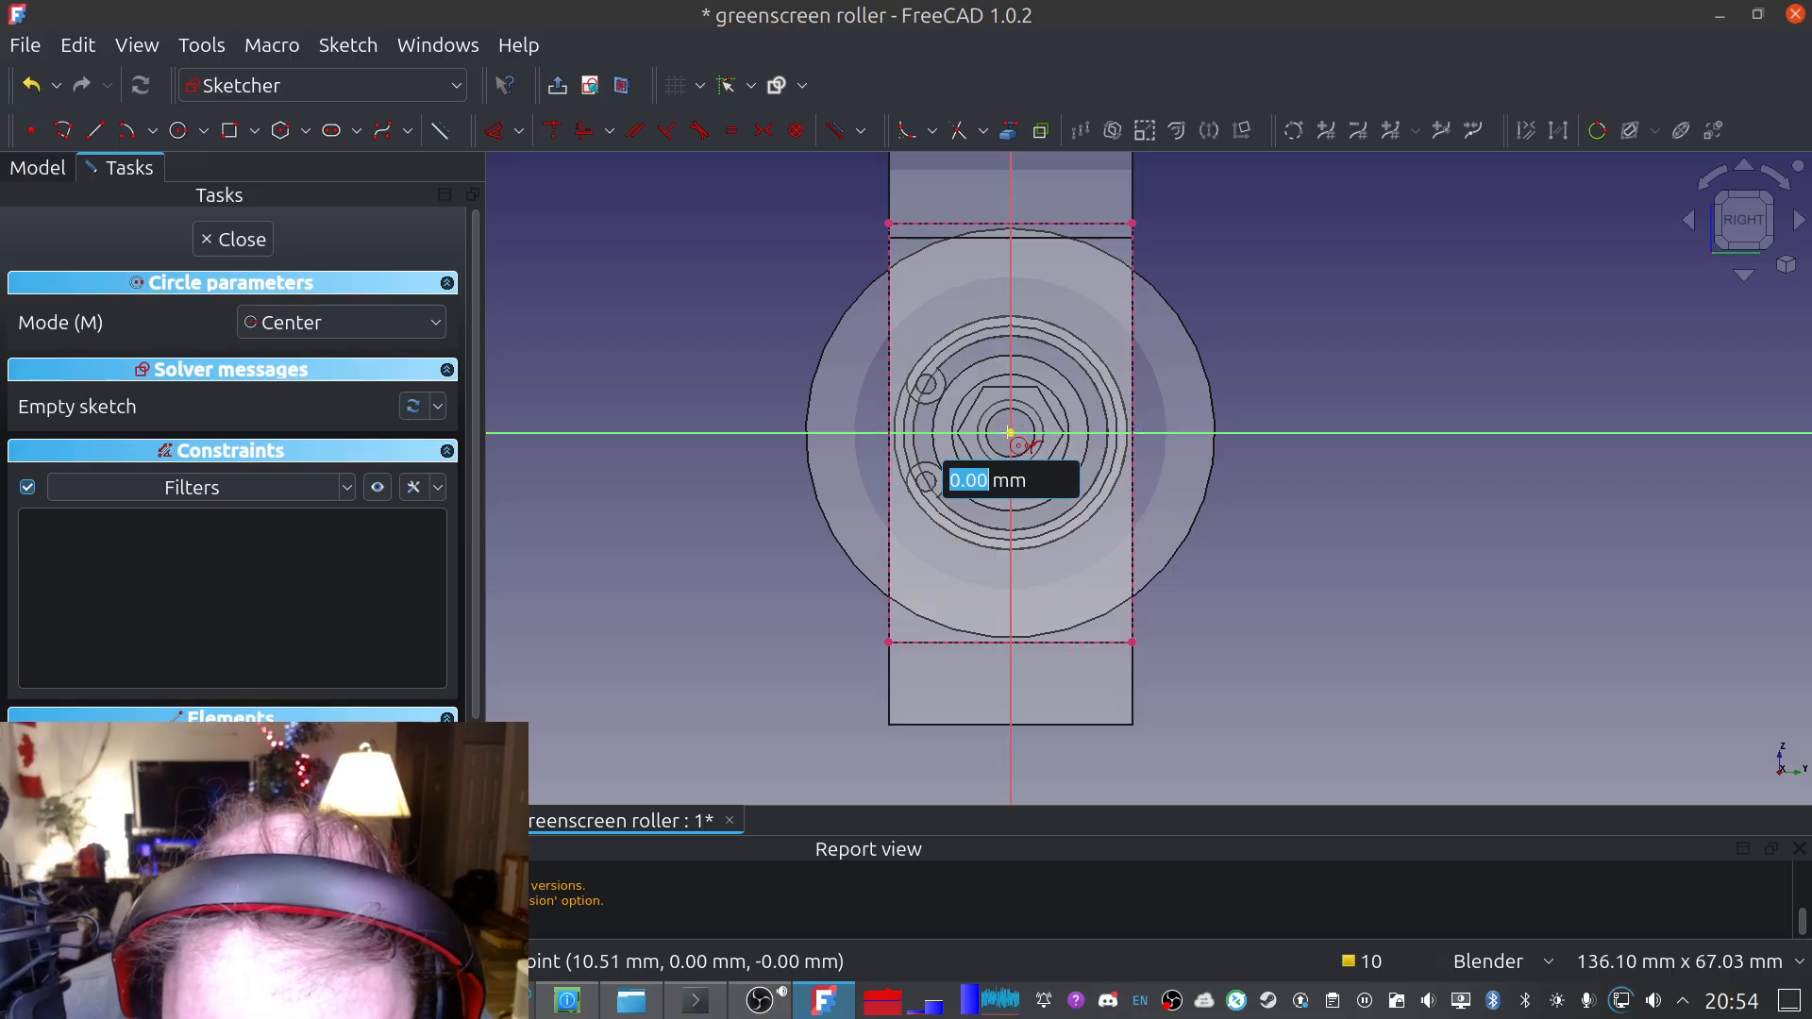
{"action": "left_click", "coordinate": [1047, 385]}
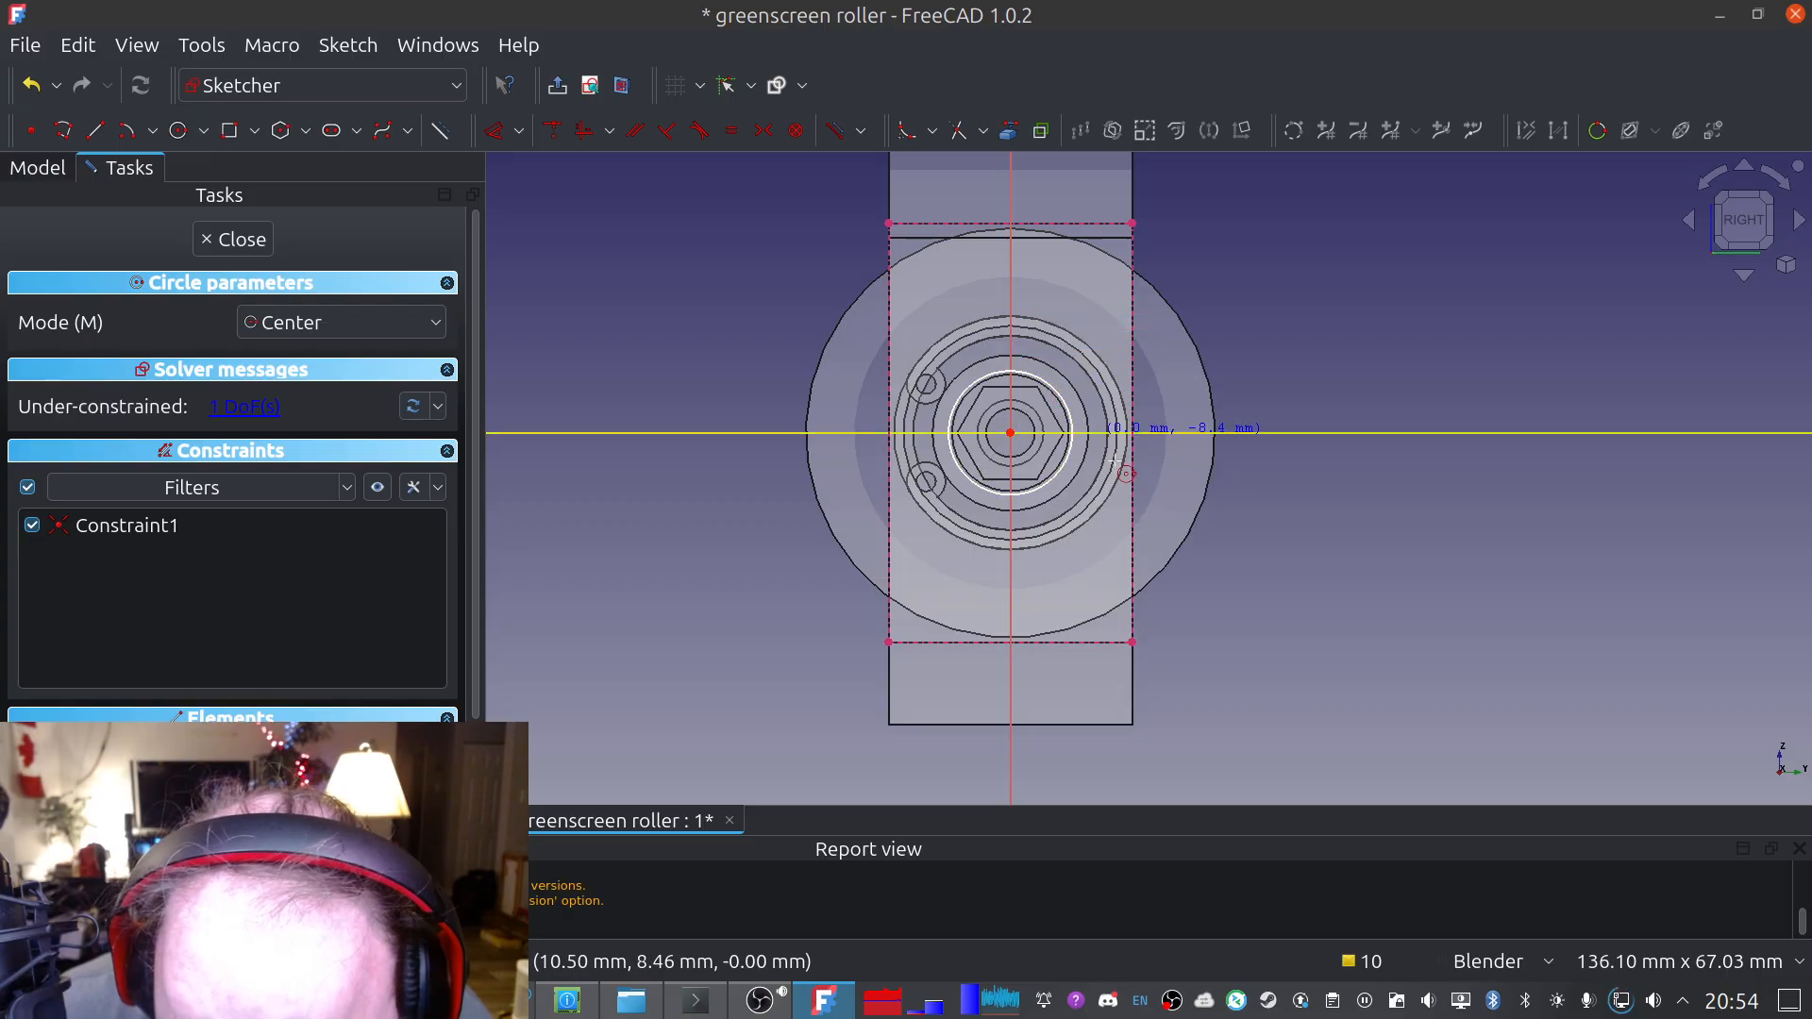
{"action": "right_click", "coordinate": [774, 401]}
Constrain the circle's diameter to 12 mm
{"action": "scroll", "coordinate": [984, 441], "scroll_direction": "up", "scroll_amount": 6}
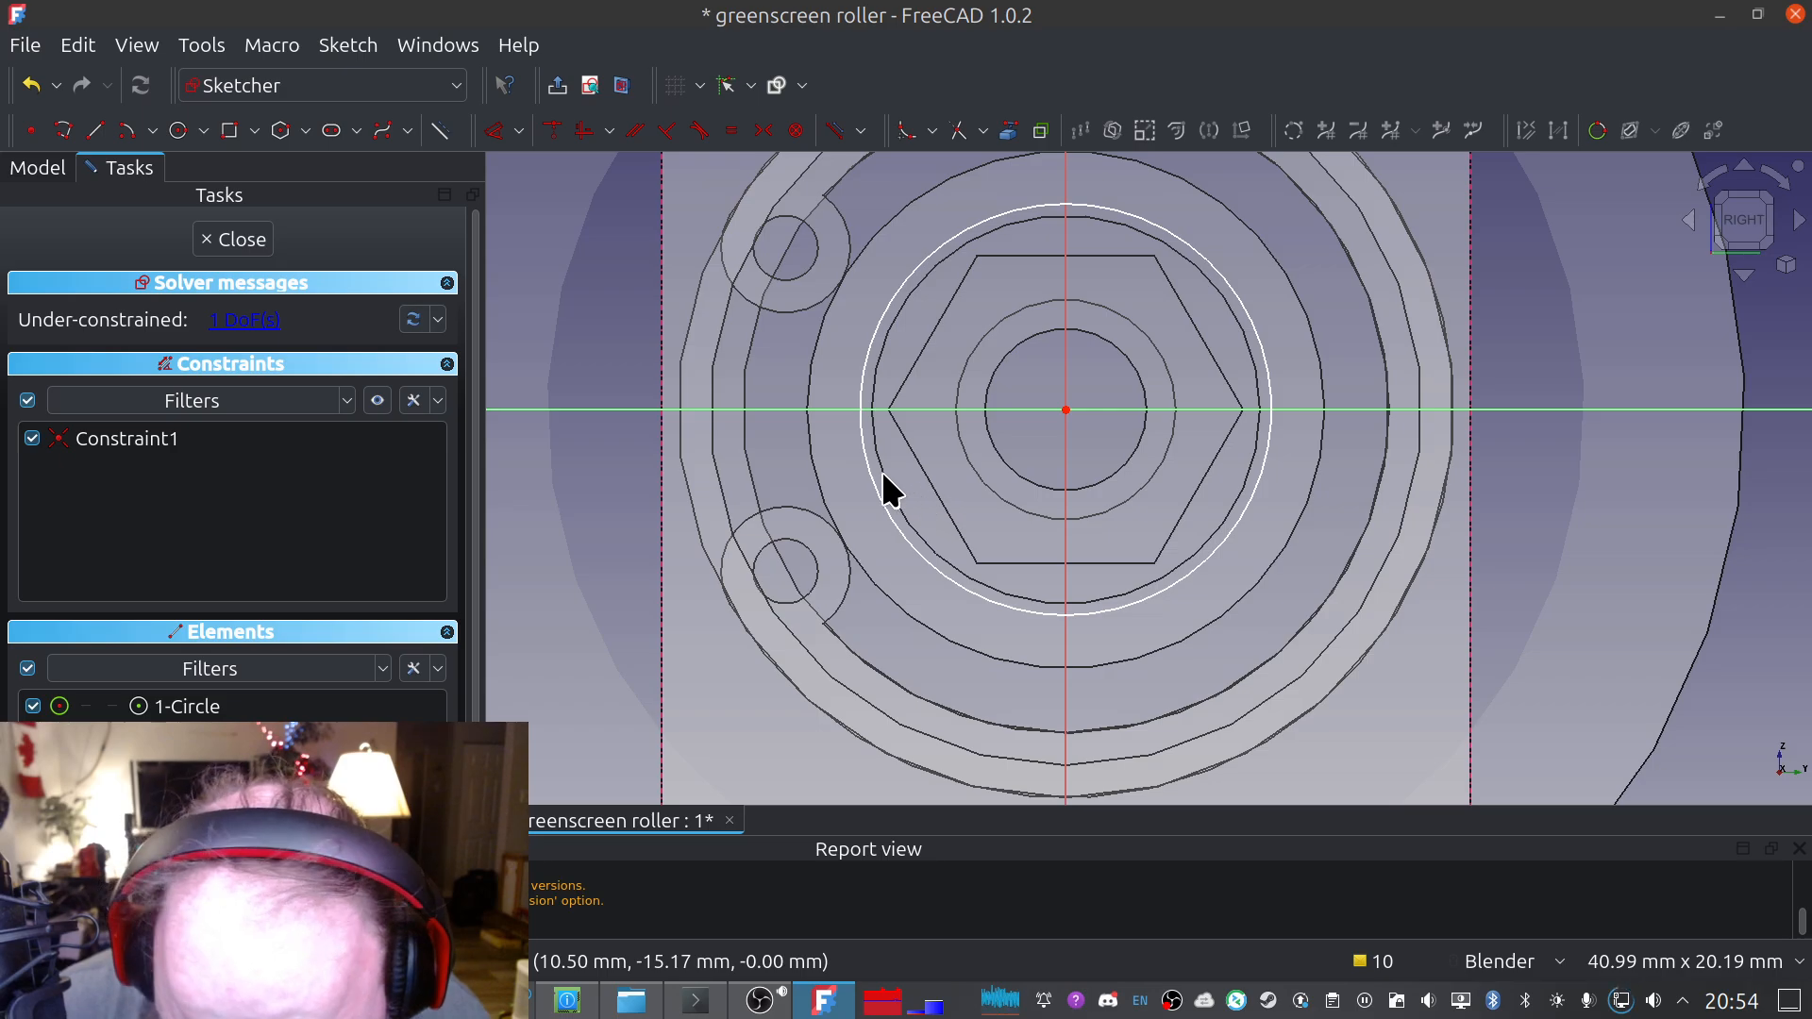
{"action": "left_click", "coordinate": [868, 468]}
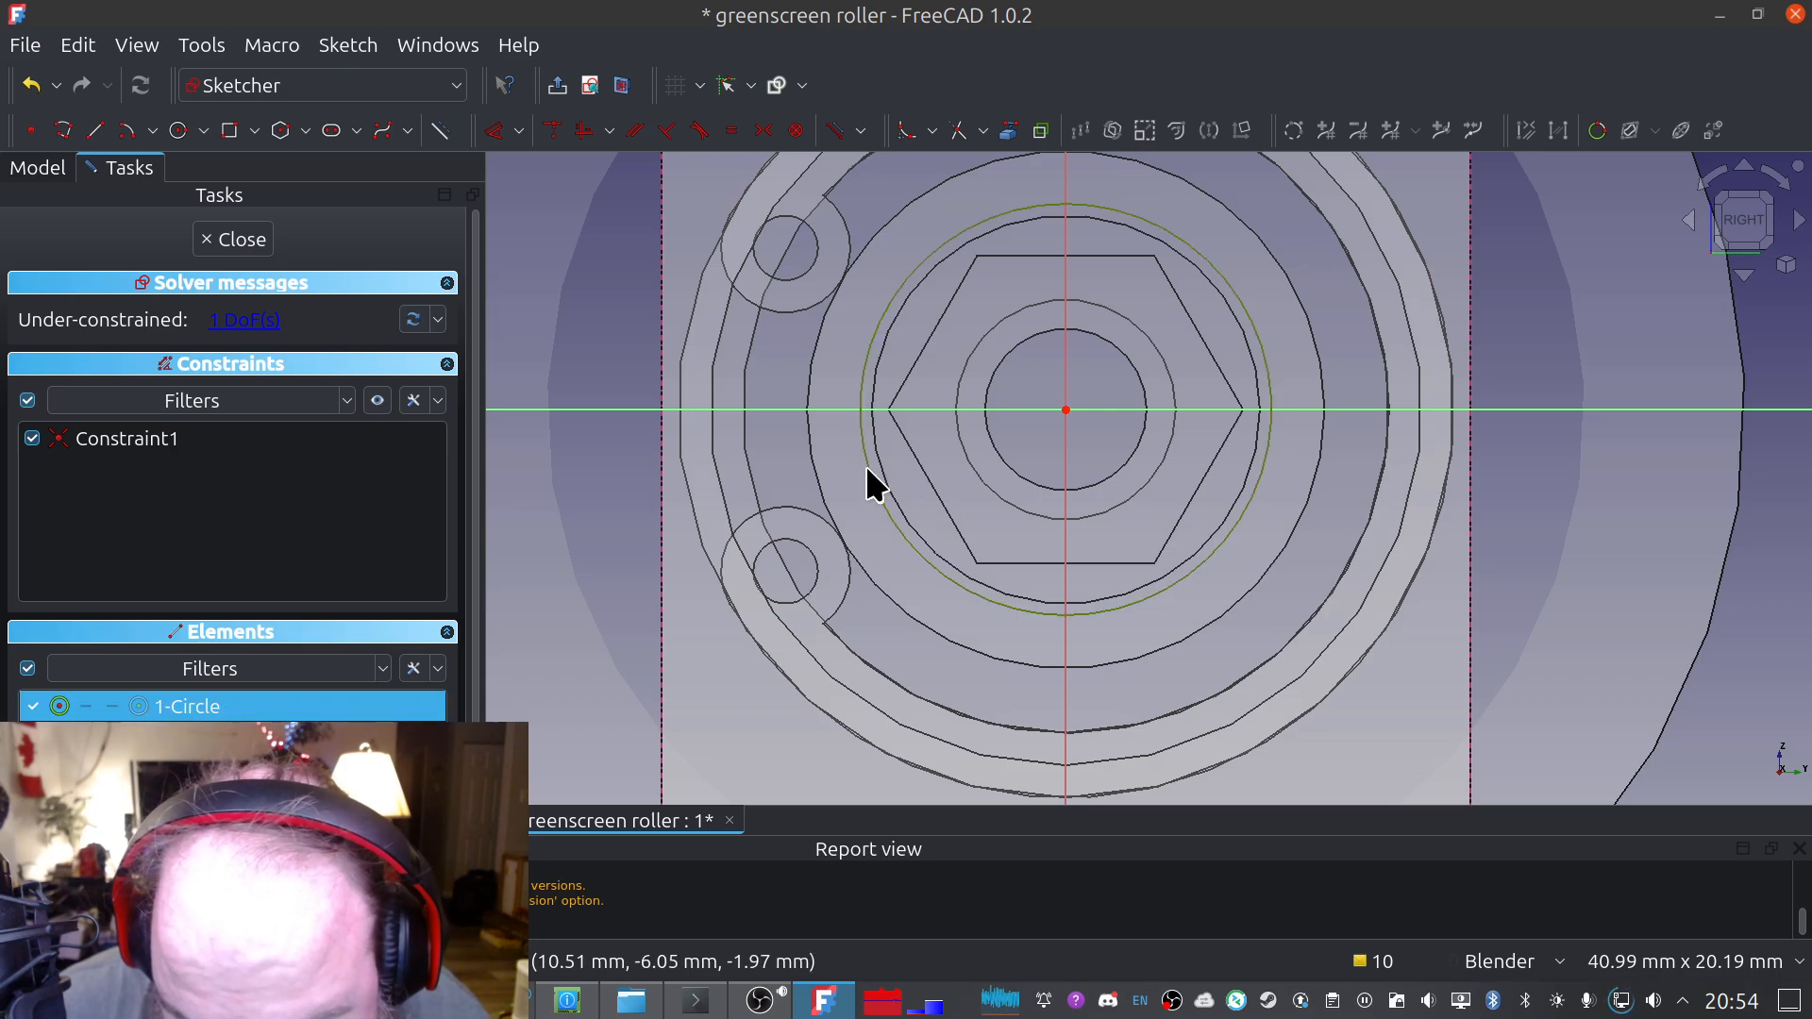
{"action": "key", "text": "d"}
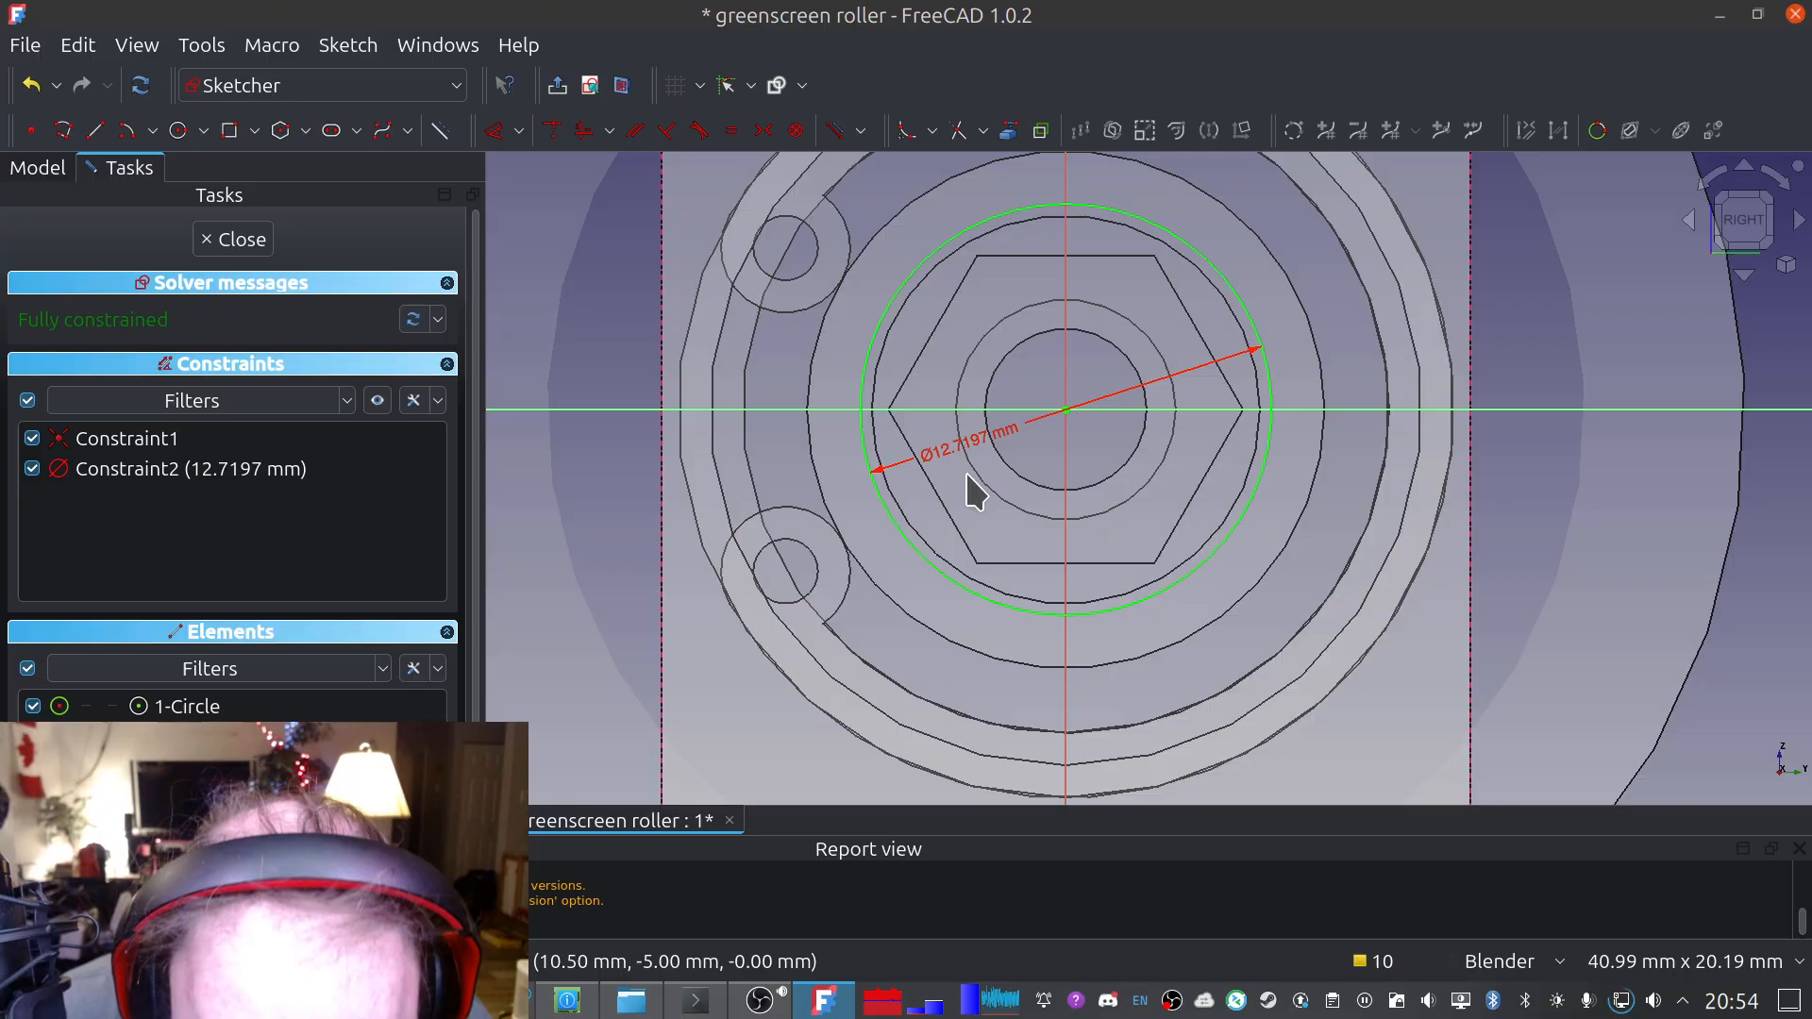
{"action": "left_click", "coordinate": [925, 496]}
{"action": "mouse_move", "coordinate": [1095, 424]}
{"action": "left_mouse_down"}
{"action": "mouse_move", "coordinate": [905, 441]}
{"action": "mouse_move", "coordinate": [916, 453]}
{"action": "mouse_move", "coordinate": [818, 391]}
{"action": "left_mouse_up"}
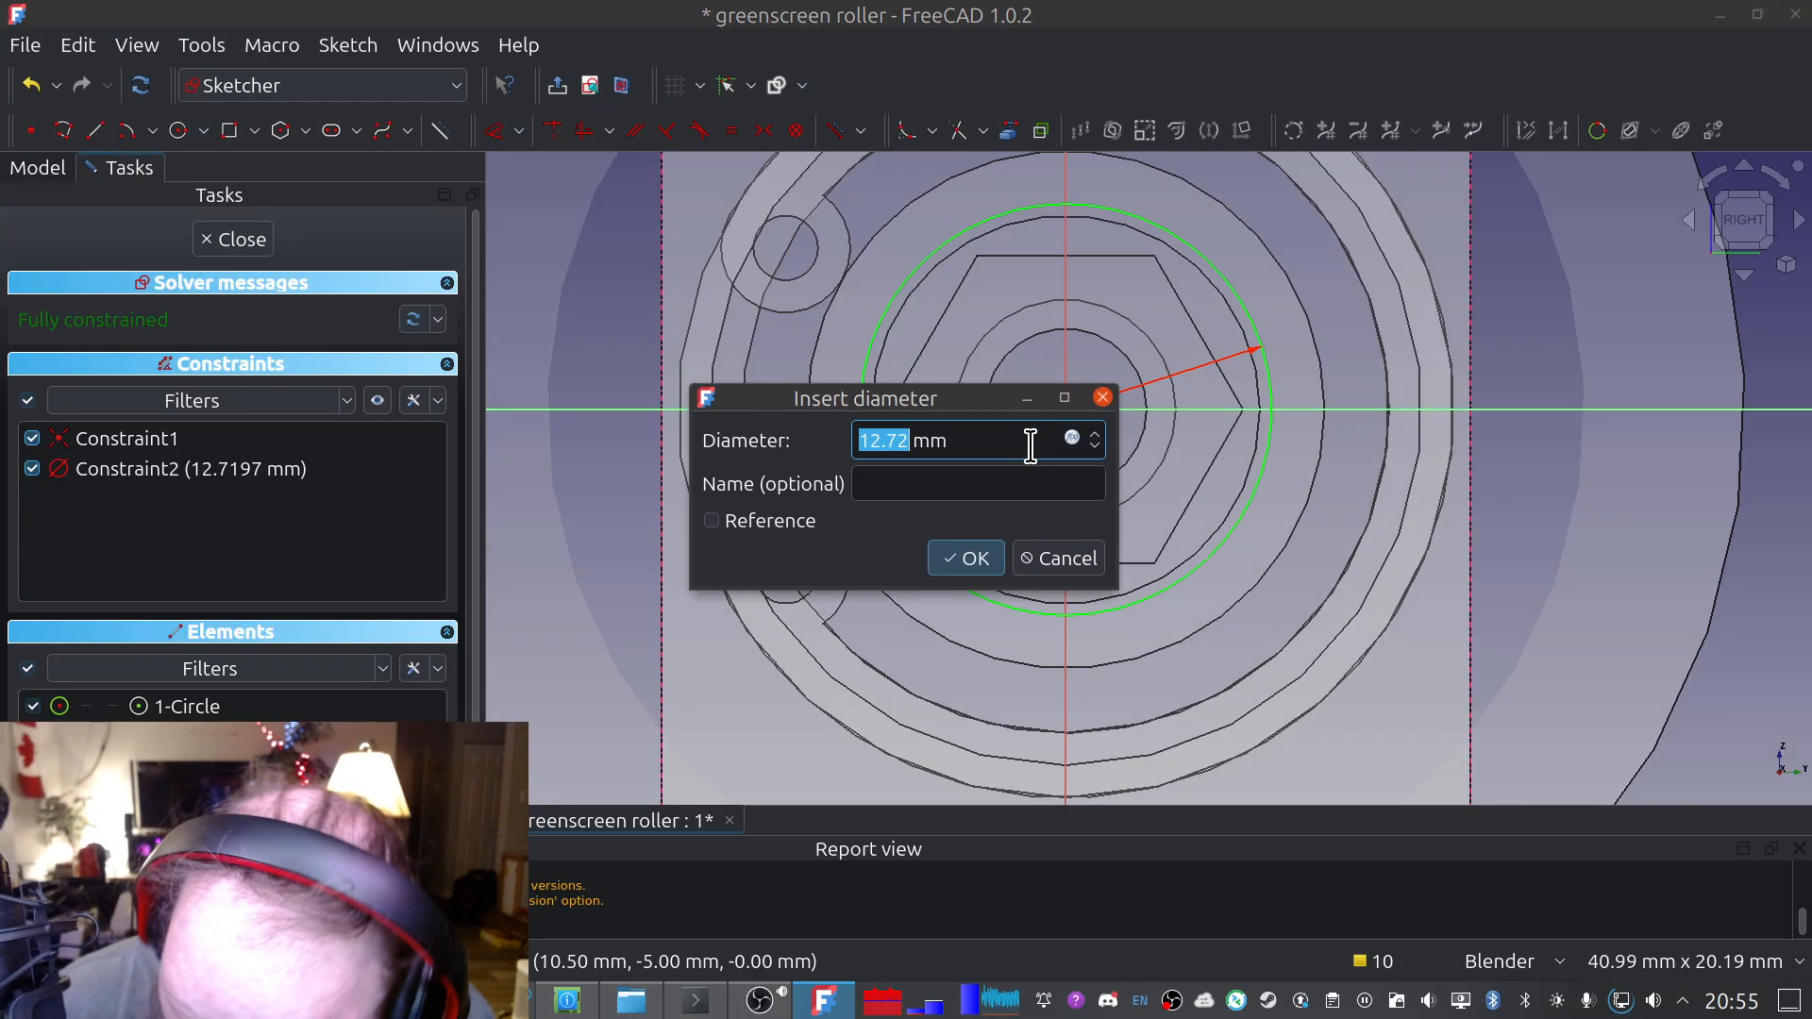
{"action": "type", "text": "21"}
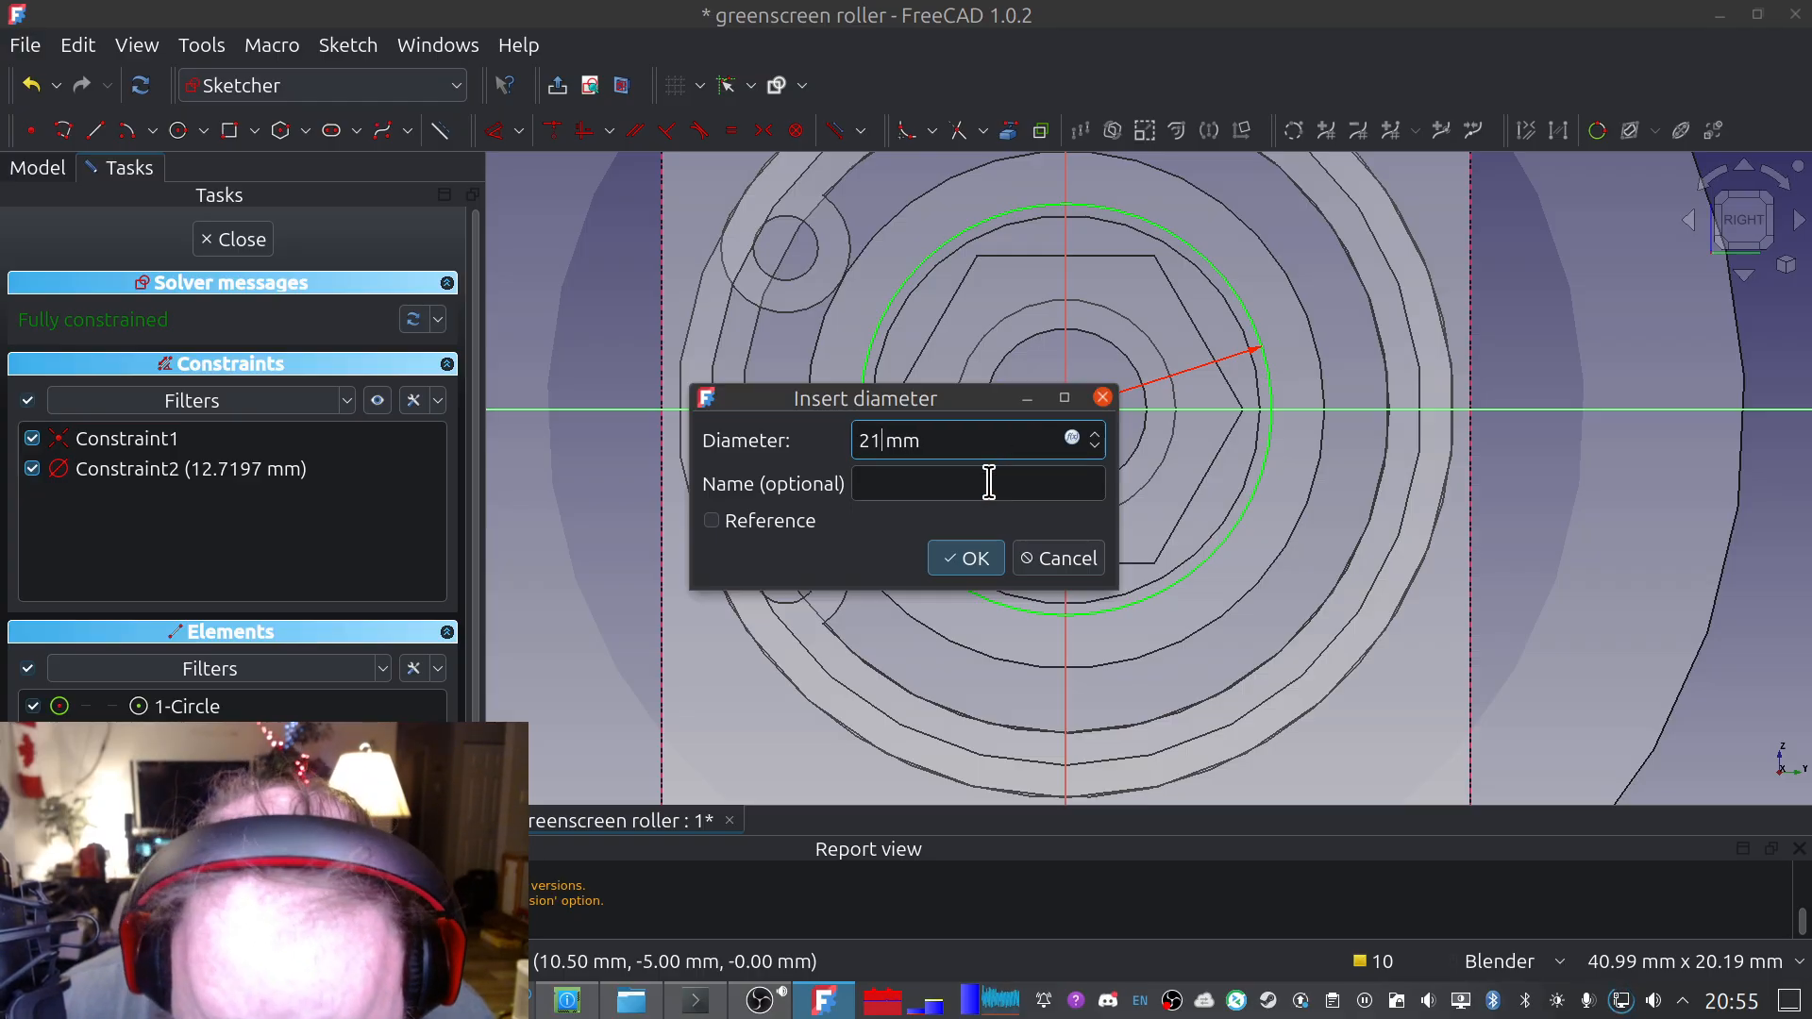
{"action": "key", "text": "BackSpace"}
{"action": "key", "text": "BackSpace"}
{"action": "type", "text": "120"}
{"action": "key", "text": "BackSpace"}
{"action": "left_click", "coordinate": [962, 558]}
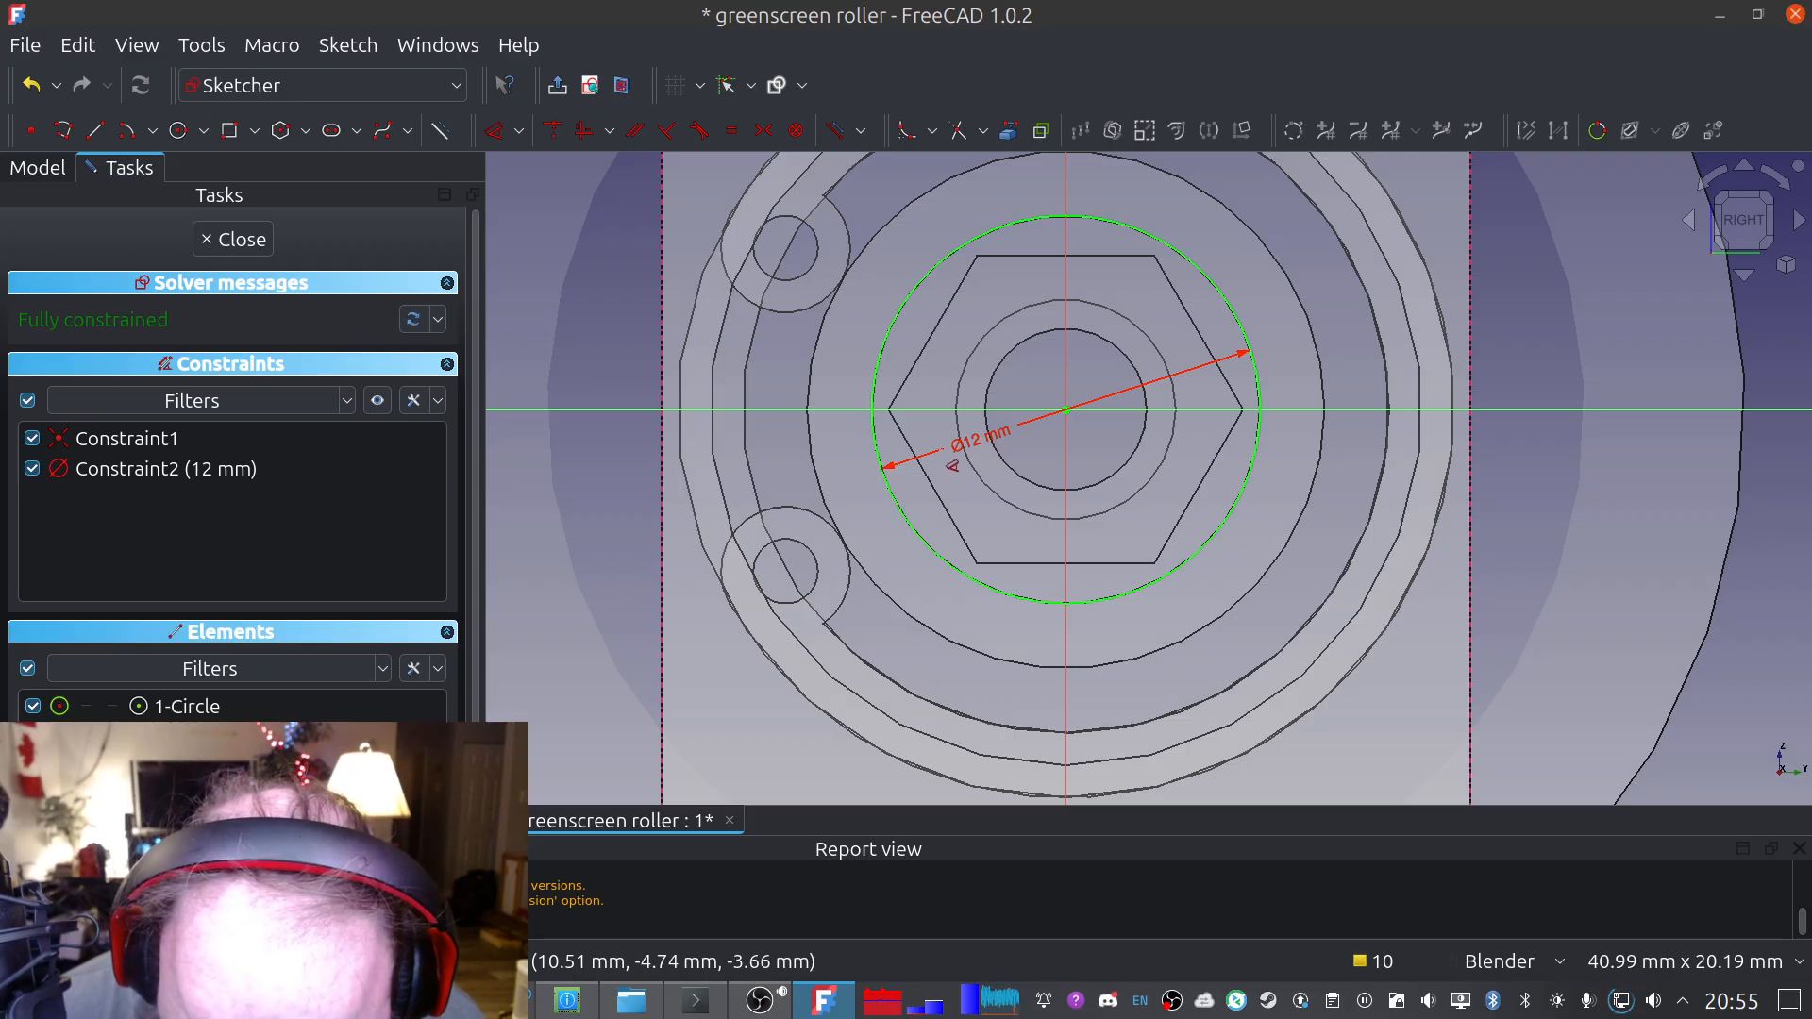
Change the circle's diameter constraint to 12.5 mm and close the sketch
{"action": "double_click", "coordinate": [967, 435]}
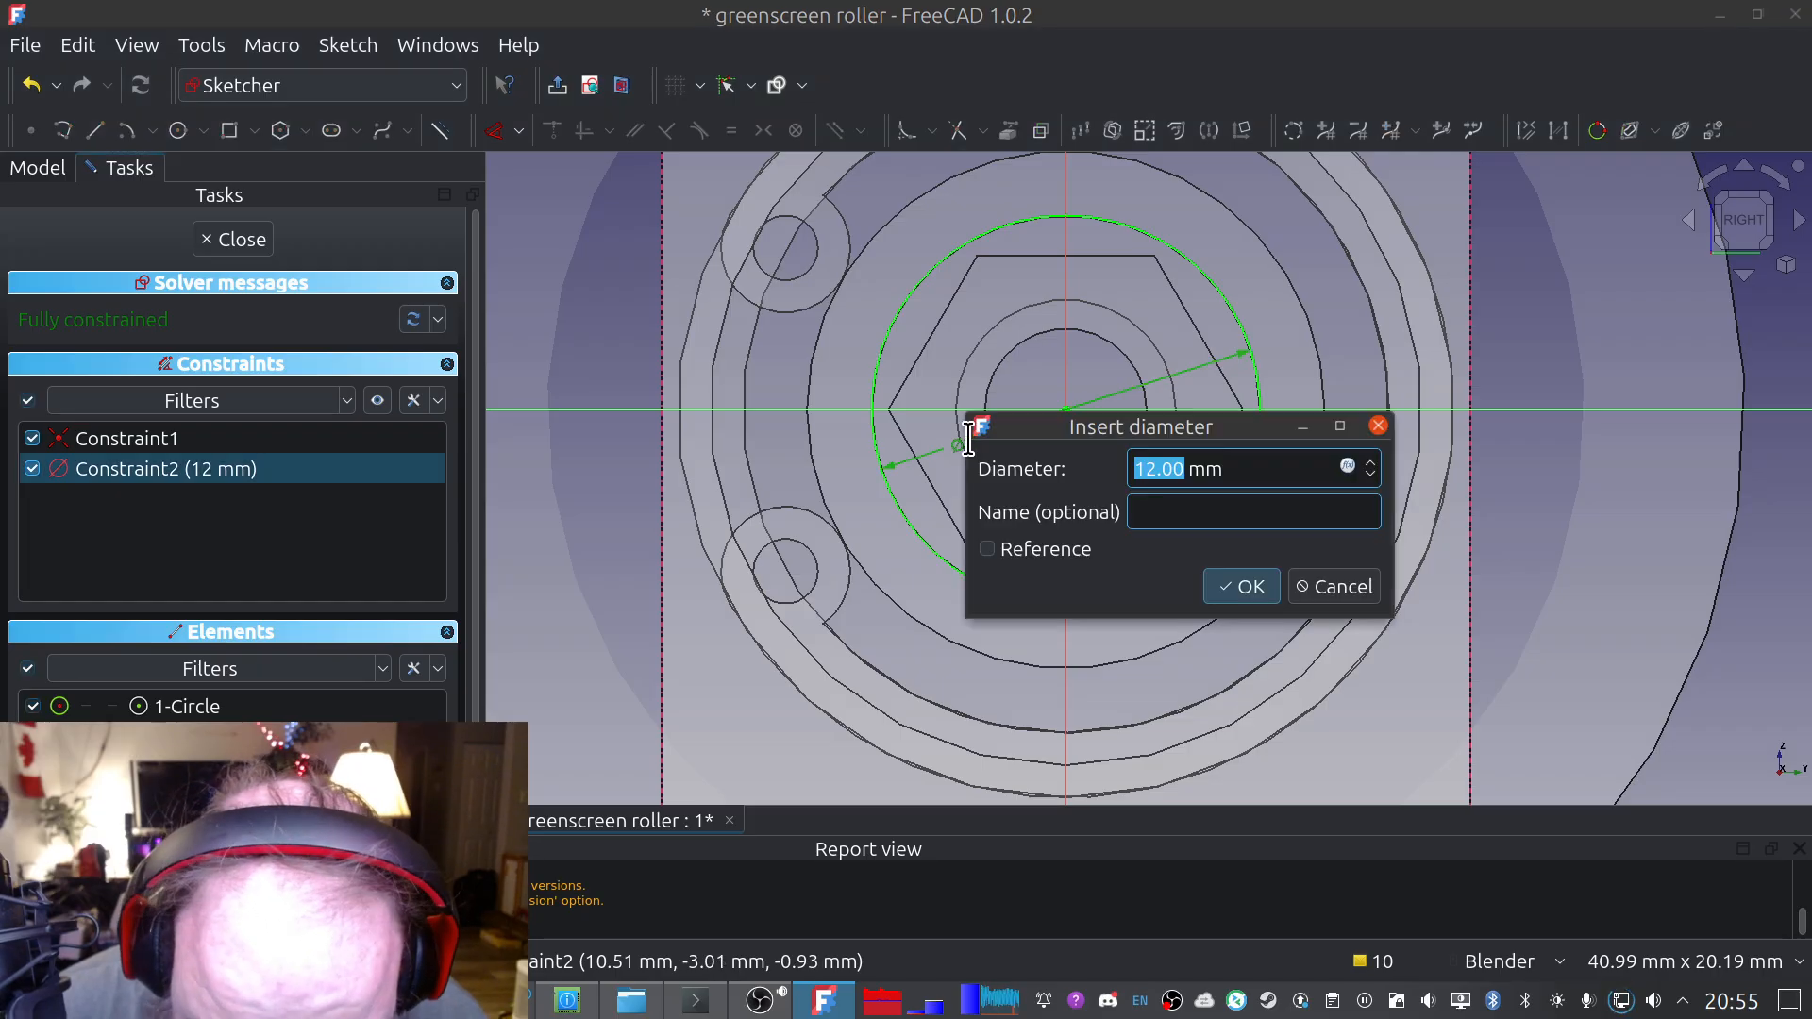
{"action": "type", "text": "12.3"}
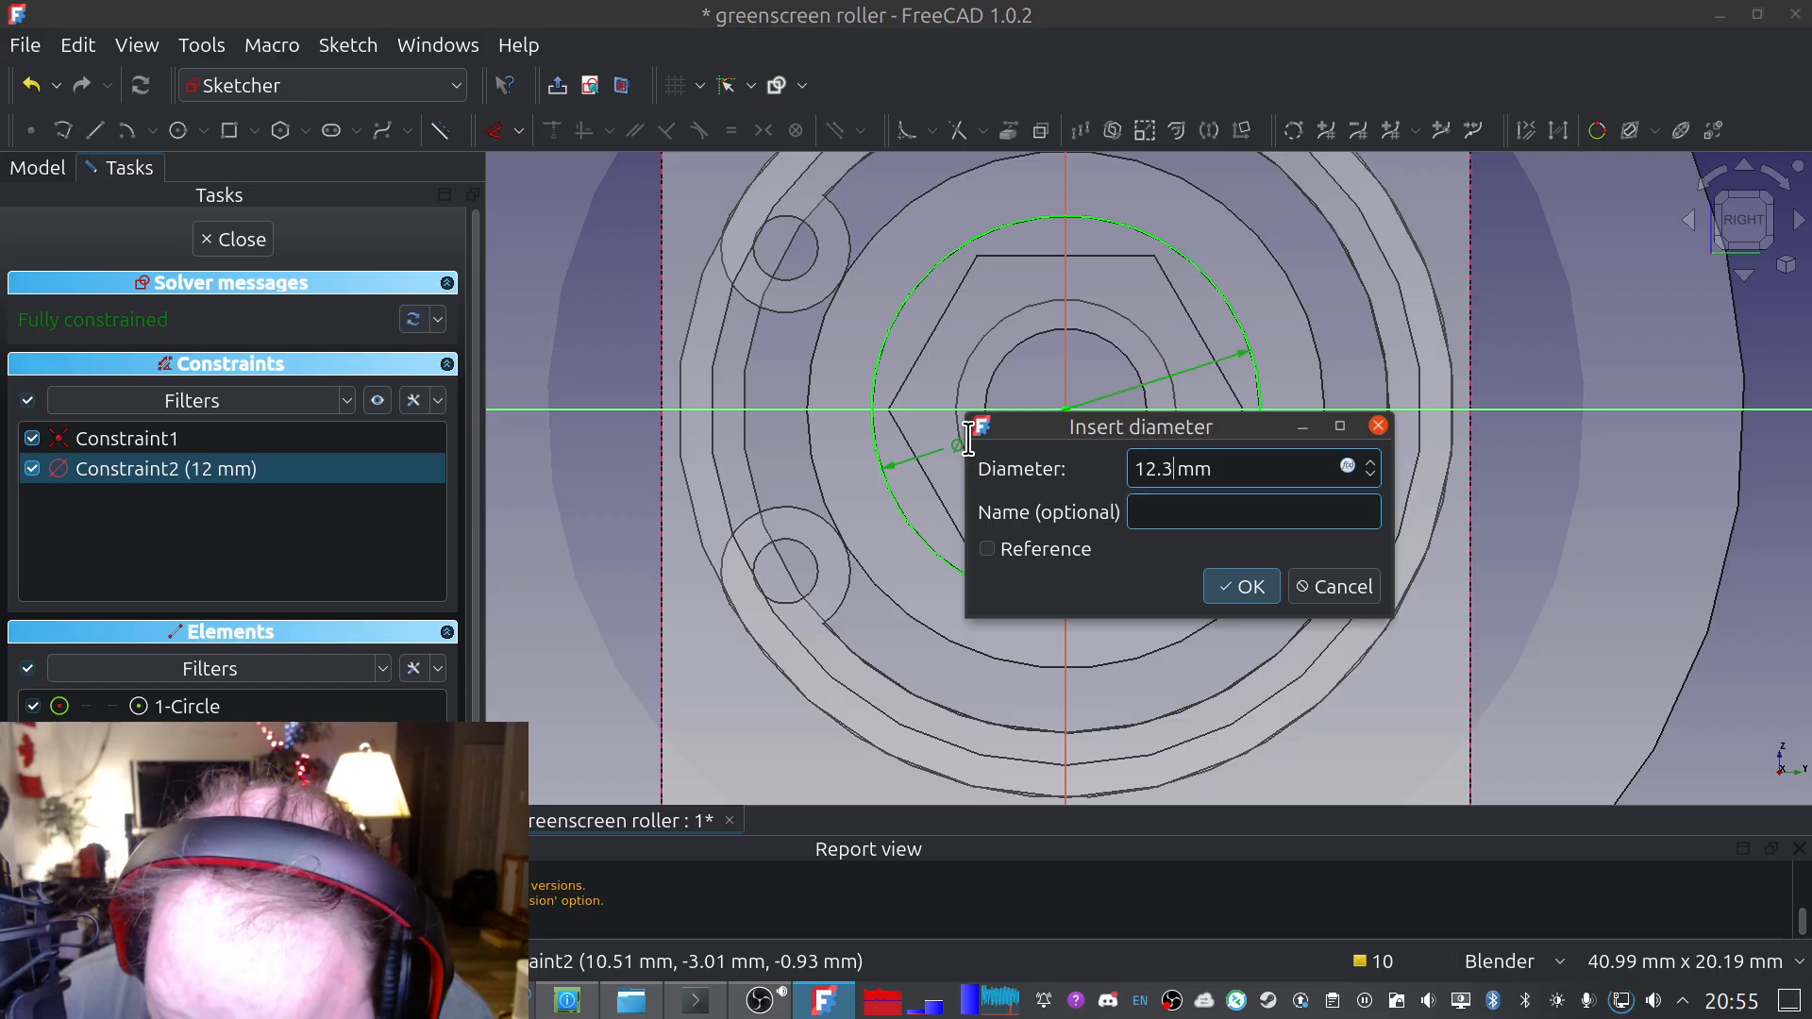
{"action": "key", "text": "BackSpace"}
{"action": "type", "text": "6"}
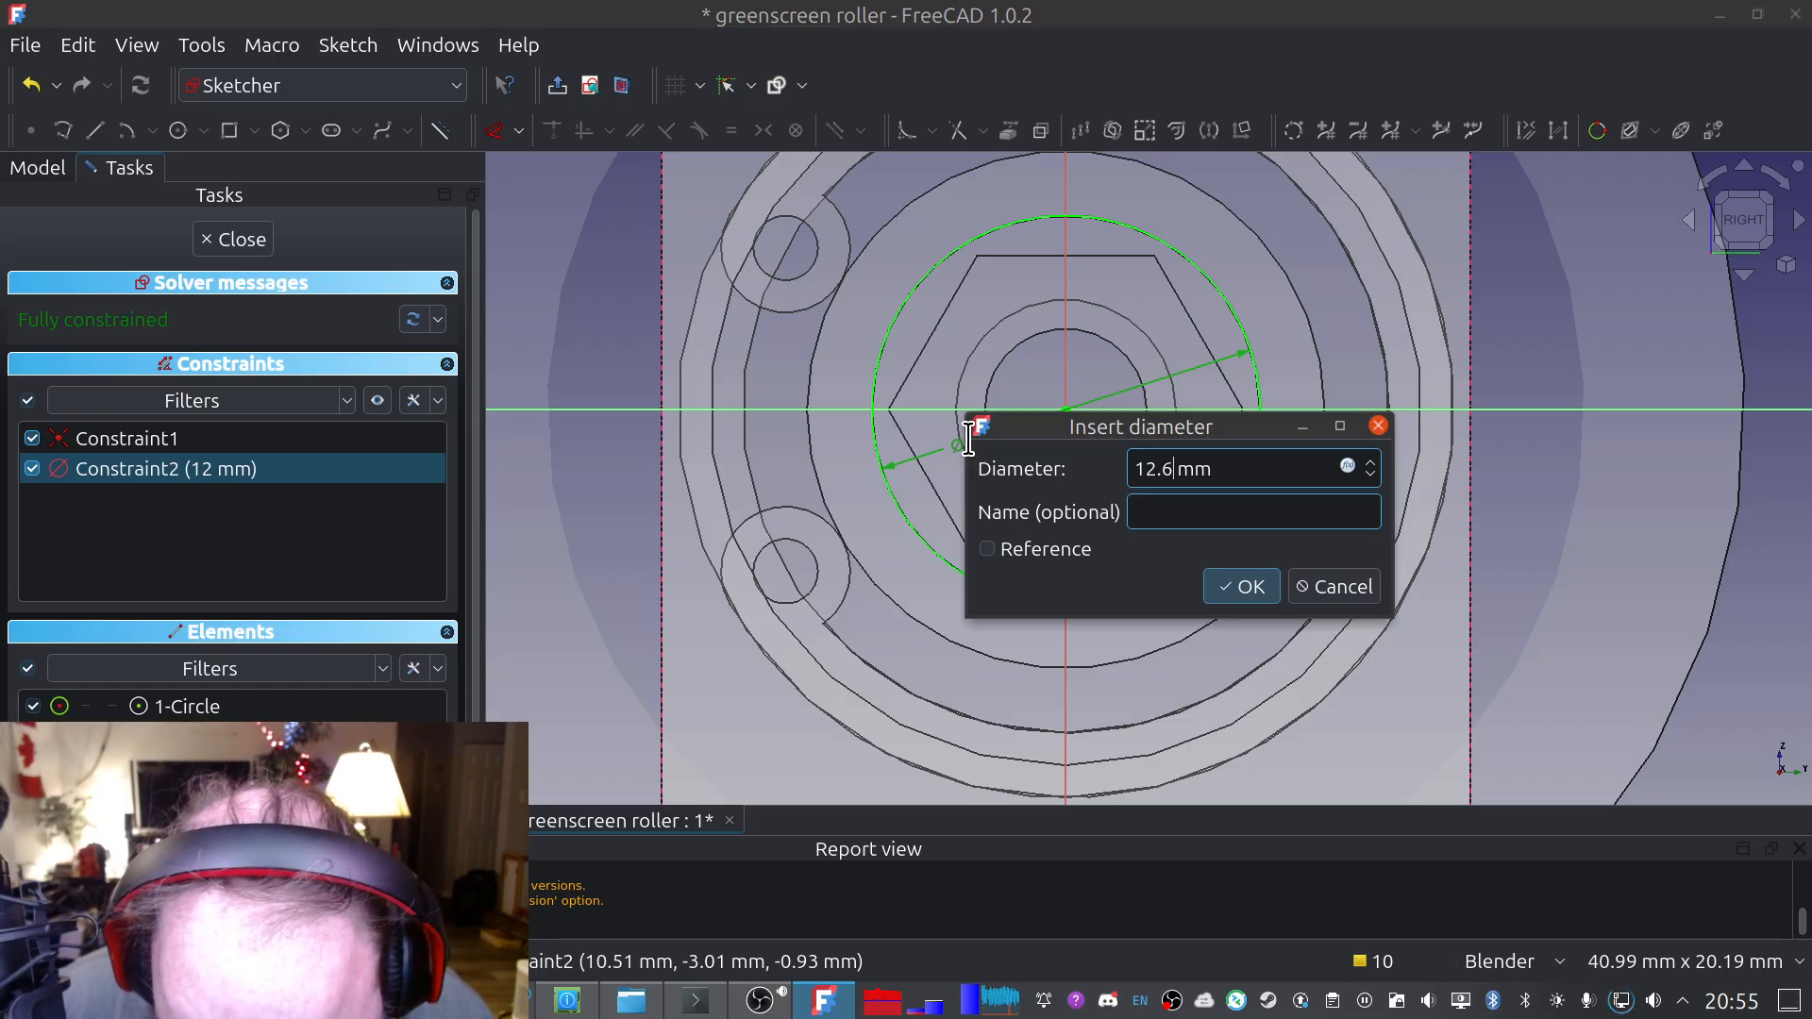
{"action": "key", "text": "BackSpace"}
{"action": "type", "text": "5"}
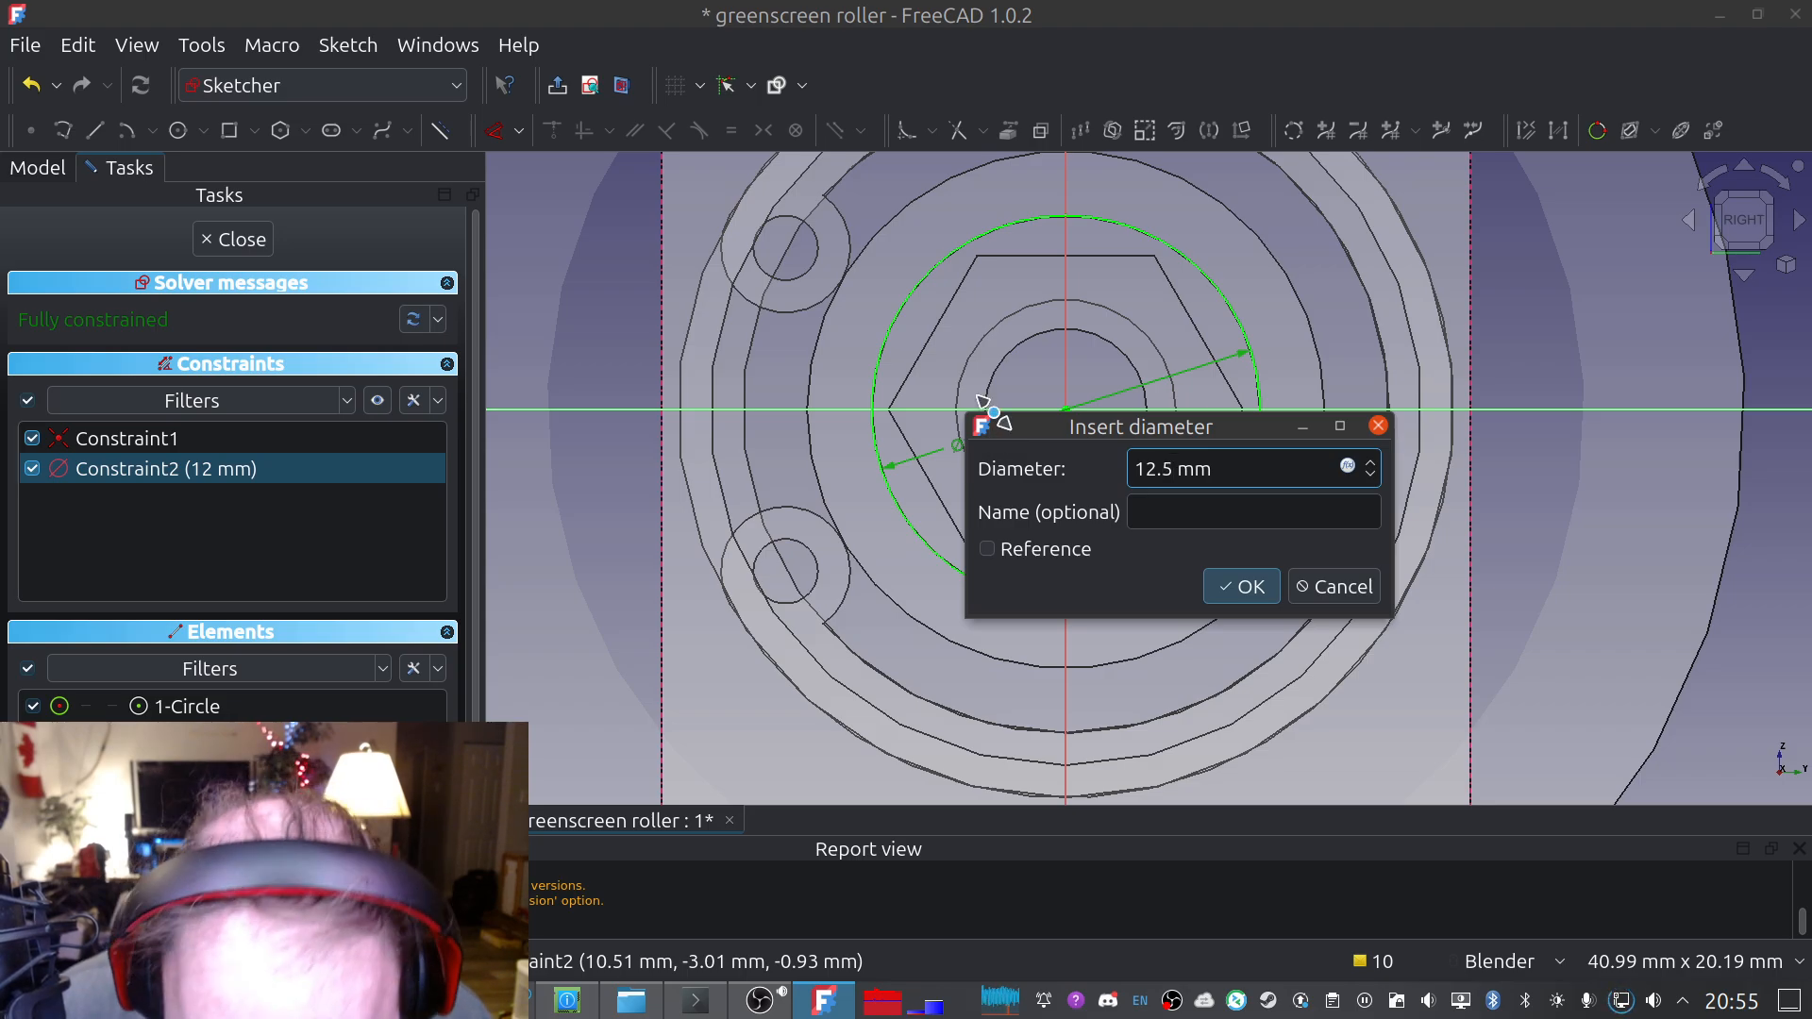
{"action": "left_click", "coordinate": [1227, 586]}
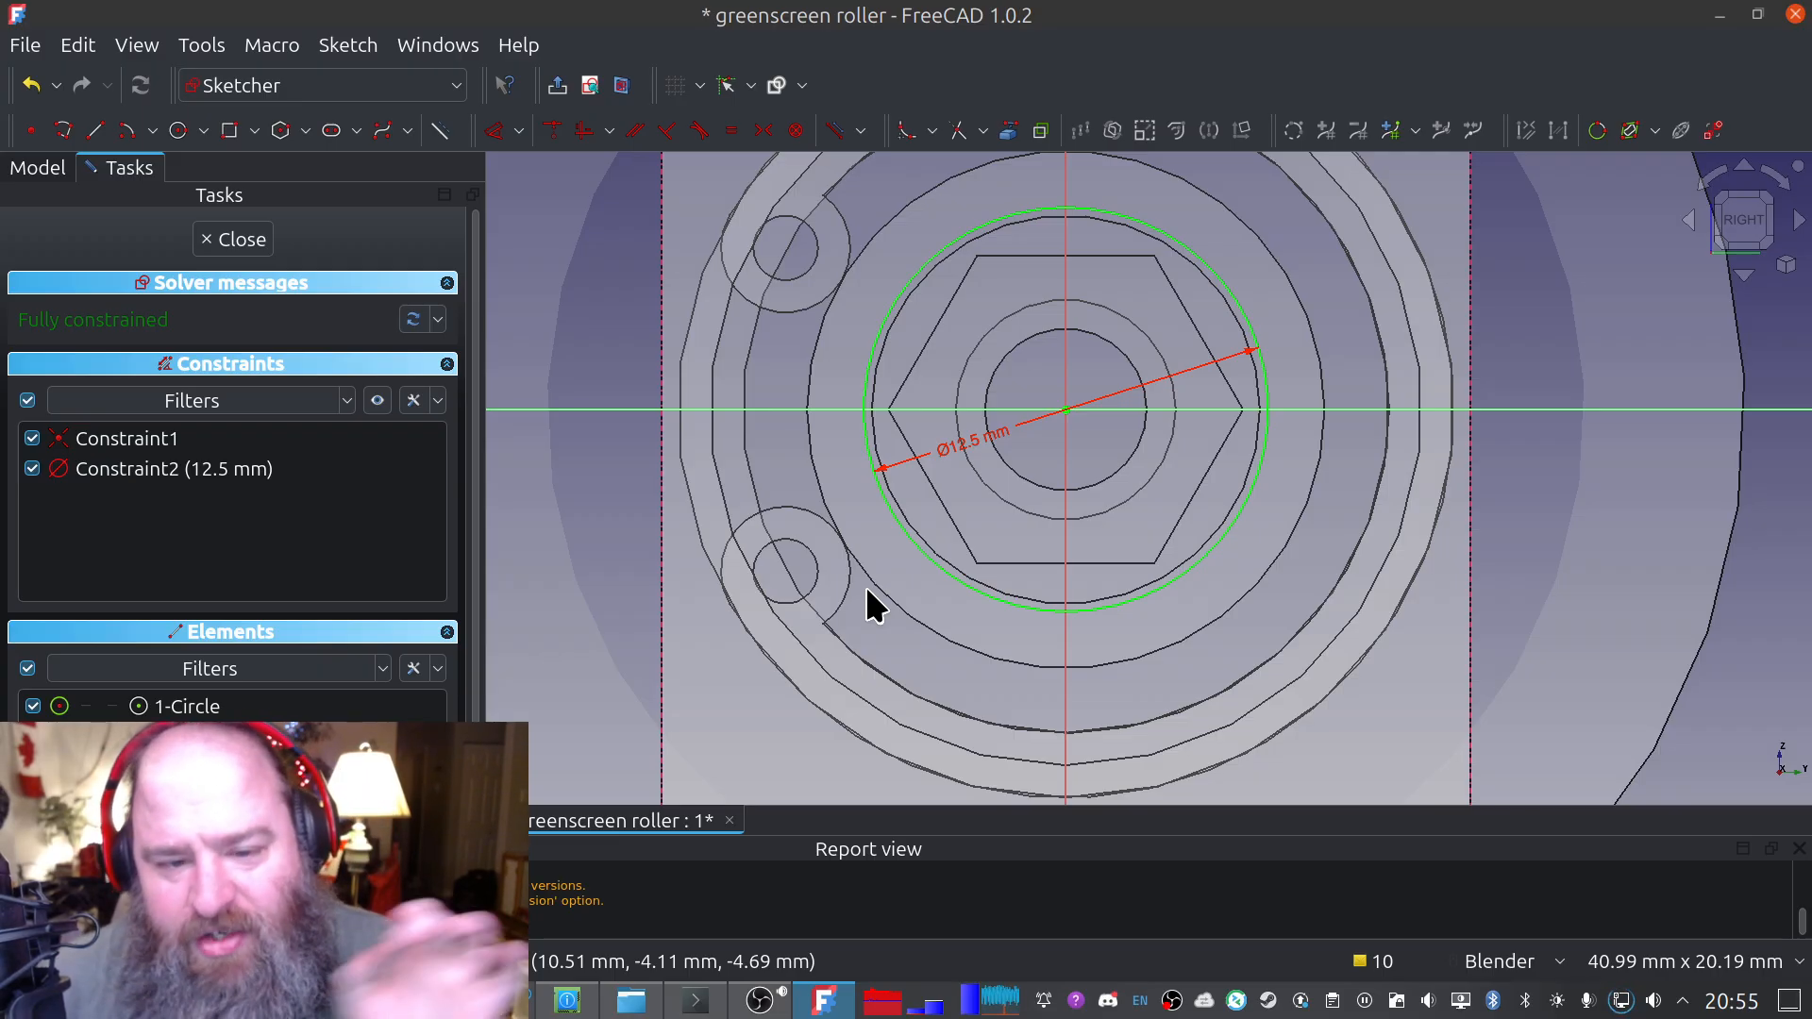
{"action": "mouse_move", "coordinate": [866, 588]}
{"action": "middle_mouse_down"}
{"action": "mouse_move", "coordinate": [1214, 550]}
{"action": "mouse_move", "coordinate": [803, 540]}
{"action": "middle_mouse_up"}
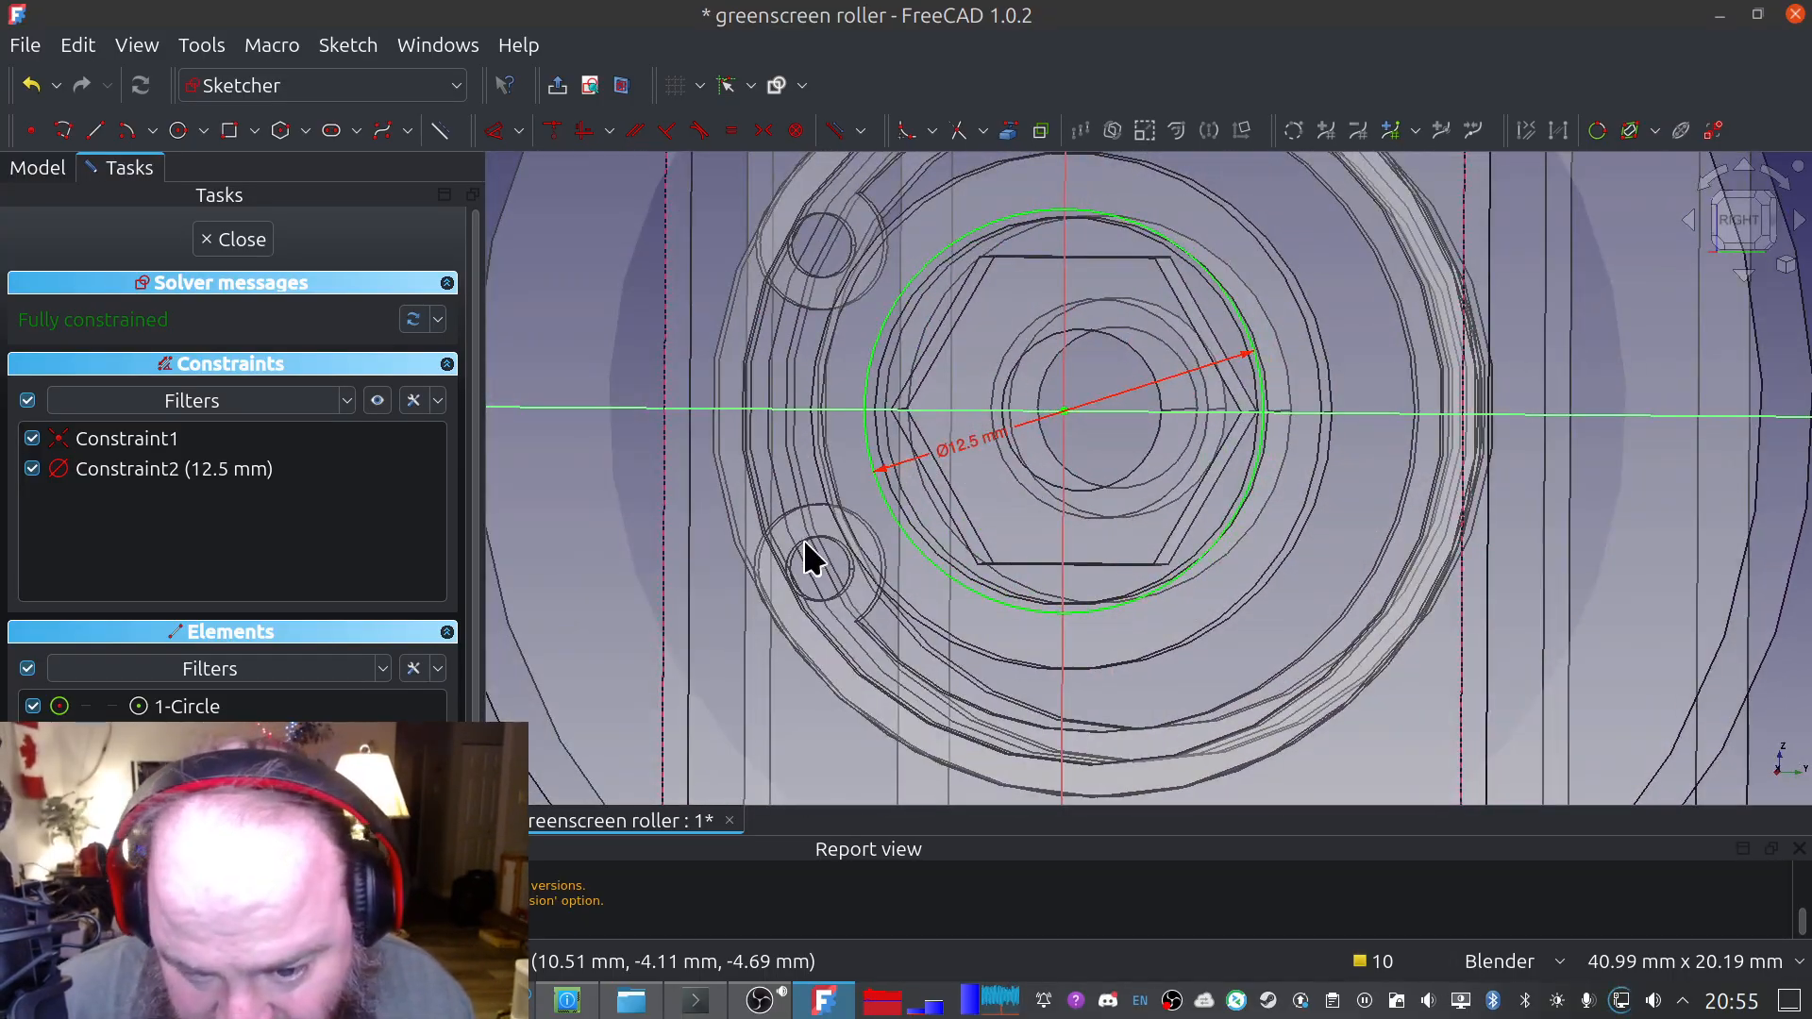
{"action": "left_click", "coordinate": [233, 242]}
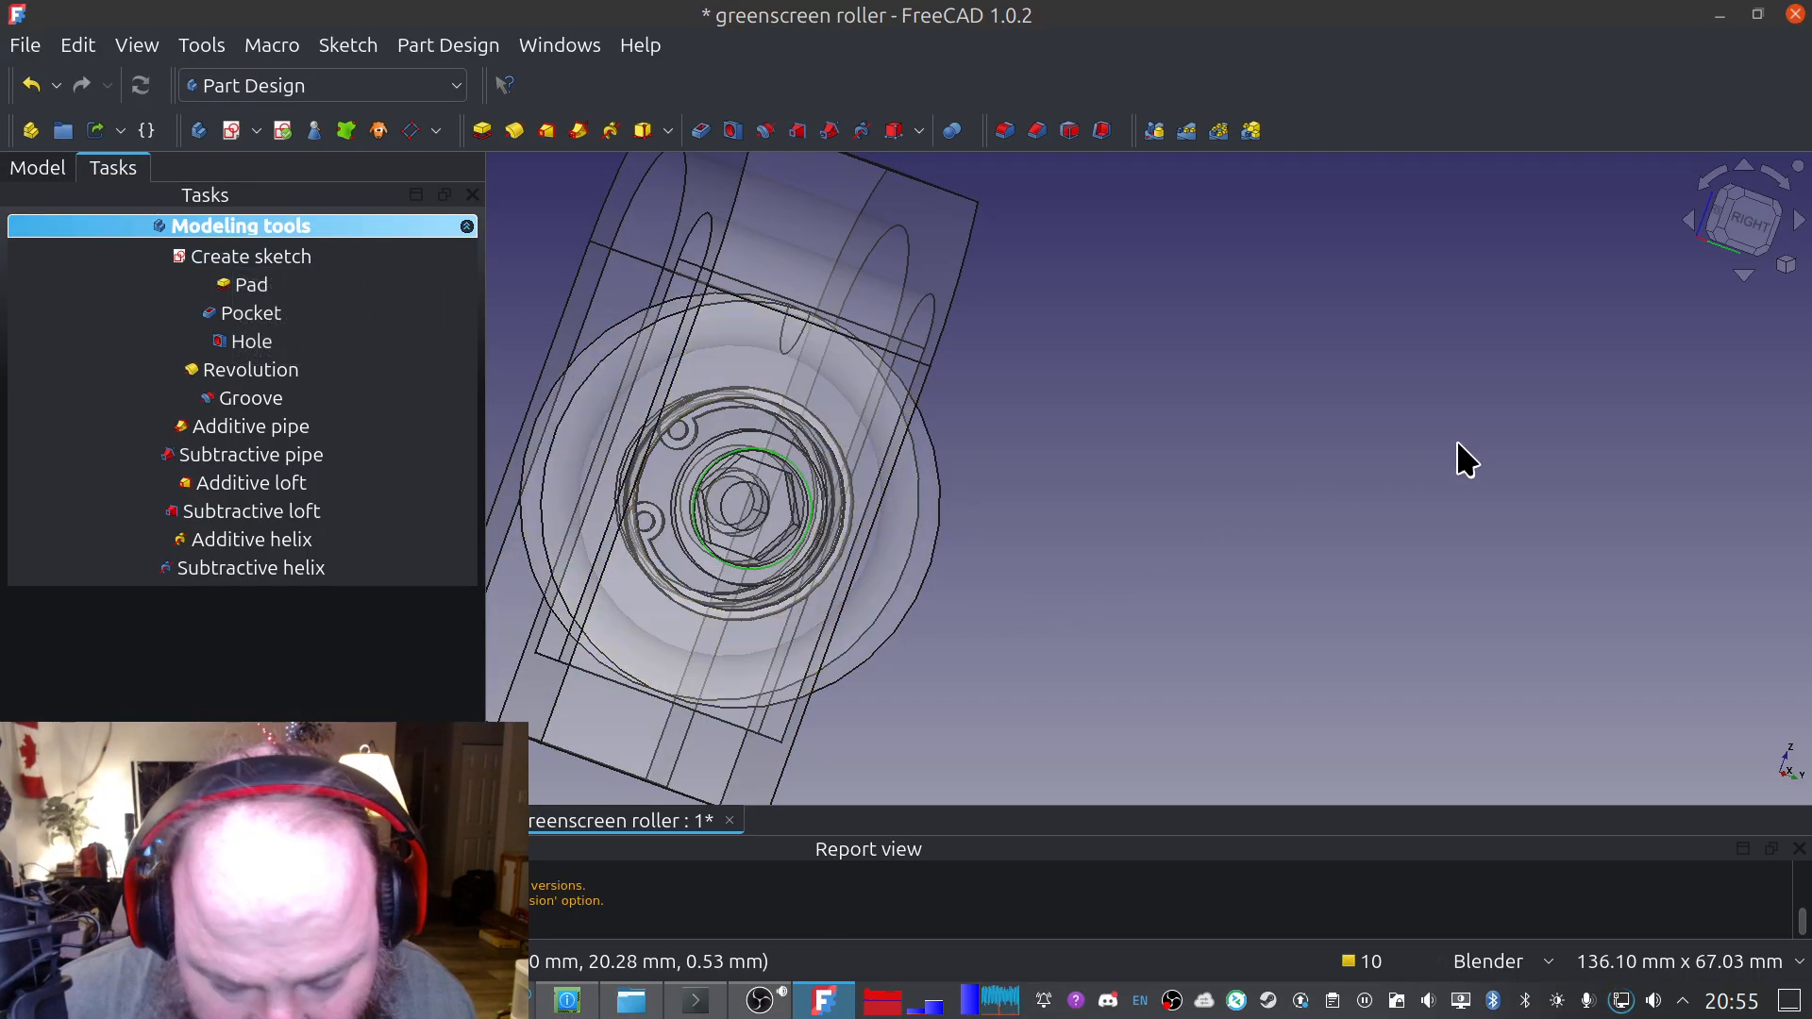
Start a Pocket from the 12.5 mm circle sketch, keeping the Dimension type
{"action": "left_click", "coordinate": [1743, 204]}
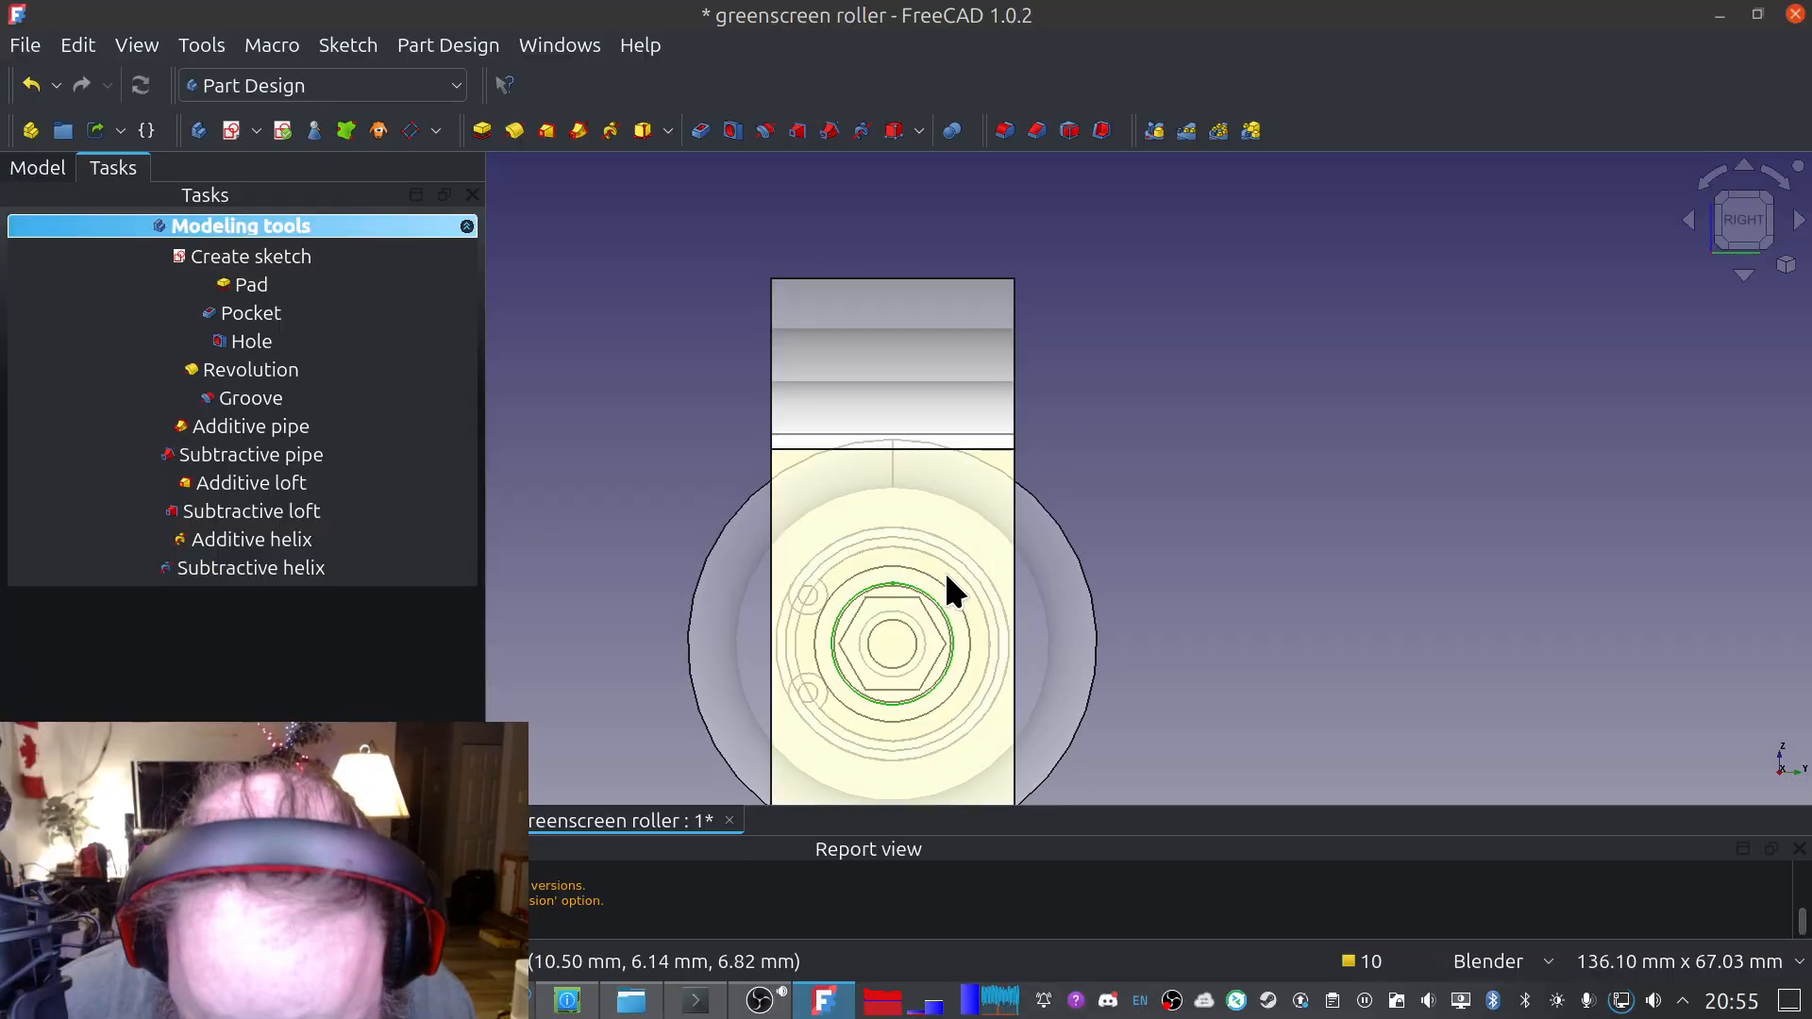
{"action": "middle_click_drag", "start_coordinate": [803, 675], "coordinate": [848, 417], "text": "shift"}
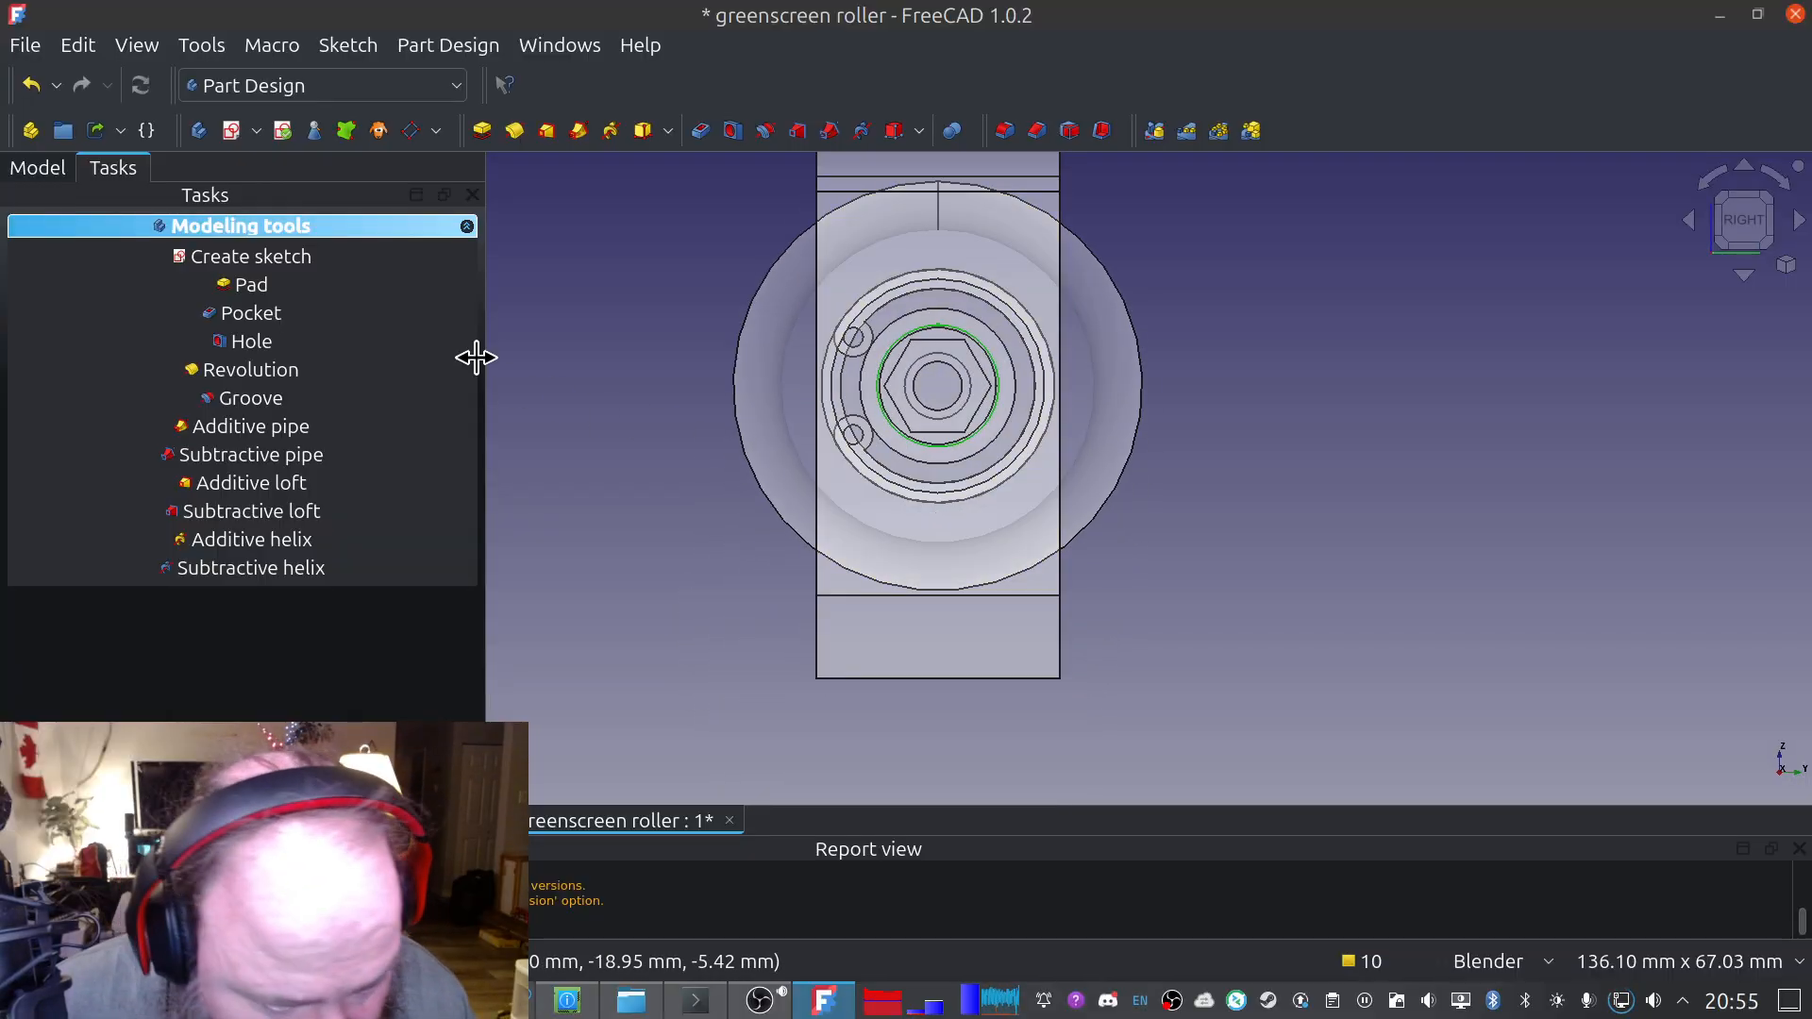
{"action": "left_click", "coordinate": [234, 315]}
{"action": "middle_click_drag", "start_coordinate": [614, 440], "coordinate": [878, 444]}
{"action": "middle_click_drag", "start_coordinate": [661, 455], "coordinate": [963, 461]}
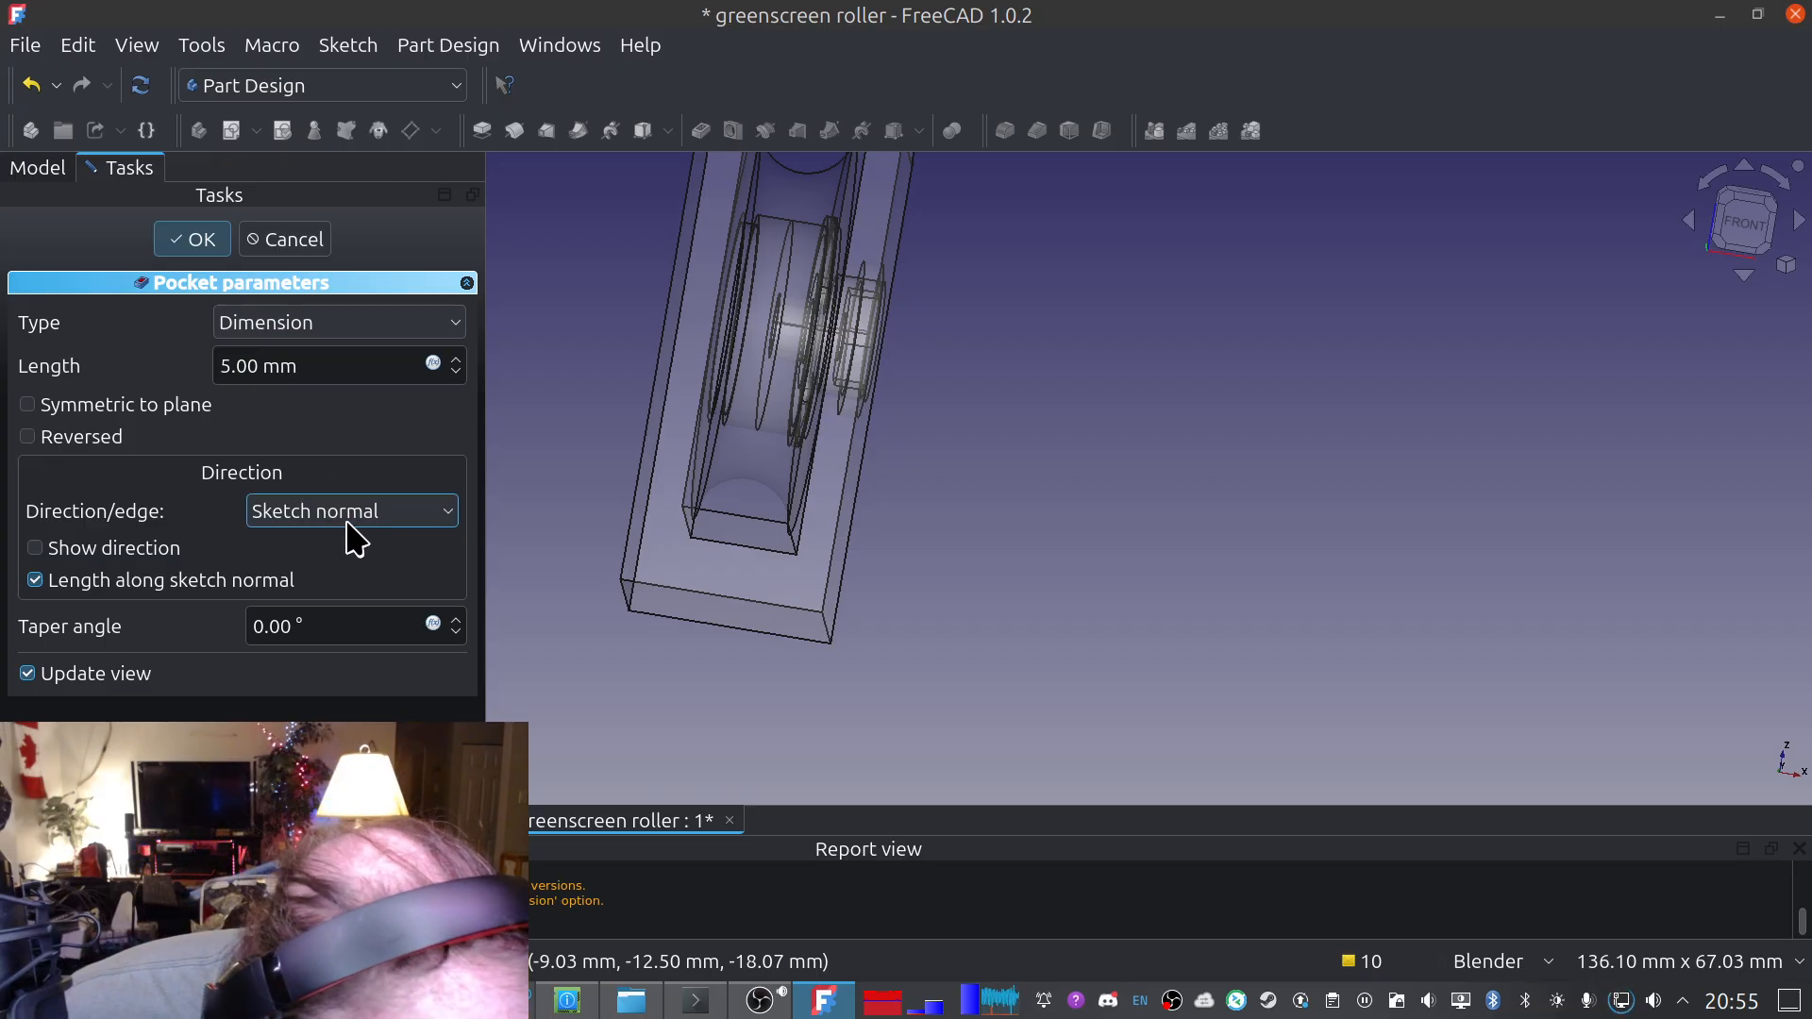
{"action": "left_click", "coordinate": [350, 323]}
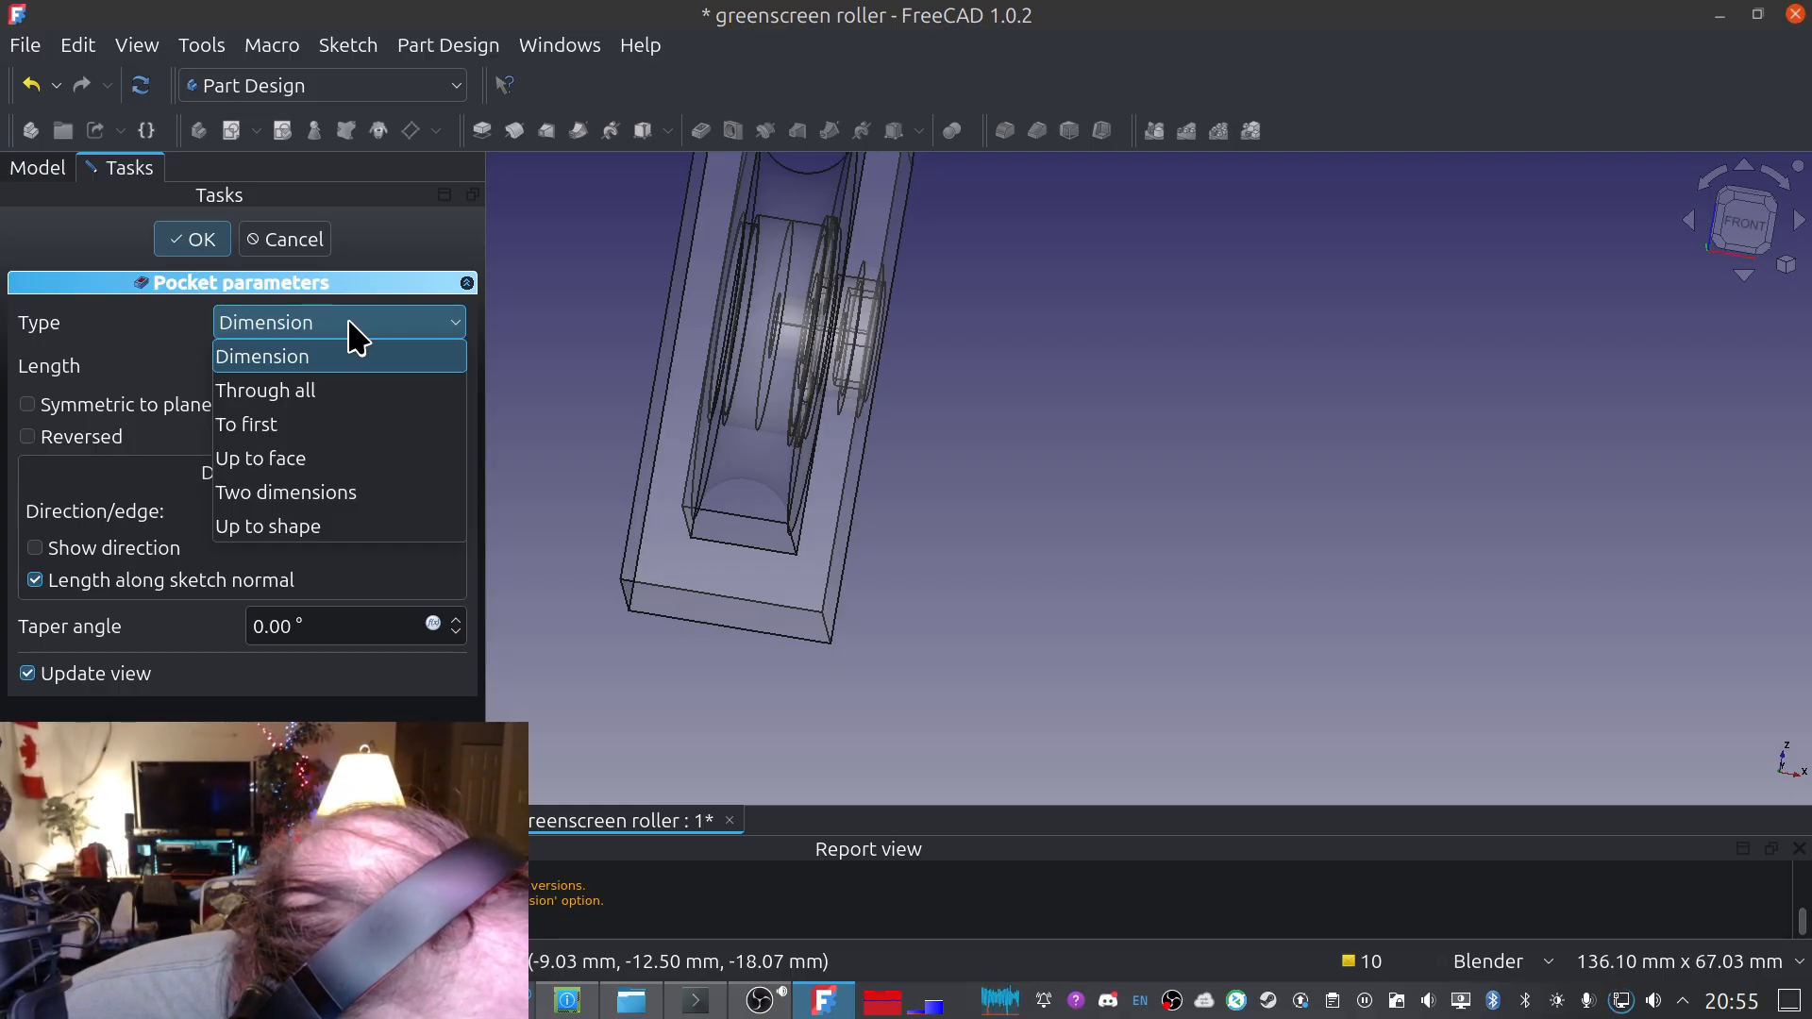
{"action": "left_click", "coordinate": [347, 319]}
Set the pocket's length to 21 mm so it cuts through both walls of the arm, and accept it
{"action": "scroll", "coordinate": [343, 365], "scroll_direction": "up", "scroll_amount": 12}
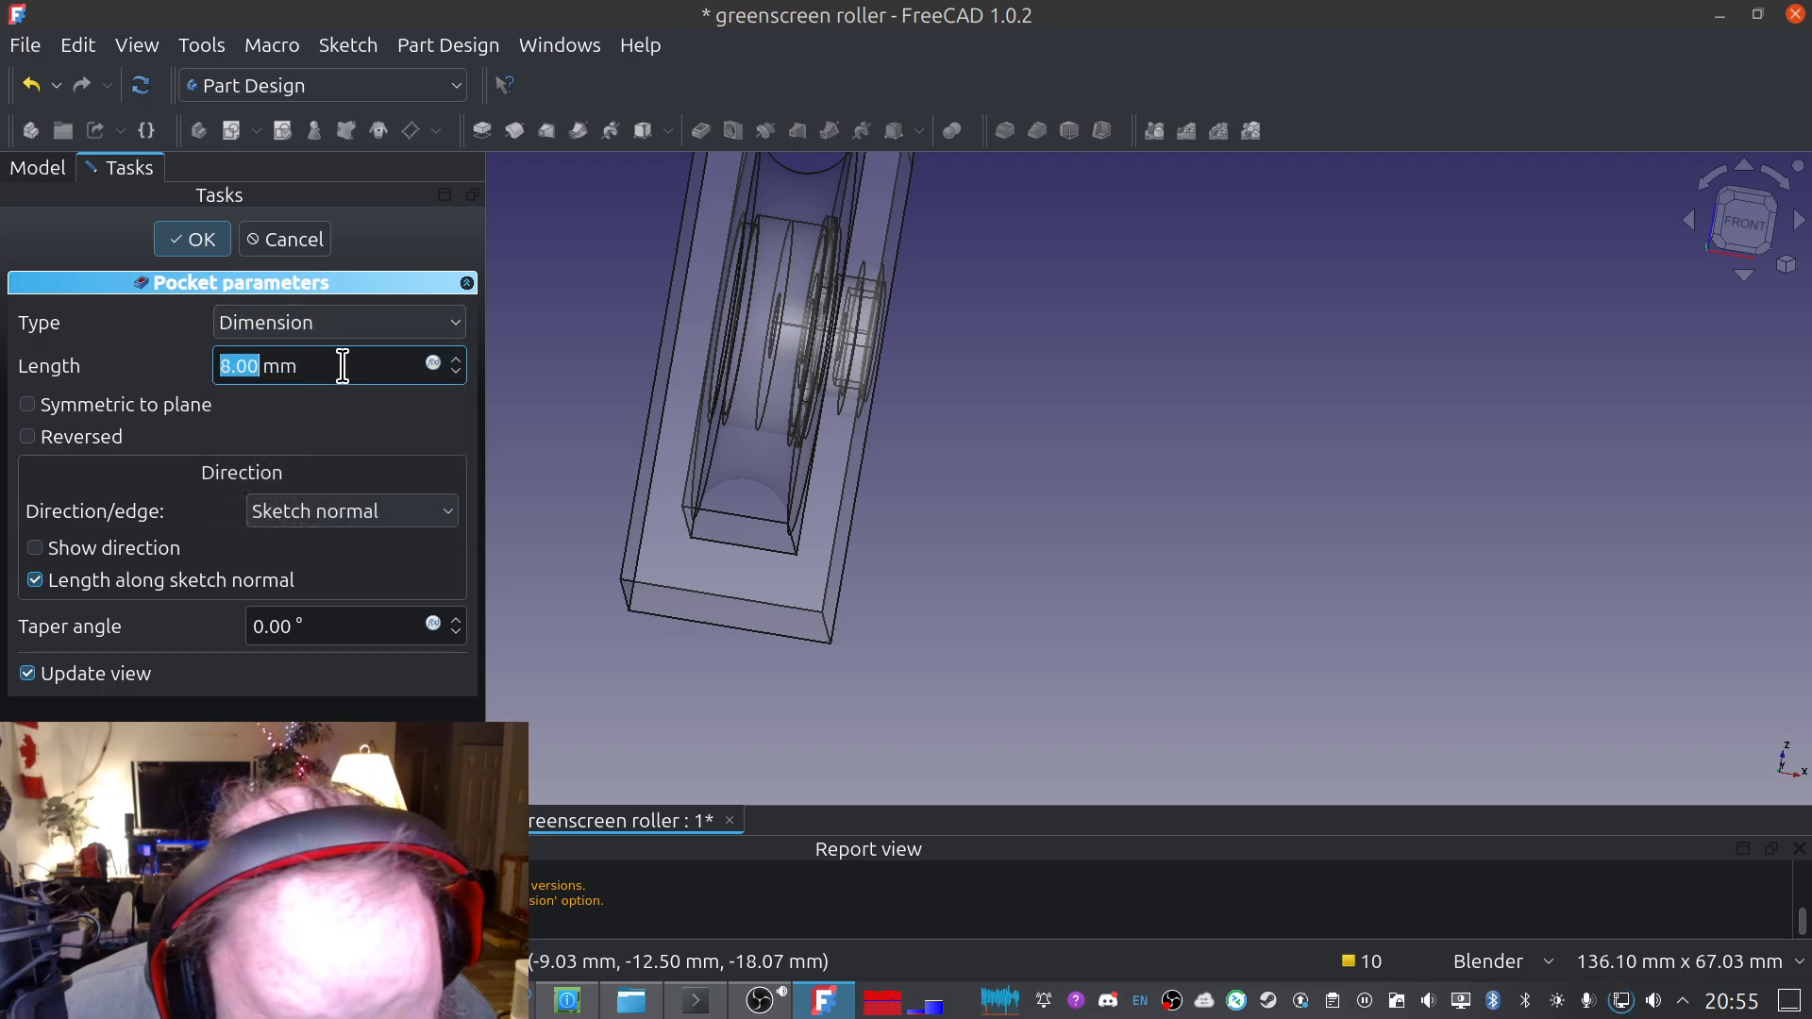
{"action": "scroll", "coordinate": [343, 366], "scroll_direction": "up", "scroll_amount": 2}
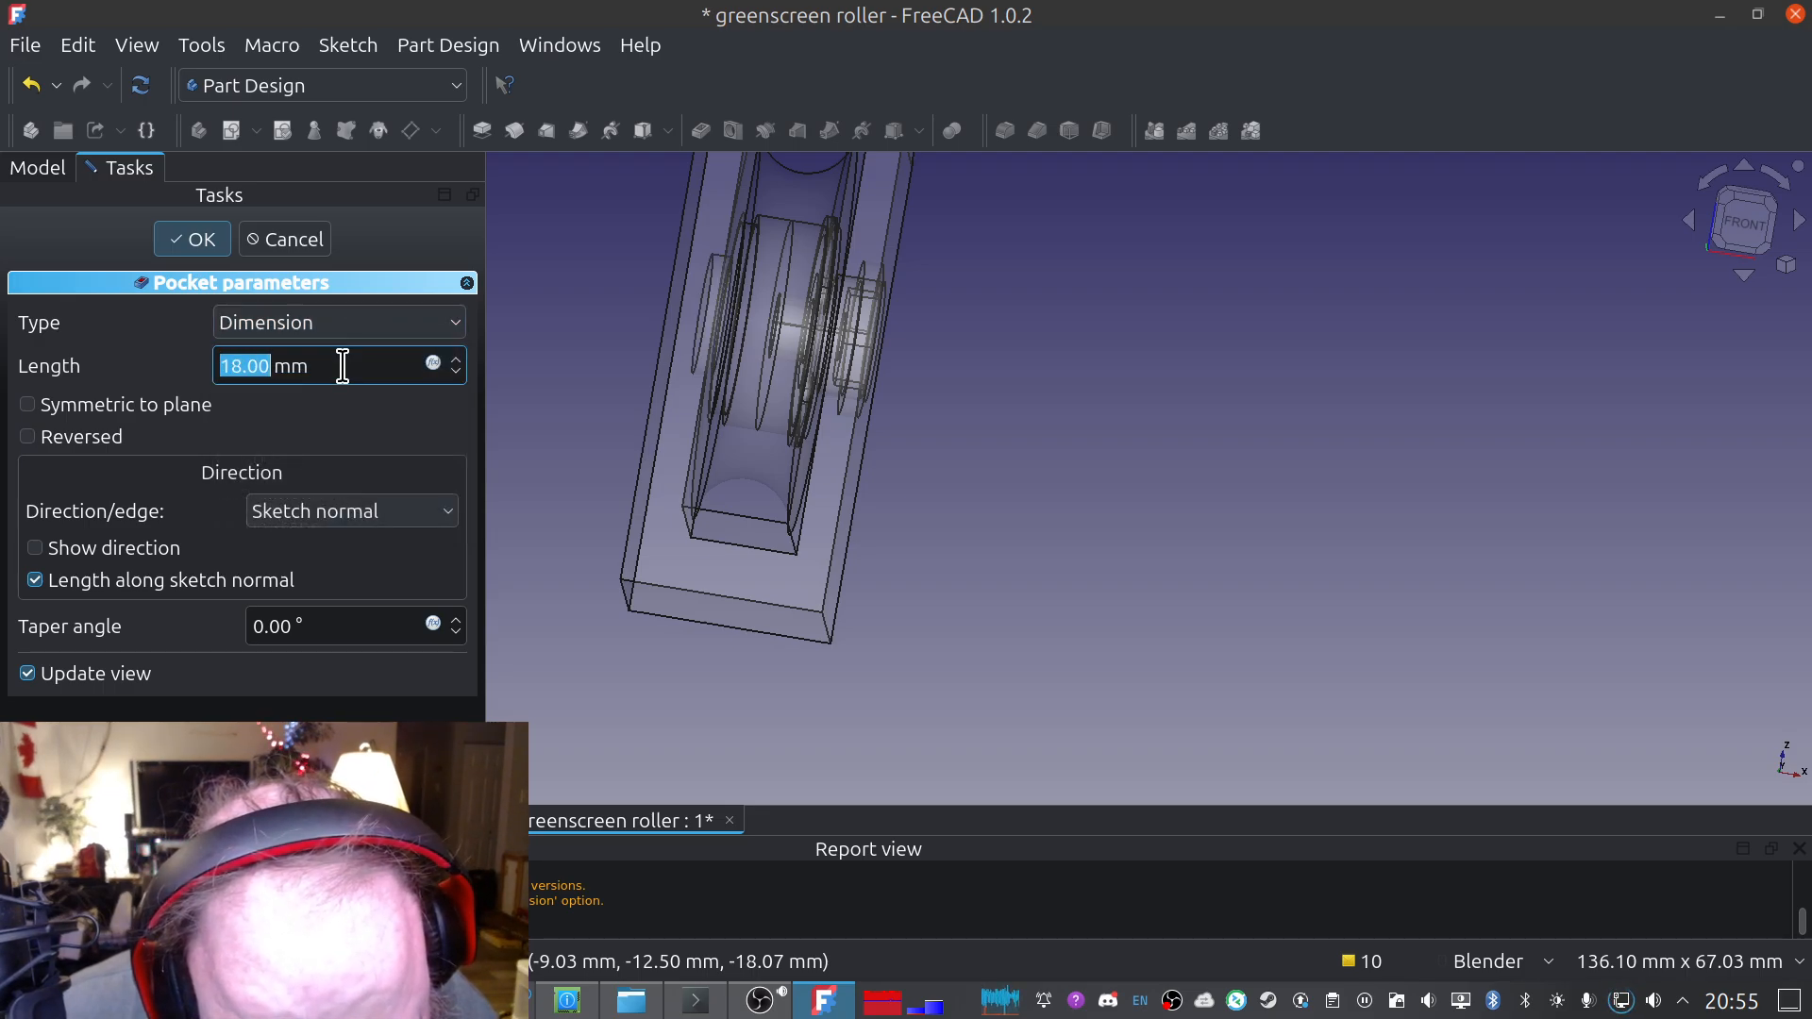
{"action": "left_click", "coordinate": [1744, 225]}
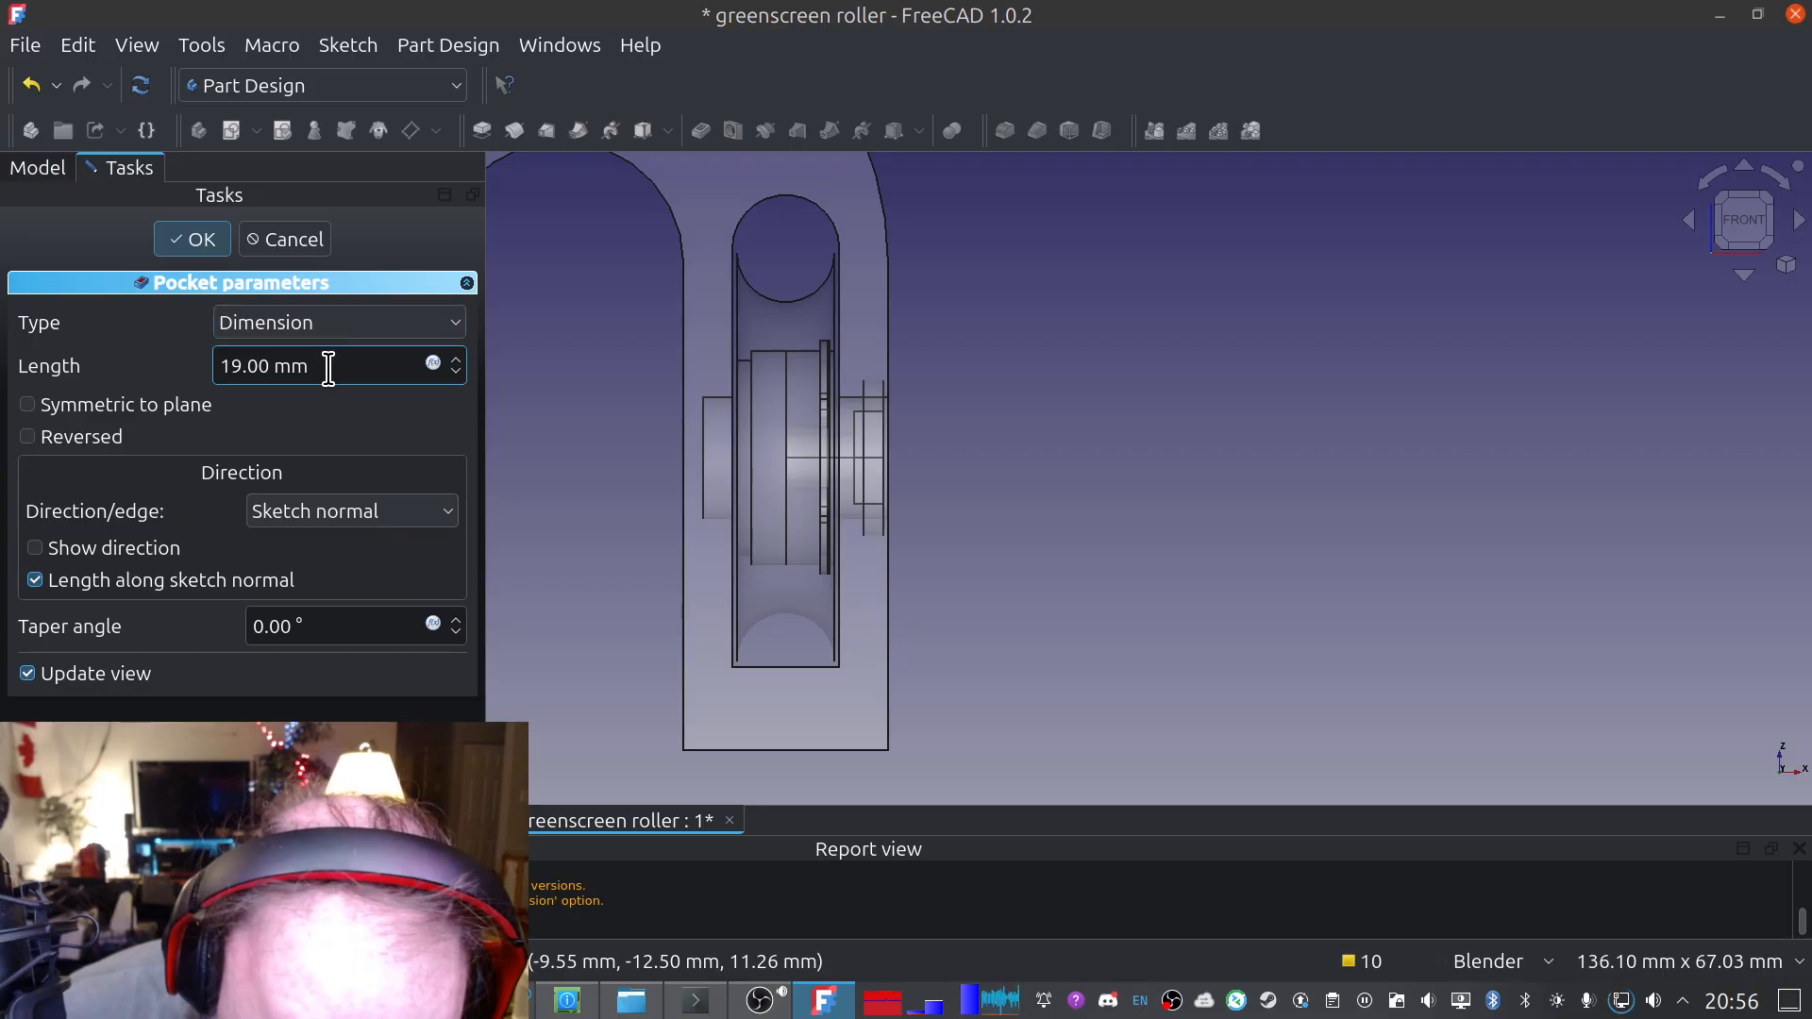
{"action": "scroll", "coordinate": [328, 367], "scroll_direction": "up", "scroll_amount": 2}
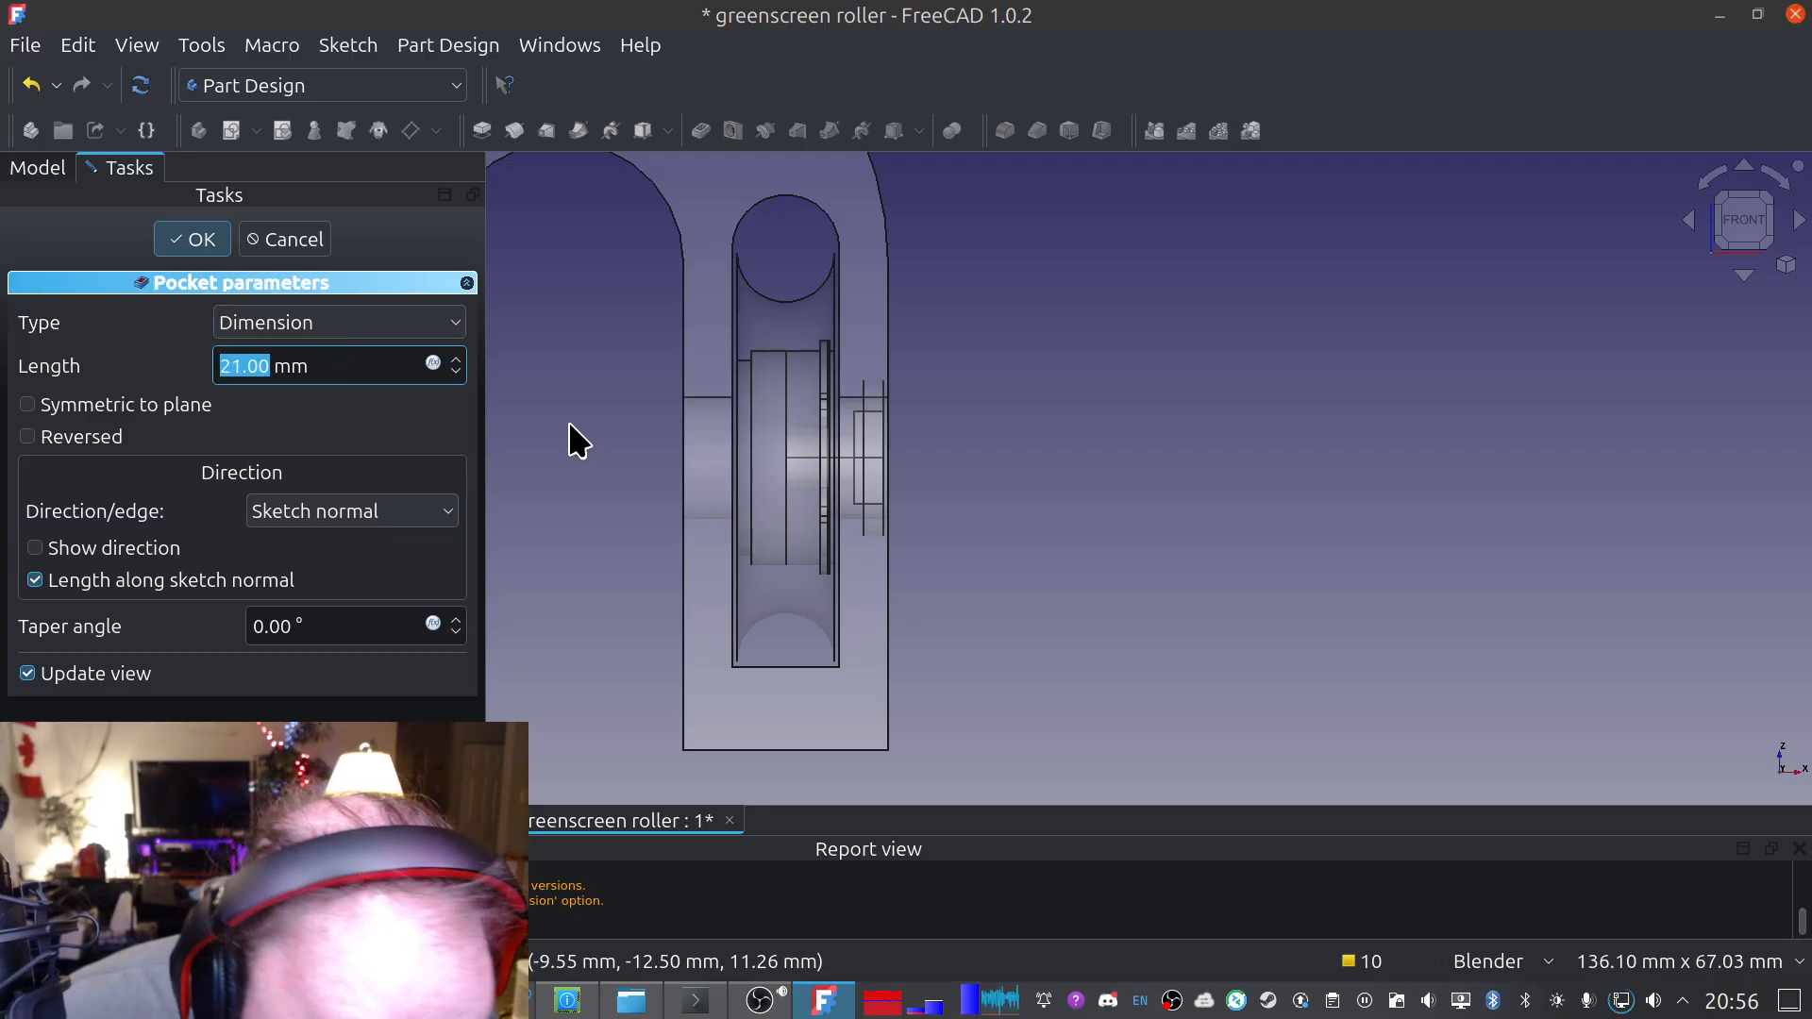
{"action": "scroll", "coordinate": [576, 425], "scroll_direction": "up", "scroll_amount": 4}
{"action": "mouse_move", "coordinate": [602, 429]}
{"action": "middle_mouse_down"}
{"action": "mouse_move", "coordinate": [676, 436]}
{"action": "mouse_move", "coordinate": [660, 457]}
{"action": "mouse_move", "coordinate": [681, 459]}
{"action": "mouse_move", "coordinate": [597, 464]}
{"action": "mouse_move", "coordinate": [938, 519]}
{"action": "mouse_move", "coordinate": [1383, 506]}
{"action": "mouse_move", "coordinate": [1103, 513]}
{"action": "mouse_move", "coordinate": [970, 492]}
{"action": "mouse_move", "coordinate": [1153, 473]}
{"action": "mouse_move", "coordinate": [886, 392]}
{"action": "mouse_move", "coordinate": [1384, 400]}
{"action": "mouse_move", "coordinate": [1445, 340]}
{"action": "mouse_move", "coordinate": [1011, 376]}
{"action": "mouse_move", "coordinate": [1049, 336]}
{"action": "mouse_move", "coordinate": [1510, 241]}
{"action": "middle_mouse_up"}
{"action": "scroll", "coordinate": [1397, 353], "scroll_direction": "up", "scroll_amount": 5}
{"action": "scroll", "coordinate": [1397, 353], "scroll_direction": "down", "scroll_amount": 2}
{"action": "left_click", "coordinate": [1754, 207]}
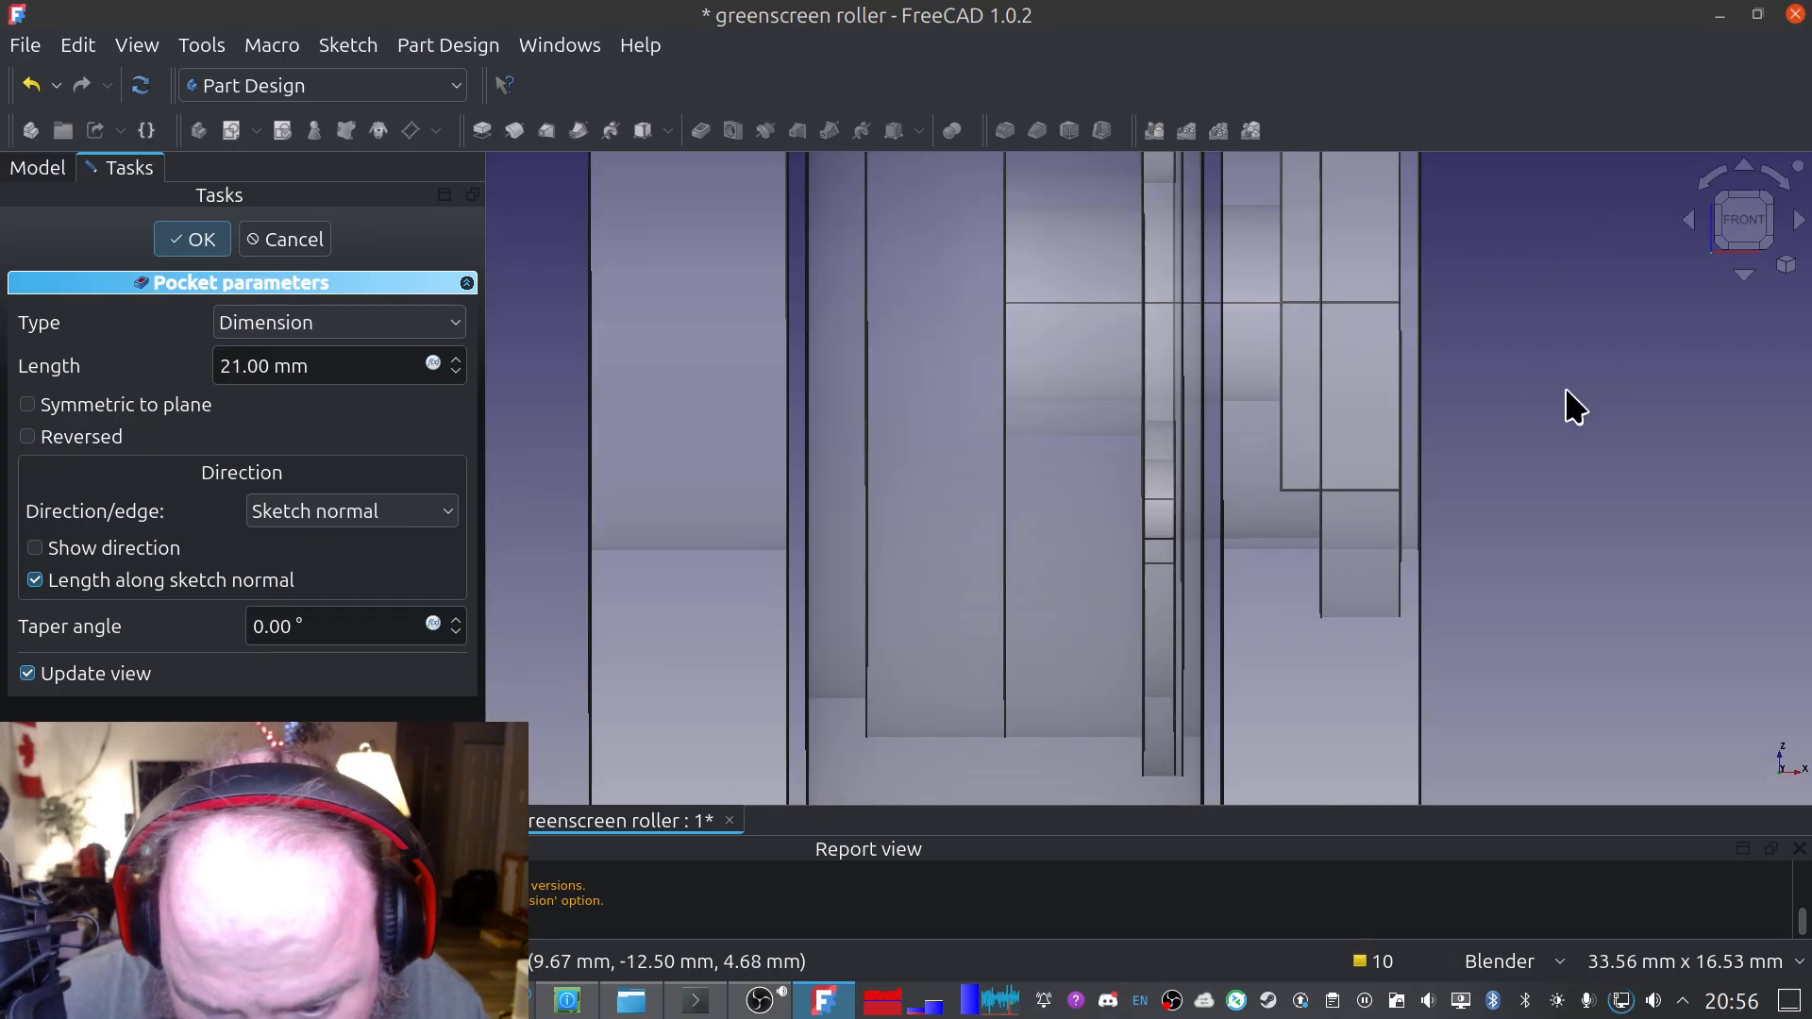
{"action": "middle_click_drag", "start_coordinate": [1187, 387], "coordinate": [1014, 606], "text": "shift"}
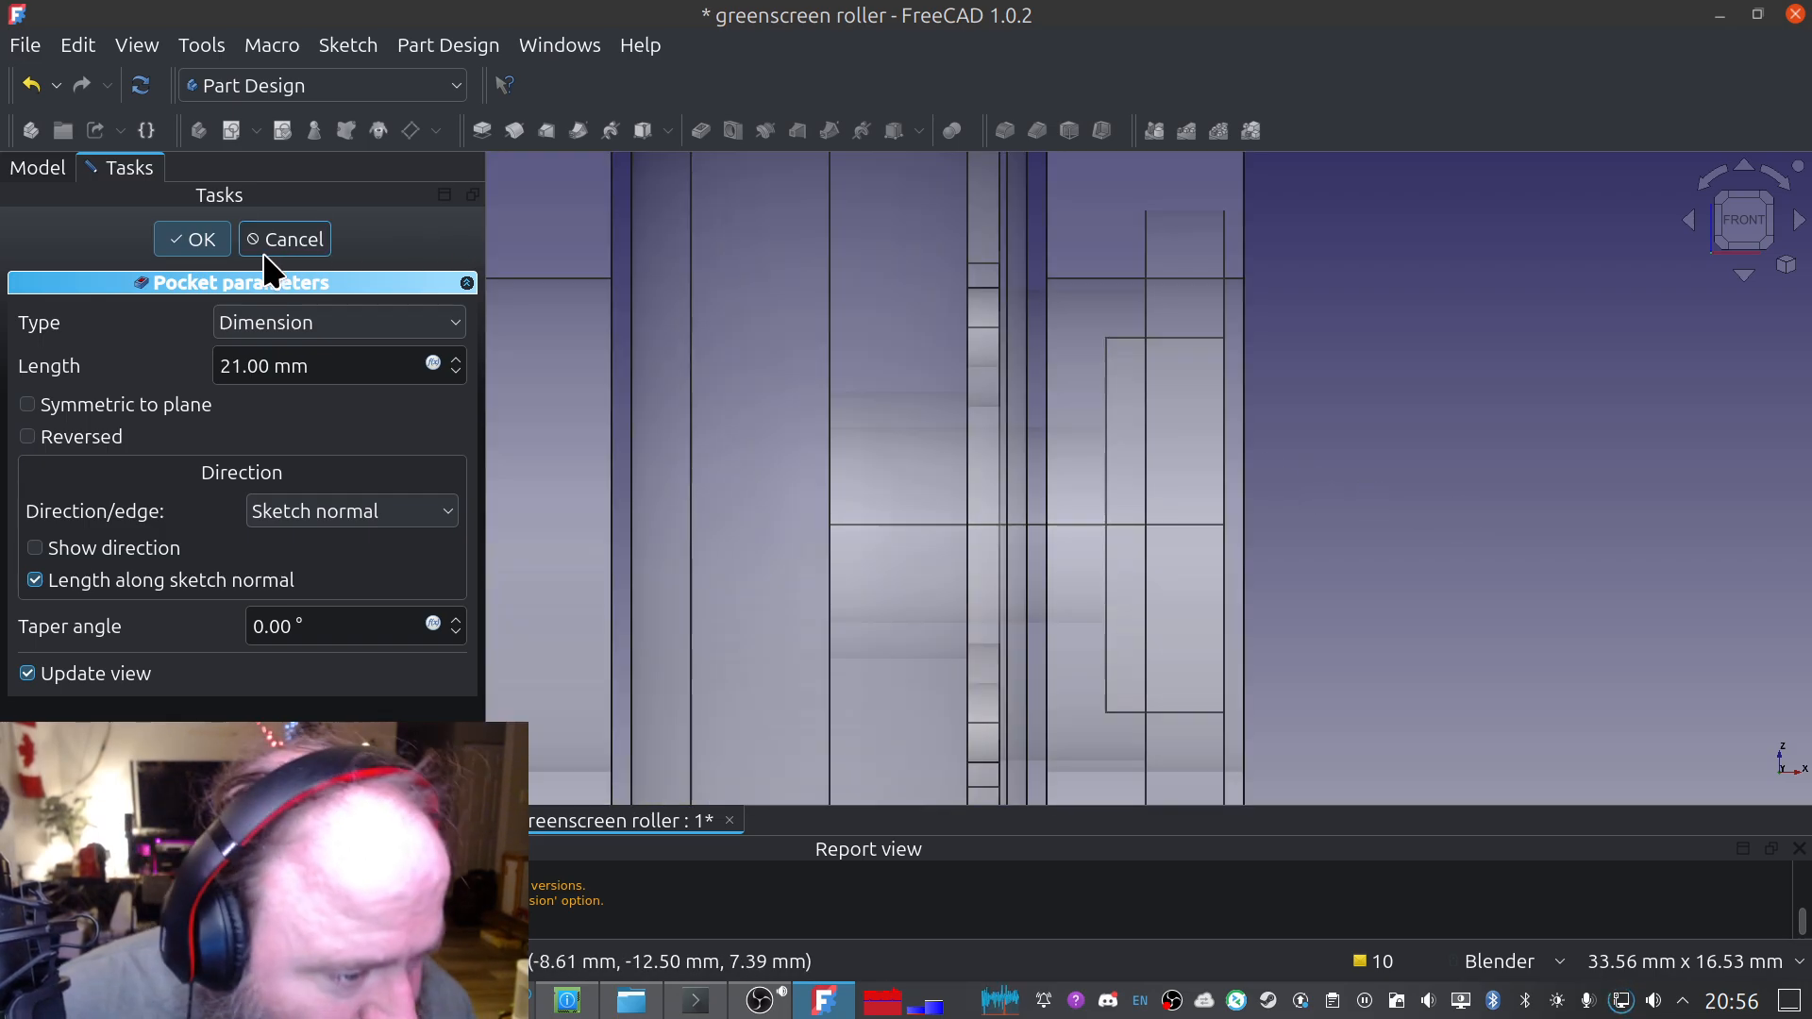
{"action": "left_click", "coordinate": [185, 249]}
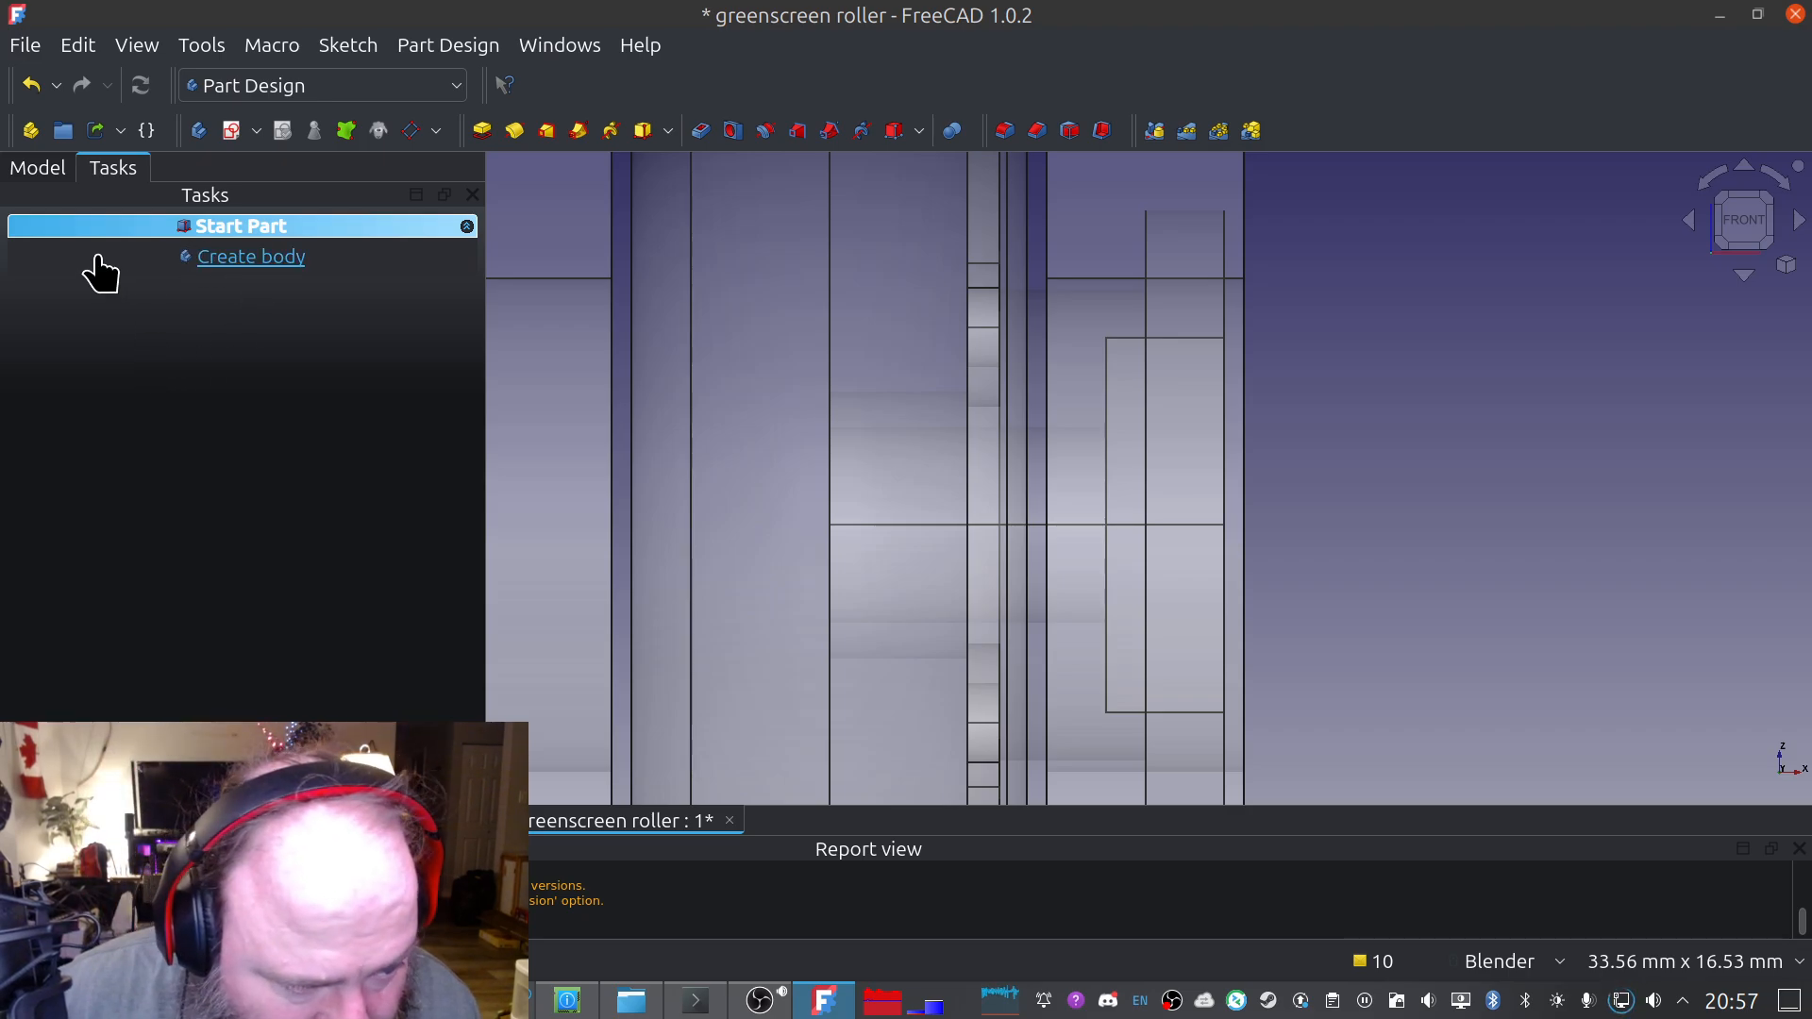
Create a sketch on the arm's outer flat side face around the new hole, with the view upright
{"action": "middle_click_drag", "start_coordinate": [1113, 344], "coordinate": [868, 359]}
{"action": "middle_click_drag", "start_coordinate": [1266, 404], "coordinate": [1107, 407]}
{"action": "middle_click_drag", "start_coordinate": [845, 483], "coordinate": [746, 499], "text": "shift"}
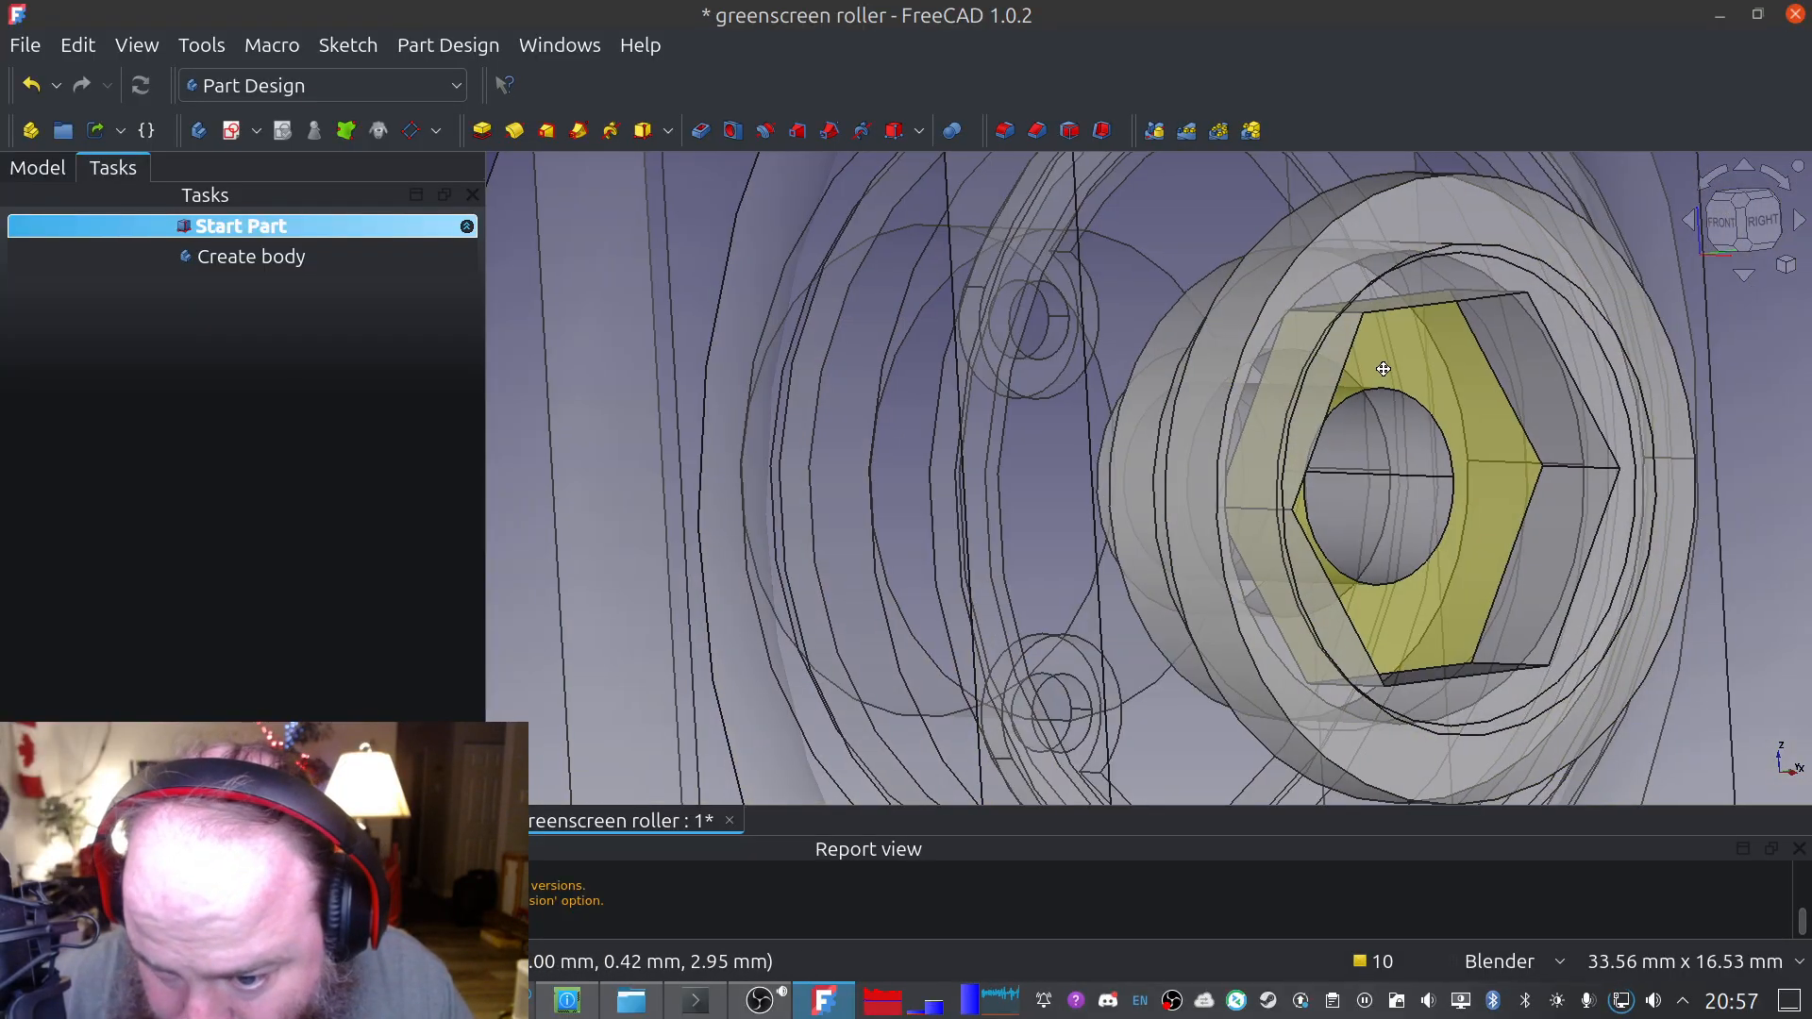
{"action": "middle_click_drag", "start_coordinate": [1392, 364], "coordinate": [1027, 467], "text": "shift"}
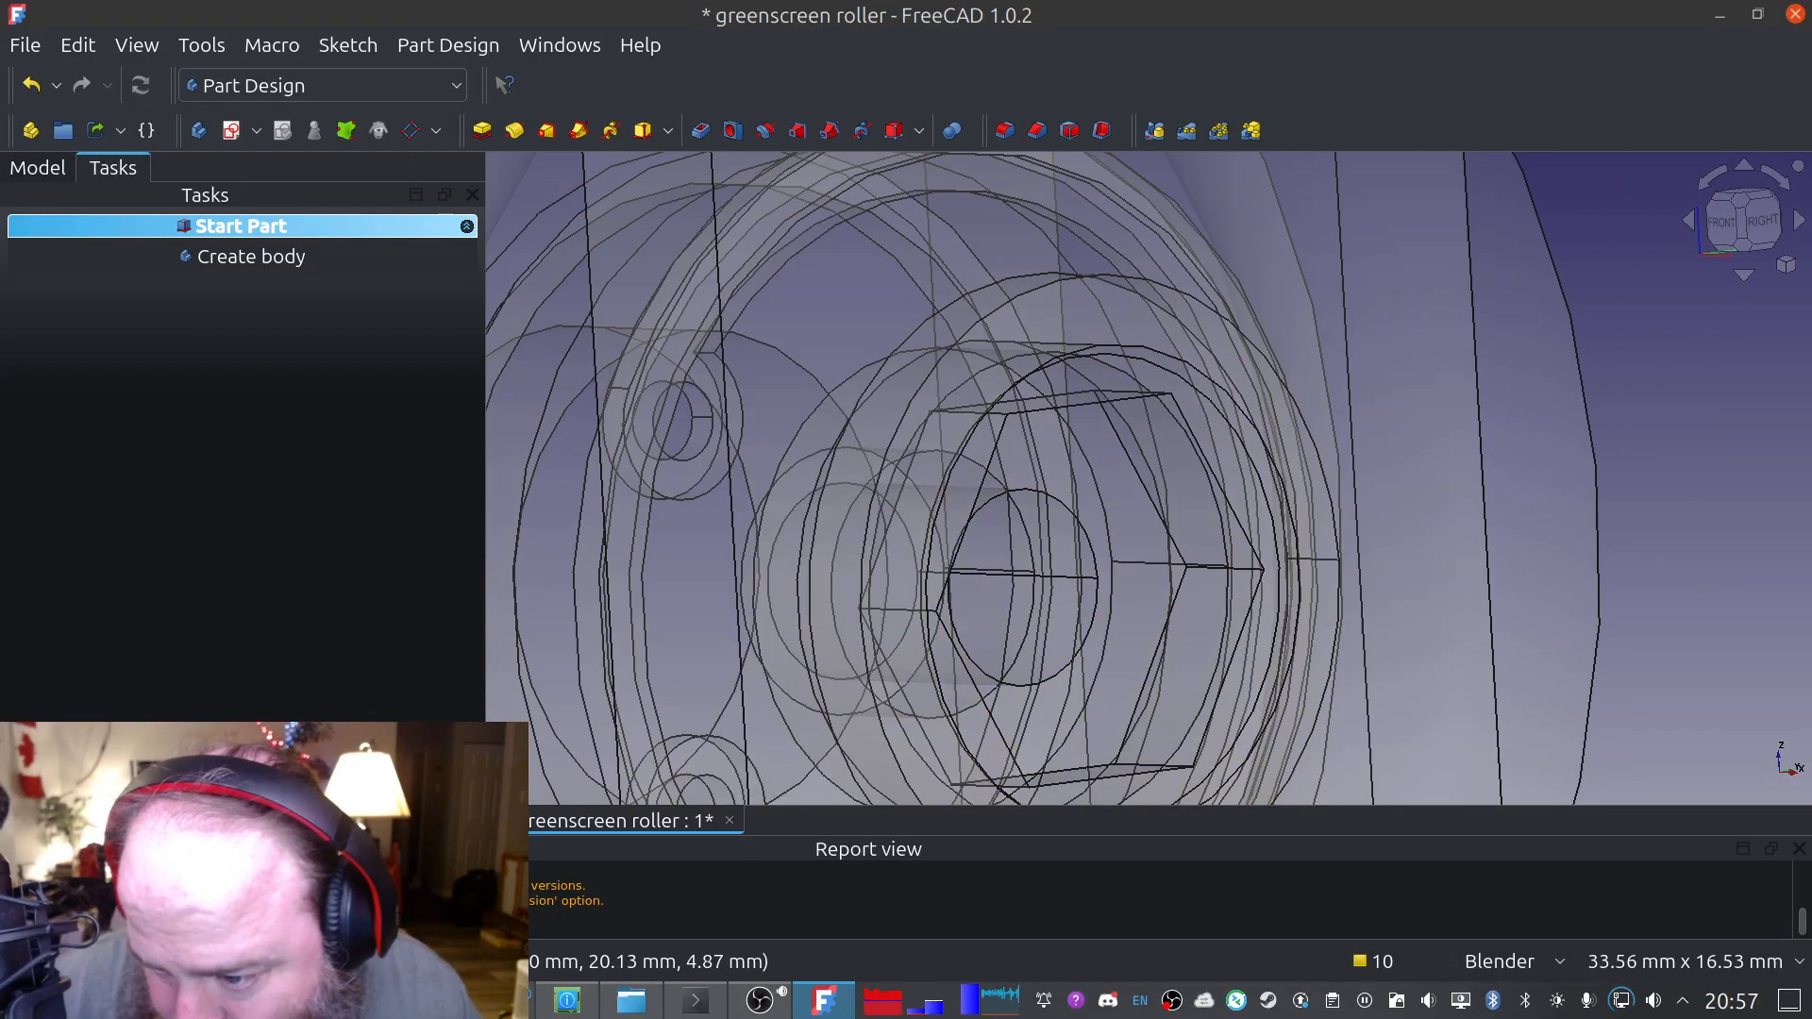
{"action": "left_click", "coordinate": [1765, 227]}
{"action": "middle_click_drag", "start_coordinate": [1435, 320], "coordinate": [1034, 273], "text": "shift"}
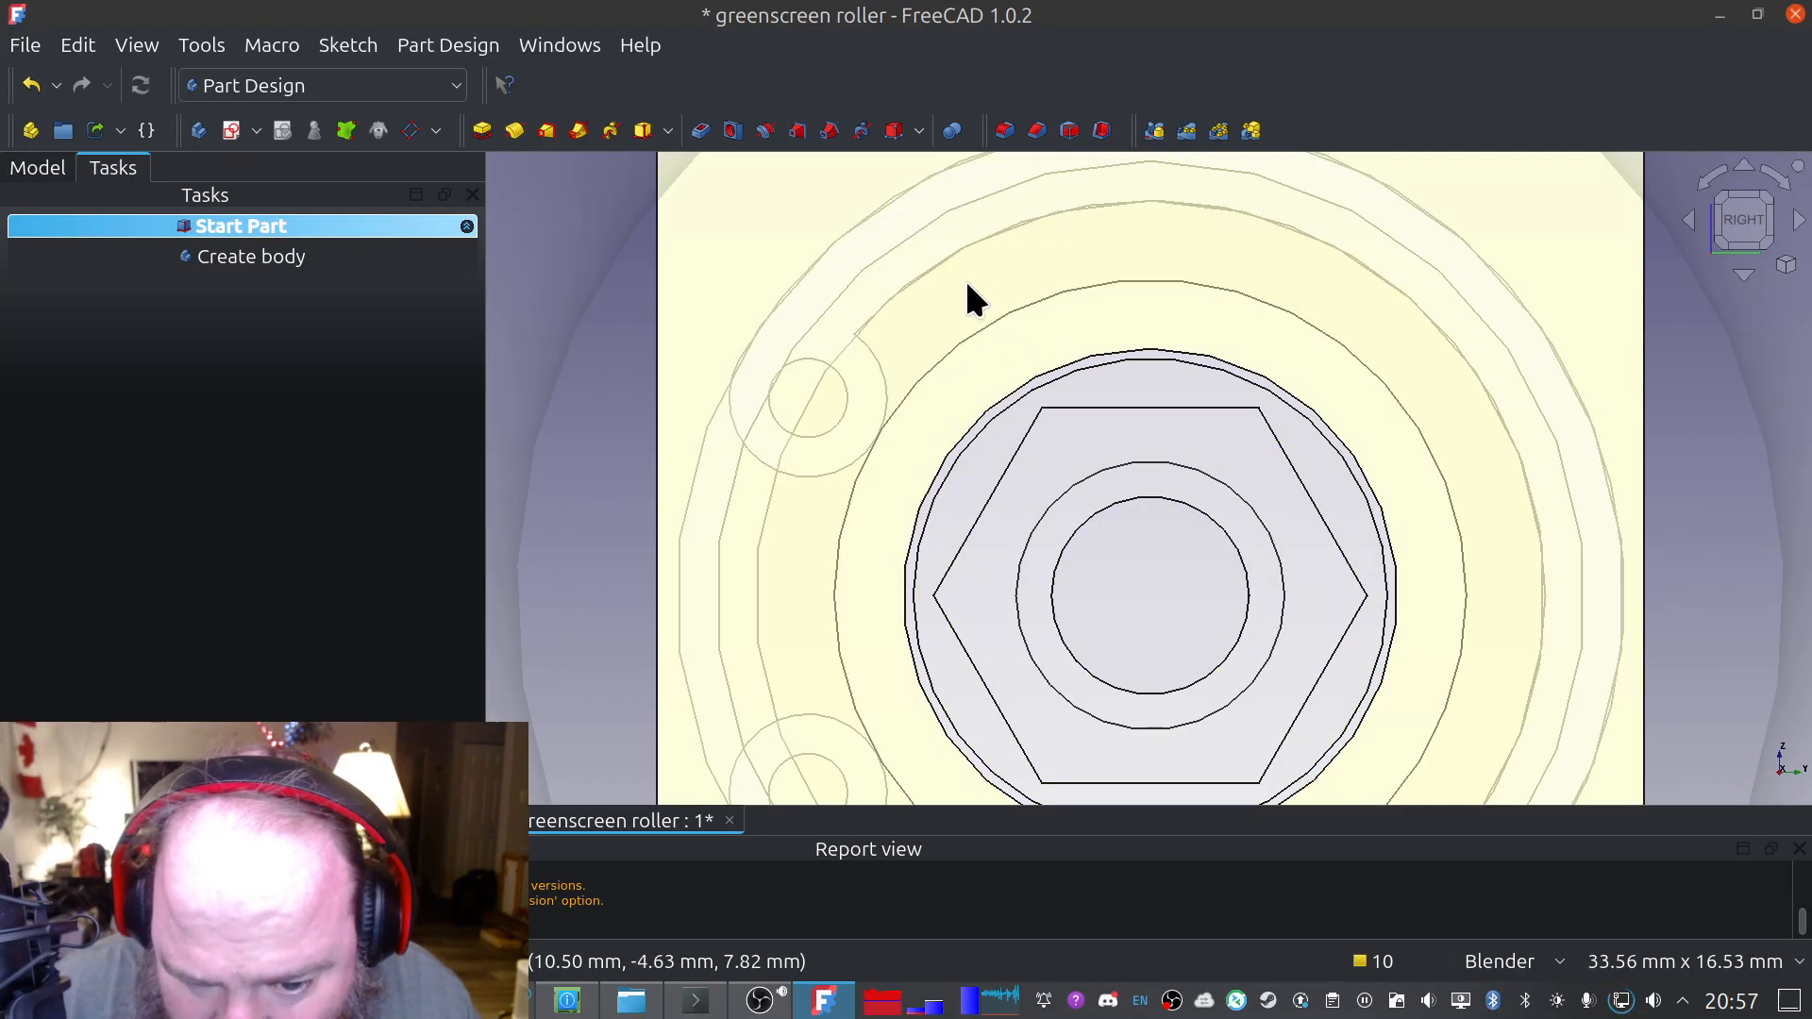
{"action": "left_click", "coordinate": [963, 297]}
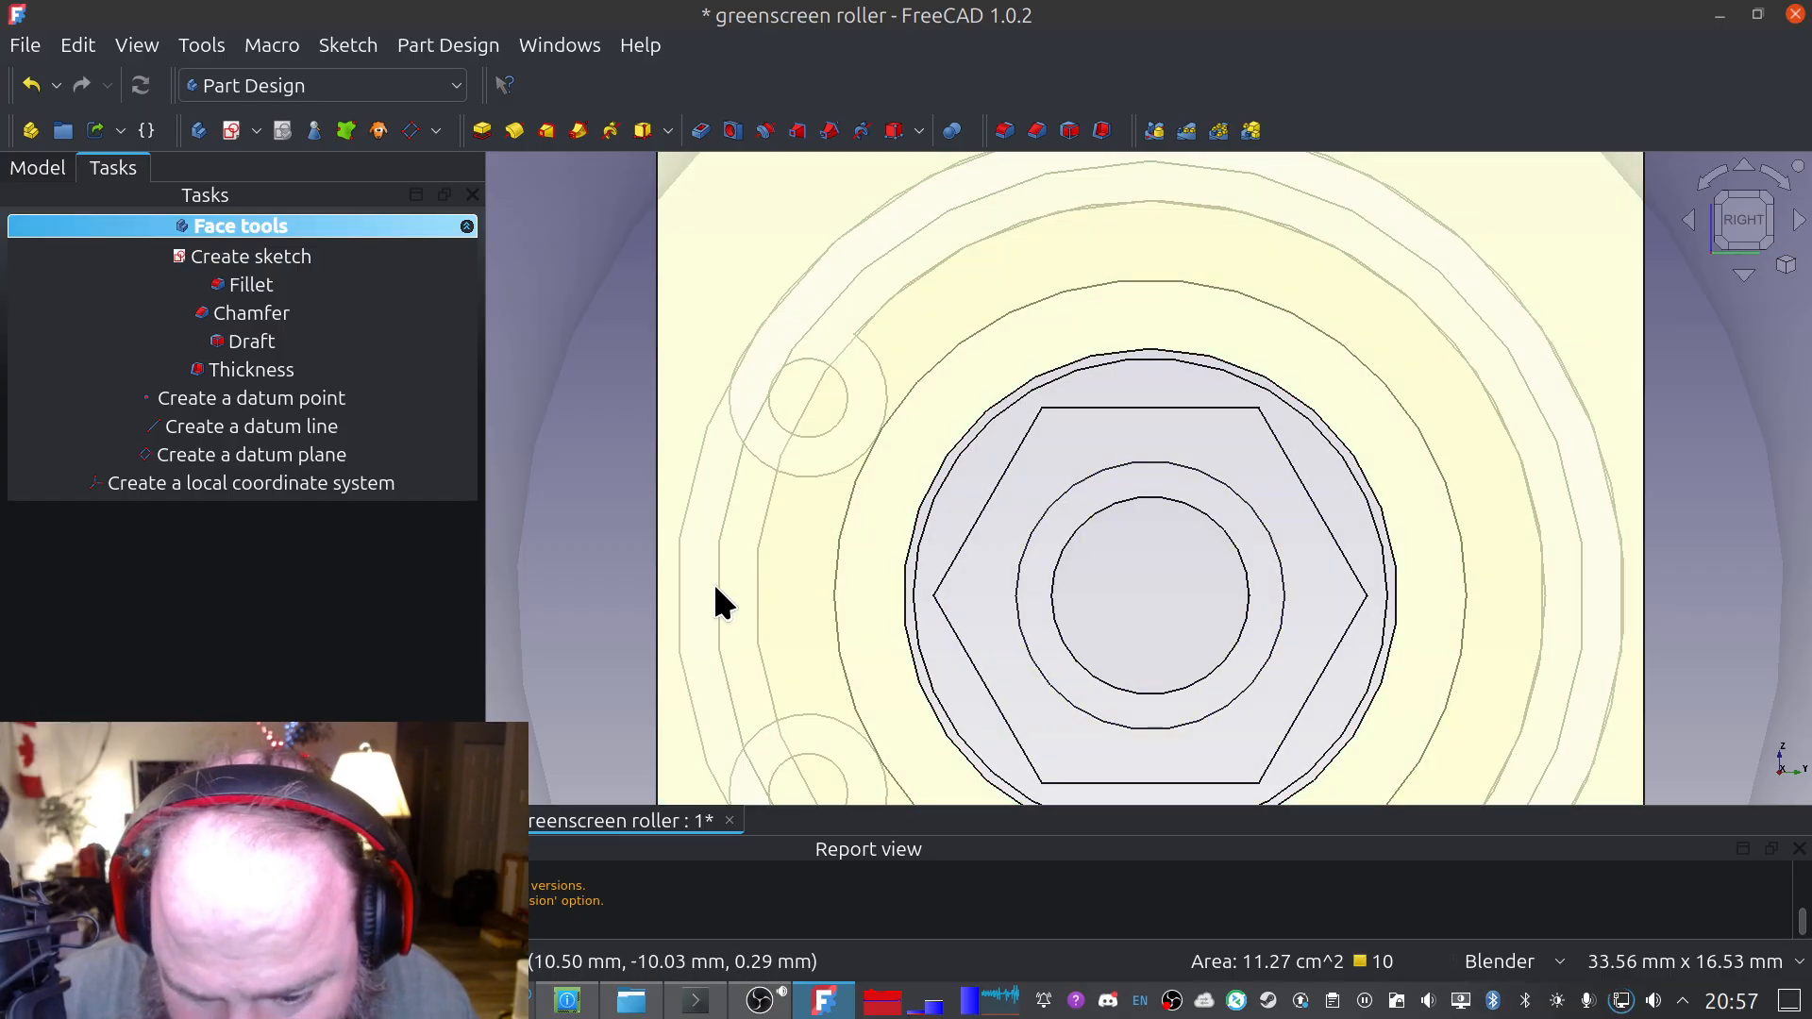
{"action": "mouse_move", "coordinate": [1003, 513]}
{"action": "middle_mouse_down"}
{"action": "mouse_move", "coordinate": [1048, 497]}
{"action": "mouse_move", "coordinate": [997, 503]}
{"action": "middle_mouse_up"}
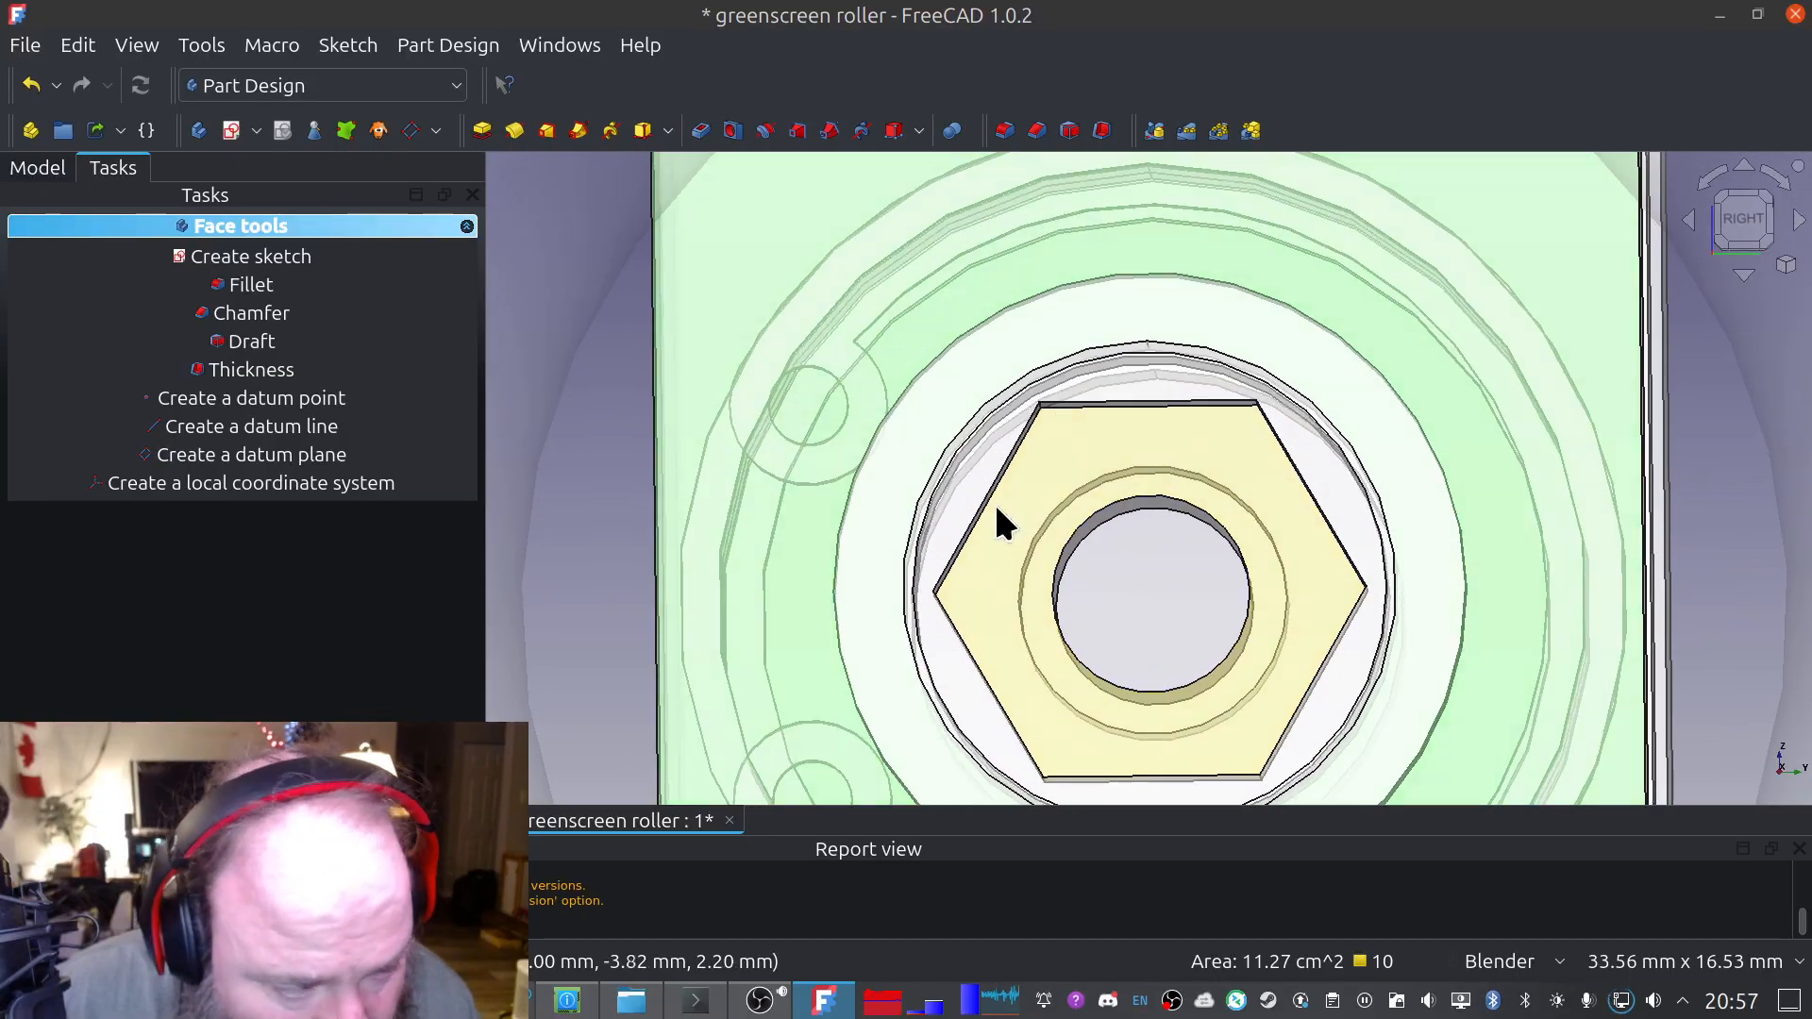
{"action": "left_click", "coordinate": [226, 251]}
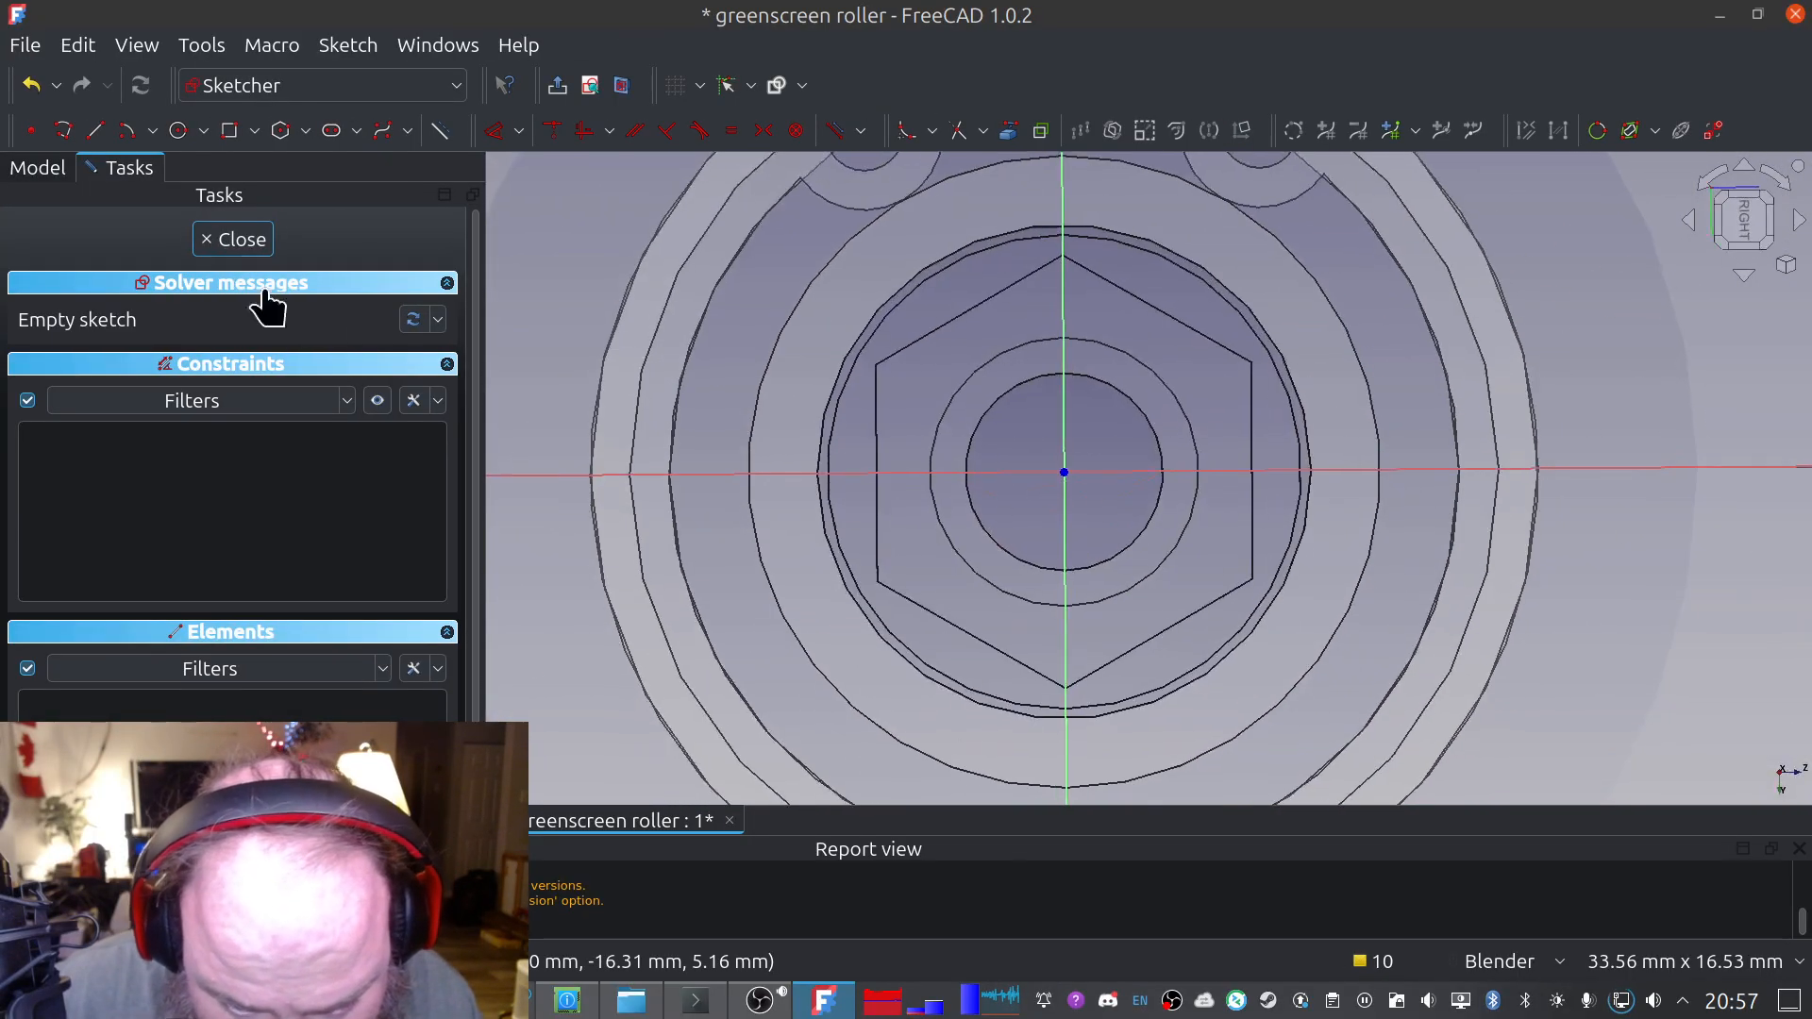
{"action": "left_click", "coordinate": [1703, 177]}
{"action": "left_click", "coordinate": [1707, 184]}
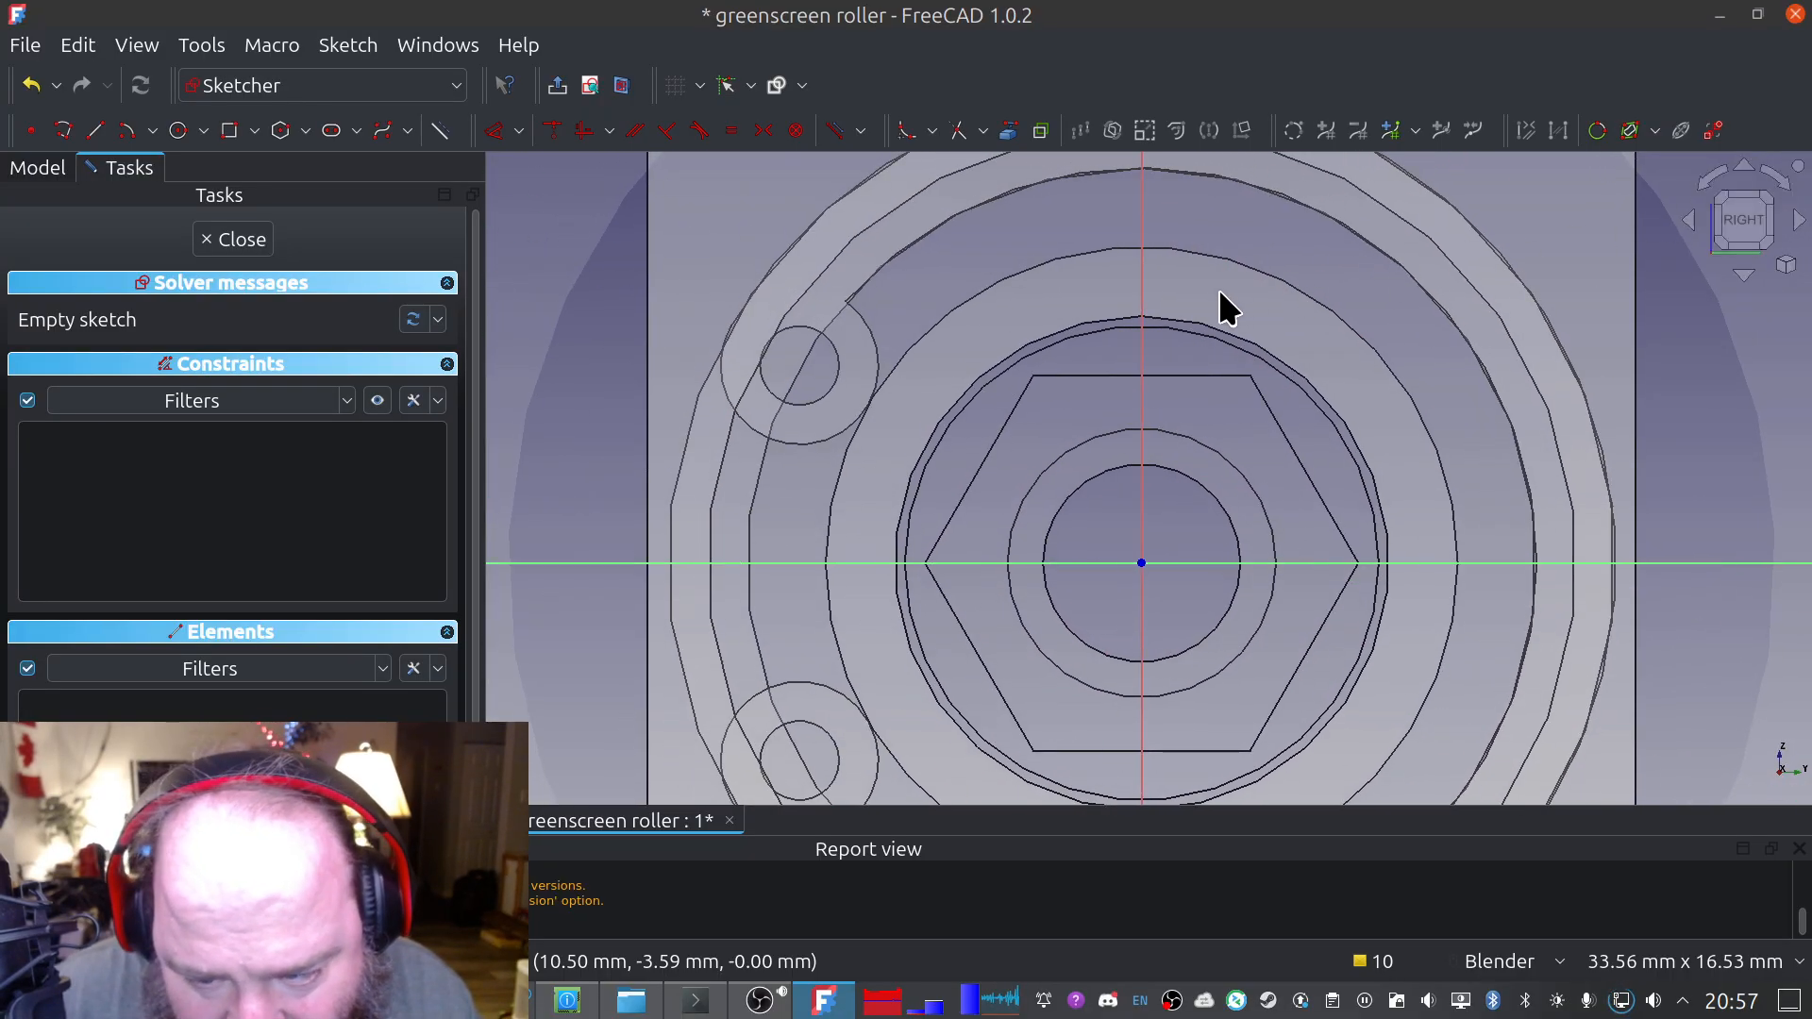
Sketch a circle about 16.1 mm in diameter centred on the origin, around the 12.5 mm hole
{"action": "left_click", "coordinate": [177, 132]}
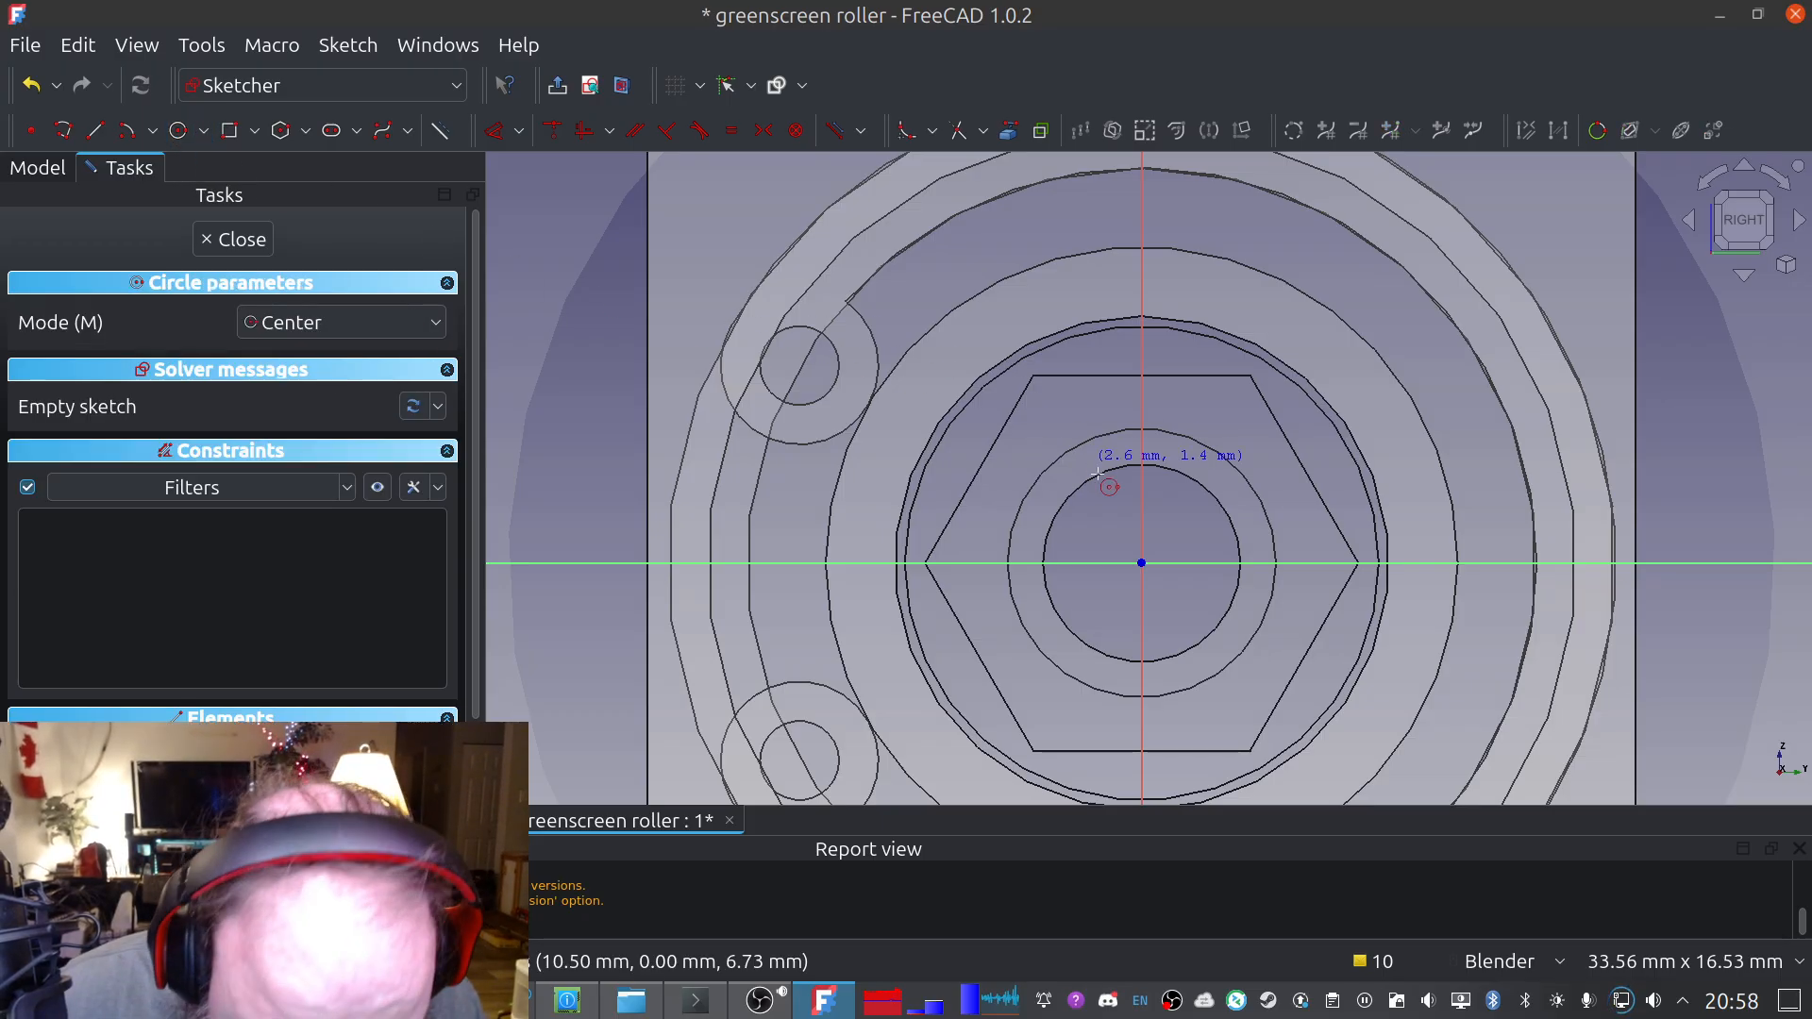
{"action": "left_click", "coordinate": [1141, 561]}
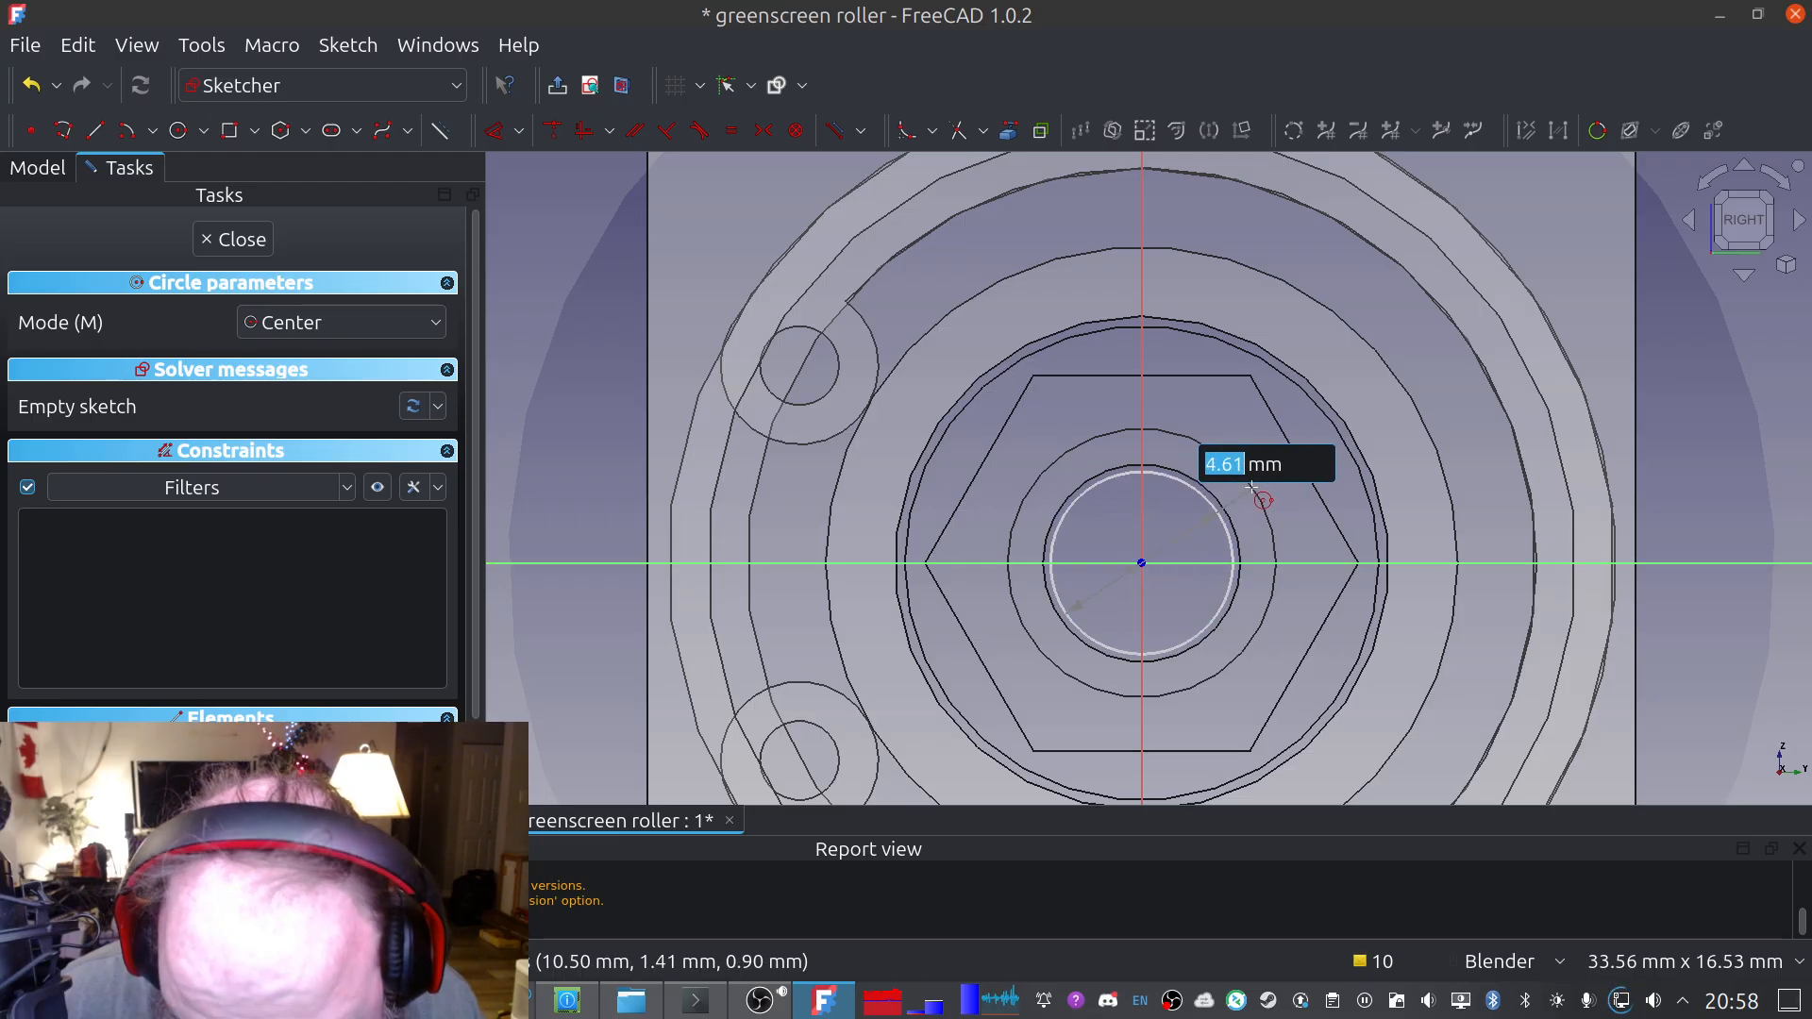
{"action": "left_click", "coordinate": [1398, 375]}
{"action": "right_click", "coordinate": [955, 290]}
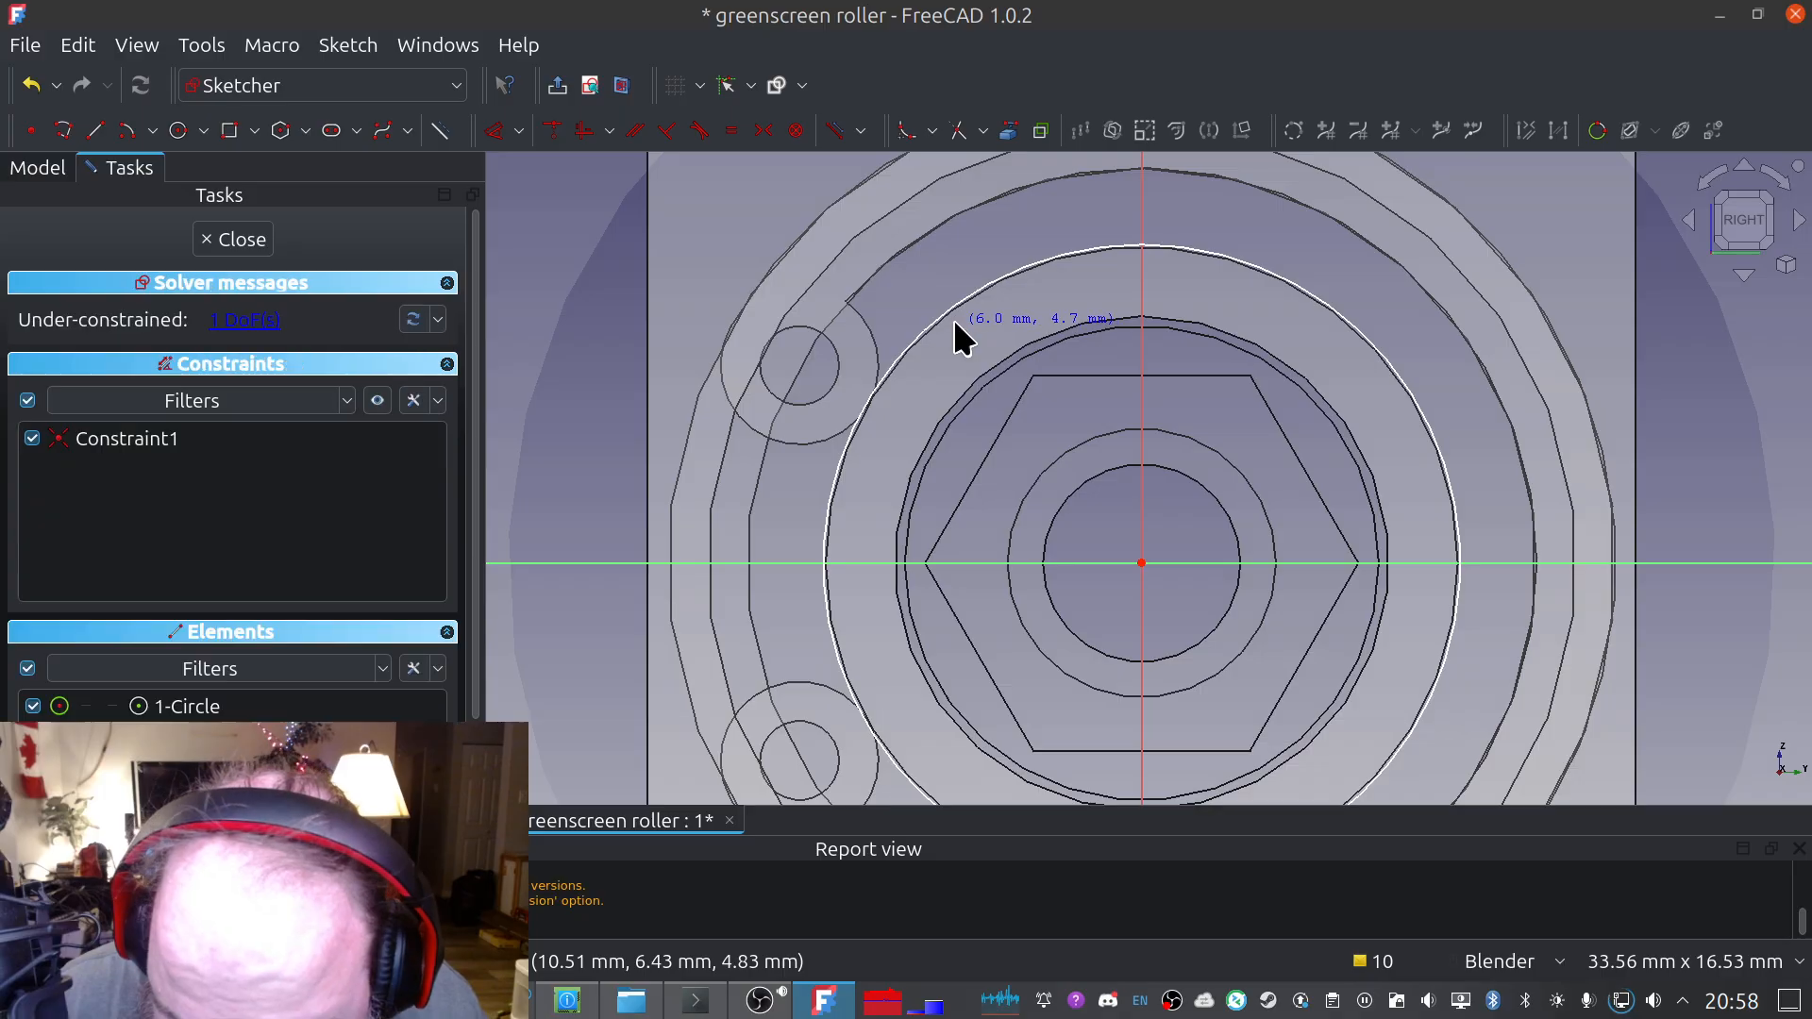
Constrain the new circle's diameter to 16.5 mm and close the sketch
{"action": "left_click", "coordinate": [959, 292]}
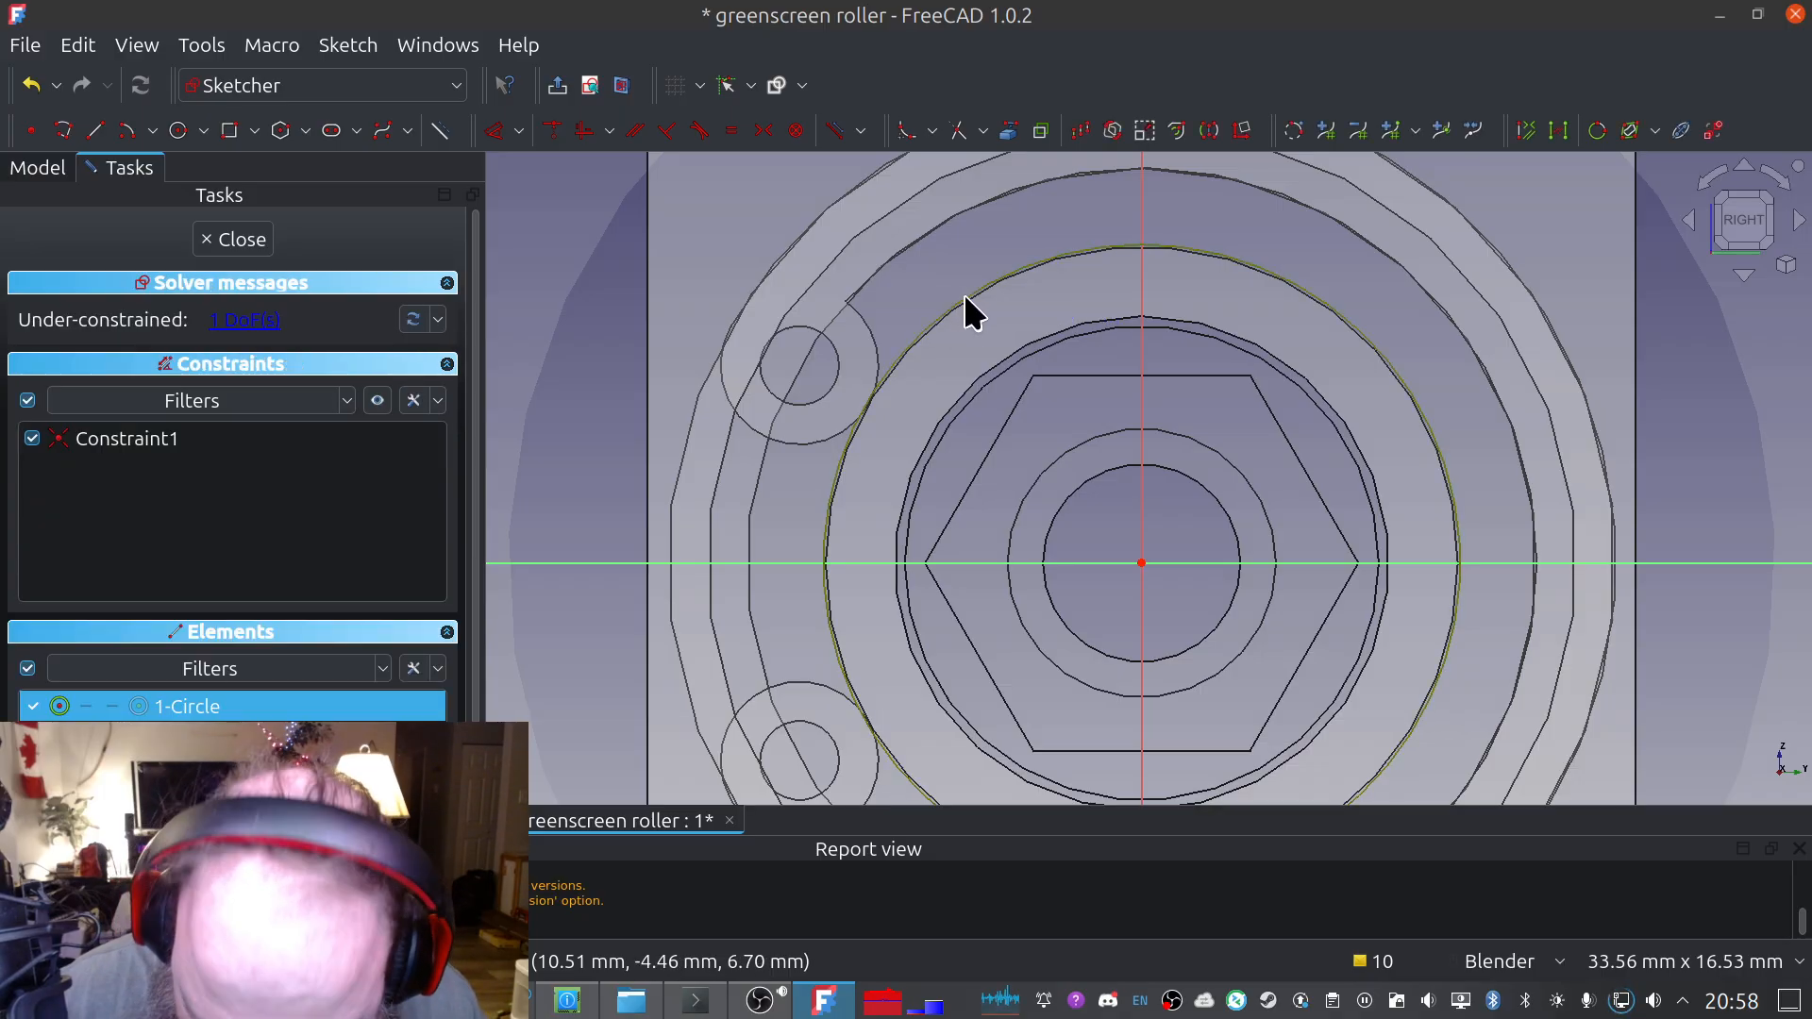
{"action": "key", "text": "d"}
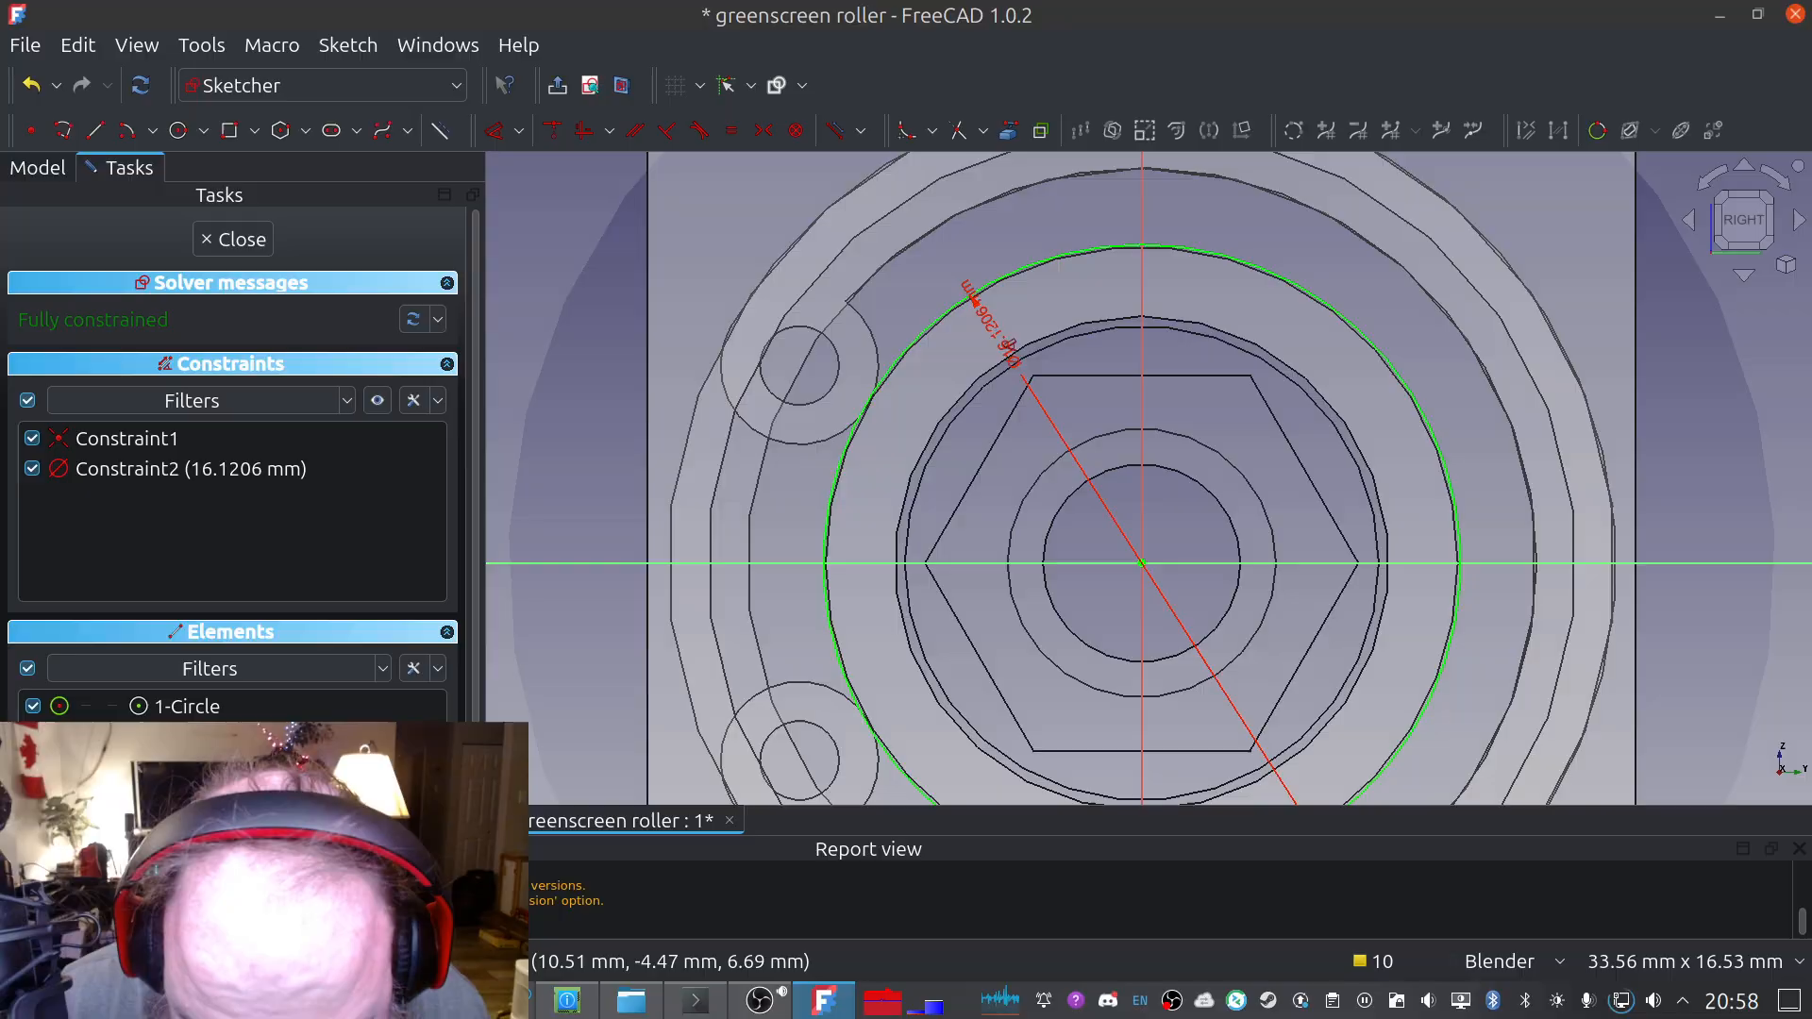
{"action": "left_click", "coordinate": [922, 538]}
{"action": "left_click_drag", "start_coordinate": [1098, 515], "coordinate": [869, 461]}
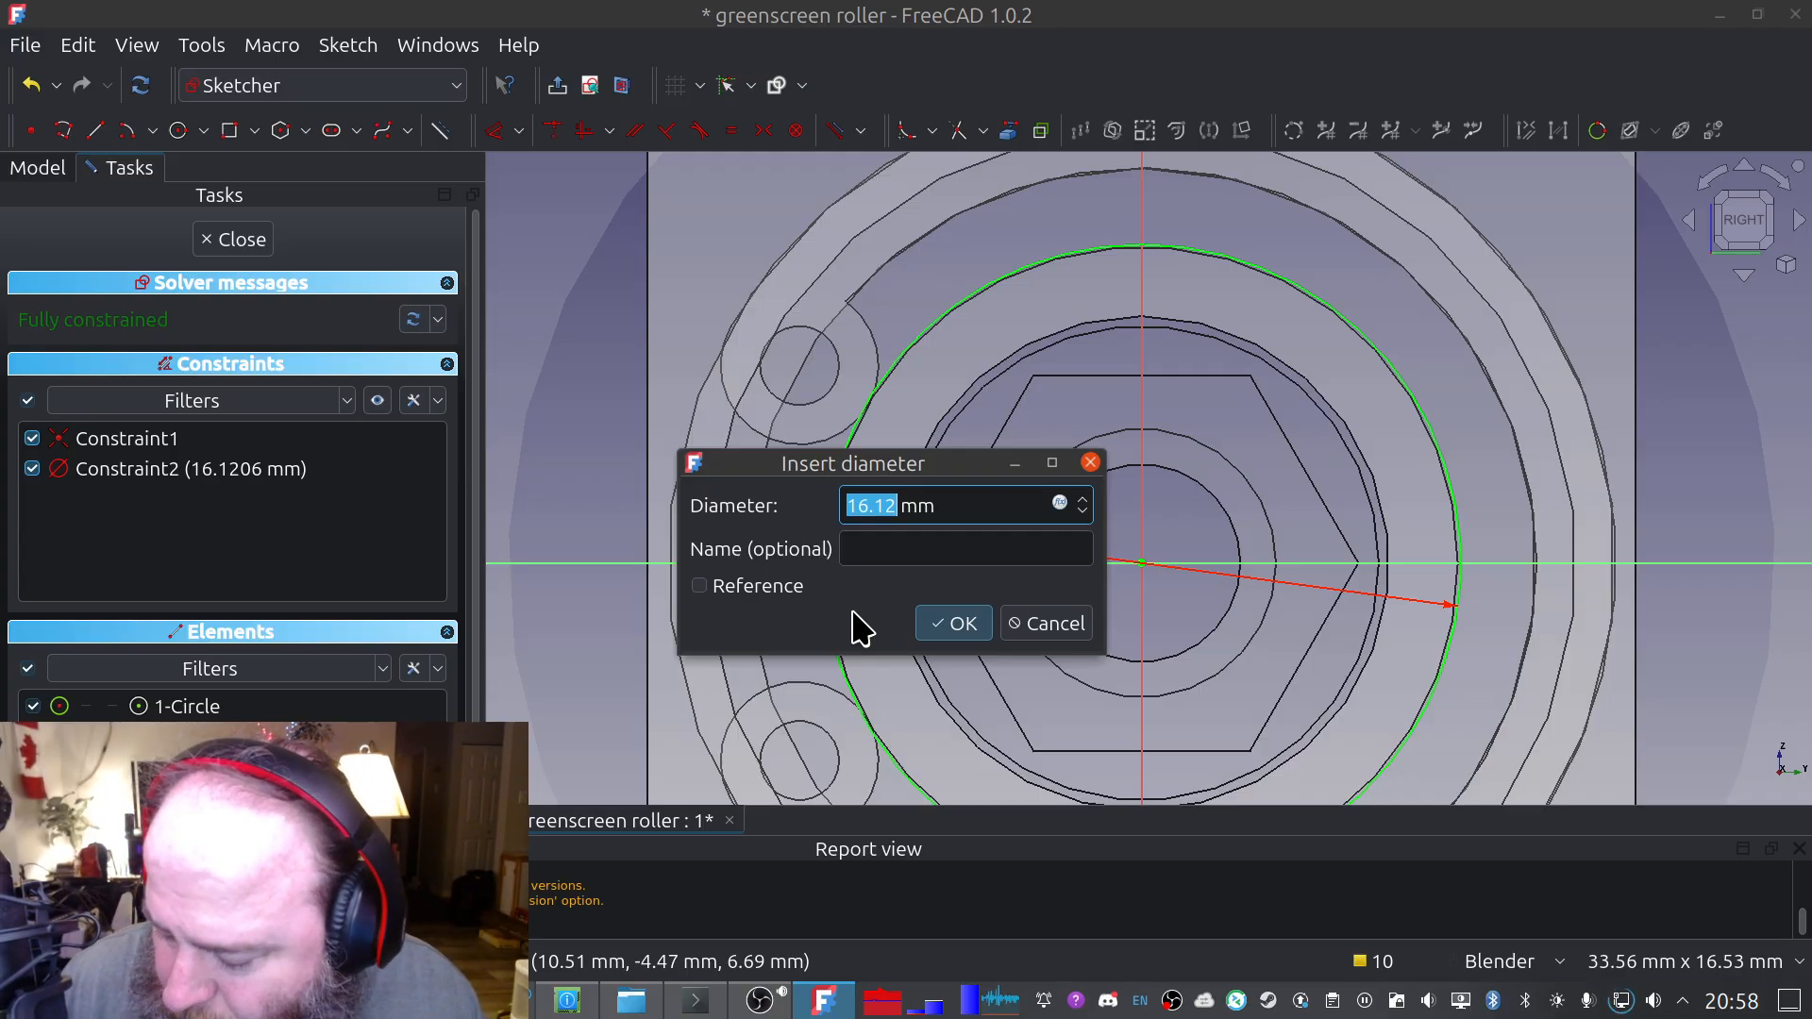
{"action": "type", "text": "16."}
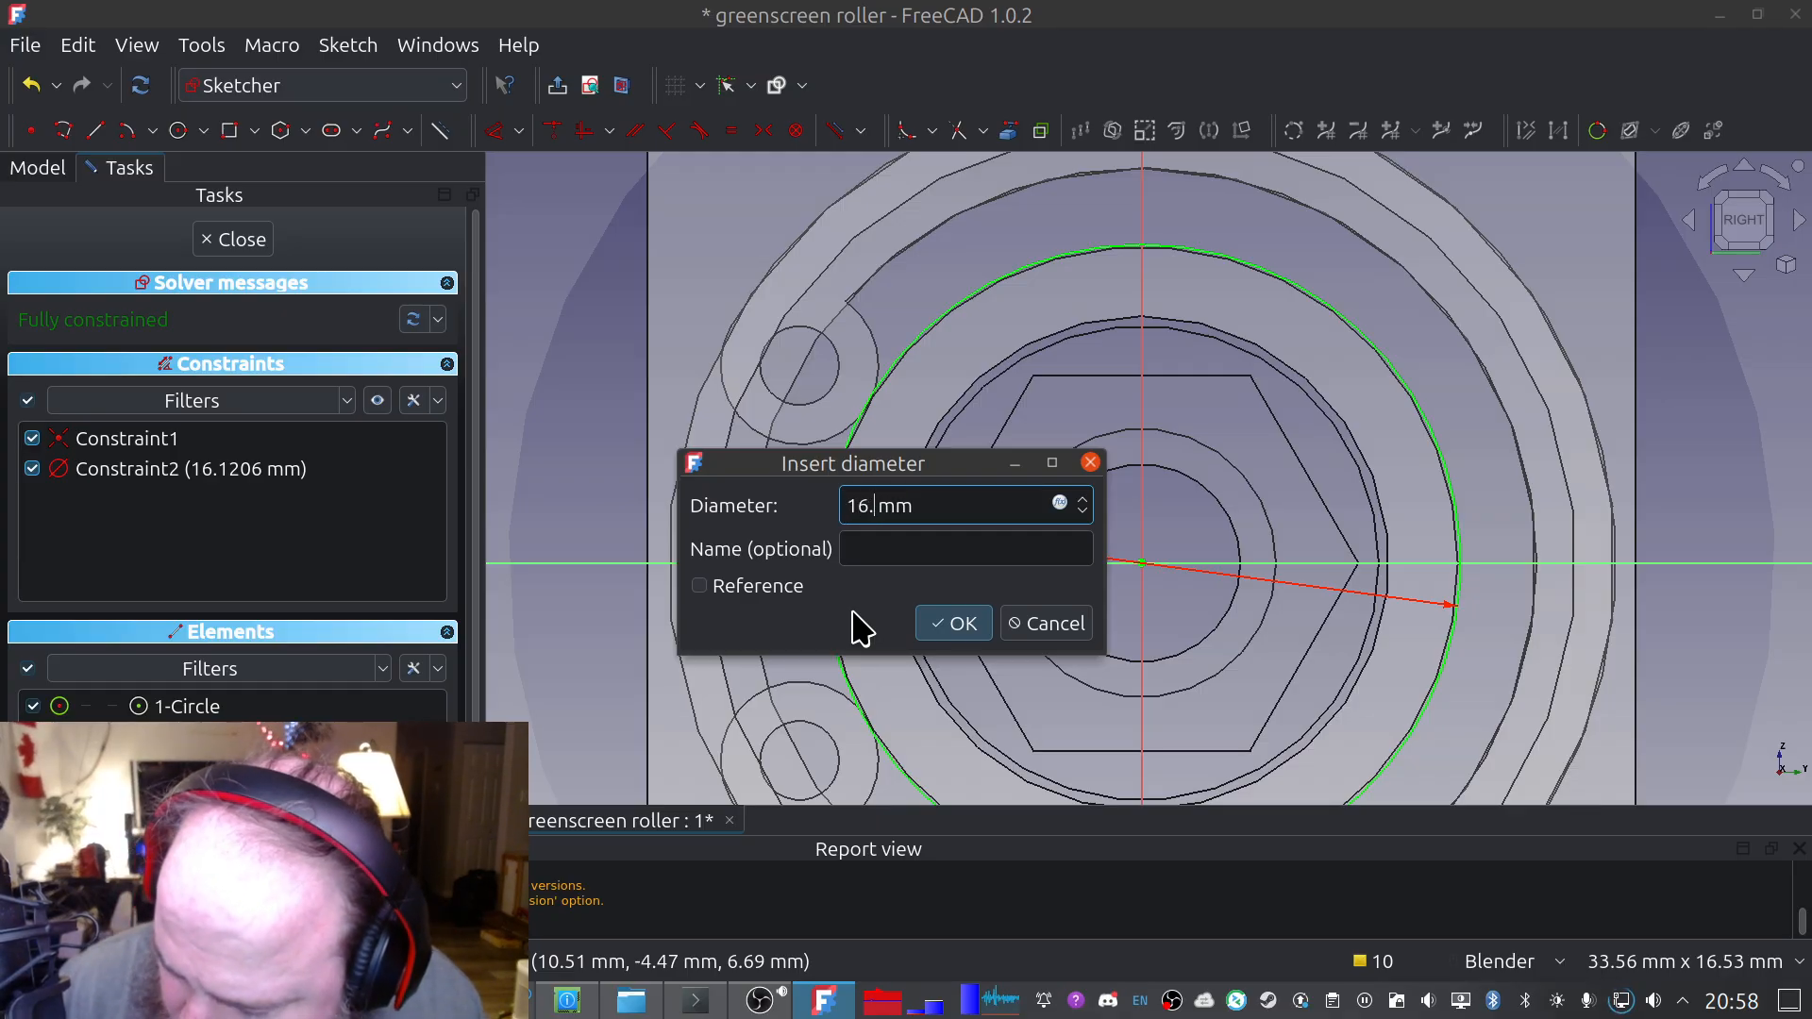
{"action": "type", "text": "5"}
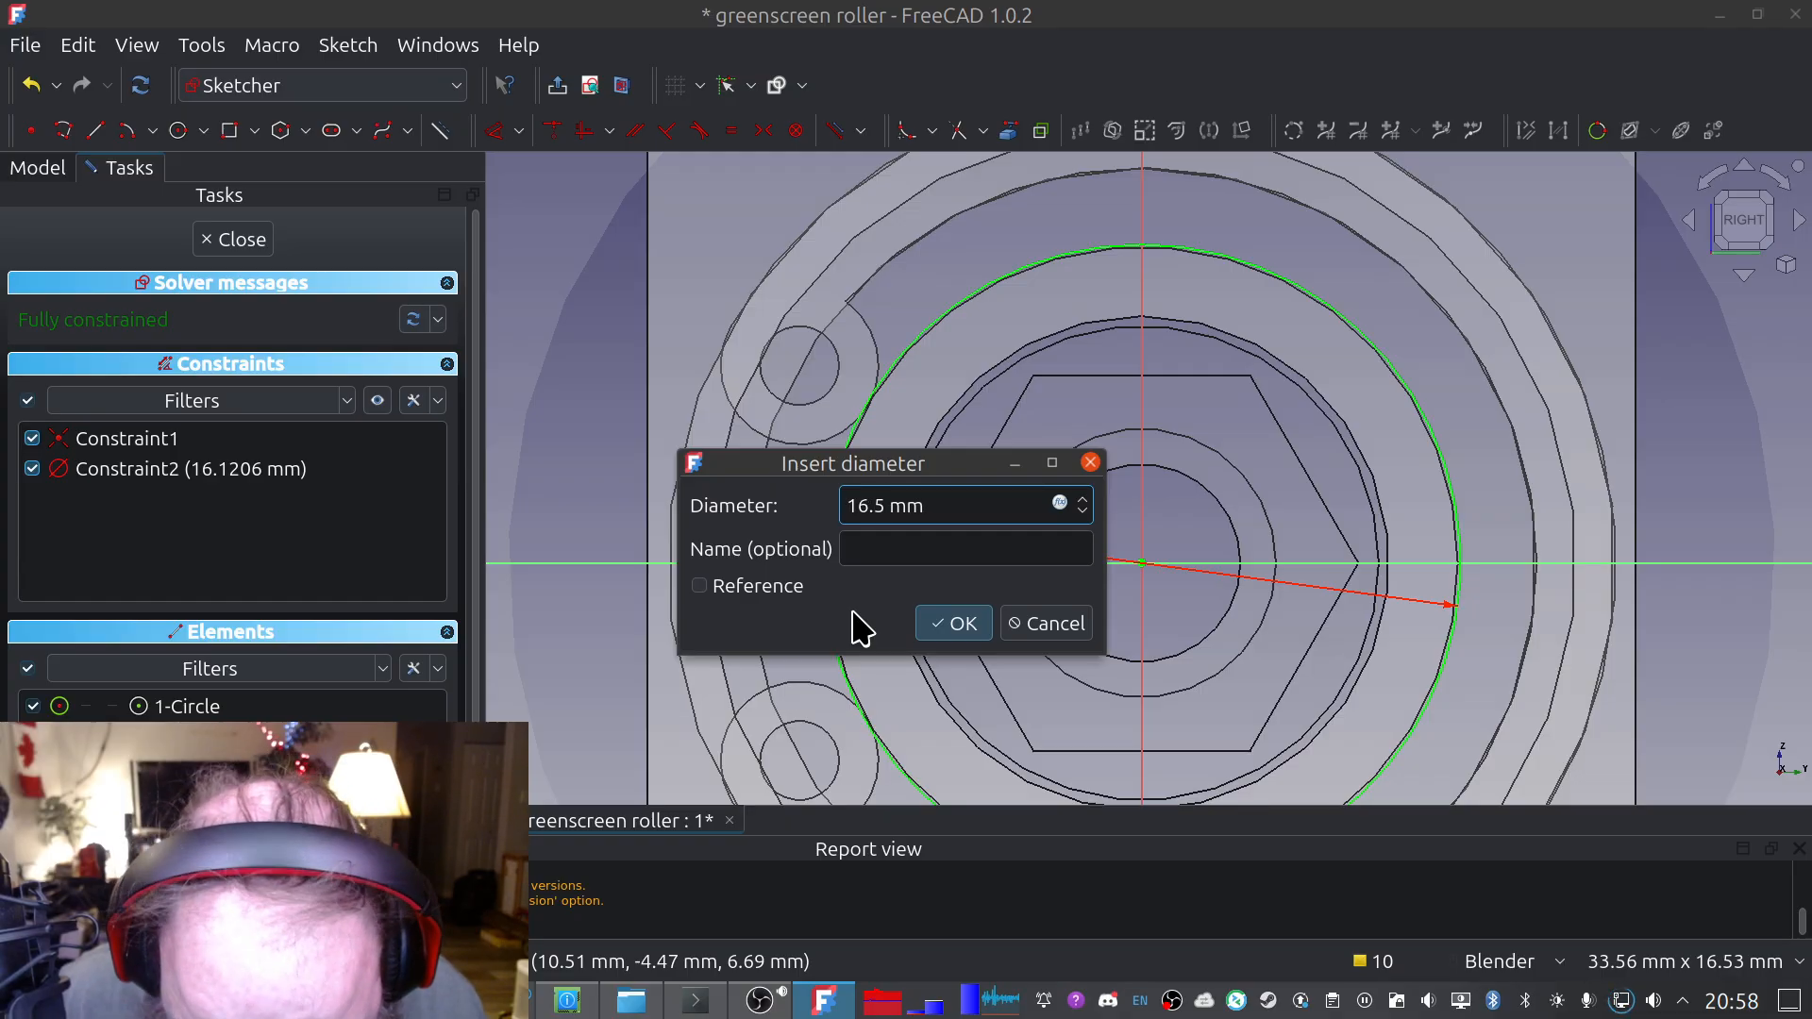
{"action": "key", "text": "Return"}
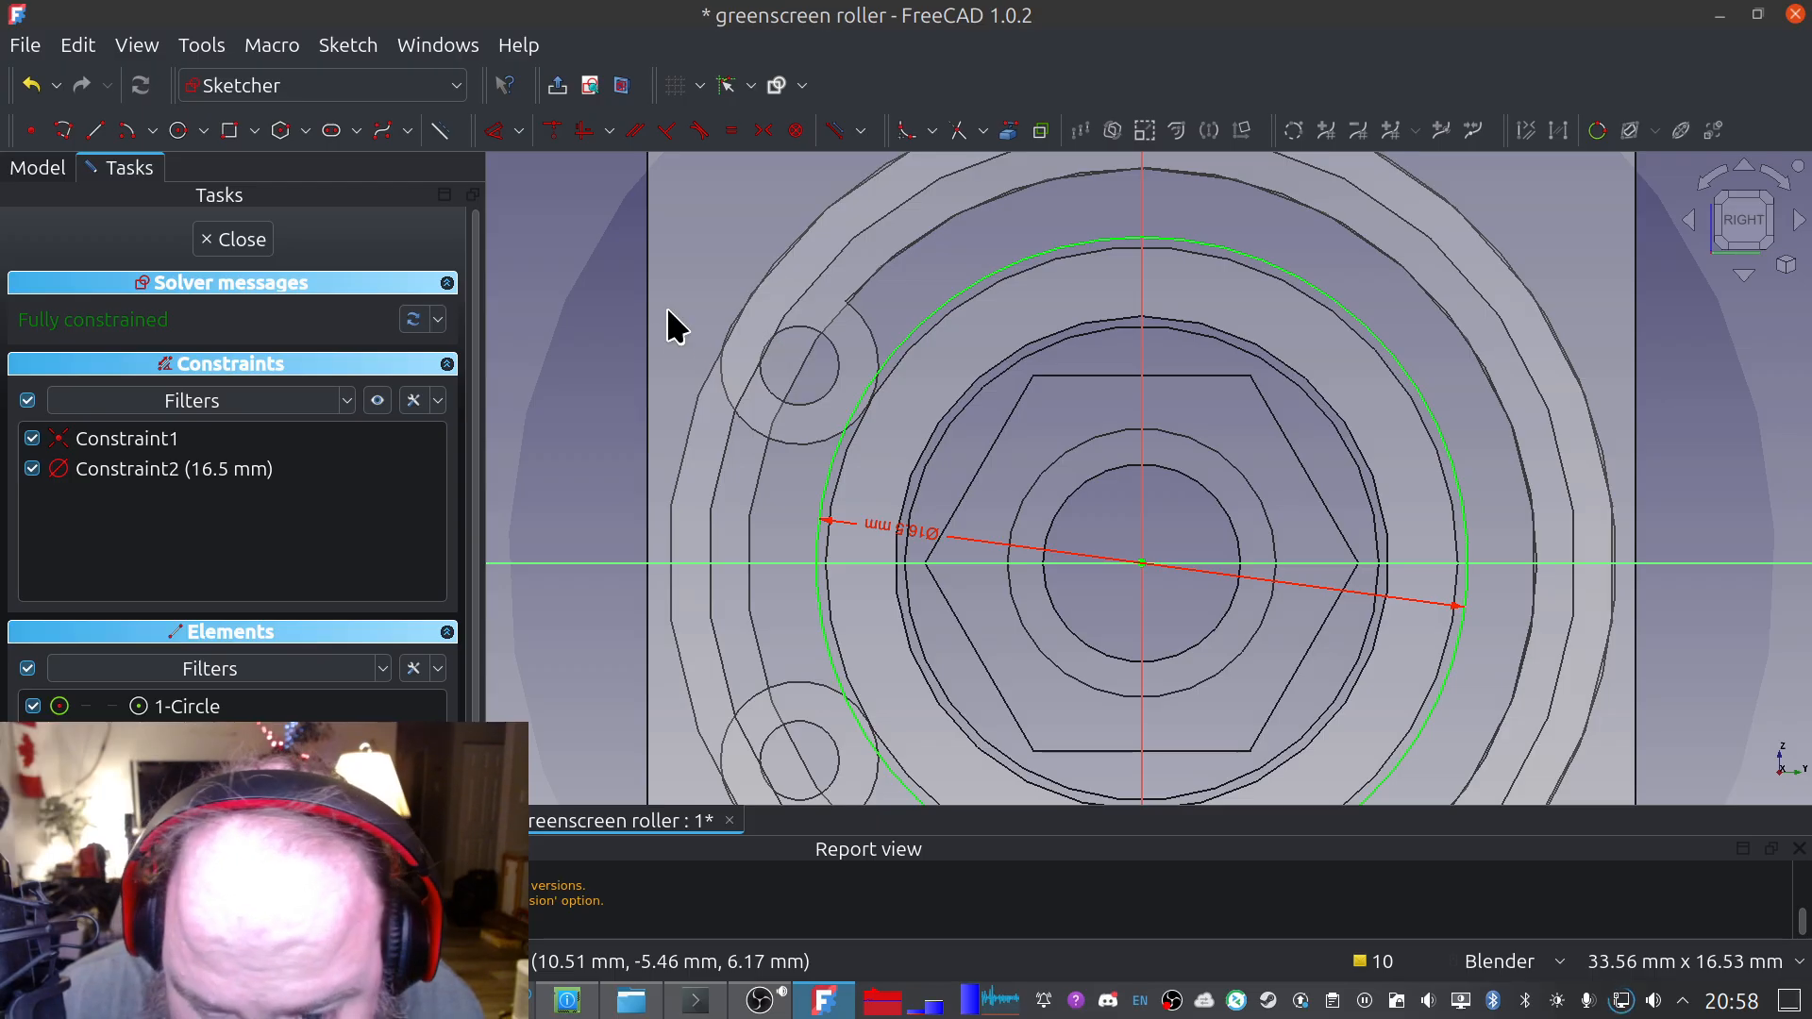
{"action": "left_click", "coordinate": [230, 241]}
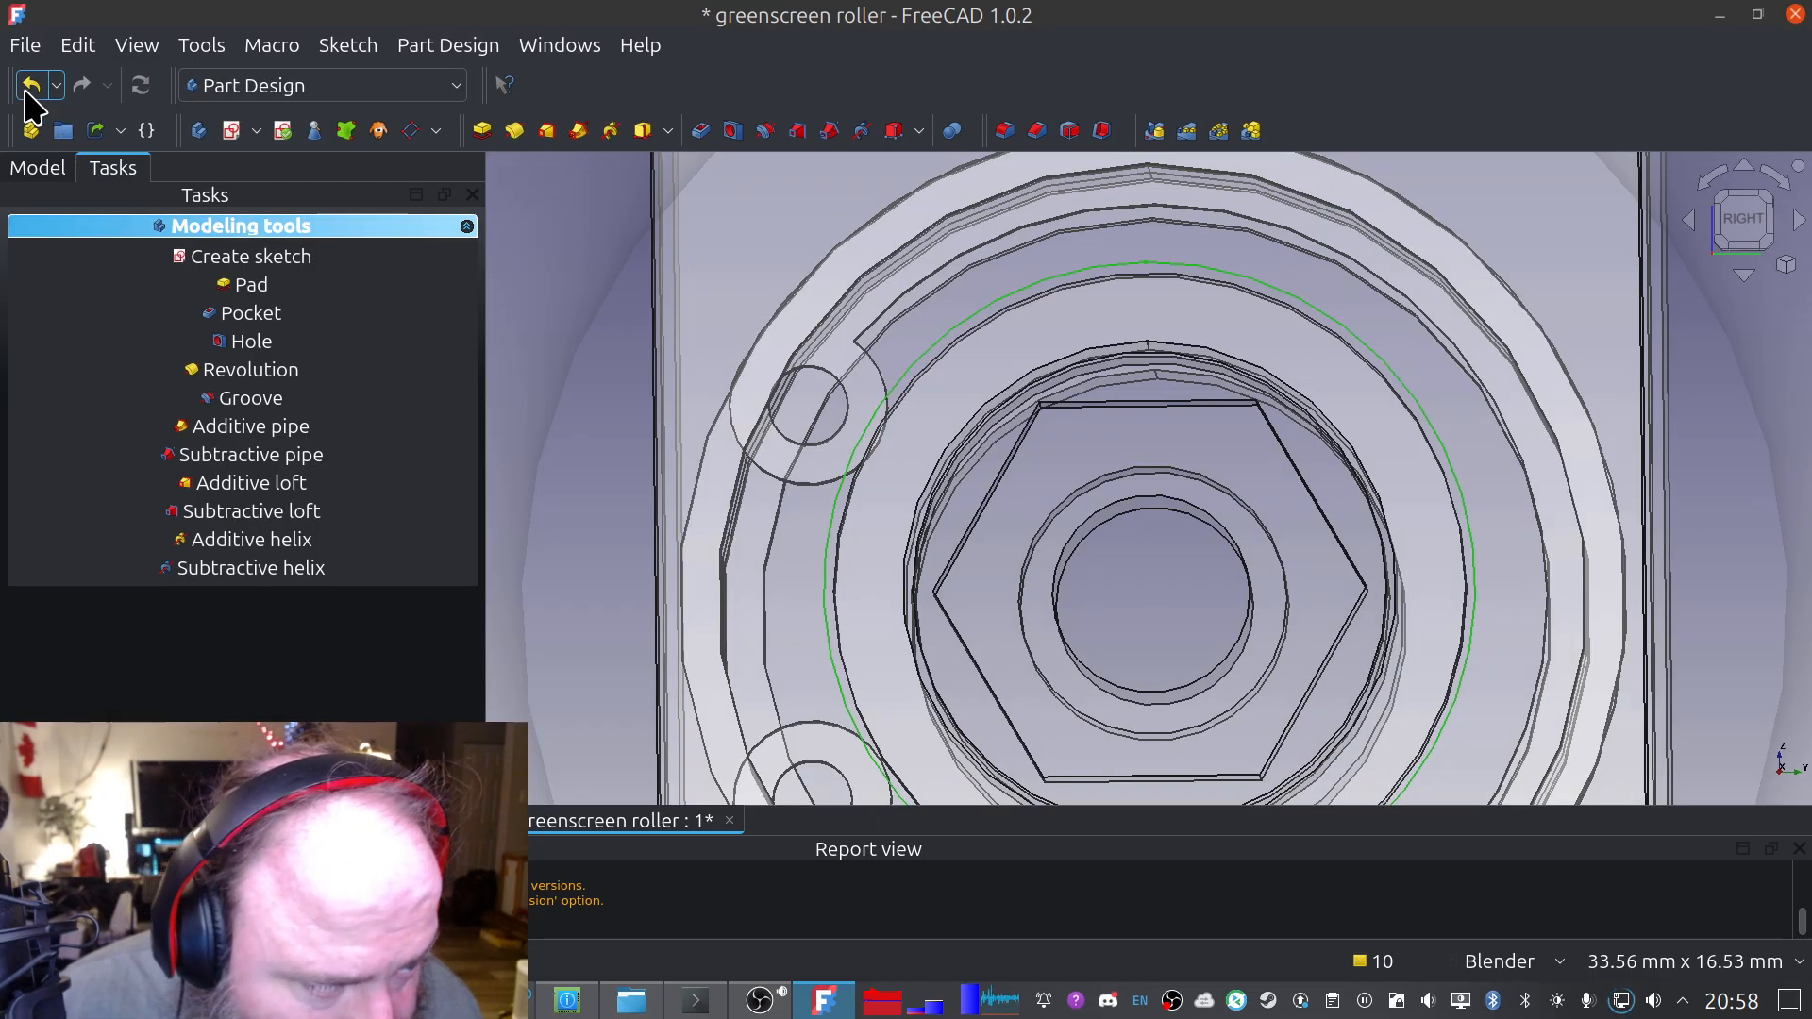
Save the document and start a pocket from the 16.5 mm circle sketch, viewing the part squarely from the front
{"action": "left_click", "coordinate": [25, 46]}
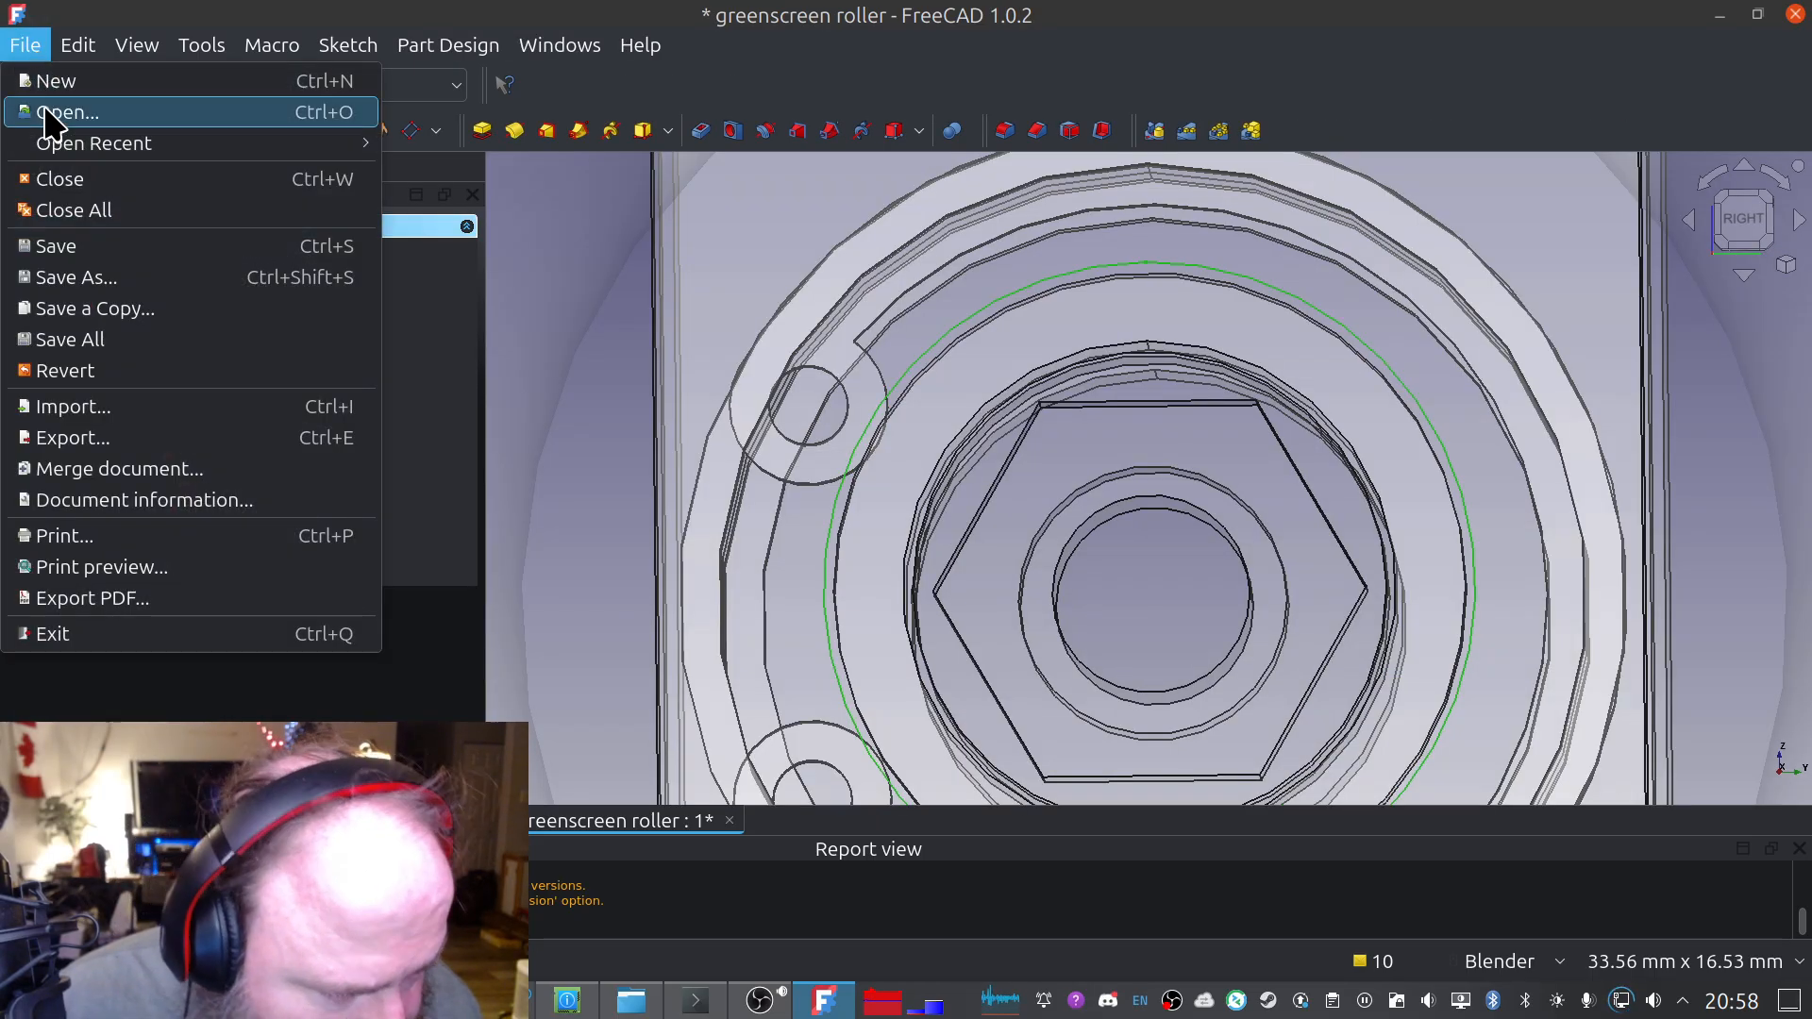
{"action": "left_click", "coordinate": [106, 244]}
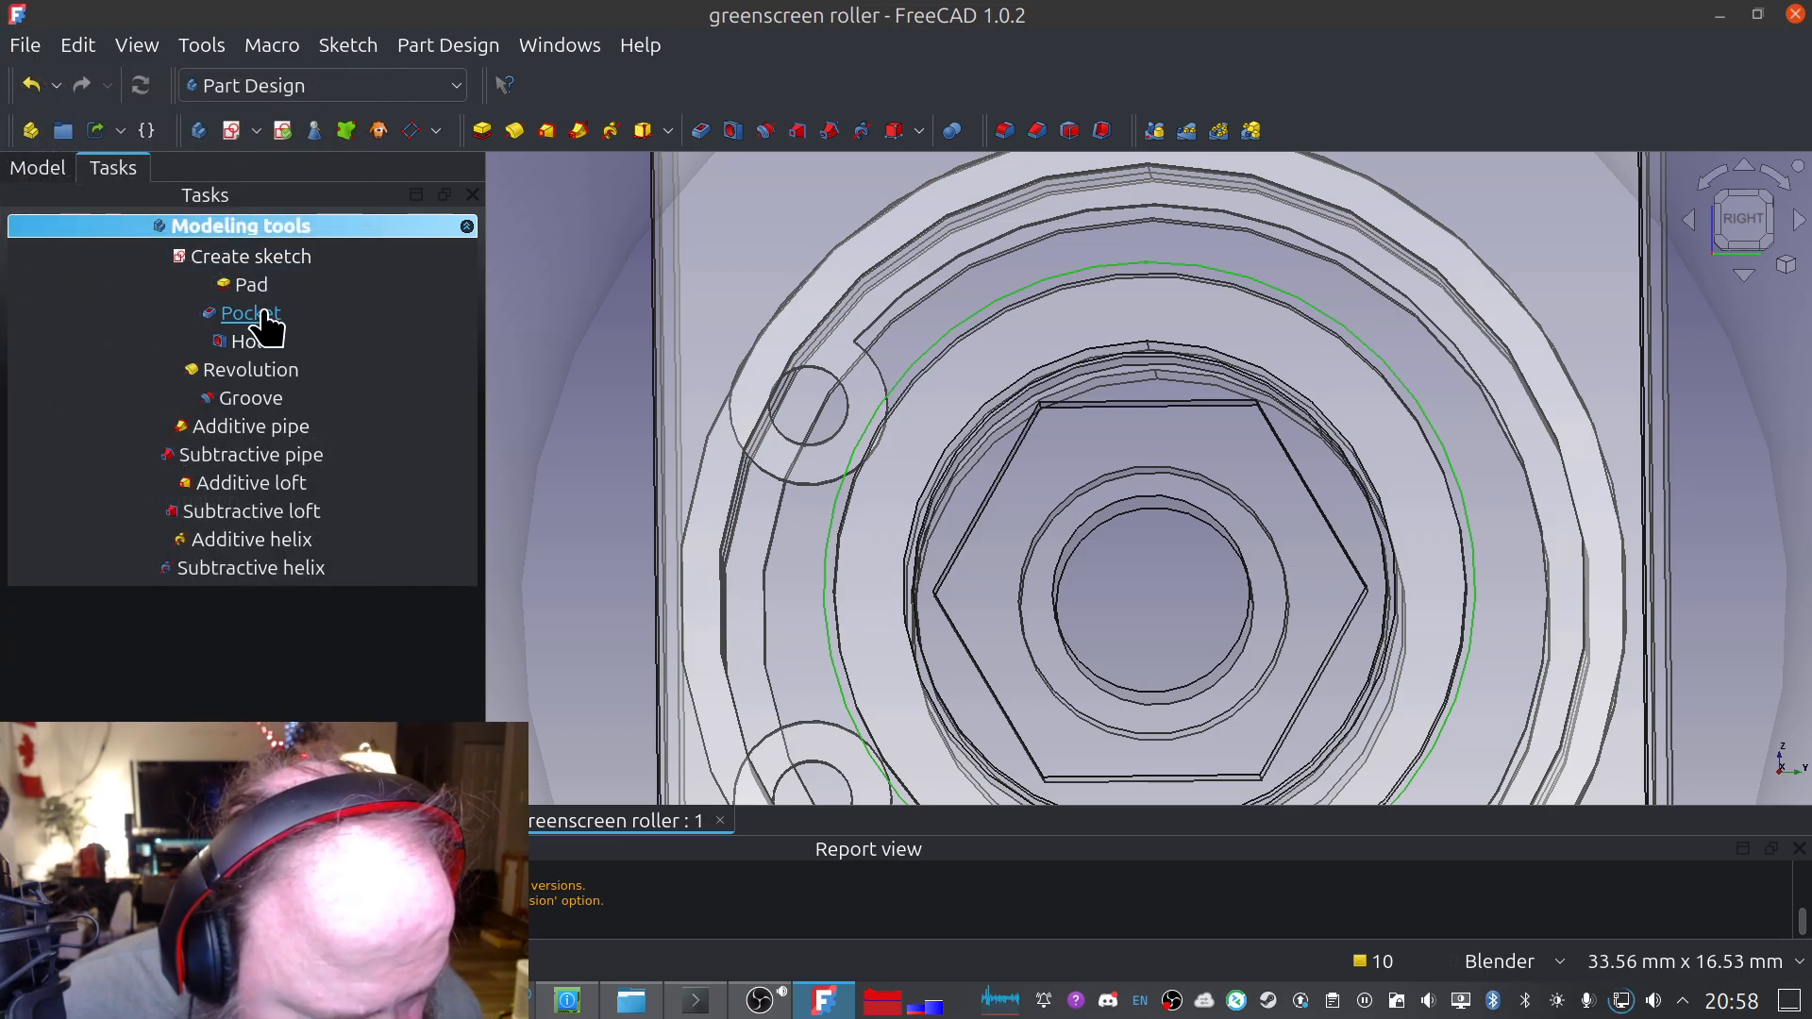
{"action": "left_click", "coordinate": [256, 332]}
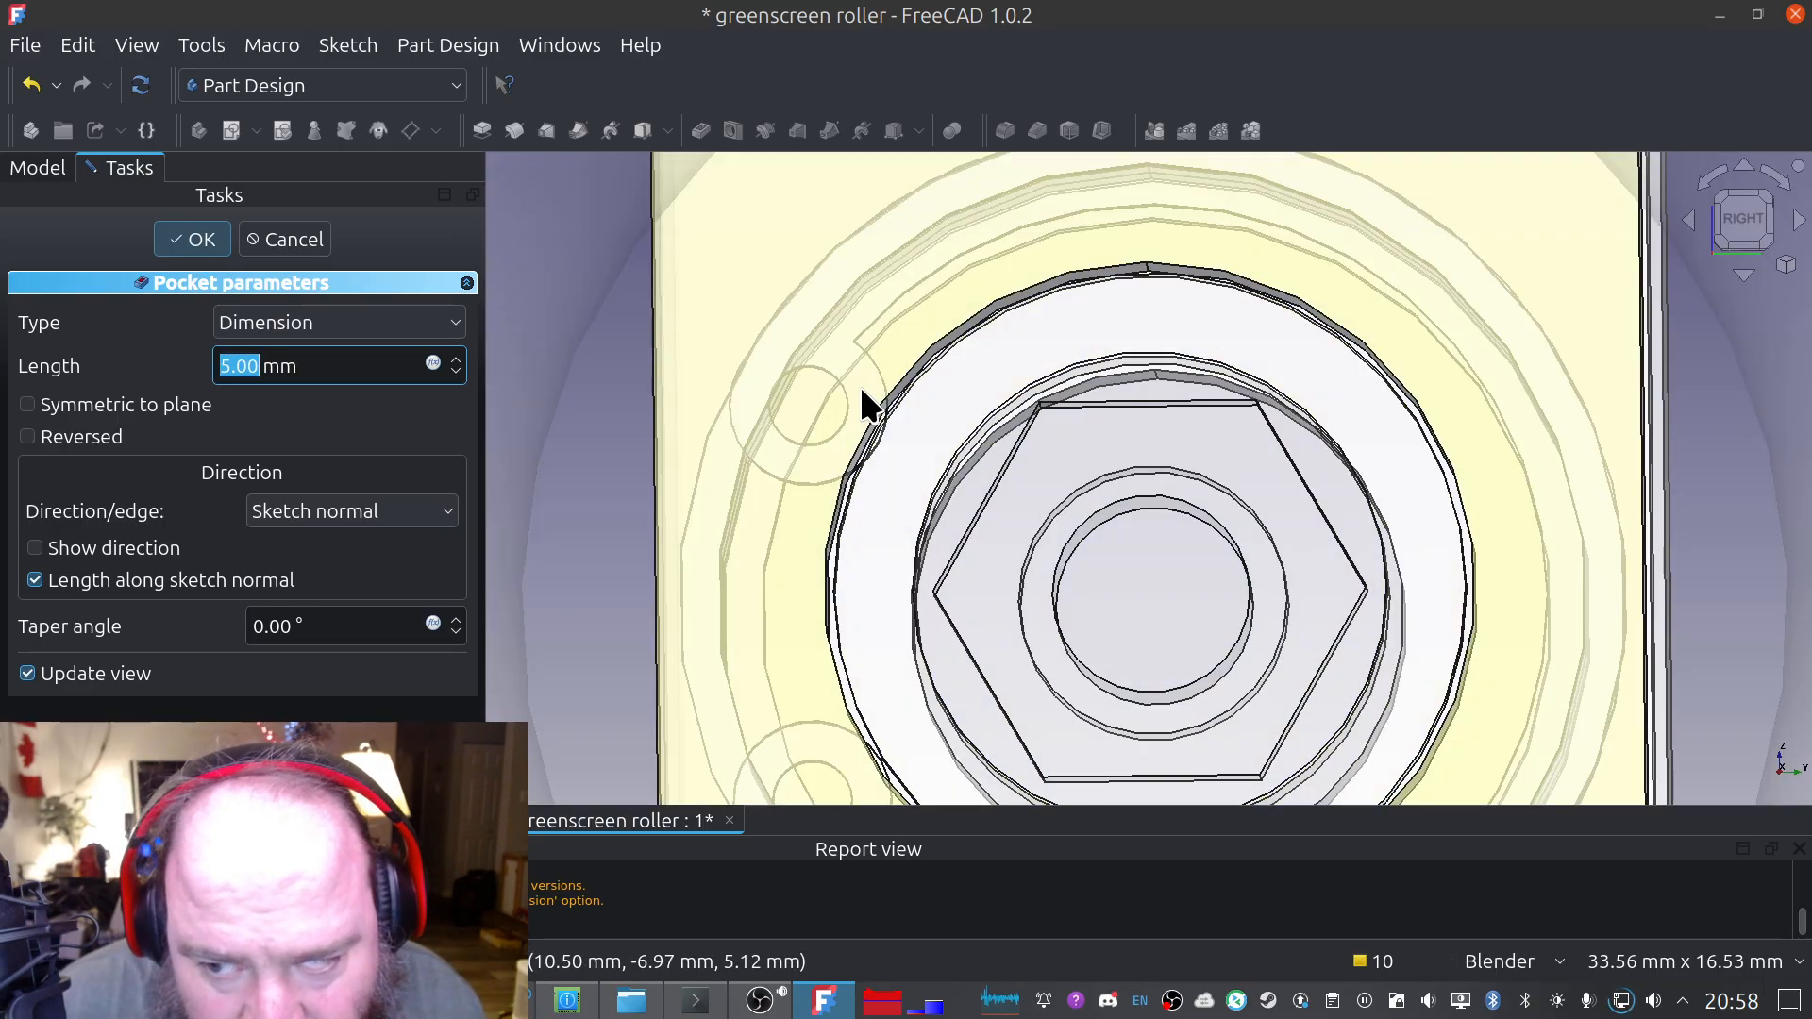
{"action": "middle_click_drag", "start_coordinate": [859, 387], "coordinate": [1278, 376]}
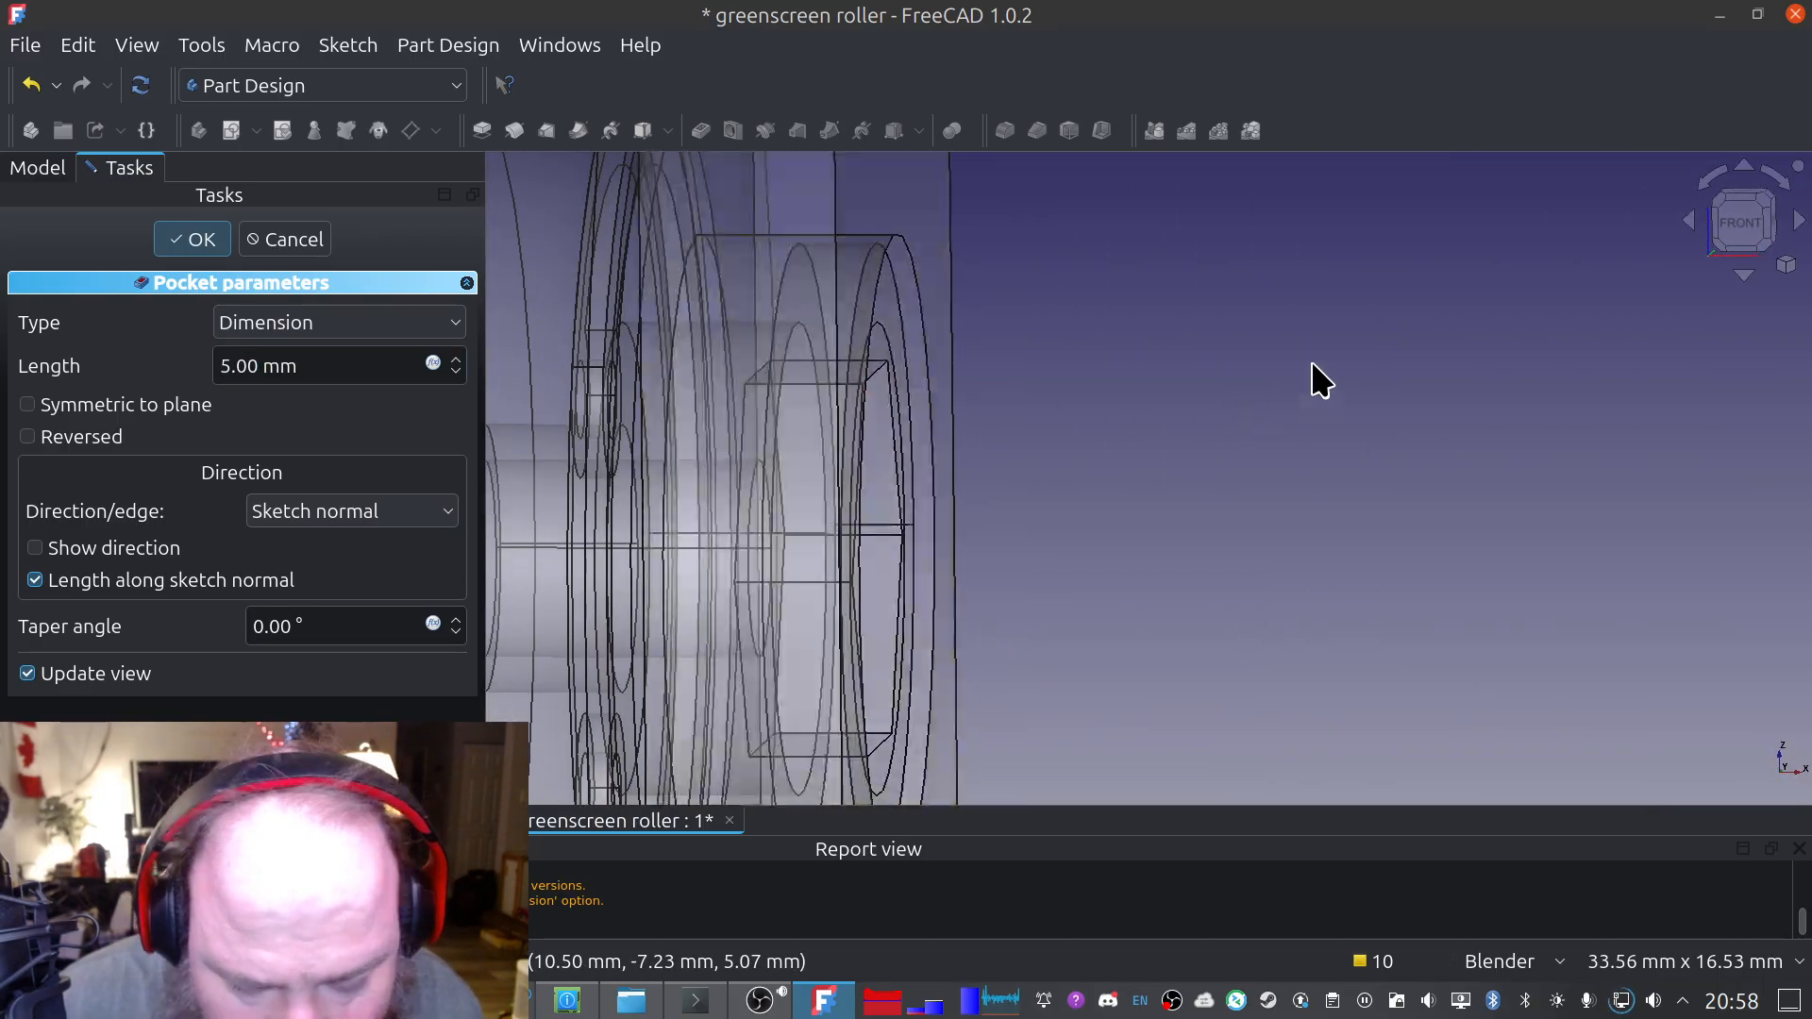
{"action": "left_click", "coordinate": [1748, 248]}
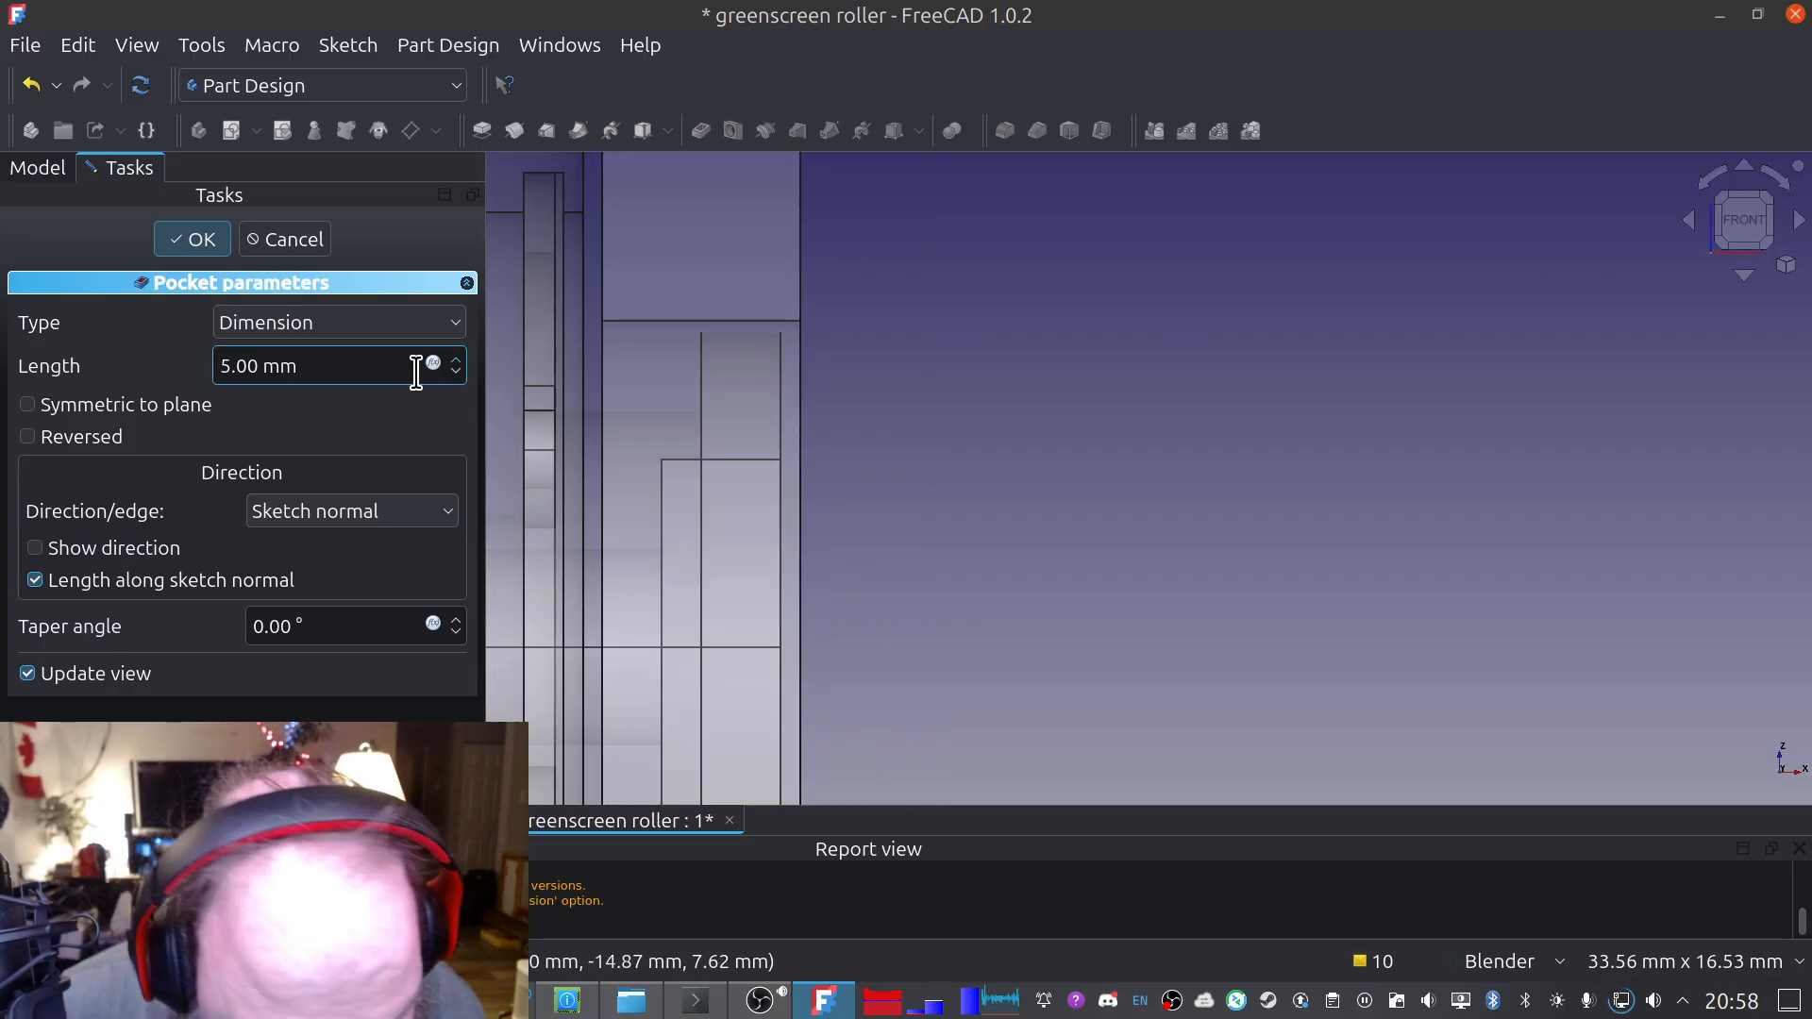
Set the pocket's length to 2.5 mm and check the recess depth against the bolt head in the arm's wall
{"action": "scroll", "coordinate": [340, 363], "scroll_direction": "down", "scroll_amount": 2}
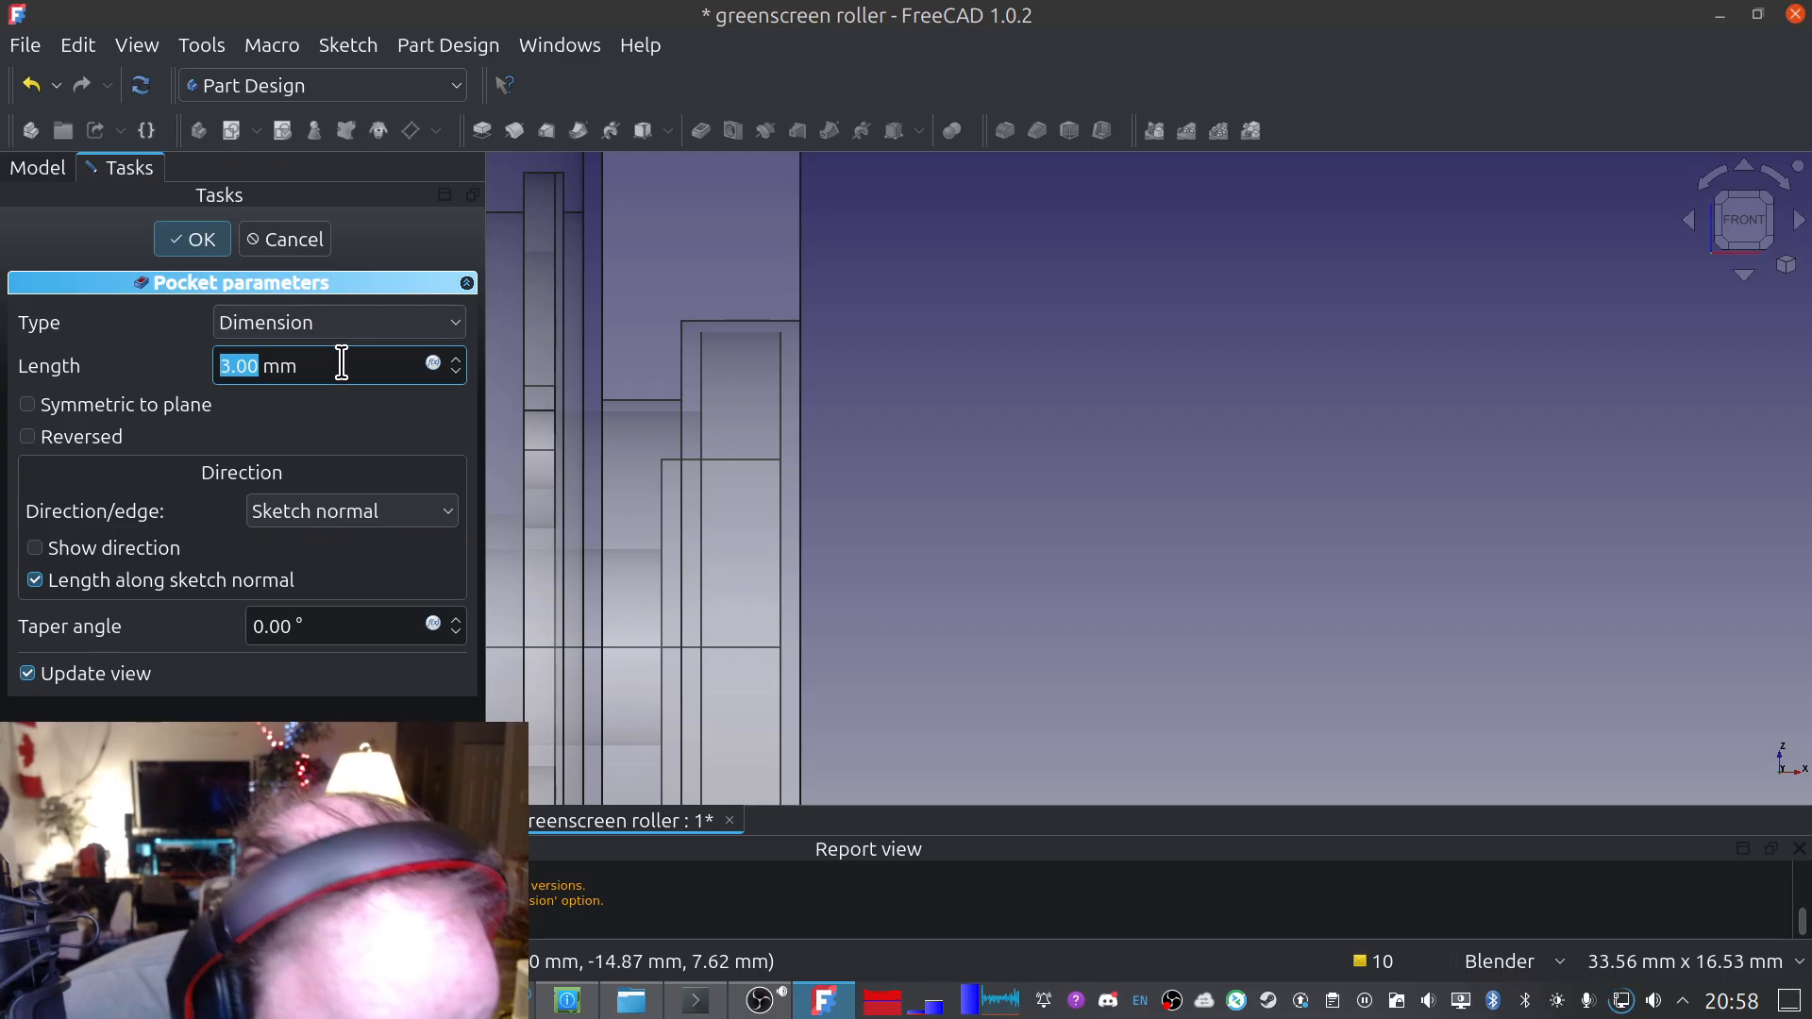
{"action": "scroll", "coordinate": [342, 362], "scroll_direction": "down", "scroll_amount": 1}
{"action": "left_click", "coordinate": [248, 365]}
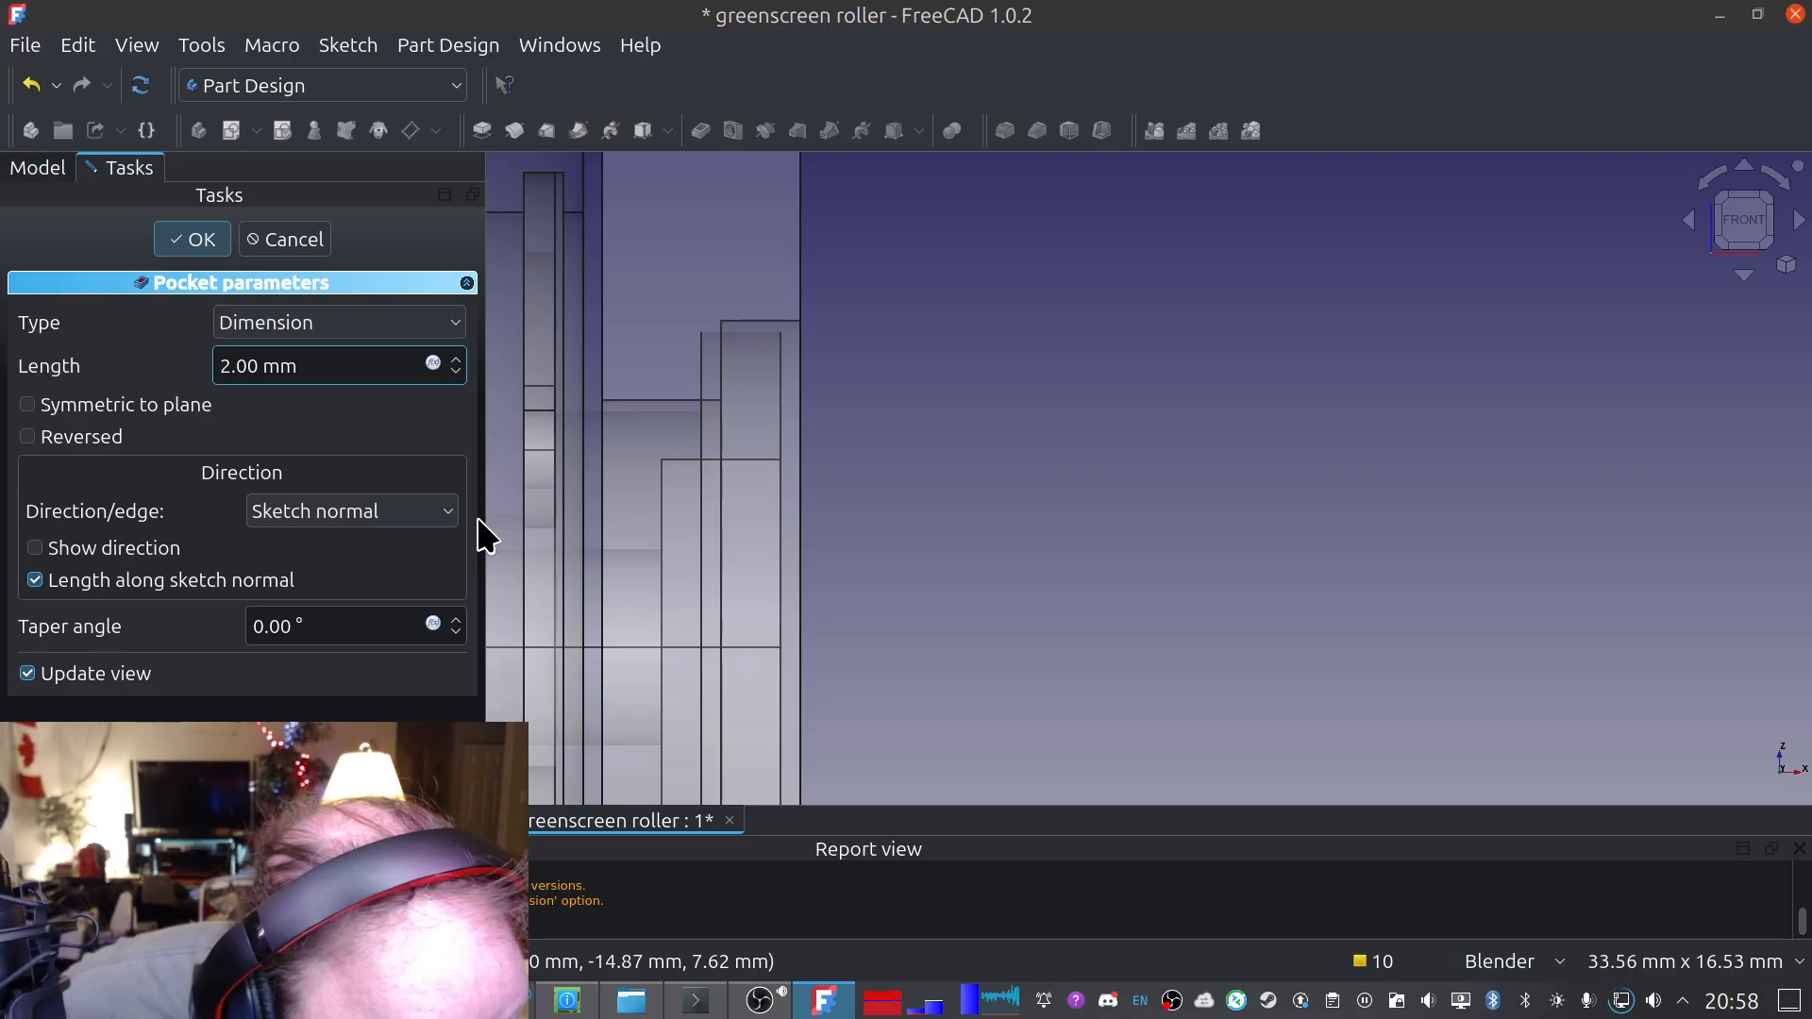
{"action": "key", "text": "BackSpace"}
{"action": "key", "text": "BackSpace"}
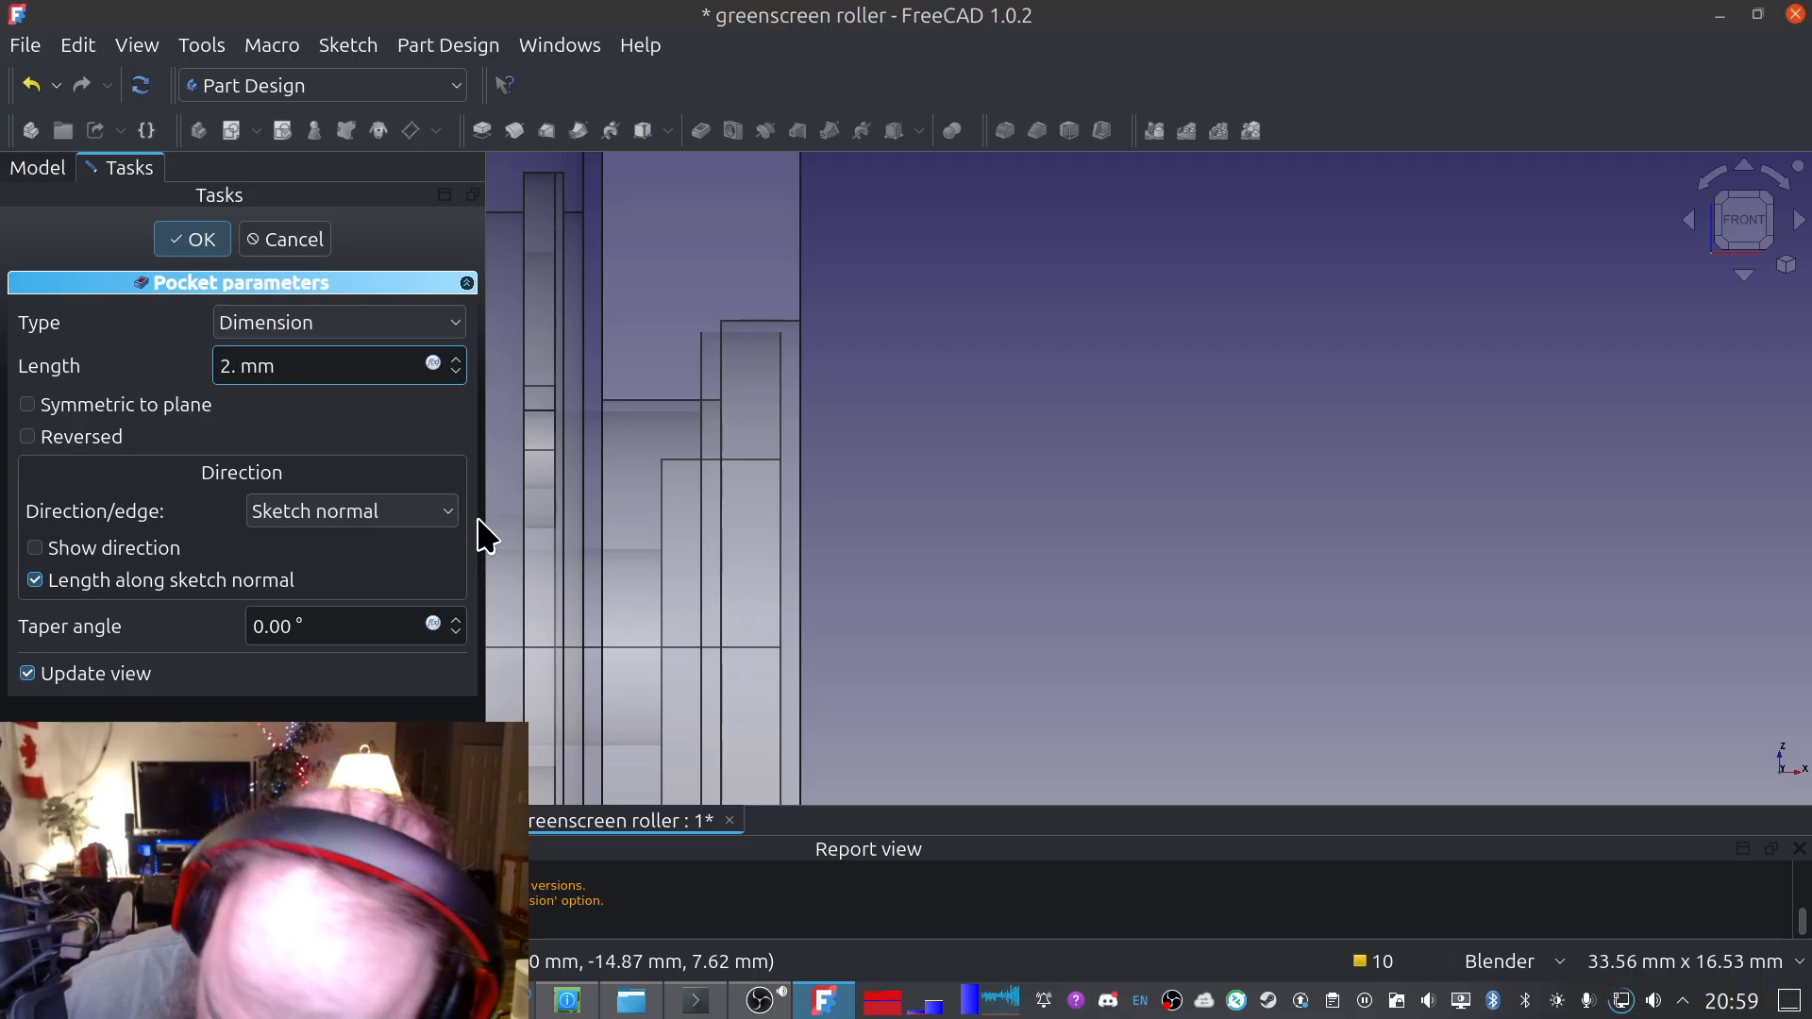
{"action": "type", "text": "5"}
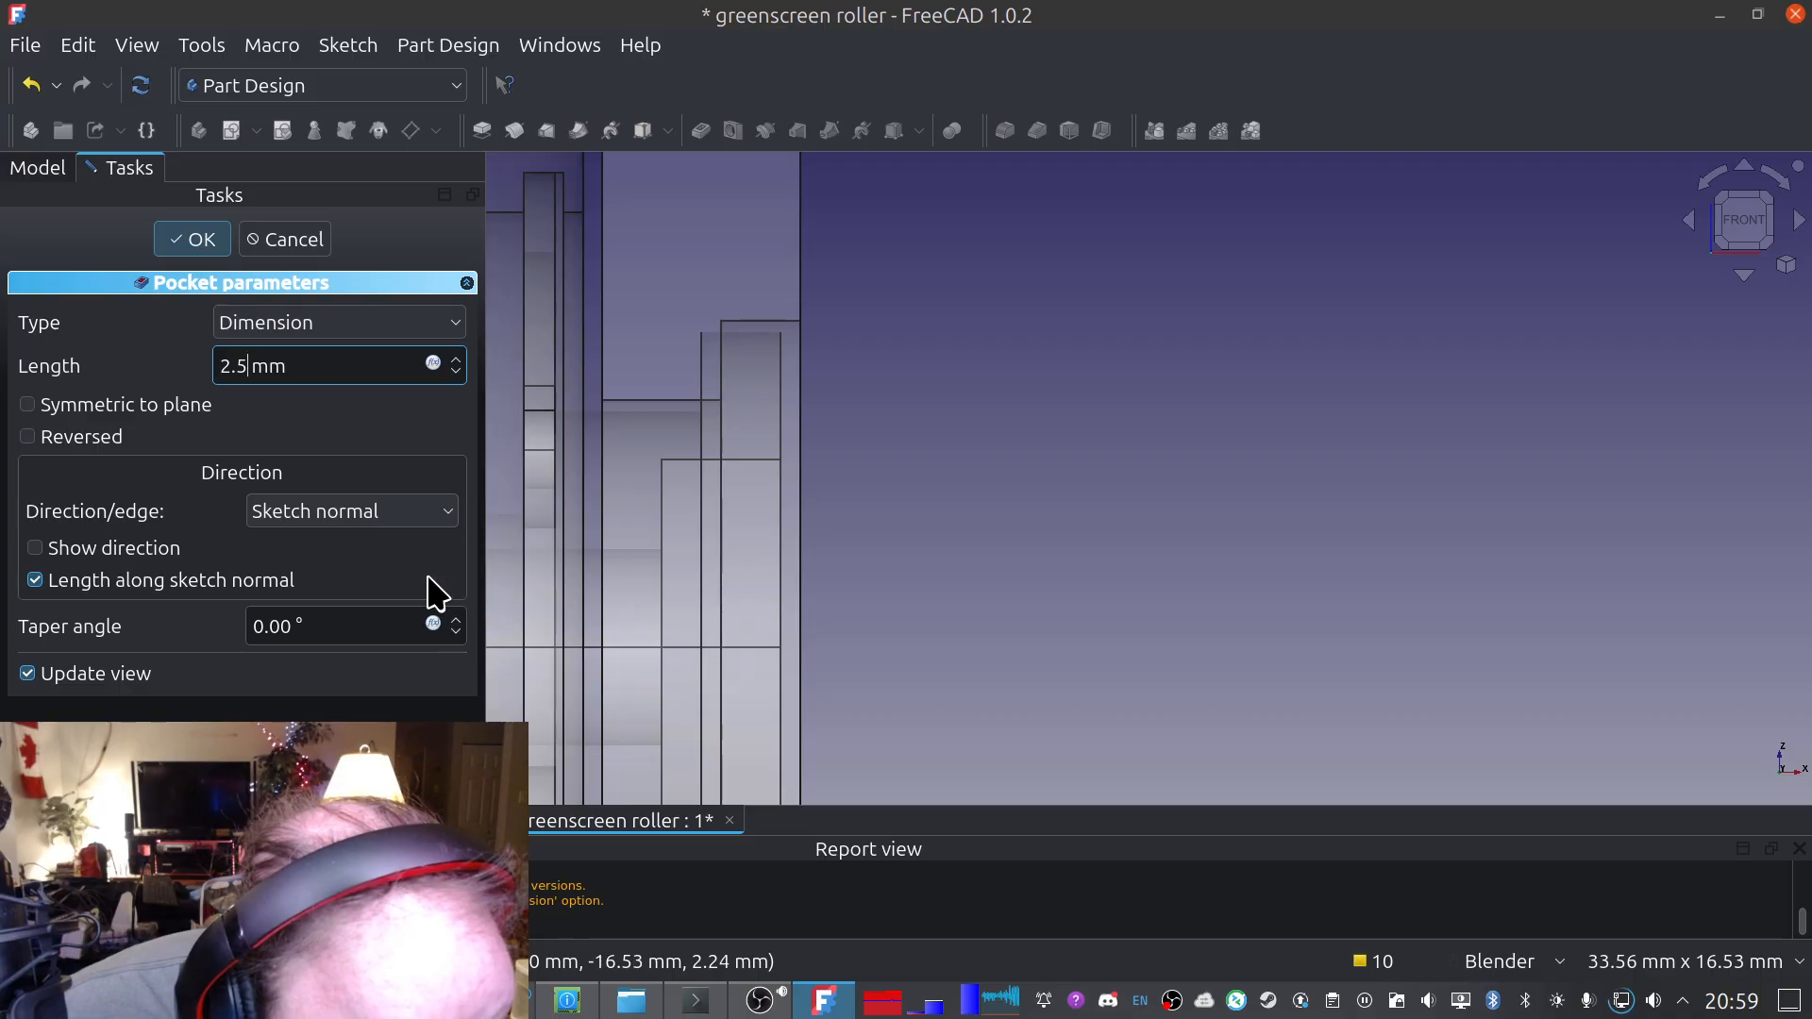
{"action": "left_click", "coordinate": [310, 407]}
{"action": "scroll", "coordinate": [717, 370], "scroll_direction": "up", "scroll_amount": 5}
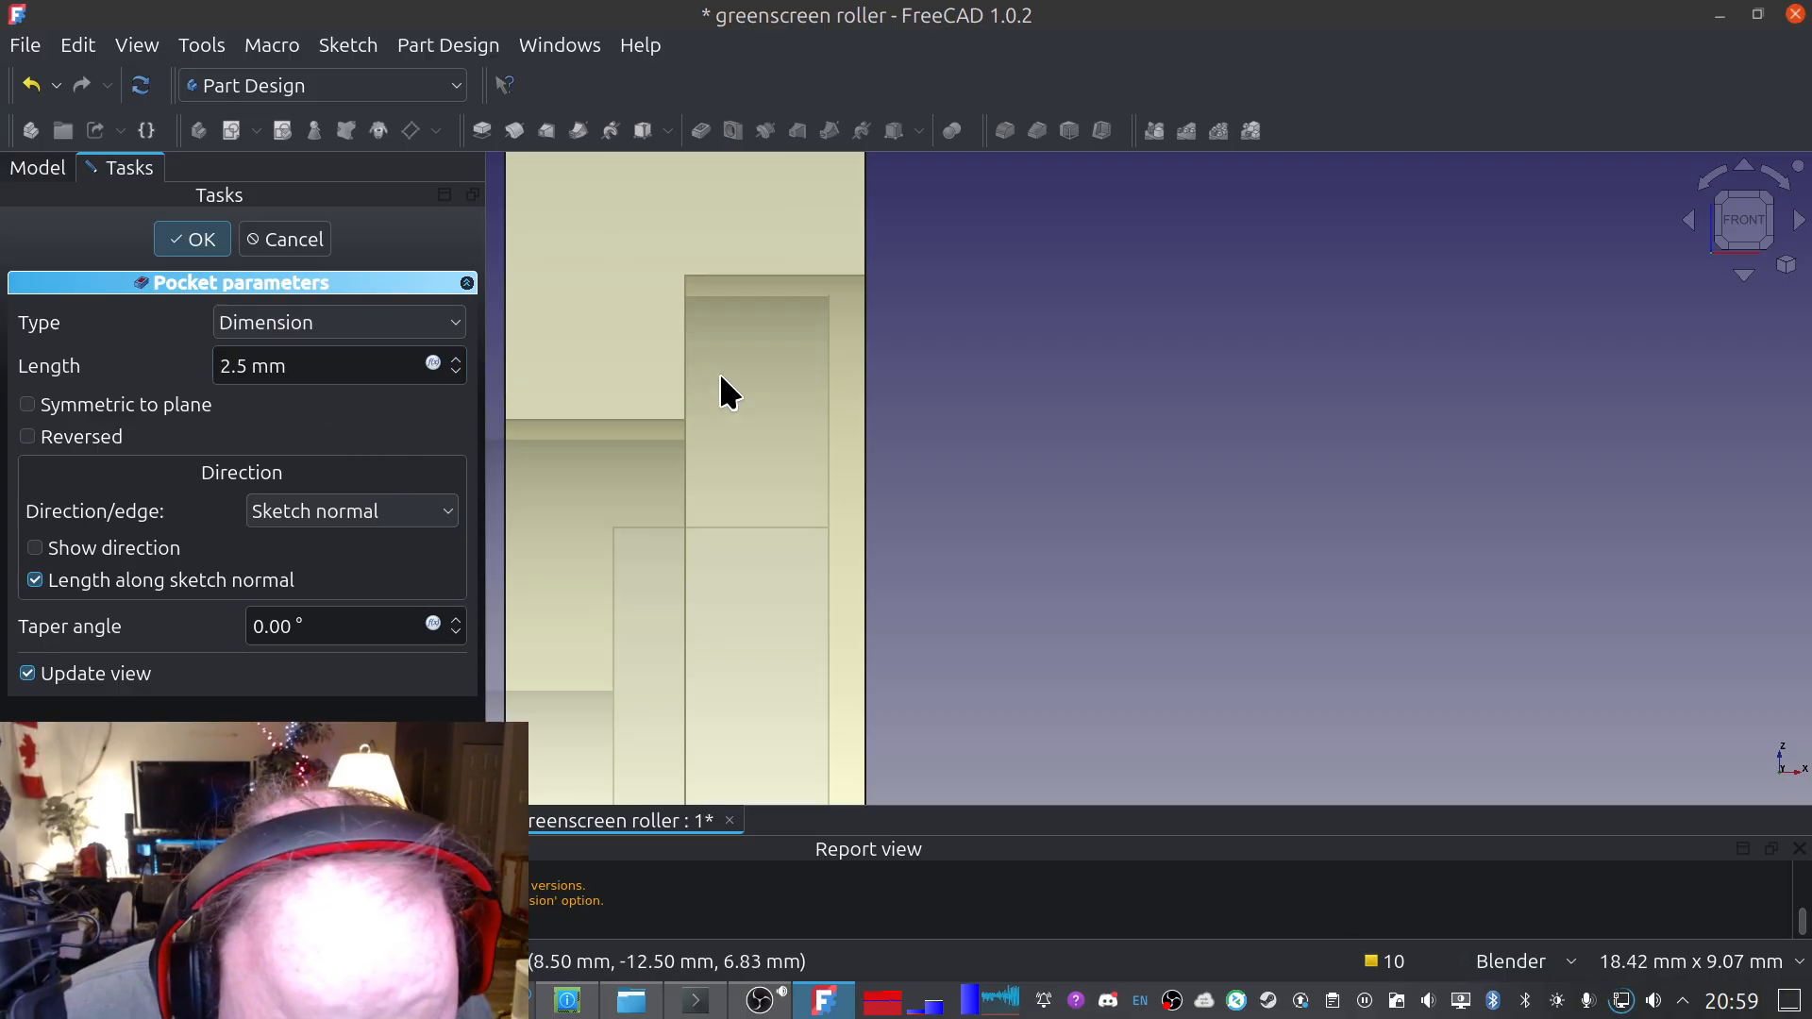
{"action": "scroll", "coordinate": [717, 370], "scroll_direction": "down", "scroll_amount": 3}
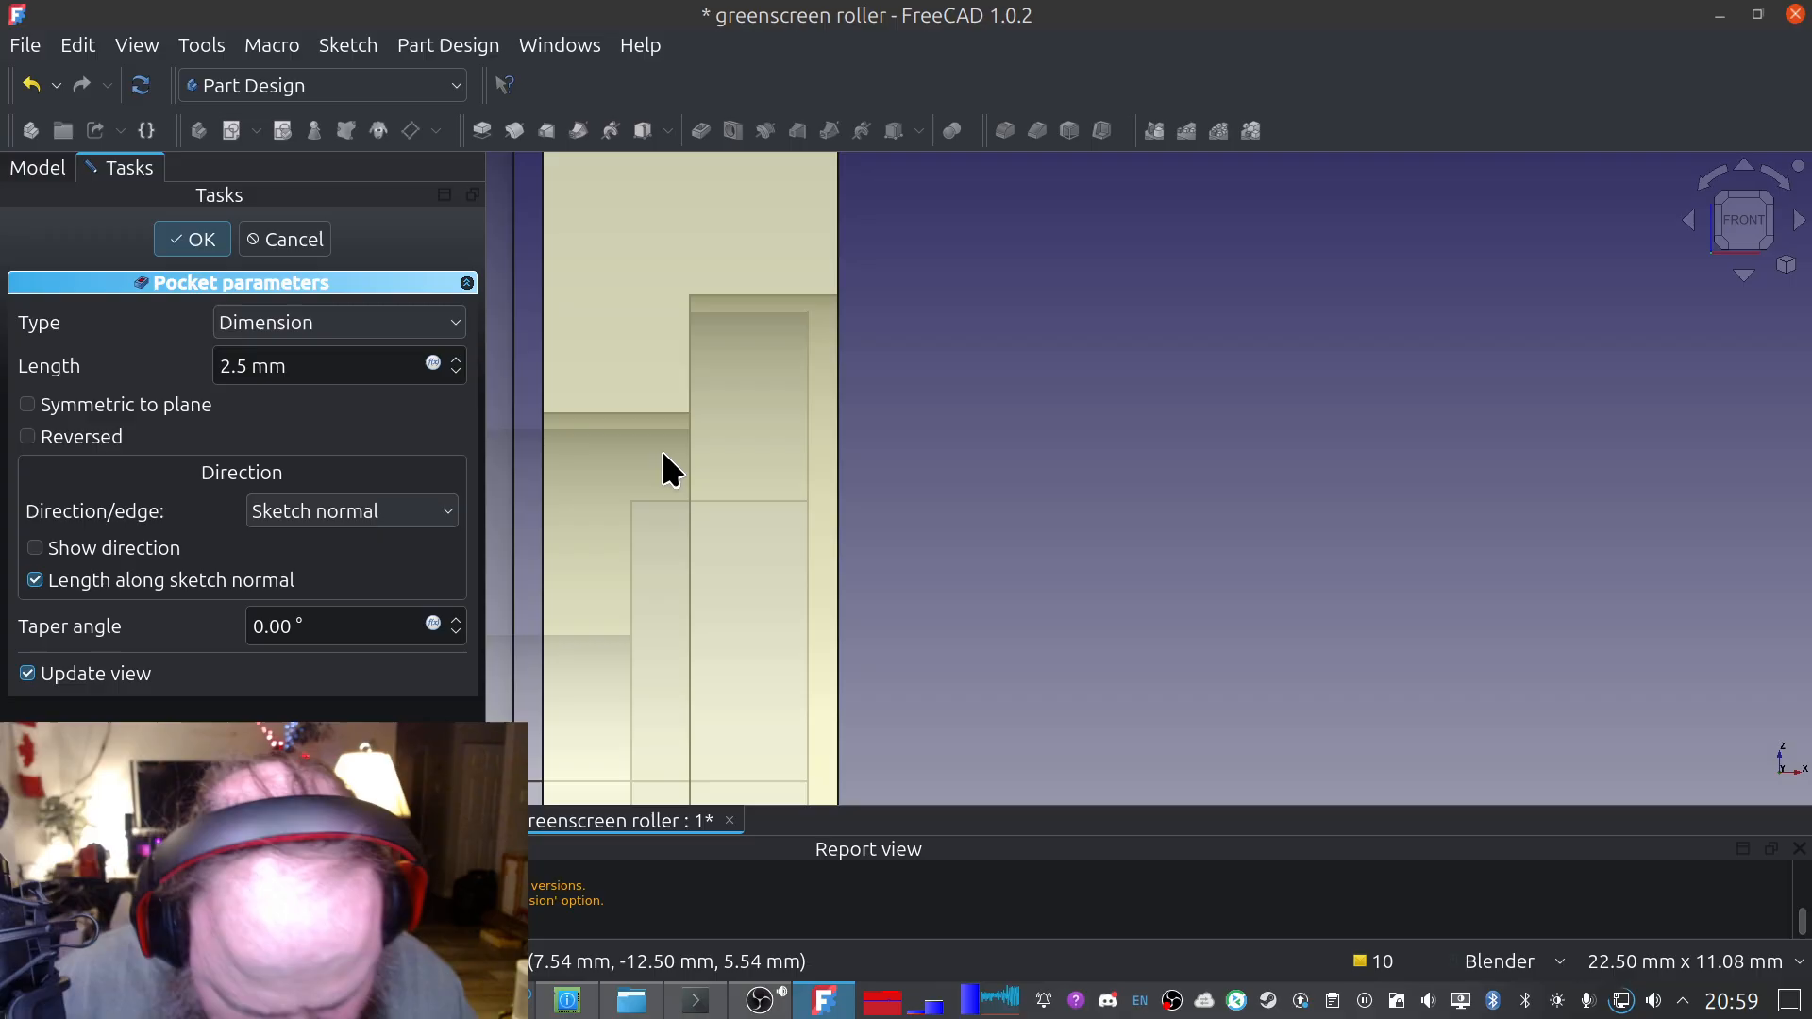
{"action": "middle_click_drag", "start_coordinate": [630, 436], "coordinate": [947, 388], "text": "shift"}
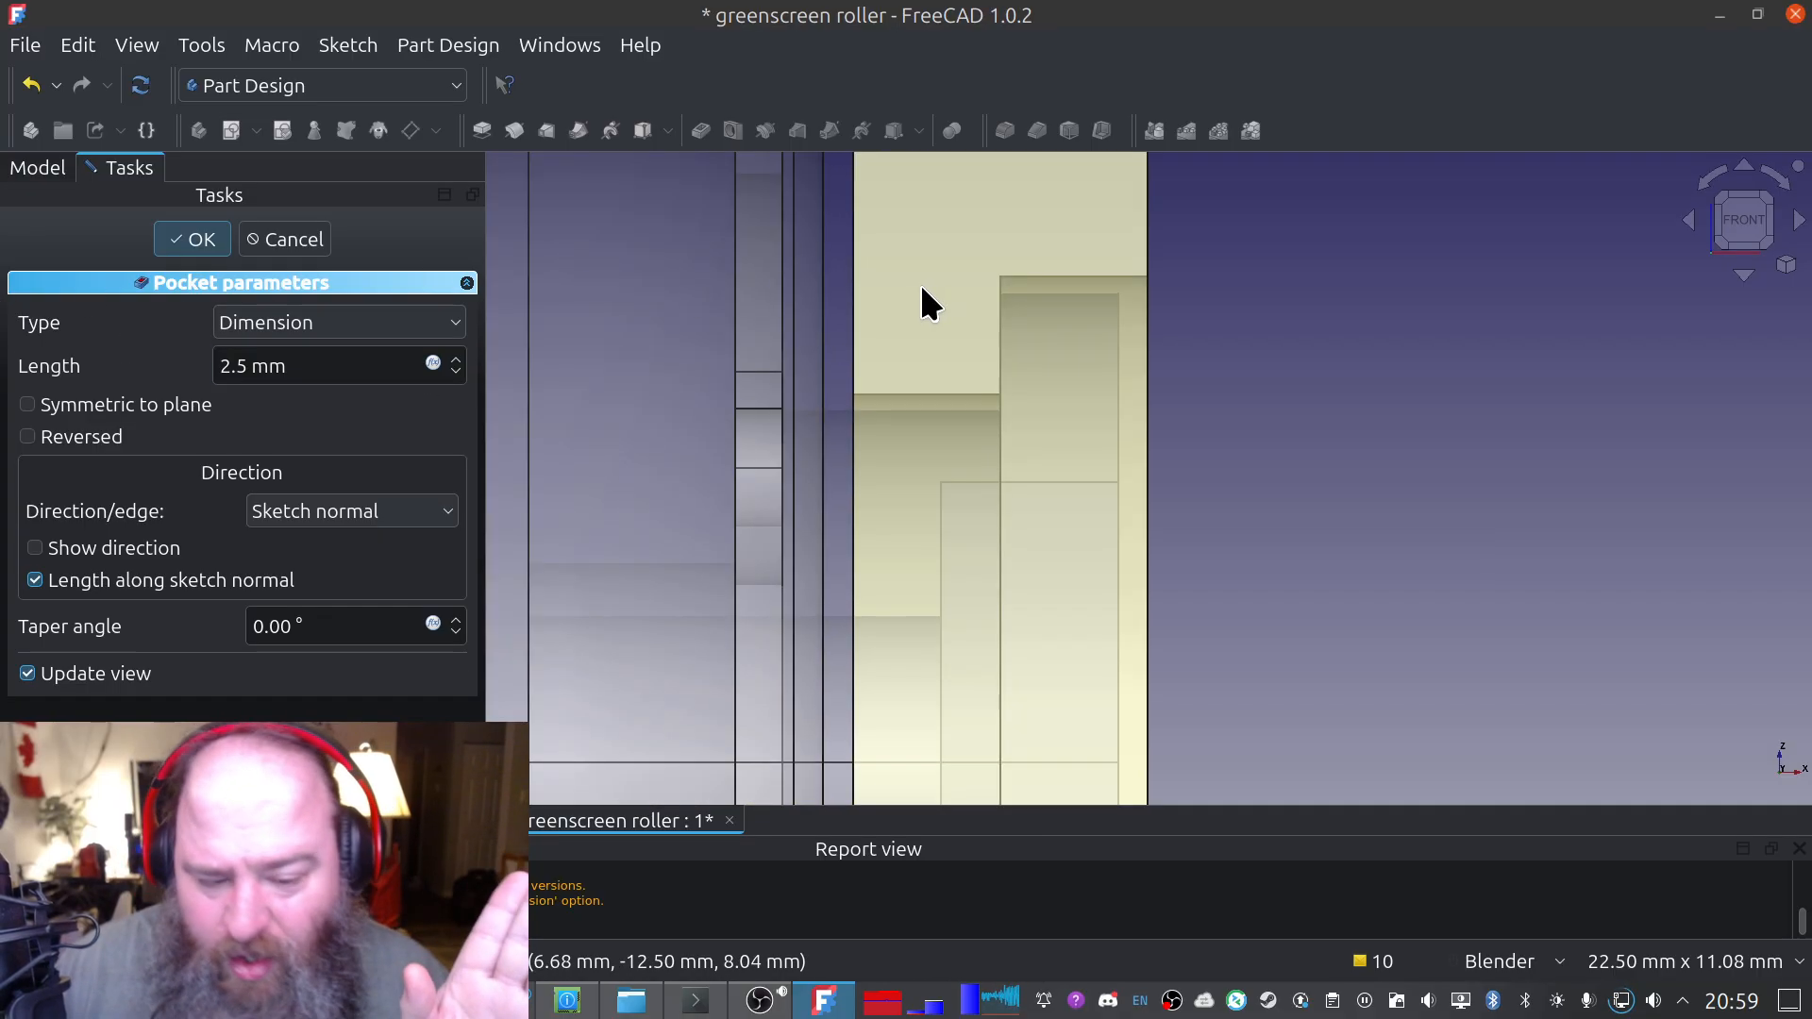
{"action": "scroll", "coordinate": [918, 470], "scroll_direction": "down", "scroll_amount": 3}
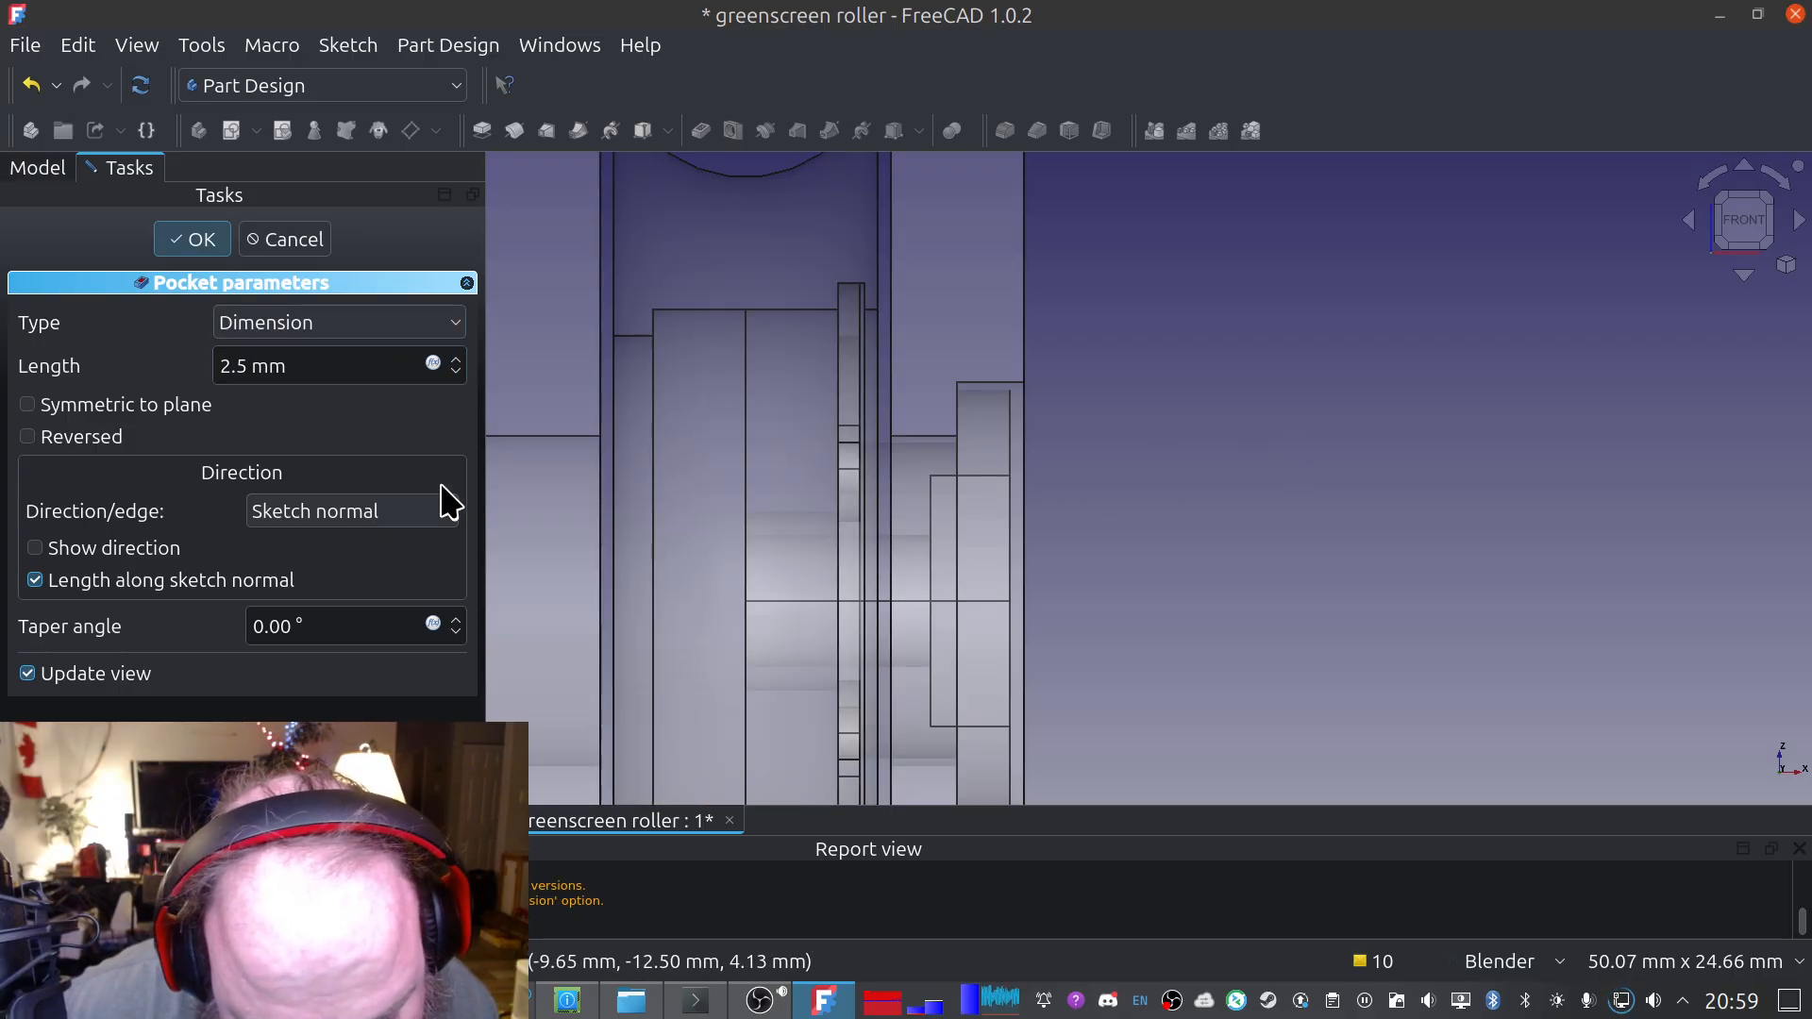
Try the Two dimensions type for the recess pocket with second lengths between -6 and 6 mm, and restore the Dimension type
{"action": "left_click", "coordinate": [339, 330]}
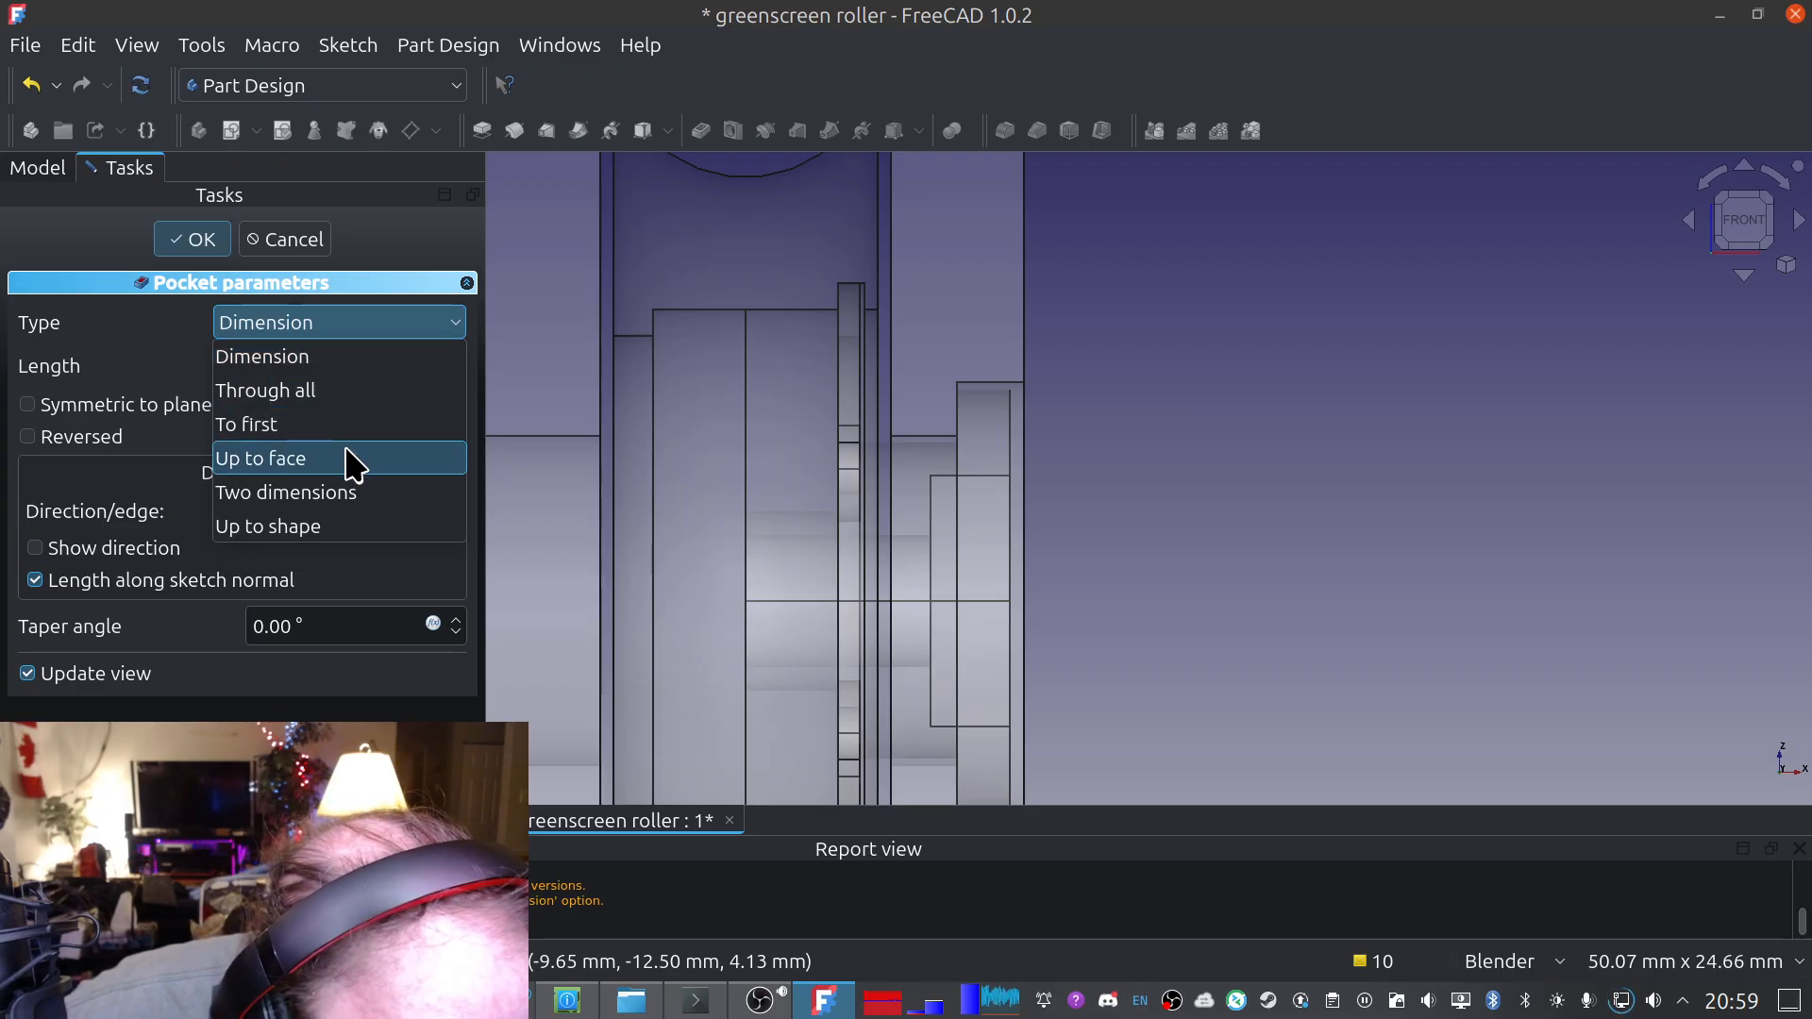
{"action": "left_click", "coordinate": [397, 510]}
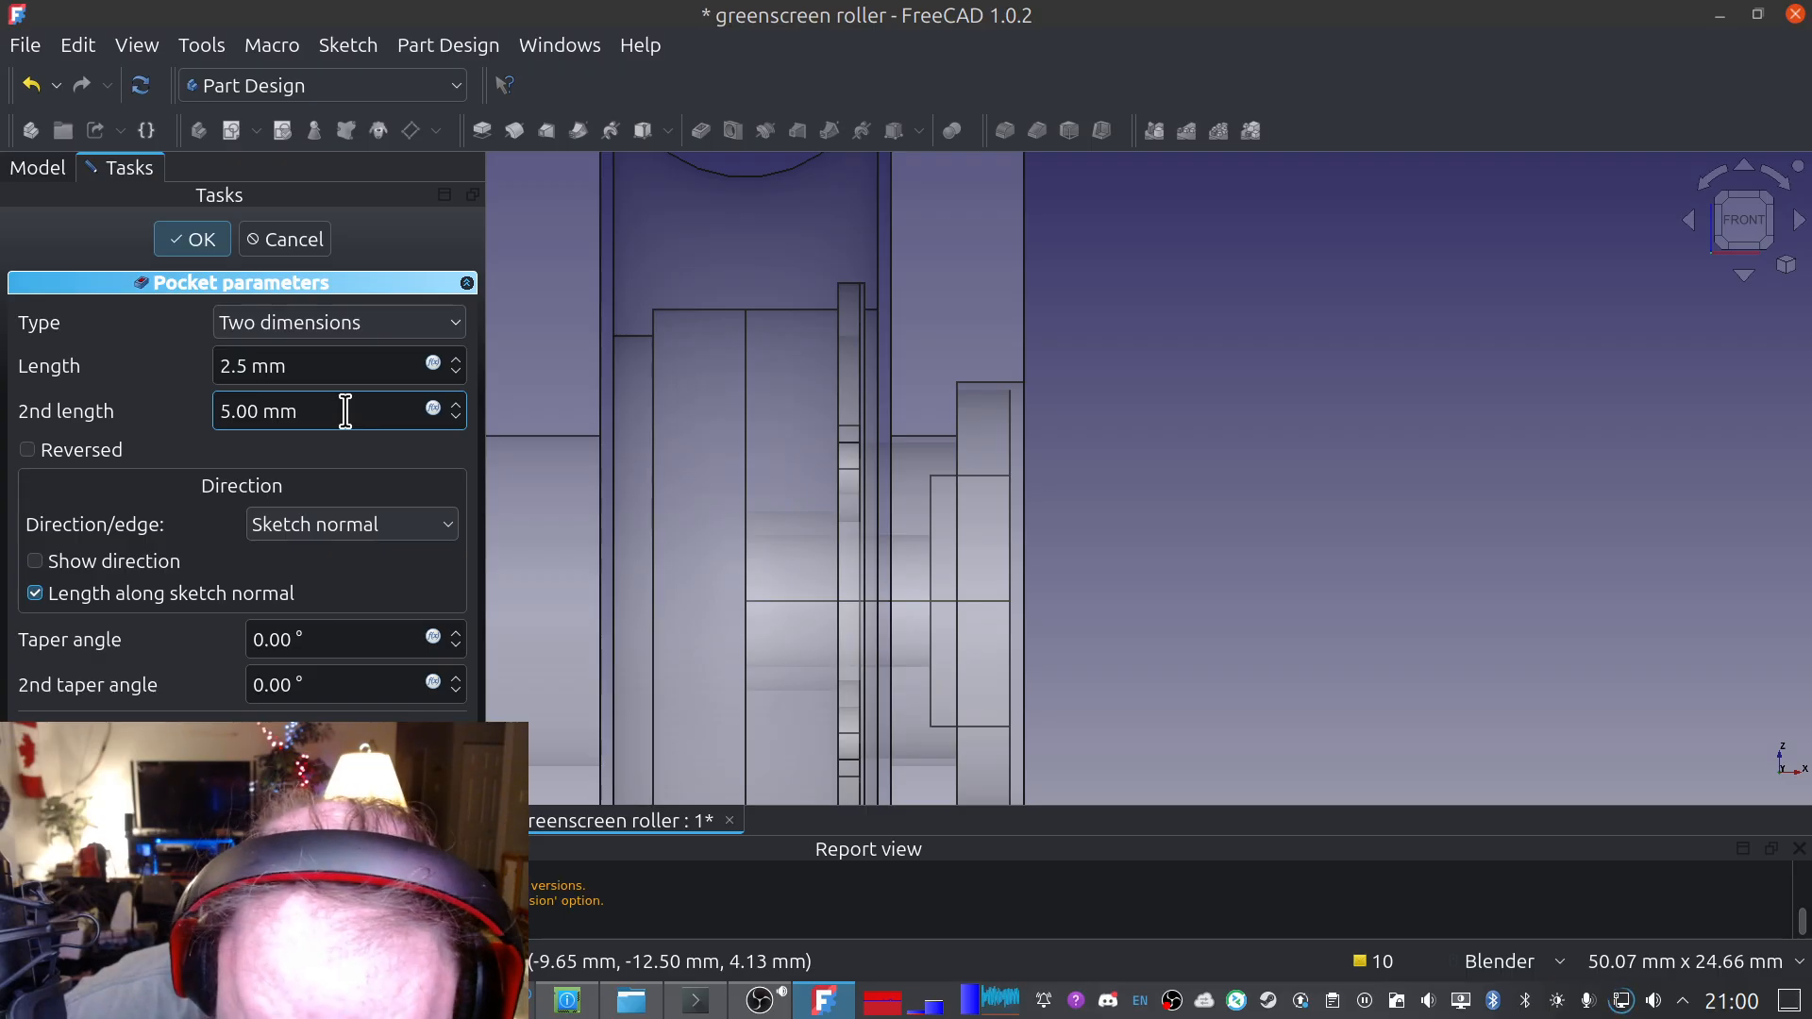
{"action": "scroll", "coordinate": [345, 411], "scroll_direction": "up", "scroll_amount": 1}
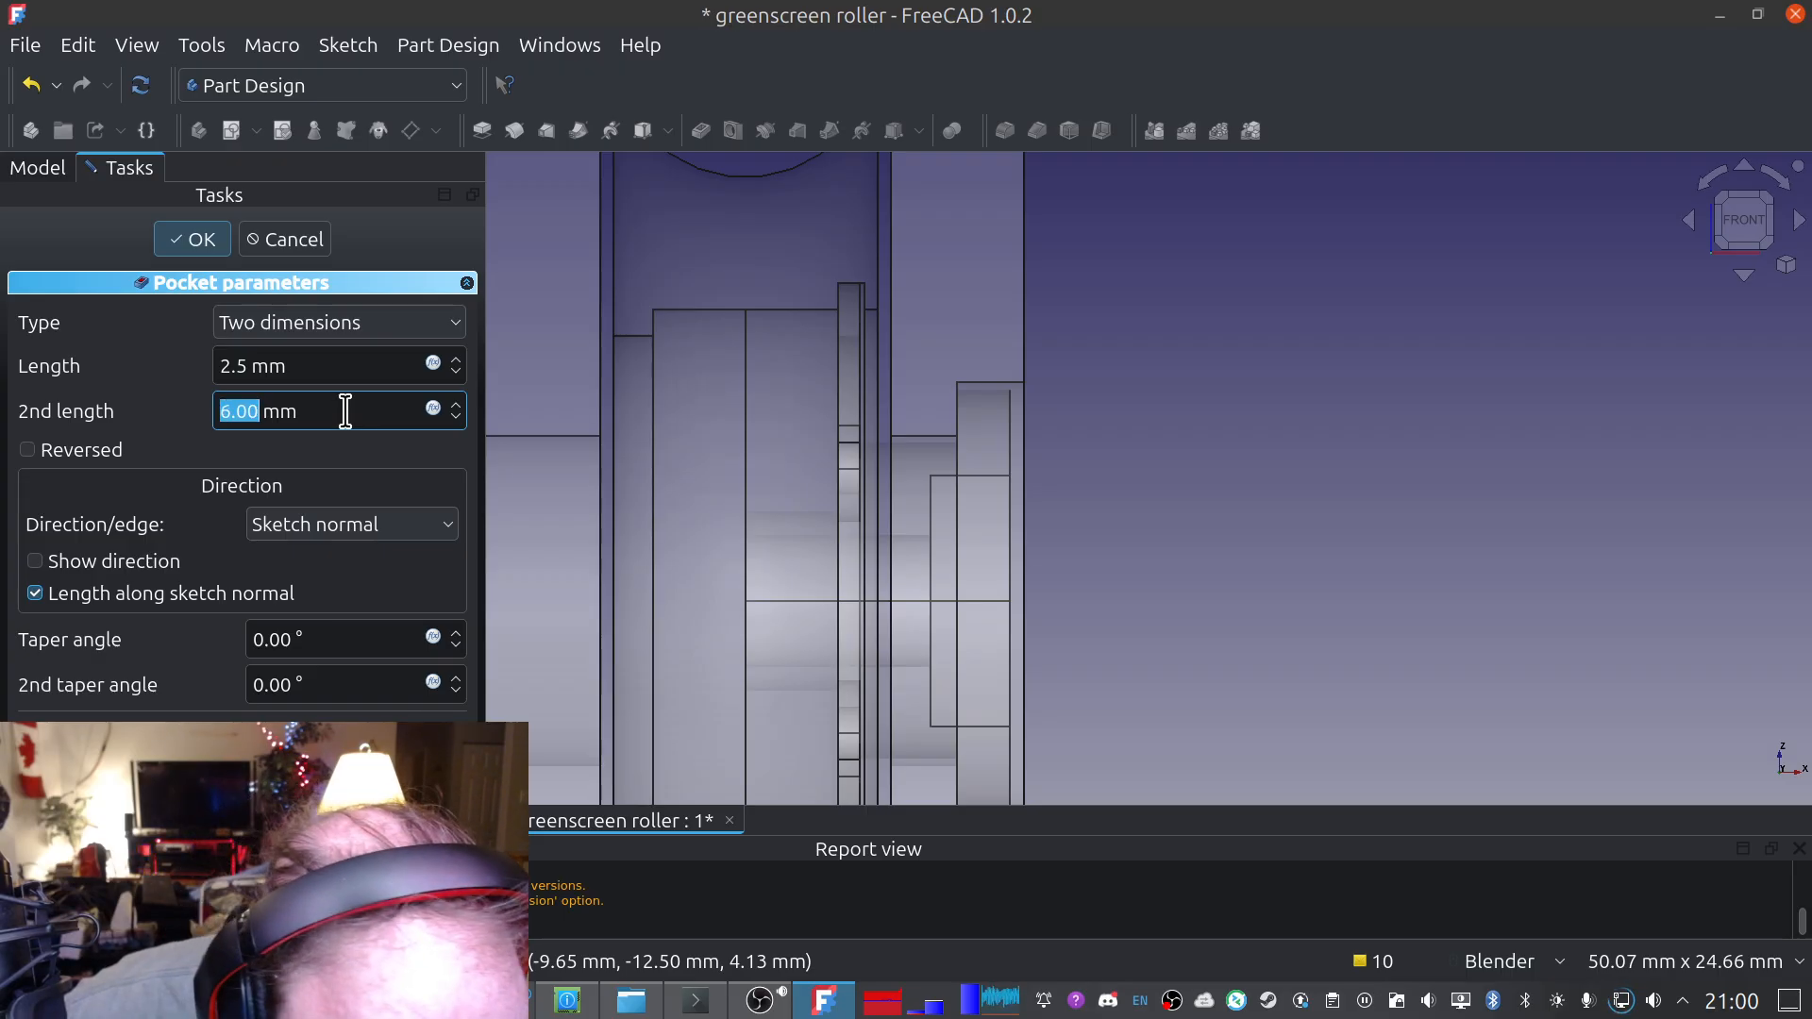
{"action": "scroll", "coordinate": [345, 411], "scroll_direction": "down", "scroll_amount": 7}
{"action": "scroll", "coordinate": [347, 414], "scroll_direction": "up", "scroll_amount": 3}
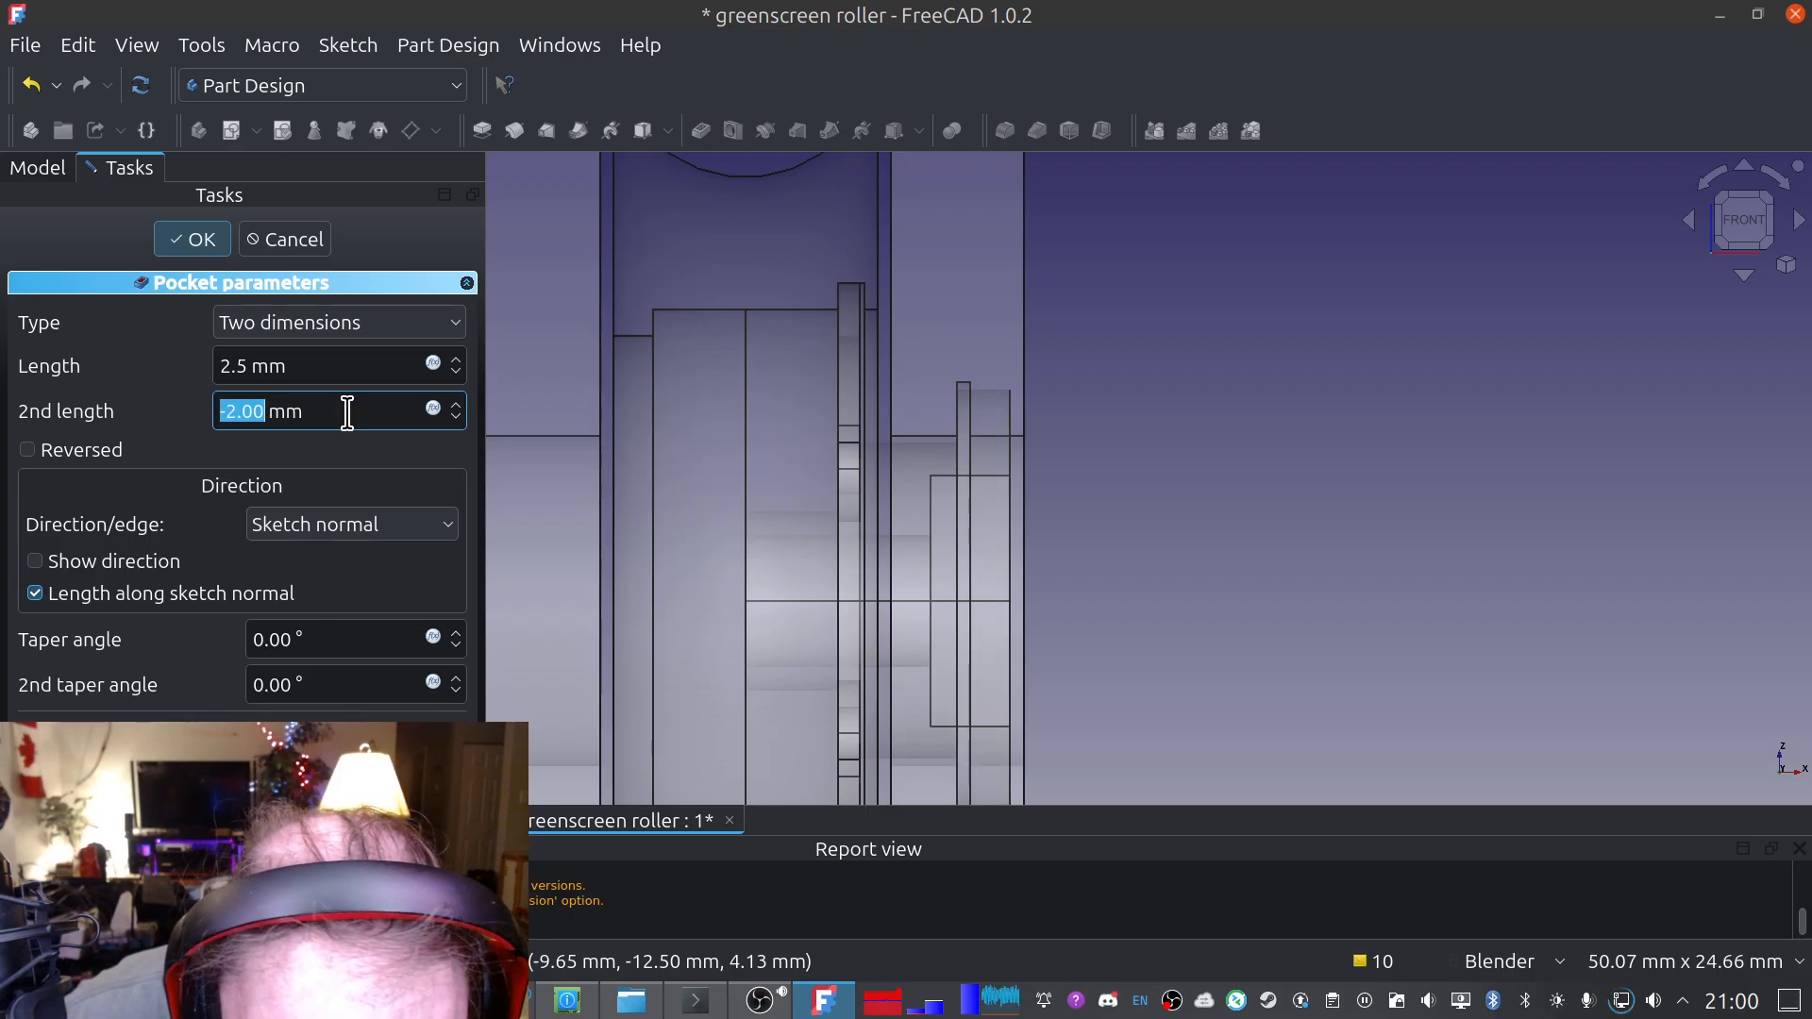
{"action": "scroll", "coordinate": [348, 414], "scroll_direction": "down", "scroll_amount": 3}
{"action": "scroll", "coordinate": [347, 414], "scroll_direction": "down", "scroll_amount": 3}
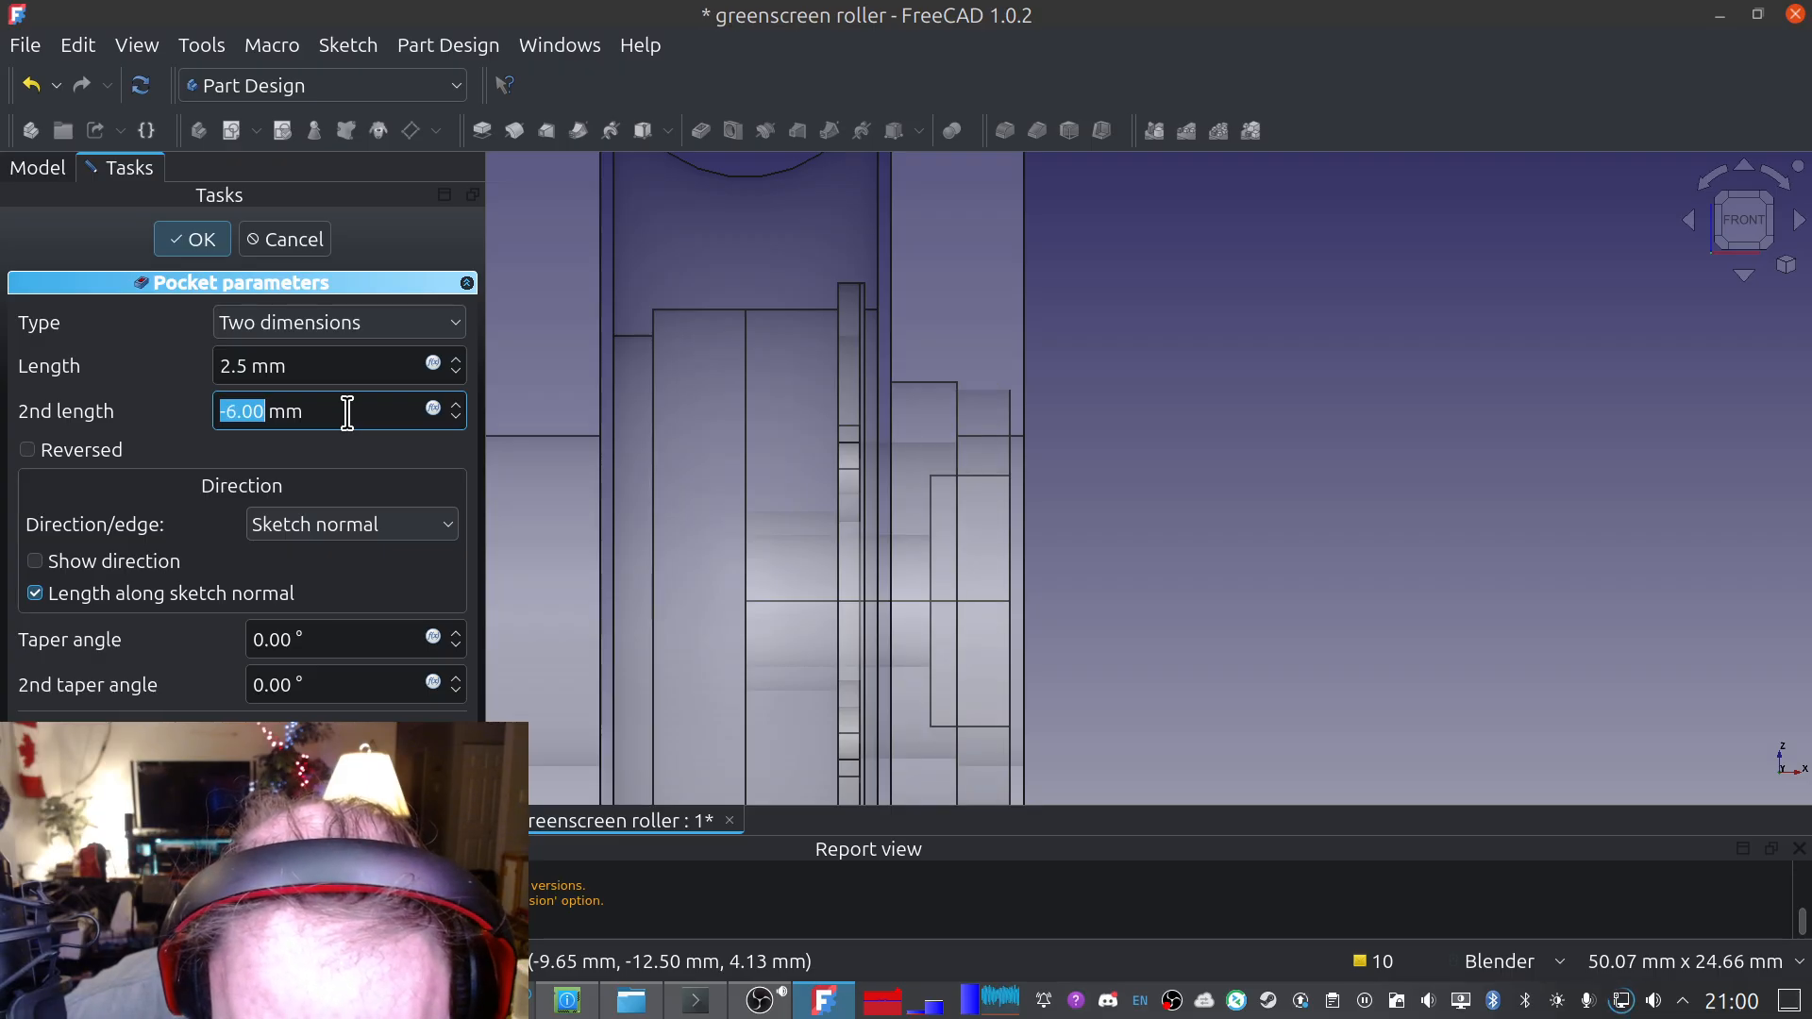
{"action": "scroll", "coordinate": [347, 414], "scroll_direction": "up", "scroll_amount": 7}
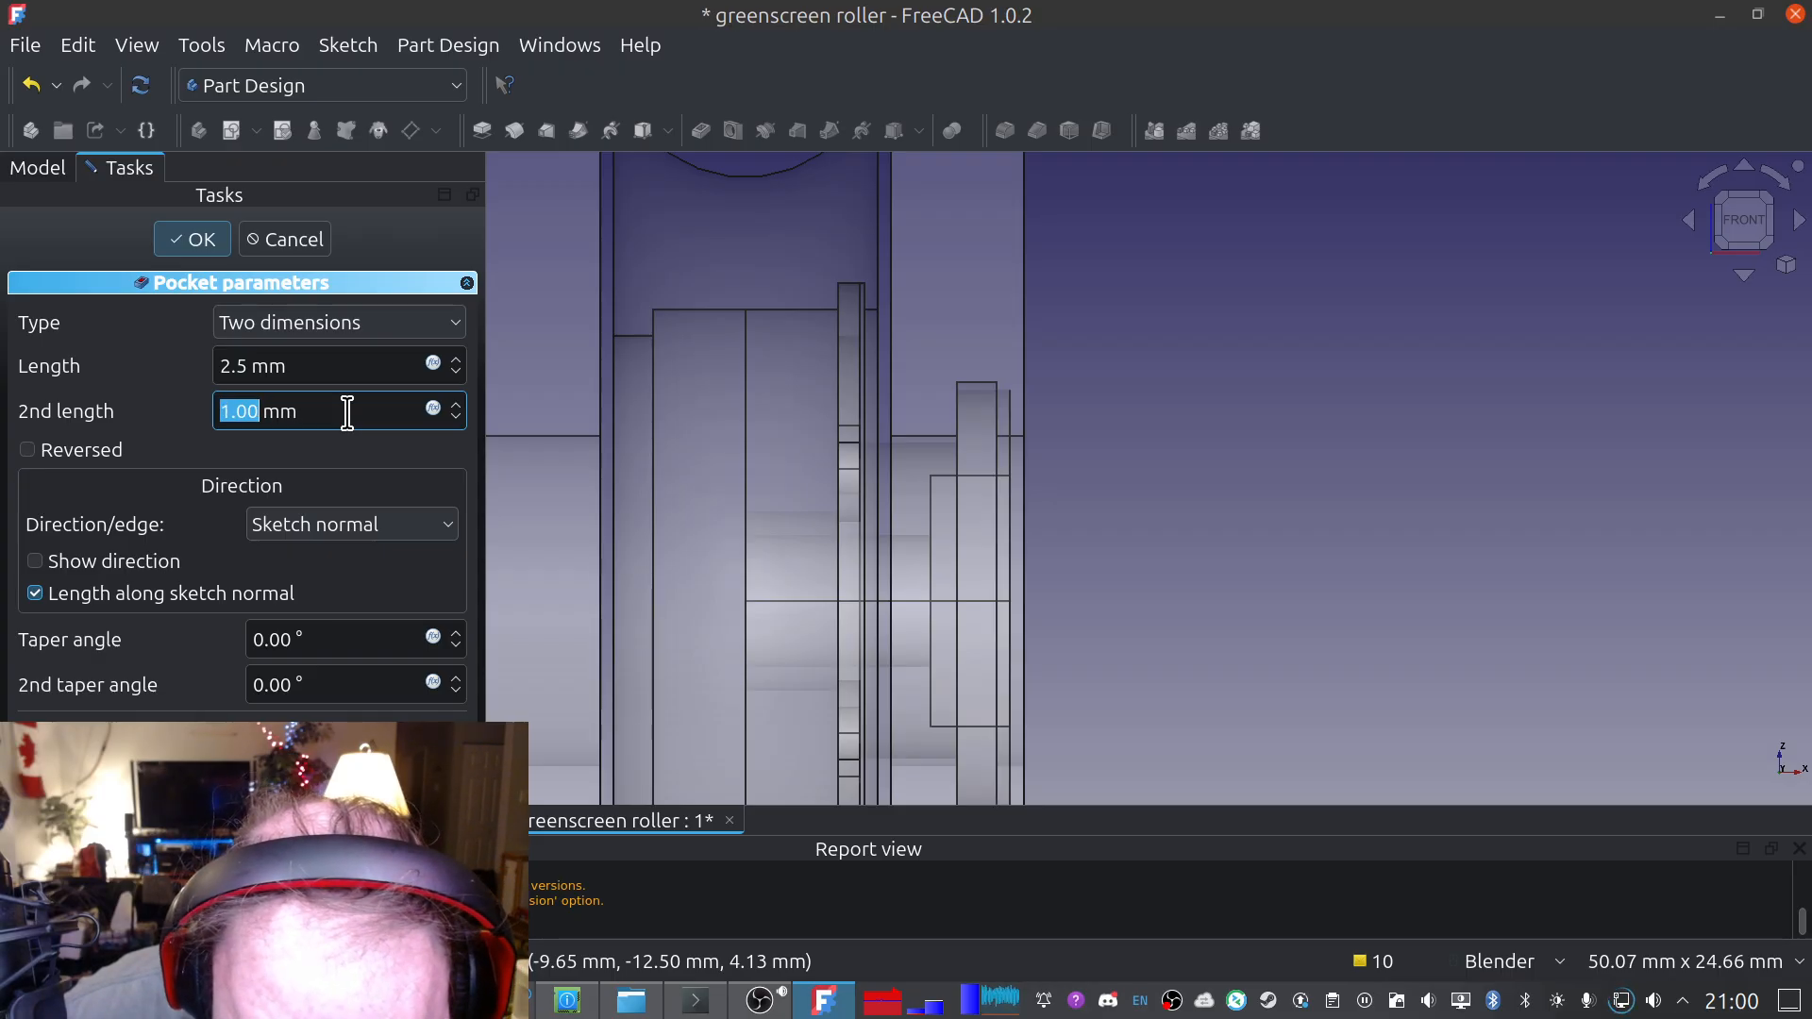
{"action": "scroll", "coordinate": [340, 411], "scroll_direction": "up", "scroll_amount": 1}
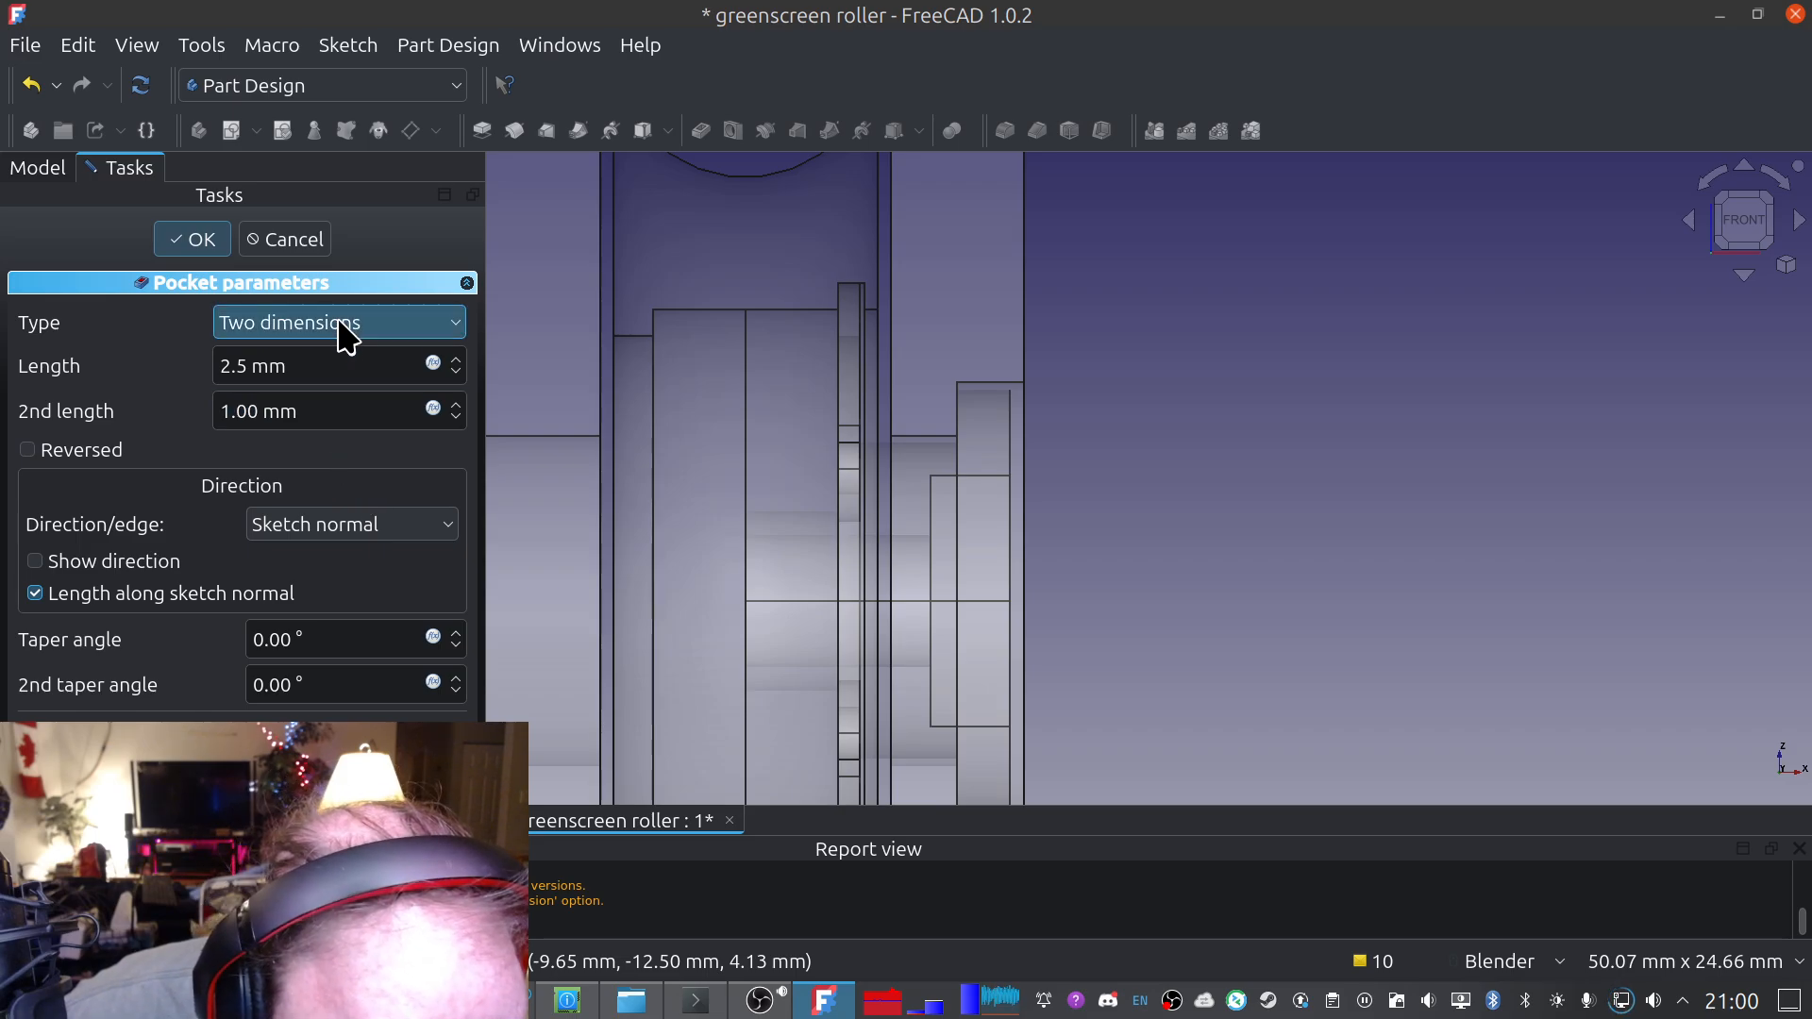
{"action": "left_click", "coordinate": [346, 325]}
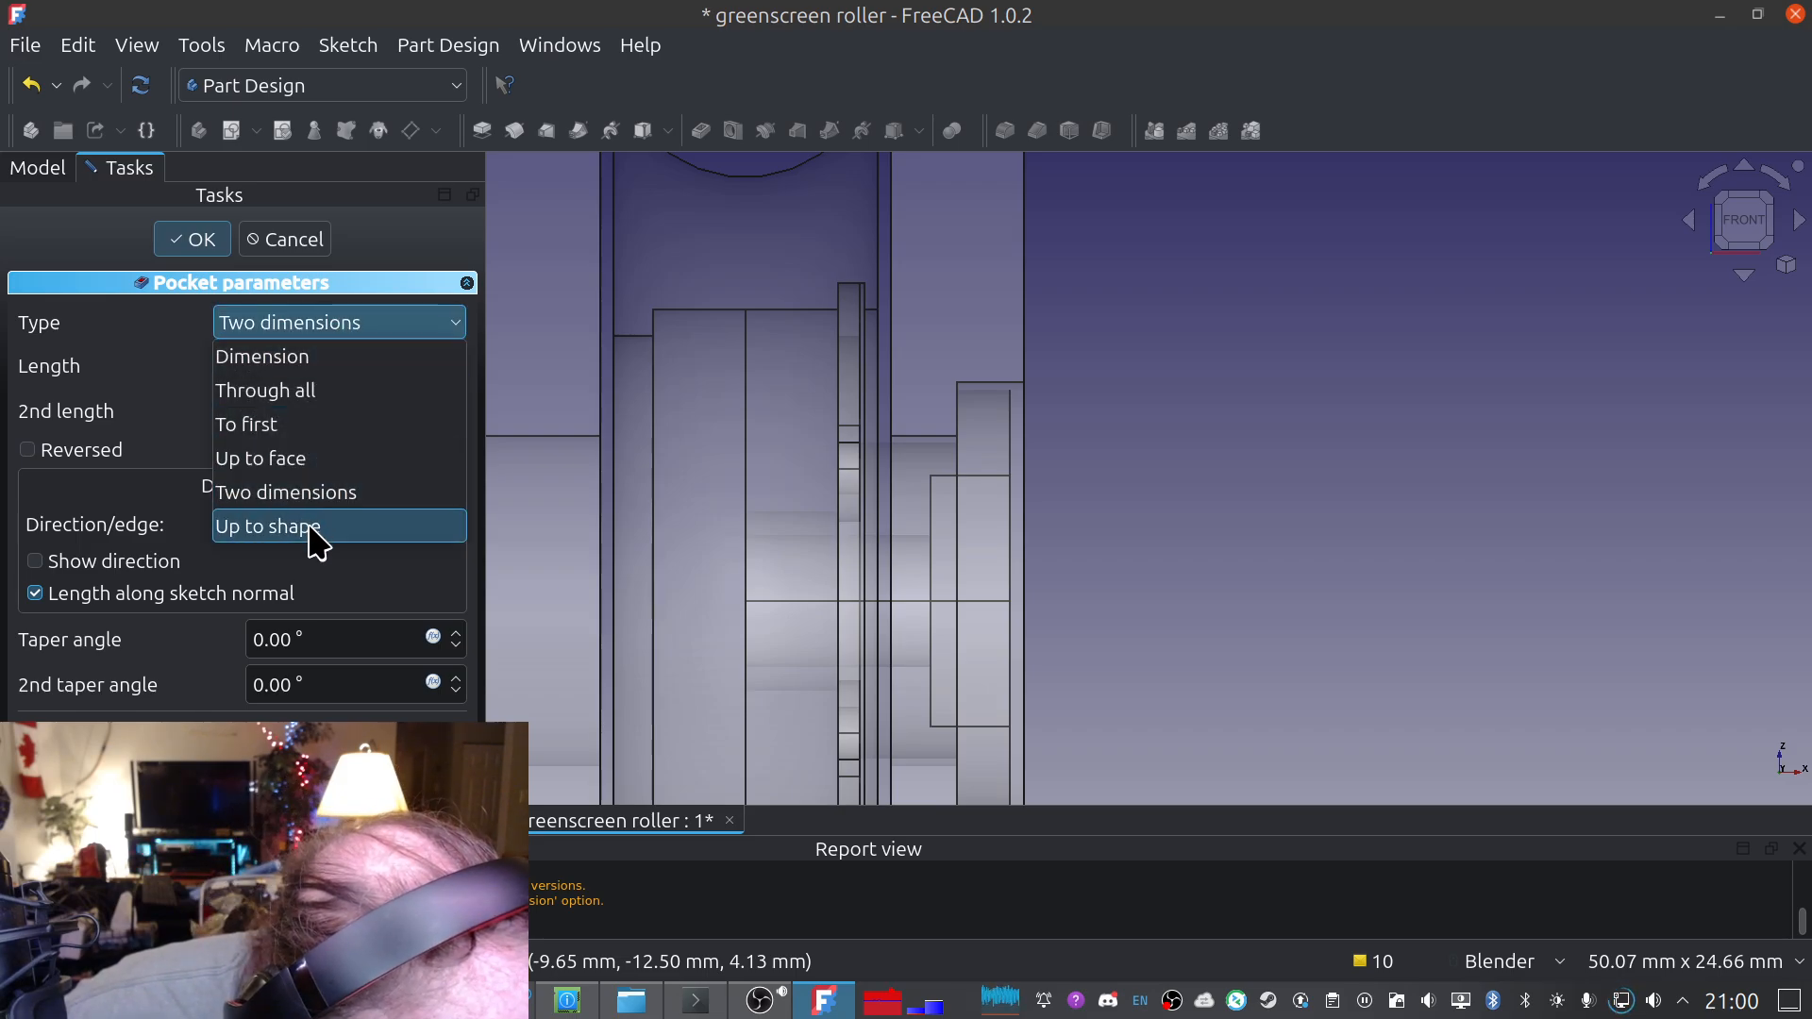
{"action": "left_click", "coordinate": [342, 356]}
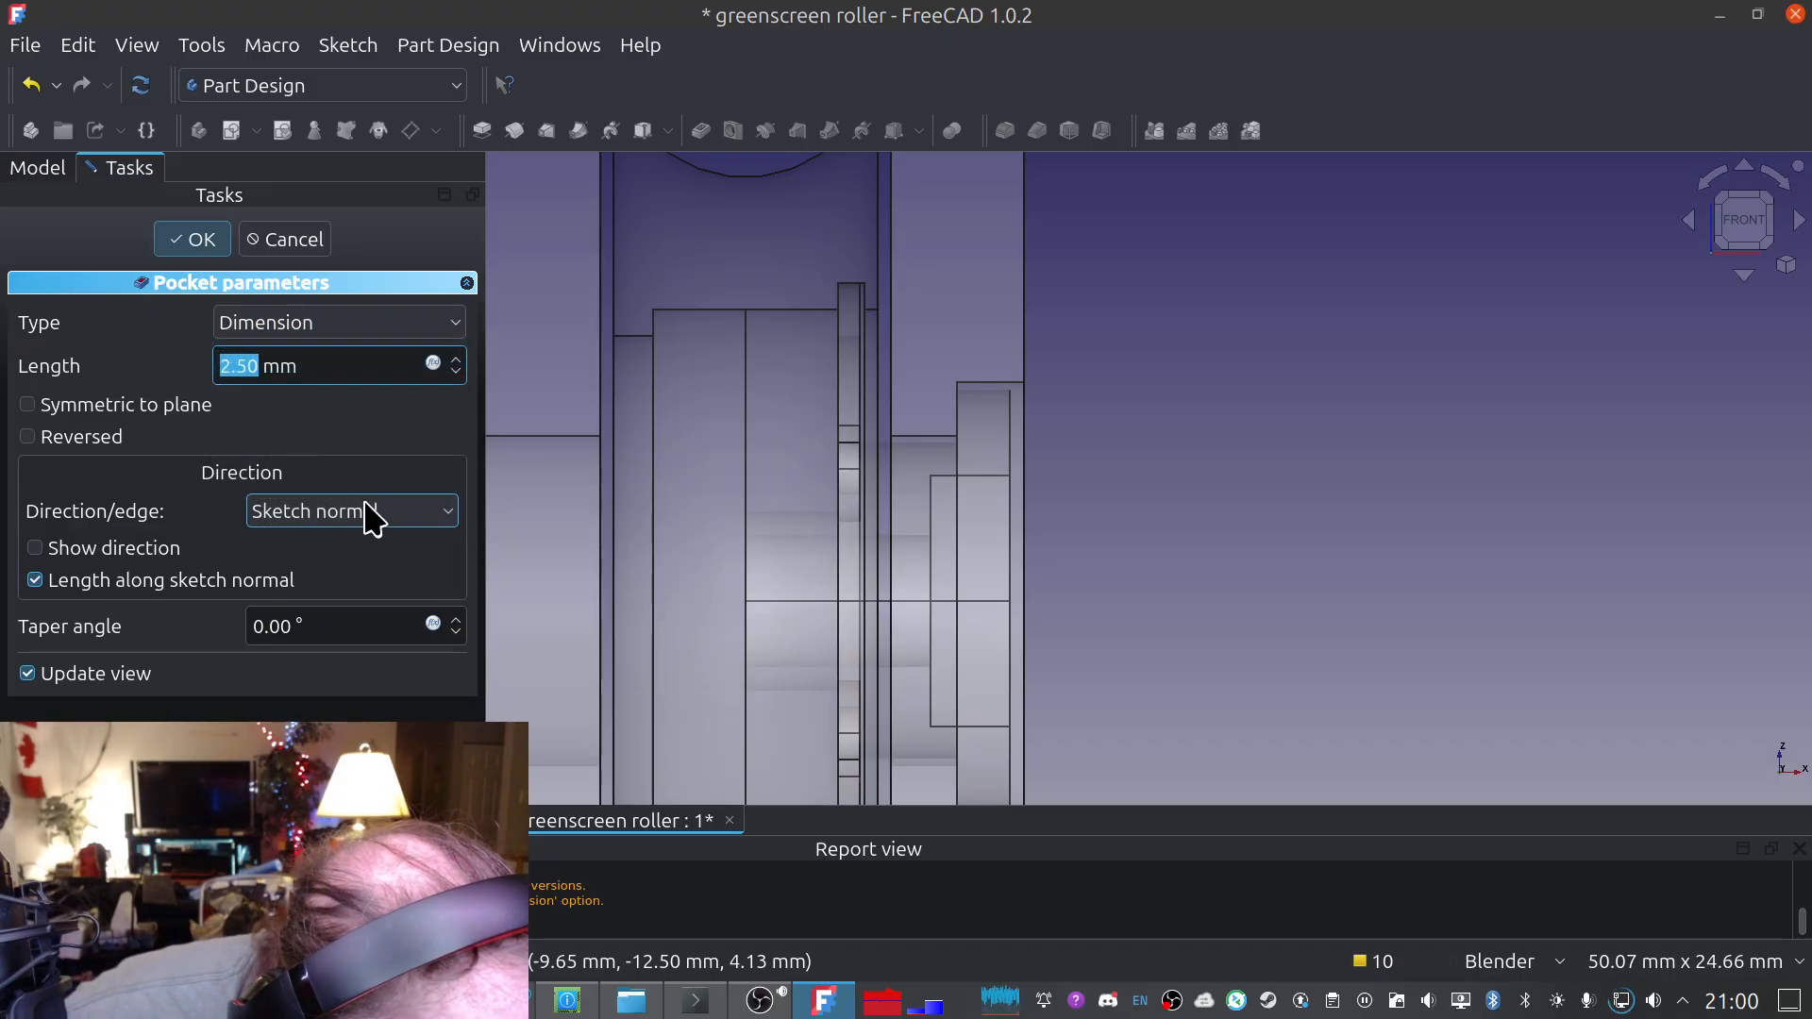
Look through the pocket's direction options, leave the direction on Sketch normal, and accept the 2.5 mm deep recess
{"action": "left_click", "coordinate": [62, 553]}
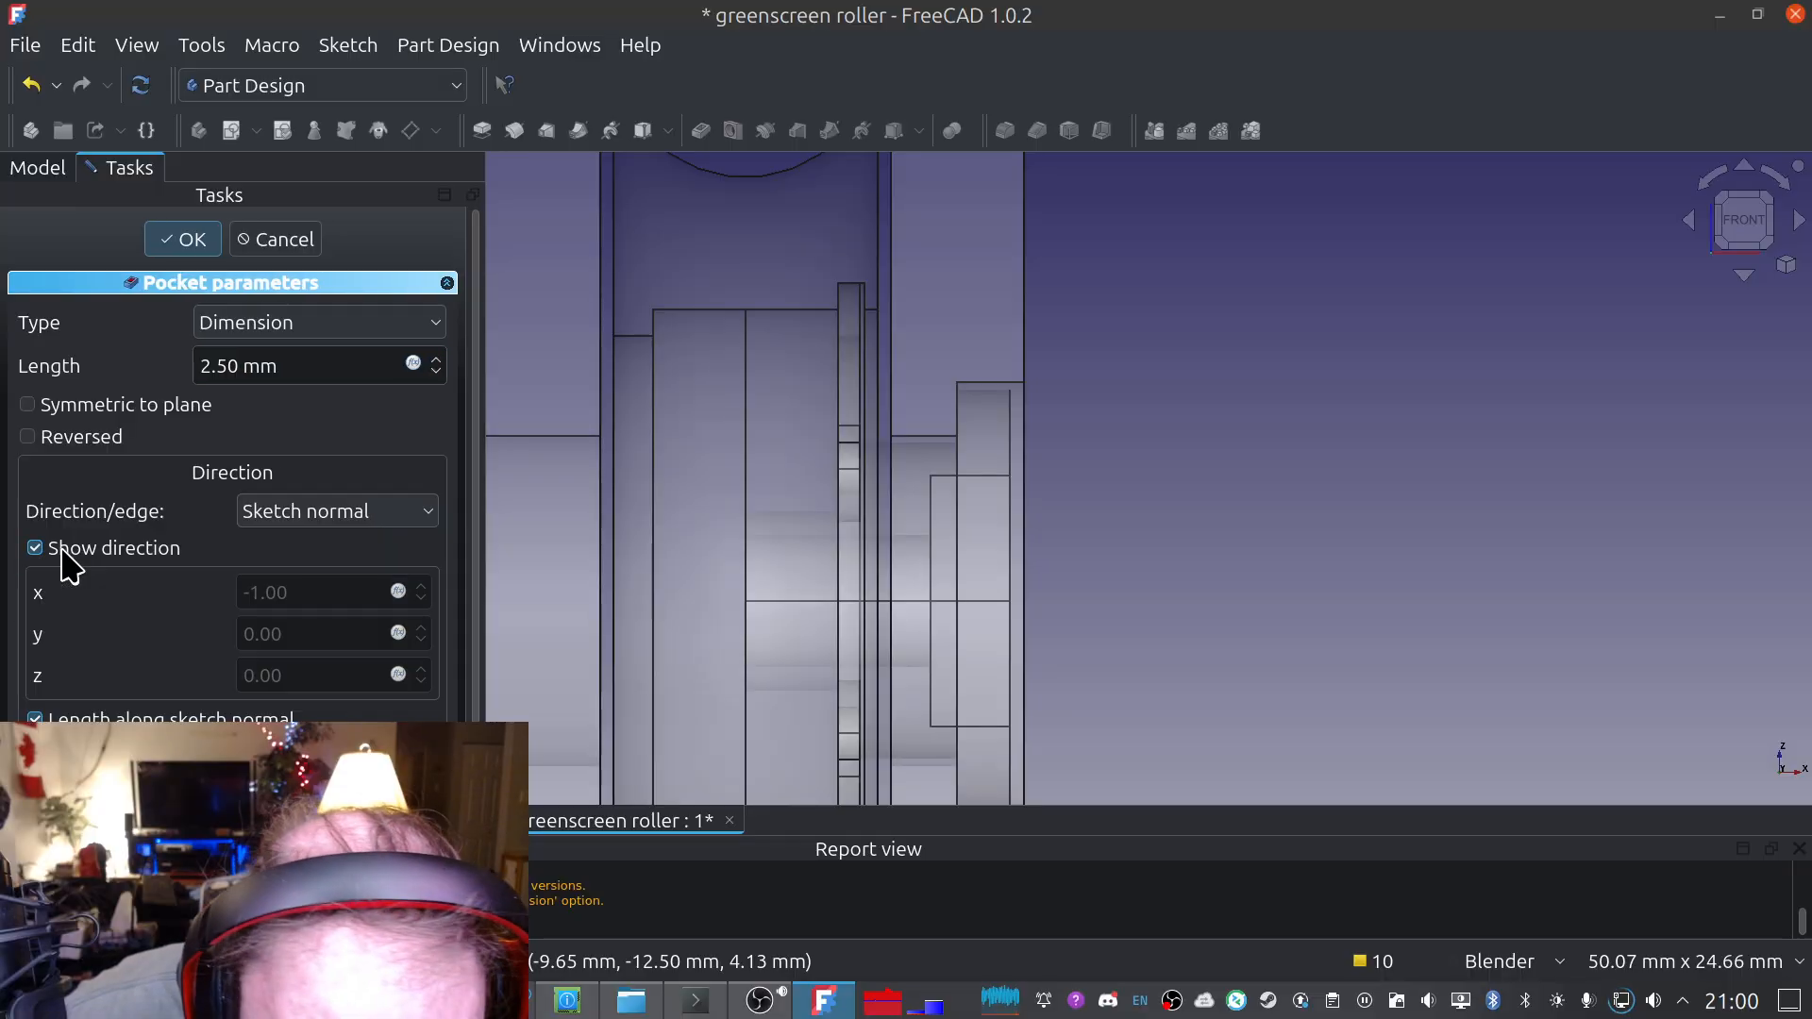
{"action": "left_click", "coordinate": [62, 553]}
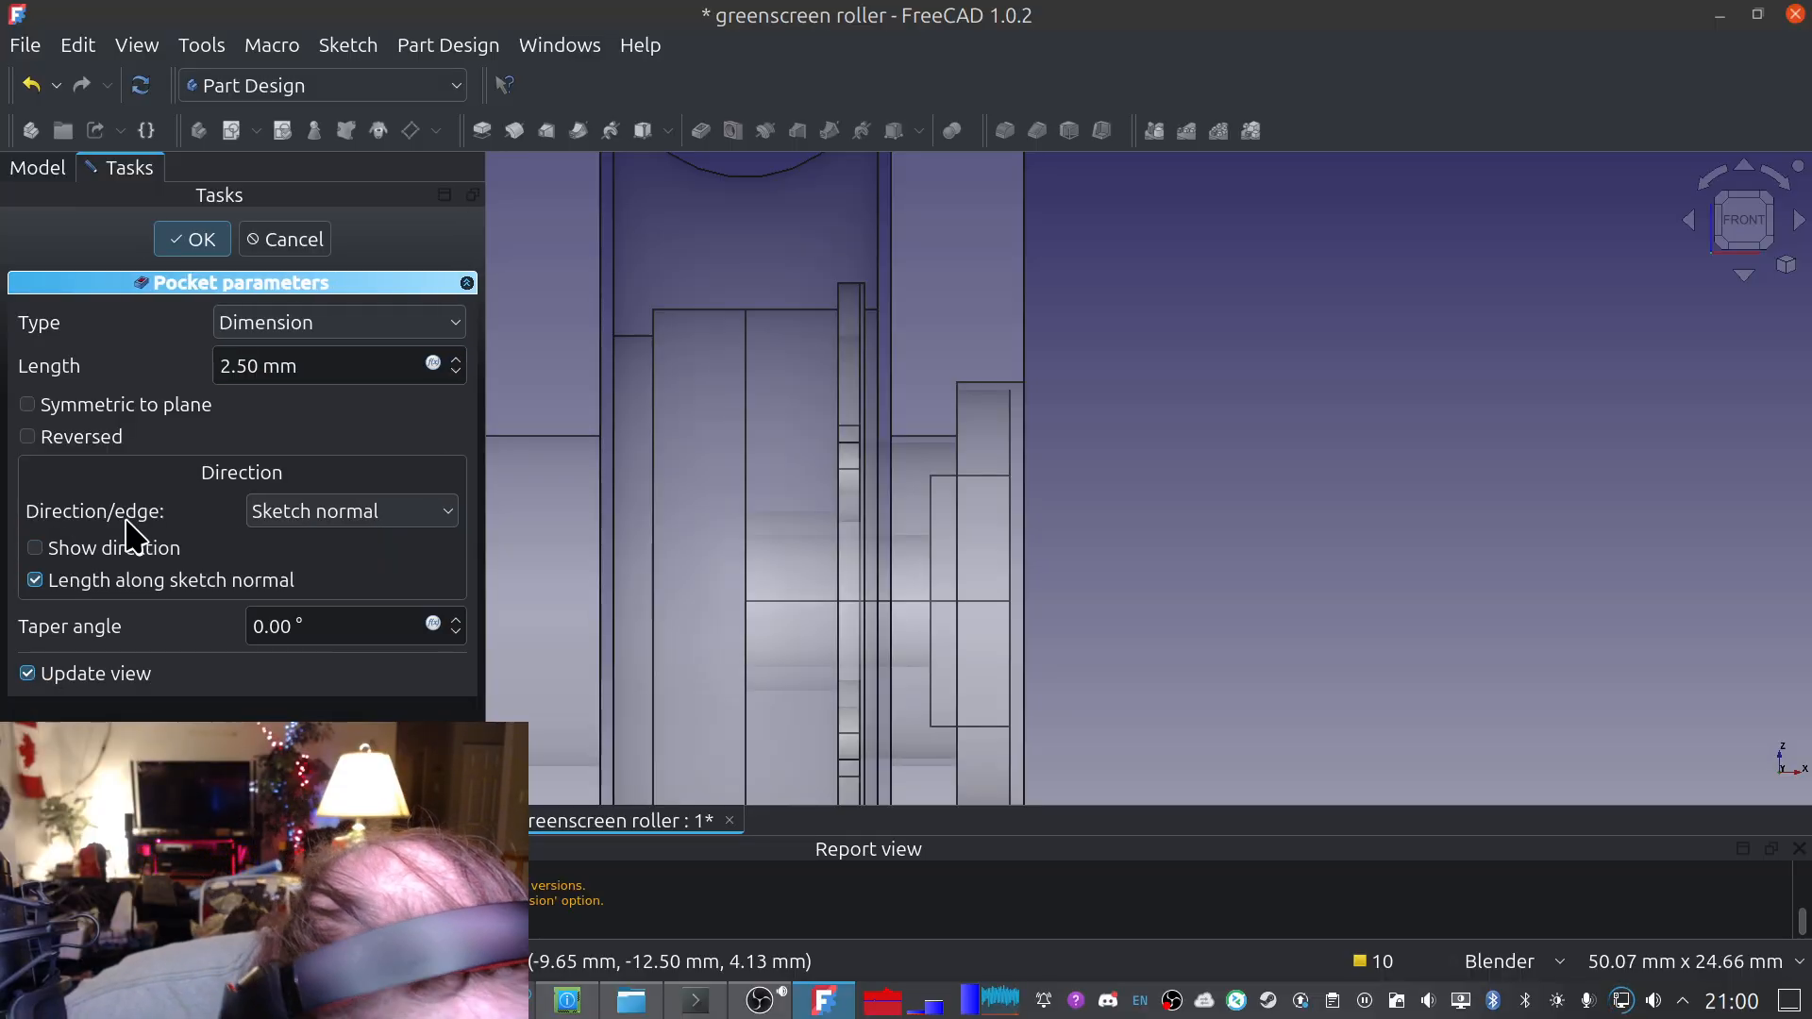
{"action": "left_click", "coordinate": [343, 511]}
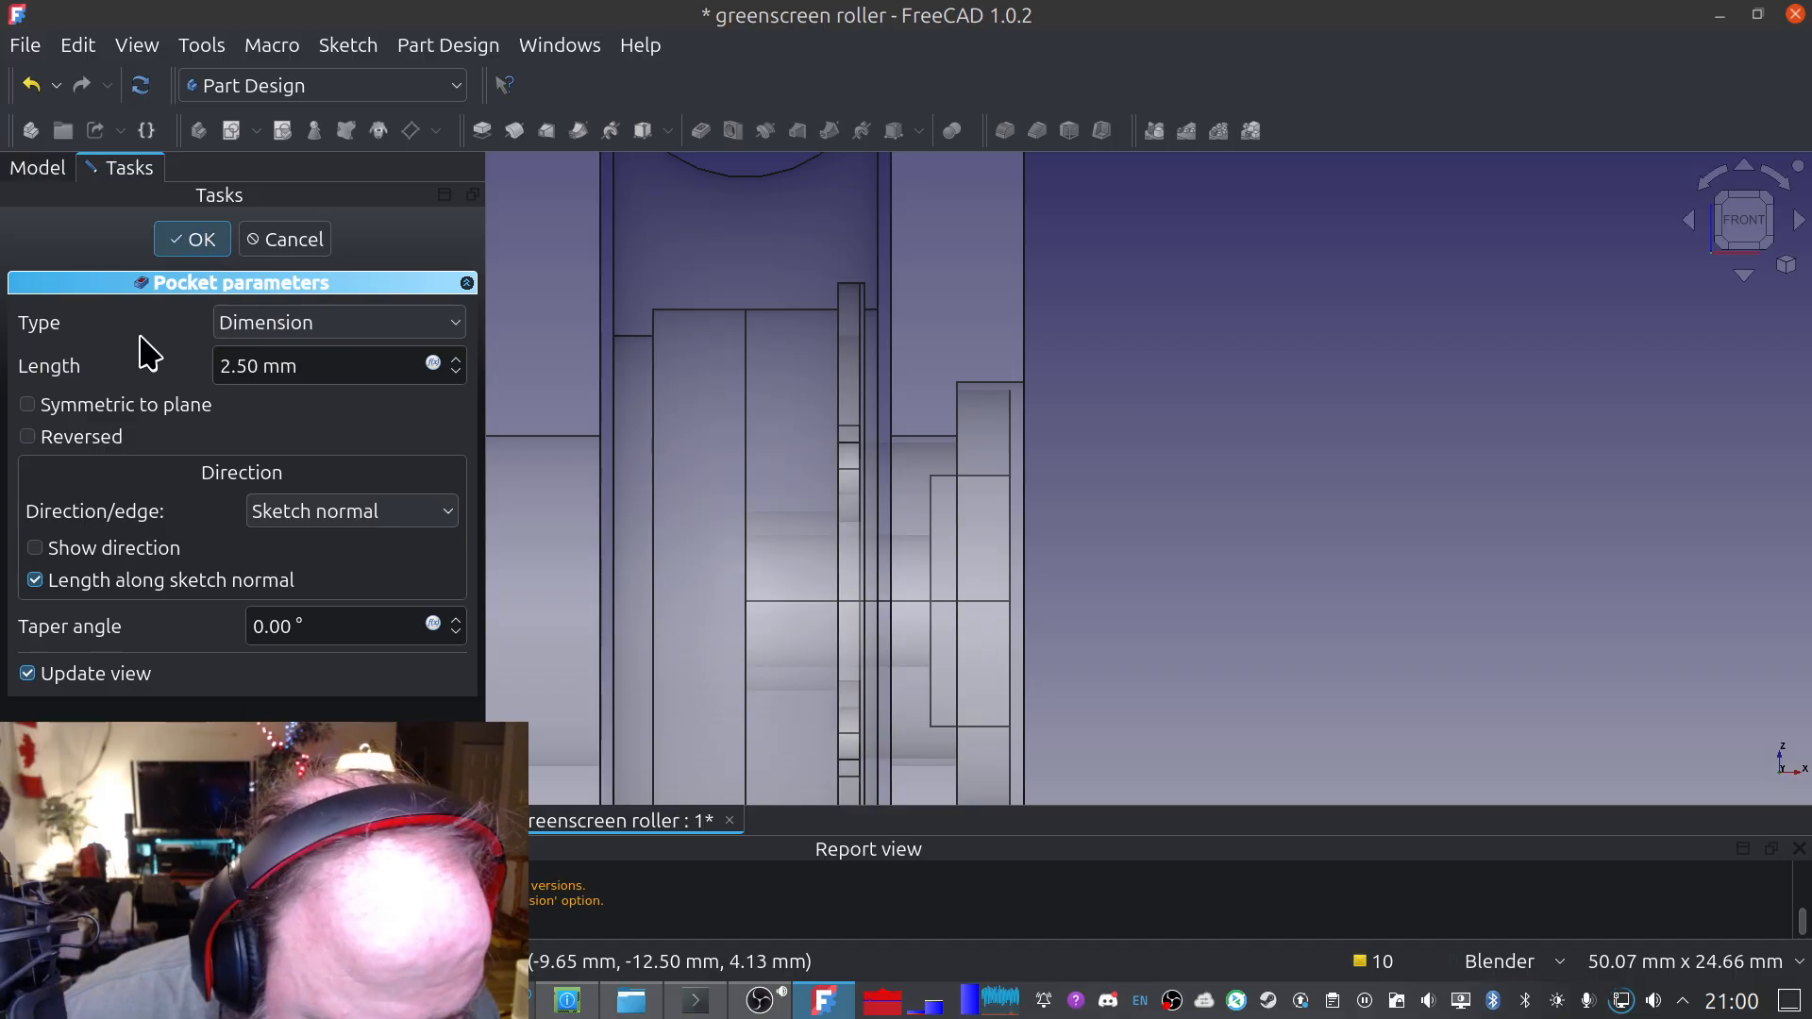
{"action": "left_click", "coordinate": [187, 249]}
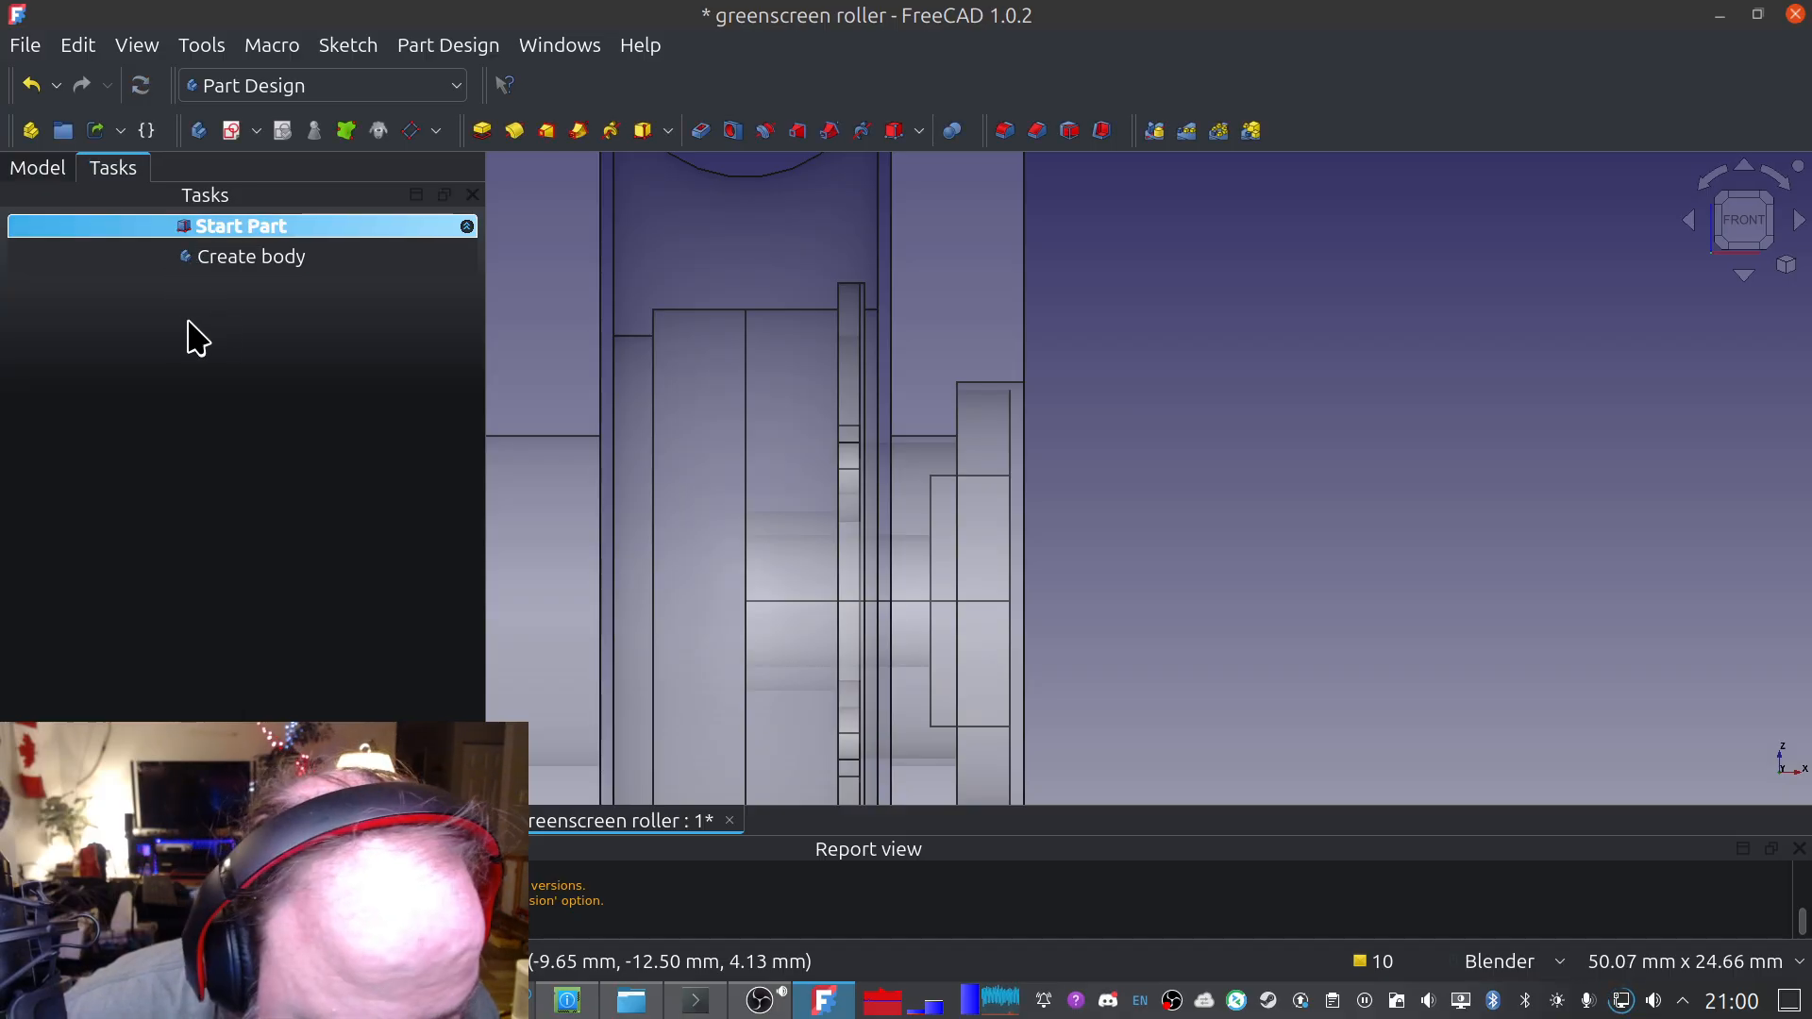
Select the 16.5 mm circle sketch, Sketch009, inside Pocket004 of the hanger body and save the document
{"action": "middle_click_drag", "start_coordinate": [774, 436], "coordinate": [891, 396], "text": "shift"}
{"action": "left_click", "coordinate": [30, 170]}
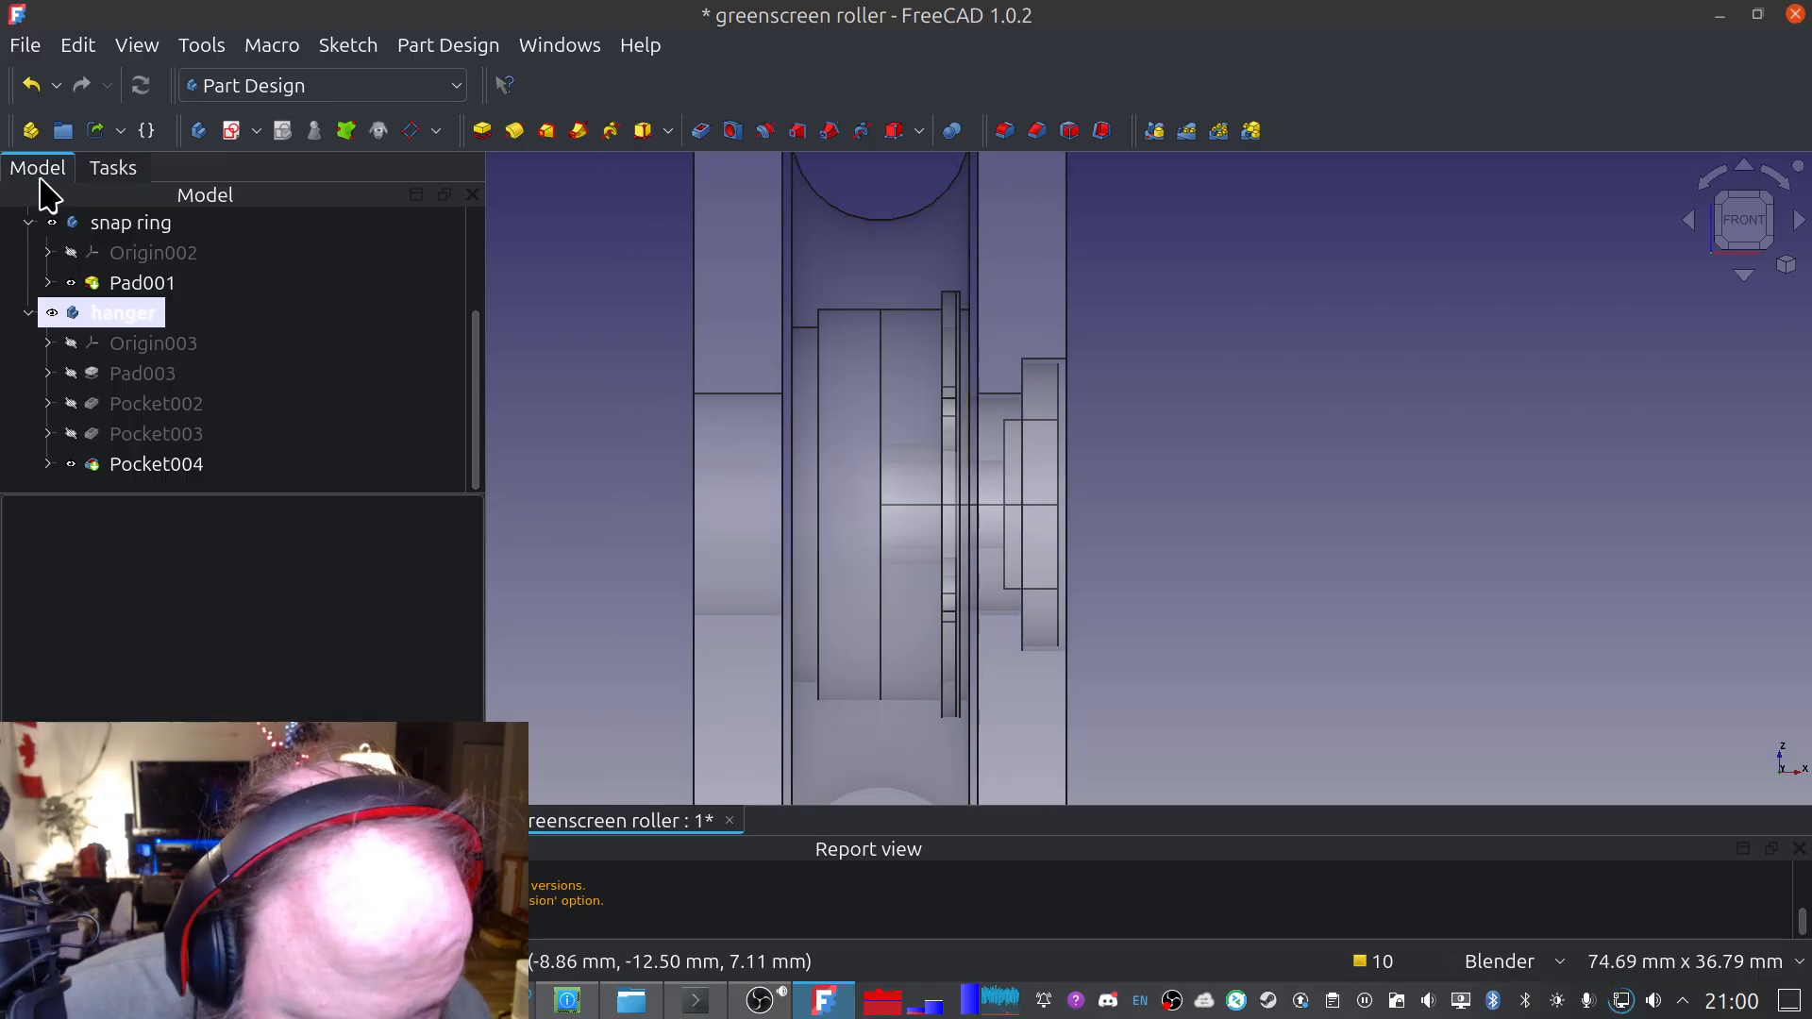
{"action": "left_click", "coordinate": [48, 464]}
{"action": "scroll", "coordinate": [253, 462], "scroll_direction": "down", "scroll_amount": 1}
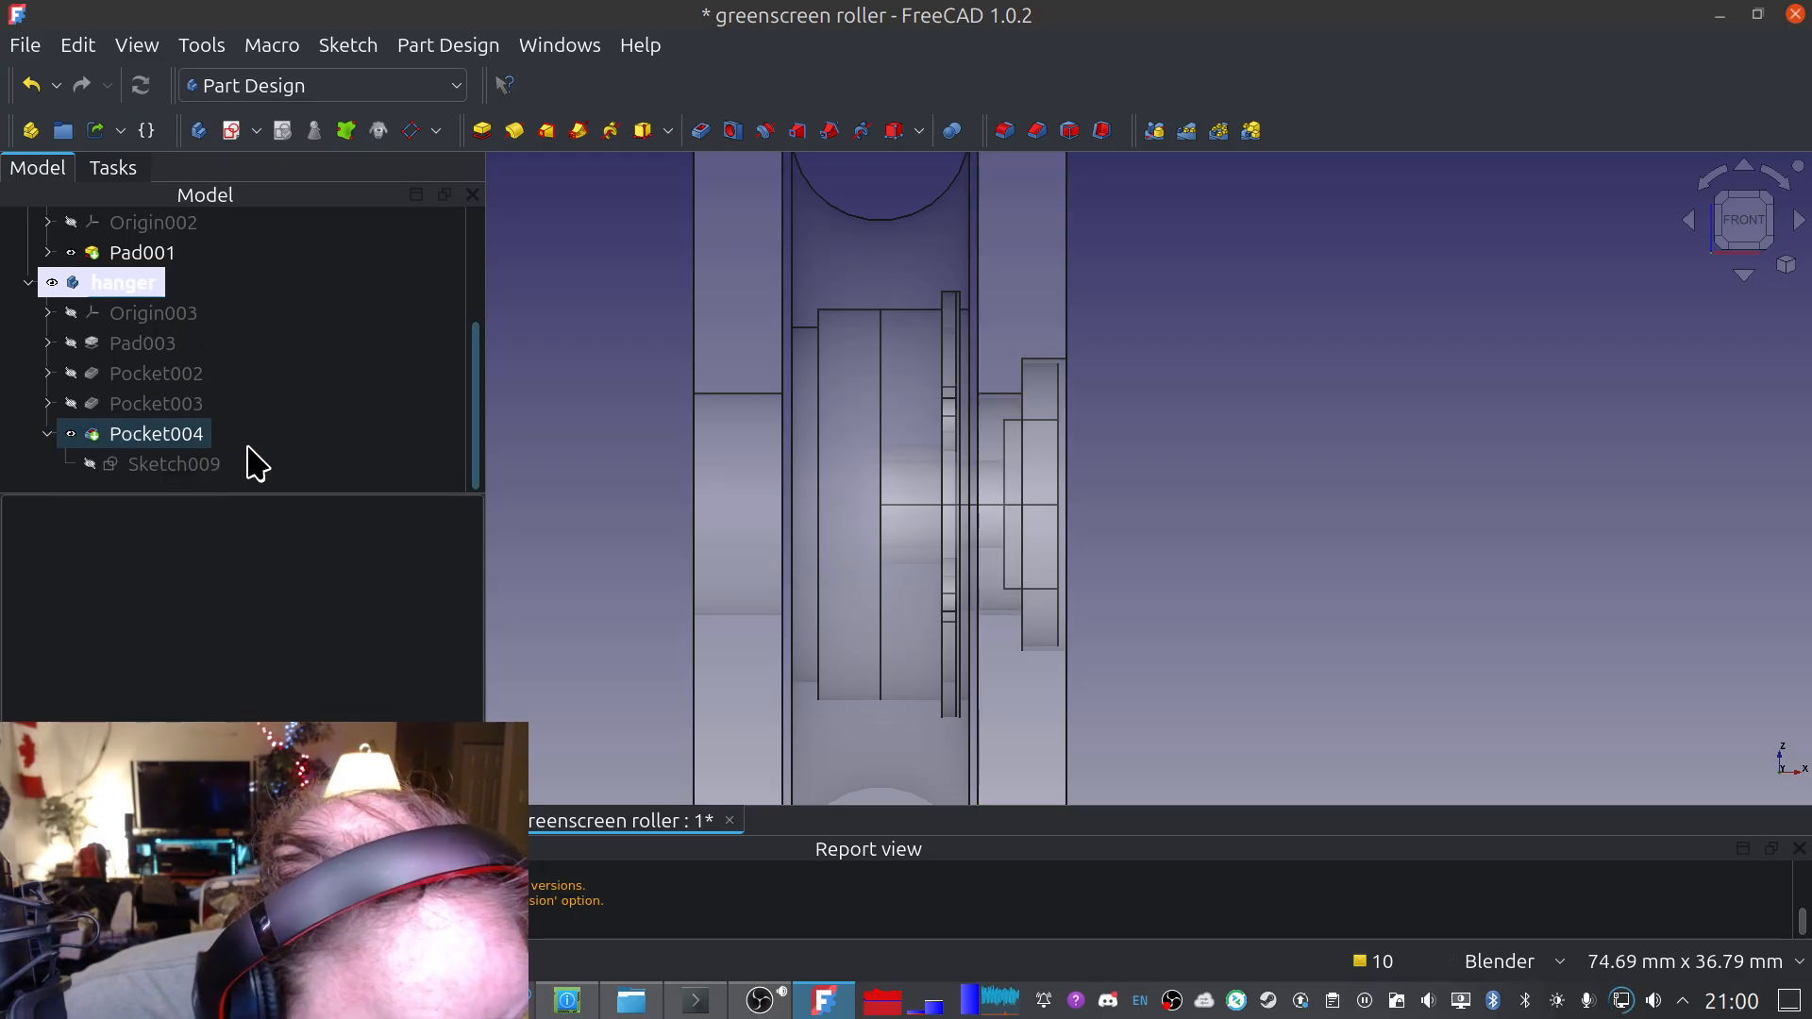
{"action": "left_click", "coordinate": [170, 462]}
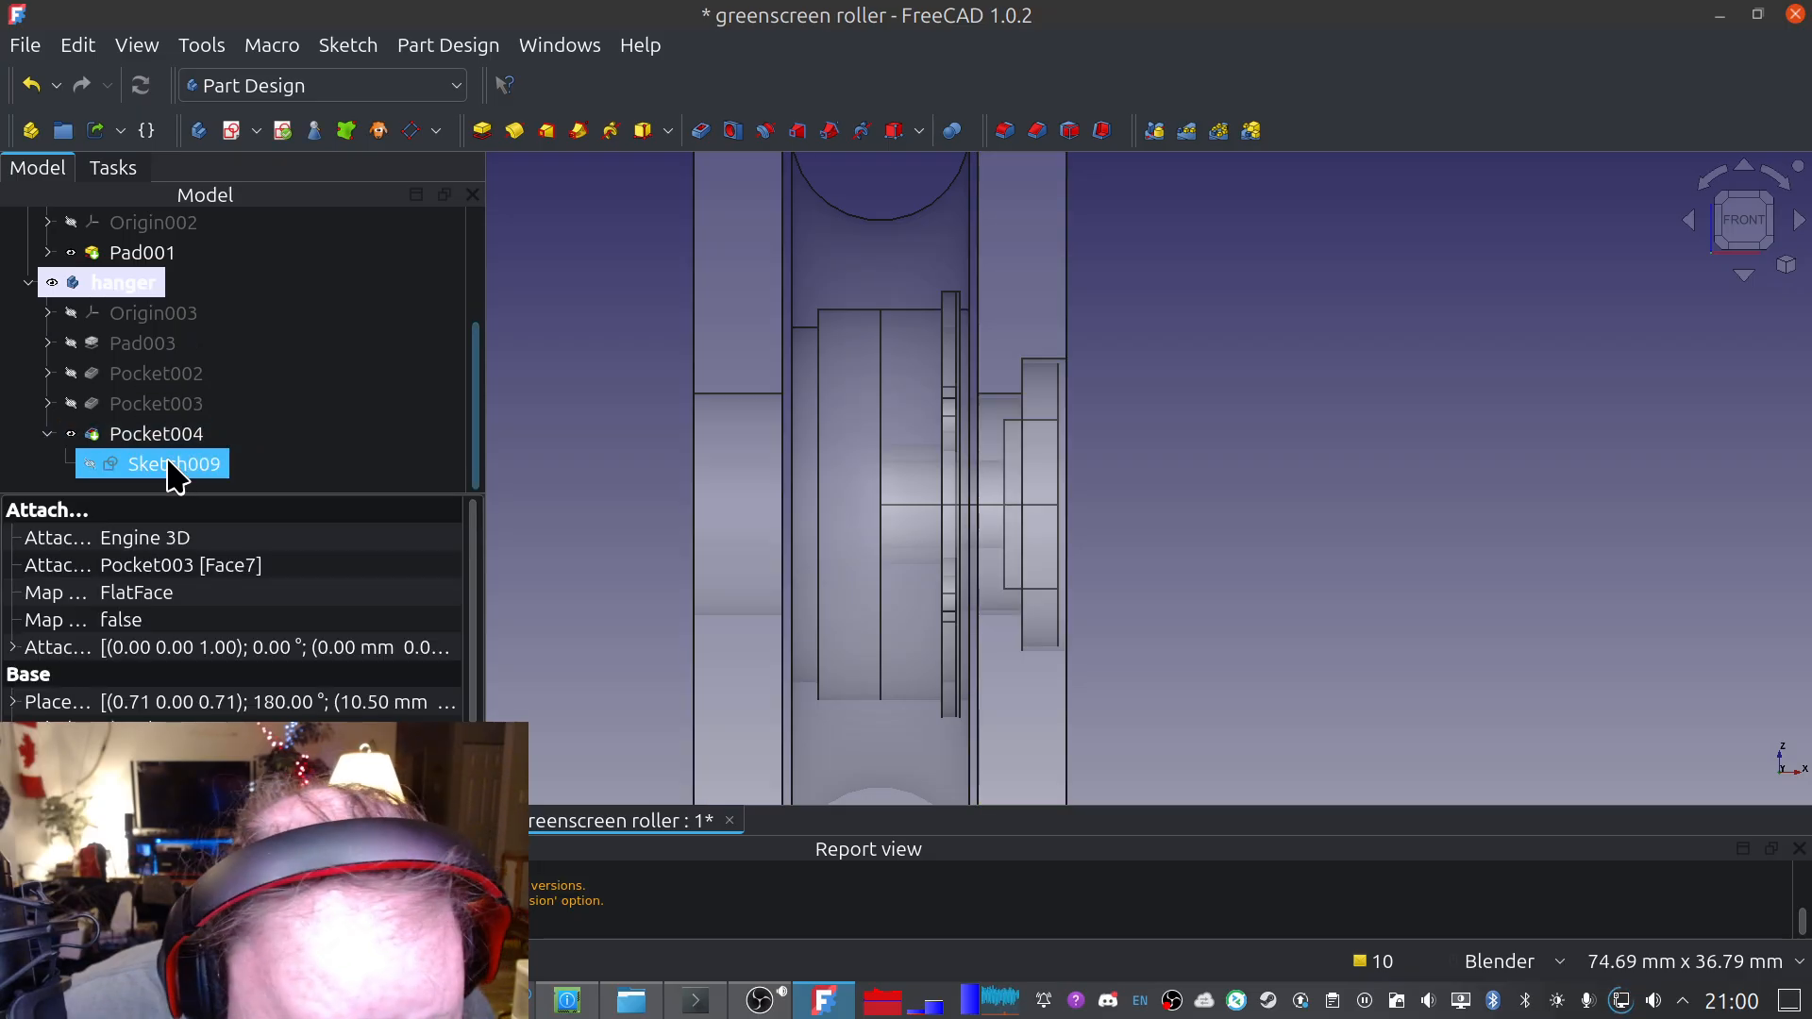
{"action": "left_click", "coordinate": [113, 168]}
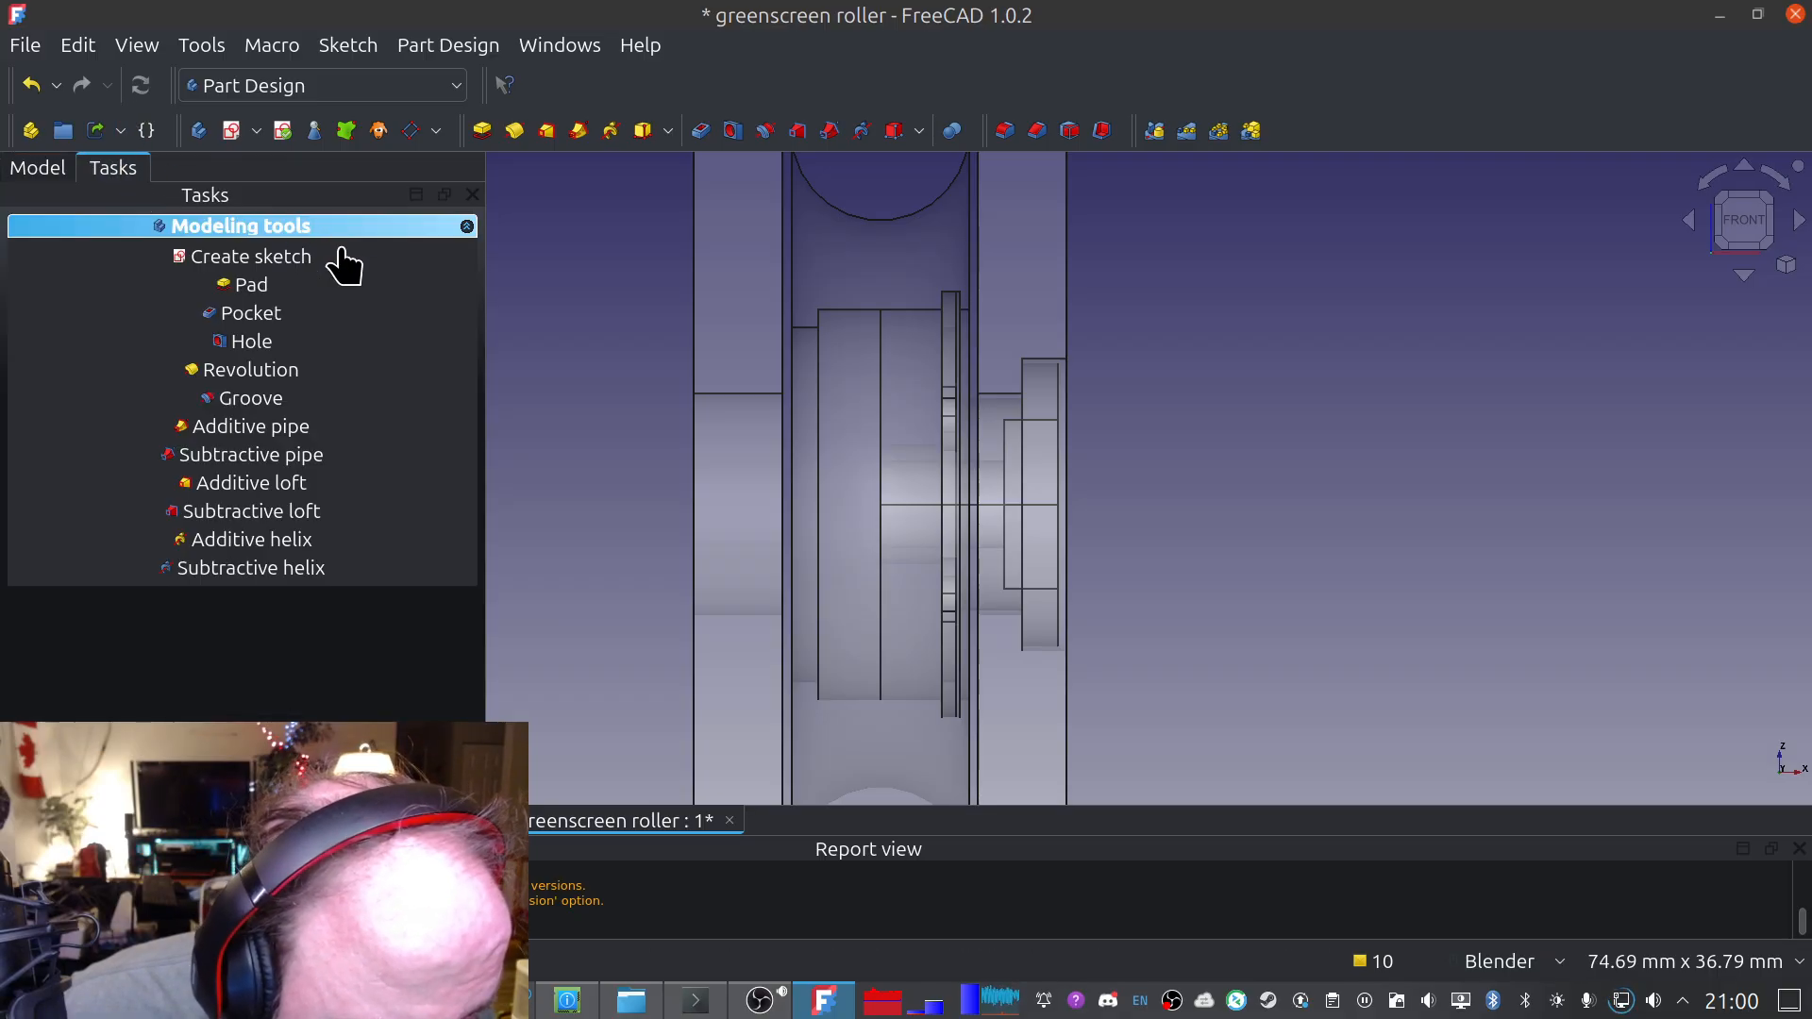
{"action": "left_click", "coordinate": [25, 46]}
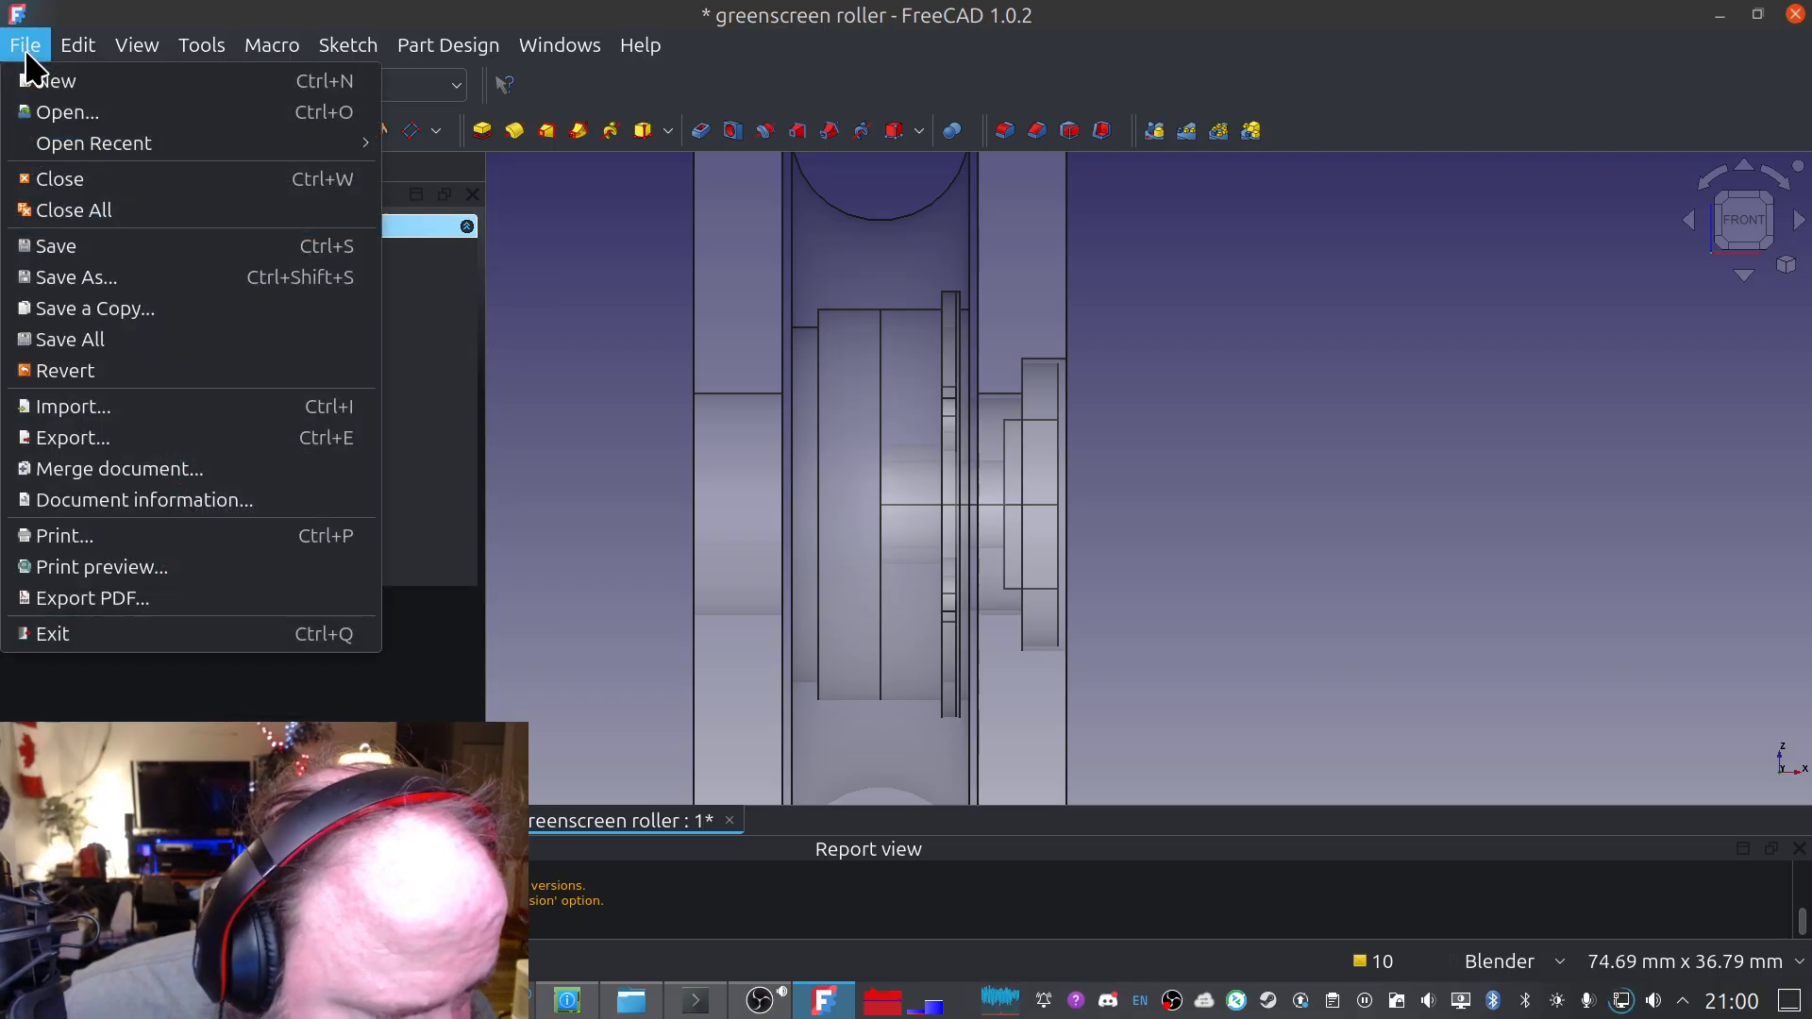
{"action": "left_click", "coordinate": [114, 247]}
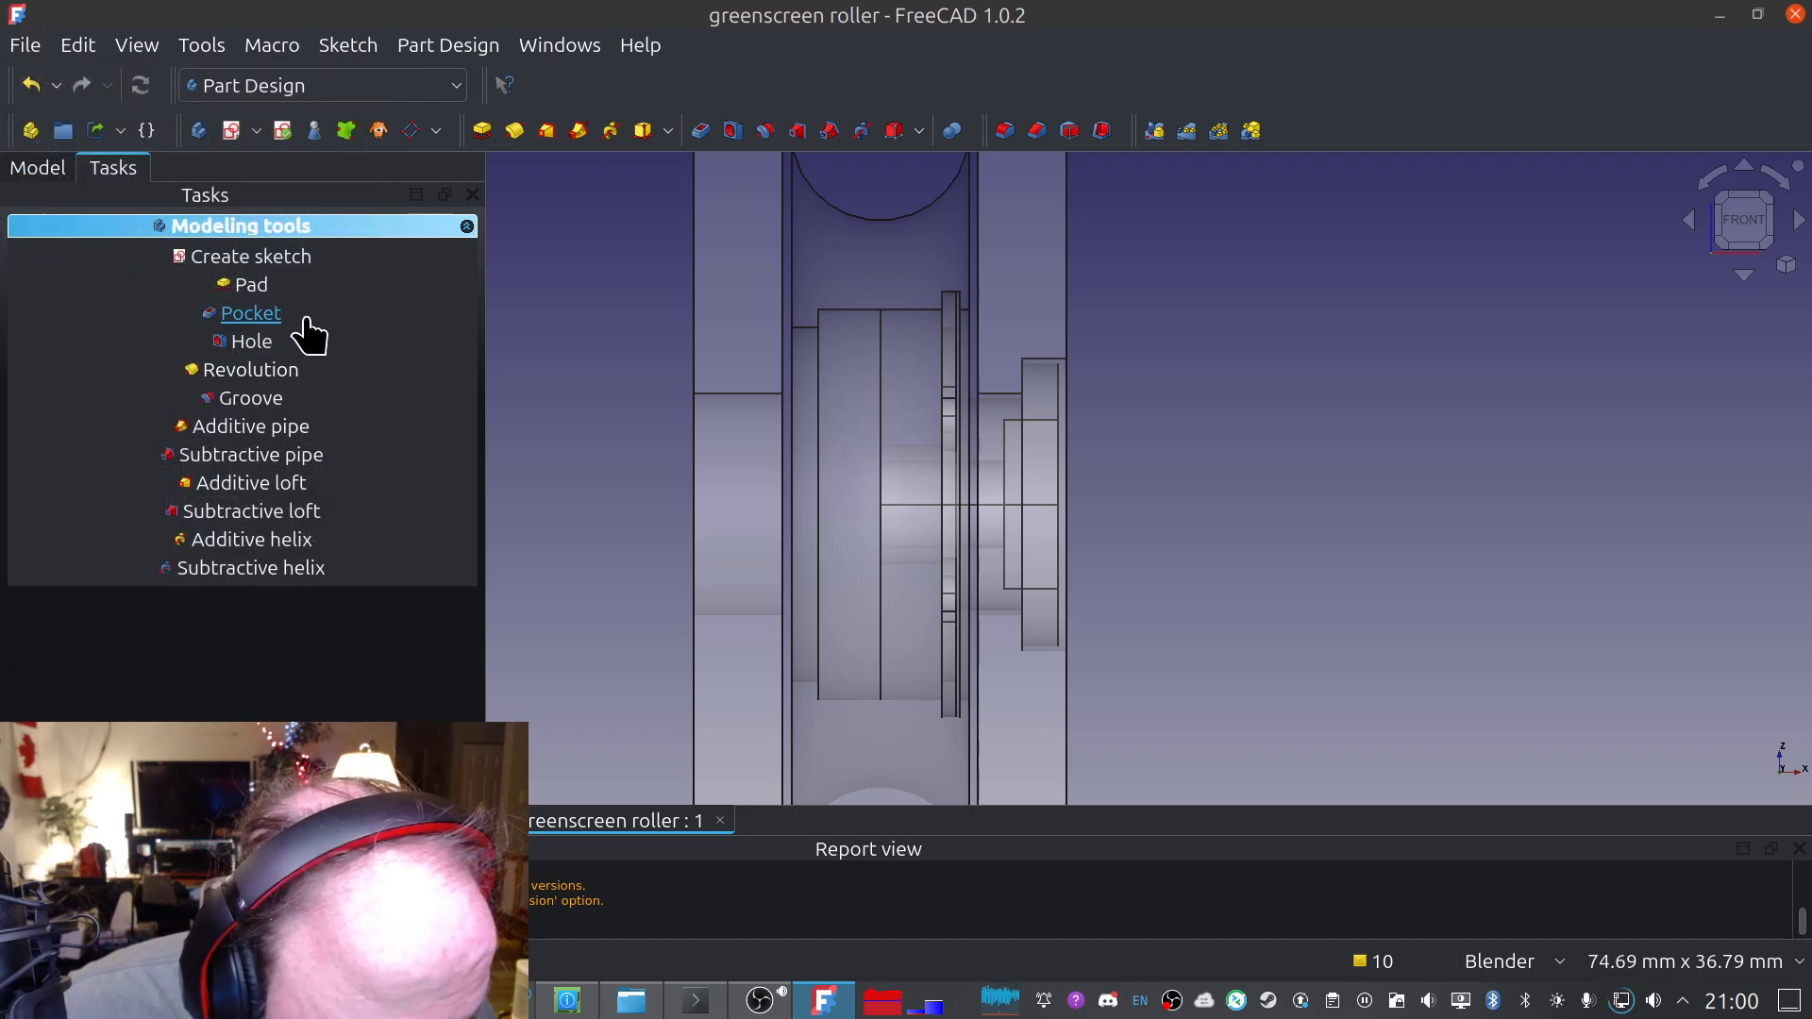
Start a pocket from the selected 16.5 mm circle sketch with the Two dimensions type and a second length of -4 mm
{"action": "left_click", "coordinate": [269, 319]}
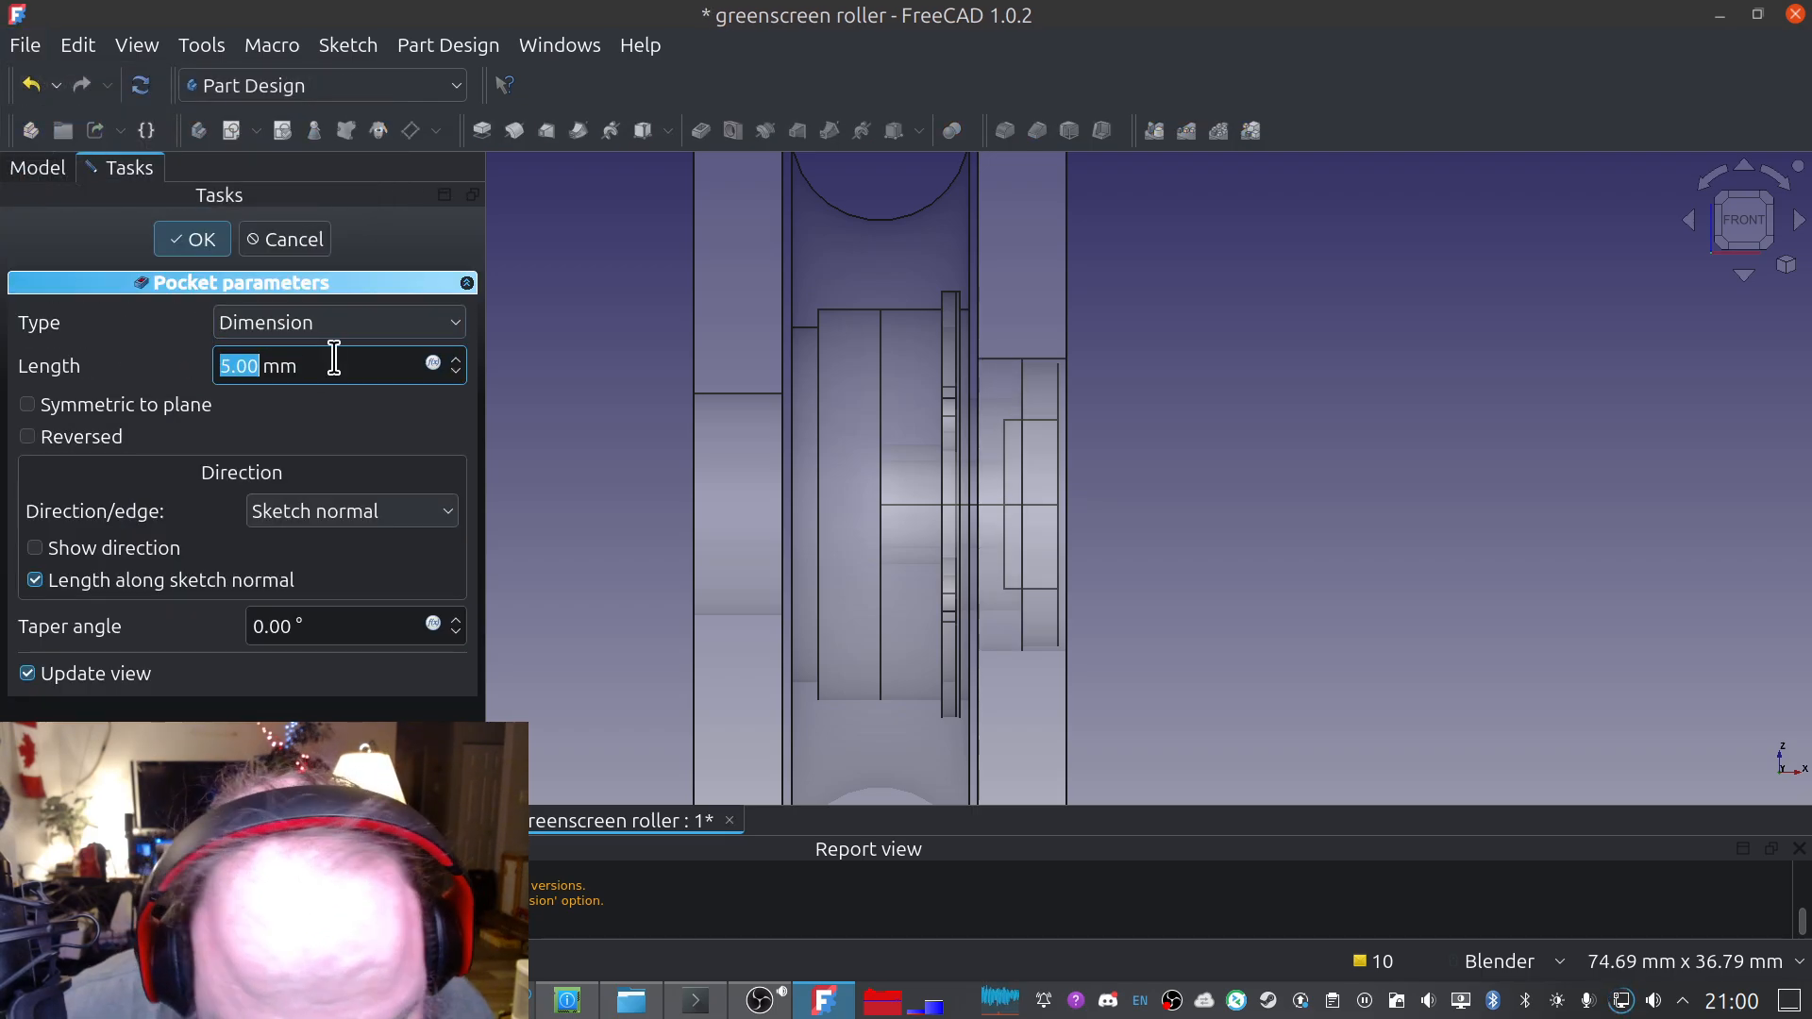
{"action": "left_click", "coordinate": [366, 323]}
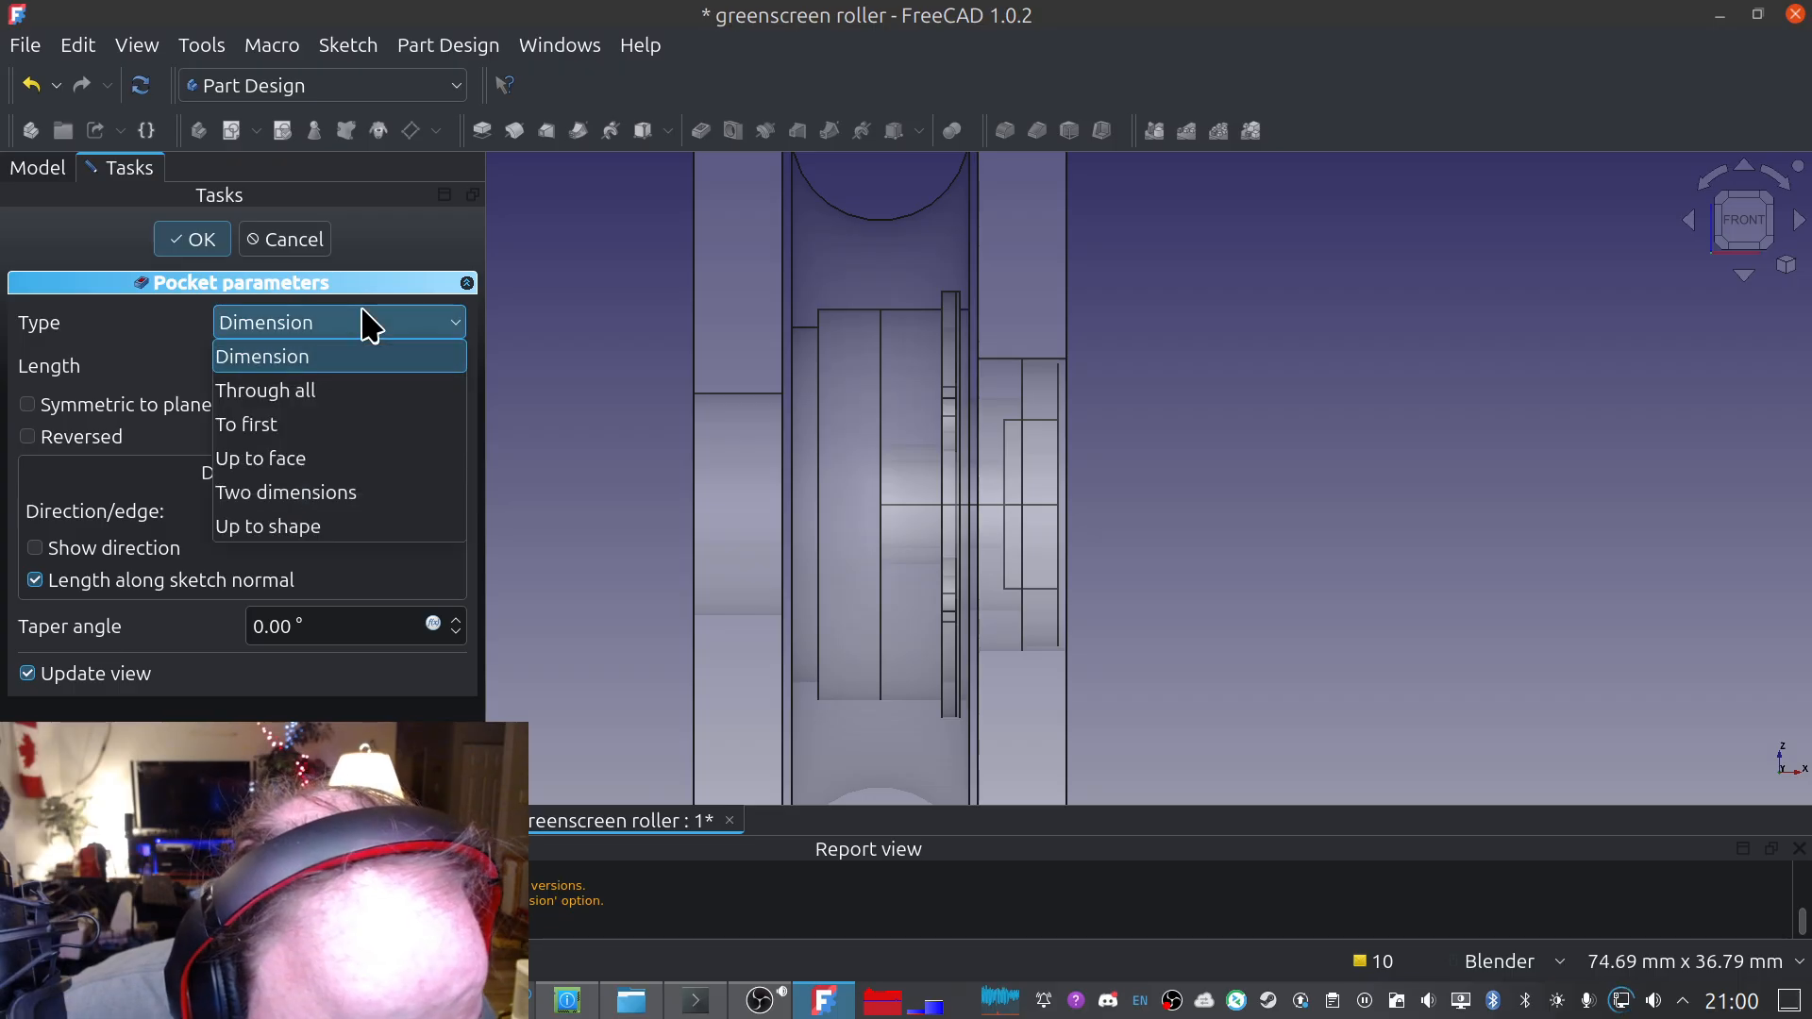
{"action": "left_click", "coordinate": [364, 492]}
{"action": "left_click", "coordinate": [368, 413]}
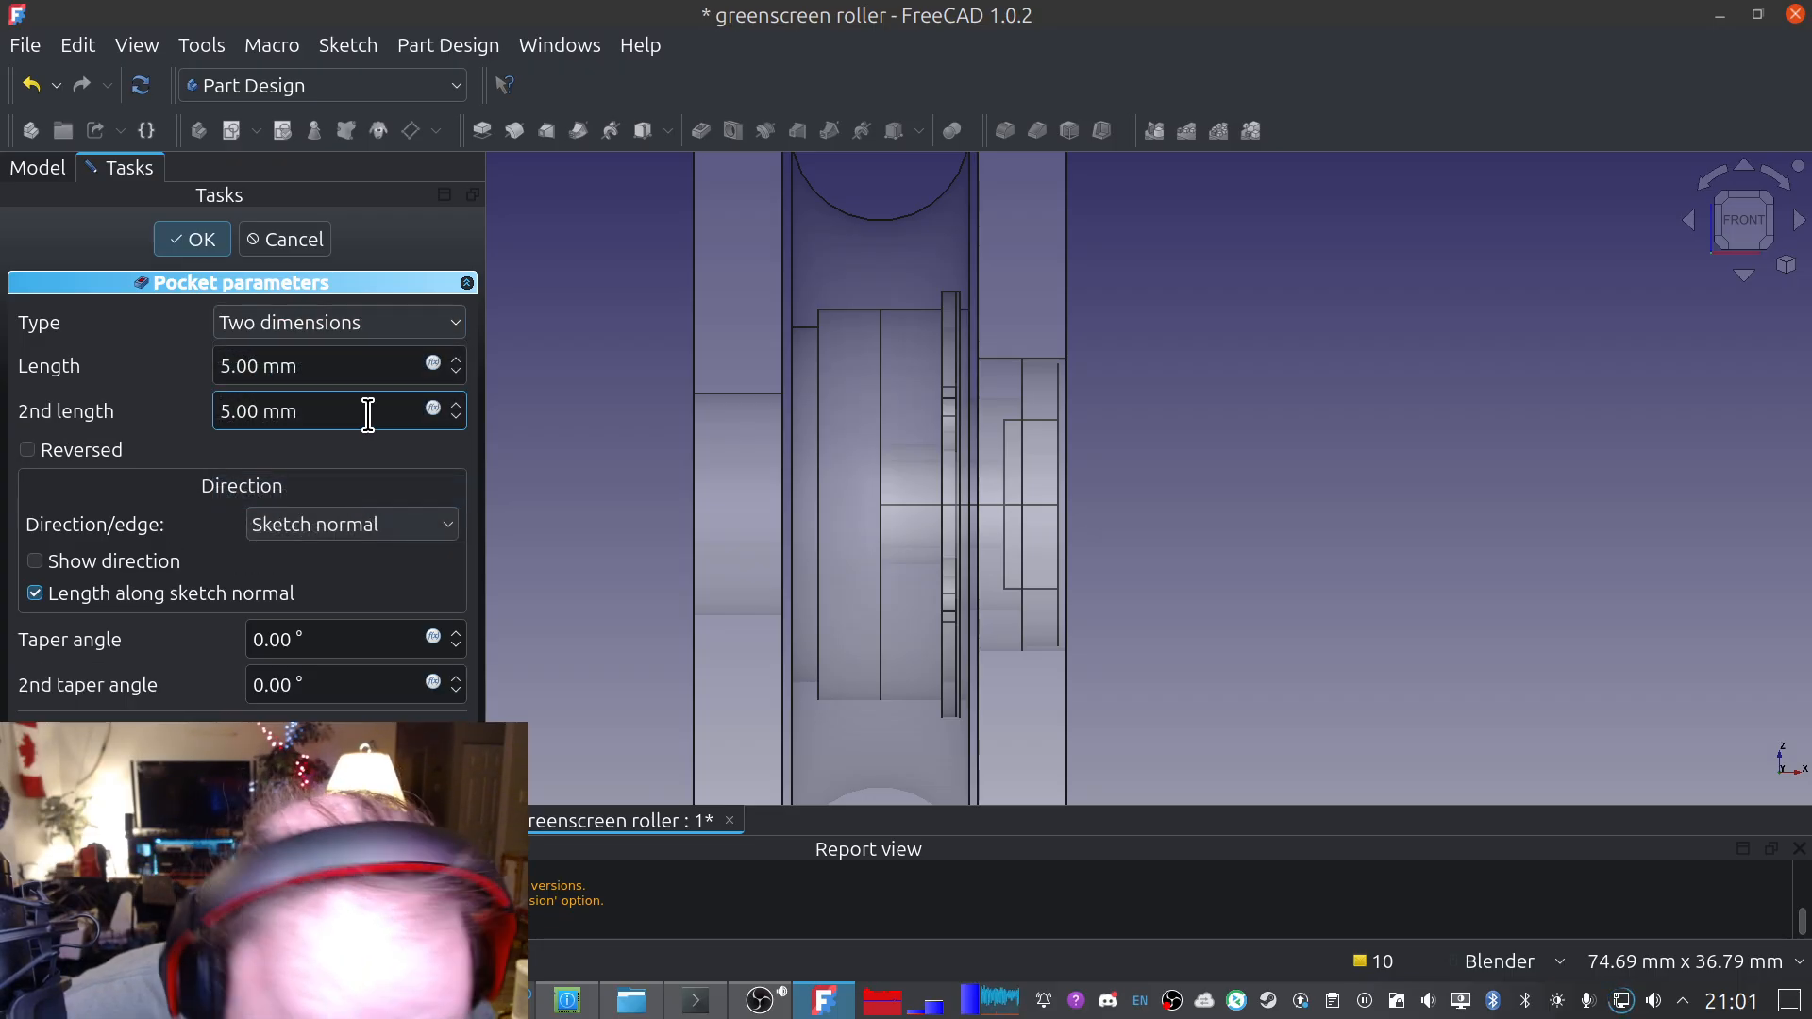
{"action": "scroll", "coordinate": [368, 414], "scroll_direction": "up", "scroll_amount": 5}
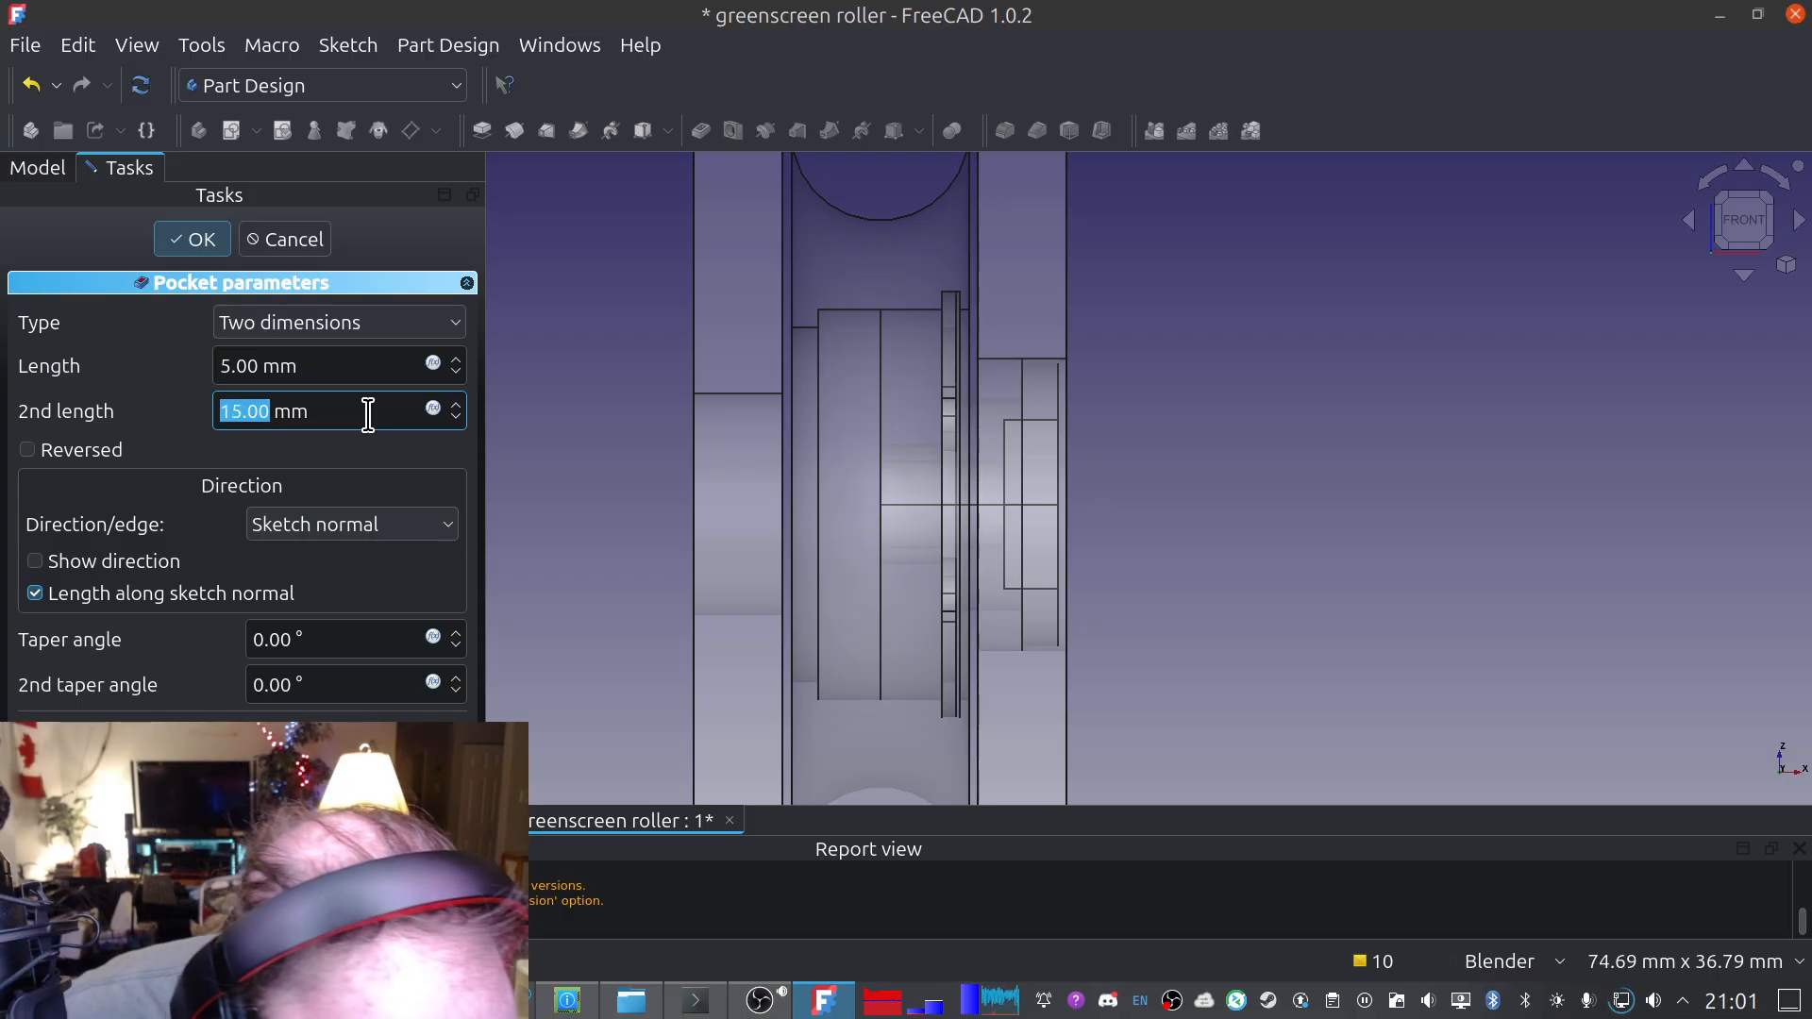
{"action": "scroll", "coordinate": [368, 414], "scroll_direction": "down", "scroll_amount": 7}
{"action": "scroll", "coordinate": [368, 414], "scroll_direction": "down", "scroll_amount": 4}
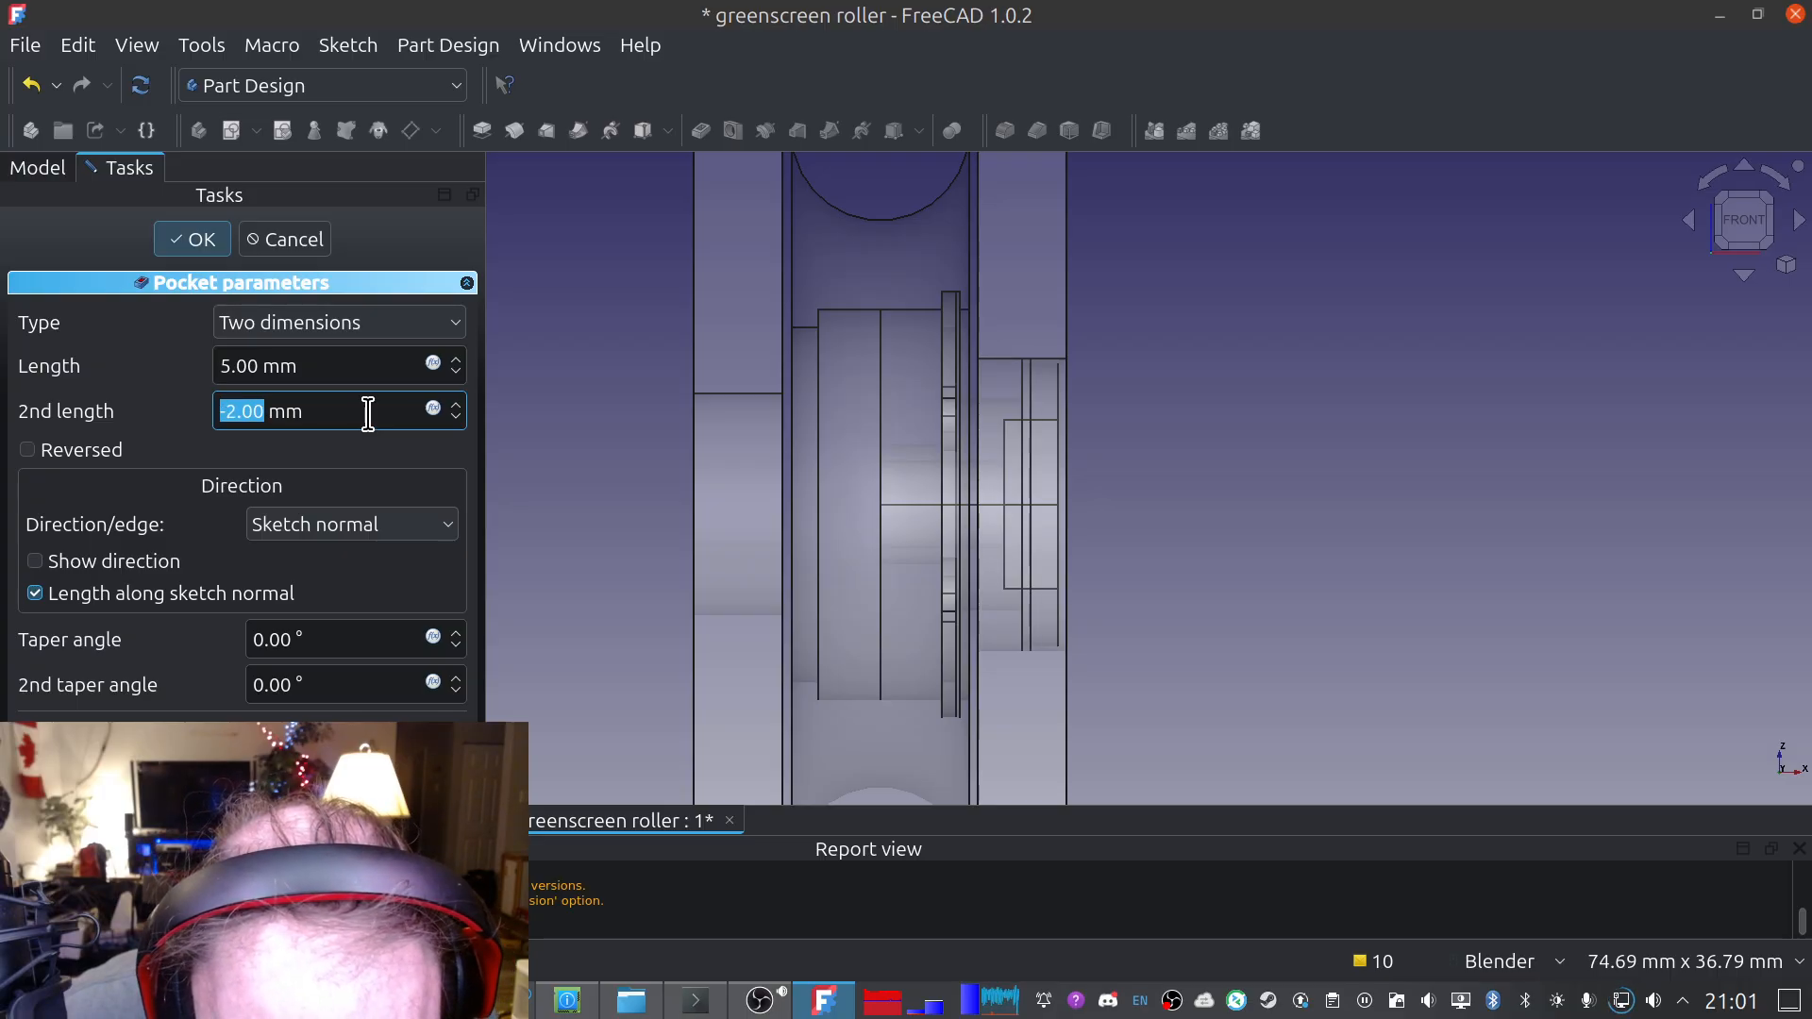
{"action": "scroll", "coordinate": [368, 412], "scroll_direction": "down", "scroll_amount": 1}
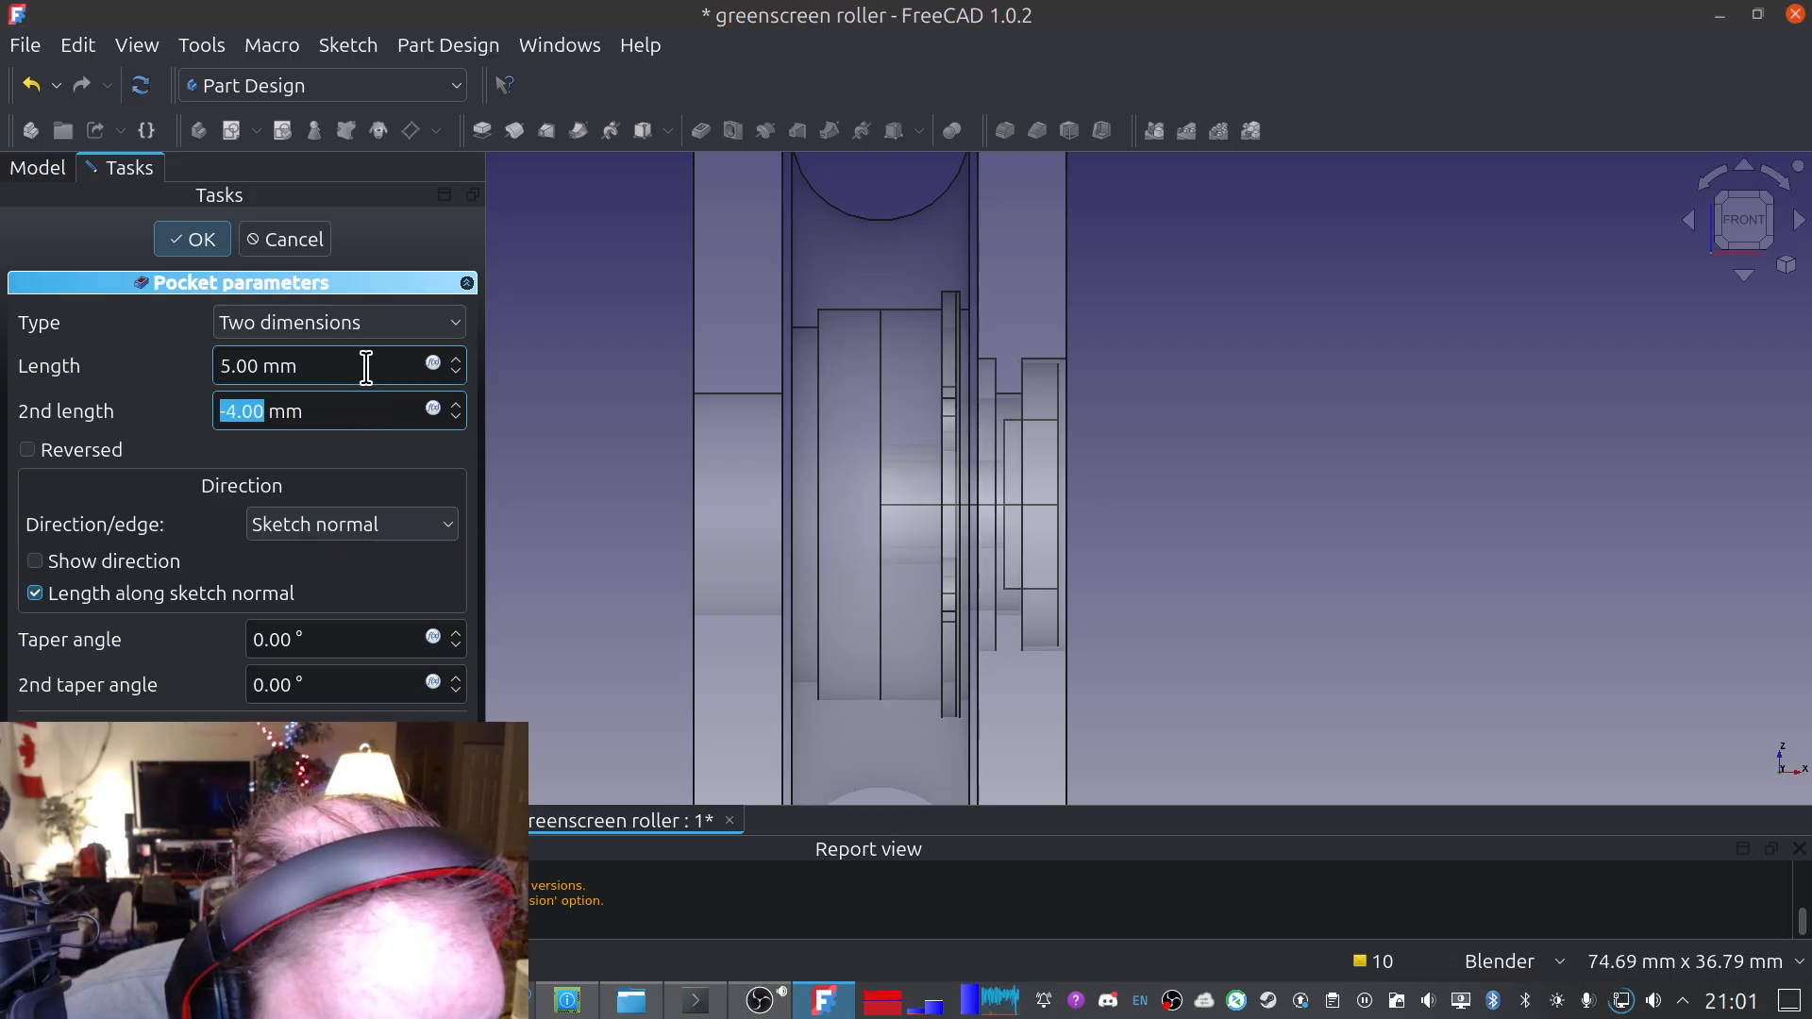
Extend the pocket's first length to 21 mm so the cut reaches through the roller arm's opposite wall
{"action": "scroll", "coordinate": [366, 366], "scroll_direction": "down", "scroll_amount": 5}
{"action": "scroll", "coordinate": [366, 366], "scroll_direction": "up", "scroll_amount": 3}
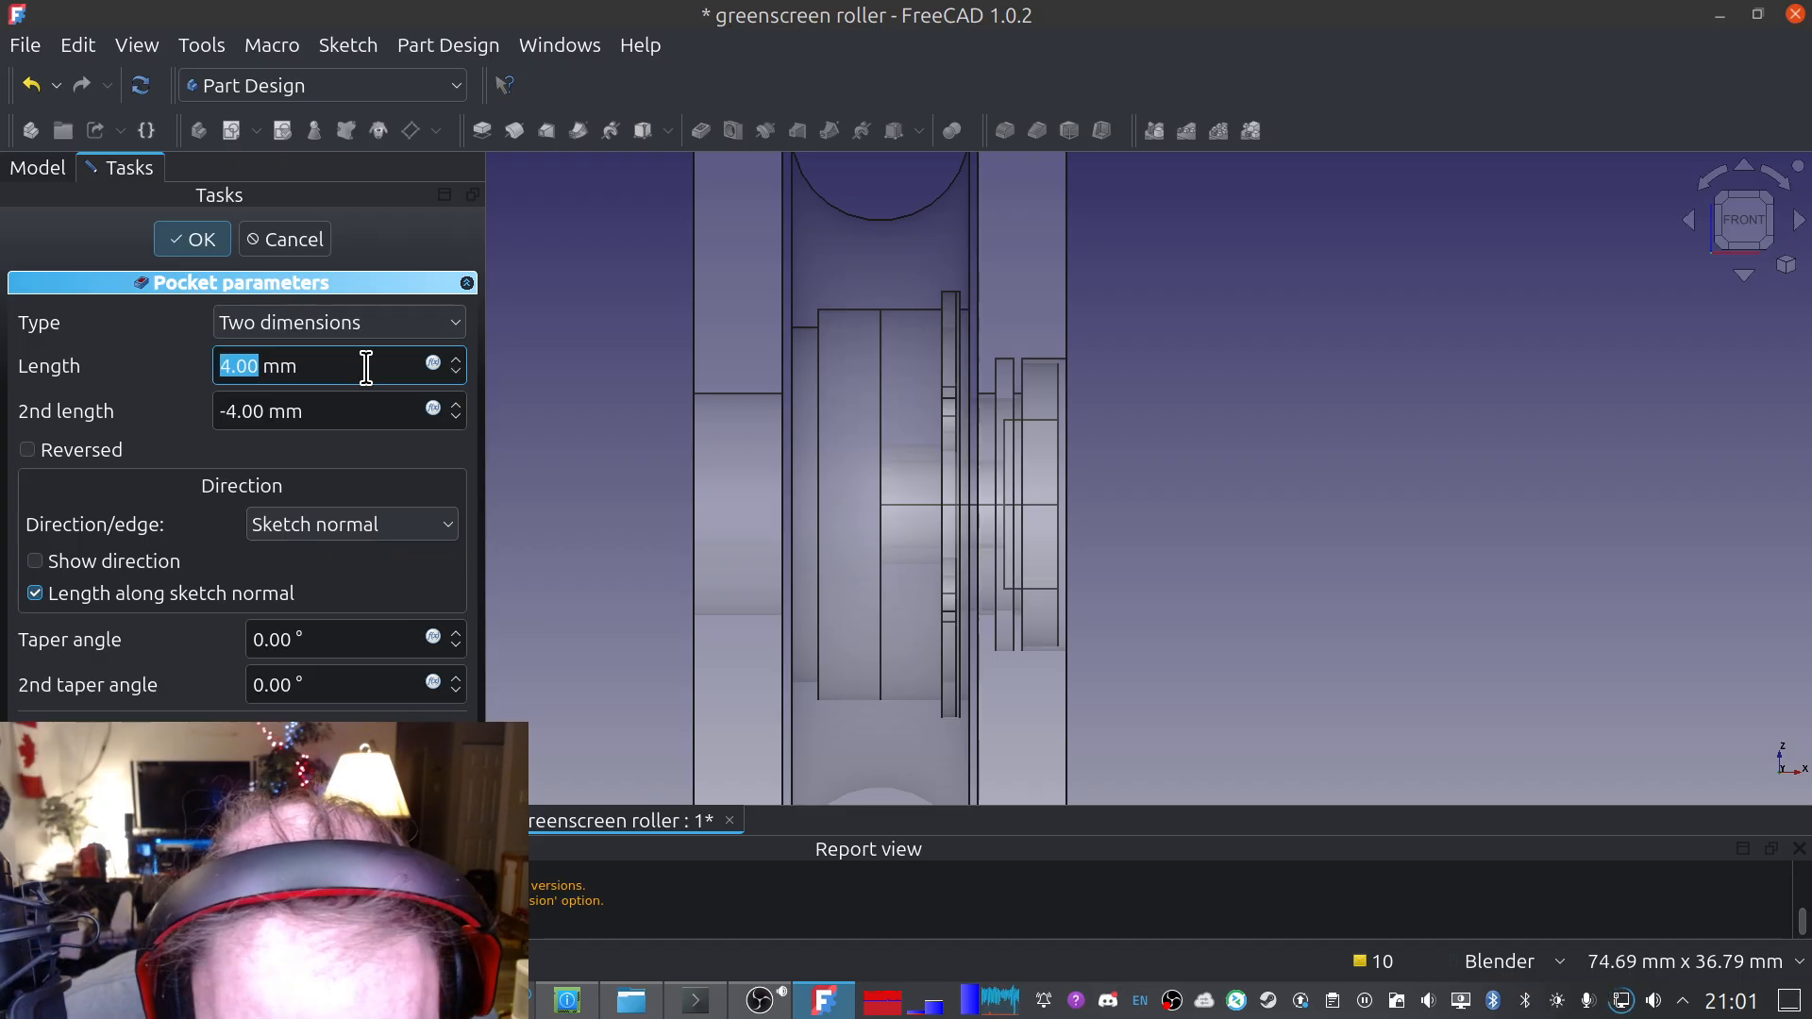
{"action": "scroll", "coordinate": [366, 366], "scroll_direction": "up", "scroll_amount": 2}
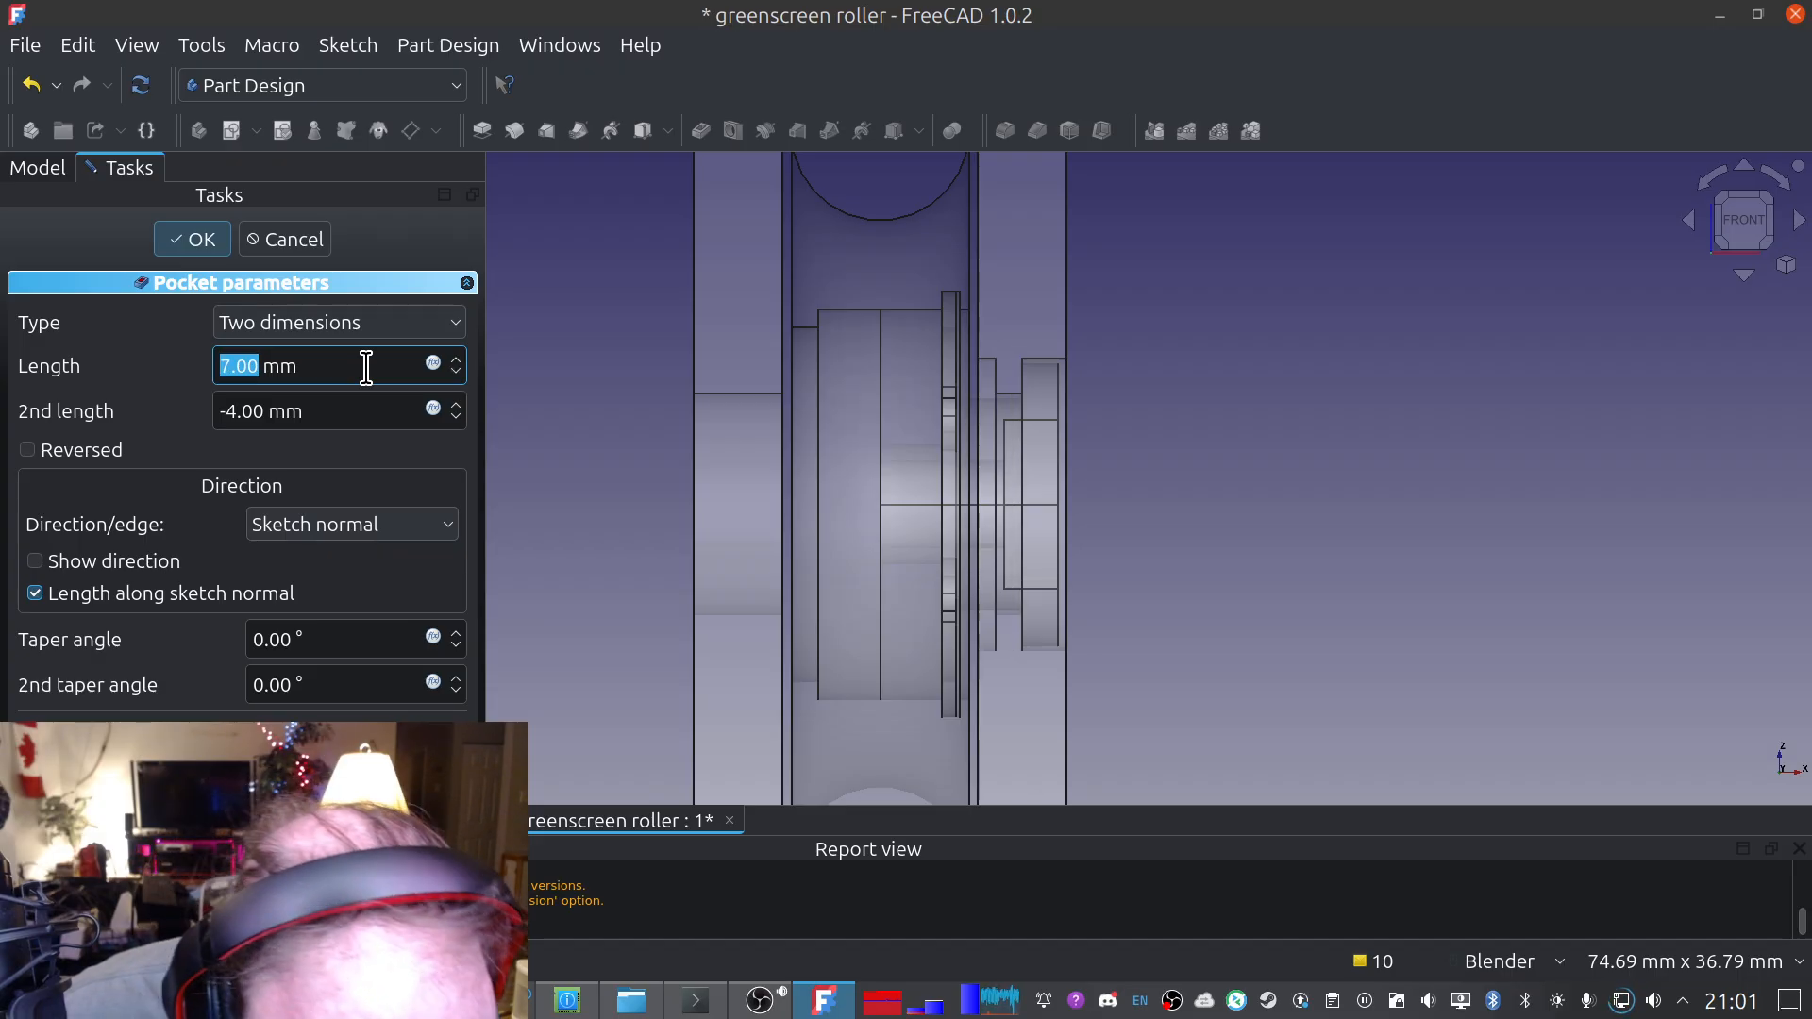
{"action": "scroll", "coordinate": [366, 367], "scroll_direction": "up", "scroll_amount": 4}
{"action": "scroll", "coordinate": [366, 366], "scroll_direction": "up", "scroll_amount": 9}
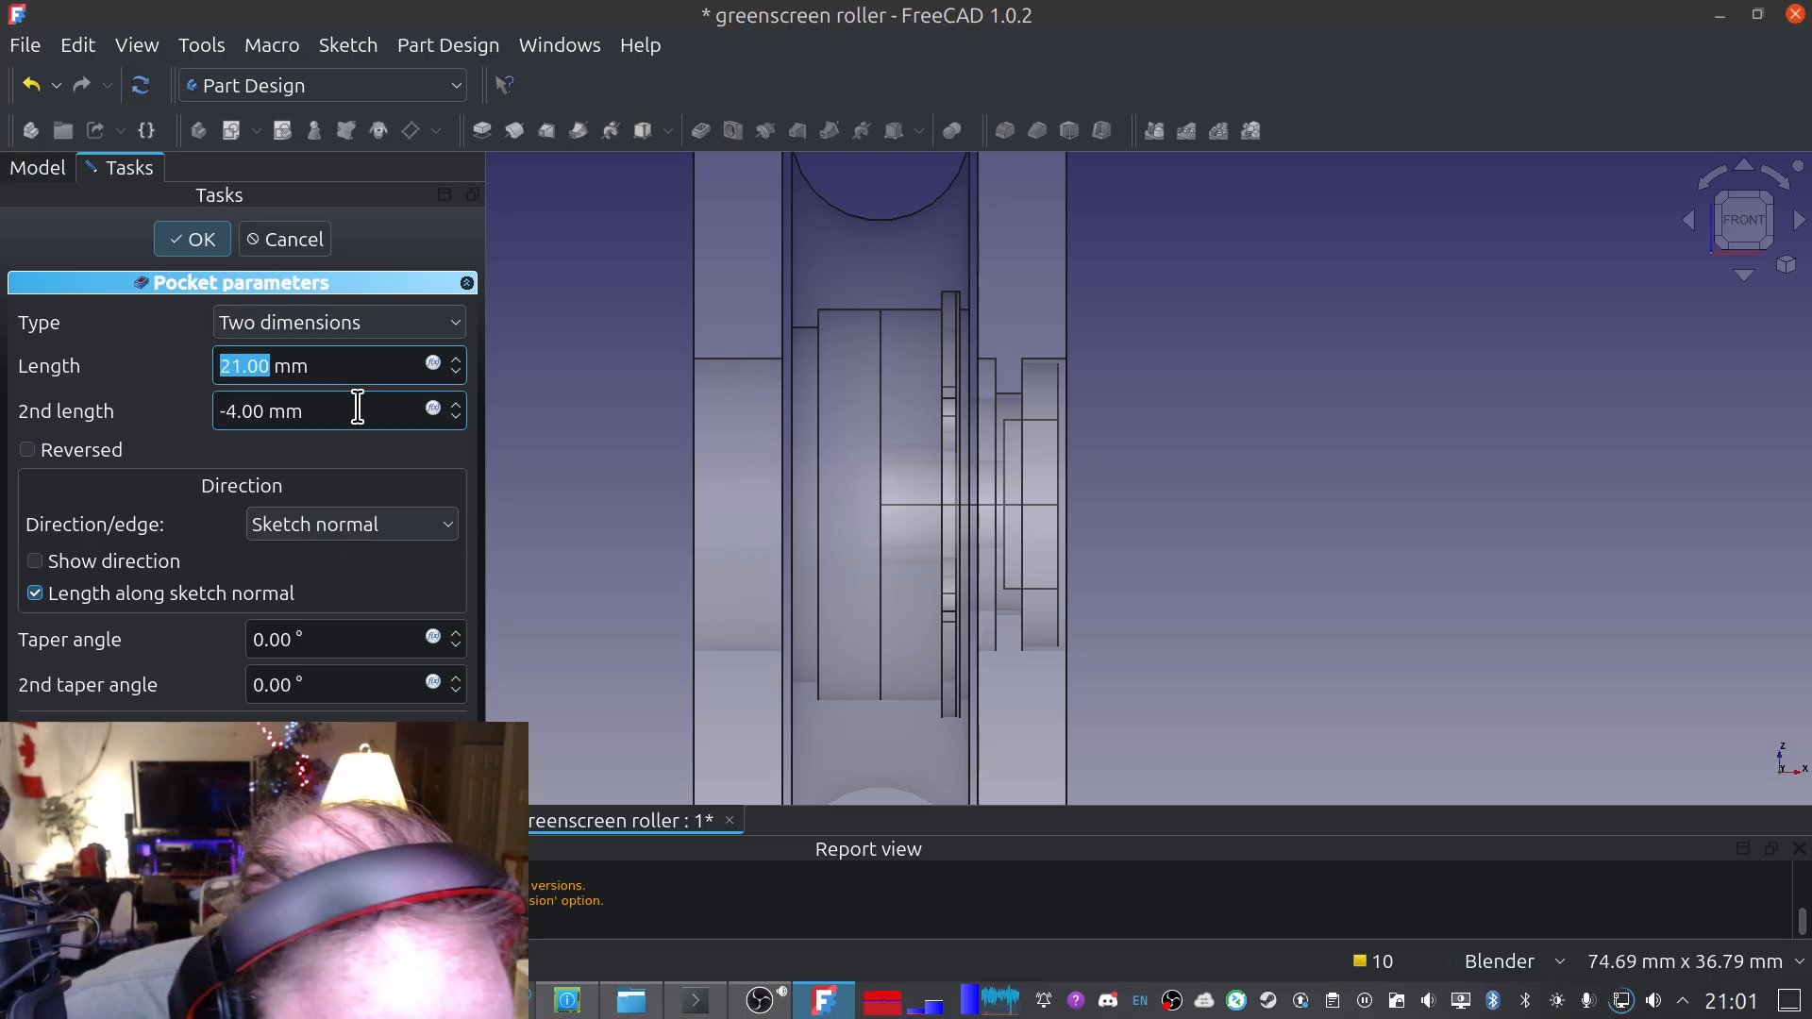
Adjust the pocket's second length between -19 and -22 mm to limit the cut to the opposite wall, settling on -20 mm
{"action": "scroll", "coordinate": [357, 408], "scroll_direction": "down", "scroll_amount": 1}
{"action": "scroll", "coordinate": [356, 408], "scroll_direction": "down", "scroll_amount": 10}
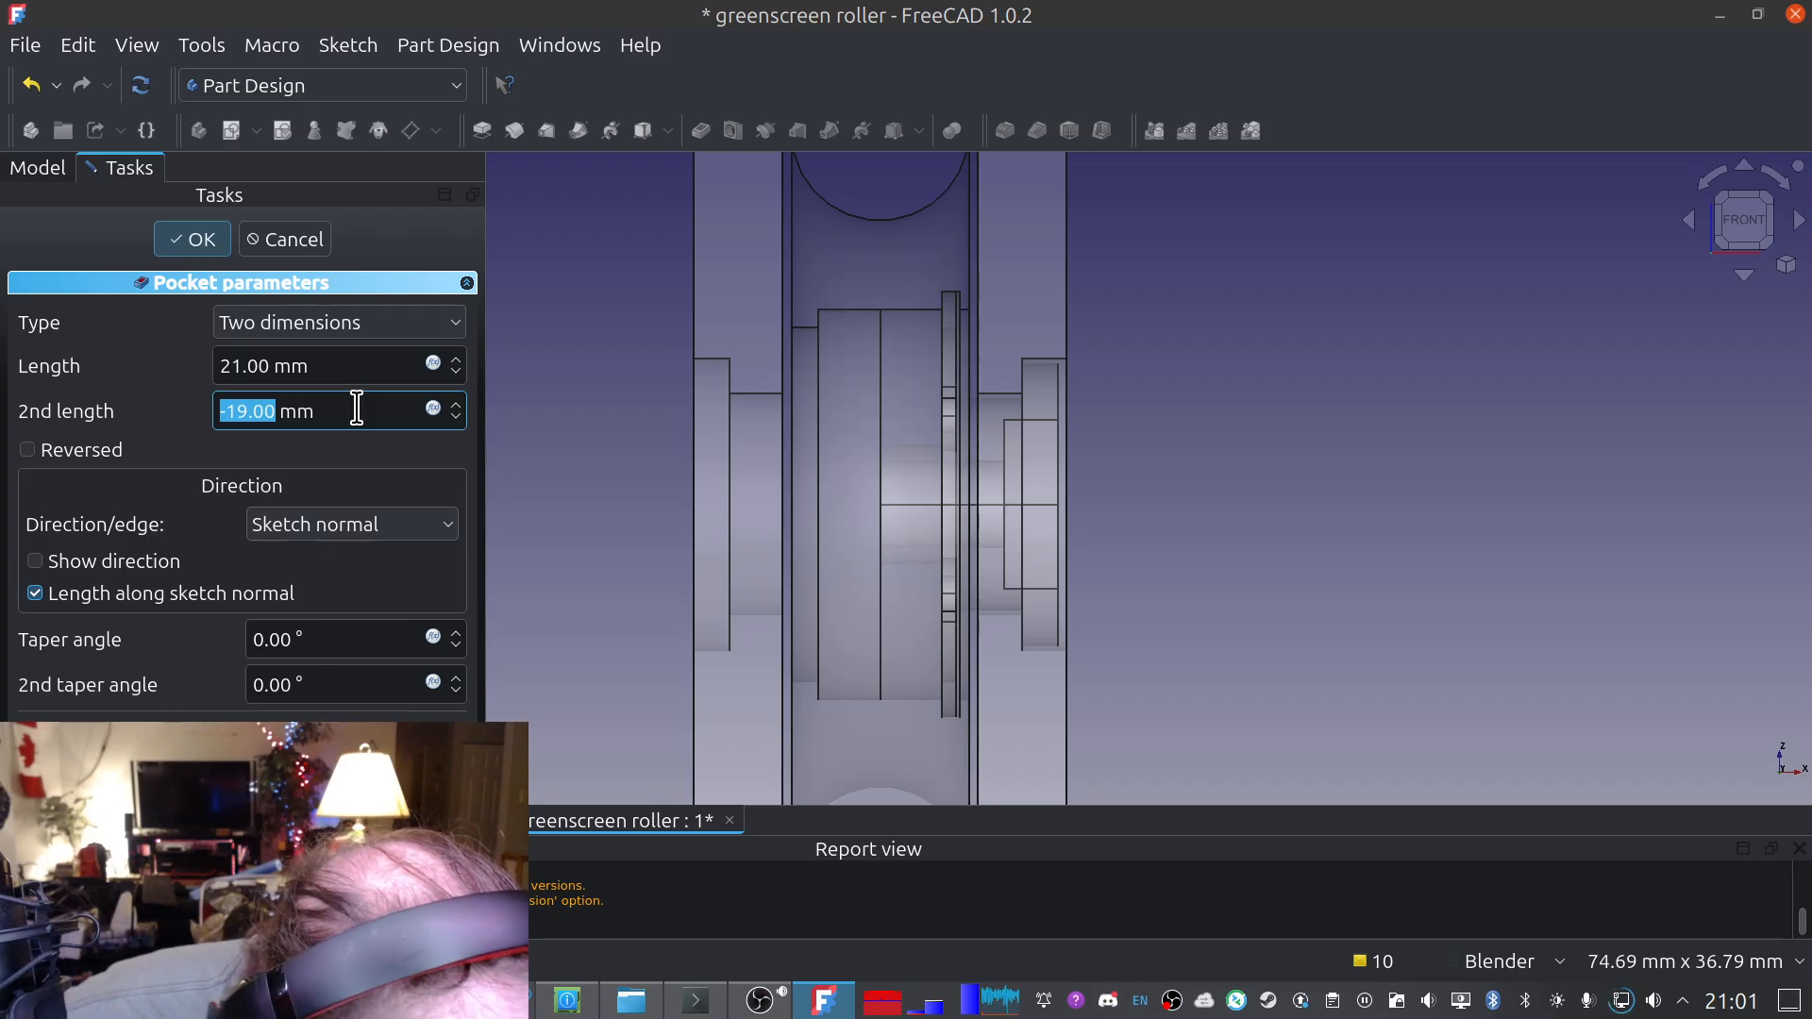
{"action": "scroll", "coordinate": [356, 408], "scroll_direction": "down", "scroll_amount": 1}
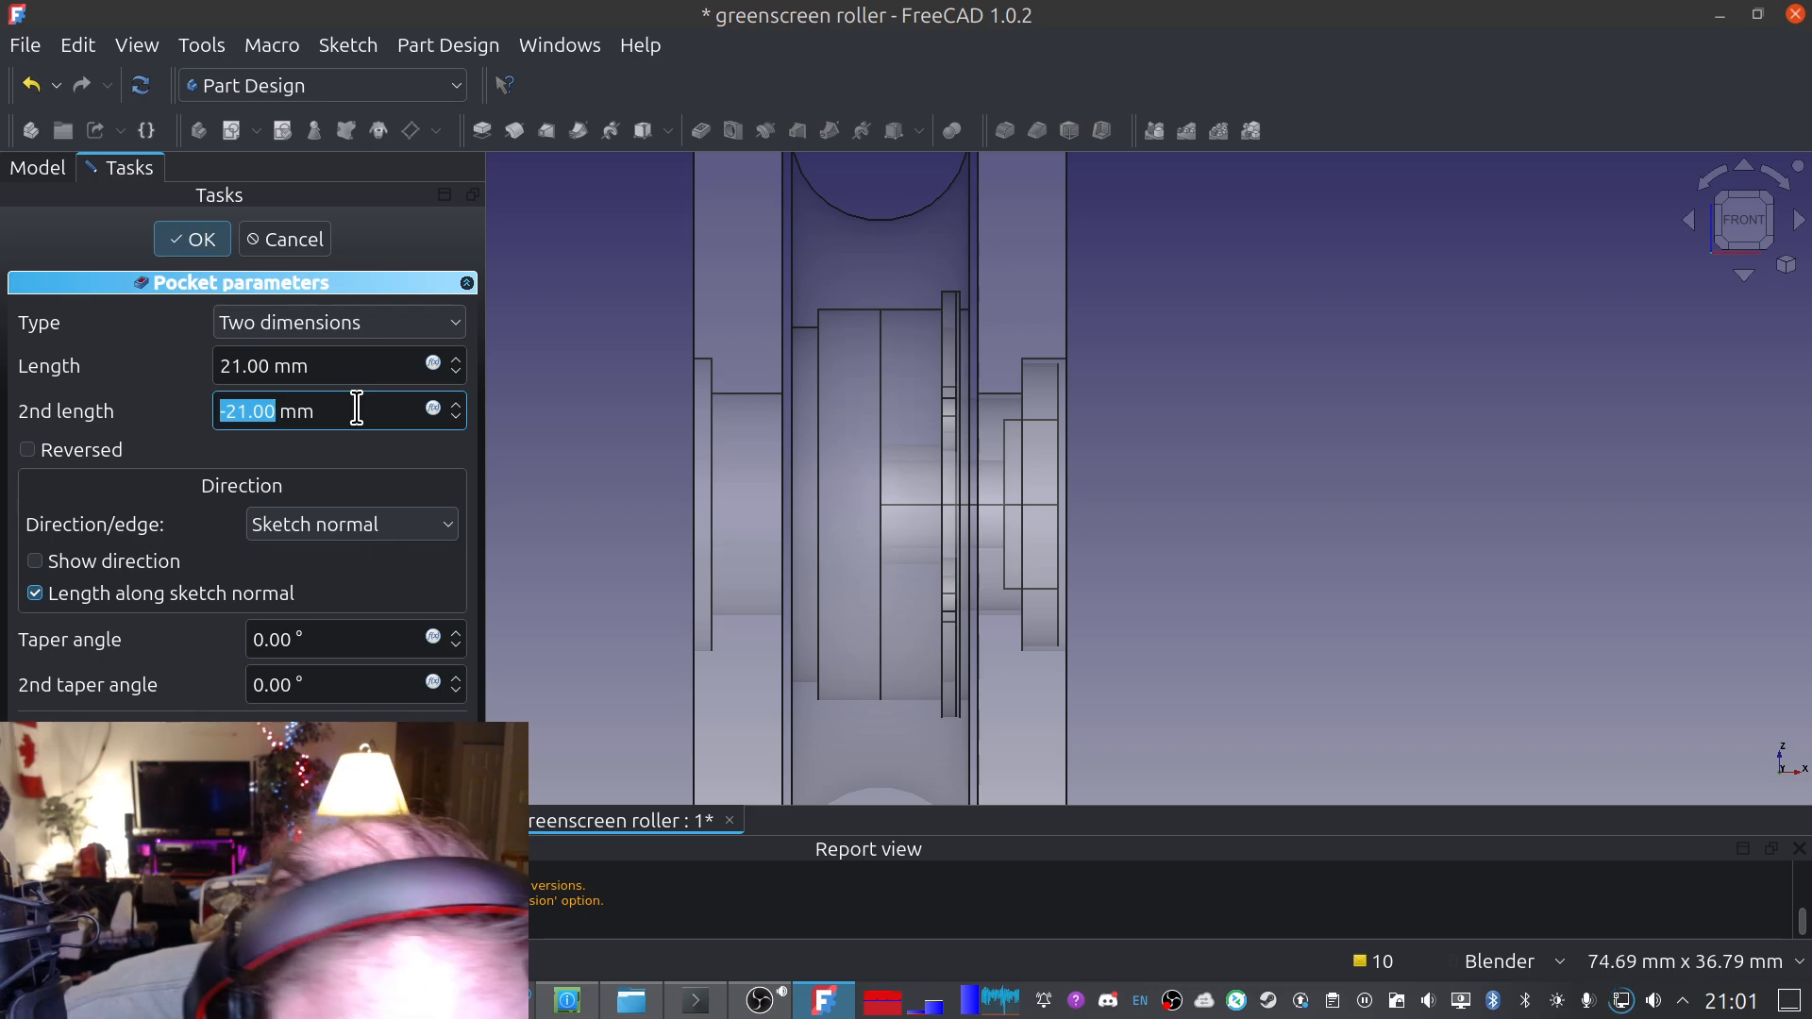
{"action": "scroll", "coordinate": [357, 408], "scroll_direction": "down", "scroll_amount": 1}
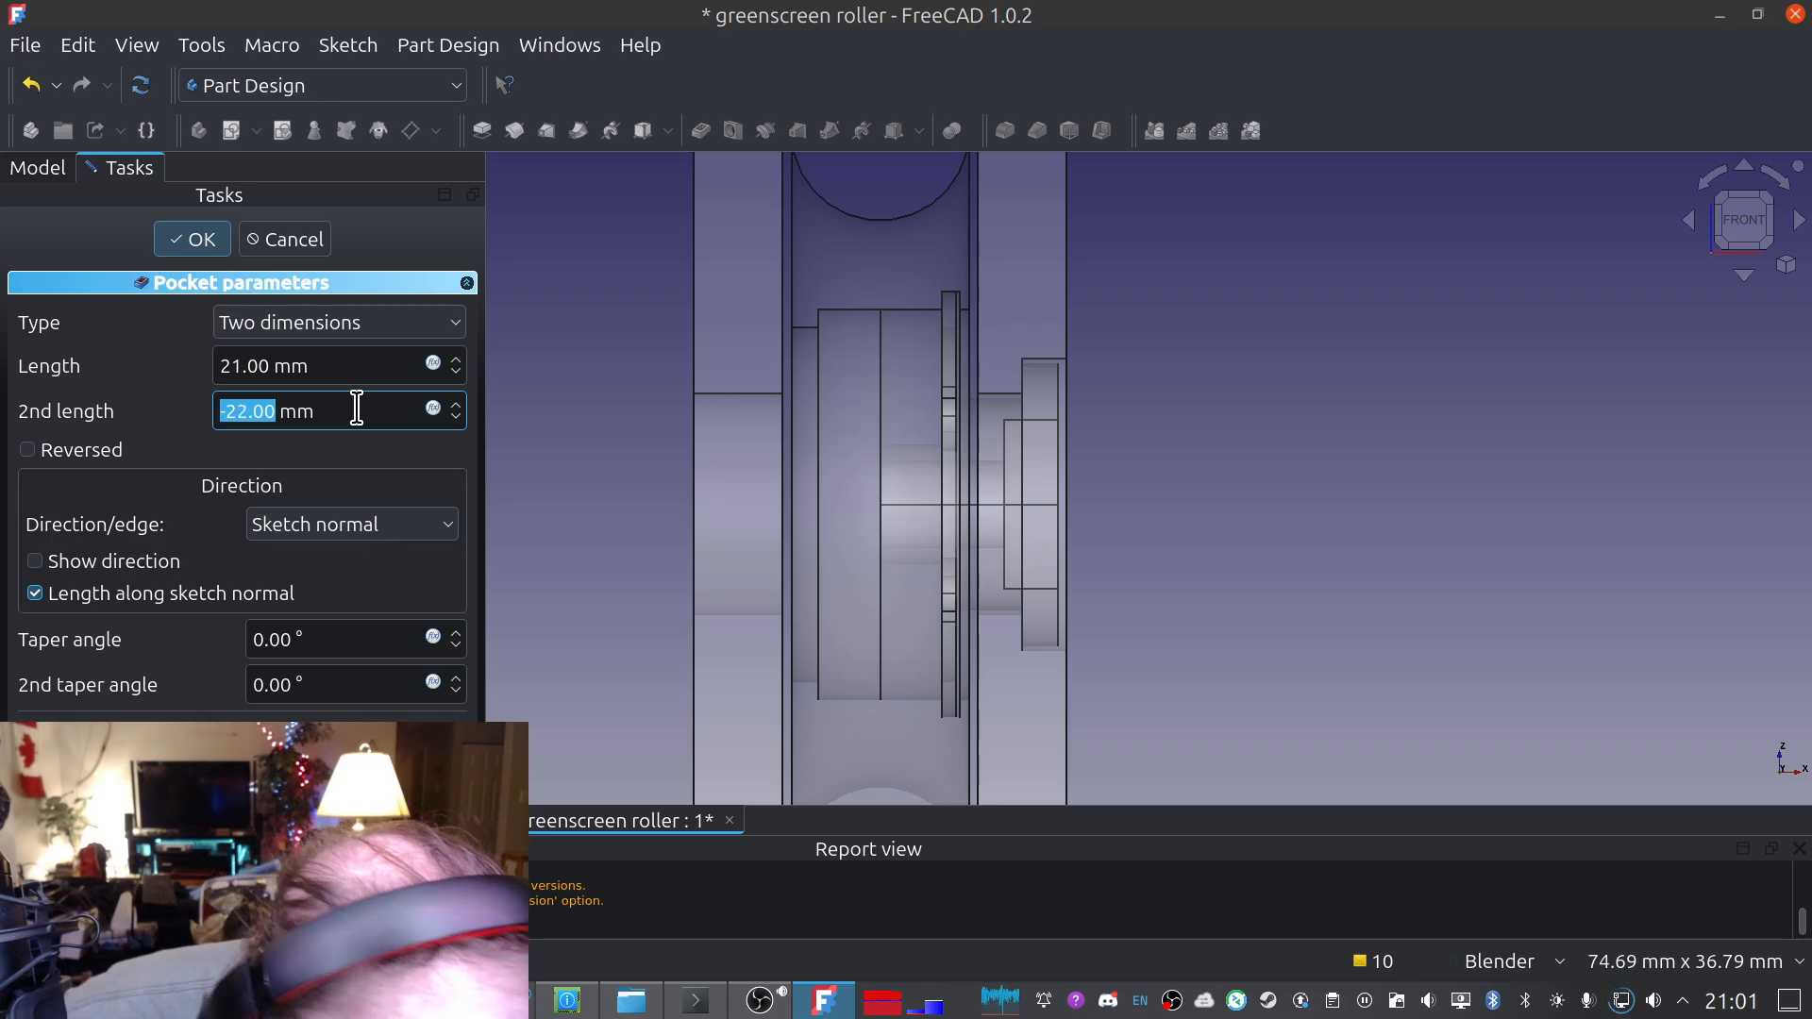
{"action": "scroll", "coordinate": [357, 408], "scroll_direction": "up", "scroll_amount": 1}
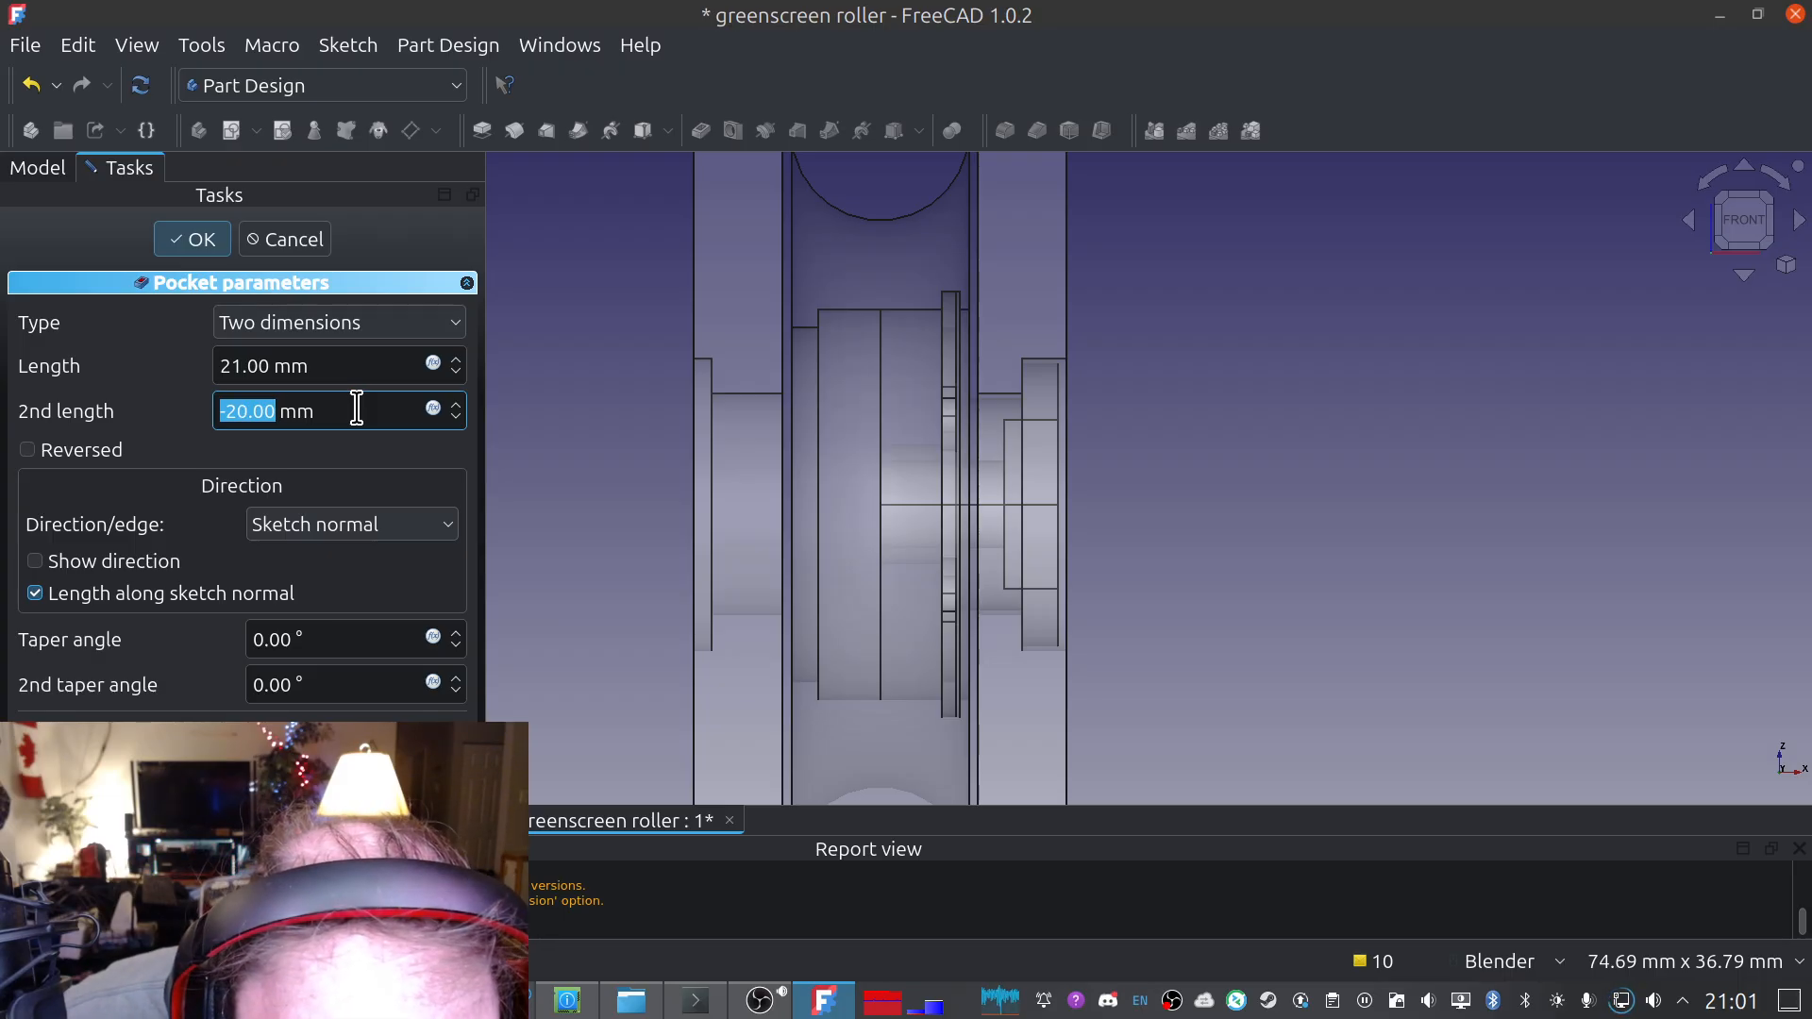
{"action": "scroll", "coordinate": [356, 408], "scroll_direction": "up", "scroll_amount": 1}
{"action": "scroll", "coordinate": [357, 408], "scroll_direction": "down", "scroll_amount": 1}
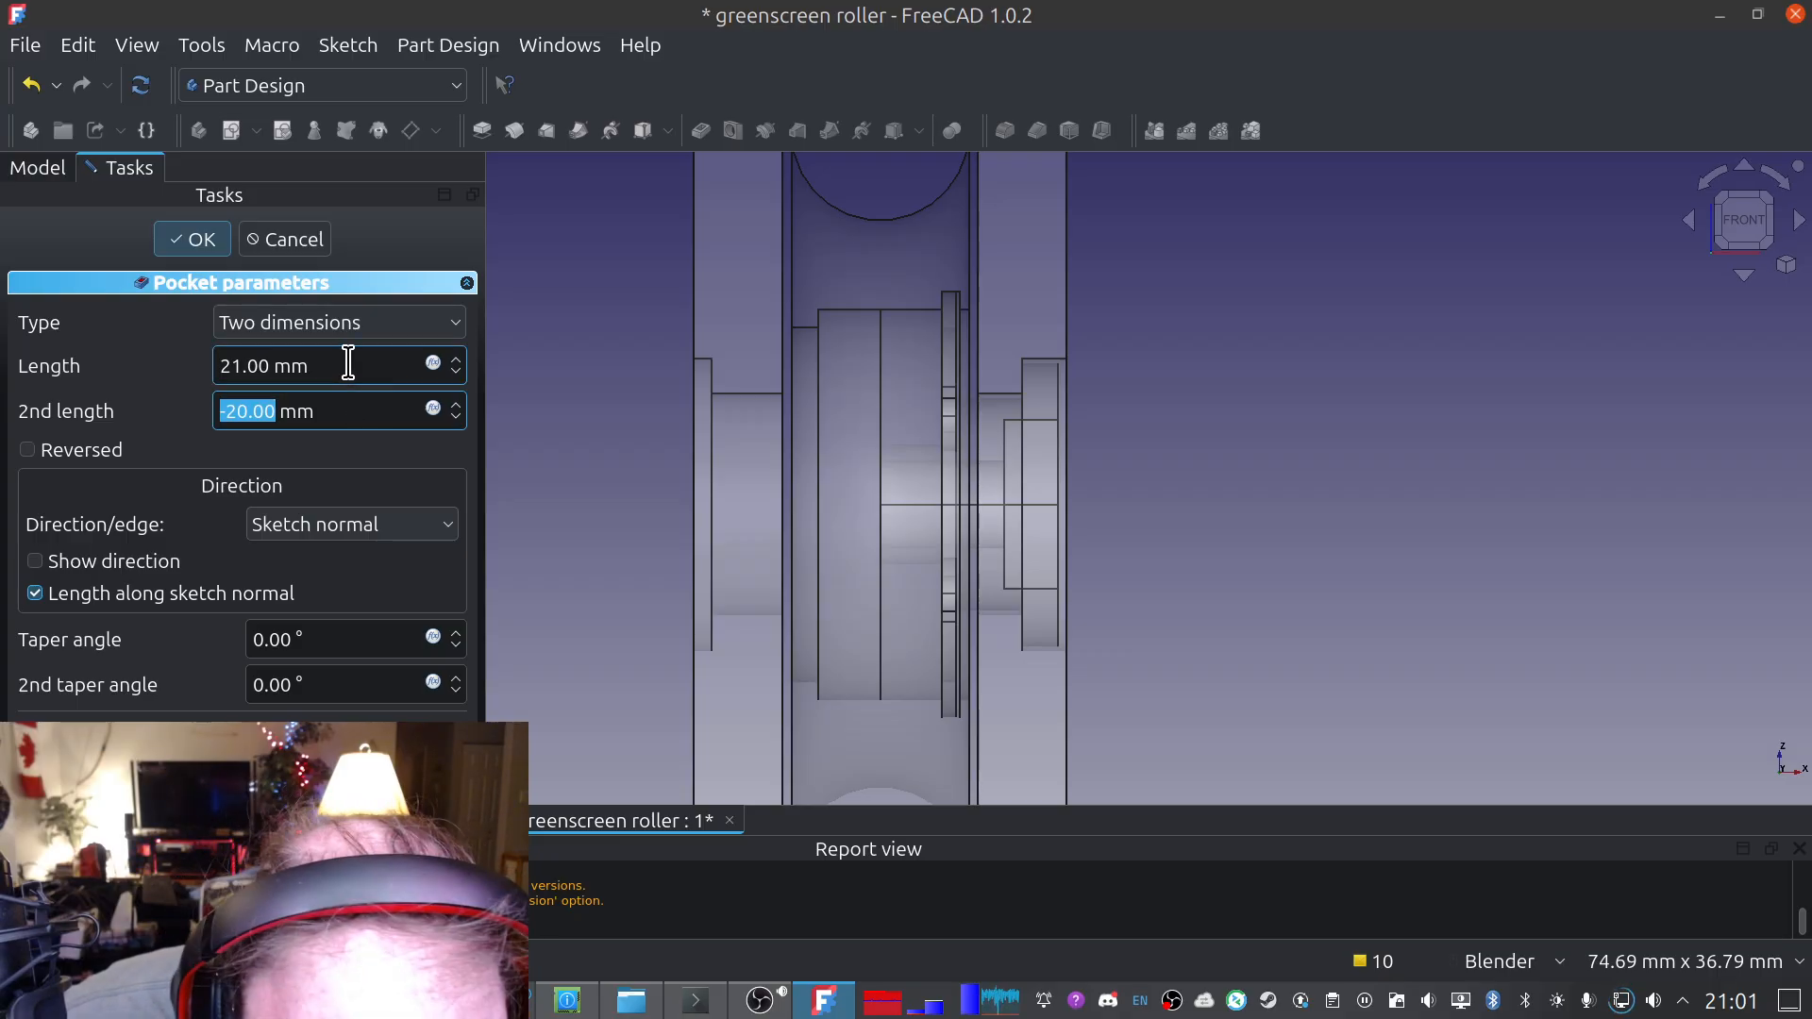
Try a first length of 19 mm for the pocket, restore it to 21 mm, and set the second length to -21 mm
{"action": "double_click", "coordinate": [348, 365]}
{"action": "scroll", "coordinate": [349, 366], "scroll_direction": "down", "scroll_amount": 1}
{"action": "double_click", "coordinate": [356, 404]}
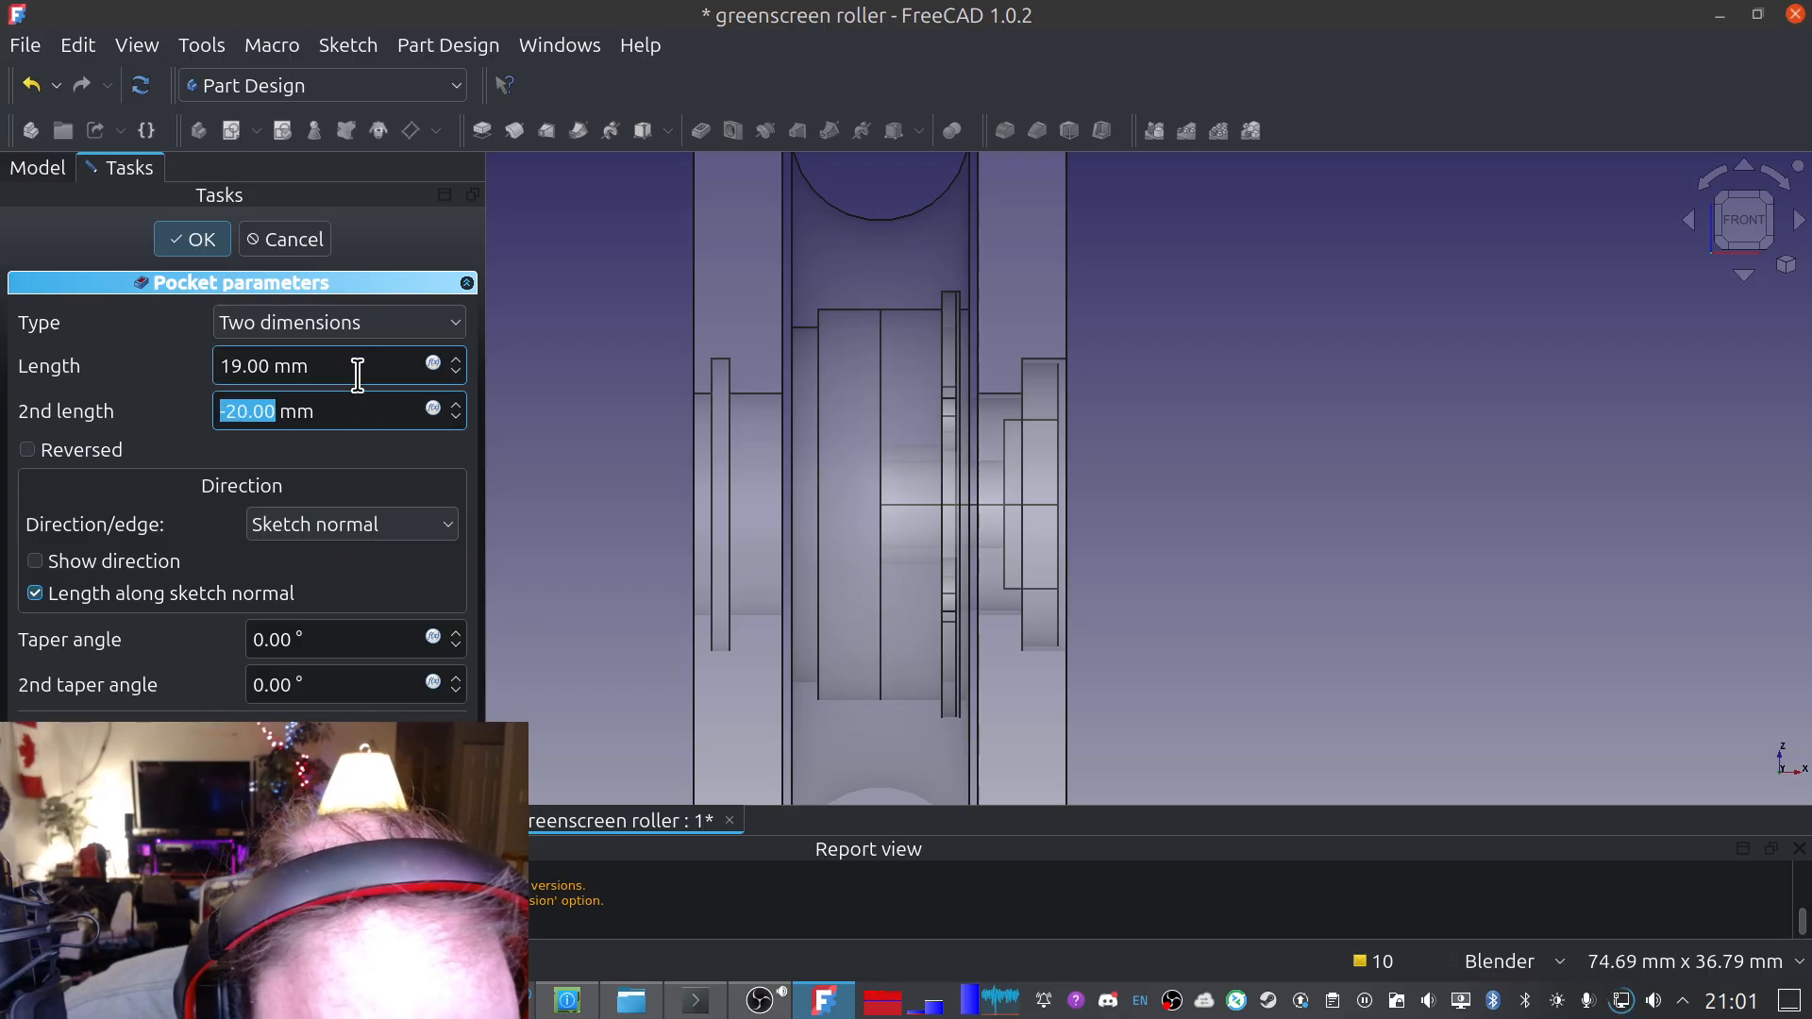
{"action": "double_click", "coordinate": [359, 366]}
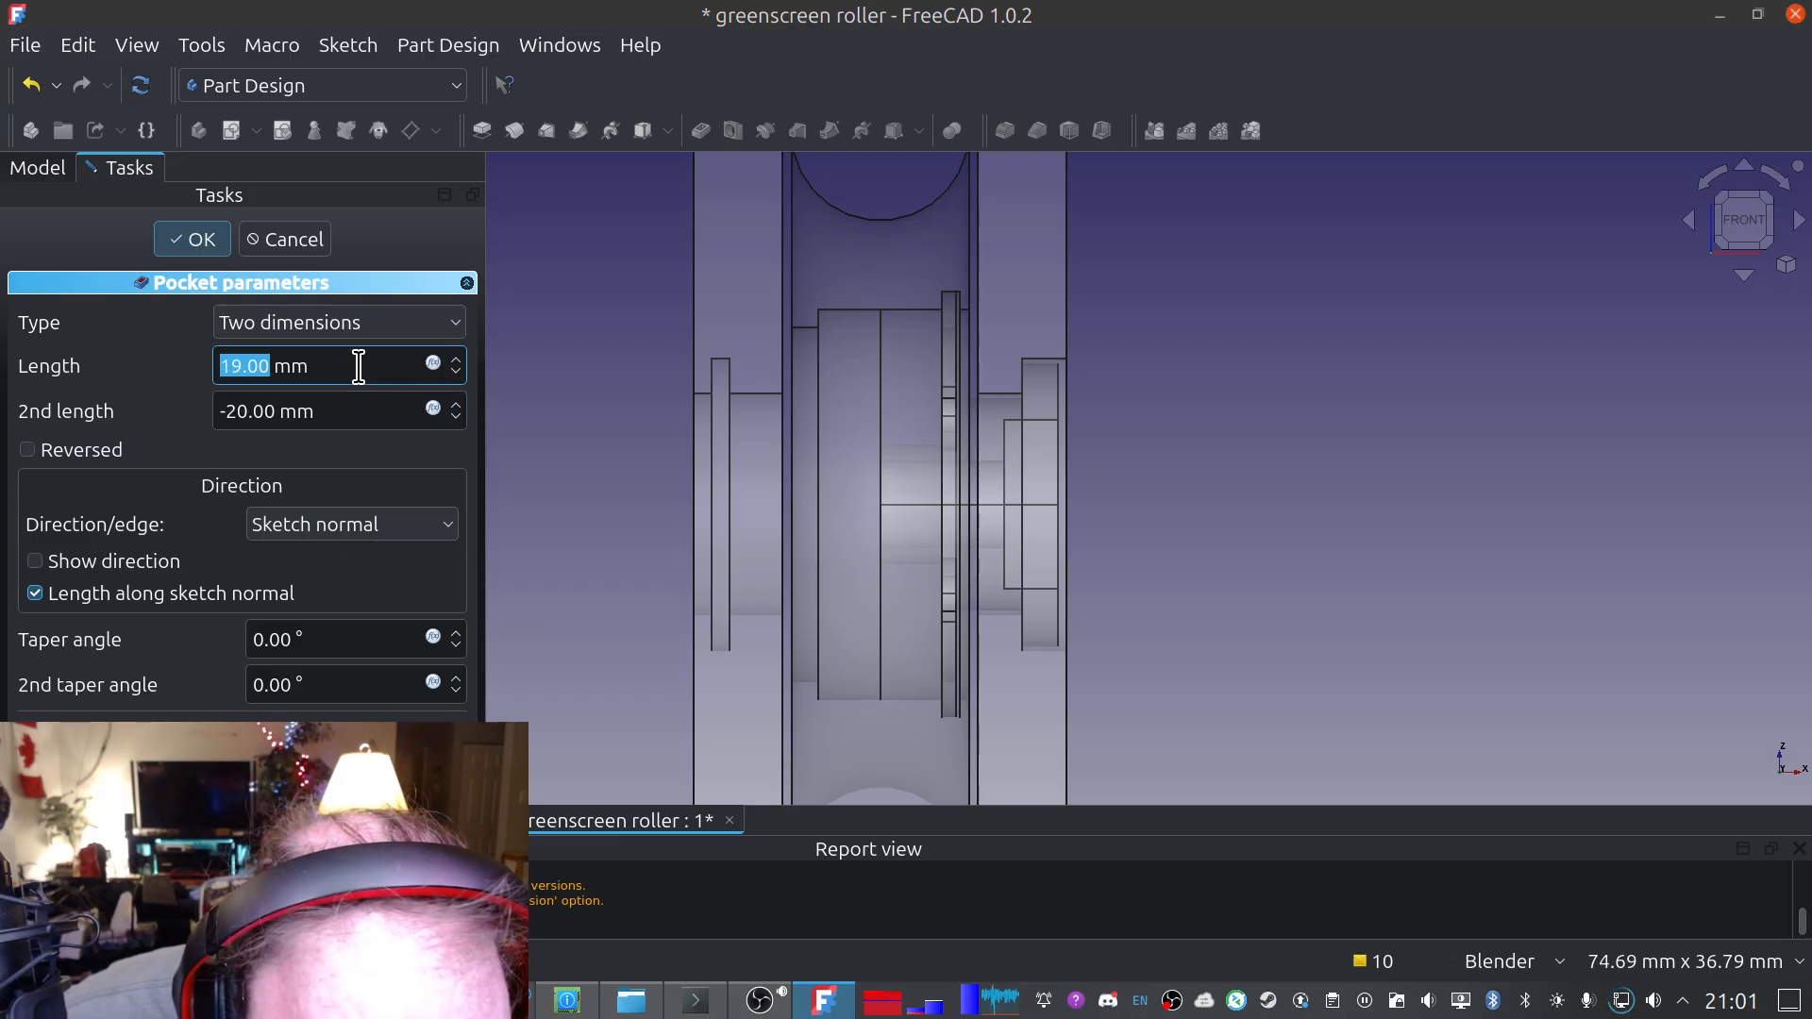
{"action": "scroll", "coordinate": [359, 366], "scroll_direction": "up", "scroll_amount": 1}
{"action": "scroll", "coordinate": [355, 406], "scroll_direction": "down", "scroll_amount": 1}
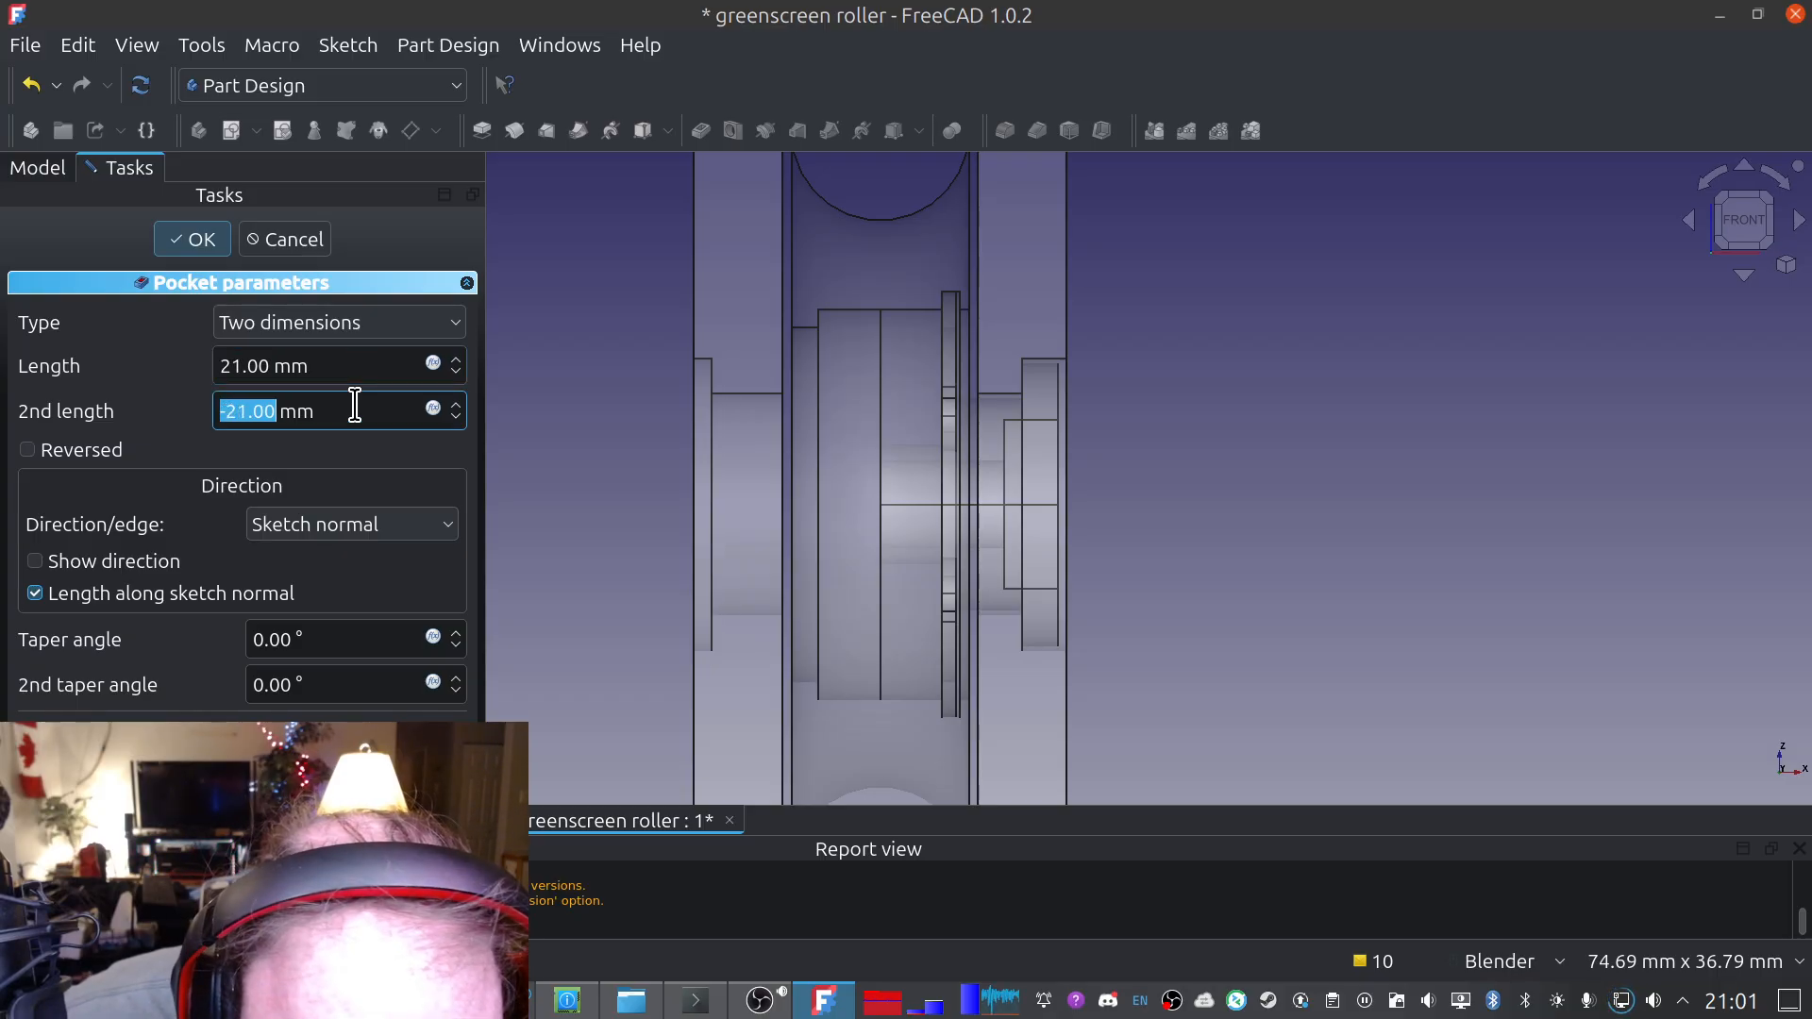
Fine-tune the pocket's second length through -19 and -19.5 mm, and set it to -18.5 mm
{"action": "scroll", "coordinate": [355, 406], "scroll_direction": "up", "scroll_amount": 1}
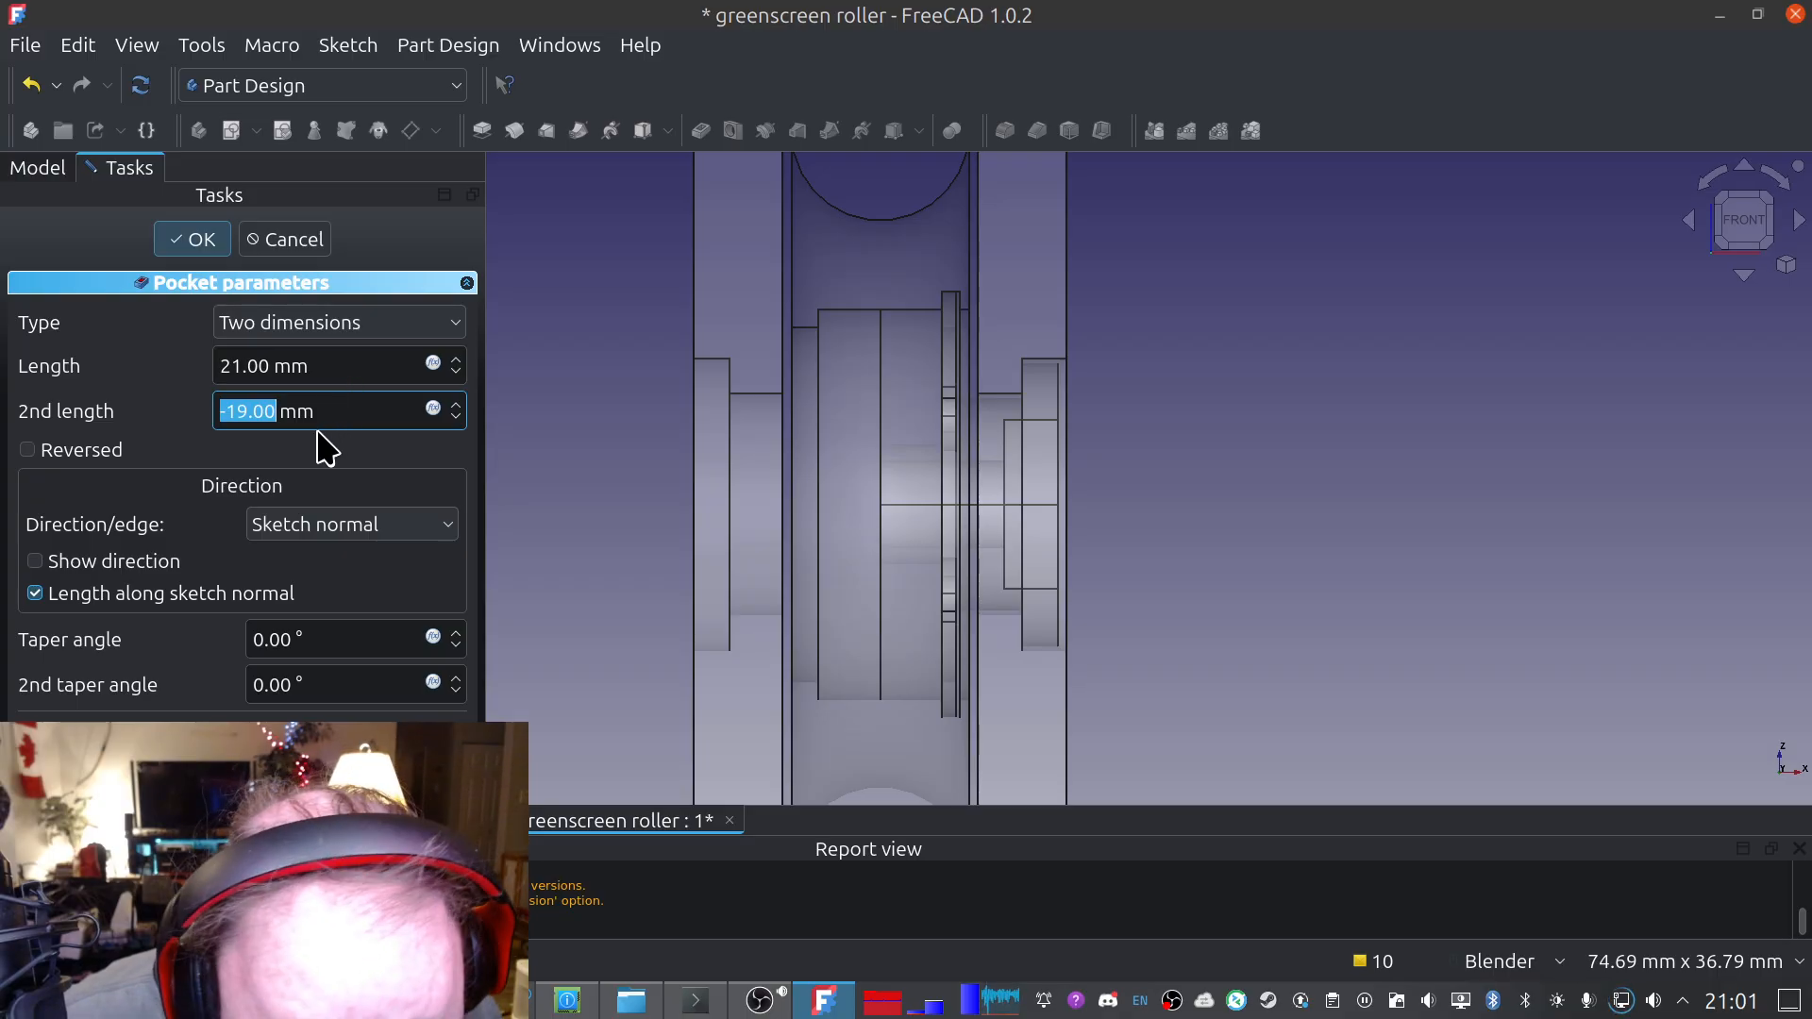
{"action": "left_click", "coordinate": [264, 412]}
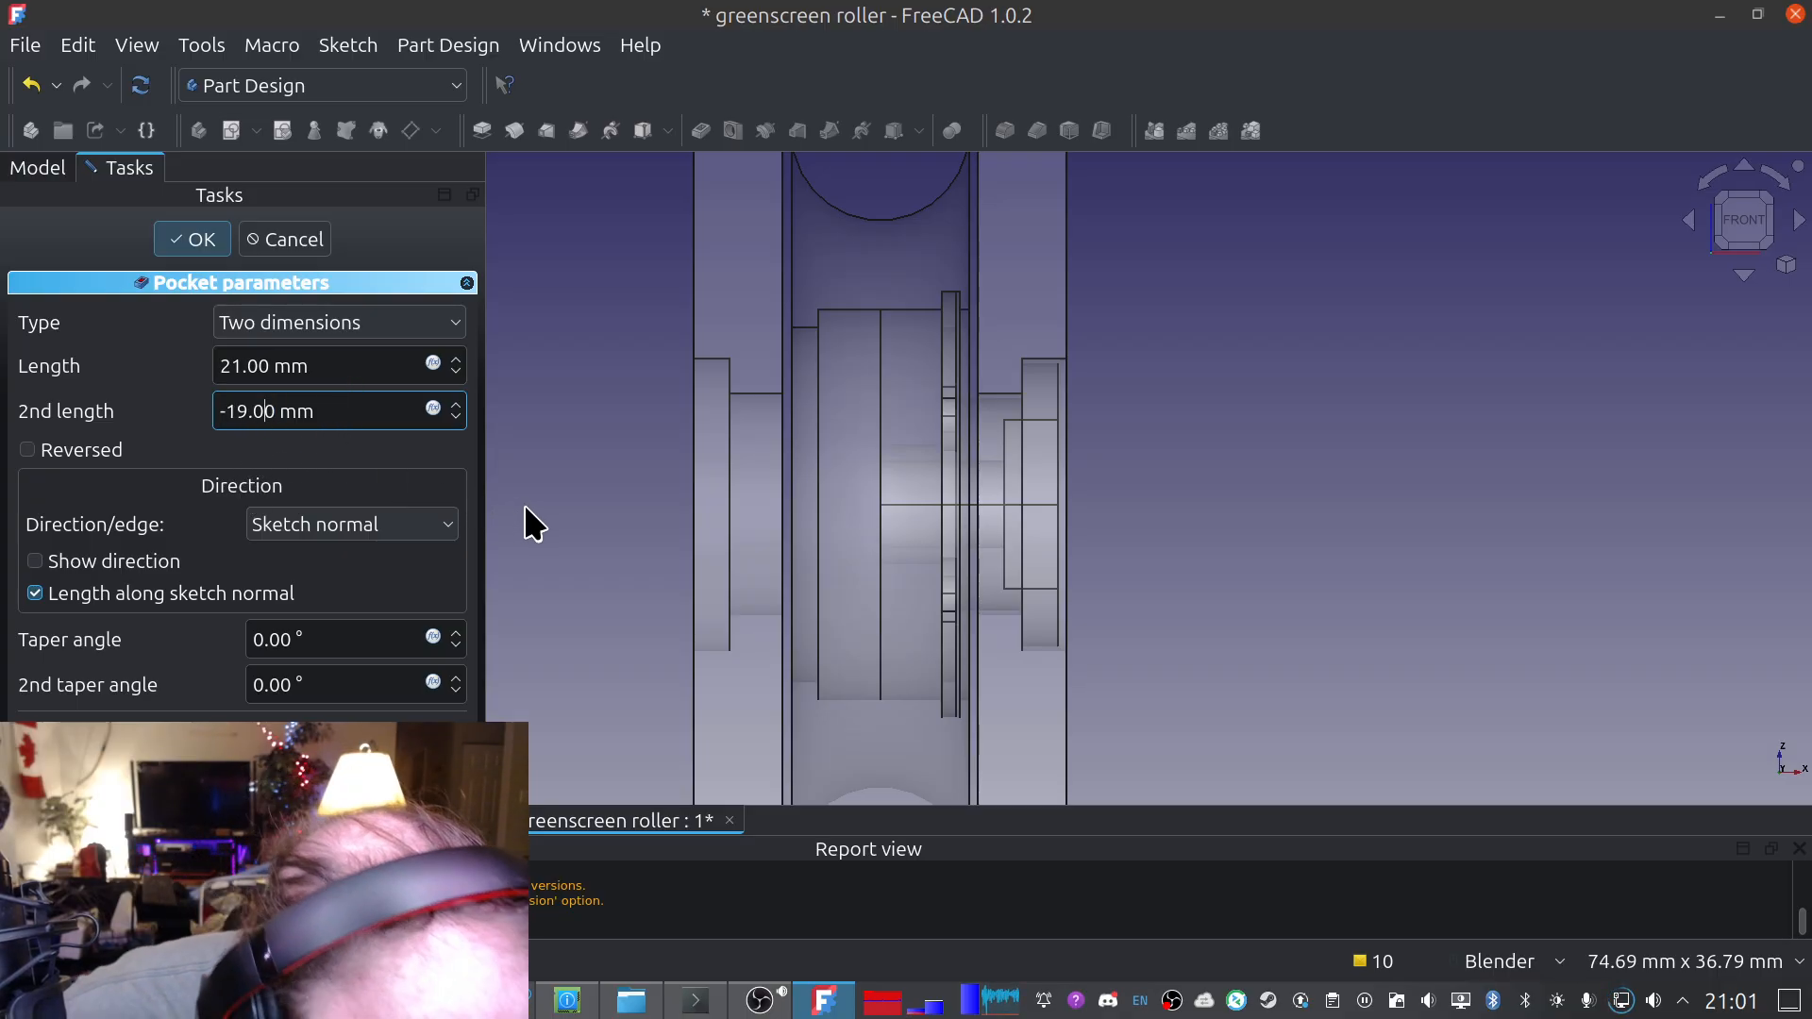
{"action": "key", "text": "BackSpace"}
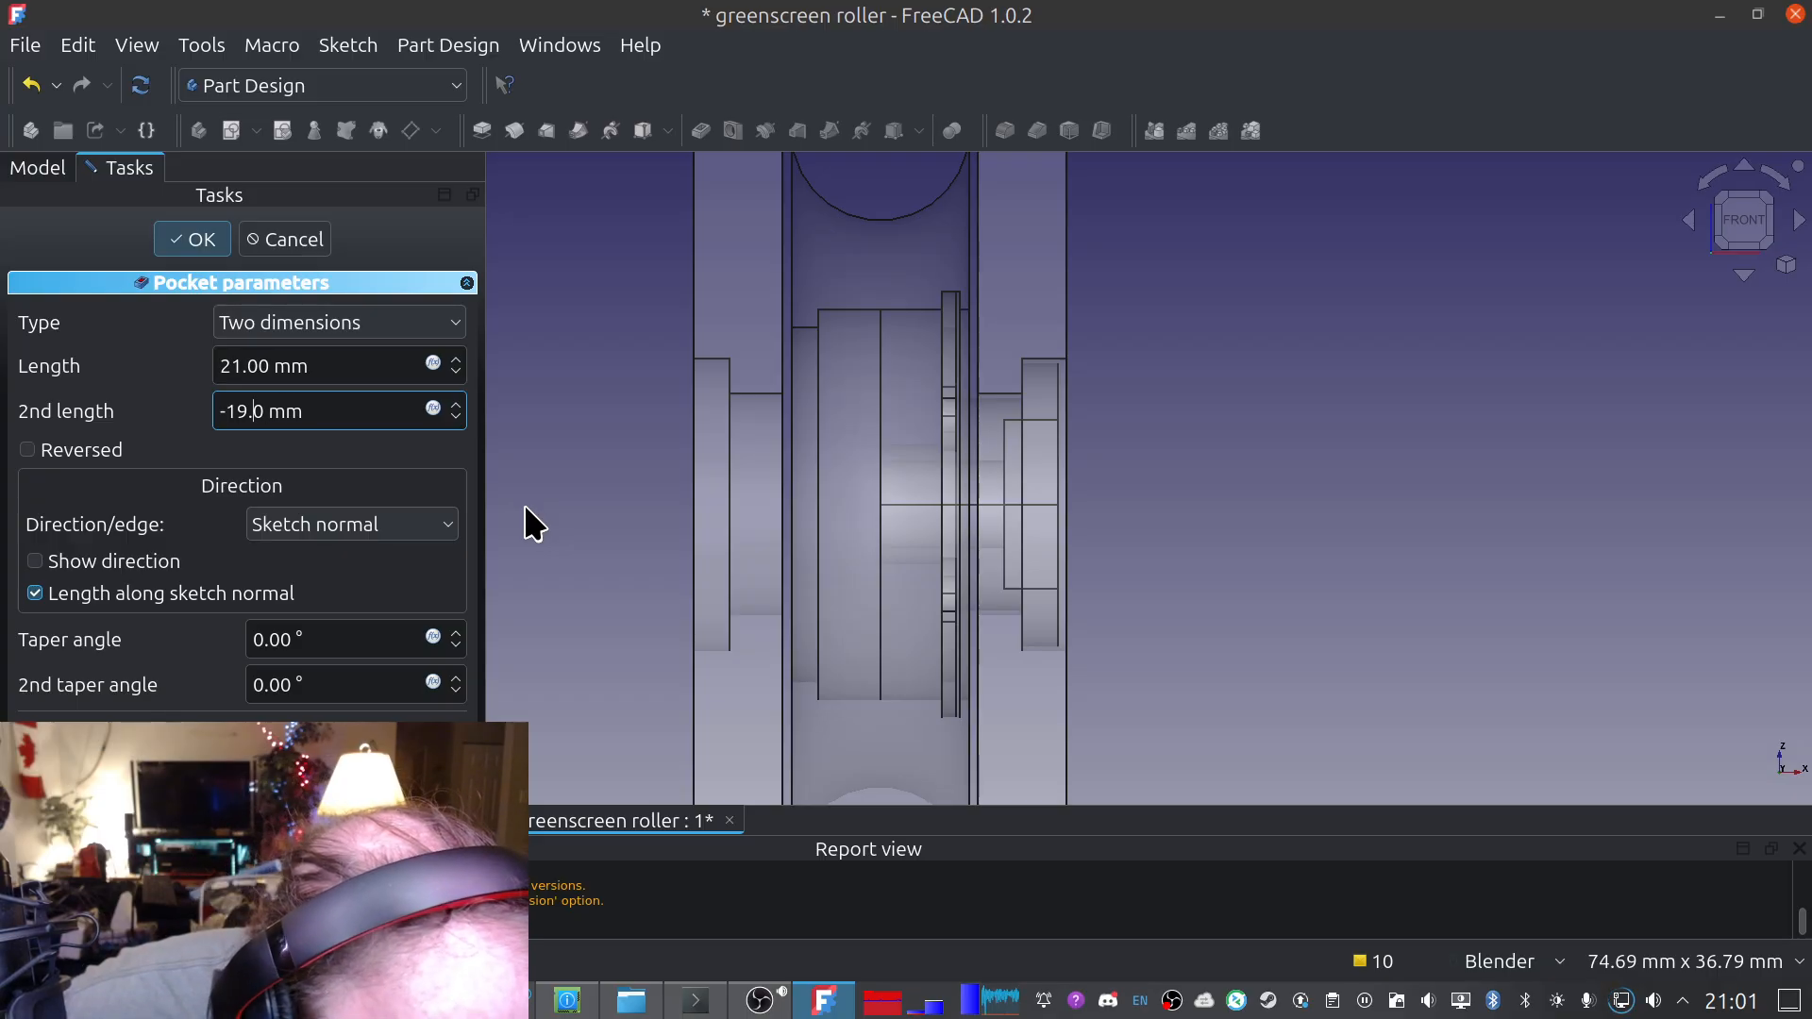
{"action": "type", "text": "5"}
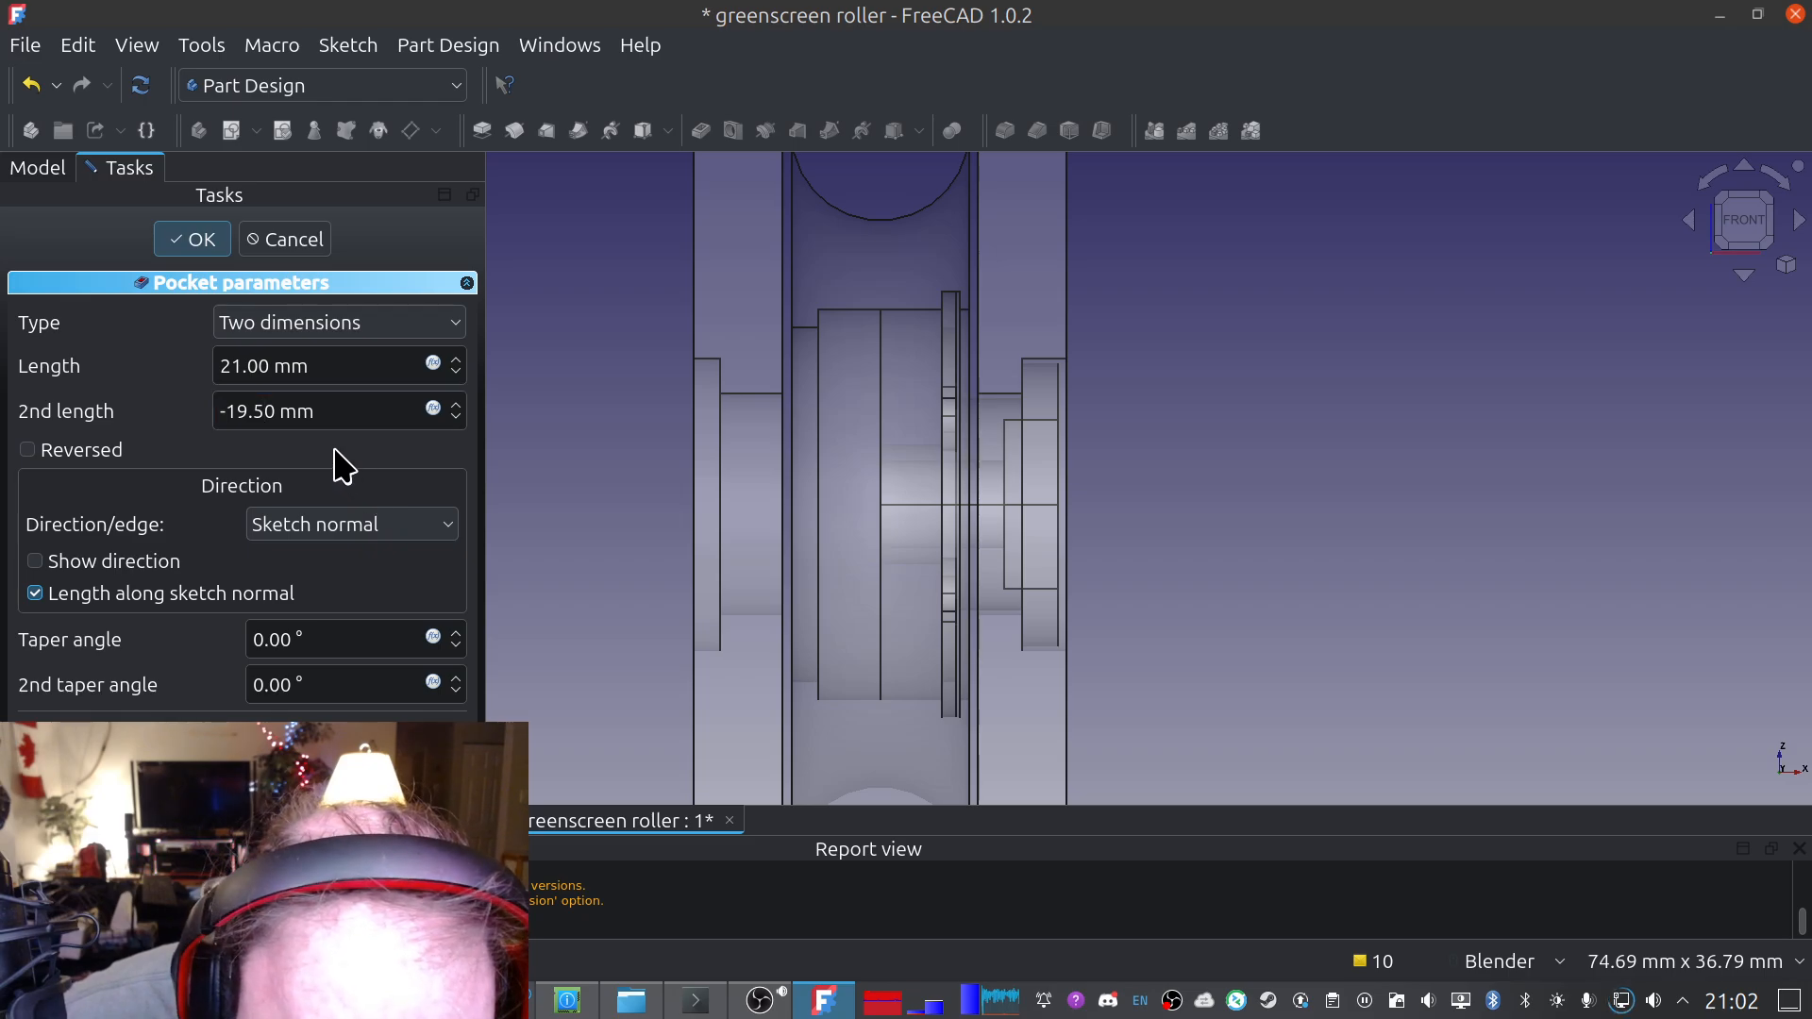
{"action": "double_click", "coordinate": [342, 412]}
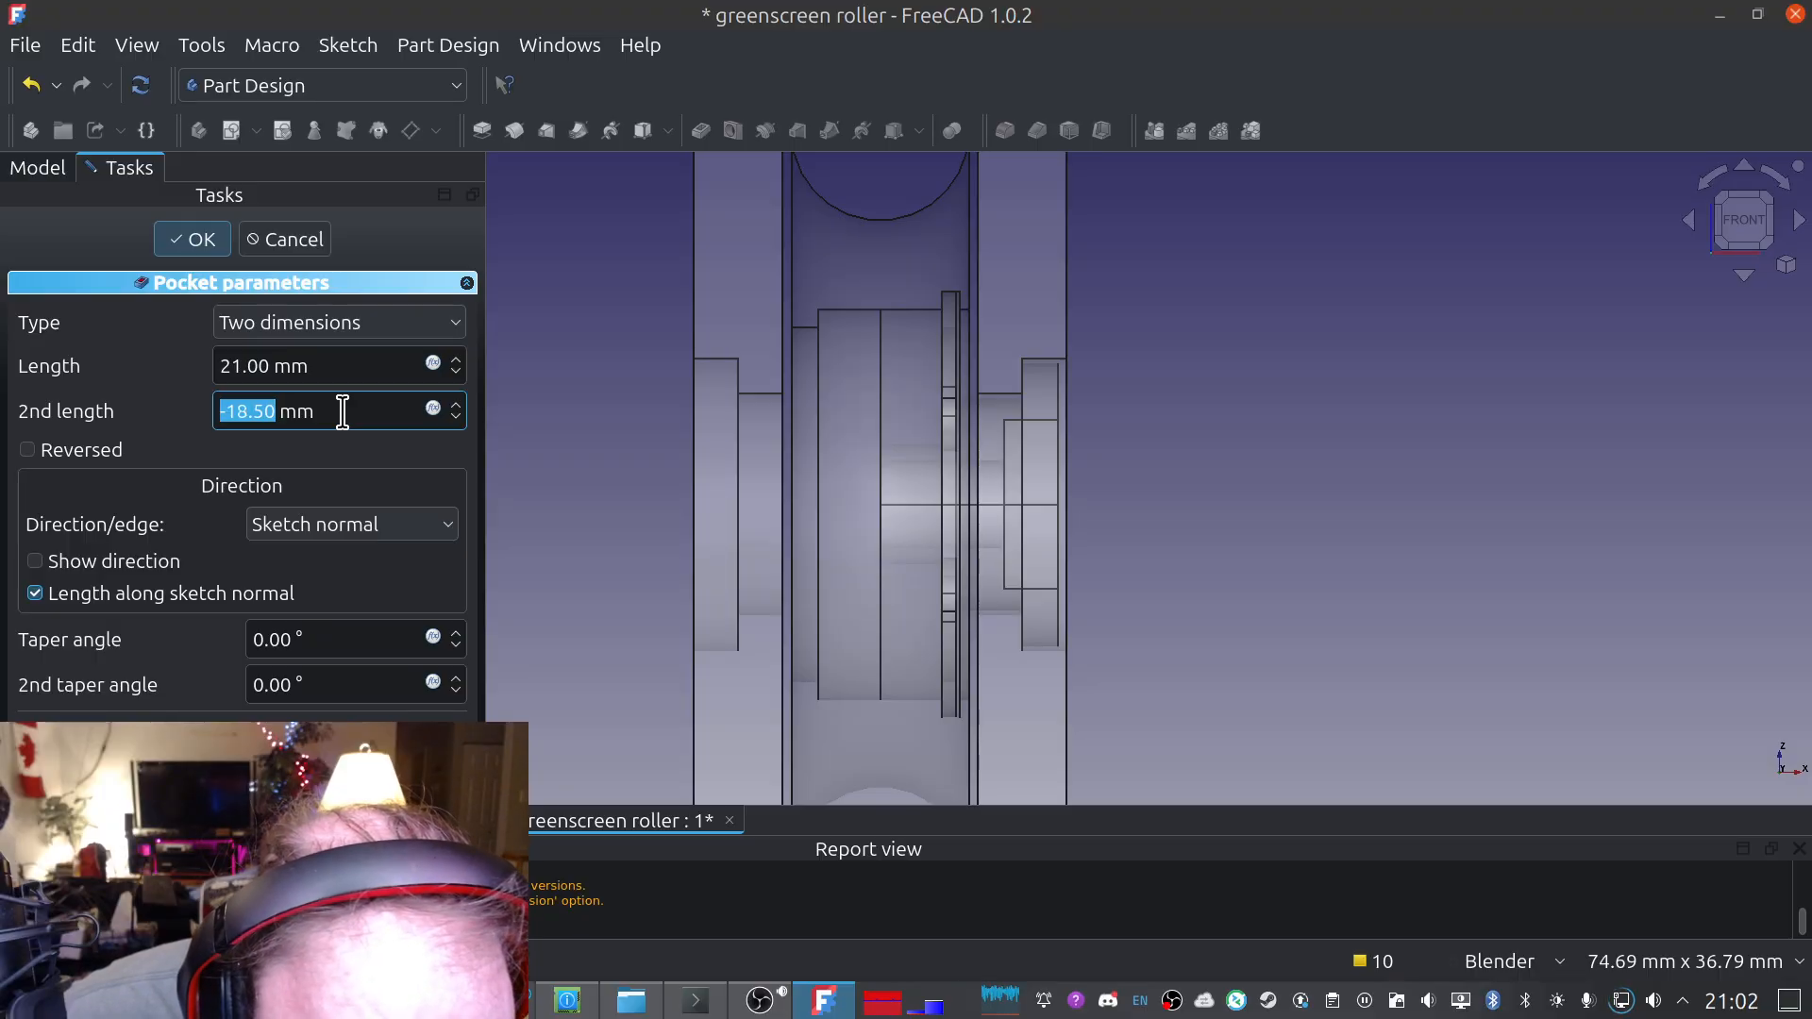
{"action": "type", "text": "-18.50"}
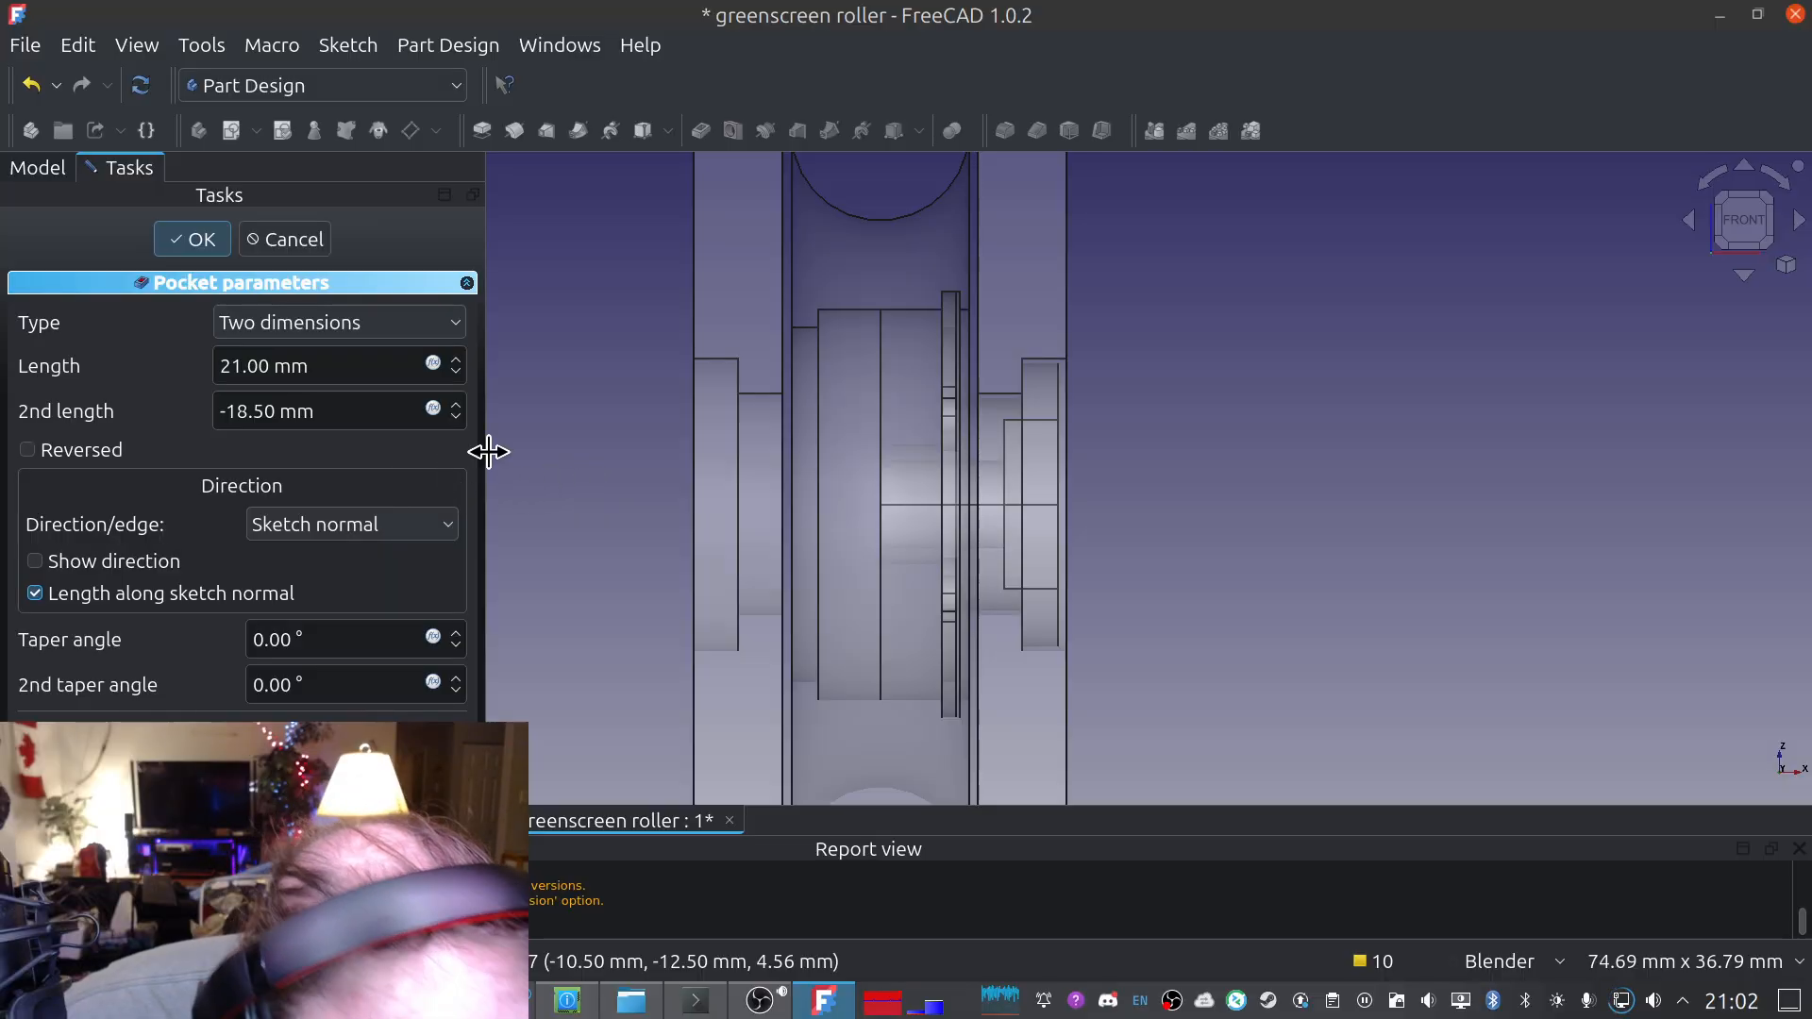
Check the opposite wall's recess from the front, accept the two-dimension pocket, and save the document
{"action": "mouse_move", "coordinate": [667, 494]}
{"action": "middle_mouse_down"}
{"action": "mouse_move", "coordinate": [619, 497]}
{"action": "mouse_move", "coordinate": [659, 493]}
{"action": "middle_mouse_up"}
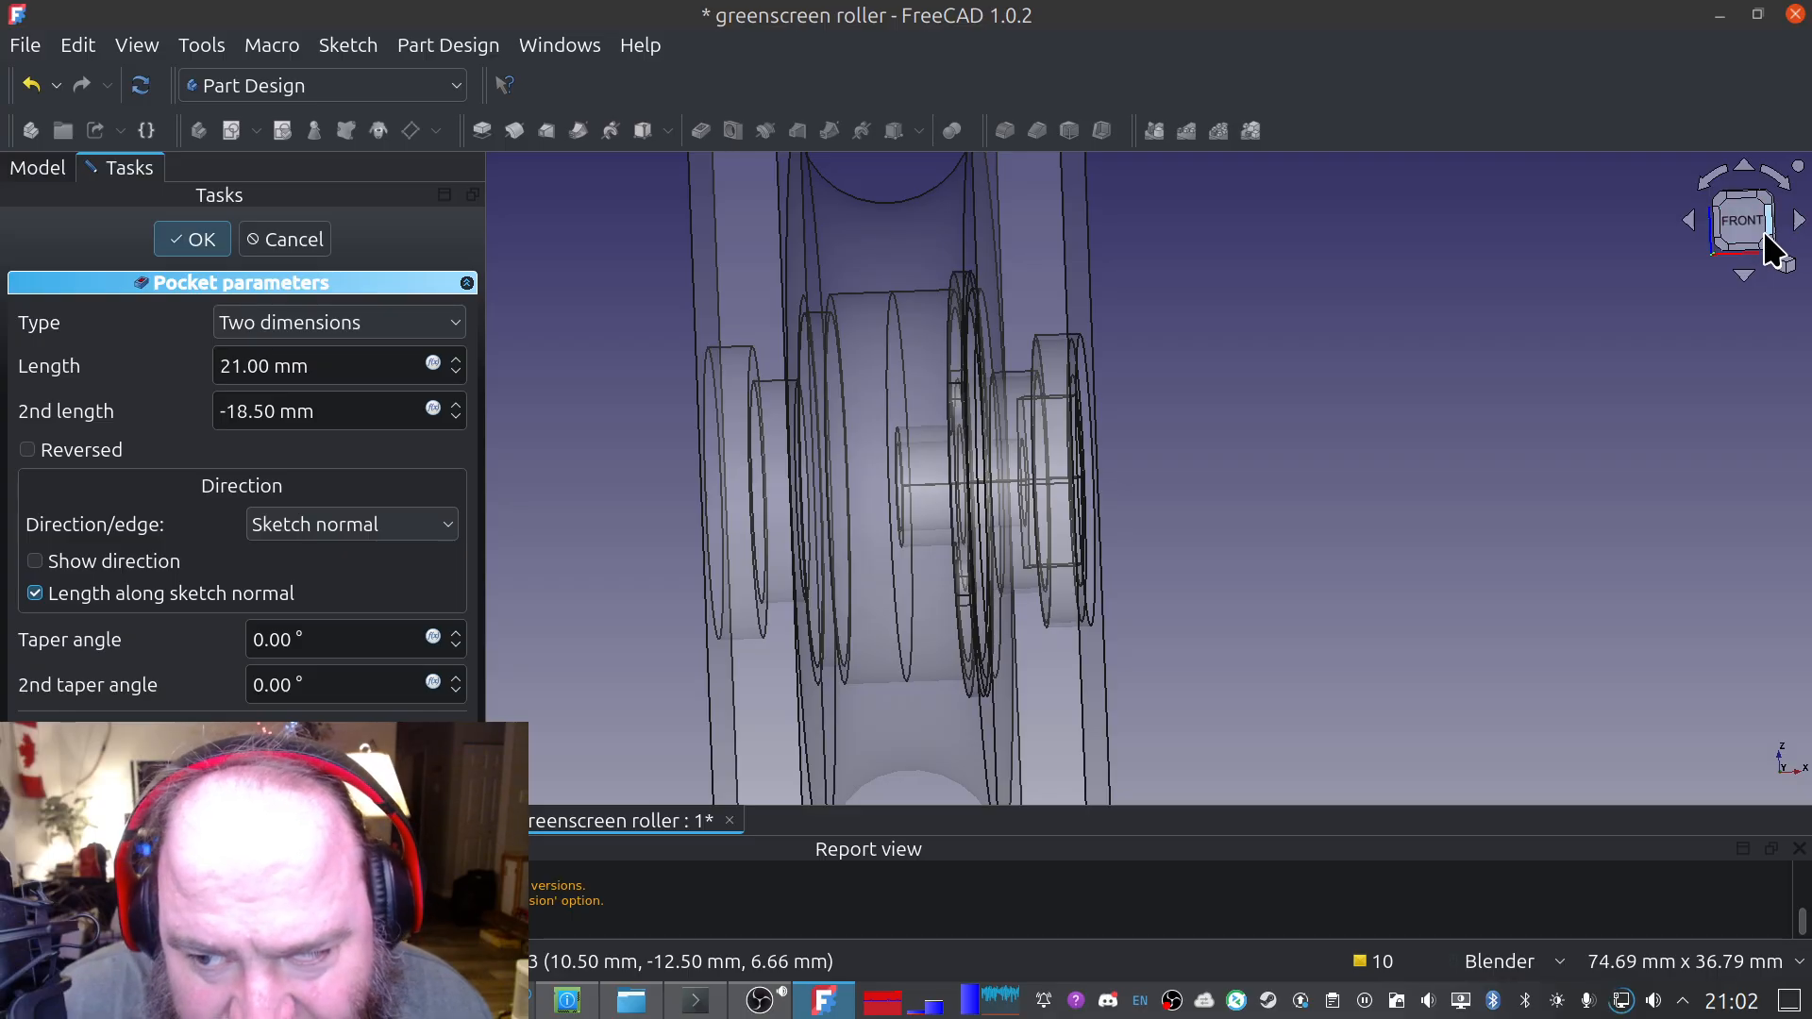
{"action": "left_click", "coordinate": [1756, 236]}
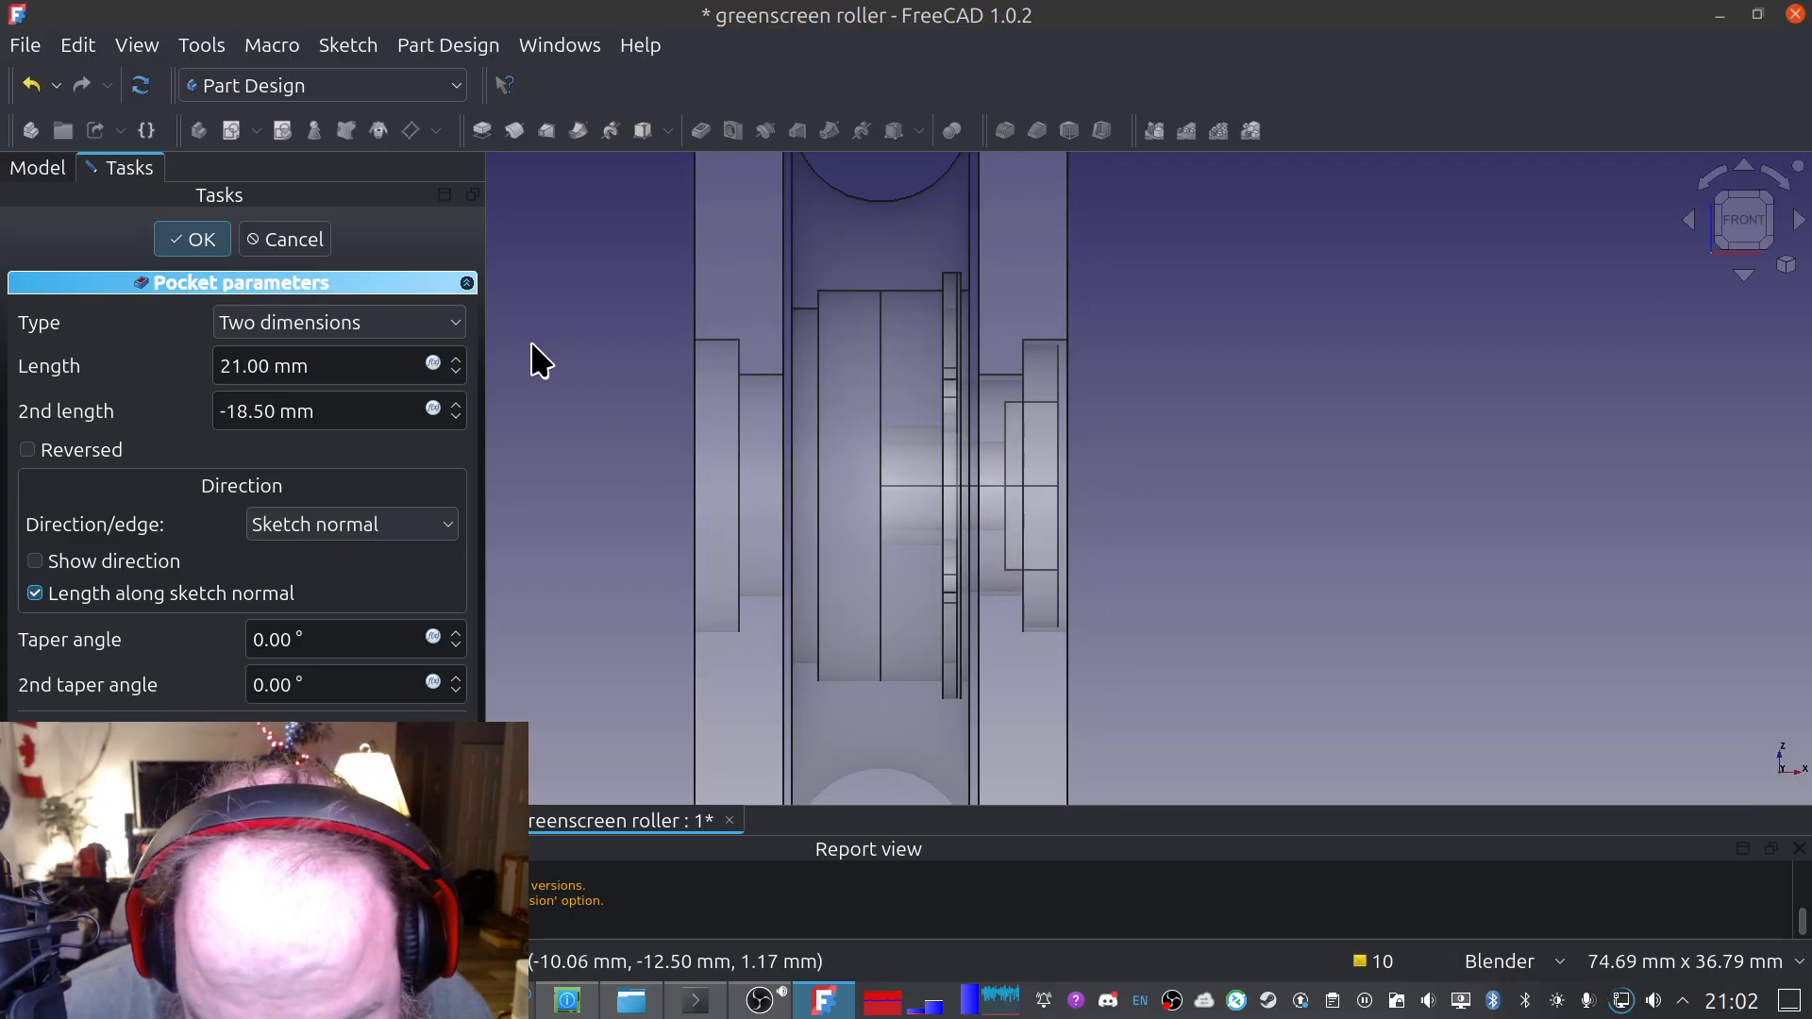
{"action": "left_click", "coordinate": [186, 239]}
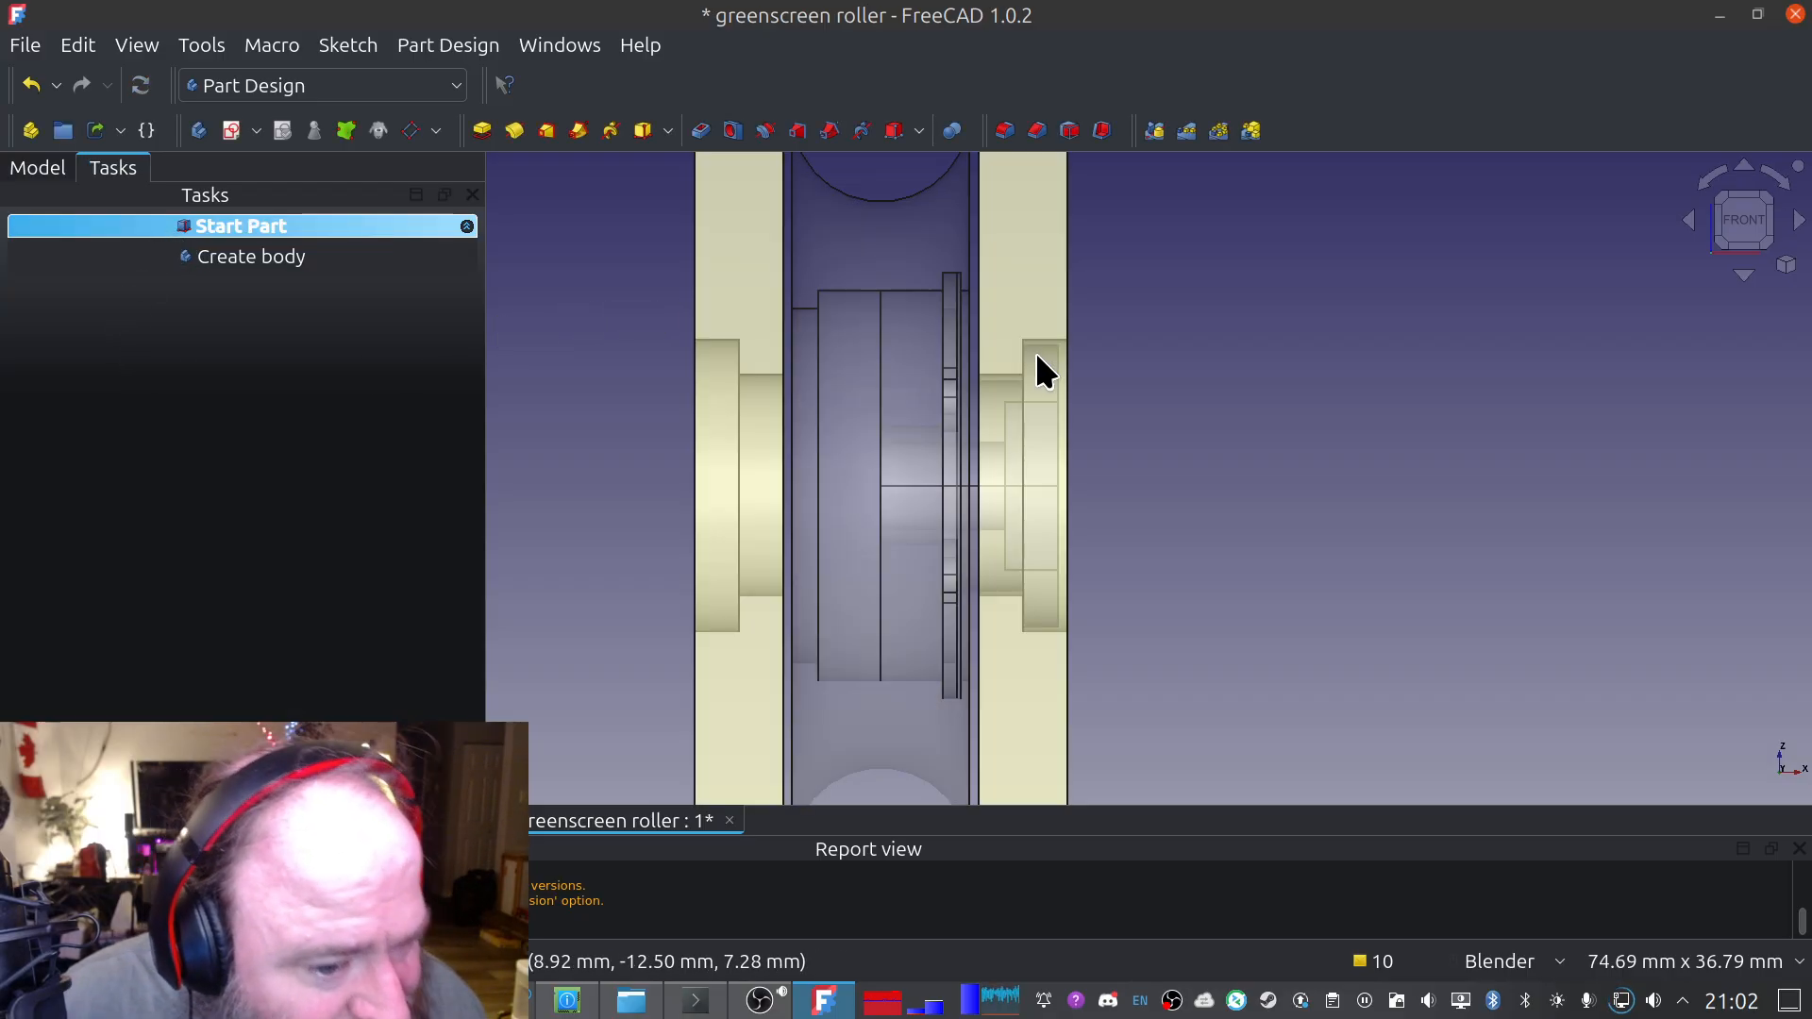
{"action": "left_click", "coordinate": [25, 45]}
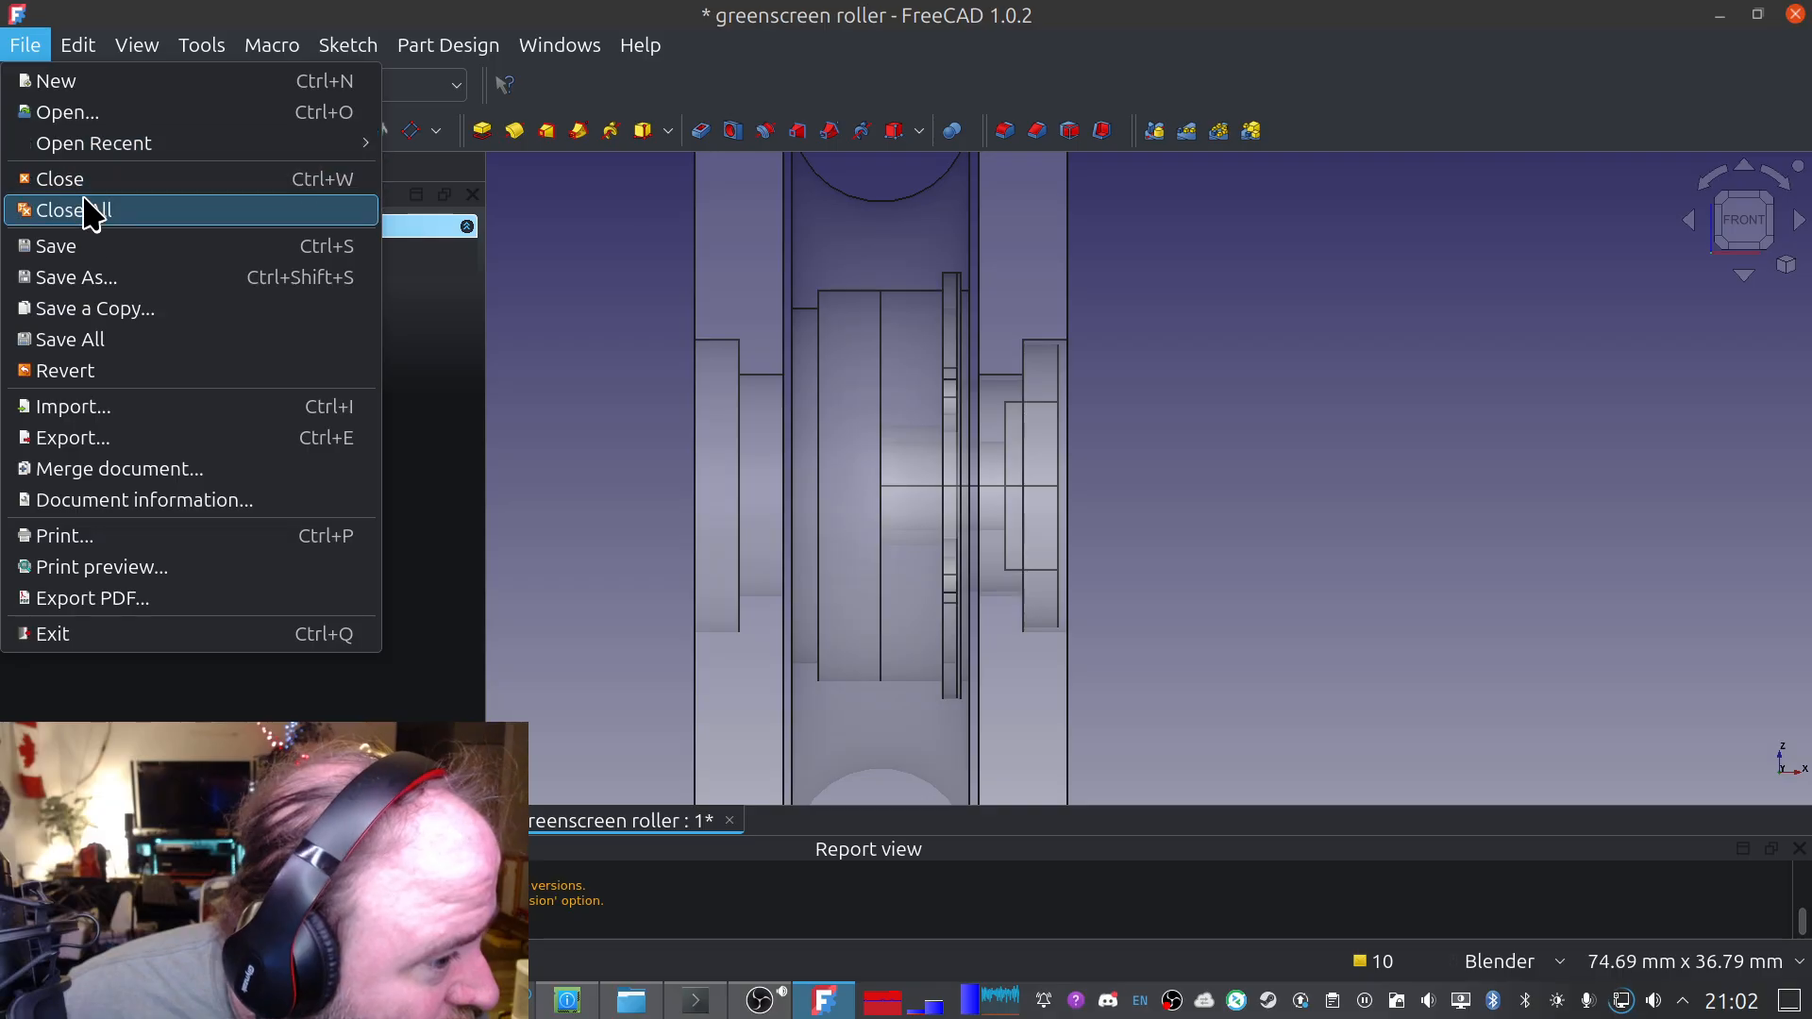
{"action": "left_click", "coordinate": [104, 246]}
Create a new sketch on the outer flat face of the bracket leg opposite the roller arm
{"action": "scroll", "coordinate": [795, 385], "scroll_direction": "down", "scroll_amount": 5}
{"action": "middle_click_drag", "start_coordinate": [1203, 498], "coordinate": [1118, 374]}
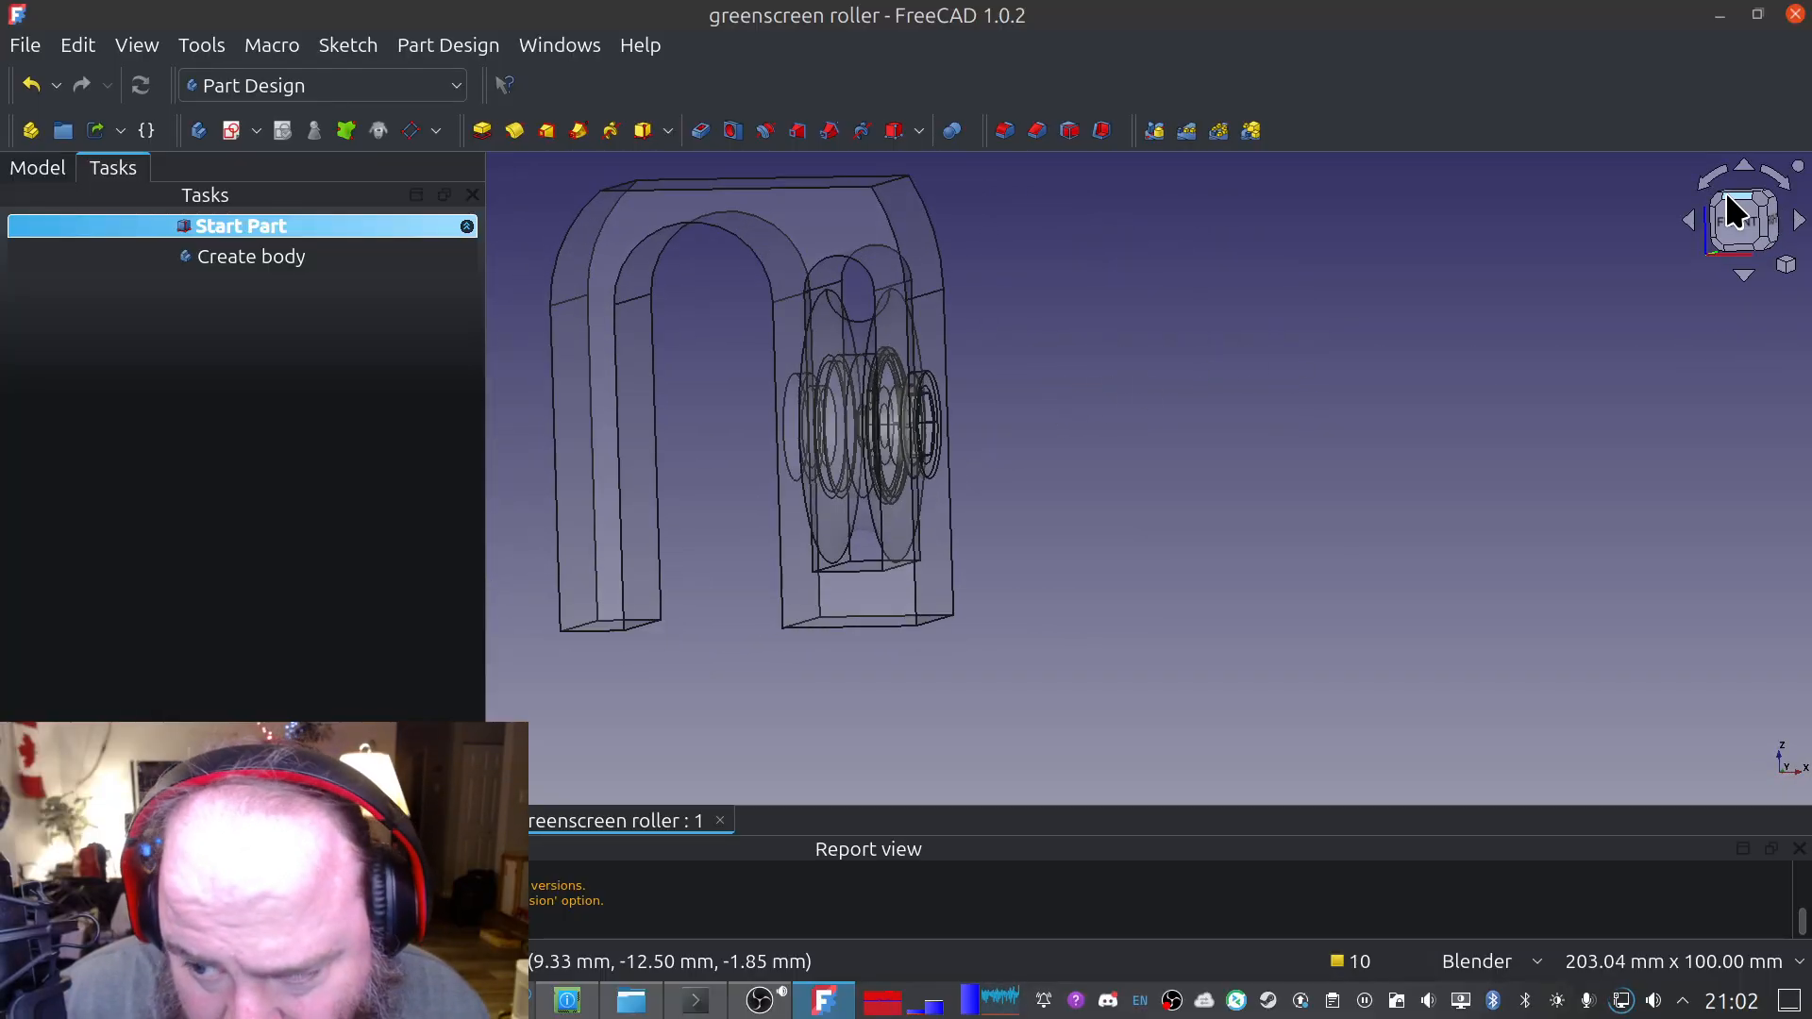
{"action": "left_click", "coordinate": [1737, 223]}
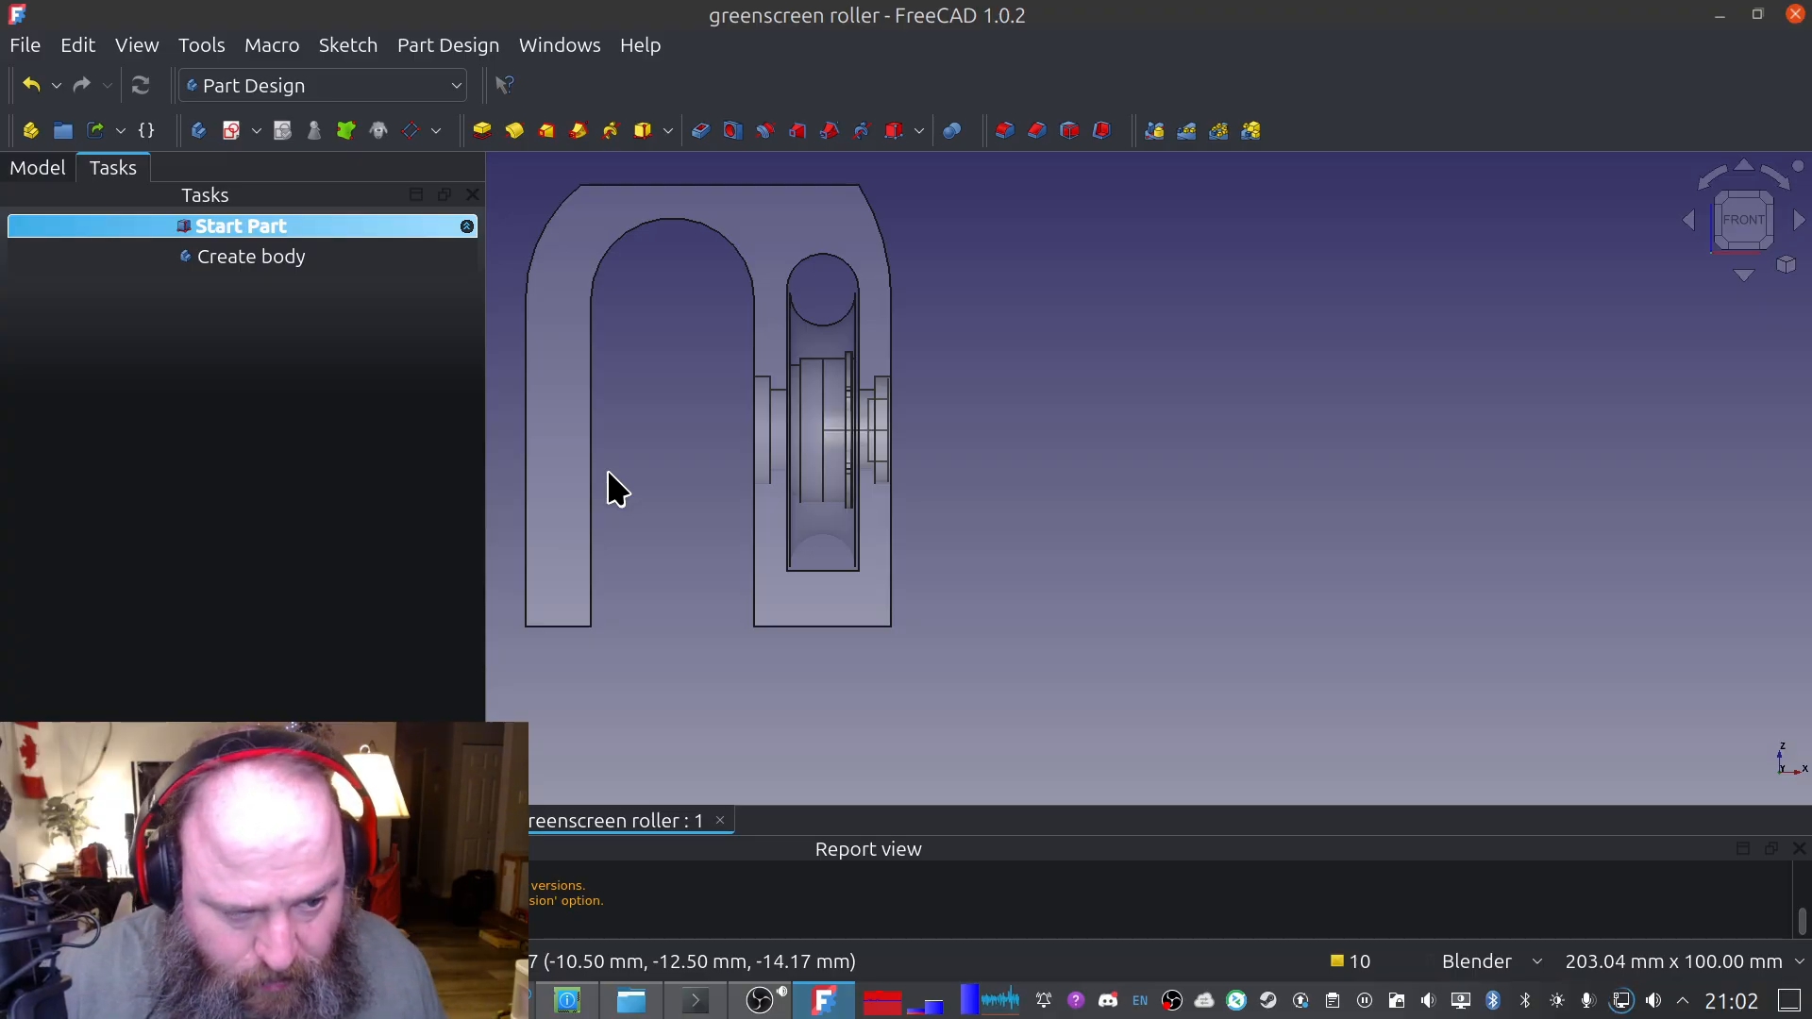
{"action": "middle_click_drag", "start_coordinate": [655, 414], "coordinate": [994, 423]}
{"action": "middle_click_drag", "start_coordinate": [888, 497], "coordinate": [966, 467]}
{"action": "left_click", "coordinate": [990, 456]}
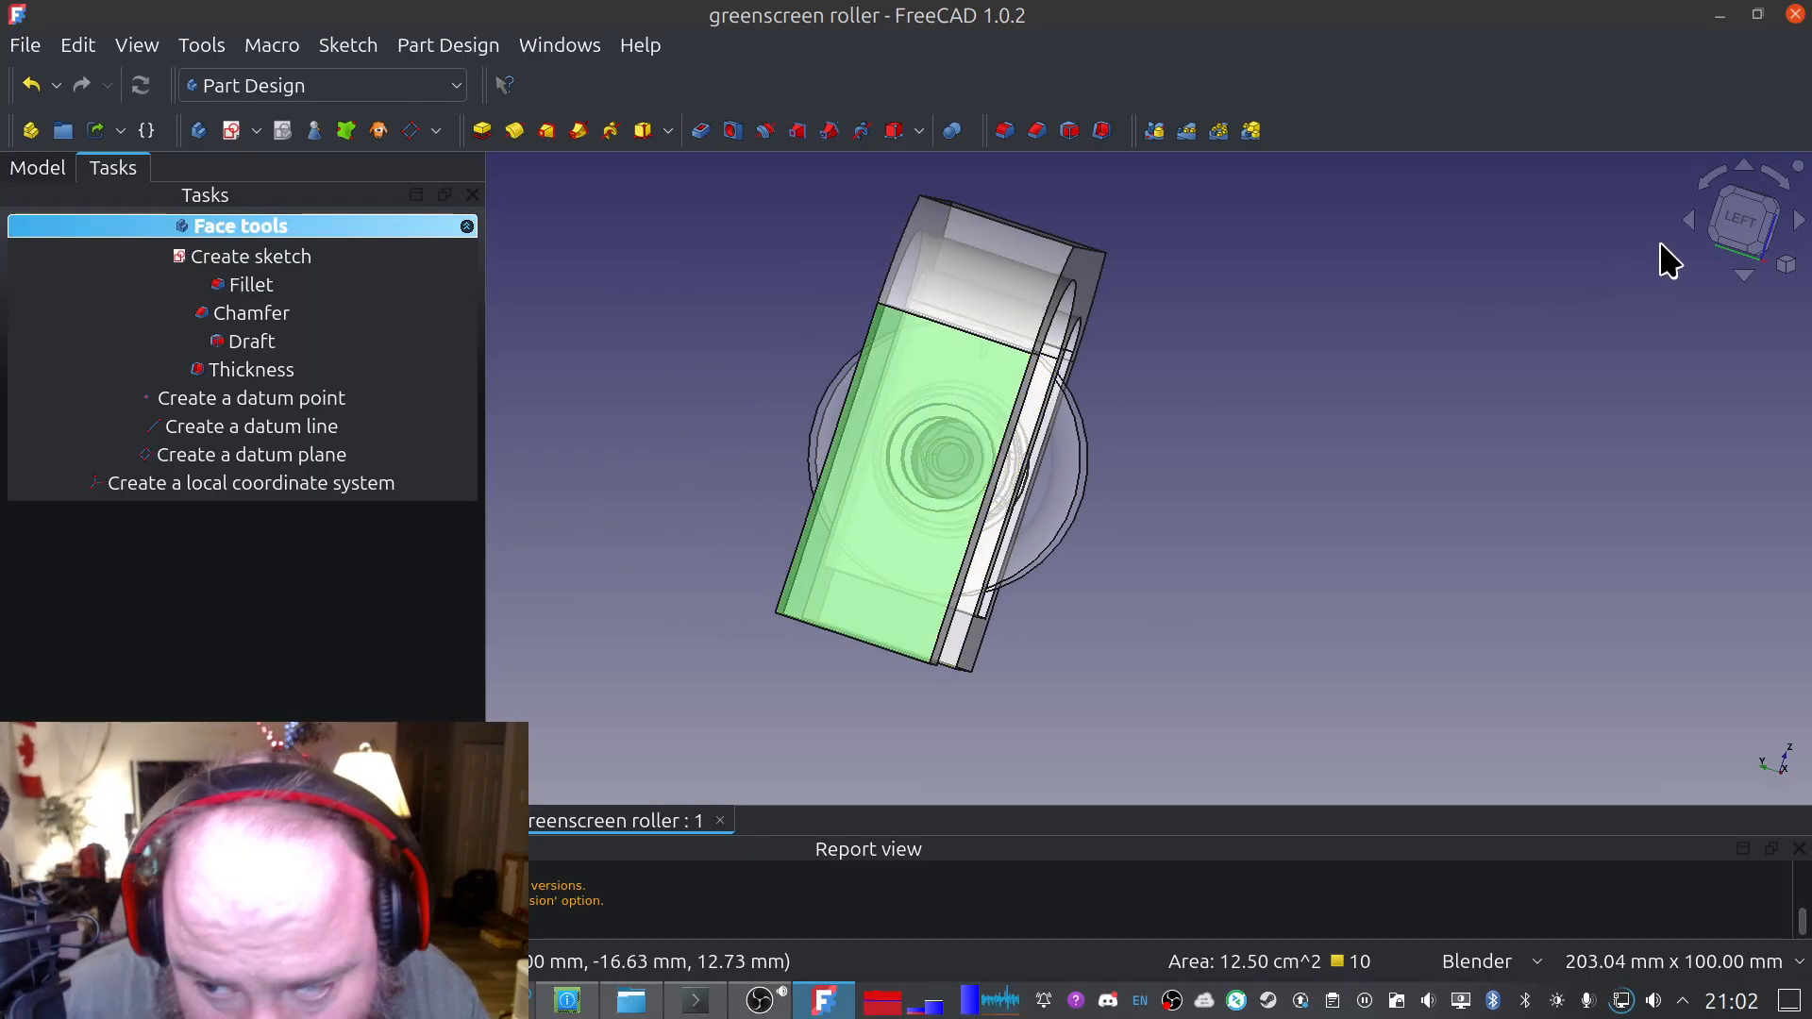
{"action": "left_click", "coordinate": [1748, 243]}
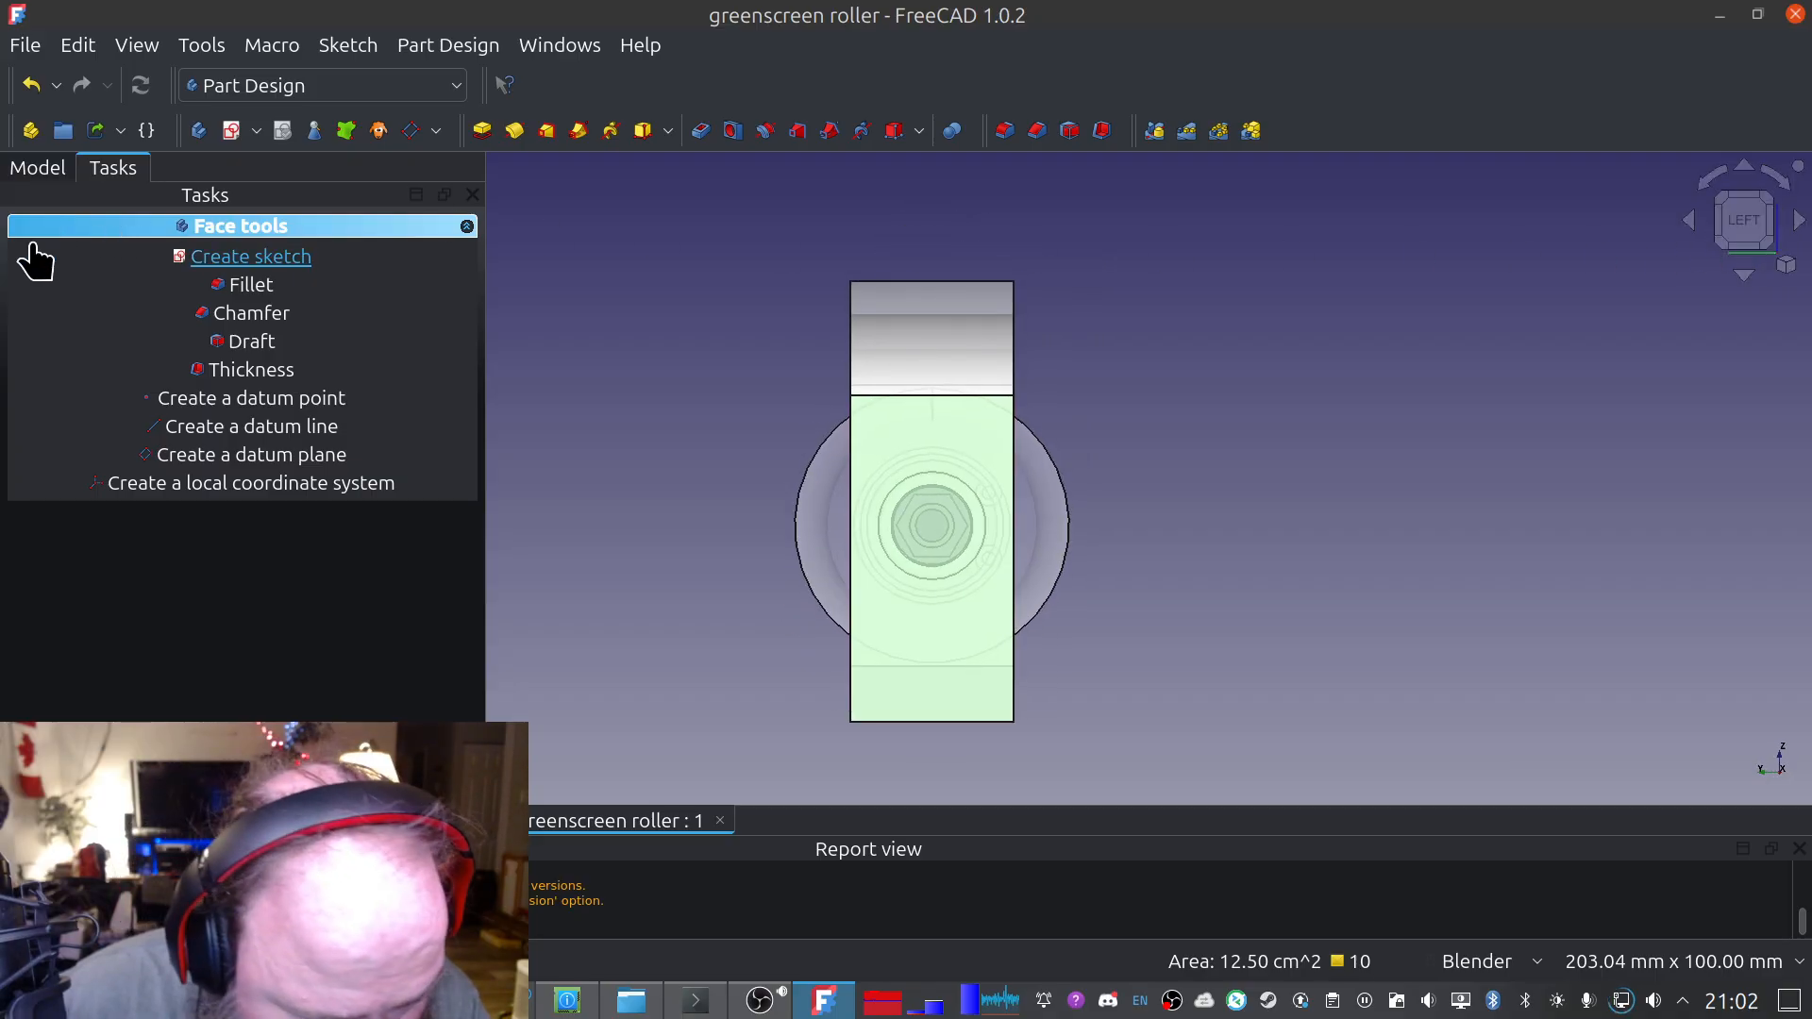
{"action": "left_click", "coordinate": [225, 257]}
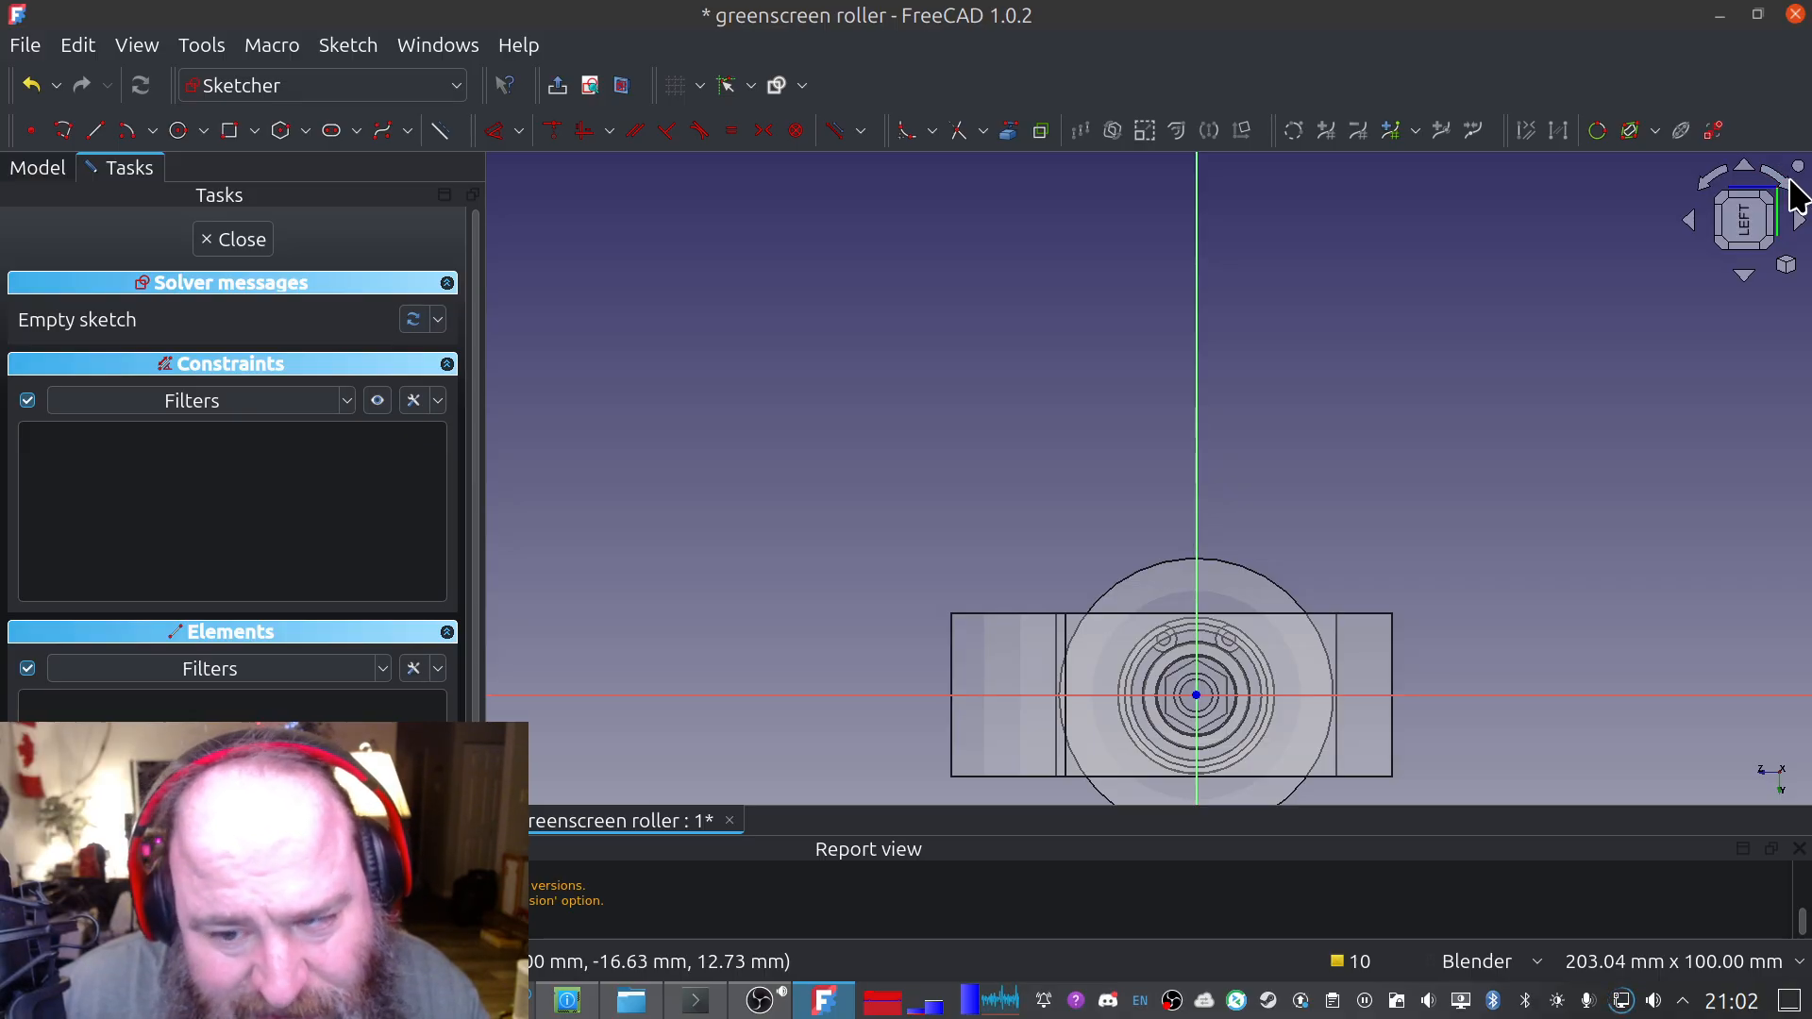
Rotate the empty sketch's view until the bracket stands upright, and save the document
{"action": "left_click", "coordinate": [1791, 188]}
{"action": "left_click", "coordinate": [1791, 189]}
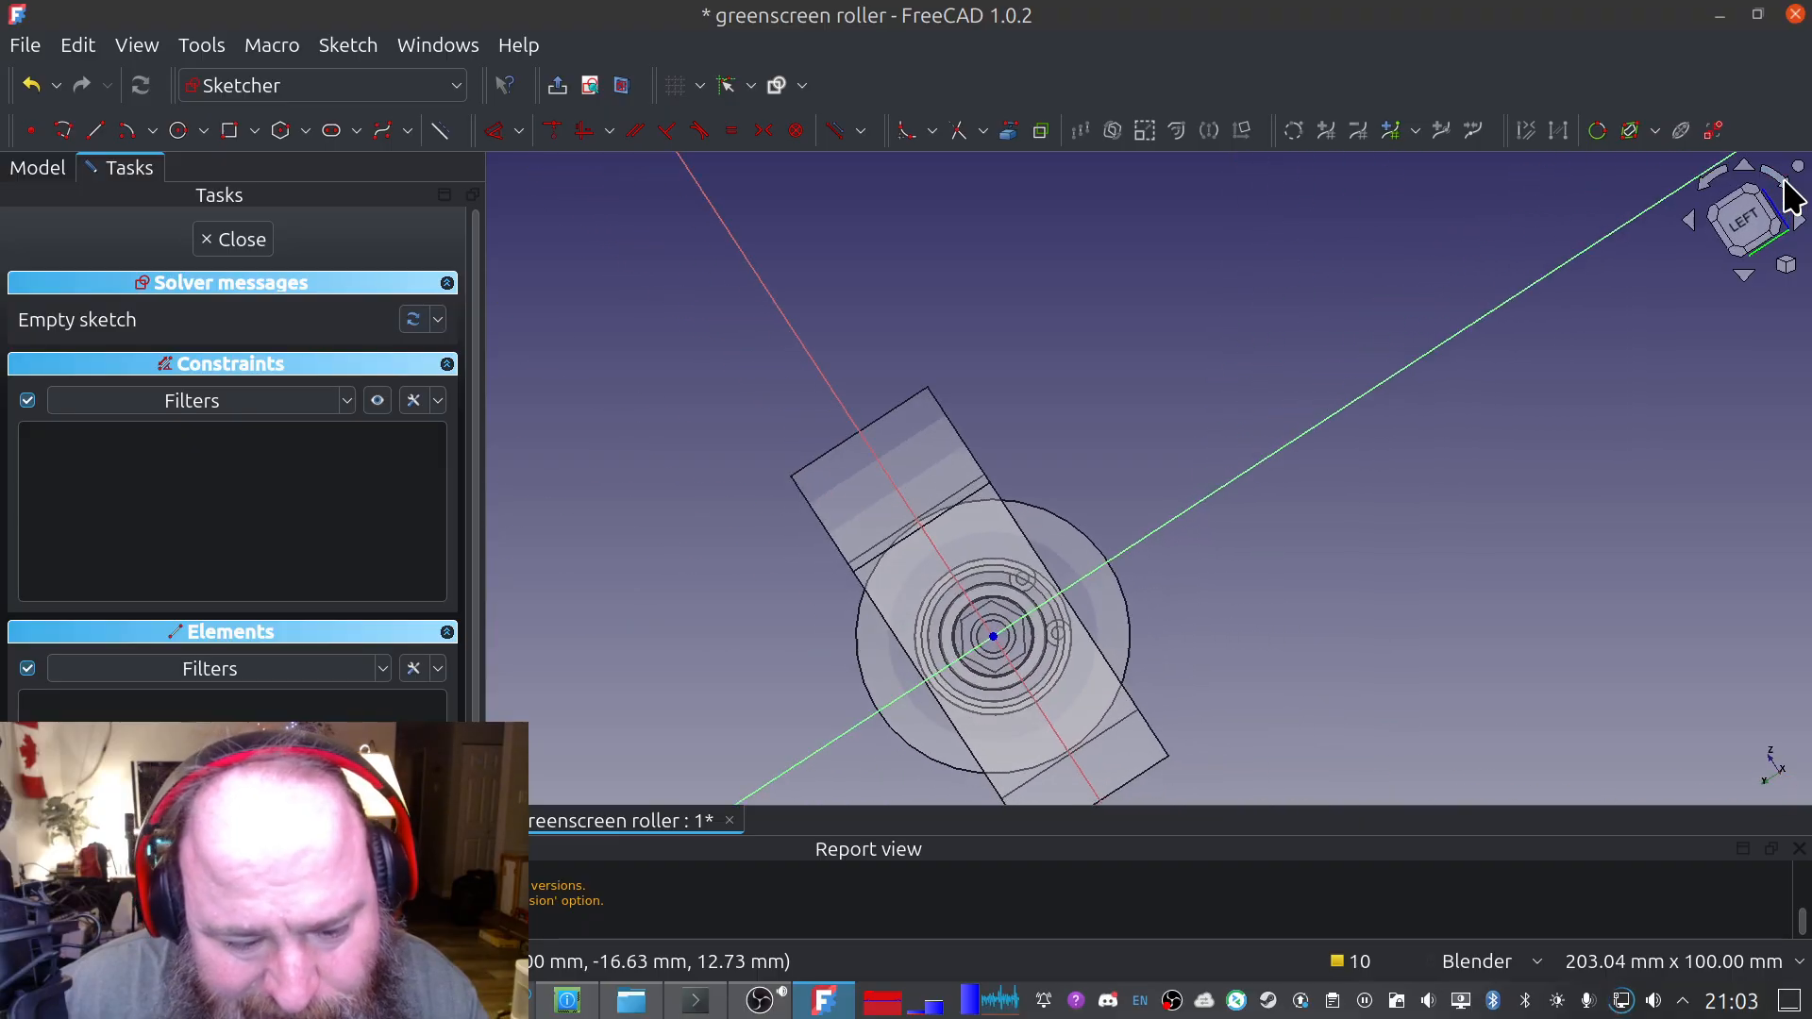
{"action": "left_click", "coordinate": [24, 44]}
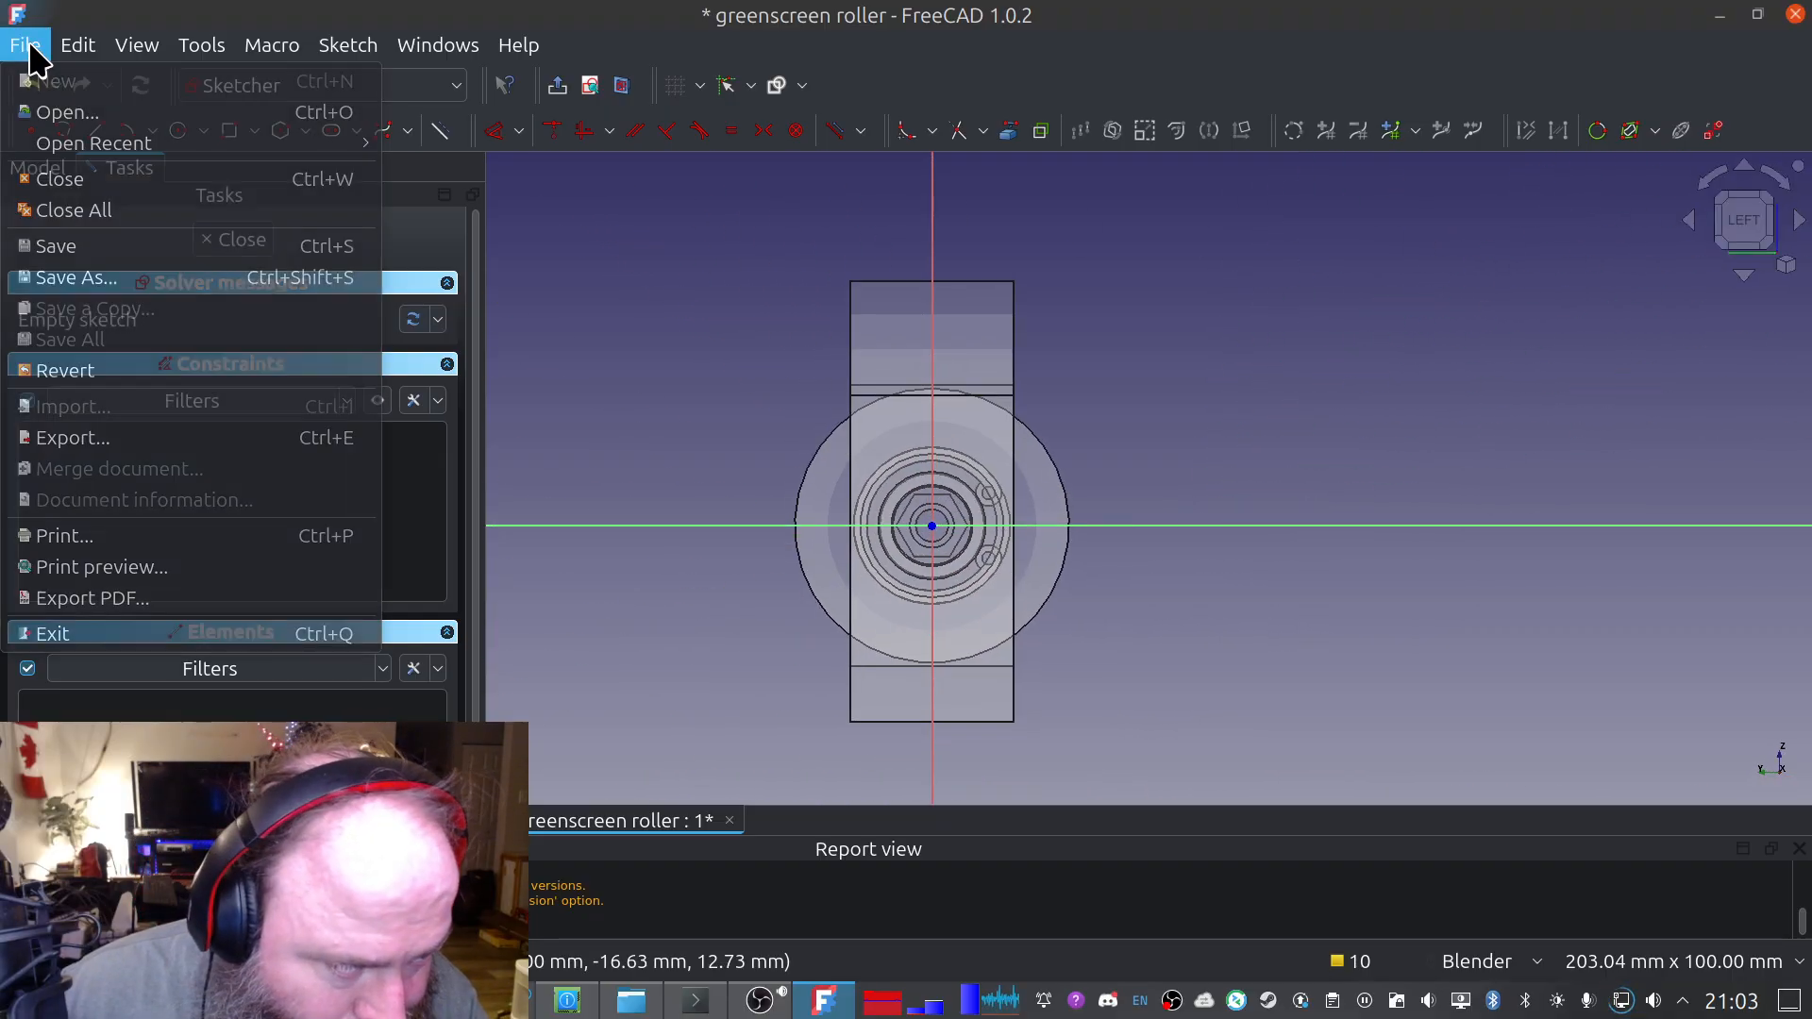
{"action": "left_click", "coordinate": [141, 246]}
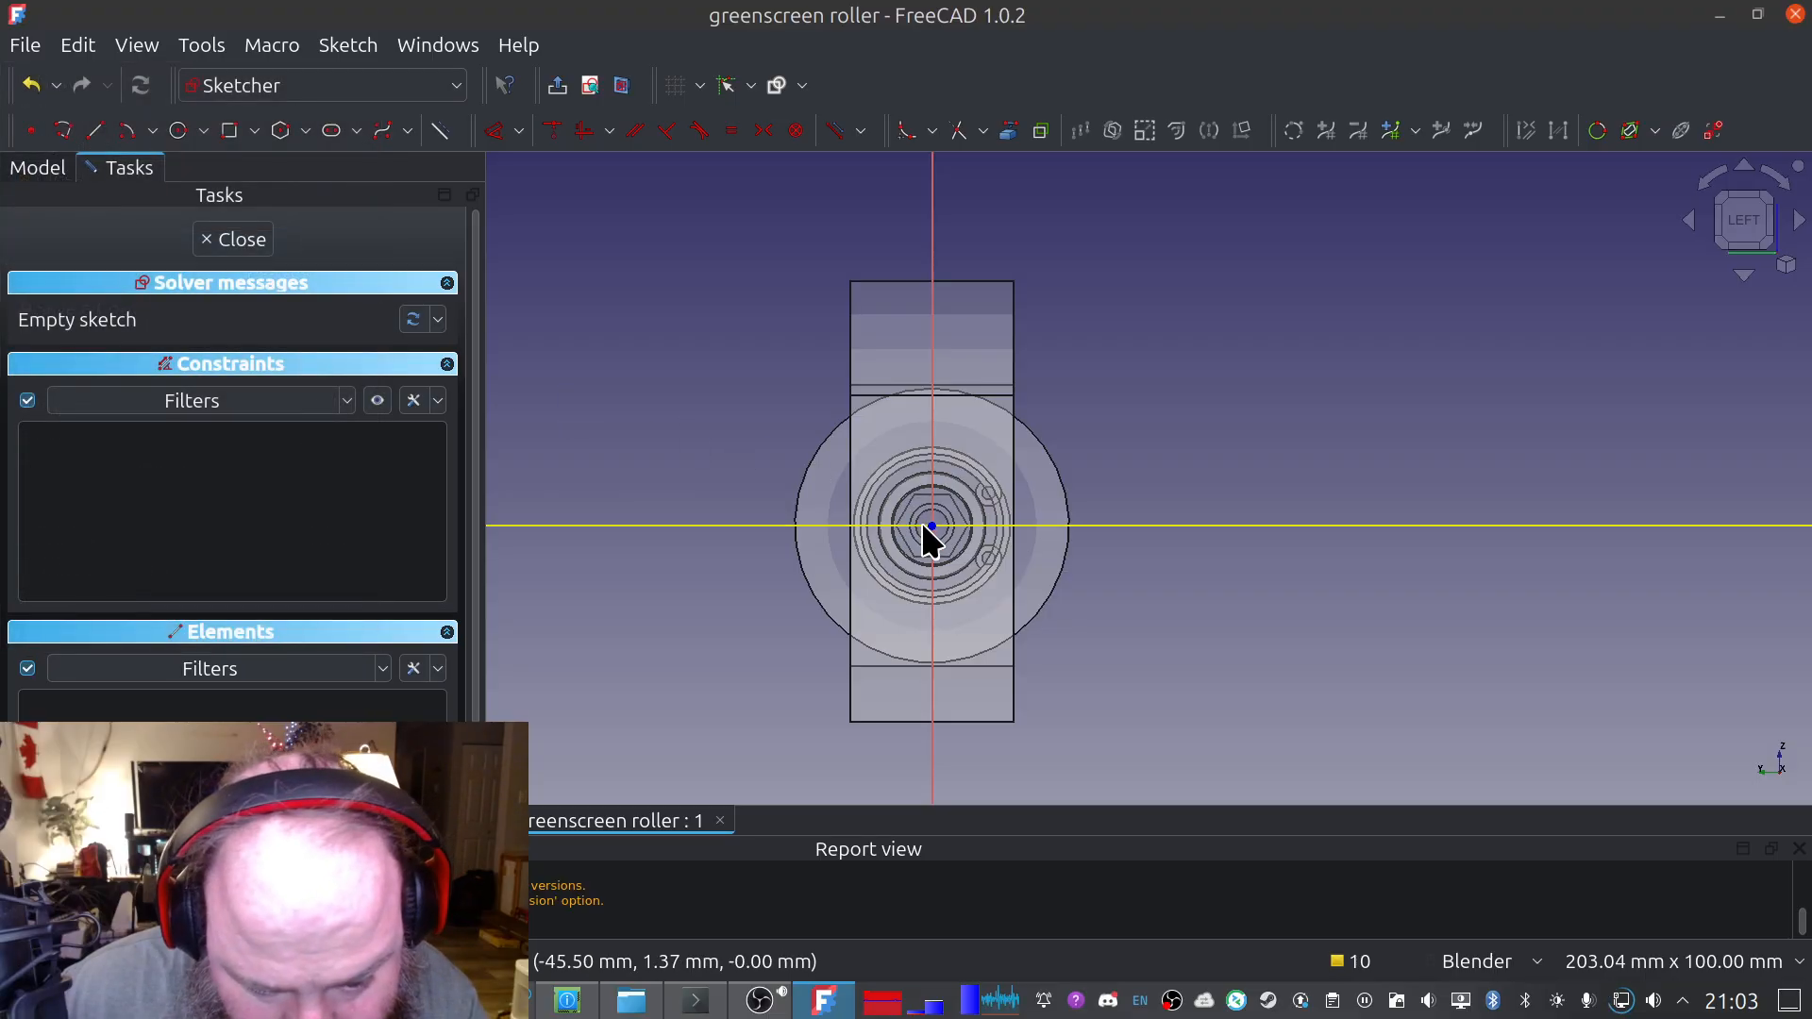
Project the four edges of the bracket leg's outer face into the sketch as external reference geometry
{"action": "scroll", "coordinate": [923, 524], "scroll_direction": "up", "scroll_amount": 5}
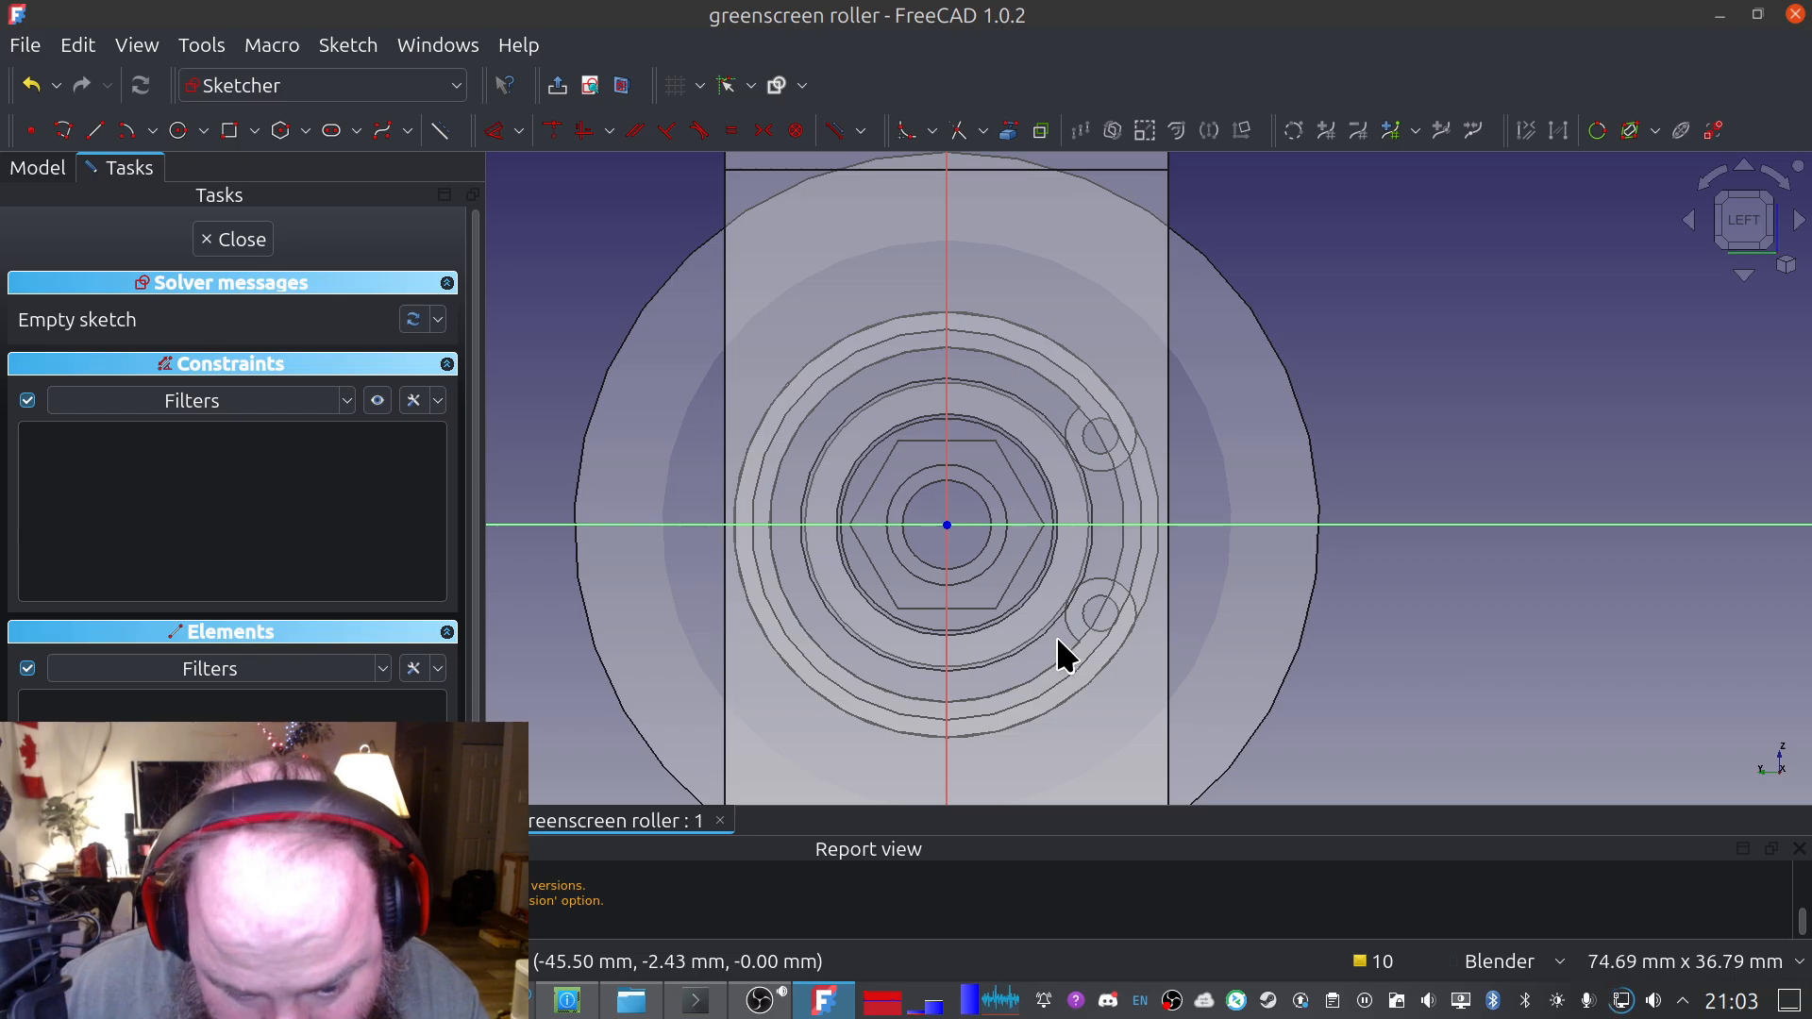
{"action": "scroll", "coordinate": [1064, 652], "scroll_direction": "down", "scroll_amount": 2}
{"action": "middle_click_drag", "start_coordinate": [1044, 651], "coordinate": [1019, 236], "text": "shift"}
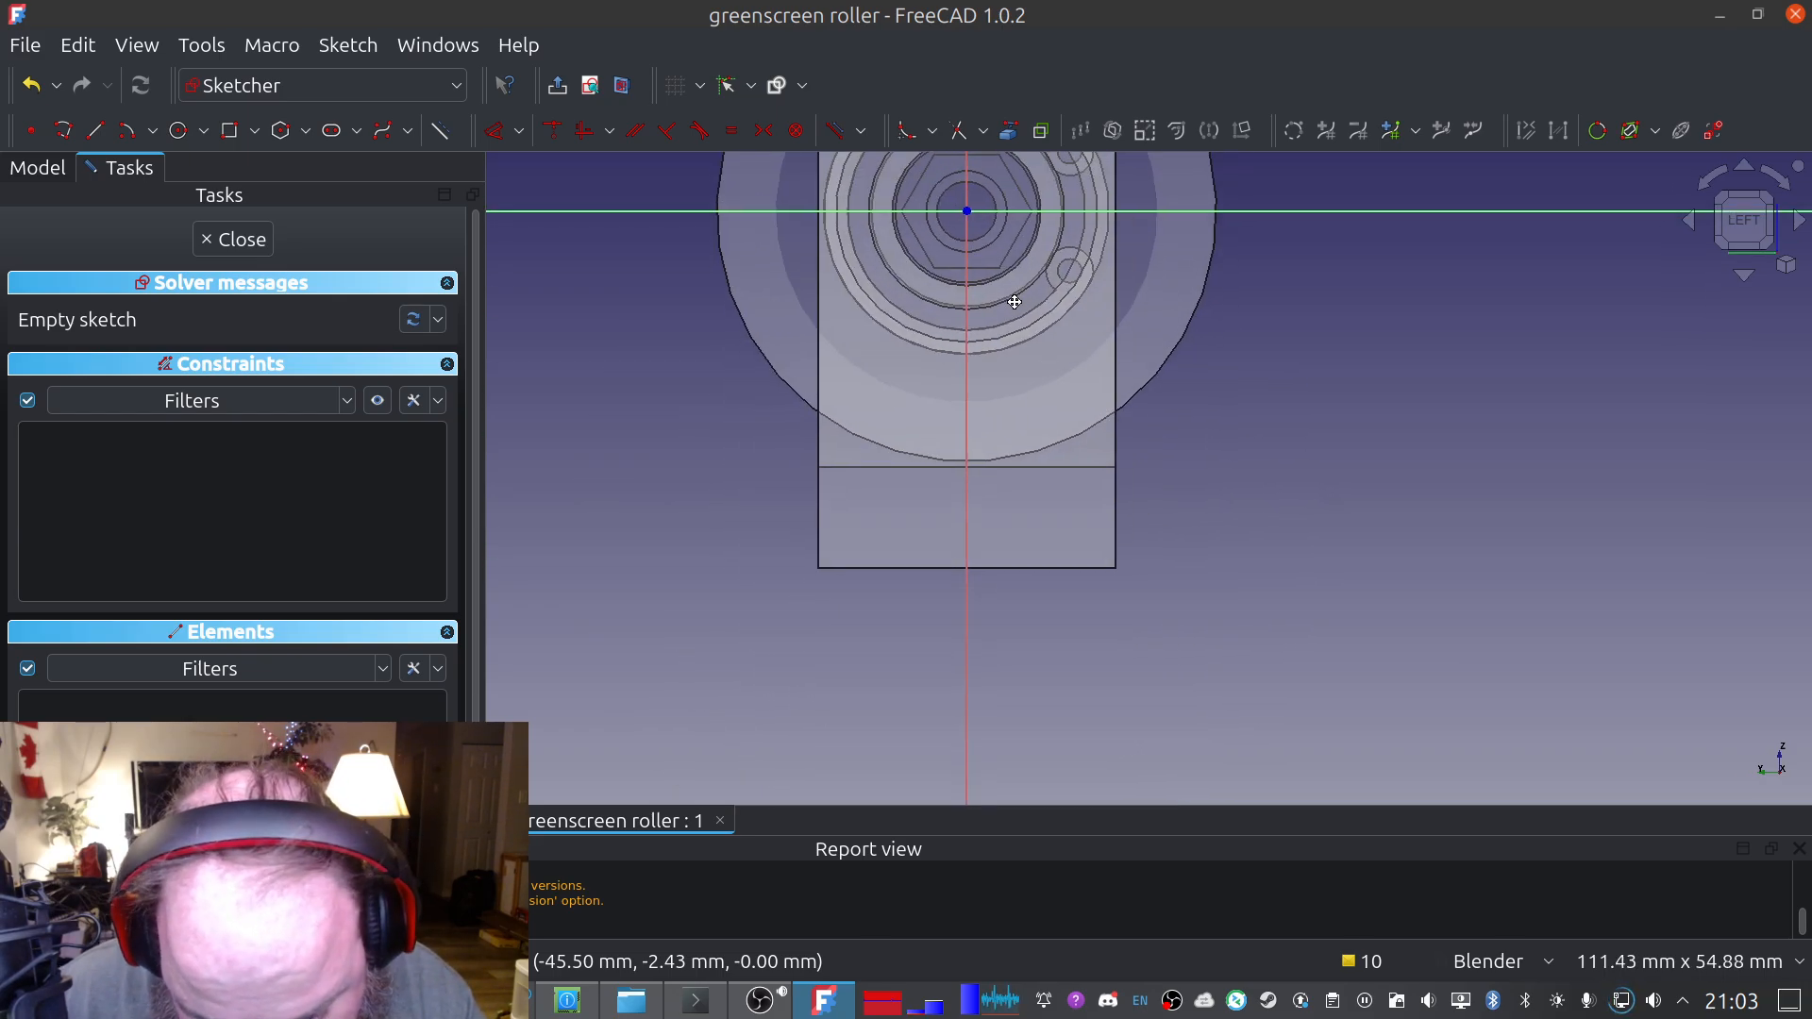
{"action": "left_click", "coordinate": [990, 129]}
{"action": "left_click", "coordinate": [1007, 136]}
{"action": "mouse_move", "coordinate": [960, 601]}
{"action": "middle_mouse_down"}
{"action": "mouse_move", "coordinate": [914, 685]}
{"action": "mouse_move", "coordinate": [900, 676]}
{"action": "middle_mouse_up"}
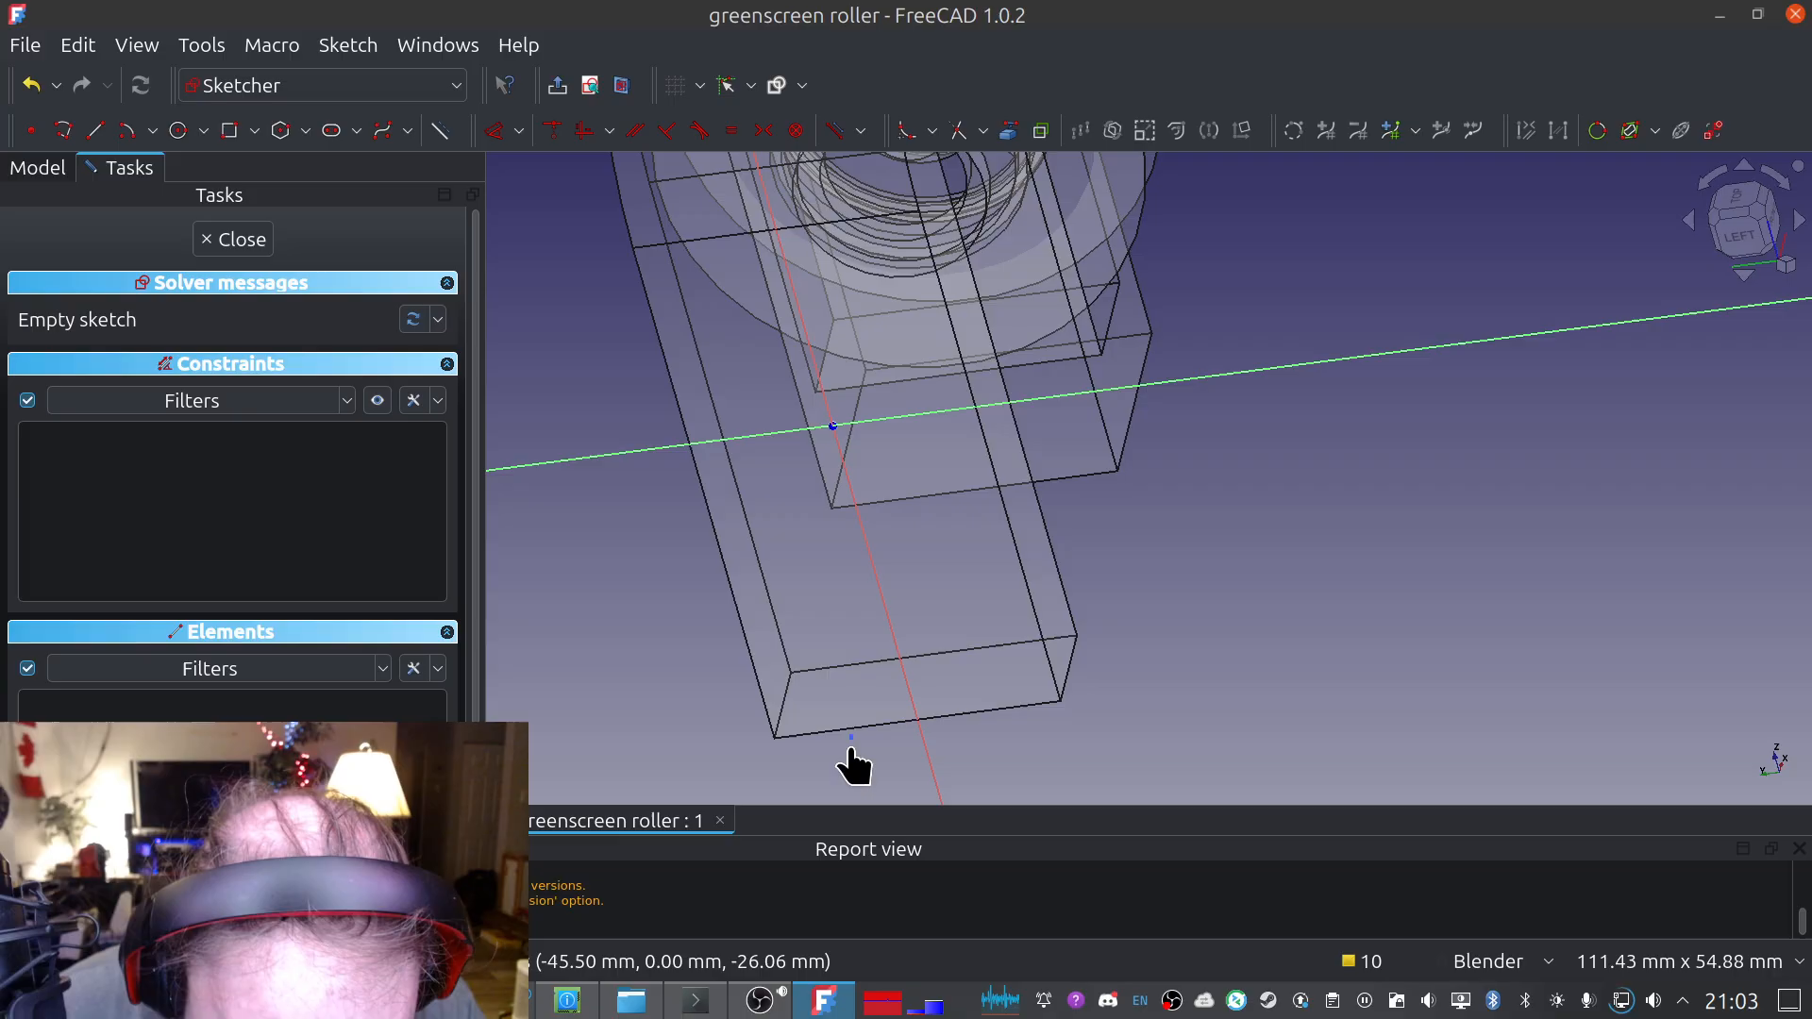
{"action": "left_click", "coordinate": [1006, 134]}
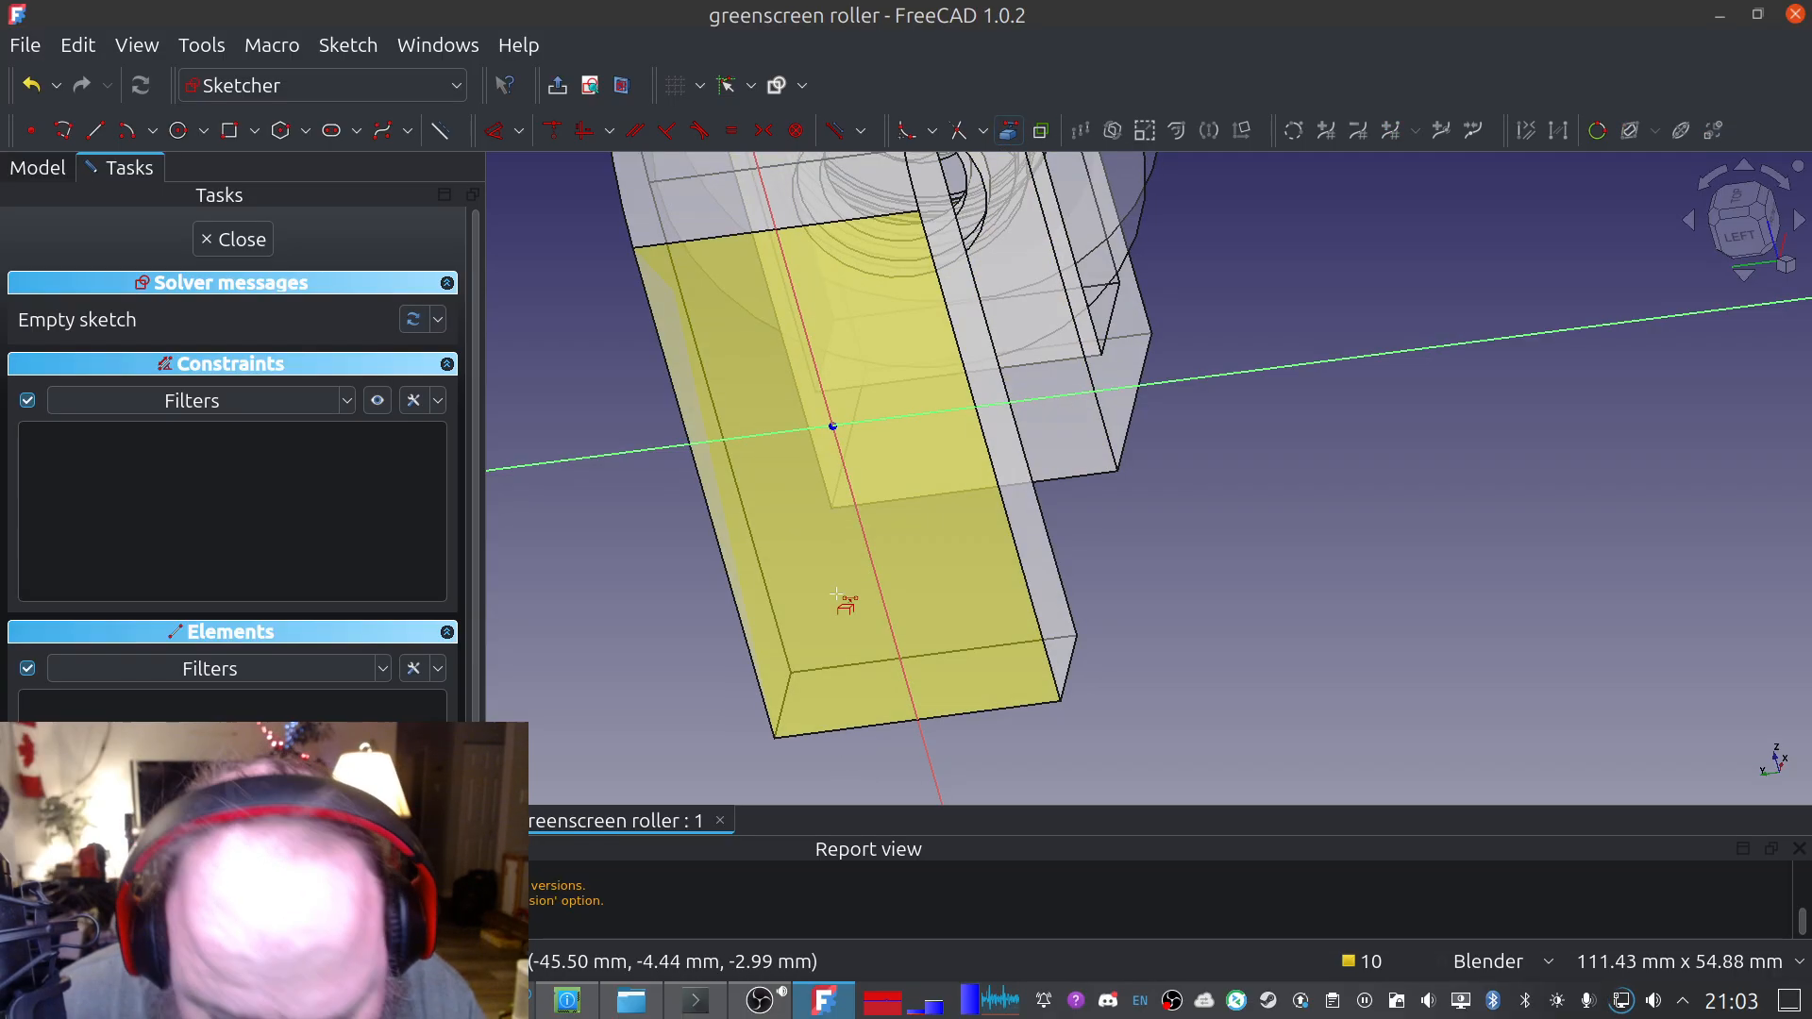
{"action": "left_click", "coordinate": [795, 736]}
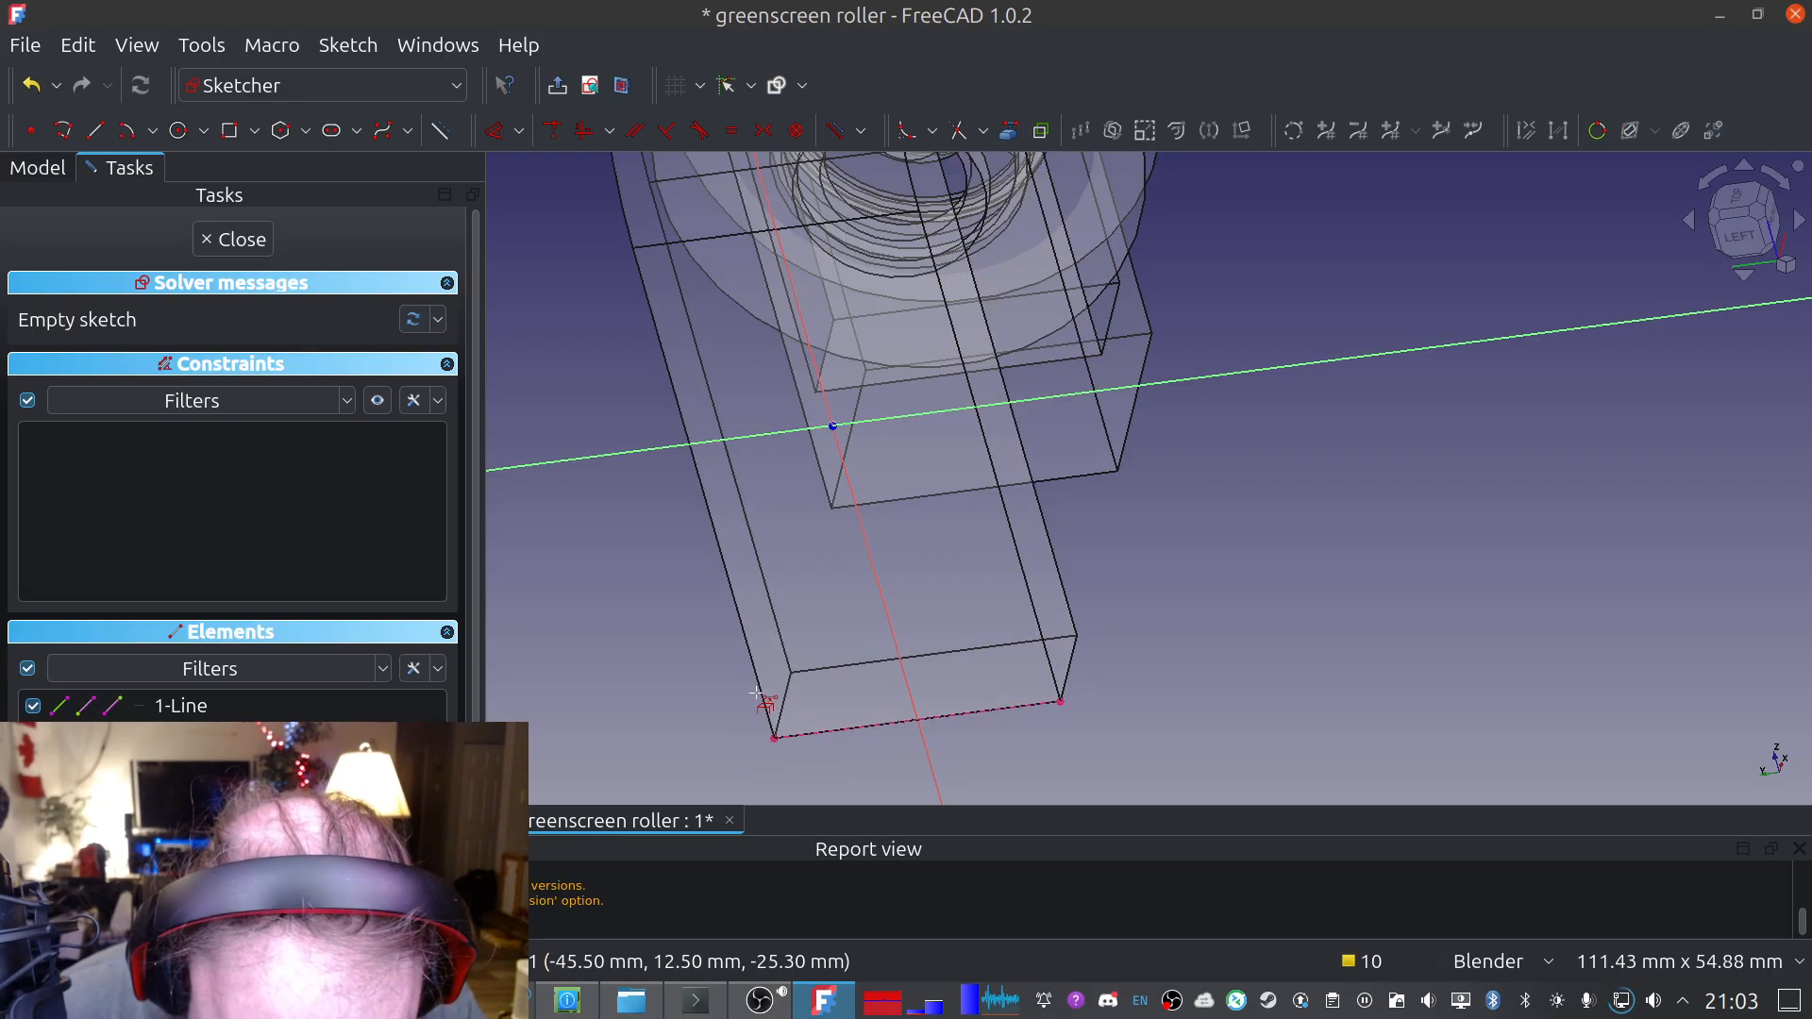
{"action": "left_click", "coordinate": [763, 698]}
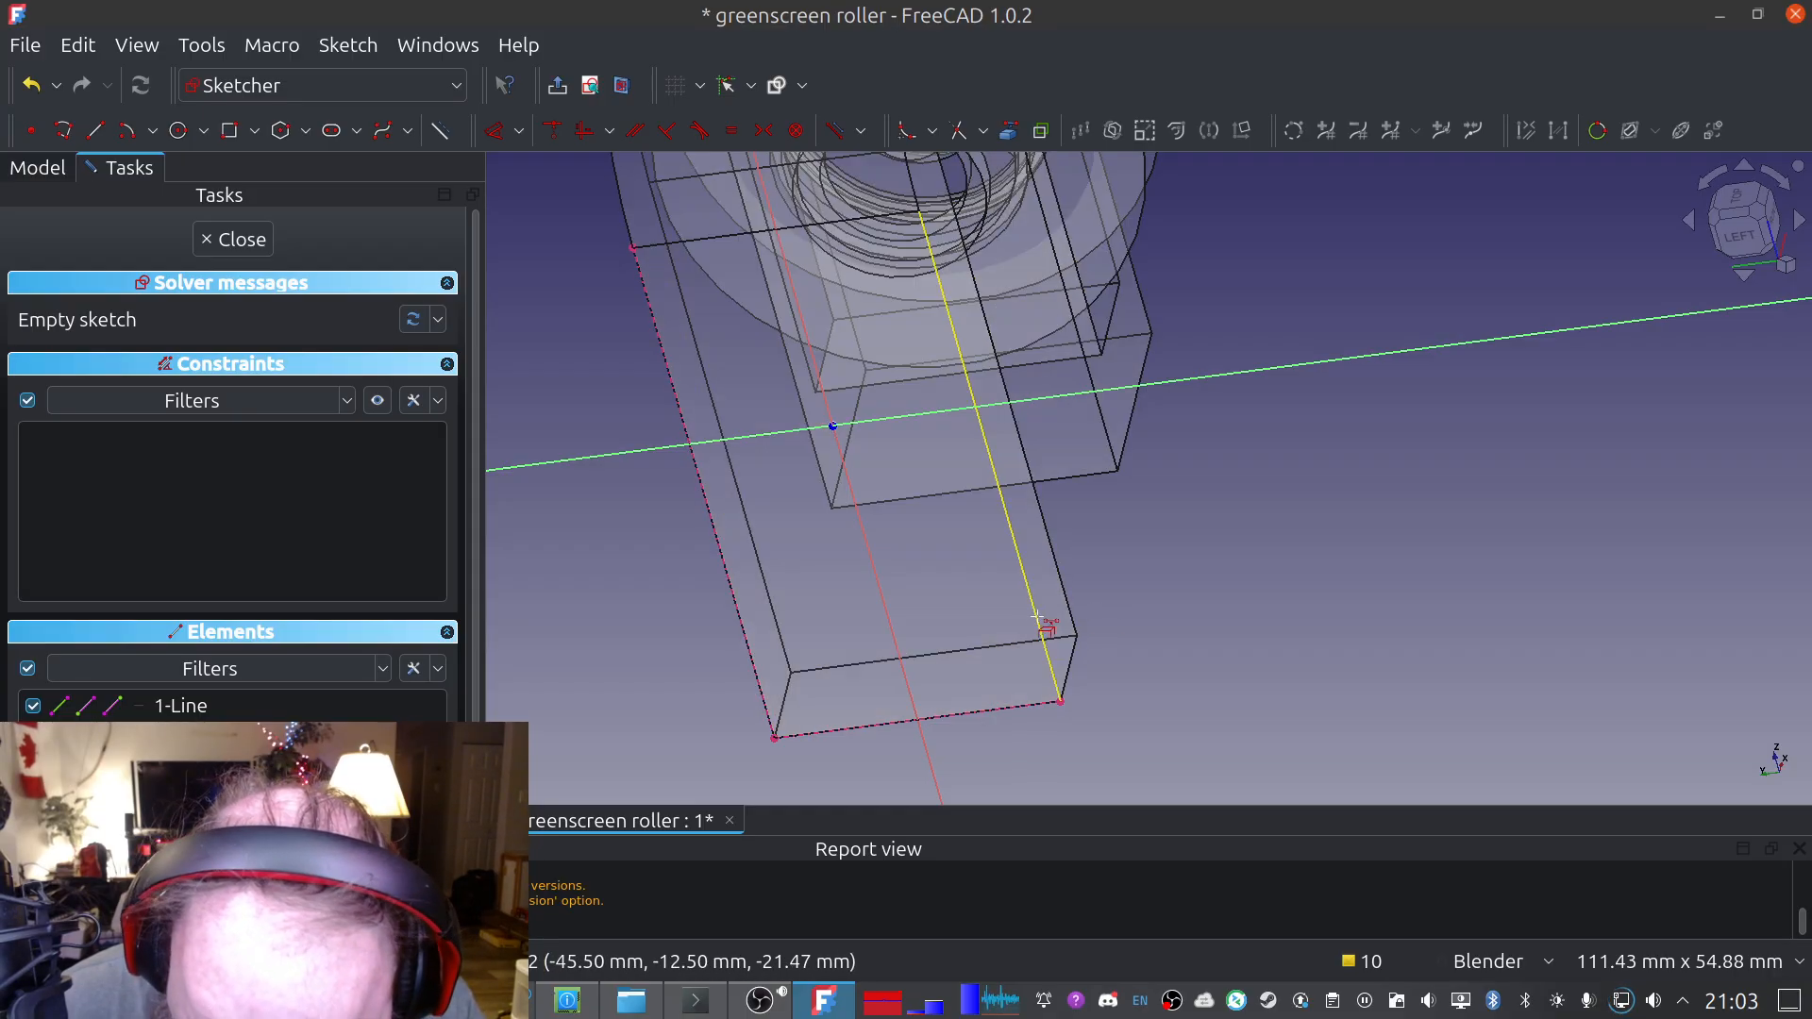
{"action": "left_click", "coordinate": [1039, 618]}
{"action": "left_click", "coordinate": [711, 241]}
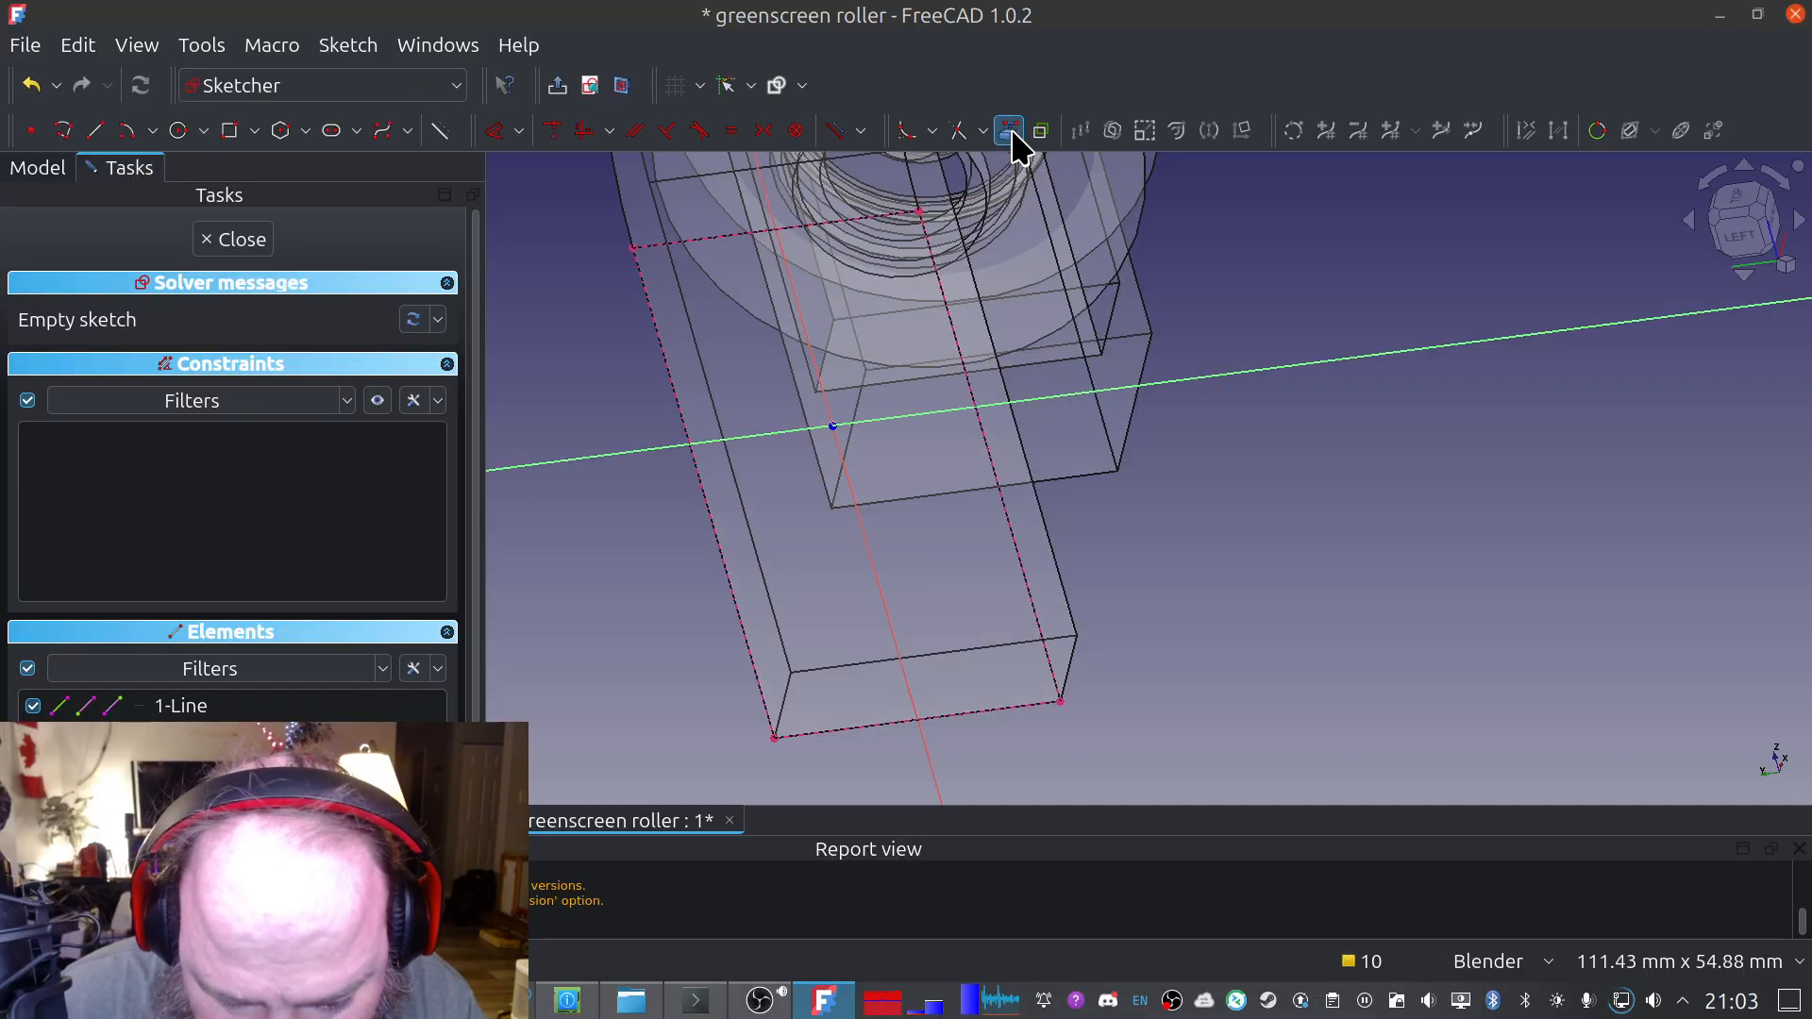
Sketch a rectangle about 16 mm wide and 25 mm high inside the leg outline, with its upper edge on the horizontal axis
{"action": "left_click", "coordinate": [1735, 243]}
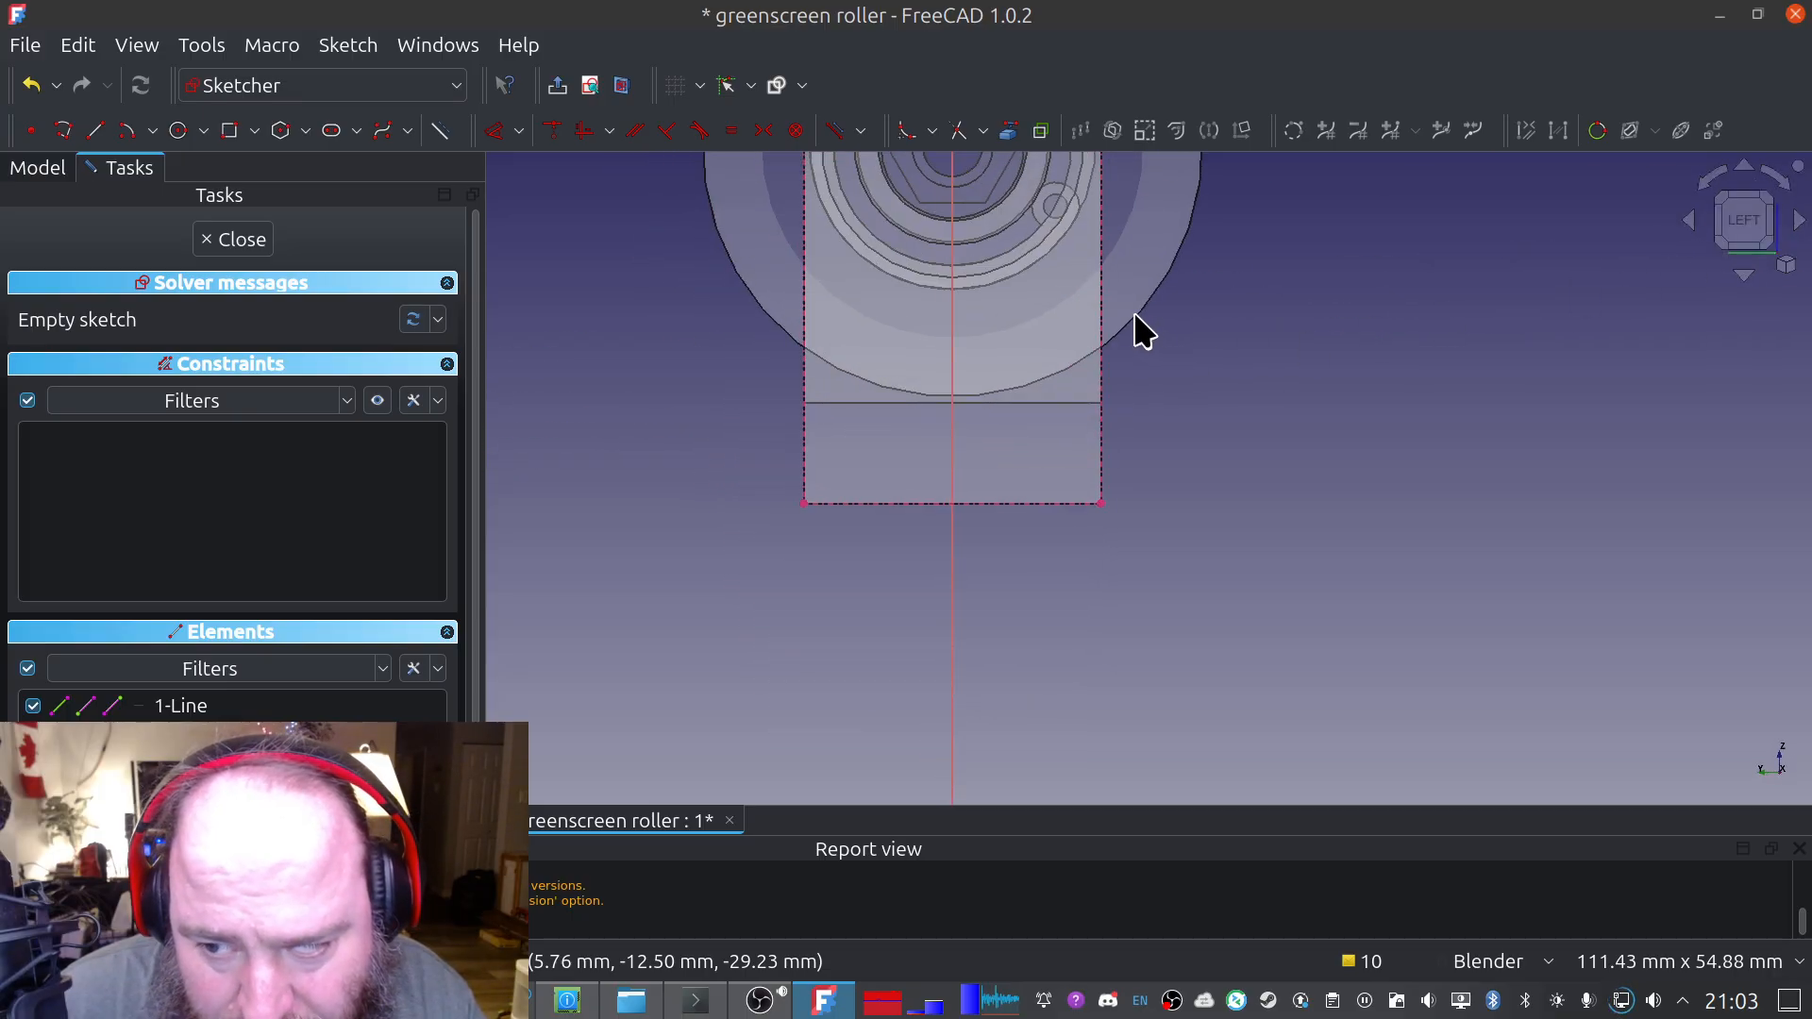
{"action": "mouse_move", "coordinate": [1018, 283]}
{"action": "middle_mouse_down", "text": "shift"}
{"action": "mouse_move", "coordinate": [982, 491]}
{"action": "mouse_move", "coordinate": [1020, 530]}
{"action": "middle_mouse_up", "text": "shift"}
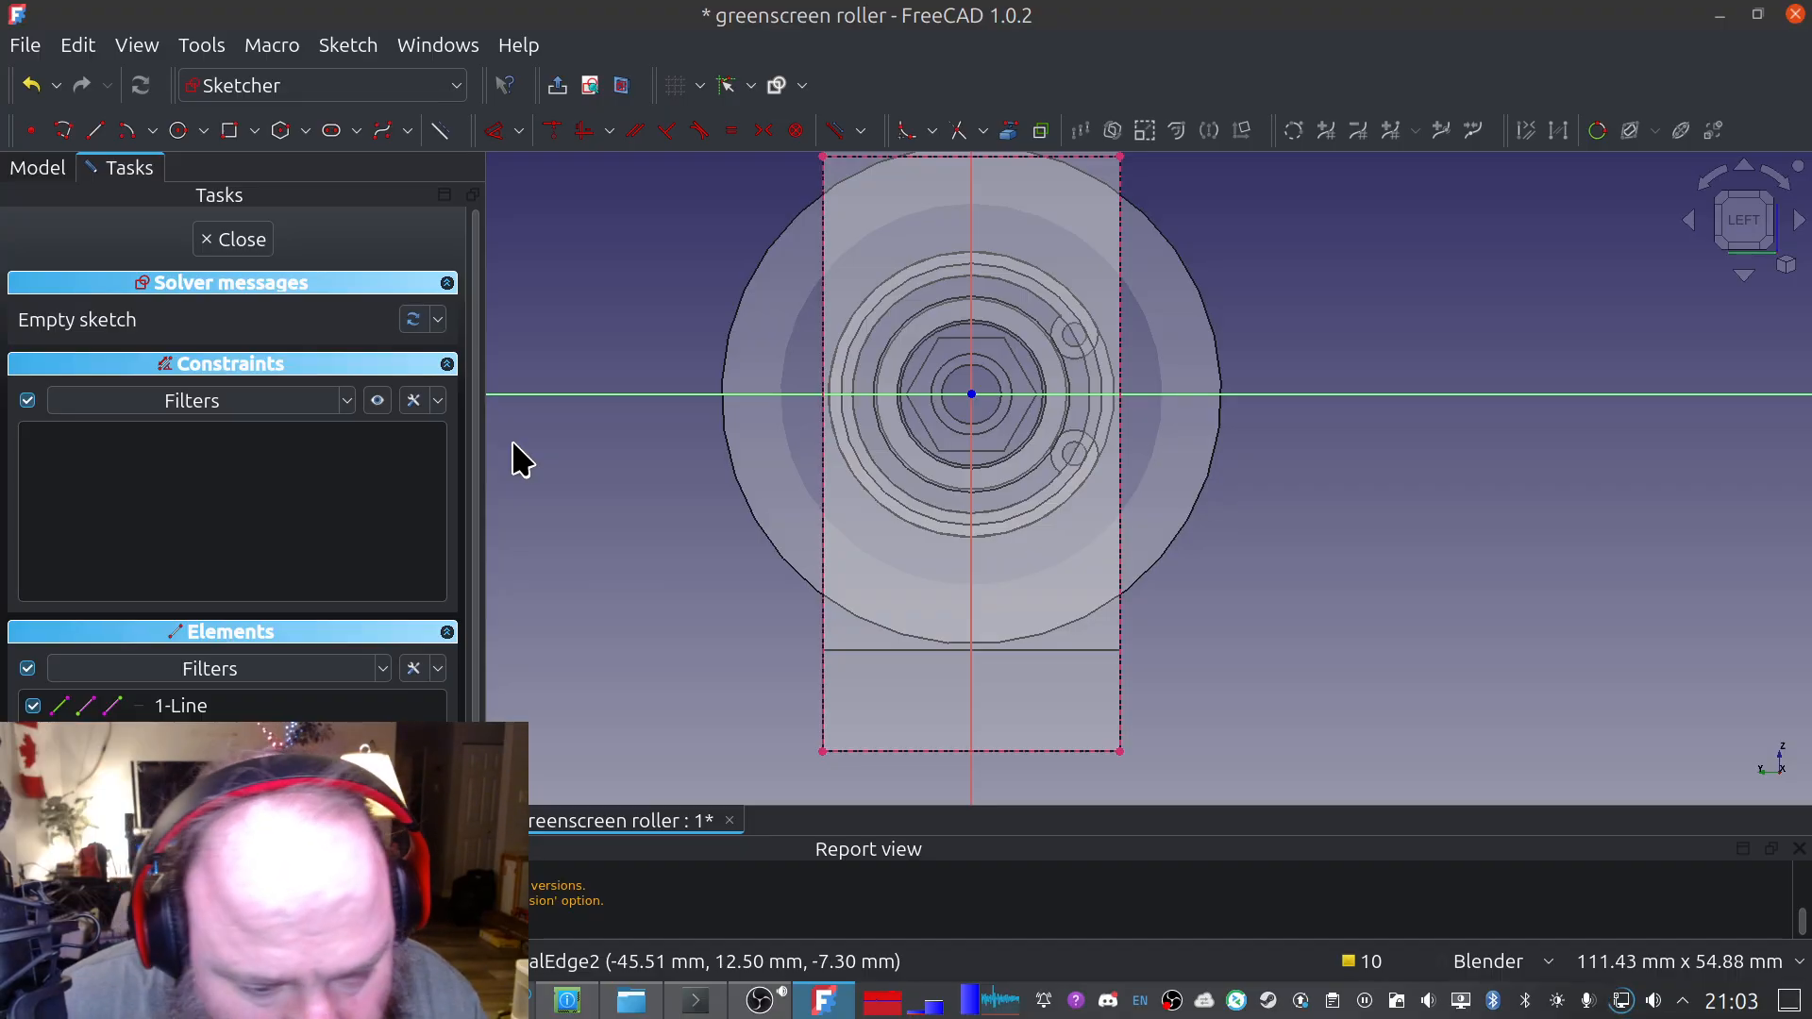
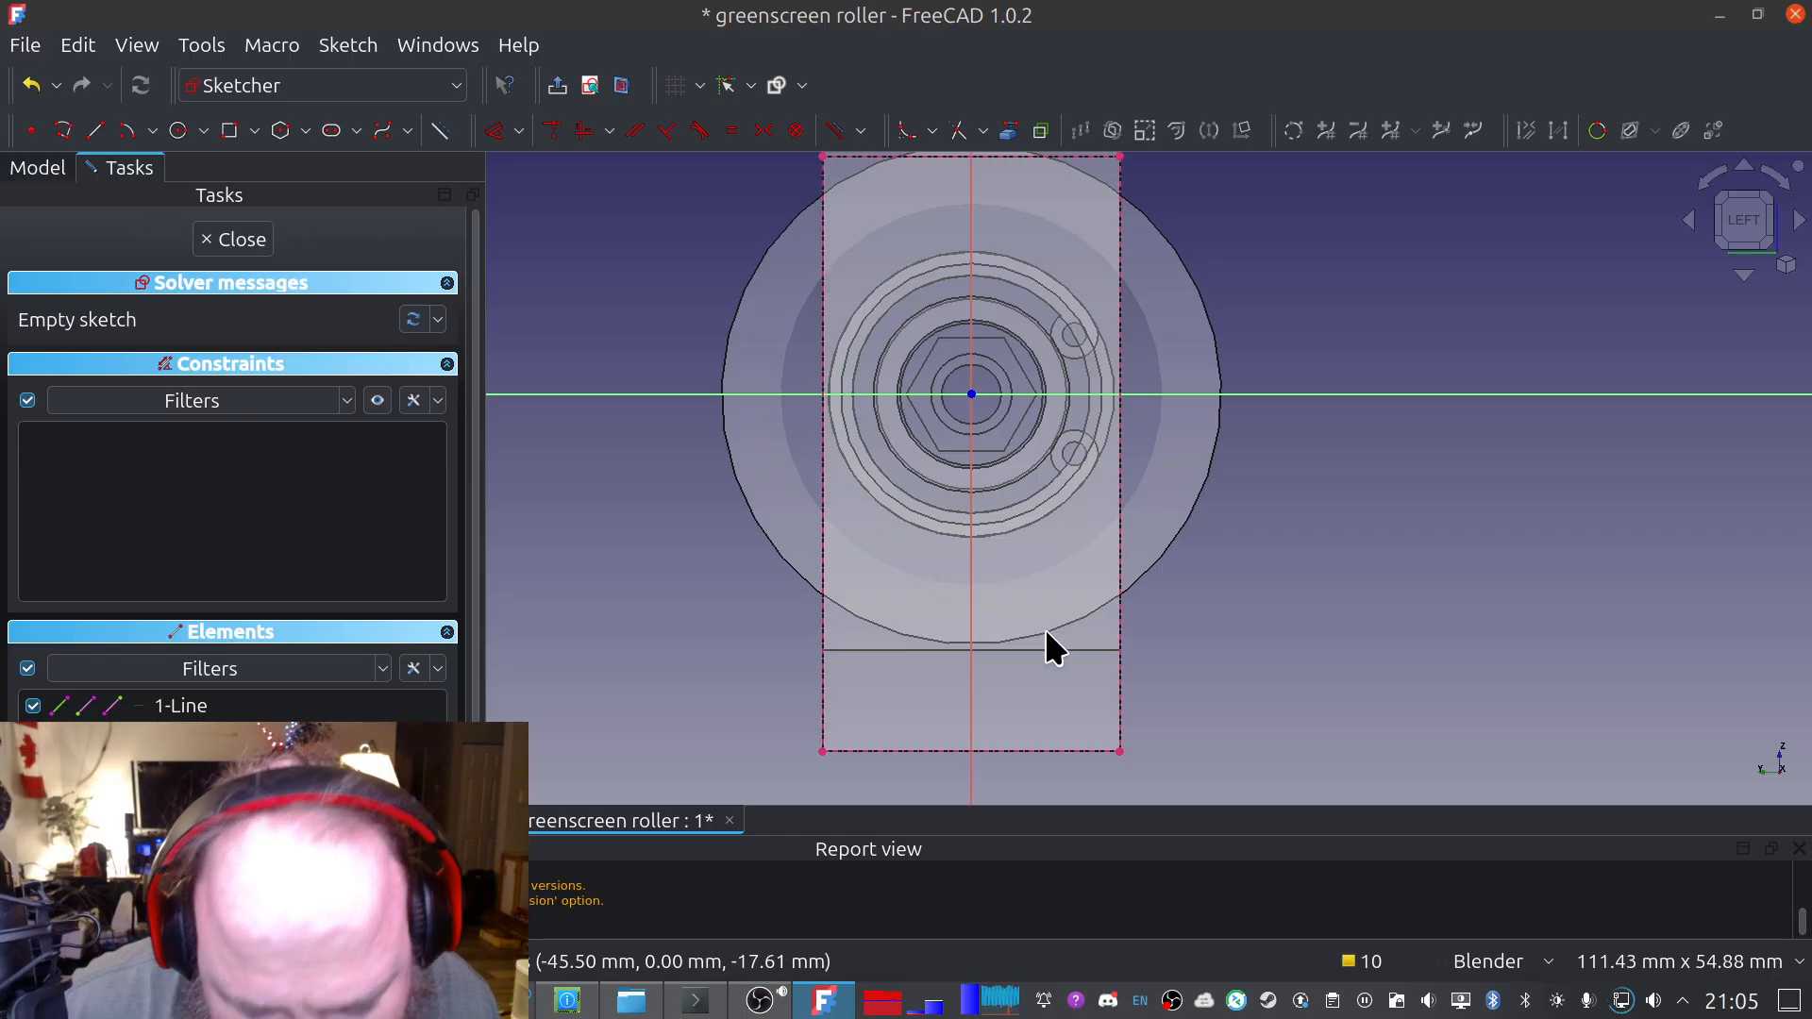
{"action": "scroll", "coordinate": [1004, 691], "scroll_direction": "up", "scroll_amount": 1}
{"action": "scroll", "coordinate": [1004, 692], "scroll_direction": "down", "scroll_amount": 1}
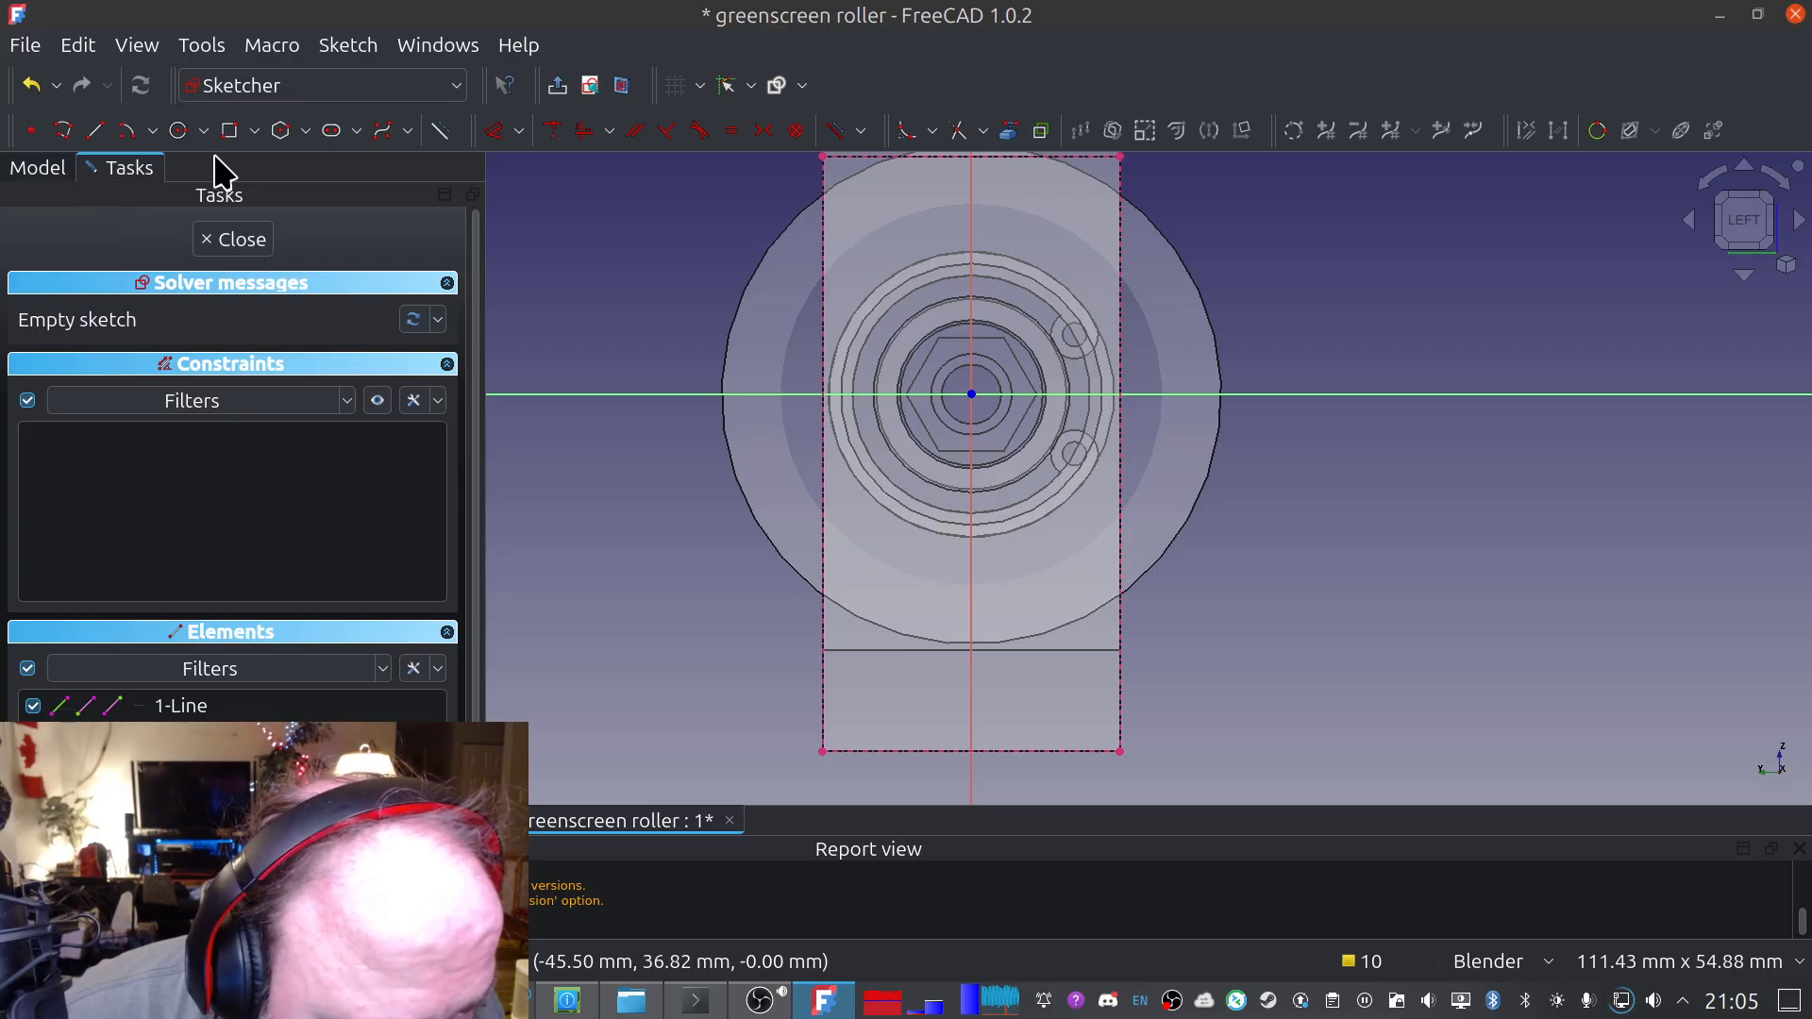
{"action": "left_click", "coordinate": [230, 130]}
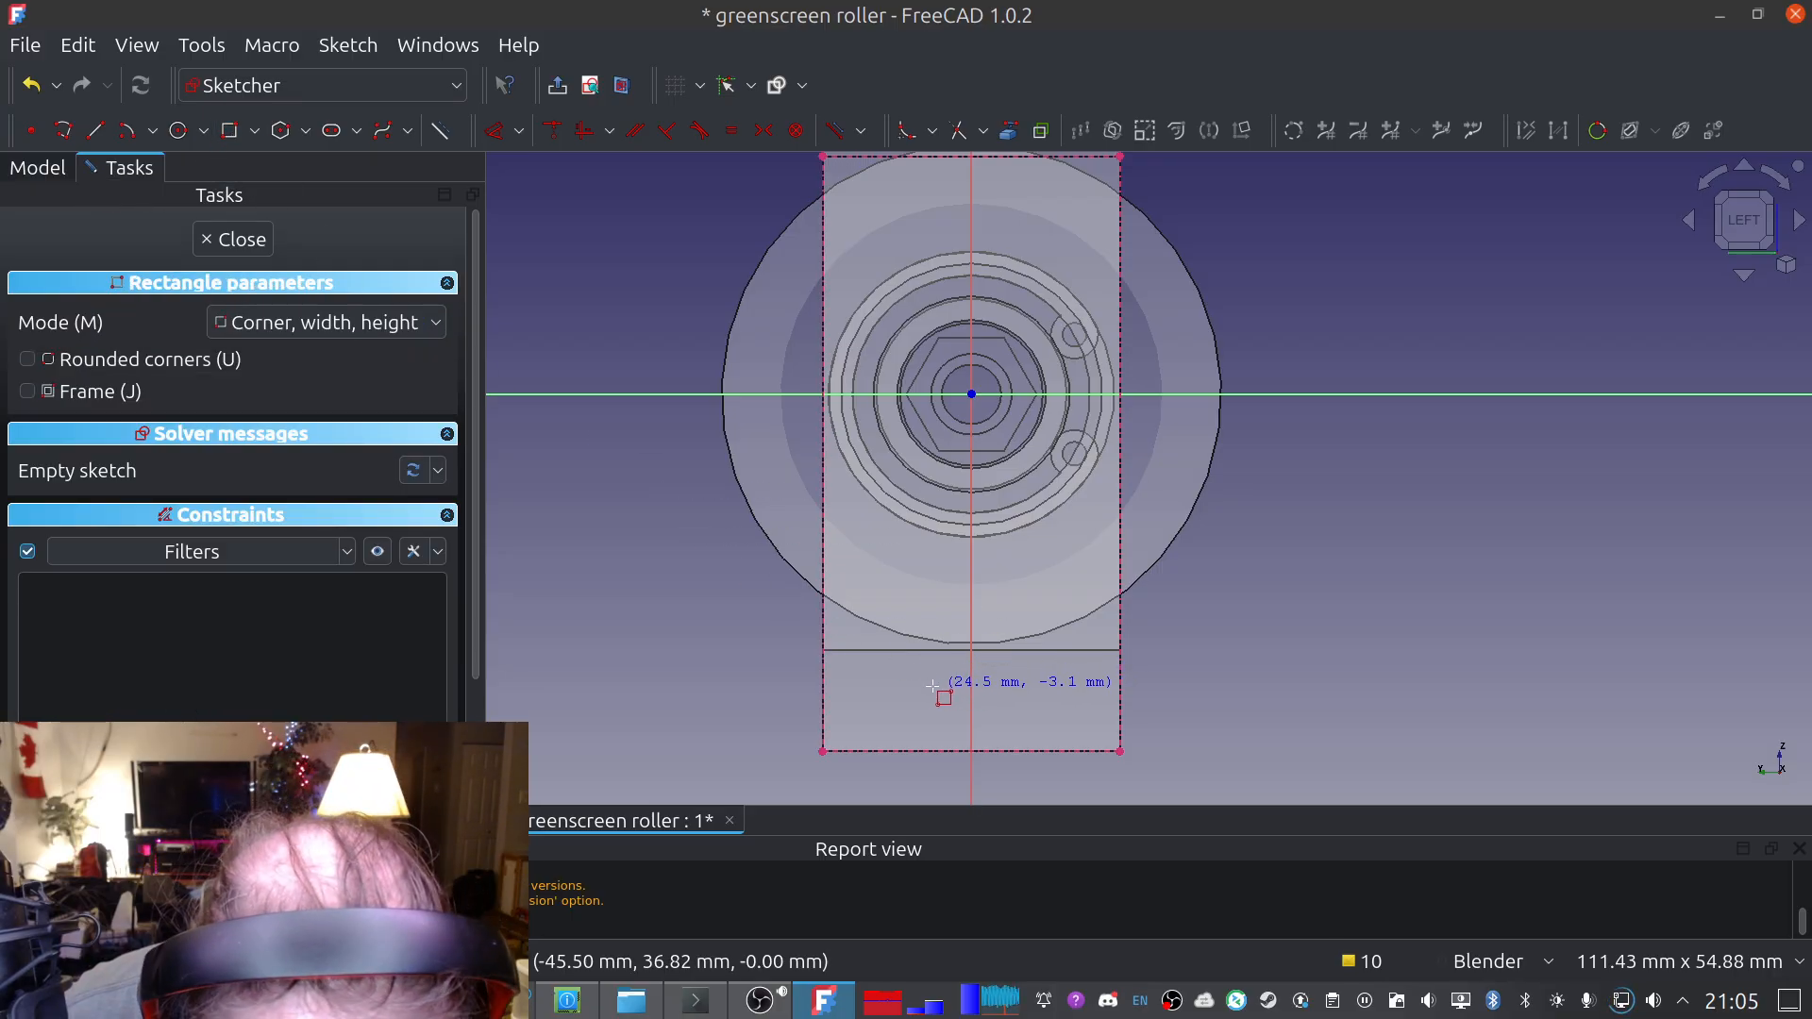
{"action": "left_click", "coordinate": [877, 692]}
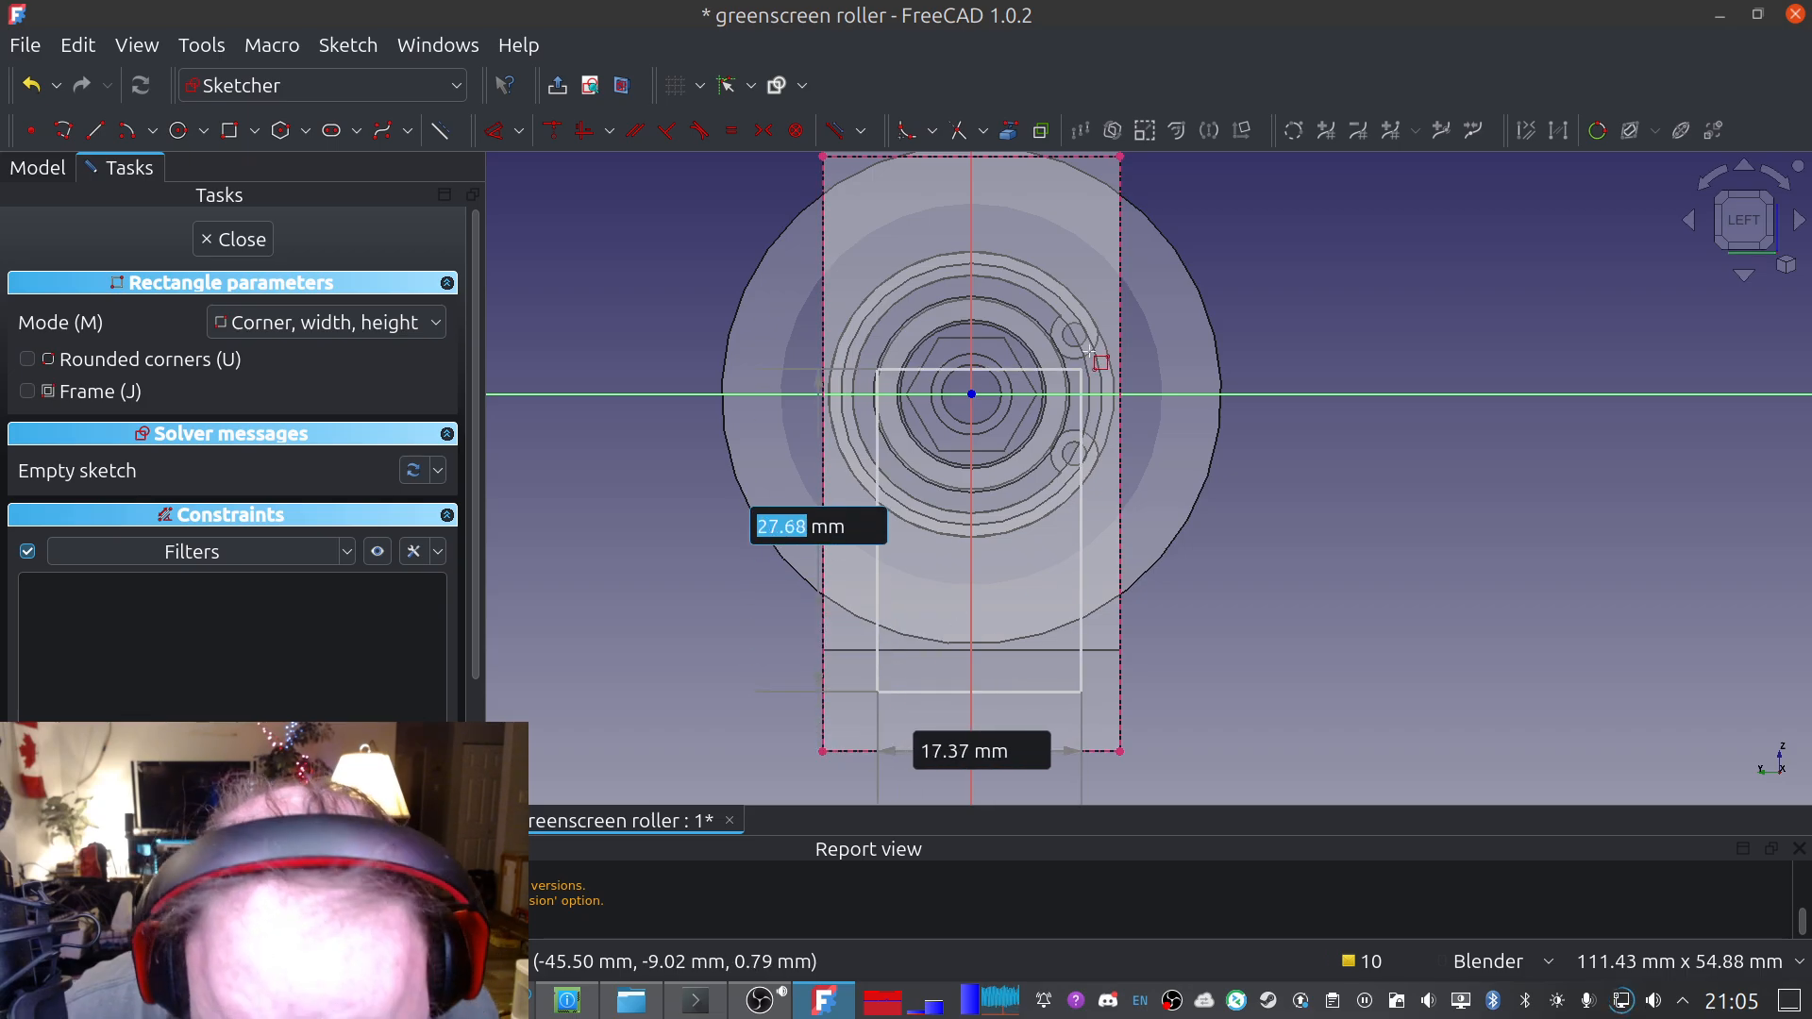
{"action": "left_click", "coordinate": [1070, 395]}
{"action": "right_click", "coordinate": [713, 485]}
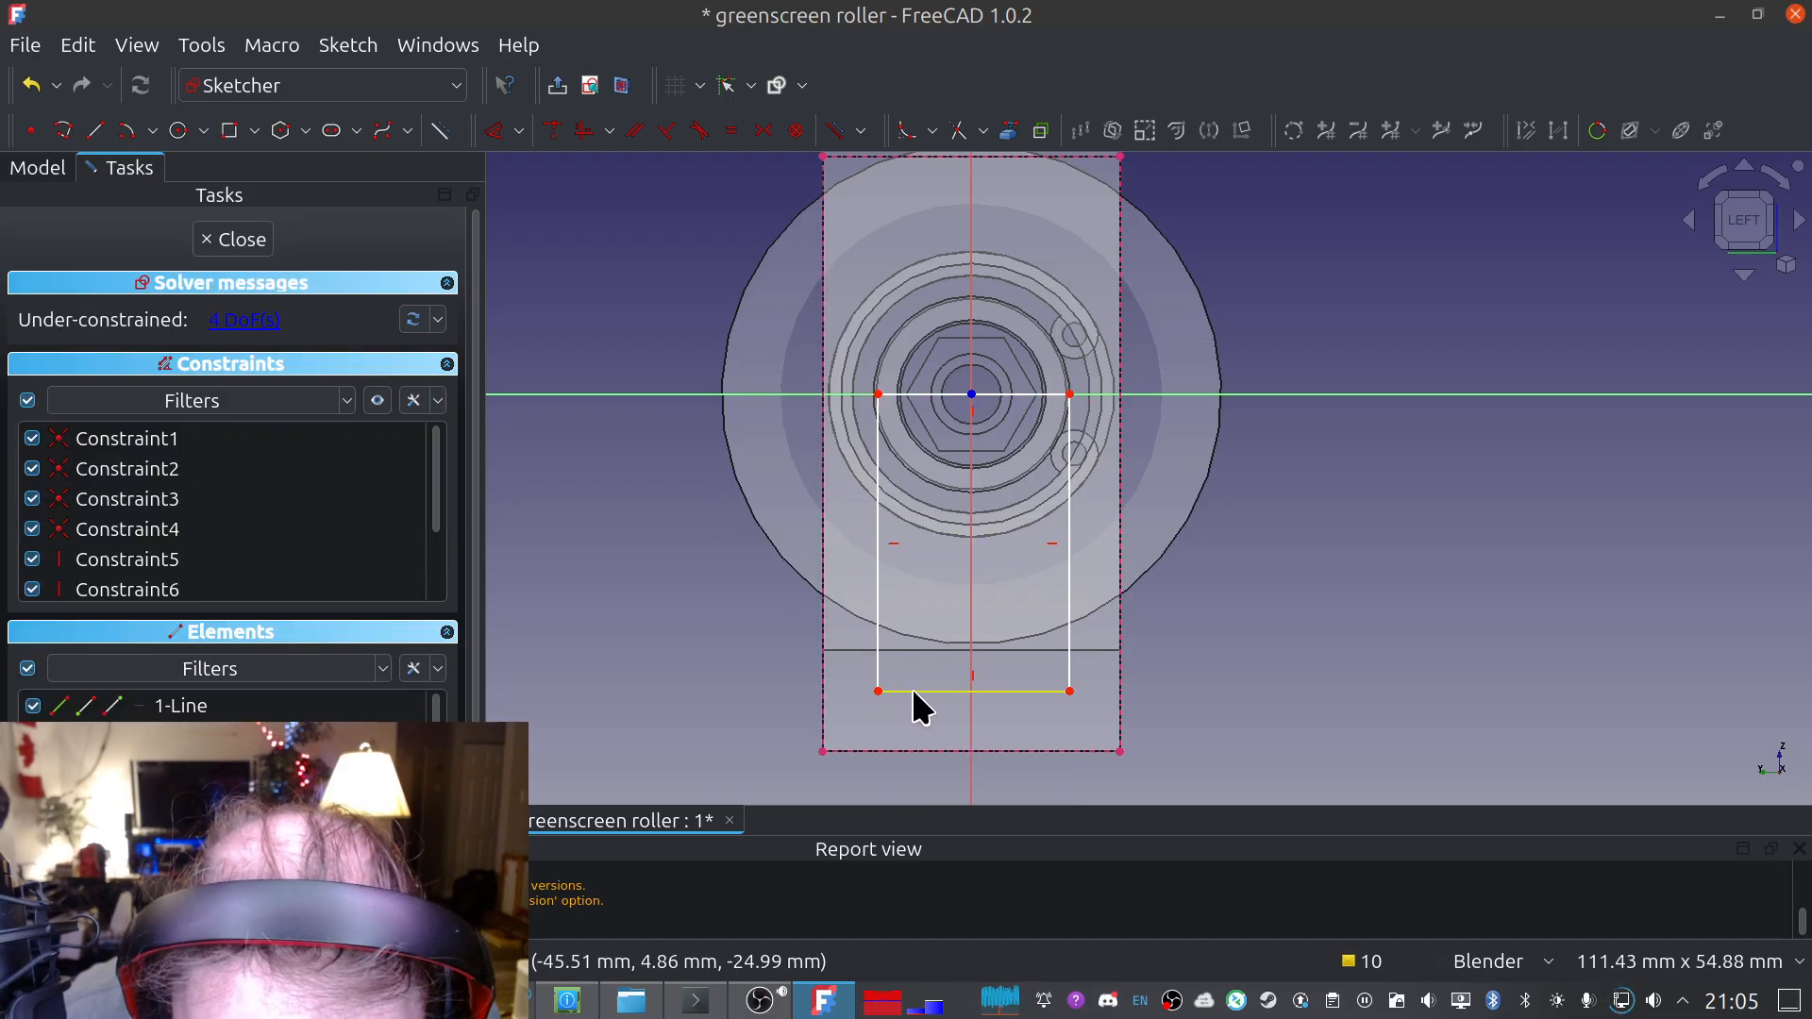
Constrain the rectangle's two lower corners to be symmetric about the sketch's vertical axis
{"action": "left_click", "coordinate": [879, 692]}
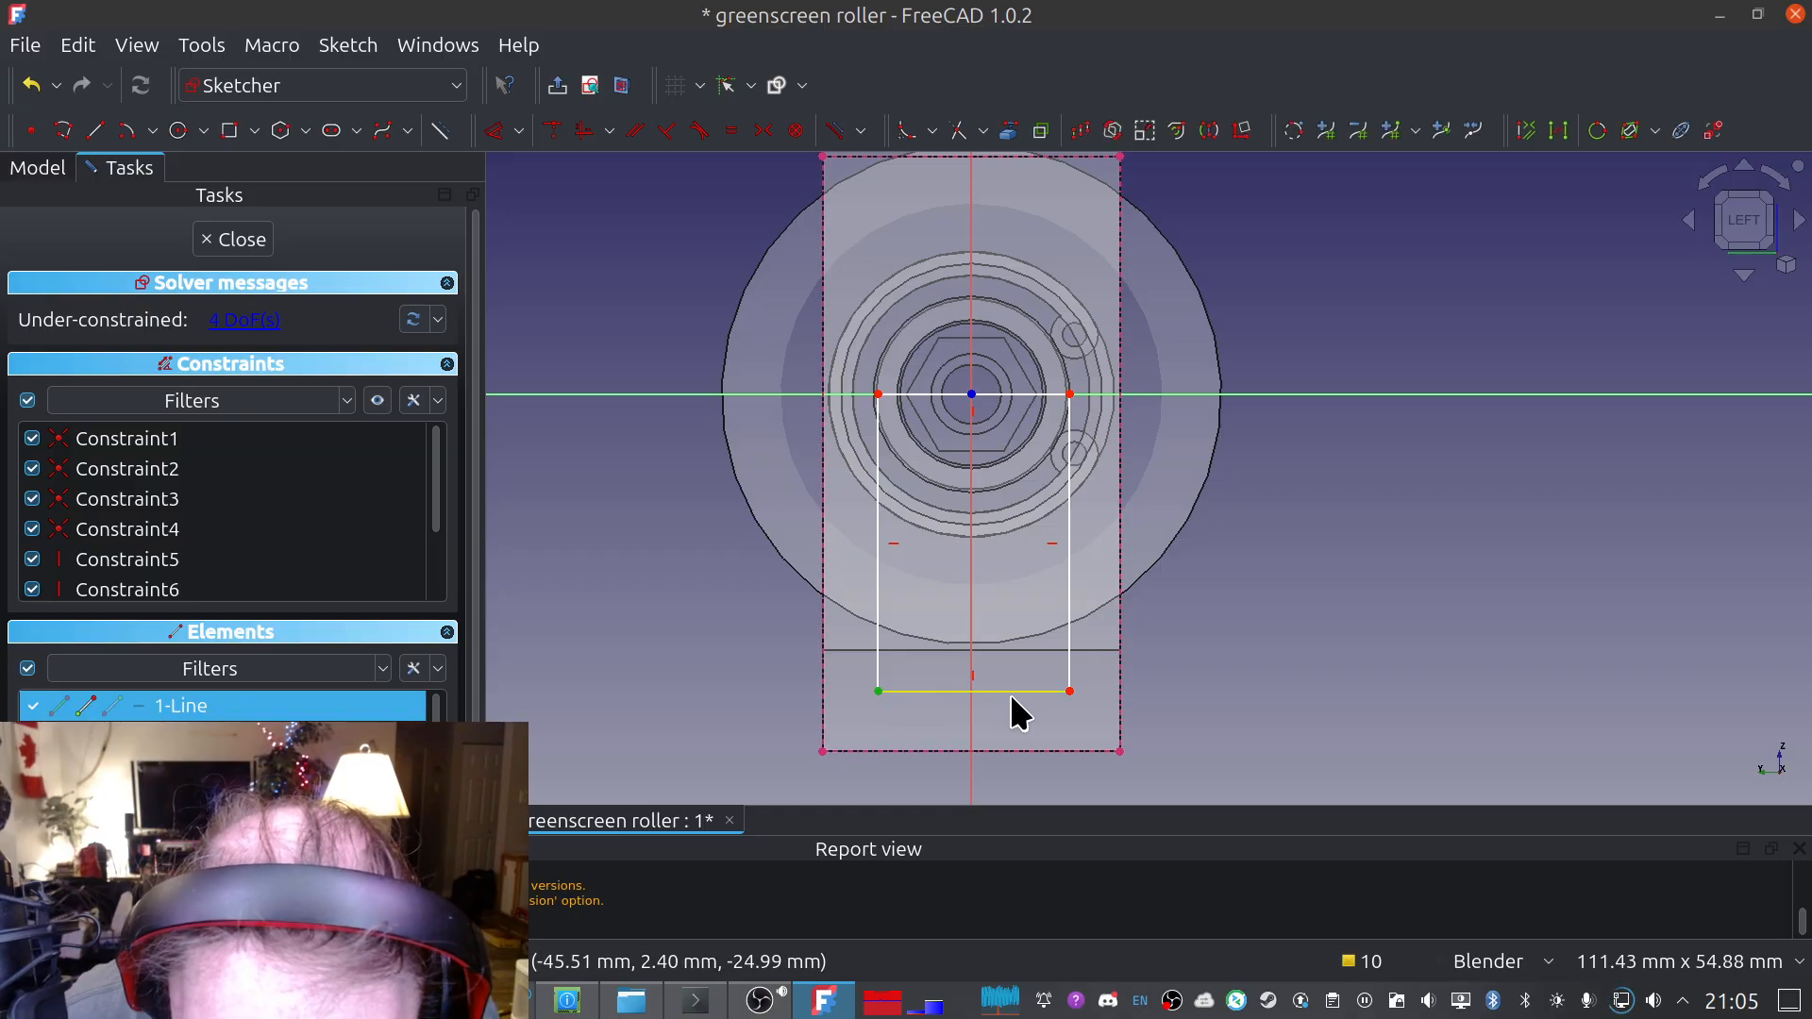
{"action": "left_click", "coordinate": [1070, 692]}
{"action": "left_click", "coordinate": [971, 642]}
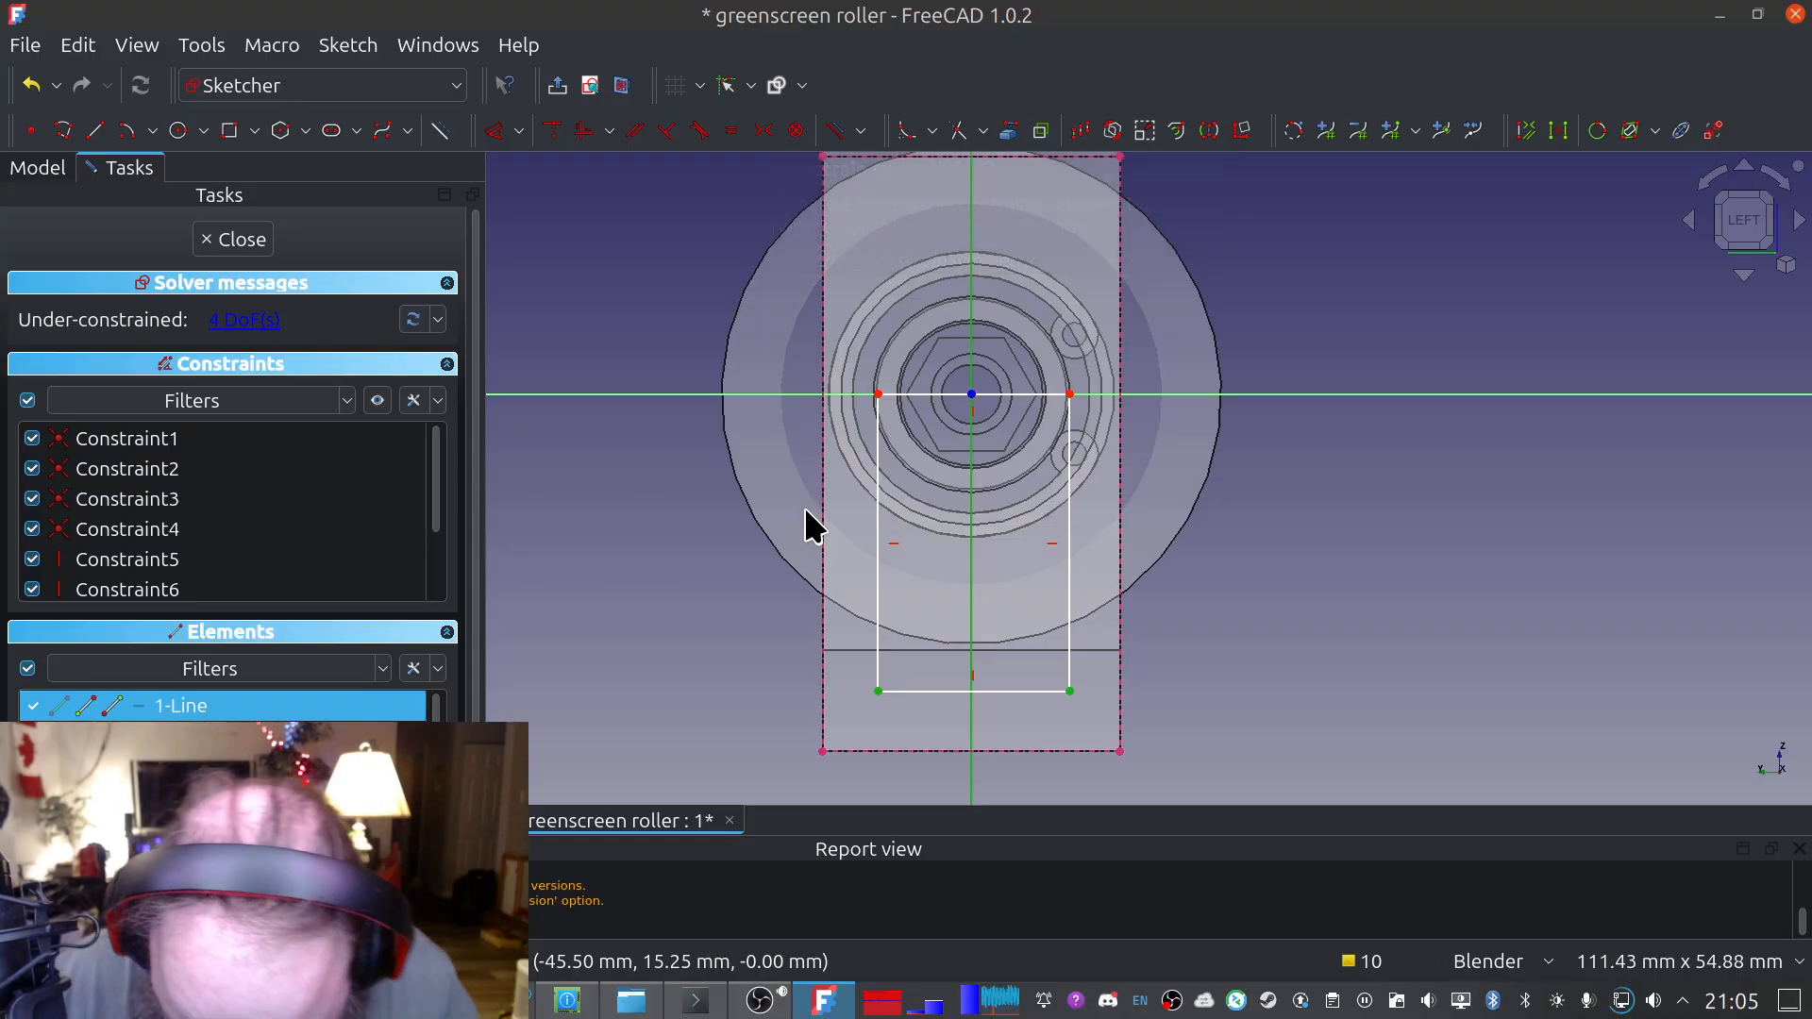
{"action": "key", "text": "s"}
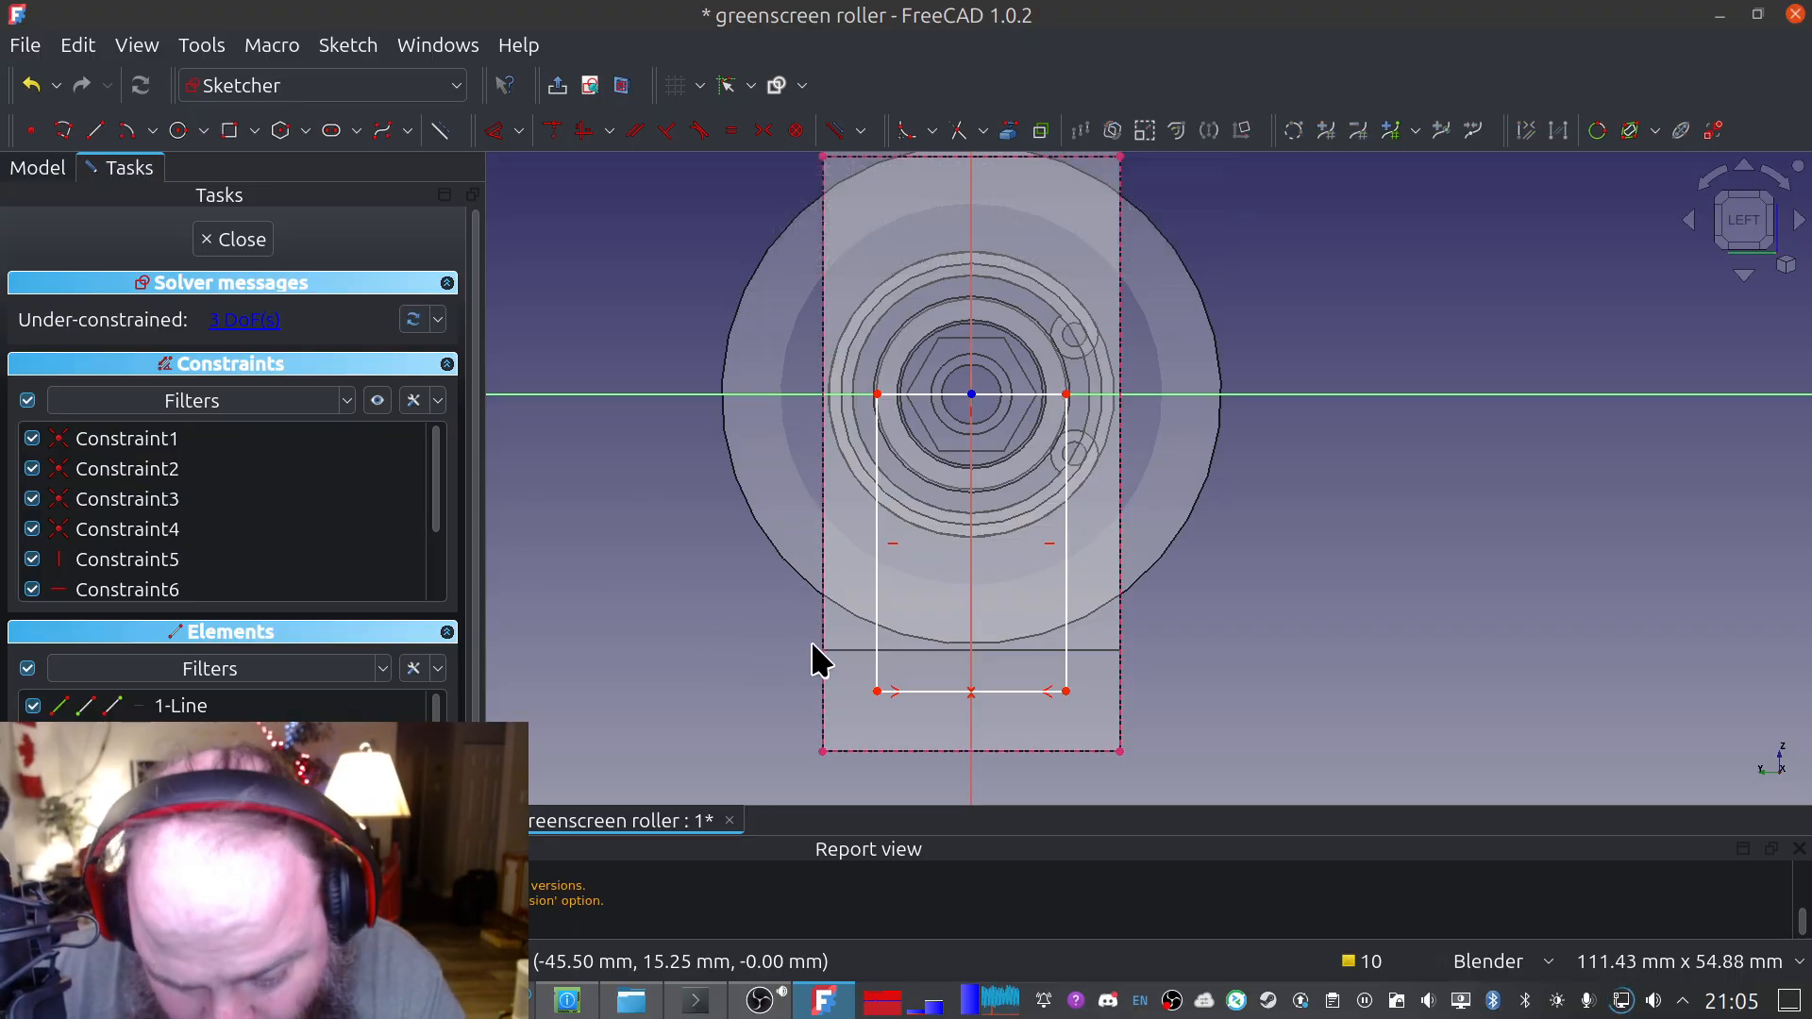
Constrain the rectangle's lower corner to a distance of 5 mm from the leg's lower edge
{"action": "left_click", "coordinate": [879, 694]}
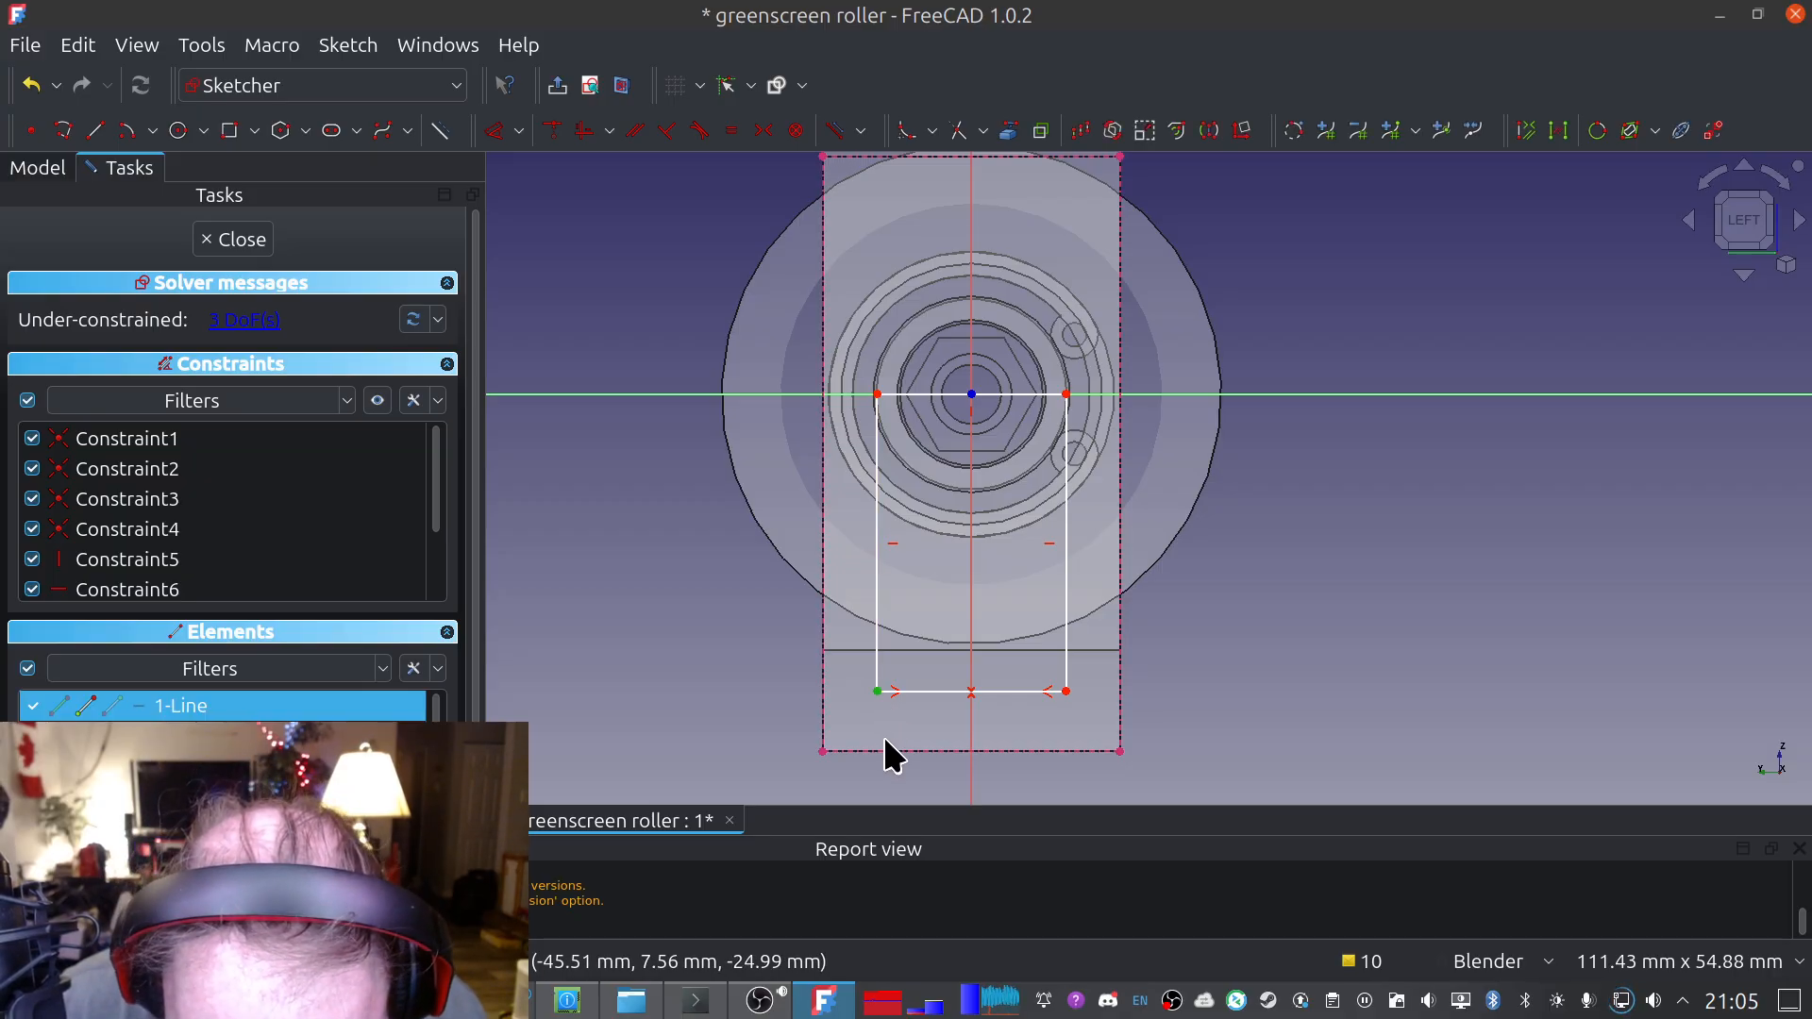
{"action": "left_click", "coordinate": [879, 752]}
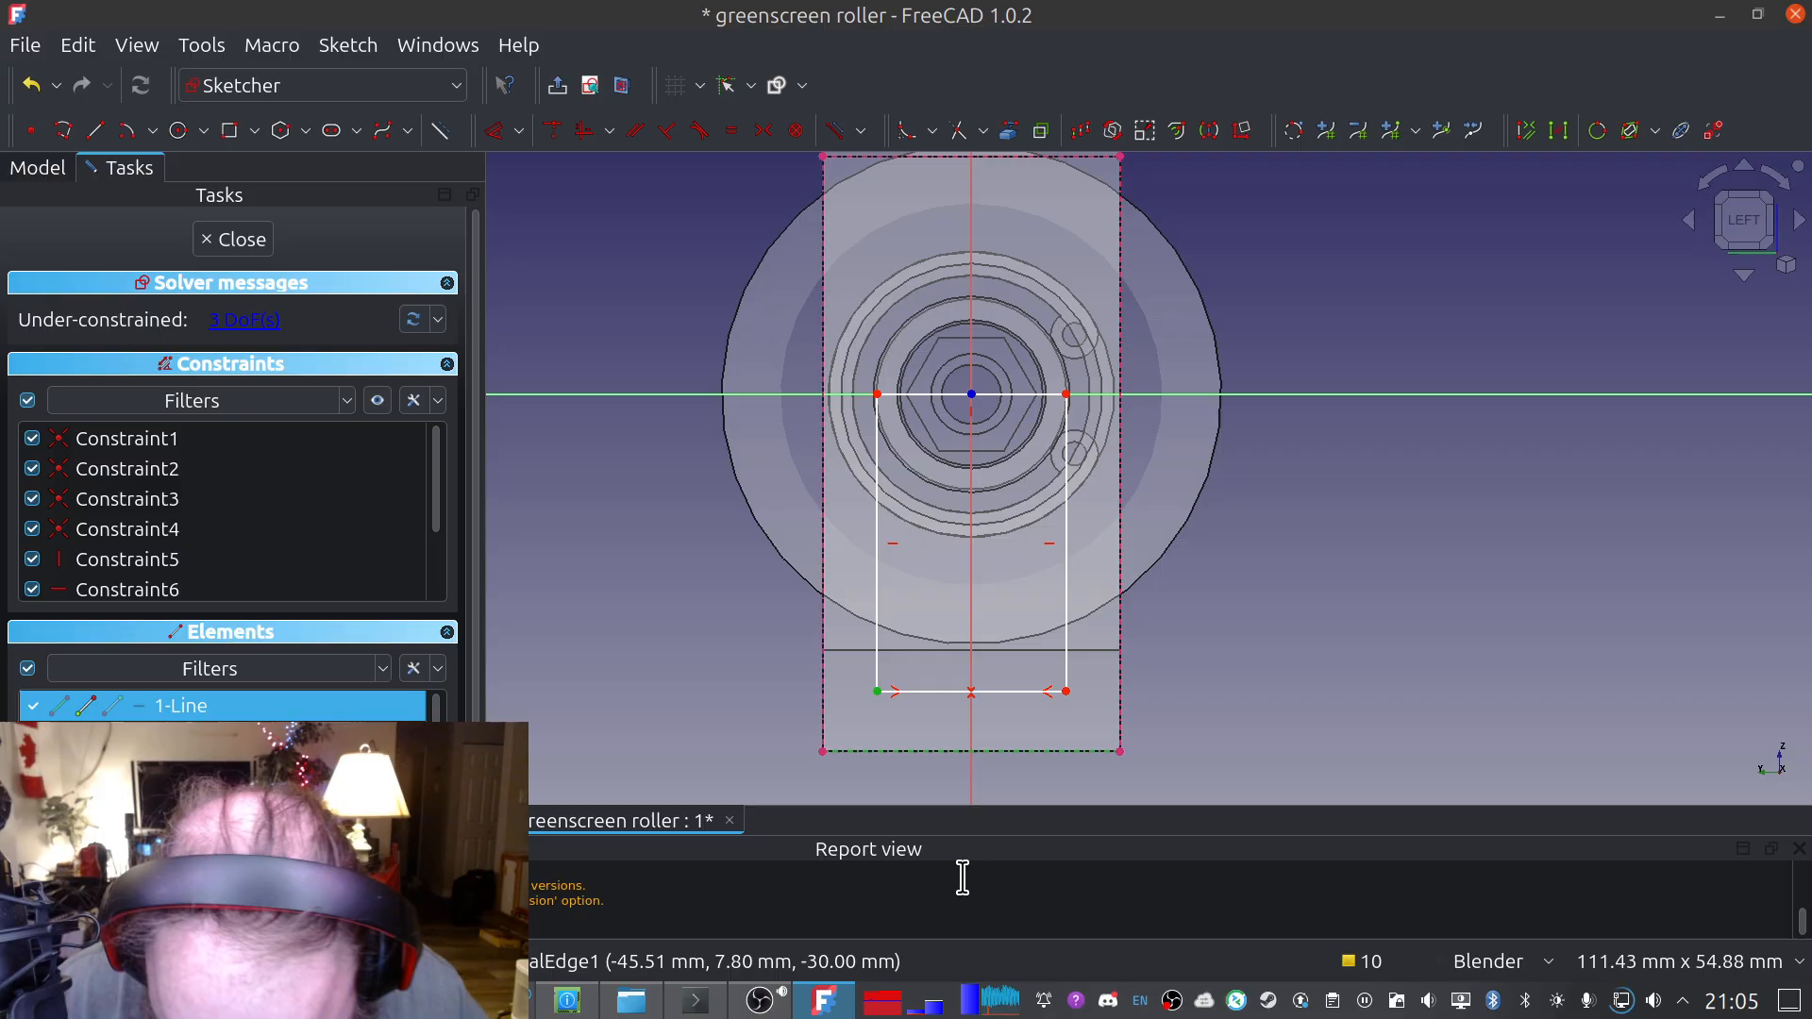
{"action": "key", "text": "i"}
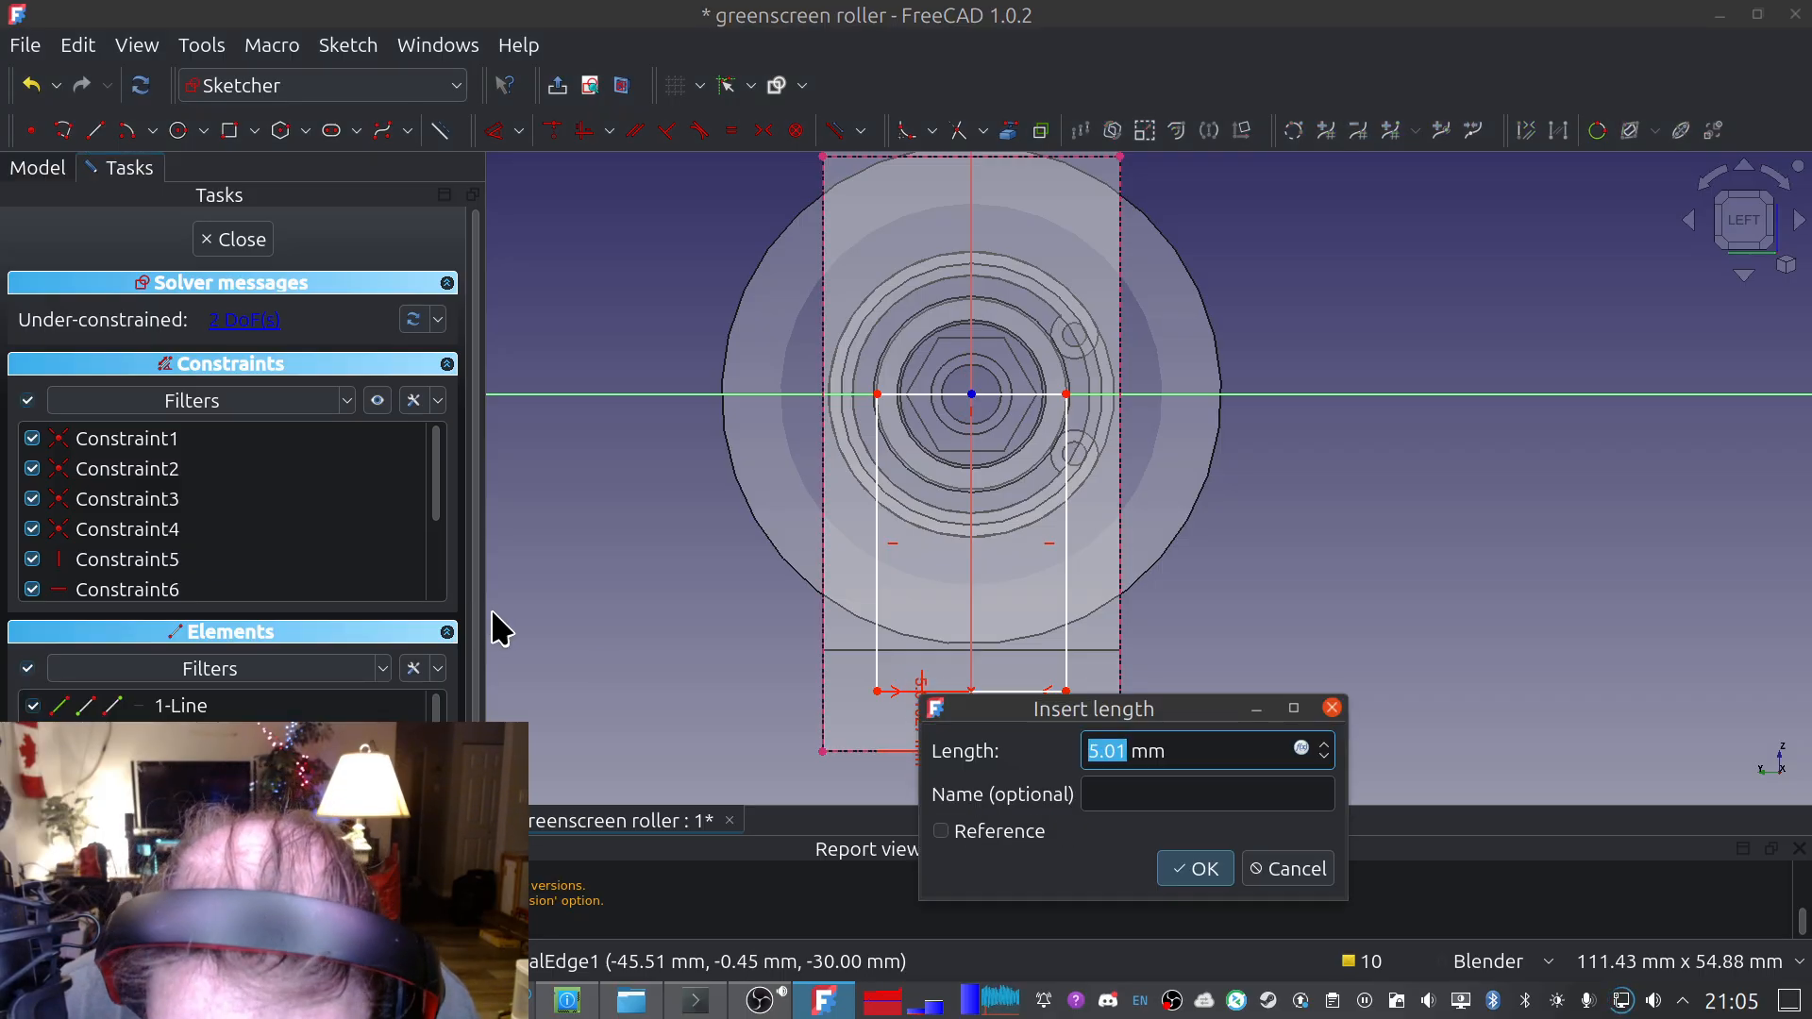
{"action": "type", "text": "5"}
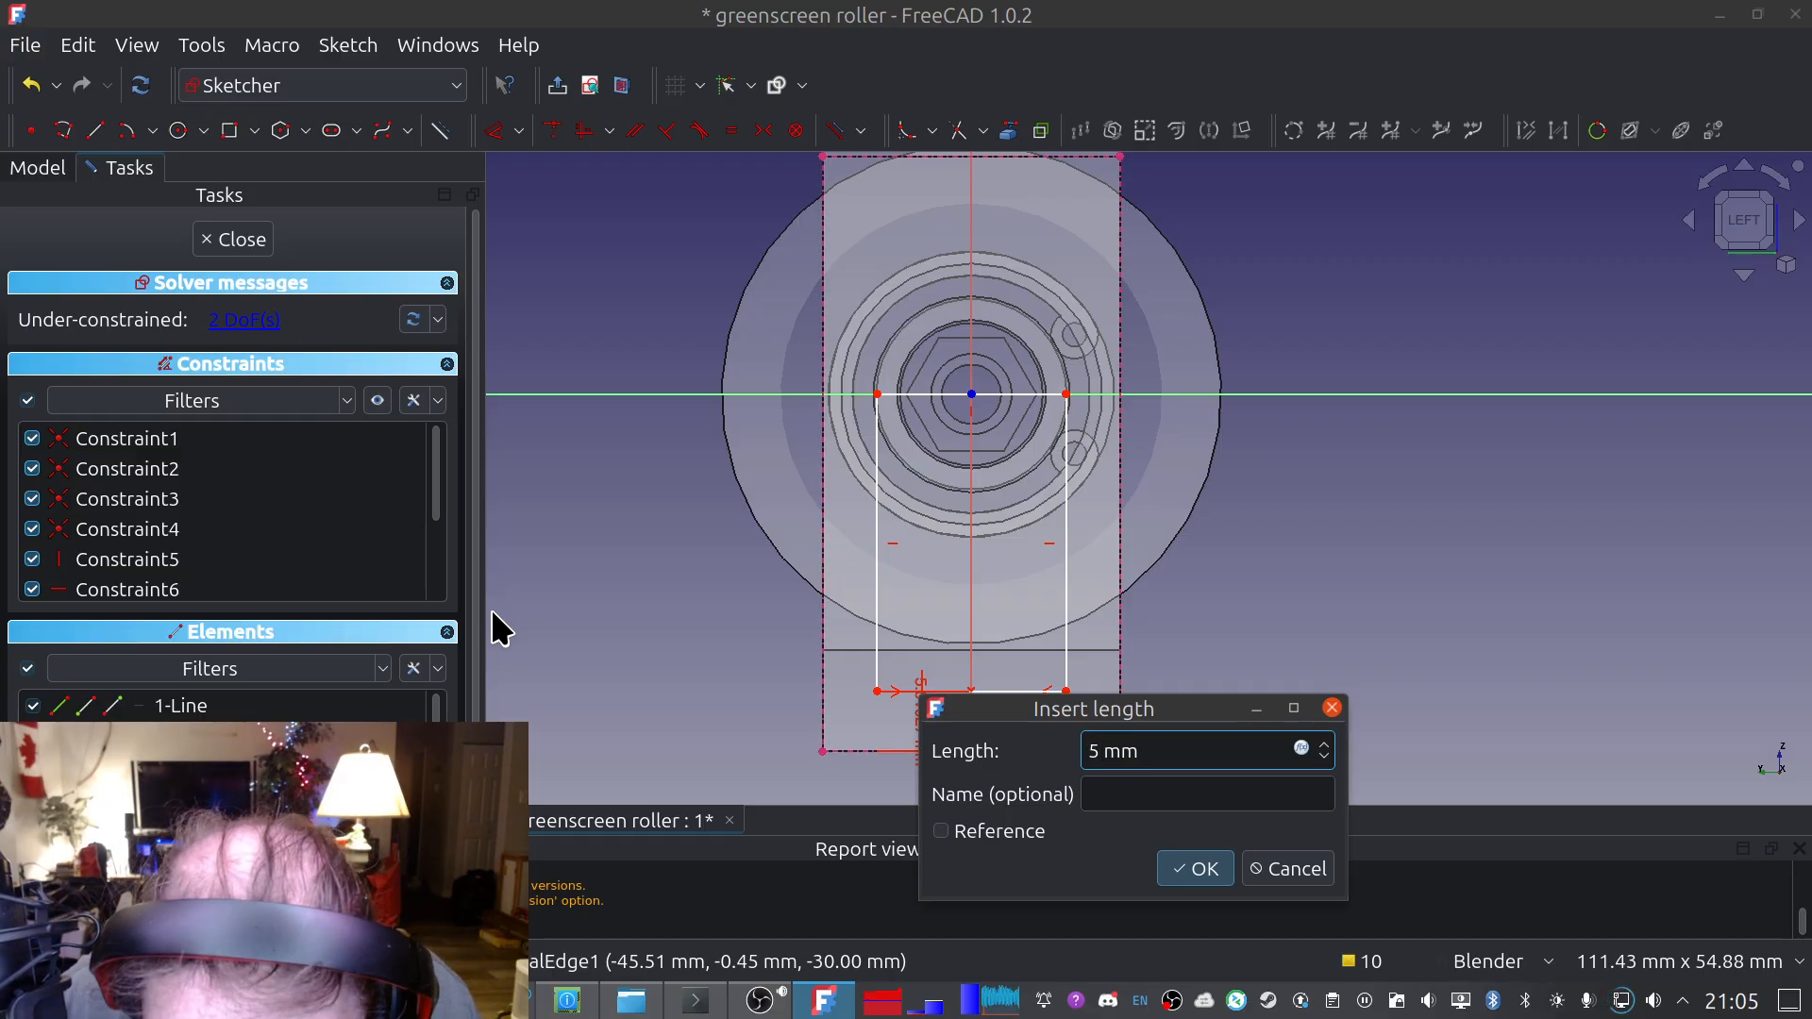
{"action": "key", "text": "Return"}
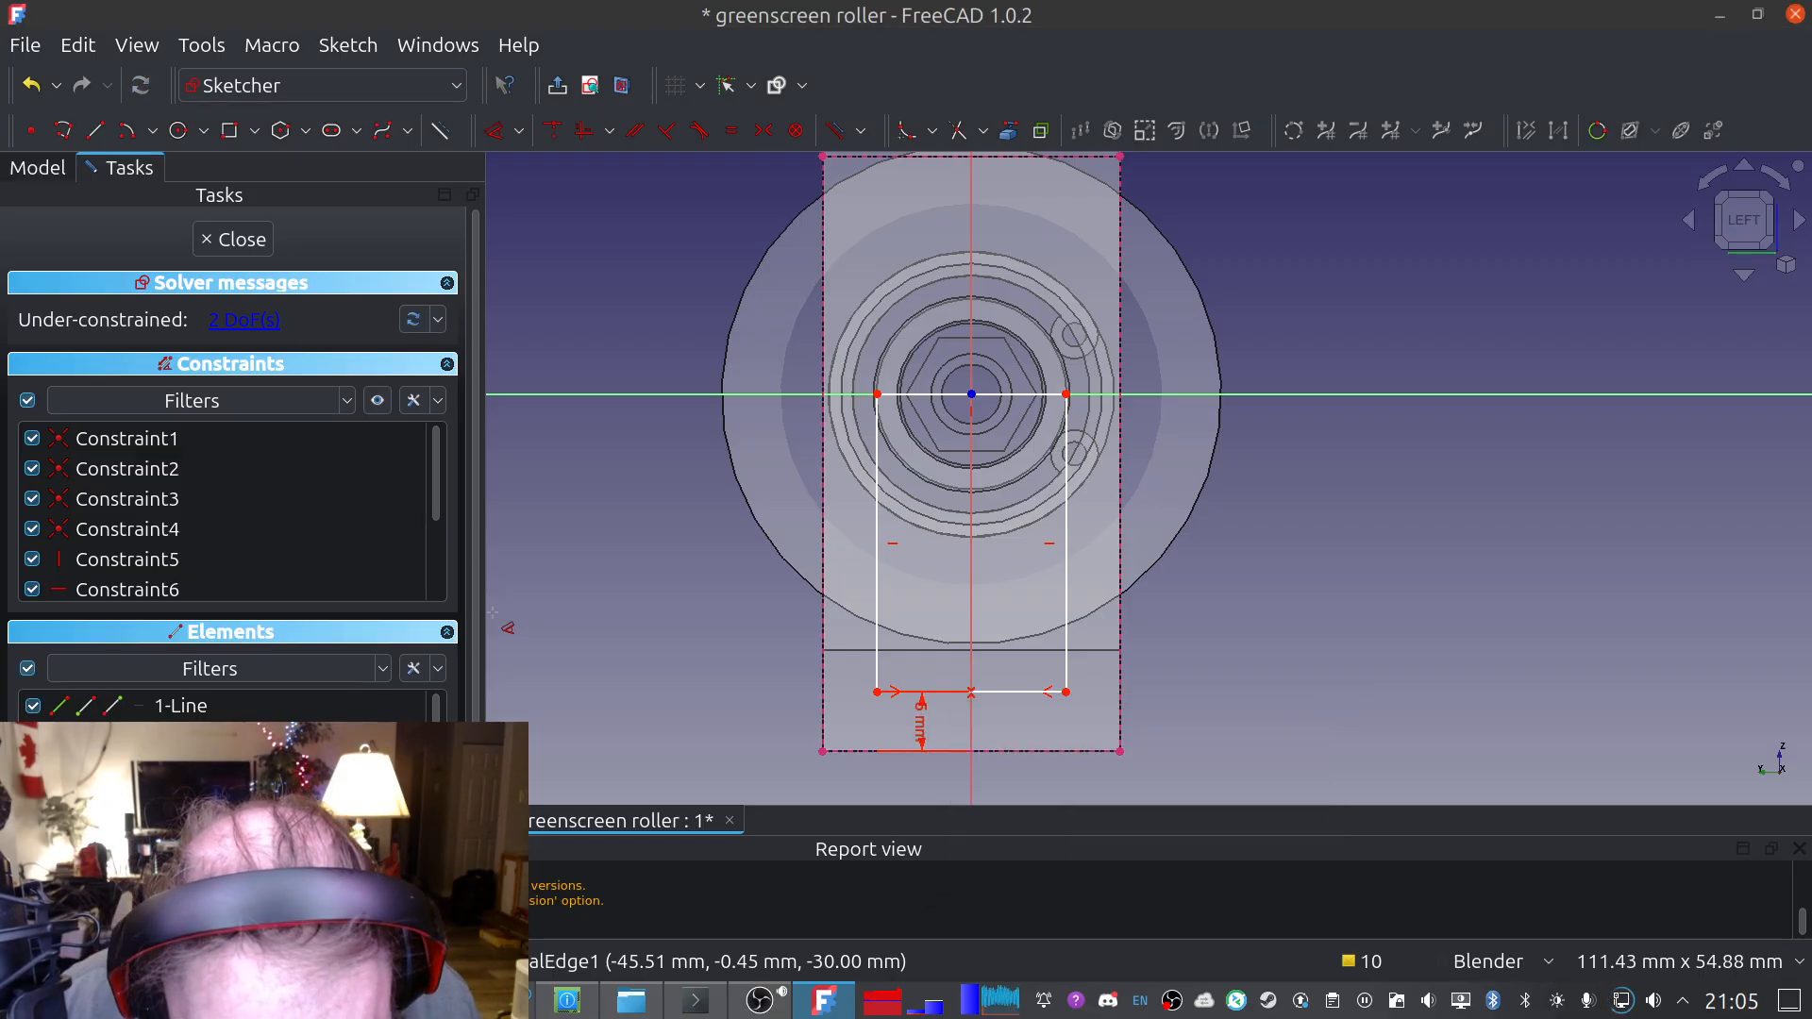
{"action": "left_click", "coordinate": [1008, 693]}
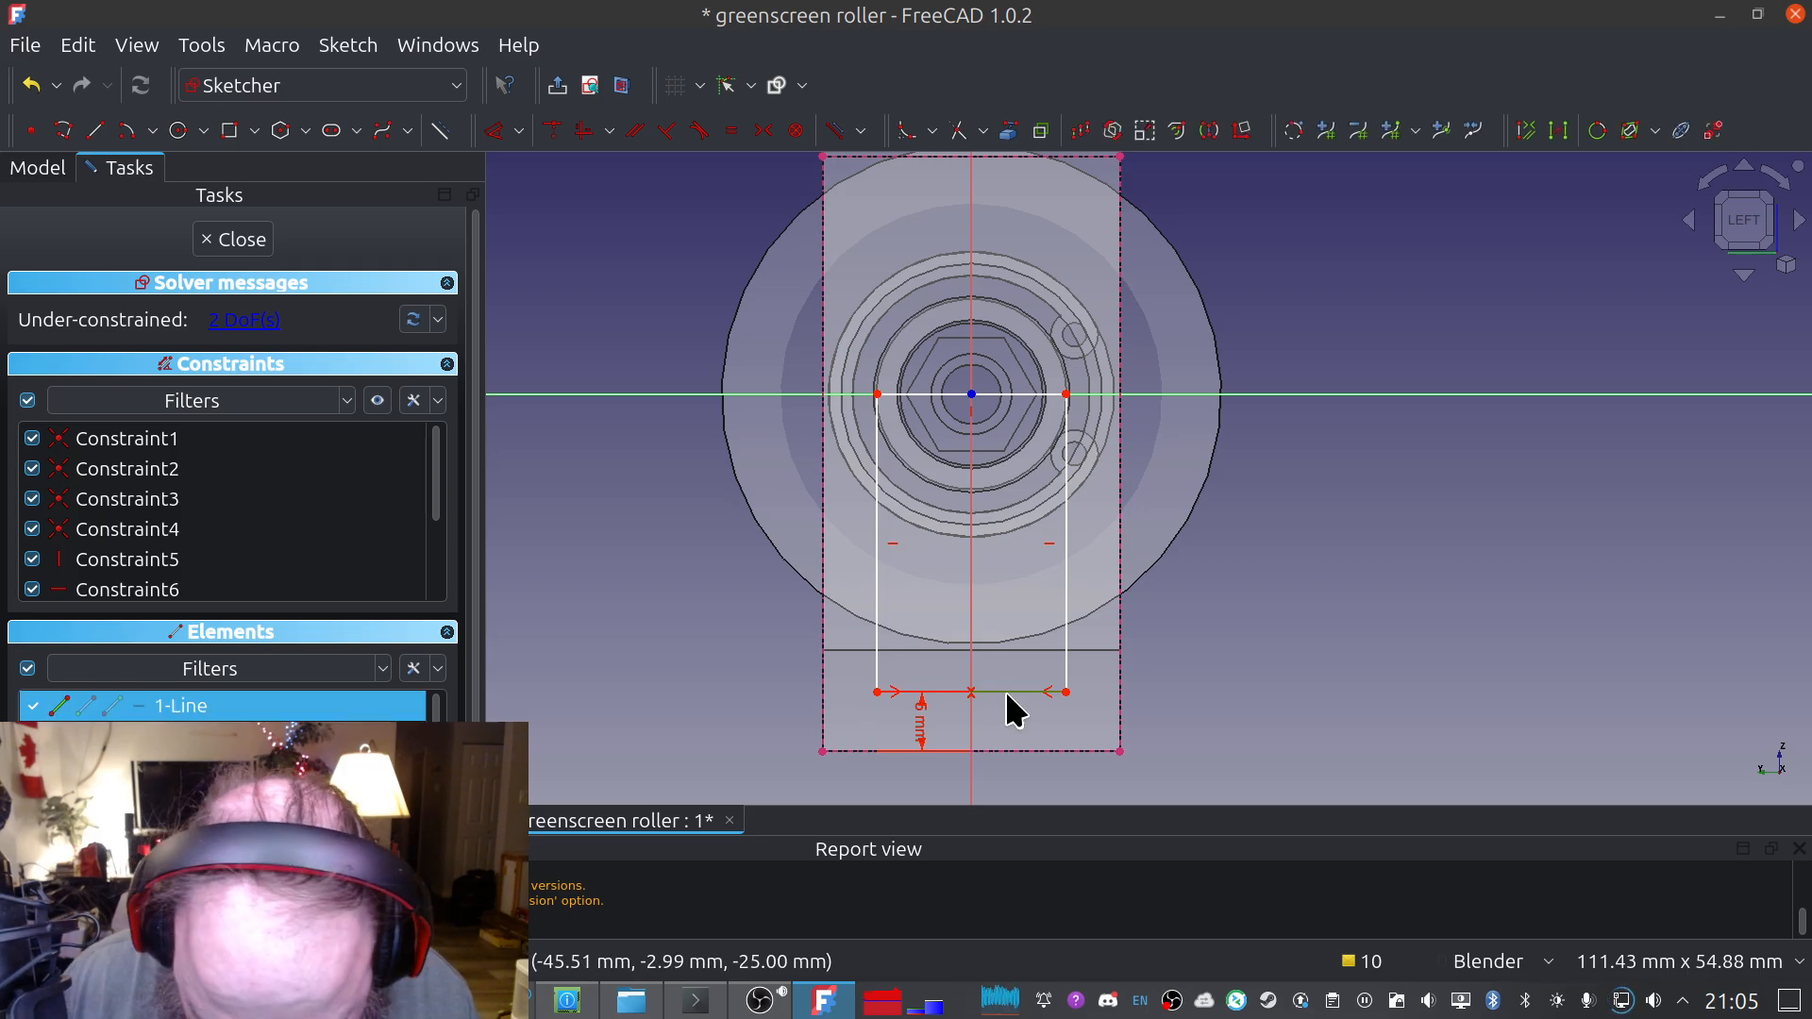
{"action": "key", "text": "d"}
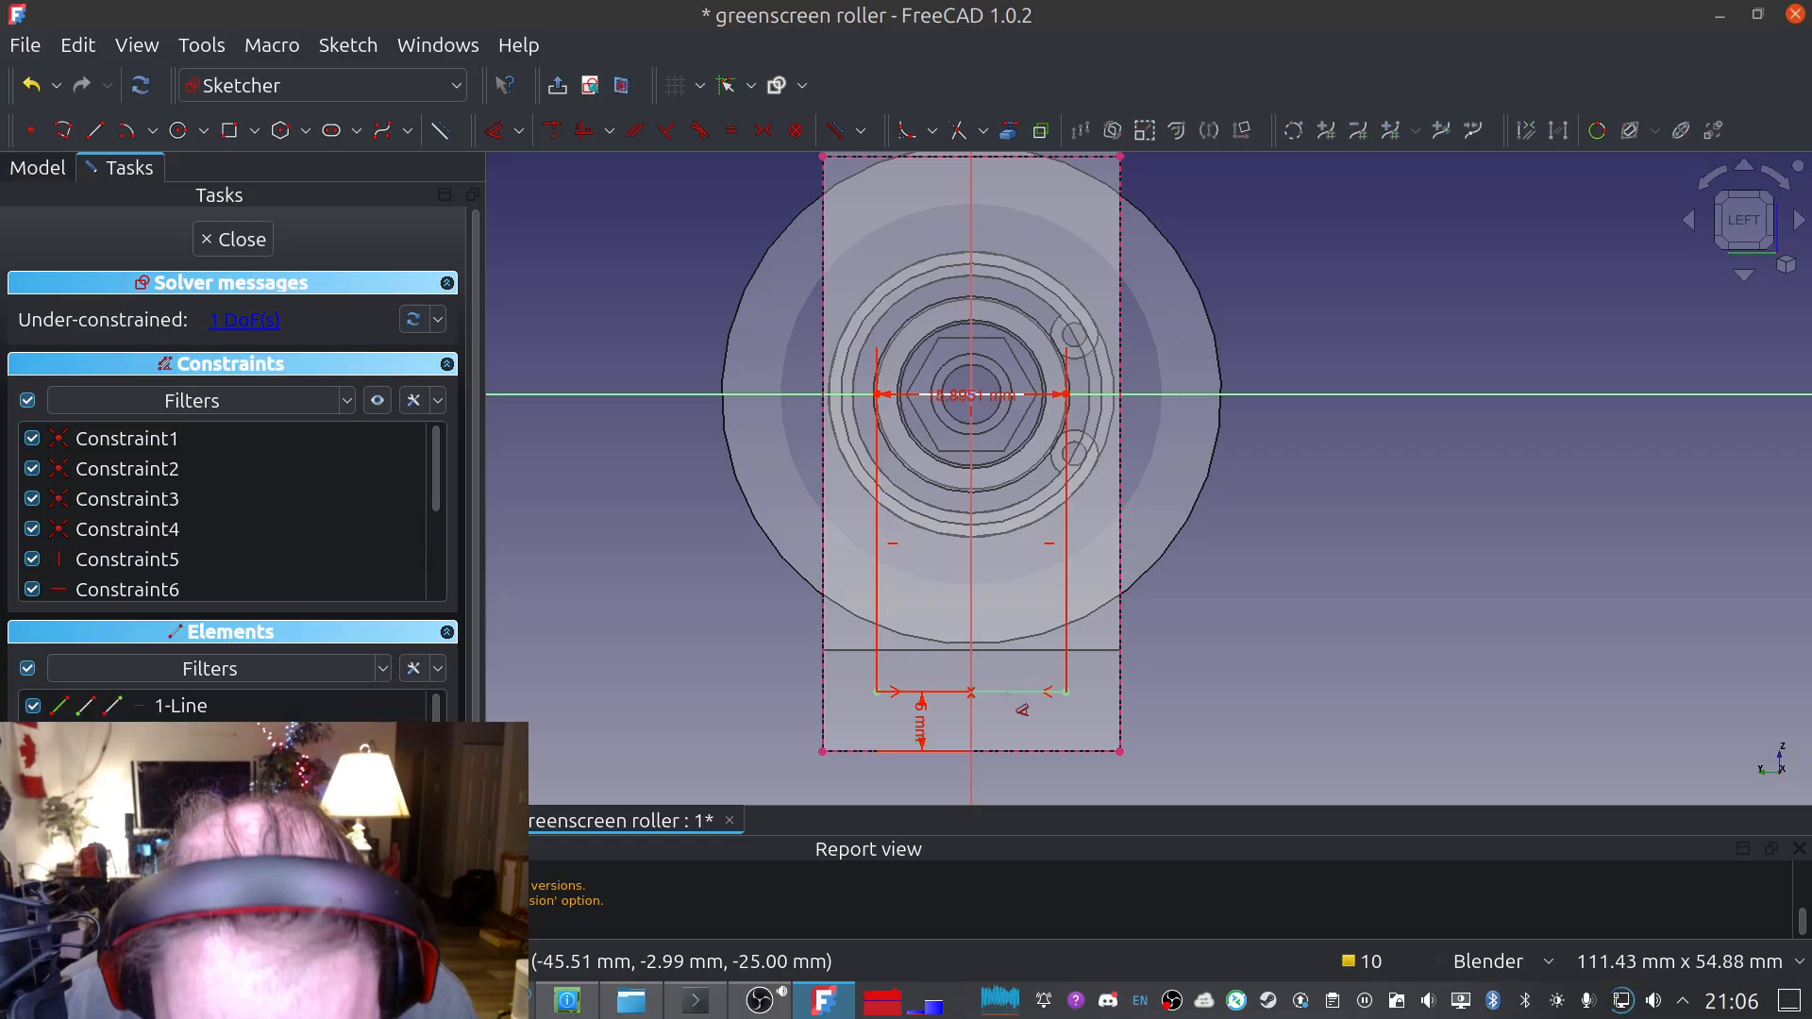
{"action": "left_click", "coordinate": [992, 604]}
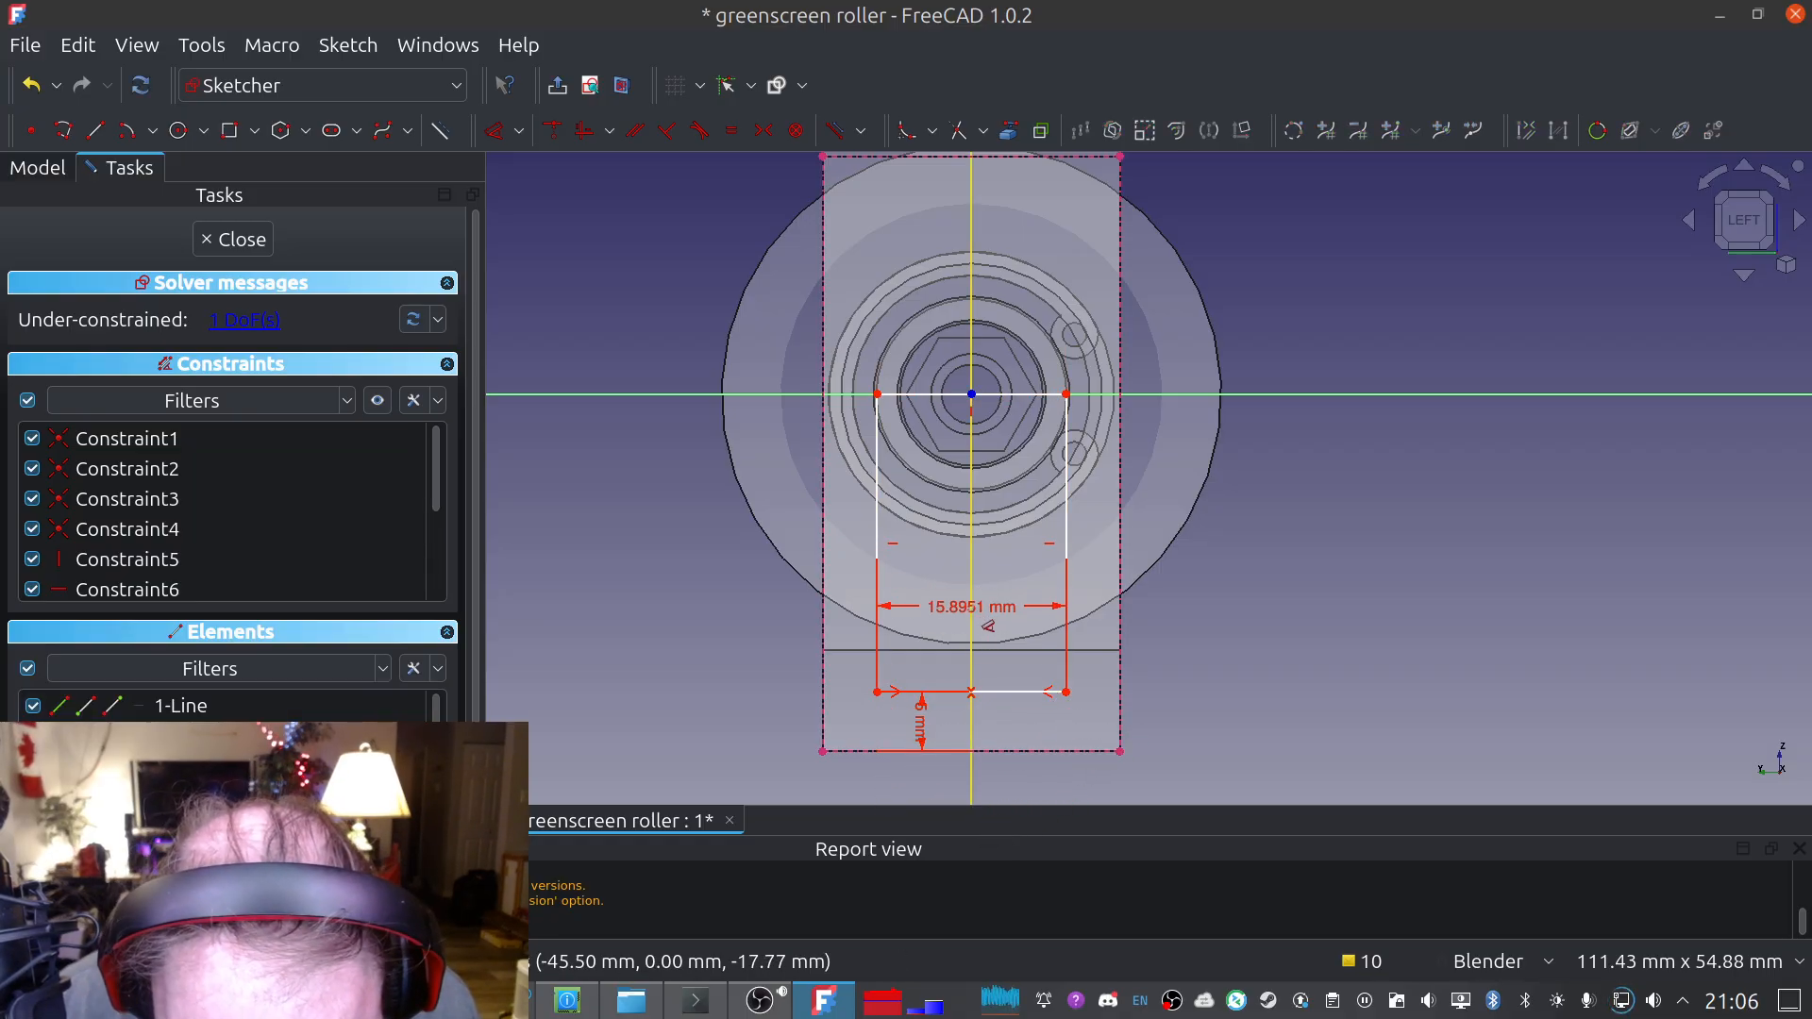
{"action": "left_click", "coordinate": [972, 618]}
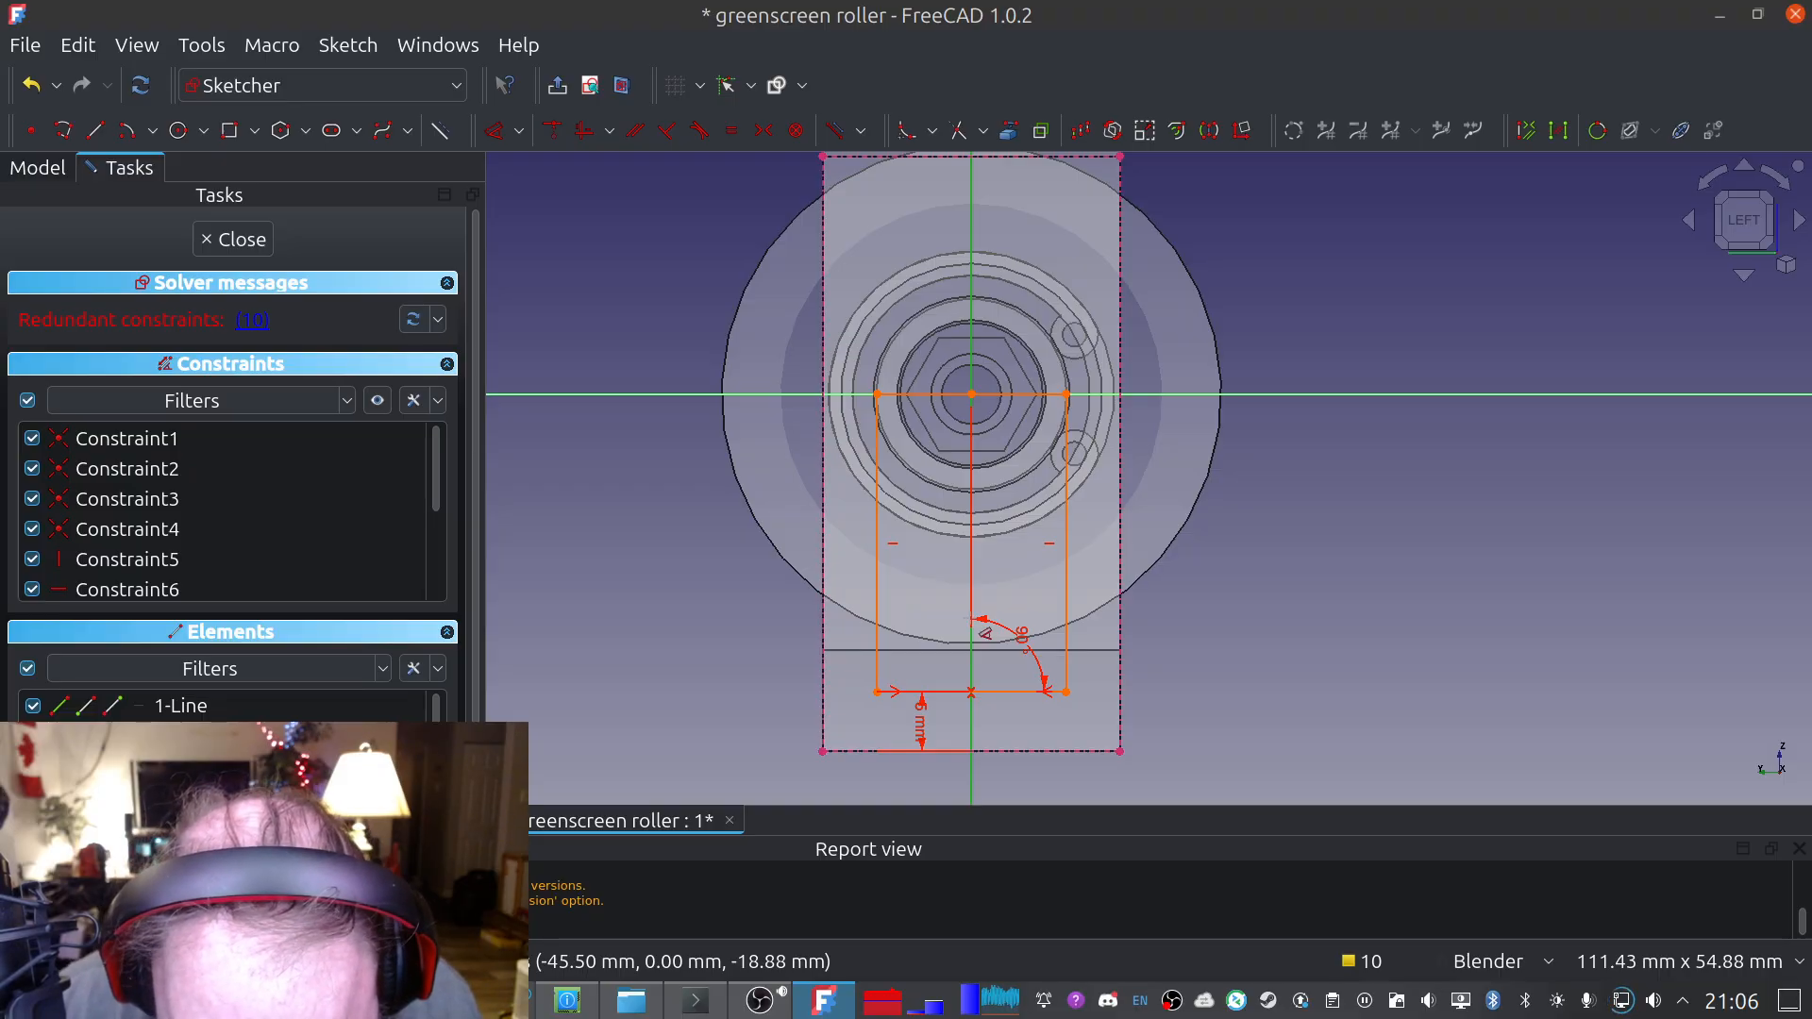
{"action": "key", "text": "Escape"}
{"action": "key", "text": "Escape"}
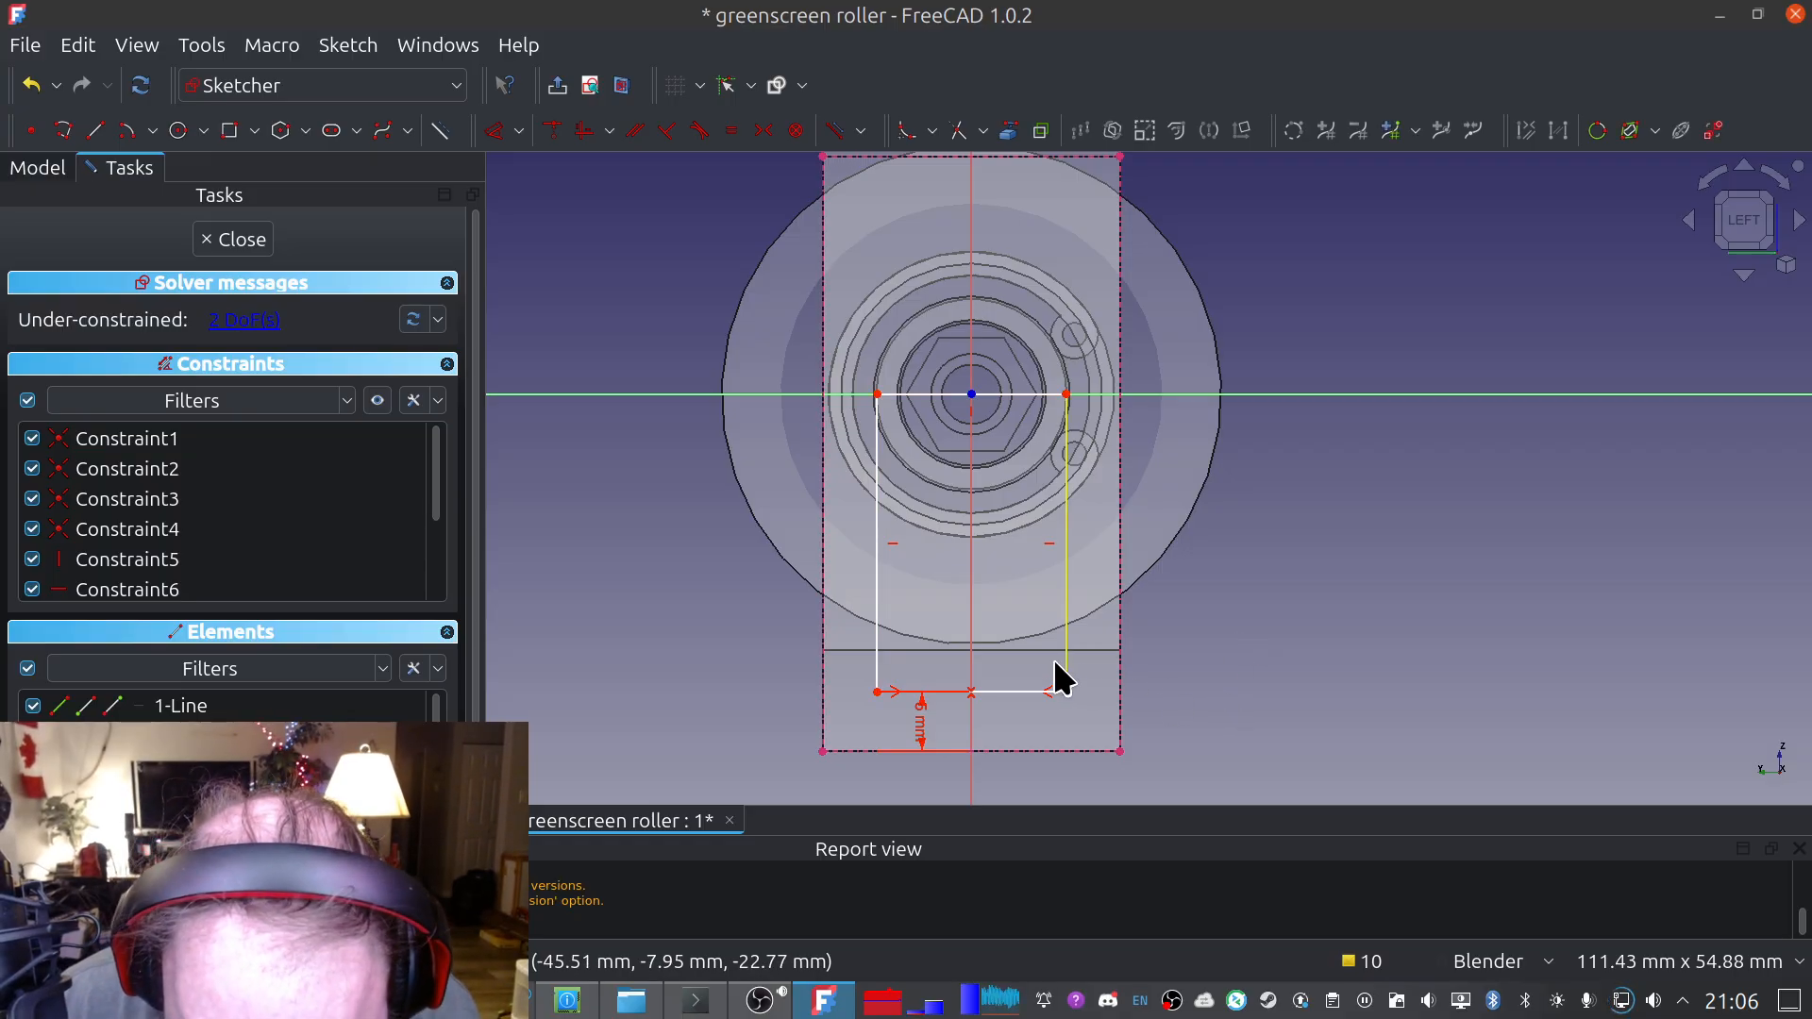
Dimension the rectangle's lower edge and set its width to 10 mm
{"action": "left_click", "coordinate": [1014, 693]}
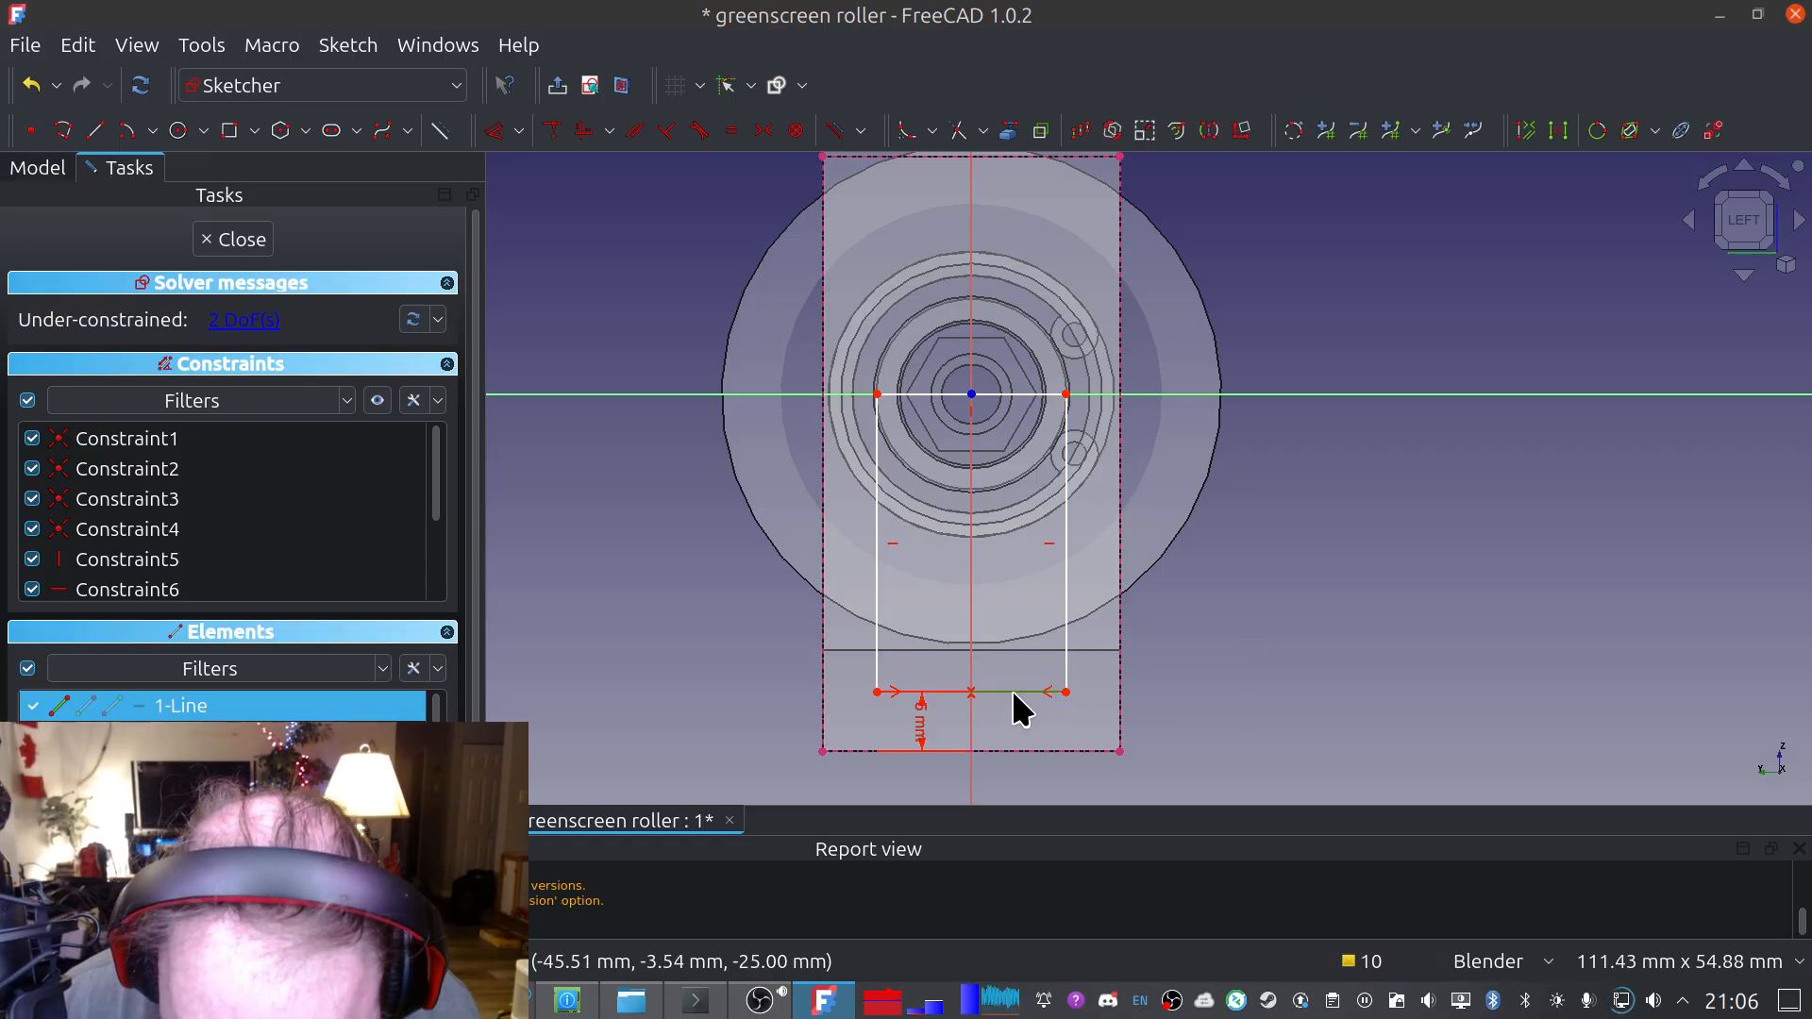
{"action": "key", "text": "d"}
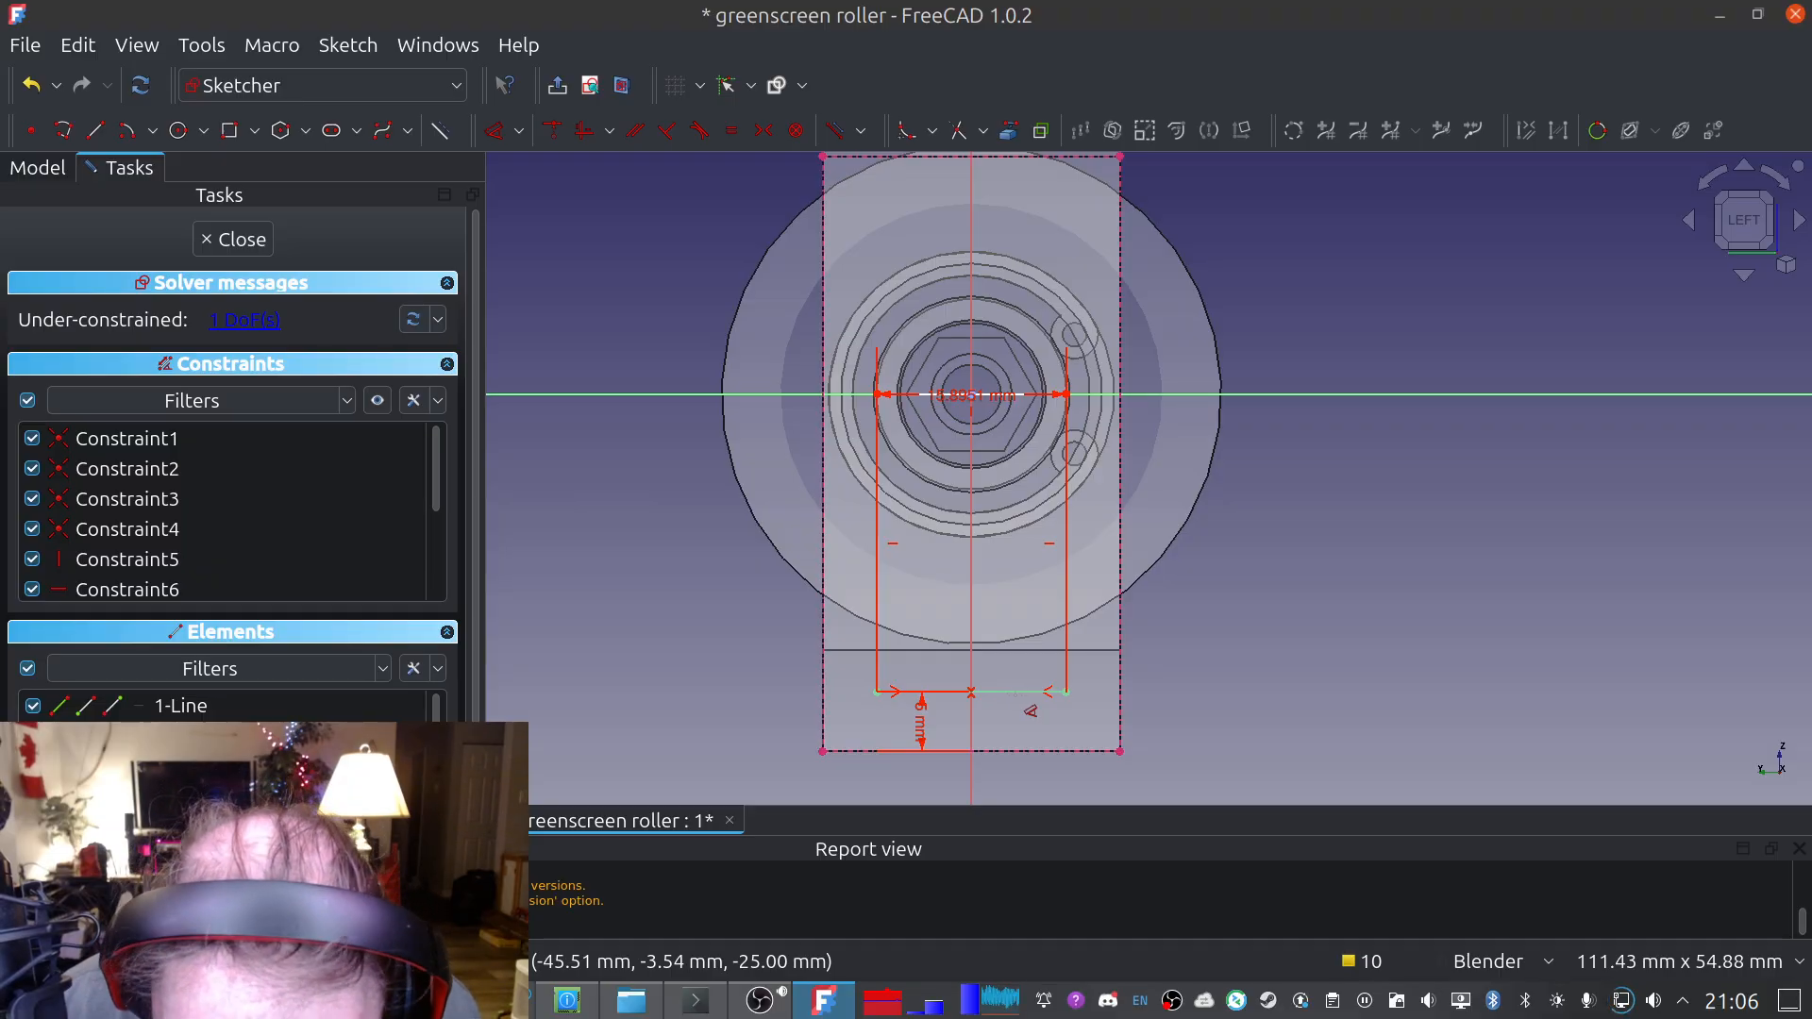
{"action": "left_click", "coordinate": [1008, 786]}
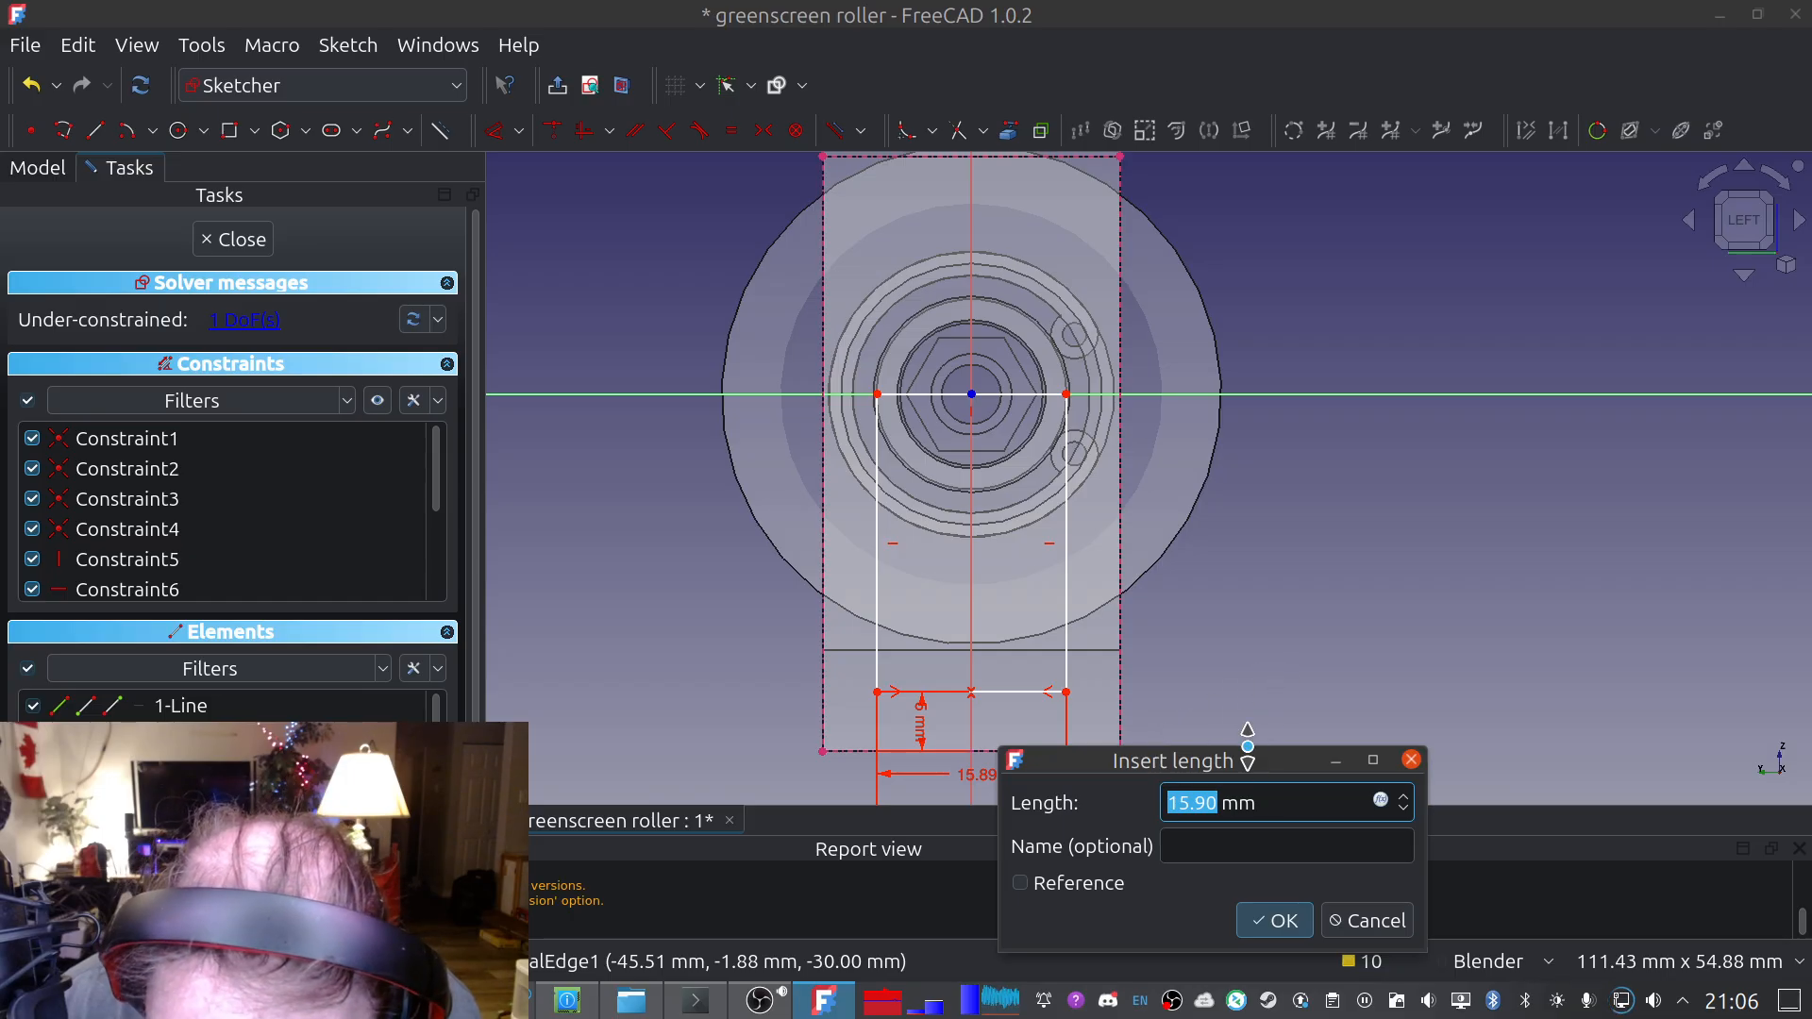
{"action": "left_click_drag", "start_coordinate": [1254, 759], "coordinate": [804, 397]}
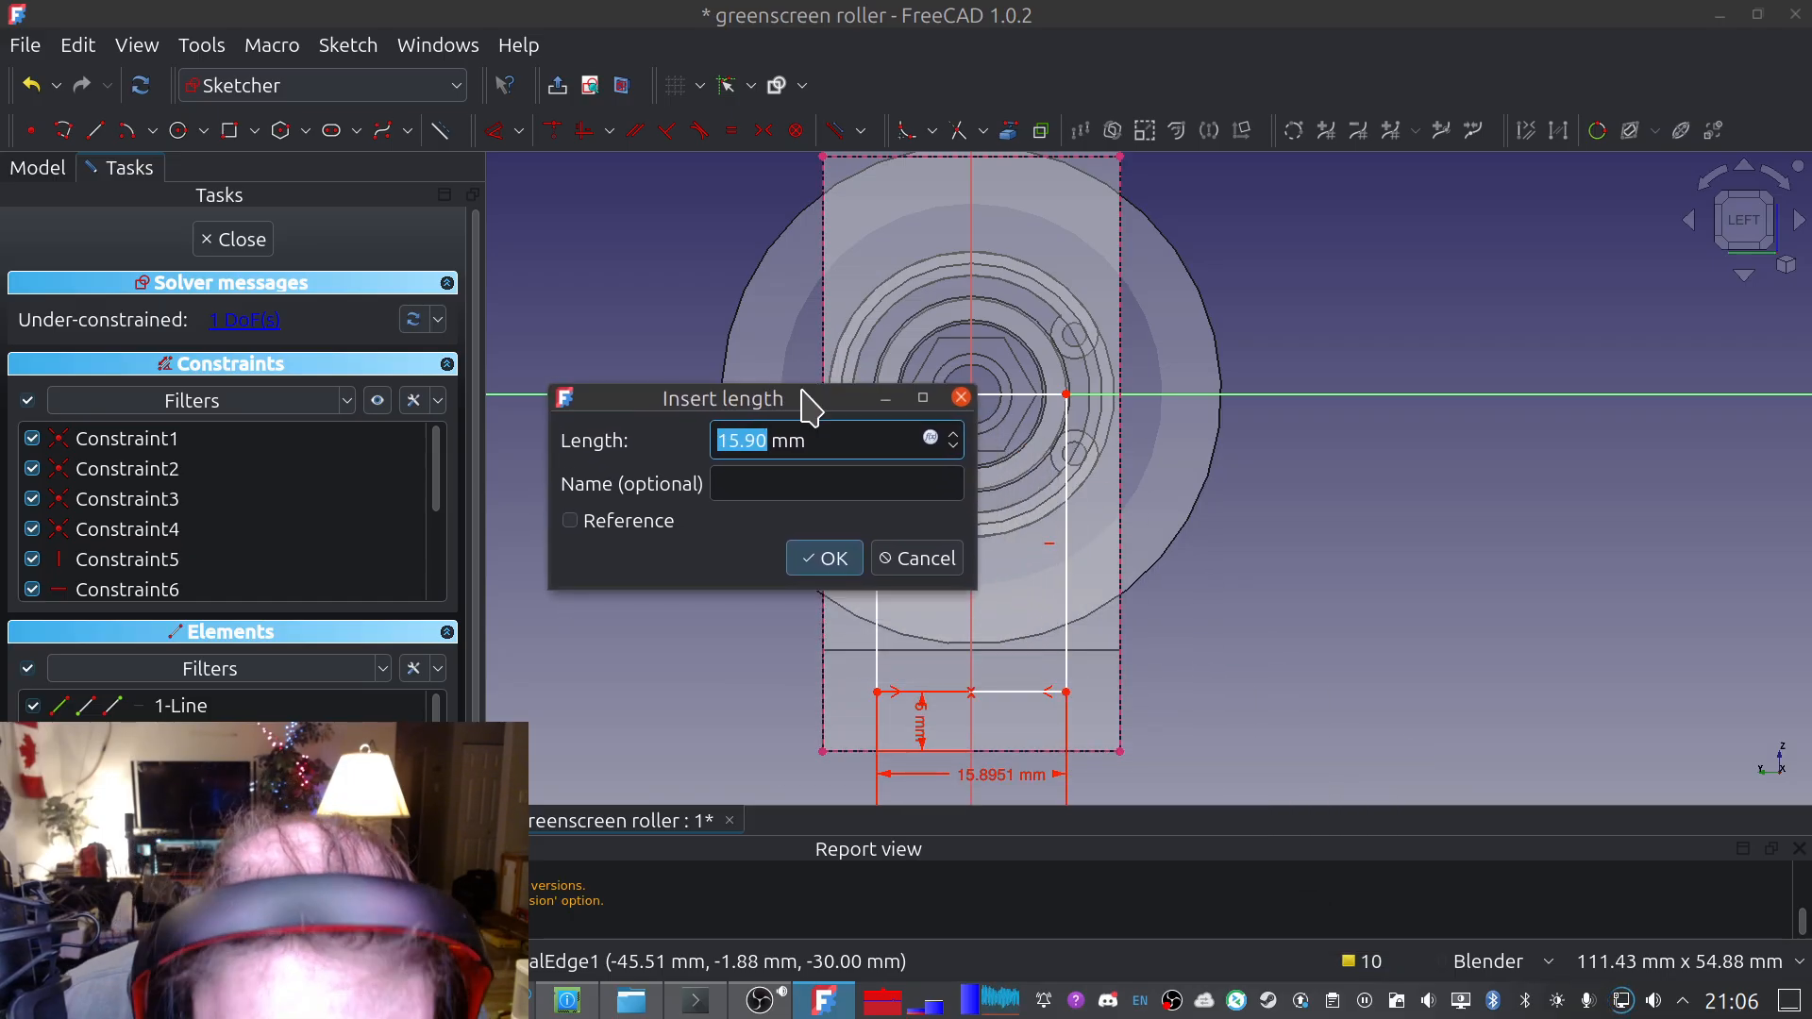
{"action": "type", "text": "10"}
{"action": "key", "text": "Return"}
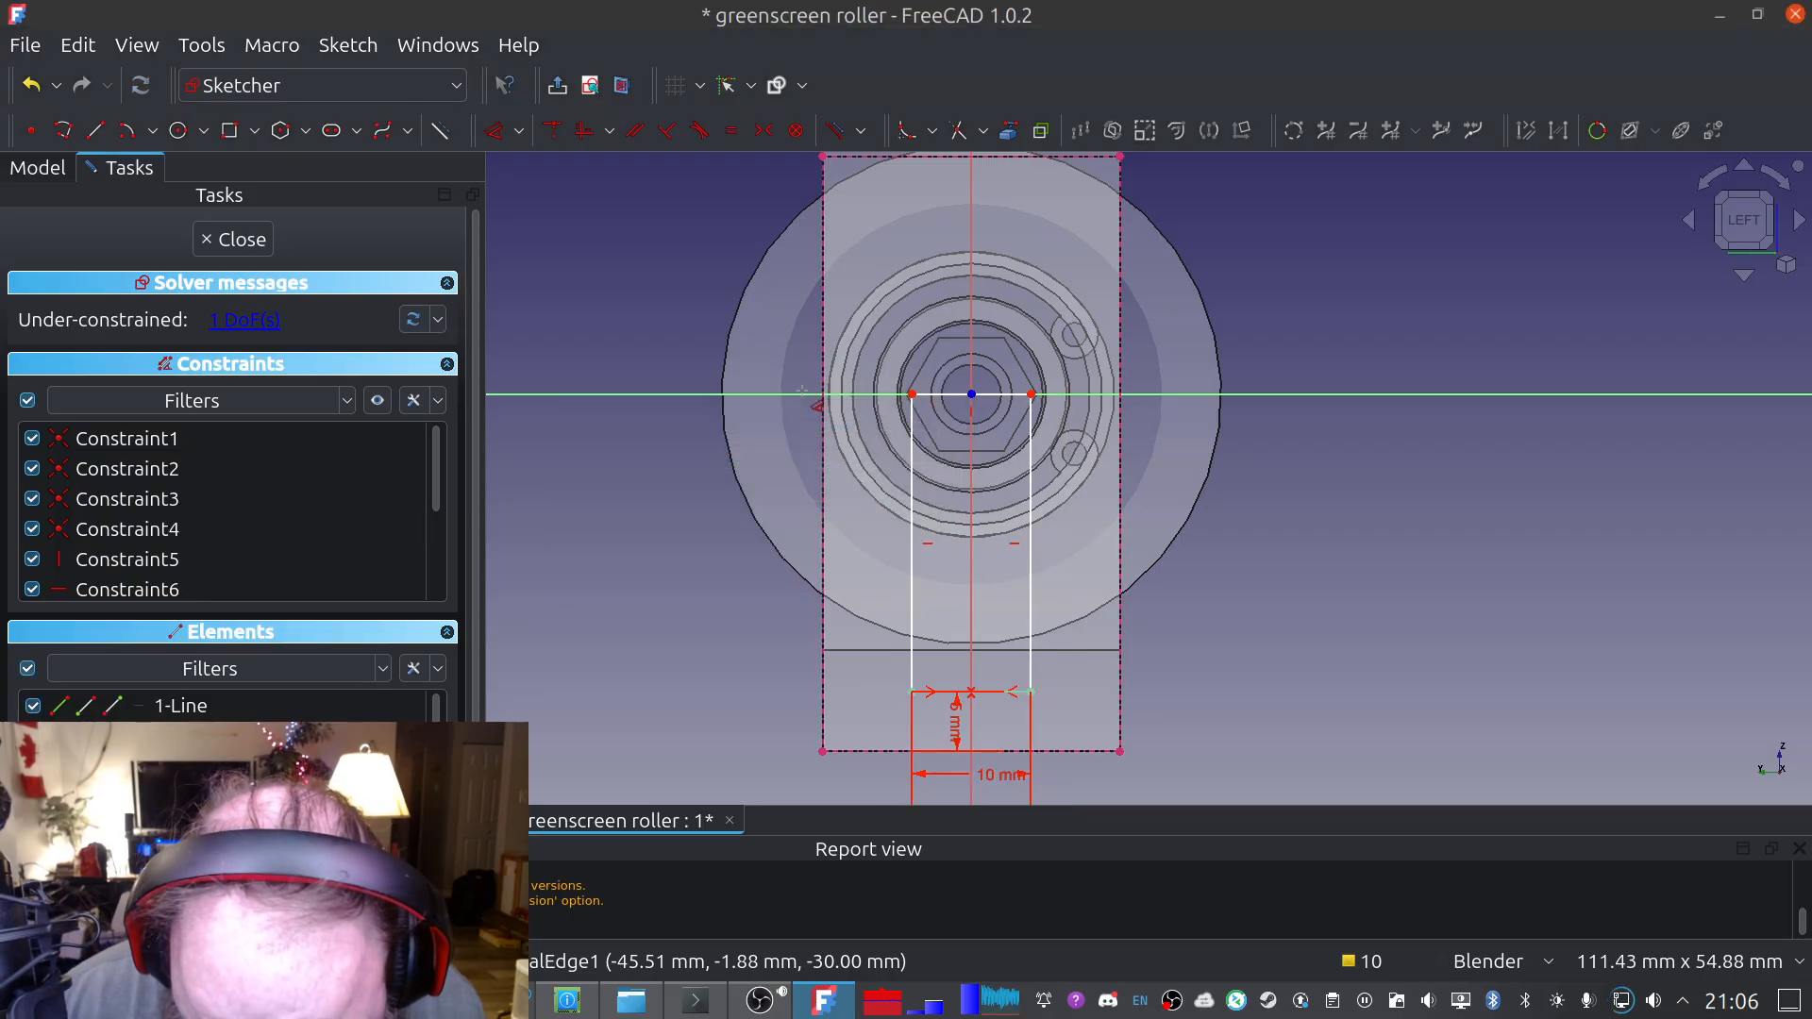
Set the distance between the rectangle and the leg's lower edge to 10 mm
{"action": "scroll", "coordinate": [1067, 672], "scroll_direction": "up", "scroll_amount": 2}
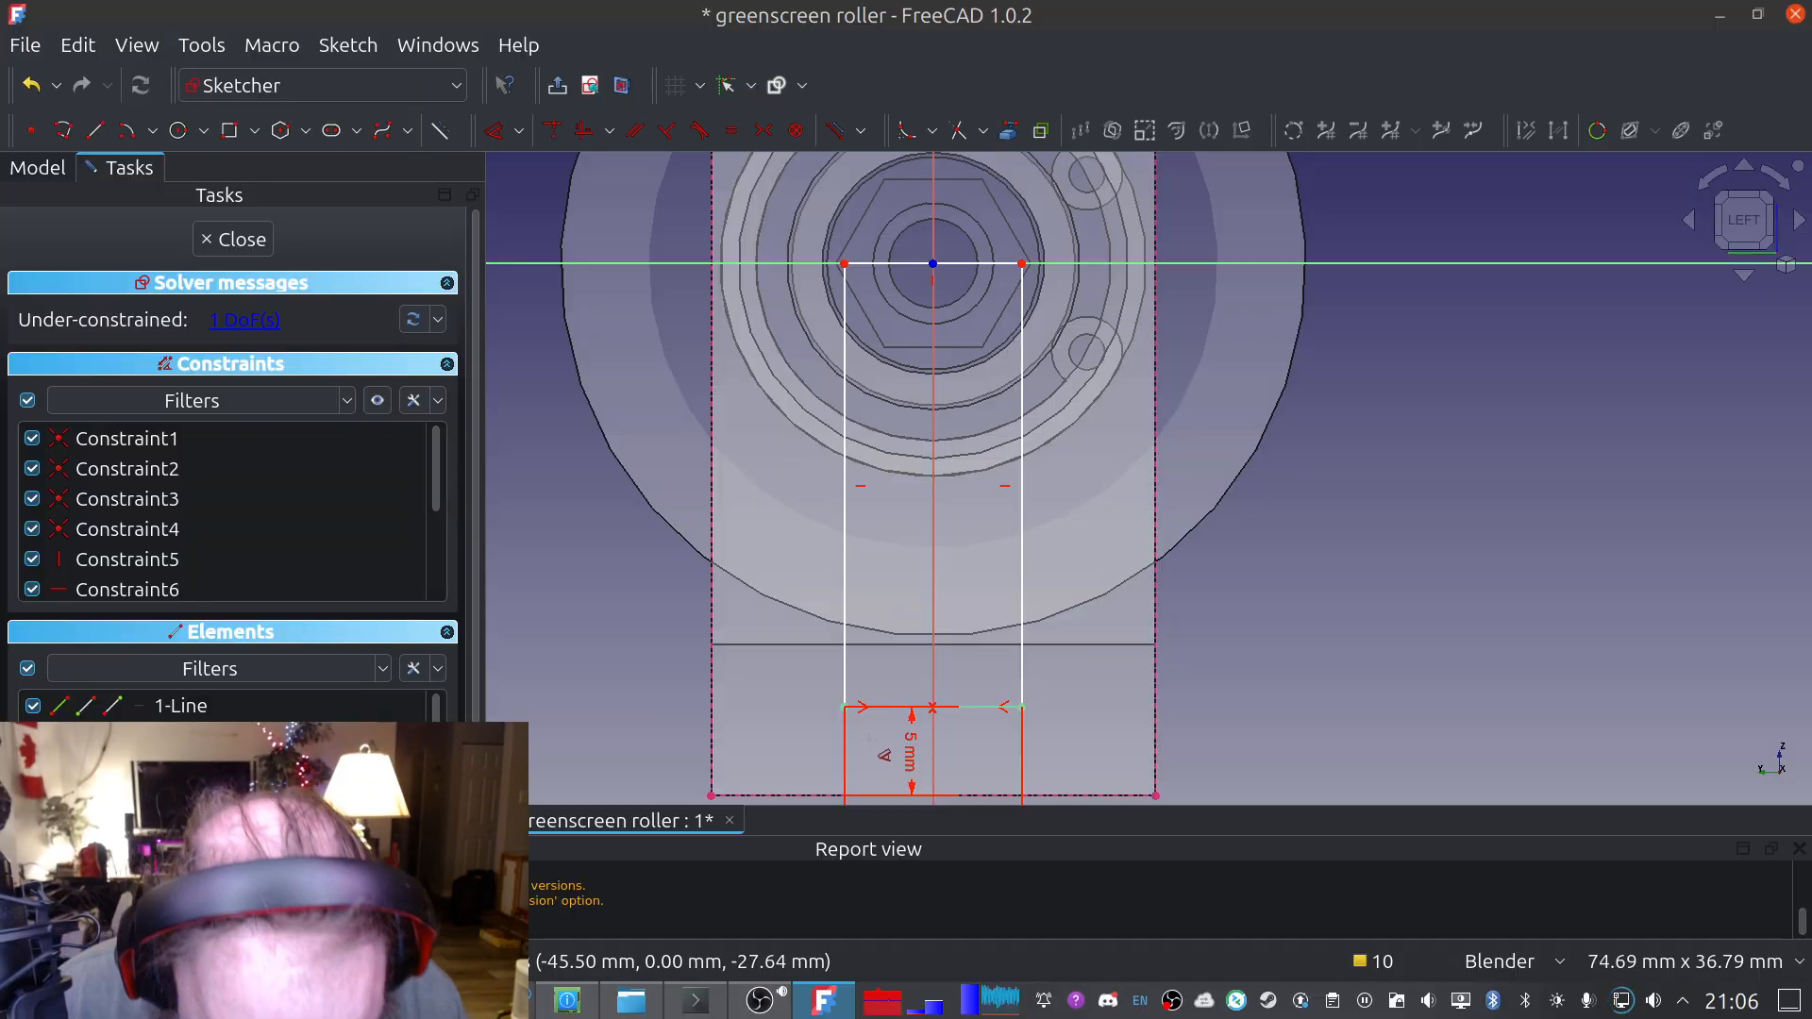
{"action": "left_click", "coordinate": [908, 753]}
{"action": "double_click", "coordinate": [911, 755]}
{"action": "type", "text": "10"}
{"action": "key", "text": "Return"}
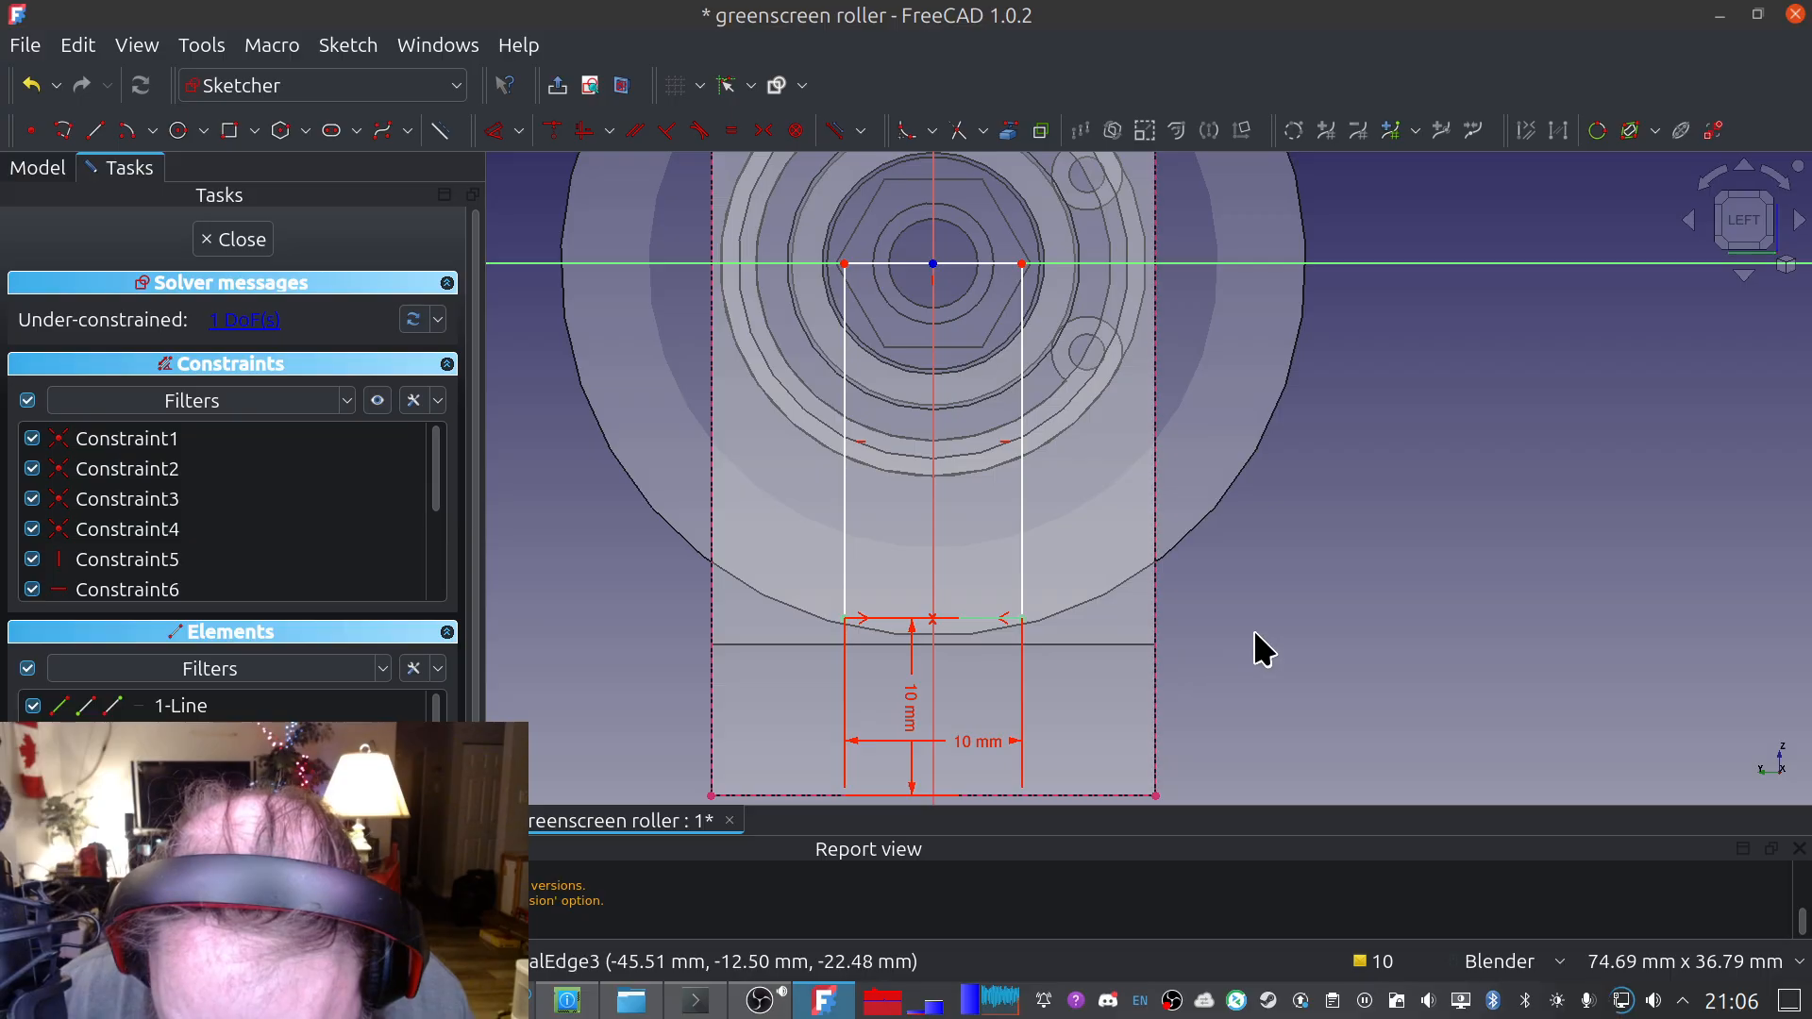
Dimension the rectangle's vertical side and set its height to 15 mm
{"action": "scroll", "coordinate": [1232, 643], "scroll_direction": "down", "scroll_amount": 1}
{"action": "scroll", "coordinate": [1221, 643], "scroll_direction": "up", "scroll_amount": 2}
{"action": "mouse_move", "coordinate": [1203, 624]}
{"action": "middle_mouse_down"}
{"action": "mouse_move", "coordinate": [1133, 585]}
{"action": "mouse_move", "coordinate": [1145, 598]}
{"action": "mouse_move", "coordinate": [1106, 638]}
{"action": "mouse_move", "coordinate": [1260, 833]}
{"action": "middle_mouse_up"}
{"action": "middle_click_drag", "start_coordinate": [1021, 569], "coordinate": [1024, 432]}
{"action": "left_click", "coordinate": [1111, 501]}
{"action": "key", "text": "d"}
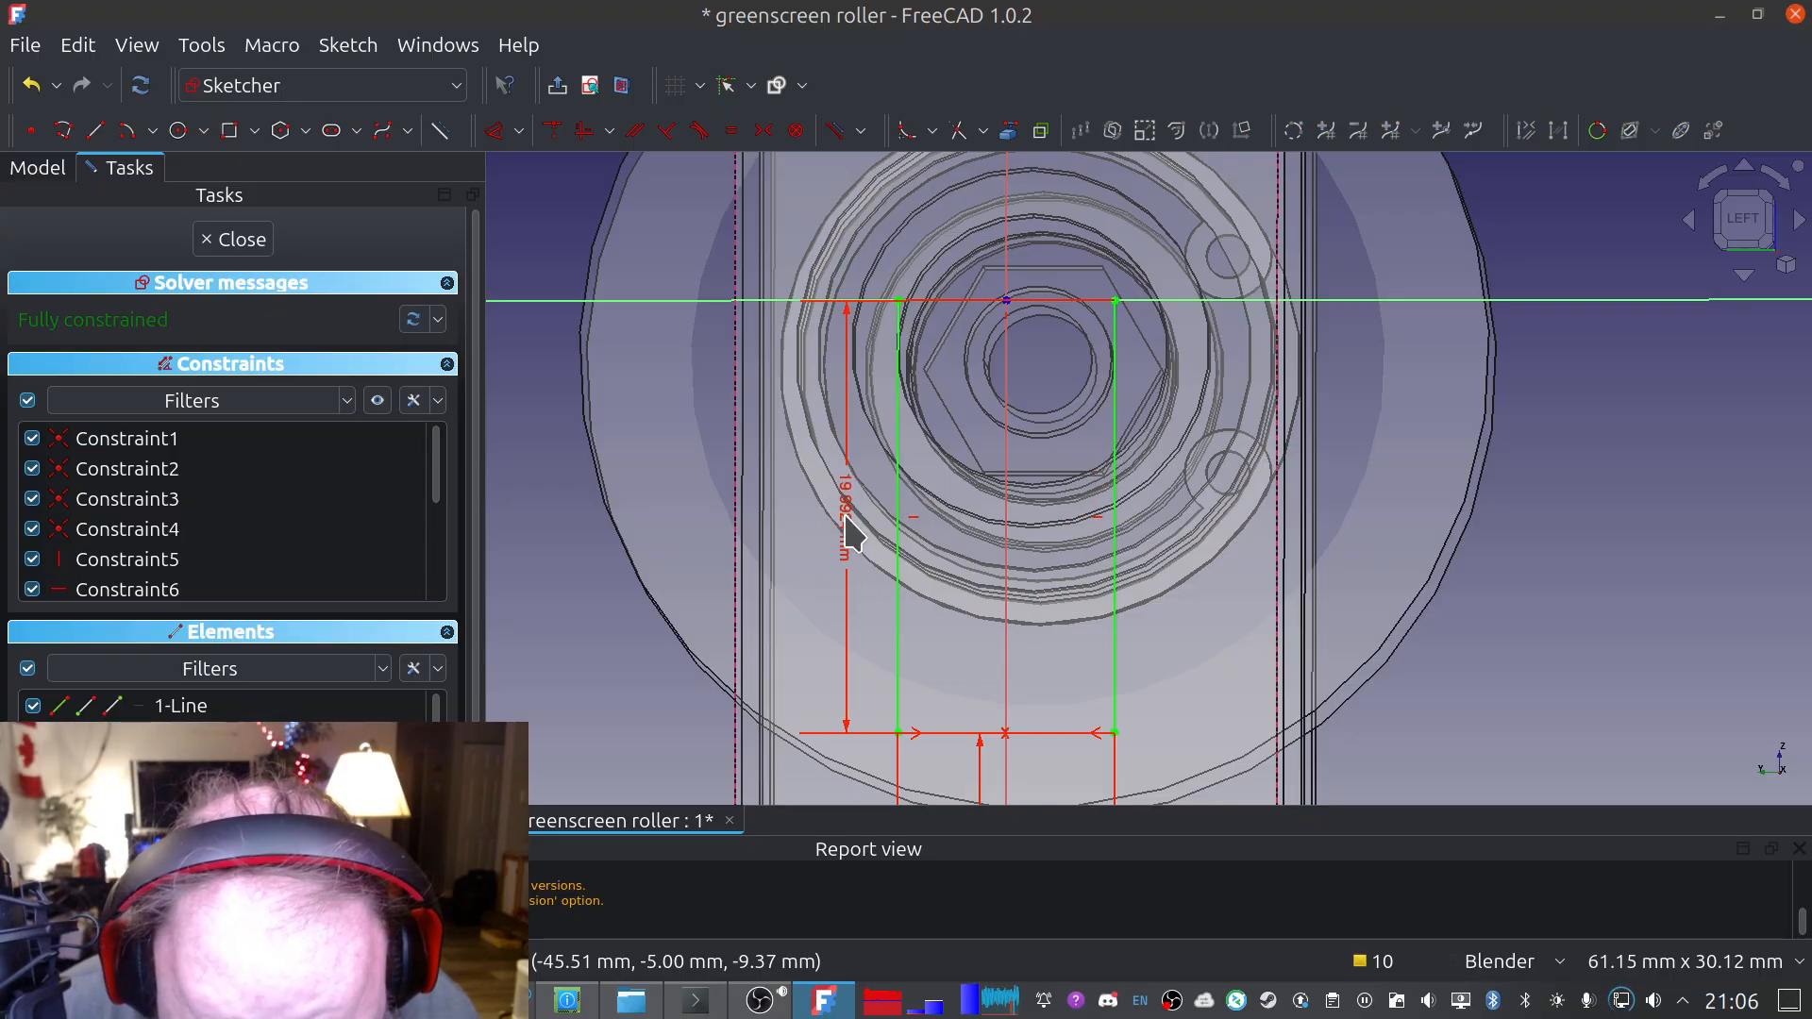
{"action": "left_click", "coordinate": [848, 525]}
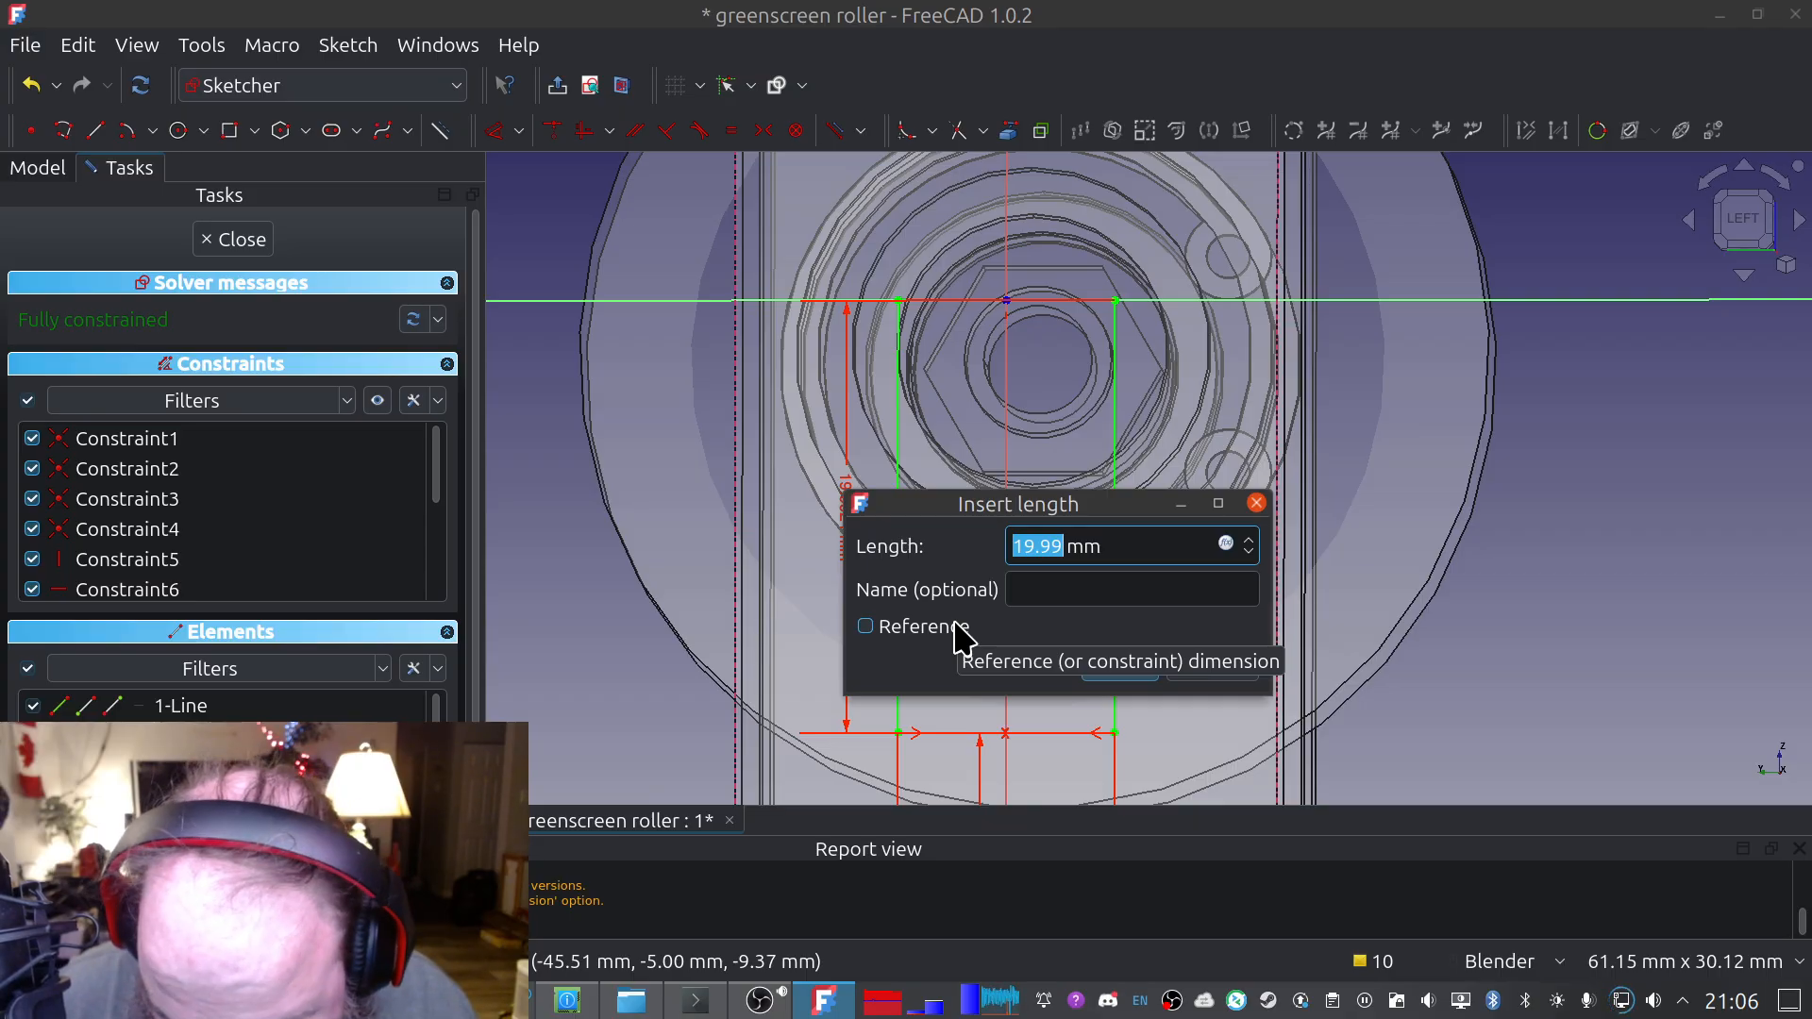
{"action": "type", "text": "15"}
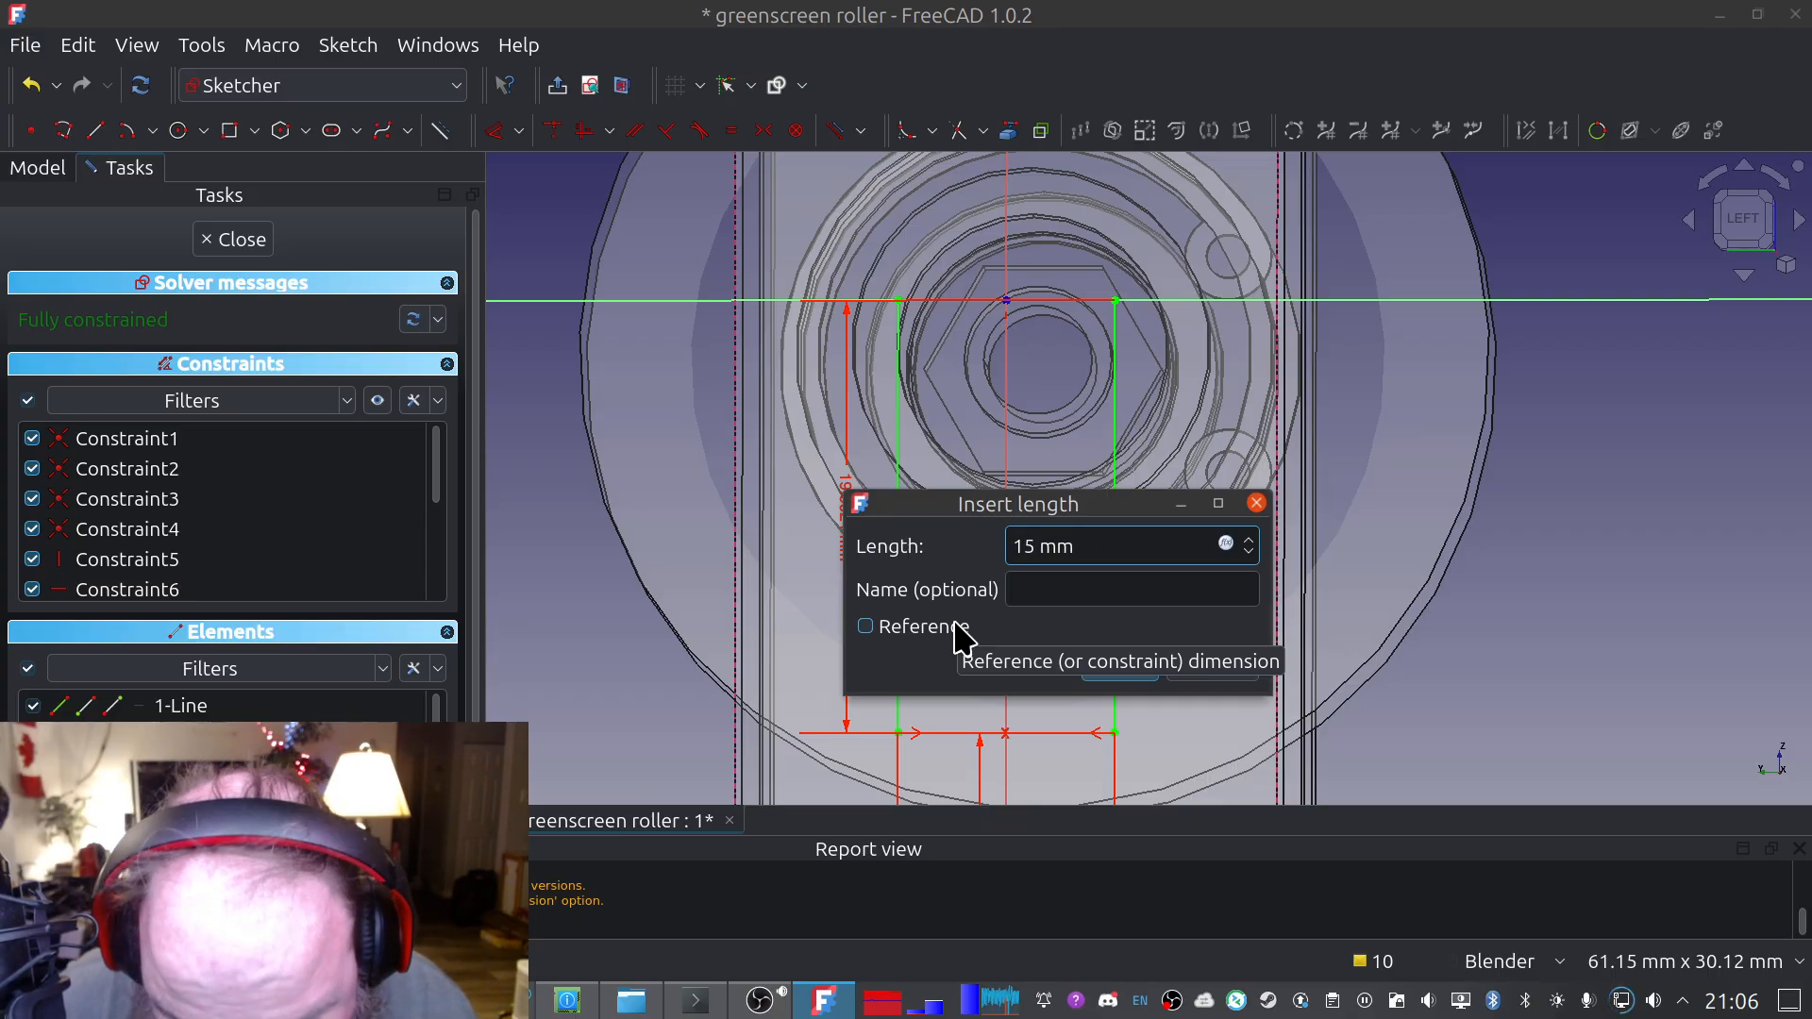
{"action": "key", "text": "Return"}
{"action": "mouse_move", "coordinate": [1099, 530]}
{"action": "middle_mouse_down"}
{"action": "mouse_move", "coordinate": [1526, 501]}
{"action": "mouse_move", "coordinate": [1537, 546]}
{"action": "mouse_move", "coordinate": [1019, 726]}
{"action": "mouse_move", "coordinate": [1068, 634]}
{"action": "middle_mouse_up"}
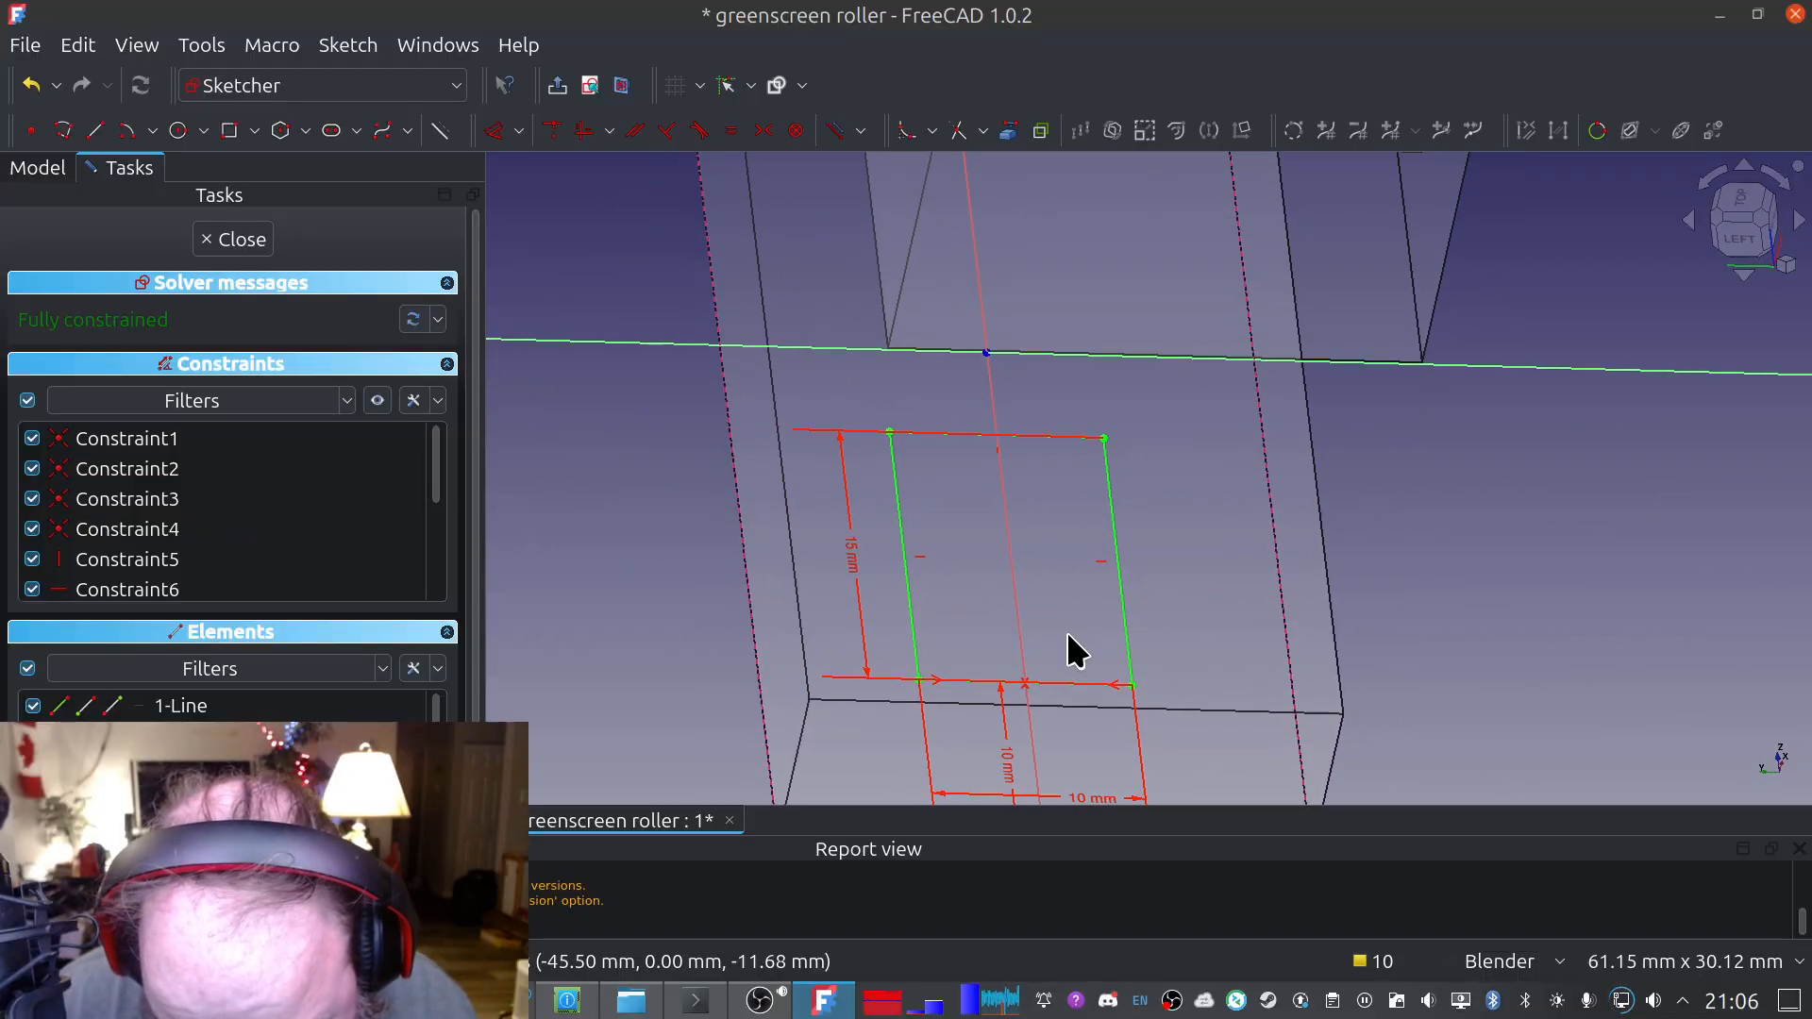
{"action": "key", "text": "Escape"}
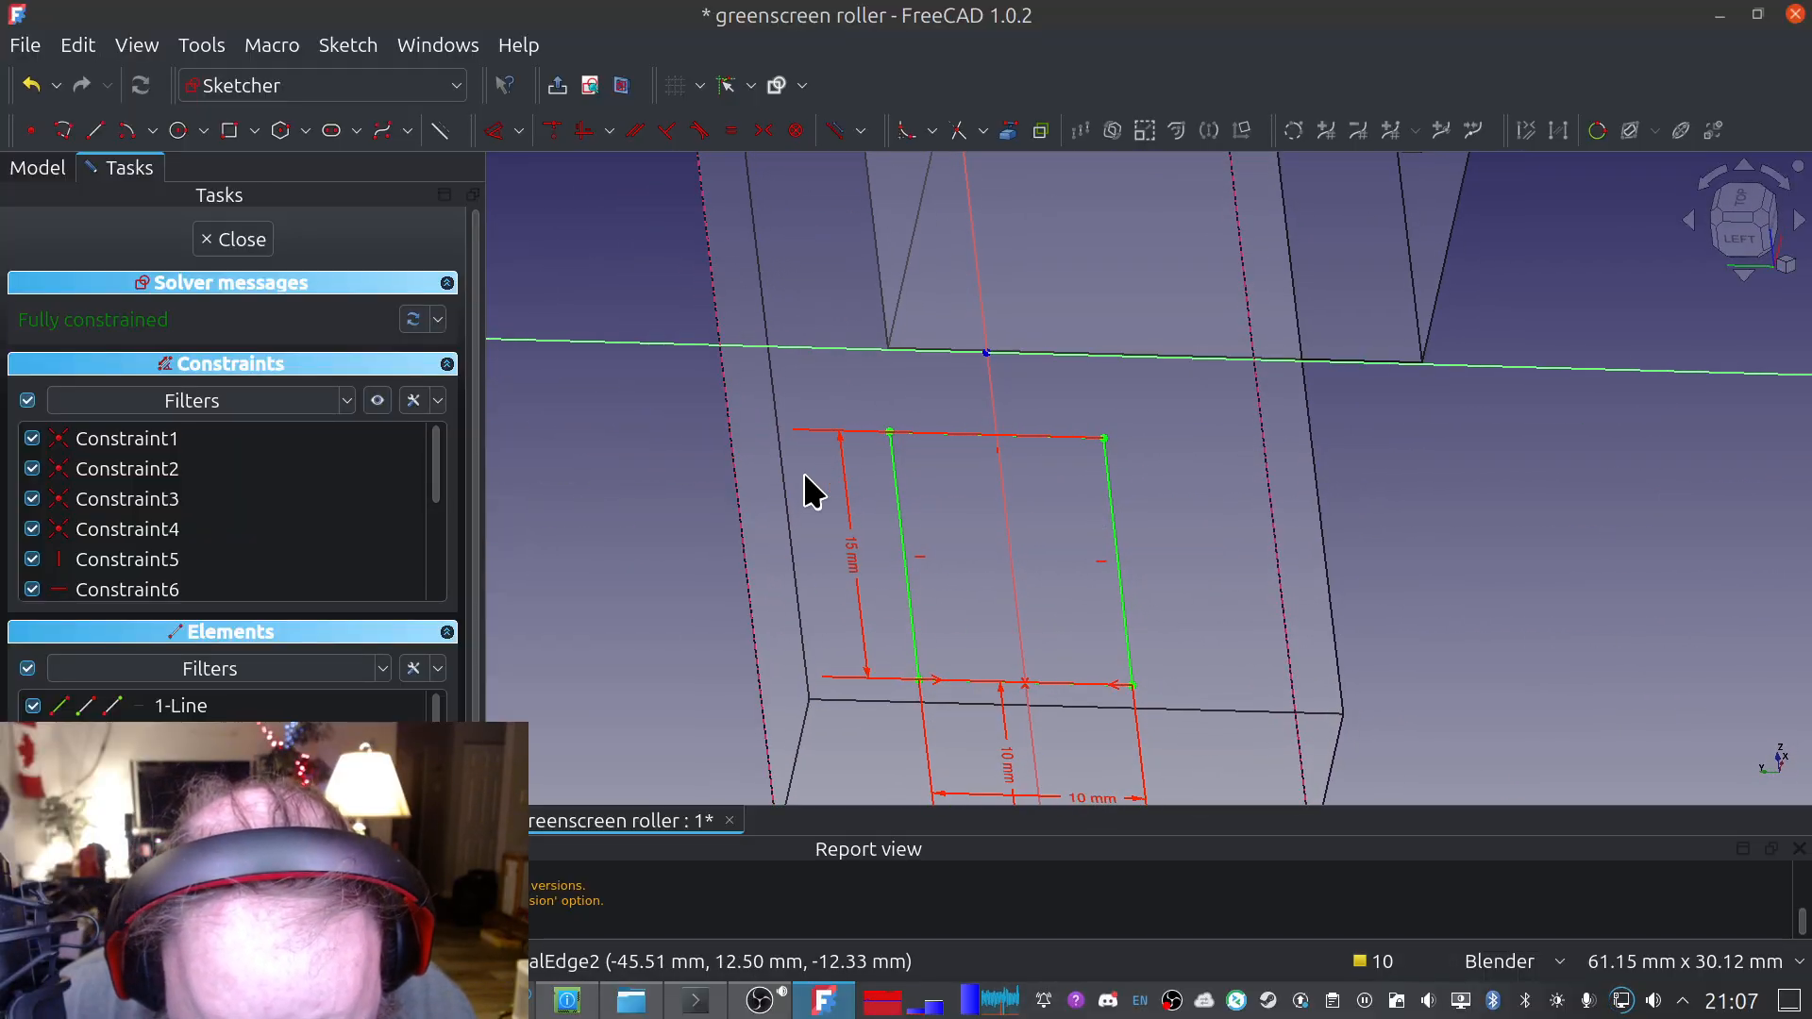
Move the rectangle's height dimension to its opposite side and finish the sketch
{"action": "mouse_move", "coordinate": [846, 551]}
{"action": "left_mouse_down"}
{"action": "mouse_move", "coordinate": [1214, 598]}
{"action": "mouse_move", "coordinate": [1185, 599]}
{"action": "left_mouse_up"}
{"action": "scroll", "coordinate": [1391, 769], "scroll_direction": "down", "scroll_amount": 2}
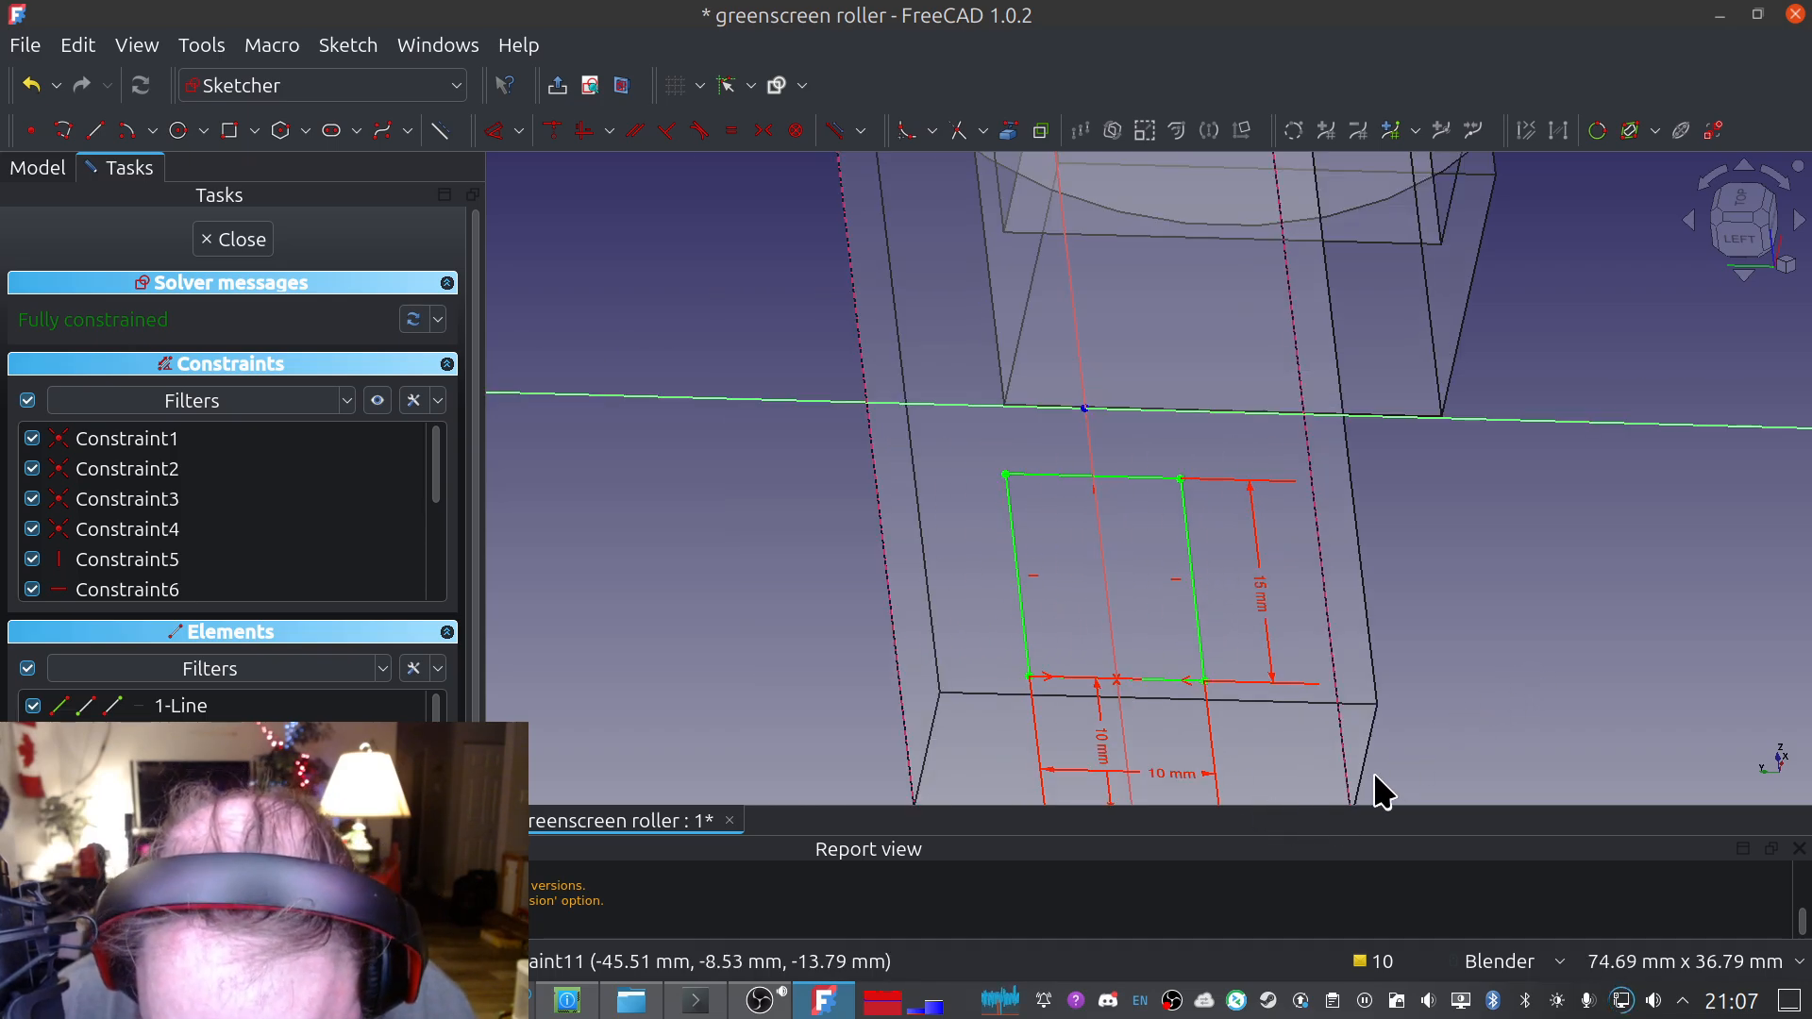
{"action": "scroll", "coordinate": [1295, 739], "scroll_direction": "down", "scroll_amount": 1}
{"action": "middle_click_drag", "start_coordinate": [1297, 746], "coordinate": [1262, 524], "text": "shift"}
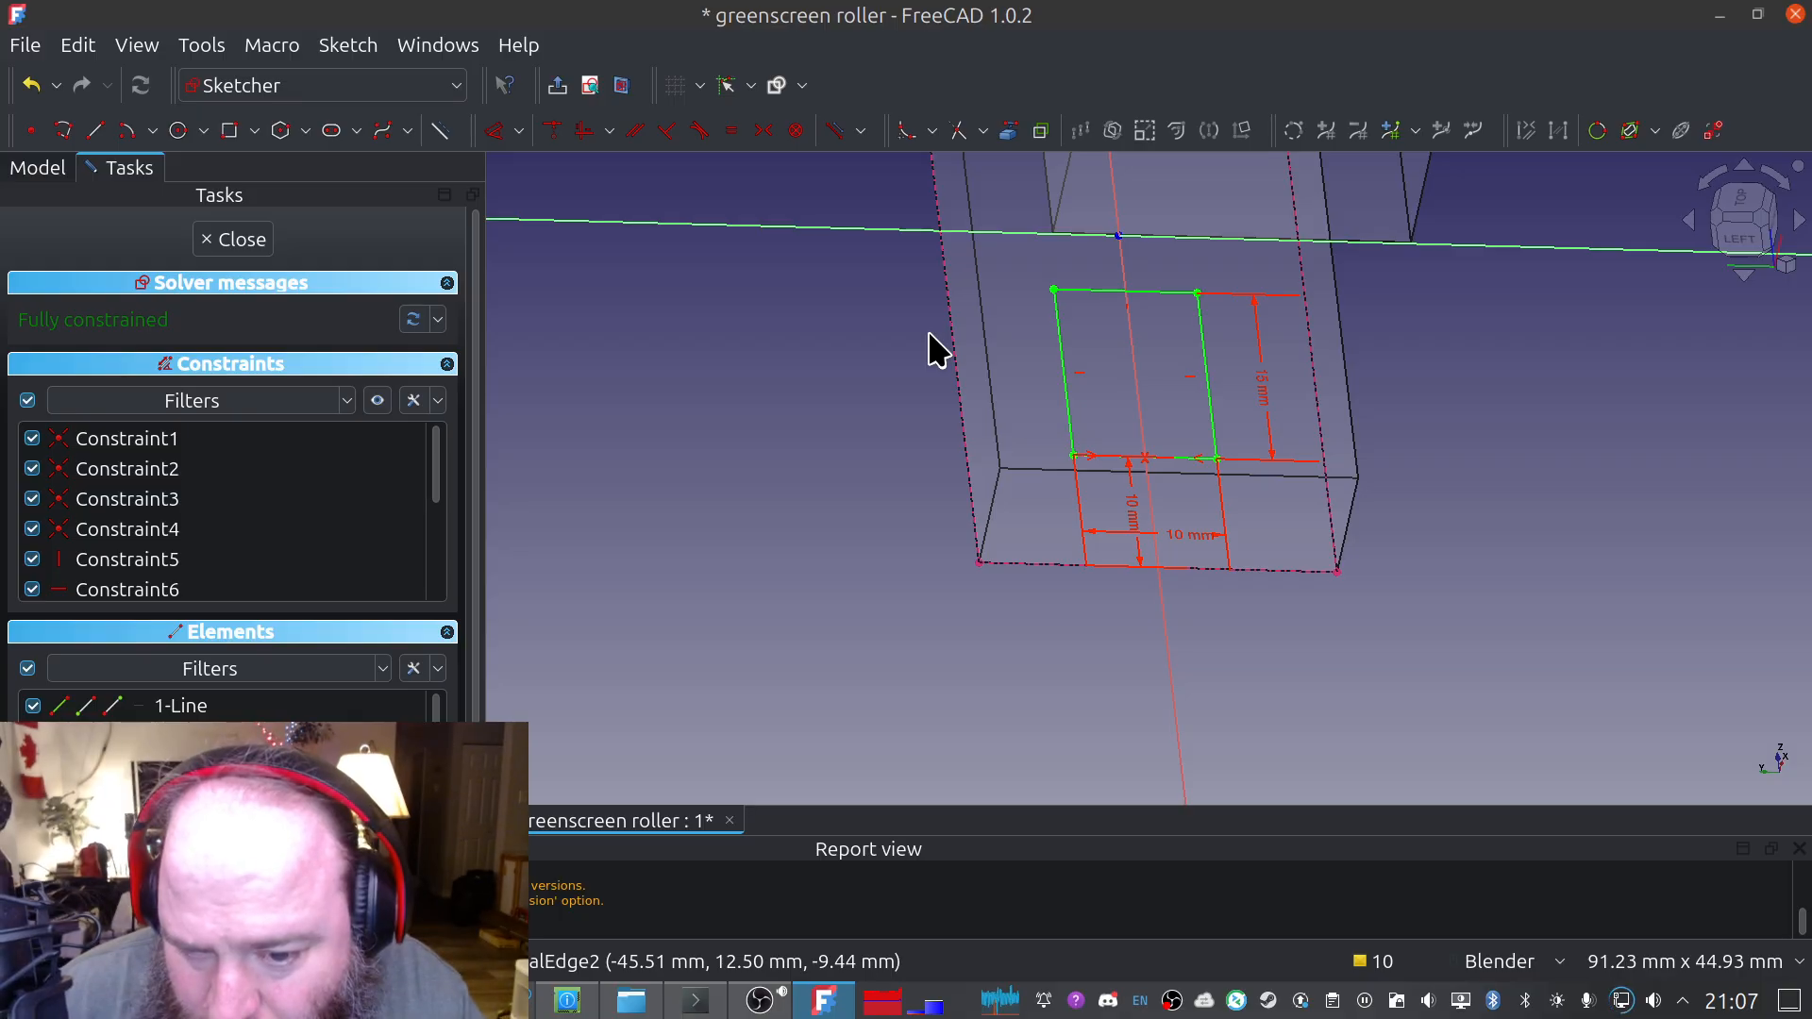
{"action": "left_click", "coordinate": [246, 253]}
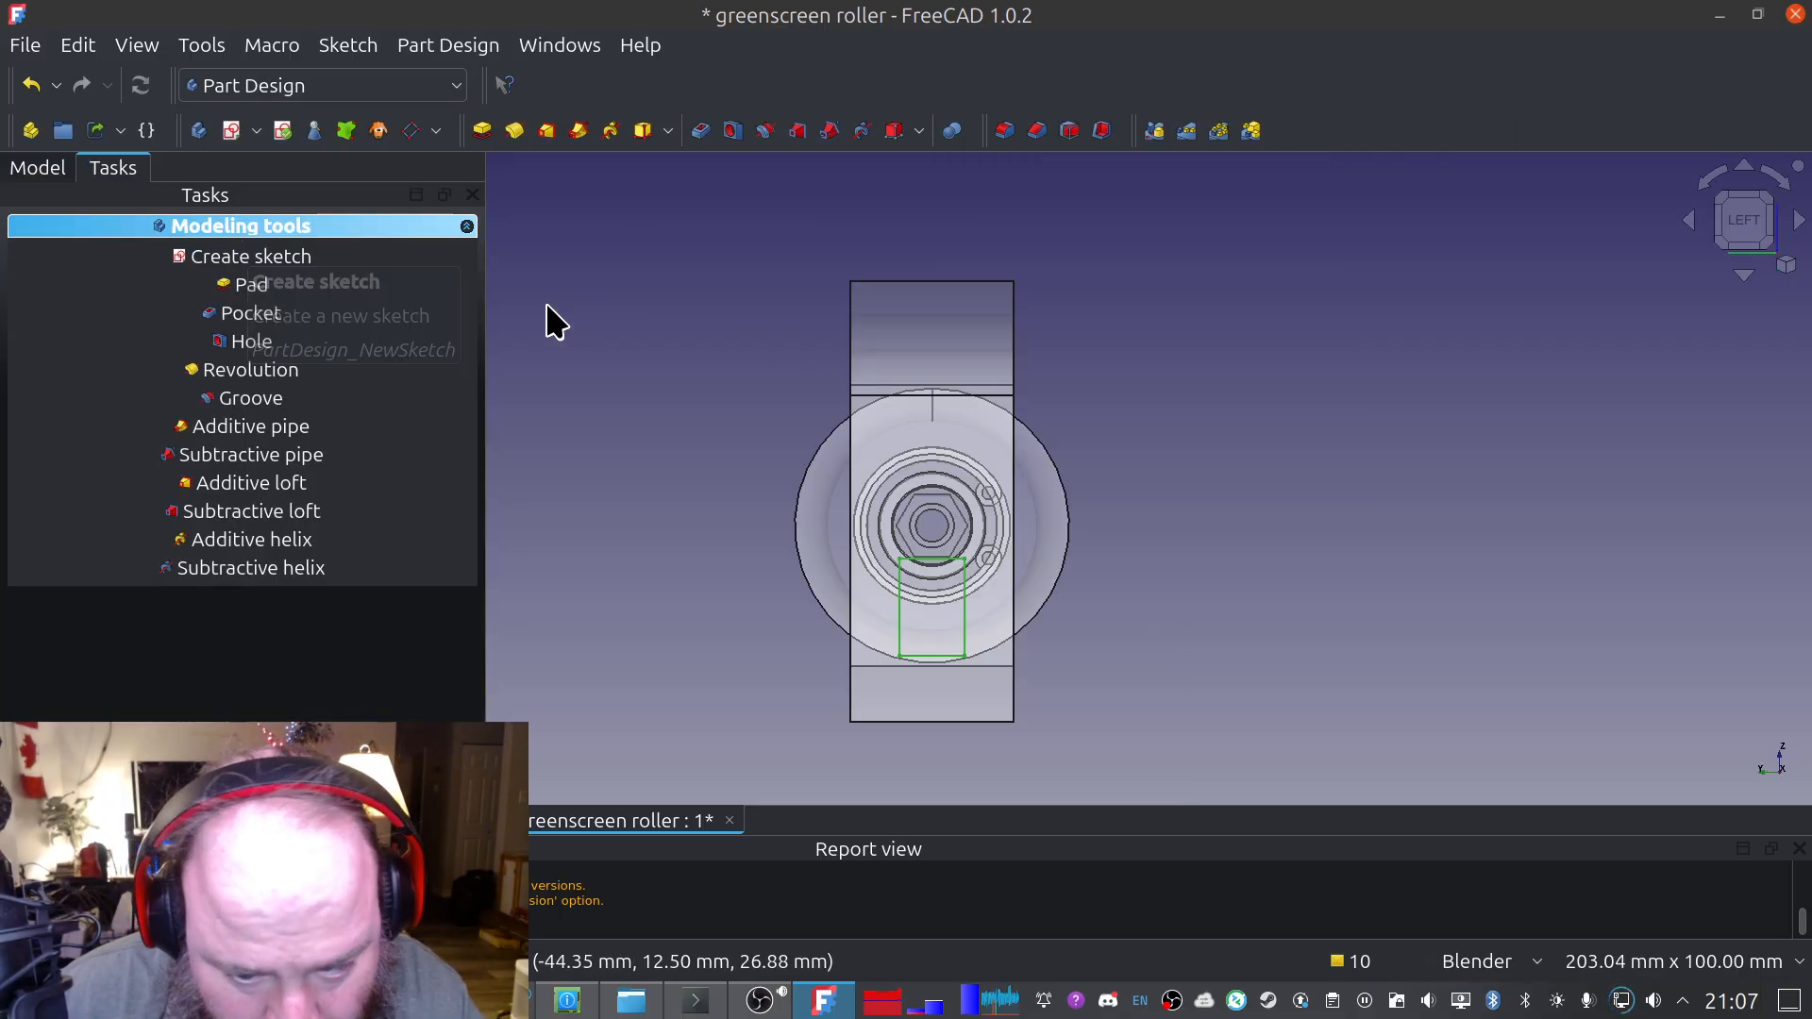
Cut the sketched rectangle as a pocket 8 mm deep into the leg and save the document
{"action": "left_click", "coordinate": [243, 316]}
{"action": "middle_click_drag", "start_coordinate": [1255, 619], "coordinate": [1182, 386]}
{"action": "scroll", "coordinate": [1182, 385], "scroll_direction": "up", "scroll_amount": 2}
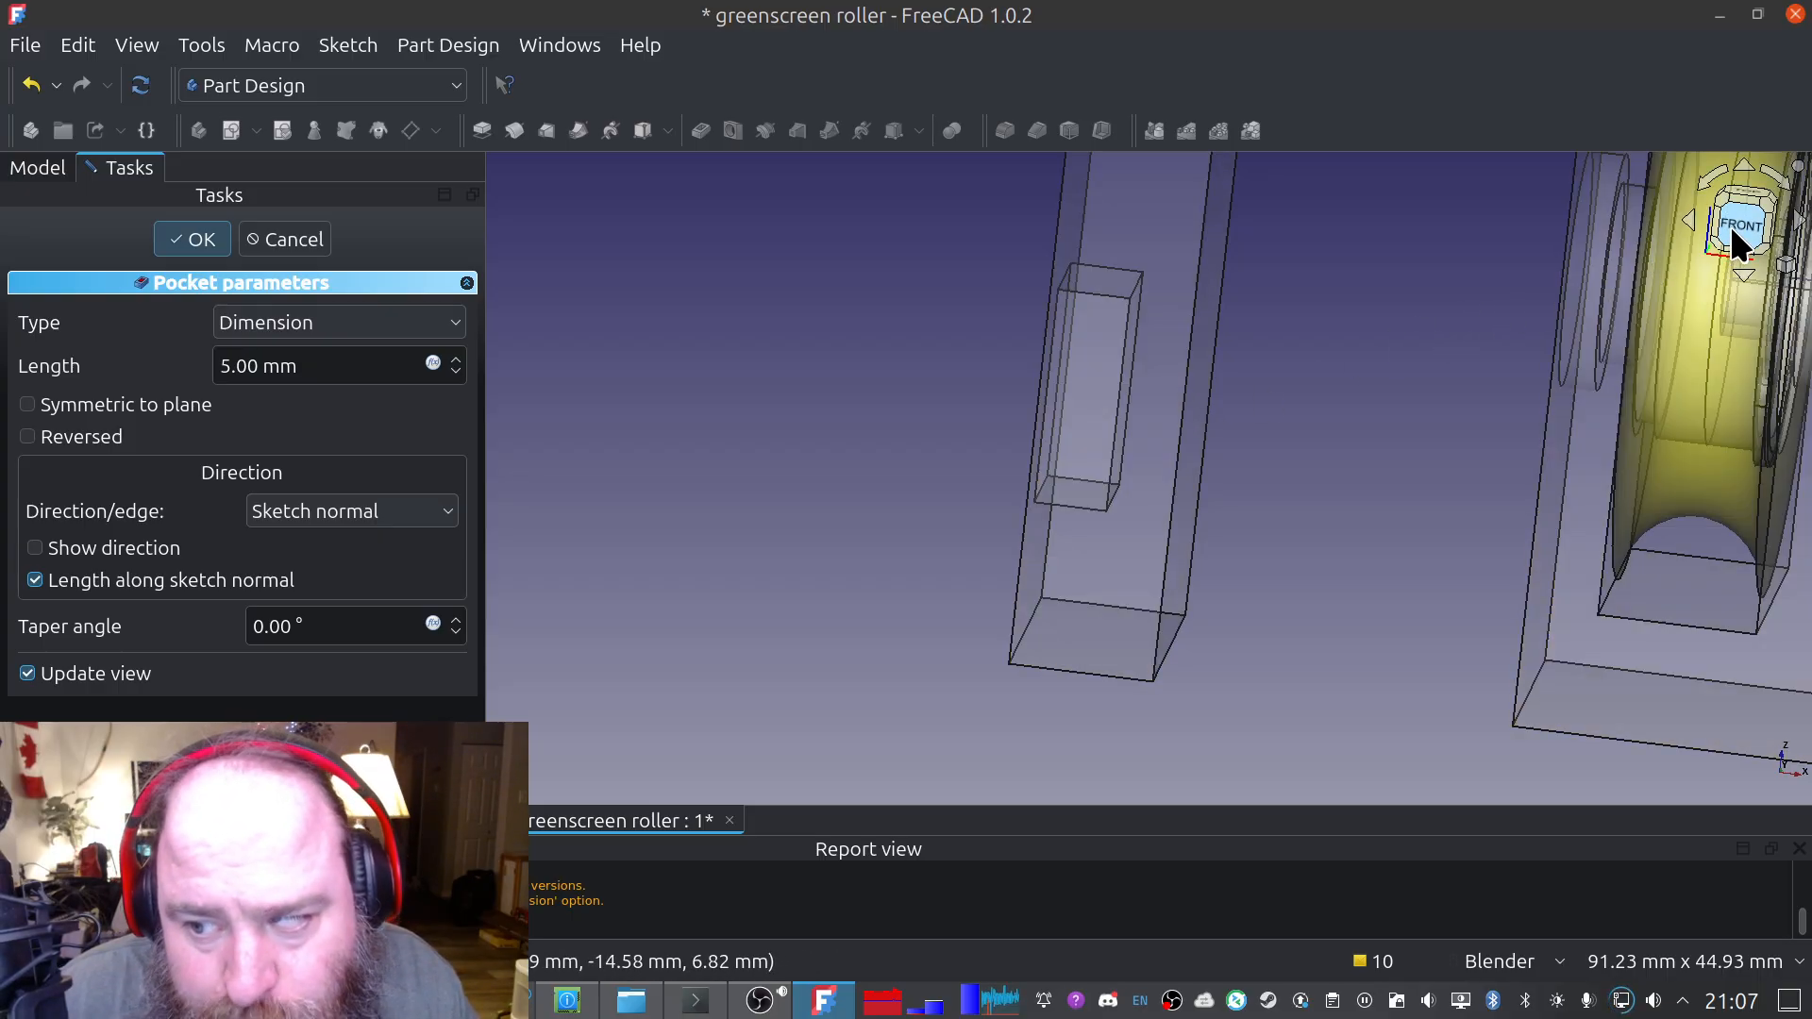
{"action": "left_click", "coordinate": [1731, 224]}
{"action": "scroll", "coordinate": [321, 366], "scroll_direction": "up", "scroll_amount": 2}
{"action": "scroll", "coordinate": [349, 366], "scroll_direction": "up", "scroll_amount": 1}
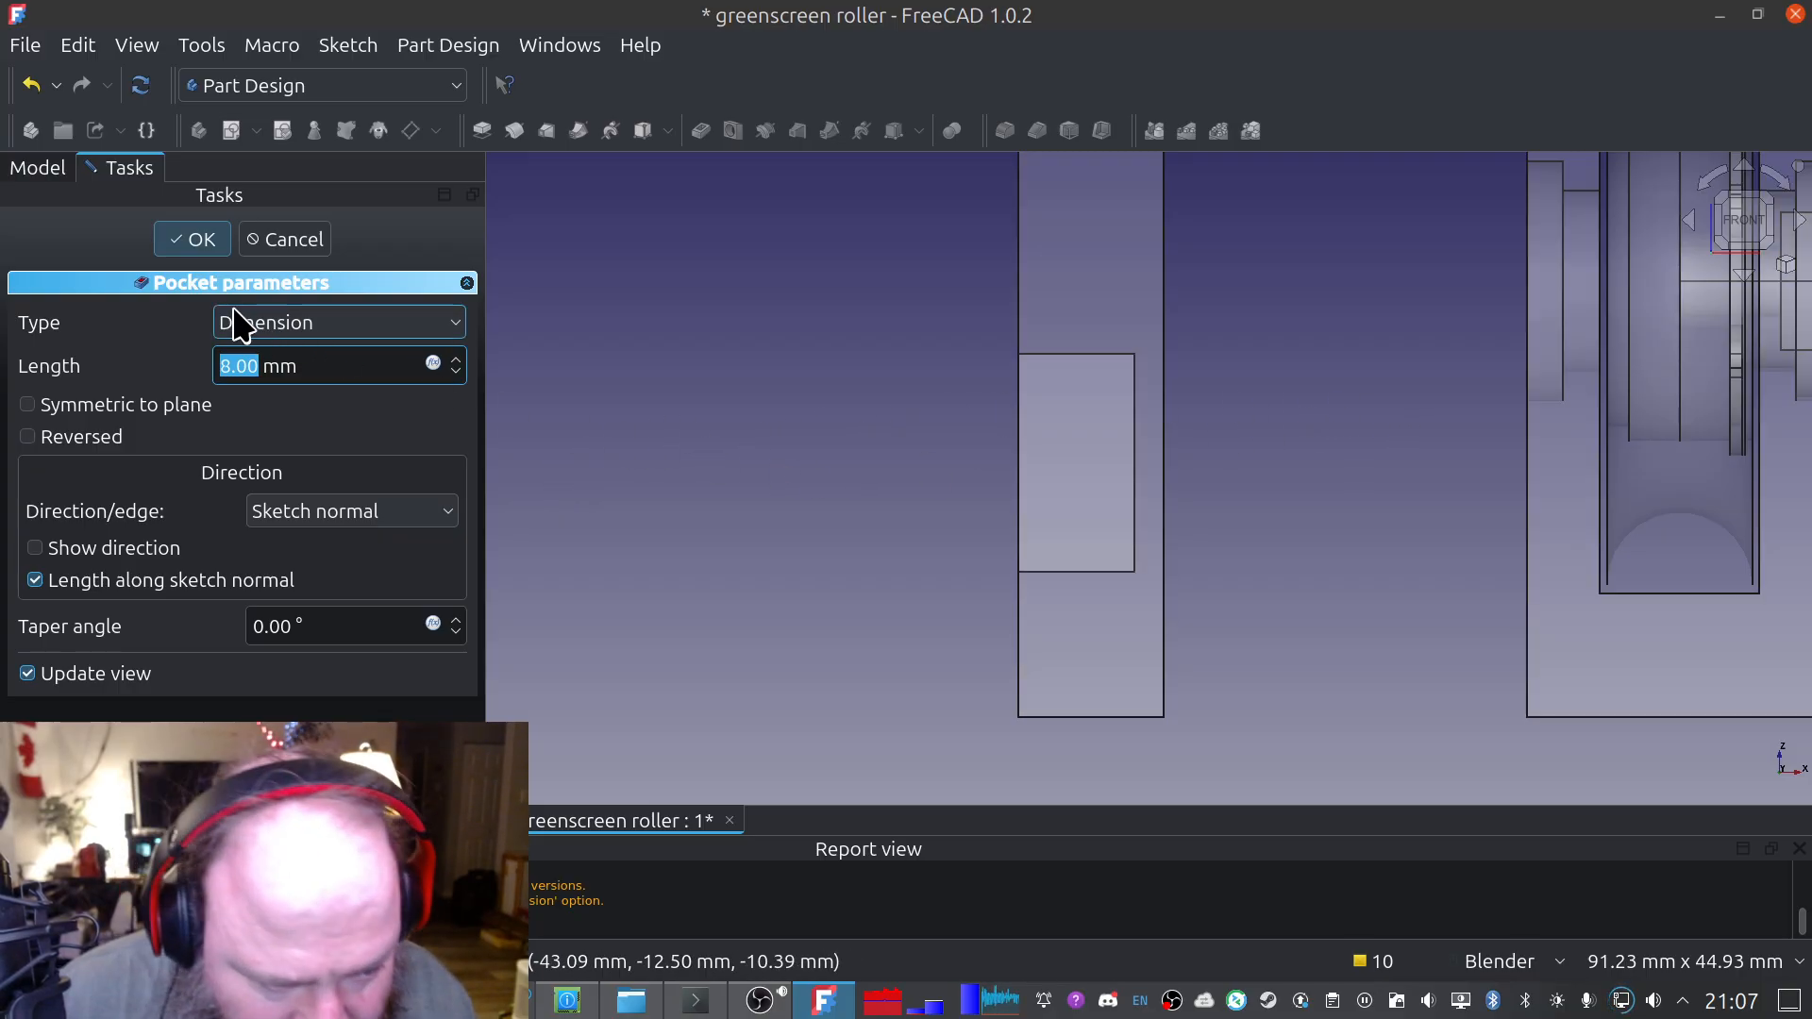
{"action": "left_click", "coordinate": [182, 240]}
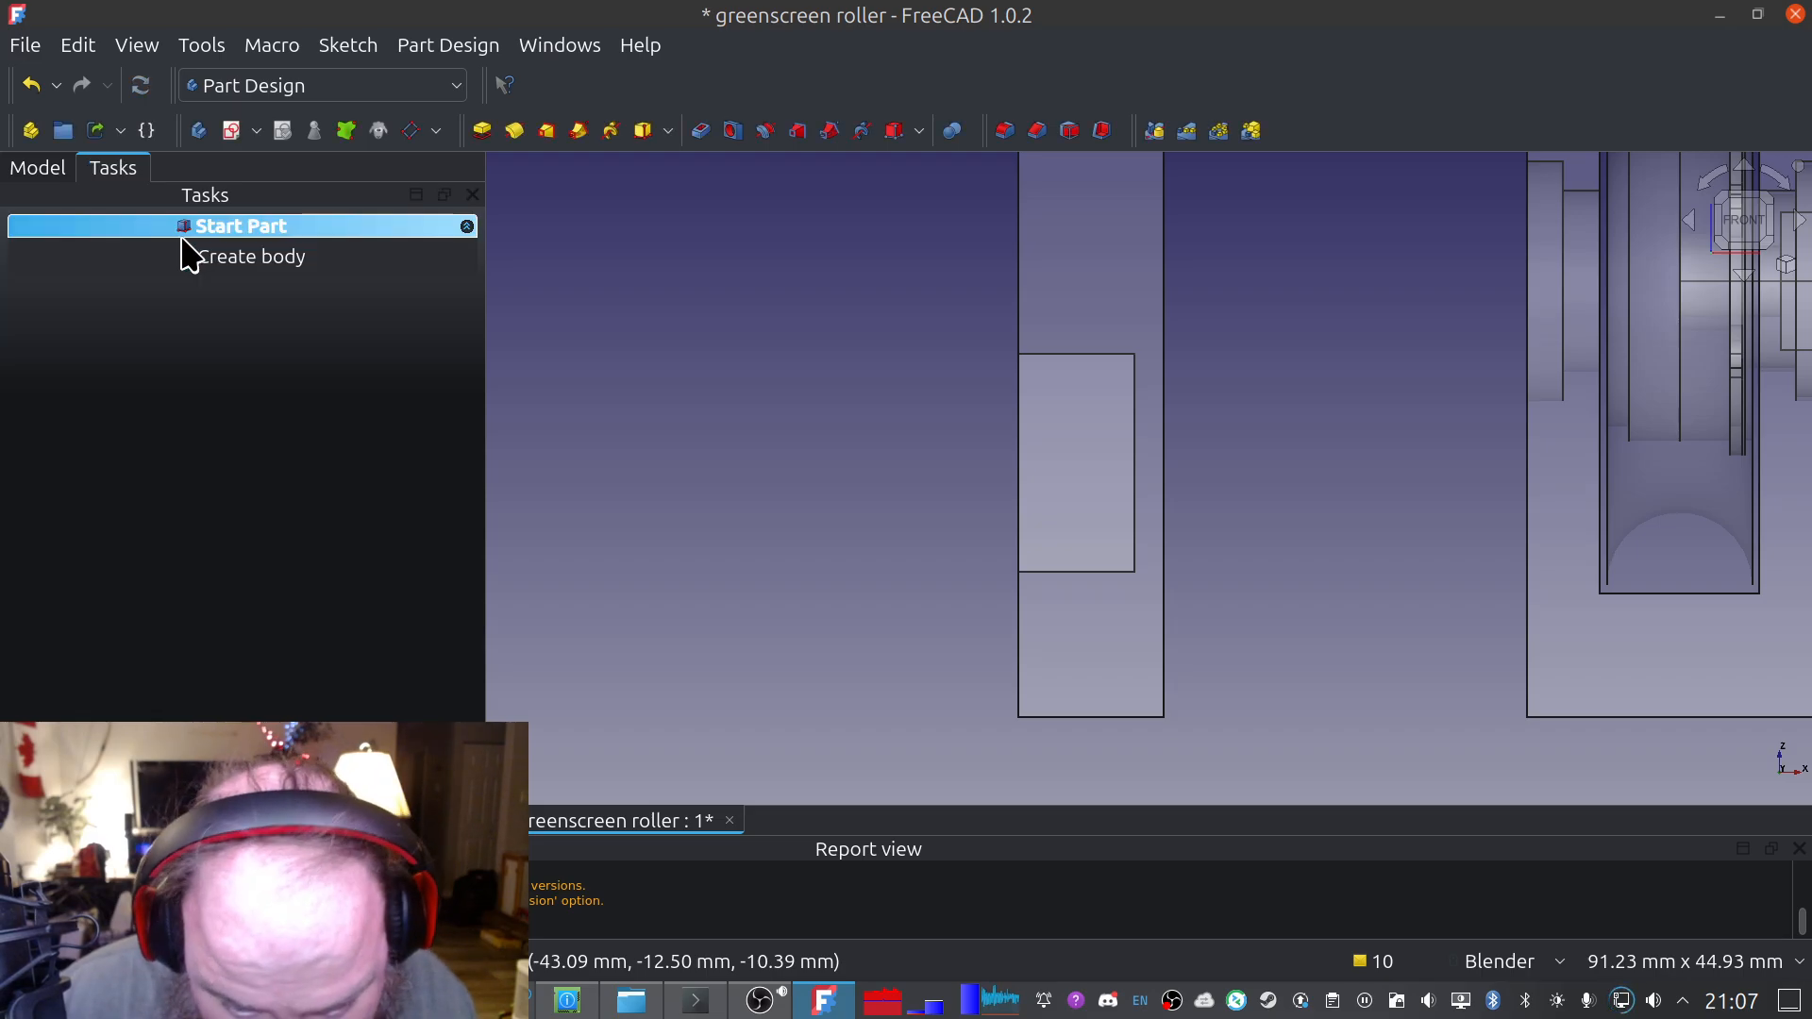
{"action": "left_click", "coordinate": [44, 53]}
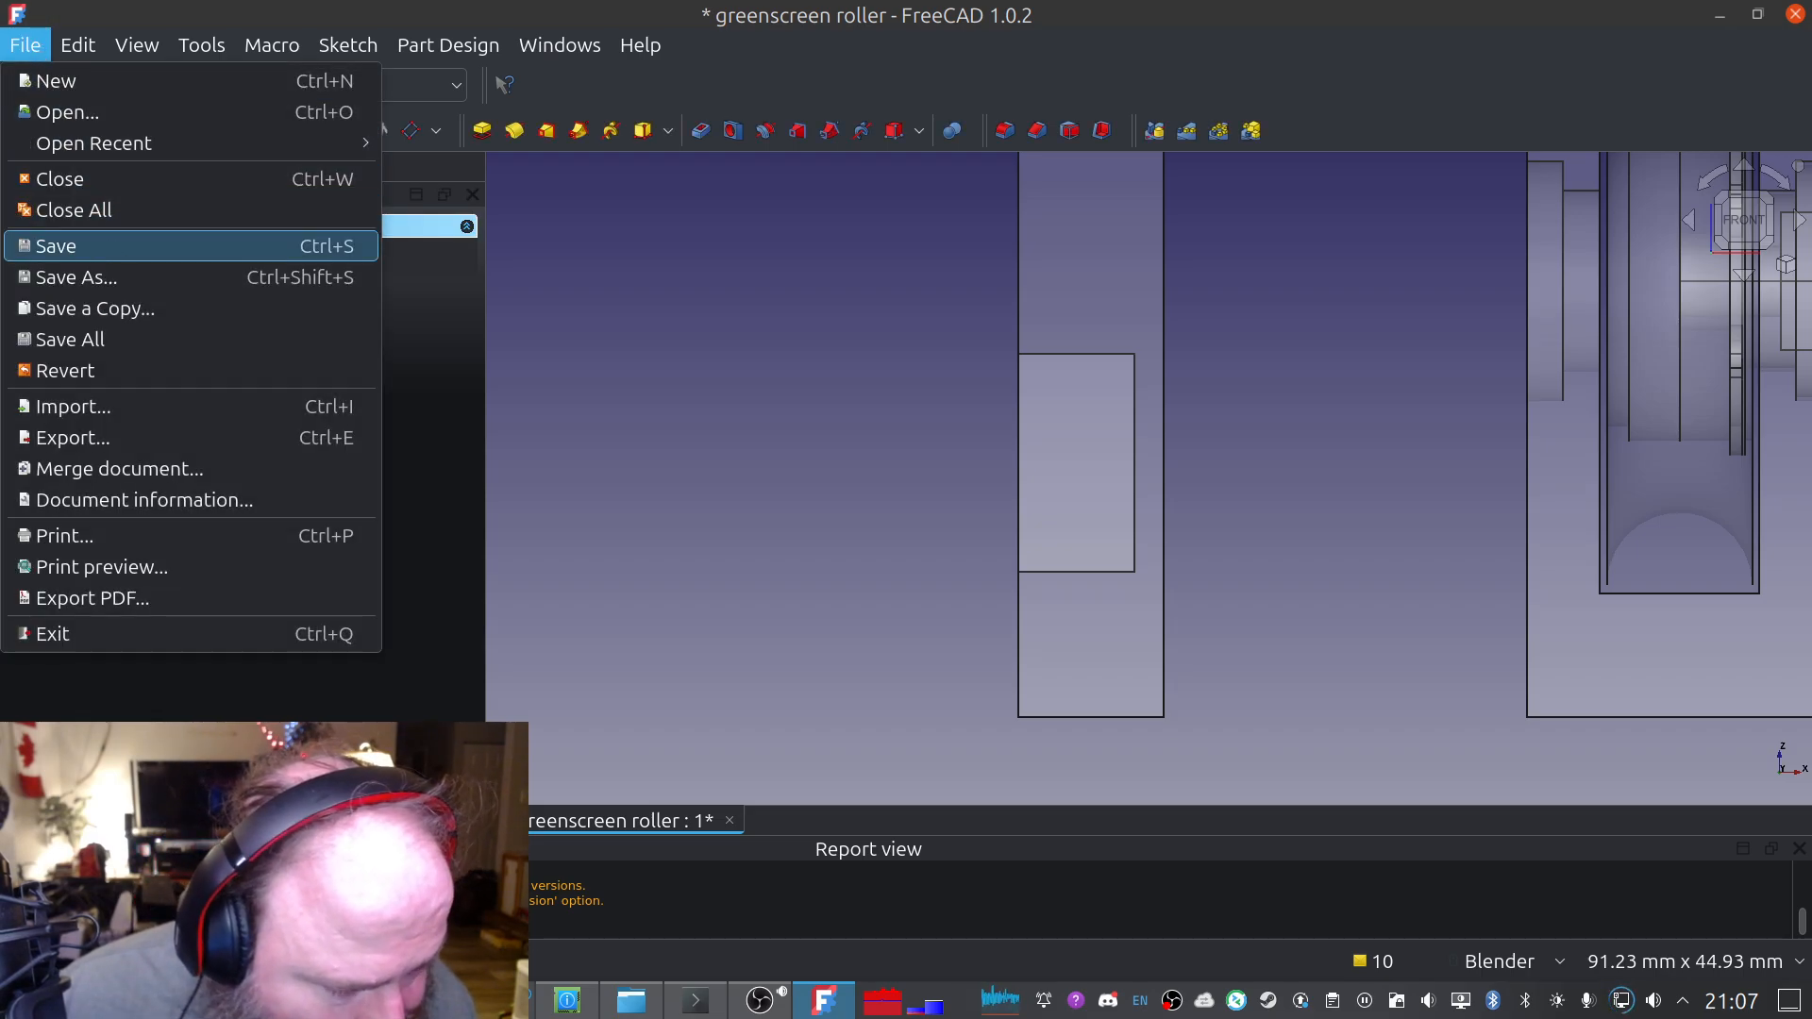
{"action": "left_click", "coordinate": [109, 247]}
Start a sketch on the lower inner face of the leg's rectangular pocket
{"action": "middle_click_drag", "start_coordinate": [1230, 618], "coordinate": [1622, 683]}
{"action": "left_click", "coordinate": [831, 628]}
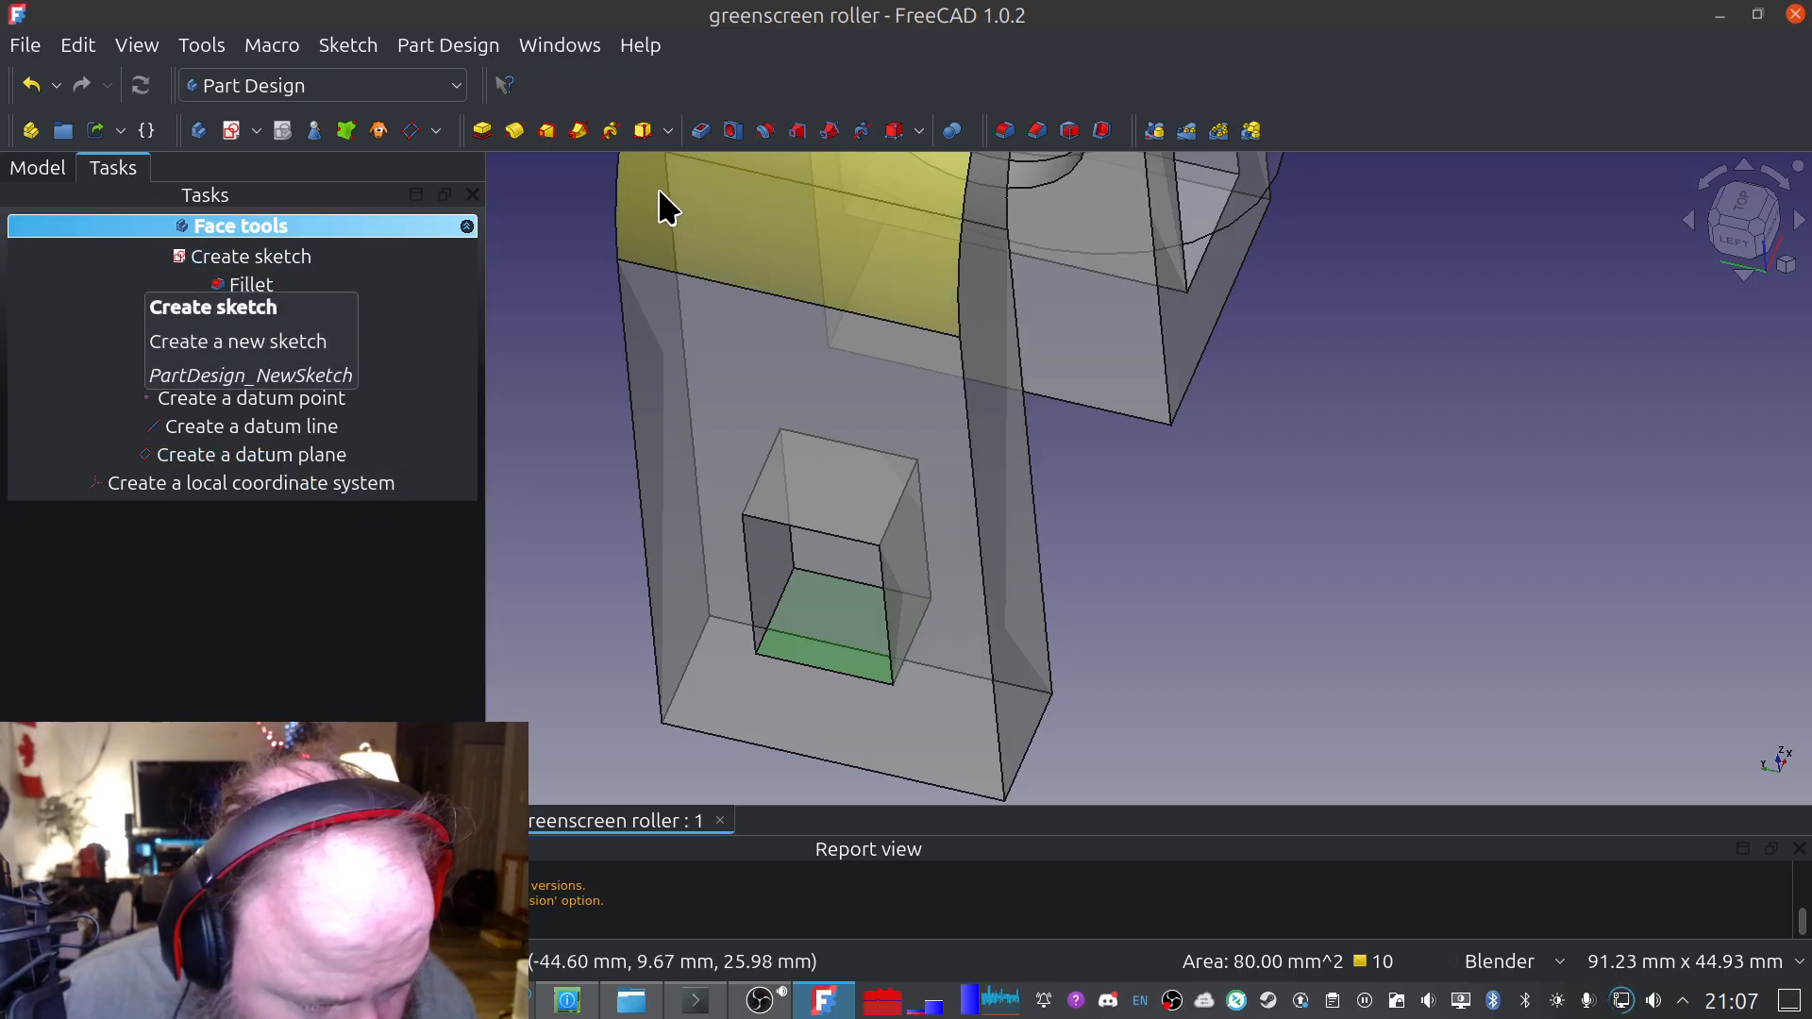
{"action": "left_click", "coordinate": [294, 257]}
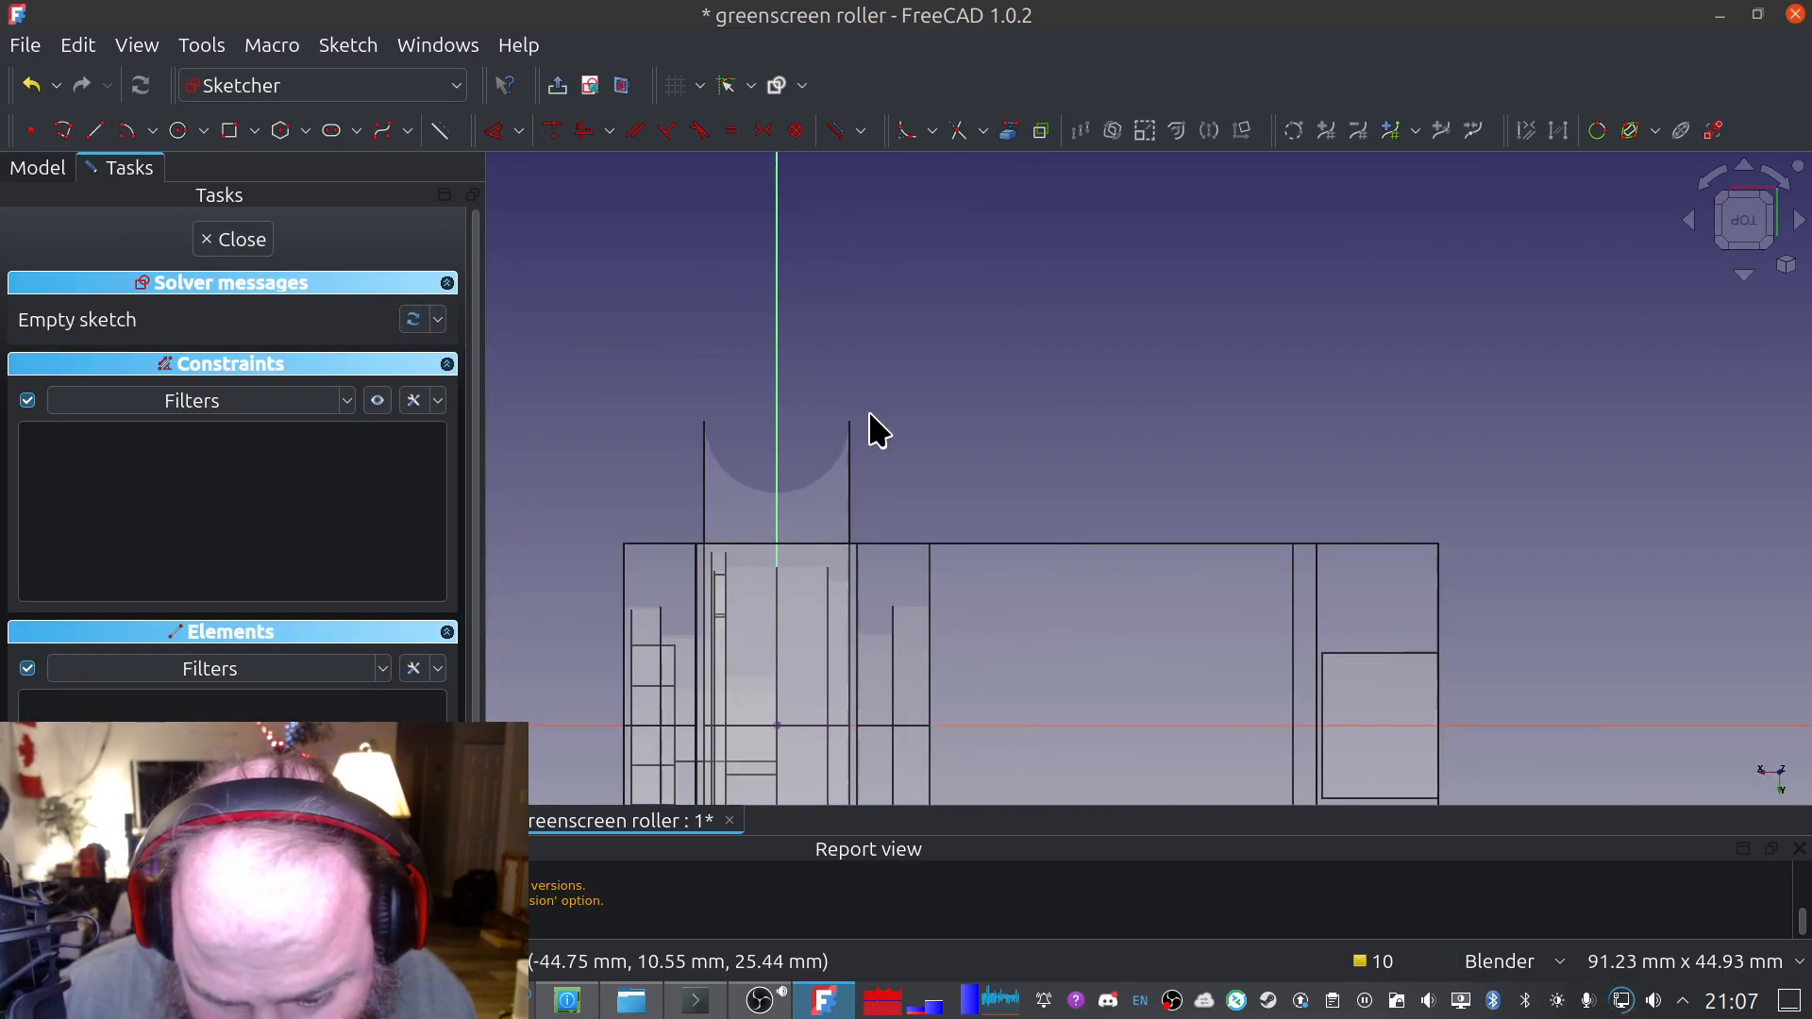
{"action": "mouse_move", "coordinate": [1331, 488]}
{"action": "middle_mouse_down"}
{"action": "mouse_move", "coordinate": [1108, 501]}
{"action": "mouse_move", "coordinate": [1089, 538]}
{"action": "mouse_move", "coordinate": [1202, 579]}
{"action": "mouse_move", "coordinate": [1449, 362]}
{"action": "mouse_move", "coordinate": [1458, 104]}
{"action": "middle_mouse_up"}
{"action": "middle_click_drag", "start_coordinate": [1107, 435], "coordinate": [1223, 567]}
{"action": "middle_click_drag", "start_coordinate": [899, 192], "coordinate": [1002, 525]}
{"action": "middle_click_drag", "start_coordinate": [635, 343], "coordinate": [761, 178]}
{"action": "middle_click_drag", "start_coordinate": [566, 174], "coordinate": [831, 165]}
Reference the four edges of the pocket's lower inner face as external geometry in the sketch
{"action": "left_click", "coordinate": [845, 131]}
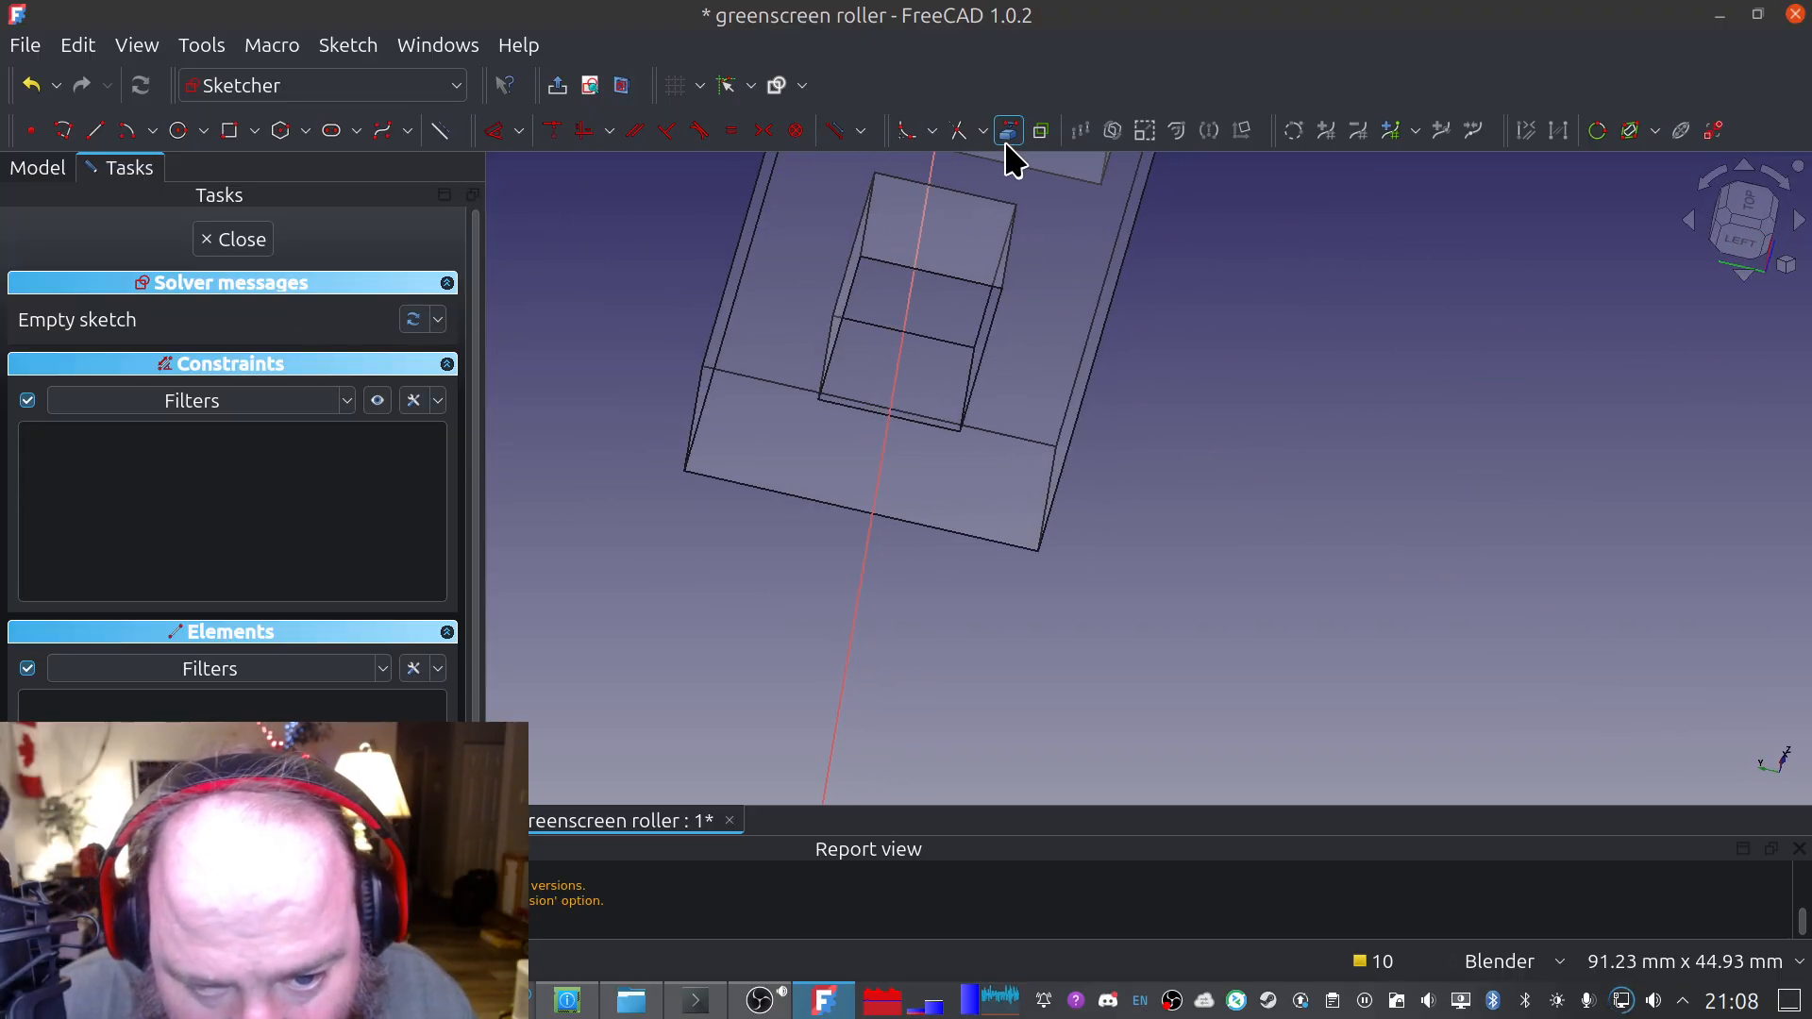
{"action": "left_click", "coordinate": [904, 381]}
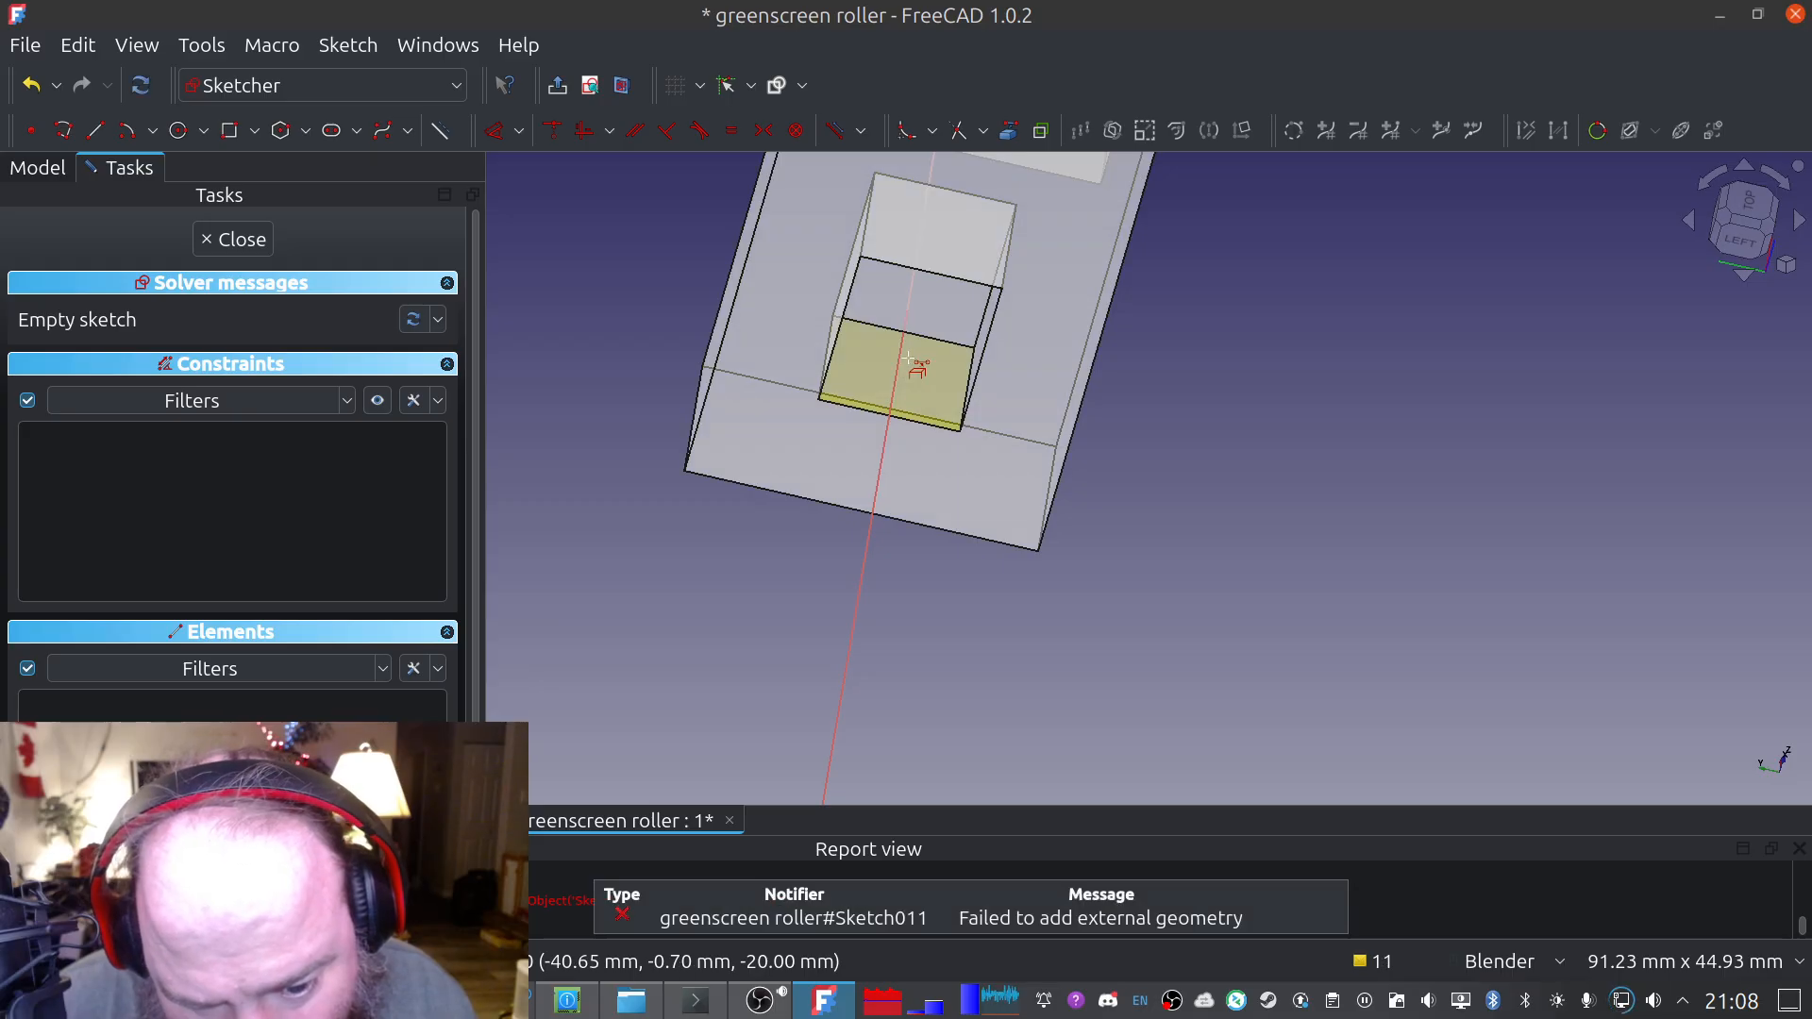
{"action": "left_click", "coordinate": [921, 336]}
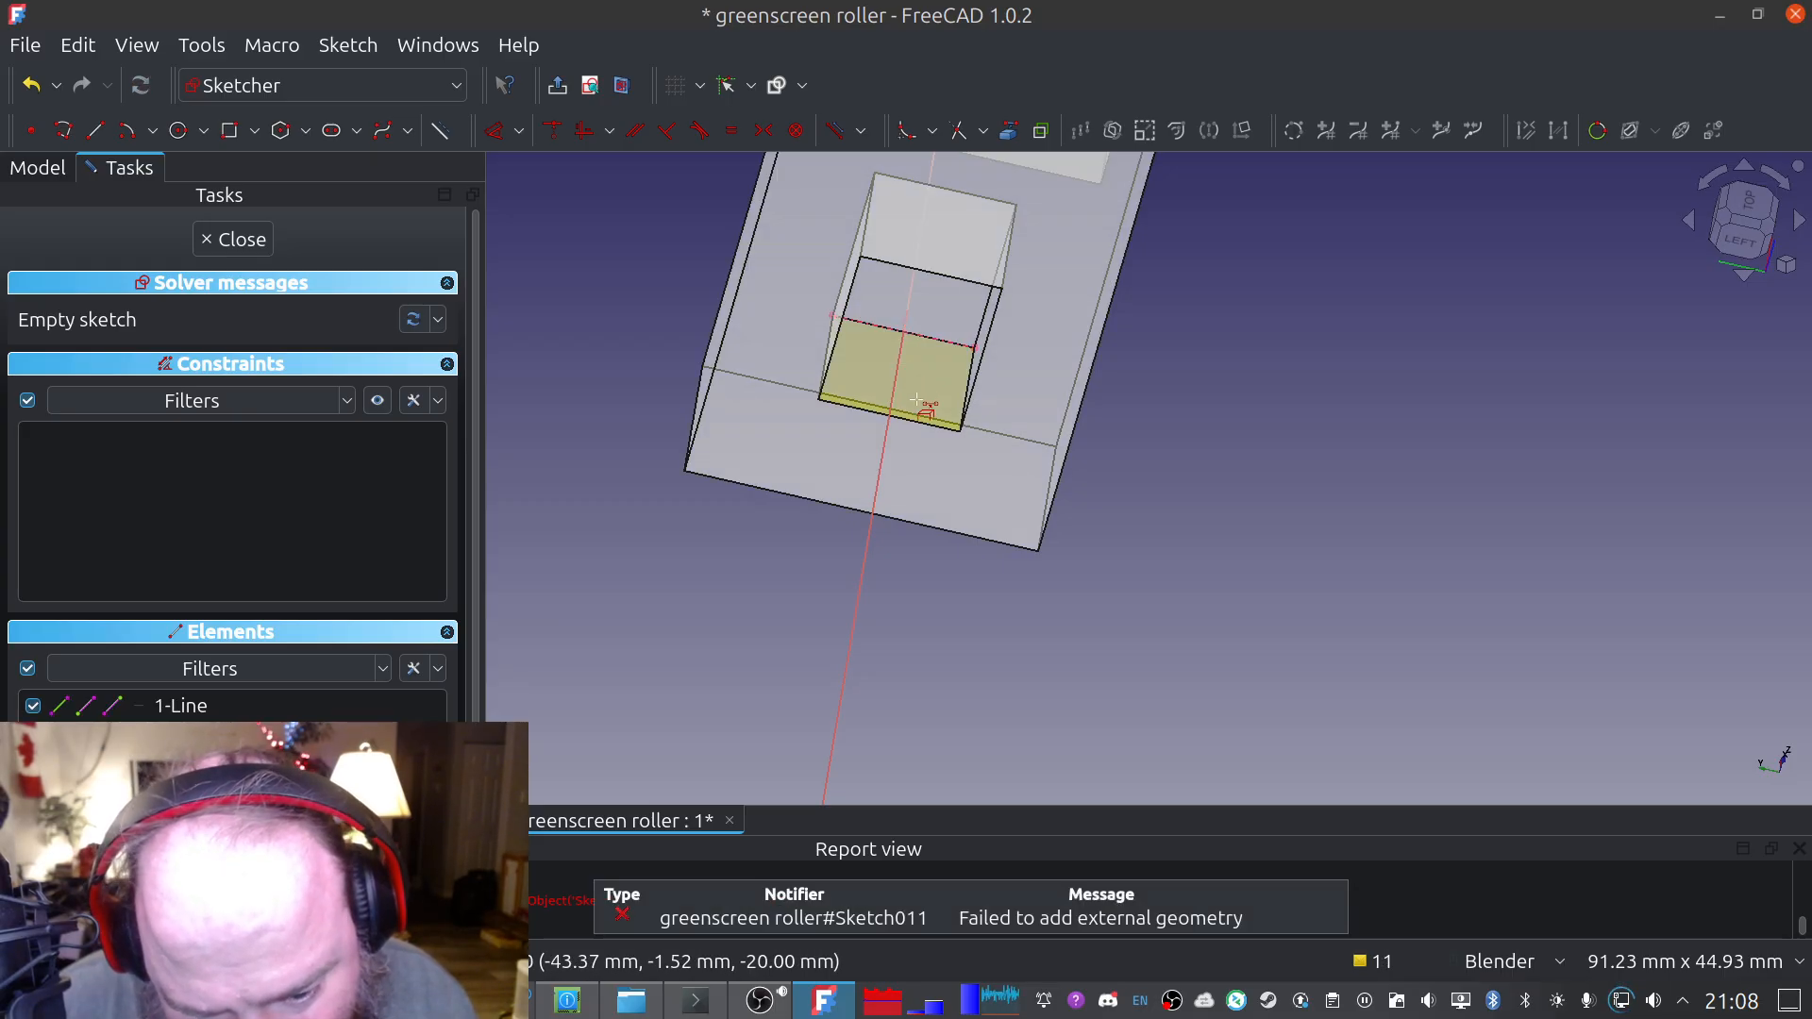
{"action": "left_click", "coordinate": [968, 387]}
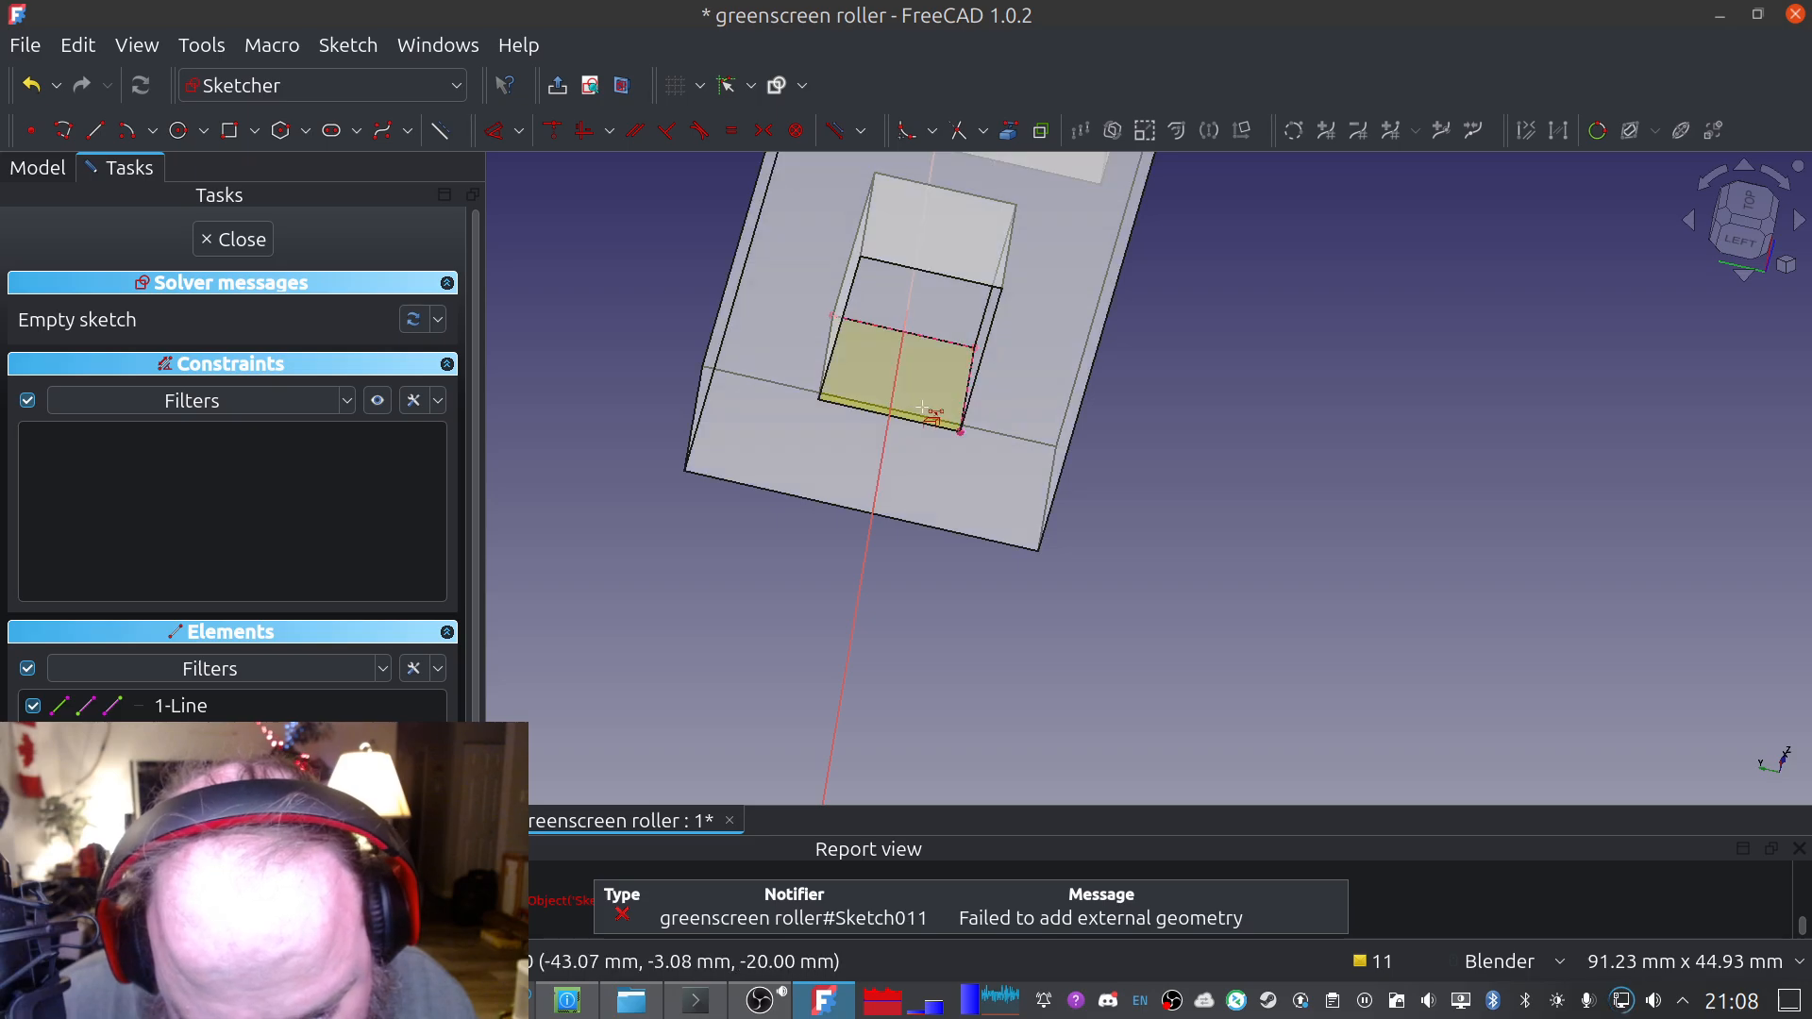
{"action": "left_click", "coordinate": [918, 422]}
{"action": "middle_click_drag", "start_coordinate": [836, 334], "coordinate": [716, 274]}
{"action": "middle_click_drag", "start_coordinate": [716, 273], "coordinate": [1049, 417], "text": "shift"}
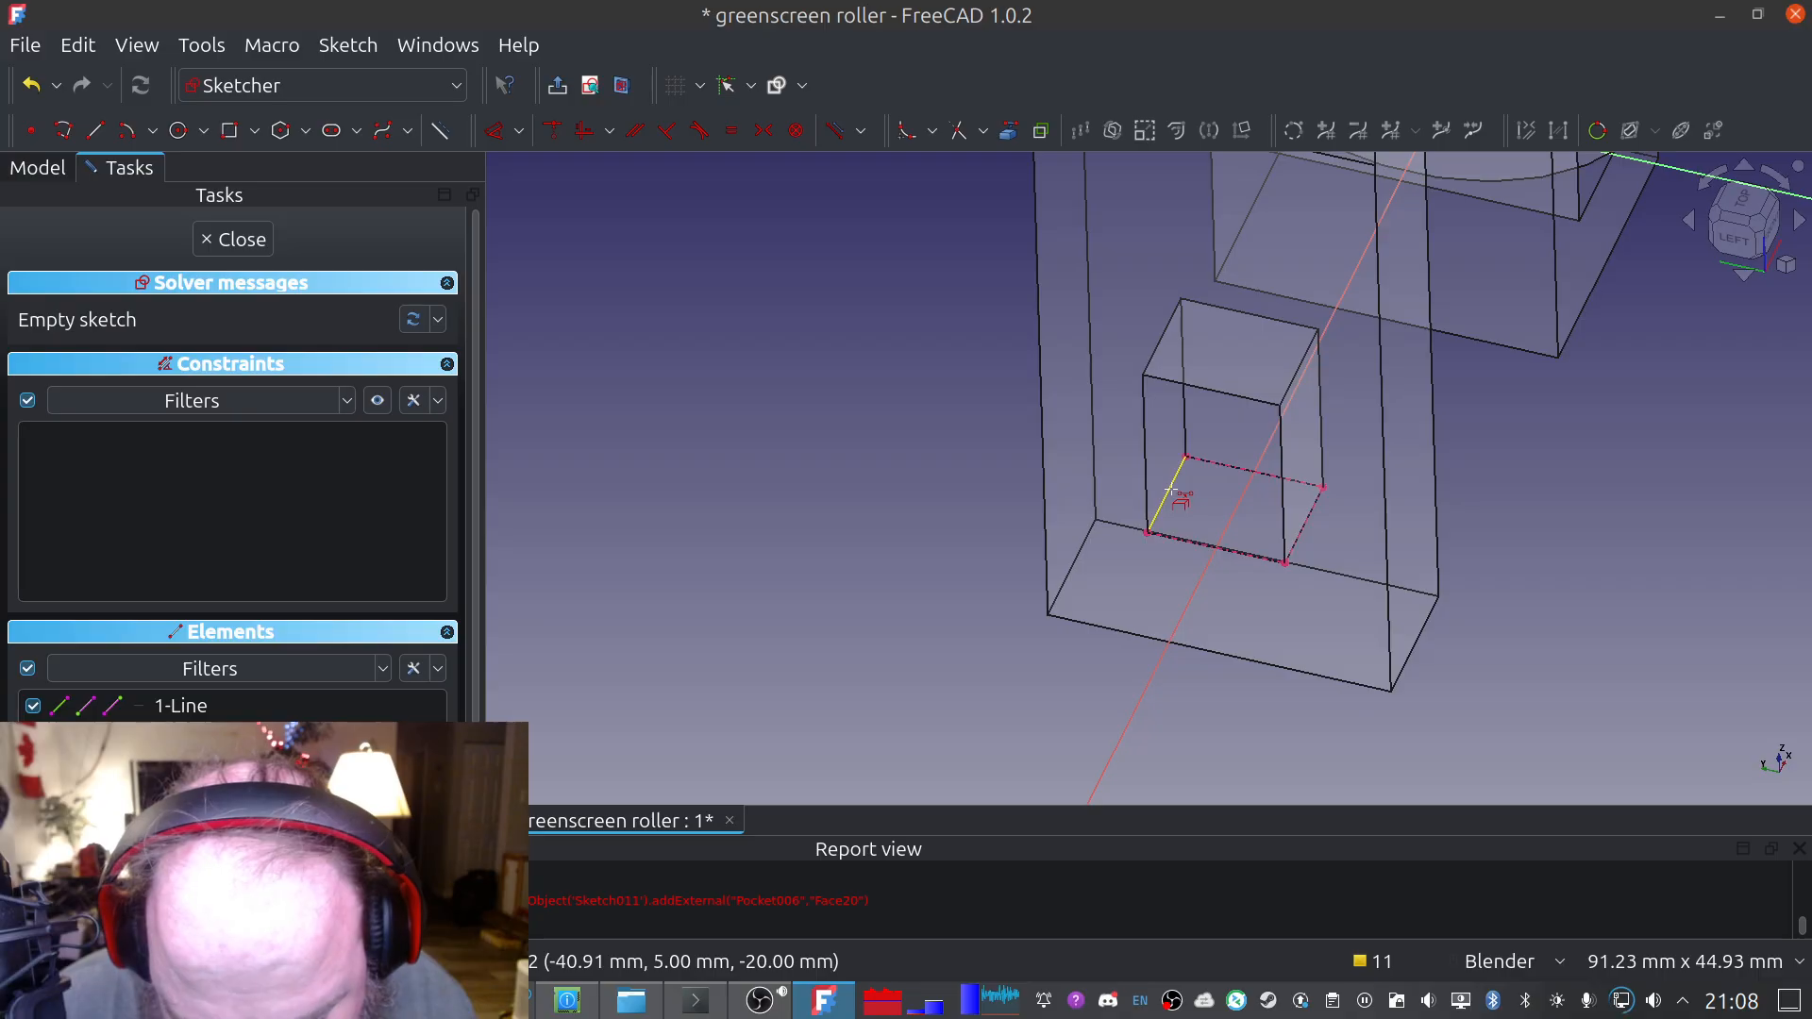
{"action": "left_click", "coordinate": [1170, 489]}
Draw a small circle inside the referenced outline with its centre on the sketch's horizontal axis
{"action": "mouse_move", "coordinate": [1373, 297]}
{"action": "middle_mouse_down"}
{"action": "mouse_move", "coordinate": [1581, 151]}
{"action": "mouse_move", "coordinate": [1254, 262]}
{"action": "mouse_move", "coordinate": [1395, 275]}
{"action": "middle_mouse_up"}
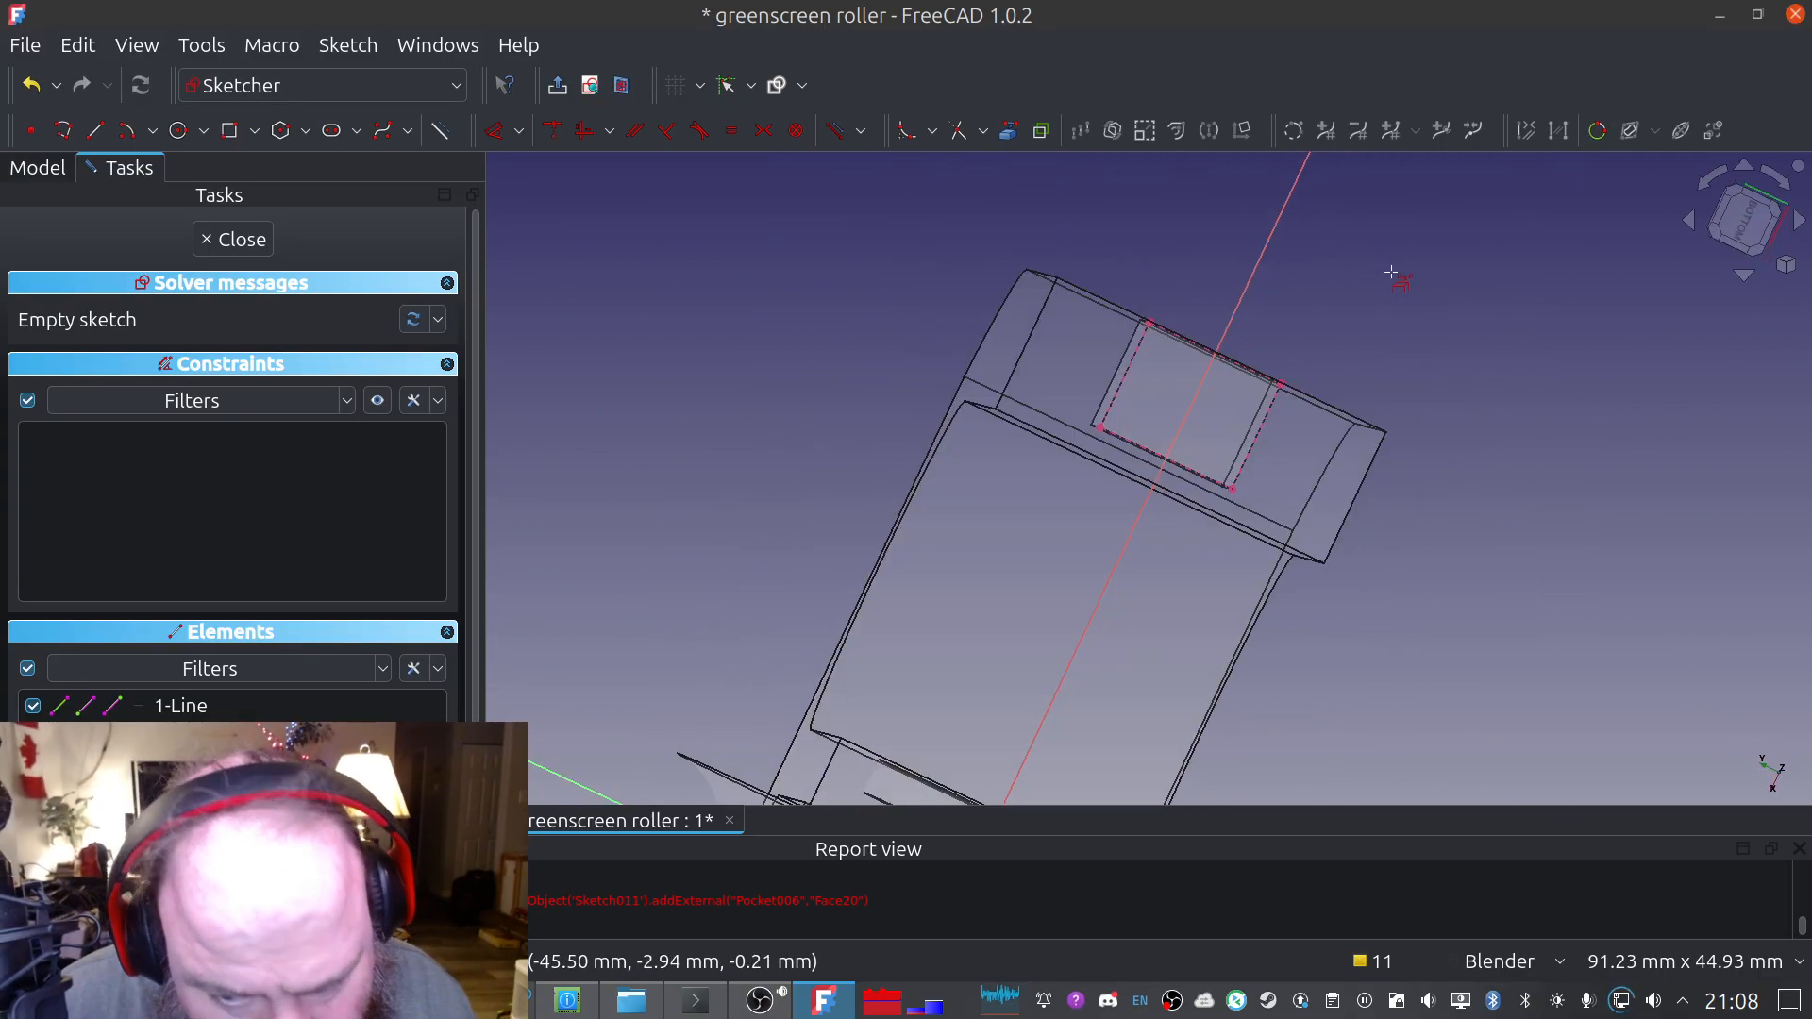
{"action": "left_click", "coordinate": [1745, 220]}
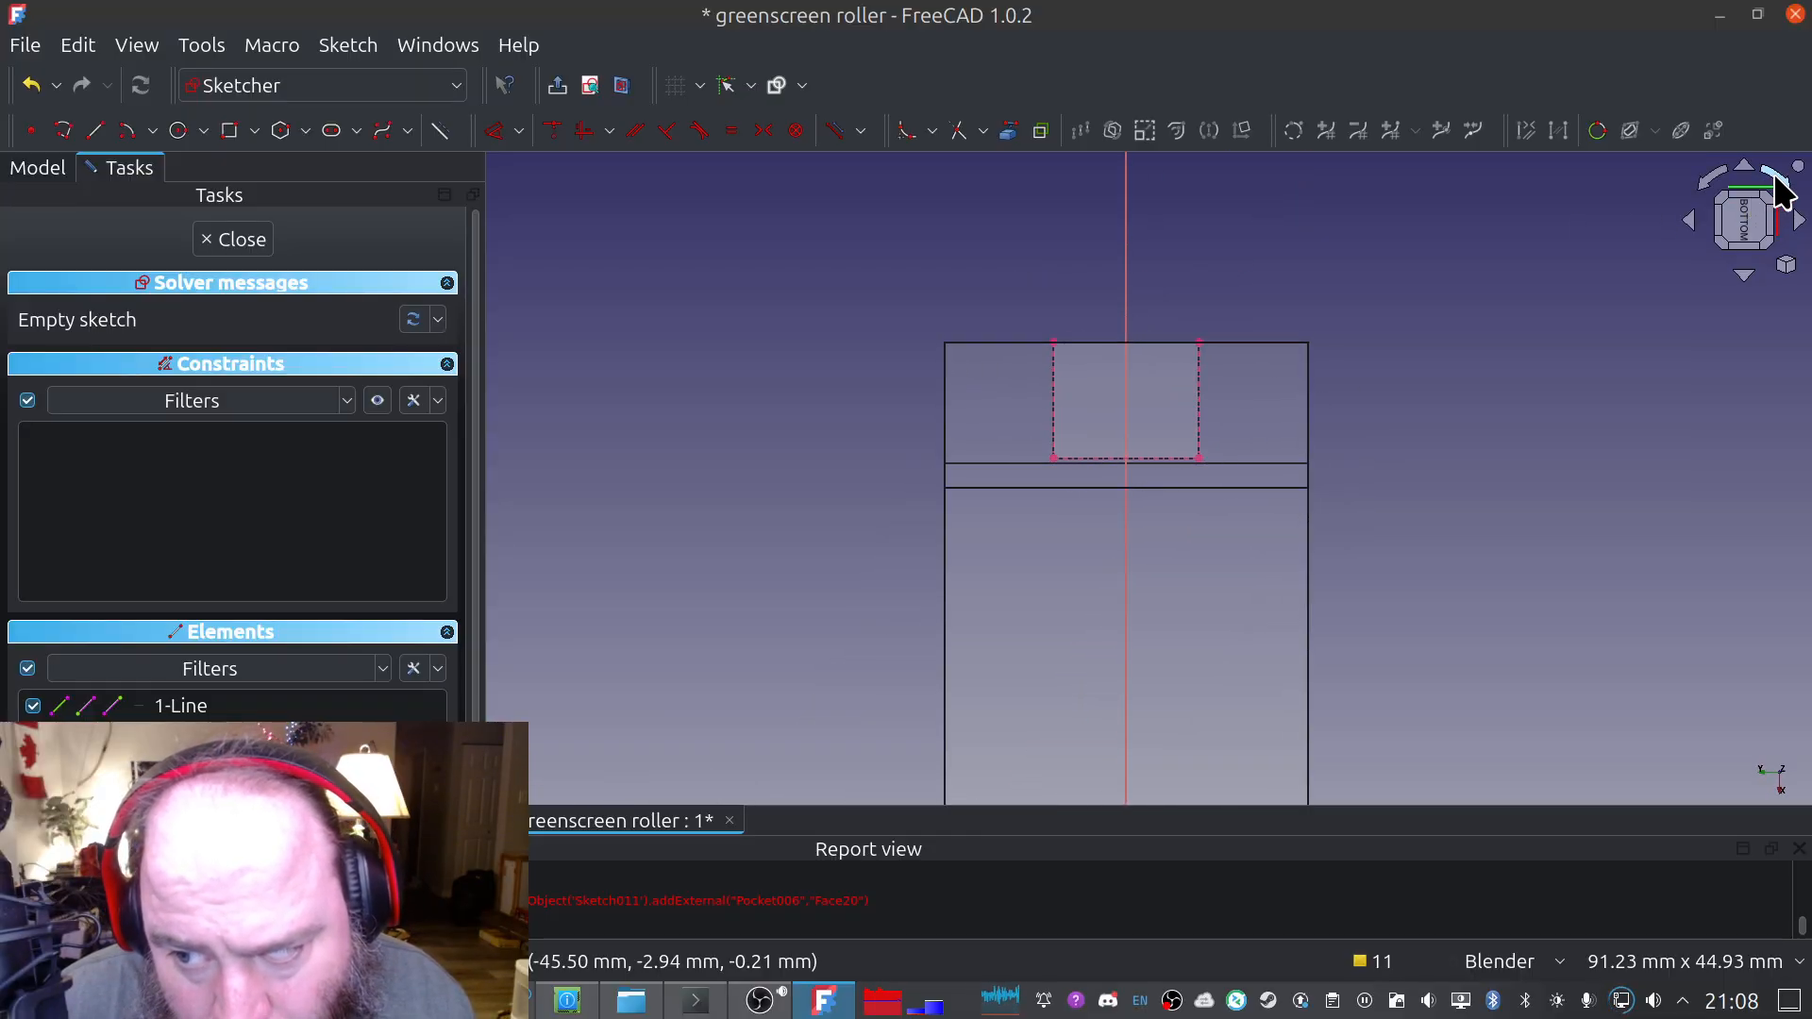
{"action": "left_click", "coordinate": [1778, 186]}
{"action": "mouse_move", "coordinate": [1214, 406]}
{"action": "middle_mouse_down", "text": "shift"}
{"action": "mouse_move", "coordinate": [1088, 310]}
{"action": "mouse_move", "coordinate": [1029, 326]}
{"action": "middle_mouse_up", "text": "shift"}
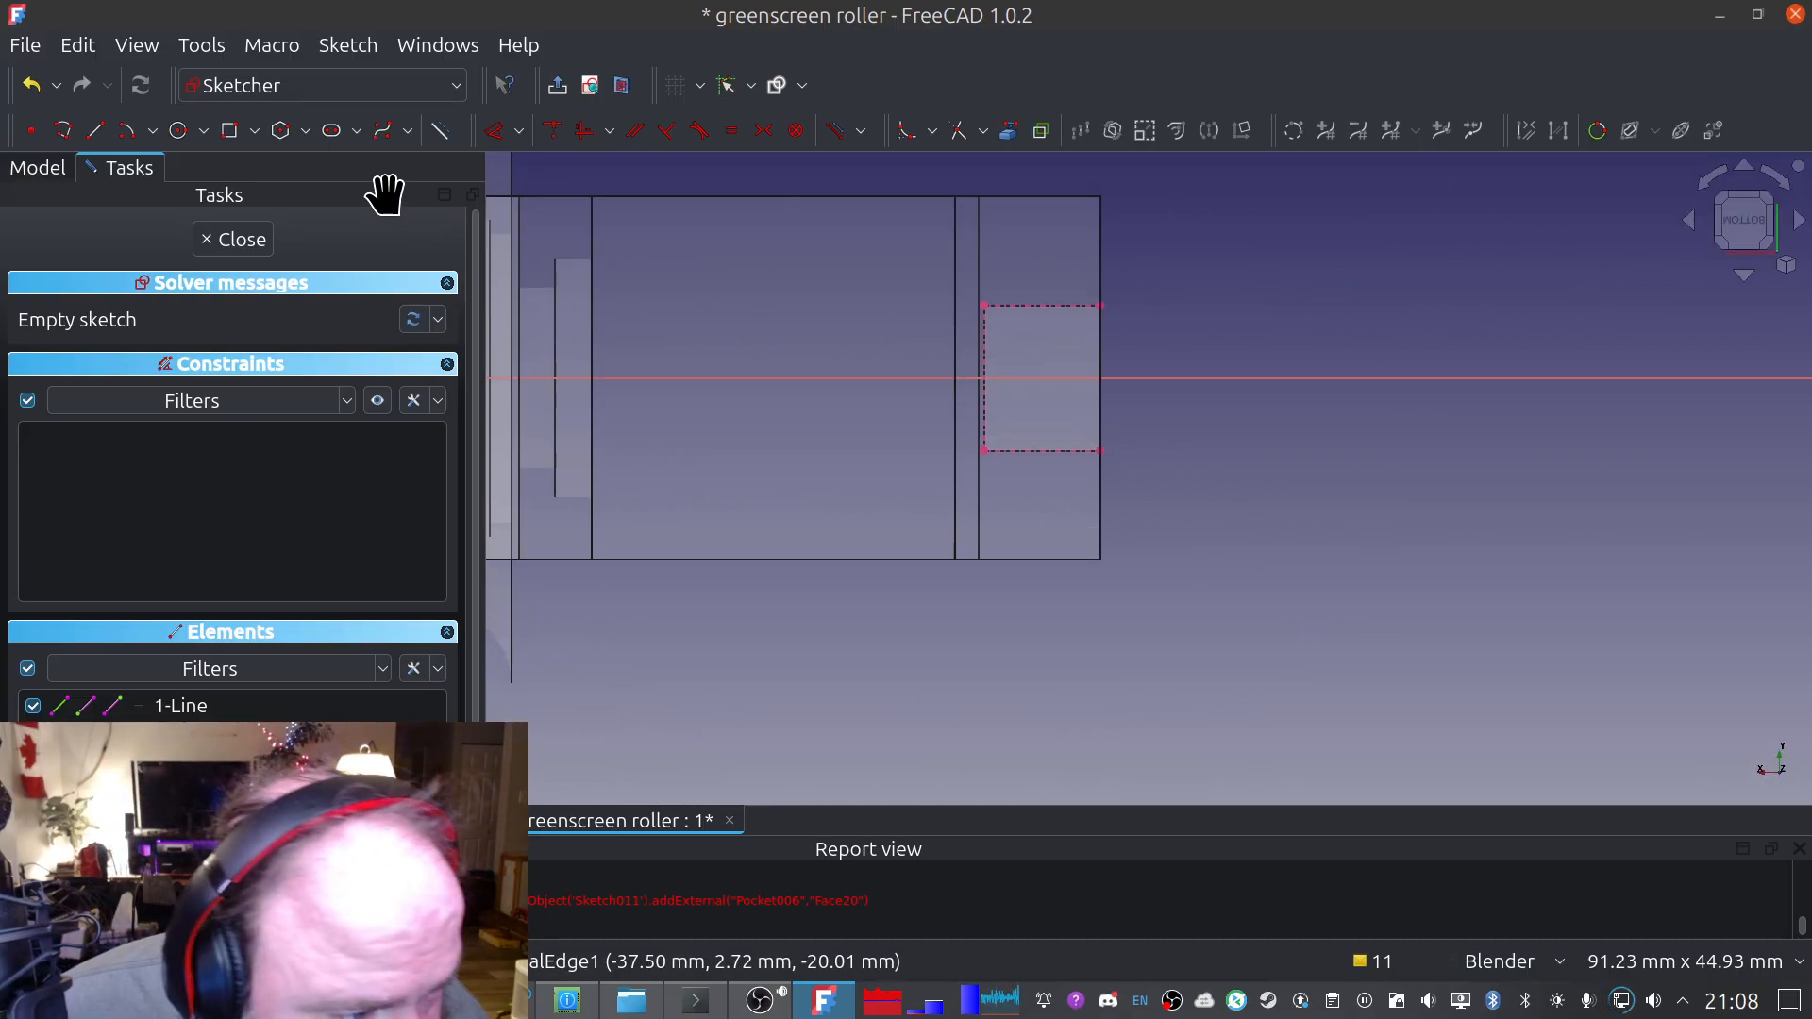
{"action": "left_click", "coordinate": [179, 131]}
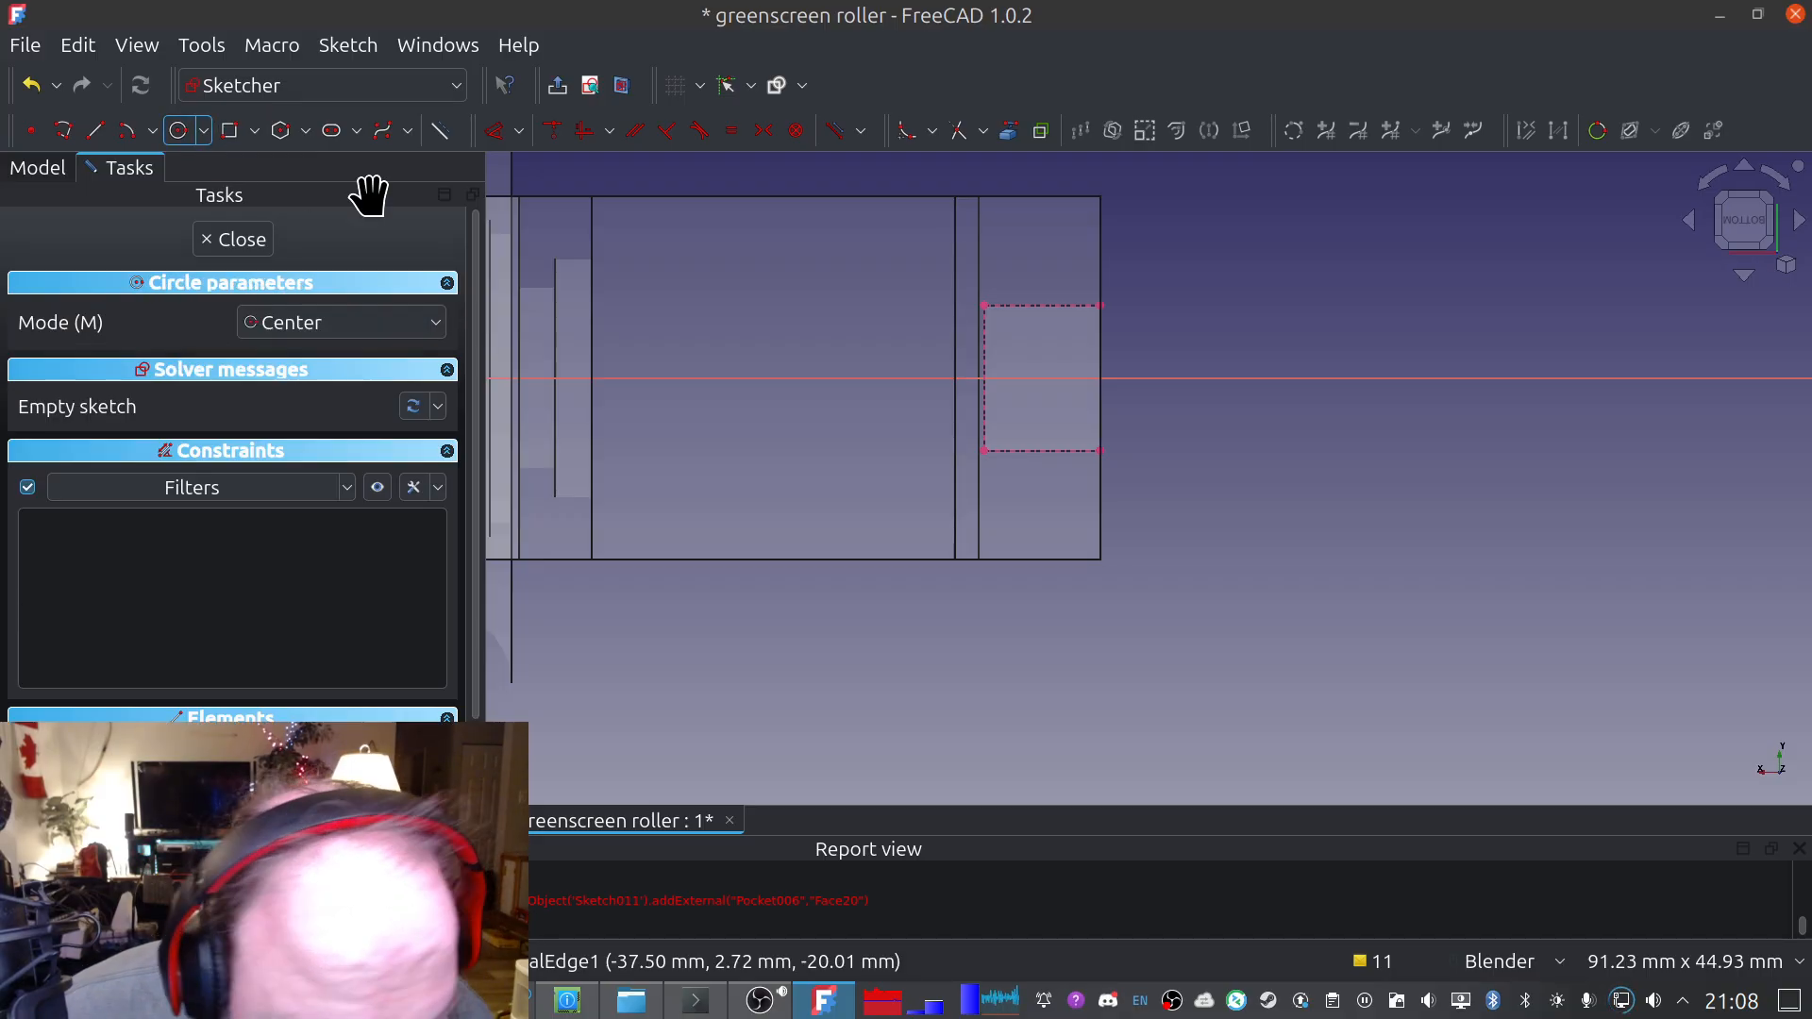
{"action": "left_click", "coordinate": [1044, 378]}
{"action": "left_click", "coordinate": [1068, 361]}
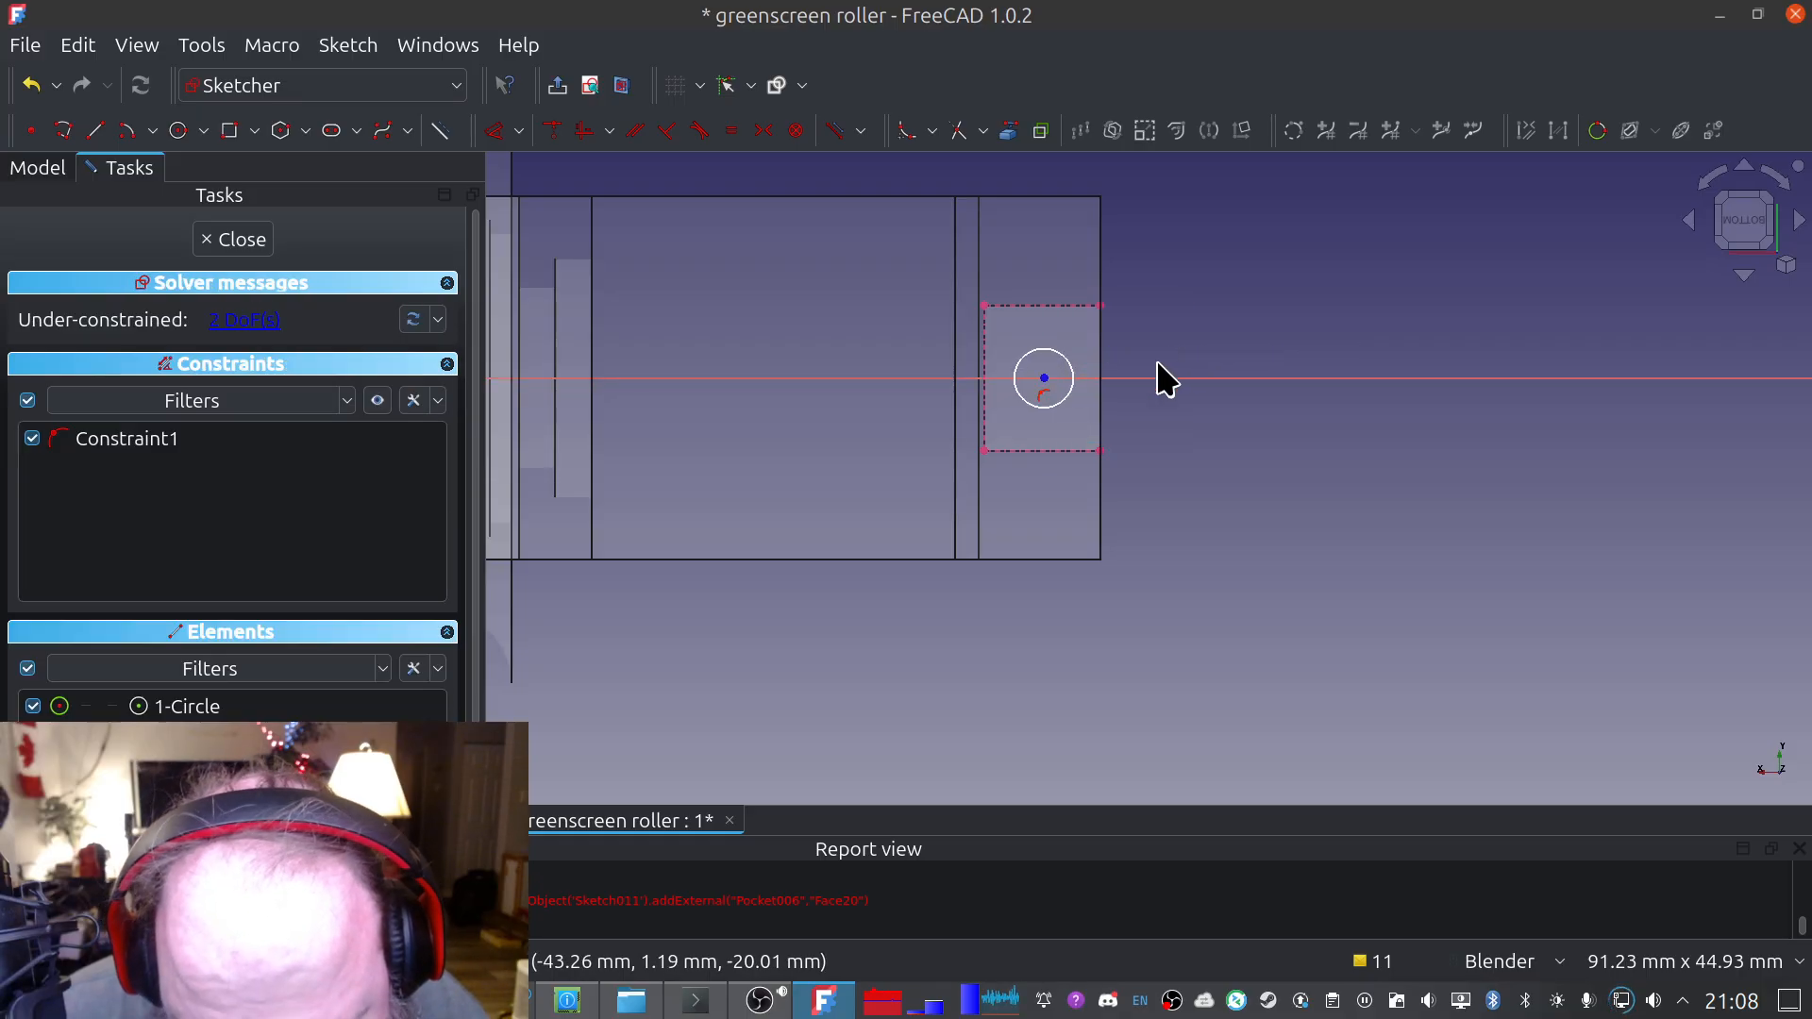
Try to centre the circle with a symmetry constraint between its centre and two opposite corners of the outline
{"action": "left_click", "coordinate": [1045, 378]}
{"action": "left_click", "coordinate": [985, 451]}
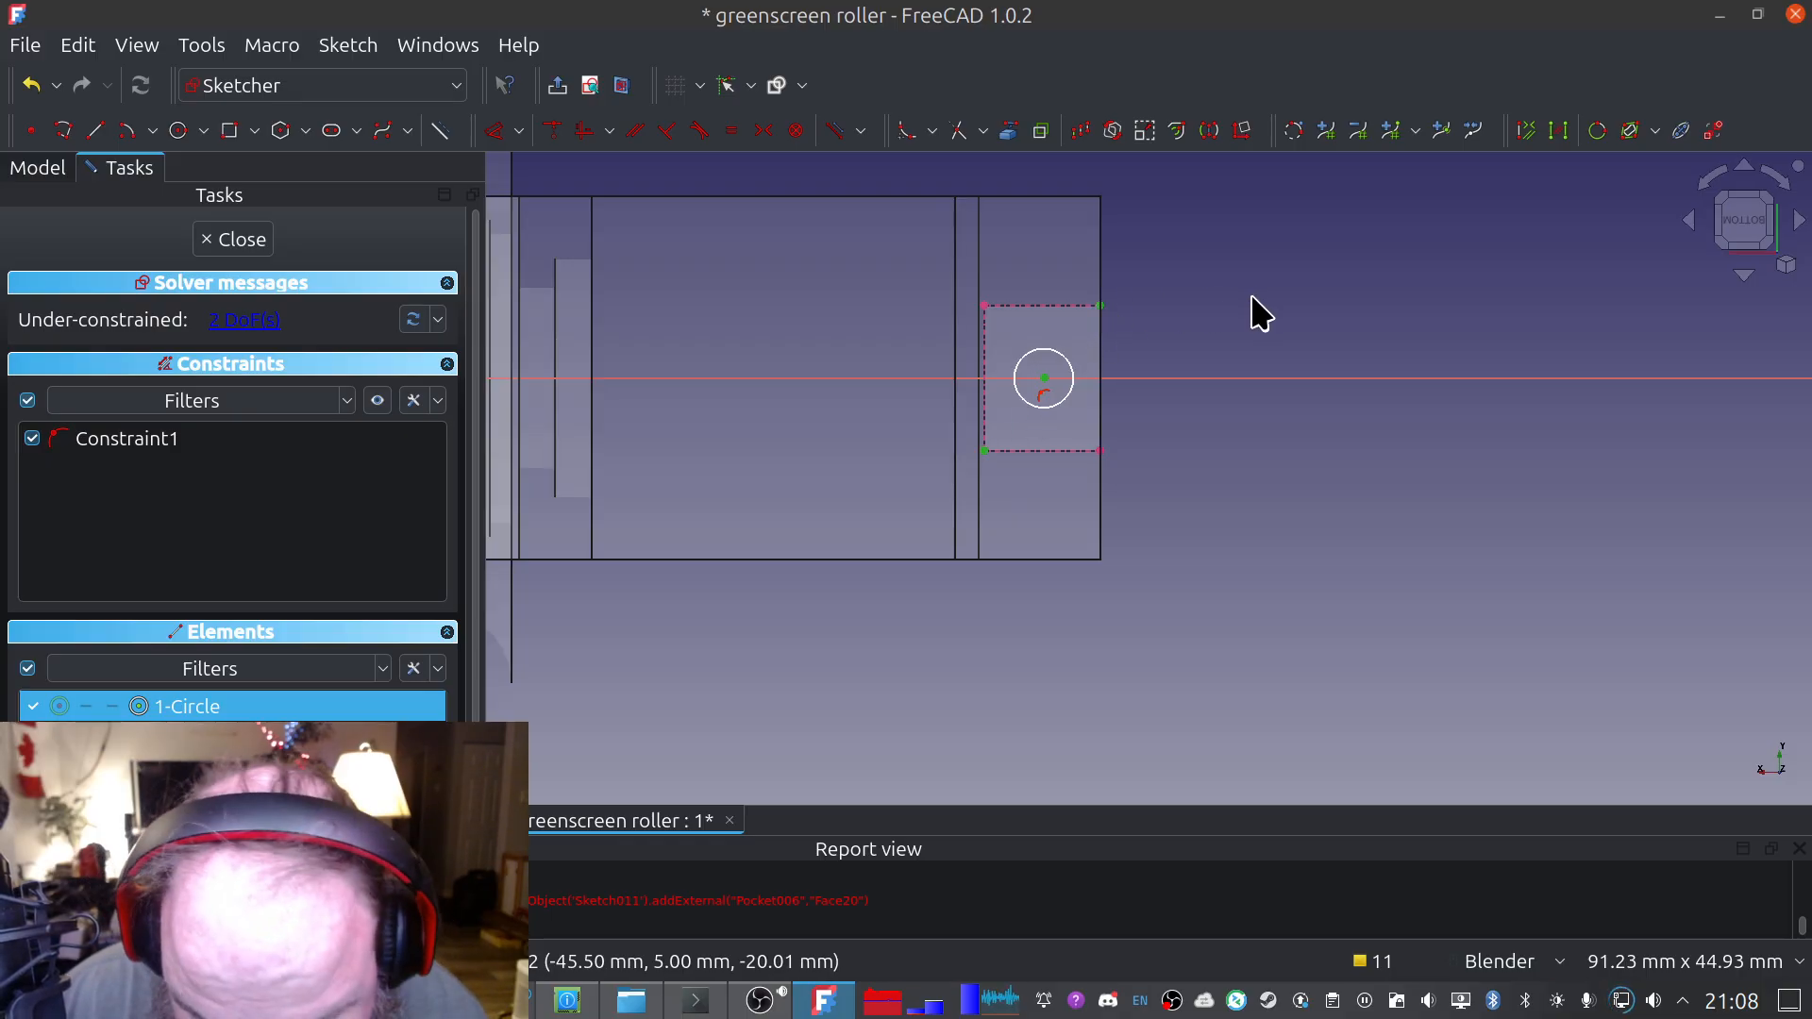
{"action": "key", "text": "s"}
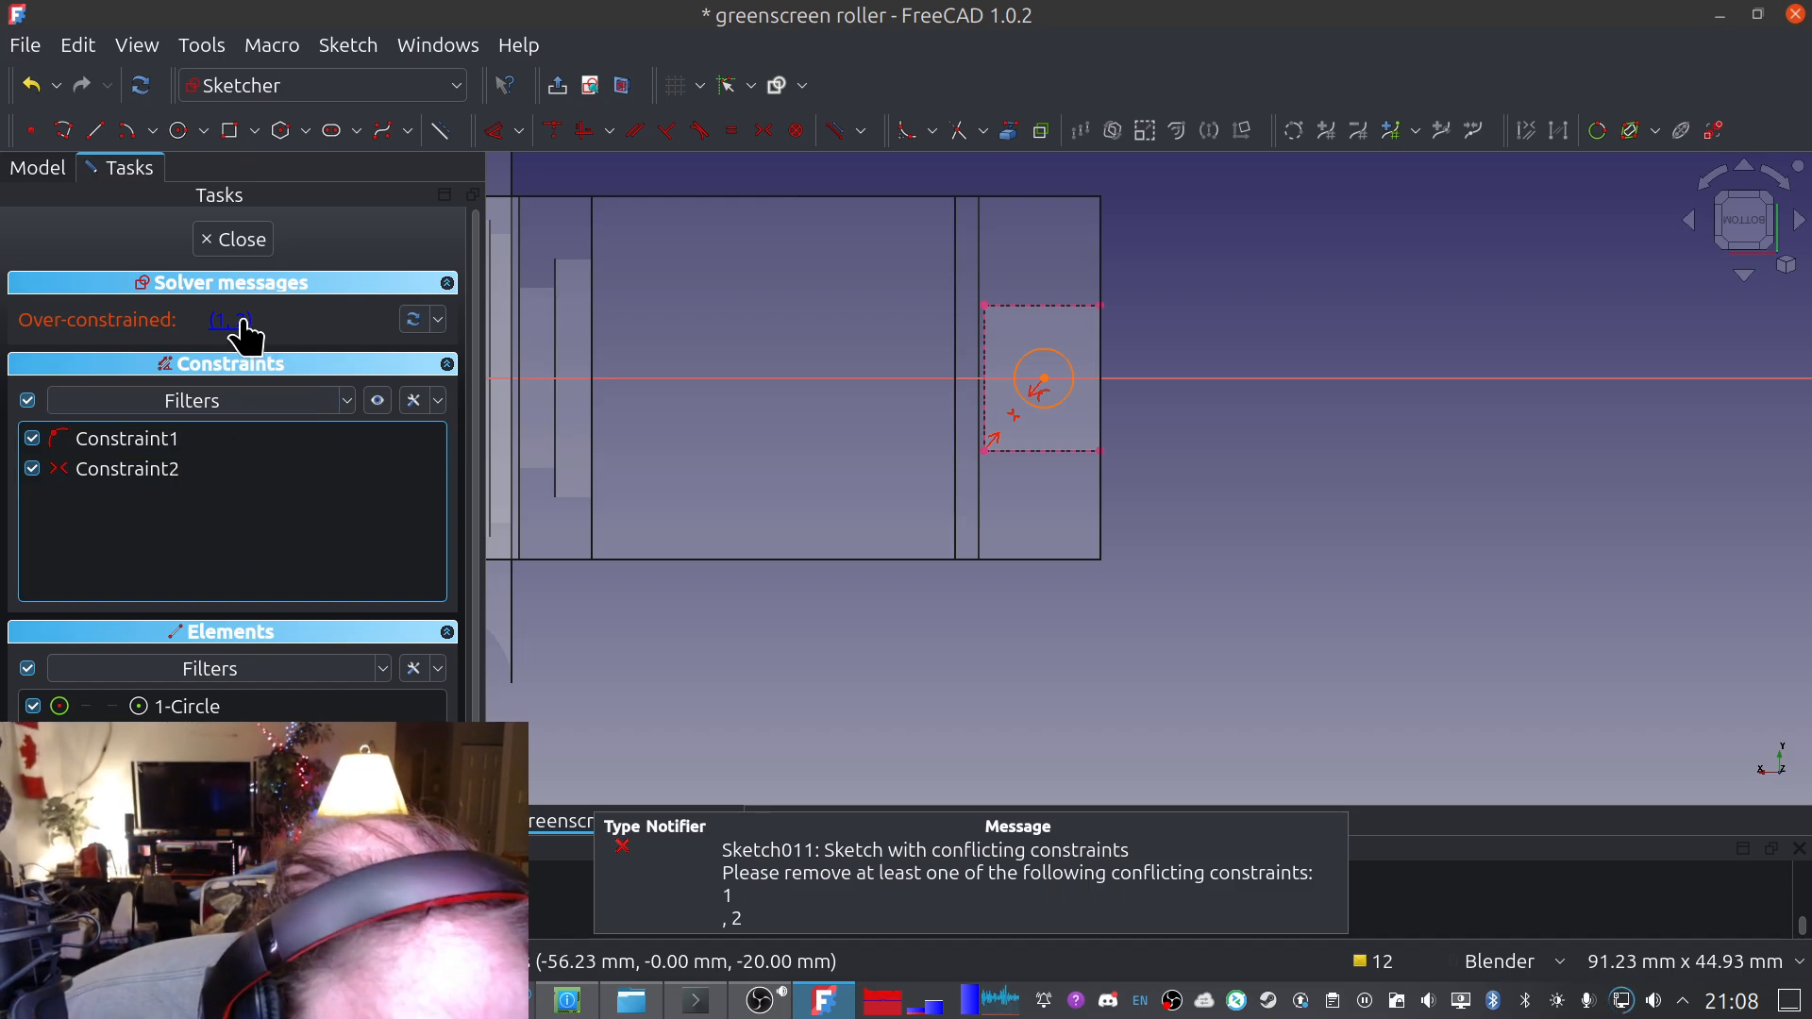
Try deleting the circle's point-on-axis constraint, undo that deletion, and delete the conflicting symmetry constraint
{"action": "left_click", "coordinate": [147, 449]}
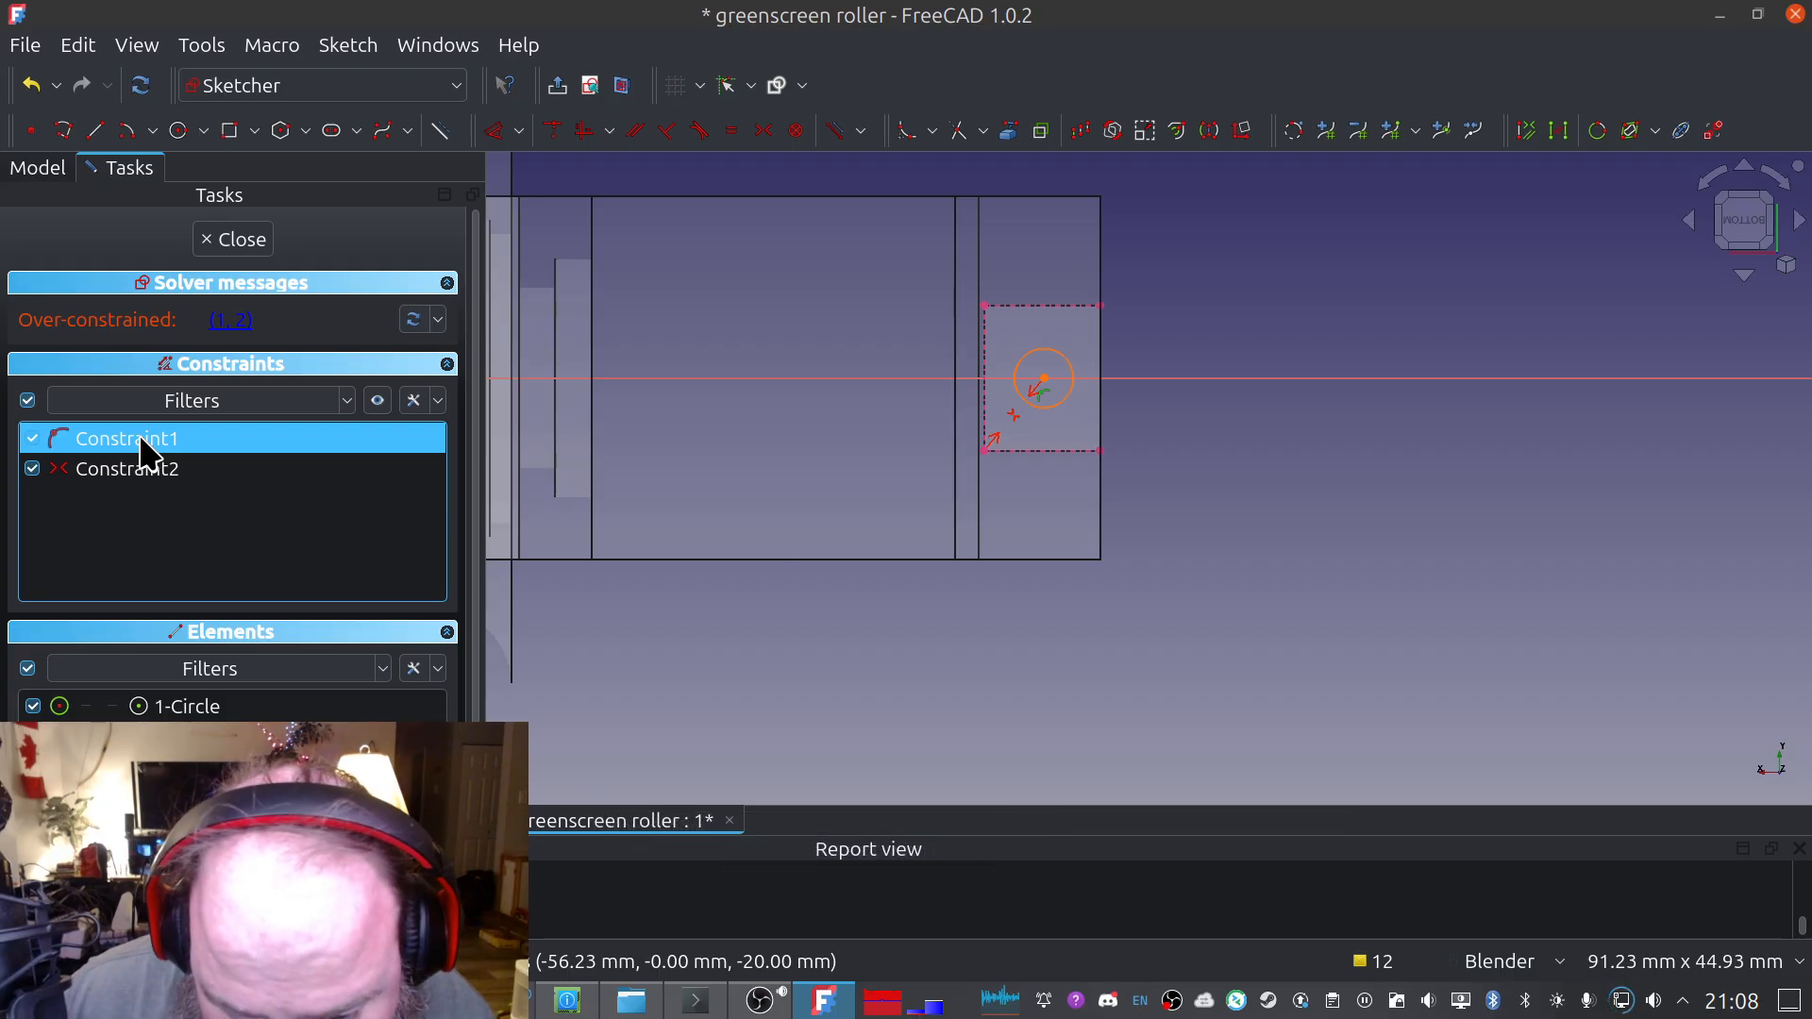
{"action": "key", "text": "Delete"}
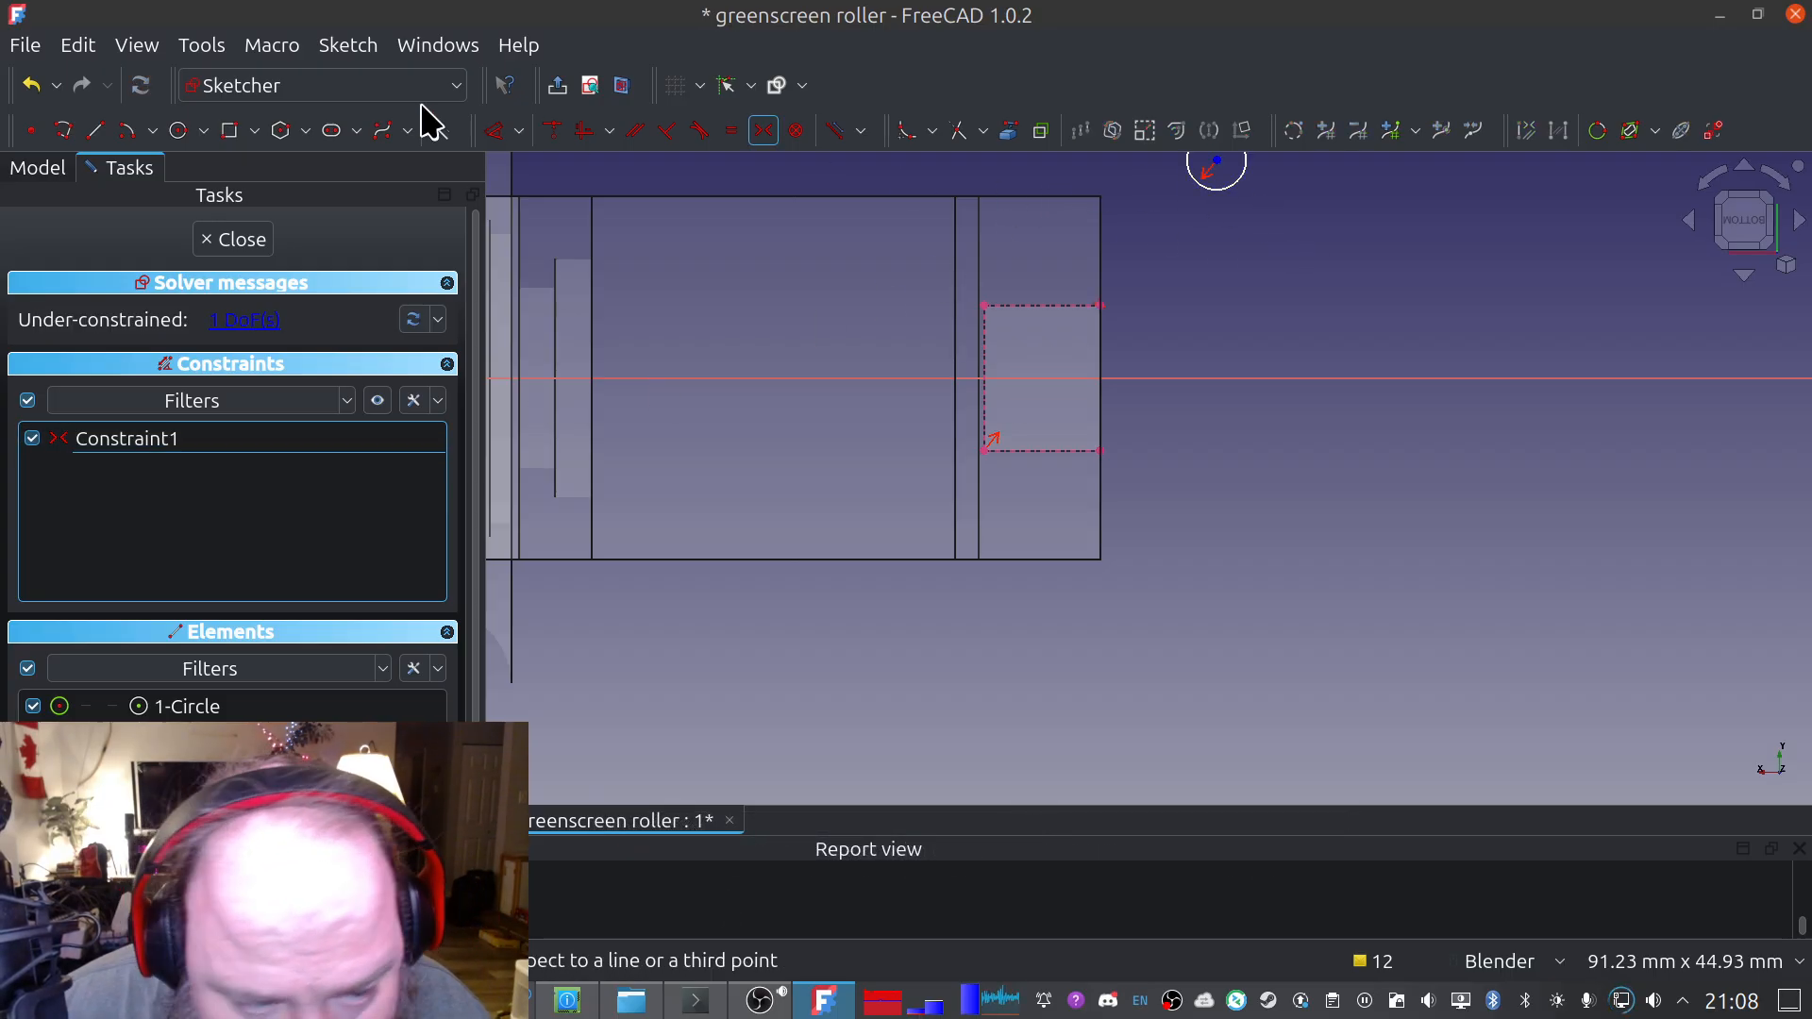
{"action": "left_click", "coordinate": [78, 44]}
{"action": "left_click", "coordinate": [118, 84]}
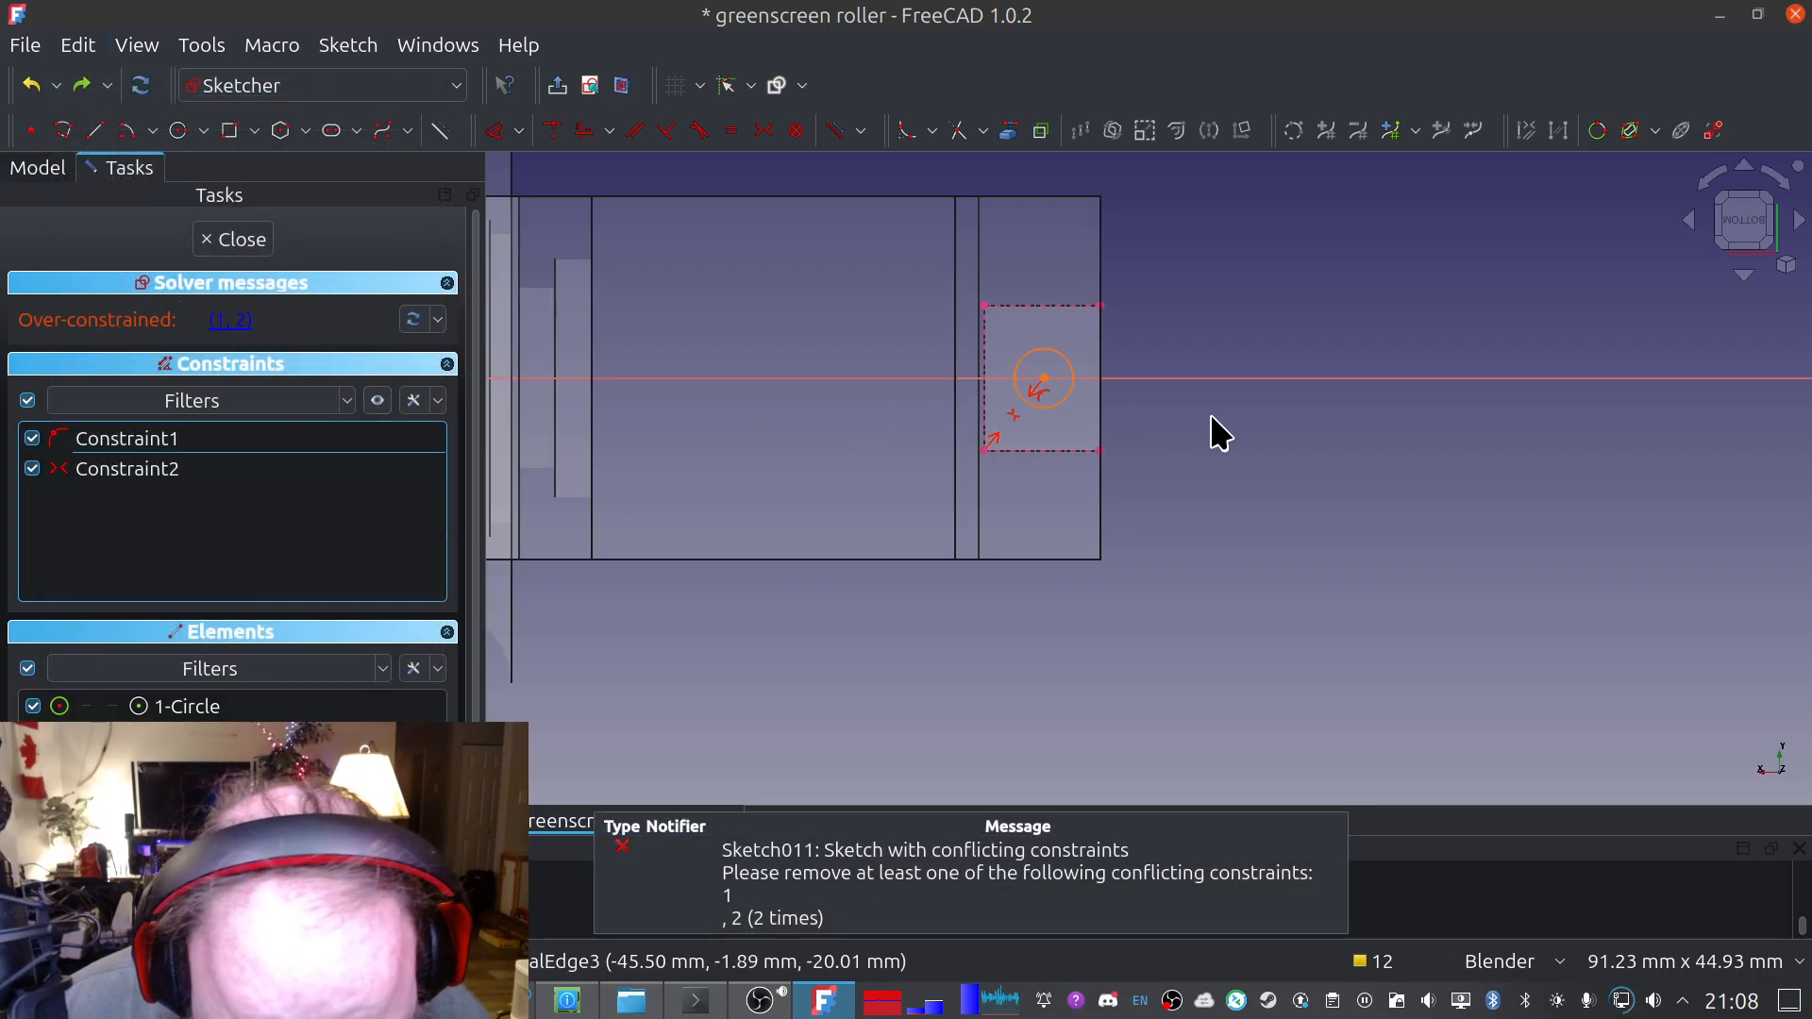
{"action": "left_click", "coordinate": [163, 471]}
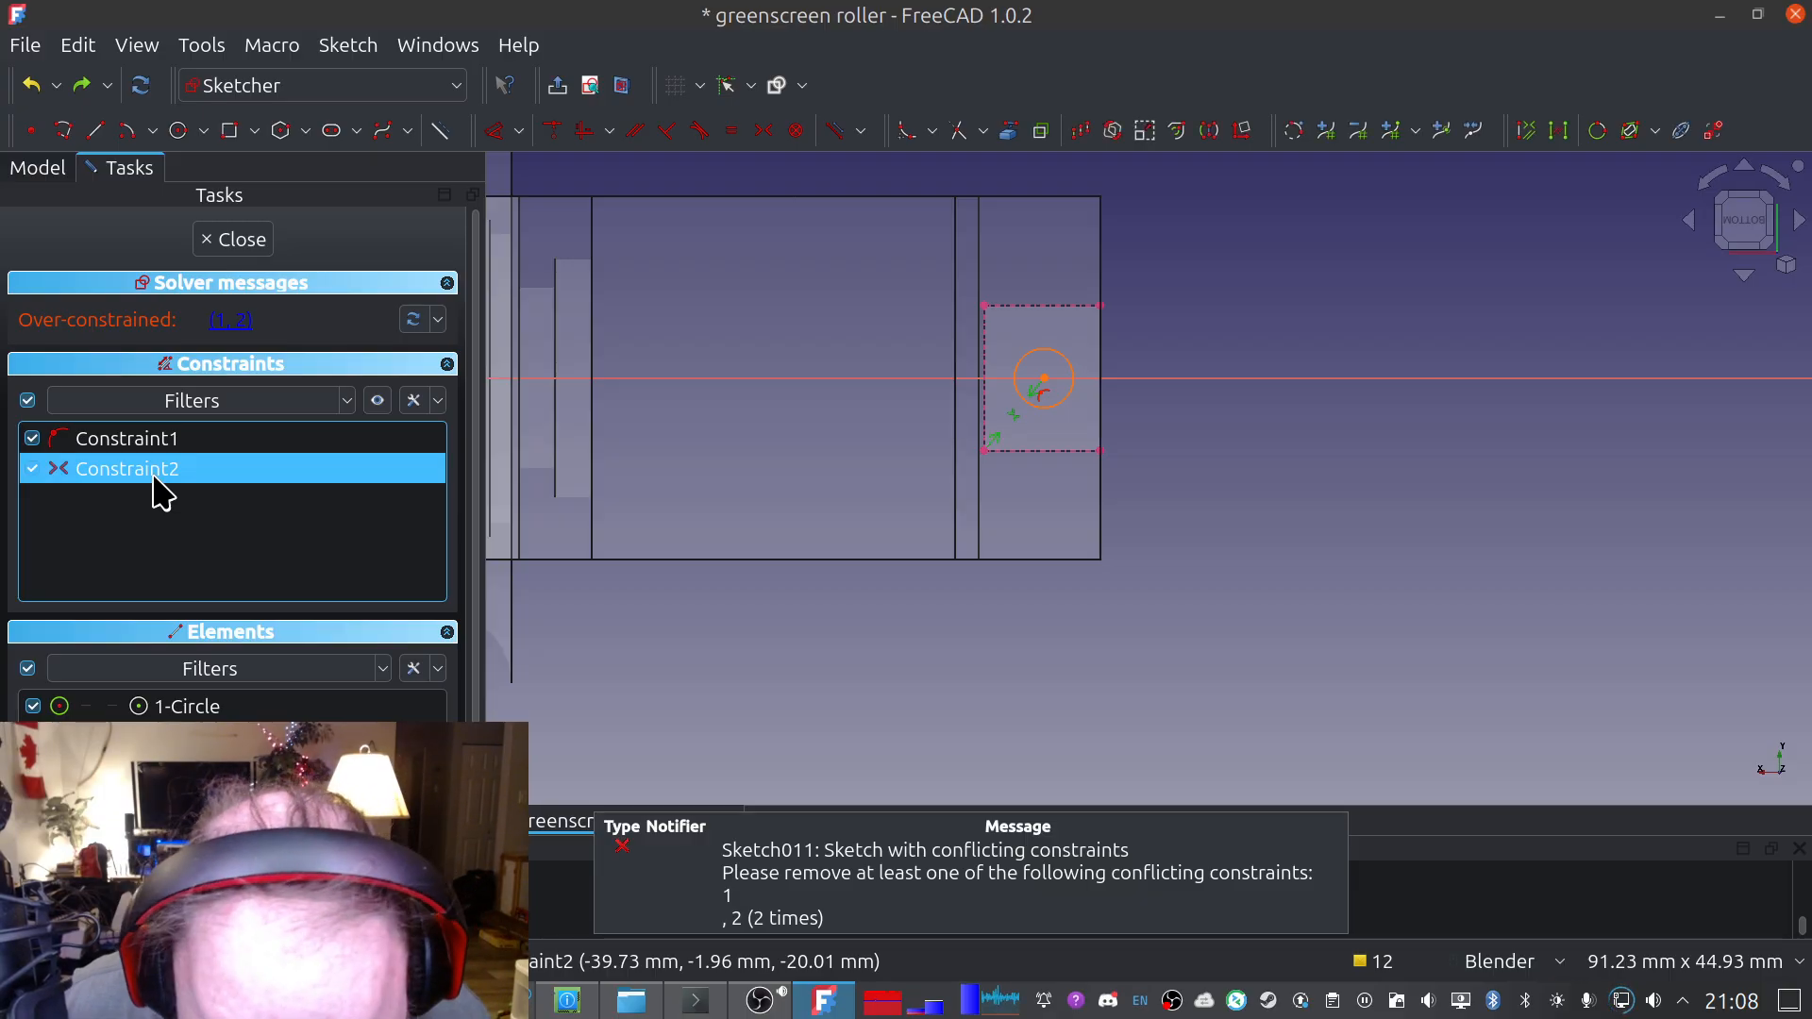
{"action": "key", "text": "Delete"}
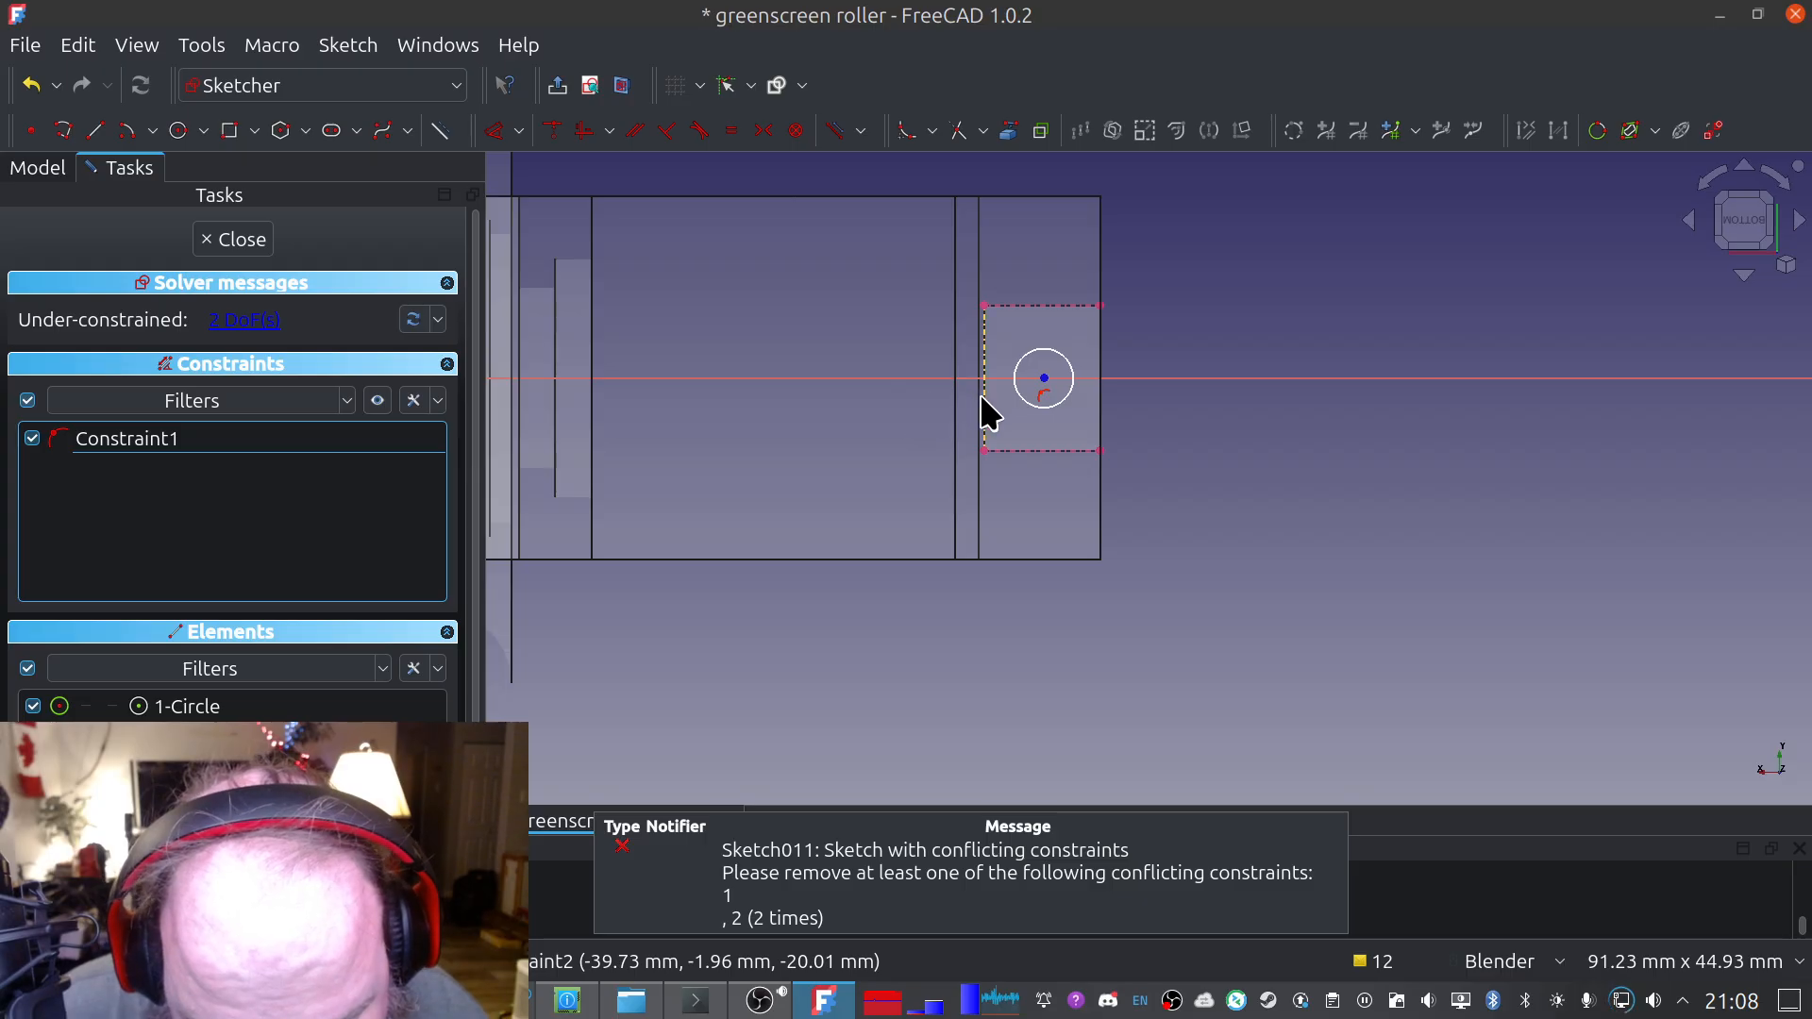
Constrain two opposite corners of the referenced outline to be symmetric about the circle's centre
{"action": "left_click", "coordinate": [986, 451]}
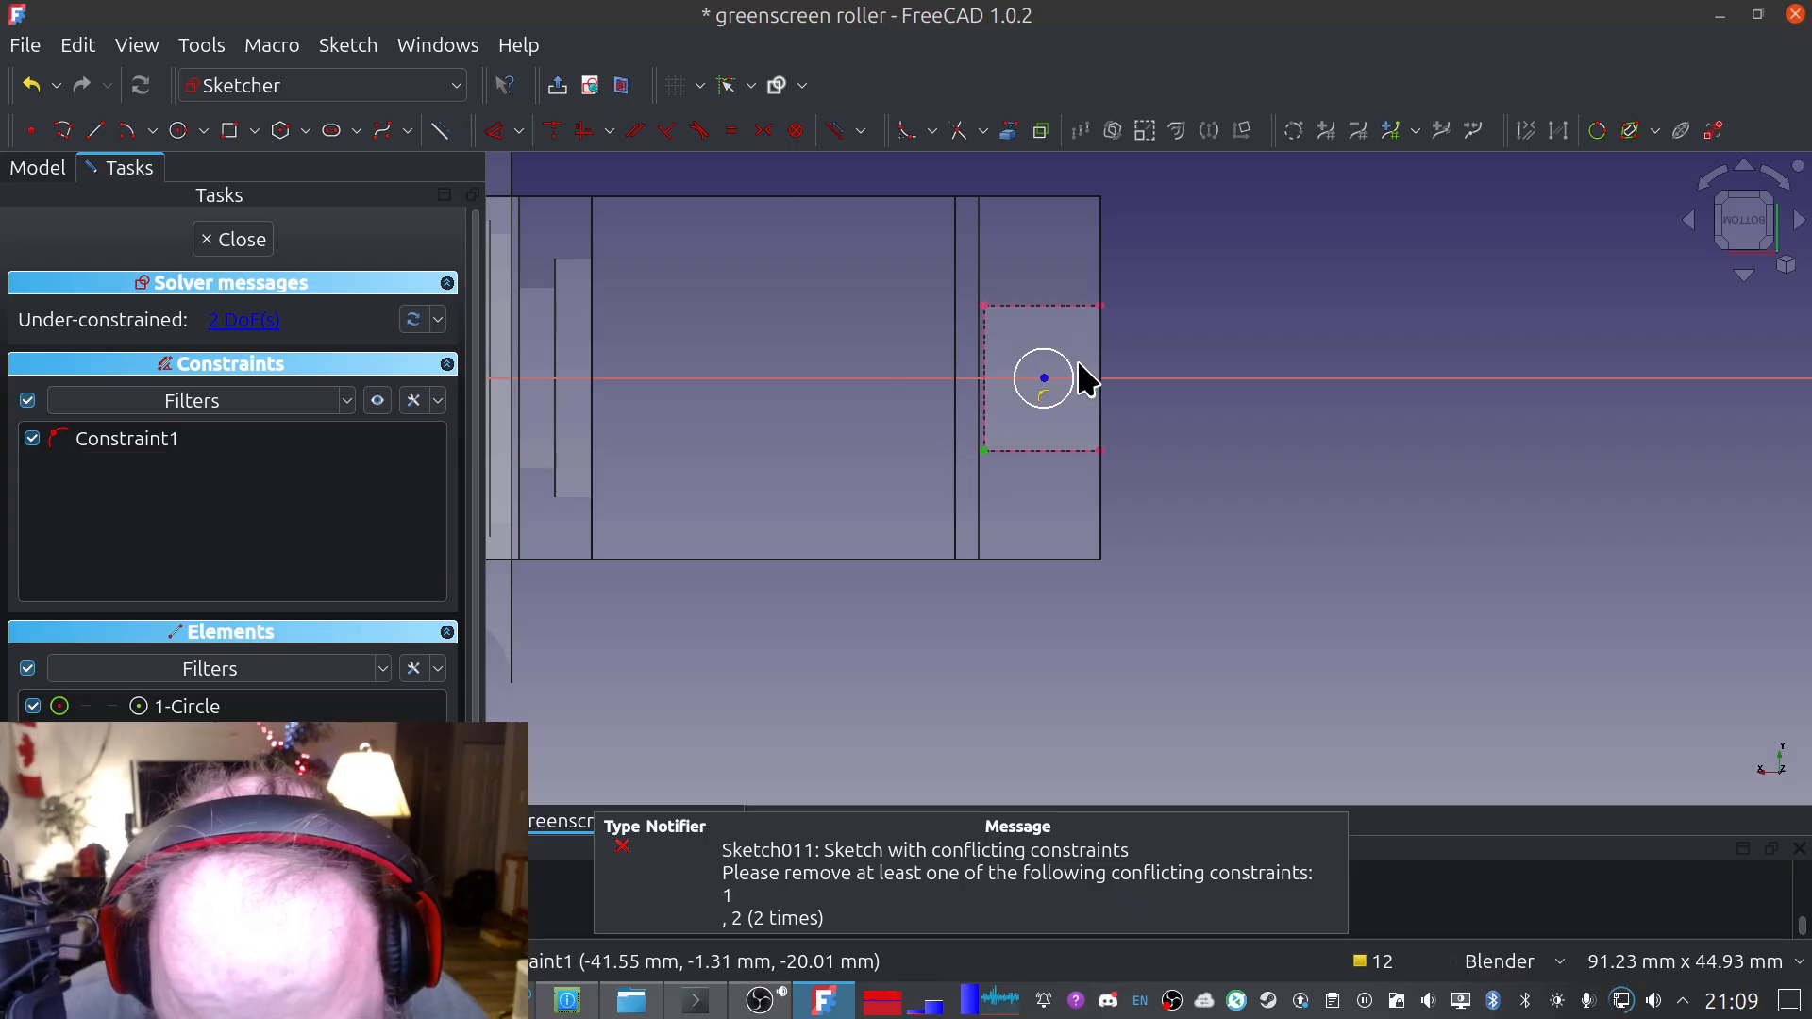
{"action": "left_click", "coordinate": [1101, 306]}
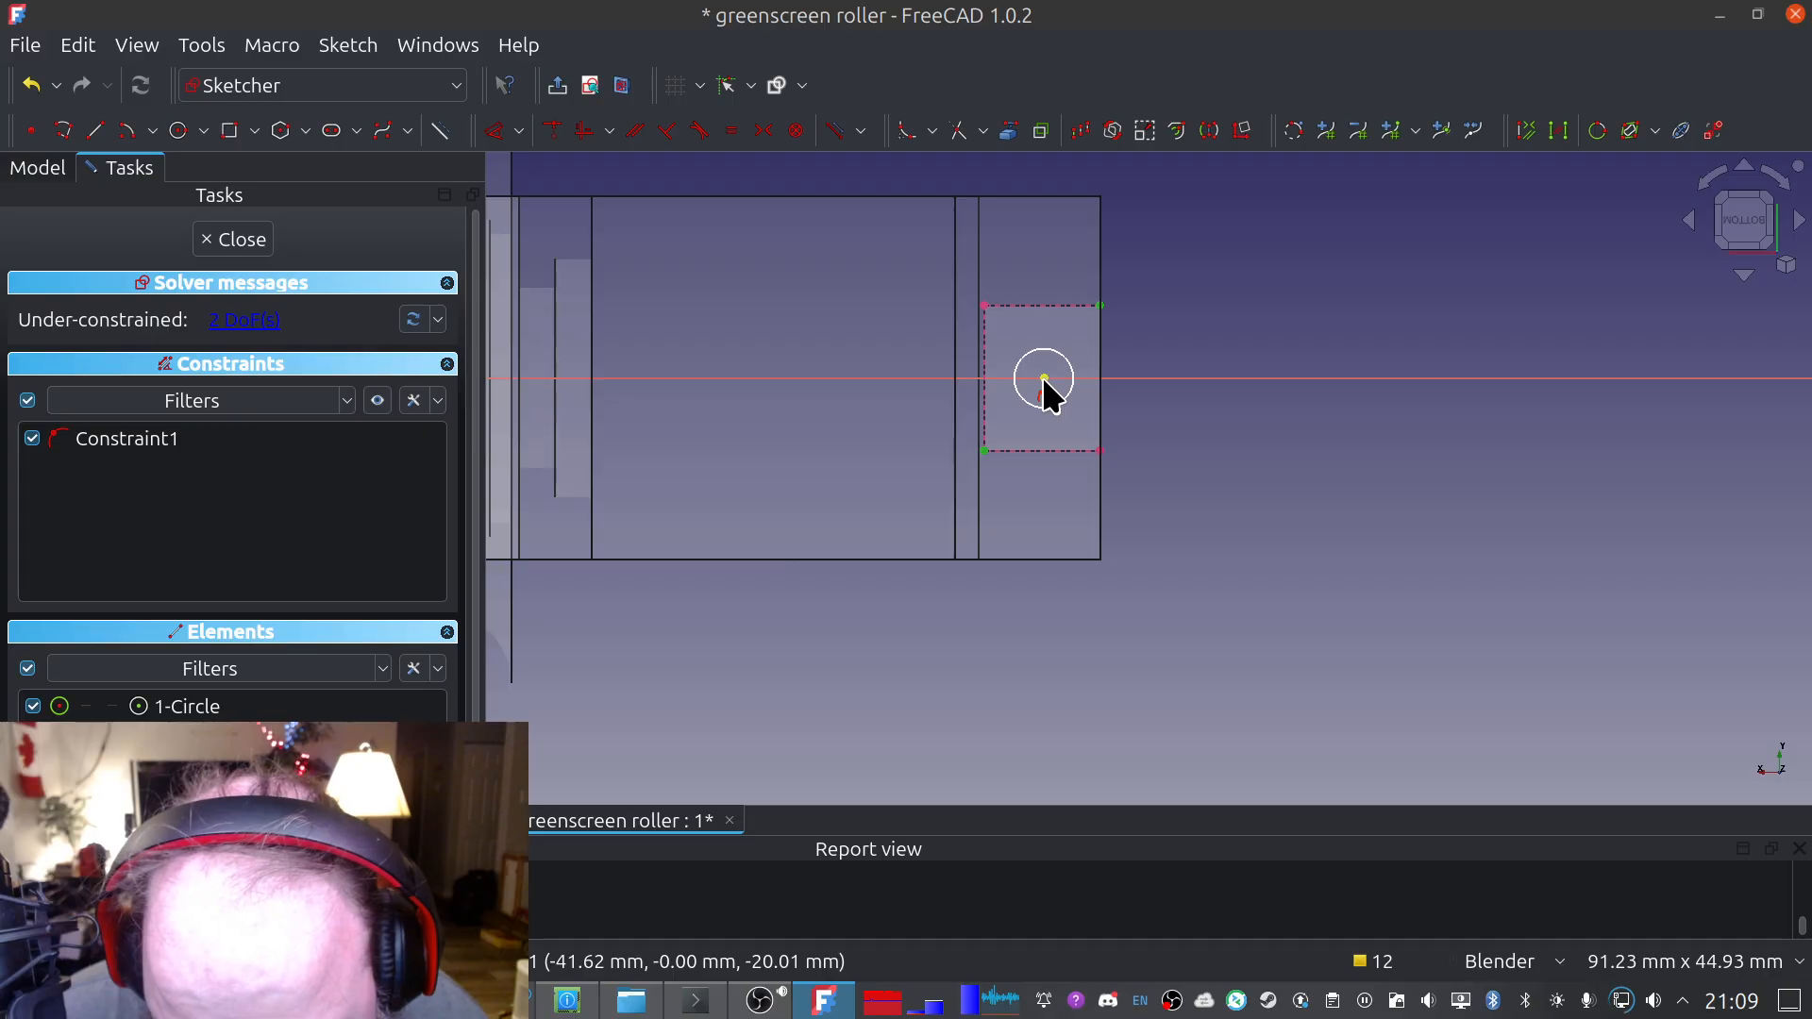
{"action": "left_click", "coordinate": [1045, 378]}
{"action": "key", "text": "s"}
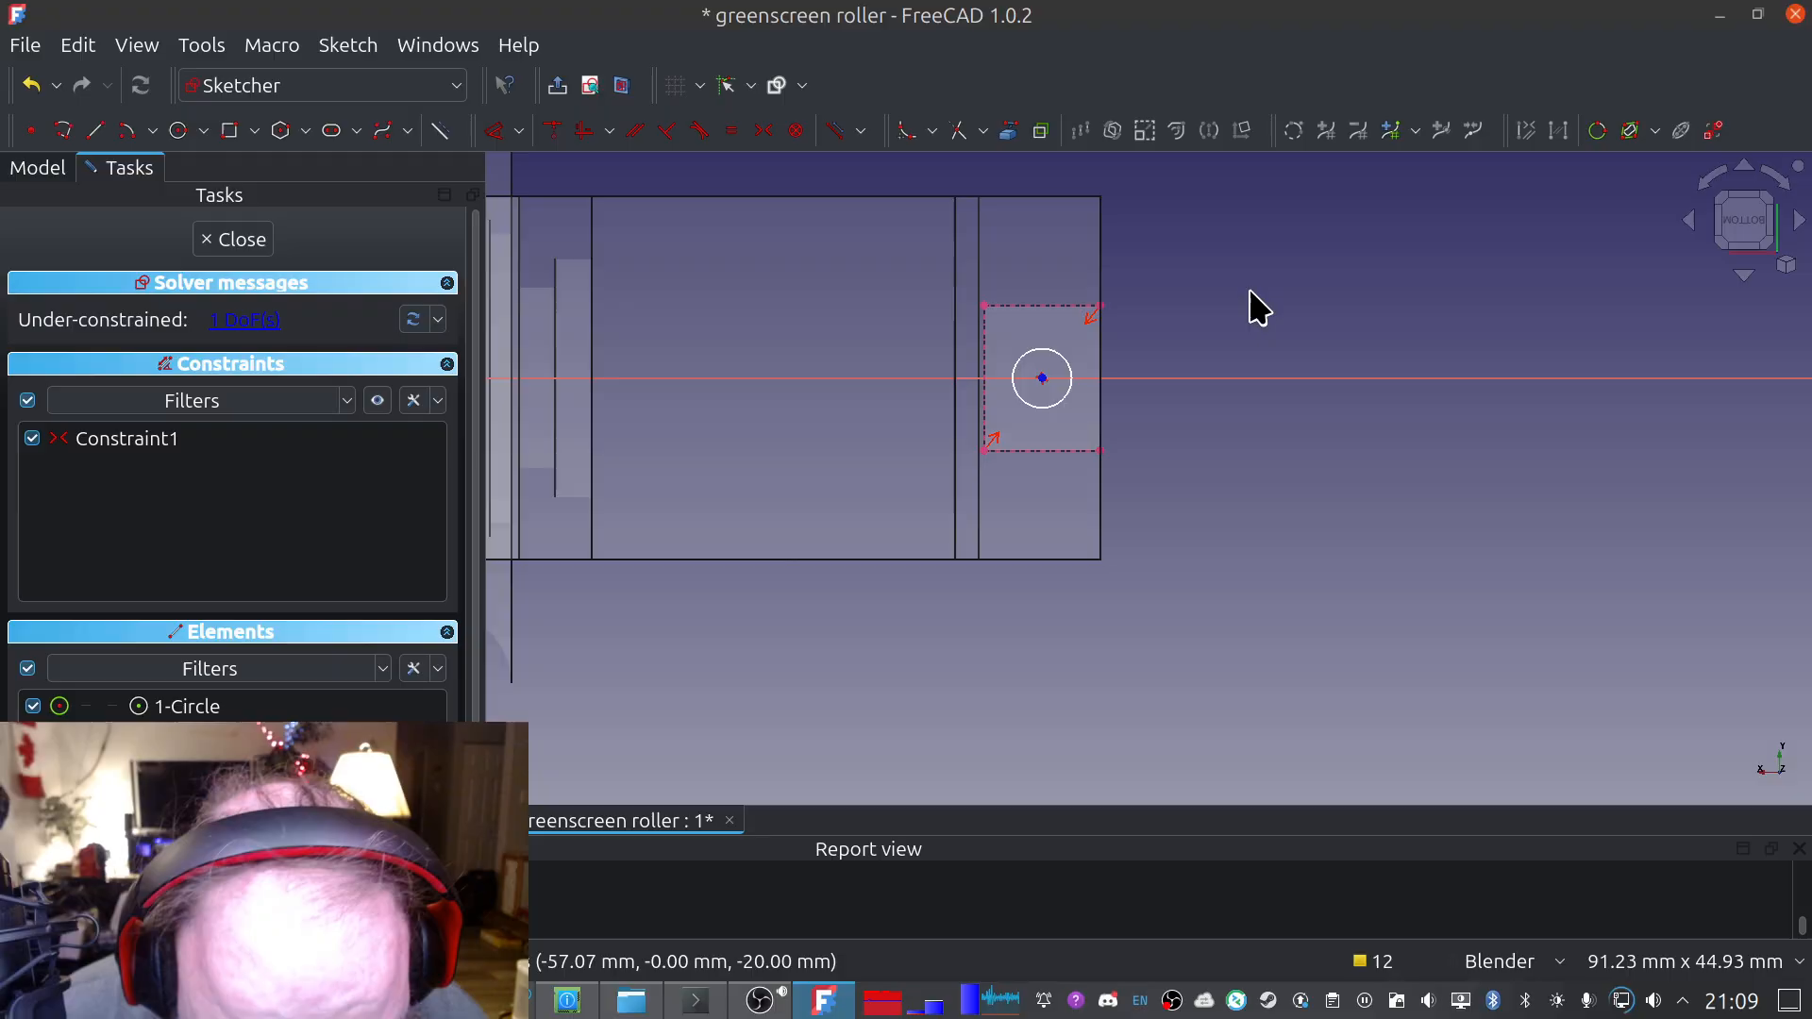
Constrain the diameter of the circle inside the referenced outline to 5 mm
{"action": "scroll", "coordinate": [1252, 312], "scroll_direction": "up", "scroll_amount": 2}
{"action": "mouse_move", "coordinate": [937, 464]}
{"action": "left_mouse_down"}
{"action": "mouse_move", "coordinate": [959, 485]}
{"action": "mouse_move", "coordinate": [958, 456]}
{"action": "left_mouse_up"}
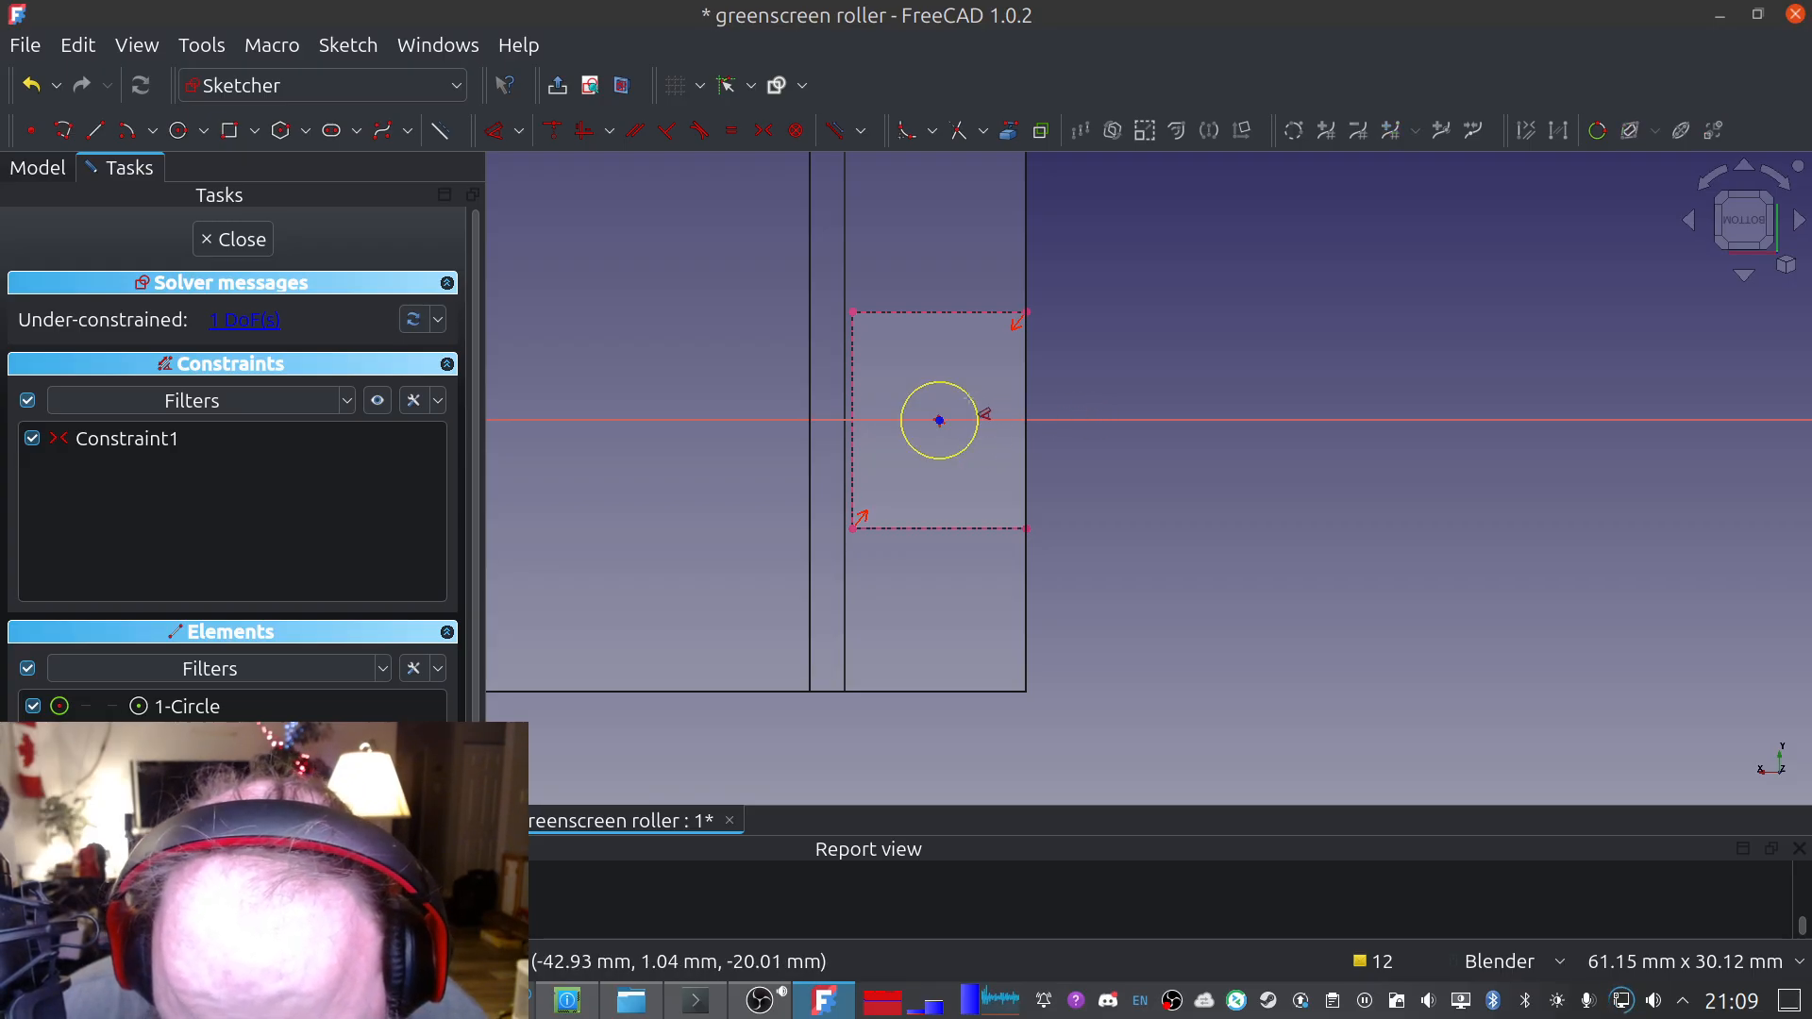
{"action": "left_click", "coordinate": [970, 396]}
{"action": "left_click_drag", "start_coordinate": [965, 398], "coordinate": [1133, 408]}
{"action": "left_click", "coordinate": [1154, 486]}
{"action": "left_click_drag", "start_coordinate": [1250, 389], "coordinate": [780, 342]}
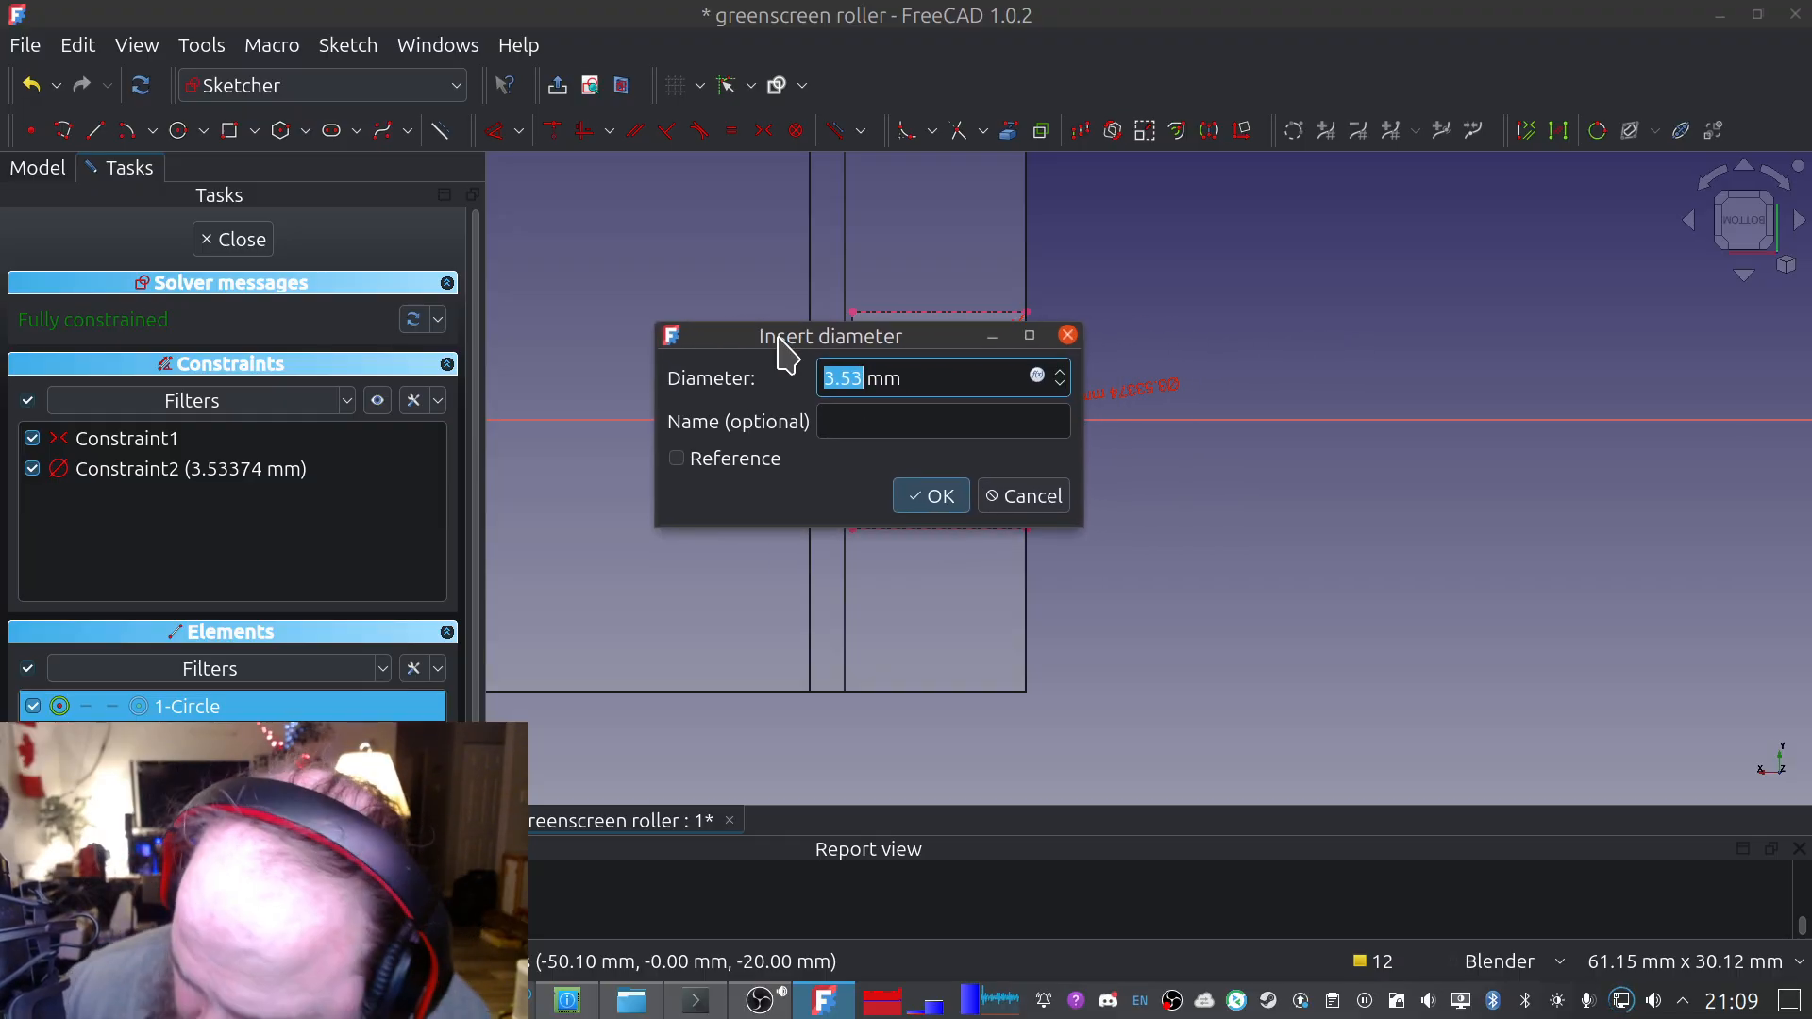
{"action": "type", "text": "5"}
{"action": "key", "text": "Return"}
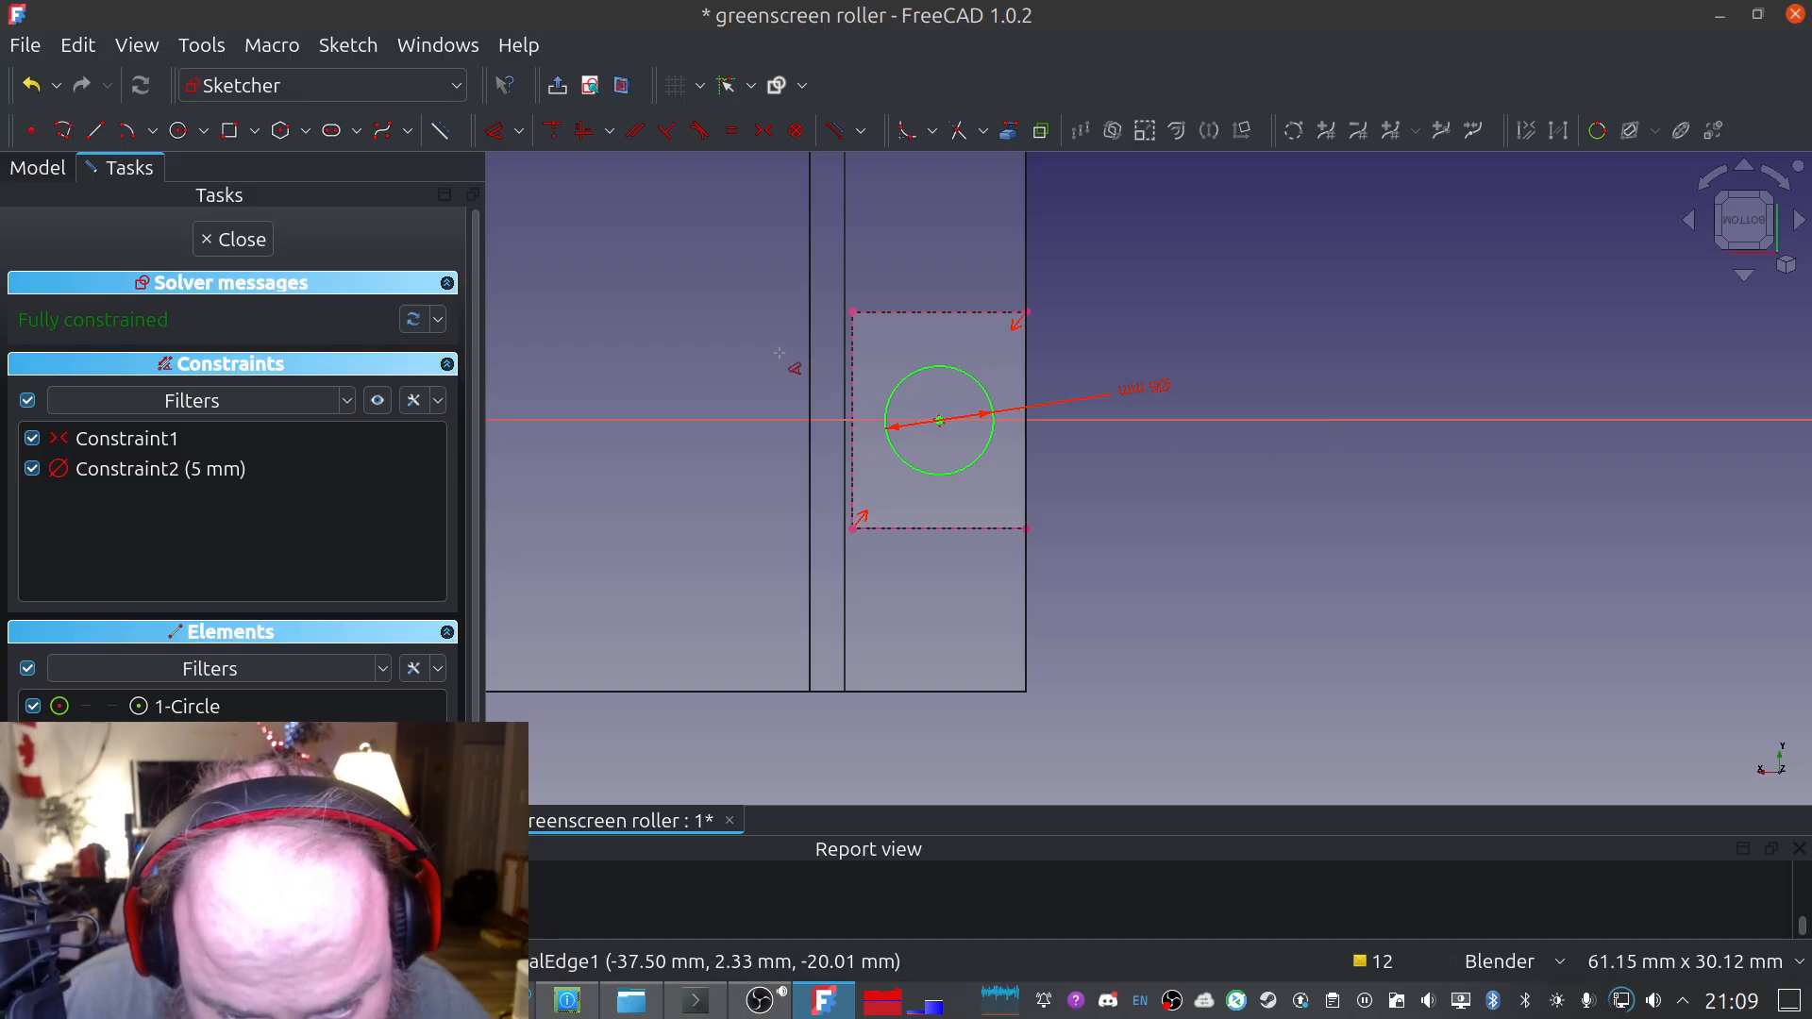
Finish the circle sketch and save the document
{"action": "scroll", "coordinate": [783, 359], "scroll_direction": "up", "scroll_amount": 2}
{"action": "scroll", "coordinate": [780, 353], "scroll_direction": "down", "scroll_amount": 1}
{"action": "left_click", "coordinate": [237, 236]}
{"action": "left_click", "coordinate": [26, 45]}
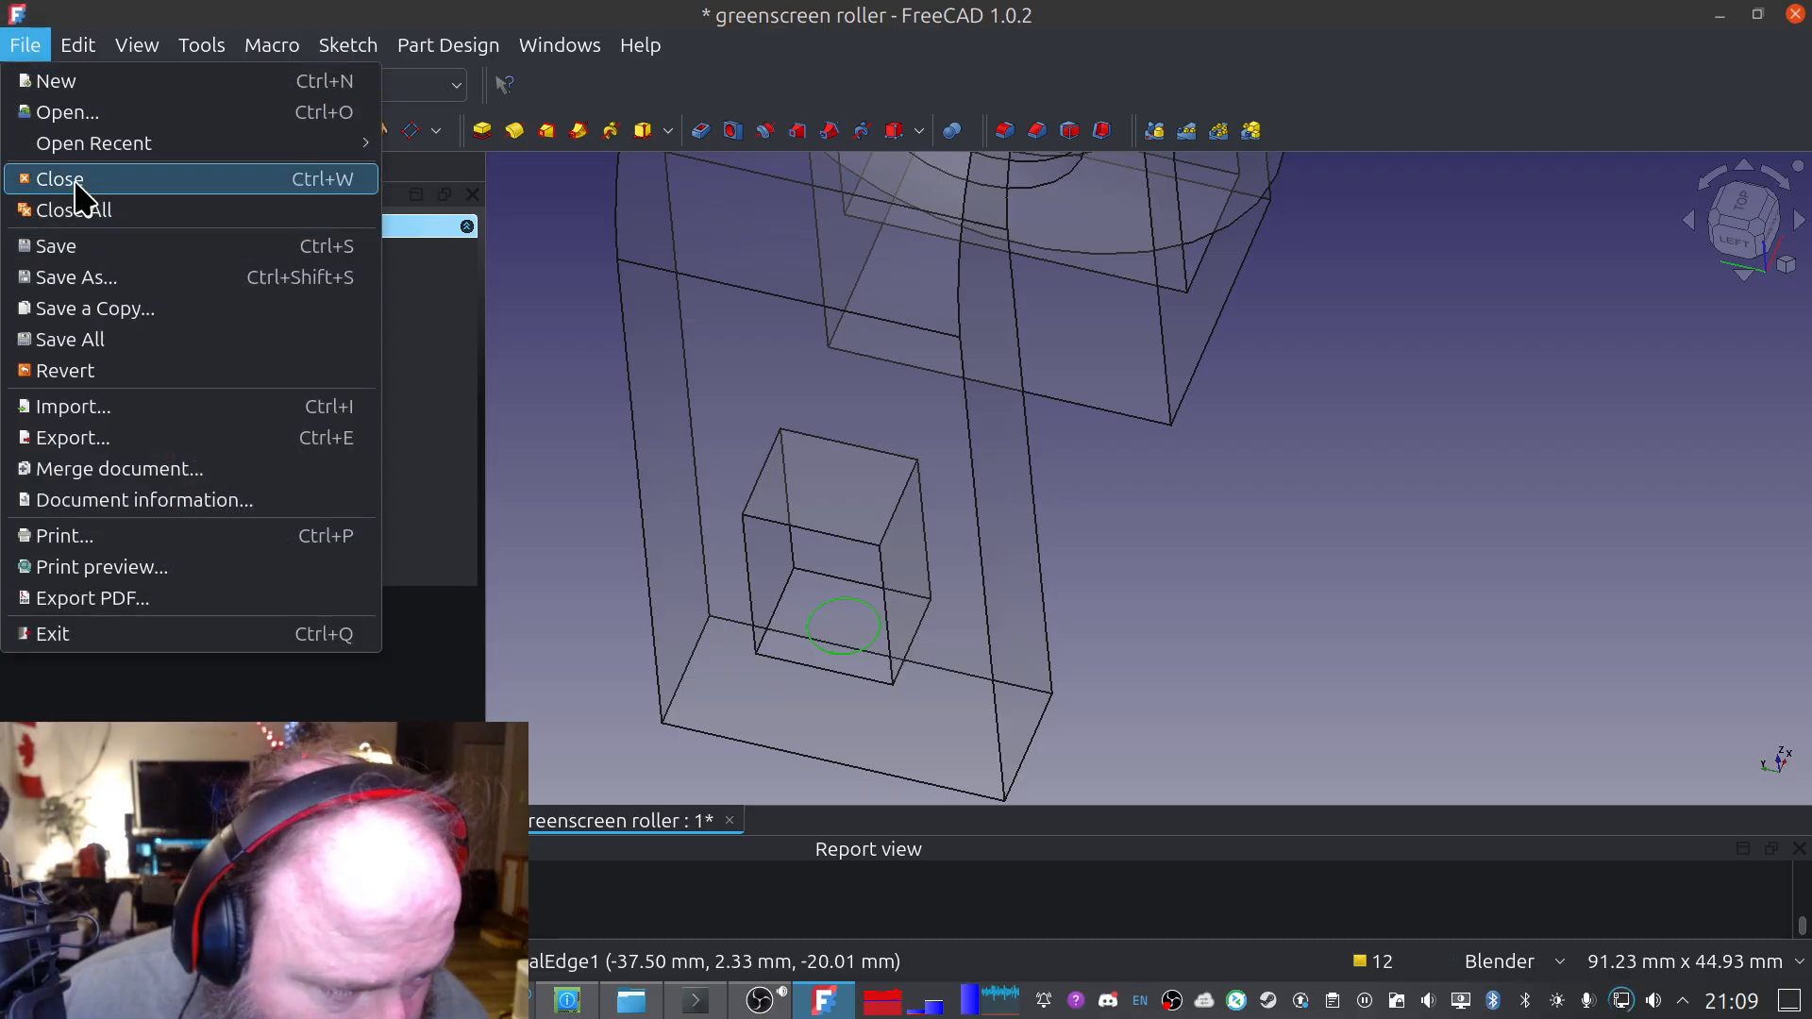
{"action": "left_click", "coordinate": [94, 247]}
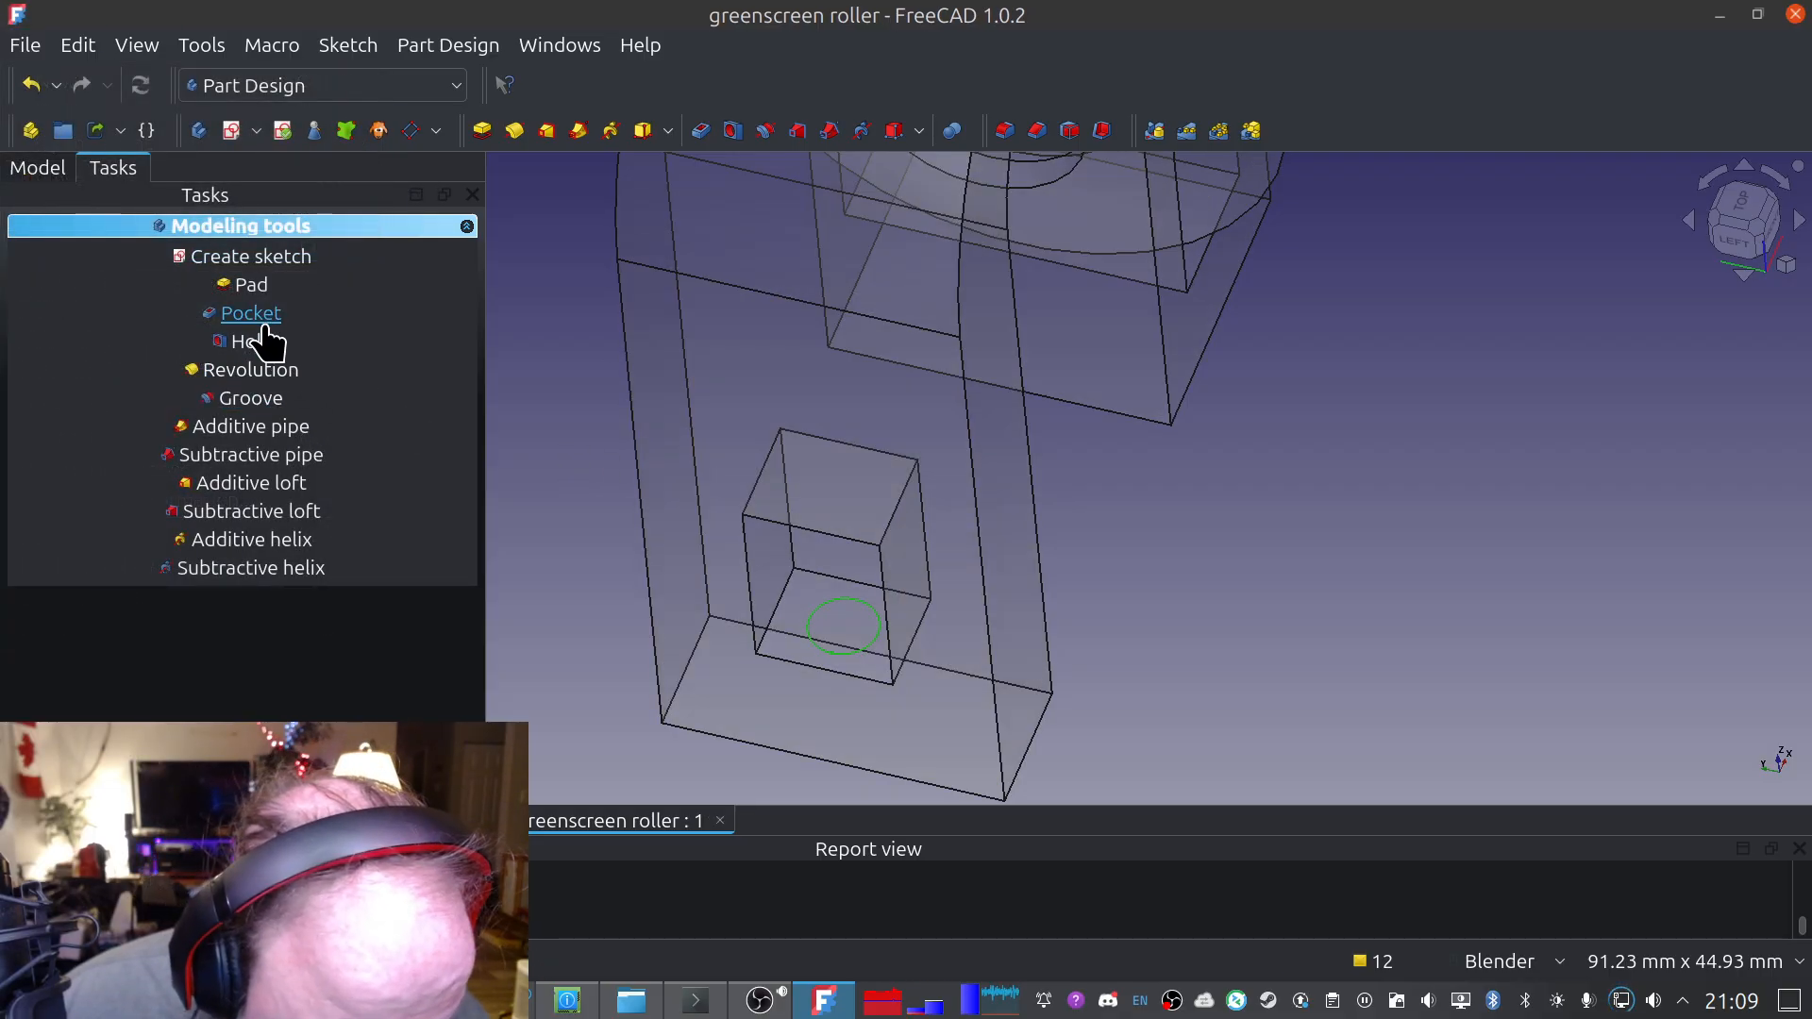
Pocket the 5 mm circle to a depth of 10 mm from the floor of the leg's rectangular pocket, and save the document
{"action": "middle_click_drag", "start_coordinate": [851, 478], "coordinate": [948, 422]}
{"action": "middle_click_drag", "start_coordinate": [1076, 631], "coordinate": [1156, 253], "text": "shift"}
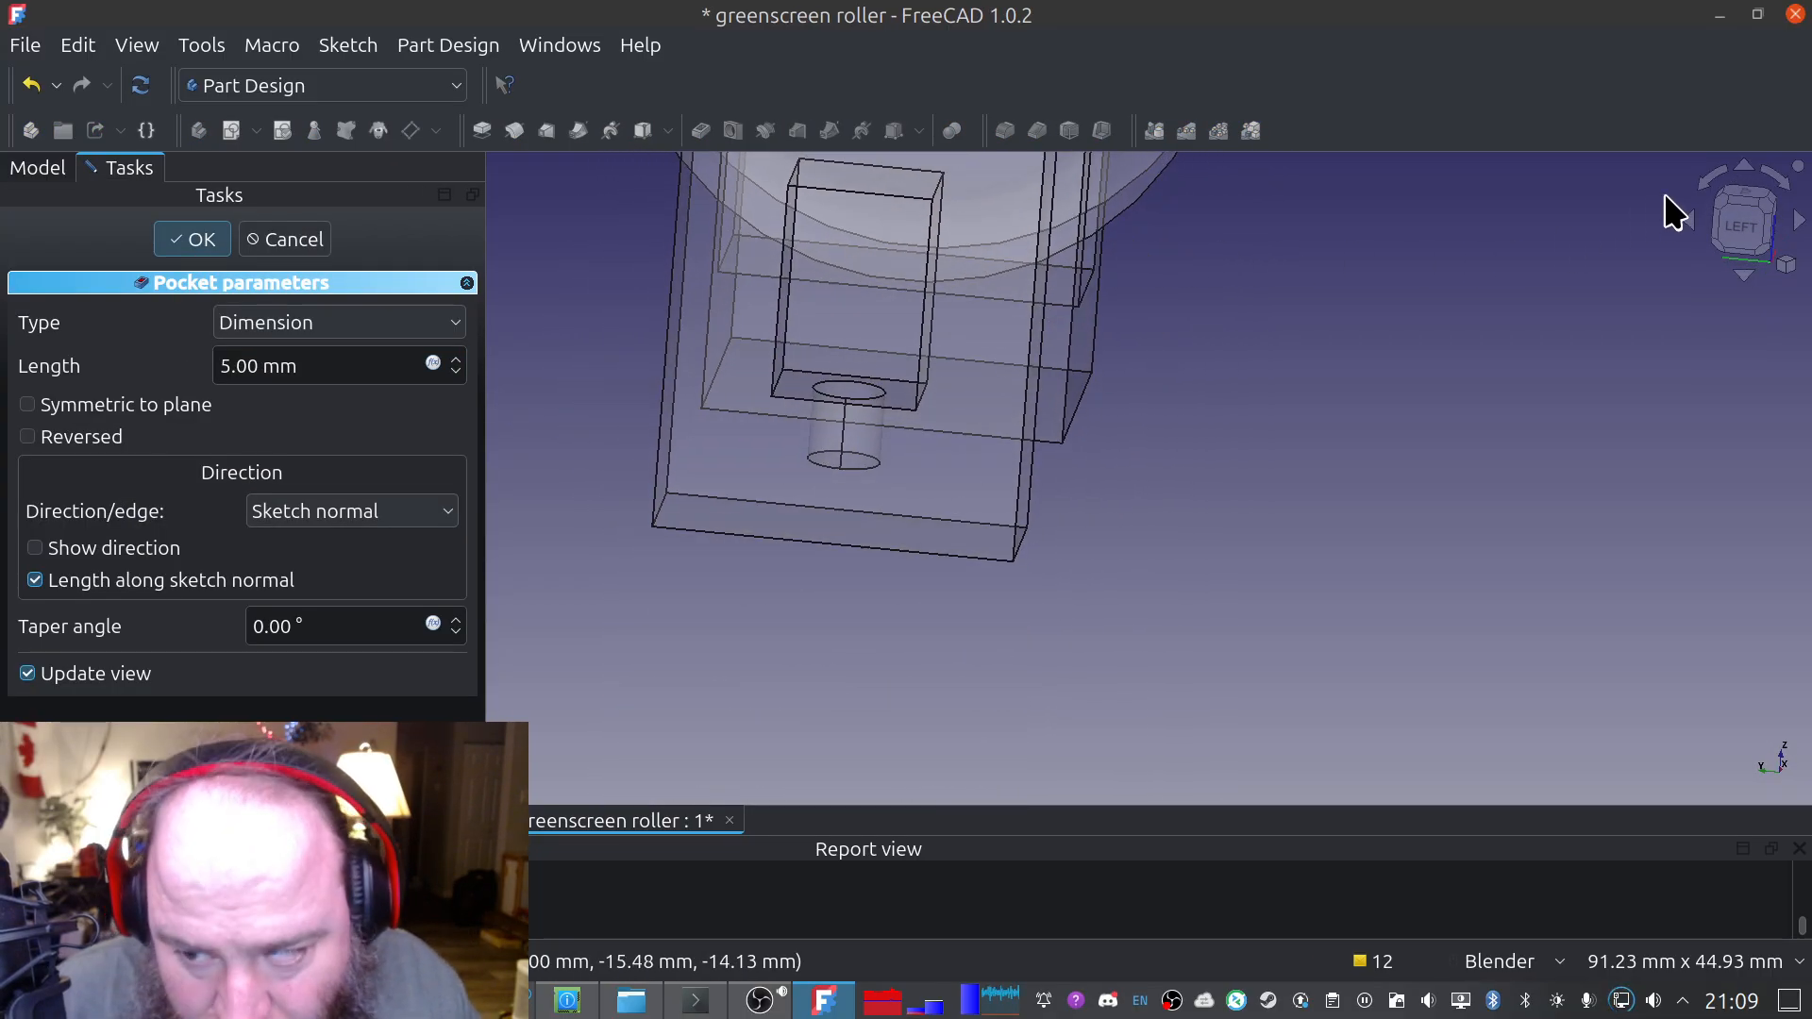
{"action": "left_click", "coordinate": [1743, 225]}
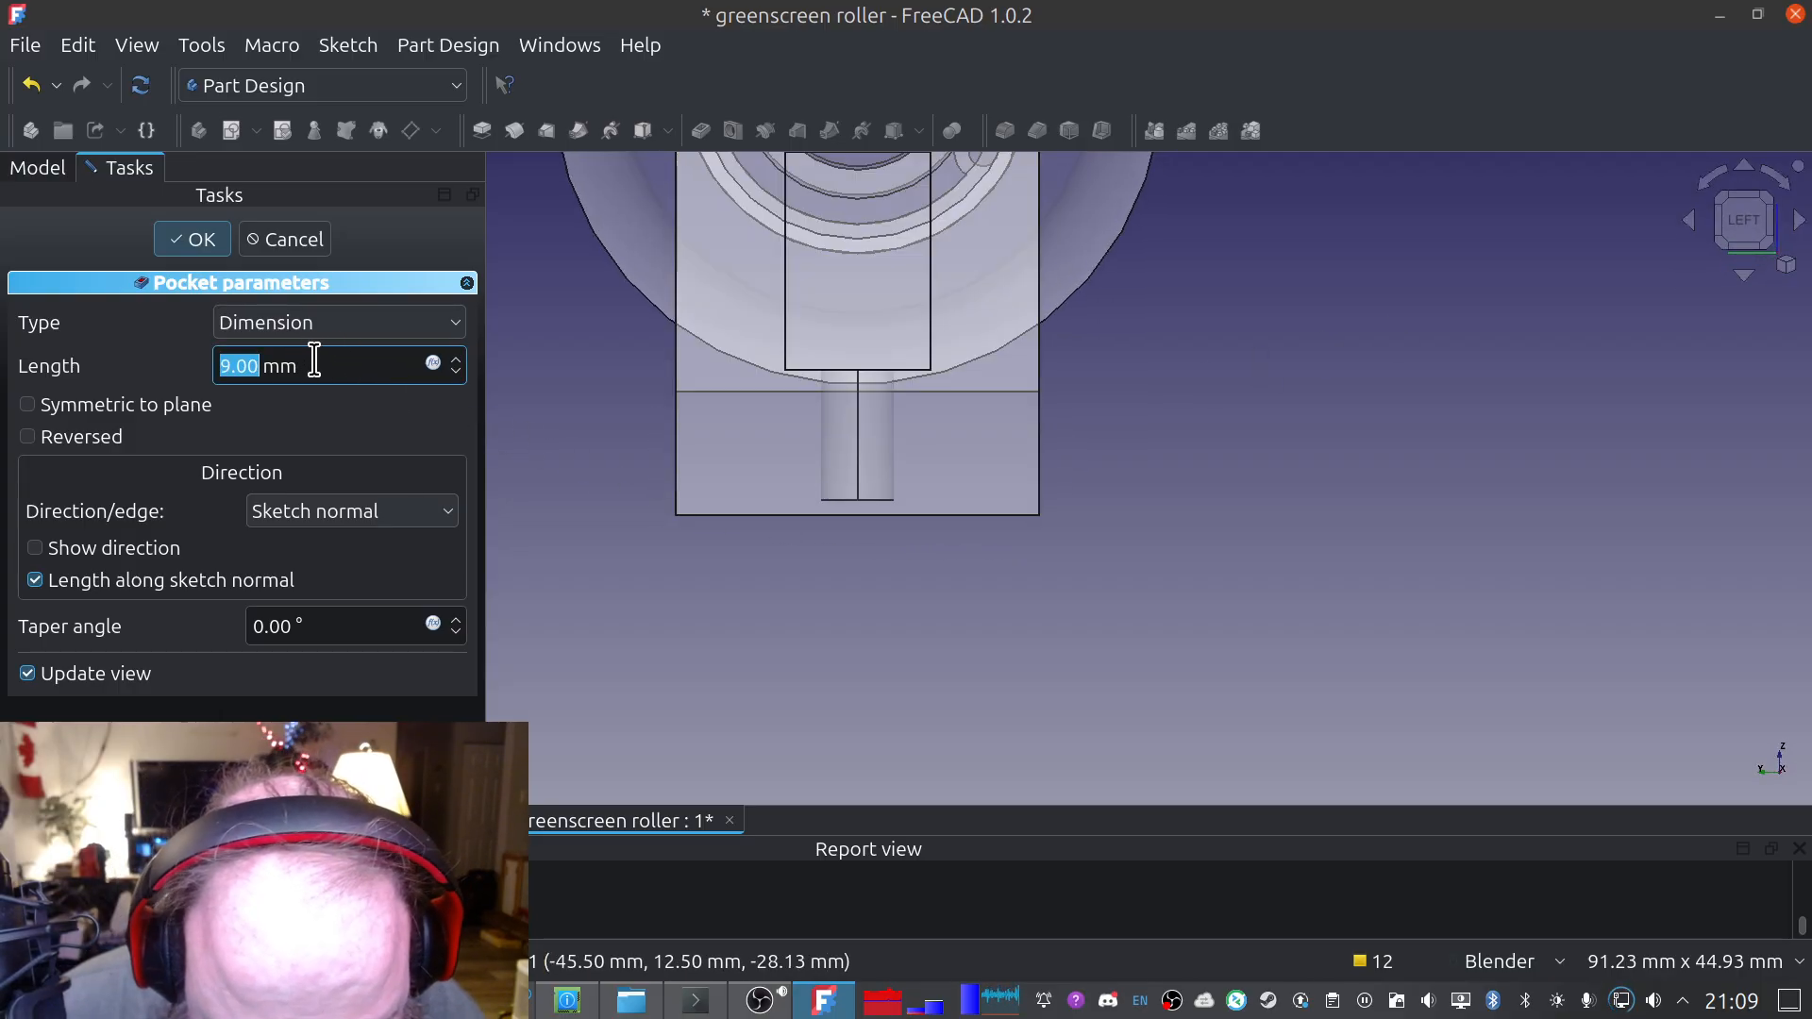
{"action": "left_click", "coordinate": [162, 239]}
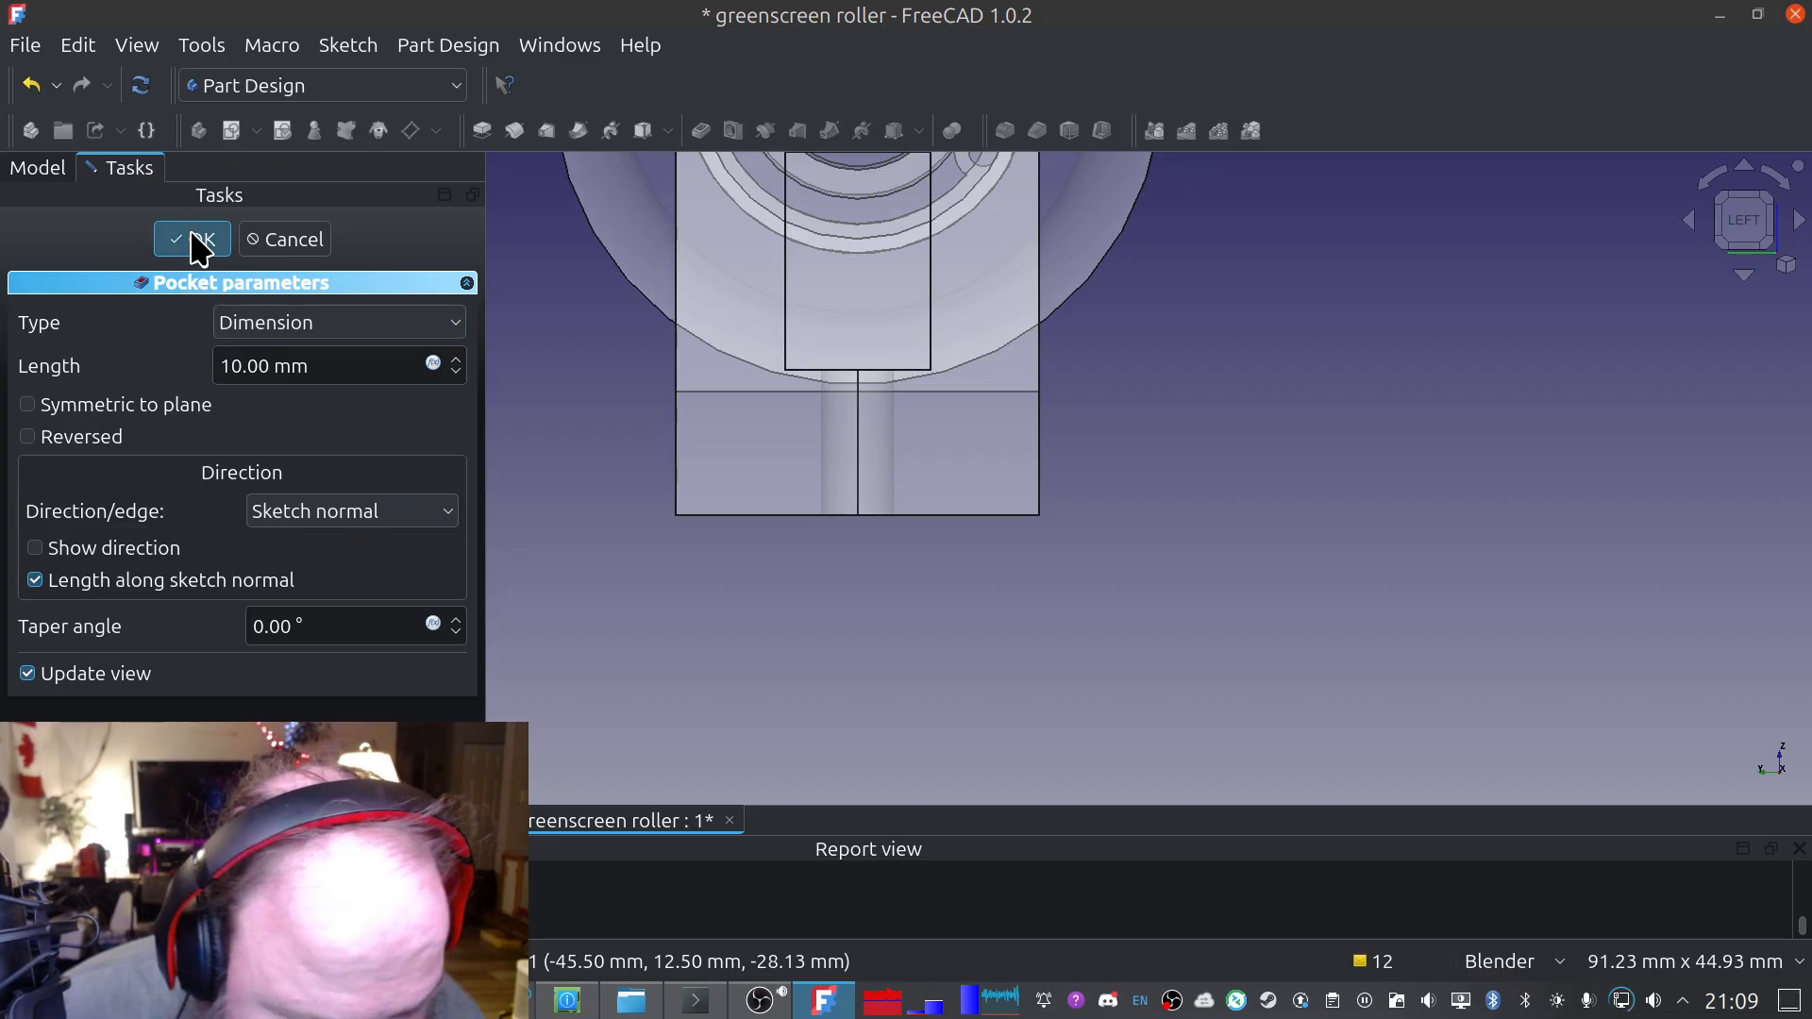
{"action": "middle_click_drag", "start_coordinate": [898, 510], "coordinate": [894, 570]}
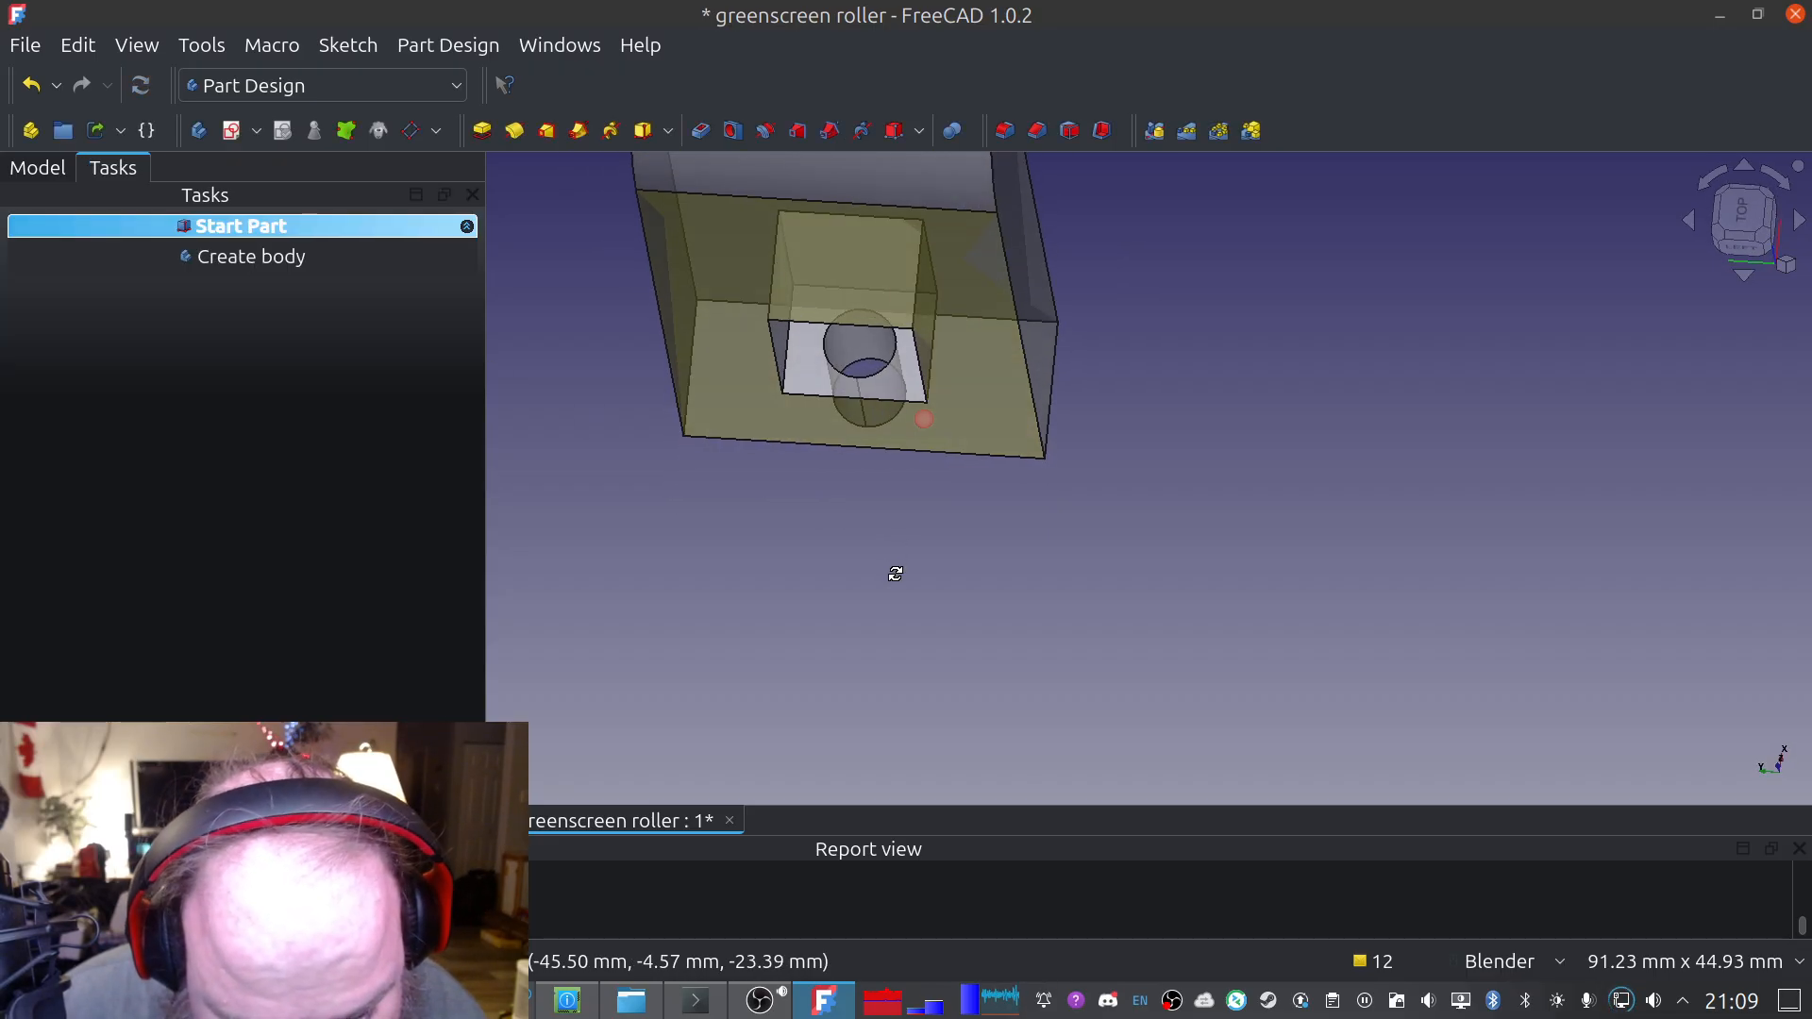
{"action": "left_click", "coordinate": [26, 45]}
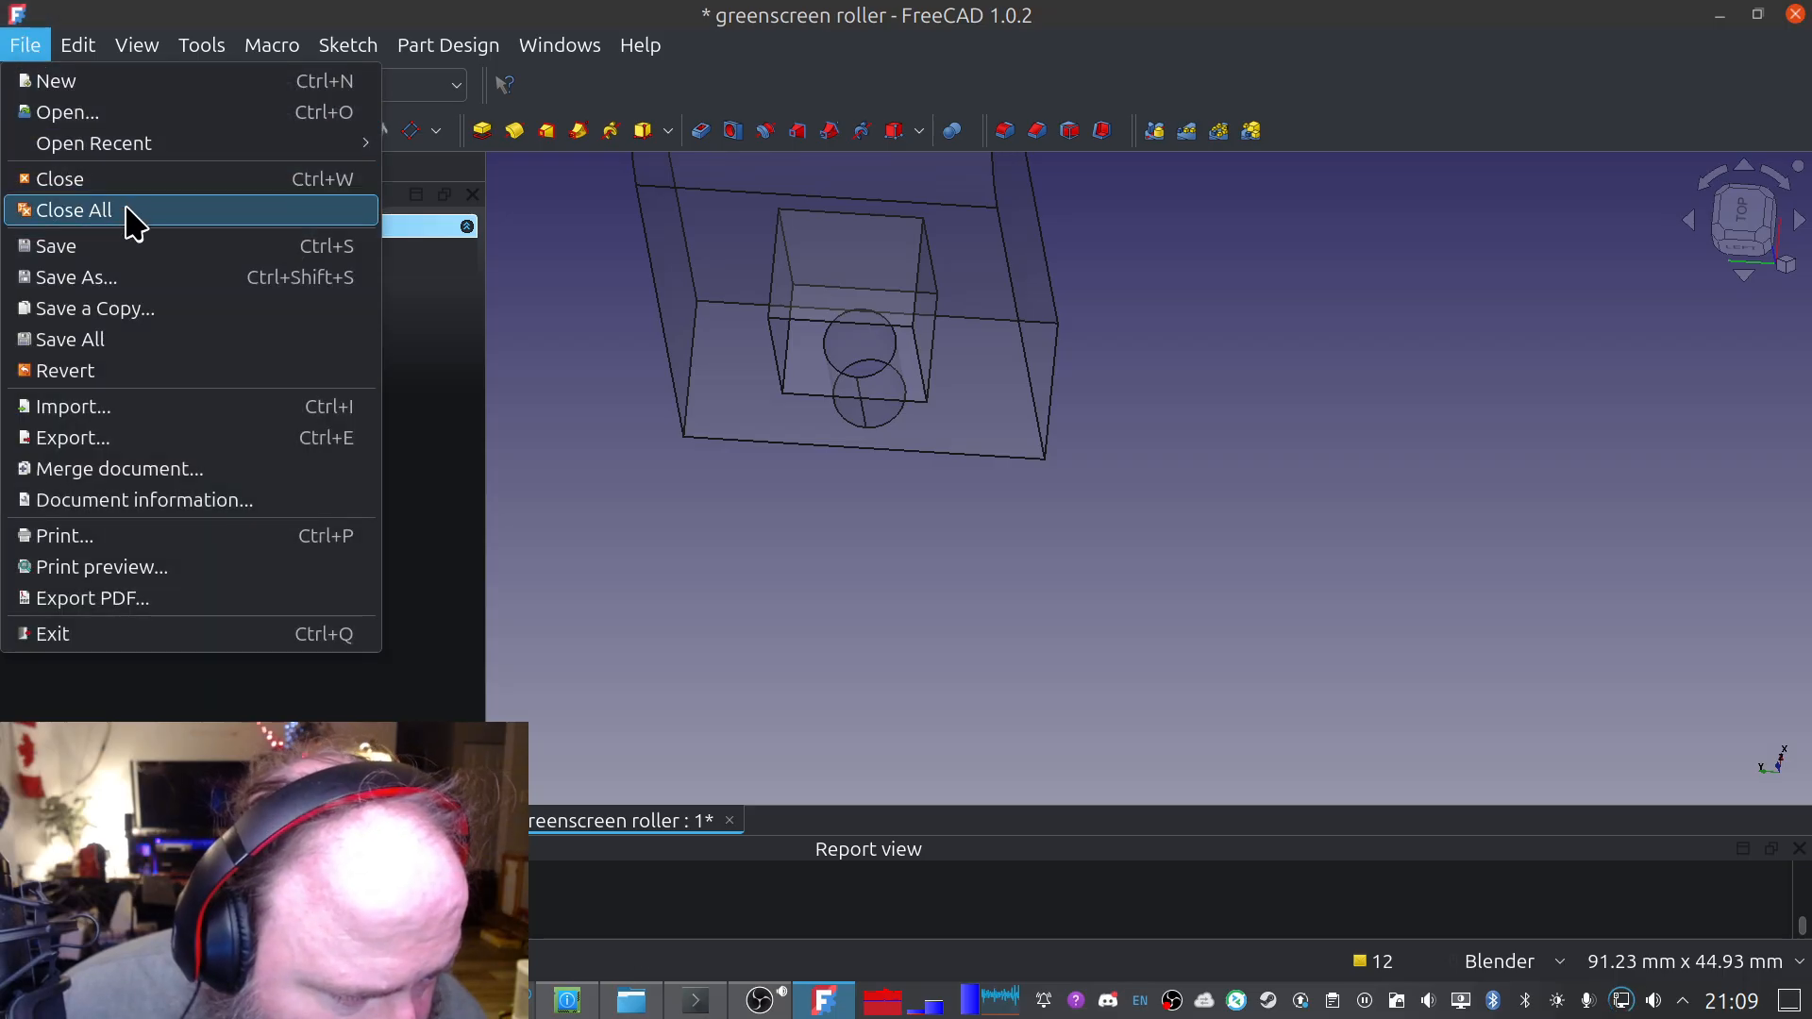
{"action": "left_click", "coordinate": [144, 247]}
Create a sketch on the flat outer face at the bracket's closed end
{"action": "middle_click_drag", "start_coordinate": [783, 333], "coordinate": [947, 525]}
{"action": "left_click", "coordinate": [659, 504]}
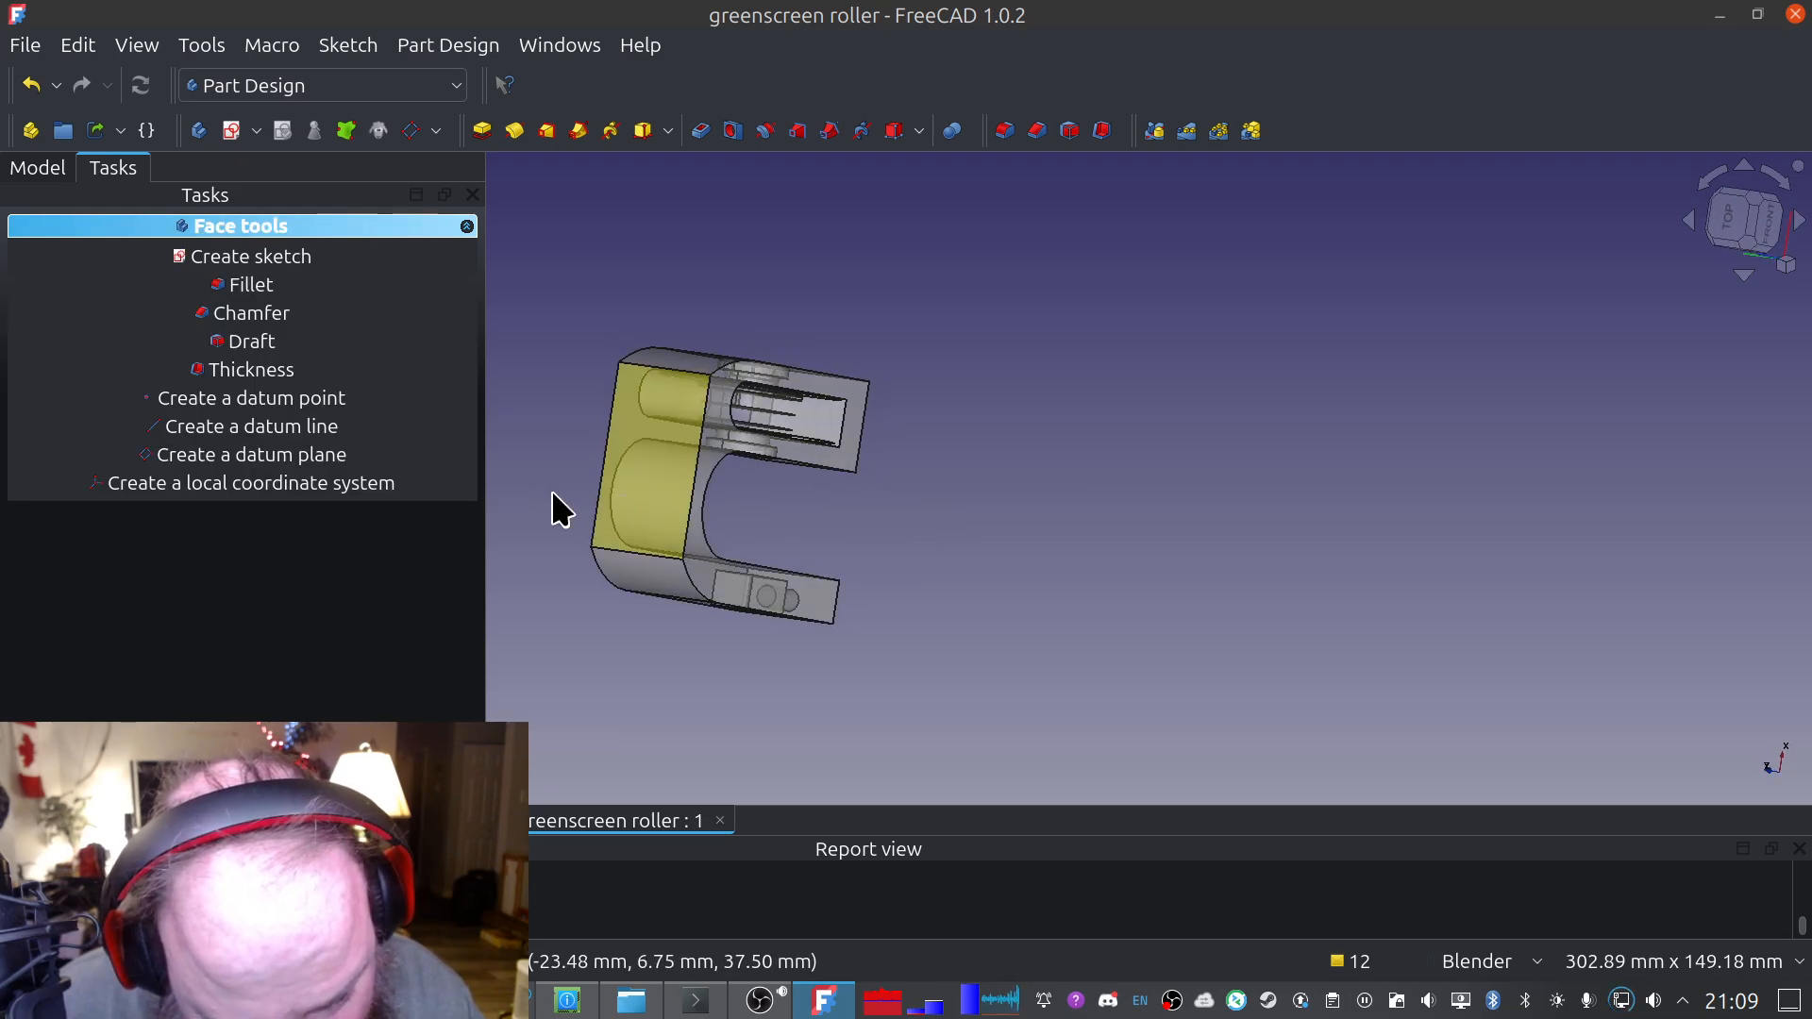
{"action": "left_click", "coordinate": [273, 258]}
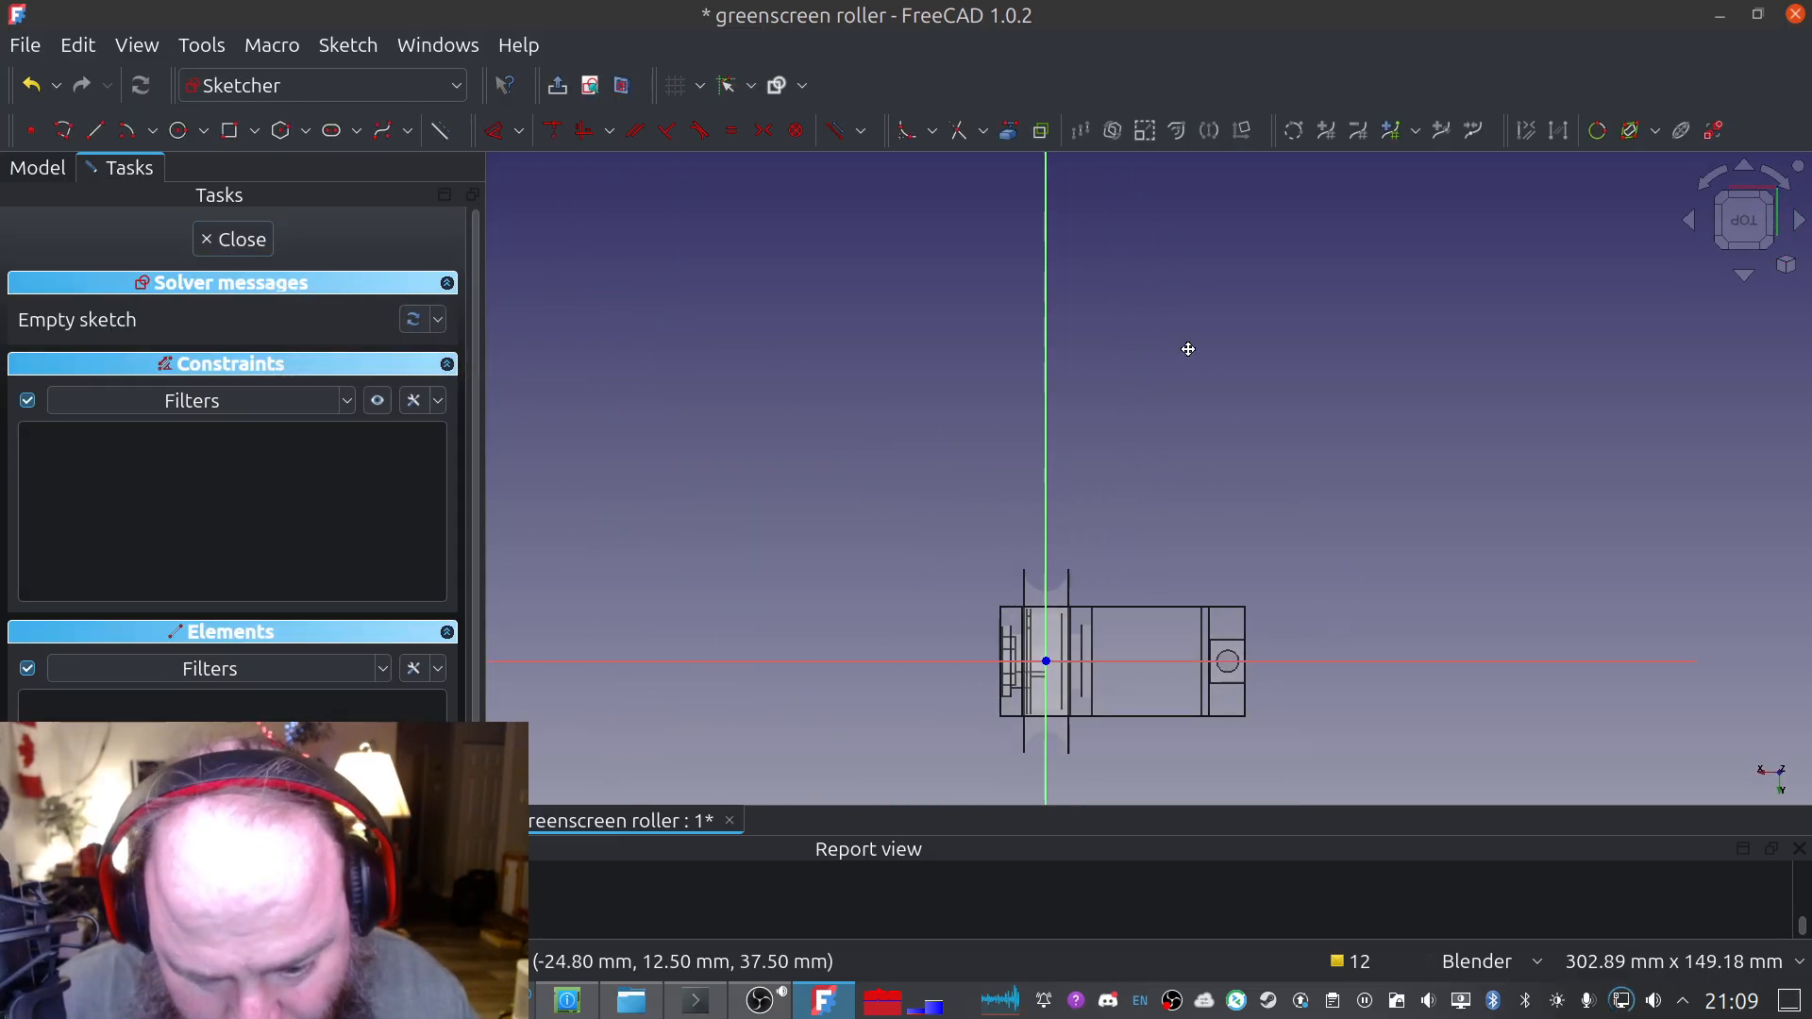
Reference the wide slot's two curved edges and one straight inner edge as external geometry in the sketch
{"action": "scroll", "coordinate": [982, 425], "scroll_direction": "up", "scroll_amount": 5}
{"action": "mouse_move", "coordinate": [991, 459]}
{"action": "middle_mouse_down", "text": "shift"}
{"action": "mouse_move", "coordinate": [992, 227]}
{"action": "mouse_move", "coordinate": [946, 451]}
{"action": "middle_mouse_up", "text": "shift"}
{"action": "mouse_move", "coordinate": [984, 524]}
{"action": "middle_mouse_down"}
{"action": "mouse_move", "coordinate": [970, 359]}
{"action": "mouse_move", "coordinate": [1016, 274]}
{"action": "mouse_move", "coordinate": [938, 264]}
{"action": "middle_mouse_up"}
{"action": "middle_click_drag", "start_coordinate": [913, 619], "coordinate": [911, 423], "text": "shift"}
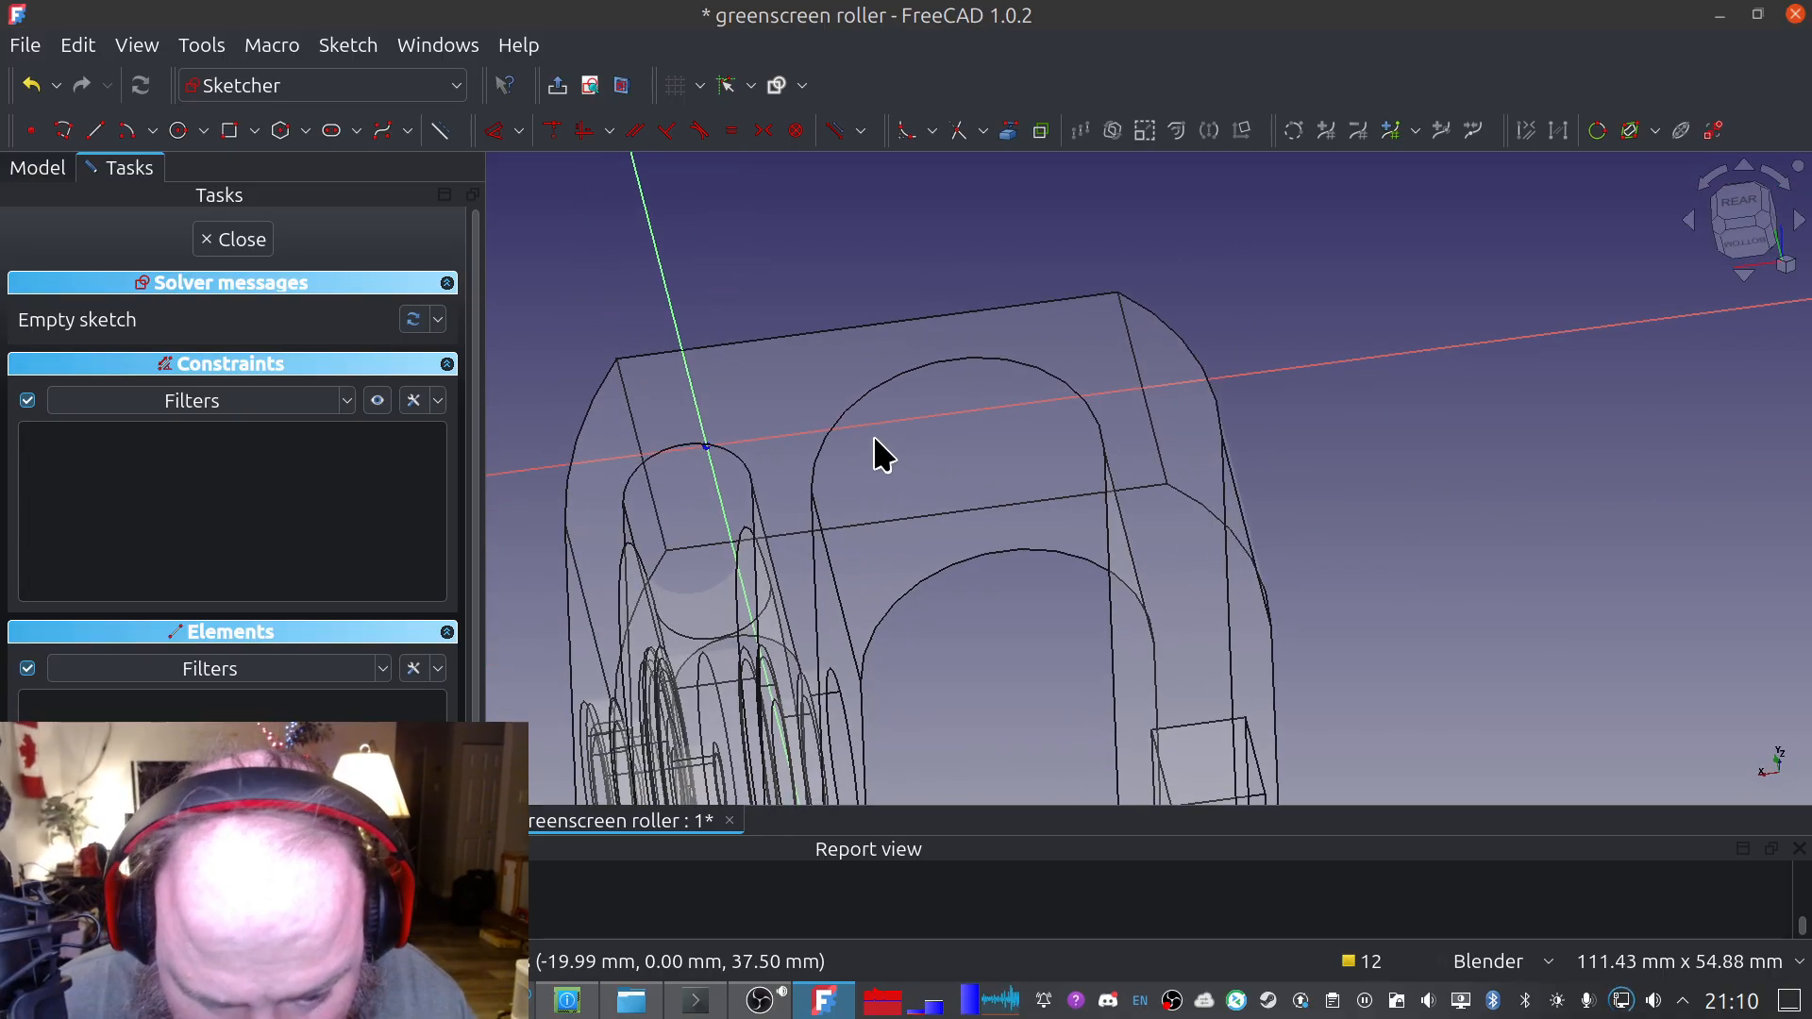
{"action": "left_click", "coordinate": [1038, 131]}
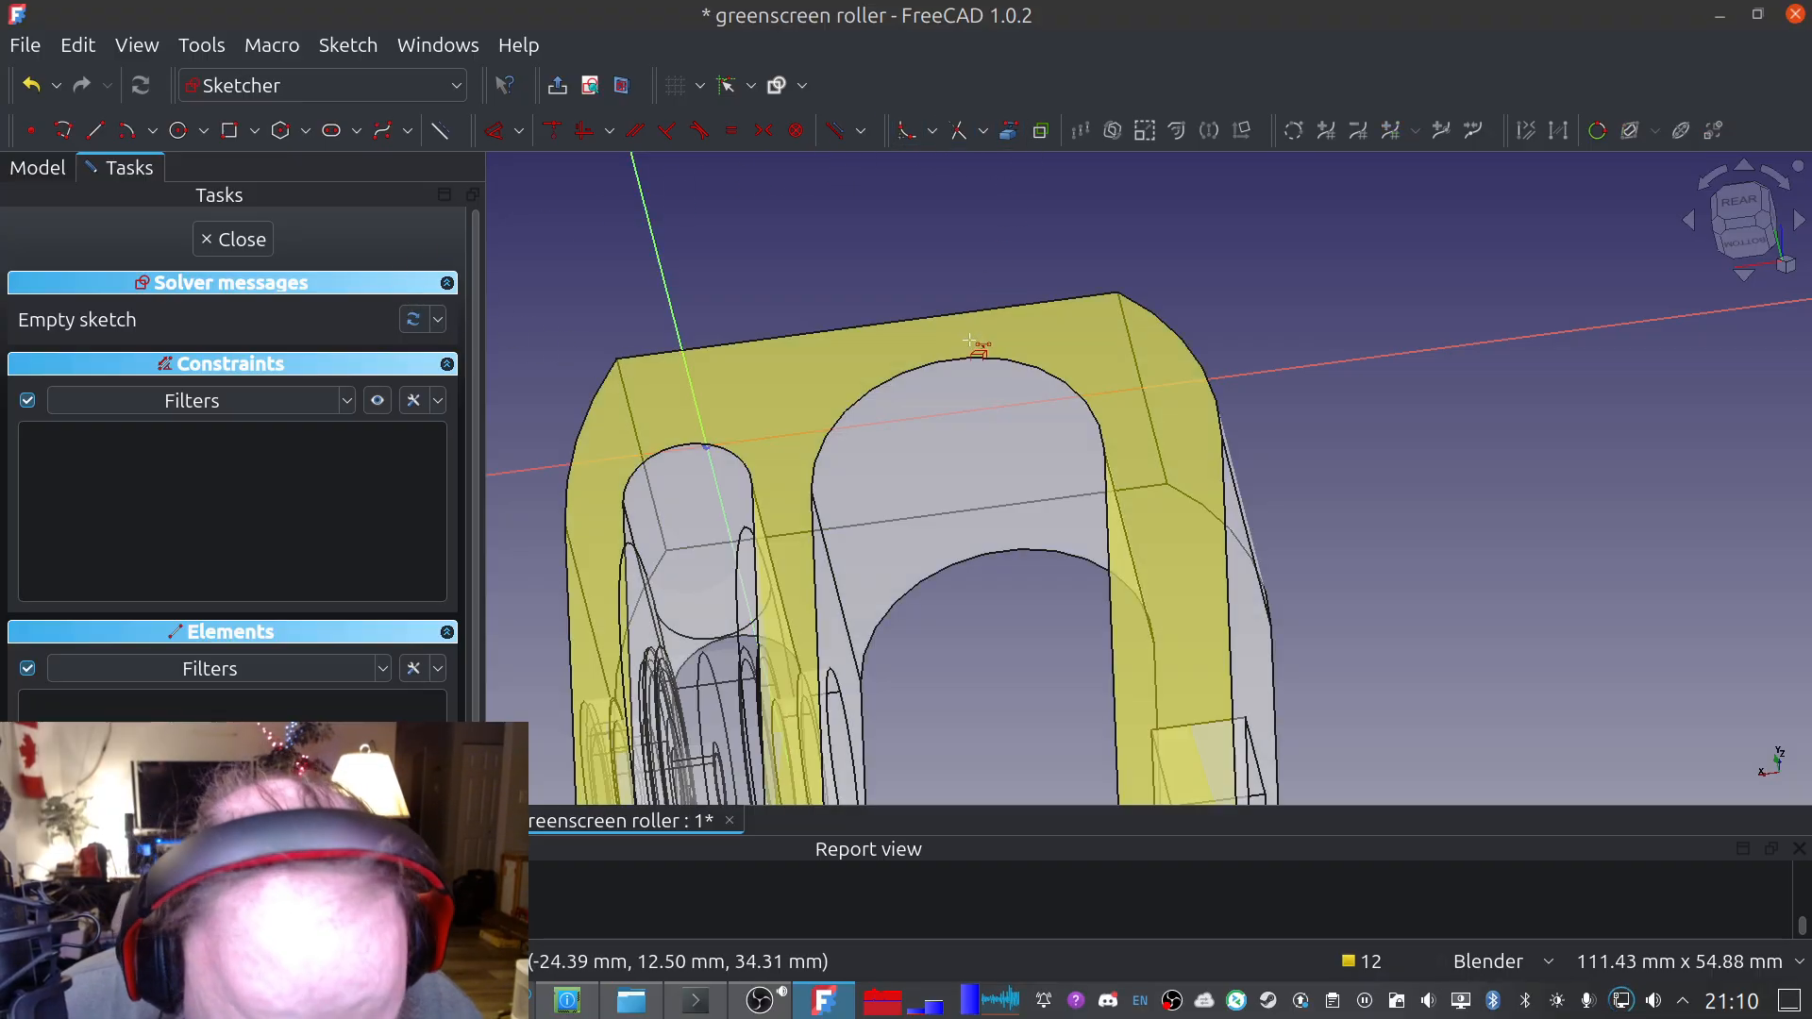
{"action": "left_click", "coordinate": [959, 359]}
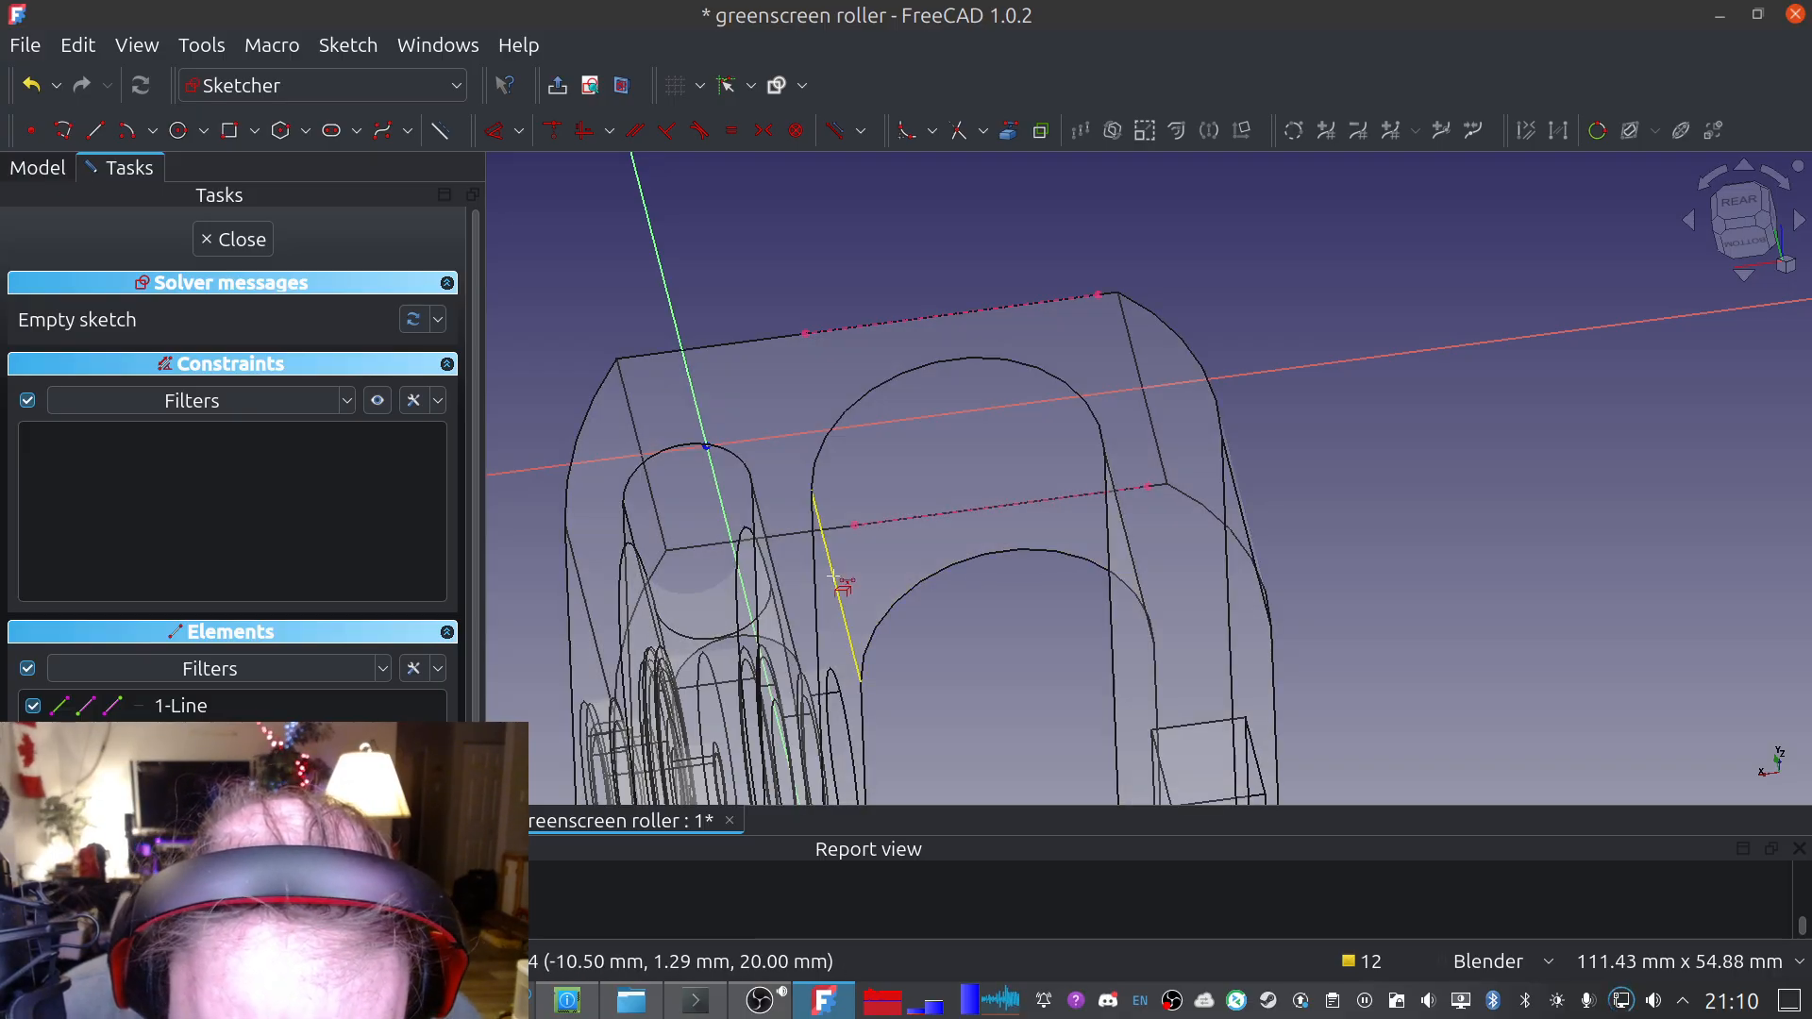
{"action": "middle_click_drag", "start_coordinate": [1031, 532], "coordinate": [1121, 546]}
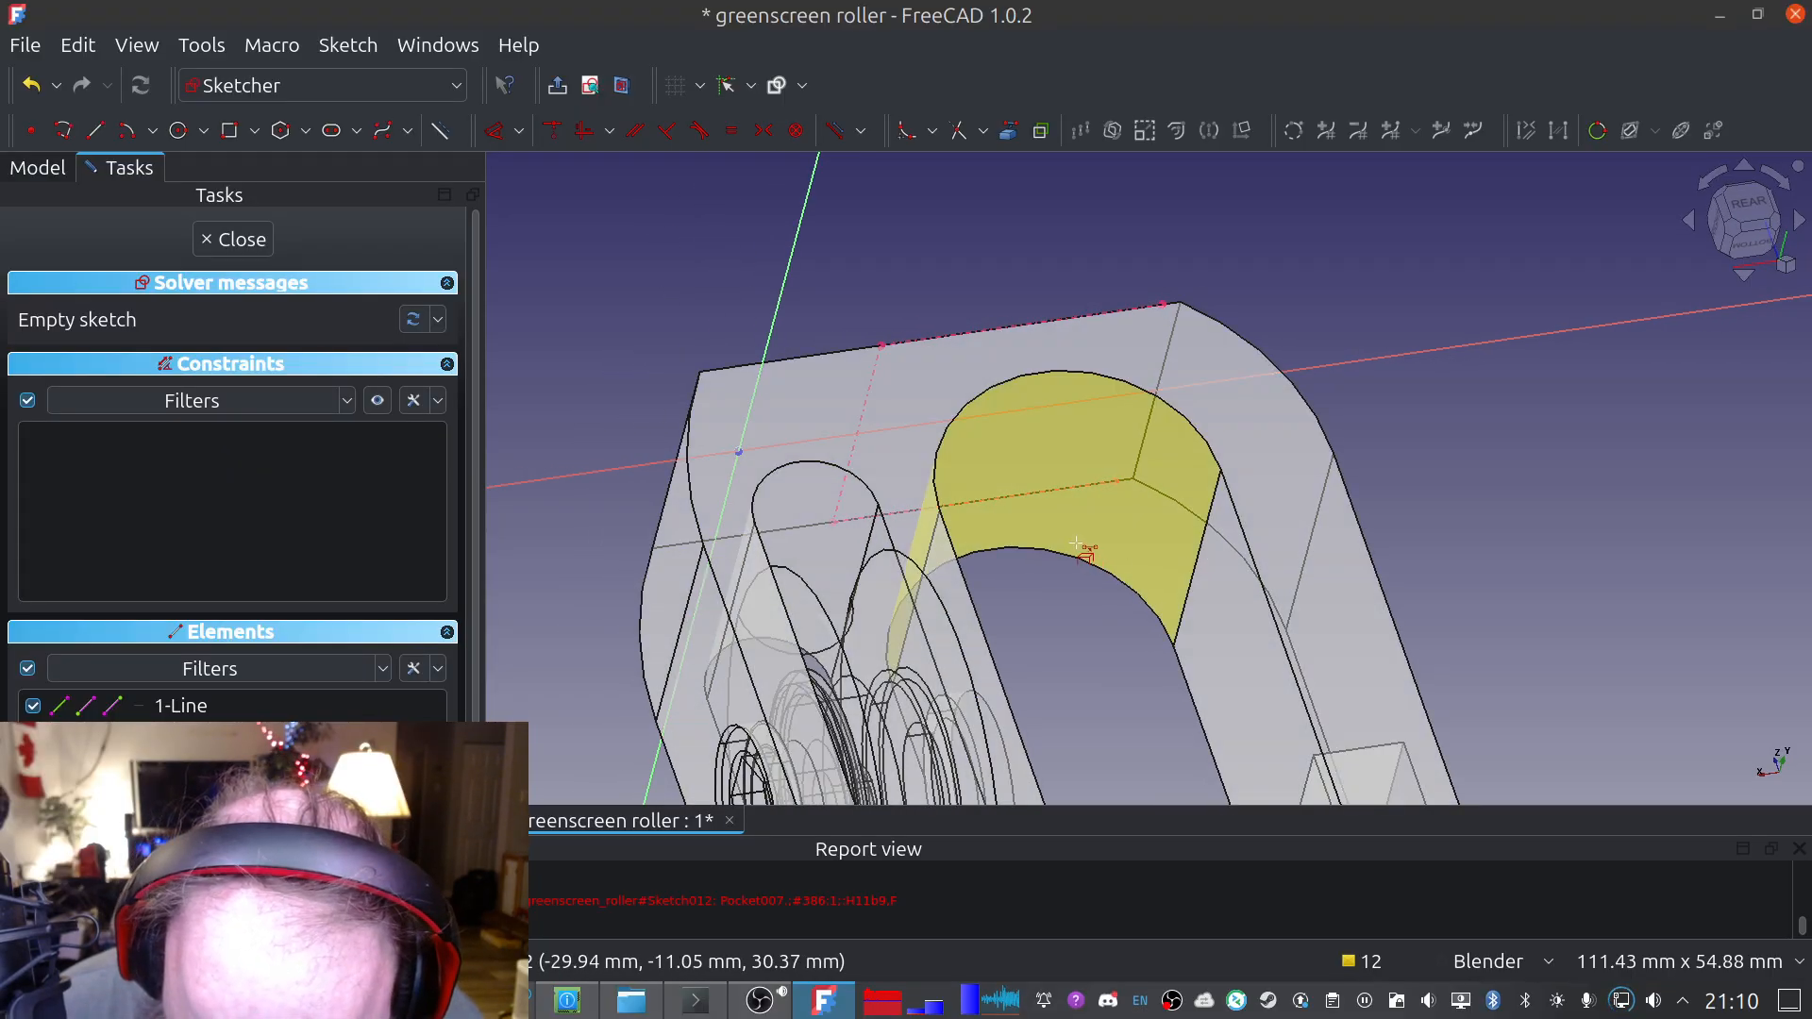
{"action": "middle_click_drag", "start_coordinate": [1096, 447], "coordinate": [1115, 700]}
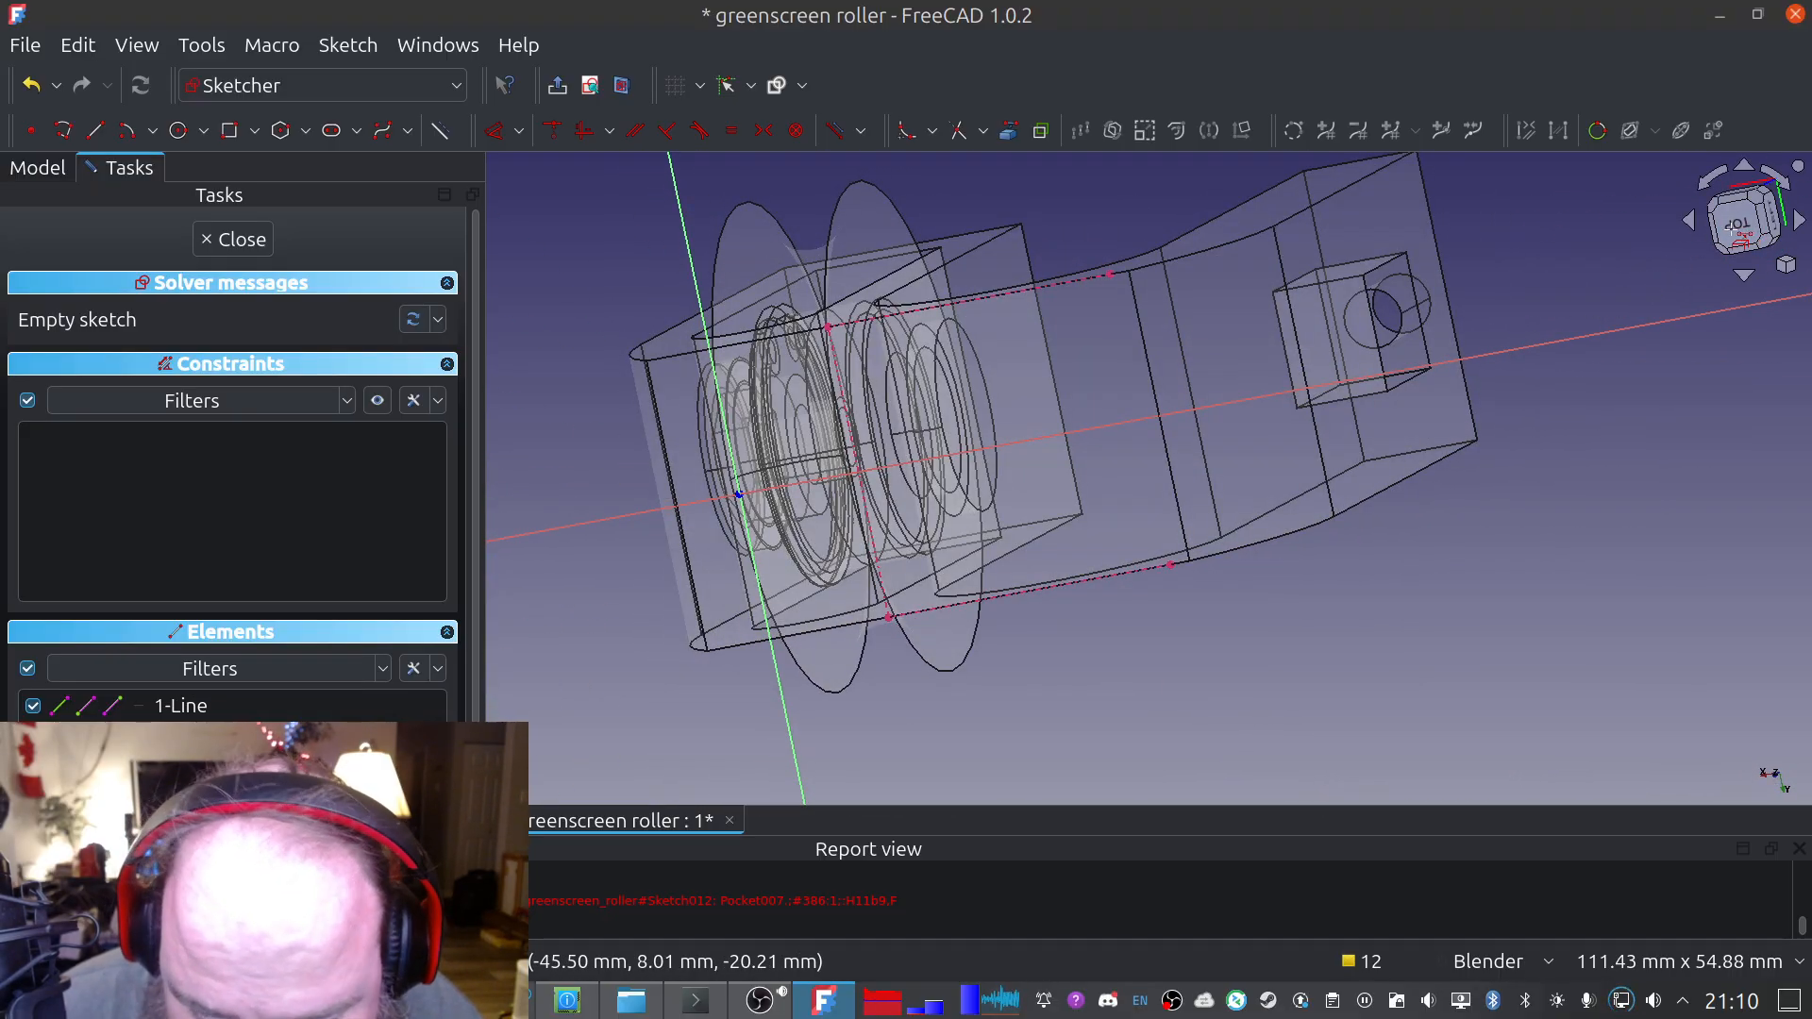
Draw a circle about 13.35 mm in diameter inside the referenced slot outline, near its middle
{"action": "left_click", "coordinate": [1737, 224]}
{"action": "middle_click_drag", "start_coordinate": [1316, 304], "coordinate": [1059, 361], "text": "shift"}
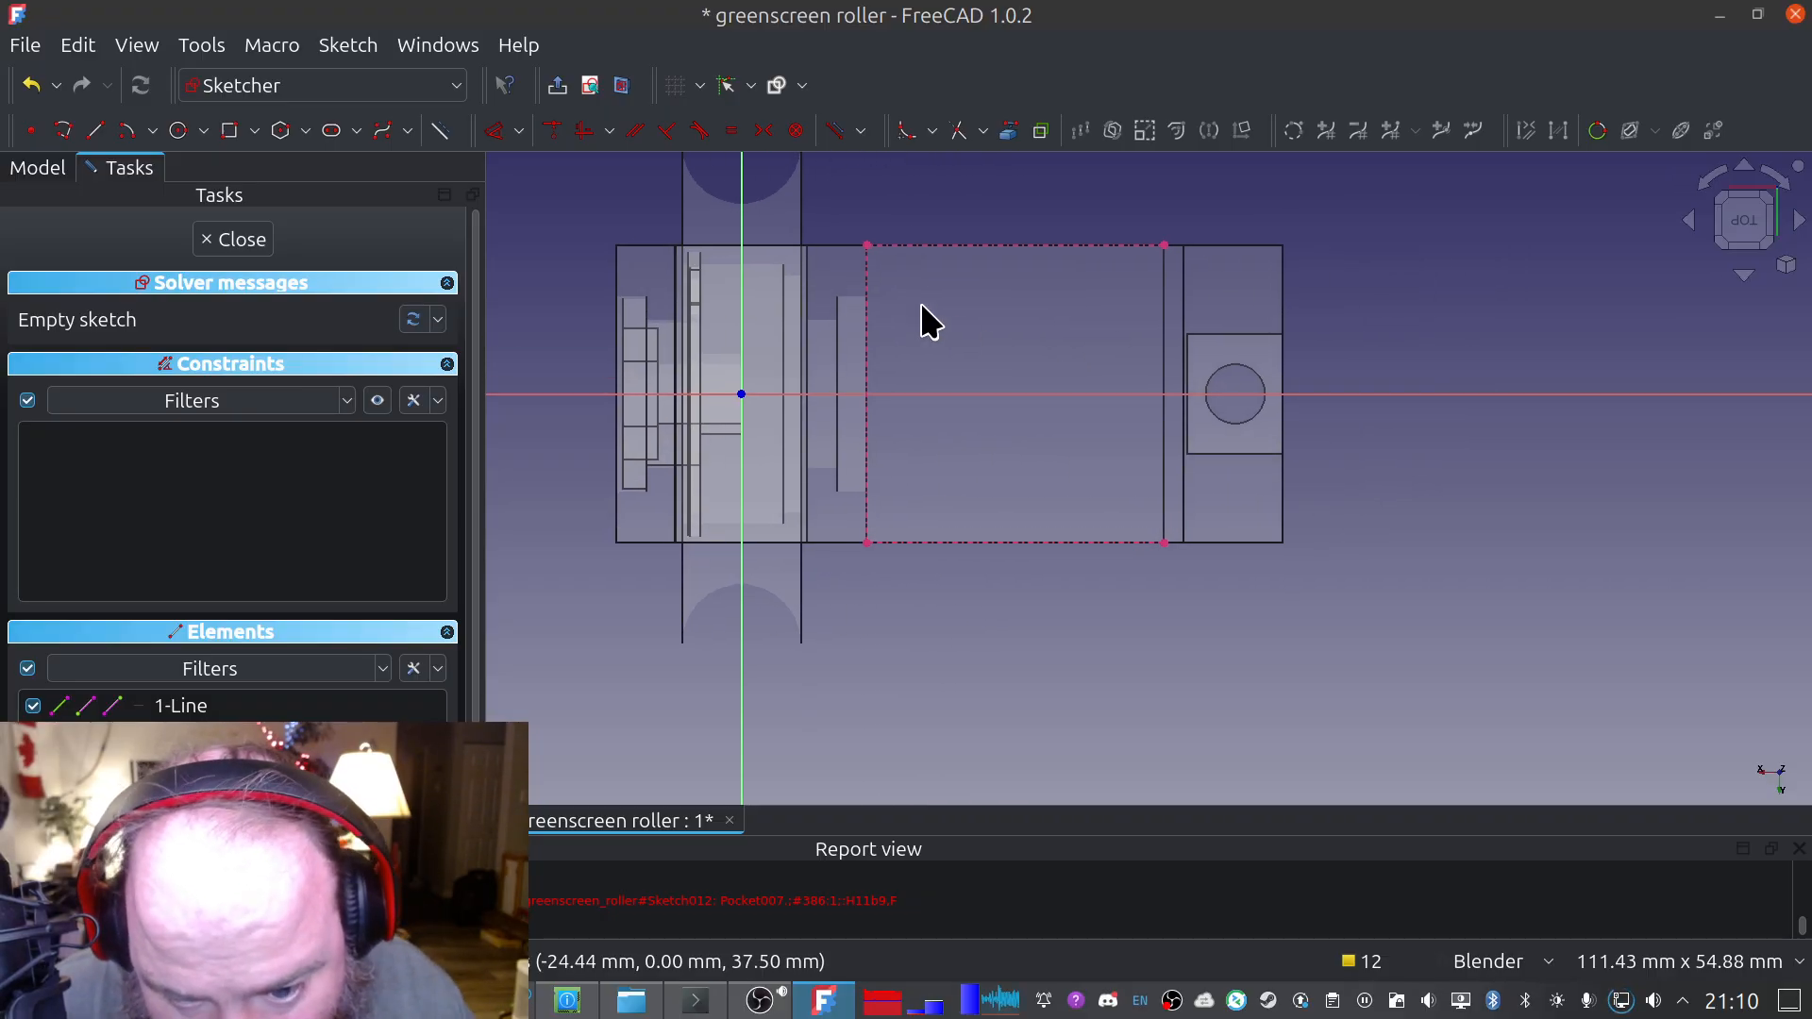
{"action": "left_click", "coordinate": [179, 131]}
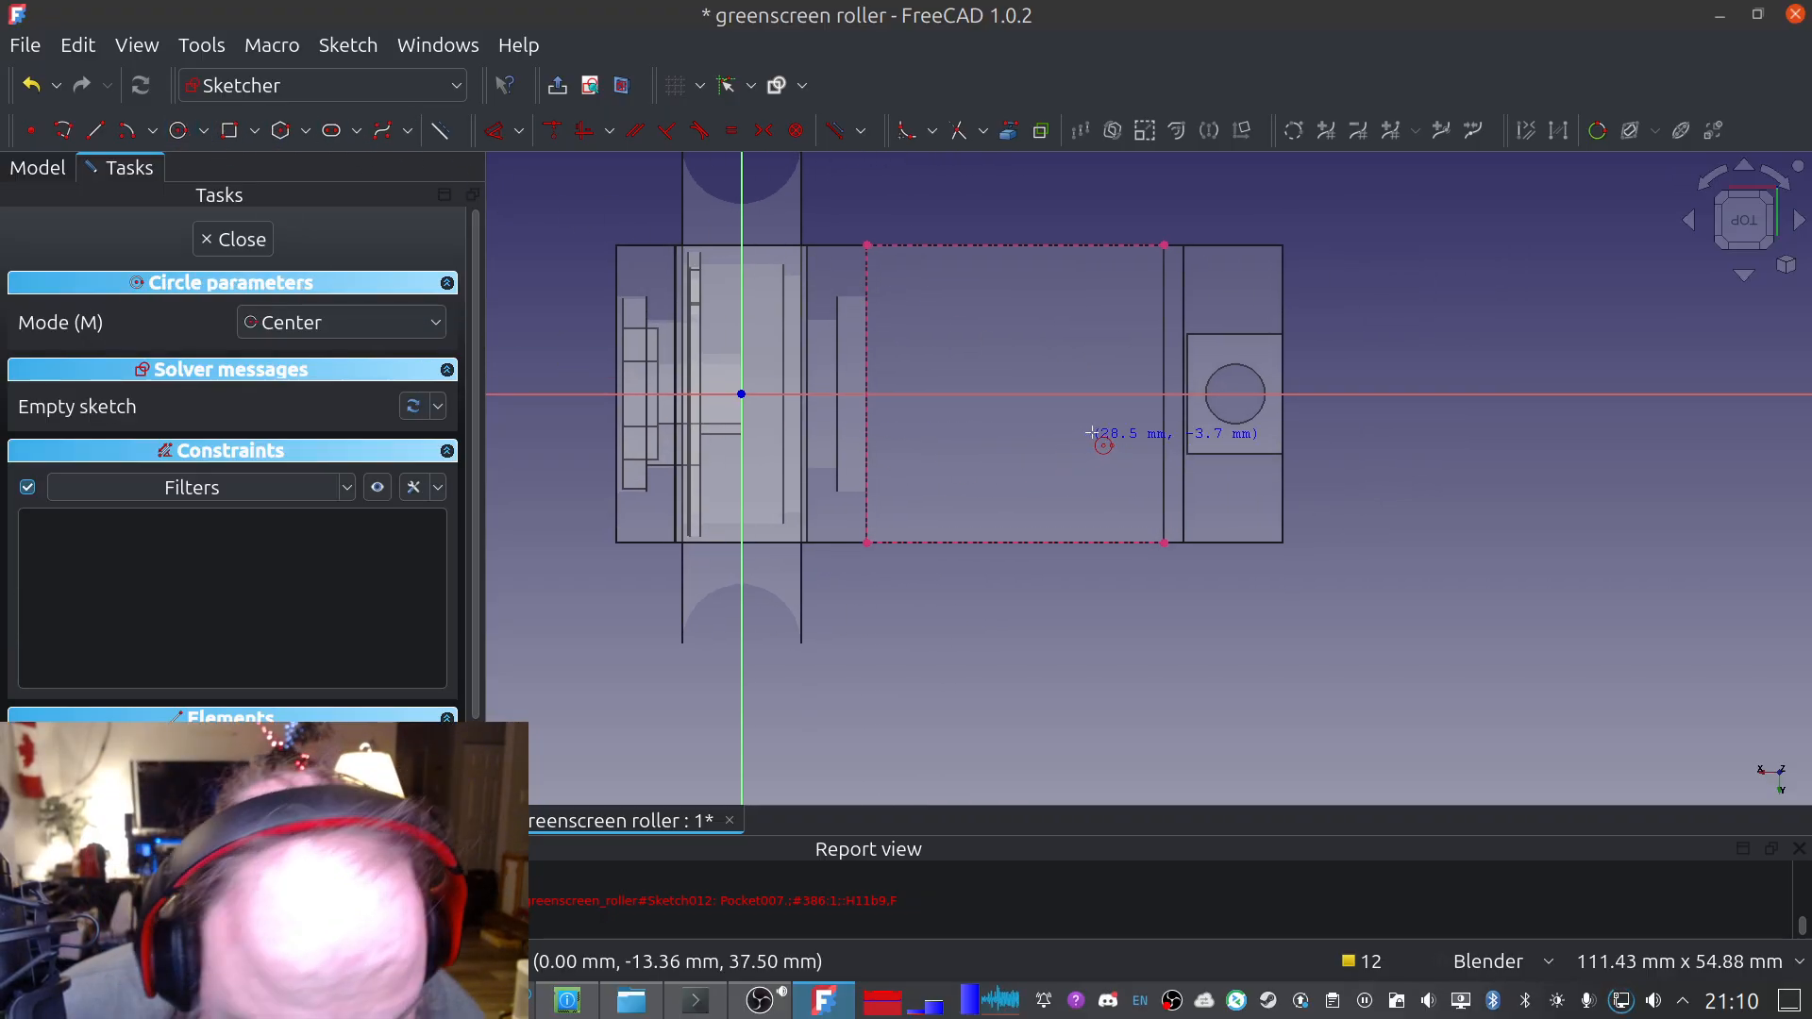
{"action": "left_click", "coordinate": [996, 382]}
{"action": "left_click", "coordinate": [1068, 351]}
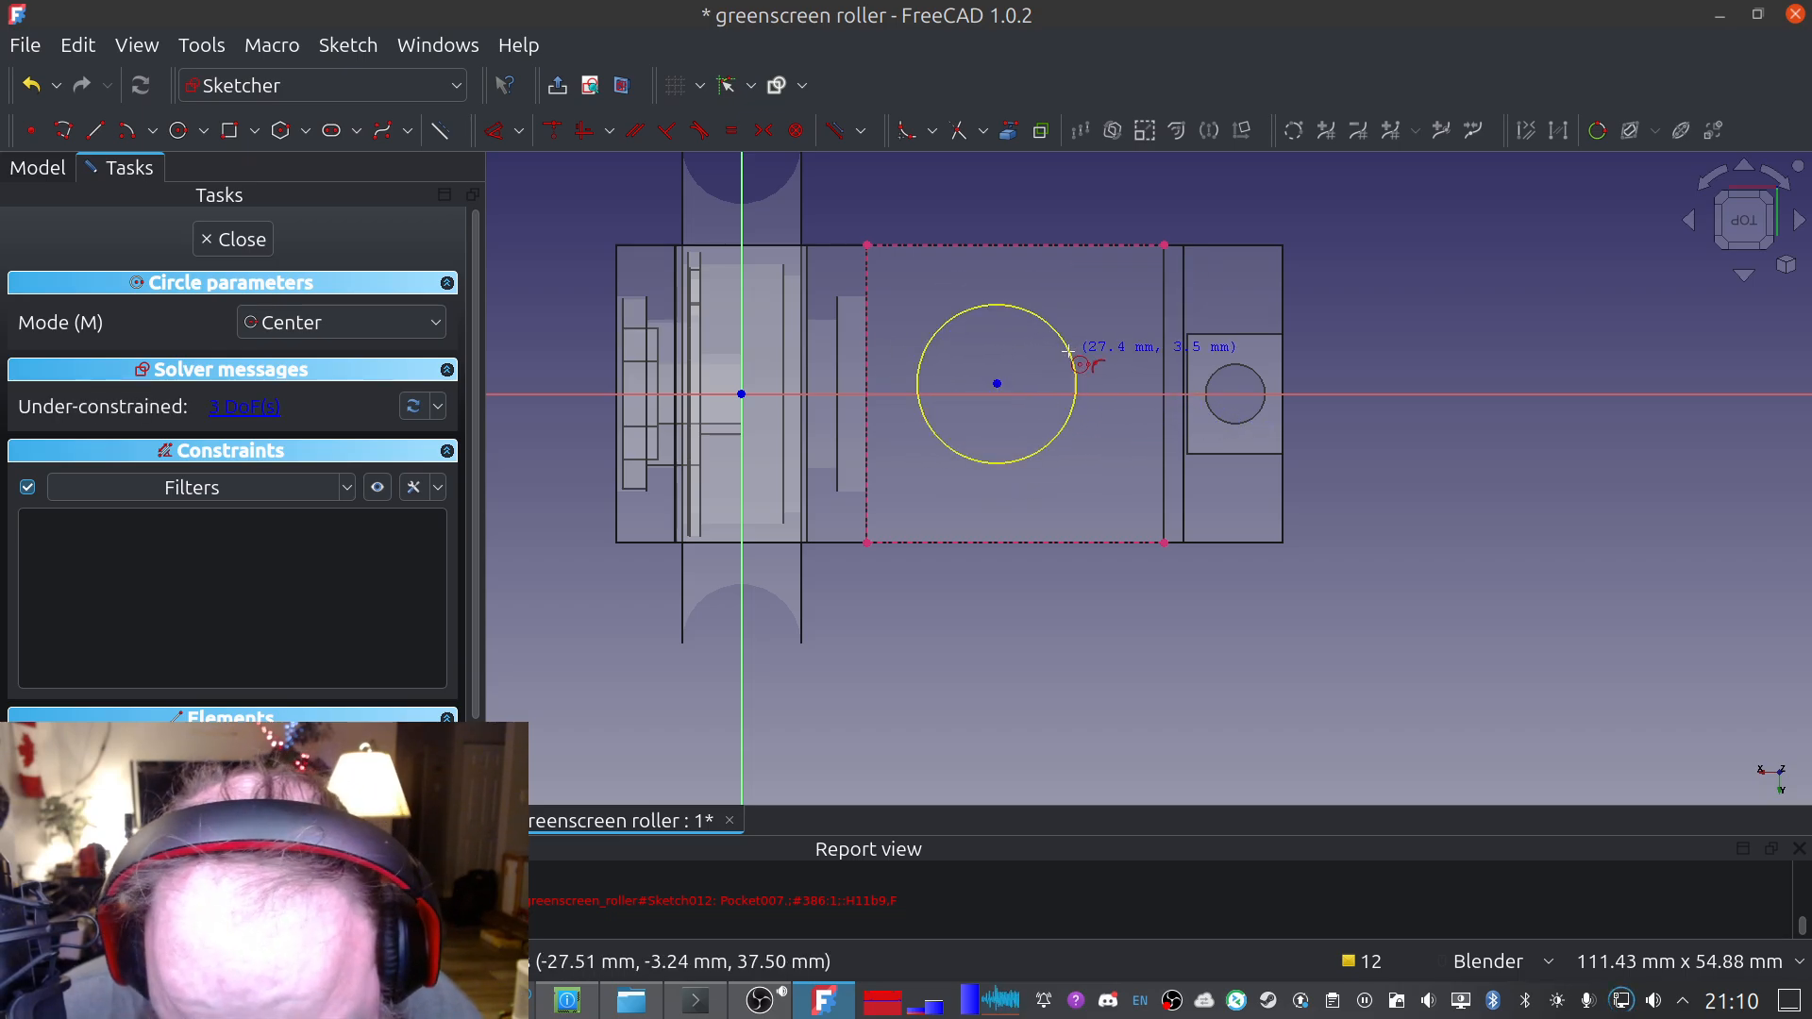
{"action": "right_click", "coordinate": [1068, 348]}
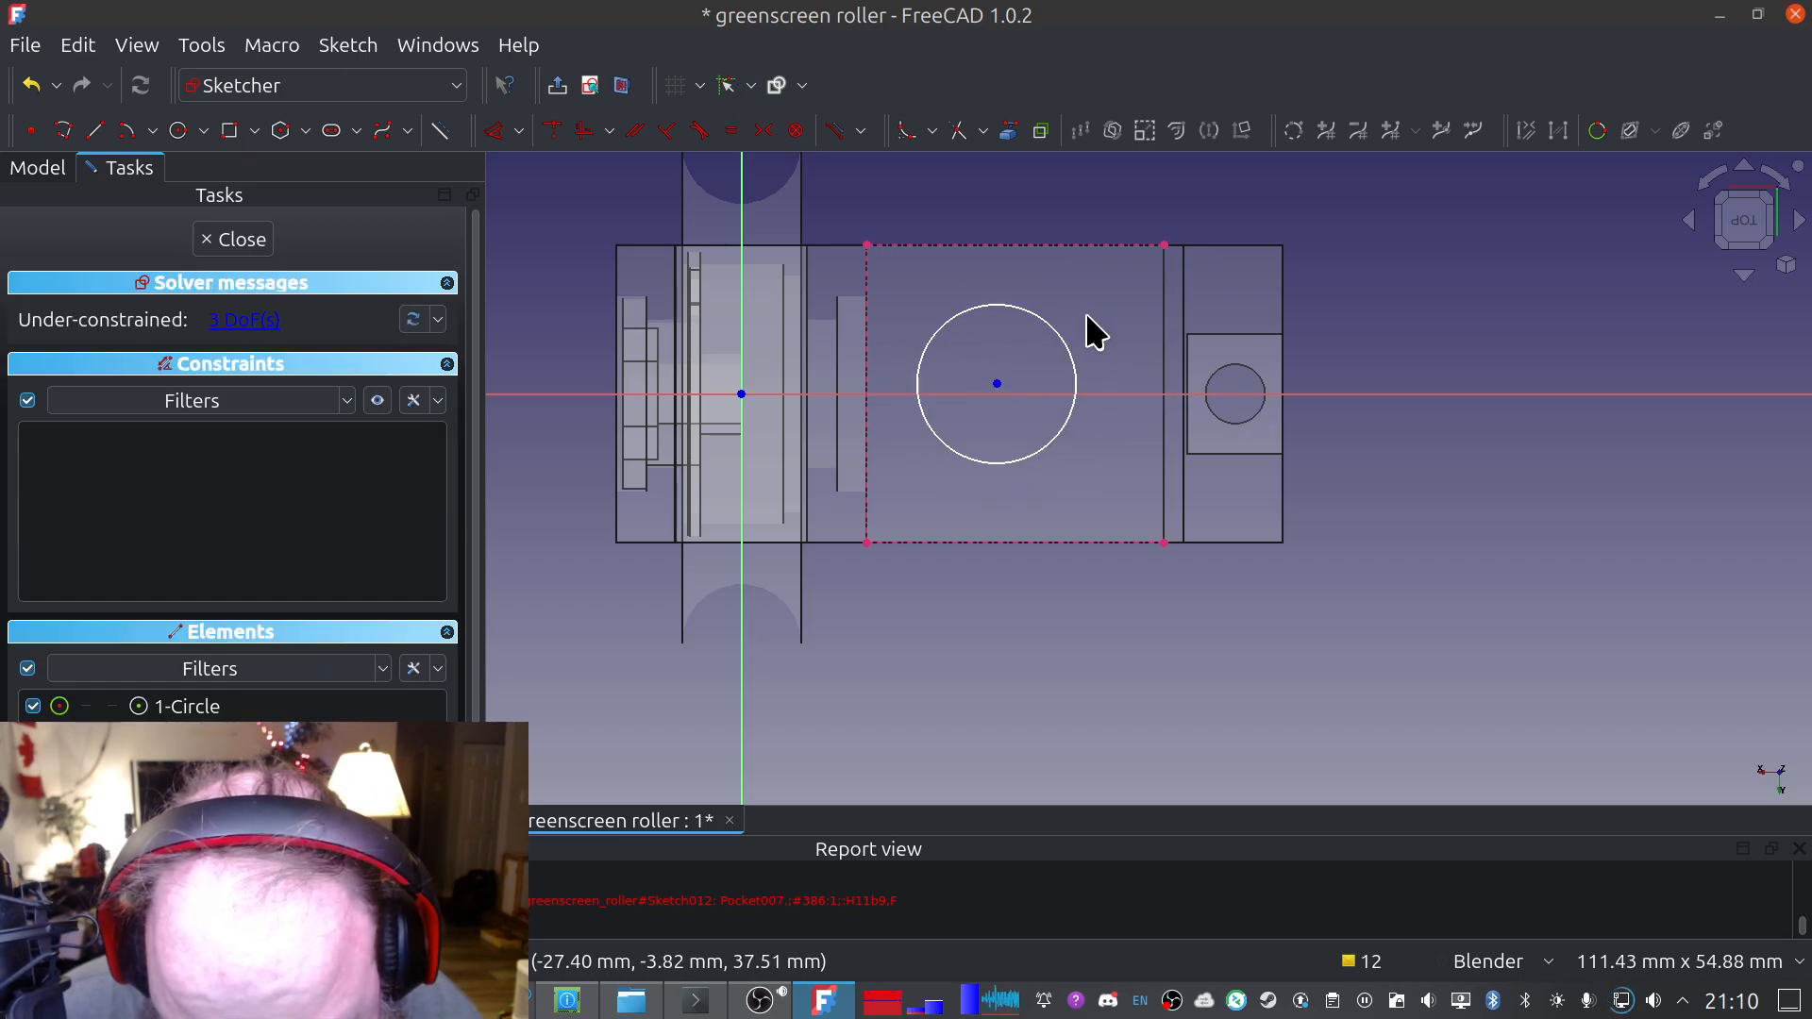
Constrain two opposite corners of the referenced slot outline to be symmetric about the circle's centre
{"action": "left_click", "coordinate": [866, 545]}
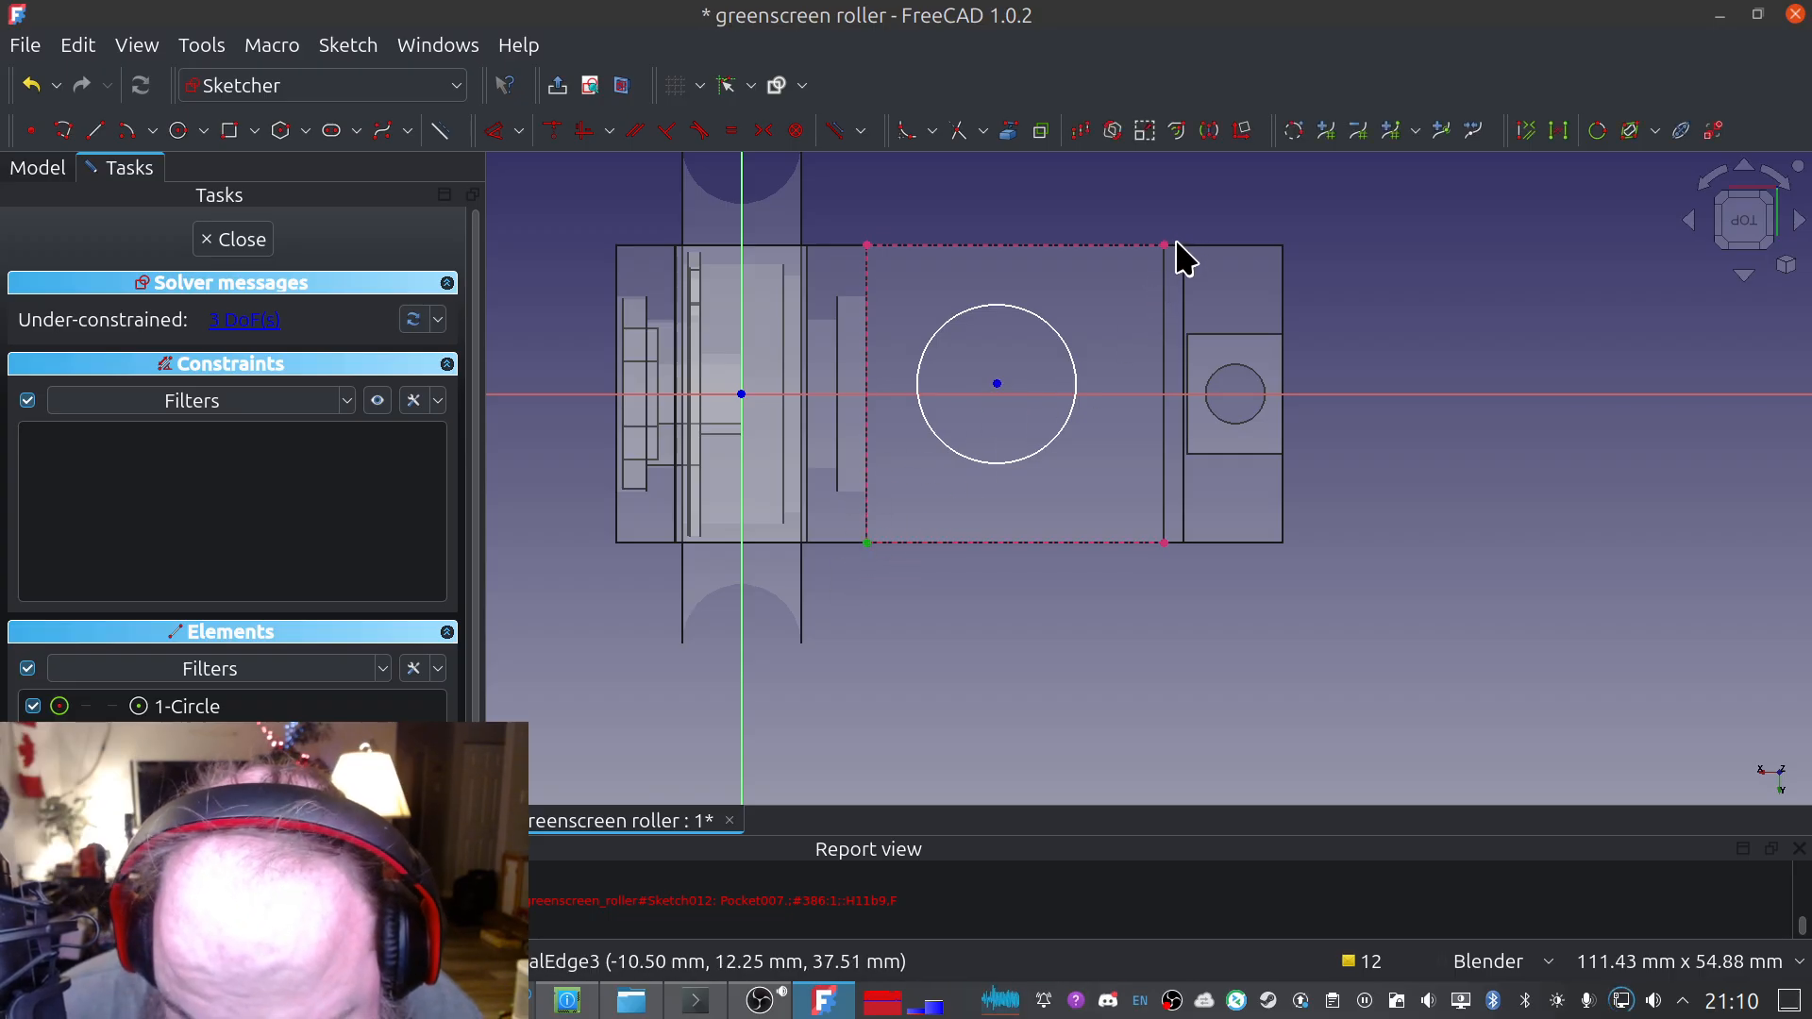
{"action": "left_click", "coordinate": [1165, 246]}
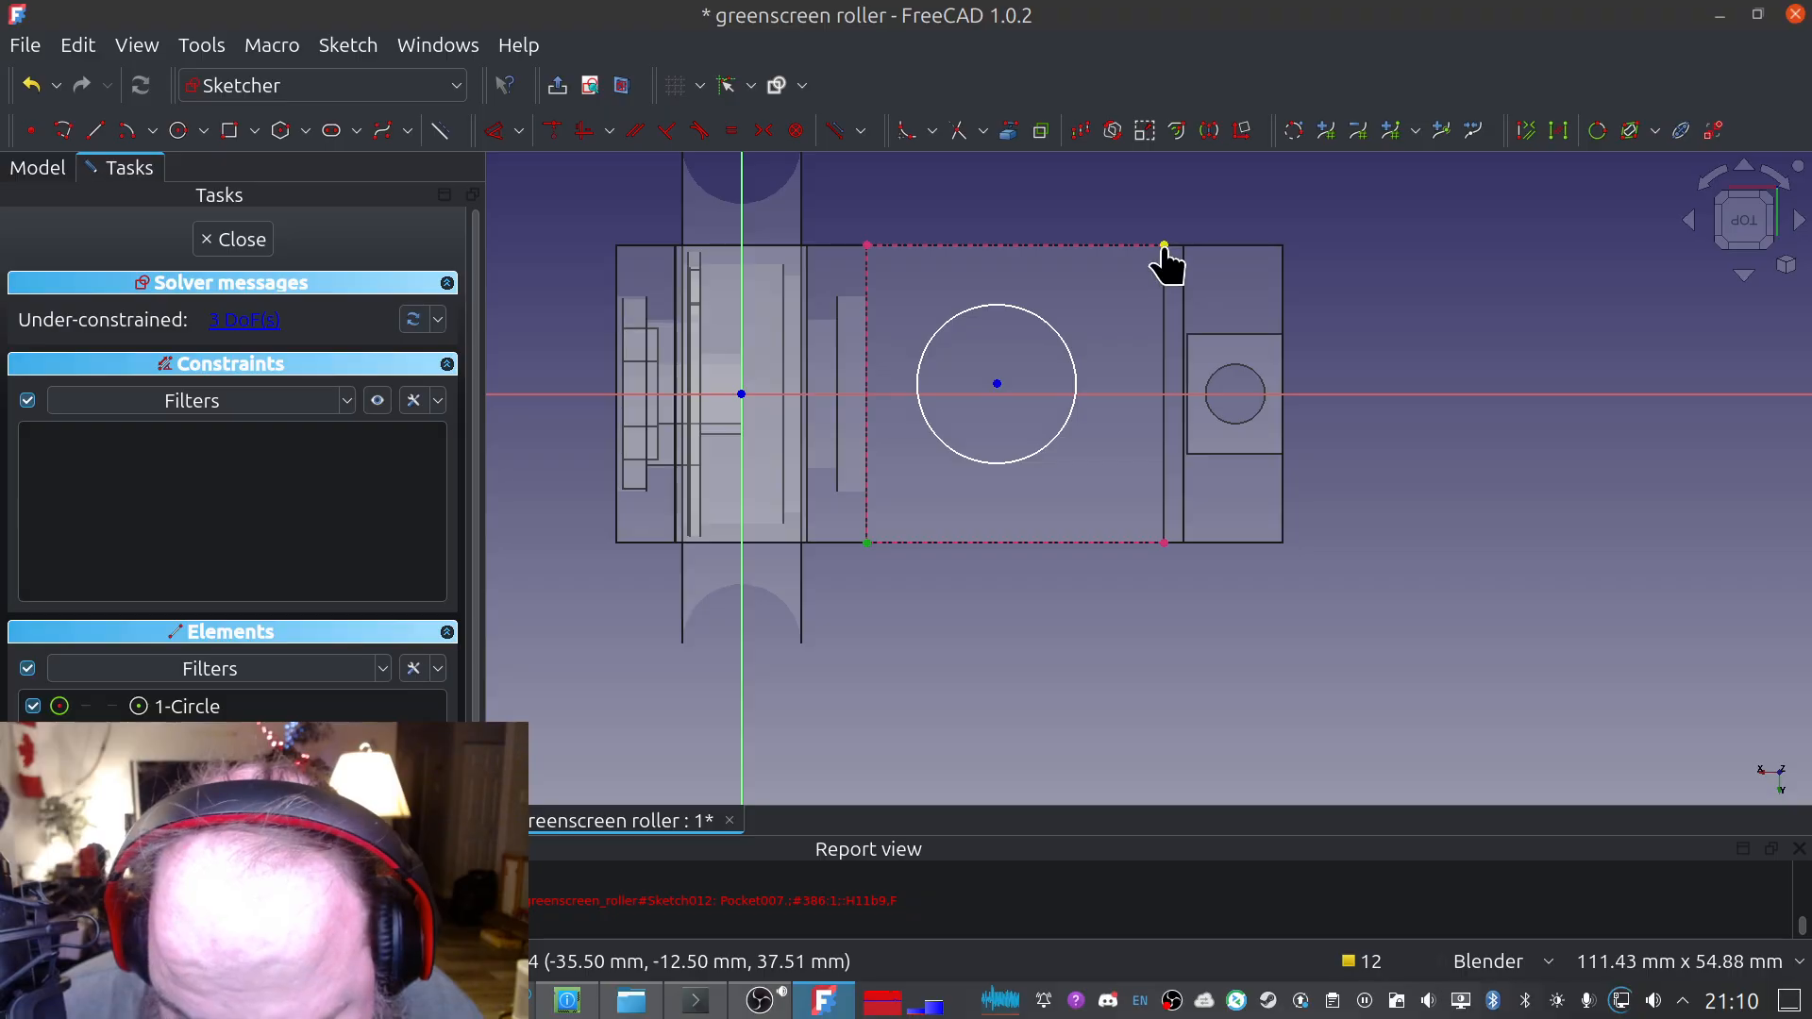
{"action": "left_click", "coordinate": [998, 383]}
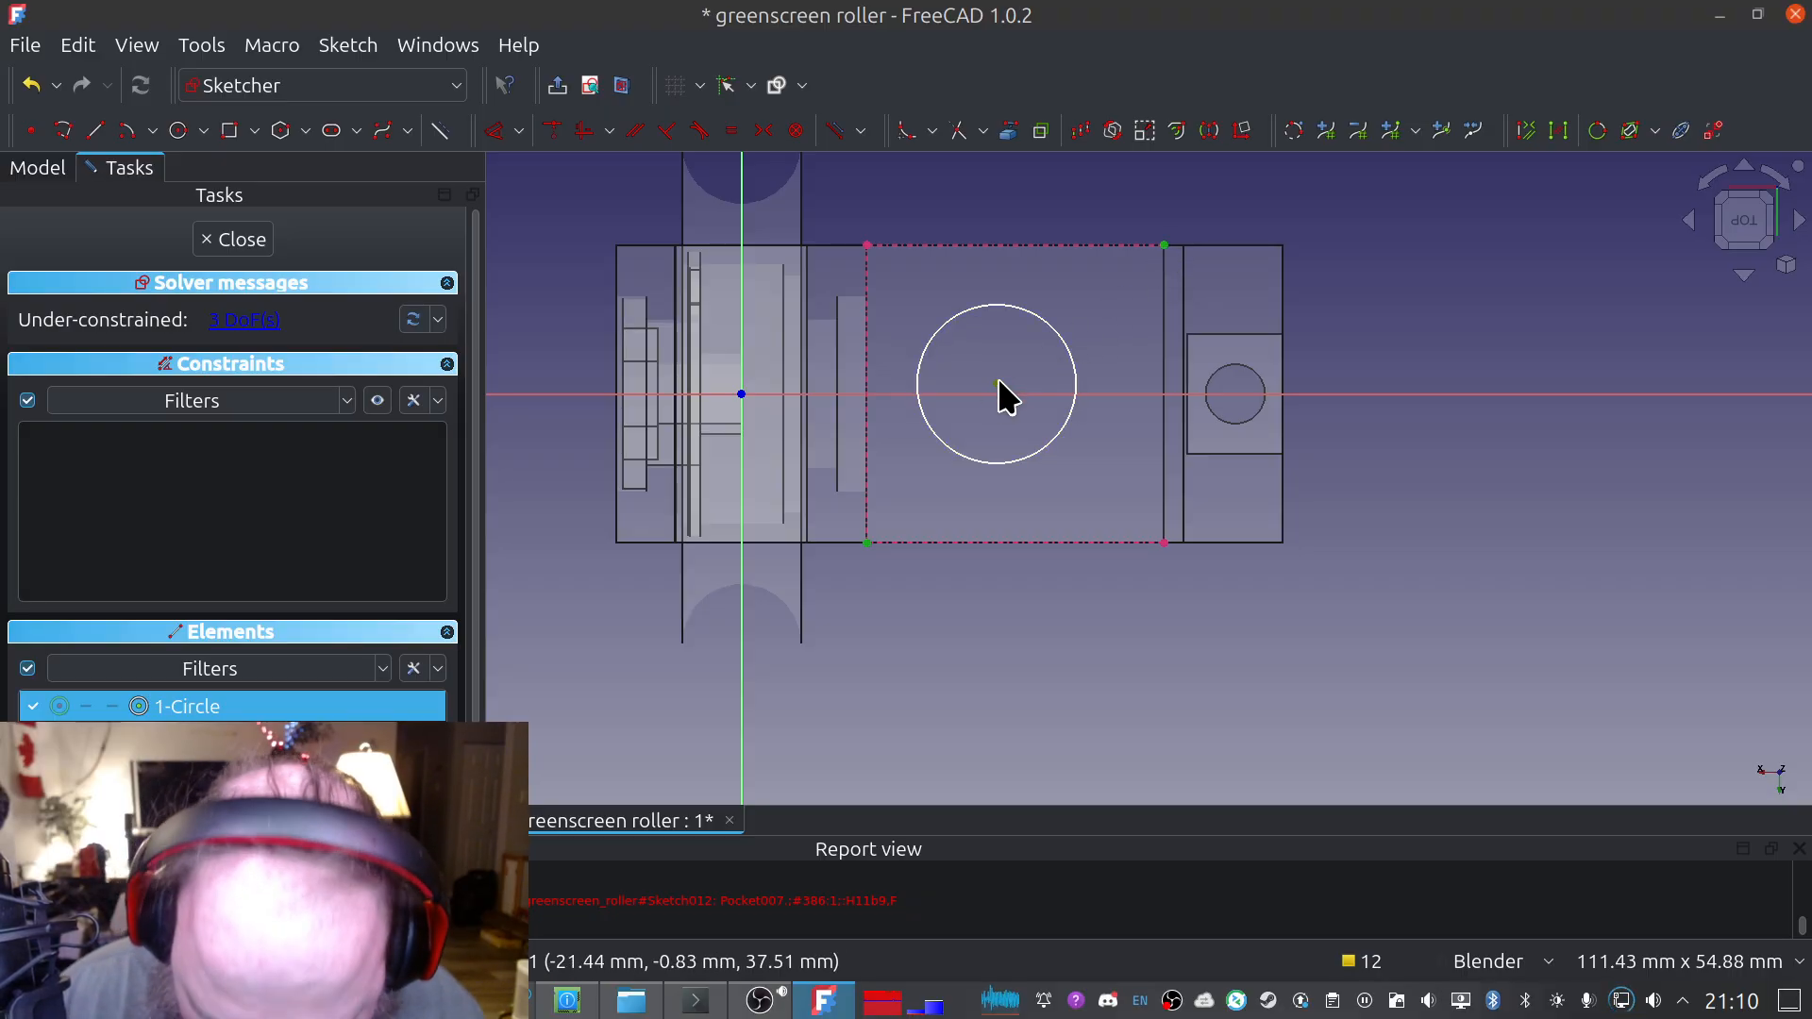
{"action": "key", "text": "s"}
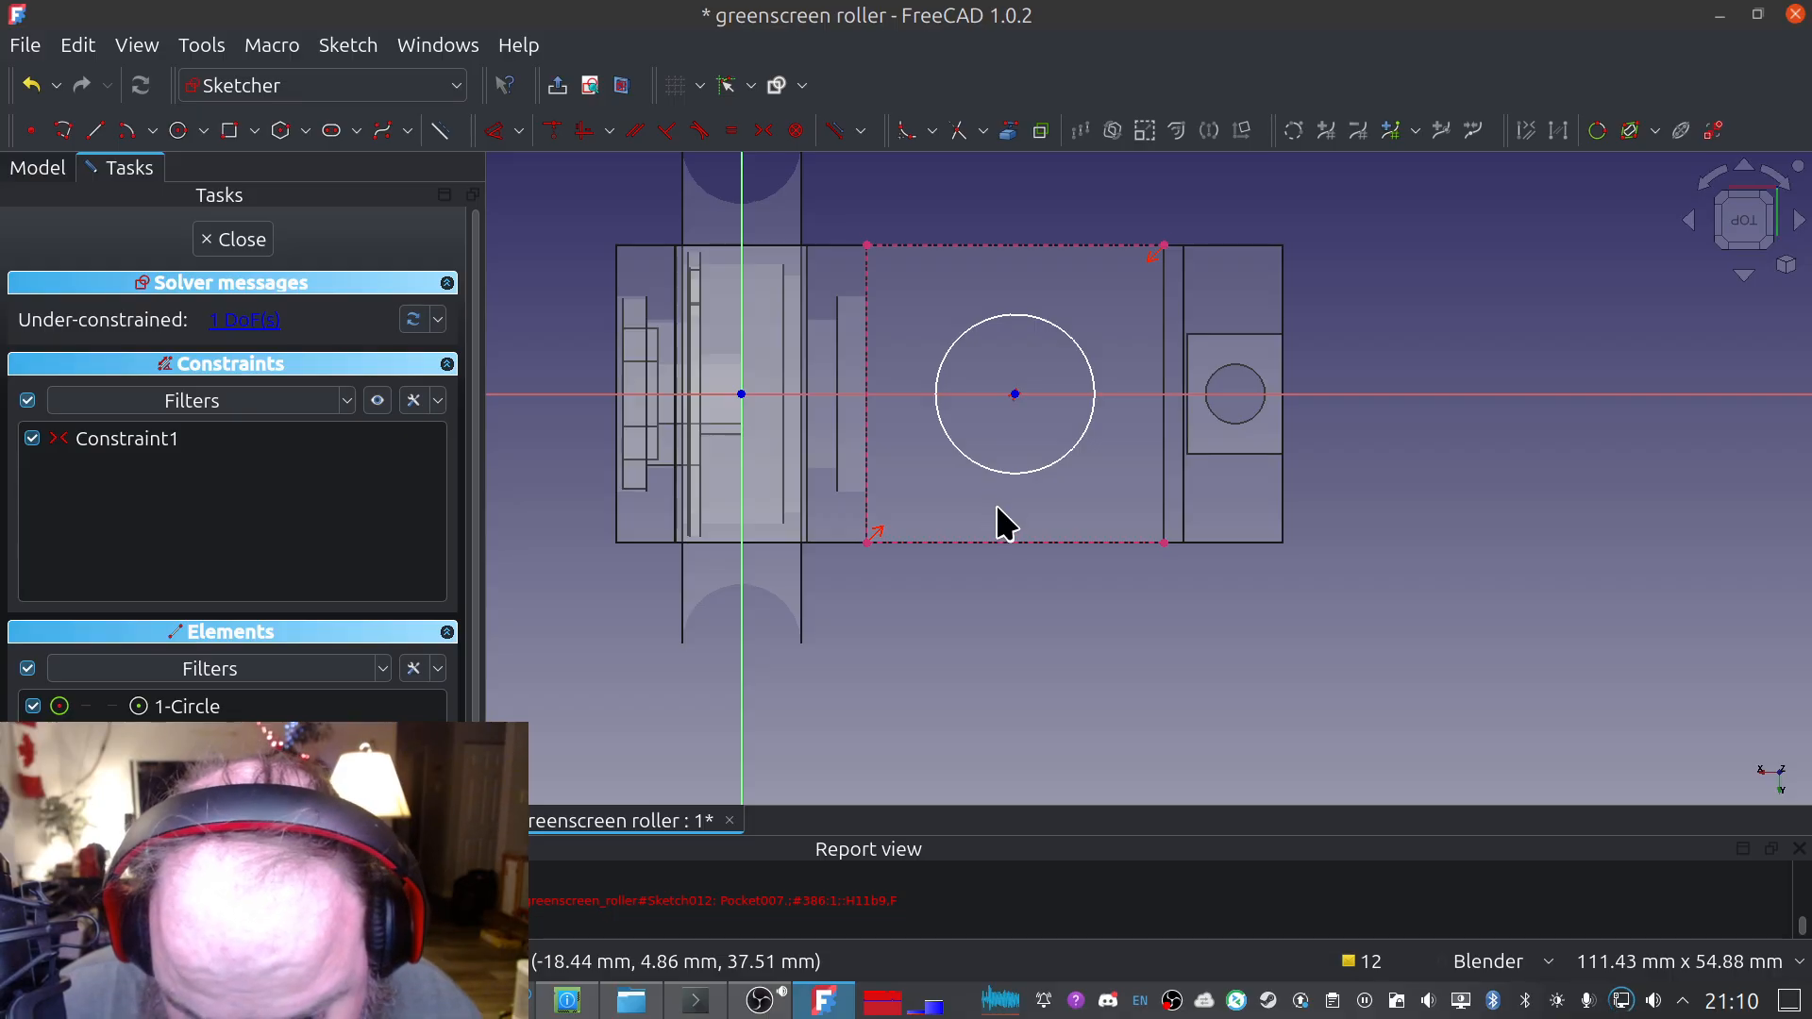
Add a diameter constraint of 8 mm to the centred circle
{"action": "left_click", "coordinate": [1000, 474]}
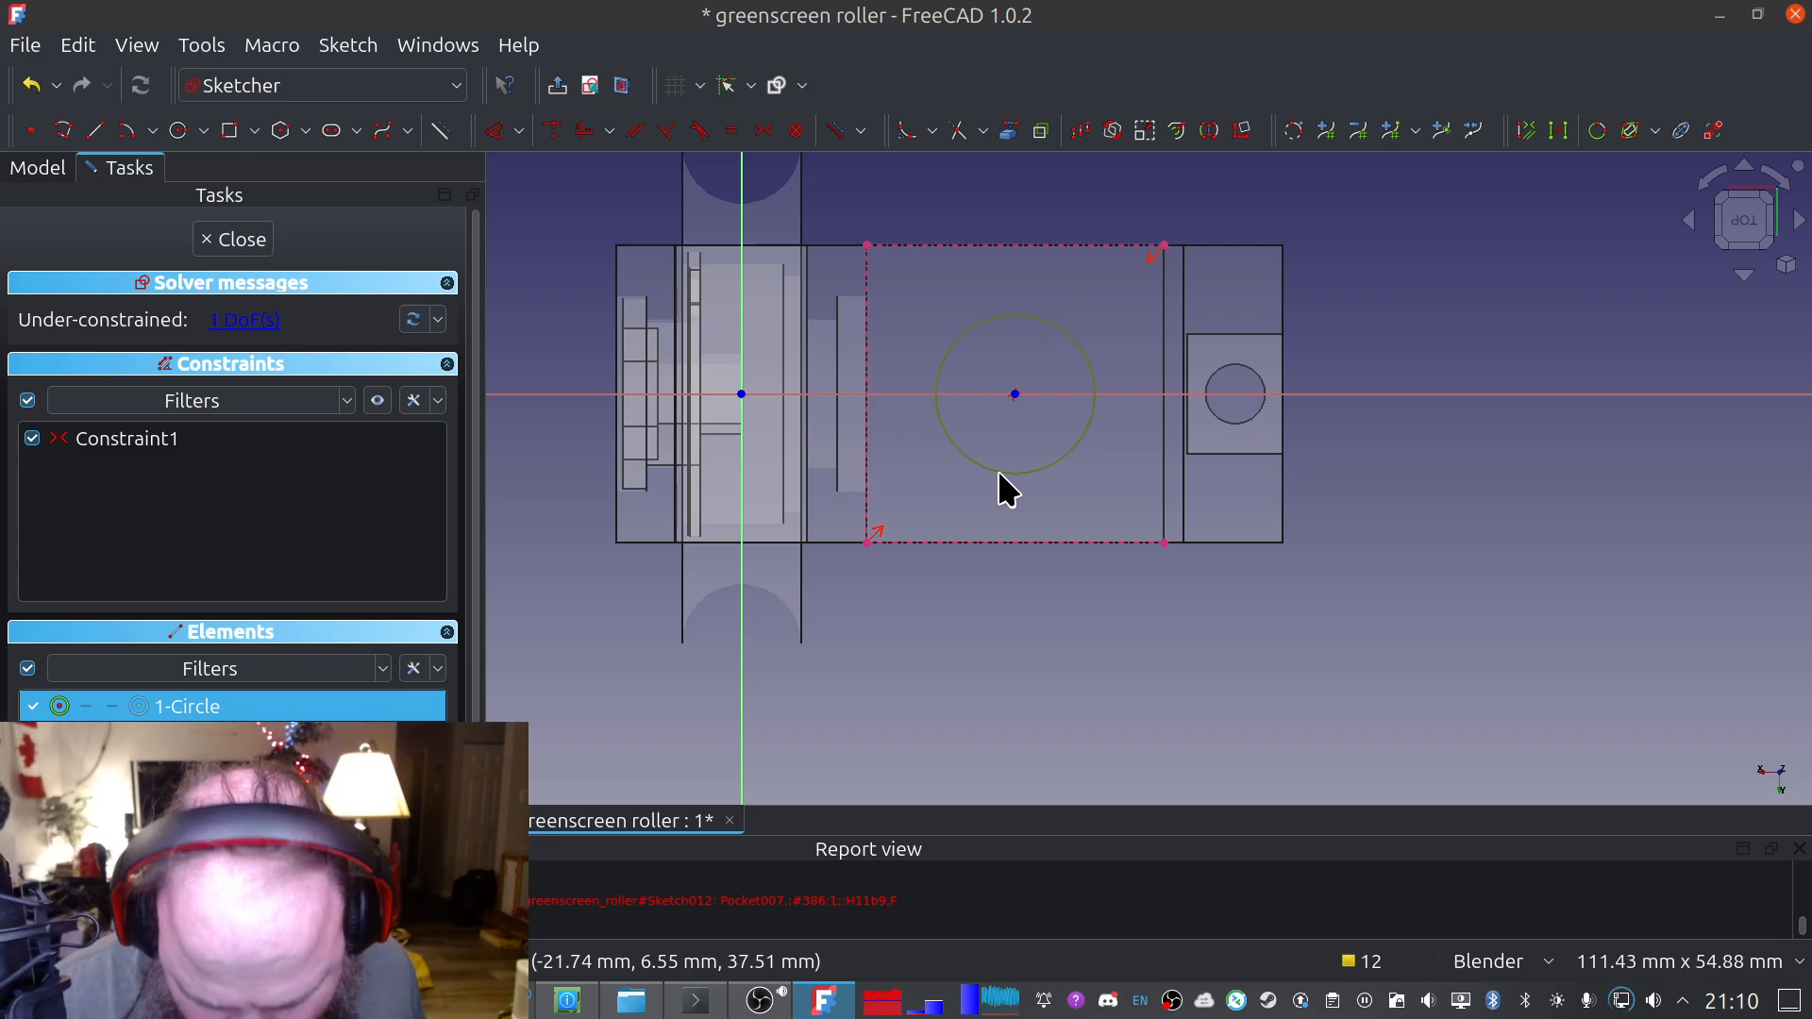
{"action": "key", "text": "d"}
{"action": "left_click", "coordinate": [998, 473]}
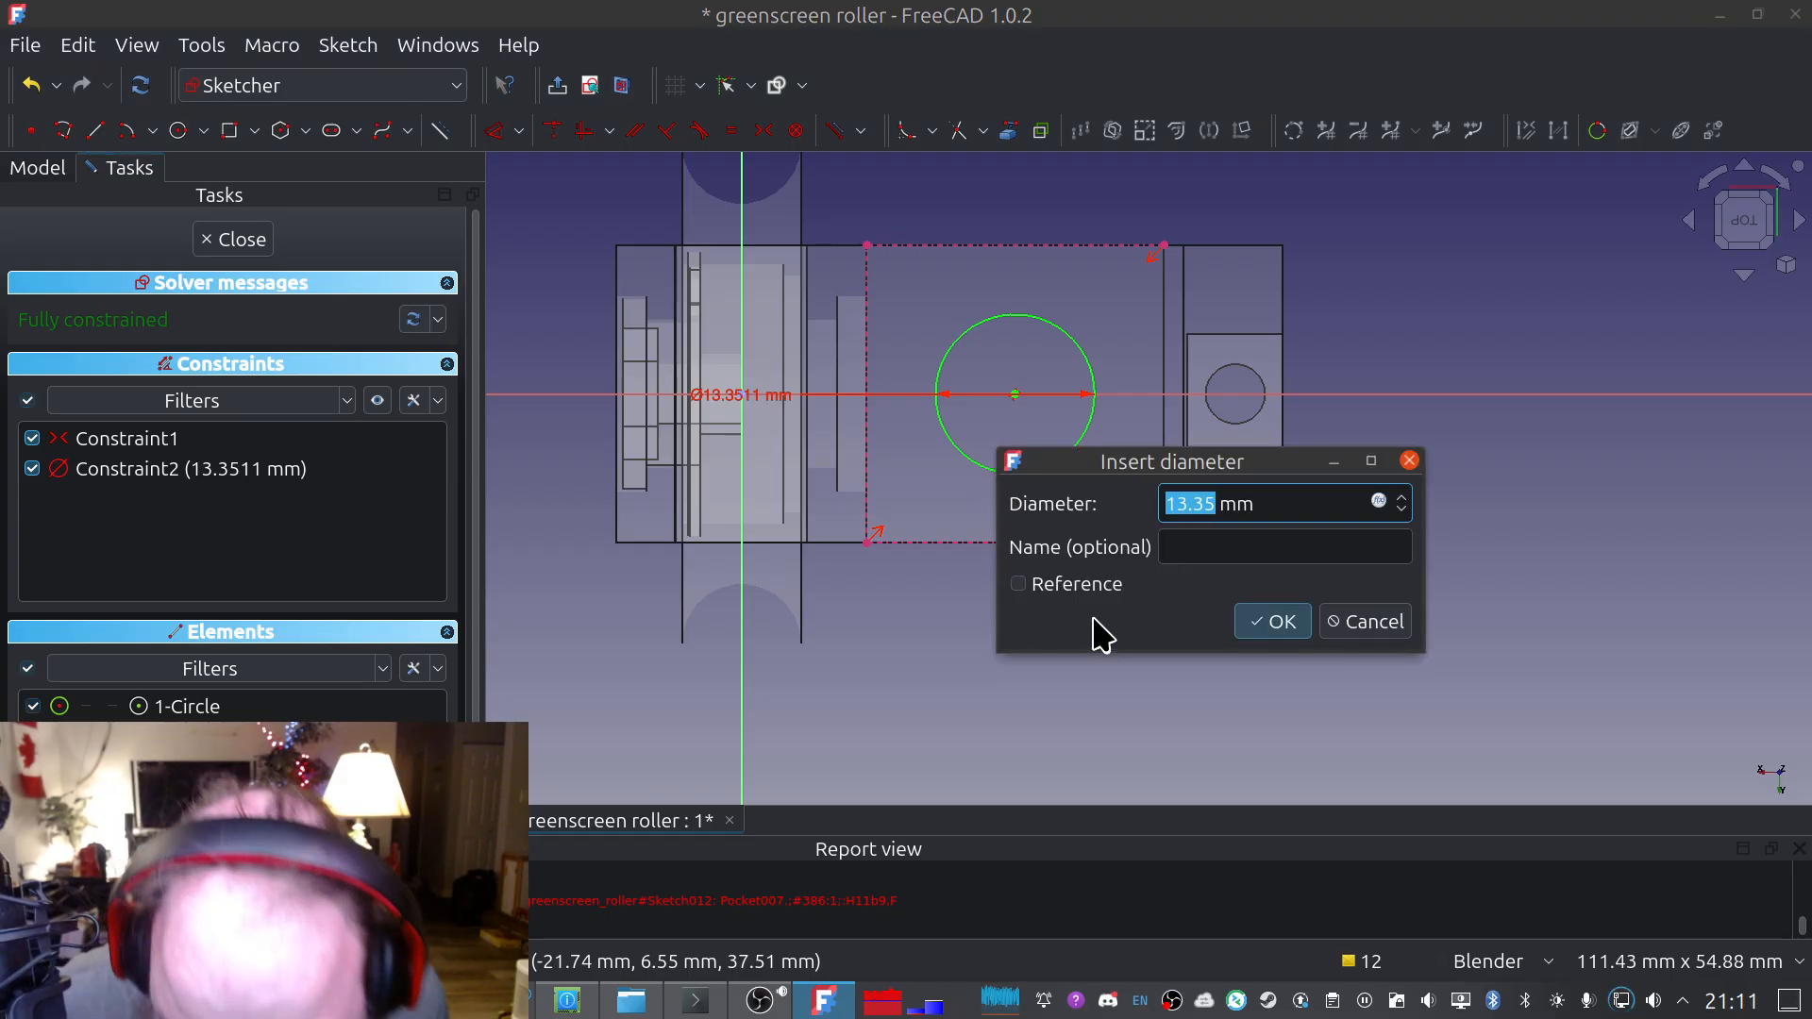
{"action": "type", "text": "8"}
{"action": "key", "text": "Return"}
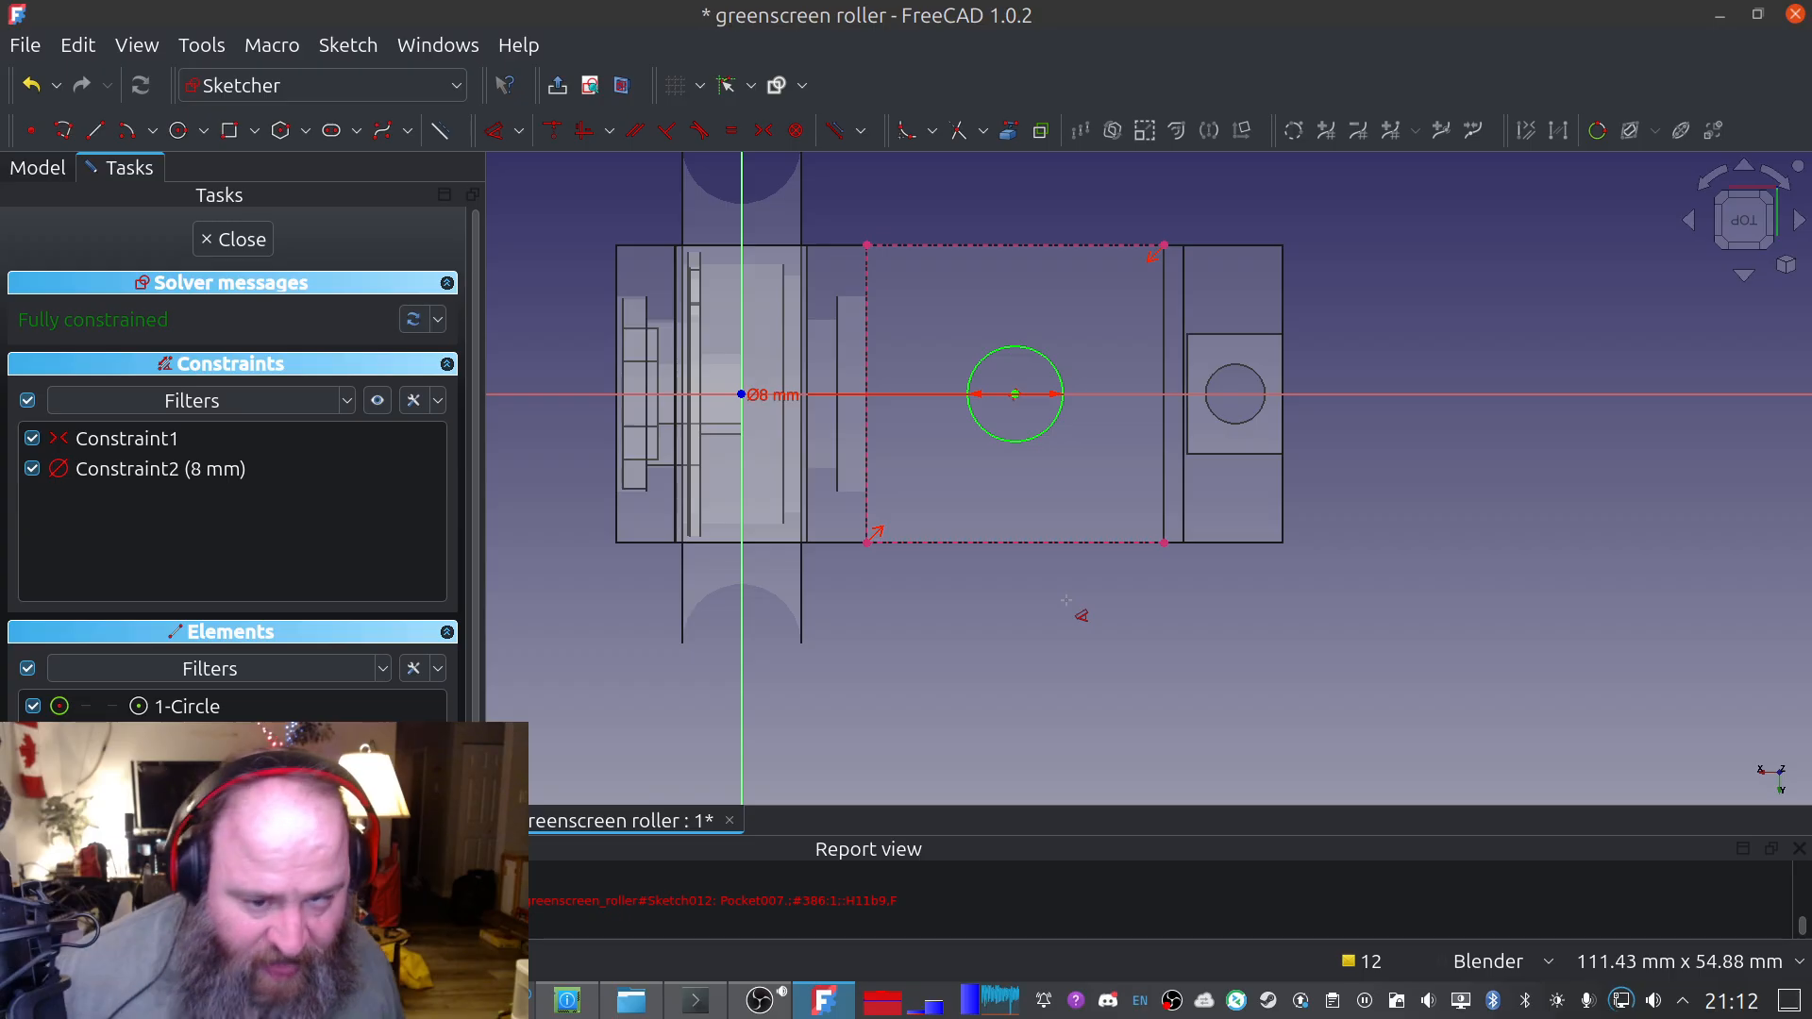
{"action": "key", "text": "Escape"}
Set the circle's diameter to 8.5 mm and finish the sketch
{"action": "double_click", "coordinate": [760, 393]}
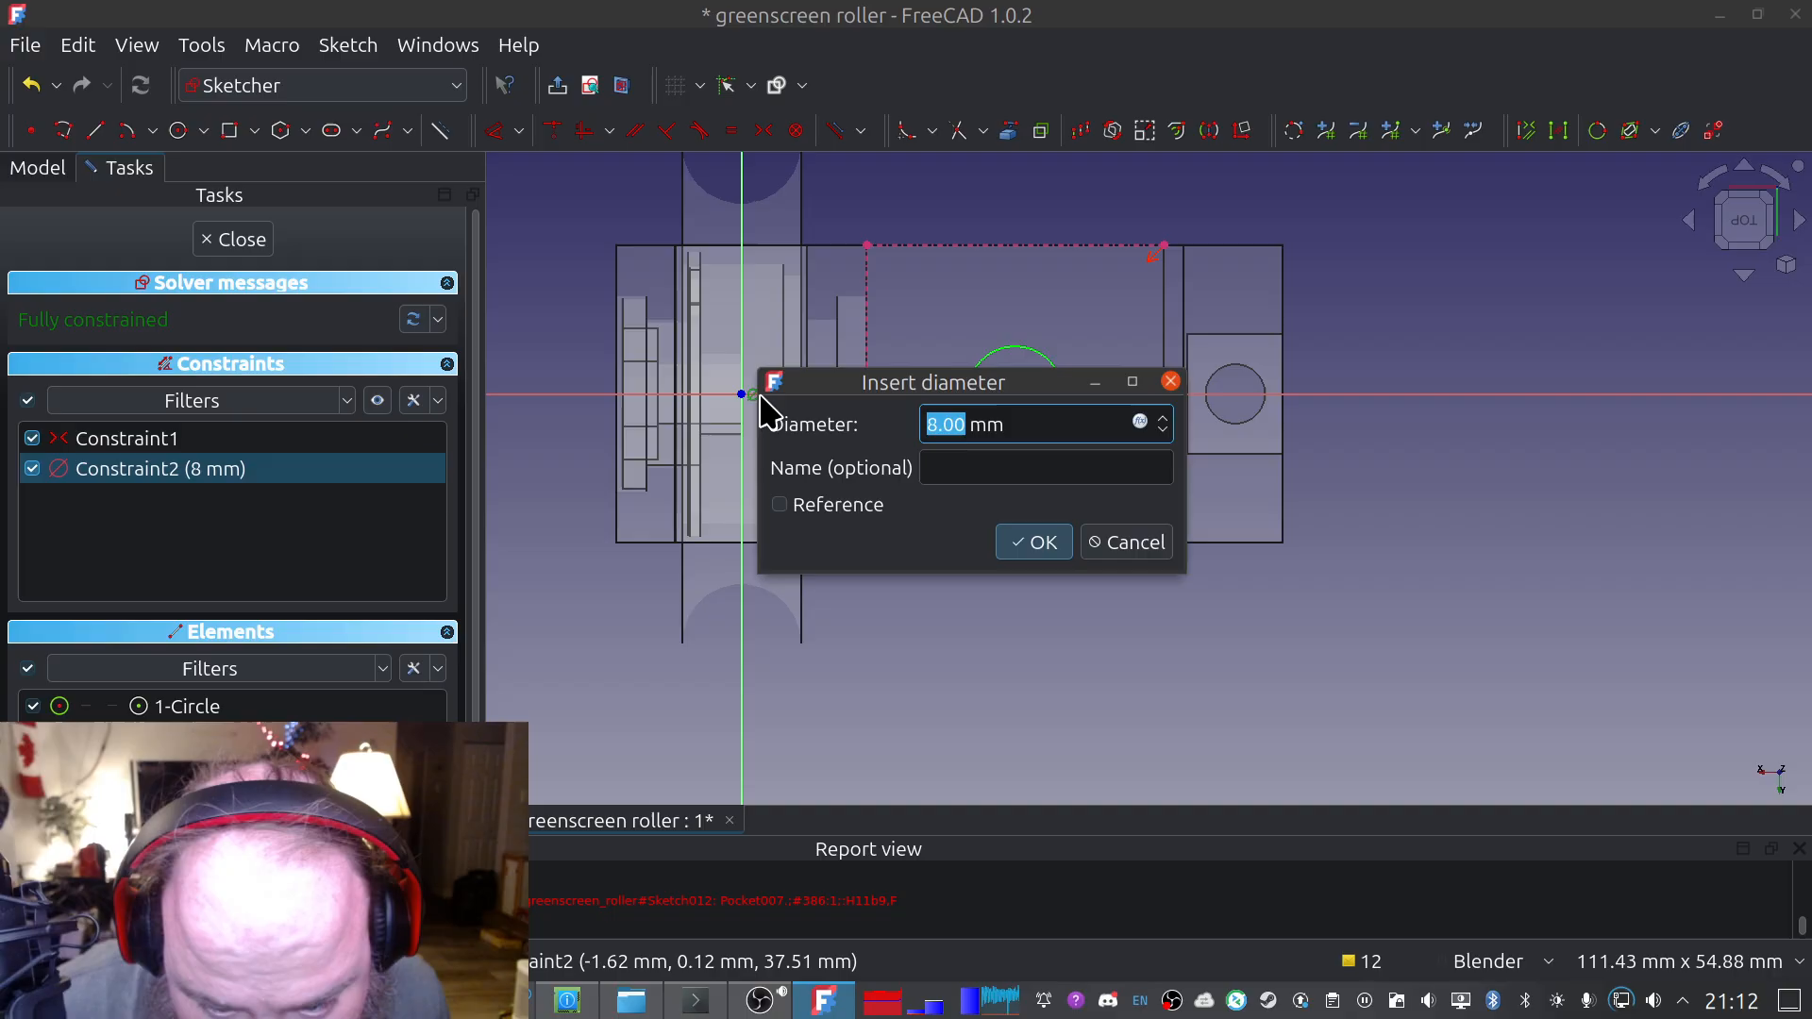
{"action": "type", "text": "80"}
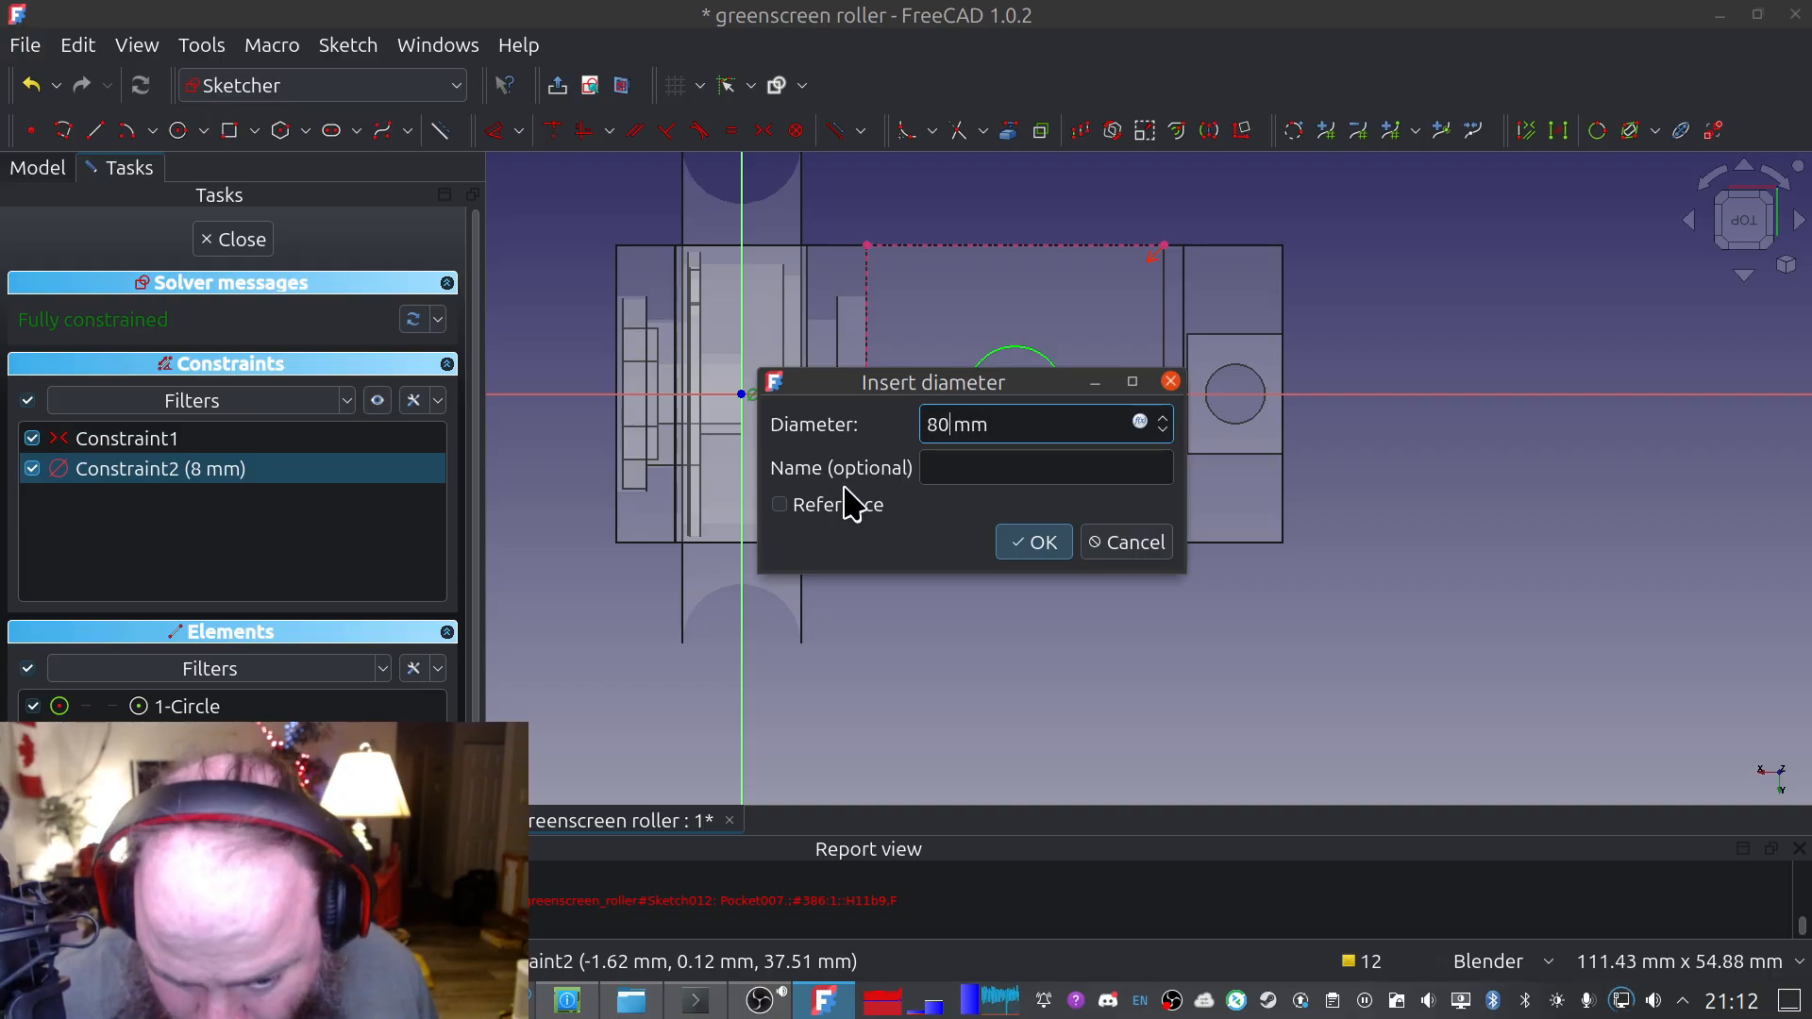
{"action": "key", "text": "BackSpace"}
{"action": "type", "text": ".5"}
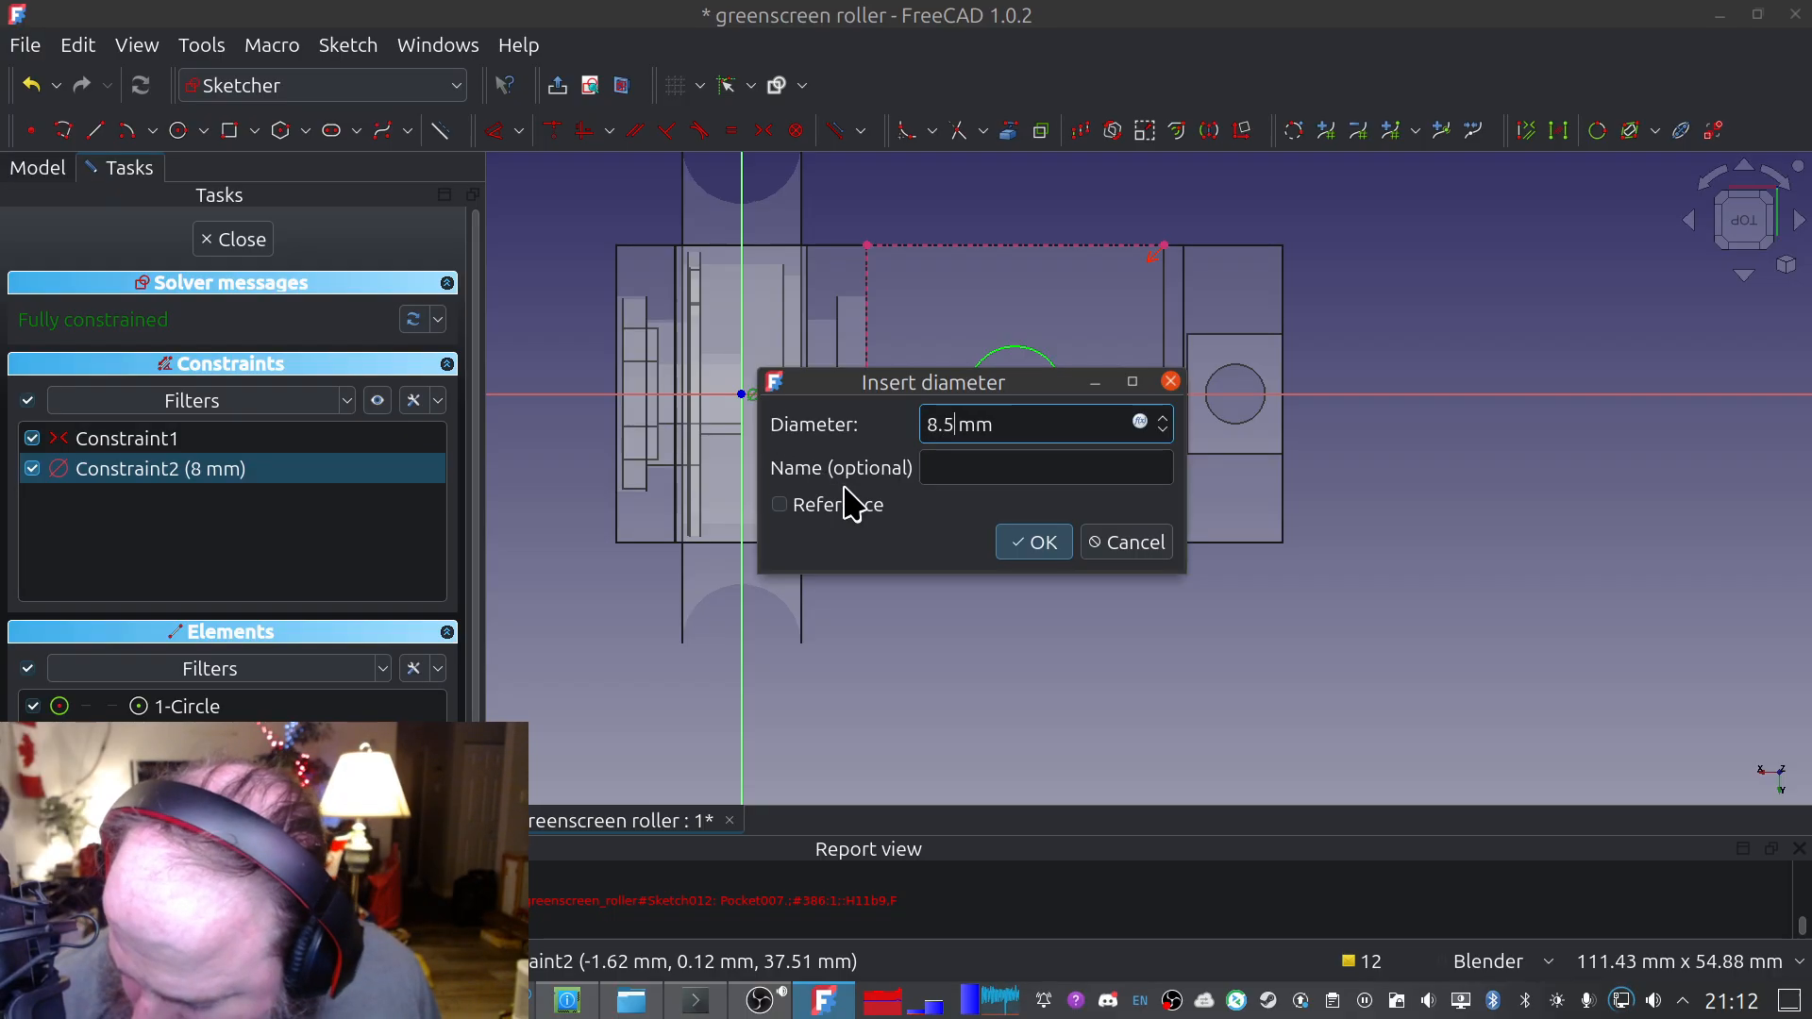
{"action": "key", "text": "Return"}
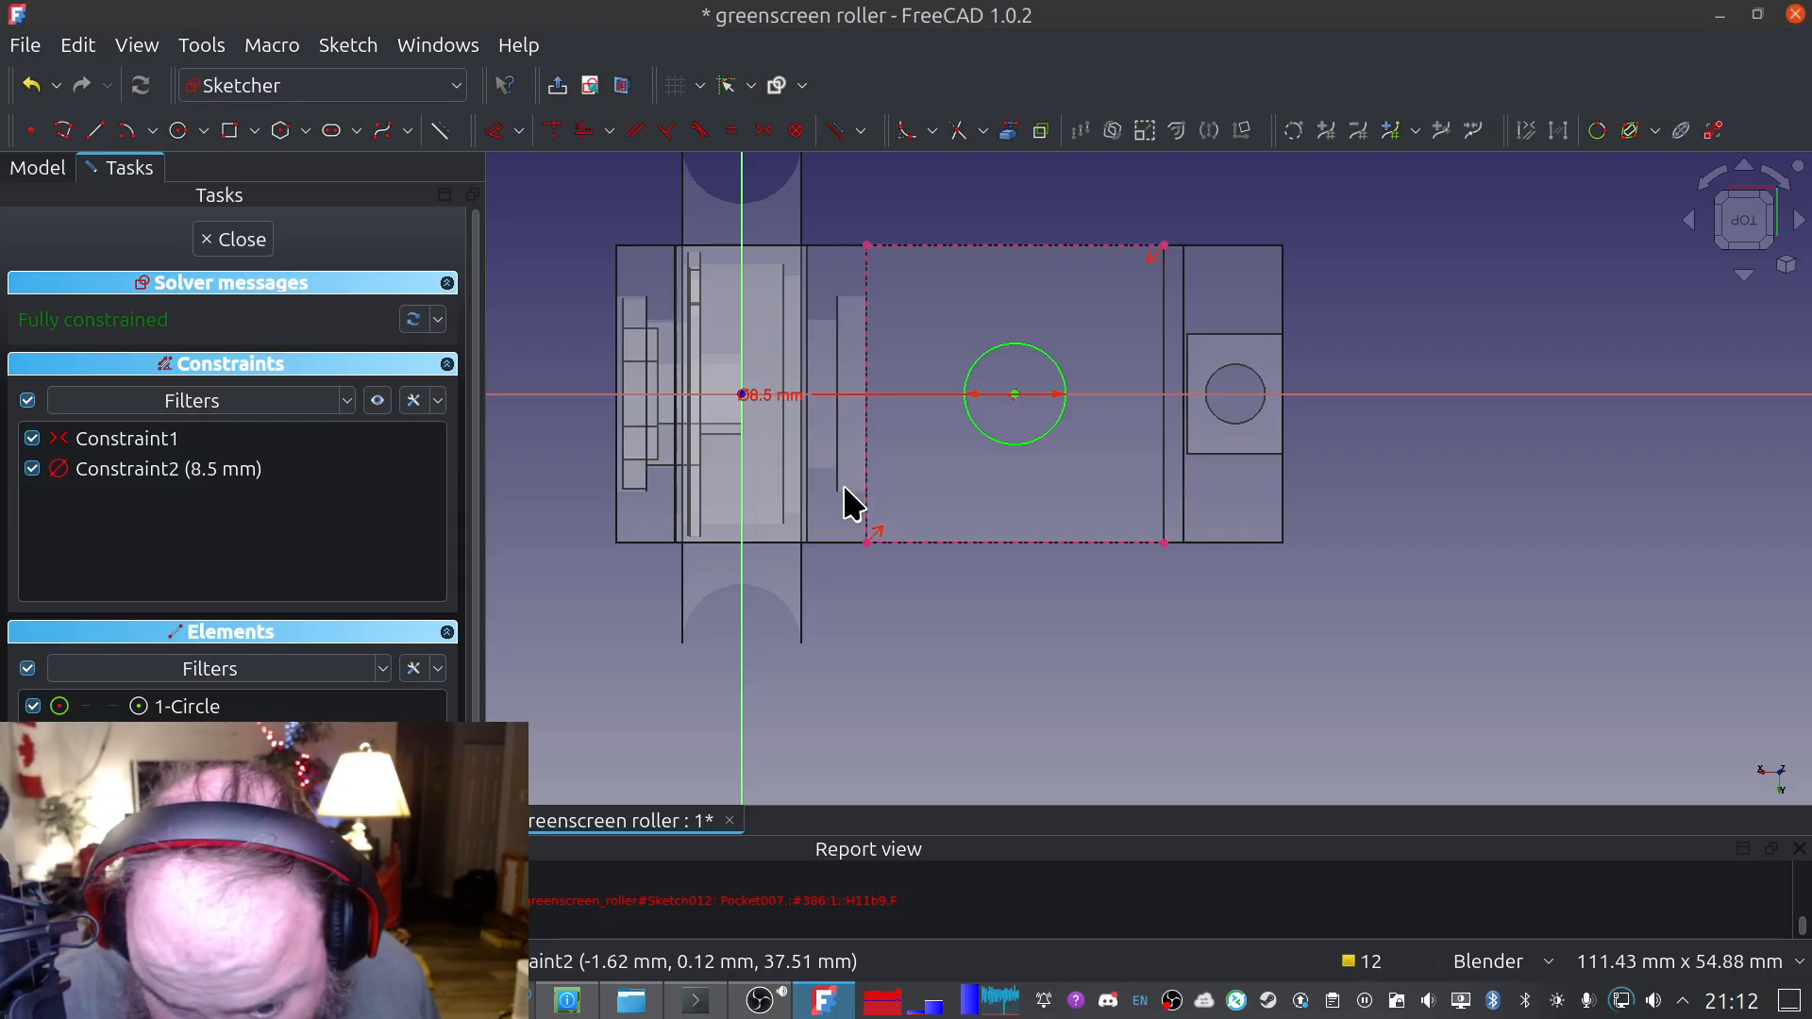
{"action": "left_click", "coordinate": [234, 243]}
Pocket the 8.5 mm circle 6 mm deep through the bracket's closed end
{"action": "scroll", "coordinate": [770, 533], "scroll_direction": "up", "scroll_amount": 5}
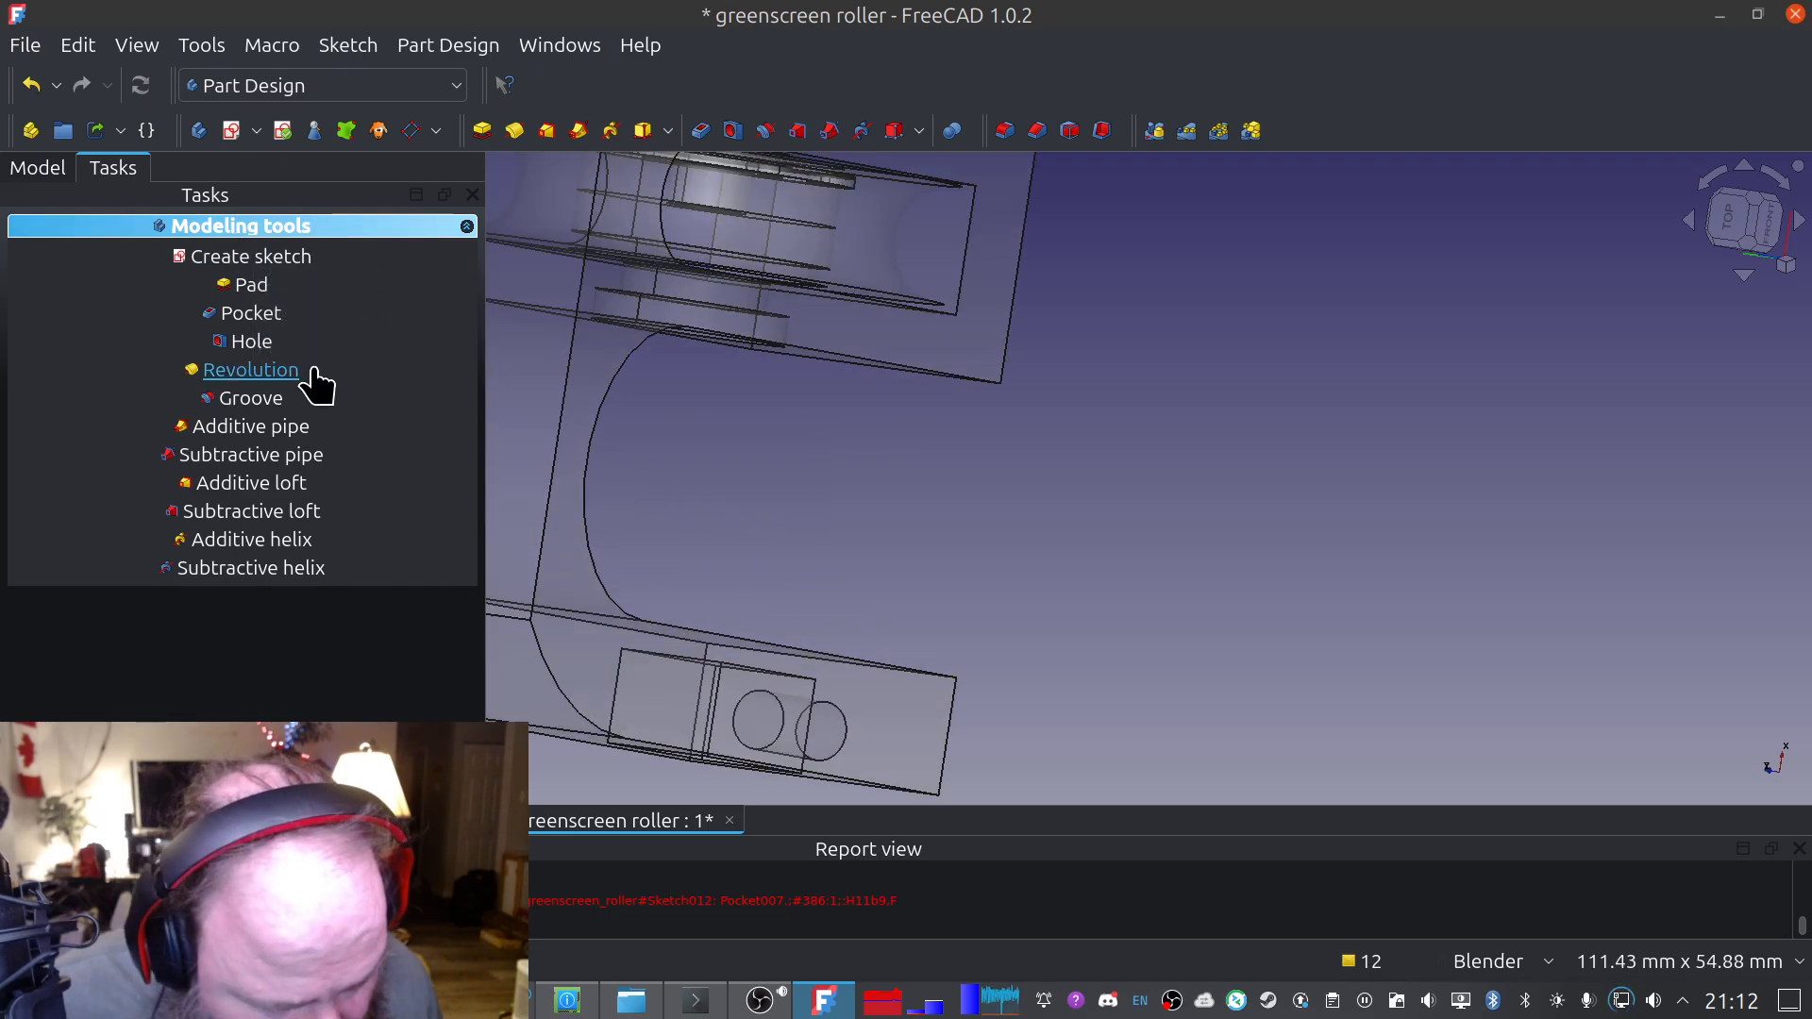
{"action": "left_click", "coordinate": [243, 314]}
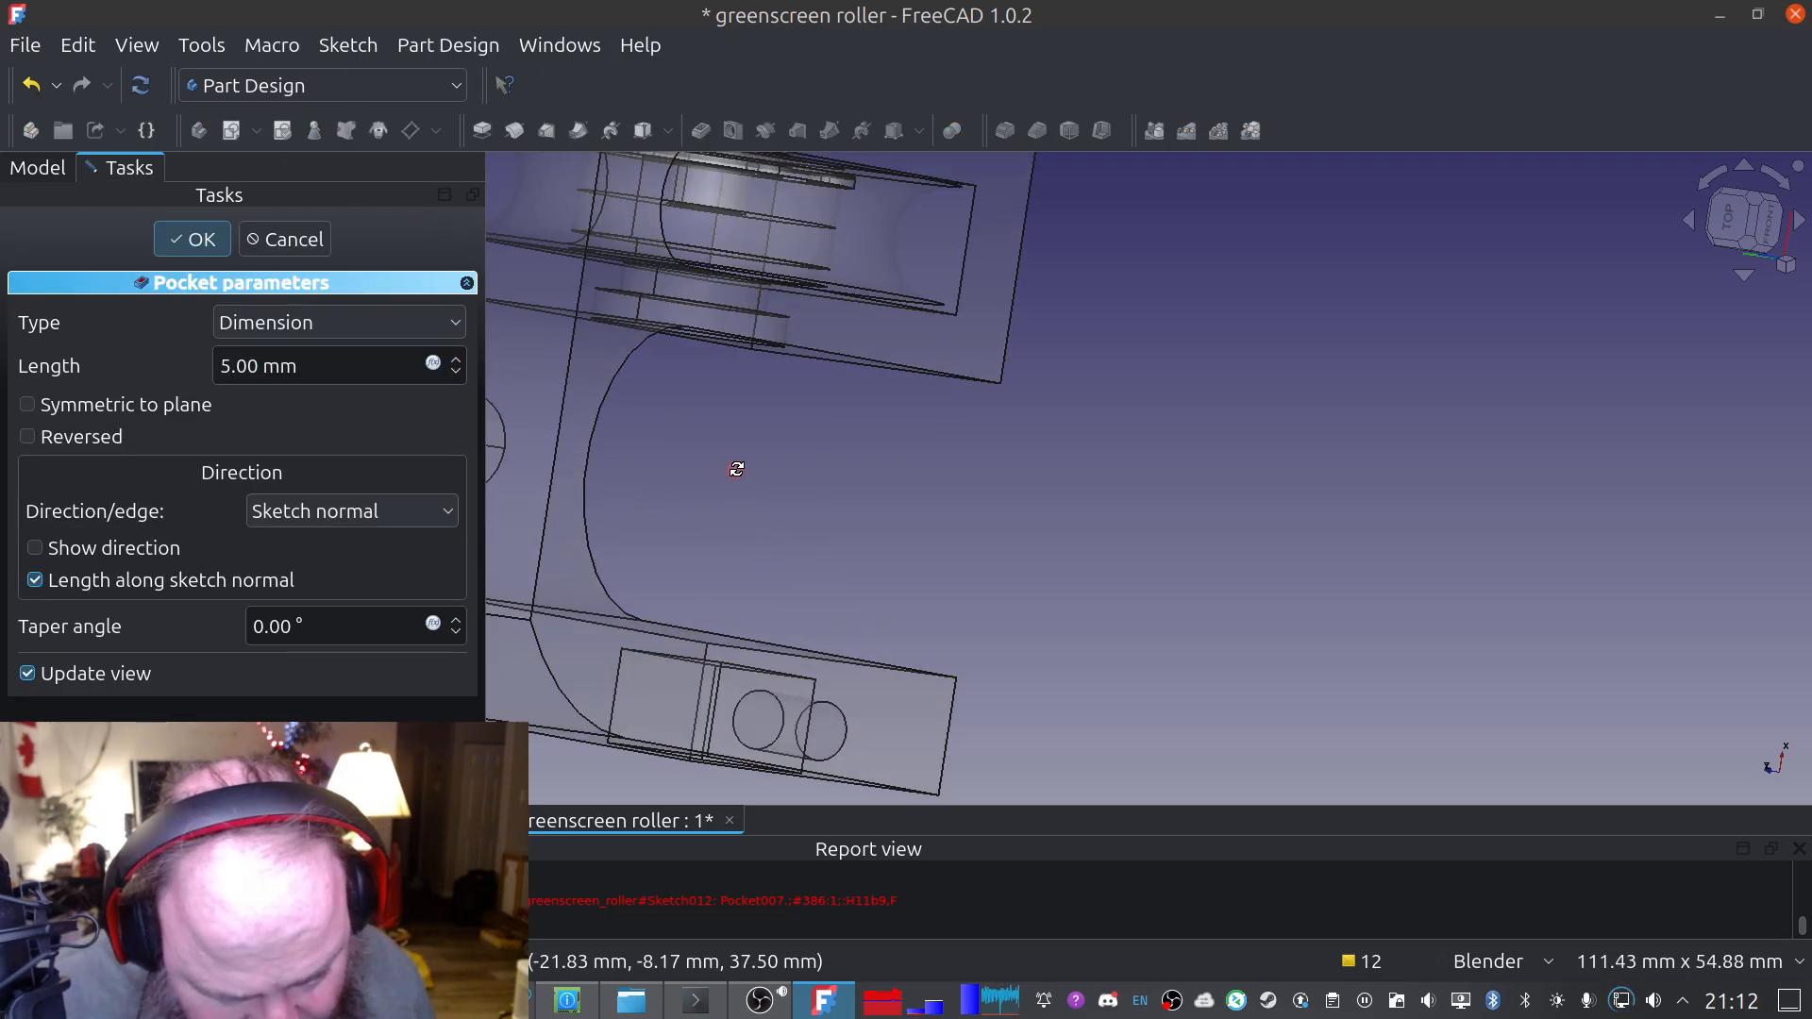
{"action": "middle_click_drag", "start_coordinate": [732, 465], "coordinate": [878, 445], "text": "shift"}
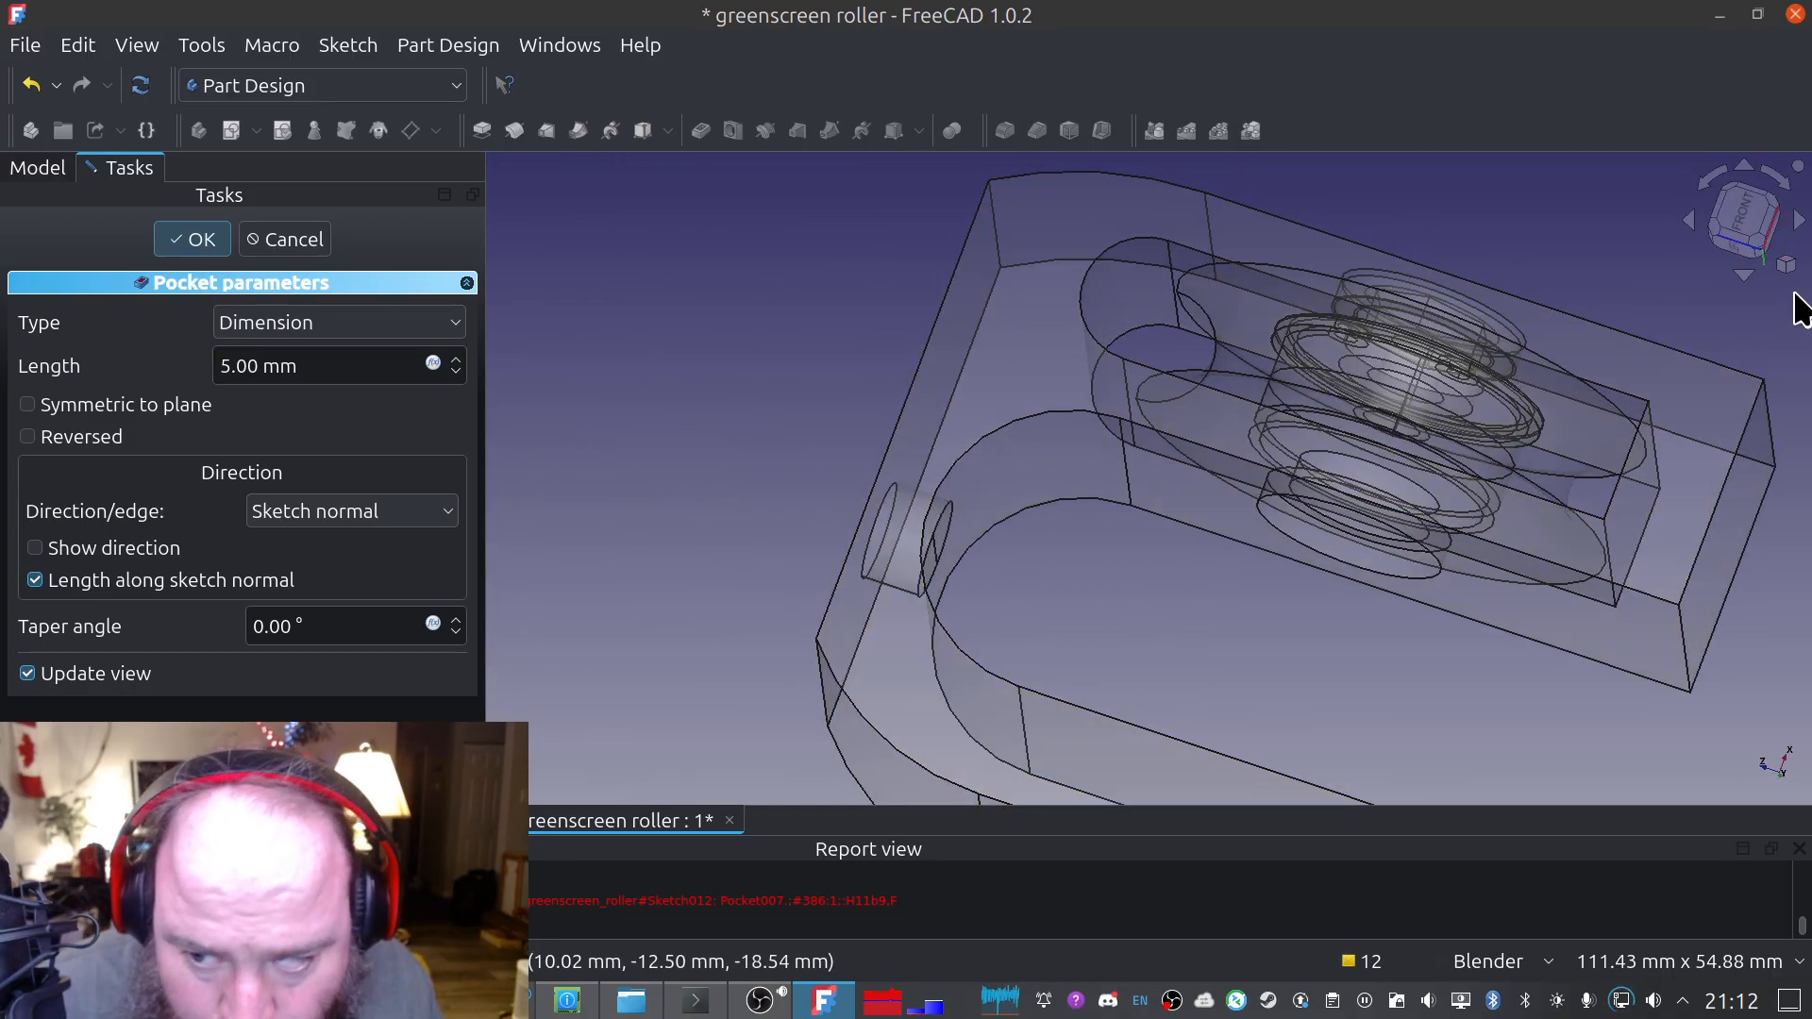
{"action": "key", "text": "1"}
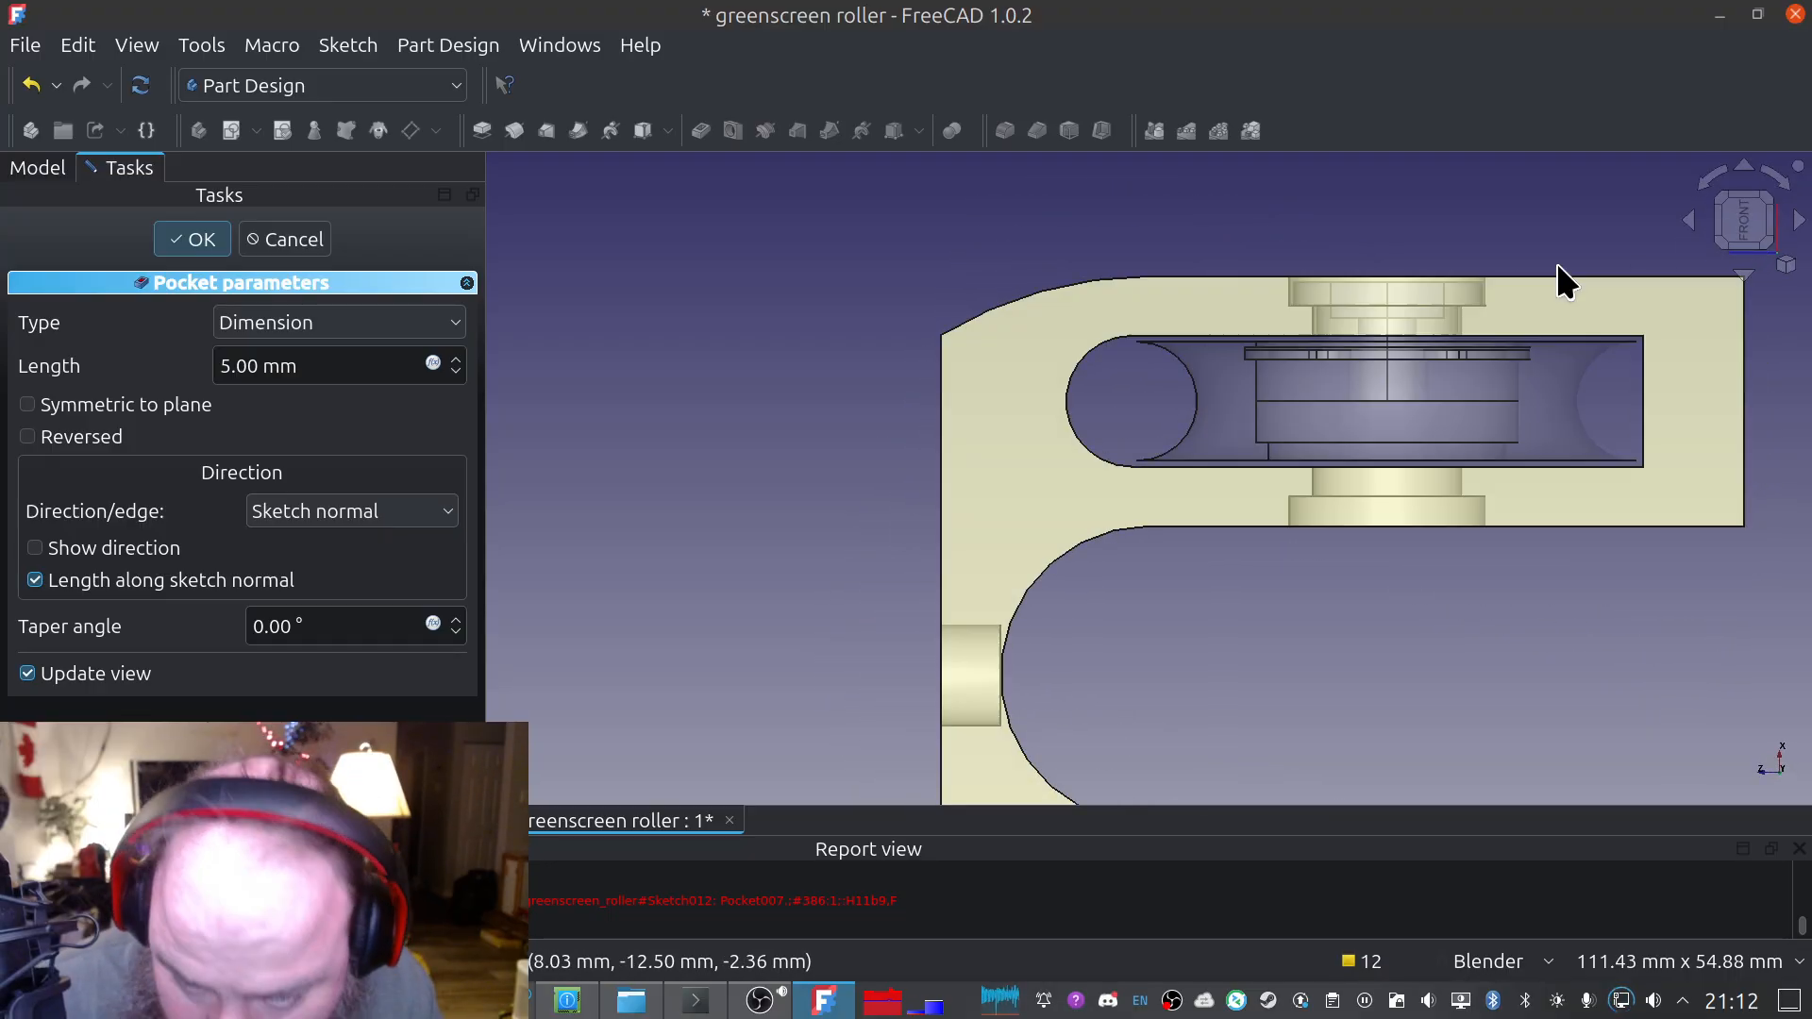
{"action": "left_click", "coordinate": [1775, 180]}
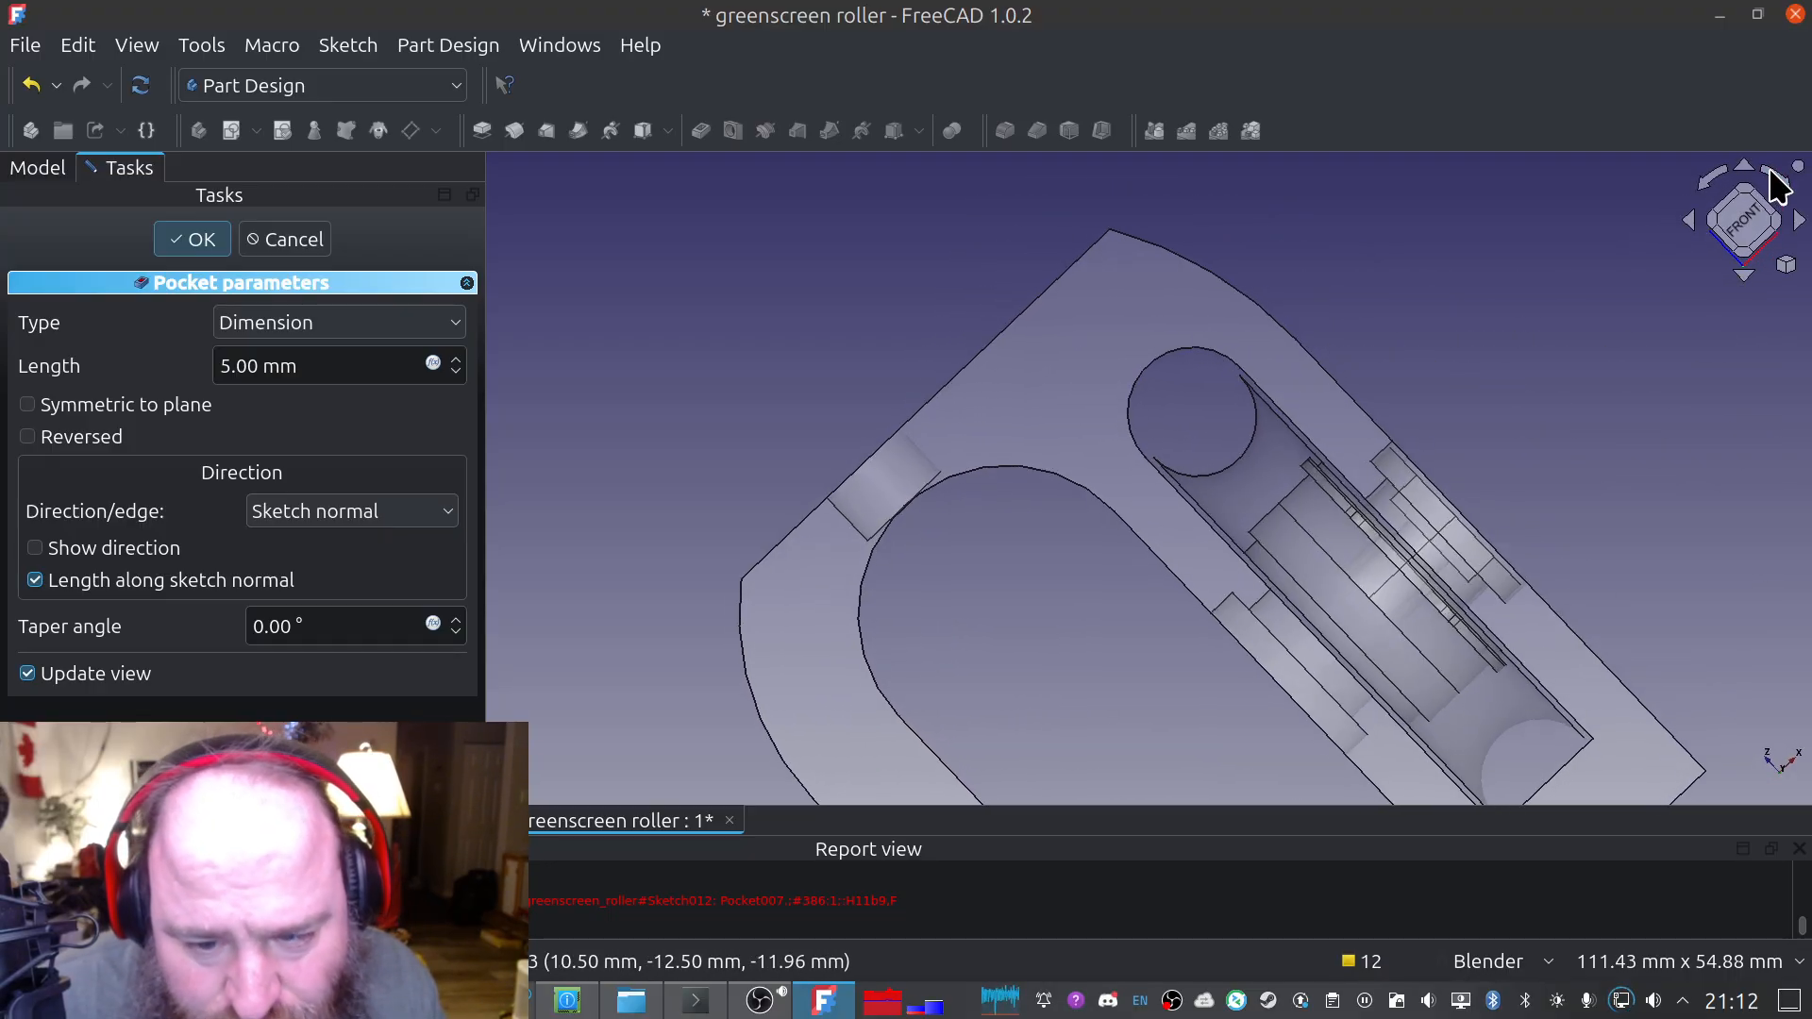
{"action": "middle_click_drag", "start_coordinate": [1037, 389], "coordinate": [1127, 333], "text": "shift"}
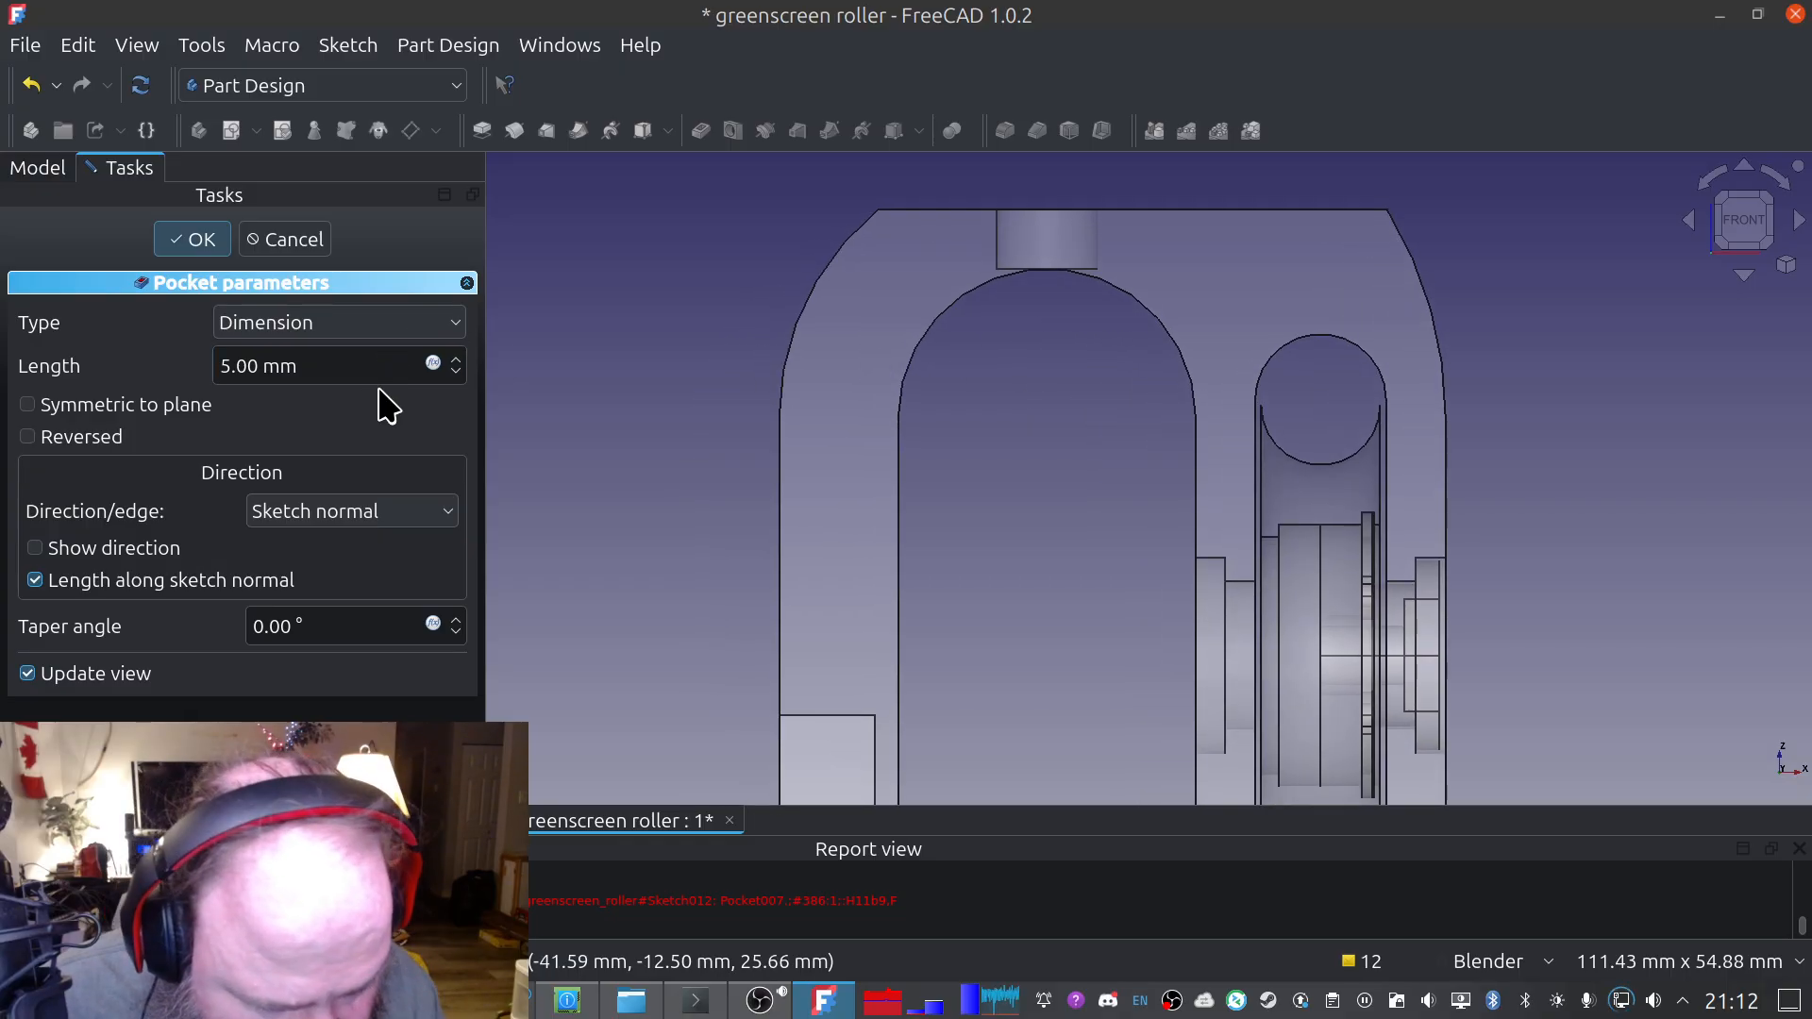
{"action": "scroll", "coordinate": [356, 364], "scroll_direction": "up", "scroll_amount": 1}
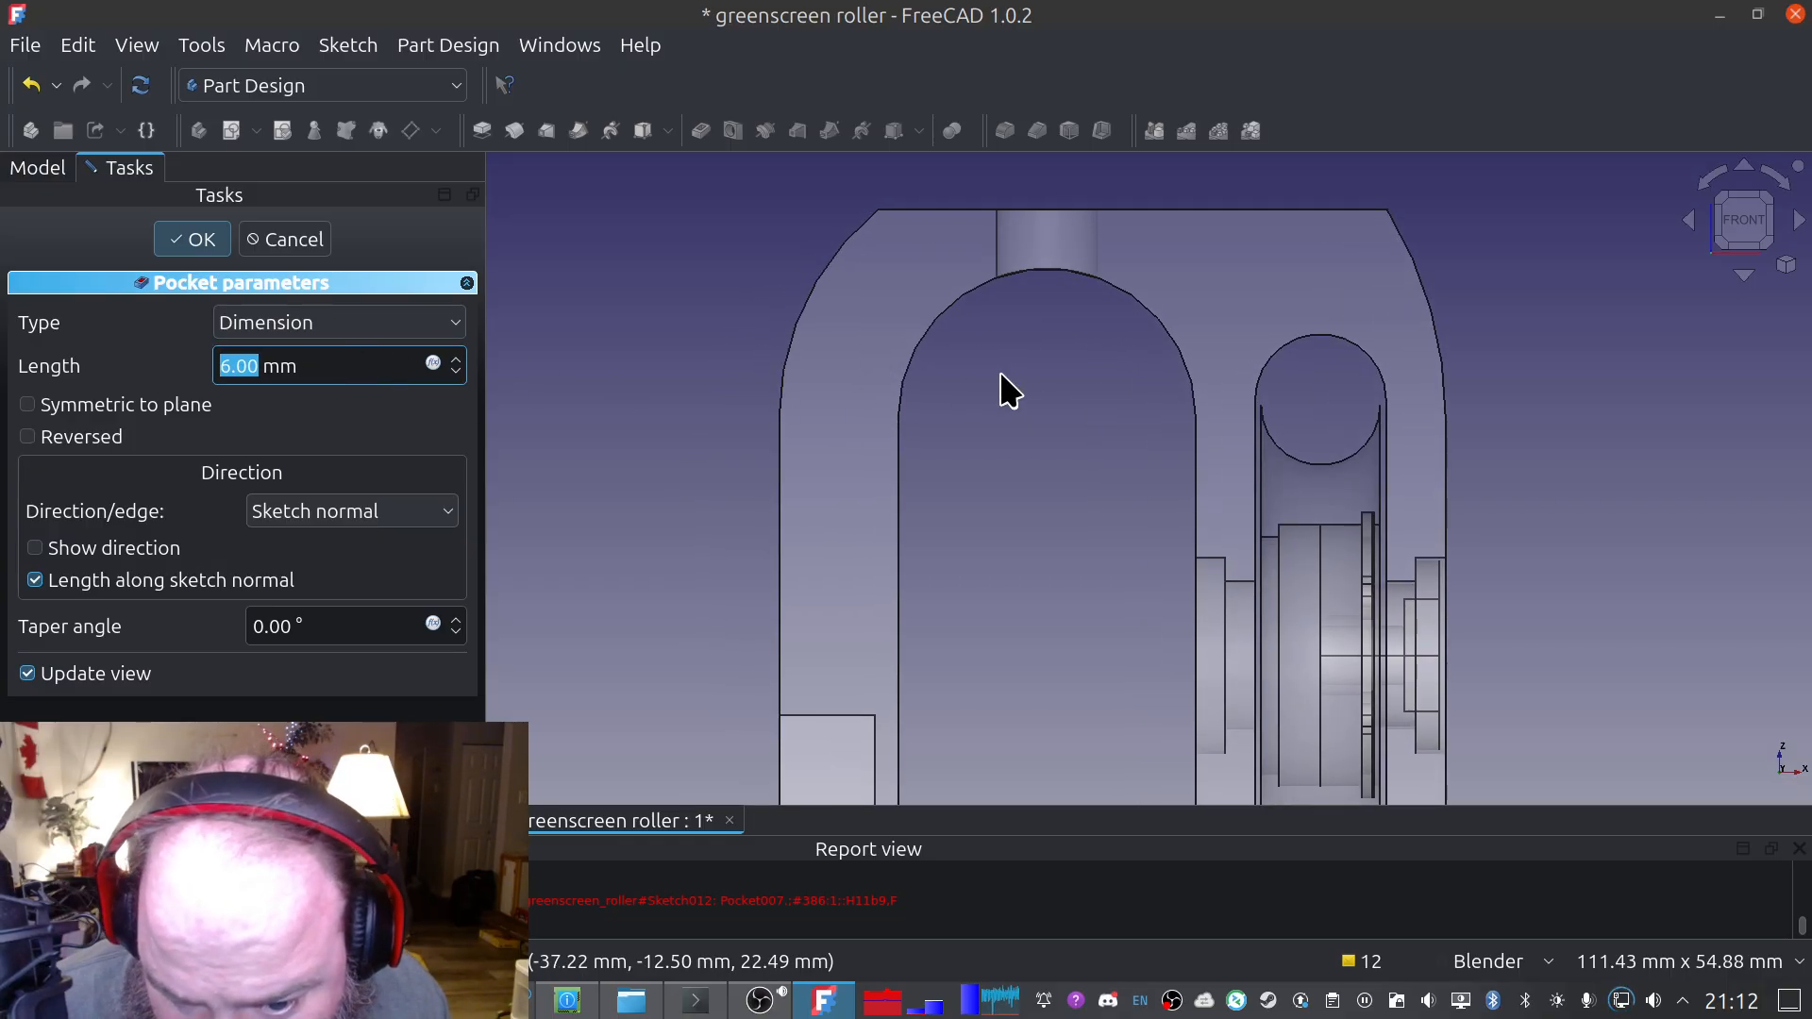
{"action": "scroll", "coordinate": [1061, 329], "scroll_direction": "up", "scroll_amount": 5}
{"action": "middle_click_drag", "start_coordinate": [1058, 327], "coordinate": [797, 720]}
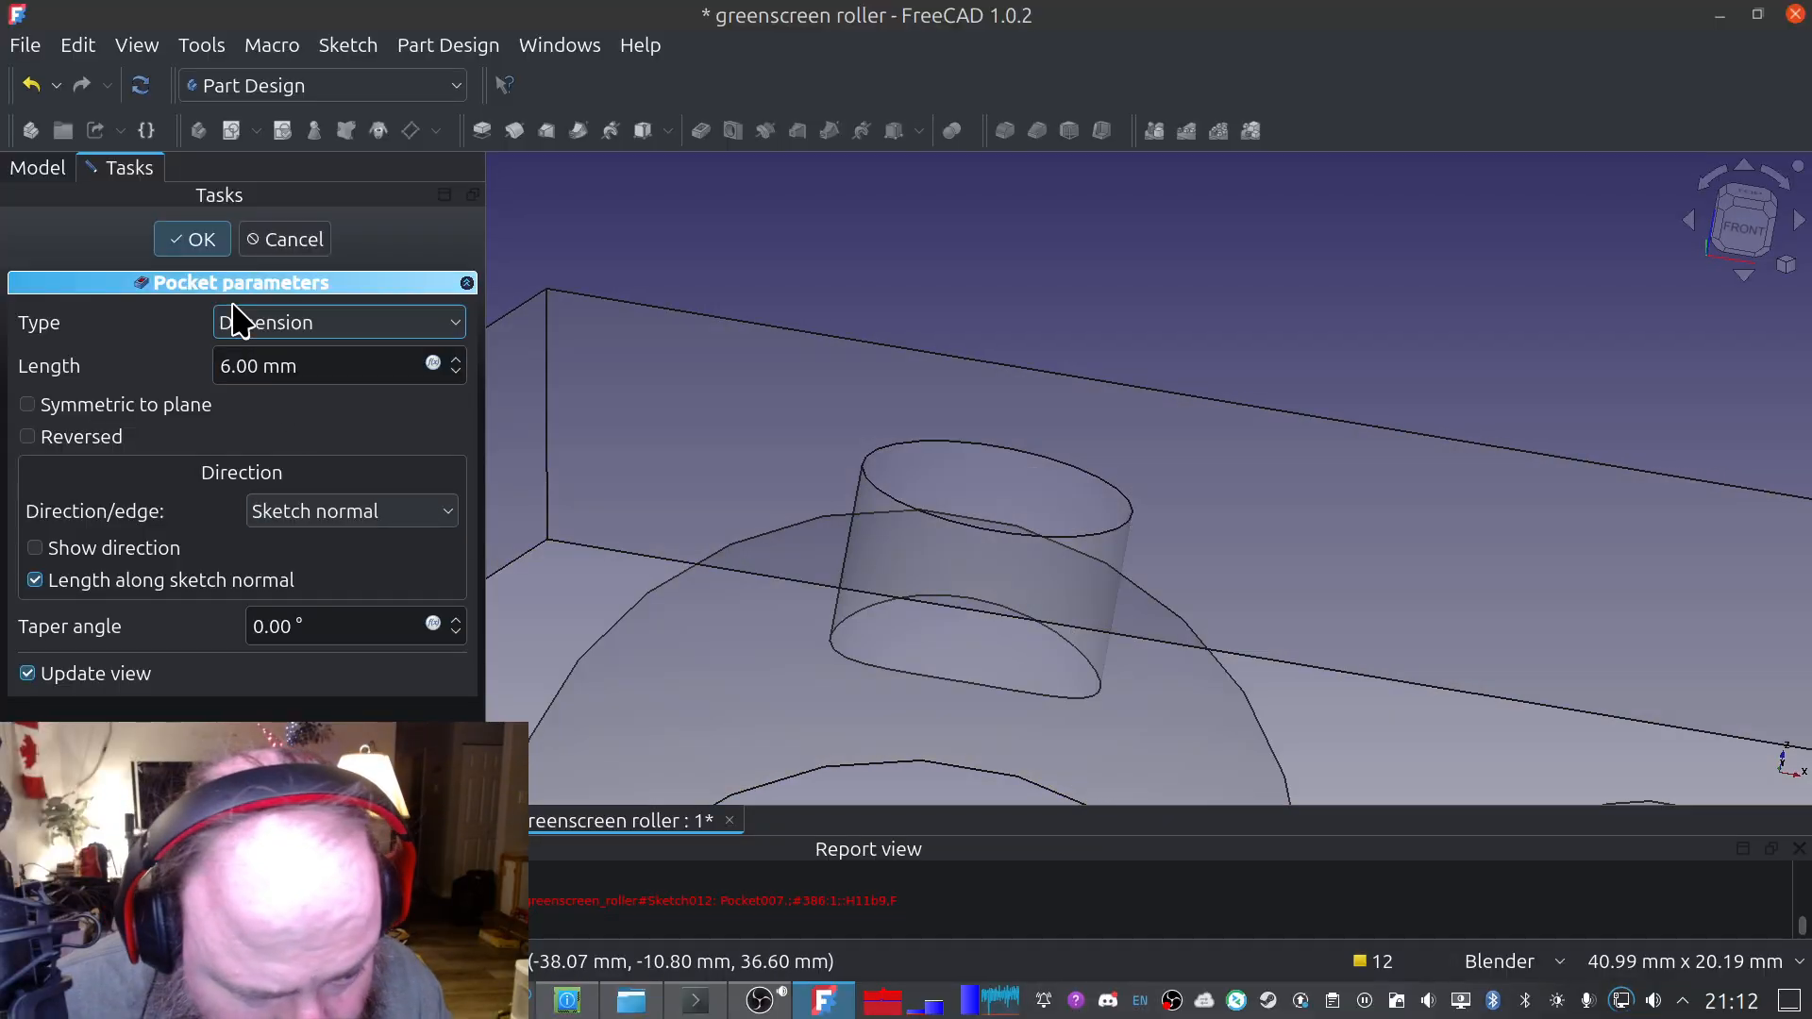
{"action": "left_click", "coordinate": [192, 243]}
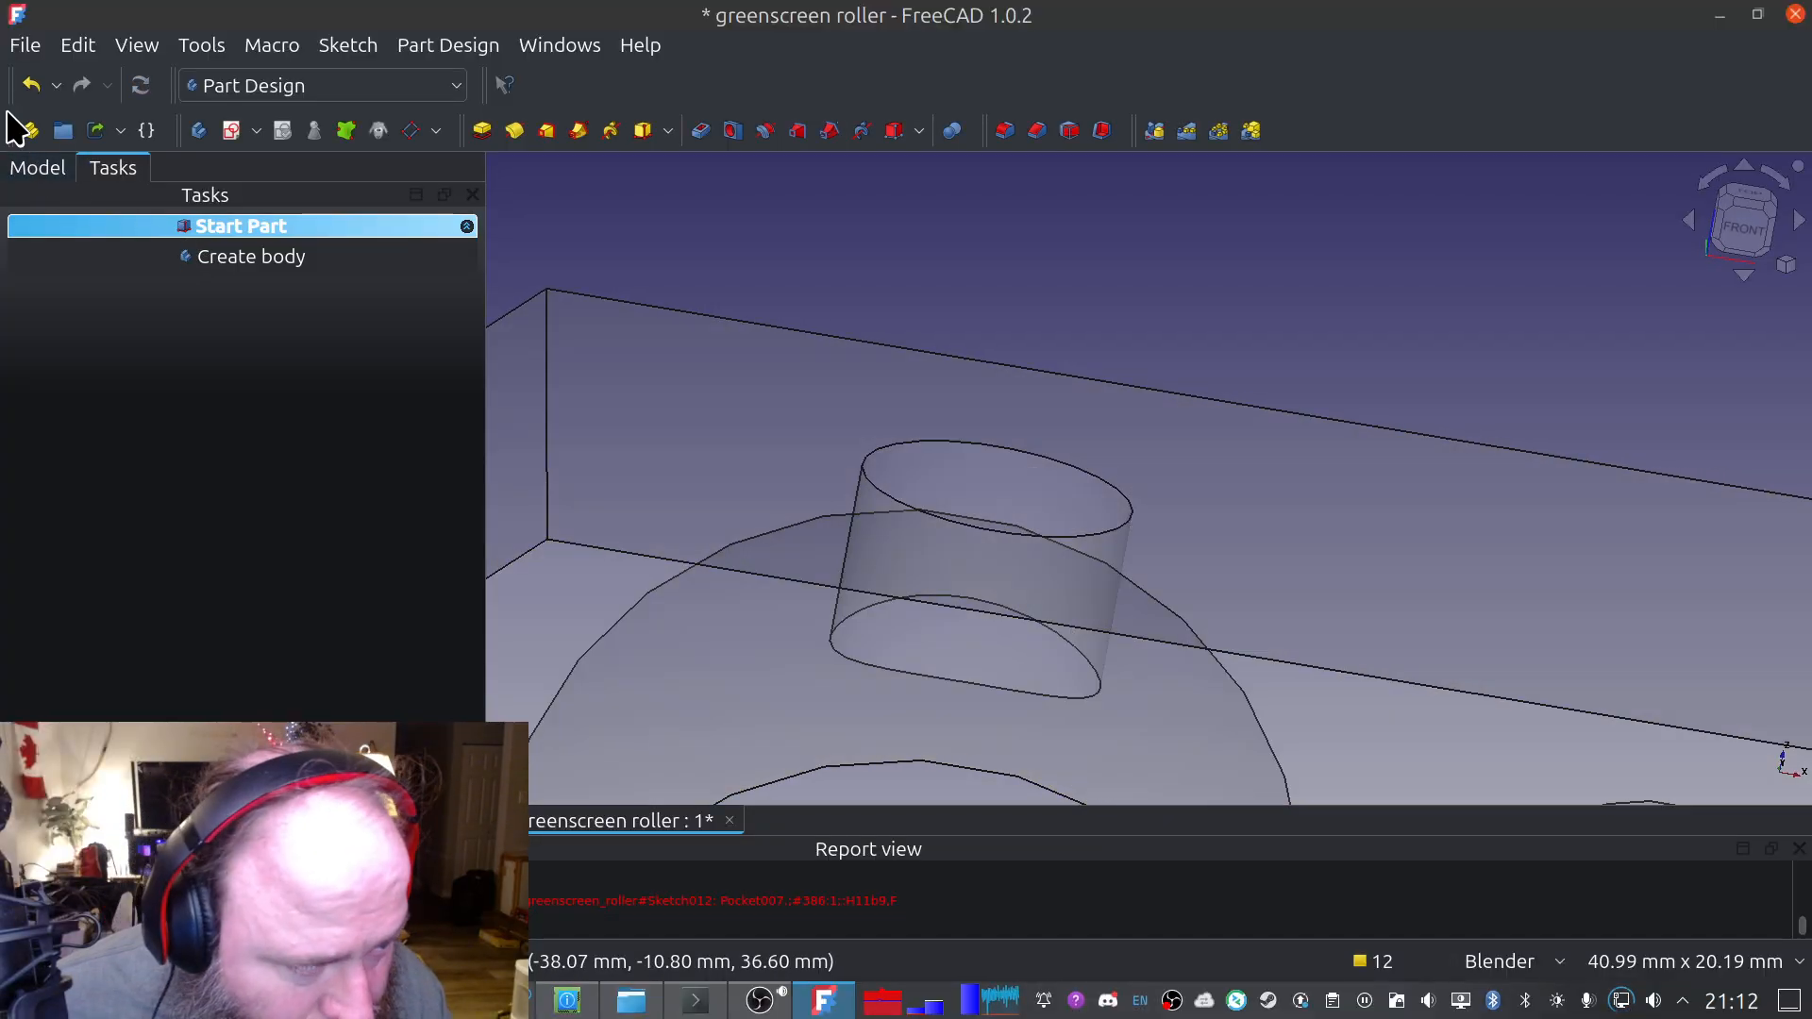
Save the greenscreen roller document
{"action": "left_click", "coordinate": [28, 48]}
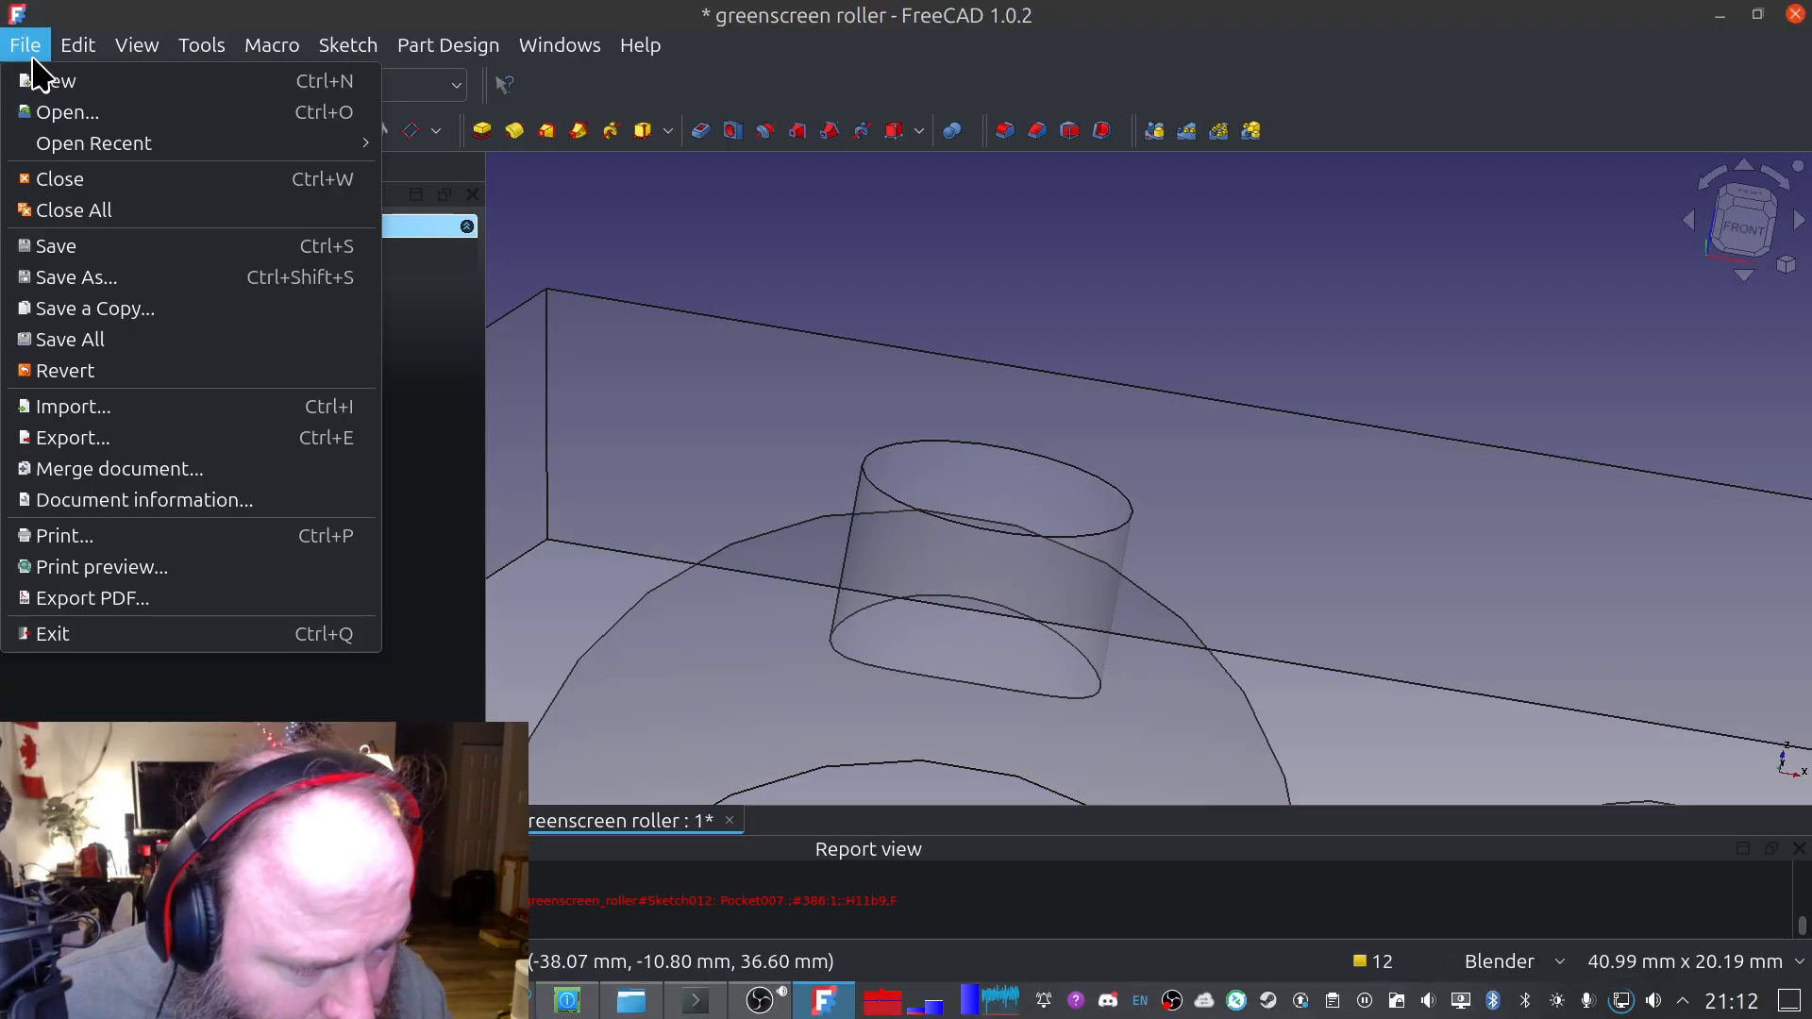
{"action": "left_click", "coordinate": [99, 248]}
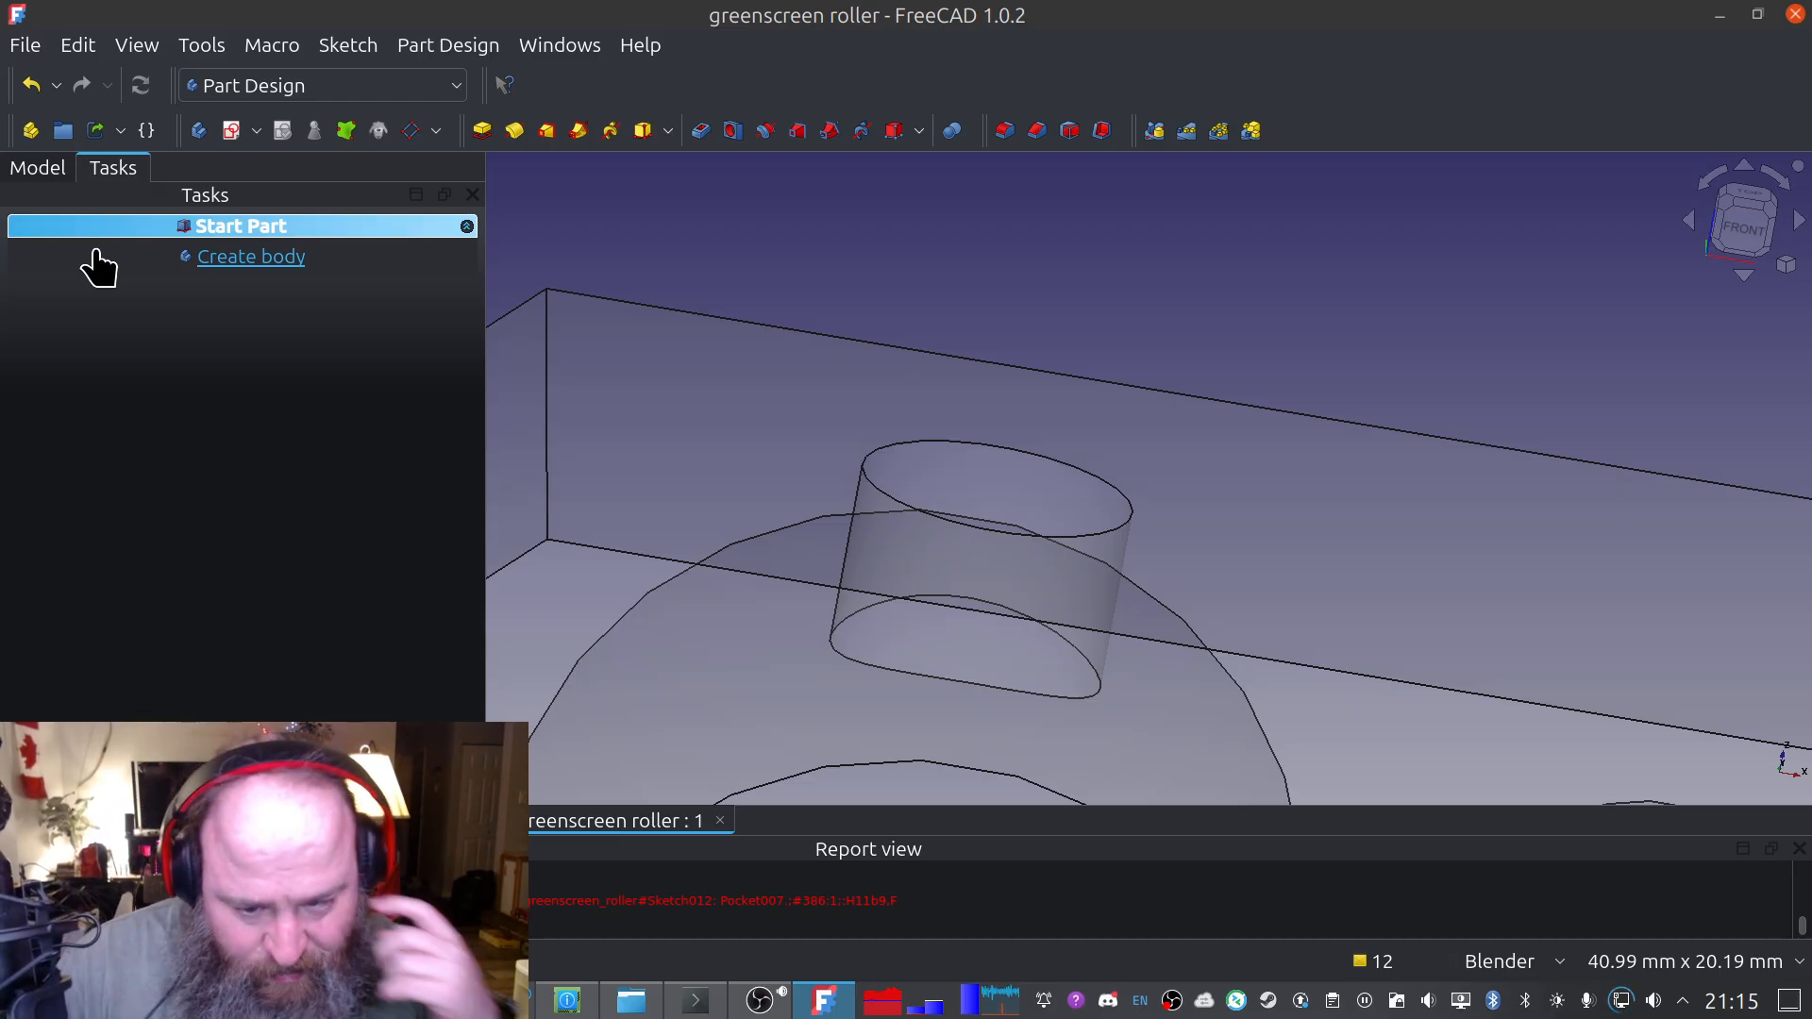
{"action": "left_click", "coordinate": [28, 47]}
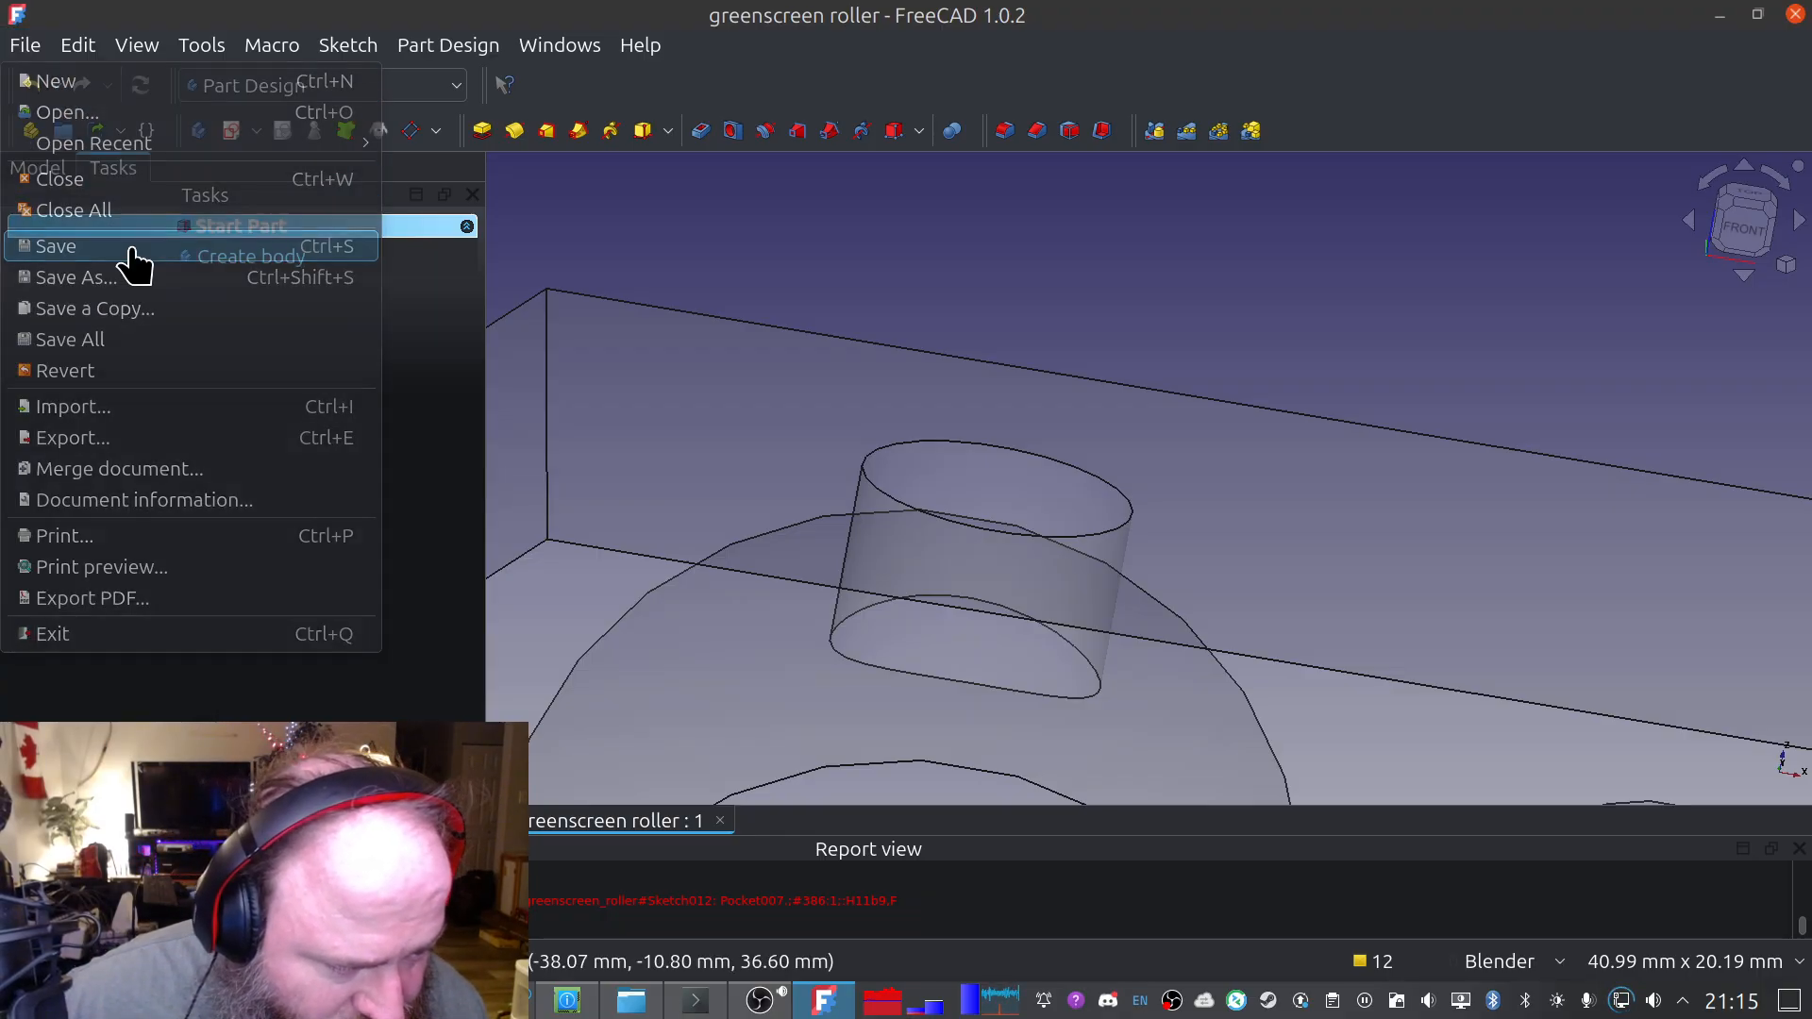
{"action": "left_click", "coordinate": [140, 264]}
Start a new sketch on the flat rear side face of the bracket's legs
{"action": "scroll", "coordinate": [1012, 422], "scroll_direction": "down", "scroll_amount": 3}
{"action": "middle_click_drag", "start_coordinate": [1004, 525], "coordinate": [776, 470]}
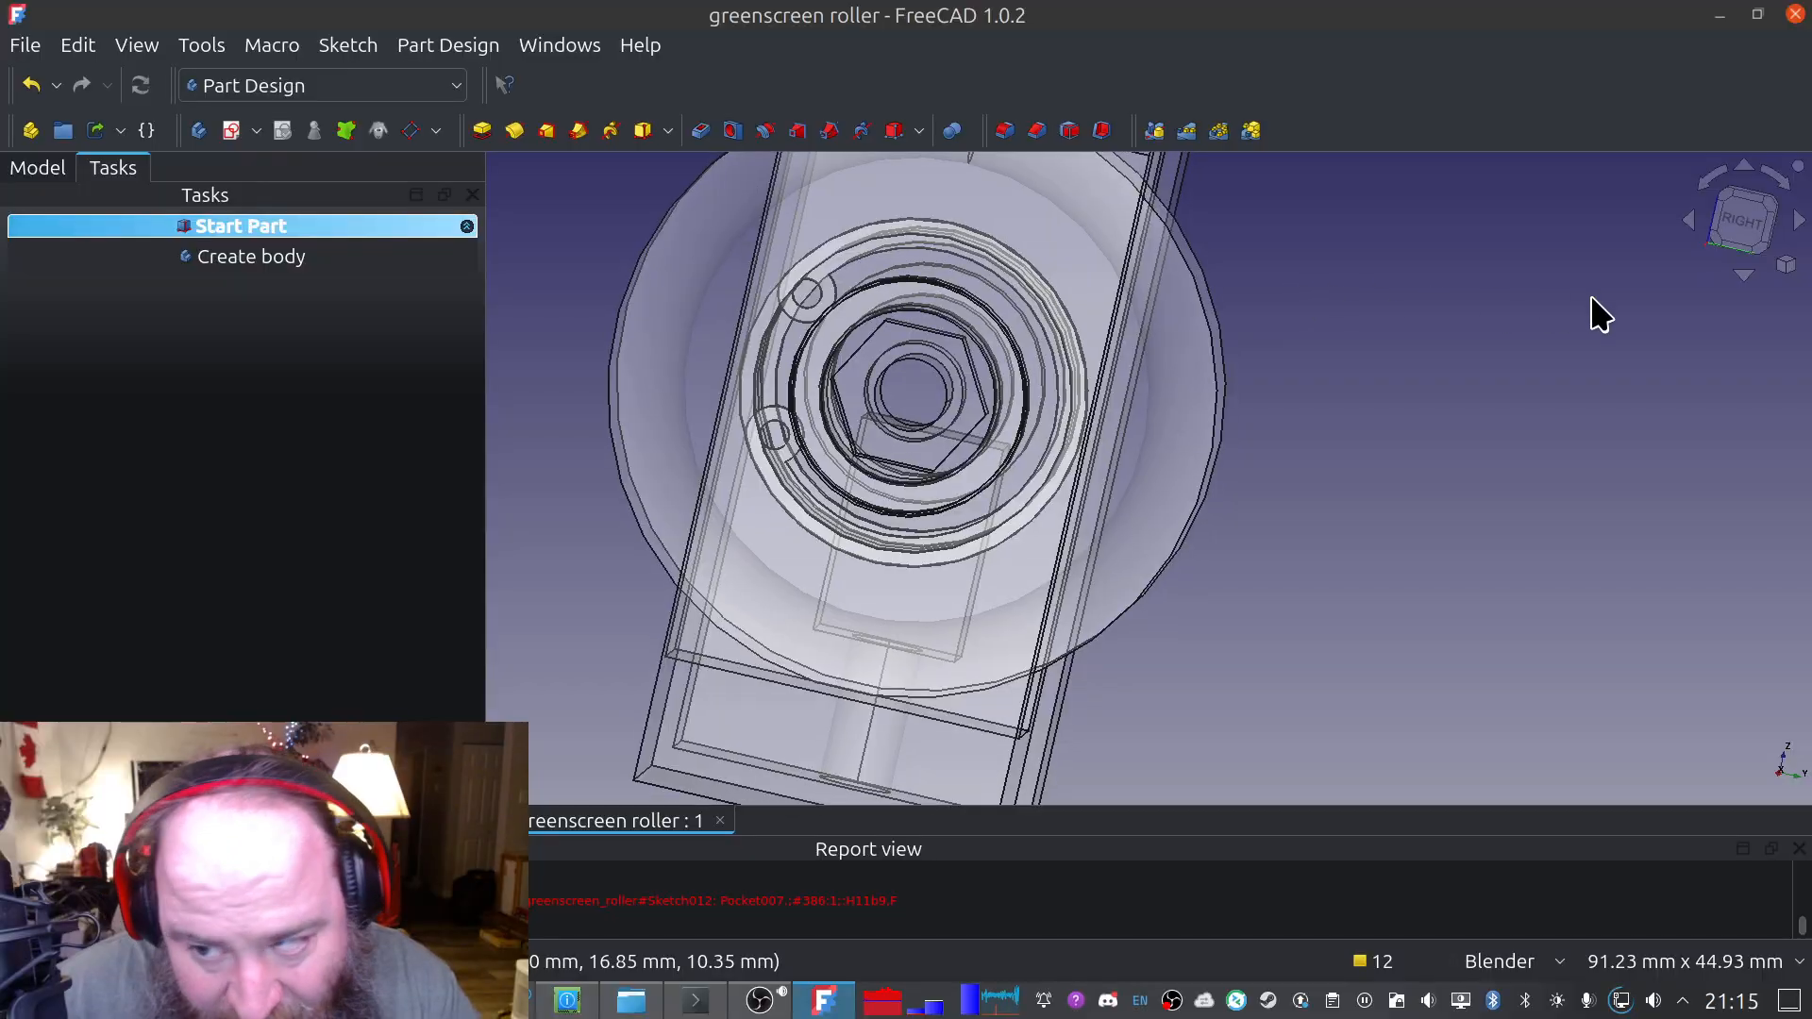
{"action": "left_click", "coordinate": [1741, 221]}
{"action": "middle_click_drag", "start_coordinate": [1050, 573], "coordinate": [982, 663]}
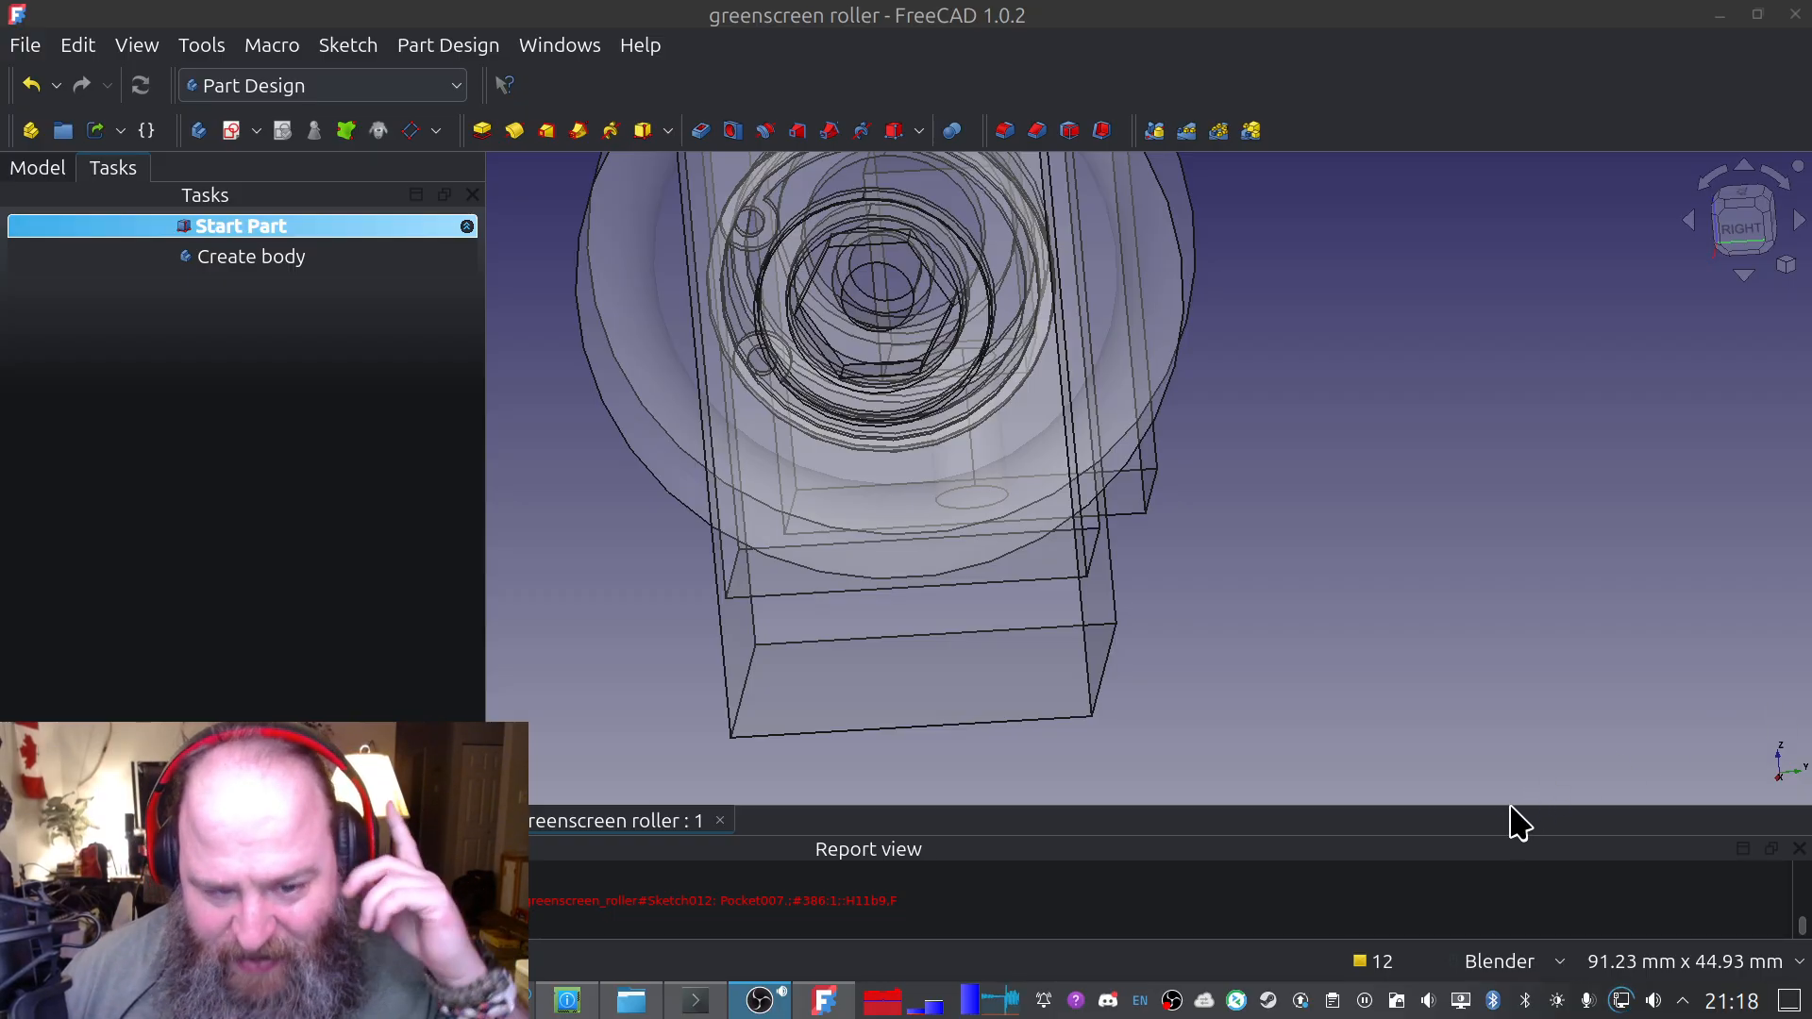
{"action": "mouse_move", "coordinate": [1039, 560]}
{"action": "middle_mouse_down"}
{"action": "mouse_move", "coordinate": [1186, 538]}
{"action": "mouse_move", "coordinate": [1173, 567]}
{"action": "mouse_move", "coordinate": [1239, 523]}
{"action": "mouse_move", "coordinate": [1363, 514]}
{"action": "mouse_move", "coordinate": [1351, 554]}
{"action": "mouse_move", "coordinate": [1096, 533]}
{"action": "mouse_move", "coordinate": [1186, 513]}
{"action": "mouse_move", "coordinate": [1057, 566]}
{"action": "middle_mouse_up"}
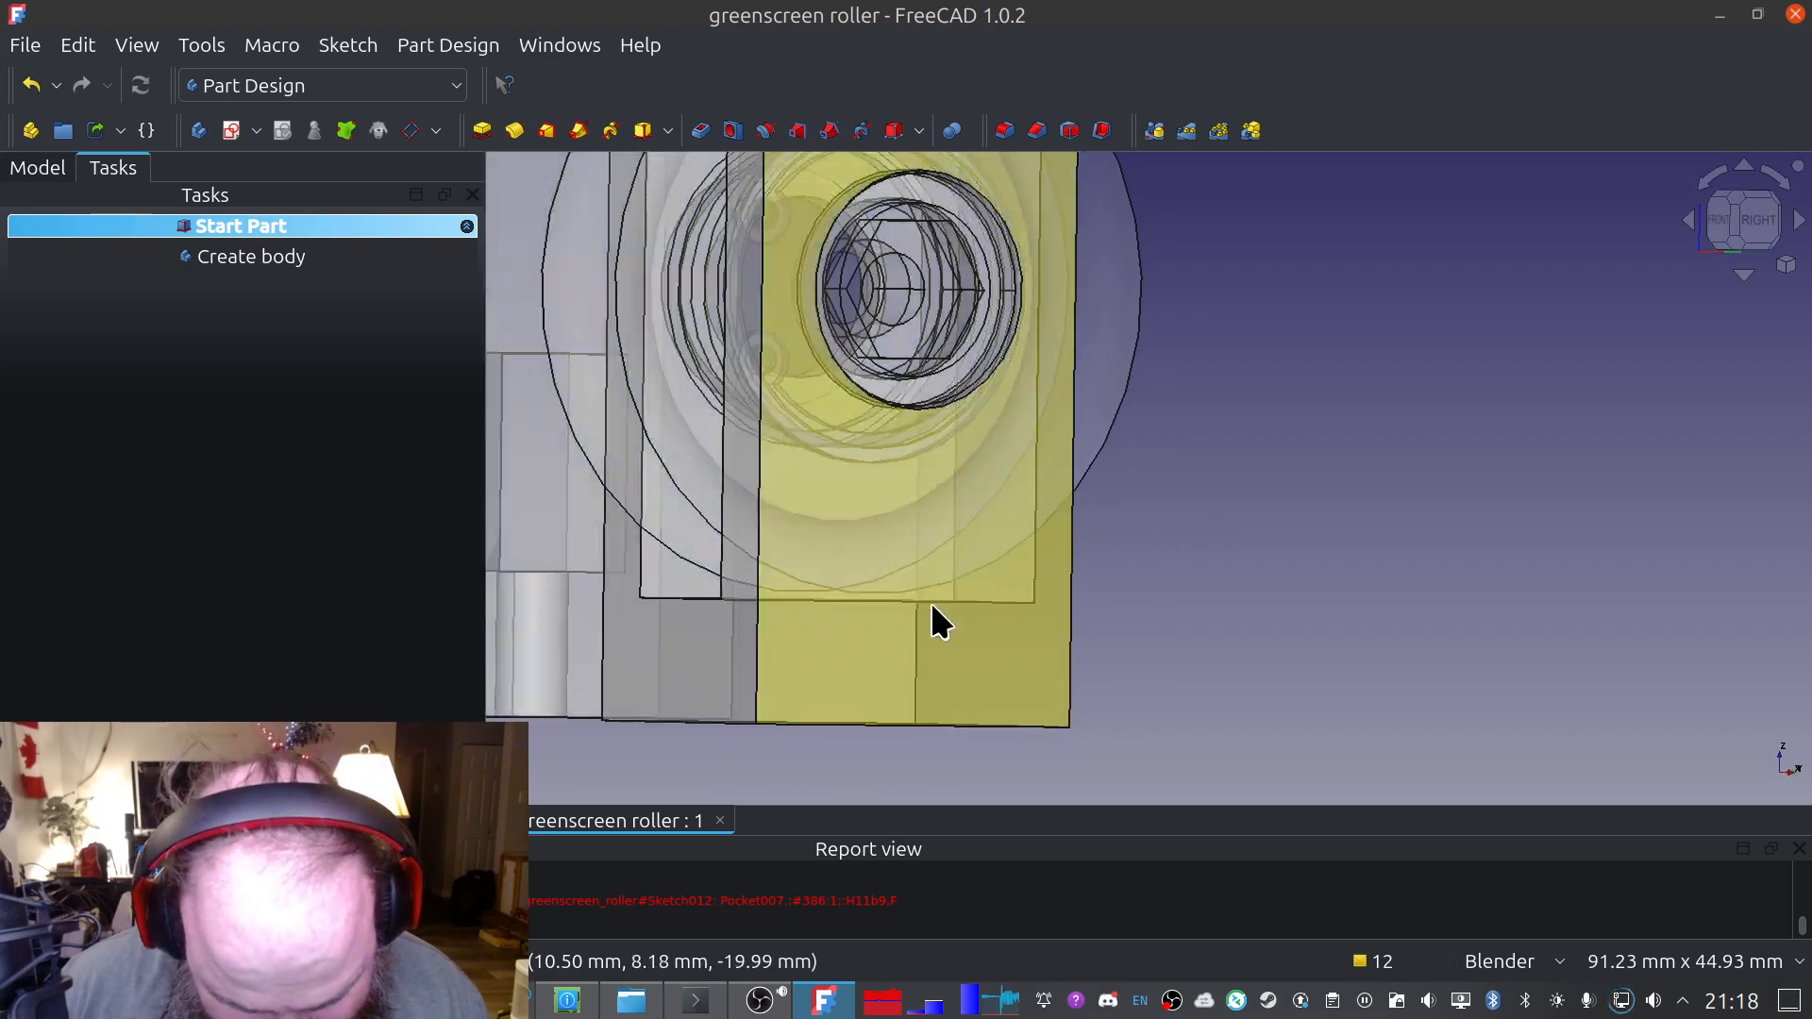
{"action": "left_click", "coordinate": [677, 698]}
{"action": "middle_click_drag", "start_coordinate": [862, 695], "coordinate": [741, 710]}
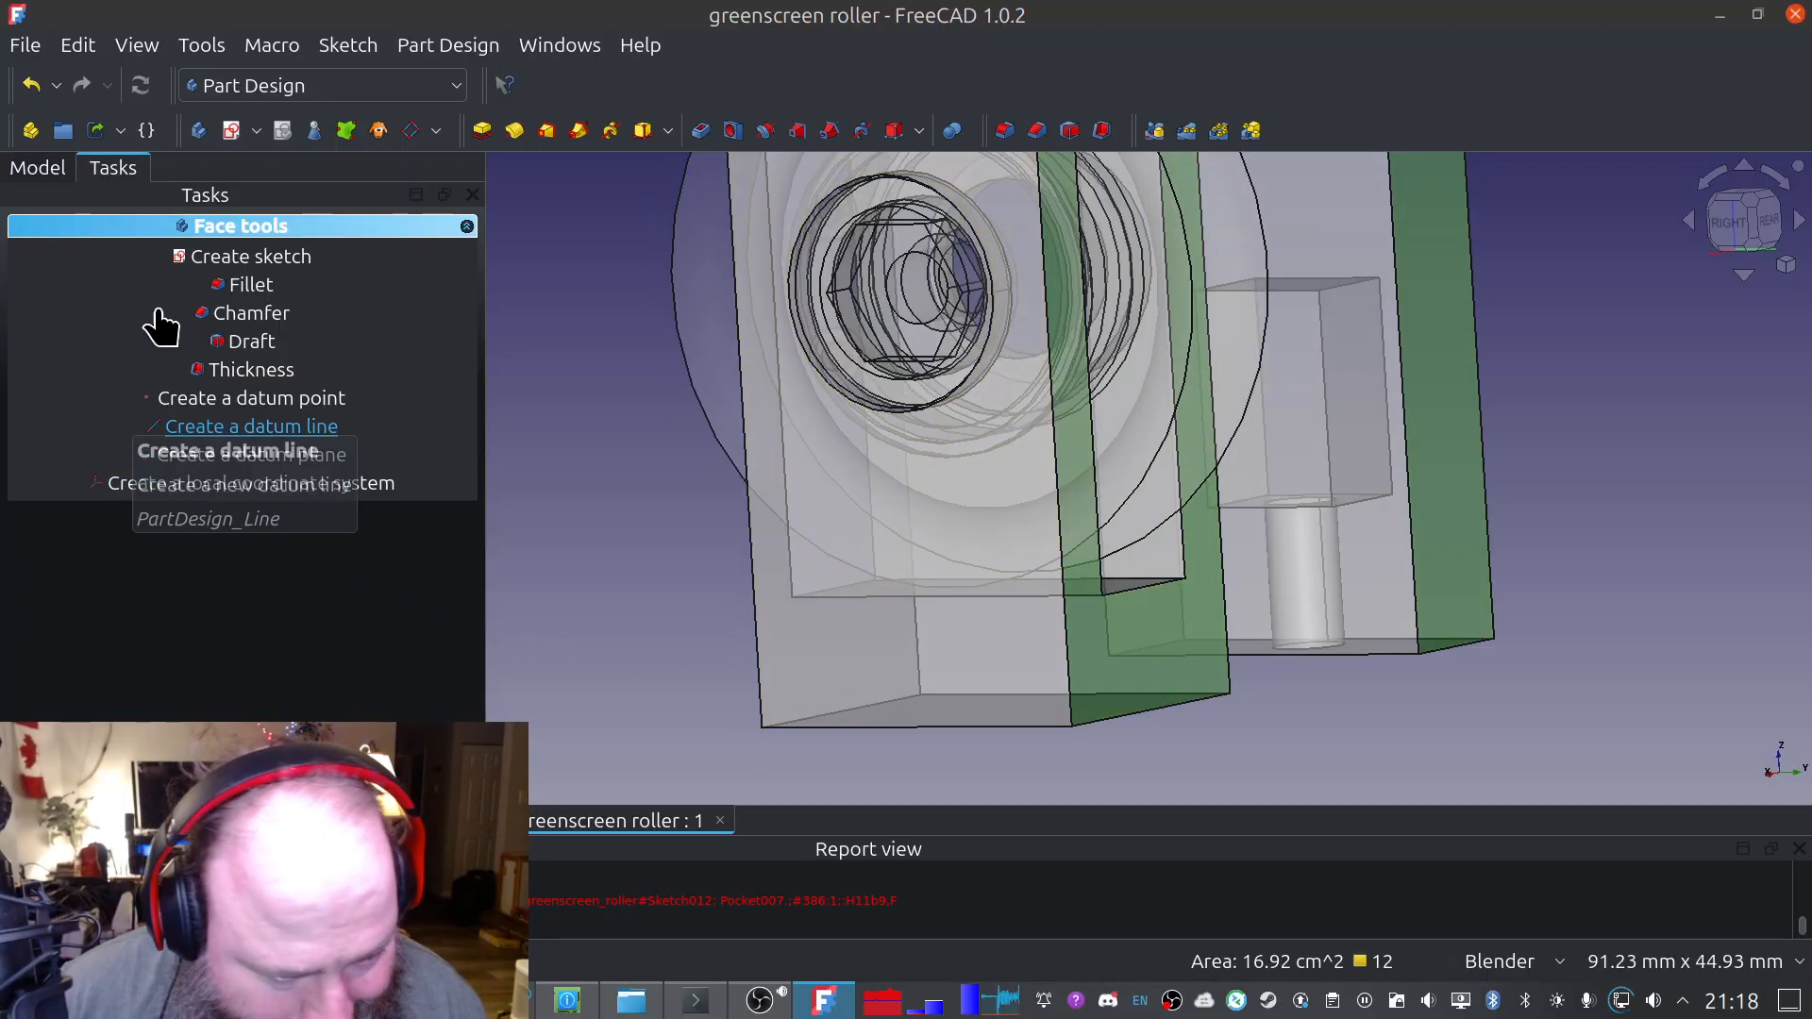
{"action": "left_click", "coordinate": [238, 255]}
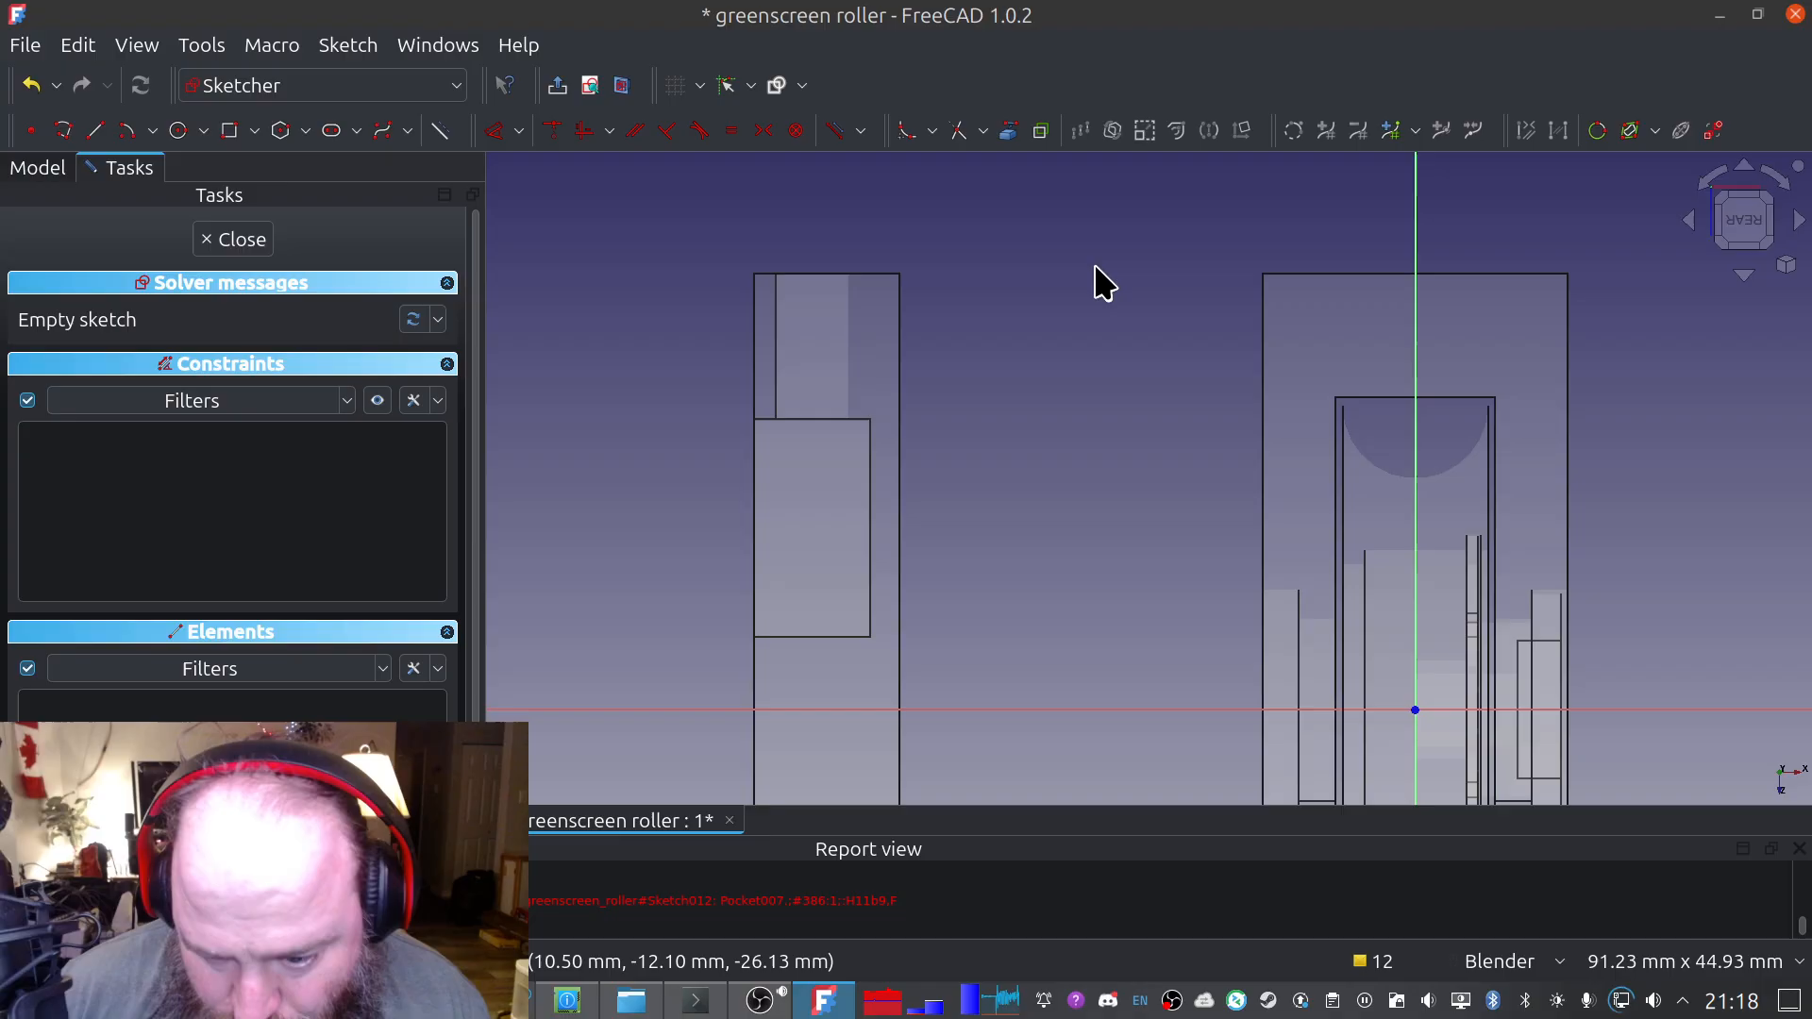
{"action": "left_click", "coordinate": [1705, 179]}
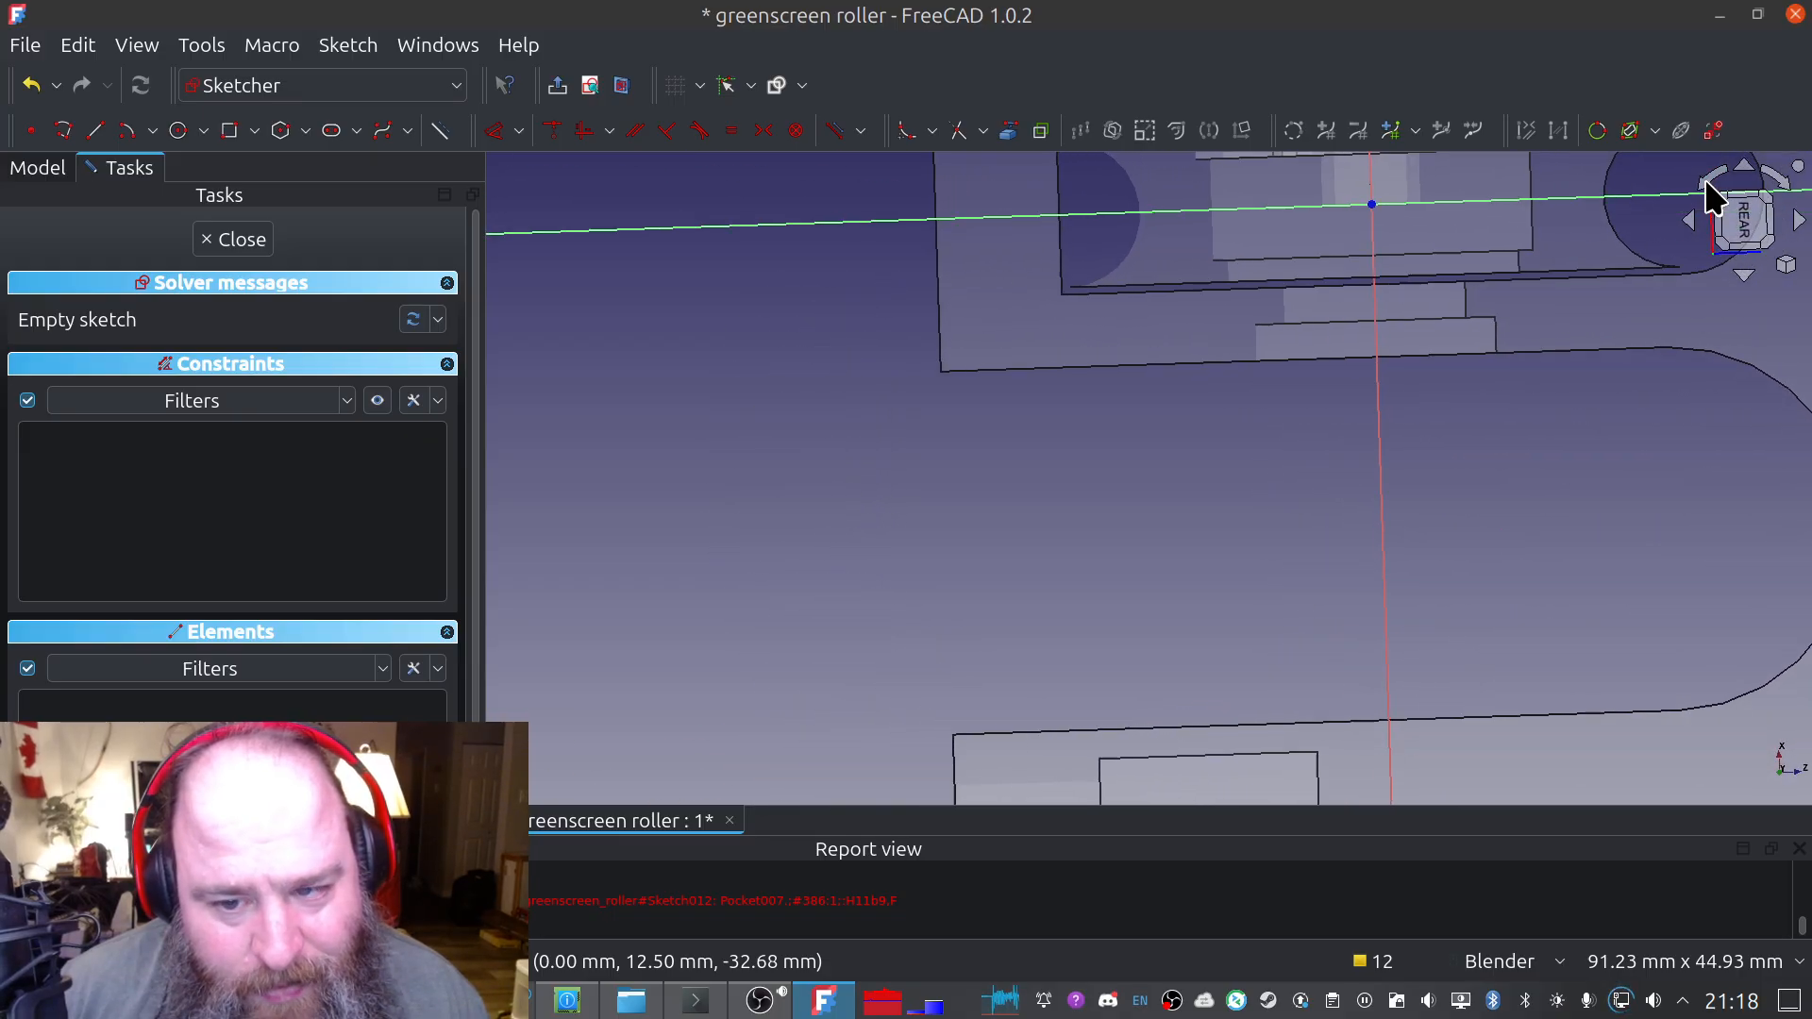
{"action": "left_click", "coordinate": [1705, 178]}
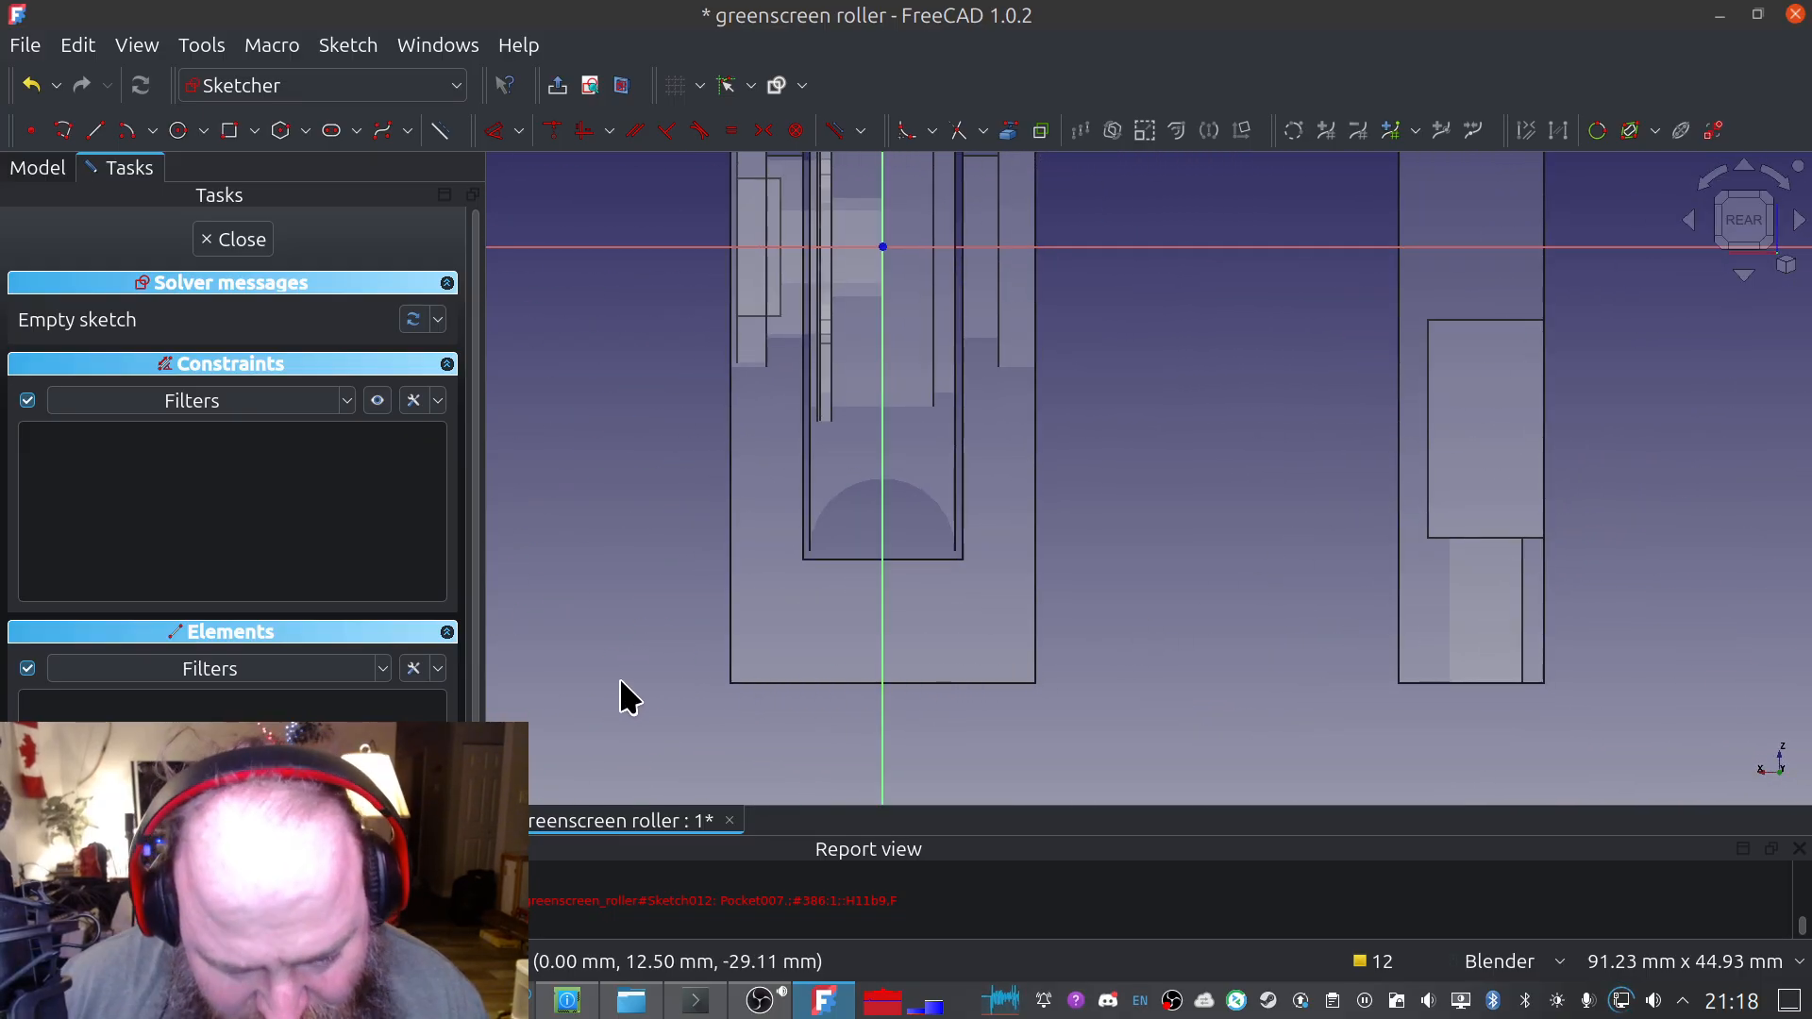
{"action": "middle_click_drag", "start_coordinate": [571, 251], "coordinate": [591, 366]}
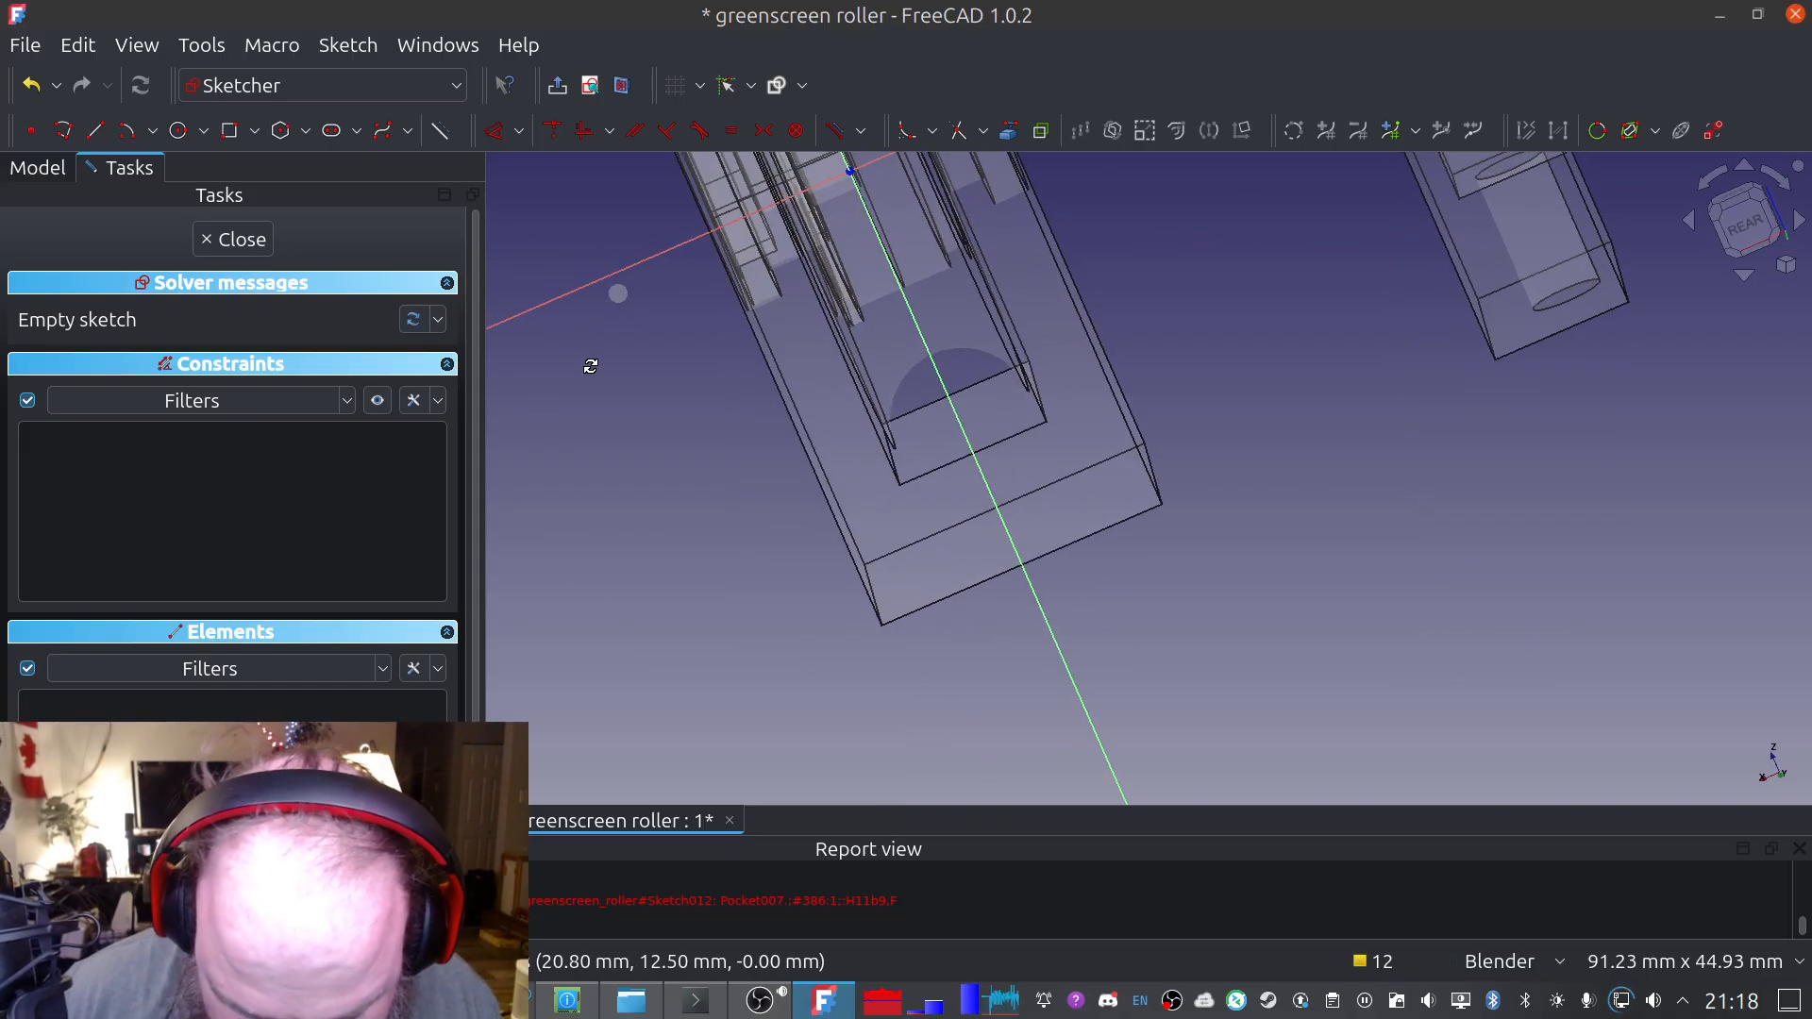
Reference the end edge and both outer side edges of the roller leg as external geometry
{"action": "left_click", "coordinate": [1009, 131]}
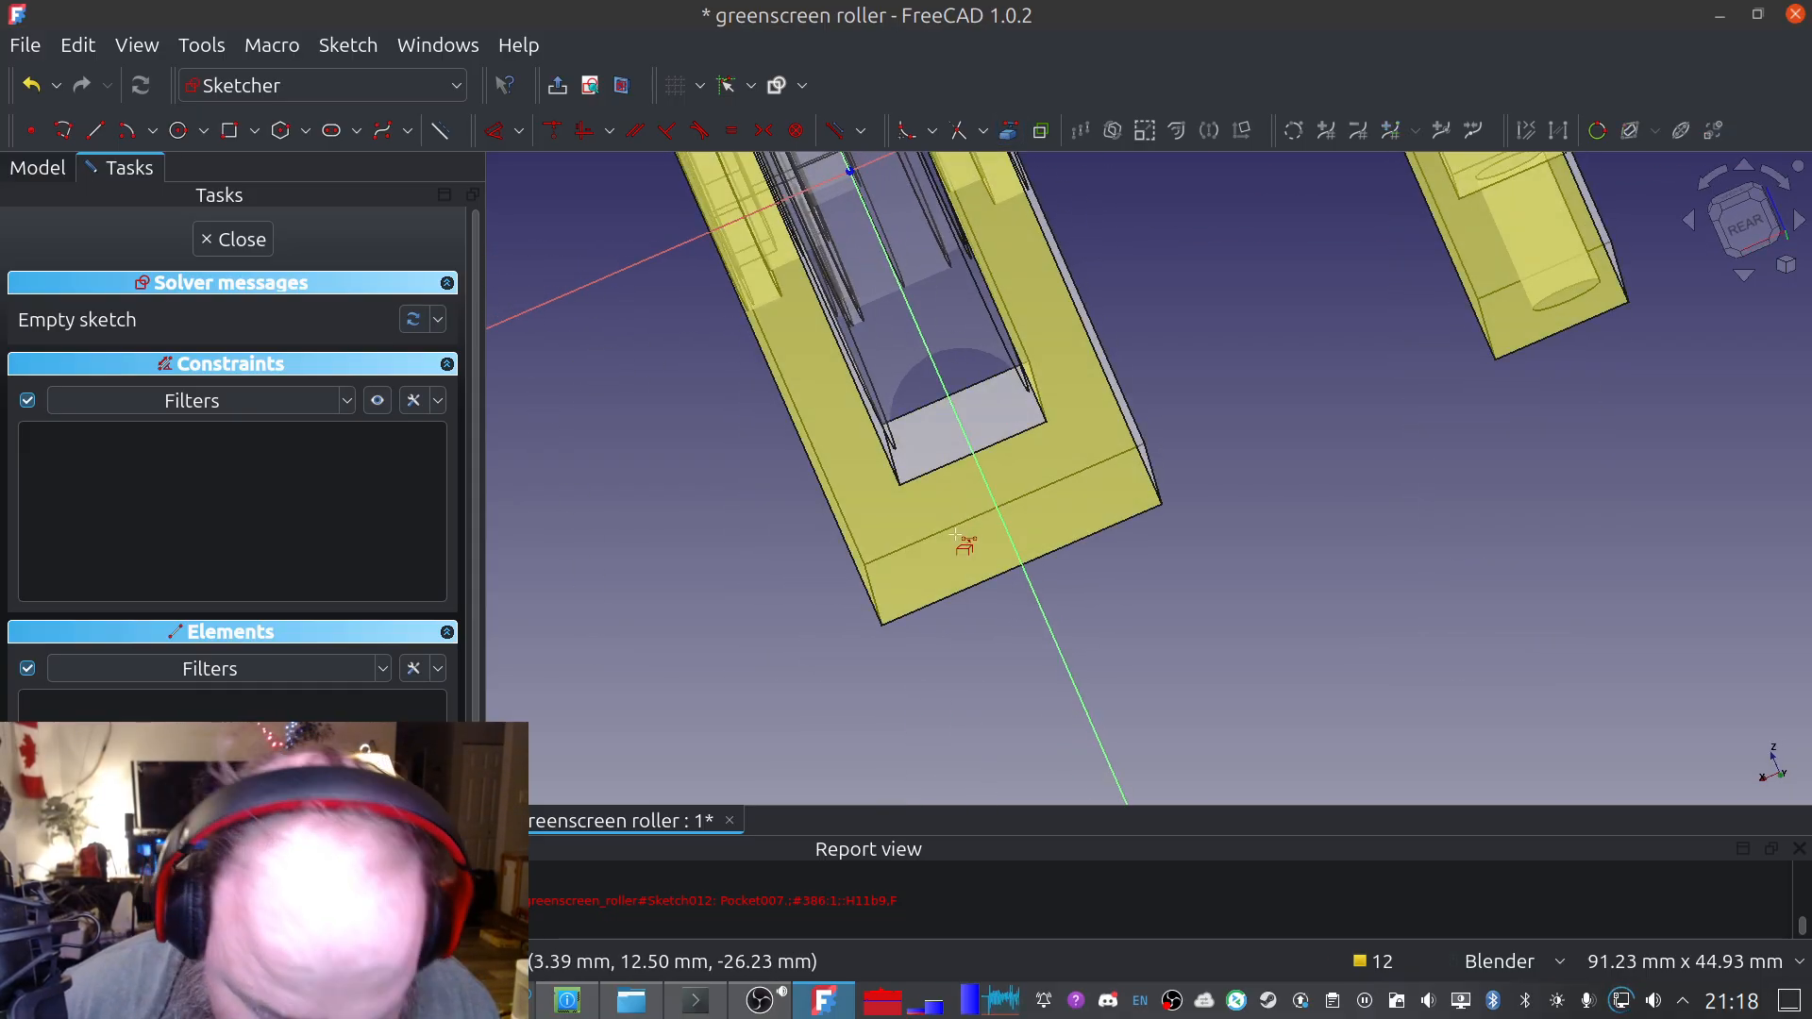
{"action": "left_click", "coordinate": [940, 598]}
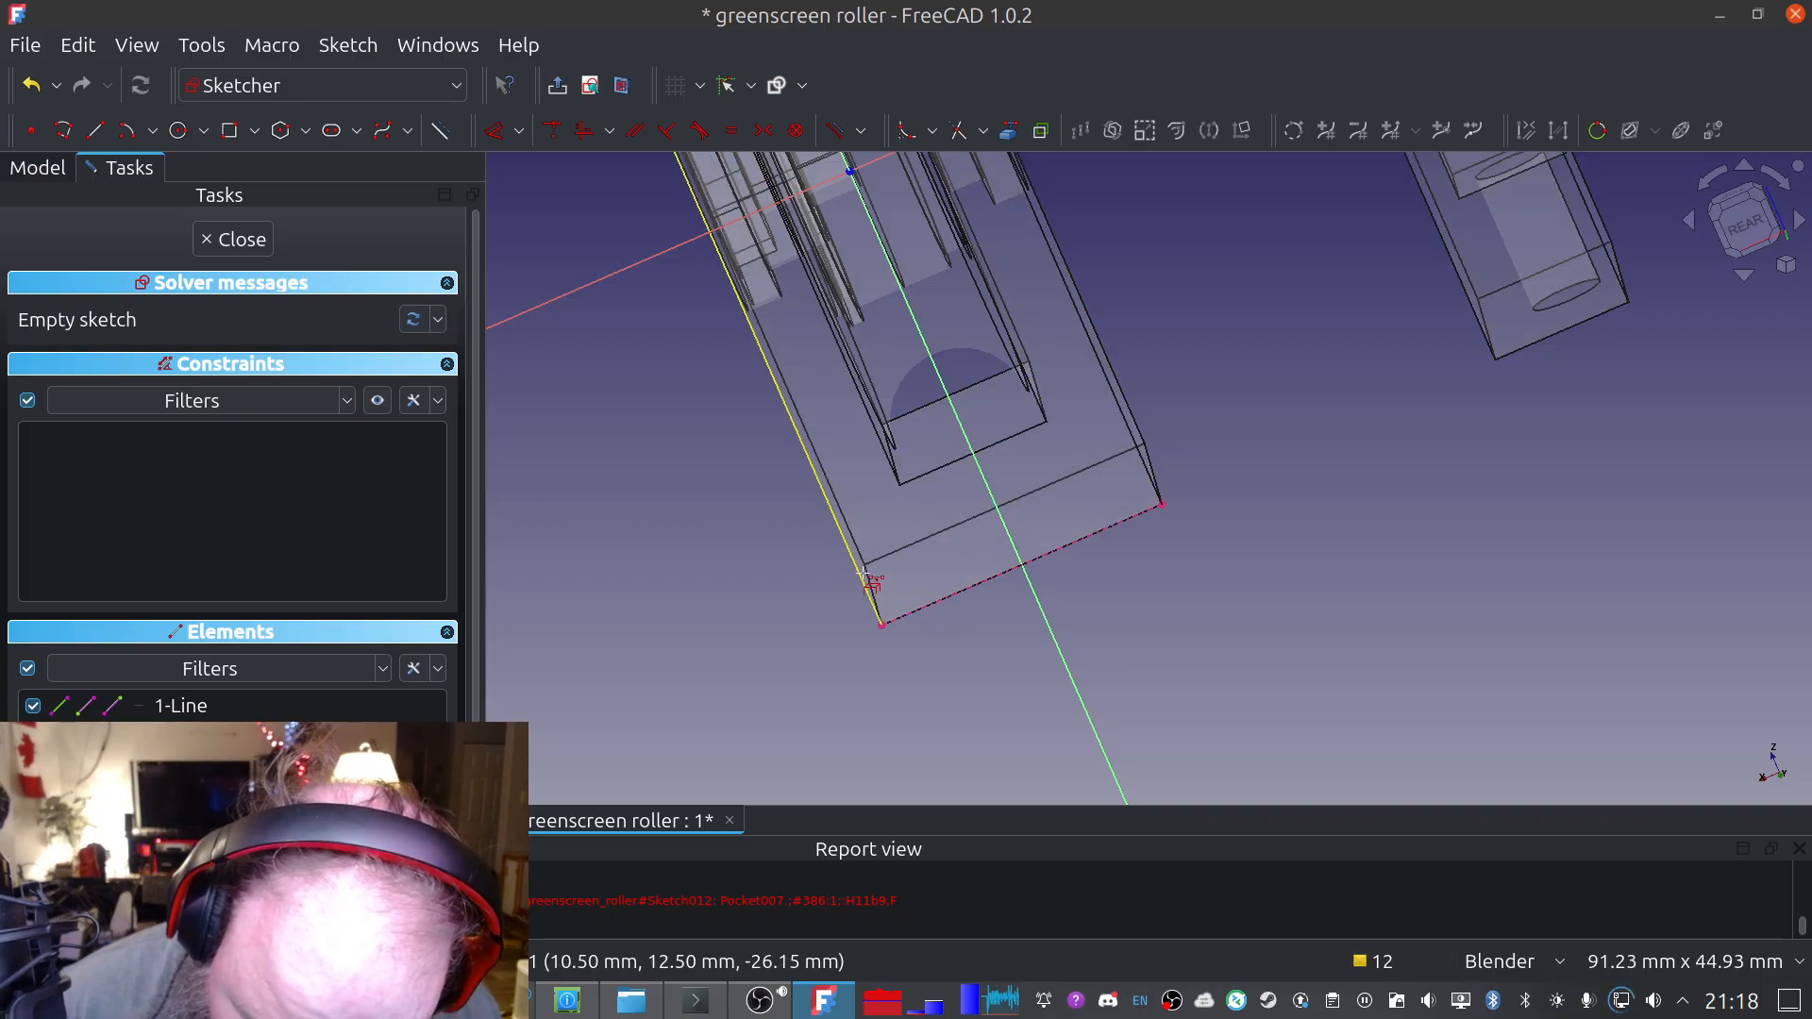
{"action": "left_click", "coordinate": [861, 572]}
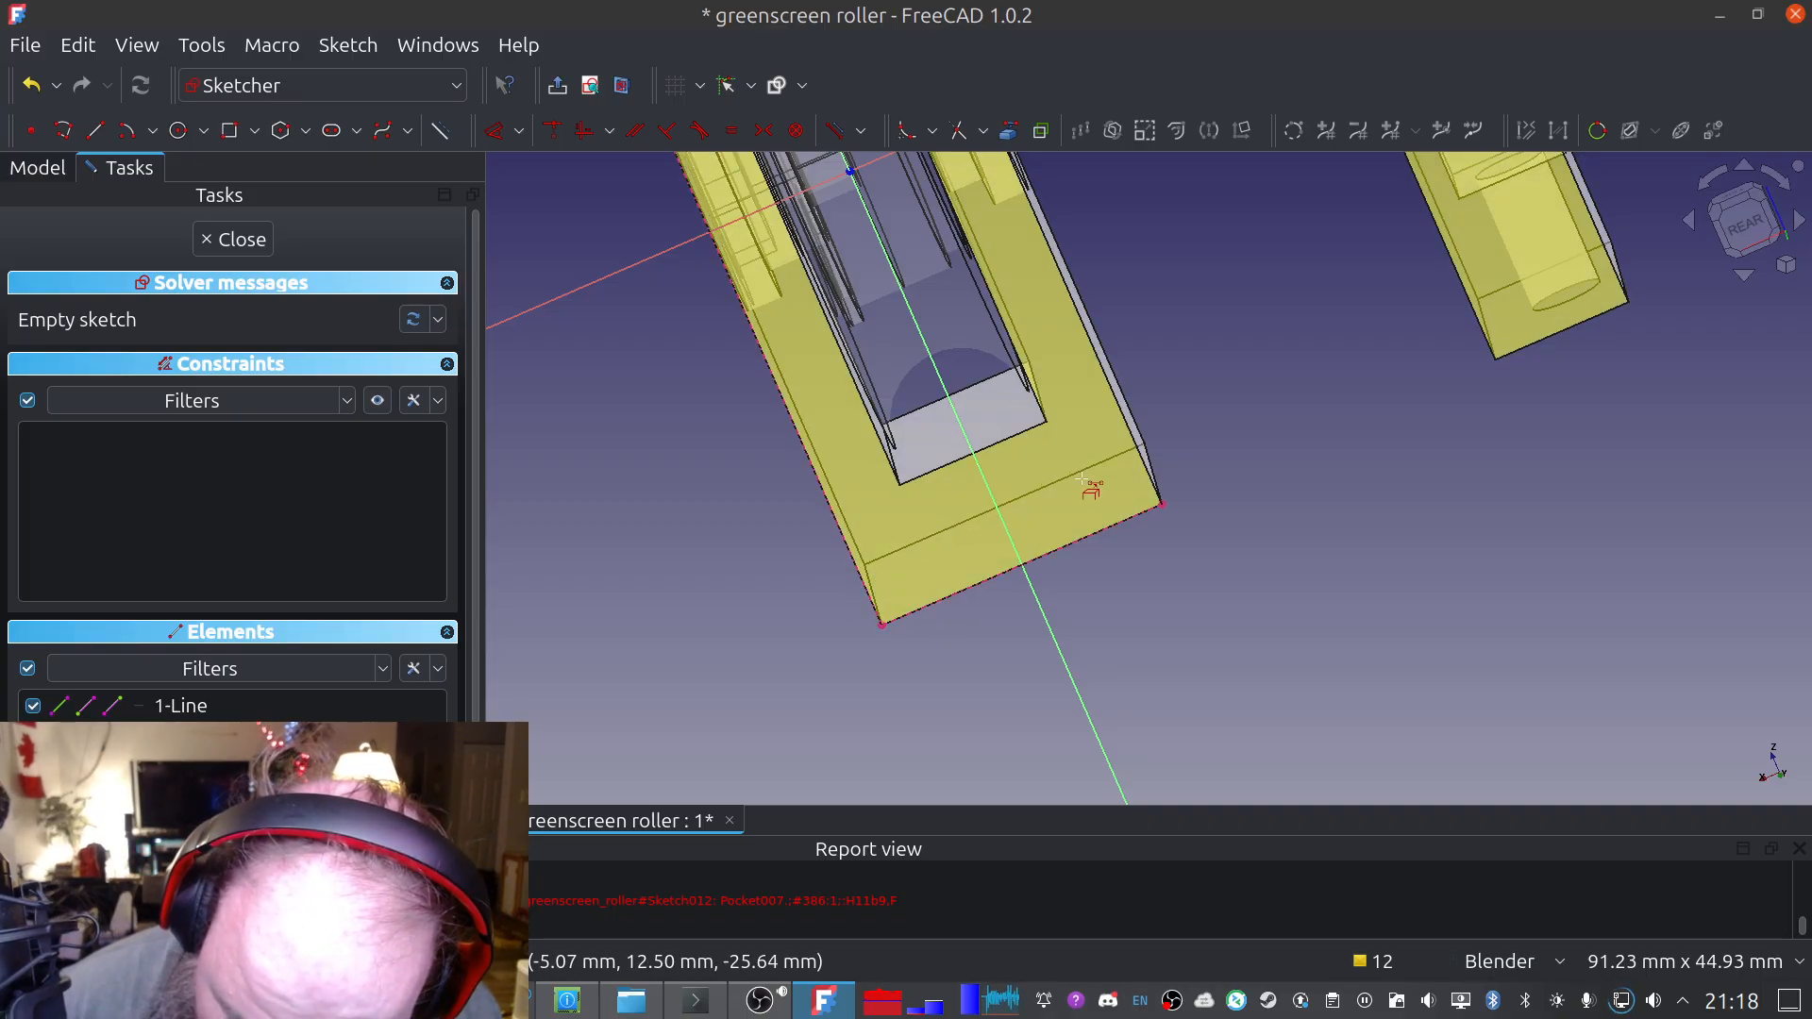
{"action": "left_click", "coordinate": [1137, 454]}
{"action": "middle_click_drag", "start_coordinate": [929, 535], "coordinate": [942, 521]}
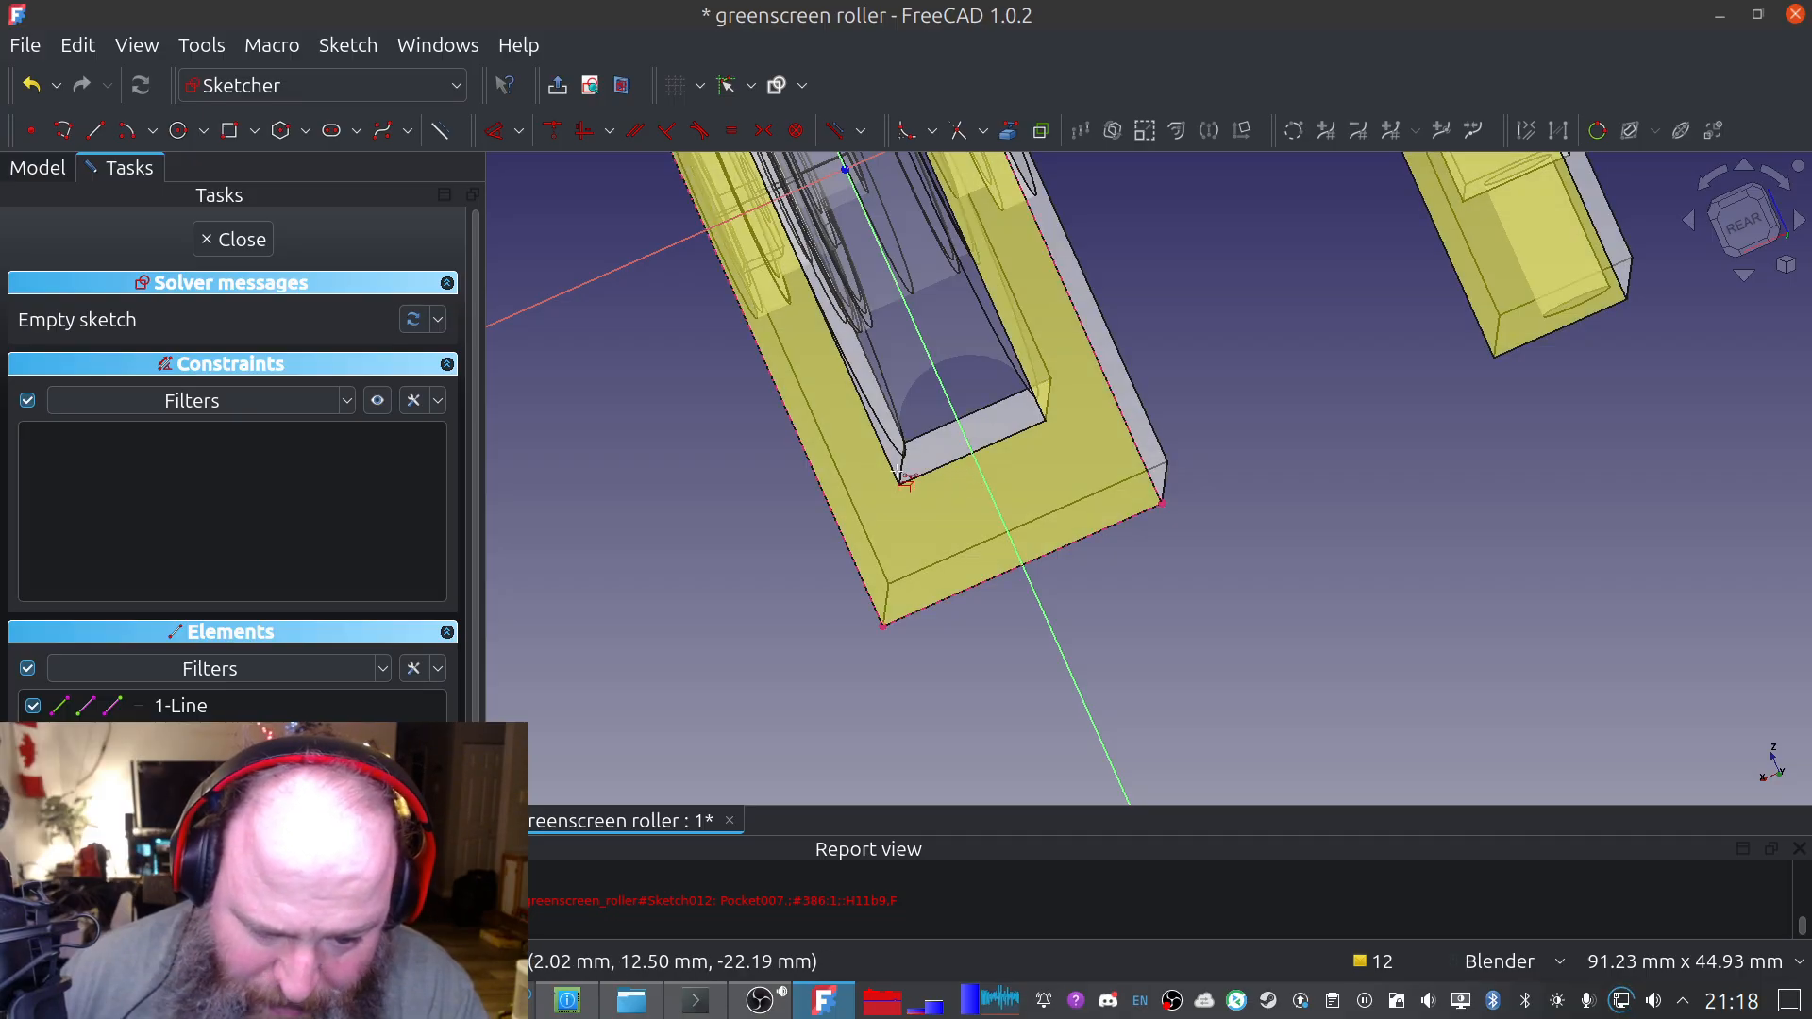
Leave the sketch containing the referenced leg edges and delete it from the model
{"action": "left_click", "coordinate": [233, 239]}
{"action": "left_click", "coordinate": [38, 168]}
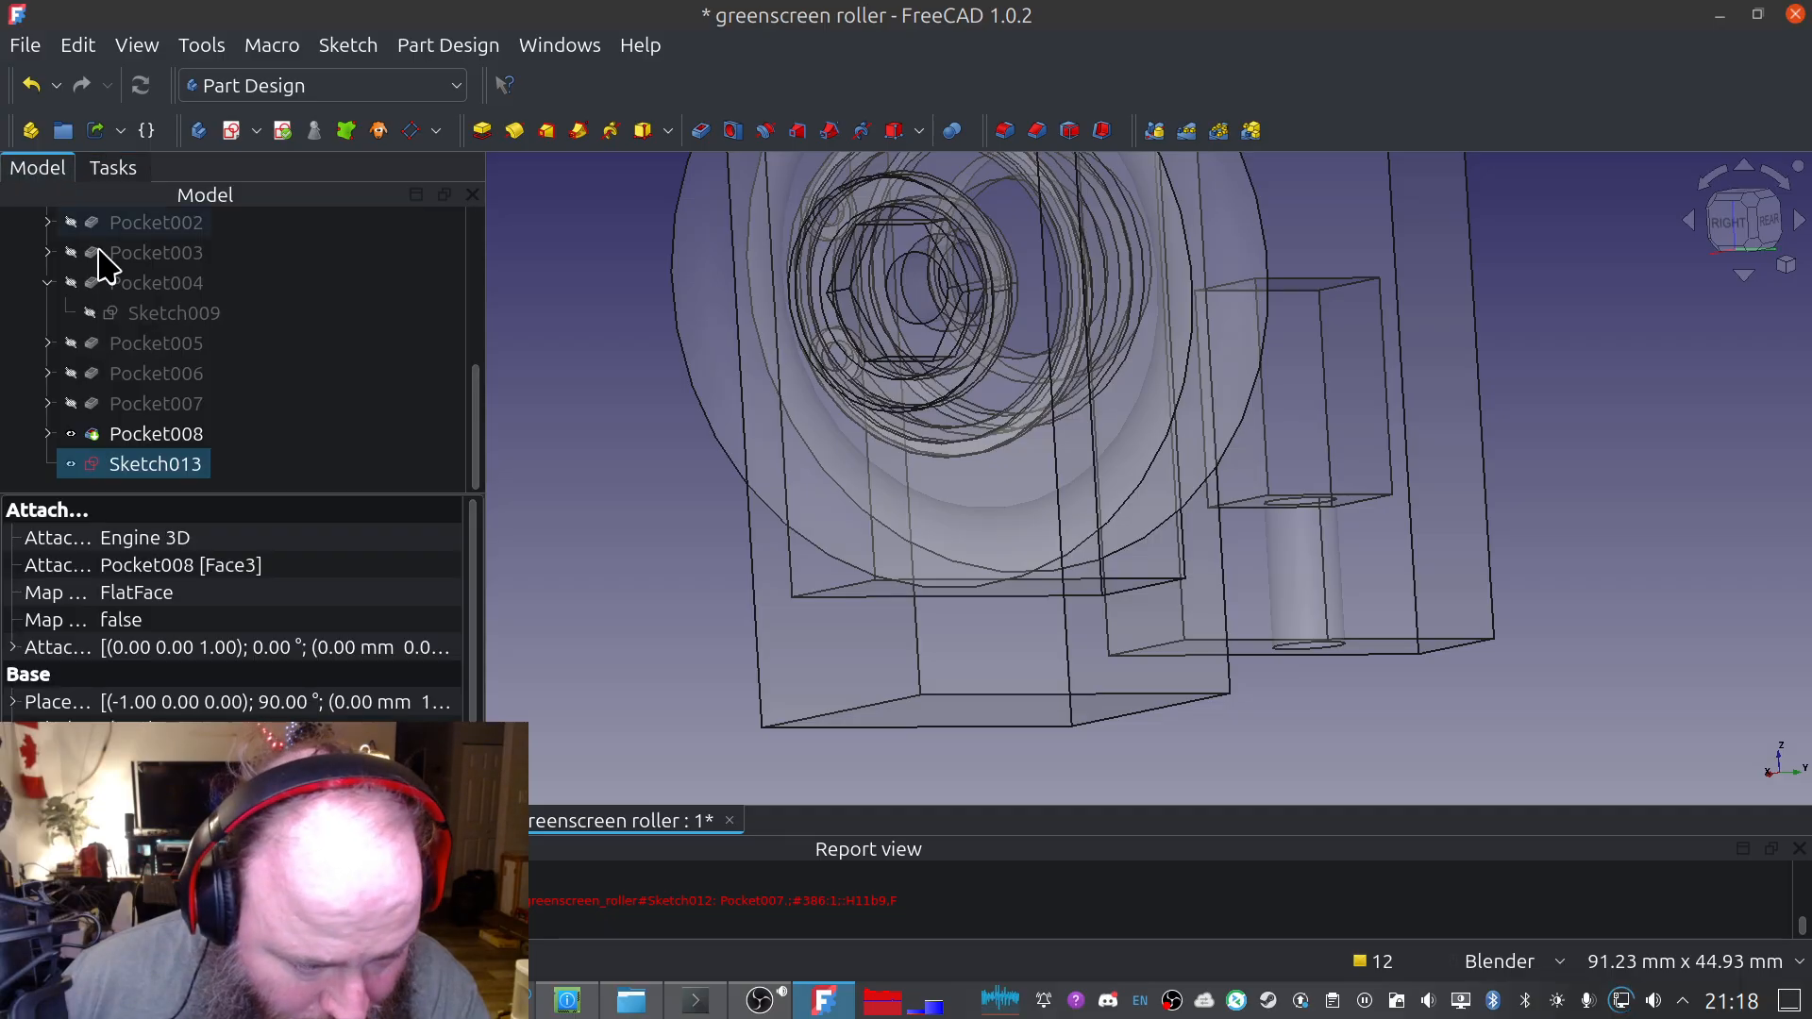
{"action": "right_click", "coordinate": [182, 468]}
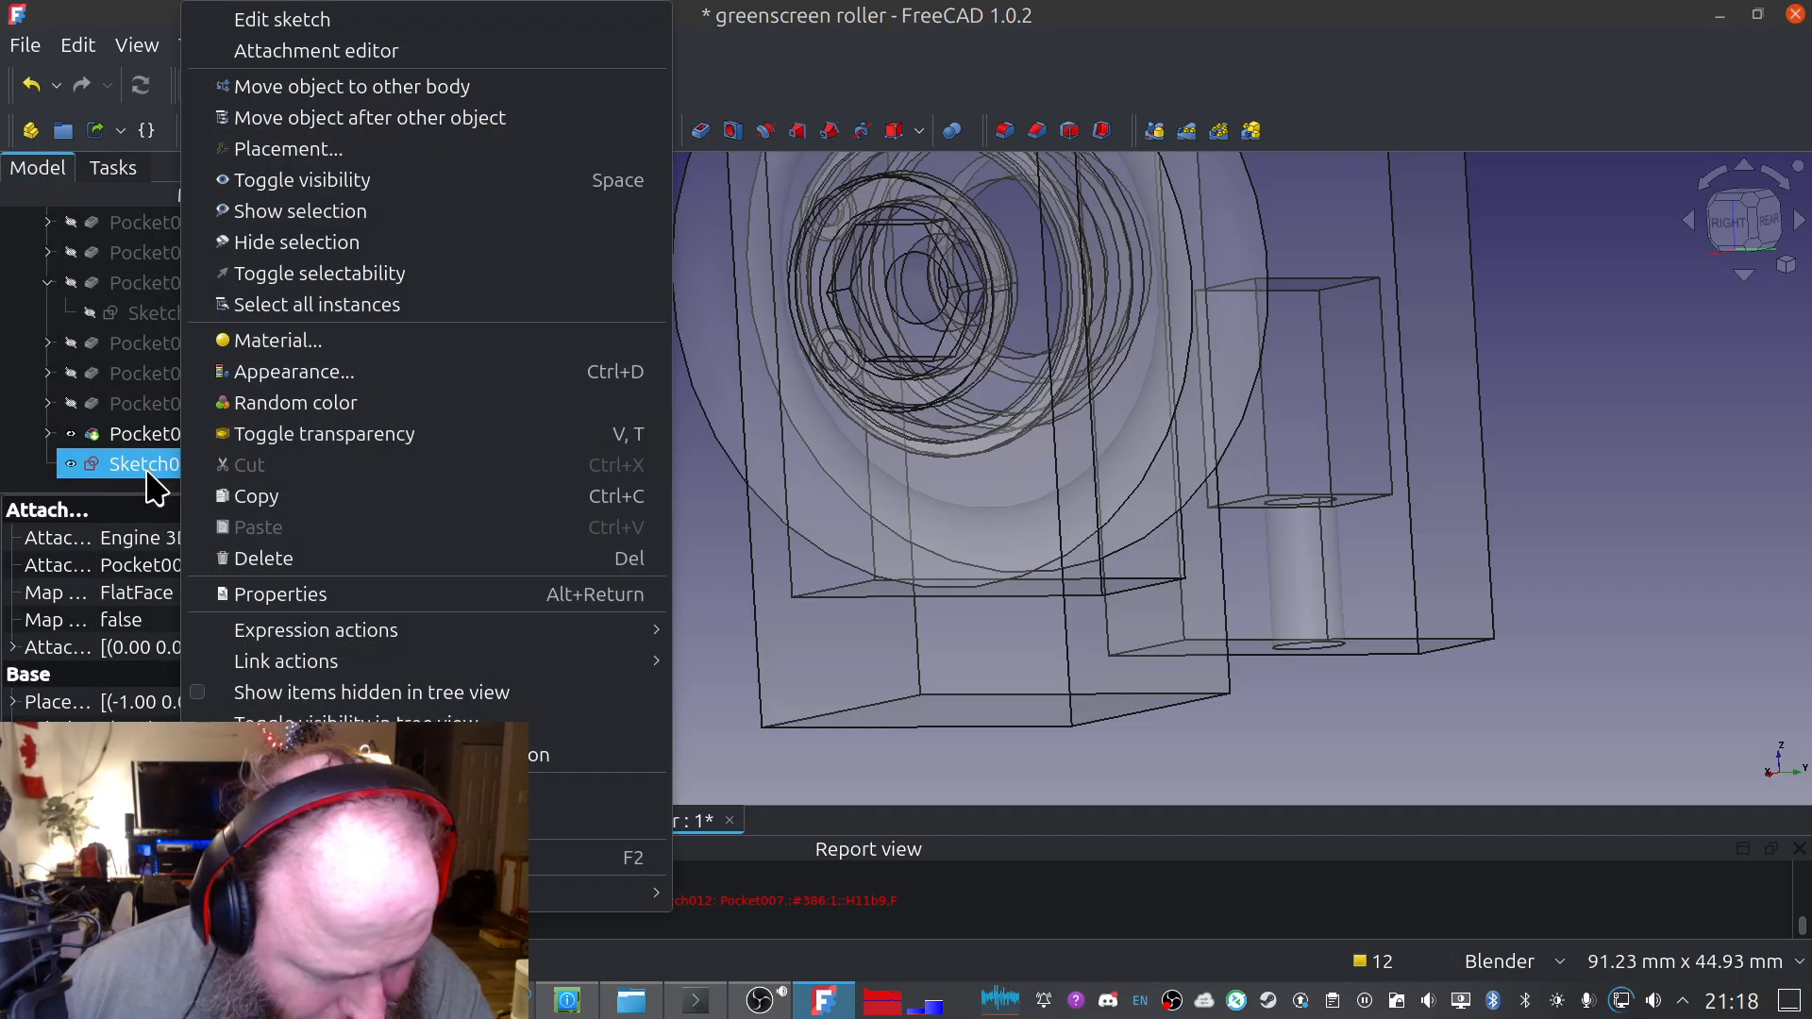
{"action": "key", "text": "Escape"}
{"action": "key", "text": "Delete"}
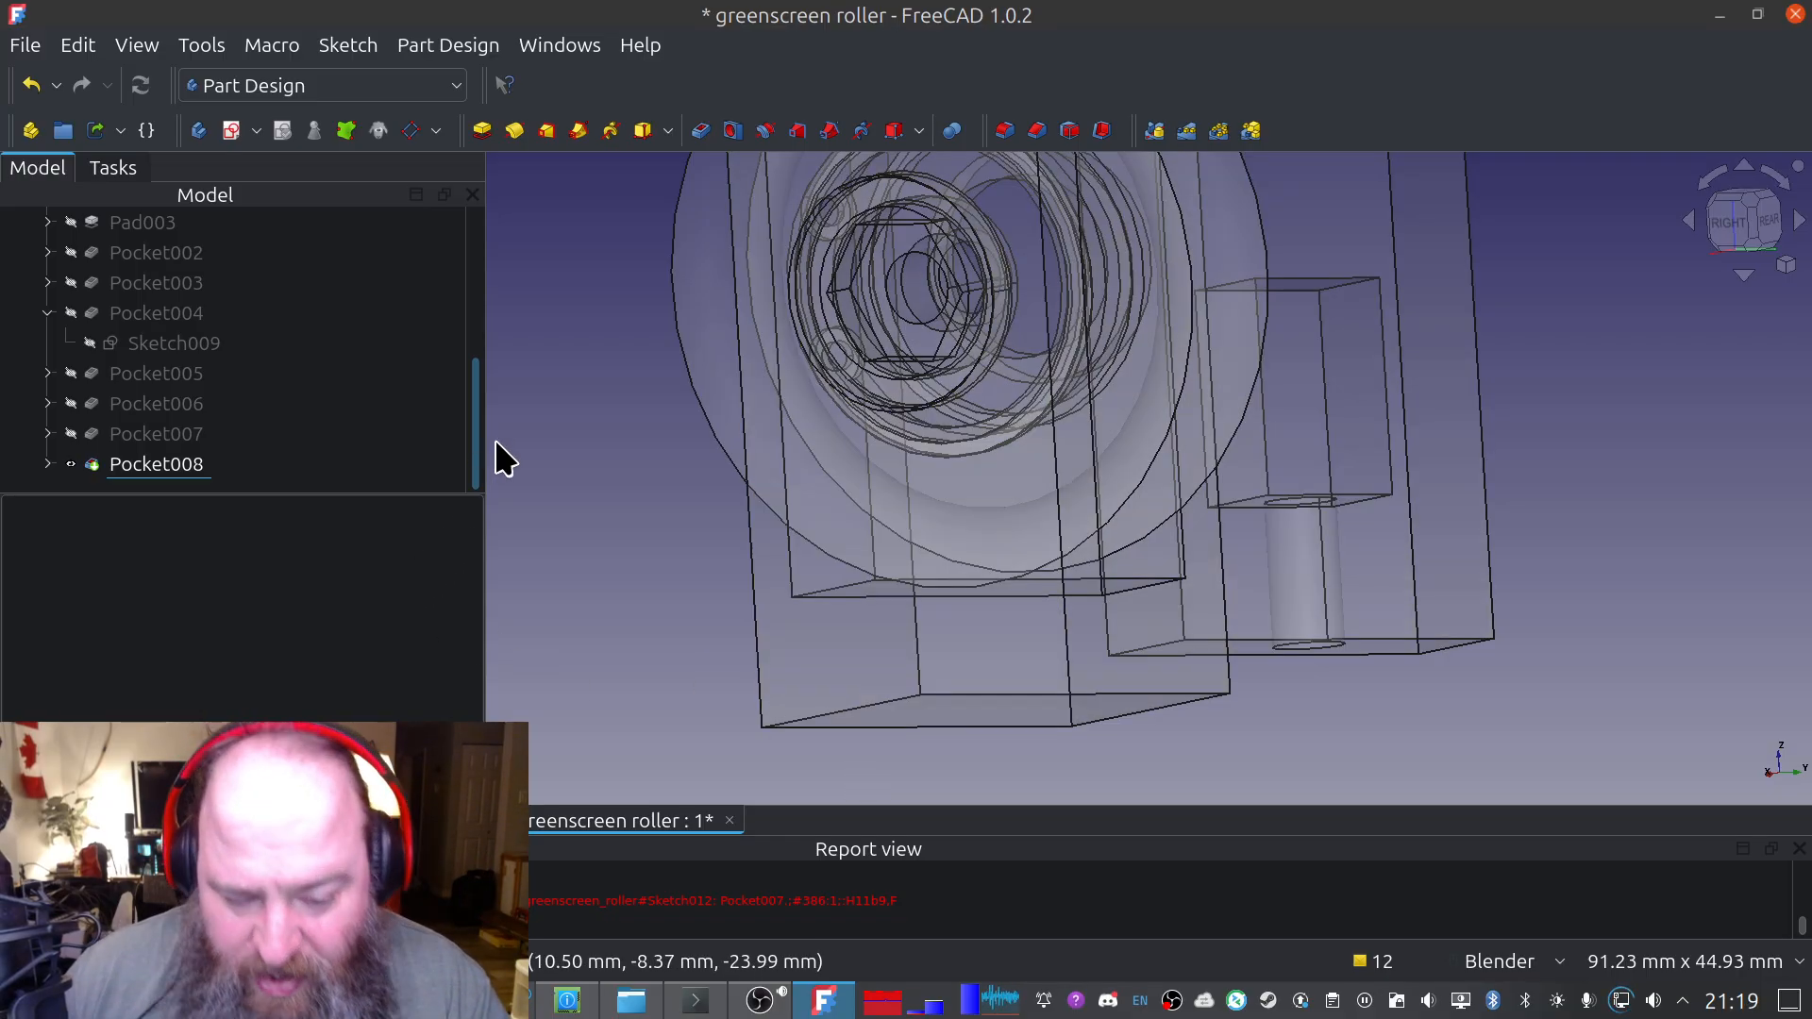
Save the document after removing the unused sketch
{"action": "left_click", "coordinate": [25, 46]}
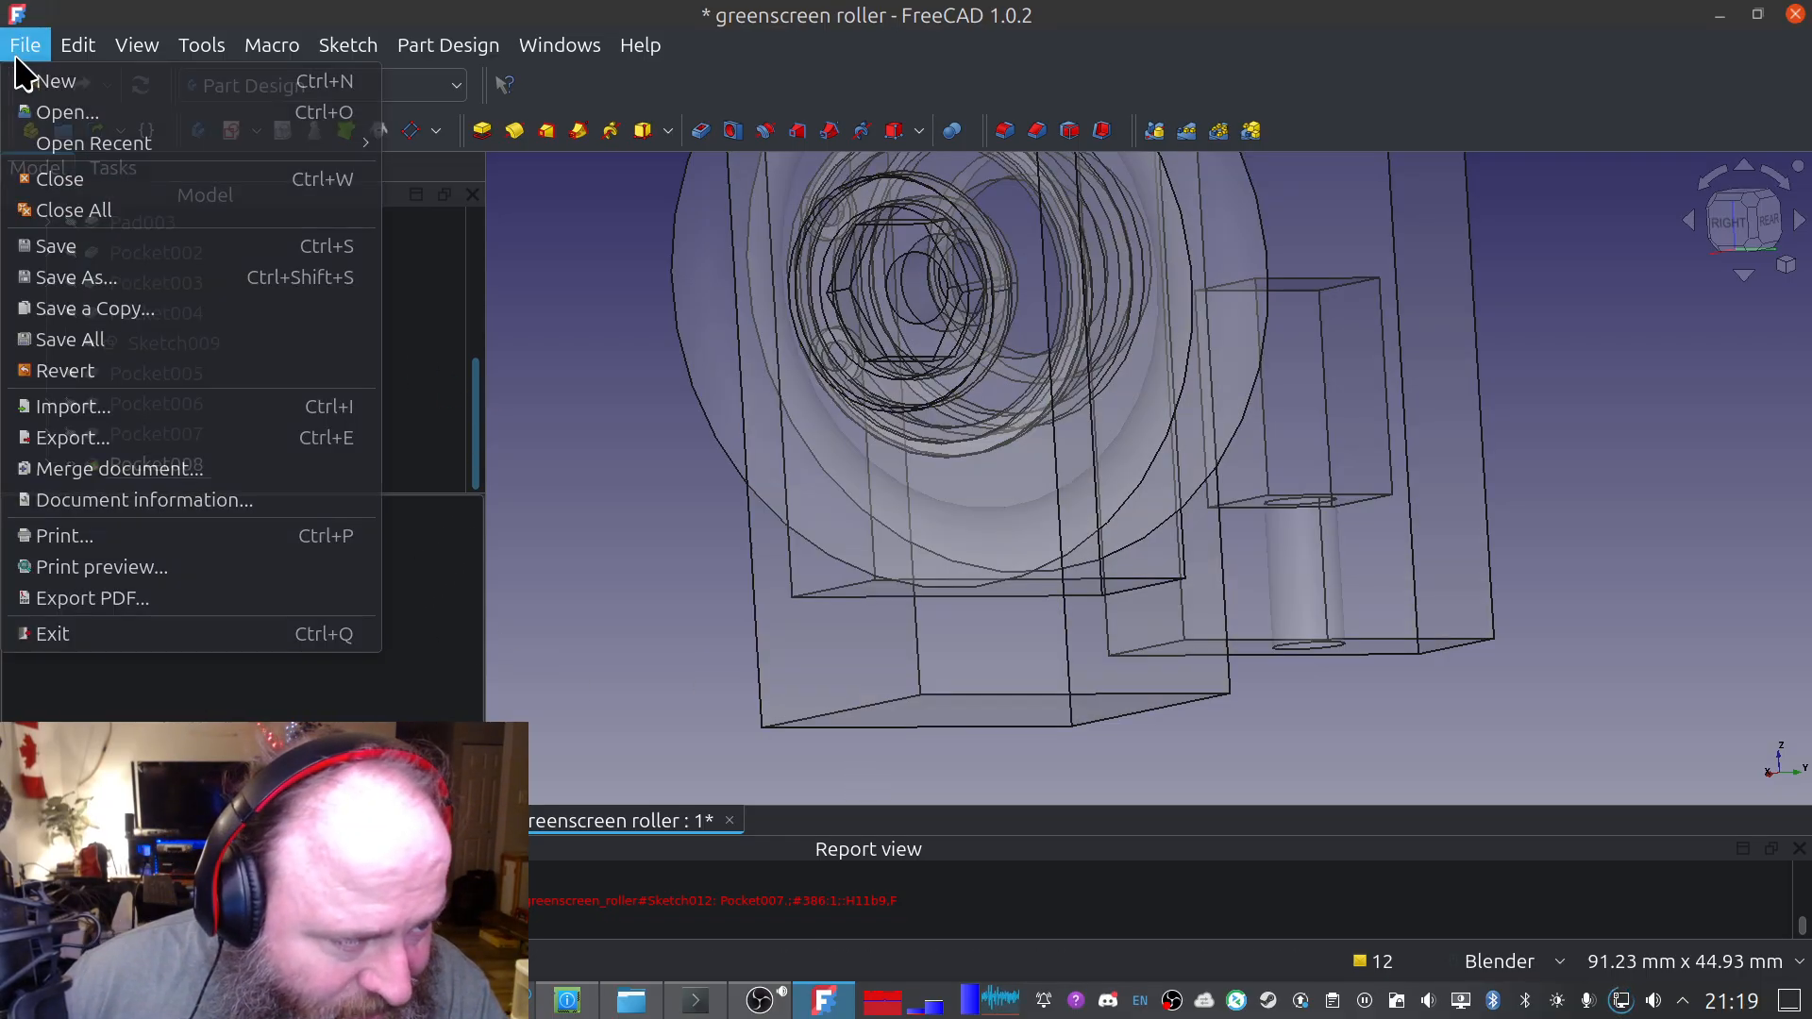
{"action": "left_click", "coordinate": [141, 247]}
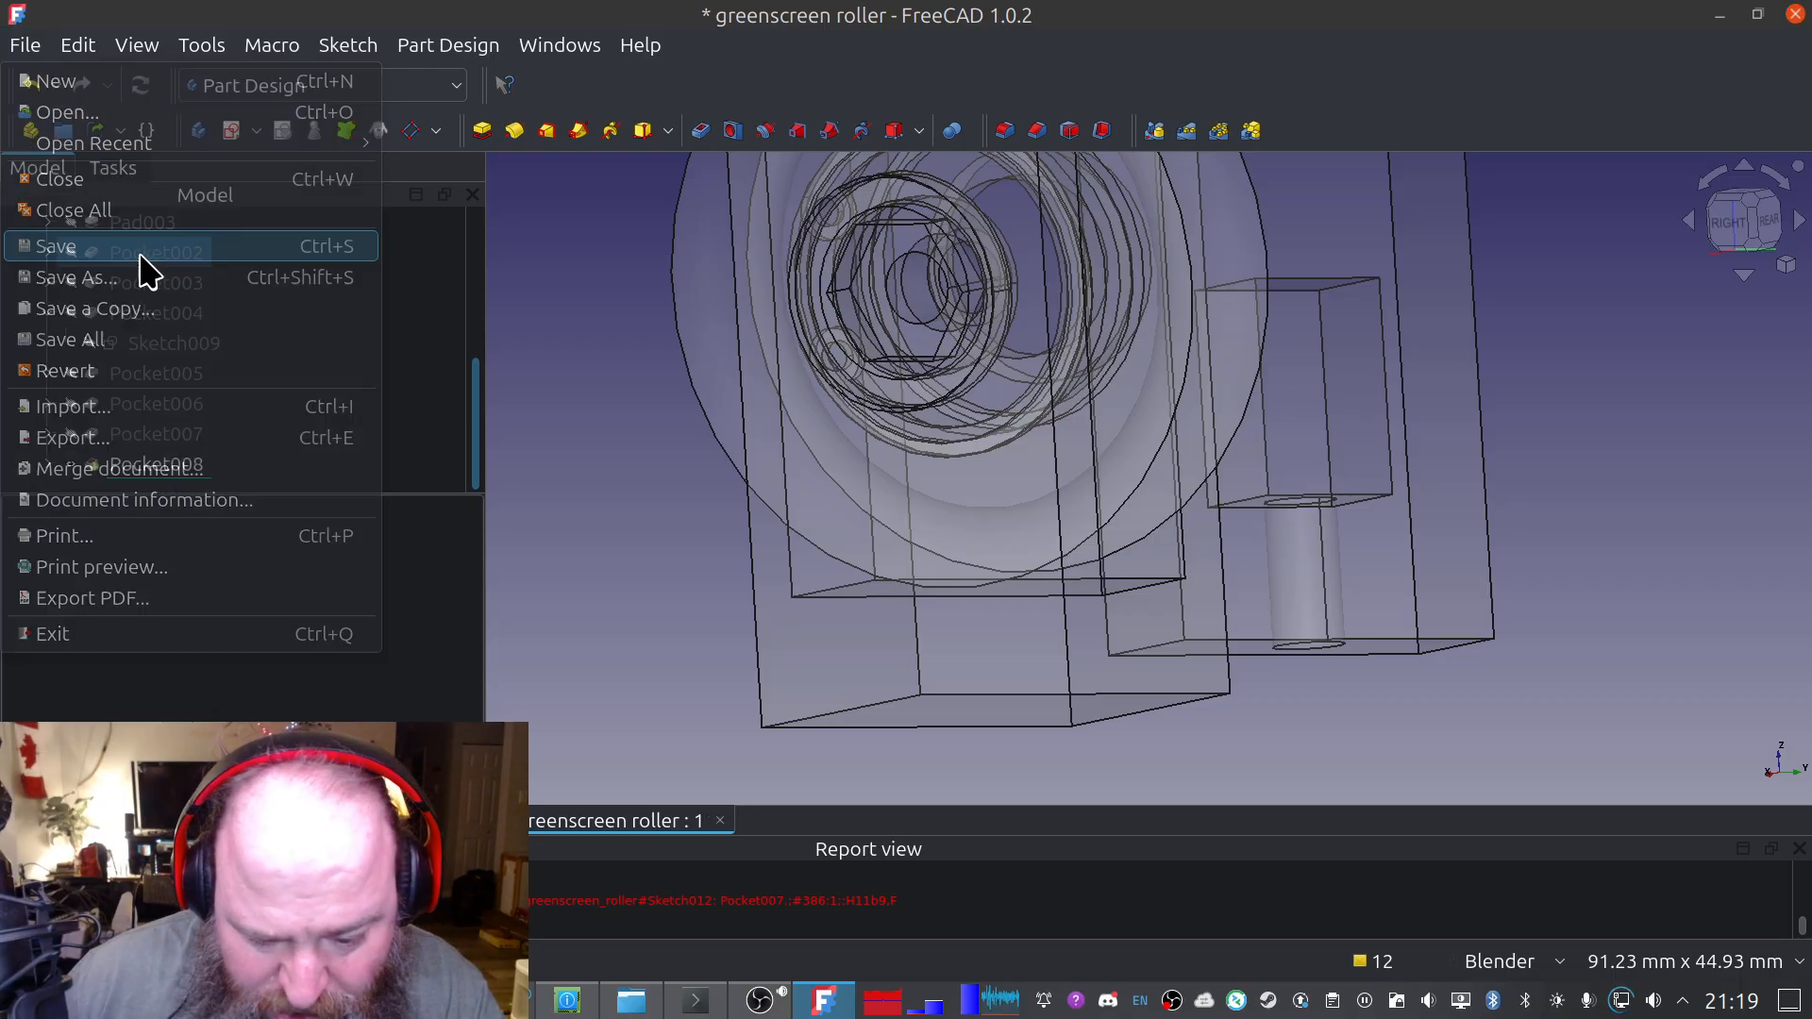
Select the two long floor edges of the rectangular pocket in the bracket leg, checking them in wireframe display
{"action": "mouse_move", "coordinate": [982, 545]}
{"action": "middle_mouse_down"}
{"action": "mouse_move", "coordinate": [964, 521]}
{"action": "mouse_move", "coordinate": [1262, 538]}
{"action": "mouse_move", "coordinate": [911, 508]}
{"action": "mouse_move", "coordinate": [971, 636]}
{"action": "mouse_move", "coordinate": [1497, 676]}
{"action": "mouse_move", "coordinate": [1505, 554]}
{"action": "mouse_move", "coordinate": [1145, 634]}
{"action": "mouse_move", "coordinate": [1137, 283]}
{"action": "mouse_move", "coordinate": [991, 628]}
{"action": "mouse_move", "coordinate": [965, 229]}
{"action": "middle_mouse_up"}
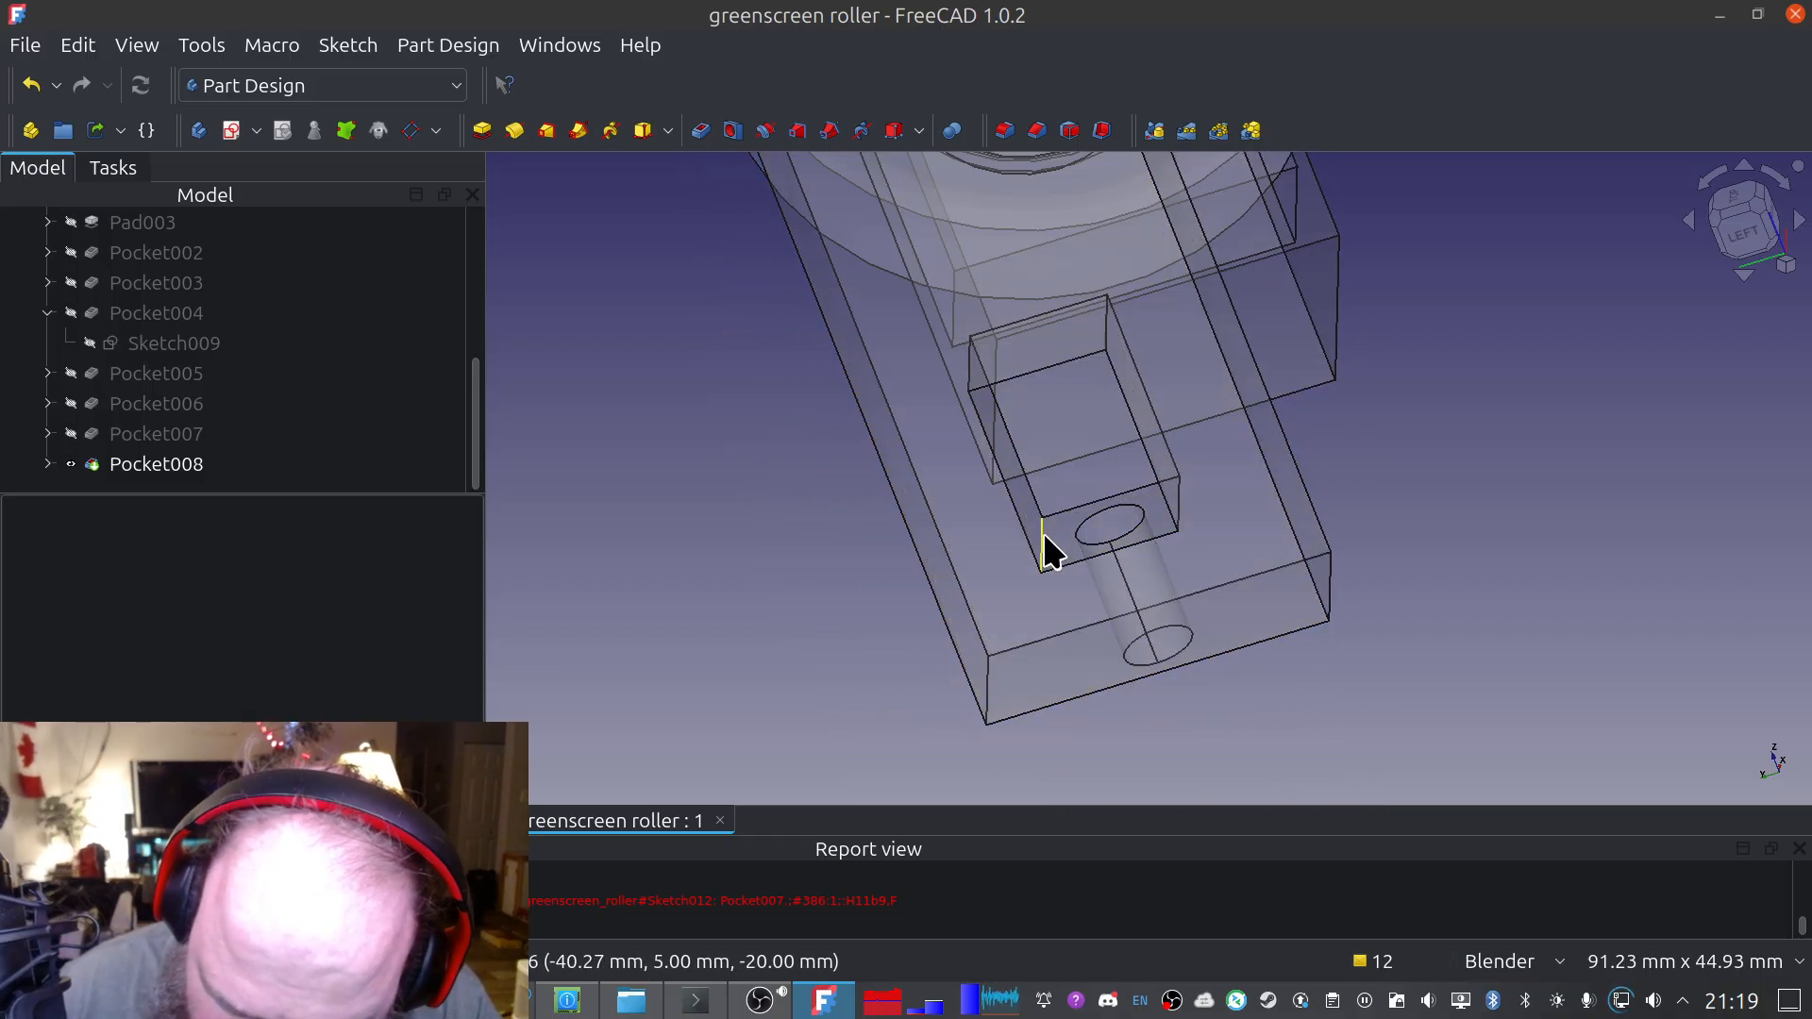
{"action": "left_click", "coordinate": [1037, 500]}
{"action": "middle_click_drag", "start_coordinate": [1077, 477], "coordinate": [1122, 468], "text": "shift"}
{"action": "scroll", "coordinate": [1022, 453], "scroll_direction": "up", "scroll_amount": 3}
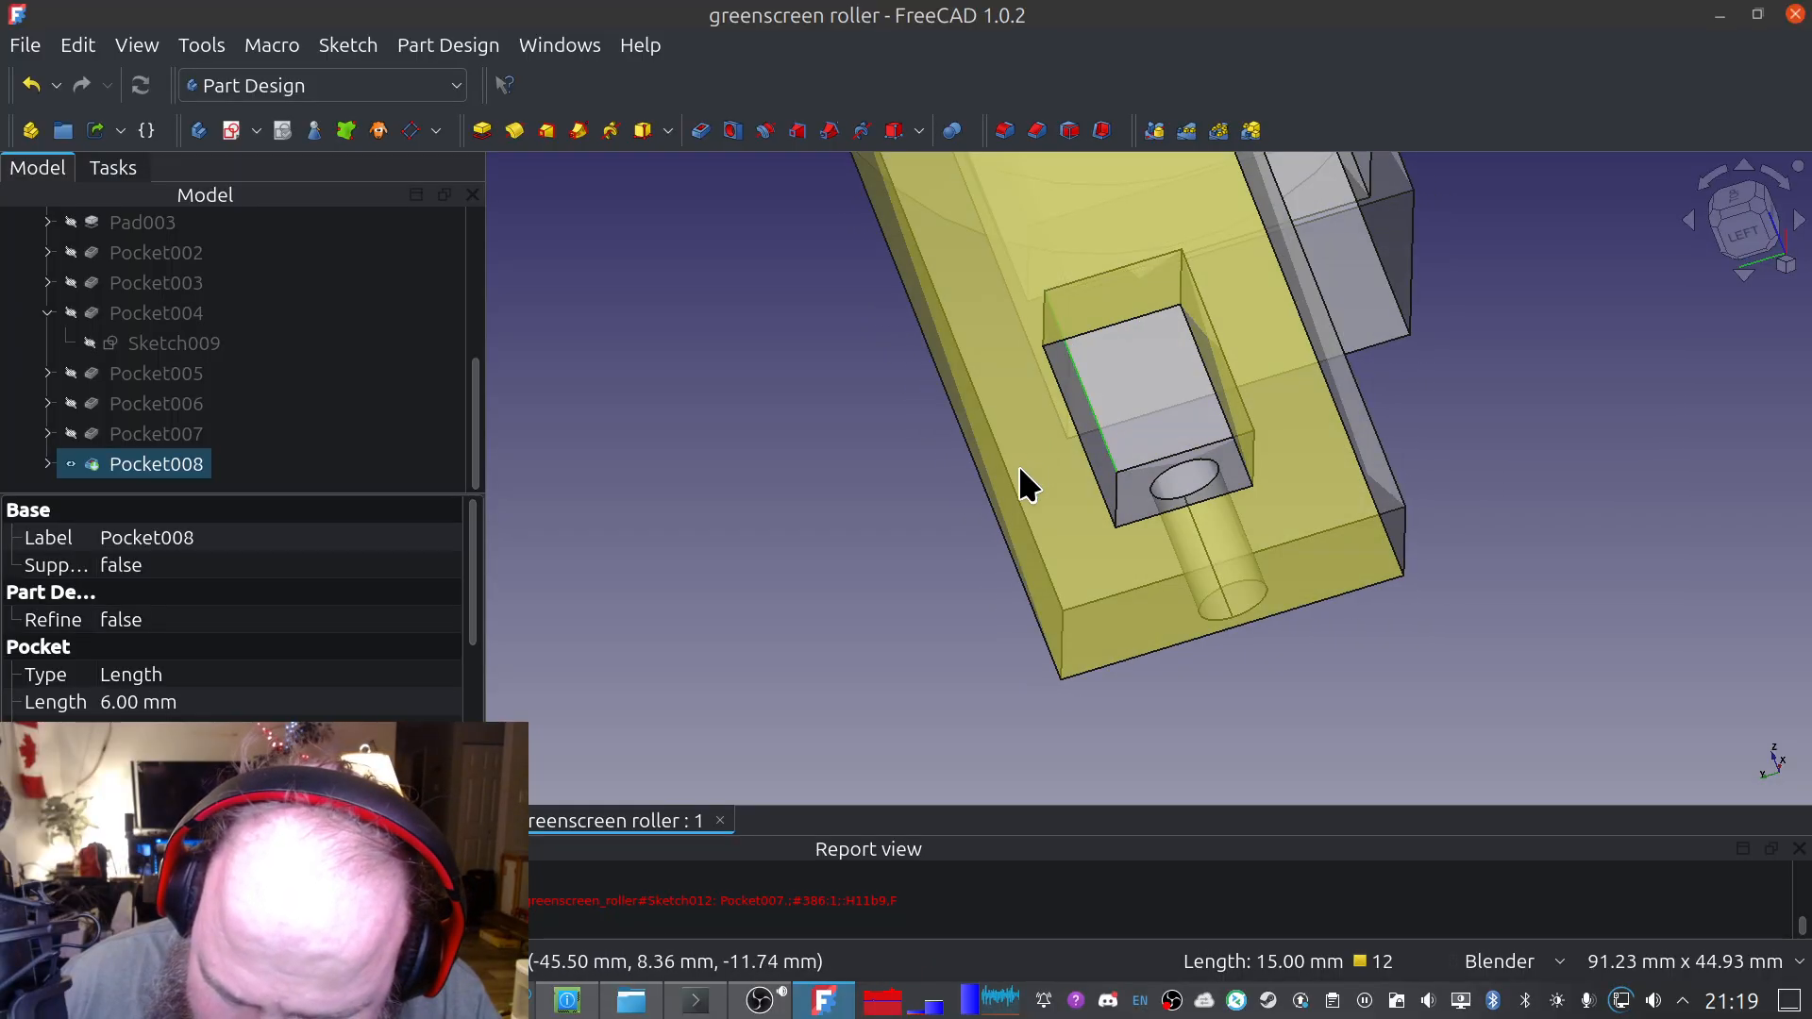
{"action": "middle_click_drag", "start_coordinate": [1010, 486], "coordinate": [1204, 404]}
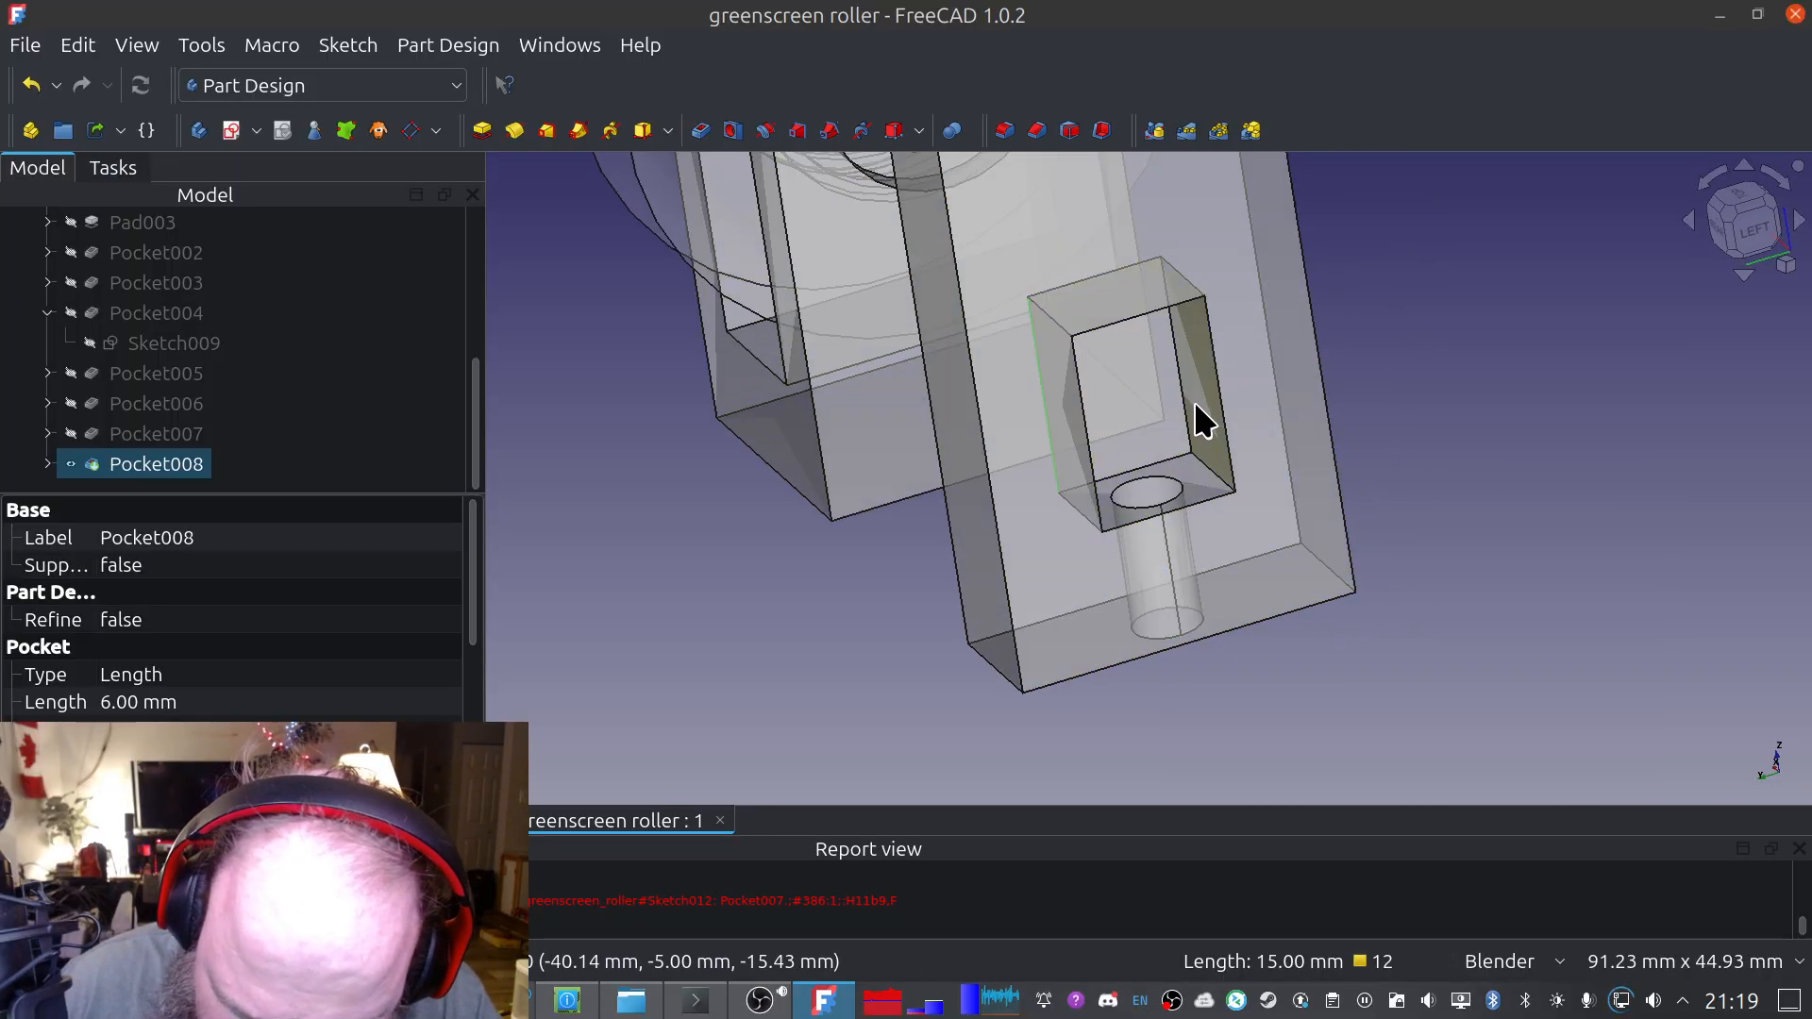
{"action": "key", "text": "v"}
{"action": "key", "text": "3"}
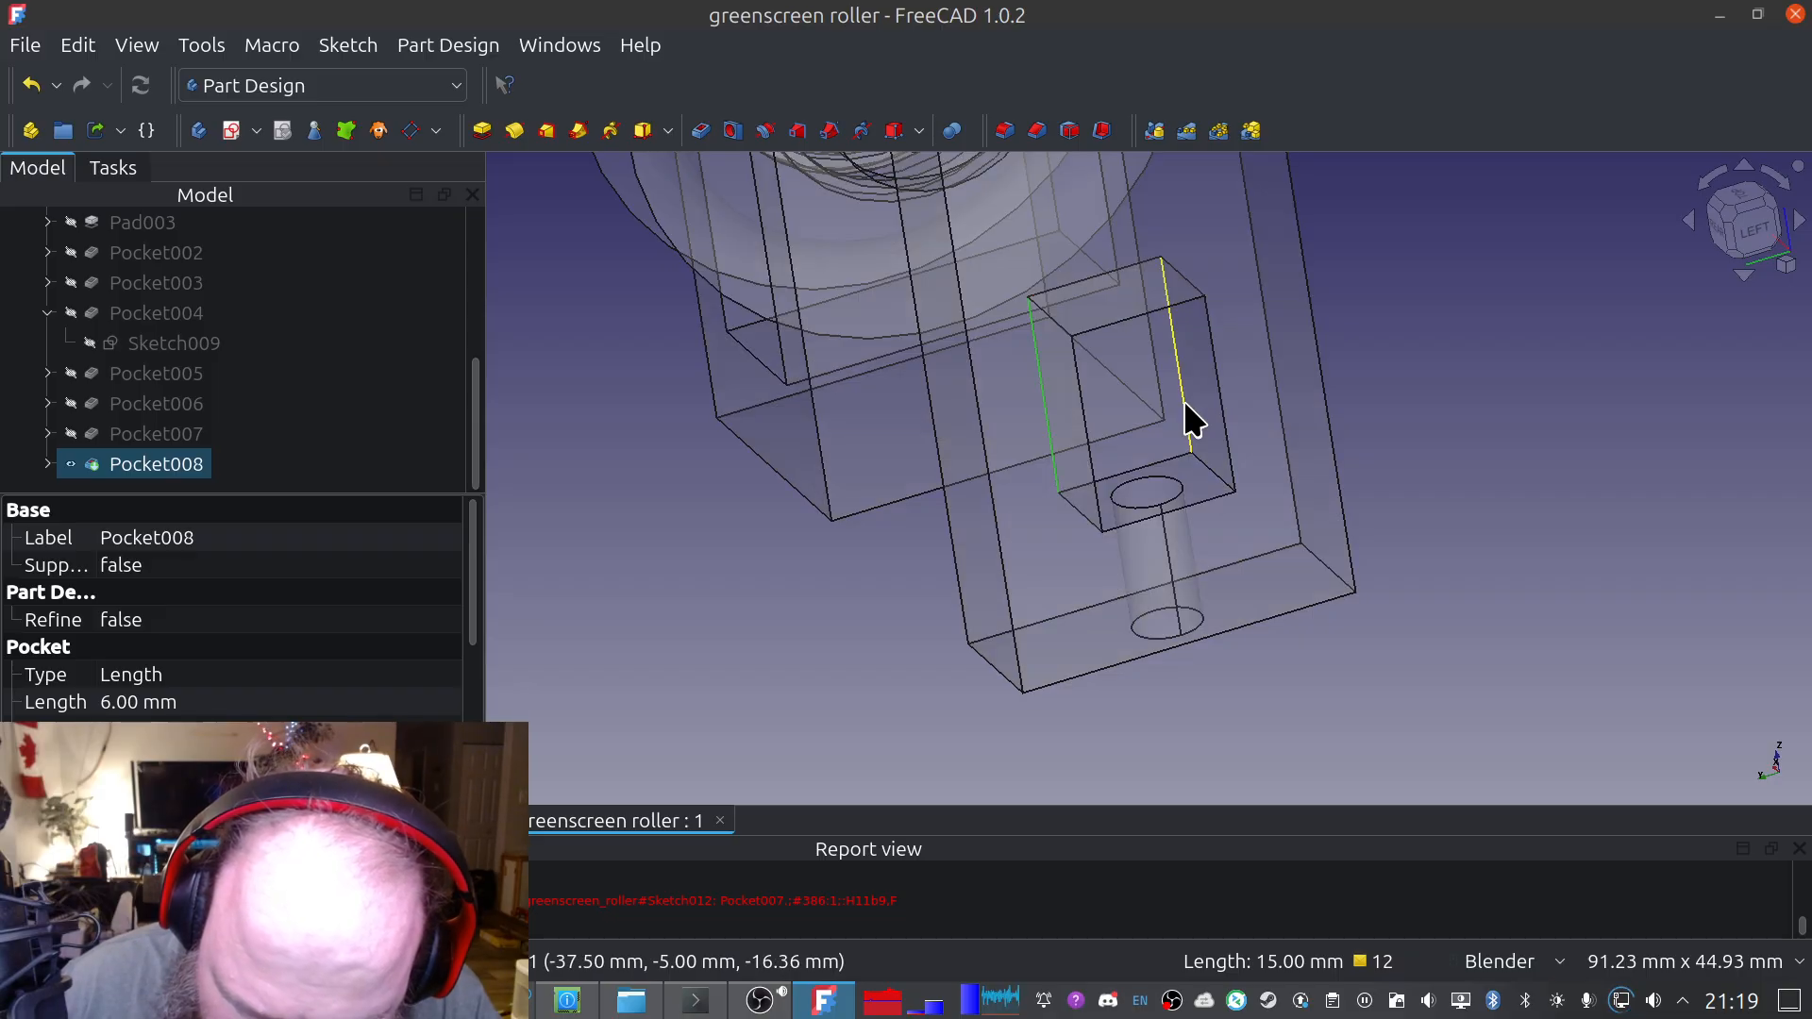
{"action": "key", "text": "v"}
{"action": "key", "text": "1"}
{"action": "middle_click_drag", "start_coordinate": [1158, 421], "coordinate": [1084, 327]}
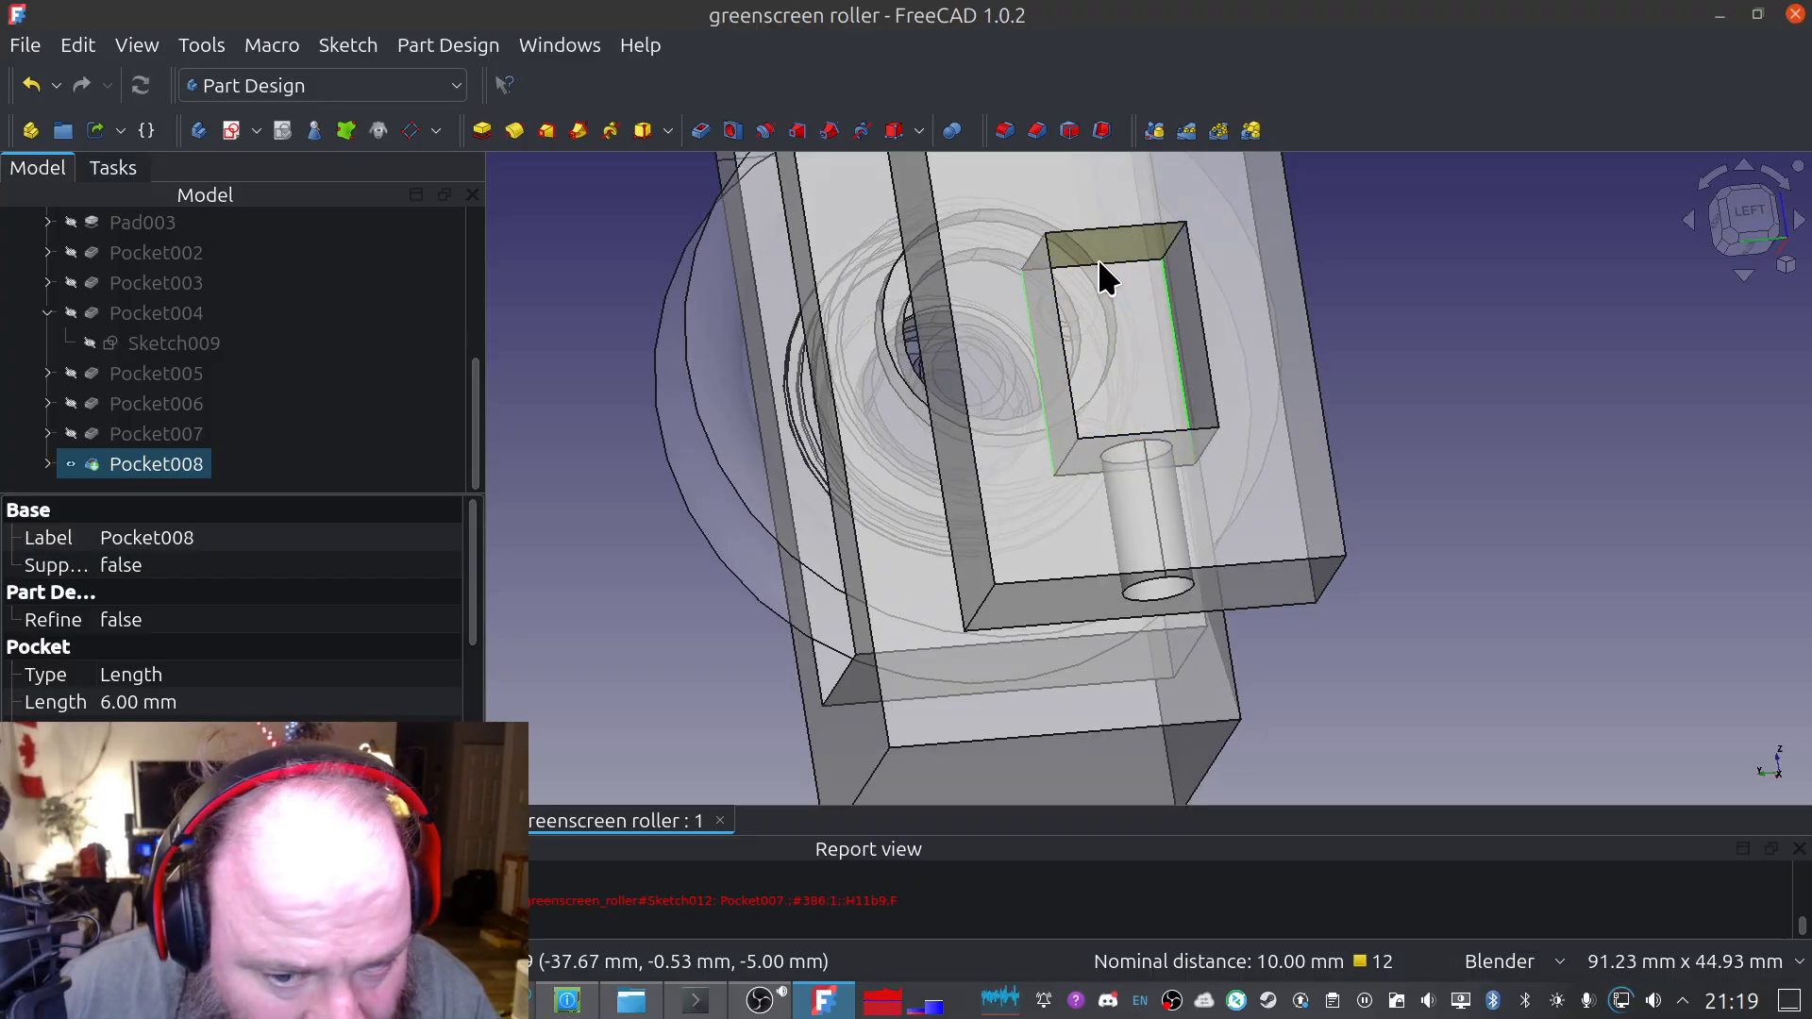
{"action": "scroll", "coordinate": [1119, 273], "scroll_direction": "up", "scroll_amount": 5}
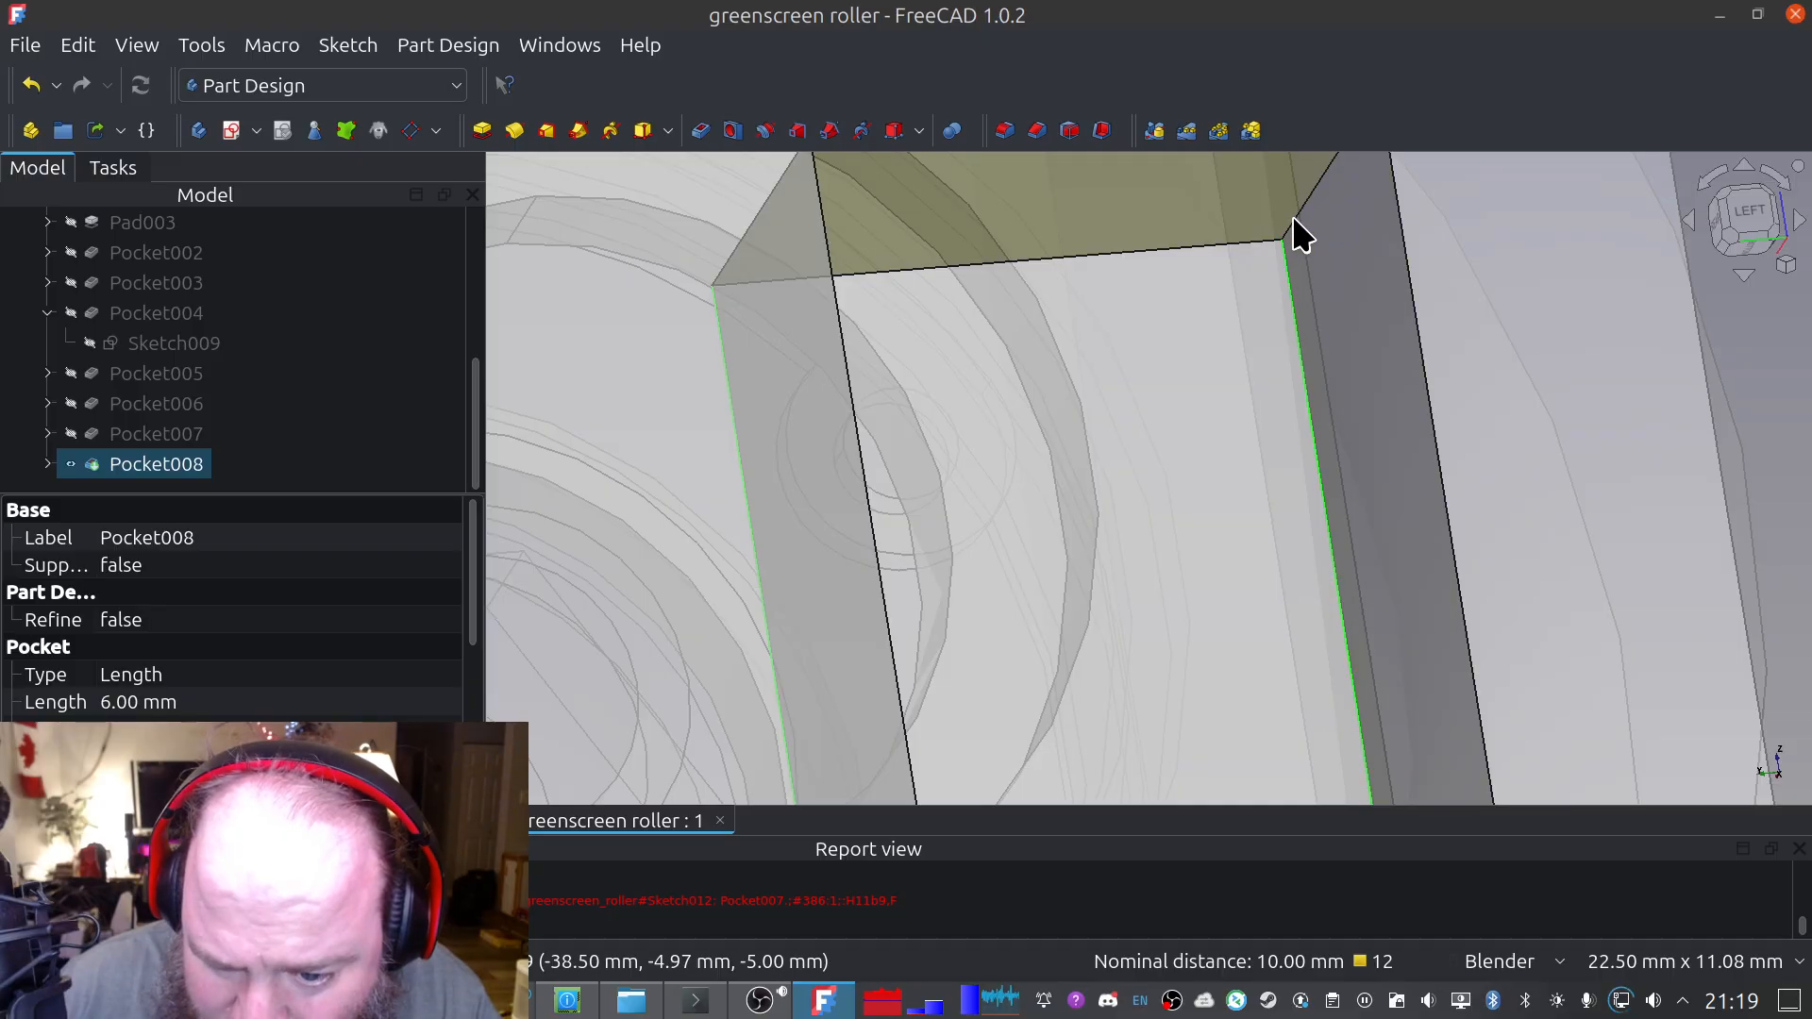
{"action": "scroll", "coordinate": [943, 272], "scroll_direction": "up", "scroll_amount": 2}
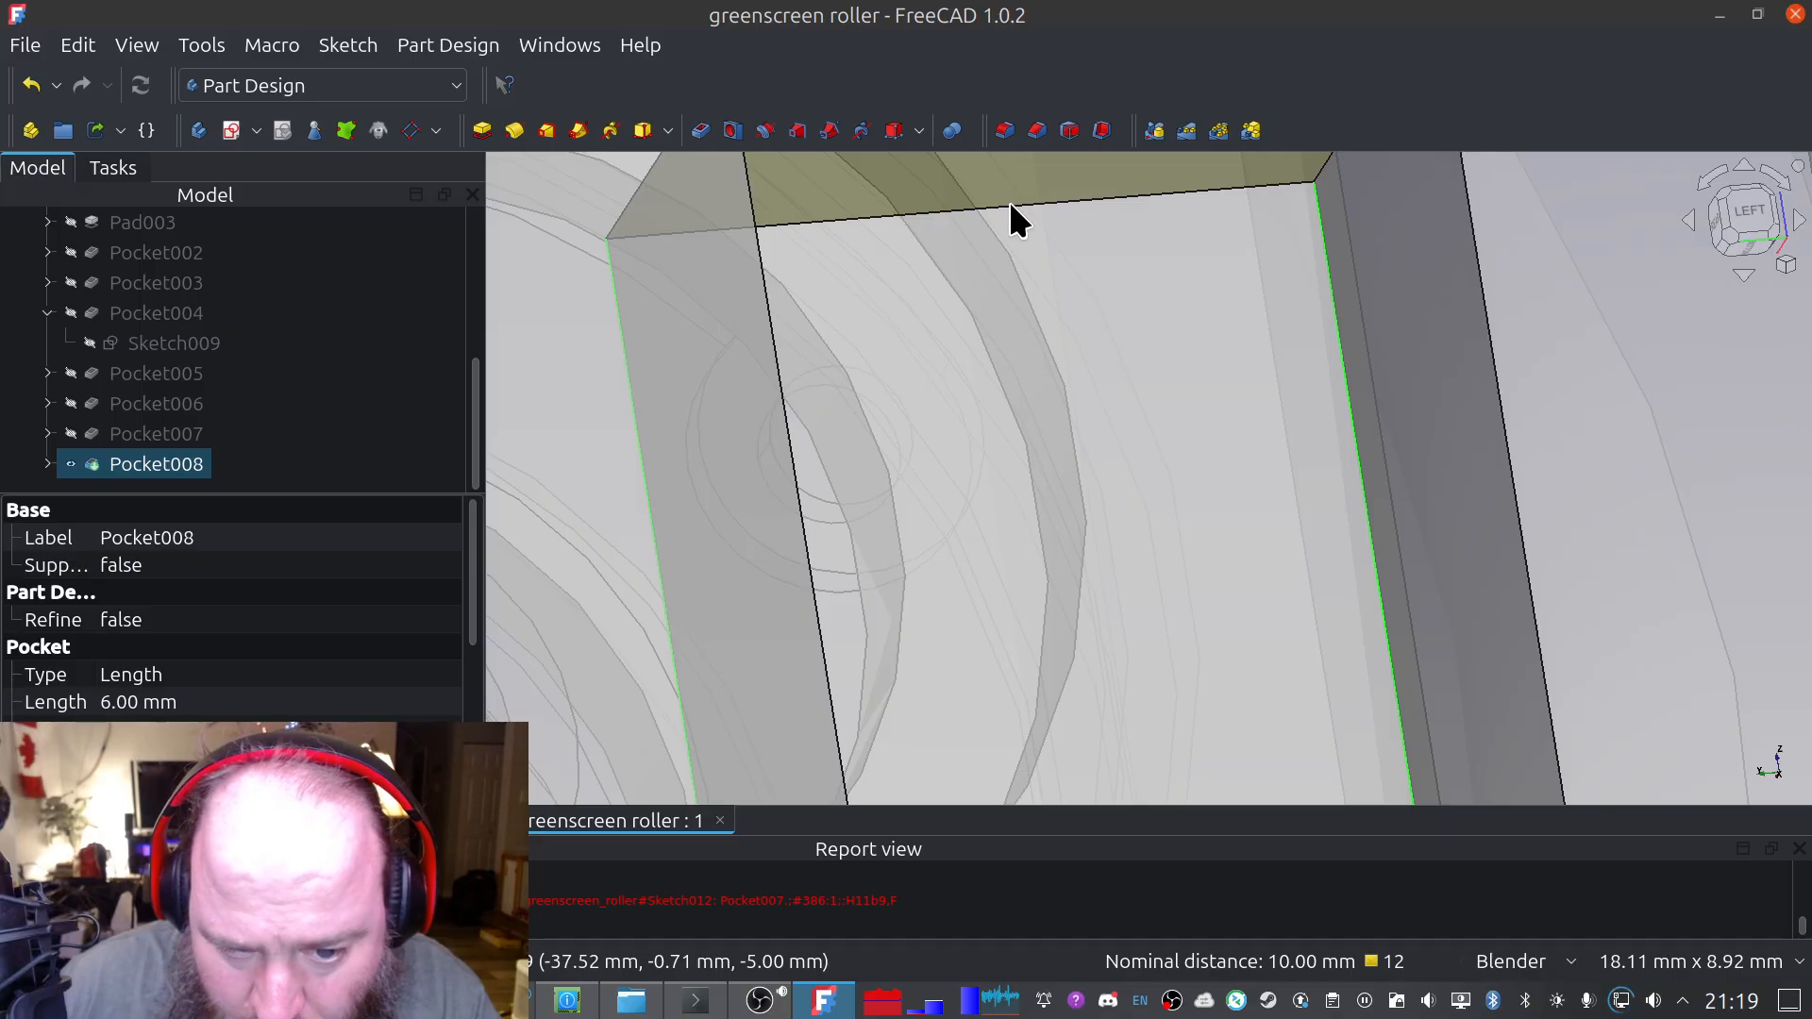
{"action": "middle_click_drag", "start_coordinate": [1177, 279], "coordinate": [932, 373], "text": "shift"}
{"action": "middle_click_drag", "start_coordinate": [755, 361], "coordinate": [1091, 363], "text": "shift"}
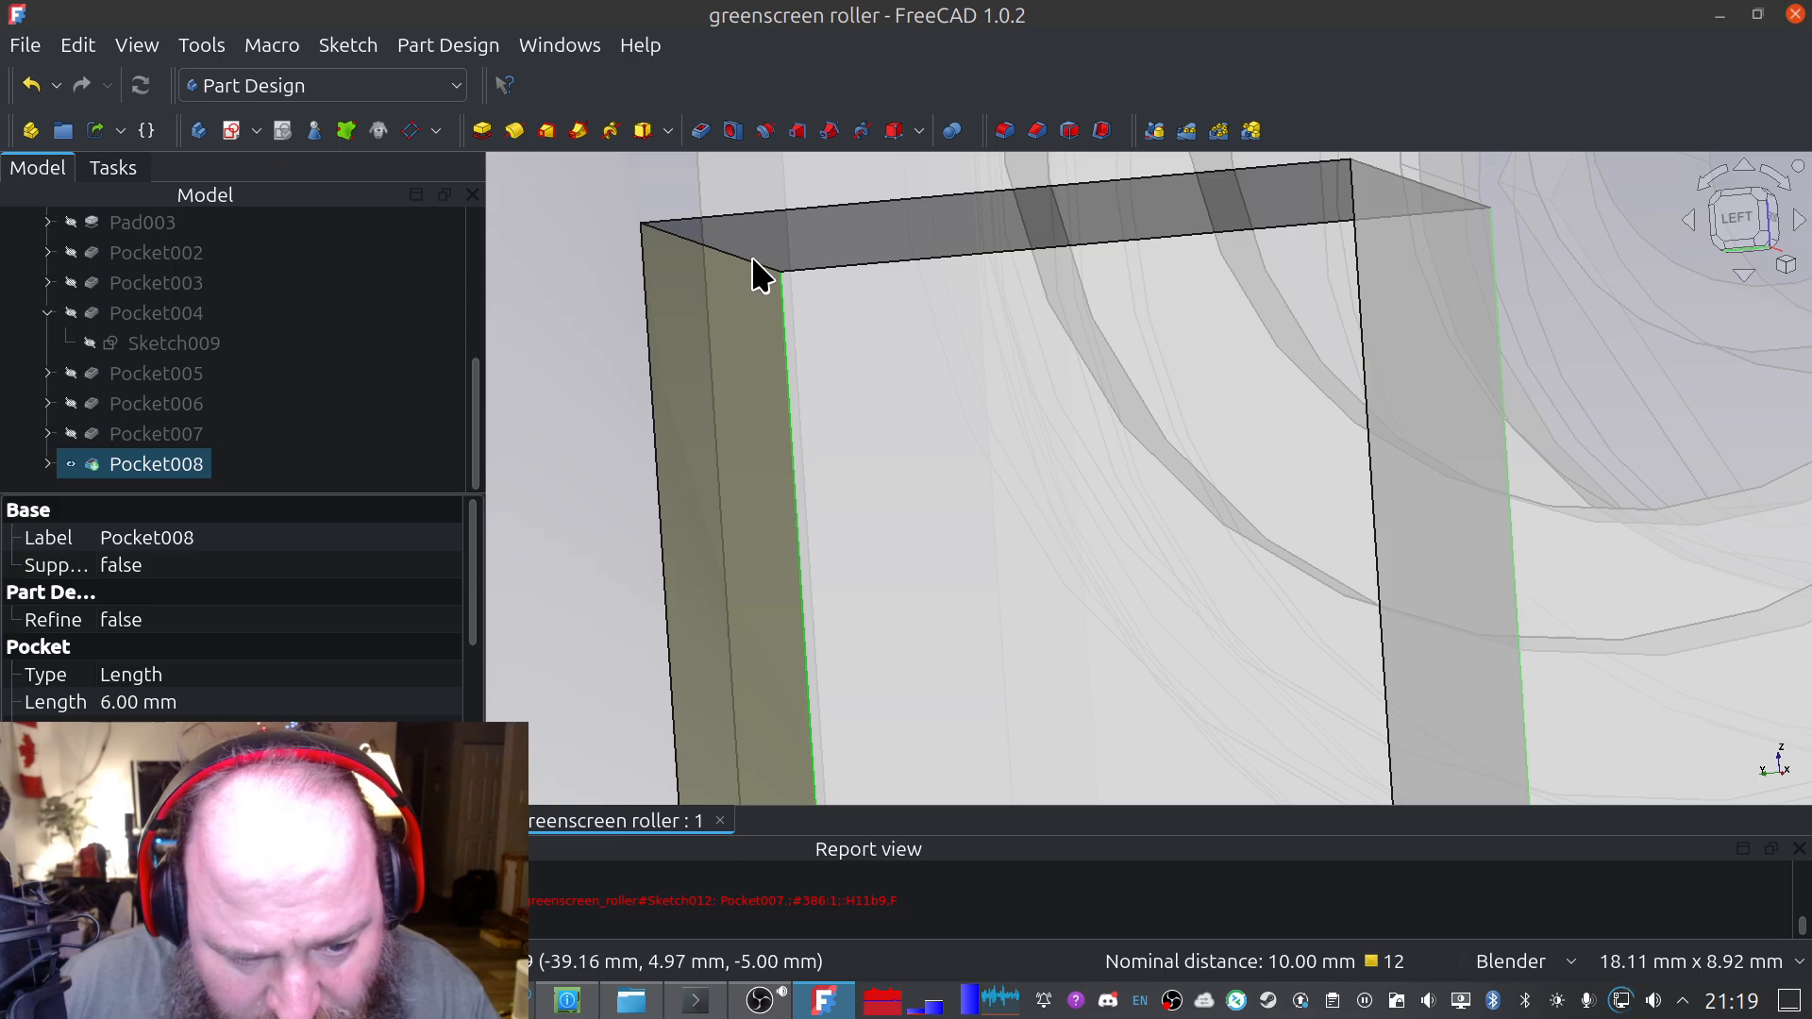
{"action": "scroll", "coordinate": [752, 257], "scroll_direction": "up", "scroll_amount": 2}
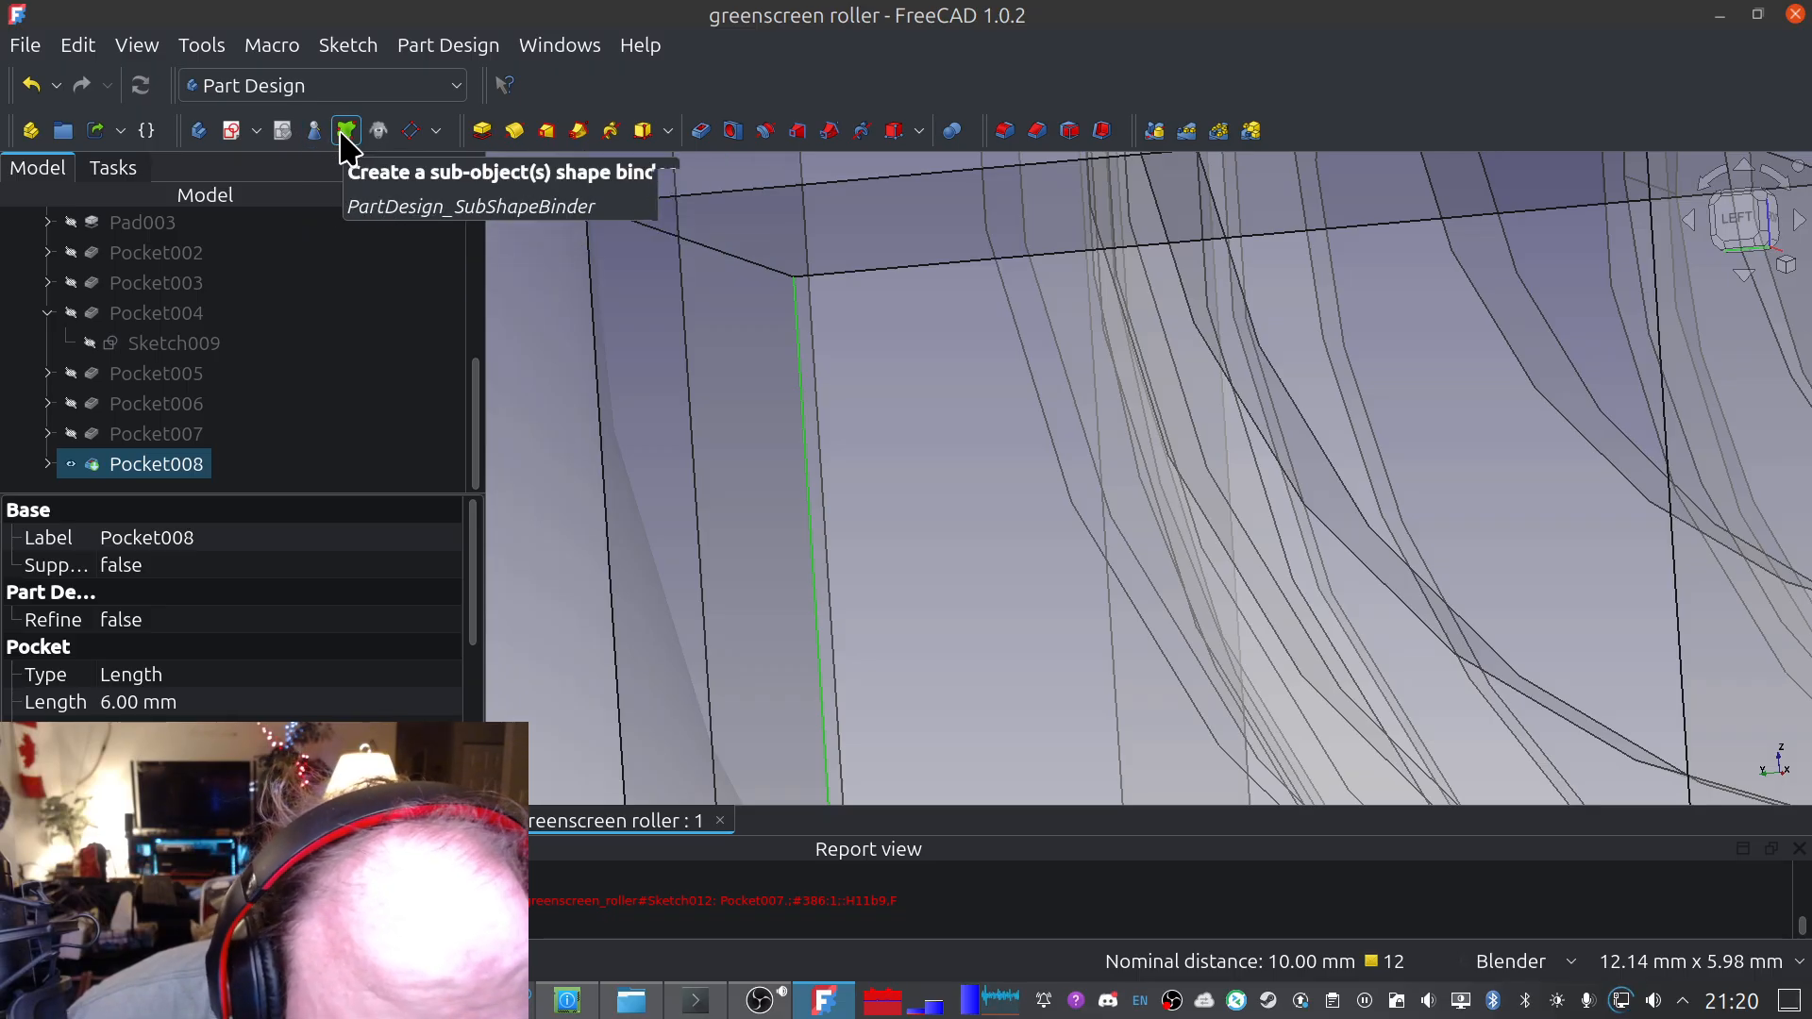
{"action": "left_click", "coordinate": [437, 132]}
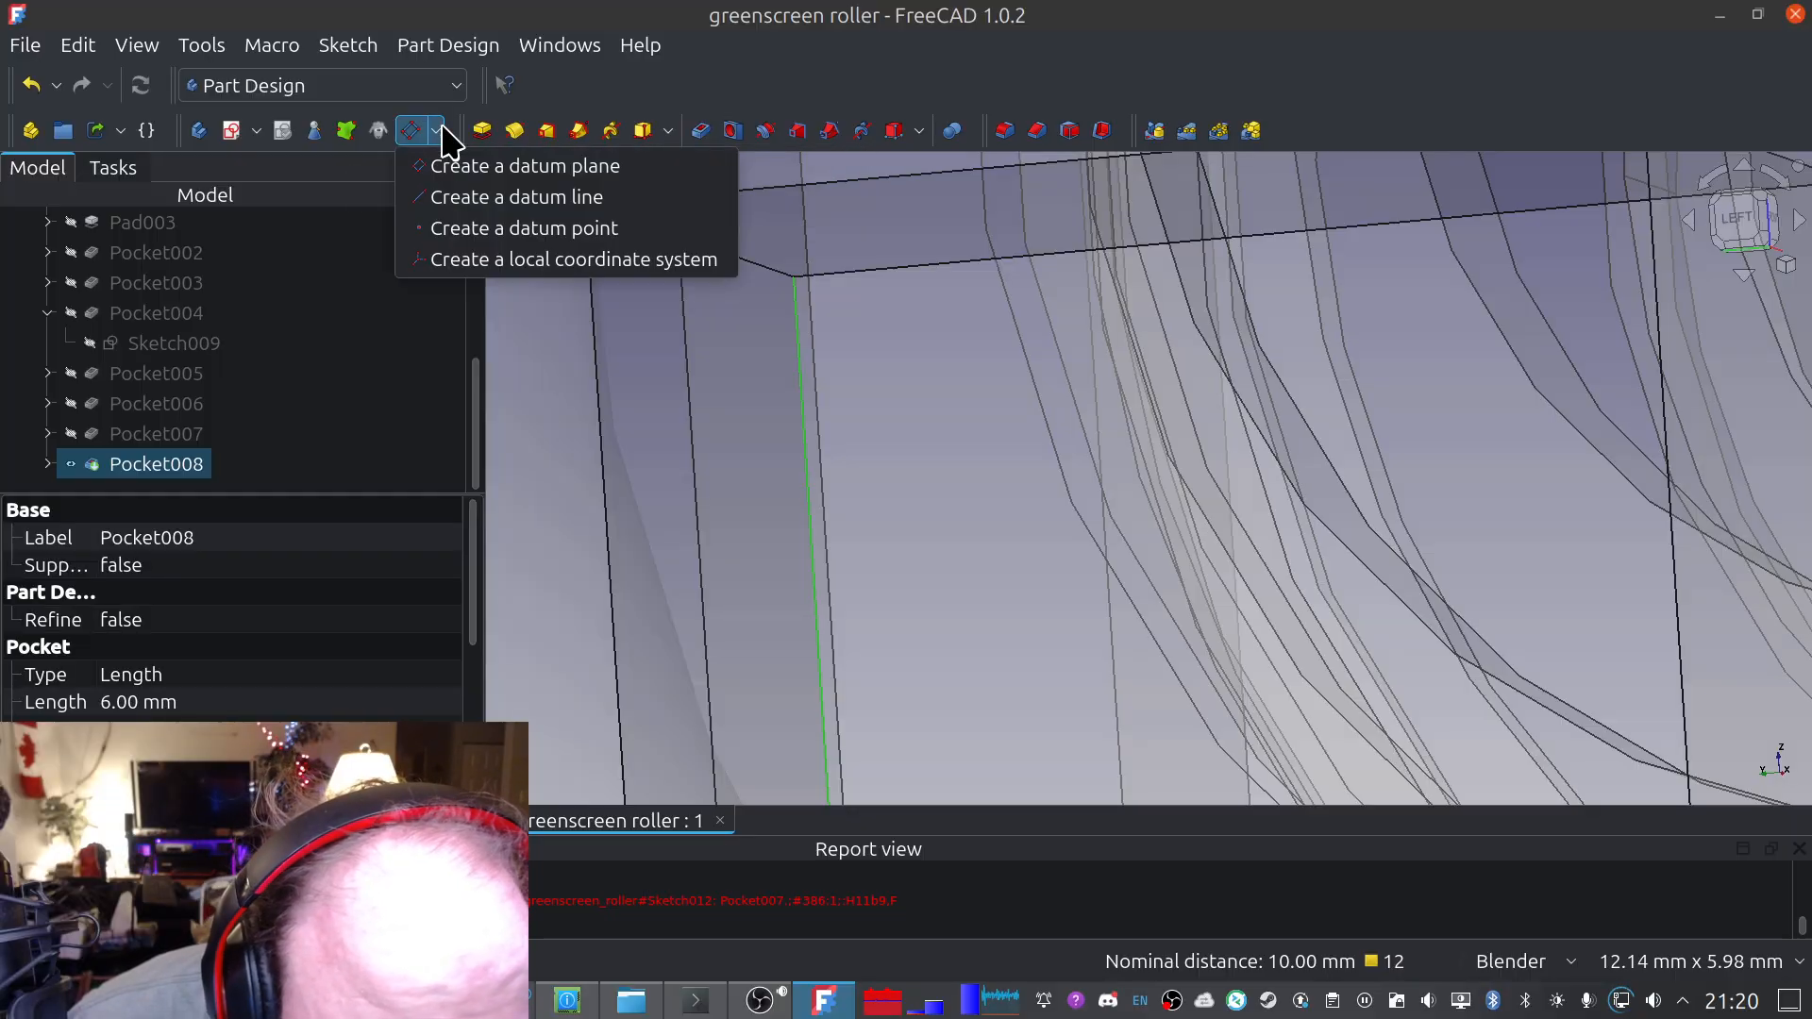
{"action": "left_click", "coordinate": [441, 137]}
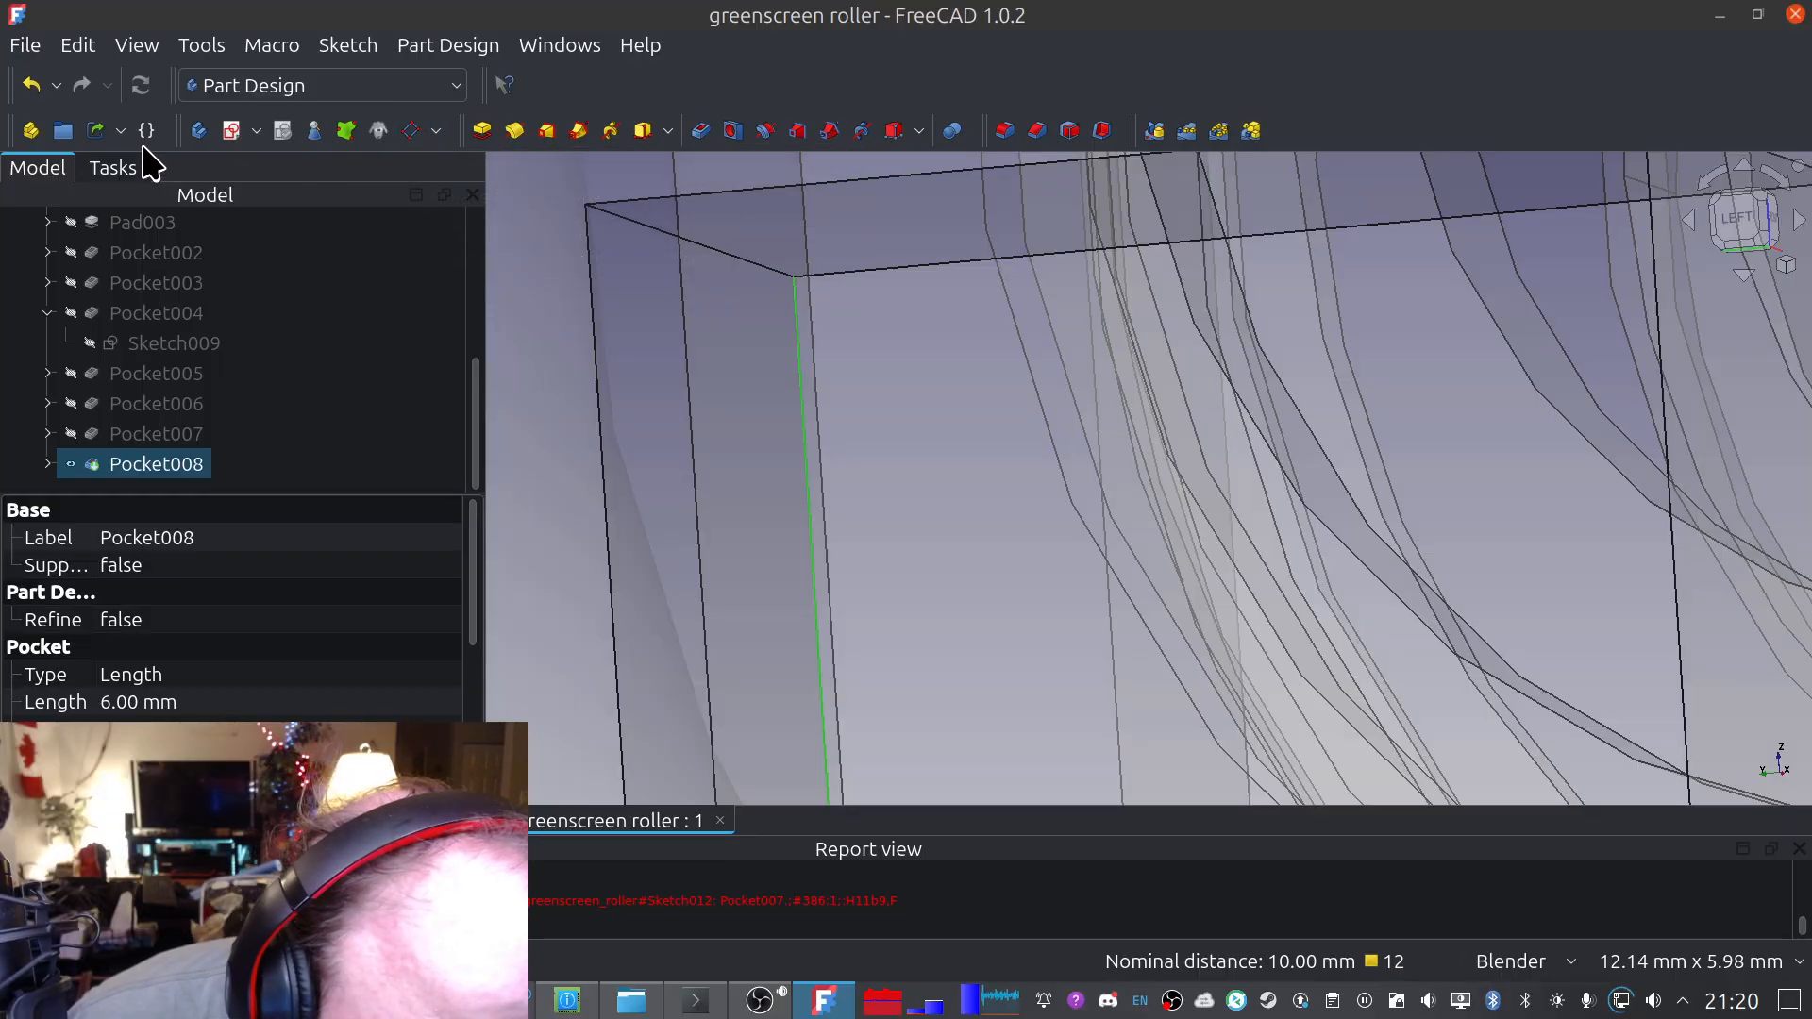
{"action": "left_click", "coordinate": [120, 132]}
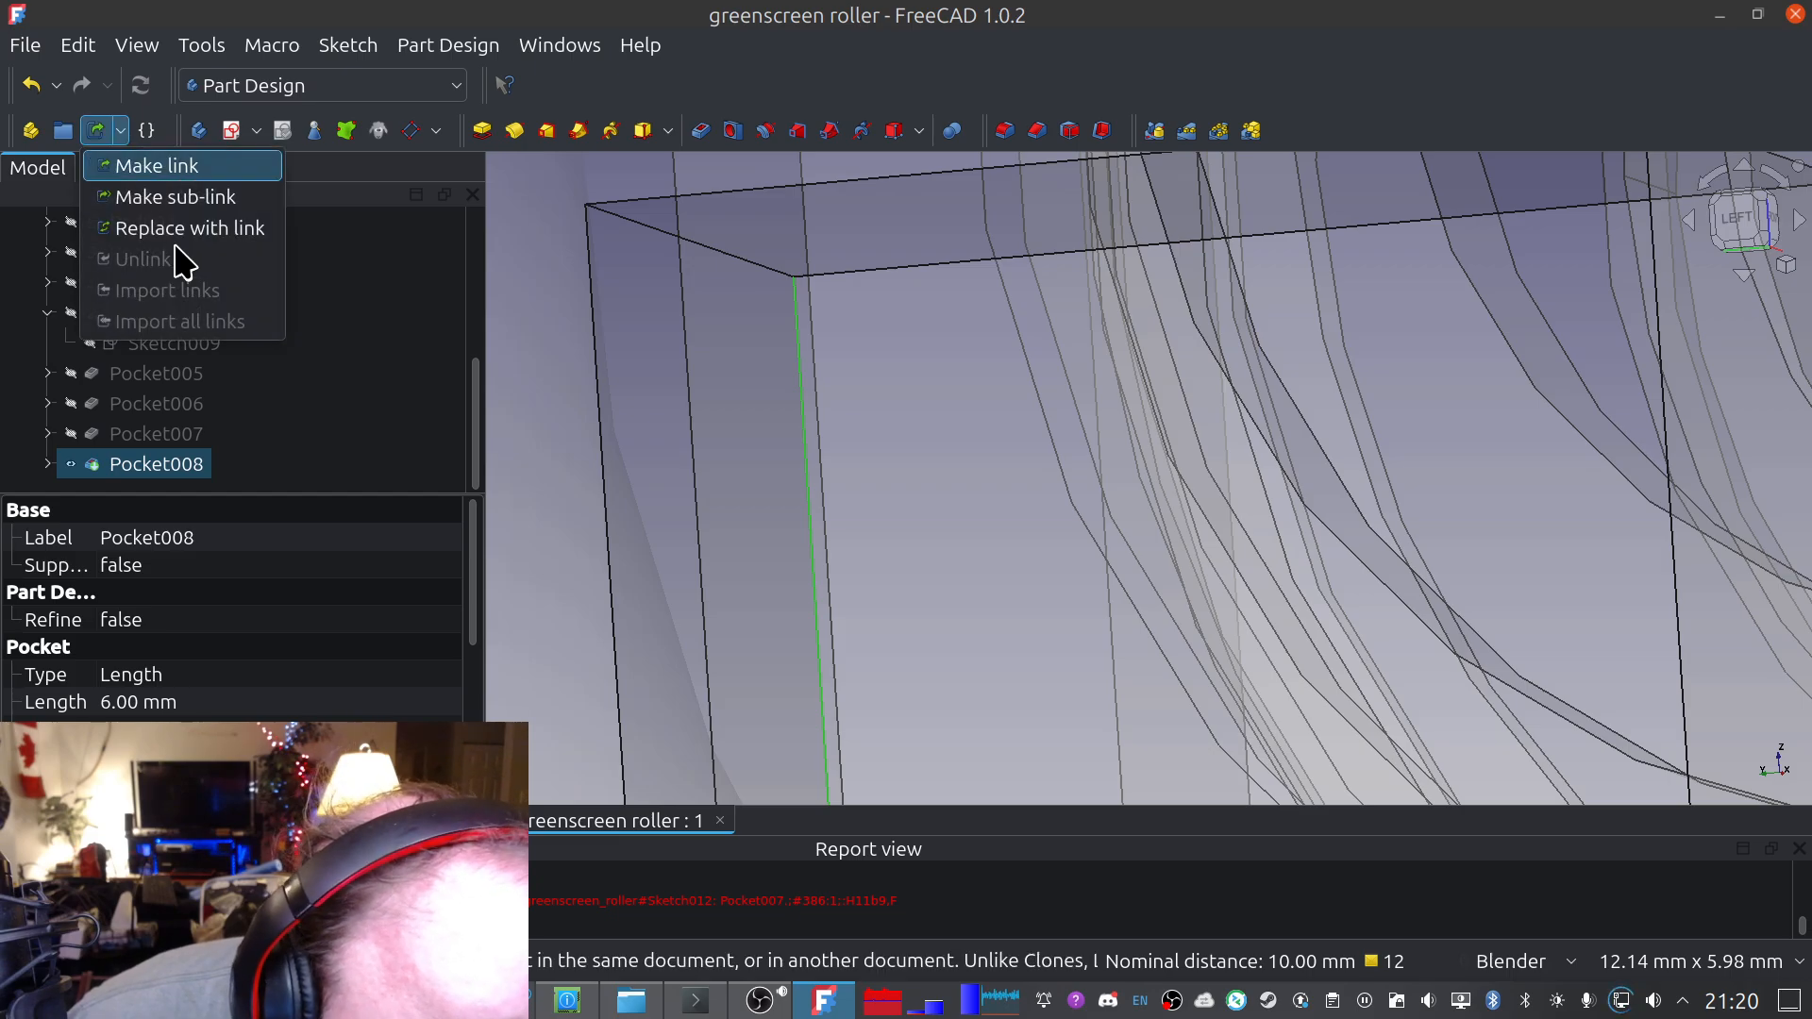
{"action": "left_click", "coordinate": [321, 179]}
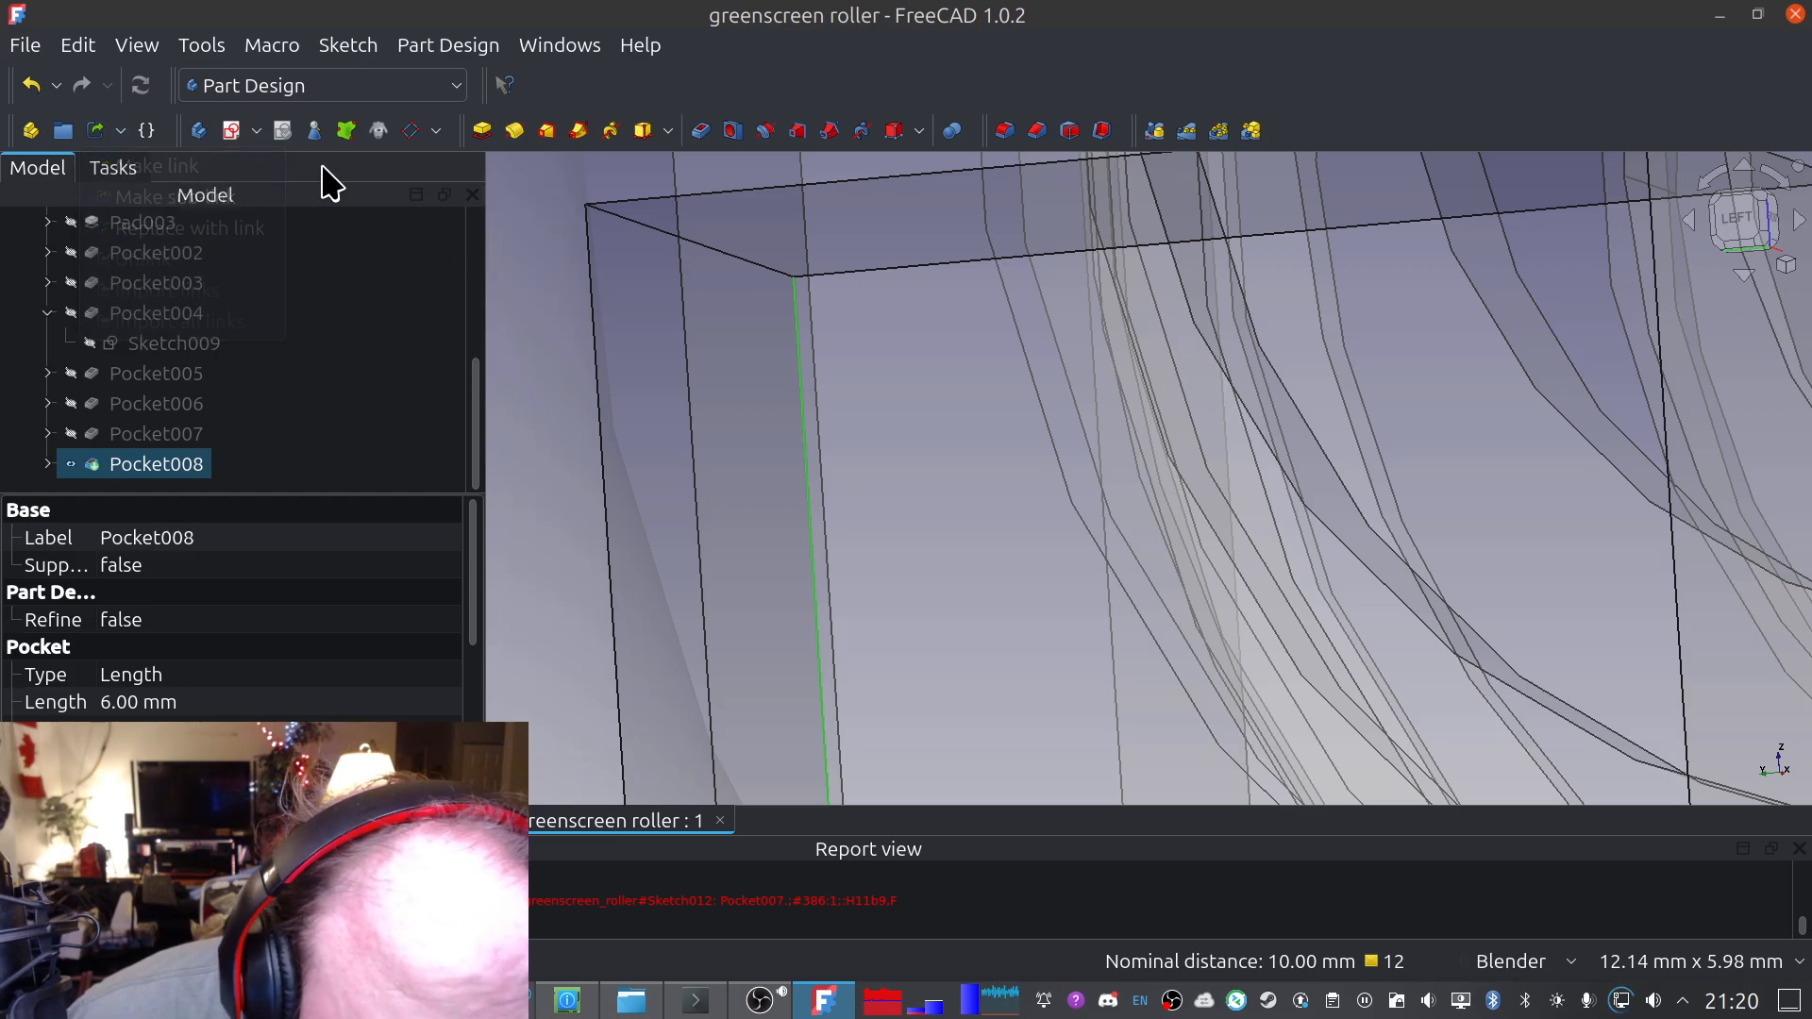
{"action": "left_click", "coordinate": [342, 91]}
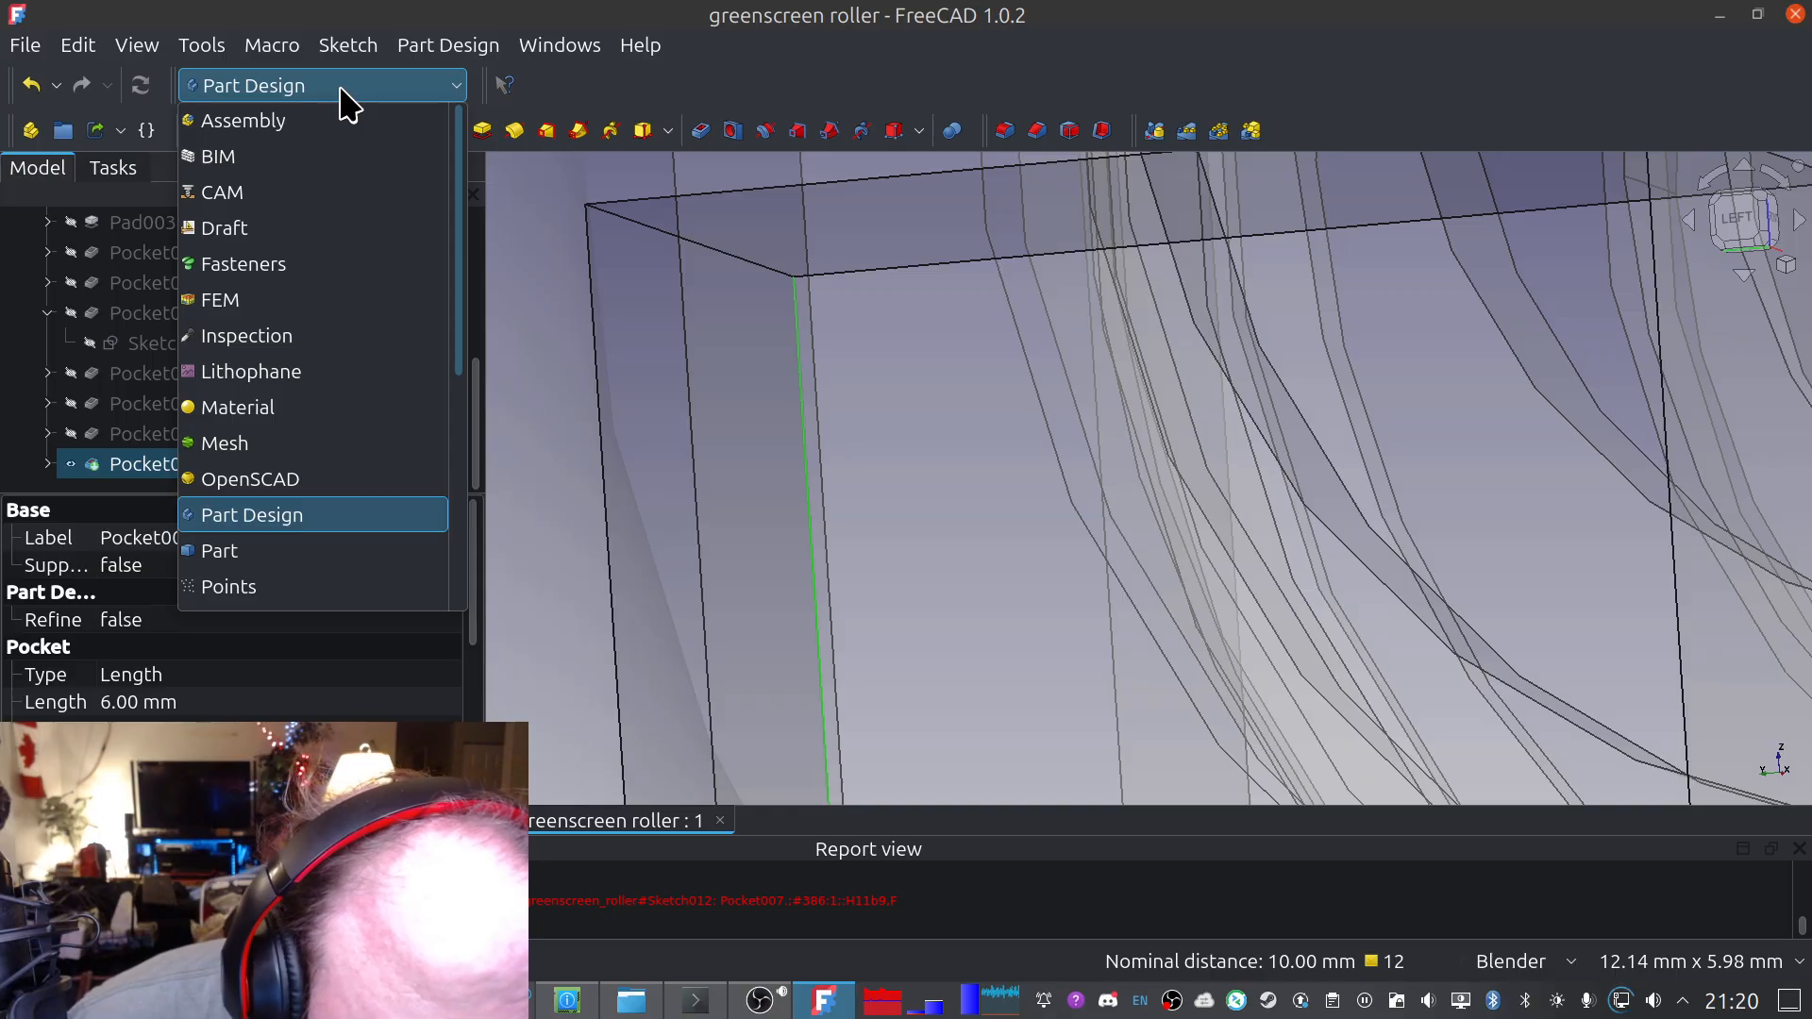
{"action": "left_click", "coordinate": [312, 550]}
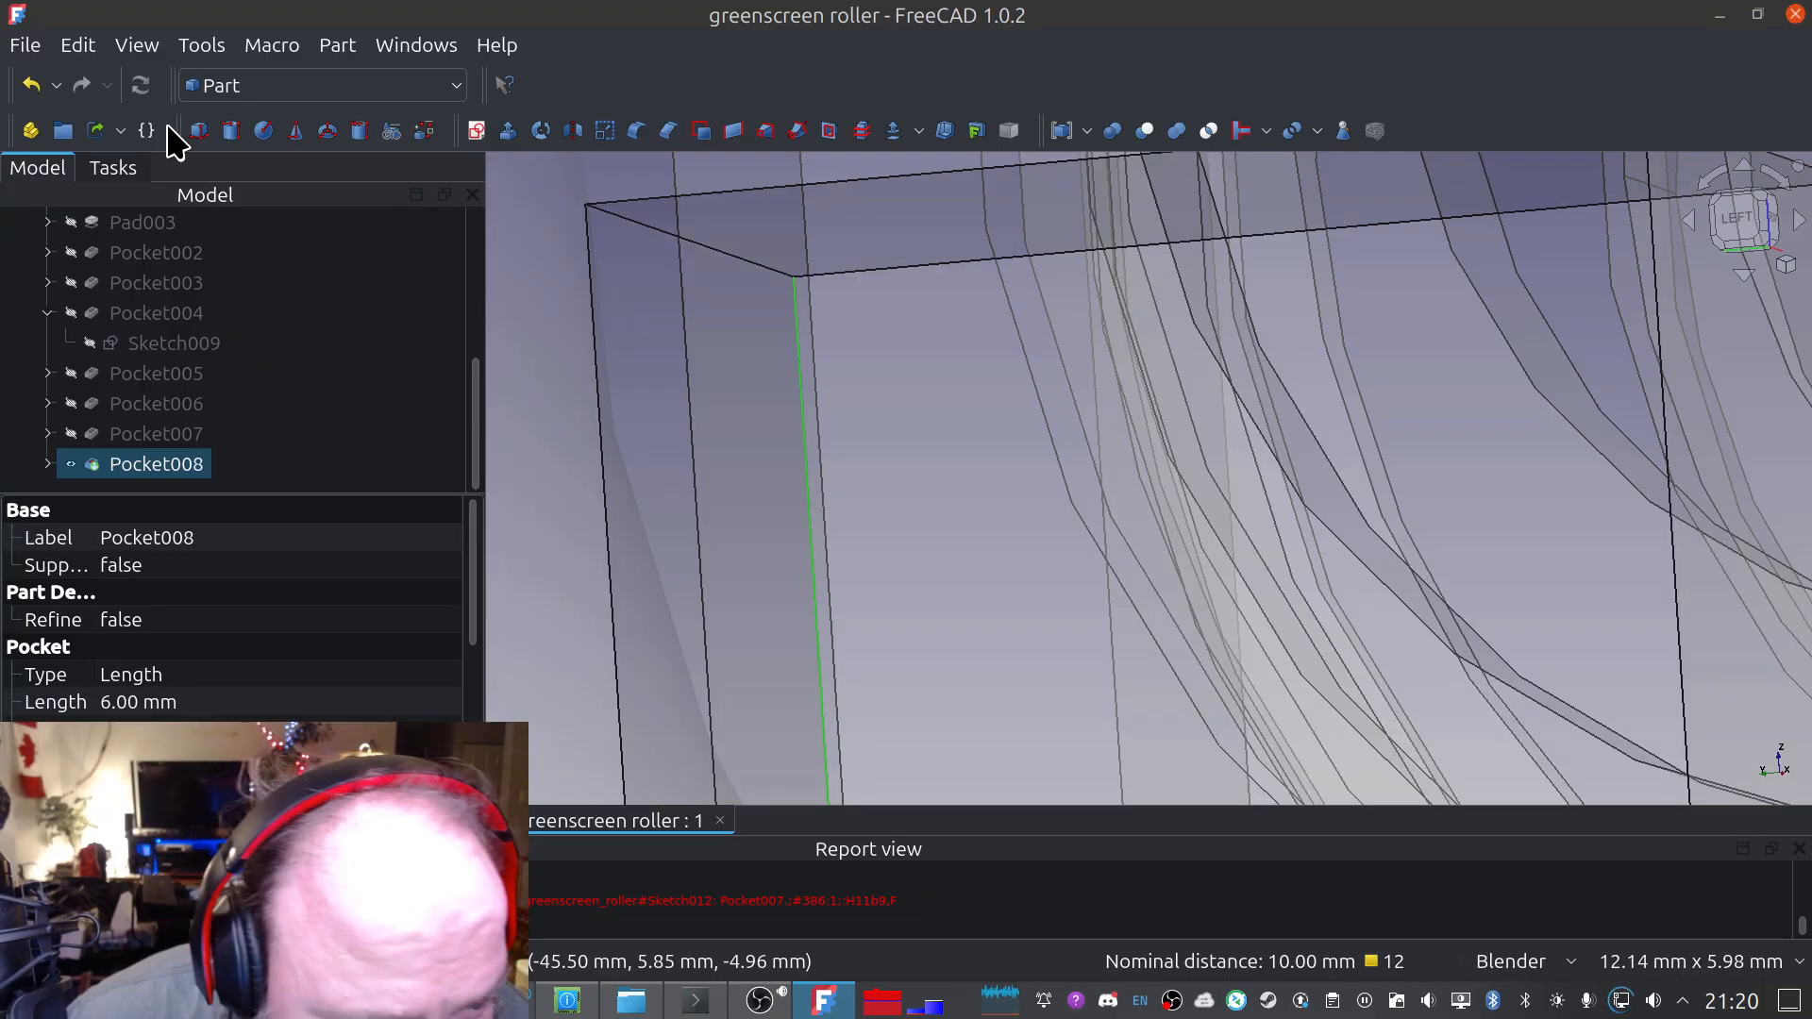
{"action": "left_click", "coordinate": [278, 86]}
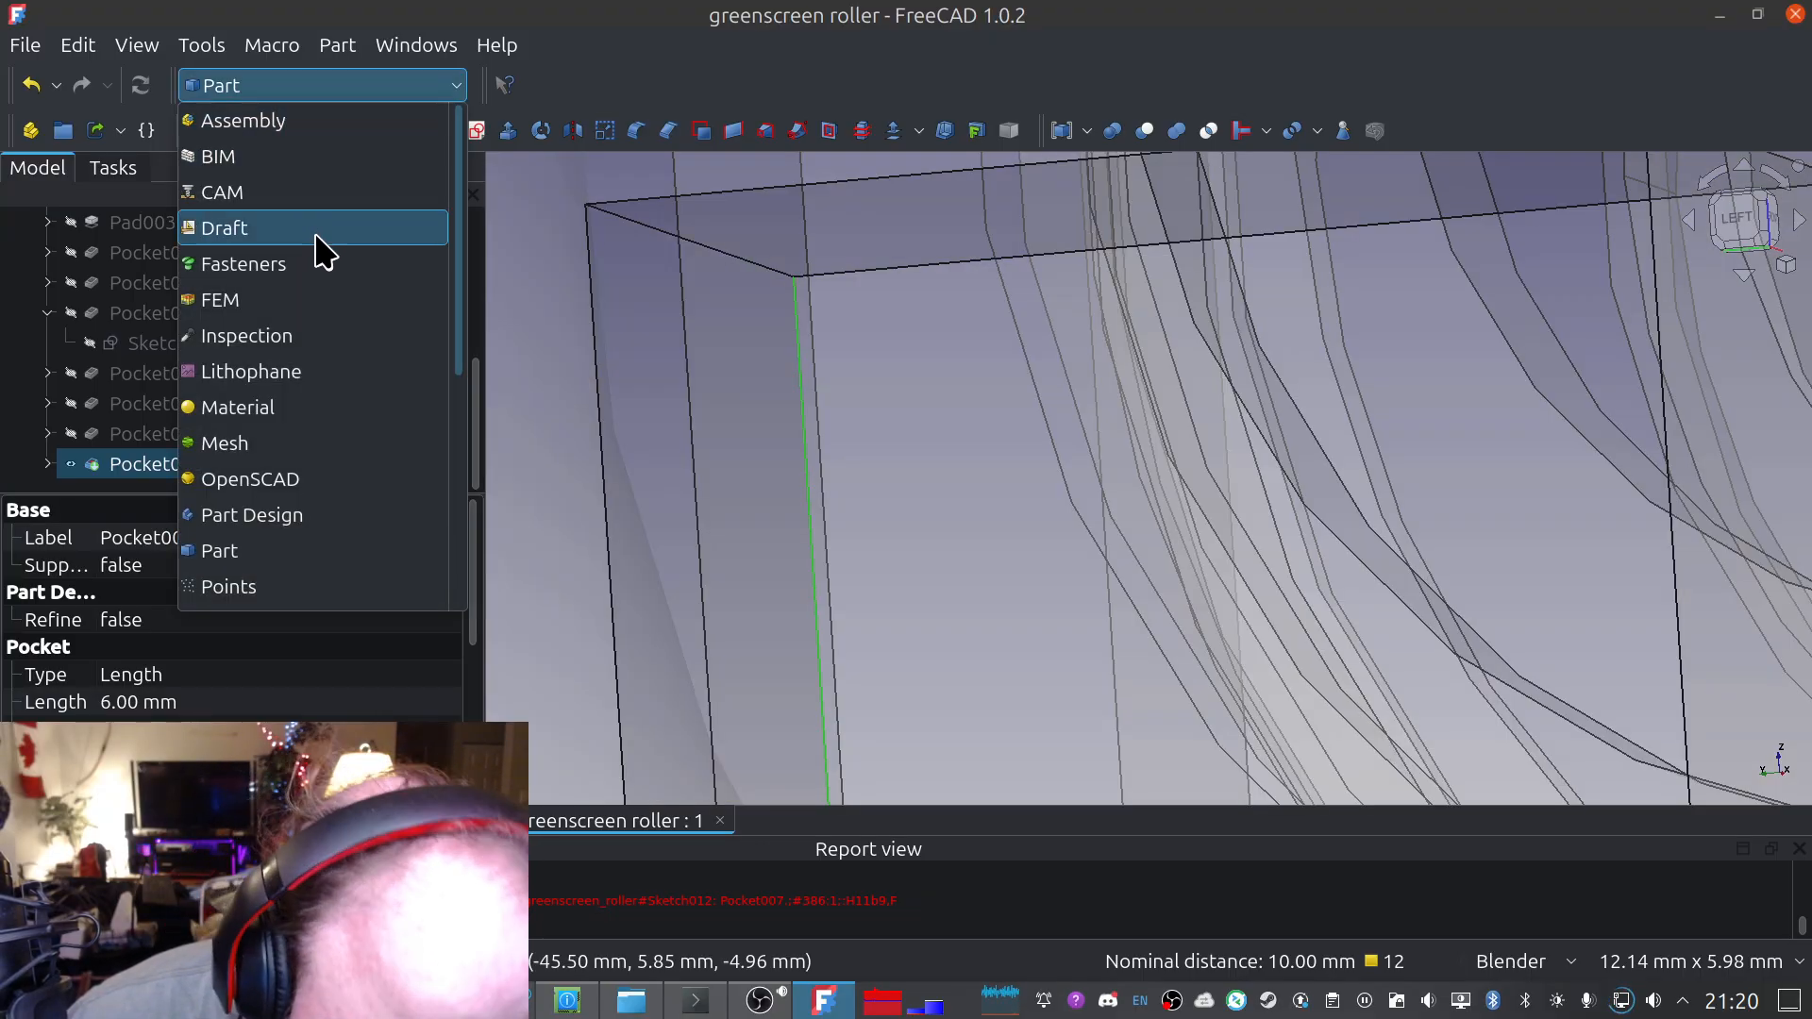
{"action": "left_click", "coordinate": [302, 518]}
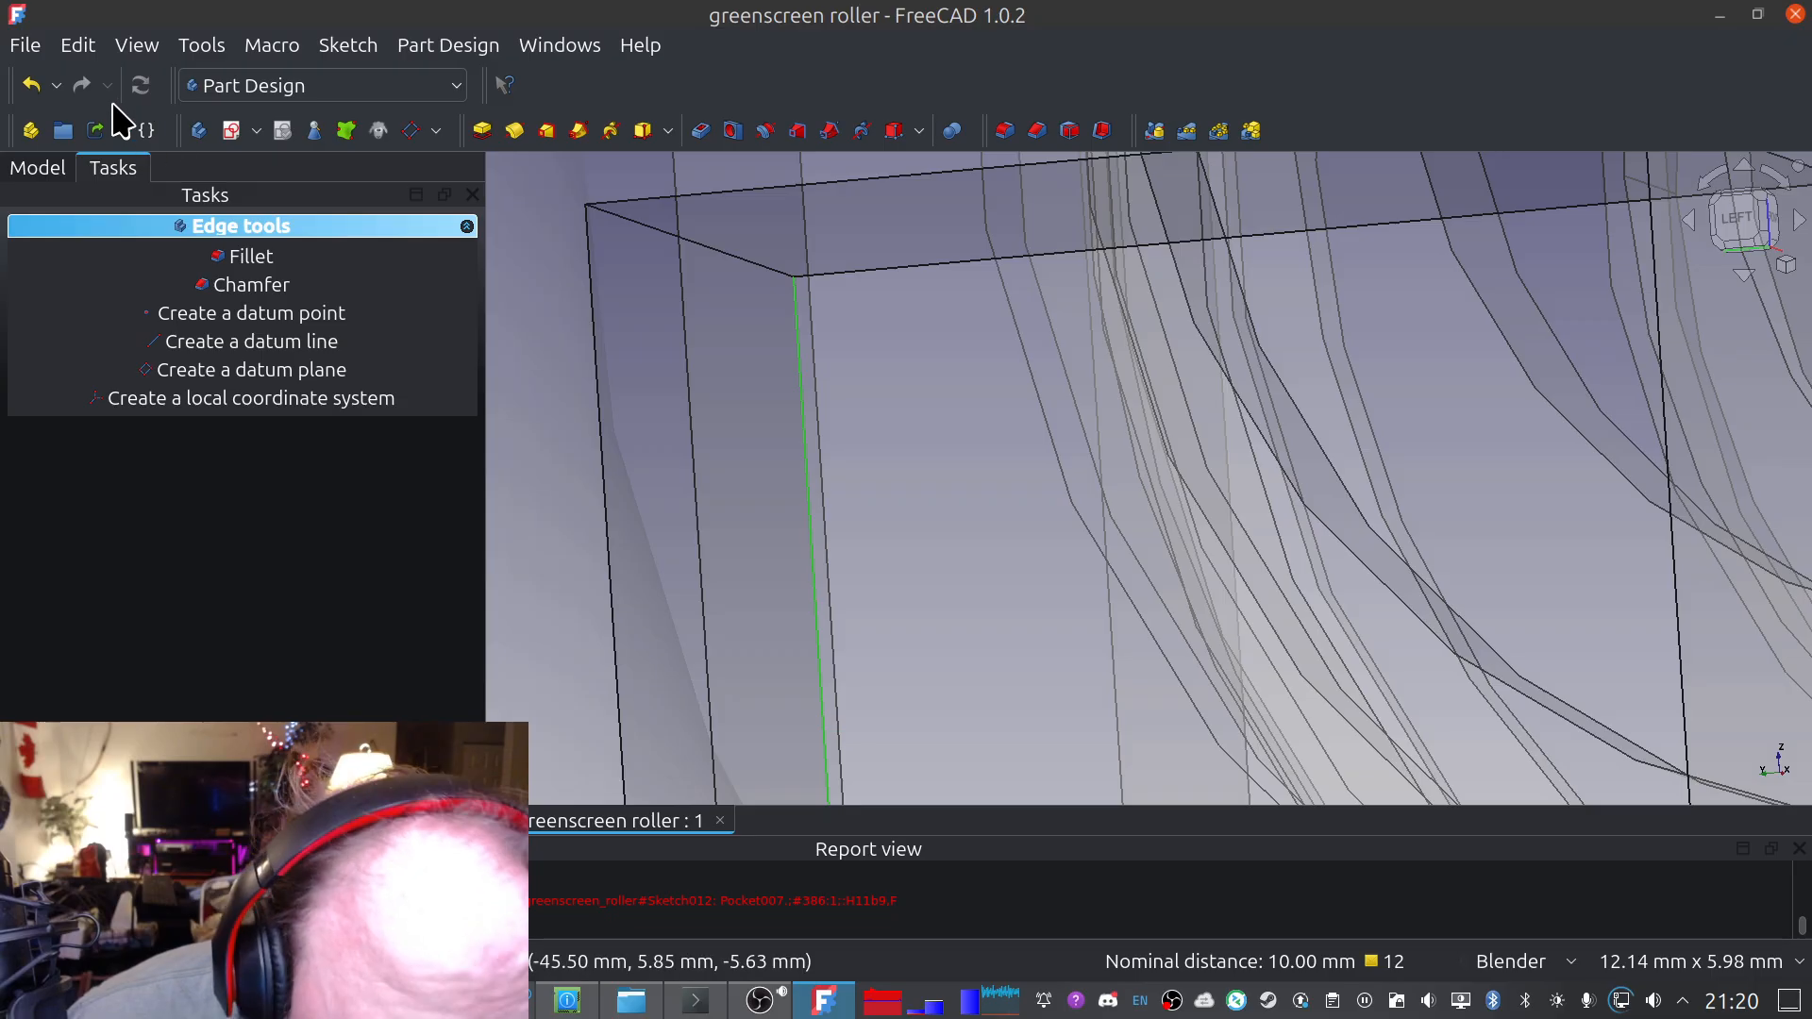
Display the model in the Wireframe draw style
{"action": "left_click", "coordinate": [135, 47]}
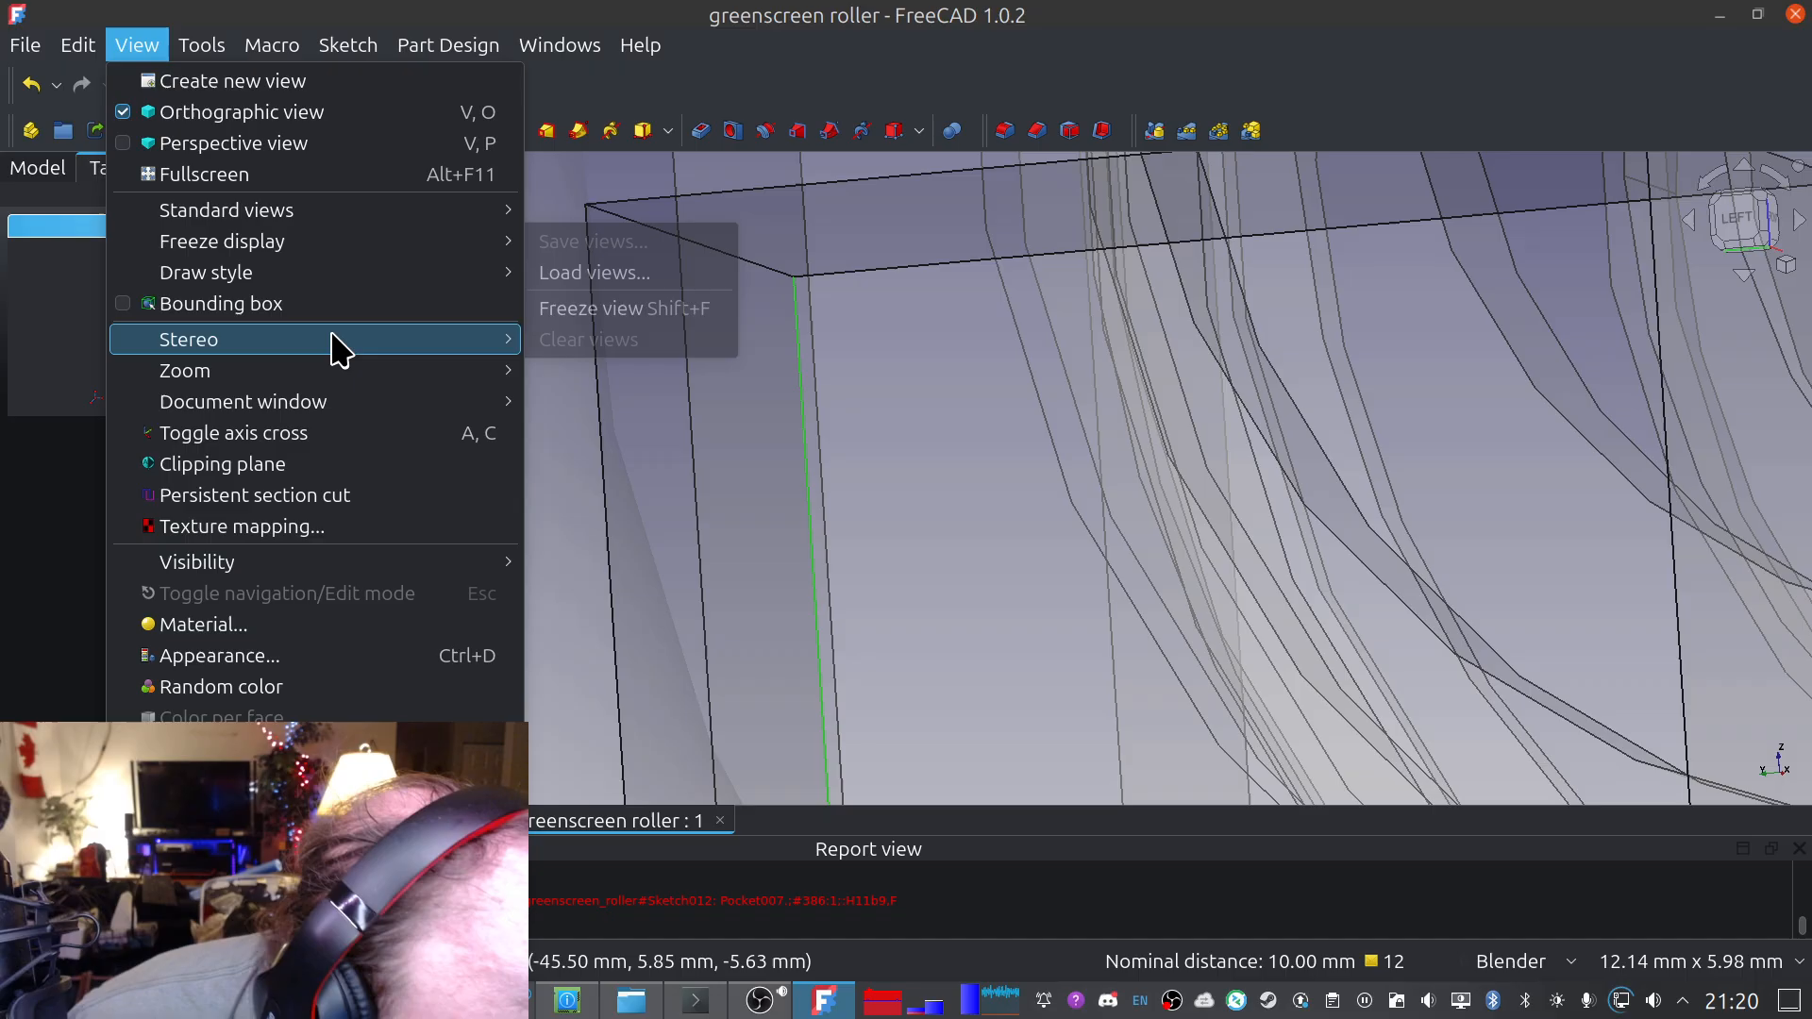
{"action": "mouse_move", "coordinate": [366, 357]}
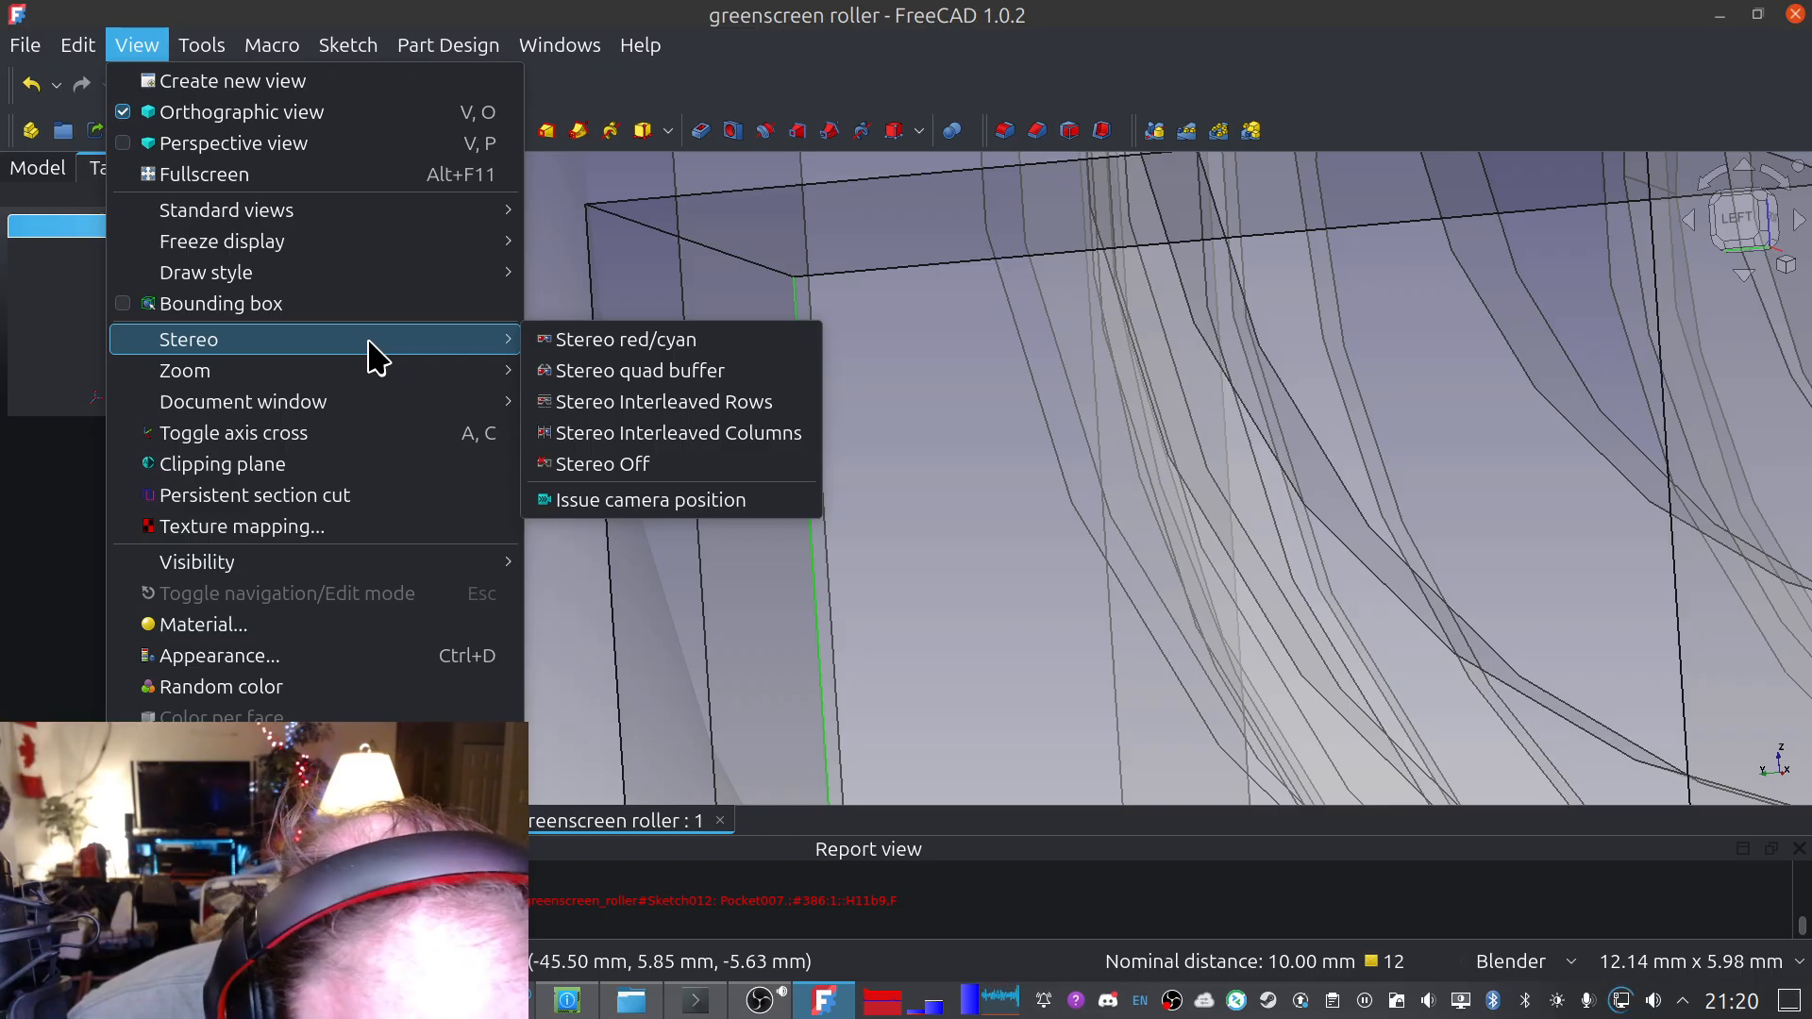
{"action": "mouse_move", "coordinate": [381, 428]}
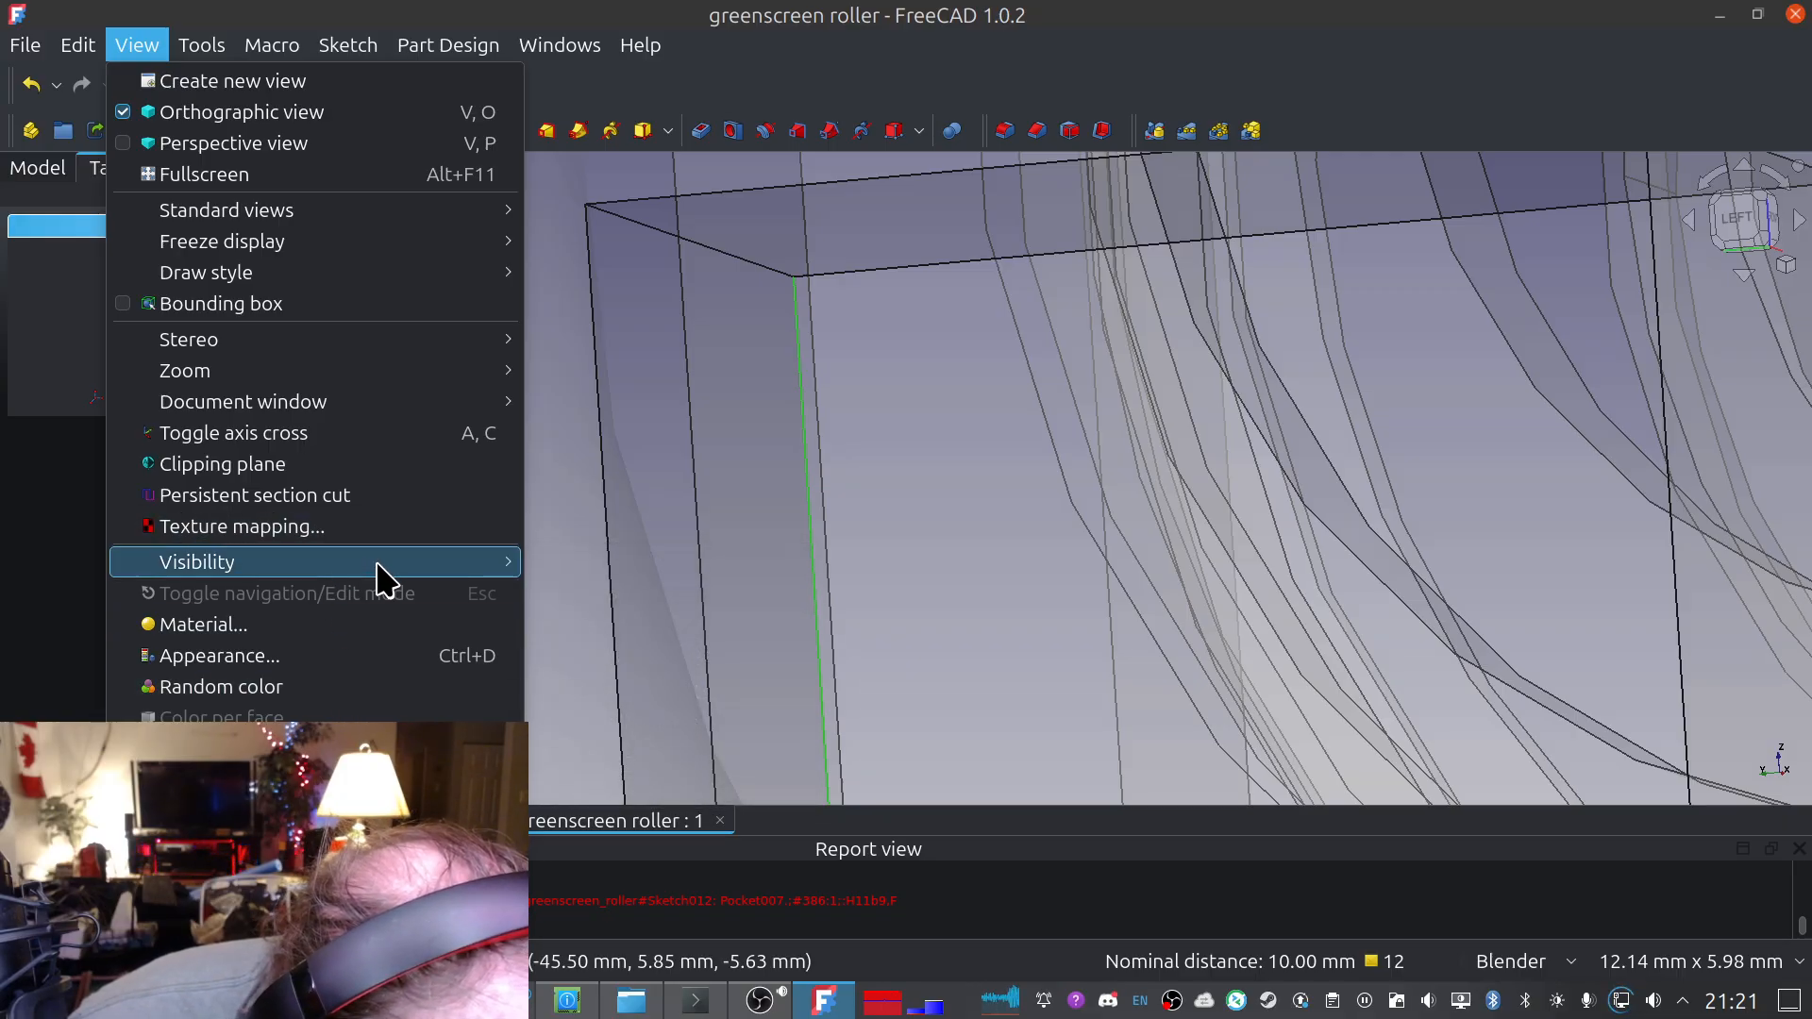
{"action": "mouse_move", "coordinate": [378, 565]}
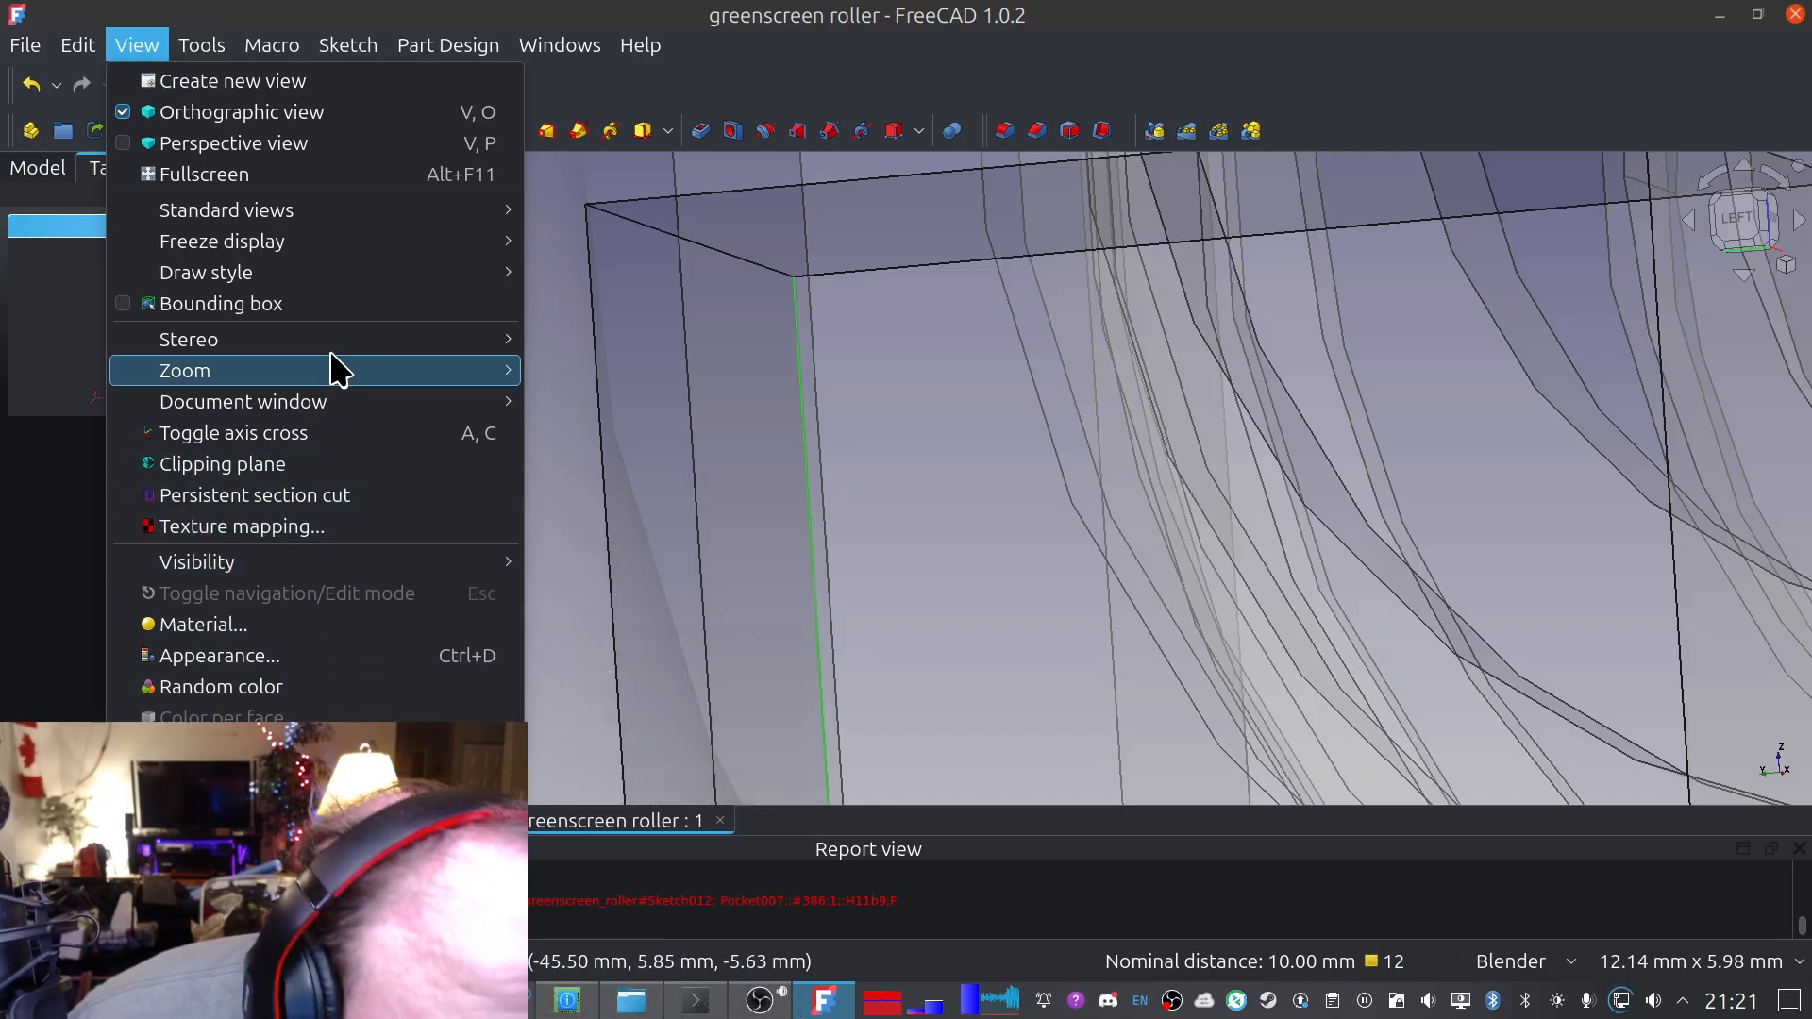
{"action": "mouse_move", "coordinate": [341, 253]}
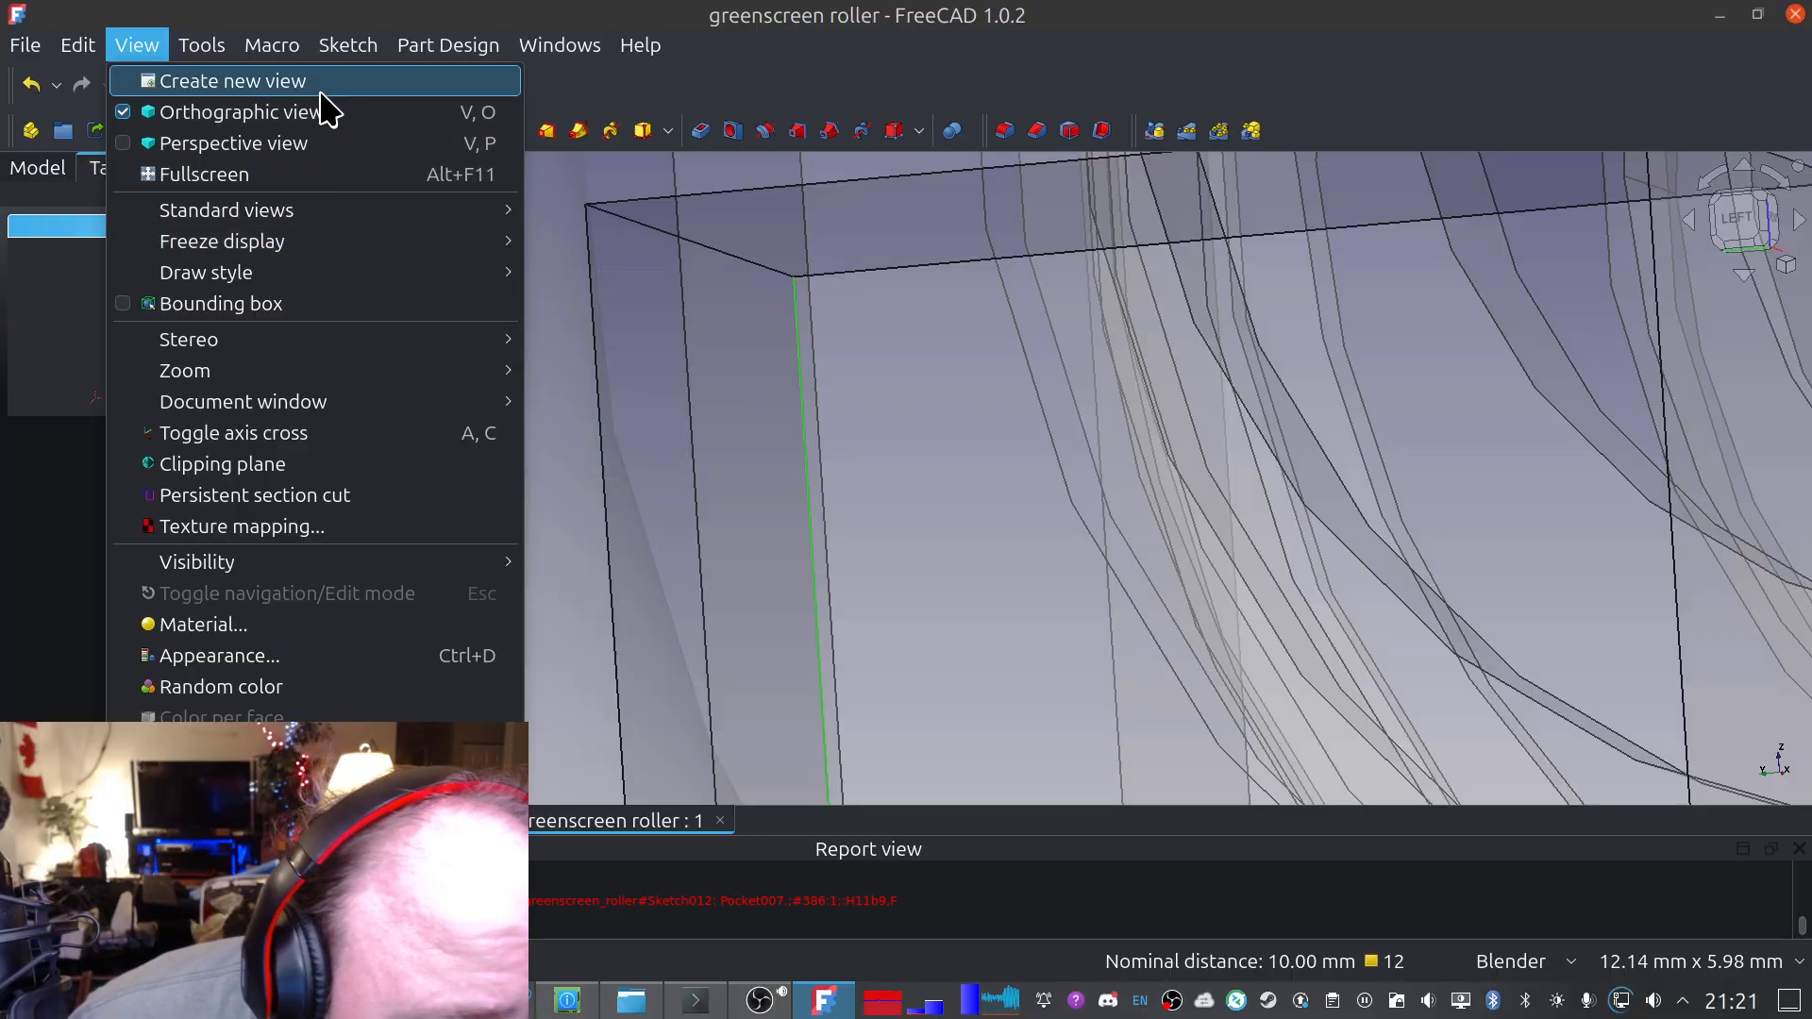
{"action": "mouse_move", "coordinate": [300, 274]}
{"action": "mouse_move", "coordinate": [324, 223]}
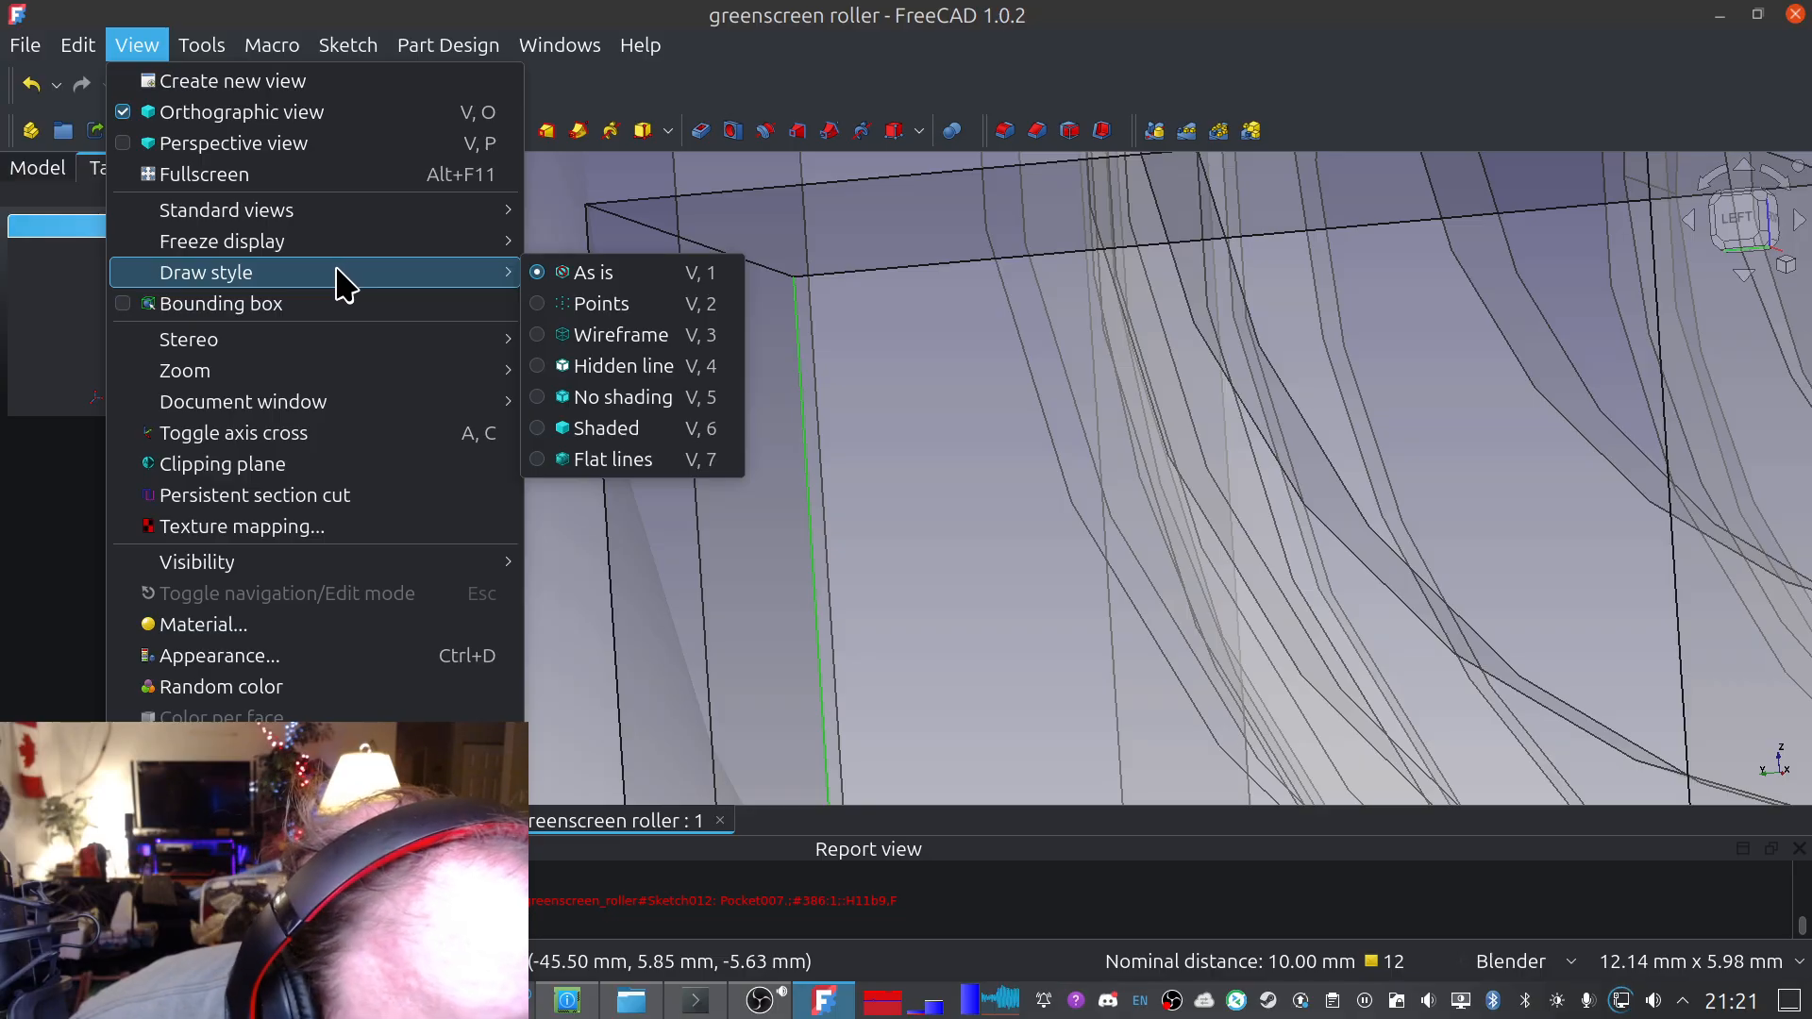
{"action": "left_click", "coordinate": [618, 335]}
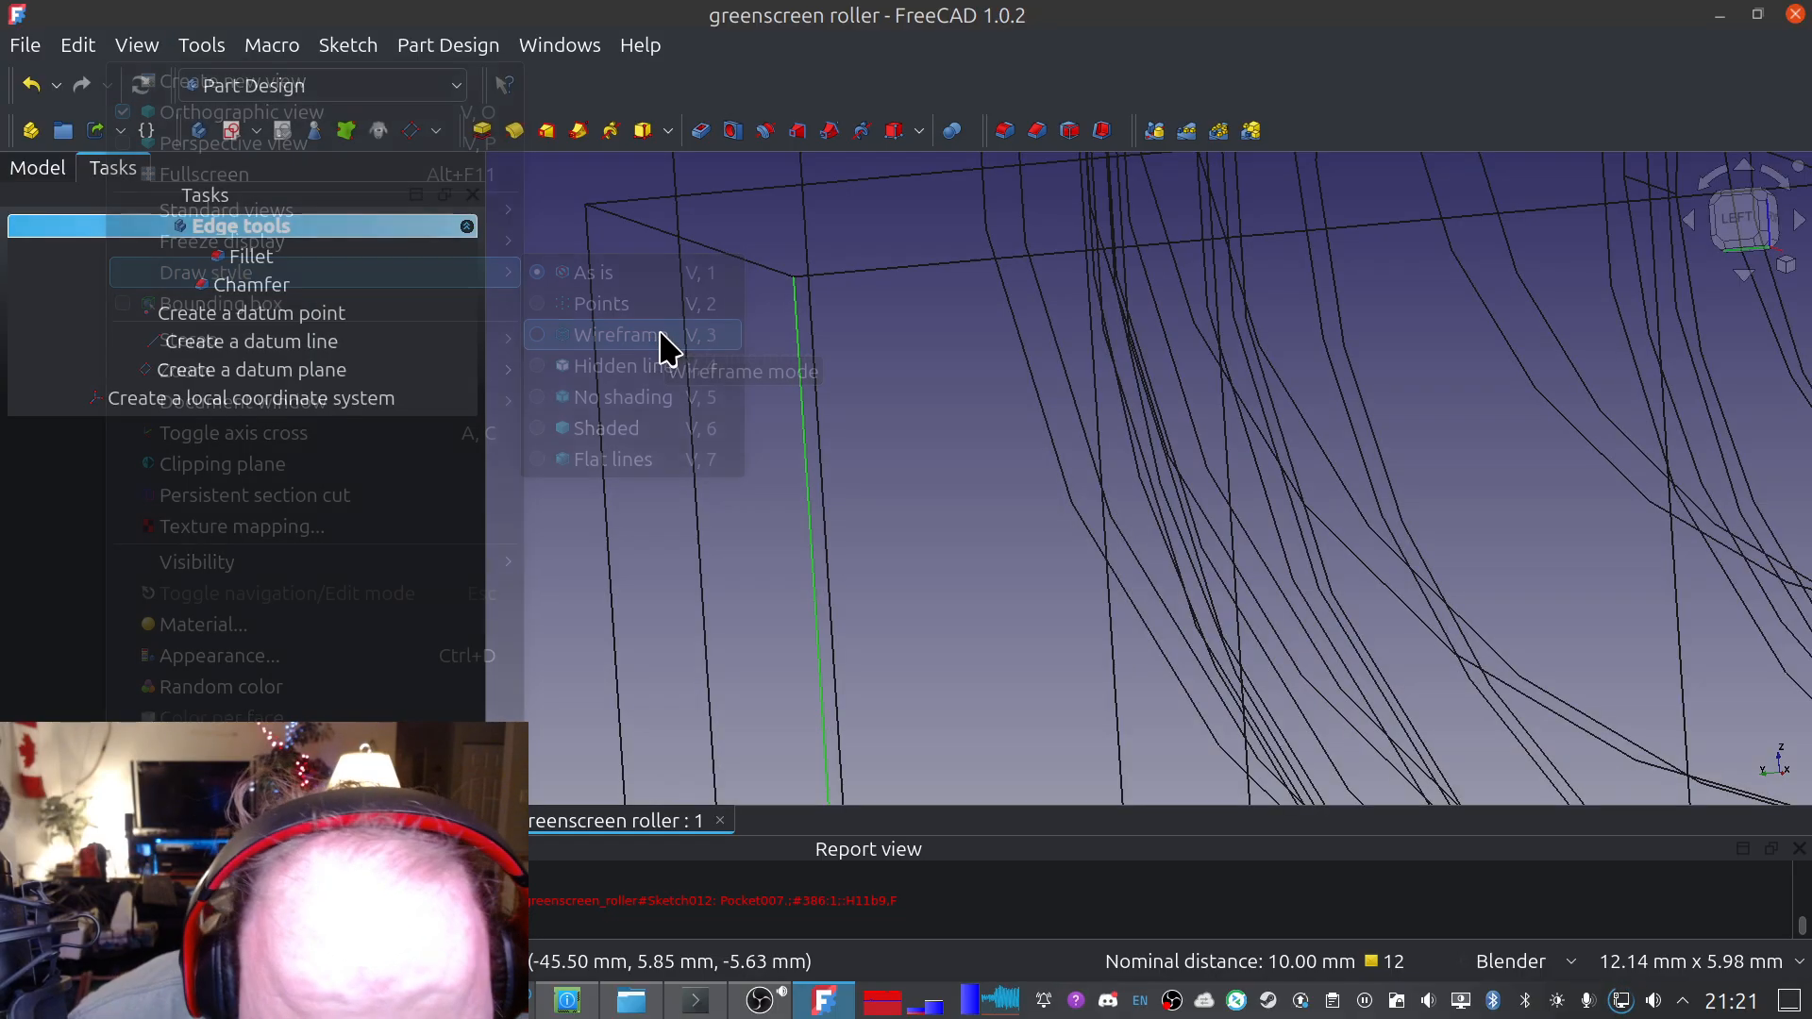
Add the floor edge and two corner edges at the pocket end opposite the hole, and start a fillet on all five edges
{"action": "left_click", "coordinate": [744, 267], "text": "ctrl"}
{"action": "left_click", "coordinate": [900, 273], "text": "ctrl"}
{"action": "middle_click_drag", "start_coordinate": [931, 368], "coordinate": [1339, 434]}
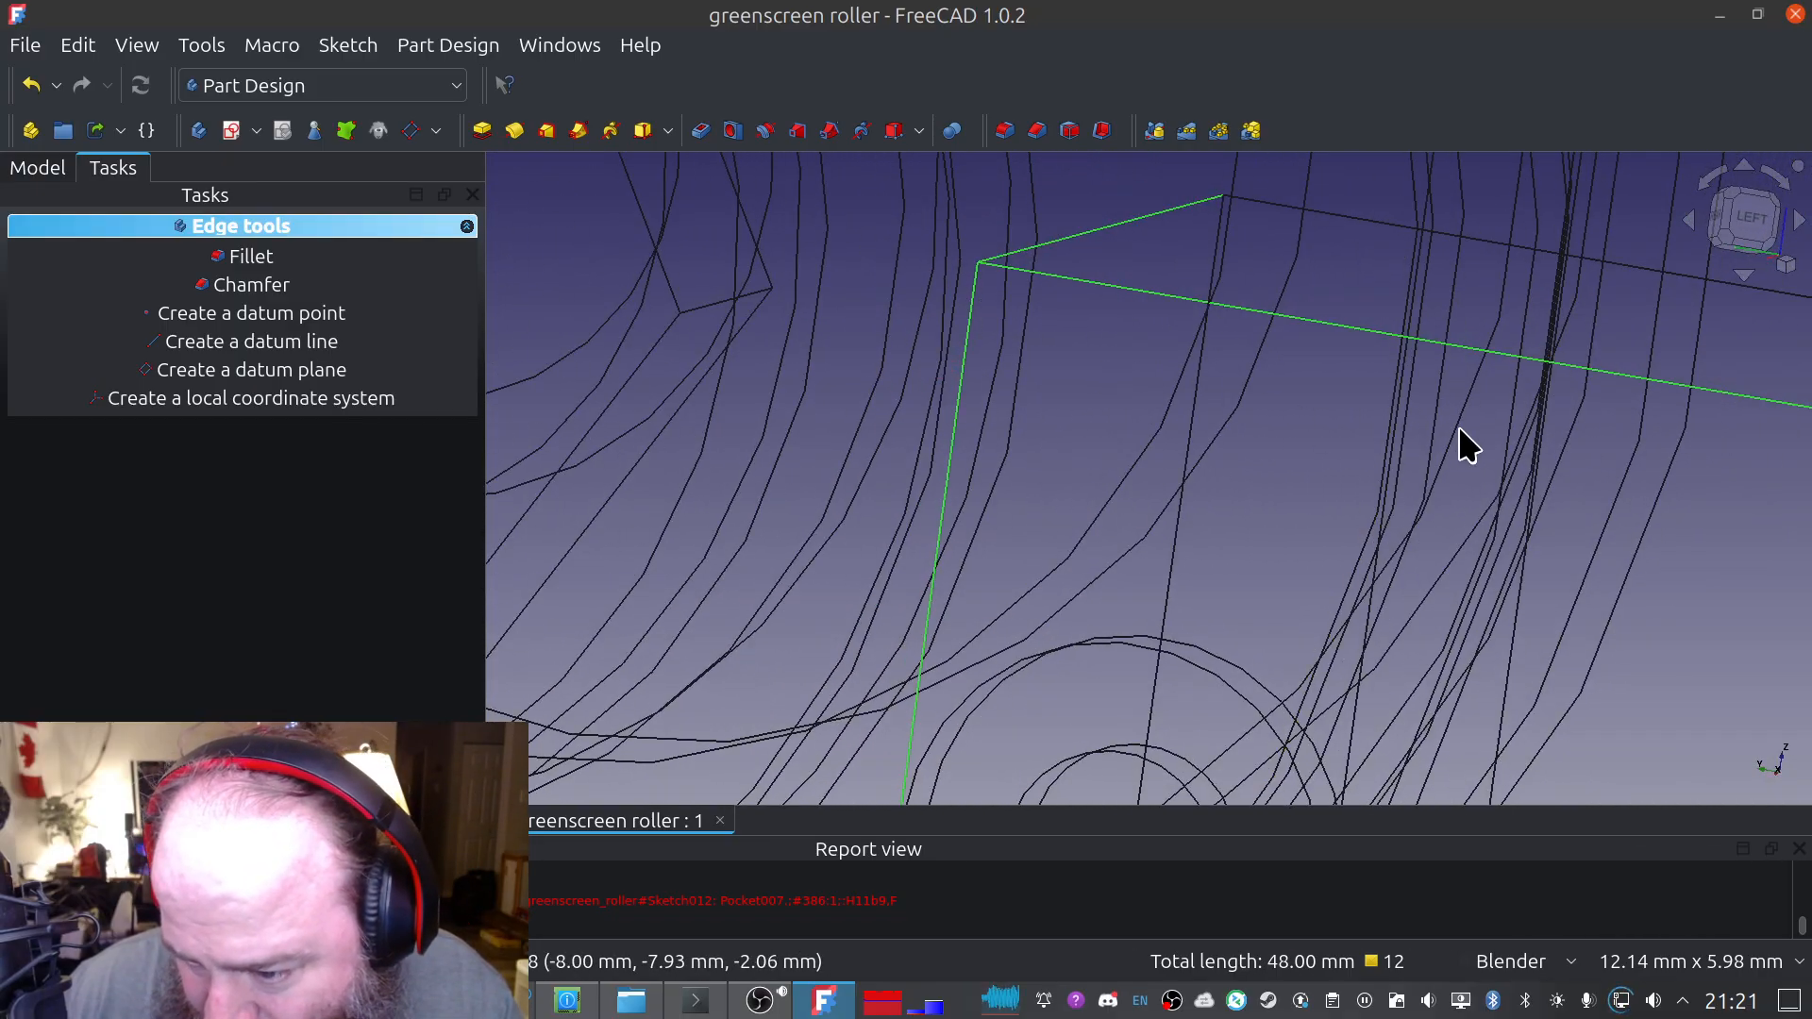
{"action": "middle_click_drag", "start_coordinate": [1512, 423], "coordinate": [991, 463]}
{"action": "left_click", "coordinate": [1403, 425]}
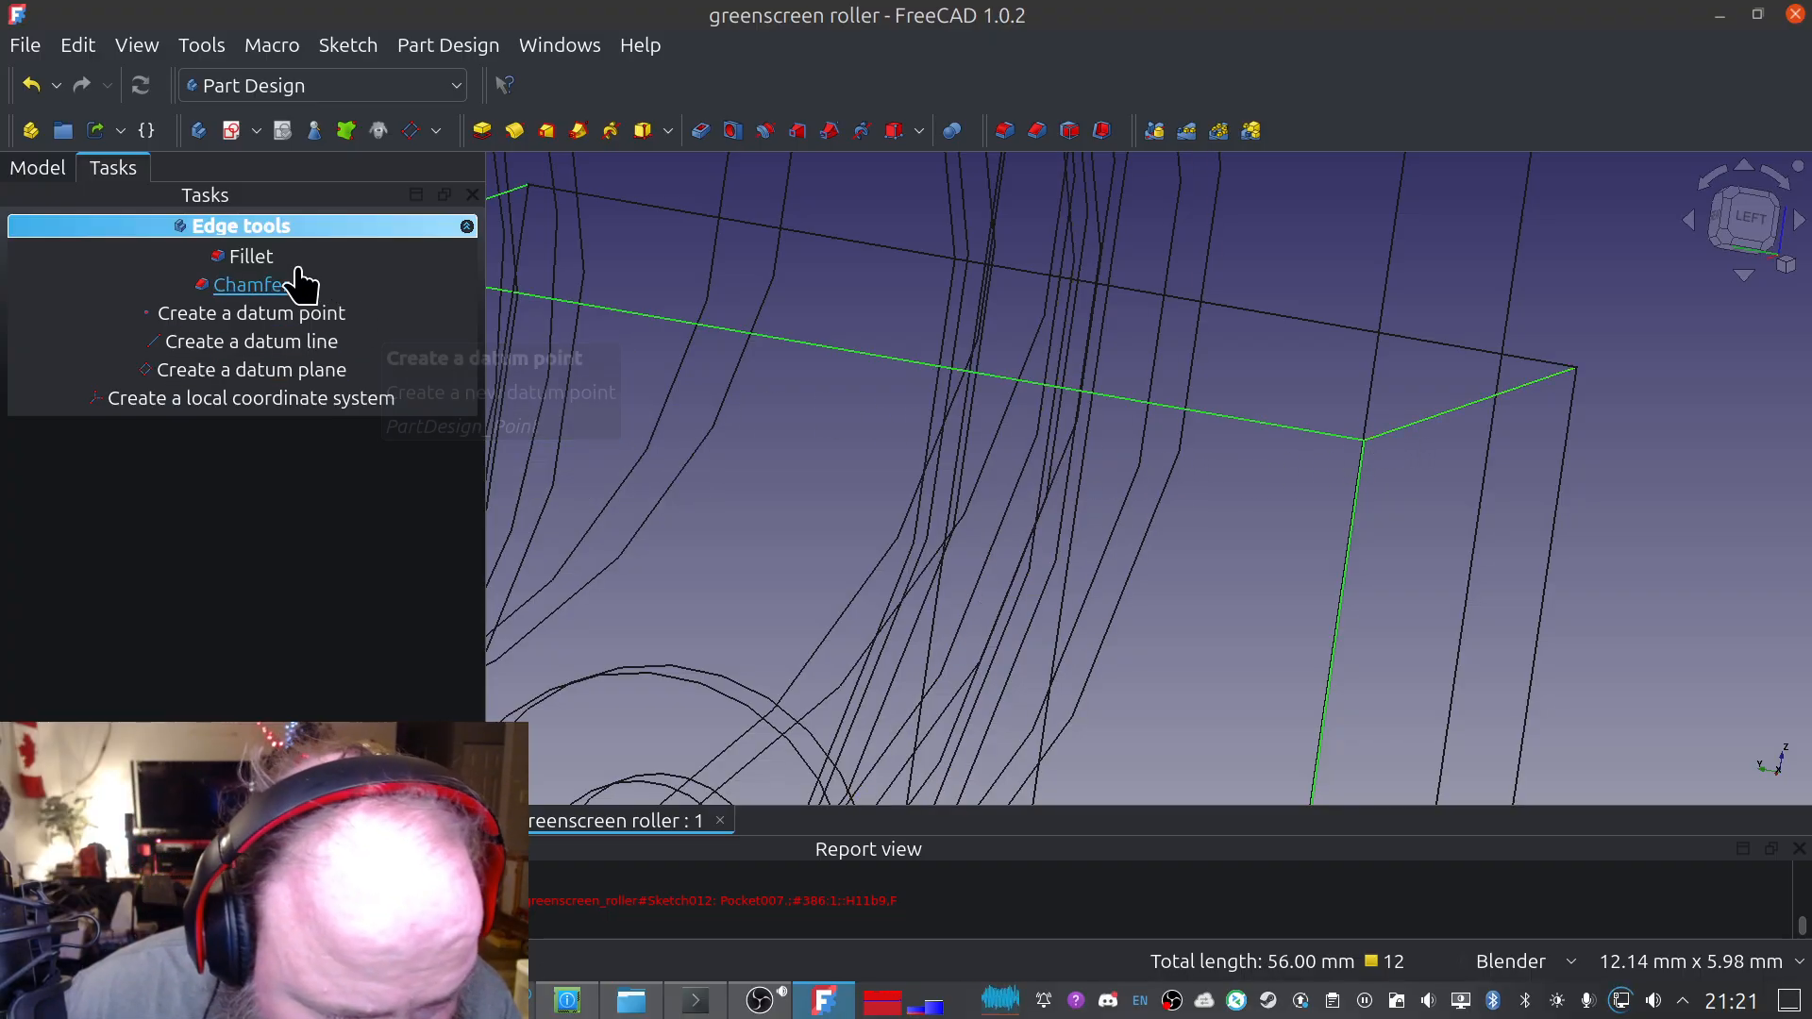
{"action": "left_click", "coordinate": [257, 255]}
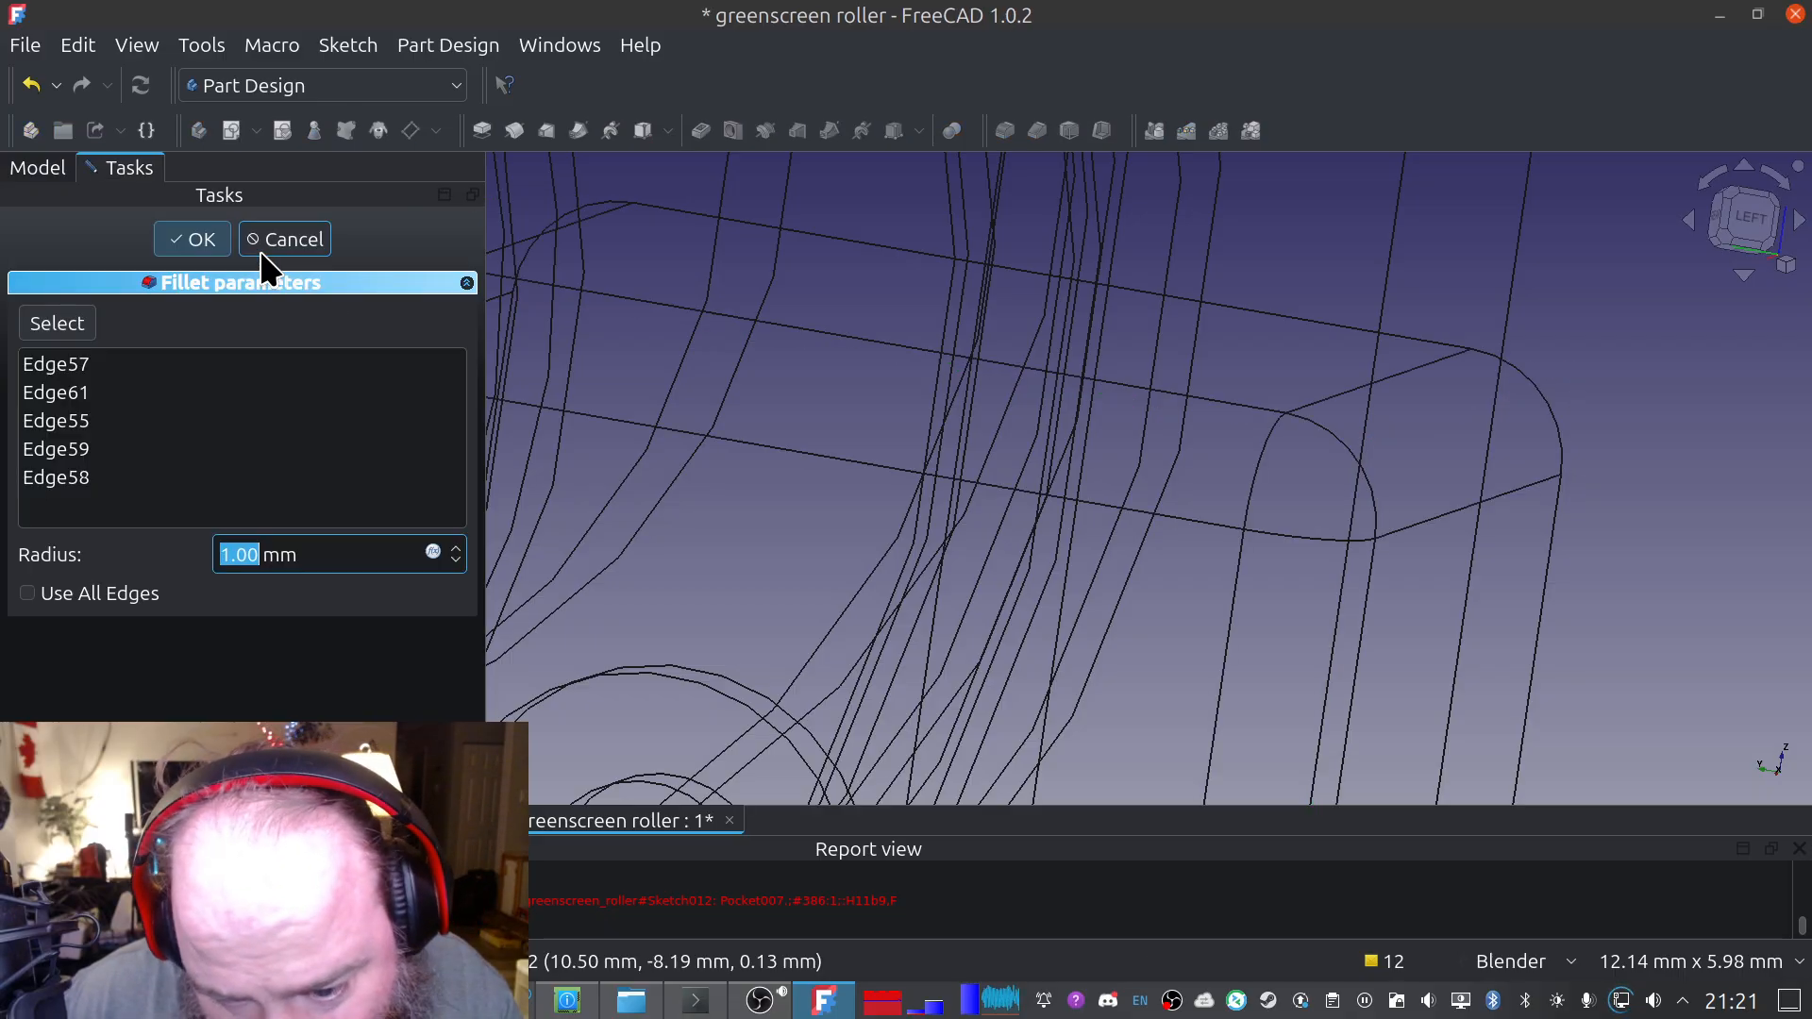
Restore the As is draw style and bring the filleted pocket and its adjoining hole into view
{"action": "left_click", "coordinate": [130, 46]}
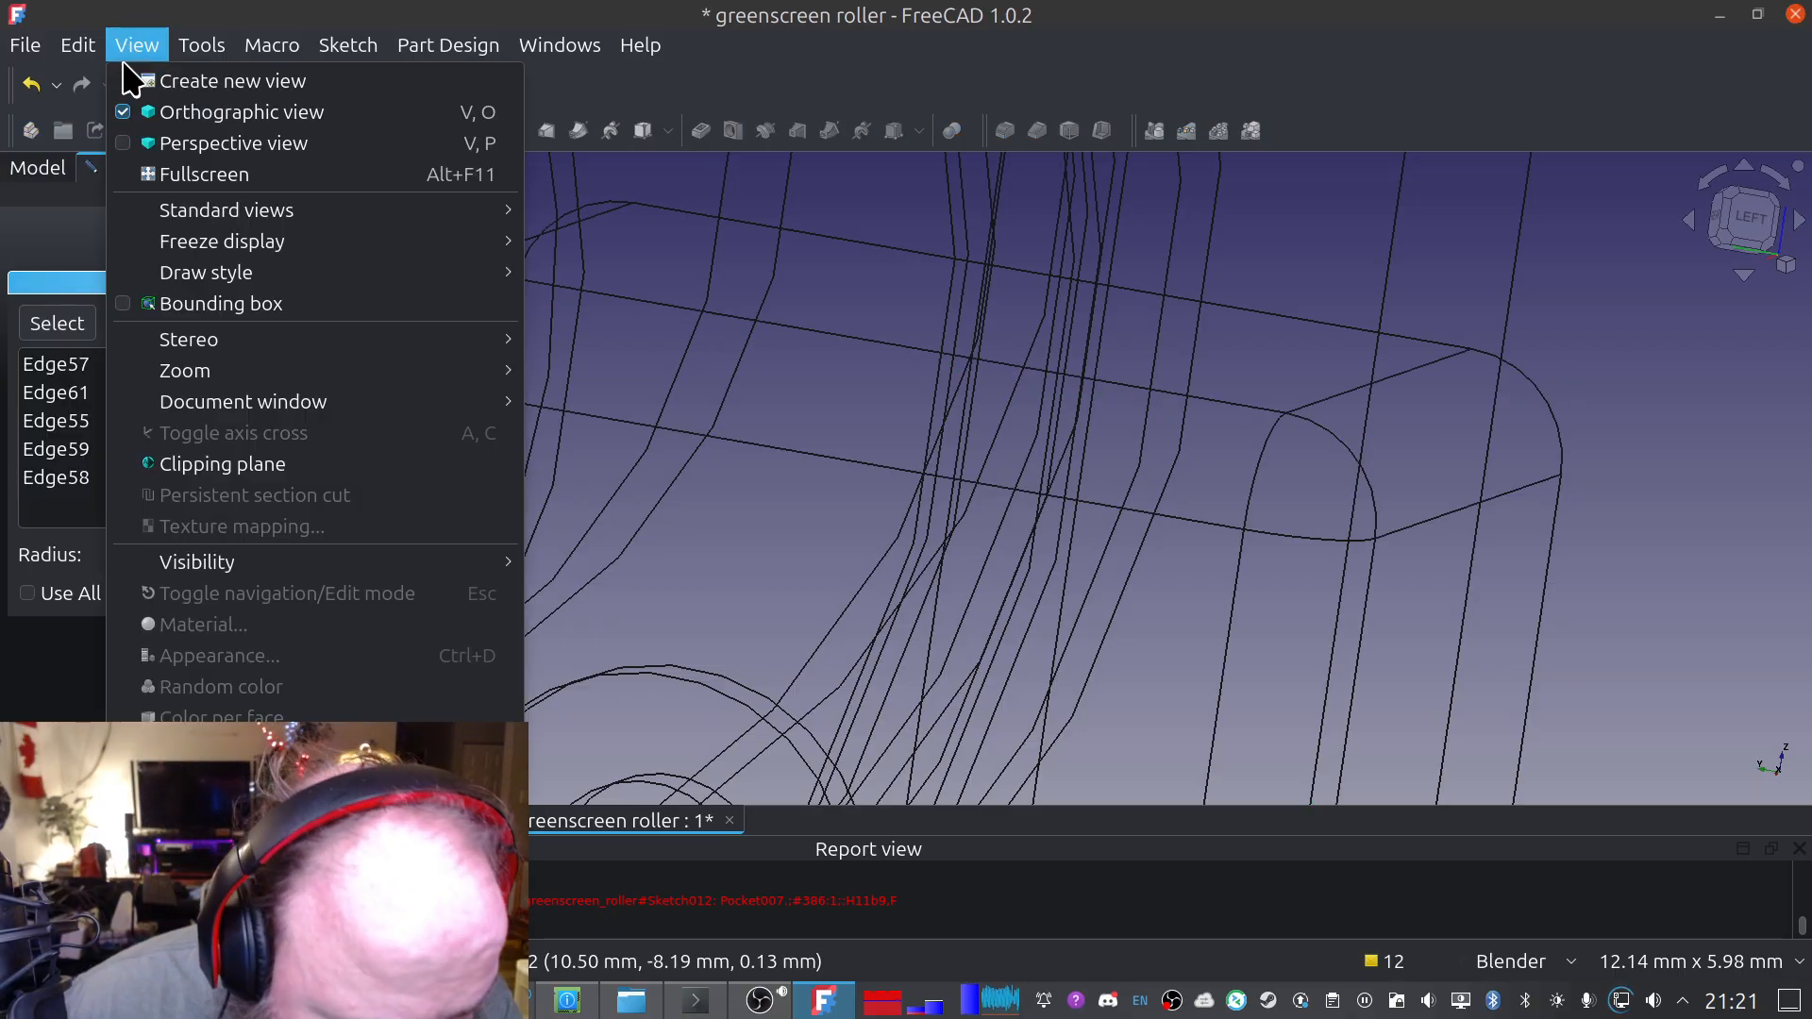
{"action": "mouse_move", "coordinate": [387, 276]}
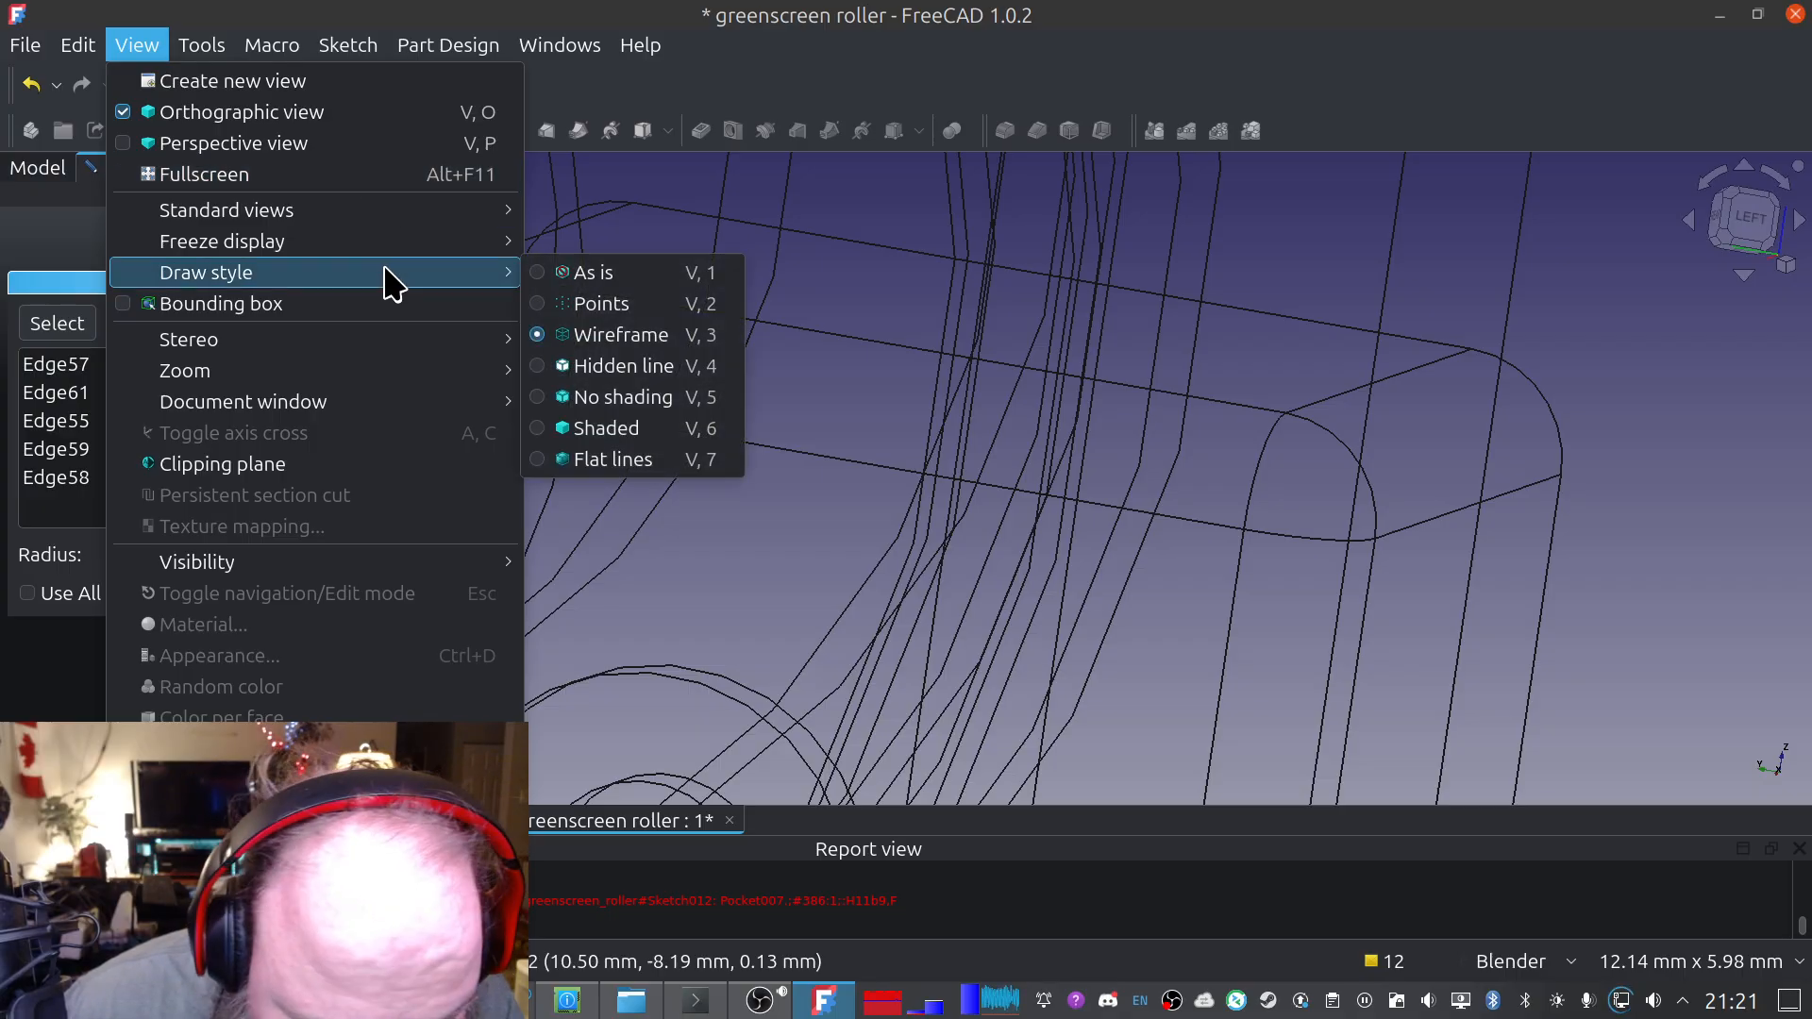
{"action": "left_click", "coordinate": [541, 270]}
{"action": "scroll", "coordinate": [982, 330], "scroll_direction": "down", "scroll_amount": 6}
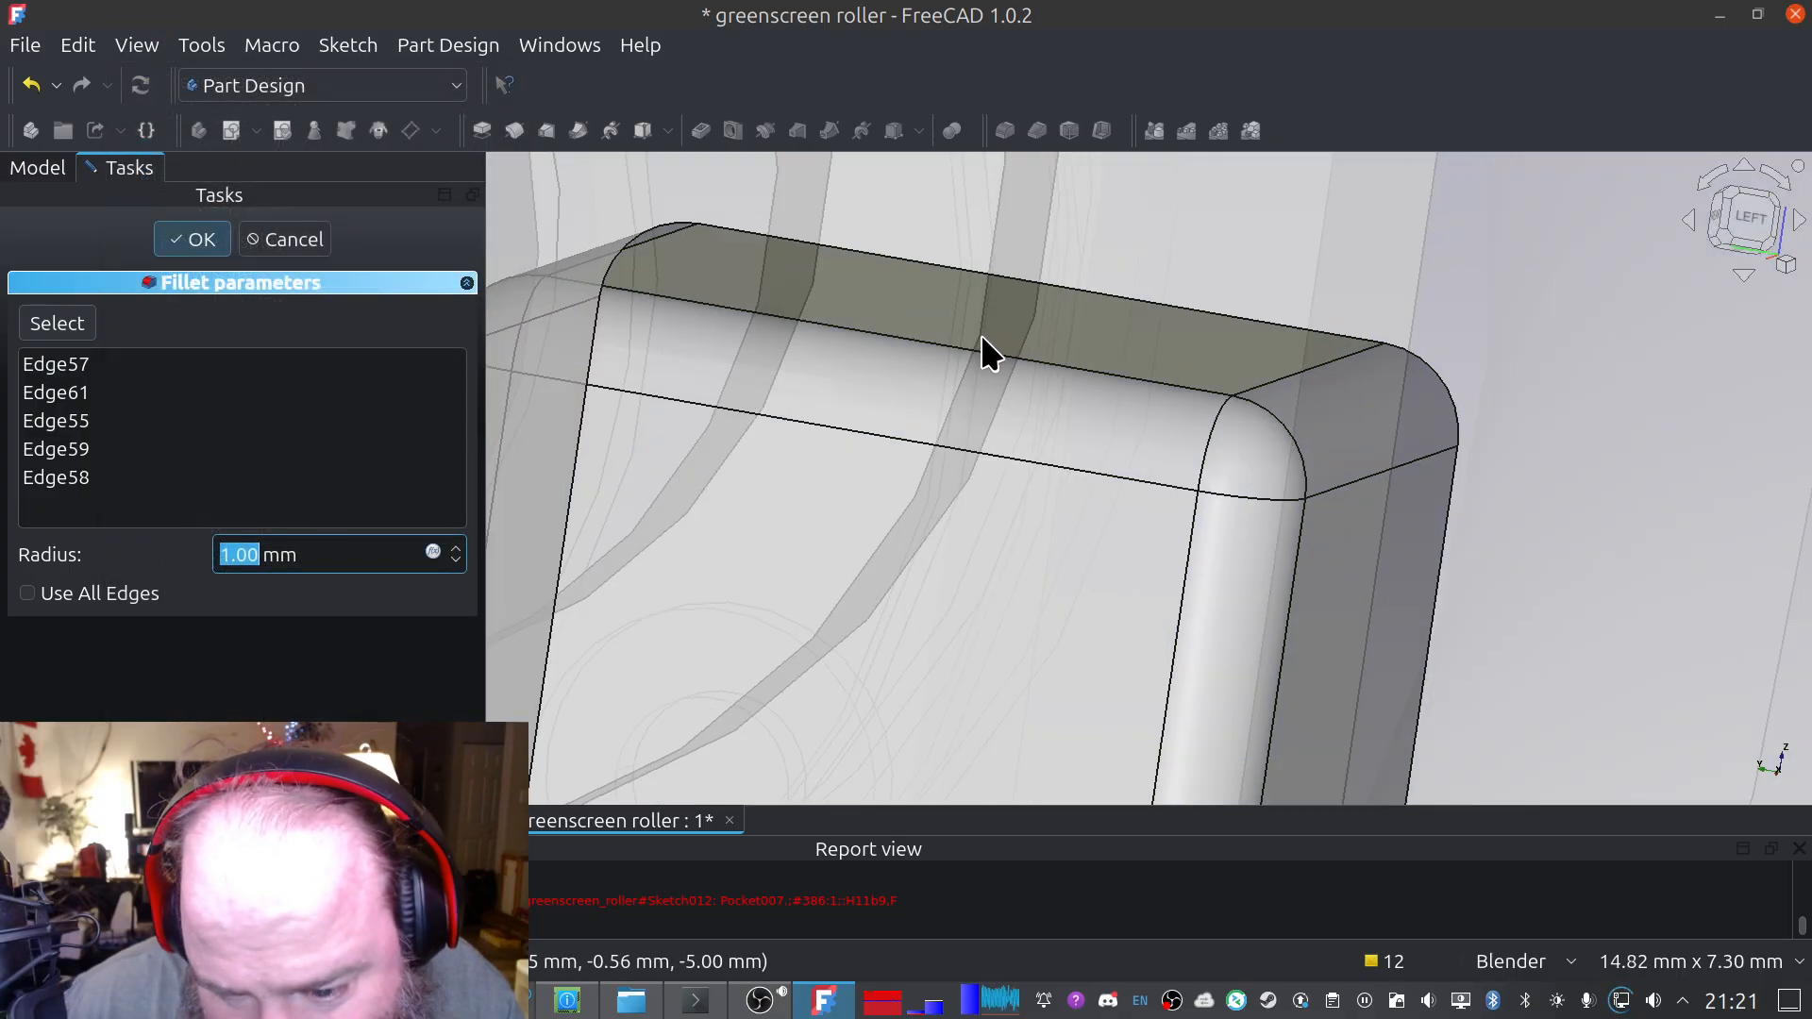
{"action": "middle_click_drag", "start_coordinate": [934, 451], "coordinate": [835, 619]}
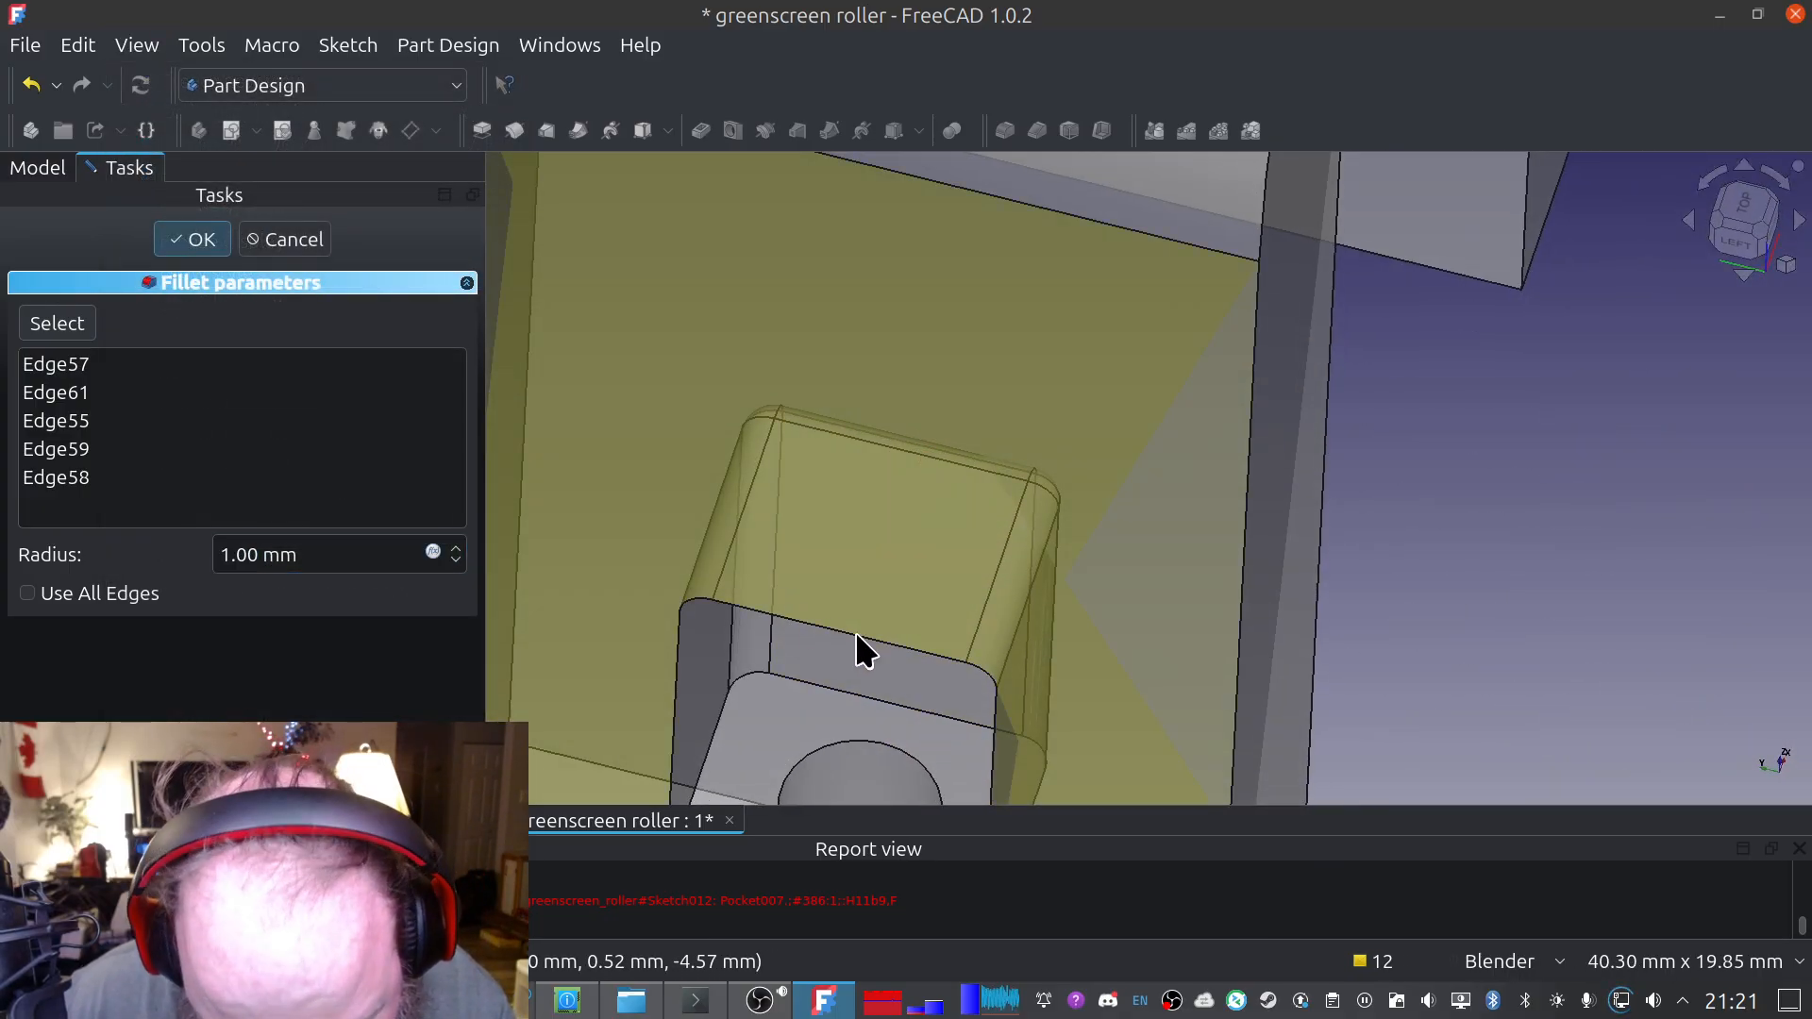
{"action": "middle_click_drag", "start_coordinate": [929, 706], "coordinate": [1060, 393], "text": "shift"}
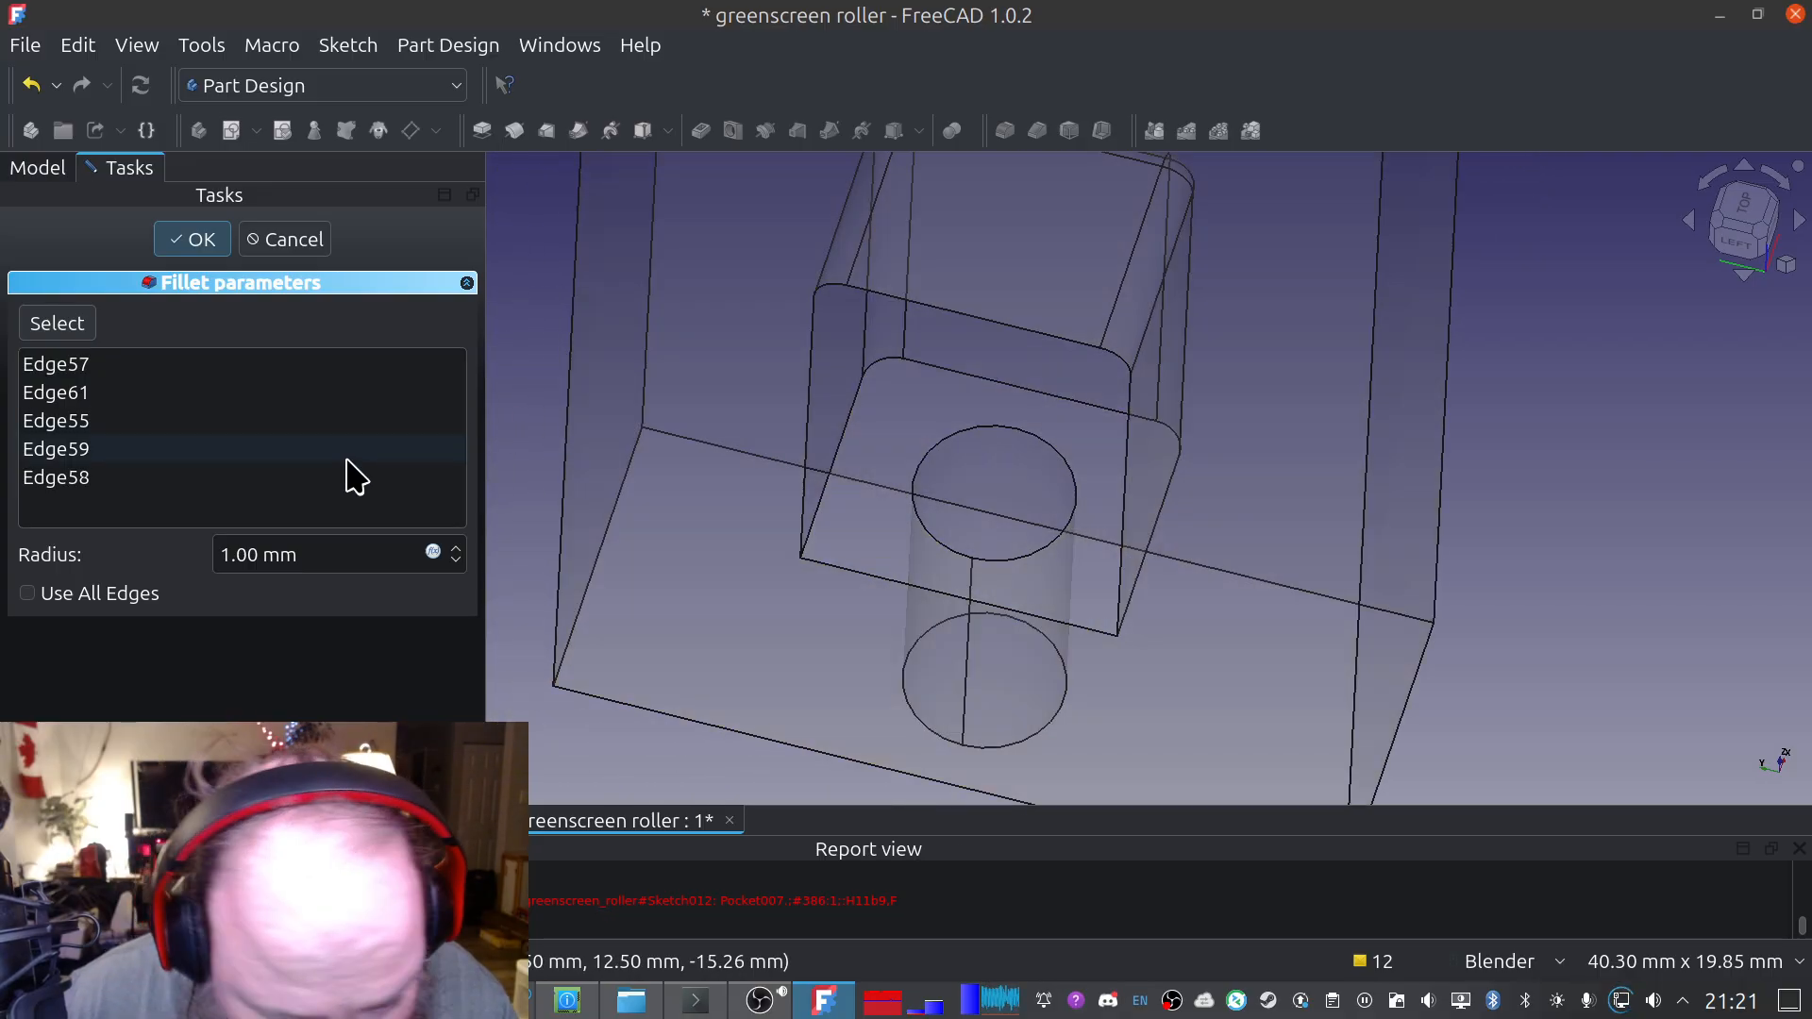
Set the pocket edge fillet's radius to 4 mm and apply it
{"action": "double_click", "coordinate": [354, 559]}
{"action": "scroll", "coordinate": [352, 558], "scroll_direction": "up", "scroll_amount": 2}
{"action": "scroll", "coordinate": [352, 558], "scroll_direction": "up", "scroll_amount": 1}
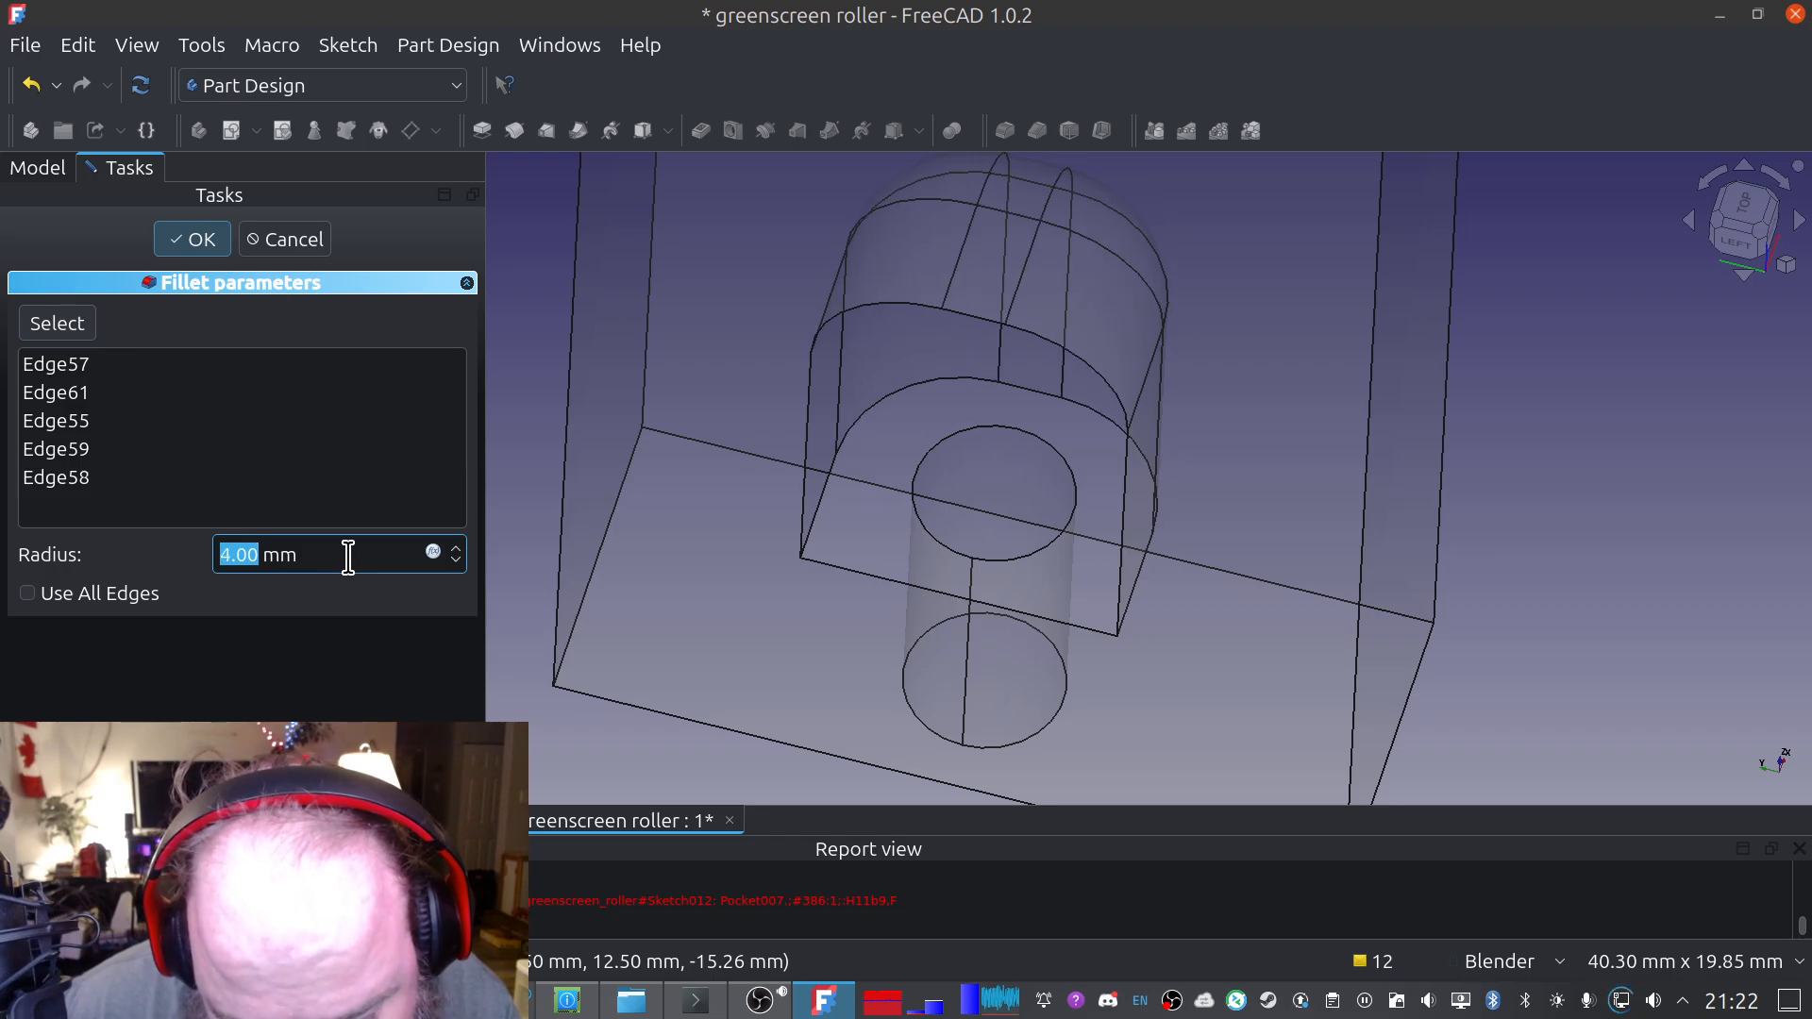
{"action": "scroll", "coordinate": [349, 557], "scroll_direction": "up", "scroll_amount": 1}
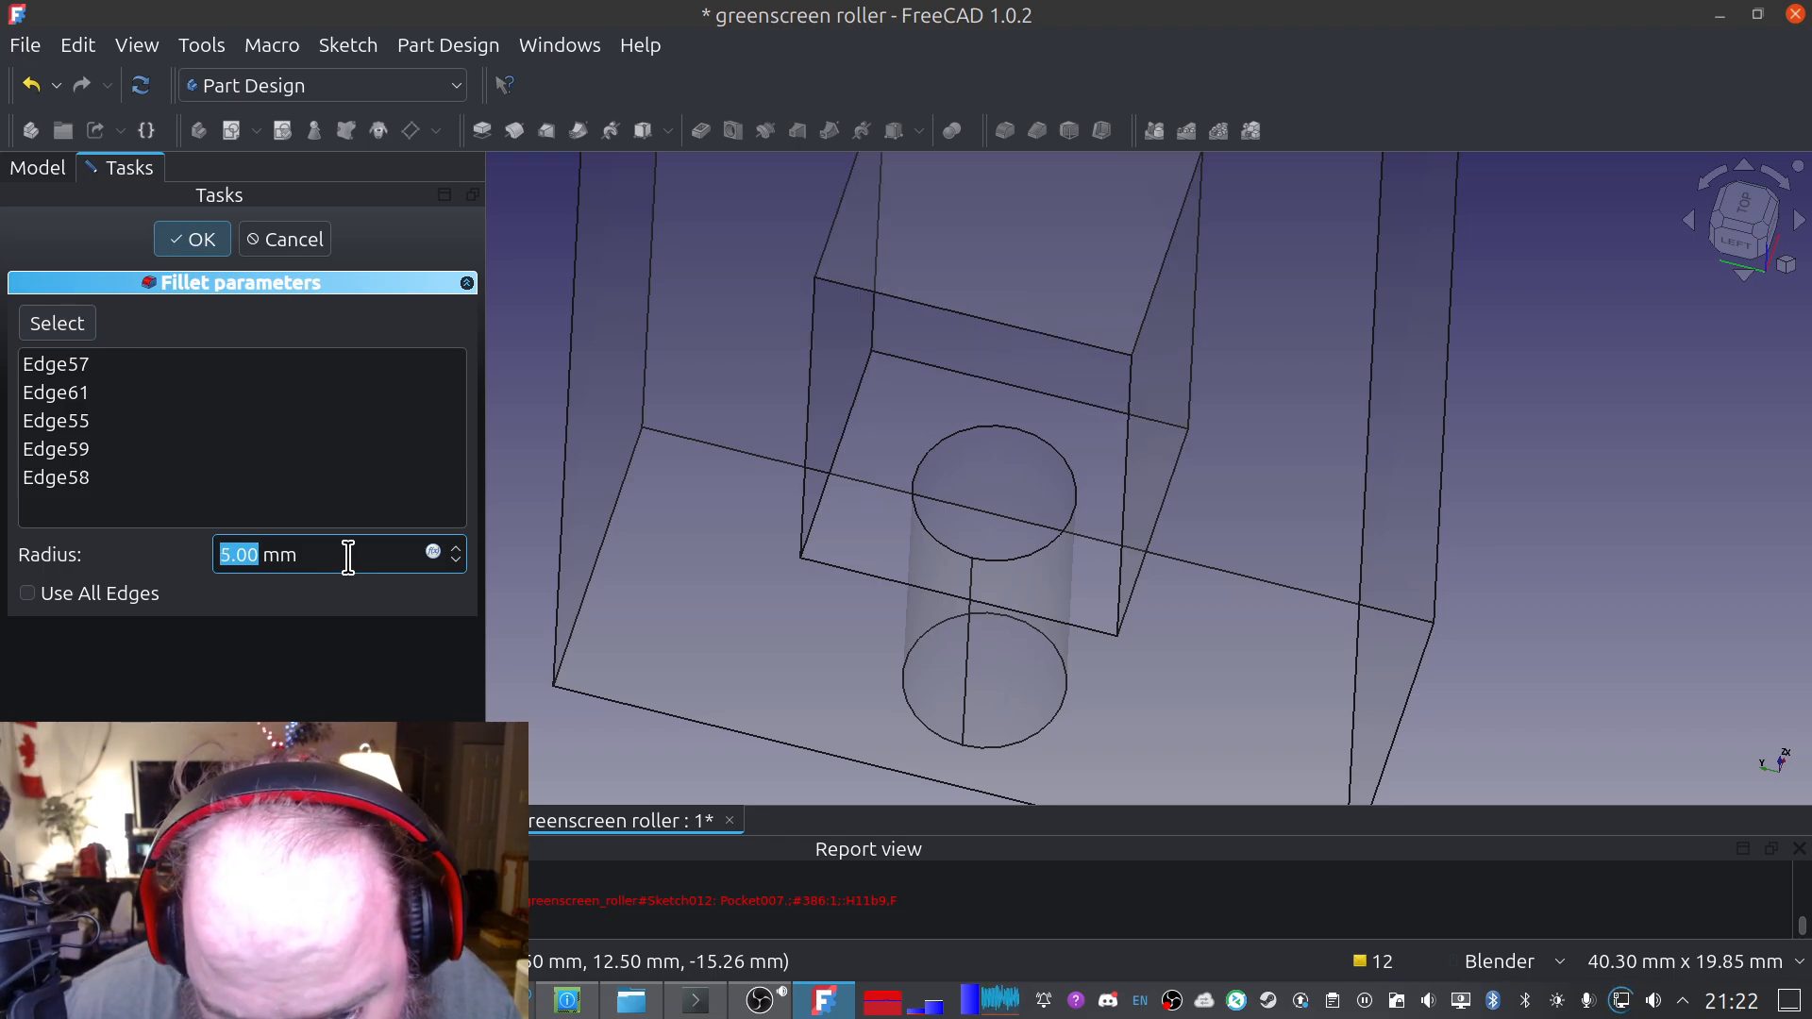
{"action": "scroll", "coordinate": [349, 558], "scroll_direction": "down", "scroll_amount": 1}
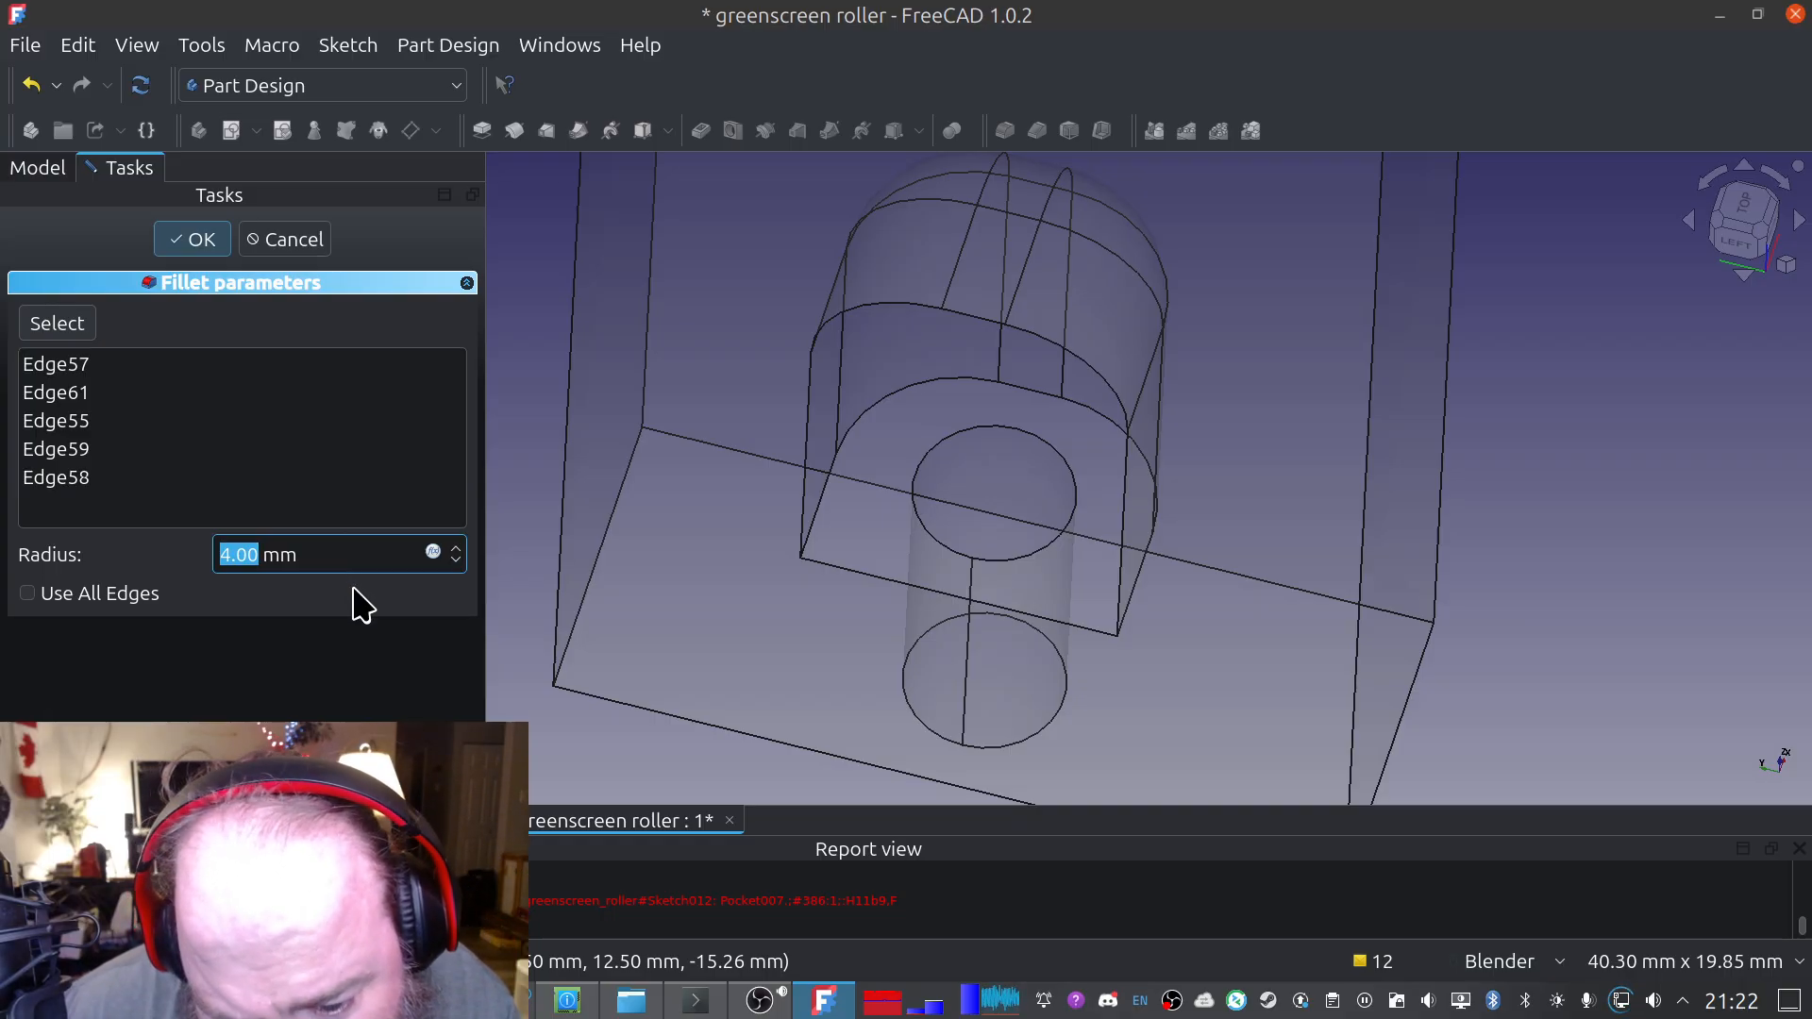
{"action": "left_click", "coordinate": [194, 248]}
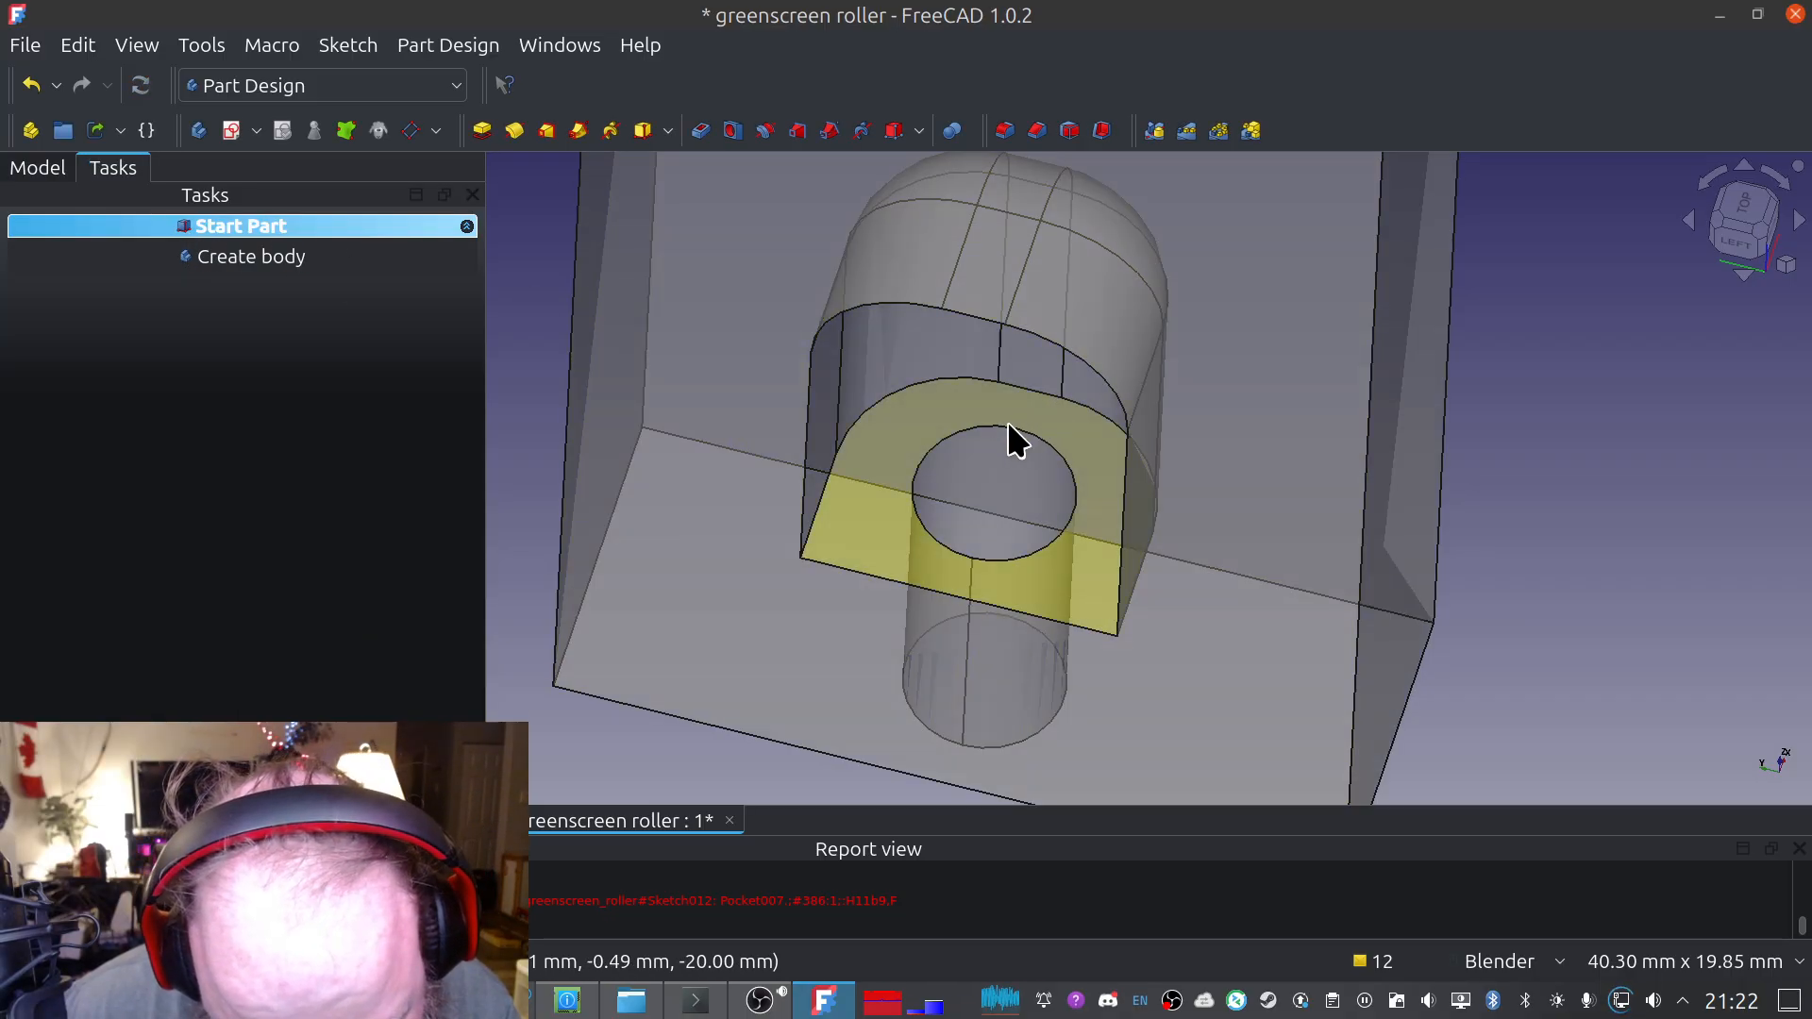
Fillet the cylindrical face of the 5 mm hole with a 1 mm radius, trying 2 mm and 3 mm before settling
{"action": "left_click", "coordinate": [987, 458]}
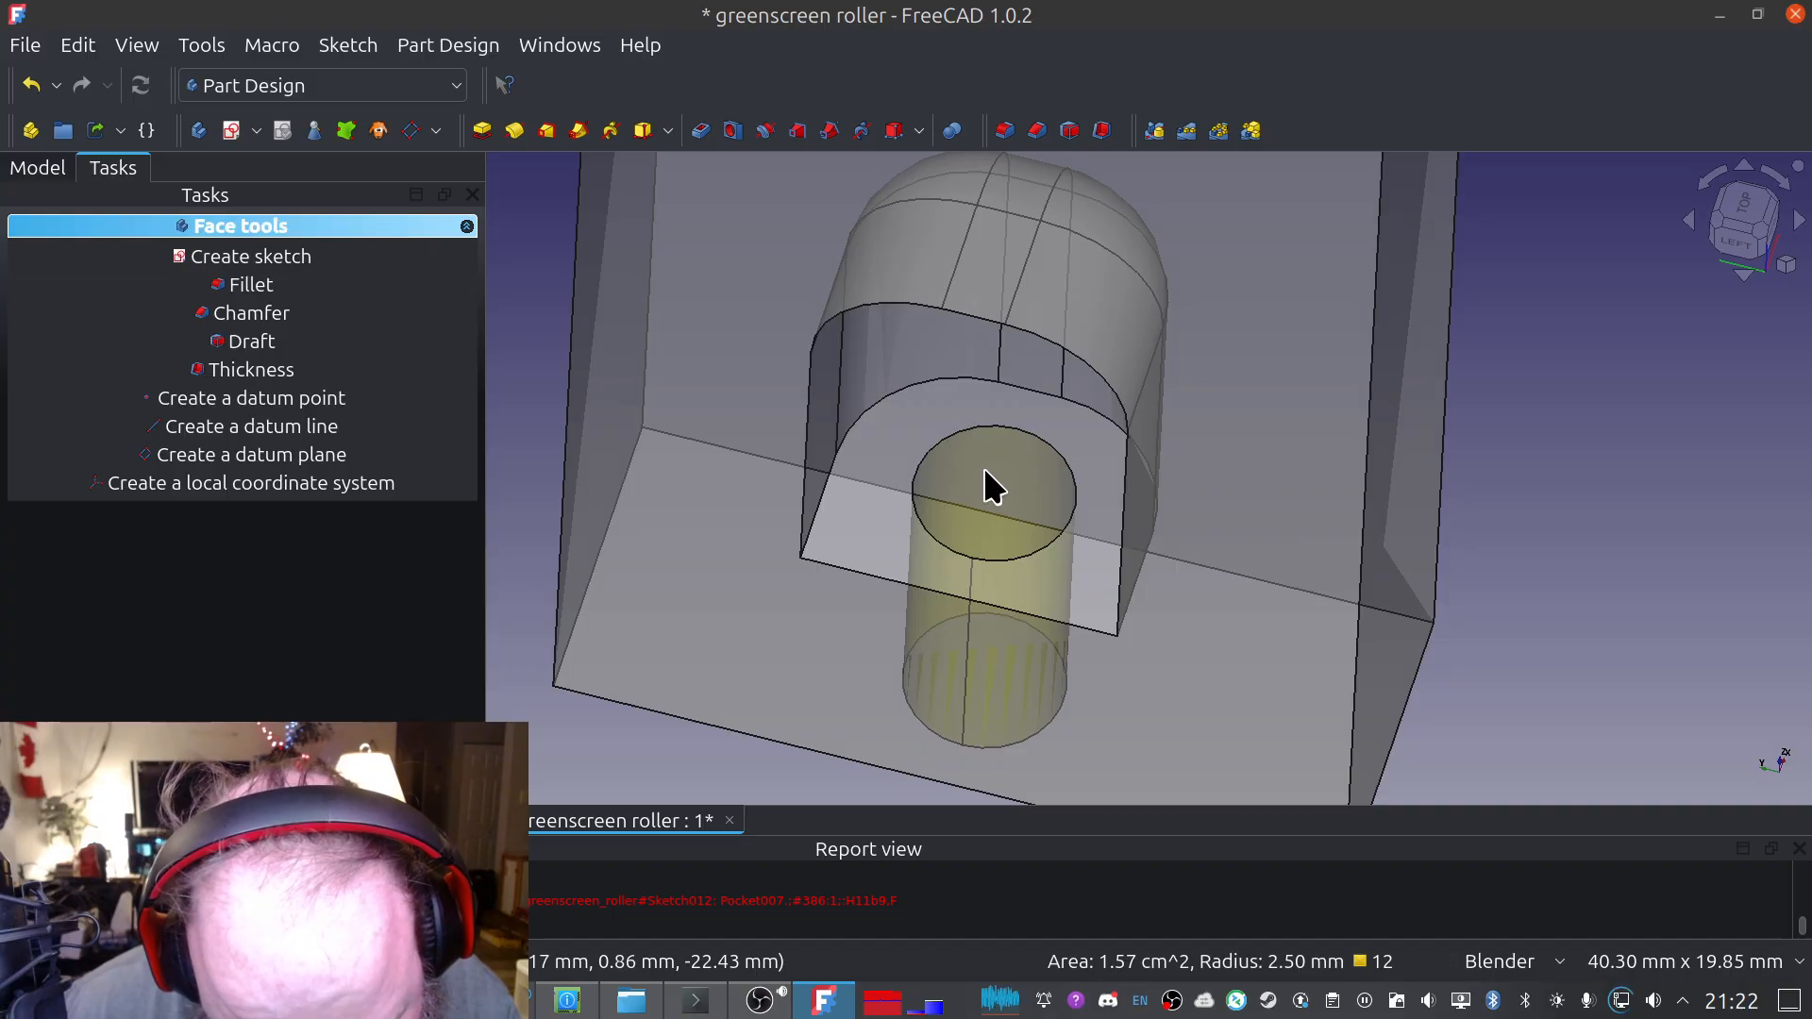
{"action": "left_click", "coordinate": [251, 286]}
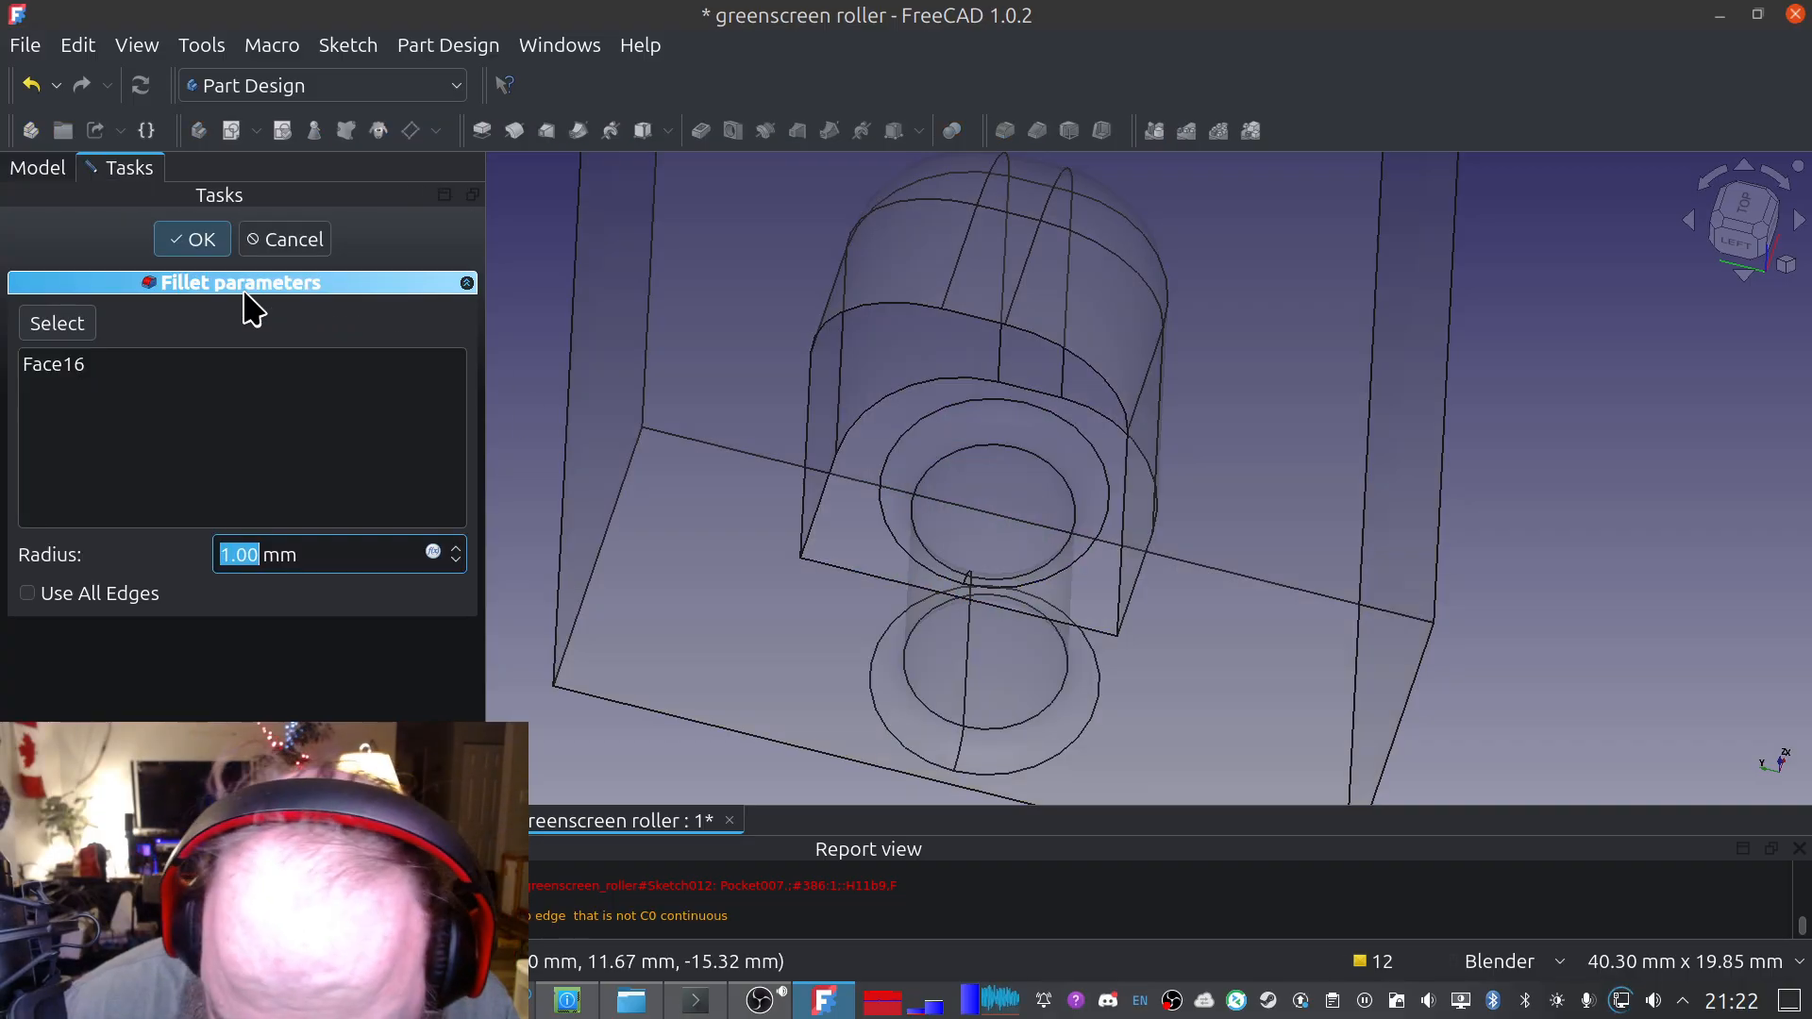
{"action": "scroll", "coordinate": [346, 557], "scroll_direction": "up", "scroll_amount": 1}
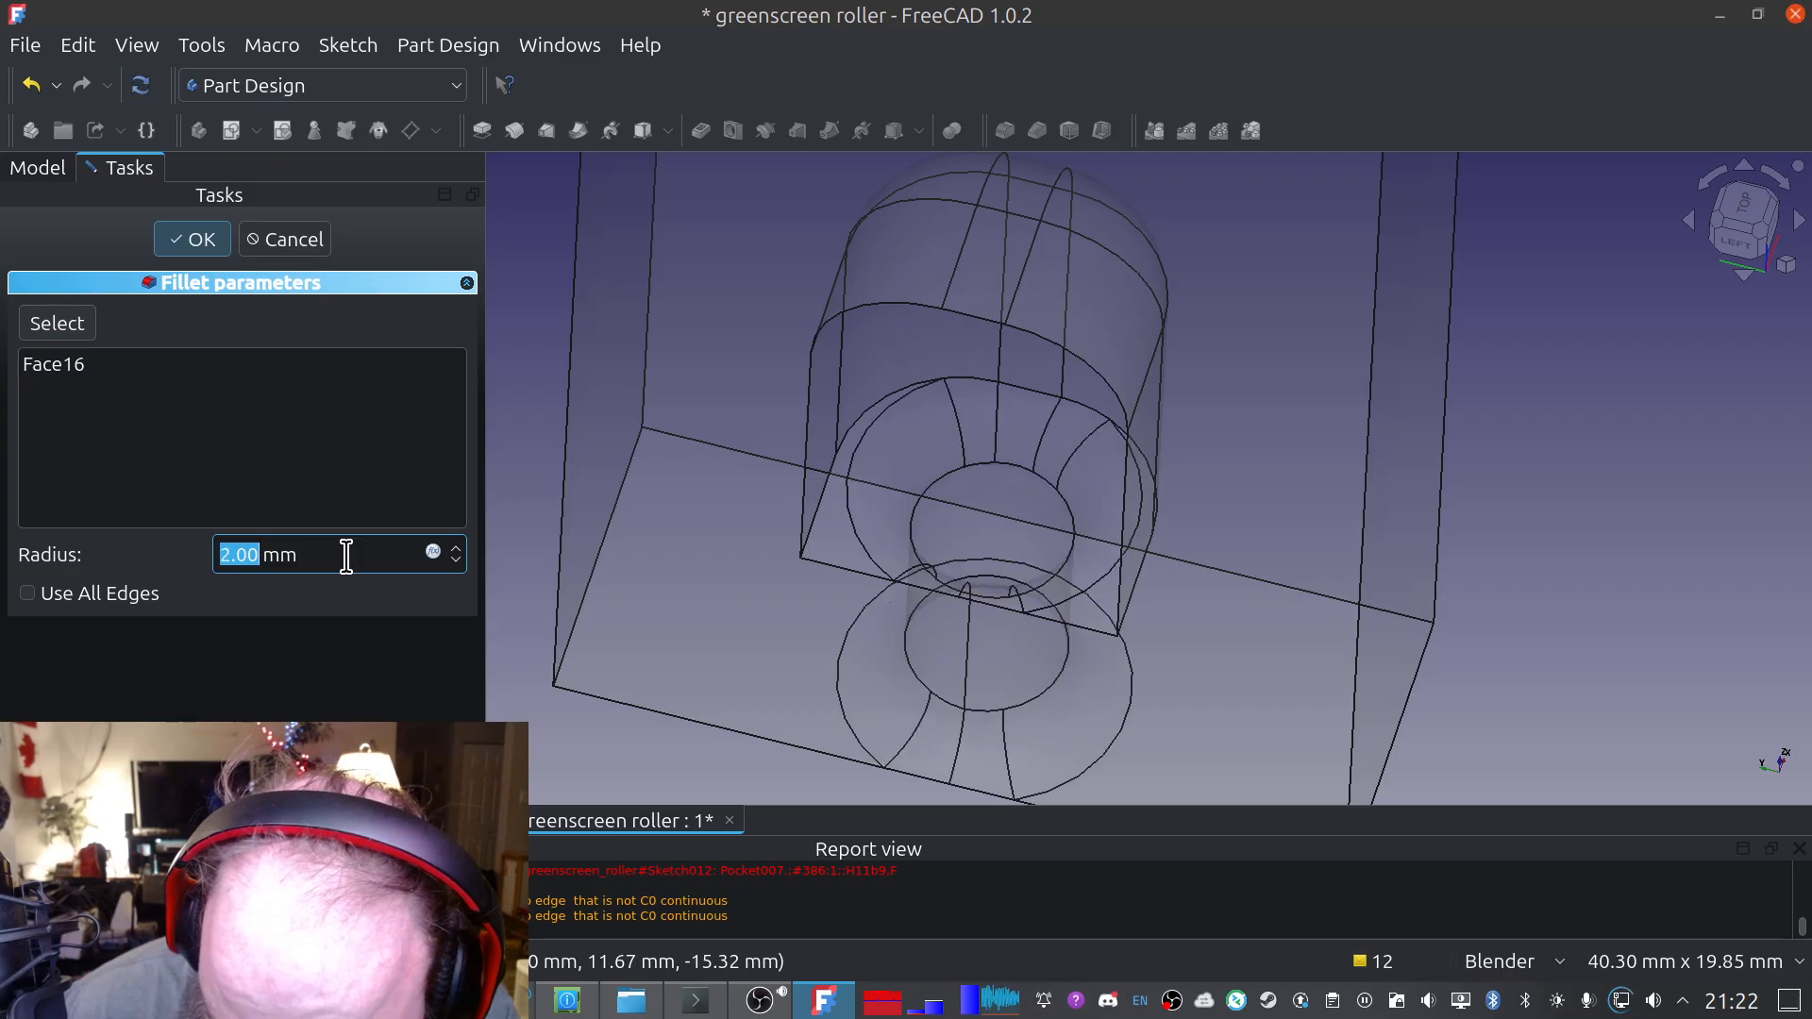
{"action": "scroll", "coordinate": [347, 555], "scroll_direction": "down", "scroll_amount": 1}
{"action": "scroll", "coordinate": [346, 557], "scroll_direction": "up", "scroll_amount": 1}
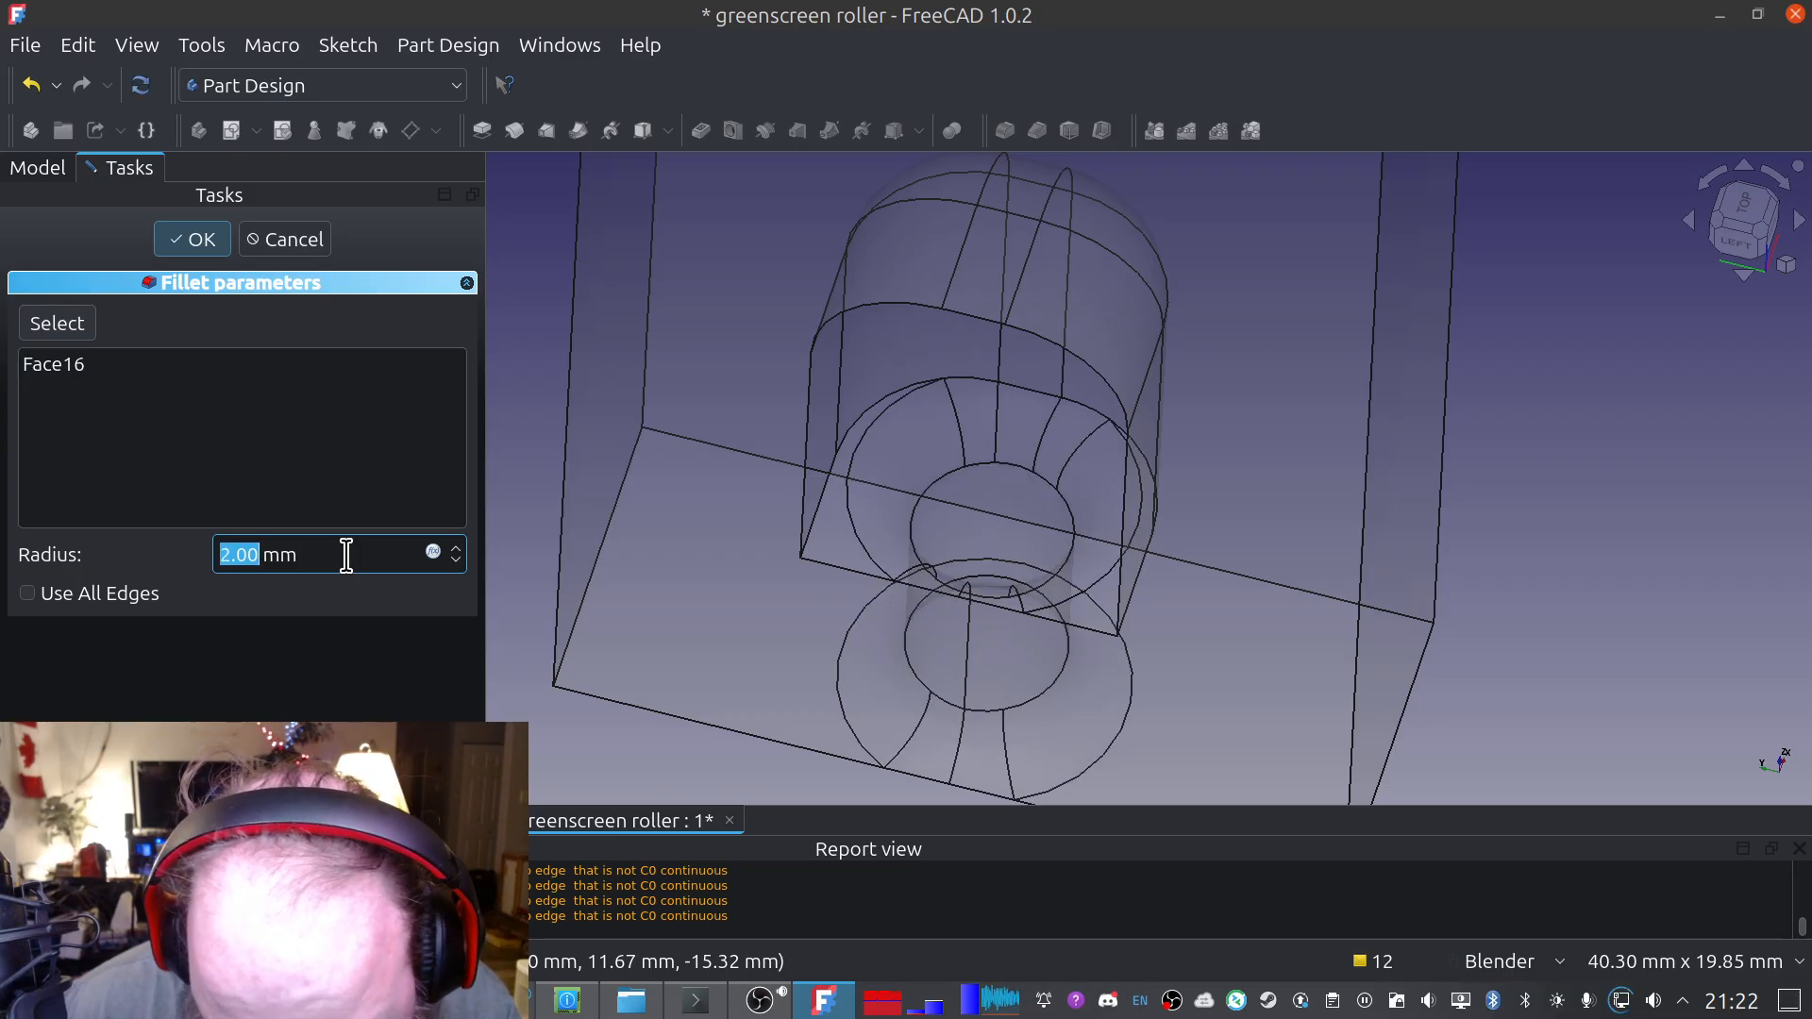
{"action": "scroll", "coordinate": [347, 557], "scroll_direction": "up", "scroll_amount": 1}
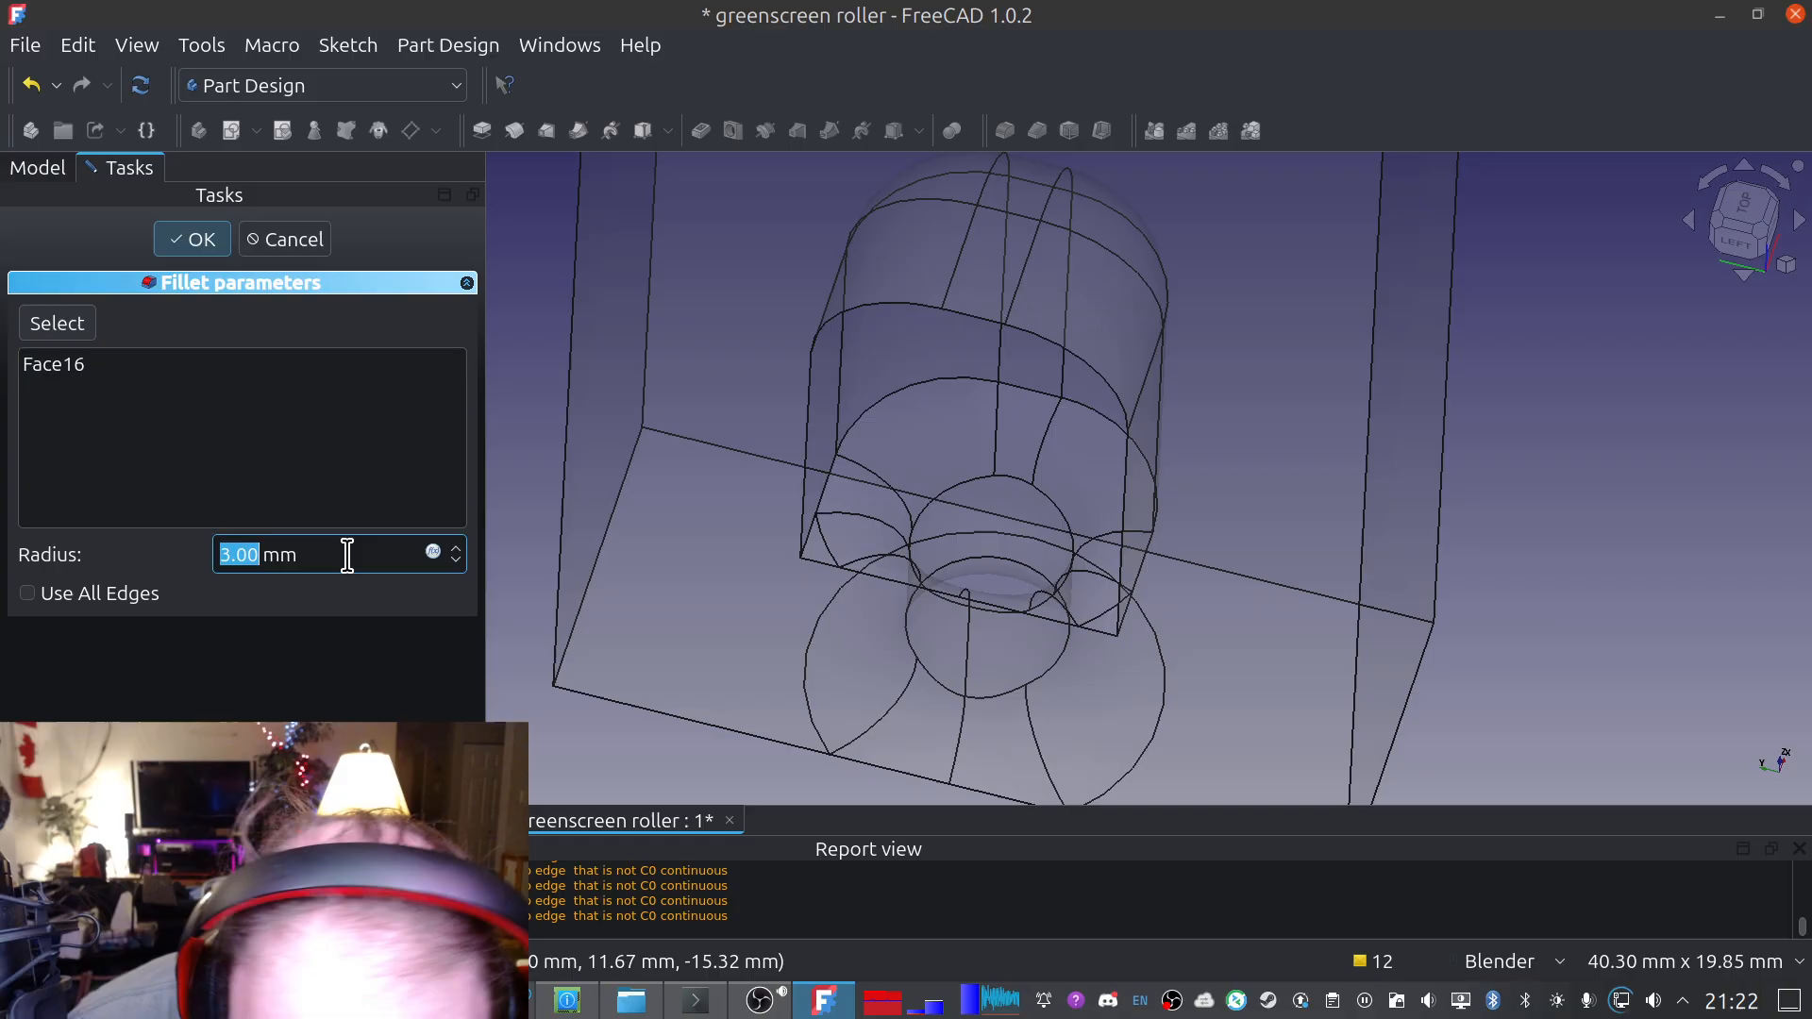
{"action": "scroll", "coordinate": [347, 555], "scroll_direction": "up", "scroll_amount": 1}
{"action": "scroll", "coordinate": [347, 555], "scroll_direction": "down", "scroll_amount": 1}
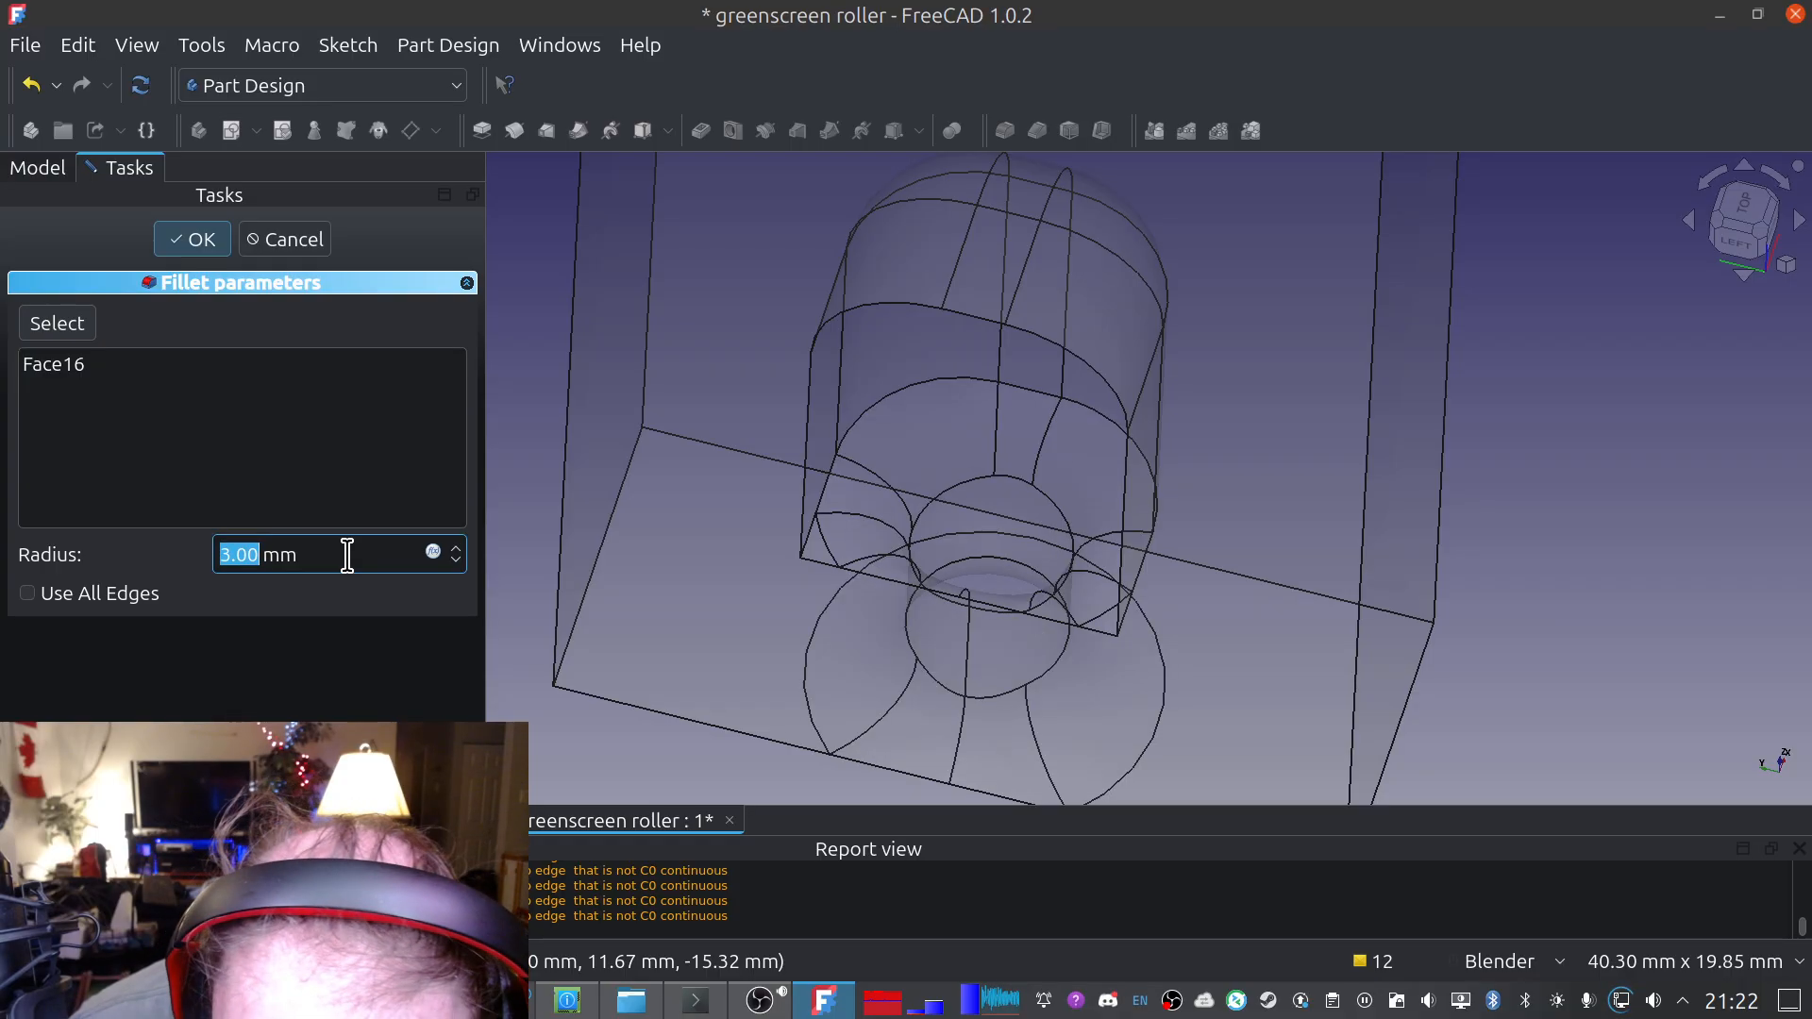
{"action": "scroll", "coordinate": [347, 555], "scroll_direction": "down", "scroll_amount": 2}
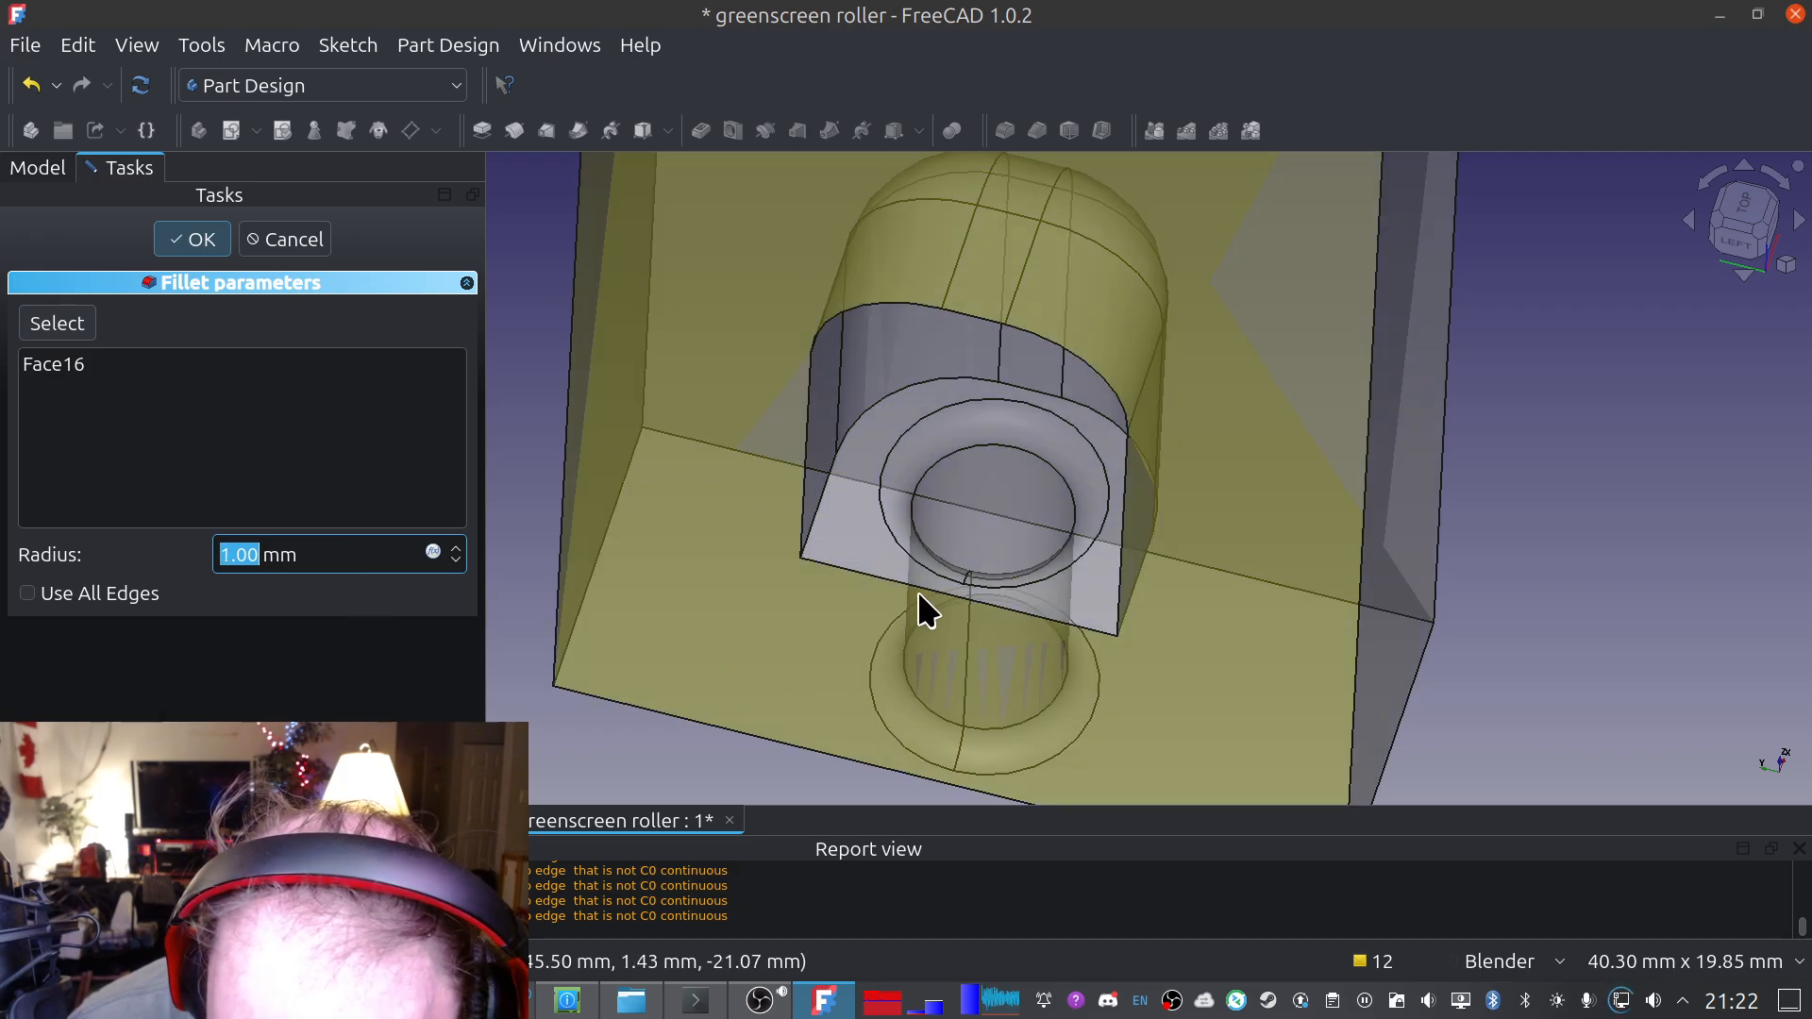
{"action": "middle_click_drag", "start_coordinate": [1171, 642], "coordinate": [1164, 501]}
{"action": "middle_click_drag", "start_coordinate": [1289, 680], "coordinate": [1330, 252], "text": "shift"}
{"action": "middle_click_drag", "start_coordinate": [1250, 400], "coordinate": [1105, 567]}
{"action": "left_click", "coordinate": [202, 240]}
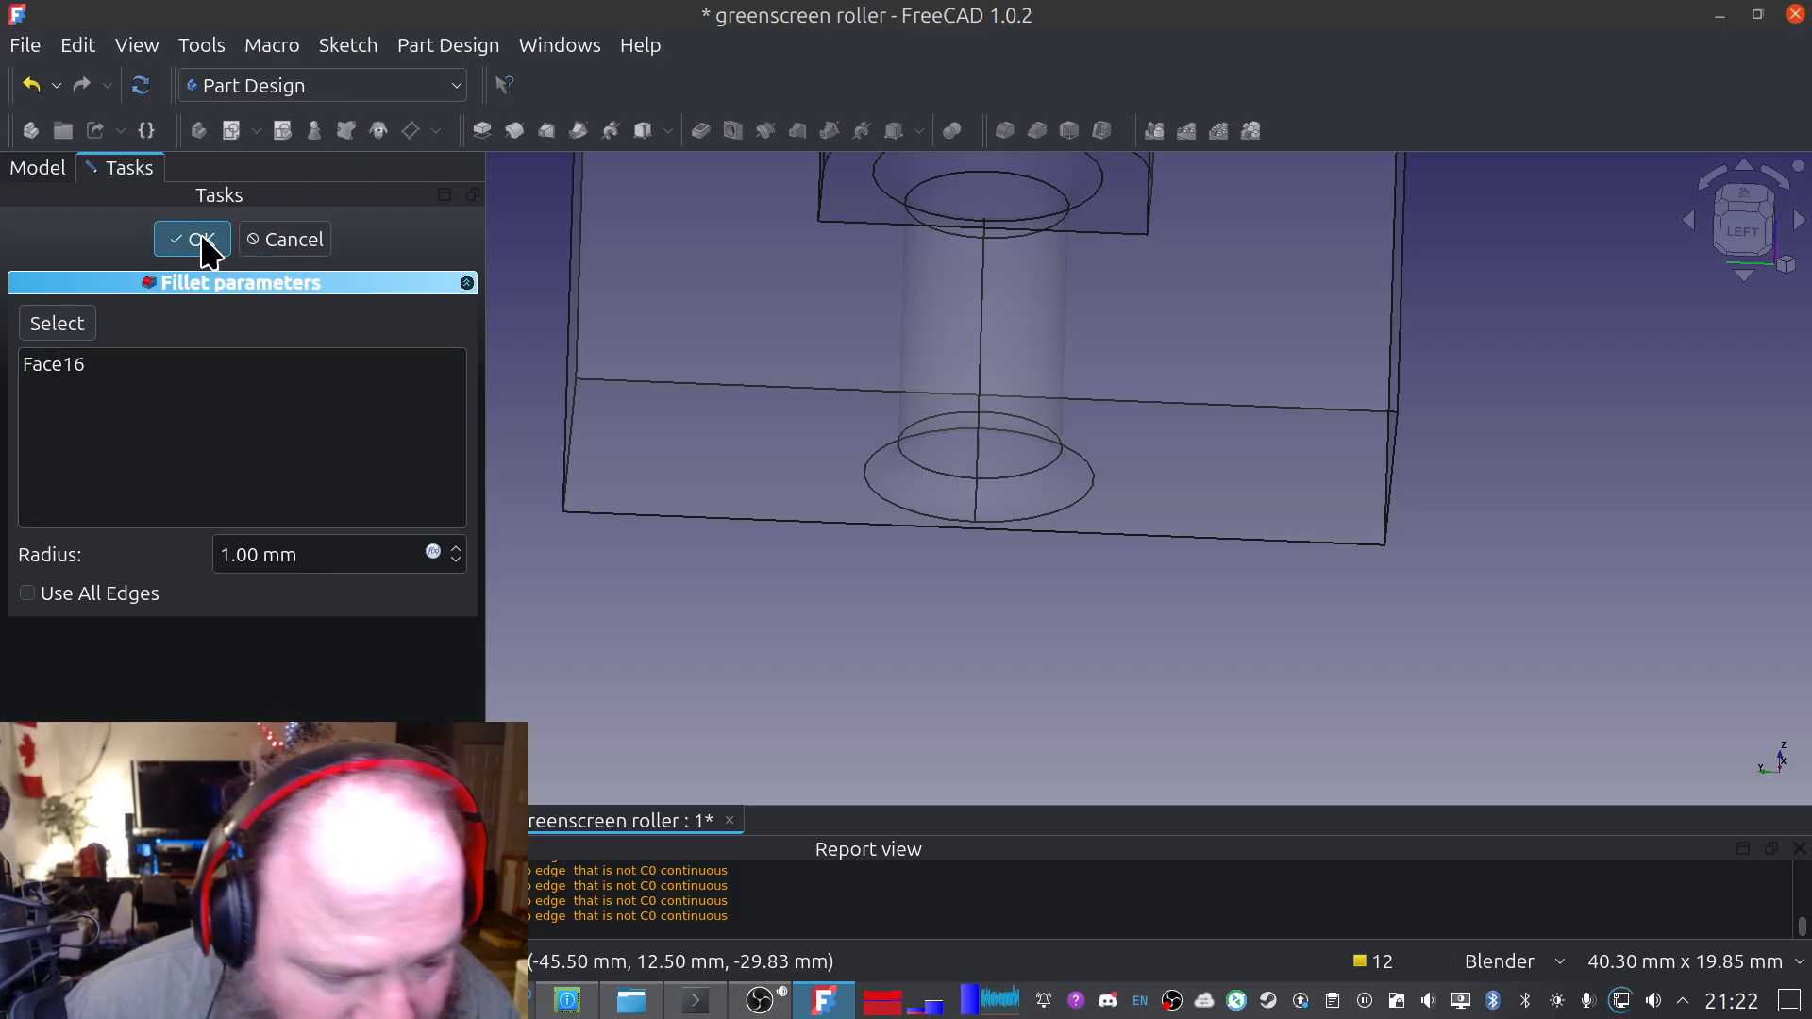
Select the arched face and both straight side faces inside the bracket's large U-shaped opening
{"action": "scroll", "coordinate": [841, 326], "scroll_direction": "down", "scroll_amount": 3}
{"action": "middle_click_drag", "start_coordinate": [1105, 327], "coordinate": [625, 580]}
{"action": "middle_click_drag", "start_coordinate": [555, 519], "coordinate": [868, 448]}
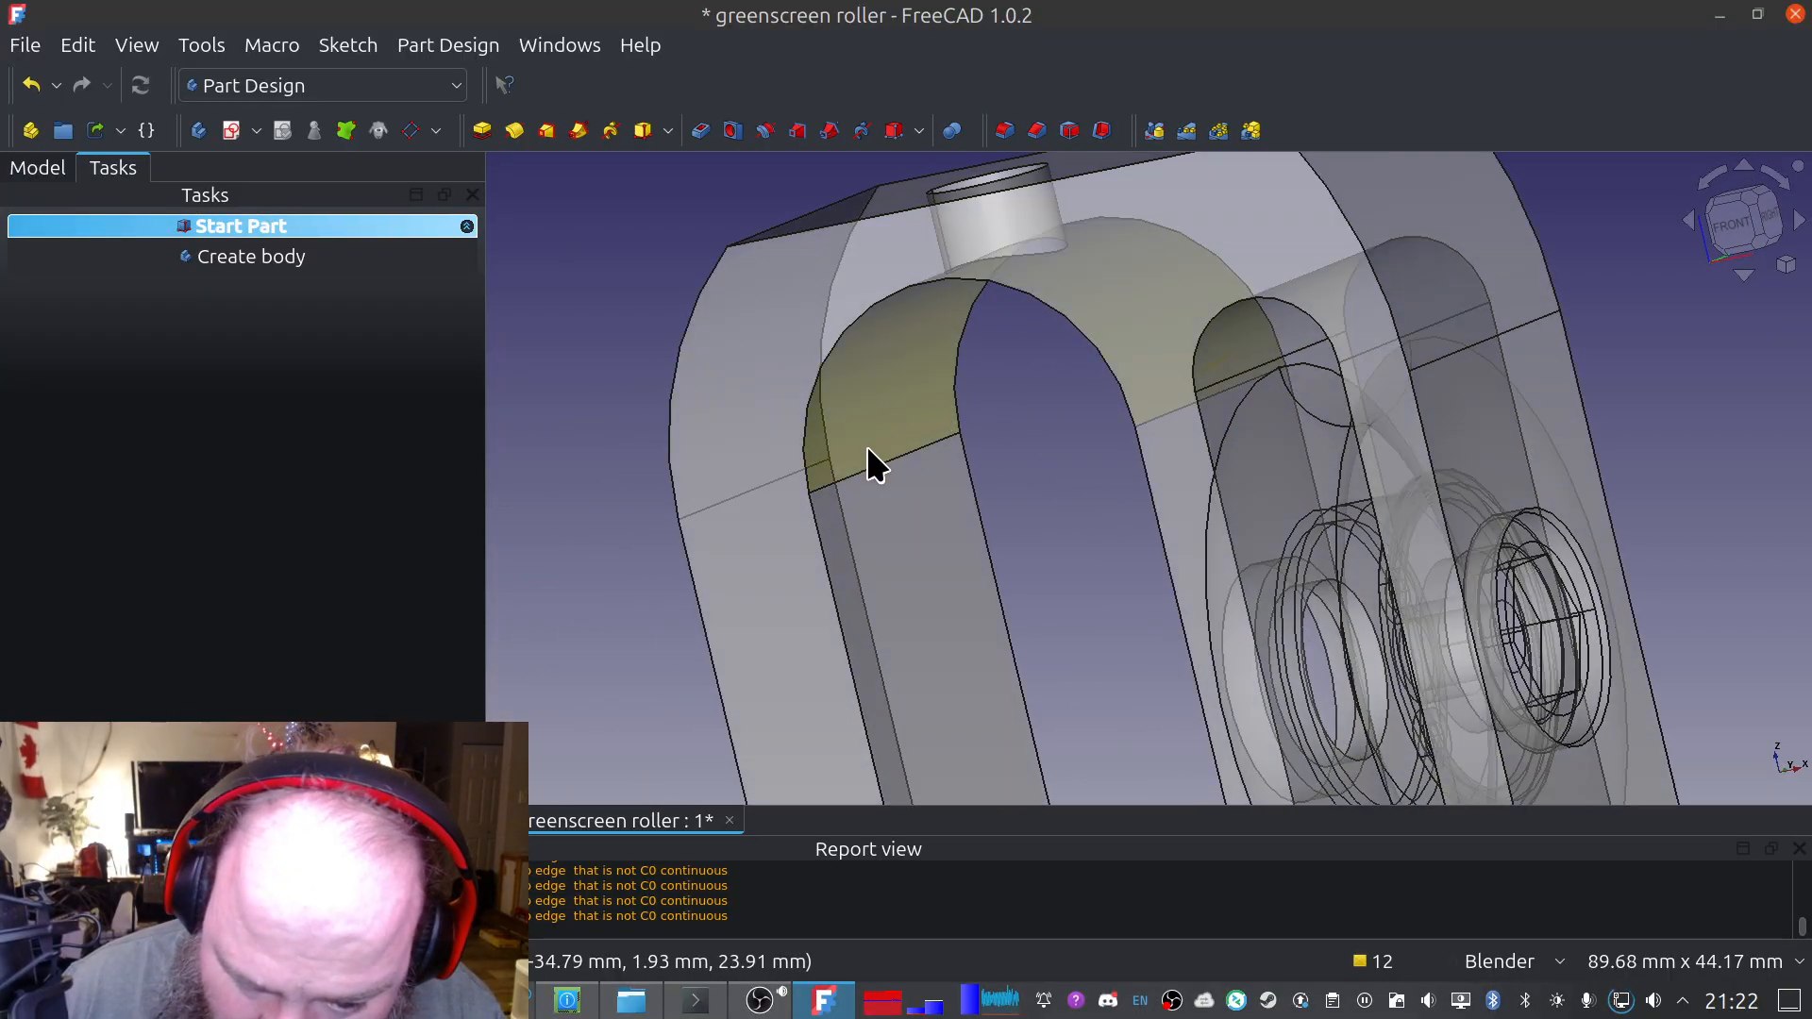
{"action": "left_click", "coordinate": [878, 519]}
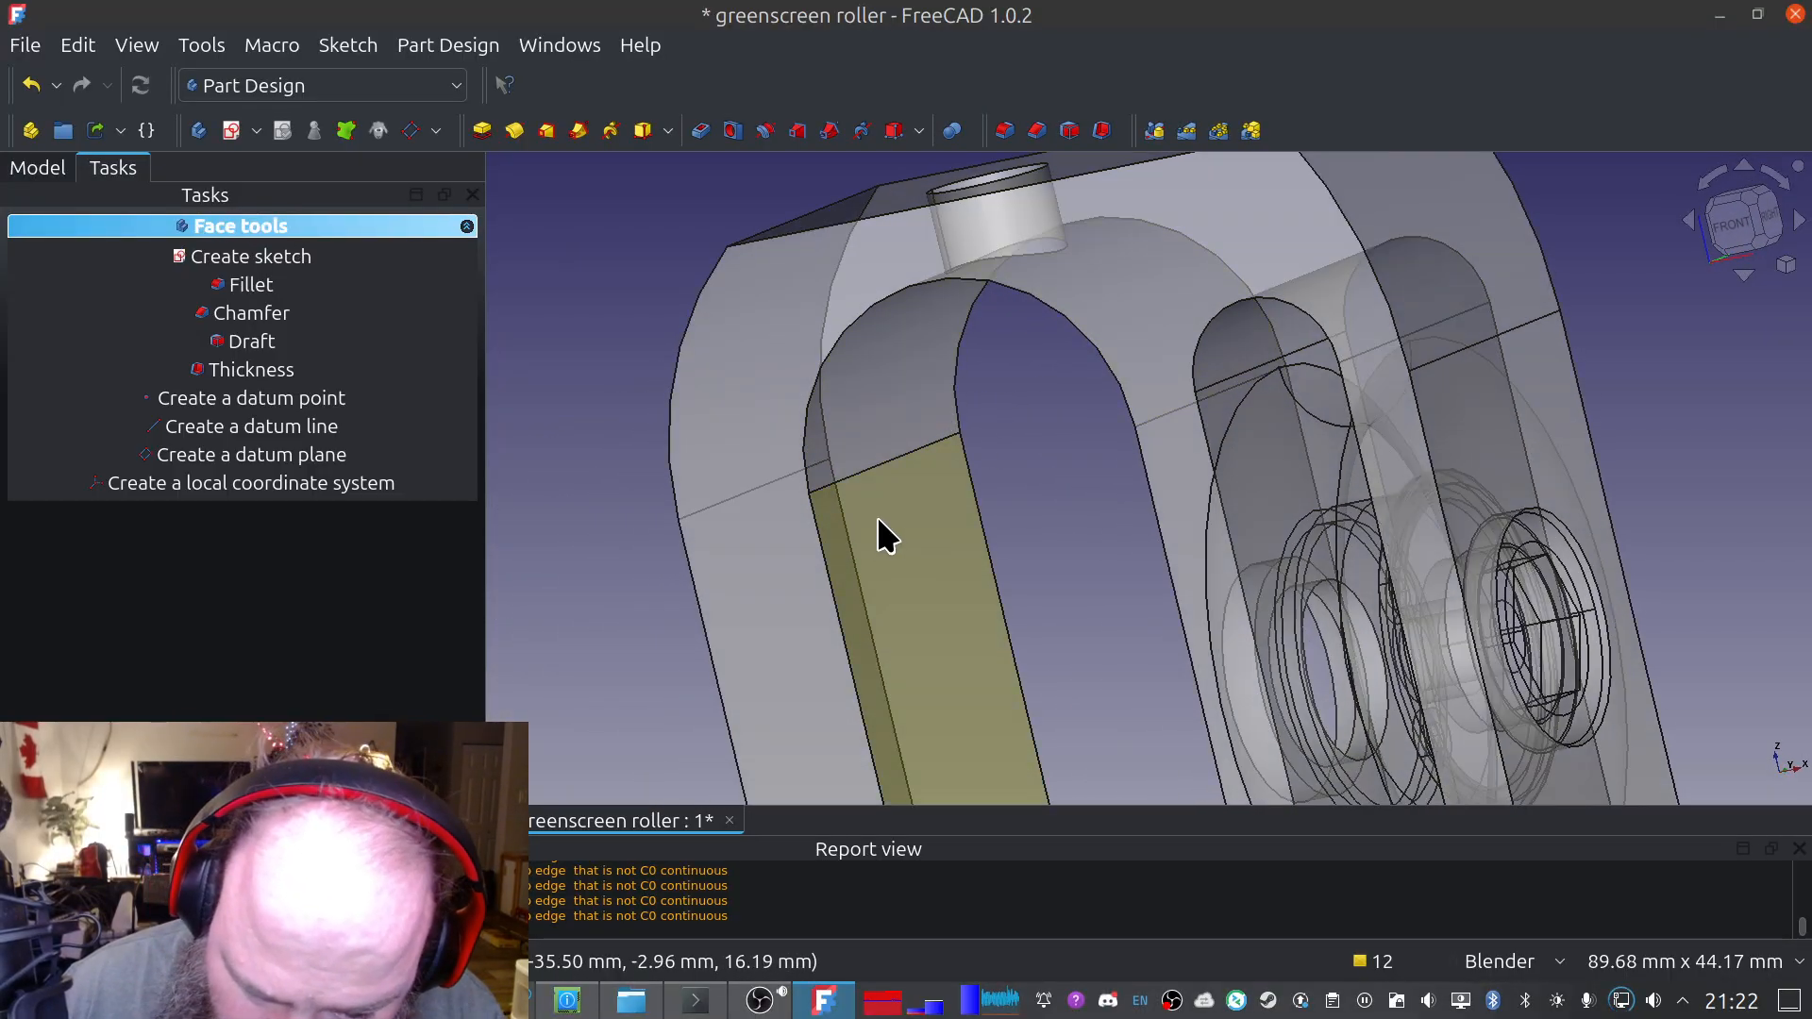
{"action": "left_click", "coordinate": [870, 420], "text": "ctrl"}
{"action": "middle_click_drag", "start_coordinate": [1032, 486], "coordinate": [964, 424]}
{"action": "left_click", "coordinate": [956, 423], "text": "ctrl"}
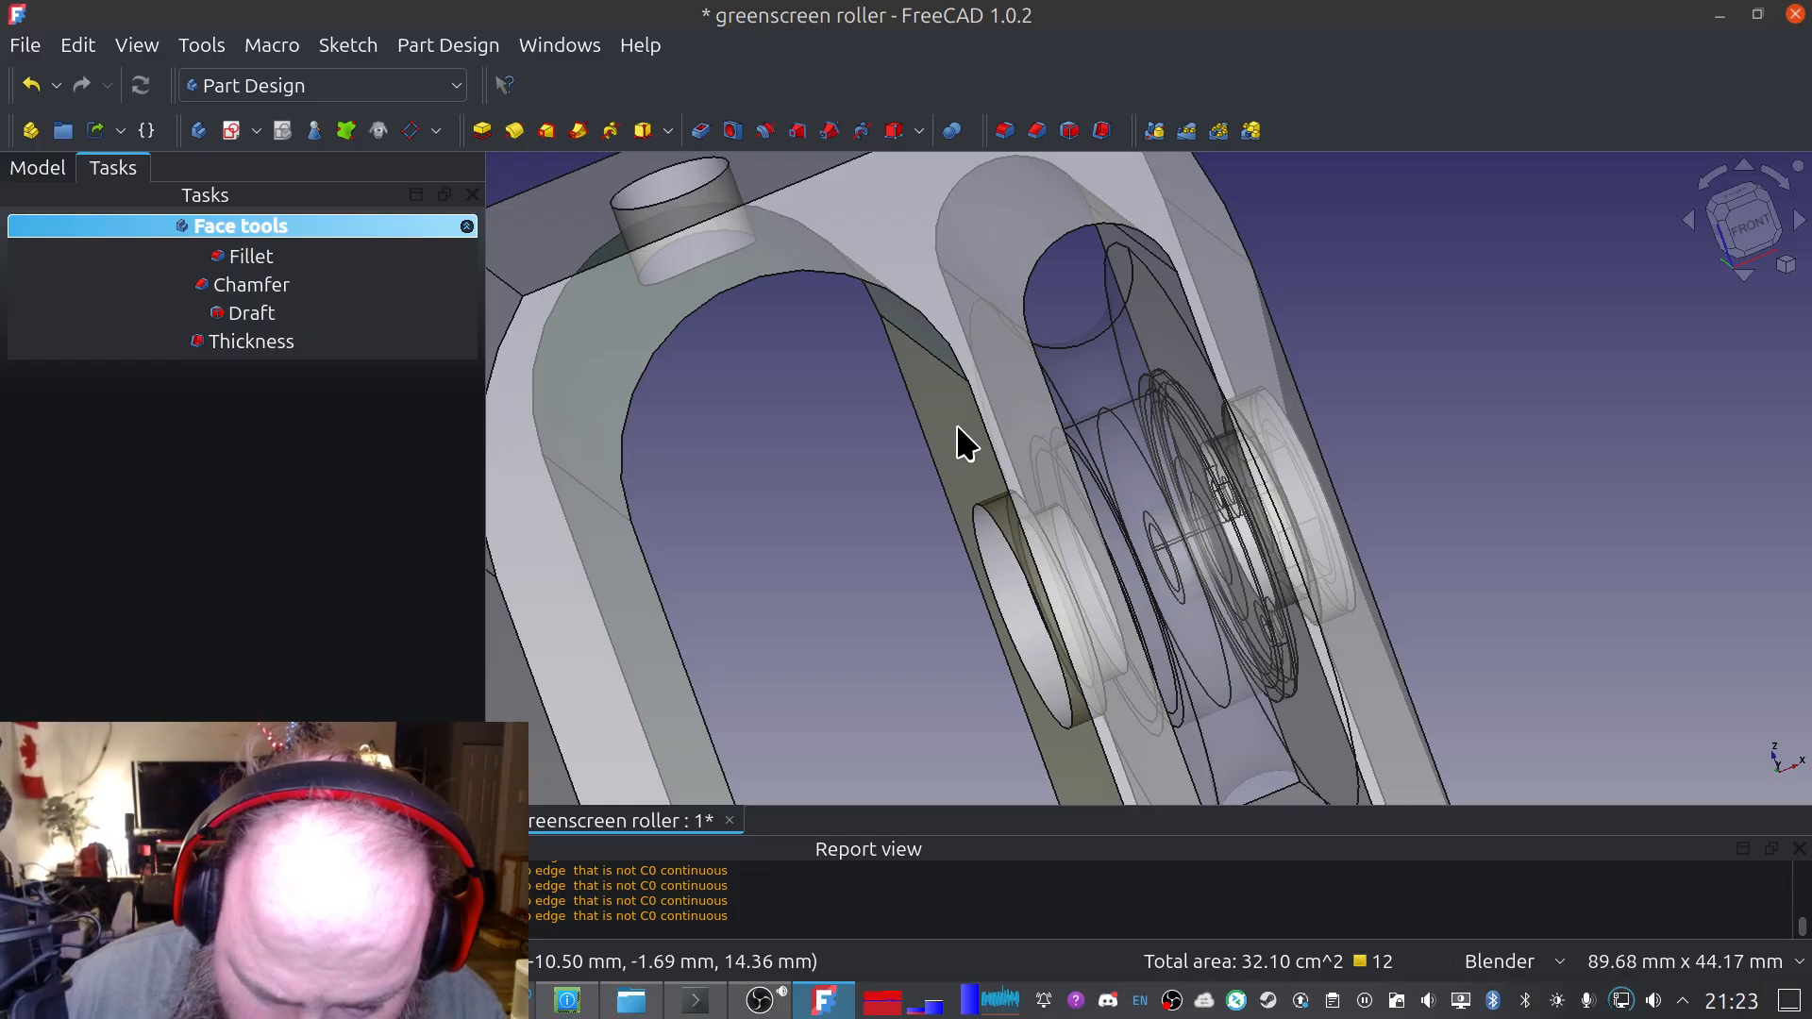
Fillet the selected inner faces of the U-shaped opening with a 1 mm radius, checking the preview along the legs
{"action": "left_click", "coordinate": [251, 257]}
{"action": "middle_click_drag", "start_coordinate": [869, 551], "coordinate": [786, 485]}
{"action": "middle_click_drag", "start_coordinate": [890, 616], "coordinate": [936, 193], "text": "shift"}
{"action": "middle_click_drag", "start_coordinate": [898, 540], "coordinate": [799, 391], "text": "shift"}
{"action": "middle_click_drag", "start_coordinate": [942, 181], "coordinate": [971, 517], "text": "shift"}
{"action": "middle_click_drag", "start_coordinate": [1072, 376], "coordinate": [970, 503], "text": "shift"}
{"action": "middle_click_drag", "start_coordinate": [830, 271], "coordinate": [1131, 541], "text": "shift"}
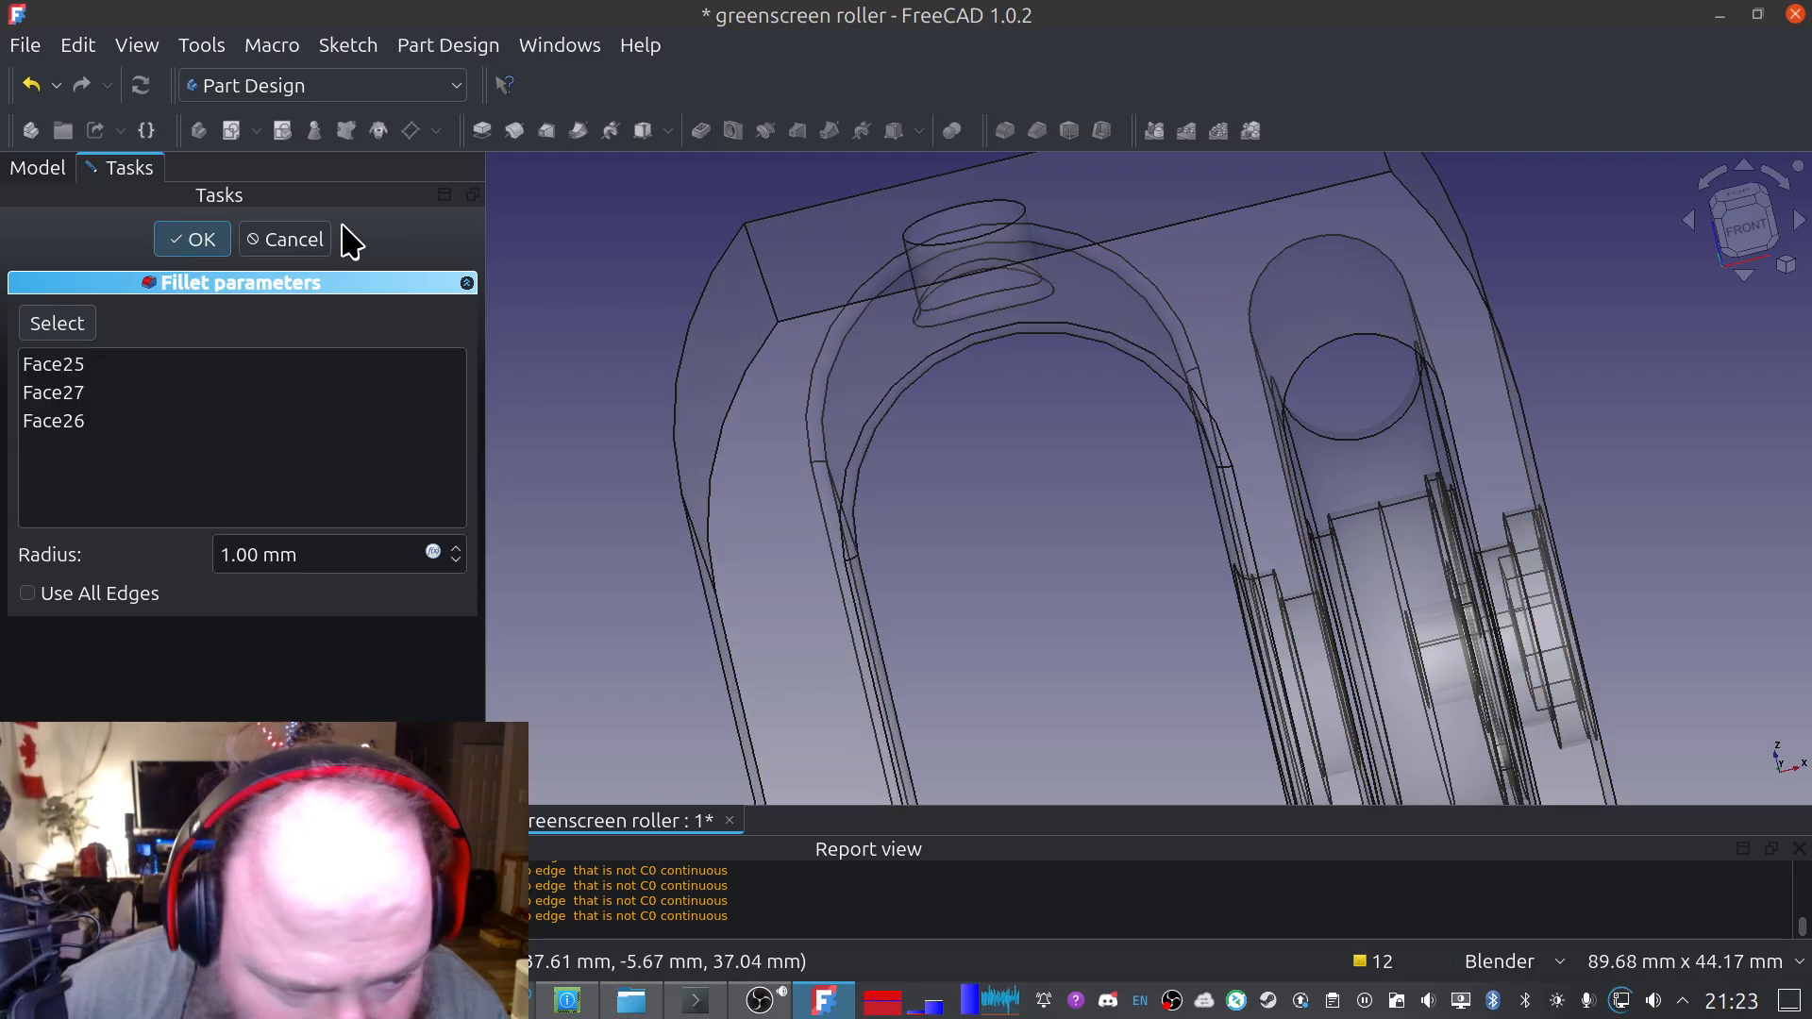
{"action": "left_click", "coordinate": [213, 244]}
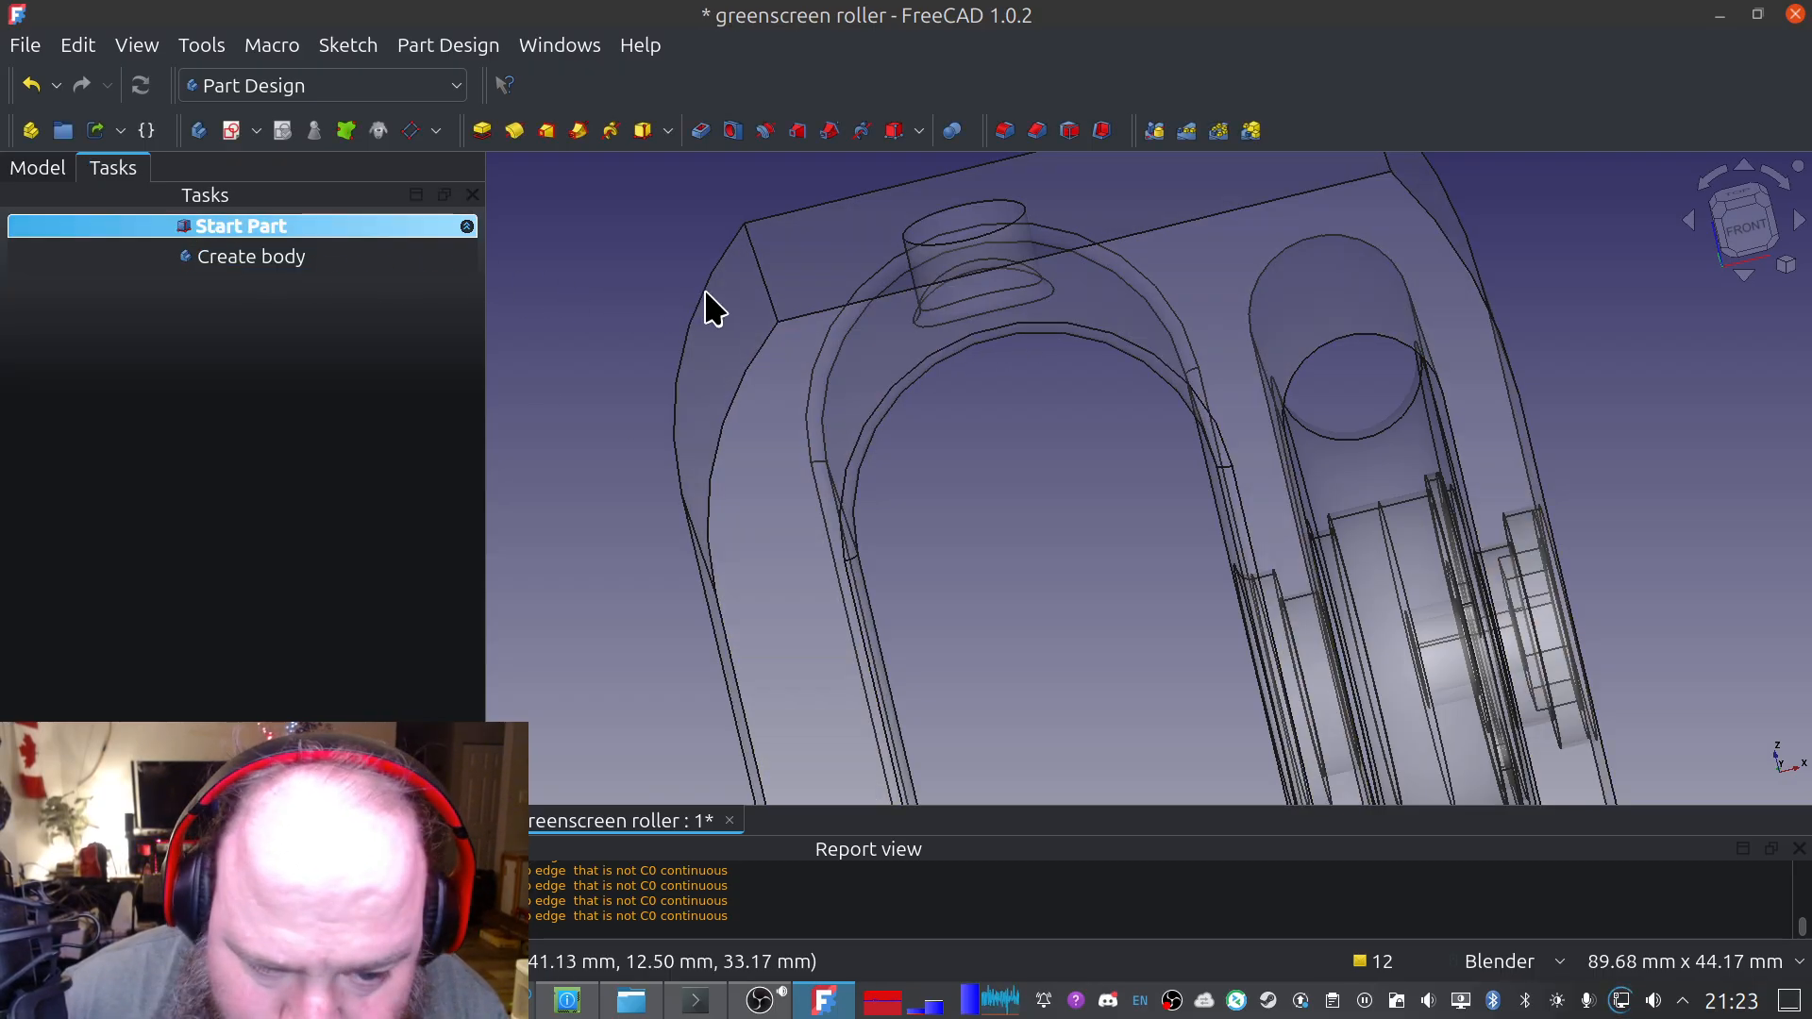
{"action": "left_click", "coordinate": [814, 293]}
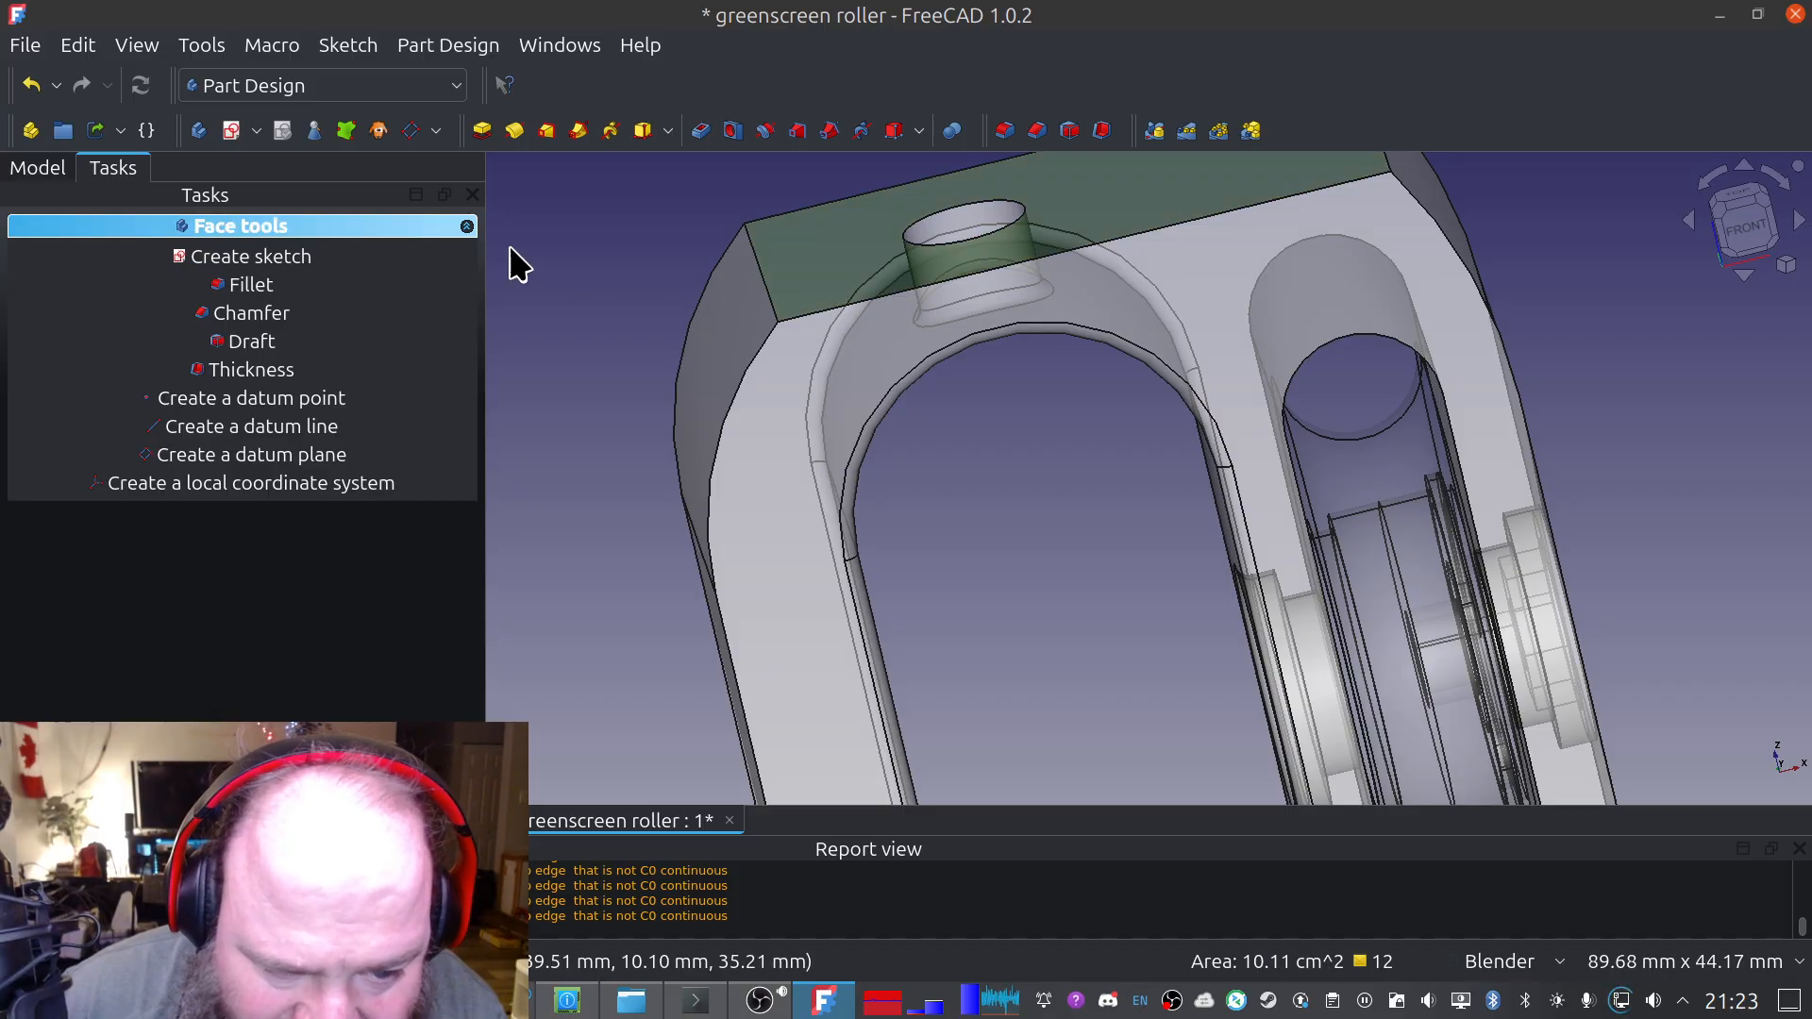
{"action": "left_click", "coordinate": [267, 283]}
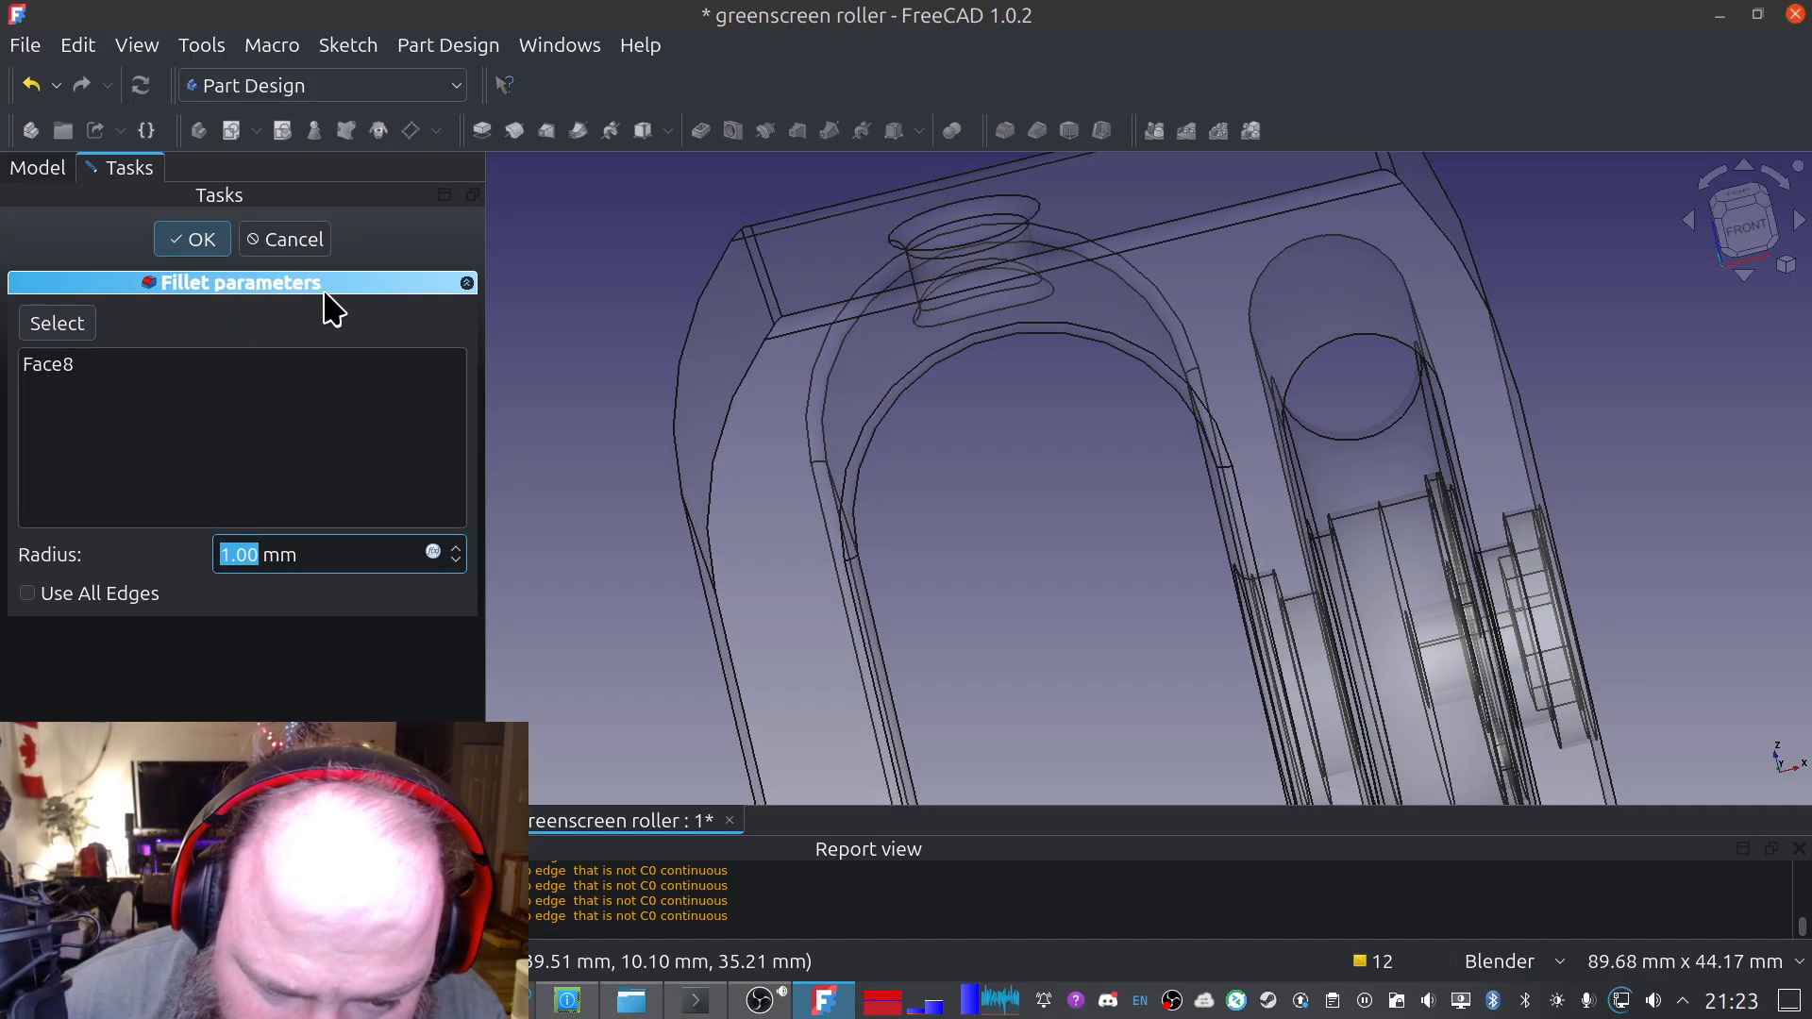
{"action": "scroll", "coordinate": [1070, 325], "scroll_direction": "up", "scroll_amount": 2}
{"action": "mouse_move", "coordinate": [950, 487]}
{"action": "middle_mouse_down"}
{"action": "mouse_move", "coordinate": [1008, 426]}
{"action": "mouse_move", "coordinate": [922, 445]}
{"action": "mouse_move", "coordinate": [958, 488]}
{"action": "mouse_move", "coordinate": [944, 477]}
{"action": "middle_mouse_up"}
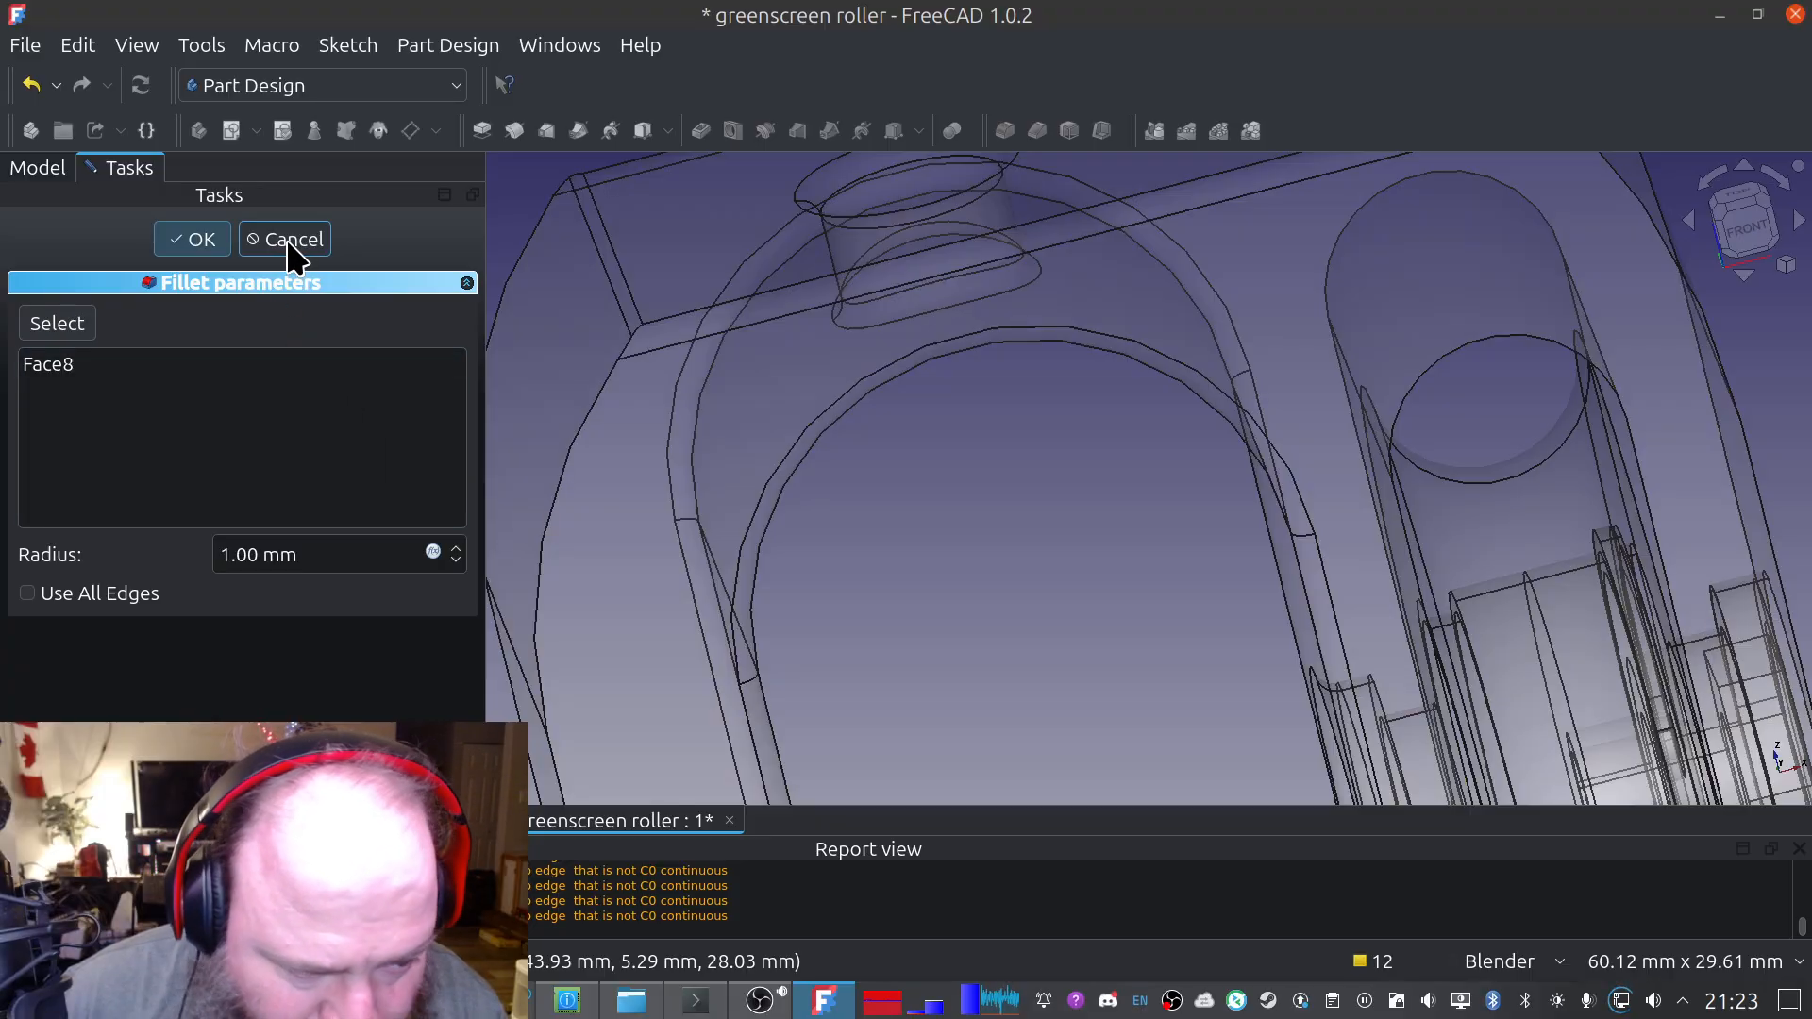
{"action": "left_click", "coordinate": [286, 240]}
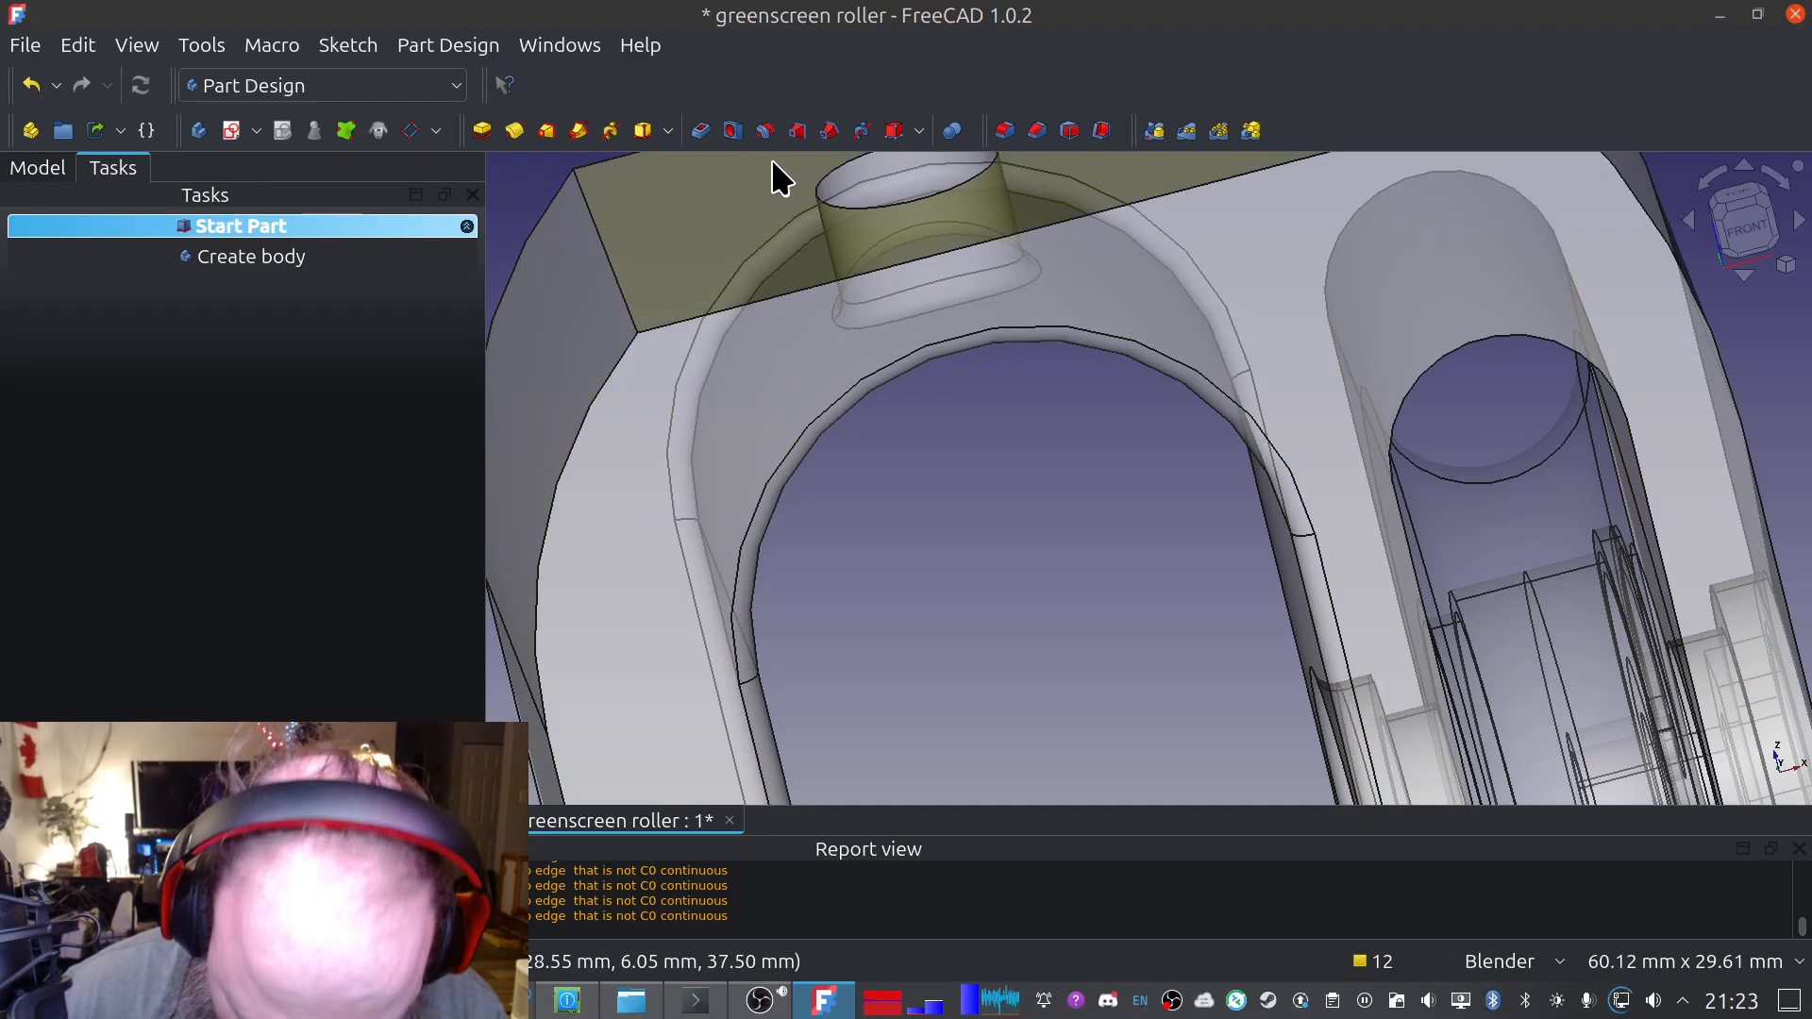
Try a 3 mm fillet on the four outer edges of the bracket's flat top face
{"action": "middle_click_drag", "start_coordinate": [769, 170], "coordinate": [777, 559]}
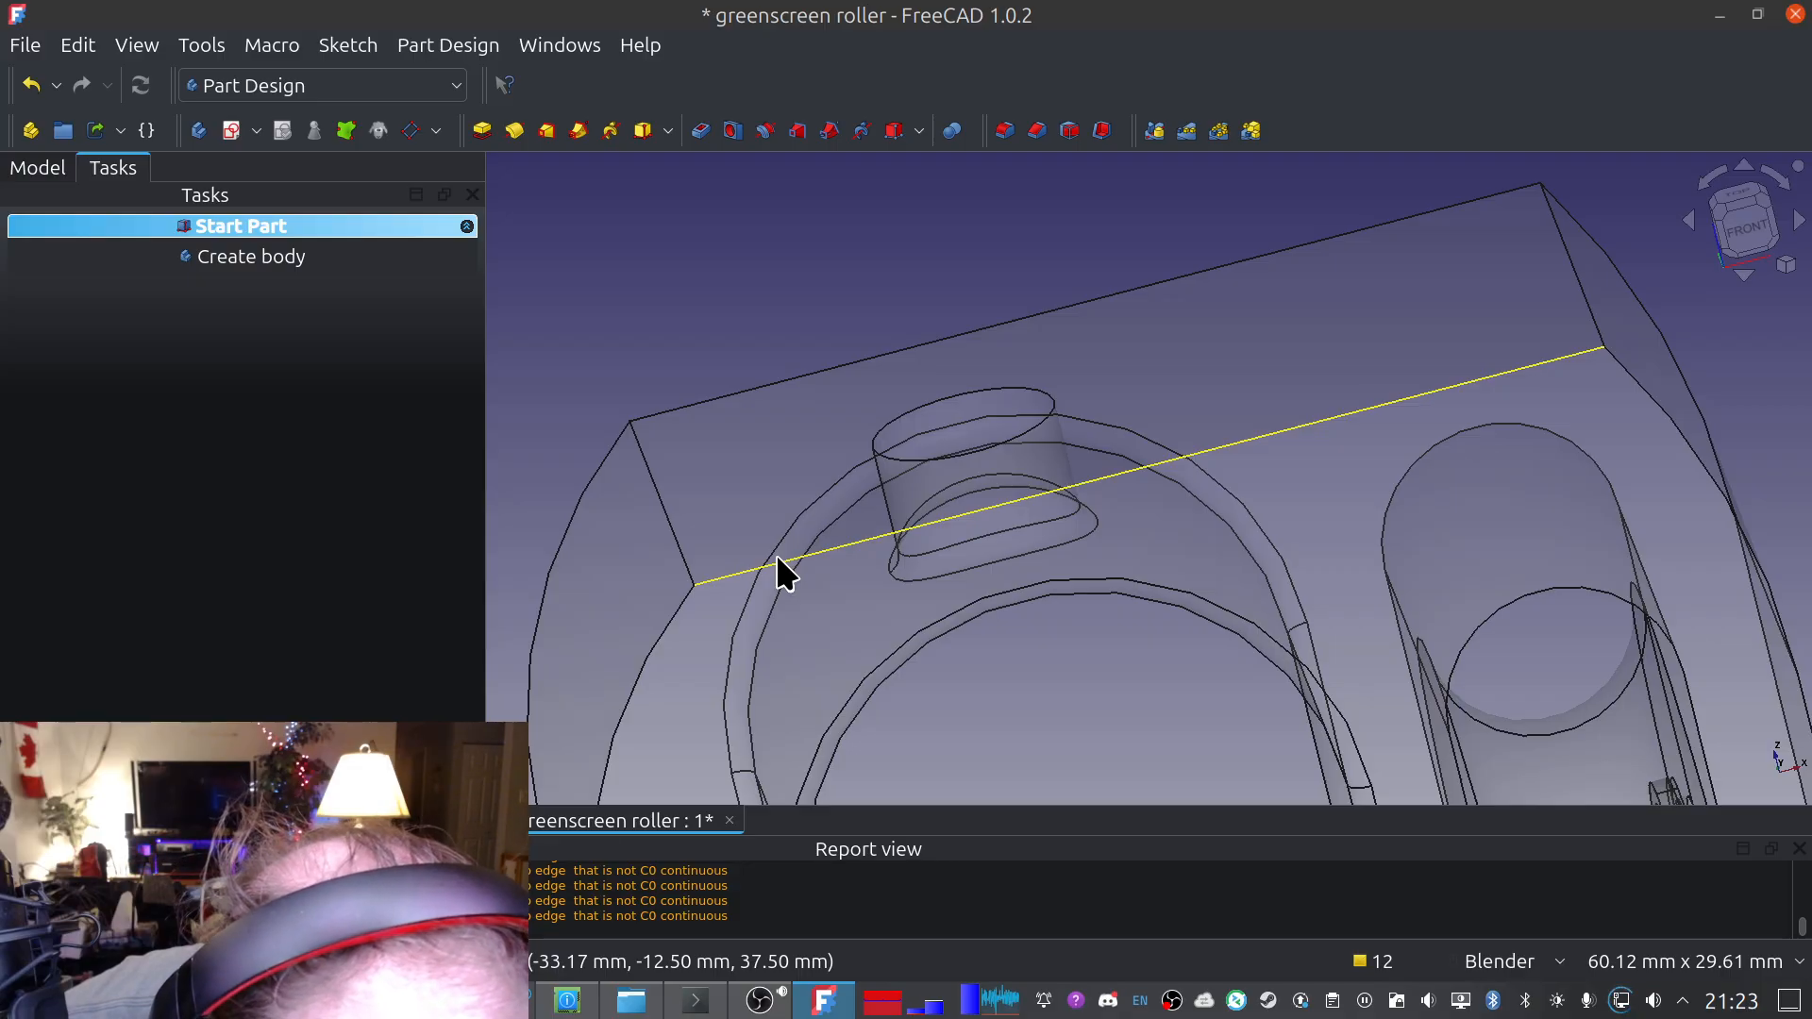
{"action": "left_click", "coordinate": [779, 563]}
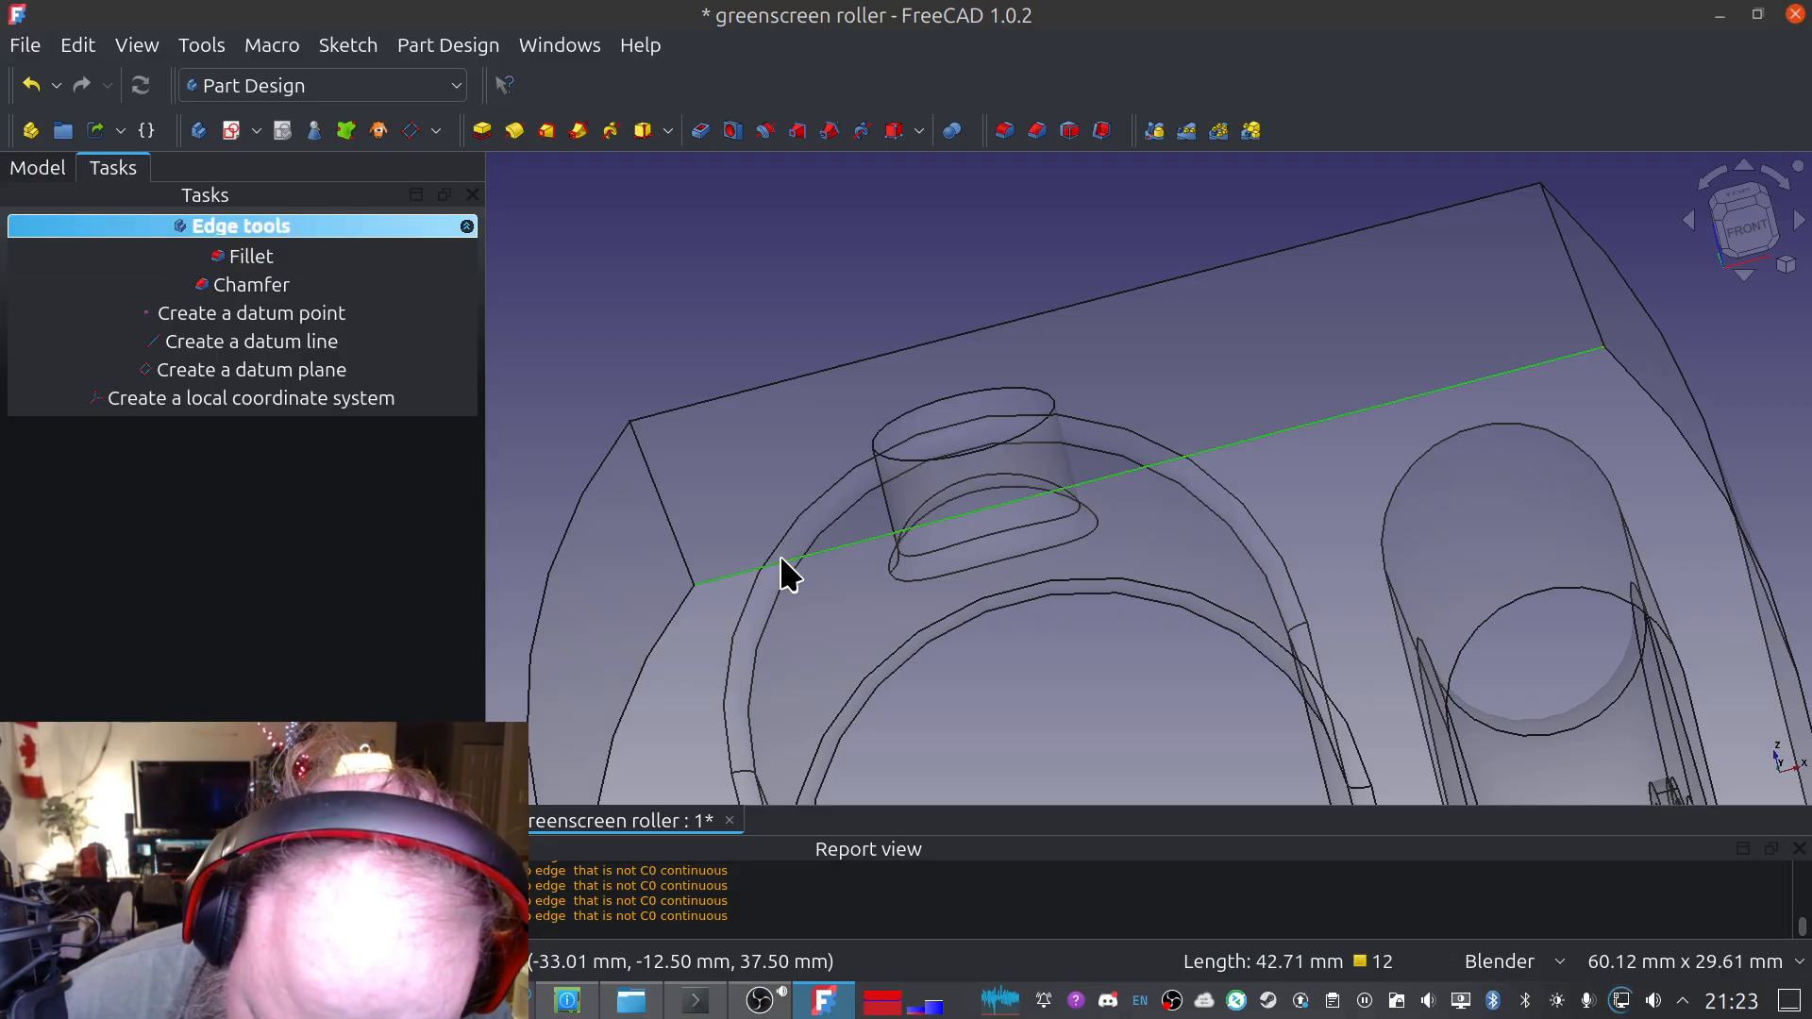
{"action": "left_click", "coordinate": [660, 509]}
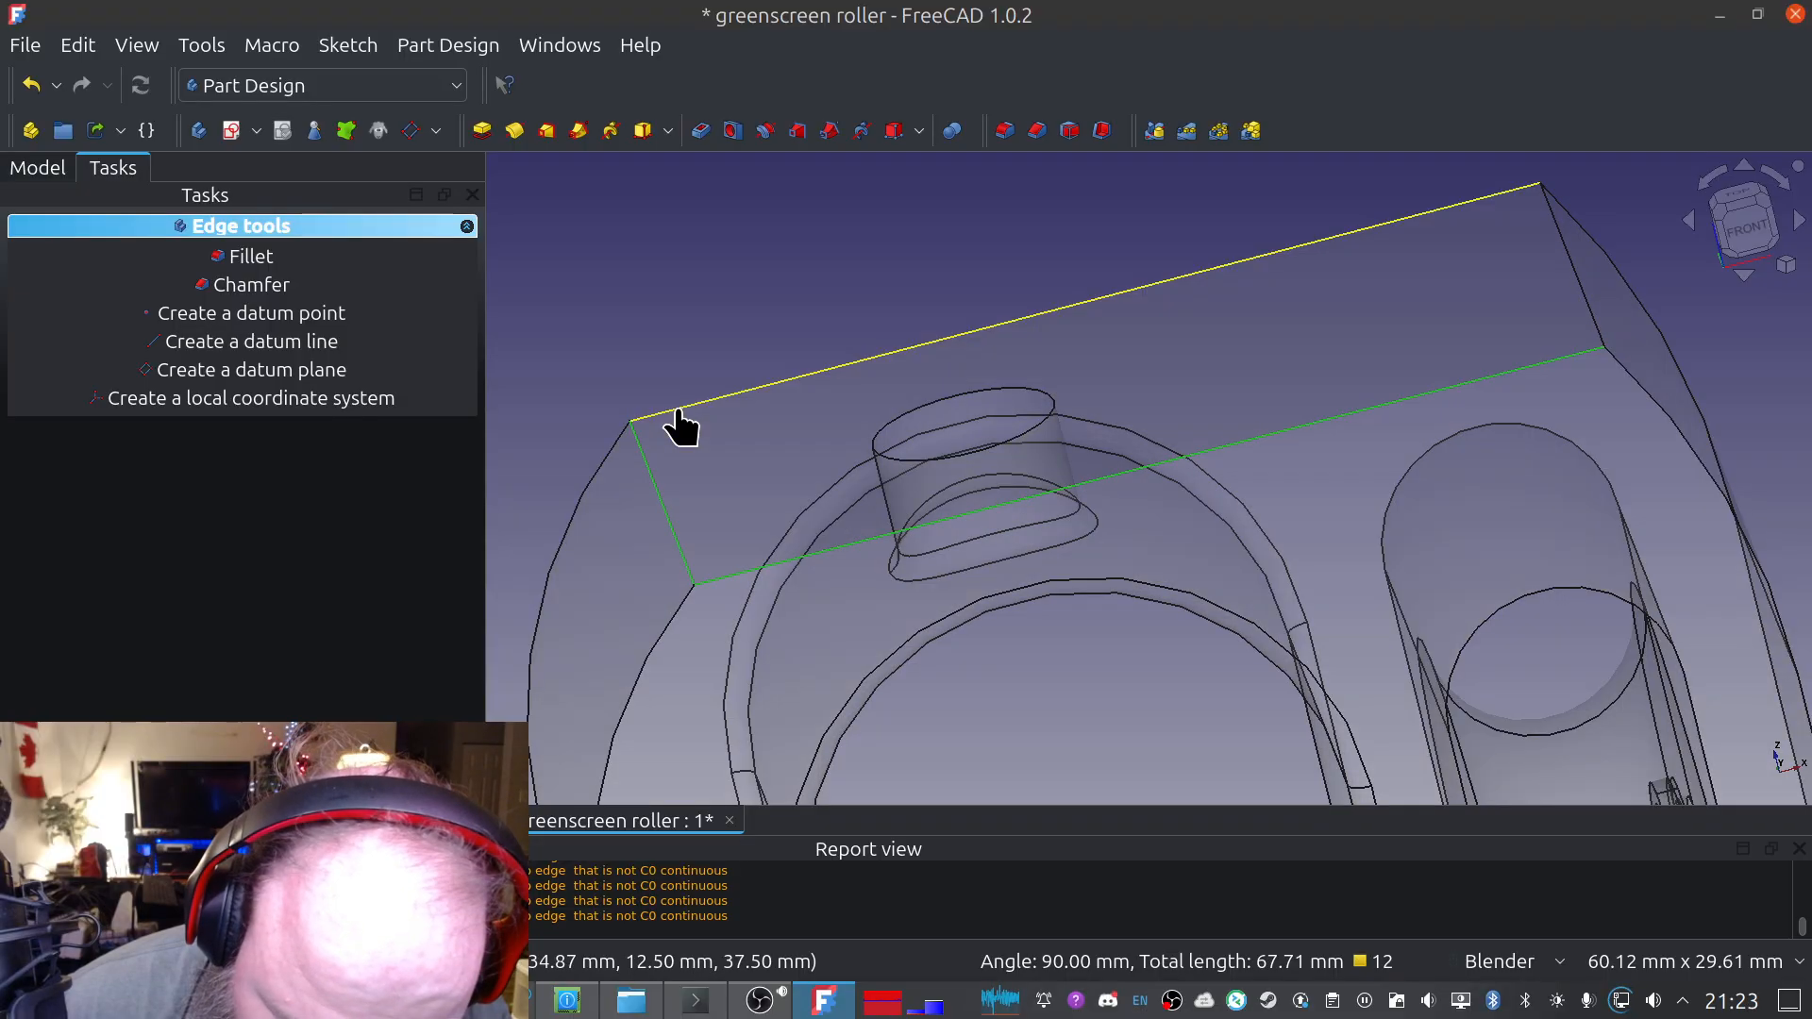
{"action": "left_click", "coordinate": [672, 414]}
{"action": "left_click", "coordinate": [1586, 312]}
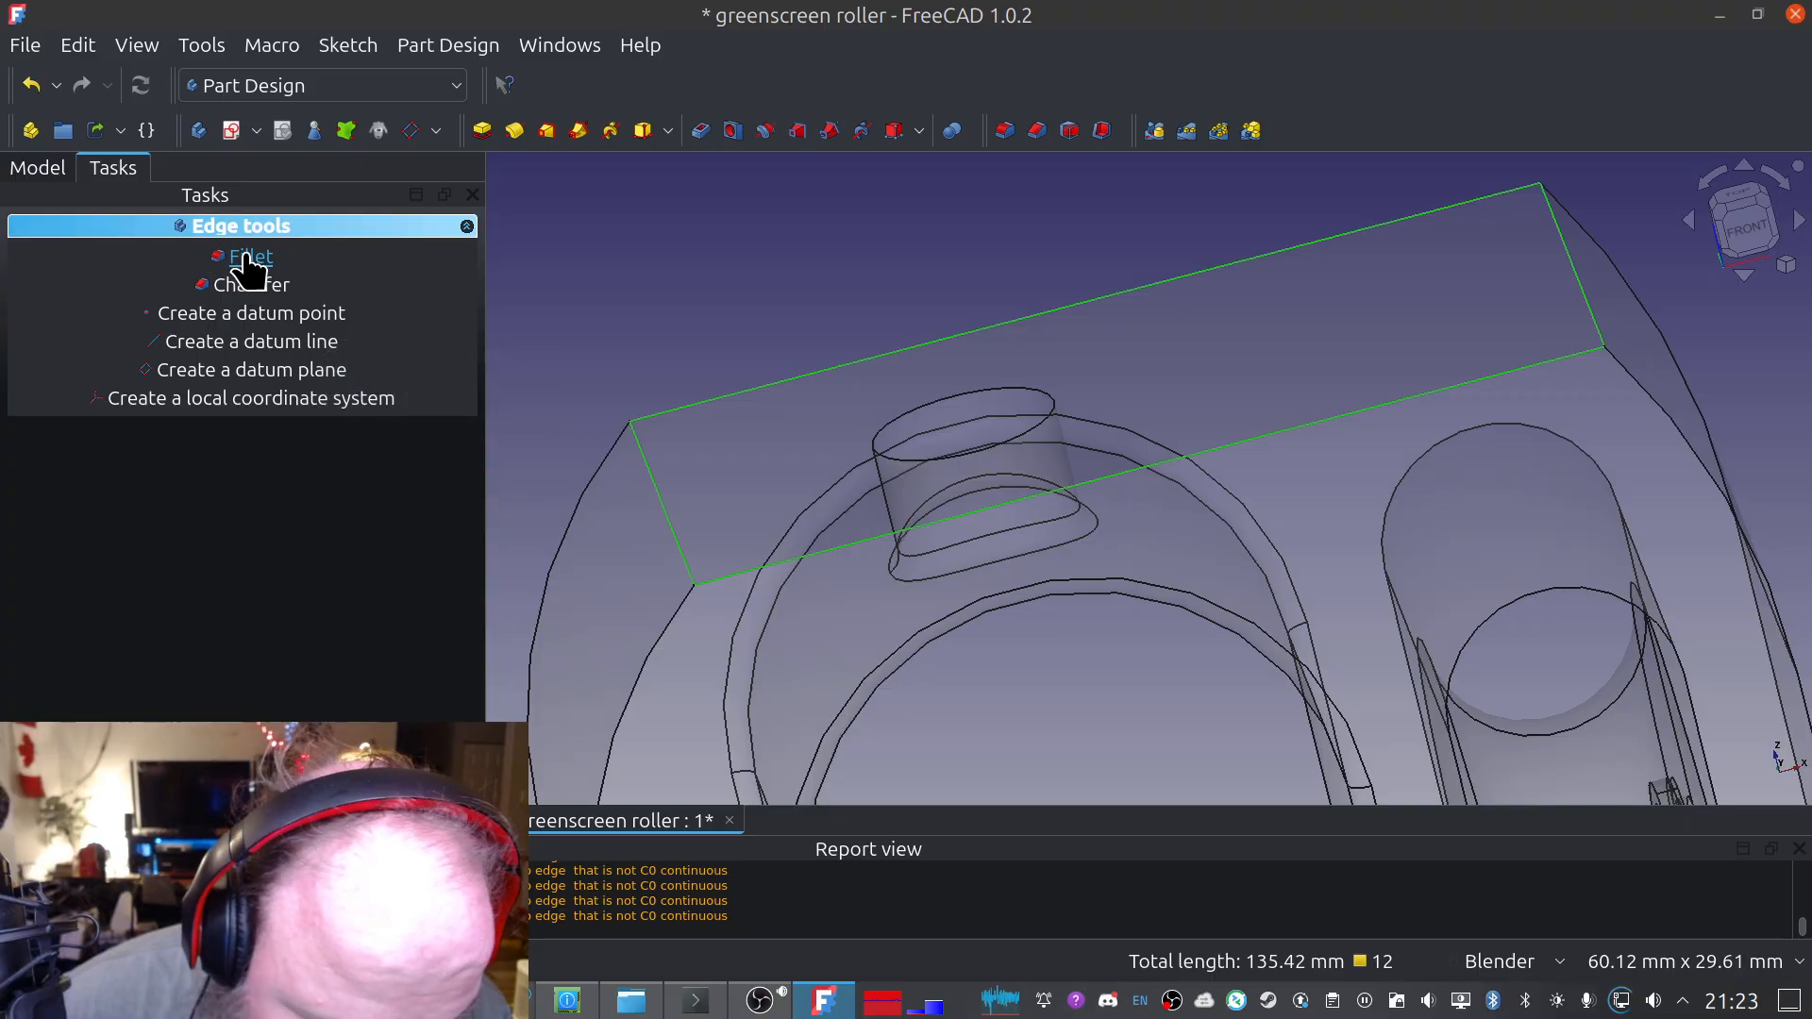
{"action": "left_click", "coordinate": [245, 254]}
{"action": "middle_click_drag", "start_coordinate": [769, 423], "coordinate": [791, 604]}
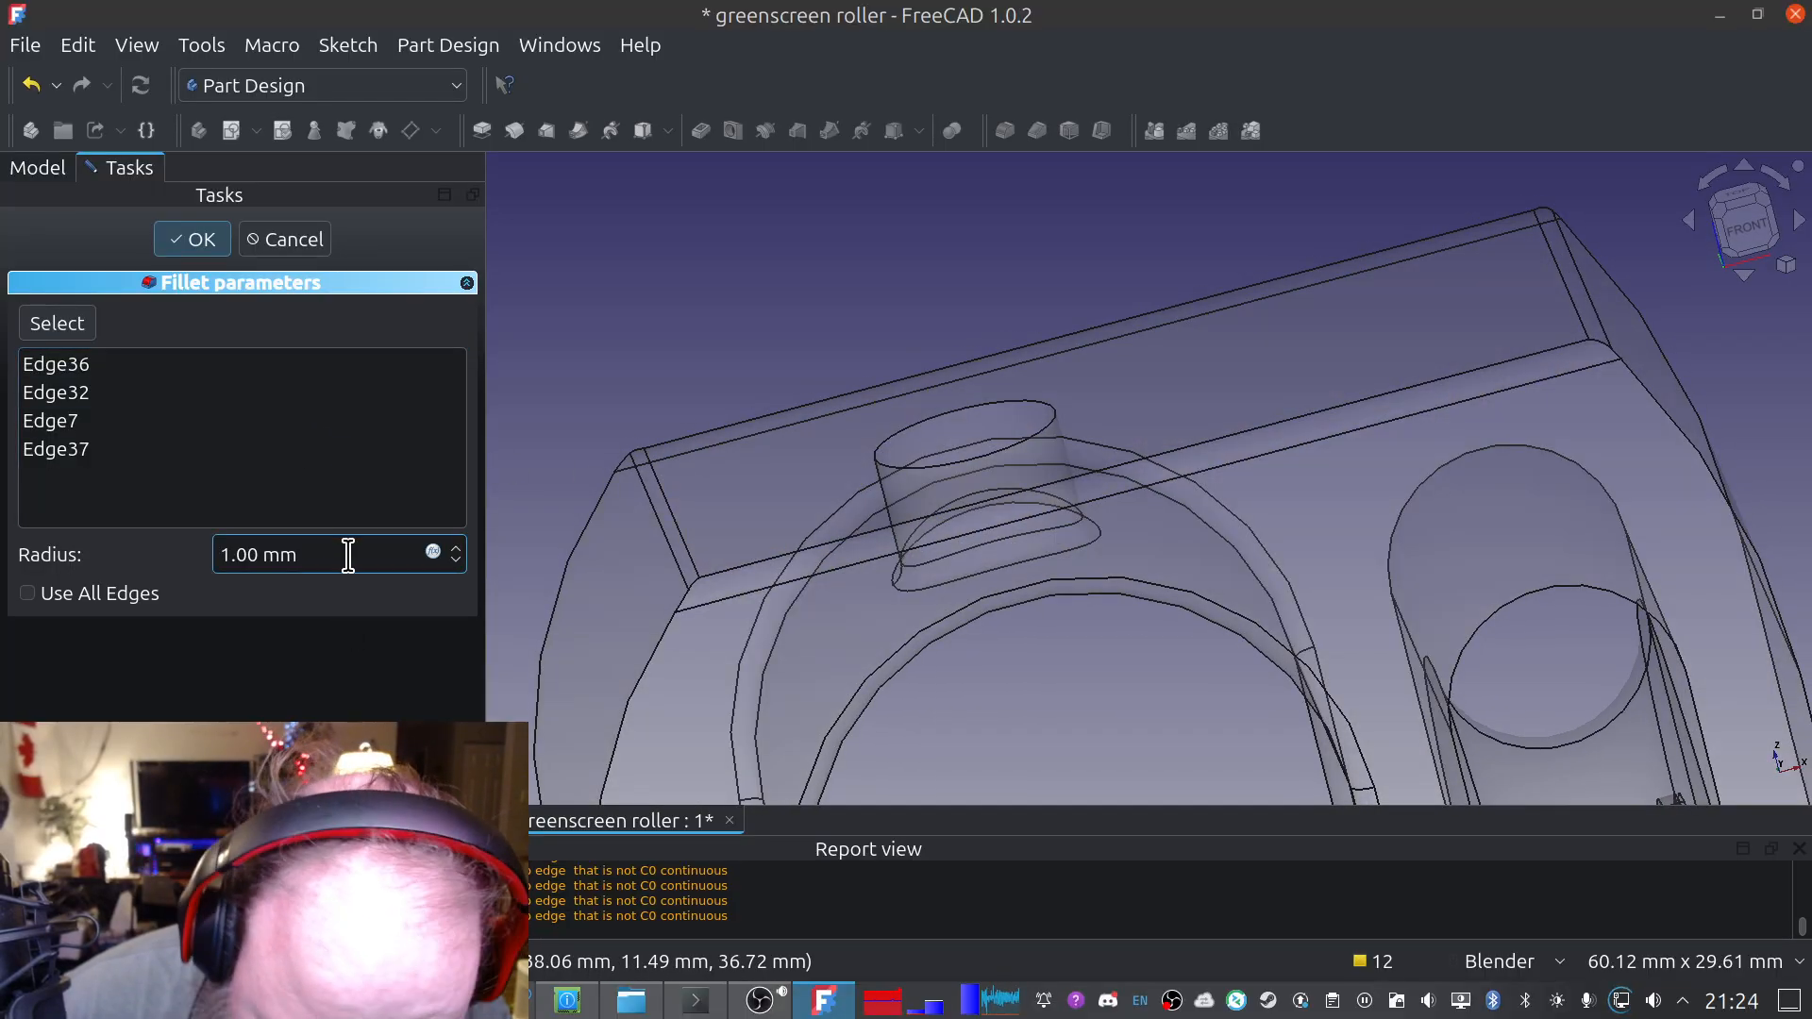
{"action": "scroll", "coordinate": [348, 555], "scroll_direction": "up", "scroll_amount": 1}
{"action": "scroll", "coordinate": [344, 558], "scroll_direction": "up", "scroll_amount": 1}
{"action": "middle_click_drag", "start_coordinate": [783, 628], "coordinate": [1553, 542]}
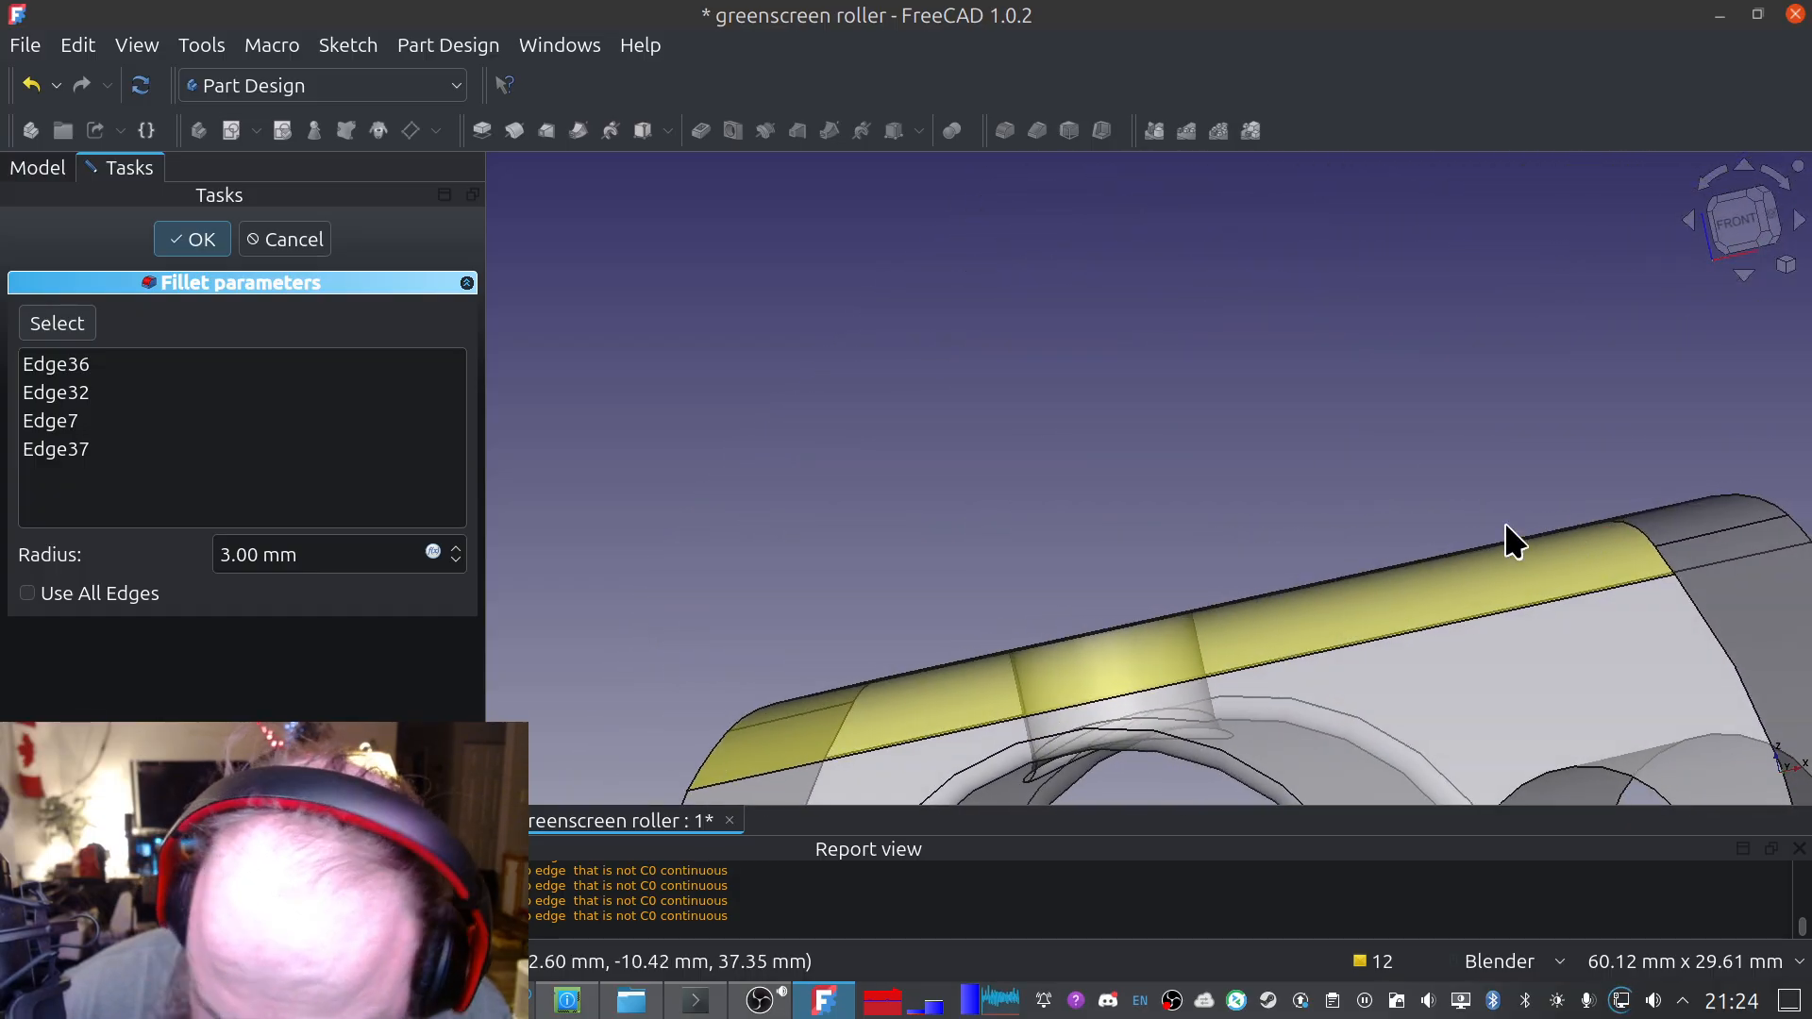
{"action": "left_click", "coordinate": [281, 240]}
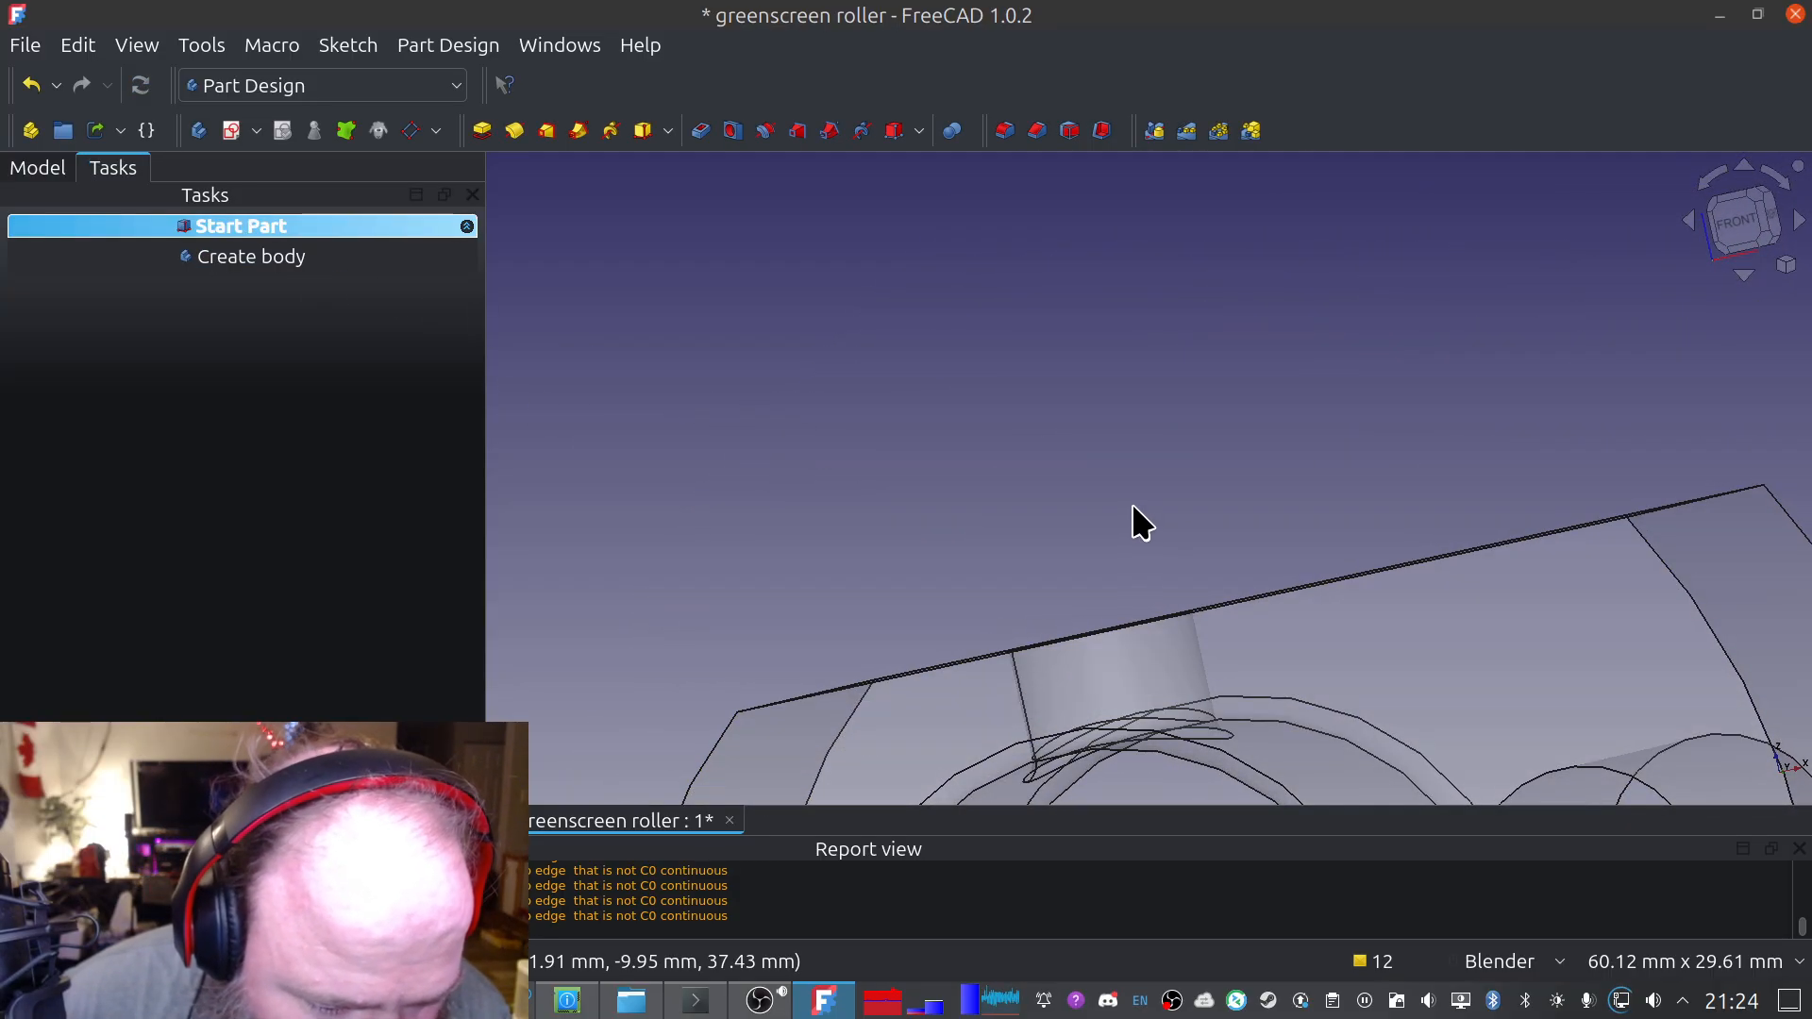
Try a 1 mm fillet on the arched end face of the narrow roller slot, viewed from the rear
{"action": "middle_click_drag", "start_coordinate": [1177, 551], "coordinate": [1136, 605]}
{"action": "middle_click_drag", "start_coordinate": [1546, 695], "coordinate": [1083, 259], "text": "shift"}
{"action": "middle_click_drag", "start_coordinate": [1322, 606], "coordinate": [1308, 706], "text": "shift"}
{"action": "middle_click_drag", "start_coordinate": [1107, 247], "coordinate": [1140, 390], "text": "shift"}
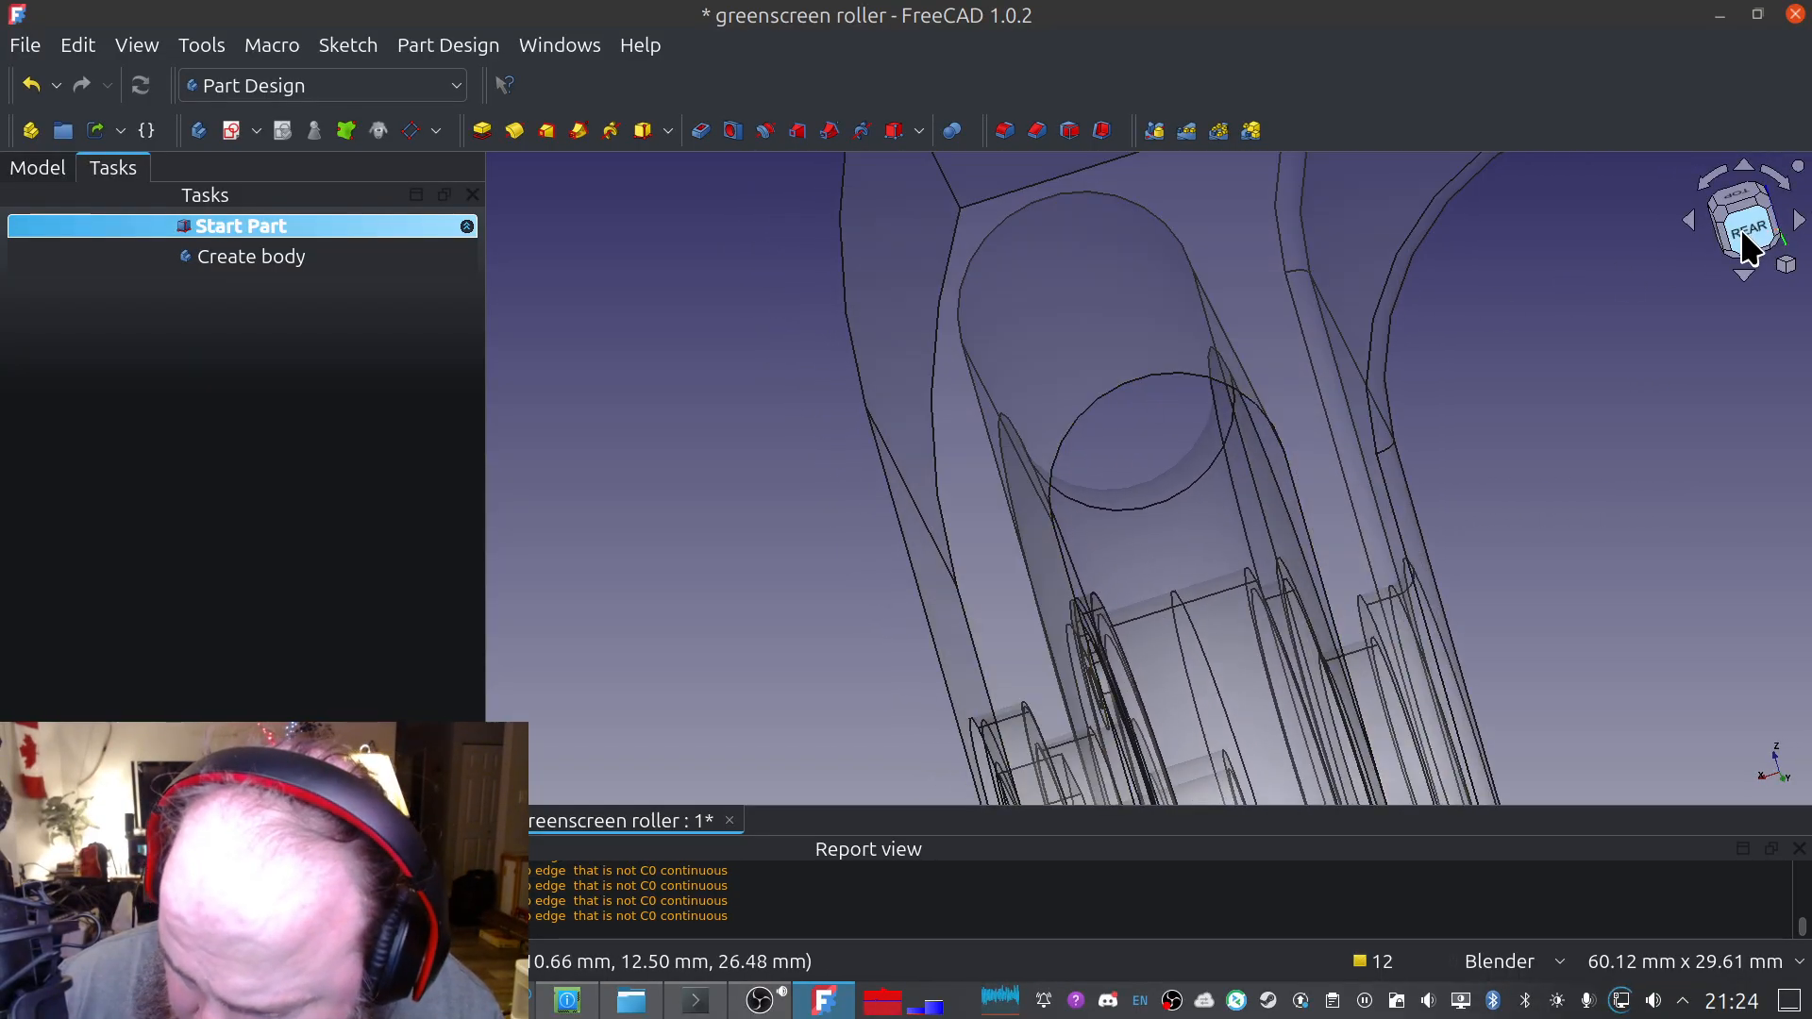
{"action": "left_click", "coordinate": [1745, 234]}
{"action": "middle_click_drag", "start_coordinate": [1149, 340], "coordinate": [1144, 269], "text": "shift"}
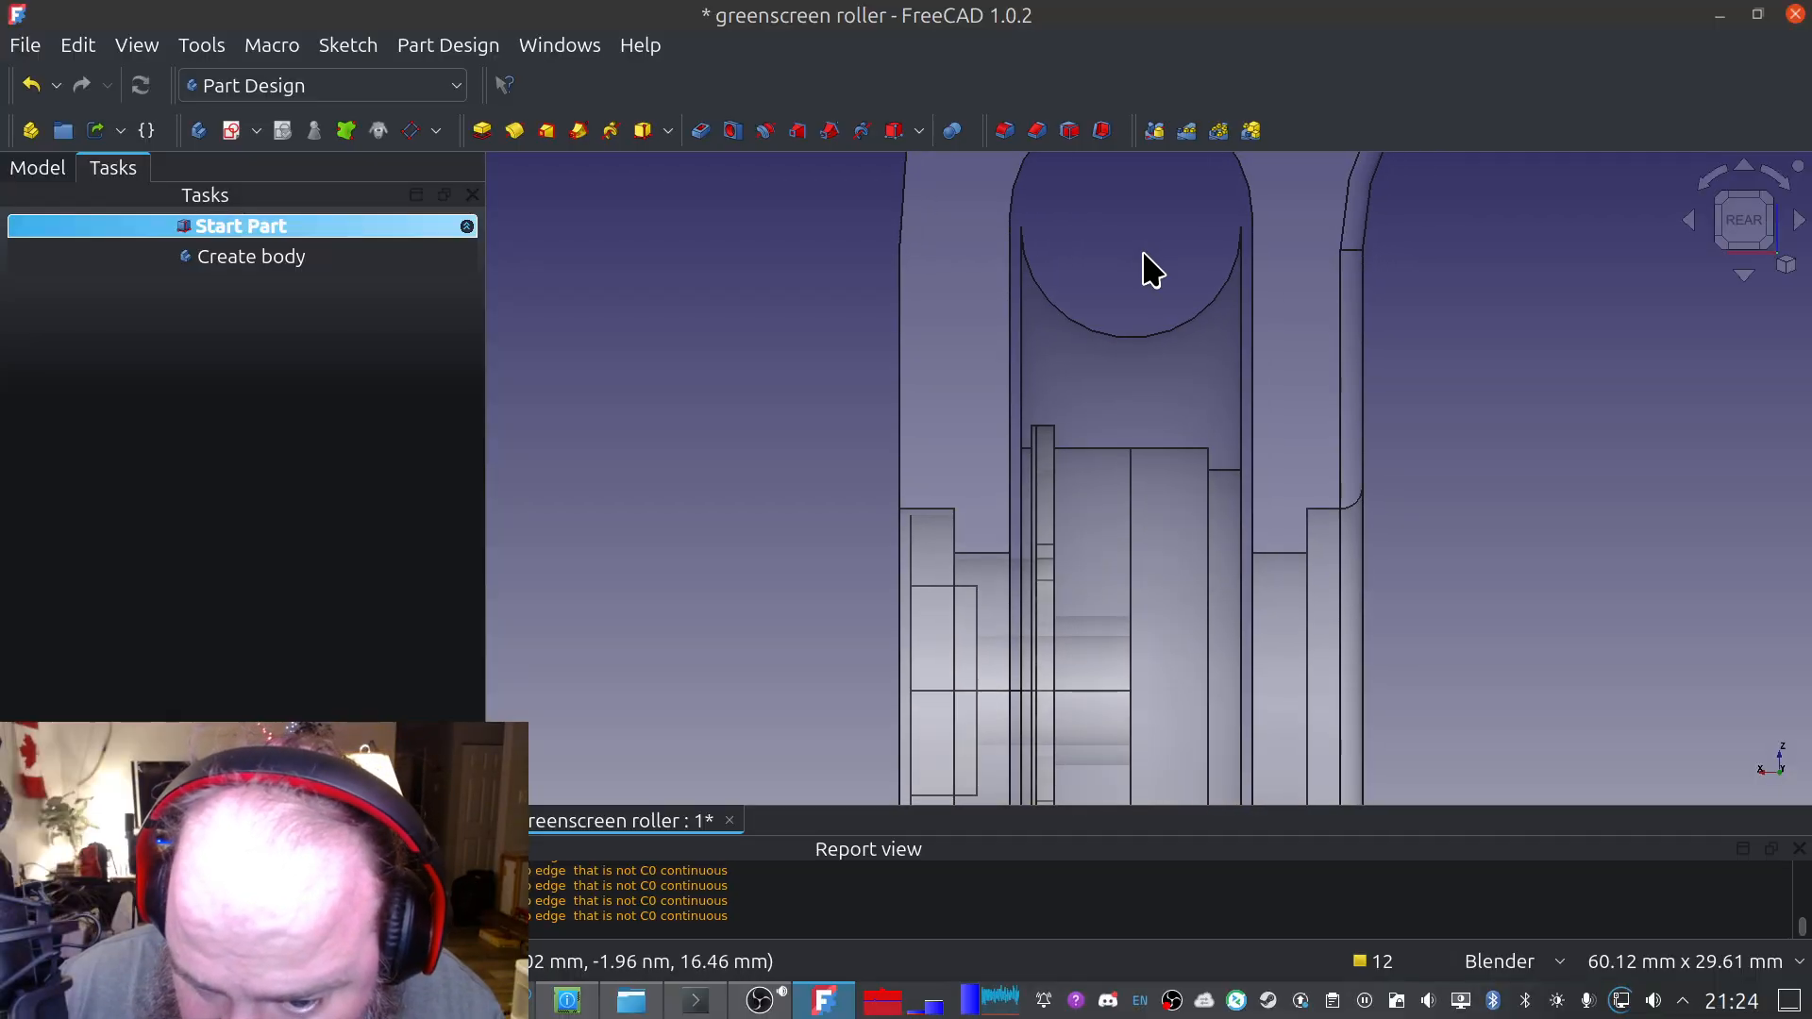
{"action": "middle_click_drag", "start_coordinate": [1169, 473], "coordinate": [1125, 274], "text": "shift"}
{"action": "left_click", "coordinate": [1124, 275]}
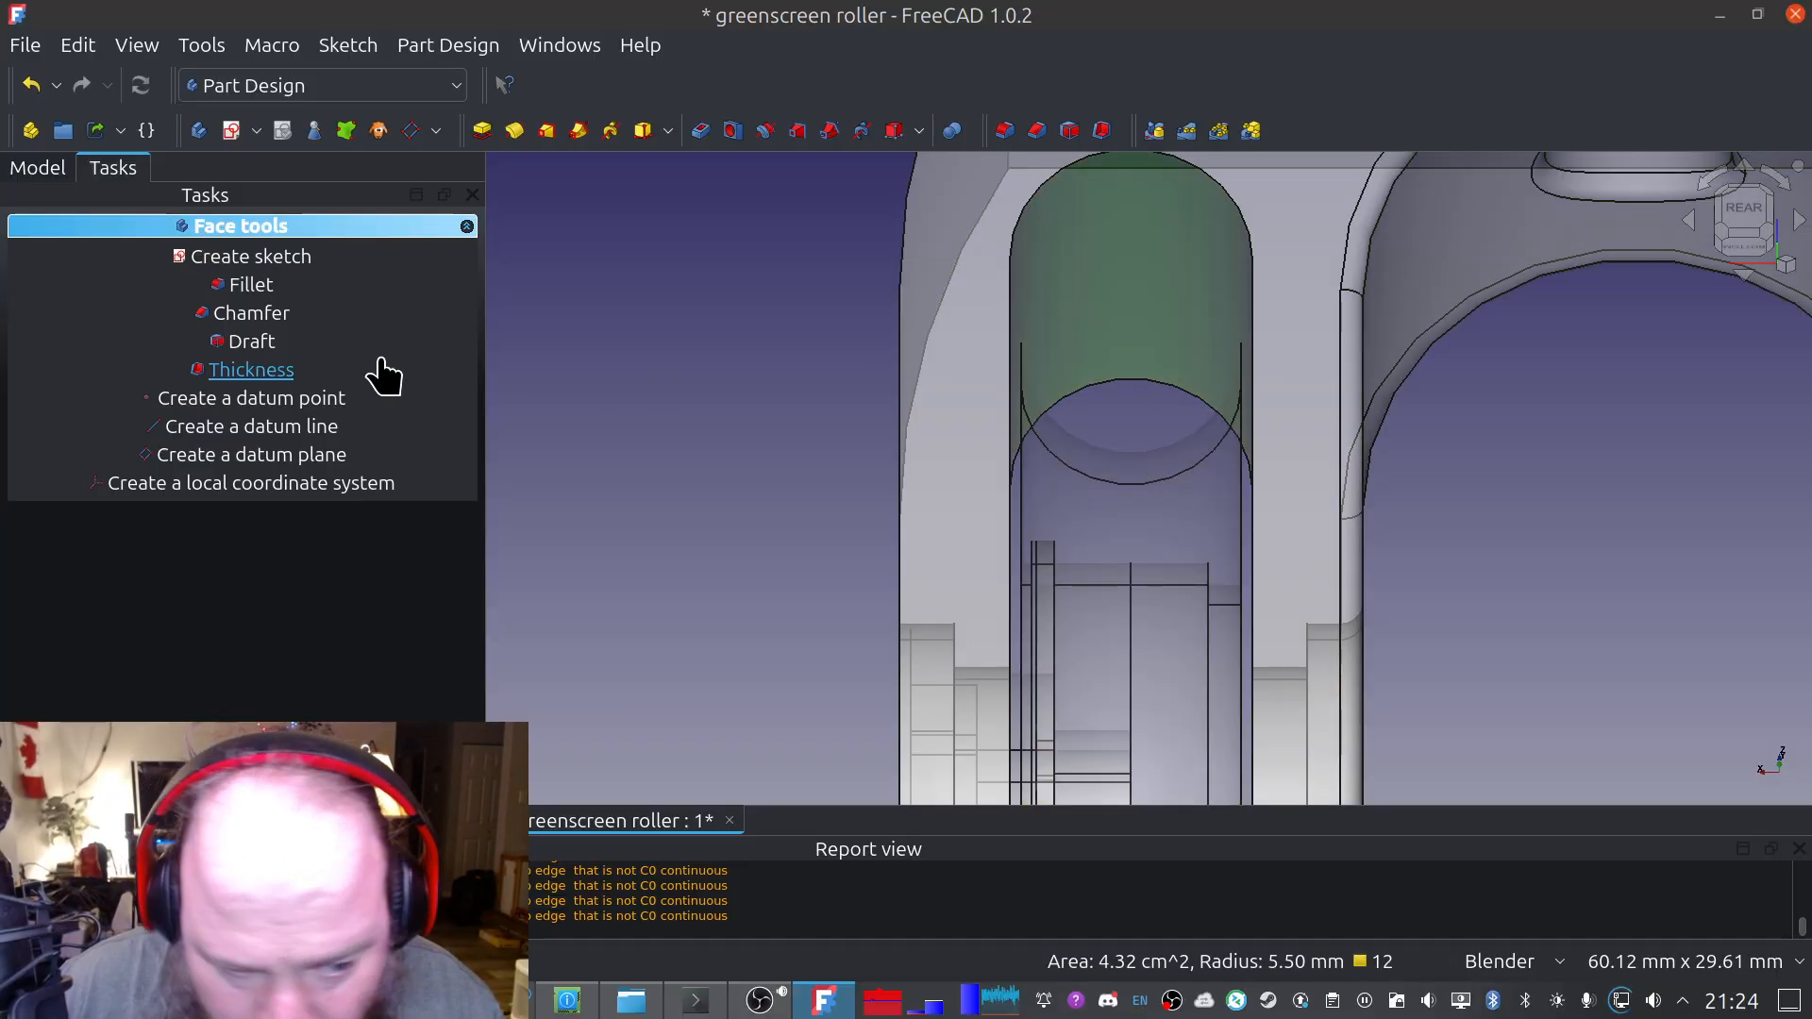
{"action": "left_click", "coordinate": [244, 284]}
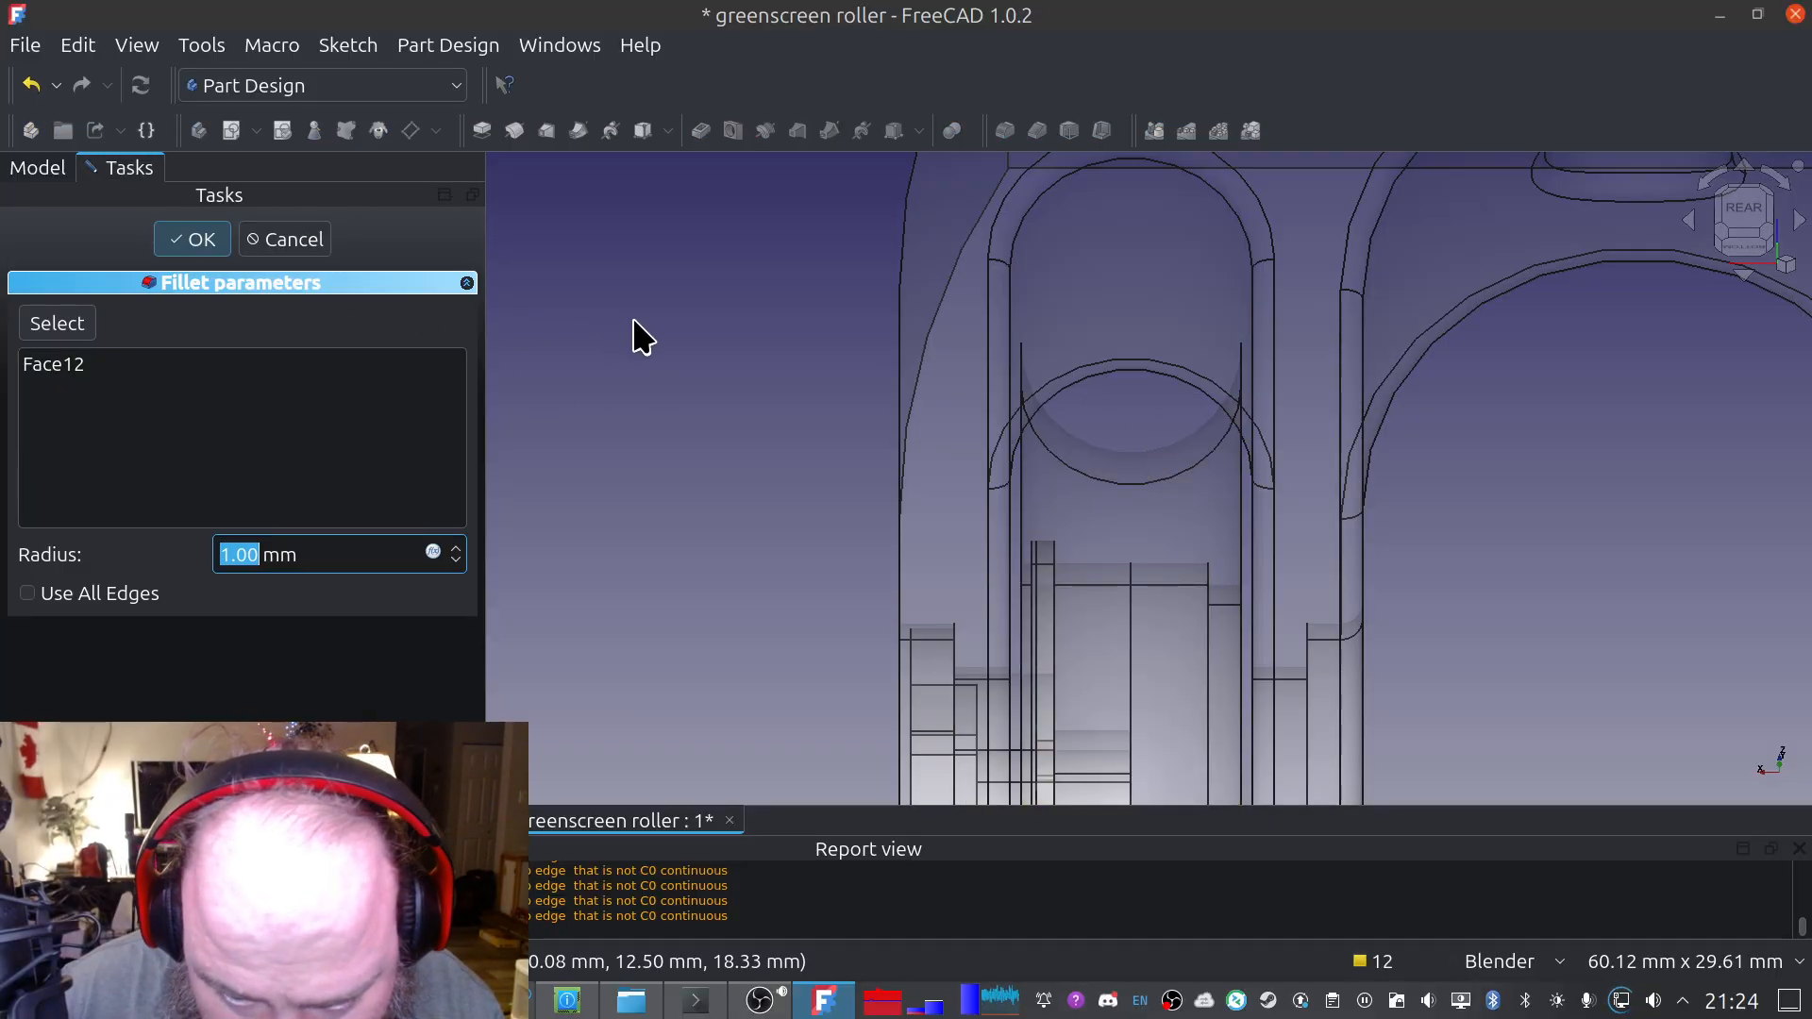
{"action": "middle_click_drag", "start_coordinate": [1060, 548], "coordinate": [1102, 596]}
{"action": "middle_click_drag", "start_coordinate": [1064, 327], "coordinate": [1066, 590], "text": "shift"}
{"action": "mouse_move", "coordinate": [1154, 455]}
{"action": "middle_mouse_down", "text": "shift"}
{"action": "mouse_move", "coordinate": [1159, 411]}
{"action": "mouse_move", "coordinate": [1154, 479]}
{"action": "mouse_move", "coordinate": [1132, 413]}
{"action": "mouse_move", "coordinate": [1181, 368]}
{"action": "mouse_move", "coordinate": [1098, 375]}
{"action": "mouse_move", "coordinate": [1214, 348]}
{"action": "mouse_move", "coordinate": [1320, 380]}
{"action": "mouse_move", "coordinate": [1133, 476]}
{"action": "middle_mouse_up", "text": "shift"}
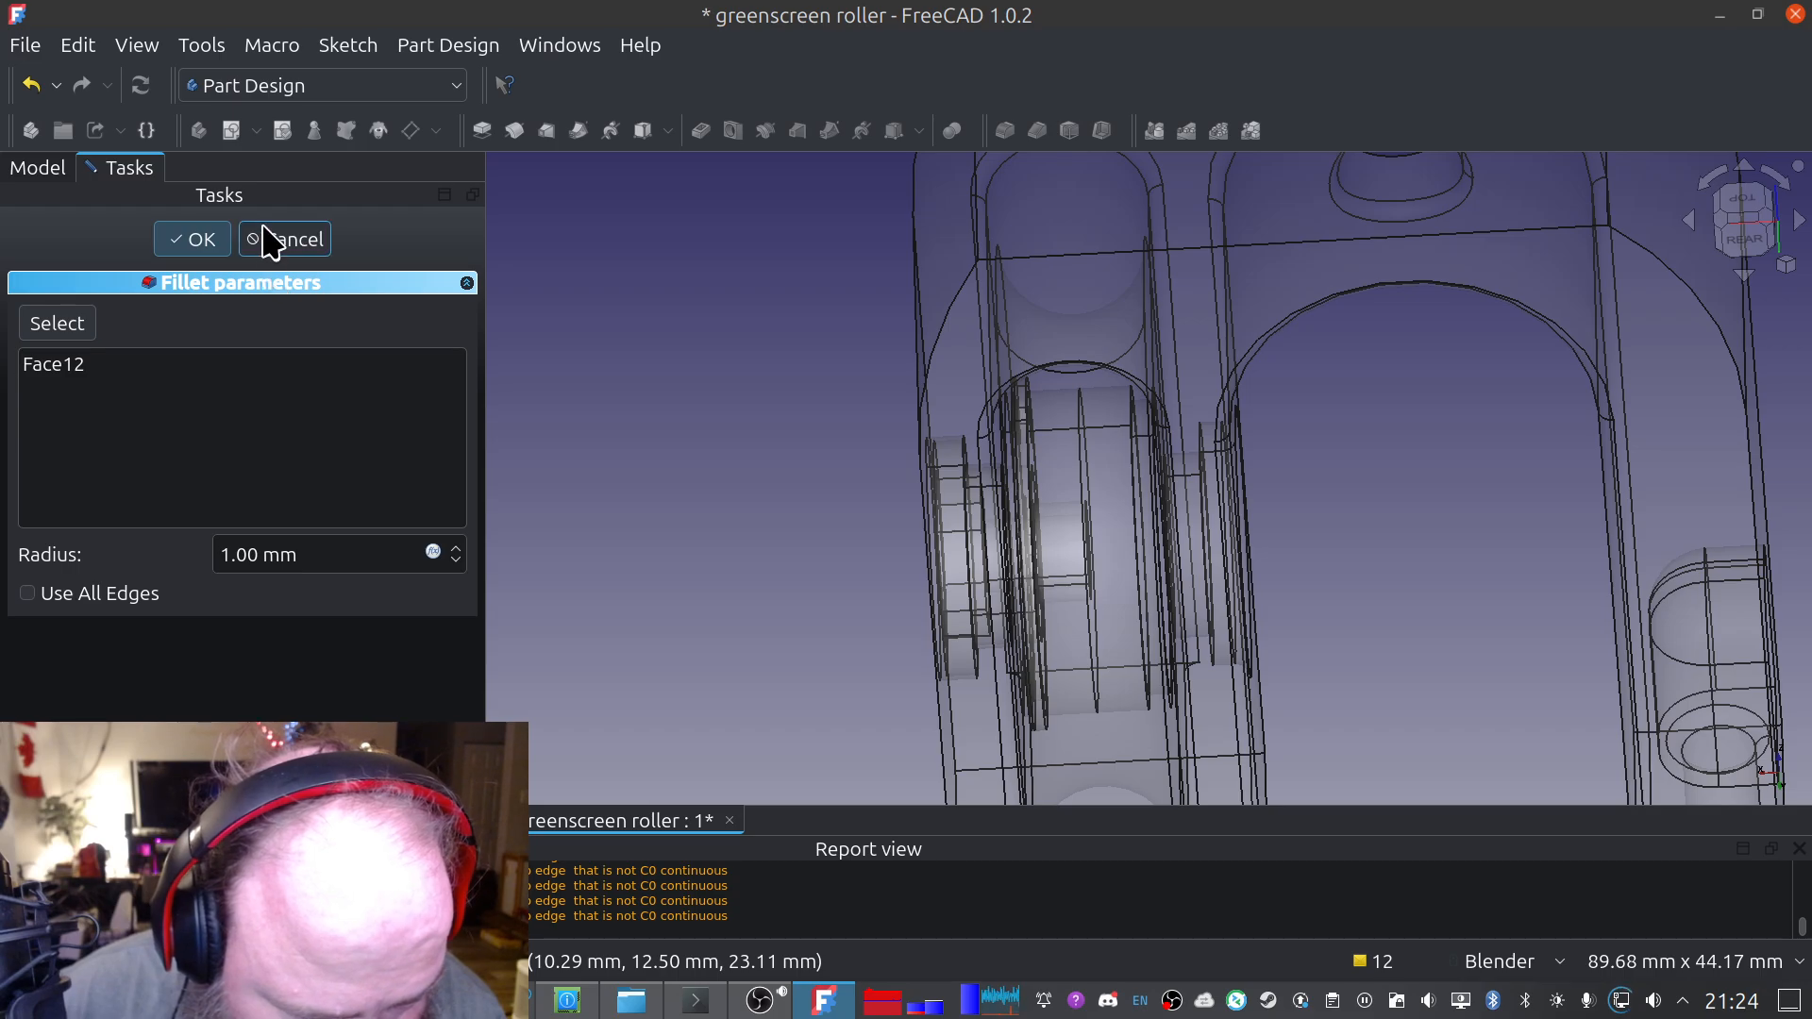
{"action": "left_click", "coordinate": [280, 248]}
{"action": "scroll", "coordinate": [906, 397], "scroll_direction": "up", "scroll_amount": 4}
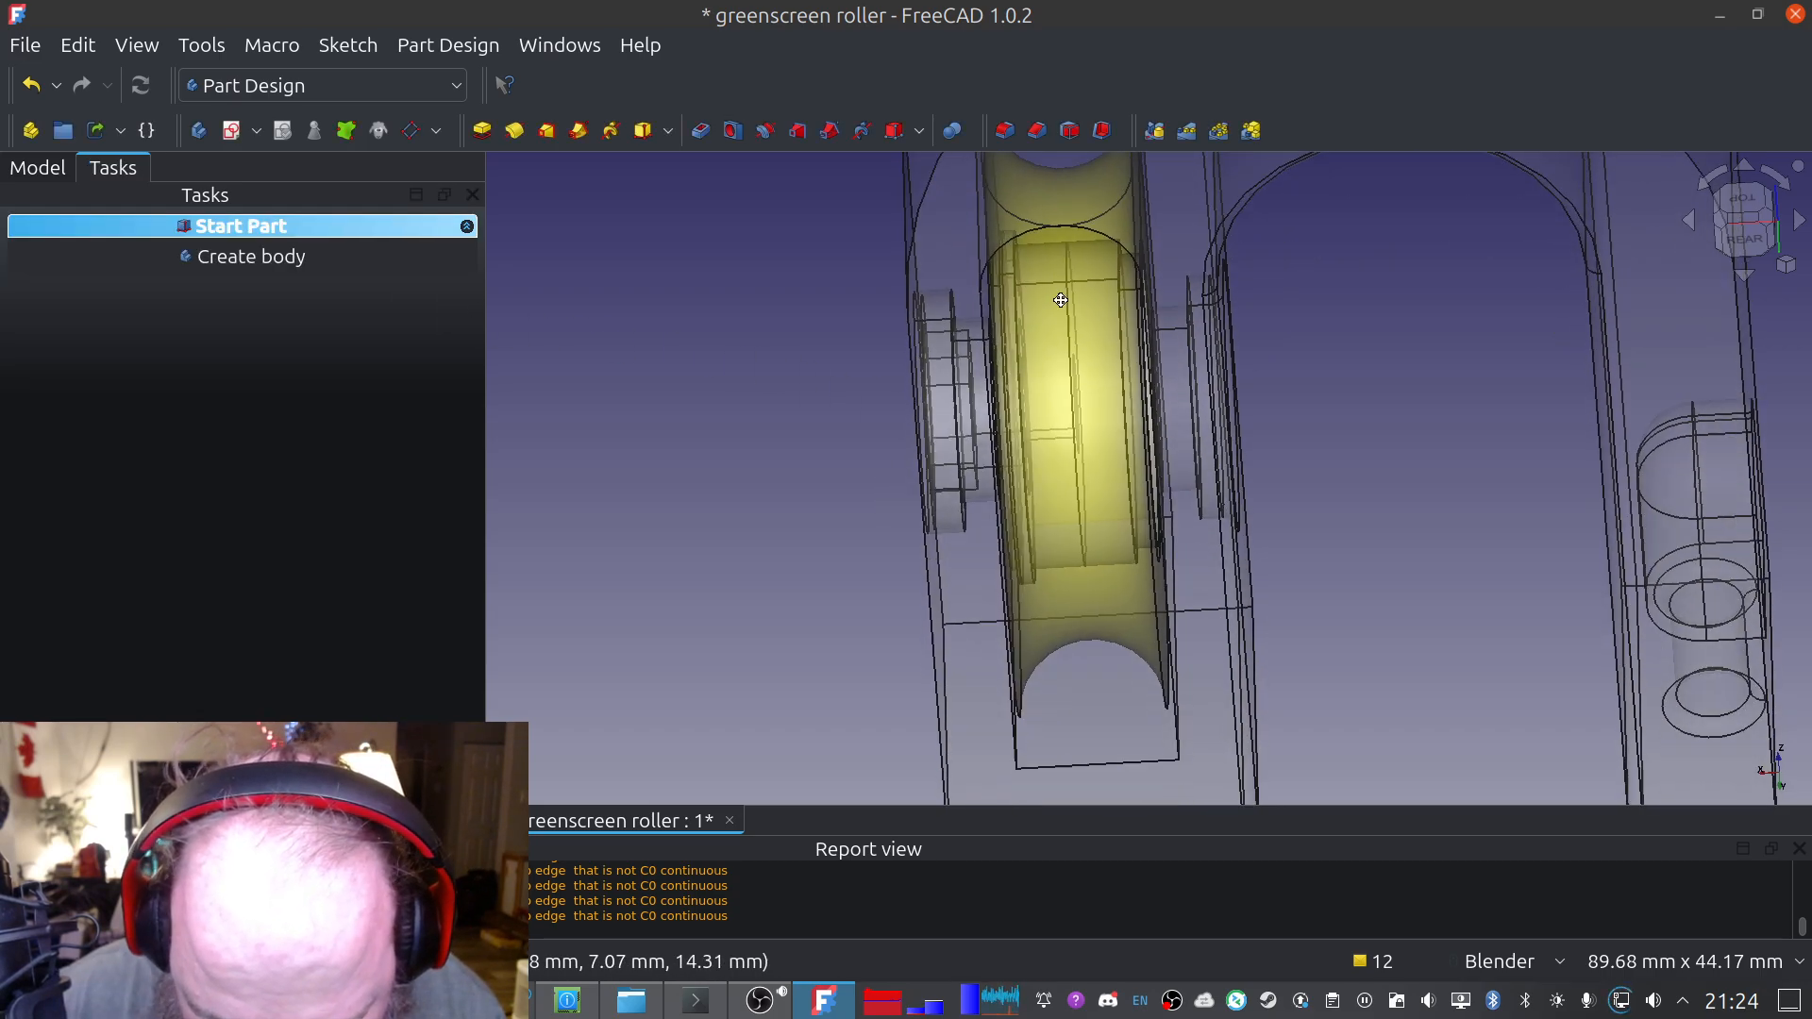
{"action": "middle_click_drag", "start_coordinate": [930, 332], "coordinate": [888, 312]}
{"action": "middle_click_drag", "start_coordinate": [1508, 267], "coordinate": [1378, 294]}
{"action": "mouse_move", "coordinate": [1213, 293]}
{"action": "middle_mouse_down", "text": "shift"}
{"action": "mouse_move", "coordinate": [1299, 748]}
{"action": "mouse_move", "coordinate": [1276, 842]}
{"action": "middle_mouse_up", "text": "shift"}
{"action": "middle_click_drag", "start_coordinate": [1147, 283], "coordinate": [1192, 430], "text": "shift"}
{"action": "middle_click_drag", "start_coordinate": [1011, 441], "coordinate": [944, 352], "text": "shift"}
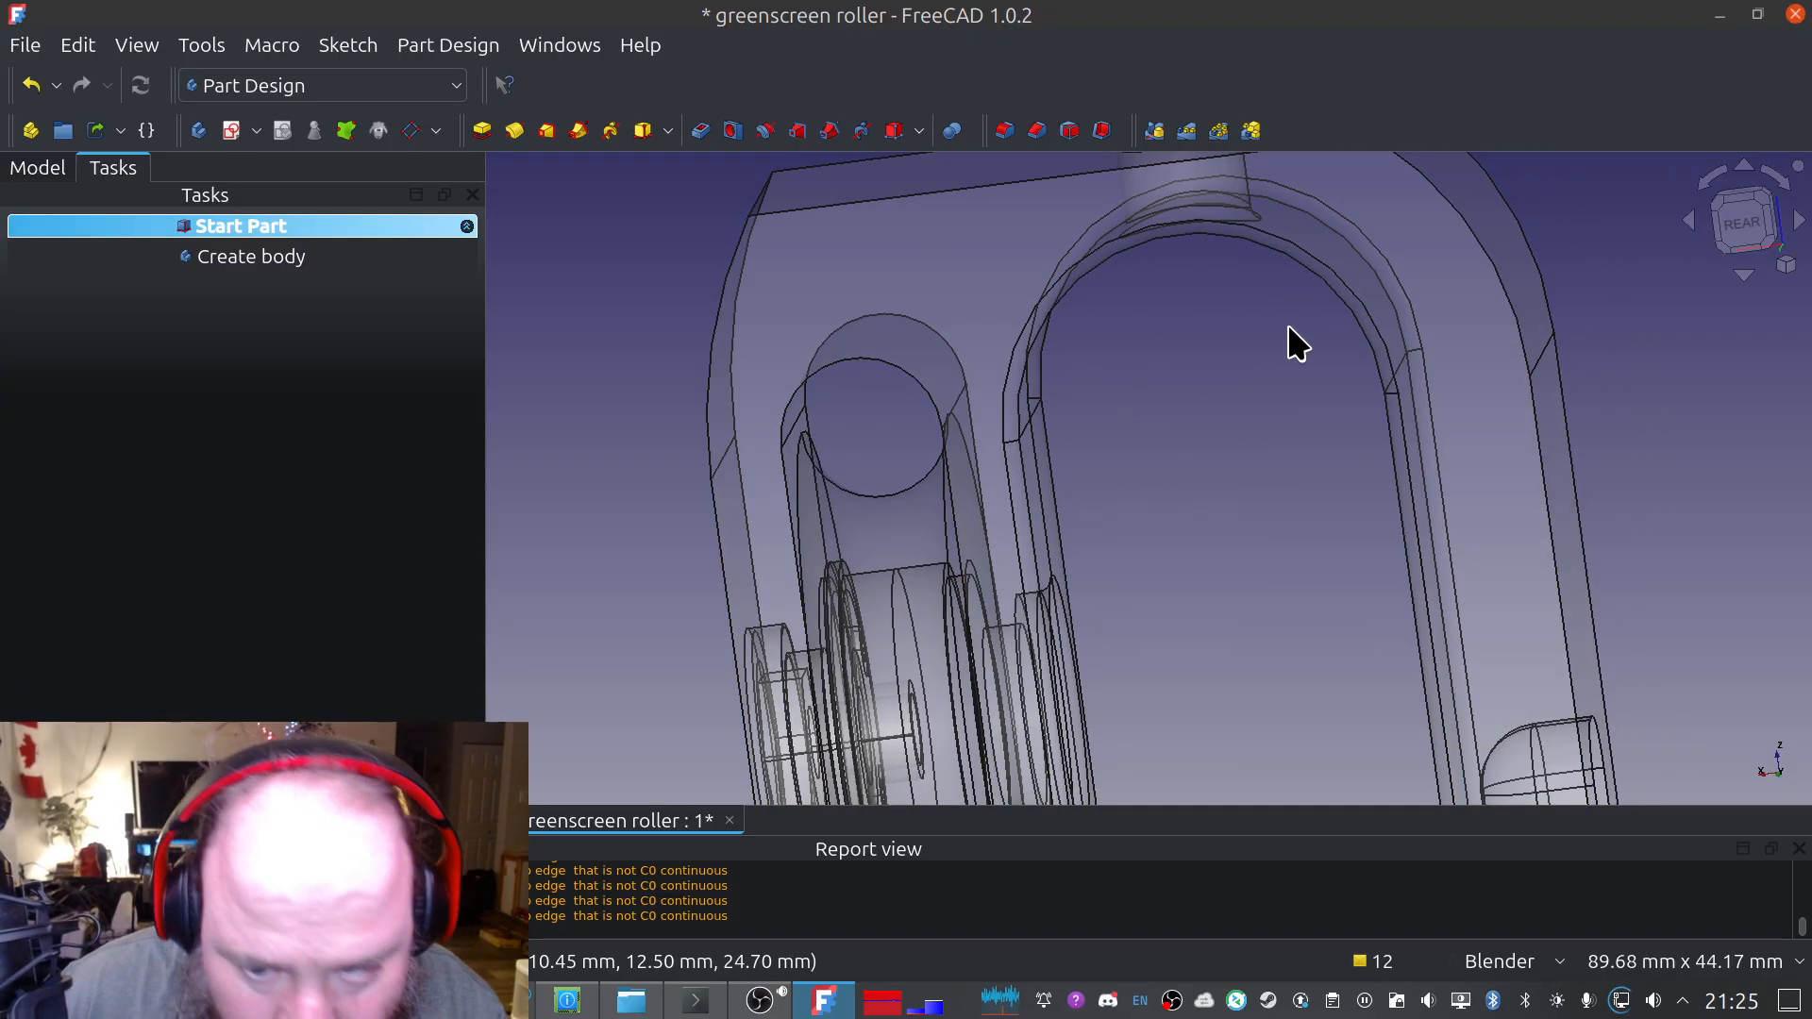
Save the greenscreen roller document with the current fillets
{"action": "left_click", "coordinate": [1757, 222]}
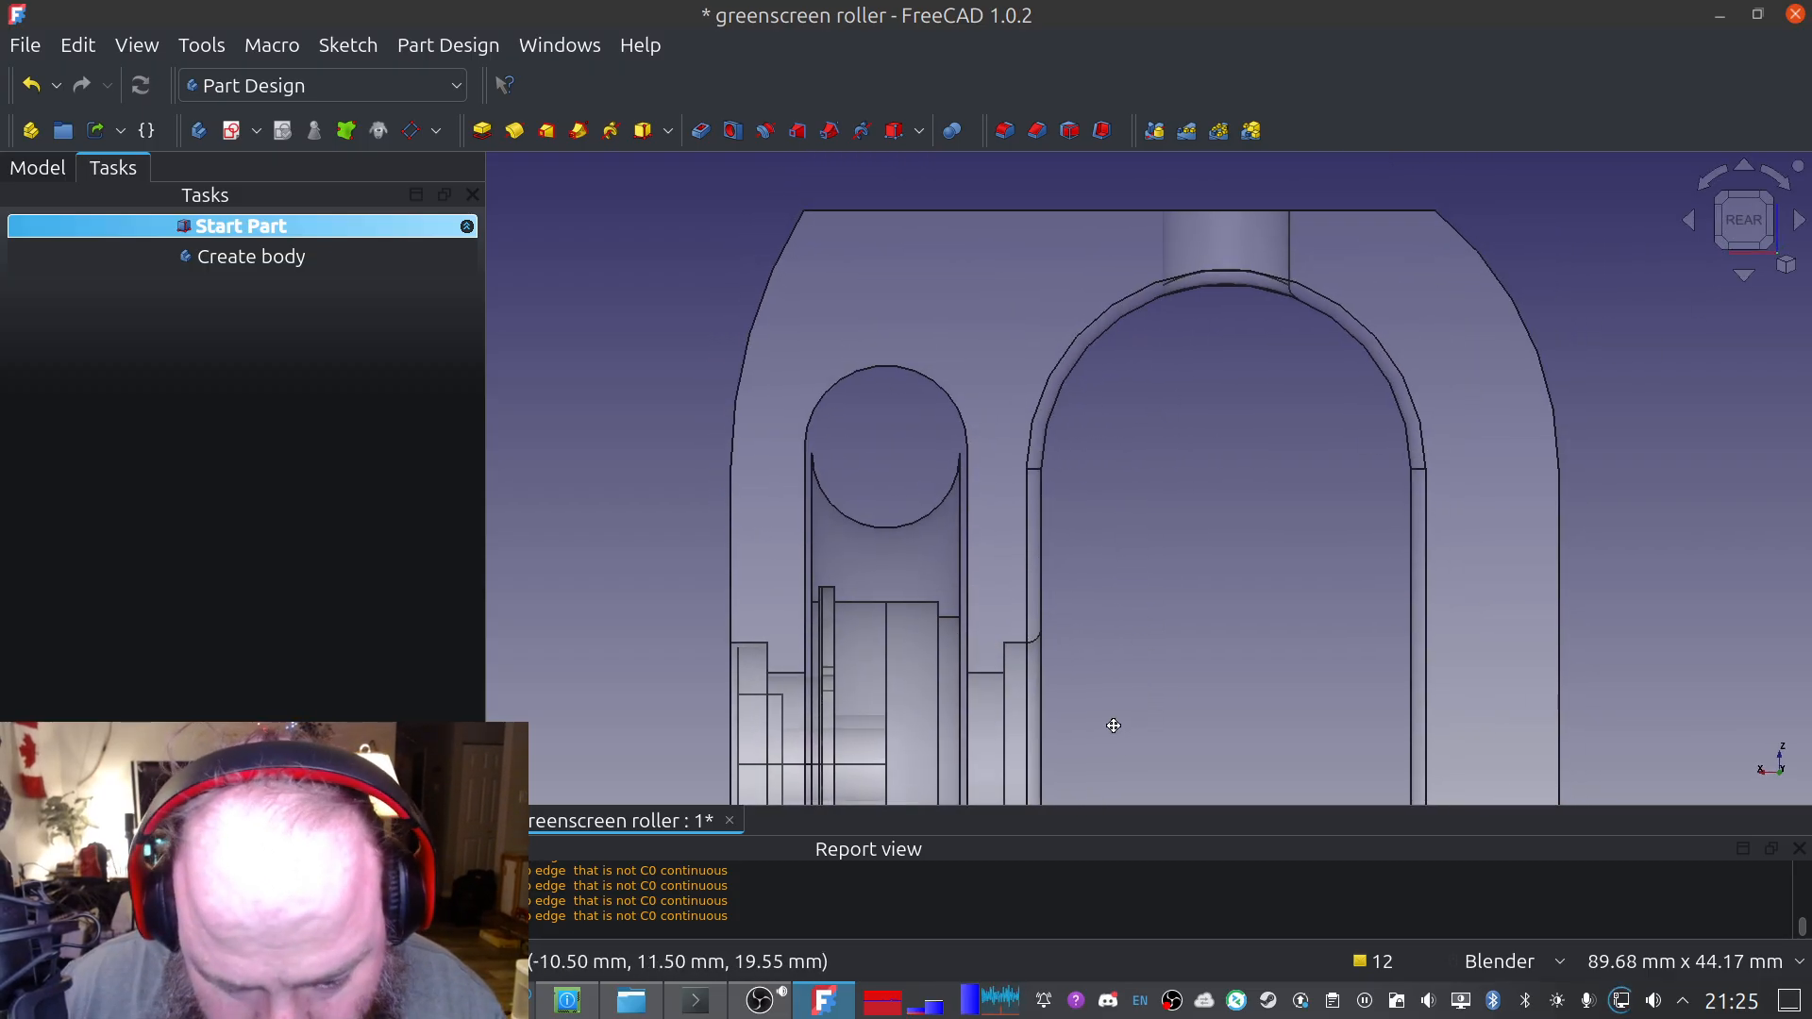
{"action": "middle_click_drag", "start_coordinate": [1112, 728], "coordinate": [1107, 196], "text": "shift"}
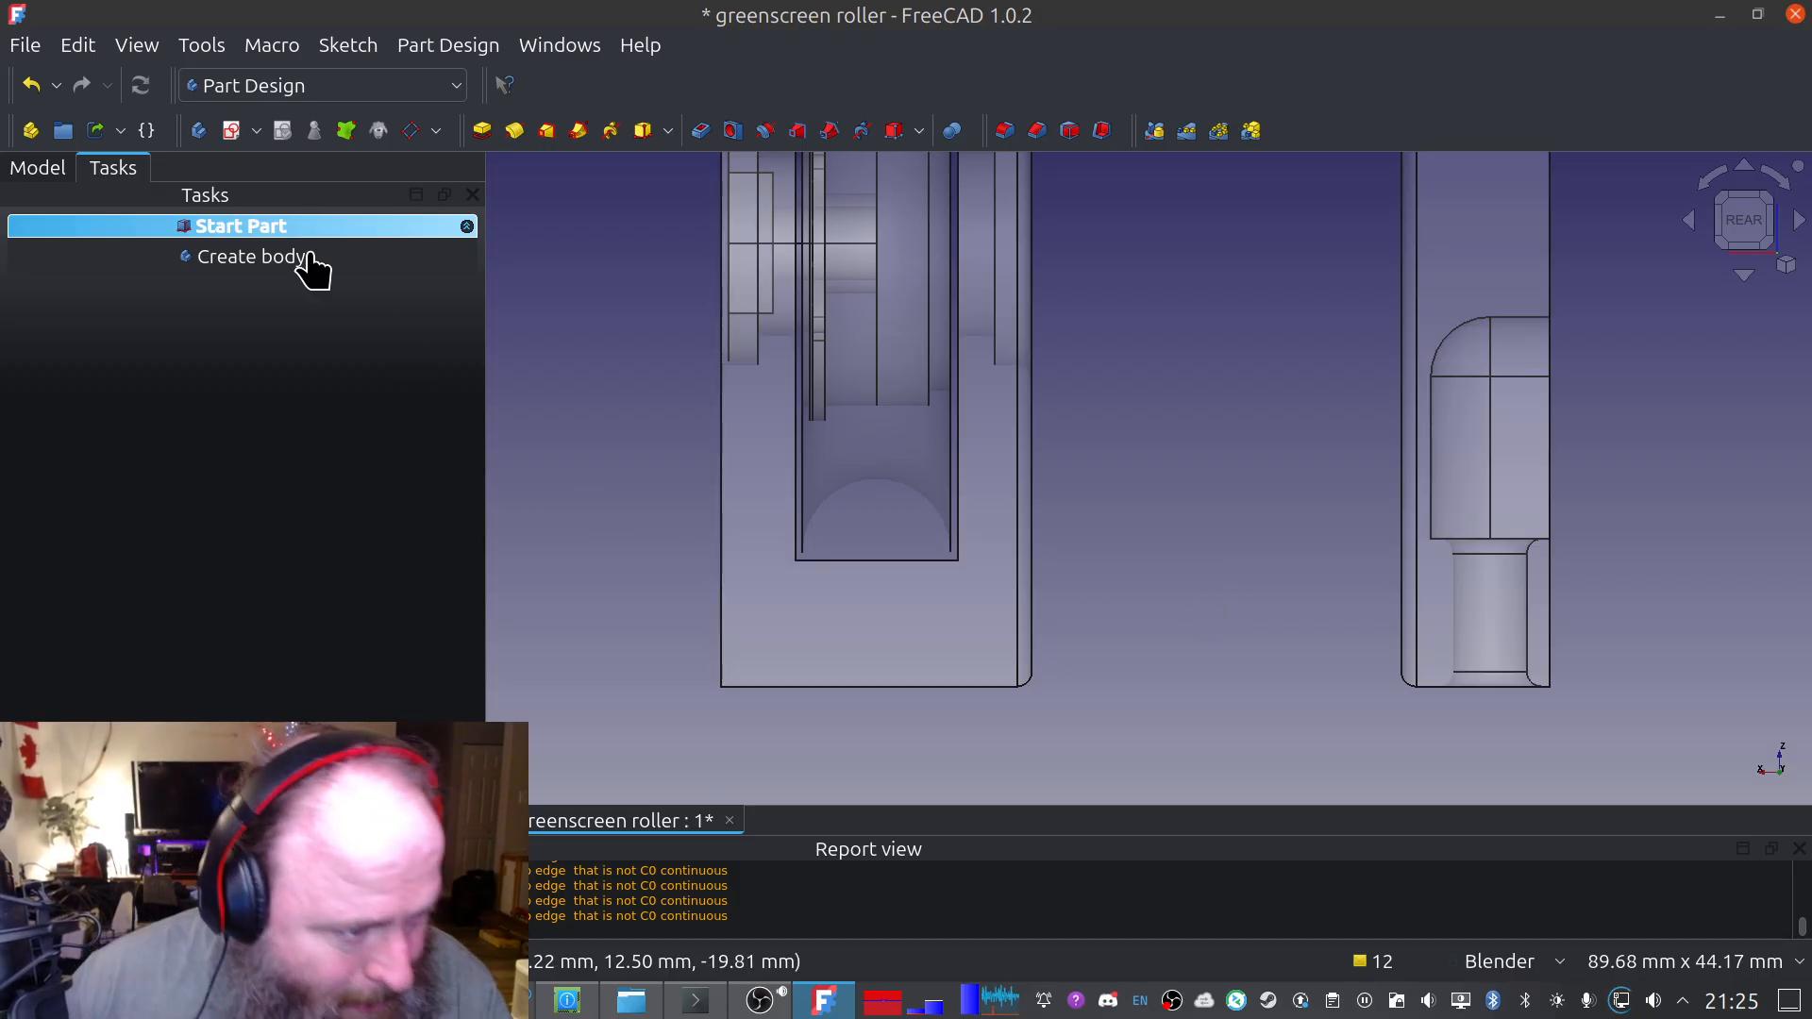
{"action": "left_click", "coordinate": [26, 45]}
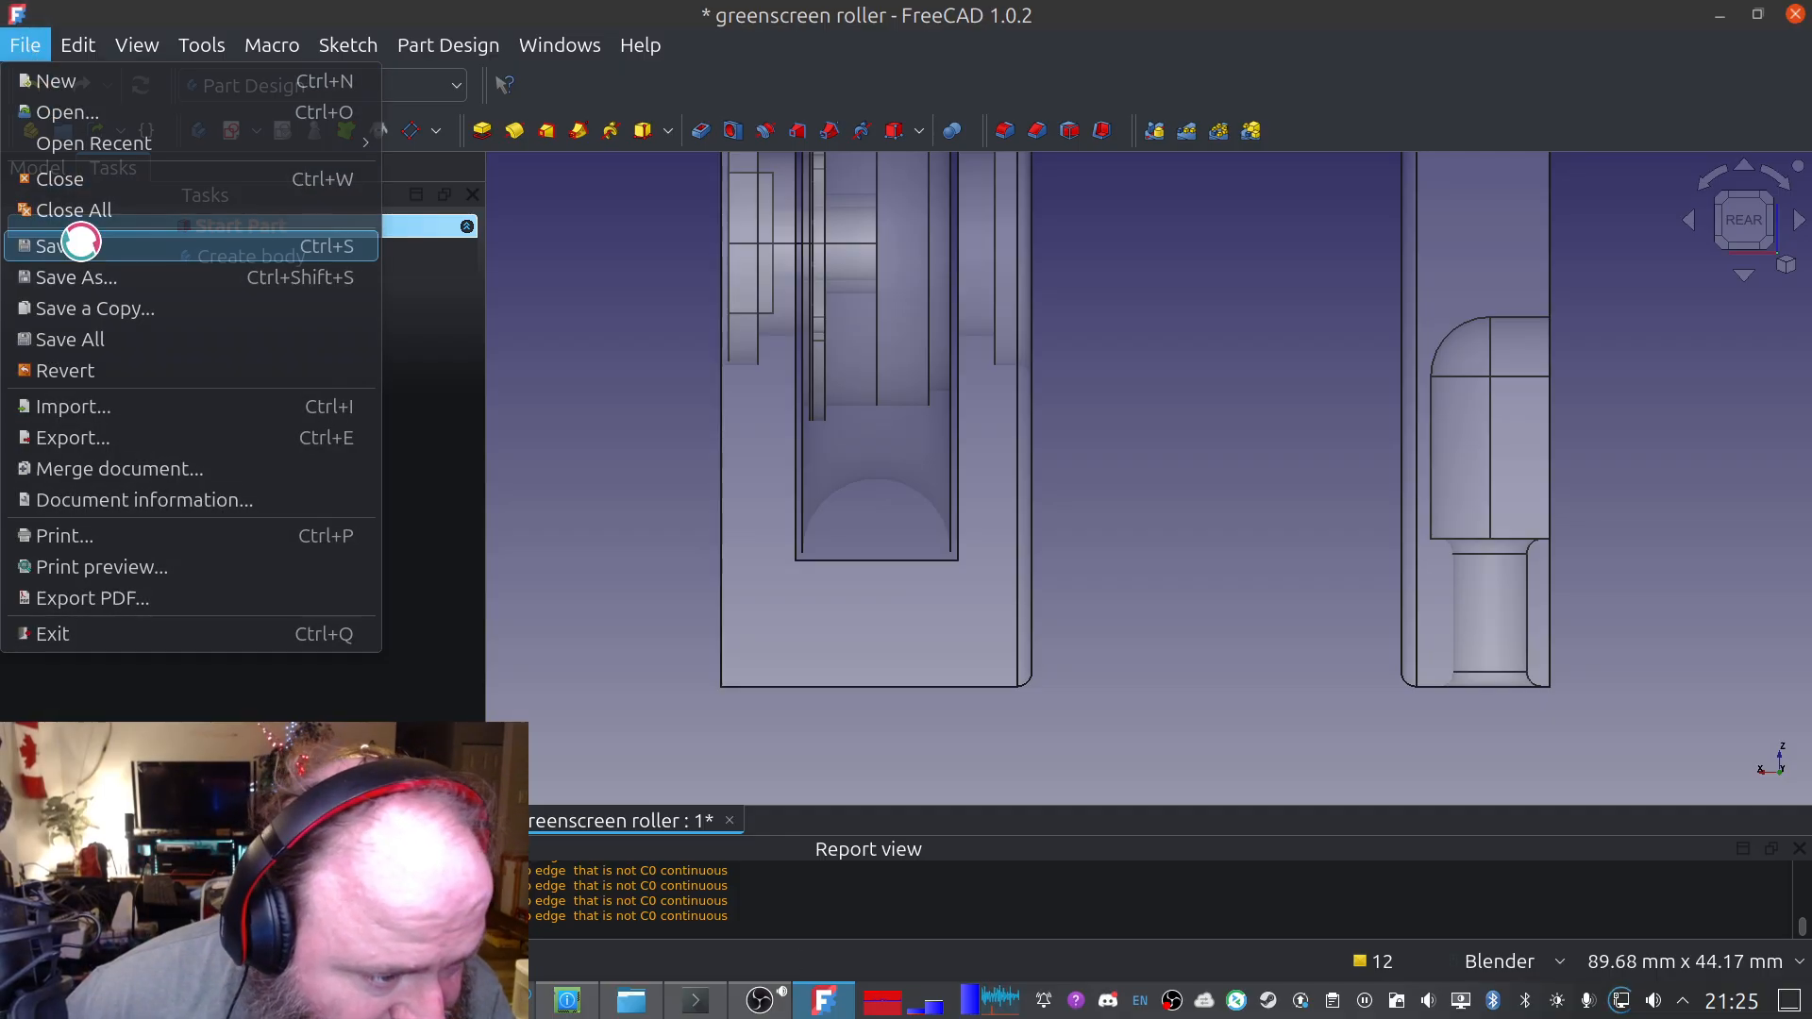
{"action": "left_click", "coordinate": [77, 234]}
Collapse the hanger, snap ring and pully bodies in the model tree
{"action": "left_click", "coordinate": [42, 170]}
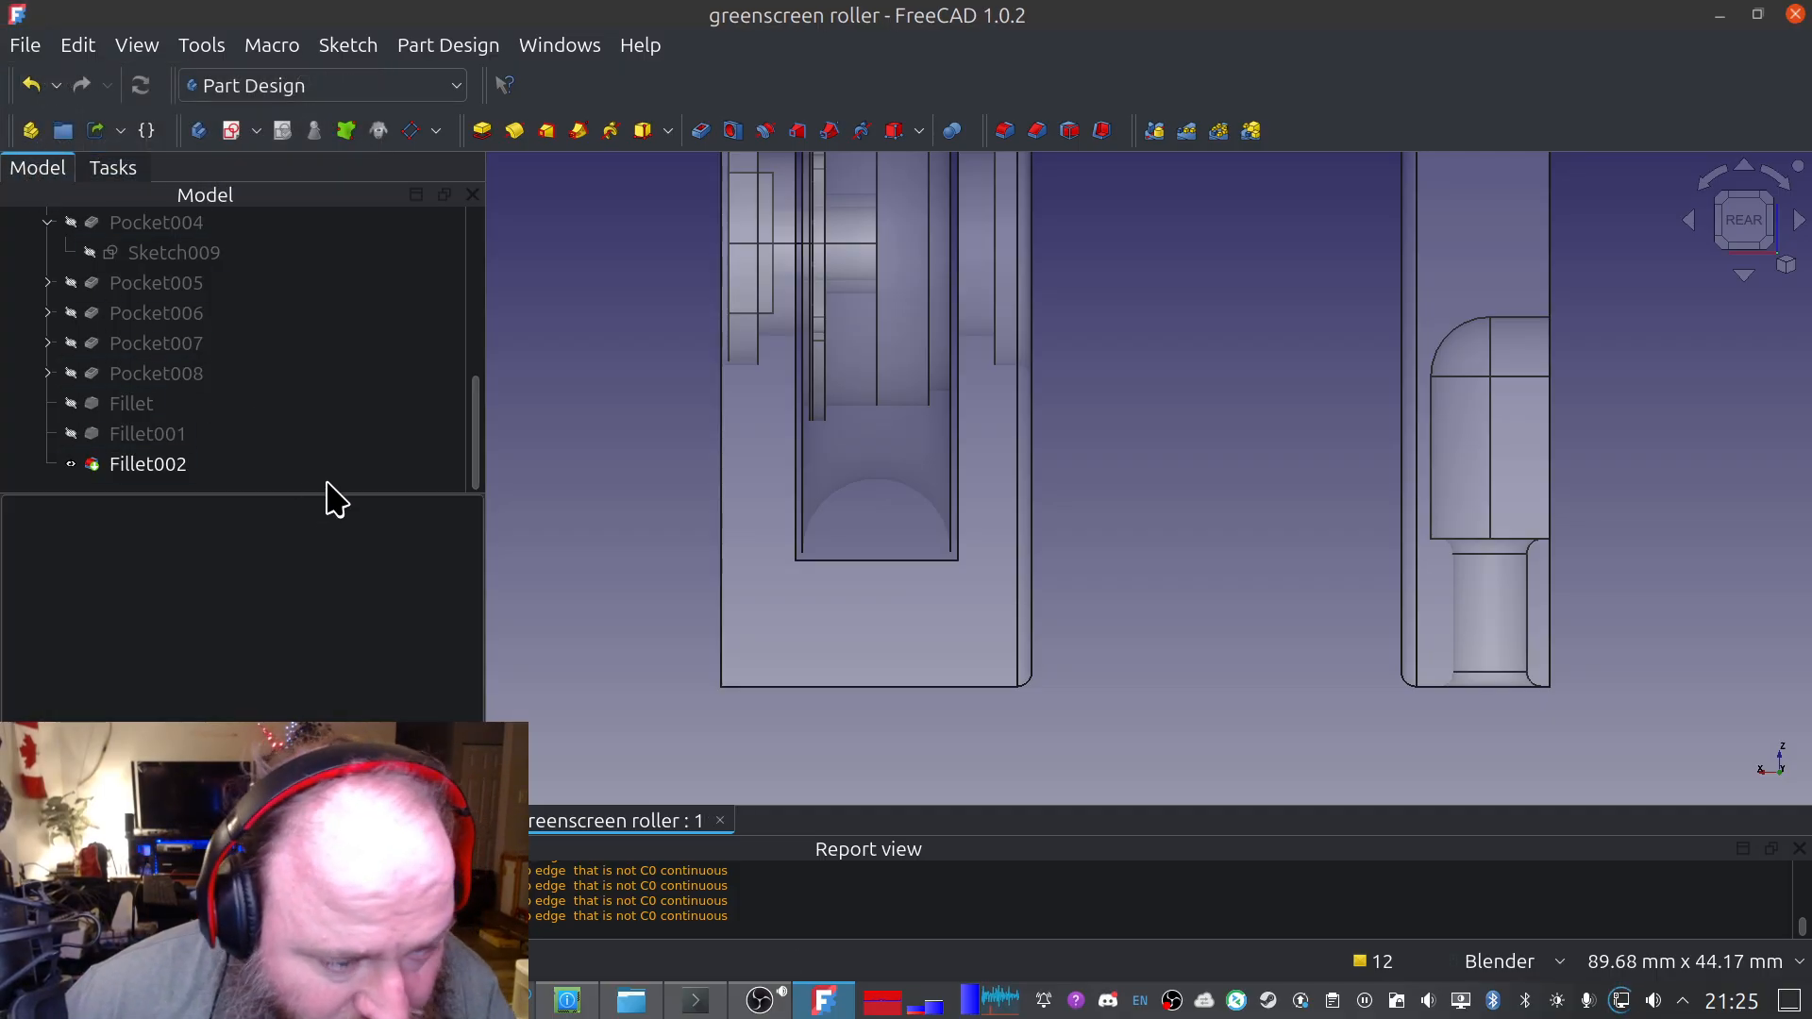
{"action": "scroll", "coordinate": [310, 469], "scroll_direction": "up", "scroll_amount": 8}
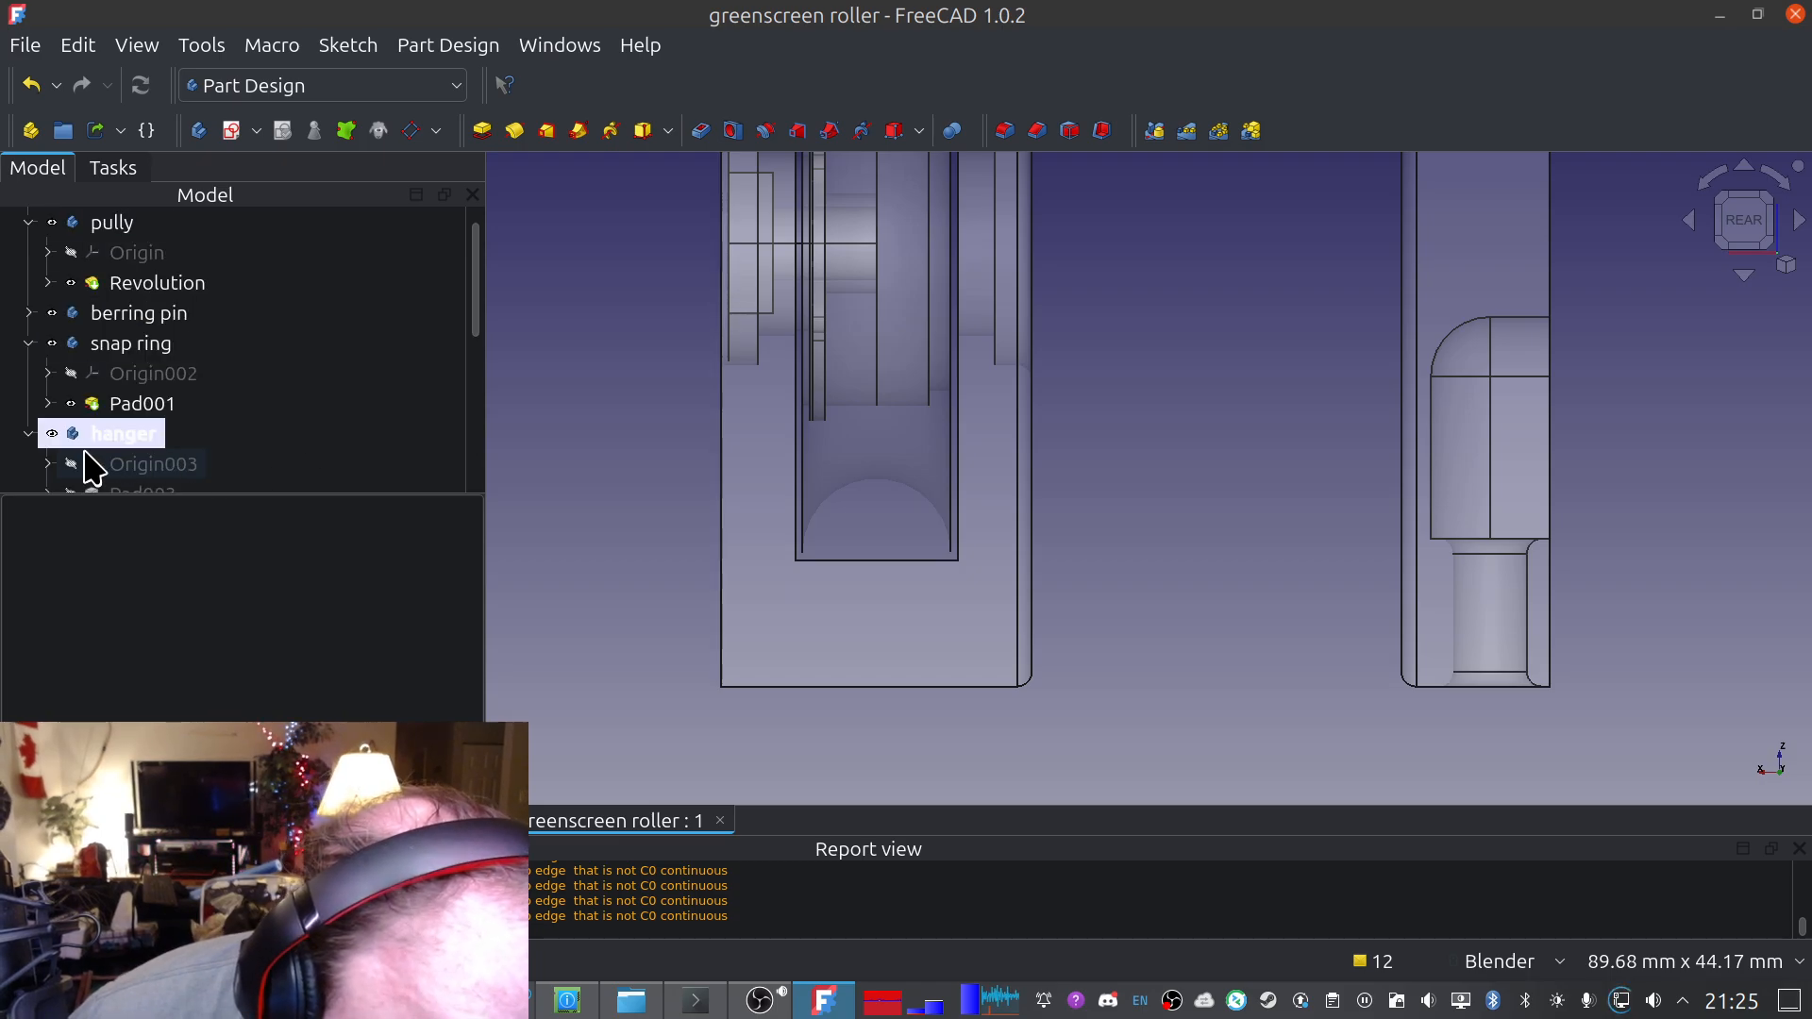
{"action": "left_click", "coordinate": [28, 434]}
{"action": "left_click", "coordinate": [28, 373]}
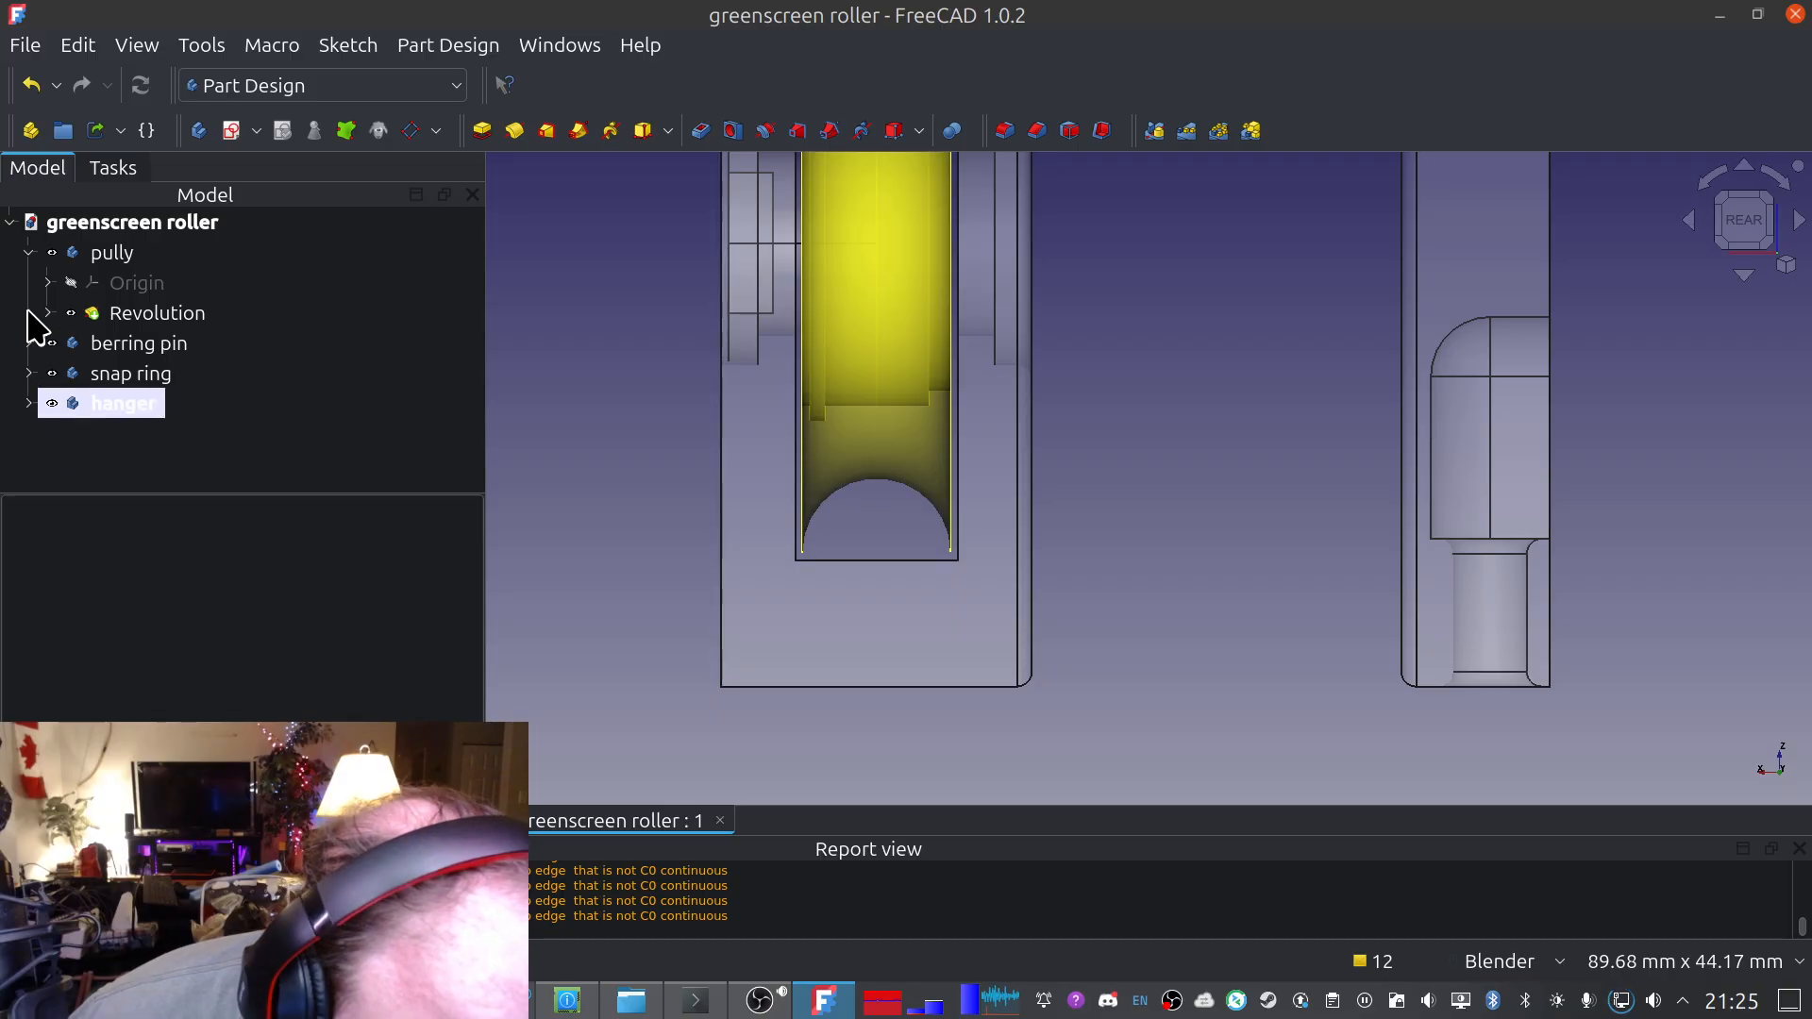
{"action": "left_click", "coordinate": [28, 253]}
Try 3 mm and 2 mm fillets on the arched and straight side edges of the leg pocket's opening
{"action": "middle_click_drag", "start_coordinate": [619, 353], "coordinate": [679, 352]}
{"action": "middle_click_drag", "start_coordinate": [1171, 331], "coordinate": [948, 413], "text": "shift"}
{"action": "middle_click_drag", "start_coordinate": [1030, 631], "coordinate": [991, 575]}
{"action": "middle_click_drag", "start_coordinate": [1180, 179], "coordinate": [1128, 337]}
{"action": "middle_click_drag", "start_coordinate": [1508, 441], "coordinate": [1368, 656], "text": "shift"}
{"action": "middle_click_drag", "start_coordinate": [1215, 477], "coordinate": [1114, 444], "text": "shift"}
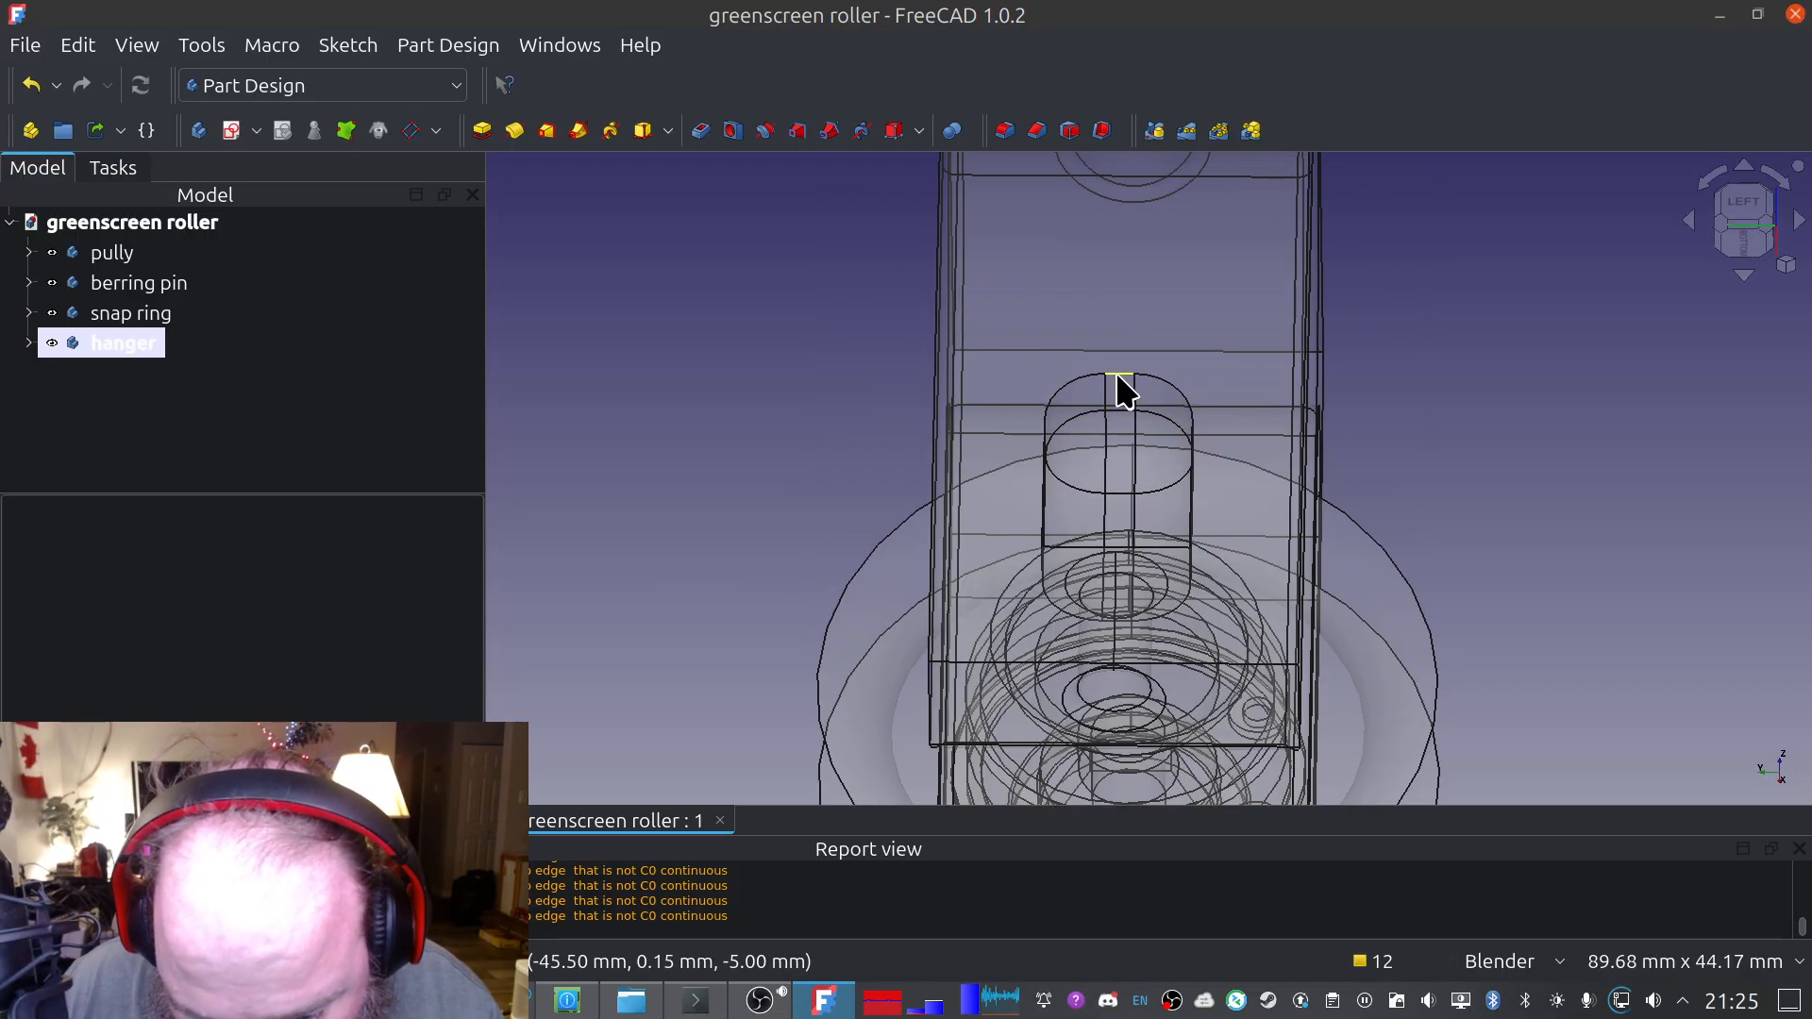
{"action": "left_click", "coordinate": [1115, 374]}
{"action": "left_click", "coordinate": [1080, 379], "text": "ctrl"}
{"action": "left_click", "coordinate": [1192, 481], "text": "ctrl"}
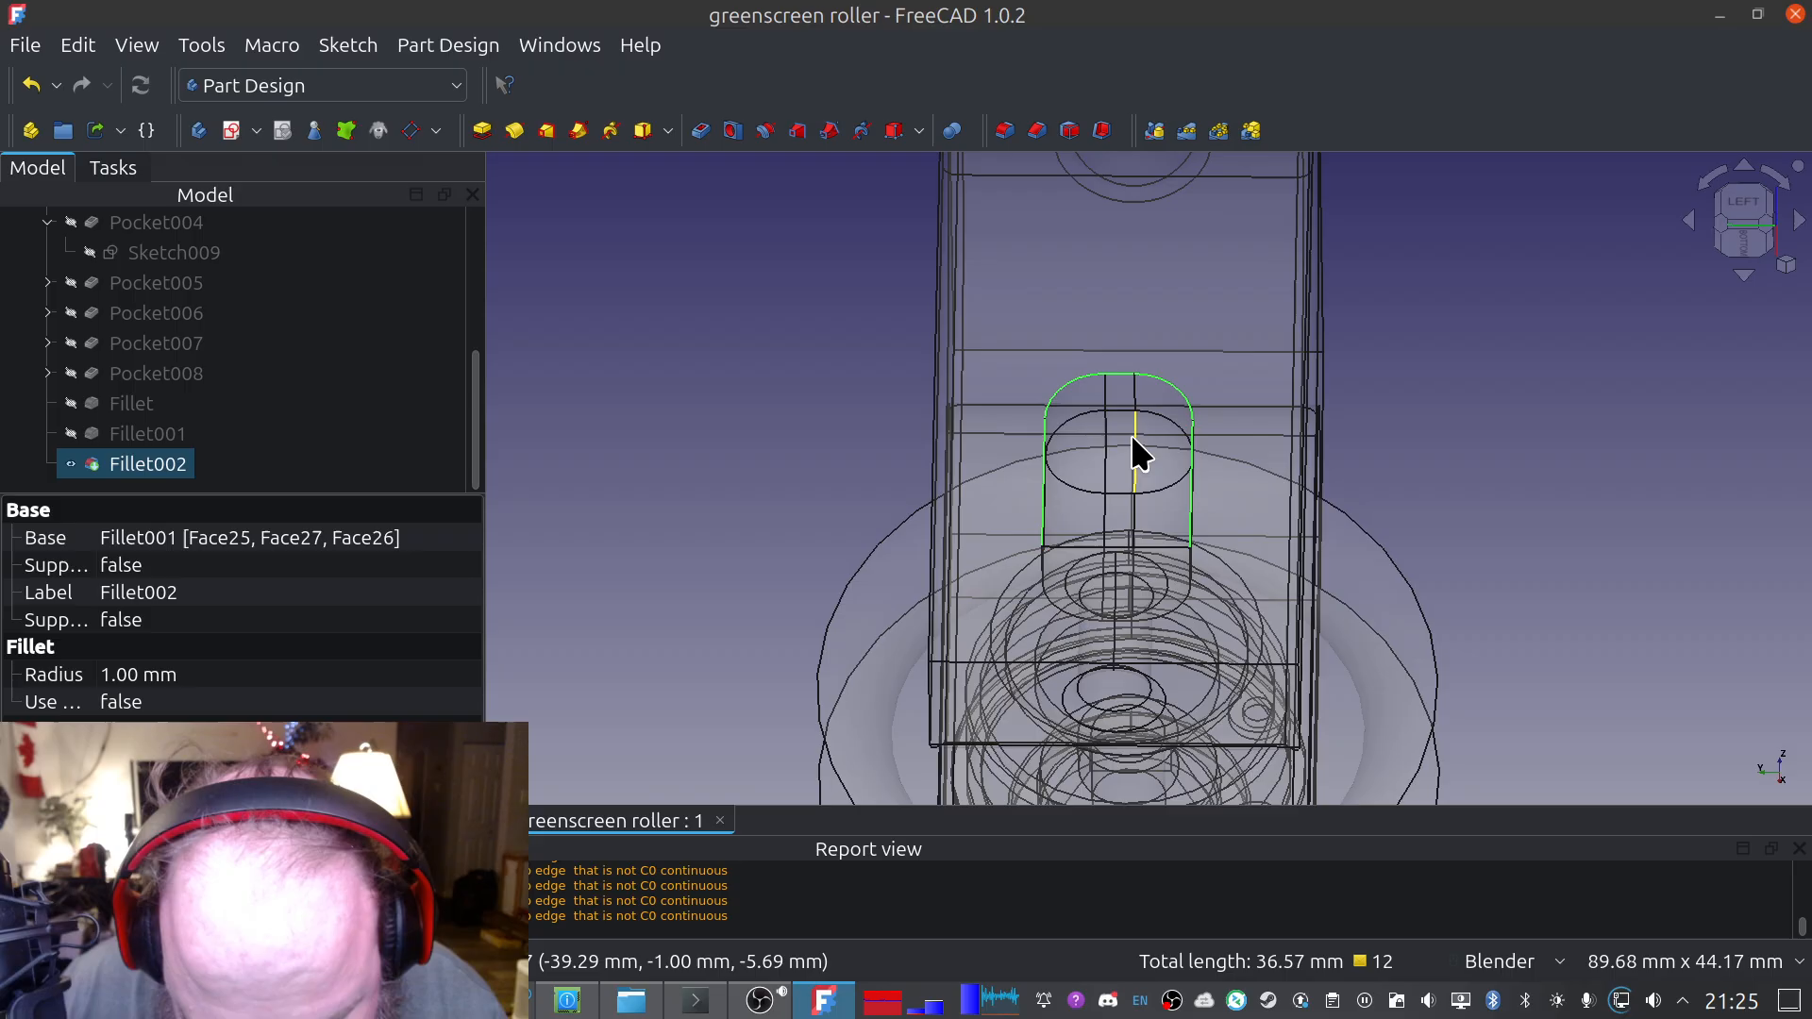
{"action": "middle_click_drag", "start_coordinate": [1072, 486], "coordinate": [1120, 632]}
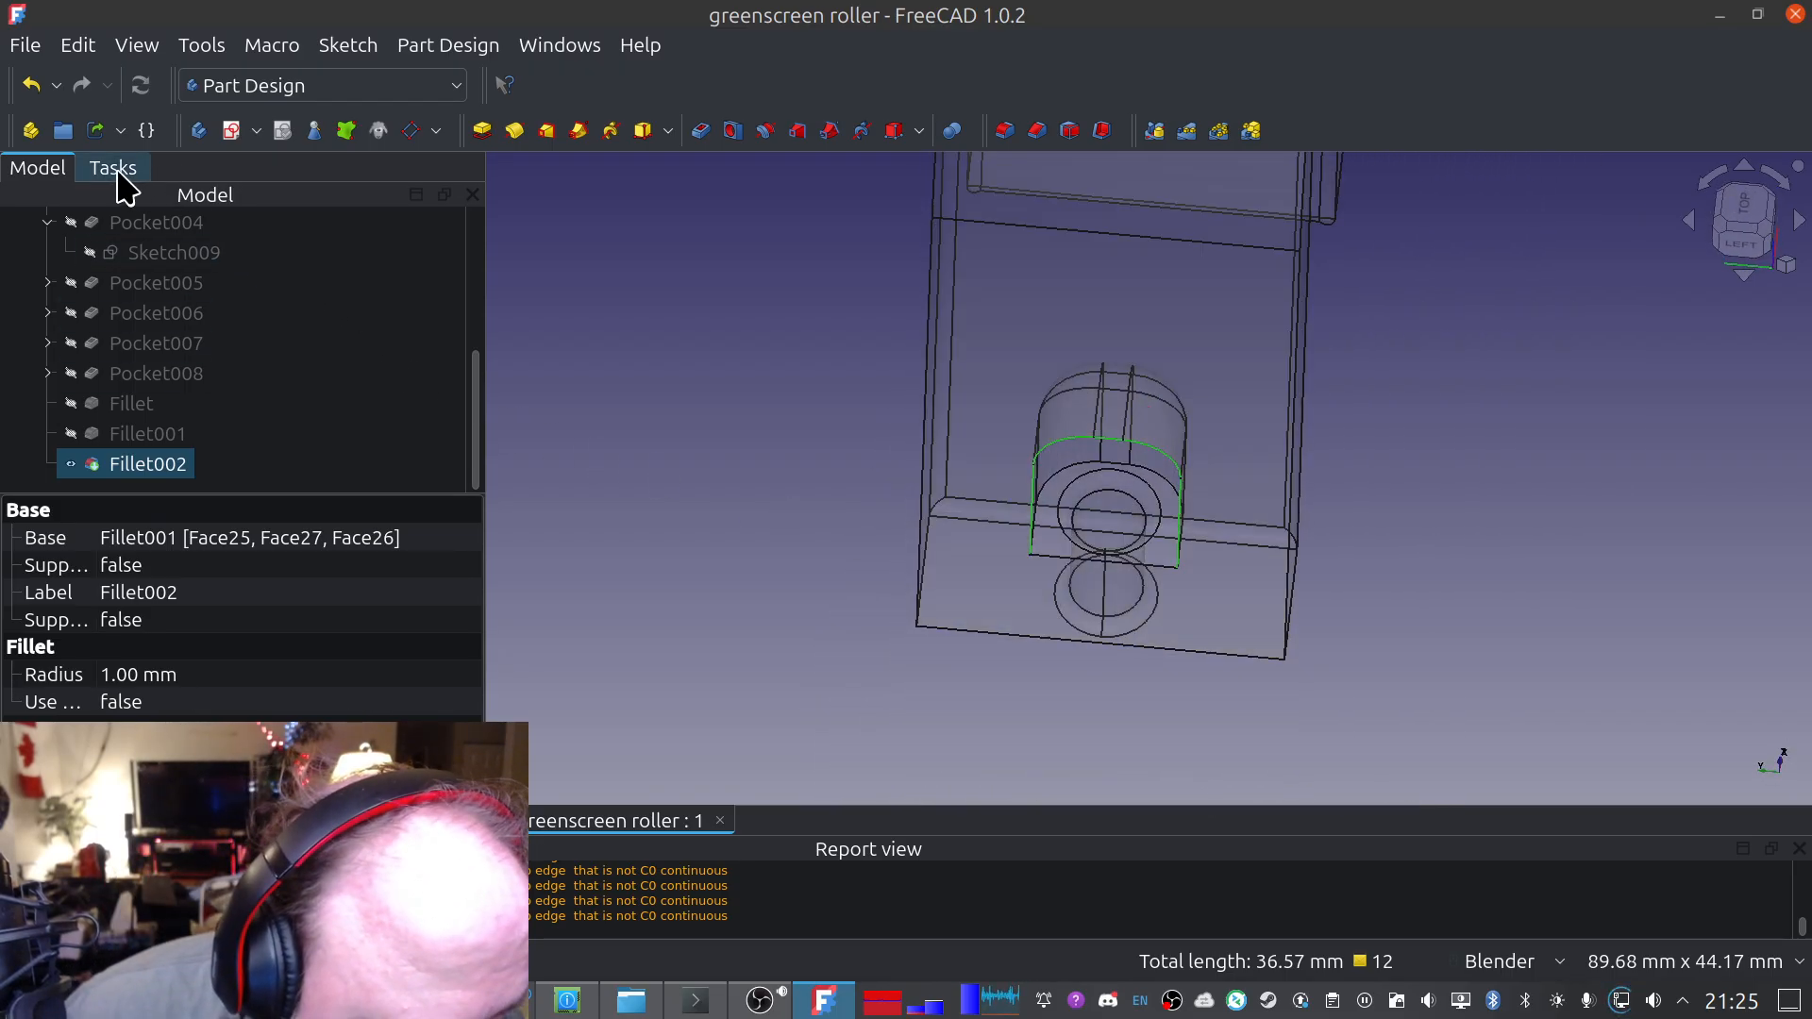
{"action": "left_click", "coordinate": [114, 169]}
{"action": "left_click", "coordinate": [257, 261]}
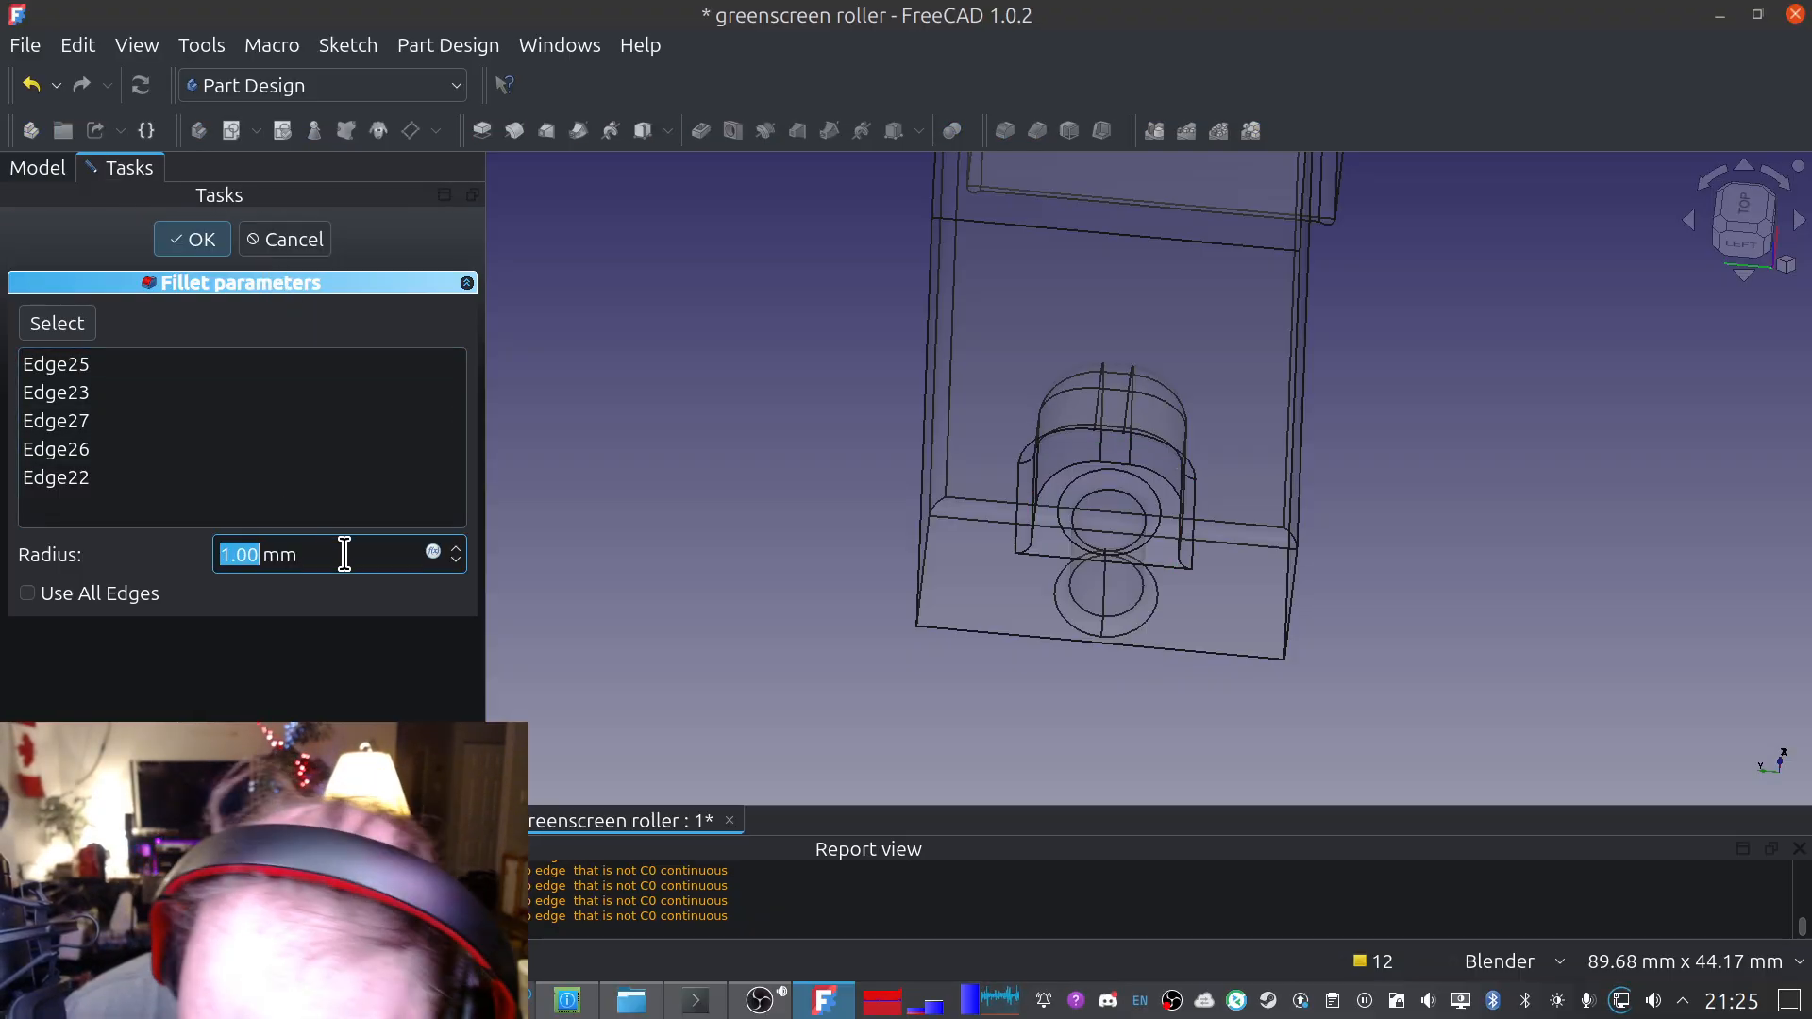
{"action": "scroll", "coordinate": [344, 555], "scroll_direction": "up", "scroll_amount": 1}
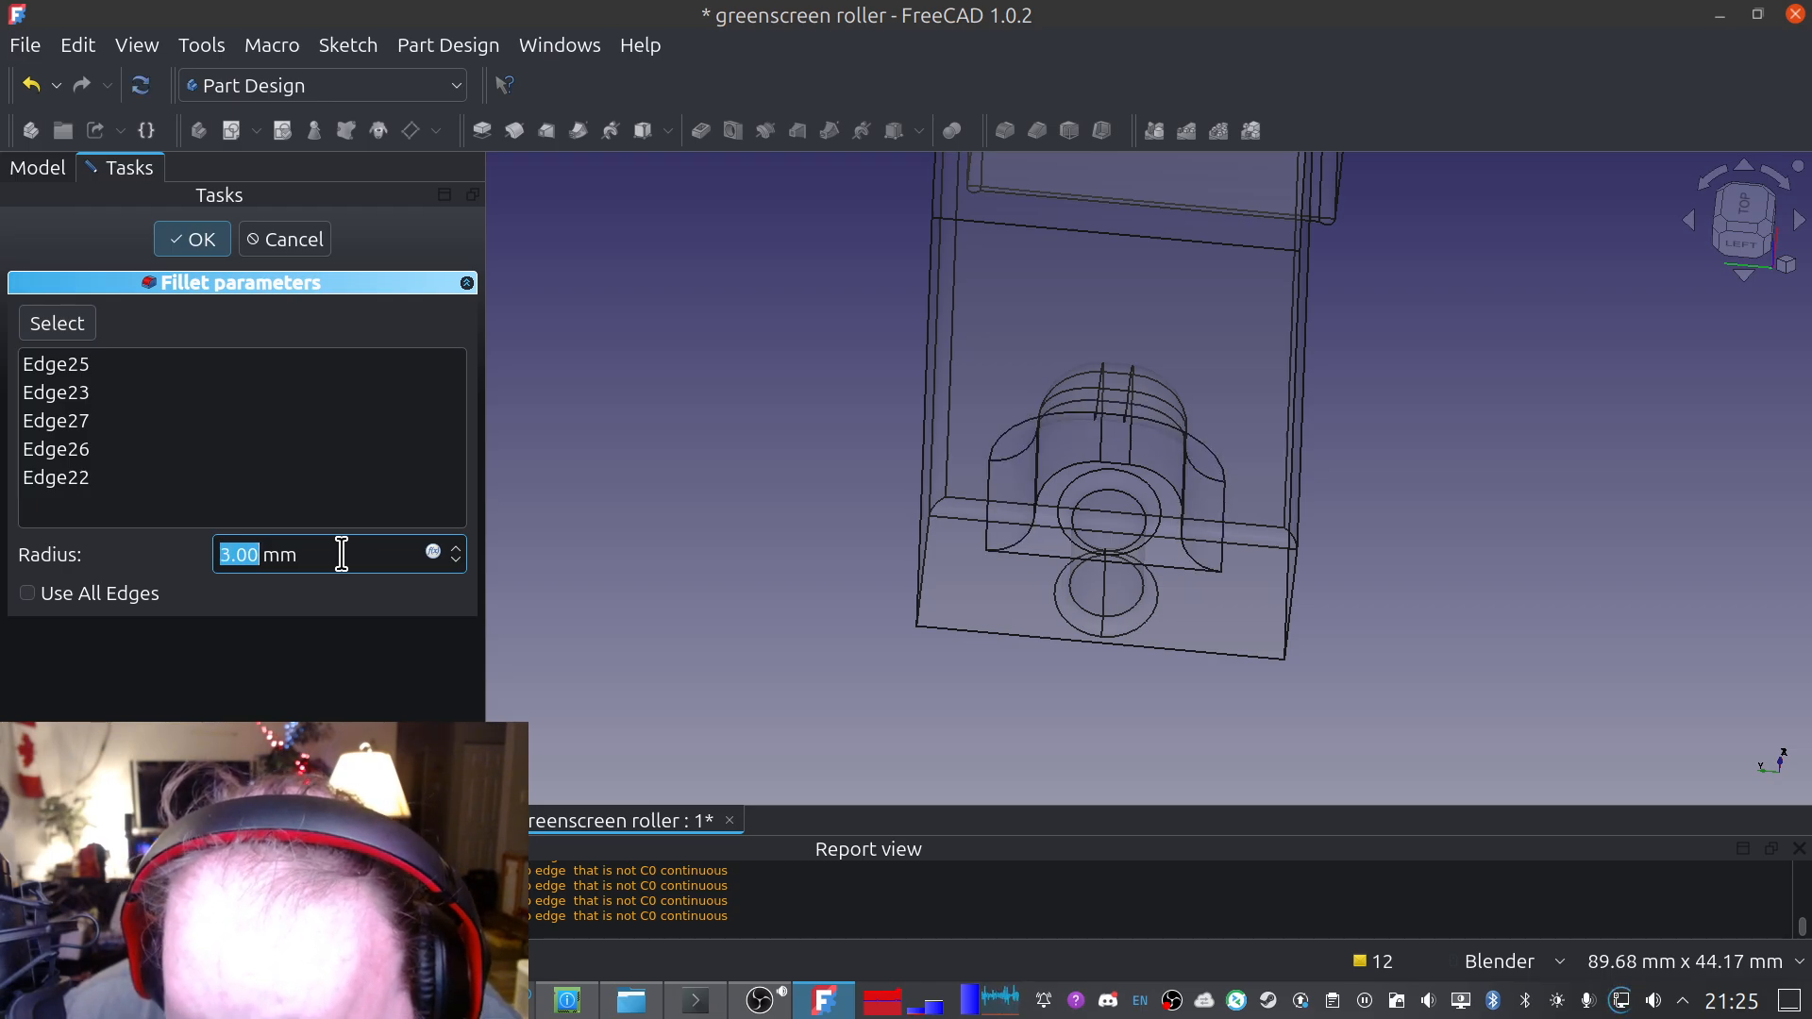
{"action": "middle_click_drag", "start_coordinate": [975, 594], "coordinate": [993, 358]}
{"action": "scroll", "coordinate": [330, 549], "scroll_direction": "down", "scroll_amount": 1}
{"action": "mouse_move", "coordinate": [982, 575]}
{"action": "middle_mouse_down"}
{"action": "mouse_move", "coordinate": [1193, 477]}
{"action": "mouse_move", "coordinate": [1189, 441]}
{"action": "mouse_move", "coordinate": [1204, 458]}
{"action": "mouse_move", "coordinate": [1173, 734]}
{"action": "mouse_move", "coordinate": [1153, 702]}
{"action": "middle_mouse_up"}
{"action": "scroll", "coordinate": [1151, 700], "scroll_direction": "down", "scroll_amount": 1}
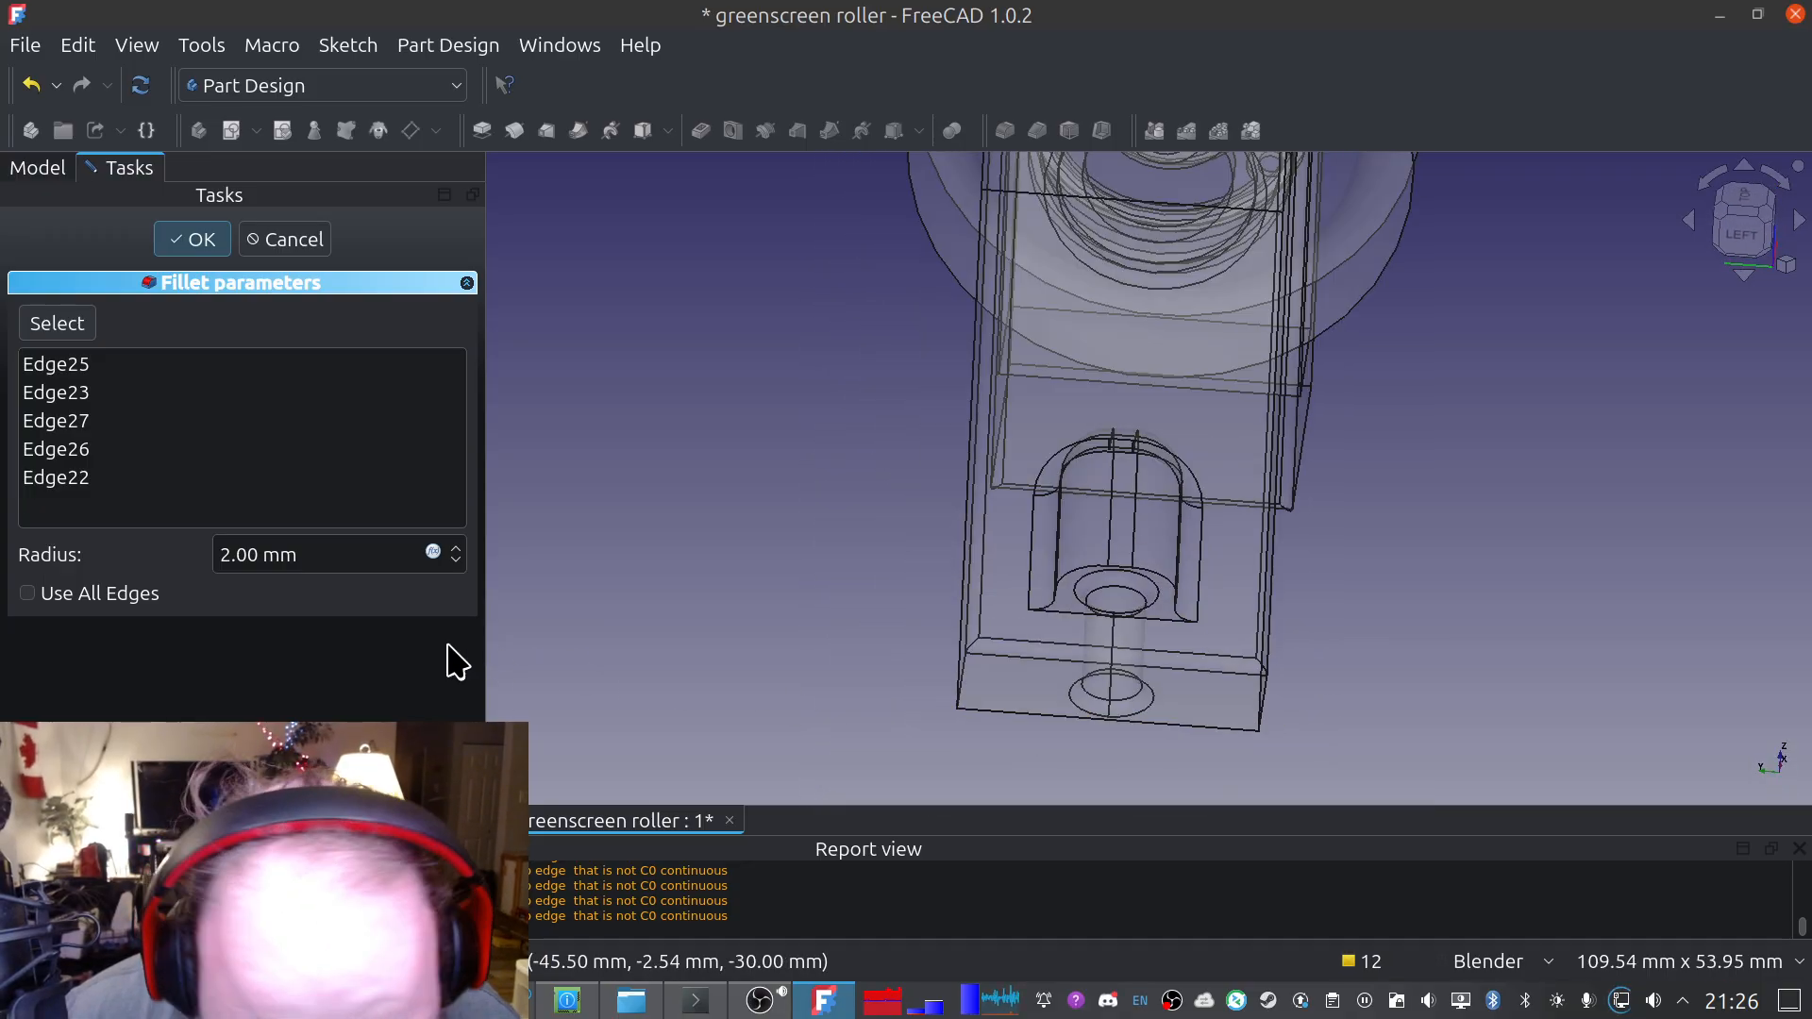
{"action": "left_click", "coordinate": [286, 240]}
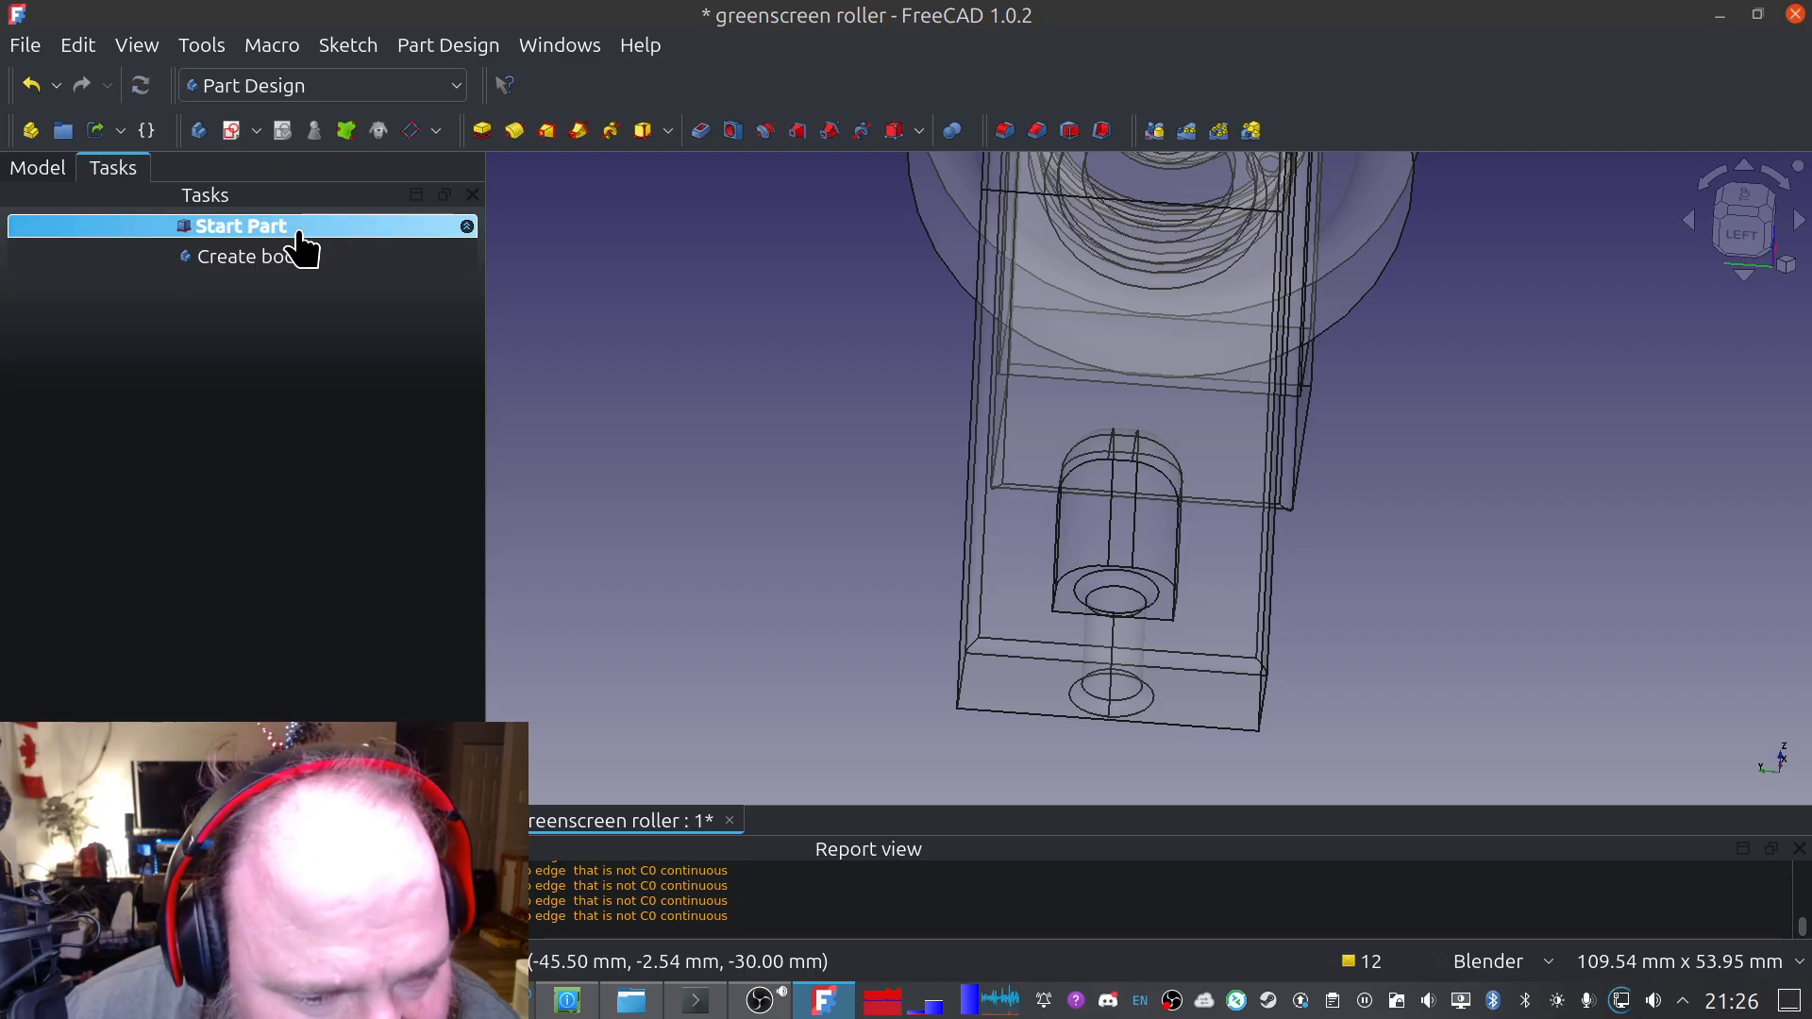
Save the document and collapse the hanger body in the model tree
{"action": "left_click", "coordinate": [25, 45]}
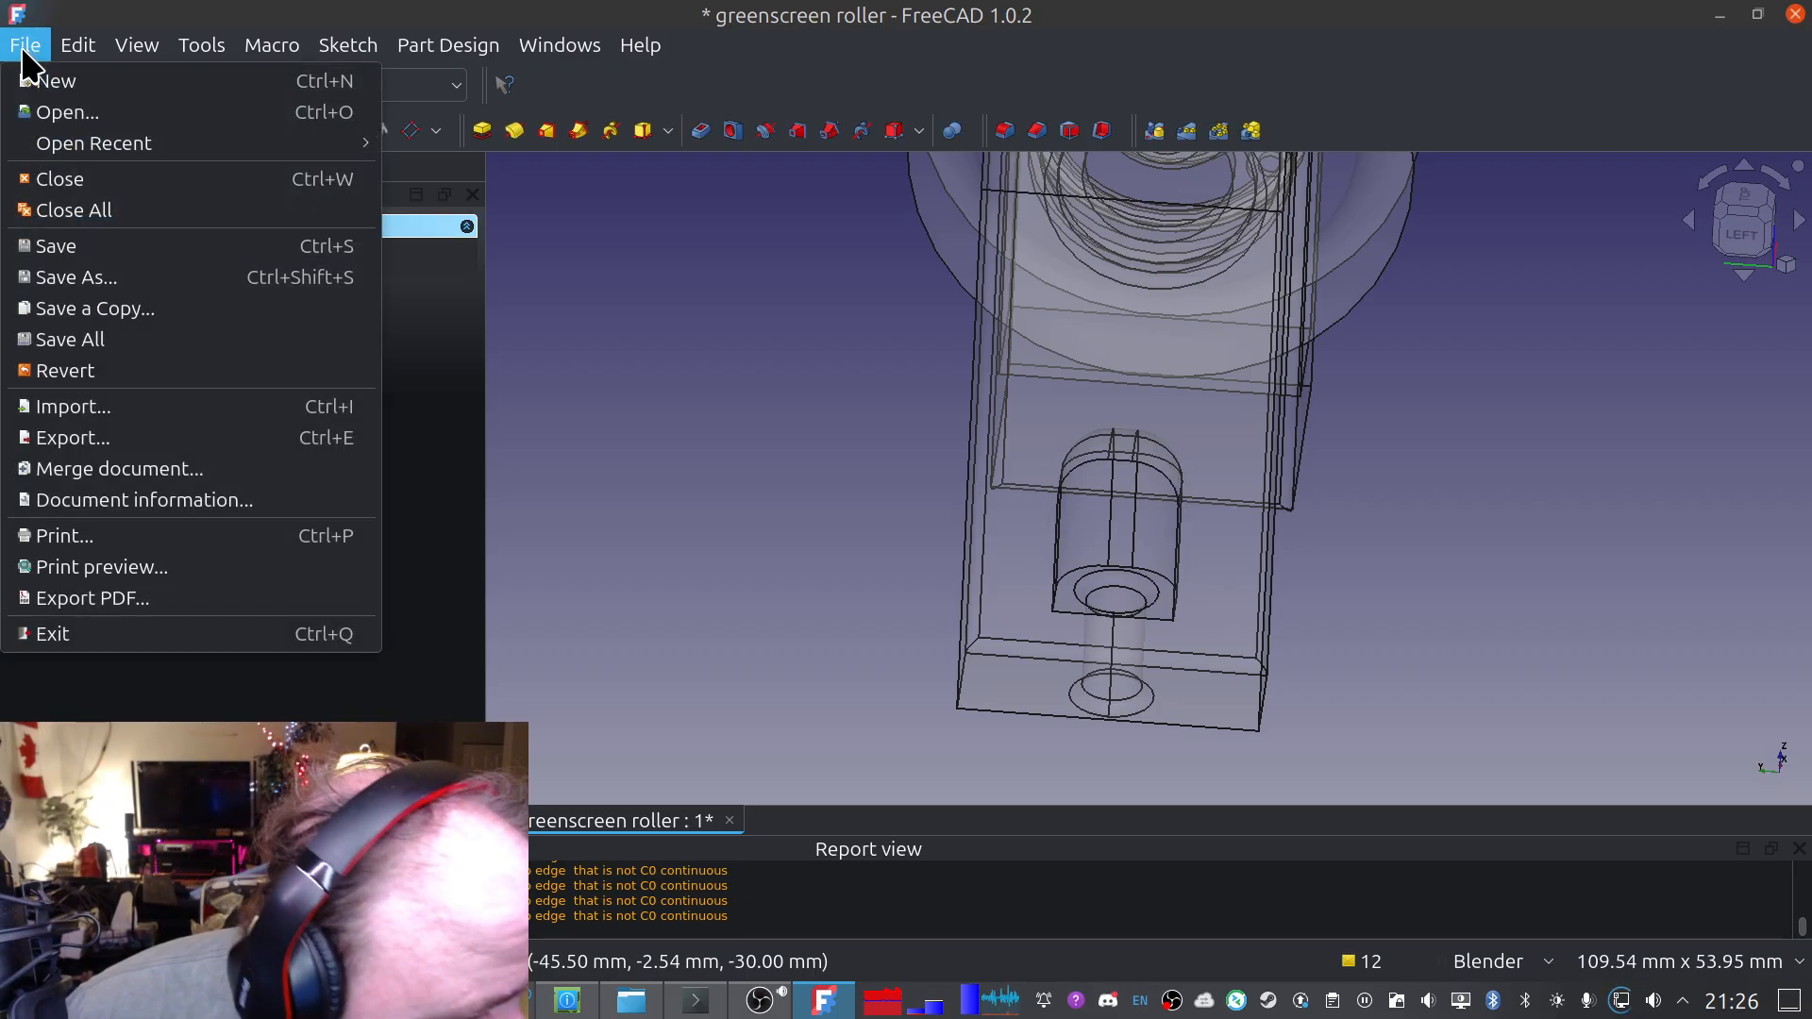
{"action": "left_click", "coordinate": [89, 247]}
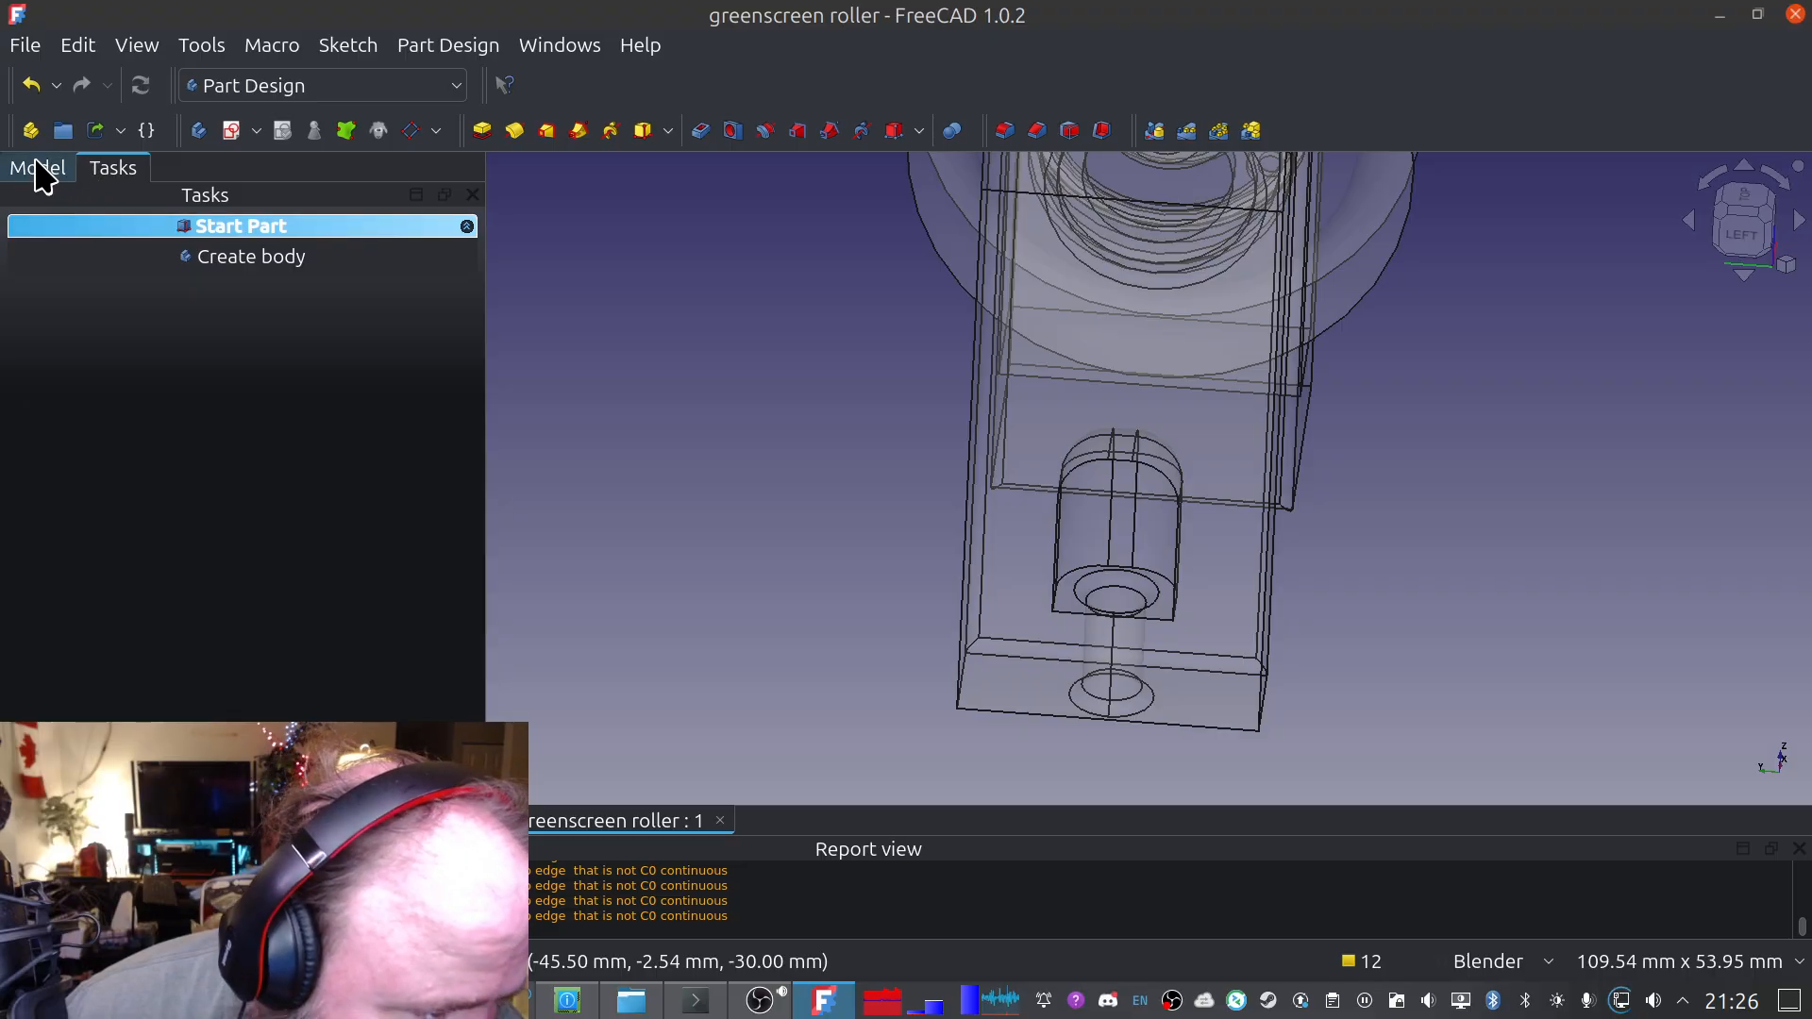
{"action": "left_click", "coordinate": [37, 167]}
{"action": "middle_click_drag", "start_coordinate": [1136, 563], "coordinate": [1225, 385]}
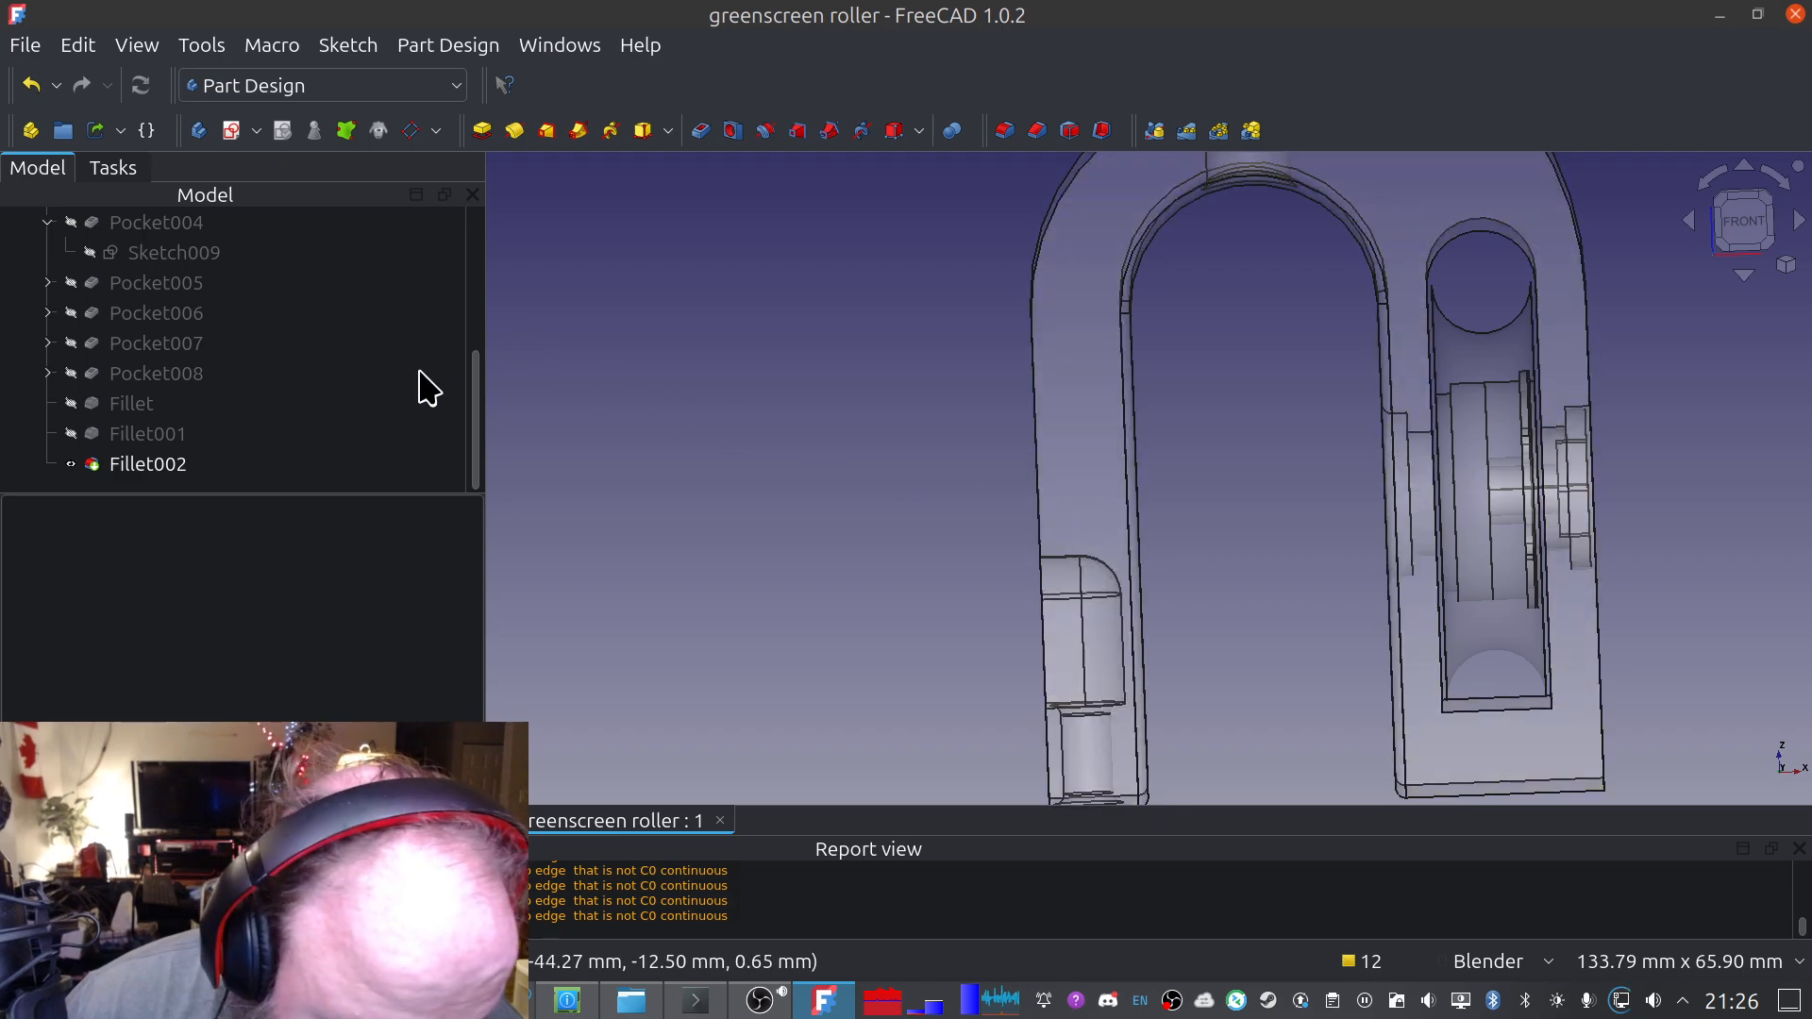
{"action": "scroll", "coordinate": [194, 340], "scroll_direction": "up", "scroll_amount": 2}
{"action": "scroll", "coordinate": [193, 354], "scroll_direction": "up", "scroll_amount": 1}
{"action": "left_click", "coordinate": [29, 343]}
Examine the lower ends of the bracket's legs at an angle, from the front and from the right side
{"action": "middle_click_drag", "start_coordinate": [890, 593], "coordinate": [1480, 666]}
{"action": "middle_click", "coordinate": [1485, 658]}
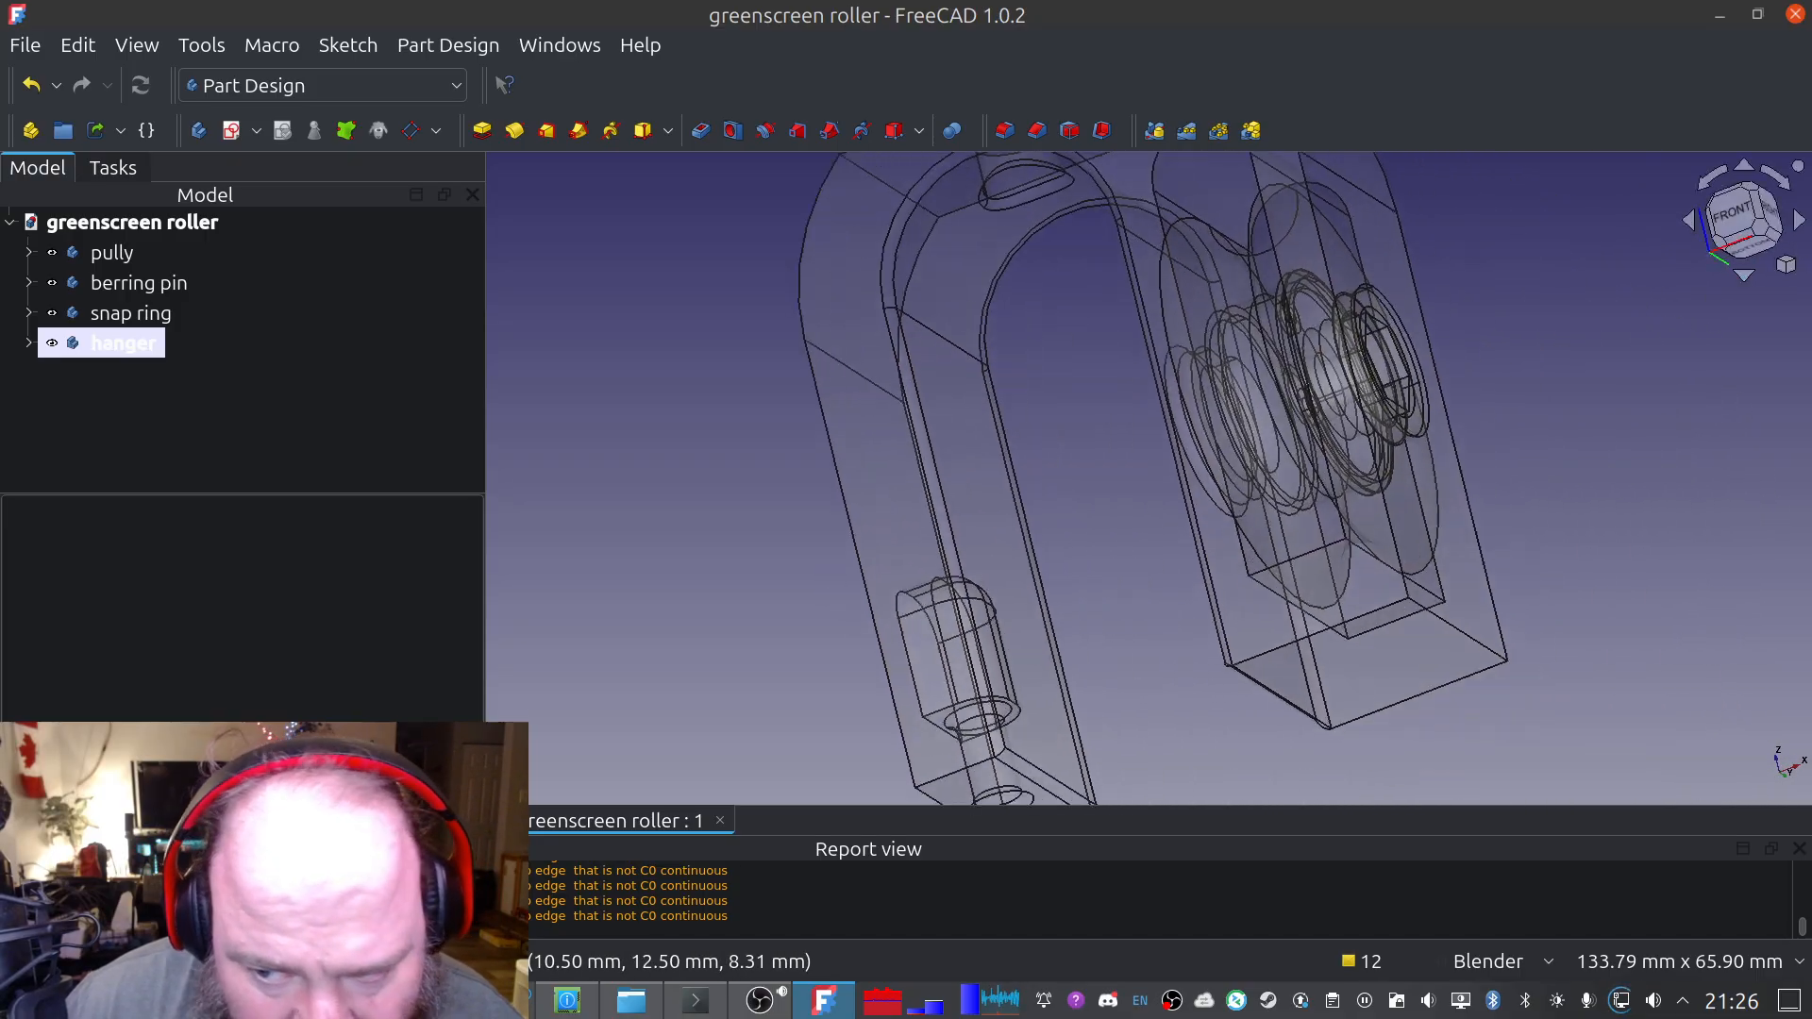
{"action": "left_click", "coordinate": [1743, 217]}
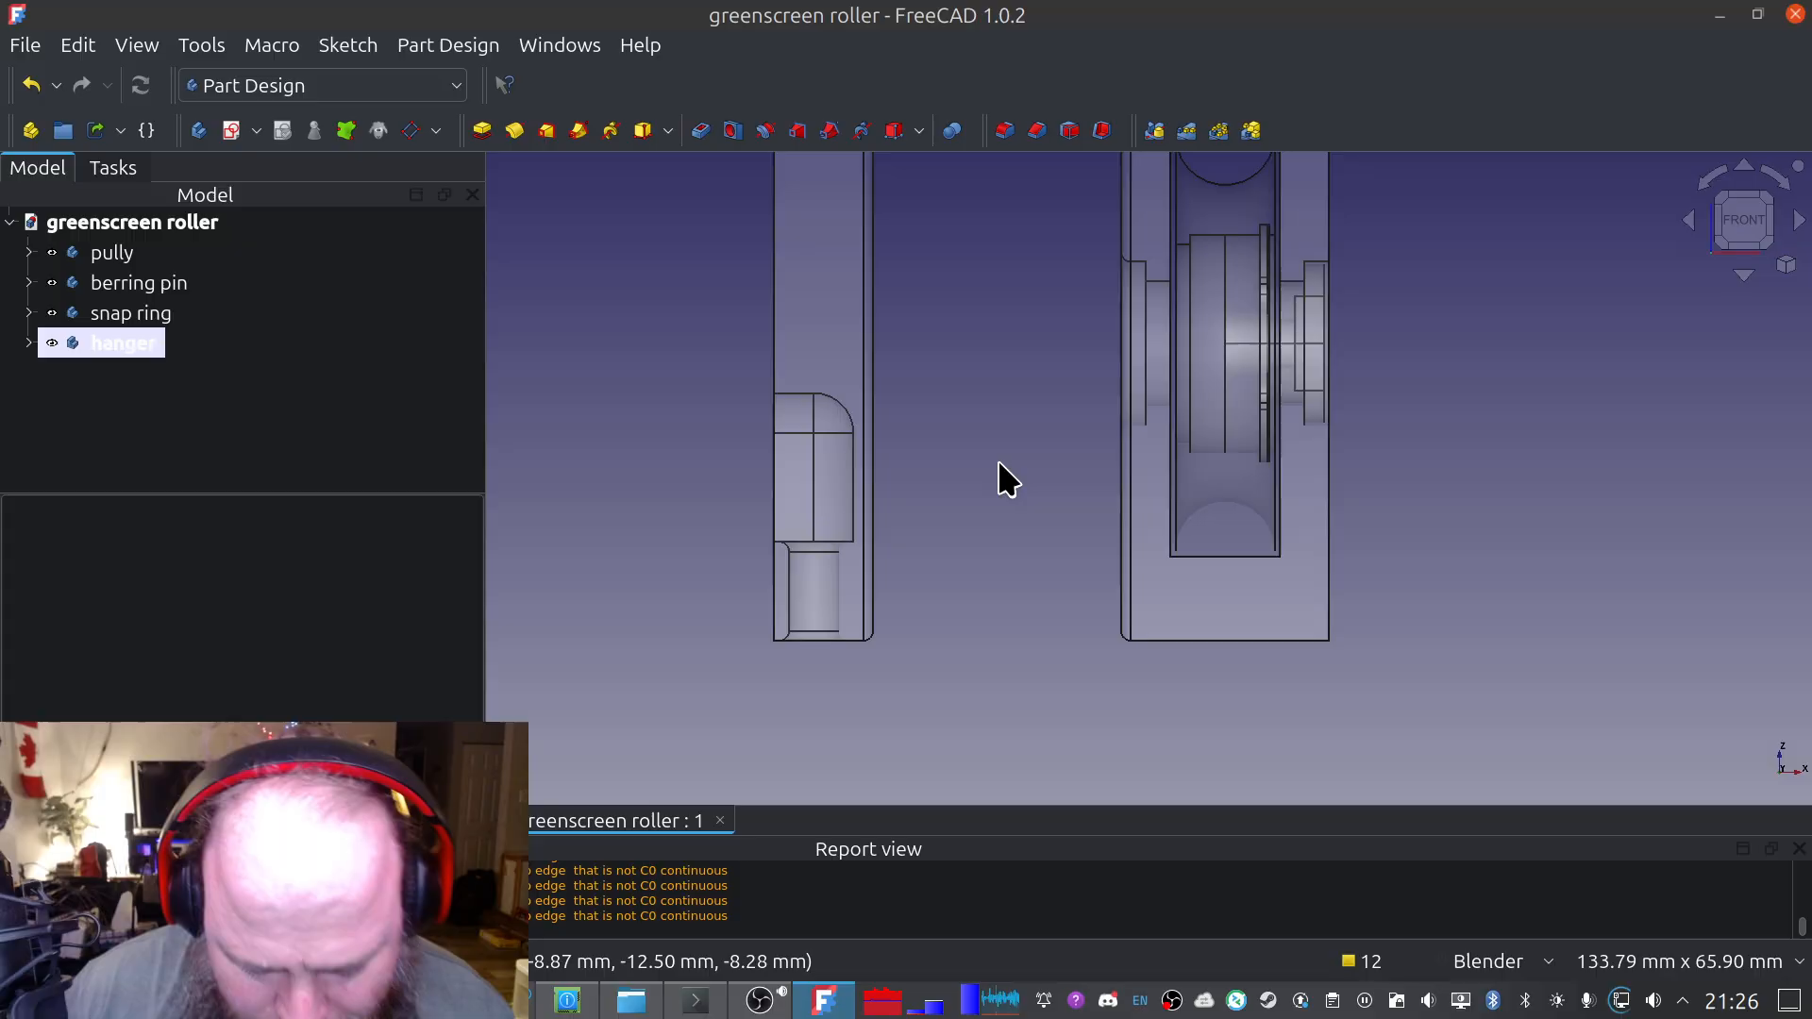
{"action": "middle_click_drag", "start_coordinate": [1011, 457], "coordinate": [885, 370], "text": "shift"}
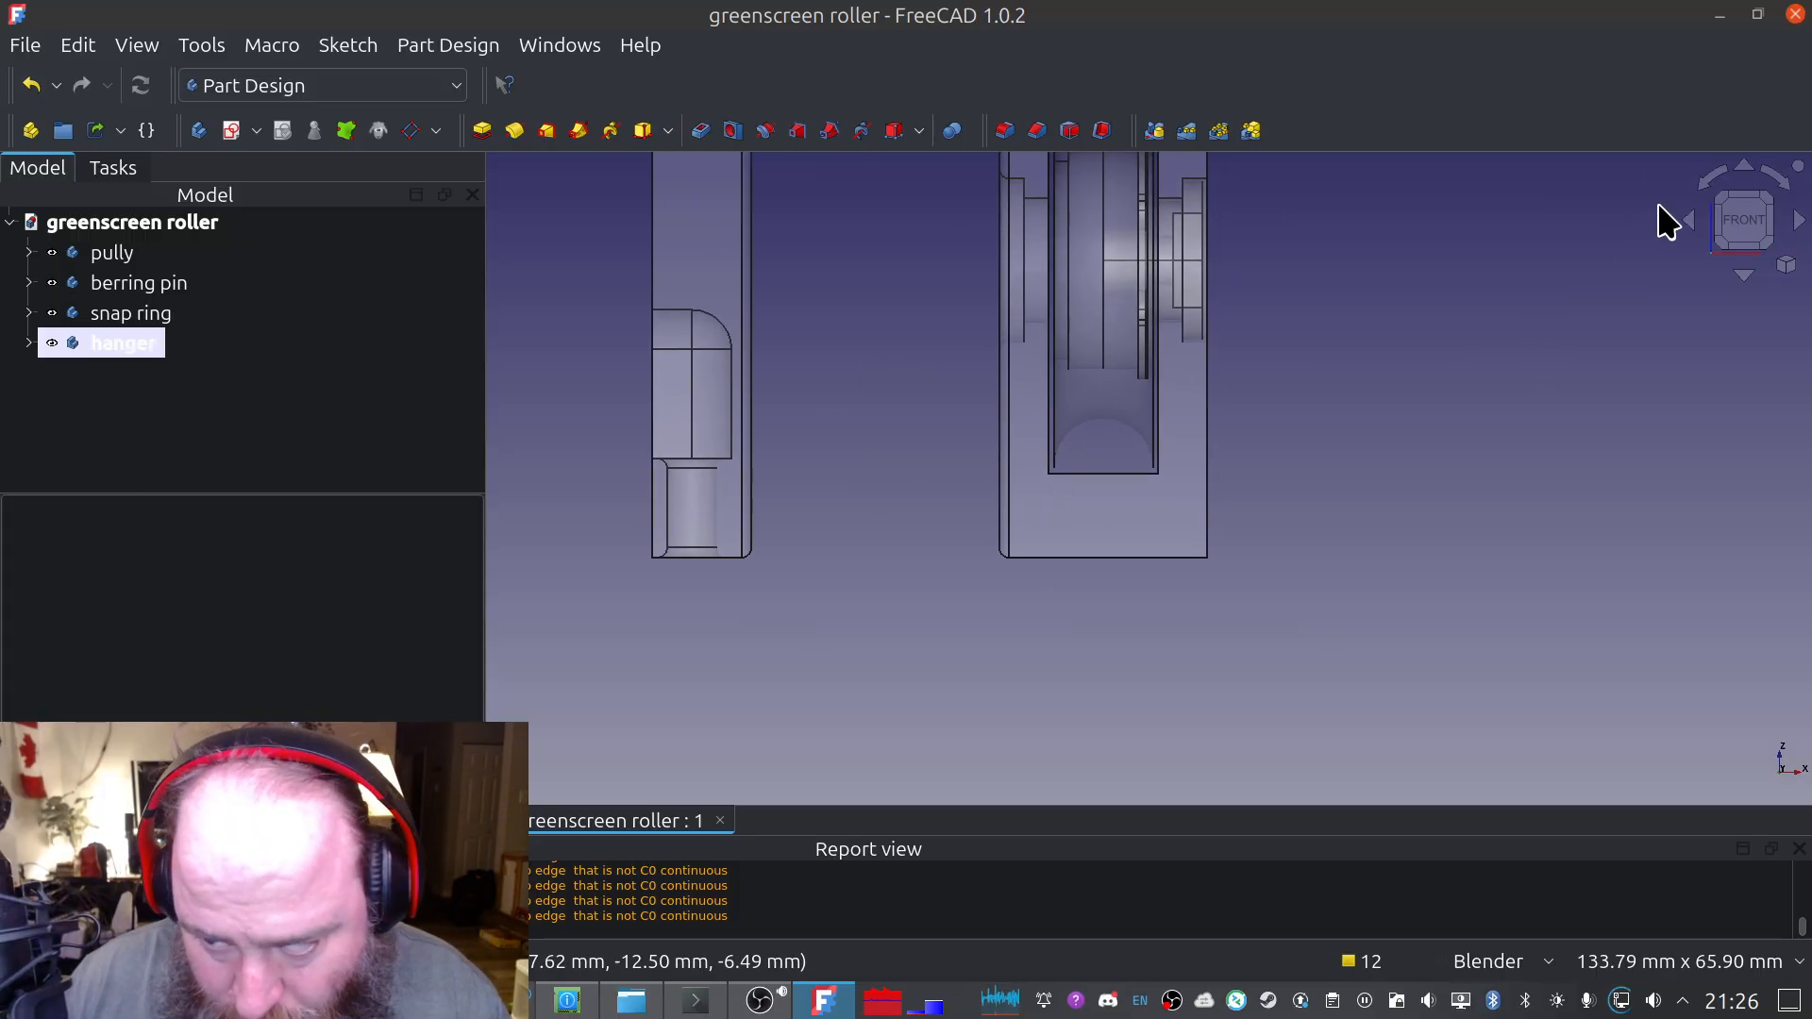
{"action": "left_click", "coordinate": [1689, 221]}
{"action": "middle_click_drag", "start_coordinate": [1429, 521], "coordinate": [1157, 590], "text": "shift"}
{"action": "middle_click", "coordinate": [1180, 676]}
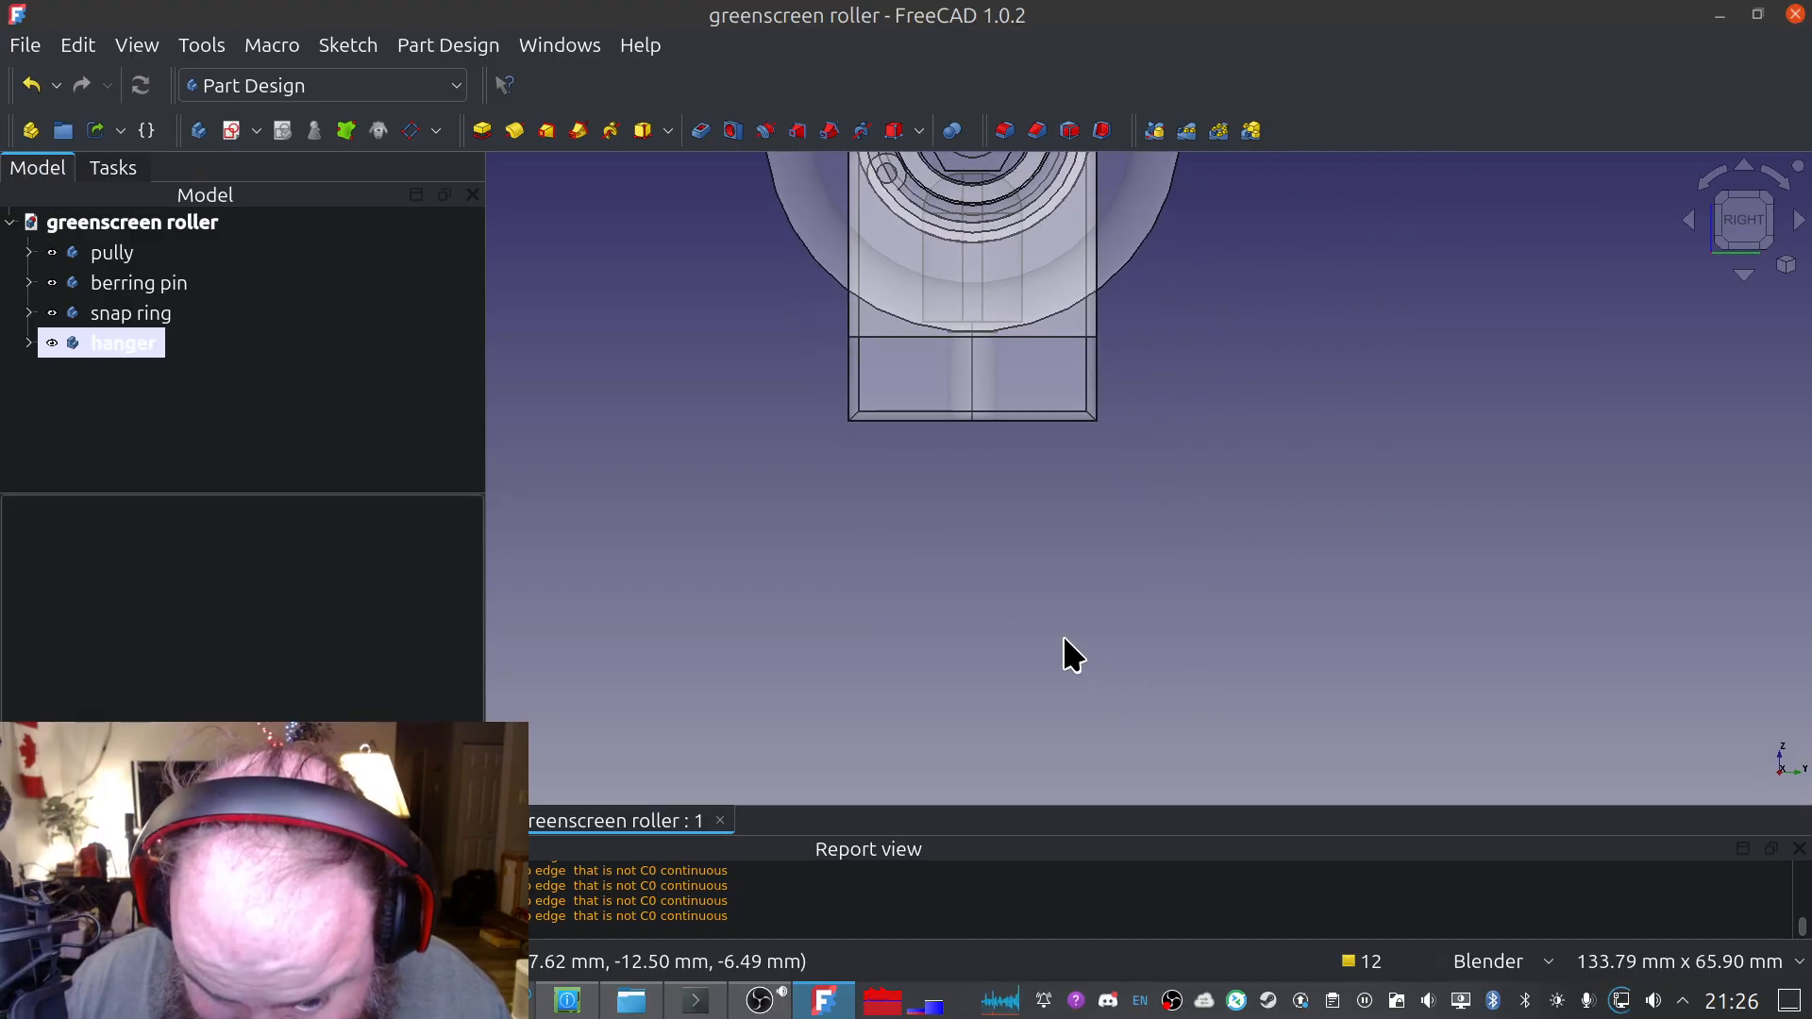
Save the greenscreen roller document again
{"action": "left_click", "coordinate": [26, 45]}
{"action": "left_click", "coordinate": [108, 251]}
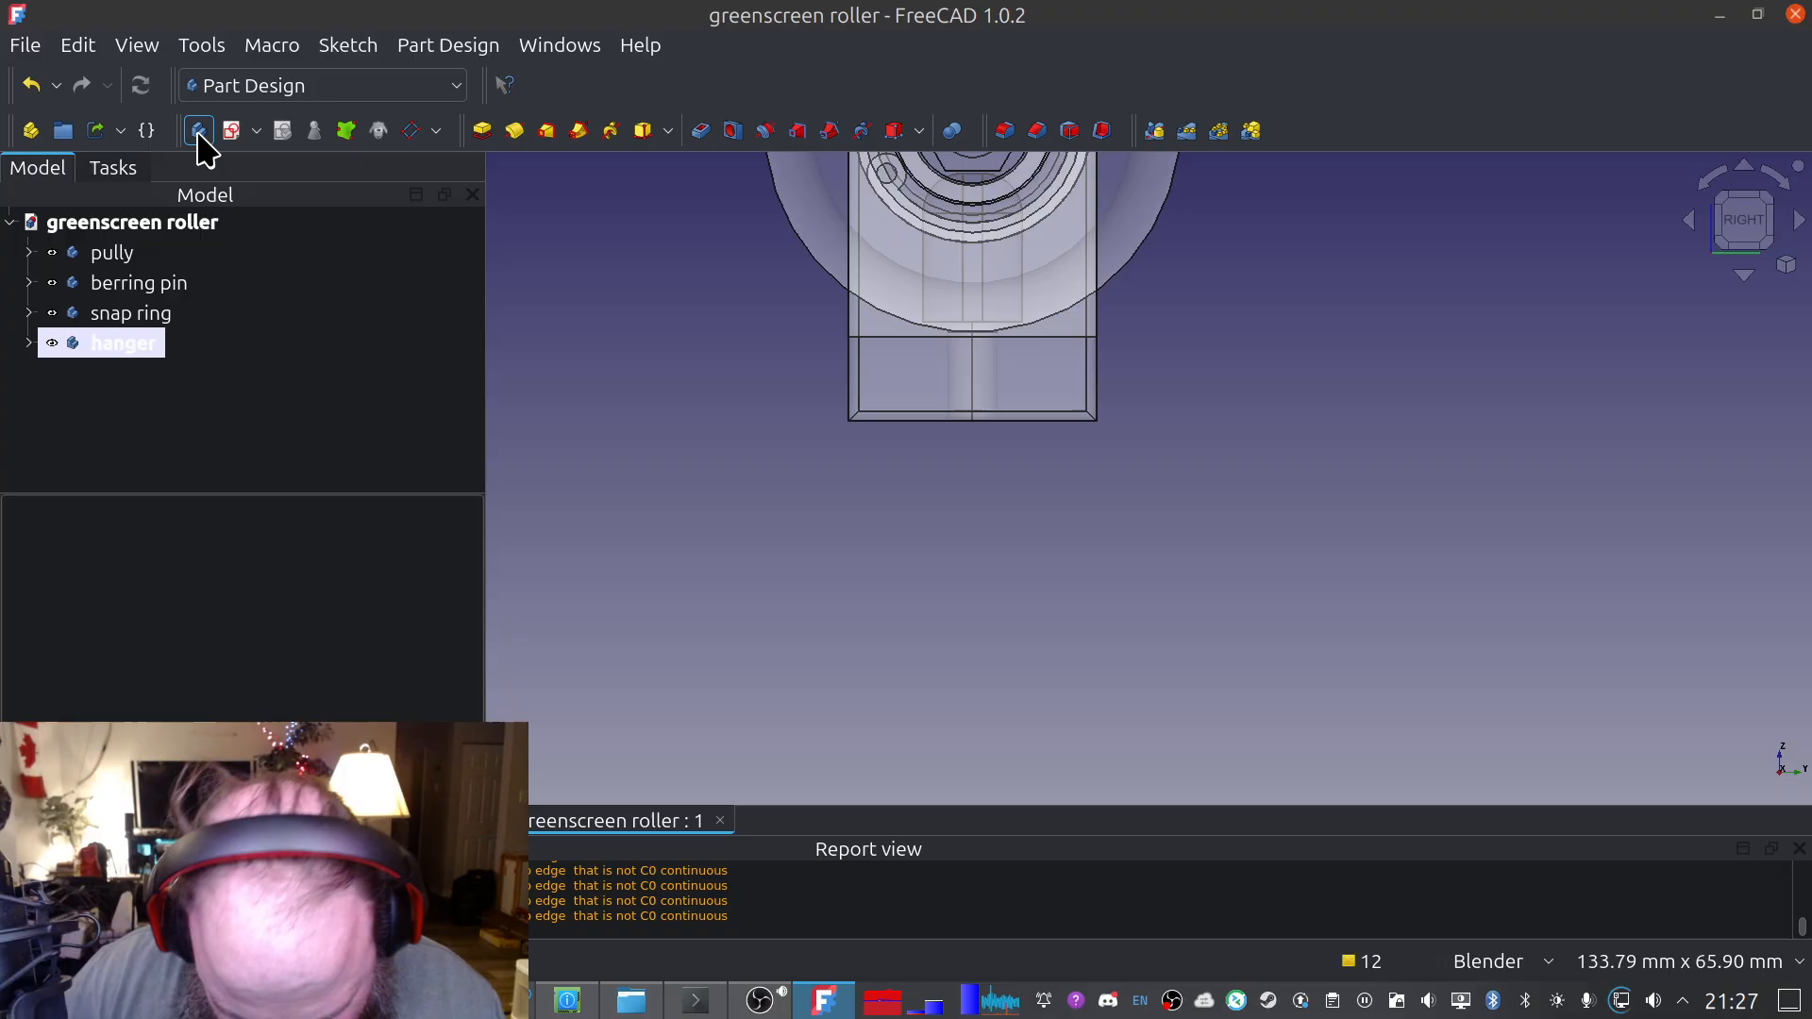
{"action": "scroll", "coordinate": [1408, 401], "scroll_direction": "down", "scroll_amount": 1}
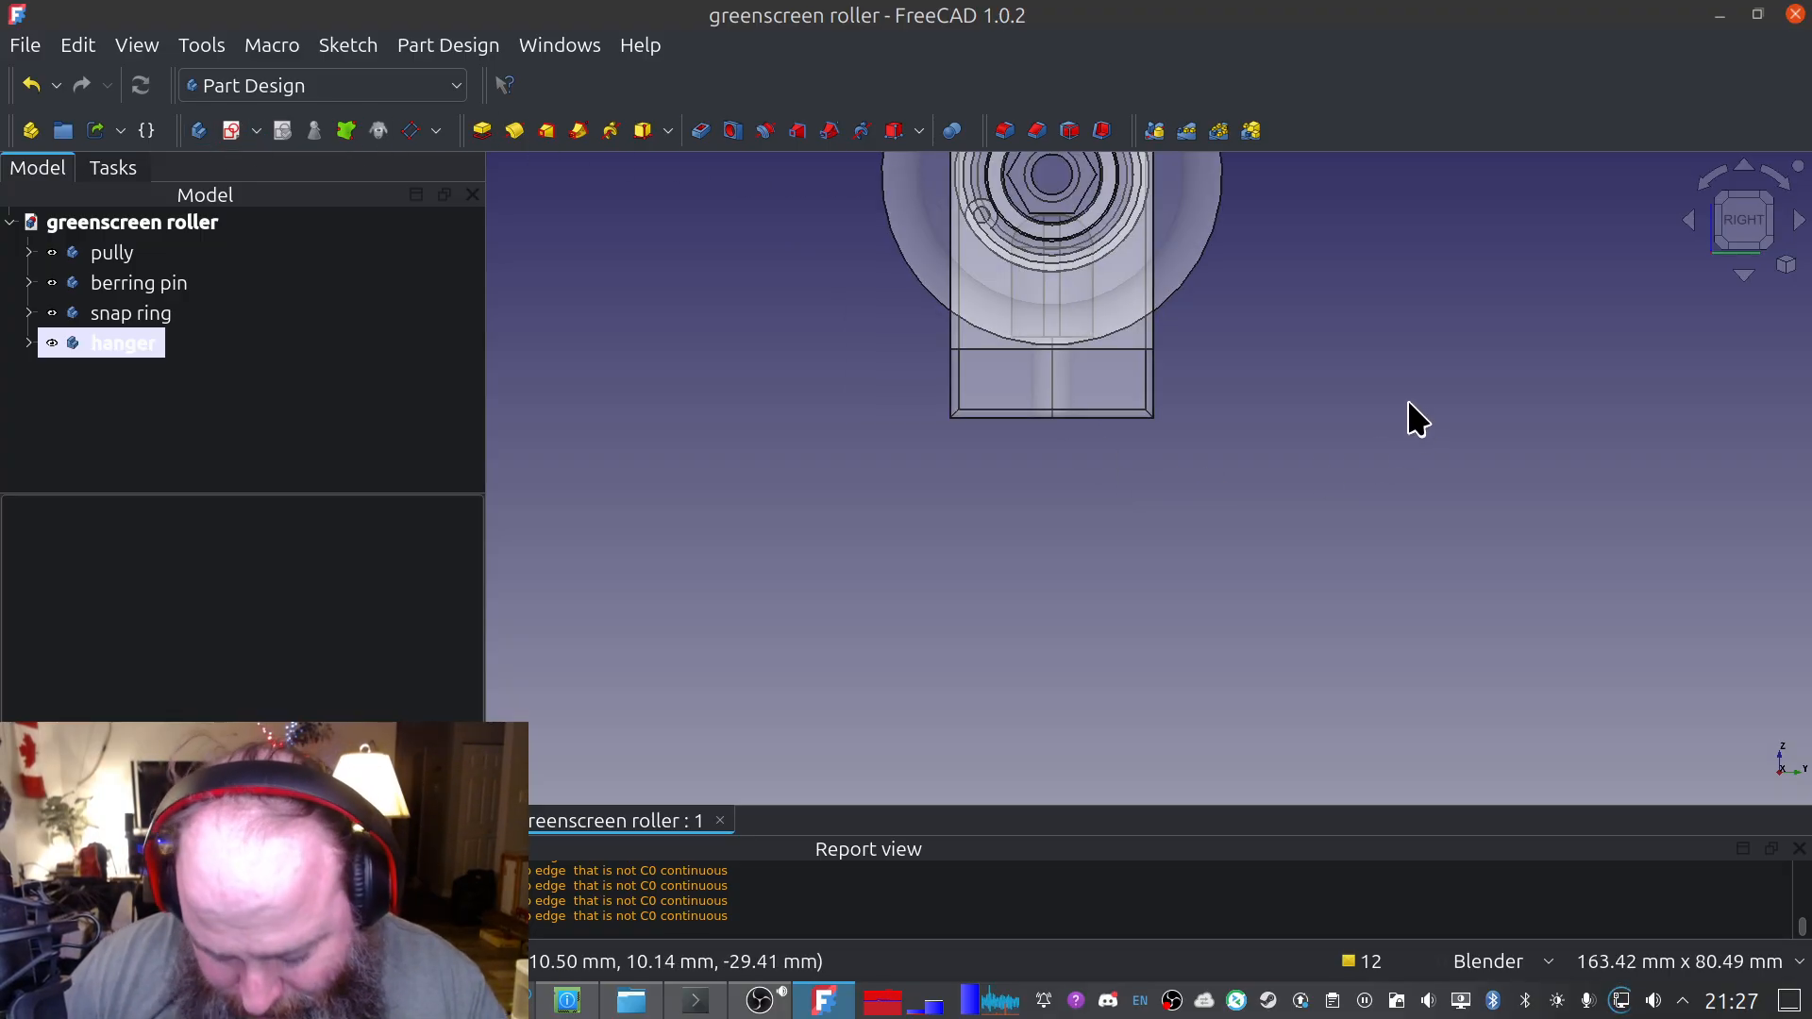
{"action": "middle_click_drag", "start_coordinate": [1396, 342], "coordinate": [1305, 431], "text": "shift"}
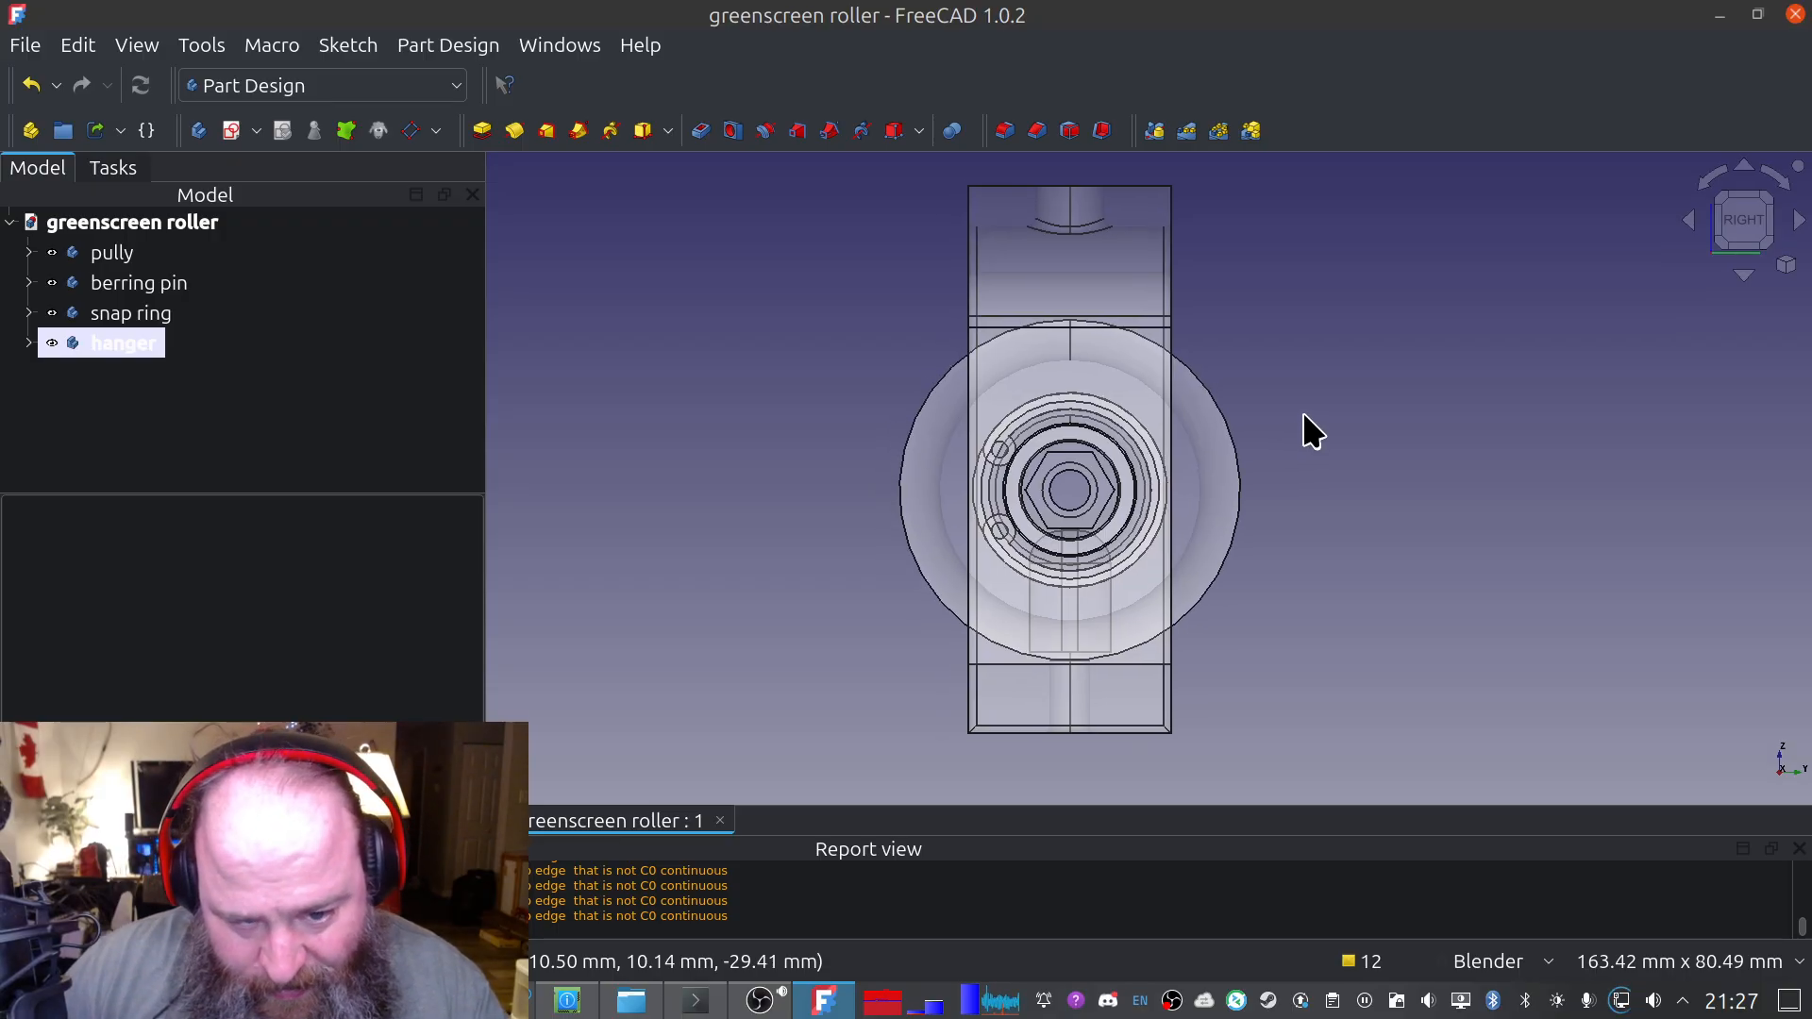